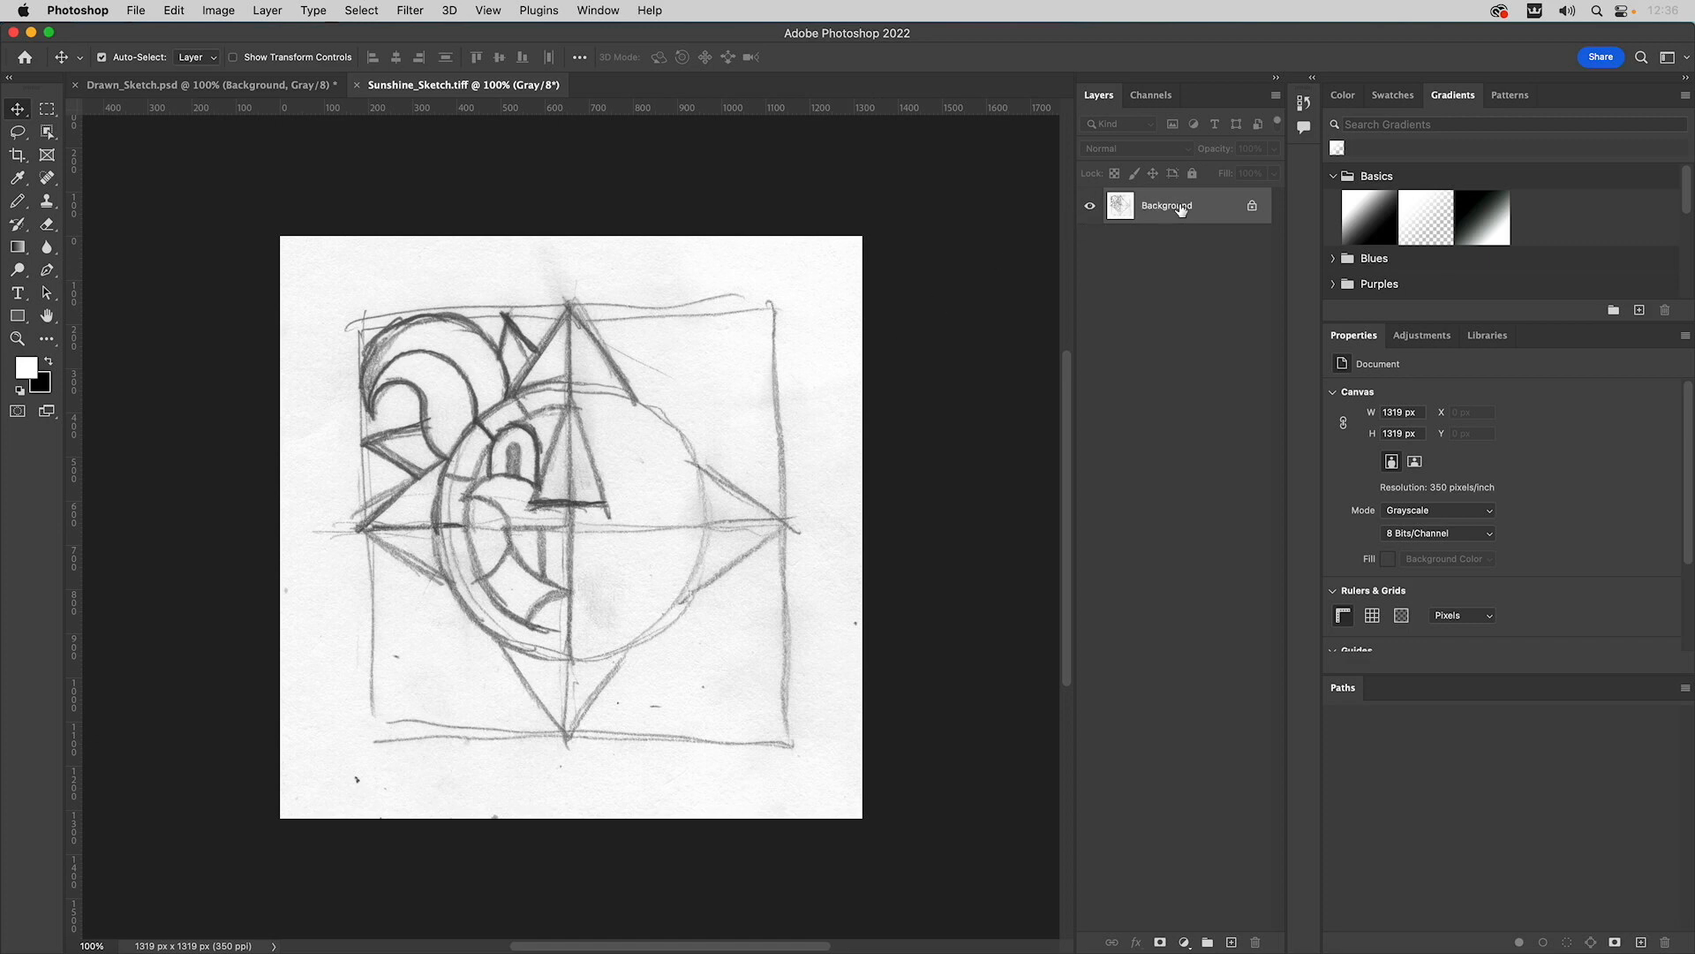
- Copy the Sunshine_Sketch background layer into Drawn_Sketch.psd and scale it proportionally about its centre to 1015 px square to fit the grid
{"action": "mouse_move", "coordinate": [1181, 208]}
{"action": "left_mouse_down"}
{"action": "mouse_move", "coordinate": [565, 196]}
{"action": "mouse_move", "coordinate": [219, 88]}
{"action": "mouse_move", "coordinate": [460, 328]}
{"action": "mouse_move", "coordinate": [585, 511]}
{"action": "left_mouse_up"}
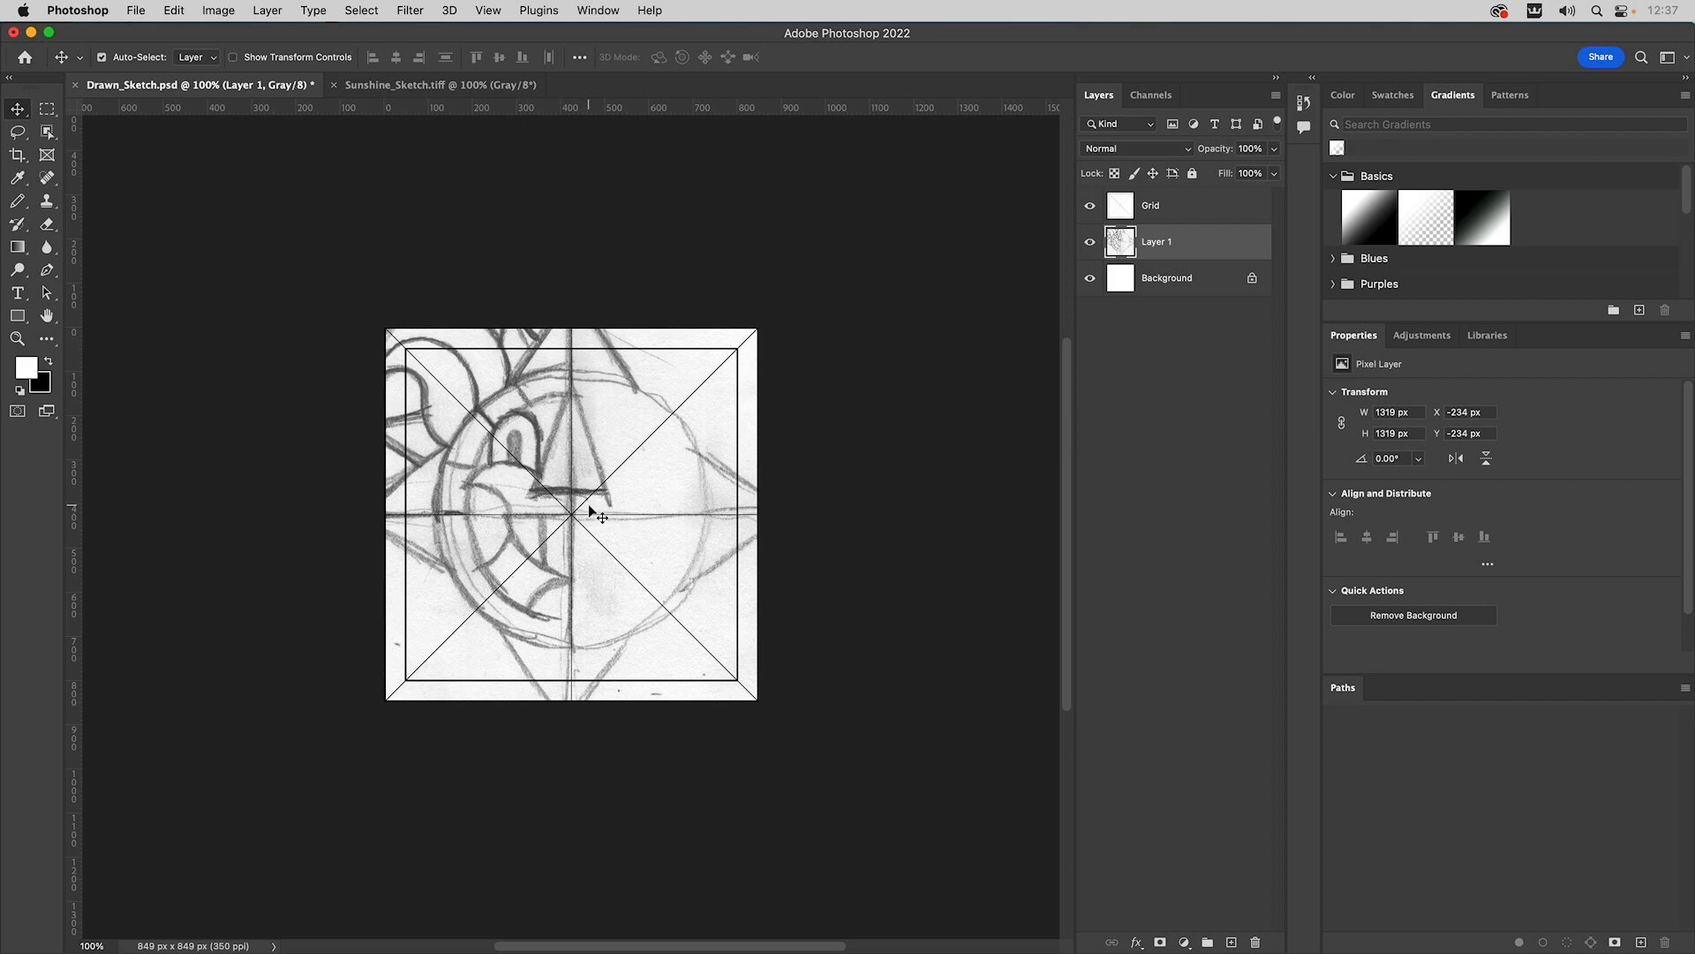
{"action": "left_click", "coordinate": [176, 9]}
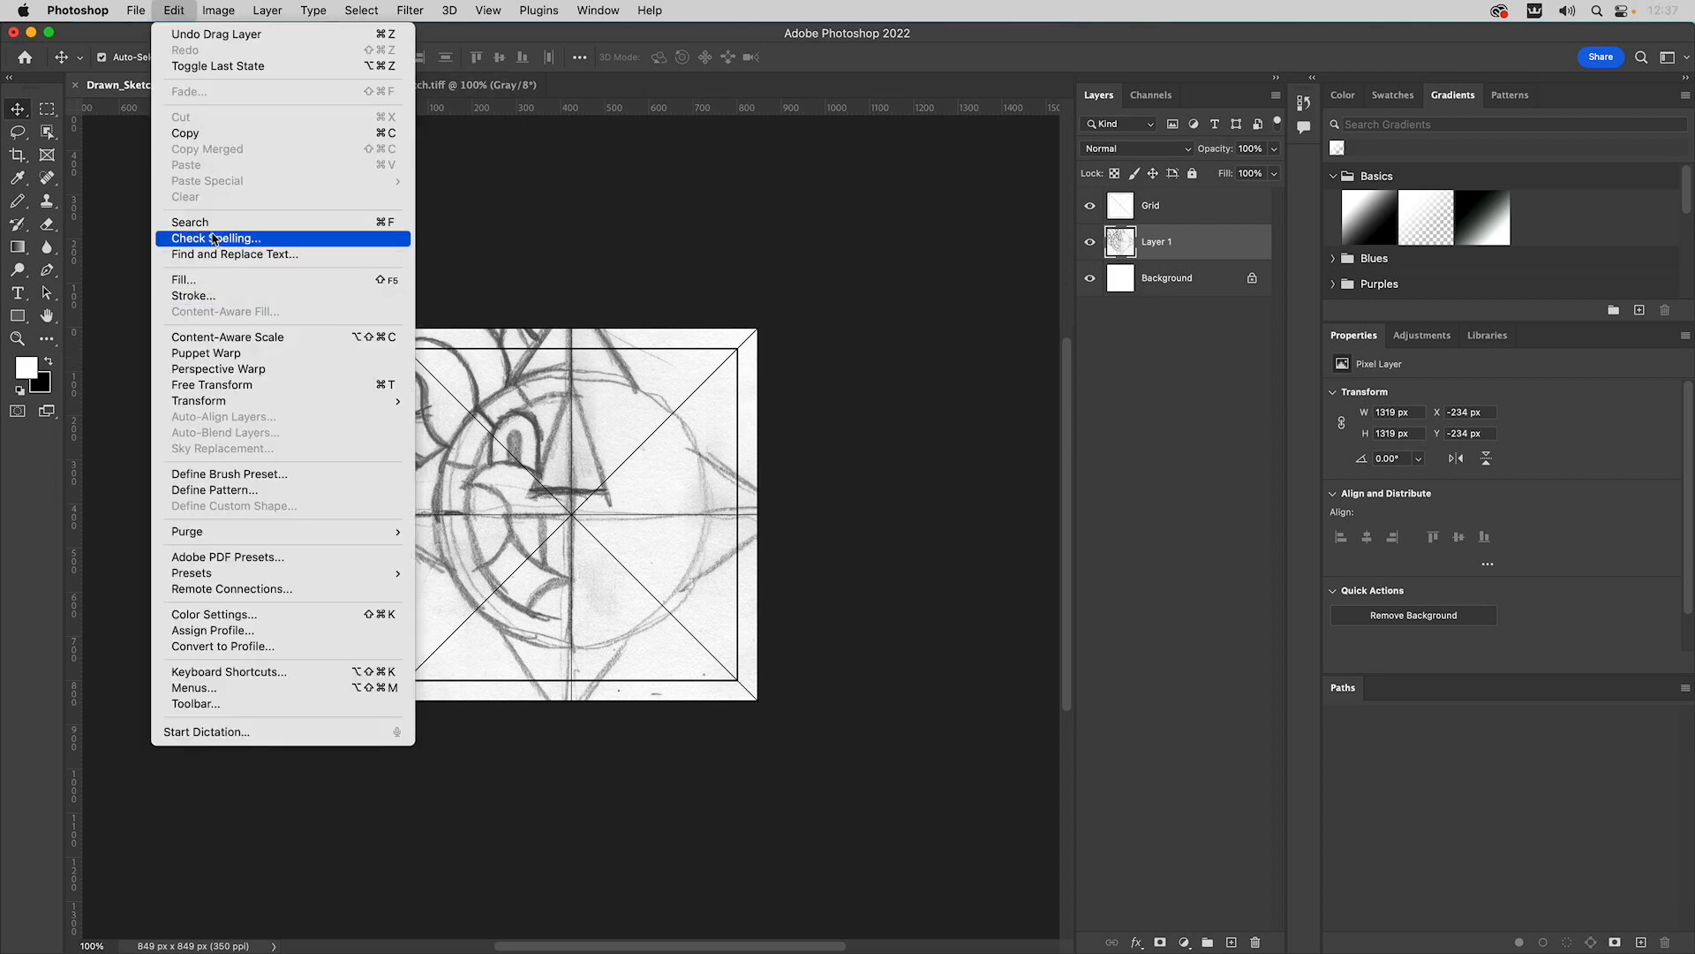
{"action": "mouse_move", "coordinate": [226, 407]}
{"action": "left_click", "coordinate": [464, 429]}
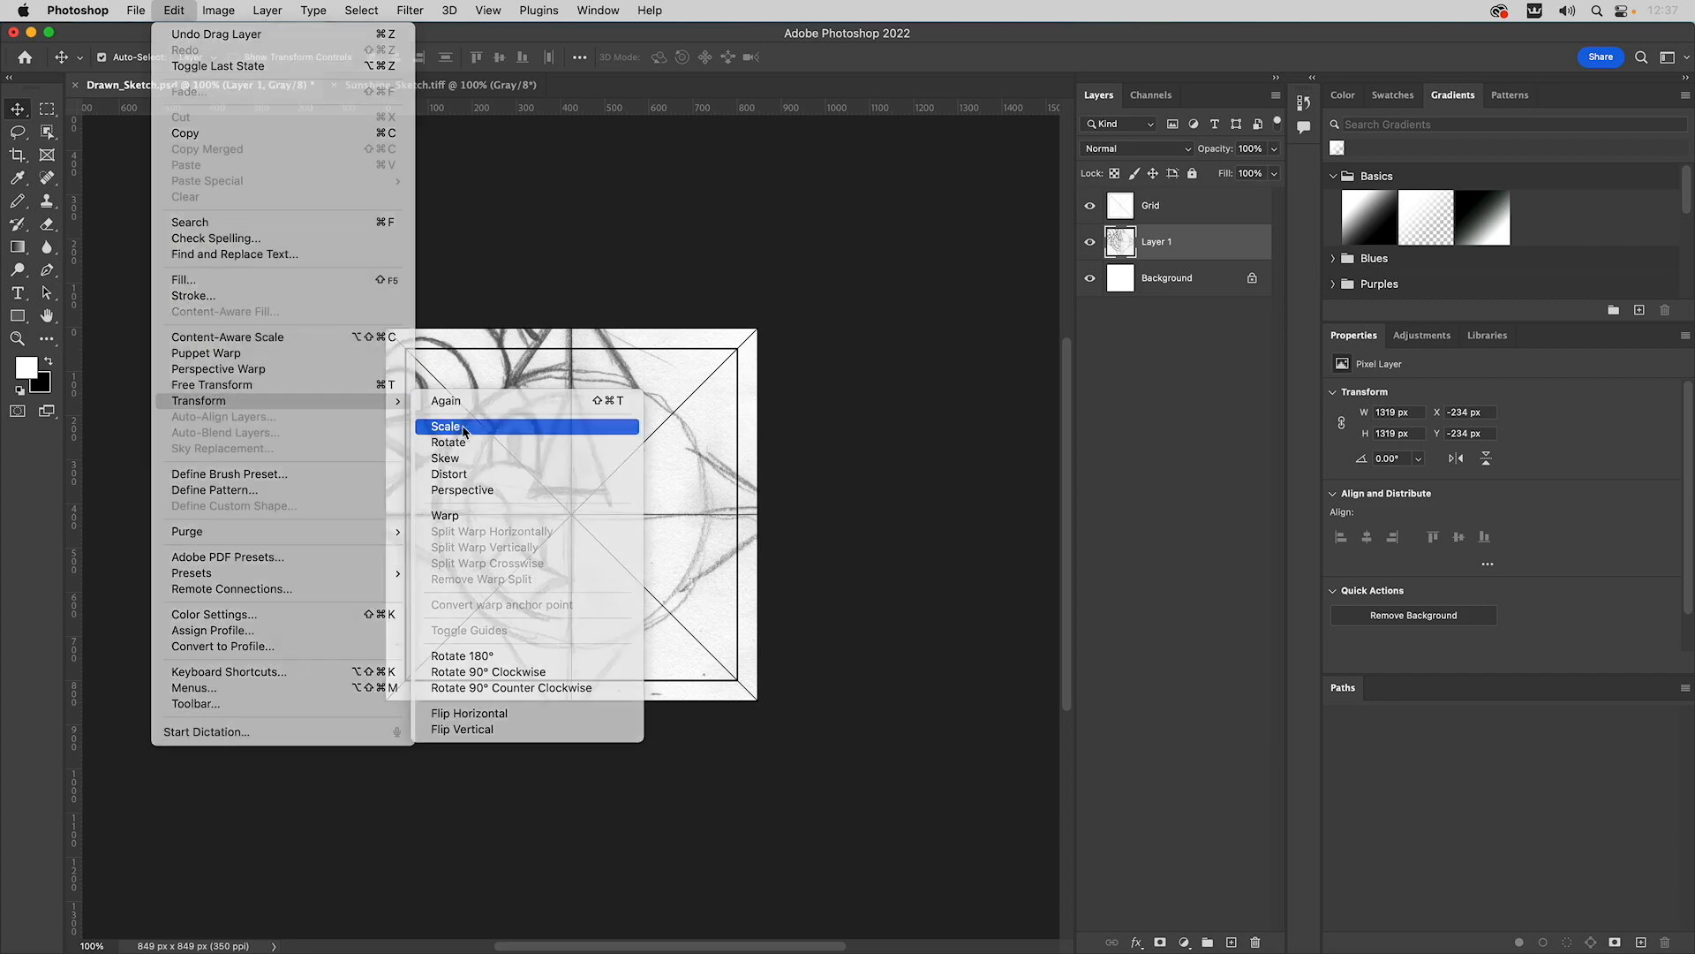
{"action": "left_click_drag", "start_coordinate": [863, 225], "coordinate": [812, 277]}
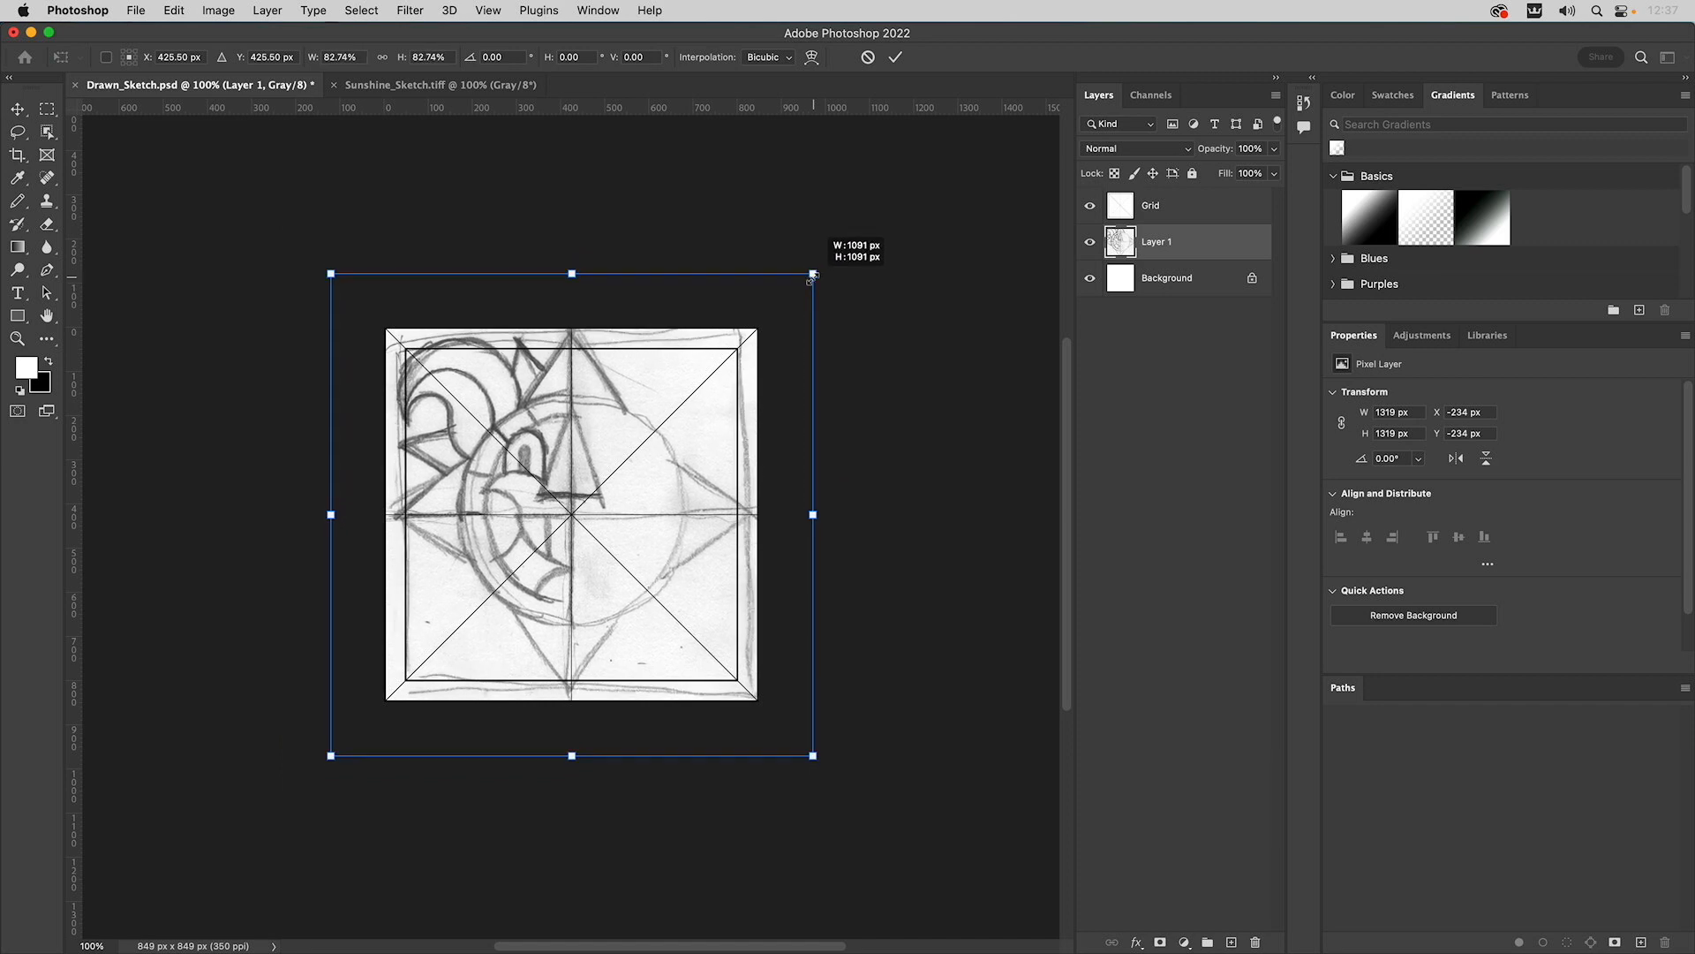
{"action": "left_click_drag", "start_coordinate": [813, 274], "coordinate": [813, 276]}
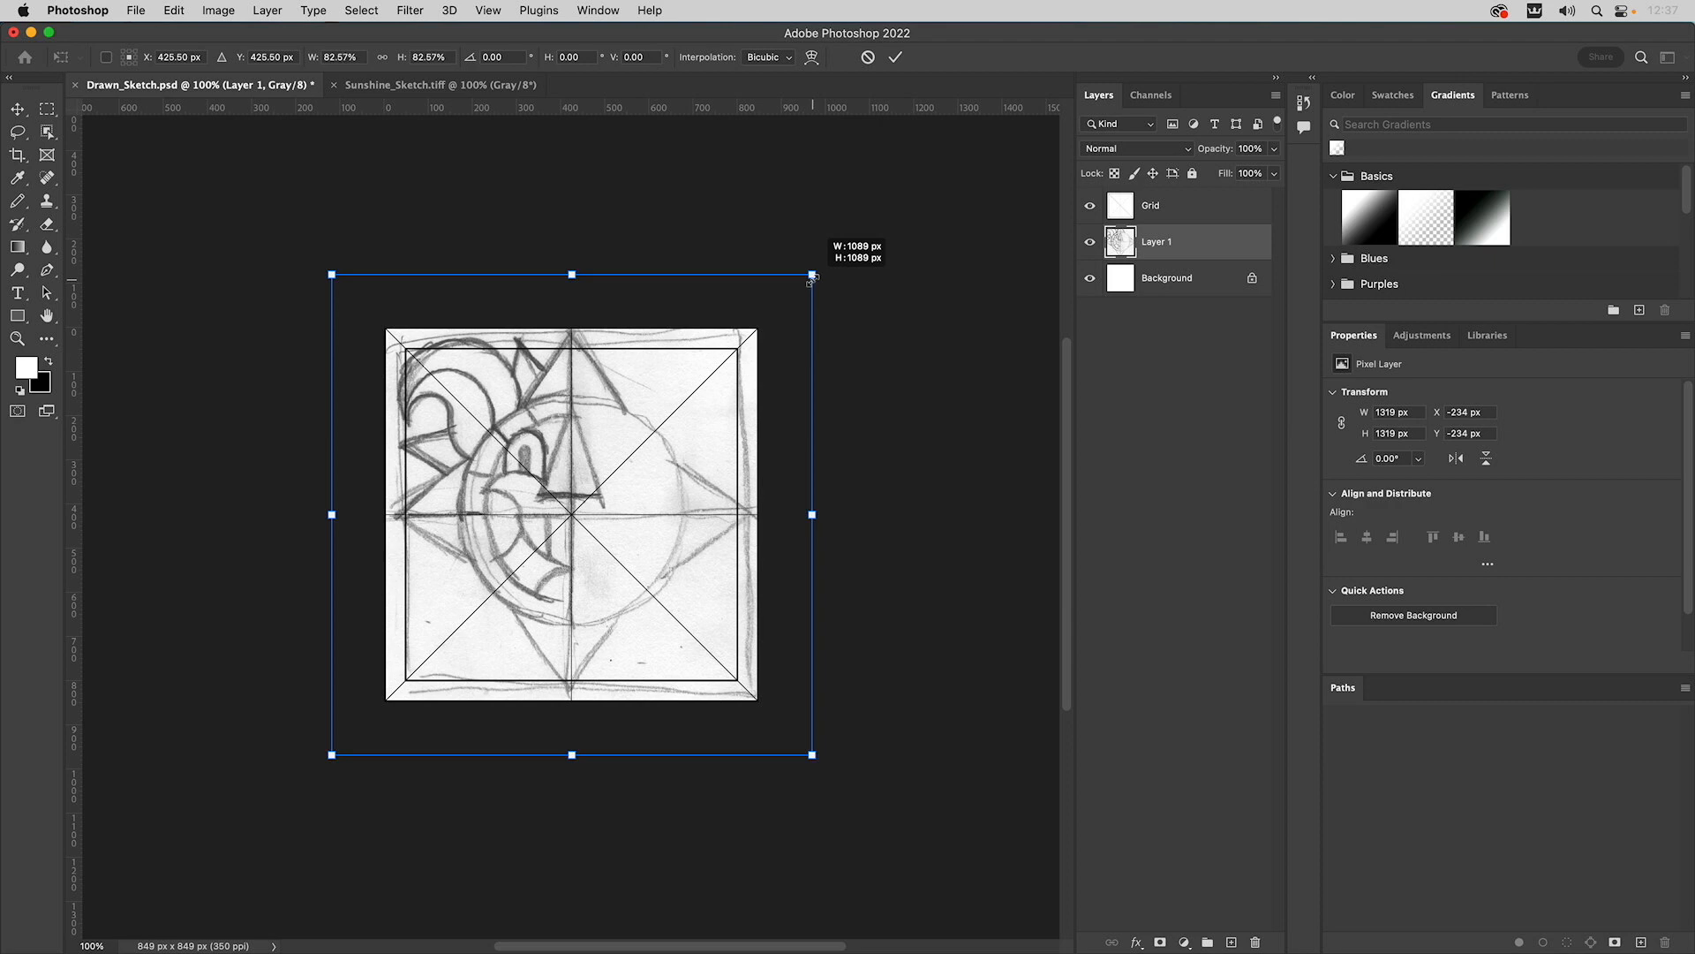
{"action": "left_click_drag", "start_coordinate": [812, 275], "coordinate": [813, 278]}
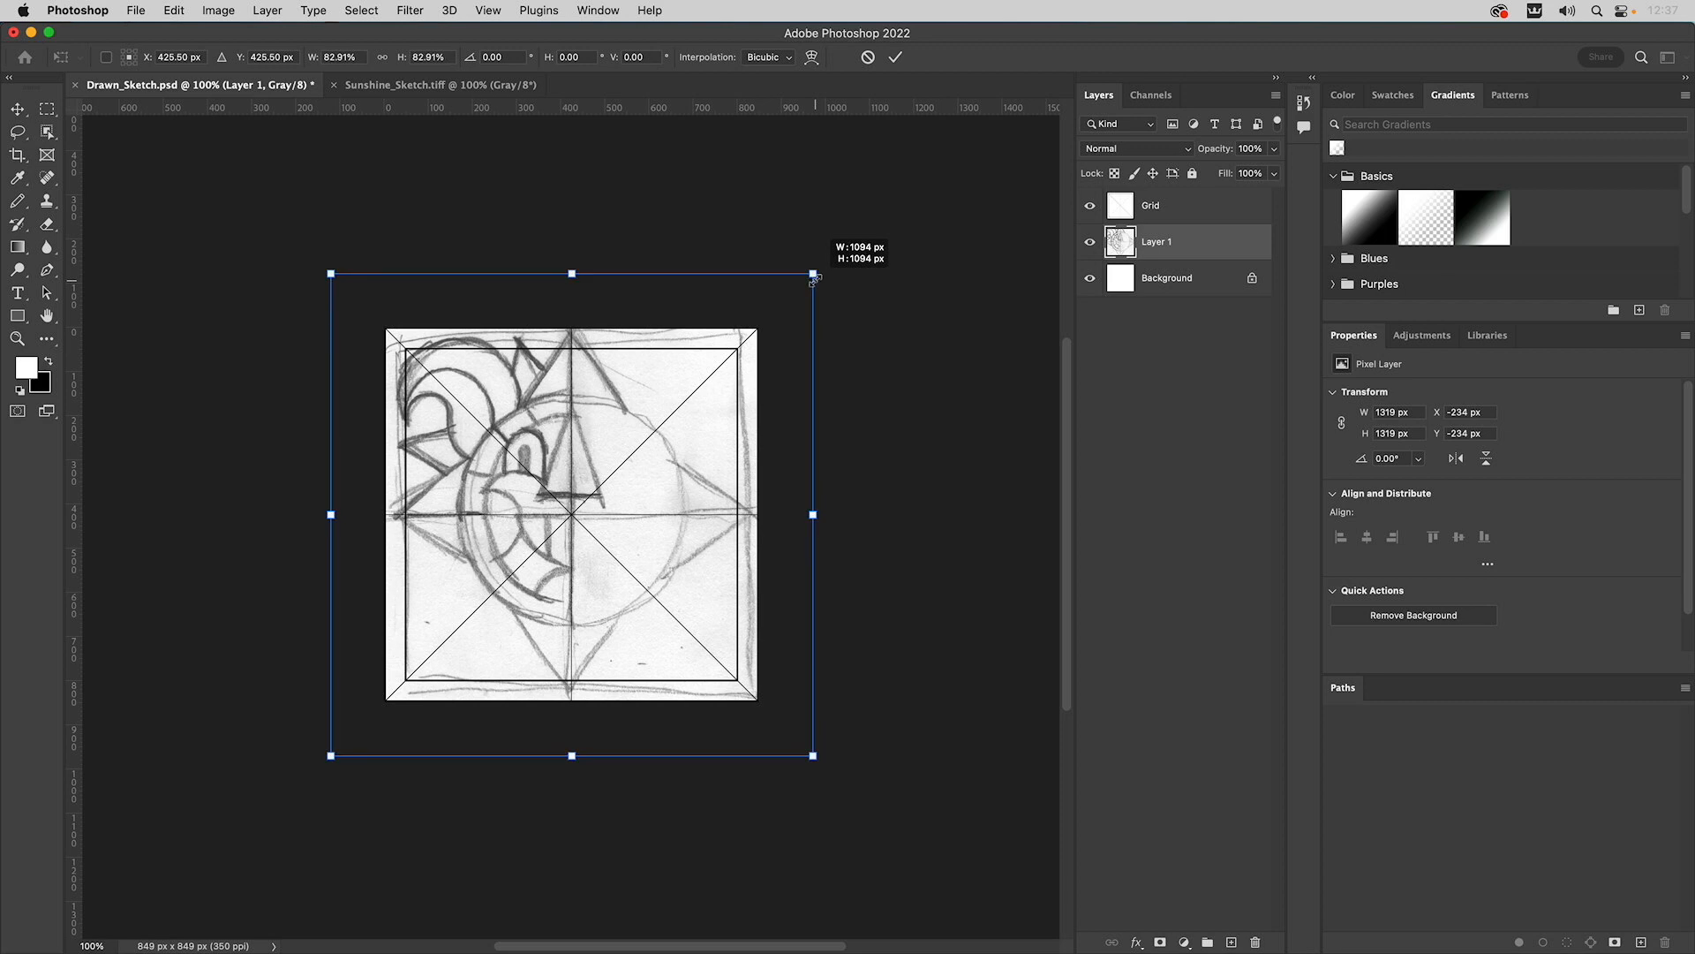
{"action": "left_click_drag", "start_coordinate": [815, 277], "coordinate": [802, 301]}
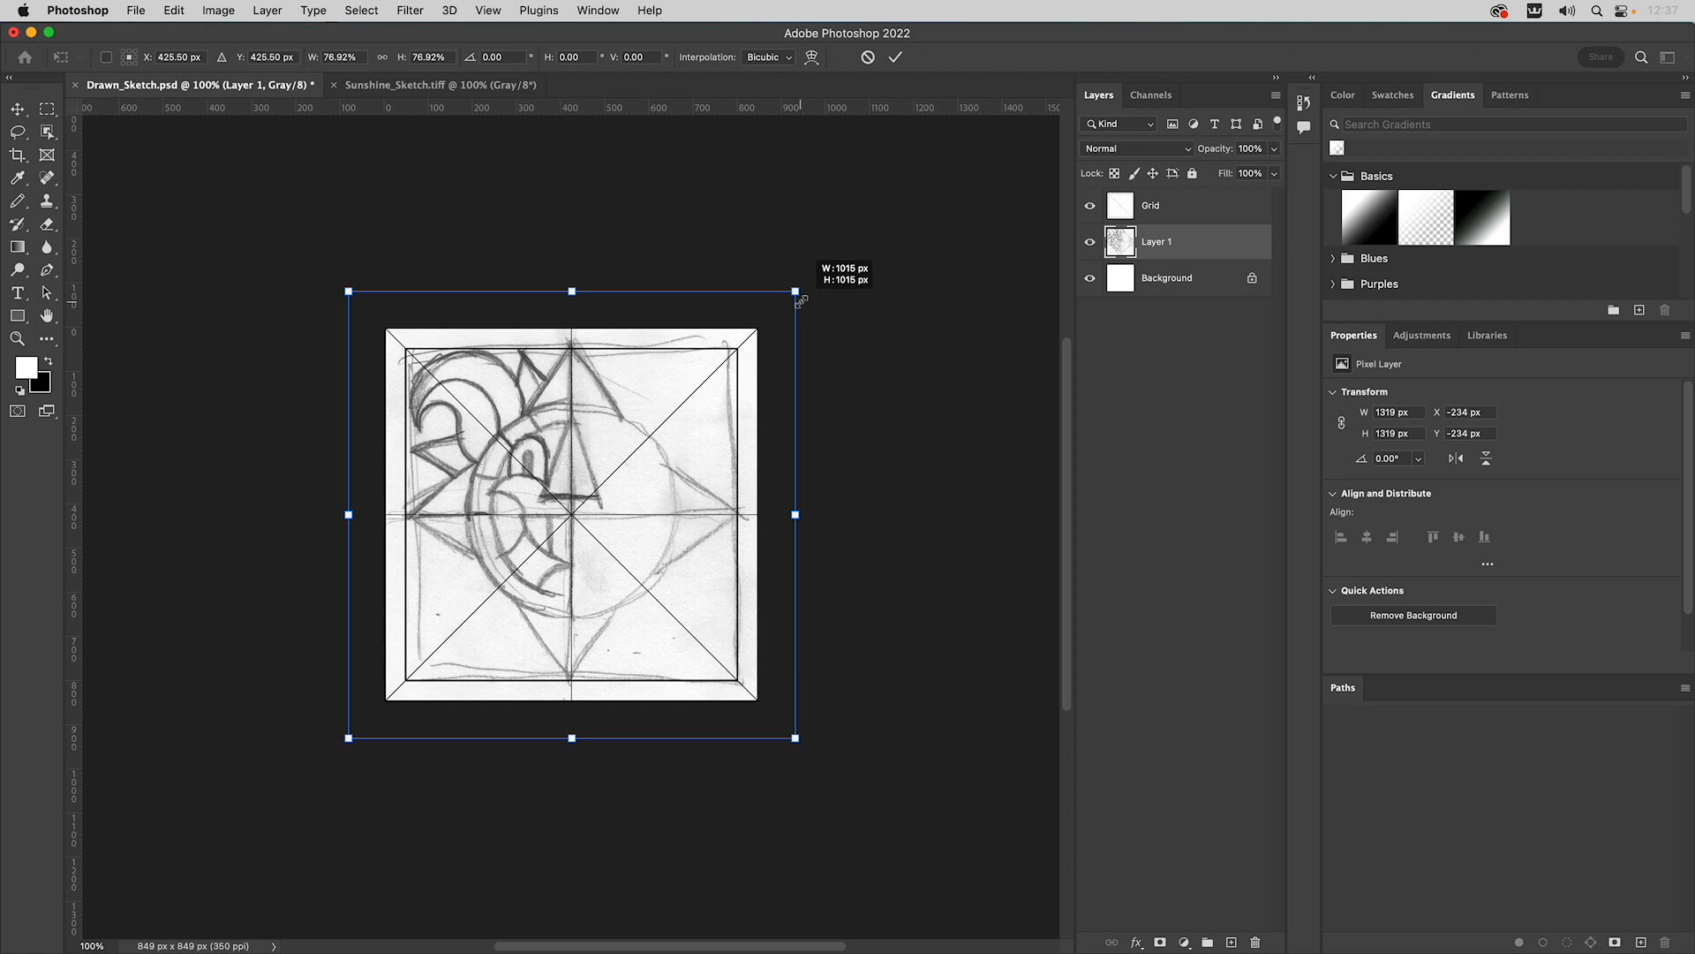
{"action": "left_click_drag", "start_coordinate": [801, 301], "coordinate": [801, 301]}
{"action": "left_click", "coordinate": [47, 109]}
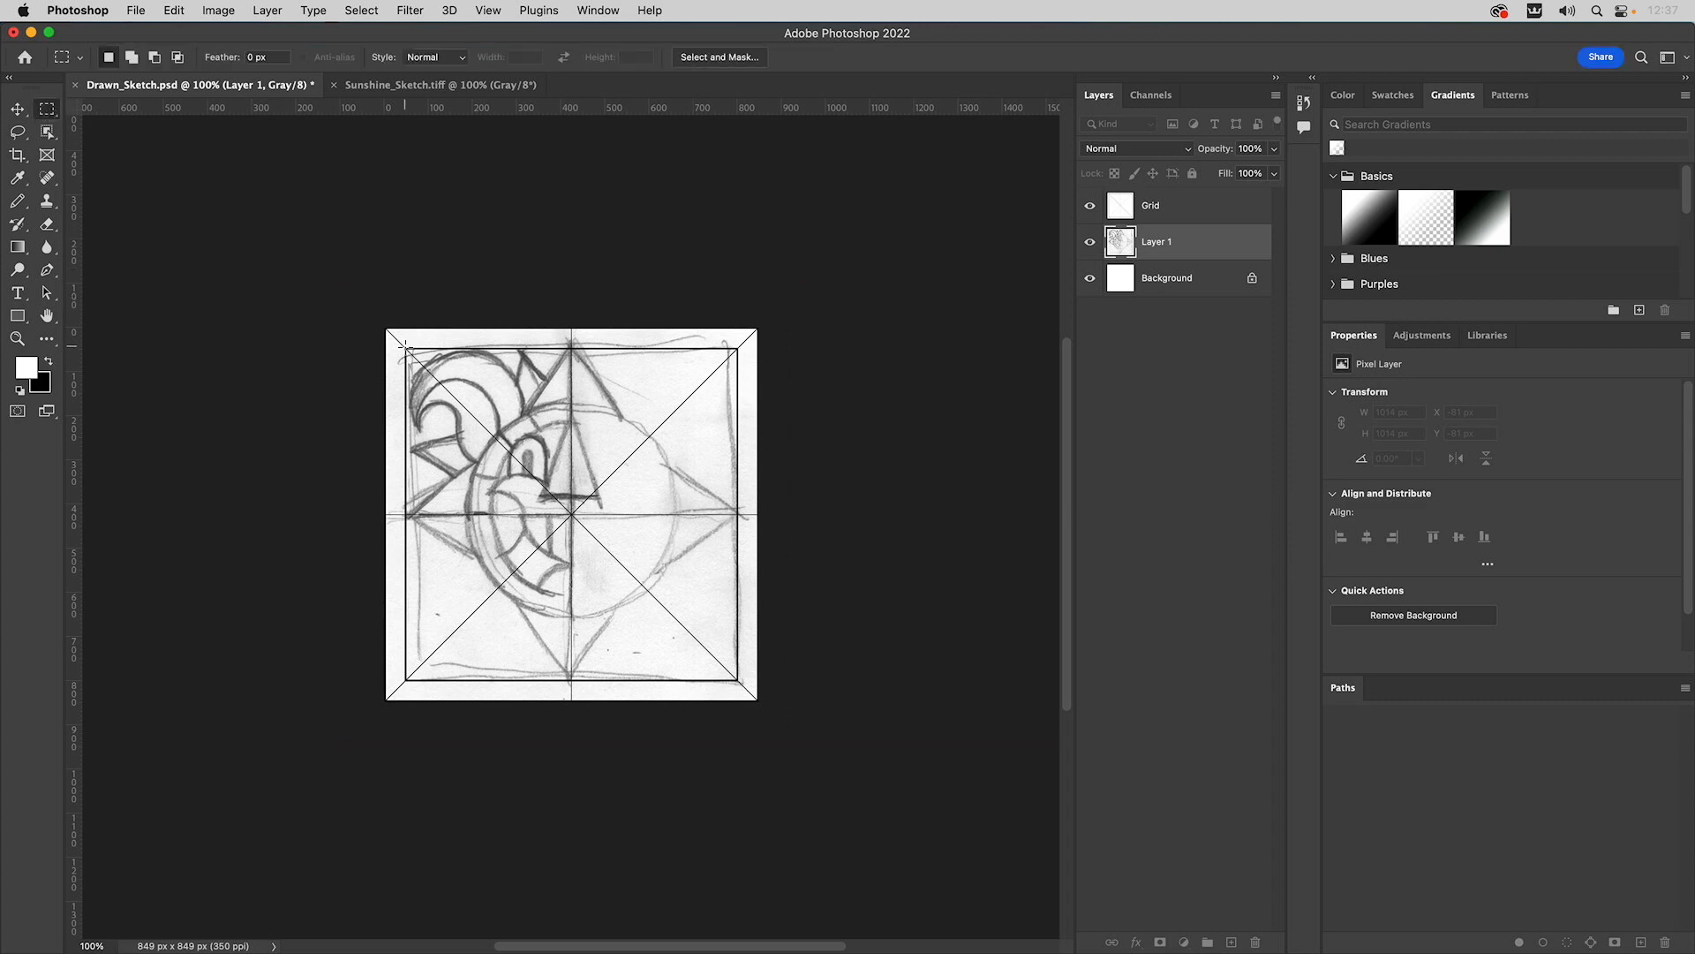
- Increase the sketch layer's contrast with a Levels adjustment, setting the input black point to 91 and white point to 220
{"action": "left_click", "coordinate": [216, 11]}
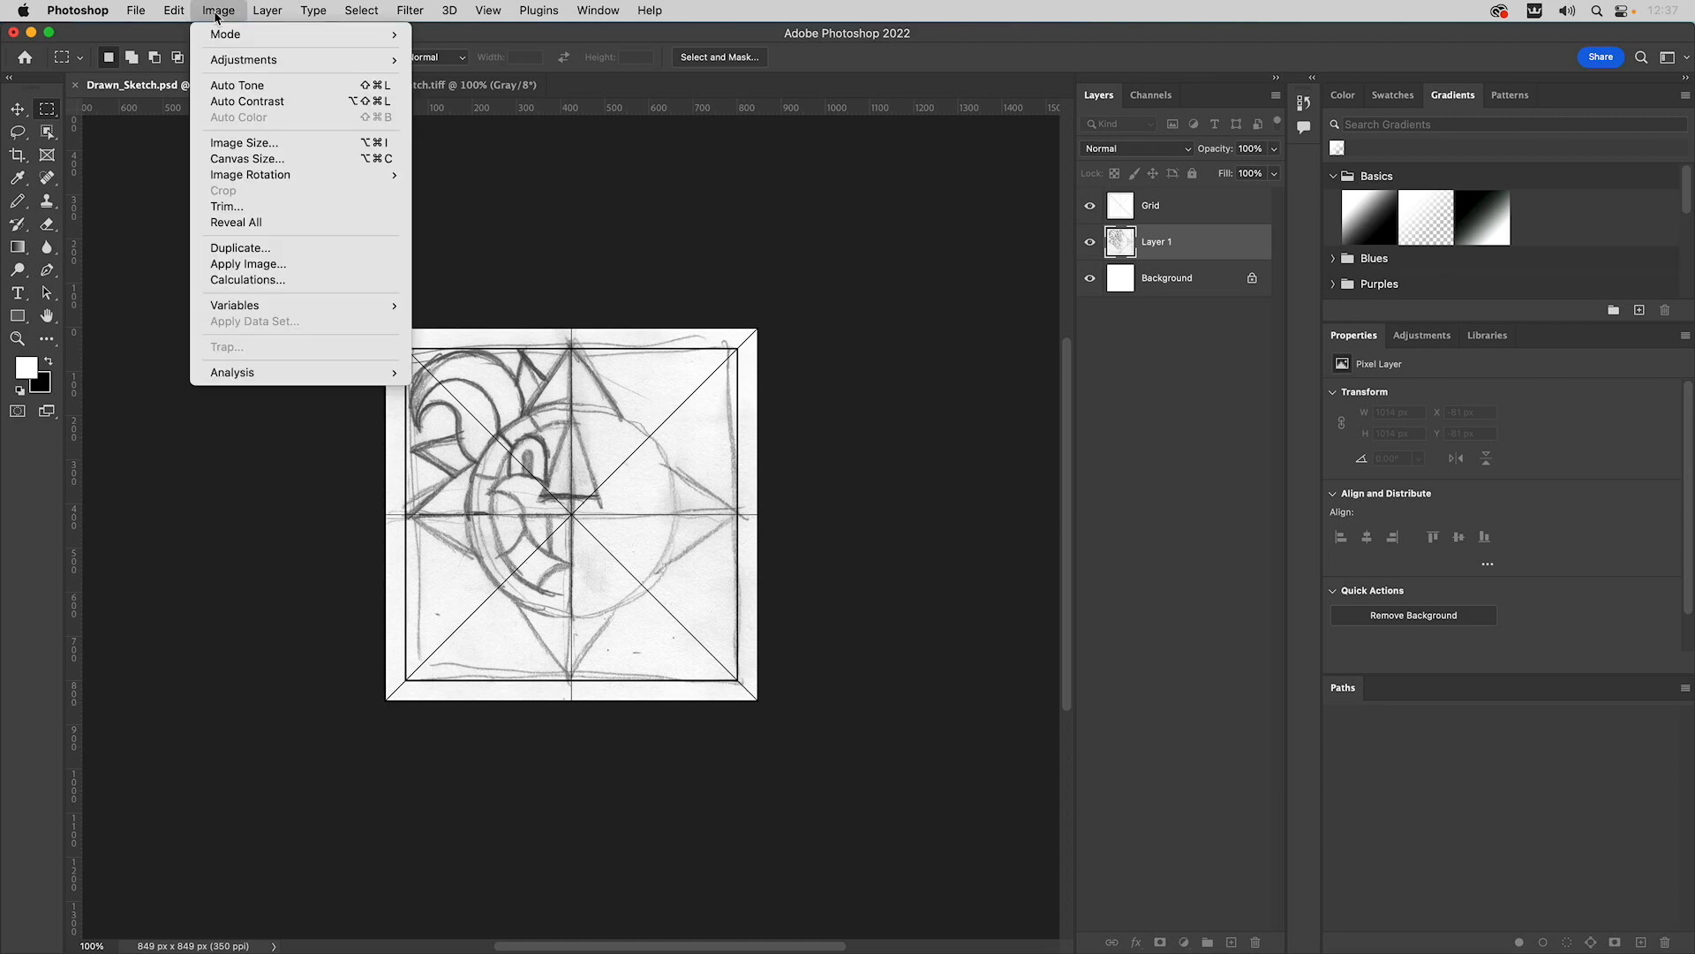
{"action": "mouse_move", "coordinate": [236, 59]}
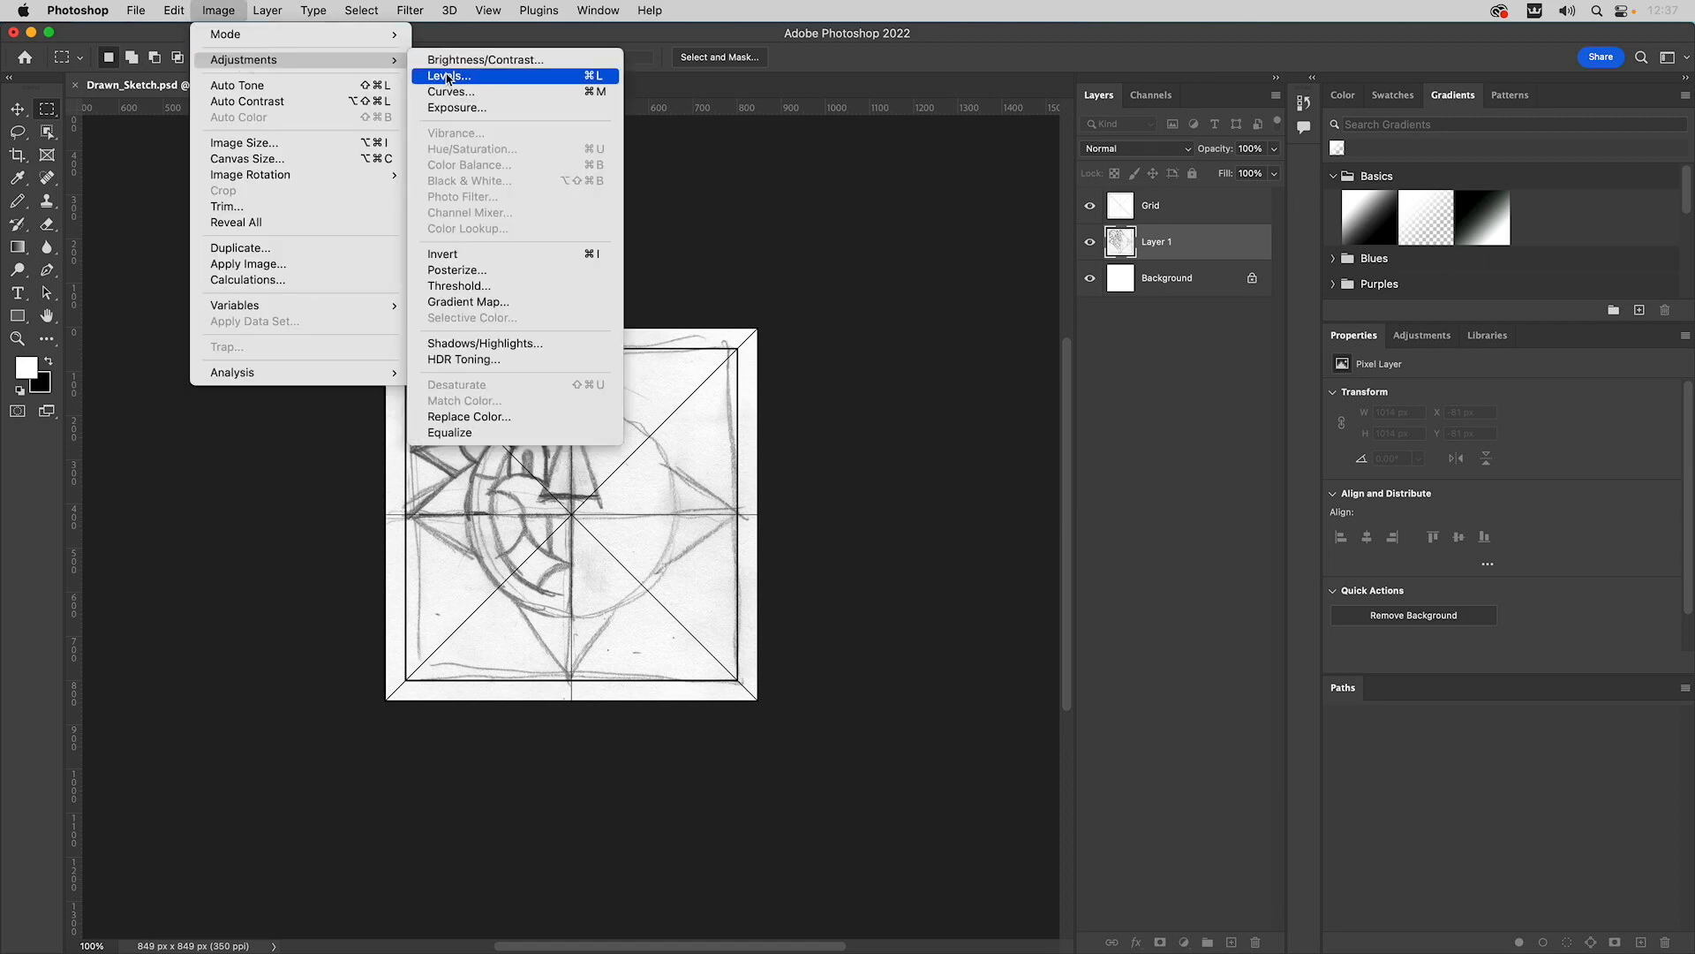
{"action": "left_click", "coordinate": [449, 78]}
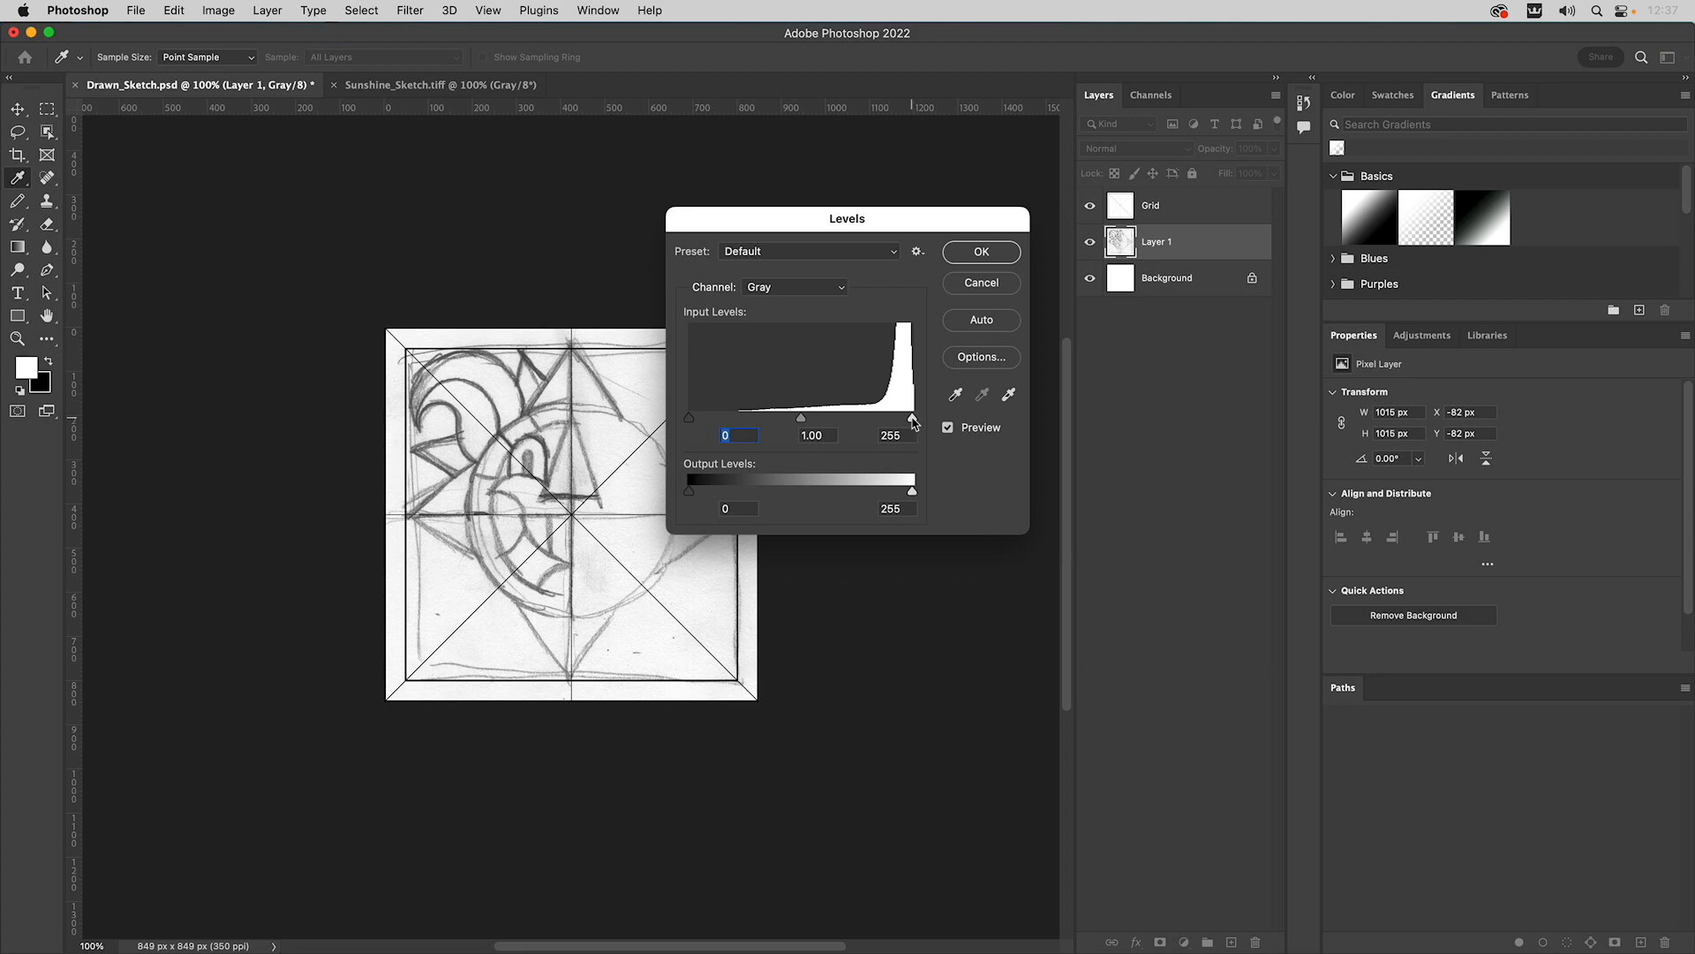
{"action": "left_click_drag", "start_coordinate": [913, 422], "coordinate": [883, 425]}
{"action": "left_click_drag", "start_coordinate": [689, 419], "coordinate": [768, 422]}
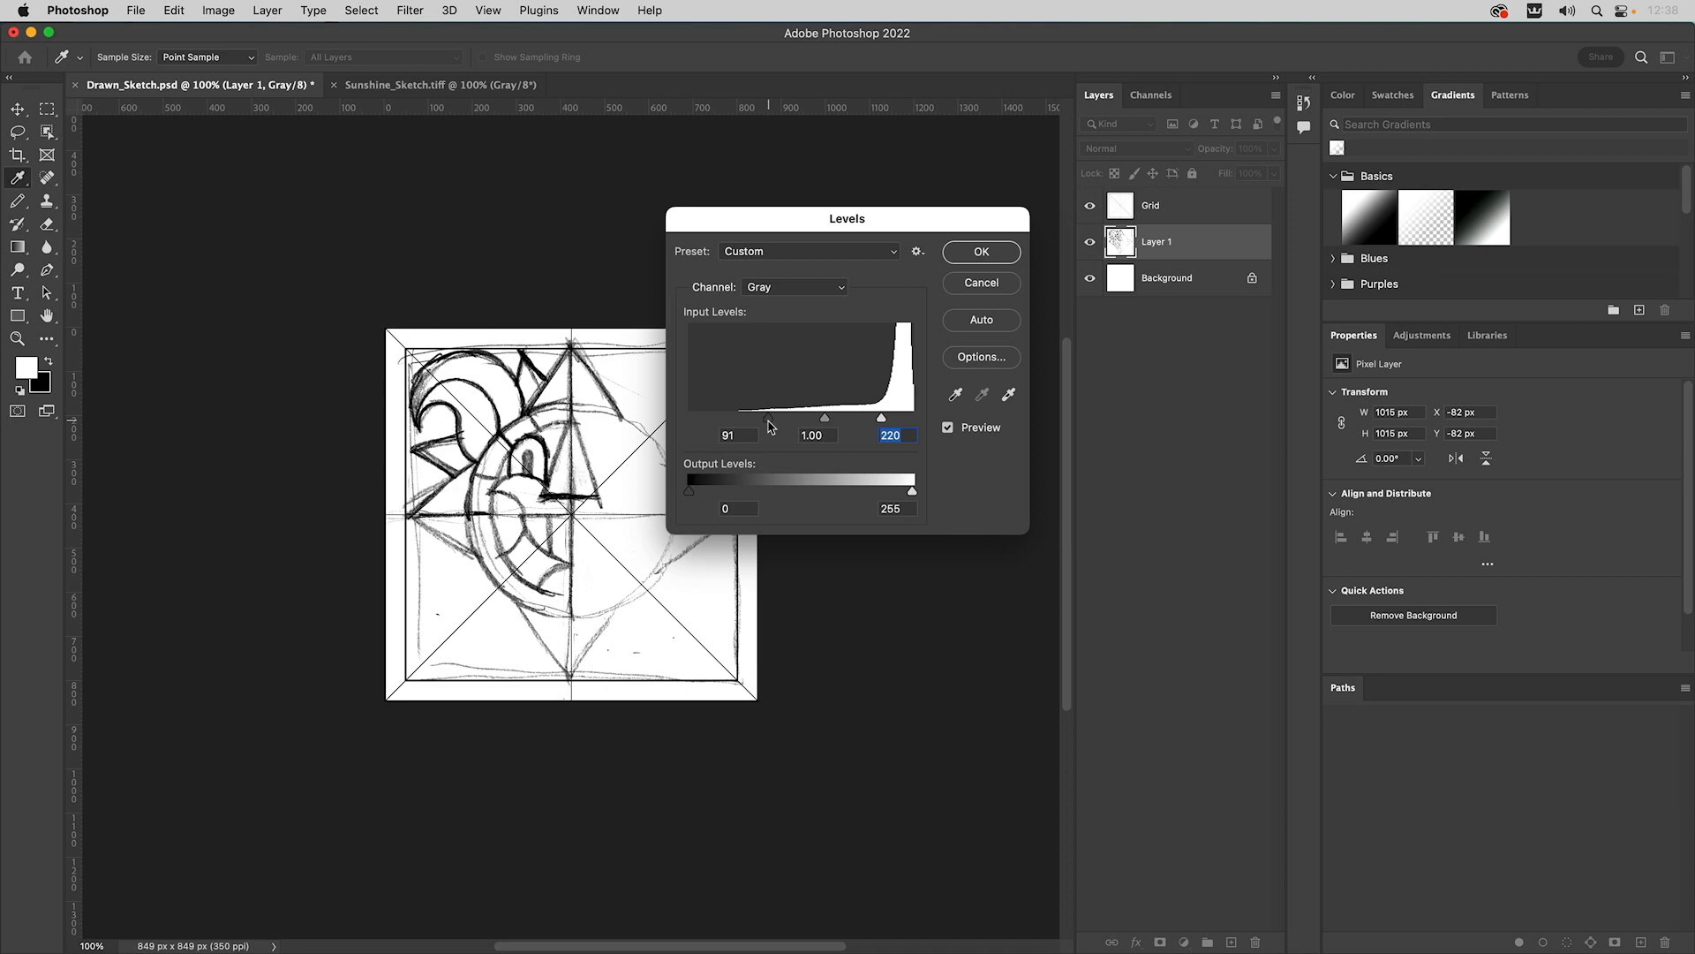
{"action": "left_click", "coordinate": [981, 252]}
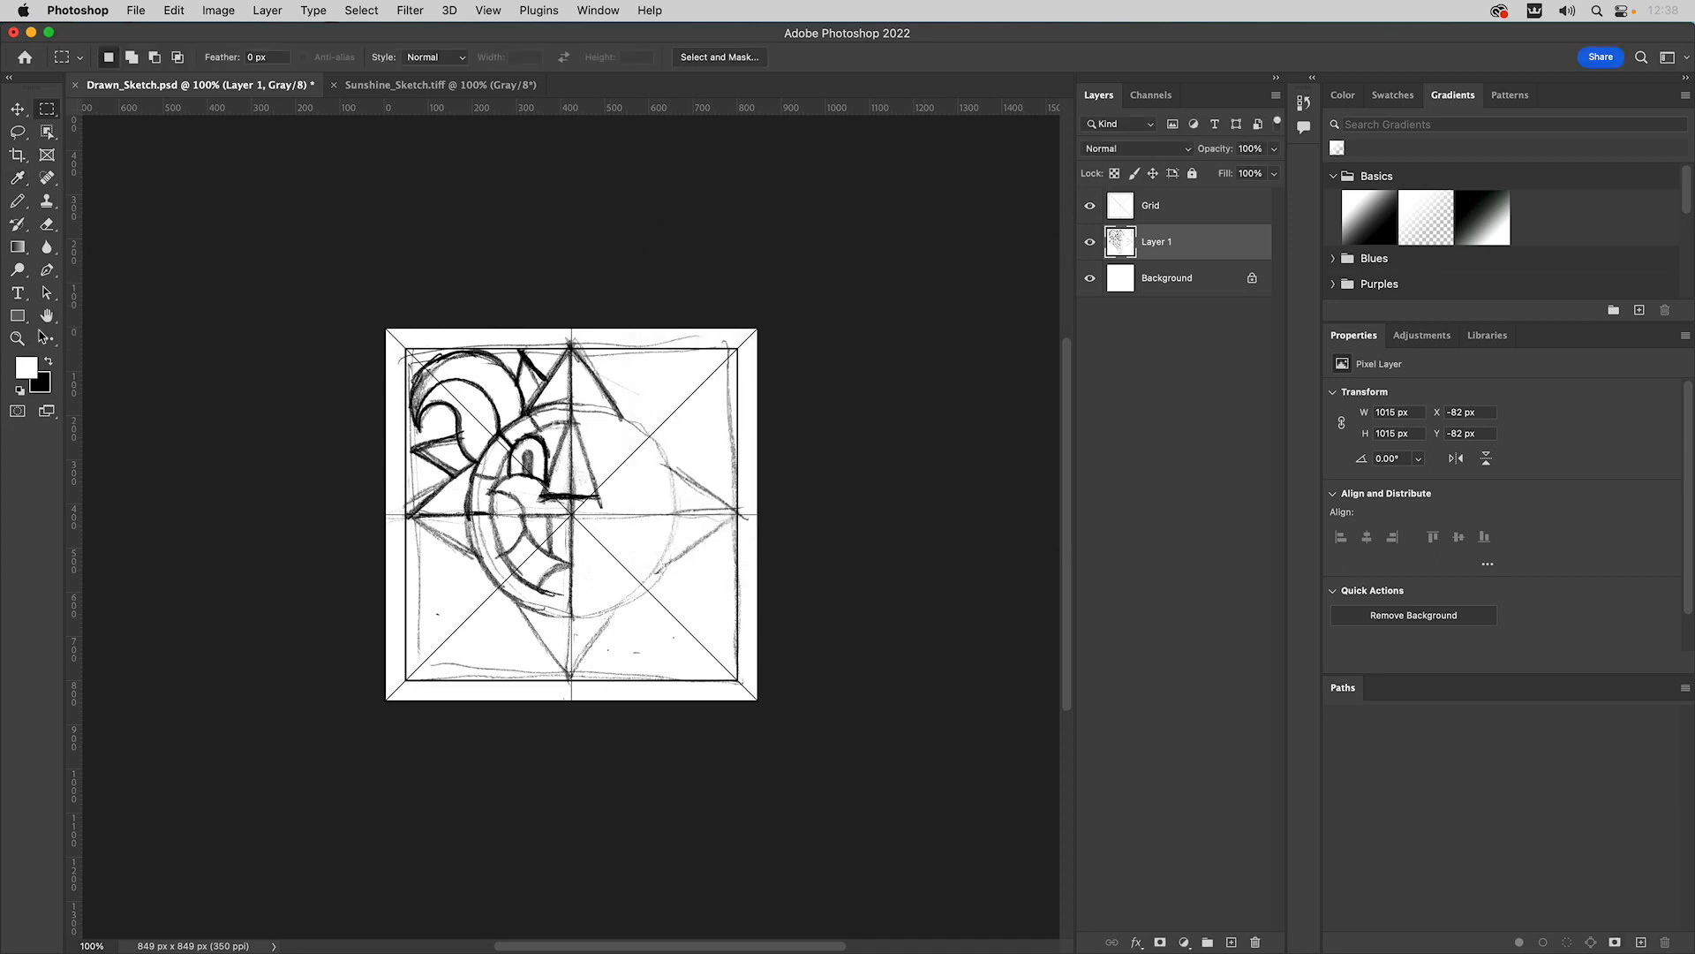
- Delete everything on the sketch layer outside the grid's inner square using an inverted rectangular selection, and clear the selection
{"action": "left_click", "coordinate": [17, 338]}
{"action": "left_click", "coordinate": [581, 498]}
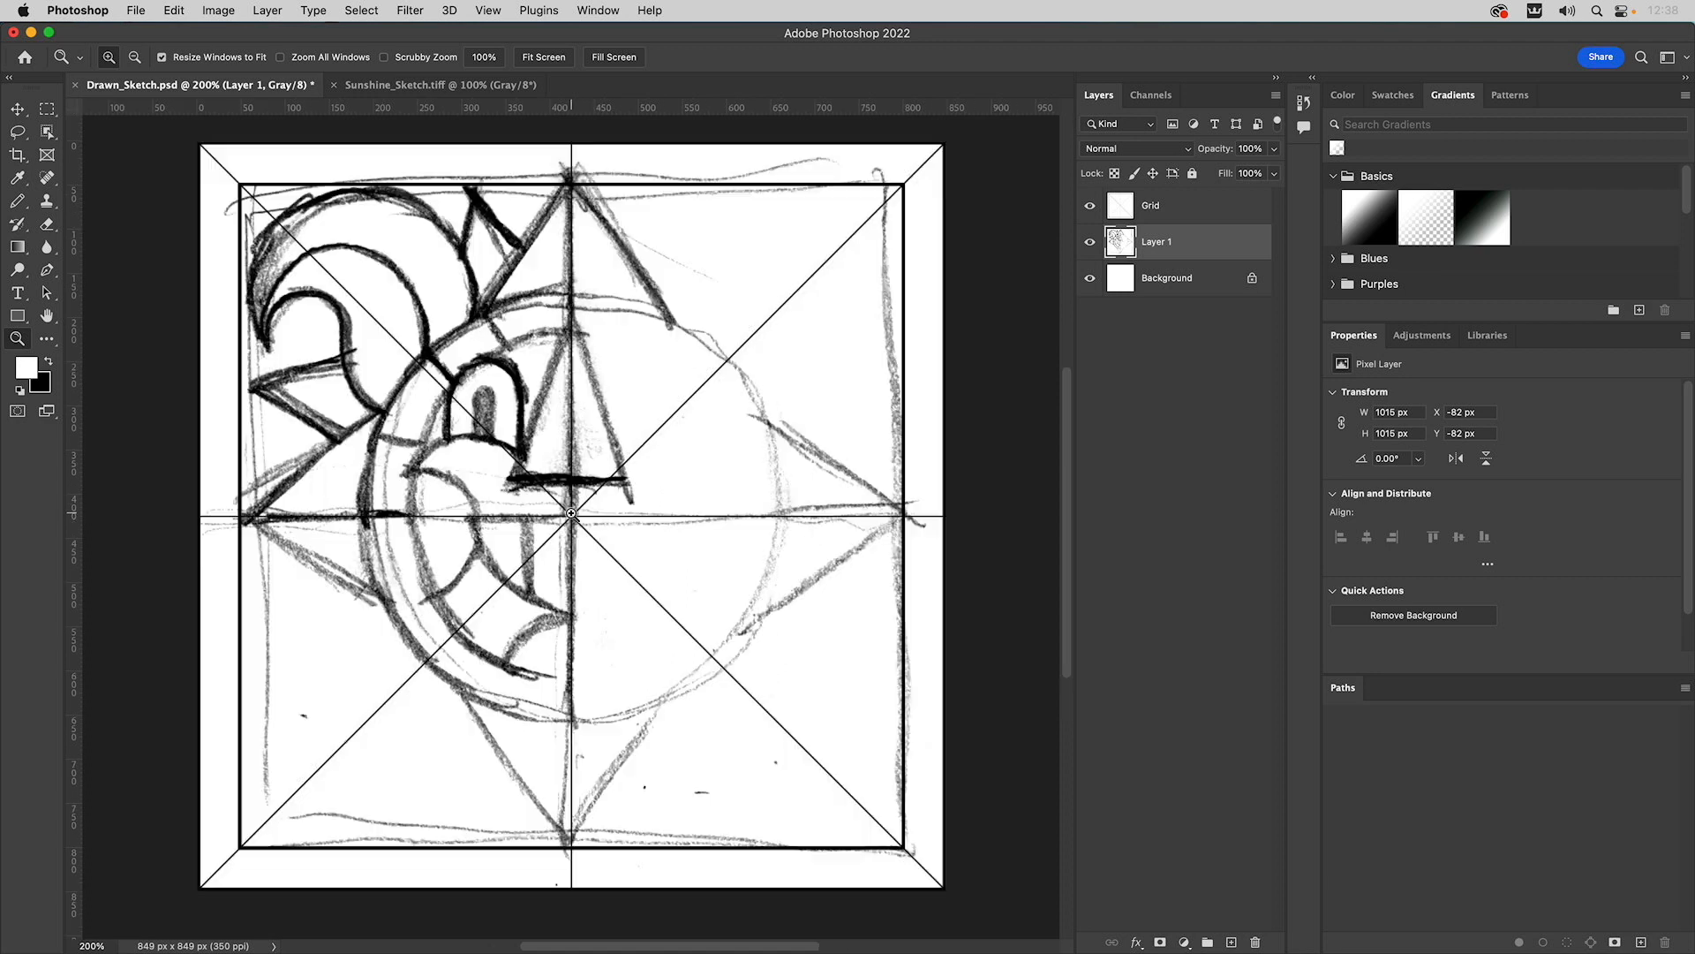
{"action": "left_click", "coordinate": [47, 109]}
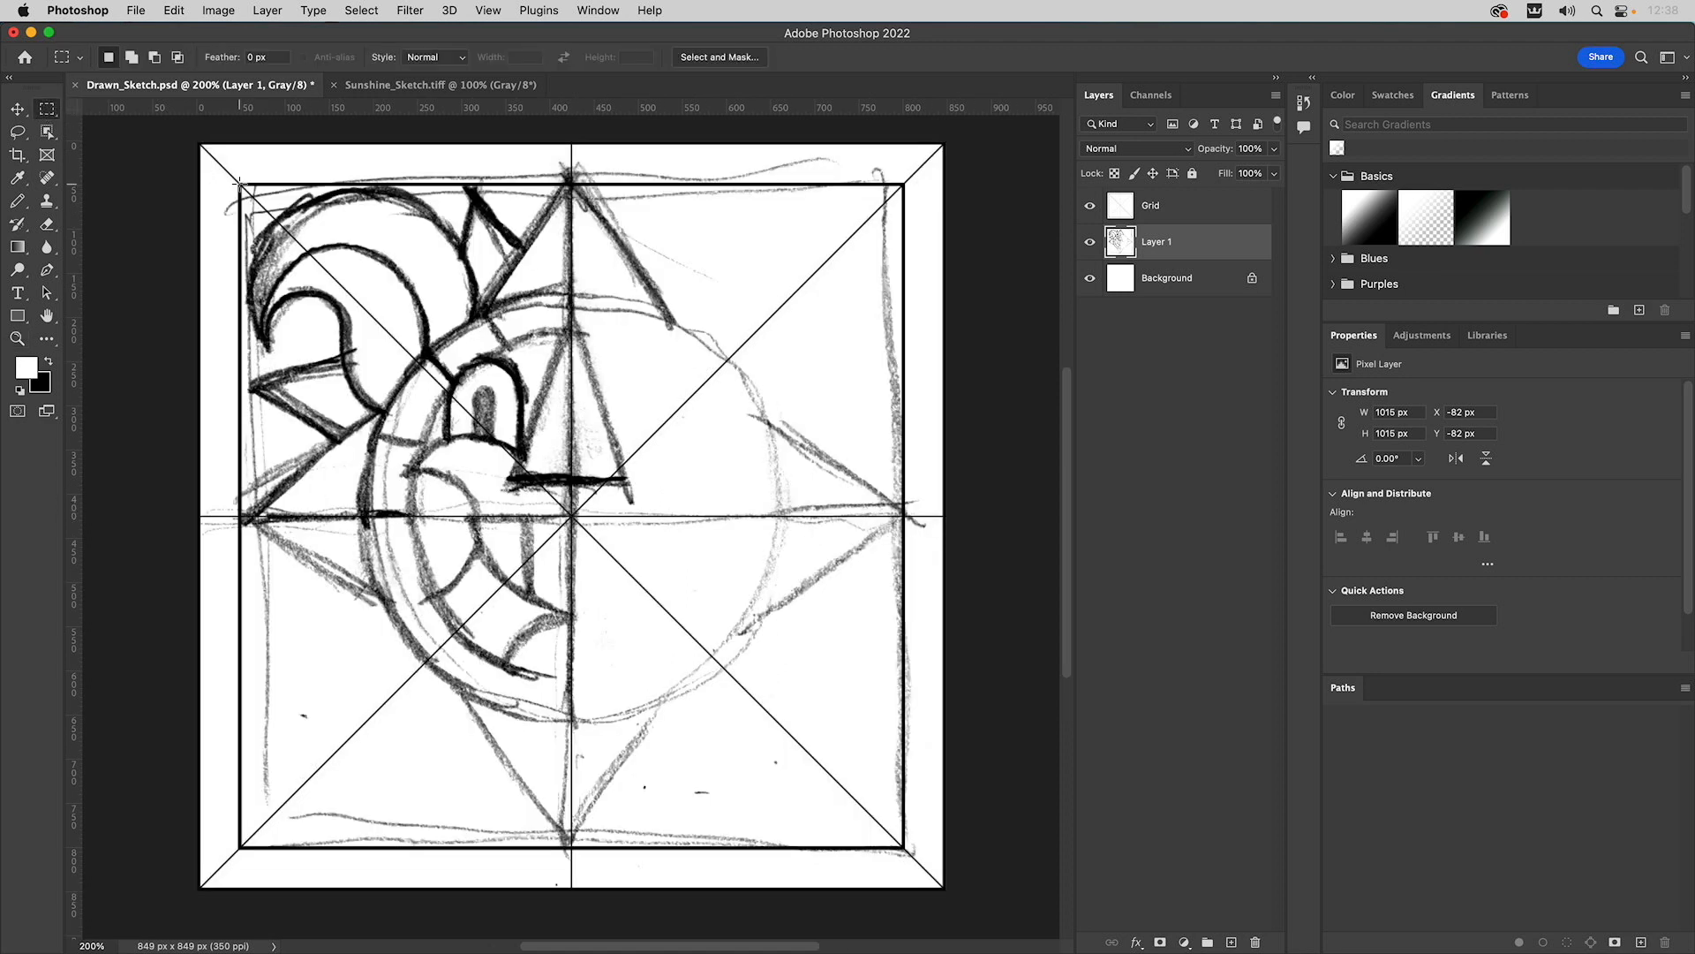
{"action": "left_click_drag", "start_coordinate": [239, 183], "coordinate": [910, 854]}
{"action": "left_click", "coordinate": [362, 10]}
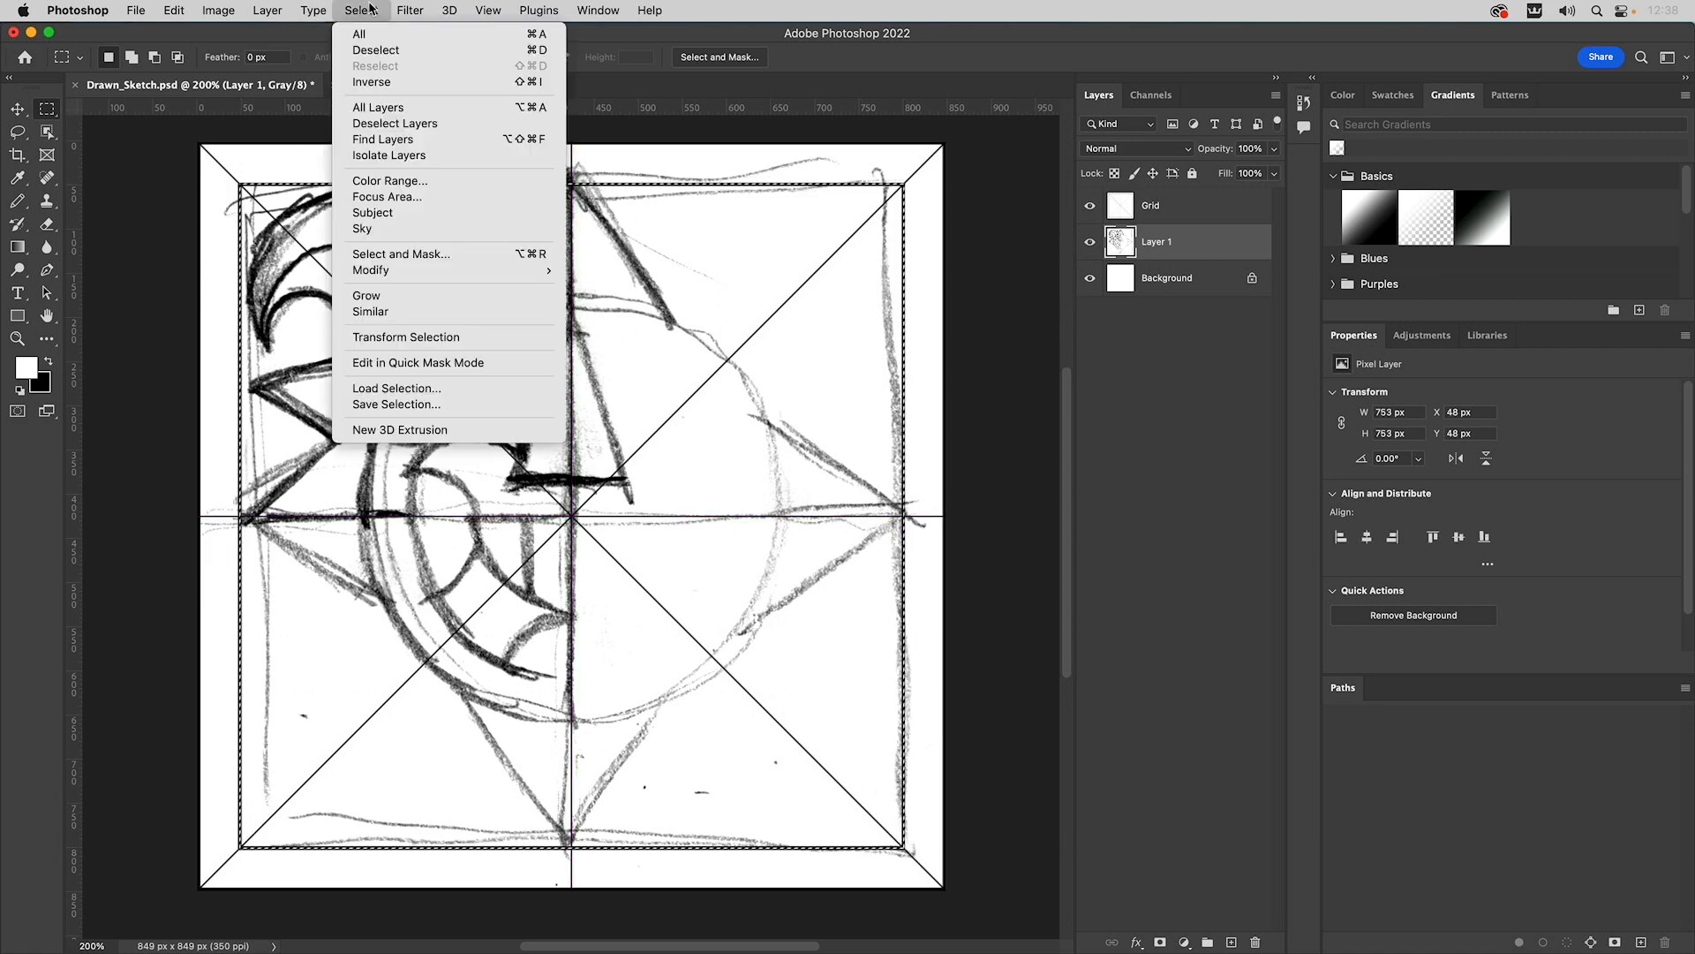
{"action": "left_click", "coordinate": [381, 84]}
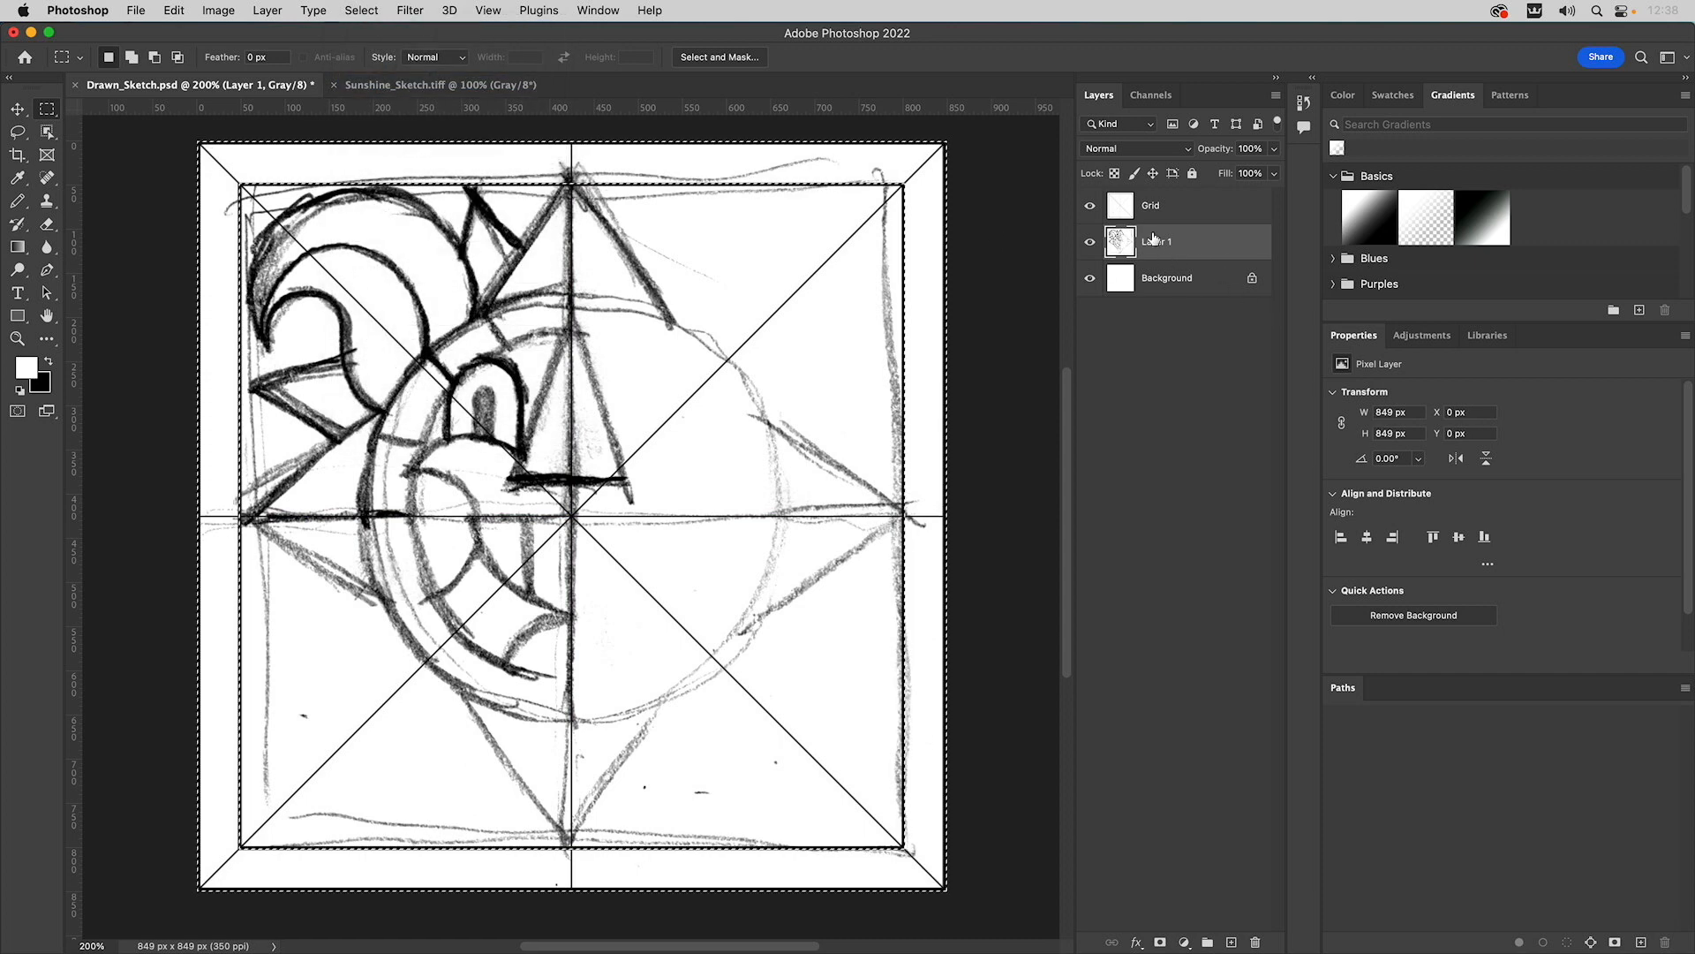
{"action": "key", "text": "Delete"}
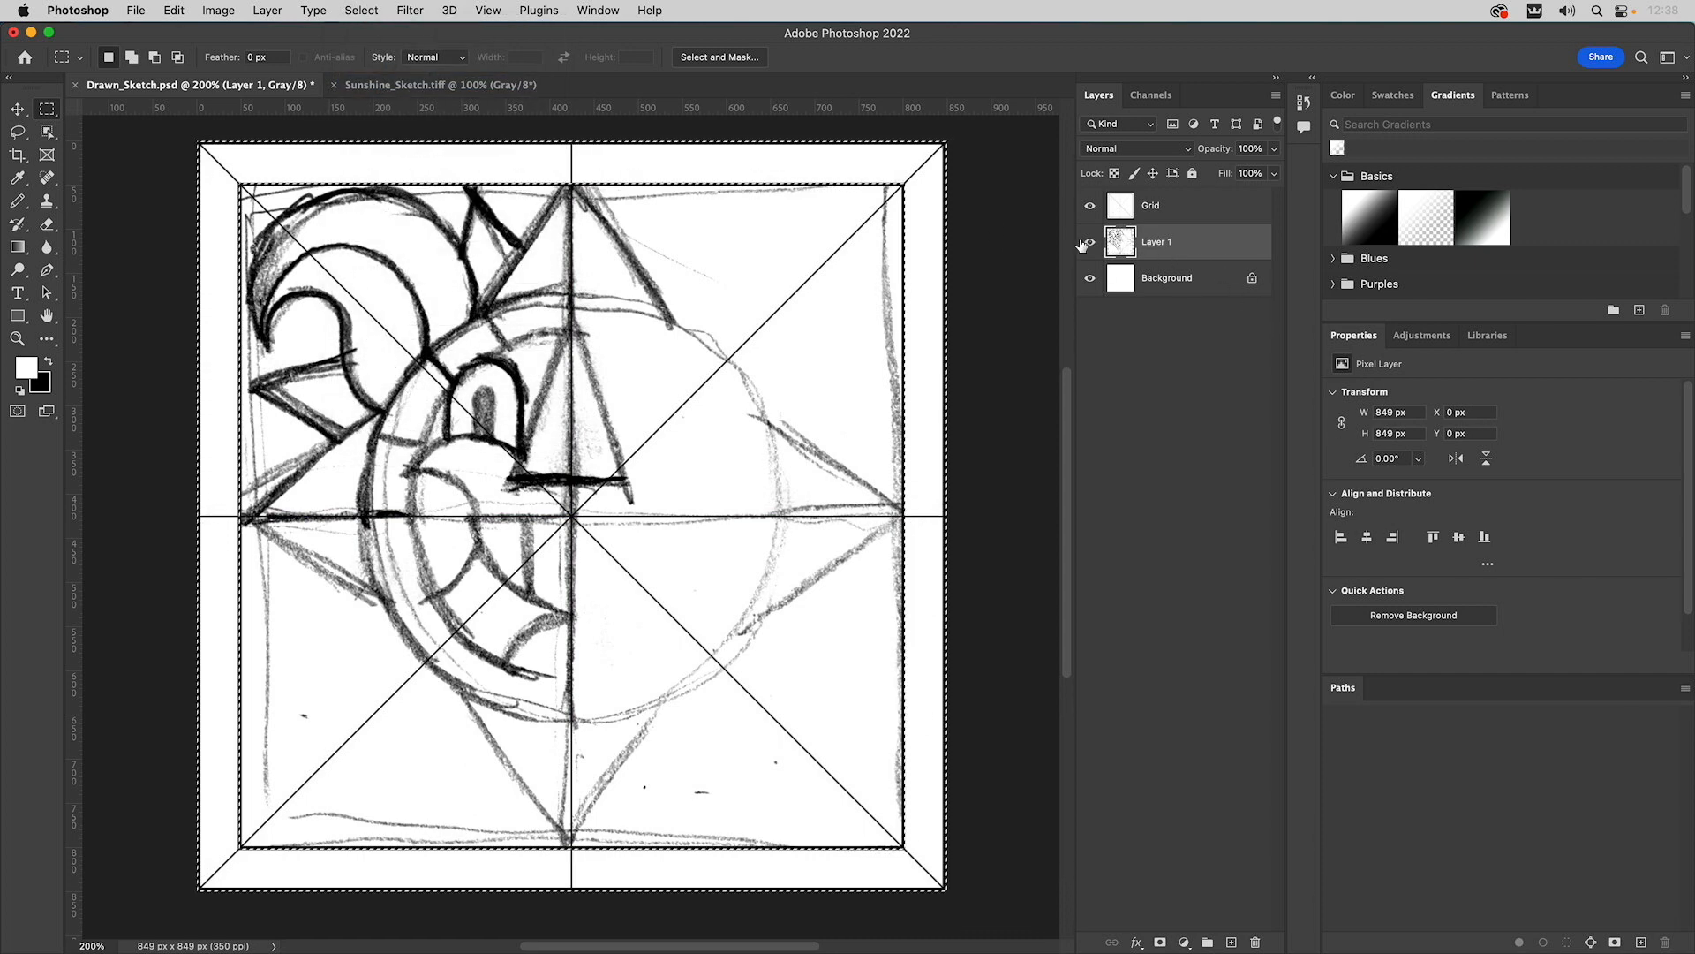
{"action": "key", "text": "super+d"}
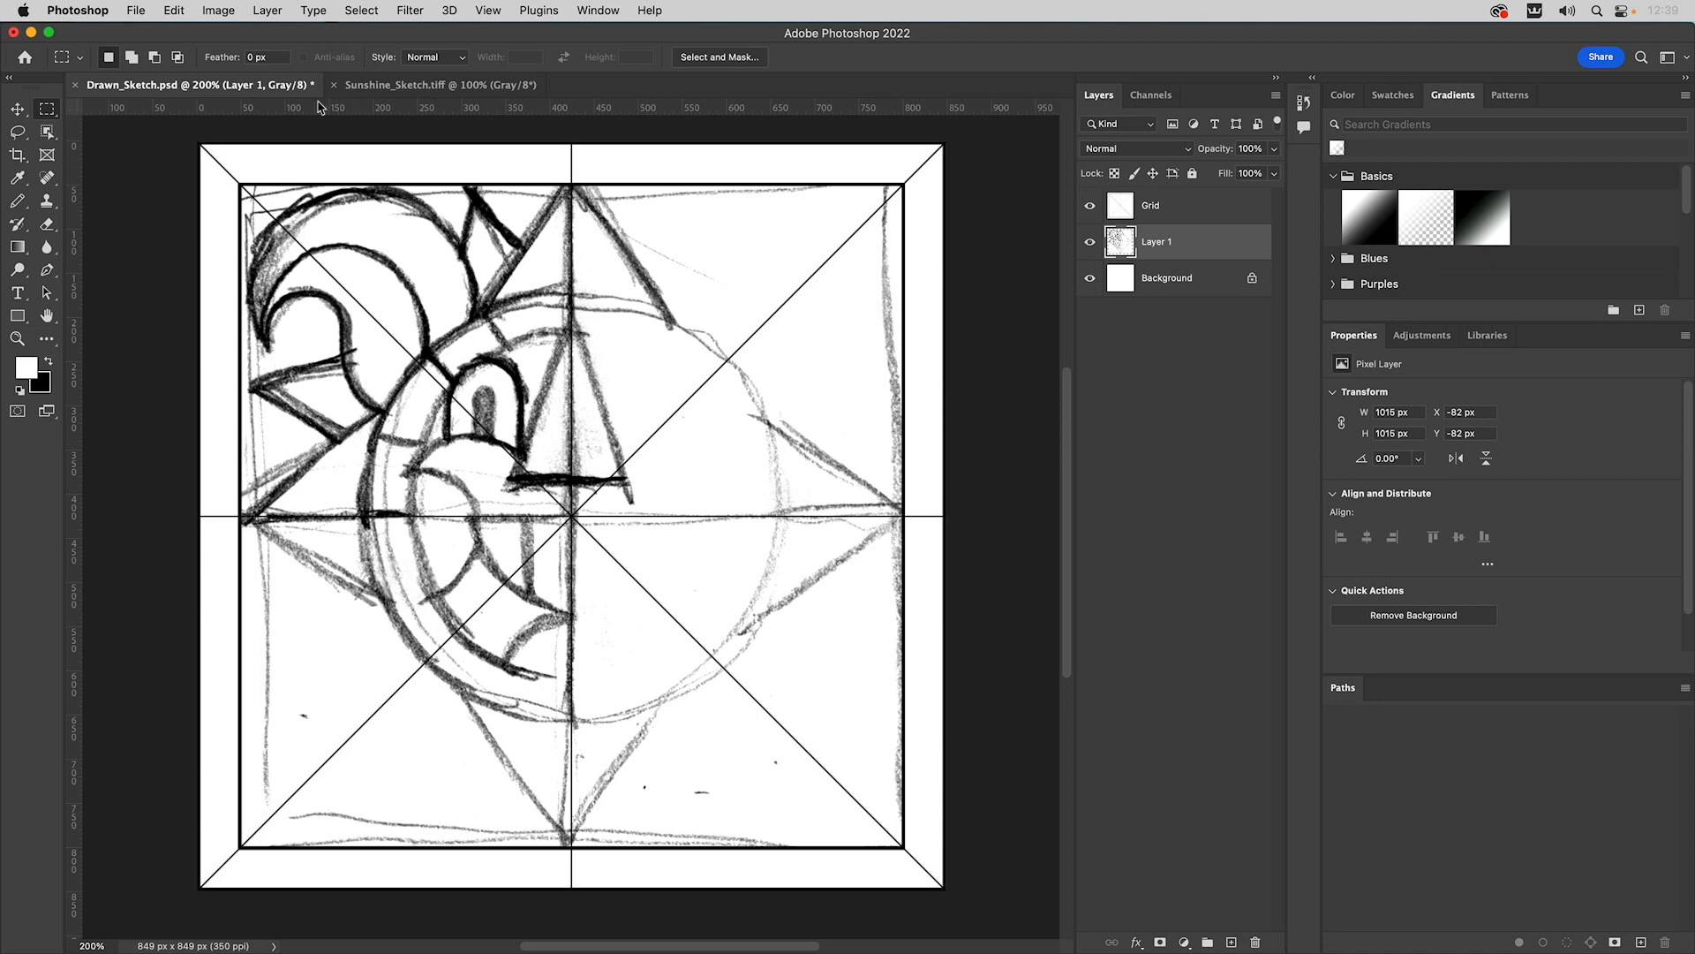
- Flatten the grid, sketch and background layers into a single image
{"action": "left_click", "coordinate": [135, 9]}
{"action": "left_click", "coordinate": [173, 205]}
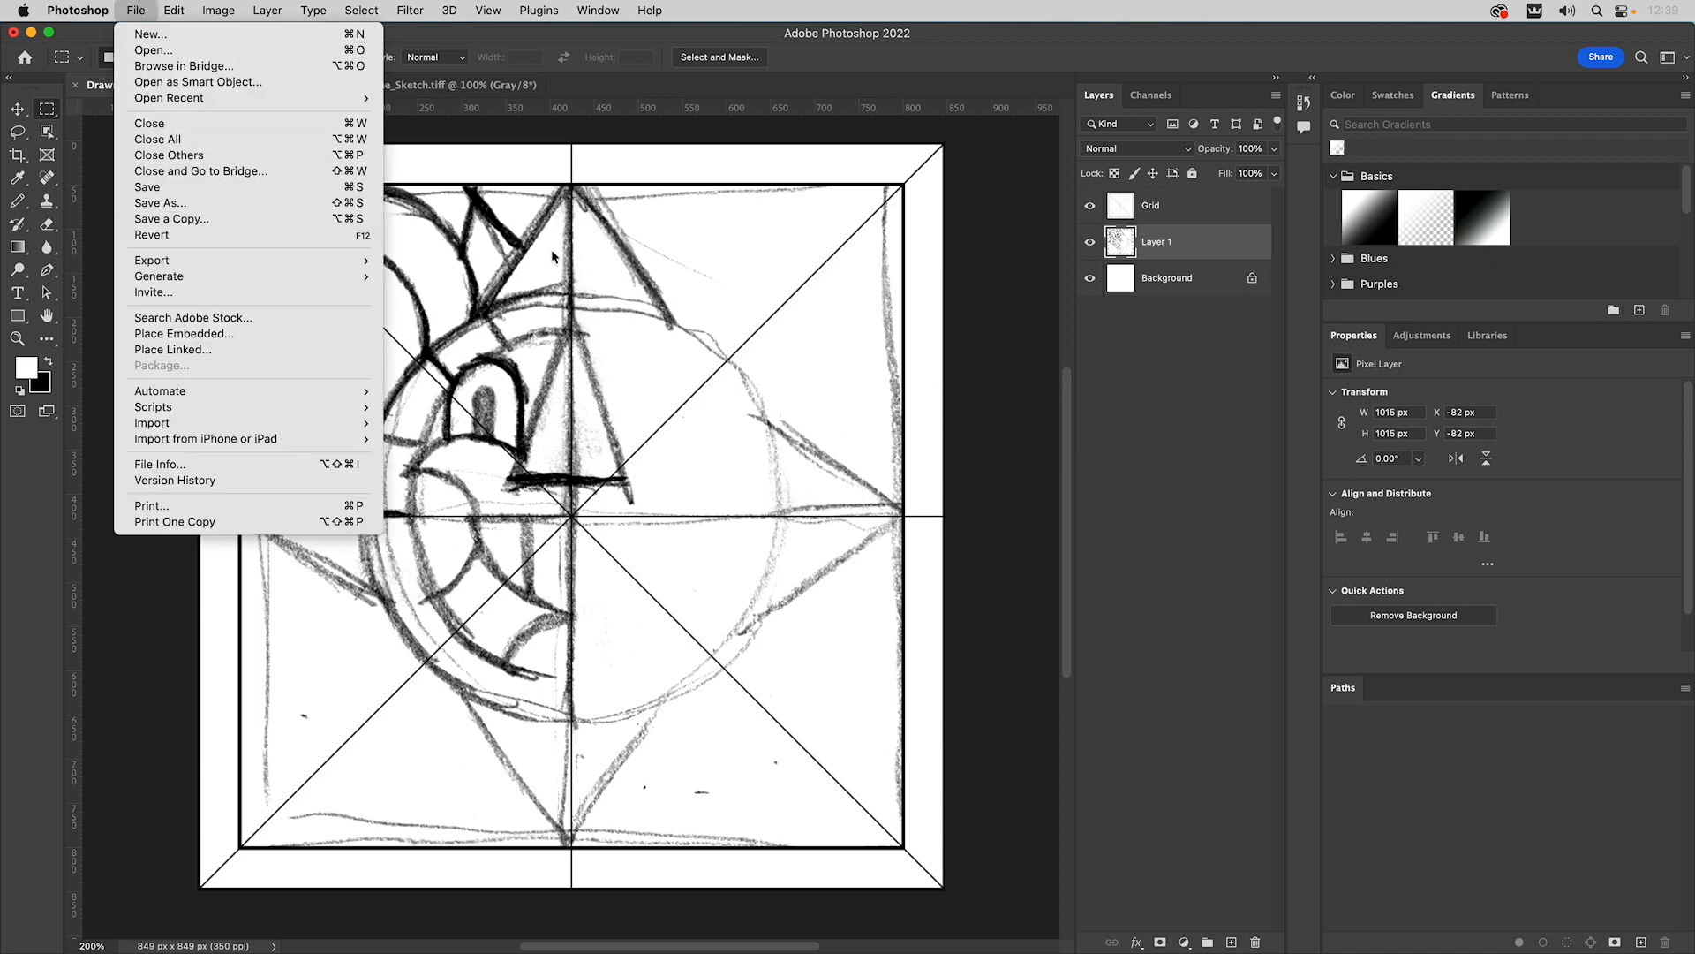
{"action": "left_click", "coordinate": [1276, 97]}
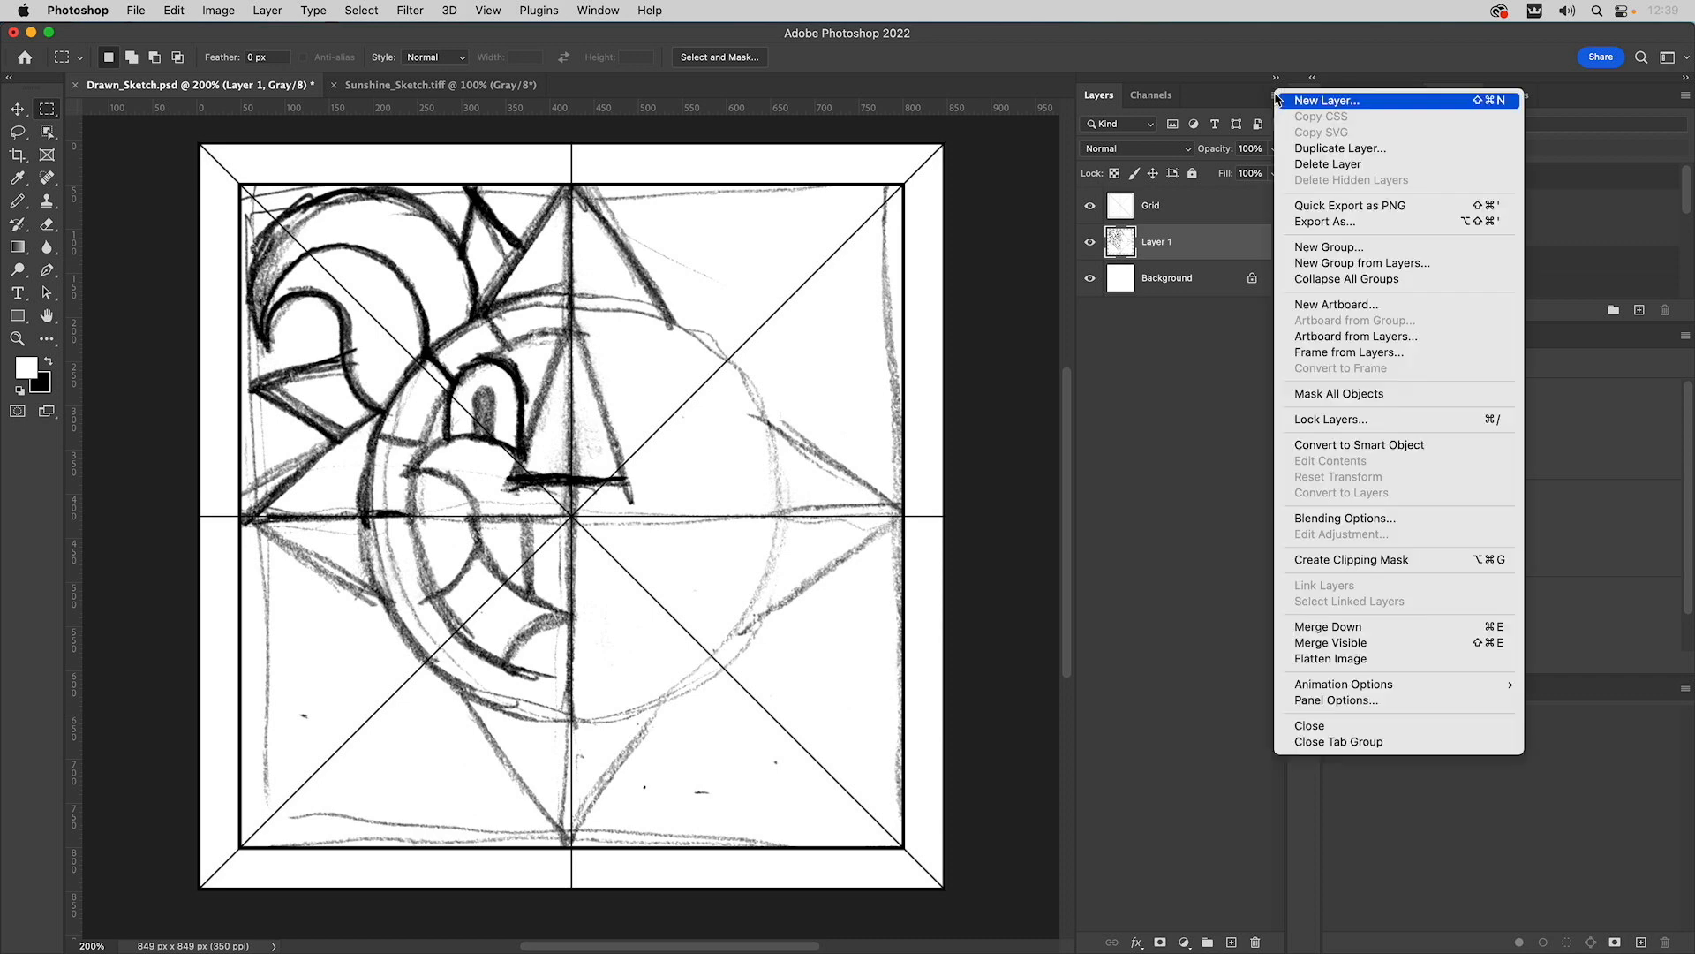
{"action": "left_click", "coordinate": [1331, 658]}
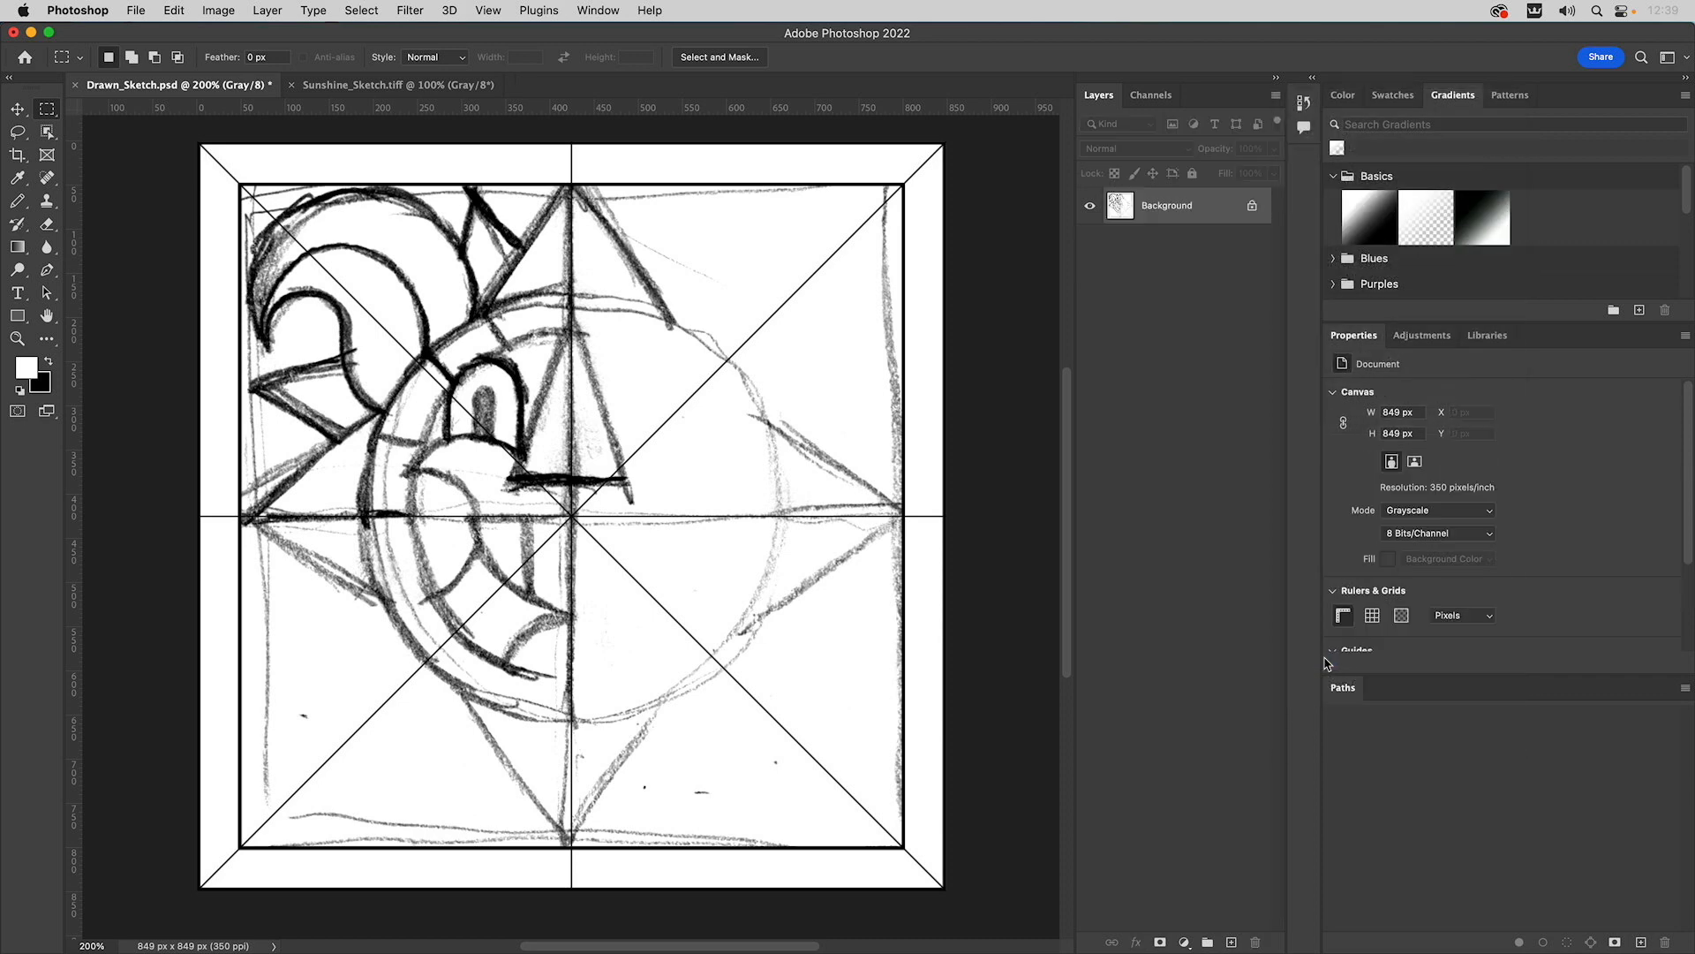
- Save a JPEG copy of the flattened sketch to the Desktop as Happy_Sun.jpg with maximum quality 12 and Baseline ("Standard") format
{"action": "left_click", "coordinate": [135, 10]}
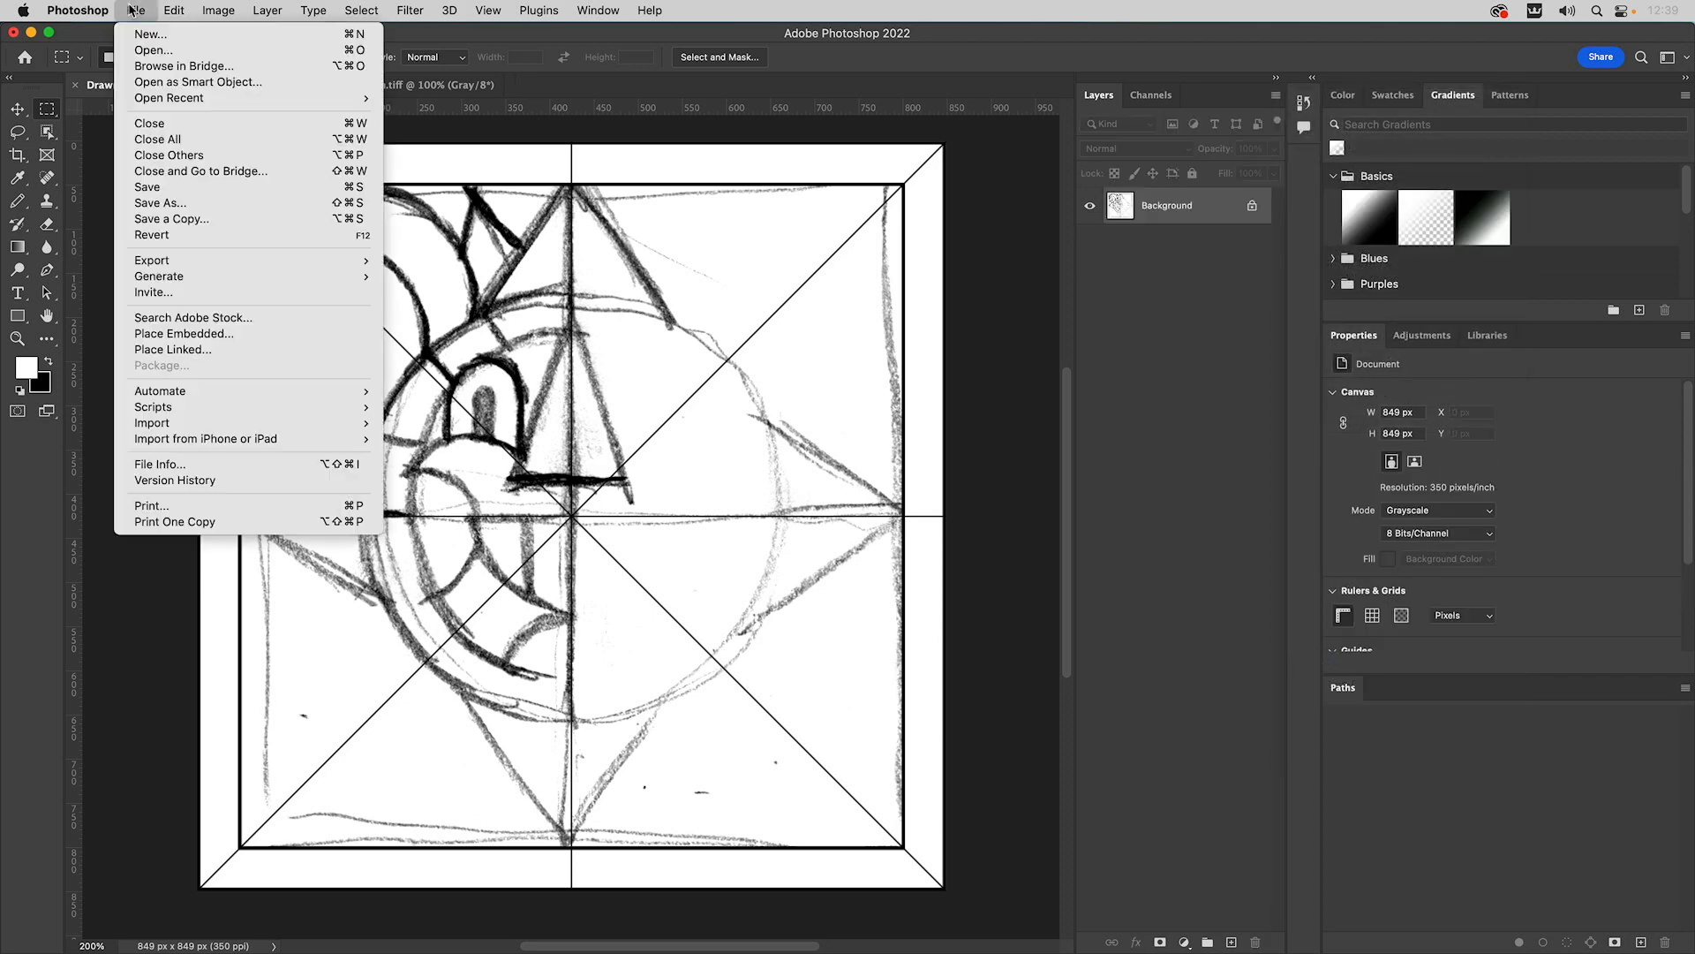
{"action": "left_click", "coordinate": [156, 204]}
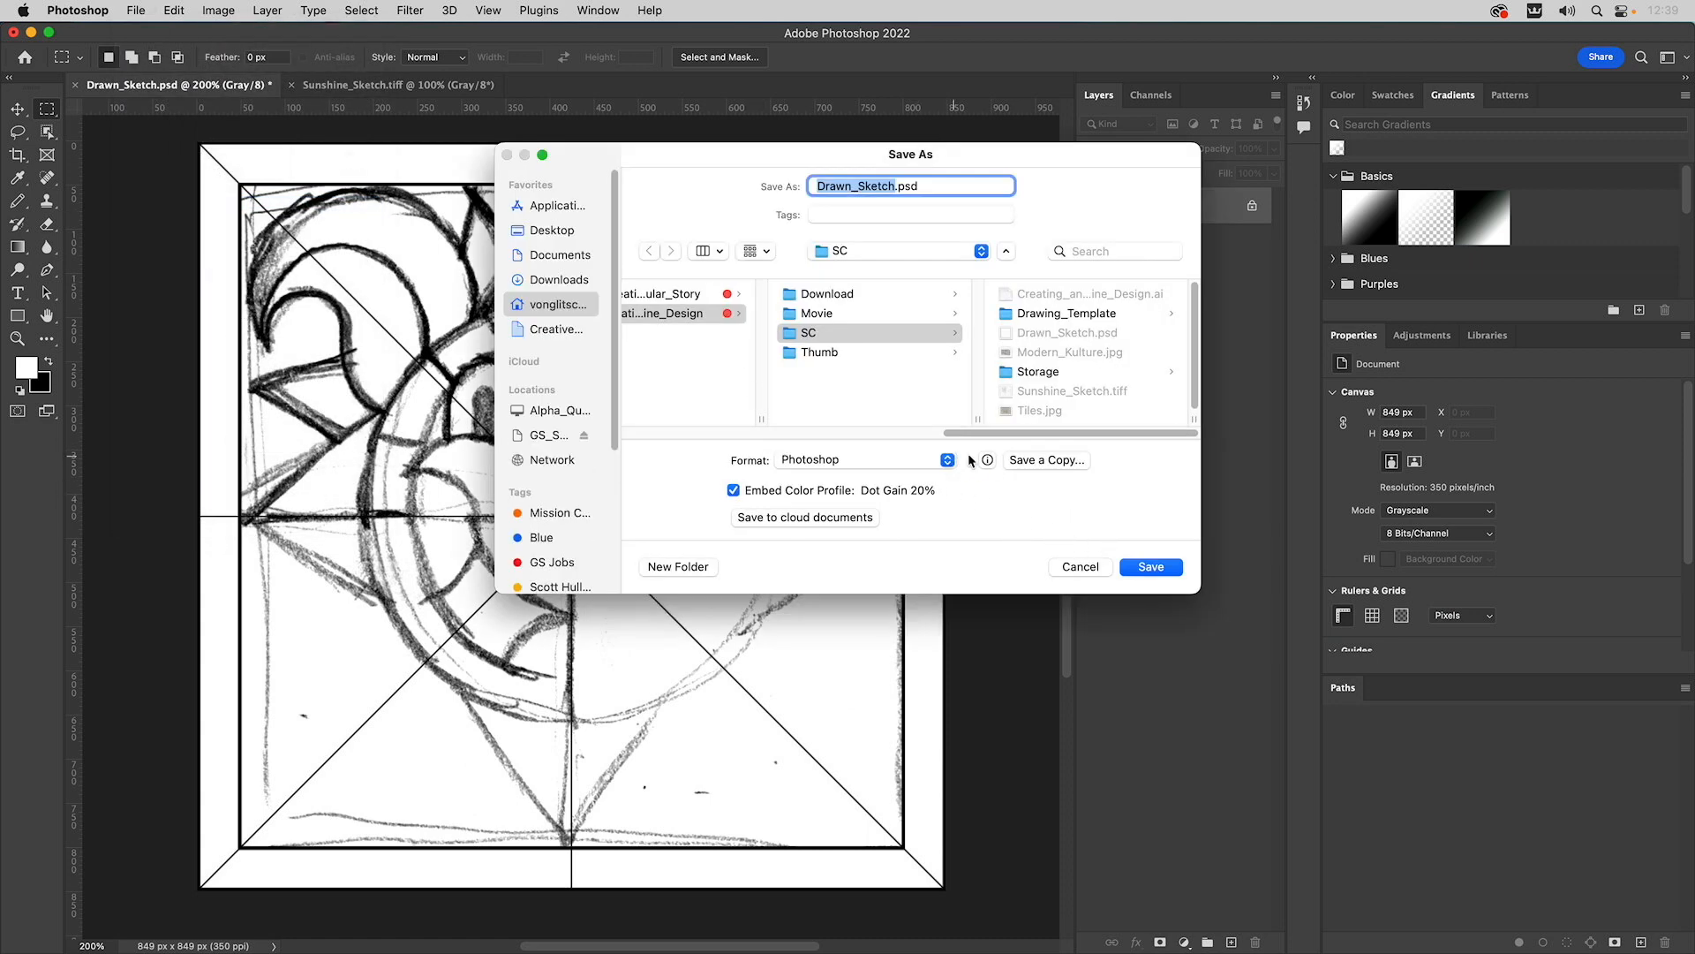
{"action": "left_click", "coordinate": [1023, 461]}
{"action": "left_click", "coordinate": [839, 387]}
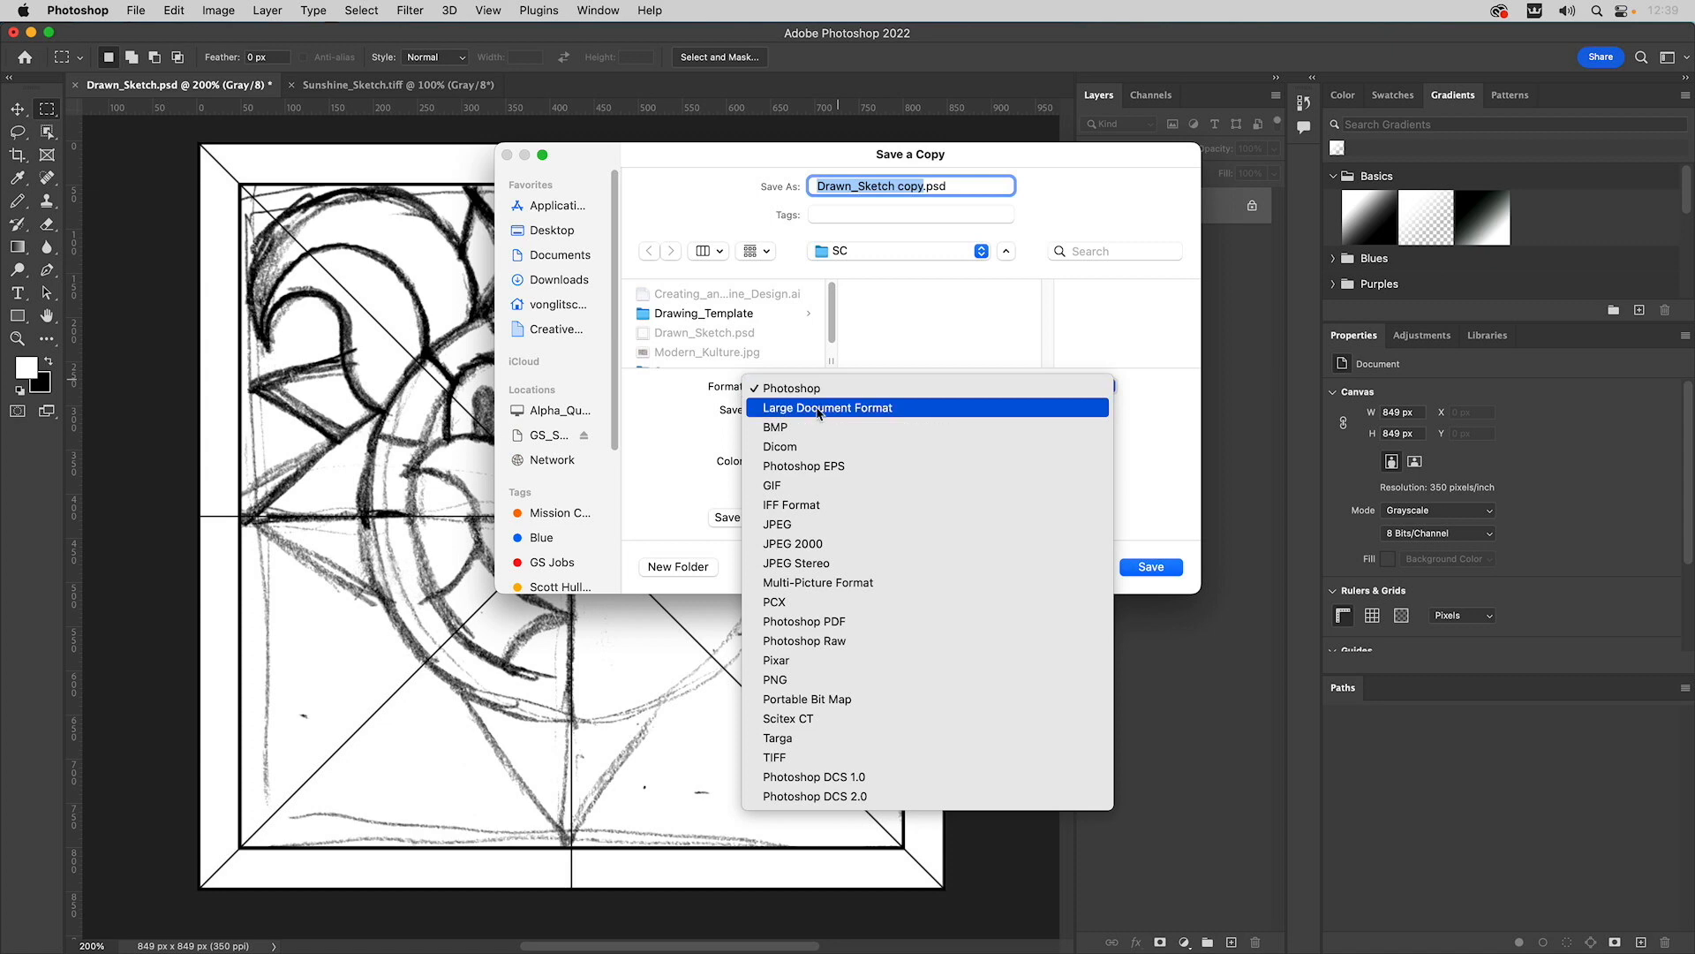
{"action": "left_click", "coordinate": [804, 525]}
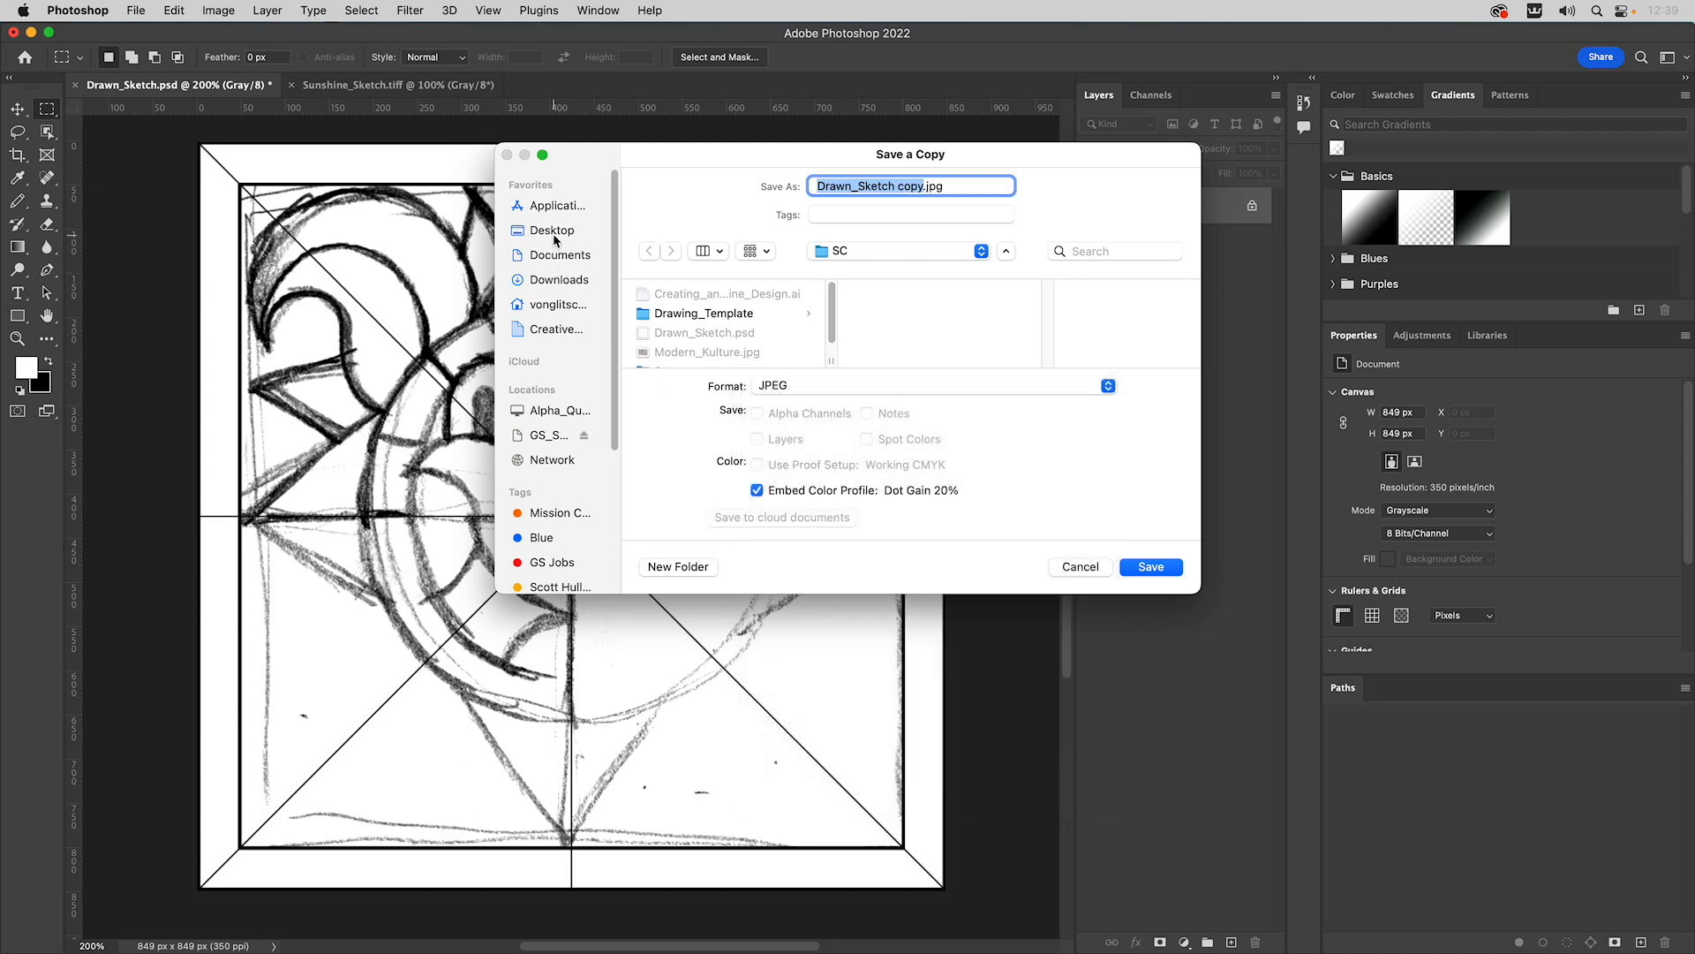
{"action": "left_click", "coordinate": [553, 232]}
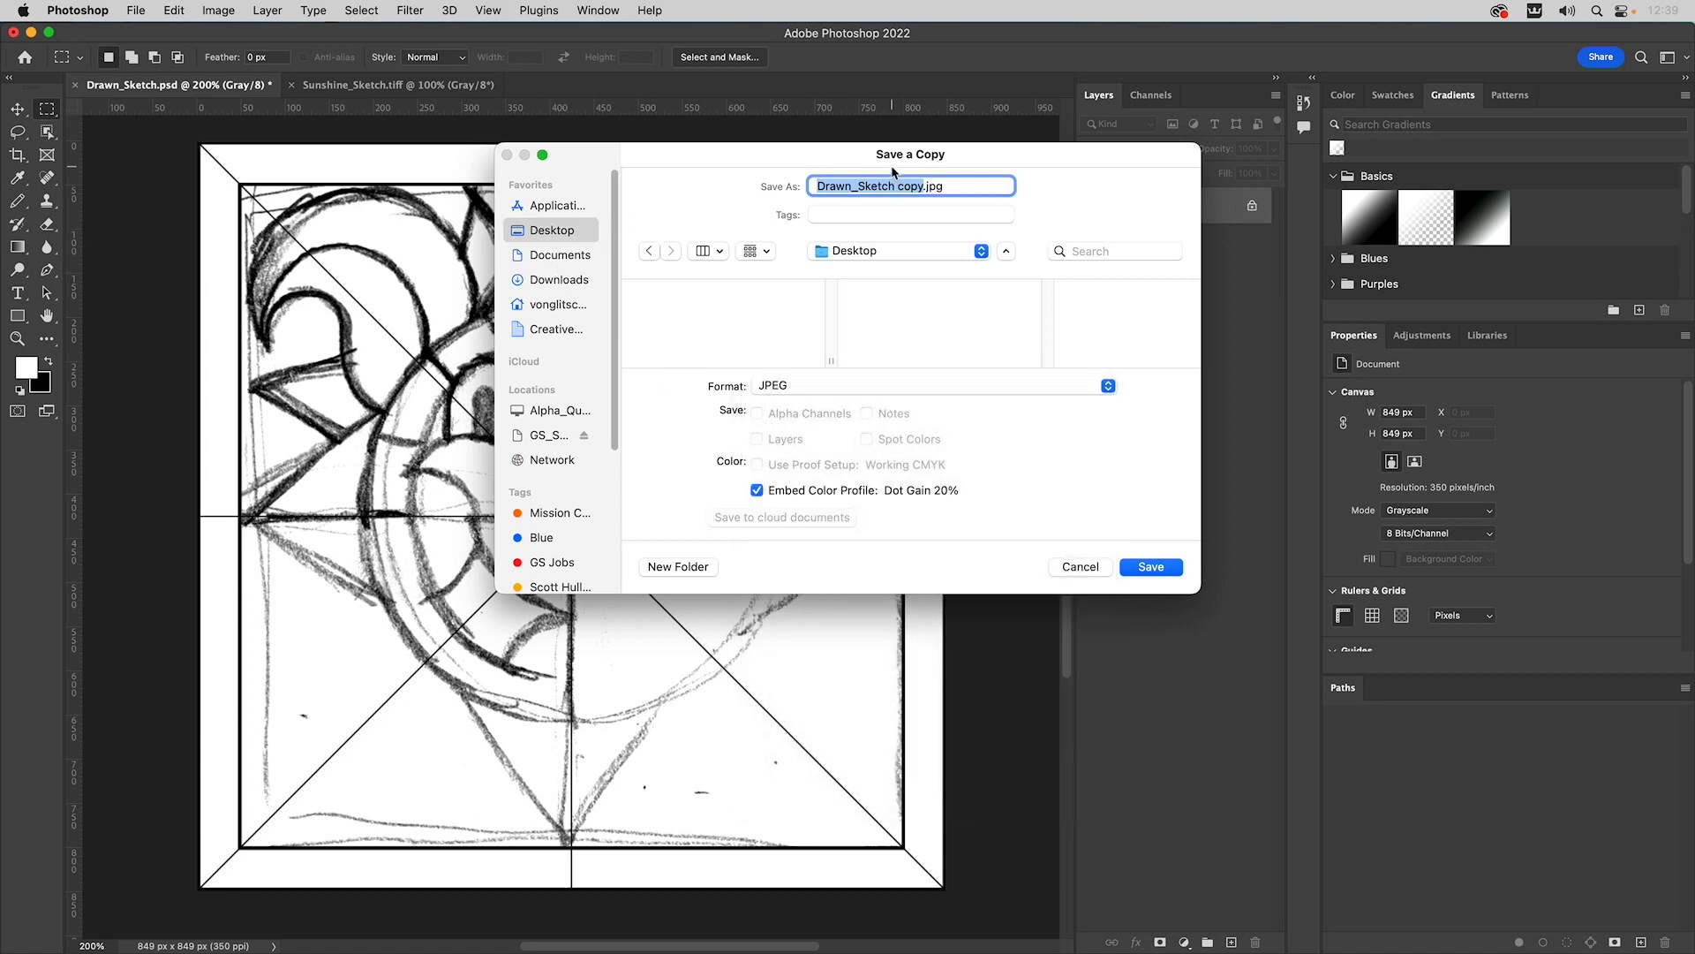
{"action": "type", "text": "Happy"}
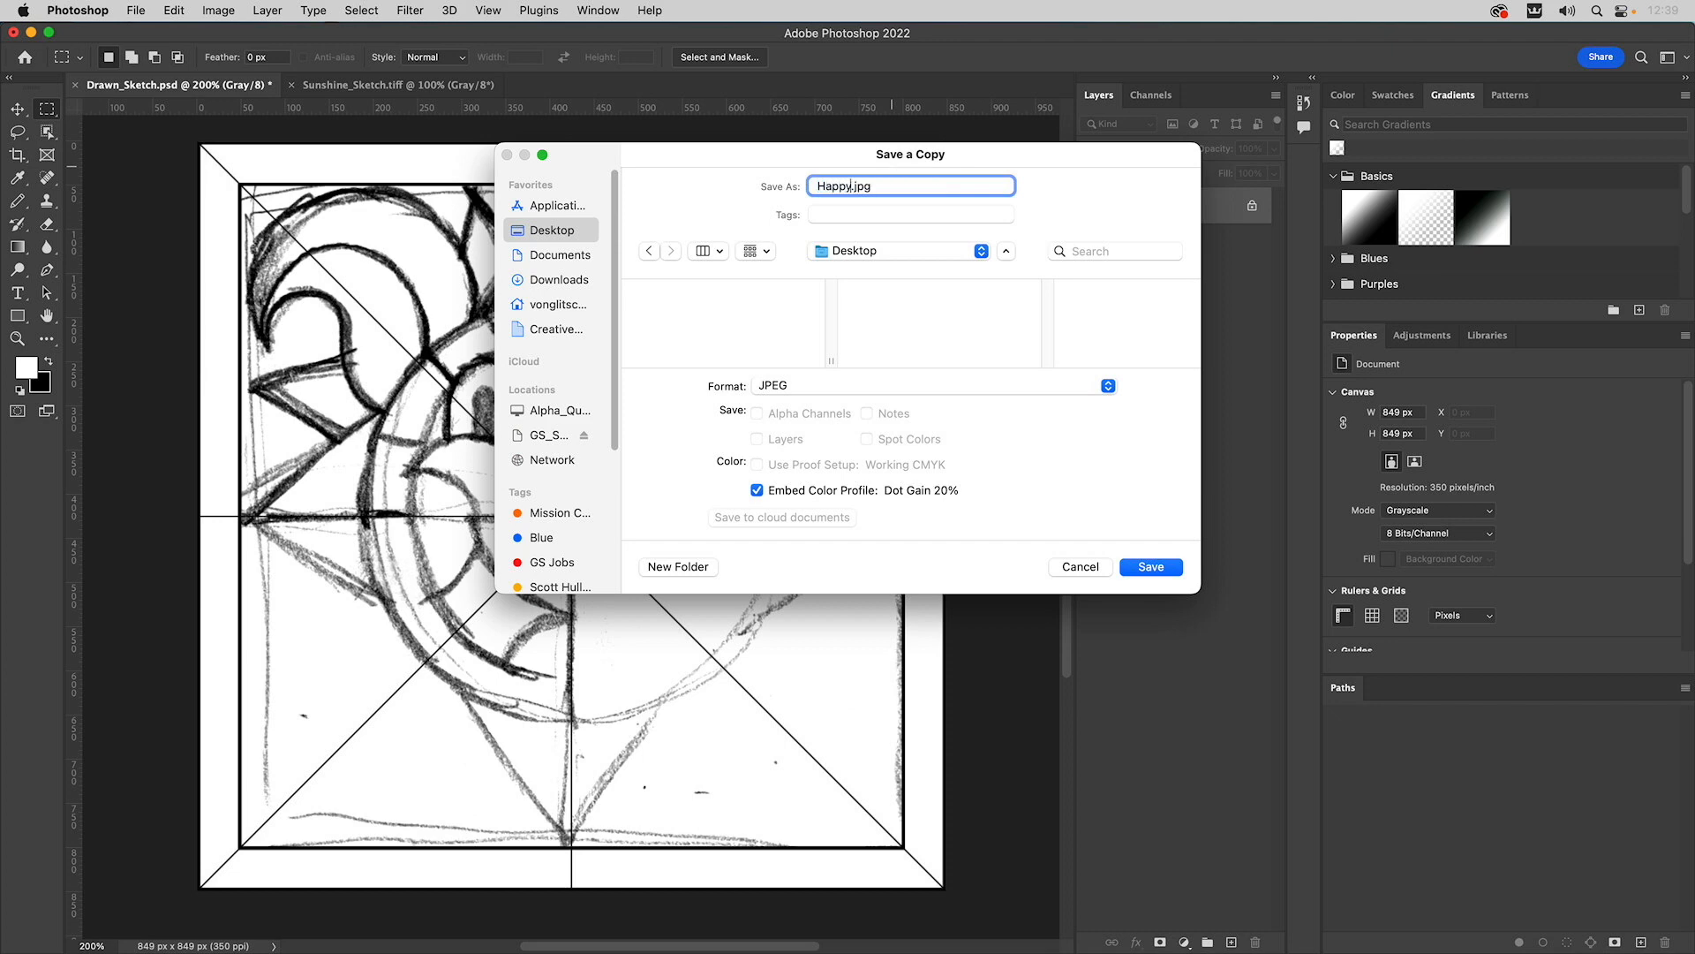
{"action": "type", "text": "_Sun"}
{"action": "left_click", "coordinate": [1147, 570]}
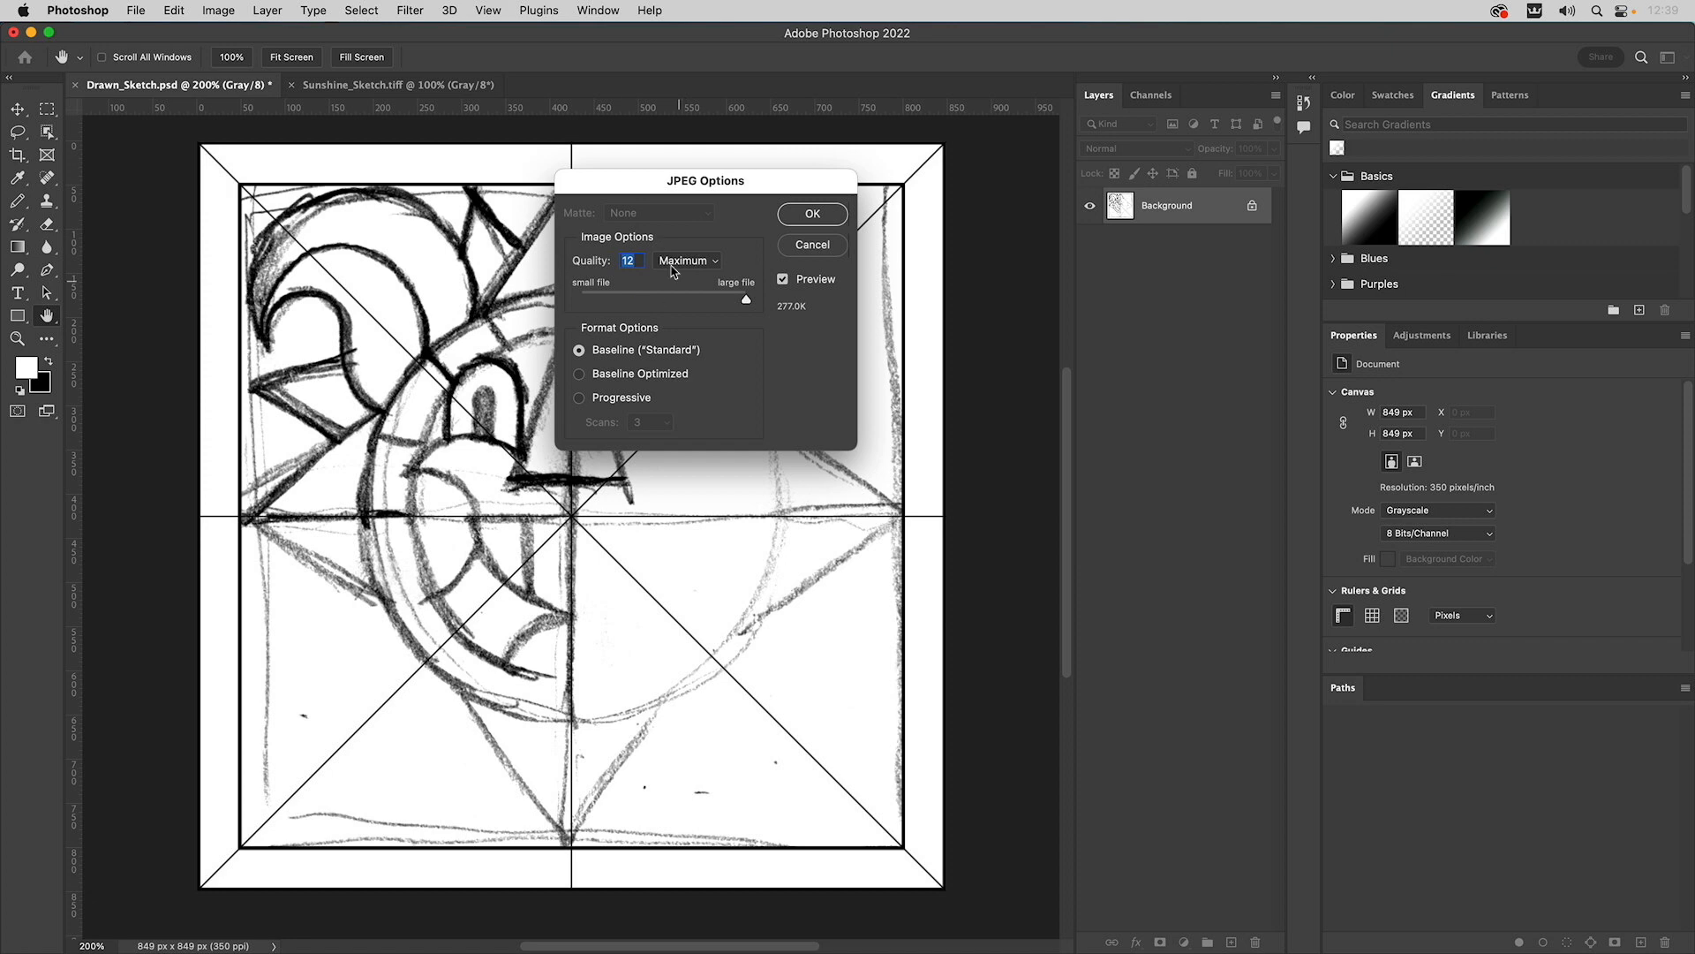
{"action": "left_click", "coordinate": [818, 213]}
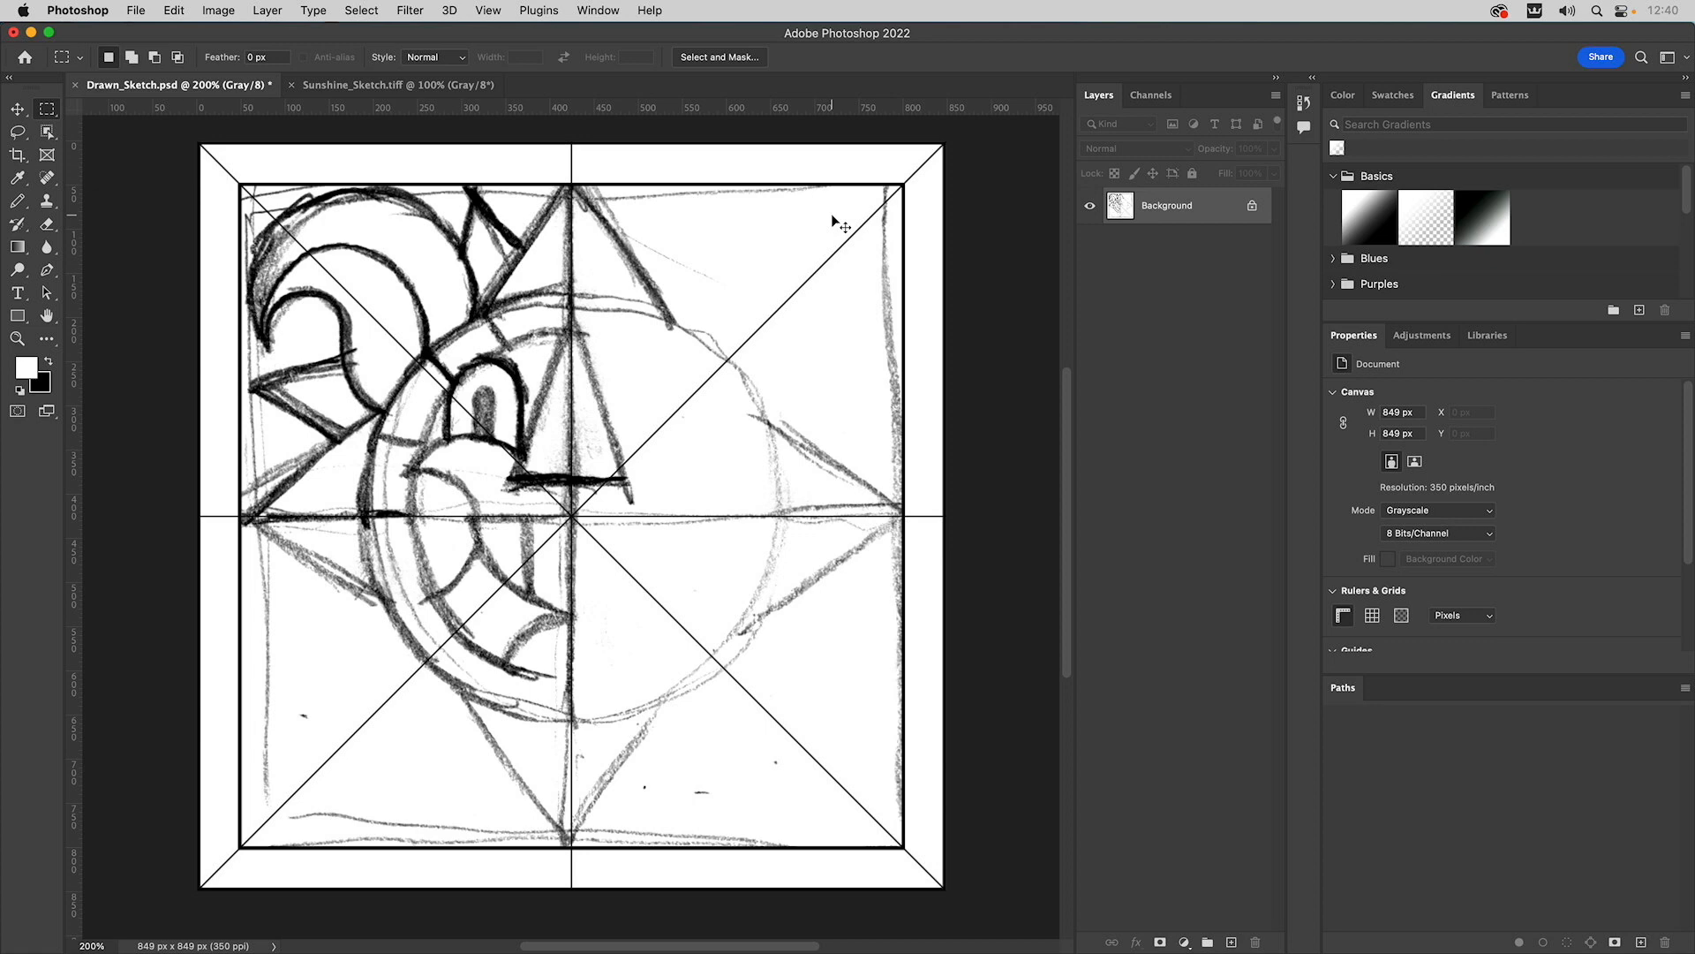
- Switch to Illustrator, show the Sketch layer, hide the drawing template layer, and make Sketch the active layer
{"action": "key", "text": "super+Tab"}
{"action": "key", "text": "super+Tab"}
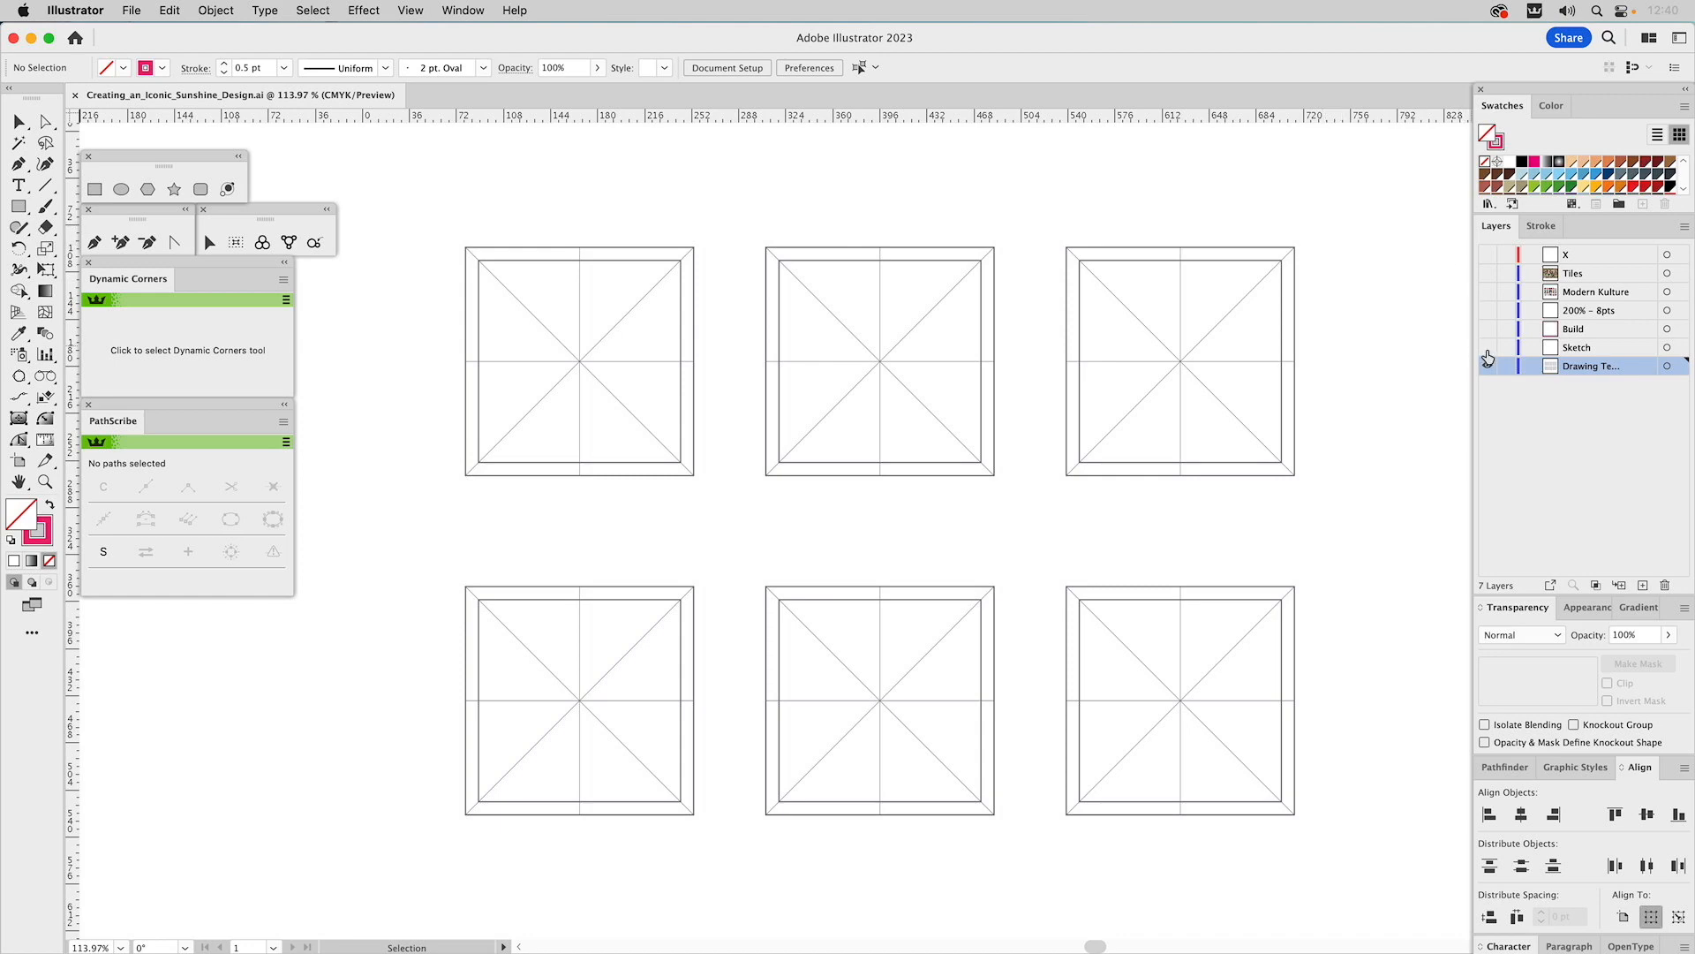
{"action": "left_click", "coordinate": [1489, 349]}
{"action": "left_click", "coordinate": [1488, 366]}
{"action": "left_click", "coordinate": [1576, 349]}
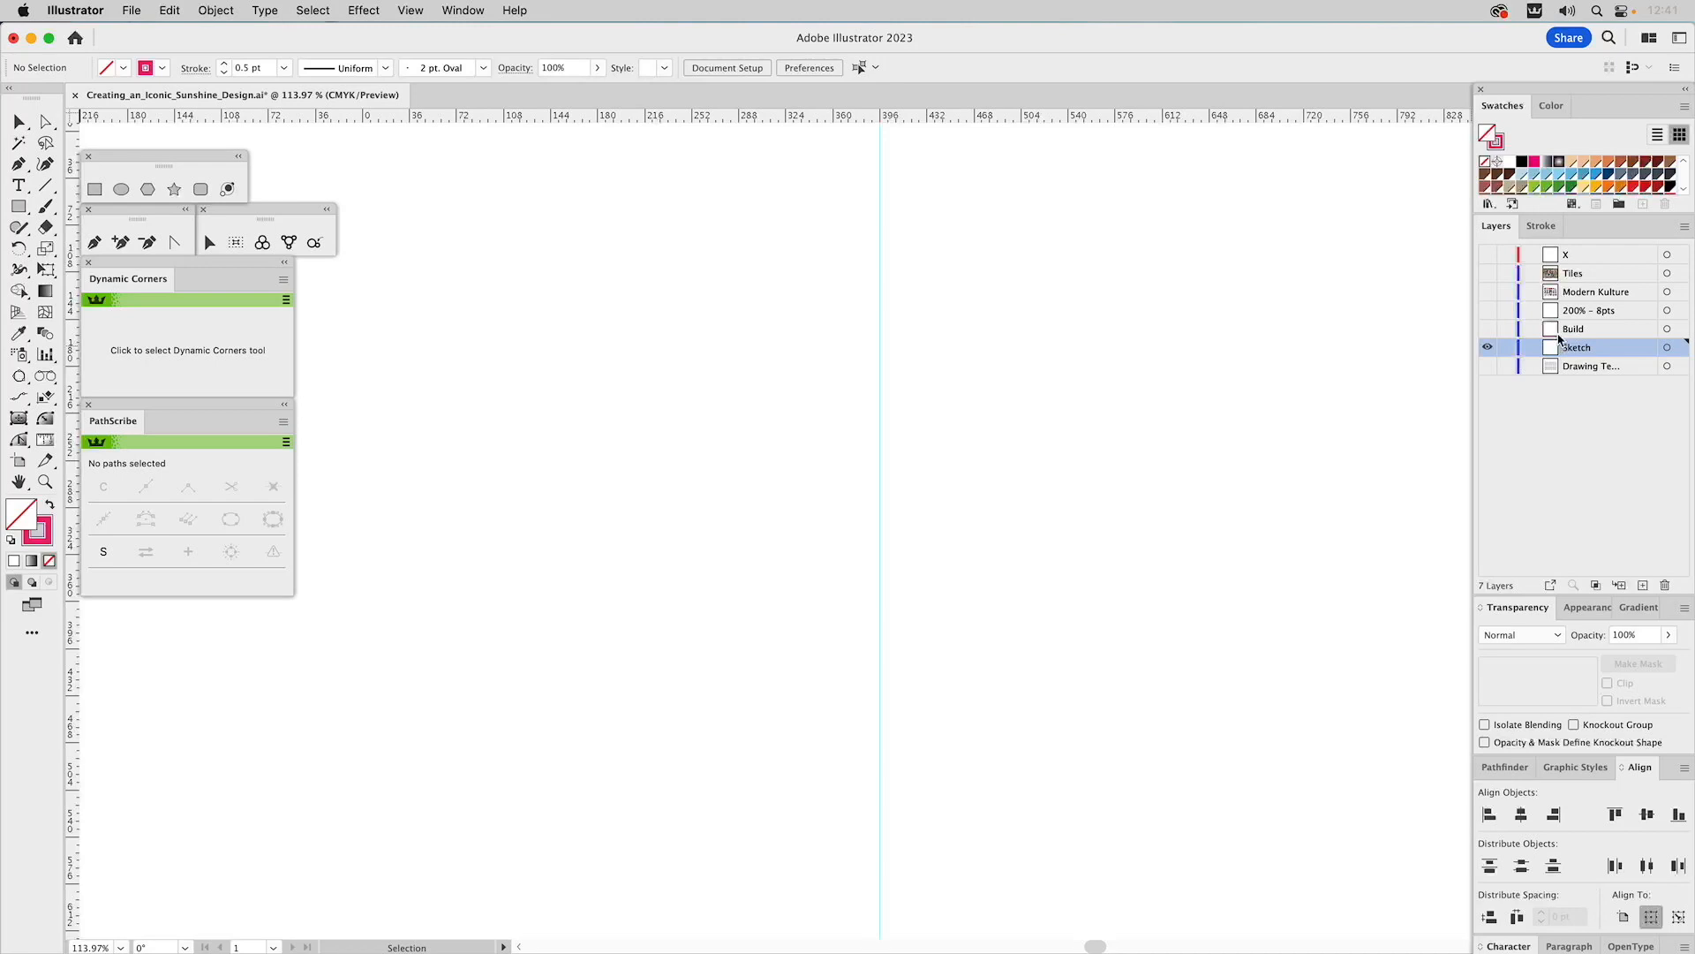
- Place the Happy_Sun.jpg image from the Desktop on the Sketch layer and centre it horizontally on the artboard
{"action": "left_click", "coordinate": [133, 11]}
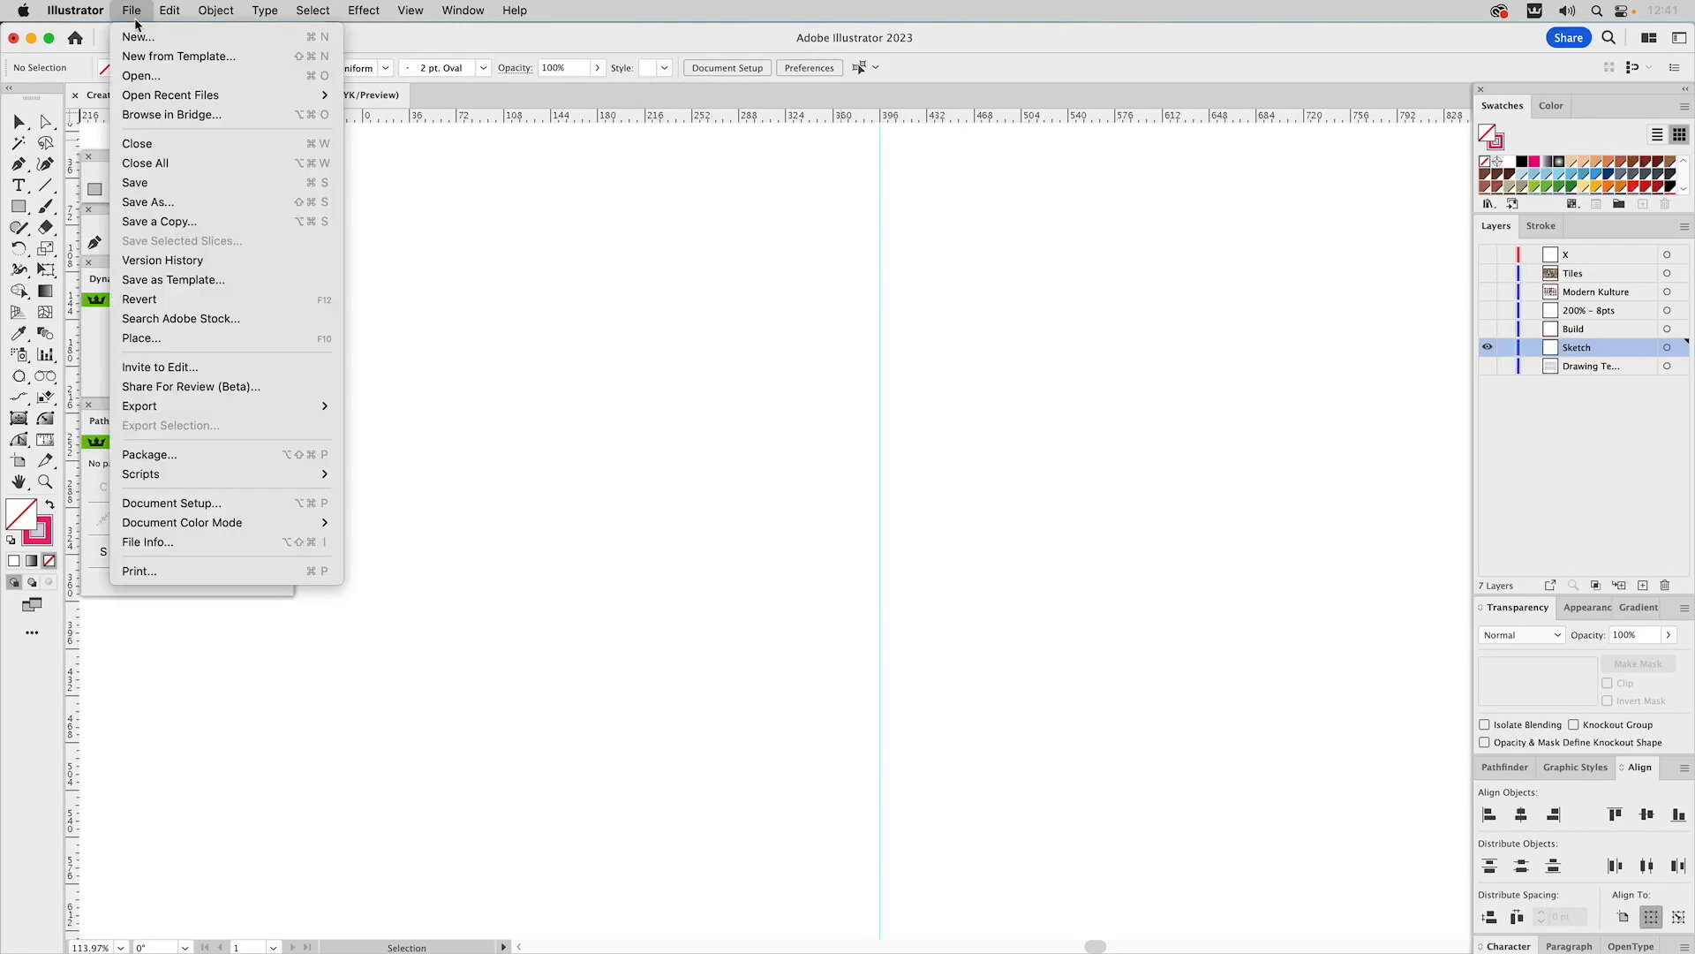
{"action": "left_click", "coordinate": [526, 297]}
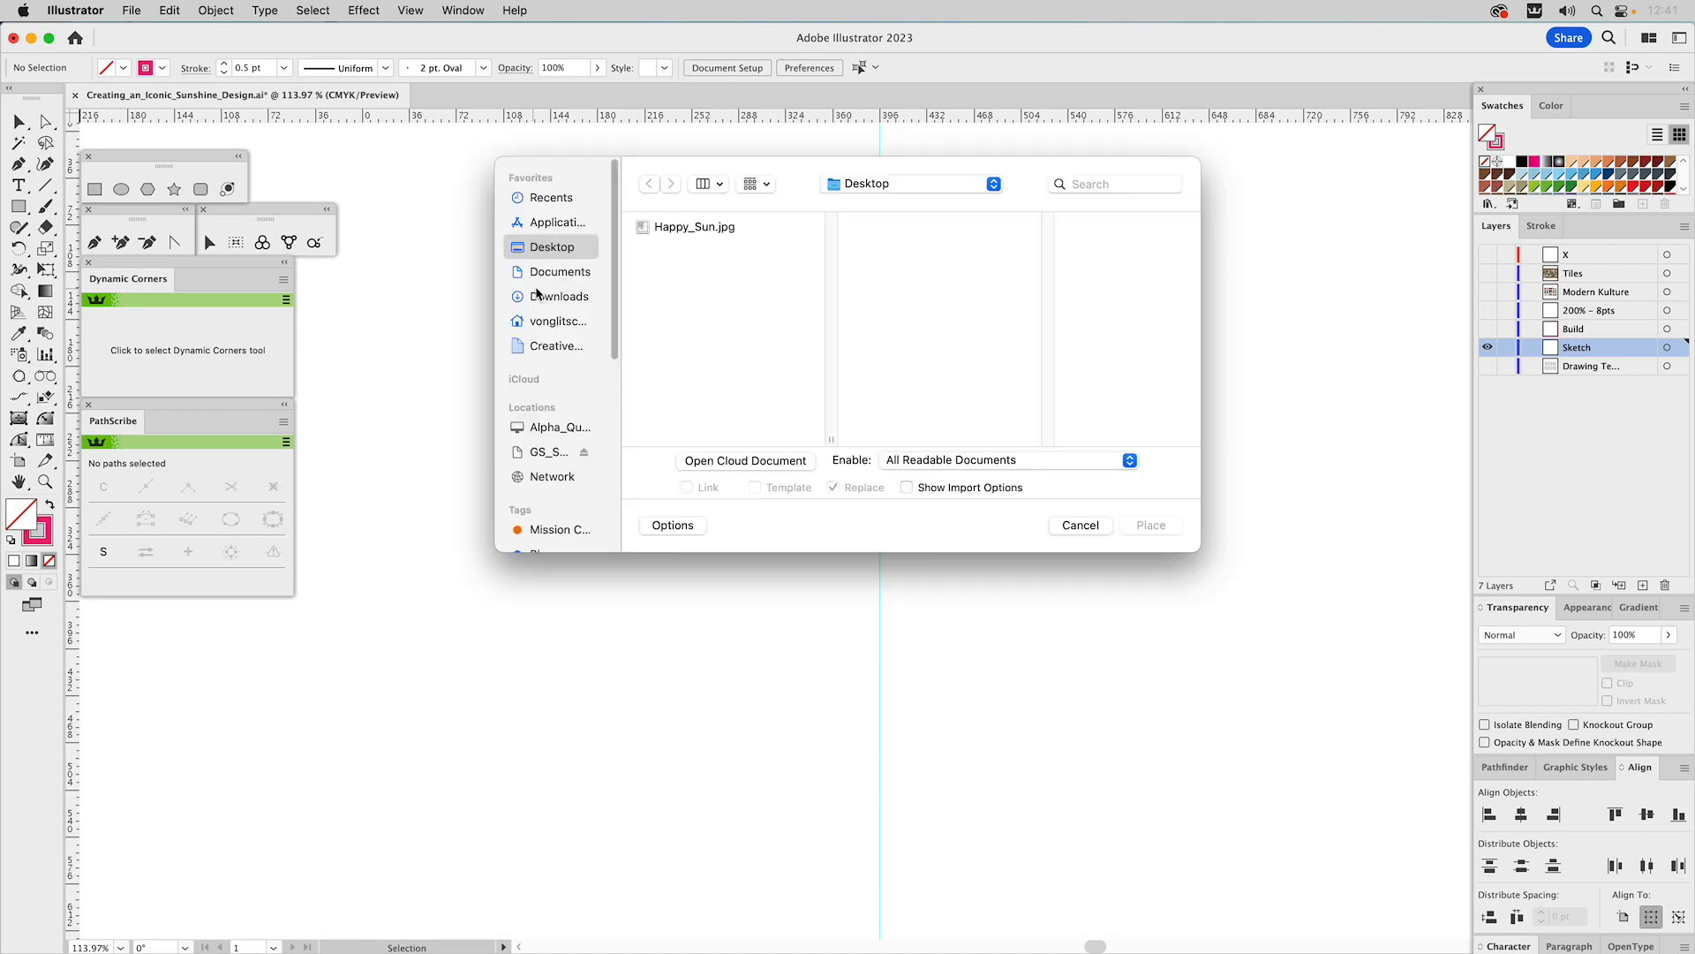
{"action": "left_click", "coordinate": [667, 232]}
{"action": "left_click", "coordinate": [1147, 528]}
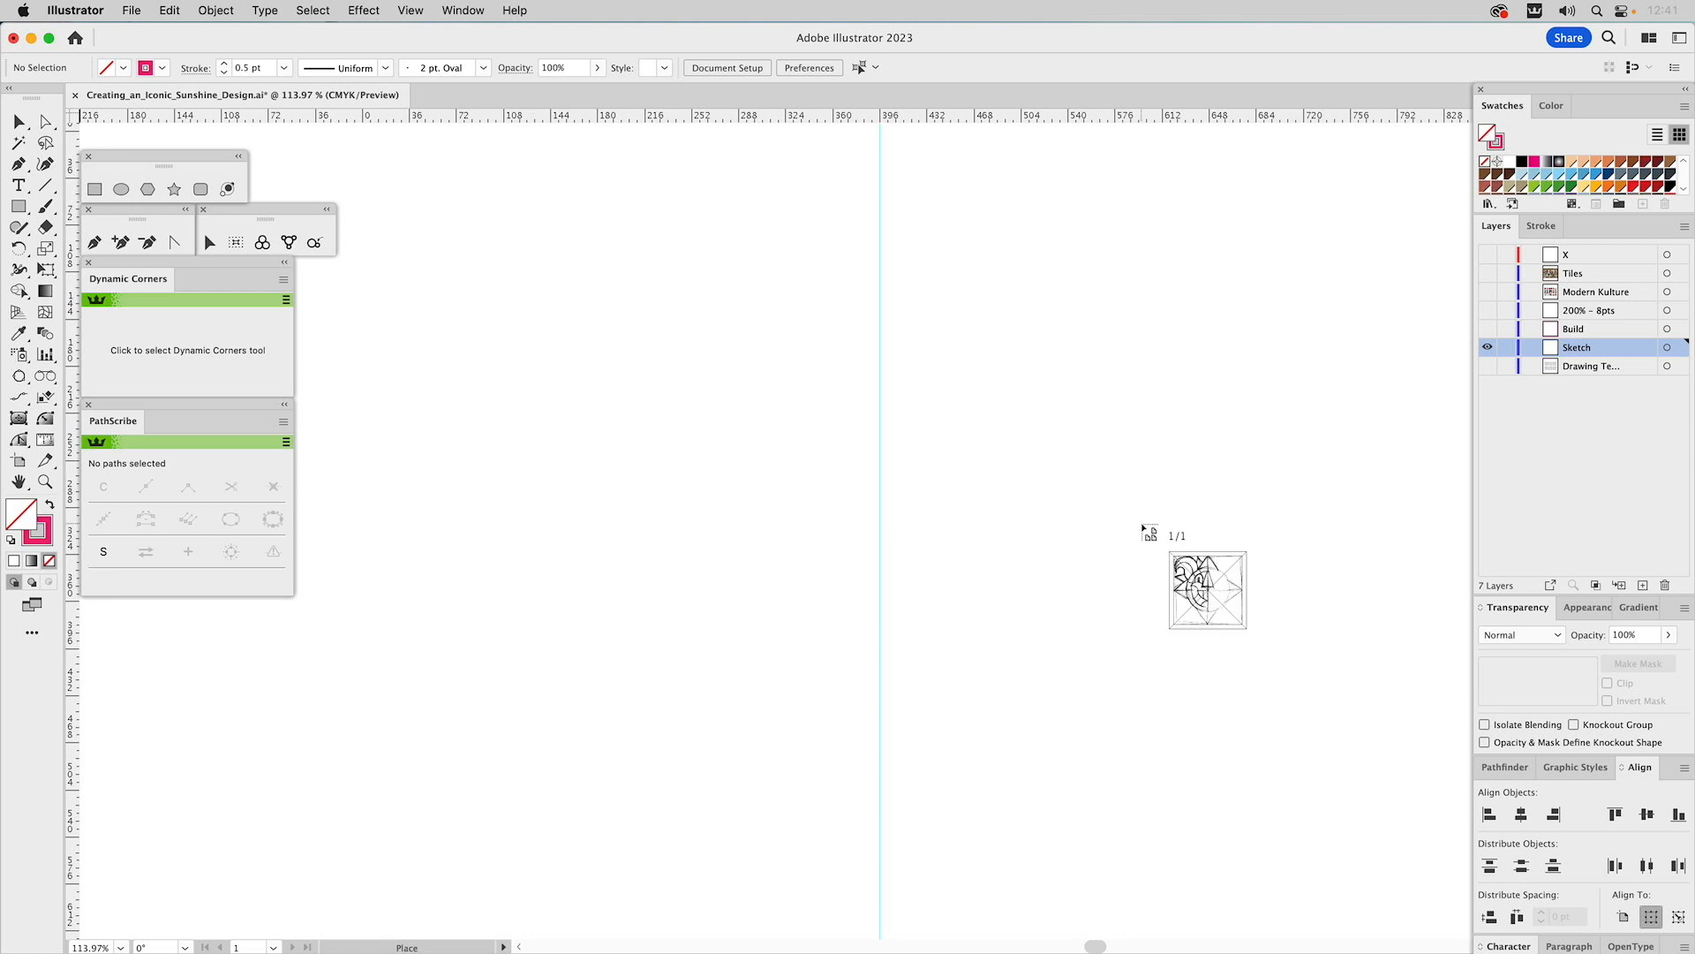
{"action": "left_click", "coordinate": [697, 403]}
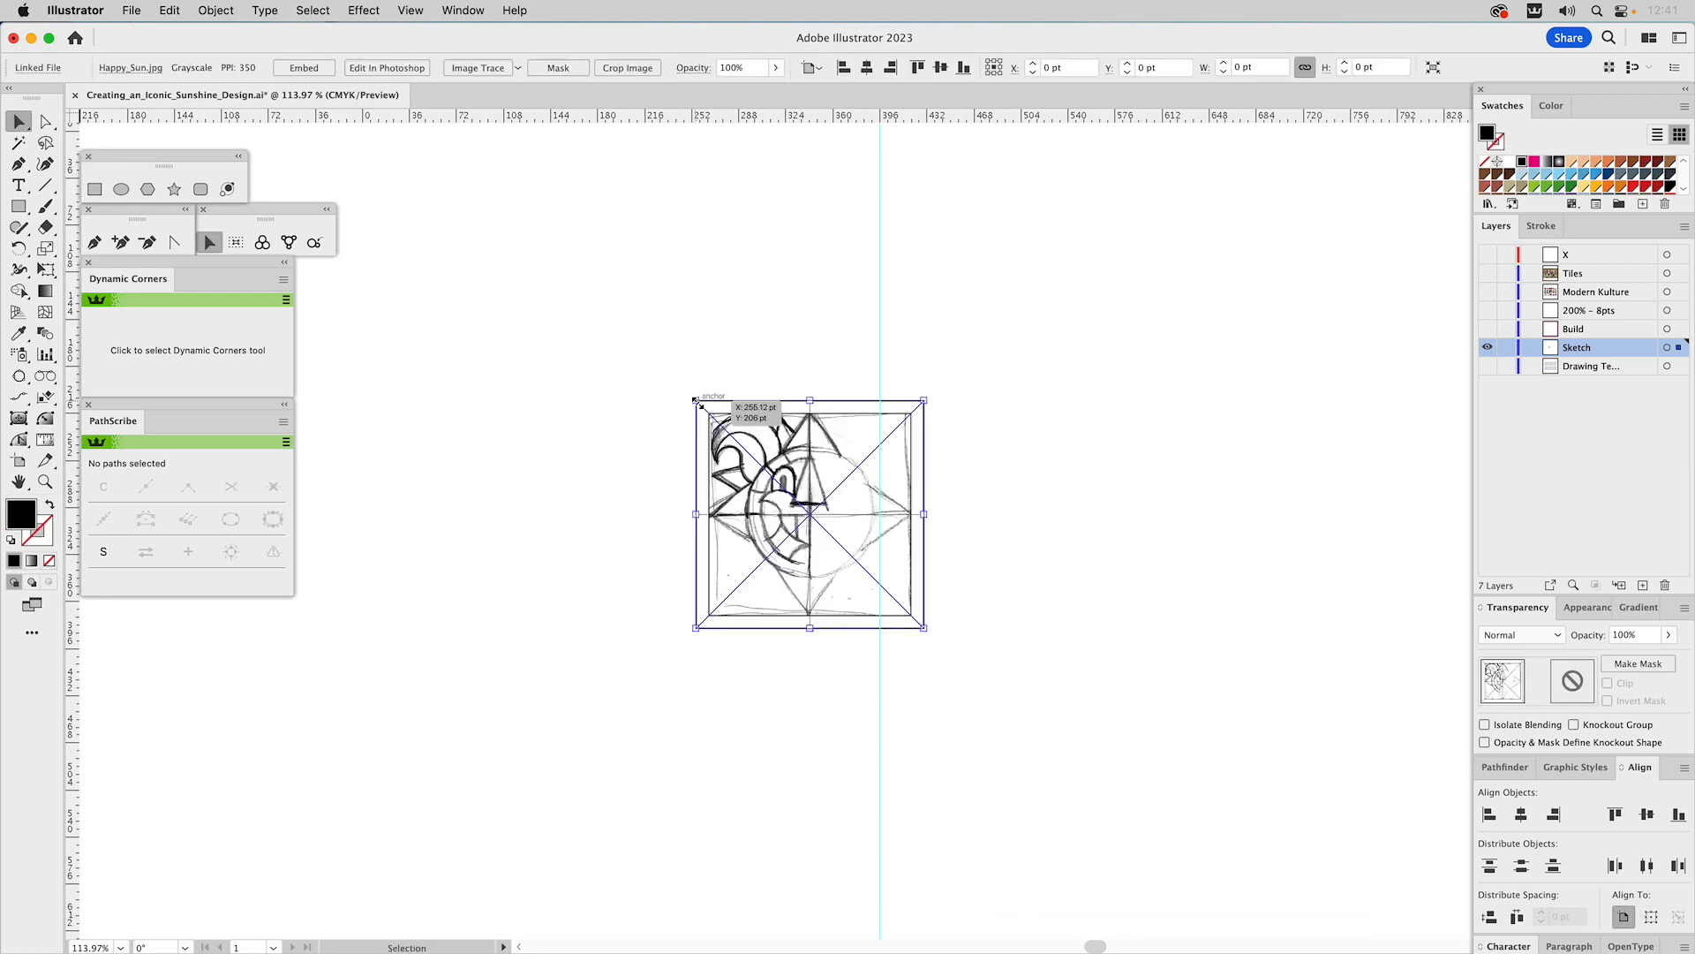
{"action": "left_click", "coordinate": [1522, 813]}
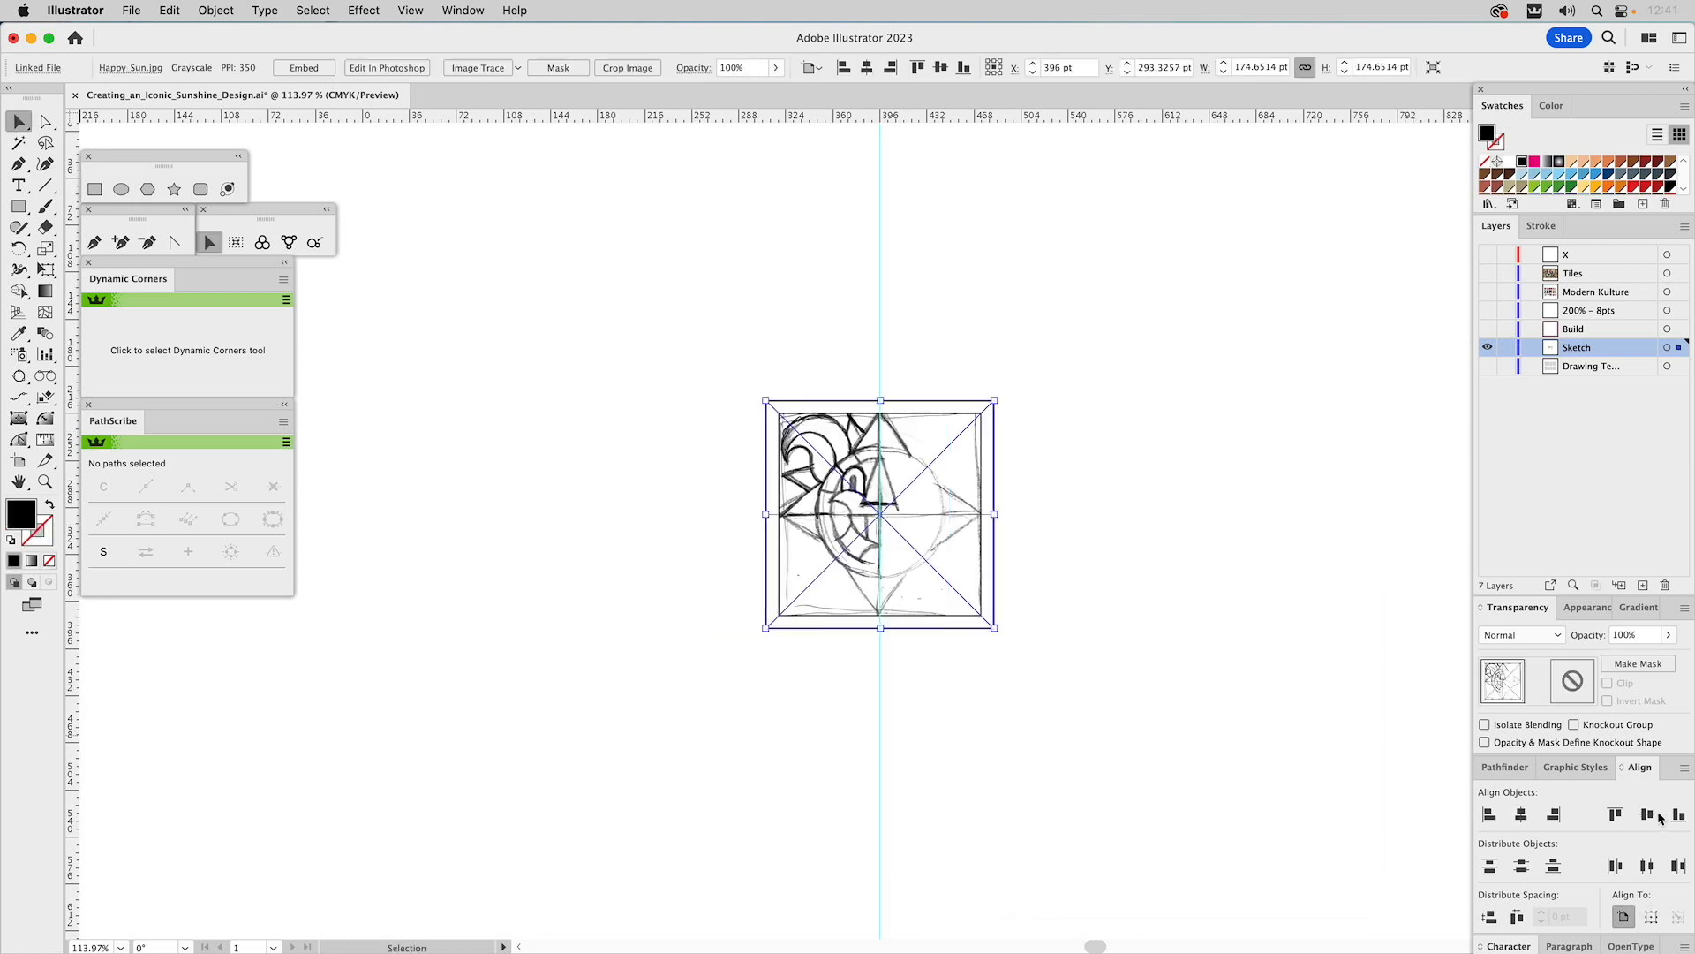
- Show the Build layer and snap the sketch image's corner to the matching corner of the outer pink square
{"action": "left_click_drag", "start_coordinate": [954, 458], "coordinate": [1080, 496]}
{"action": "left_click", "coordinate": [1487, 328]}
{"action": "left_click", "coordinate": [1116, 367]}
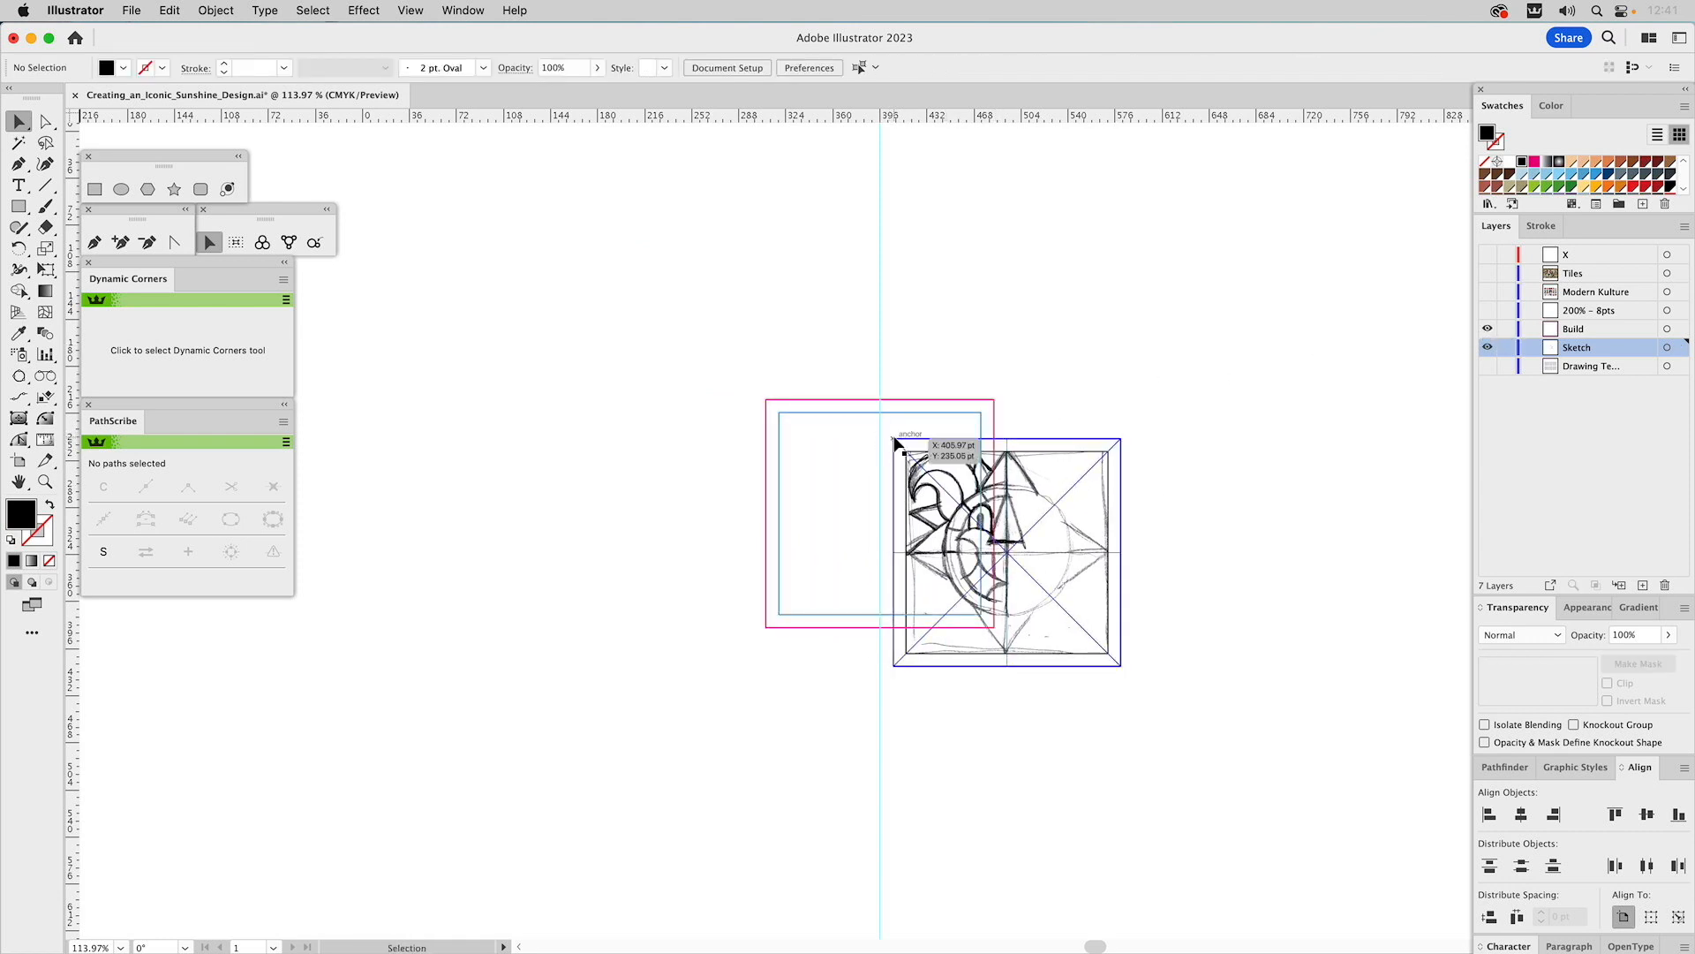
{"action": "left_click_drag", "start_coordinate": [891, 442], "coordinate": [764, 403]}
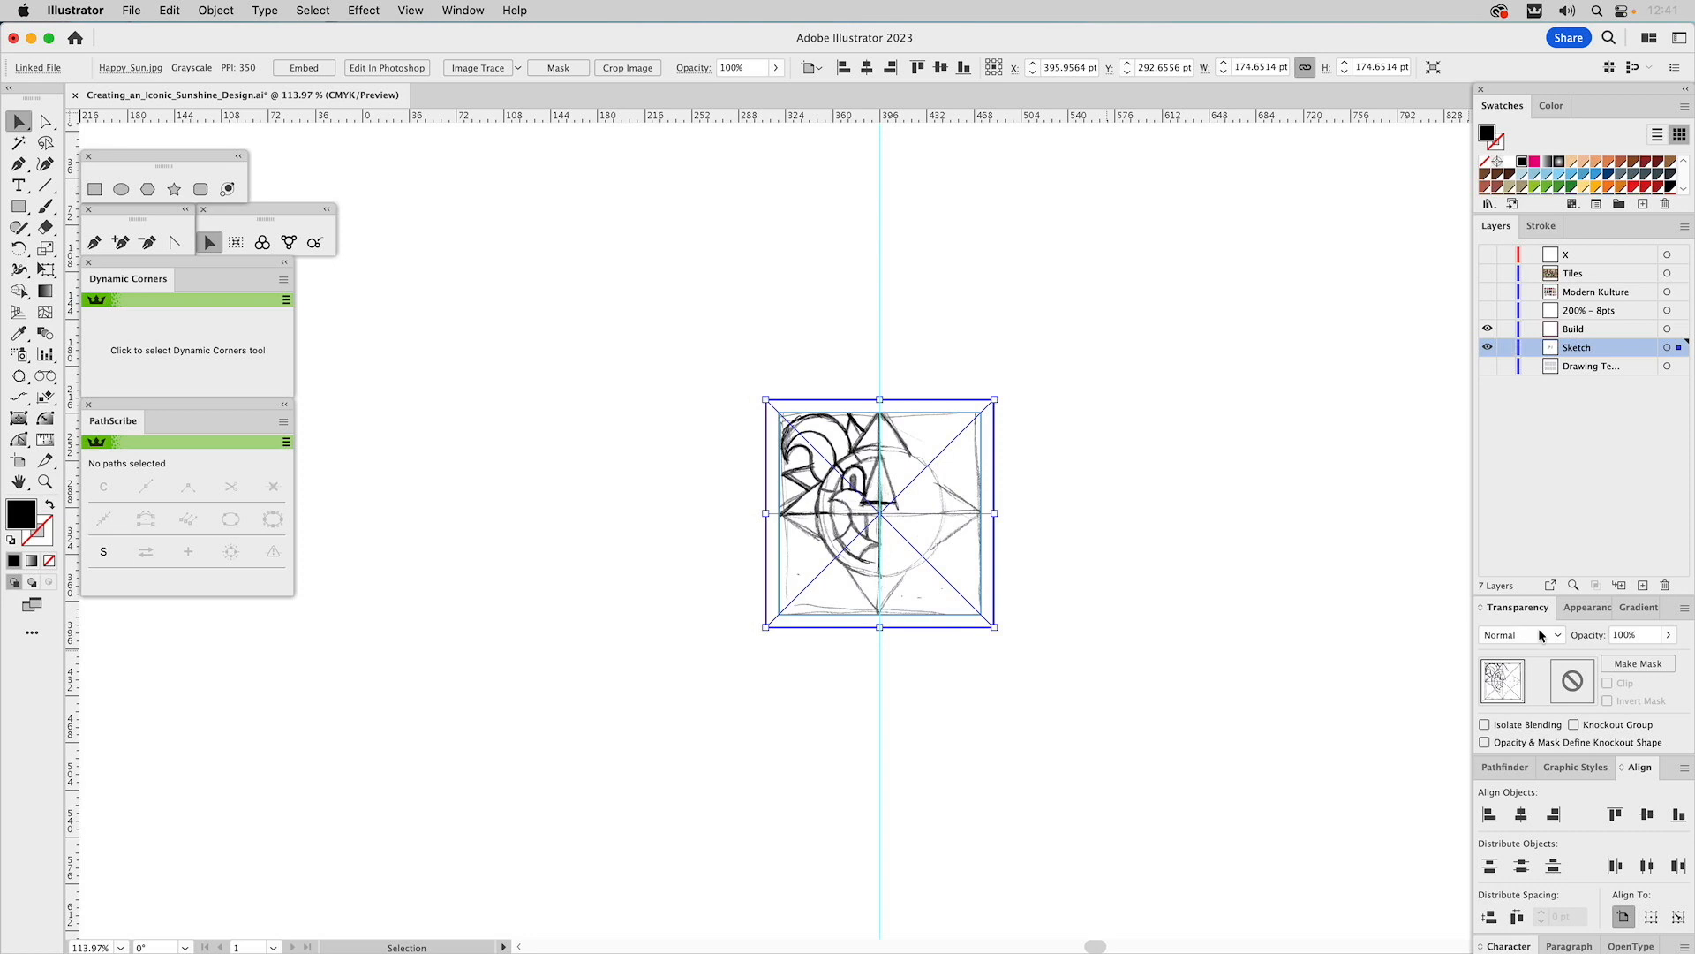
- Set the placed sketch image's opacity to 20% and lock the Sketch layer
{"action": "left_click", "coordinate": [1627, 637]}
{"action": "type", "text": "2"}
{"action": "key", "text": "Return"}
{"action": "type", "text": "0"}
{"action": "key", "text": "Return"}
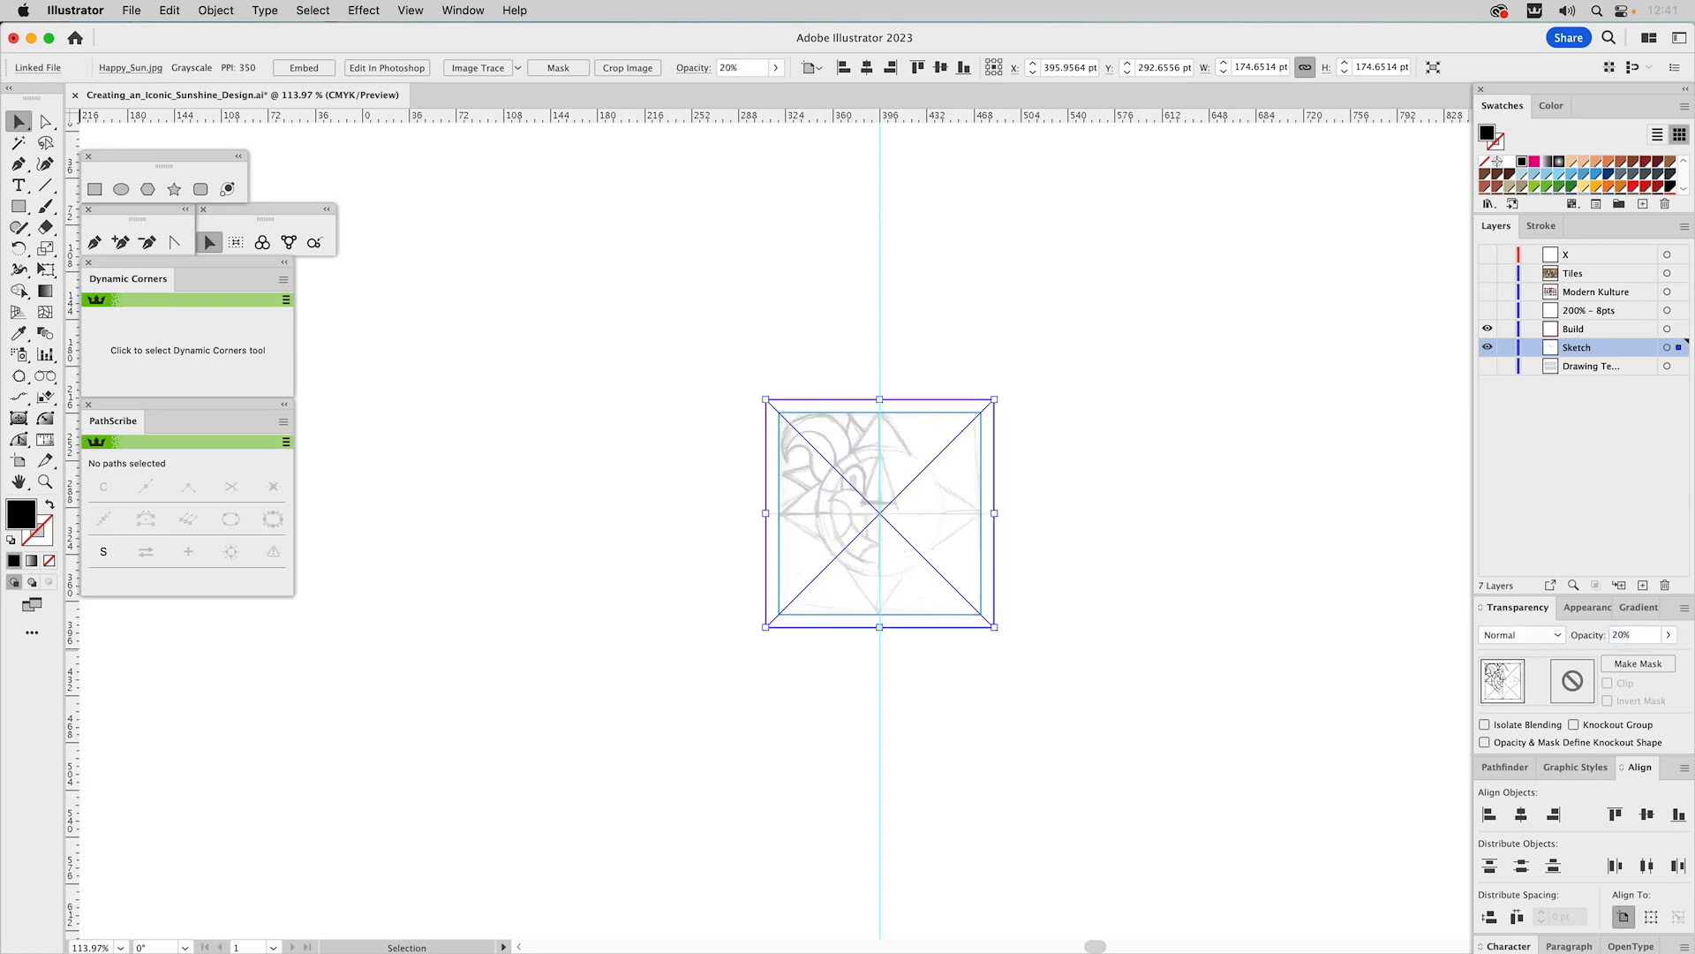
{"action": "left_click", "coordinate": [1506, 348]}
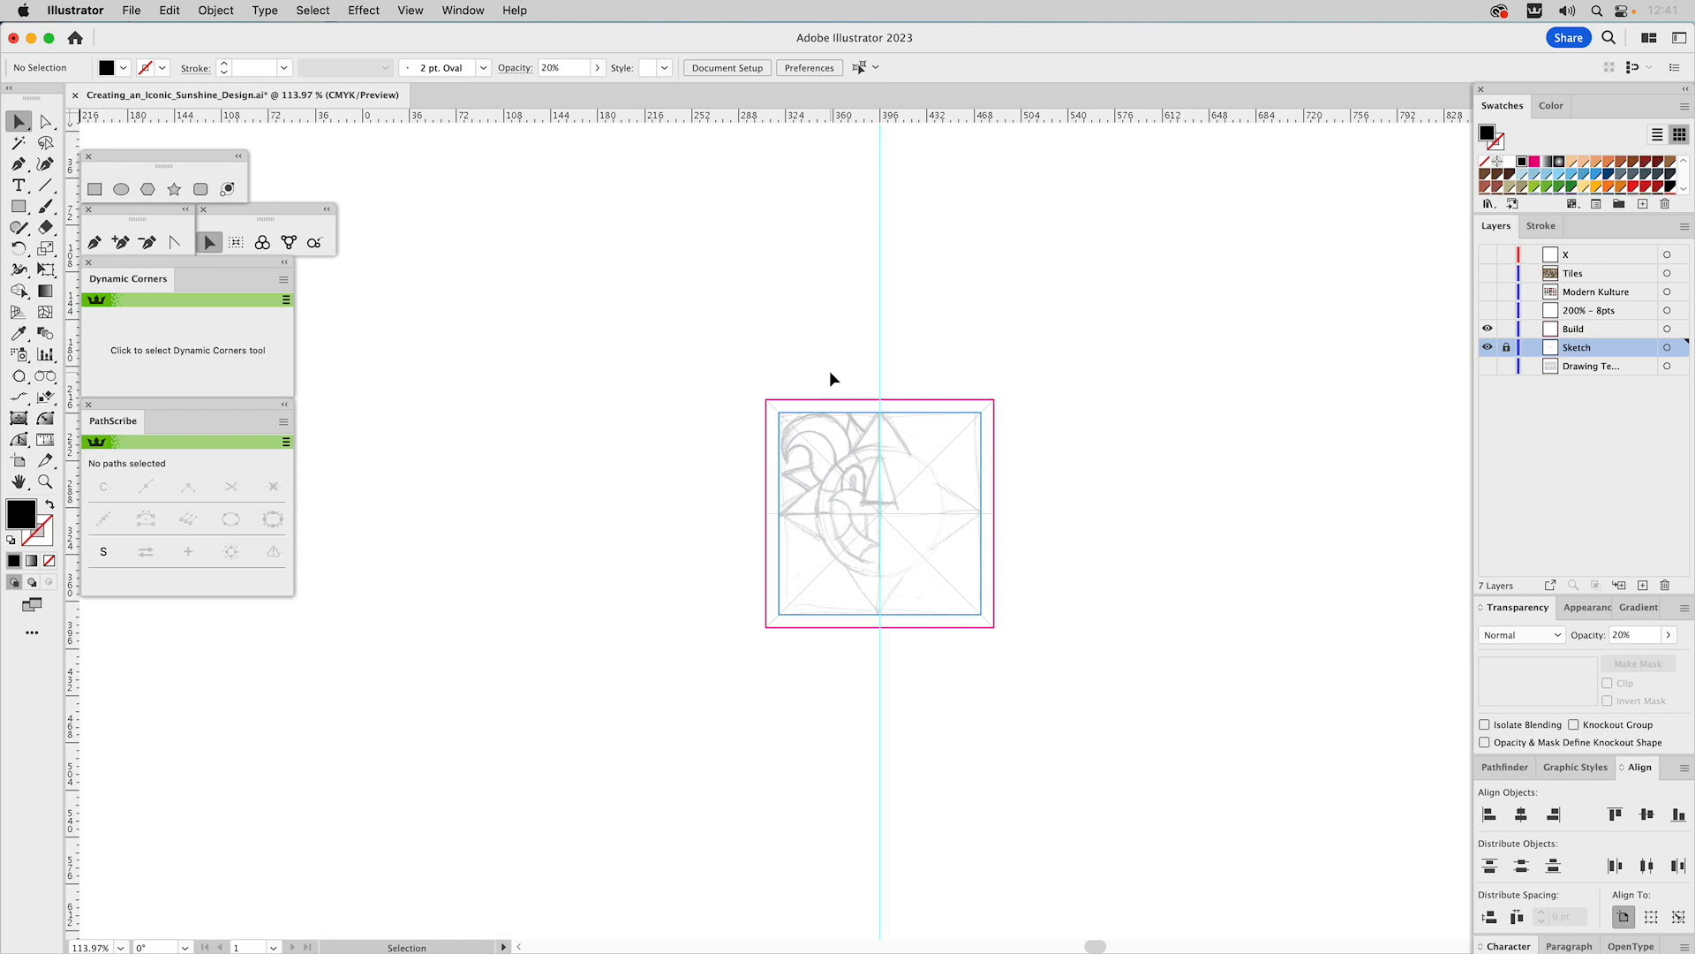
- On the Build layer, draw a circle about 100 pt wide from the grid centre, using the outer square's pink 0.75 pt stroke
{"action": "key", "text": "z"}
{"action": "left_click_drag", "start_coordinate": [724, 354], "coordinate": [1082, 673]}
{"action": "left_click_drag", "start_coordinate": [927, 503], "coordinate": [938, 489]}
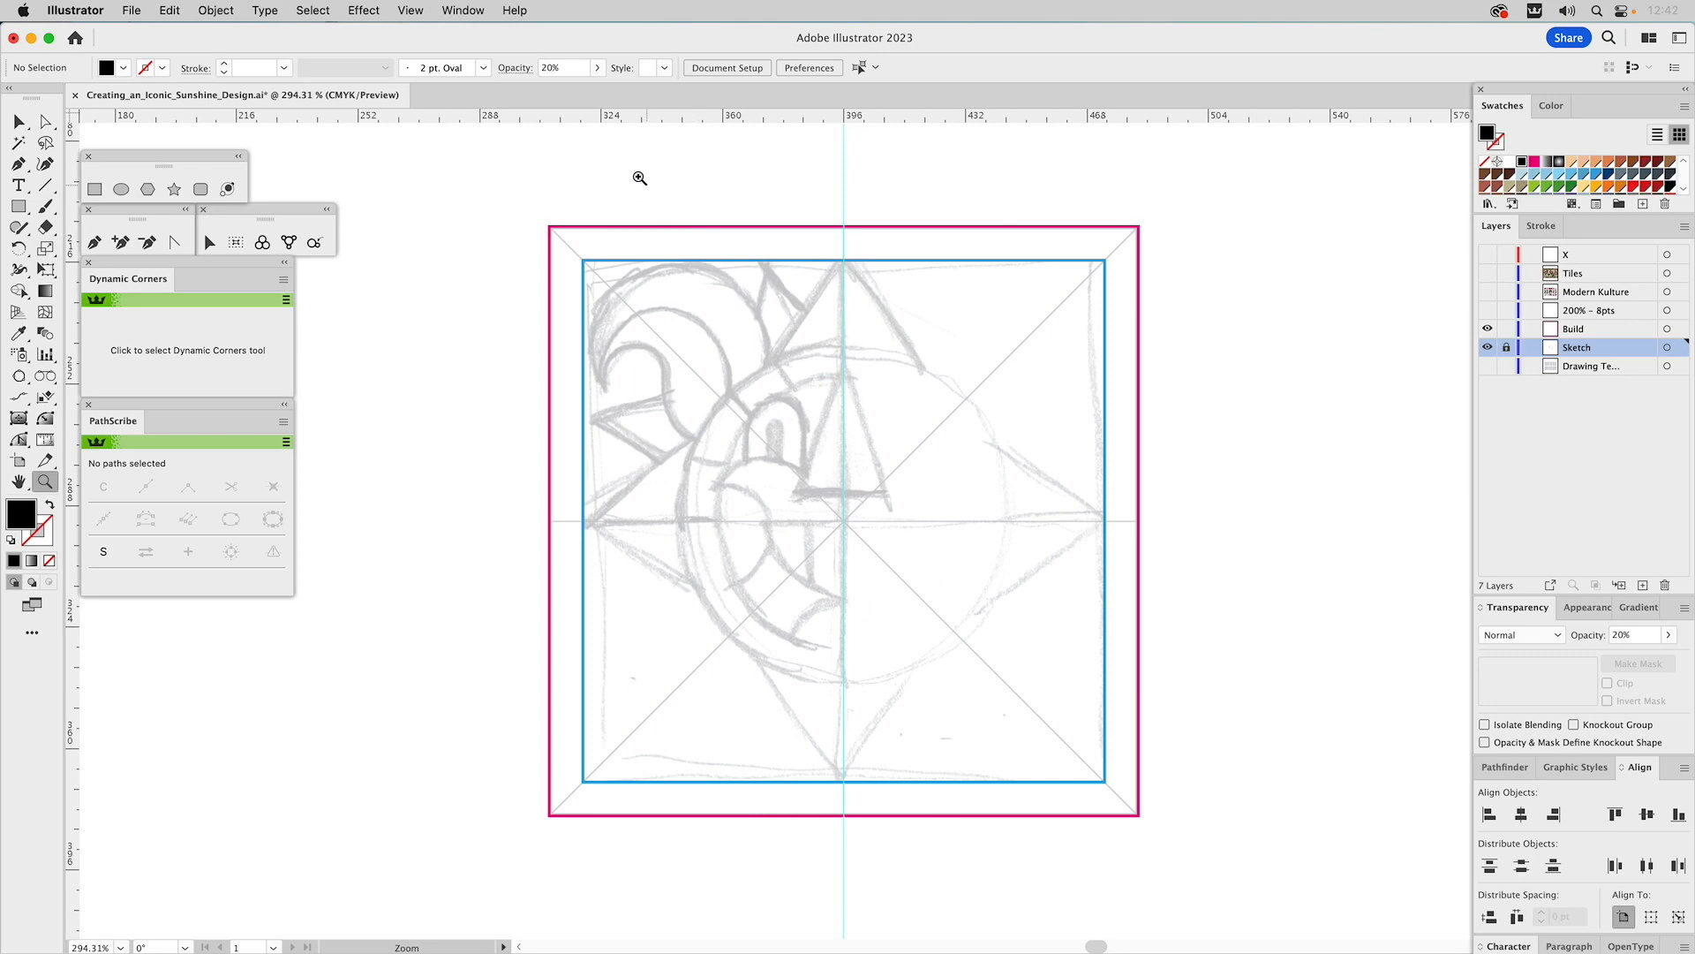
{"action": "left_click", "coordinate": [120, 191]}
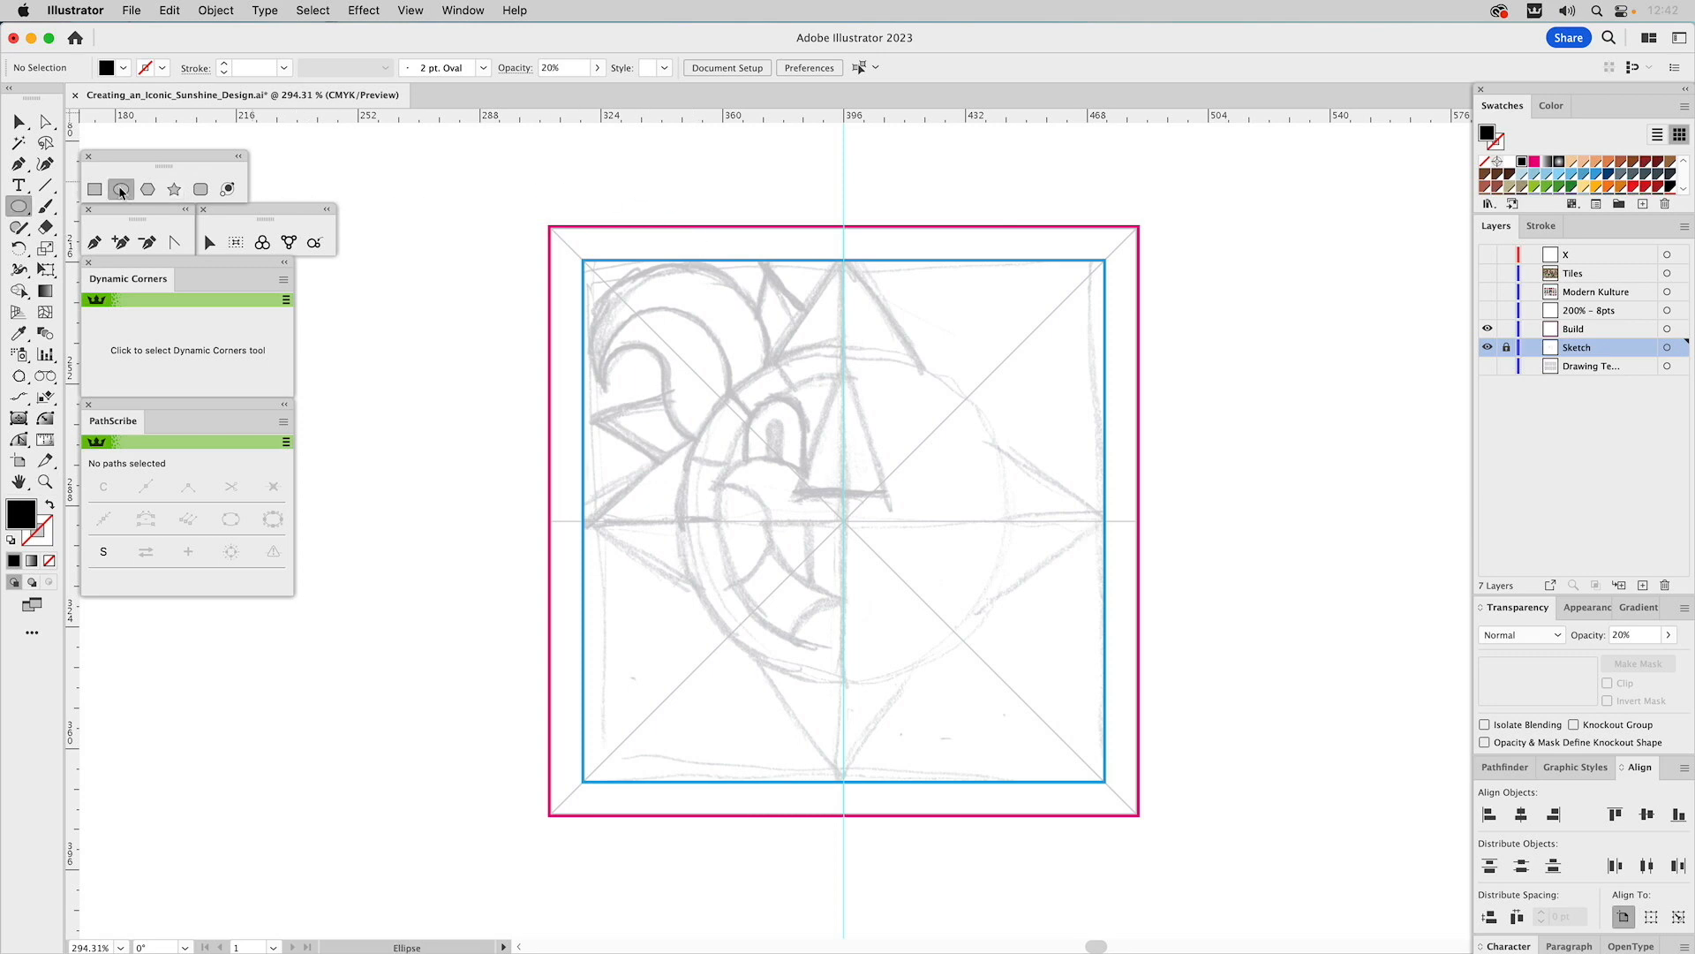
{"action": "key", "text": "v"}
{"action": "left_click", "coordinate": [946, 227]}
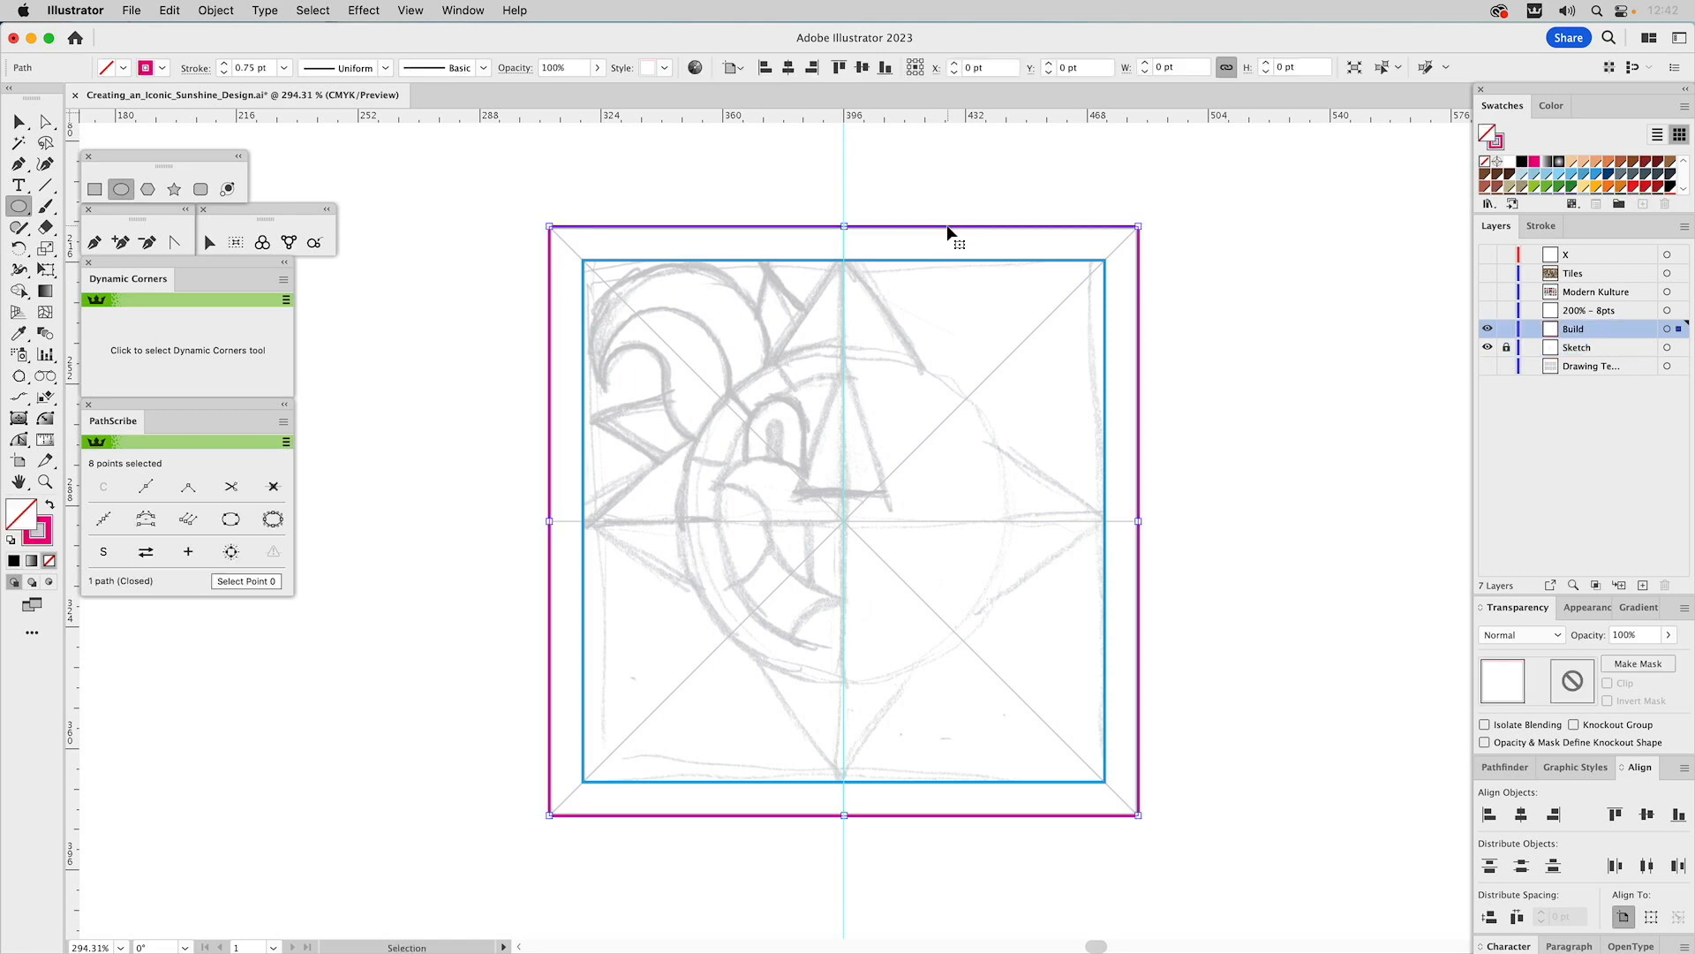
{"action": "left_click", "coordinate": [1087, 194]}
{"action": "key", "text": "l"}
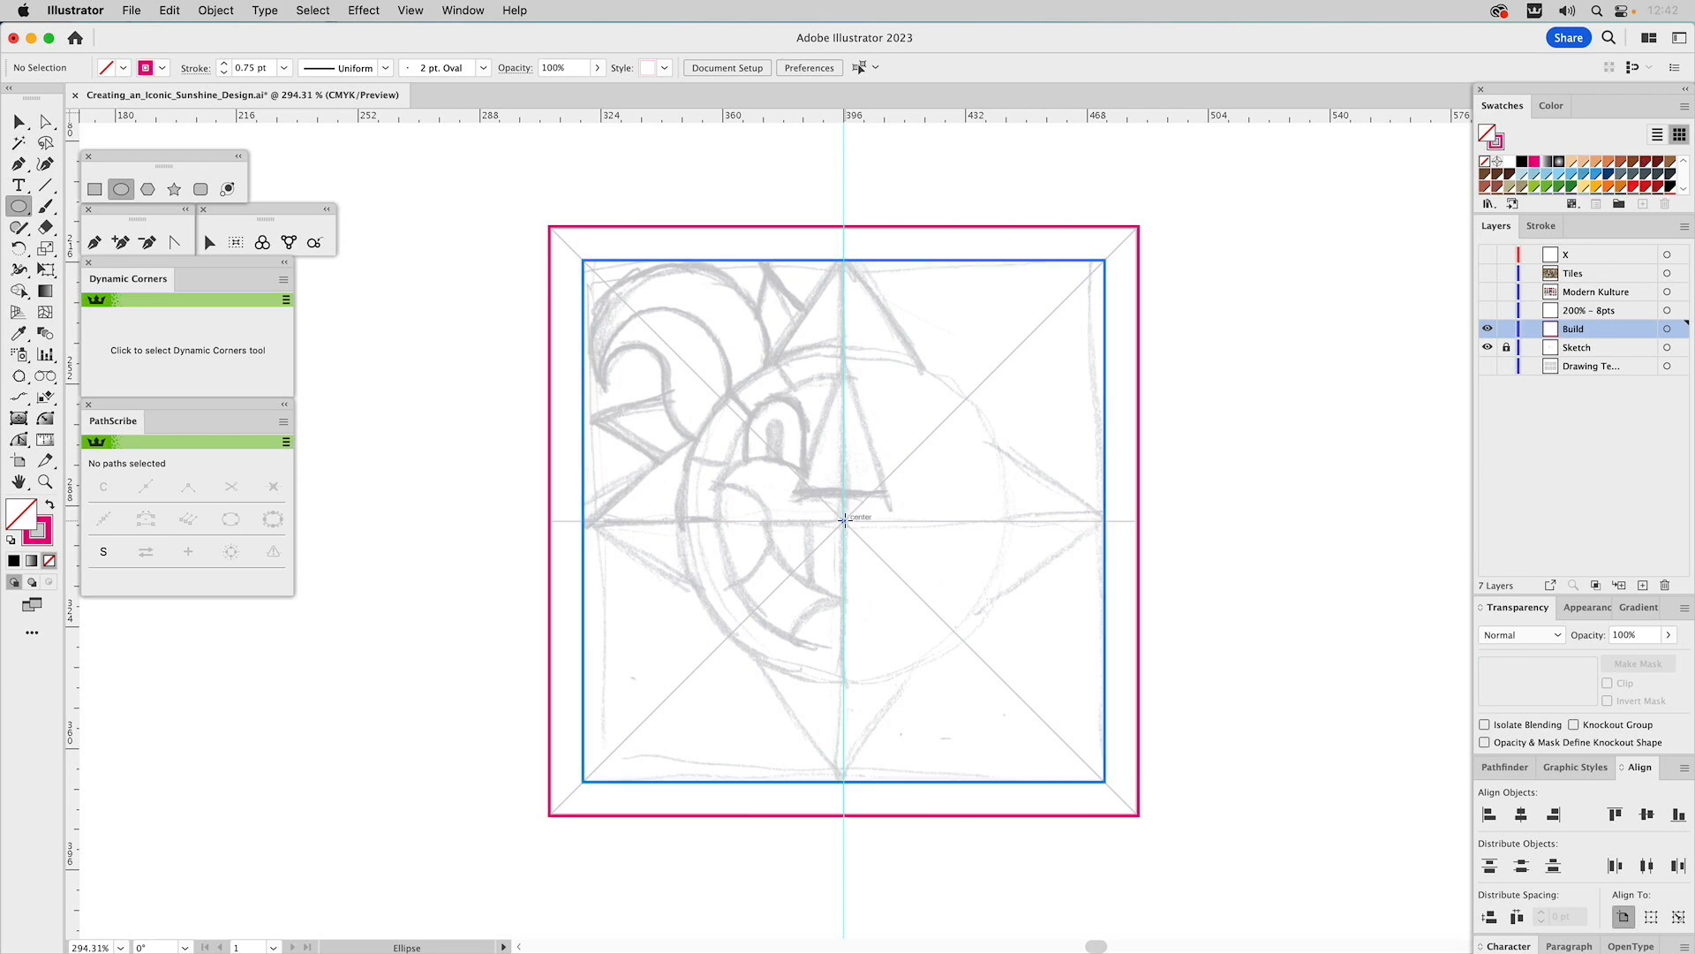
{"action": "left_click_drag", "start_coordinate": [844, 521], "coordinate": [675, 416]}
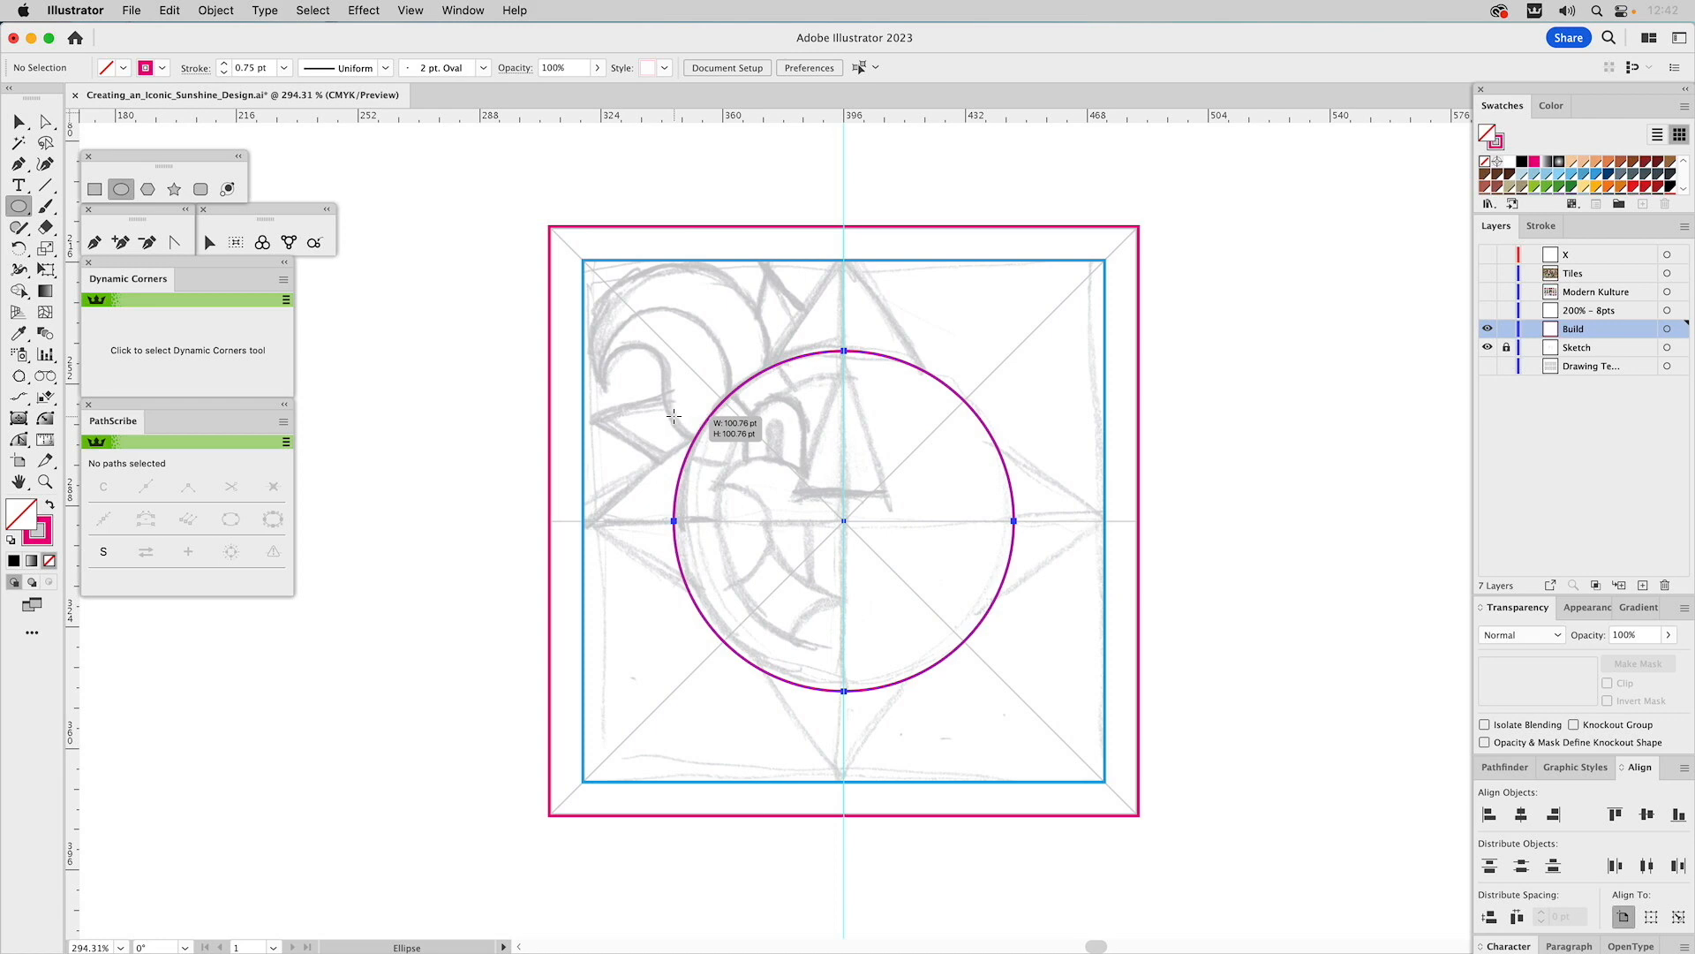
{"action": "left_click_drag", "start_coordinate": [674, 416], "coordinate": [675, 416]}
{"action": "left_click_drag", "start_coordinate": [674, 416], "coordinate": [676, 415]}
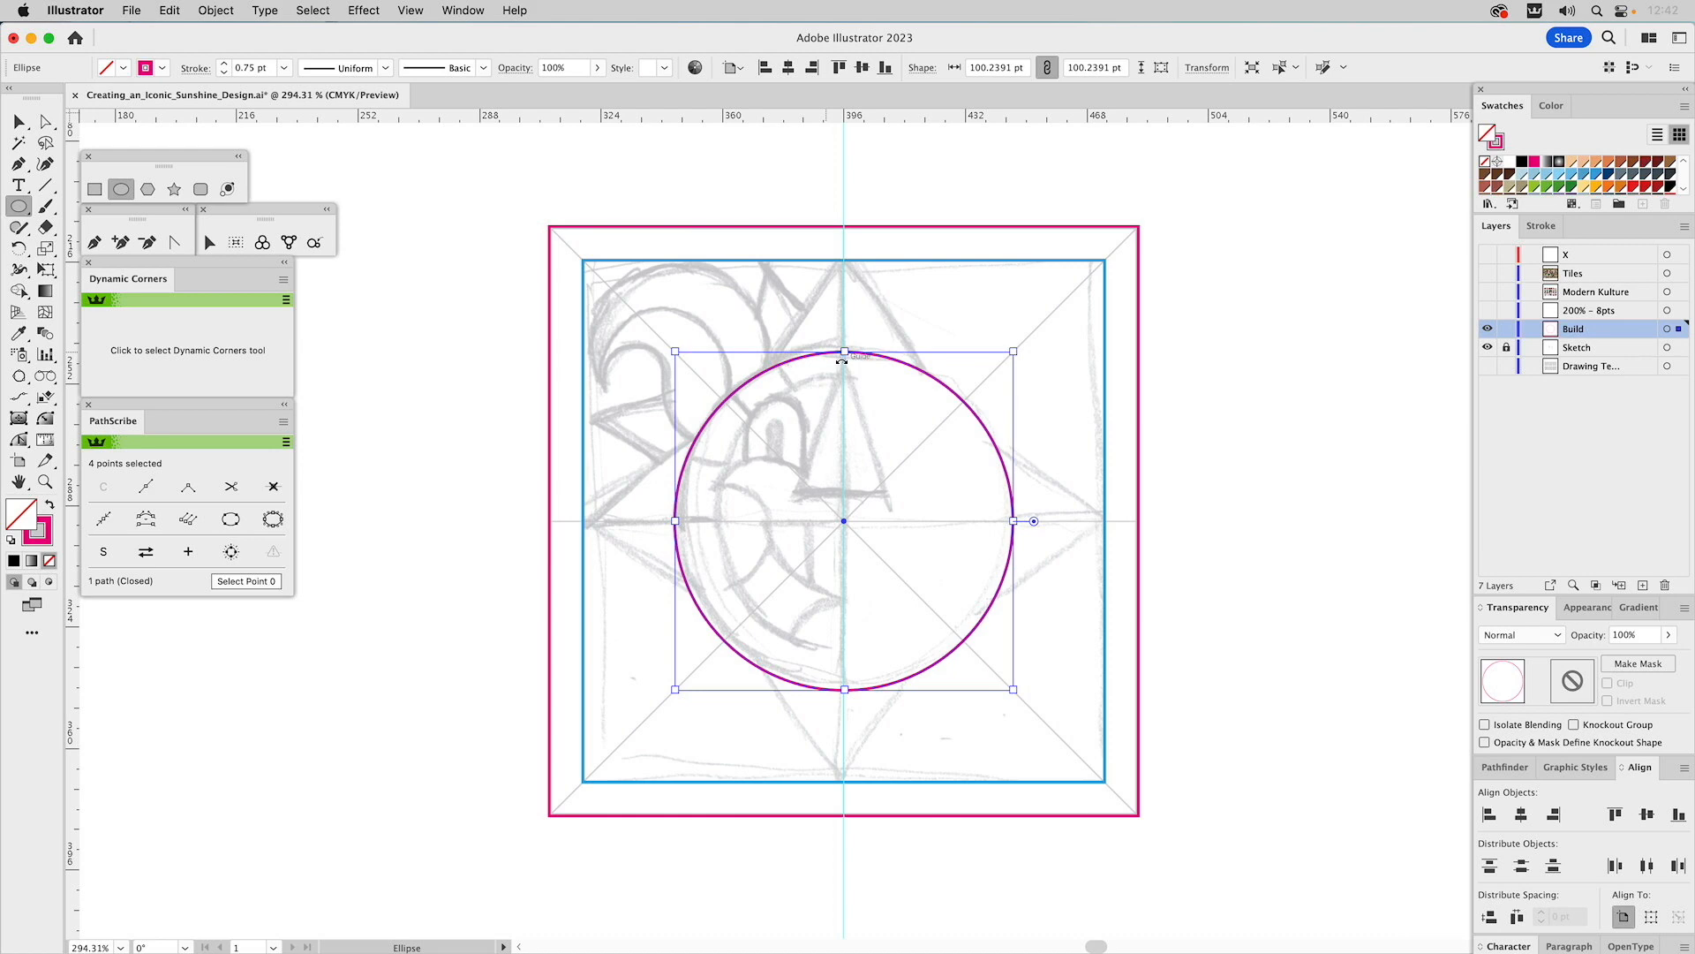
{"action": "left_click", "coordinate": [1214, 323], "text": "super"}
- Unlock the Sketch layer, nudge the sketch image up by 1 pt, and lock the layer again
{"action": "left_click", "coordinate": [1506, 347]}
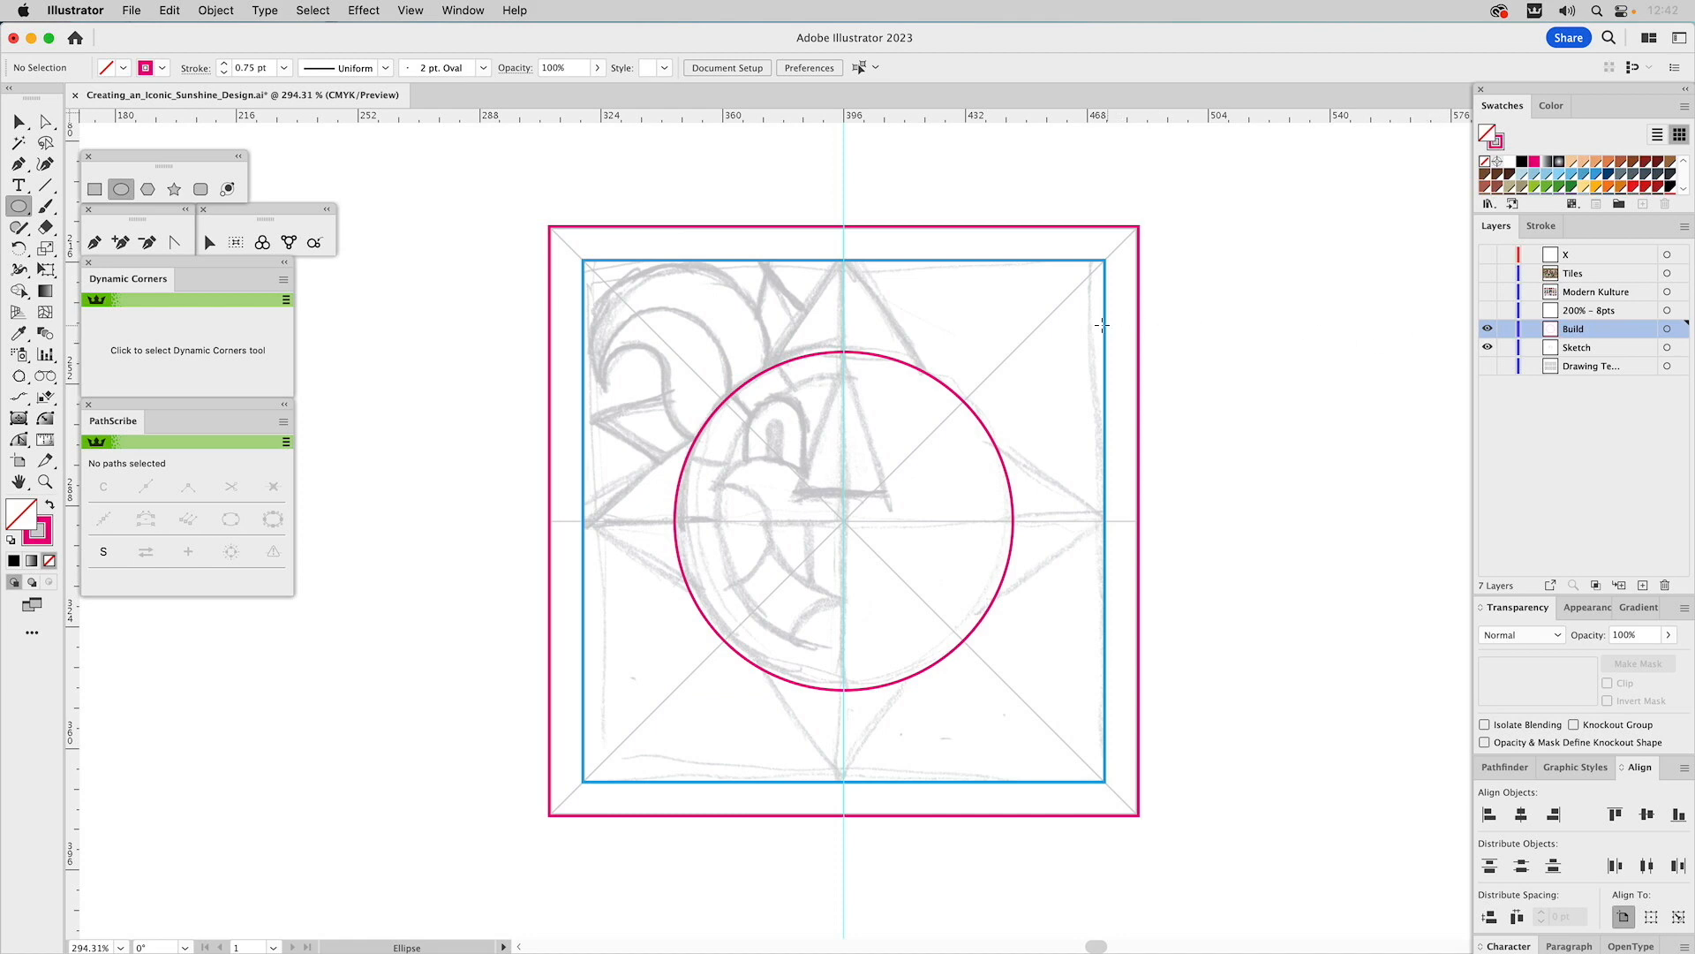
{"action": "key", "text": "v"}
{"action": "left_click", "coordinate": [1019, 323]}
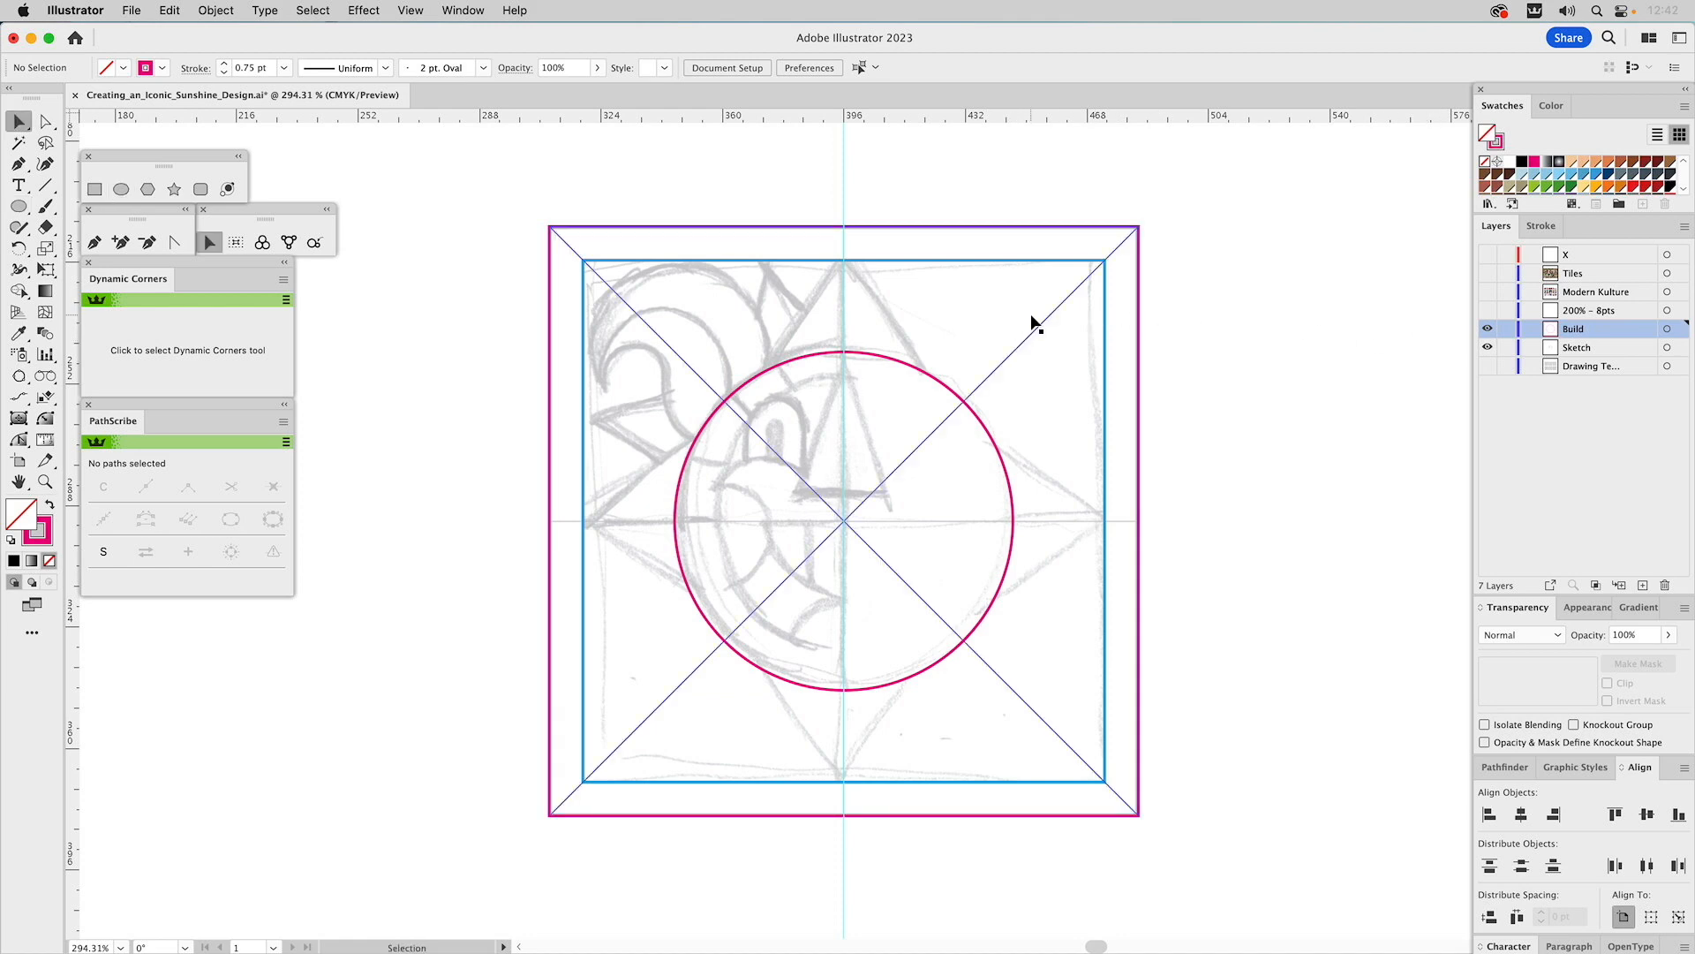
{"action": "left_click", "coordinate": [1088, 320]}
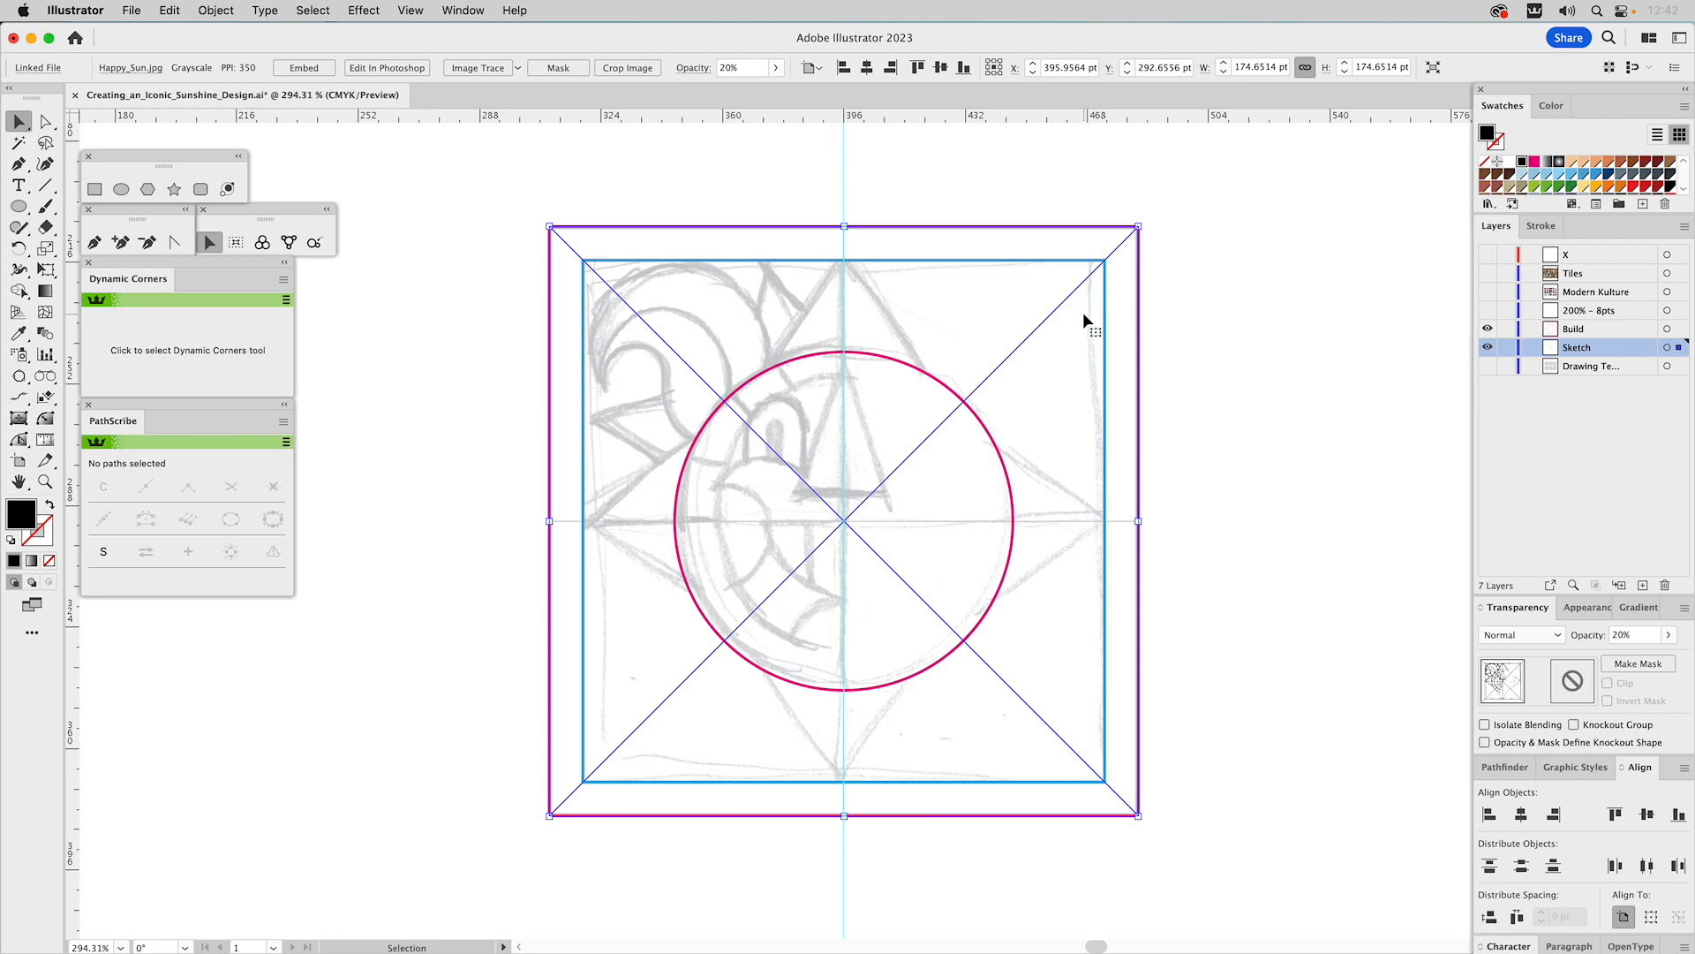
{"action": "key", "text": "Up"}
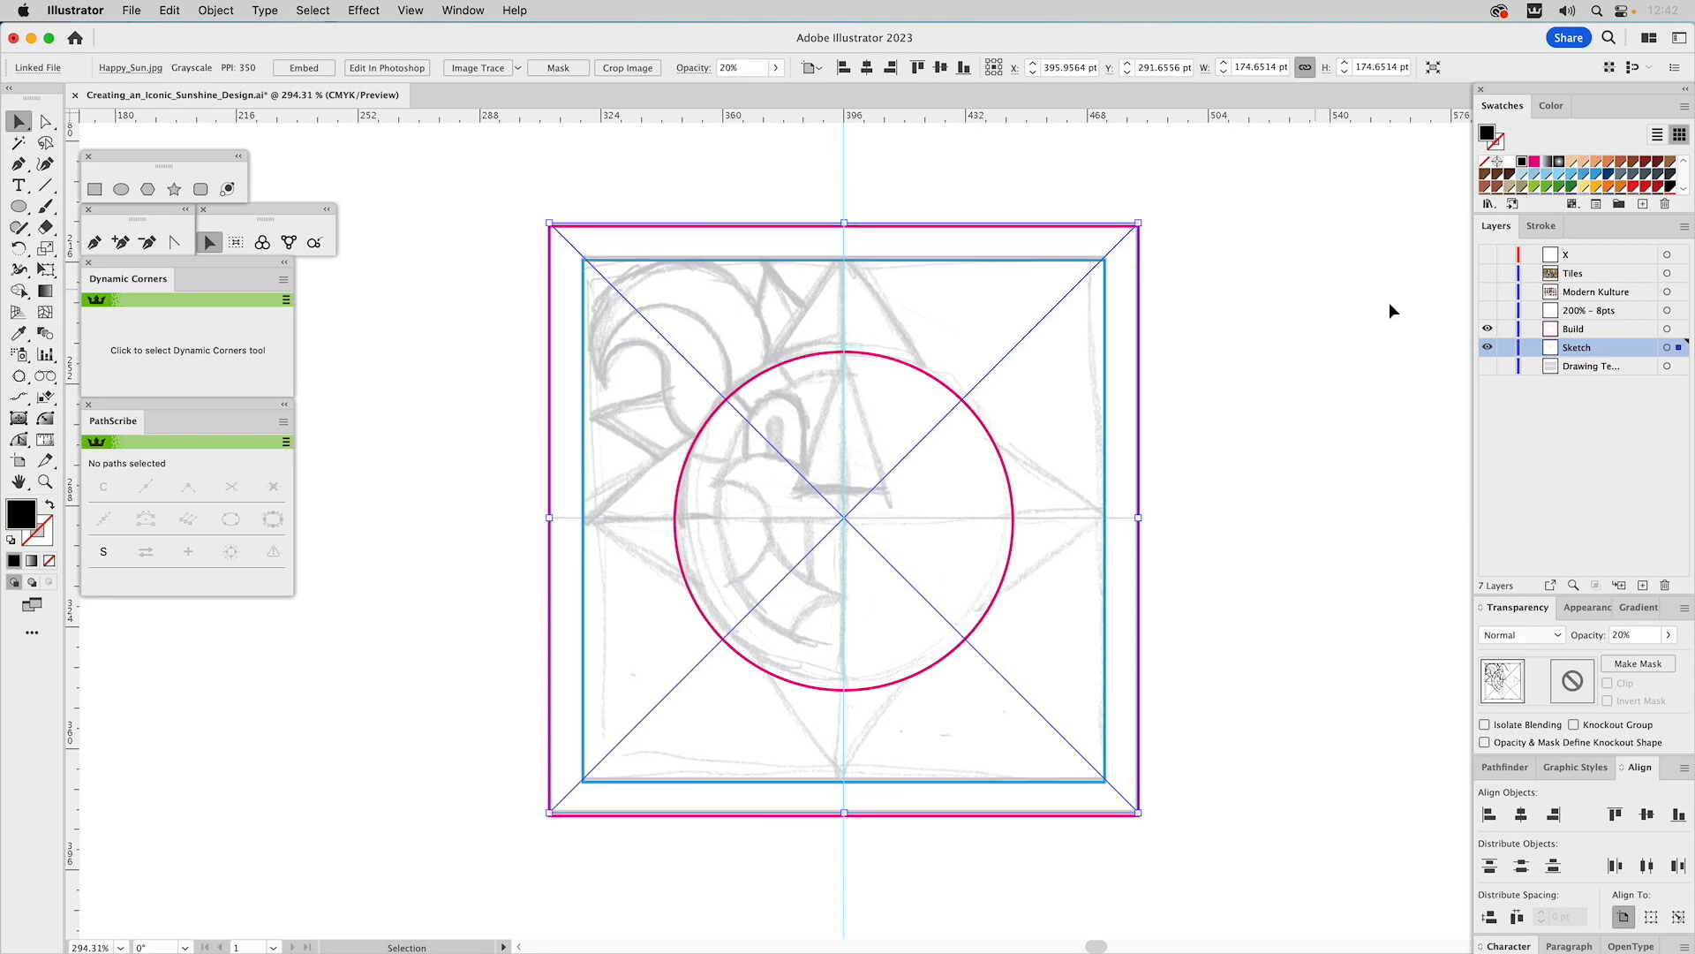
{"action": "left_click", "coordinate": [1506, 347]}
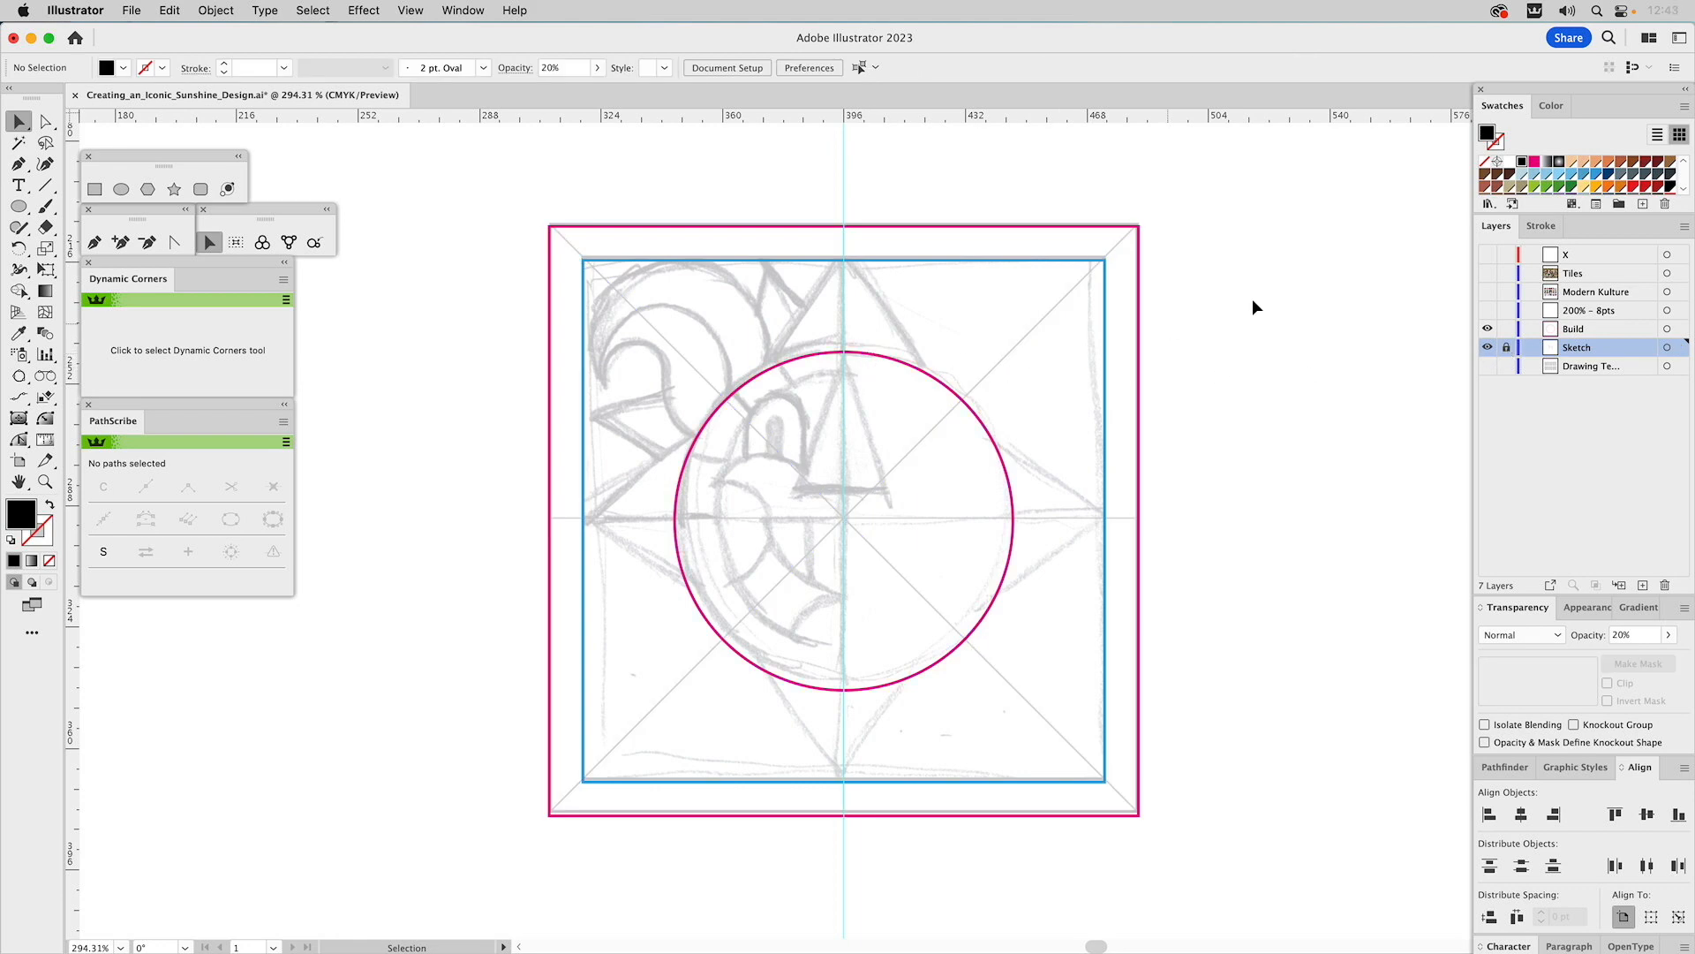
- Unlock the Sketch layer and nudge the sketch image down and back up until it lines up with the squares
{"action": "left_click", "coordinate": [1506, 347]}
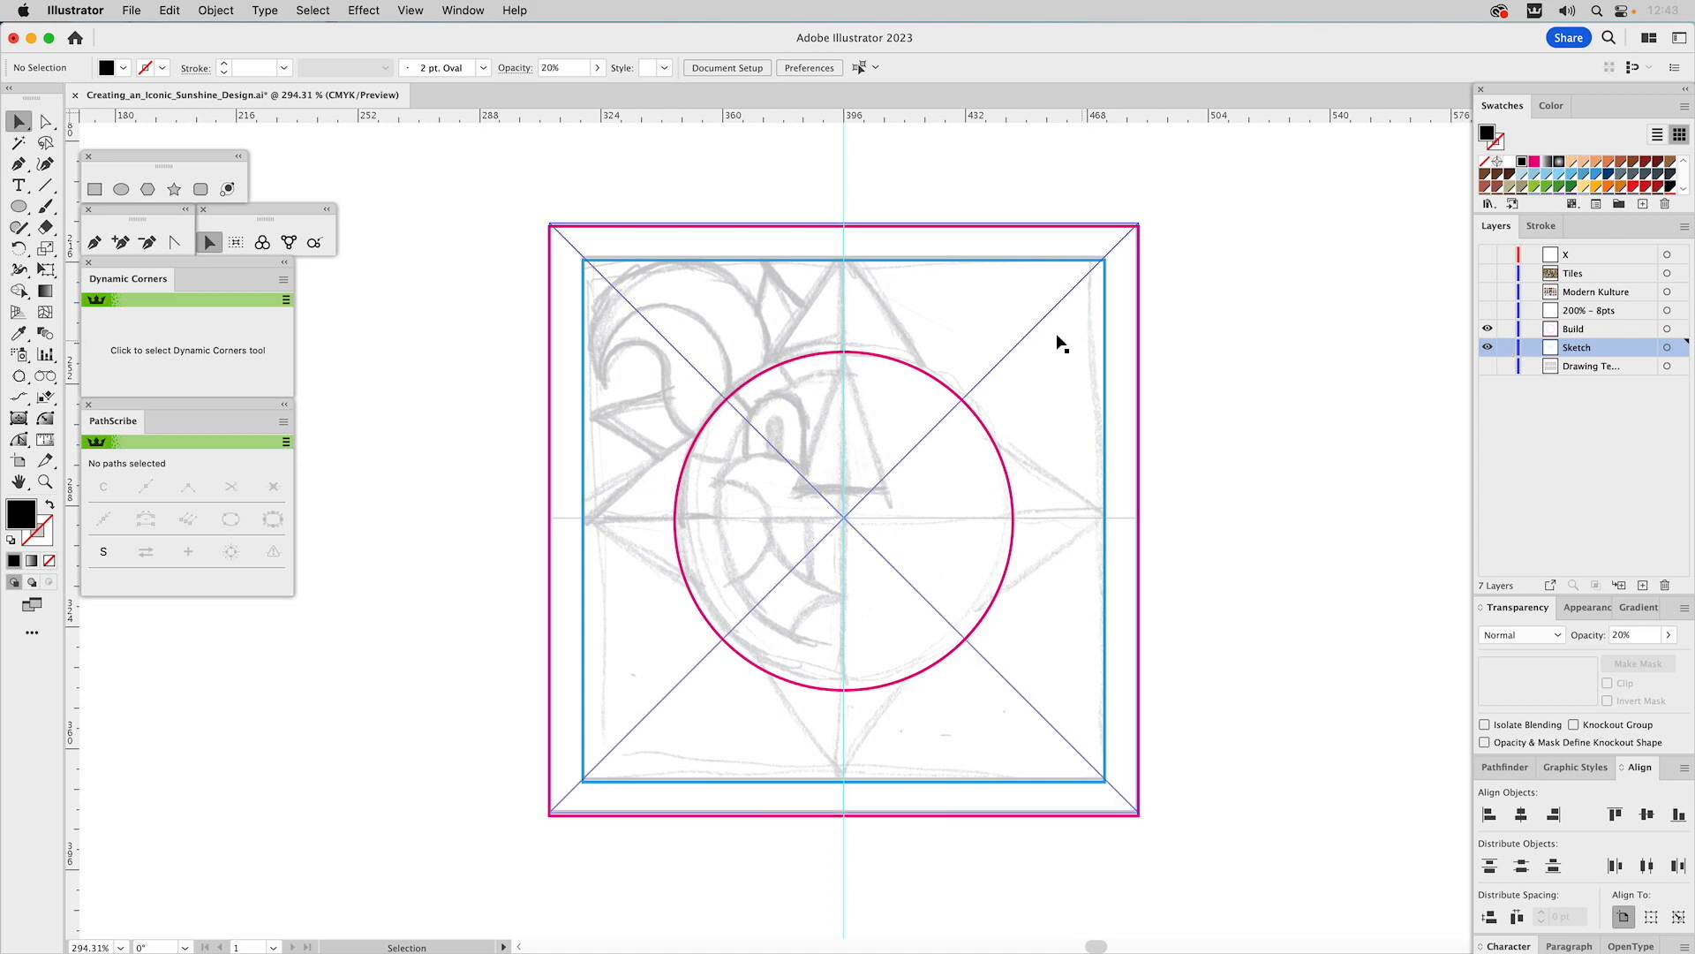
{"action": "left_click", "coordinate": [1013, 327]}
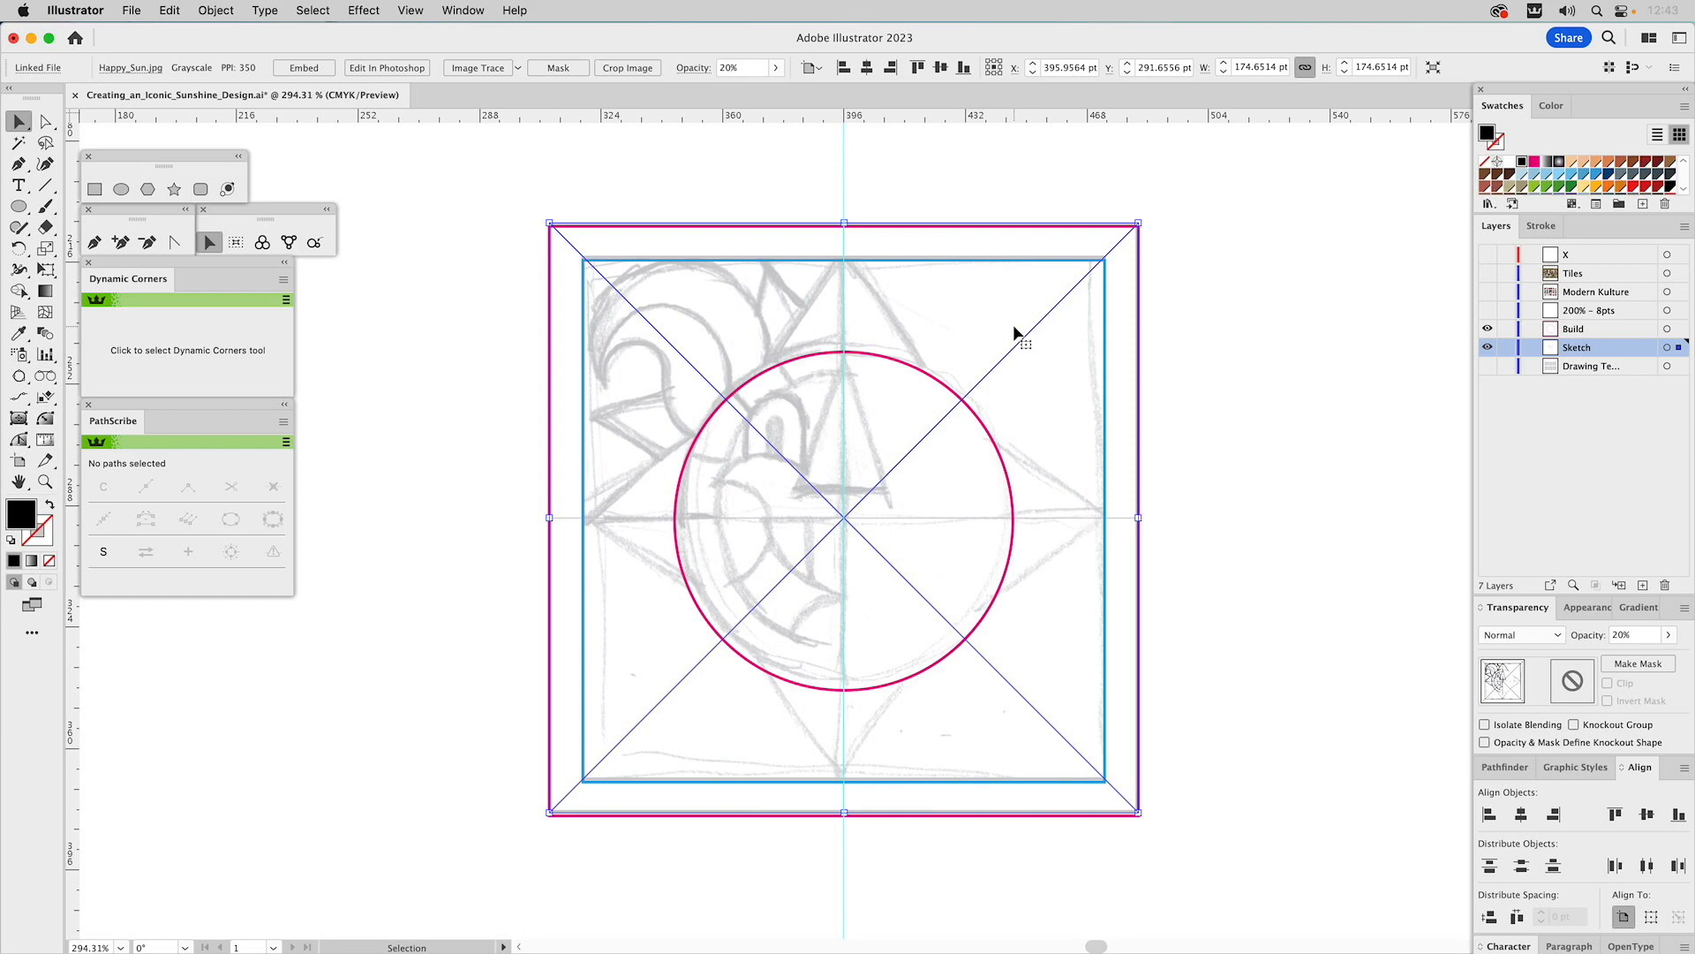
{"action": "key", "text": "Down"}
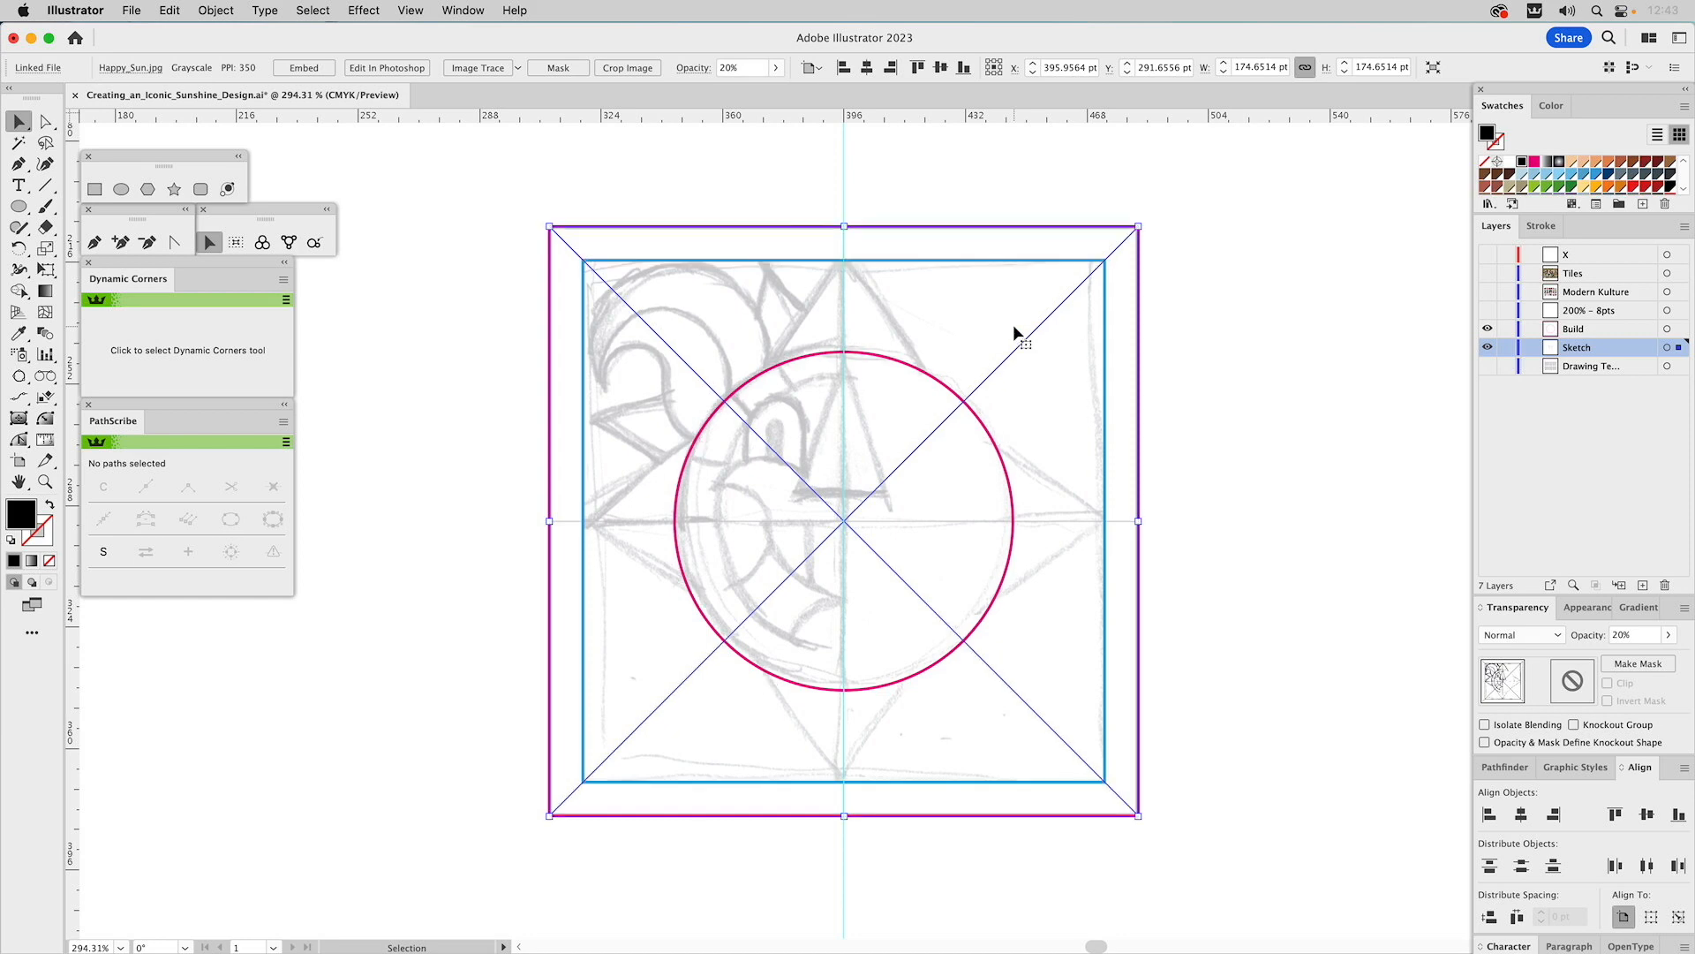
{"action": "key", "text": "Down"}
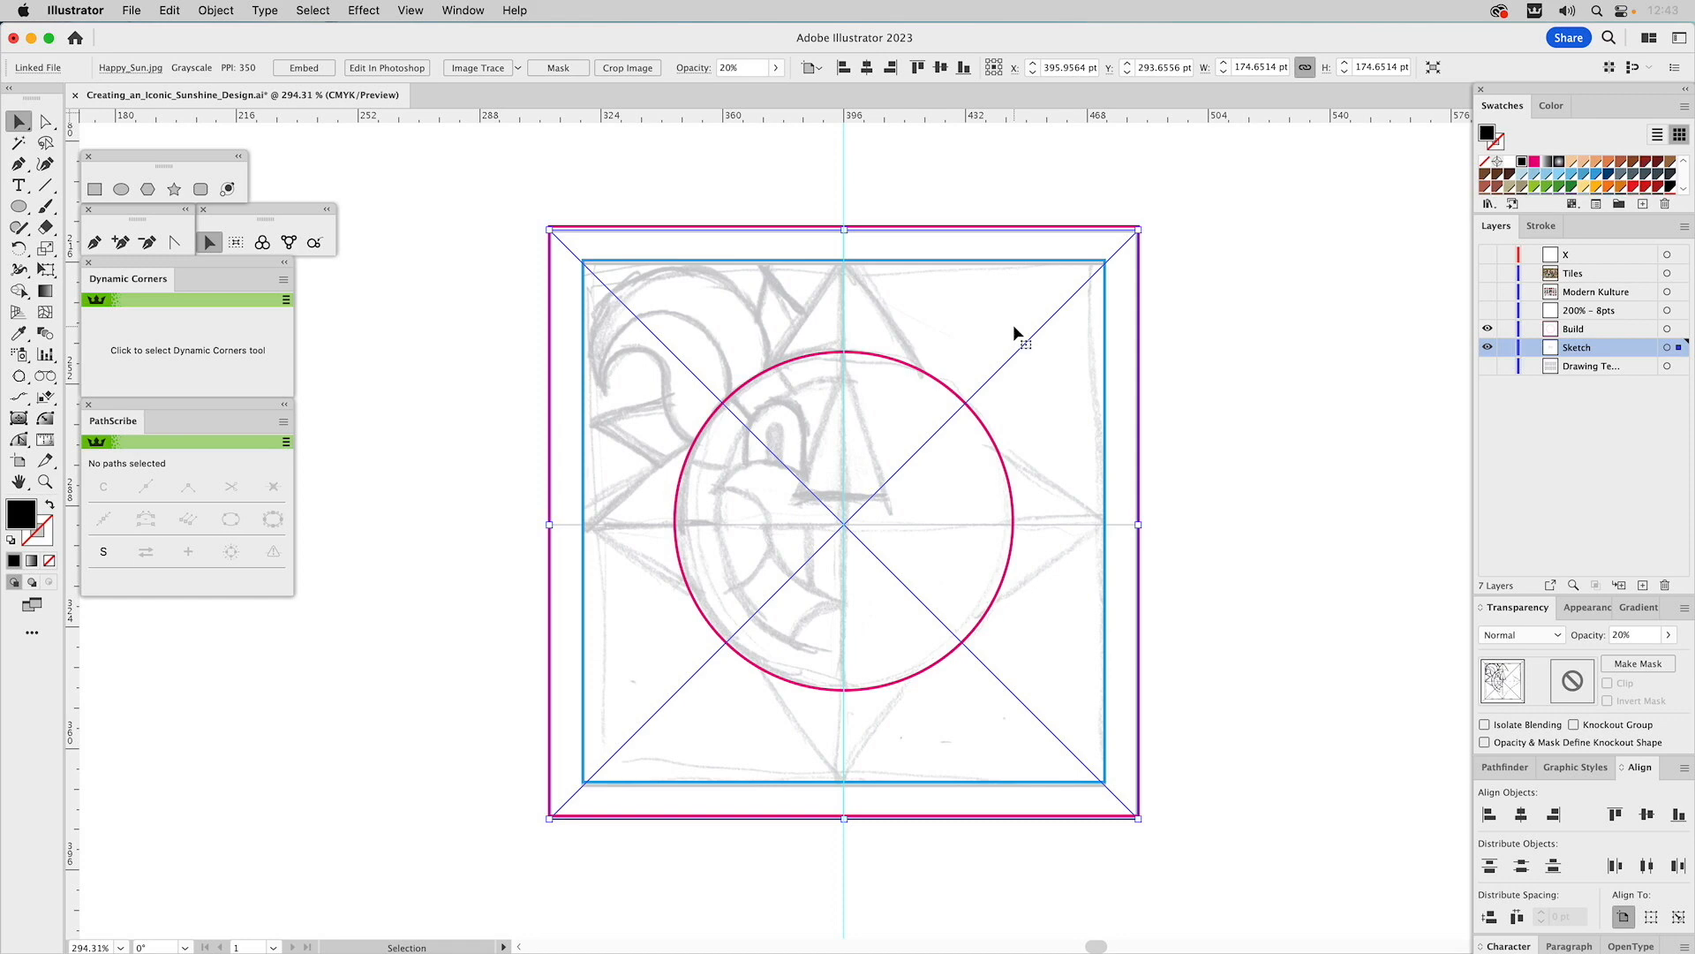
{"action": "key", "text": "Down"}
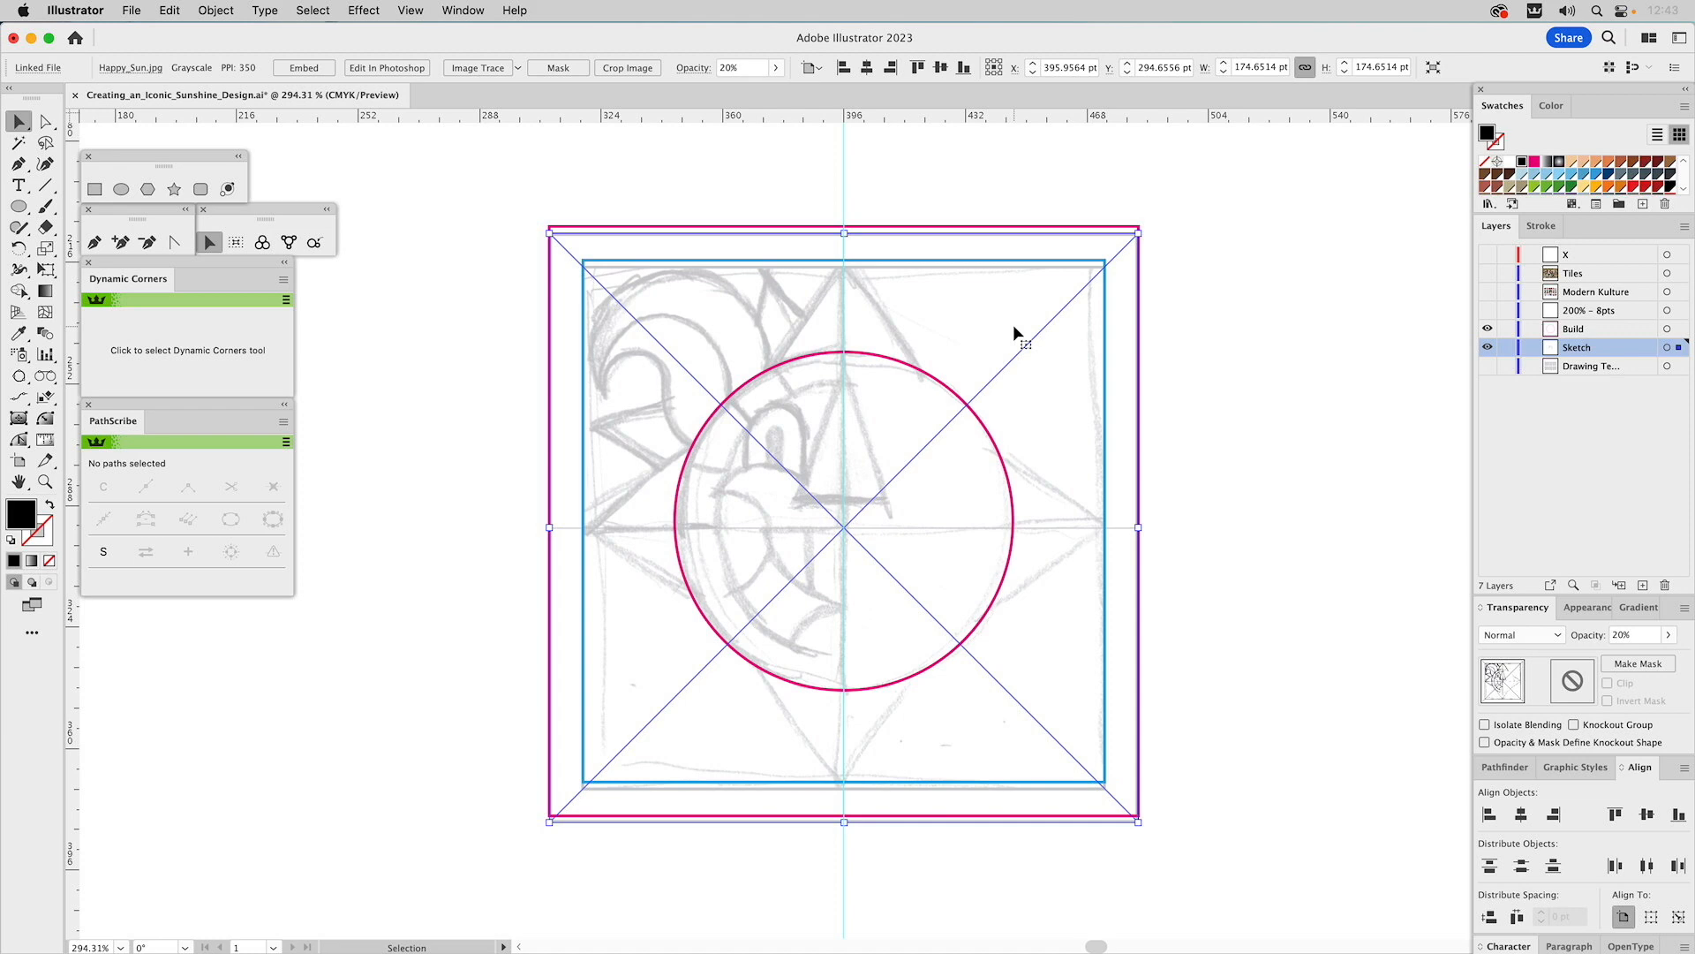
{"action": "key", "text": "Down"}
{"action": "key", "text": "Up"}
{"action": "key", "text": "Up"}
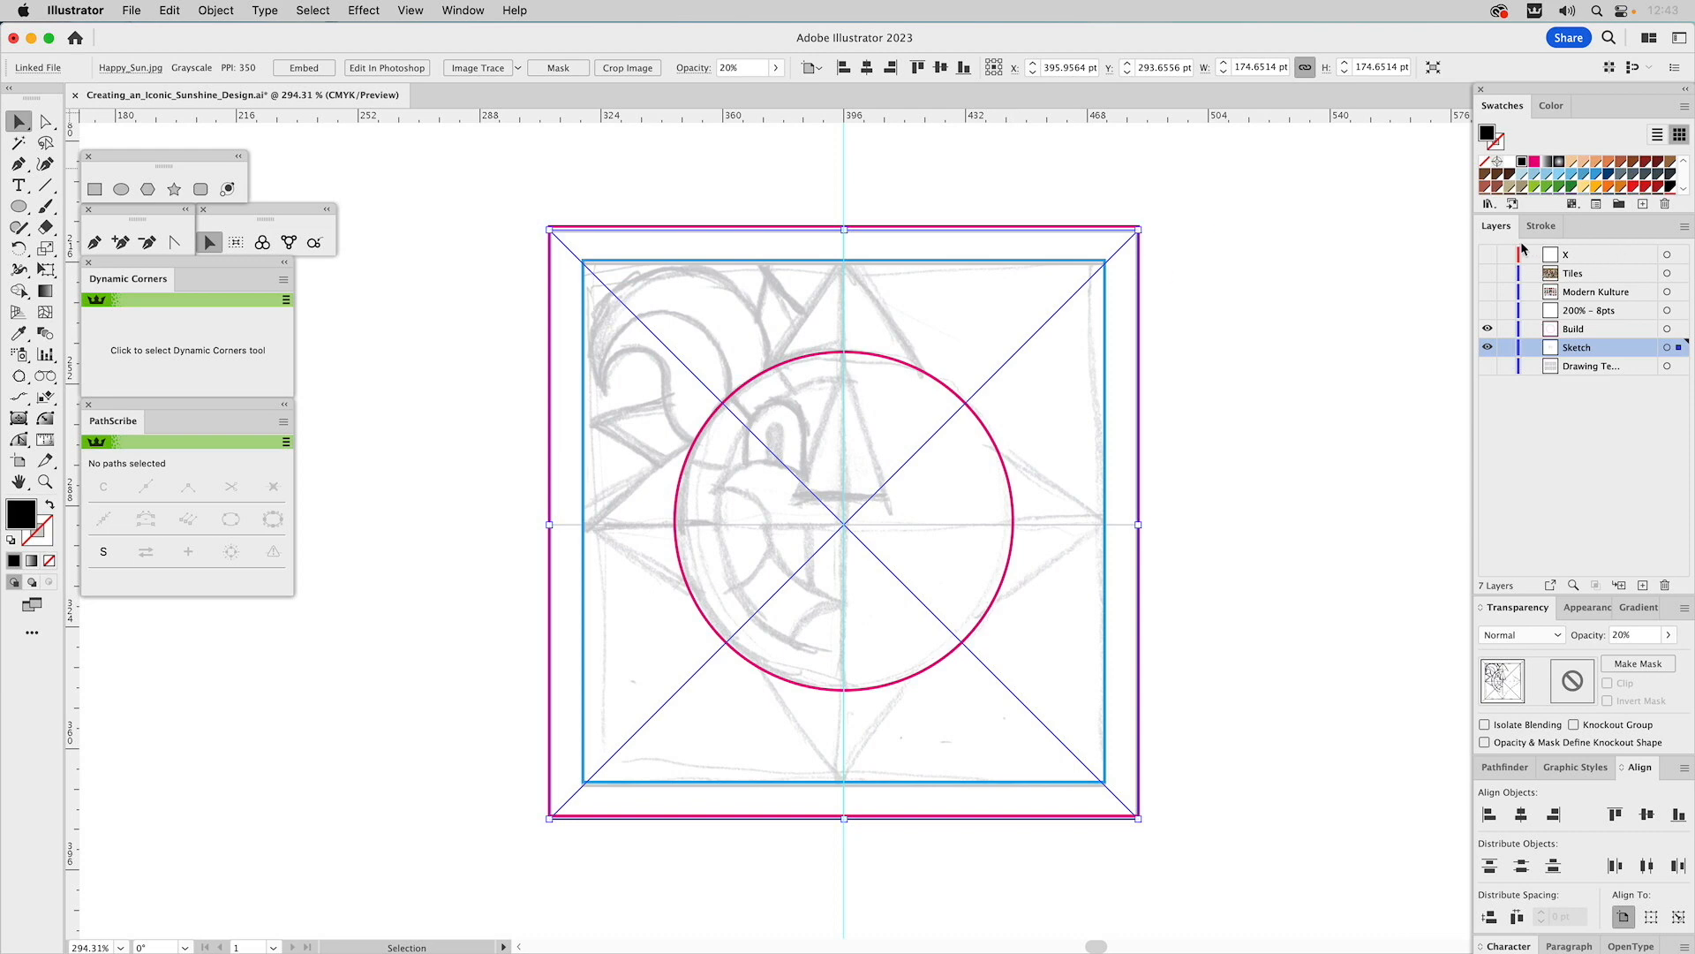
{"action": "key", "text": "Up"}
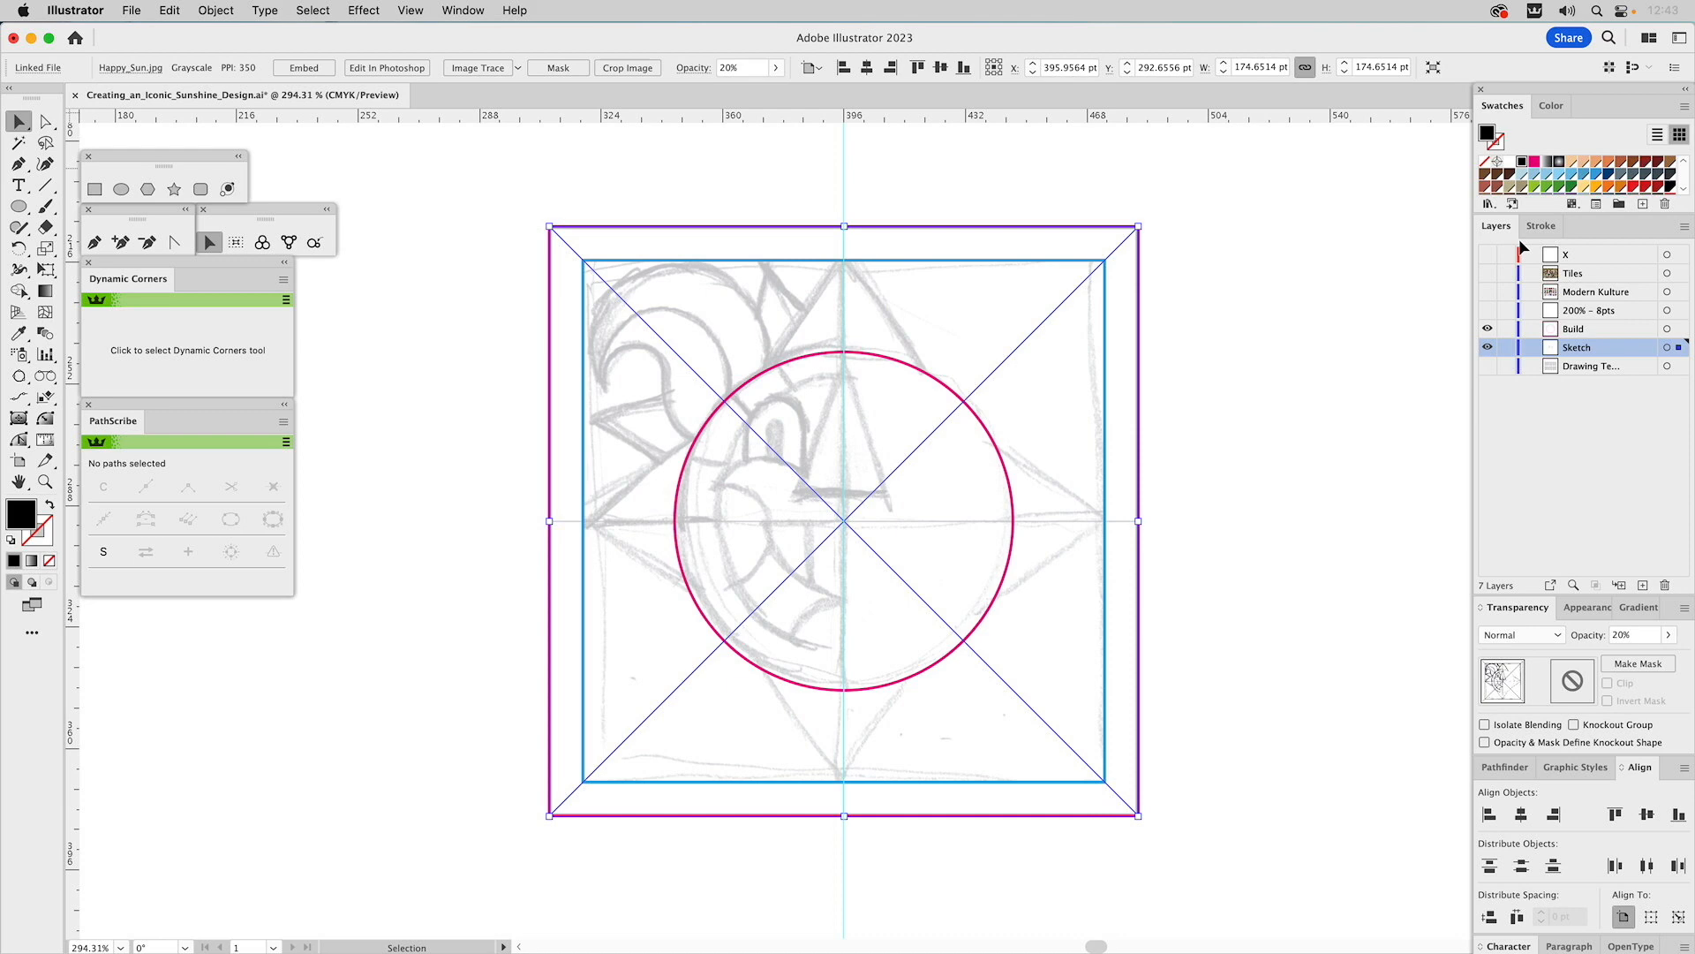
- Move the sketch image off the grid, snap it back to the outer square's corner, and lock the Sketch layer
{"action": "left_click_drag", "start_coordinate": [712, 306], "coordinate": [786, 332]}
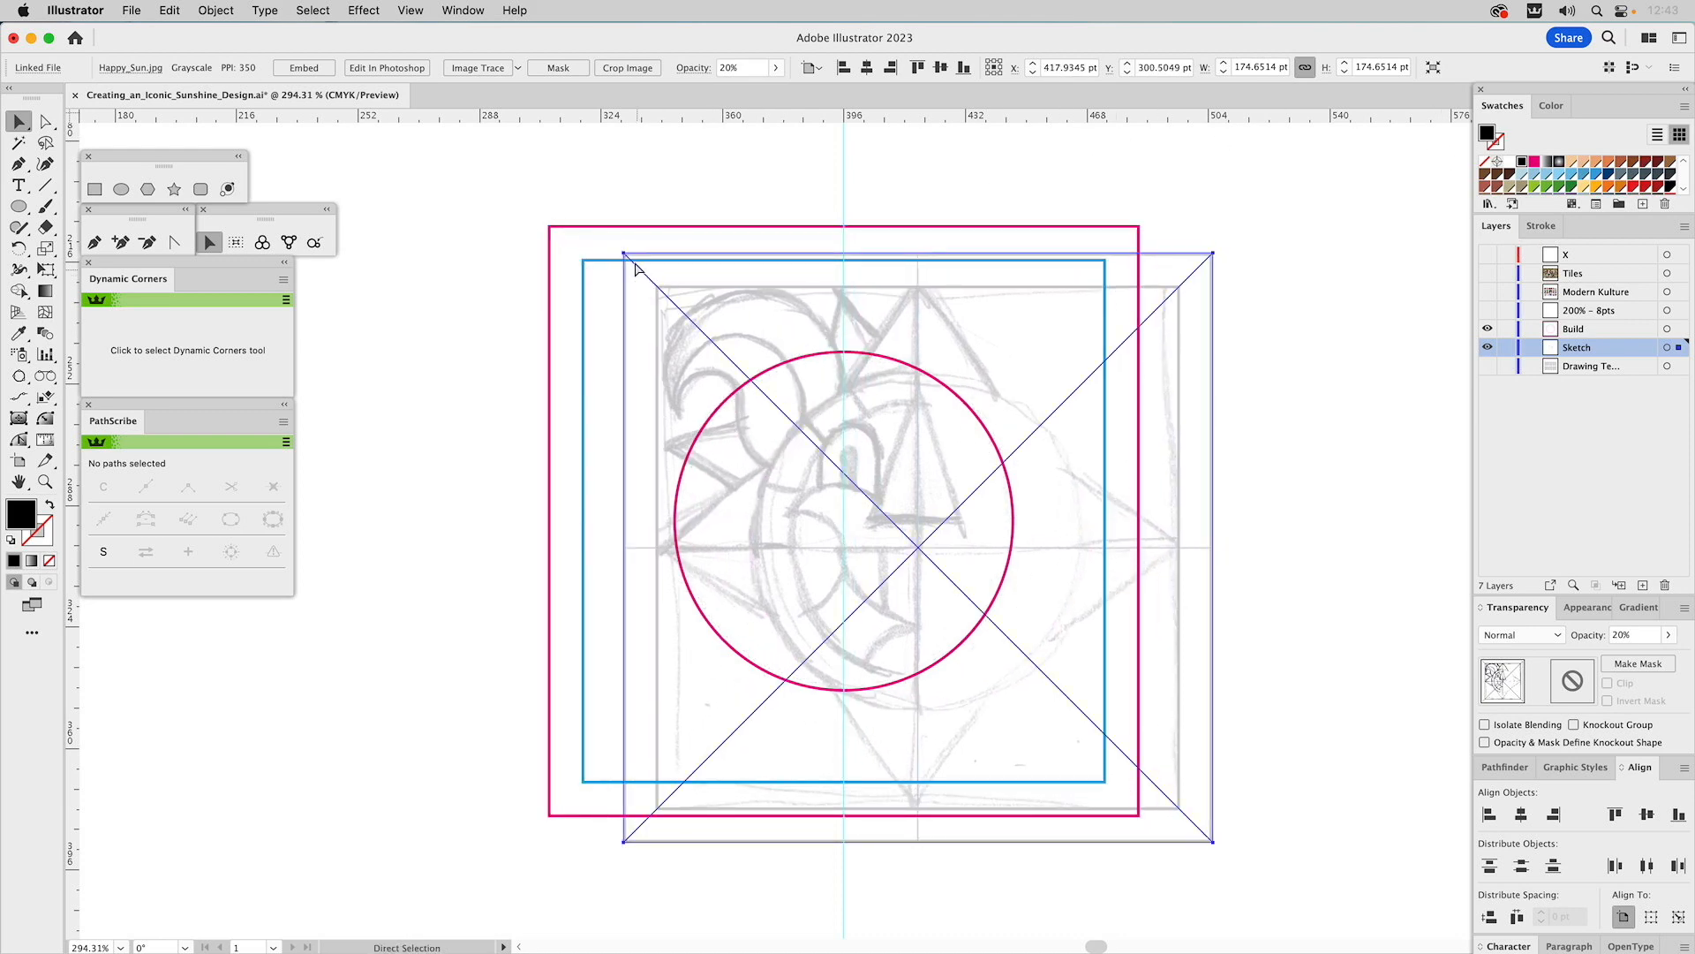
{"action": "left_click_drag", "start_coordinate": [624, 255], "coordinate": [550, 226]}
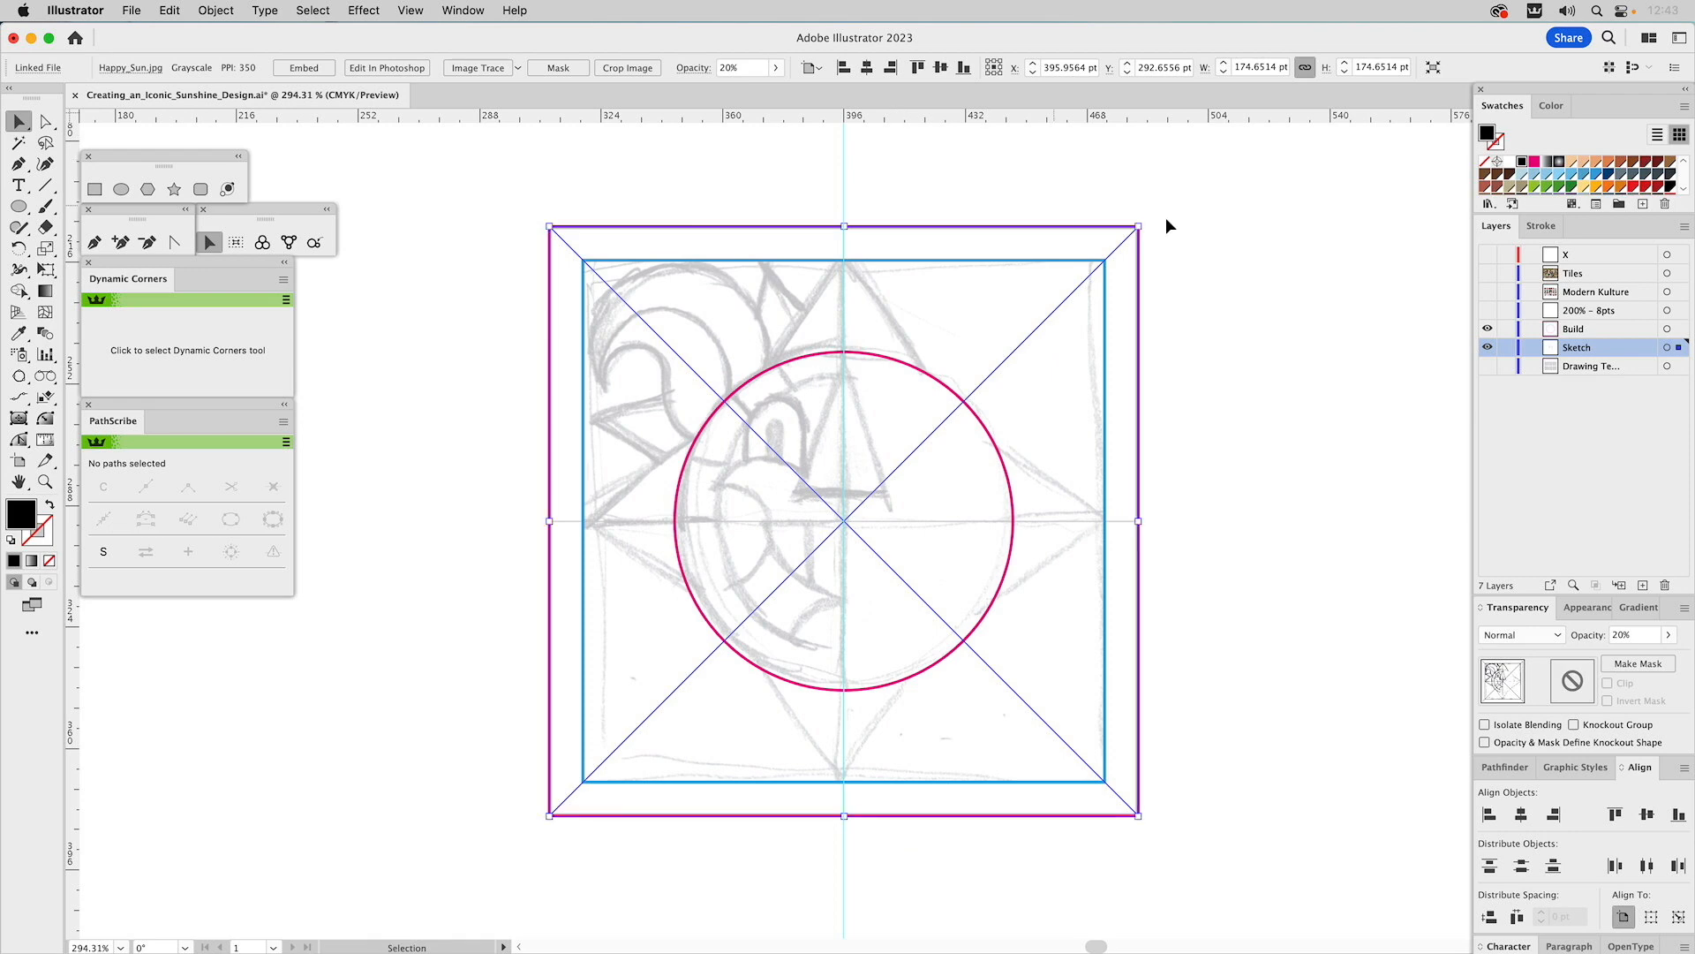
{"action": "left_click", "coordinate": [1506, 348]}
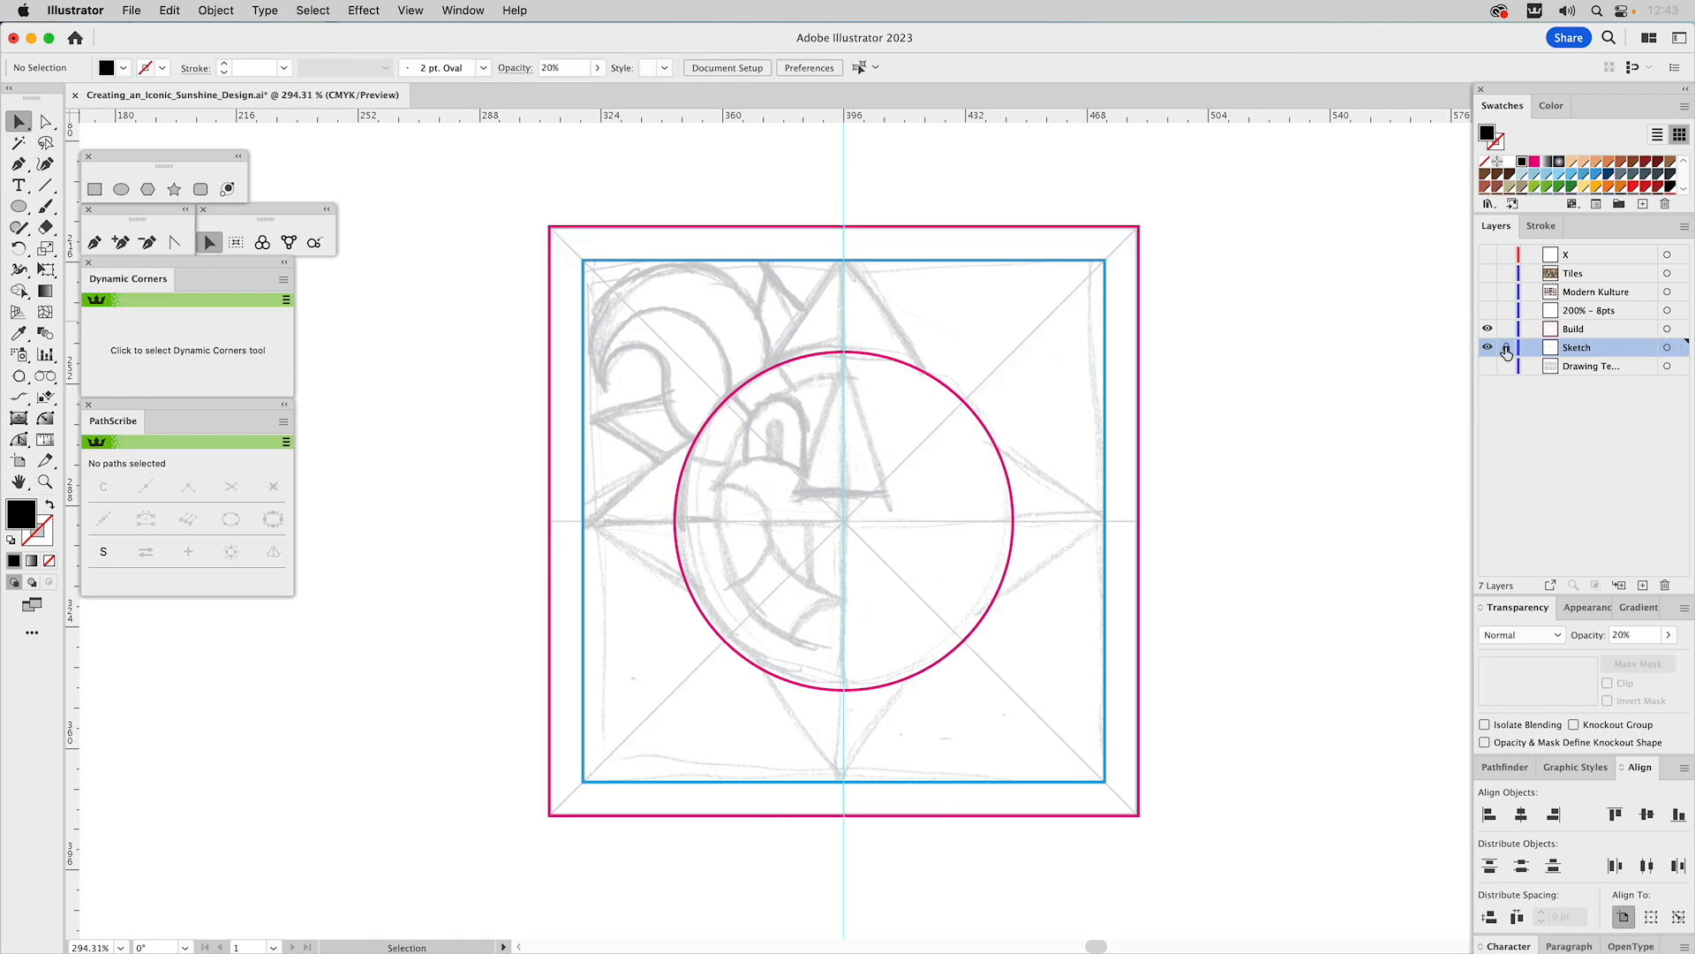
- Create a concentric inner copy of the circle about 79 pt wide and match its stroke to the outer square's 0.75 pt
{"action": "left_click", "coordinate": [821, 353]}
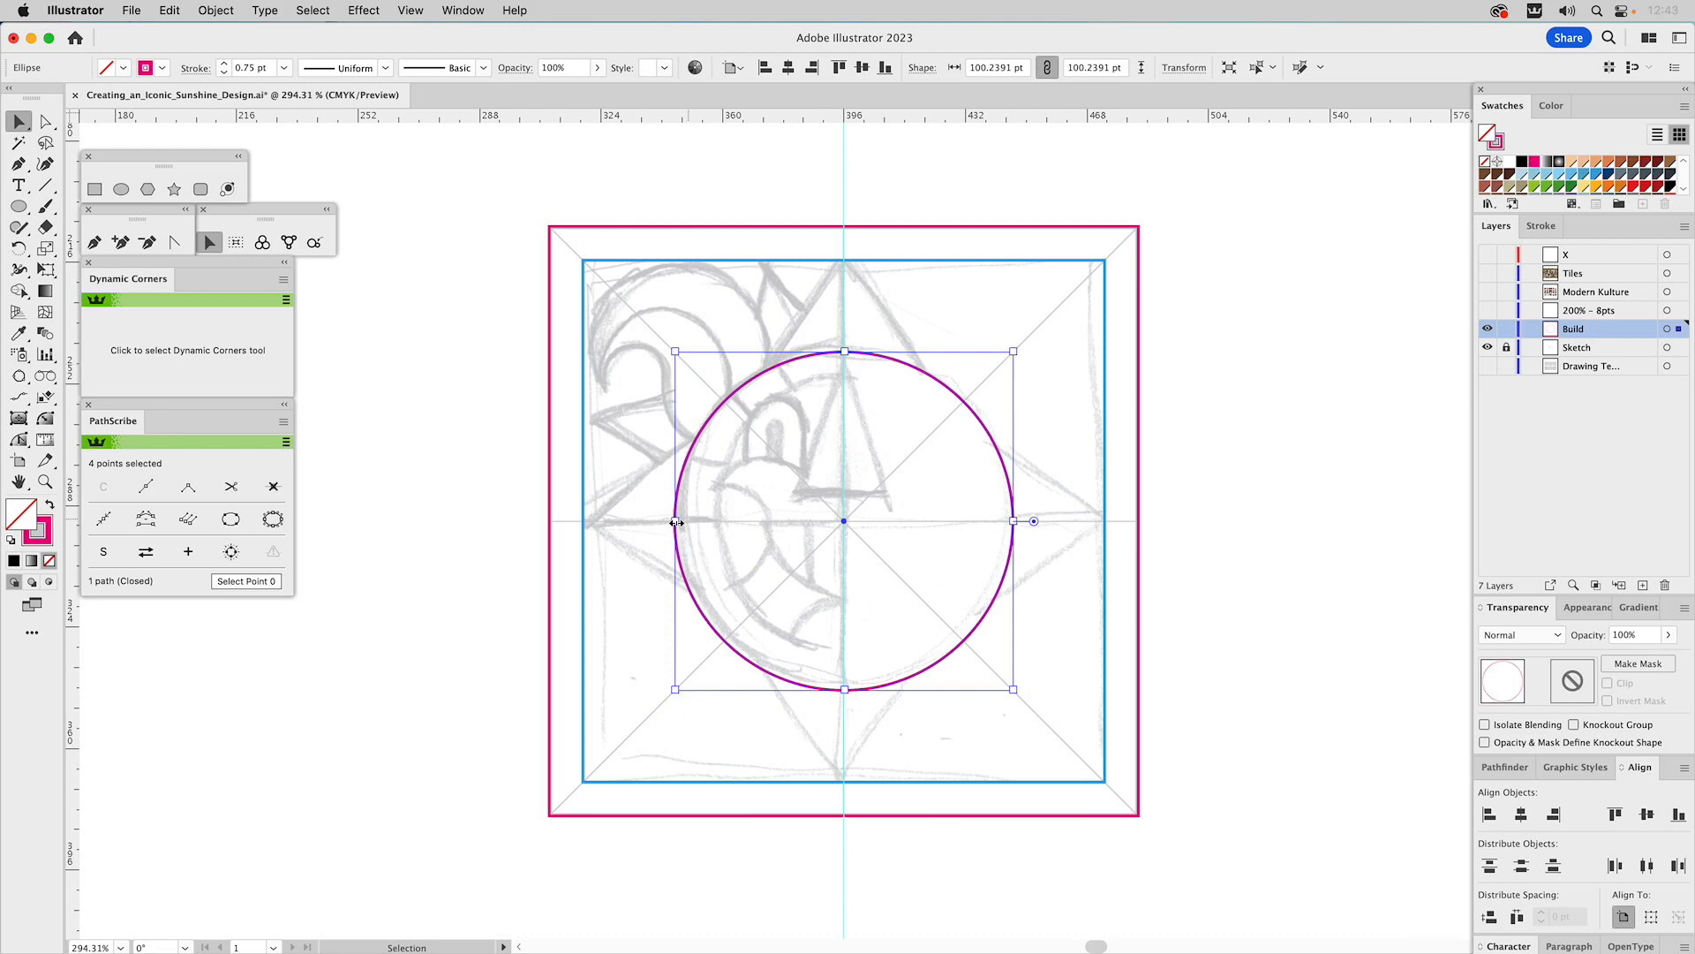
{"action": "left_click_drag", "start_coordinate": [676, 523], "coordinate": [712, 527]}
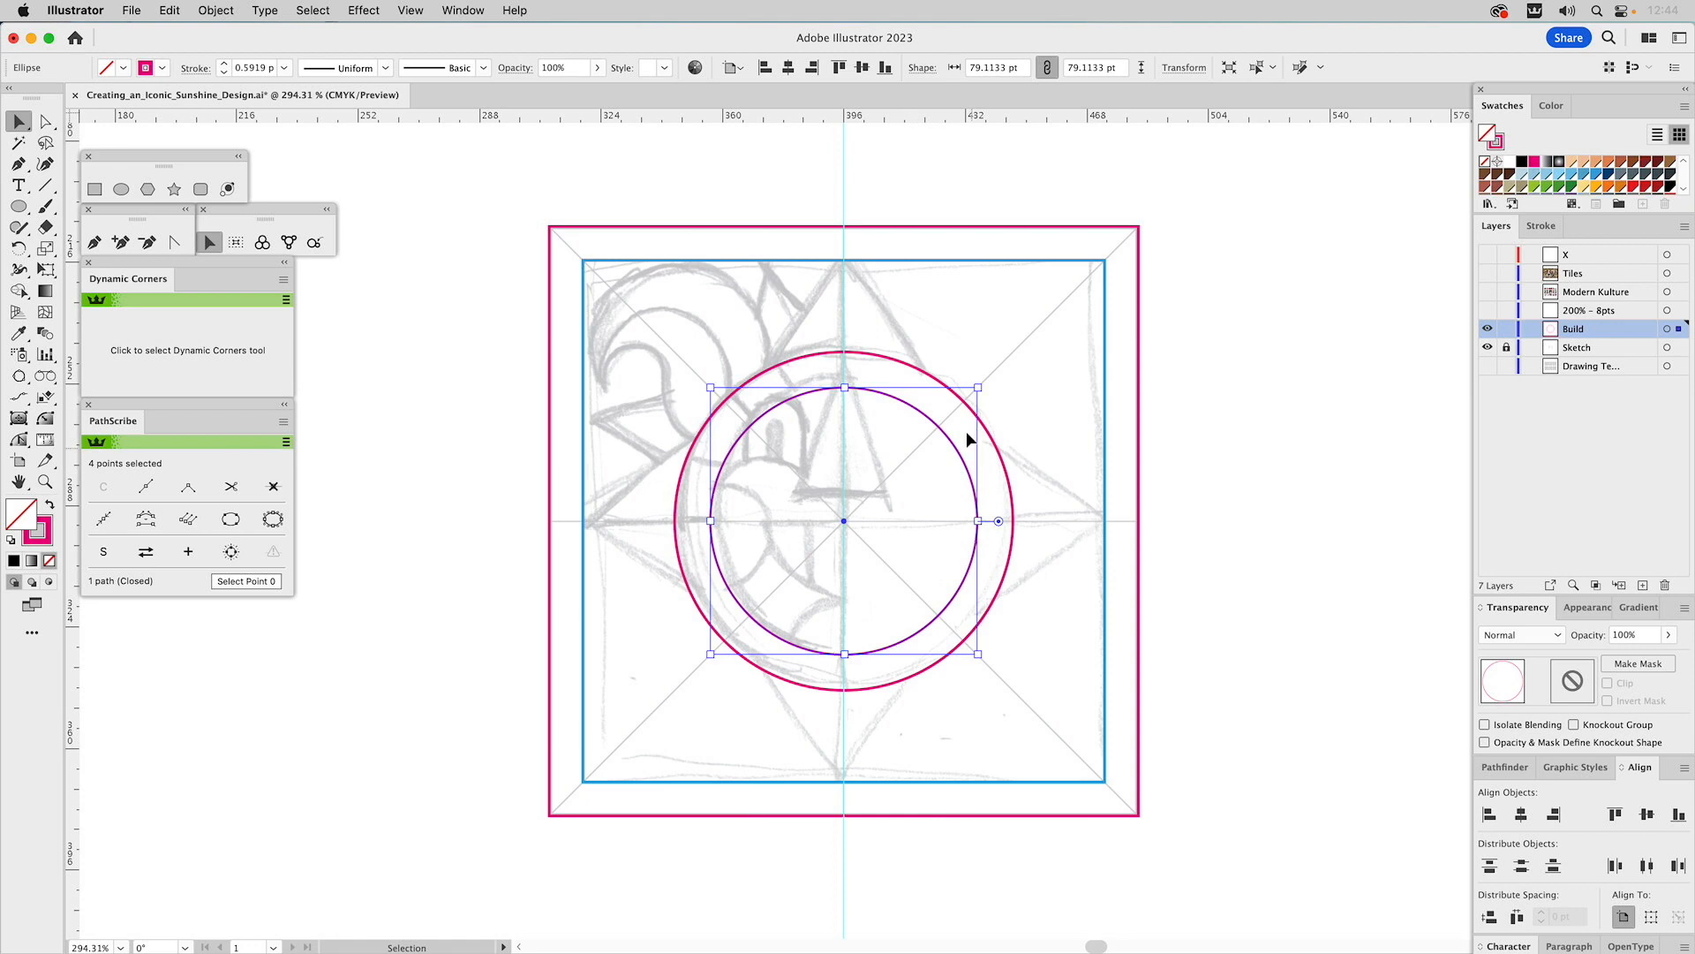
{"action": "key", "text": "i"}
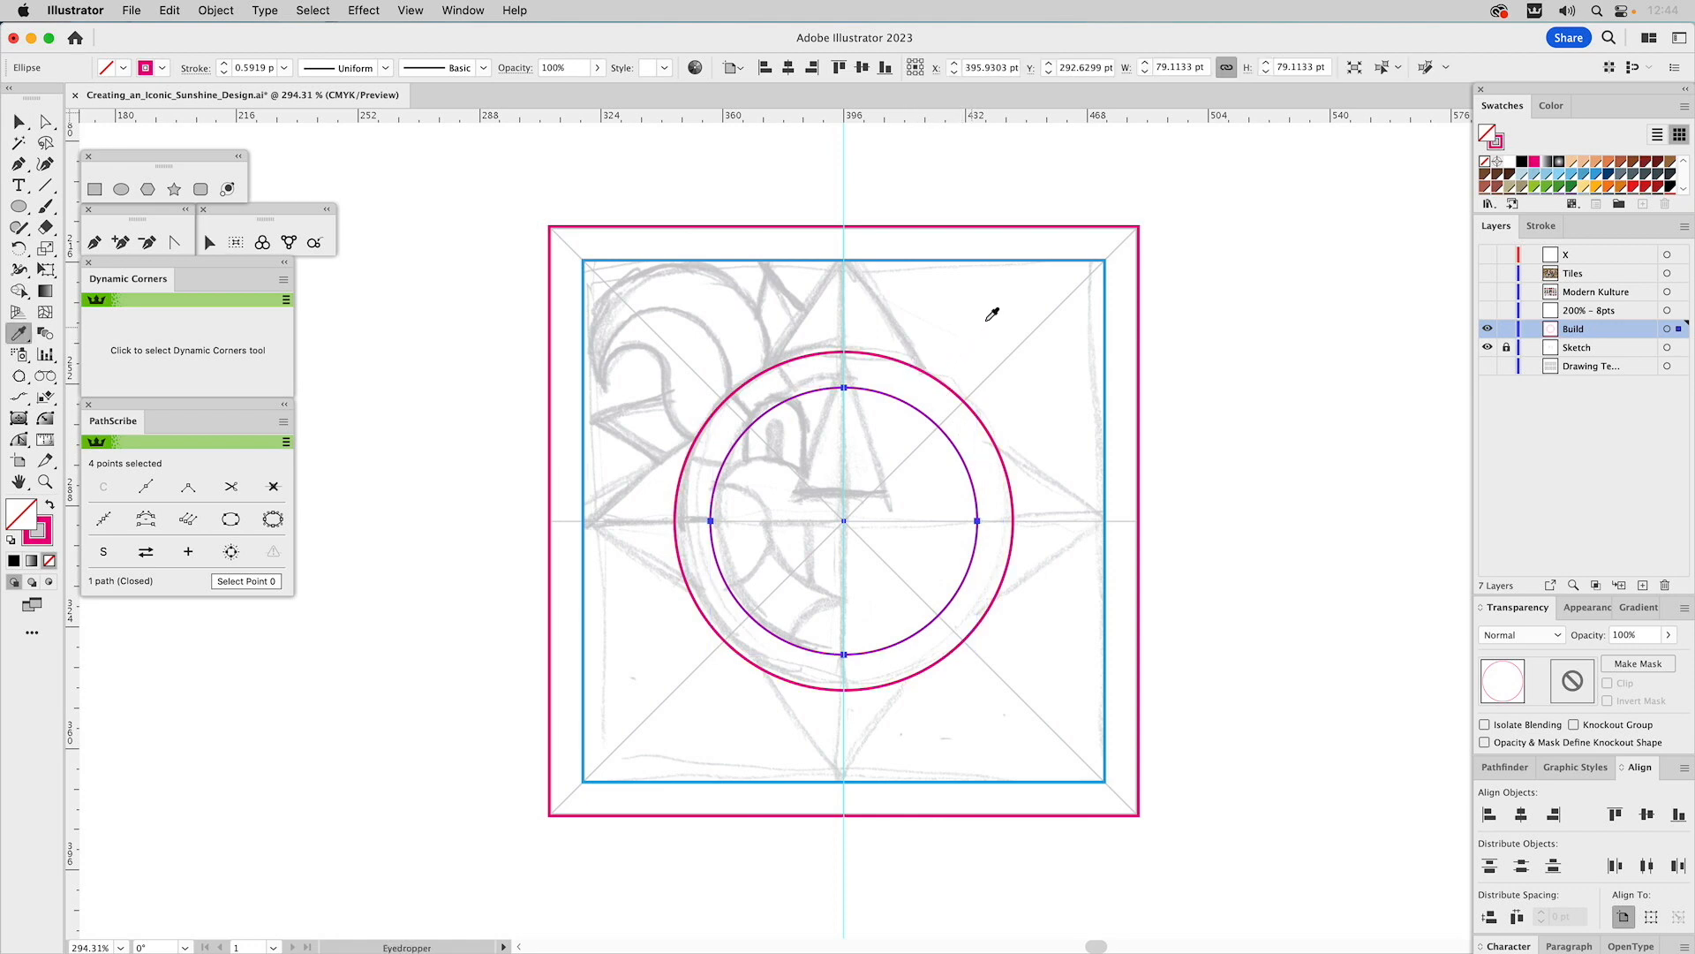
{"action": "left_click", "coordinate": [1142, 302]}
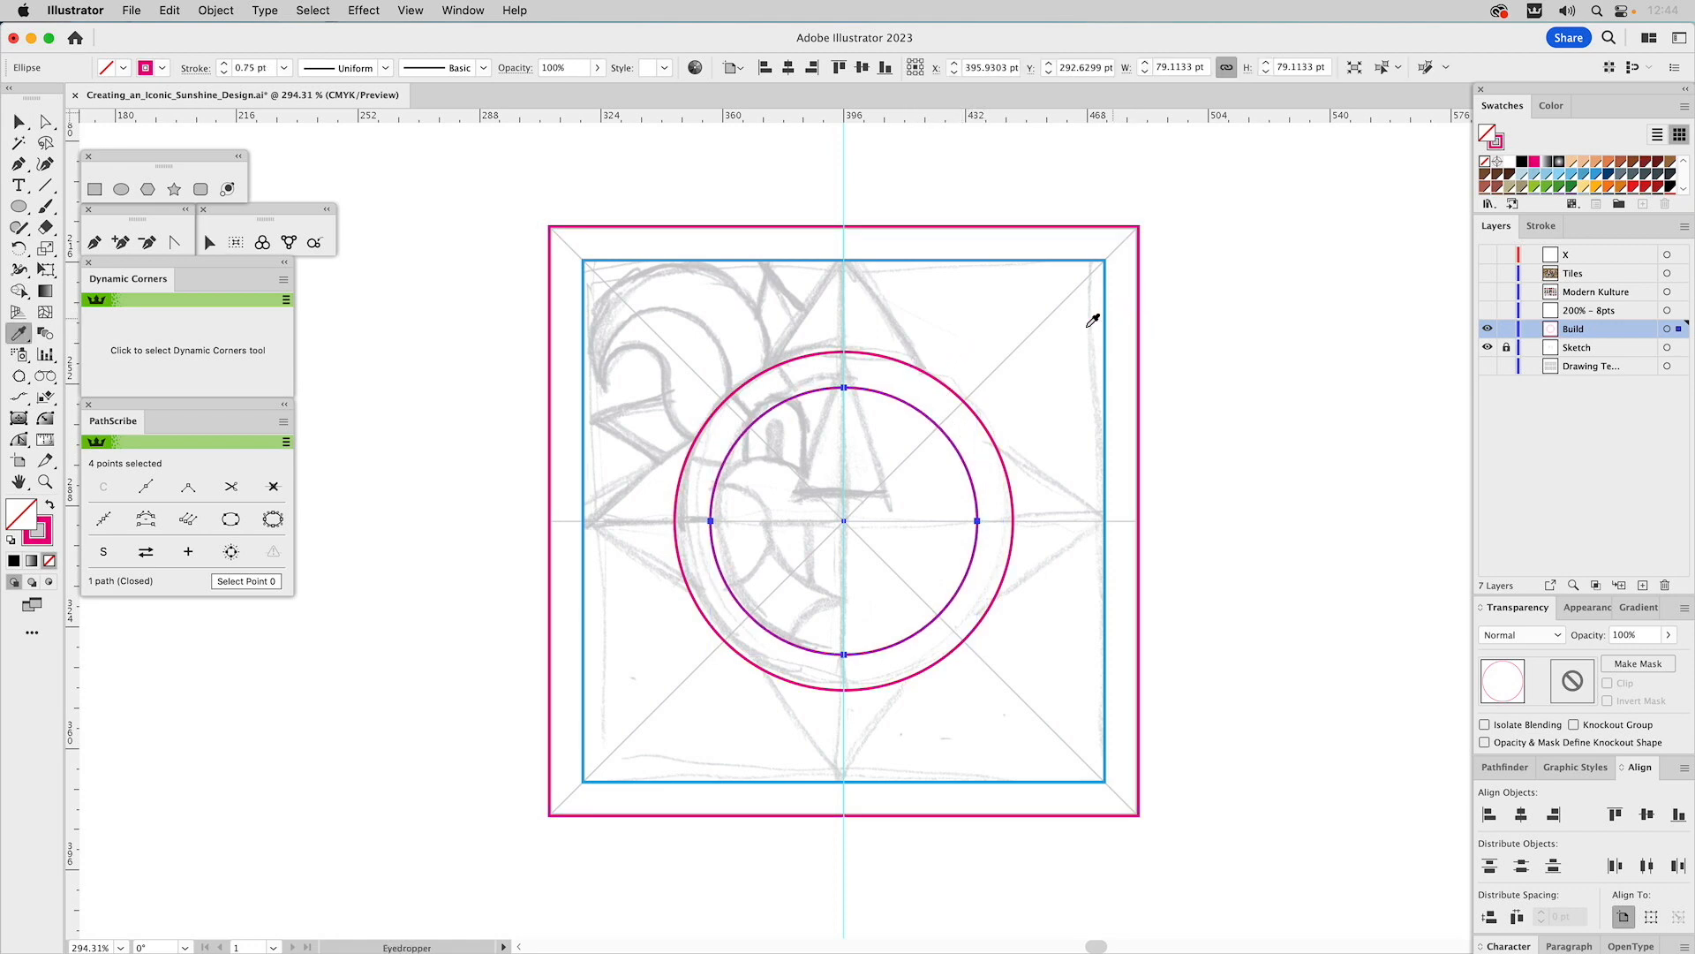
- Apply the magenta 4 pt graphic style to both concentric face circles
{"action": "left_click", "coordinate": [857, 353], "text": "shift+super"}
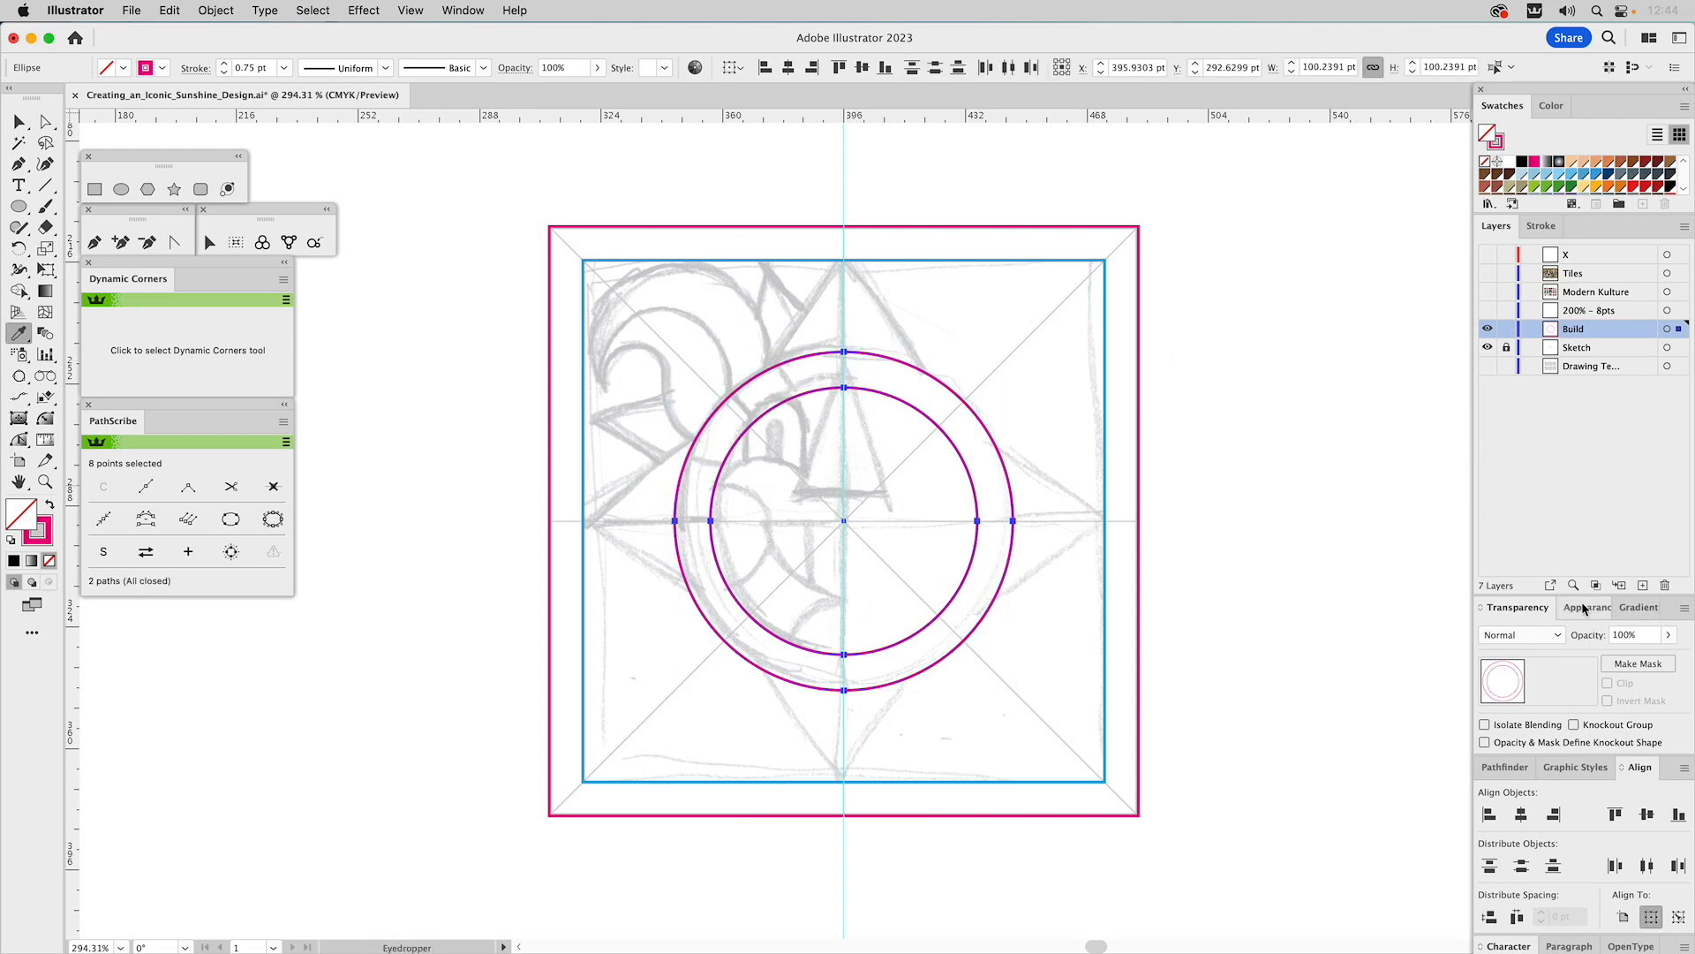
{"action": "left_click", "coordinate": [1561, 767]}
{"action": "left_click", "coordinate": [1638, 830]}
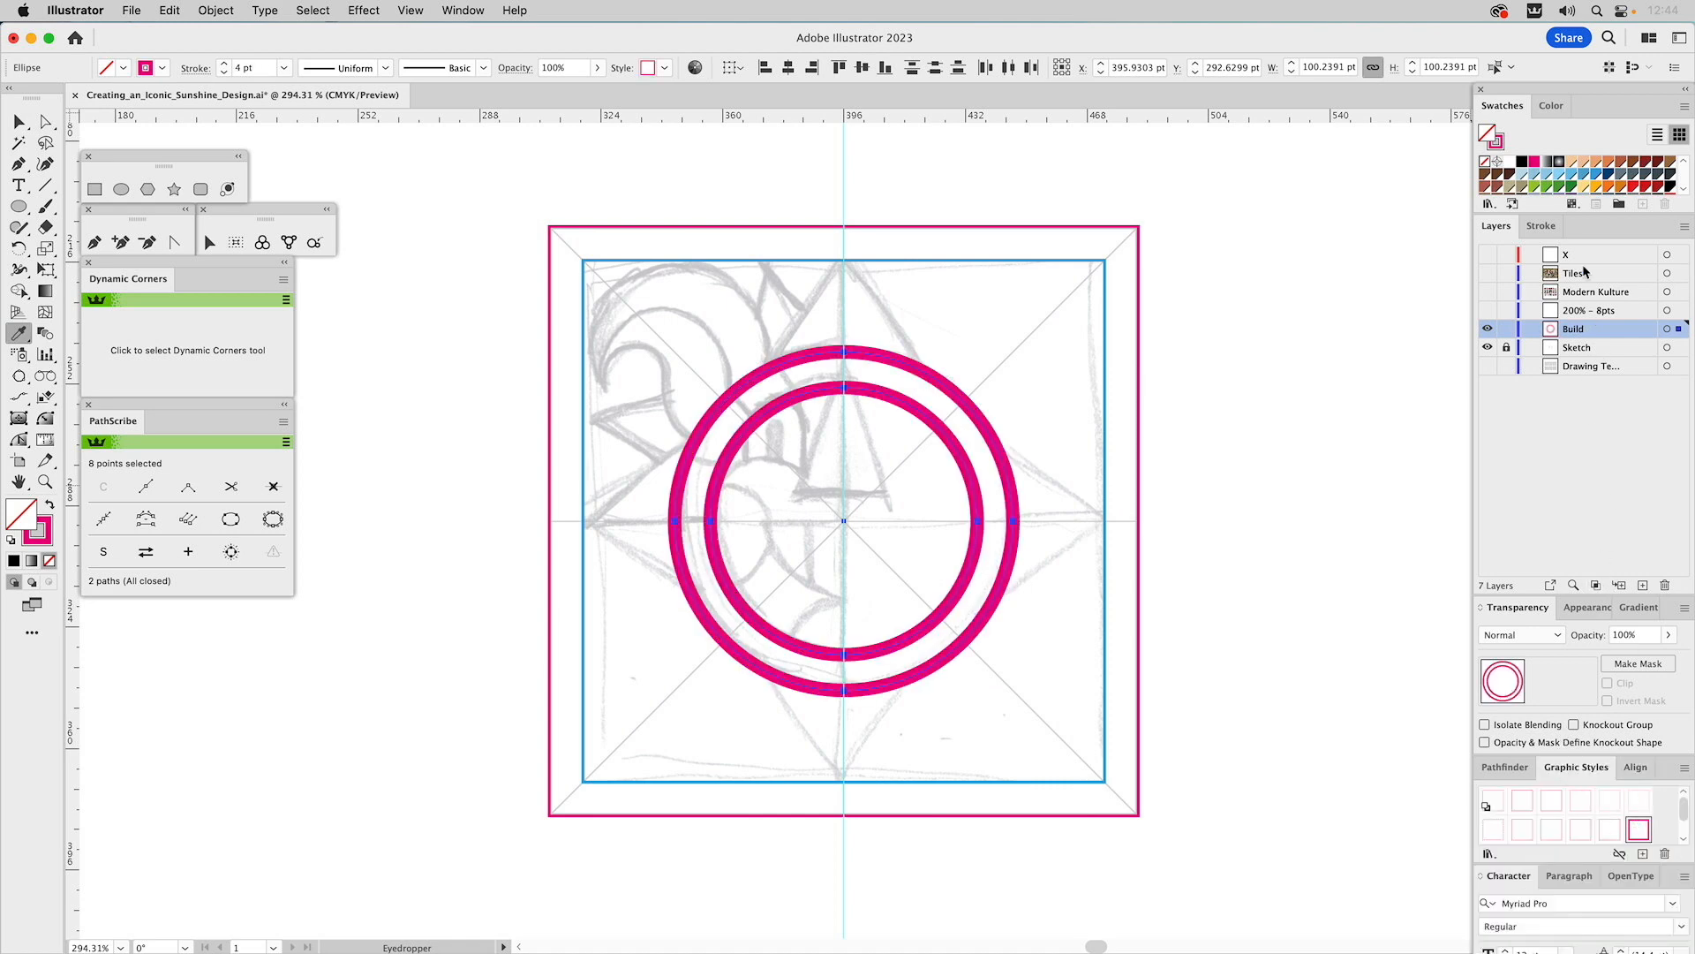
{"action": "left_click", "coordinate": [1542, 226]}
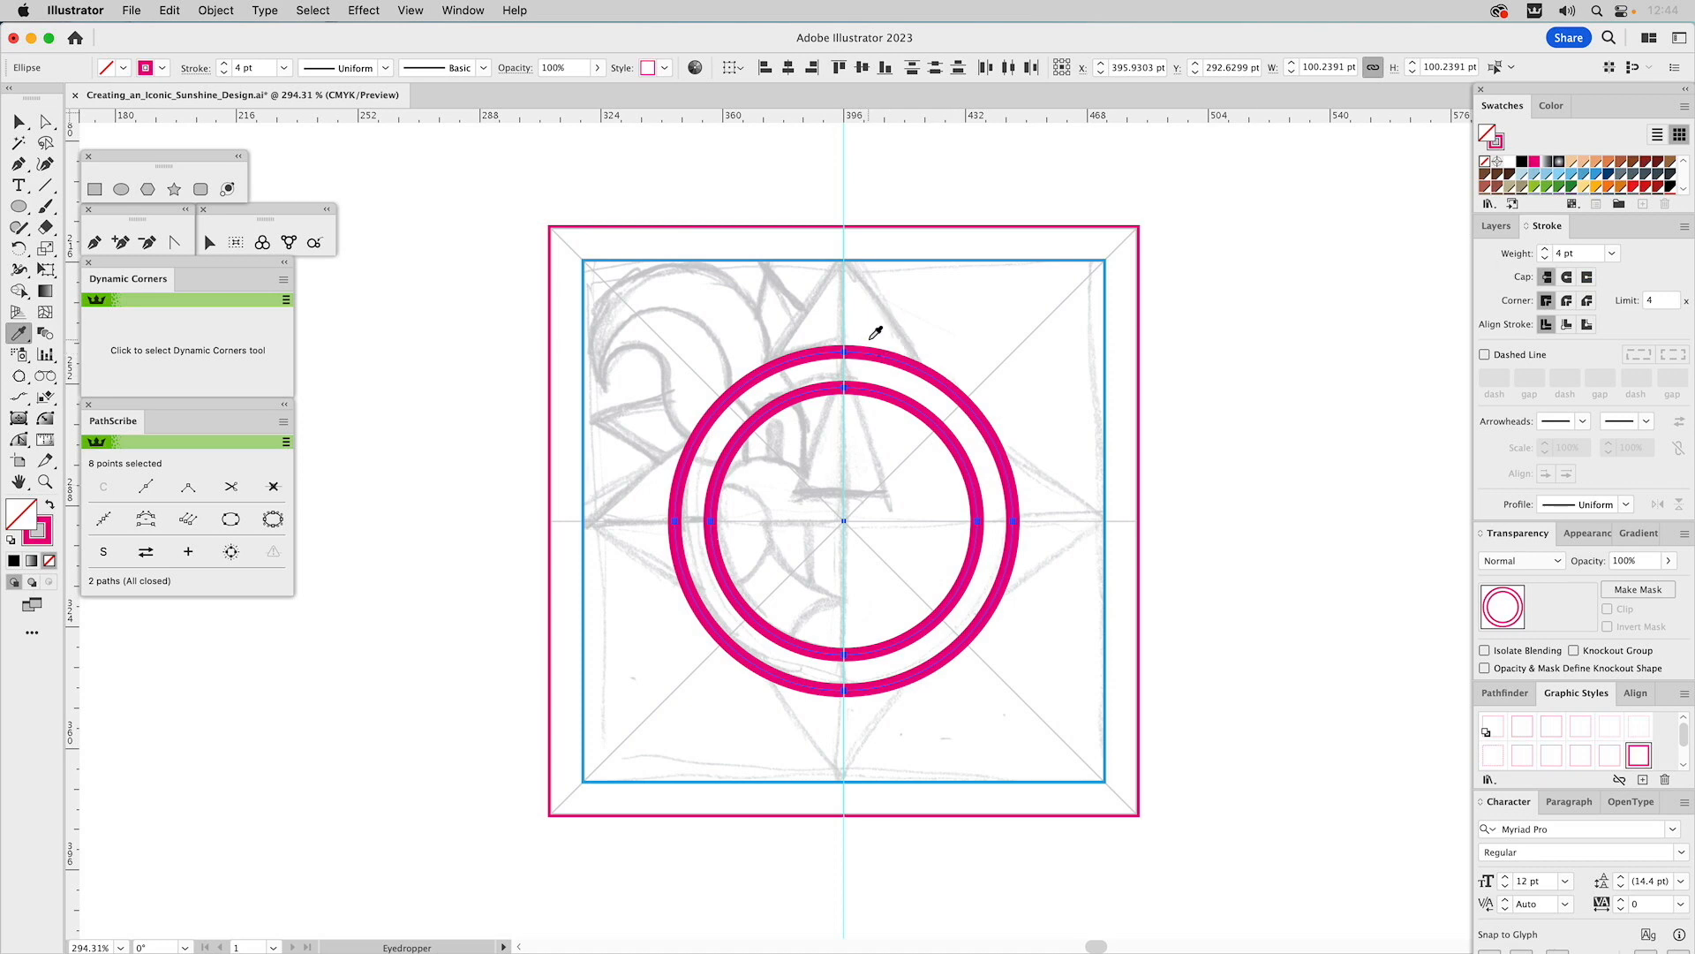
{"action": "left_click", "coordinate": [1014, 171], "text": "super"}
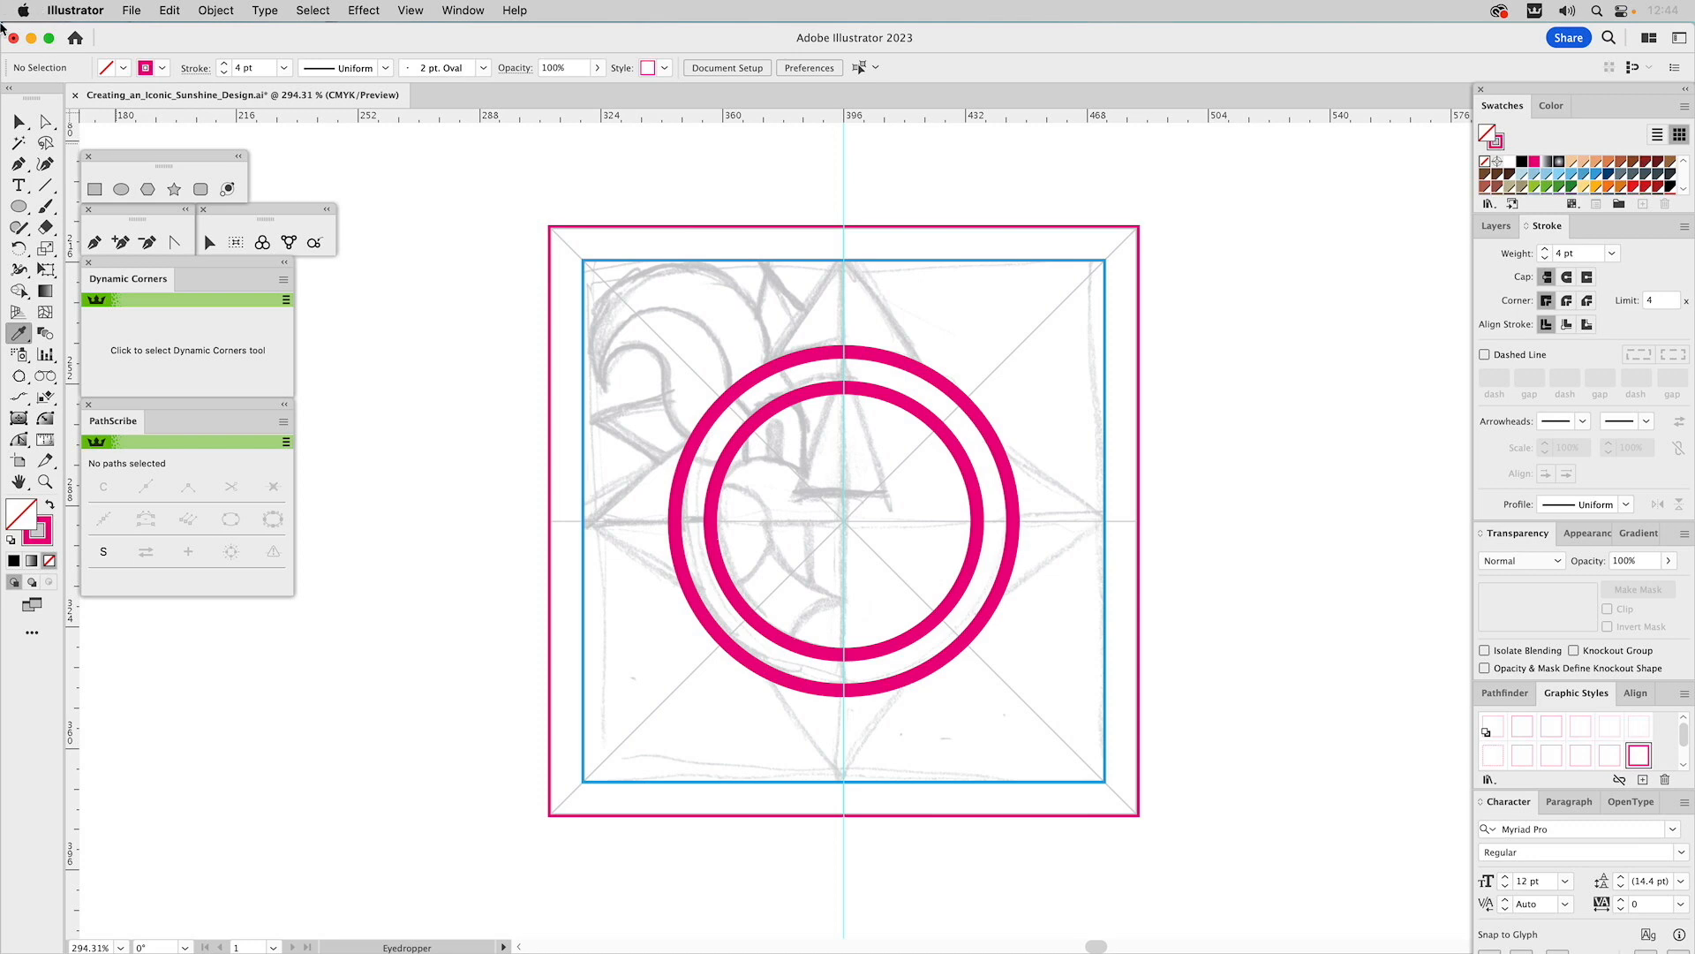
- Draw the left ray's upper edge as a line about 40 pt long from the outer circle to the blue square's left midpoint
{"action": "left_click", "coordinate": [47, 186]}
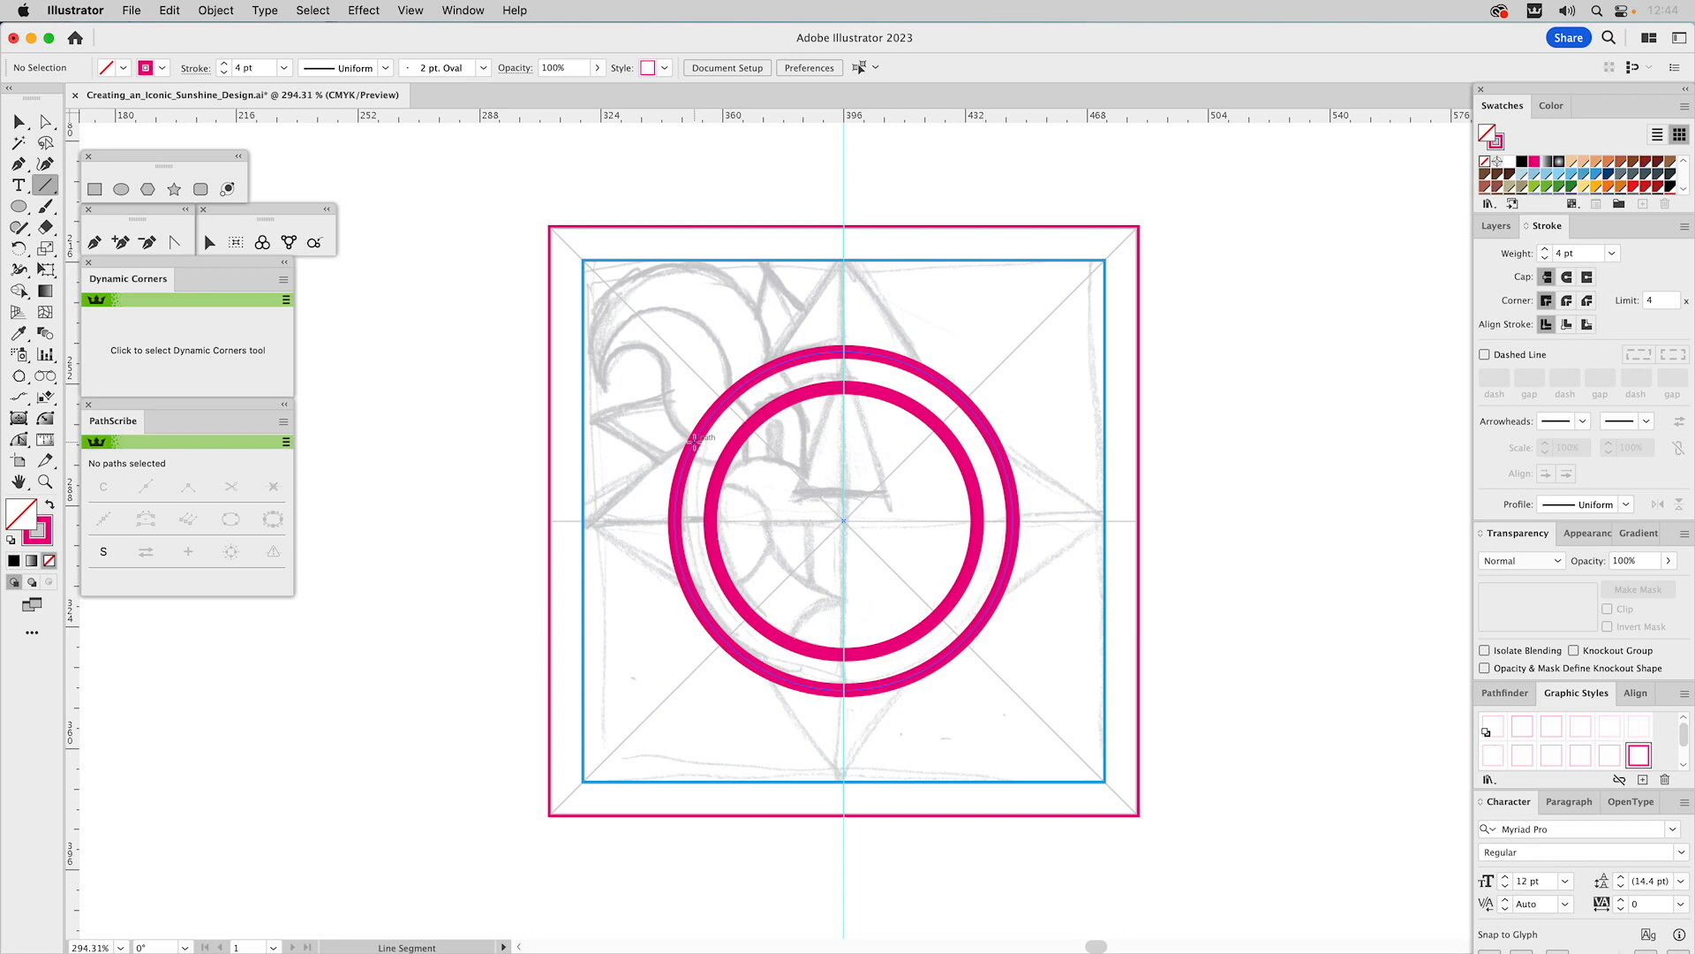
{"action": "left_click_drag", "start_coordinate": [694, 438], "coordinate": [583, 520]}
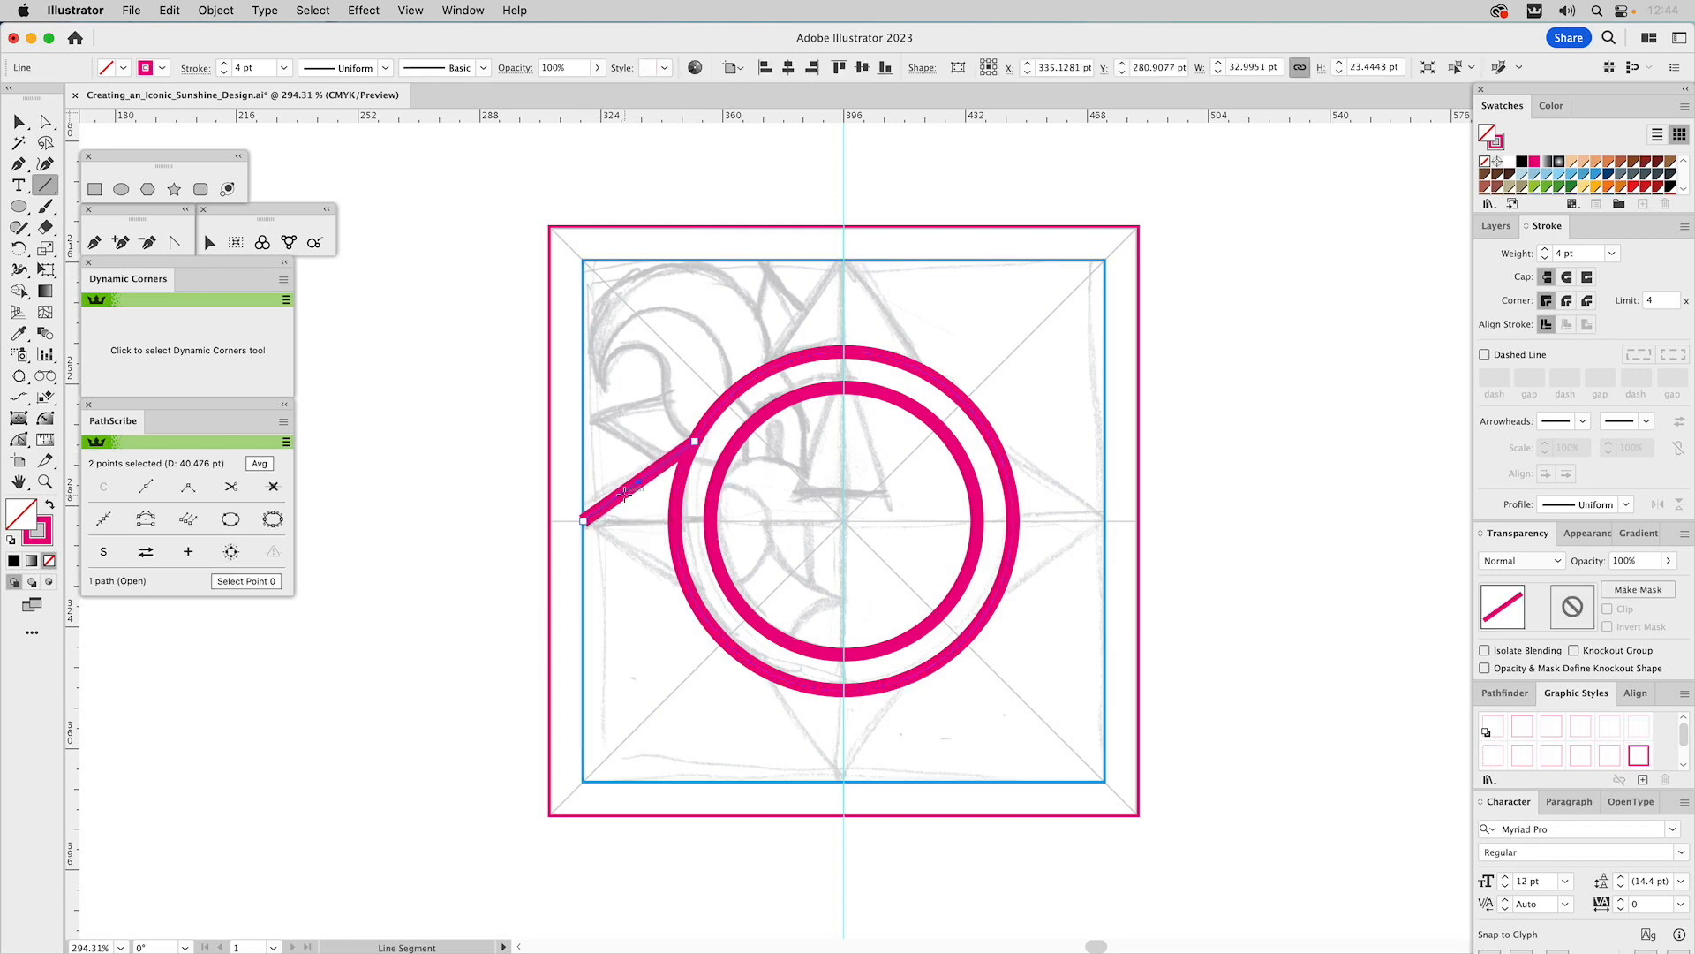
{"action": "key", "text": "v"}
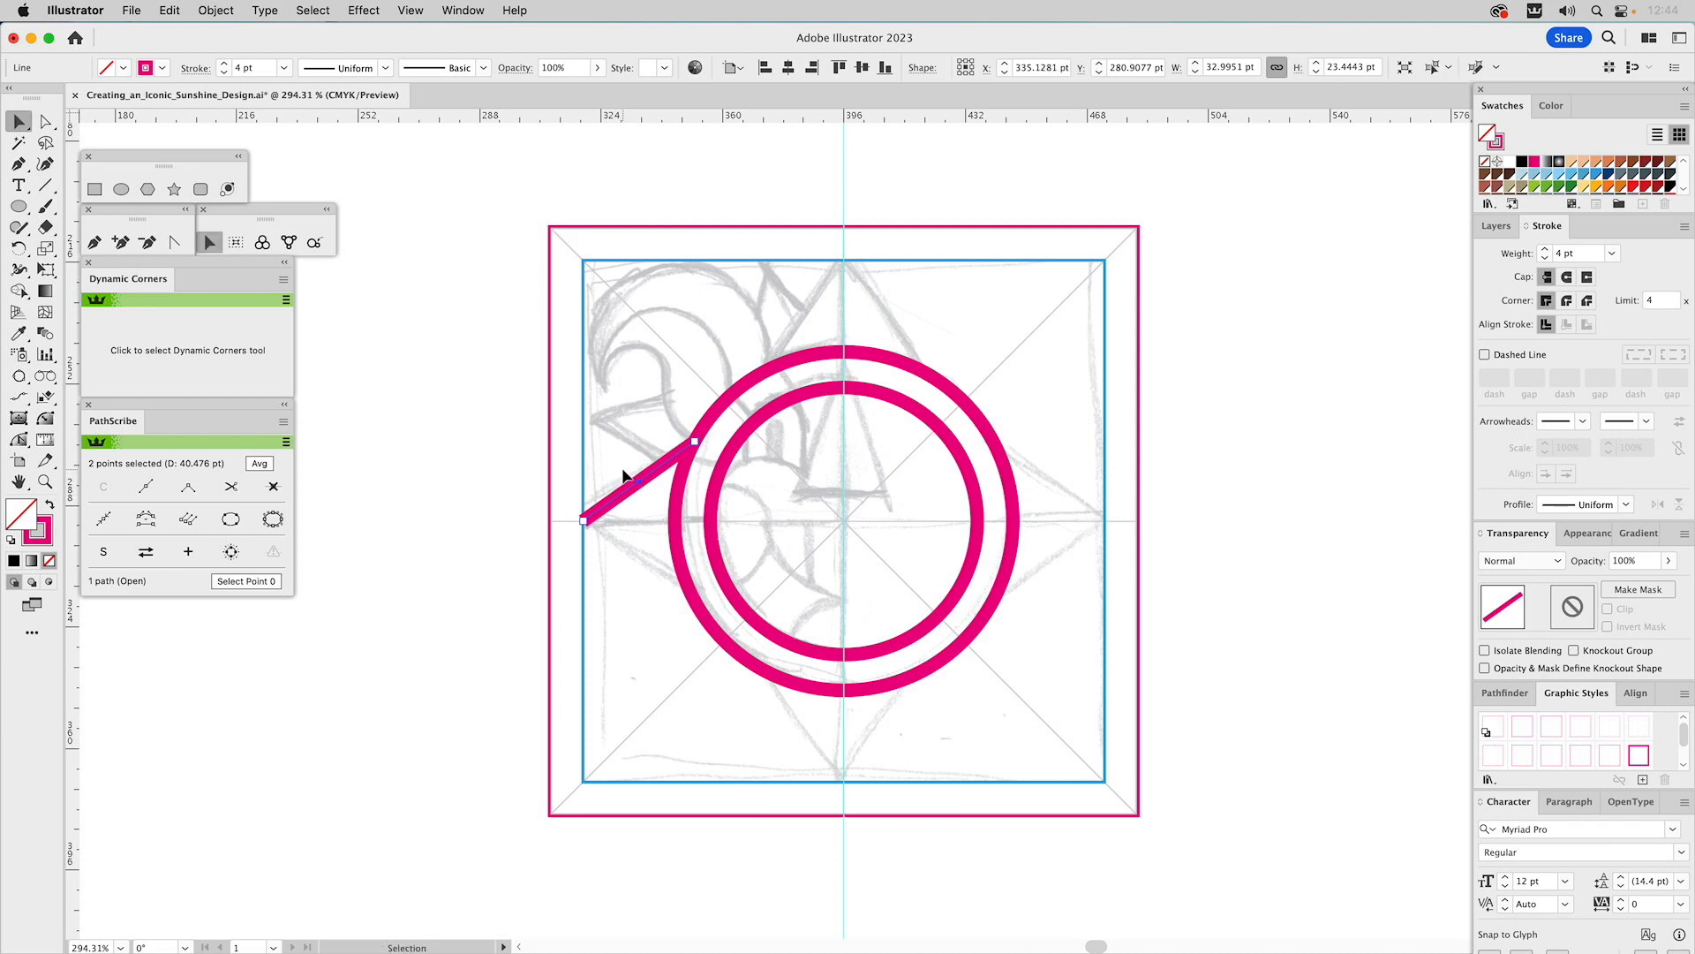
{"action": "left_click", "coordinate": [620, 509]}
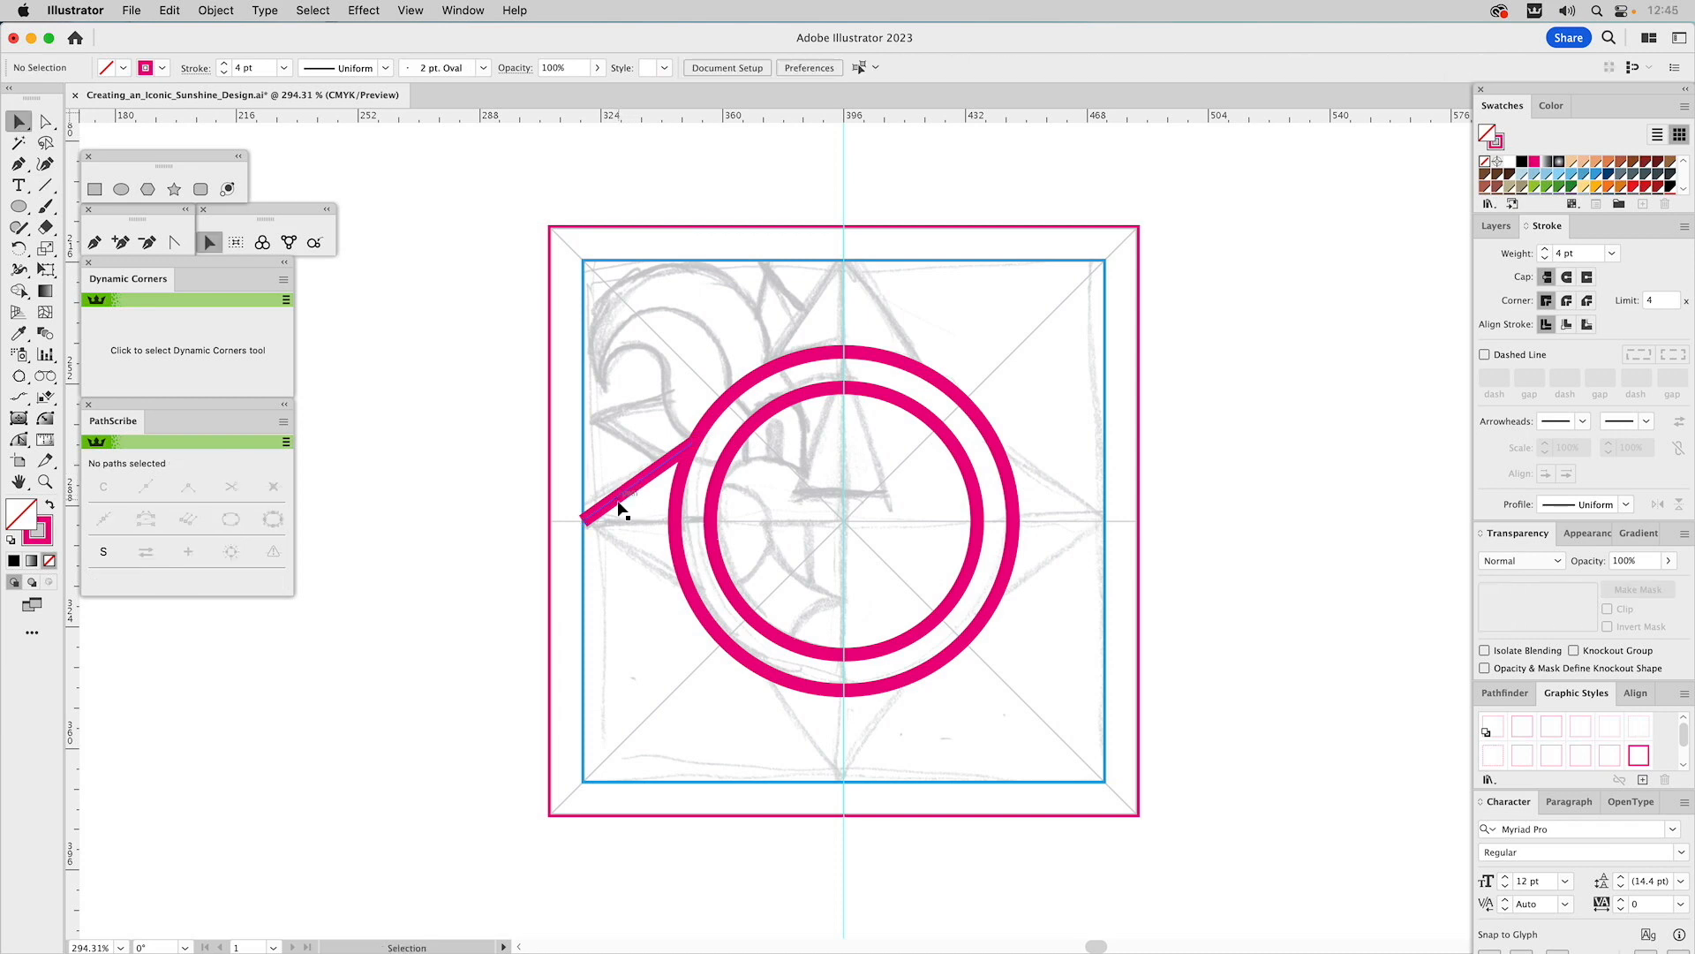
- Reflect a copy of the ray edge across the horizontal centre line, pivoting on the ray's tip
{"action": "left_click", "coordinate": [619, 508]}
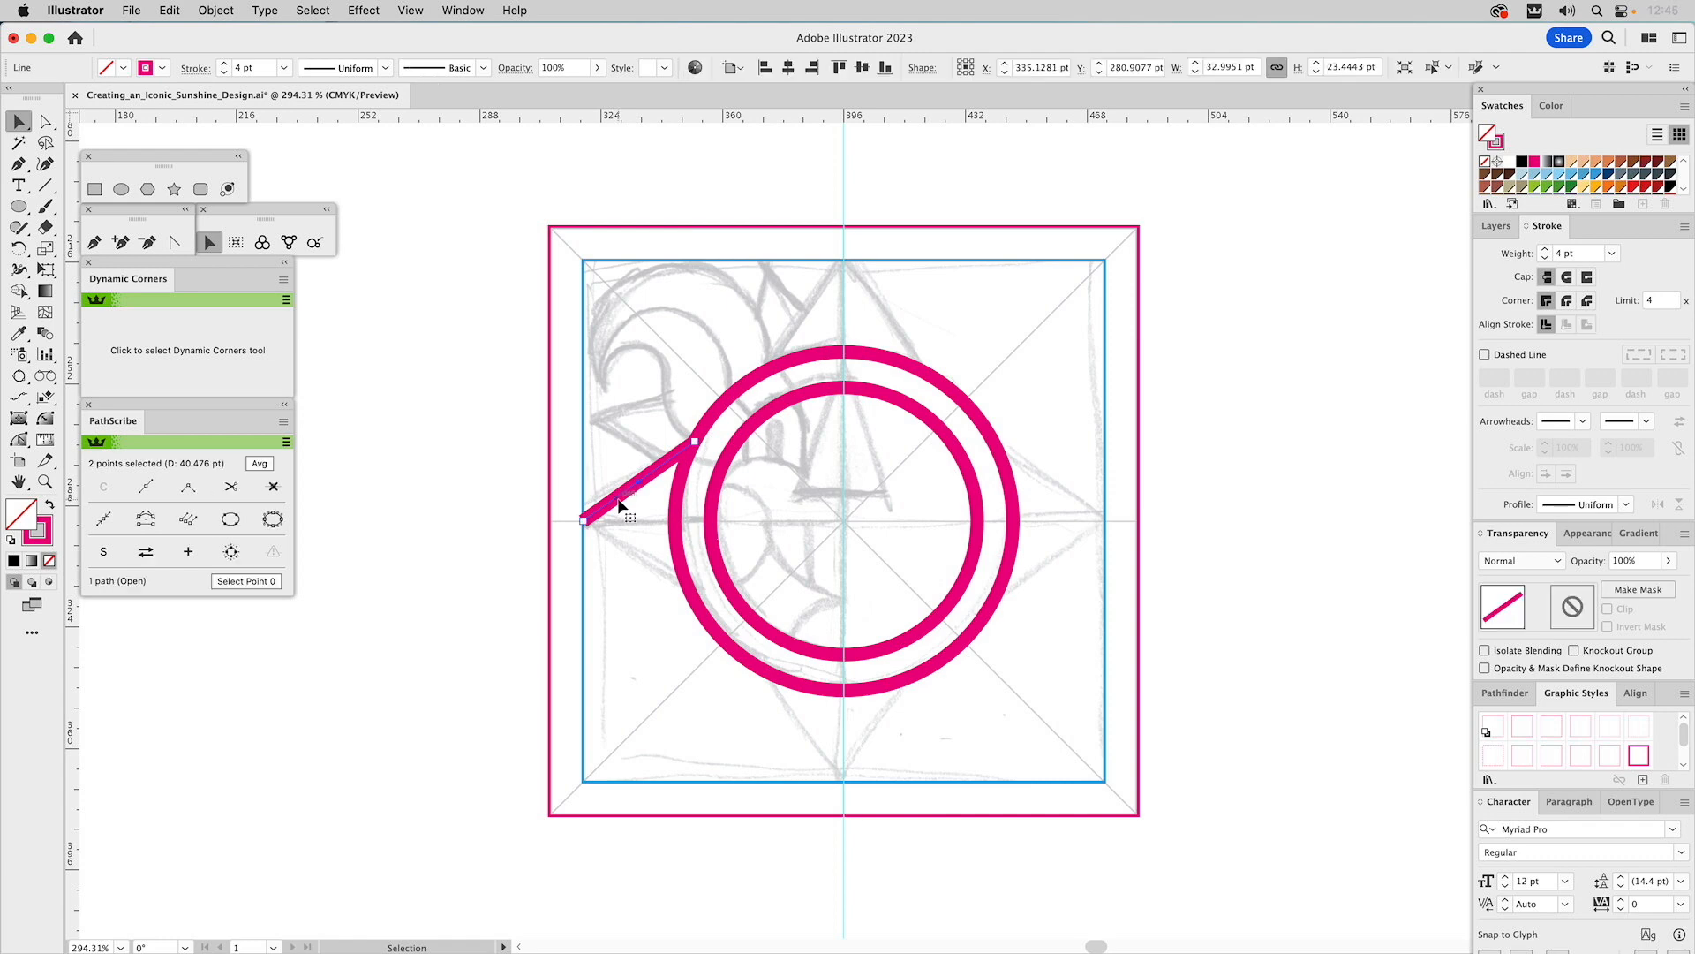
{"action": "left_click_drag", "start_coordinate": [17, 252], "coordinate": [57, 263]}
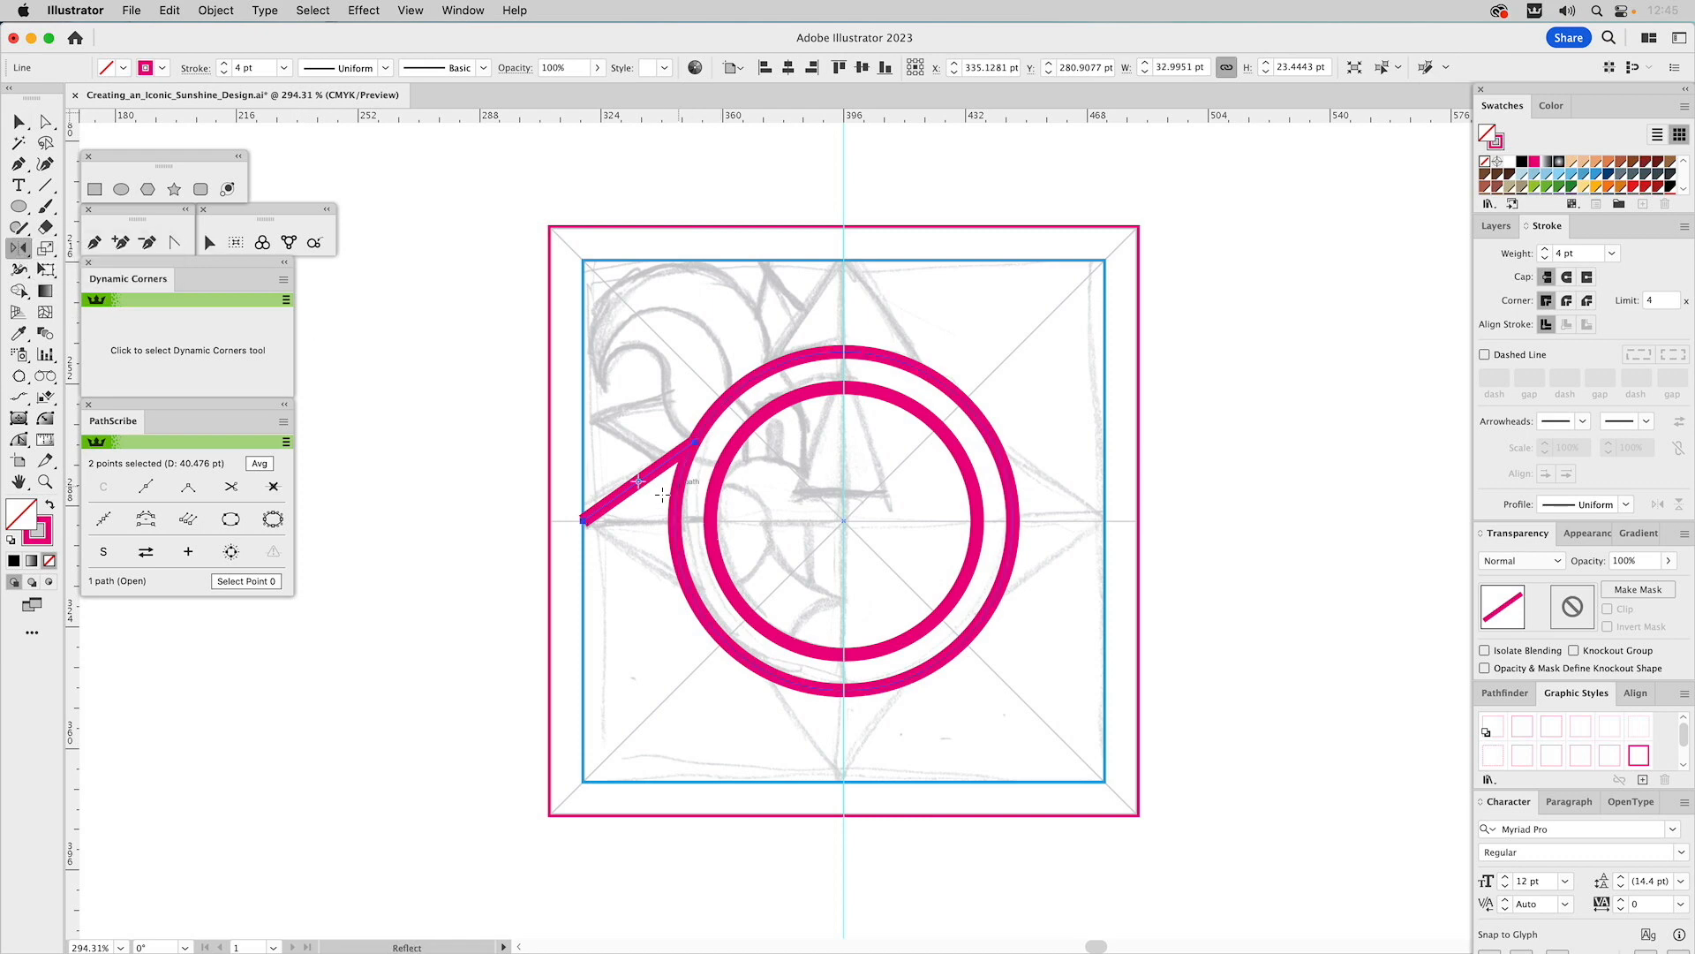
{"action": "left_click", "coordinate": [582, 521]}
{"action": "left_click_drag", "start_coordinate": [694, 534], "coordinate": [658, 528]}
- Group the two ray edges and join their coincident endpoints at the tip into one path
{"action": "key", "text": "v"}
{"action": "left_click_drag", "start_coordinate": [648, 419], "coordinate": [622, 578]}
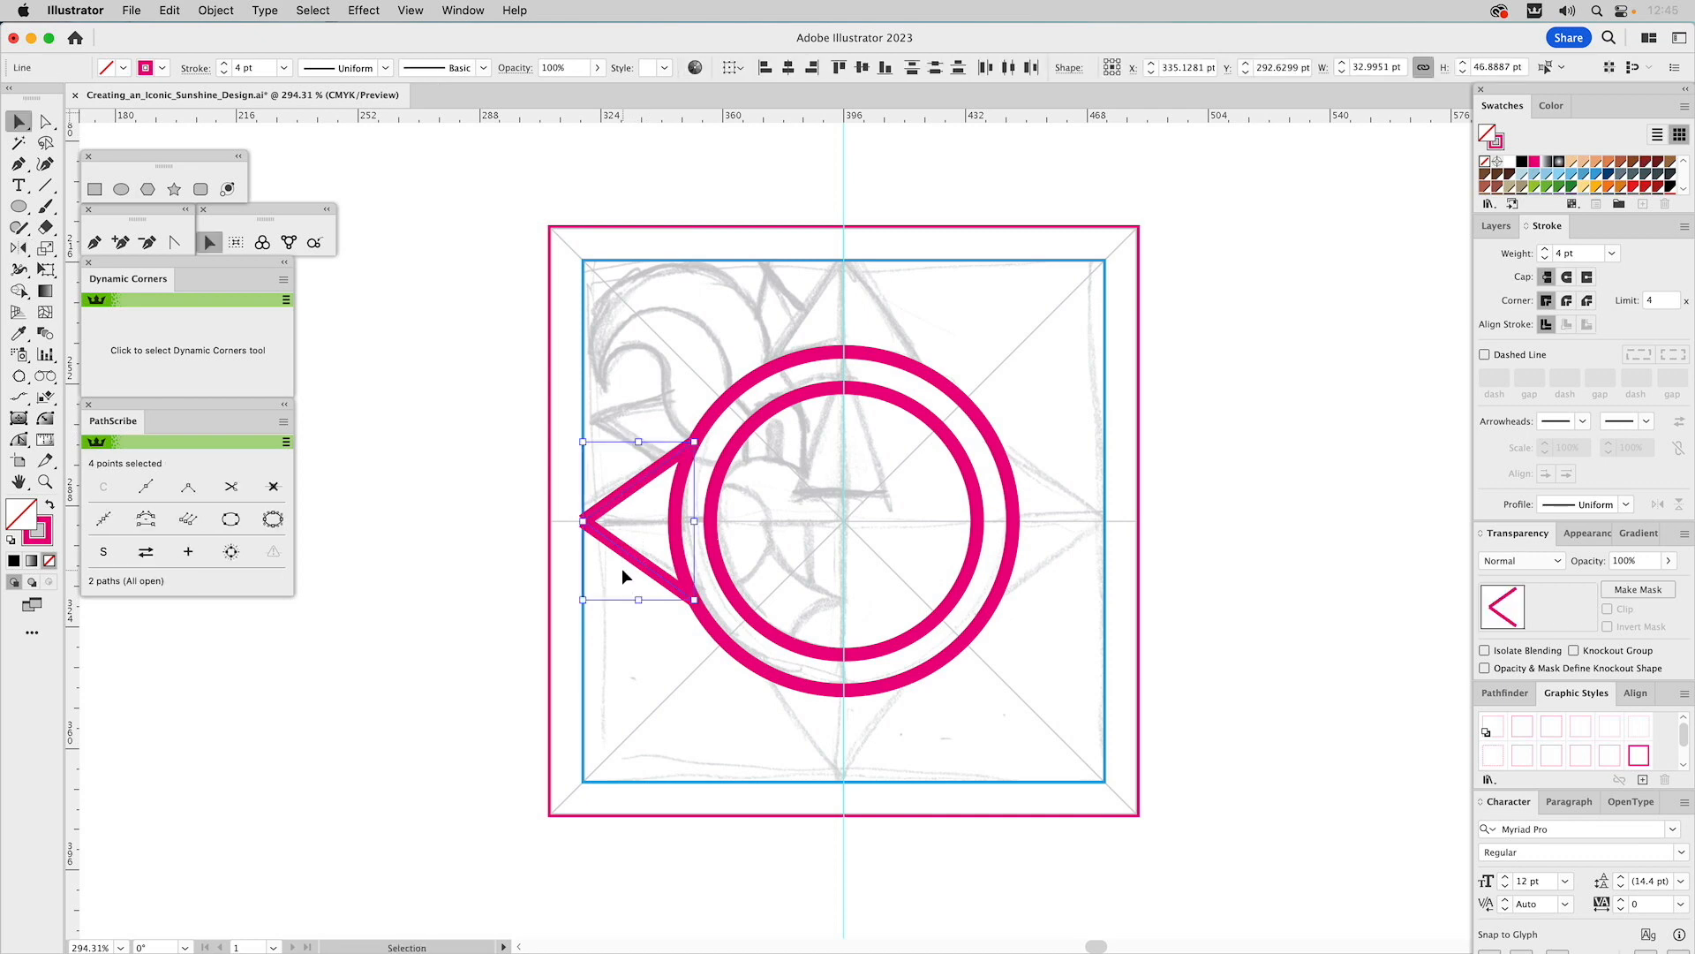
{"action": "key", "text": "a"}
{"action": "key", "text": "super+g"}
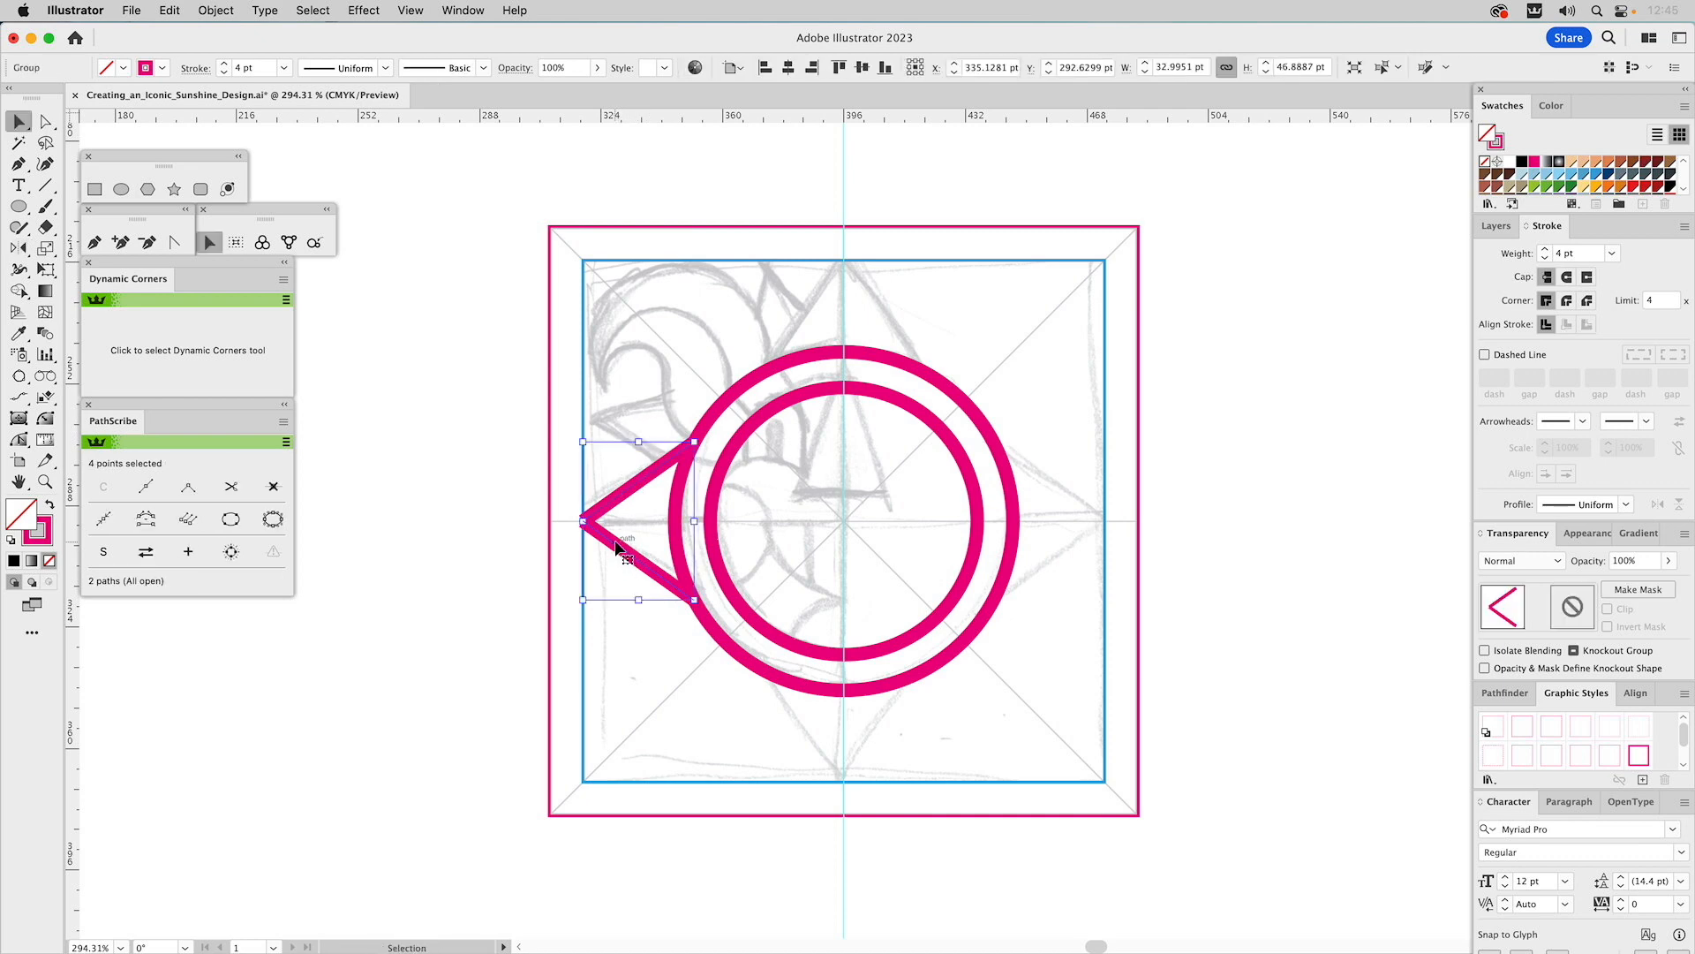
{"action": "double_click", "coordinate": [616, 548]}
{"action": "left_click_drag", "start_coordinate": [579, 527], "coordinate": [568, 552]}
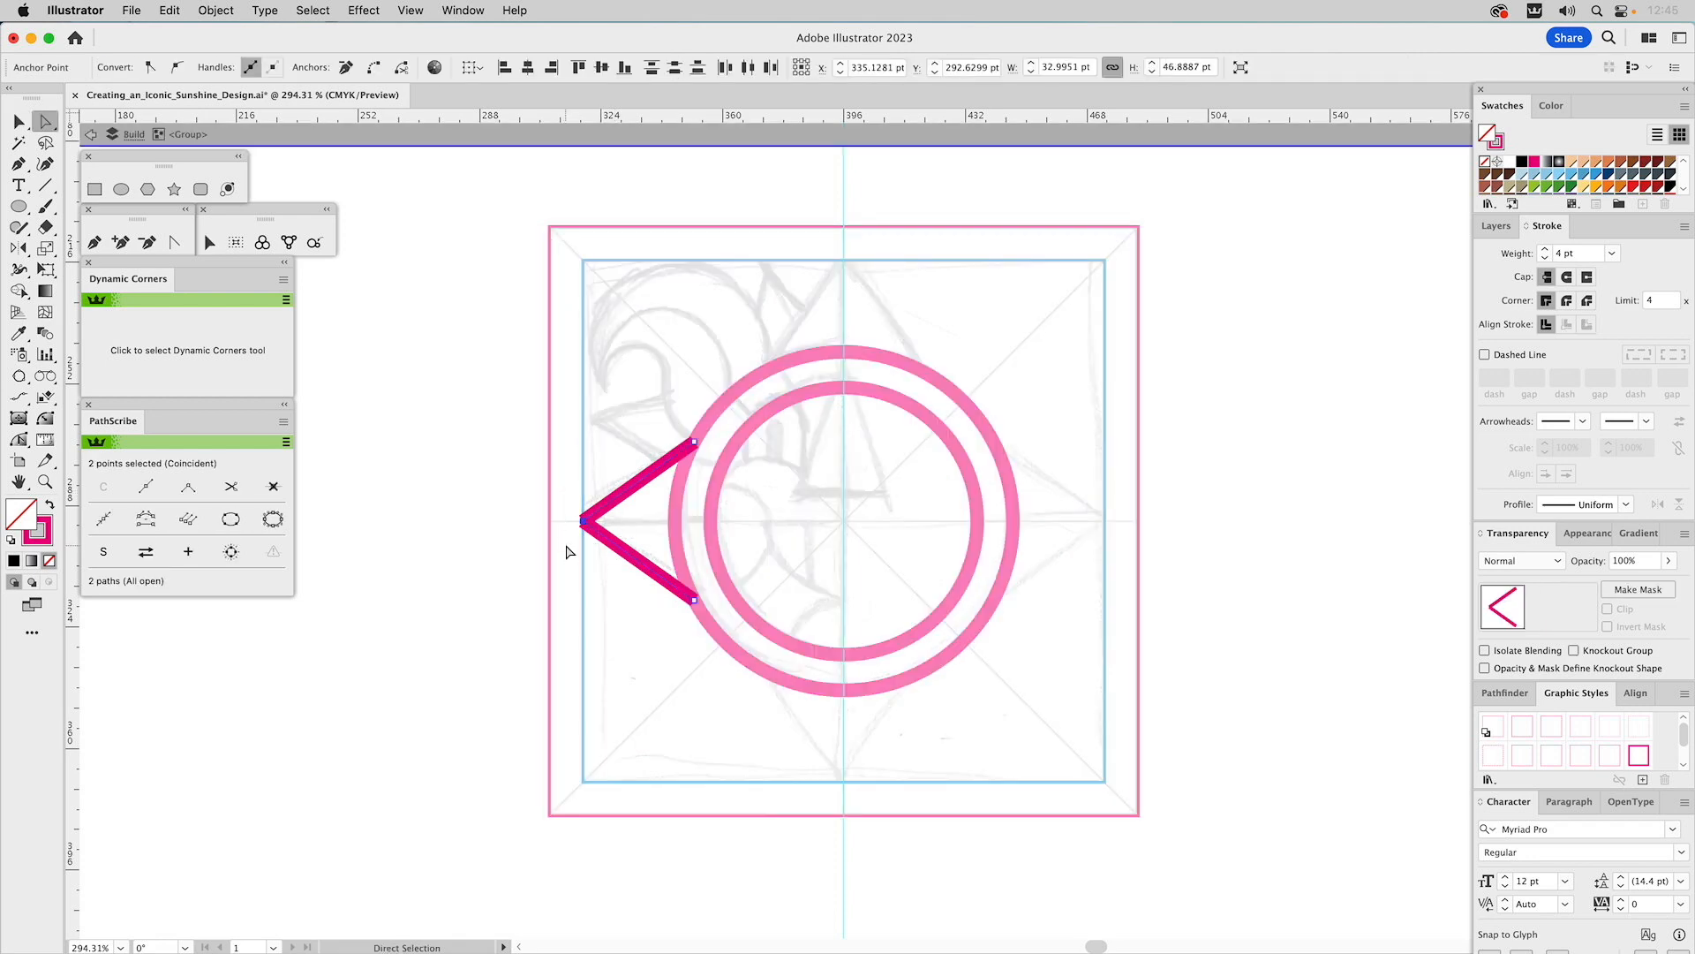
{"action": "key", "text": "super"}
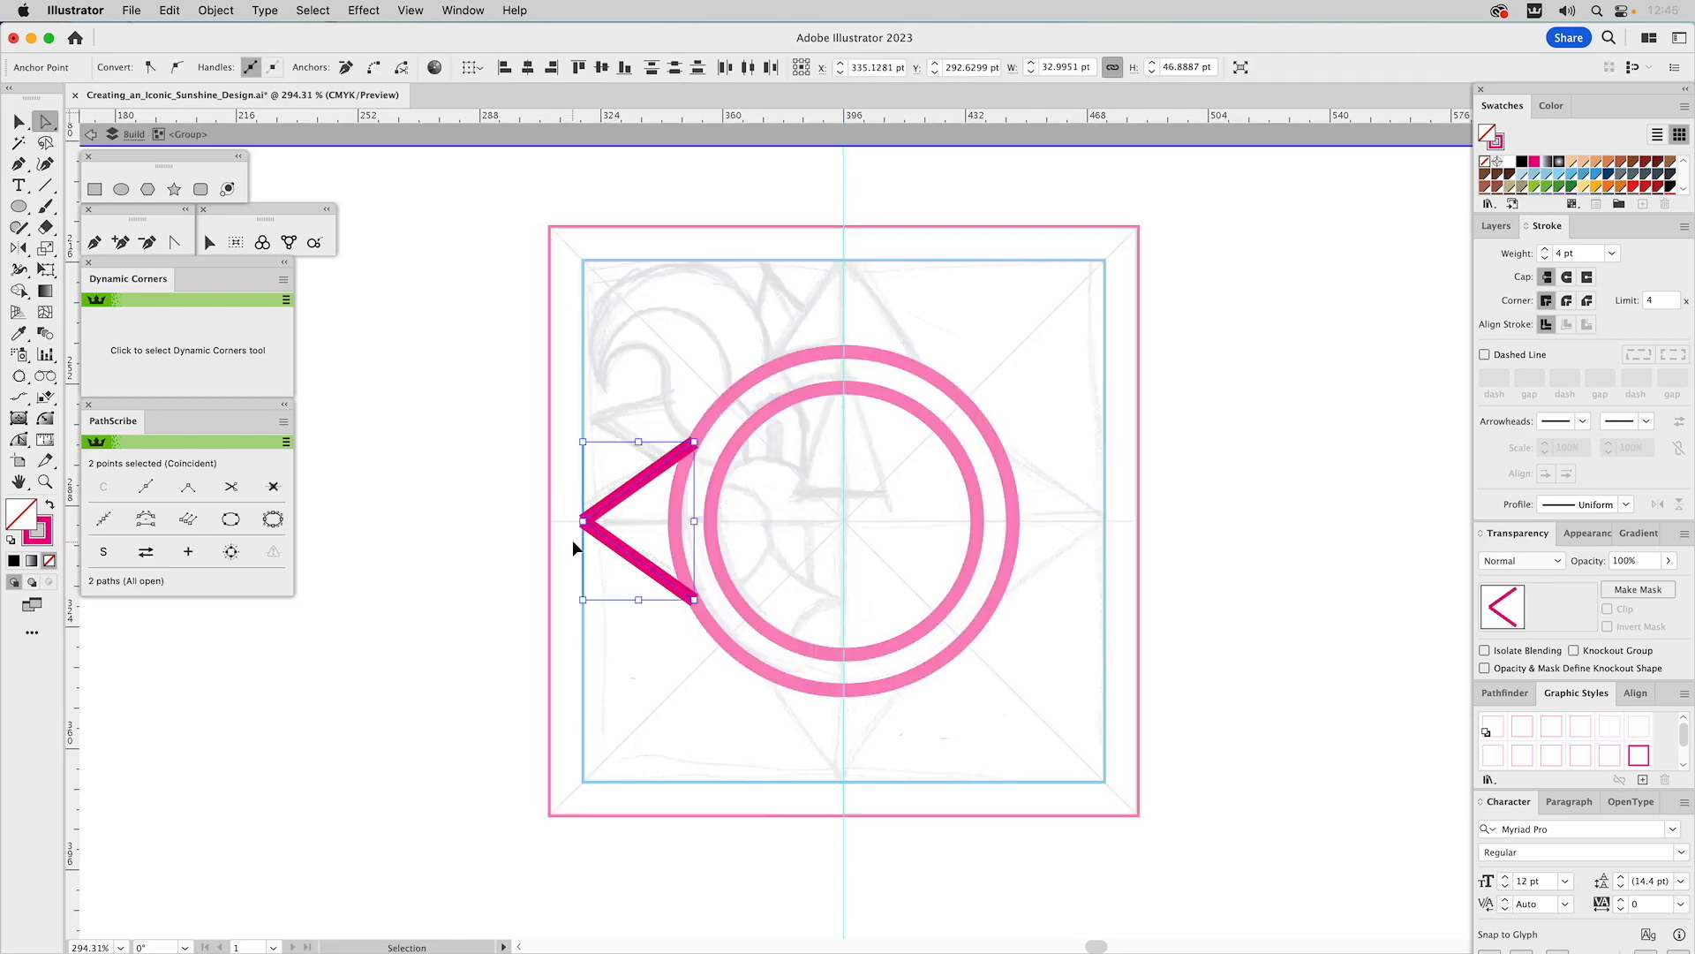
{"action": "key", "text": "super+j"}
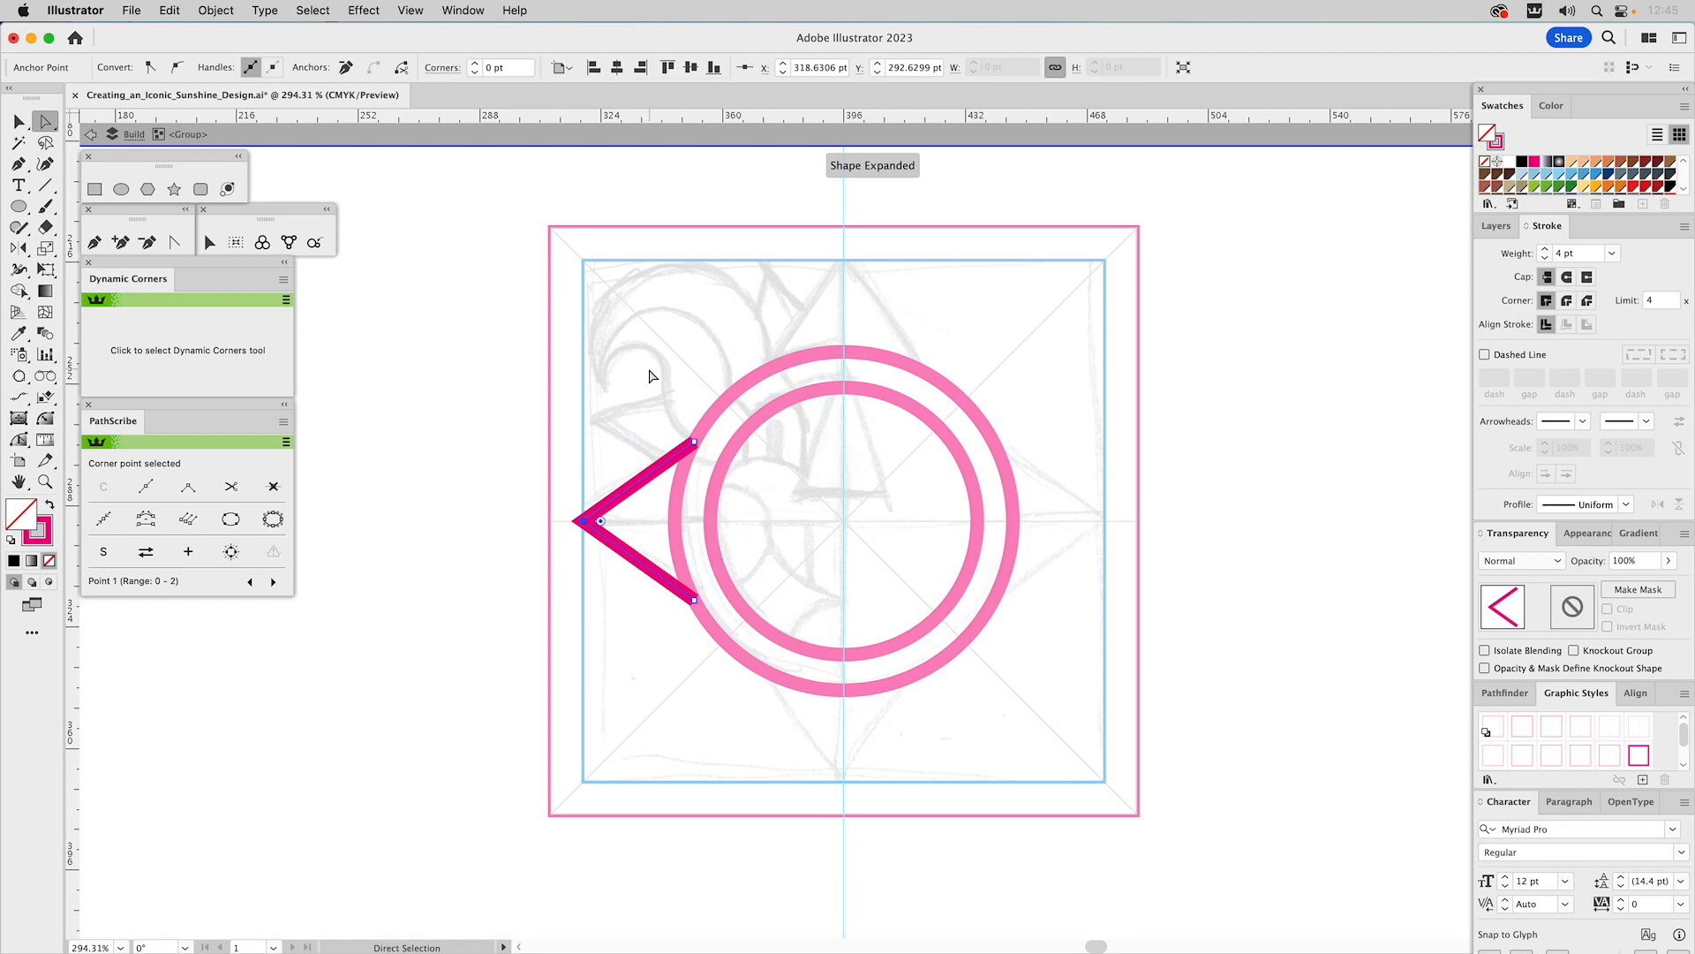
{"action": "key", "text": "Escape"}
- Set the left ray's stroke corner to a round join
{"action": "left_click", "coordinate": [654, 481]}
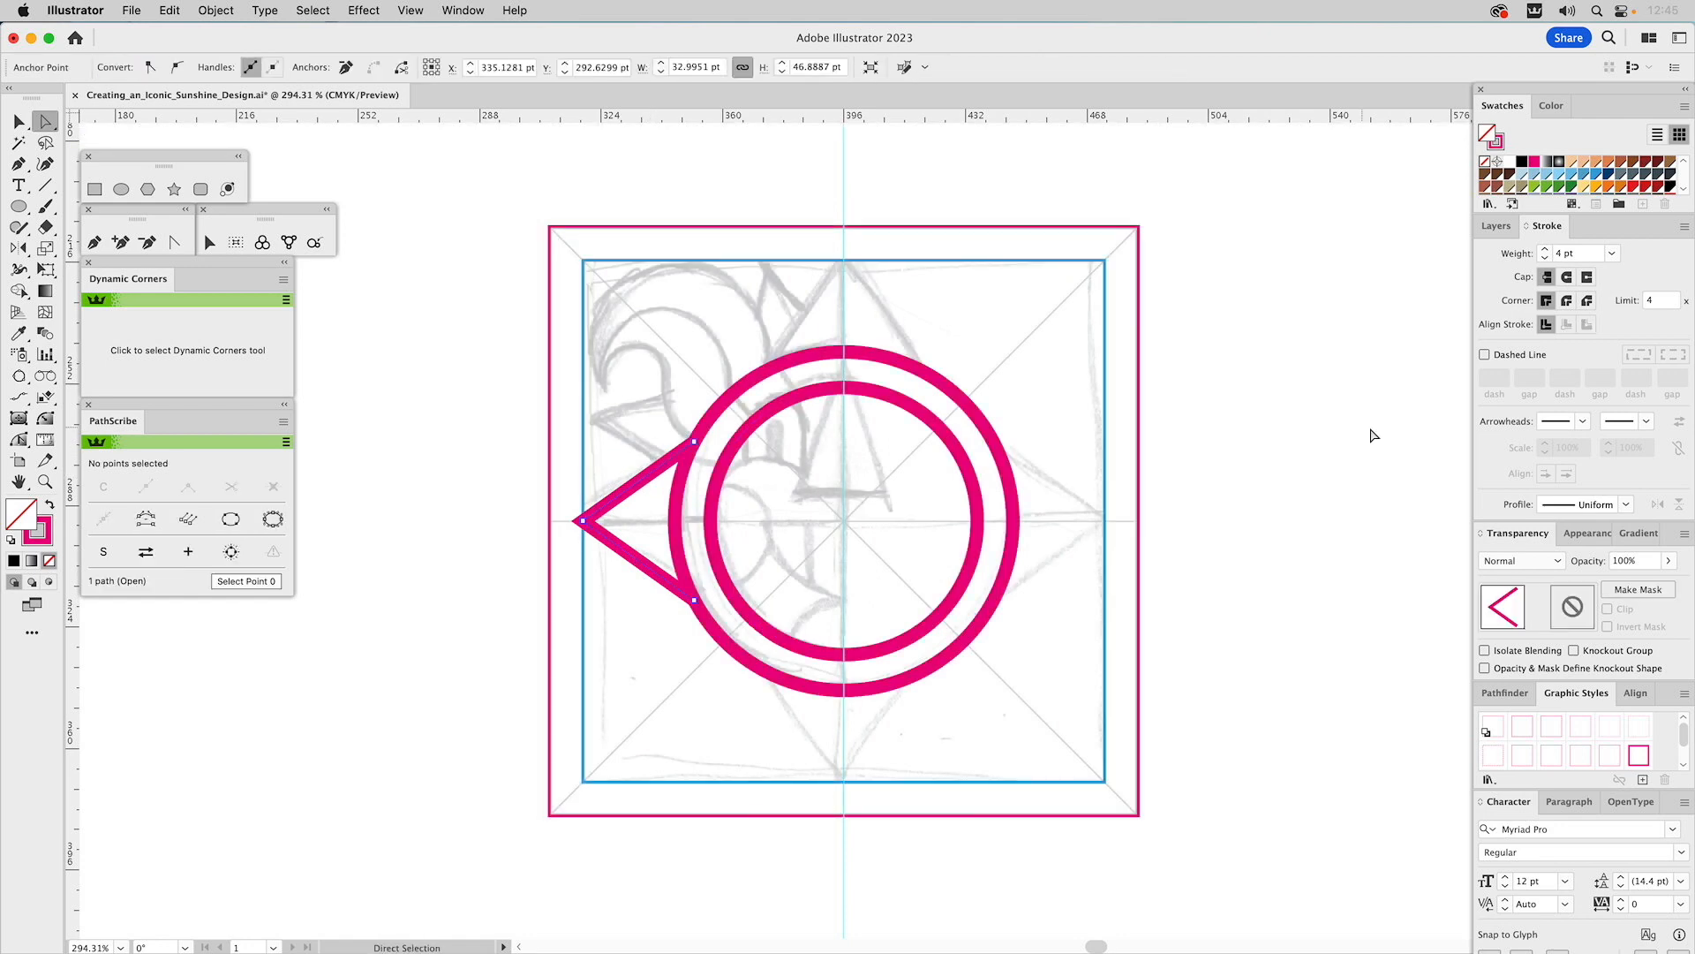
{"action": "left_click", "coordinate": [1567, 302]}
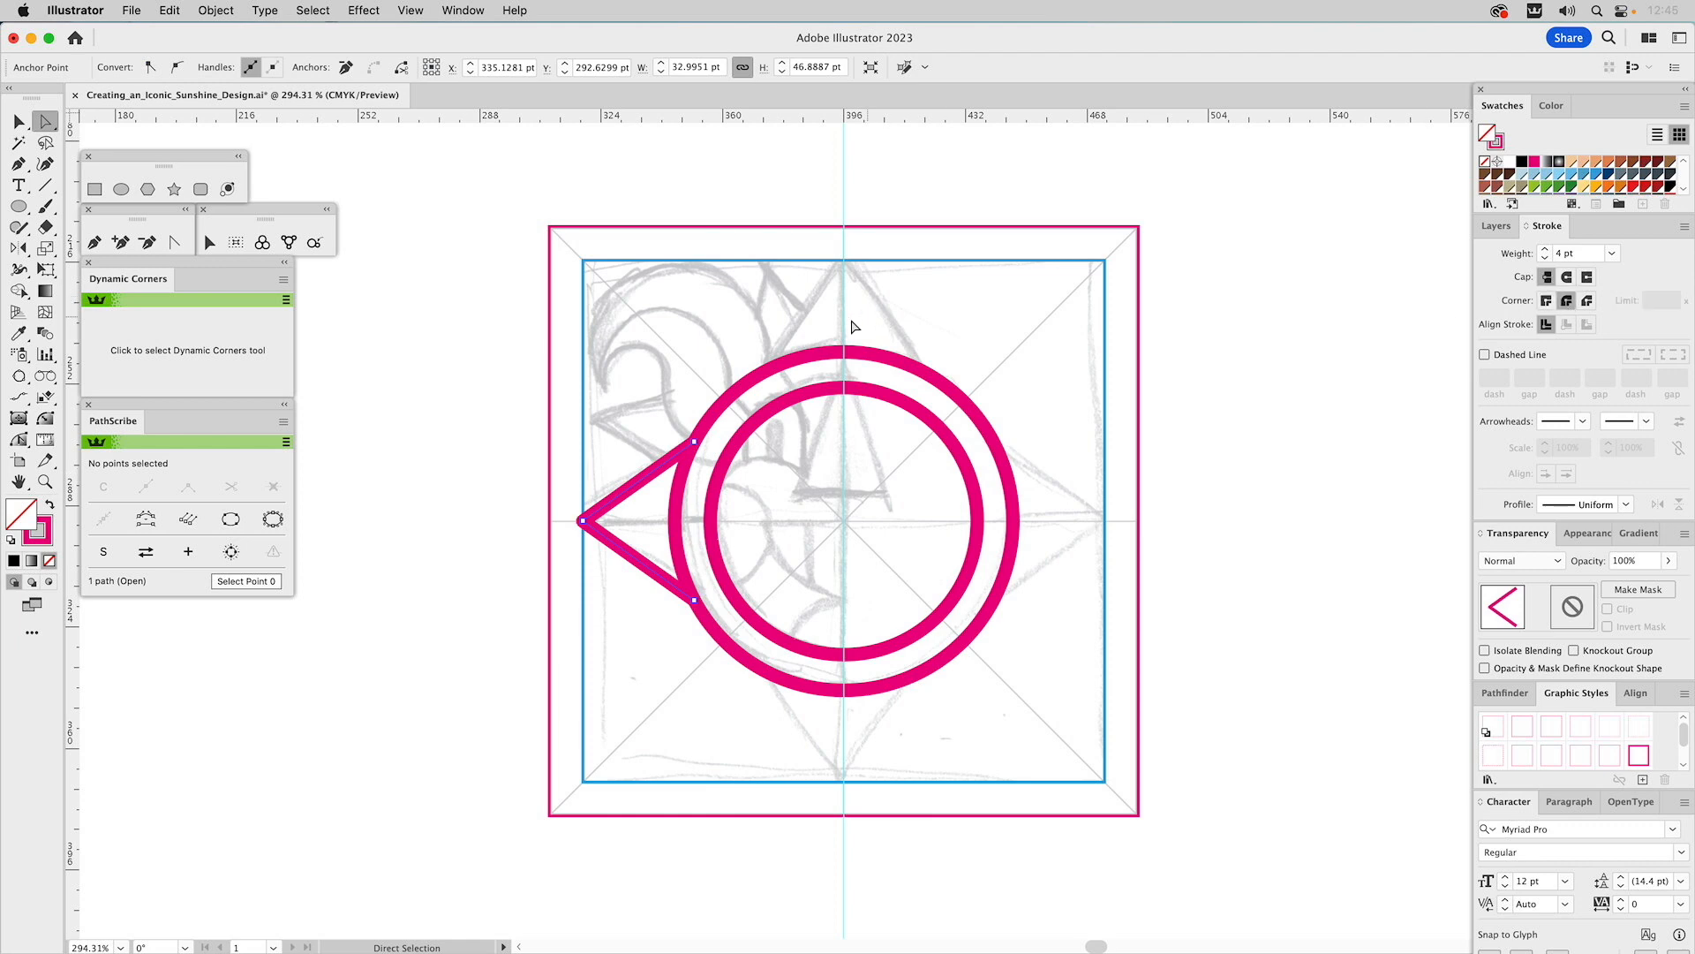
{"action": "left_click", "coordinate": [702, 327]}
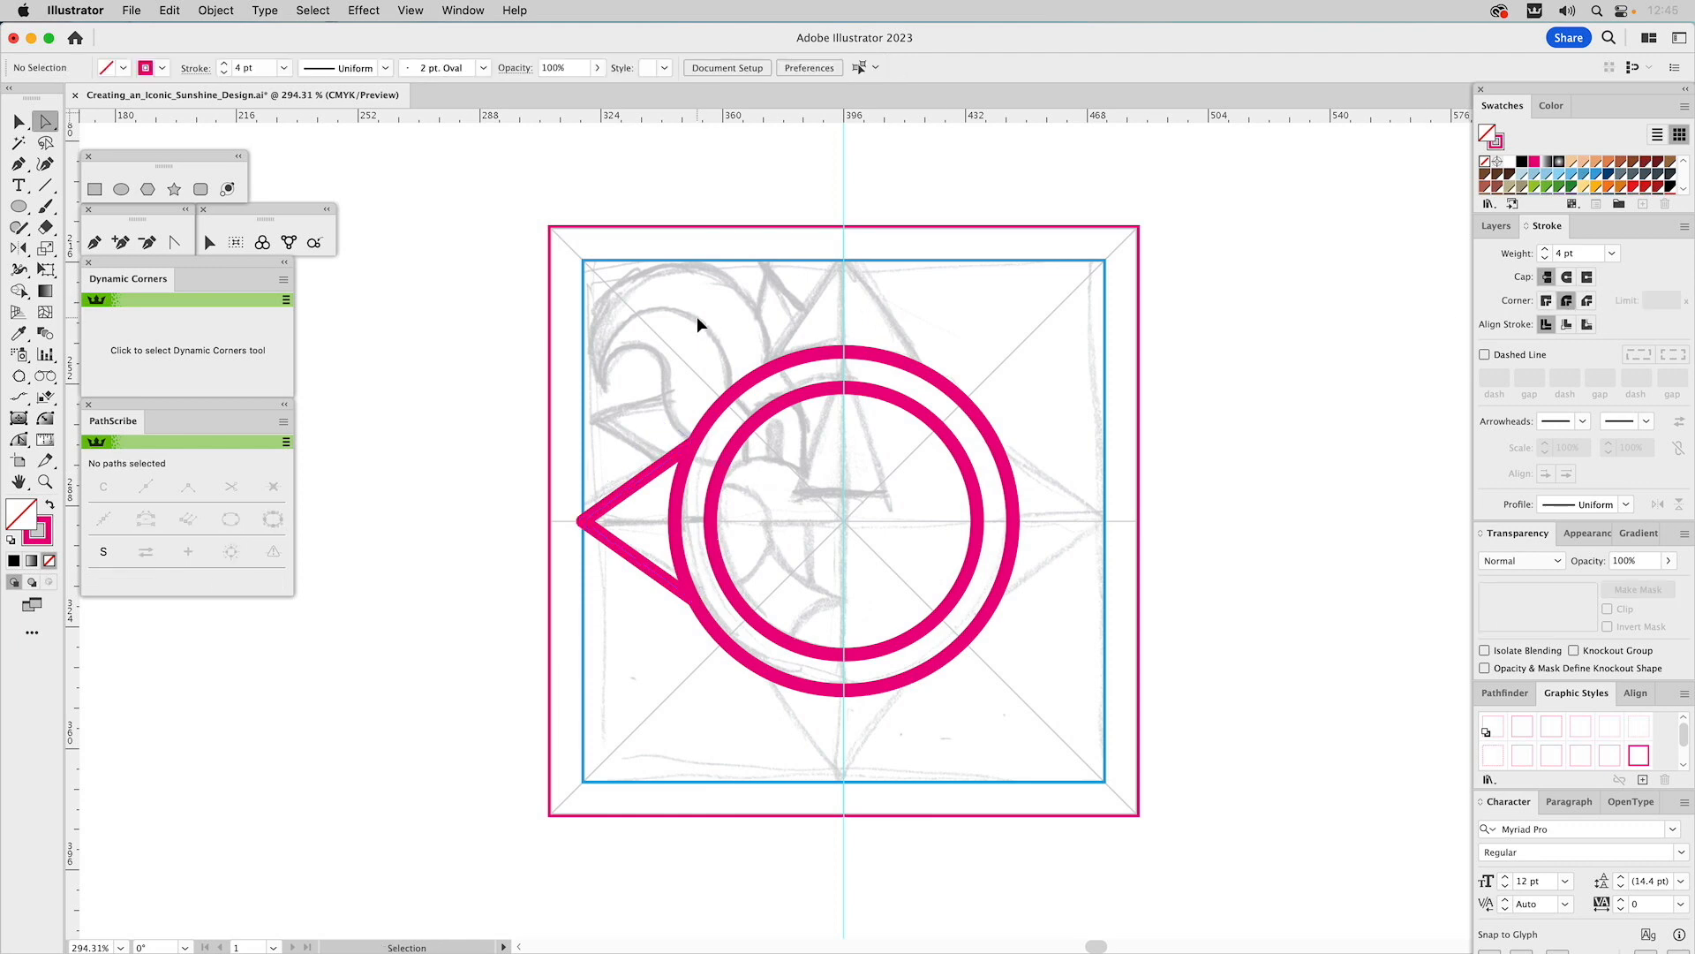
- Draw a horizontal centre line about 27 pt long from the left ray's tip to the outer circle
{"action": "left_click", "coordinate": [45, 184]}
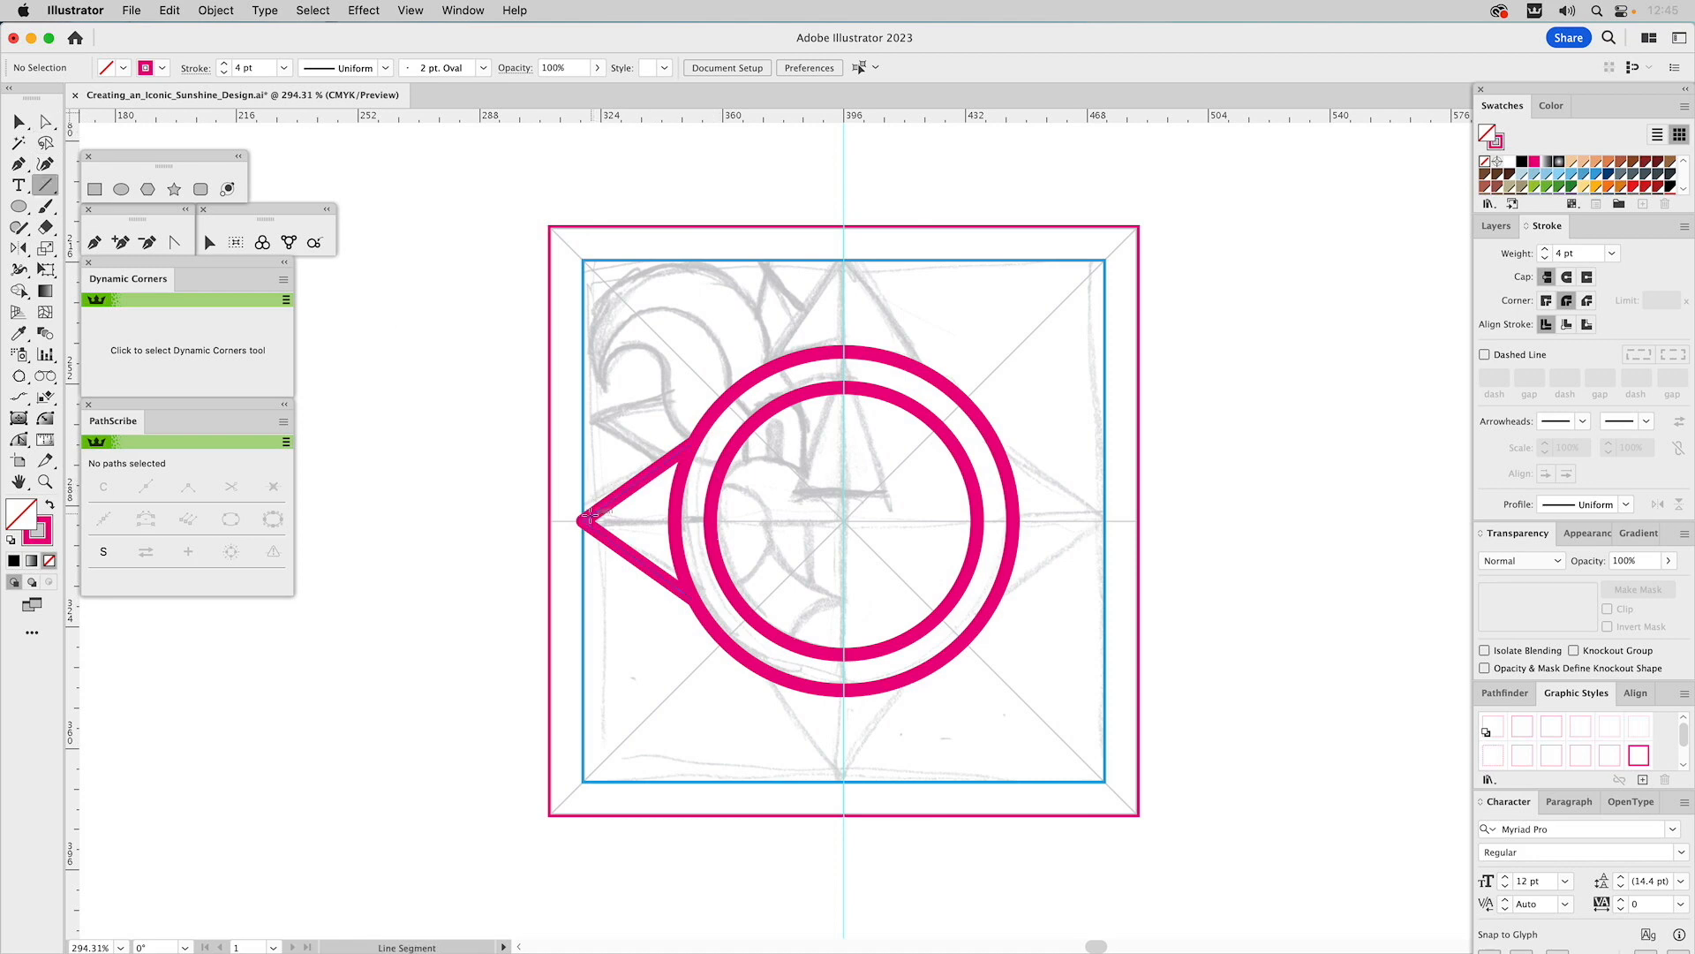
{"action": "left_click_drag", "start_coordinate": [582, 521], "coordinate": [675, 521]}
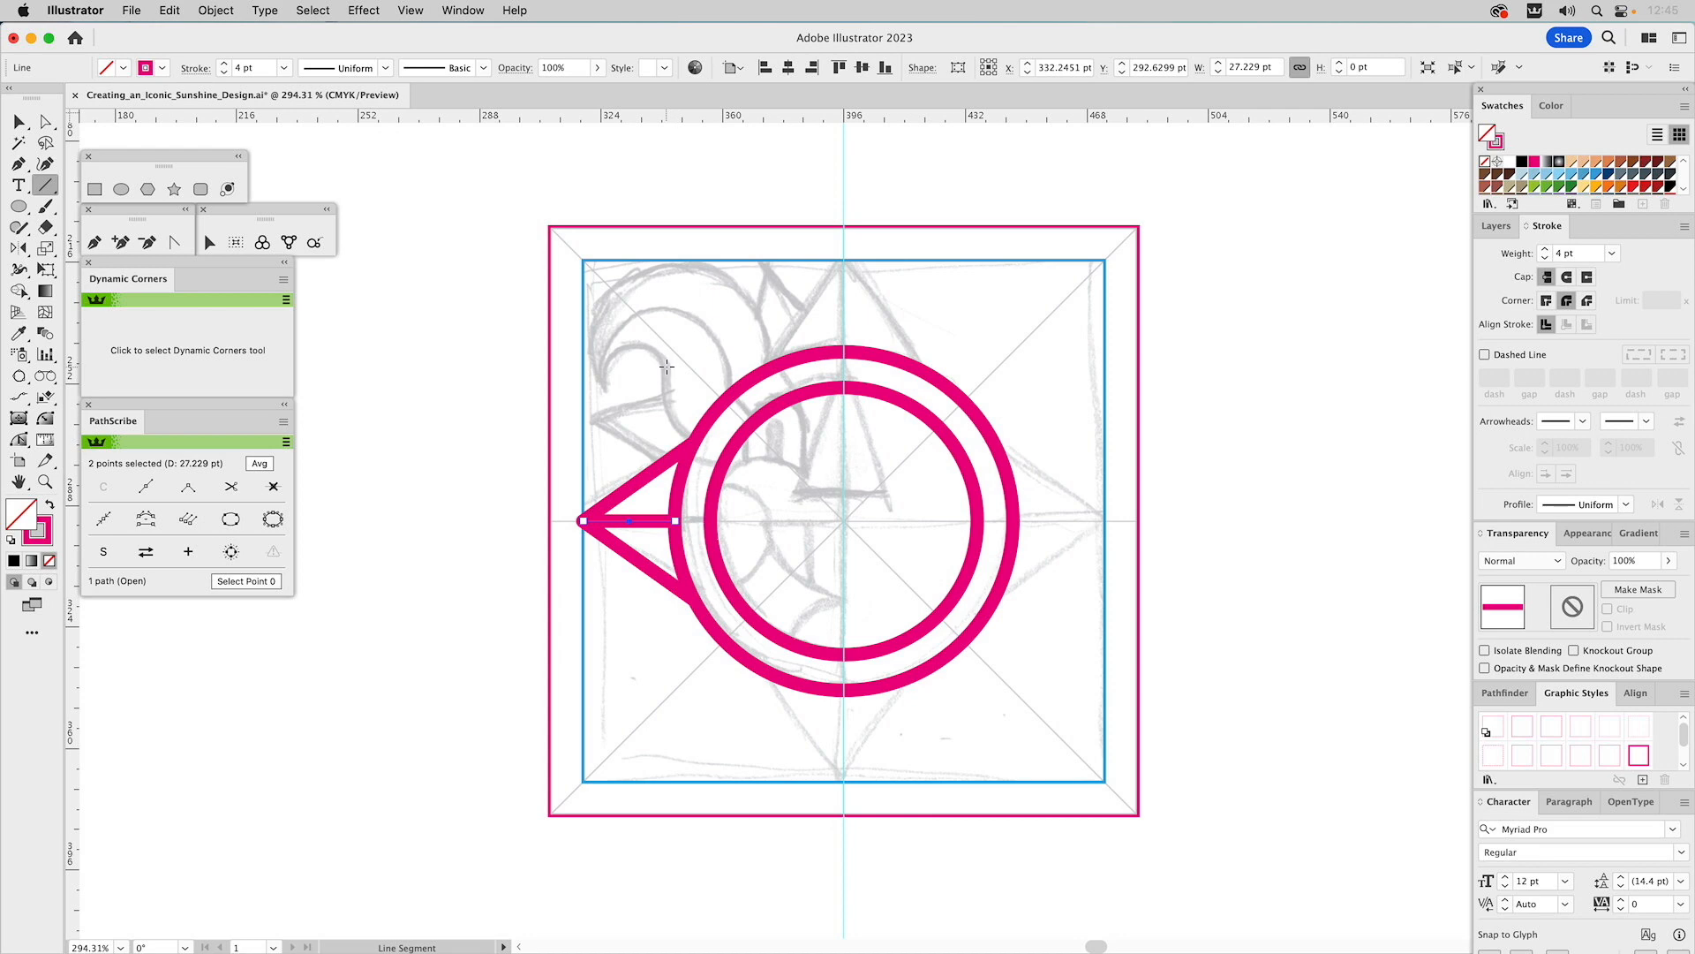
{"action": "key", "text": "v"}
{"action": "left_click", "coordinate": [664, 372]}
- Create an enlarged concentric copy of the outer face circle about 259 pt wide and match its stroke to the outer square's 0.75 pt
{"action": "left_click_drag", "start_coordinate": [645, 449], "coordinate": [618, 606]}
{"action": "left_click", "coordinate": [748, 388]}
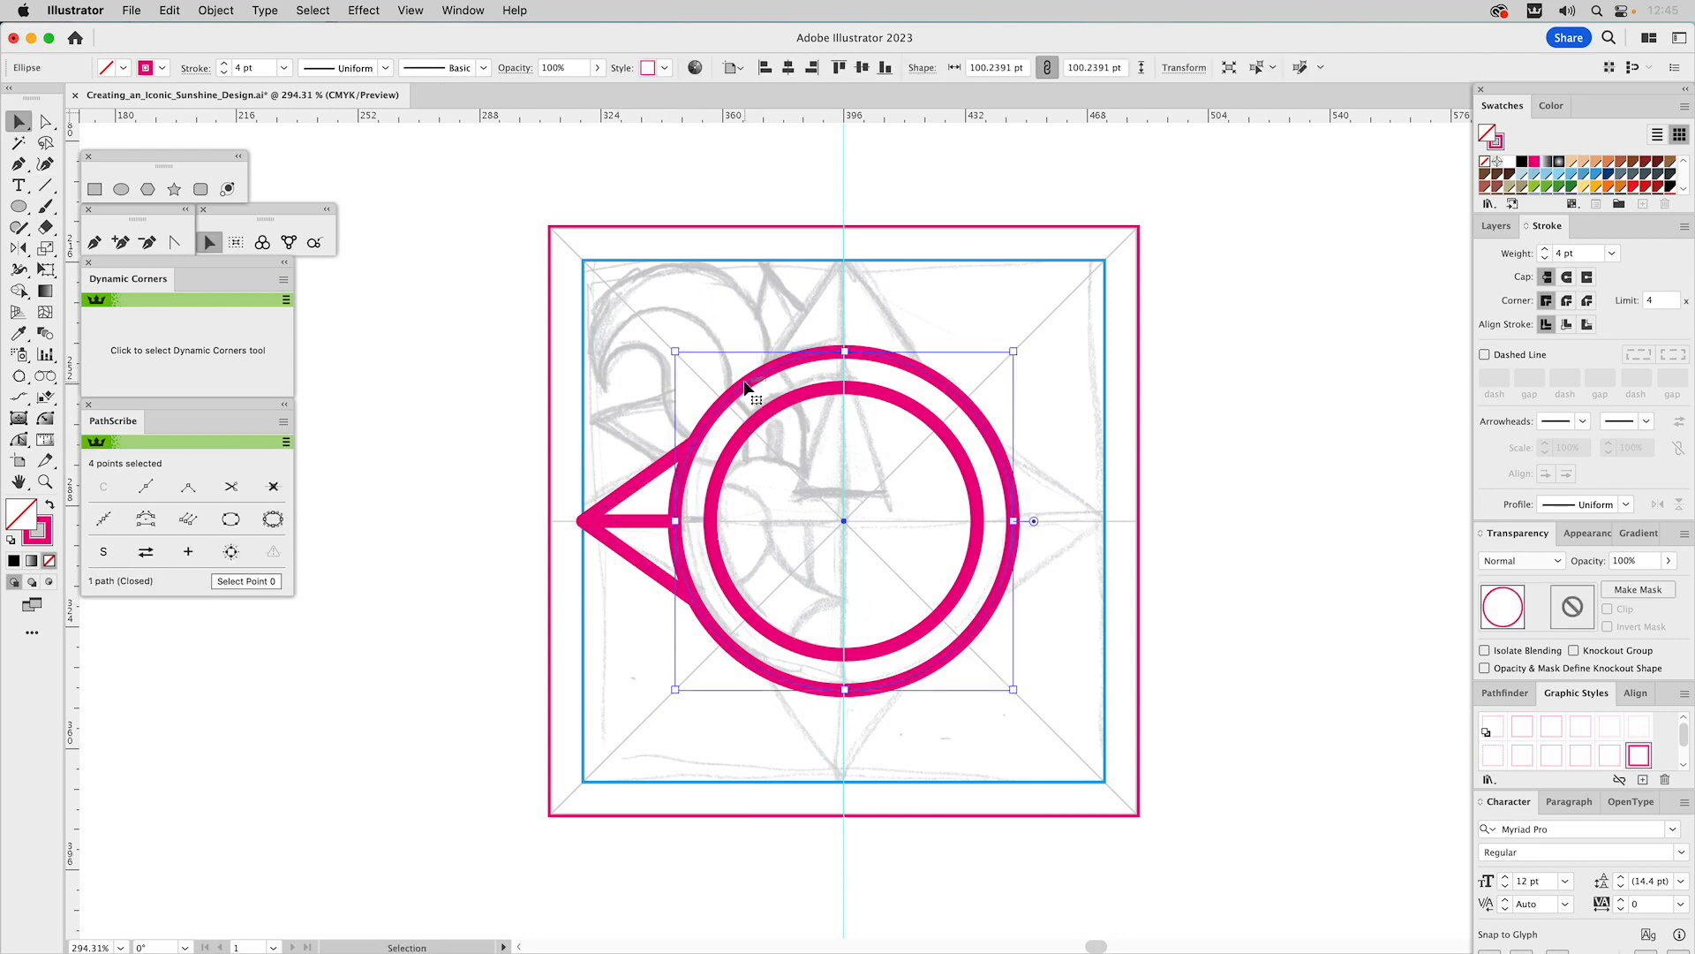
{"action": "mouse_move", "coordinate": [1016, 520]}
{"action": "left_mouse_down"}
{"action": "mouse_move", "coordinate": [1298, 543]}
{"action": "mouse_move", "coordinate": [1285, 552]}
{"action": "left_mouse_up"}
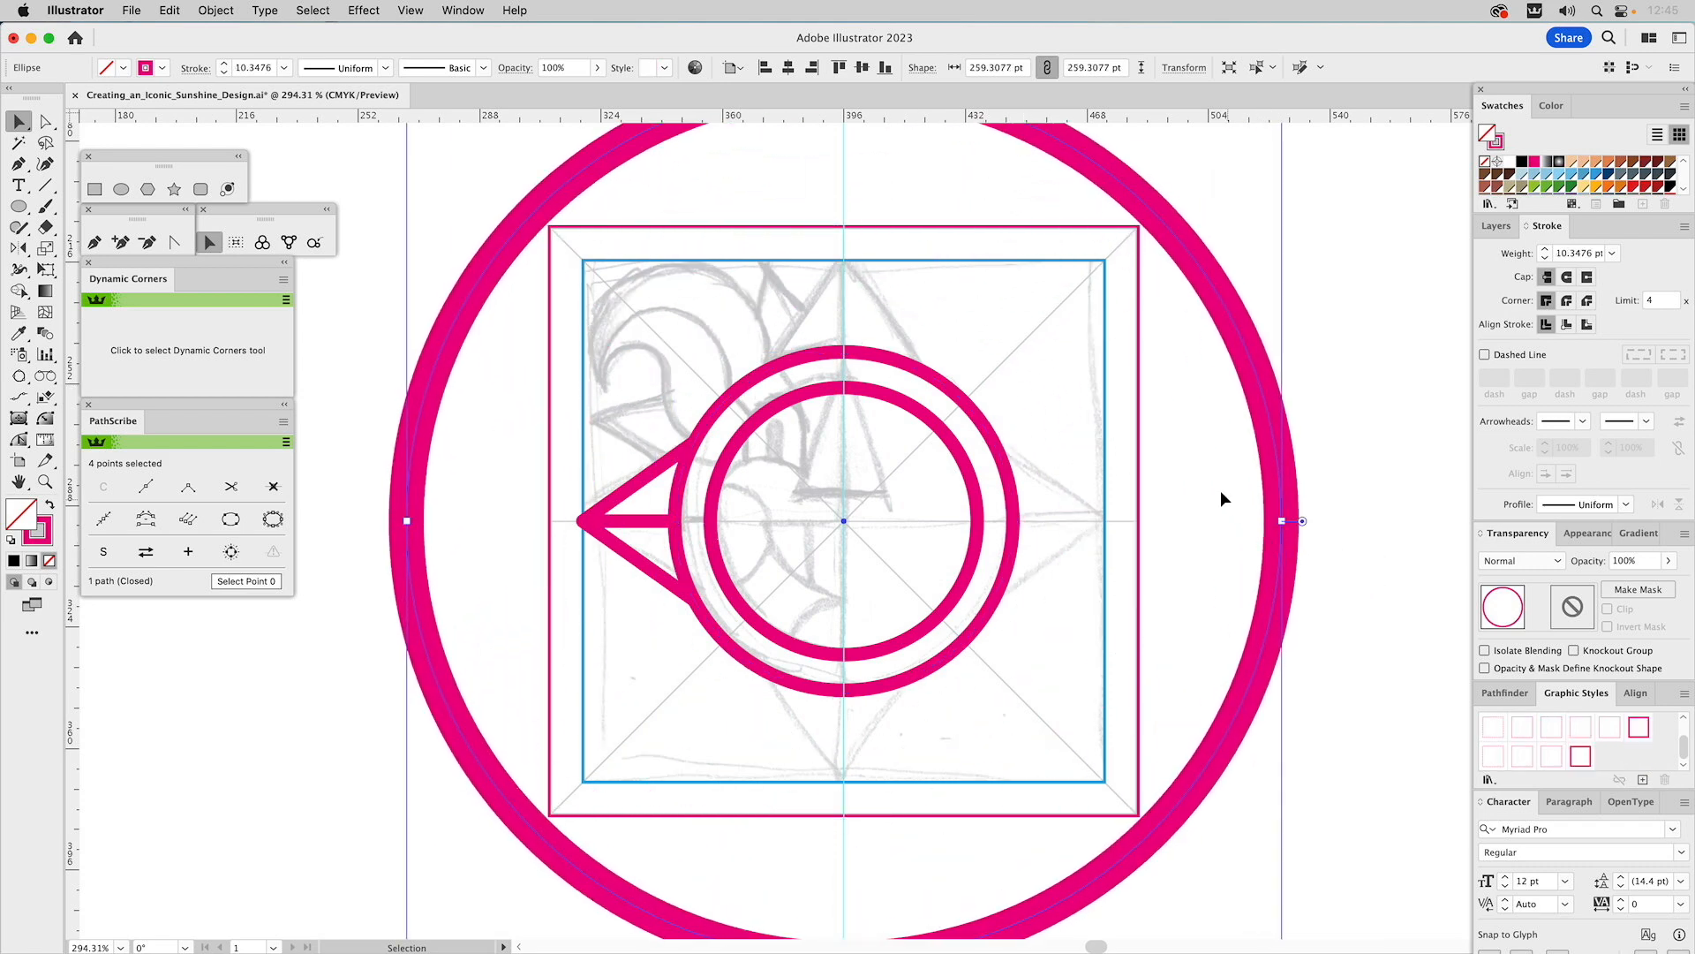
{"action": "key", "text": "i"}
{"action": "left_click", "coordinate": [1140, 420]}
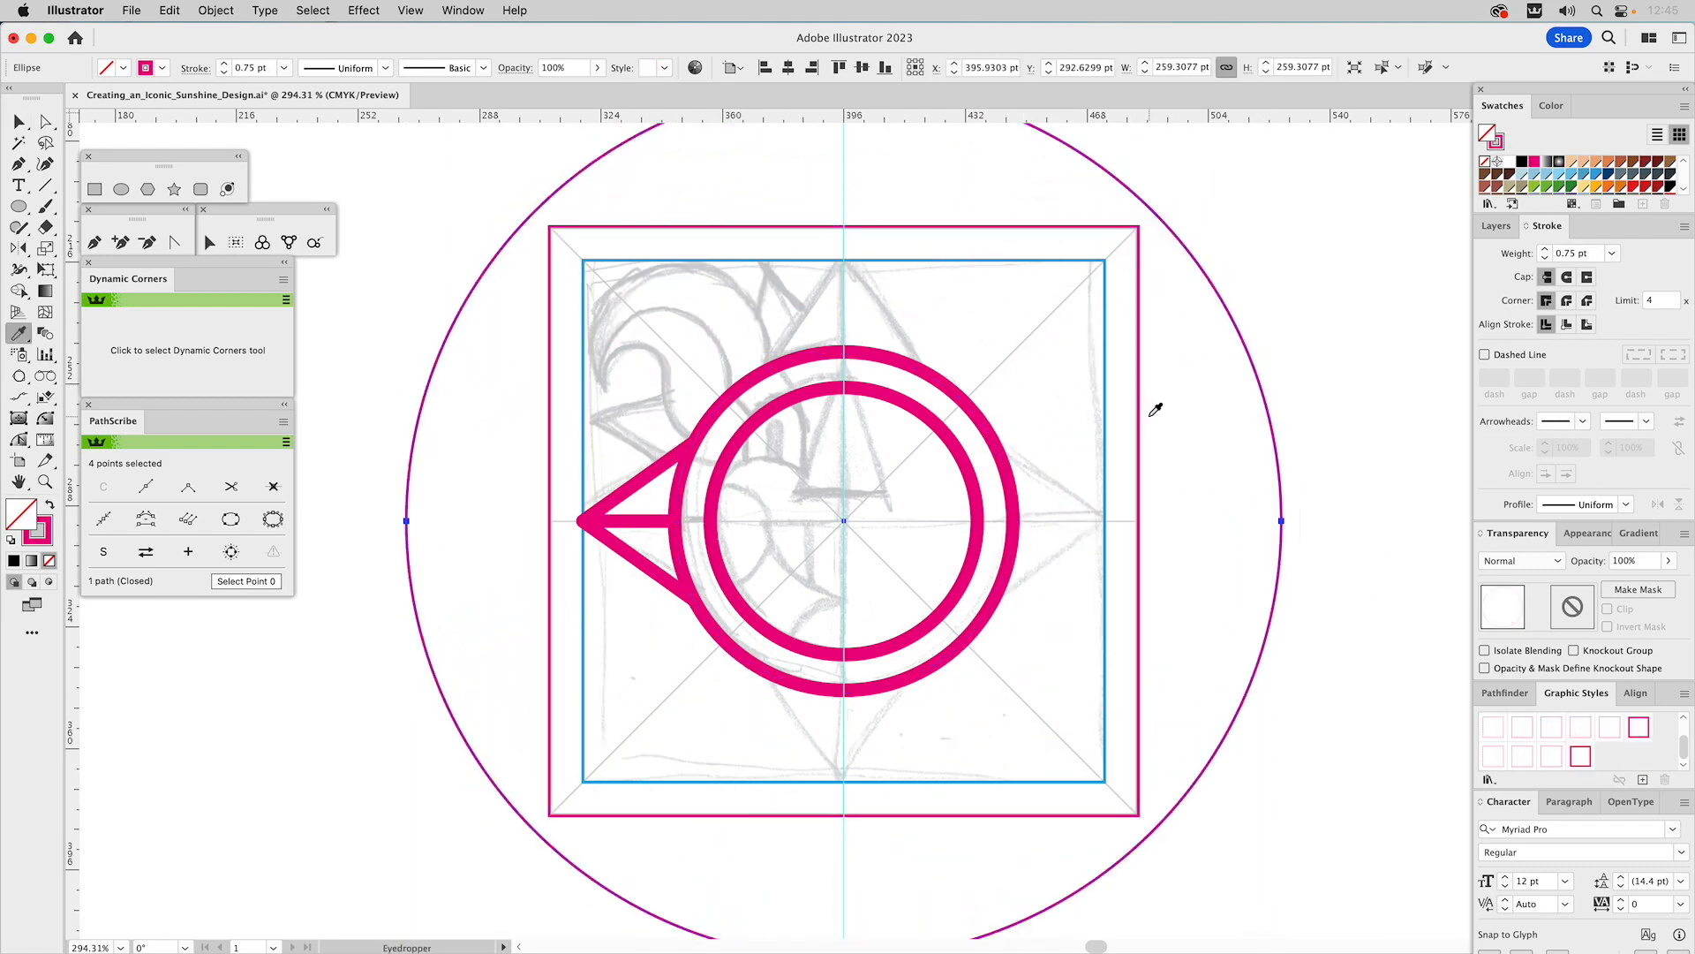
- Rotate a copy of the left ray together with the large guide circle so the ray points straight up above the face
{"action": "key", "text": "v"}
{"action": "left_click_drag", "start_coordinate": [645, 458], "coordinate": [618, 586]}
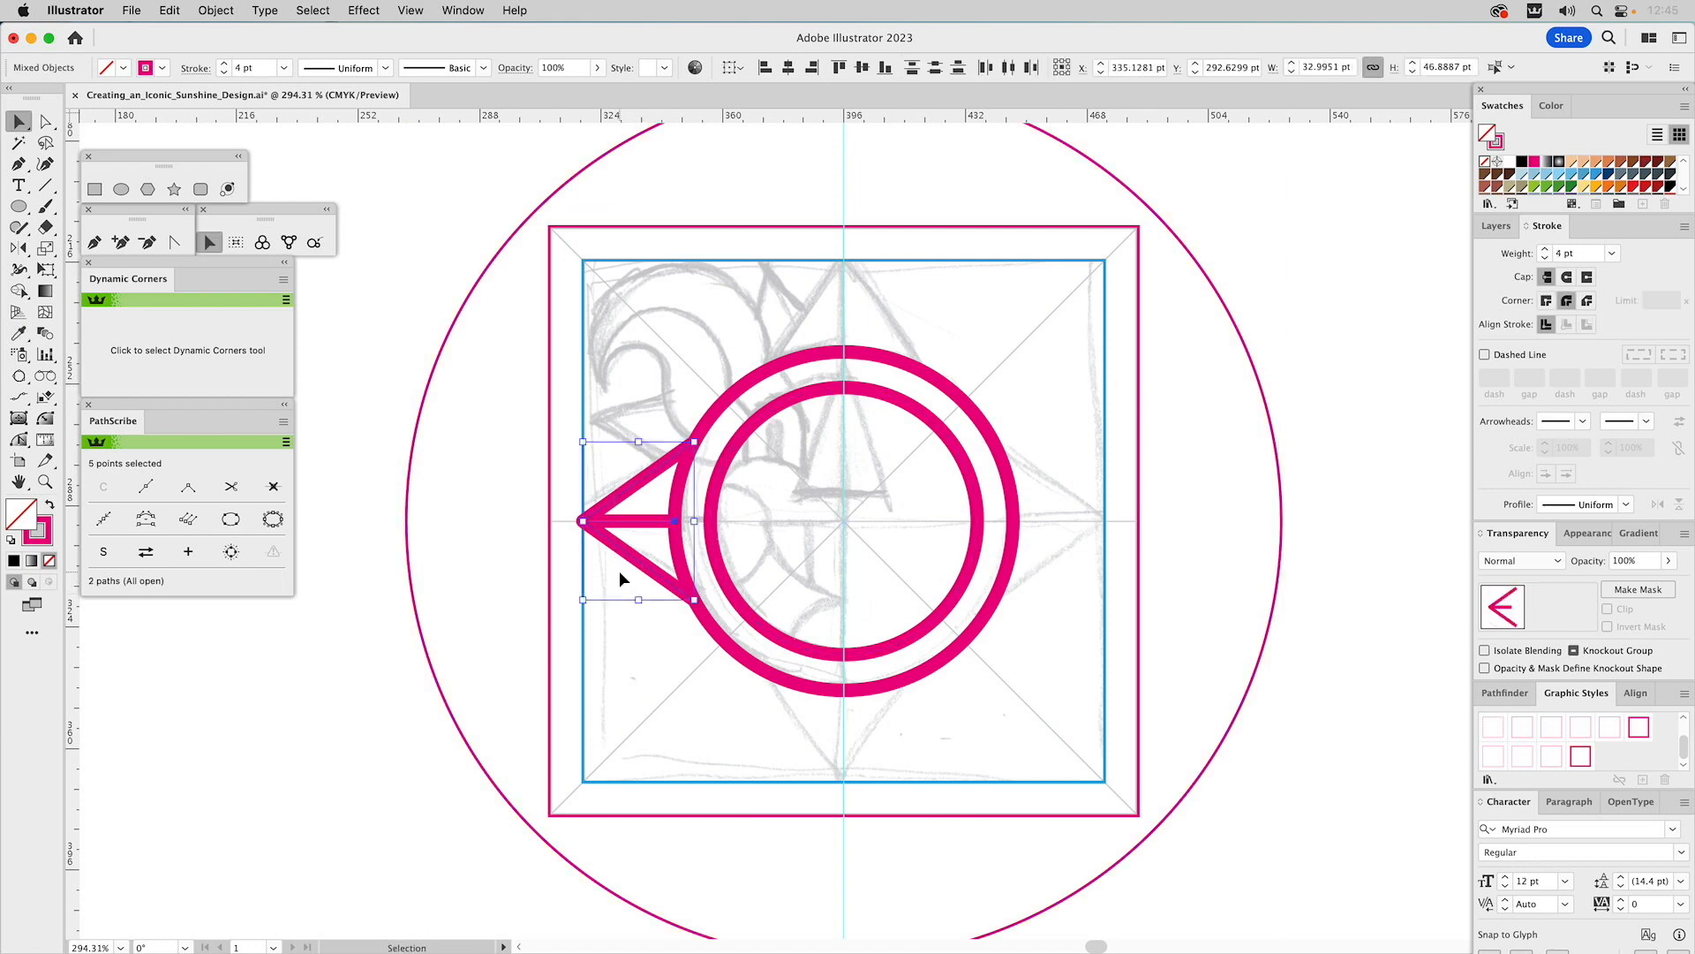
{"action": "left_click", "coordinate": [481, 276], "text": "shift"}
{"action": "left_click_drag", "start_coordinate": [1295, 517], "coordinate": [872, 793]}
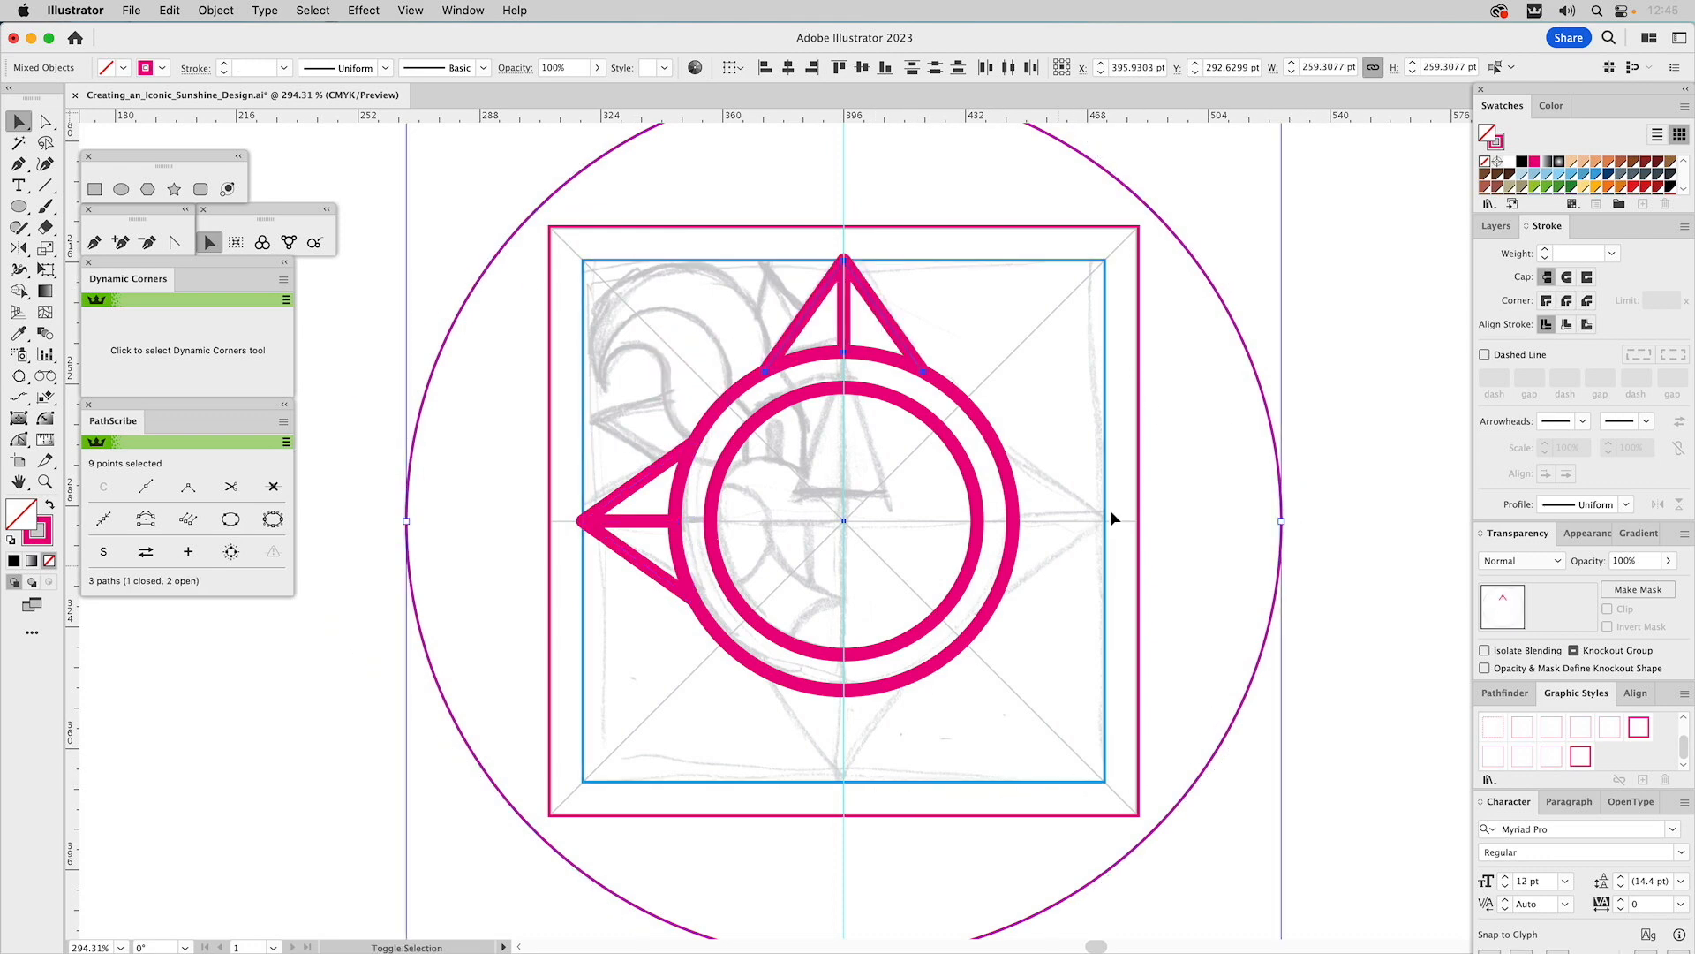
{"action": "left_click", "coordinate": [1347, 294]}
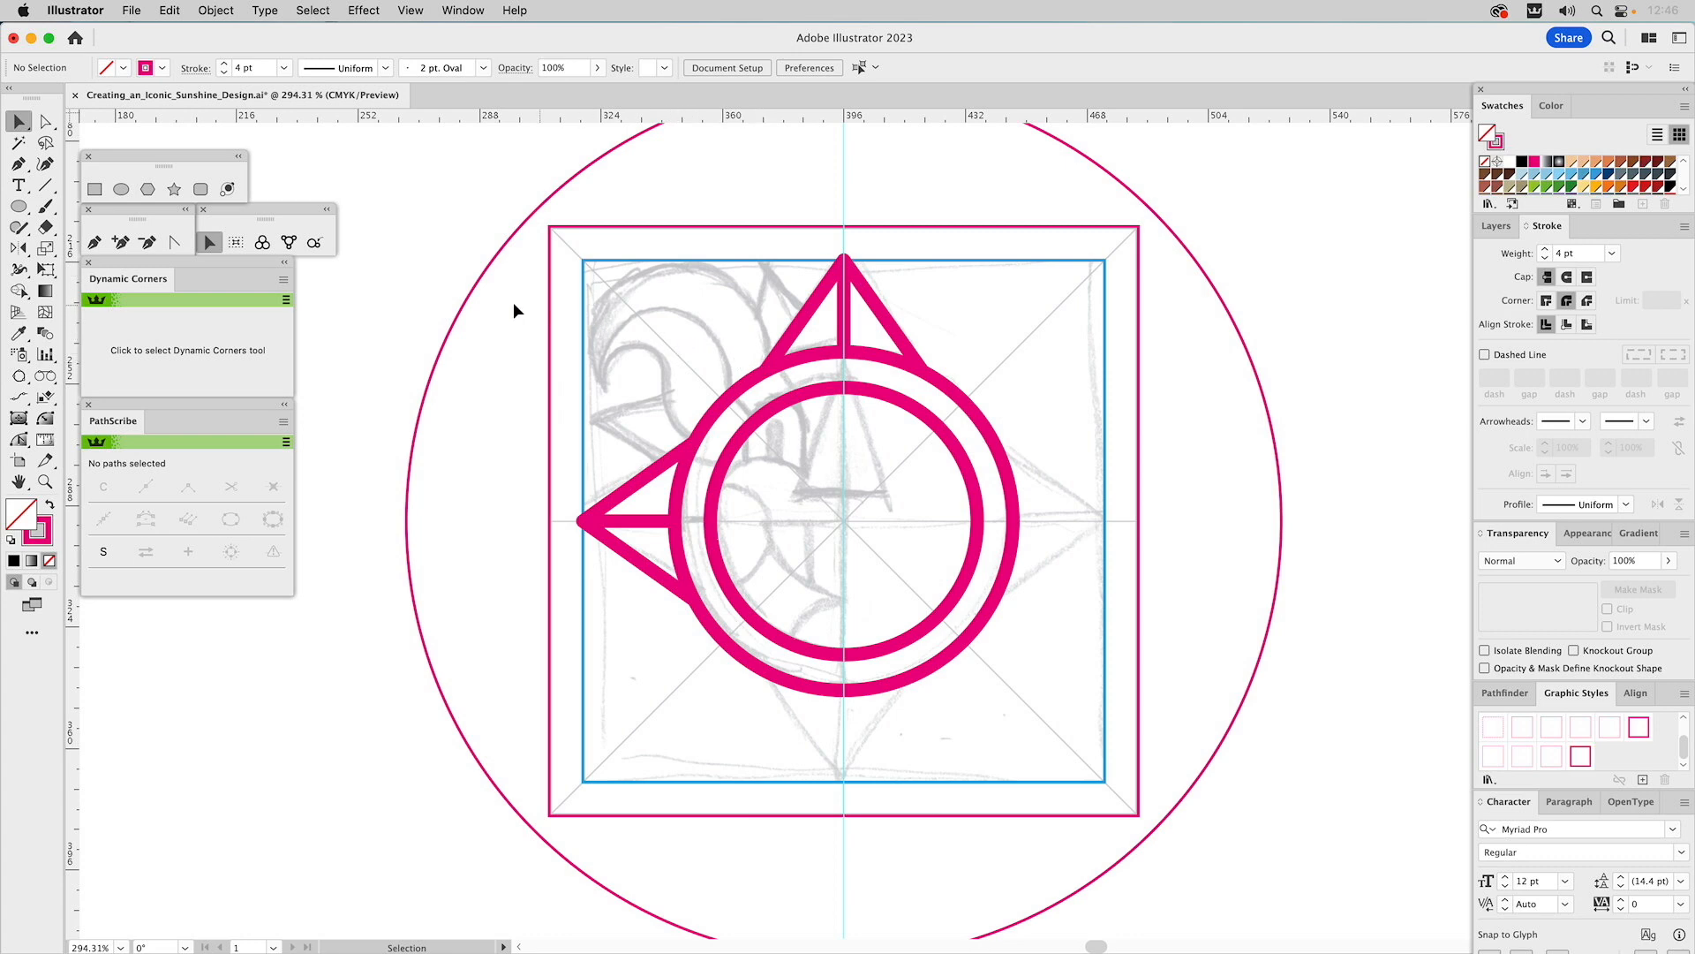
{"action": "left_click", "coordinate": [95, 243]}
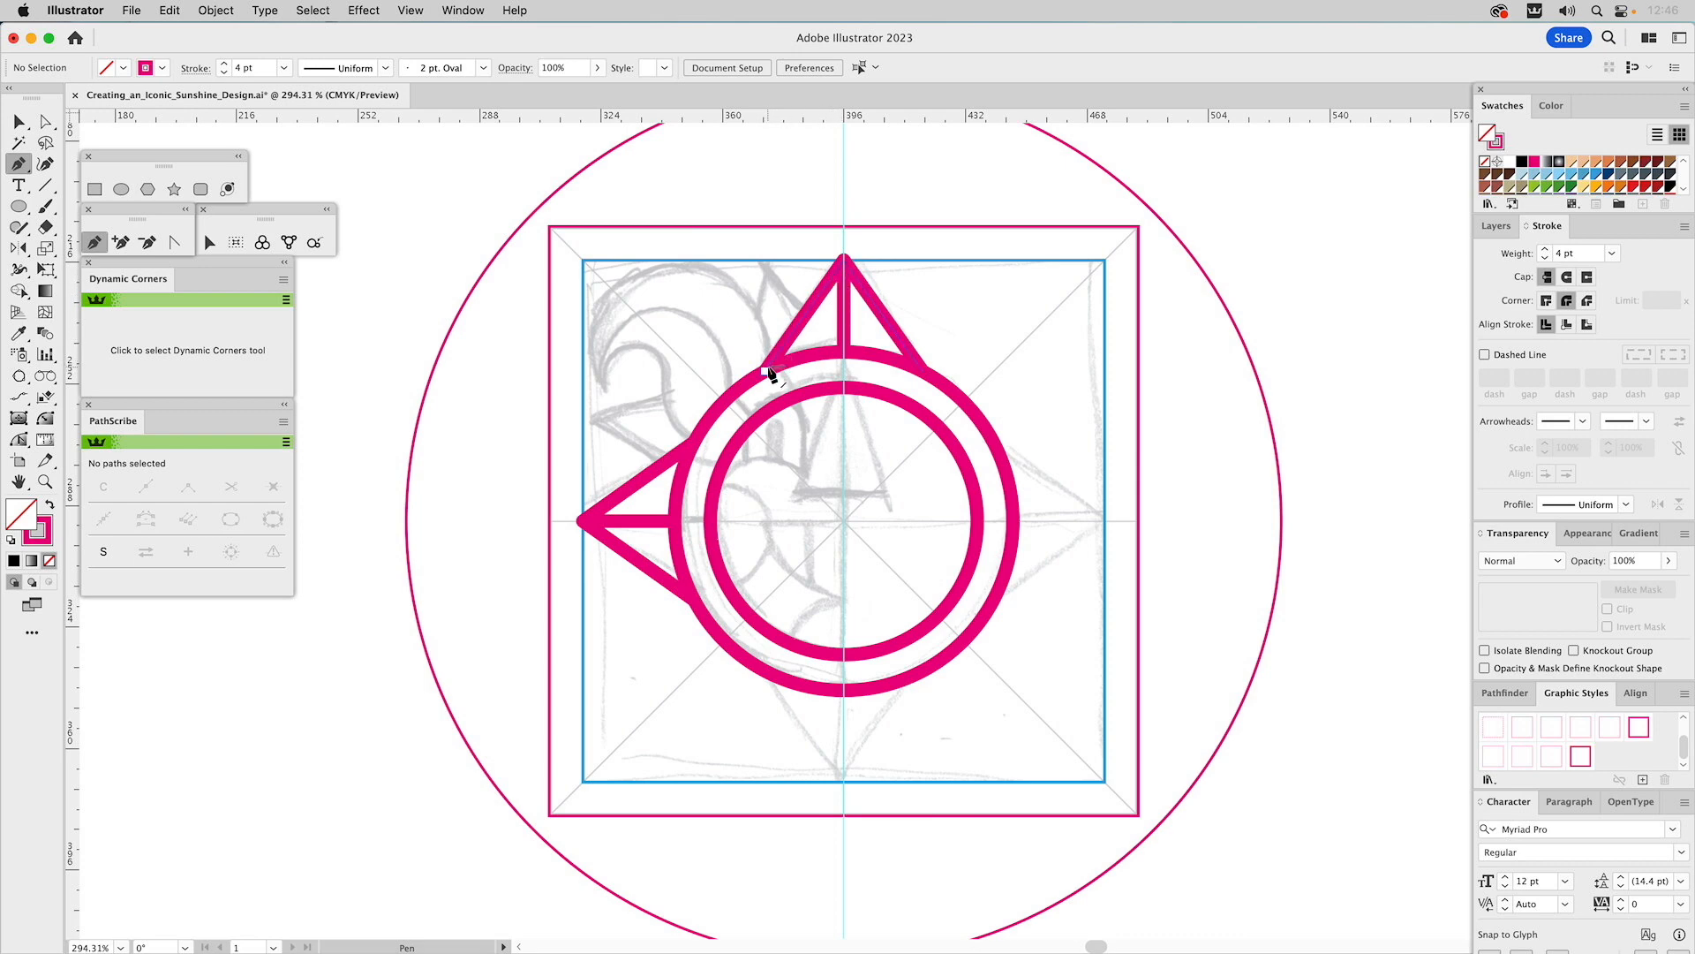
{"action": "left_click", "coordinate": [764, 371]}
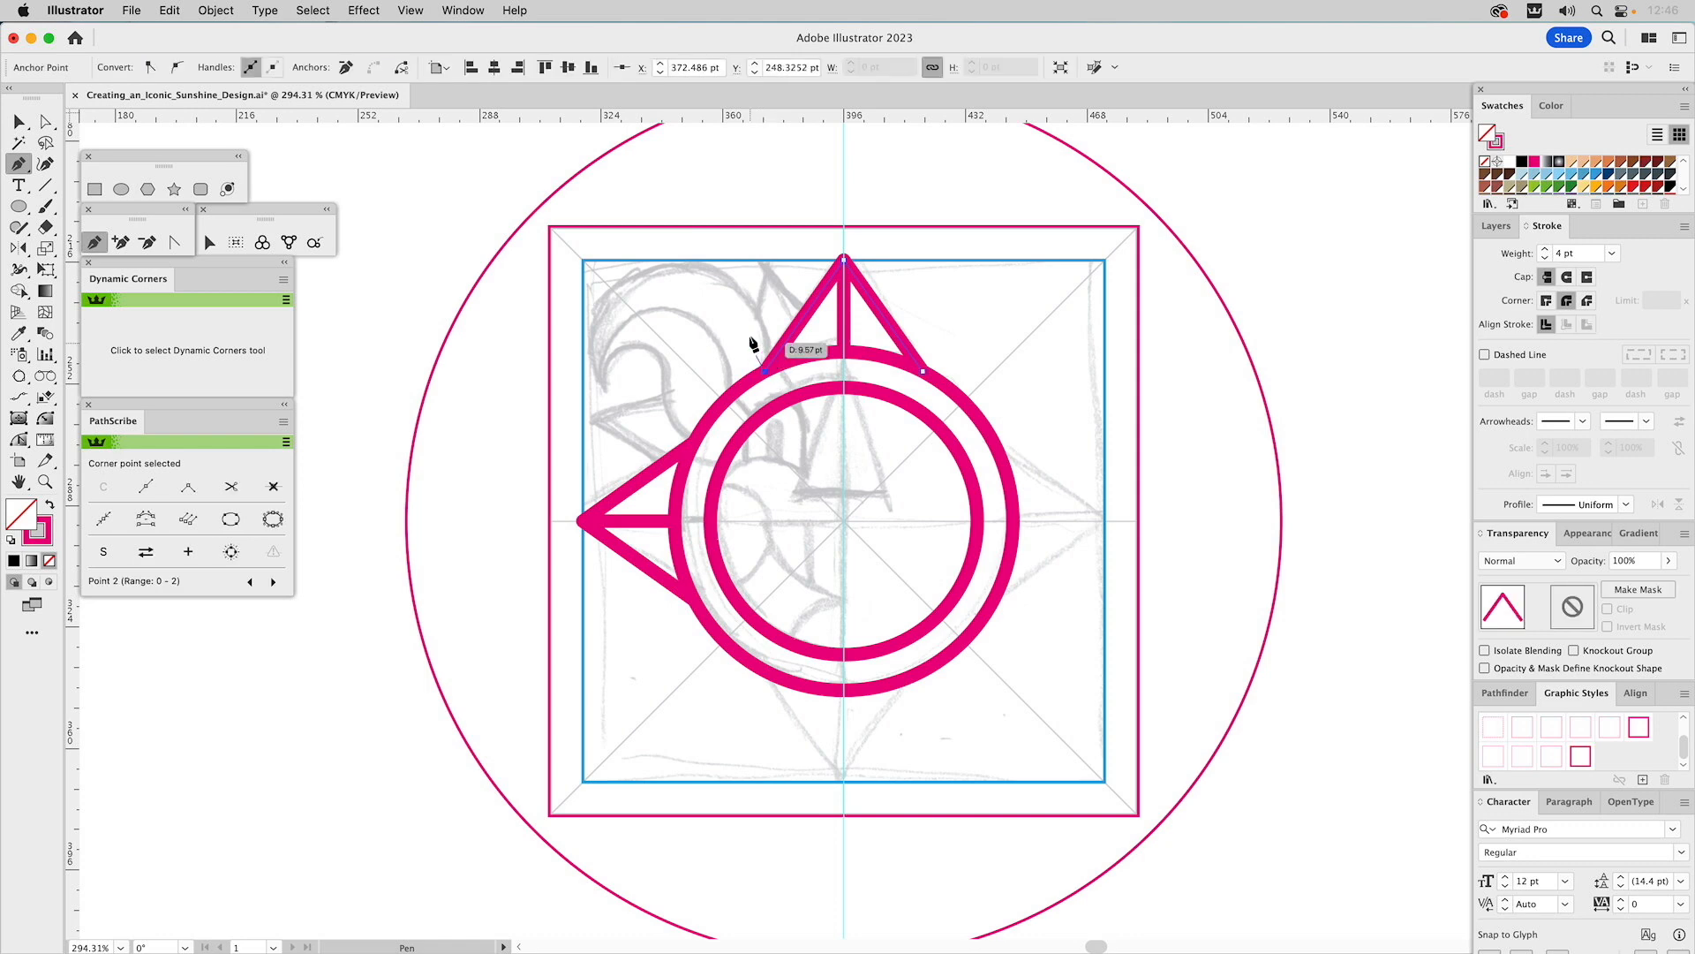
{"action": "left_click", "coordinate": [735, 303]}
{"action": "key", "text": "super+z"}
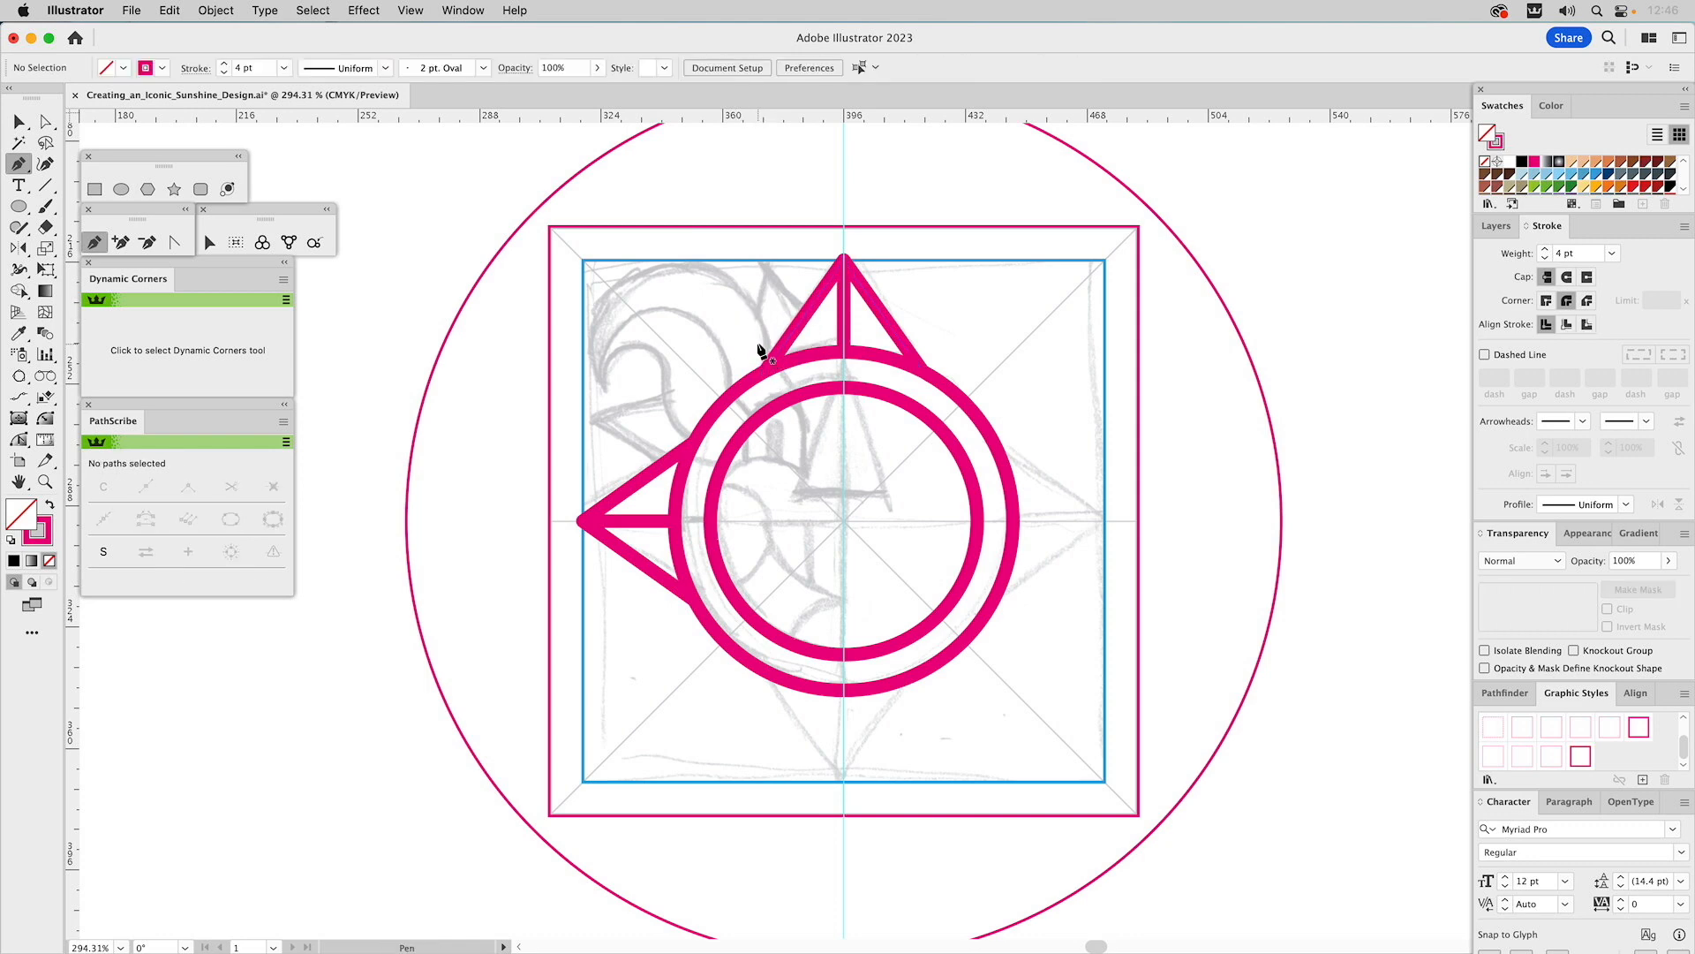
- Trace the sketch's hooked, curved upper-left ray with the Pen tool, starting and ending just inside the outer circle
{"action": "left_click_drag", "start_coordinate": [748, 403], "coordinate": [682, 265]}
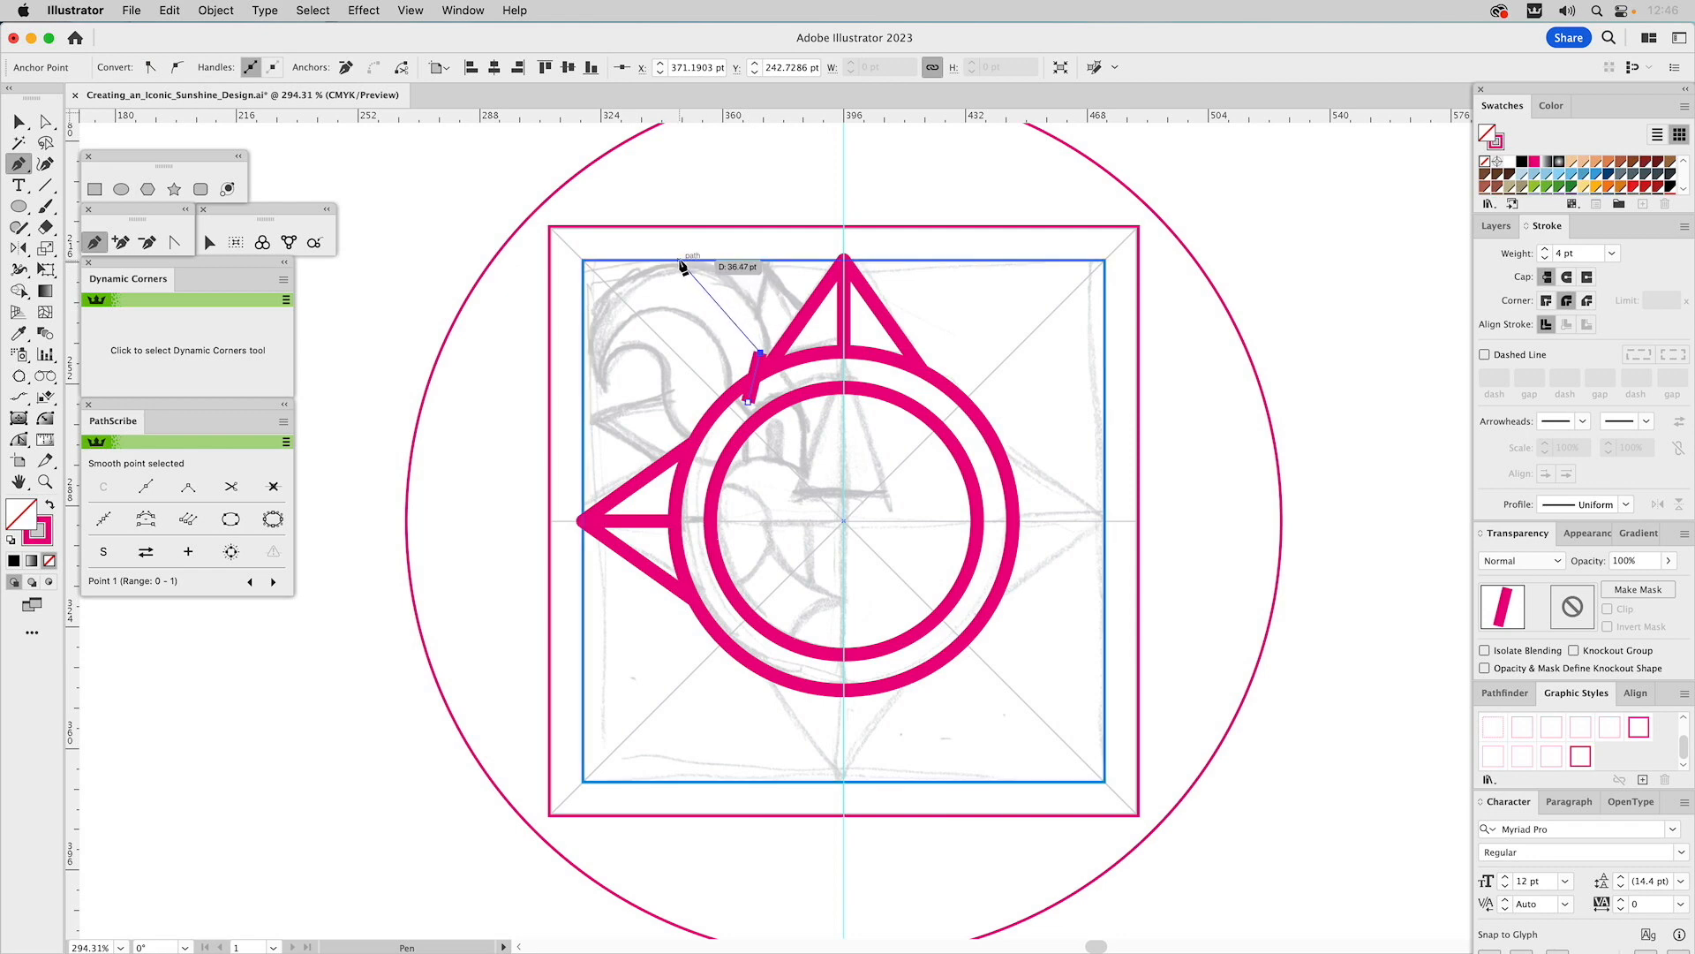
{"action": "mouse_move", "coordinate": [681, 266]}
{"action": "left_mouse_down"}
{"action": "mouse_move", "coordinate": [652, 263]}
{"action": "mouse_move", "coordinate": [665, 265]}
{"action": "left_mouse_up"}
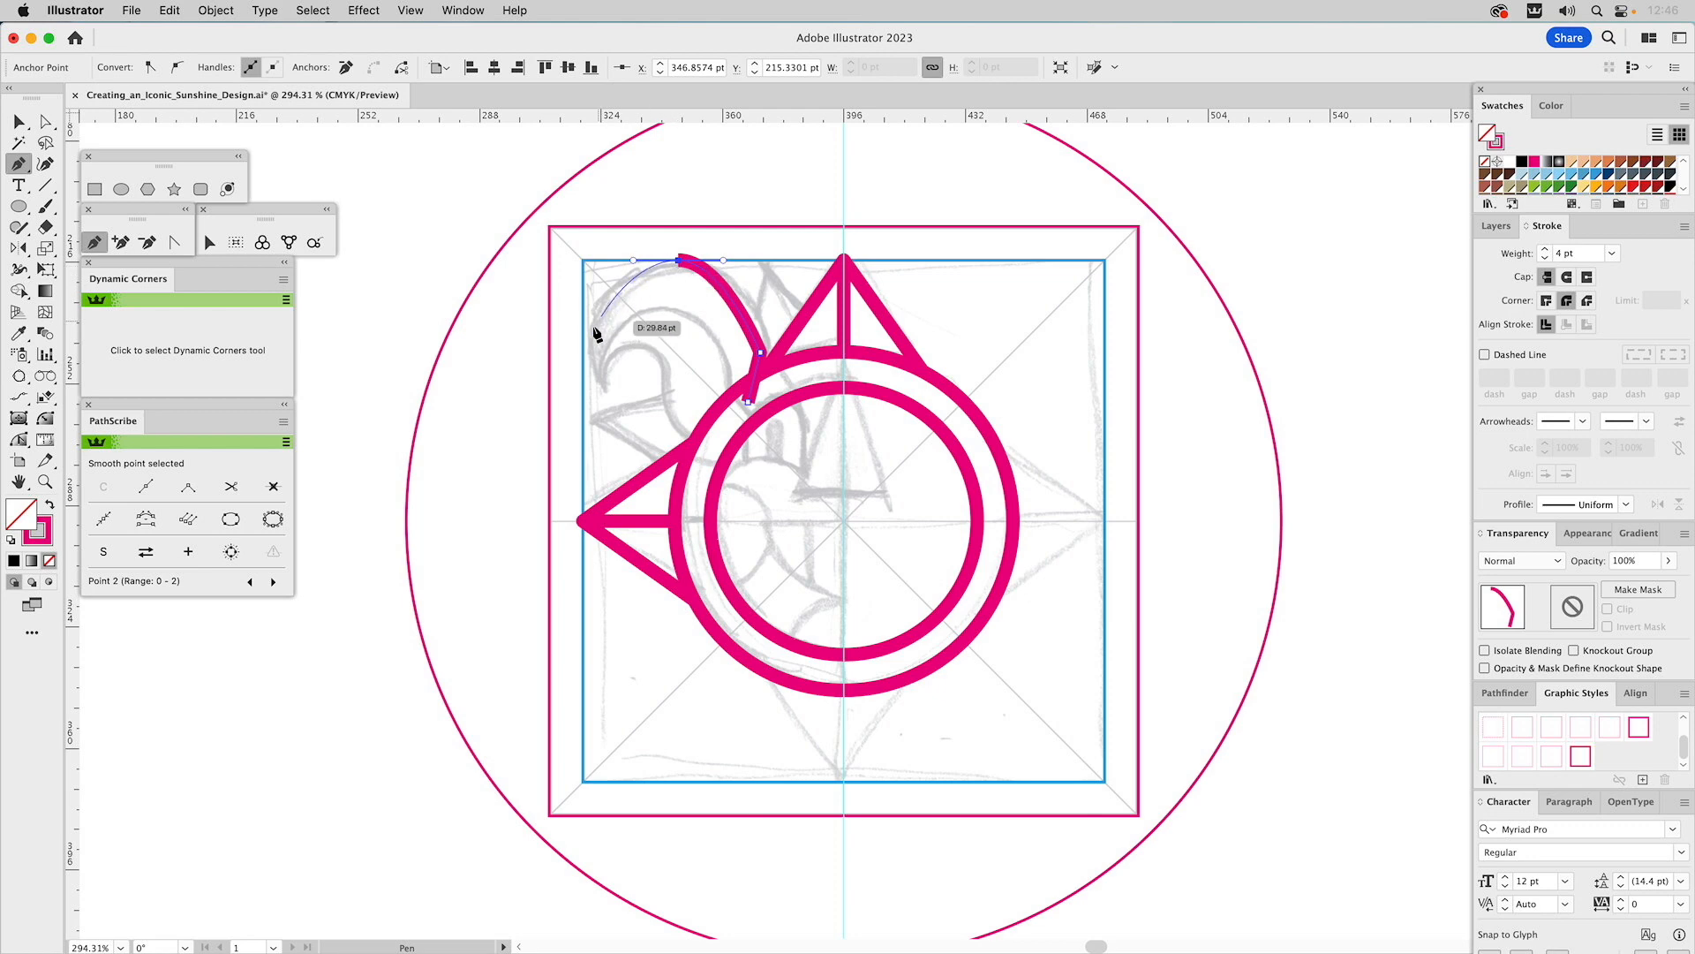
{"action": "left_click_drag", "start_coordinate": [583, 337], "coordinate": [582, 362]}
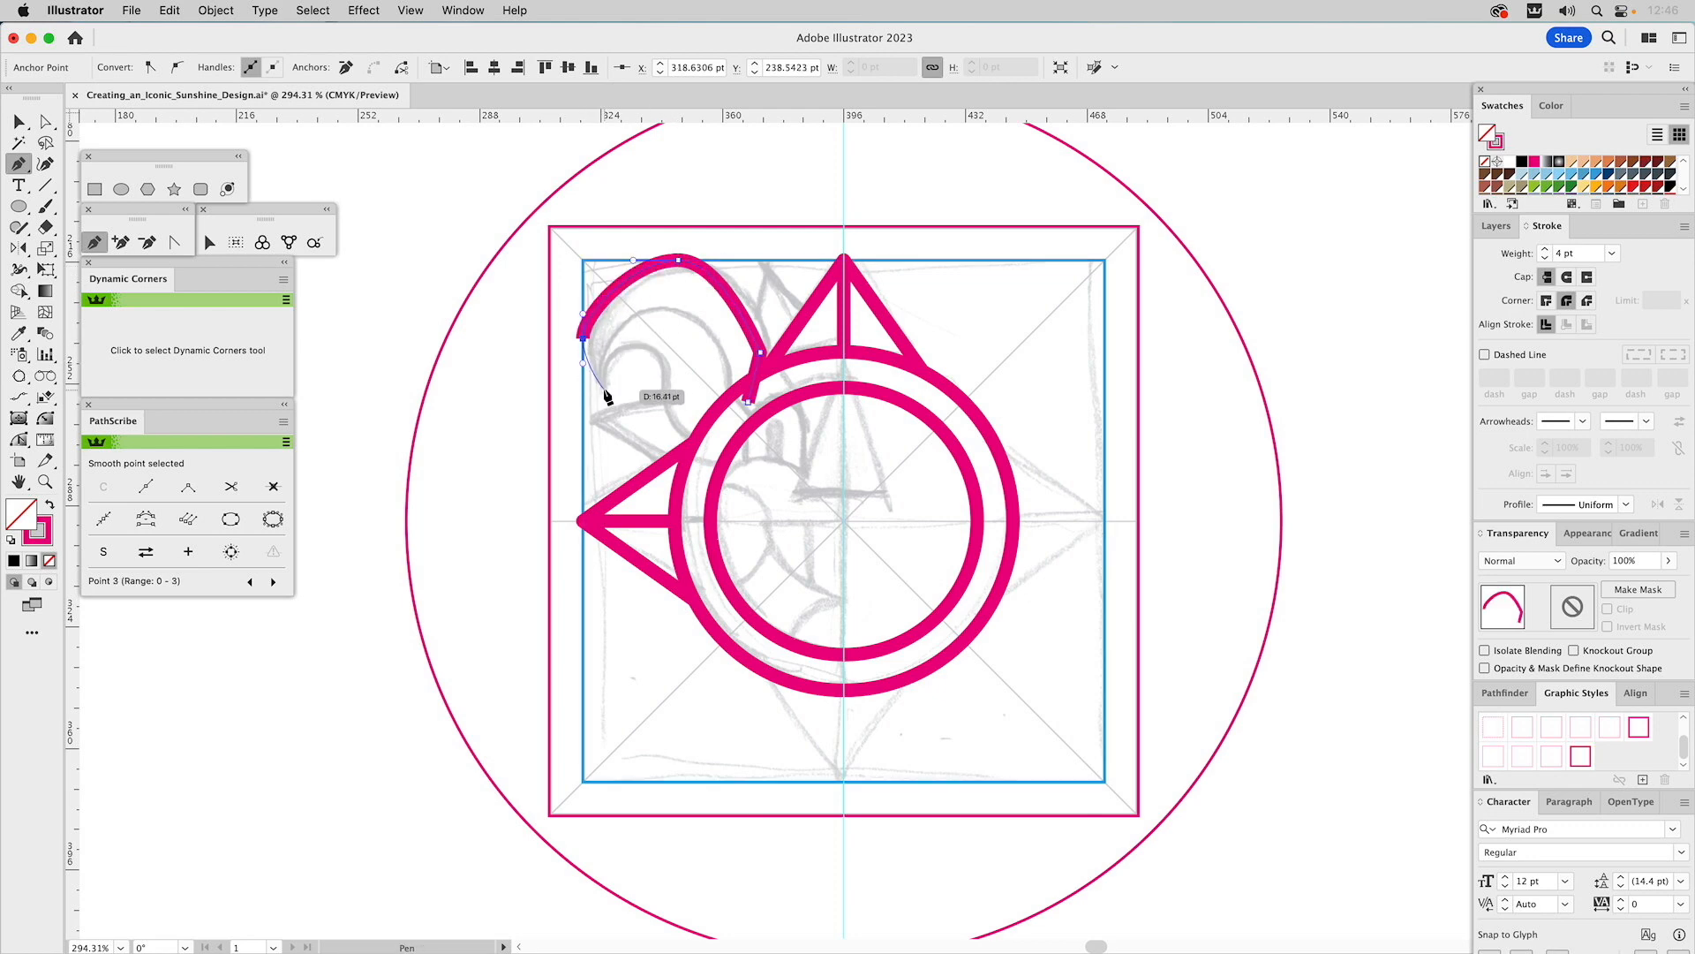
{"action": "left_click", "coordinate": [604, 389]}
{"action": "mouse_move", "coordinate": [604, 390]}
{"action": "left_mouse_down"}
{"action": "mouse_move", "coordinate": [627, 353]}
{"action": "mouse_move", "coordinate": [657, 371]}
{"action": "mouse_move", "coordinate": [637, 349]}
{"action": "mouse_move", "coordinate": [662, 397]}
{"action": "left_mouse_up"}
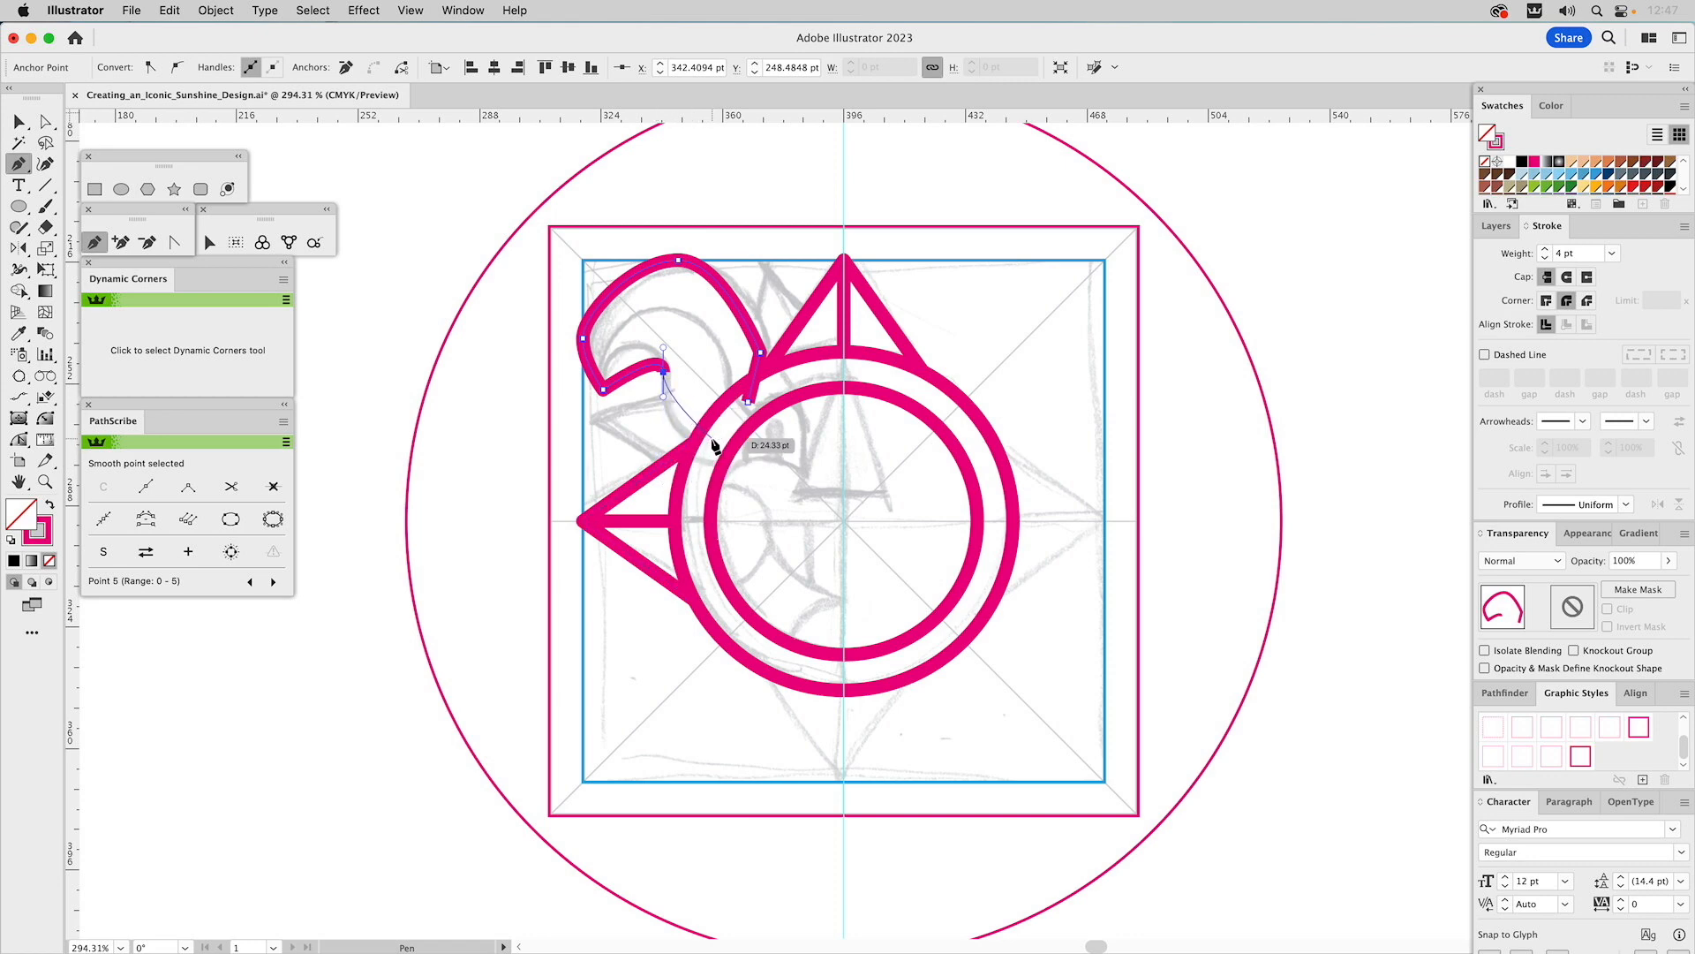
{"action": "left_click", "coordinate": [711, 440]}
- Move the curved ray's end anchor onto the left ray's upper corner at the outer circle, and select its starting anchor
{"action": "key", "text": "a"}
{"action": "left_click", "coordinate": [724, 425]}
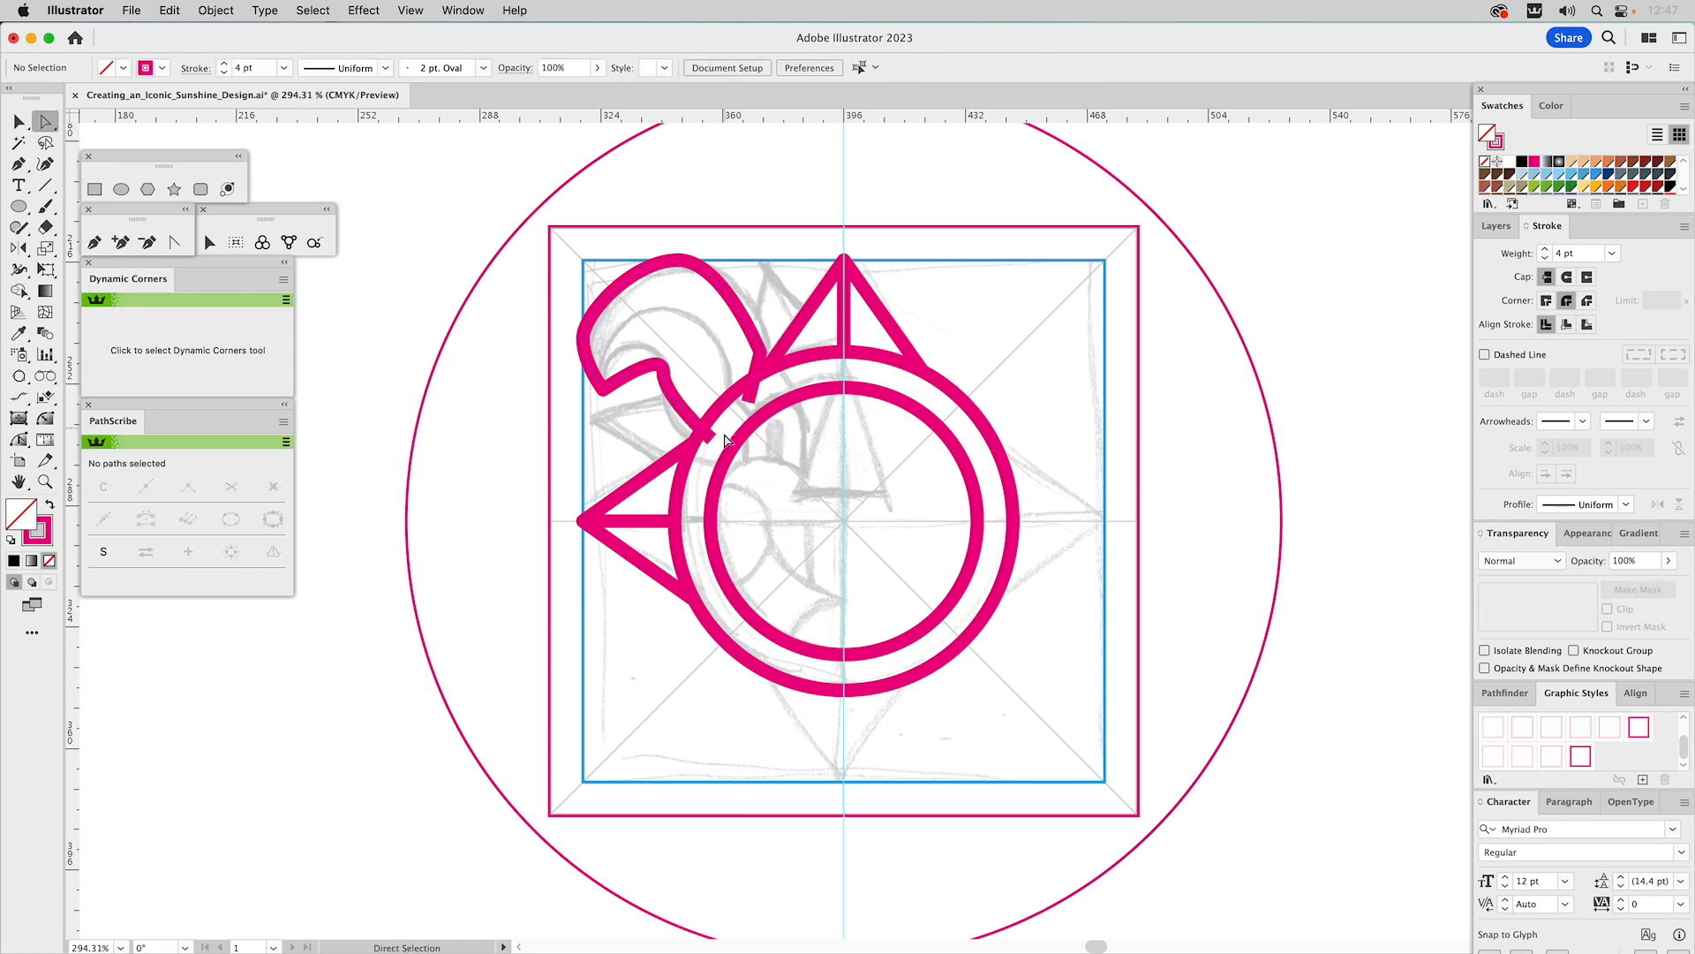
{"action": "left_click_drag", "start_coordinate": [712, 440], "coordinate": [695, 441]}
{"action": "left_click", "coordinate": [747, 403]}
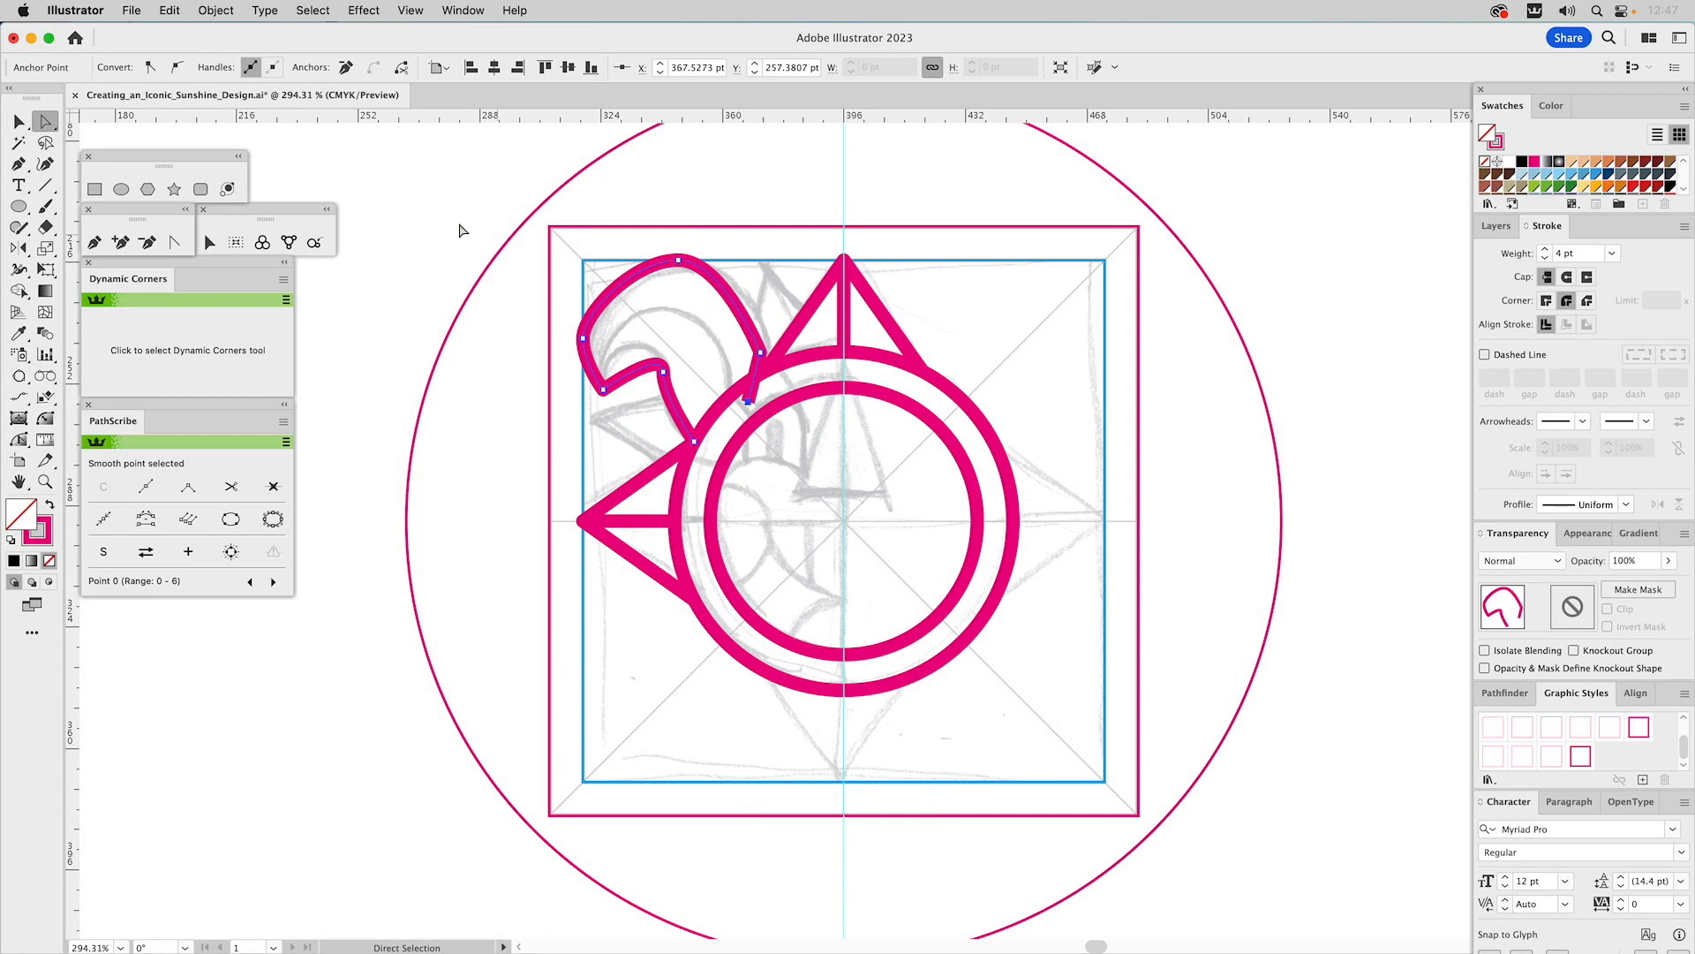
- Remove the curved ray's selected starting anchor and move the new end anchor onto the top ray's left corner at the outer circle
{"action": "left_click", "coordinate": [346, 67]}
{"action": "left_click_drag", "start_coordinate": [762, 358], "coordinate": [767, 377]}
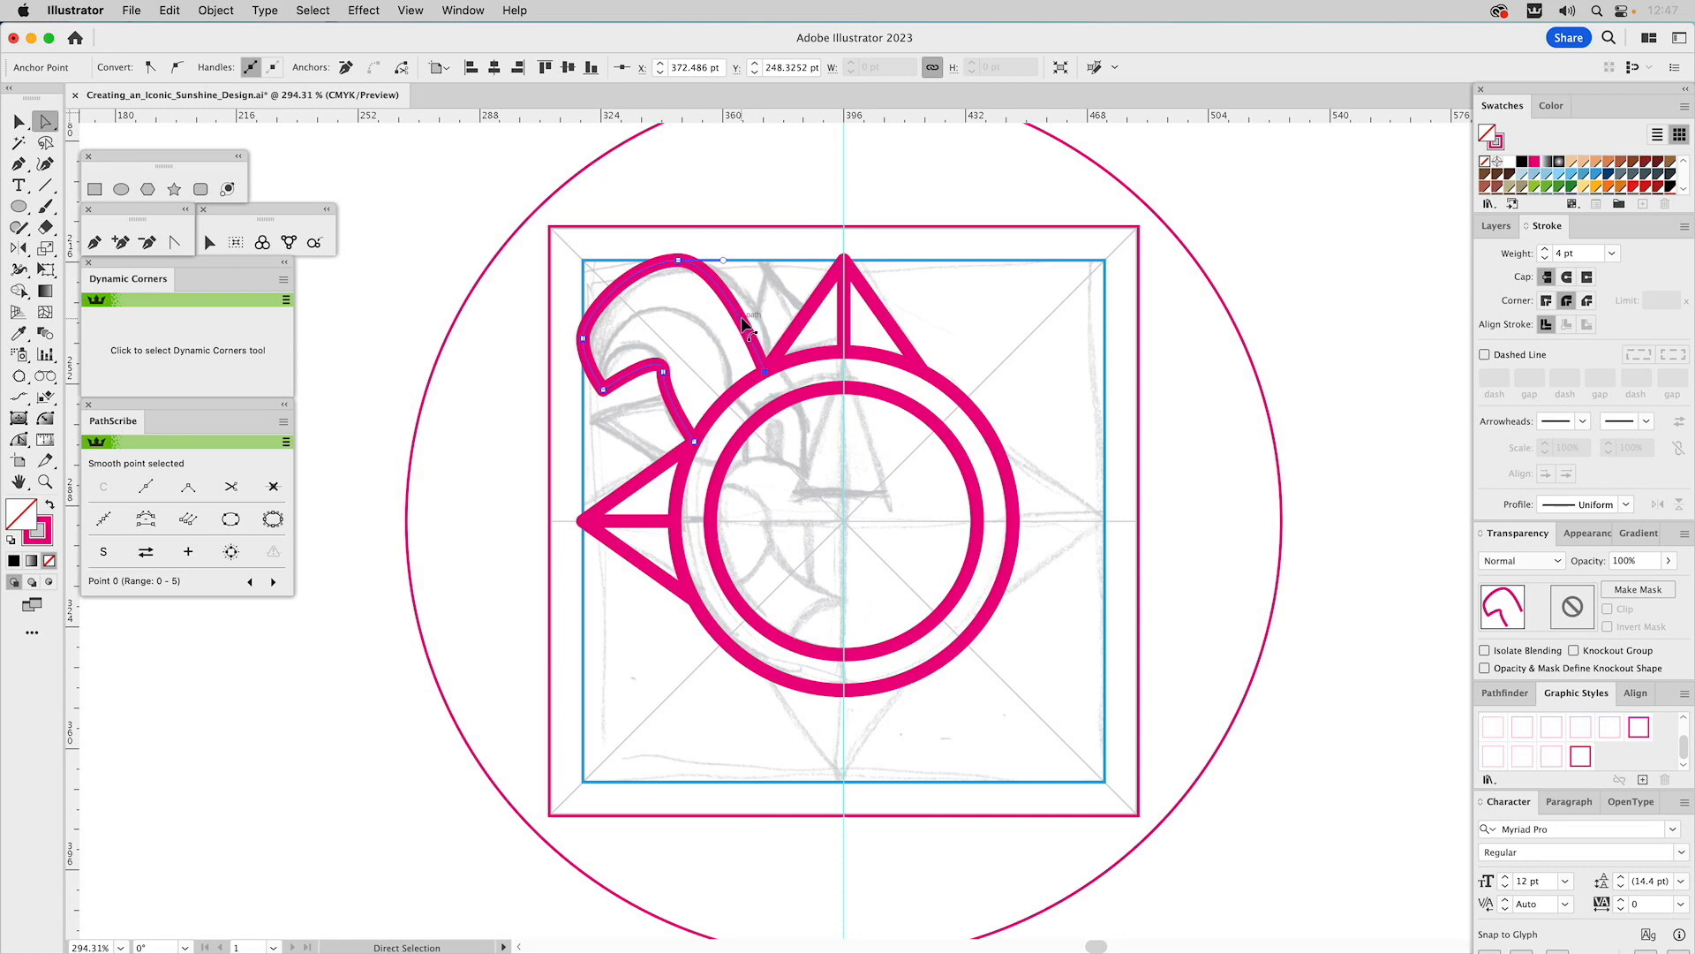
- Match the curved ray's stroke to the outer square's 0.75 pt with the Eyedropper
{"action": "key", "text": "z"}
{"action": "left_click_drag", "start_coordinate": [503, 175], "coordinate": [902, 552]}
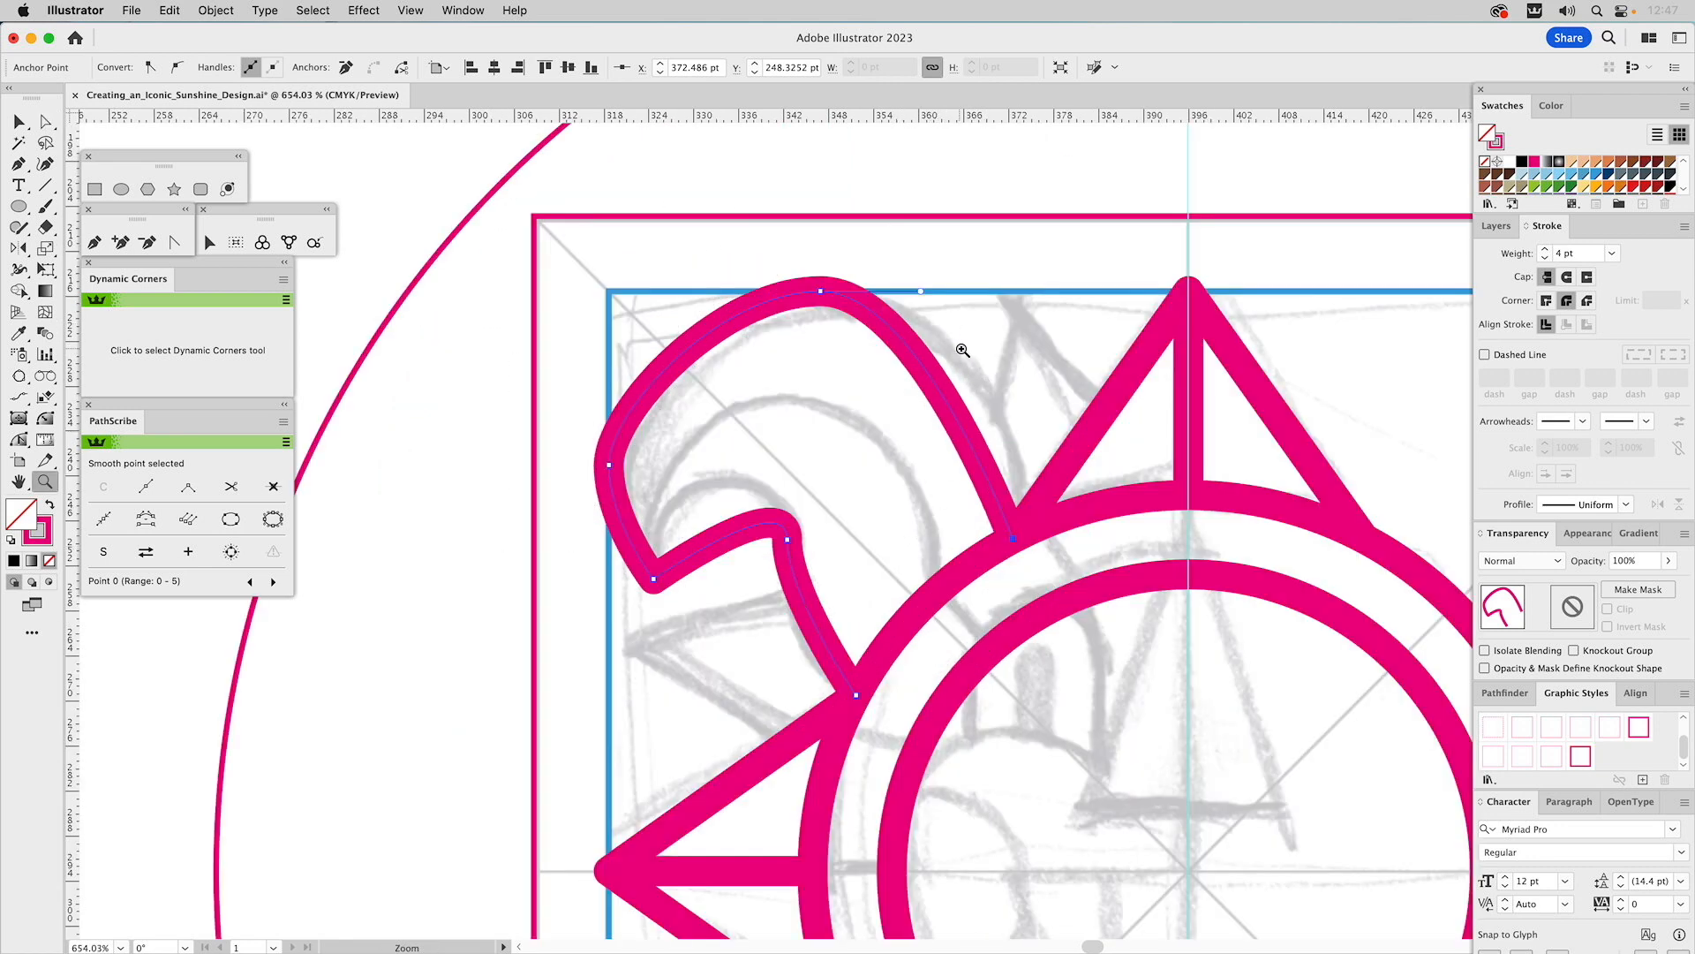
{"action": "key", "text": "v"}
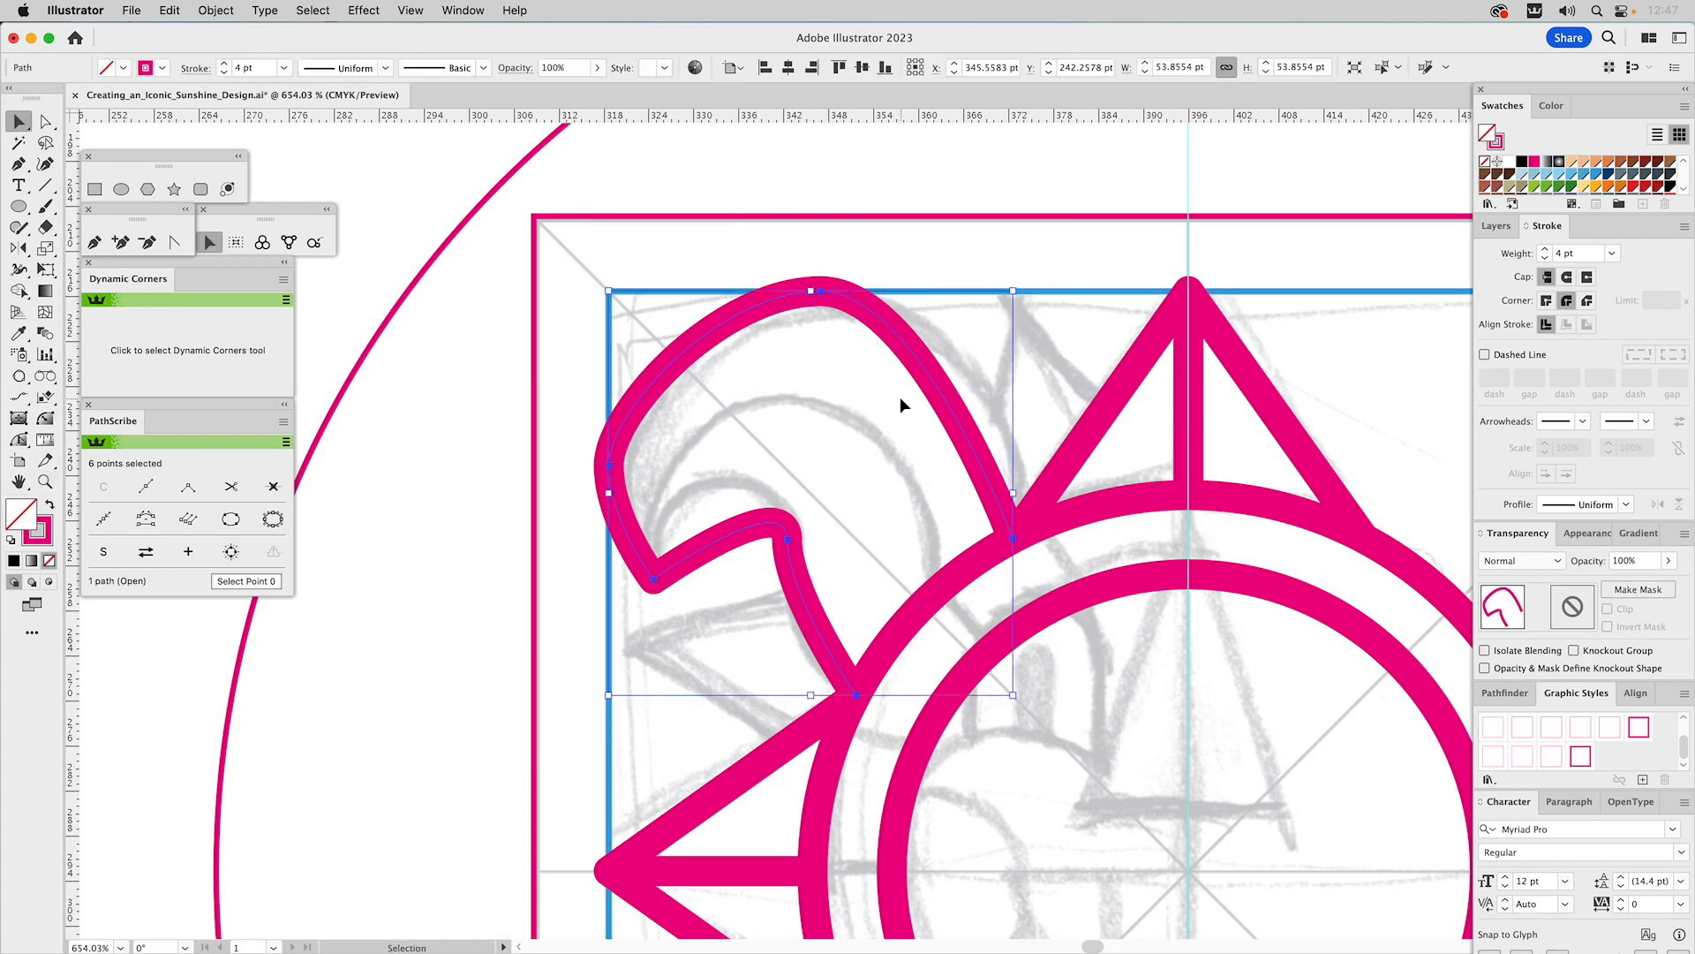
{"action": "key", "text": "i"}
{"action": "left_click", "coordinate": [932, 212]}
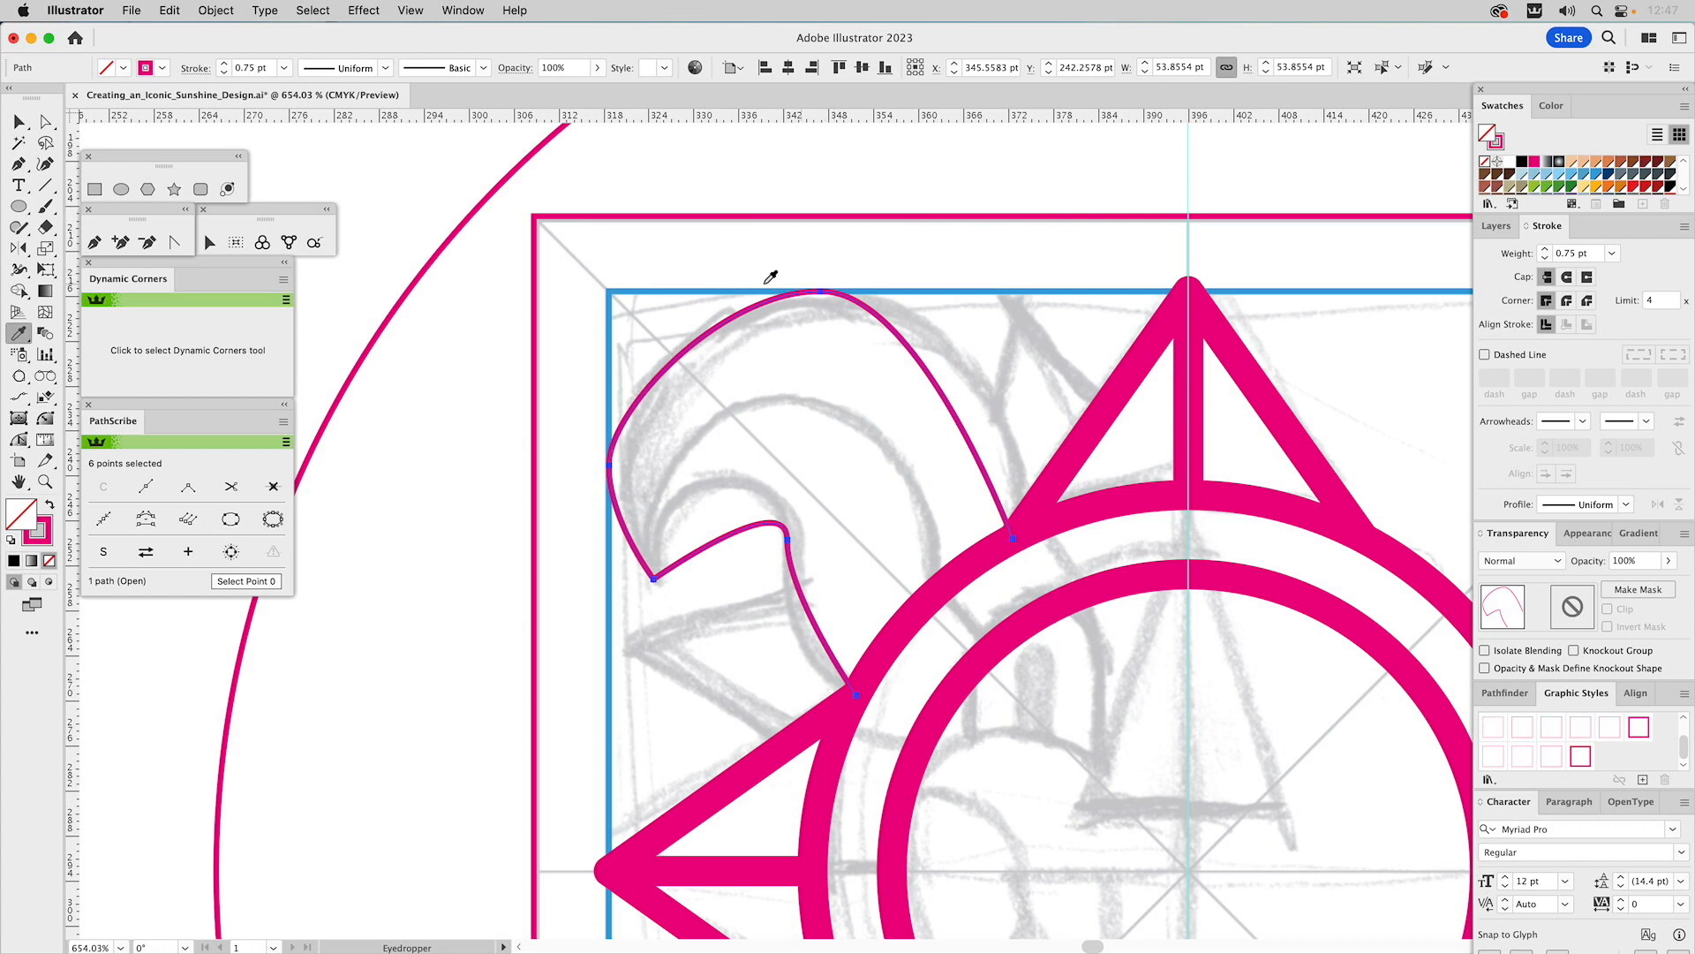
- Bulge the curved ray's segment toward the top ray outward with the Anchor Point tool, keeping its upper handle horizontal
{"action": "left_click", "coordinate": [176, 242]}
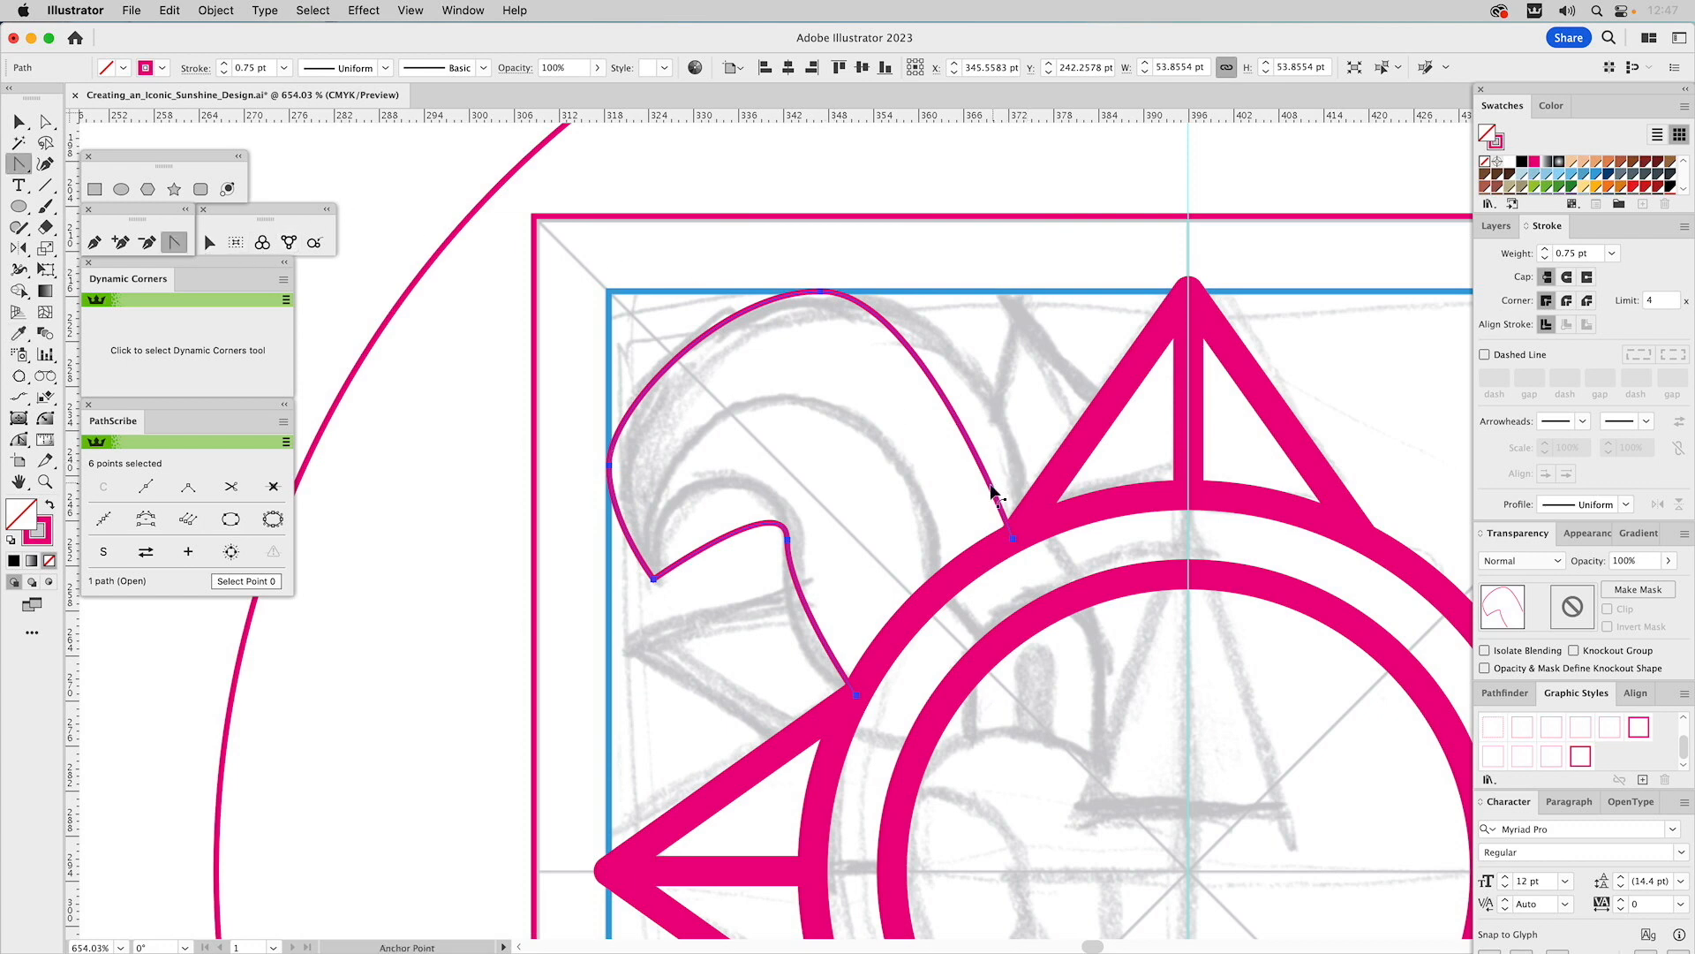
{"action": "left_click_drag", "start_coordinate": [995, 491], "coordinate": [1036, 412]}
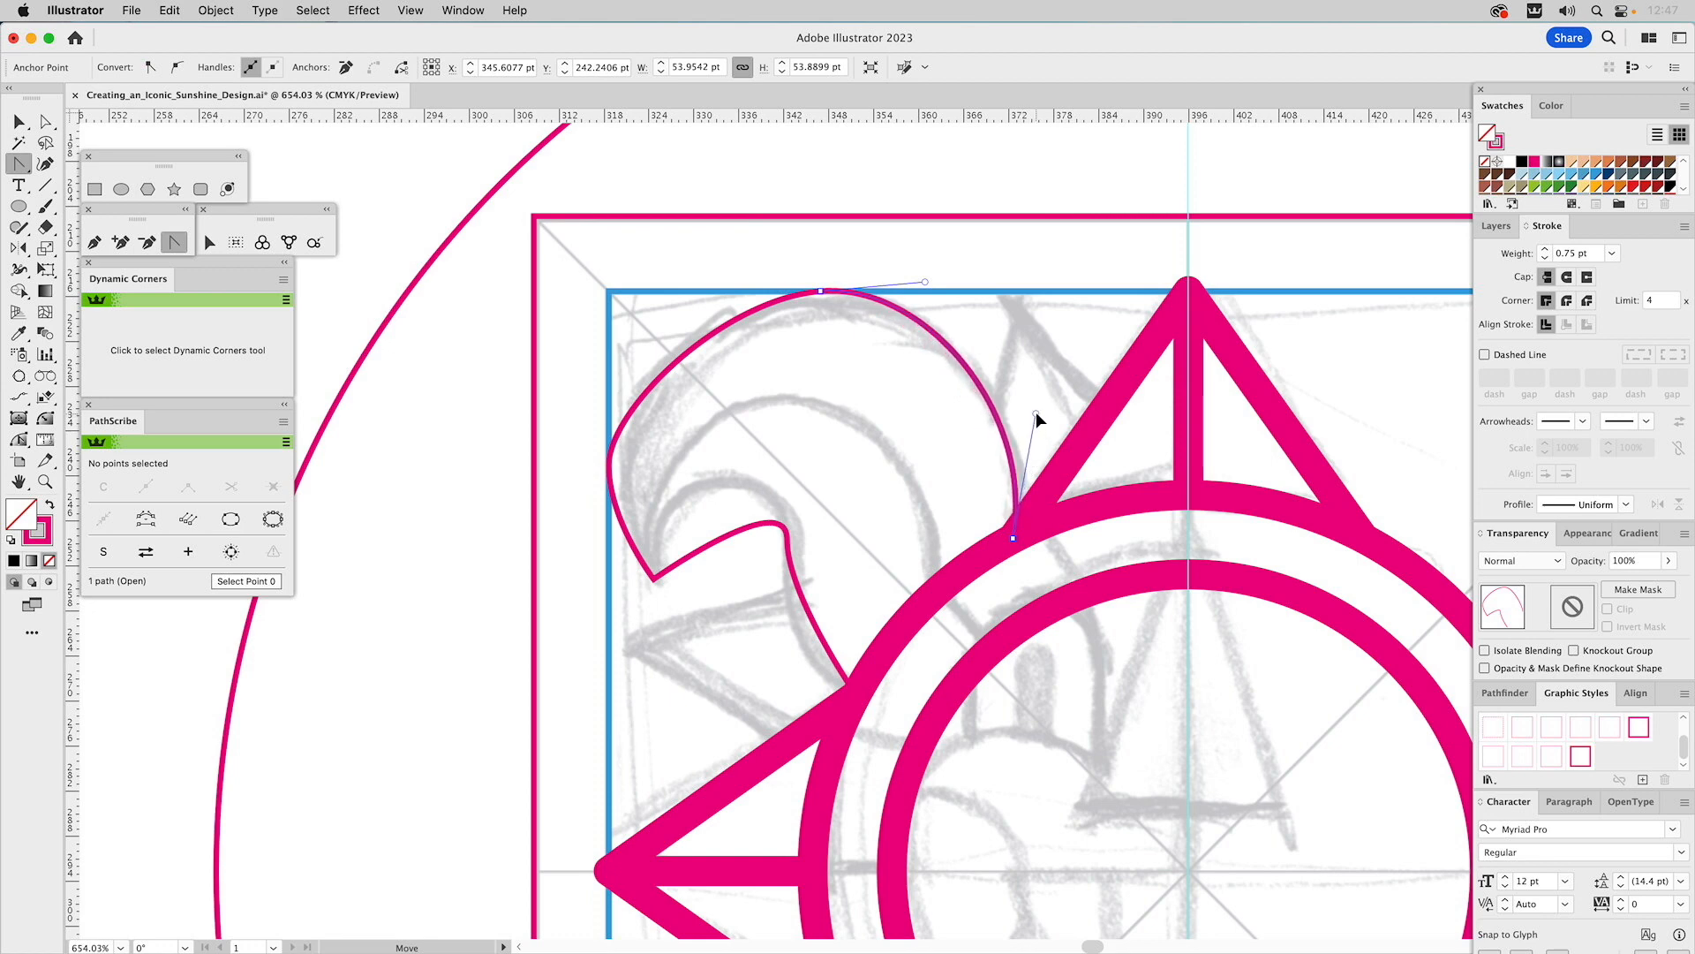
{"action": "left_click_drag", "start_coordinate": [925, 281], "coordinate": [925, 288]}
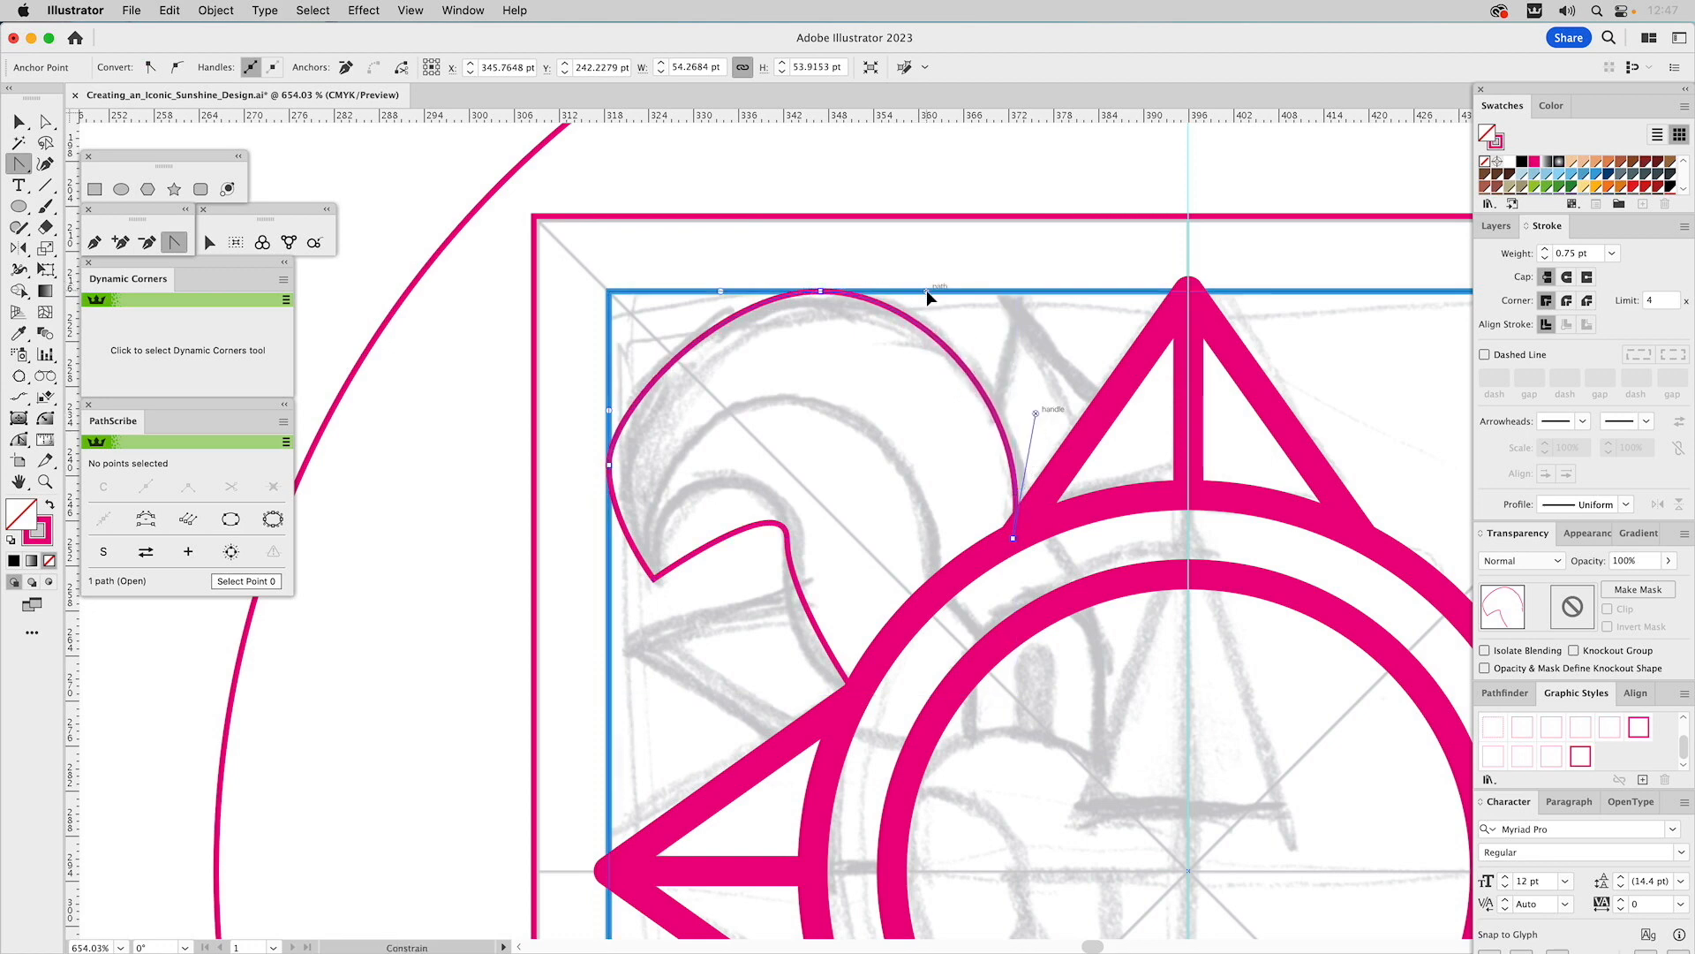
- Round the curved ray's top arc by sliding its top anchor along the blue square's edge to about X 344 pt and adjusting nearby handles
{"action": "key", "text": "a"}
{"action": "left_click", "coordinate": [820, 293]}
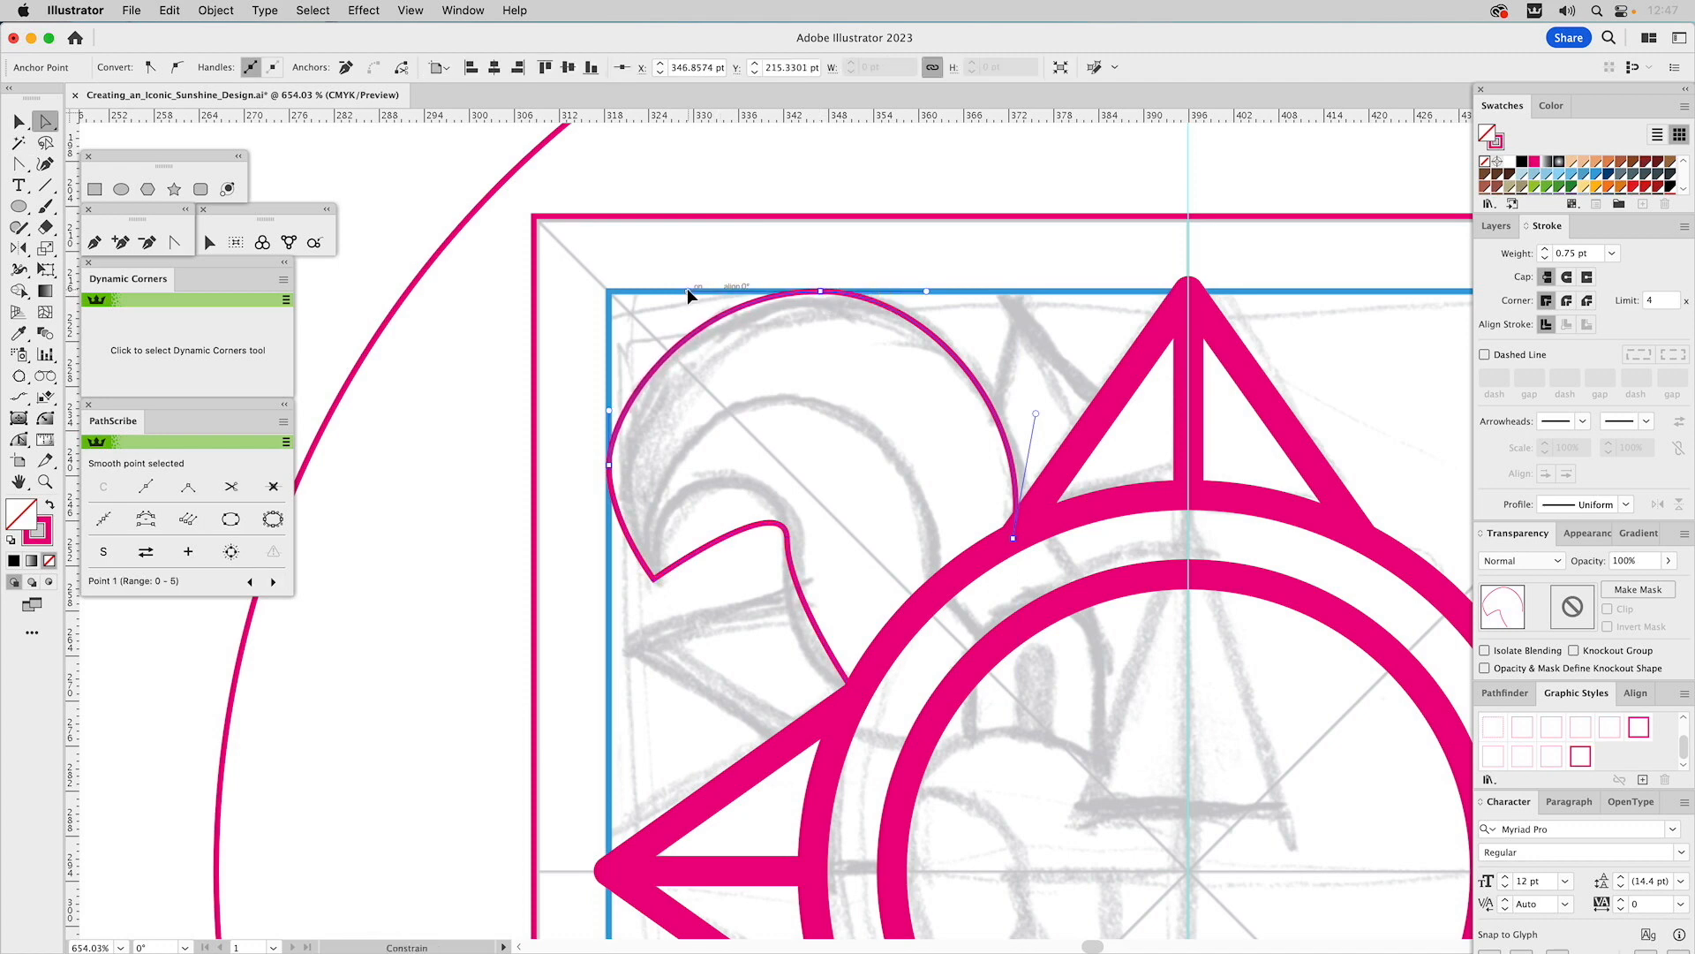
{"action": "mouse_move", "coordinate": [686, 288]}
{"action": "left_mouse_down"}
{"action": "mouse_move", "coordinate": [649, 294]}
{"action": "mouse_move", "coordinate": [662, 297]}
{"action": "left_mouse_up"}
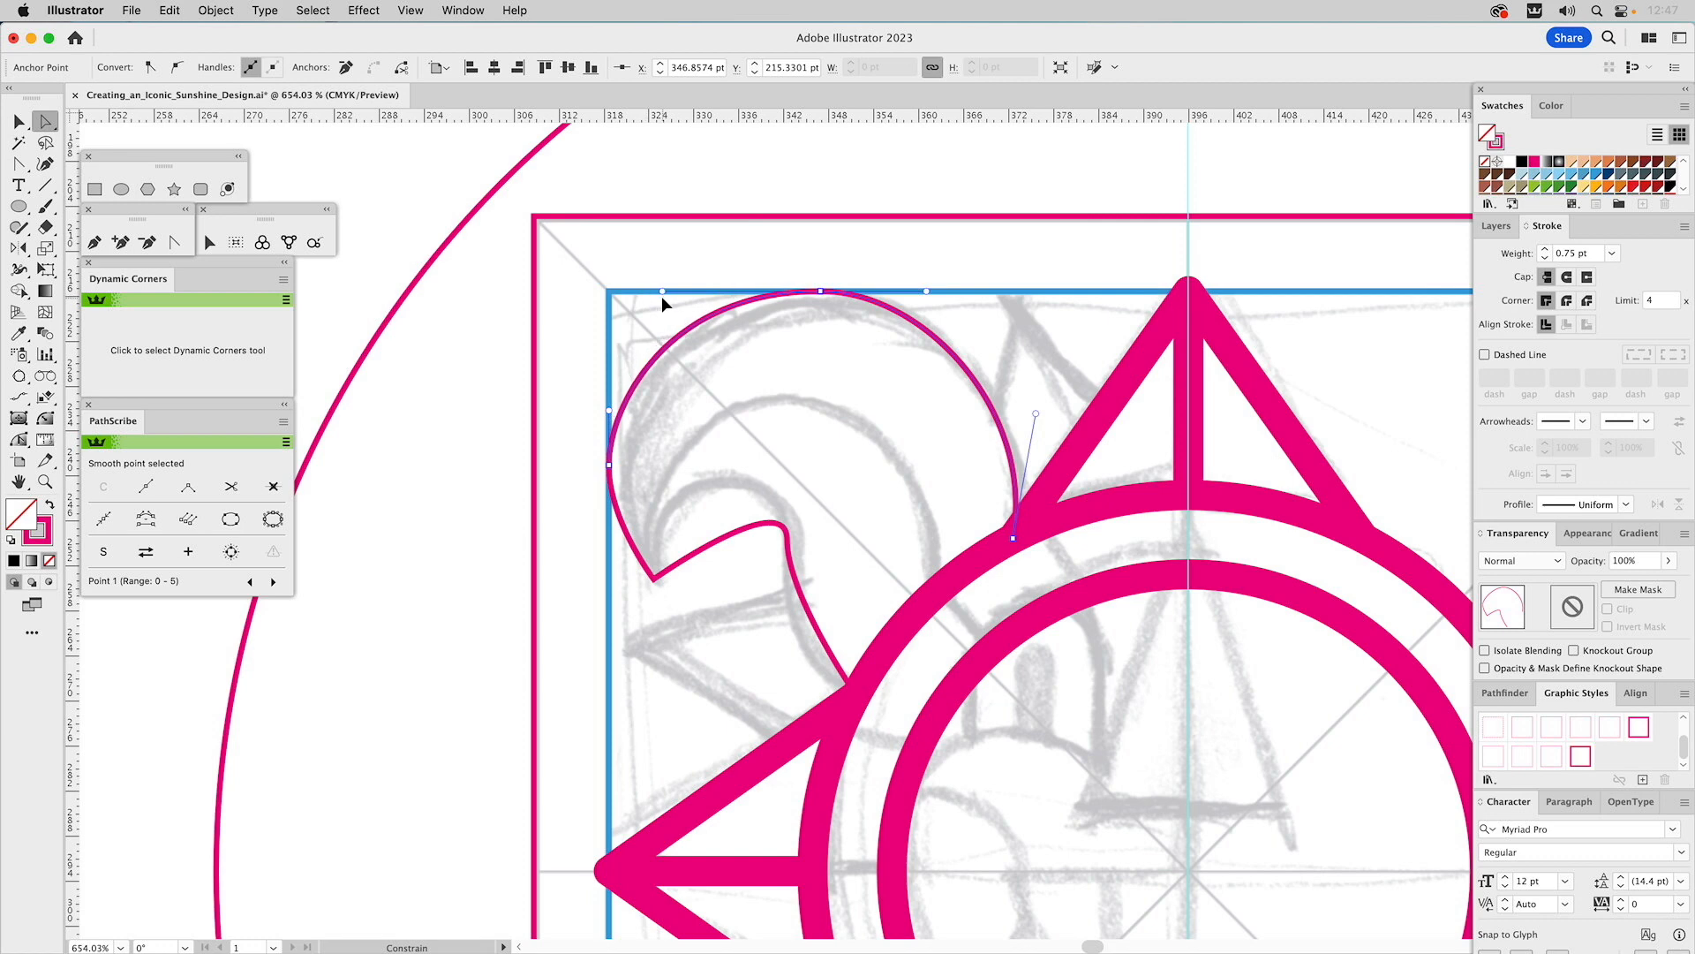
{"action": "left_click", "coordinate": [821, 291]}
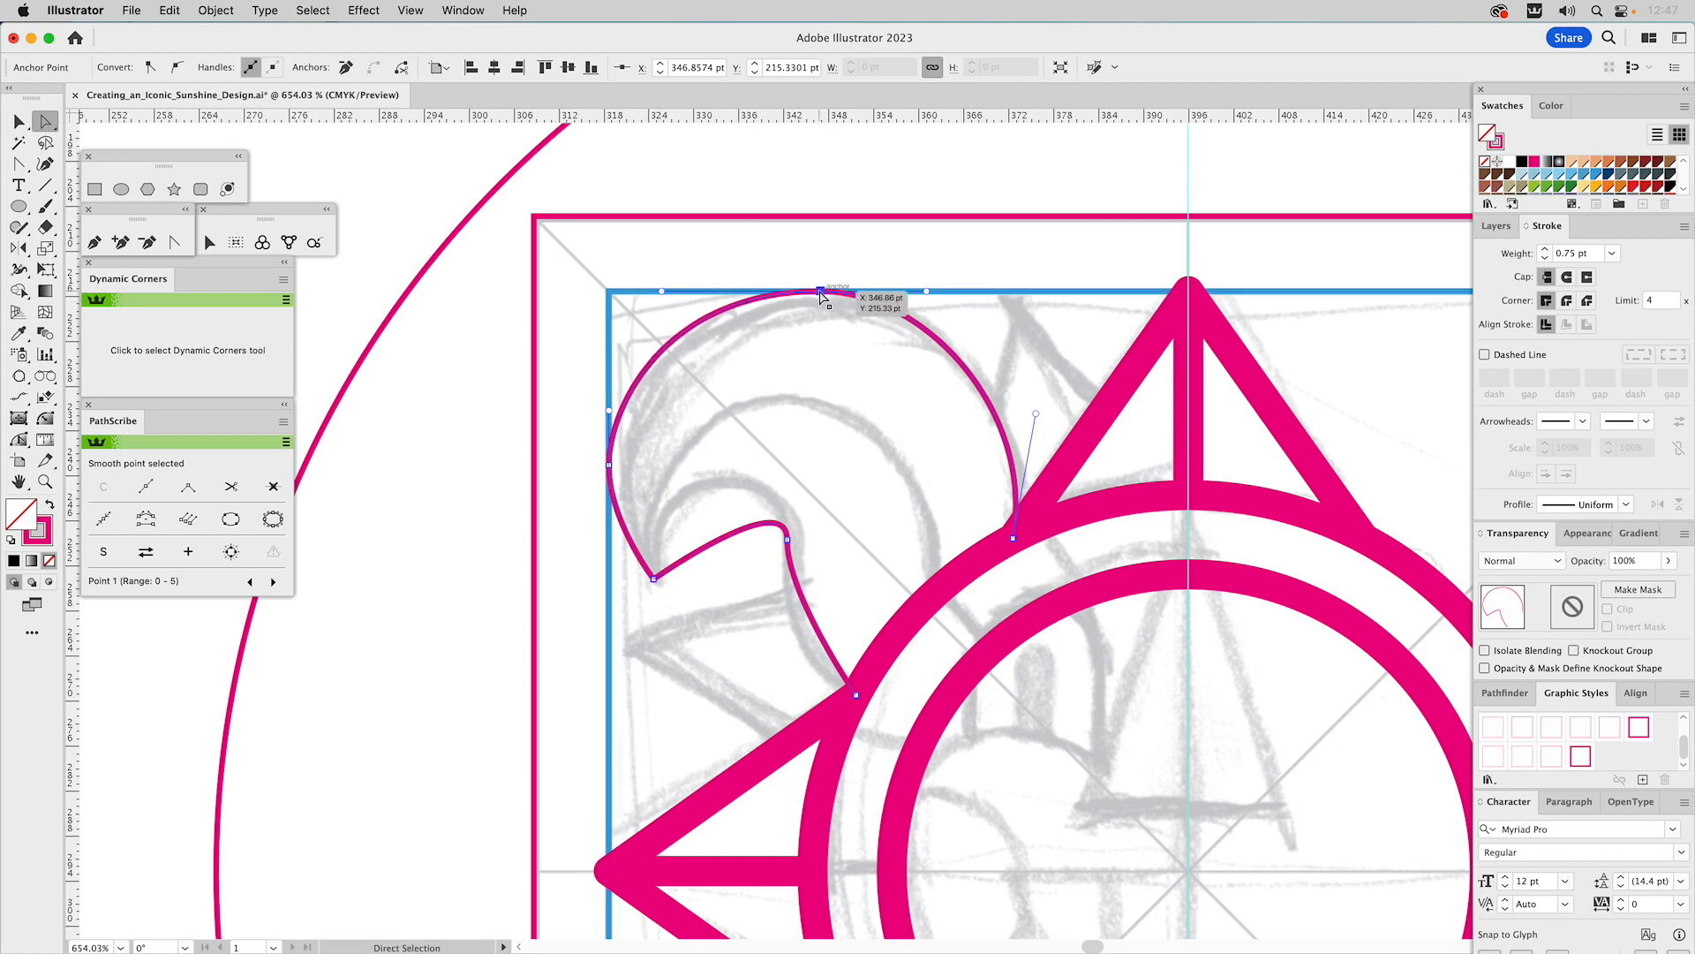
{"action": "left_click_drag", "start_coordinate": [821, 291], "coordinate": [800, 292]}
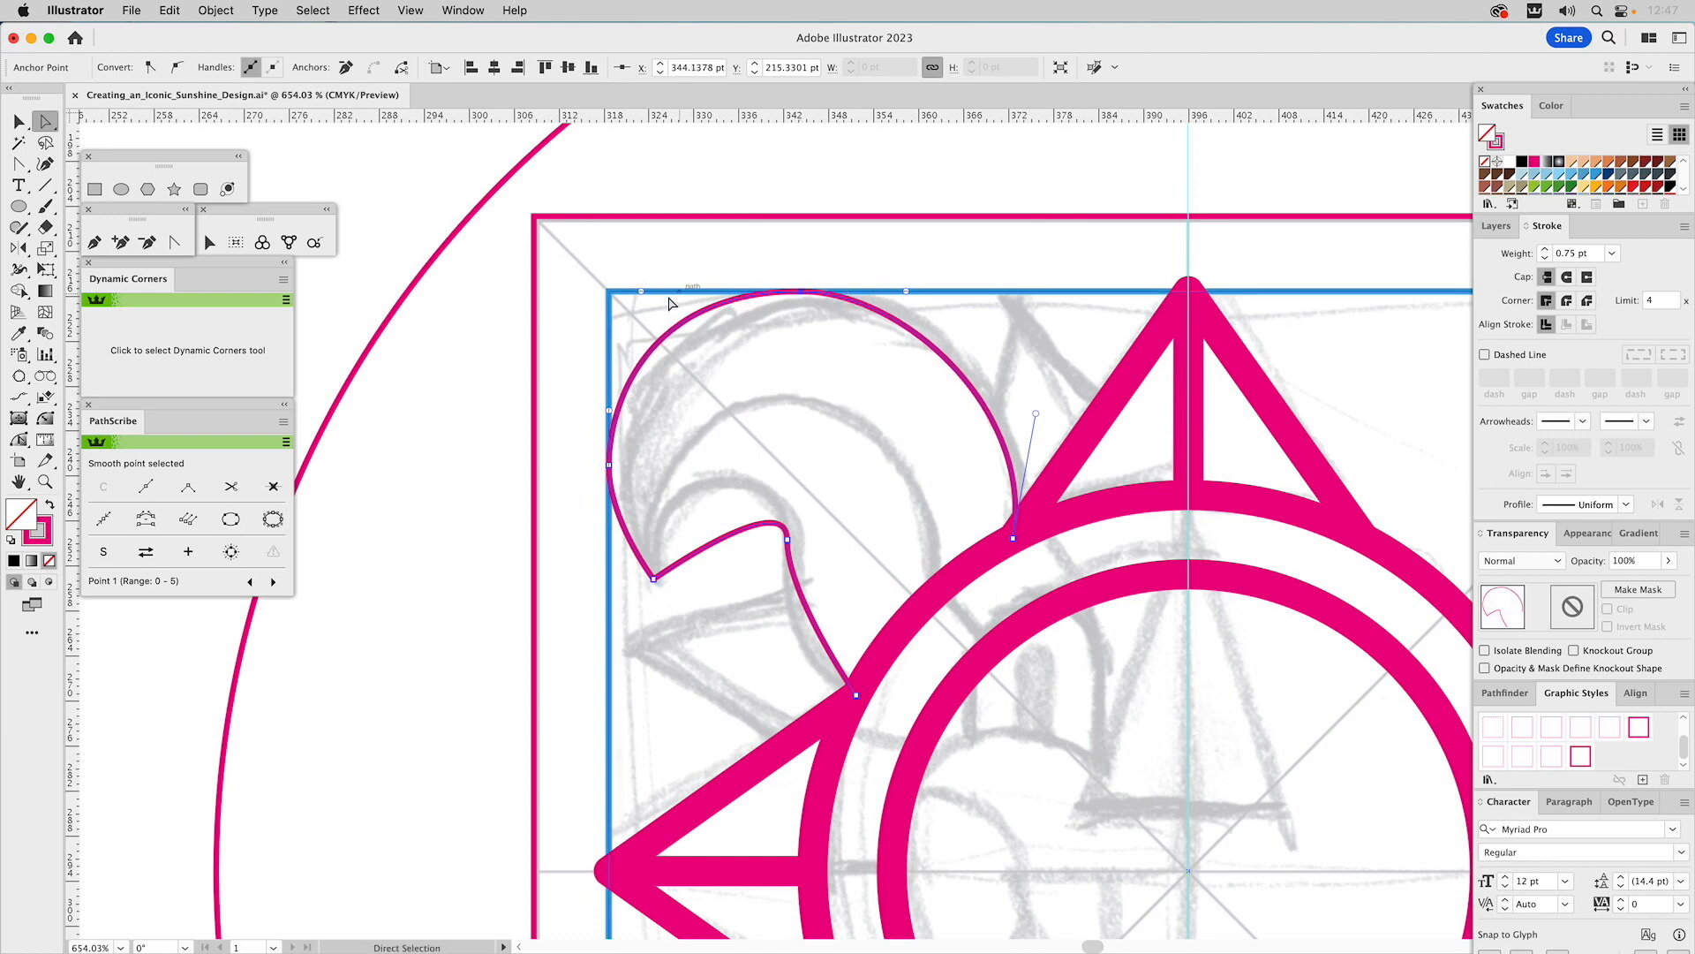
{"action": "left_click_drag", "start_coordinate": [642, 293], "coordinate": [665, 291]}
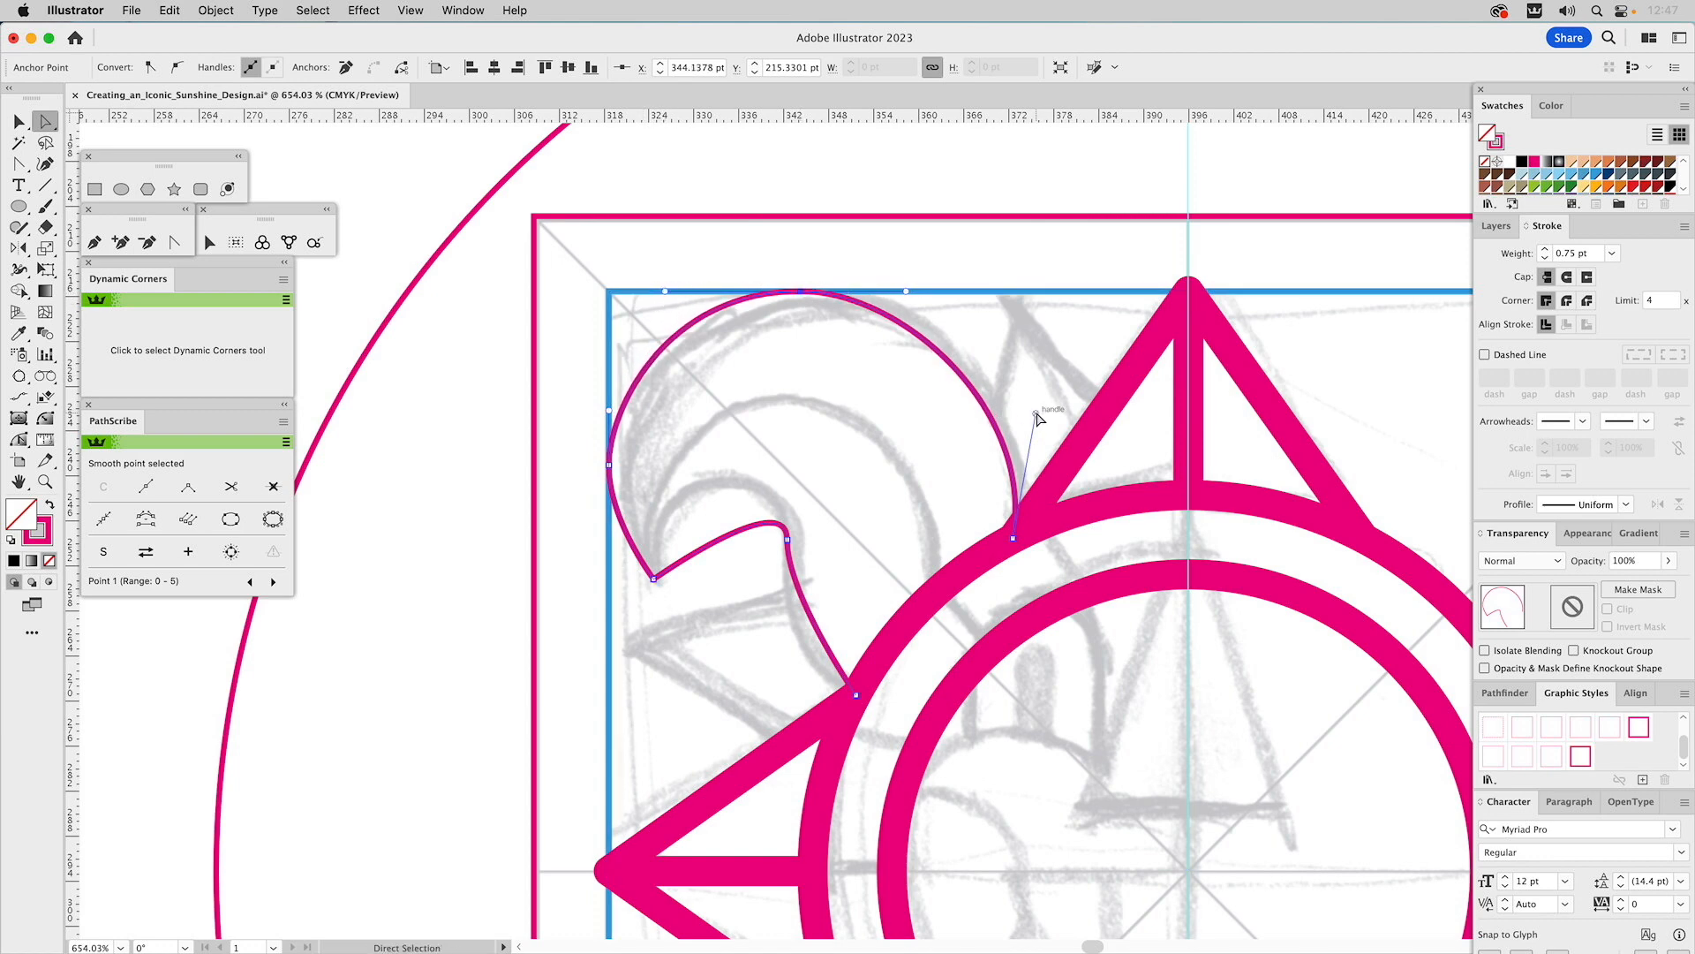
{"action": "left_click_drag", "start_coordinate": [1037, 413], "coordinate": [1029, 392]}
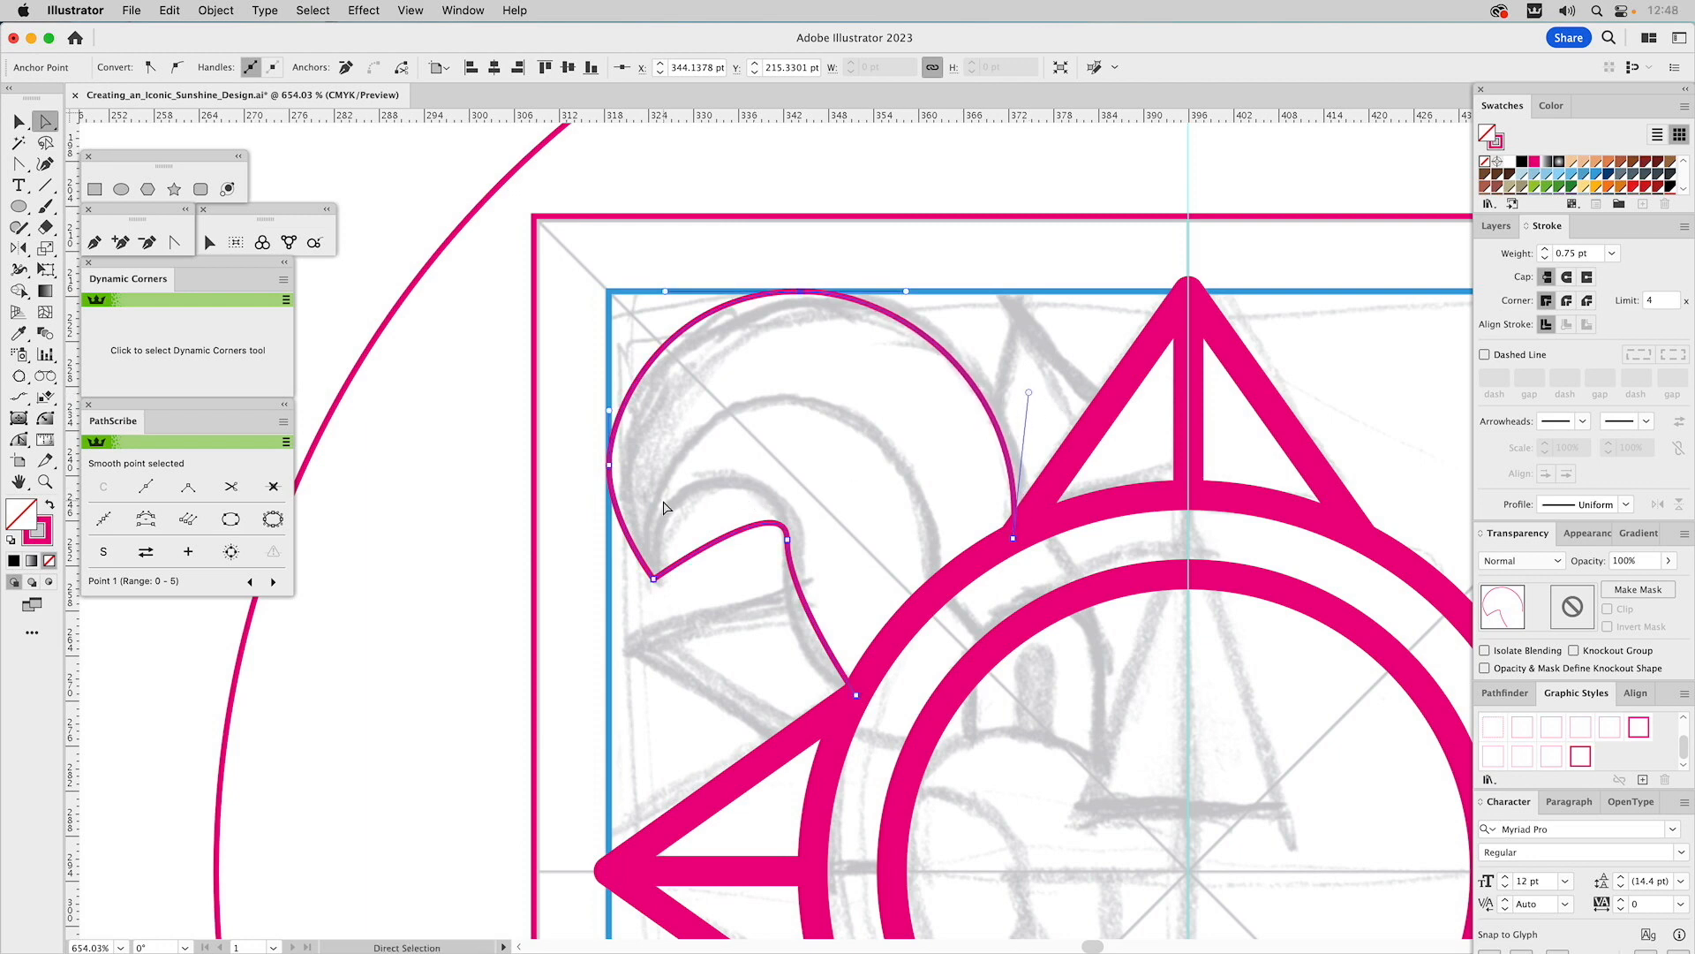
- Reshape the curved ray's inner hook into a smooth rounded arc from the pointed tip, following the sketch
{"action": "left_click", "coordinate": [610, 533], "text": "shift"}
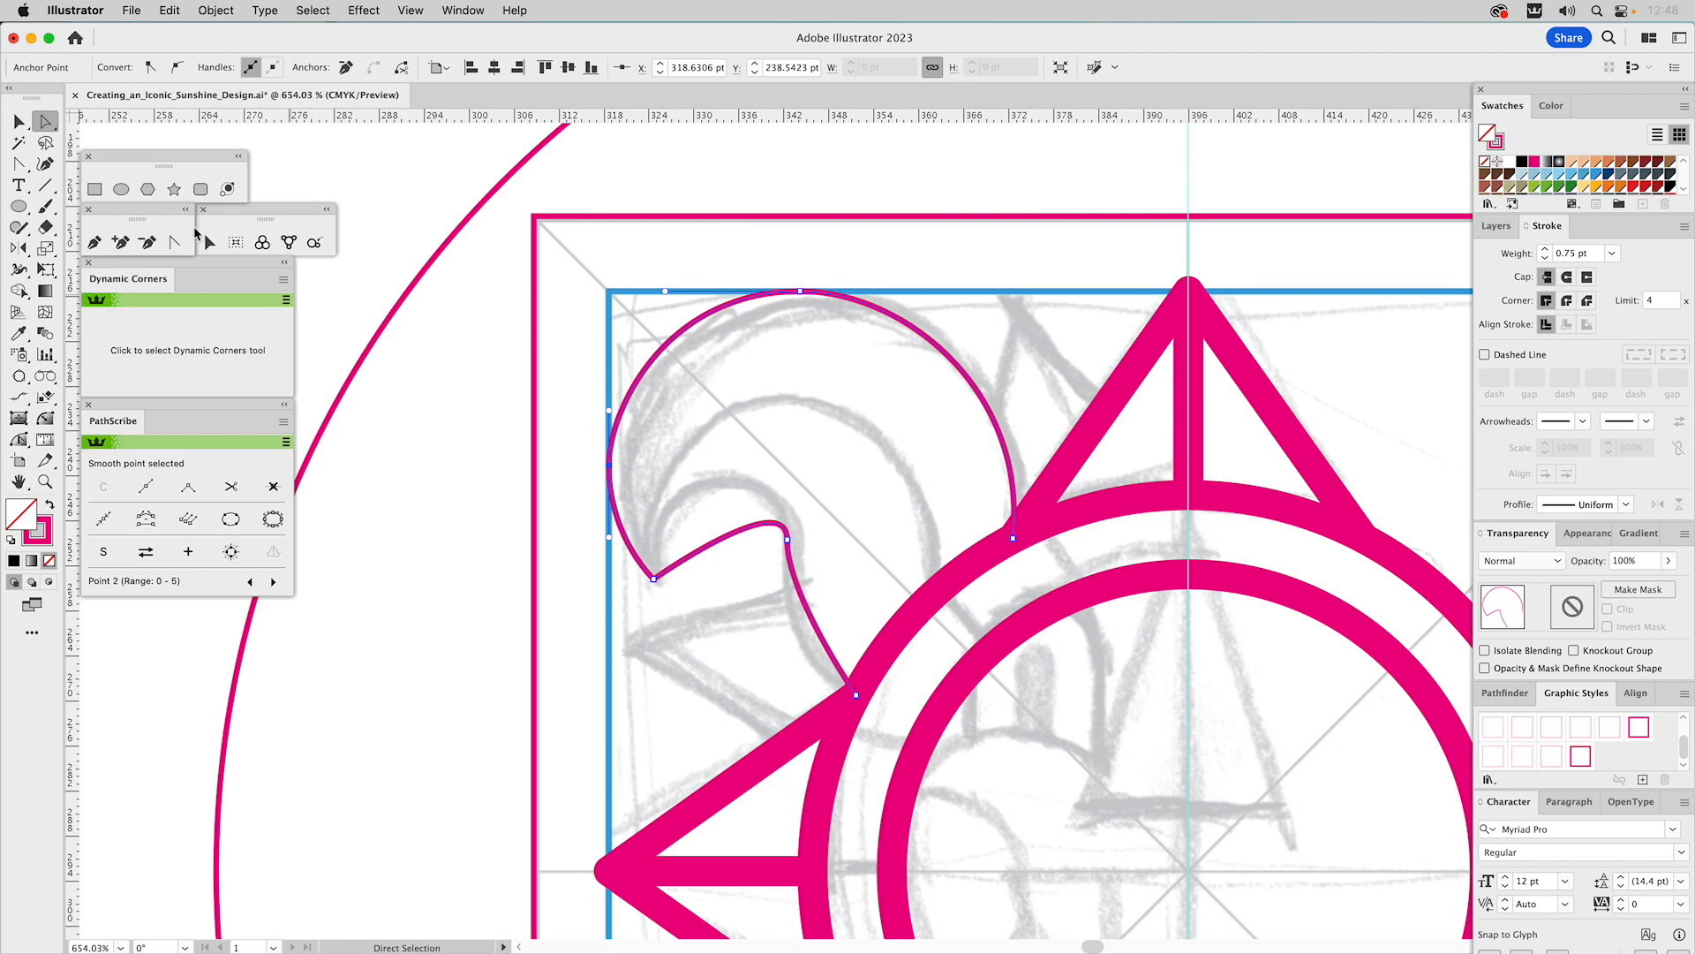
{"action": "left_click", "coordinate": [176, 244]}
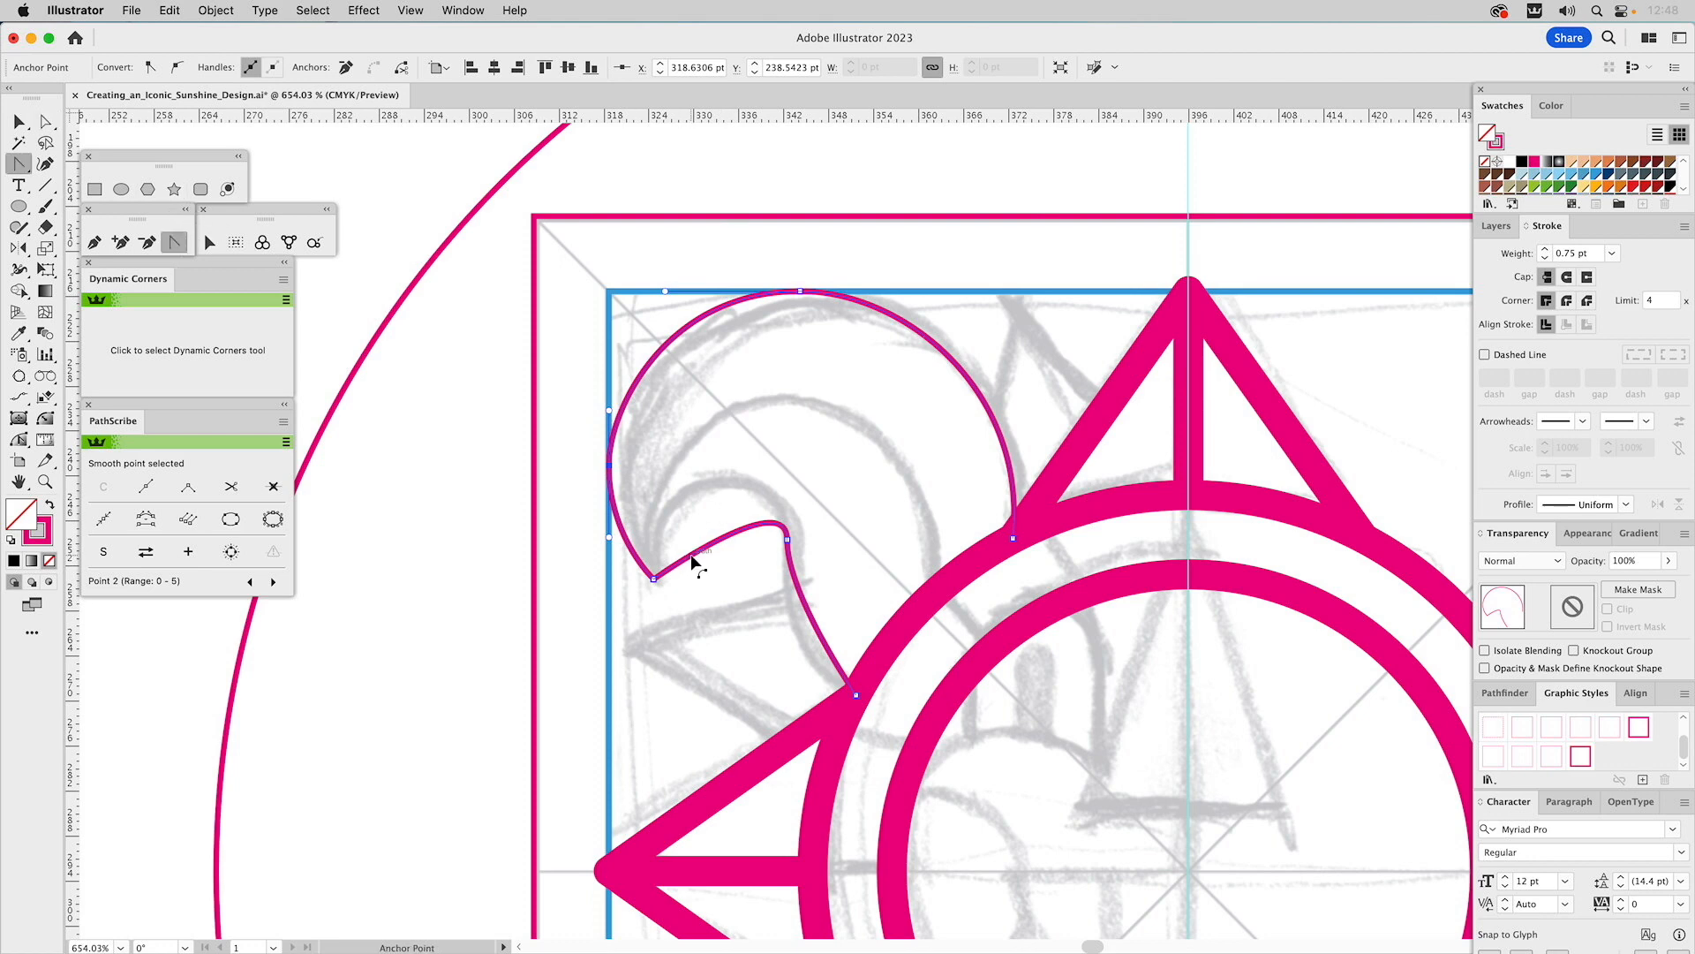
{"action": "left_click_drag", "start_coordinate": [692, 560], "coordinate": [692, 555]}
{"action": "key", "text": "a"}
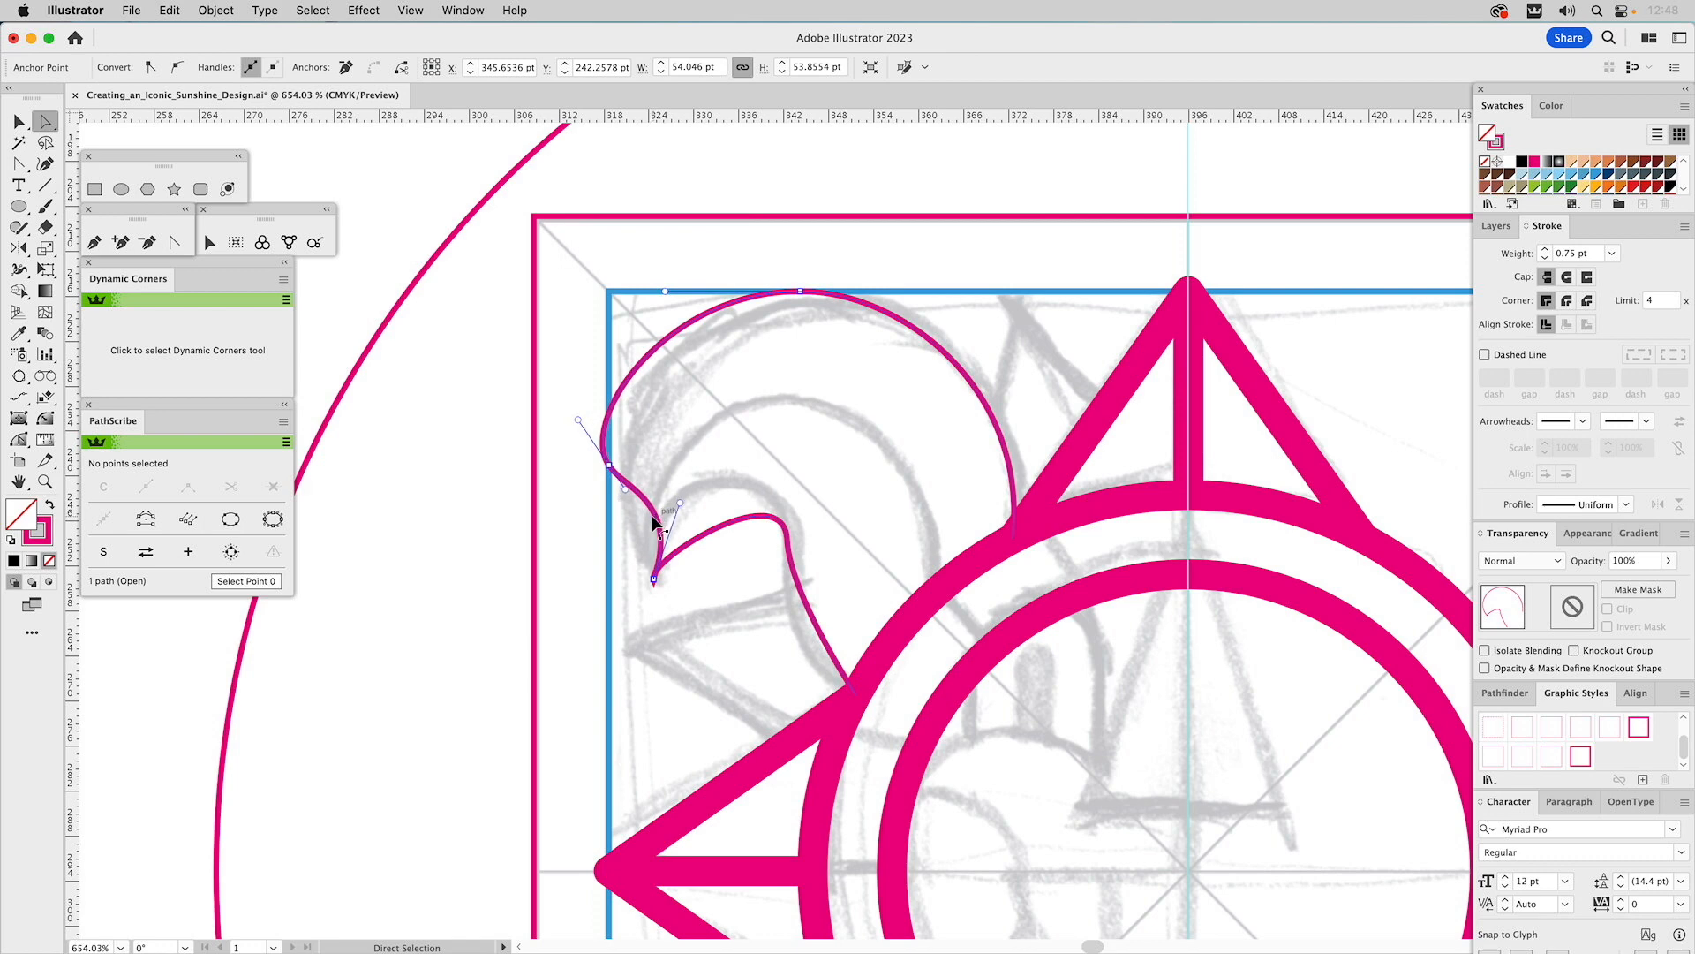
{"action": "key", "text": "v"}
{"action": "key", "text": "a"}
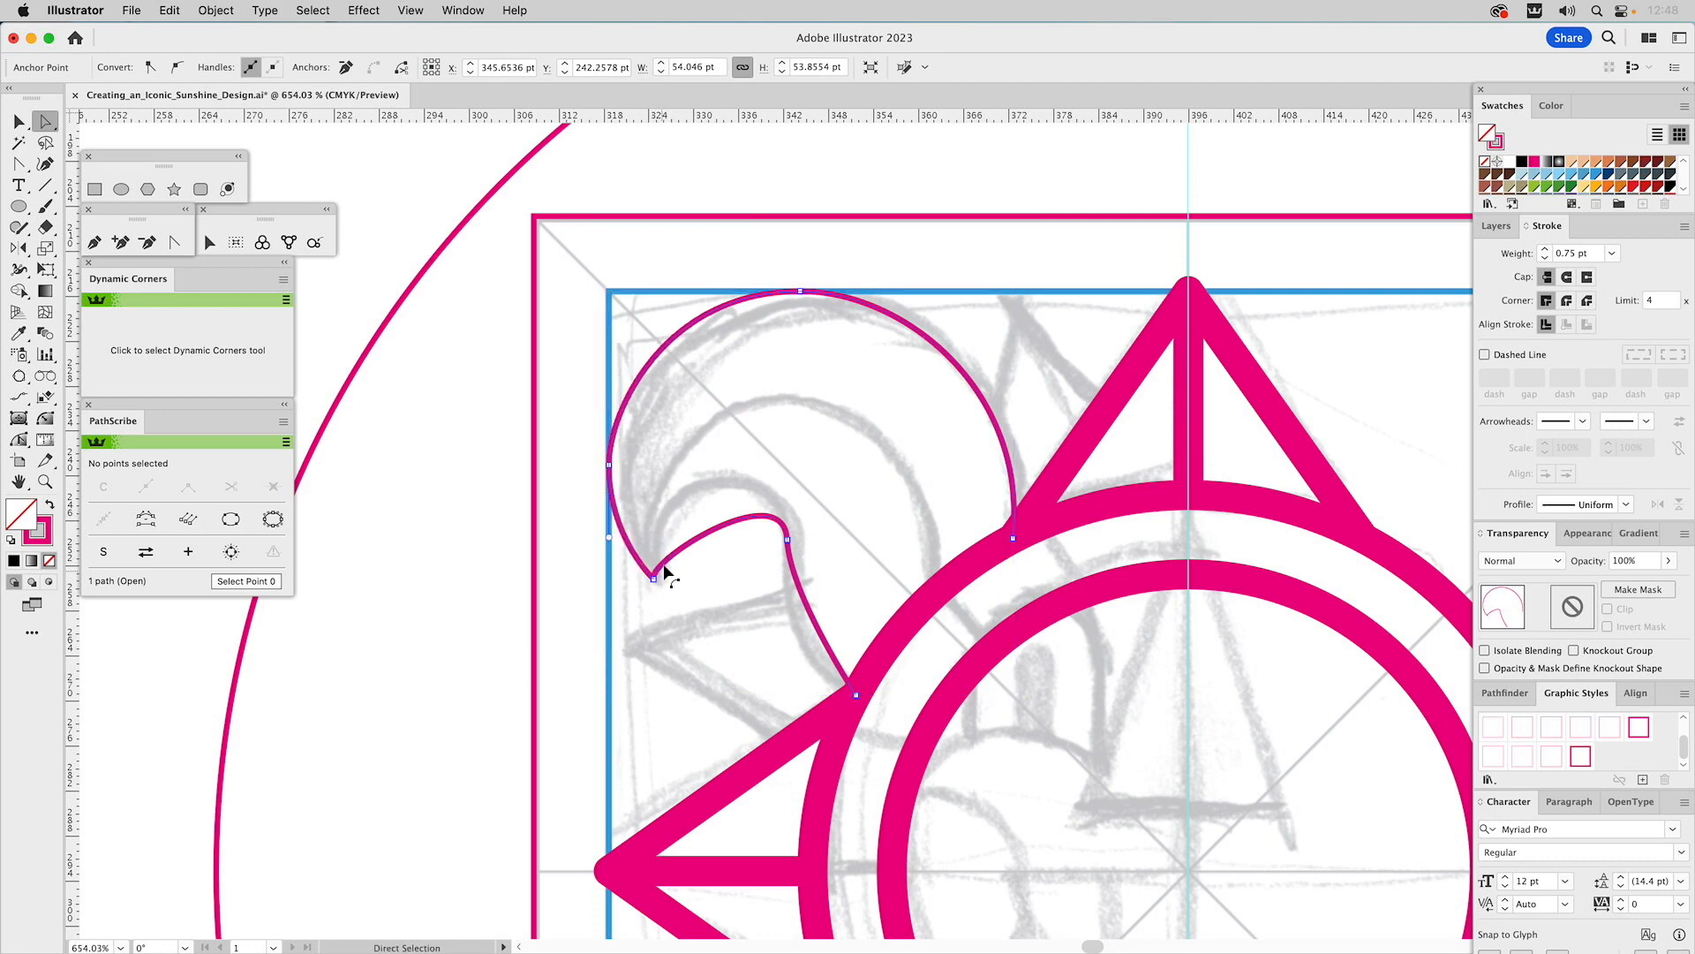
{"action": "left_click", "coordinate": [668, 561]}
{"action": "left_click_drag", "start_coordinate": [648, 560], "coordinate": [633, 461]}
{"action": "left_click_drag", "start_coordinate": [784, 469], "coordinate": [787, 446]}
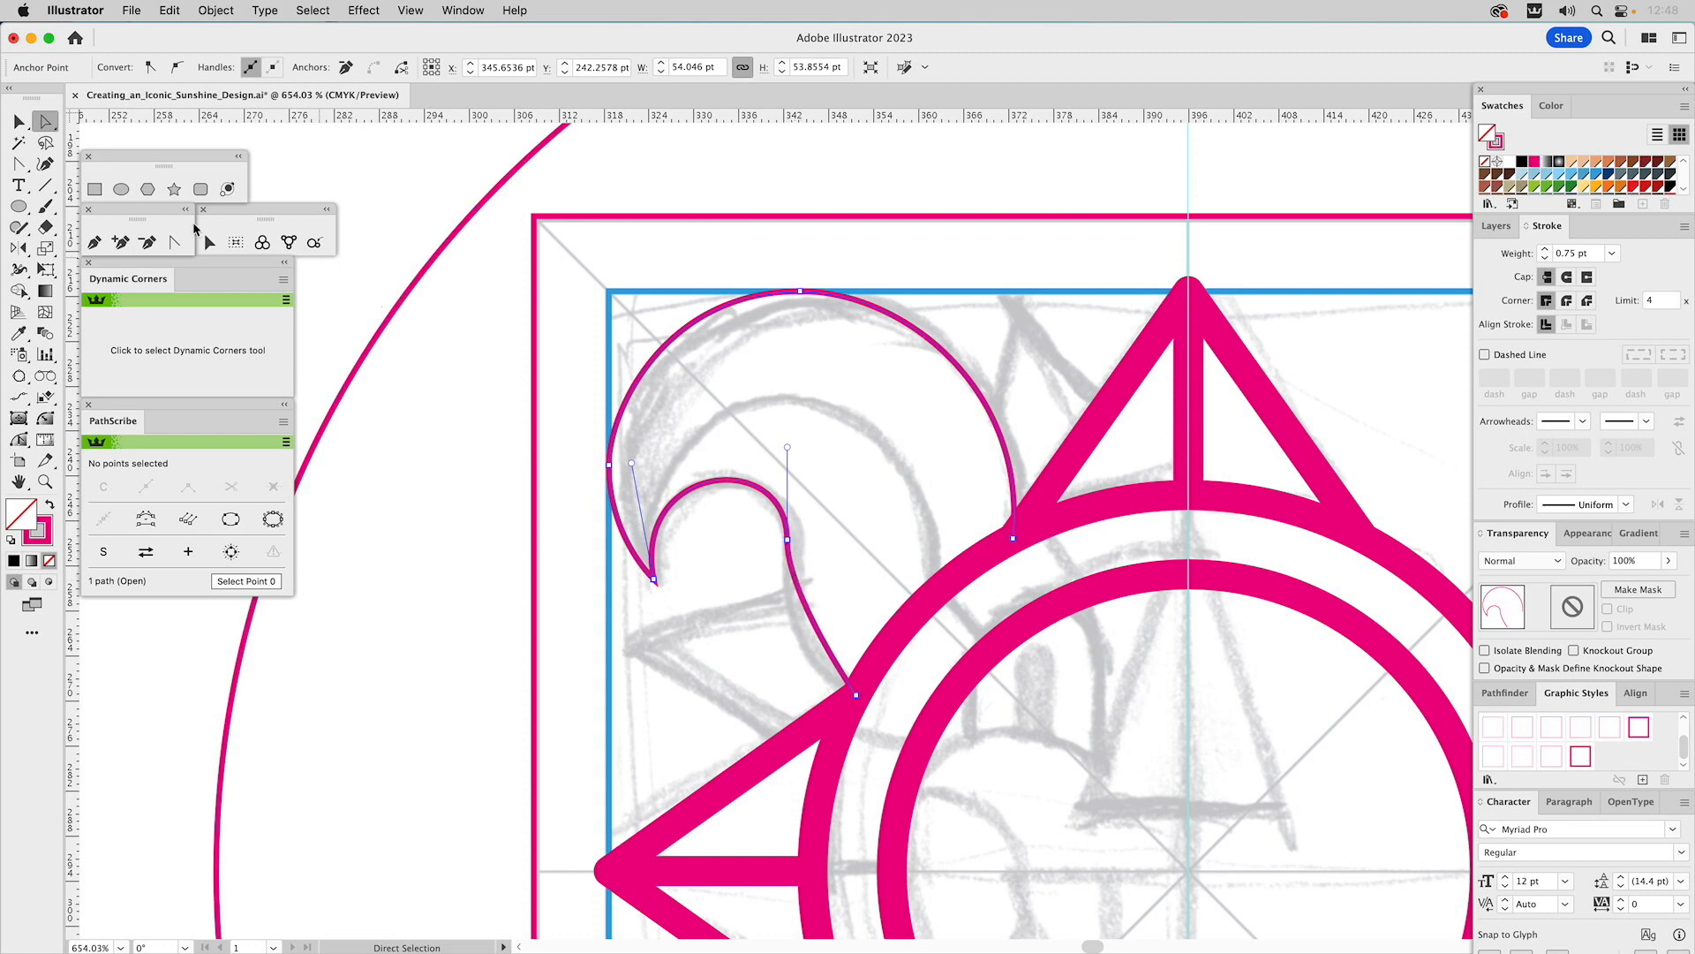
- Try to bend the curved ray's segment near the left ray with the Anchor Point tool, and undo the change
{"action": "left_click", "coordinate": [174, 241]}
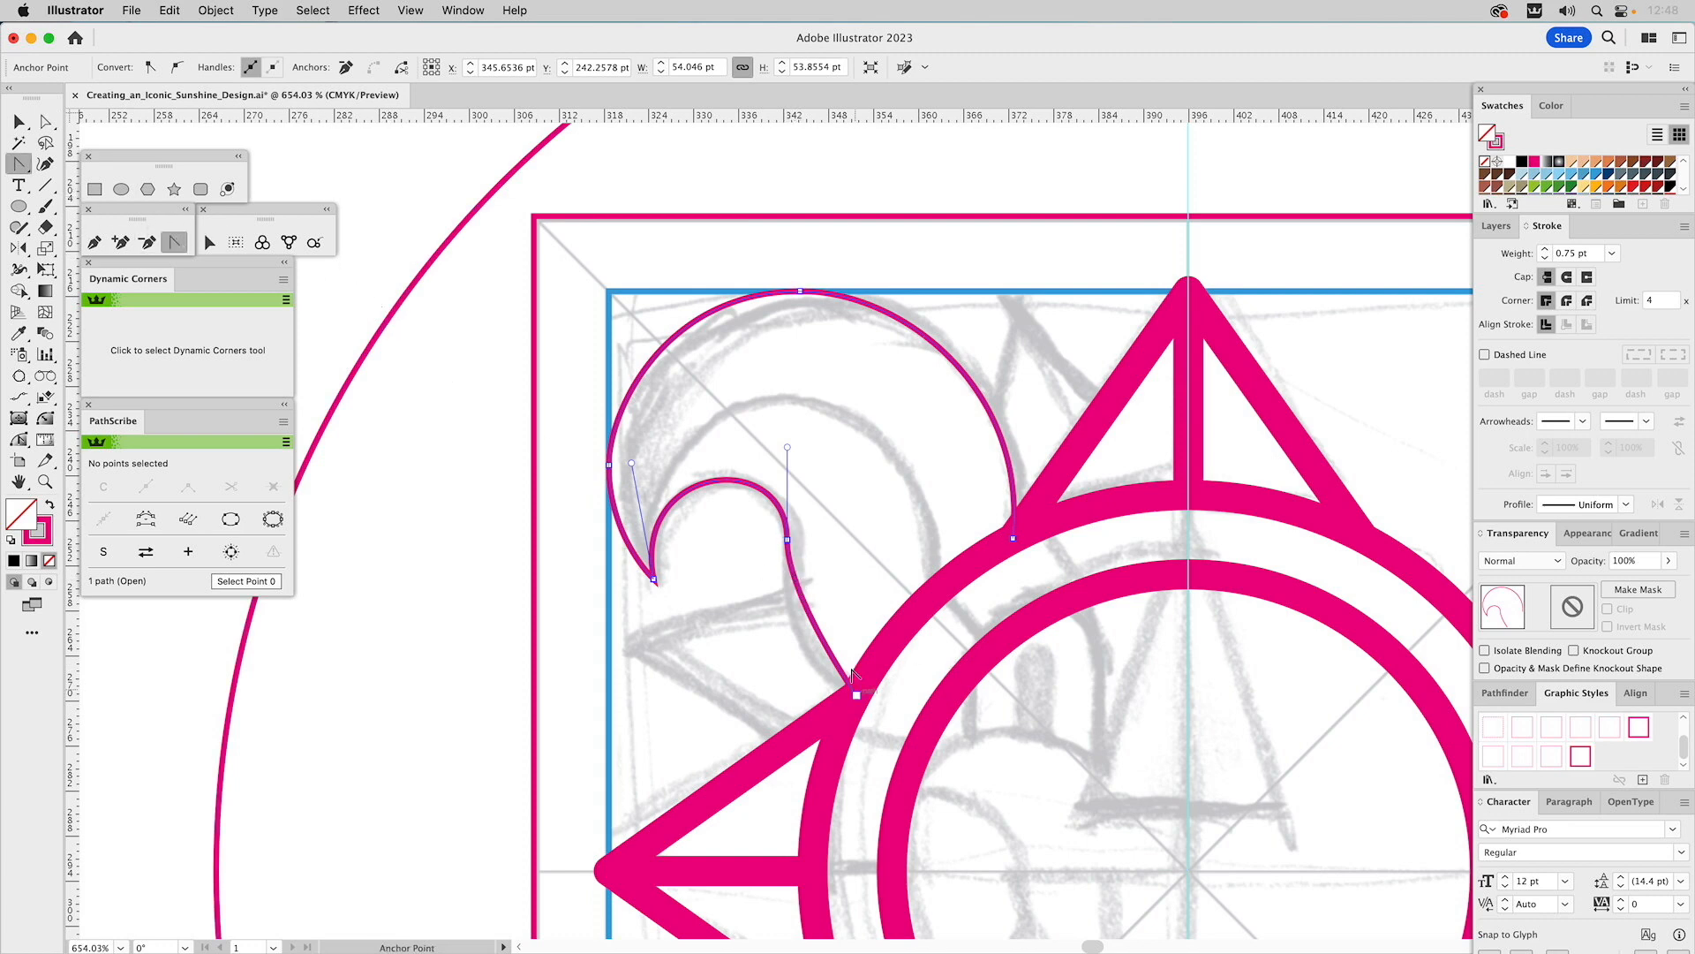
{"action": "left_click_drag", "start_coordinate": [844, 675], "coordinate": [834, 671]}
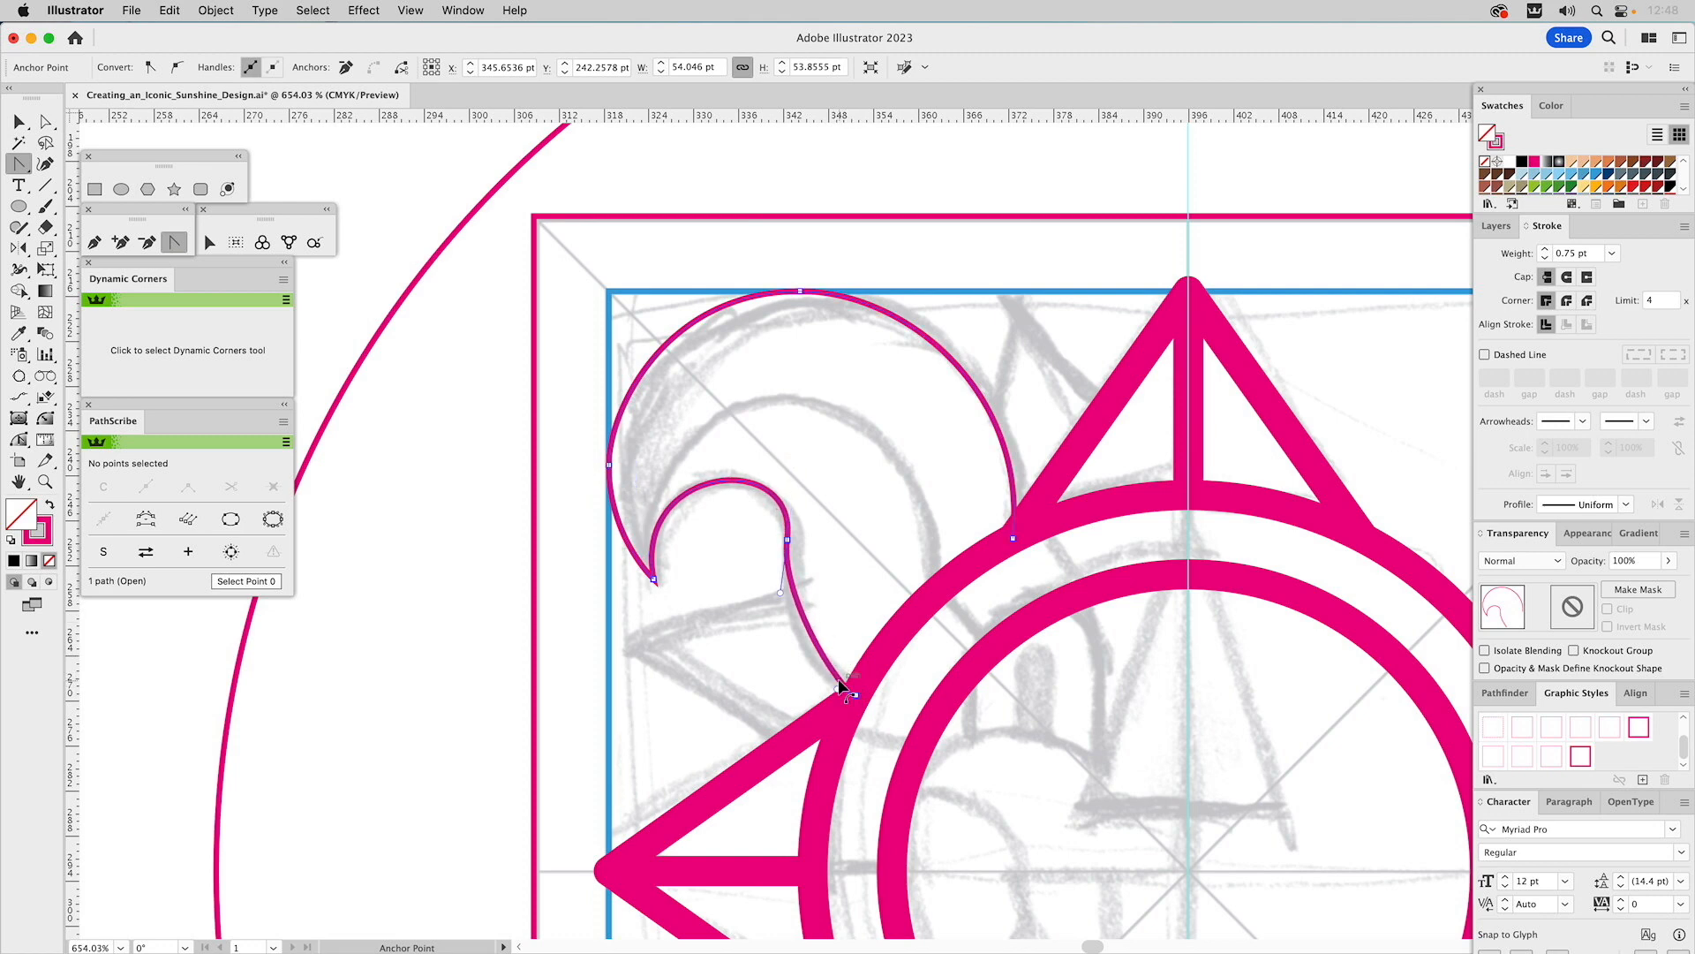
{"action": "key", "text": "super+z"}
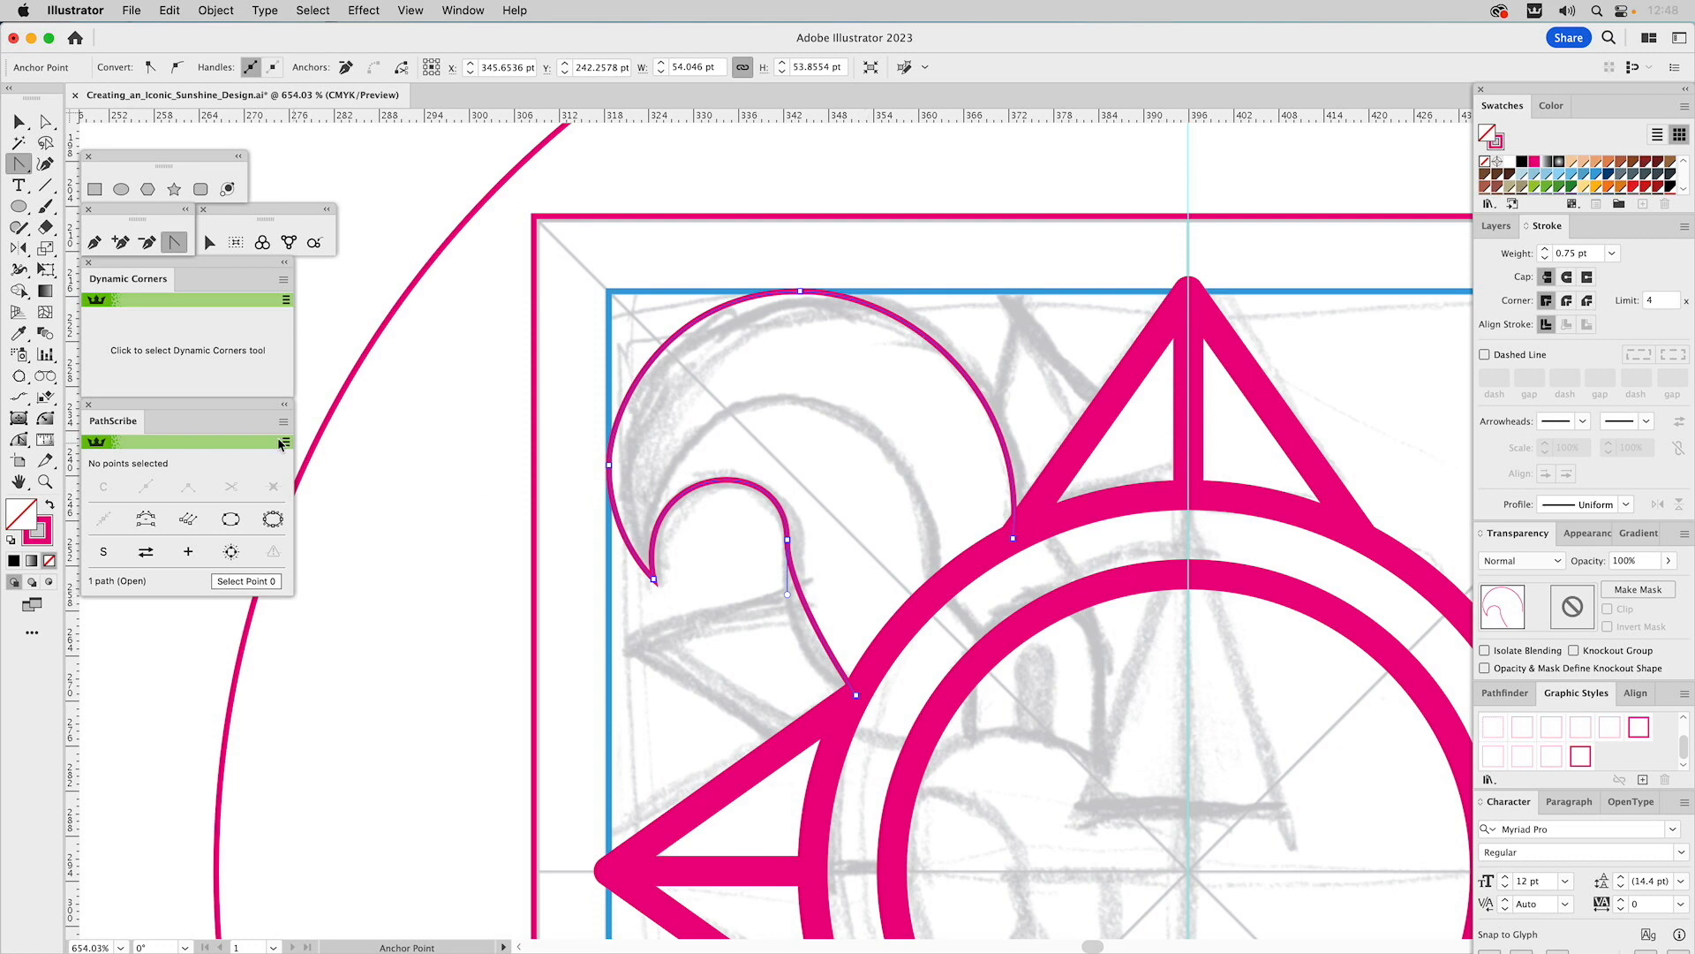
- Bend the segment meeting the left ray's upper corner into a flowing curve with the PathScribe tool, and deselect the path
{"action": "left_click", "coordinate": [19, 438]}
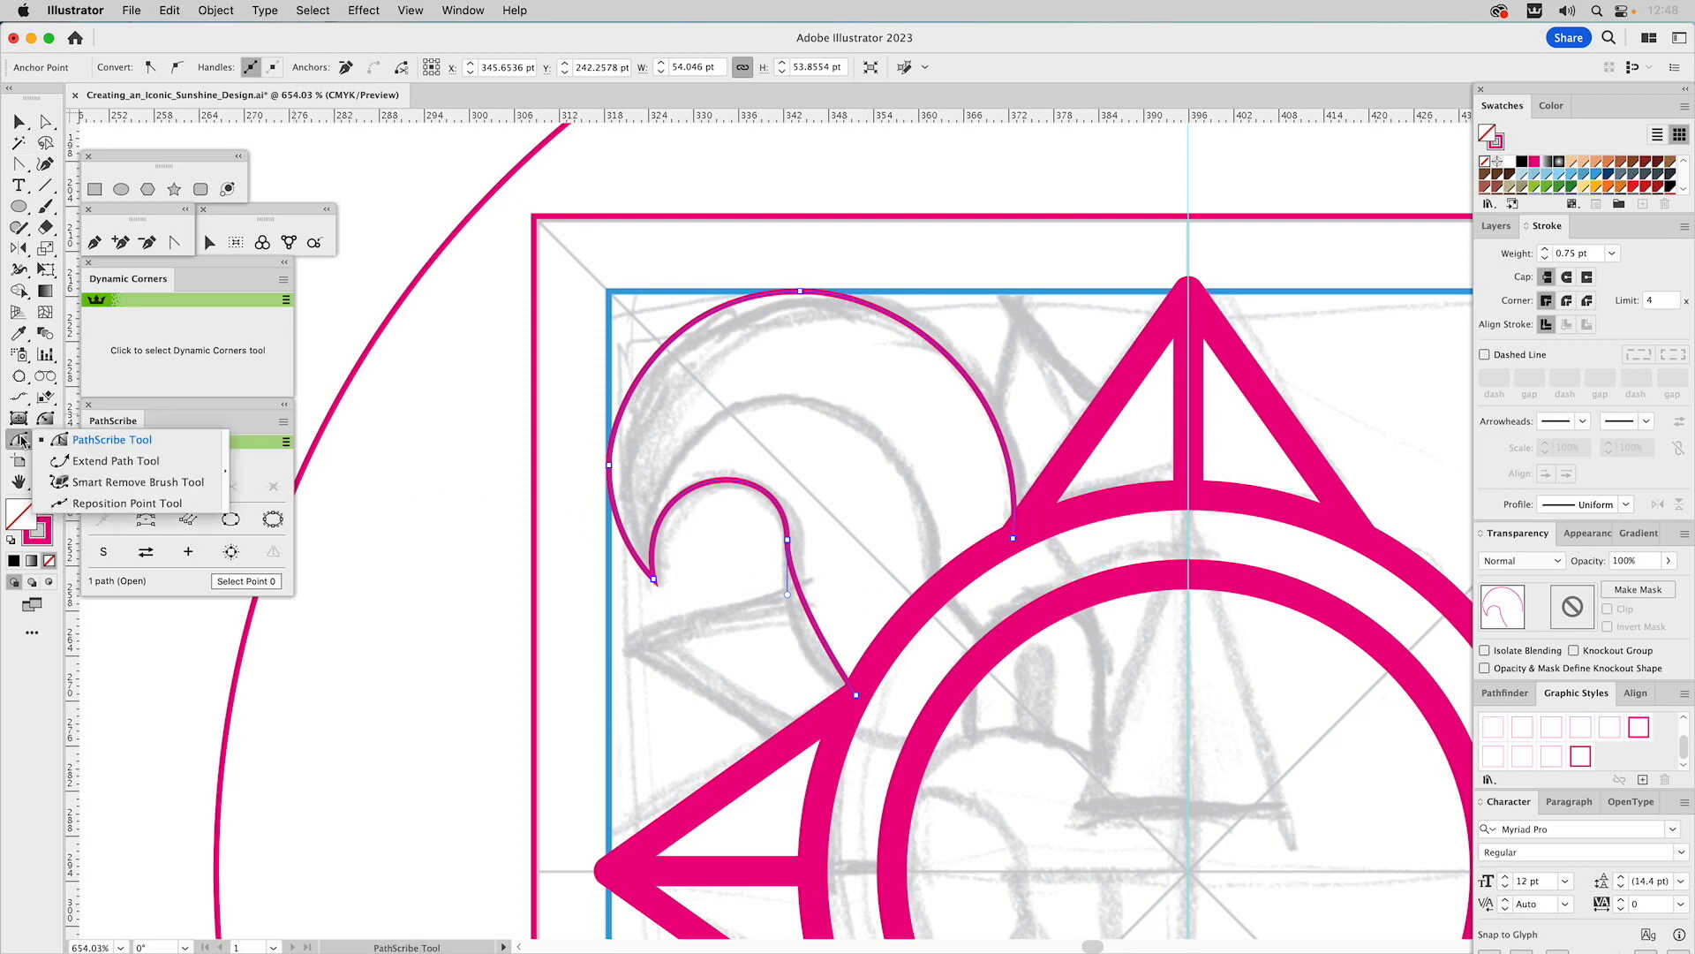
{"action": "left_click", "coordinate": [95, 440]}
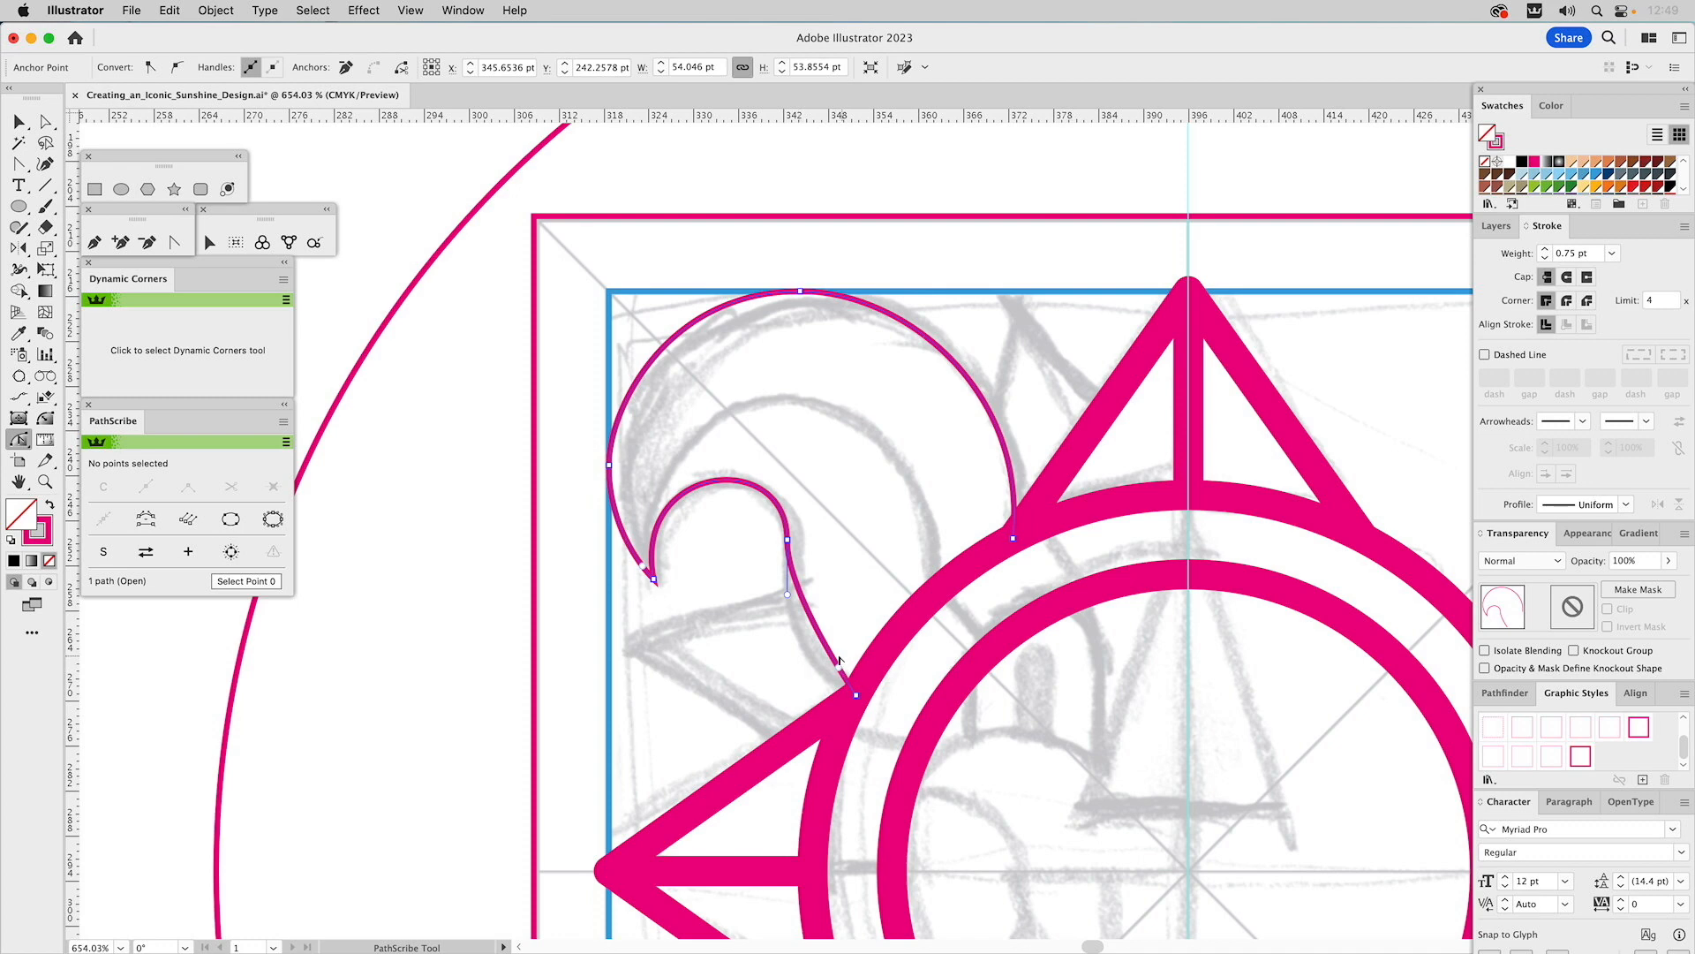
{"action": "left_click_drag", "start_coordinate": [840, 673], "coordinate": [806, 674]}
{"action": "key", "text": "super+shift+a"}
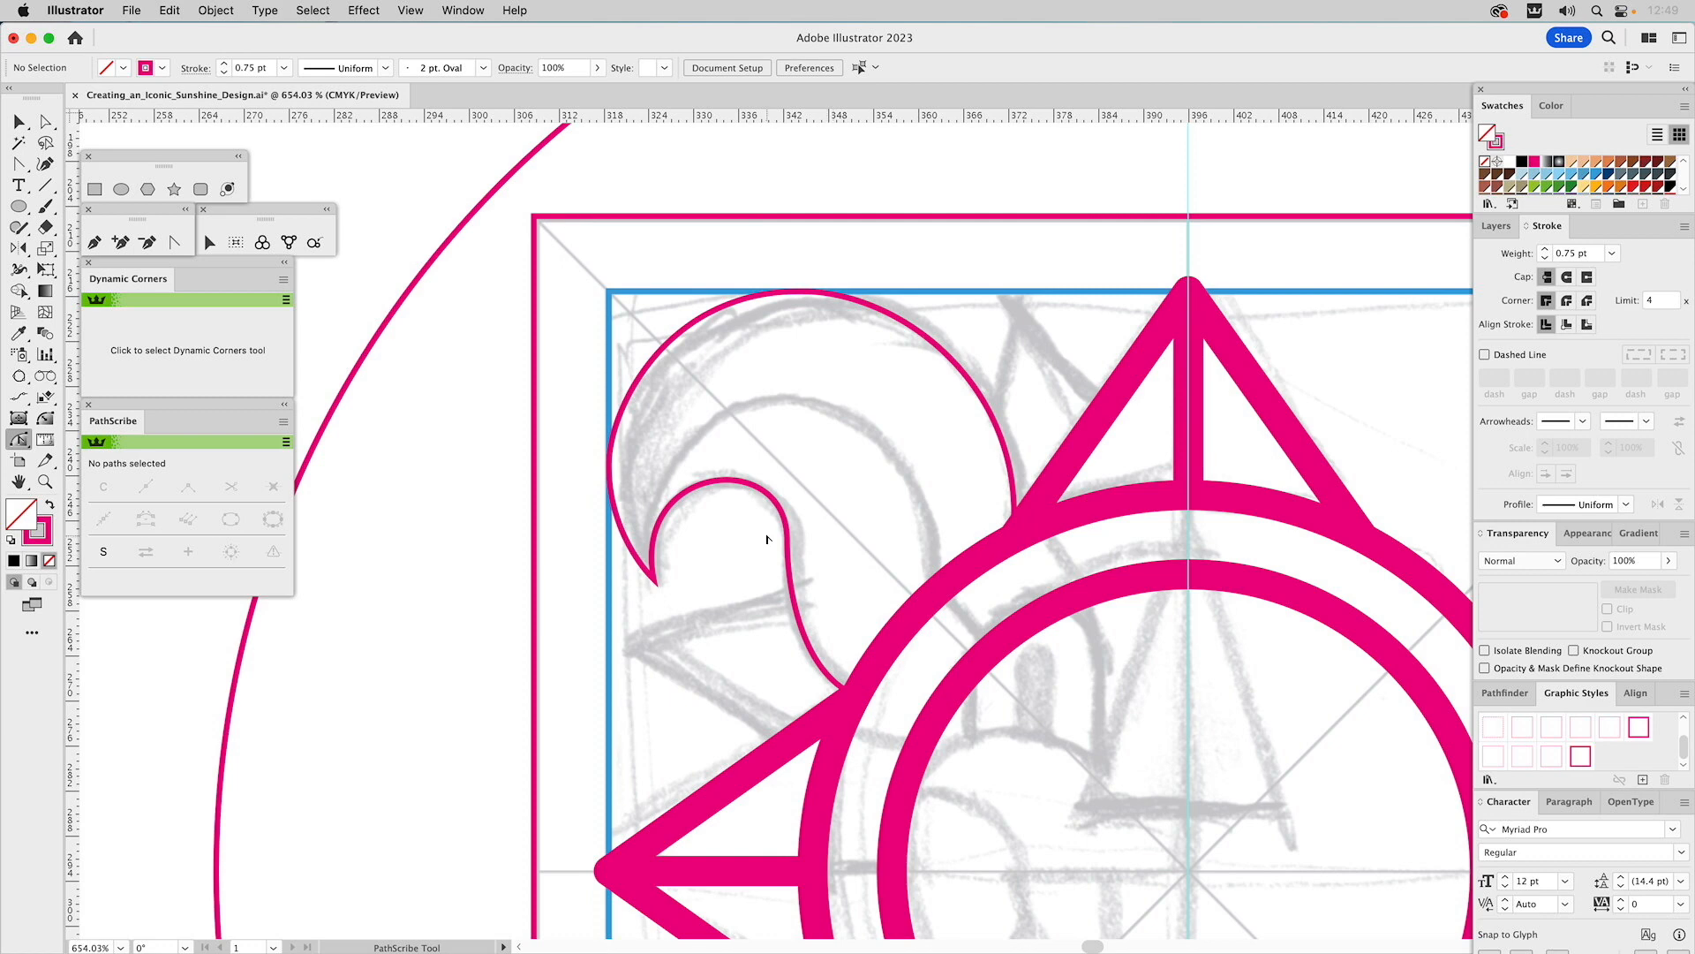
- Lower the inner hook's smooth anchor to about Y 249.8 pt and refine the surrounding handles to smooth the inner curve
{"action": "key", "text": "a"}
{"action": "left_click_drag", "start_coordinate": [788, 540], "coordinate": [790, 554]}
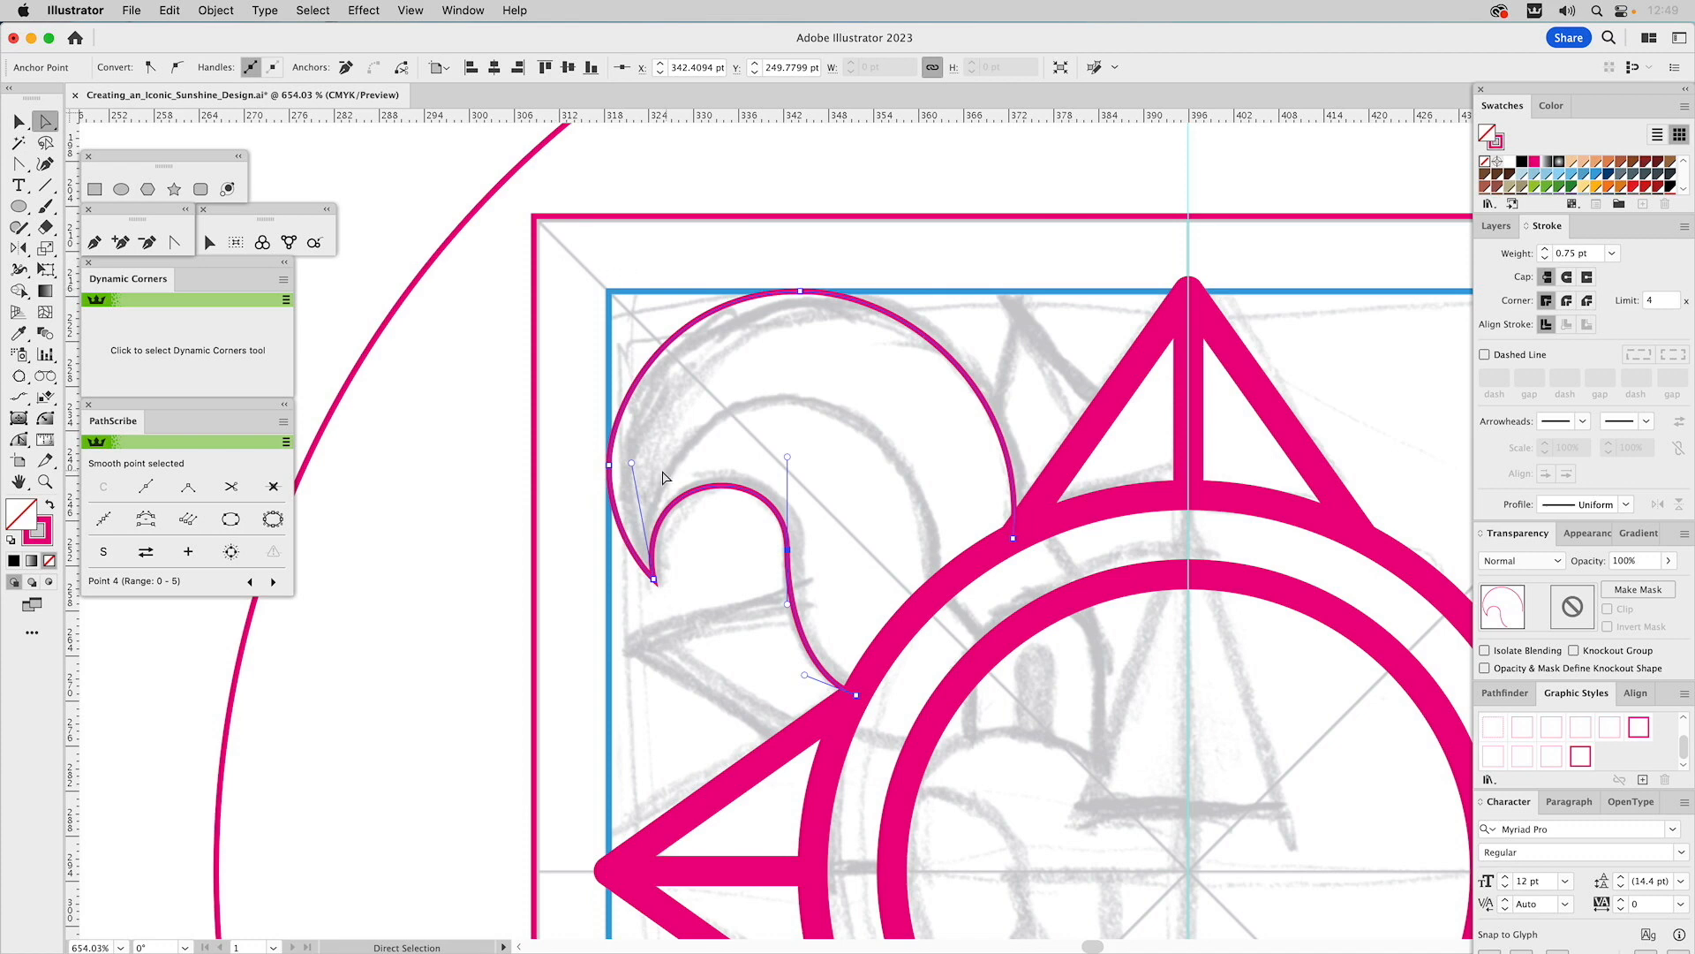
{"action": "left_click_drag", "start_coordinate": [631, 460], "coordinate": [631, 451]}
{"action": "left_click_drag", "start_coordinate": [788, 456], "coordinate": [788, 447]}
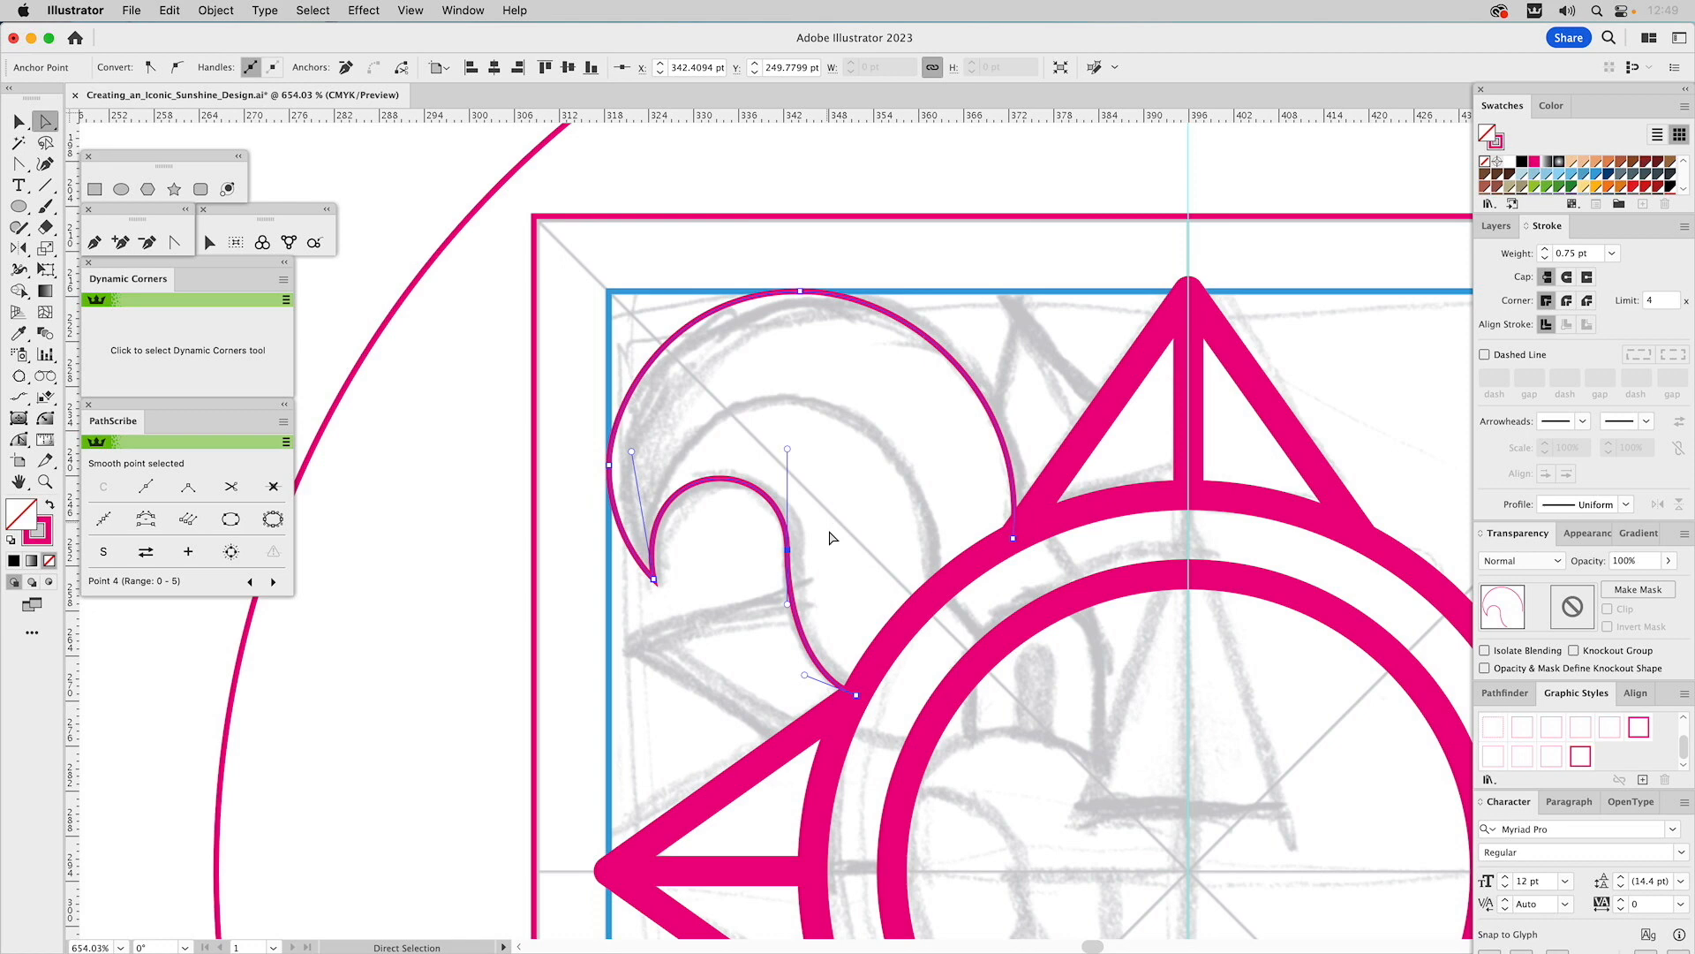
{"action": "left_click_drag", "start_coordinate": [788, 607], "coordinate": [786, 613]}
{"action": "left_click", "coordinate": [808, 672]}
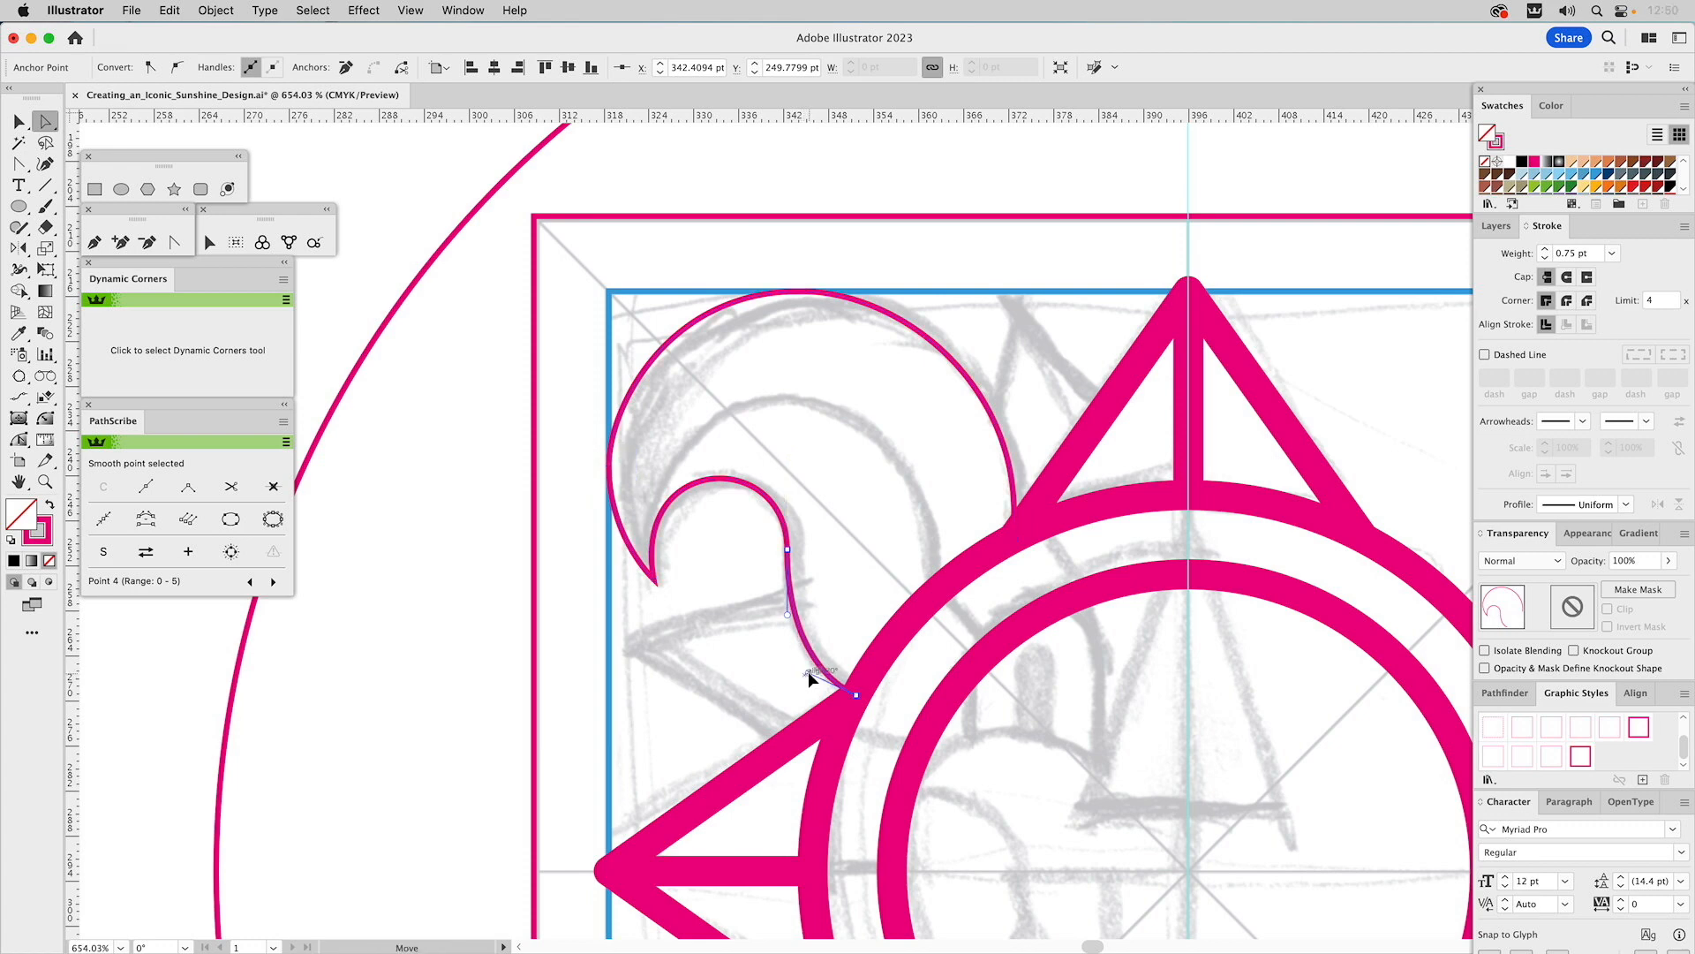
{"action": "left_click", "coordinate": [838, 586]}
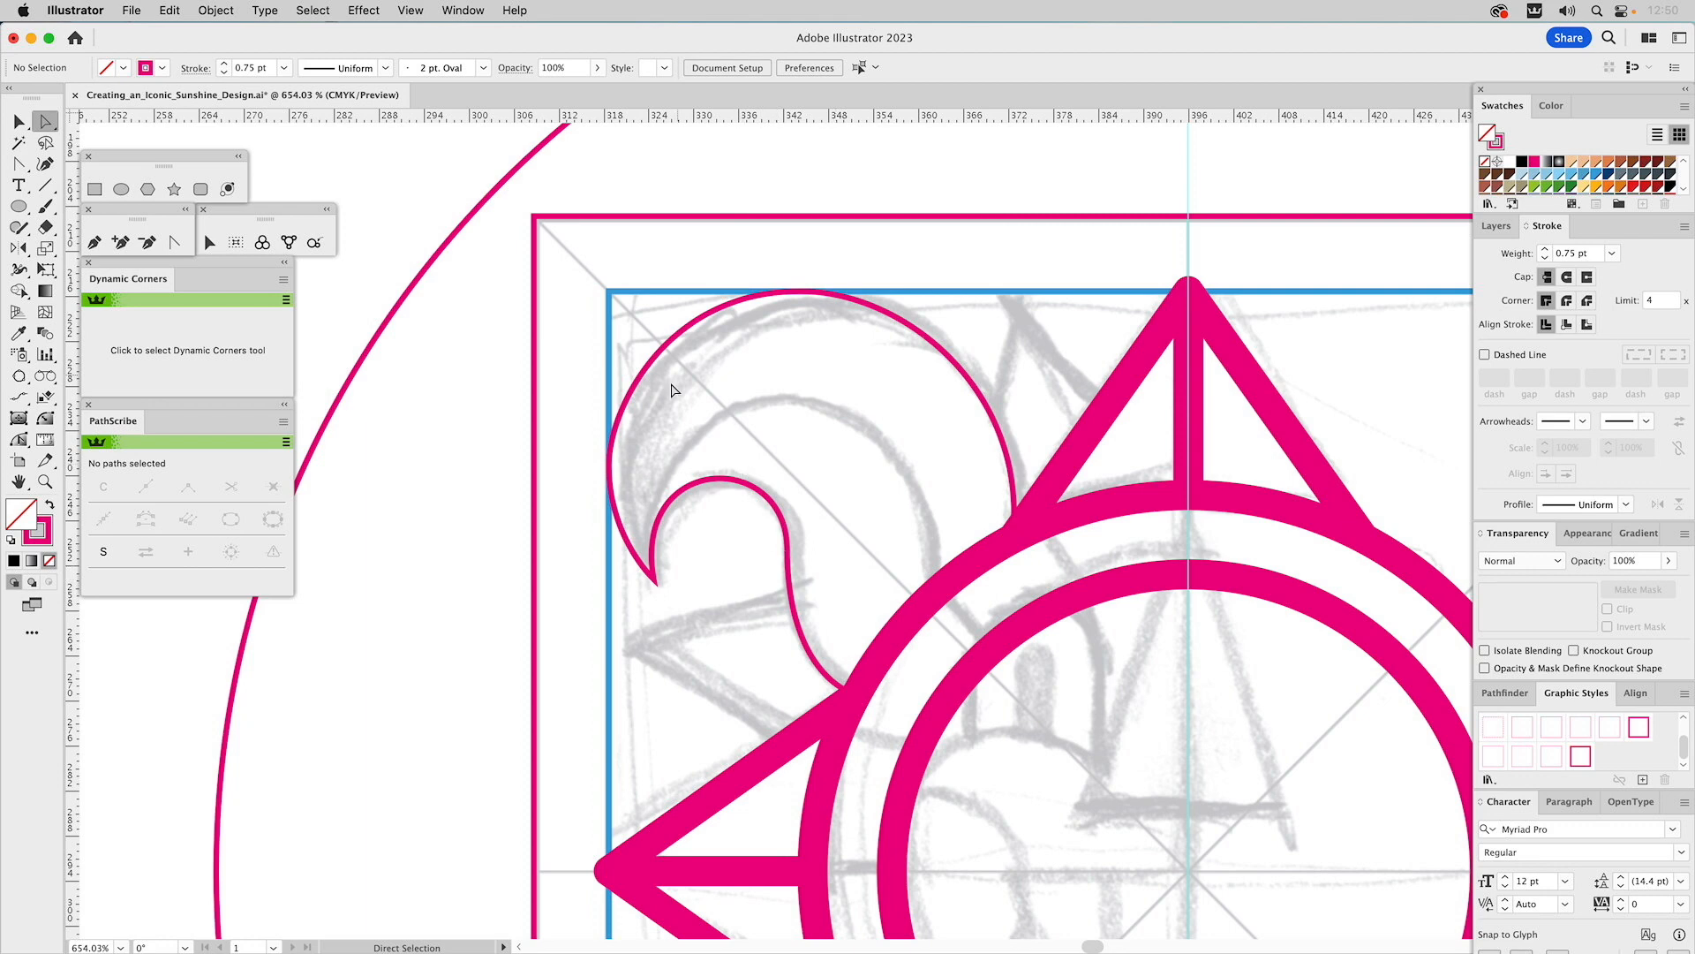
- Lengthen the upper handle of the curved ray's leftmost anchor along the blue square's edge to fill out the outer arc
{"action": "left_click", "coordinate": [628, 379]}
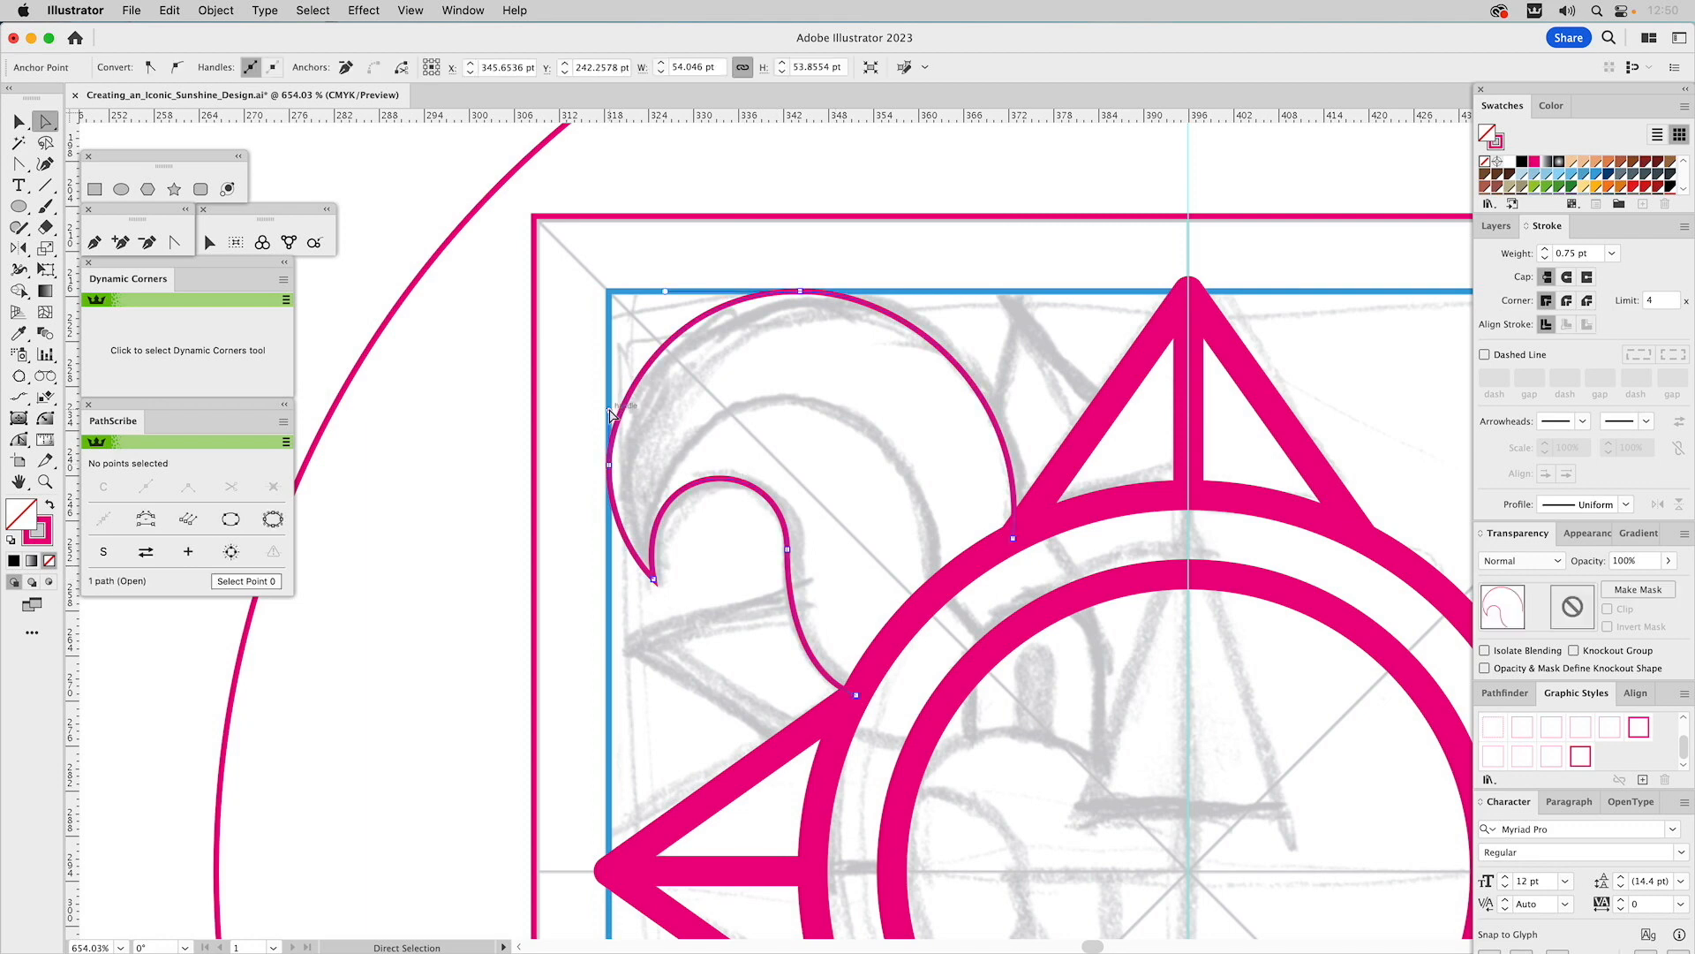
{"action": "left_click_drag", "start_coordinate": [609, 410], "coordinate": [610, 399]}
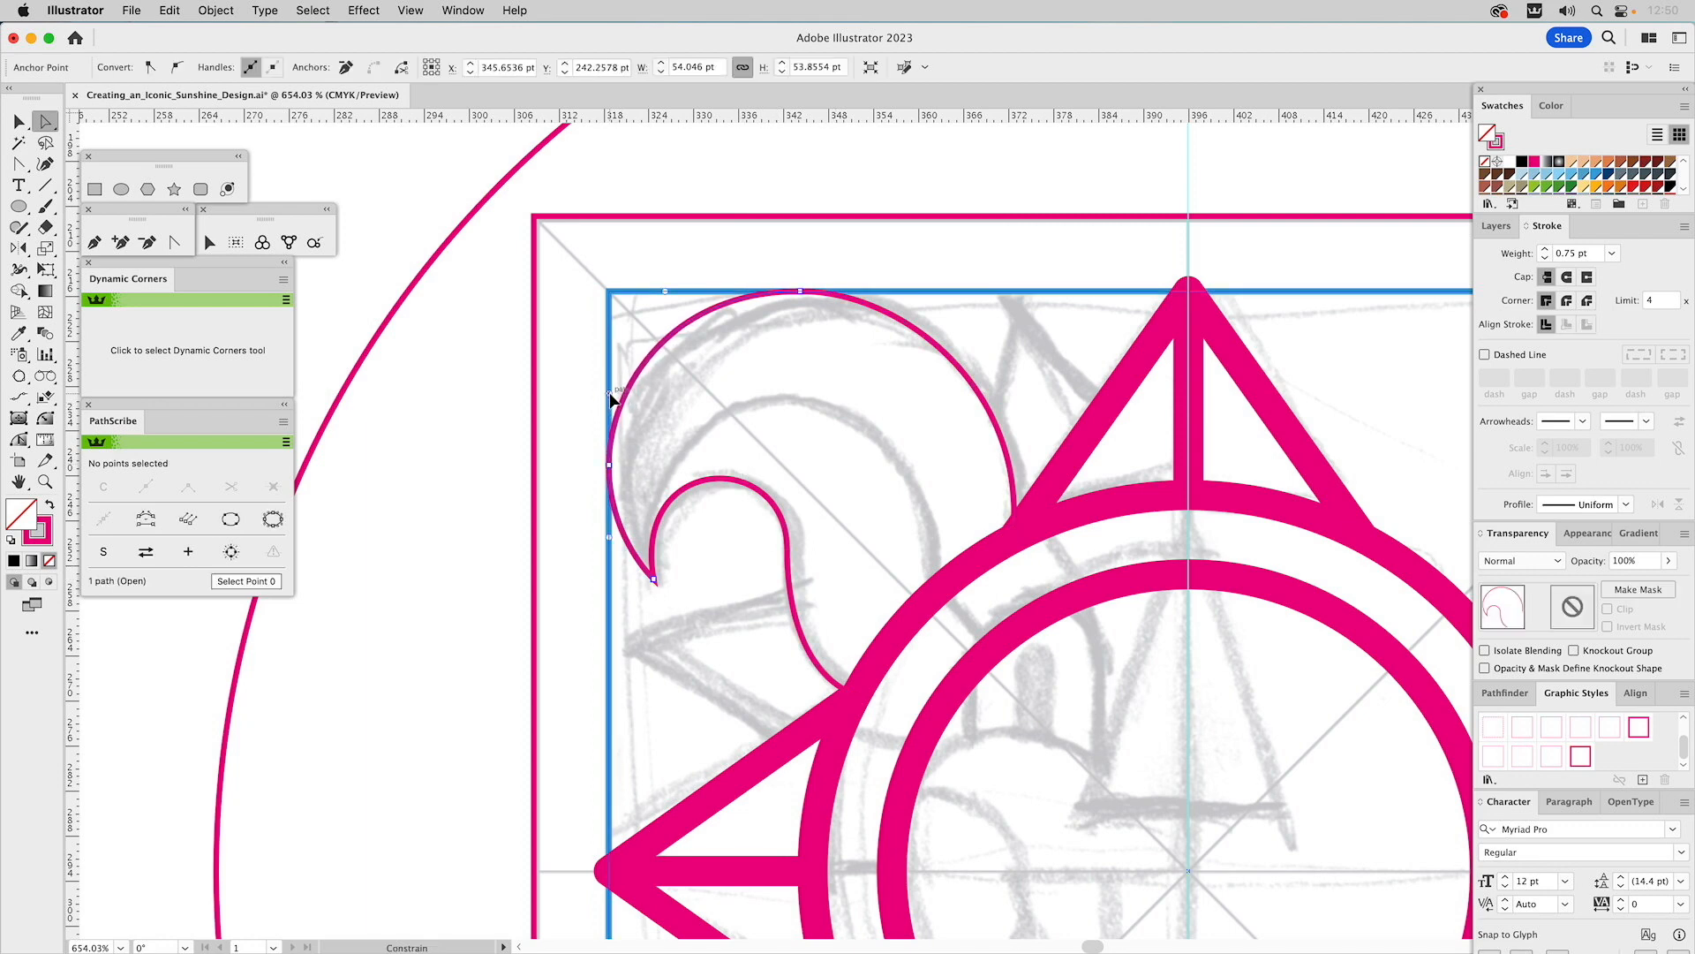
{"action": "left_click", "coordinate": [664, 407]}
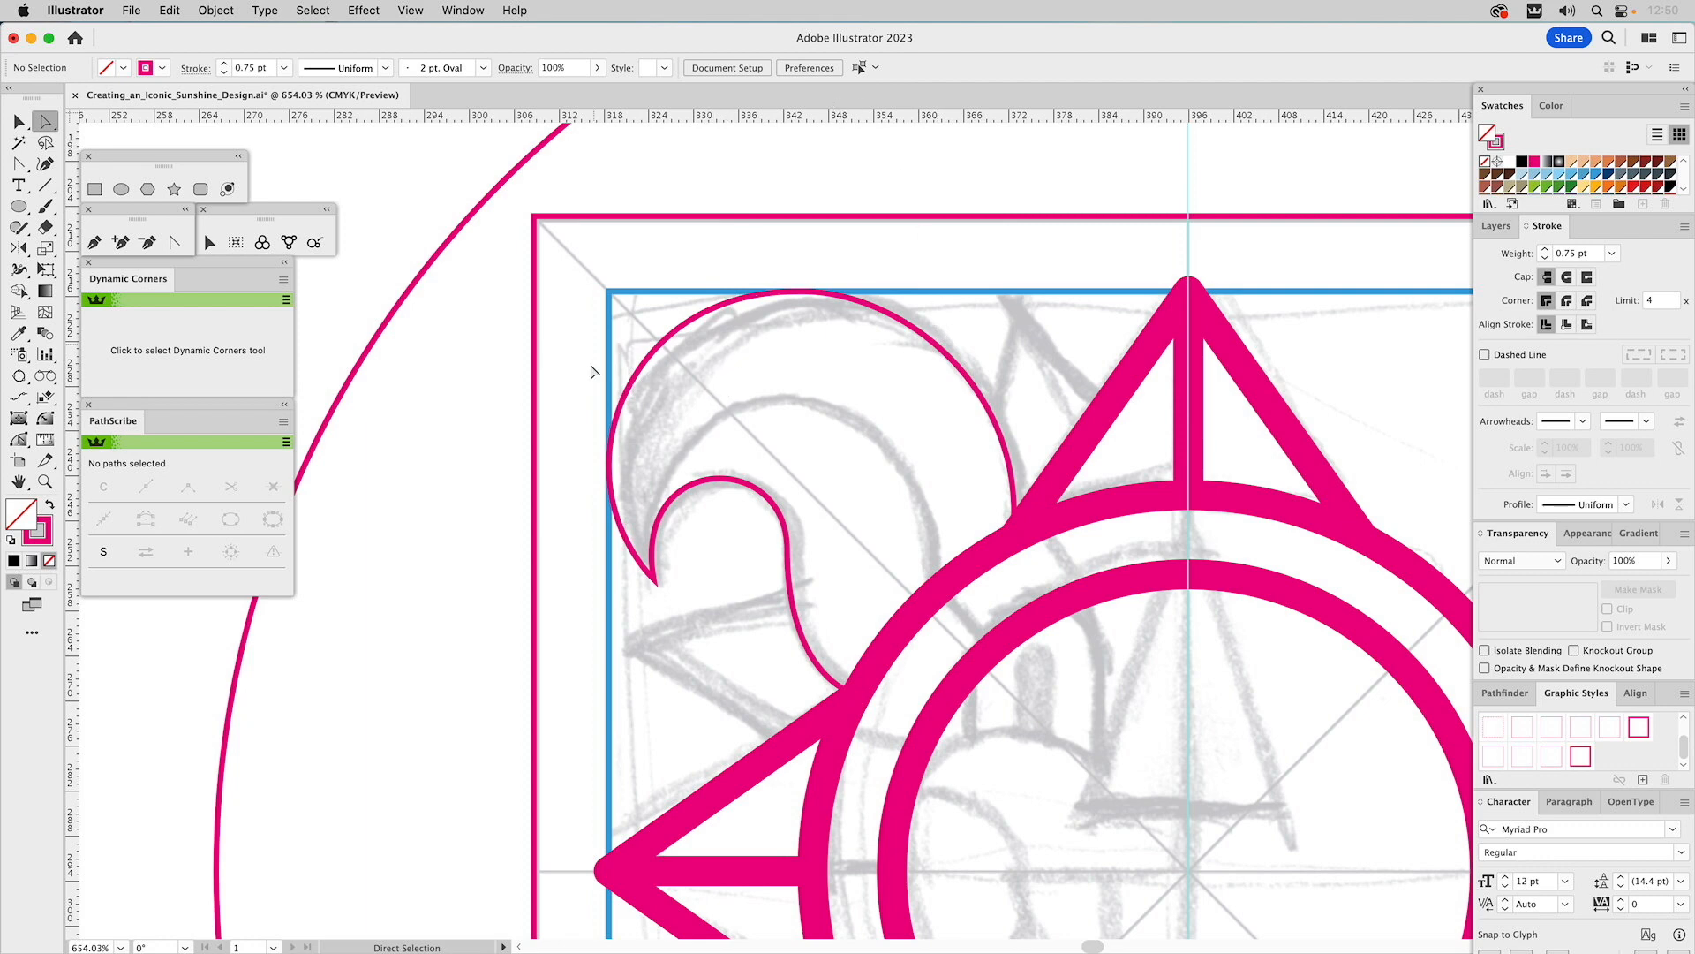
- Draw a straight Pen path about 37 pt wide from the curved ray's pointed tip to the outer face circle
{"action": "left_click", "coordinate": [95, 242]}
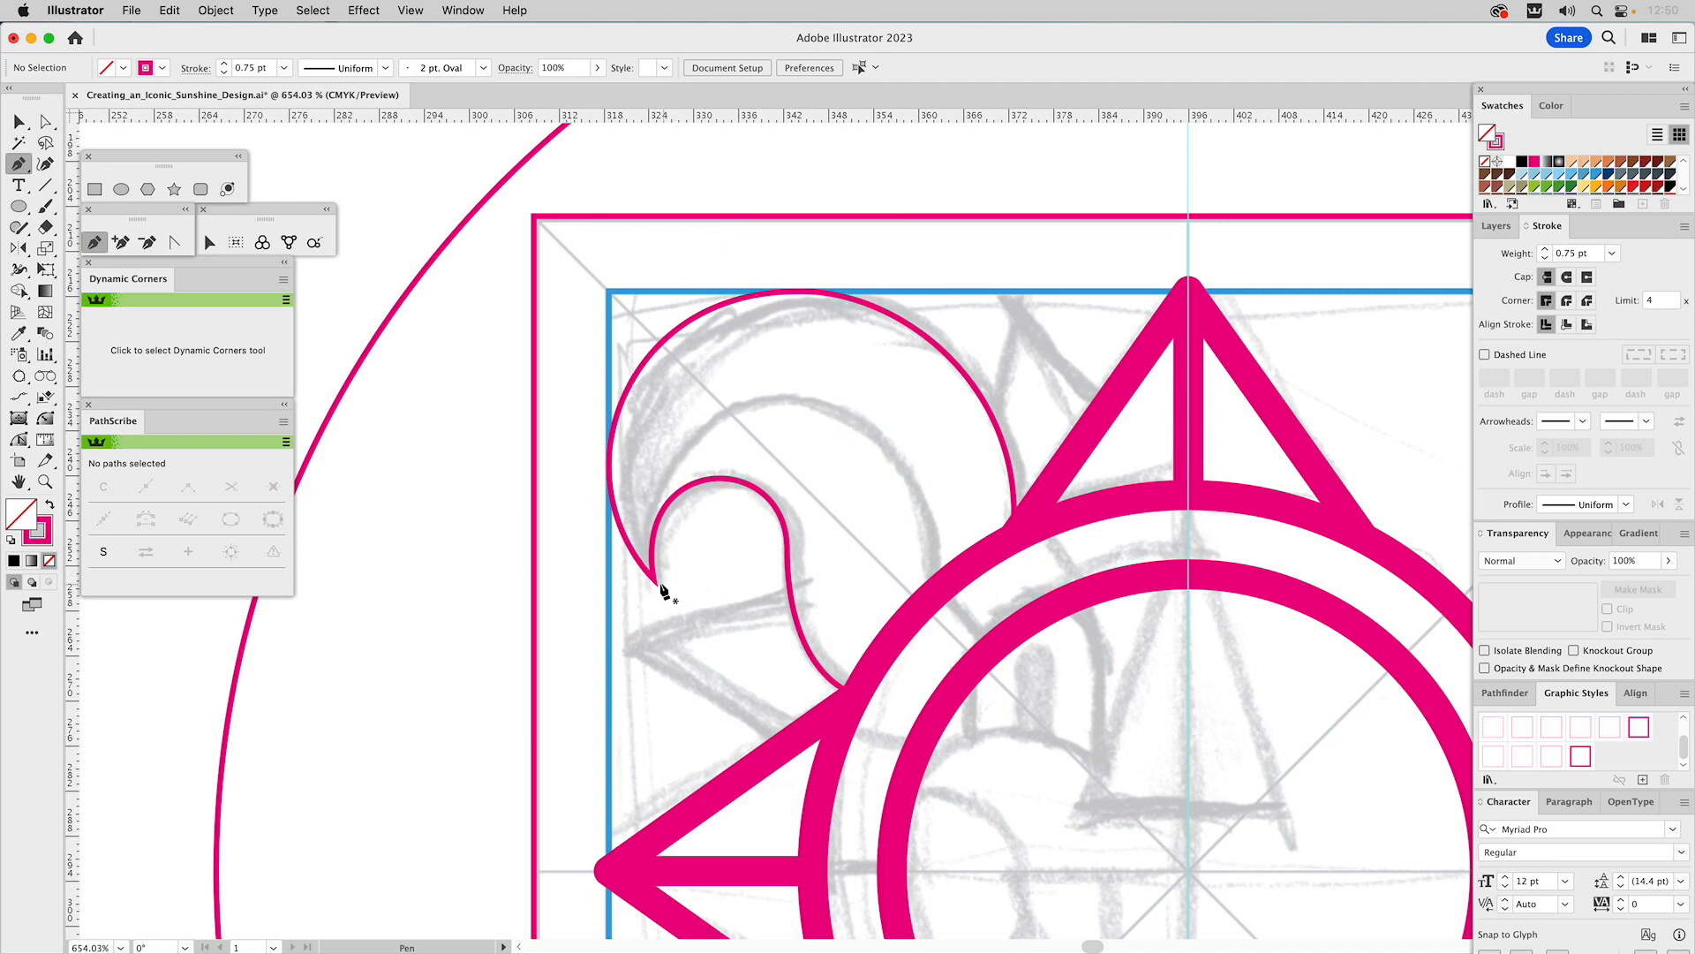
{"action": "left_click", "coordinate": [654, 580]}
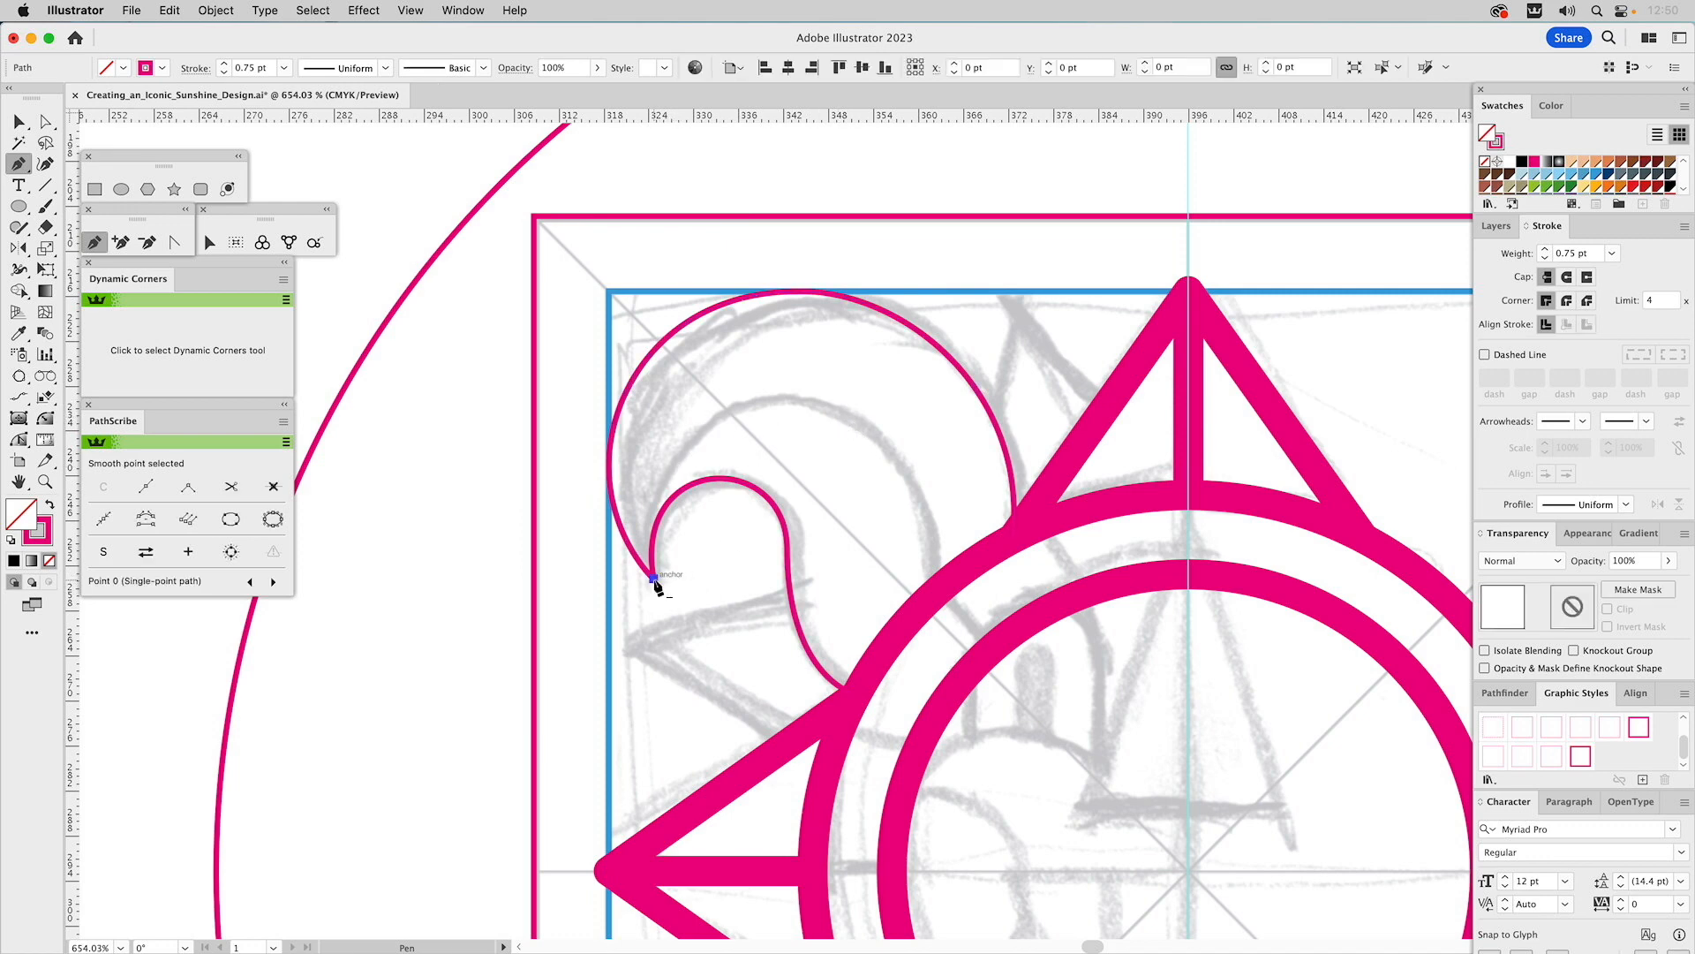
{"action": "left_click", "coordinate": [935, 594]}
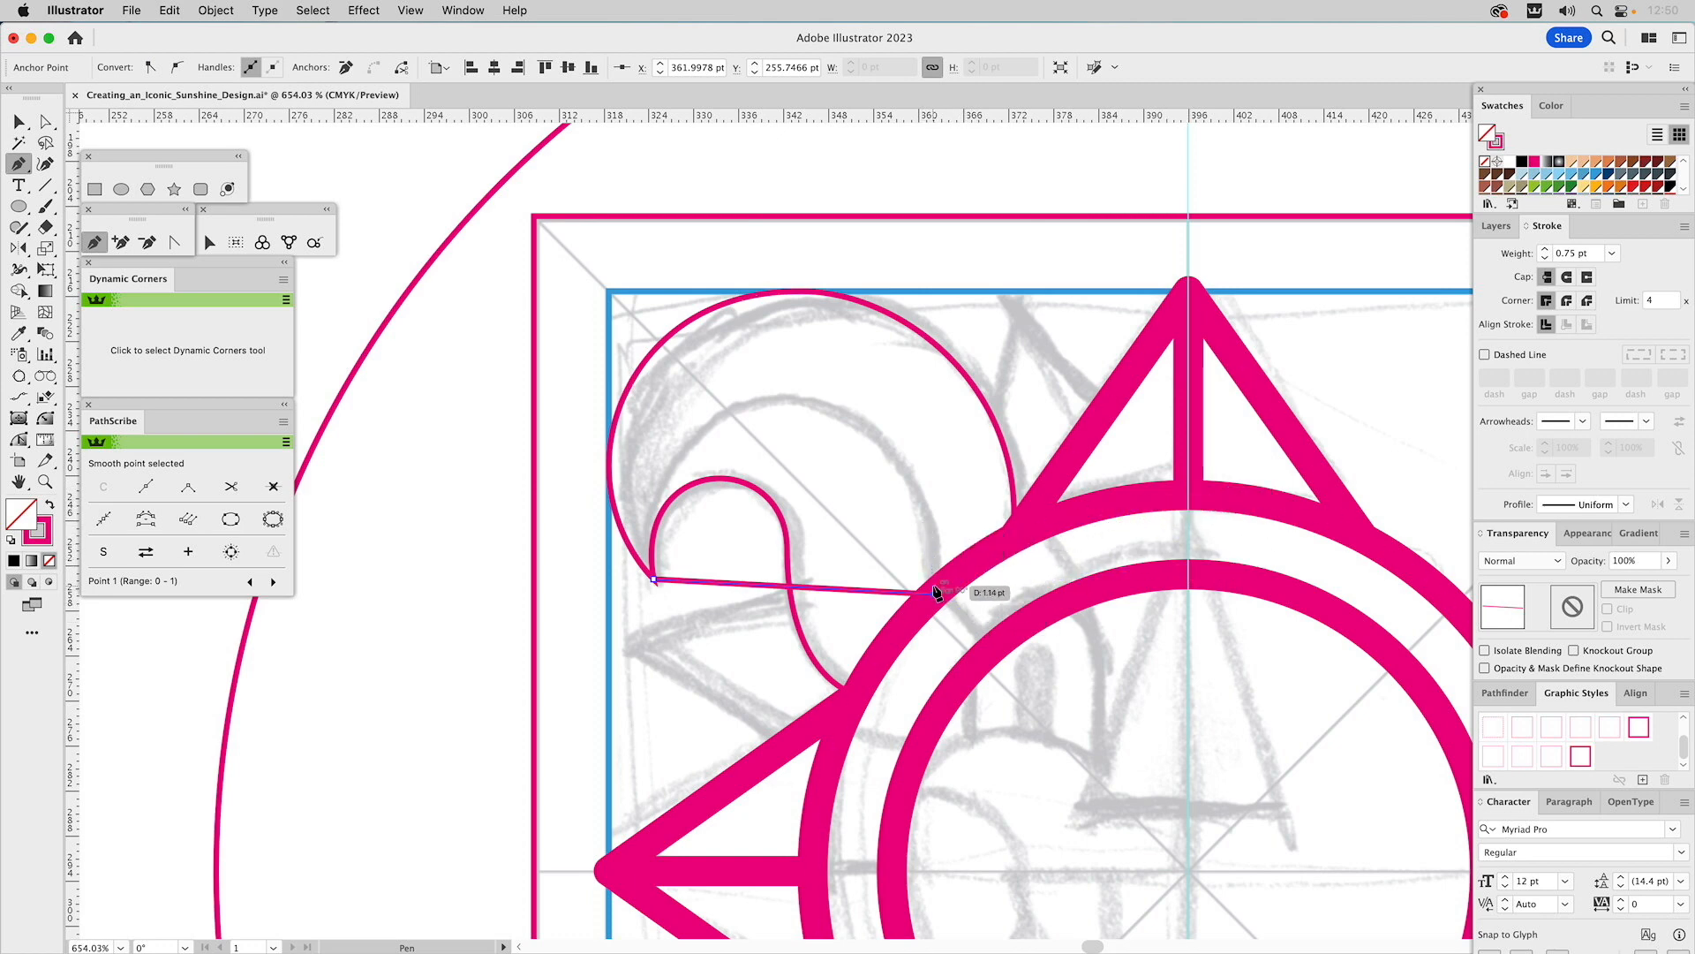
{"action": "key", "text": "a"}
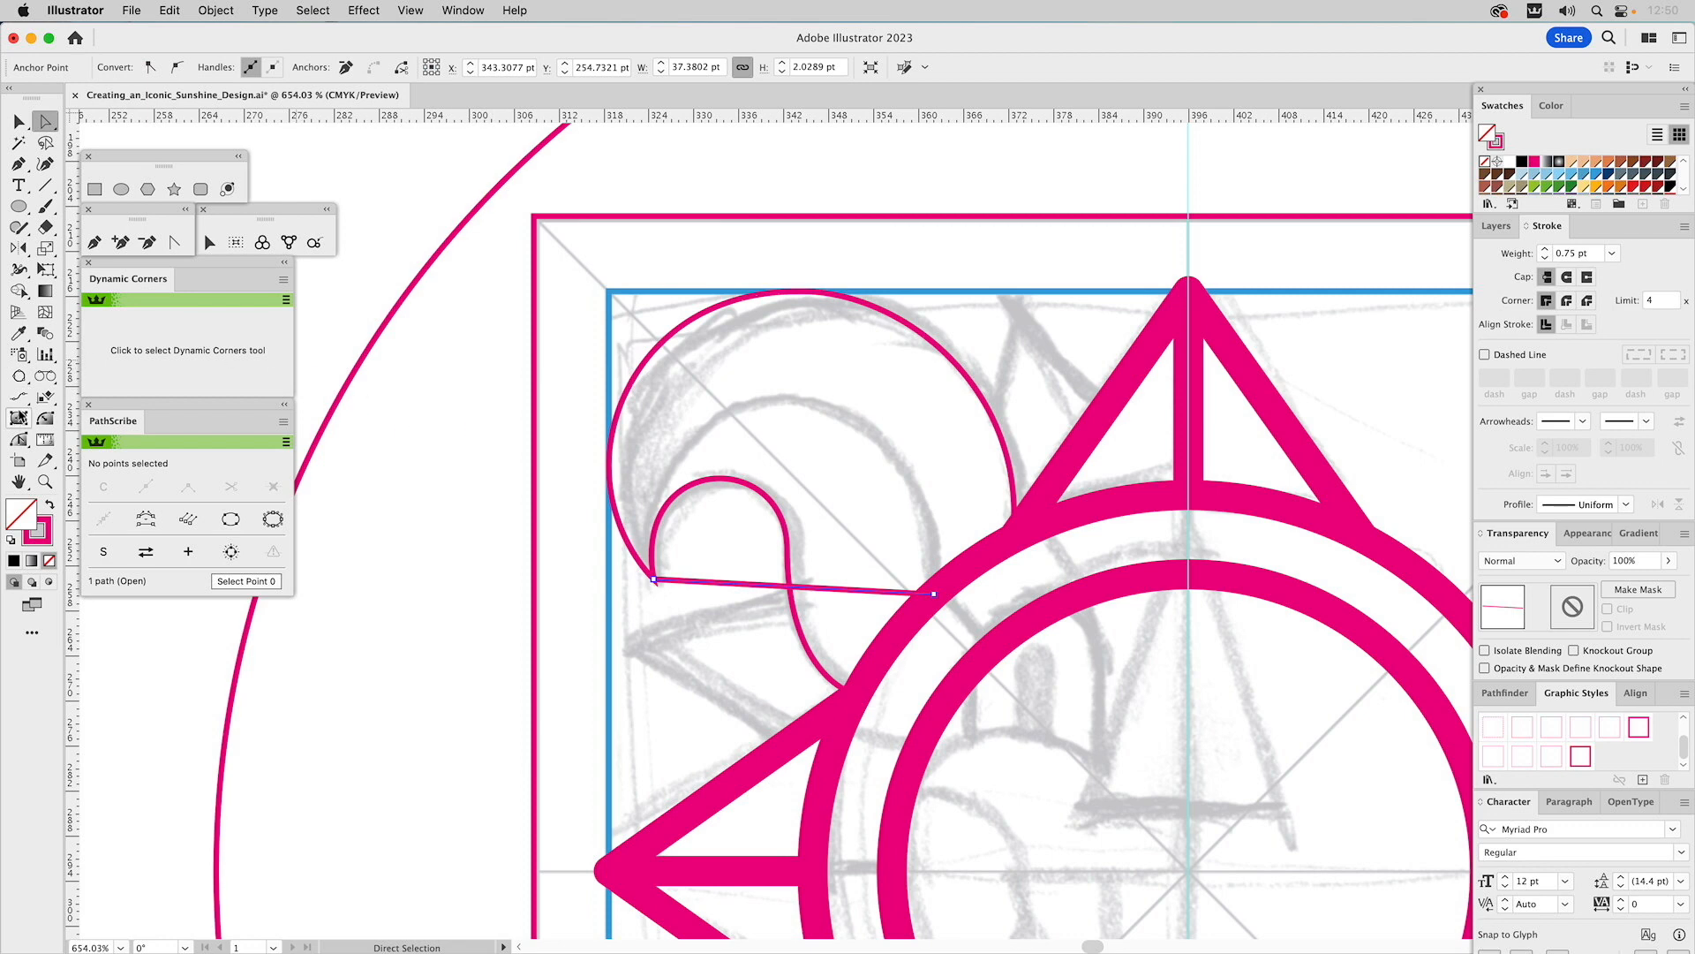
- Bend the straight inner line of the curved ray into an arch with the PathScribe tool, pulling up both end handles
{"action": "left_click", "coordinate": [17, 440]}
{"action": "left_click_drag", "start_coordinate": [748, 589], "coordinate": [653, 399]}
{"action": "mouse_move", "coordinate": [934, 593]}
{"action": "left_mouse_down"}
{"action": "mouse_move", "coordinate": [919, 424]}
{"action": "mouse_move", "coordinate": [949, 384]}
{"action": "left_mouse_up"}
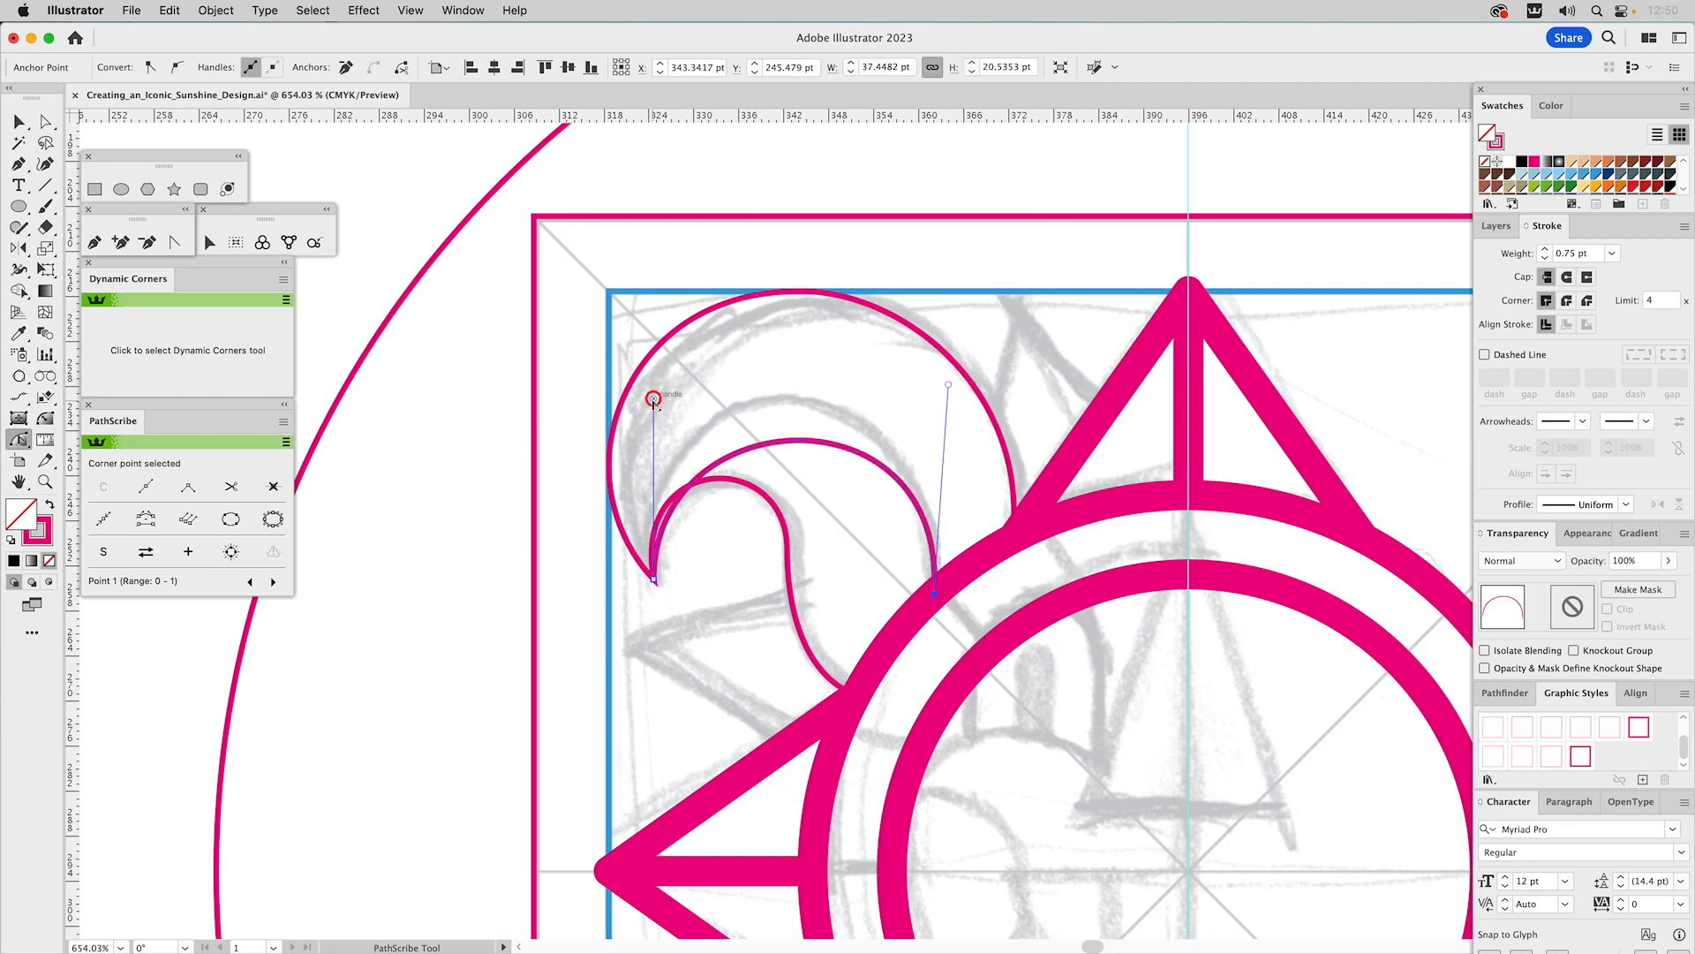
{"action": "left_click_drag", "start_coordinate": [653, 399], "coordinate": [603, 298]}
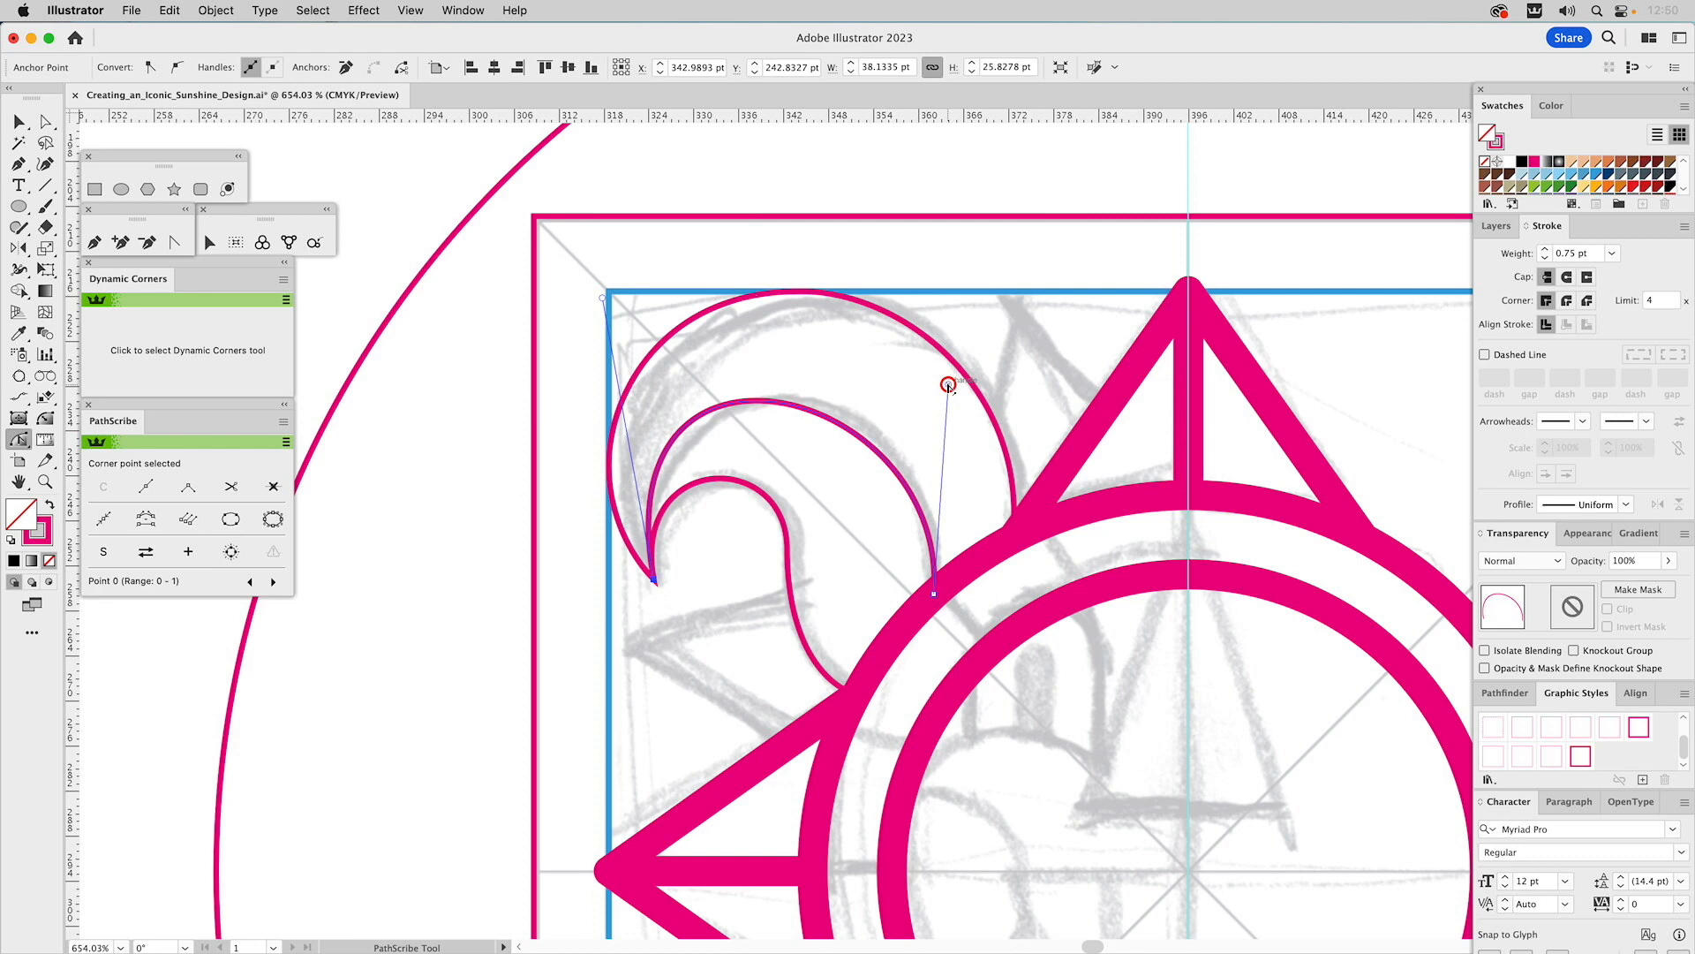
{"action": "left_click_drag", "start_coordinate": [948, 385], "coordinate": [962, 329]}
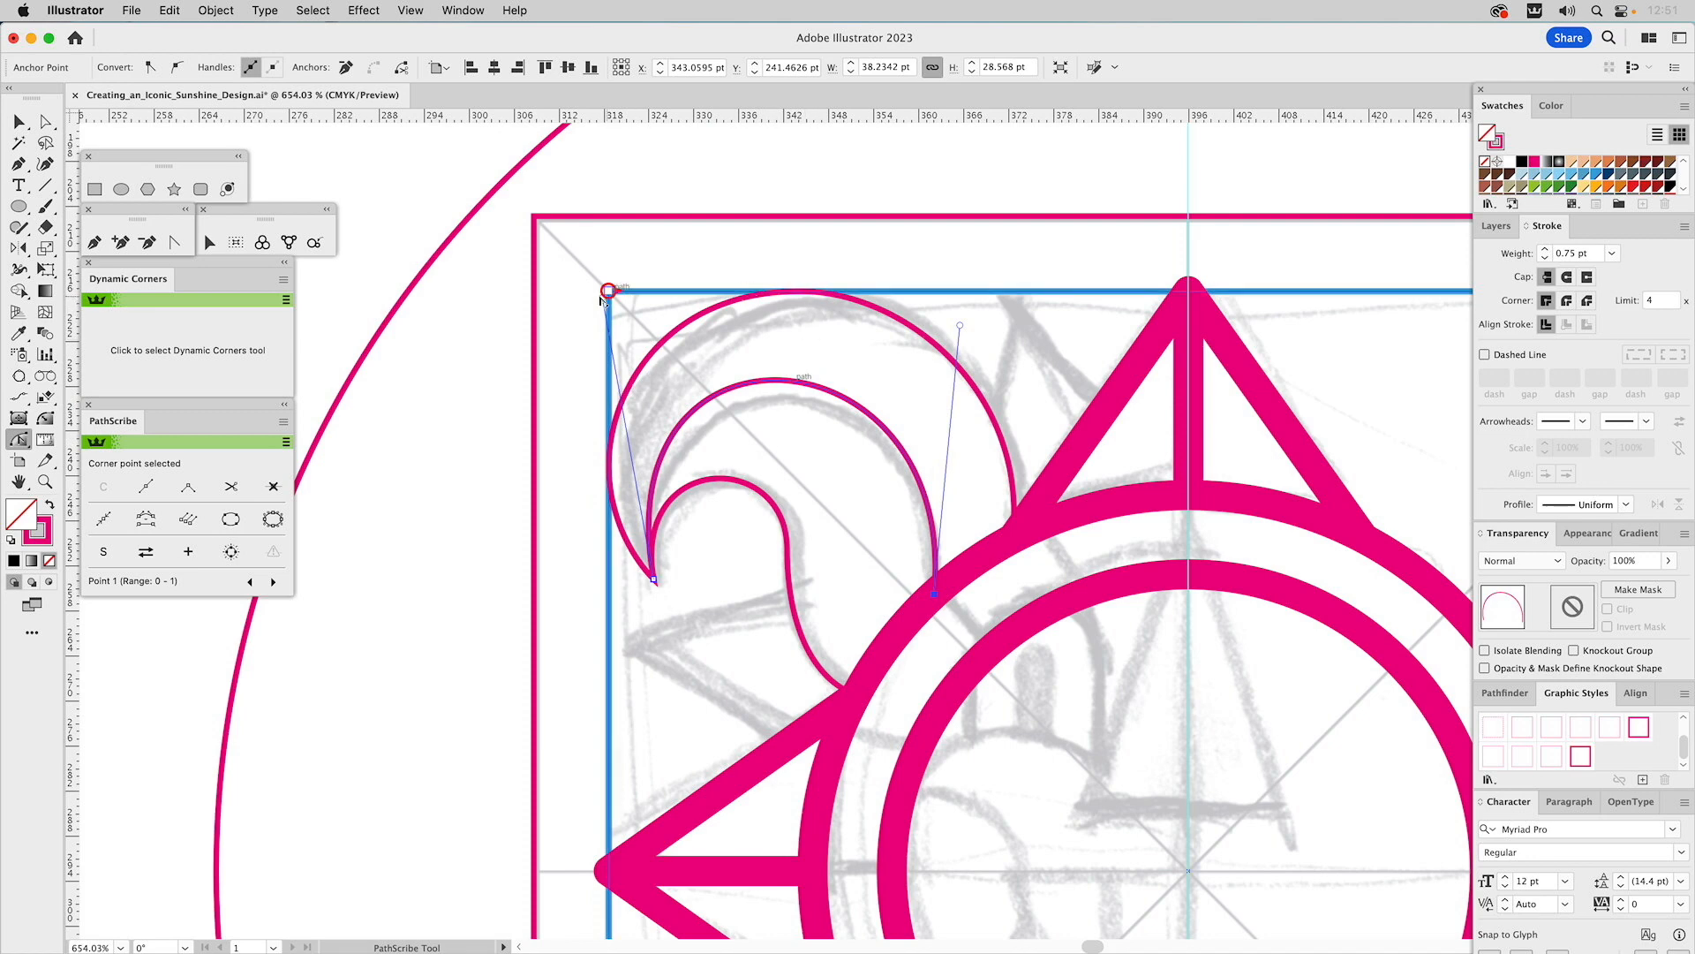
- Fine-tune the two handles of the inner arch to even out its curve, and deselect the path
{"action": "left_click_drag", "start_coordinate": [604, 298], "coordinate": [590, 319]}
{"action": "left_click_drag", "start_coordinate": [960, 326], "coordinate": [960, 308]}
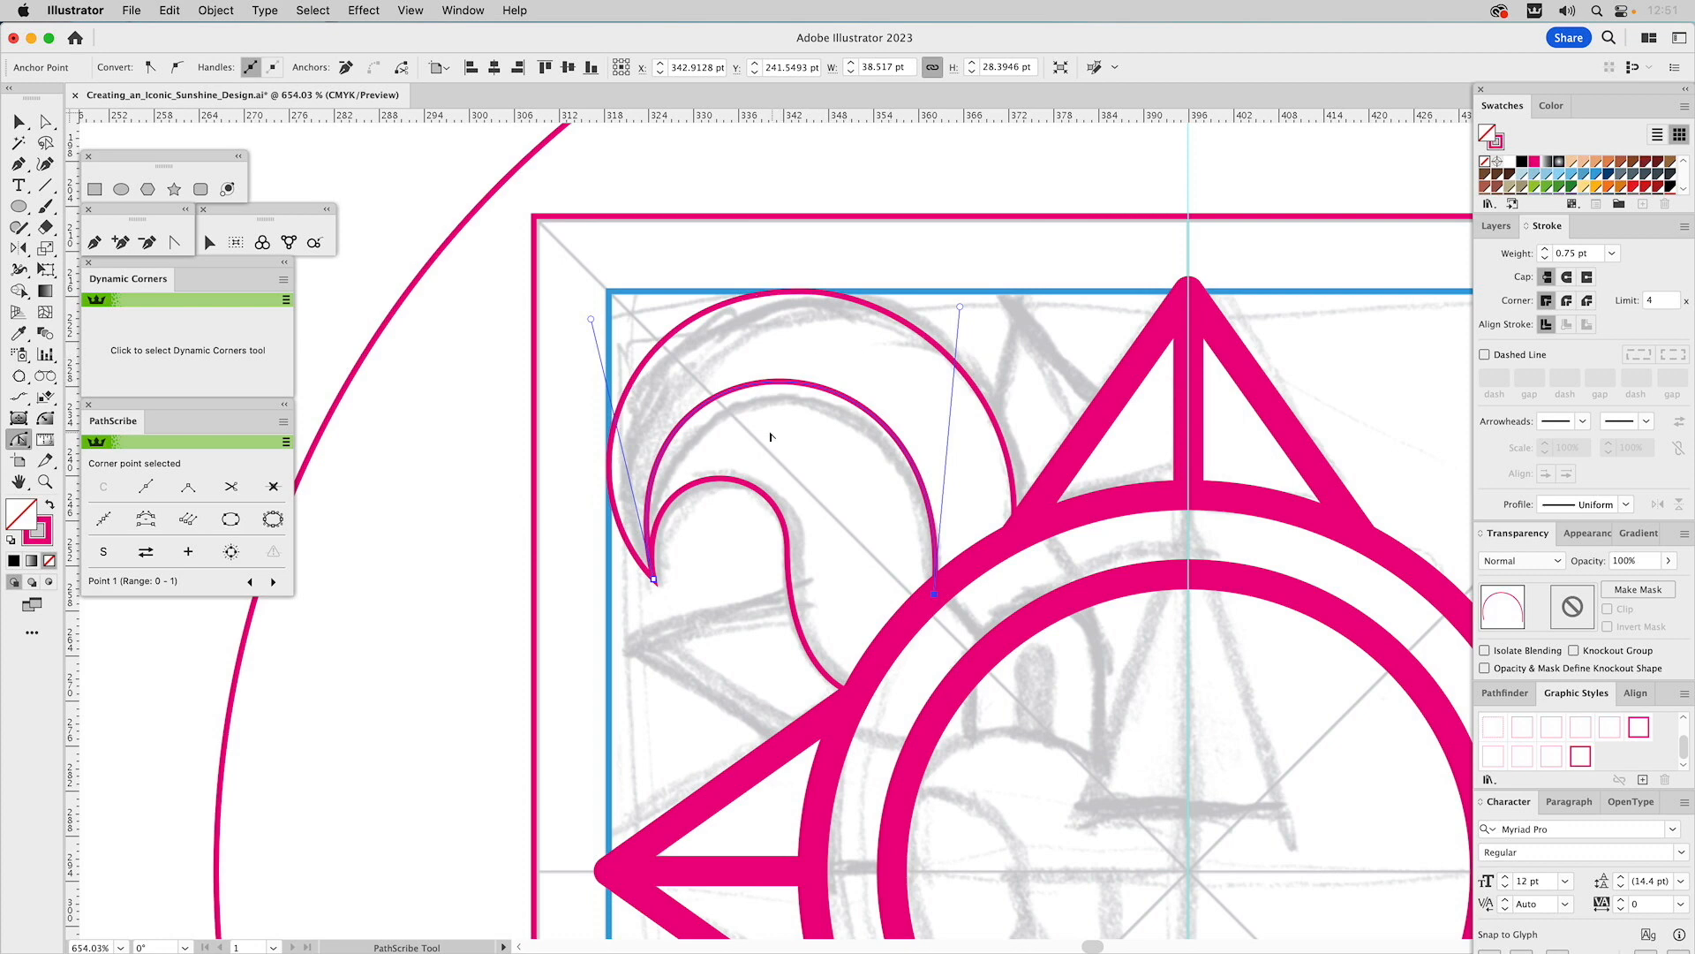
{"action": "left_click_drag", "start_coordinate": [960, 307], "coordinate": [963, 320]}
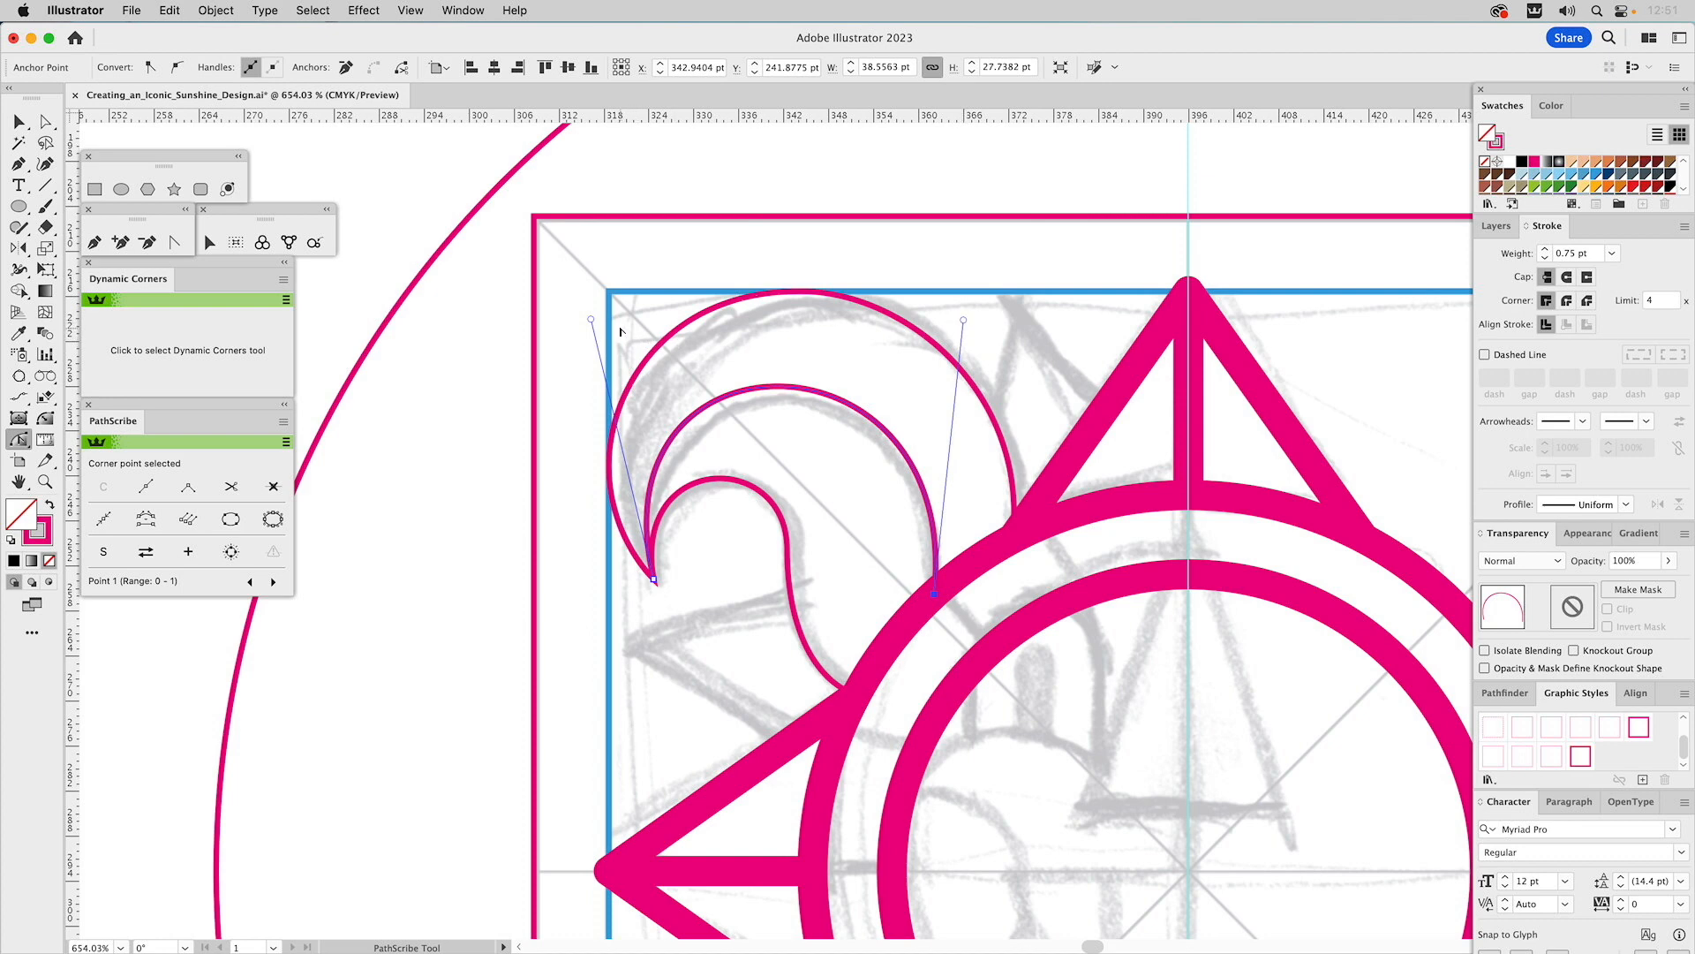
{"action": "mouse_move", "coordinate": [591, 319]}
{"action": "left_mouse_down"}
{"action": "mouse_move", "coordinate": [591, 302]}
{"action": "mouse_move", "coordinate": [586, 329]}
{"action": "left_mouse_up"}
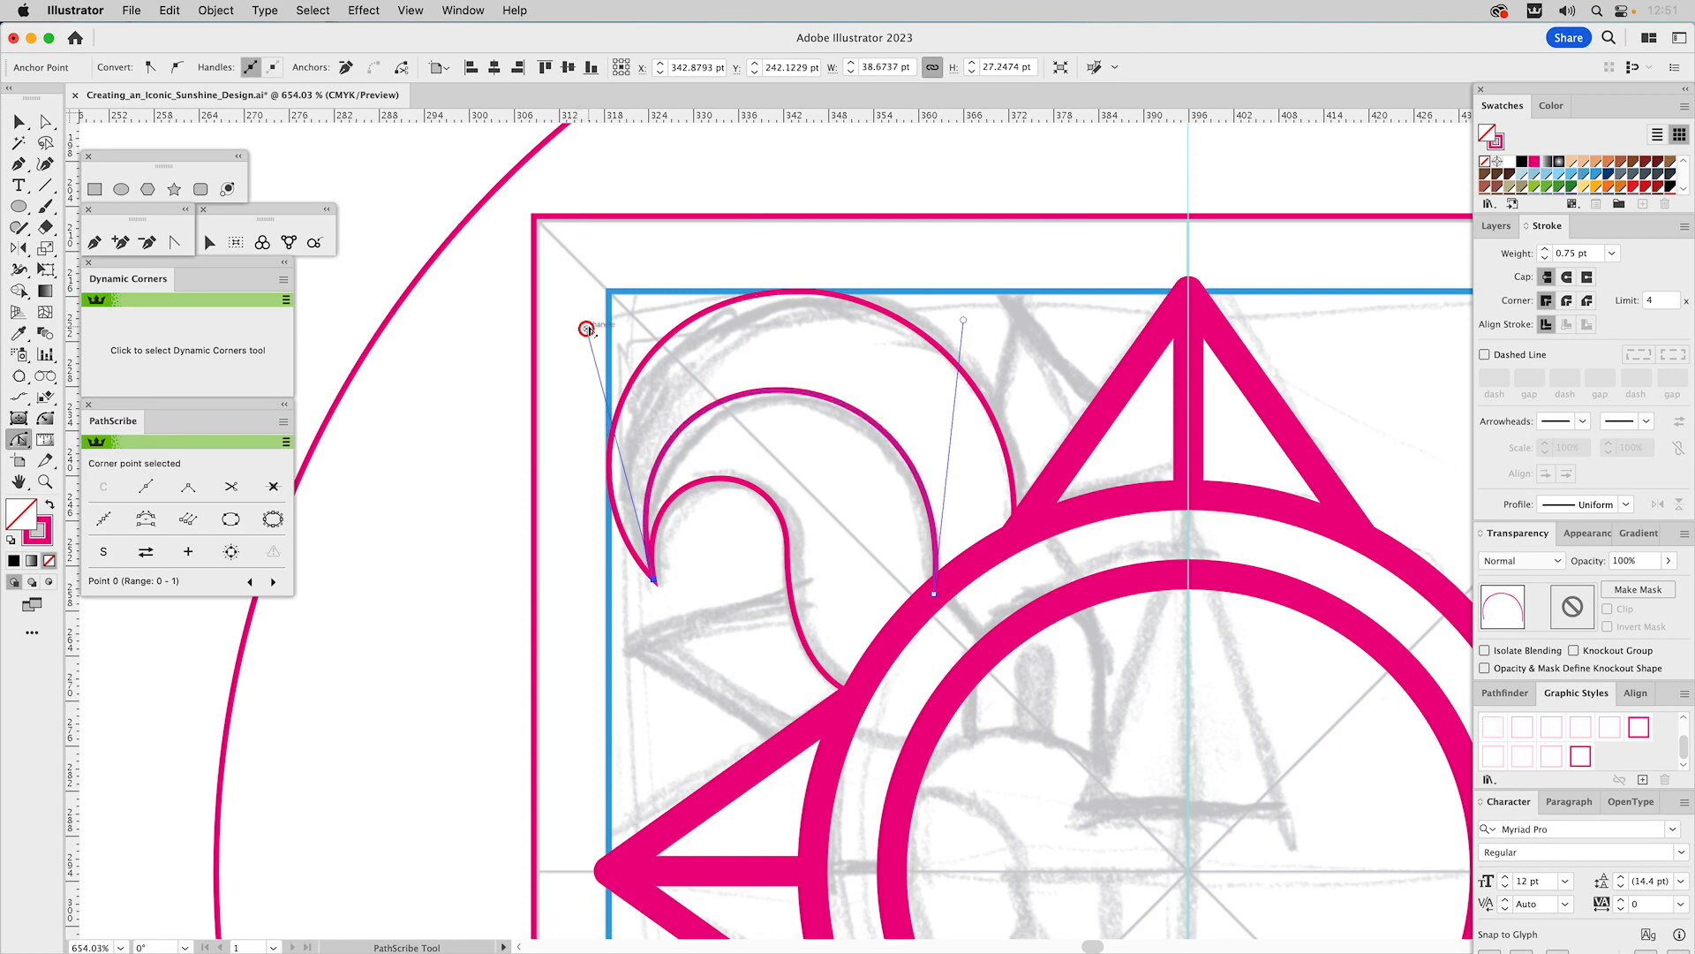
{"action": "left_click_drag", "start_coordinate": [964, 323], "coordinate": [955, 313]}
{"action": "left_click", "coordinate": [1014, 334]}
- Give both curved ray paths the left ray's 4 pt stroke style by sampling it with the Eyedropper, and deselect them
{"action": "key", "text": "v"}
{"action": "left_click_drag", "start_coordinate": [822, 353], "coordinate": [695, 553]}
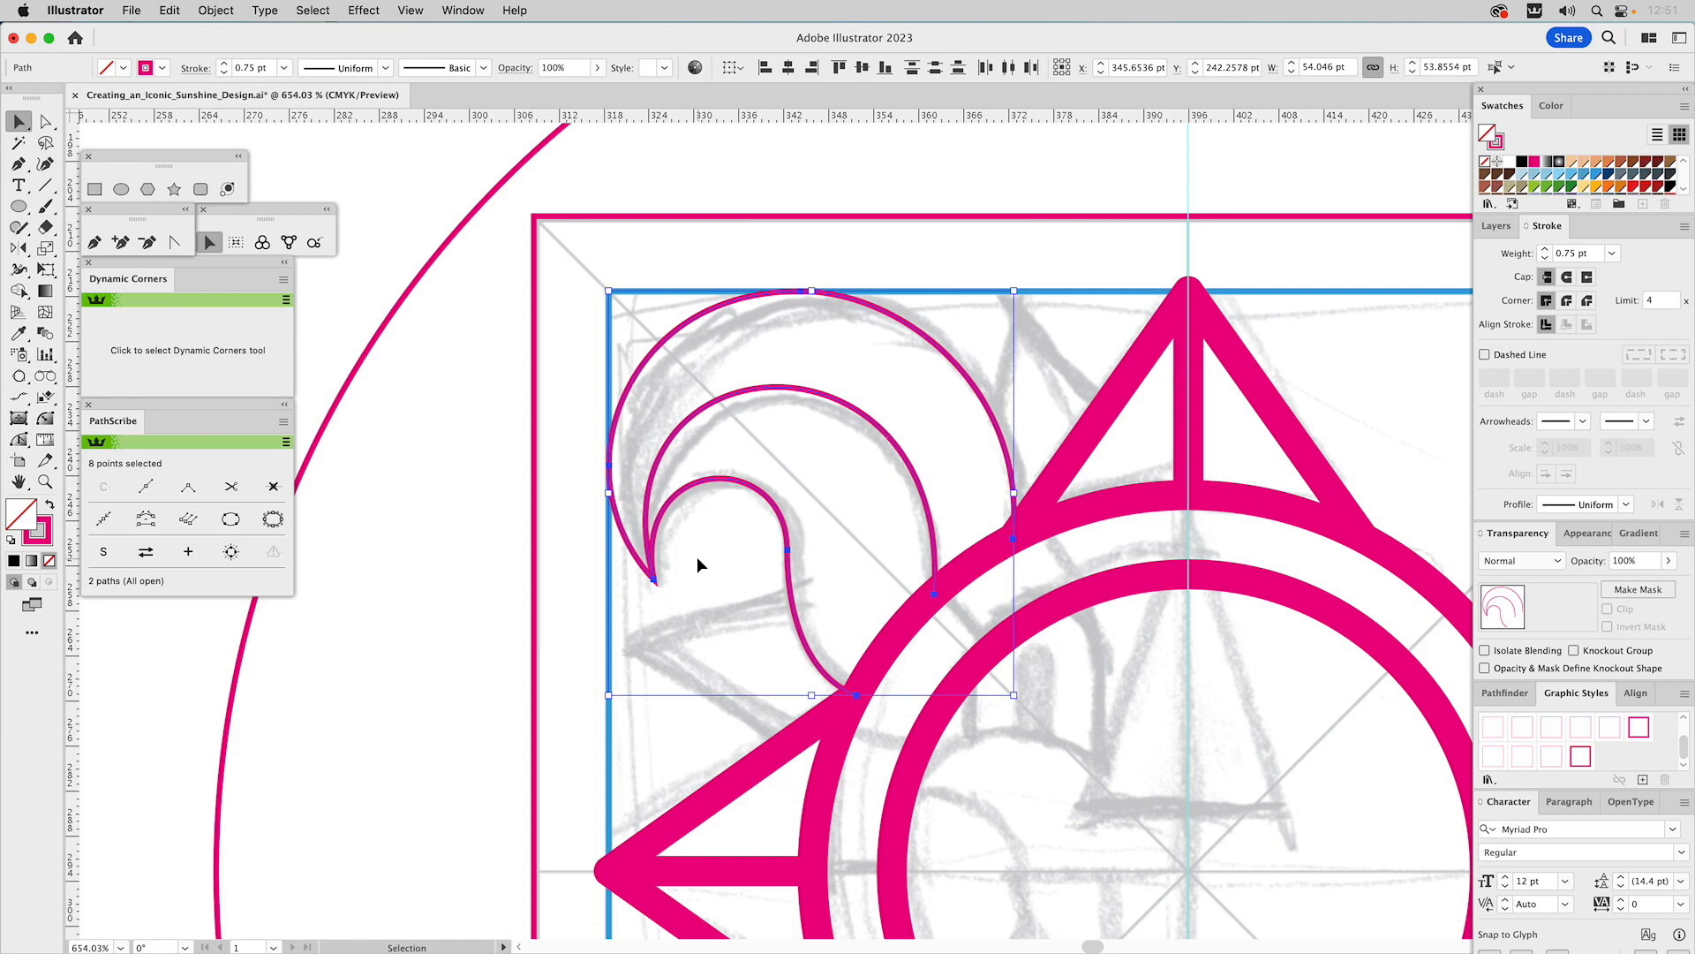
{"action": "key", "text": "i"}
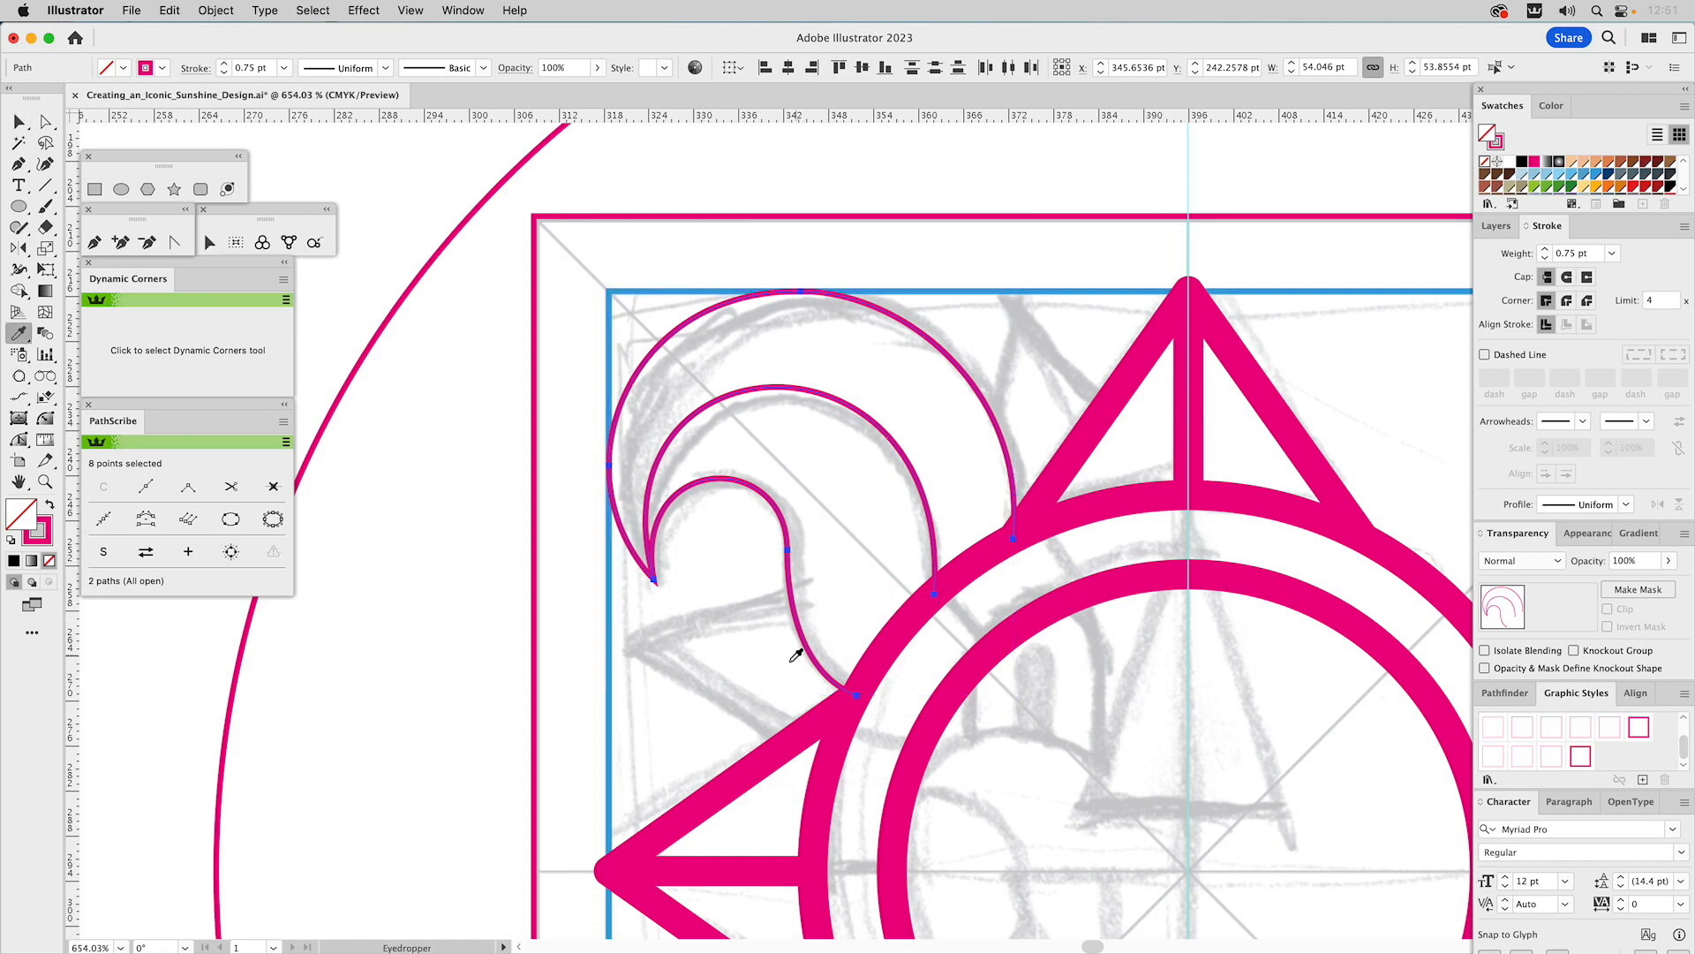
{"action": "left_click", "coordinate": [779, 703]}
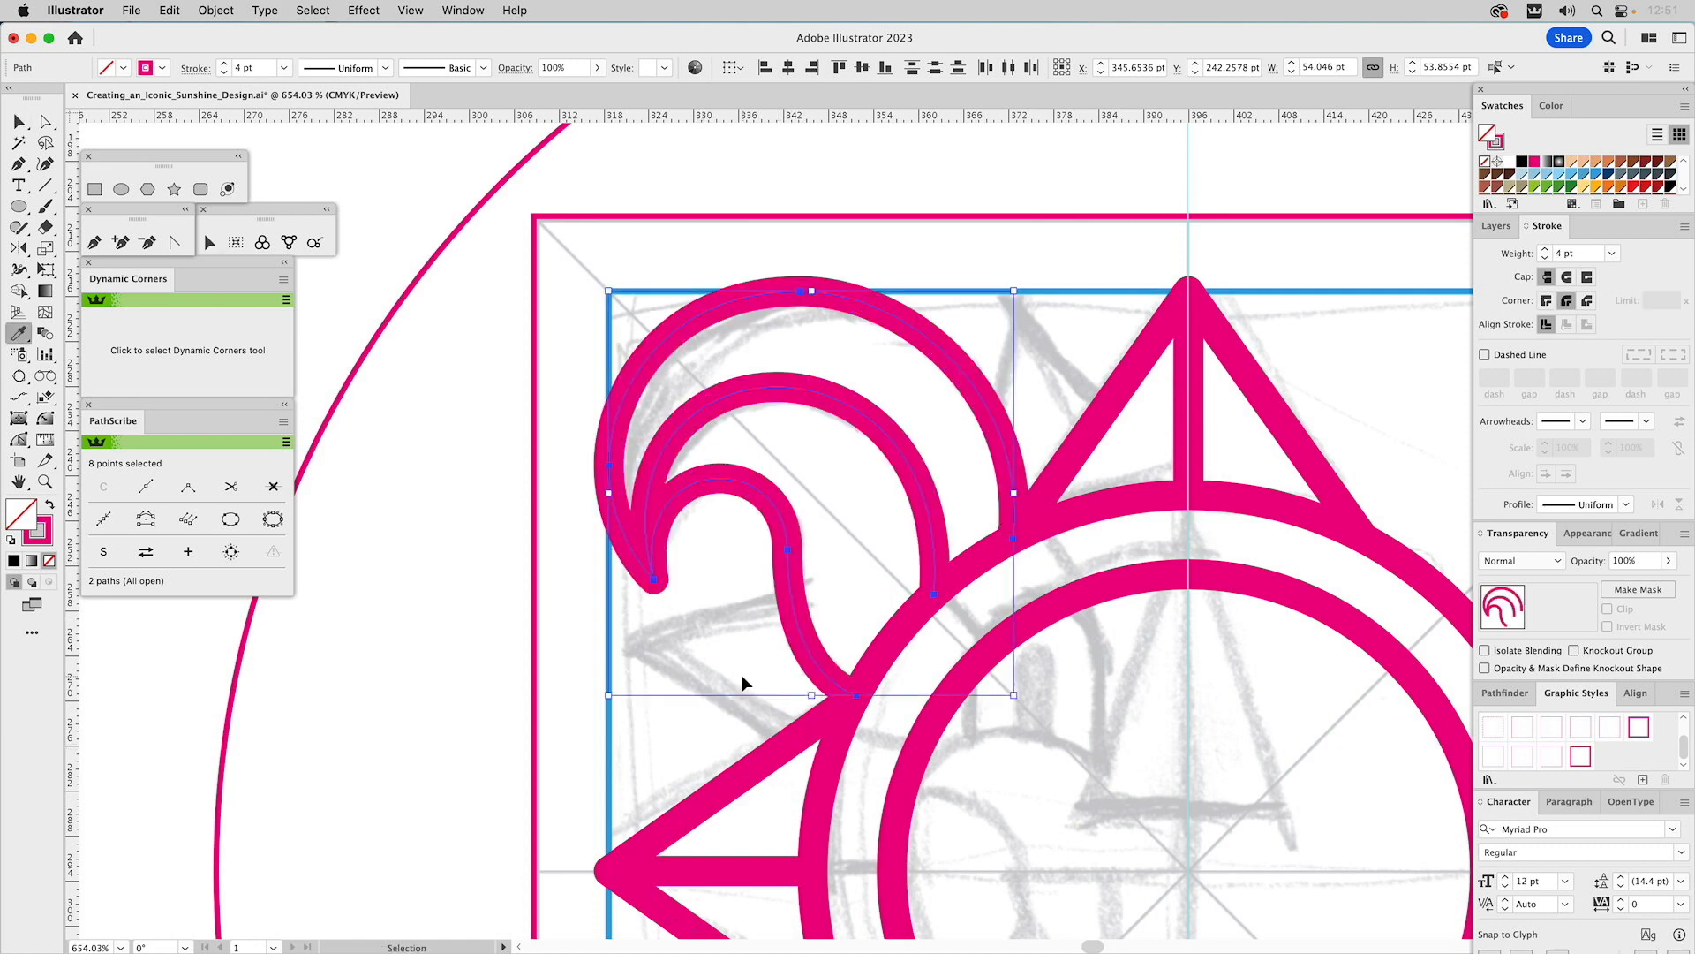
{"action": "left_click", "coordinate": [742, 680], "text": "super"}
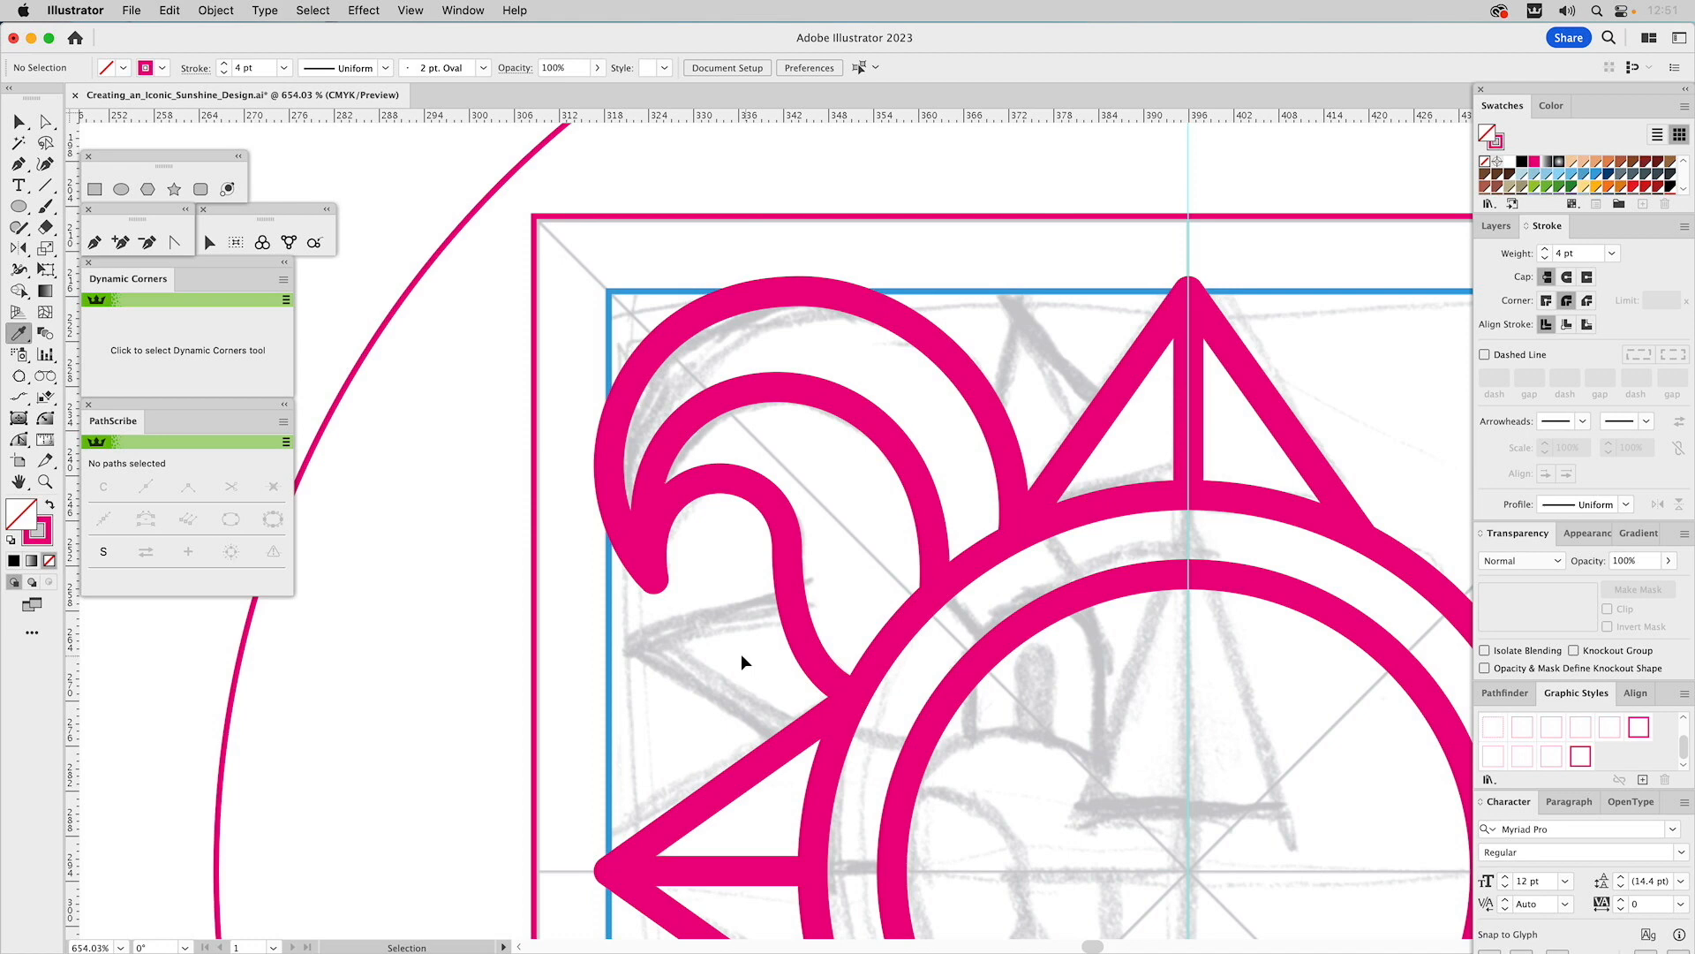
- Draw a slanted line about 17 pt long from the blue square's top edge down to the curved ray's outer arc
{"action": "left_click", "coordinate": [45, 481]}
{"action": "left_click", "coordinate": [981, 533], "text": "alt"}
{"action": "scroll", "coordinate": [942, 578], "scroll_direction": "down", "scroll_amount": 5}
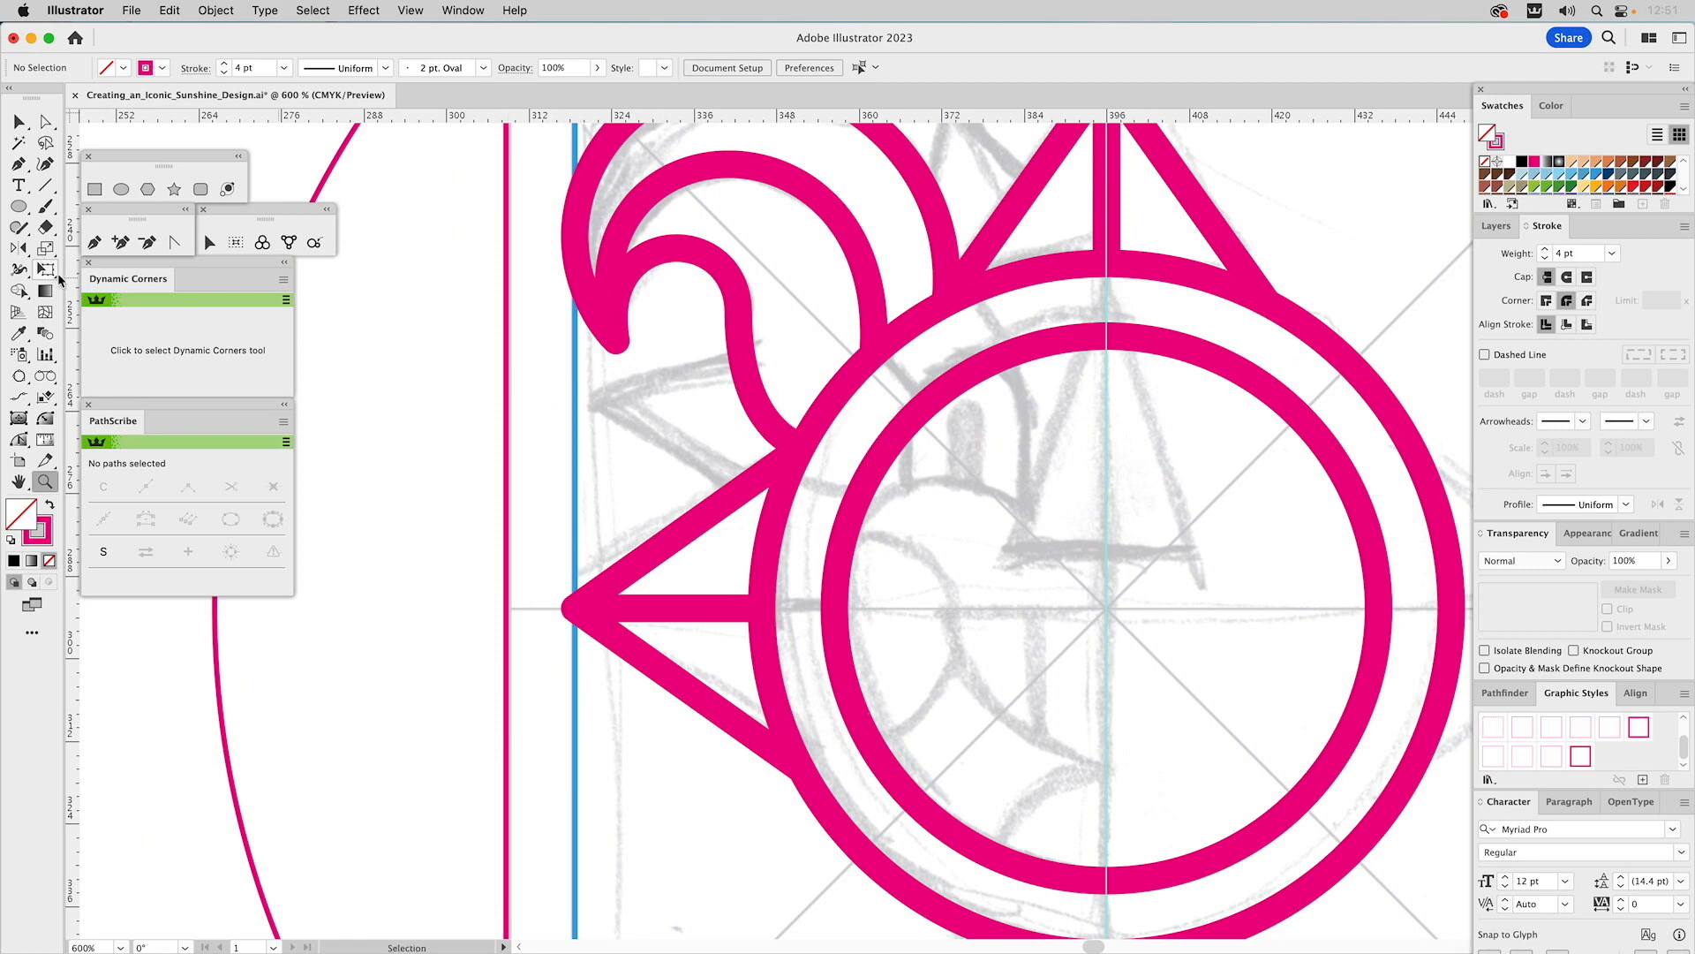
{"action": "left_click", "coordinate": [43, 186]}
{"action": "scroll", "coordinate": [607, 406], "scroll_direction": "up", "scroll_amount": 5}
{"action": "scroll", "coordinate": [608, 406], "scroll_direction": "right", "scroll_amount": 3}
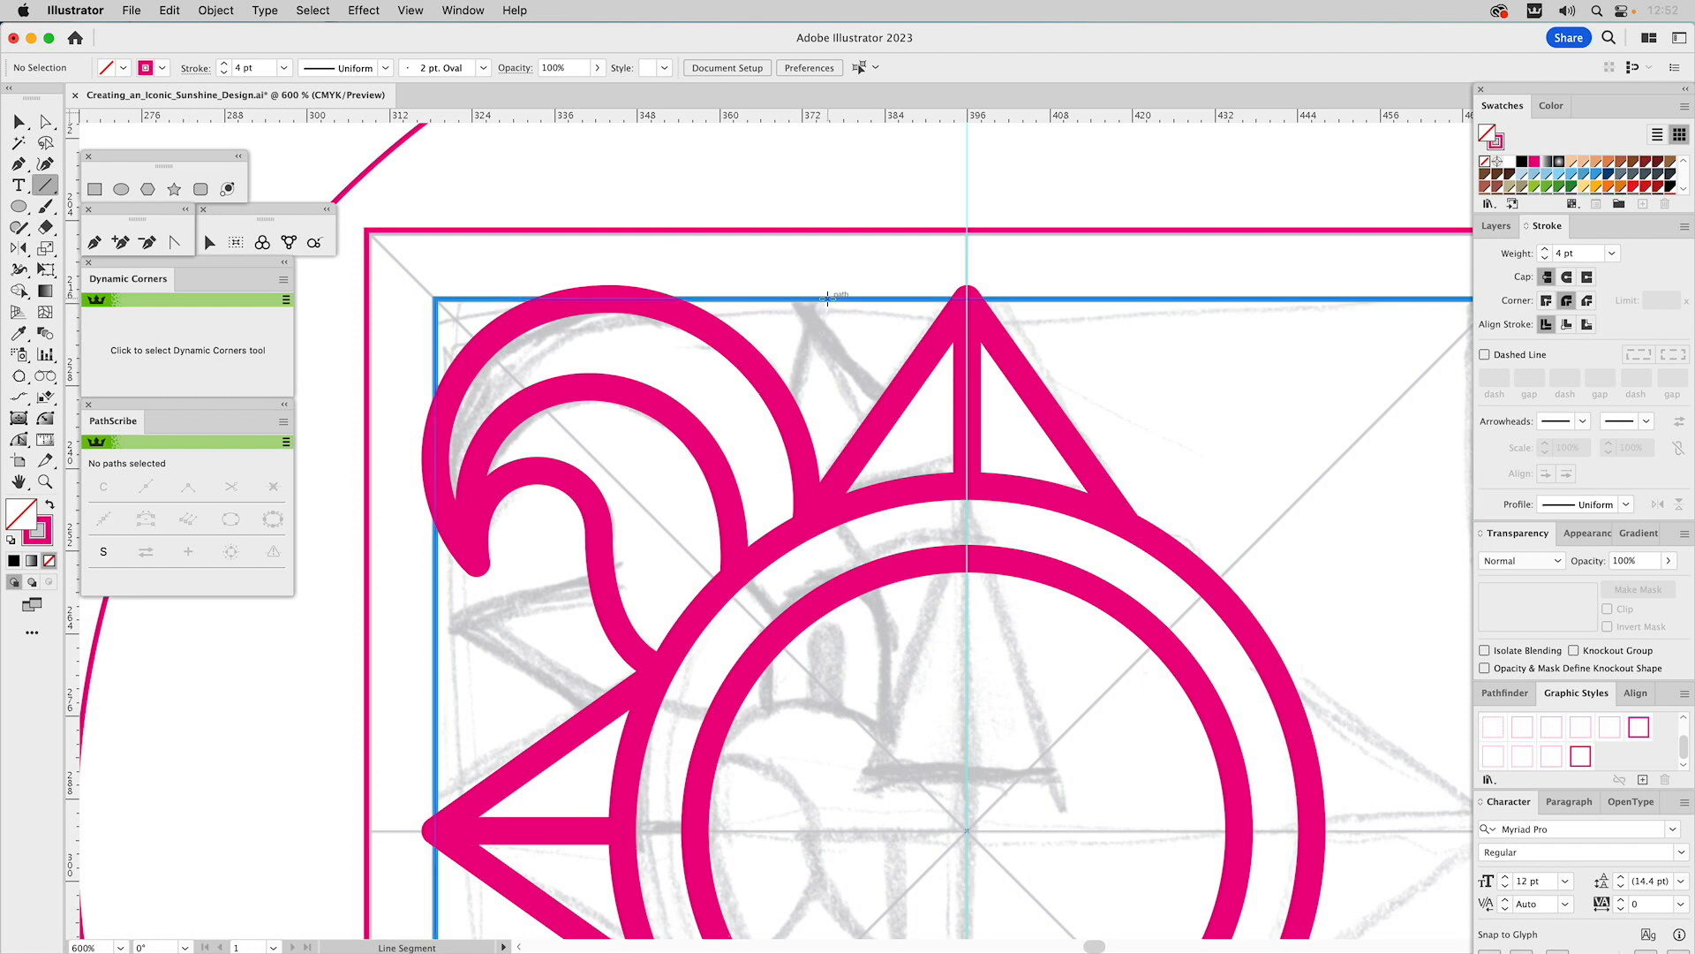
{"action": "left_click_drag", "start_coordinate": [825, 298], "coordinate": [783, 404]}
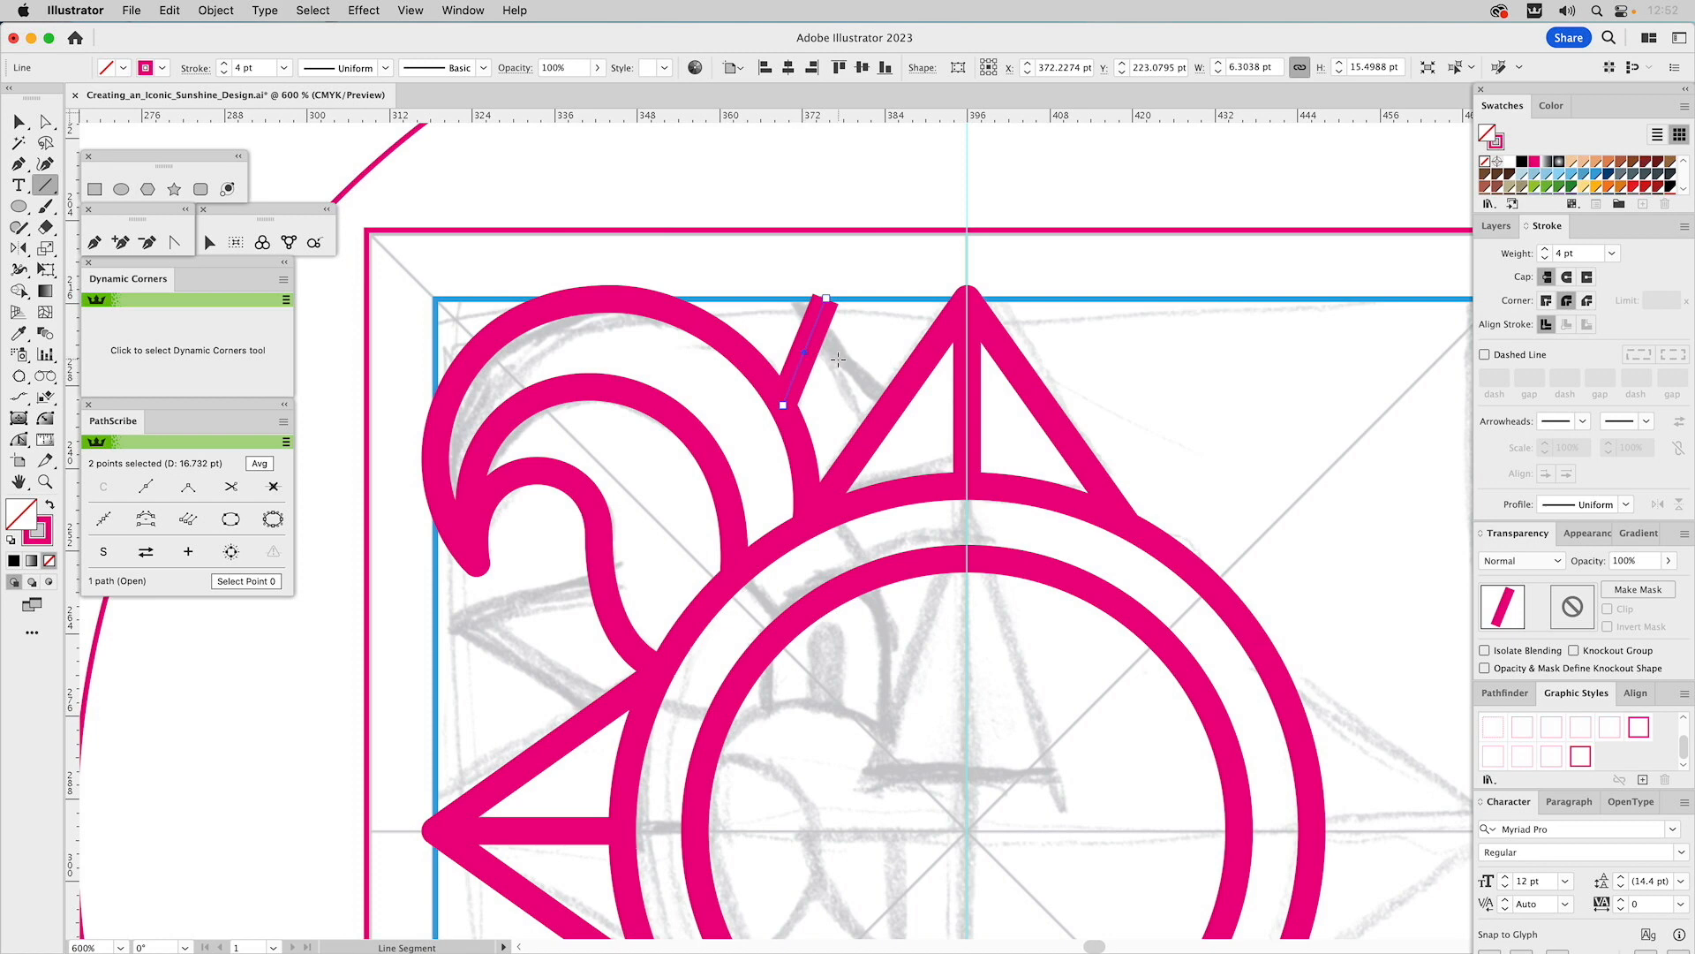
- Try reflecting a copy of the slanted line about its upper end to form a peak, and delete both lines
{"action": "key", "text": "v"}
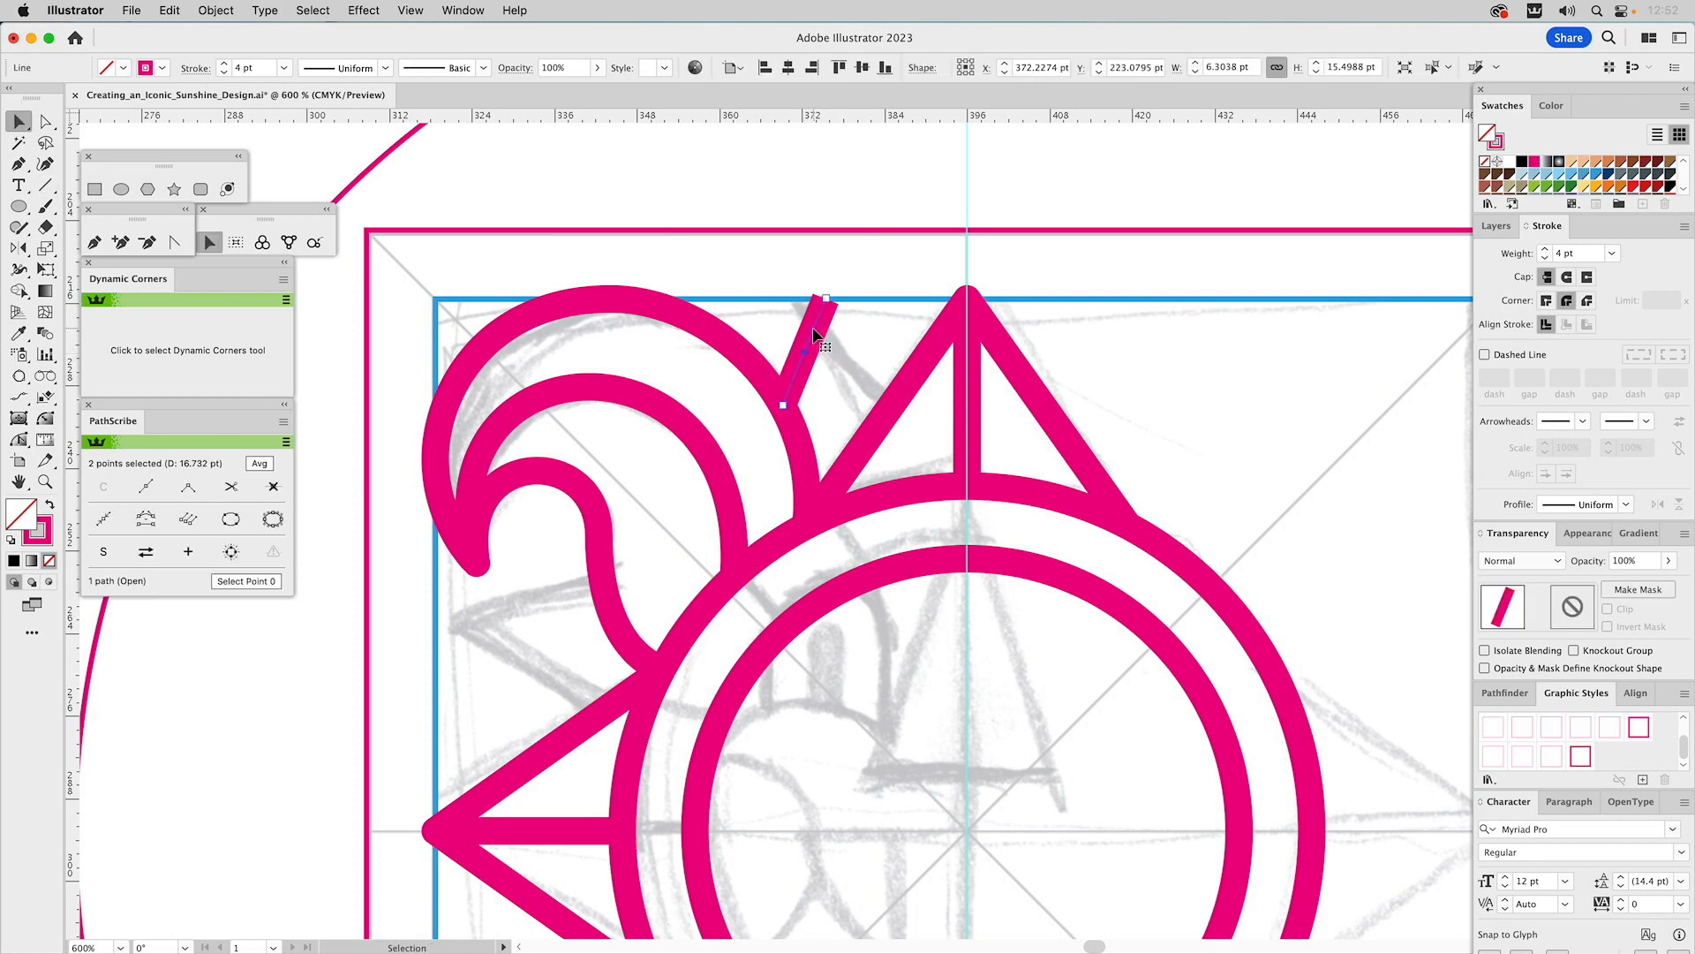
{"action": "left_click", "coordinate": [22, 247]}
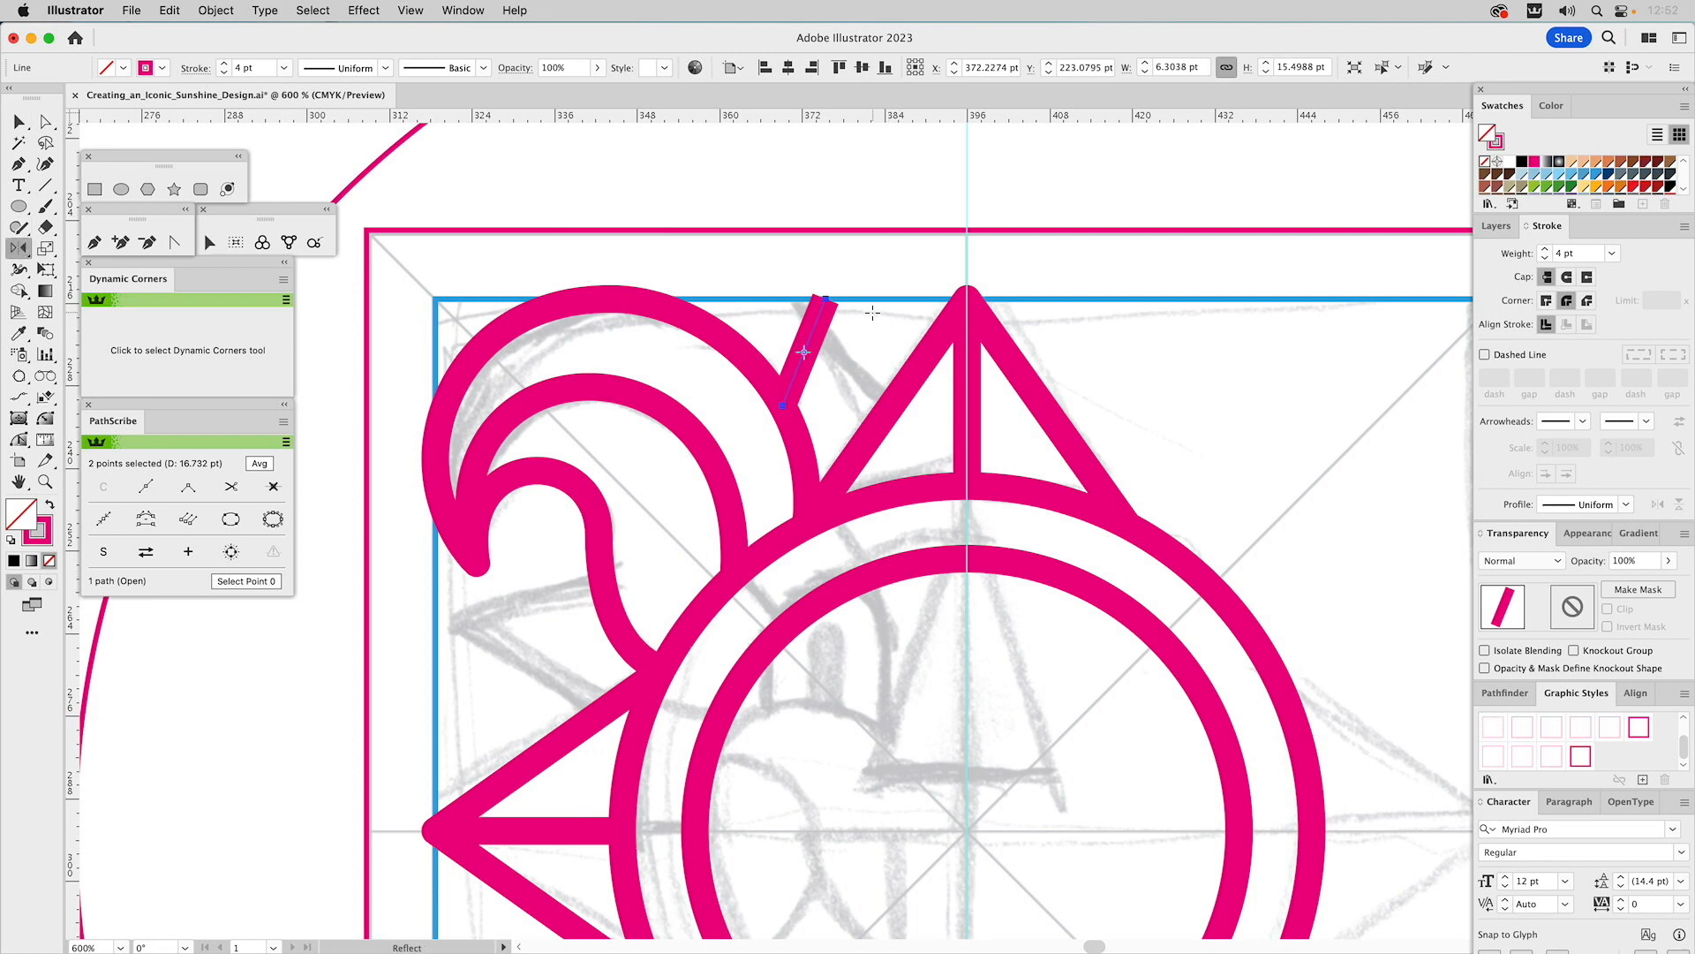
{"action": "left_click", "coordinate": [826, 300]}
{"action": "left_click_drag", "start_coordinate": [909, 358], "coordinate": [856, 335]}
{"action": "key", "text": "v"}
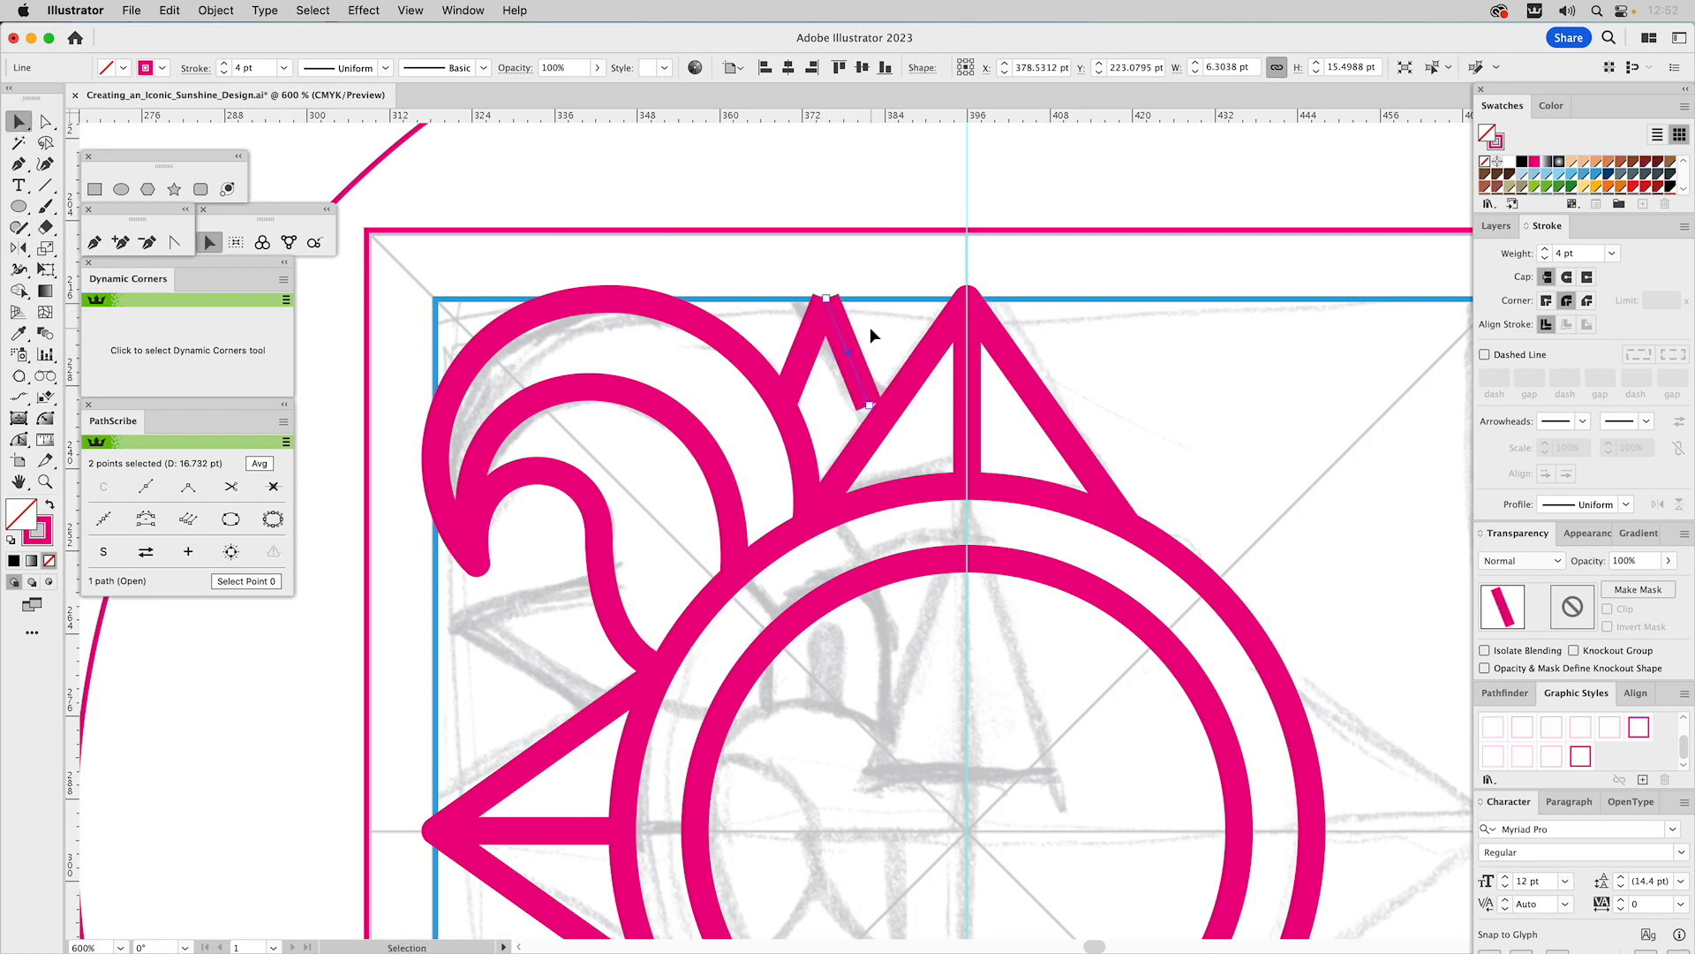
{"action": "left_click", "coordinate": [806, 340], "text": "shift"}
{"action": "key", "text": "Delete"}
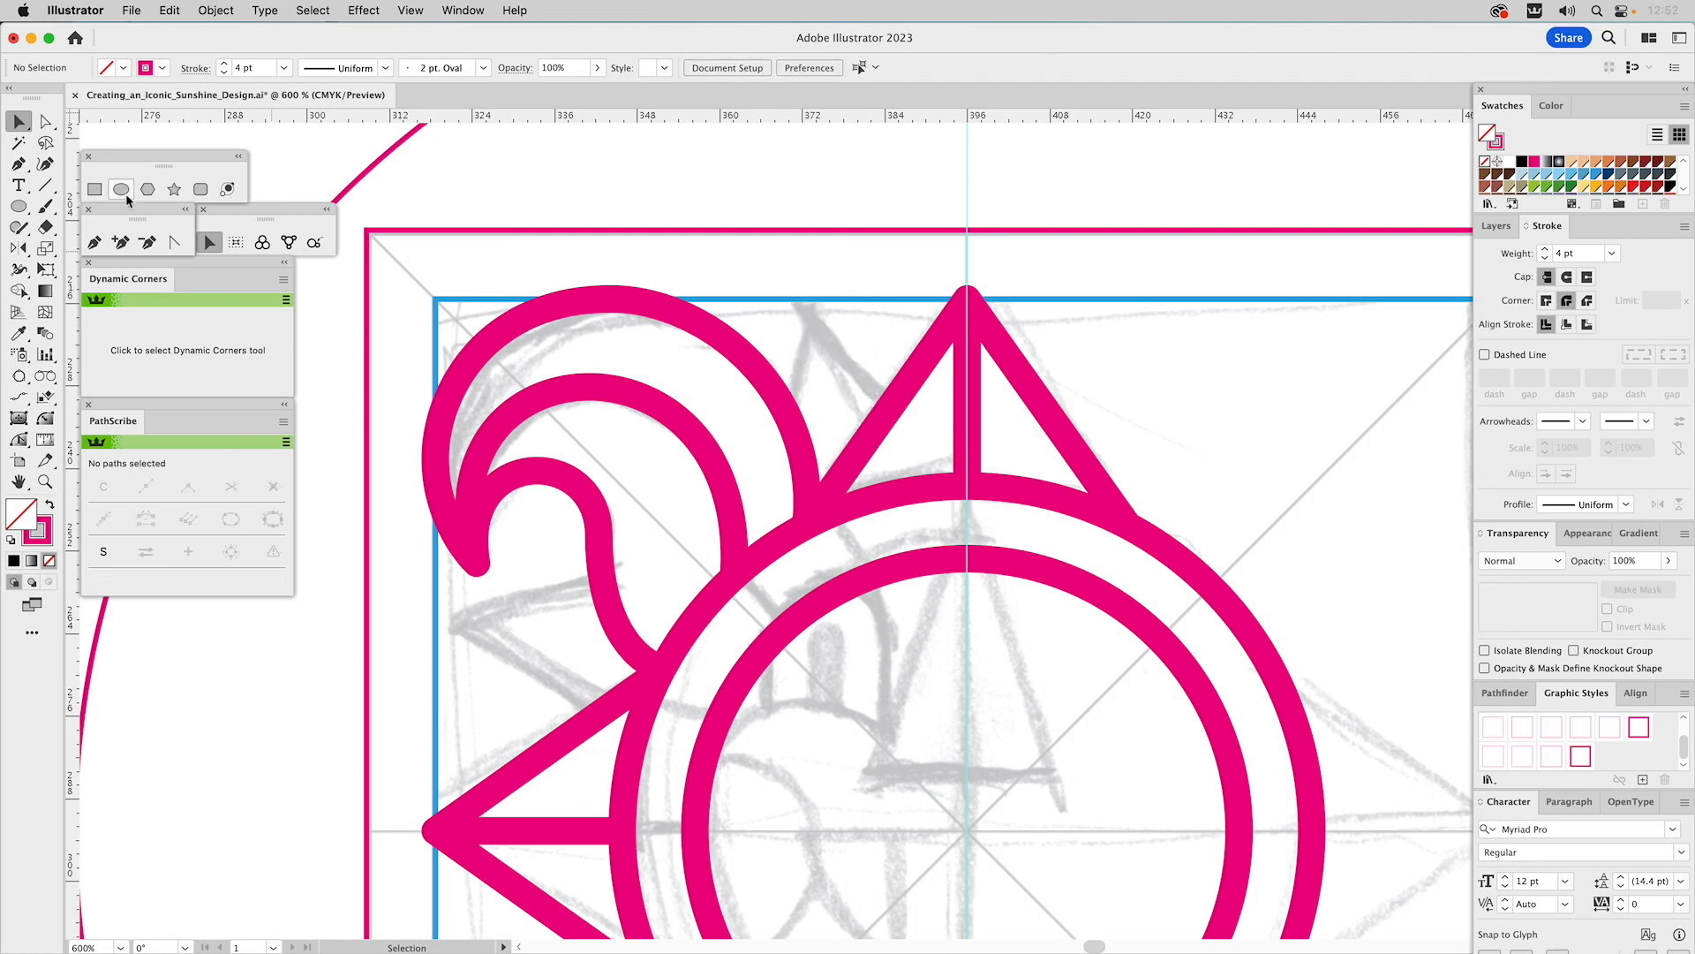
- Draw a square about 24 pt wide beside the top ray, rotate it 45°, and stretch its top corner upward
{"action": "left_click", "coordinate": [94, 189]}
{"action": "left_click_drag", "start_coordinate": [1193, 418], "coordinate": [1275, 496]}
{"action": "left_click_drag", "start_coordinate": [1282, 324], "coordinate": [1344, 435]}
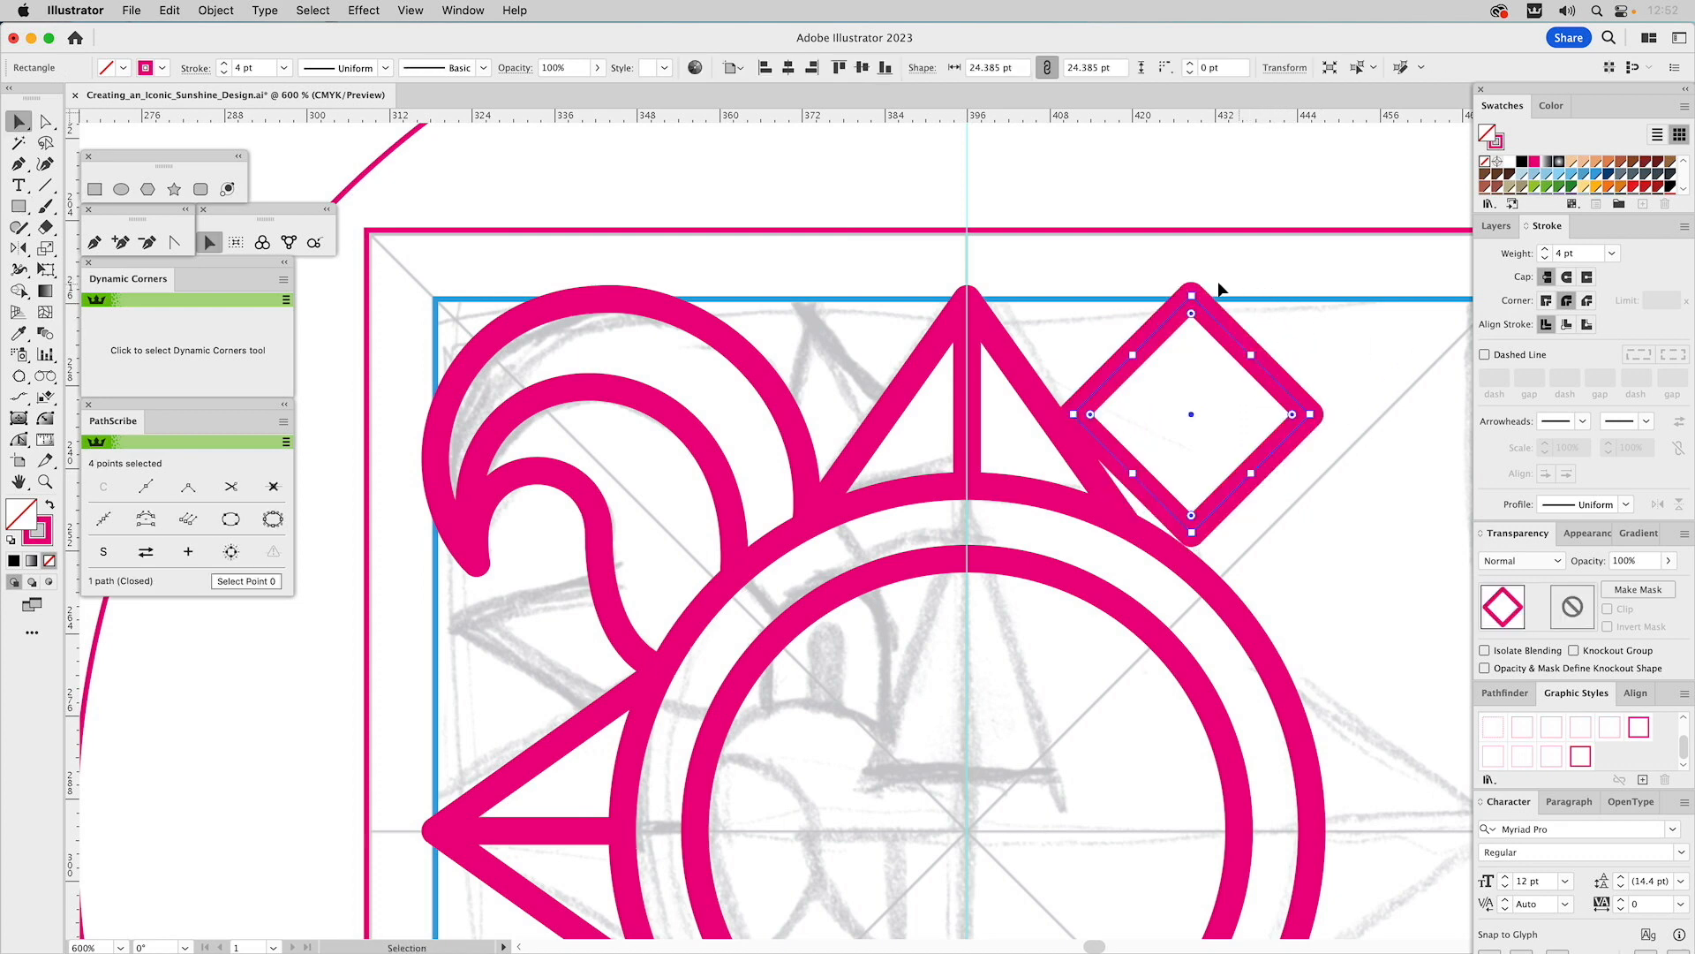
{"action": "key", "text": "a"}
{"action": "left_click", "coordinate": [1191, 297]}
{"action": "left_click_drag", "start_coordinate": [1193, 298], "coordinate": [1195, 155]}
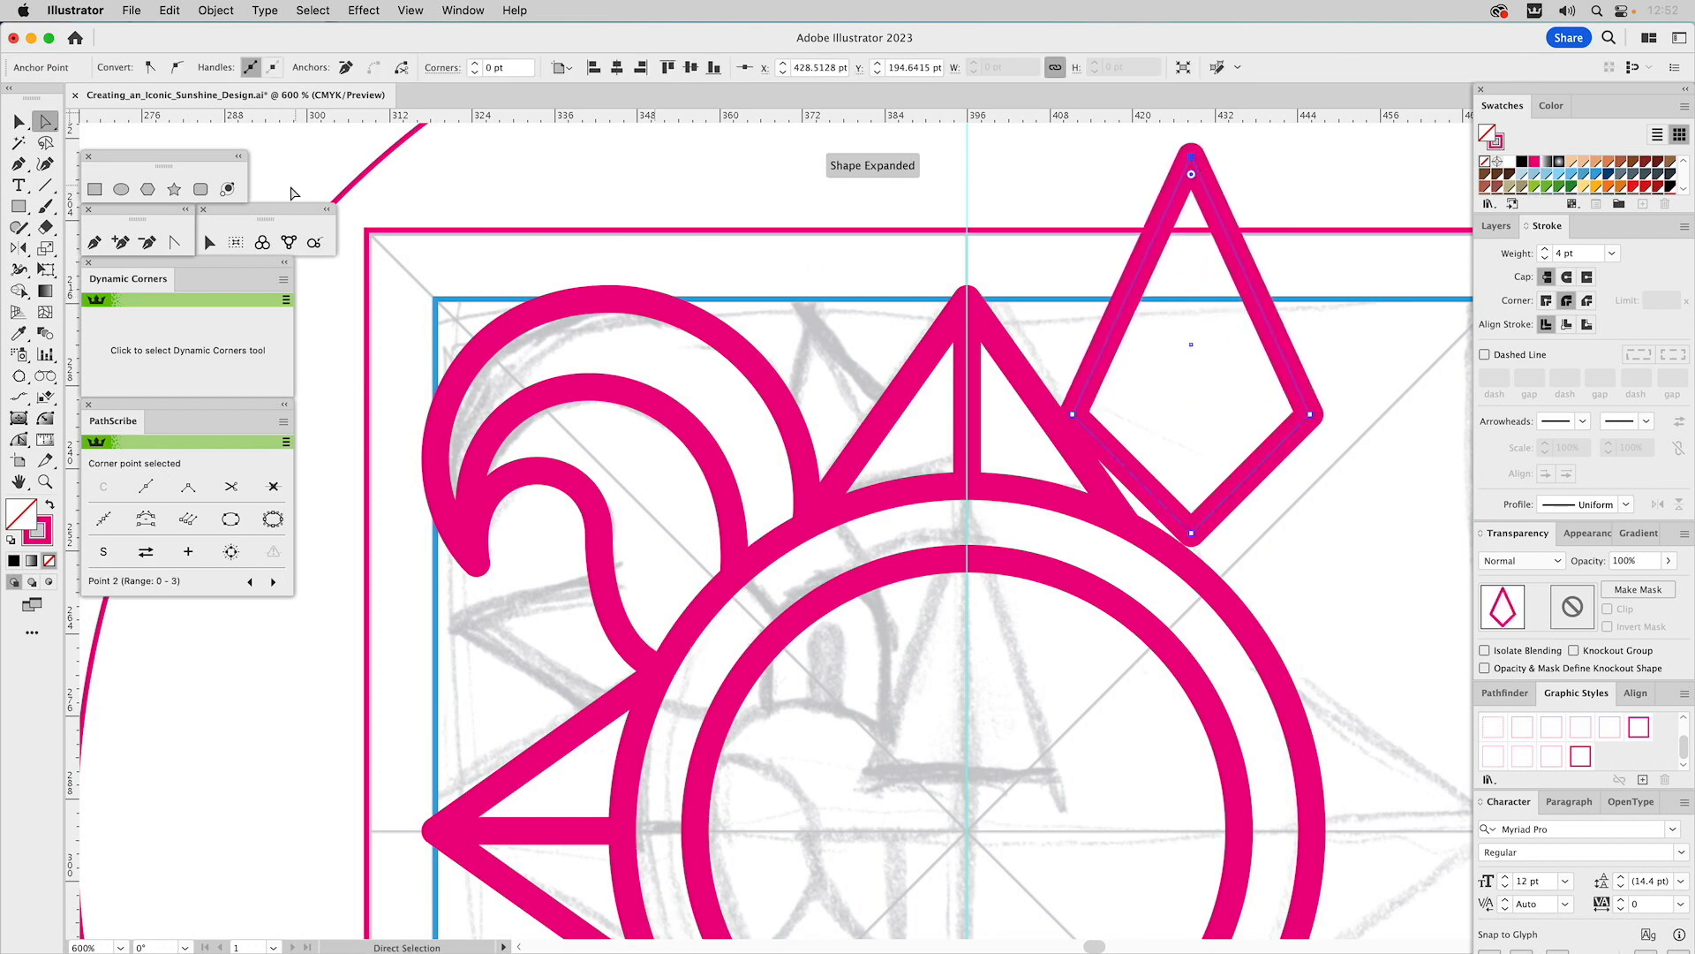
- Cut the kite shape at its two side corners with the Scissors tool and delete the lower half, leaving an open peak
{"action": "left_click", "coordinate": [46, 227]}
{"action": "left_click_drag", "start_coordinate": [49, 227], "coordinate": [97, 249]}
{"action": "left_click", "coordinate": [1071, 414]}
{"action": "left_click", "coordinate": [1309, 411]}
{"action": "key", "text": "a"}
{"action": "left_click", "coordinate": [1261, 463]}
{"action": "key", "text": "Delete"}
{"action": "key", "text": "Delete"}
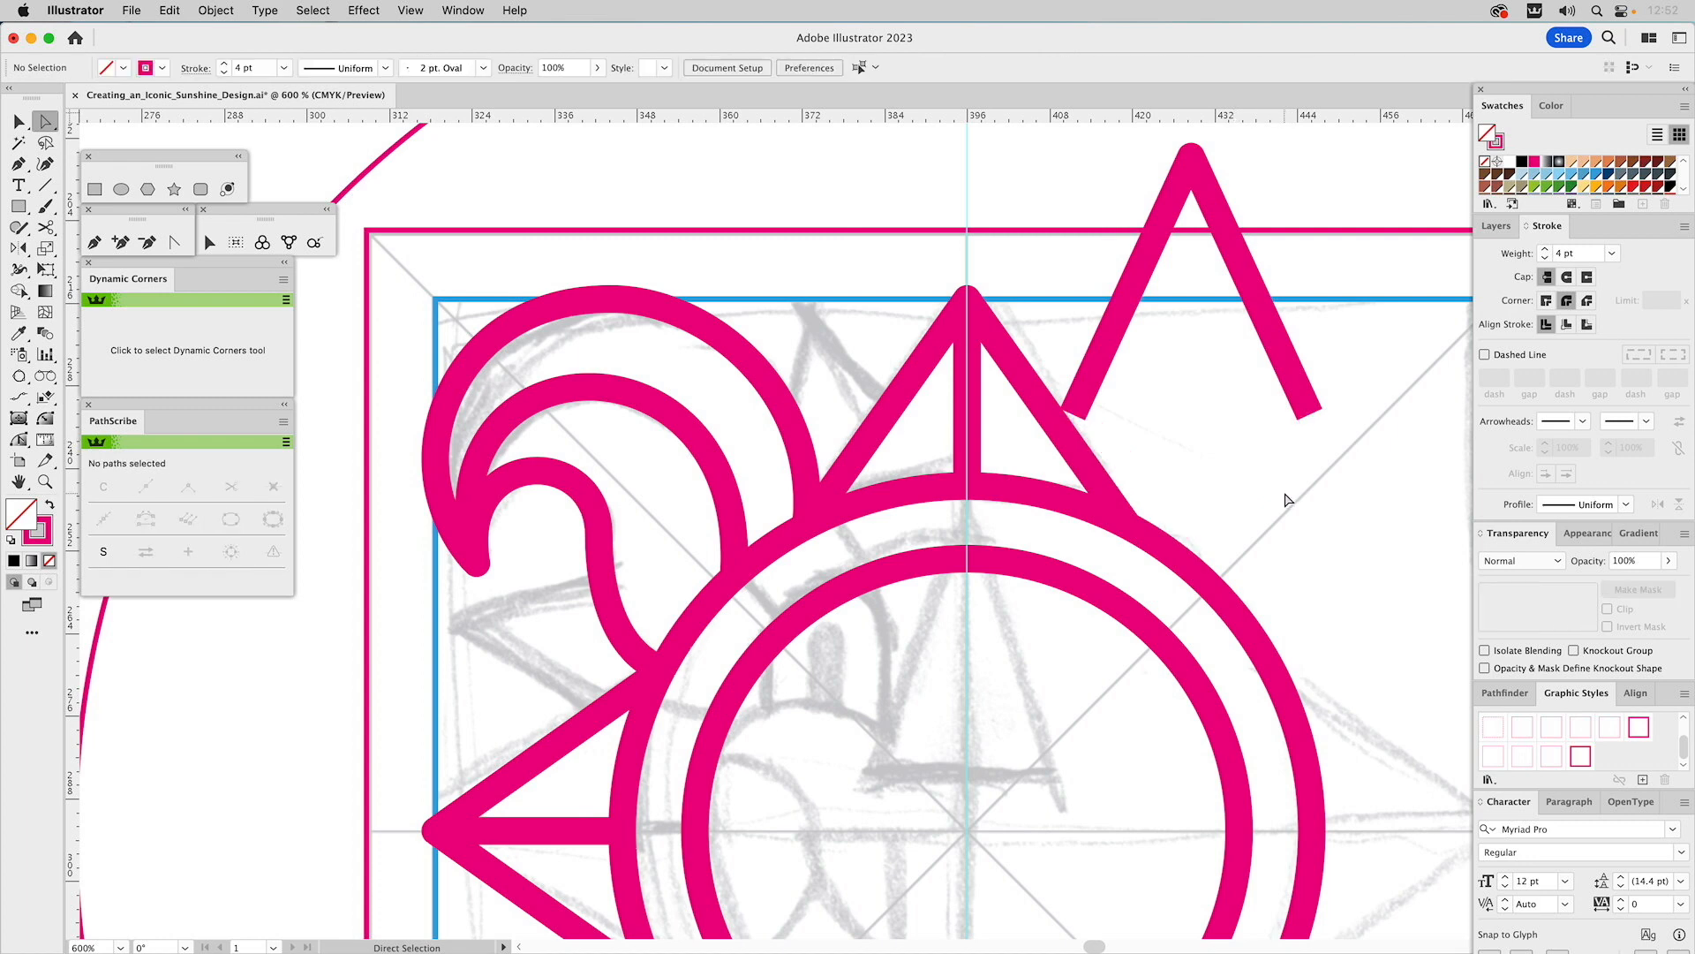
- Move the open peak between the curved ray and the top ray, with its tip on the blue square's top edge
{"action": "key", "text": "v"}
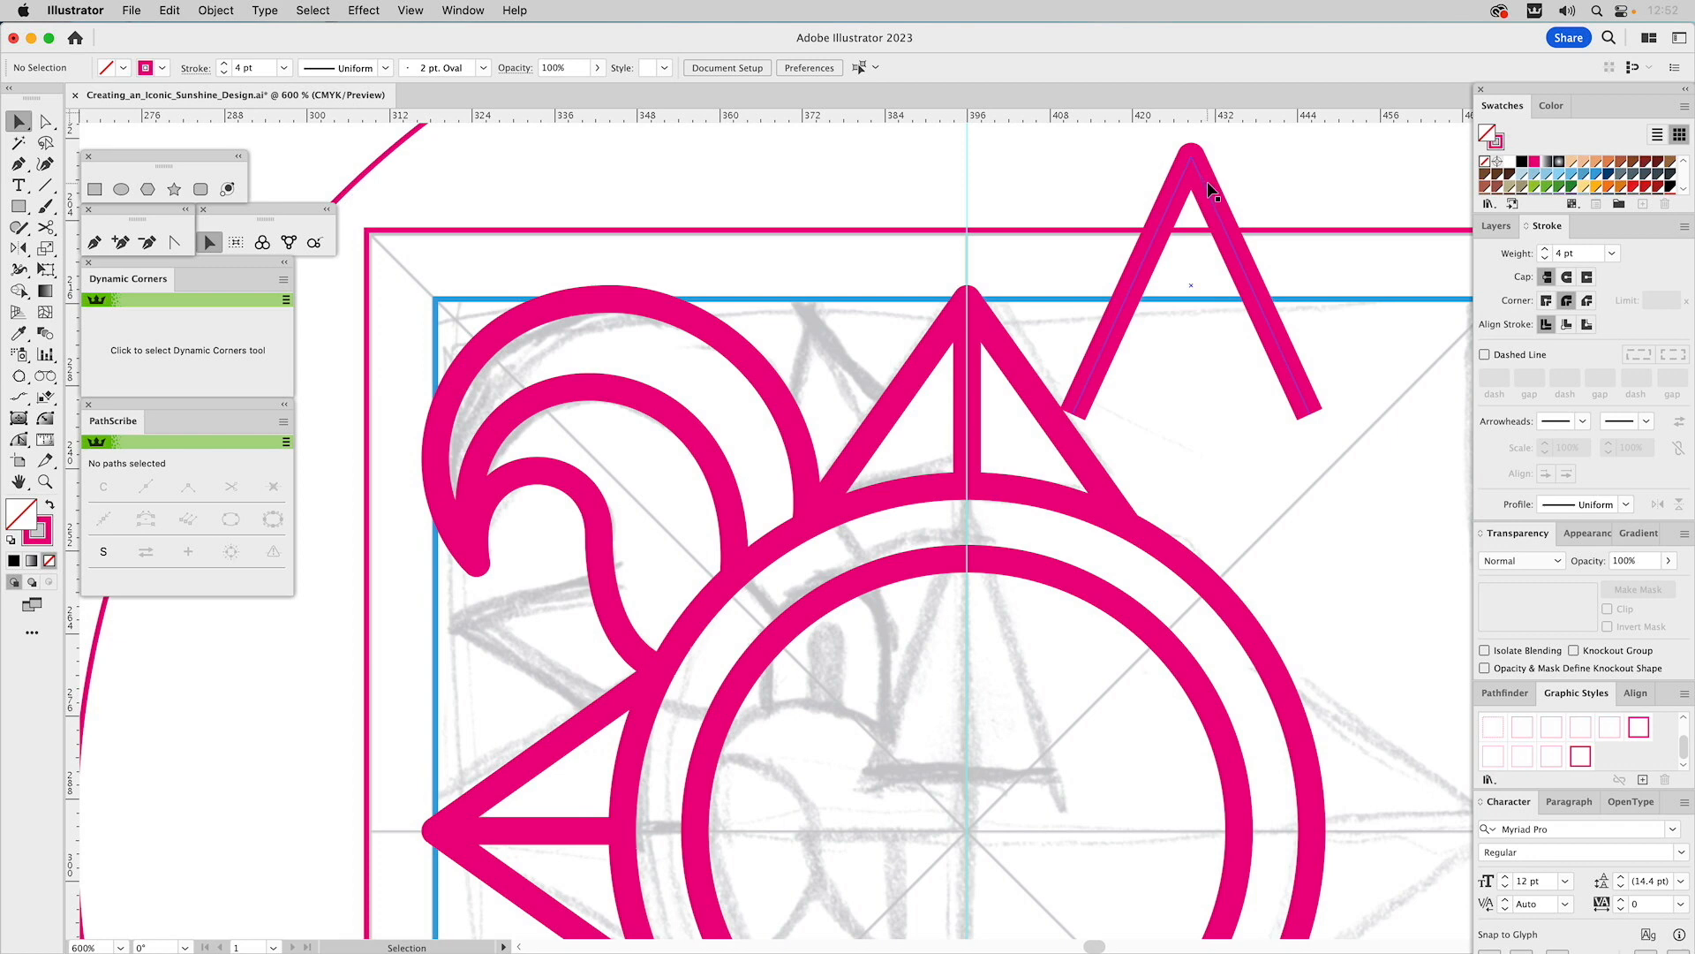
{"action": "left_click_drag", "start_coordinate": [1209, 185], "coordinate": [865, 295]}
{"action": "key", "text": "a"}
{"action": "key", "text": "v"}
{"action": "left_click", "coordinate": [885, 267]}
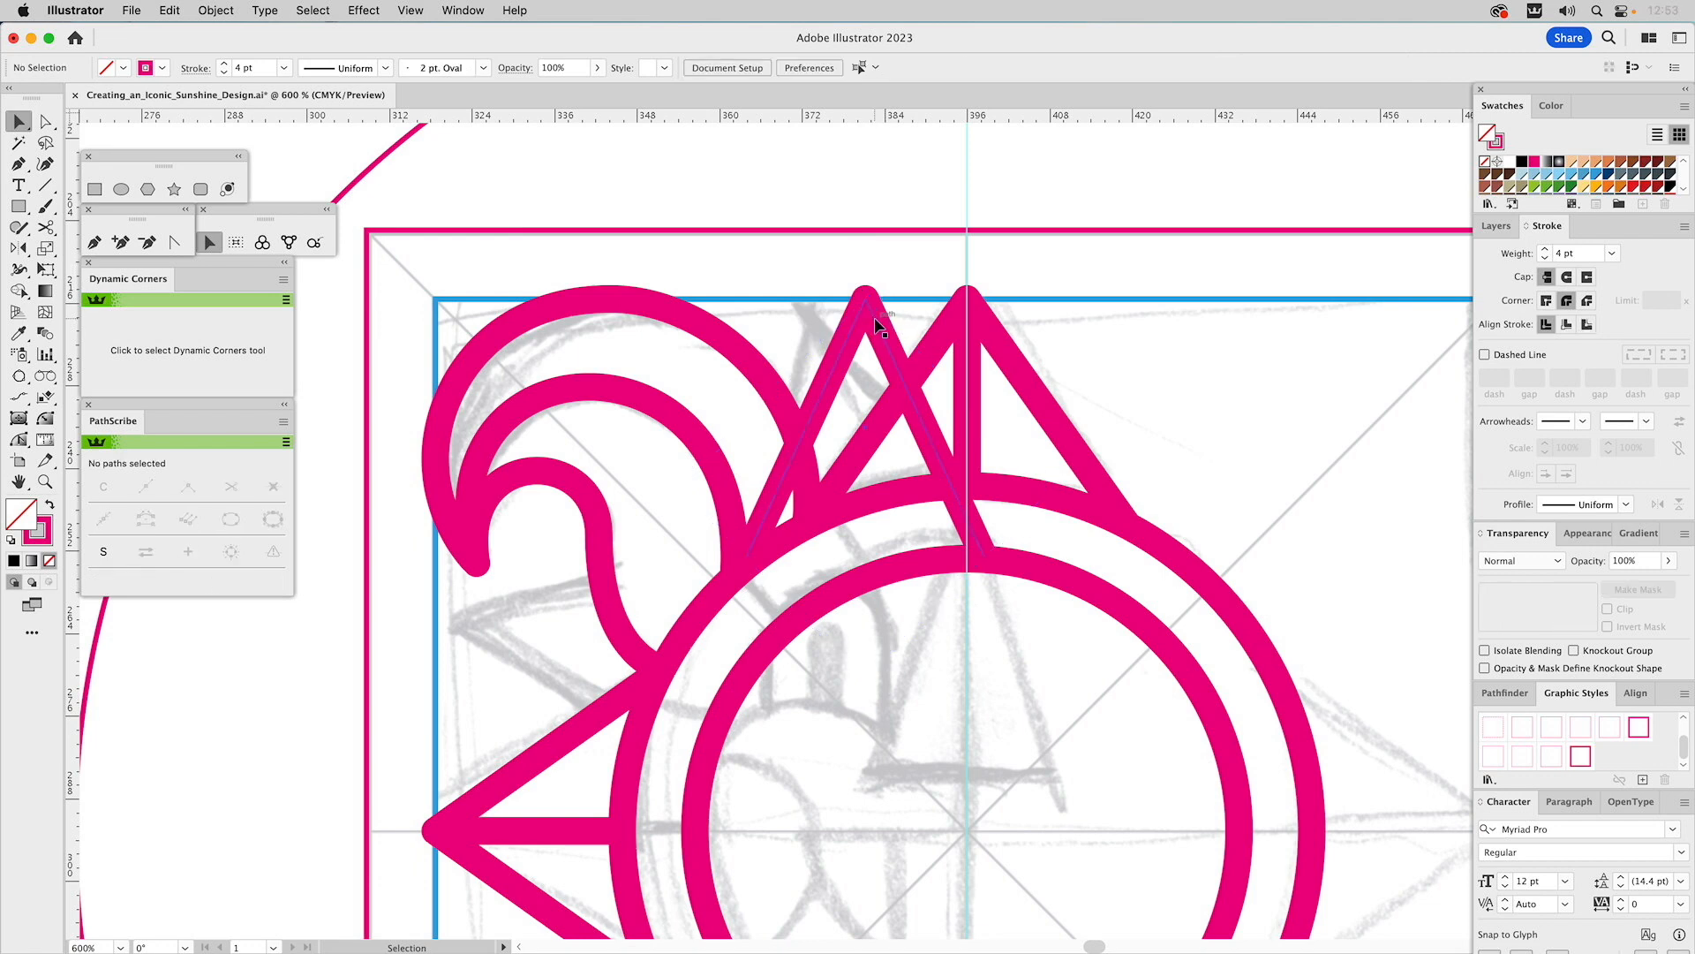
{"action": "left_click_drag", "start_coordinate": [875, 327], "coordinate": [822, 325]}
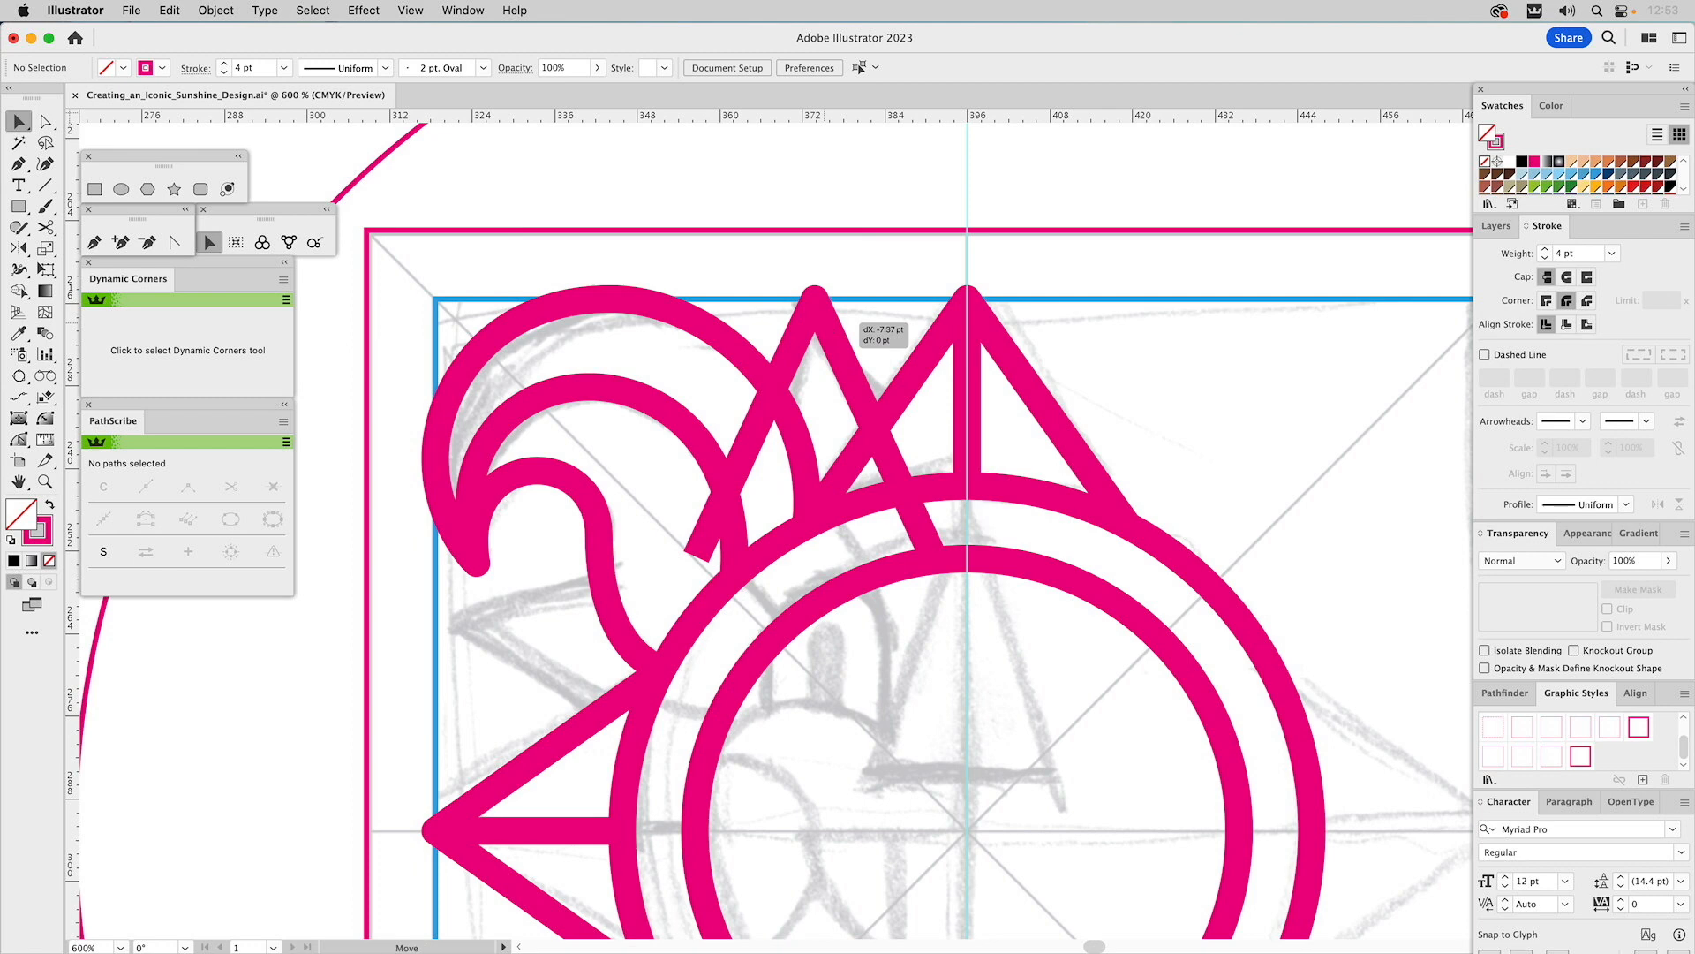
- Rotate the peak about 8° around its tip so its outer leg meets the inner arch's end on the face circle
{"action": "key", "text": "r"}
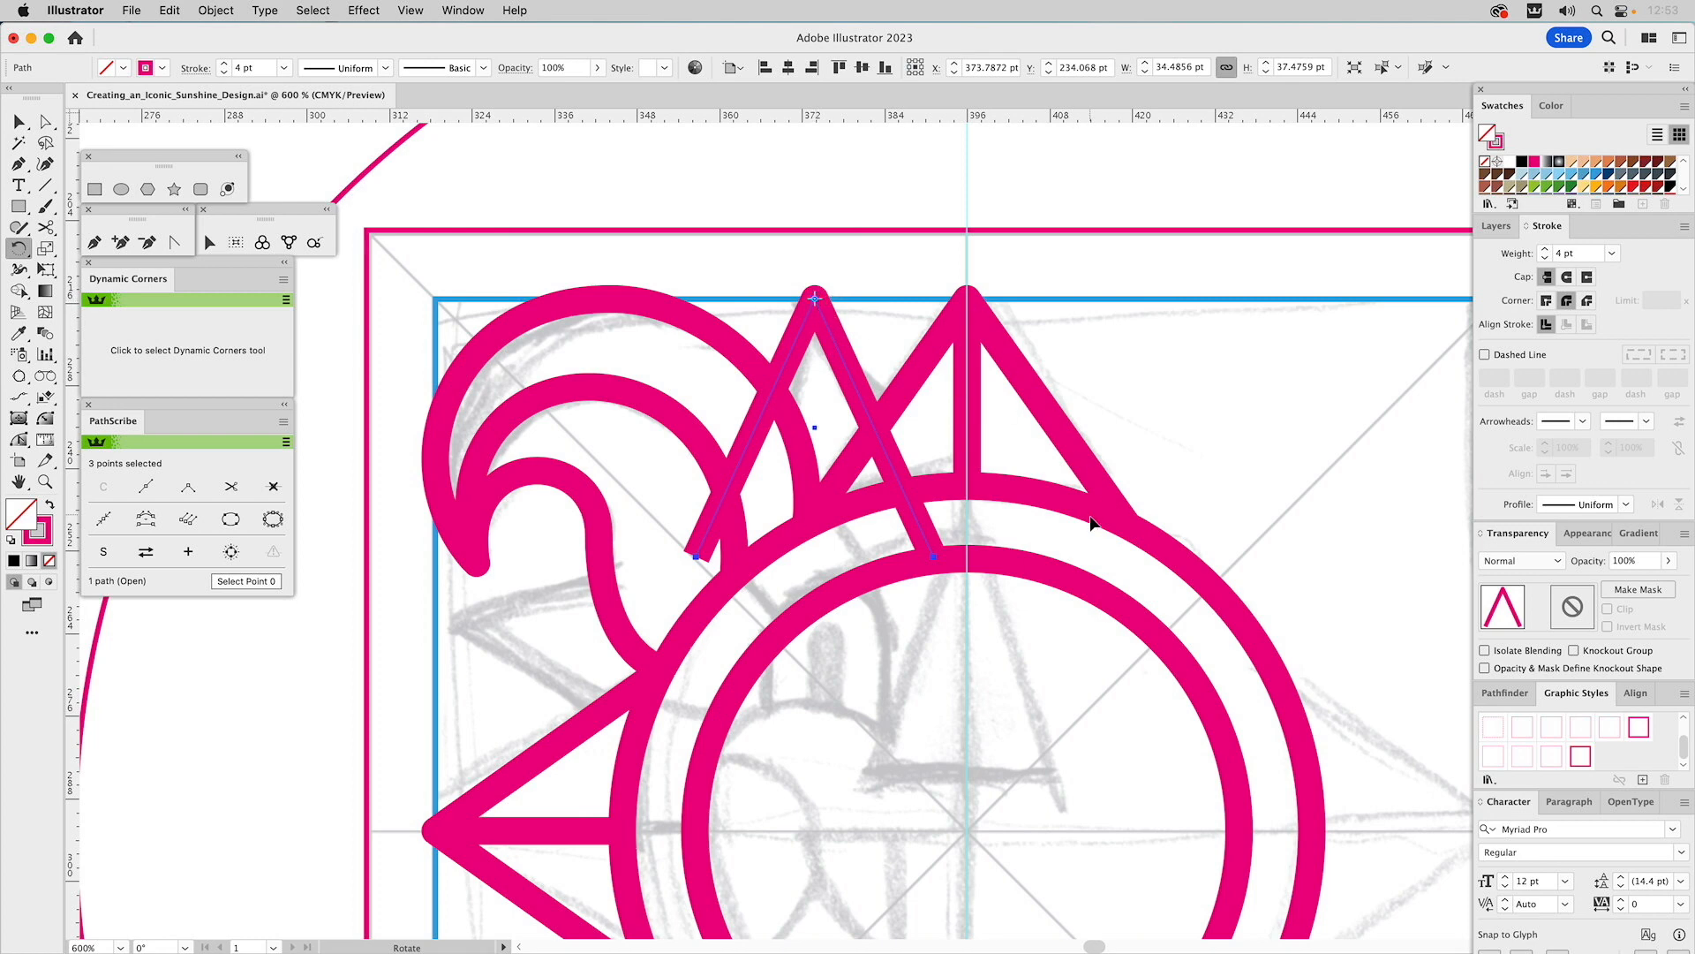
{"action": "left_click_drag", "start_coordinate": [1068, 533], "coordinate": [1119, 513]}
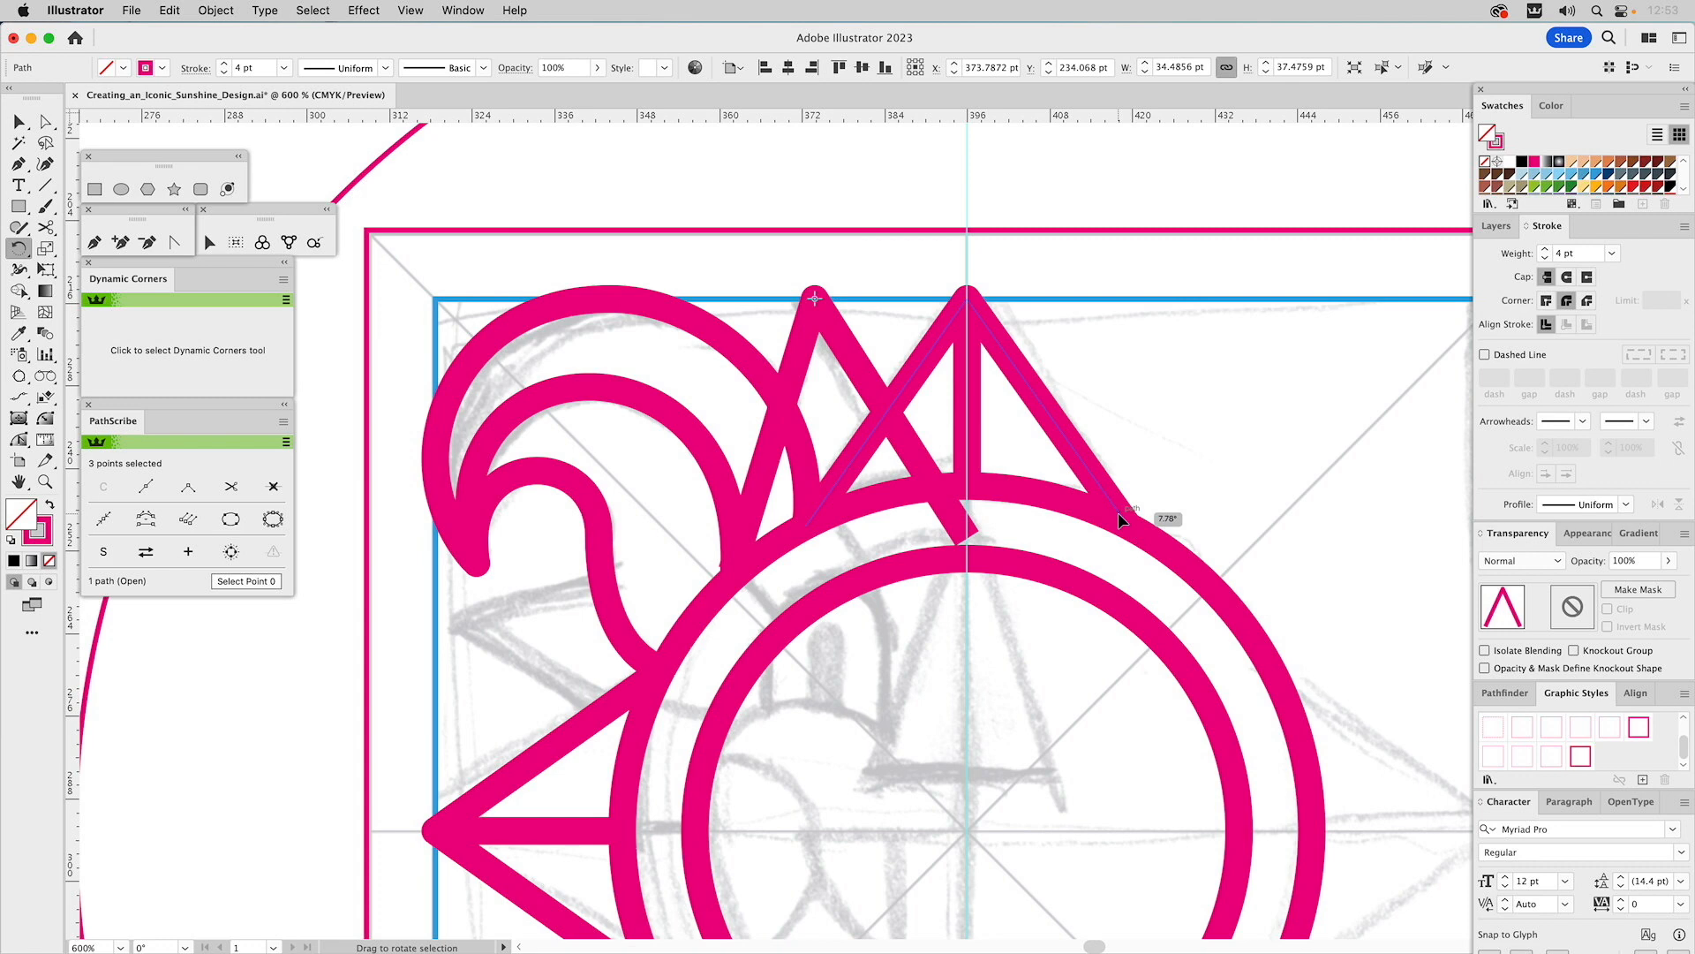
{"action": "left_click_drag", "start_coordinate": [1118, 513], "coordinate": [1118, 515]}
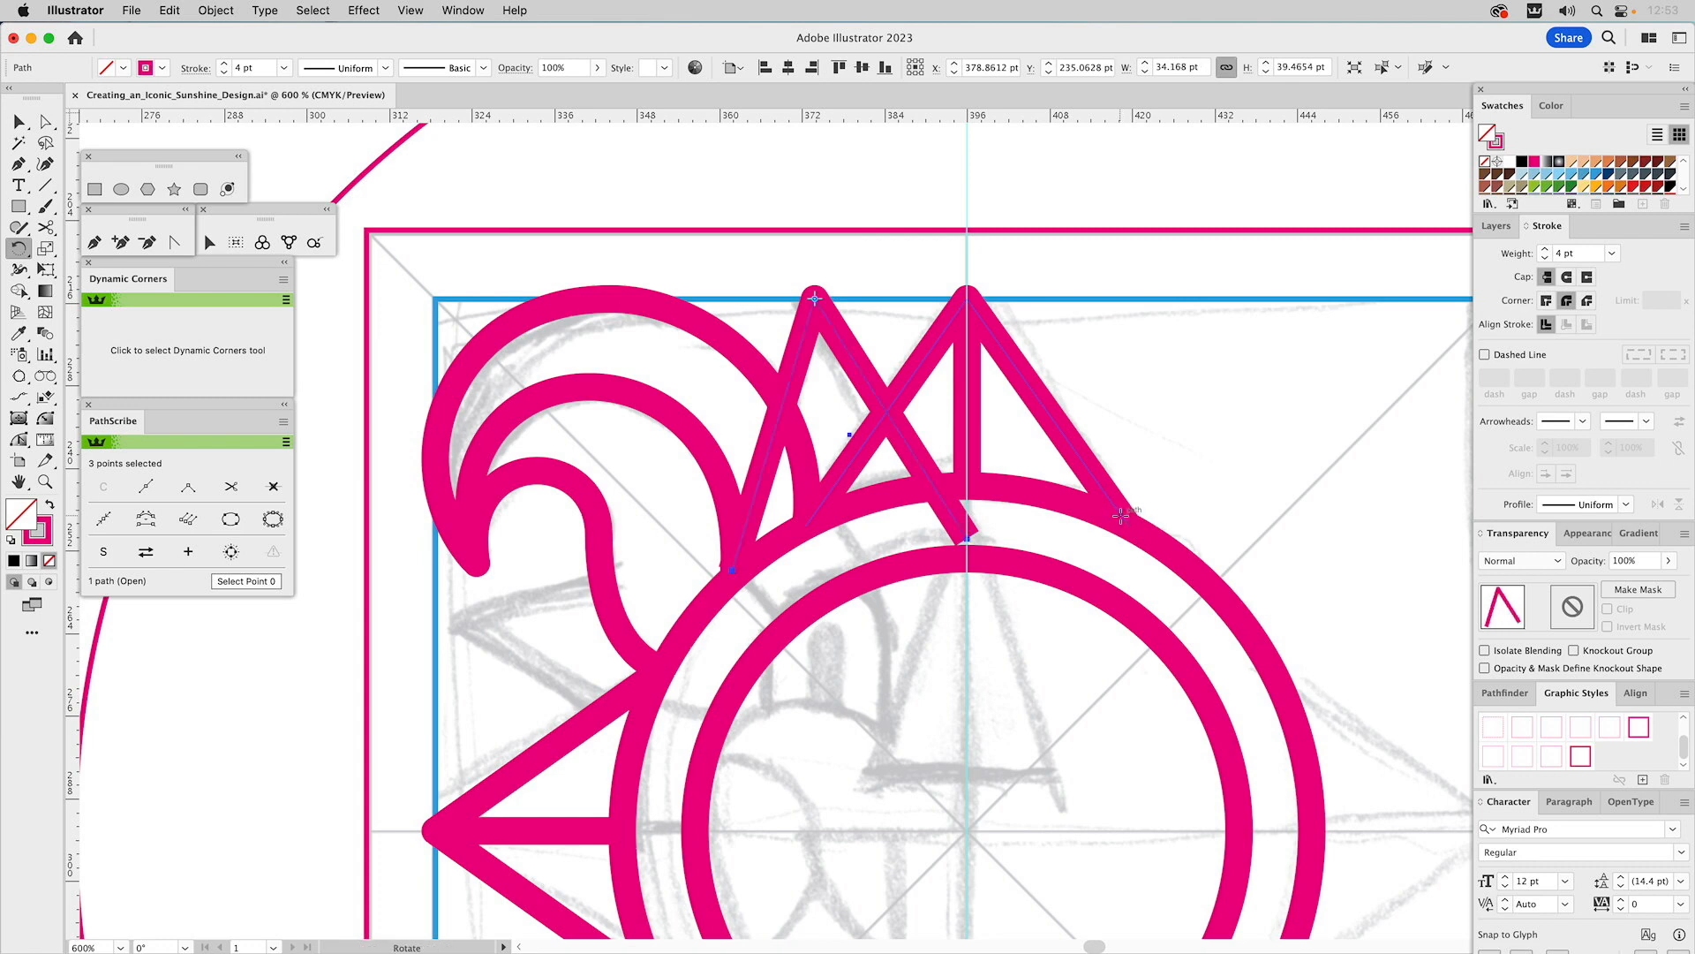
- Select the peak with the large outer circle, rotate a copy around the circle's centre to above the left ray, and deselect
{"action": "left_click", "coordinate": [44, 482]}
{"action": "left_click", "coordinate": [806, 605], "text": "alt"}
{"action": "left_click", "coordinate": [807, 606], "text": "alt"}
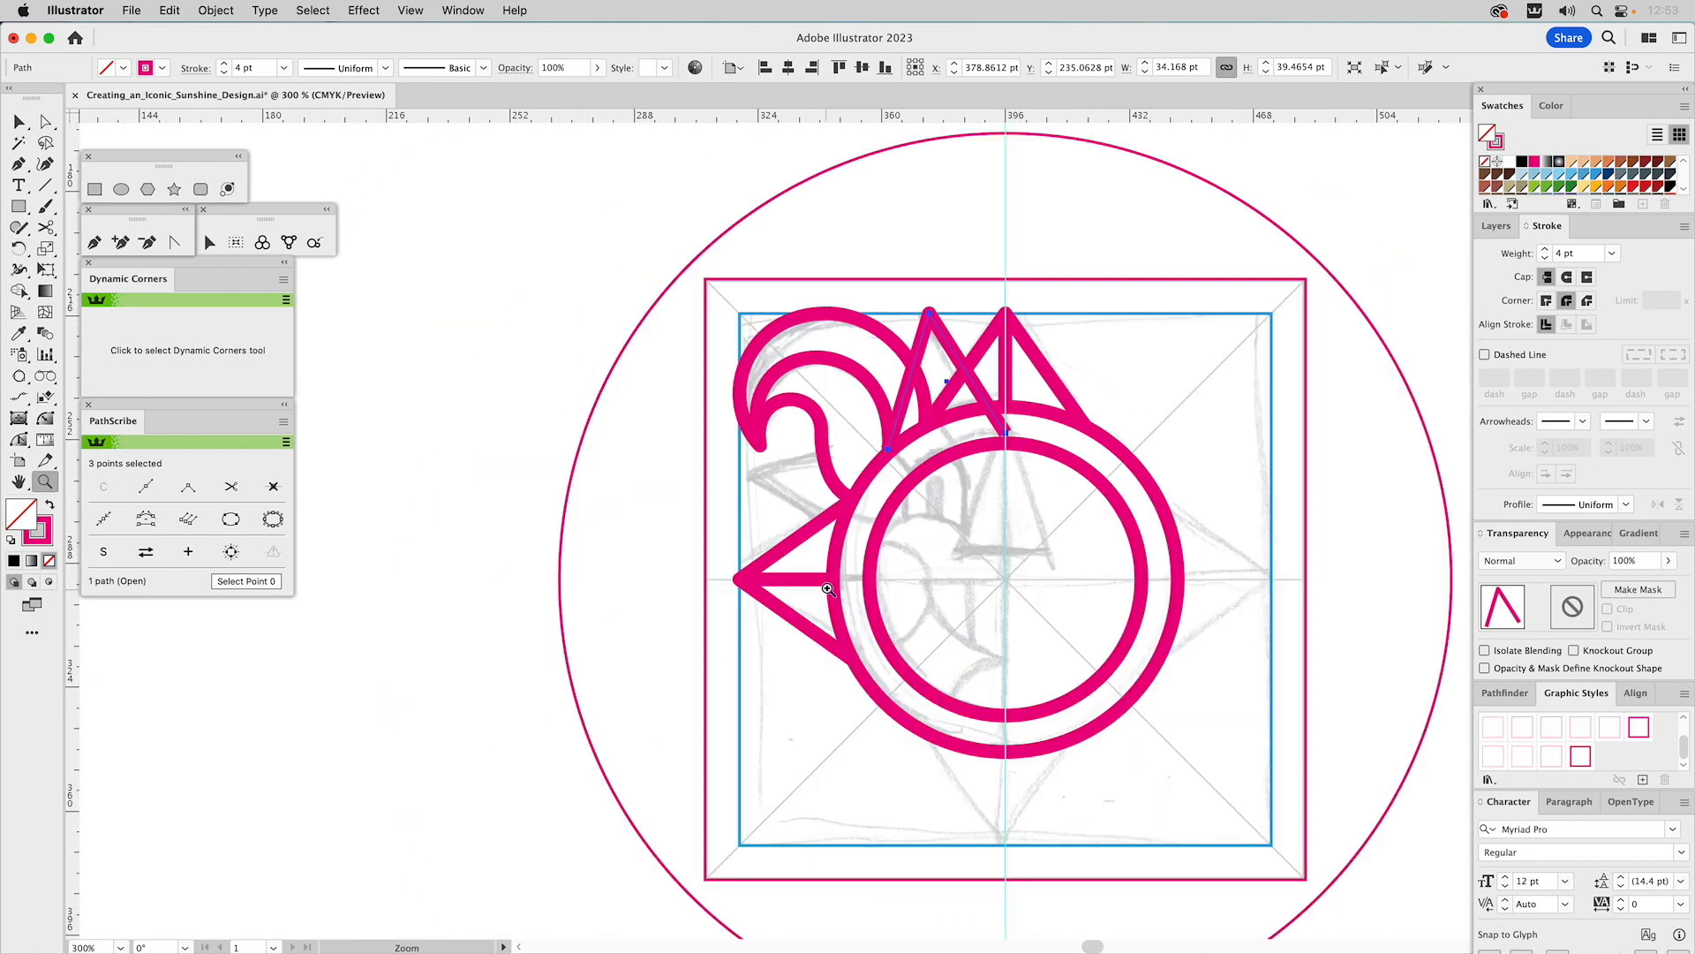
{"action": "key", "text": "v"}
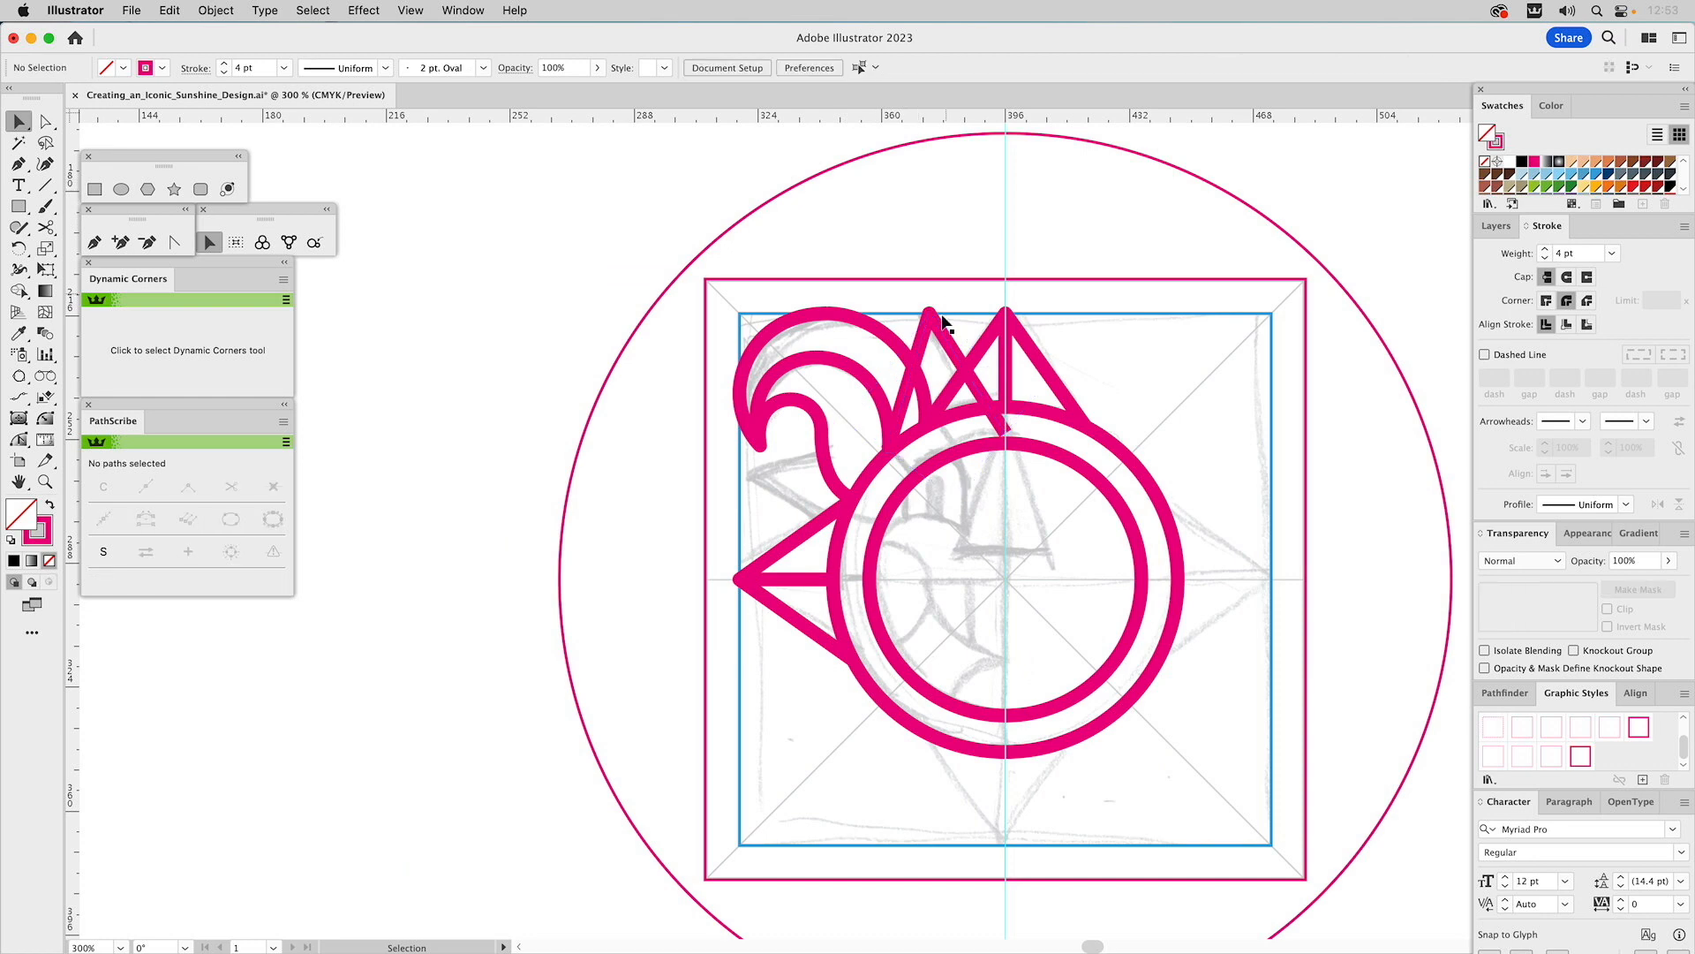
{"action": "left_click", "coordinate": [802, 184], "text": "shift"}
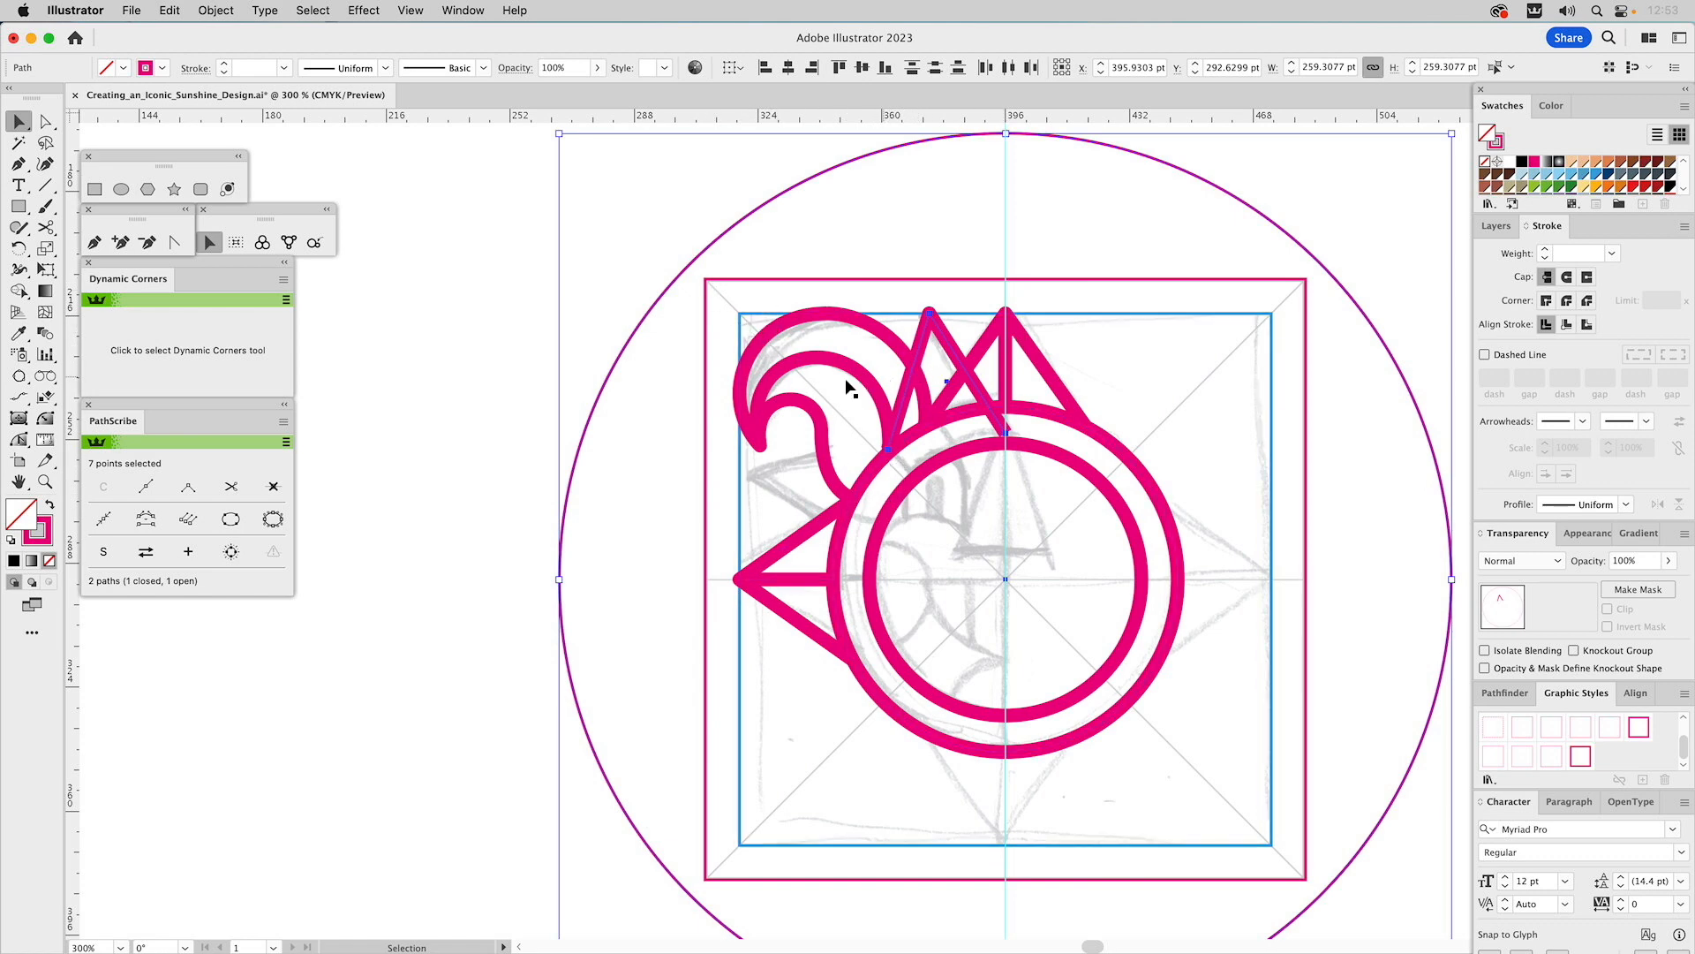
{"action": "left_click_drag", "start_coordinate": [551, 574], "coordinate": [818, 805]}
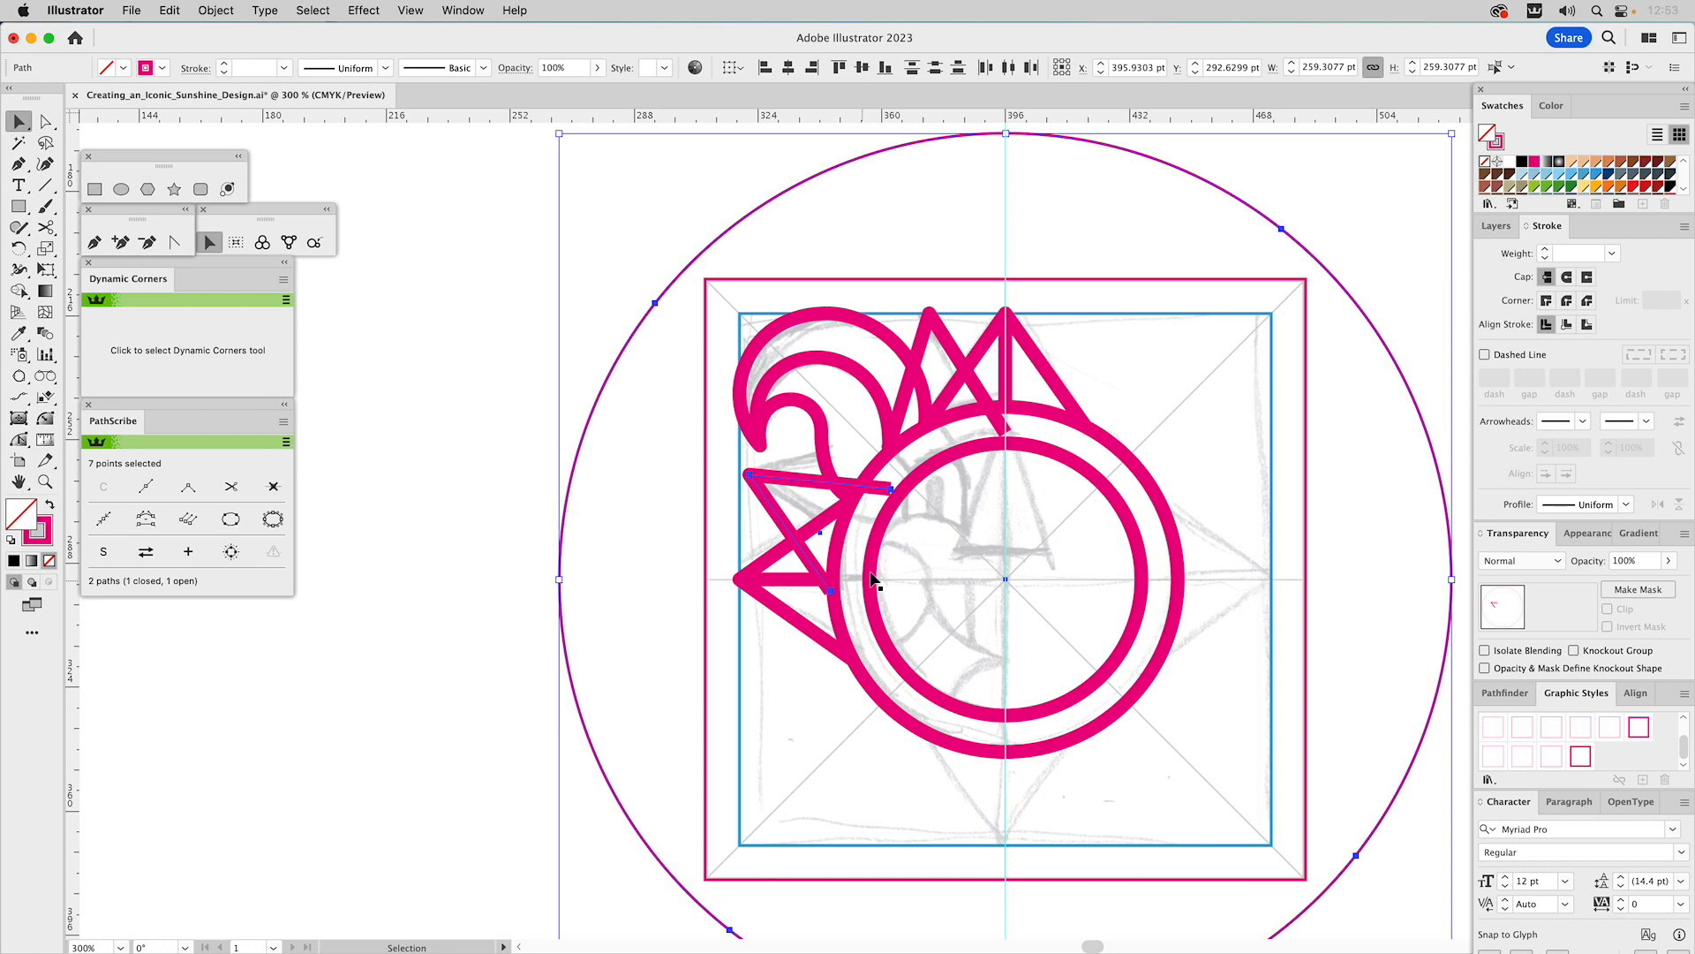
{"action": "left_click", "coordinate": [648, 433]}
- Try fitting the copied peak by moving its tip to the blue square's left edge and rotating it around the tip, and delete it
{"action": "left_click", "coordinate": [45, 481]}
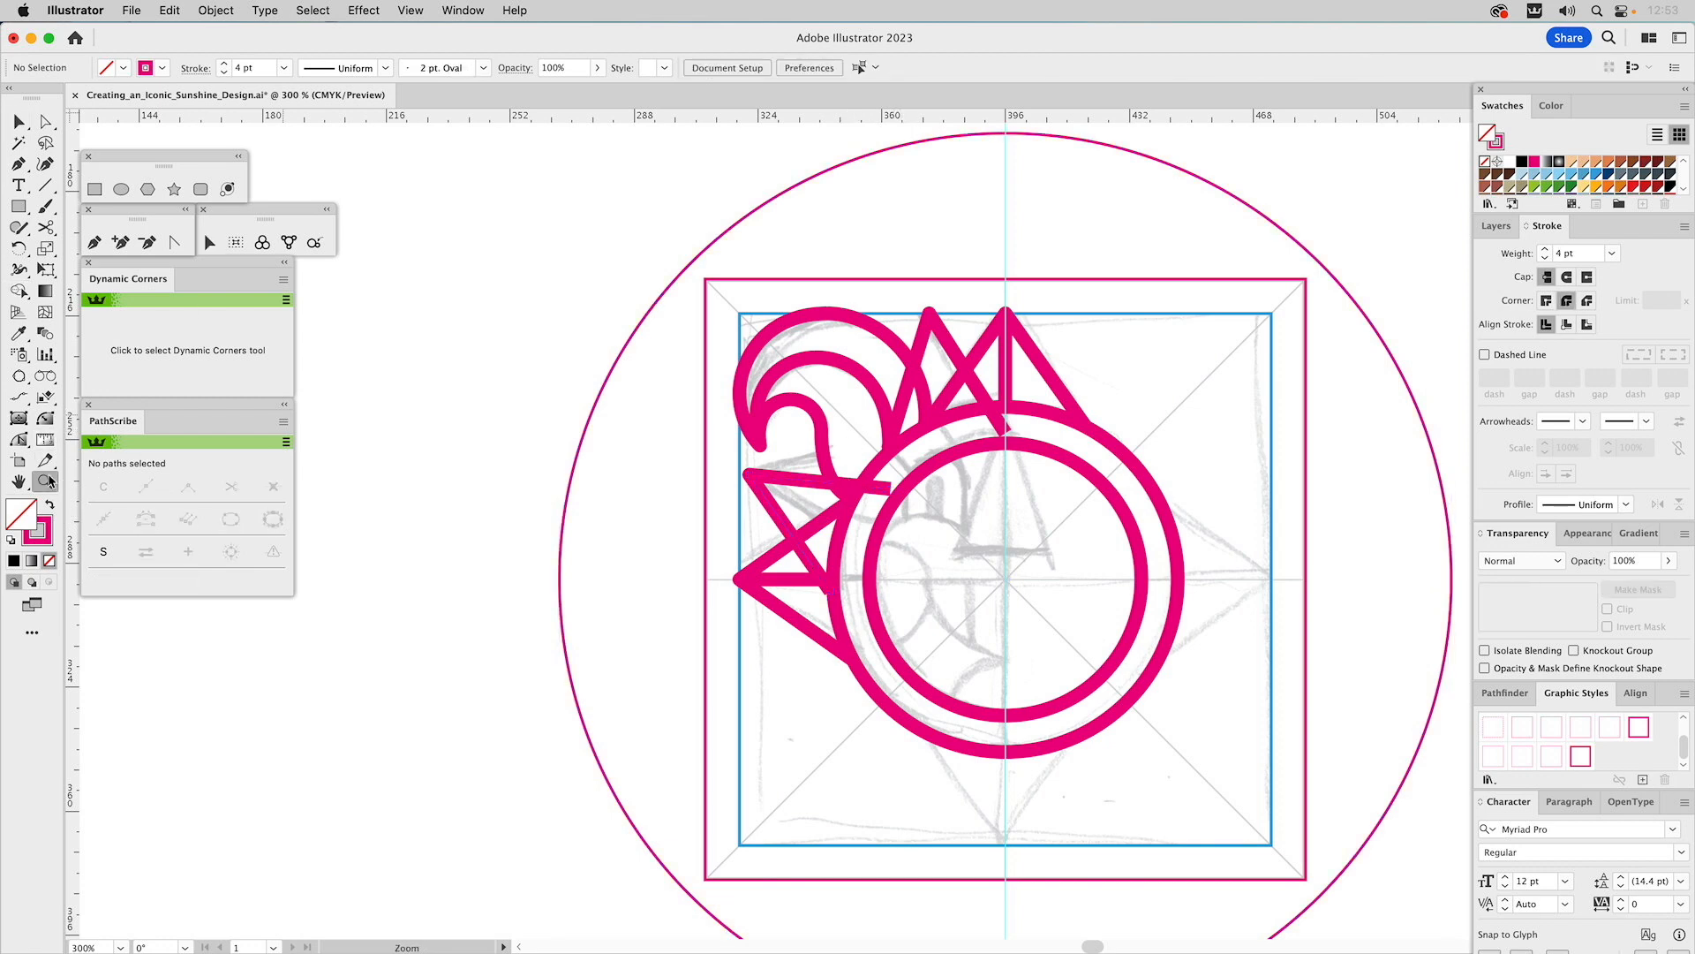
{"action": "left_click_drag", "start_coordinate": [663, 287], "coordinate": [1173, 674]}
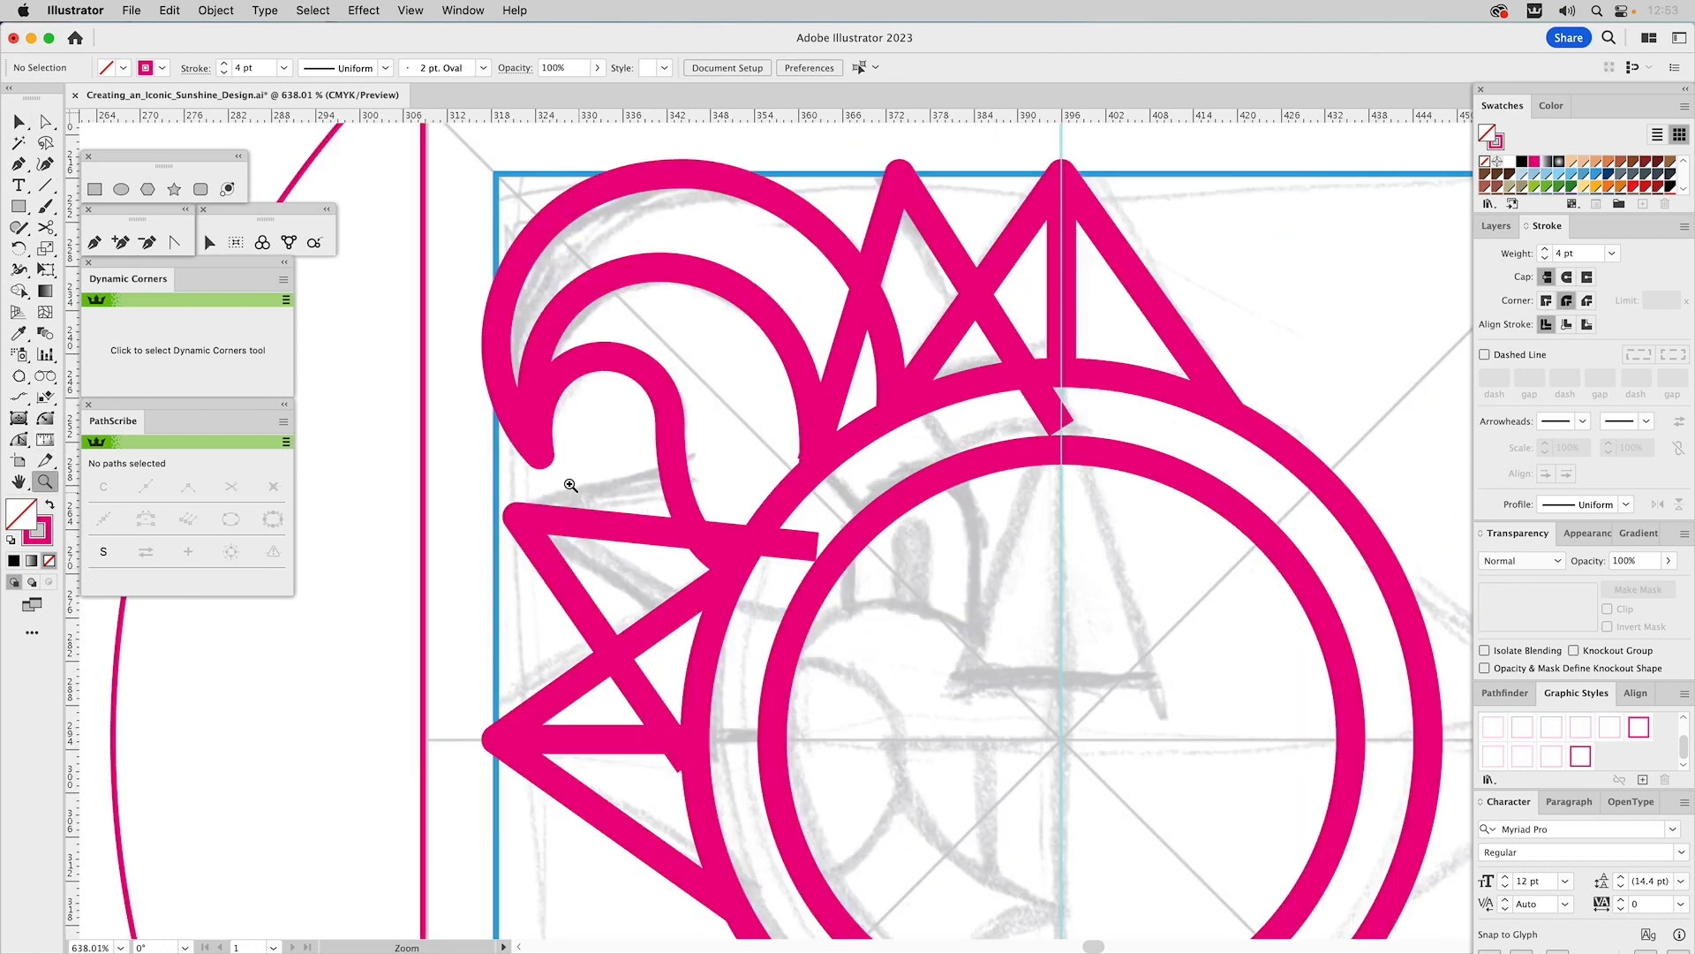
{"action": "key", "text": "v"}
{"action": "left_click_drag", "start_coordinate": [543, 519], "coordinate": [498, 527]}
{"action": "key", "text": "r"}
{"action": "left_click", "coordinate": [496, 520]}
{"action": "left_click_drag", "start_coordinate": [893, 620], "coordinate": [915, 523]}
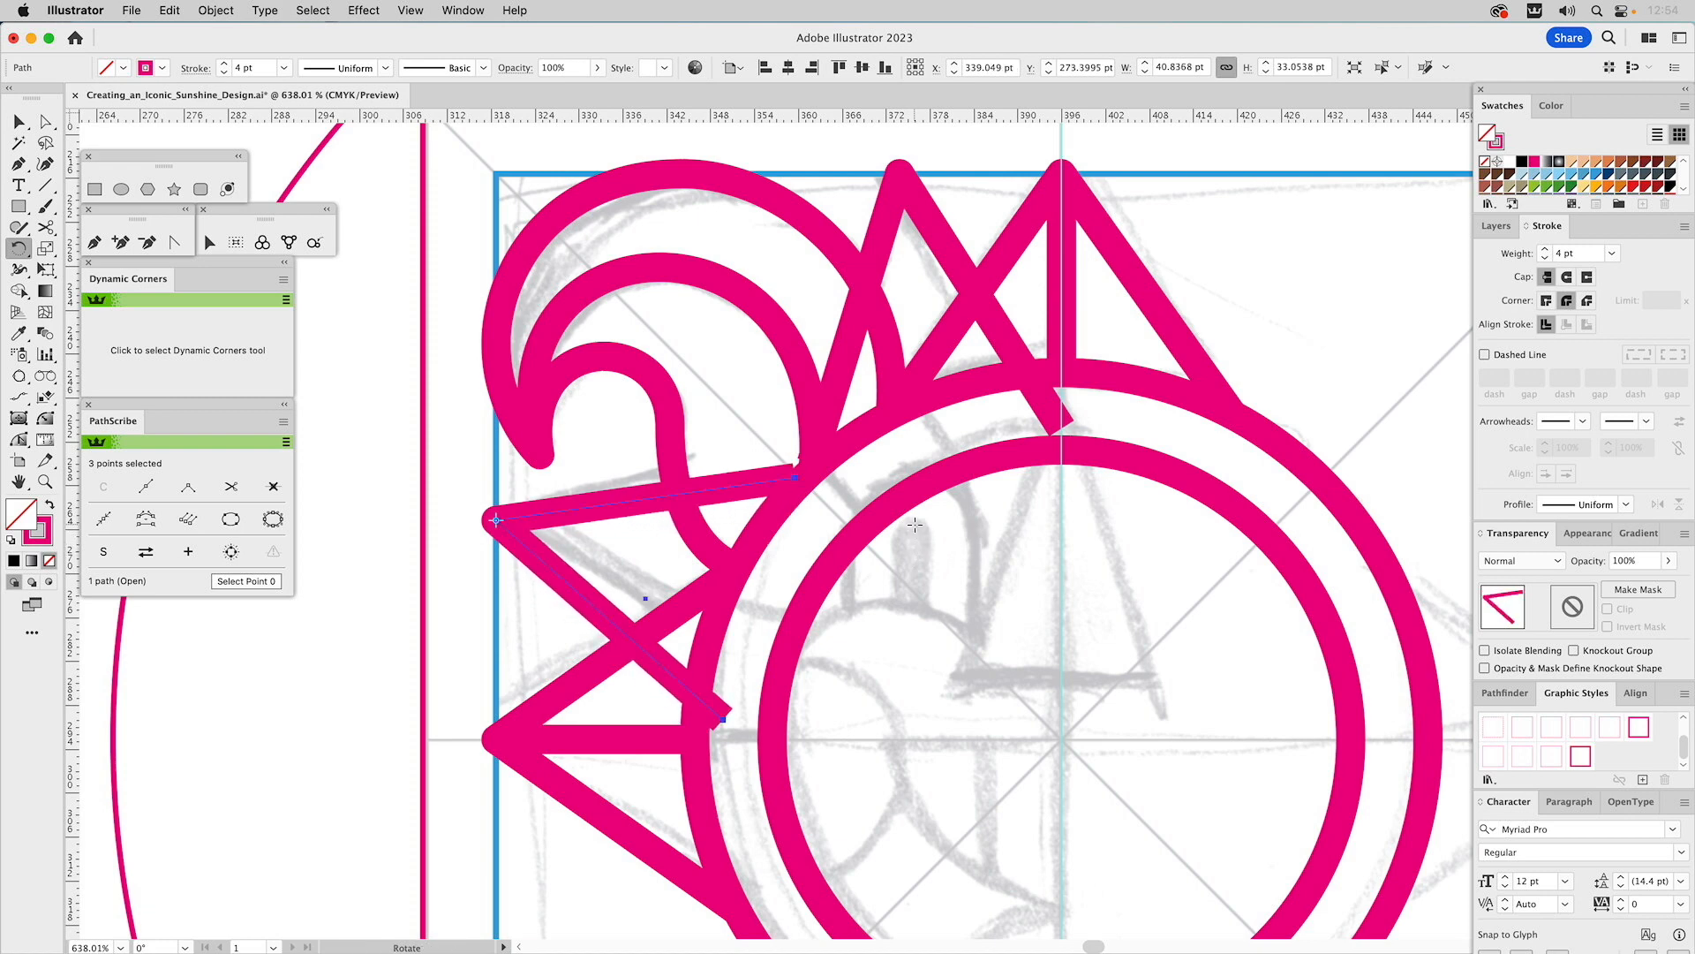
{"action": "key", "text": "Delete"}
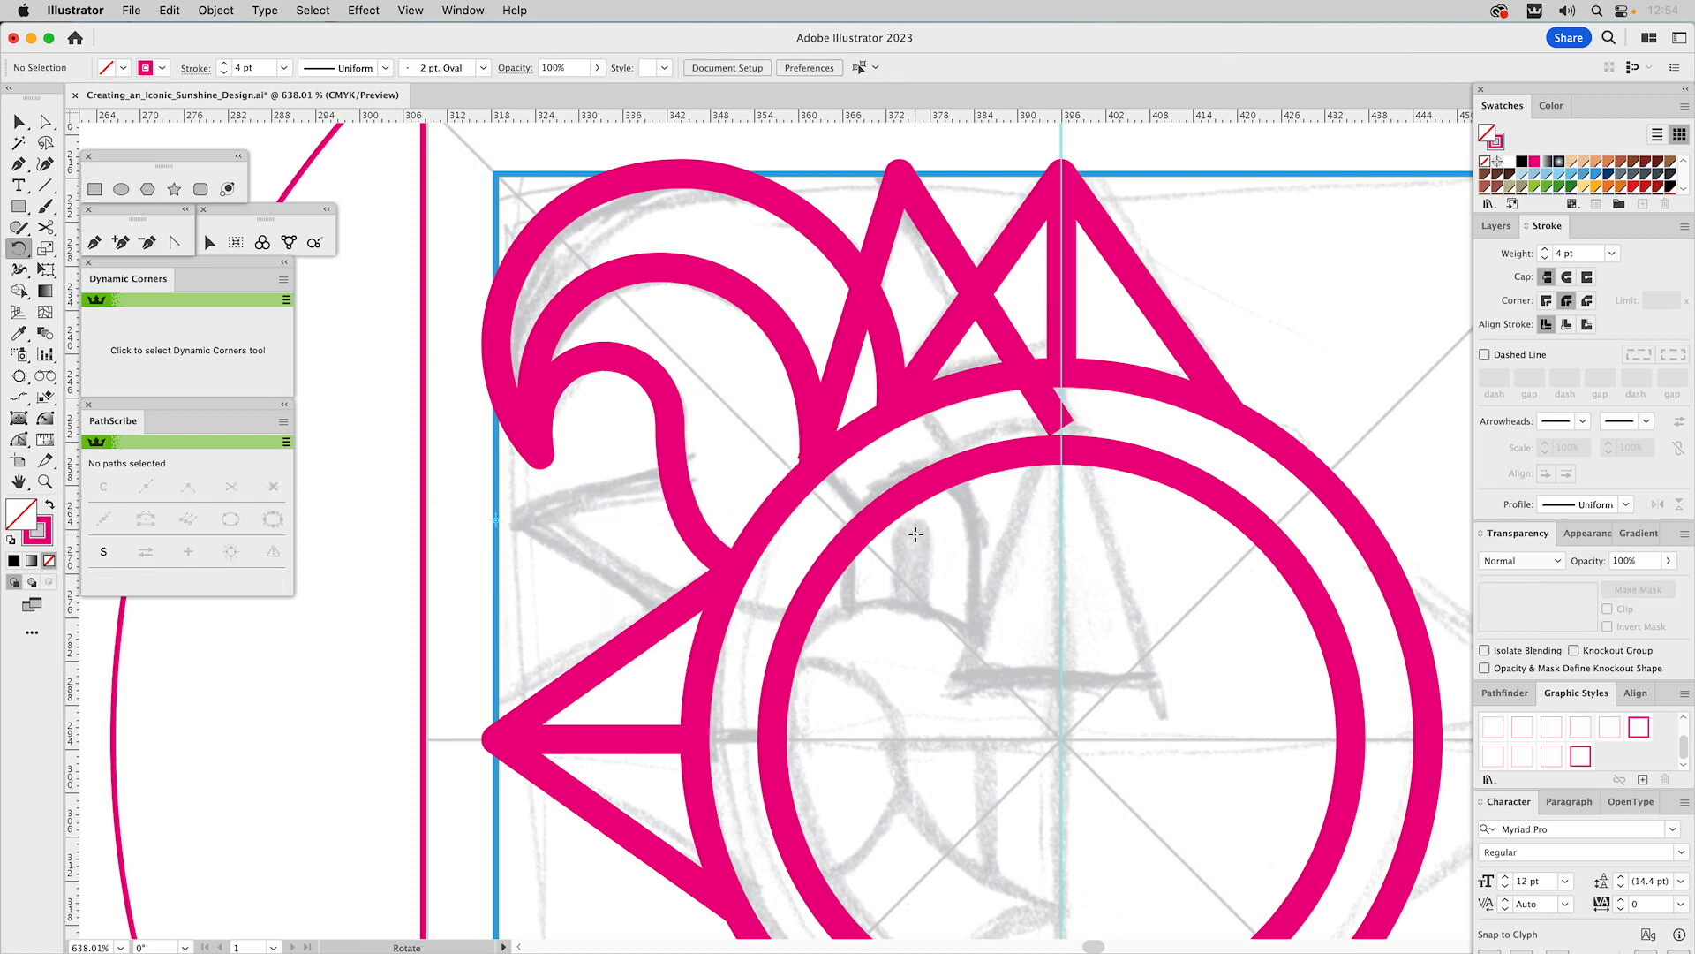
- Select the open peak between the curved ray and the top ray and reset its bounding box
{"action": "key", "text": "v"}
{"action": "left_click", "coordinate": [935, 233]}
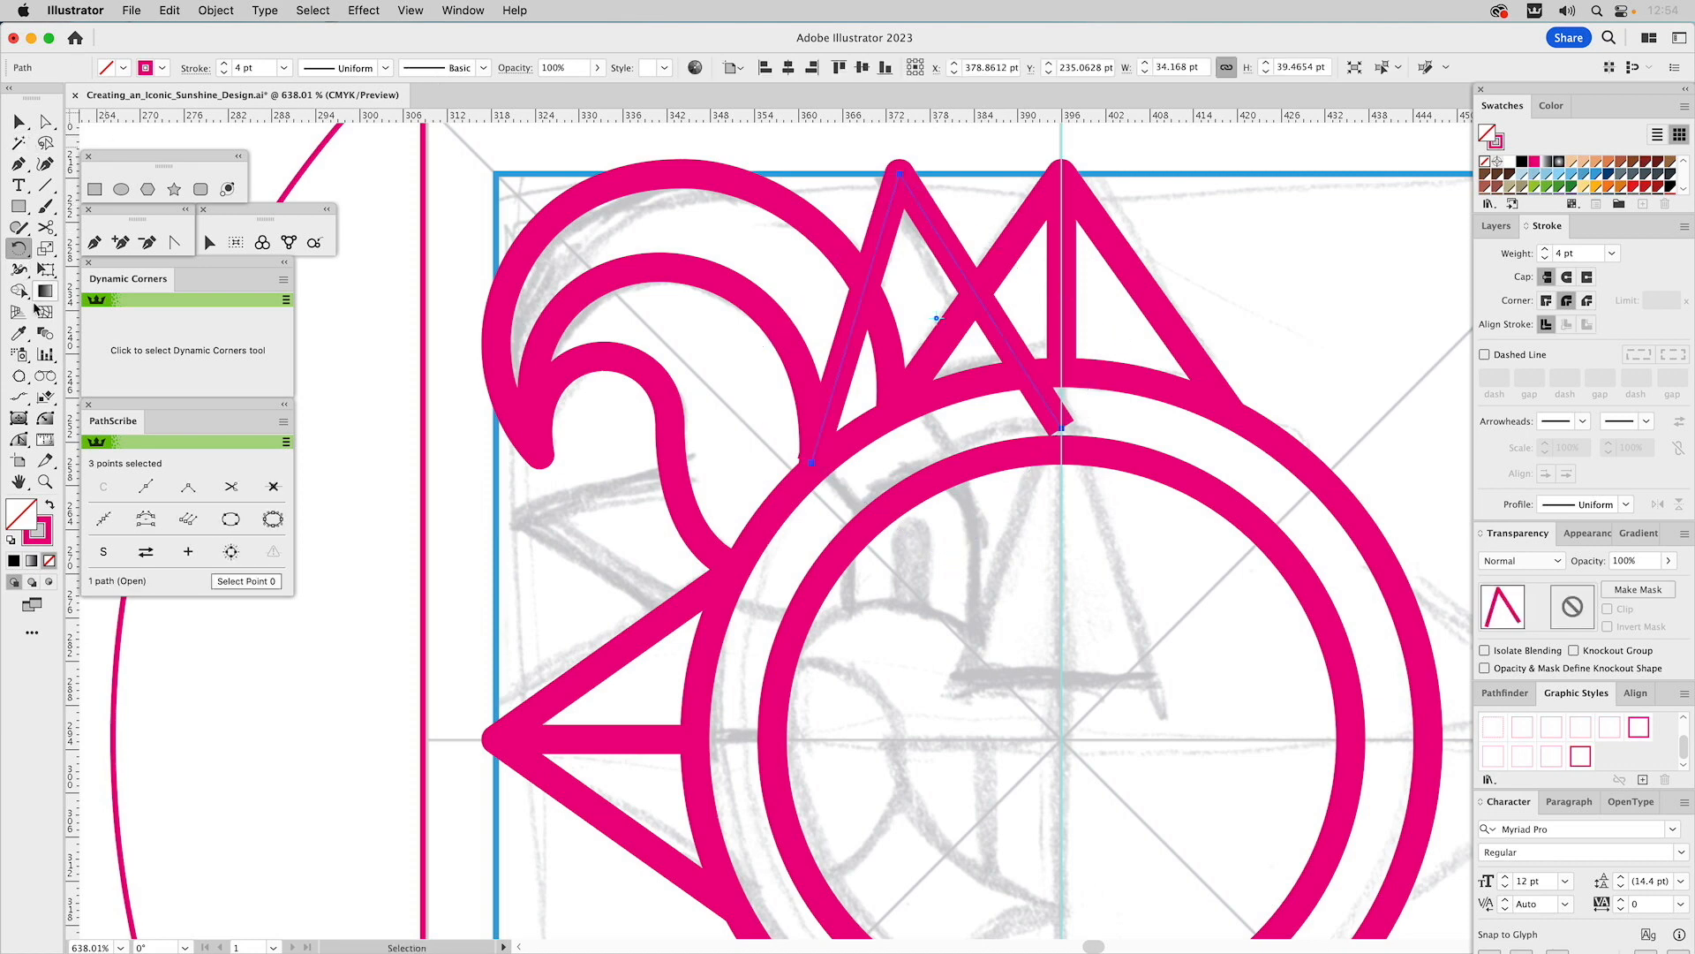
{"action": "left_click", "coordinate": [48, 399]}
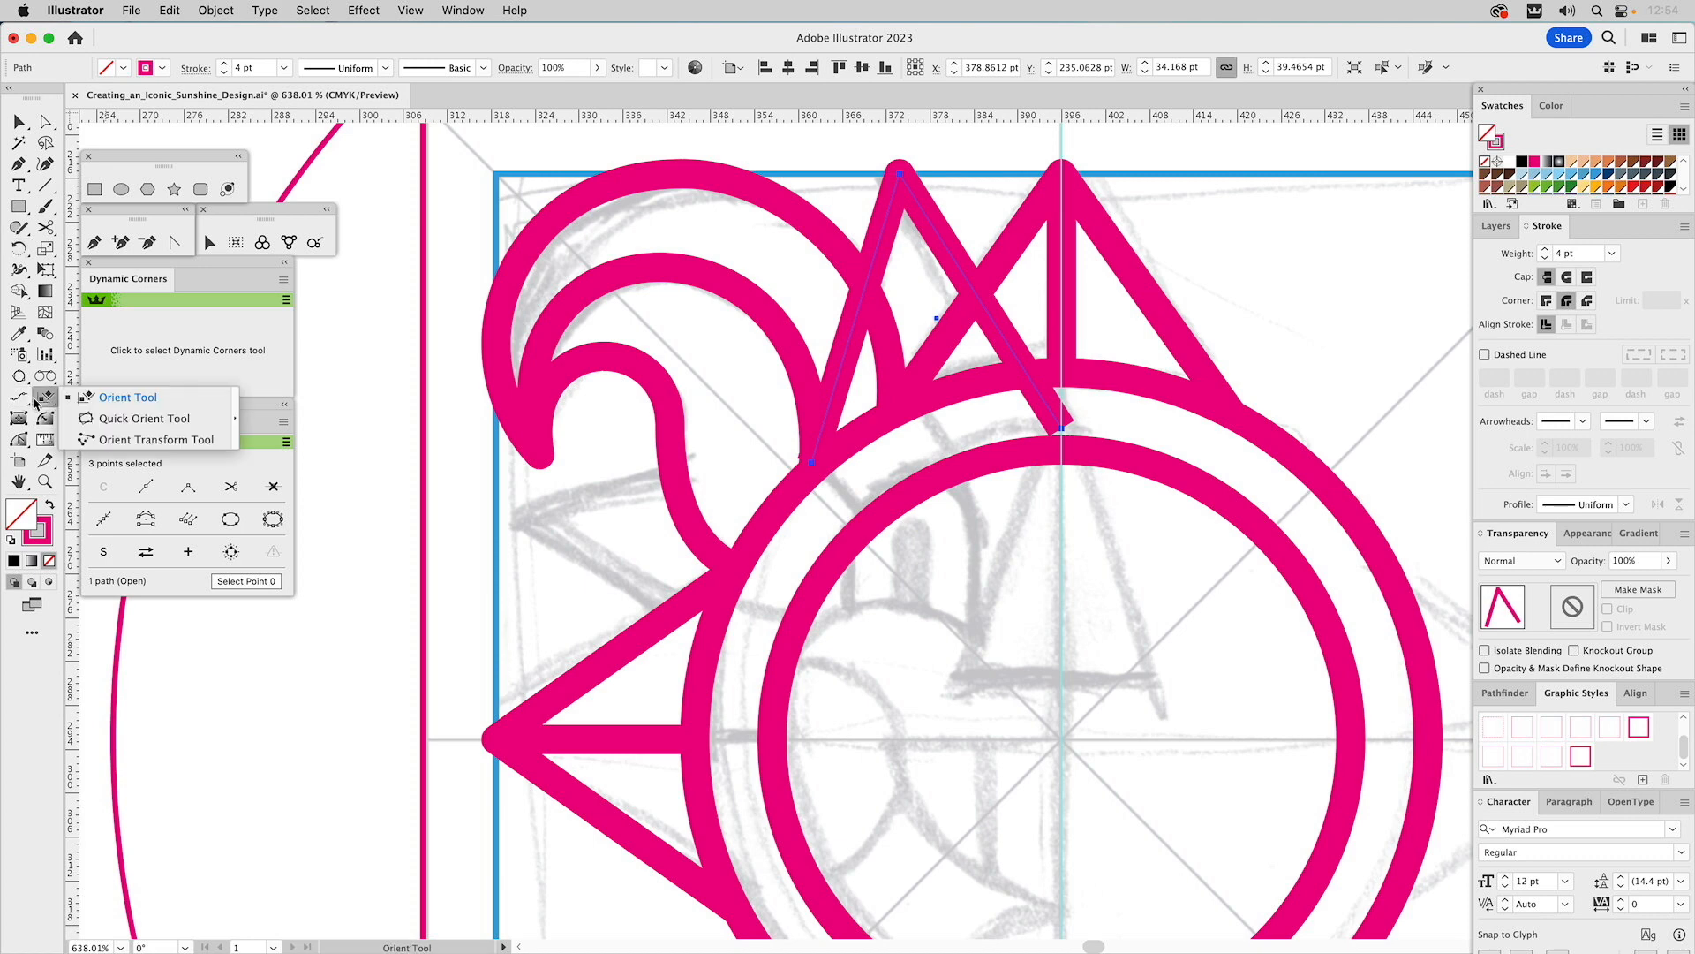
{"action": "left_click", "coordinate": [39, 399]}
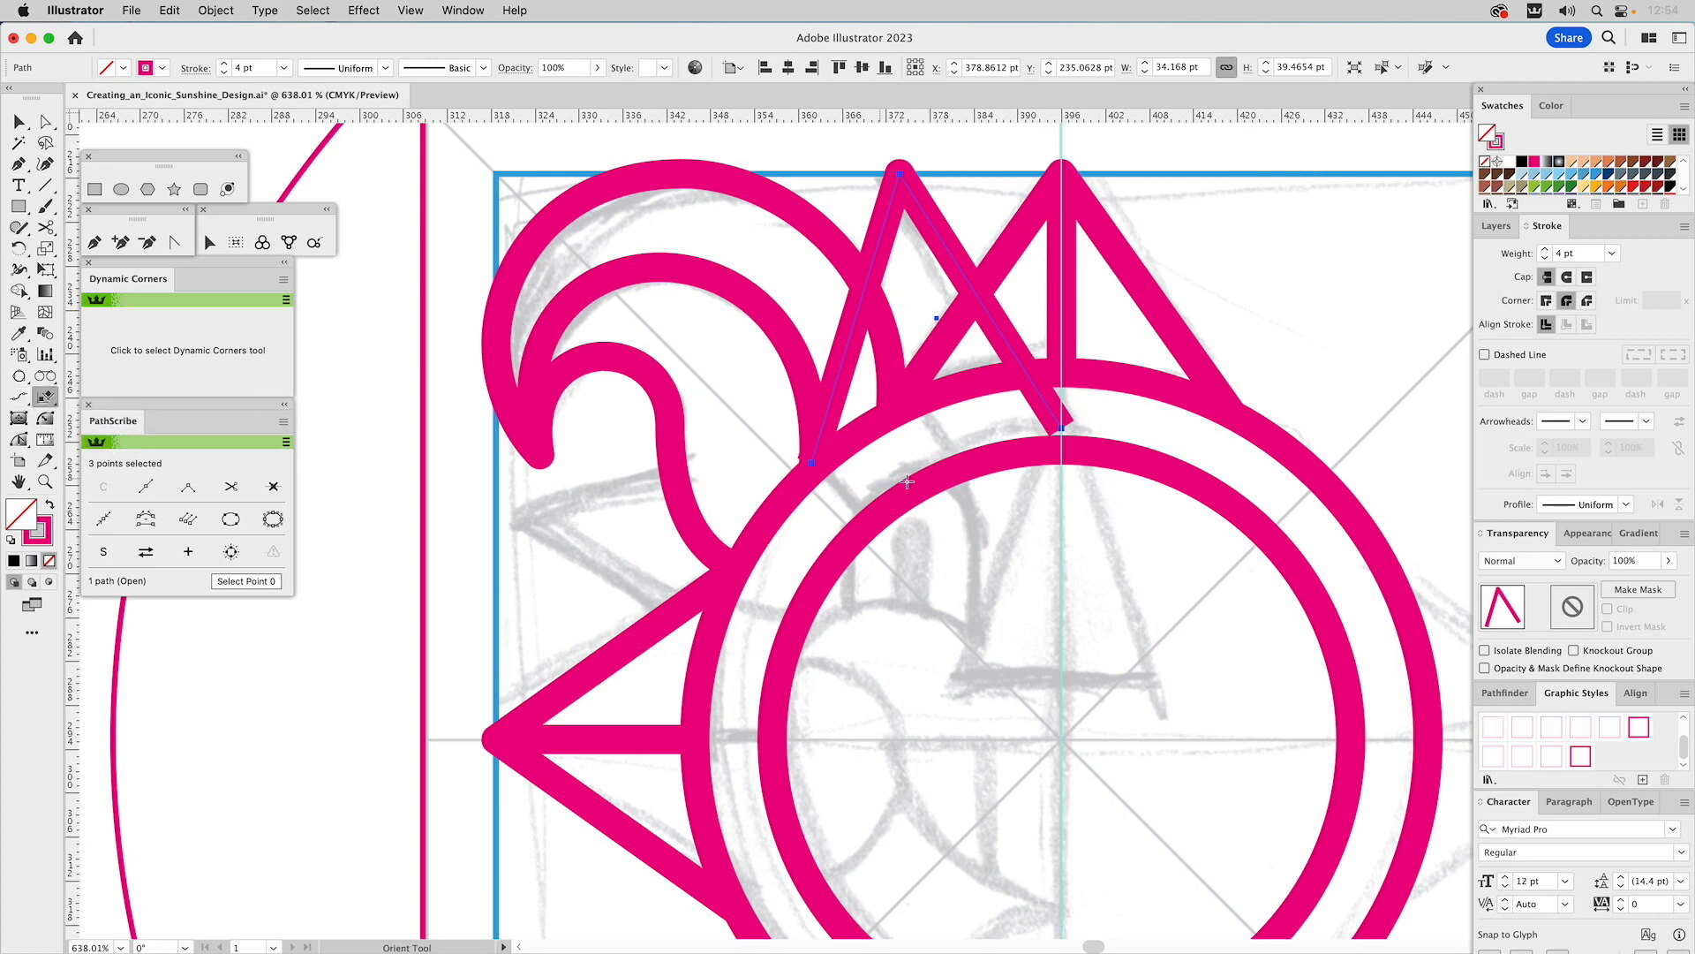
{"action": "left_click", "coordinate": [933, 224]}
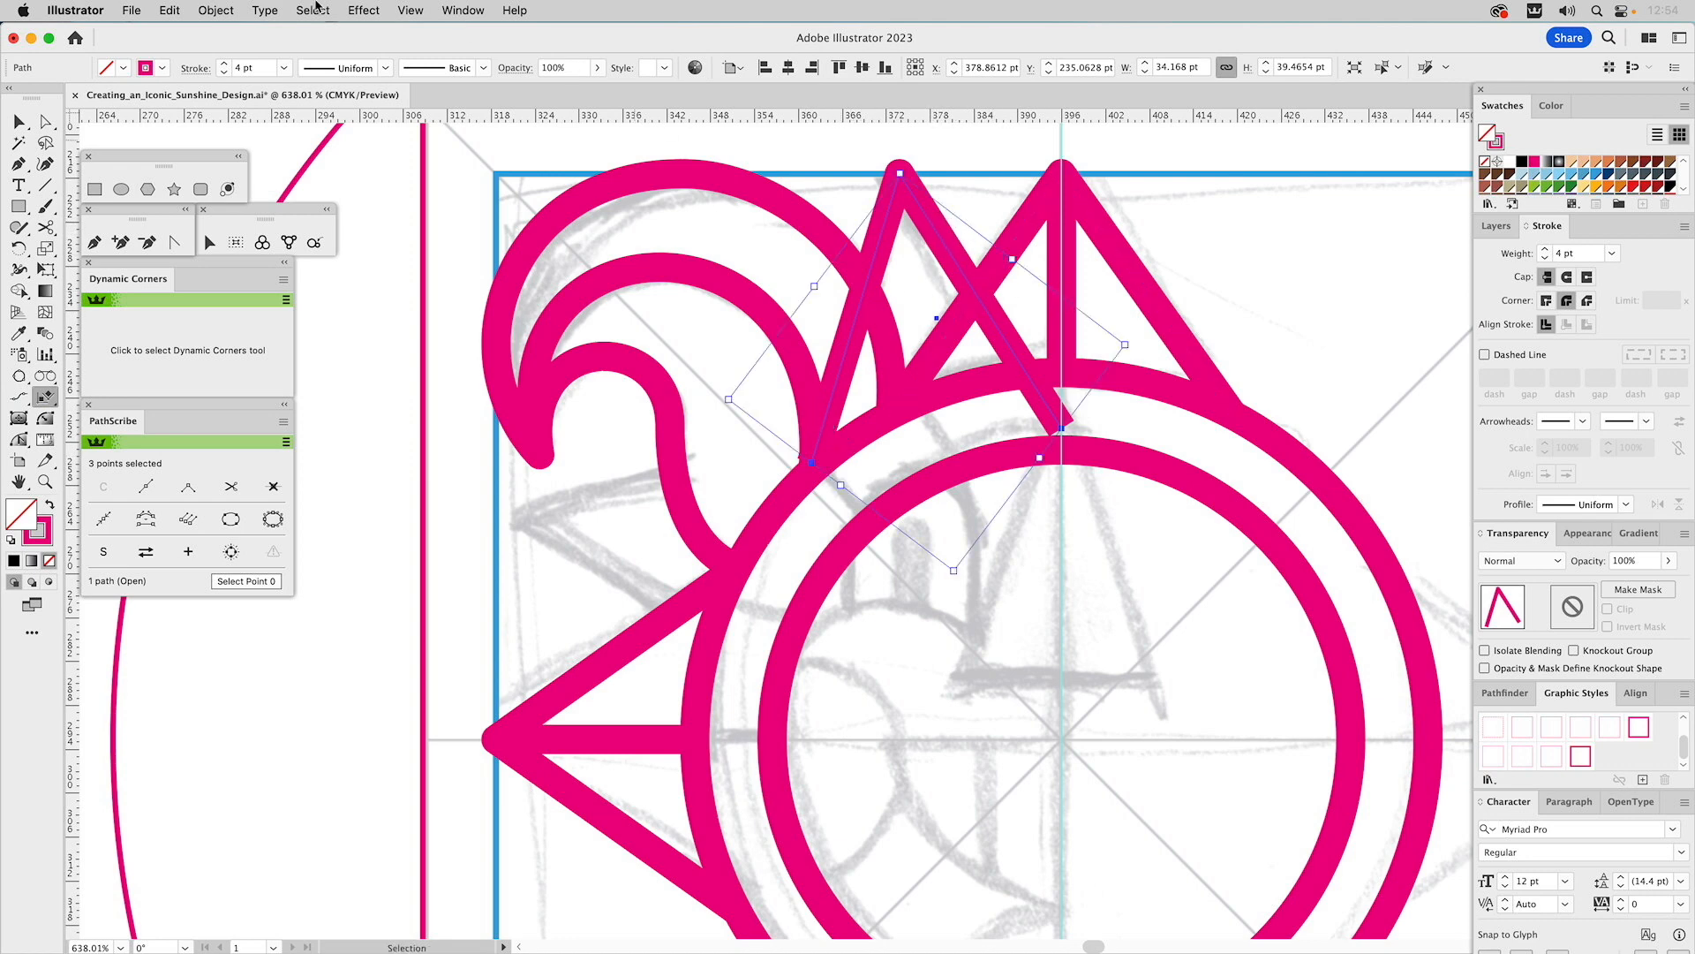
{"action": "left_click", "coordinate": [201, 10]}
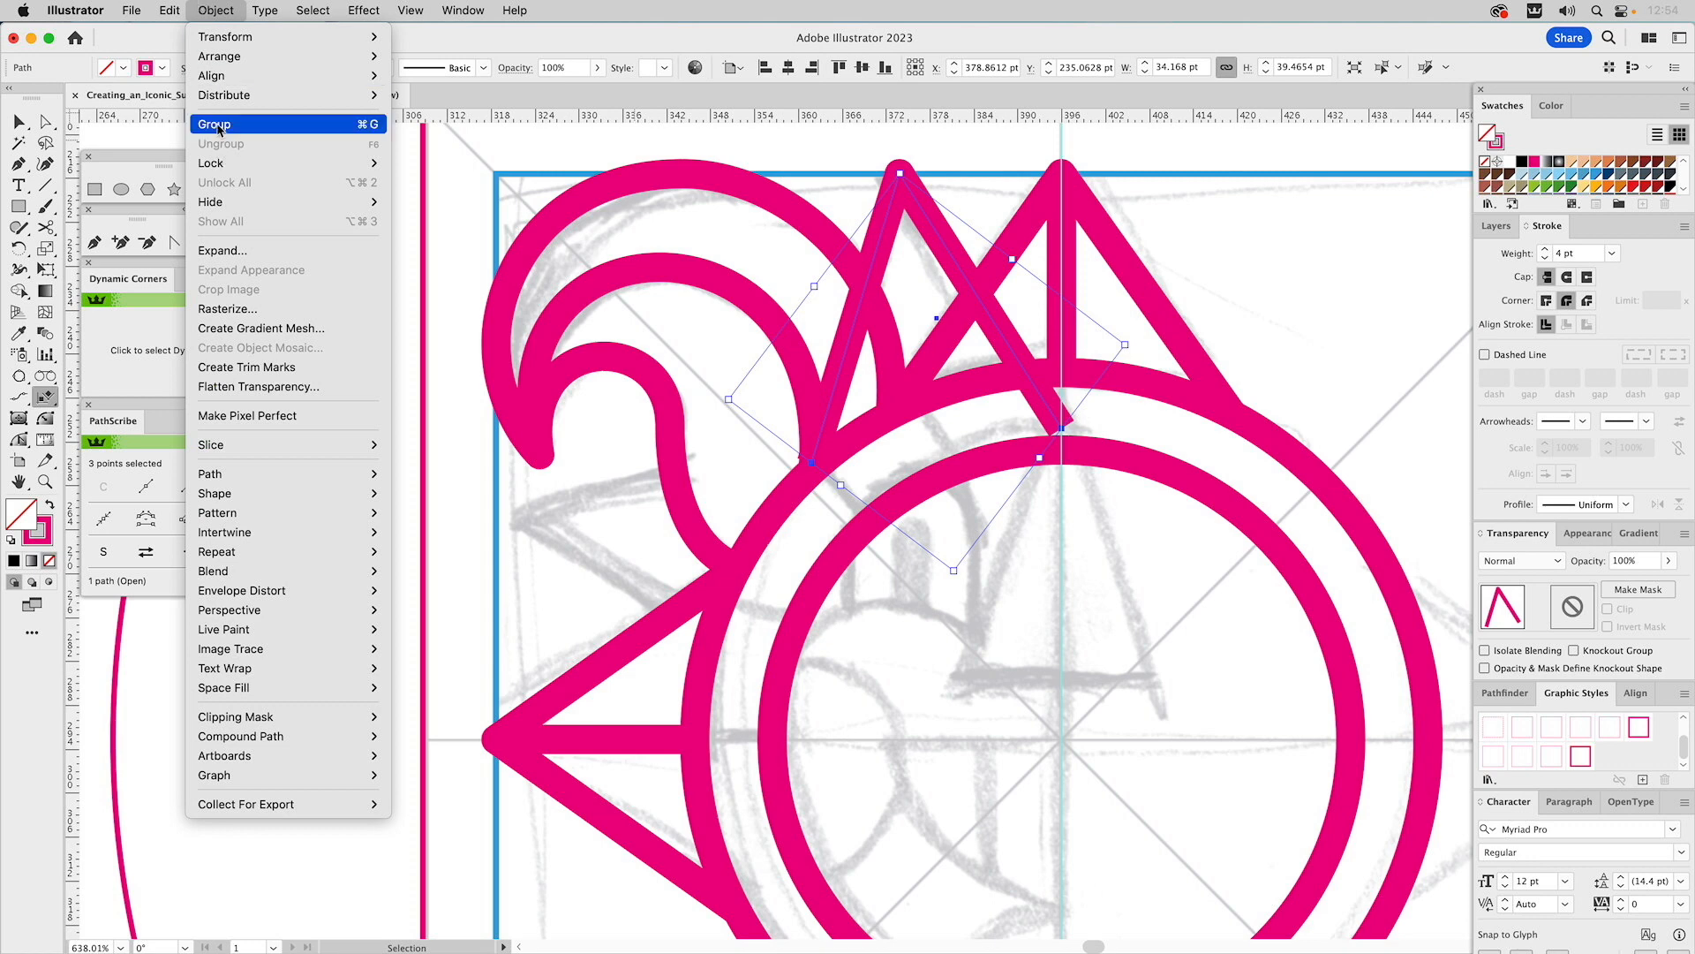
{"action": "mouse_move", "coordinate": [225, 100]}
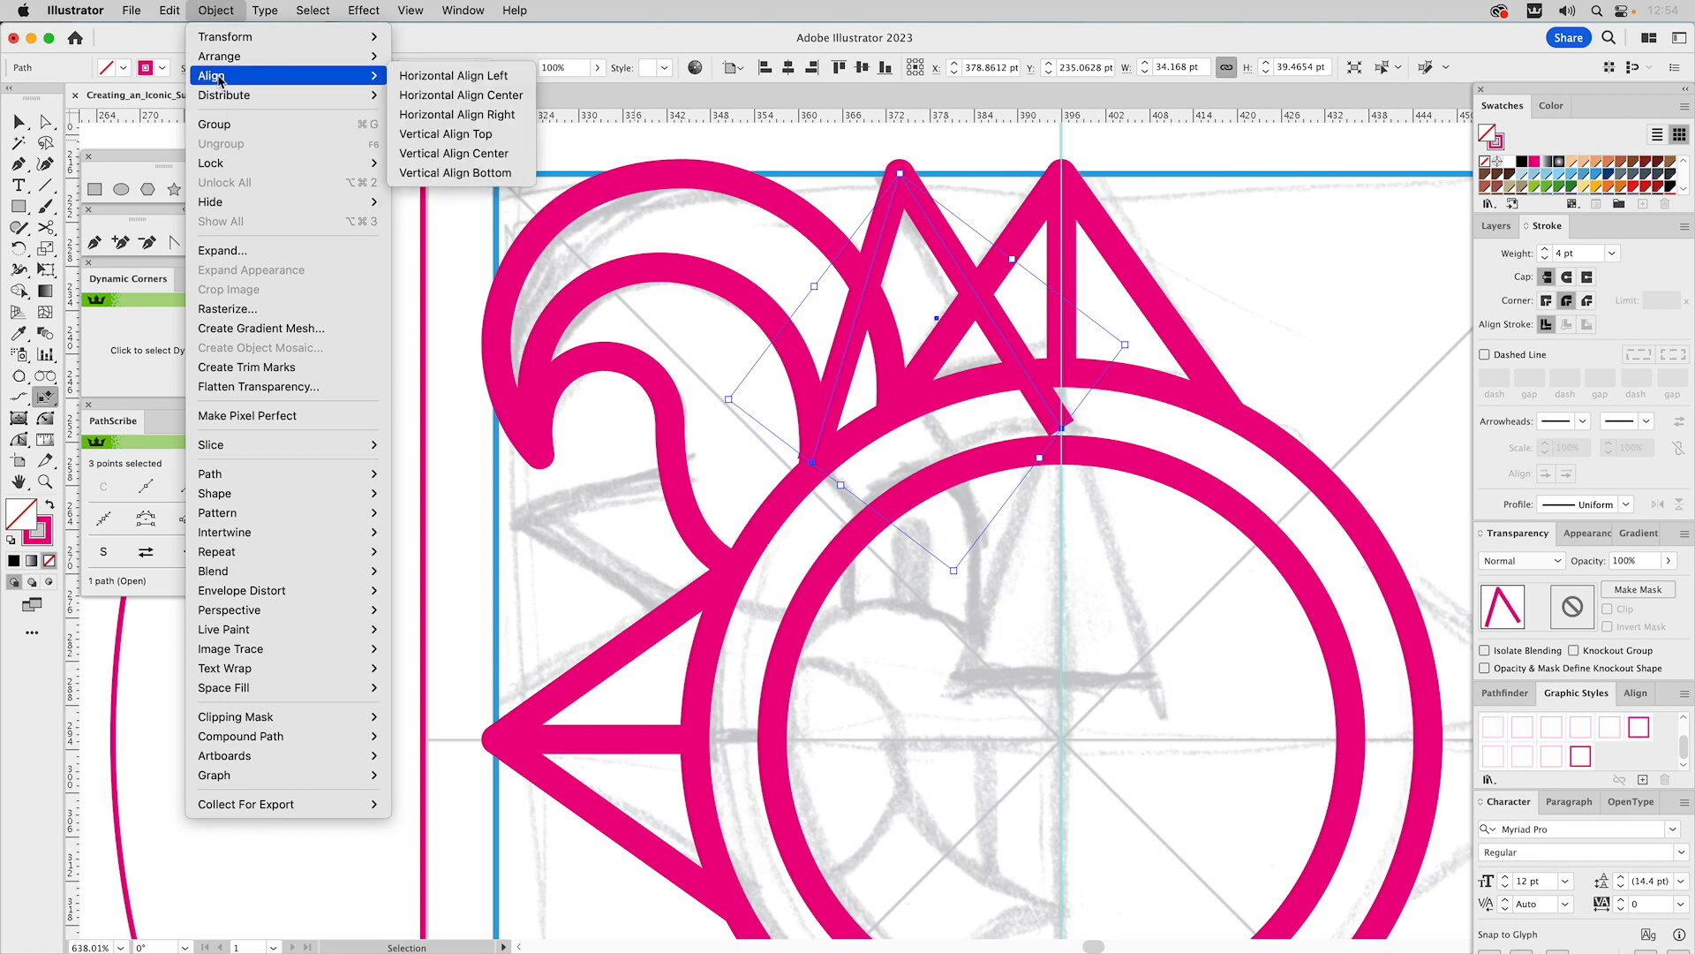
{"action": "mouse_move", "coordinate": [222, 61]}
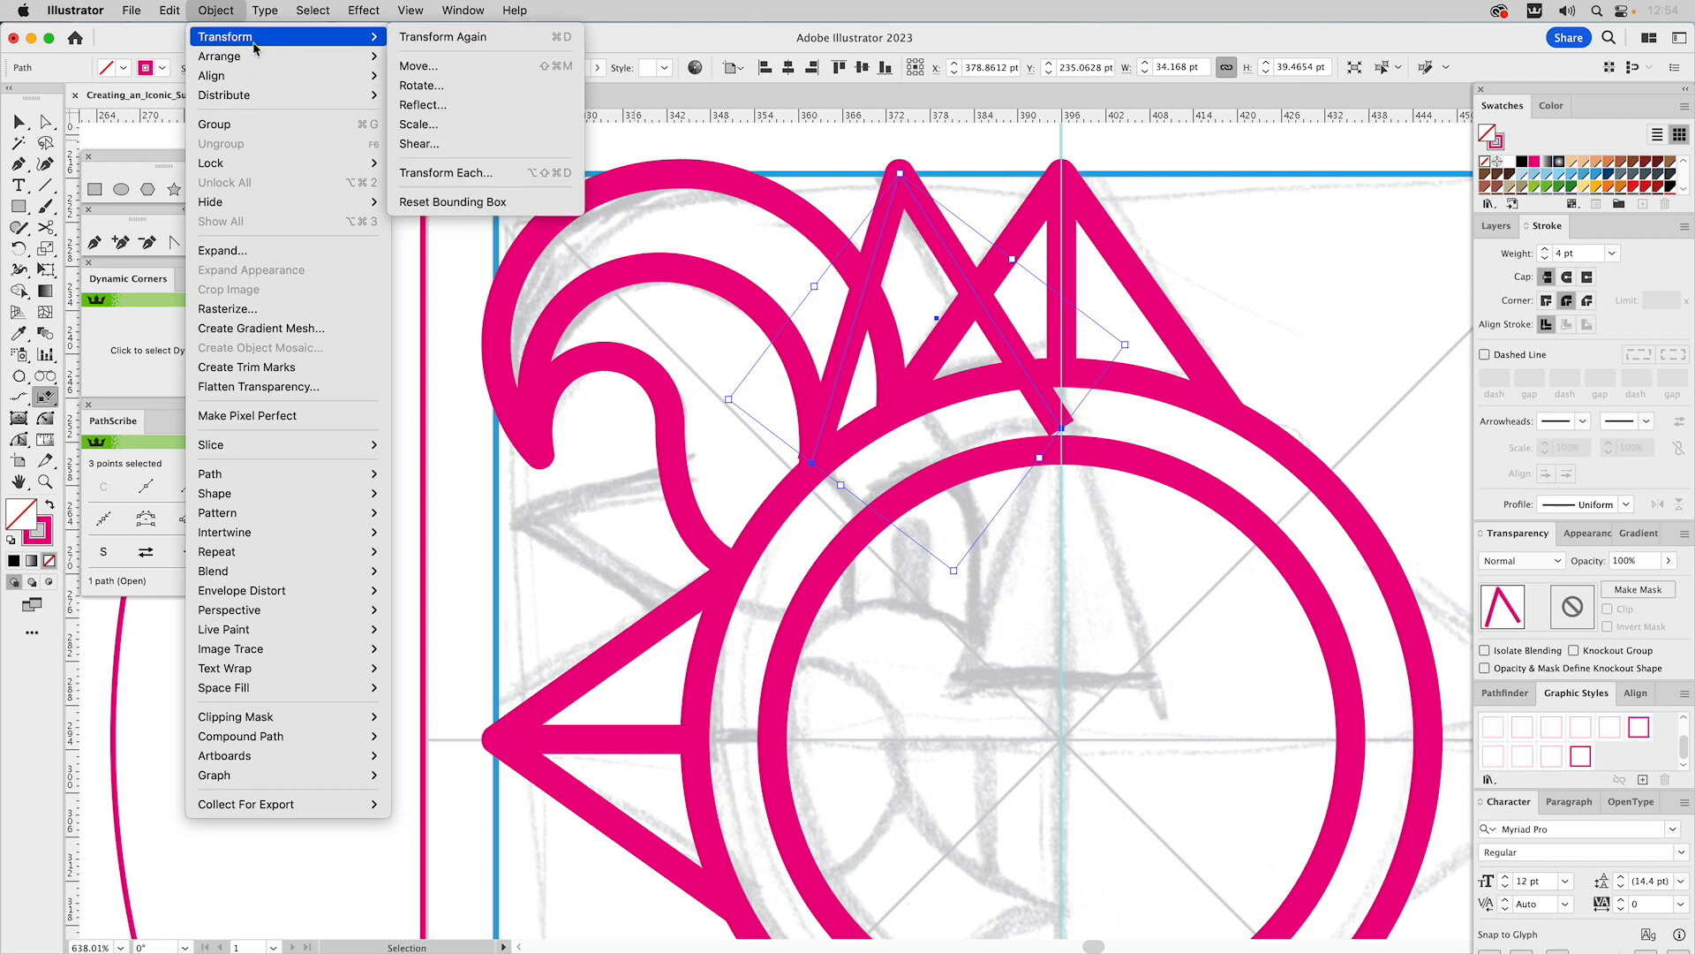
{"action": "left_click", "coordinate": [487, 203]}
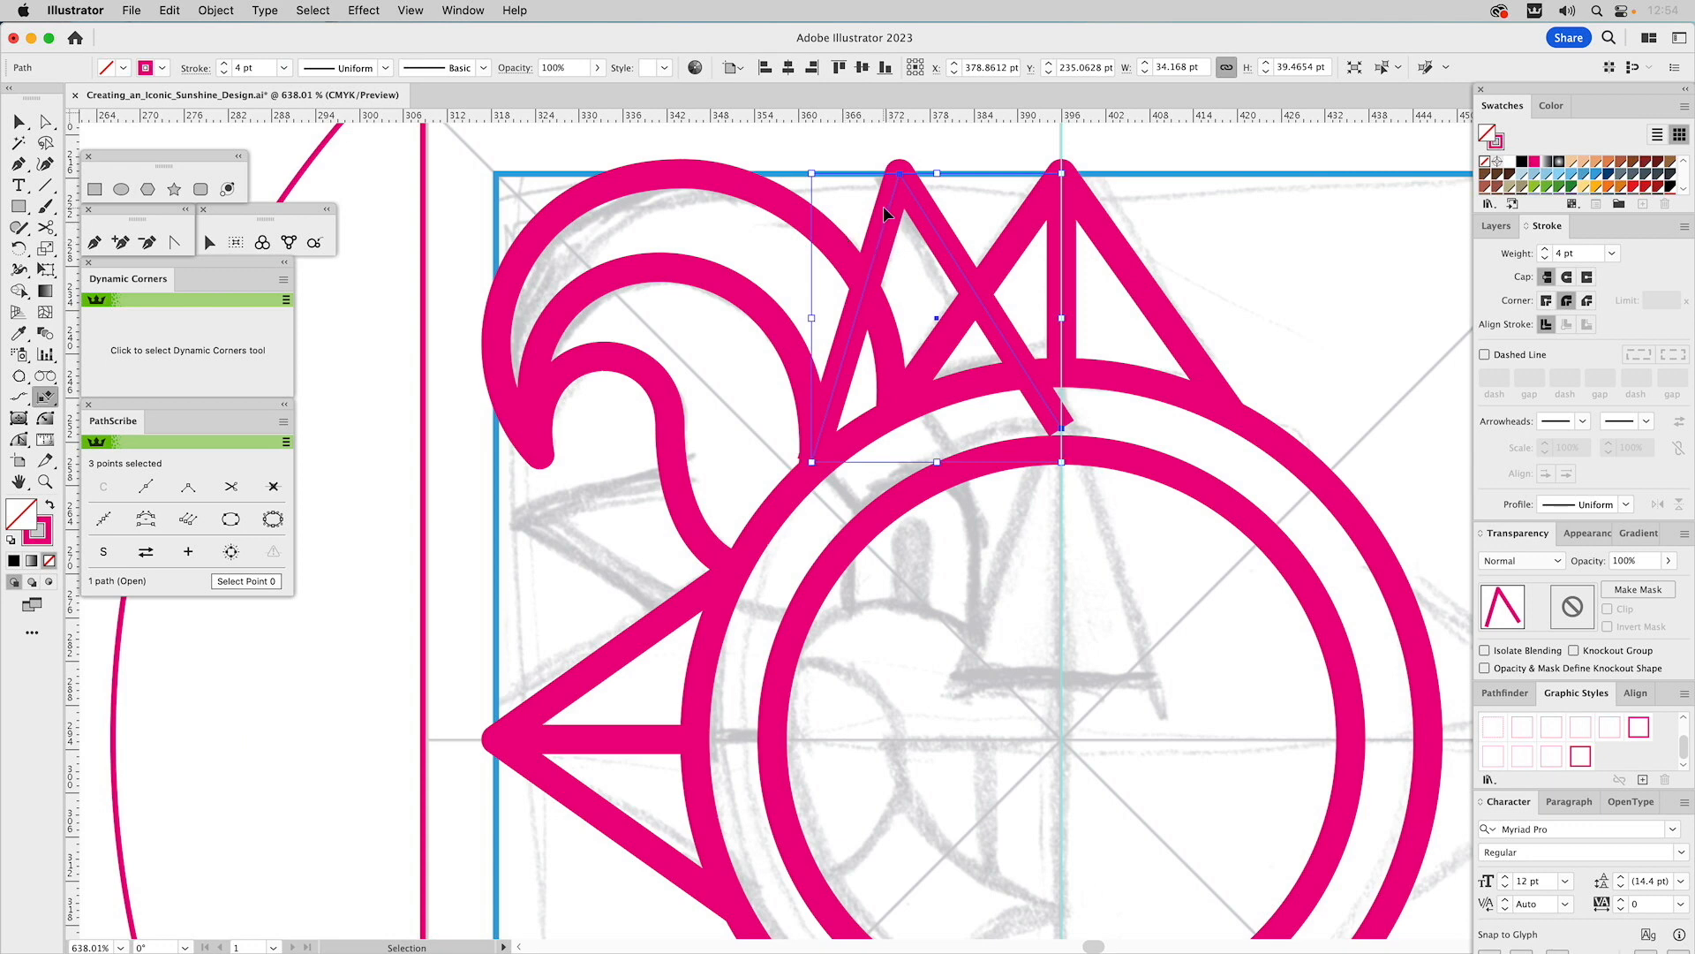
- Rotate the peak about 8° clockwise to stand upright, move it inside the face circle, and deselect it
{"action": "key", "text": "o"}
{"action": "left_click_drag", "start_coordinate": [878, 469], "coordinate": [1104, 474]}
{"action": "key", "text": "v"}
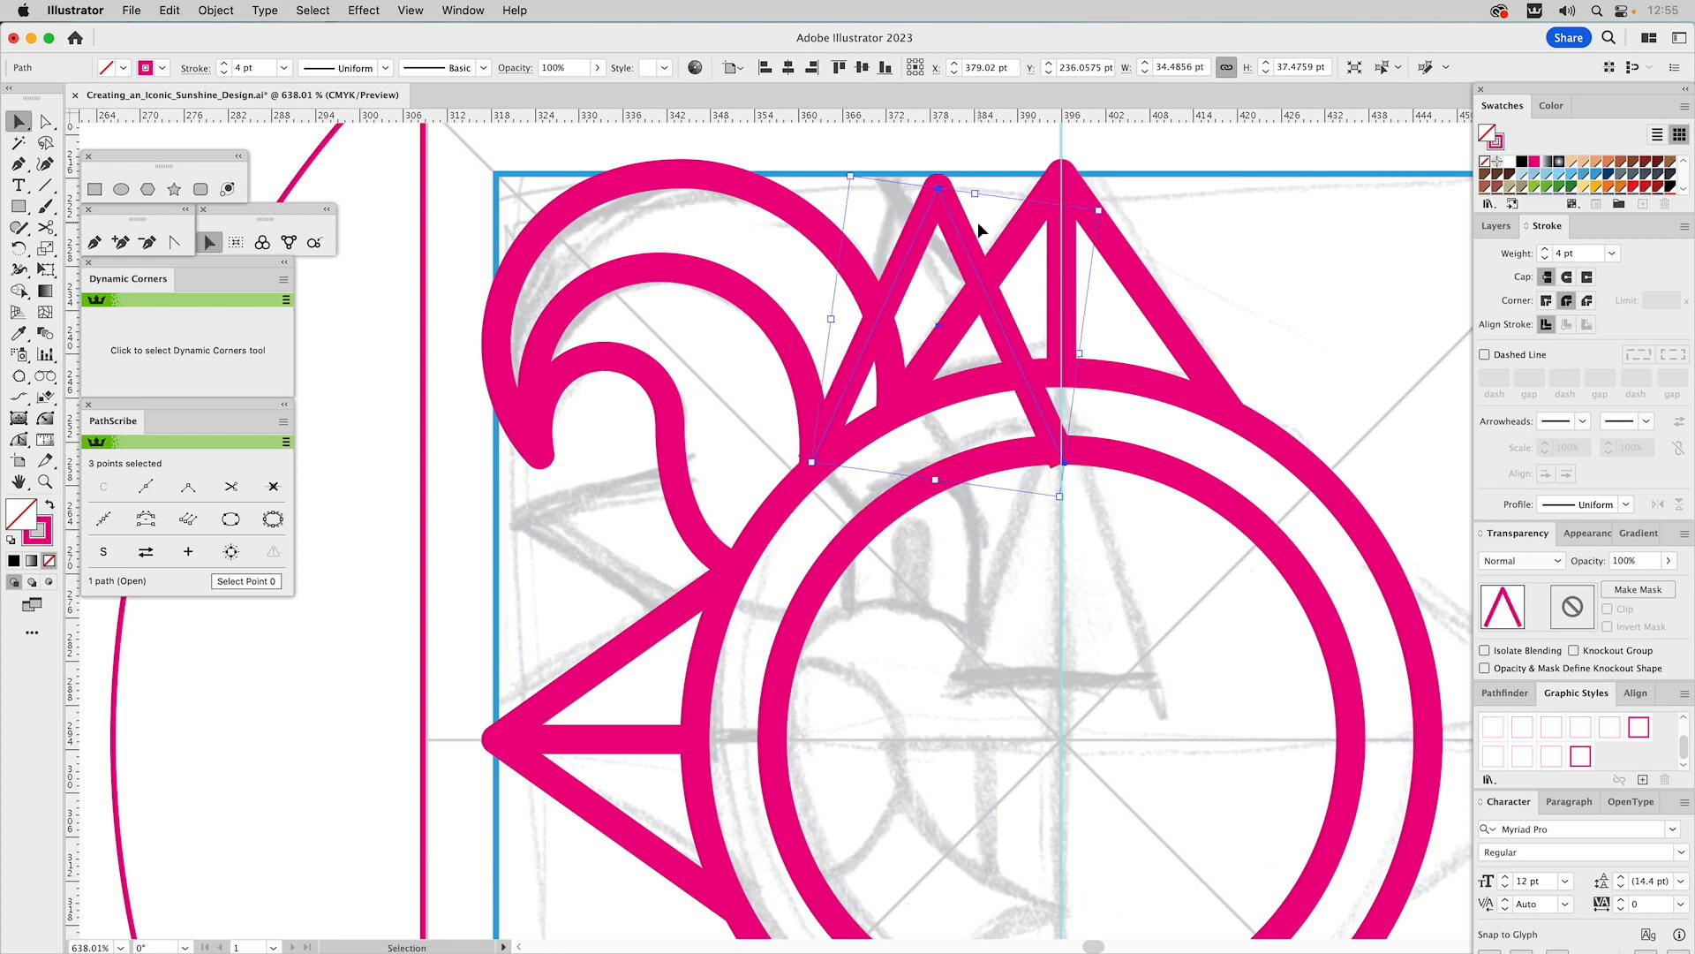
{"action": "left_click_drag", "start_coordinate": [953, 231], "coordinate": [1069, 546]}
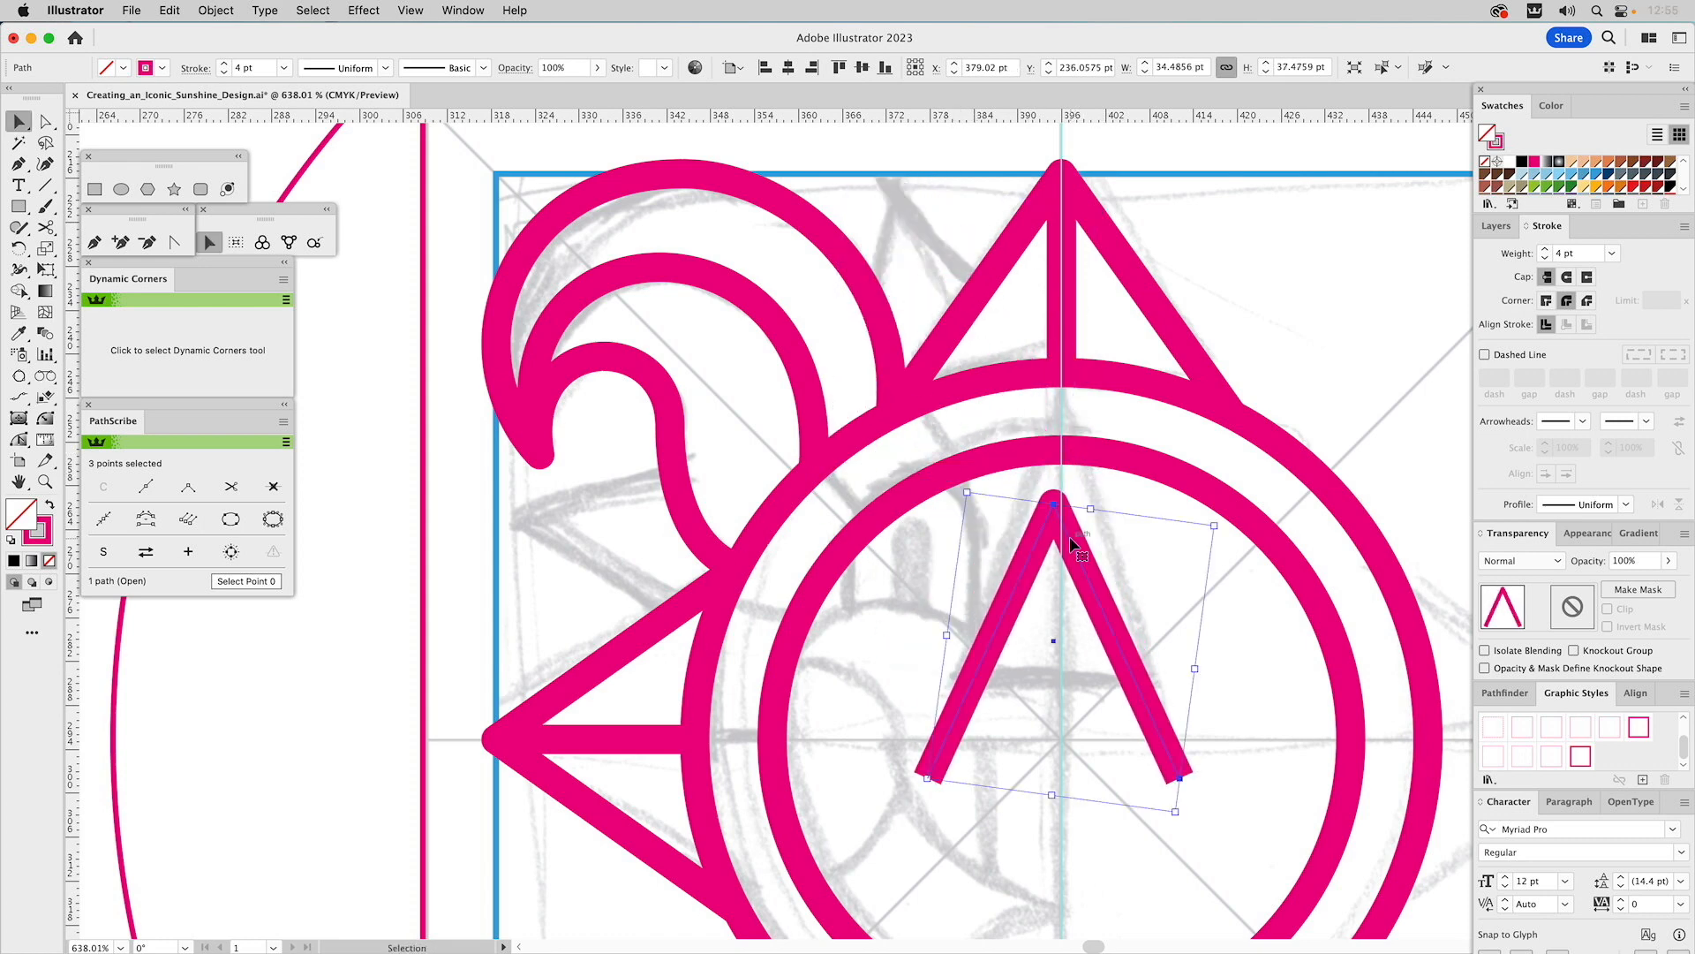
{"action": "left_click", "coordinate": [1177, 558]}
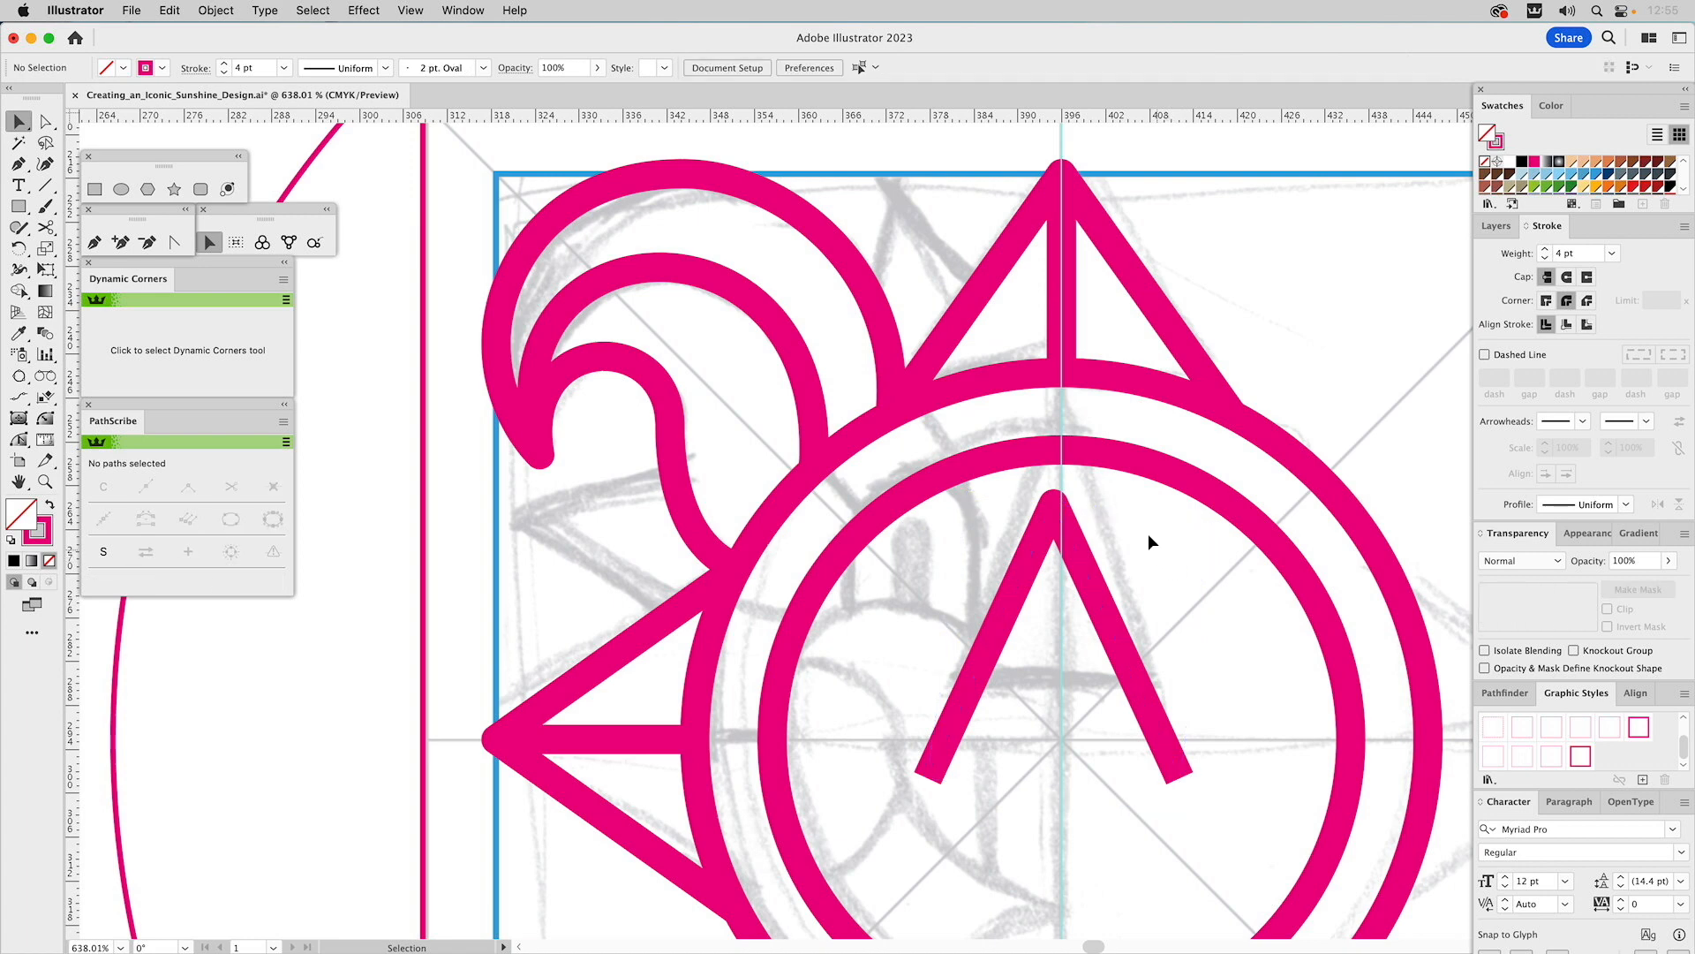
- Rotate the peak 90° counter-clockwise and place its tip on the blue square's left edge, above the left ray
{"action": "left_click", "coordinate": [1056, 499]}
{"action": "left_click_drag", "start_coordinate": [1097, 504], "coordinate": [911, 682]}
{"action": "left_click", "coordinate": [912, 651]}
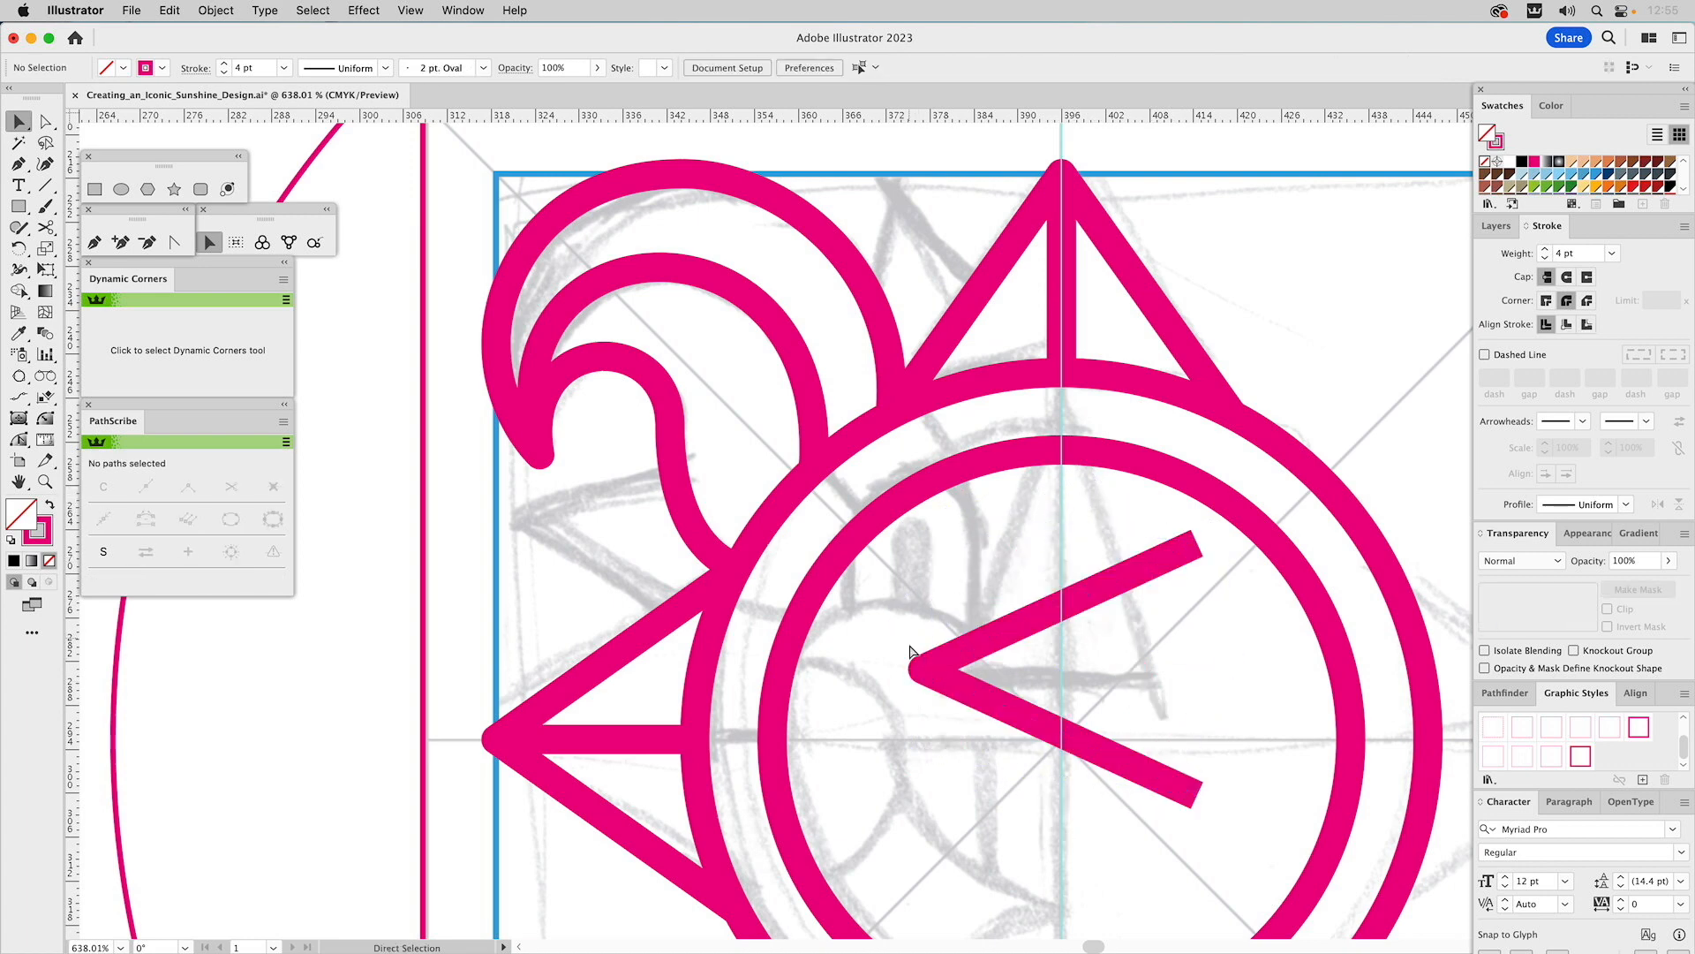
{"action": "left_click_drag", "start_coordinate": [924, 672], "coordinate": [495, 579]}
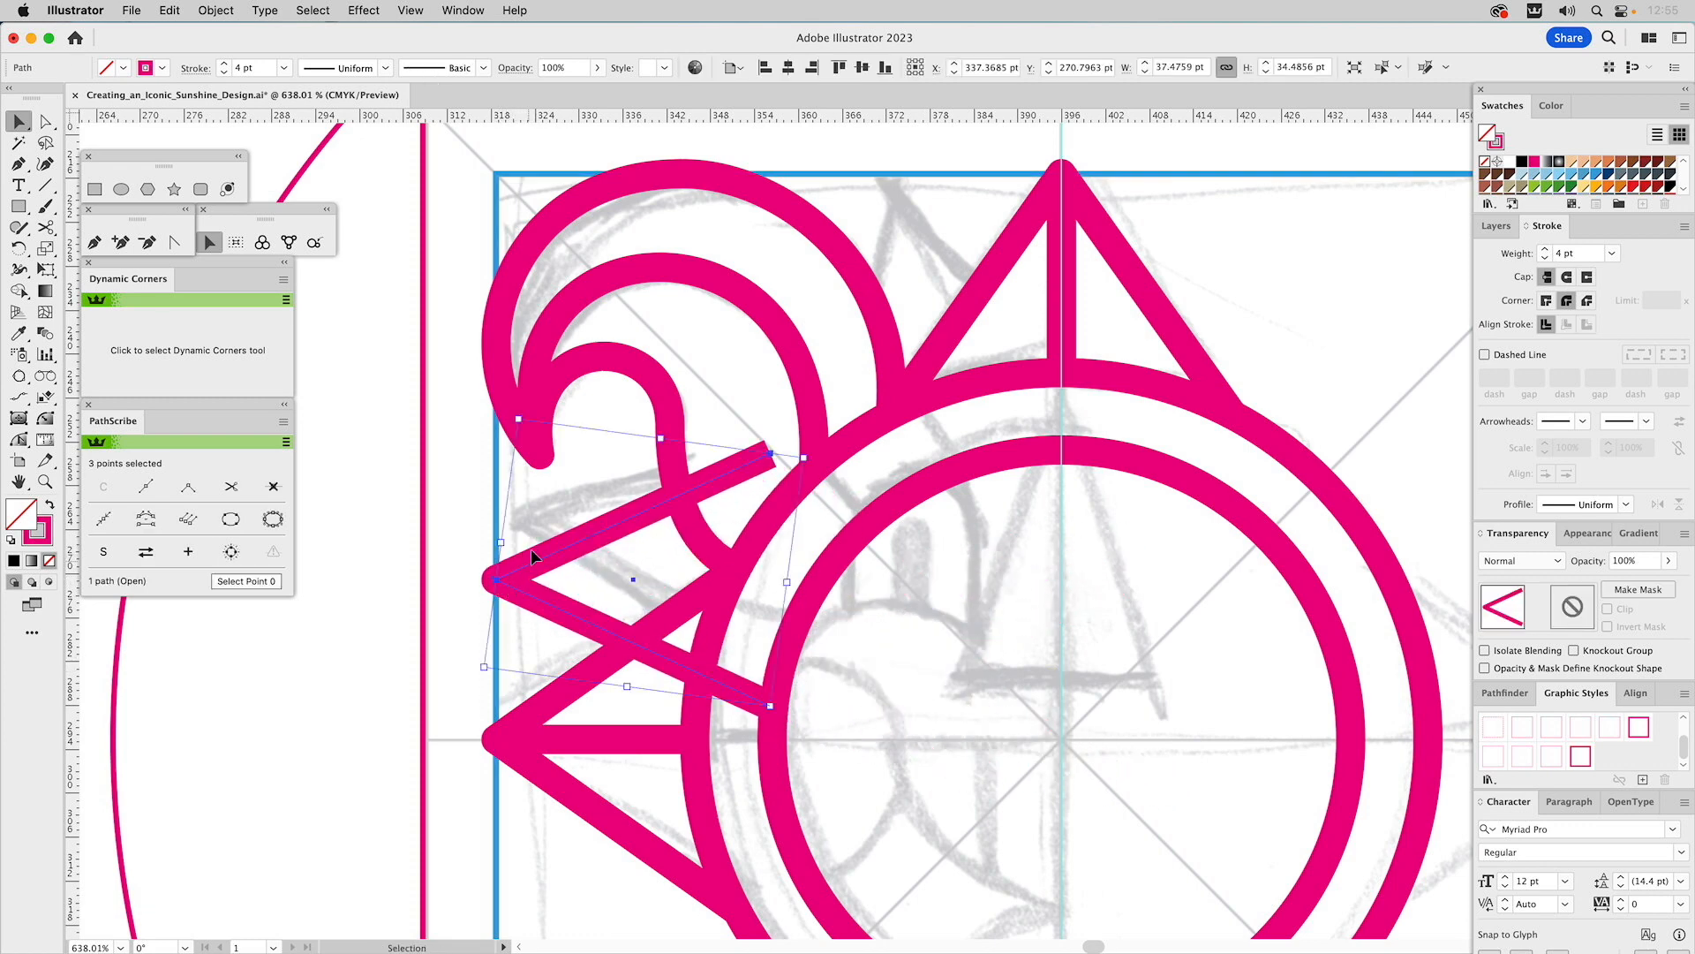
{"action": "left_click_drag", "start_coordinate": [557, 552], "coordinate": [557, 518]}
- Reset the left-pointing peak's bounding box and narrow the peak symmetrically about its centre to a height of about 27.6 pt
{"action": "left_click", "coordinate": [210, 10]}
{"action": "mouse_move", "coordinate": [236, 37]}
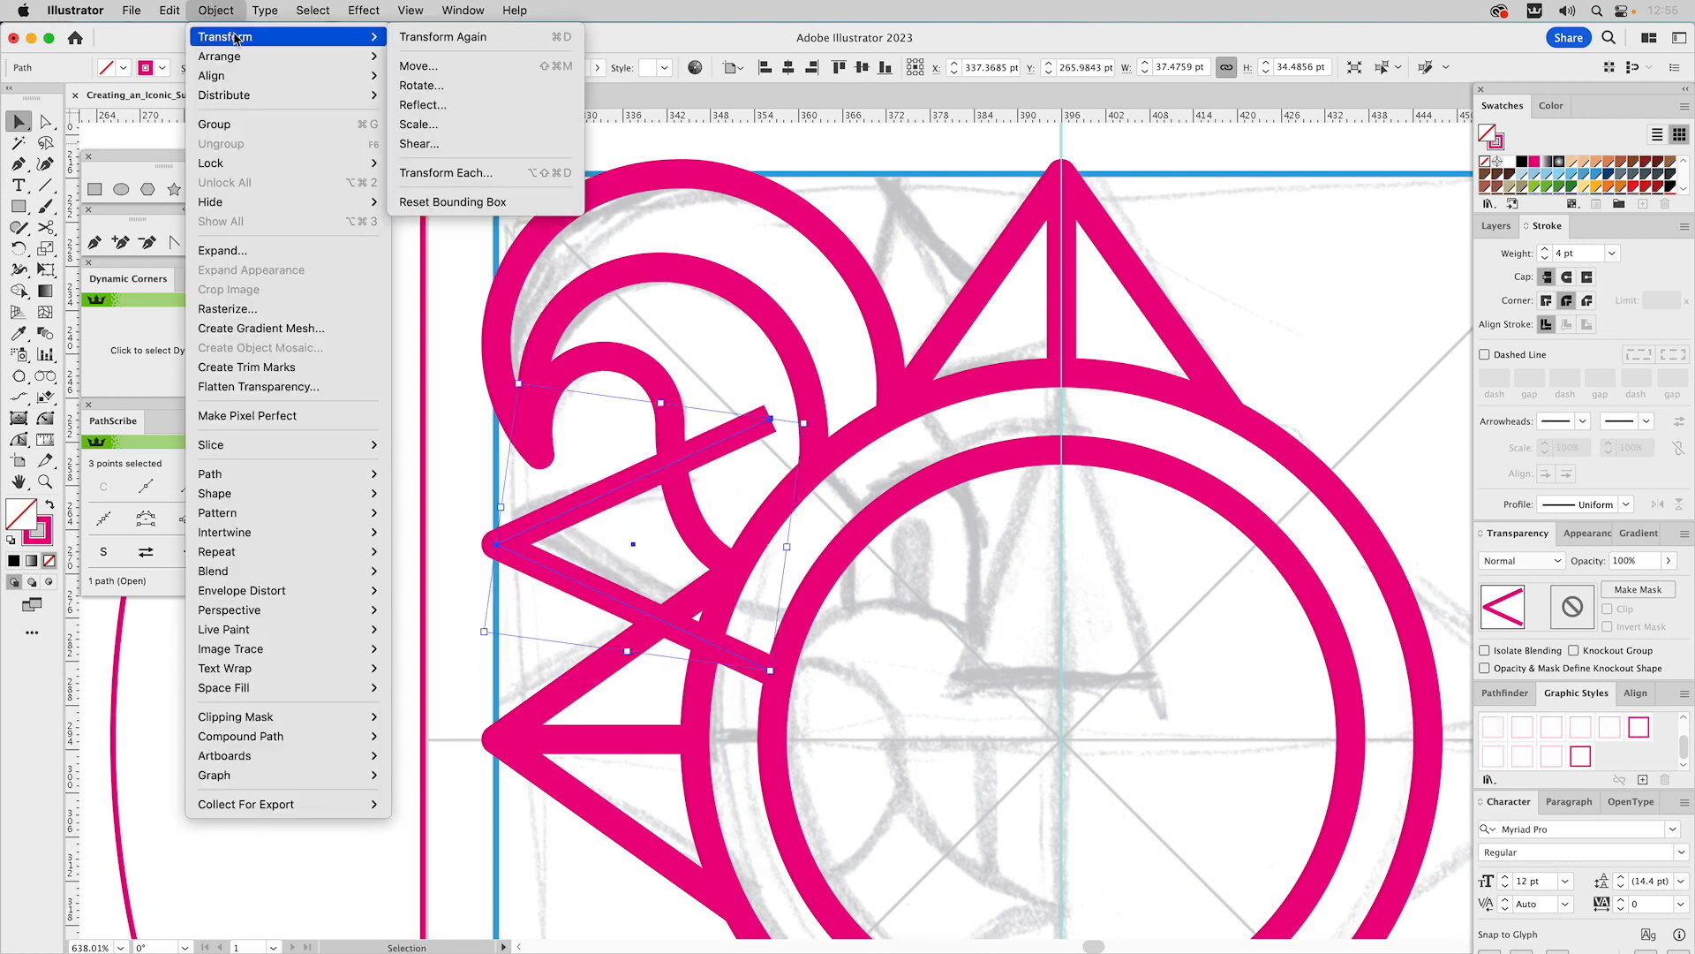
{"action": "left_click", "coordinate": [470, 203]}
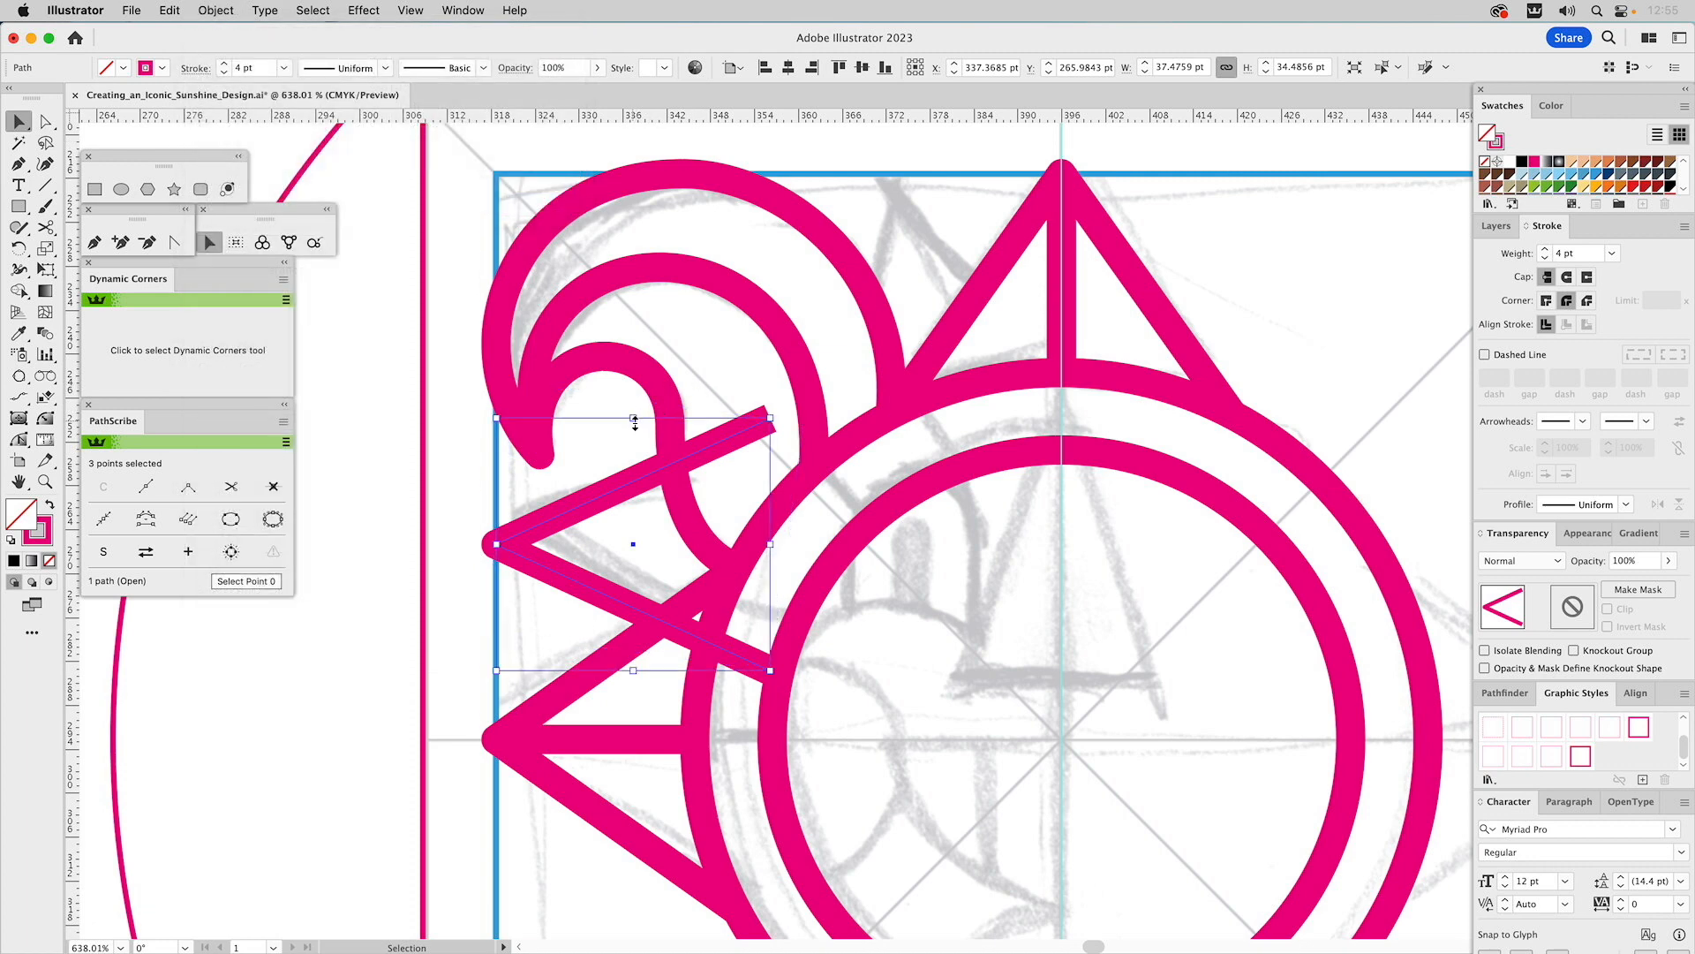
{"action": "left_click_drag", "start_coordinate": [634, 421], "coordinate": [635, 443]}
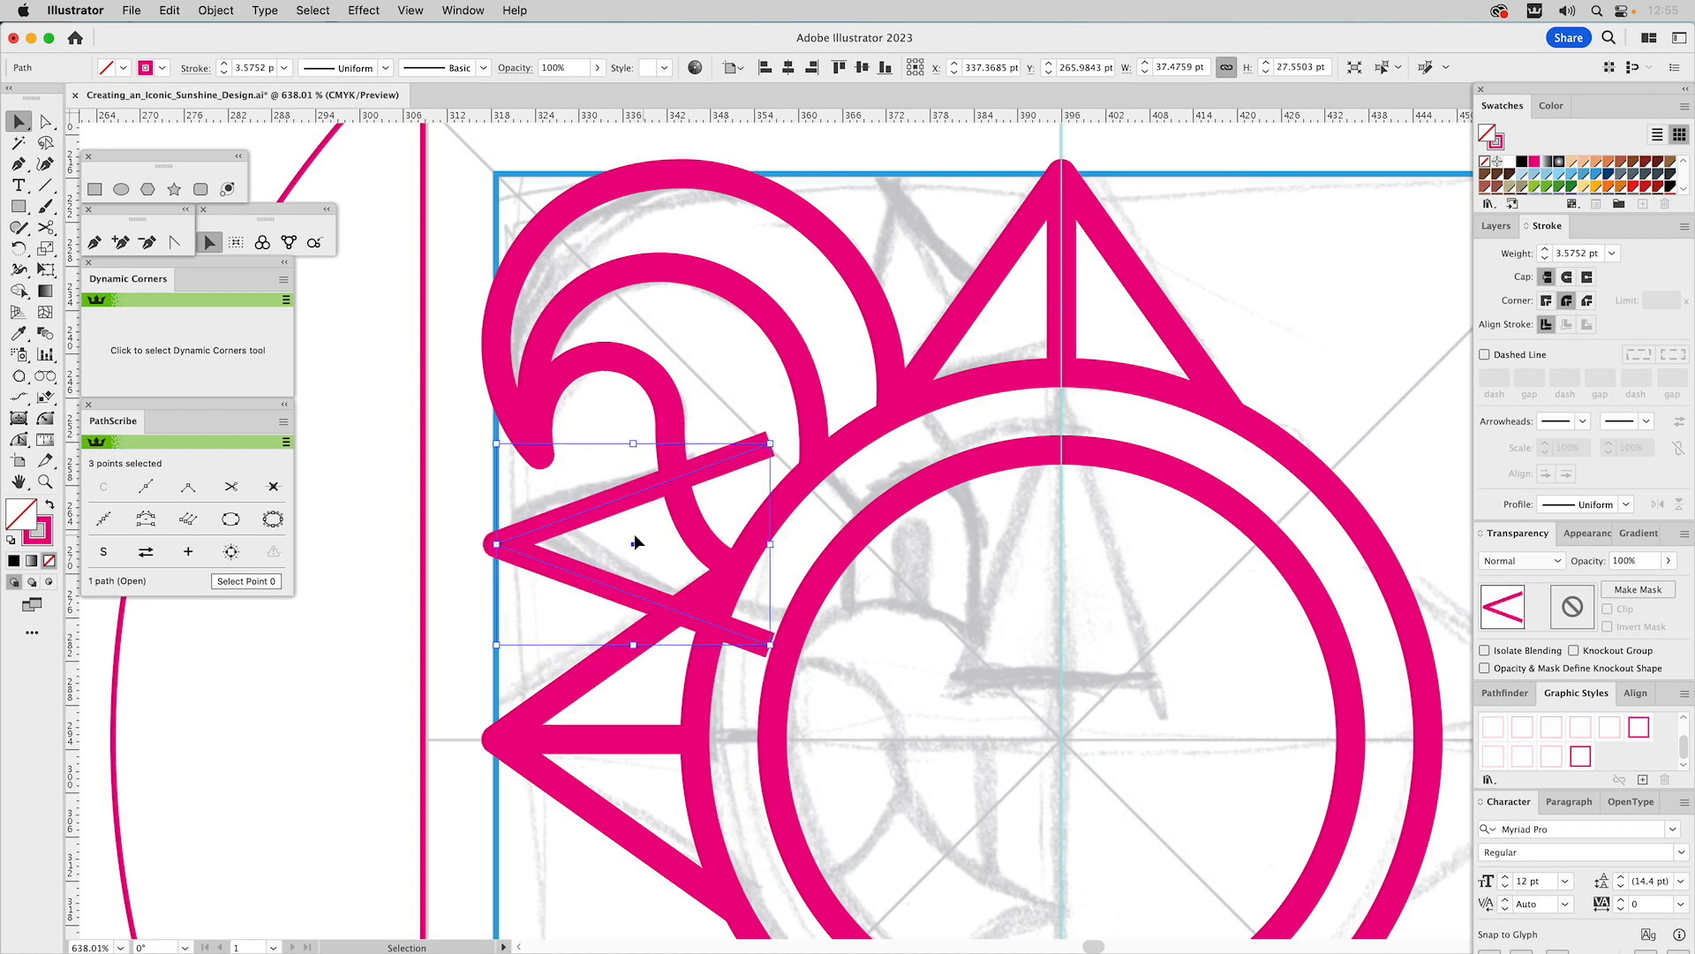
{"action": "left_click", "coordinate": [715, 426]}
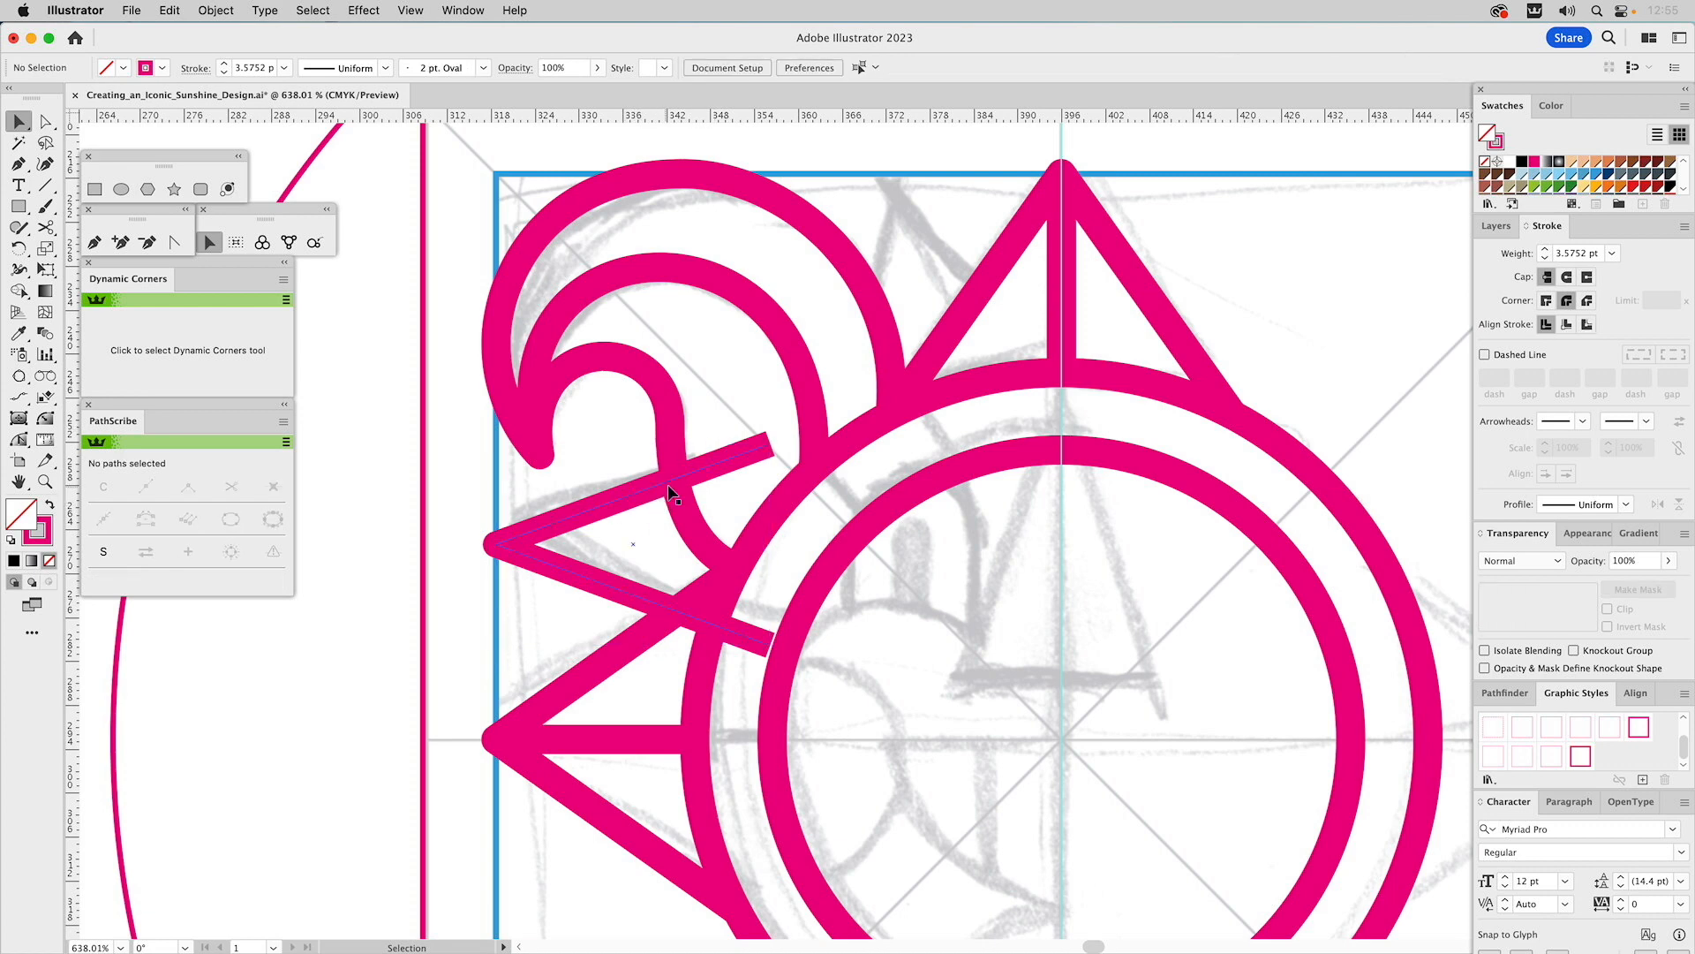
- Scale the narrowed peak down slightly and rotate it about 10° clockwise, keeping its tip on the blue square's left edge
{"action": "left_click", "coordinate": [735, 464]}
{"action": "left_click_drag", "start_coordinate": [778, 437], "coordinate": [746, 506]}
{"action": "left_click_drag", "start_coordinate": [770, 597], "coordinate": [747, 586]}
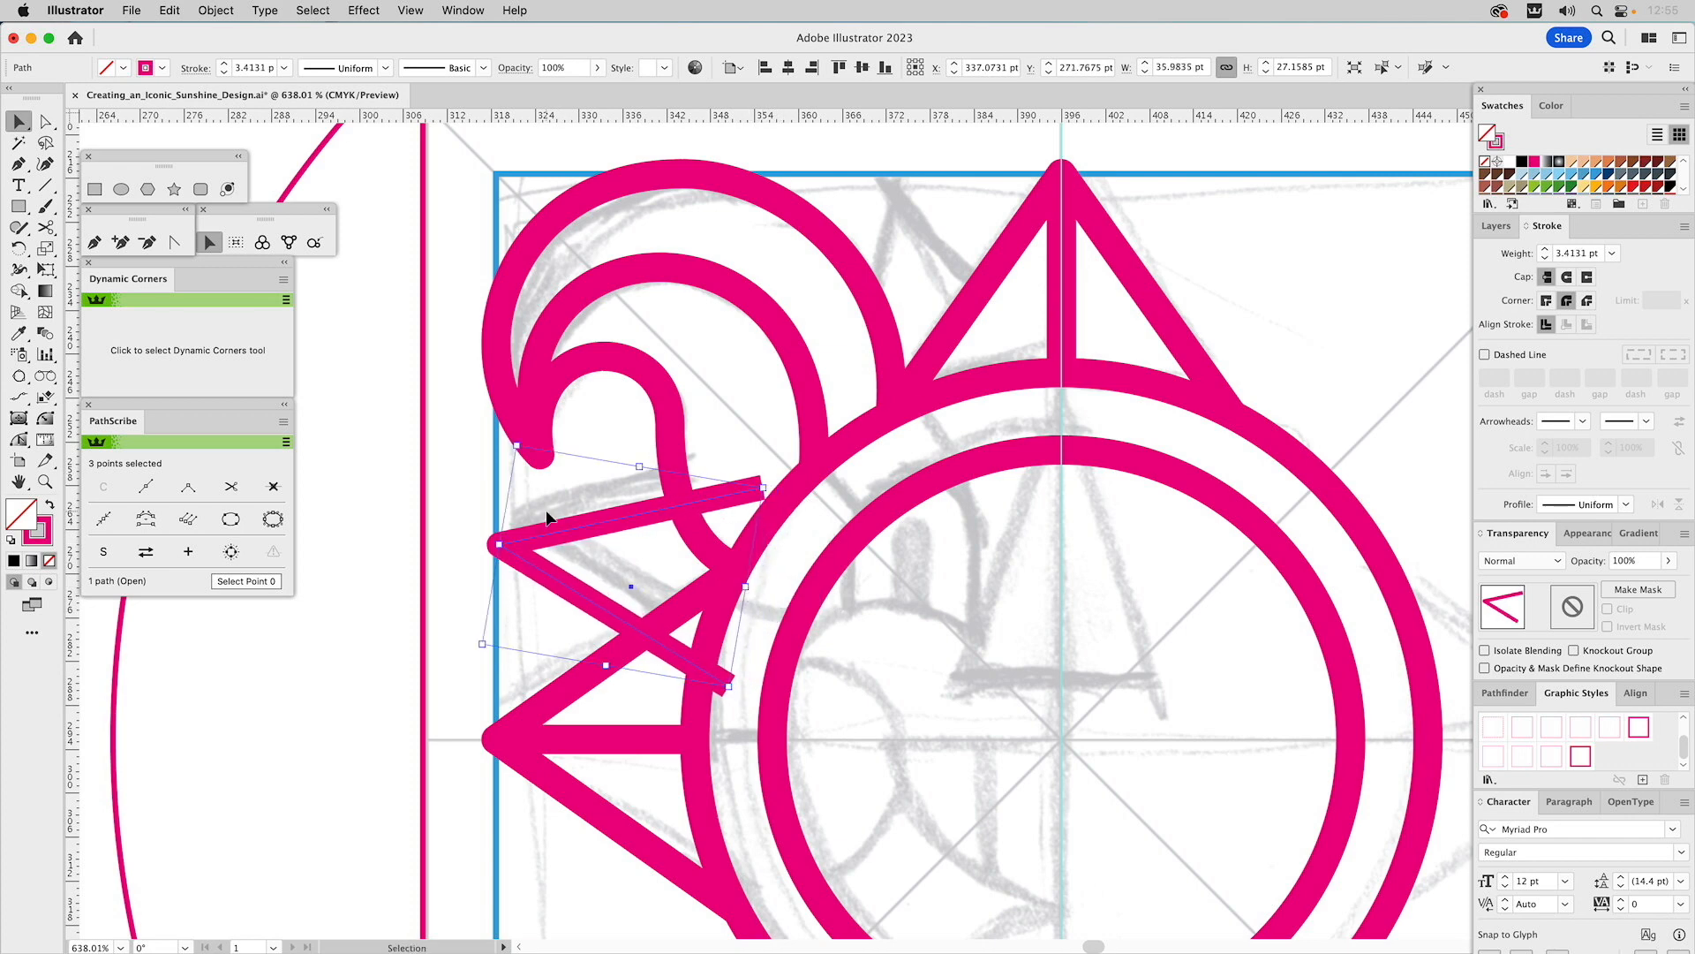
{"action": "left_click_drag", "start_coordinate": [532, 544], "coordinate": [497, 548]}
{"action": "key", "text": "a"}
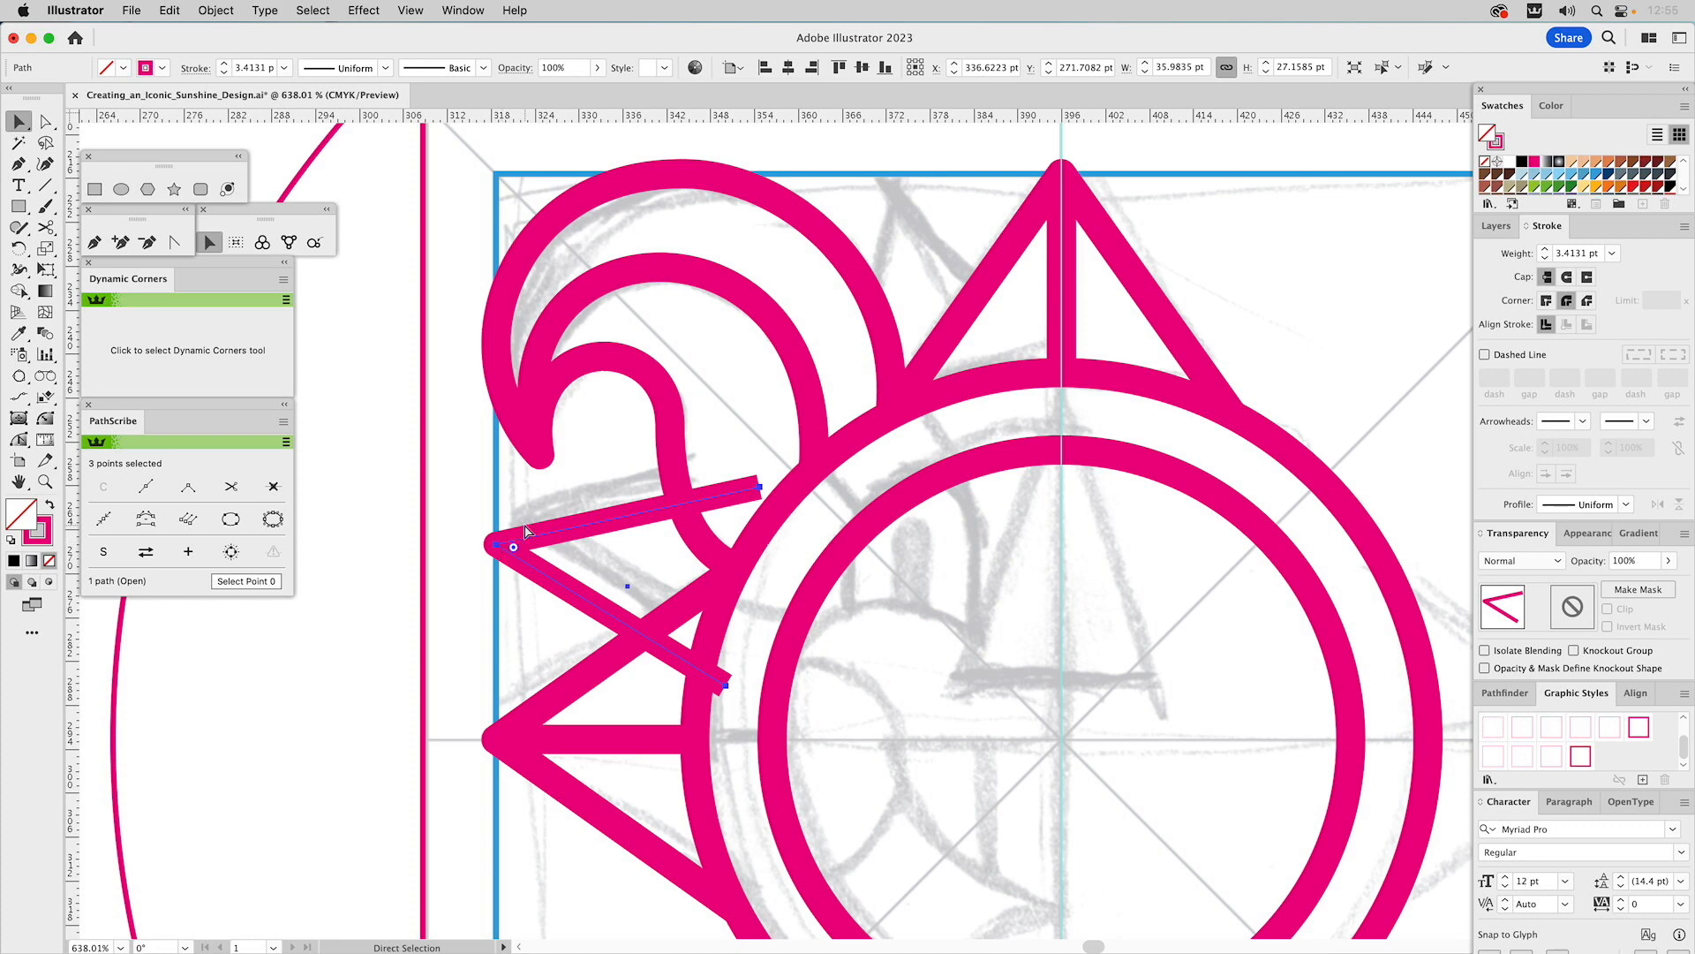
{"action": "key", "text": "a"}
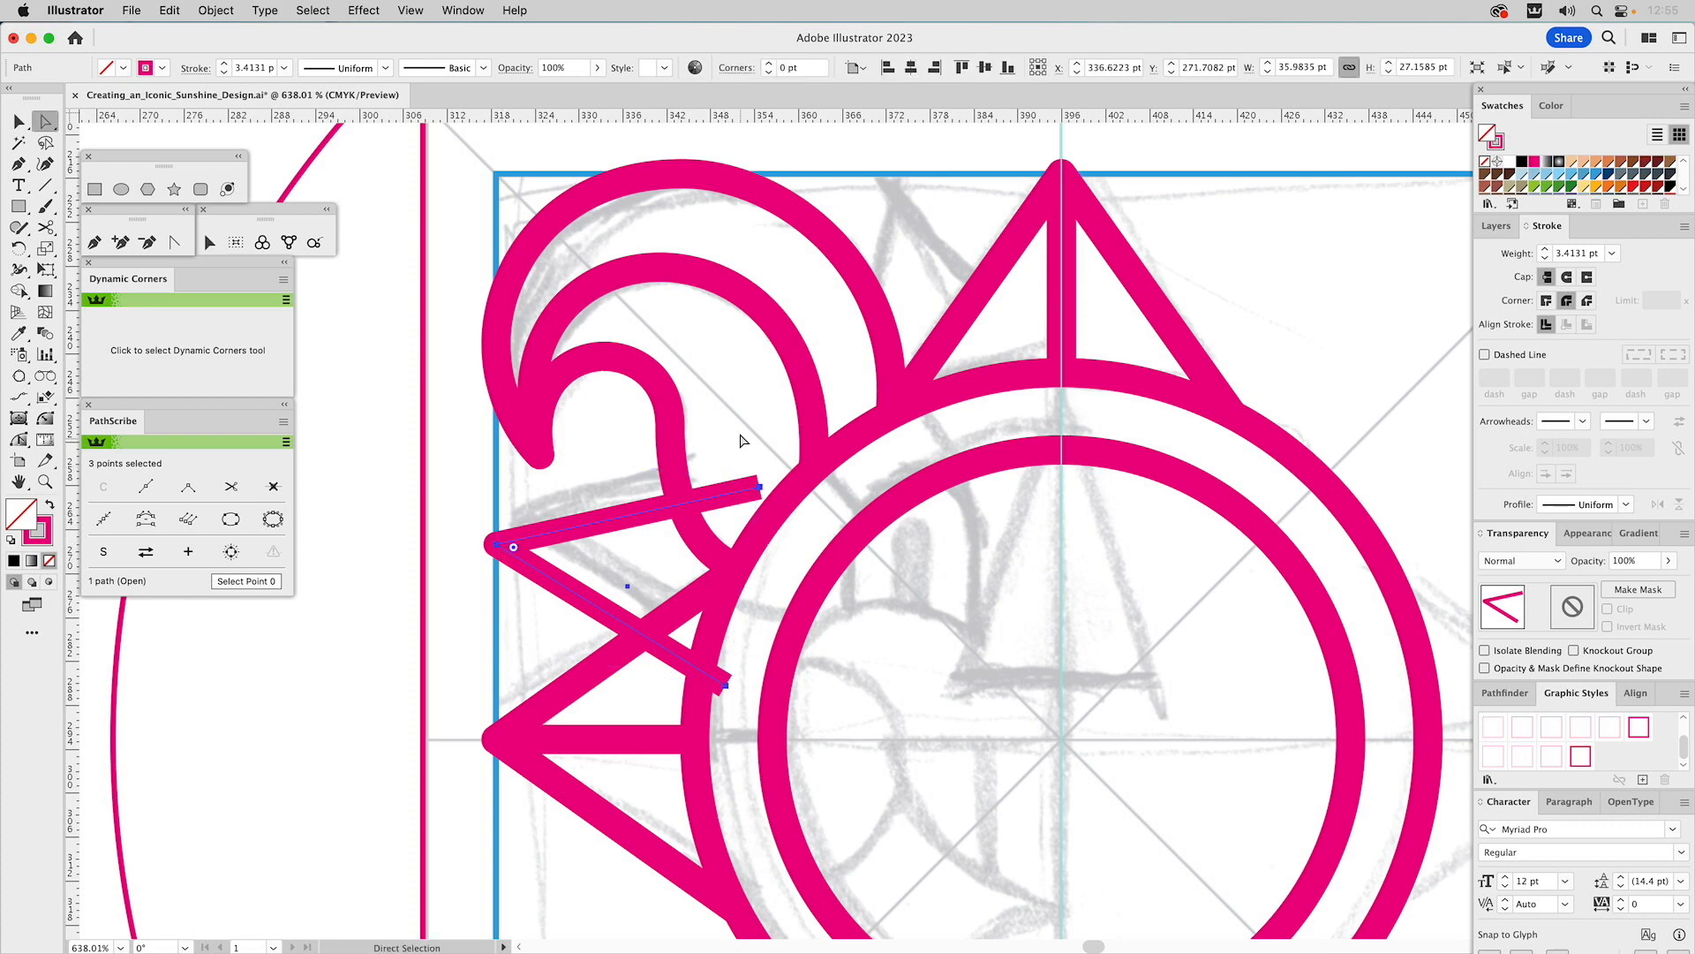
{"action": "left_click", "coordinate": [732, 439]}
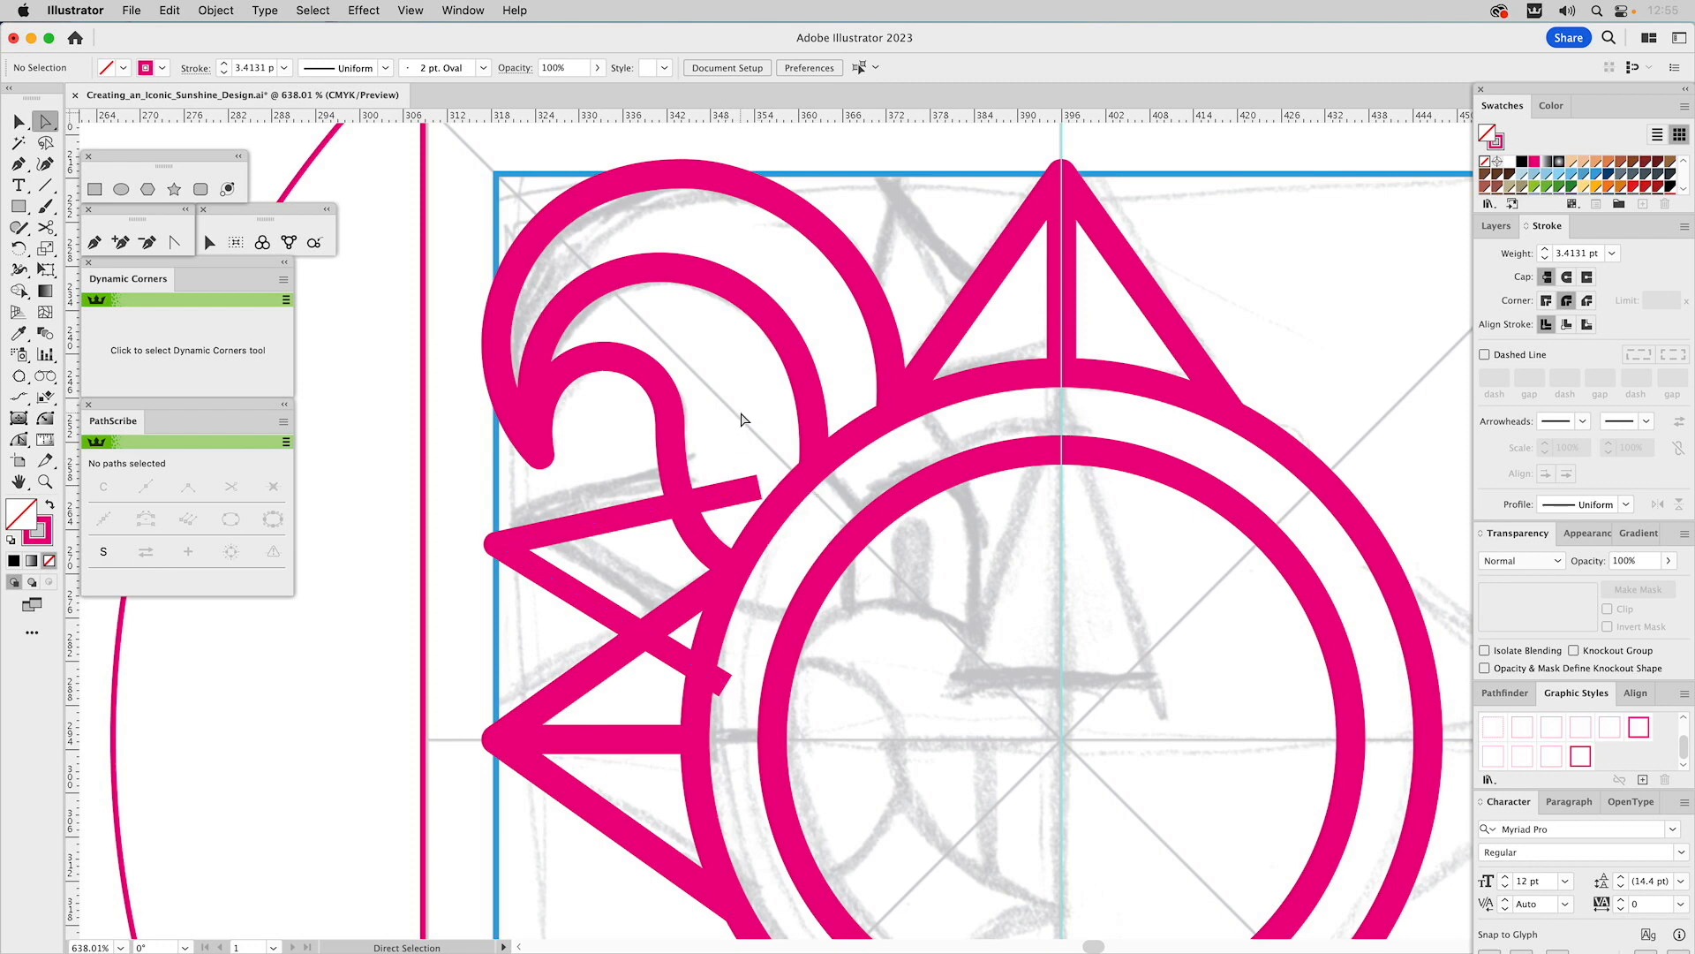
{"action": "key", "text": "v"}
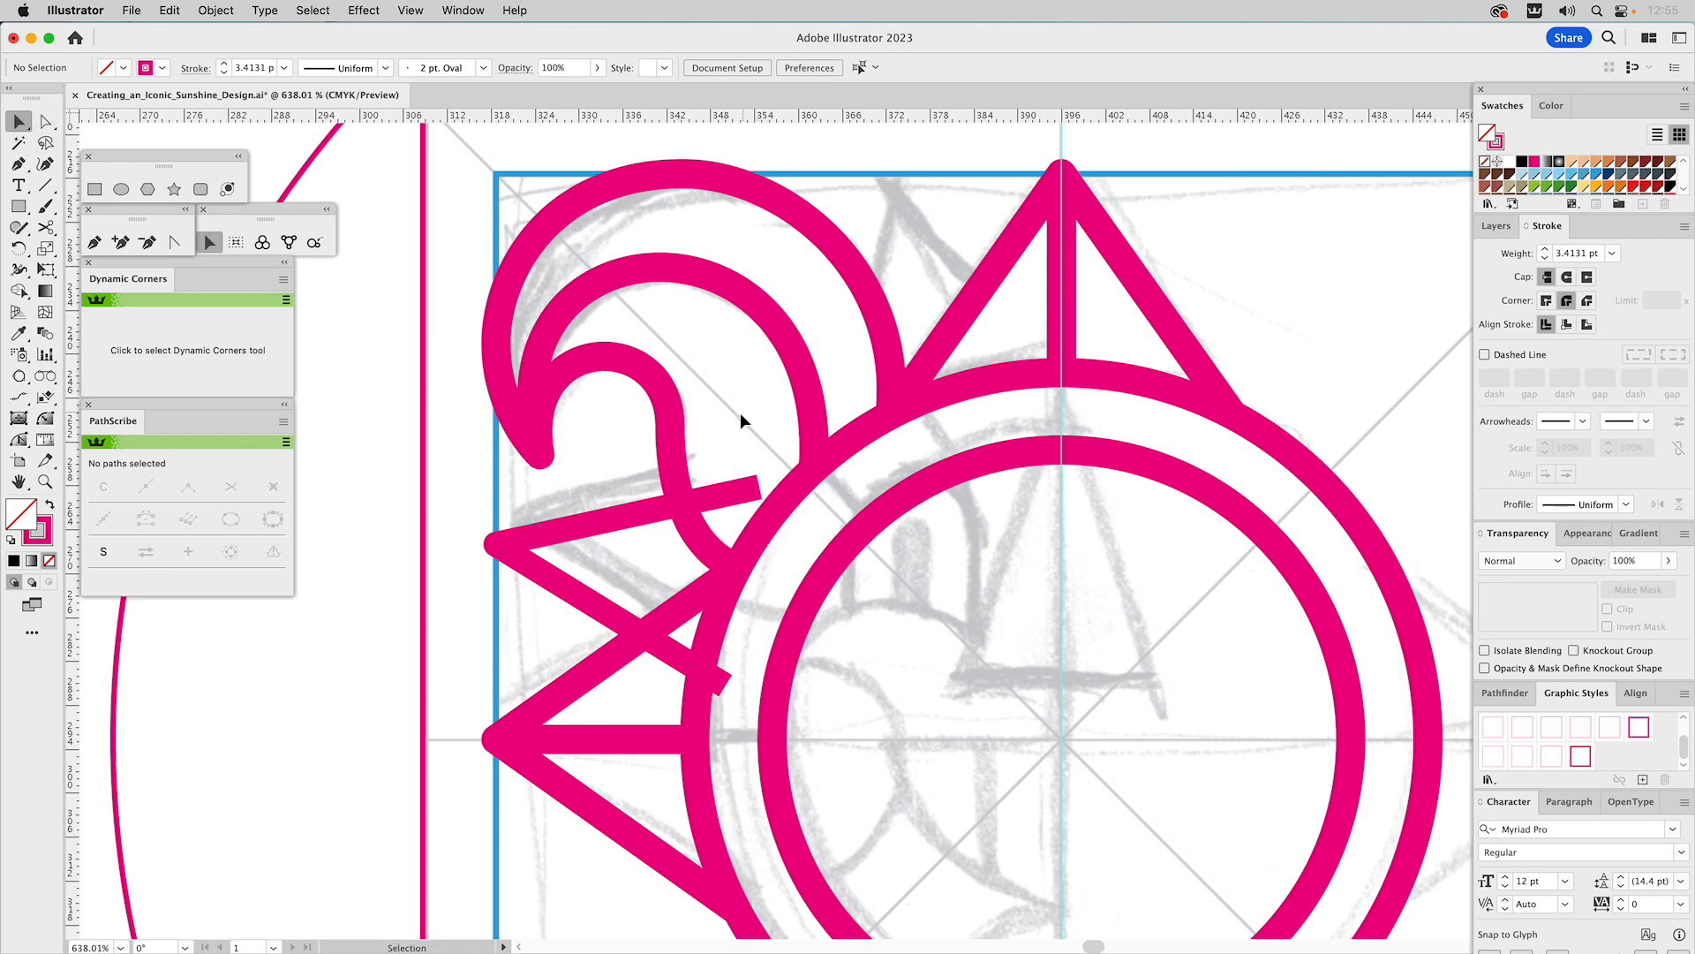
- Select the left peak with the large outer circle, rotate a copy 90° clockwise around the circle's centre, and deselect
{"action": "left_click", "coordinate": [582, 530]}
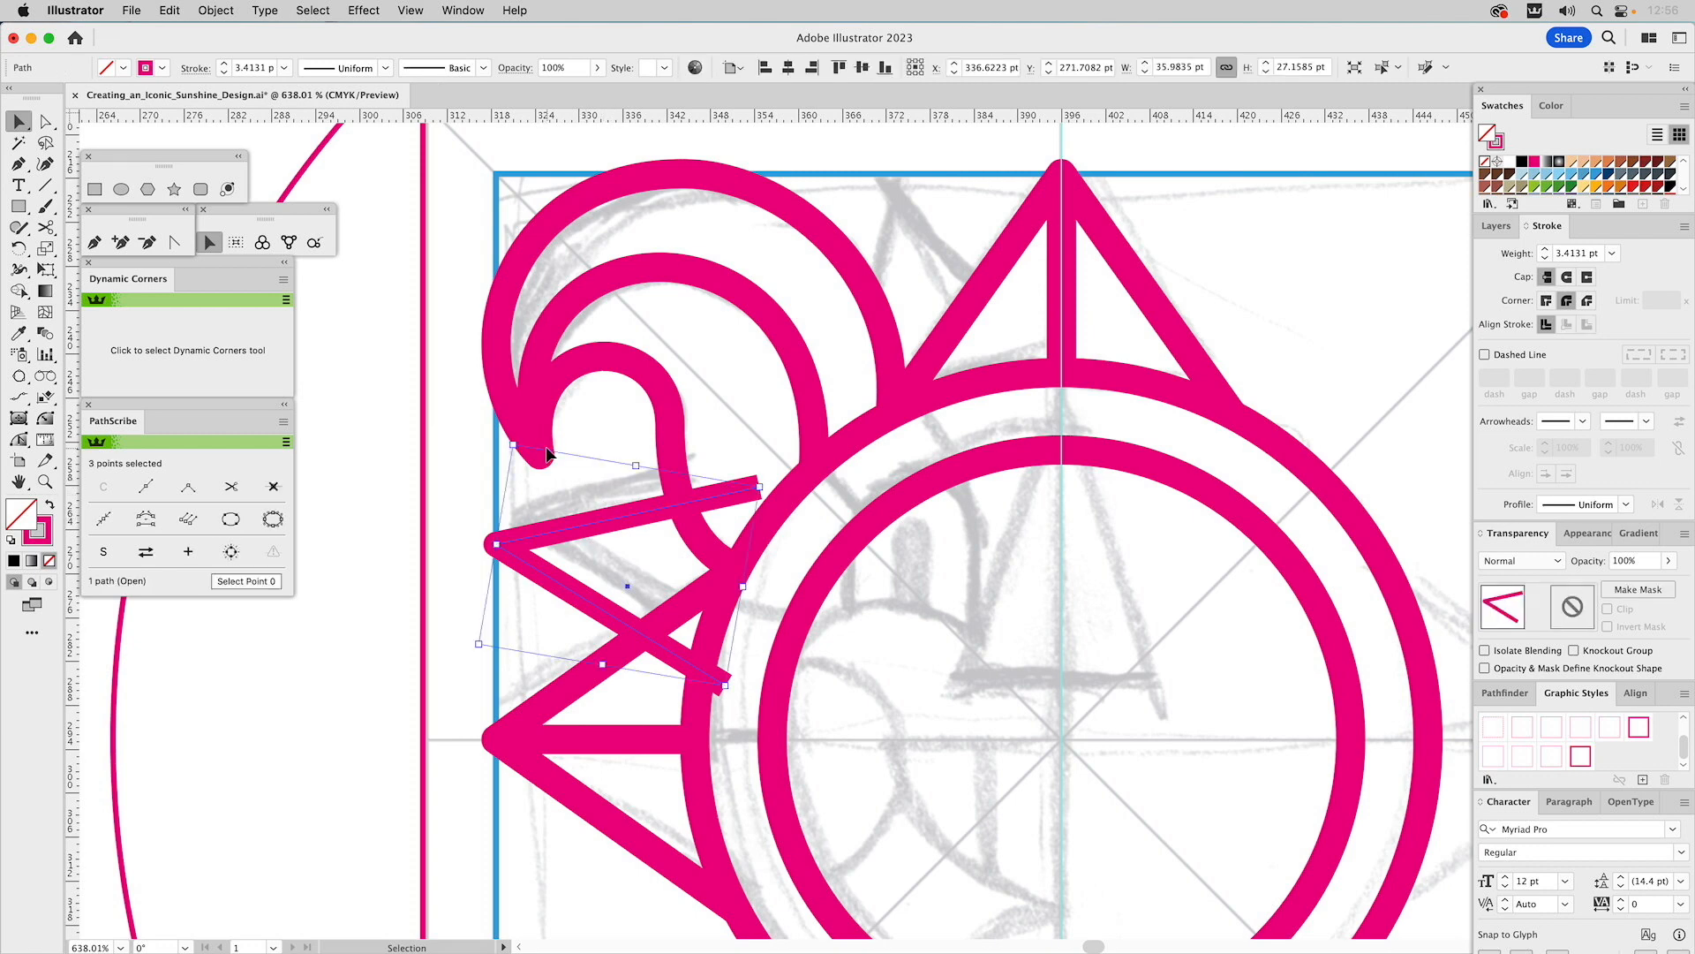
{"action": "scroll", "coordinate": [547, 455], "scroll_direction": "up", "scroll_amount": 5}
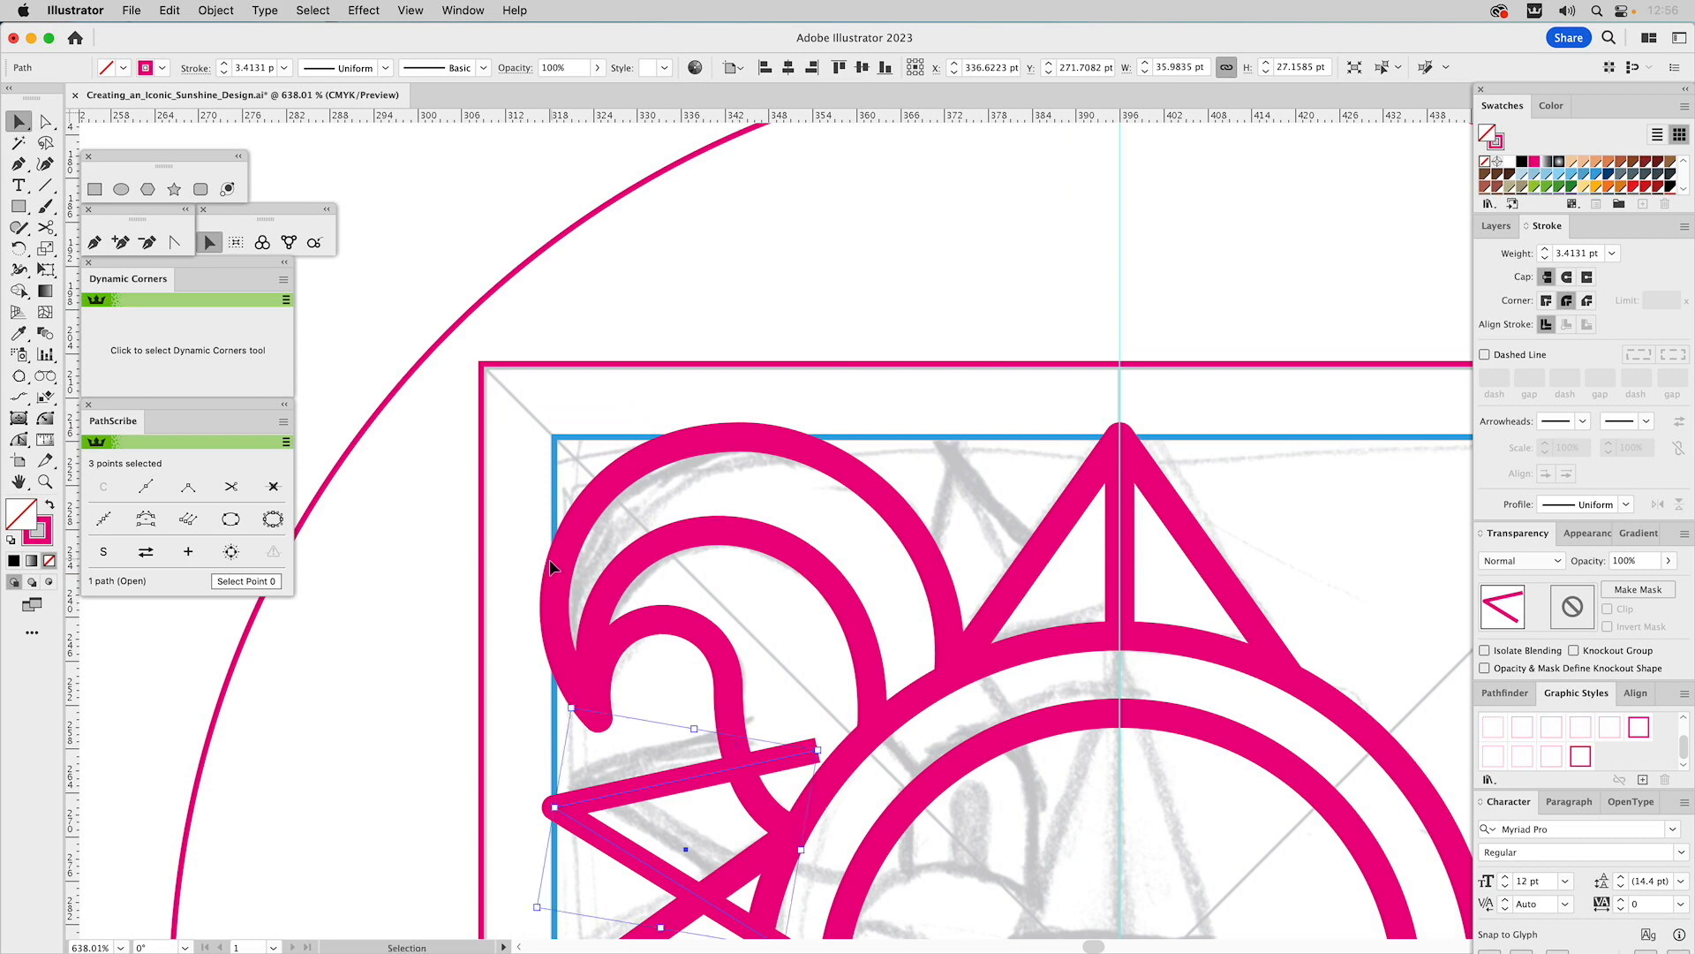
{"action": "key", "text": "super+0"}
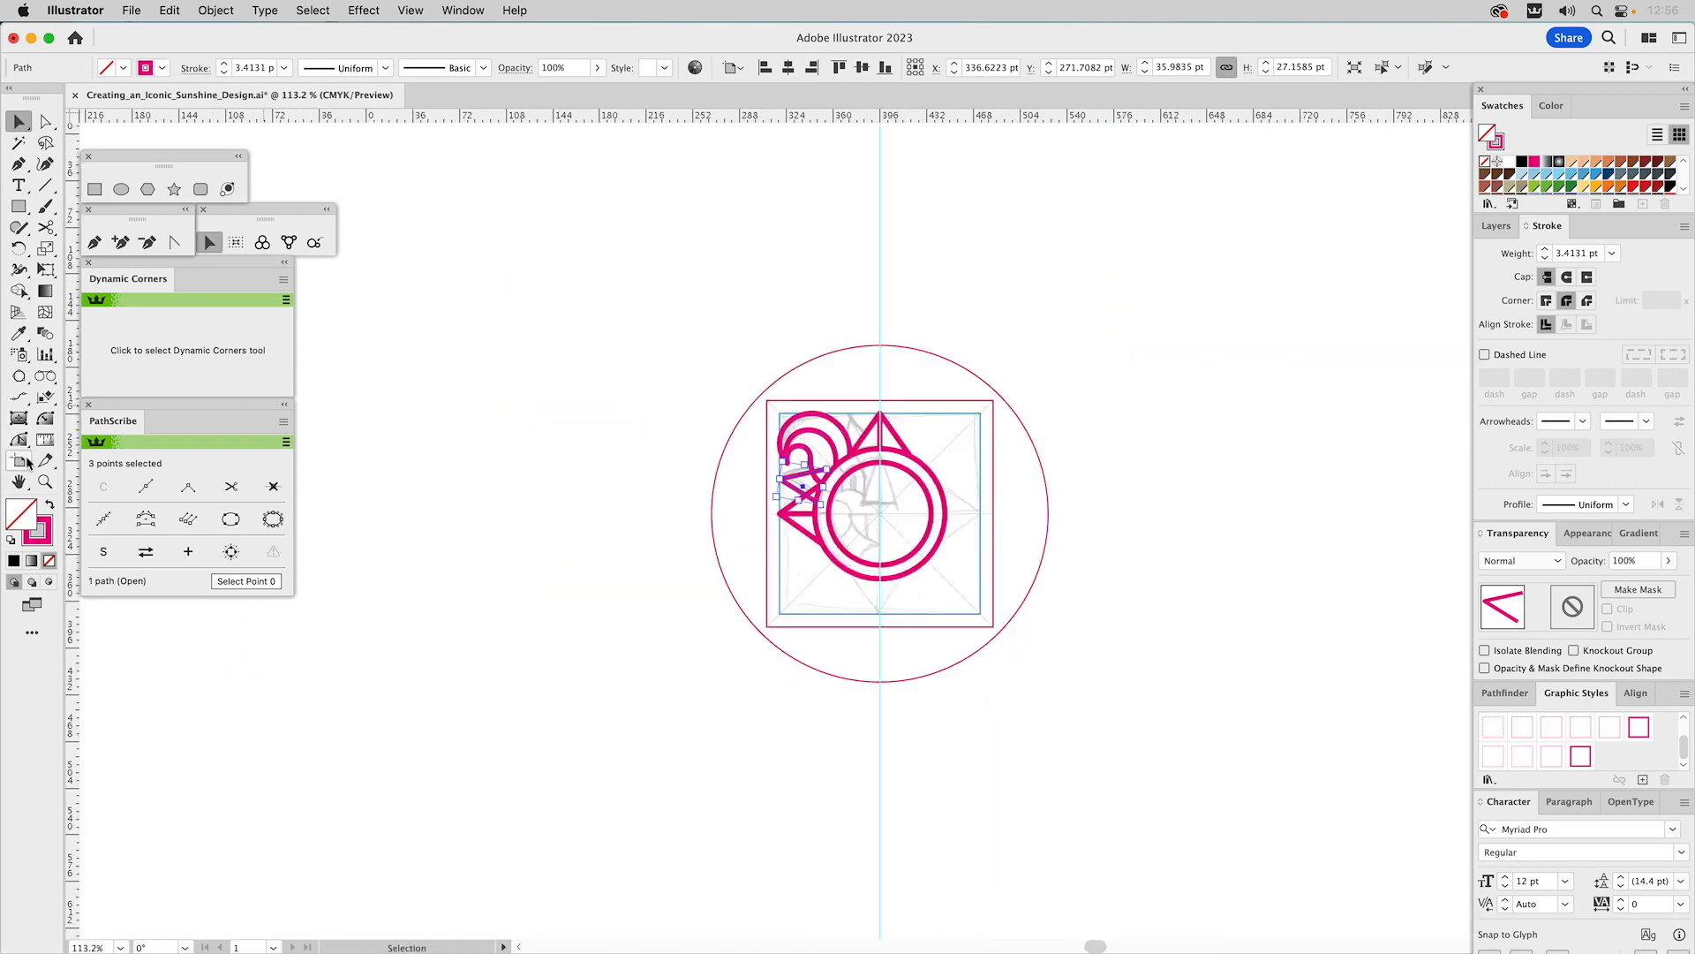
{"action": "left_click", "coordinate": [45, 482]}
{"action": "left_click_drag", "start_coordinate": [669, 315], "coordinate": [1023, 711]}
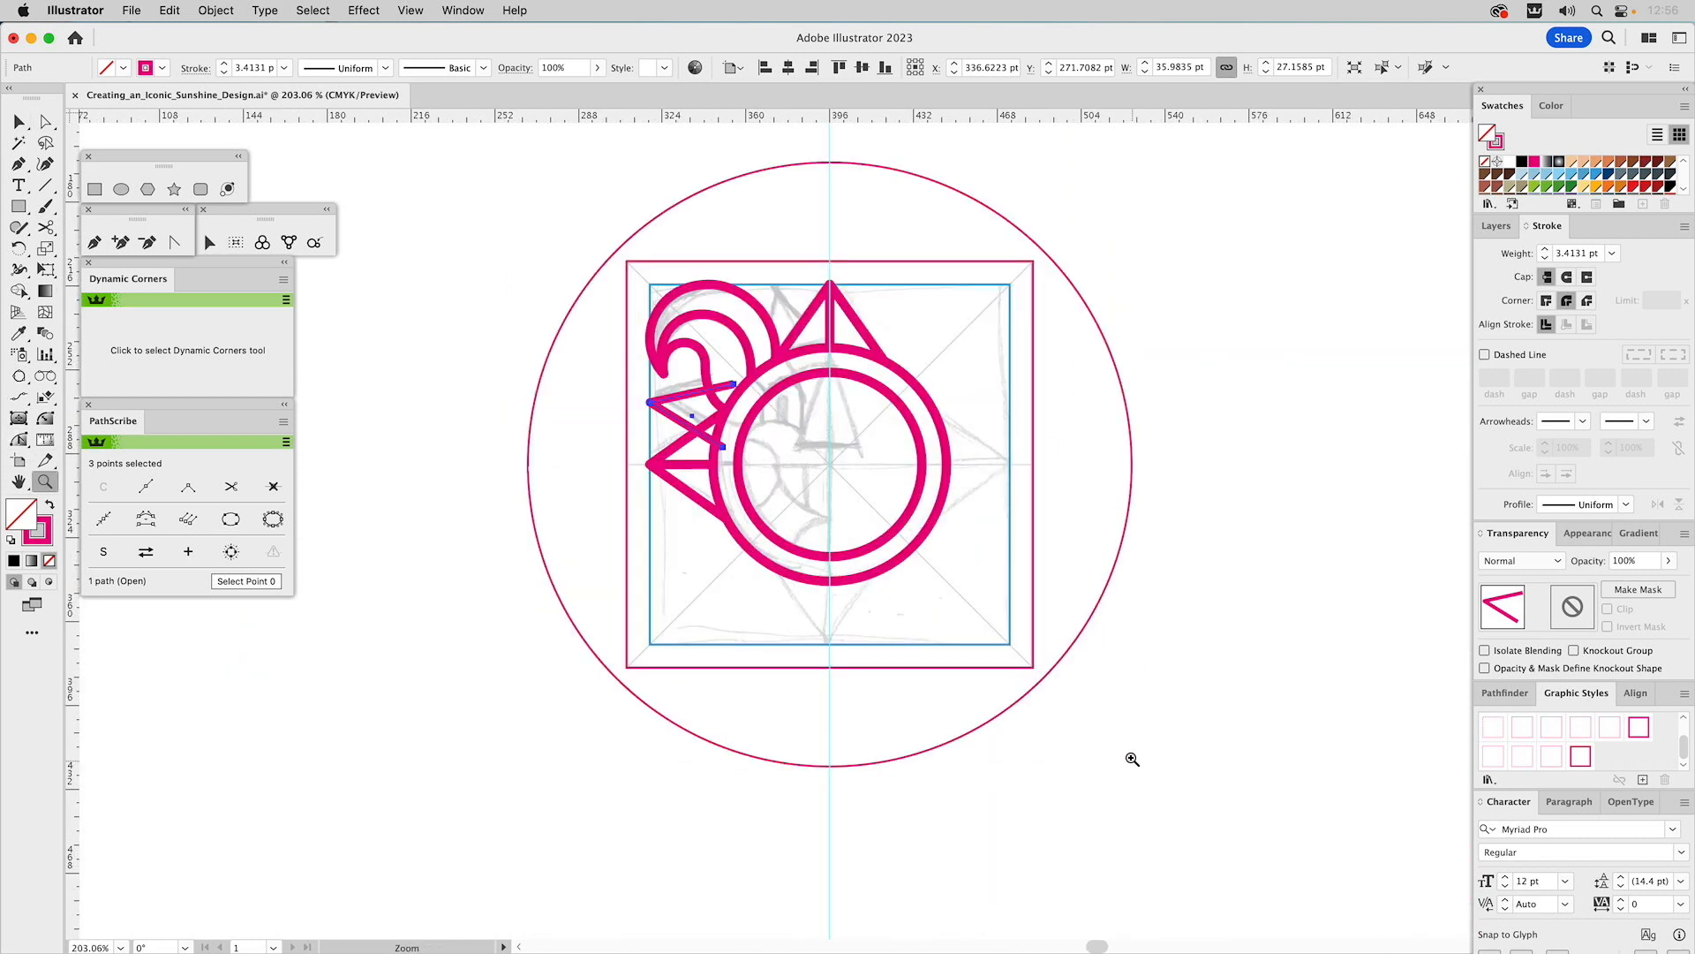
{"action": "key", "text": "v"}
{"action": "left_click", "coordinate": [698, 192], "text": "shift"}
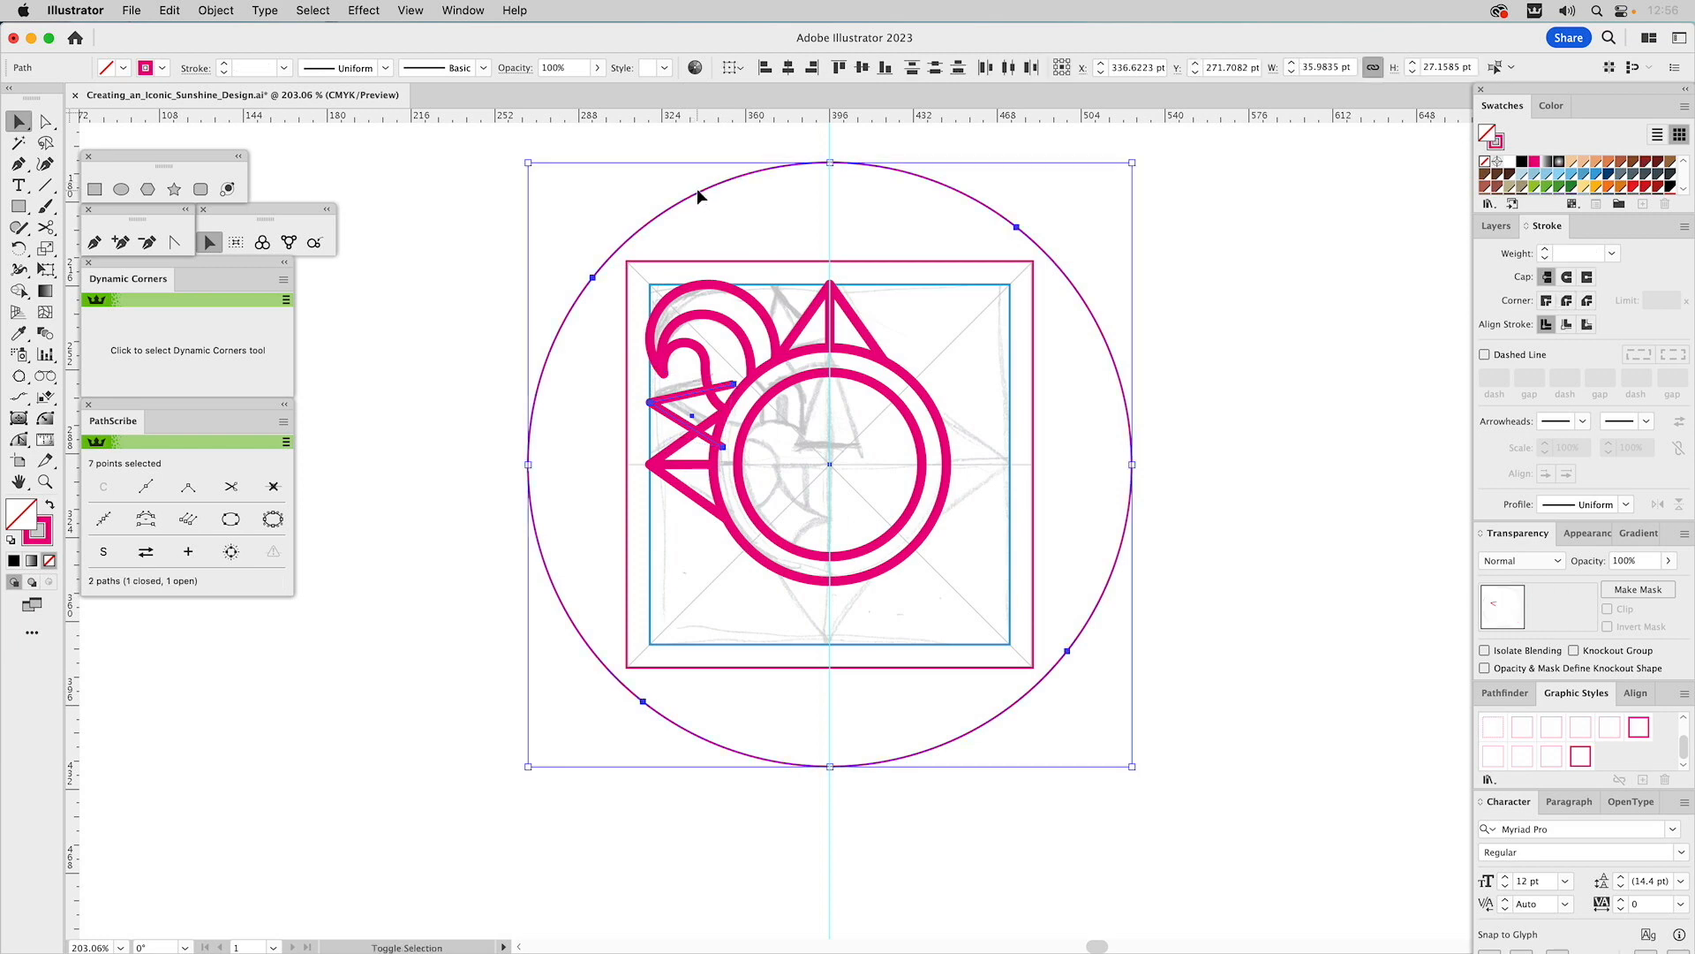
{"action": "left_click_drag", "start_coordinate": [524, 161], "coordinate": [969, 195]}
{"action": "left_click", "coordinate": [871, 209]}
- Move the copied peak between the curved ray and the top ray, with its tip on the blue square's top edge
{"action": "left_click_drag", "start_coordinate": [895, 299], "coordinate": [892, 301]}
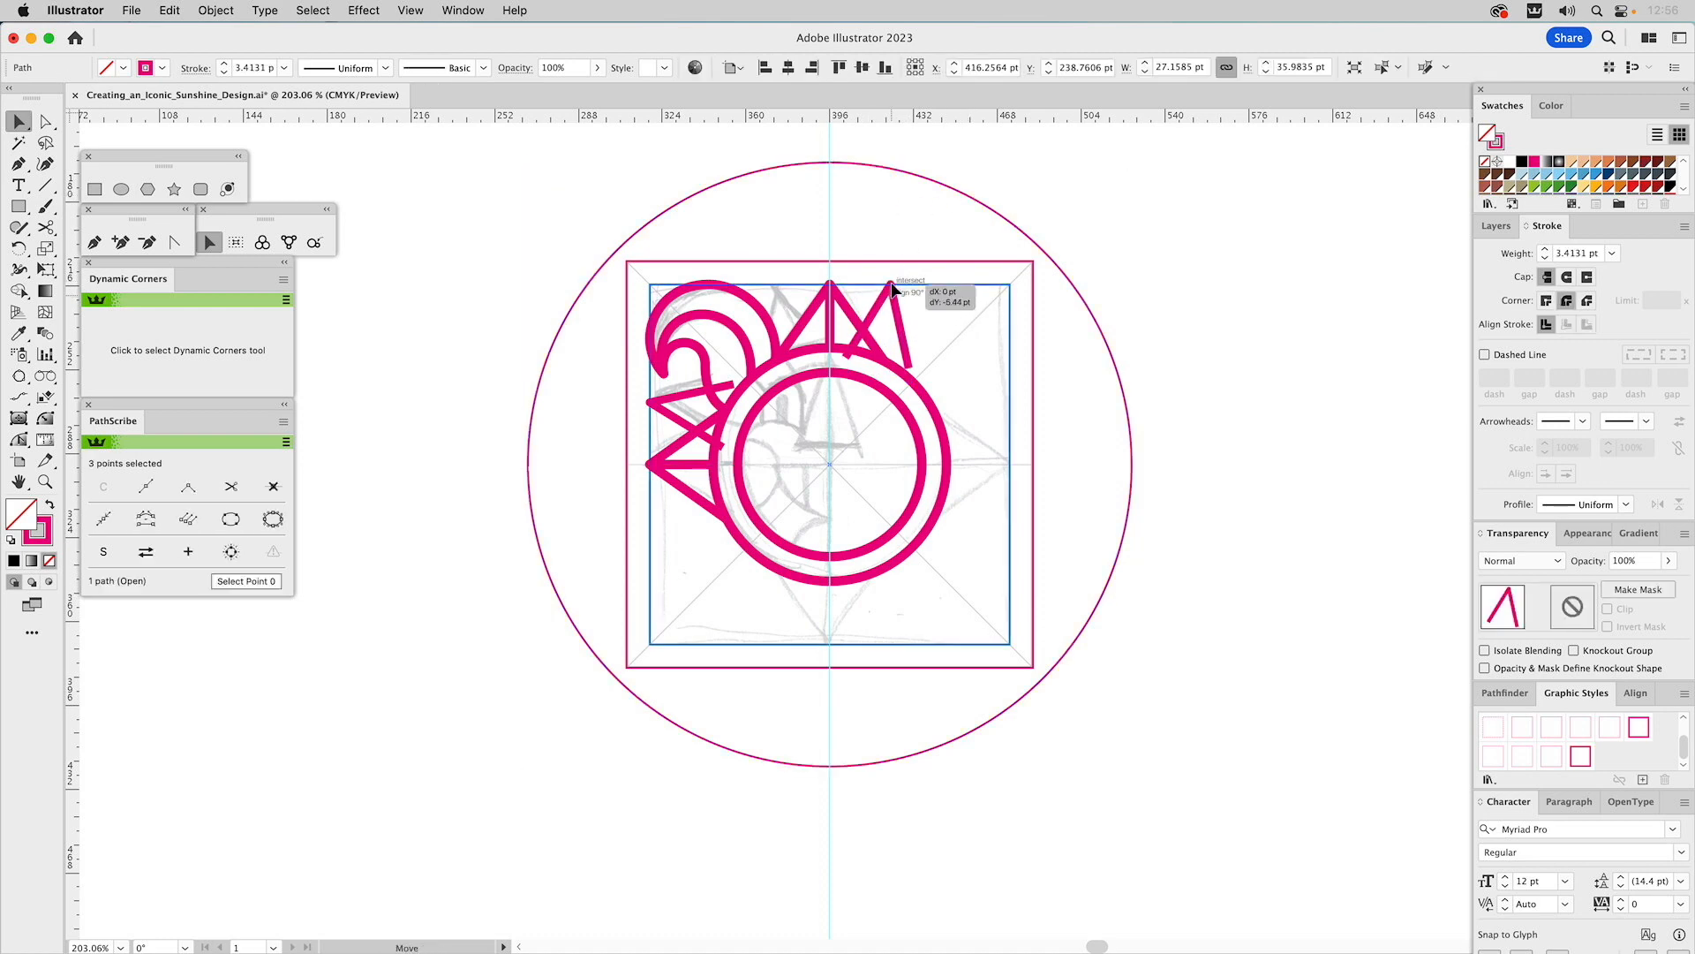
{"action": "key", "text": "super+z"}
{"action": "left_click", "coordinate": [919, 314]}
{"action": "left_click_drag", "start_coordinate": [893, 305], "coordinate": [792, 318]}
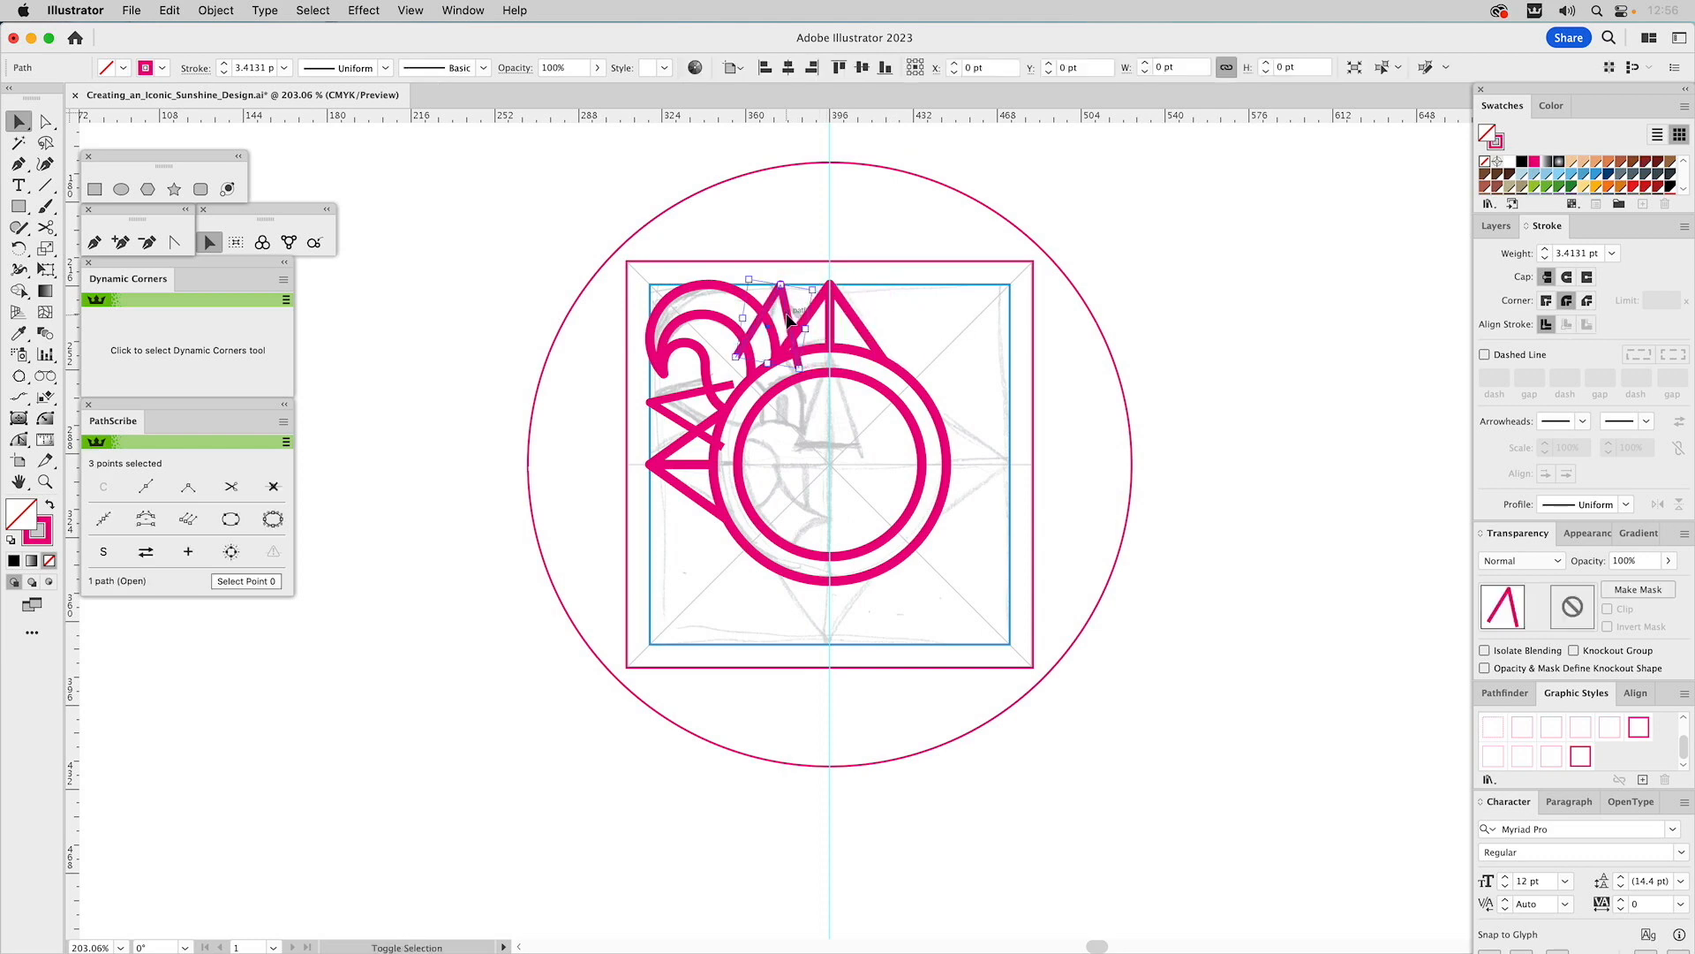
- Rotate the copied peak about 17° counter-clockwise around its tip so its outer leg ends on the face circle beside the inner arch
{"action": "key", "text": "z"}
{"action": "left_click_drag", "start_coordinate": [702, 257], "coordinate": [695, 302]}
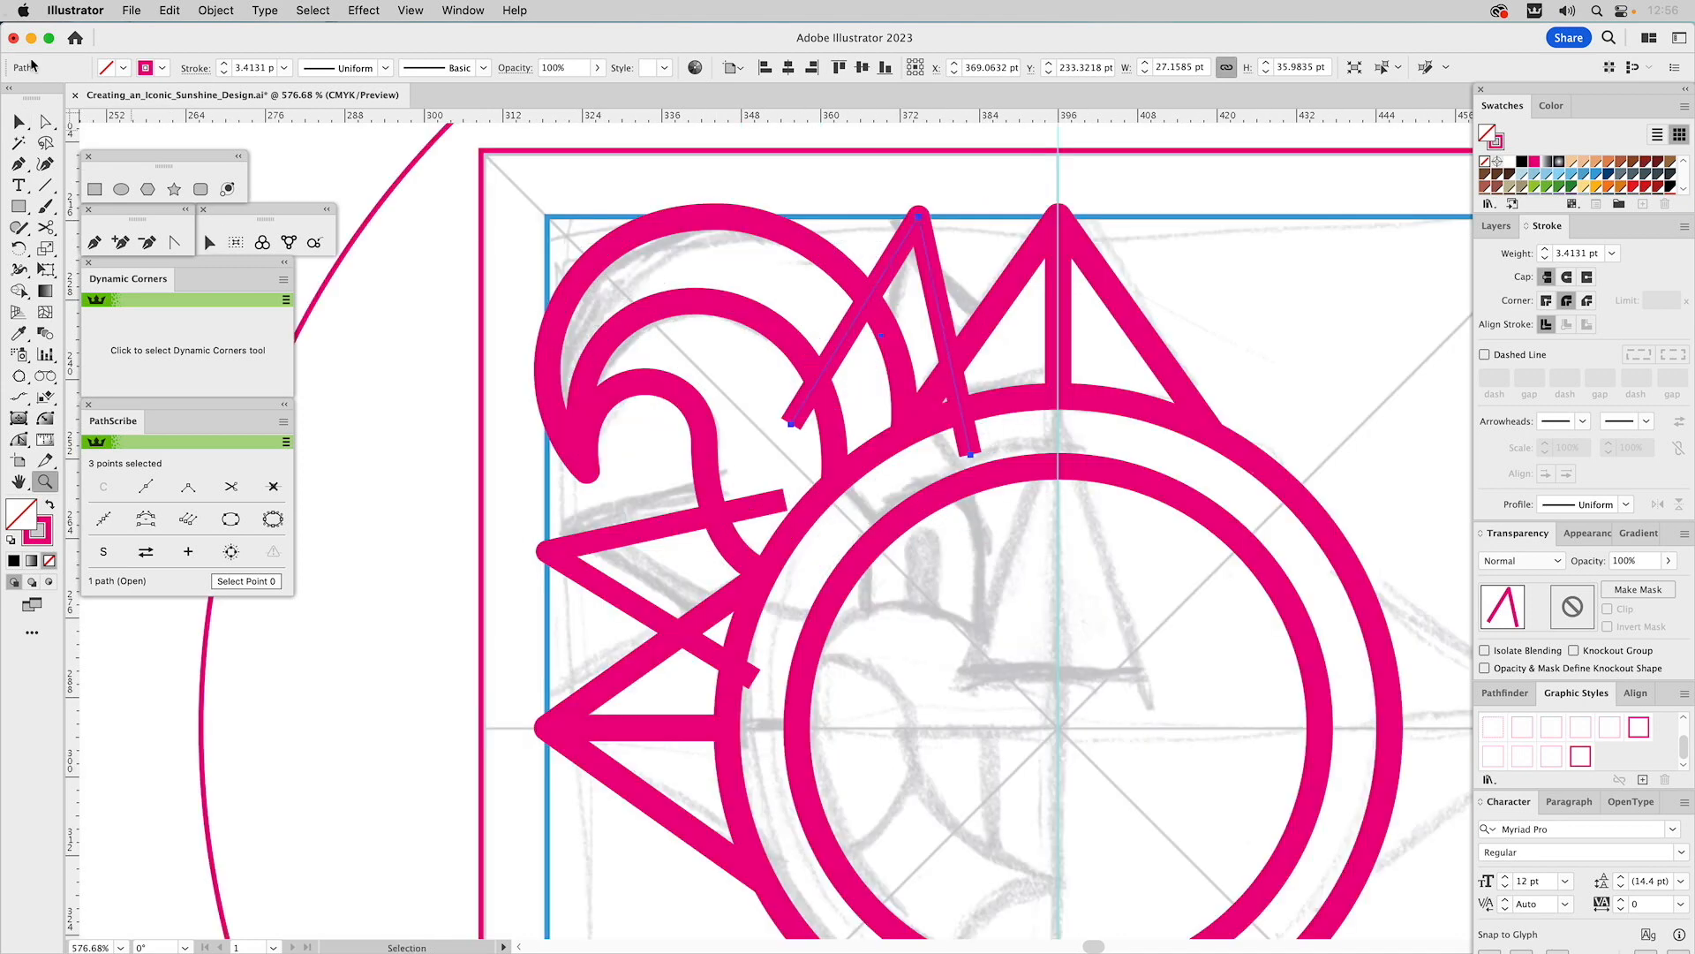
{"action": "key", "text": "r"}
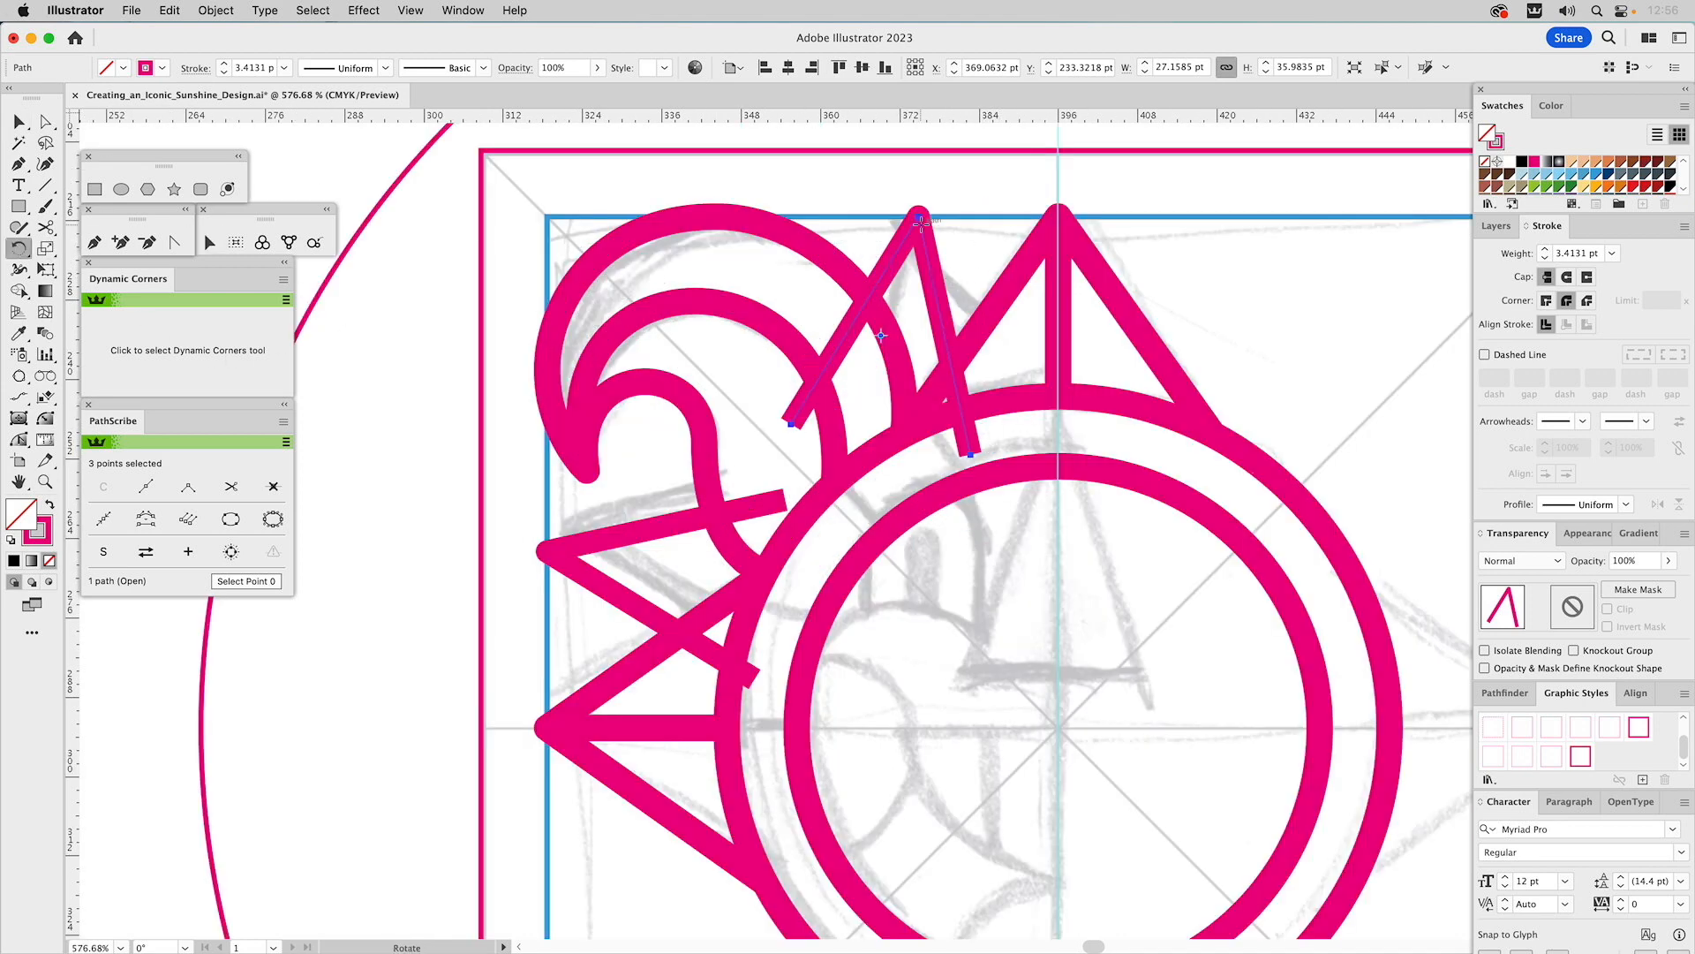
{"action": "left_click", "coordinate": [918, 216]}
{"action": "left_click_drag", "start_coordinate": [998, 340], "coordinate": [1066, 324]}
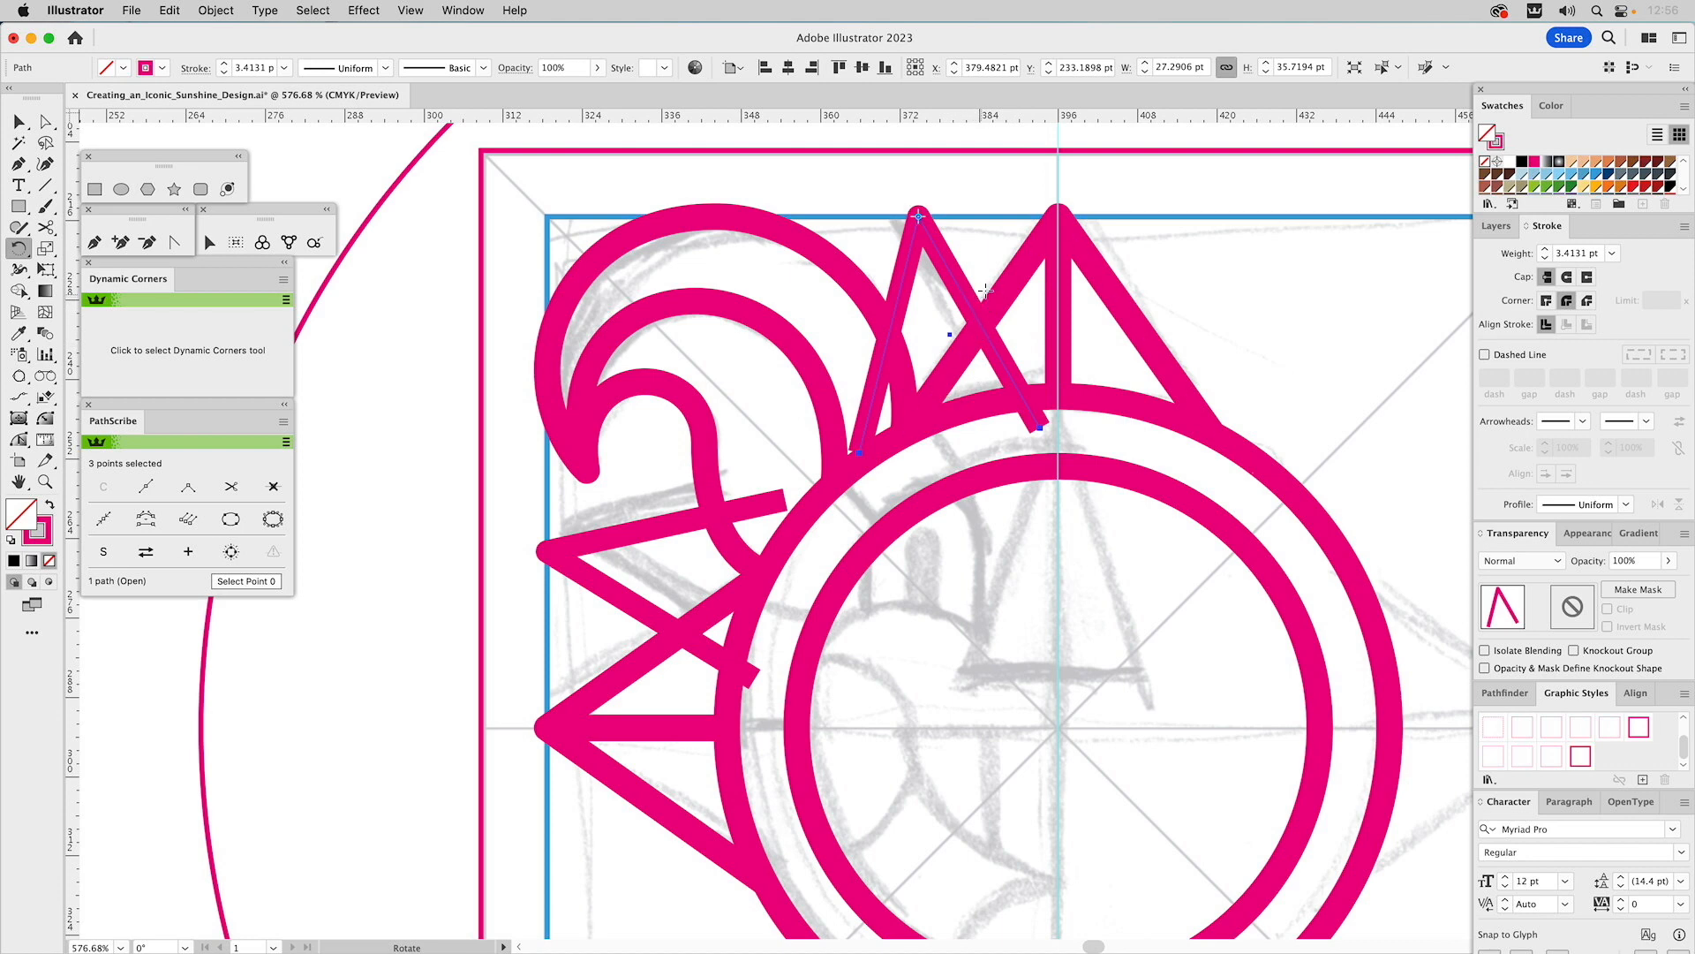
{"action": "key", "text": "v"}
{"action": "left_click", "coordinate": [980, 247]}
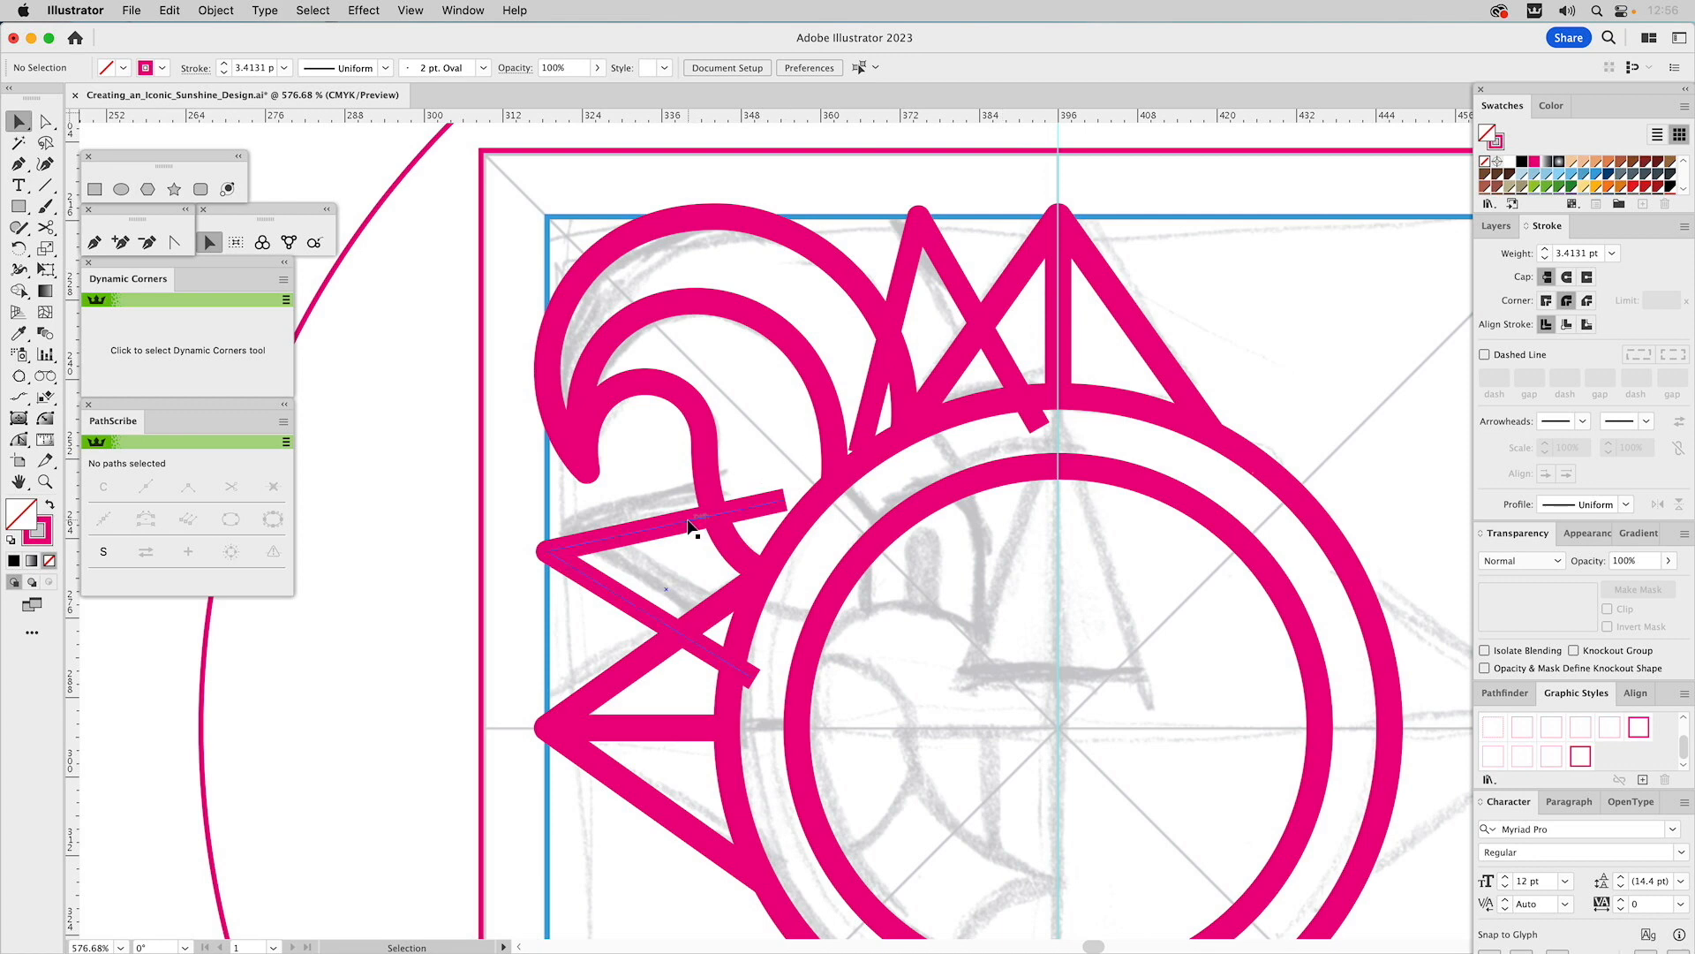
- Nudge the left peak slightly upward and match both narrow peaks' stroke to the curved rays' 4 pt stroke with the Eyedropper
{"action": "left_click_drag", "start_coordinate": [592, 547], "coordinate": [594, 540]}
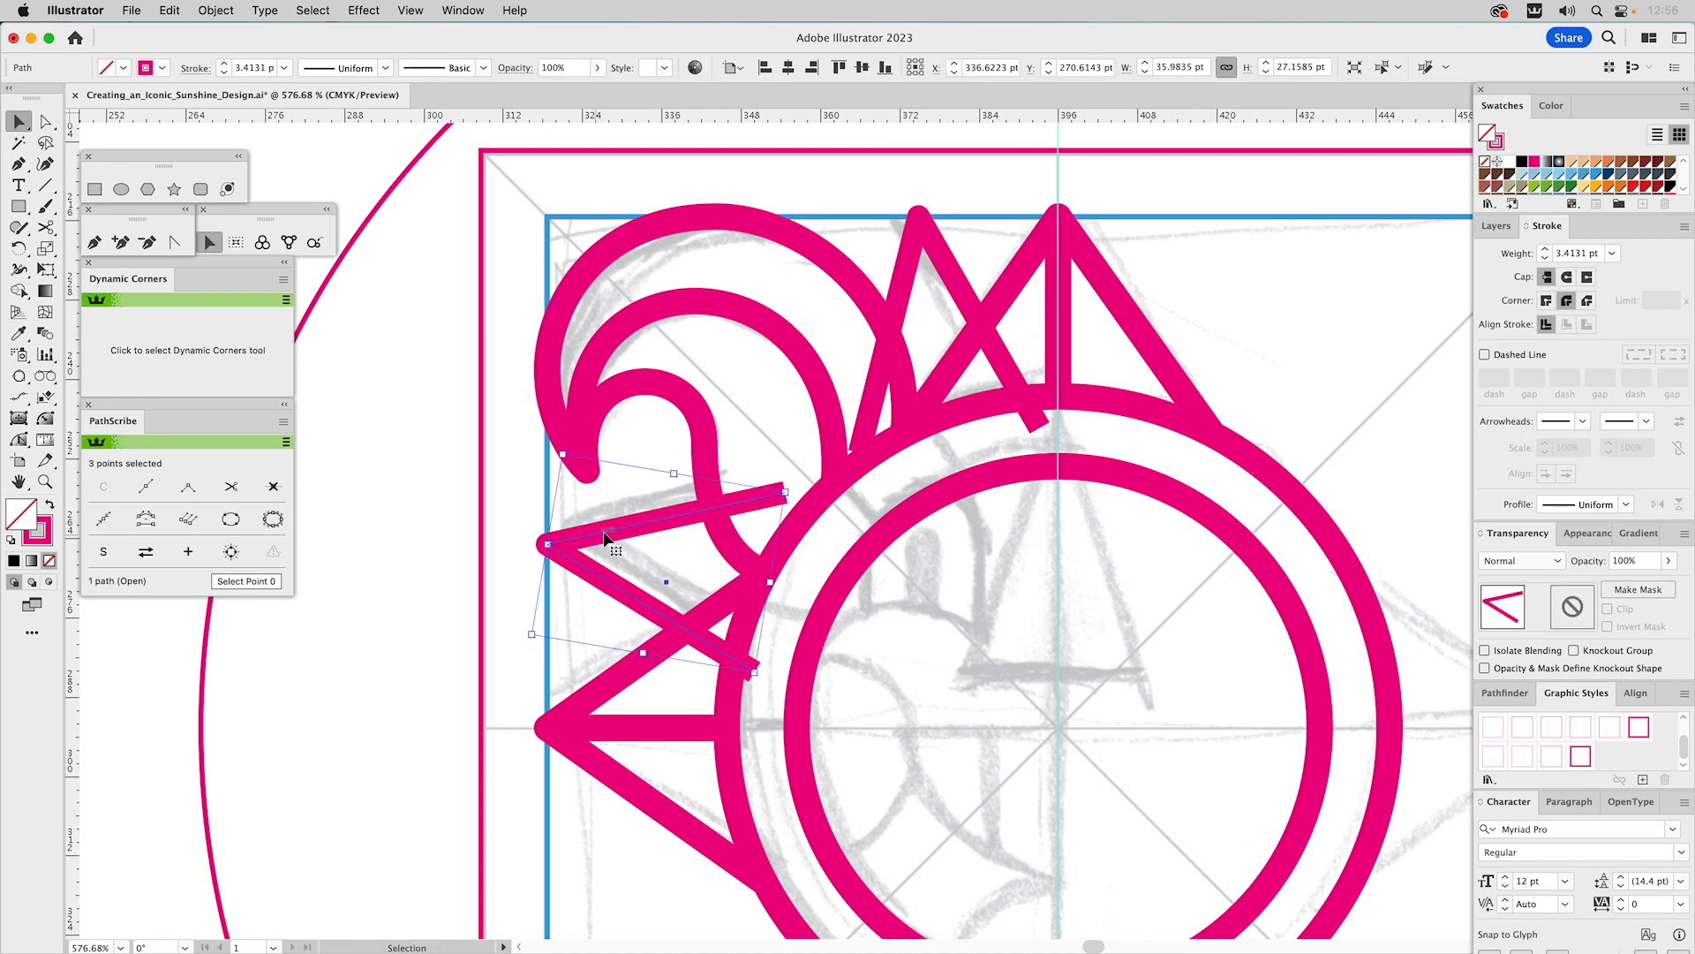
{"action": "key", "text": "i"}
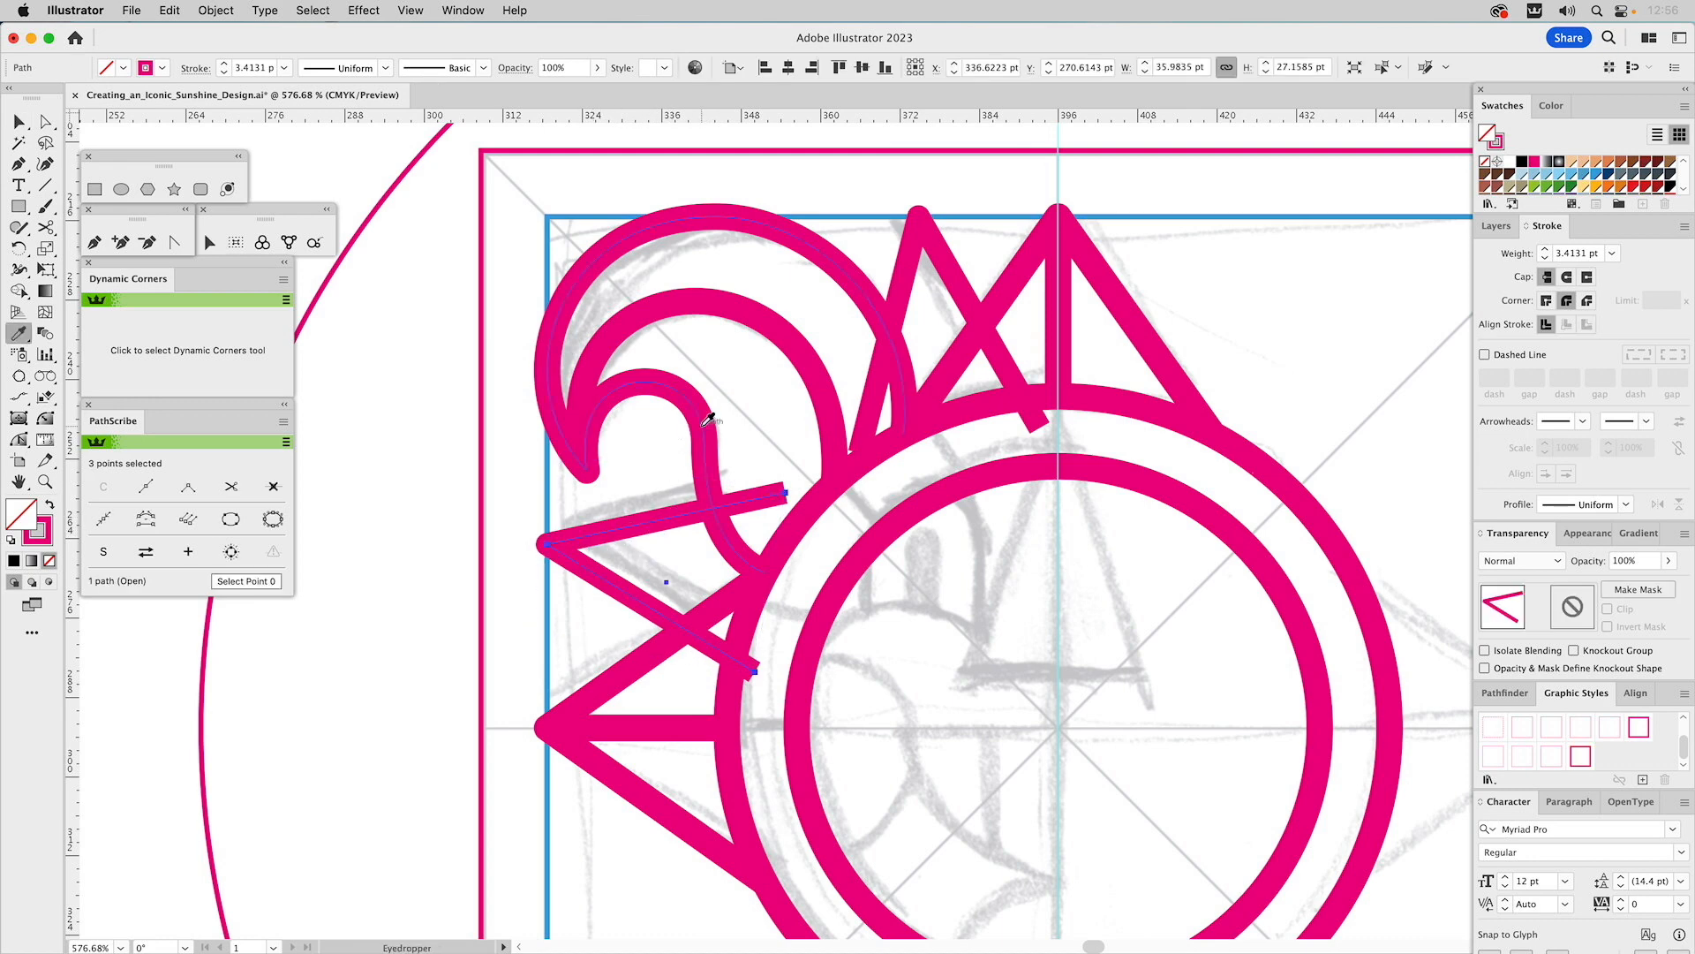
{"action": "left_click", "coordinate": [907, 294], "text": "super"}
{"action": "left_click", "coordinate": [866, 289]}
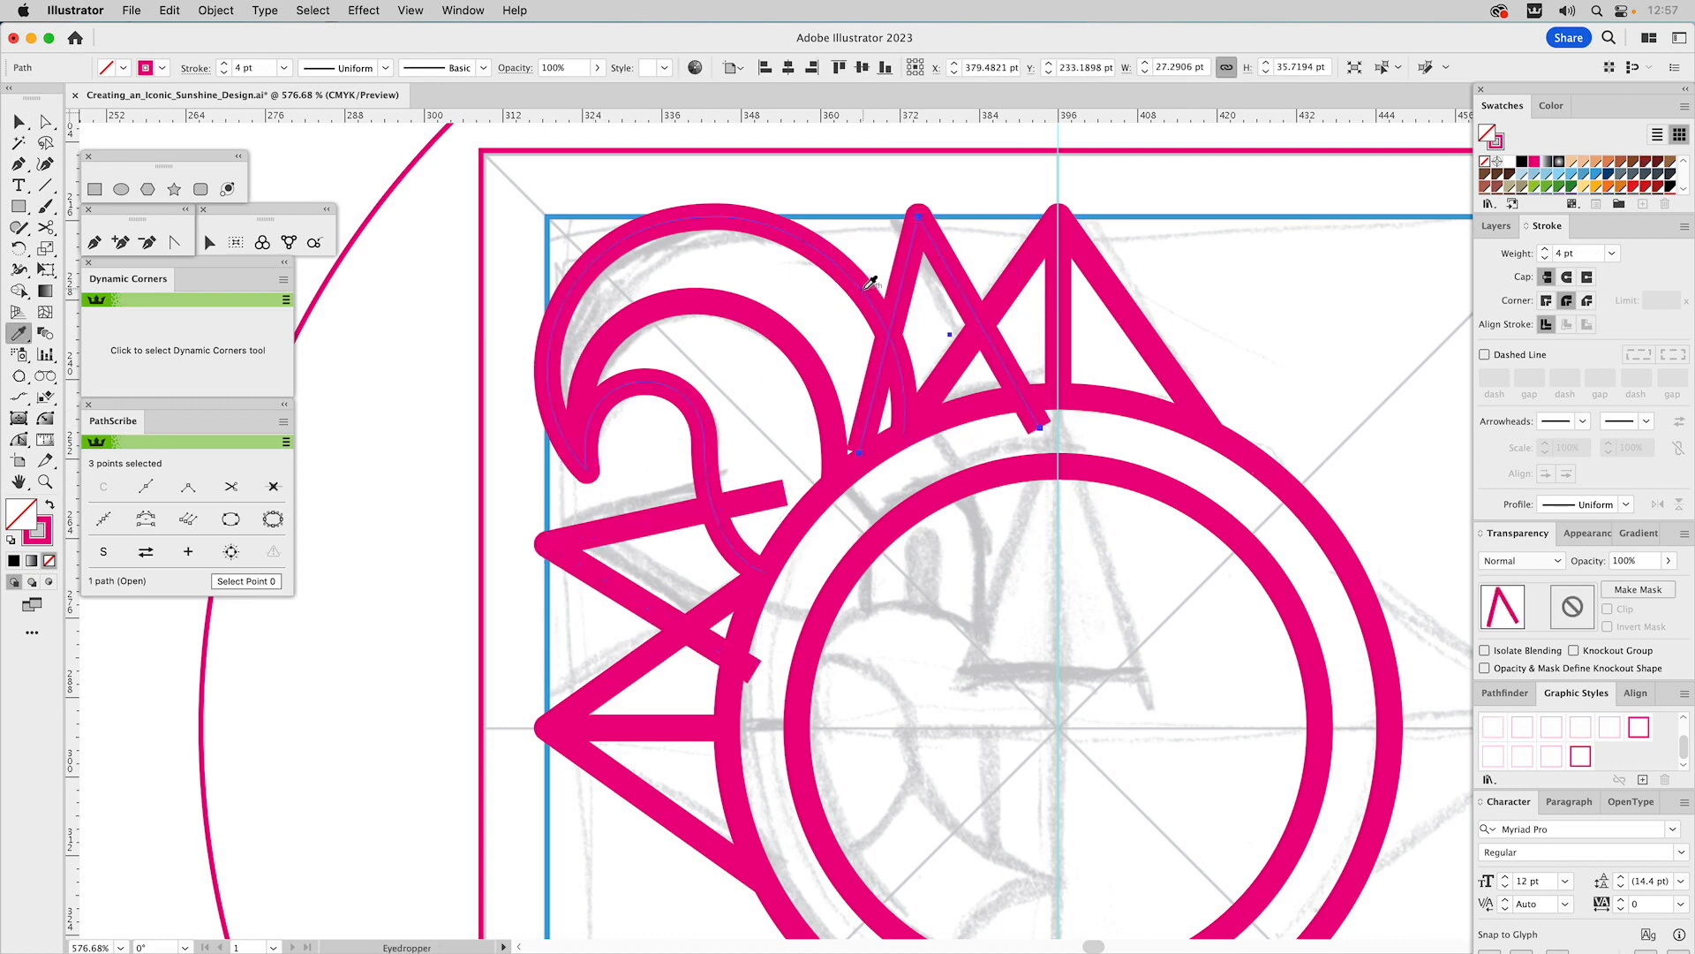
- Examine the appearance attributes of the upper peak, the curved ray's arches and the left peak, including the upper peak as a group
{"action": "left_click", "coordinate": [1573, 533]}
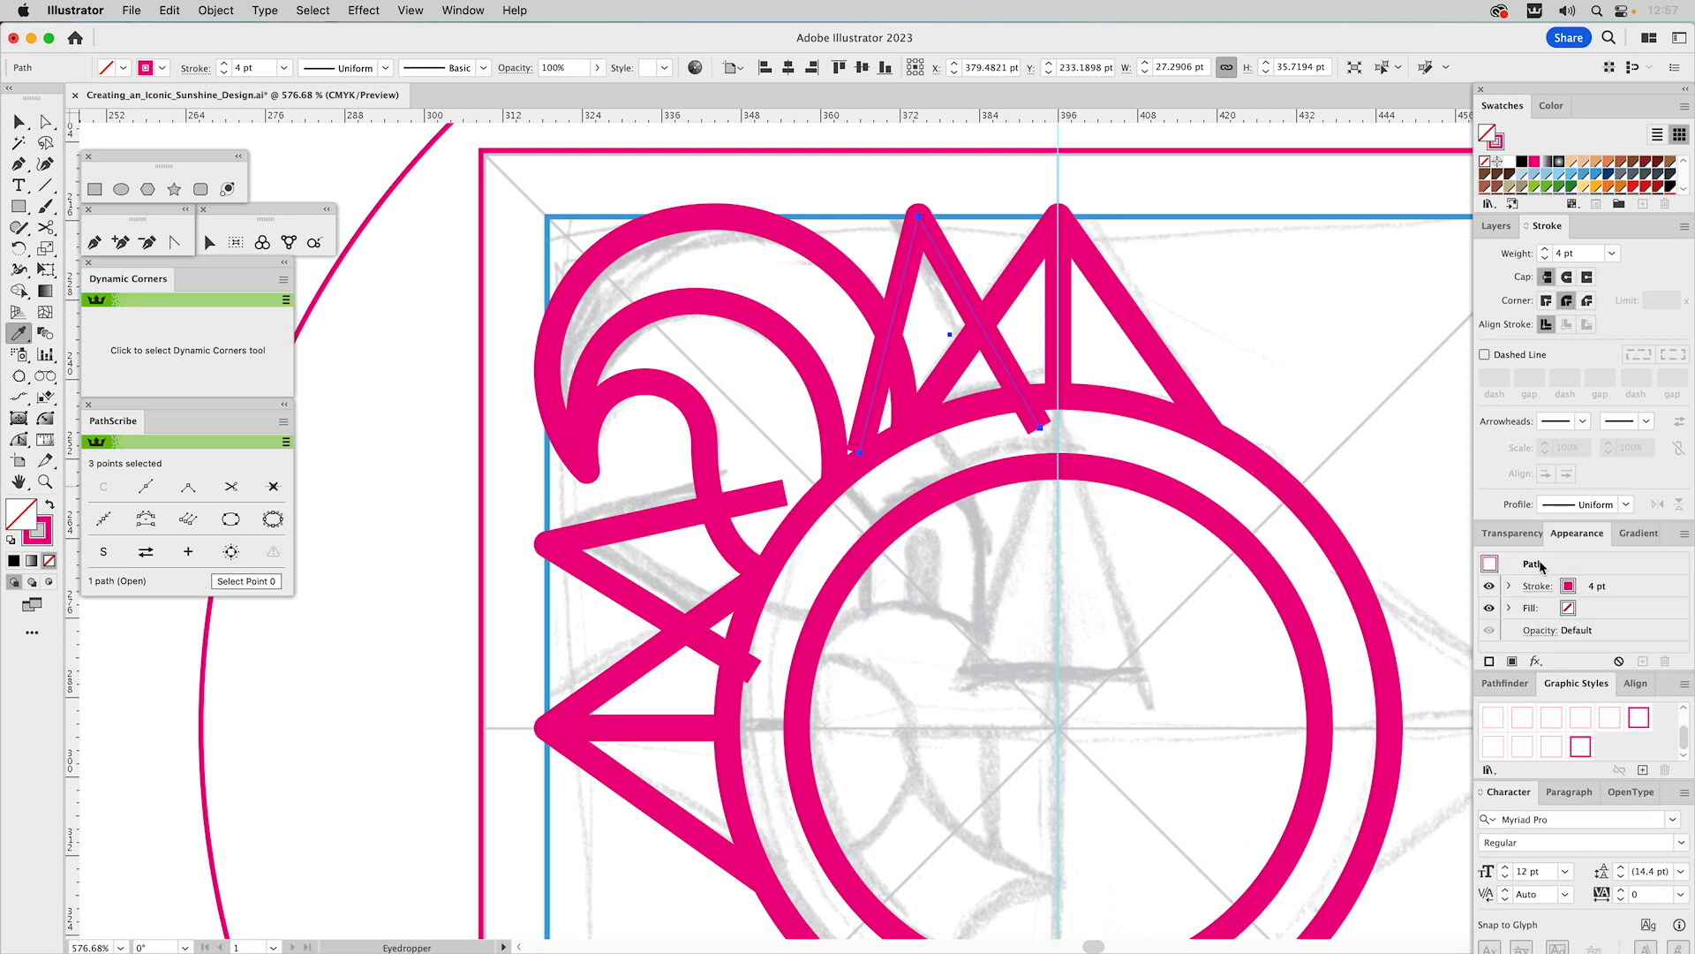
{"action": "key", "text": "super+g"}
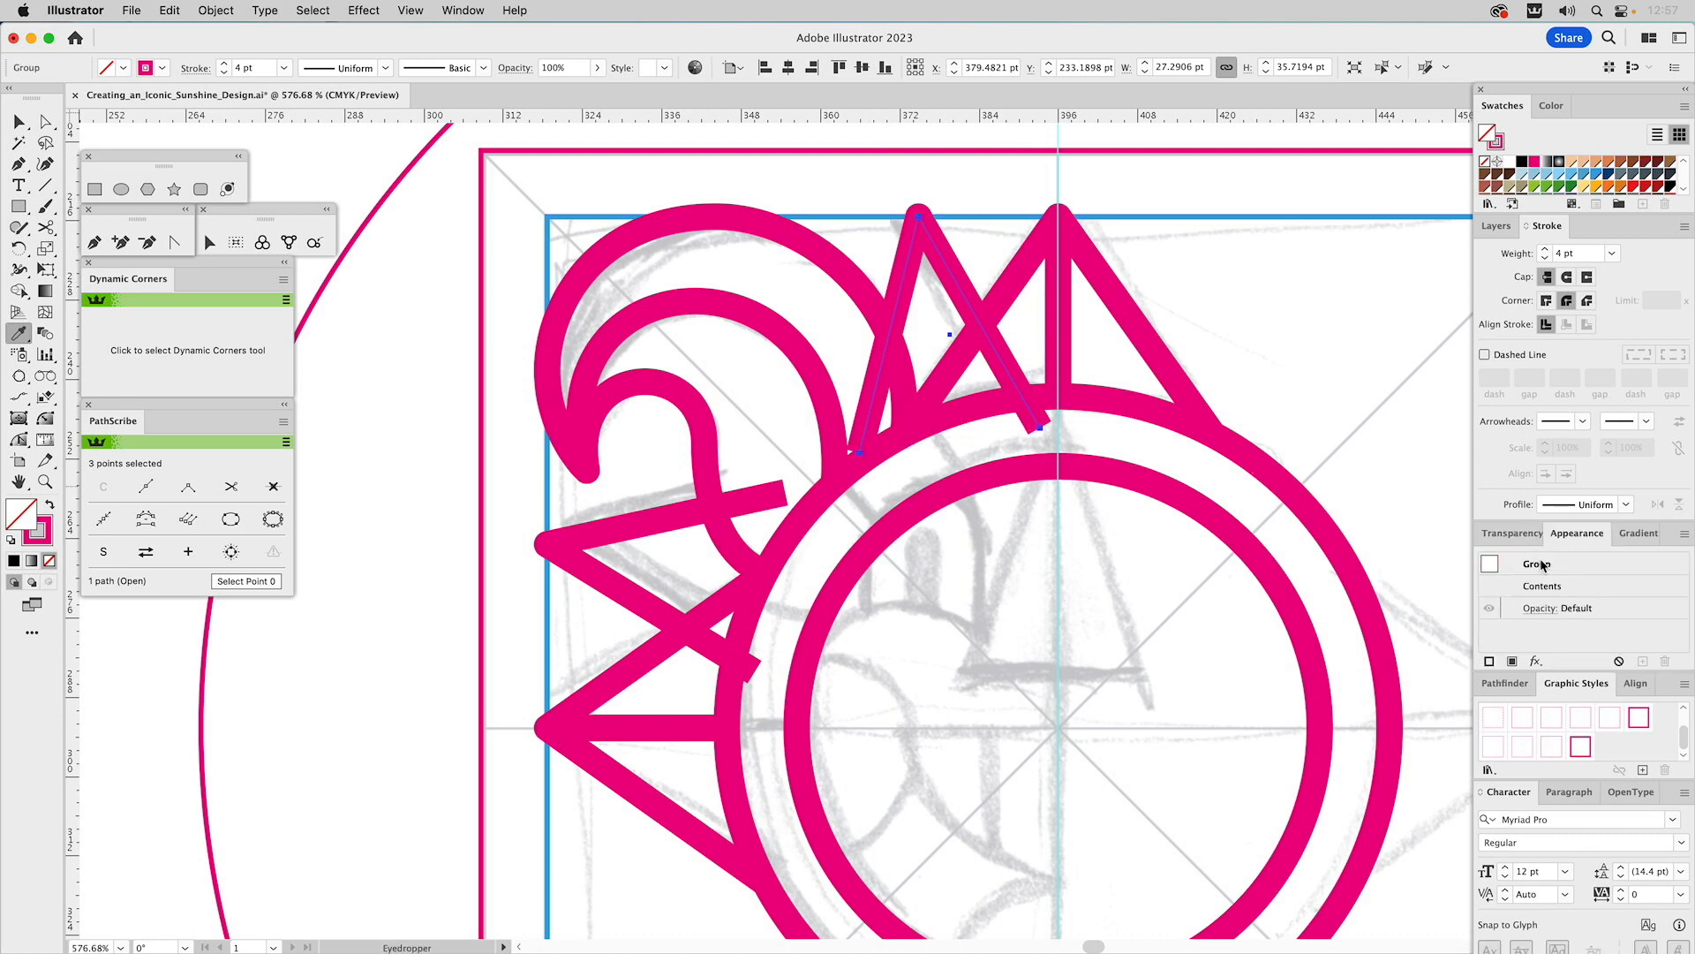
{"action": "key", "text": "super+z"}
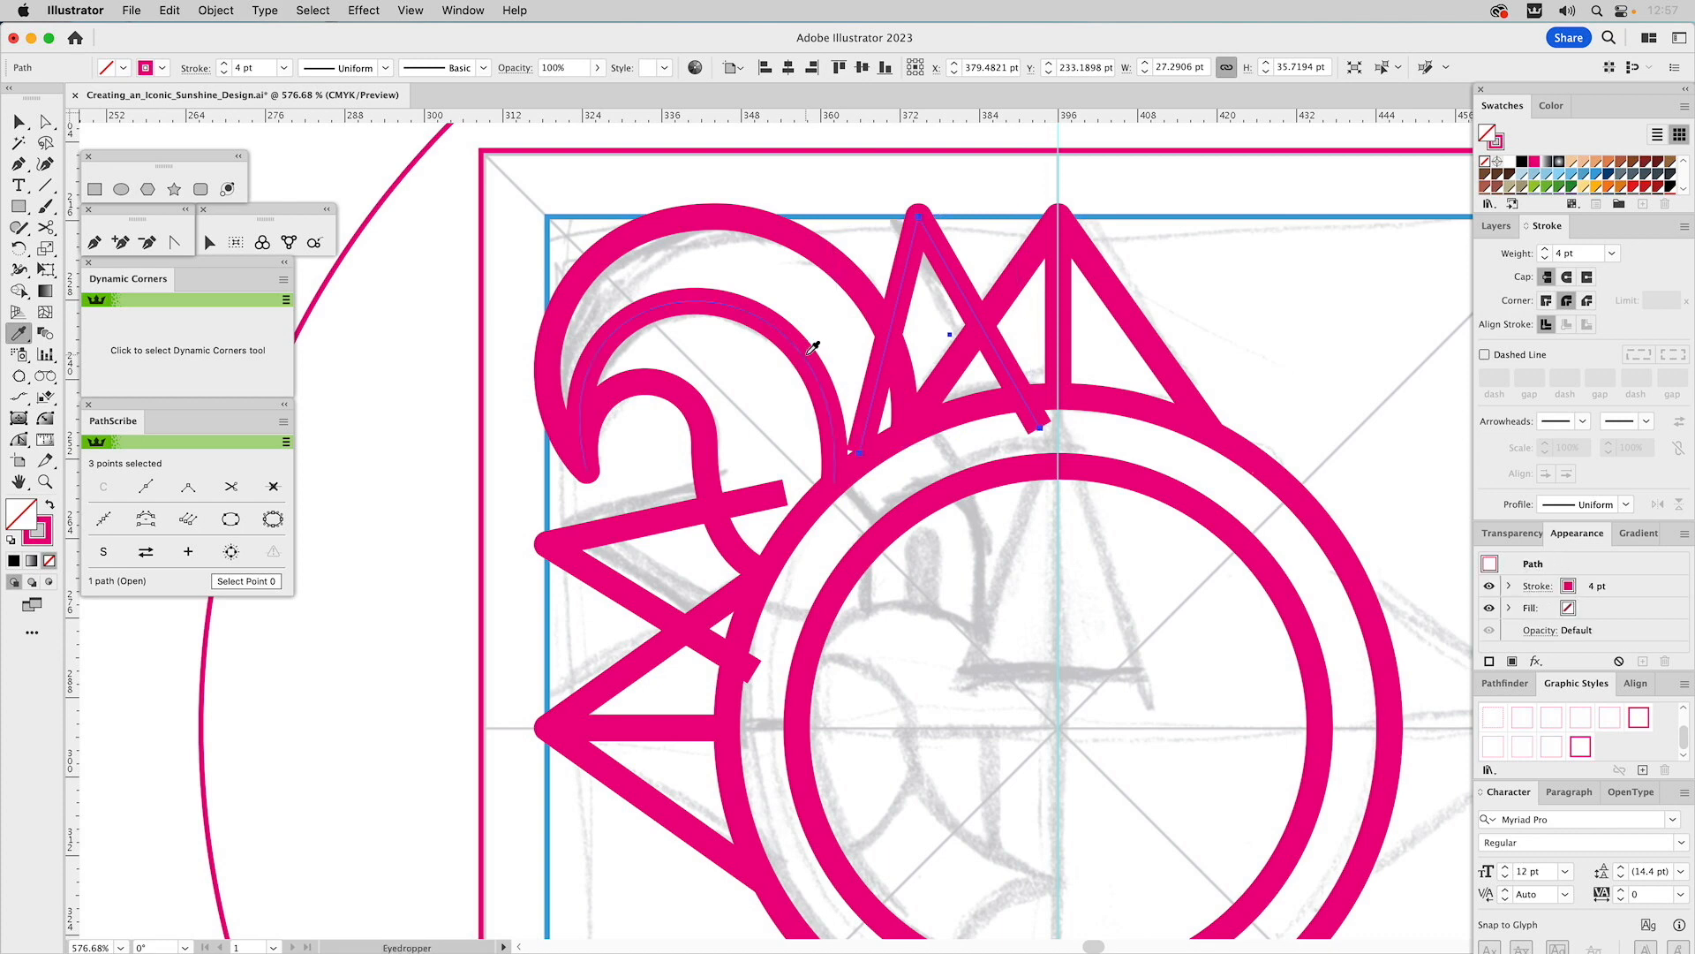
{"action": "left_click", "coordinate": [803, 353], "text": "super"}
{"action": "left_click", "coordinate": [669, 391], "text": "super"}
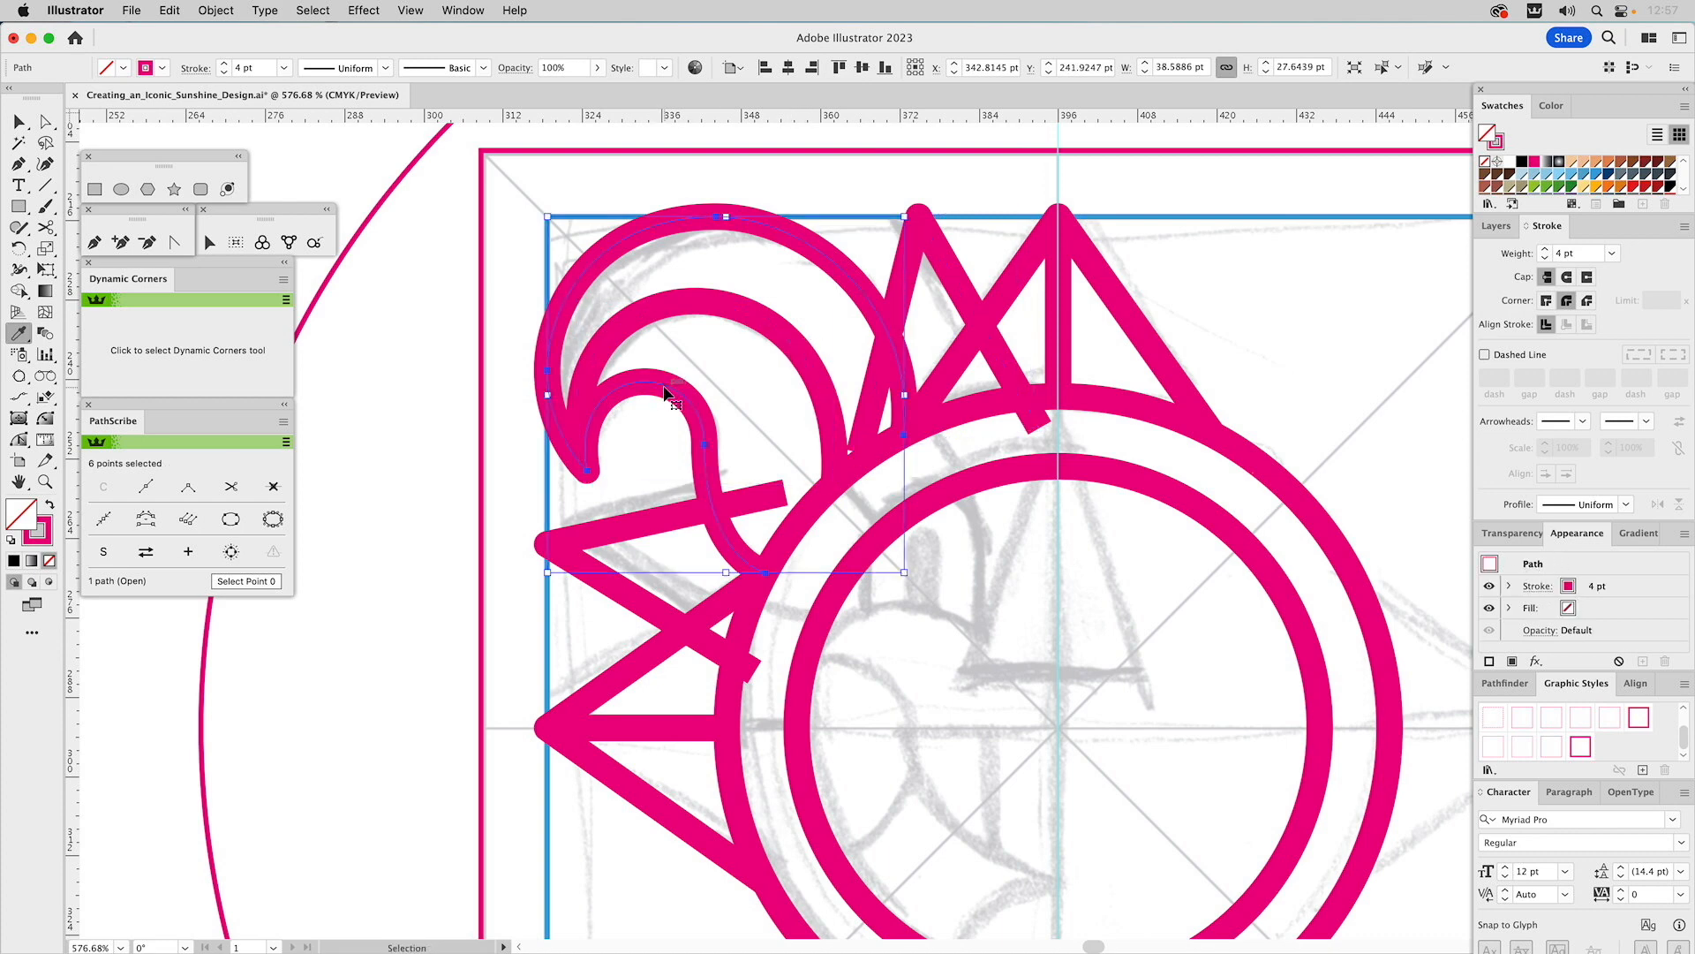
{"action": "left_click", "coordinate": [628, 533], "text": "super"}
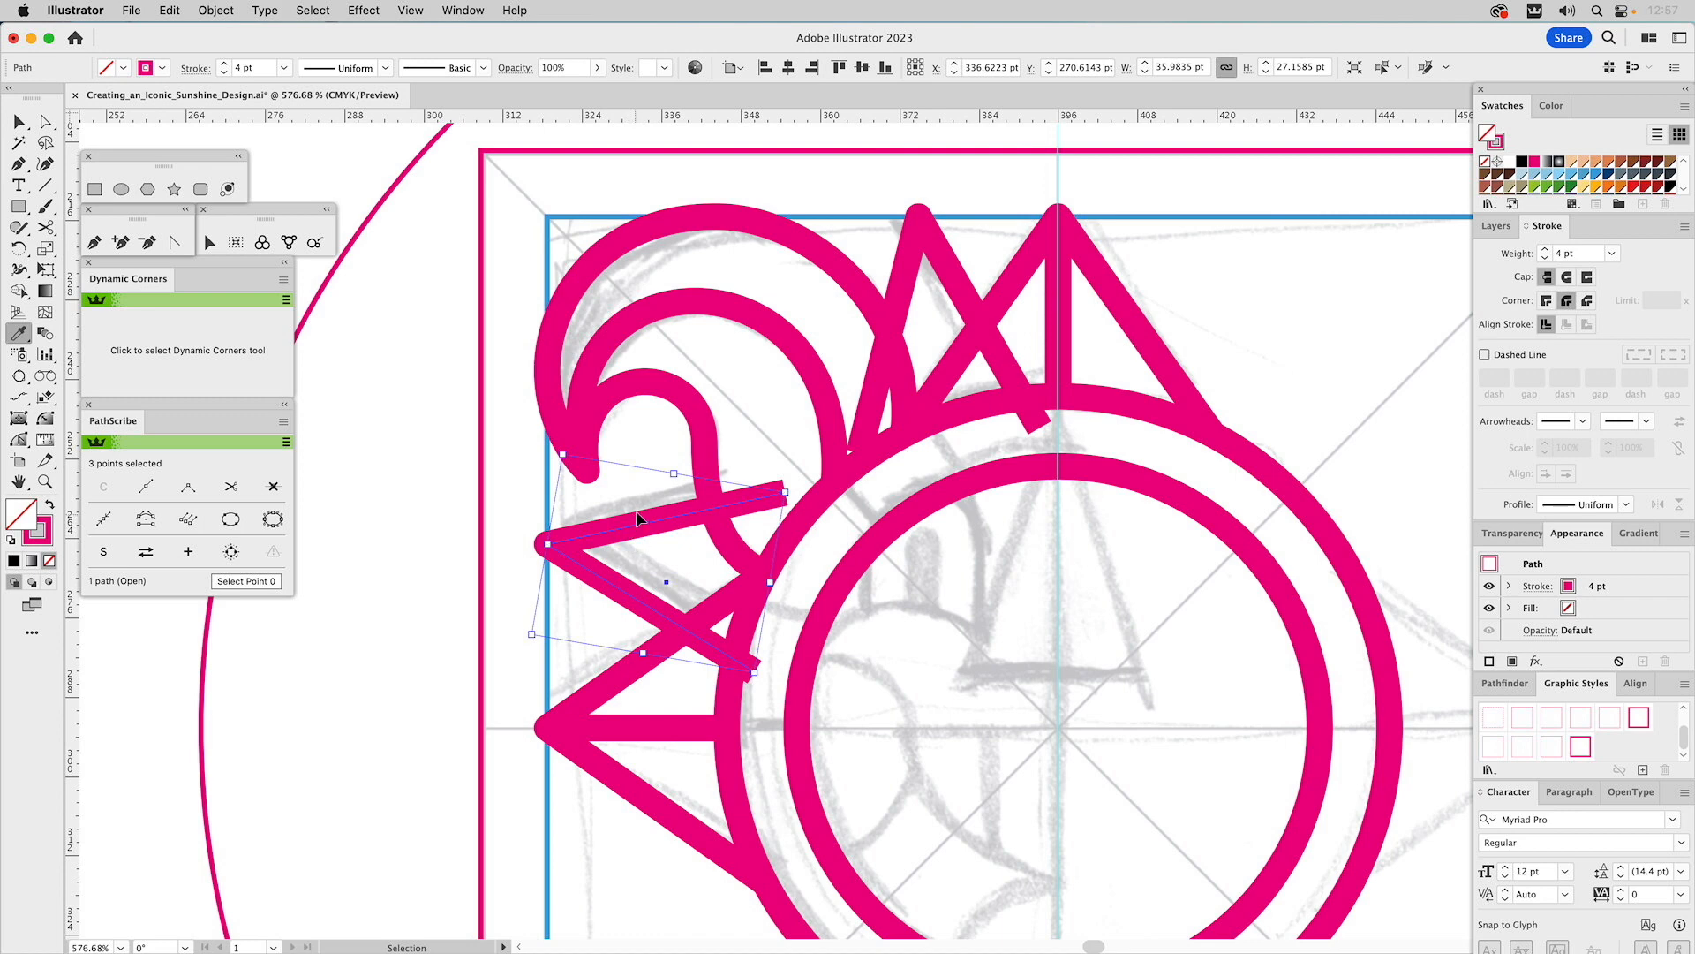
- Shorten both legs of the upper narrow peak so they end on the curved ray's outer arch and the neighbouring top ray
{"action": "key", "text": "a"}
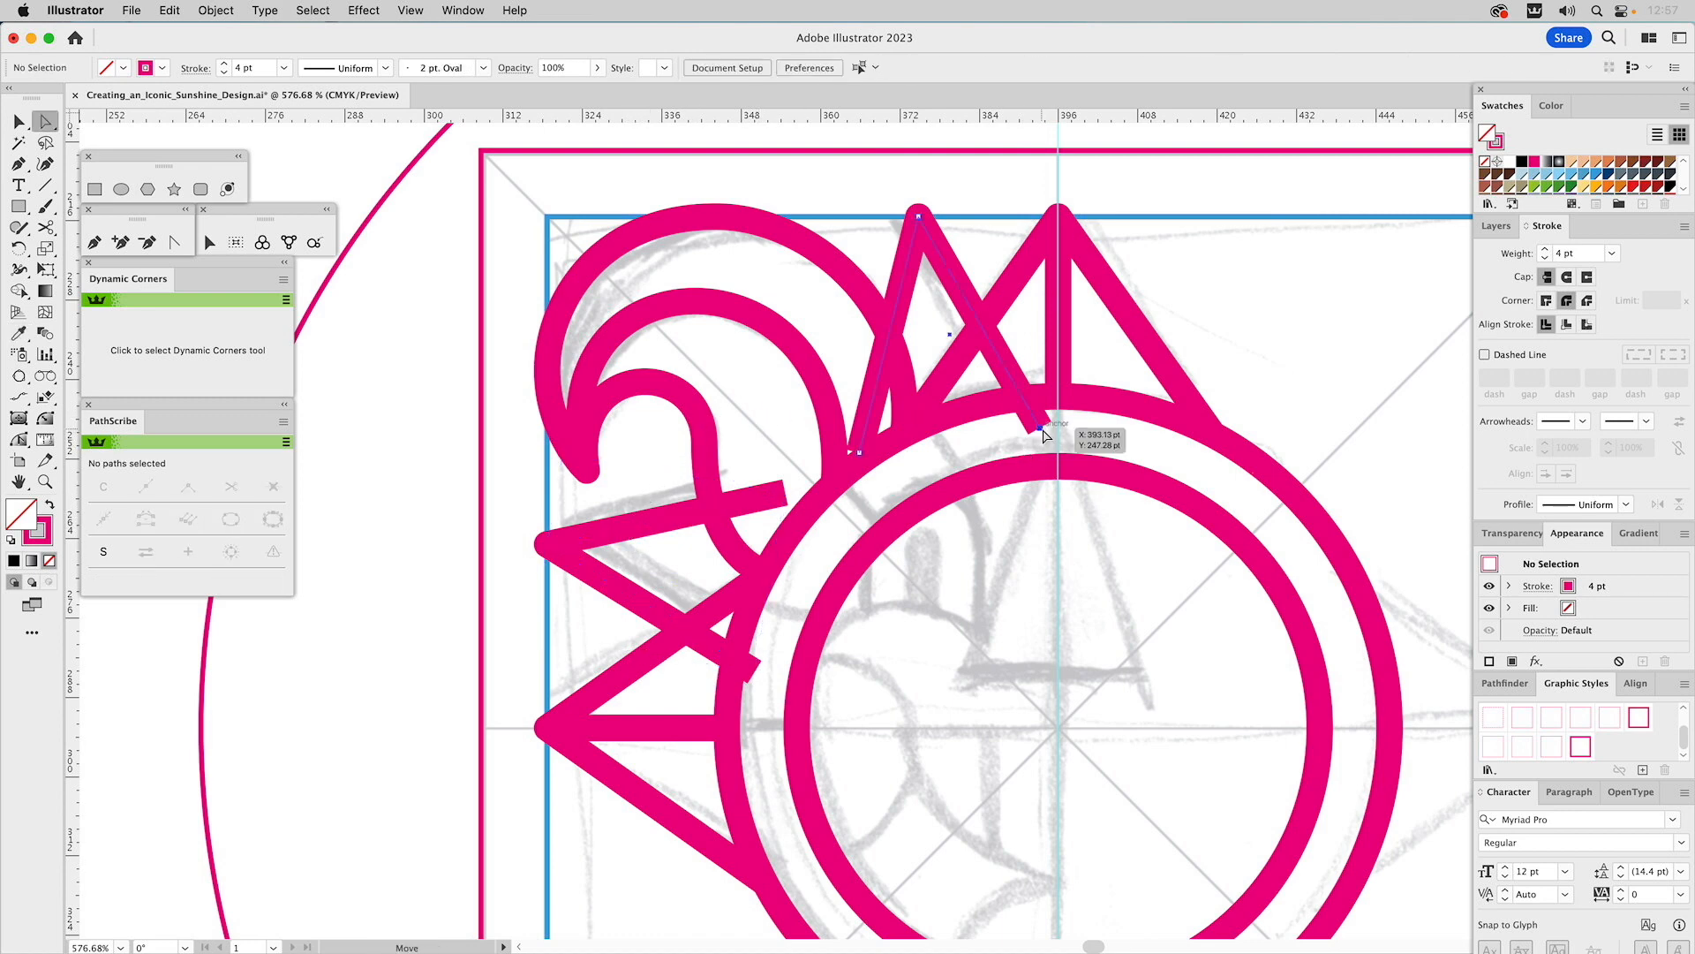
{"action": "left_click", "coordinate": [1040, 429]}
{"action": "left_click_drag", "start_coordinate": [1042, 433], "coordinate": [982, 326]}
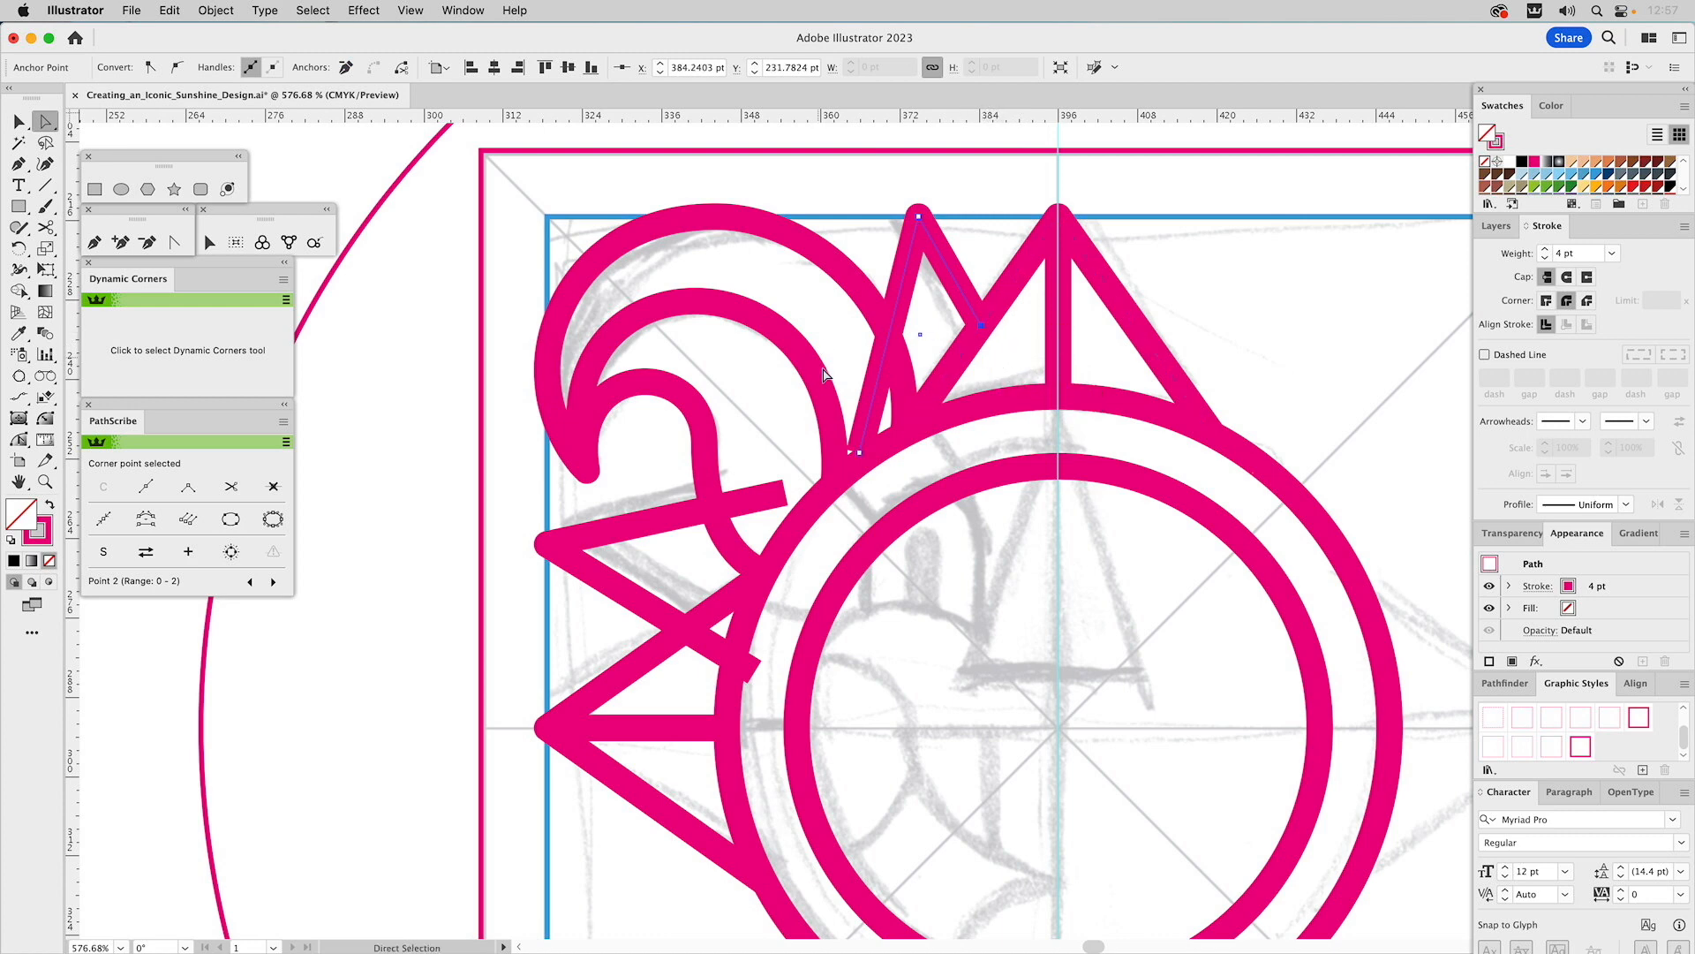
{"action": "mouse_move", "coordinate": [861, 452]}
{"action": "left_mouse_down"}
{"action": "mouse_move", "coordinate": [887, 335]}
{"action": "mouse_move", "coordinate": [861, 452]}
{"action": "left_mouse_up"}
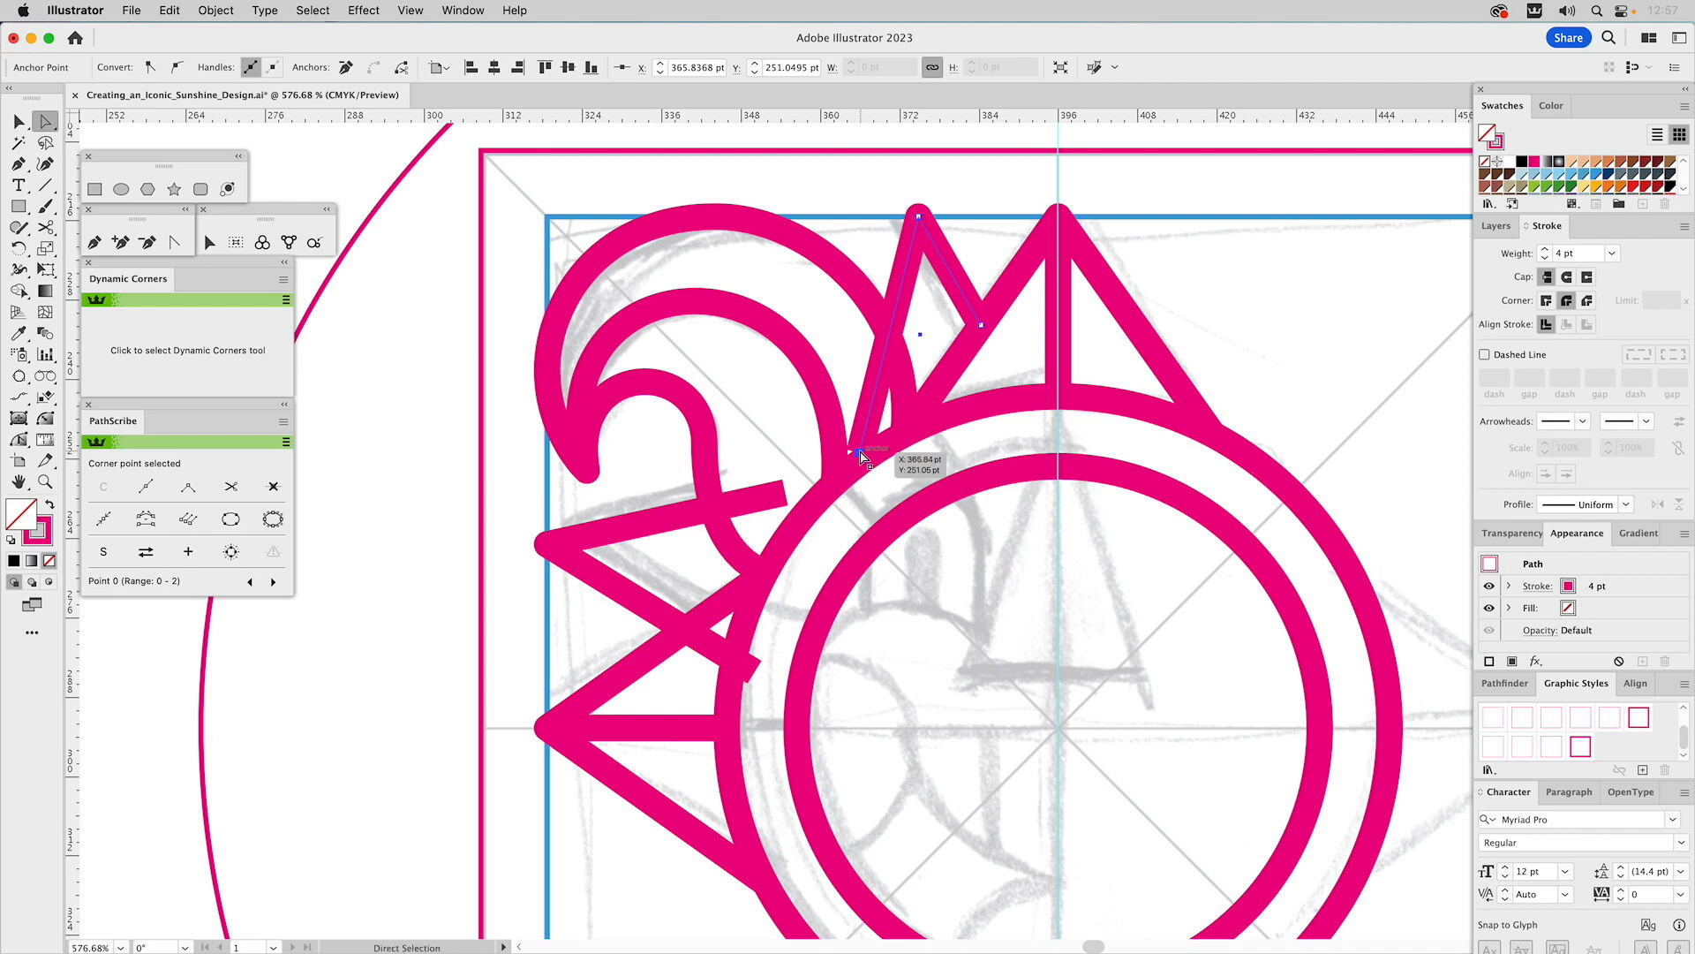
{"action": "left_click_drag", "start_coordinate": [863, 454], "coordinate": [890, 334]}
- Shorten both legs of the left narrow peak so they end on the curved ray's inner arch and the neighbouring left ray
{"action": "left_click_drag", "start_coordinate": [783, 490], "coordinate": [713, 509]}
{"action": "left_click", "coordinate": [755, 673]}
{"action": "left_click_drag", "start_coordinate": [757, 677], "coordinate": [690, 634]}
{"action": "left_click", "coordinate": [686, 566]}
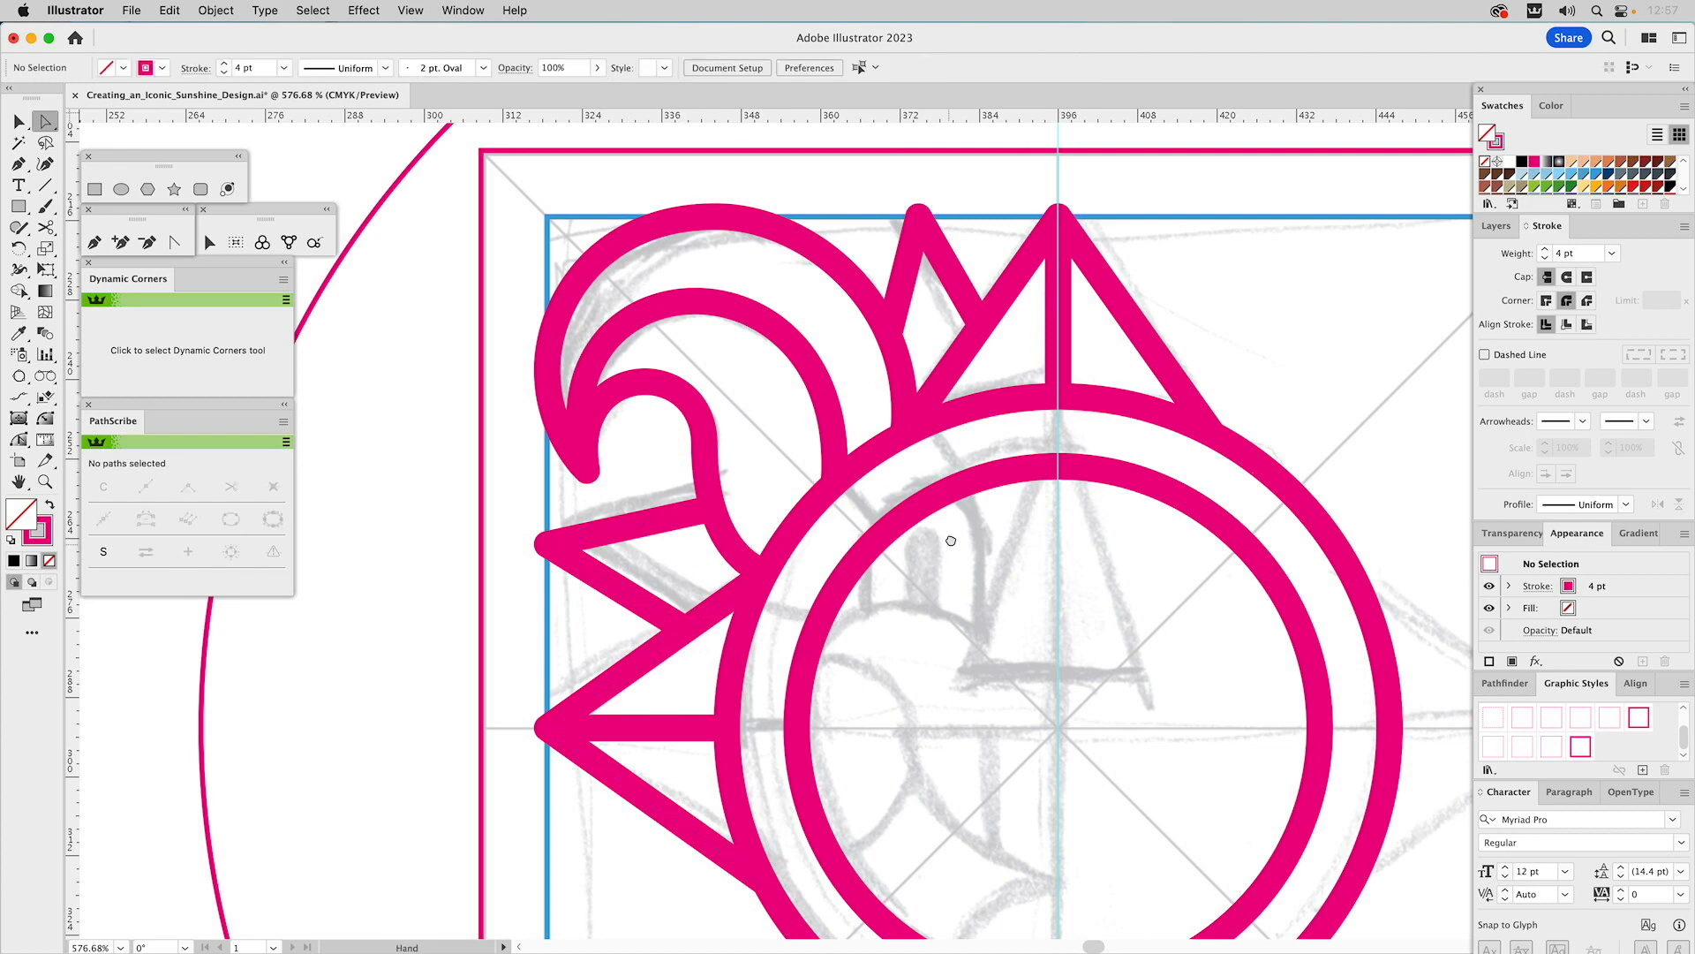
- Draw the nose triangle's left half with the Pen tool from the inner circle's top to the centre guide, about 14.7 × 32.1 pt
{"action": "scroll", "coordinate": [750, 459], "scroll_direction": "down", "scroll_amount": 5}
{"action": "scroll", "coordinate": [750, 459], "scroll_direction": "right", "scroll_amount": 3}
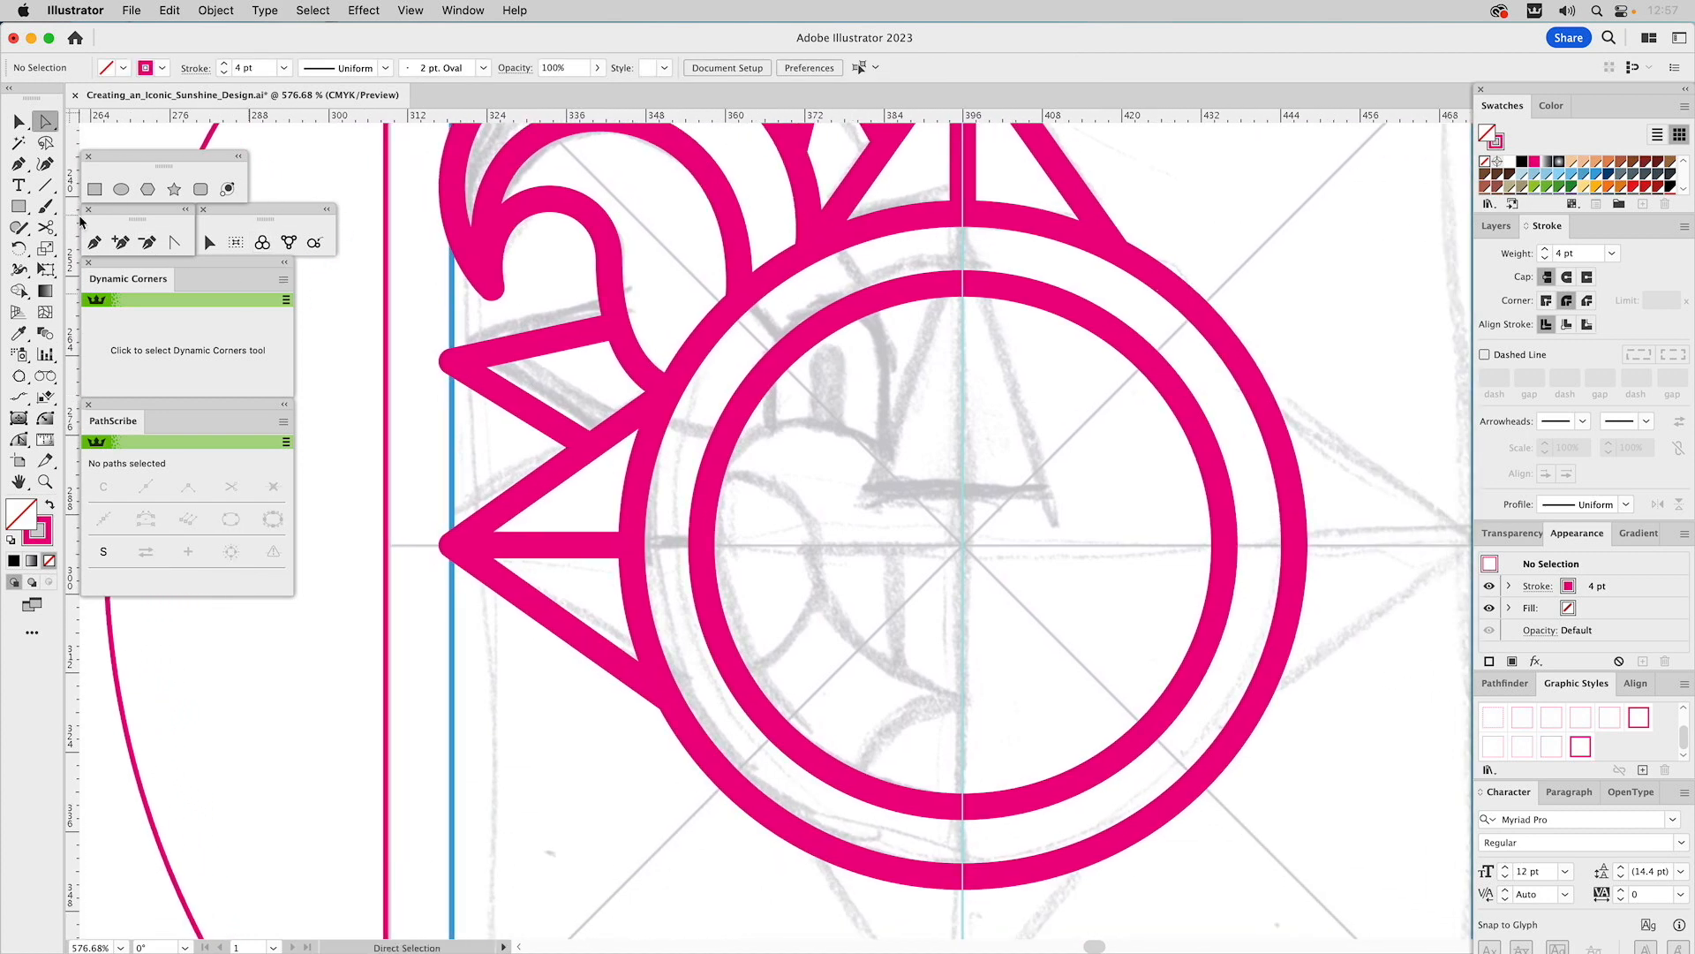
{"action": "left_click", "coordinate": [95, 242]}
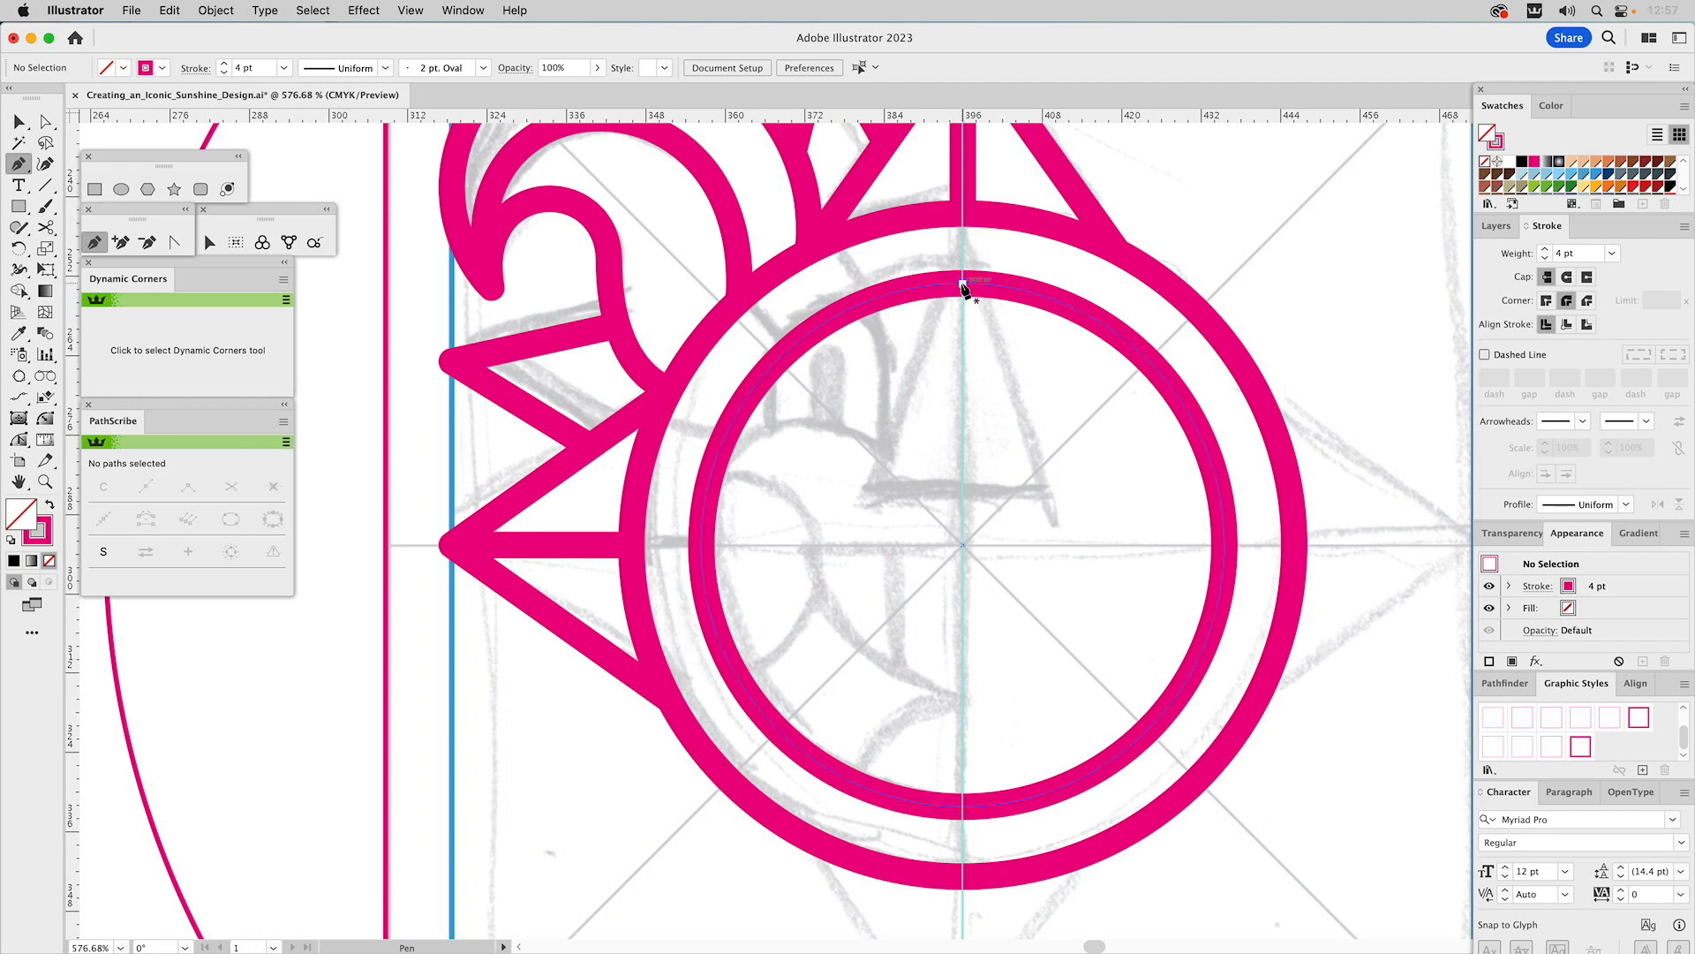
{"action": "left_click", "coordinate": [962, 283]}
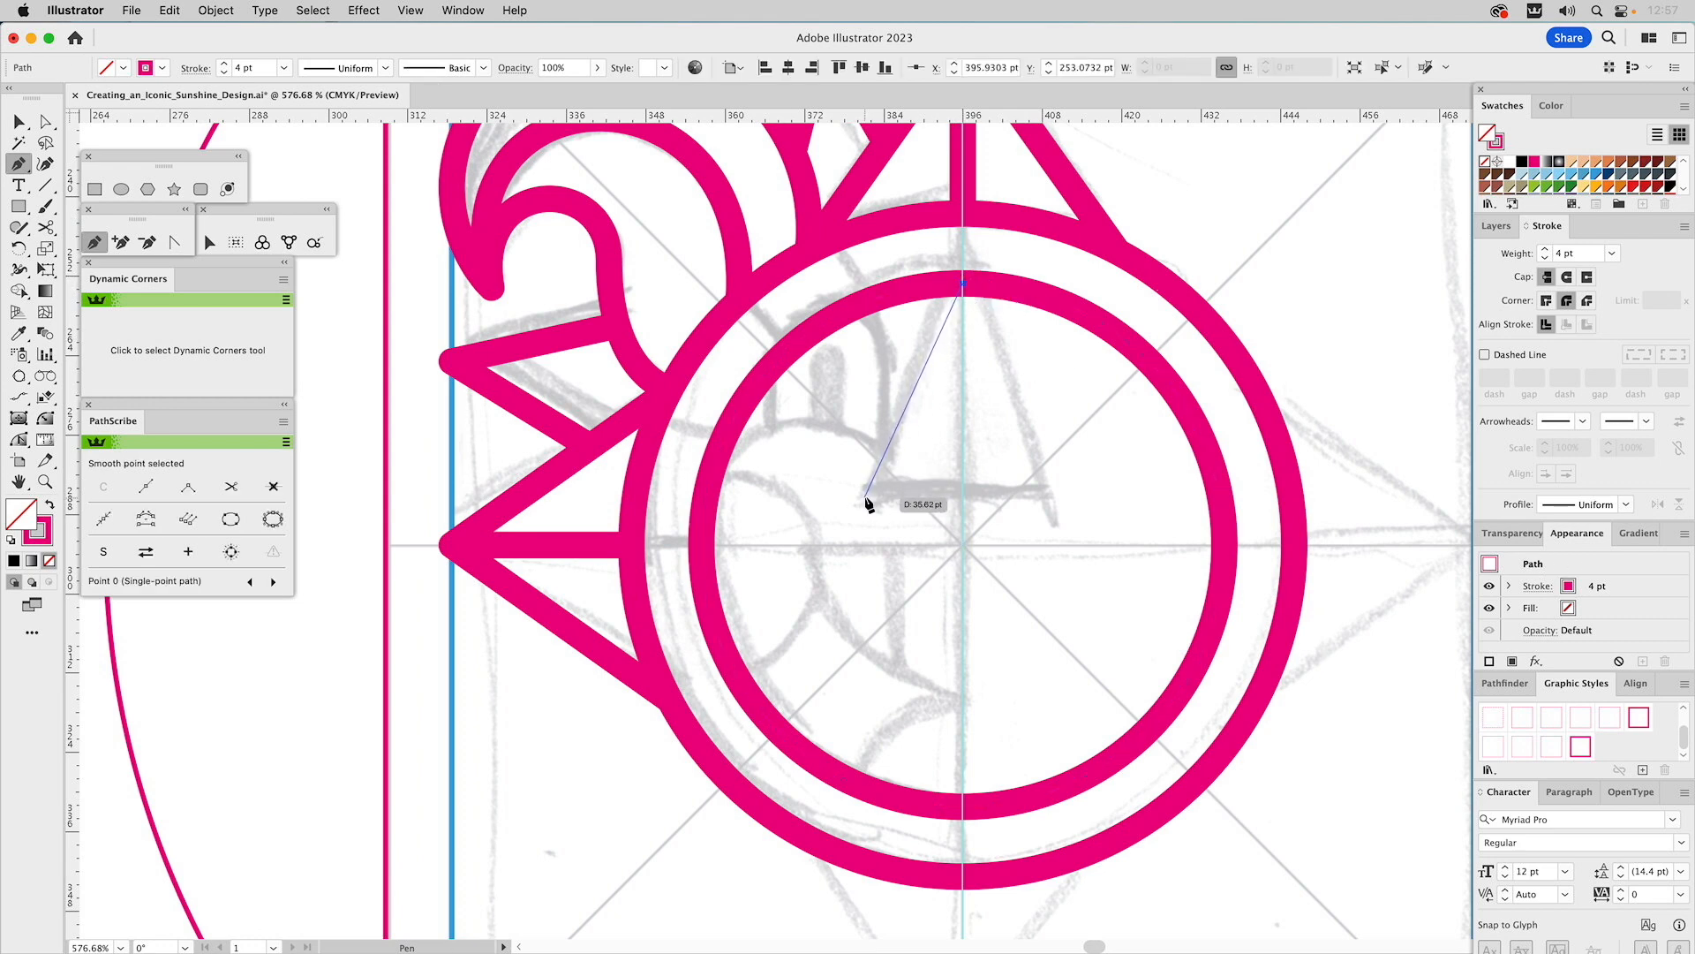
{"action": "left_click", "coordinate": [866, 495]}
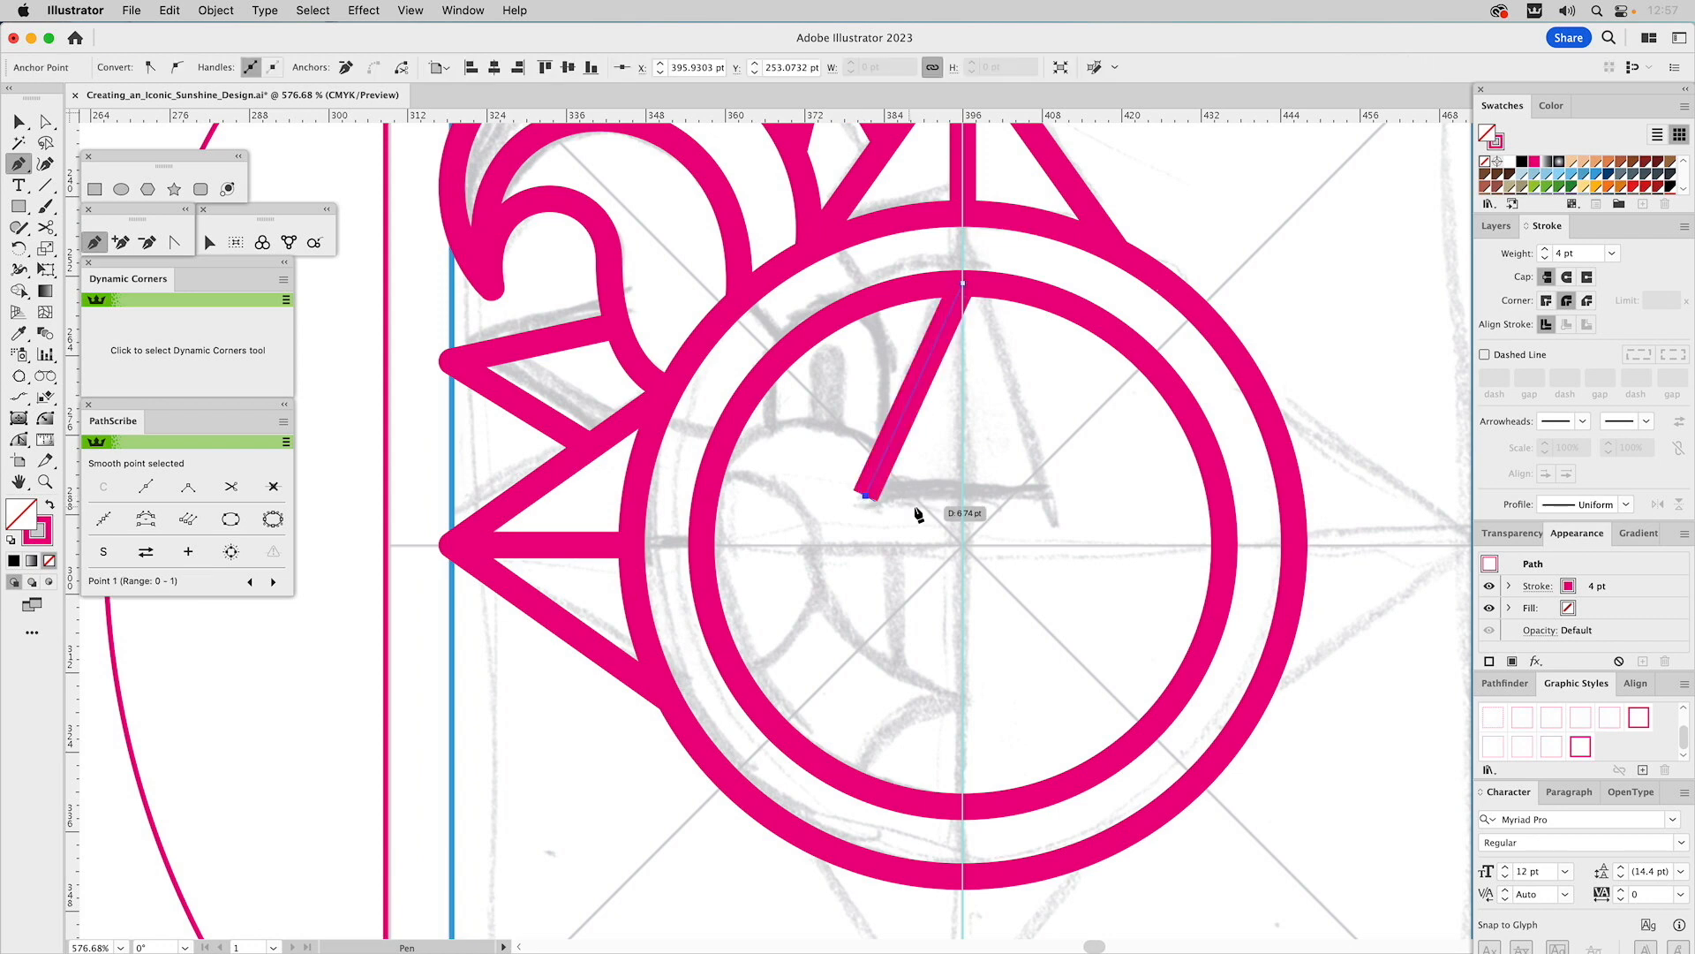
{"action": "left_click", "coordinate": [963, 494]}
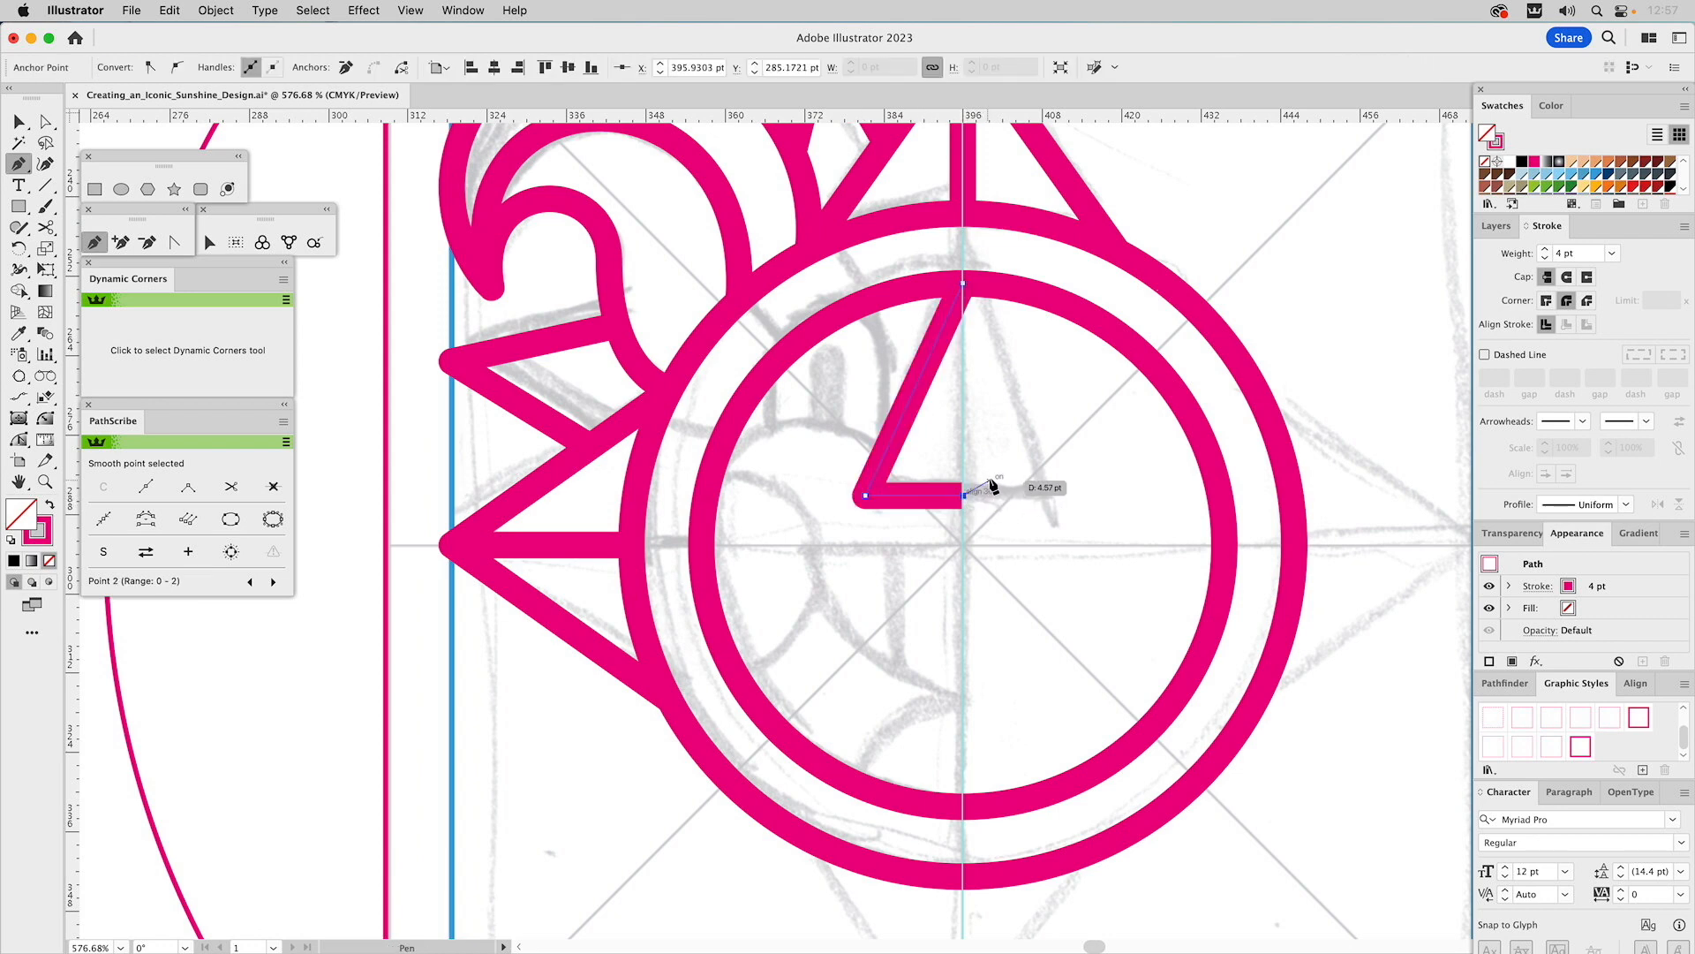
{"action": "key", "text": "v"}
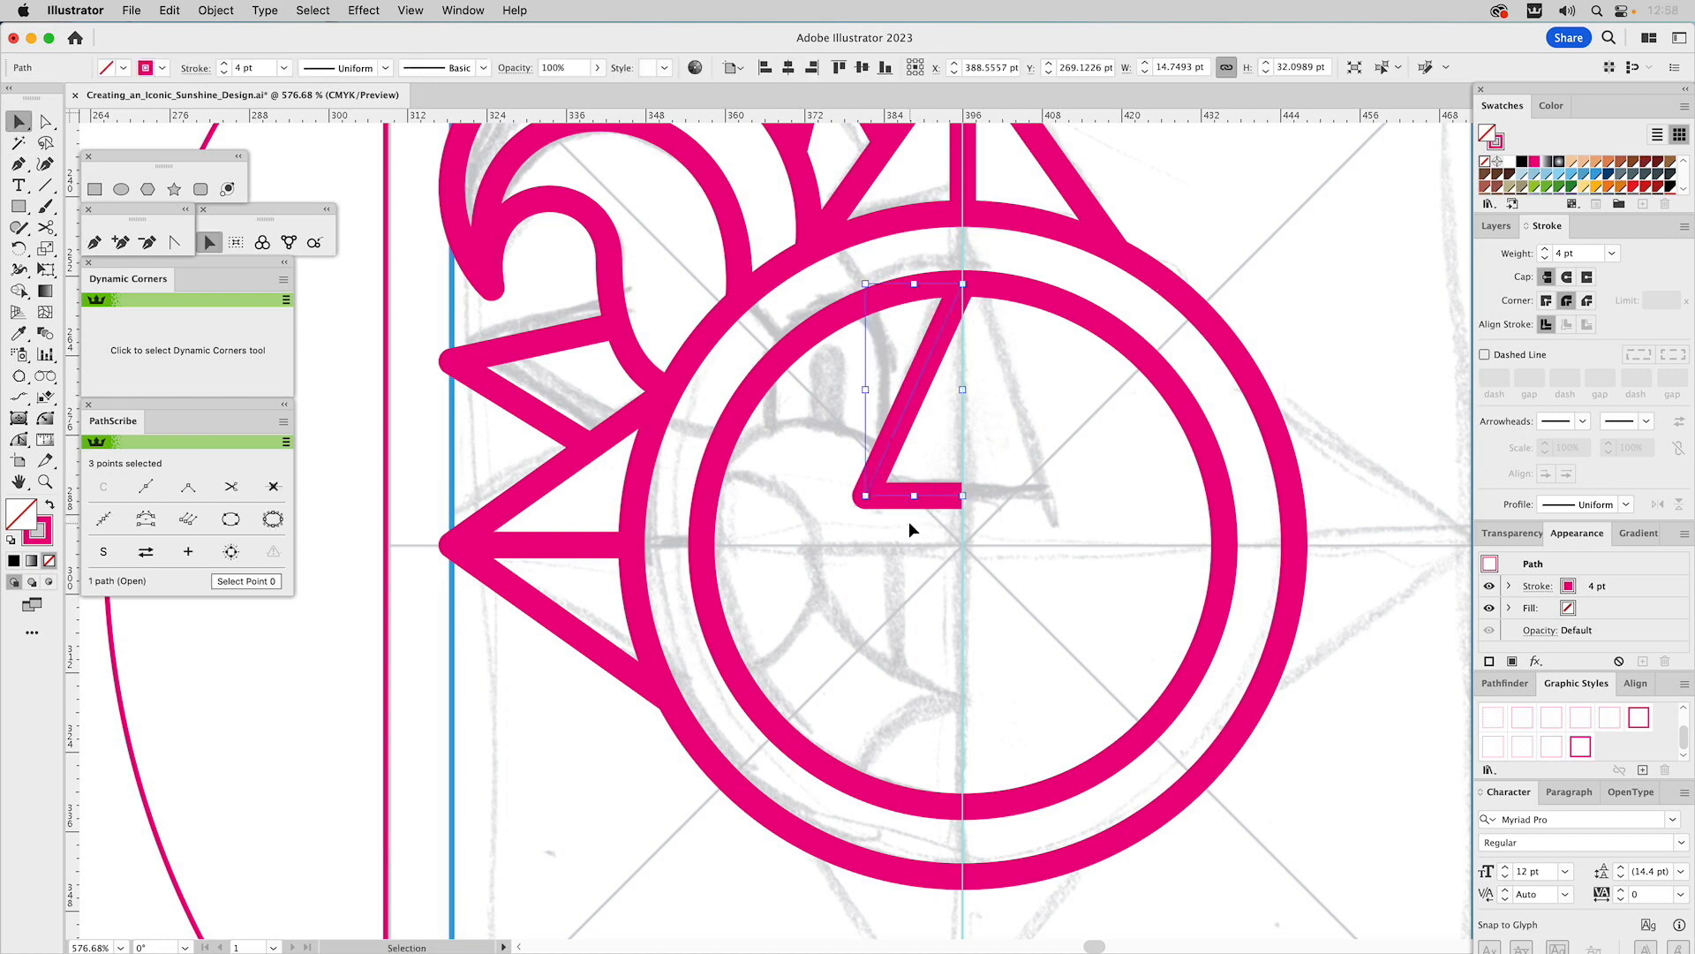
{"action": "left_click", "coordinate": [47, 228]}
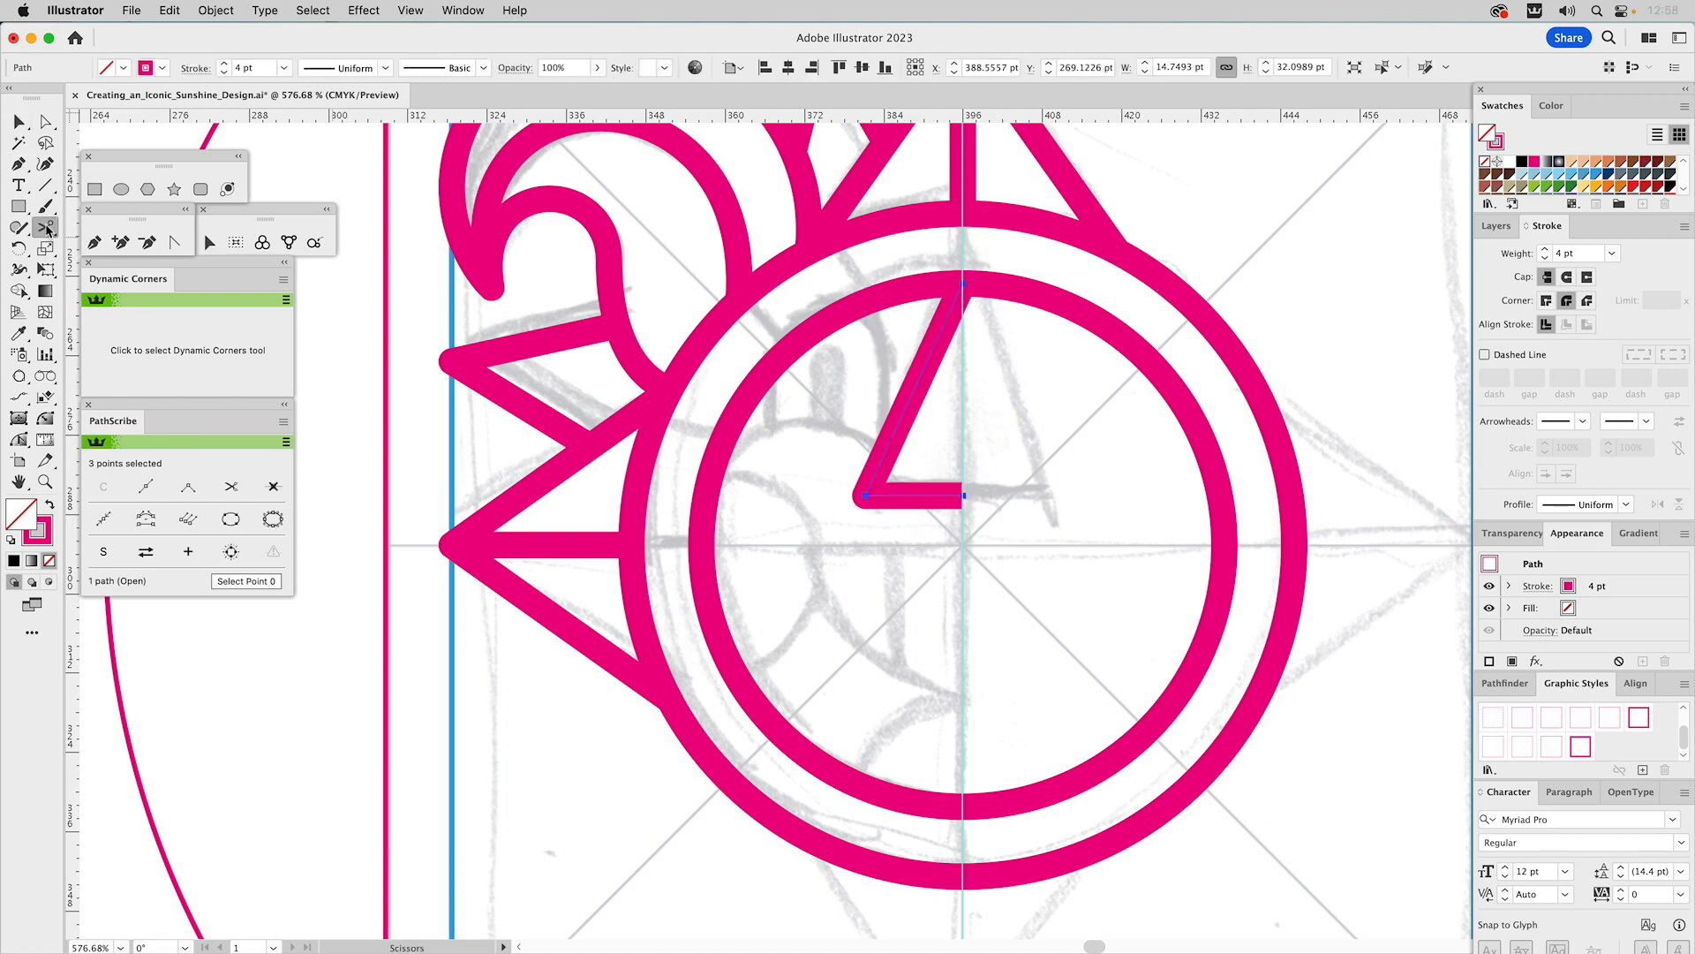
{"action": "left_click", "coordinate": [964, 494]}
{"action": "left_click", "coordinate": [999, 516]}
- Reflect a copy of the nose triangle's left half across the vertical centre guide to form the right half
{"action": "left_click_drag", "start_coordinate": [18, 248], "coordinate": [97, 268]}
{"action": "left_click", "coordinate": [963, 494]}
{"action": "left_click_drag", "start_coordinate": [965, 521], "coordinate": [973, 586]}
{"action": "key", "text": "v"}
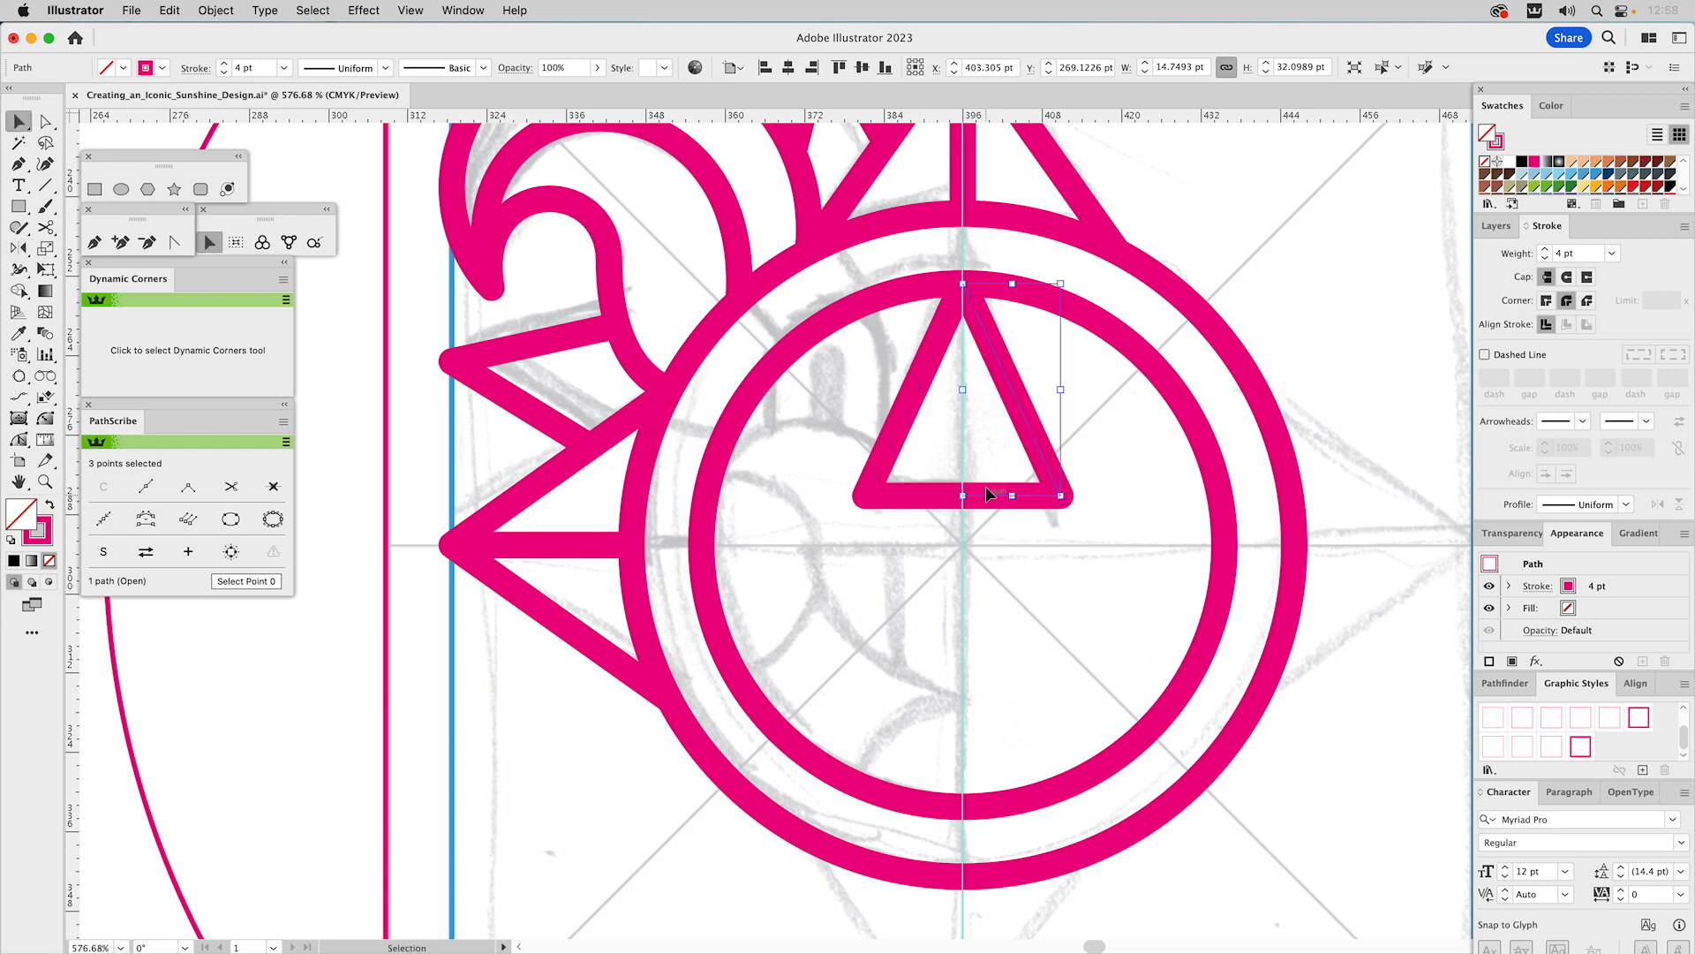
- Isolate the two triangle halves and join their end points at the middle of the base and at the apex
{"action": "left_click", "coordinate": [931, 507], "text": "shift"}
{"action": "key", "text": "a"}
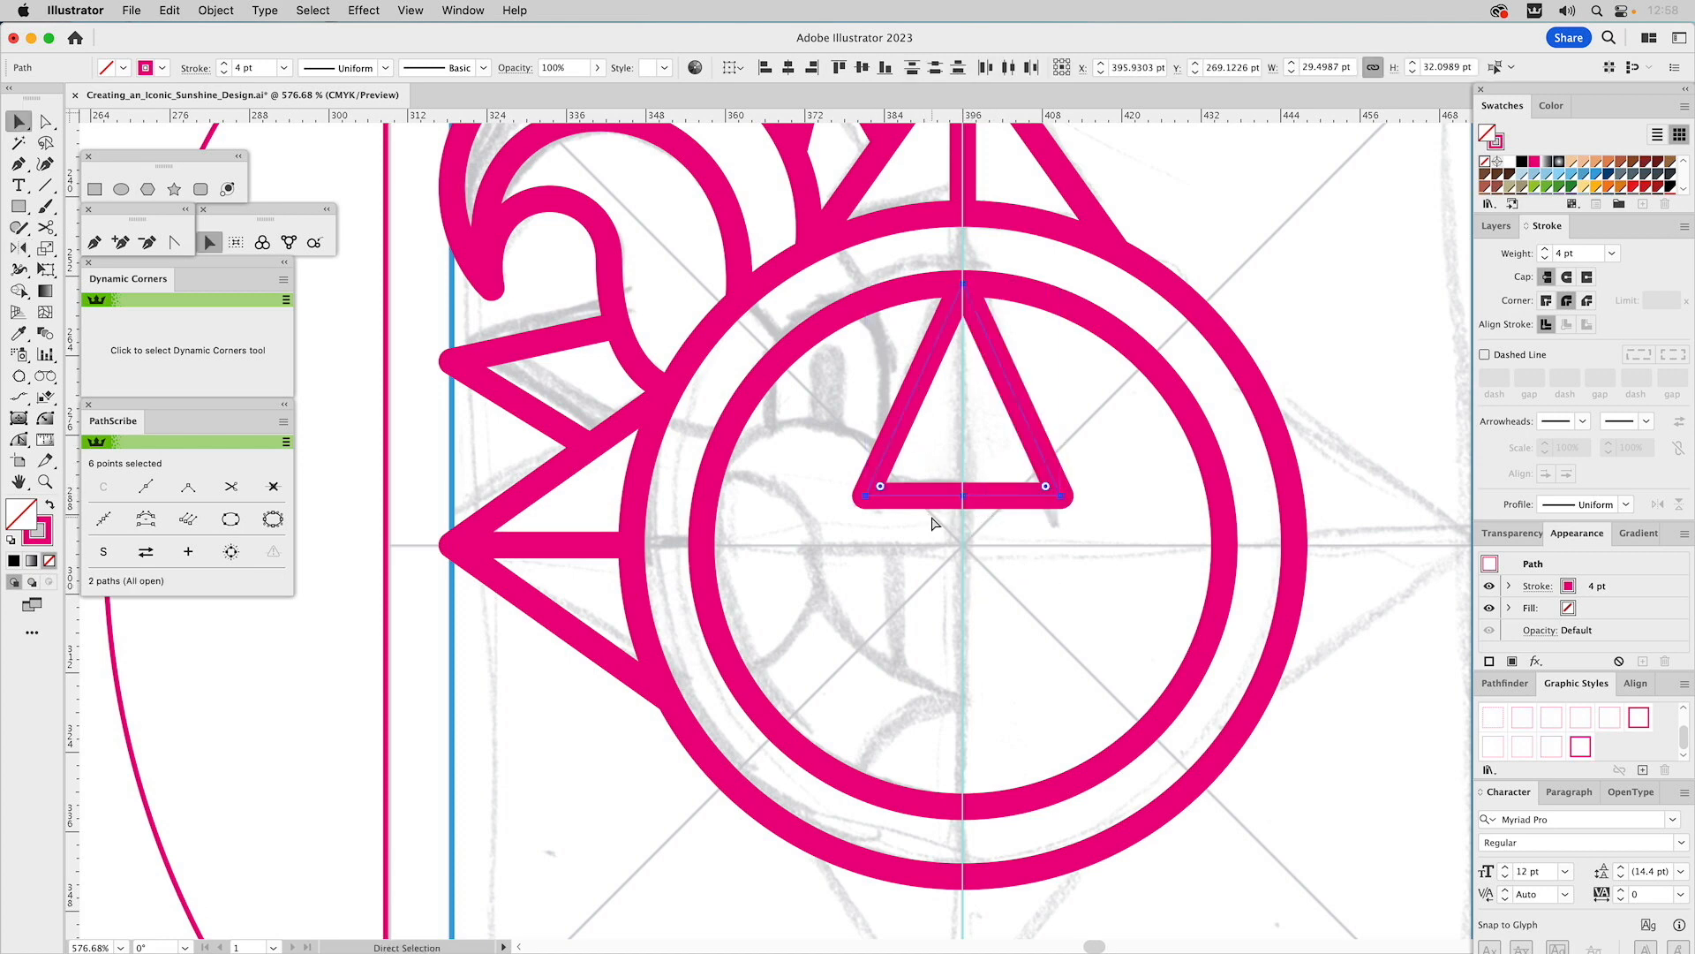
{"action": "double_click", "coordinate": [1006, 497]}
{"action": "left_click_drag", "start_coordinate": [987, 474], "coordinate": [941, 536]}
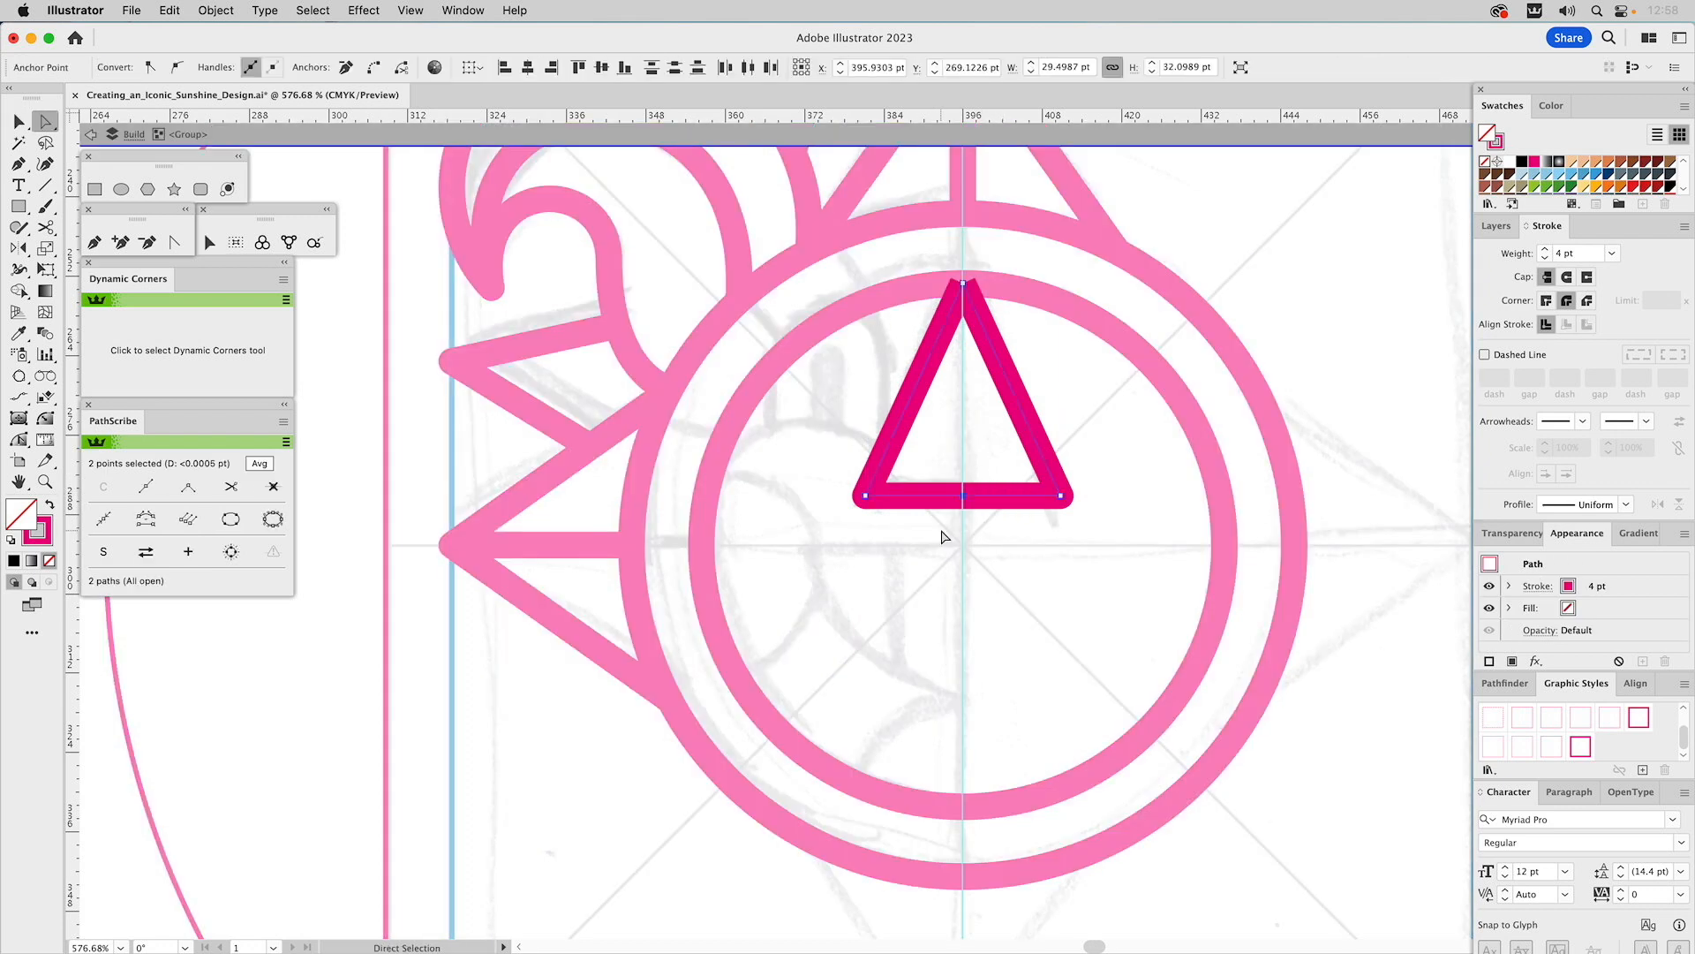
{"action": "key", "text": "super+j"}
{"action": "key", "text": "v"}
{"action": "key", "text": "super+j"}
- Remove the extra anchor point in the middle of the triangle's base and exit isolation mode
{"action": "key", "text": "a"}
{"action": "left_click_drag", "start_coordinate": [995, 454], "coordinate": [953, 530]}
{"action": "left_click", "coordinate": [352, 71]}
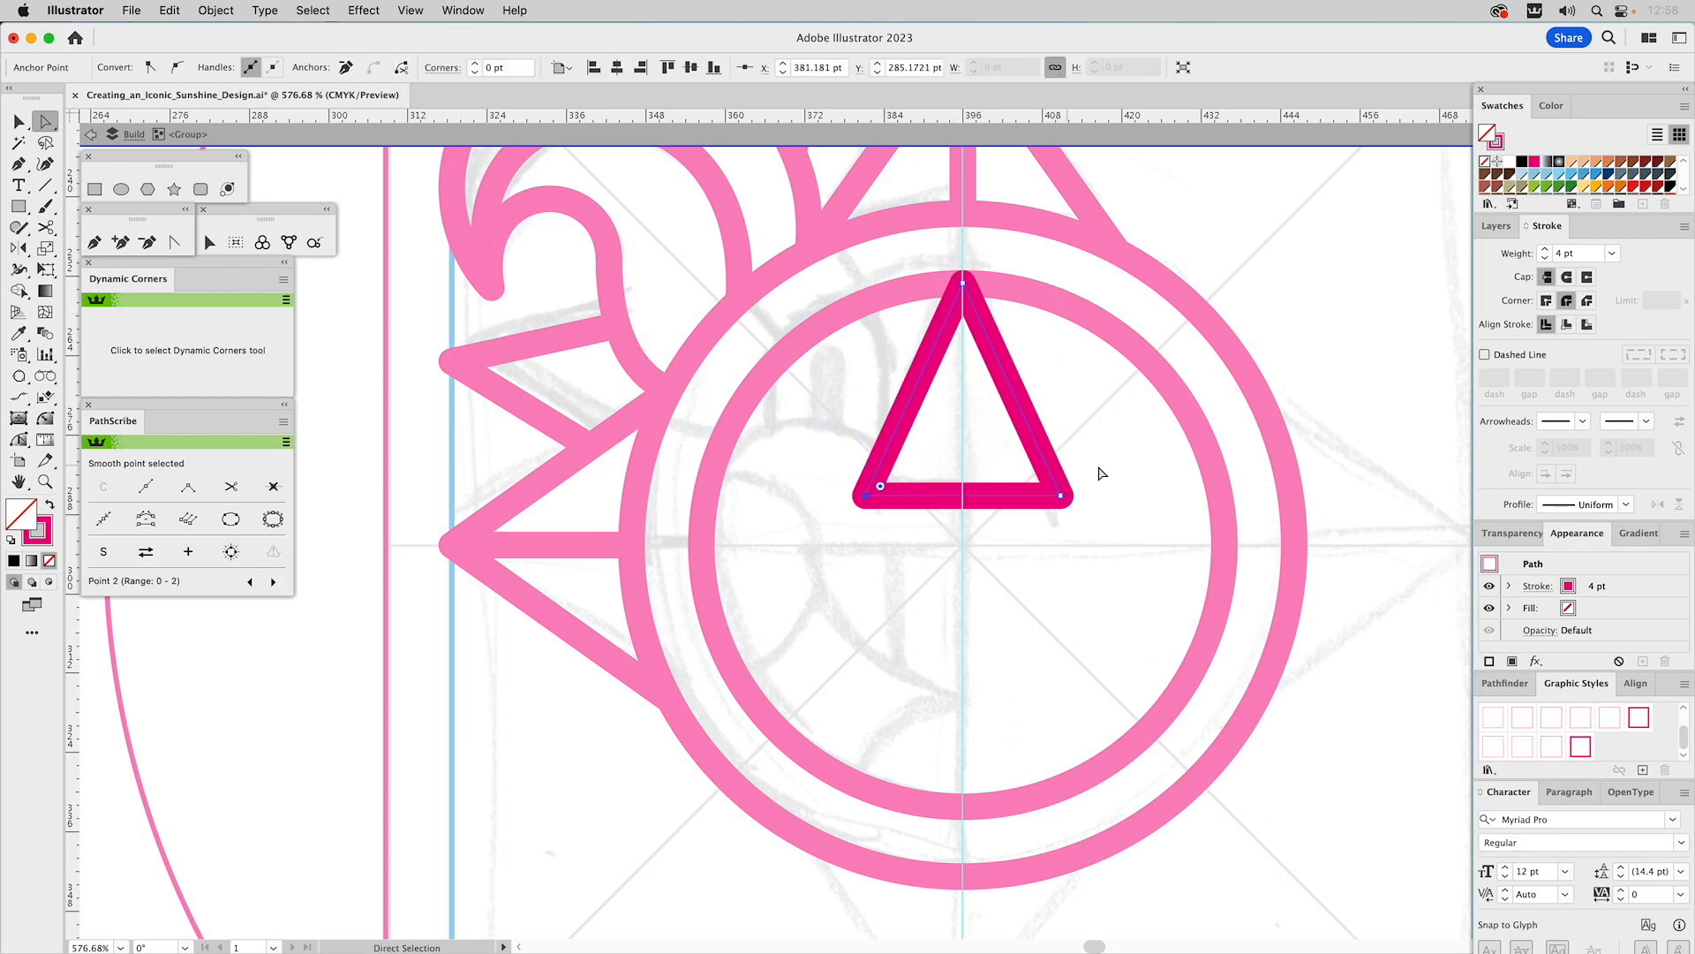
{"action": "key", "text": "v"}
{"action": "double_click", "coordinate": [1114, 404]}
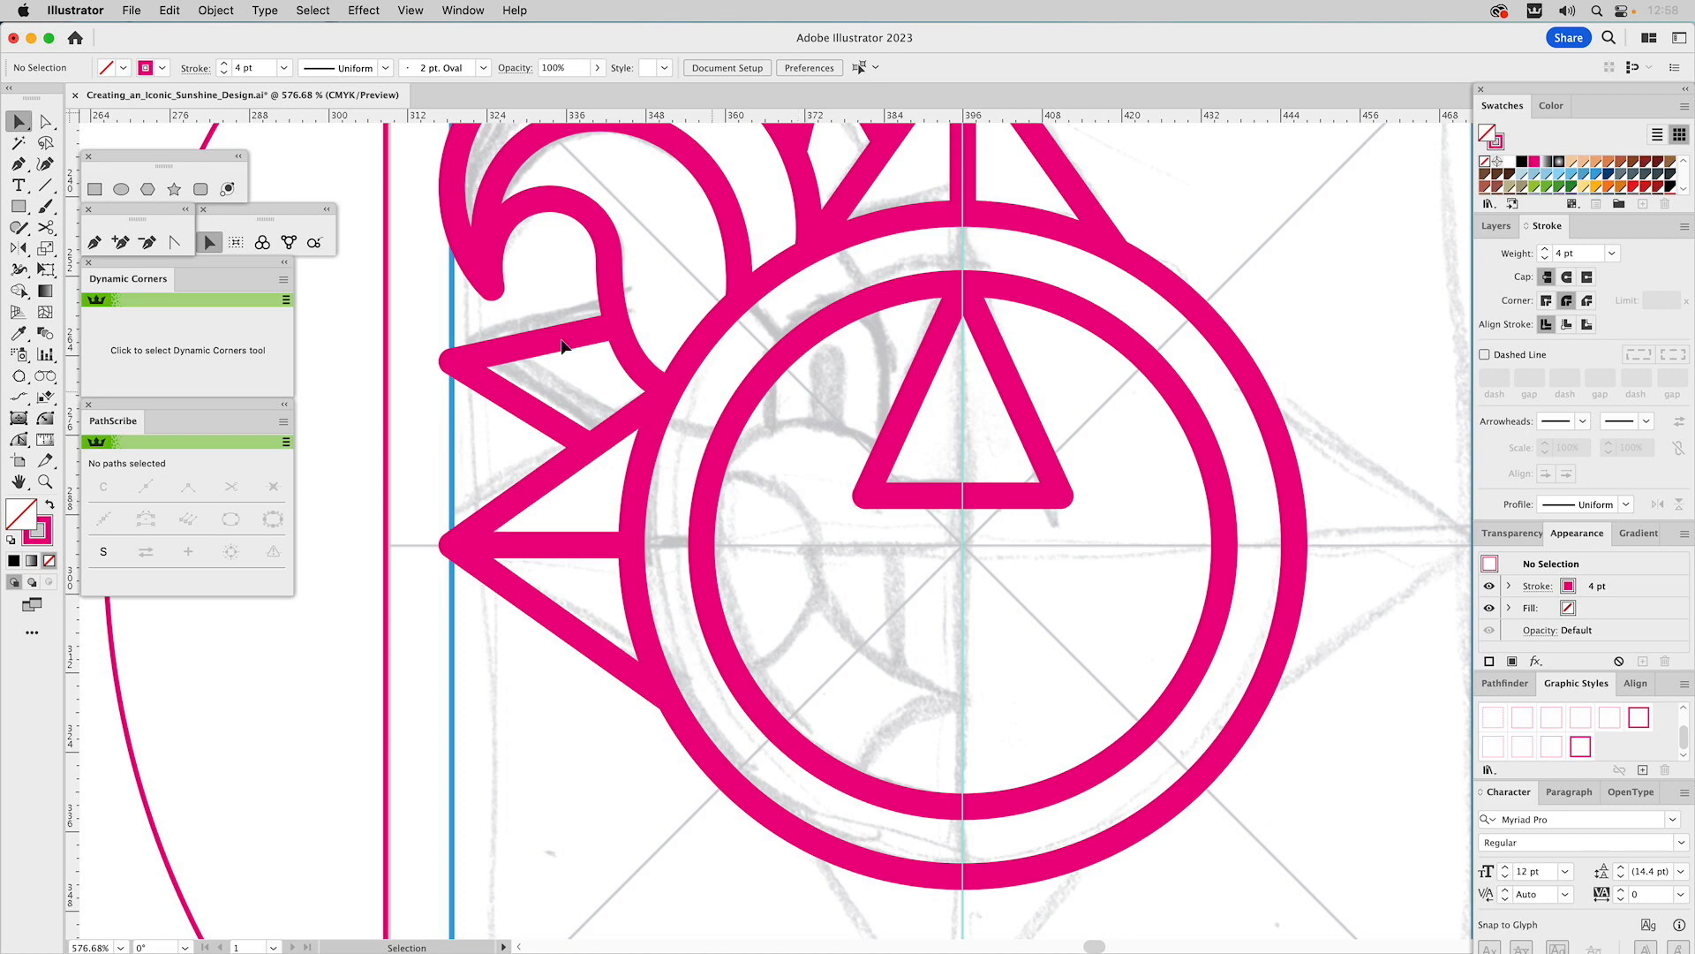
- Draw four straight divider lines about 10.6 pt long between the inner and outer face circles at the top, bottom, left and right
{"action": "left_click", "coordinate": [45, 185]}
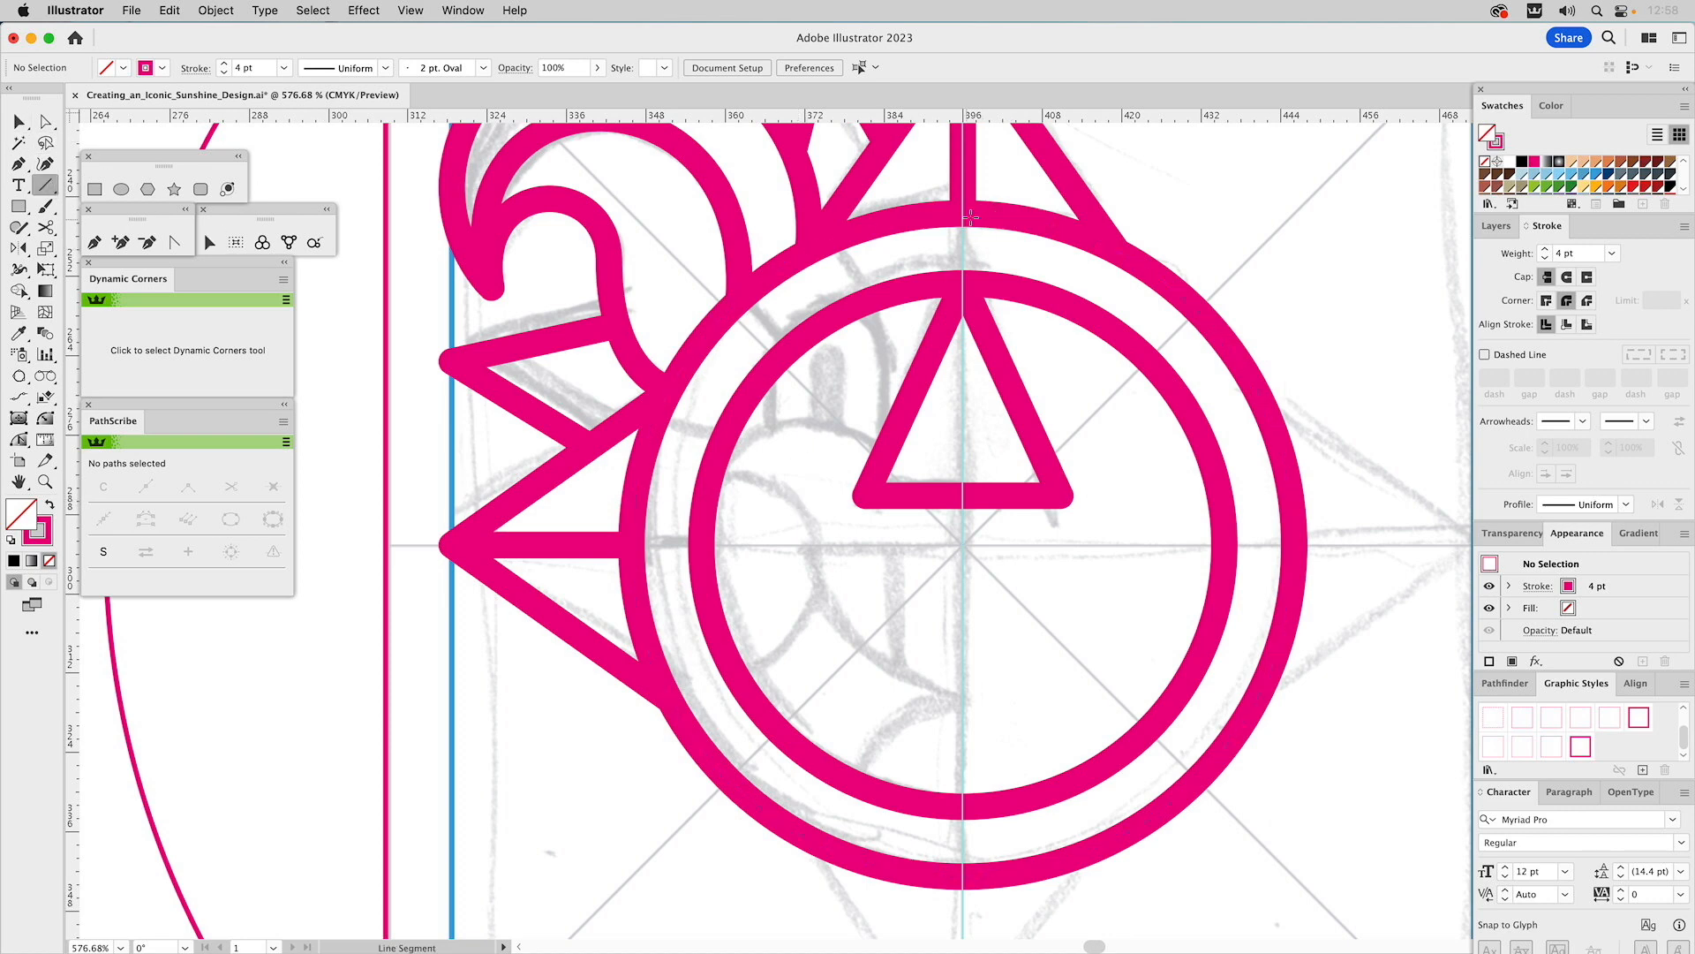
{"action": "left_click_drag", "start_coordinate": [964, 213], "coordinate": [963, 283]}
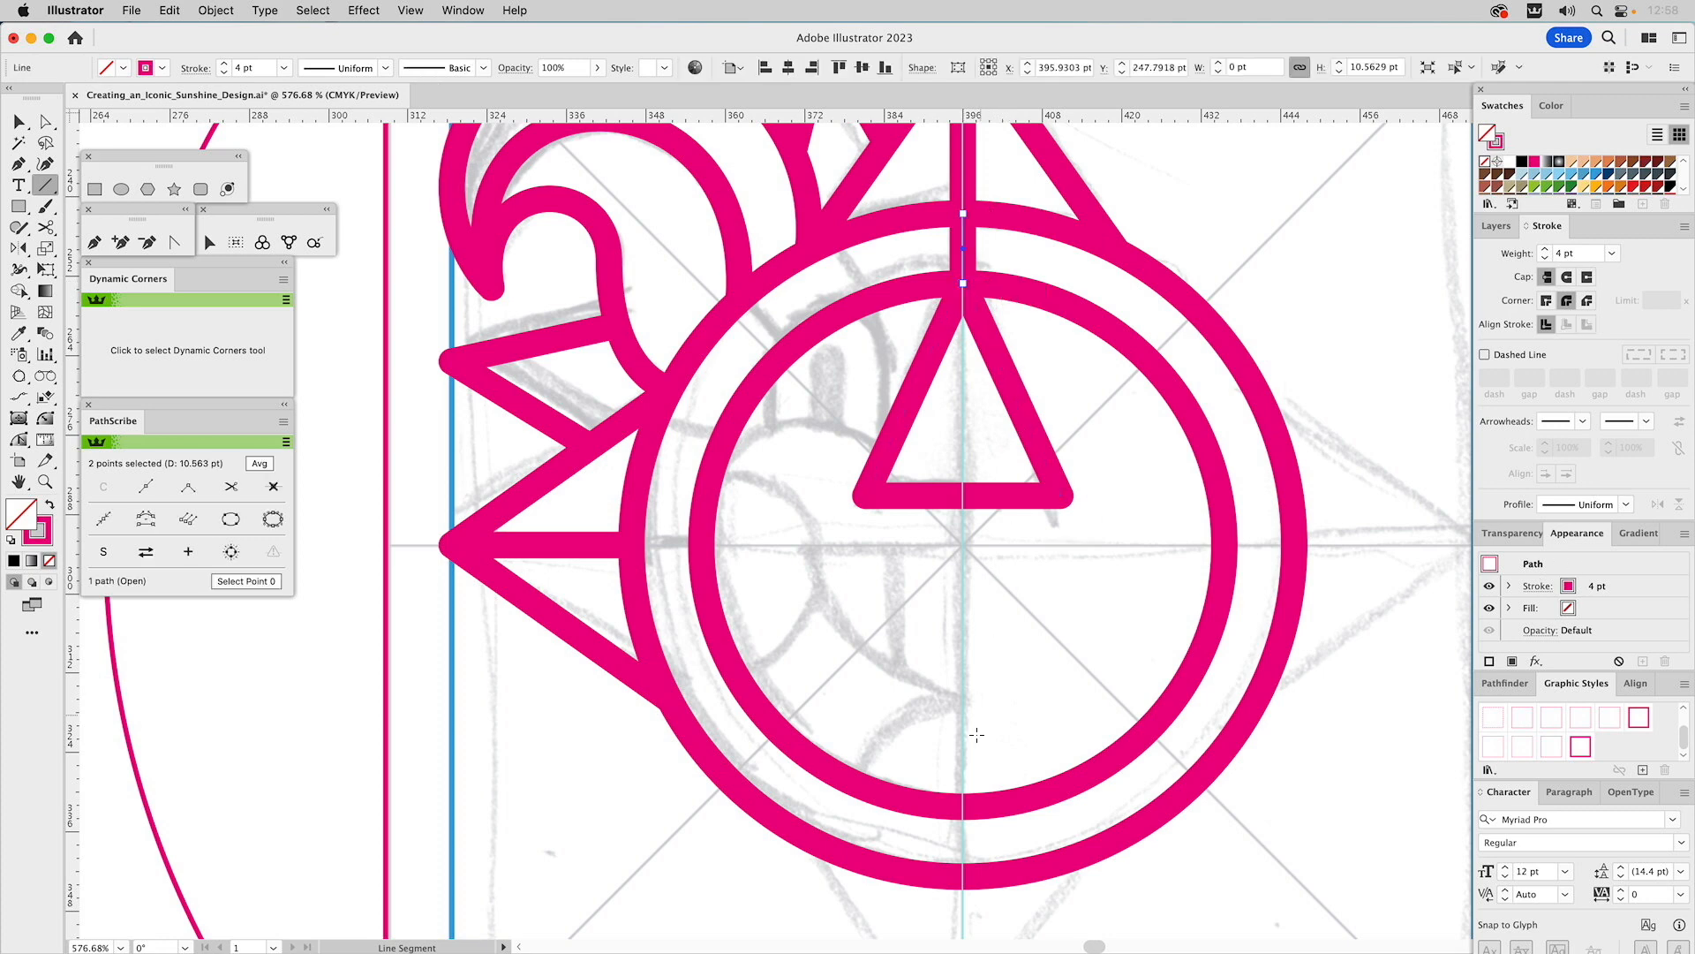
{"action": "left_click_drag", "start_coordinate": [962, 806], "coordinate": [962, 875]}
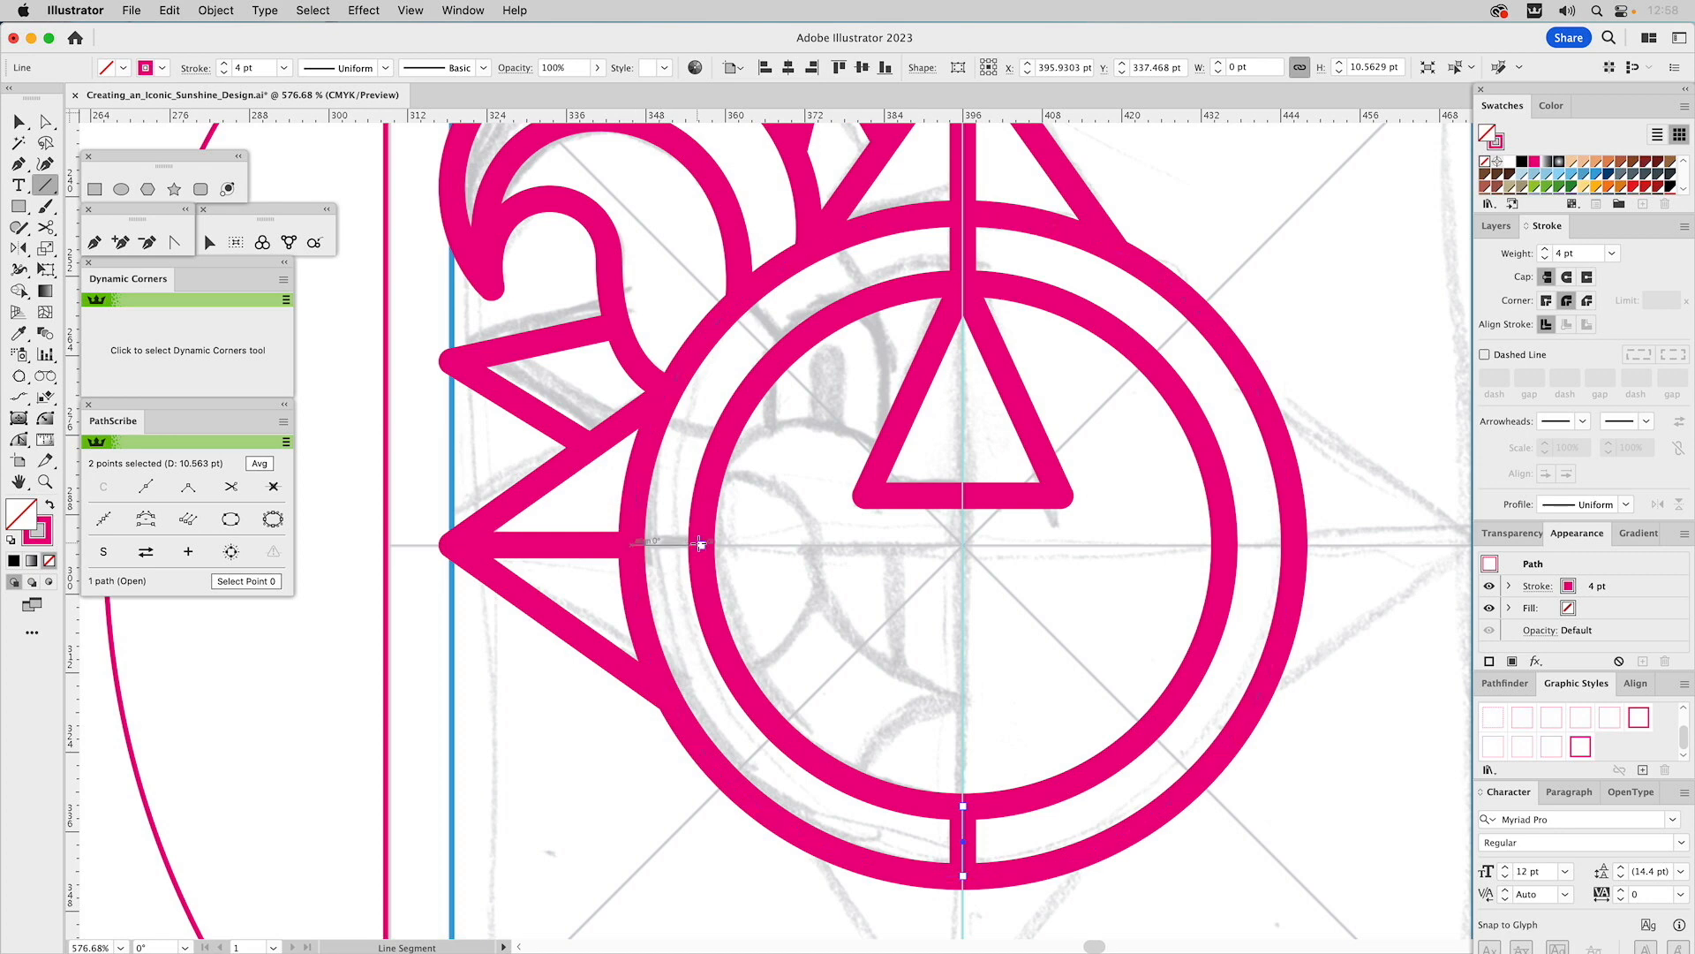
{"action": "left_click_drag", "start_coordinate": [701, 544], "coordinate": [632, 545]}
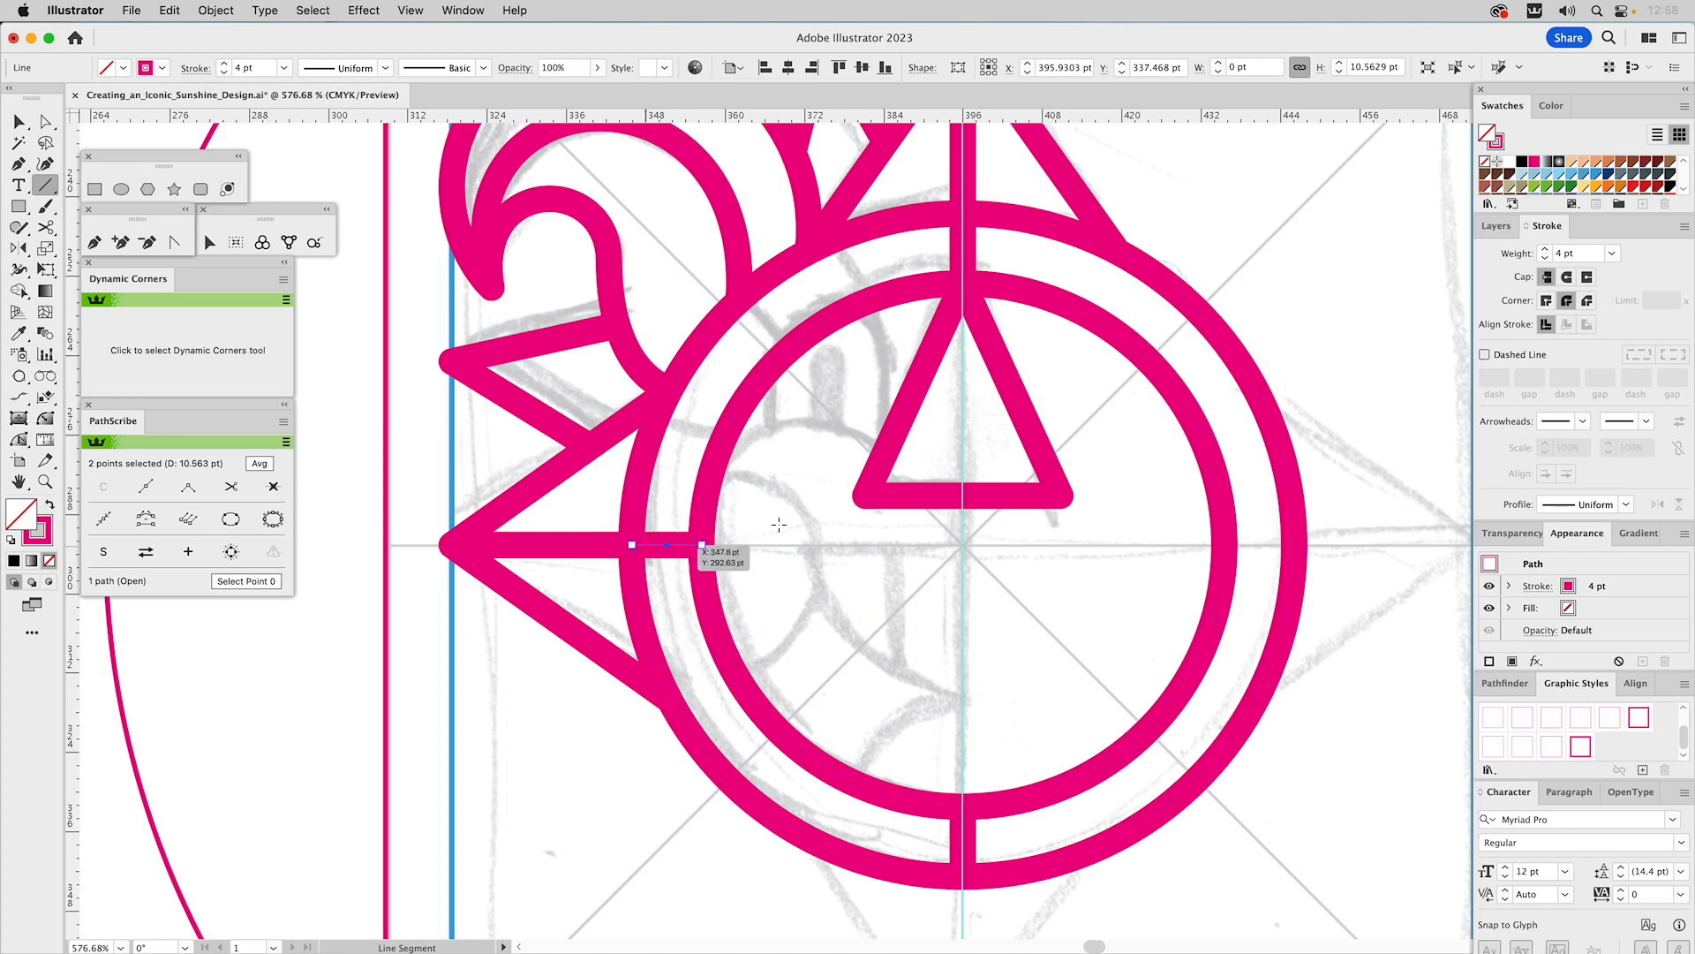
{"action": "left_click_drag", "start_coordinate": [1225, 545], "coordinate": [1291, 548]}
{"action": "key", "text": "v"}
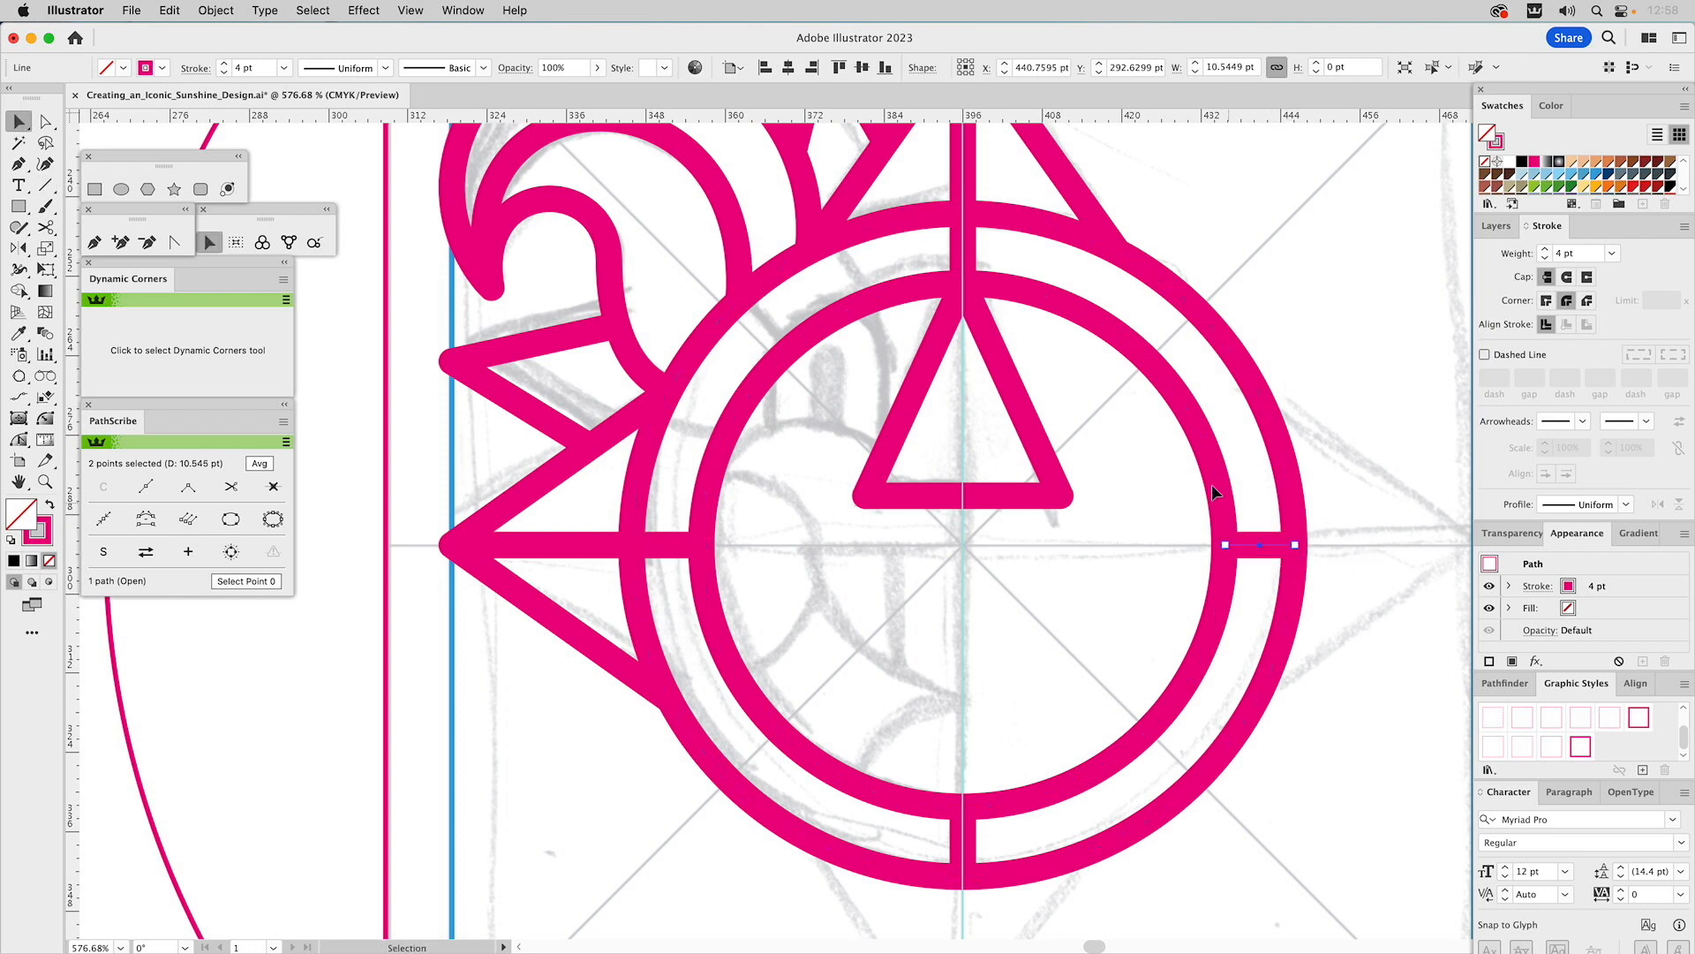
- Select all four divider lines and rotate a copy of them 45° around the face's centre onto the diagonals
{"action": "left_click", "coordinate": [967, 252], "text": "shift"}
{"action": "left_click", "coordinate": [666, 546], "text": "shift"}
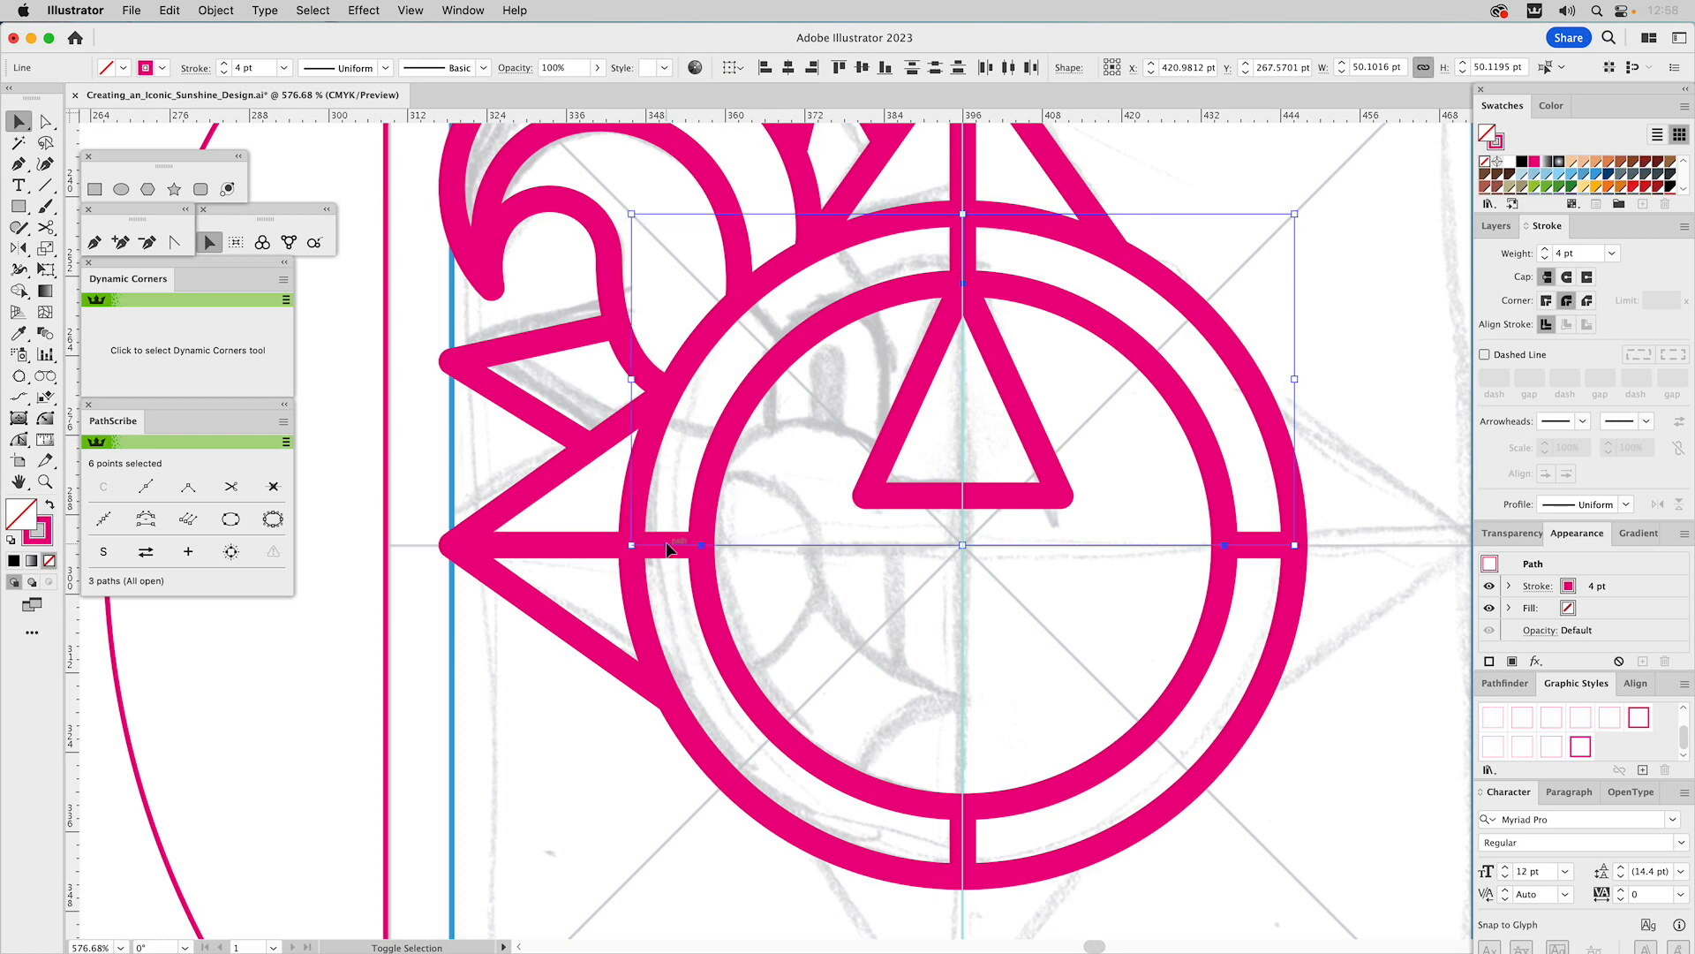
{"action": "left_click", "coordinate": [965, 846], "text": "shift"}
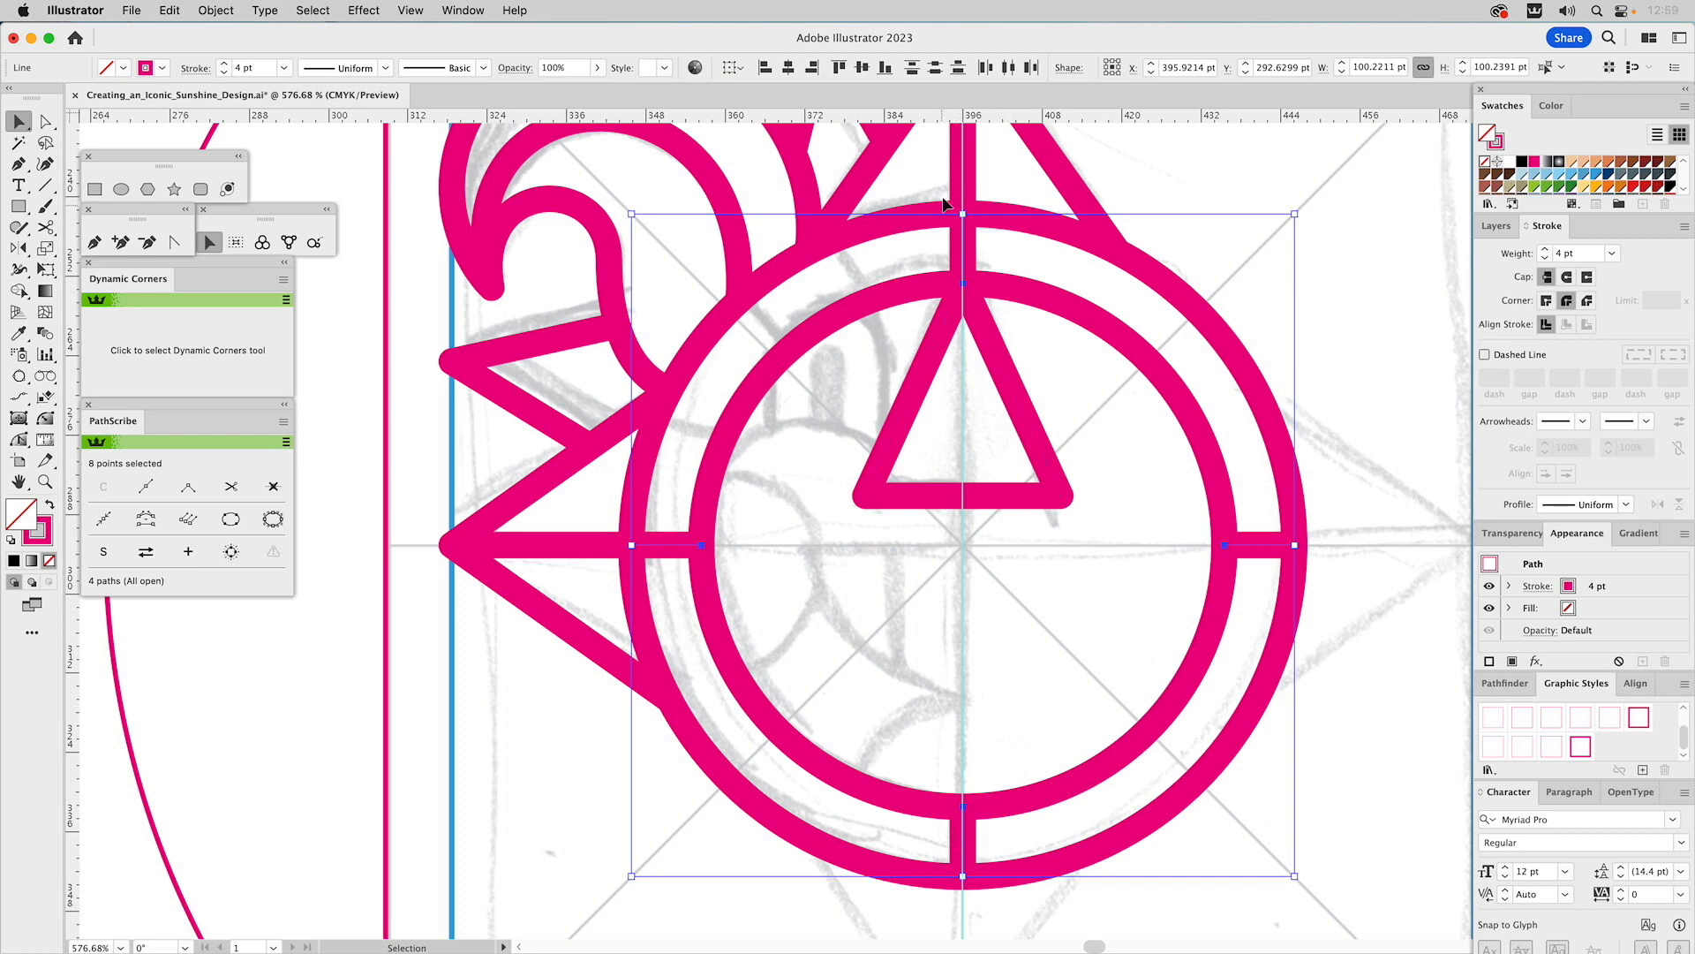
{"action": "left_click_drag", "start_coordinate": [963, 206], "coordinate": [675, 257]}
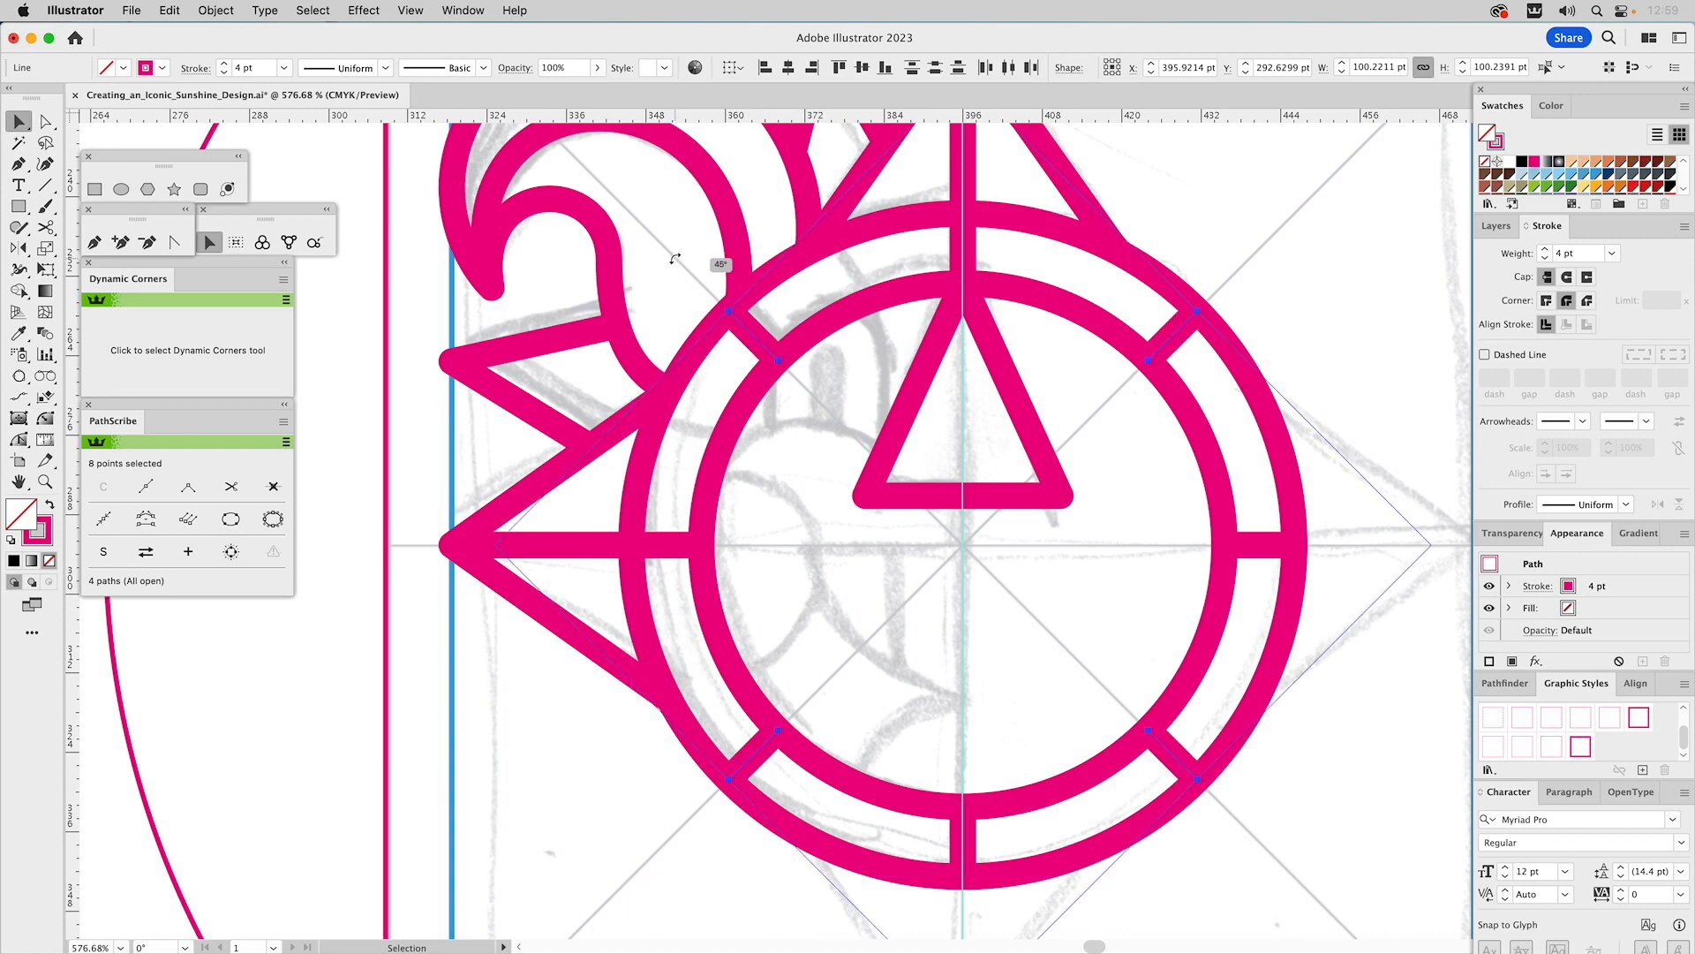
{"action": "left_click_drag", "start_coordinate": [675, 258], "coordinate": [676, 256]}
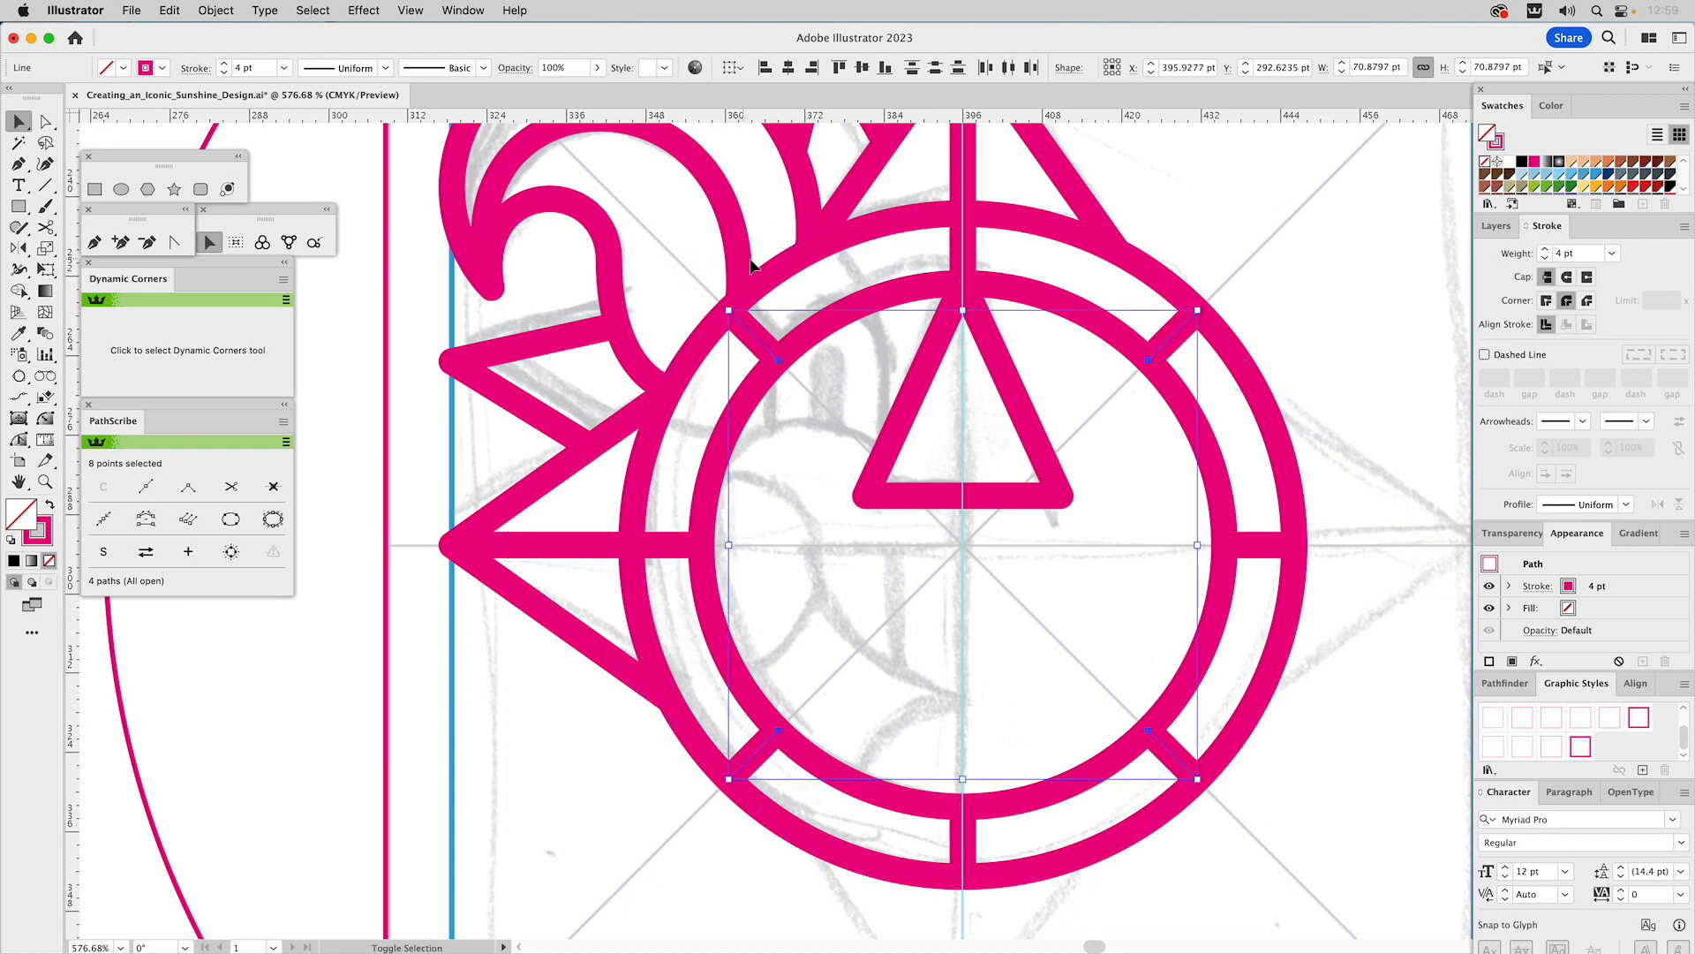
- Group the four diagonal dividers and rotate a copy of them by -22.5° around the face's centre
{"action": "key", "text": "v"}
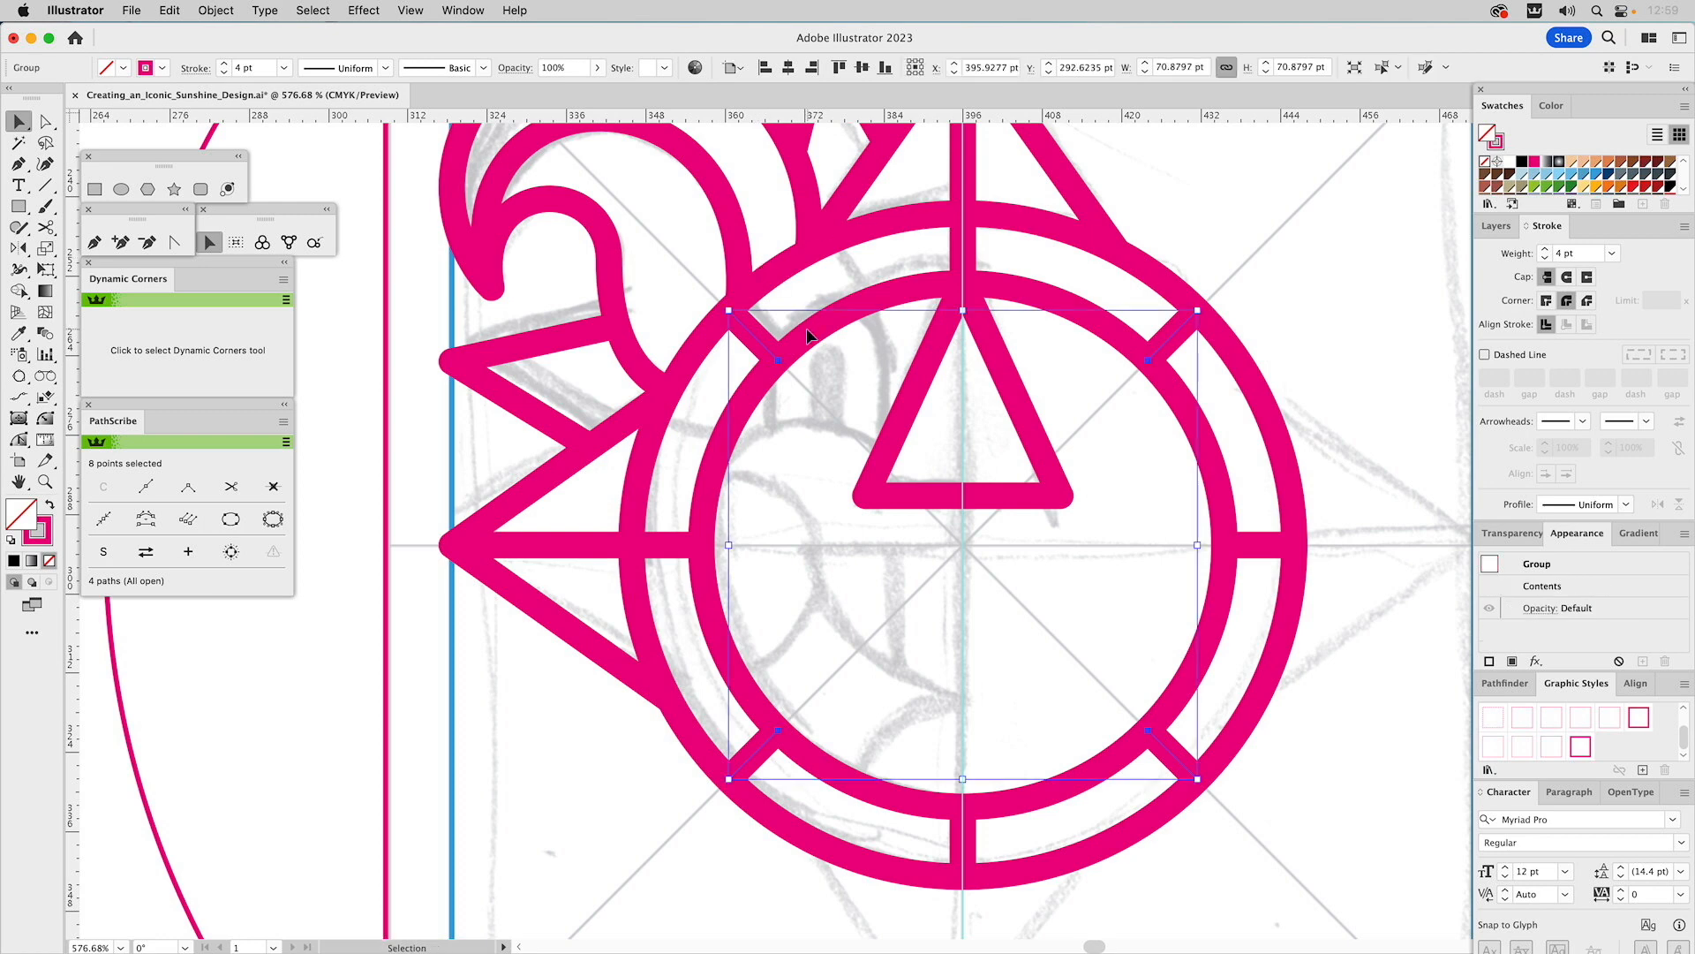
{"action": "left_click", "coordinate": [19, 251]}
{"action": "left_click_drag", "start_coordinate": [18, 253], "coordinate": [53, 250]}
{"action": "double_click", "coordinate": [19, 248]}
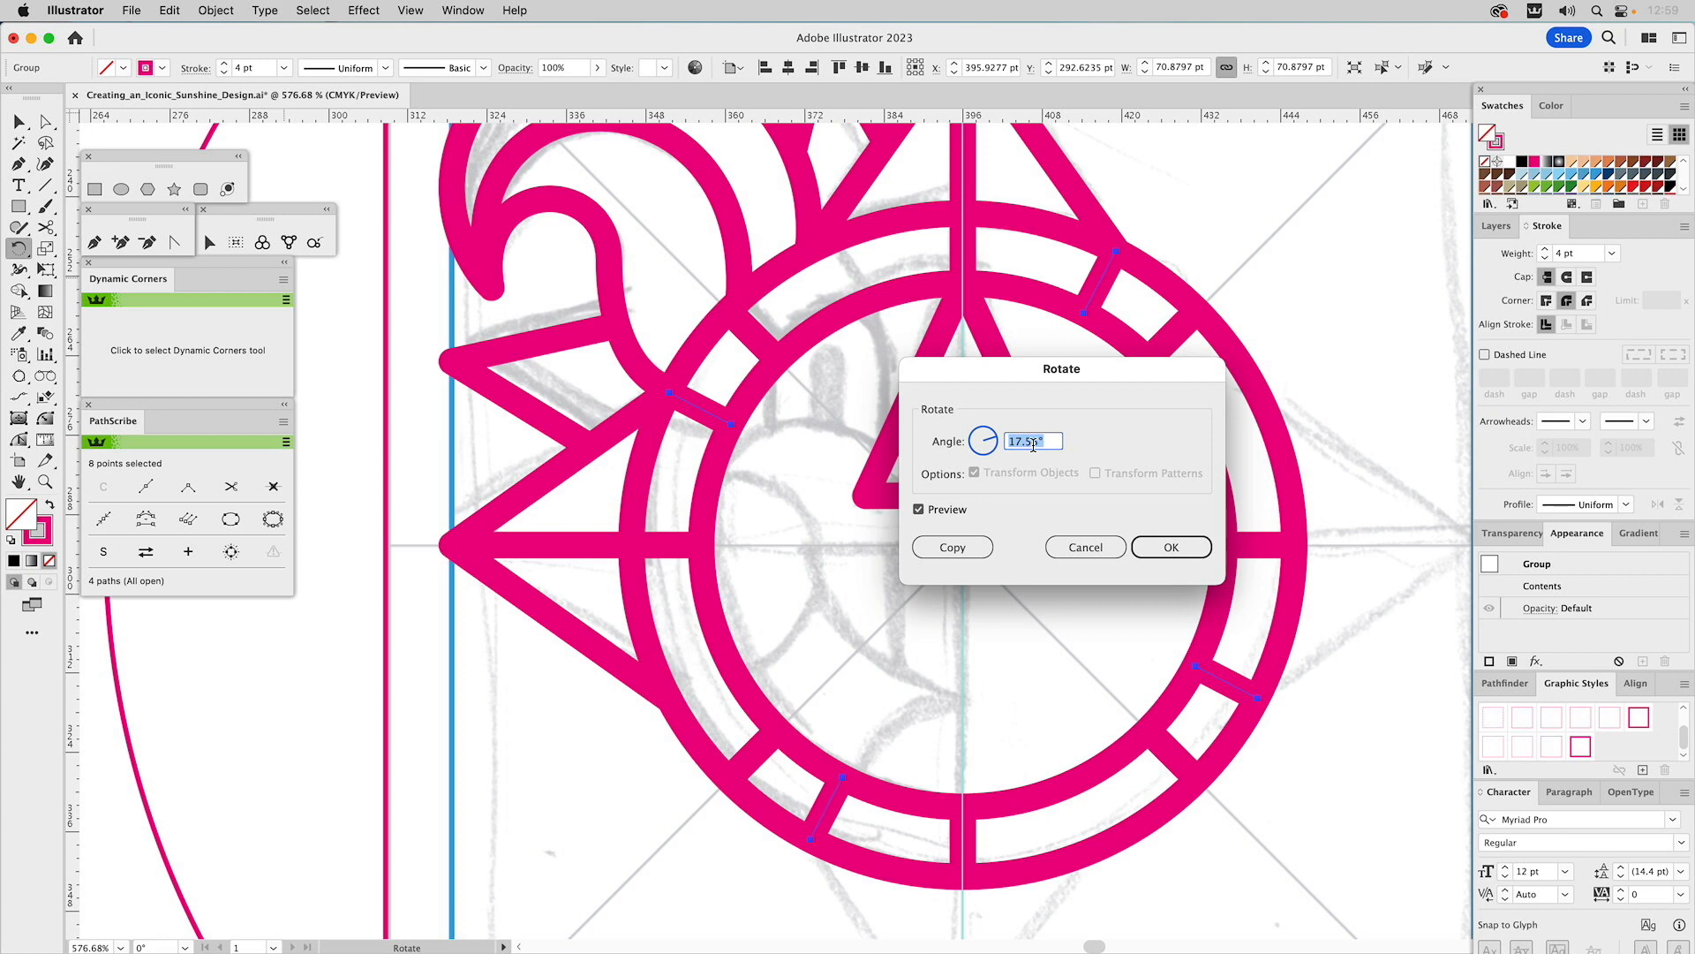
{"action": "type", "text": "-22.5"}
{"action": "left_click", "coordinate": [1174, 546]}
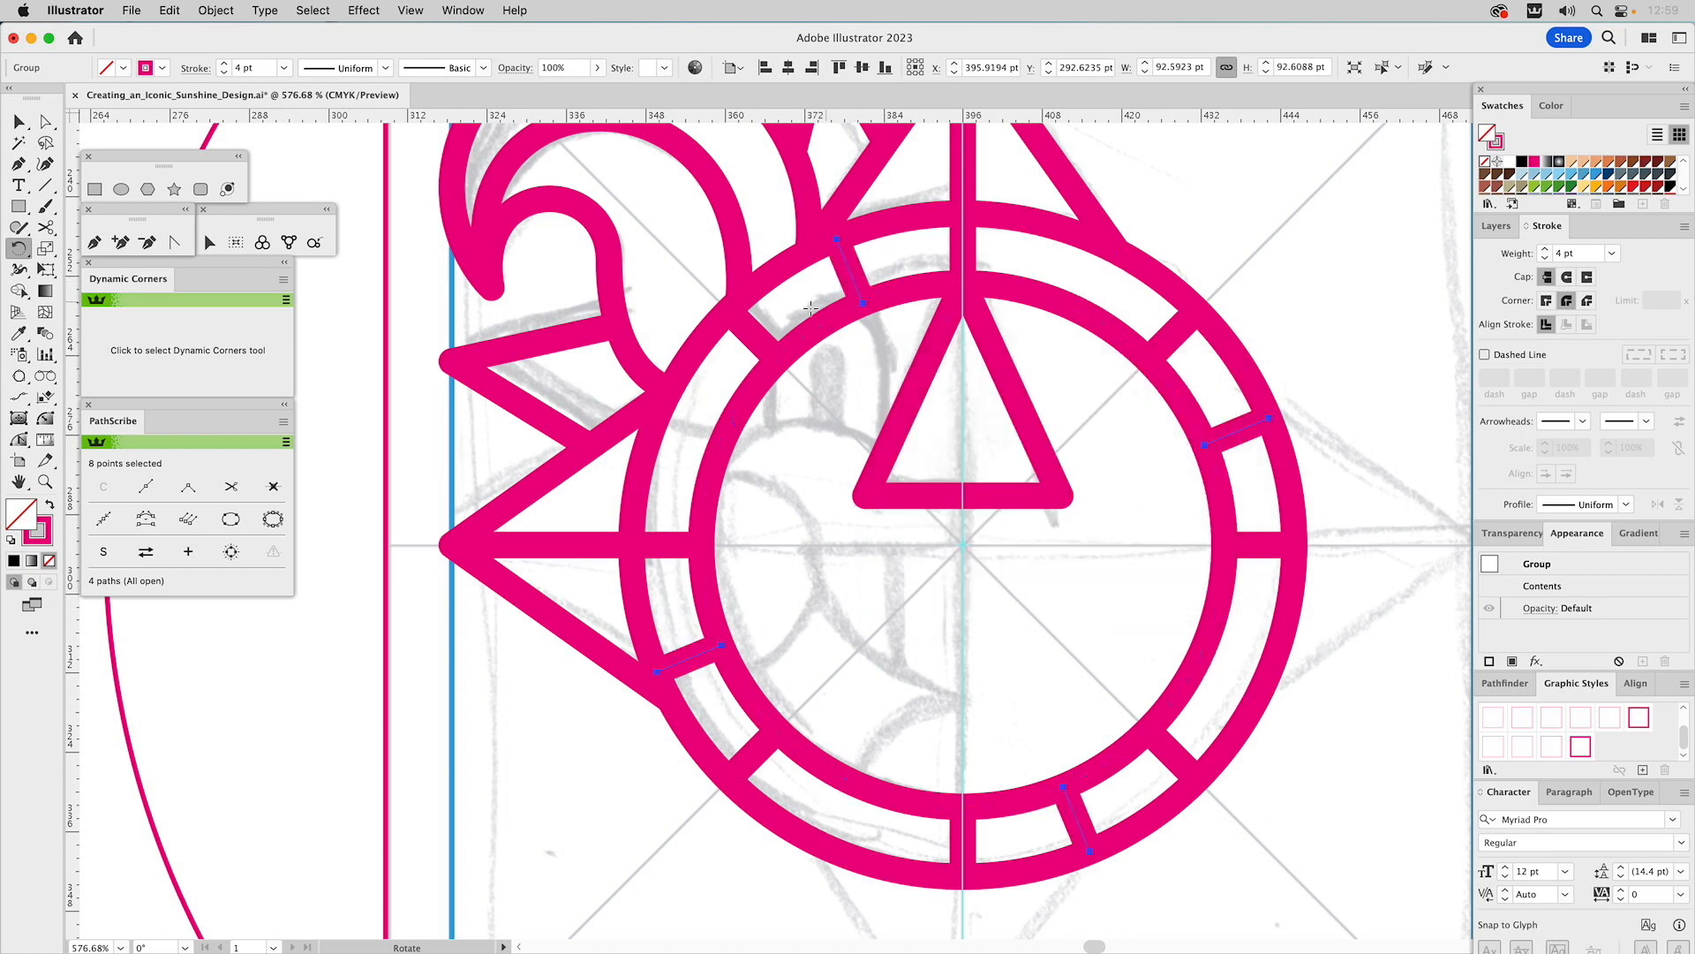
{"action": "key", "text": "v"}
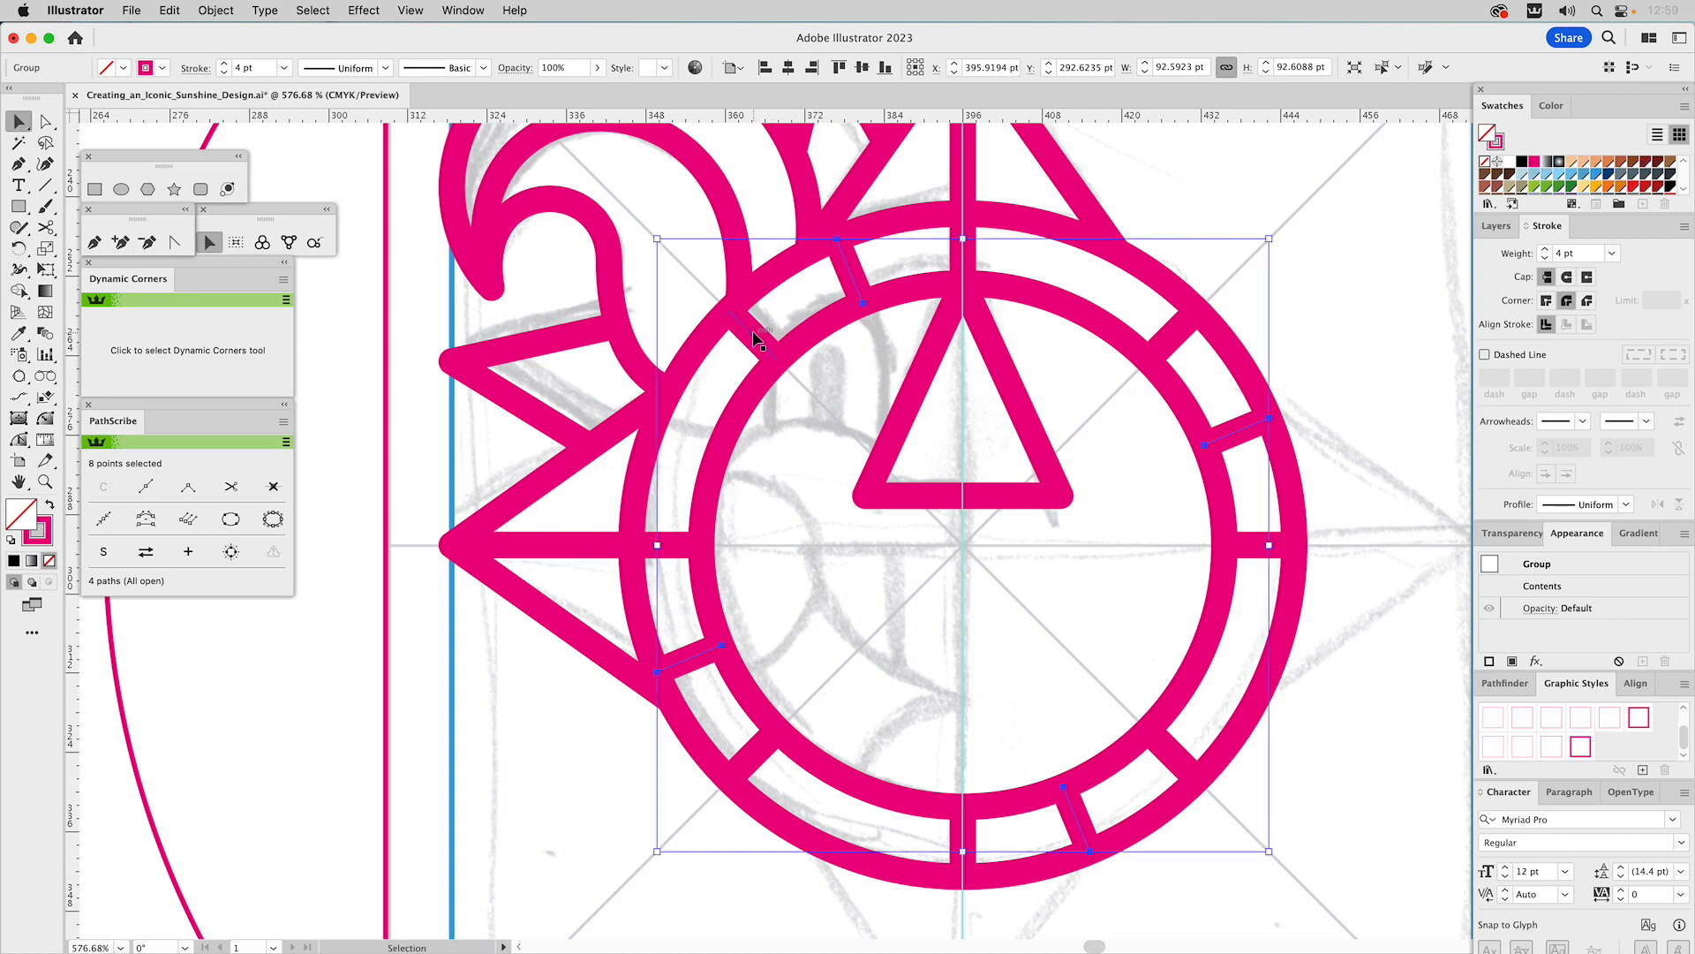
- Rotate another copy of the diagonal divider group by 22.5° around the face's centre to fill the remaining gaps
{"action": "key", "text": "super+d"}
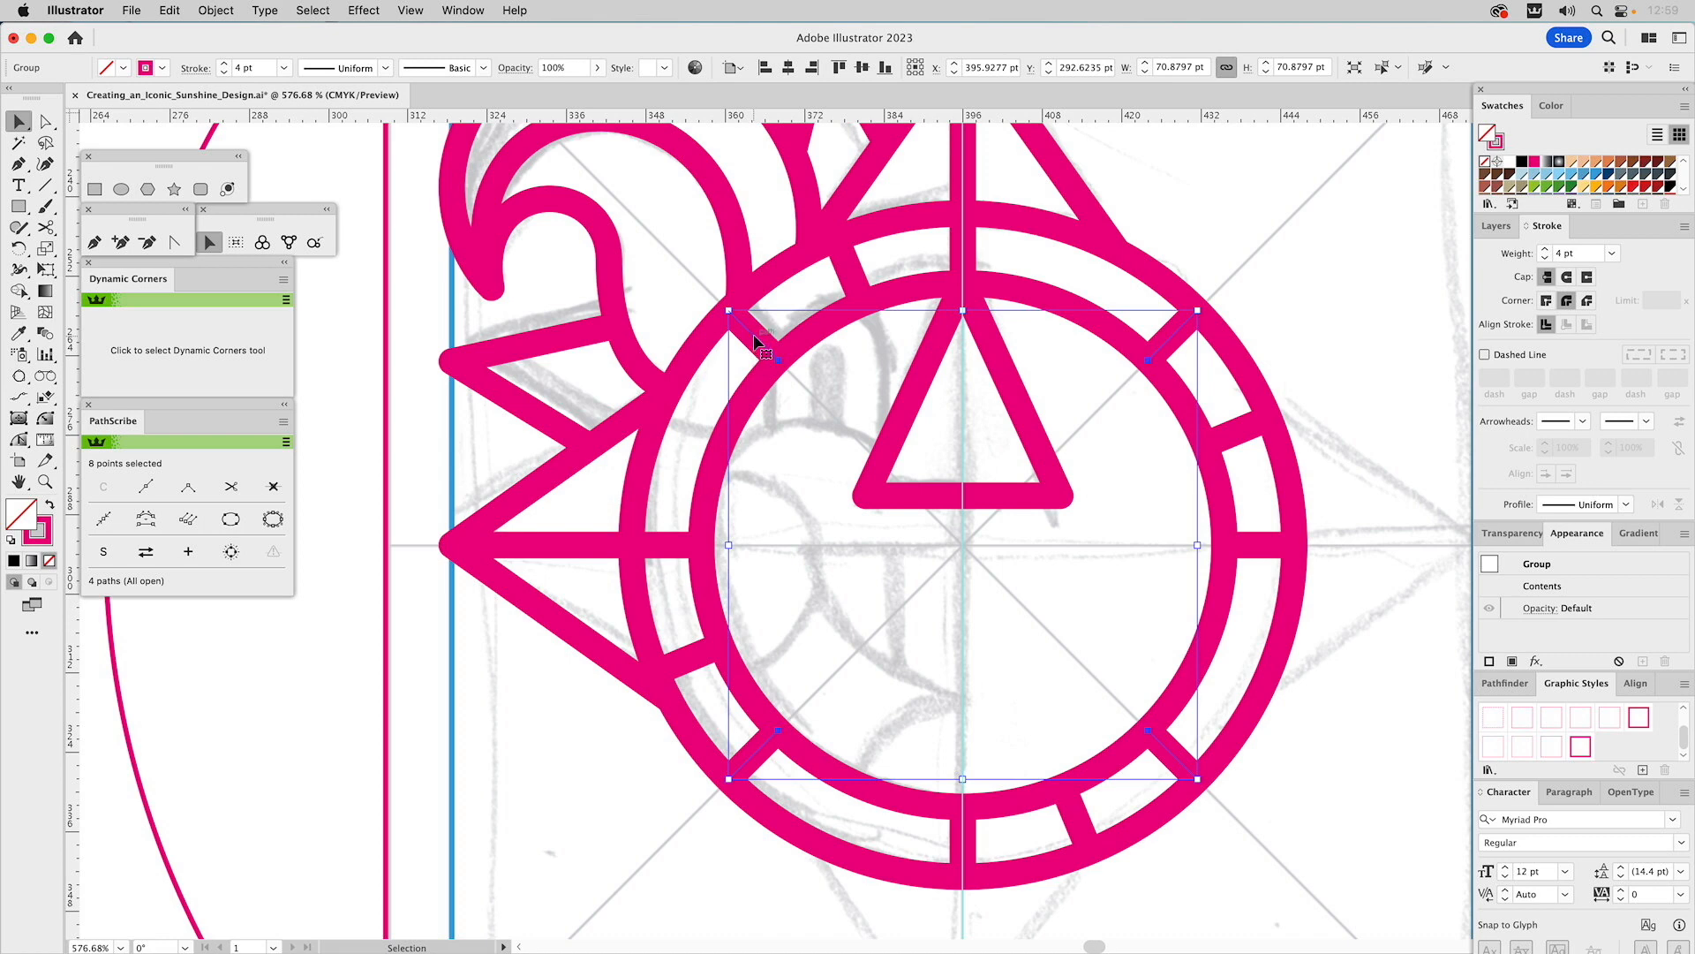
{"action": "double_click", "coordinate": [18, 248]}
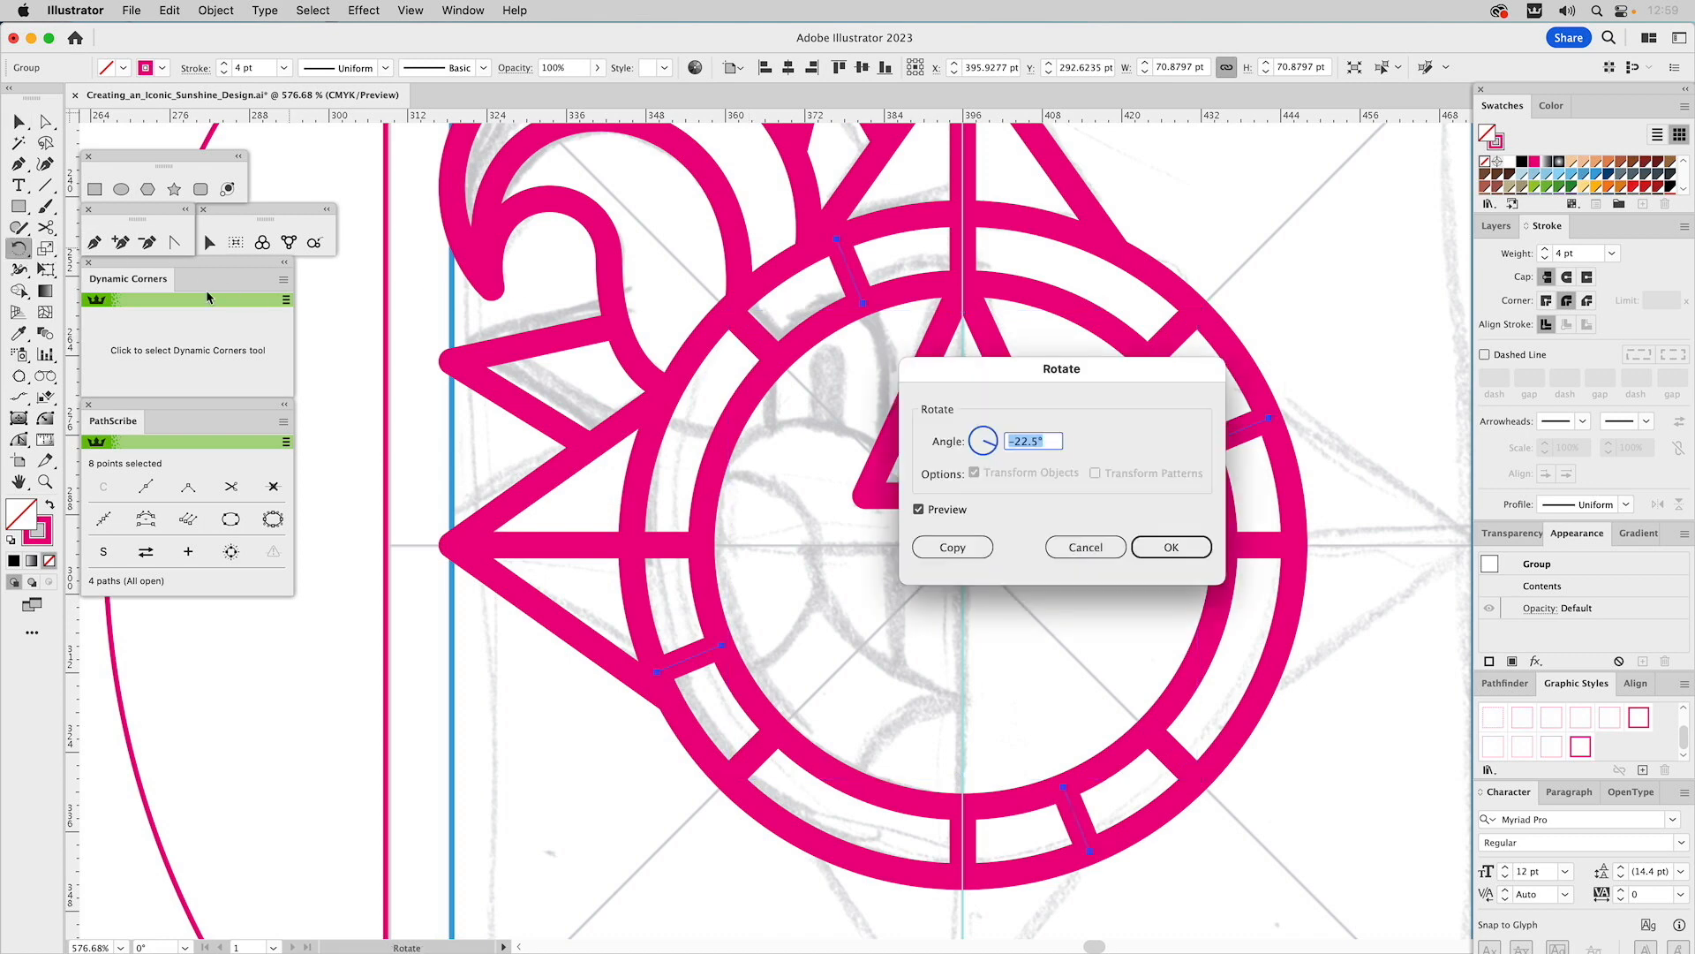
{"action": "type", "text": "22"}
{"action": "key", "text": "Return"}
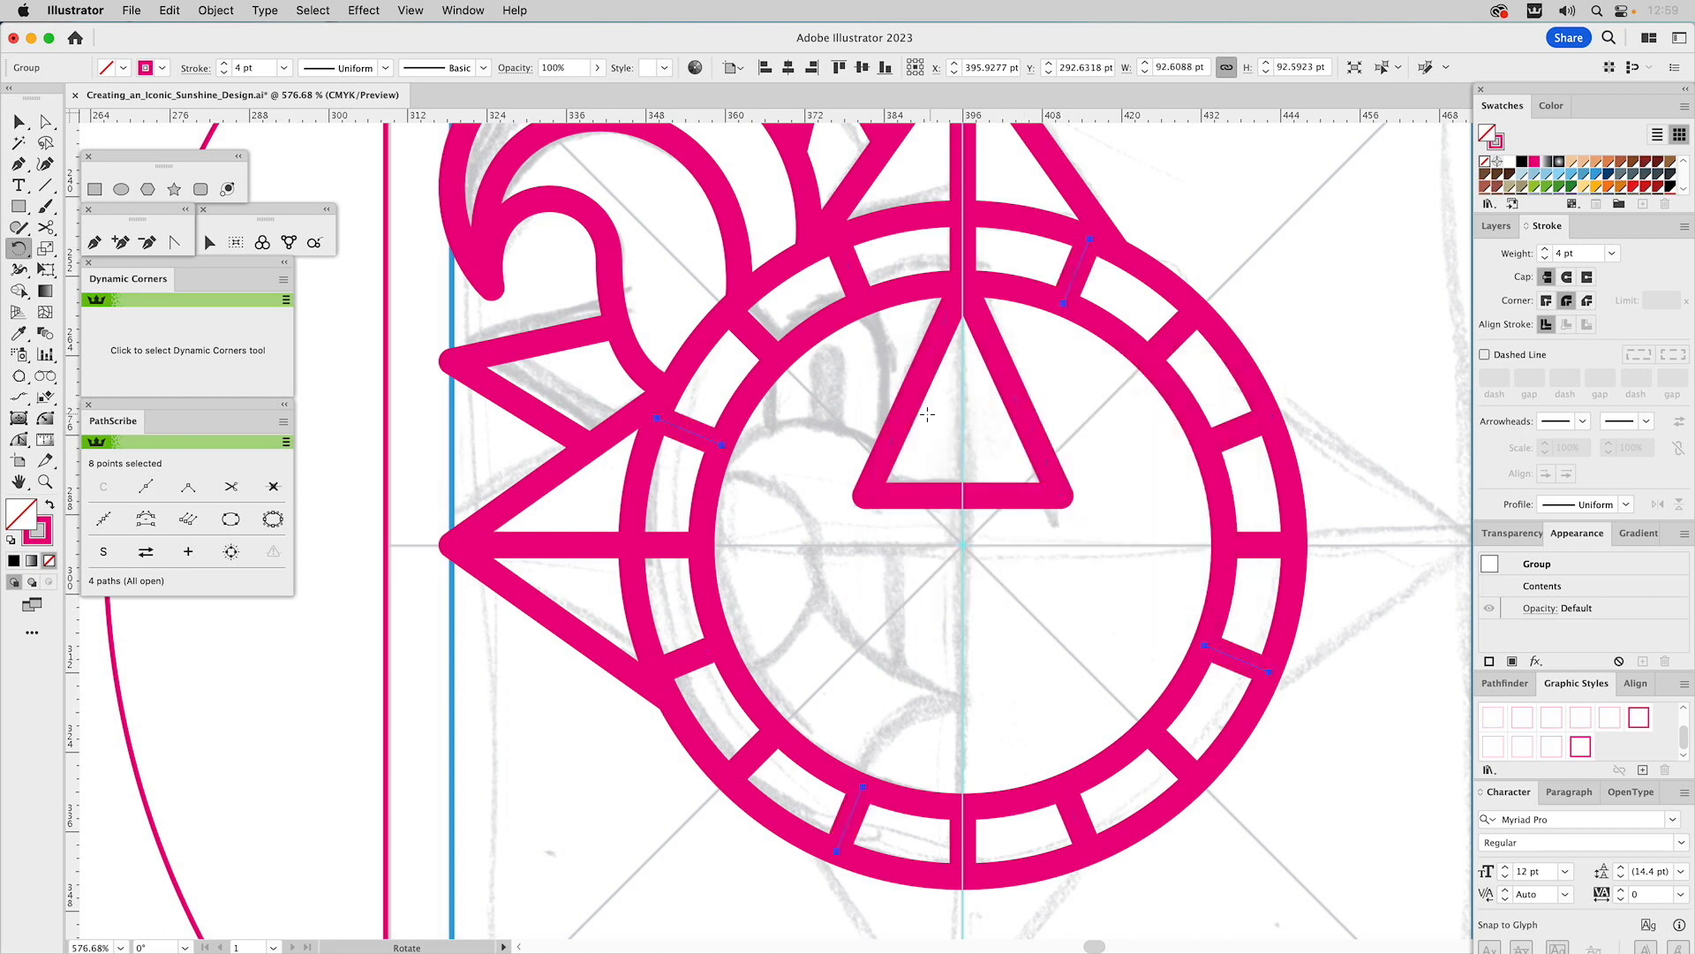
{"action": "key", "text": "v"}
{"action": "left_click", "coordinate": [797, 441]}
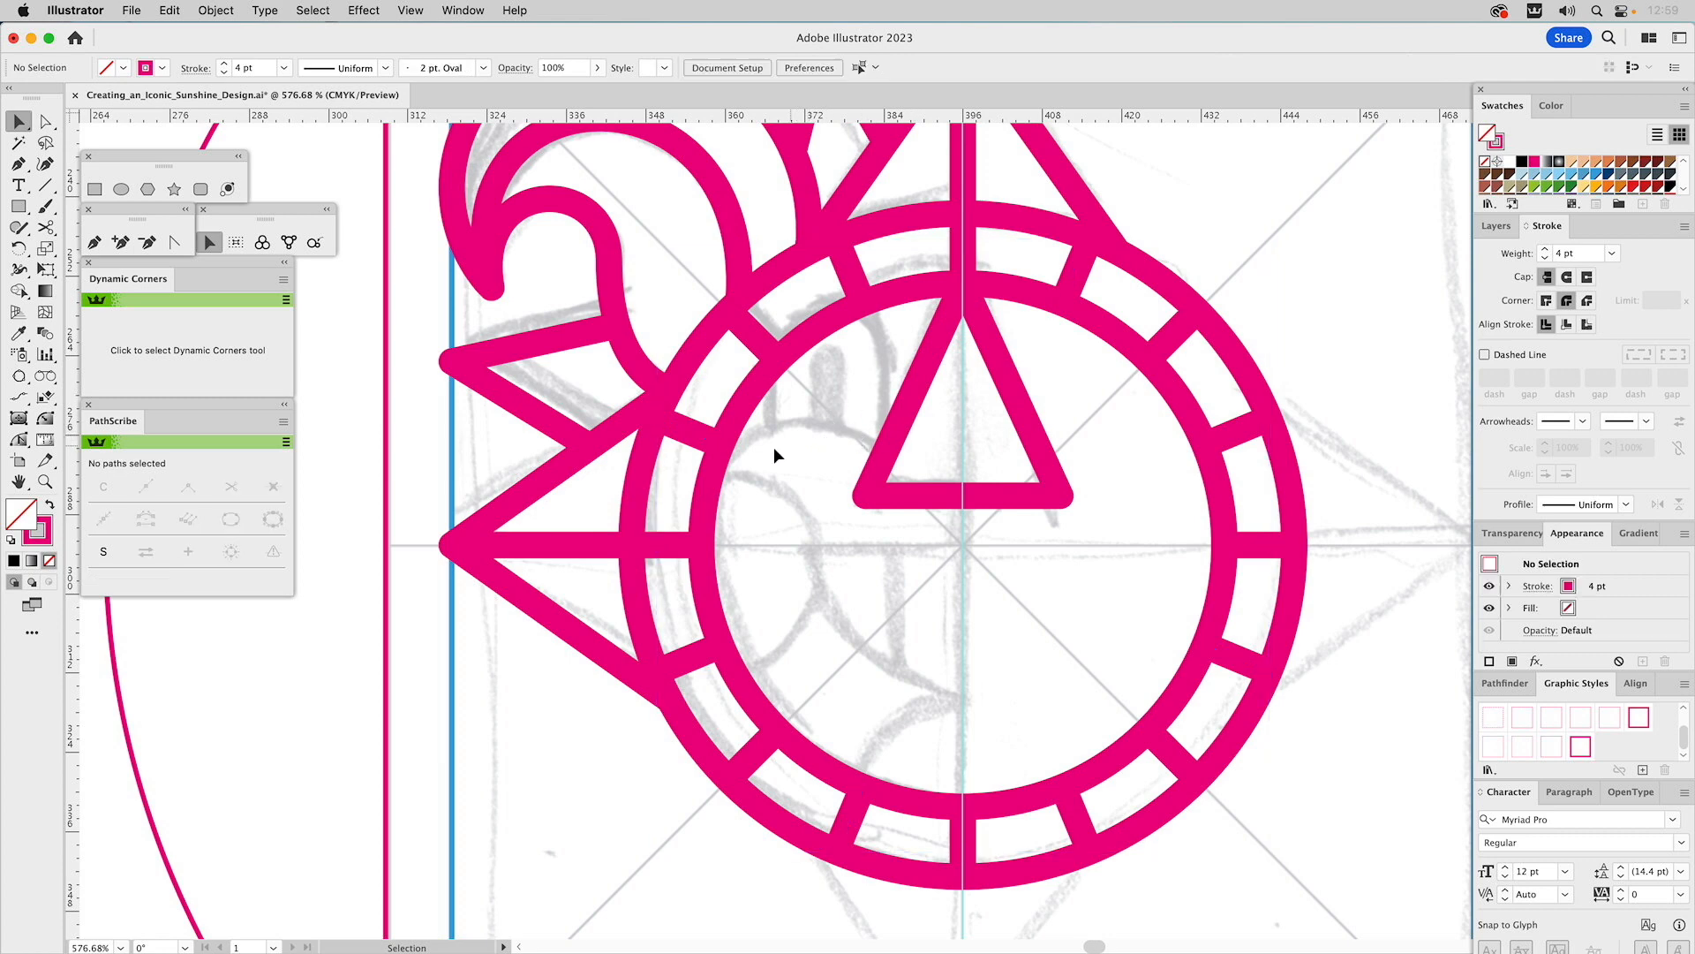
- Ungroup the original diagonal dividers and both rotated copies into individual lines
{"action": "left_click", "coordinate": [683, 435]}
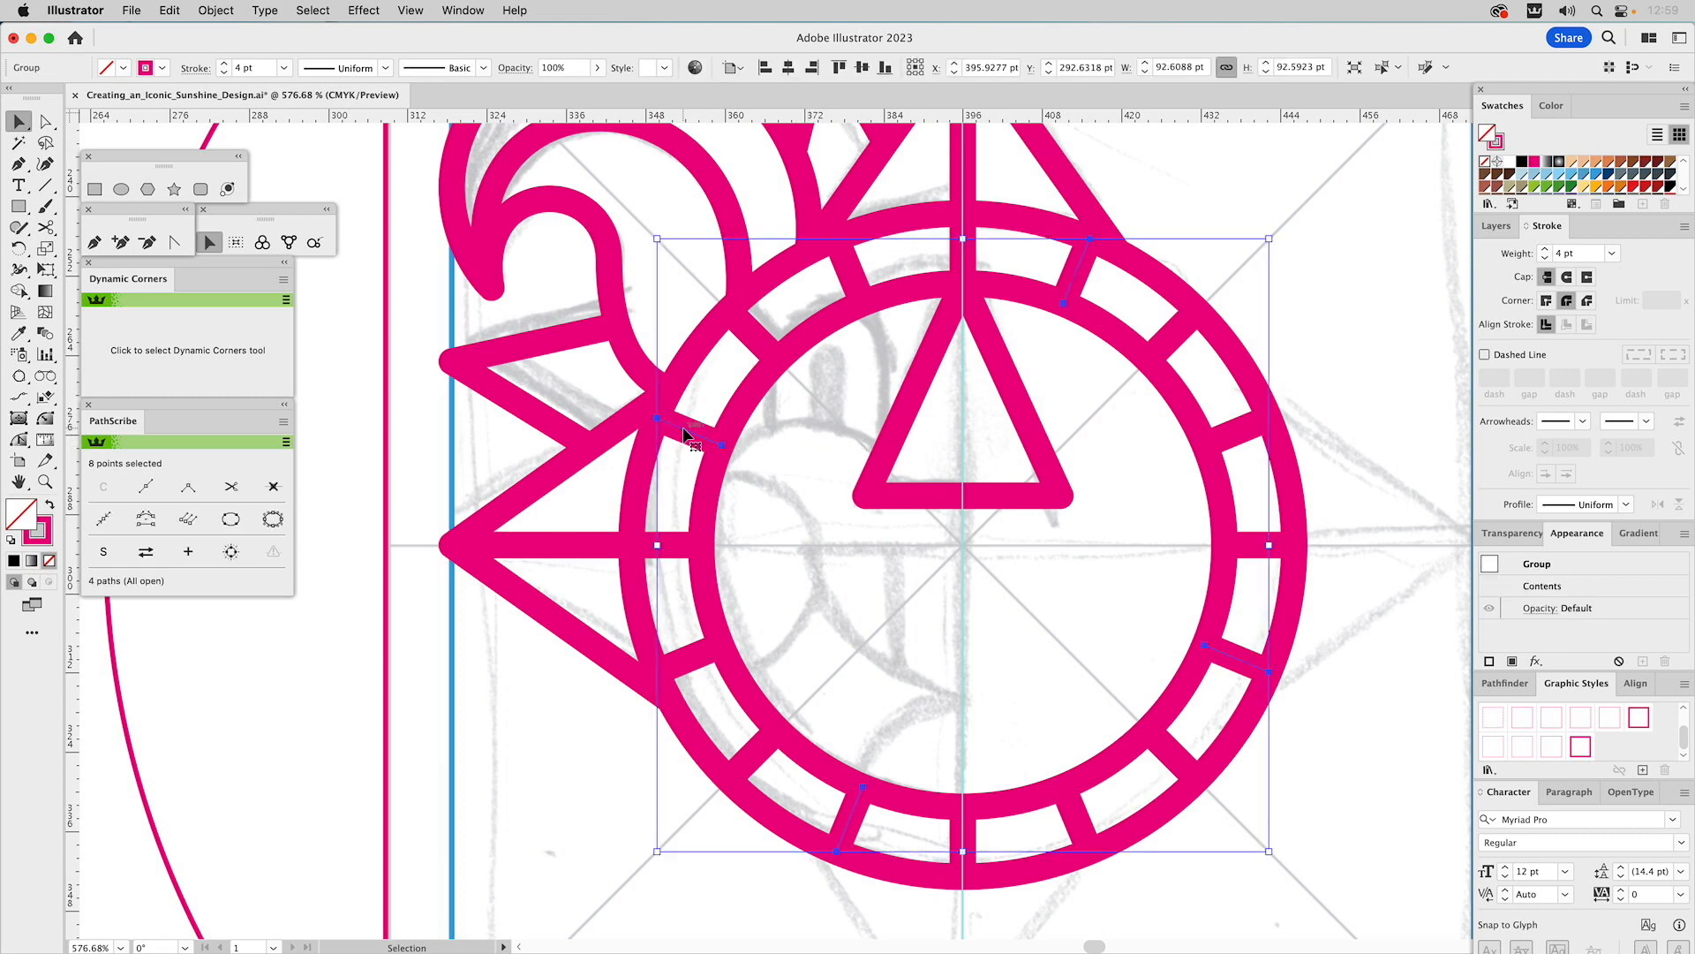
{"action": "double_click", "coordinate": [1542, 586]}
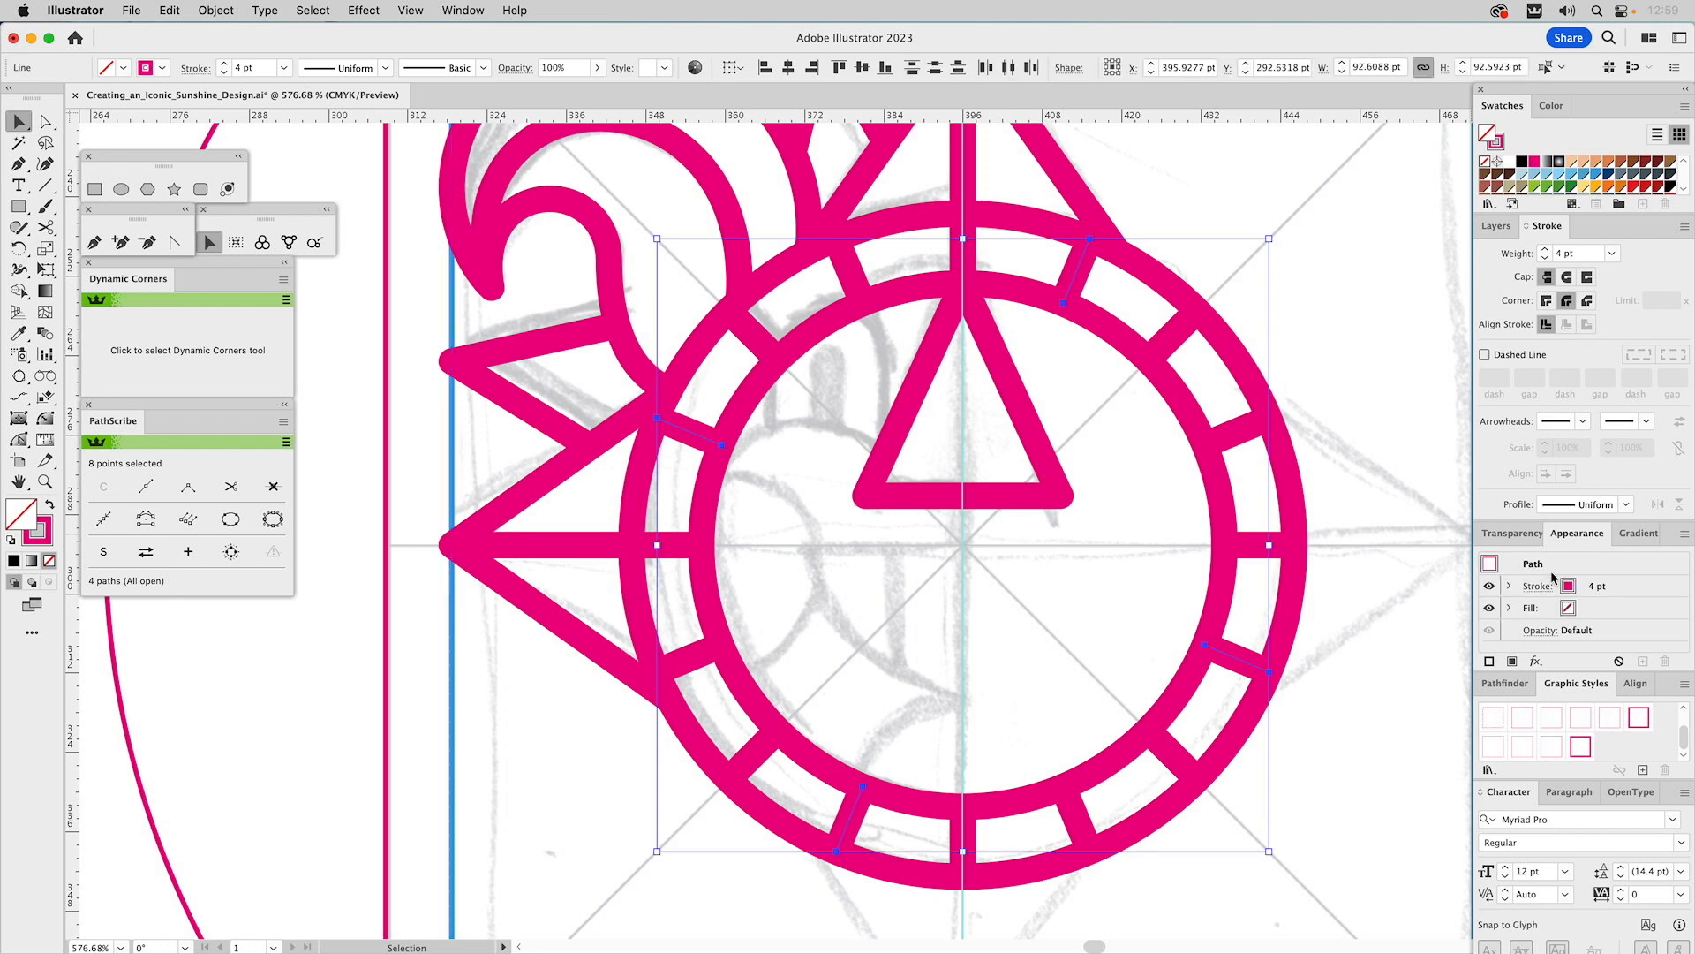
{"action": "left_click", "coordinate": [754, 336]}
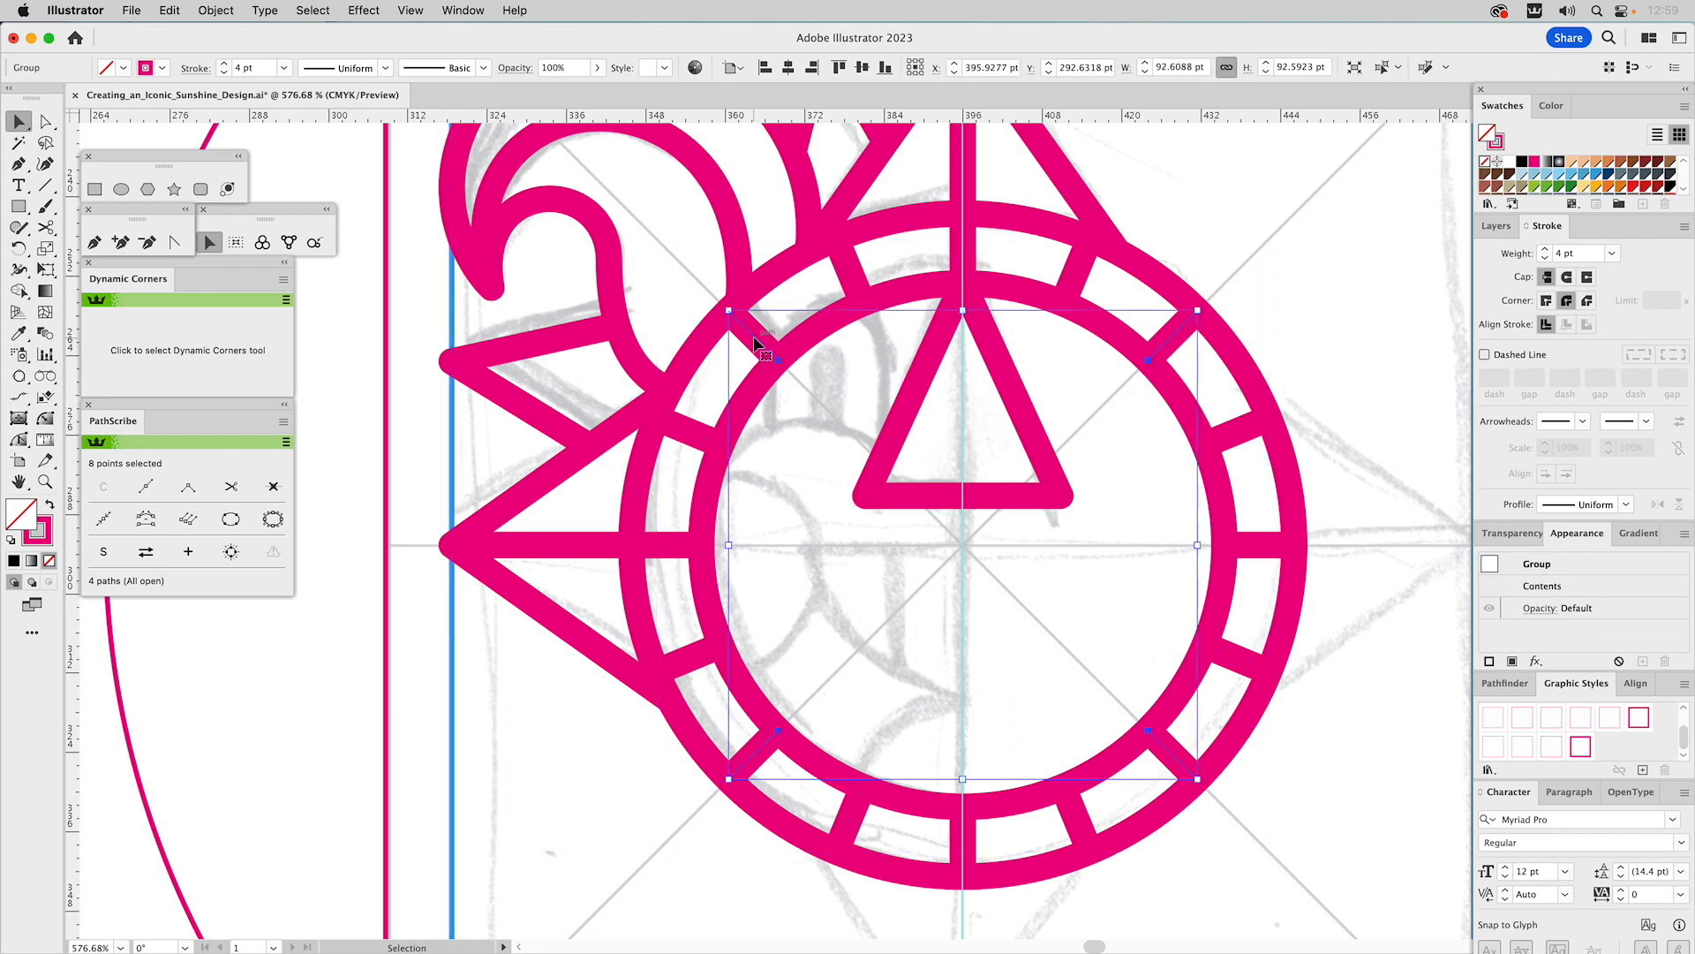
{"action": "left_click", "coordinate": [852, 280]}
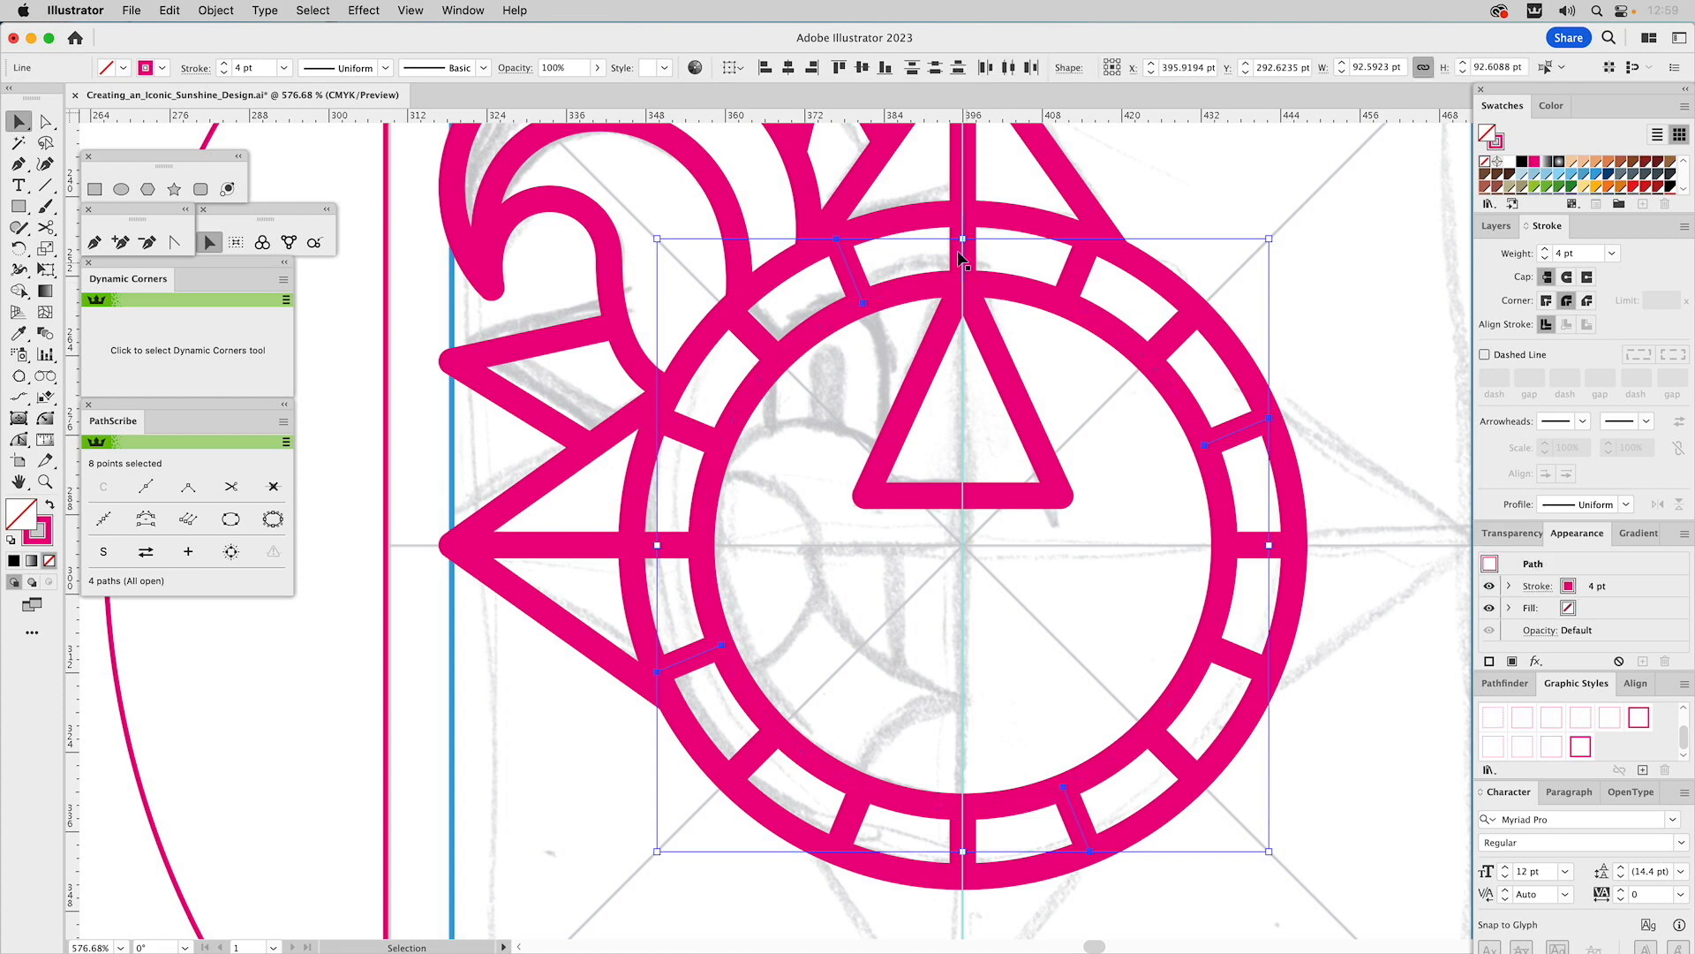
{"action": "left_click", "coordinate": [1087, 283]}
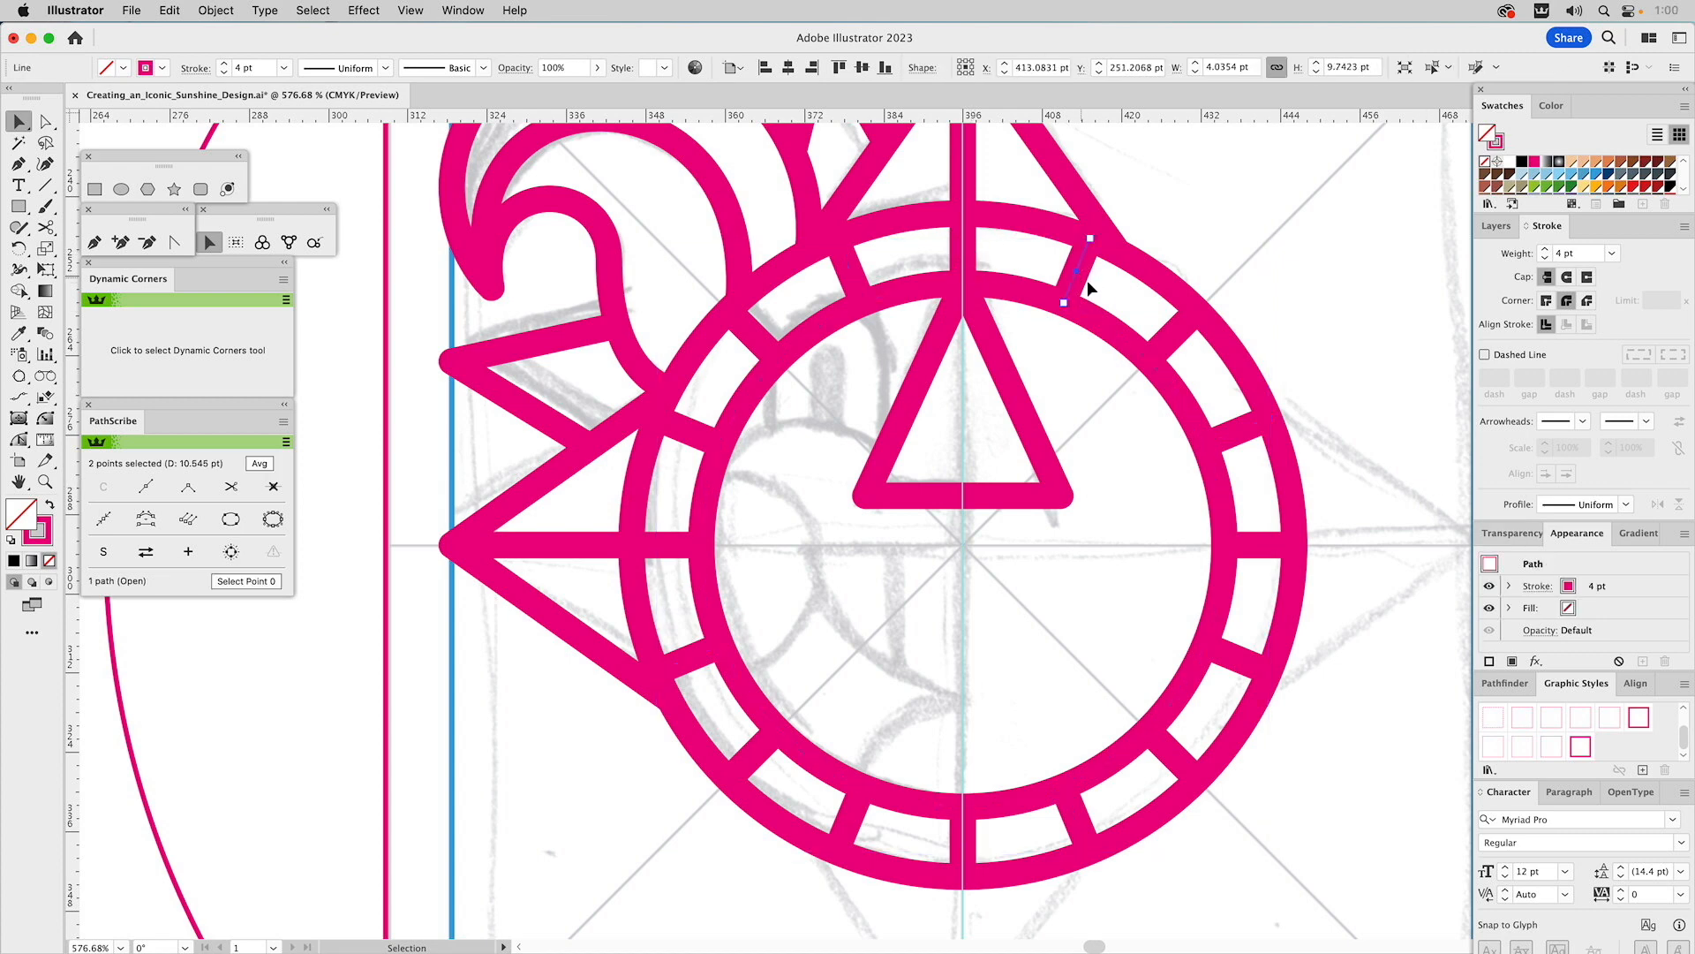
{"action": "left_click", "coordinate": [1110, 290]}
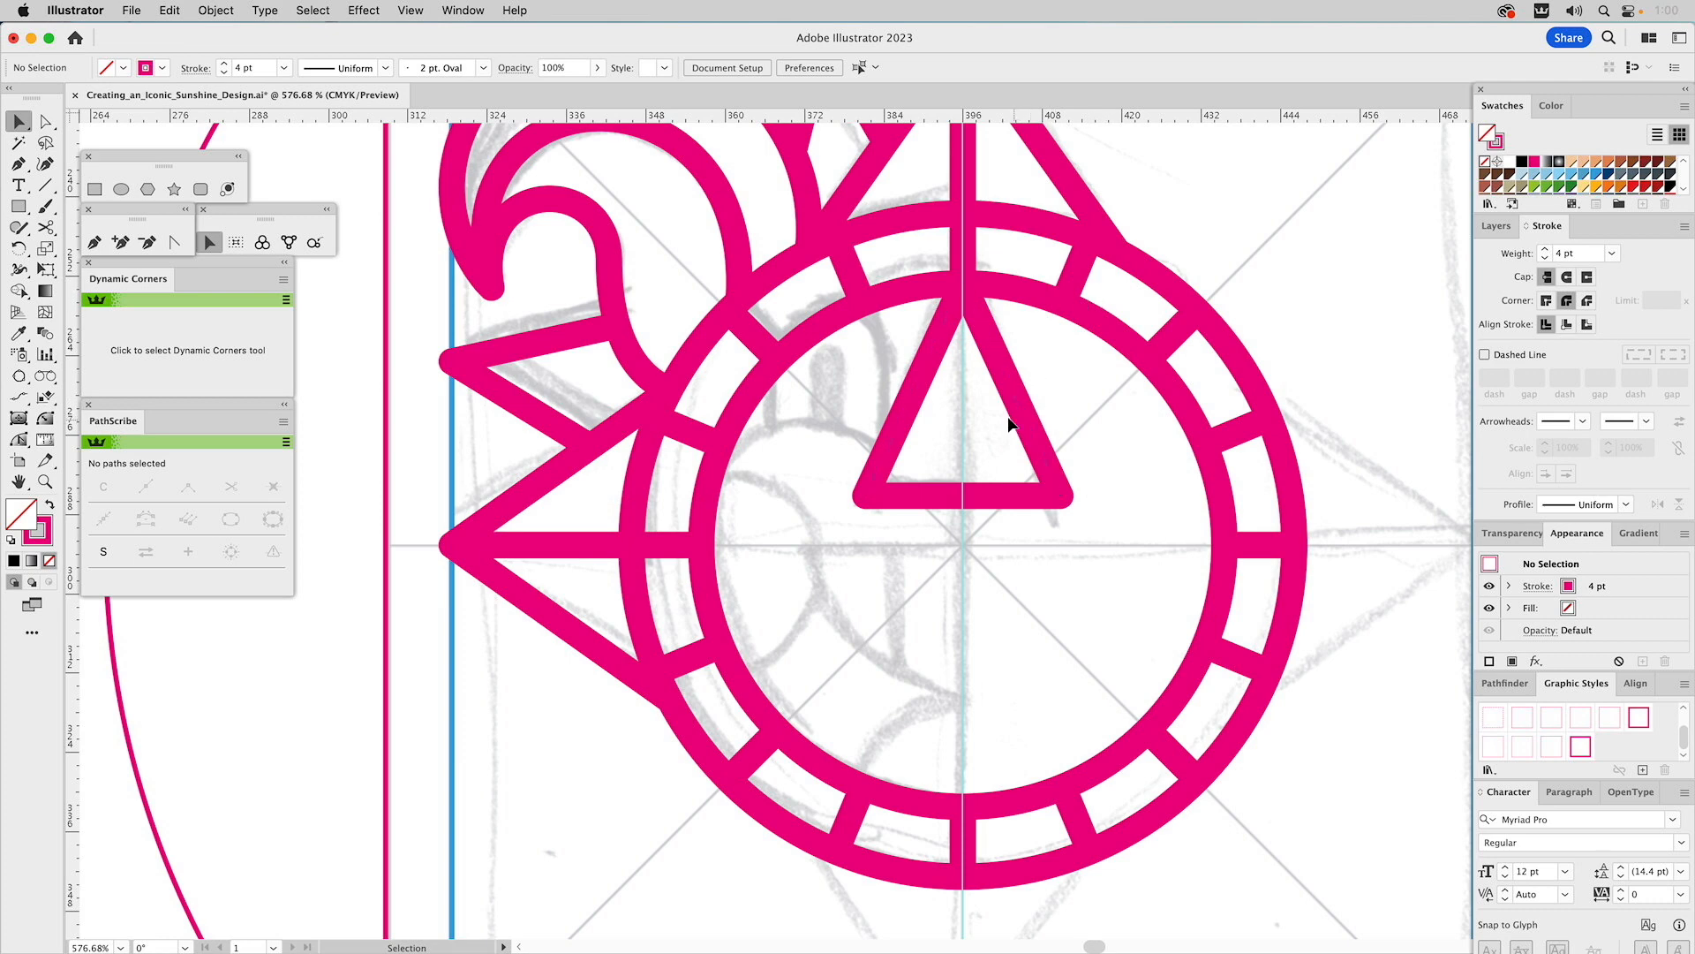
- Snap the middle curl's lower end point to the upper-left diagonal divider's outer end and slightly extend its curve handle
{"action": "left_click_drag", "start_coordinate": [850, 419], "coordinate": [845, 492]}
{"action": "key", "text": "a"}
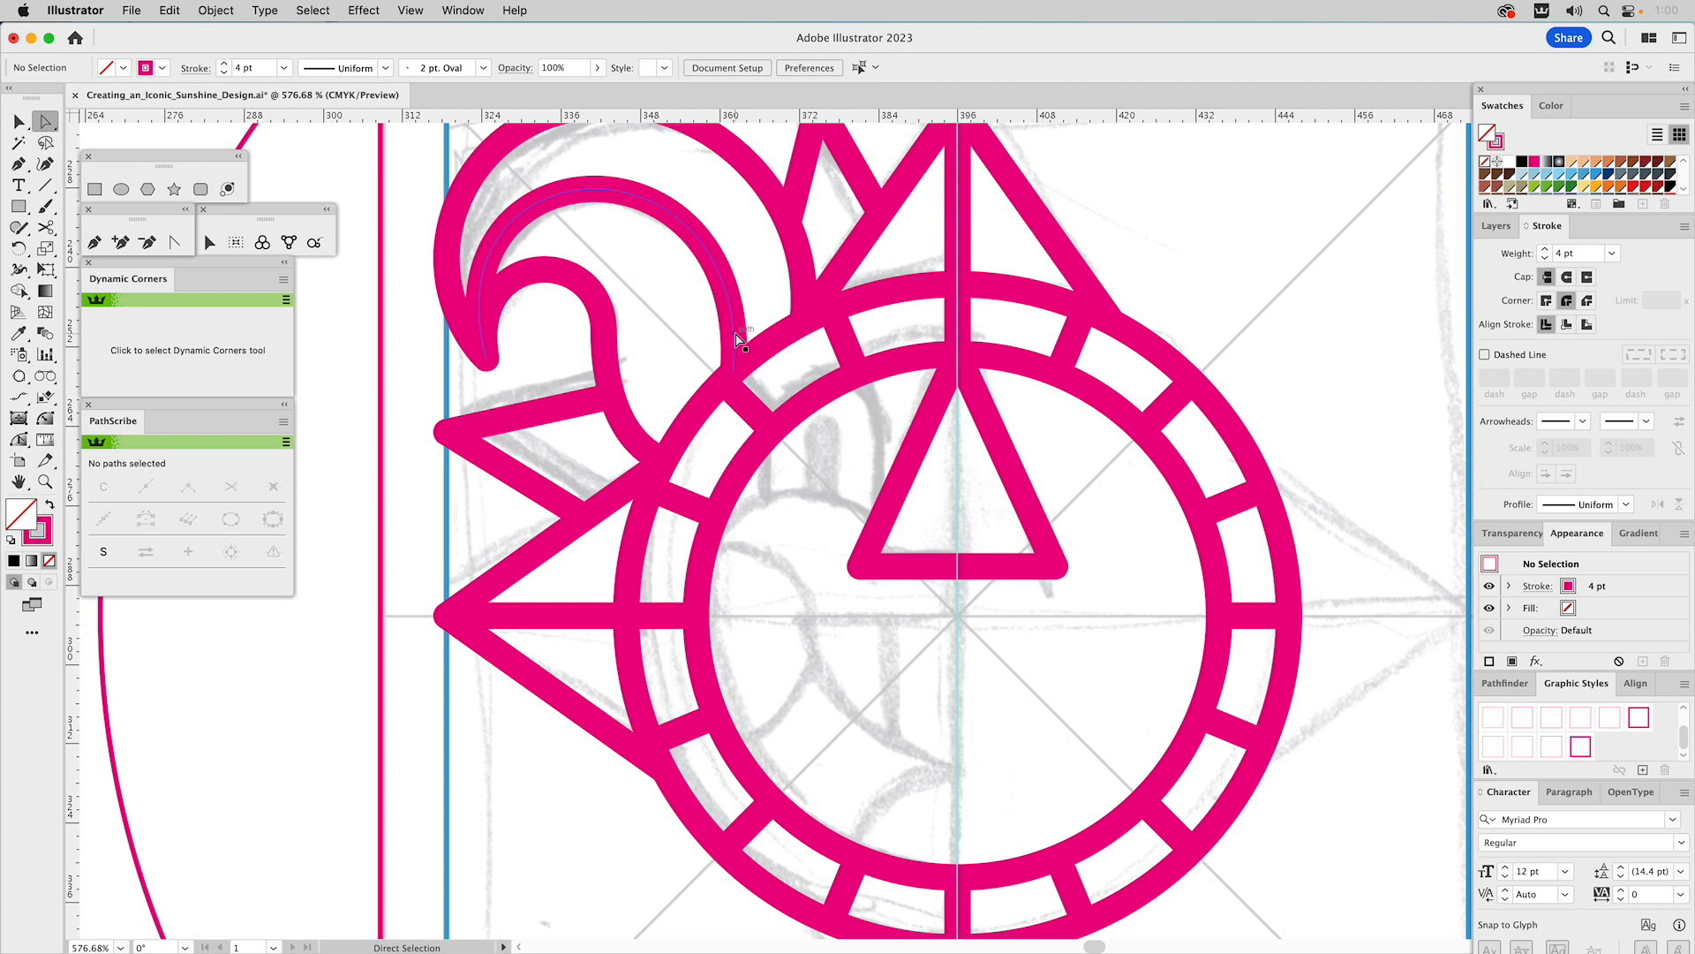
{"action": "left_click", "coordinate": [735, 334]}
{"action": "left_click", "coordinate": [734, 371]}
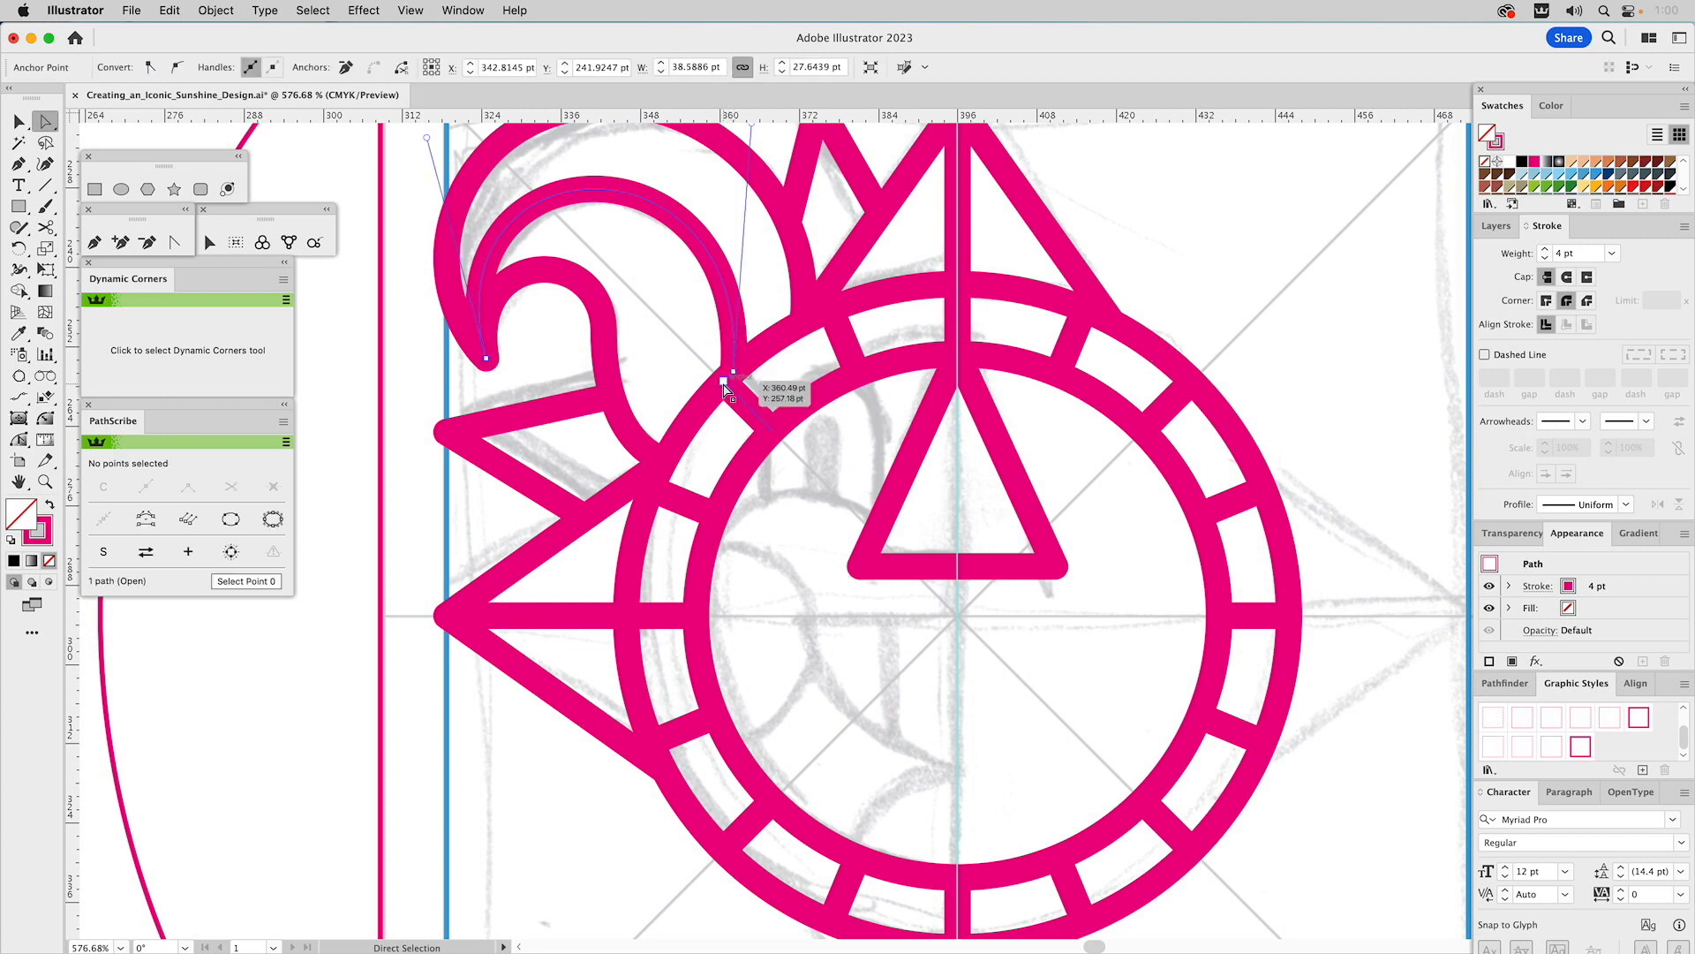
{"action": "left_click_drag", "start_coordinate": [736, 375], "coordinate": [727, 385]}
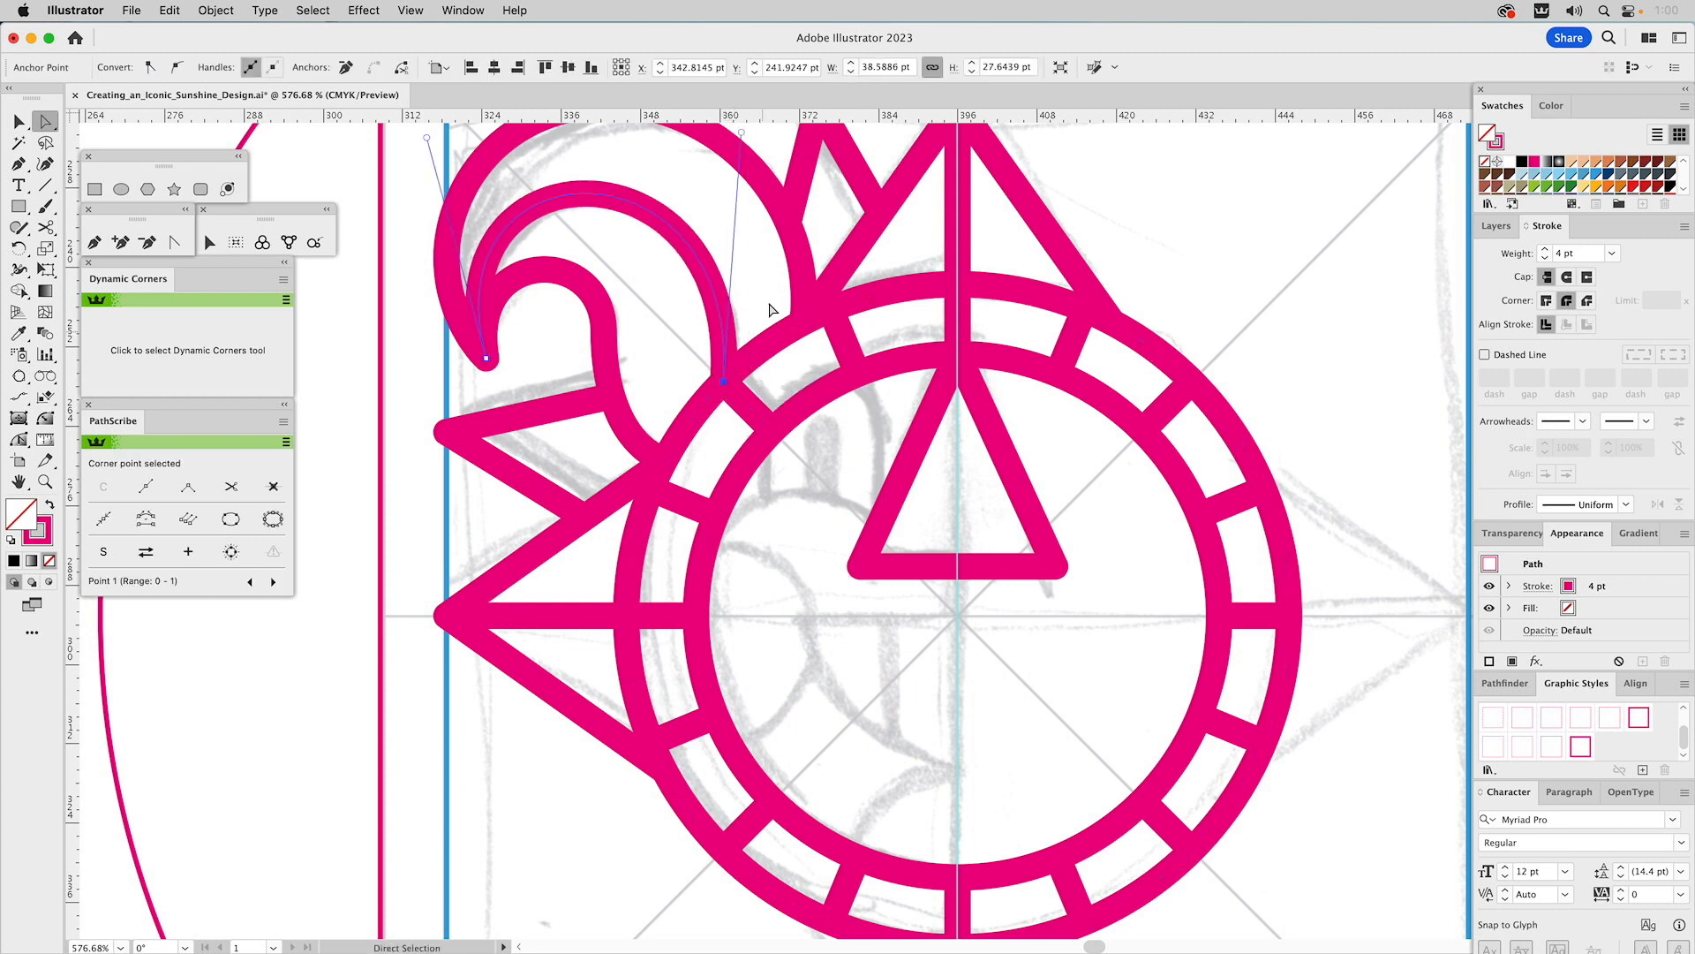
{"action": "scroll", "coordinate": [759, 385], "scroll_direction": "up", "scroll_amount": 3}
{"action": "scroll", "coordinate": [759, 386], "scroll_direction": "up", "scroll_amount": 4}
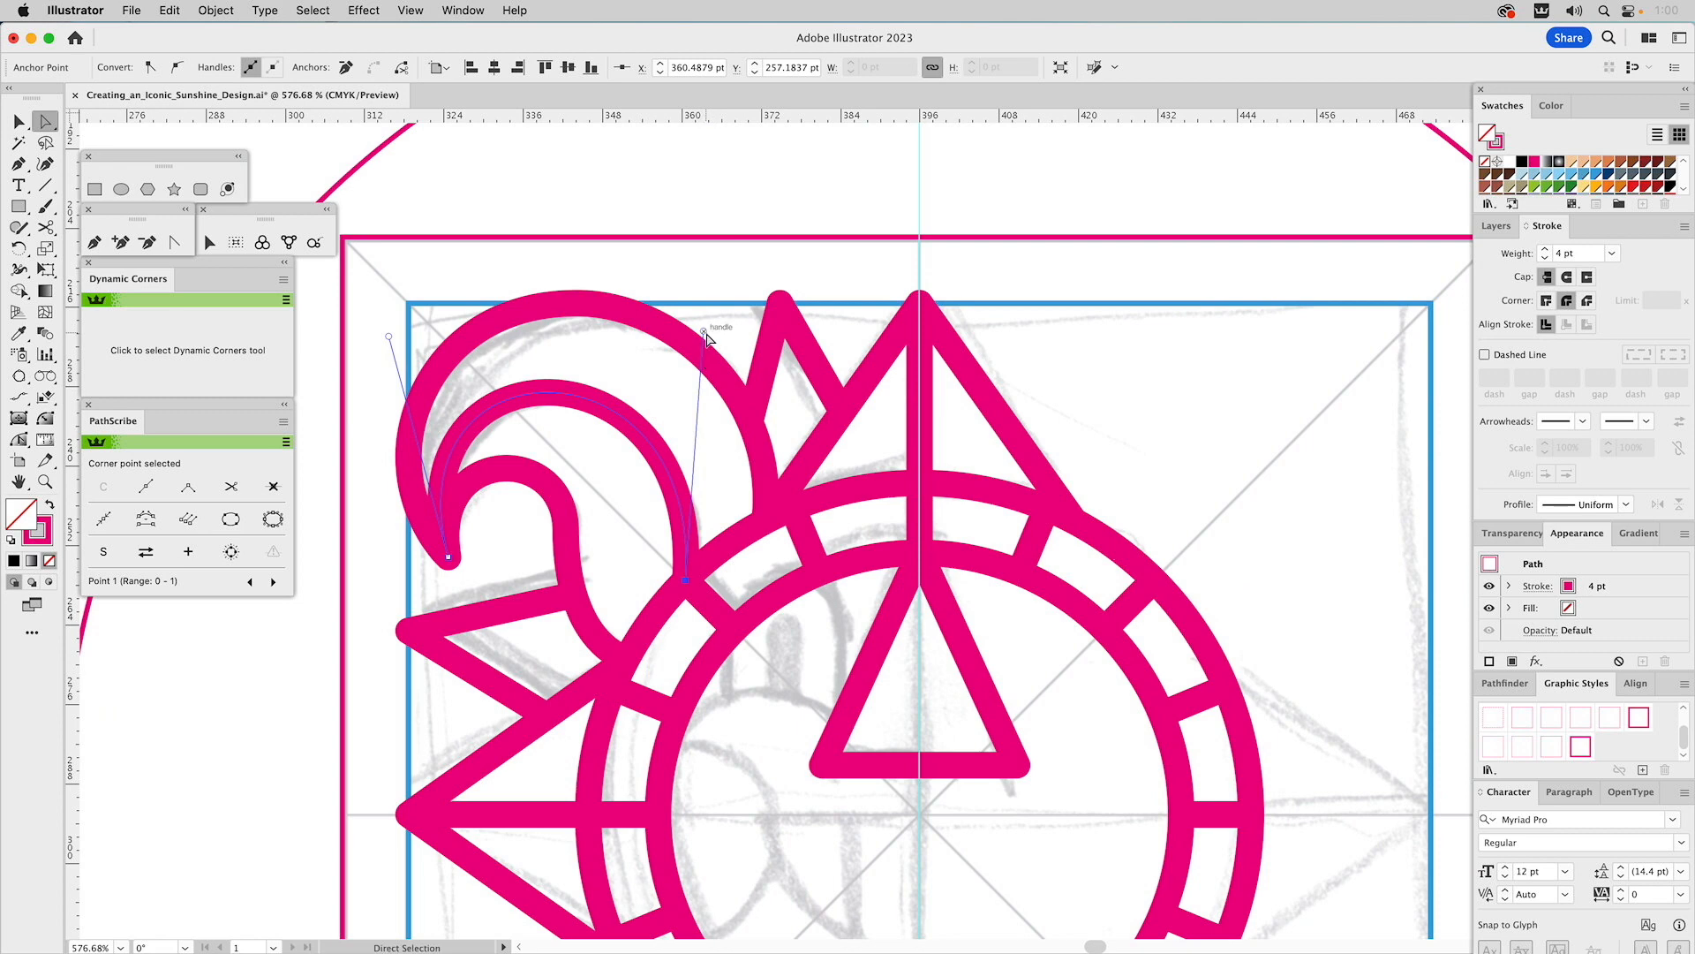
{"action": "left_click_drag", "start_coordinate": [704, 333], "coordinate": [708, 321]}
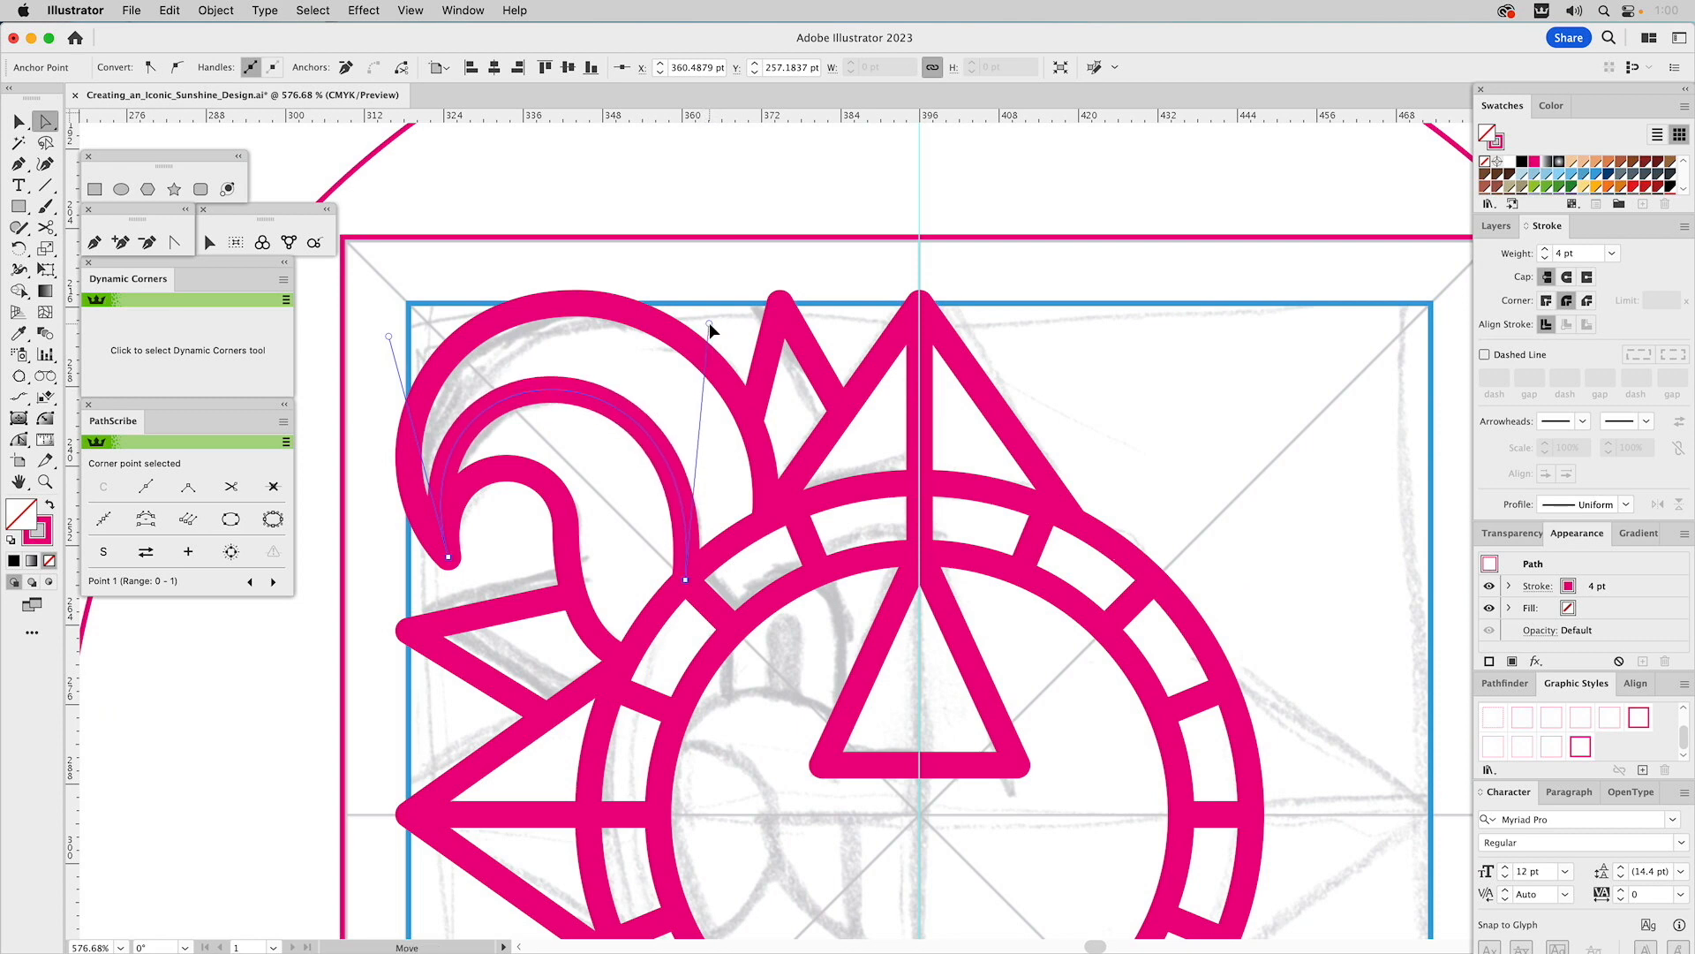
{"action": "left_click", "coordinate": [737, 445]}
- Try a pen segment from the inner circle's left edge to the triangle's left side, bend it into an arc, and delete it
{"action": "left_click_drag", "start_coordinate": [804, 549], "coordinate": [756, 319]}
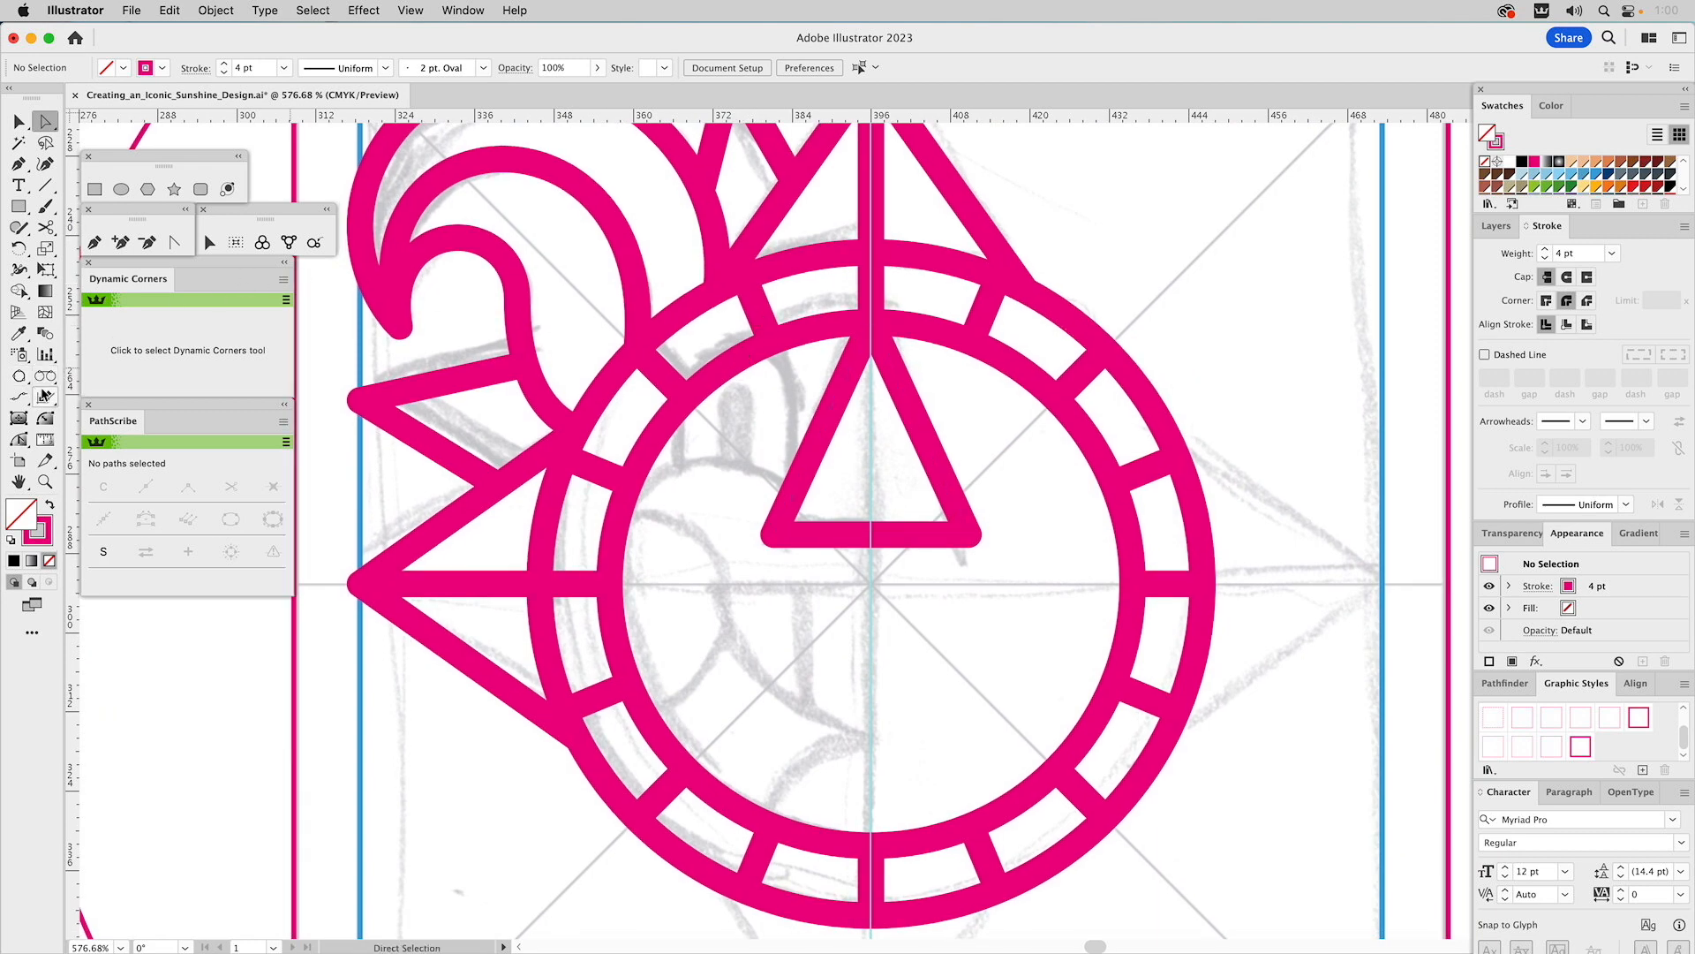
{"action": "left_click", "coordinate": [48, 380]}
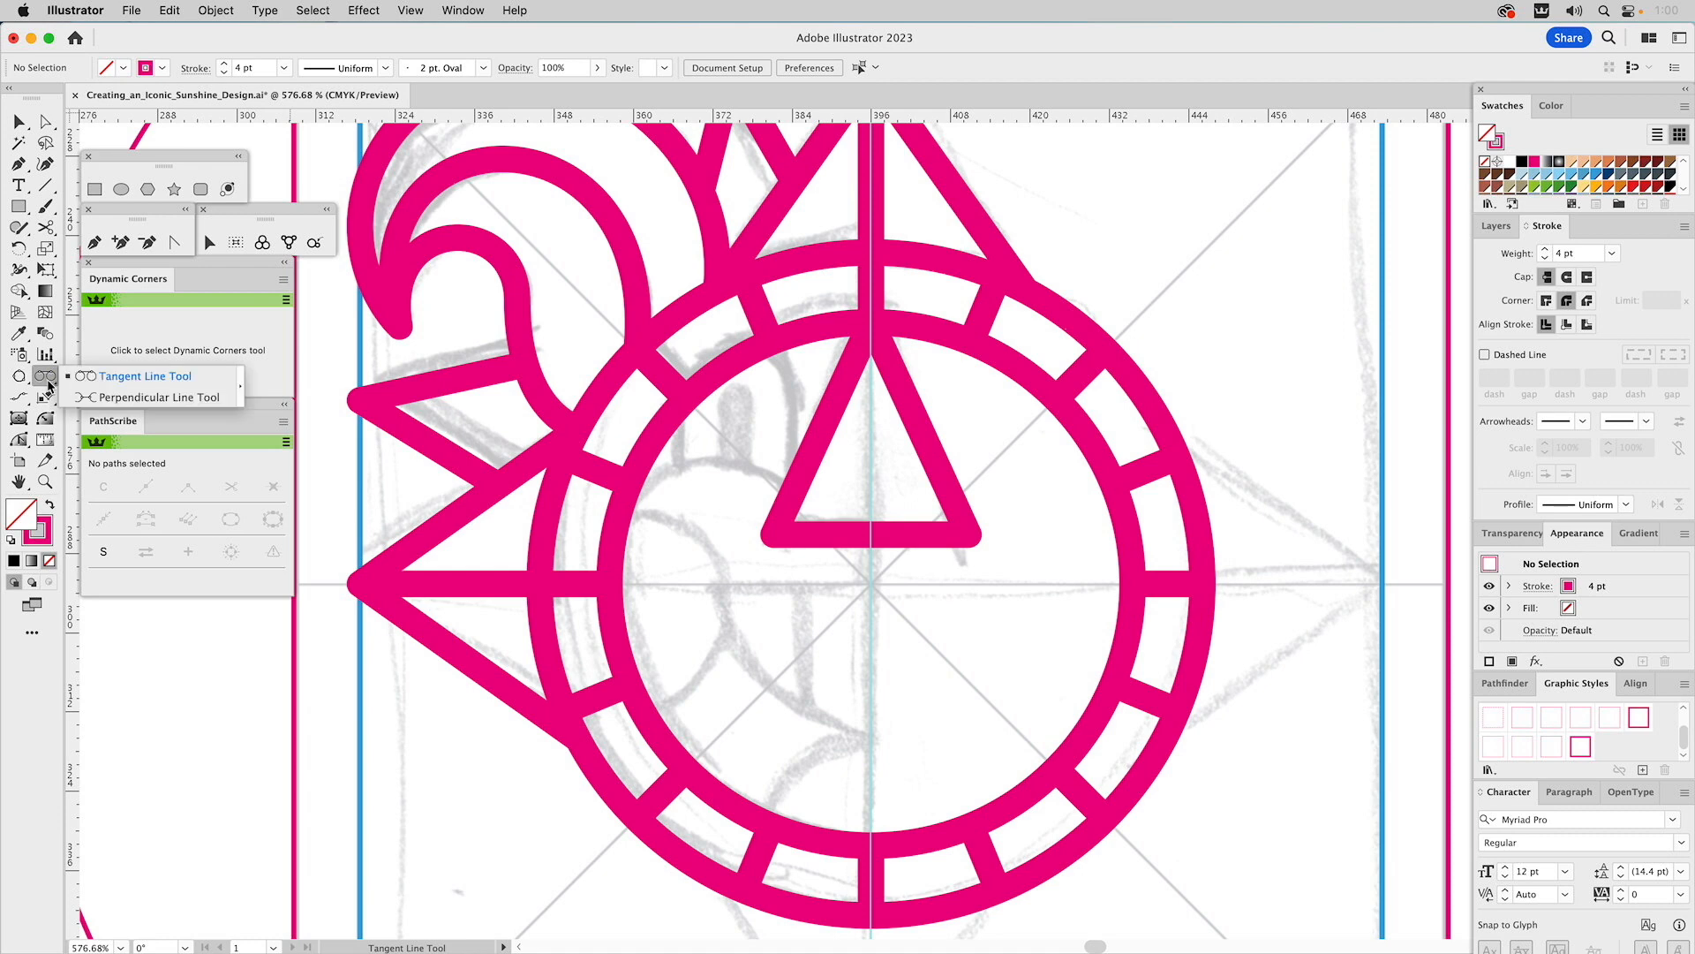
{"action": "left_click", "coordinate": [19, 375]}
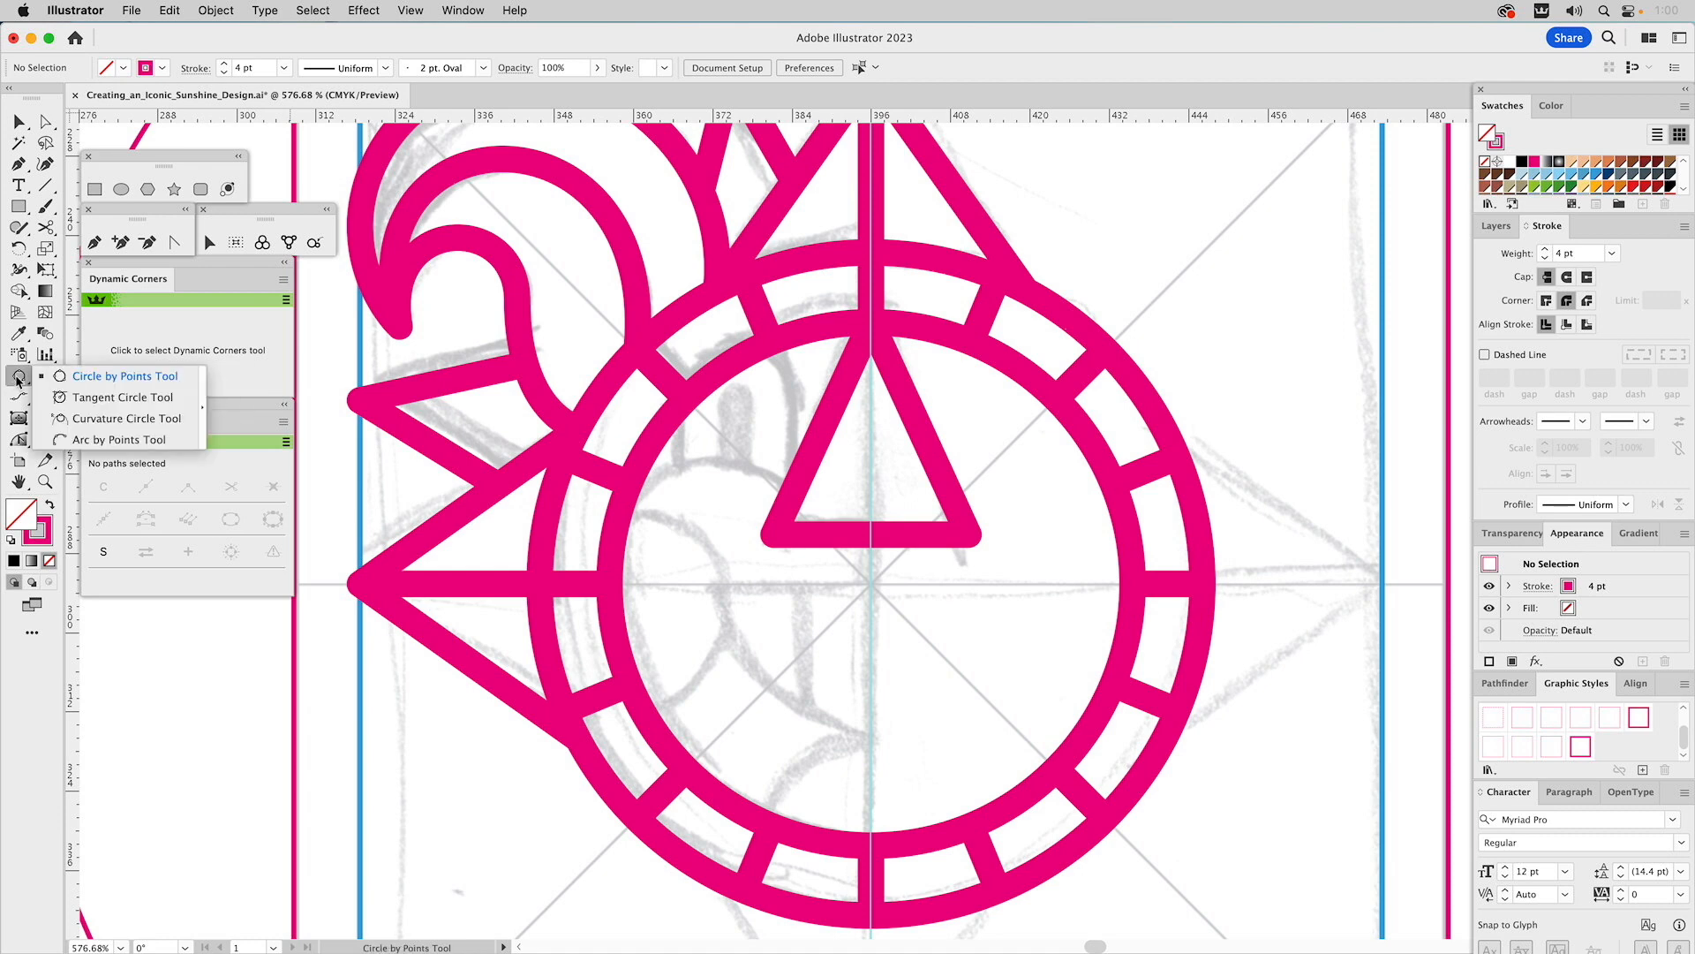
{"action": "left_click", "coordinate": [71, 442]}
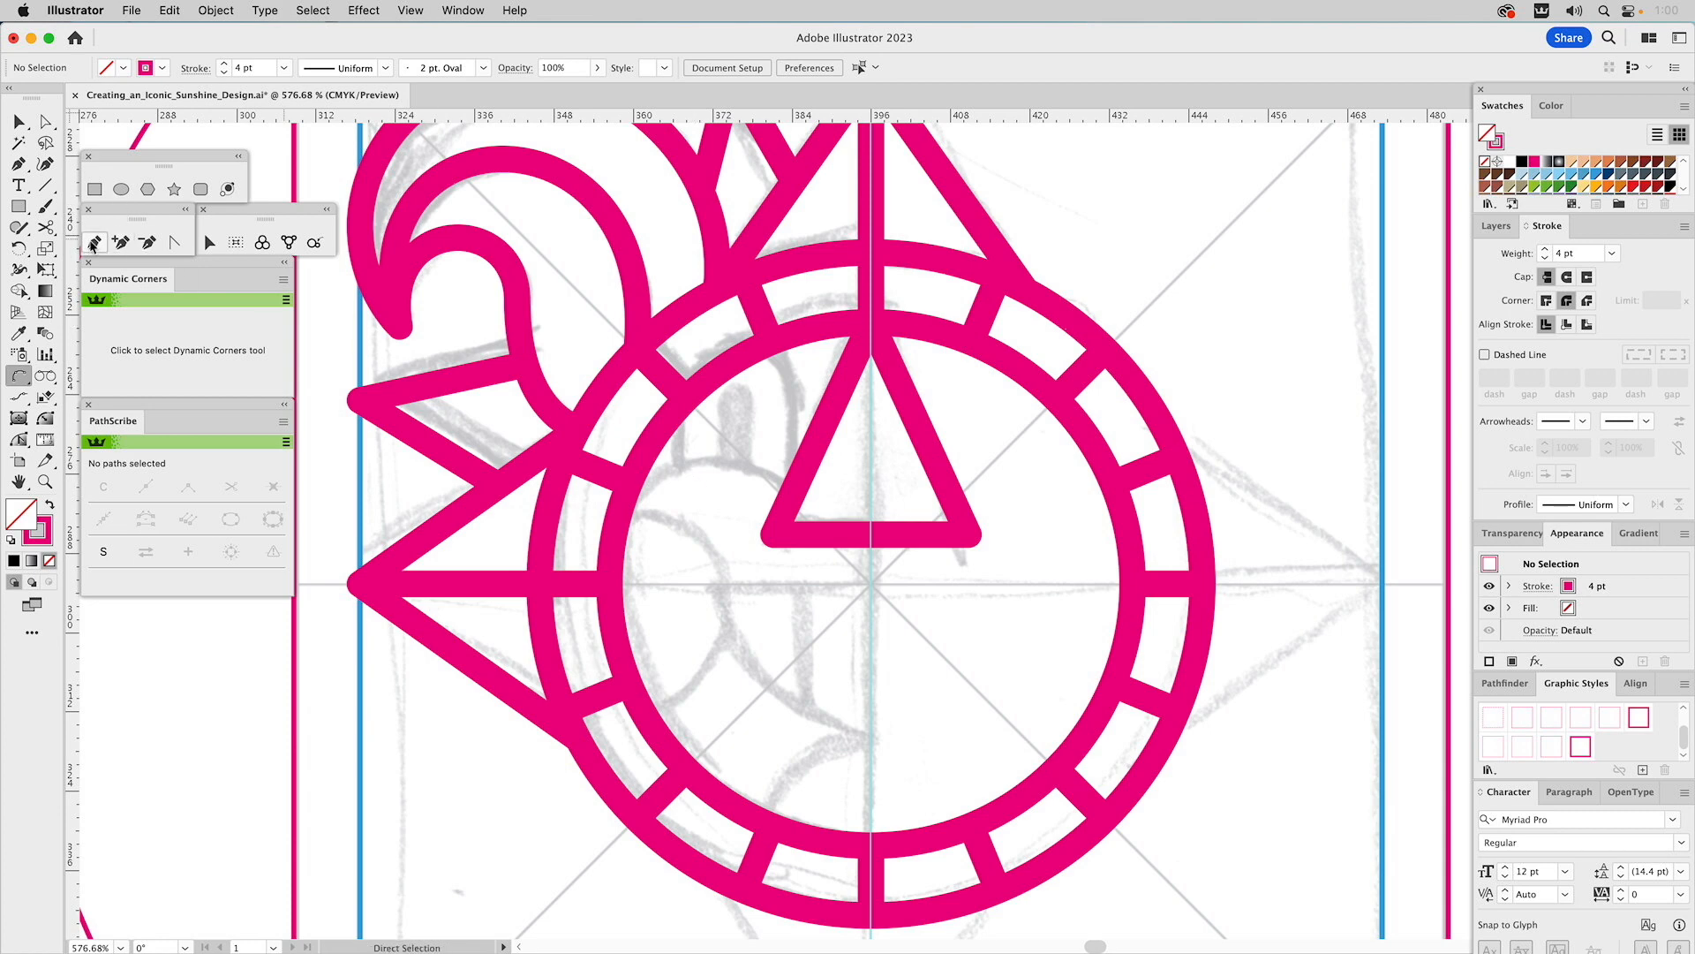
{"action": "left_click", "coordinate": [94, 242]}
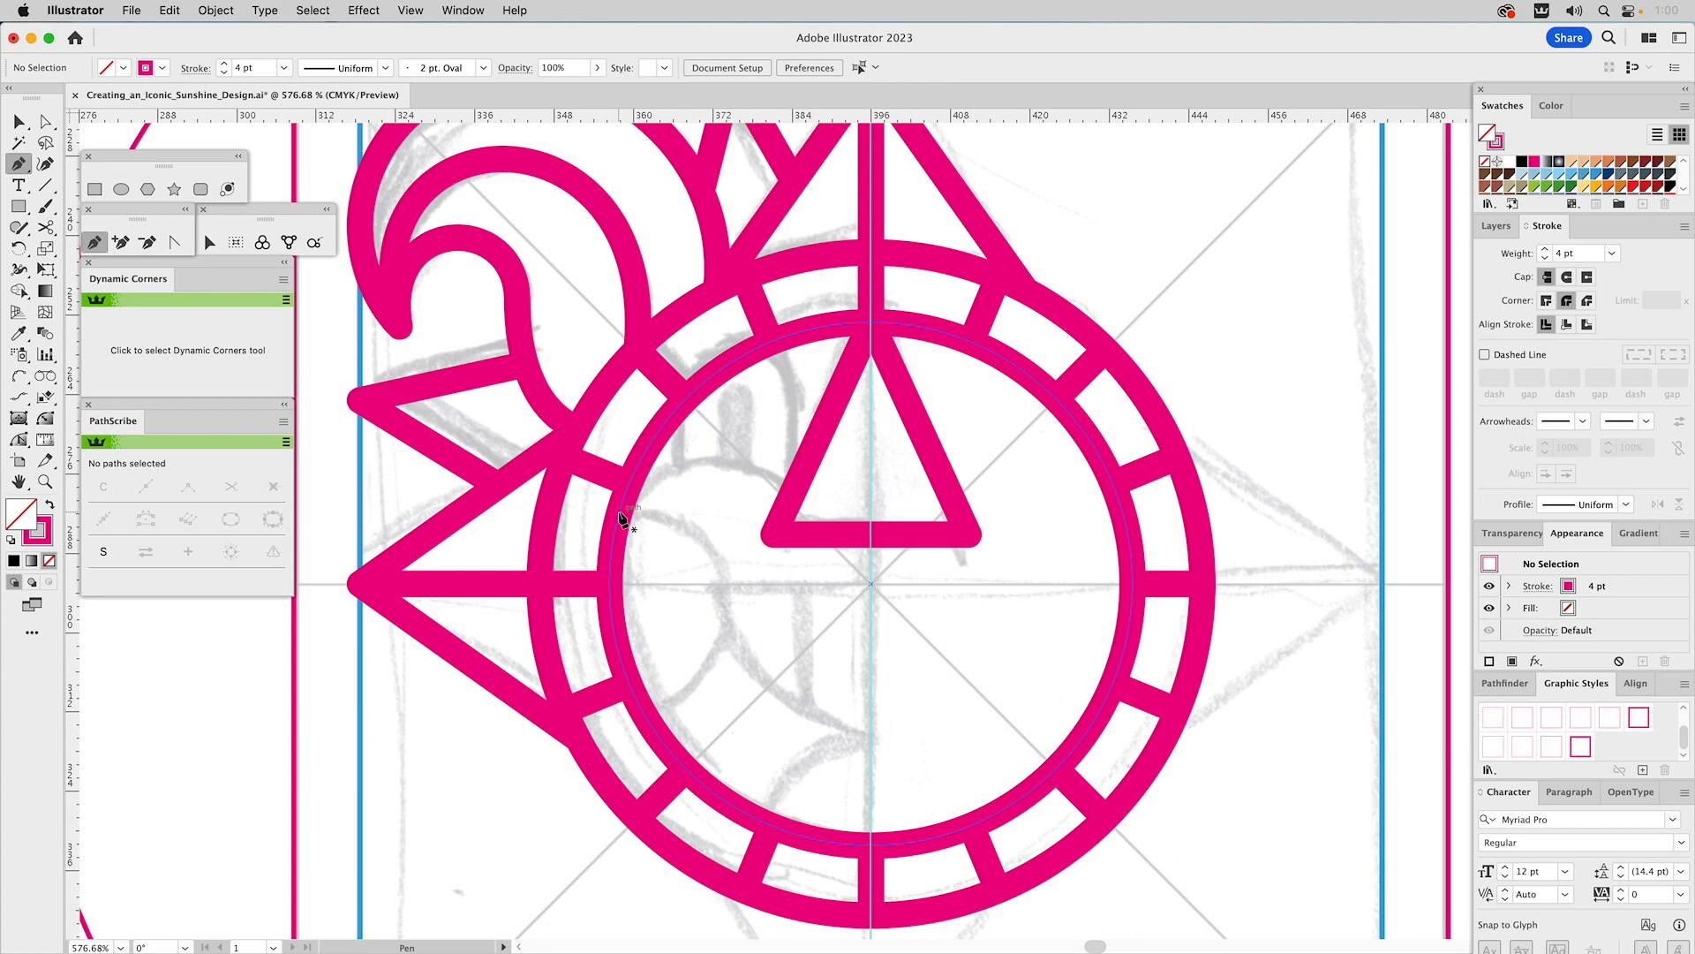
{"action": "left_click", "coordinate": [619, 510]}
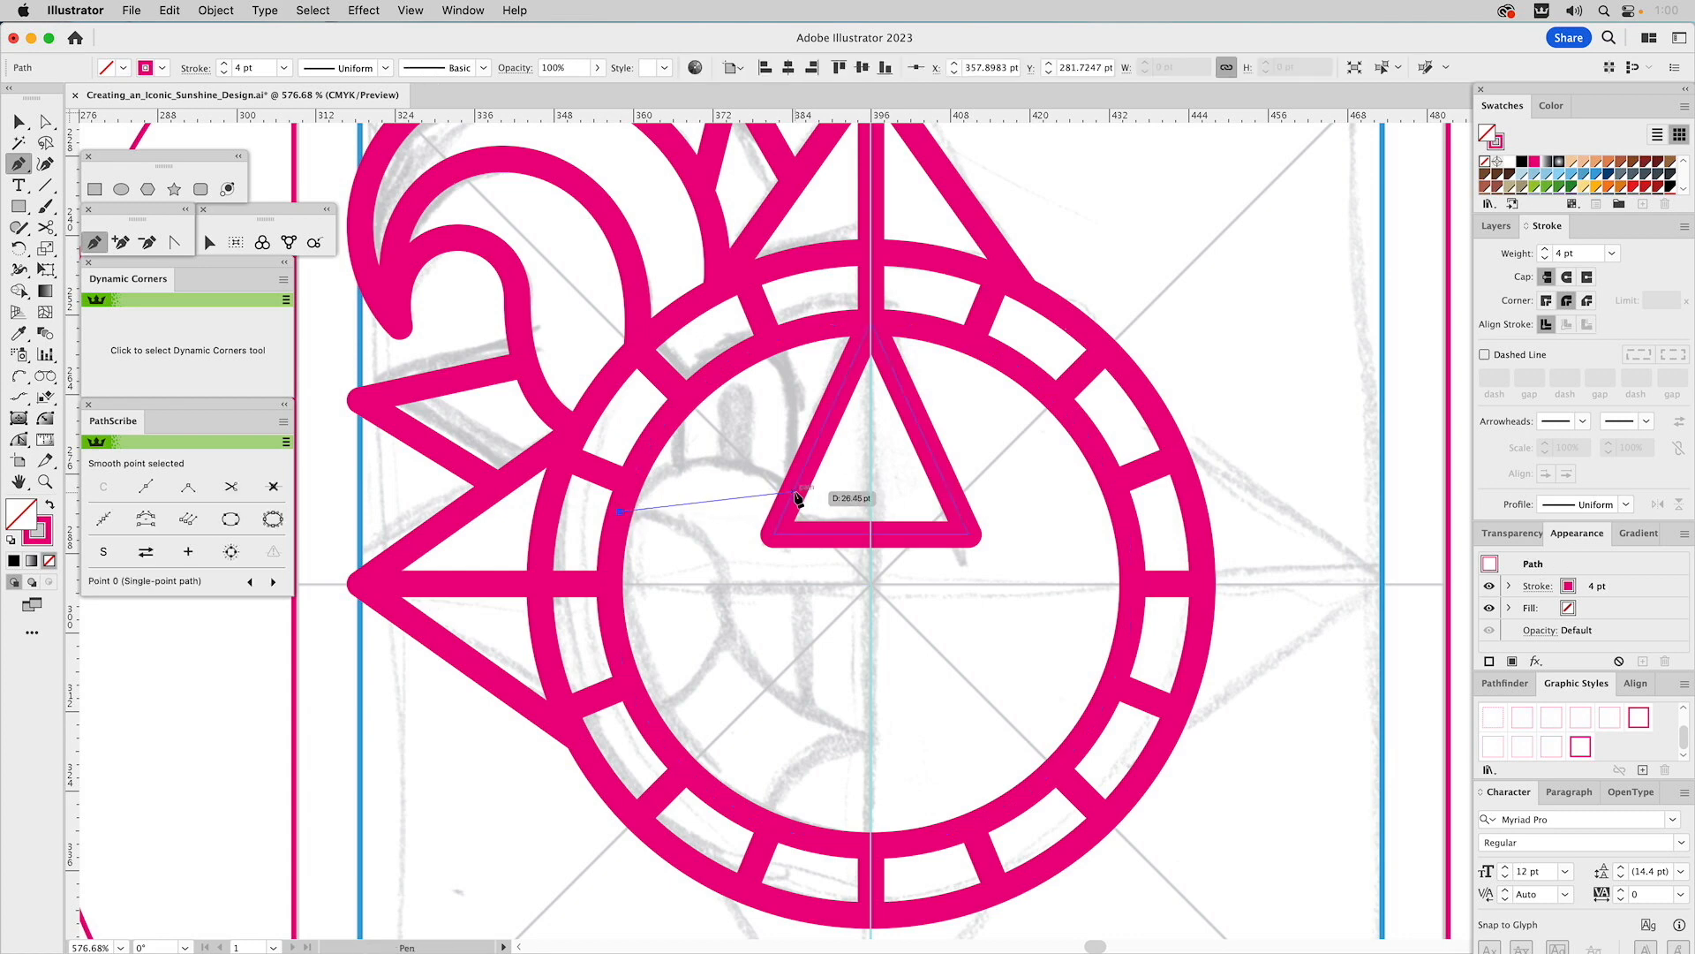
{"action": "left_click", "coordinate": [795, 491]}
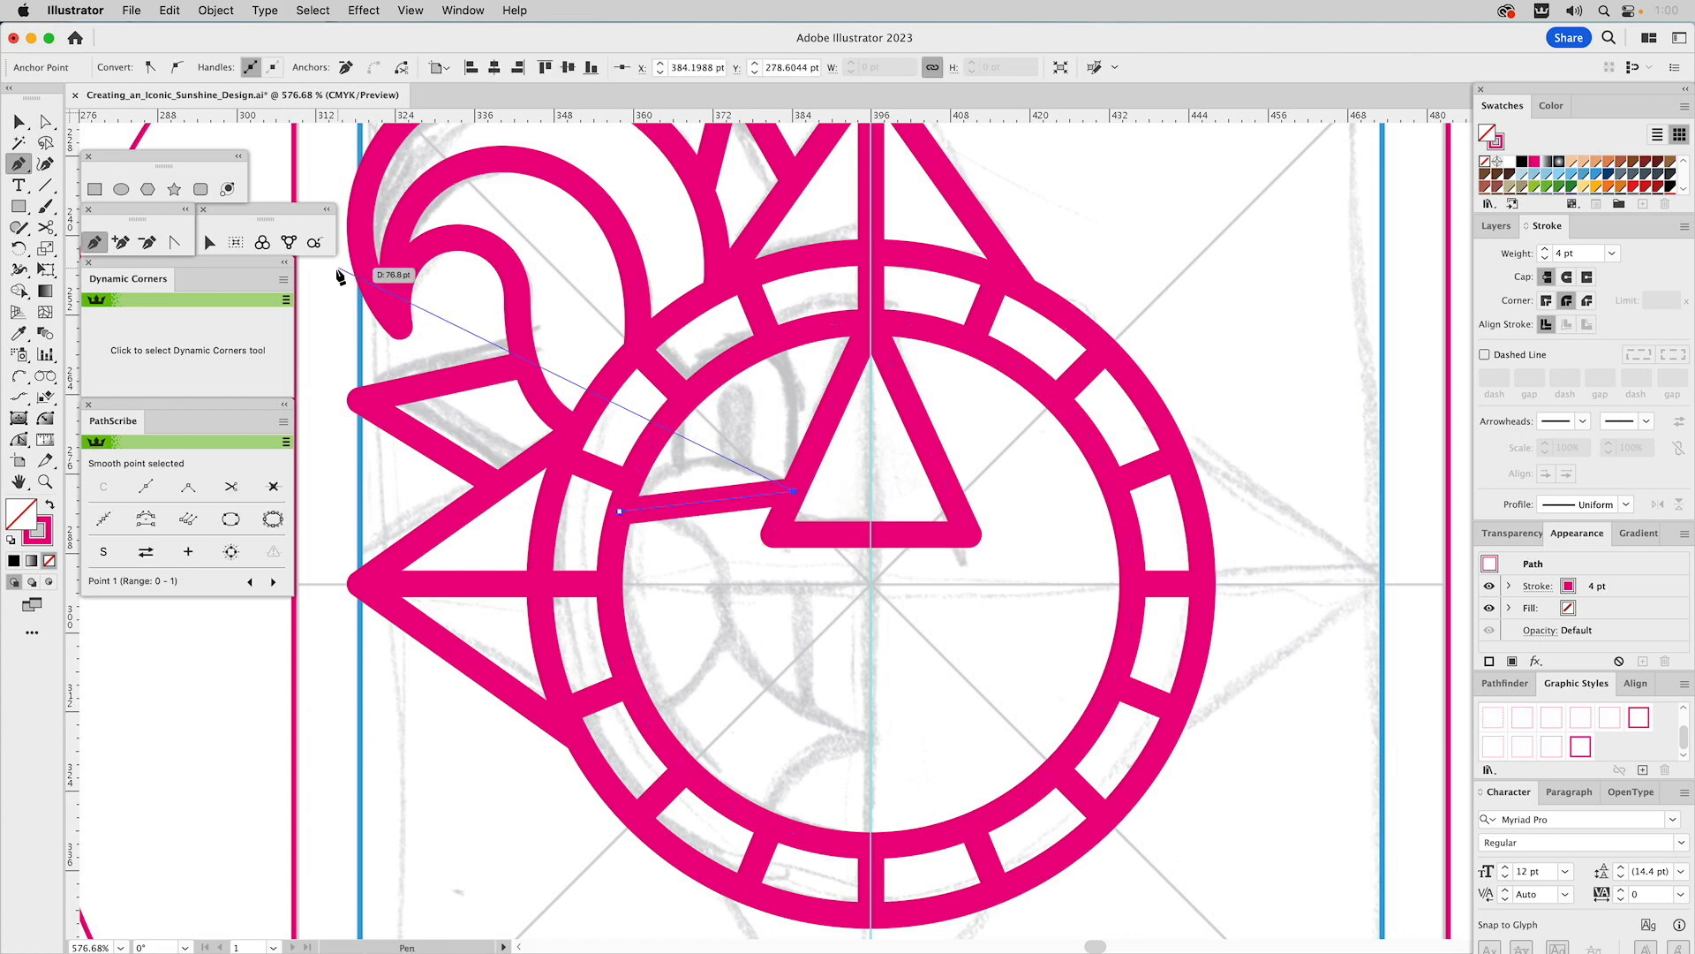
{"action": "left_click", "coordinate": [176, 241]}
{"action": "left_click_drag", "start_coordinate": [688, 502], "coordinate": [744, 457]}
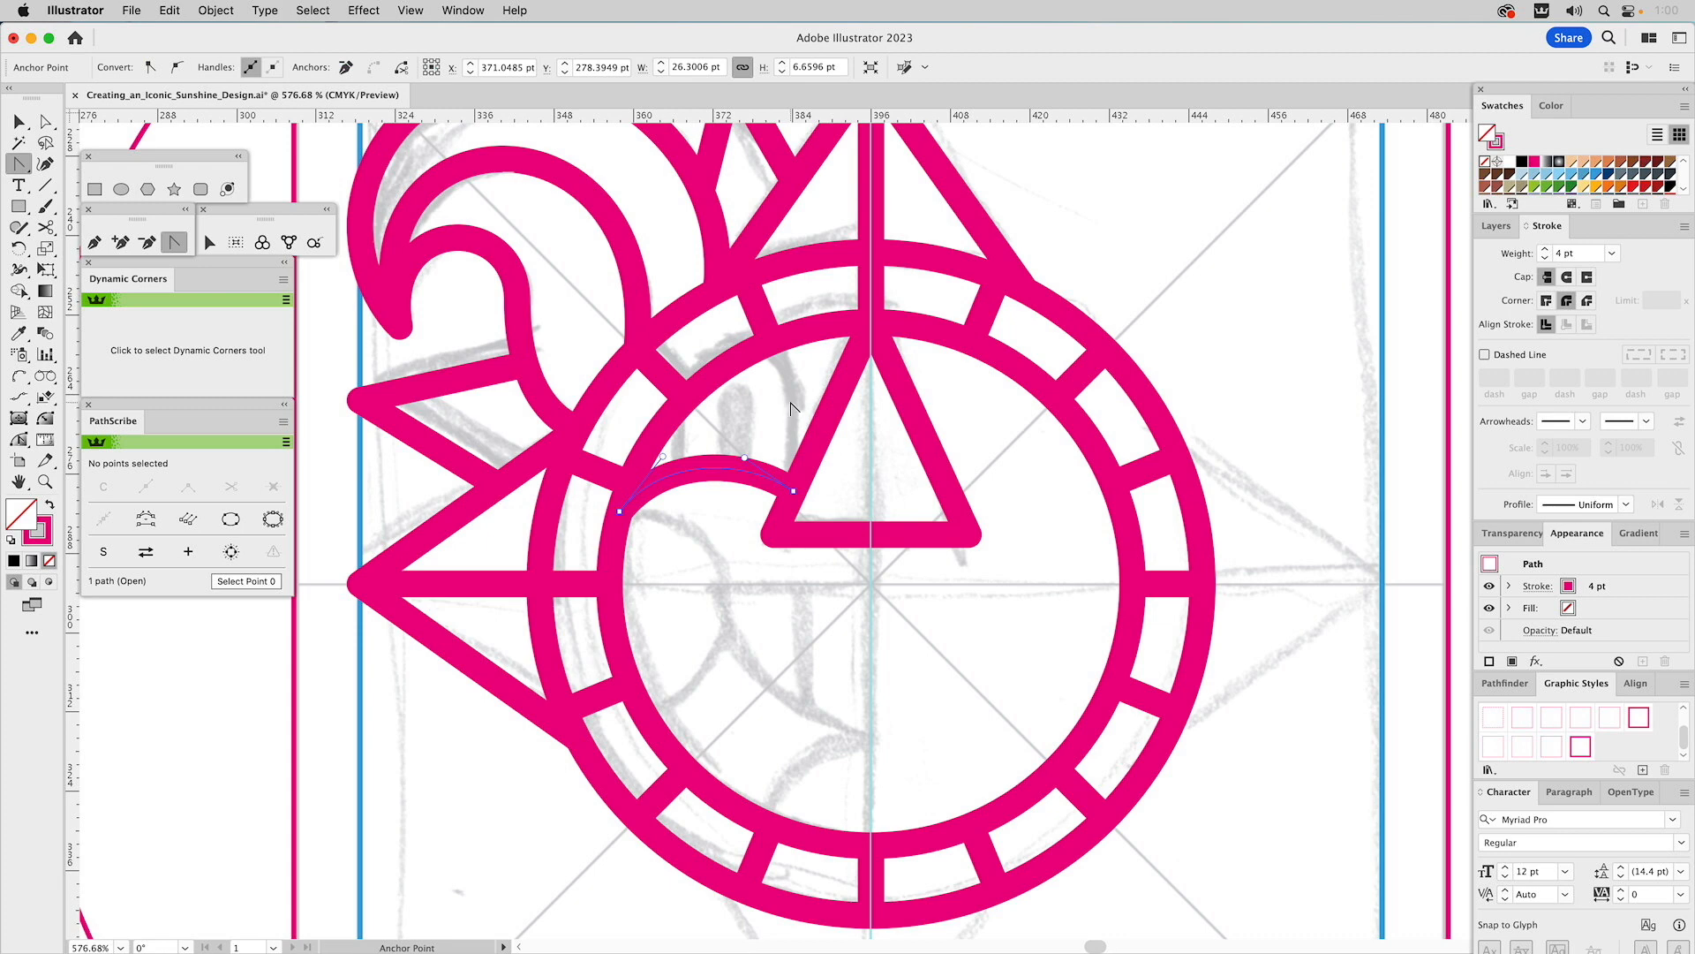
{"action": "key", "text": "Delete"}
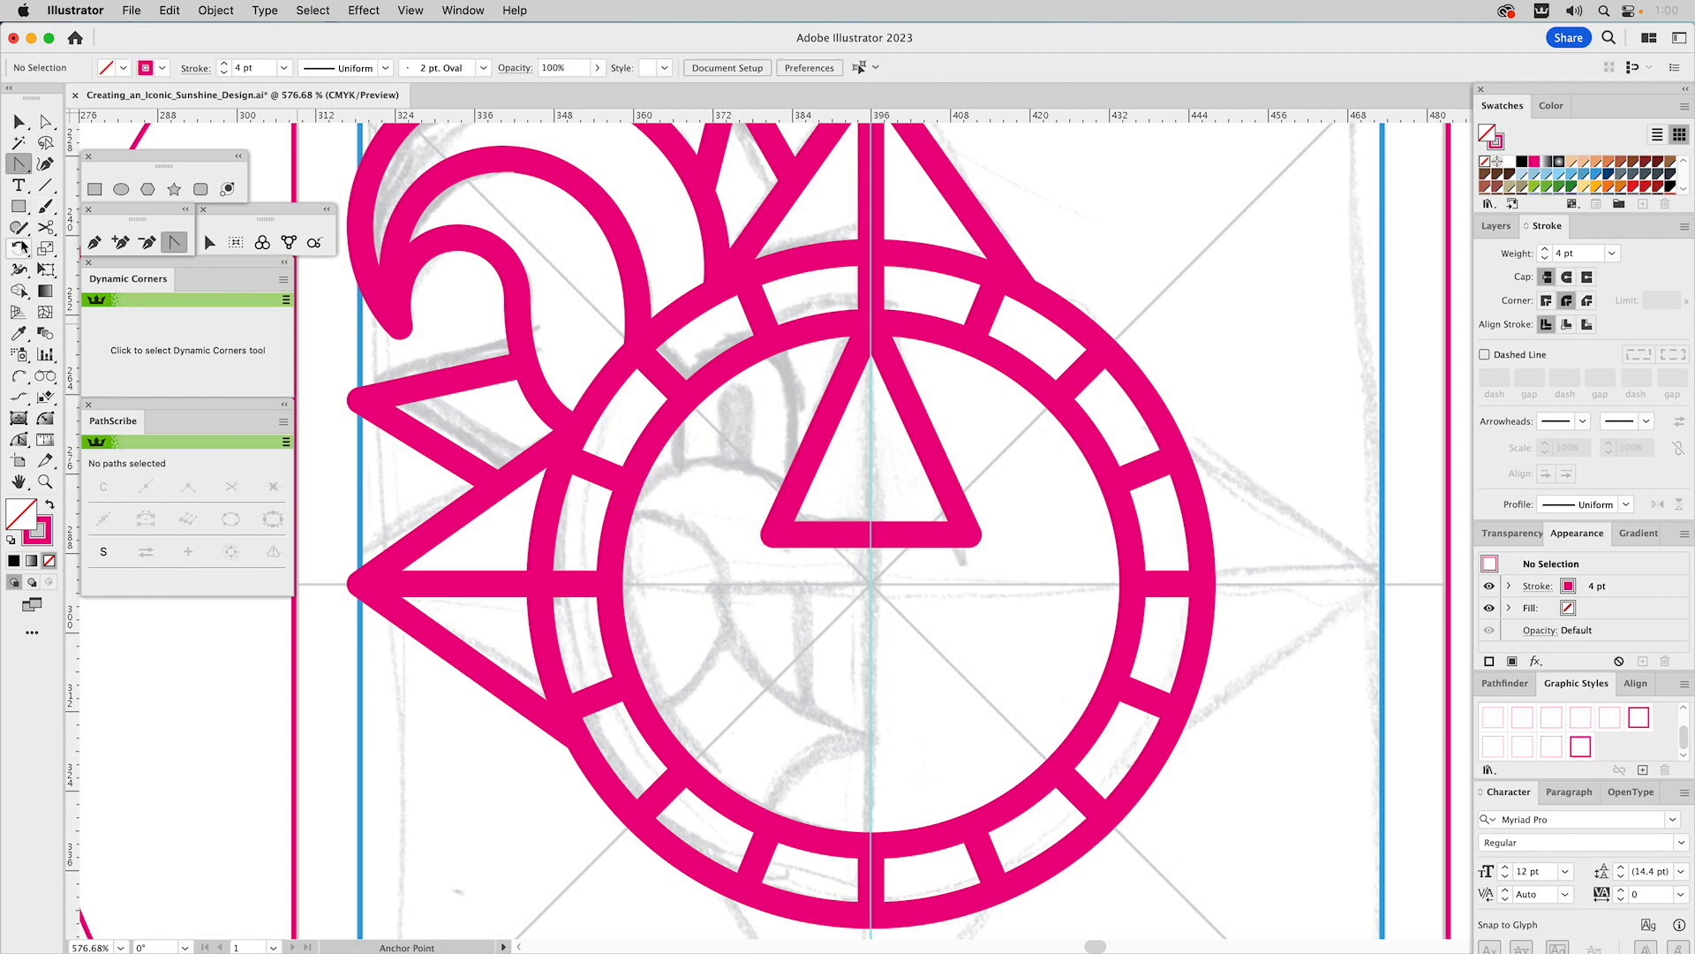
{"action": "left_click", "coordinate": [19, 376]}
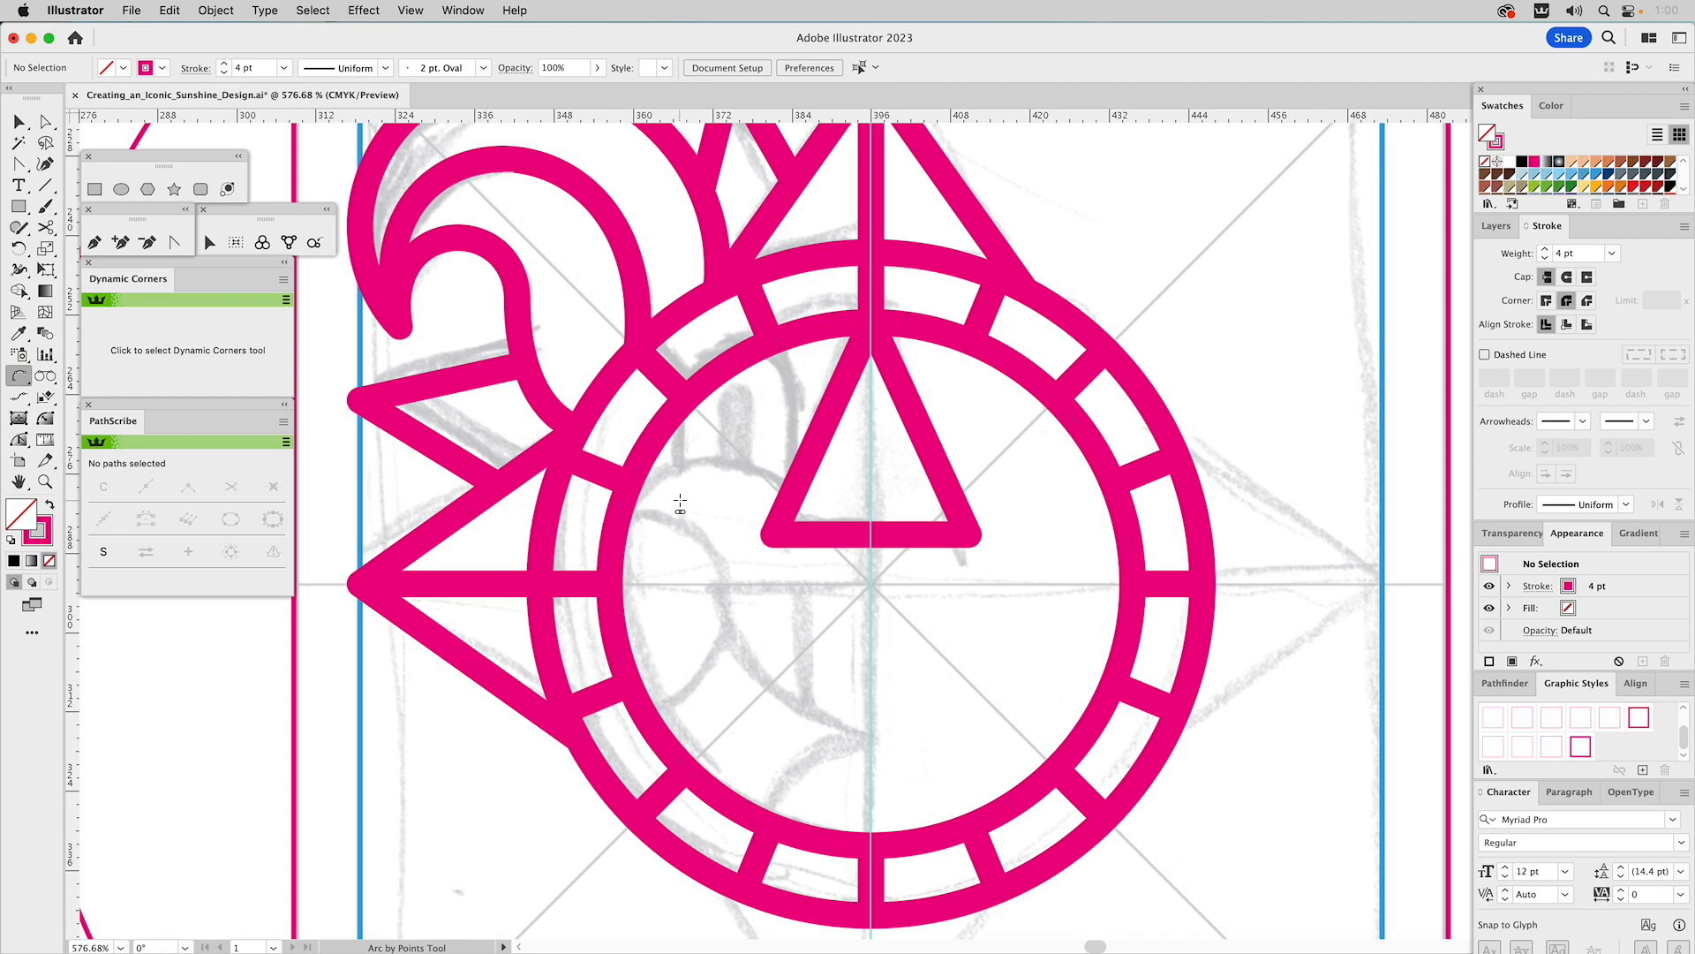
{"action": "key", "text": "v"}
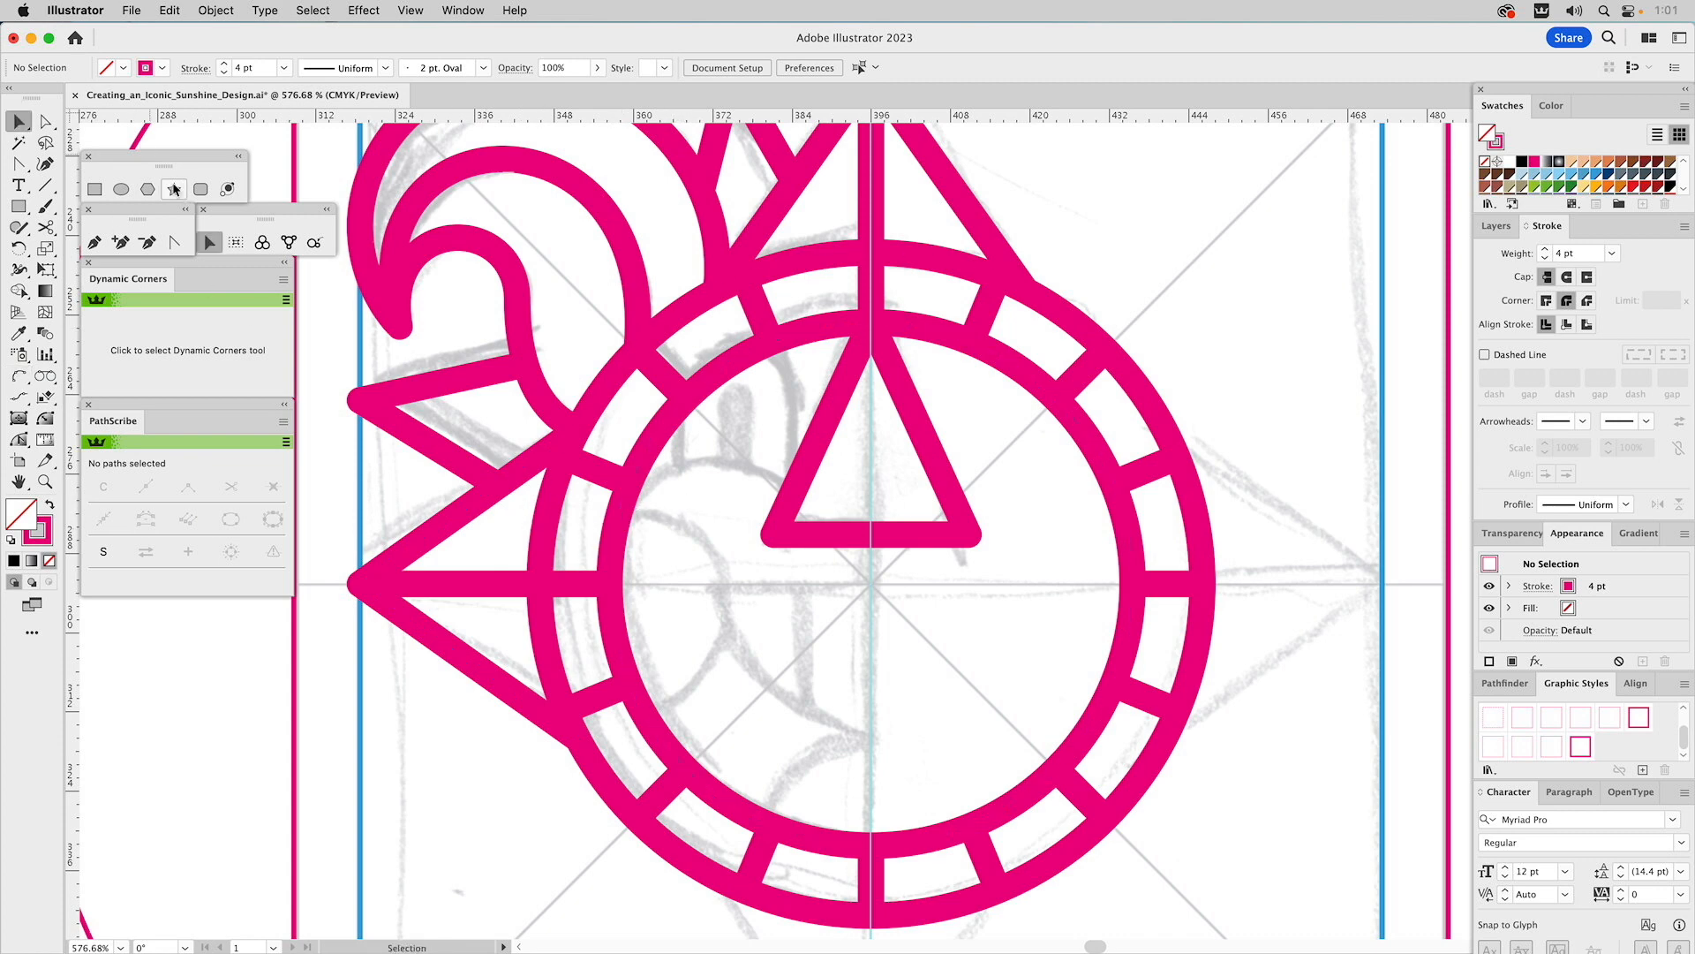
- Draw a circle about 29.4 pt in diameter over the inner face circle's left edge and shift it slightly right onto the sketched cheek
{"action": "left_click", "coordinate": [121, 189]}
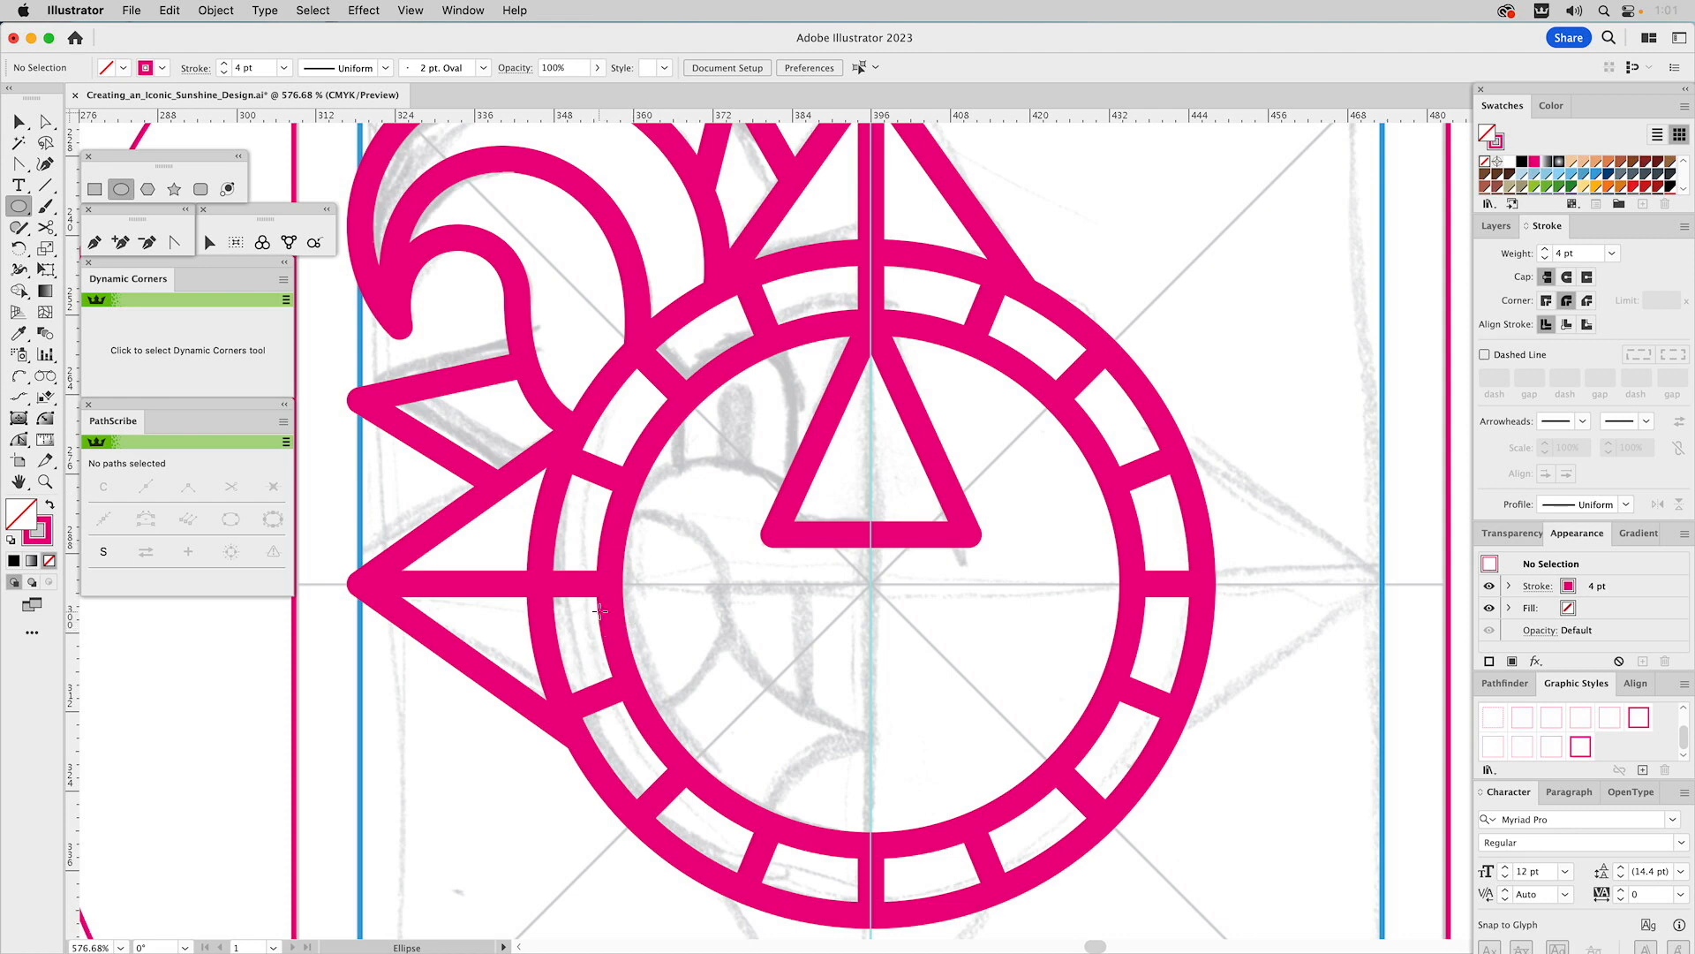
{"action": "left_click_drag", "start_coordinate": [599, 611], "coordinate": [694, 664]}
{"action": "key", "text": "v"}
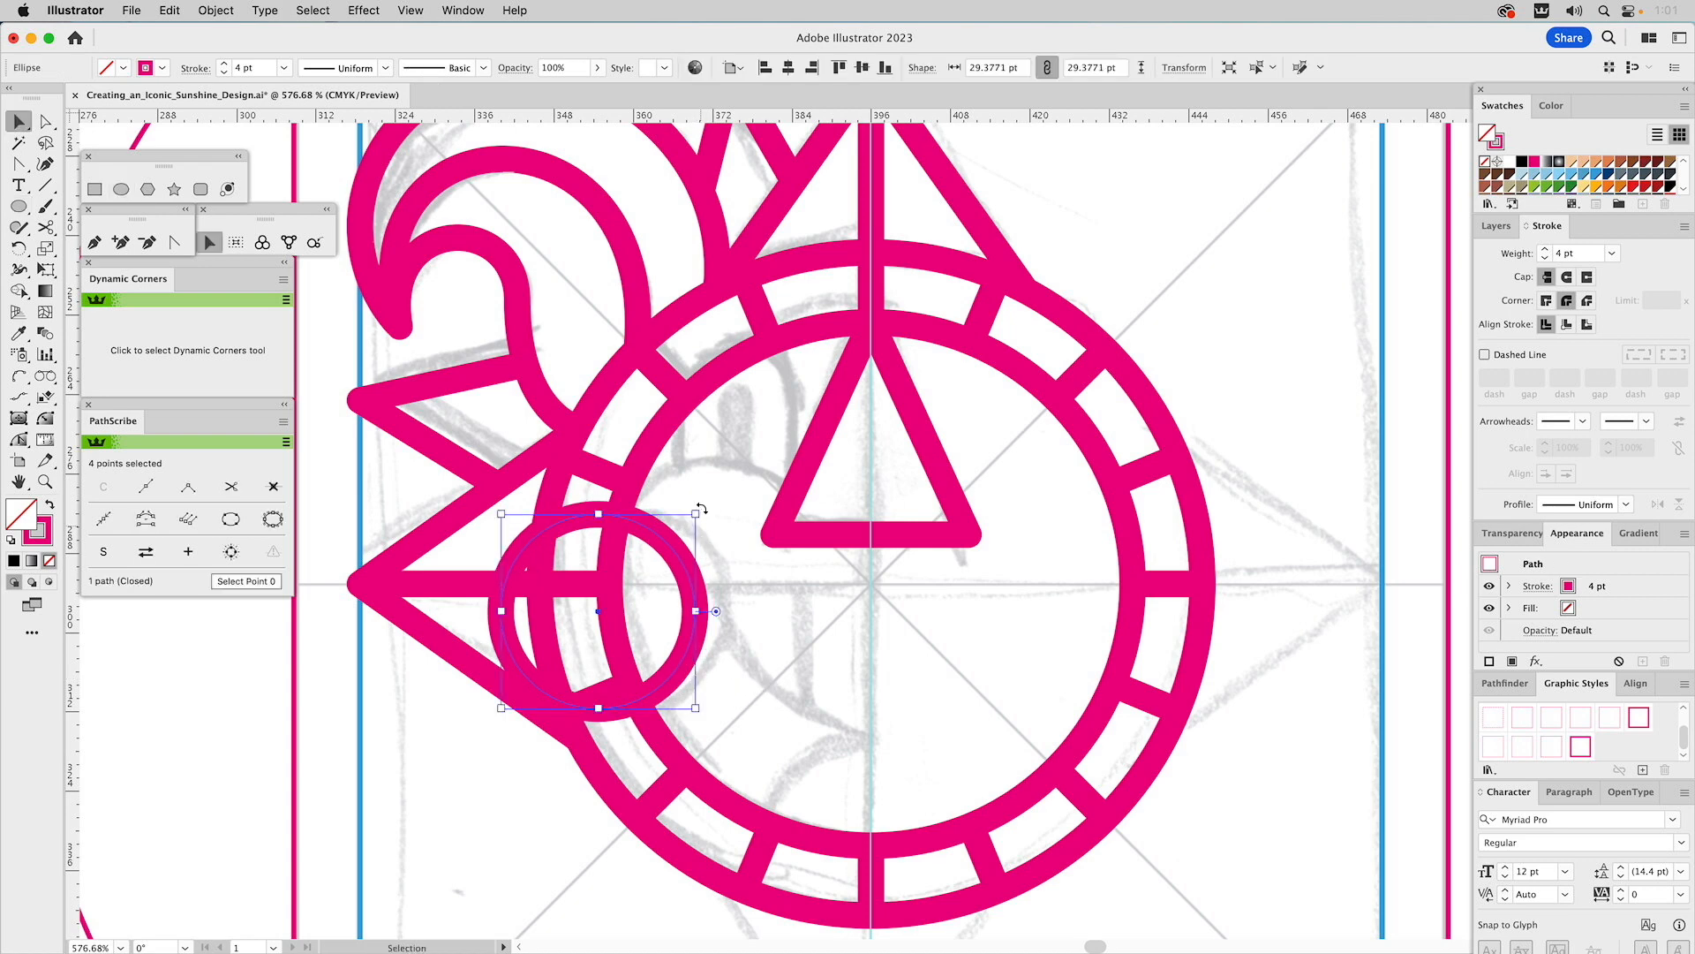
{"action": "left_click", "coordinate": [691, 528]}
{"action": "left_click_drag", "start_coordinate": [663, 539], "coordinate": [691, 542]}
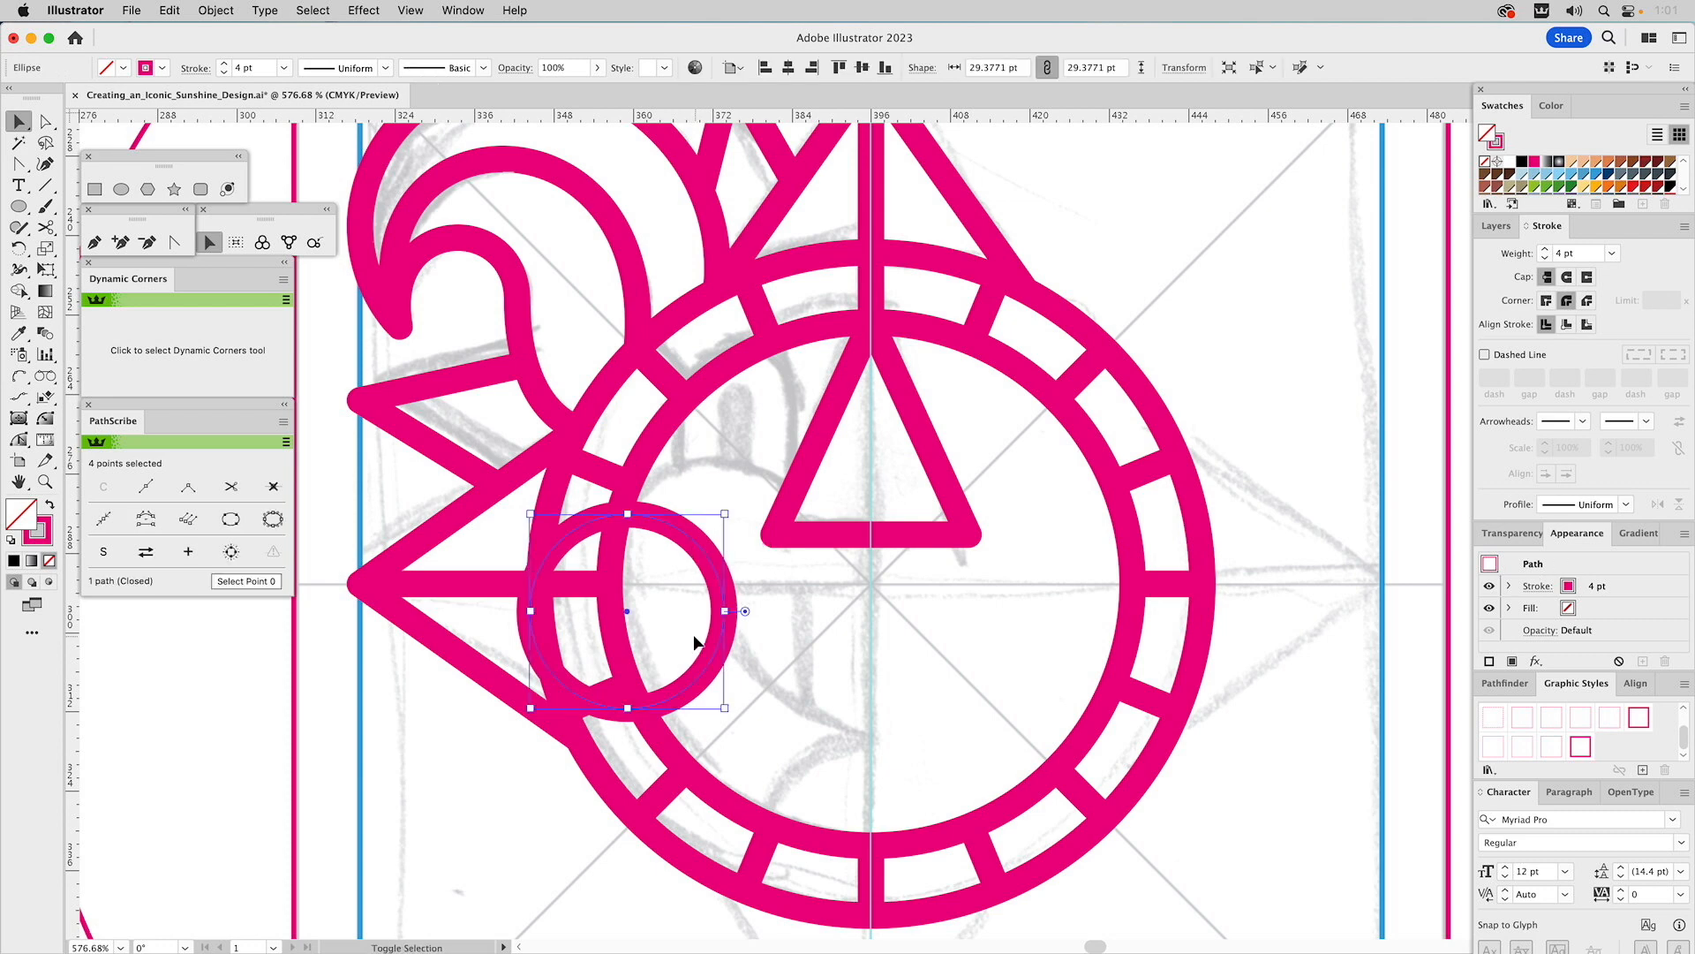
- Remove the part of the cheek circle outside the inner face circle with Shape Builder
{"action": "left_click", "coordinate": [615, 629], "text": "shift"}
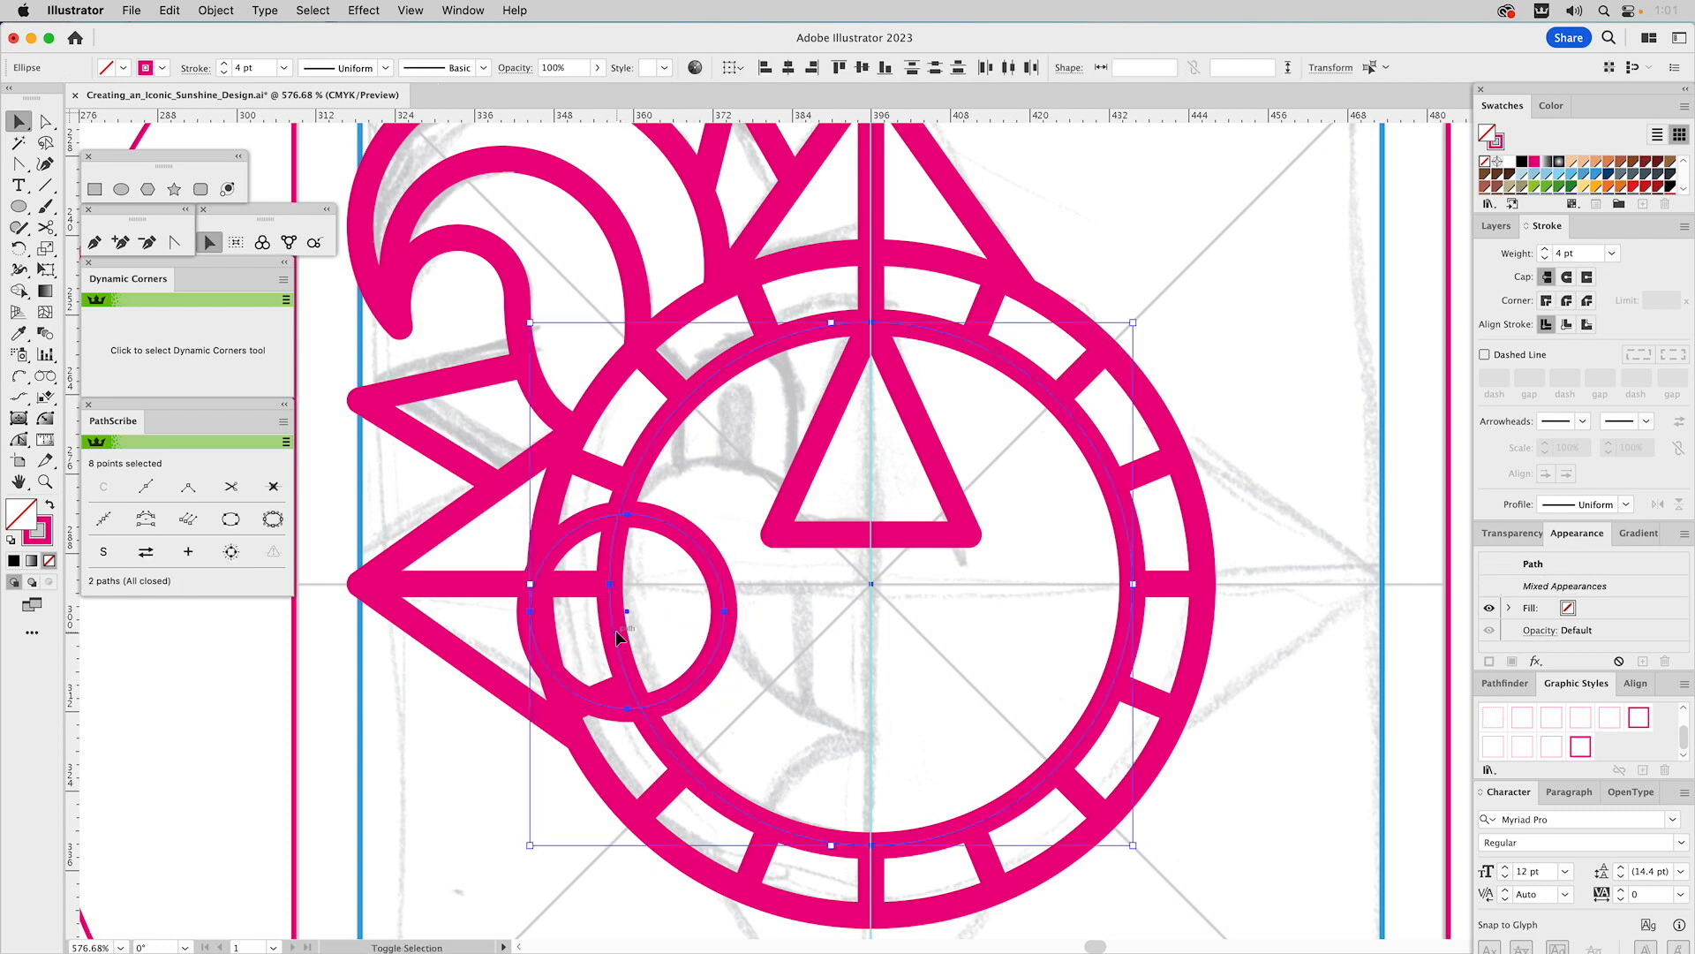
{"action": "left_click", "coordinate": [19, 290]}
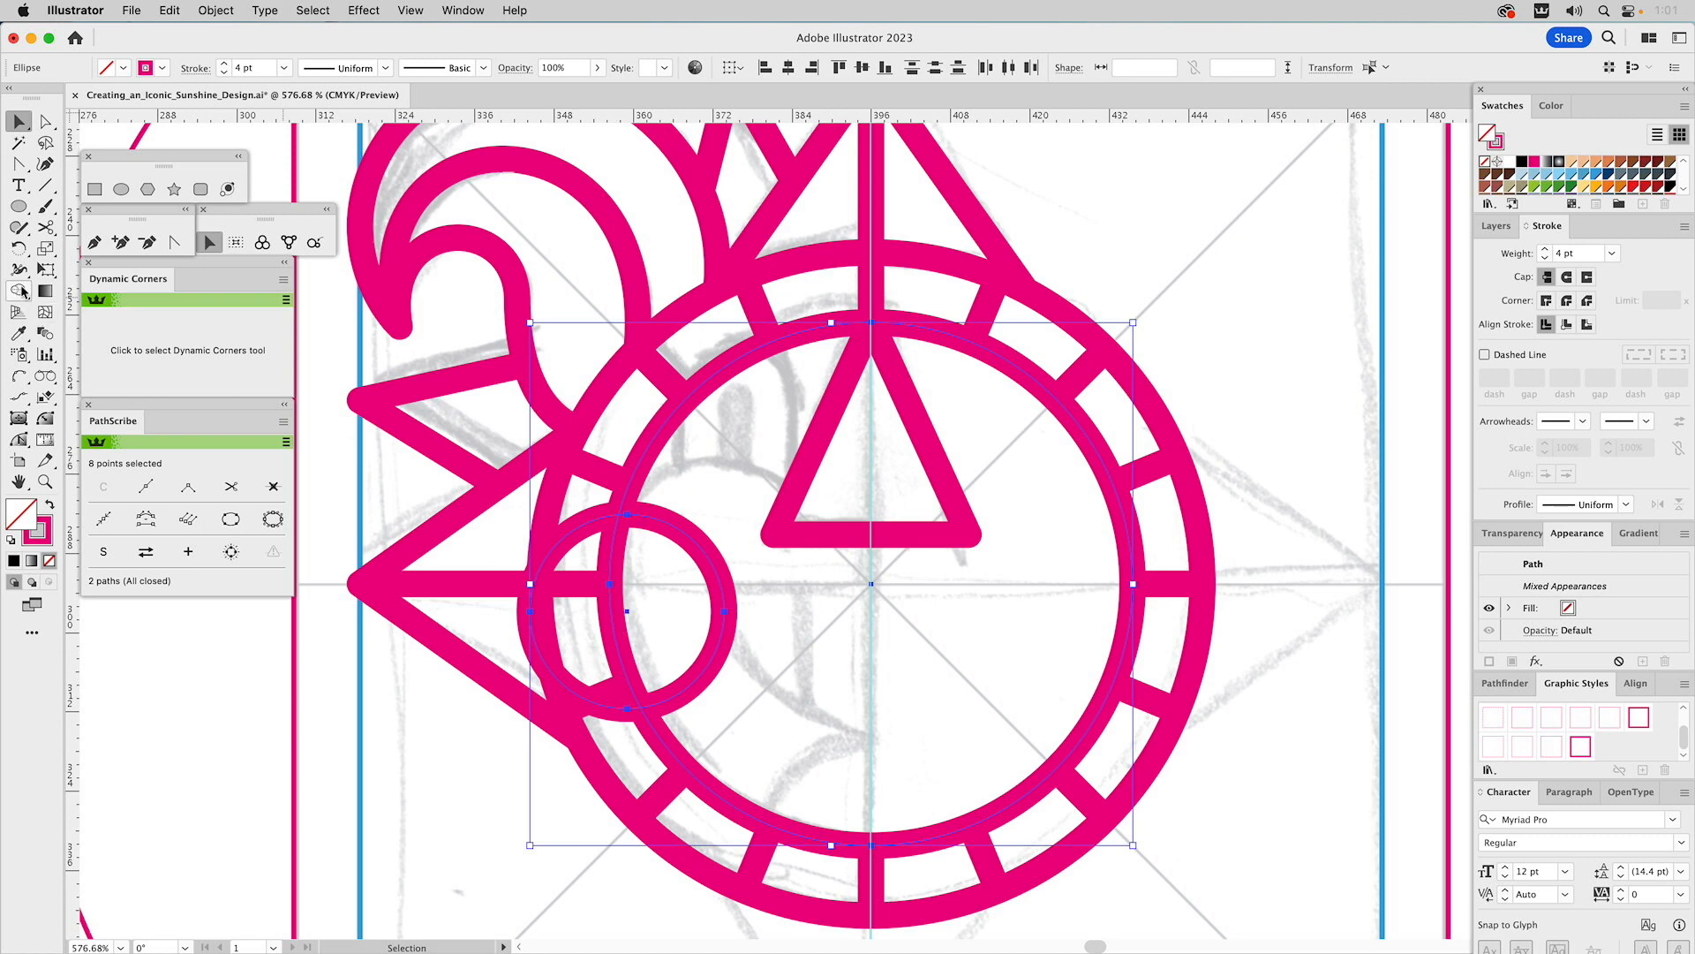
{"action": "left_click", "coordinate": [586, 527], "text": "alt"}
{"action": "key", "text": "v"}
{"action": "key", "text": "super+shift+a"}
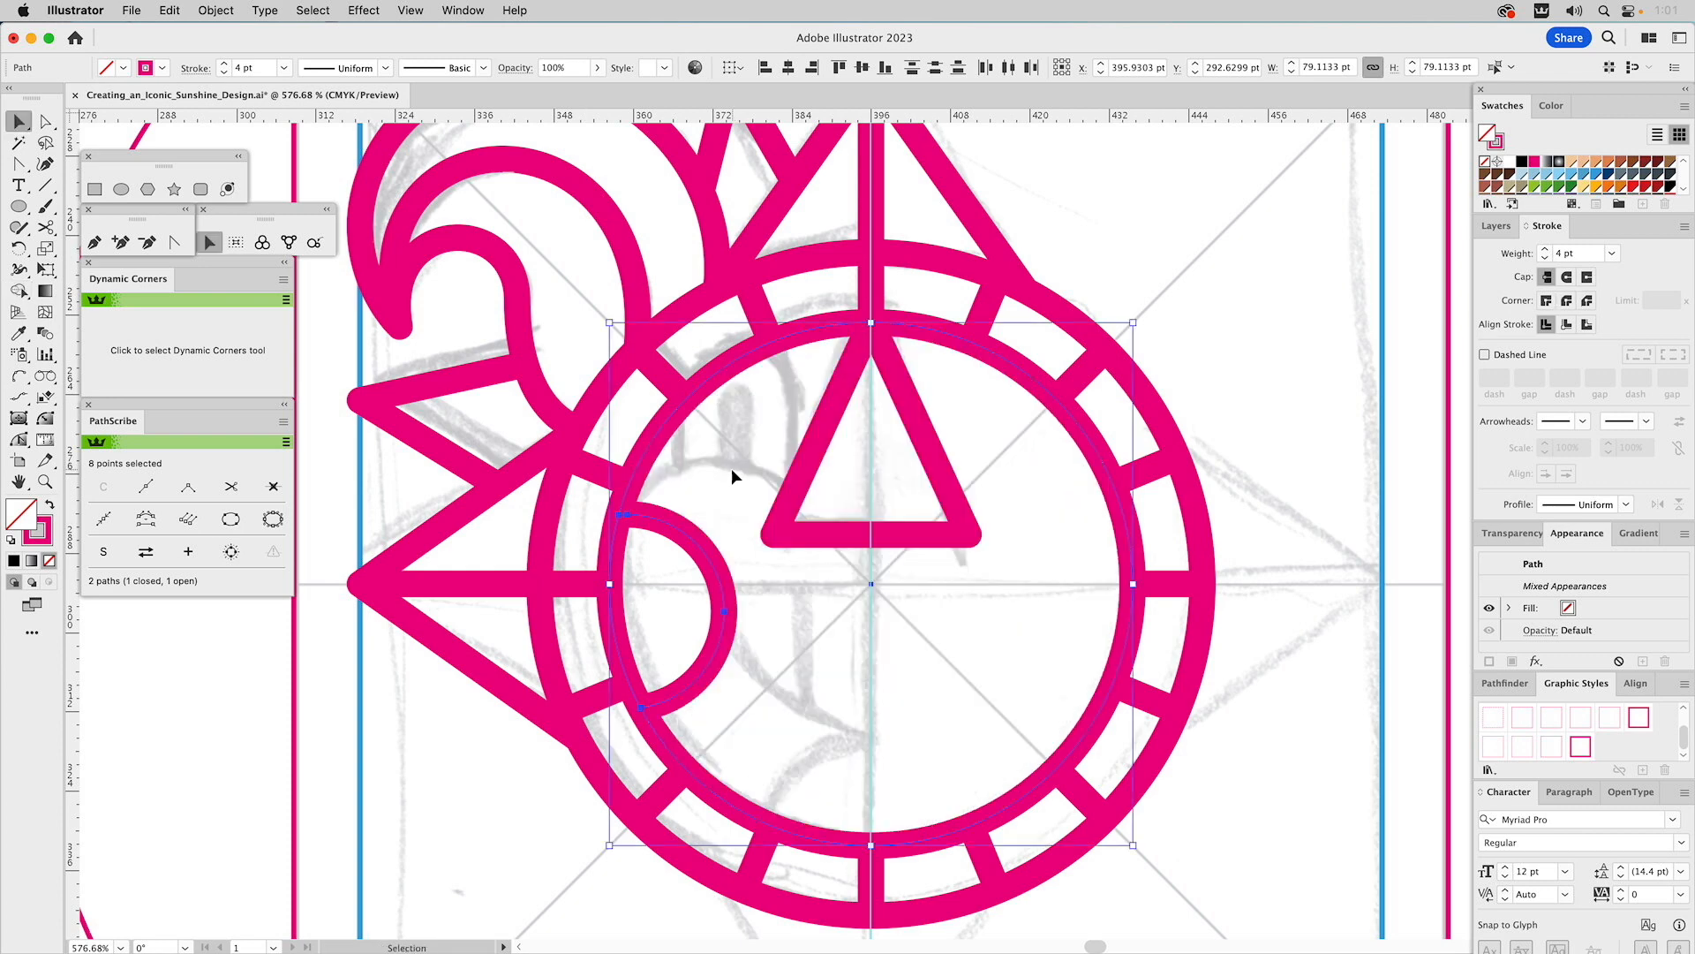
{"action": "left_click", "coordinate": [658, 528]}
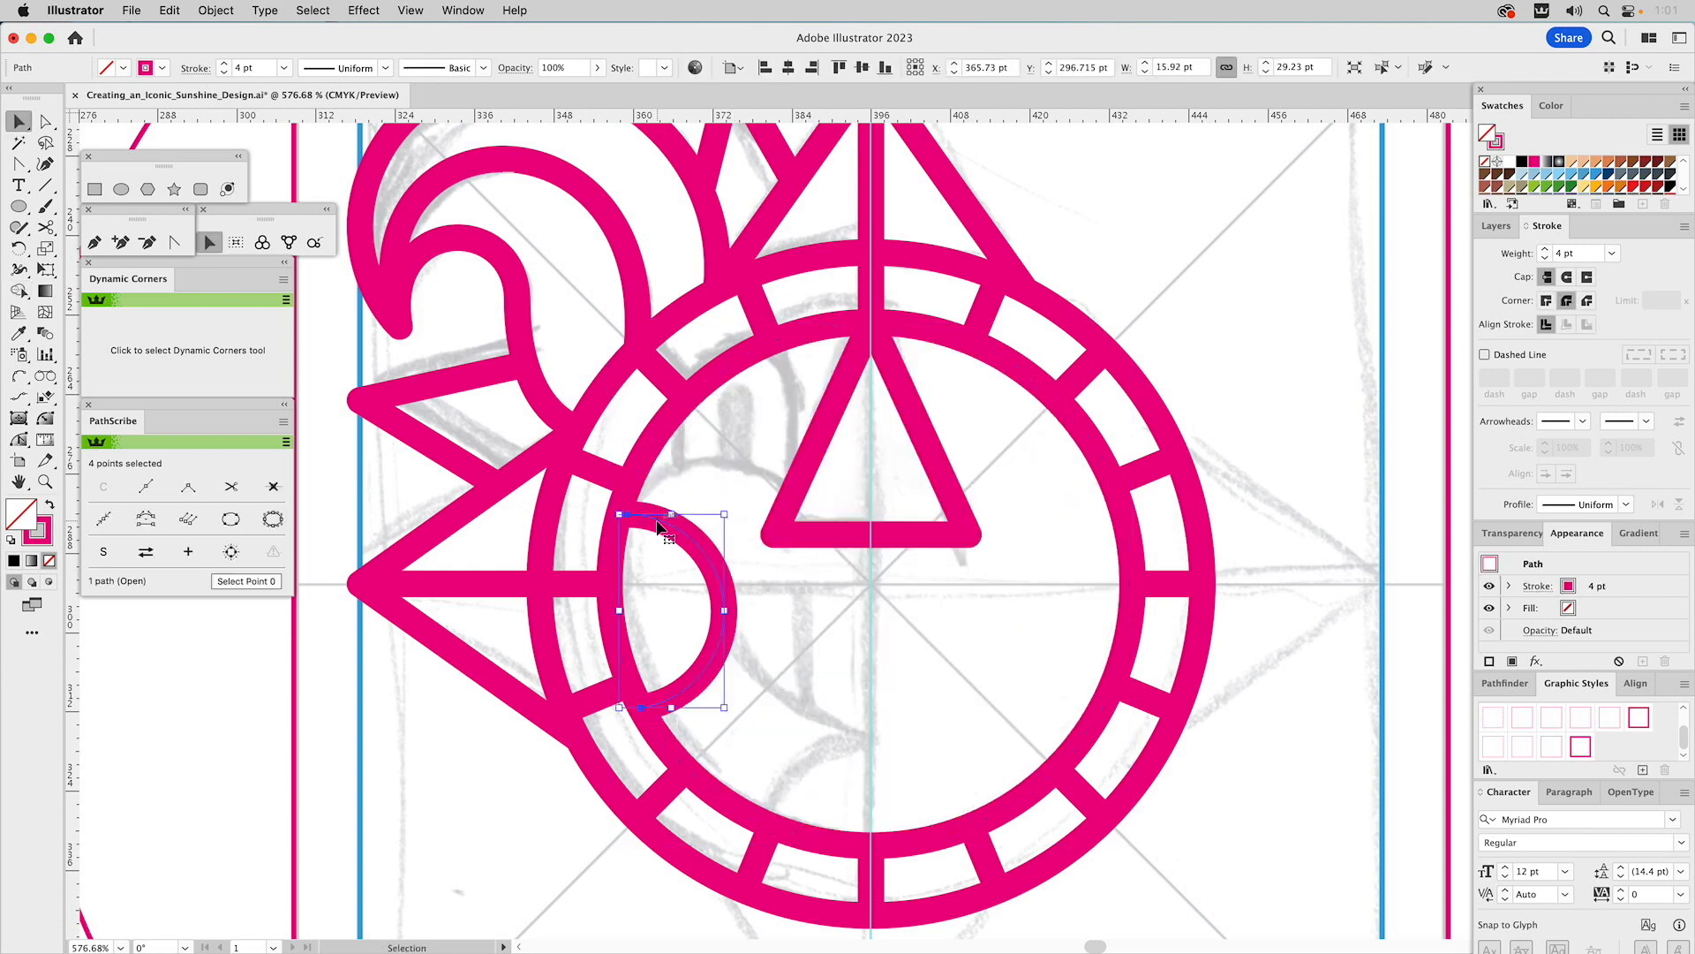
- Draw an arc with Arc by Points from the cheek curve's upper end to the triangle's left side
{"action": "left_click", "coordinate": [18, 377]}
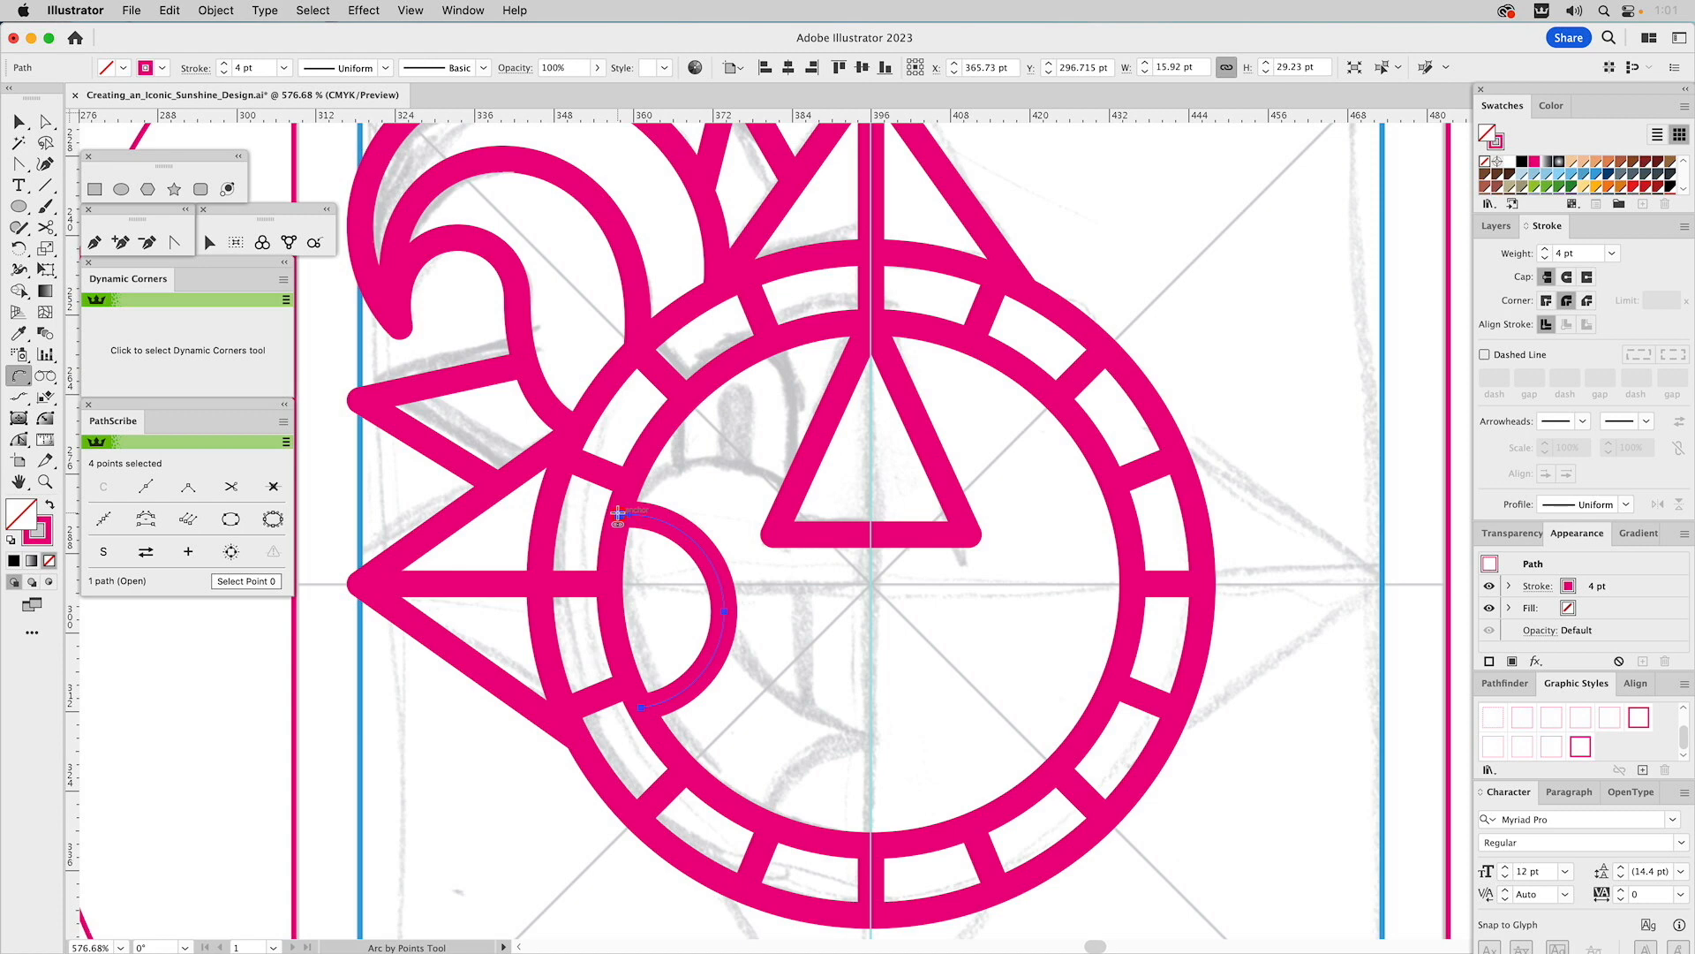
{"action": "left_click", "coordinate": [618, 512]}
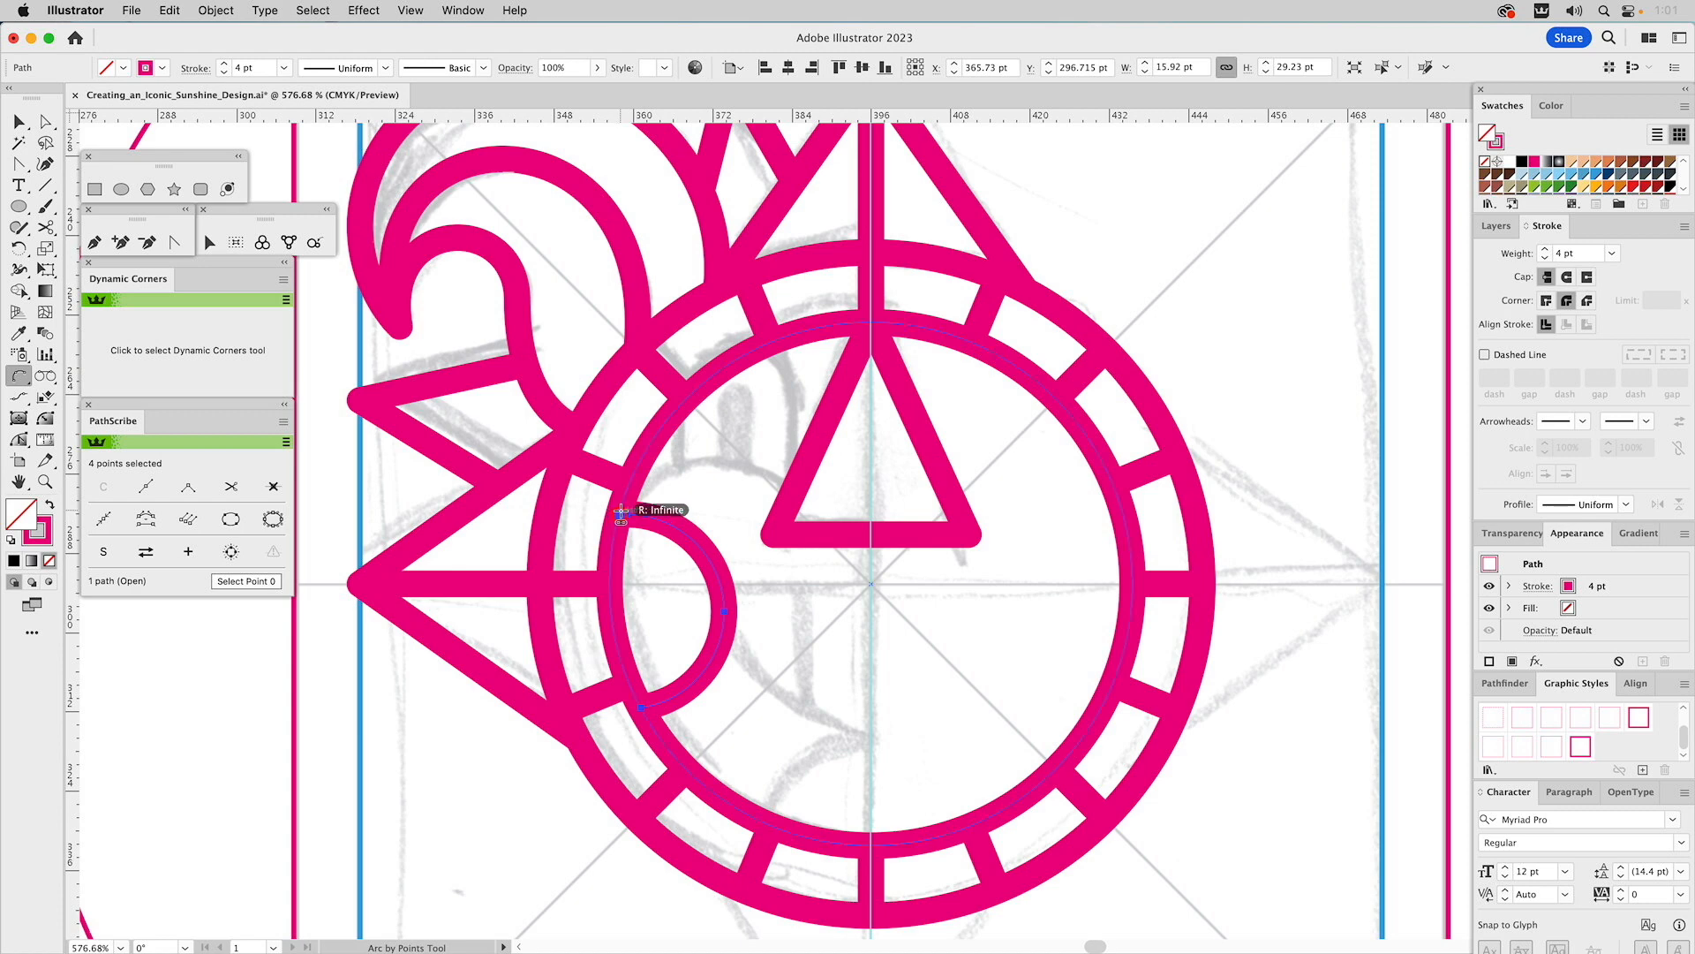
{"action": "left_click", "coordinate": [795, 491]}
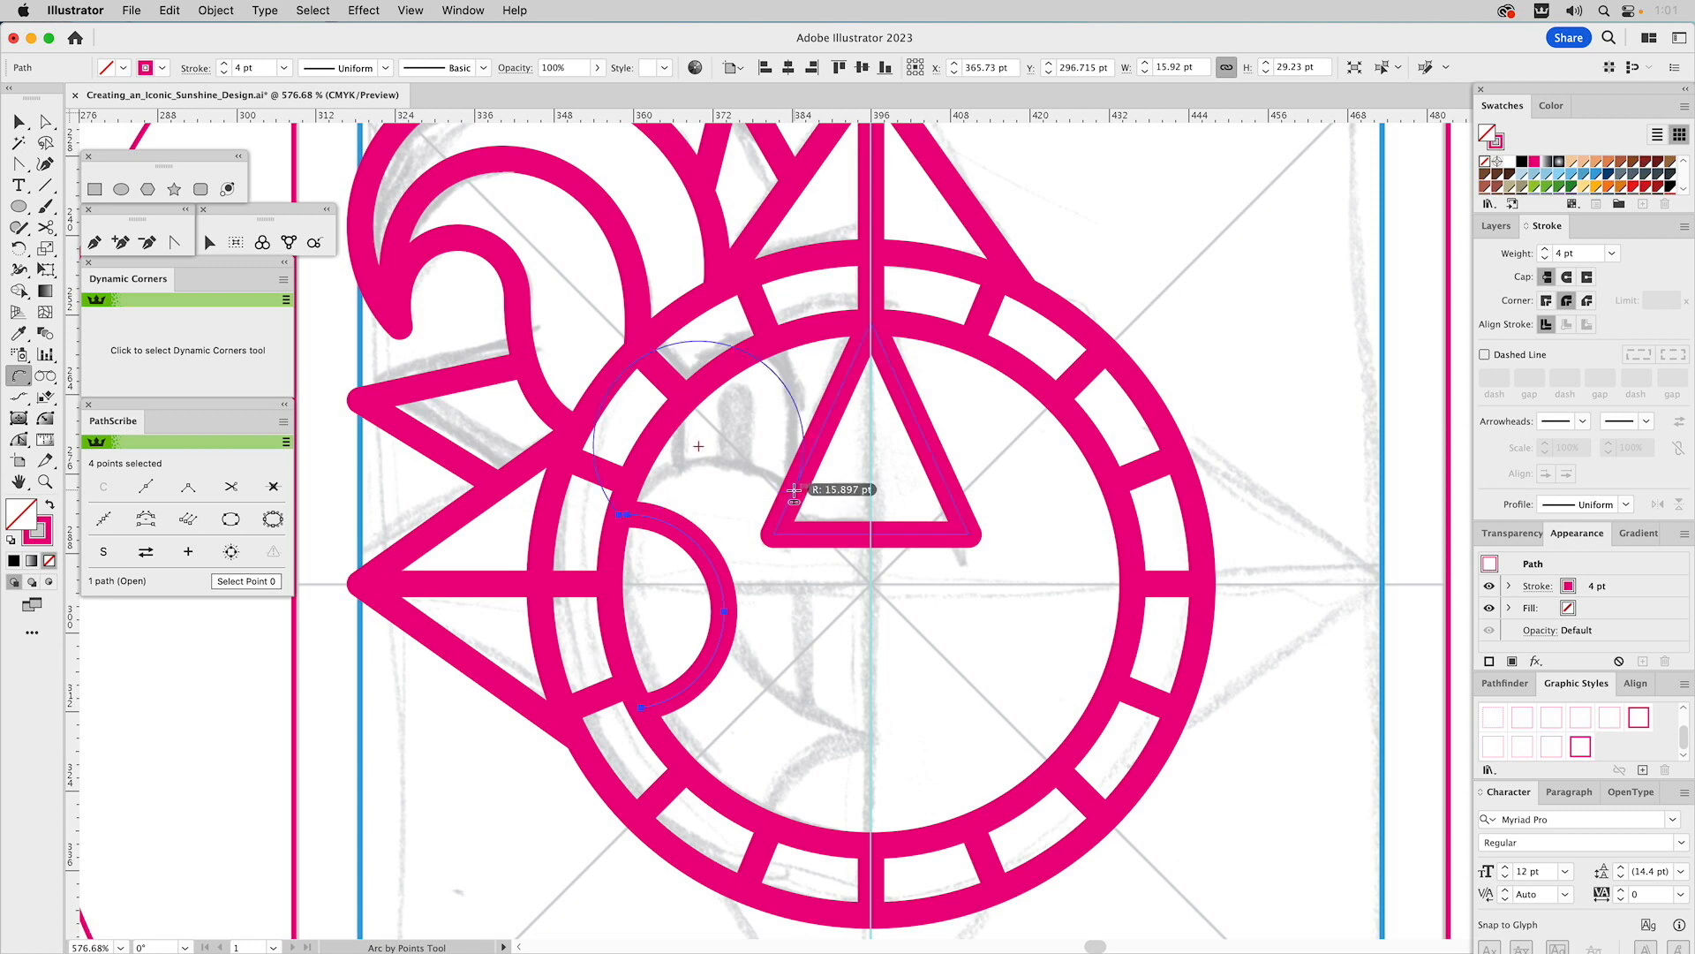
{"action": "left_click", "coordinate": [734, 464]}
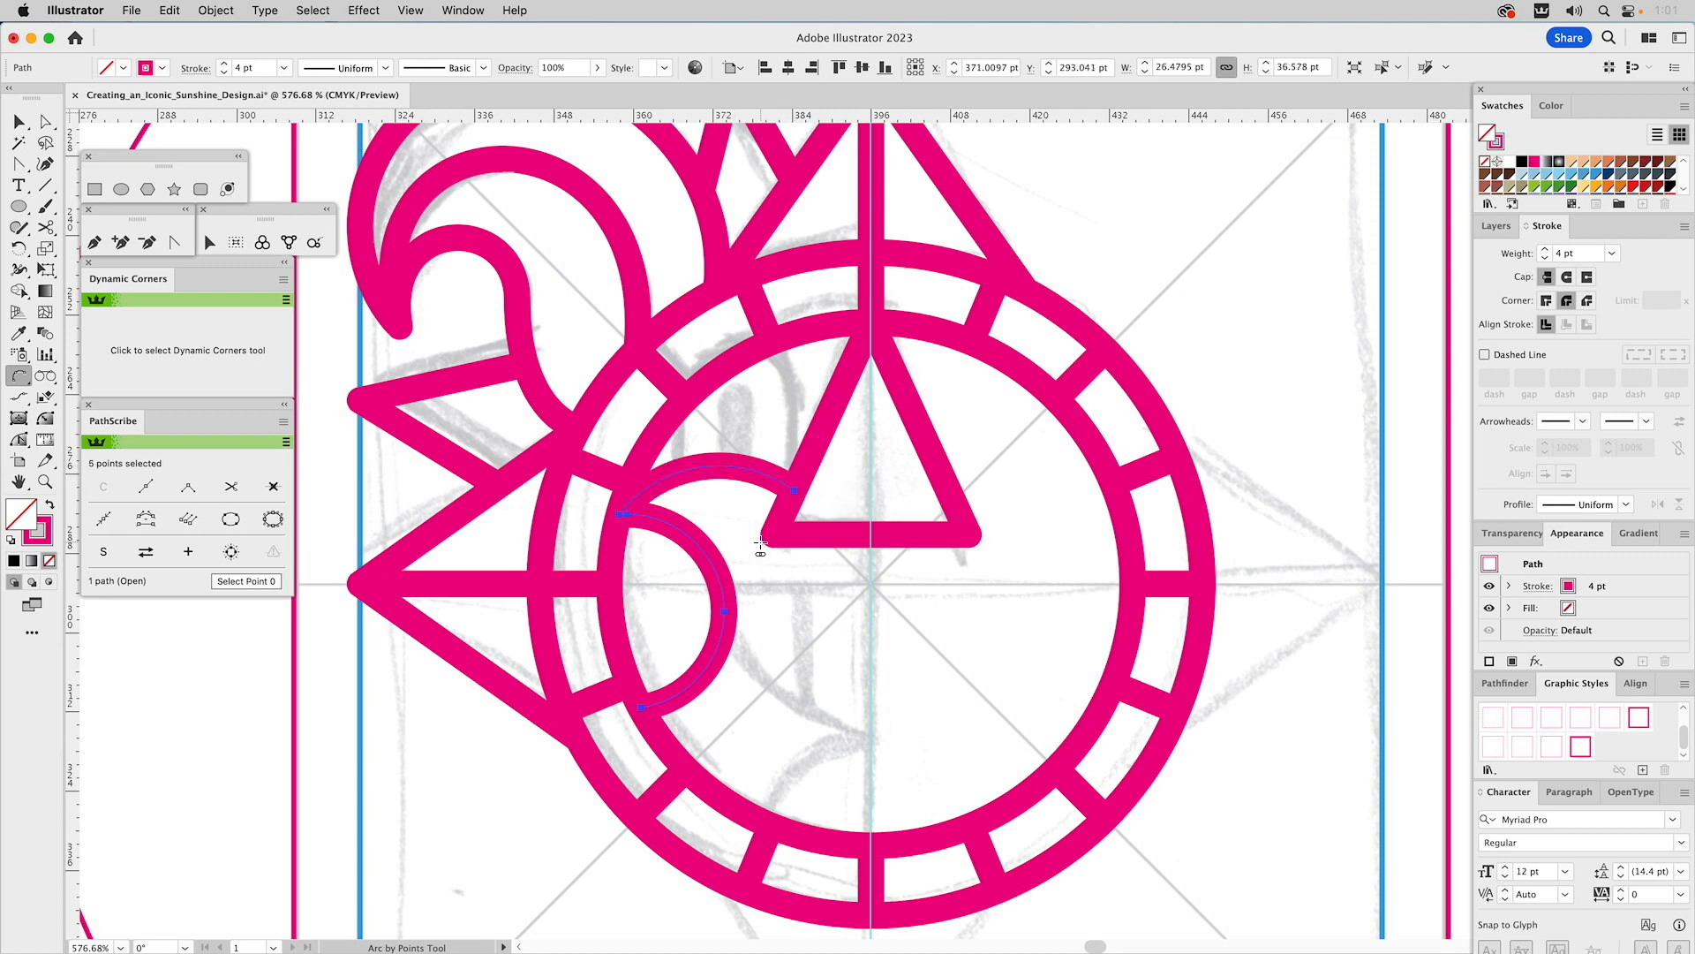
{"action": "key", "text": "v"}
{"action": "left_click", "coordinate": [818, 616]}
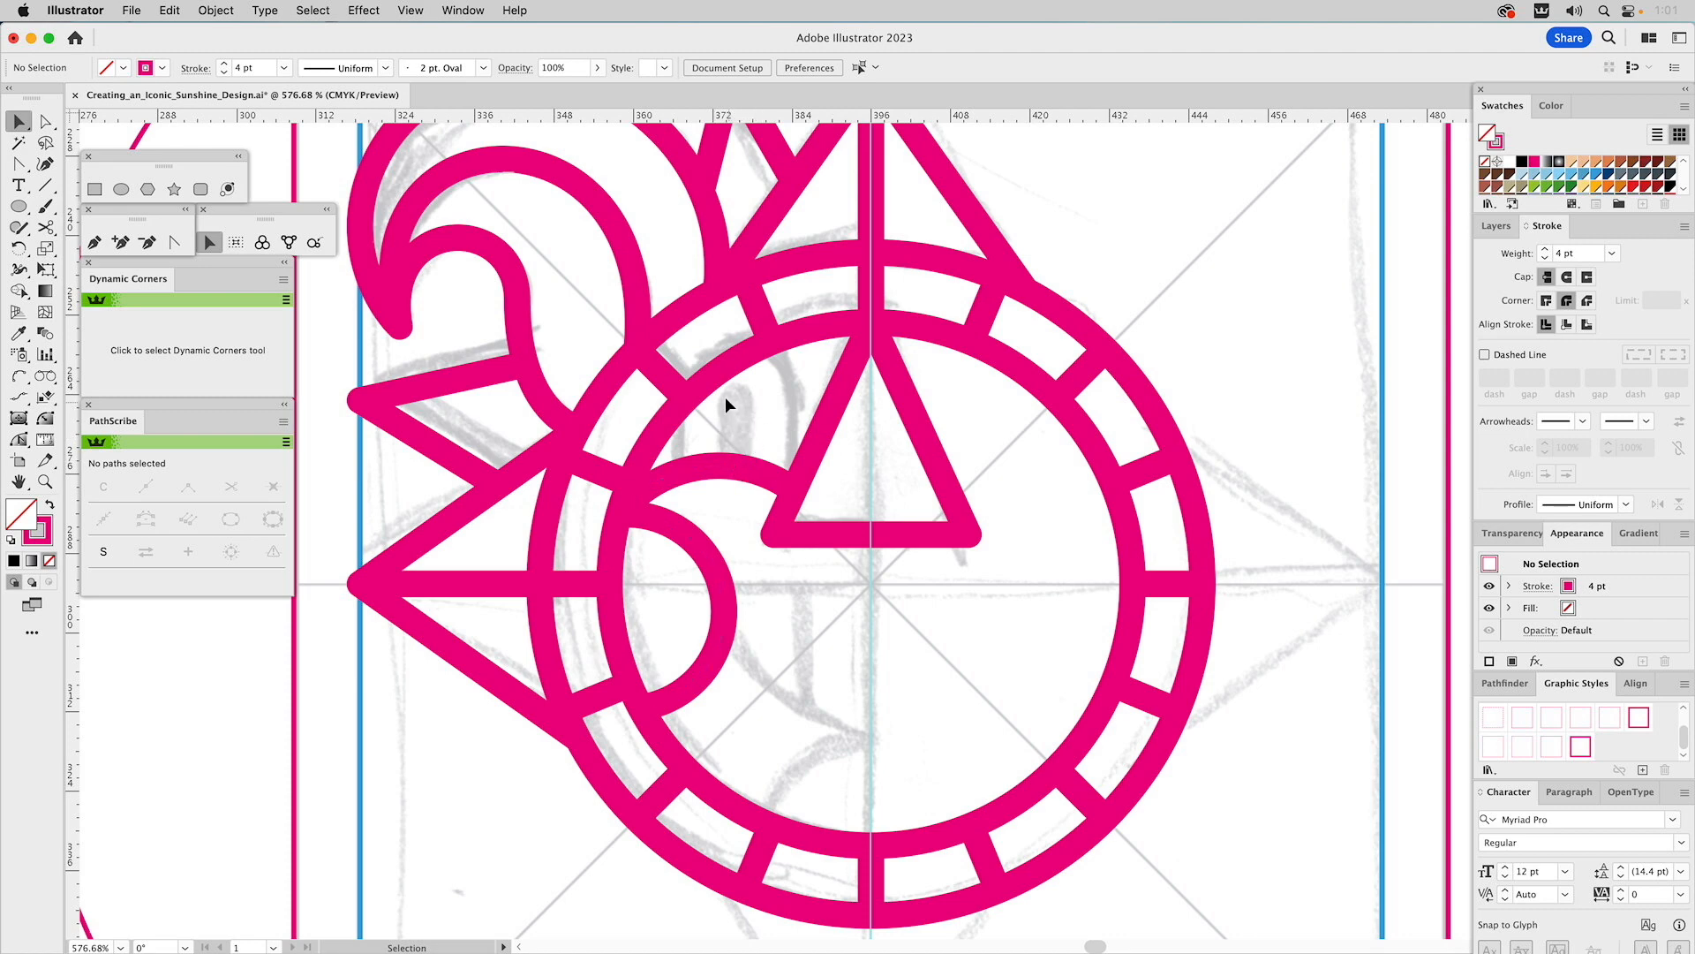
- Delete the arc segment joining the cheek curve to the triangle's left side
{"action": "left_click", "coordinate": [738, 471]}
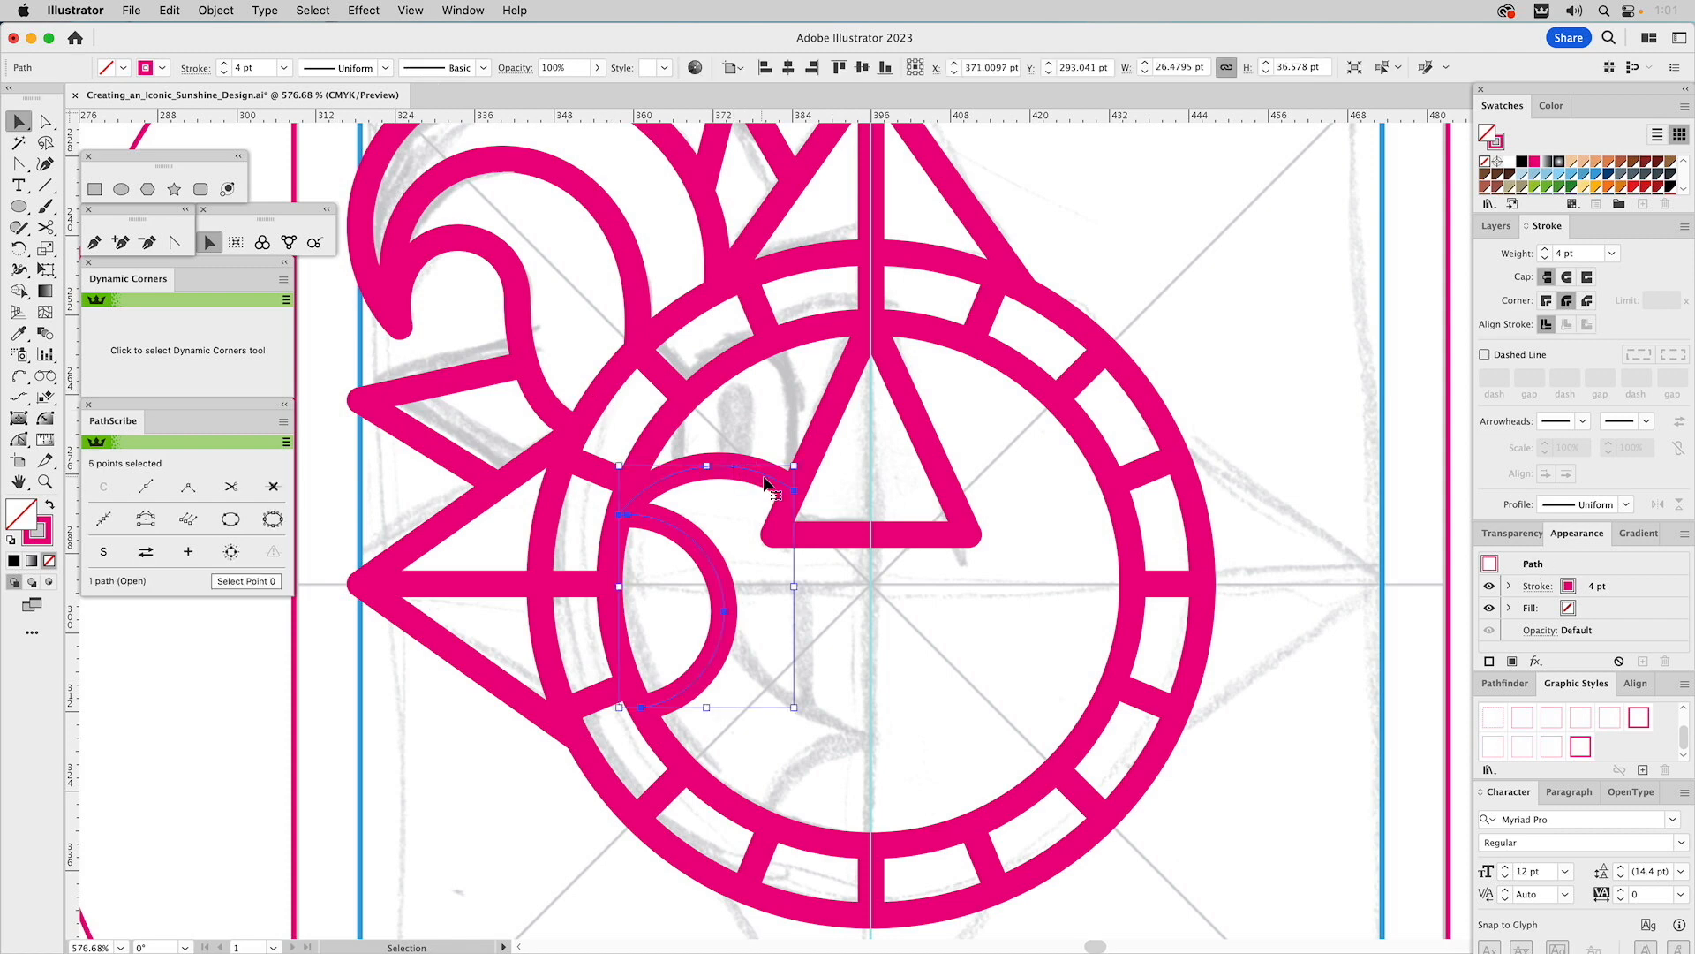
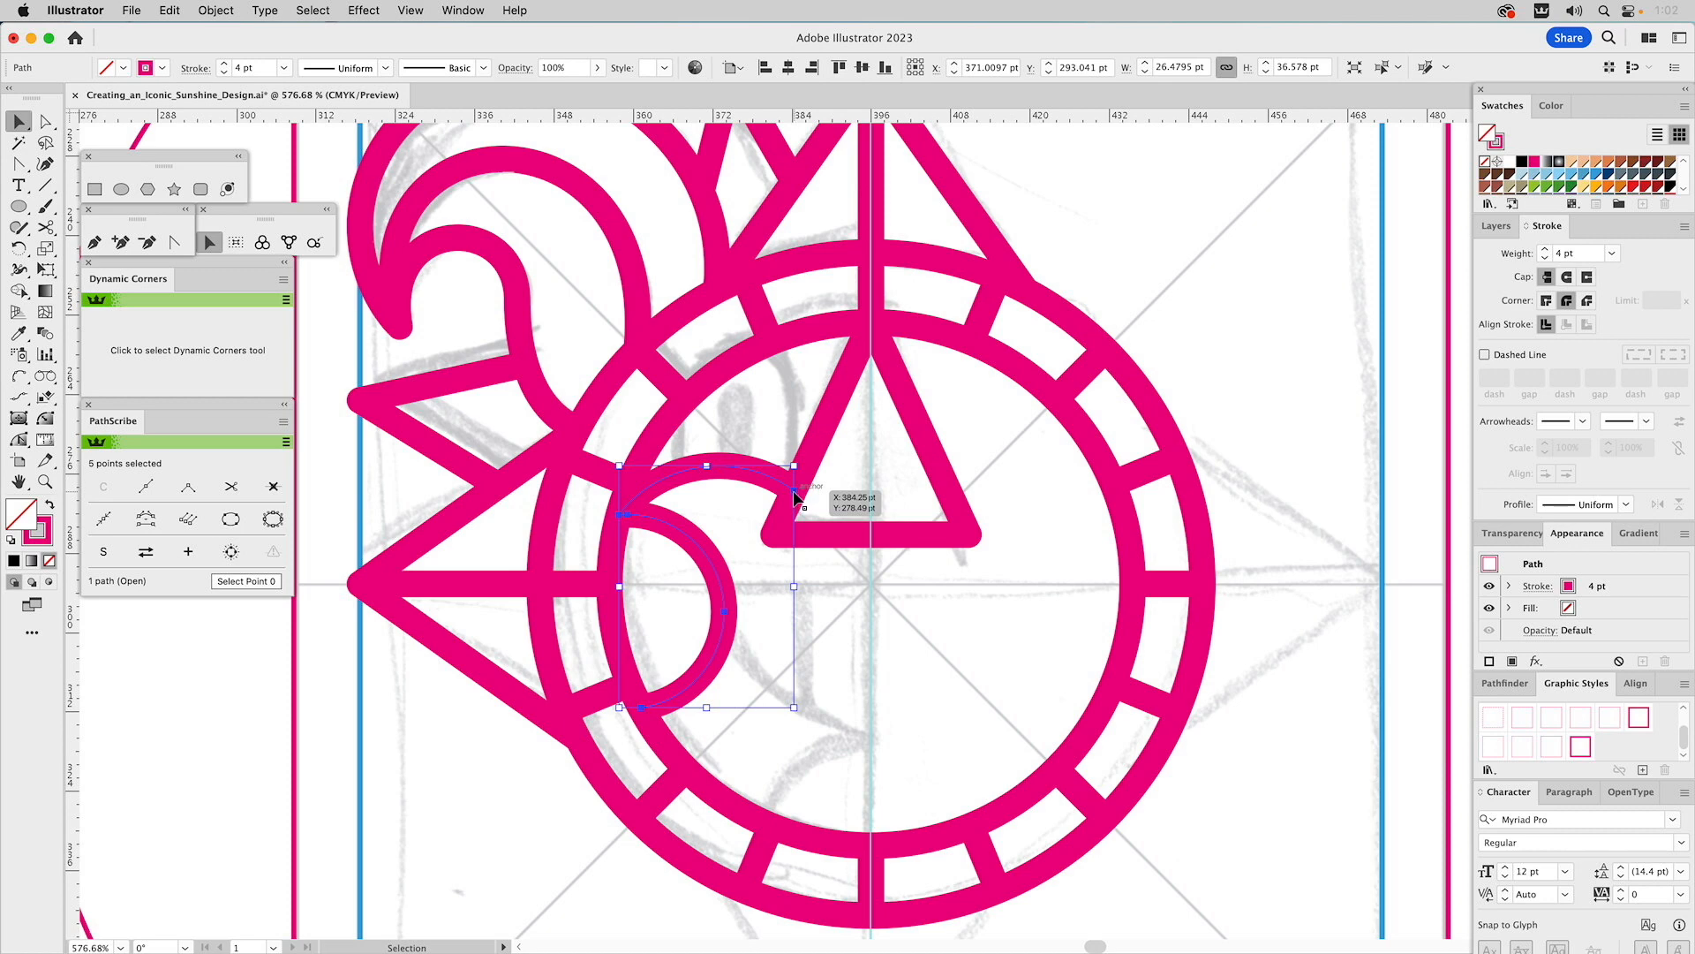
{"action": "key", "text": "a"}
{"action": "left_click", "coordinate": [795, 497]}
{"action": "key", "text": "Delete"}
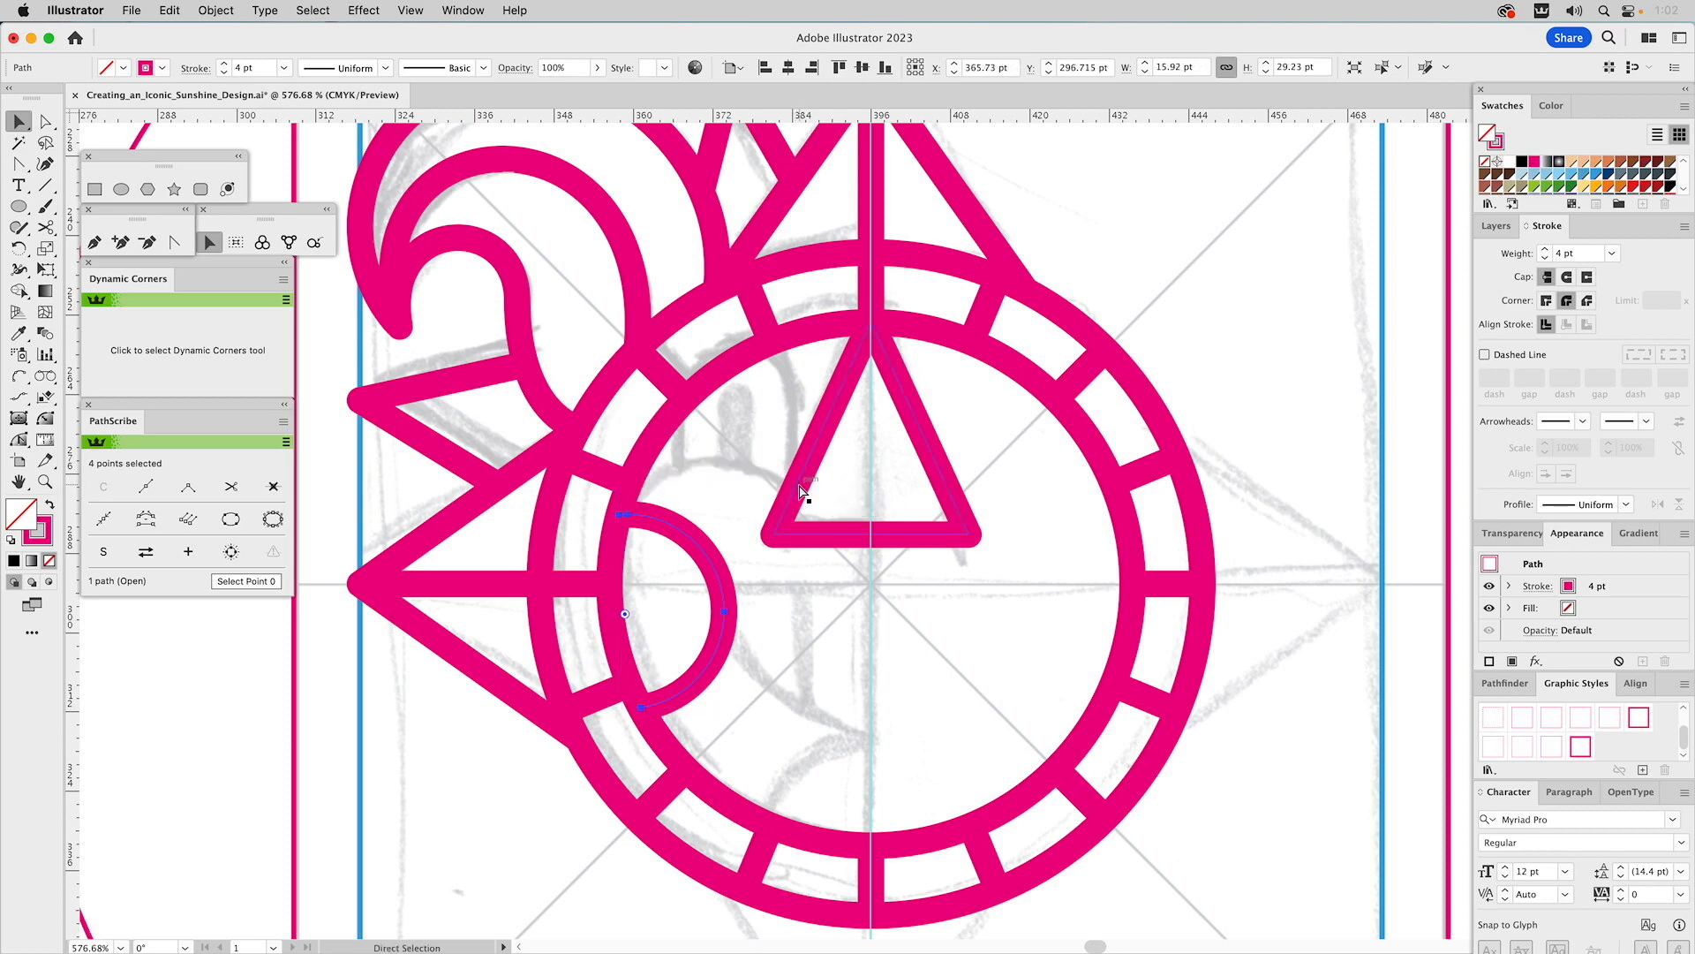
- Move the open cheek curve slightly down and to the left over the inner face circle's edge
{"action": "key", "text": "v"}
{"action": "left_click", "coordinate": [692, 508]}
{"action": "left_click_drag", "start_coordinate": [682, 530], "coordinate": [675, 543]}
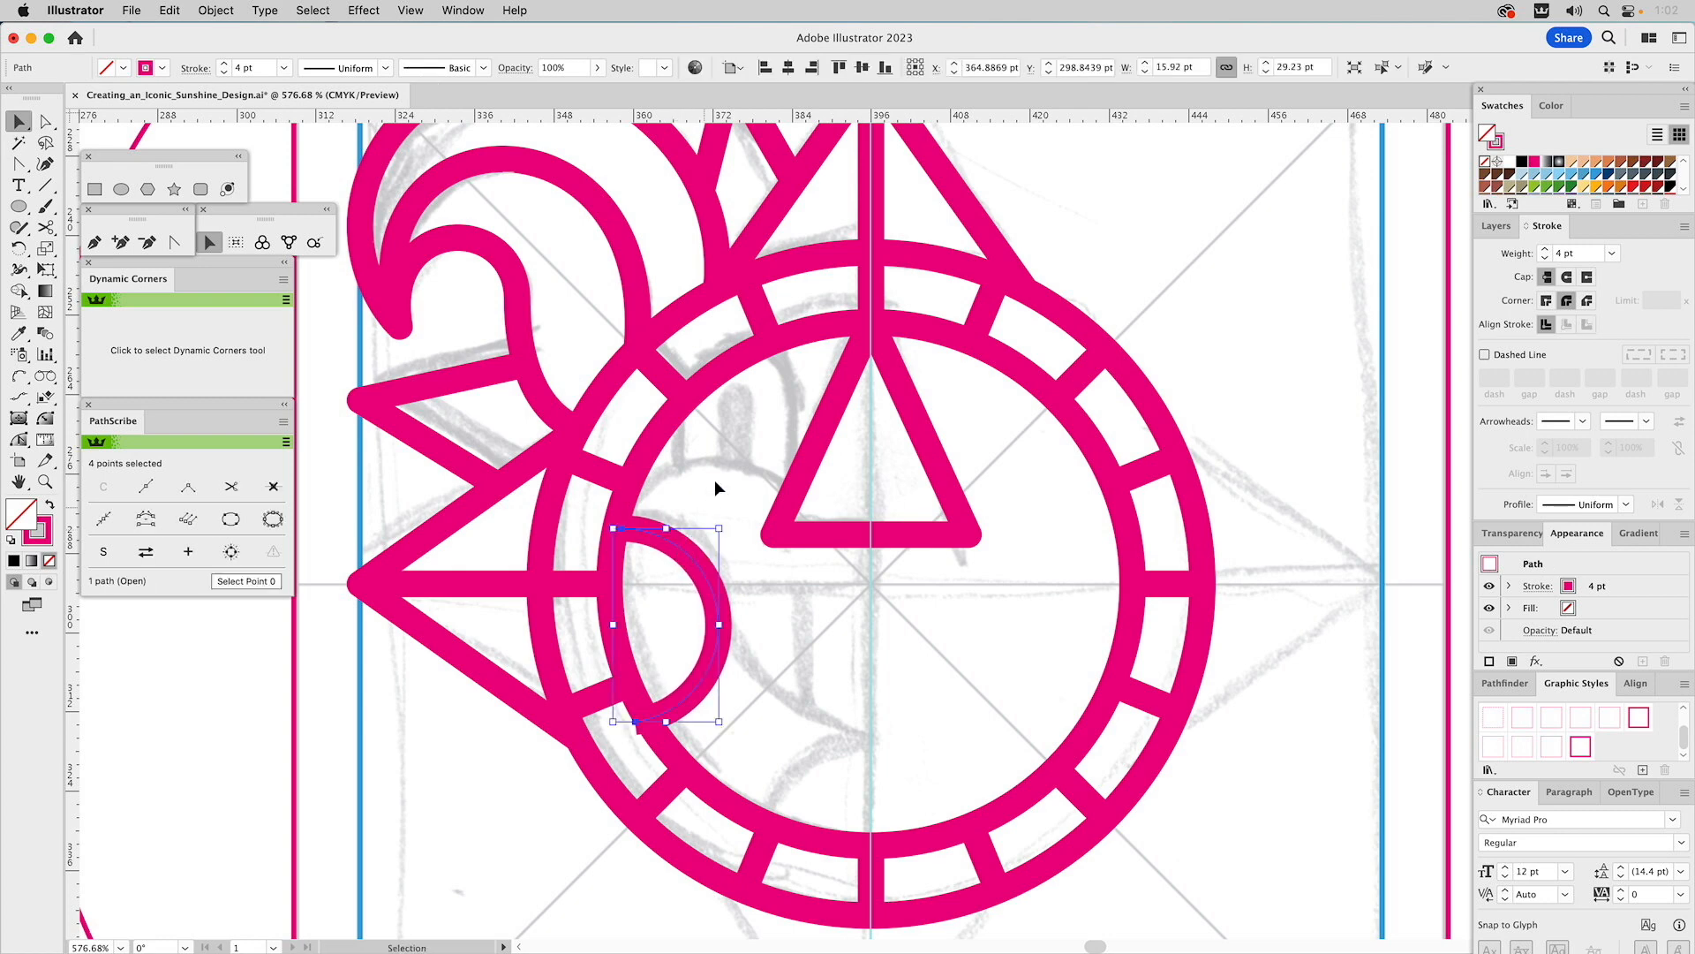
- Trim the cheek curve's overhanging lower end back to the inner face circle with Shape Builder
{"action": "left_click", "coordinate": [625, 498]}
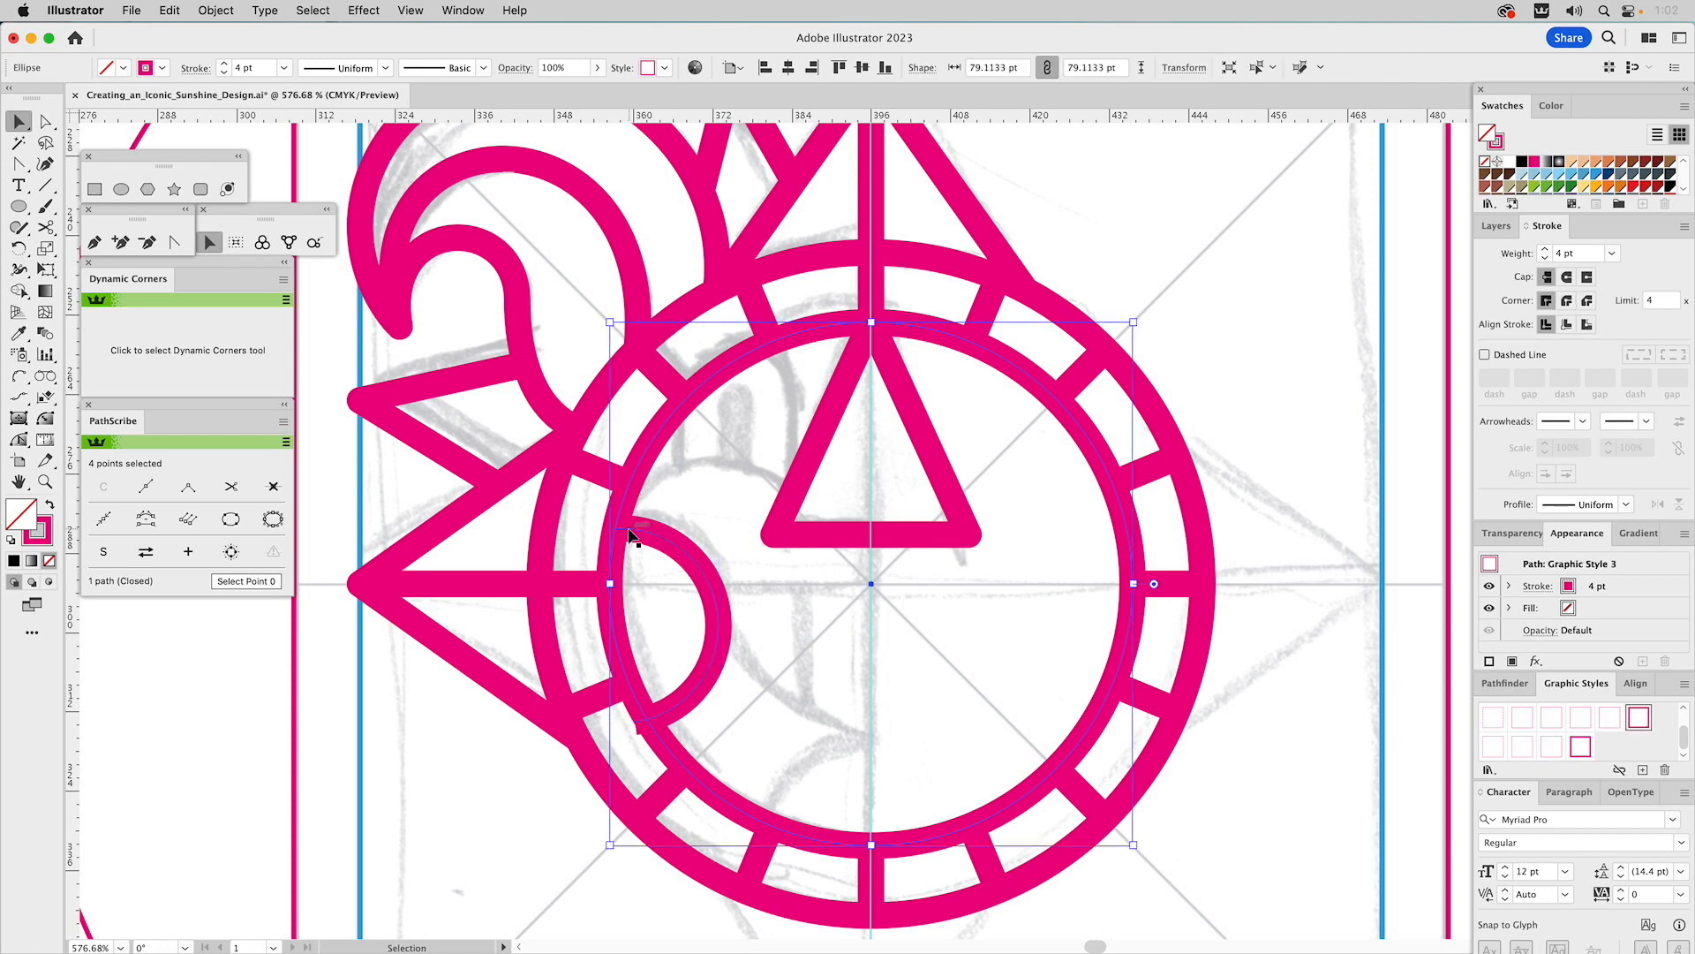
{"action": "left_click", "coordinate": [632, 537], "text": "shift"}
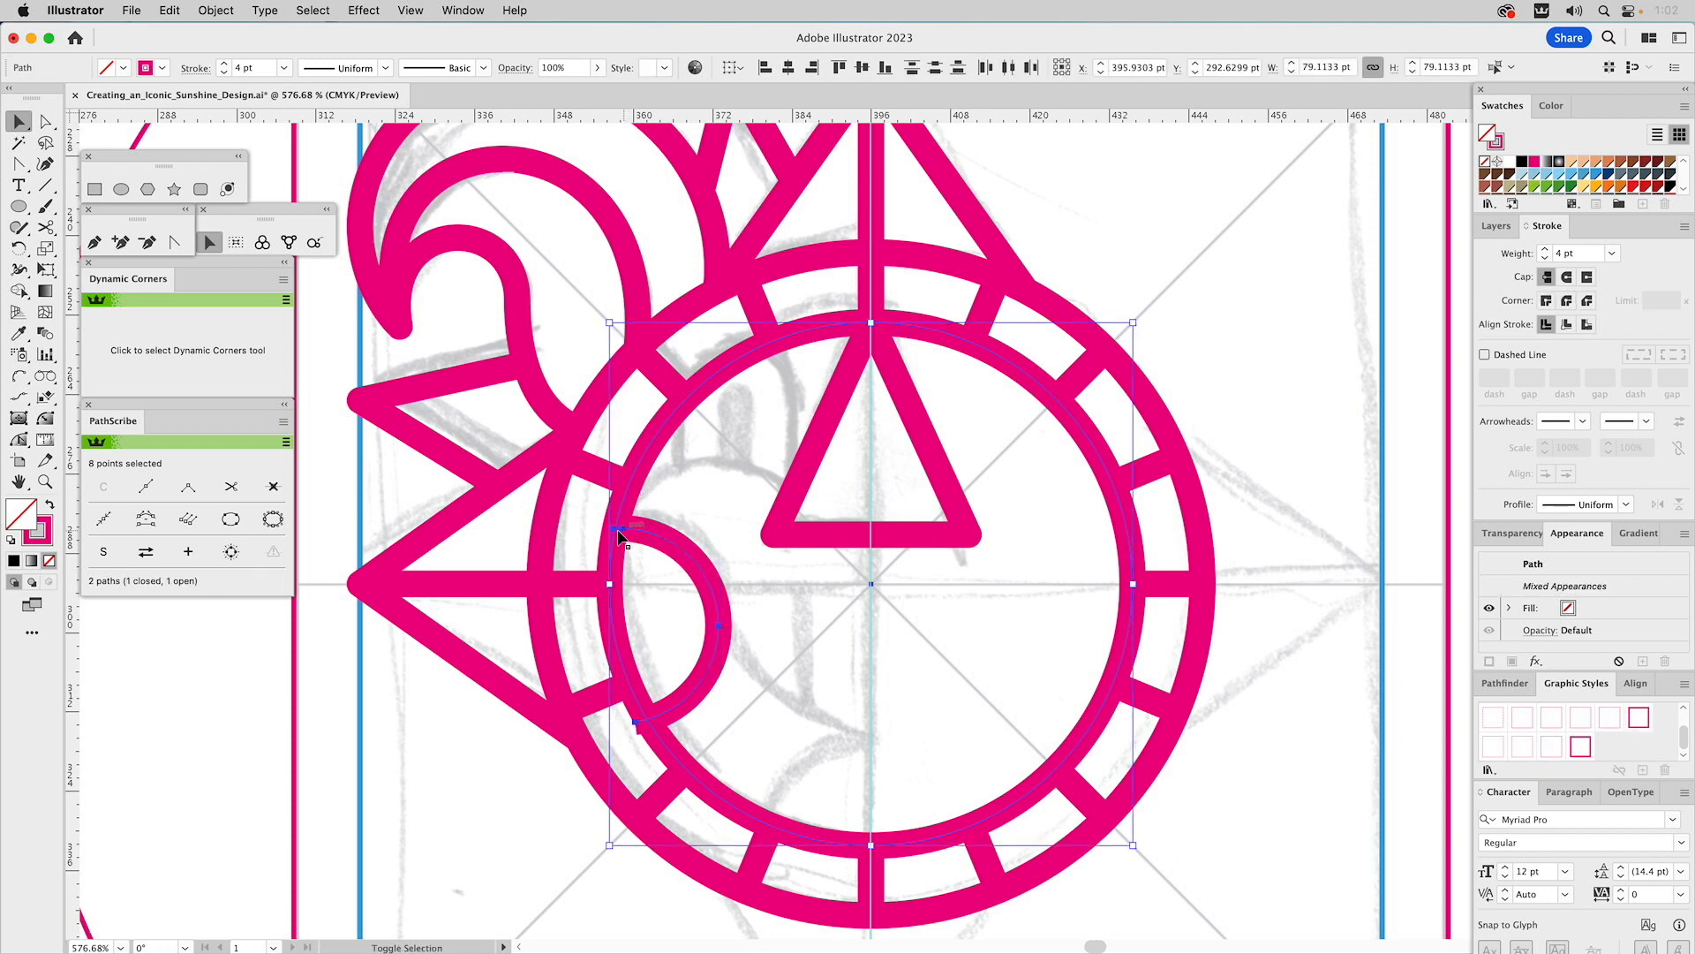
{"action": "left_click_drag", "start_coordinate": [614, 530], "coordinate": [614, 530]}
{"action": "left_click", "coordinate": [43, 483]}
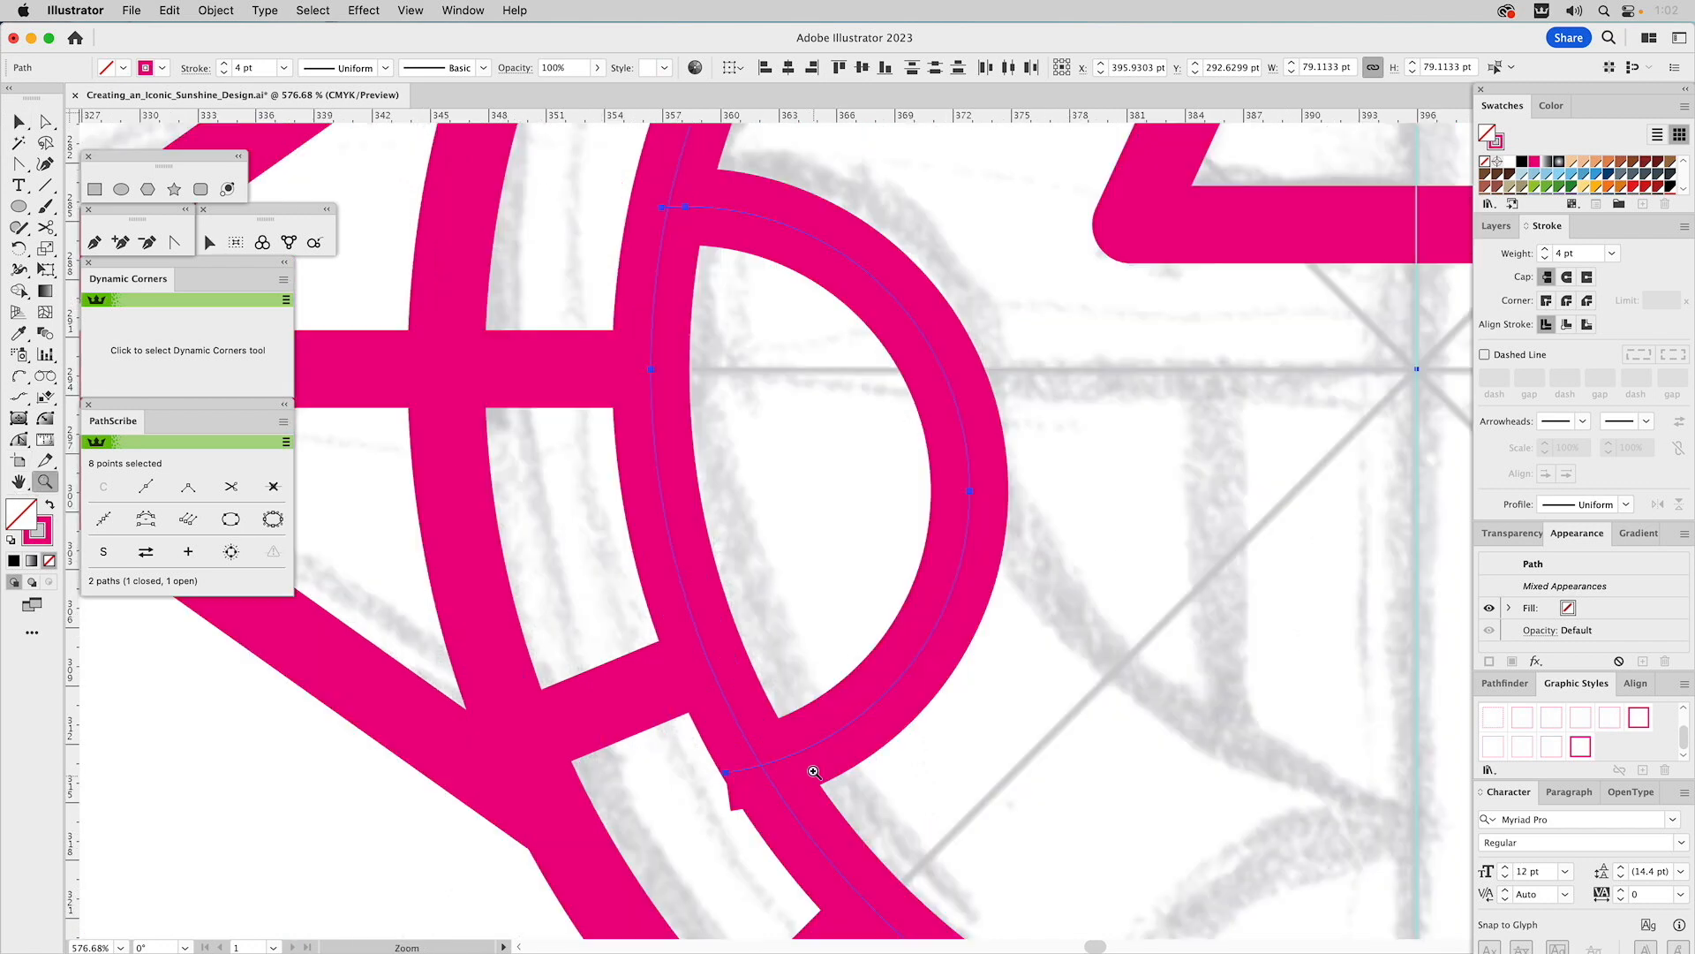
{"action": "left_click_drag", "start_coordinate": [589, 694], "coordinate": [753, 481]}
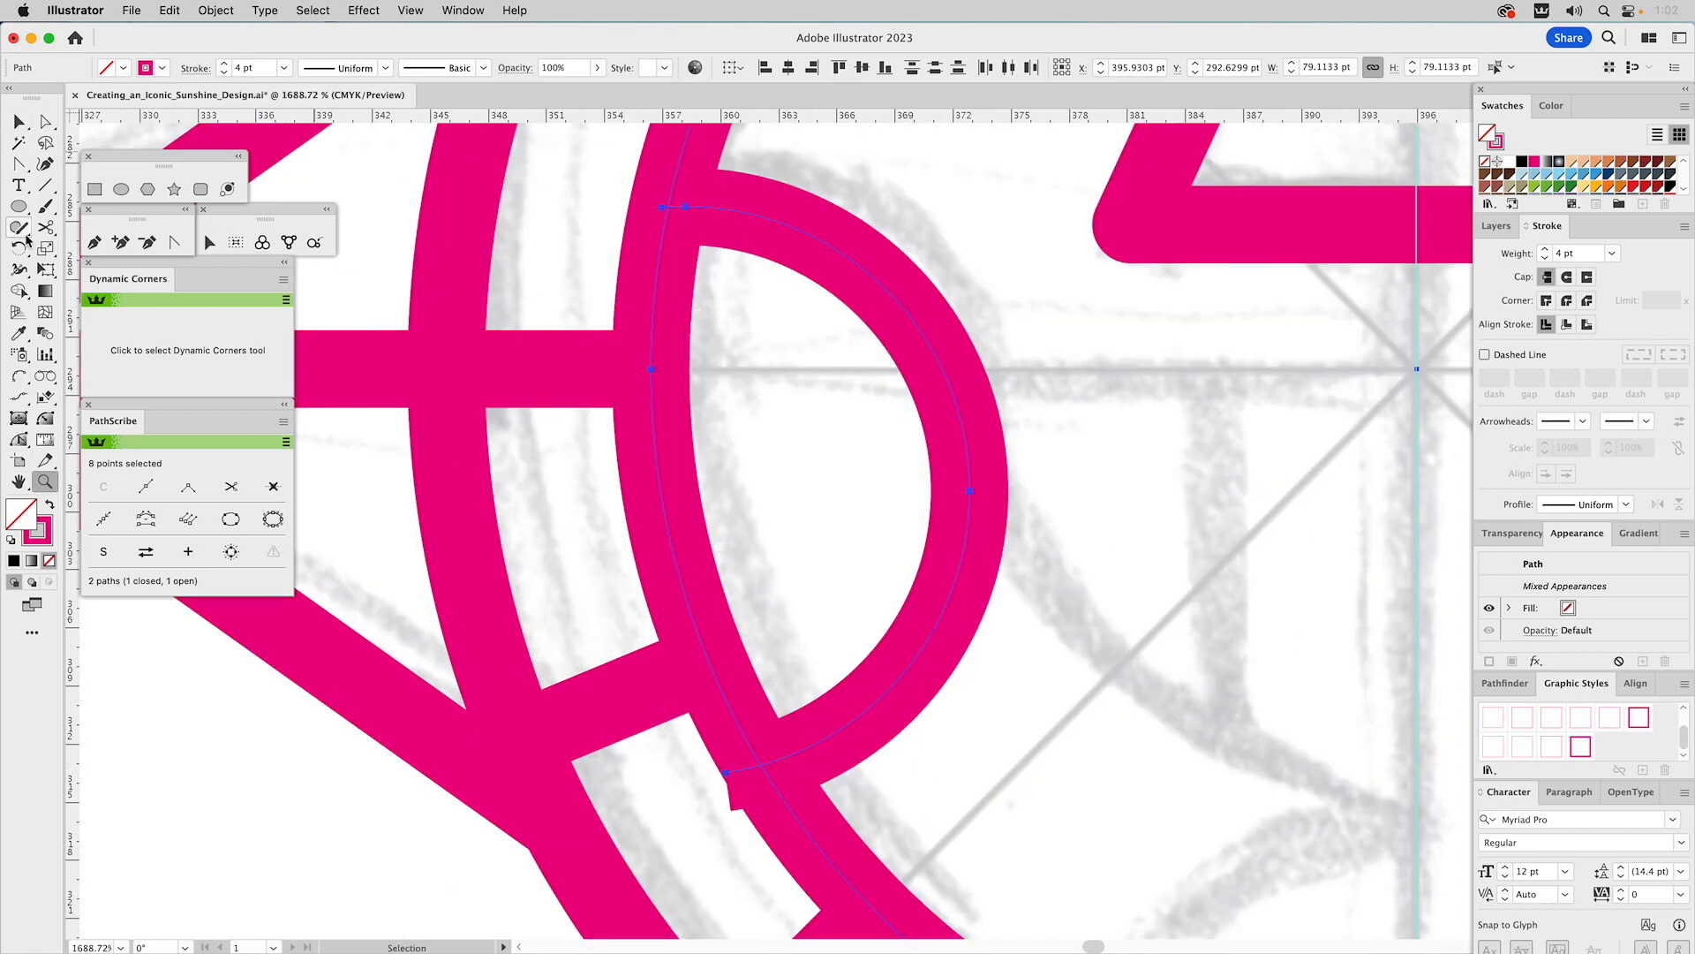
{"action": "left_click", "coordinate": [20, 290]}
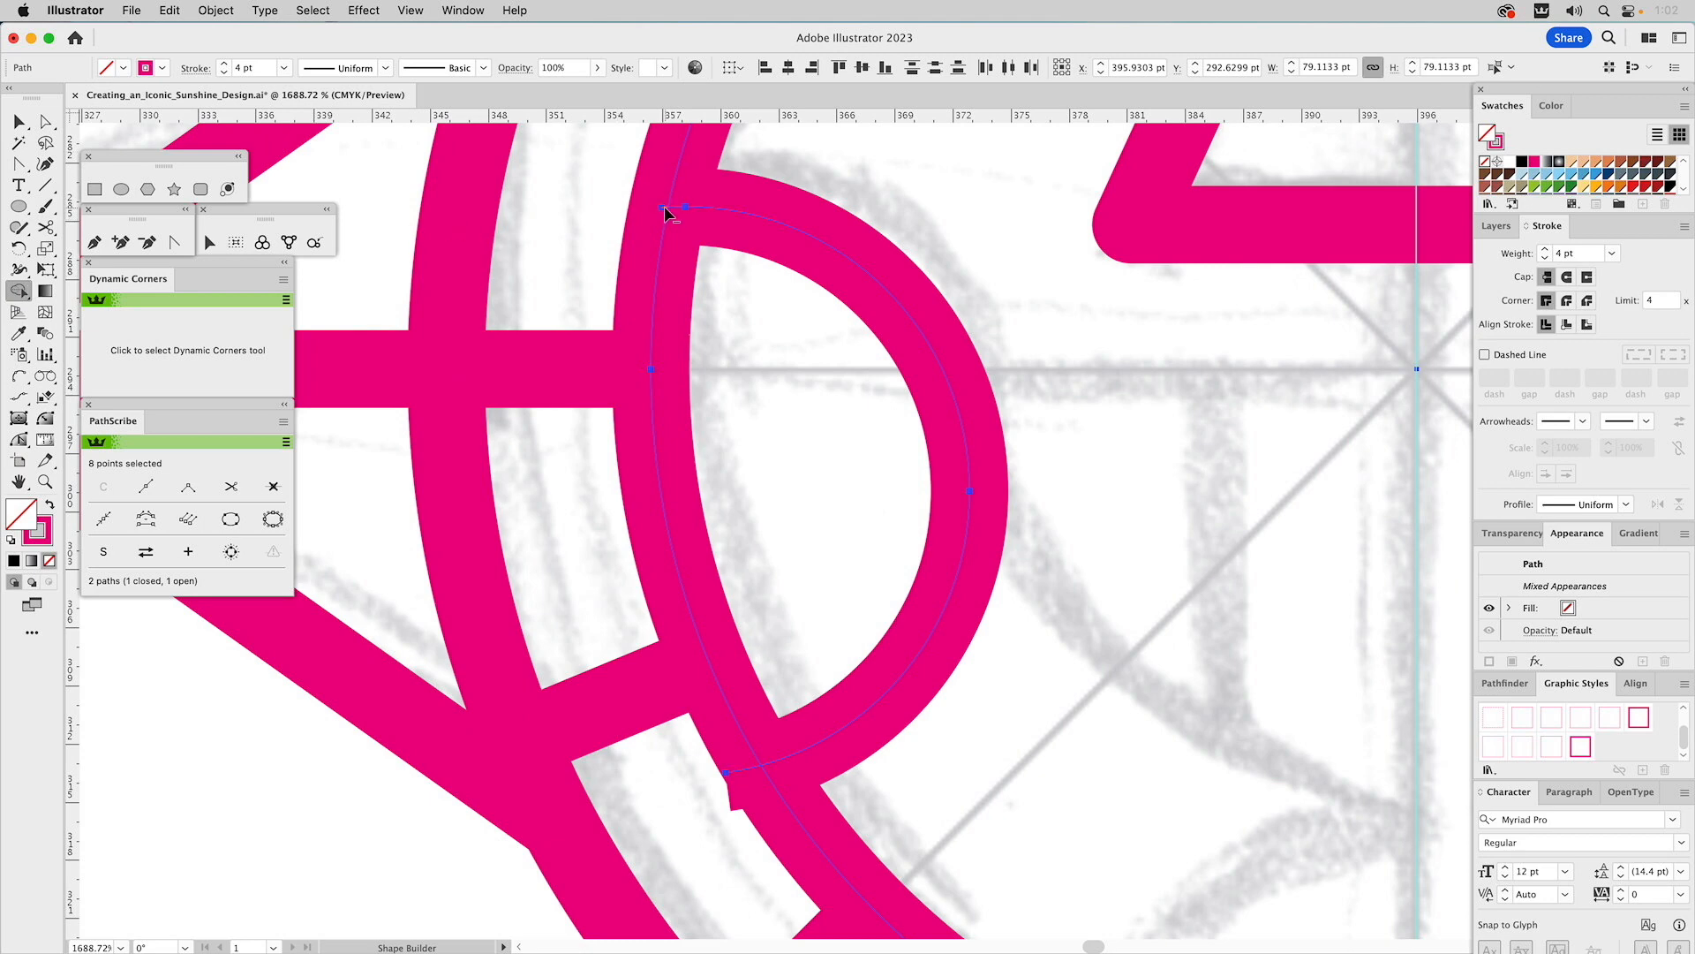
{"action": "mouse_move", "coordinate": [664, 204]}
{"action": "left_mouse_down"}
{"action": "mouse_move", "coordinate": [673, 377]}
{"action": "mouse_move", "coordinate": [739, 754]}
{"action": "left_mouse_up"}
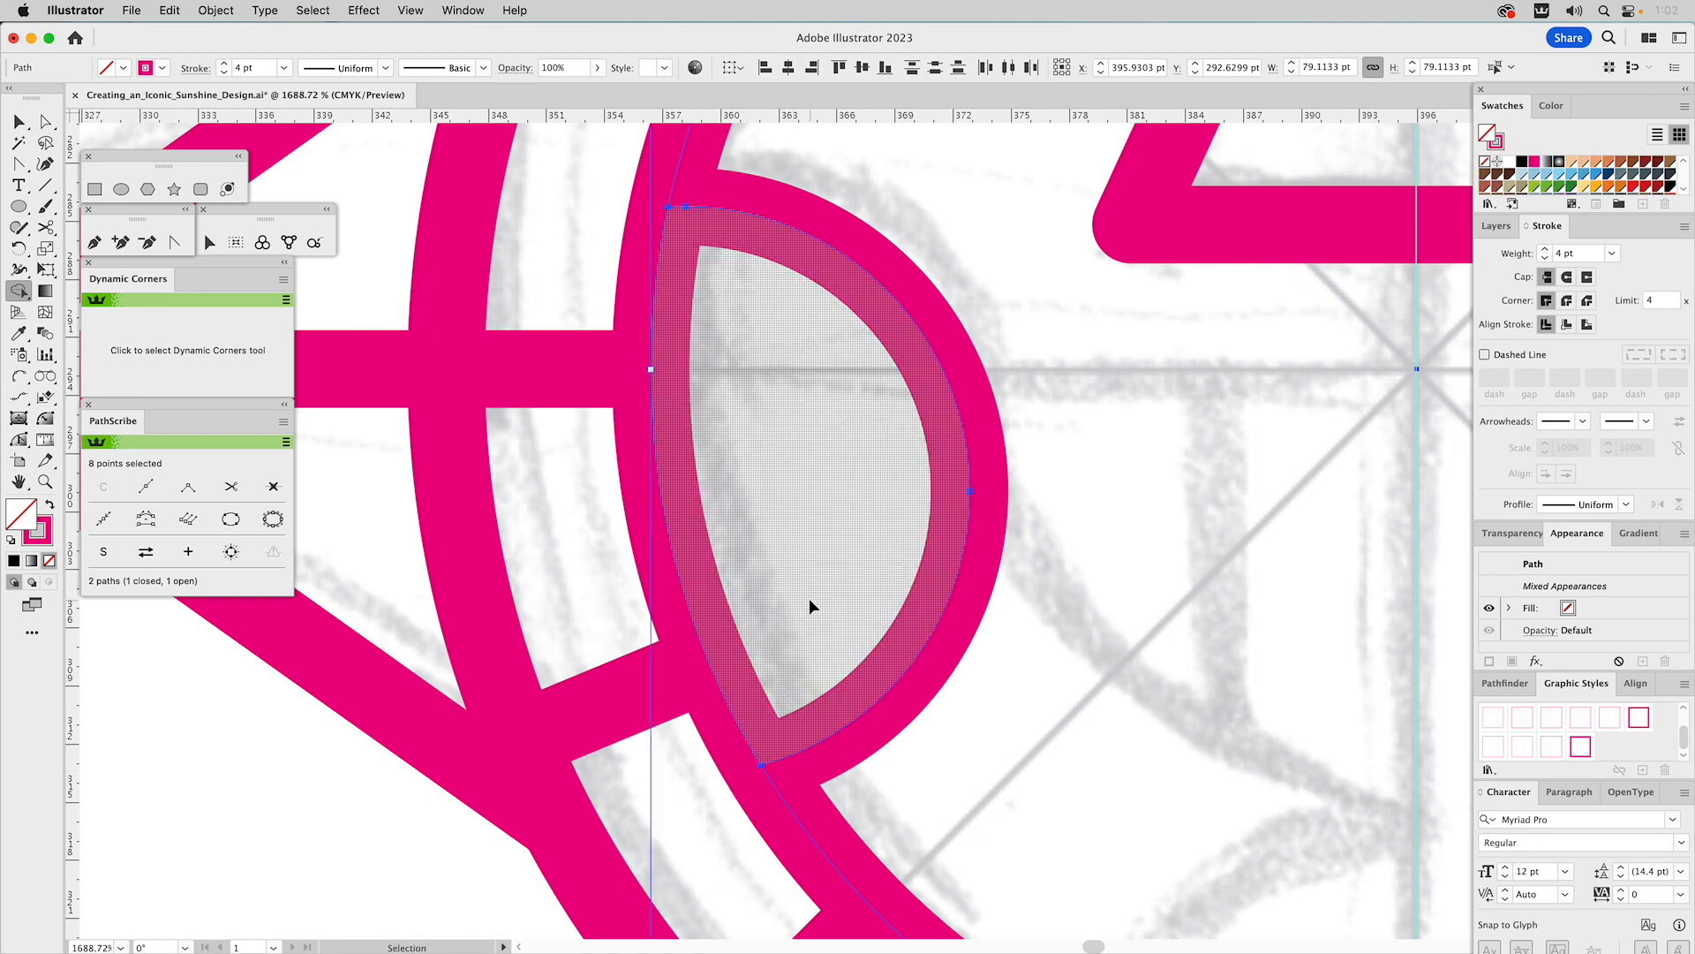
{"action": "key", "text": "super+shift+a"}
- Draw an arc of about 19.6 pt radius with Arc by Points from the cheek curve's upper end to the triangle's left side
{"action": "key", "text": "z"}
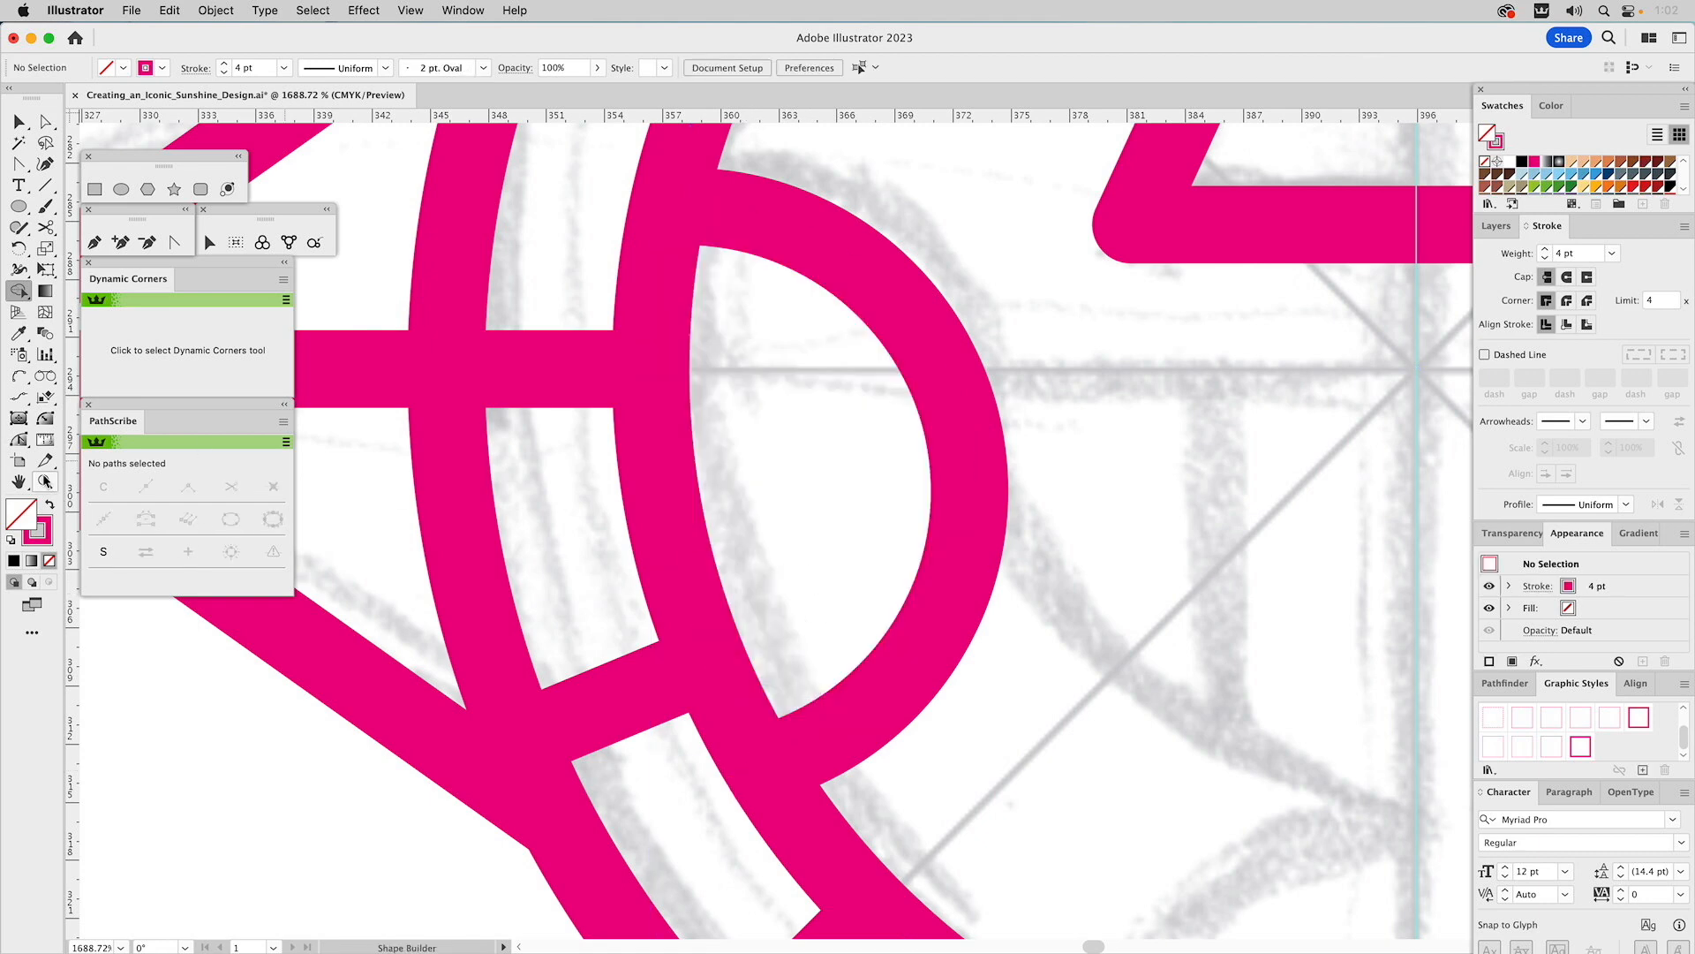
{"action": "left_click", "coordinate": [822, 439], "text": "alt"}
{"action": "left_click", "coordinate": [965, 473], "text": "alt"}
{"action": "left_click", "coordinate": [953, 473], "text": "alt"}
{"action": "left_click_drag", "start_coordinate": [953, 474], "coordinate": [757, 536]}
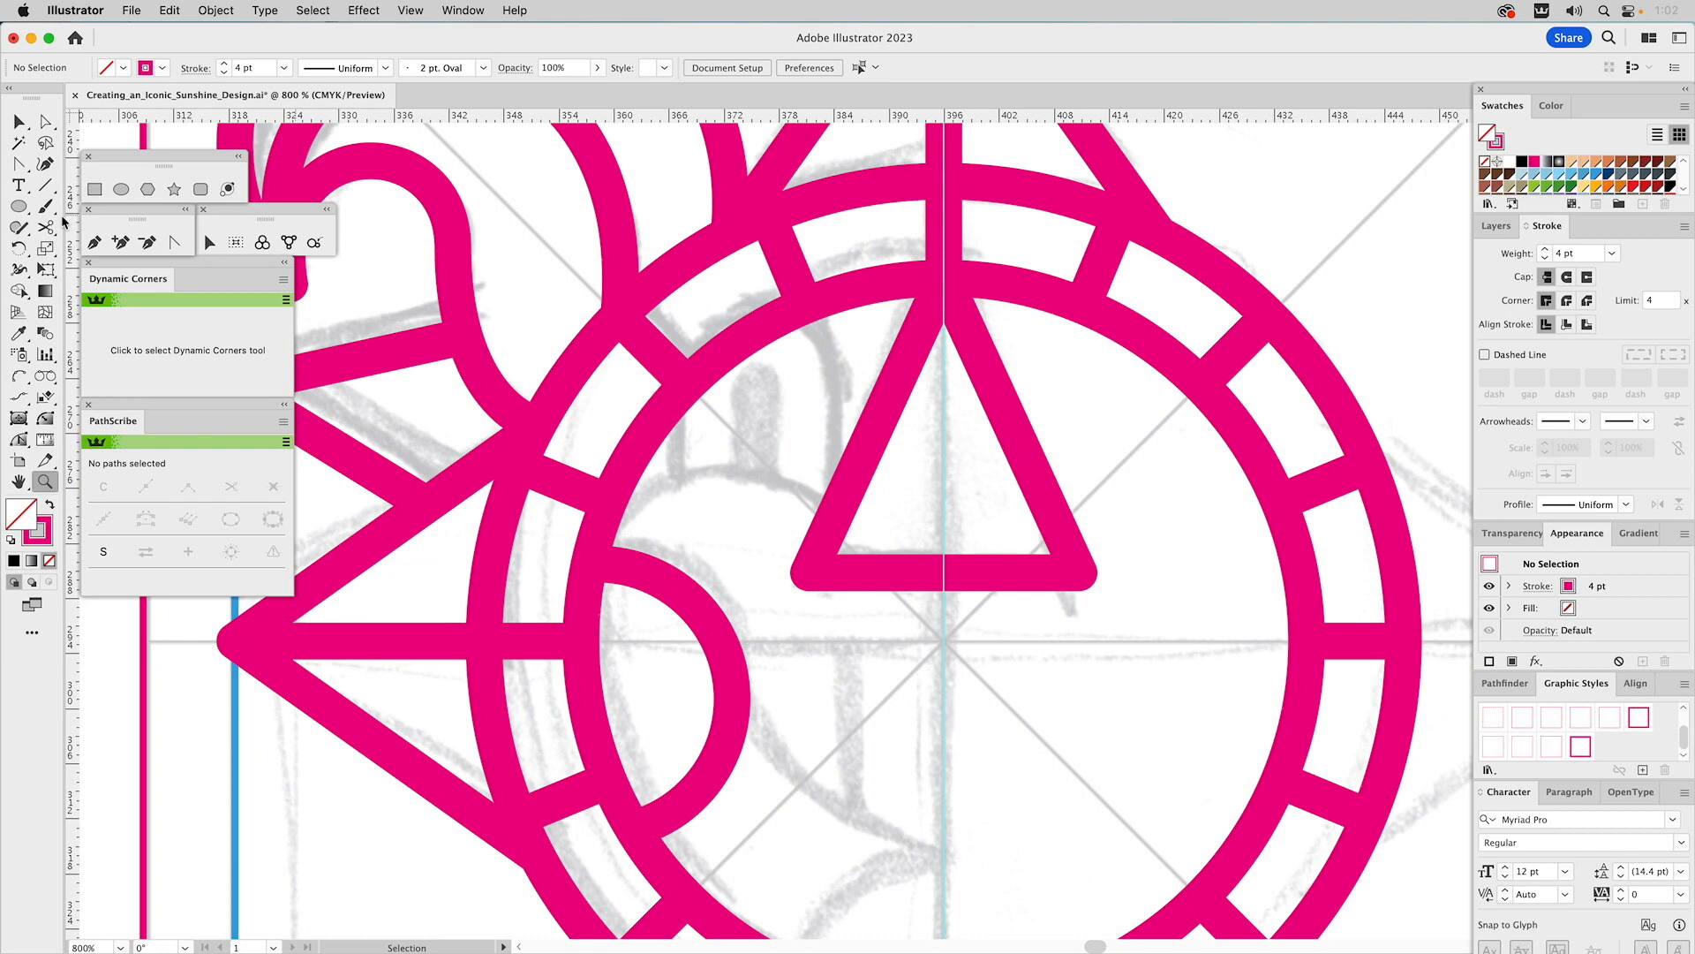
{"action": "left_click", "coordinate": [19, 375]}
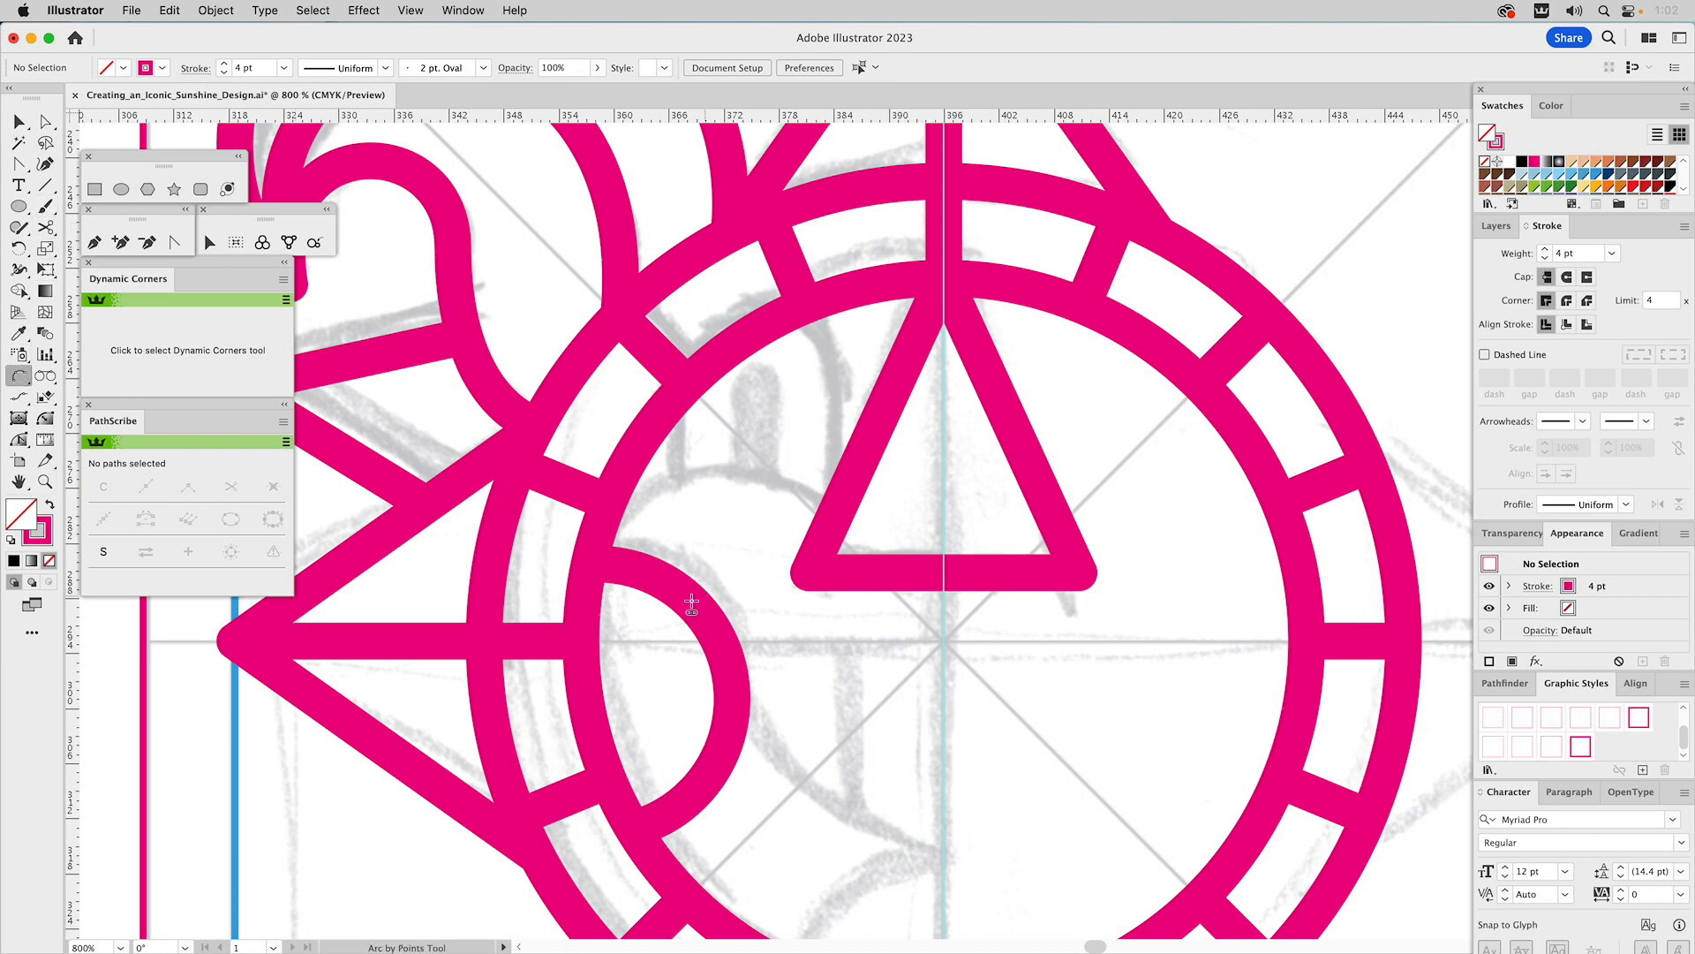
{"action": "left_click", "coordinate": [588, 563]}
{"action": "left_click", "coordinate": [830, 526]}
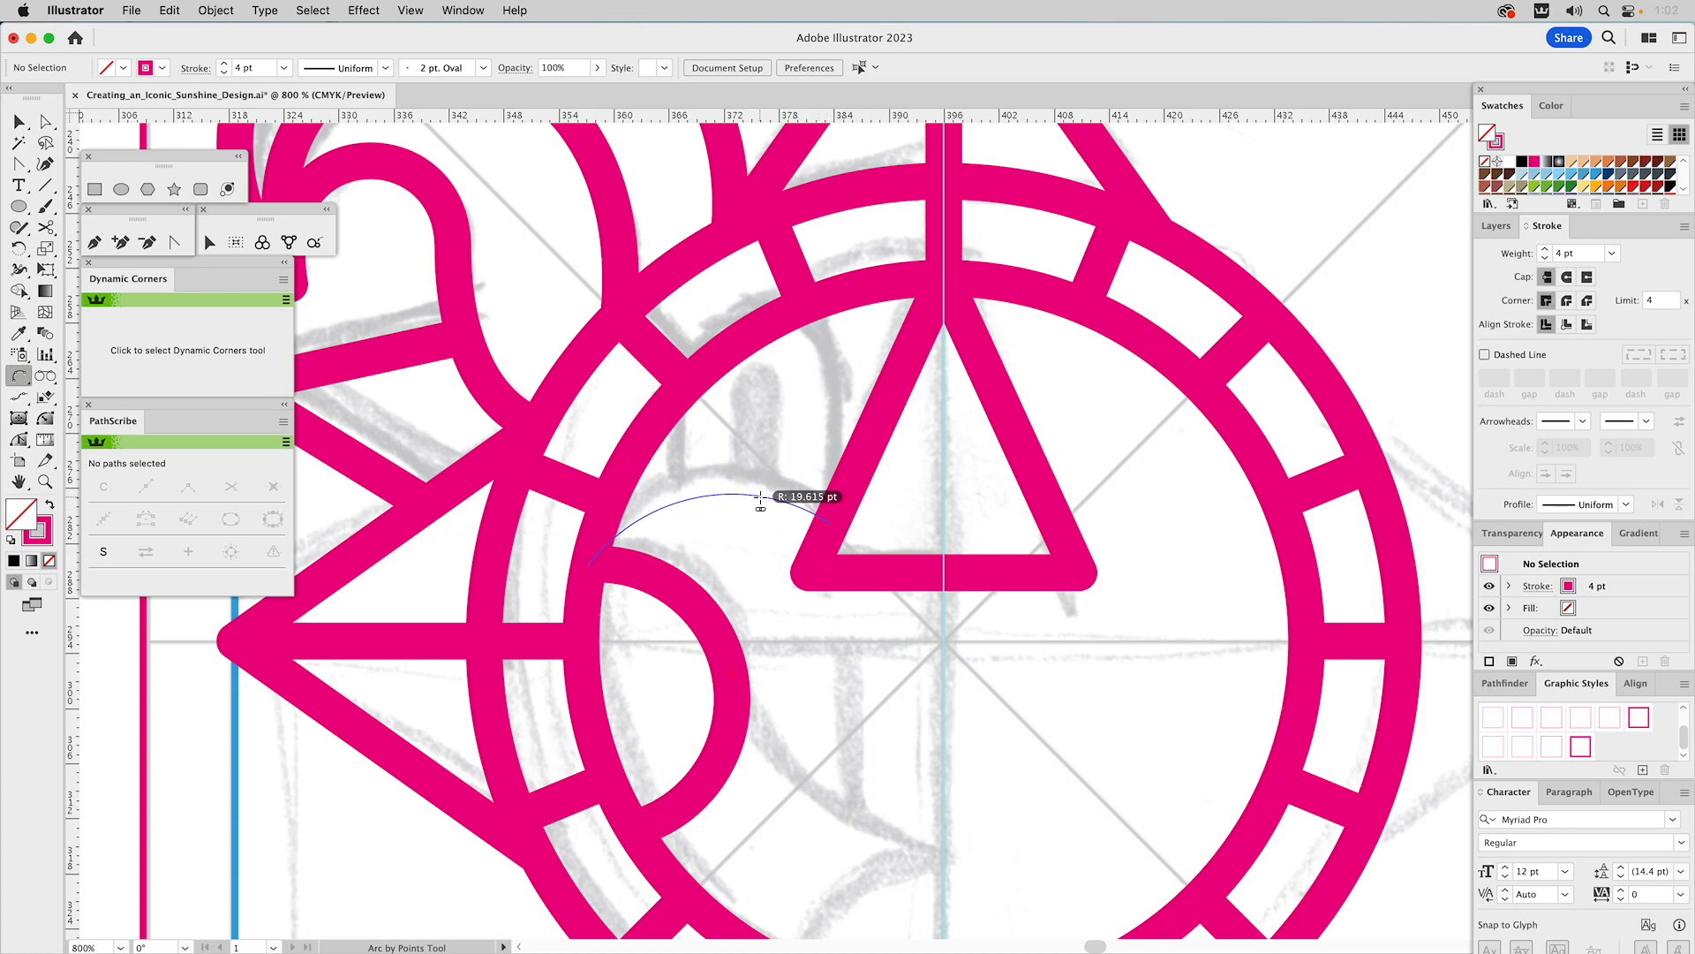
{"action": "left_click", "coordinate": [760, 497]}
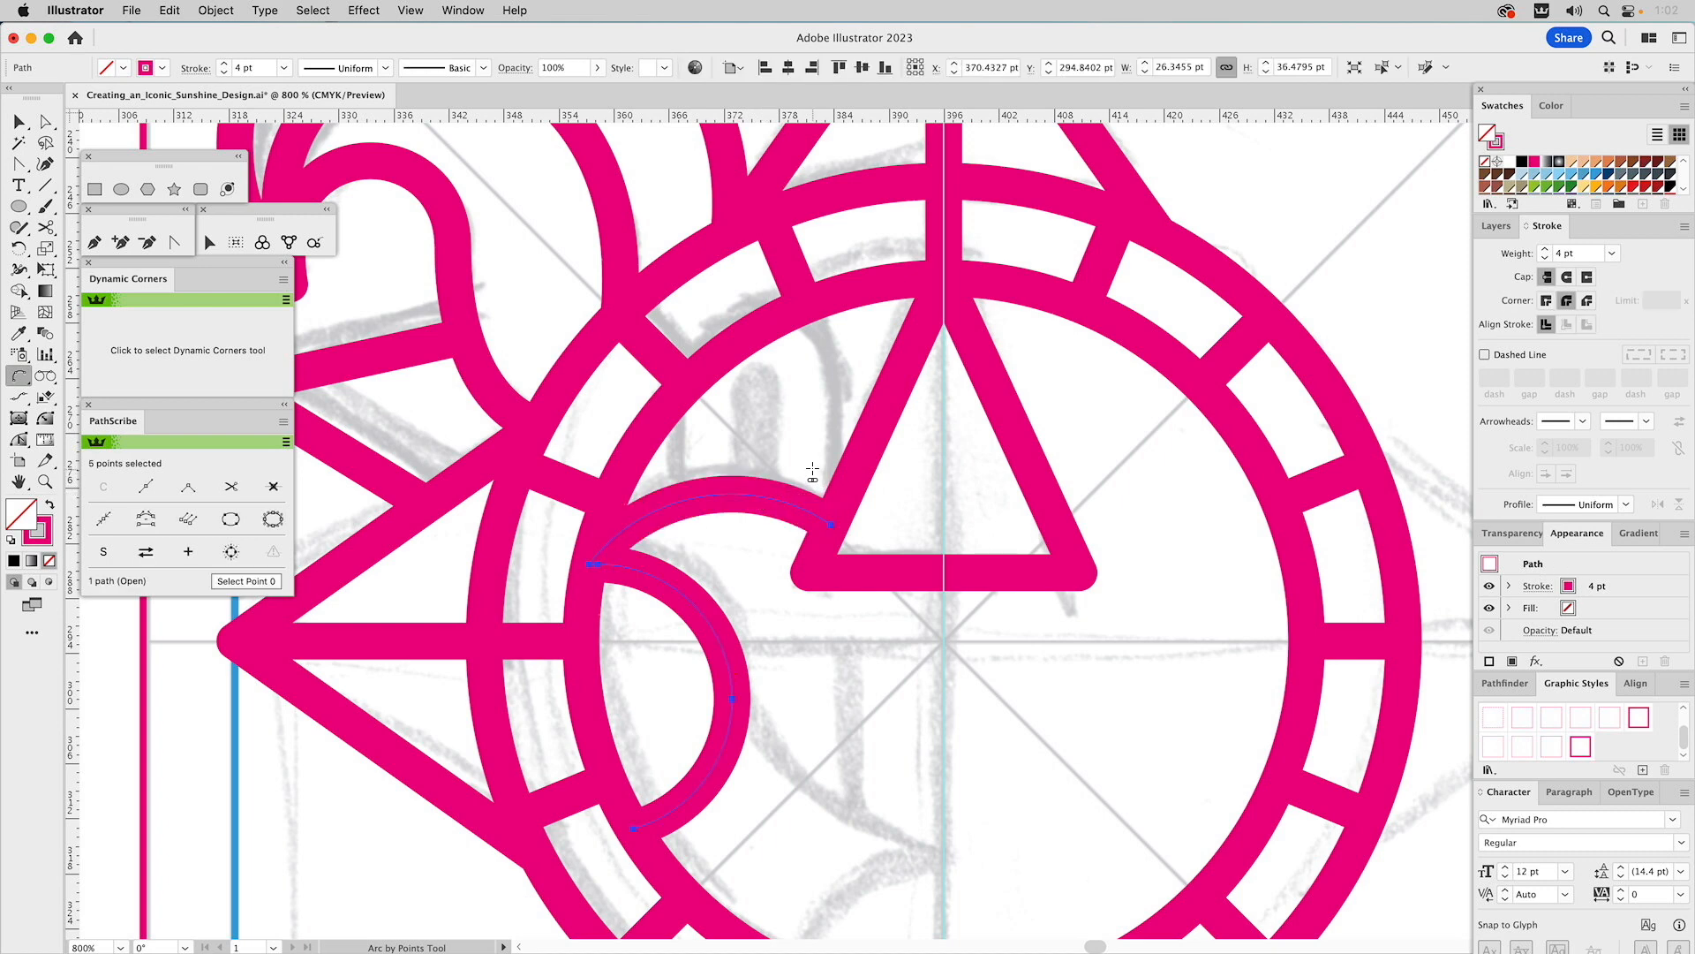
{"action": "key", "text": "v"}
{"action": "left_click", "coordinate": [804, 353]}
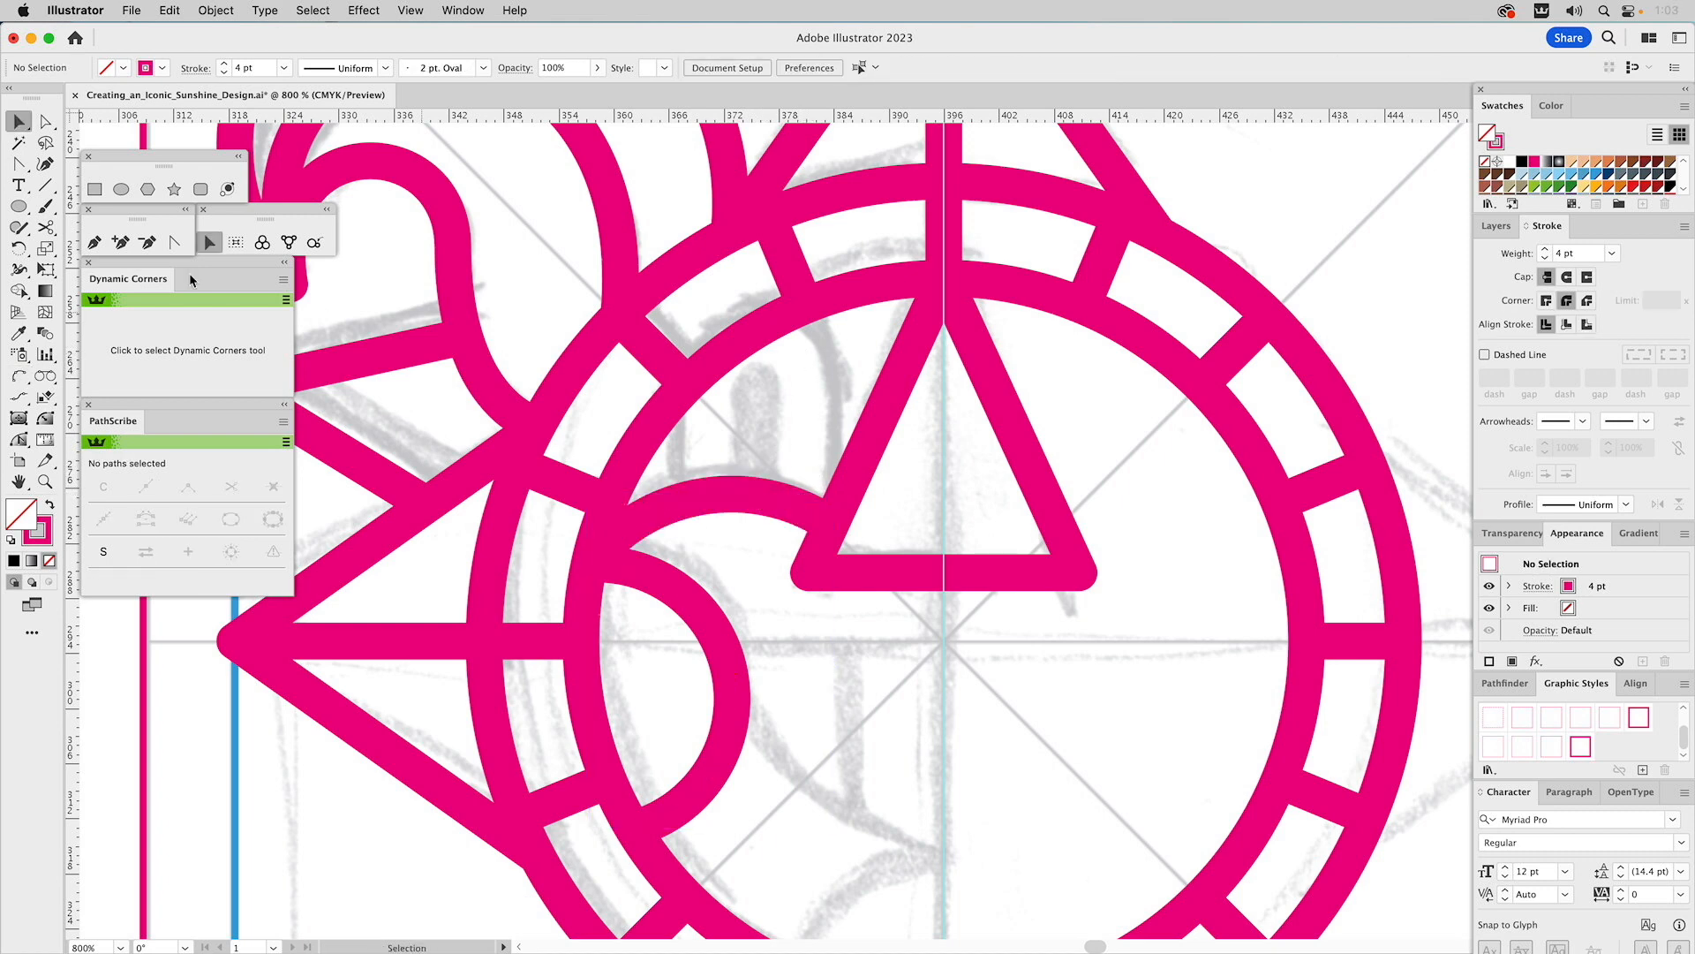
- Draw a circle about 16.7 pt in diameter on the sketched eye and move it straight down across the cheek arc
{"action": "left_click", "coordinate": [121, 188]}
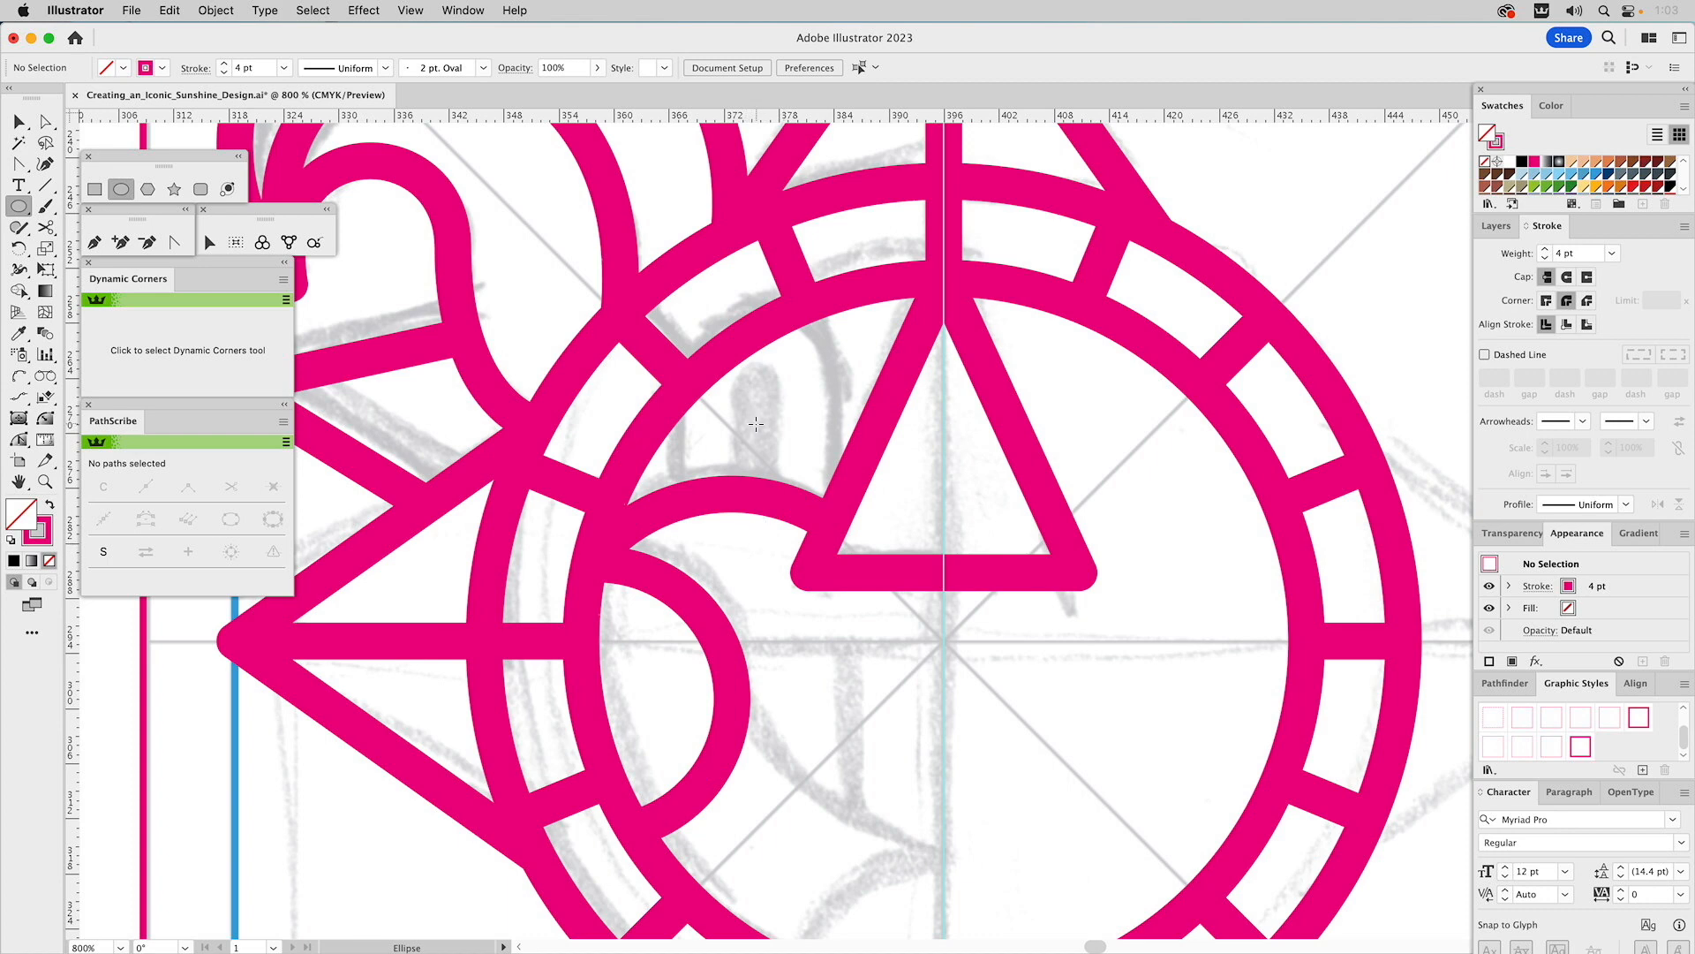
{"action": "left_click_drag", "start_coordinate": [757, 424], "coordinate": [833, 459]}
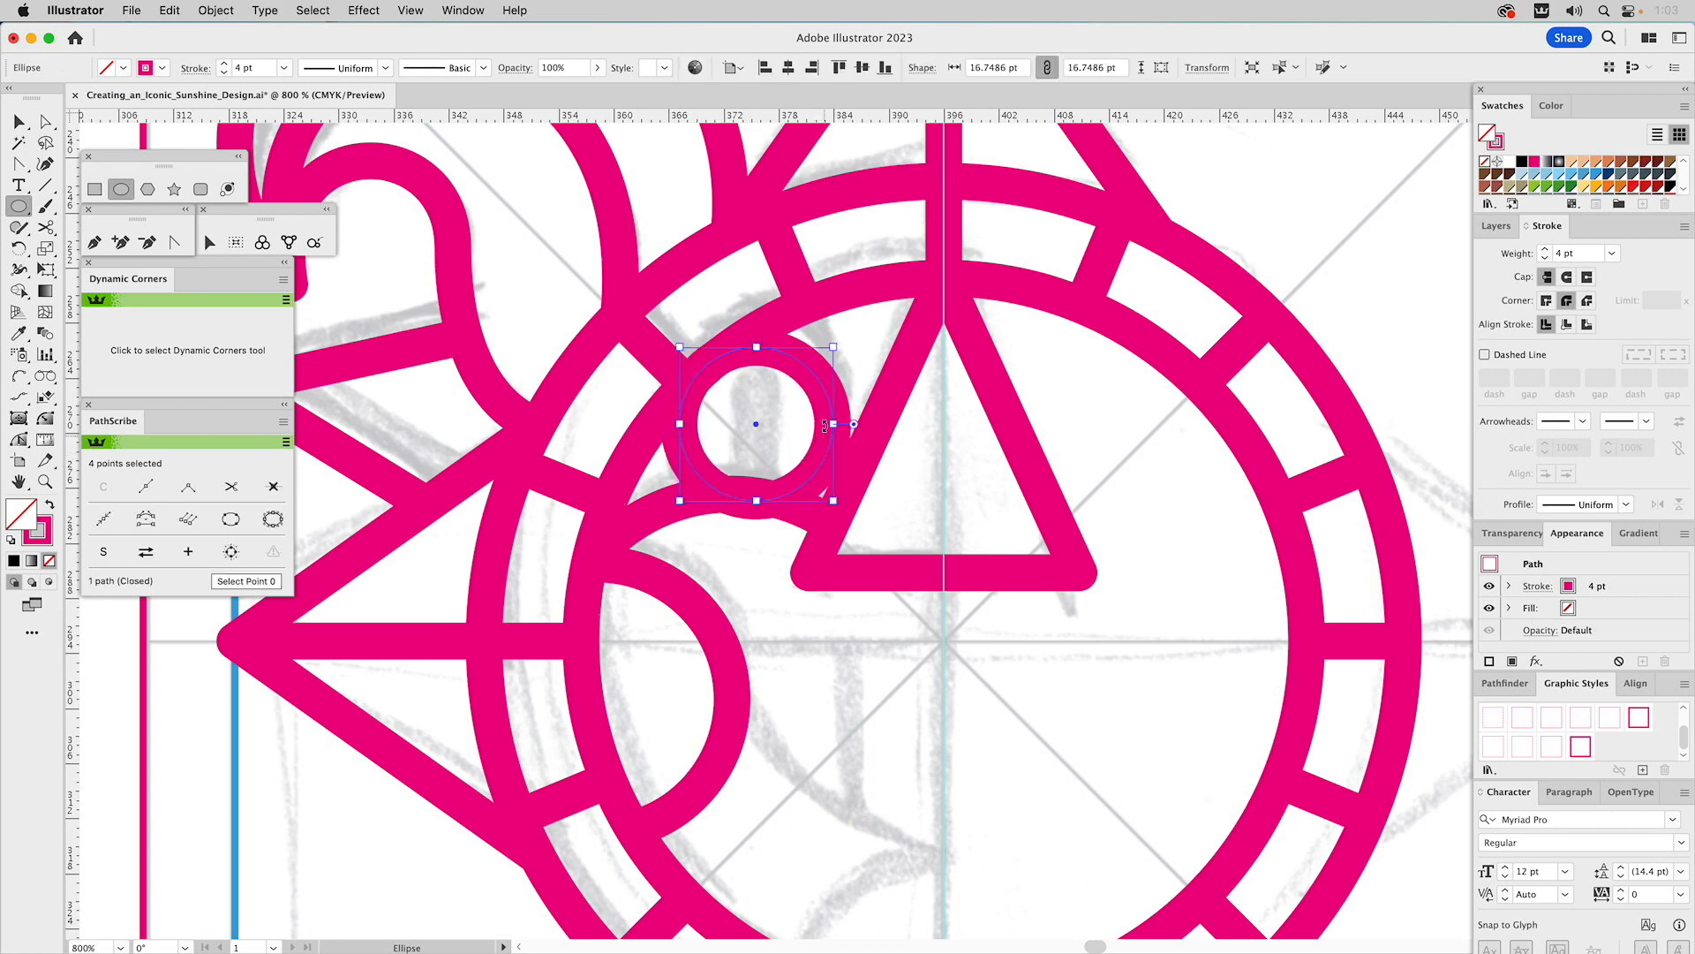
{"action": "key", "text": "v"}
{"action": "key", "text": "super+shift+a"}
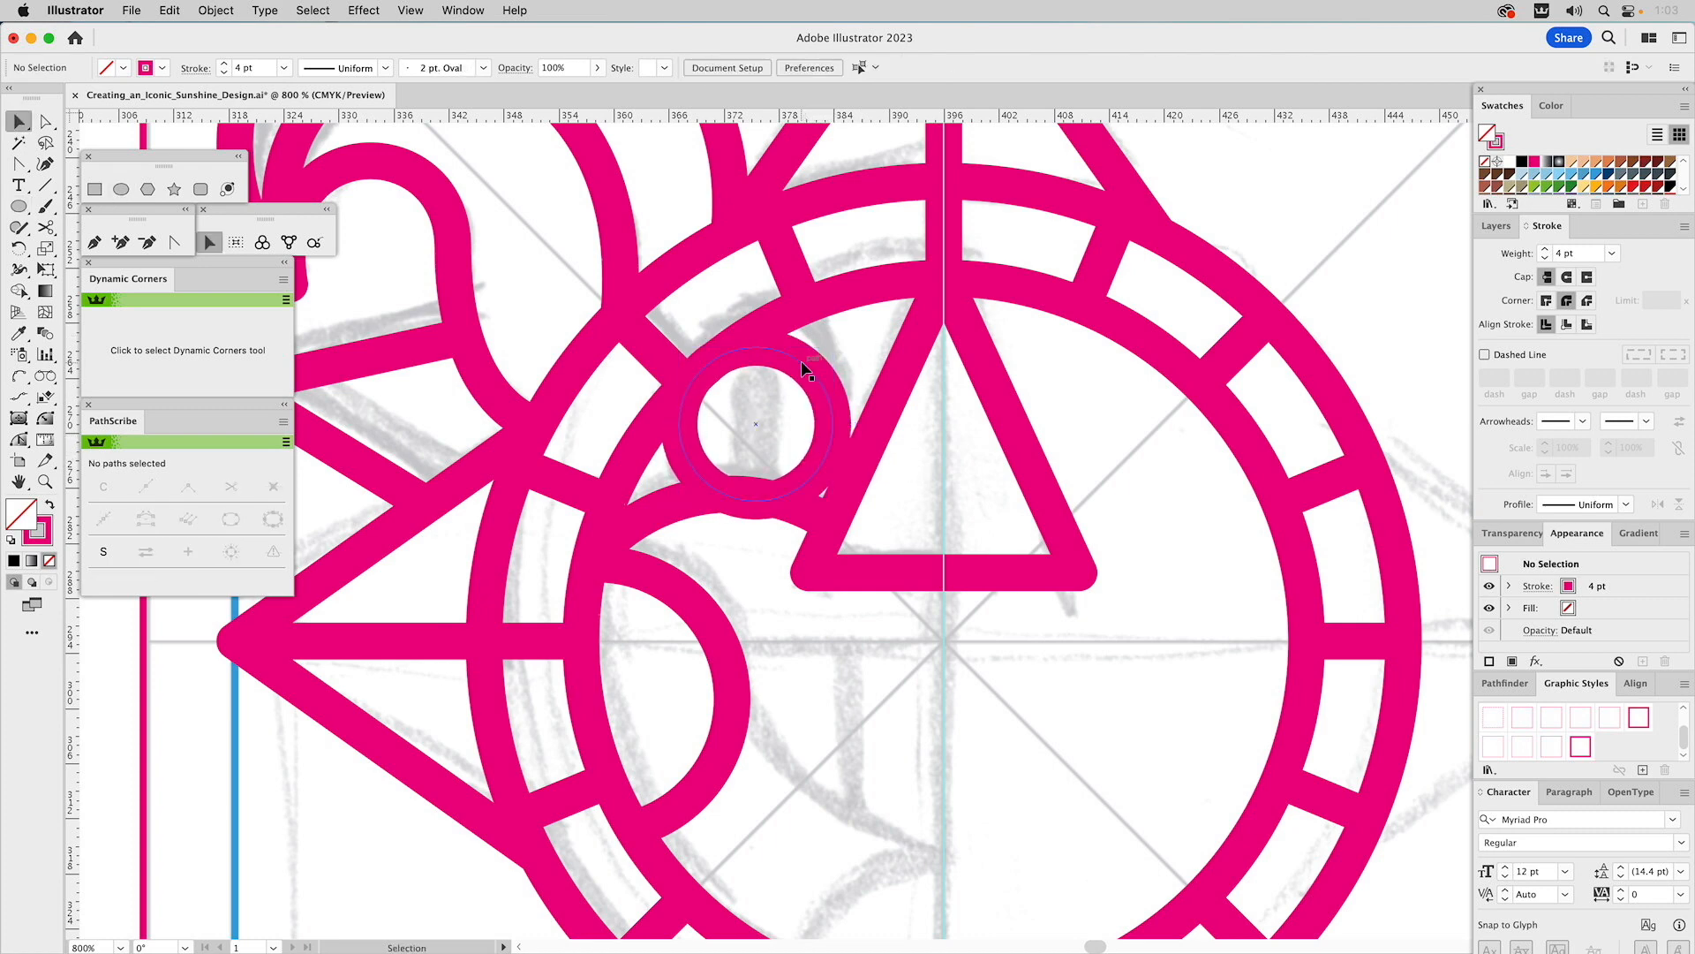
{"action": "left_click_drag", "start_coordinate": [803, 362], "coordinate": [802, 421]}
{"action": "key", "text": "super+shift+a"}
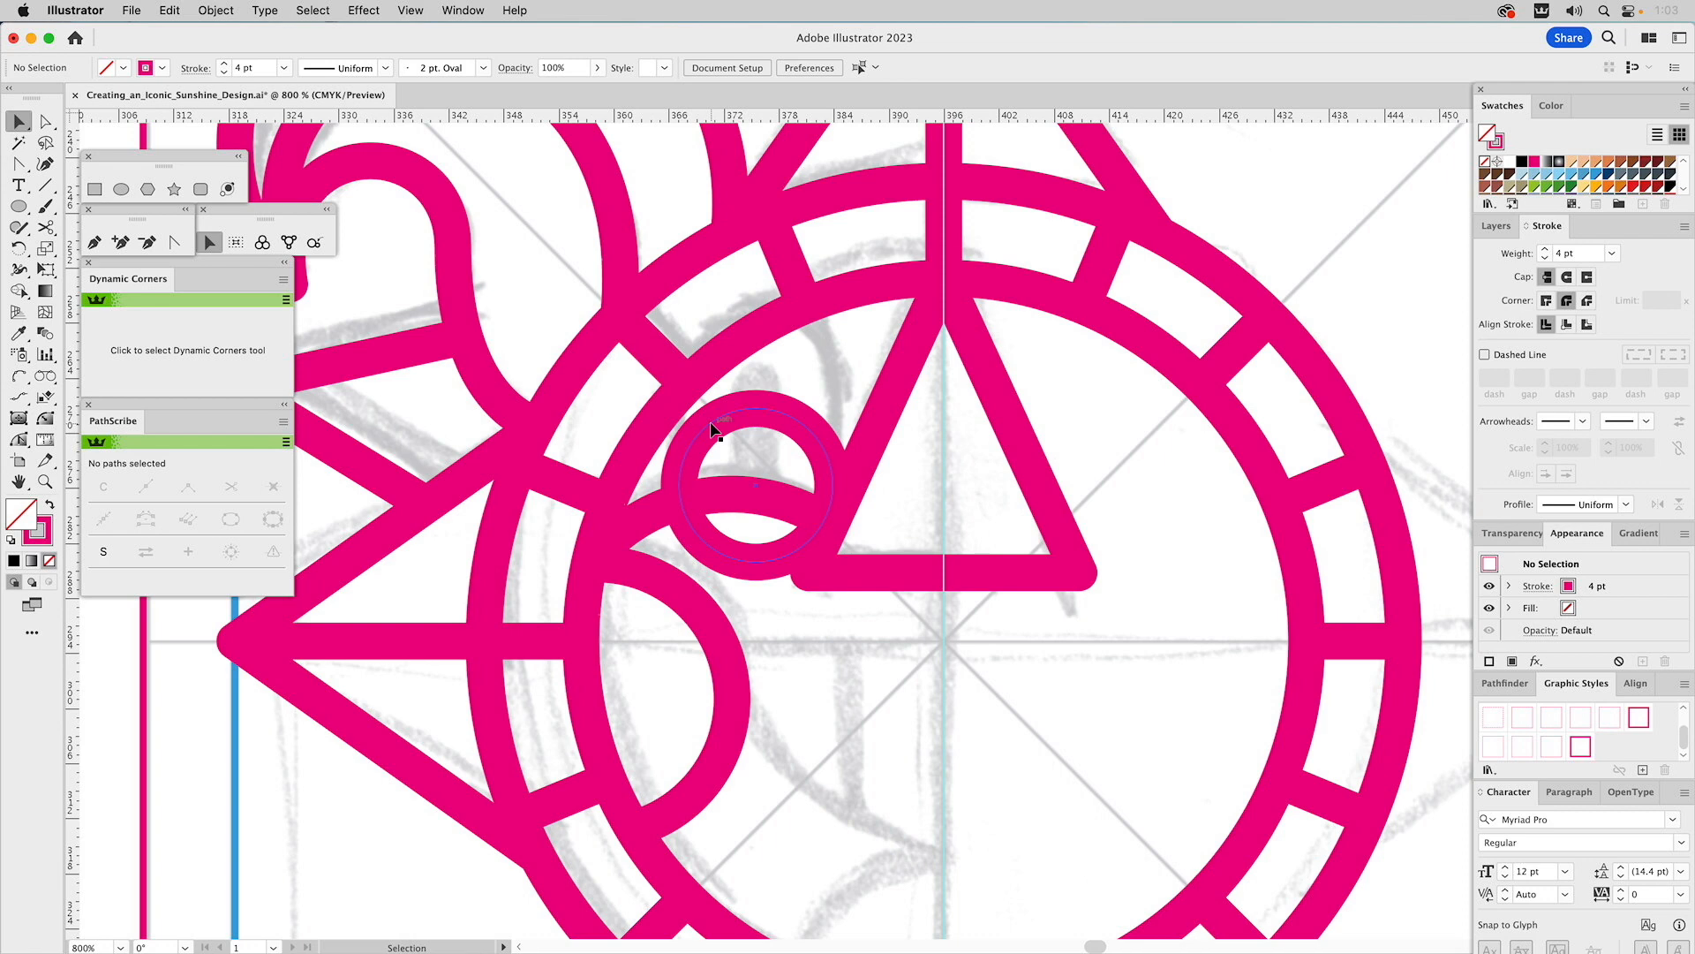
{"action": "left_click", "coordinate": [715, 426]}
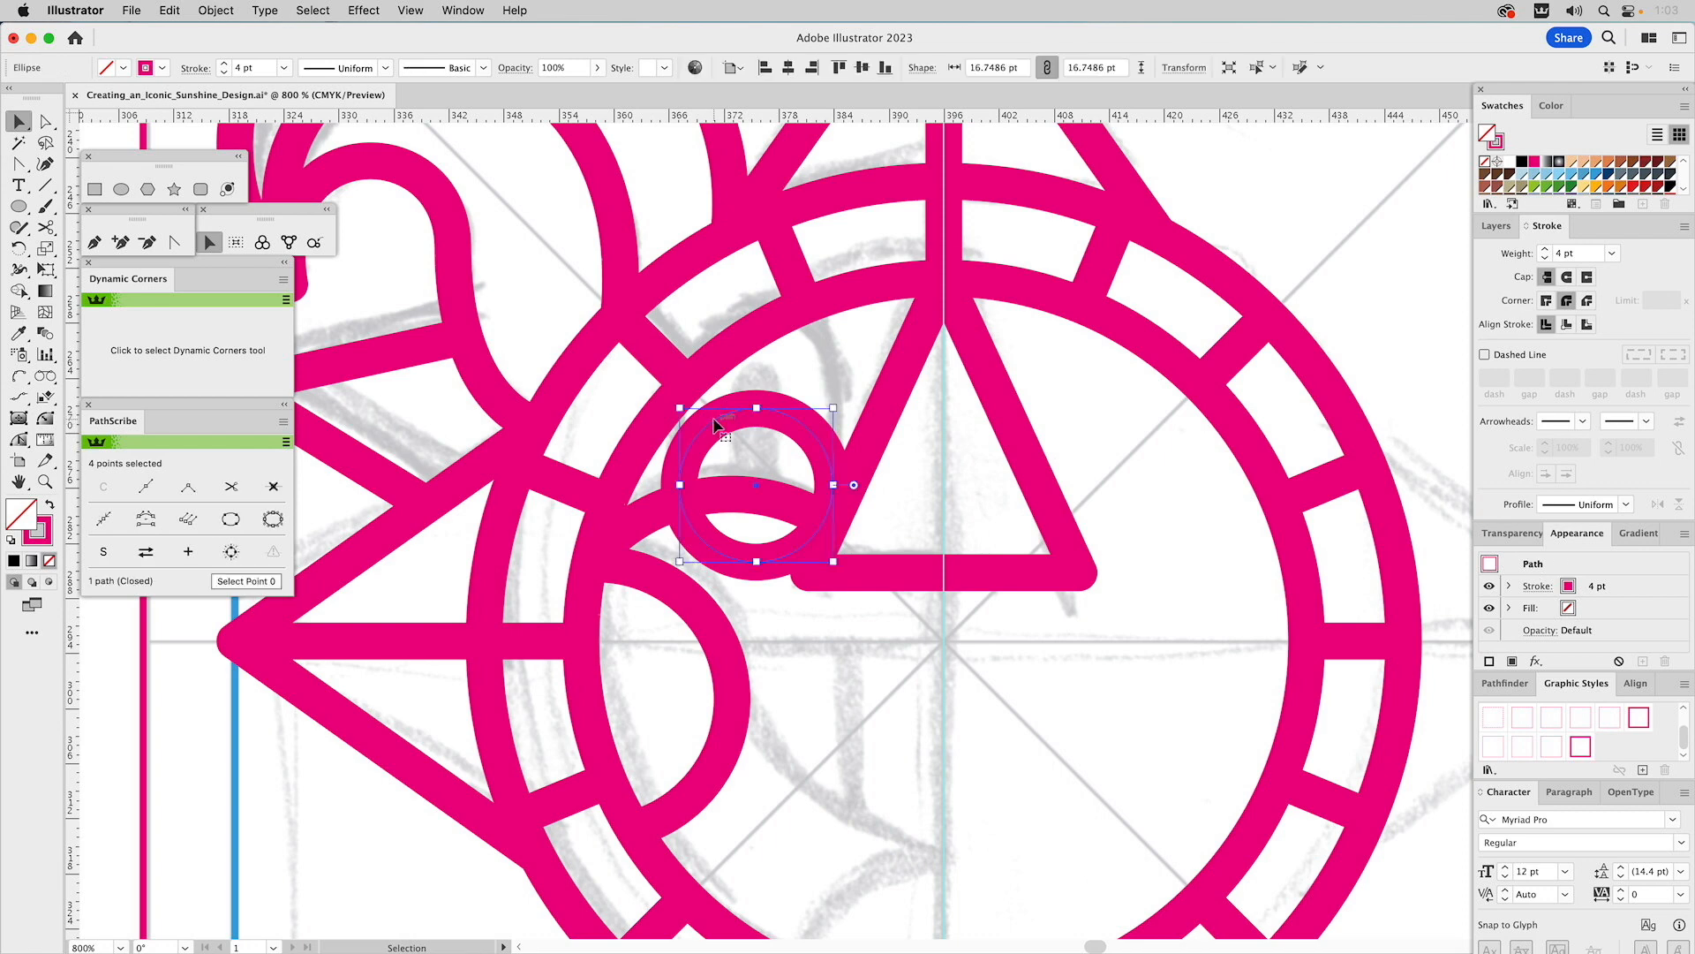
{"action": "left_click", "coordinate": [731, 362]}
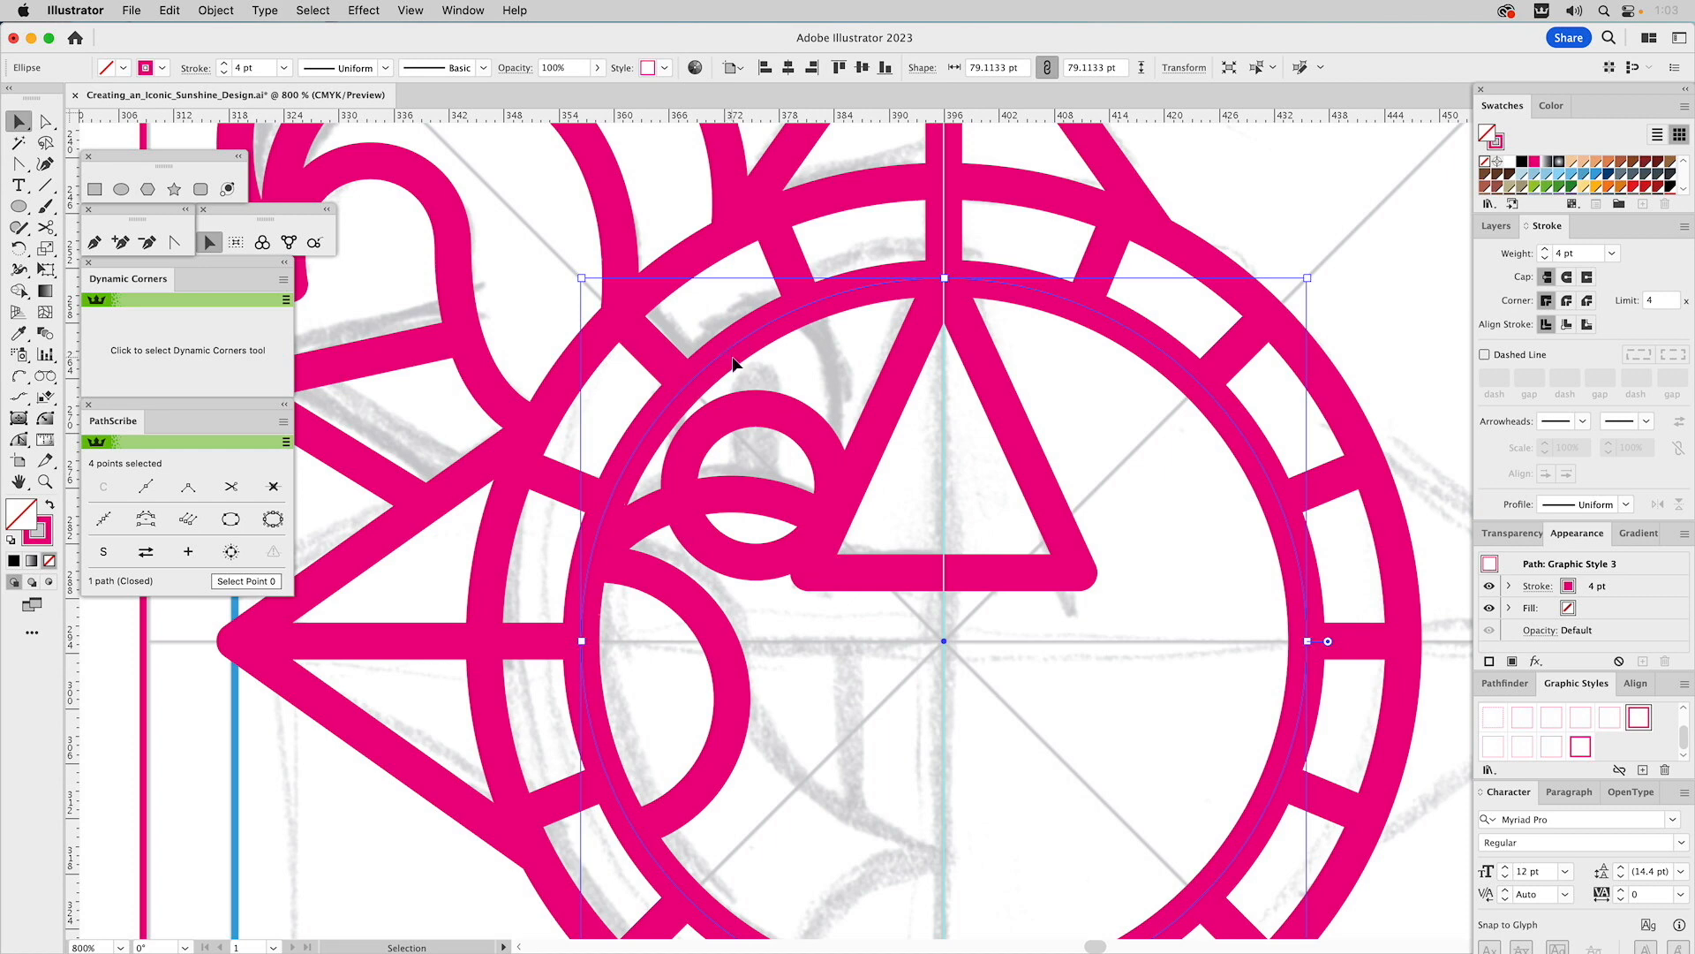
{"action": "left_click", "coordinate": [794, 374]}
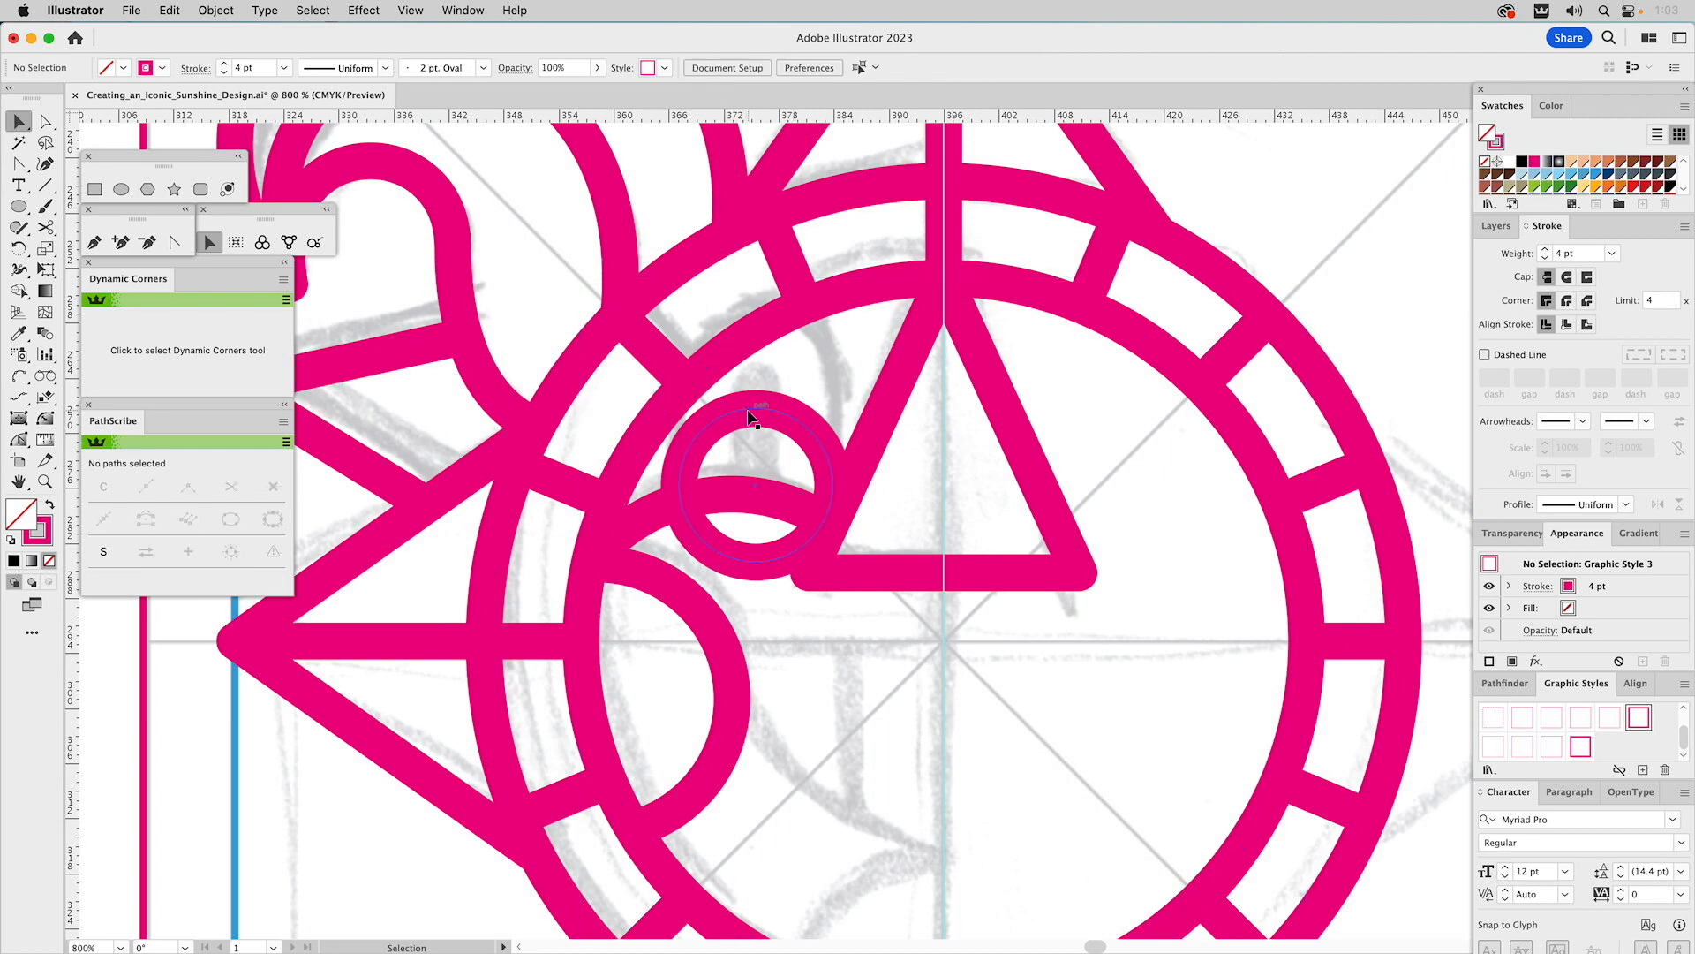
- Try placing the small circle against the inner ring by eye using outline view, and move it back down
{"action": "key", "text": "a"}
{"action": "key", "text": "ctrl+y"}
{"action": "key", "text": "v"}
{"action": "left_click_drag", "start_coordinate": [754, 412], "coordinate": [759, 347]}
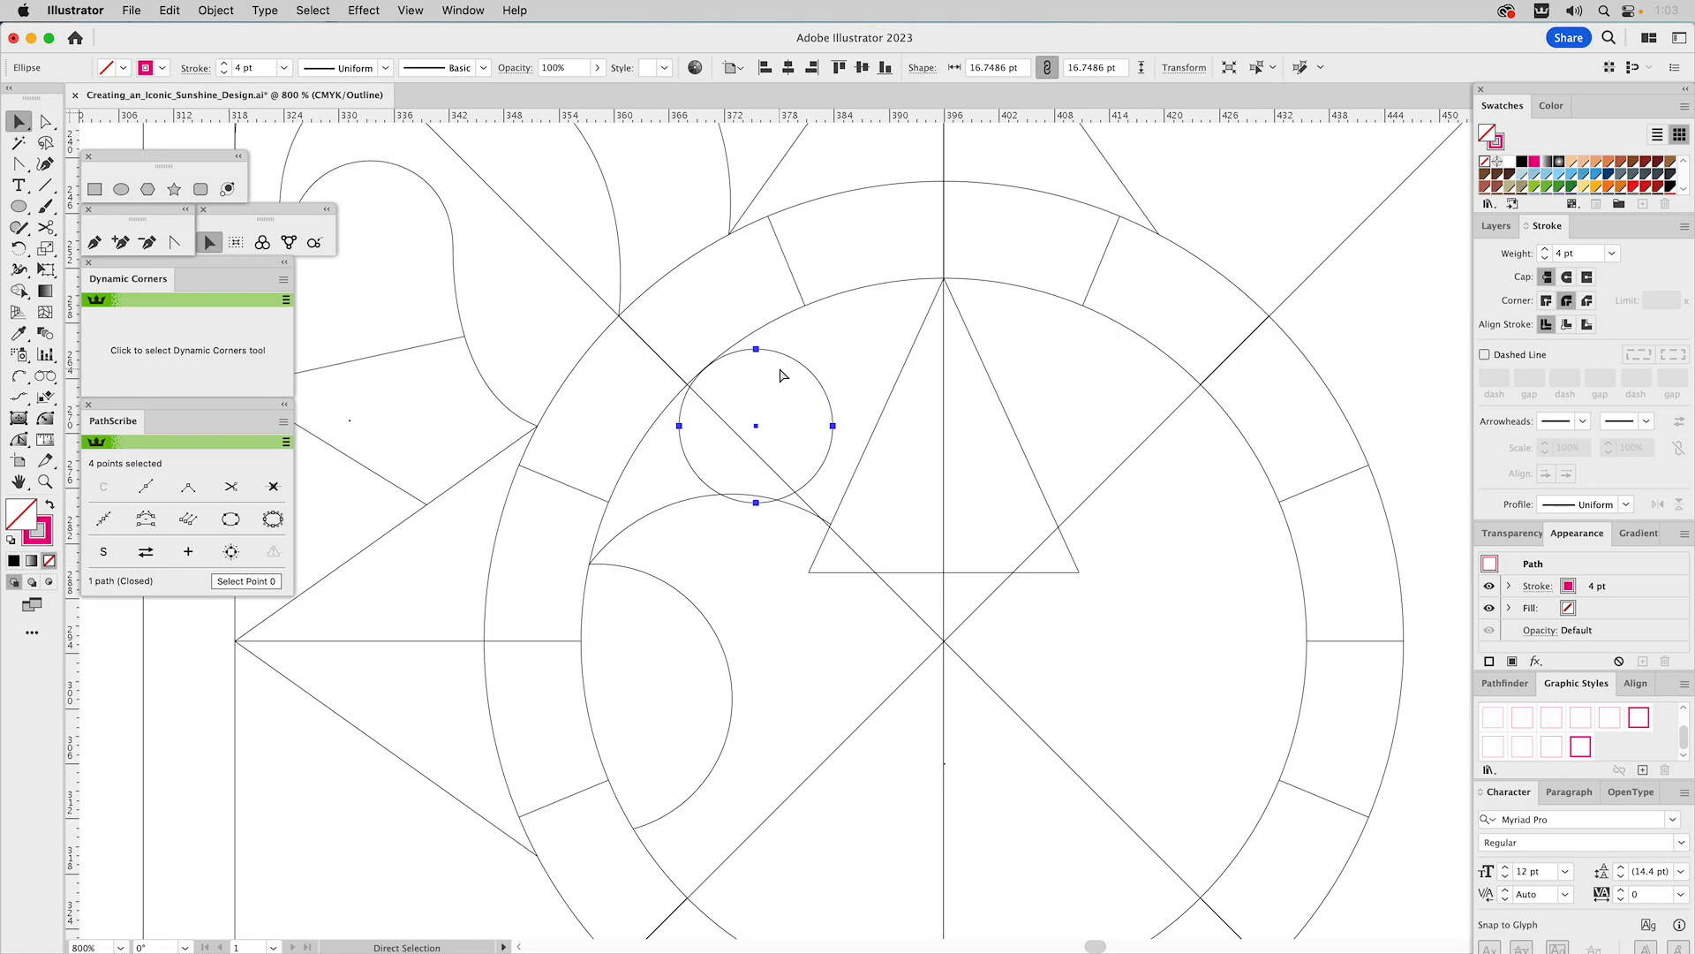
{"action": "key", "text": "ctrl+y"}
{"action": "left_click", "coordinate": [744, 412]}
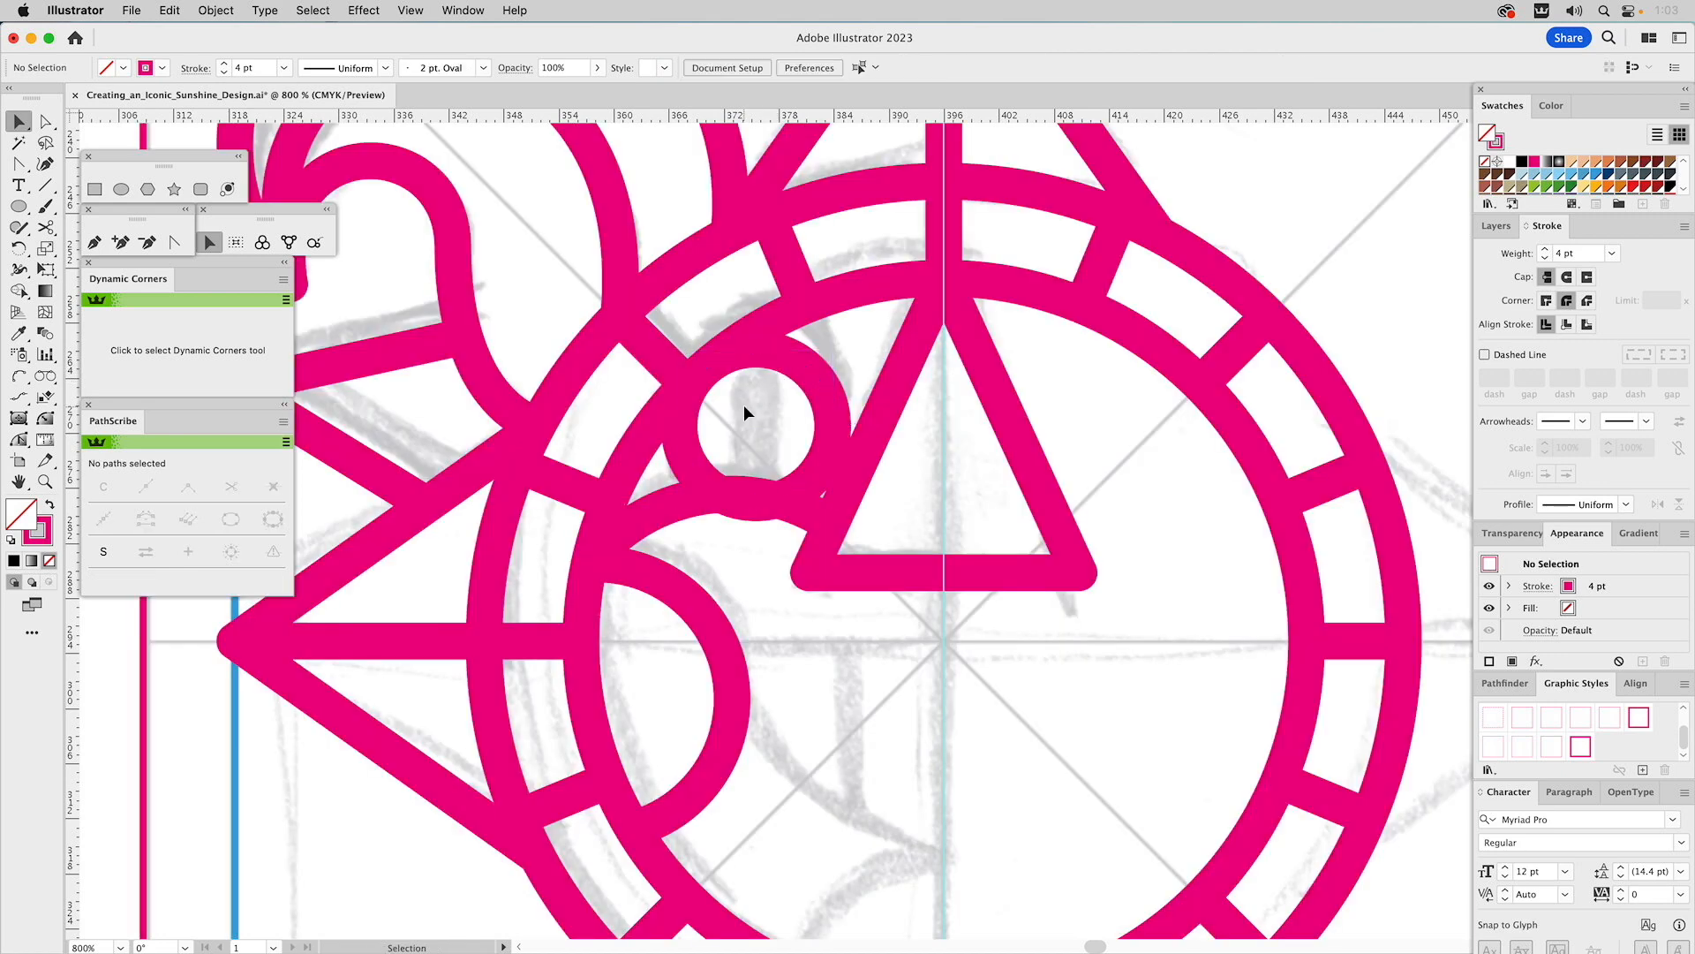
{"action": "left_click_drag", "start_coordinate": [784, 352], "coordinate": [782, 431]}
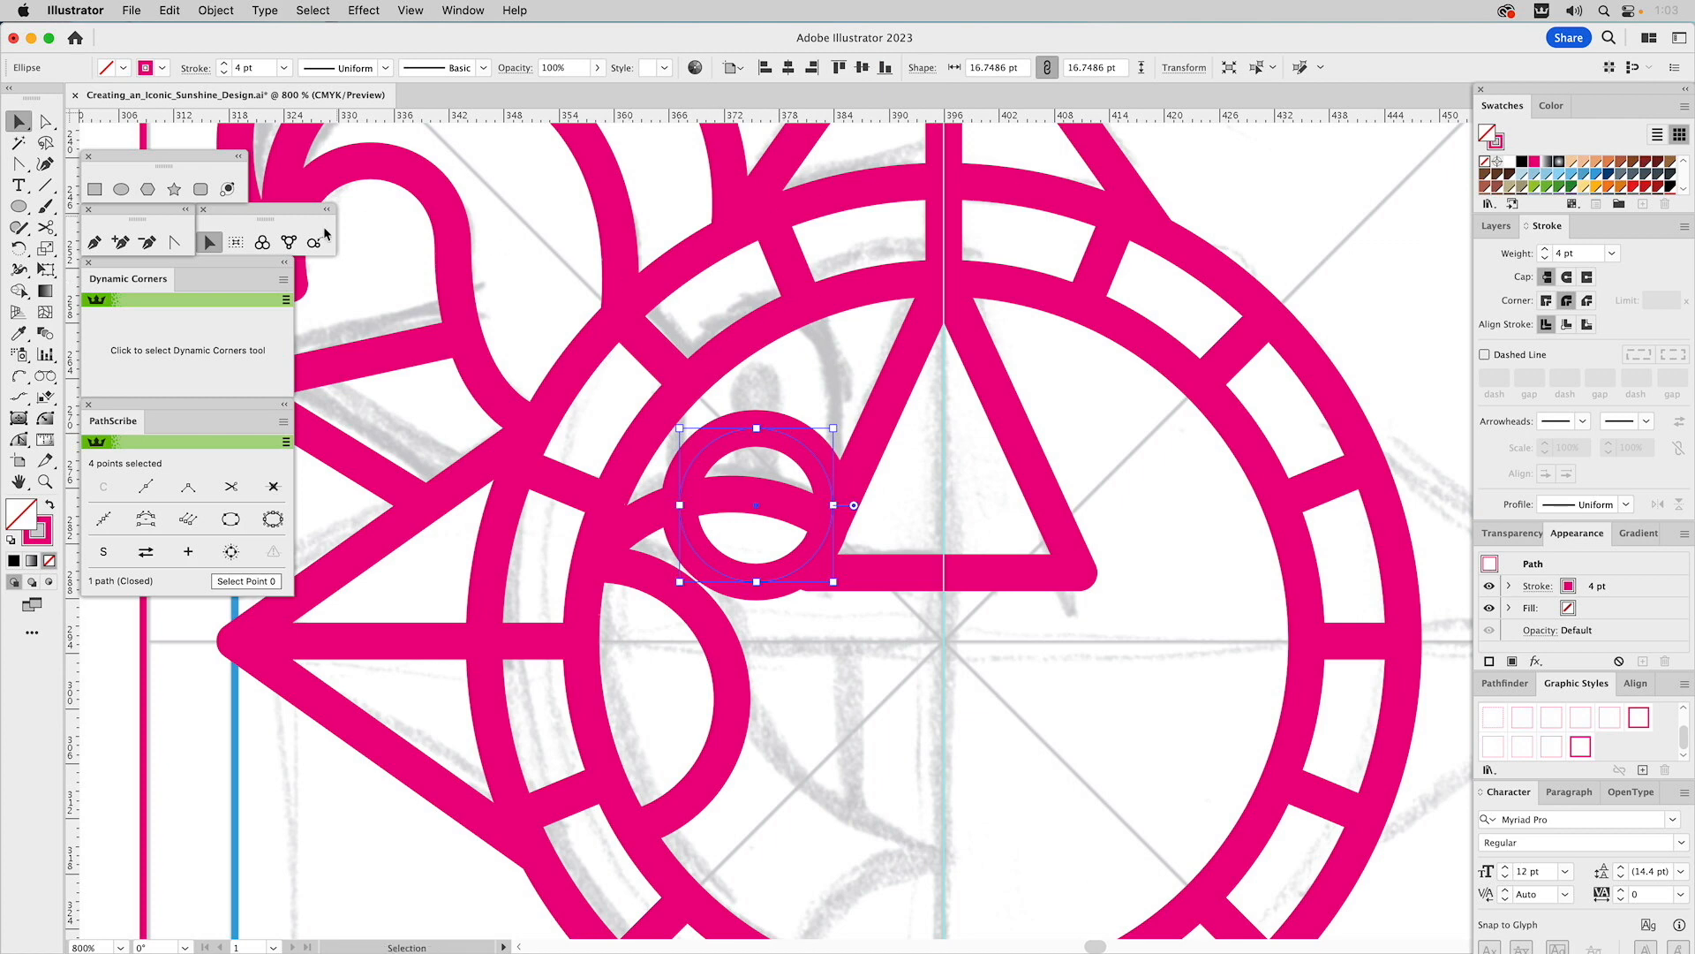
- Move the small circle straight up against the inner ring with the Snap To Collisions tool
{"action": "left_click", "coordinate": [262, 244]}
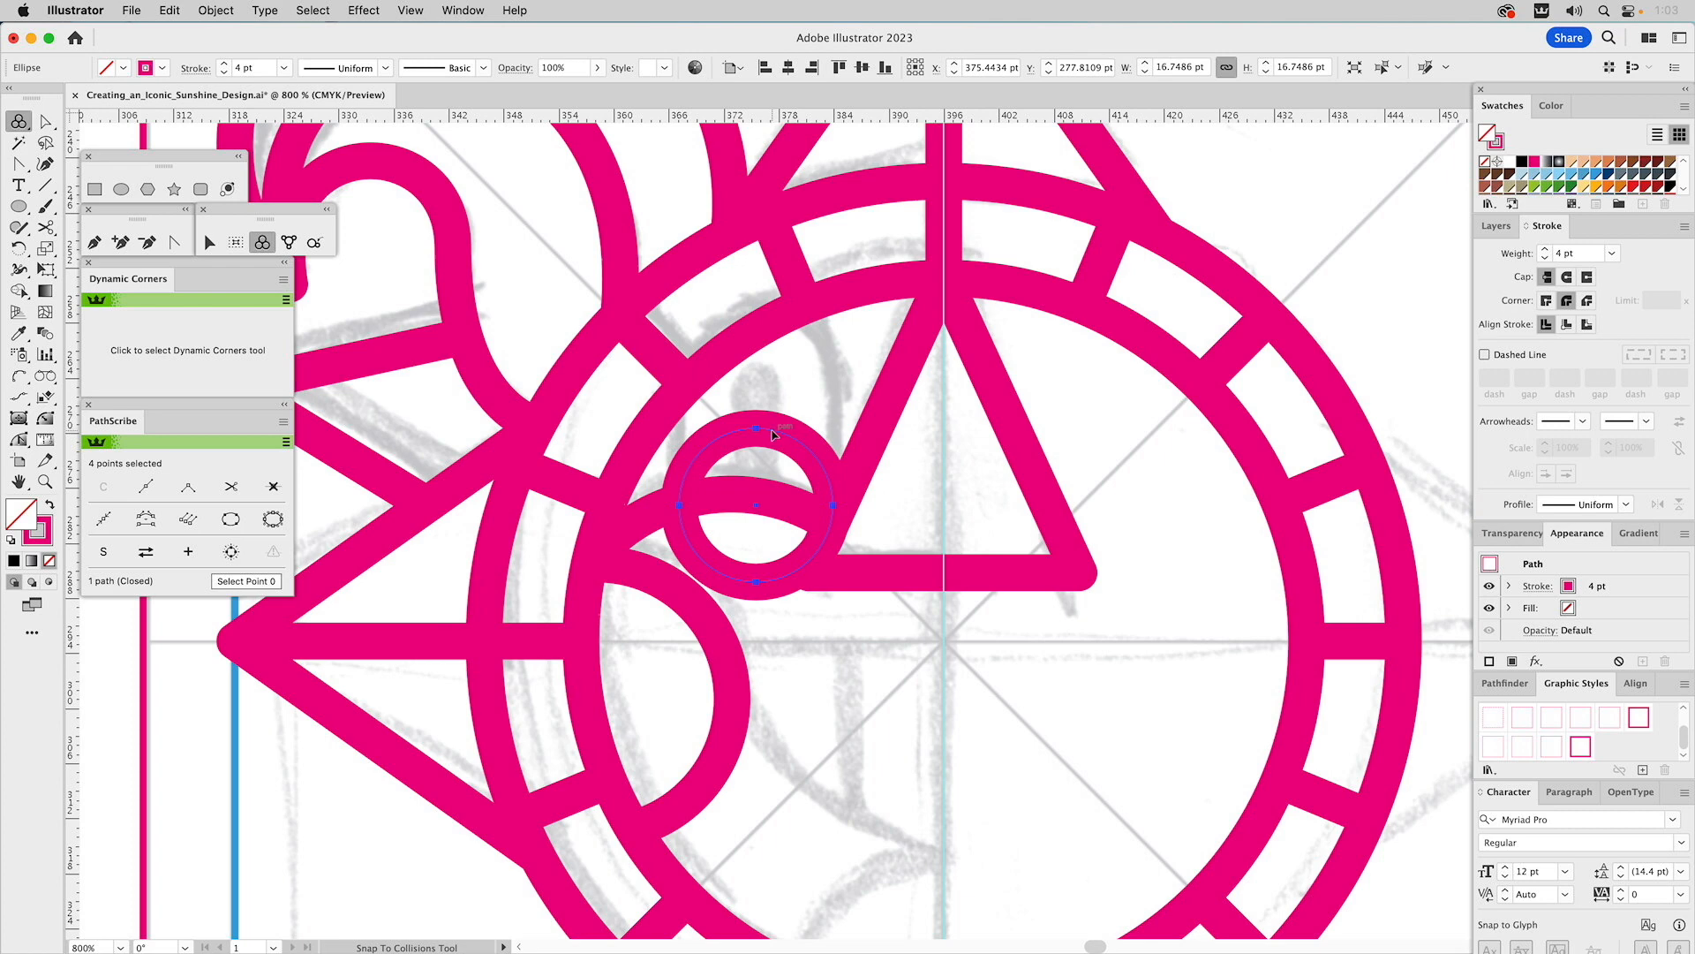
{"action": "left_click_drag", "start_coordinate": [772, 432], "coordinate": [775, 356]}
{"action": "left_click_drag", "start_coordinate": [775, 356], "coordinate": [775, 356]}
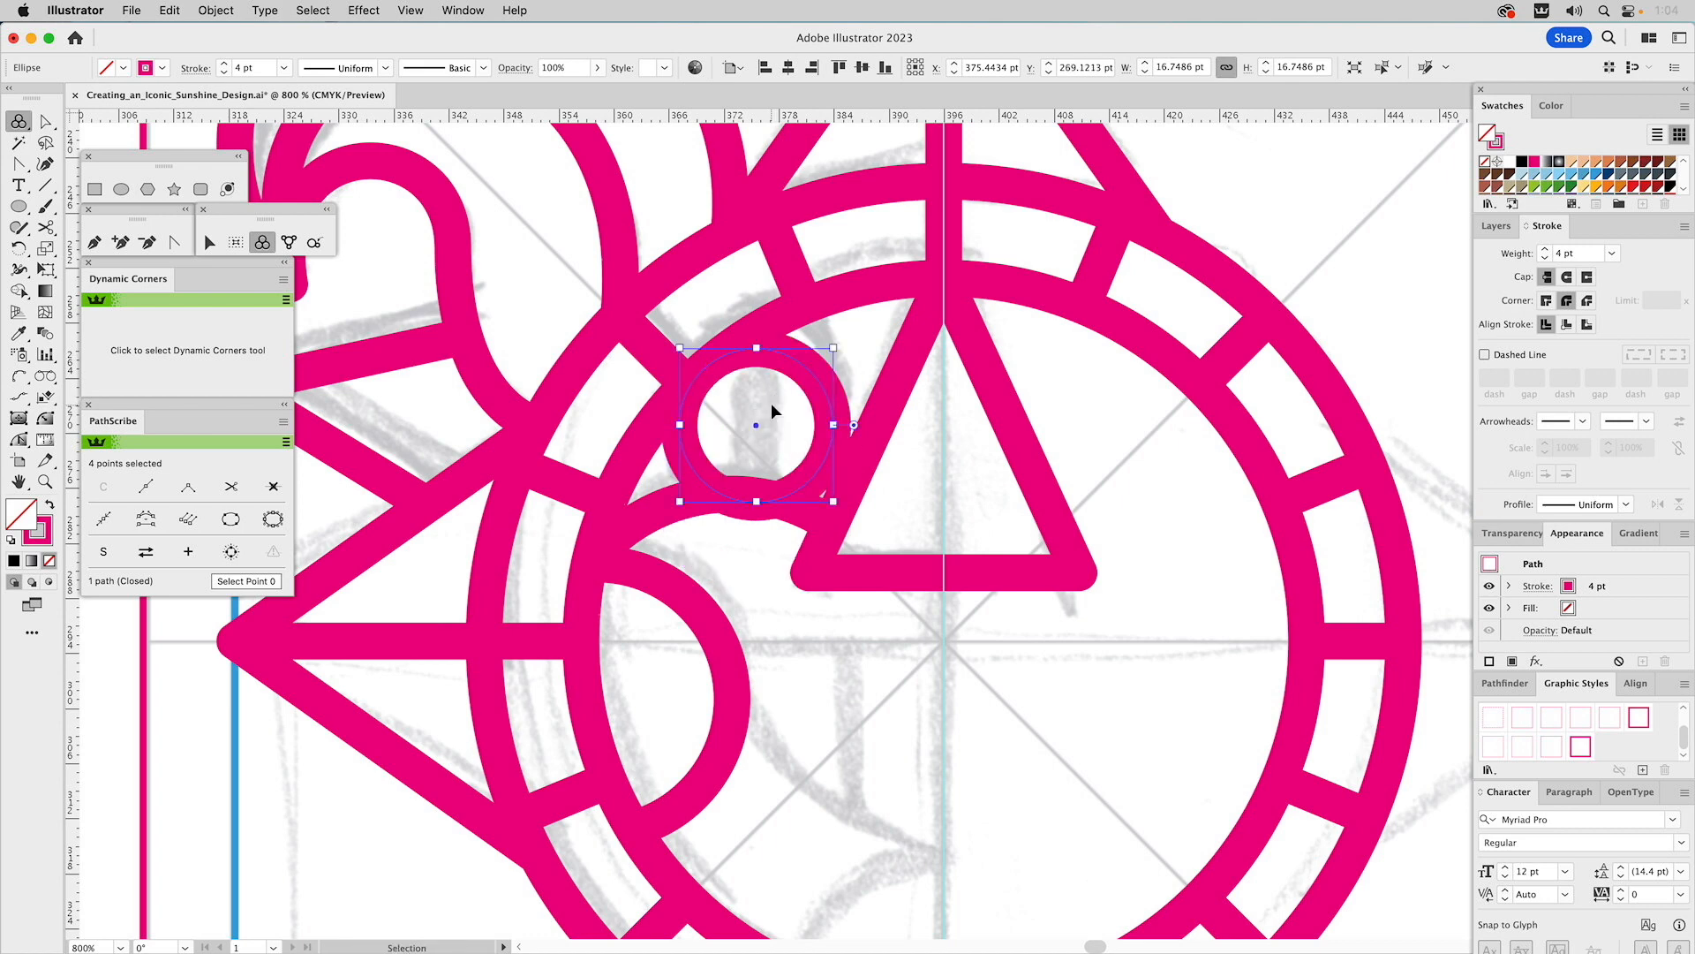
{"action": "key", "text": "super+shift+a"}
- Square off the small circle's two lower quadrants with the Dynamic Corners tool to form a flat-bottomed arch
{"action": "left_click", "coordinate": [805, 369]}
{"action": "left_click", "coordinate": [51, 415]}
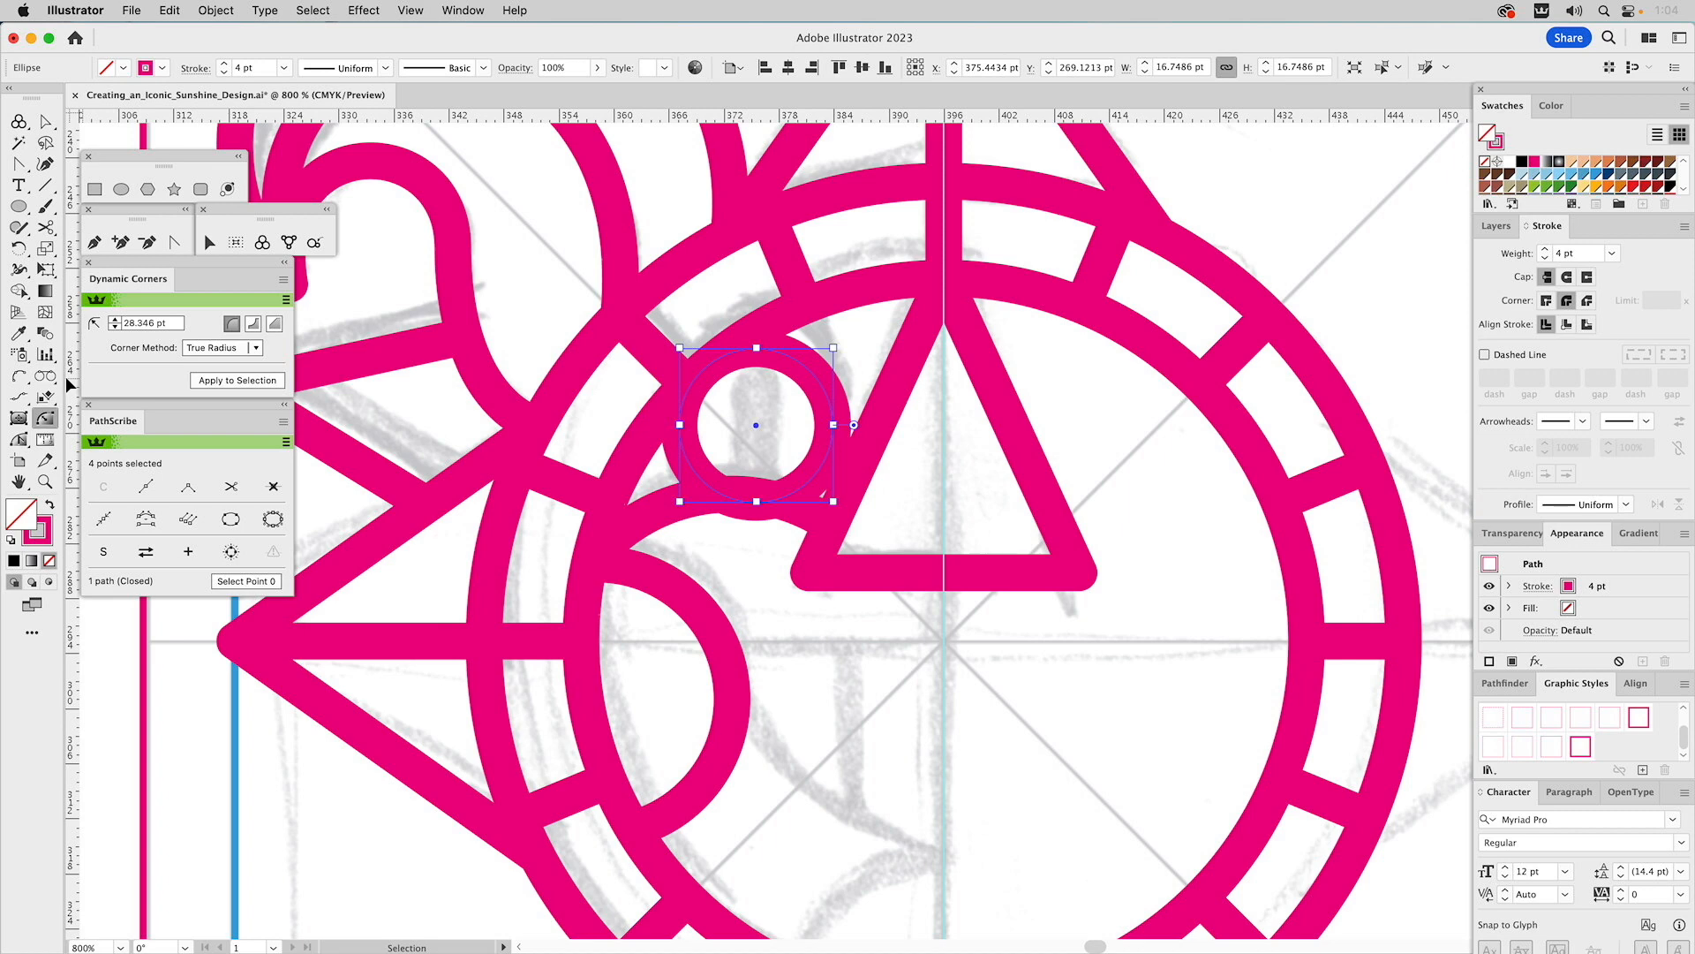
{"action": "left_click_drag", "start_coordinate": [678, 483], "coordinate": [687, 527]}
{"action": "left_click_drag", "start_coordinate": [819, 491], "coordinate": [870, 579]}
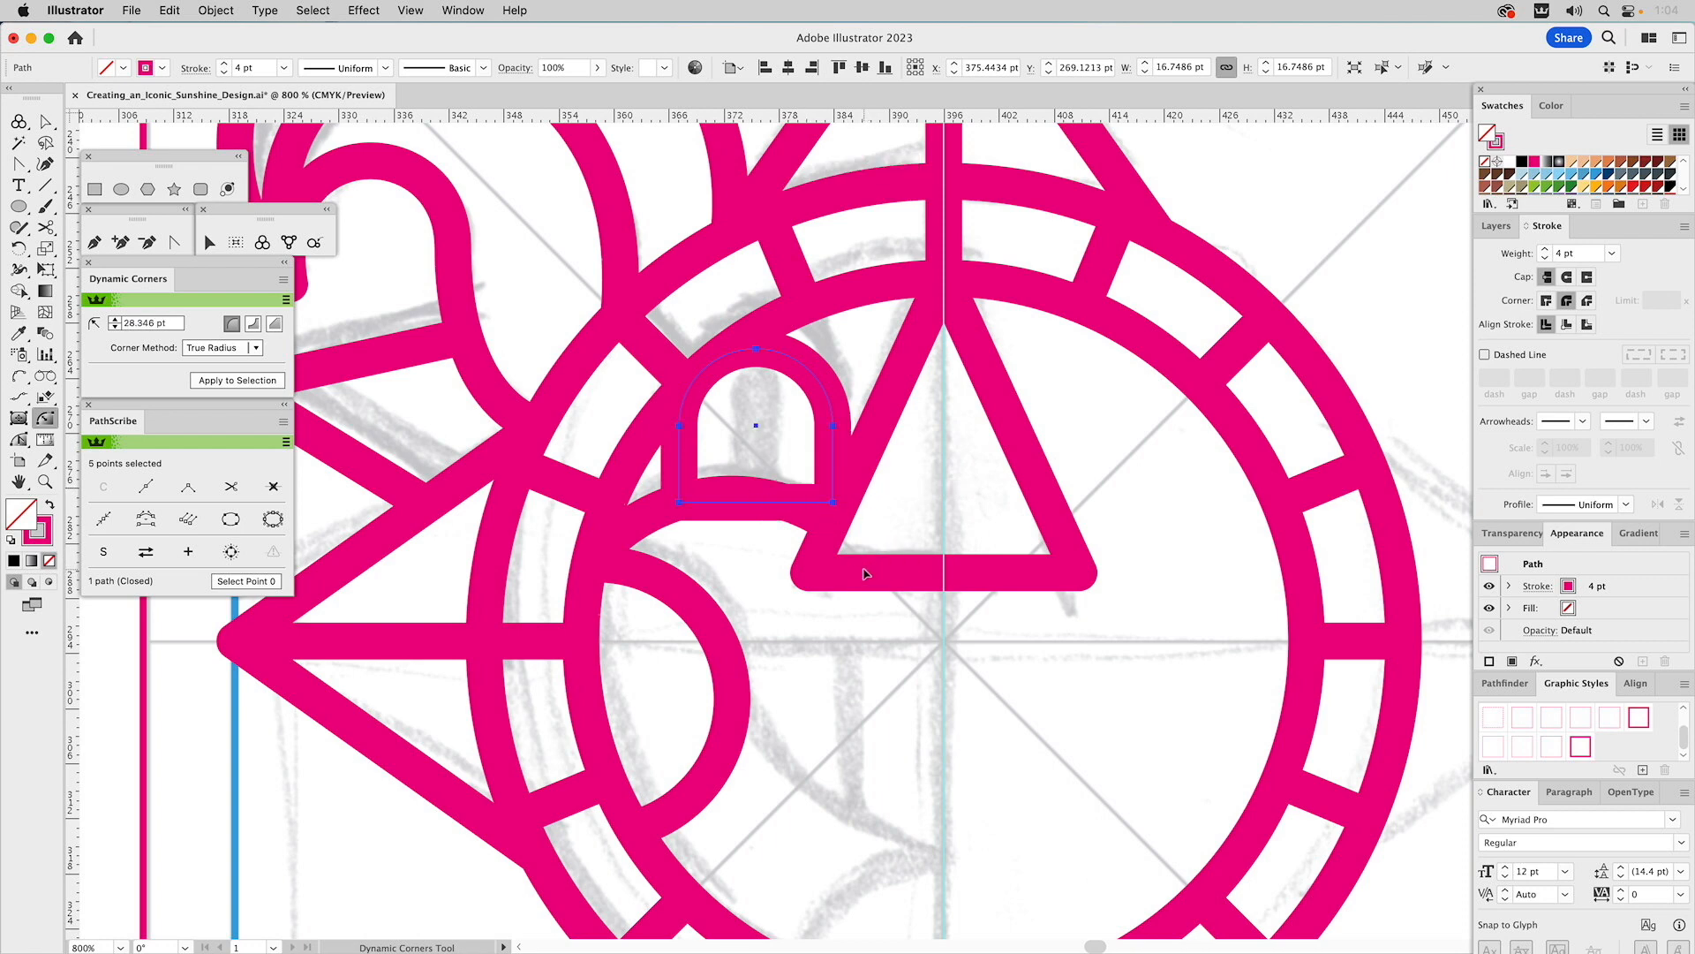
{"action": "key", "text": "a"}
{"action": "left_click", "coordinate": [891, 498]}
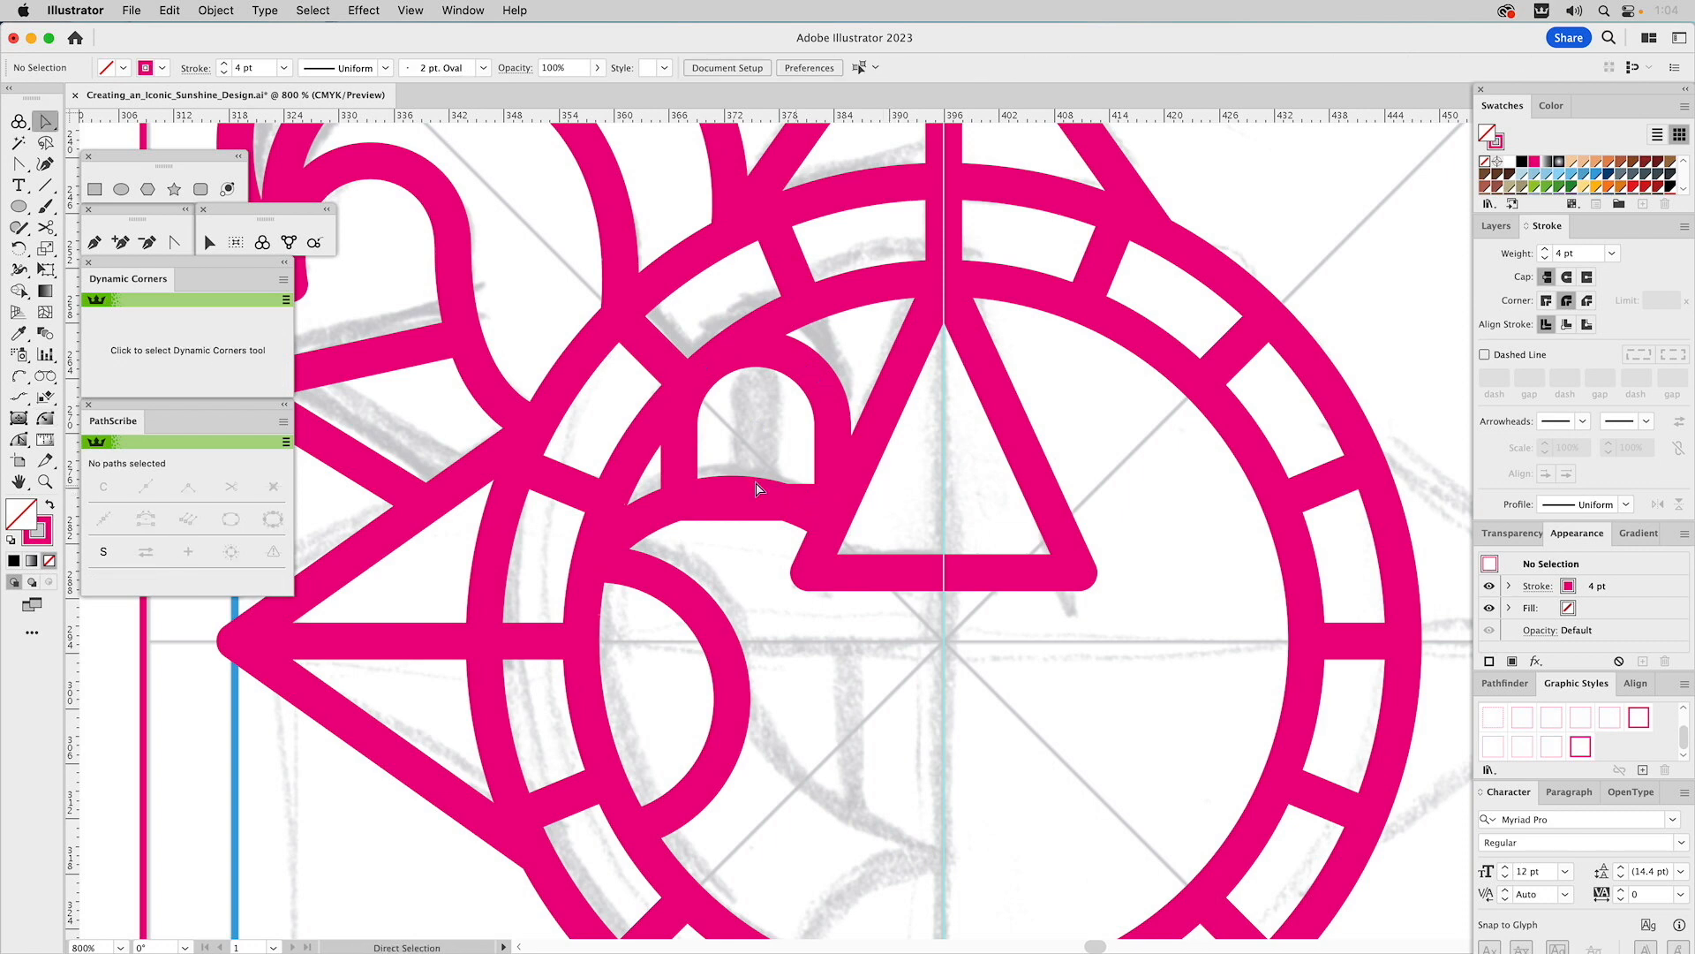
- Cut the arch path at its two bottom corners with Scissors and delete the horizontal base segment
{"action": "left_click", "coordinate": [681, 463]}
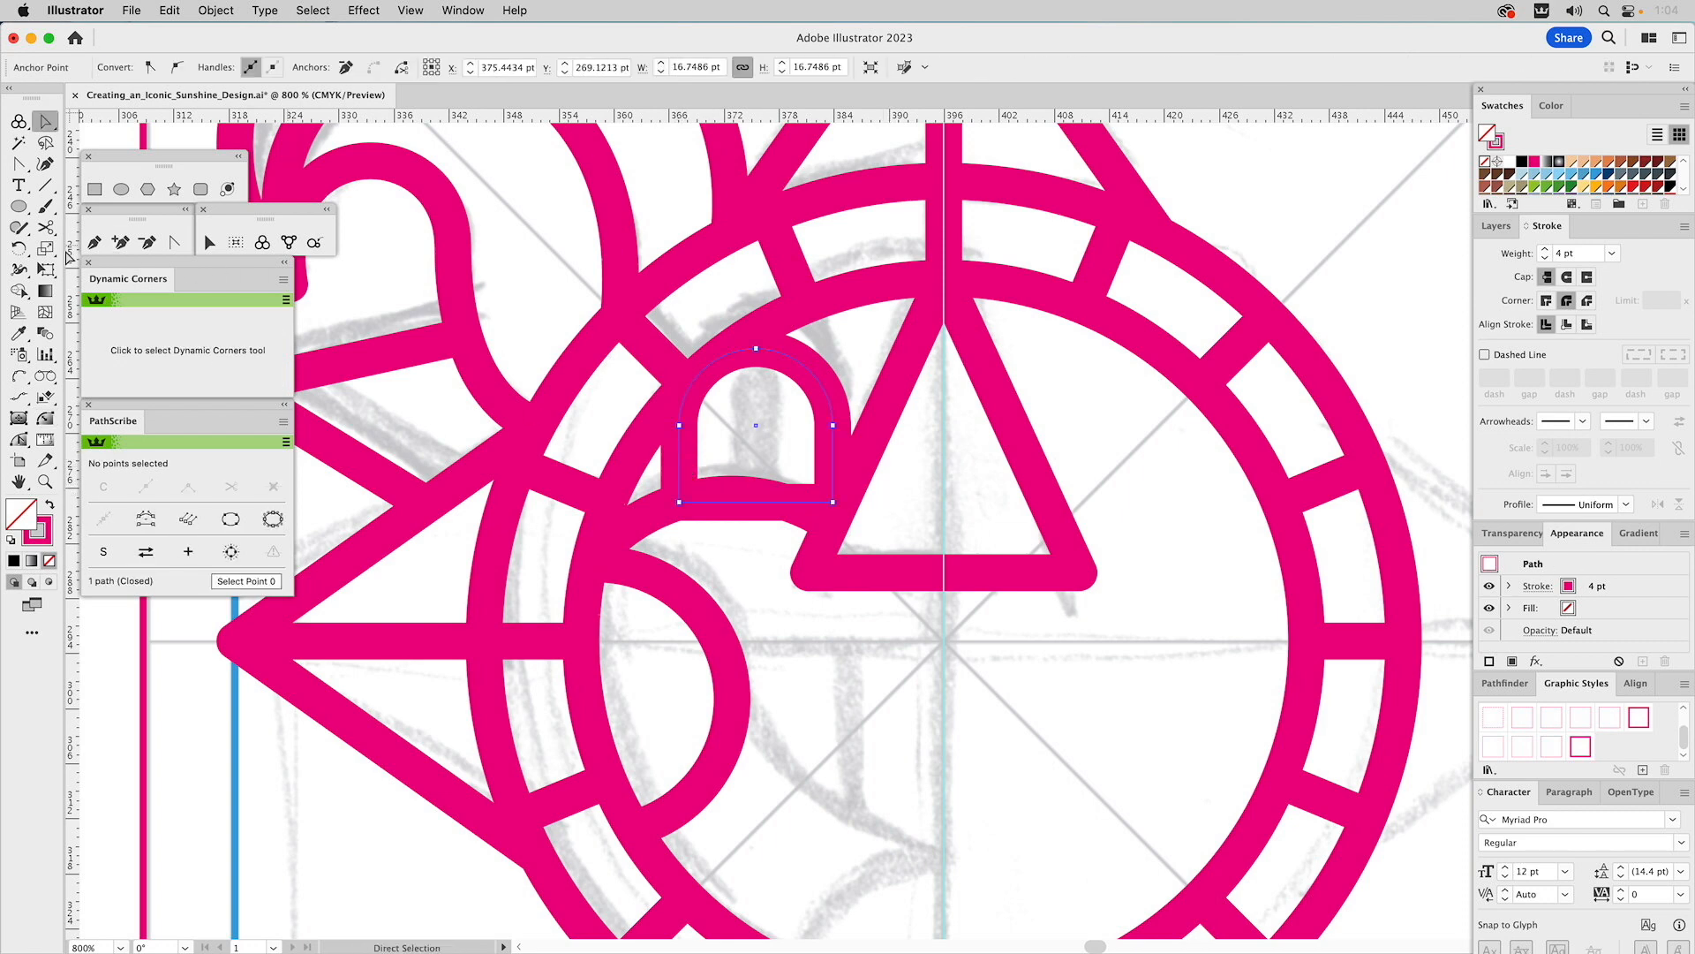
{"action": "left_click", "coordinate": [45, 227]}
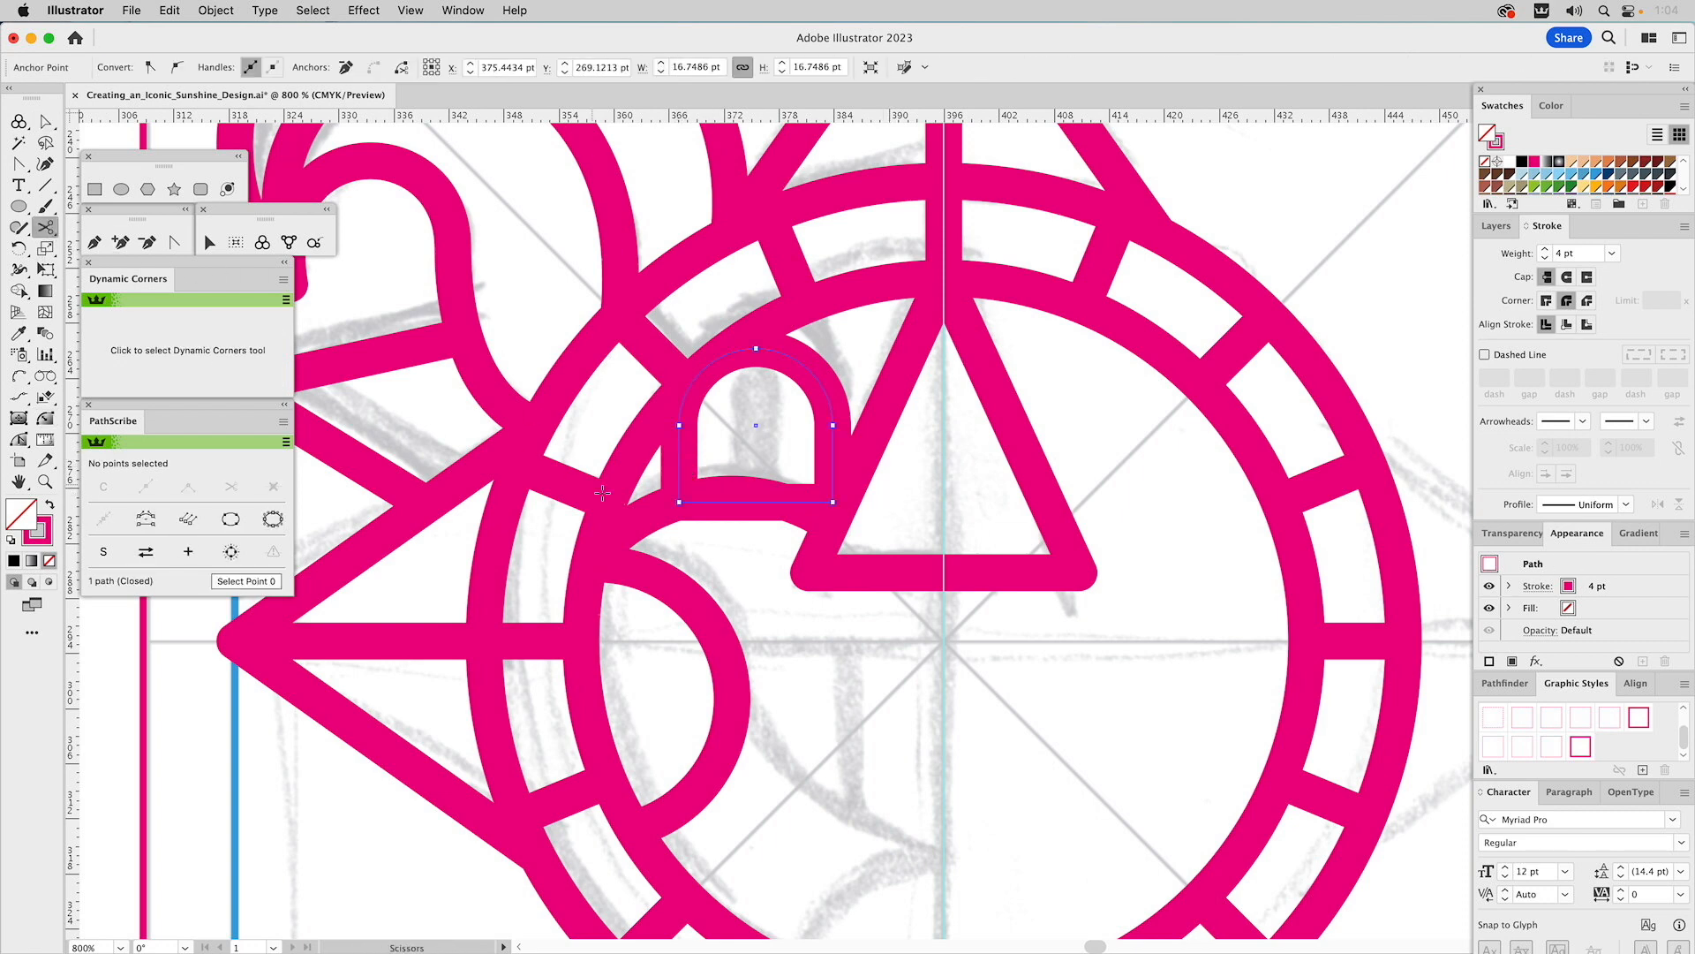
{"action": "left_click", "coordinate": [697, 500]}
{"action": "left_click", "coordinate": [834, 502]}
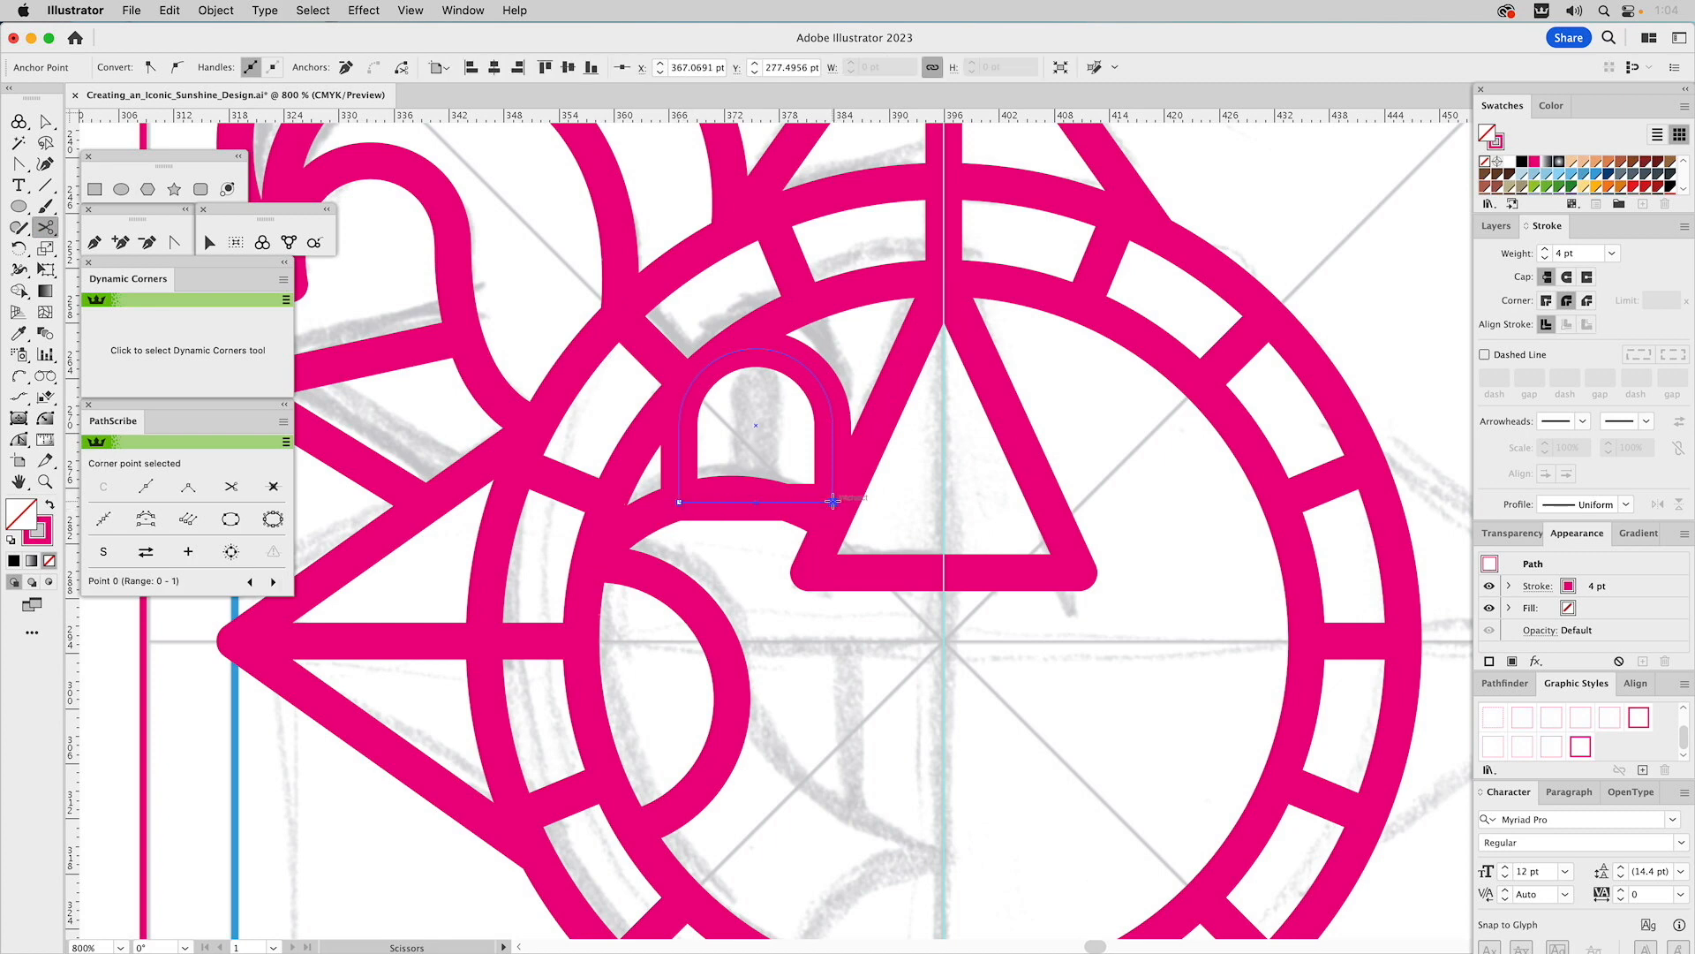
{"action": "key", "text": "a"}
{"action": "key", "text": "Delete"}
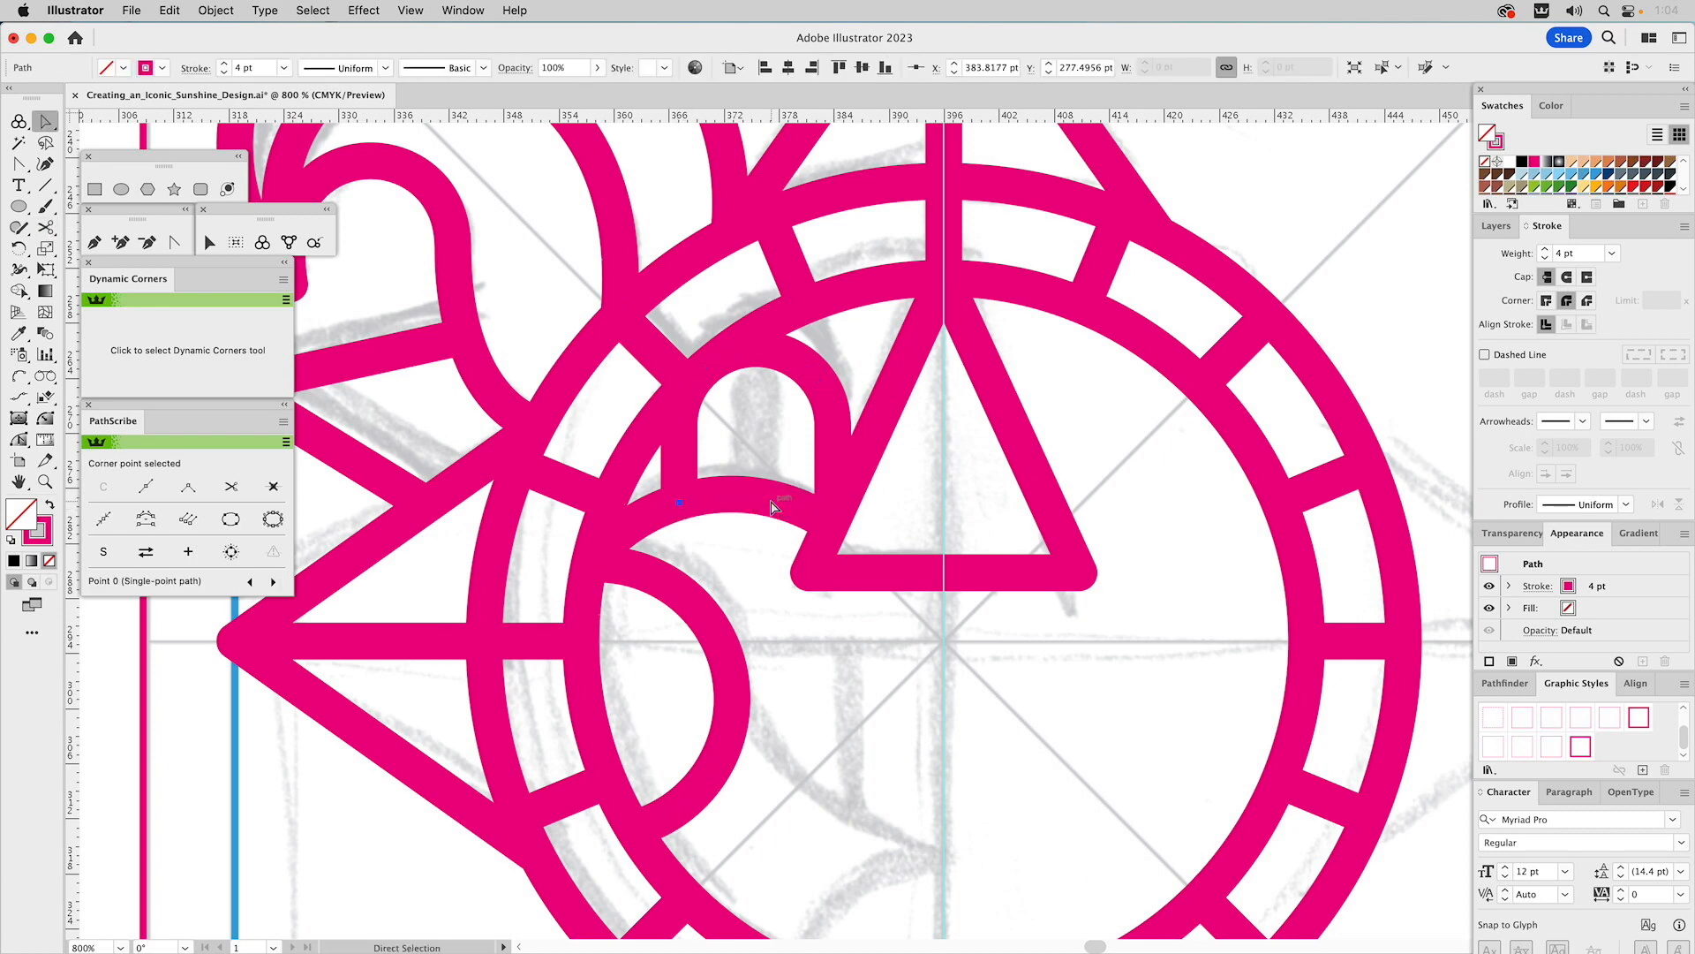
- Extend the lower end of the arch's right leg down to meet the brow arc beside the triangle
{"action": "mouse_move", "coordinate": [679, 502]}
{"action": "left_mouse_down"}
{"action": "mouse_move", "coordinate": [679, 466]}
{"action": "mouse_move", "coordinate": [680, 503]}
{"action": "left_mouse_up"}
{"action": "left_click_drag", "start_coordinate": [833, 503], "coordinate": [833, 513]}
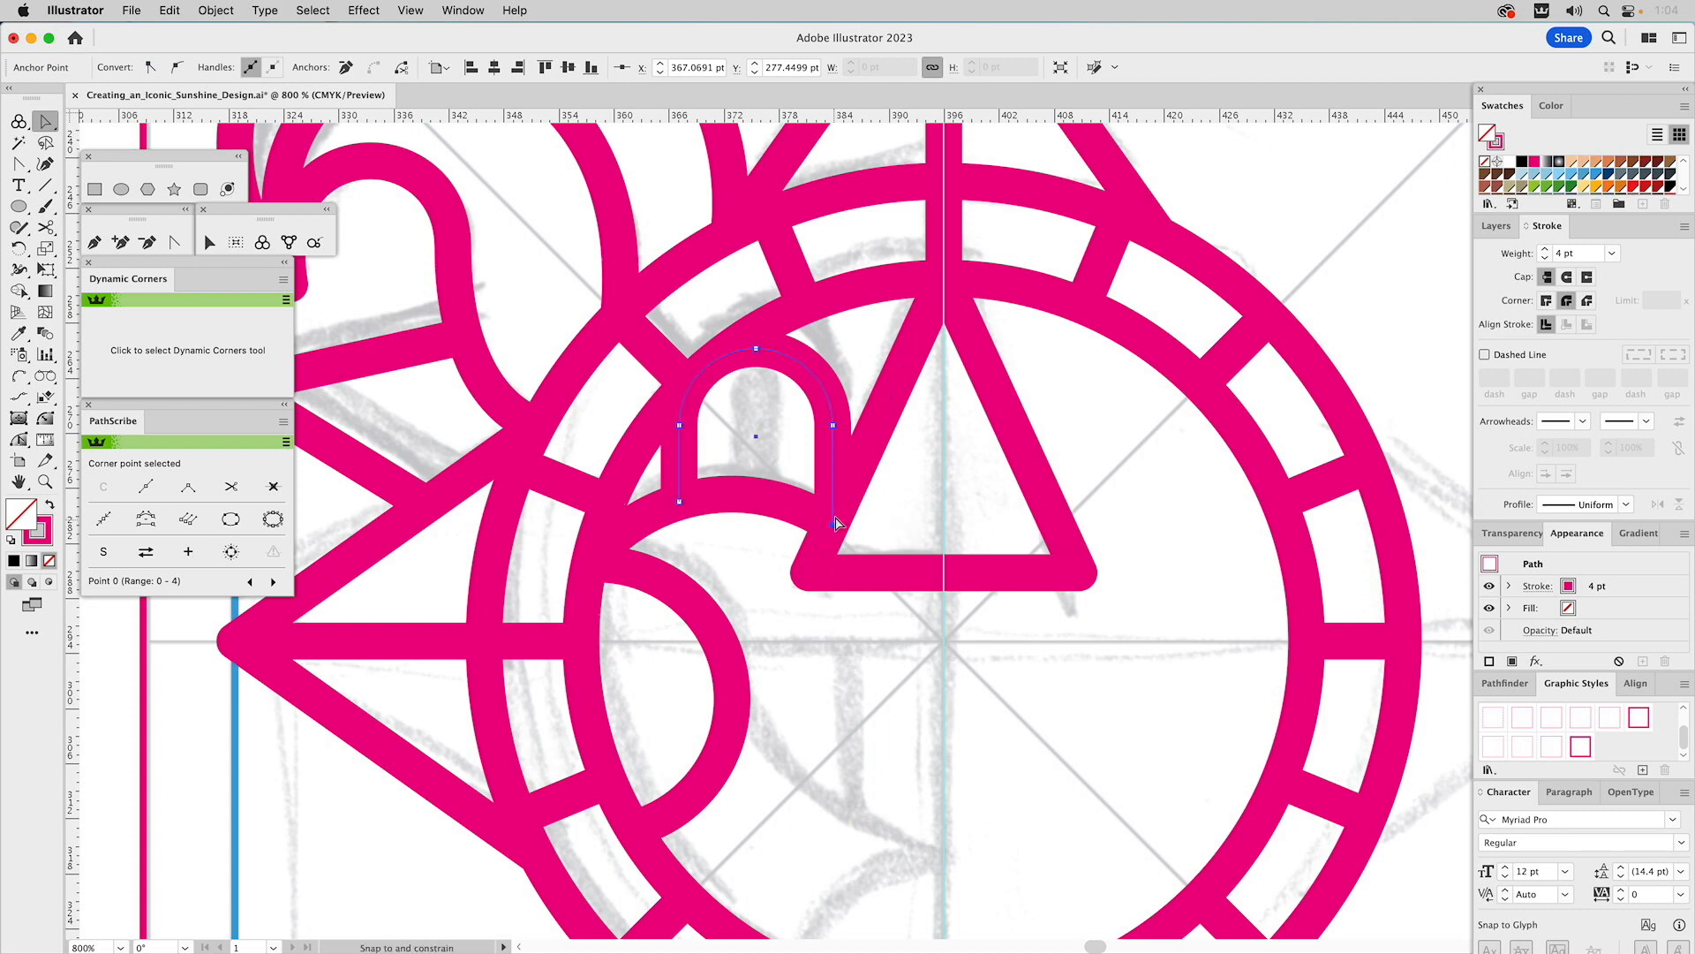
{"action": "left_click", "coordinate": [927, 505]}
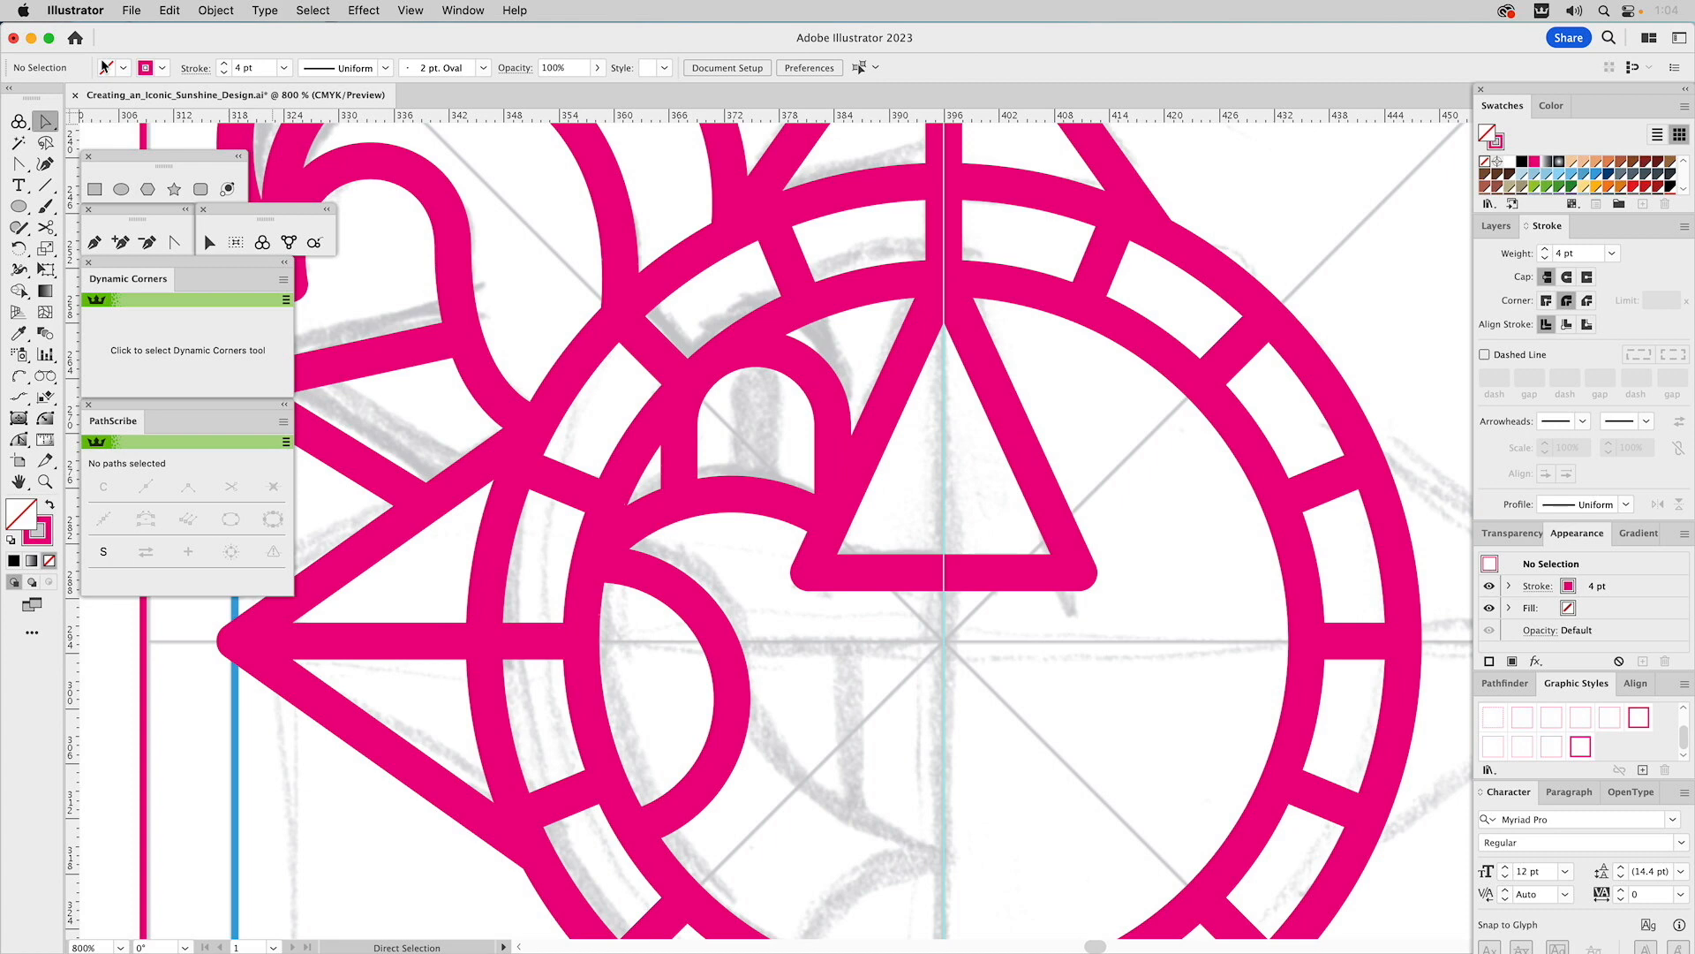
- Draw a vertical line about 12.2 pt long down from the arch's right side anchor and give it round caps
{"action": "left_click", "coordinate": [45, 185]}
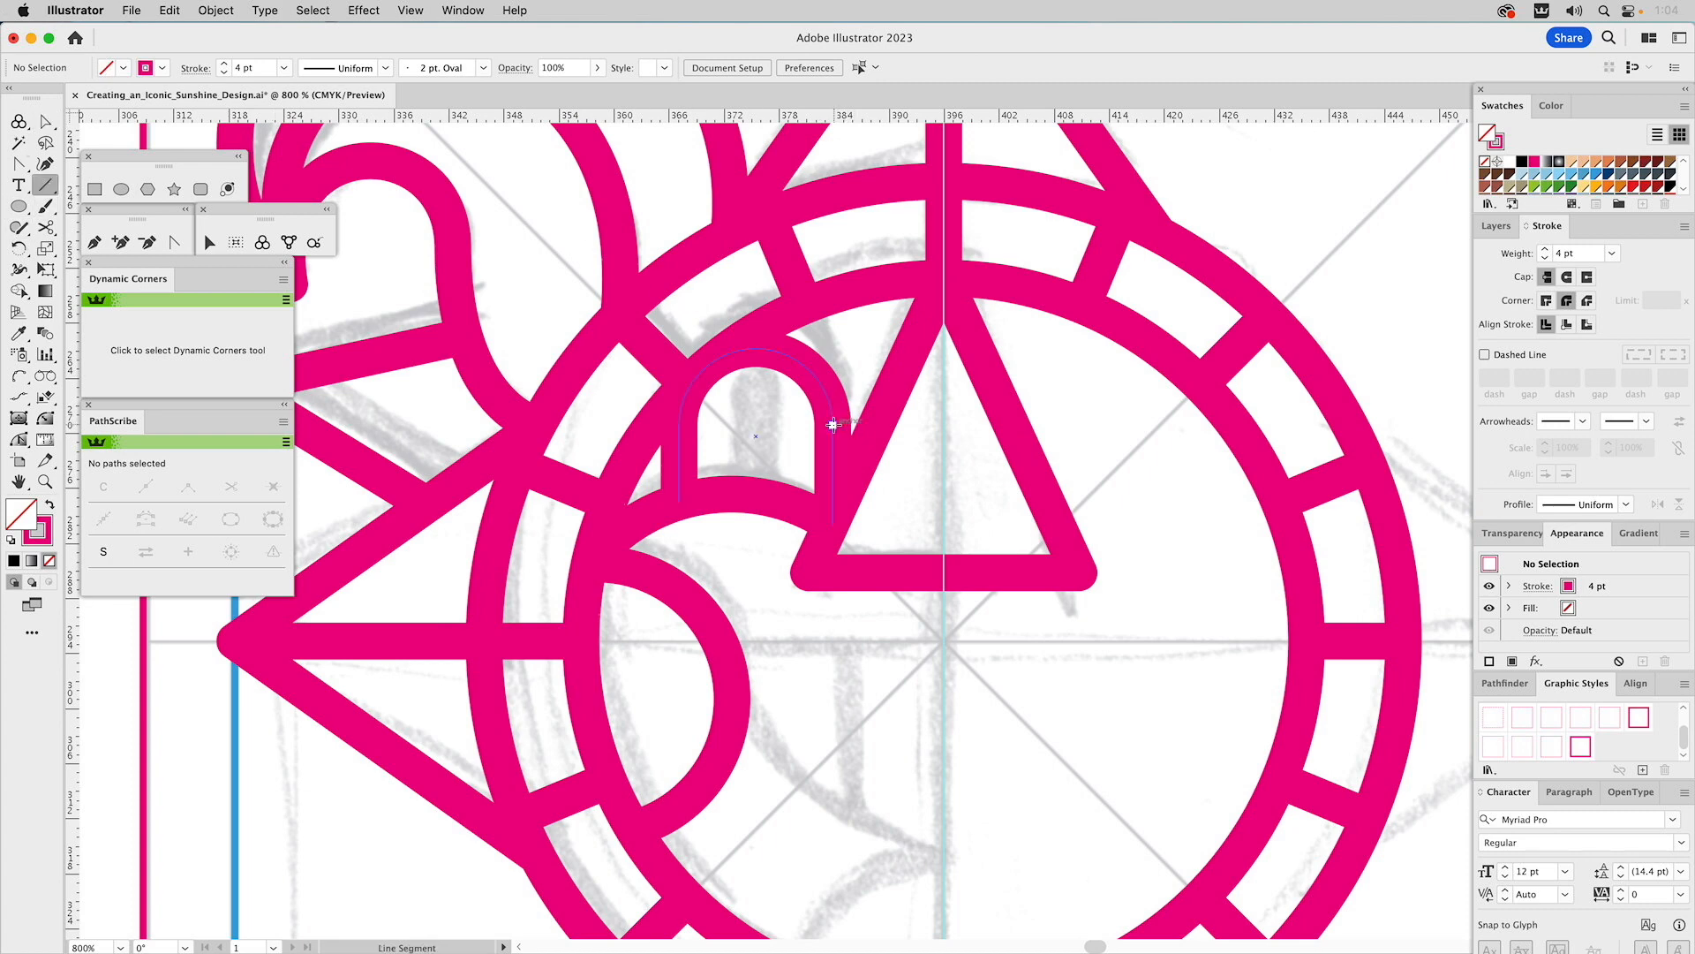
{"action": "left_click_drag", "start_coordinate": [832, 425], "coordinate": [834, 536]}
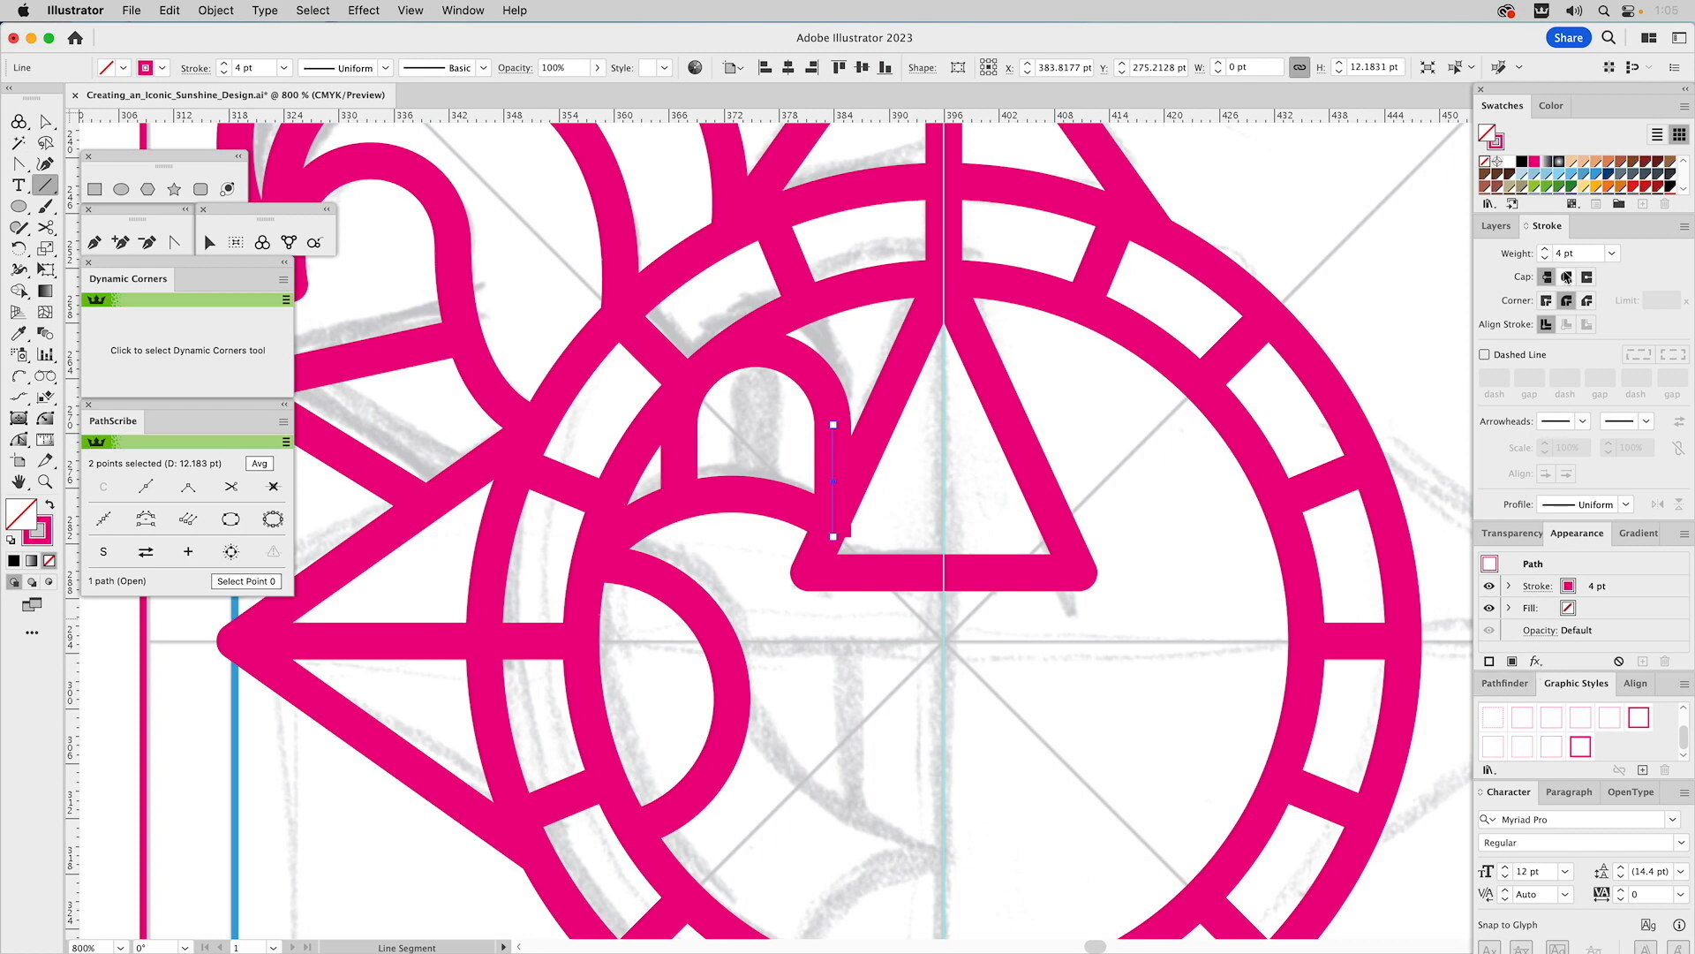
{"action": "left_click", "coordinate": [1566, 276]}
{"action": "key", "text": "v"}
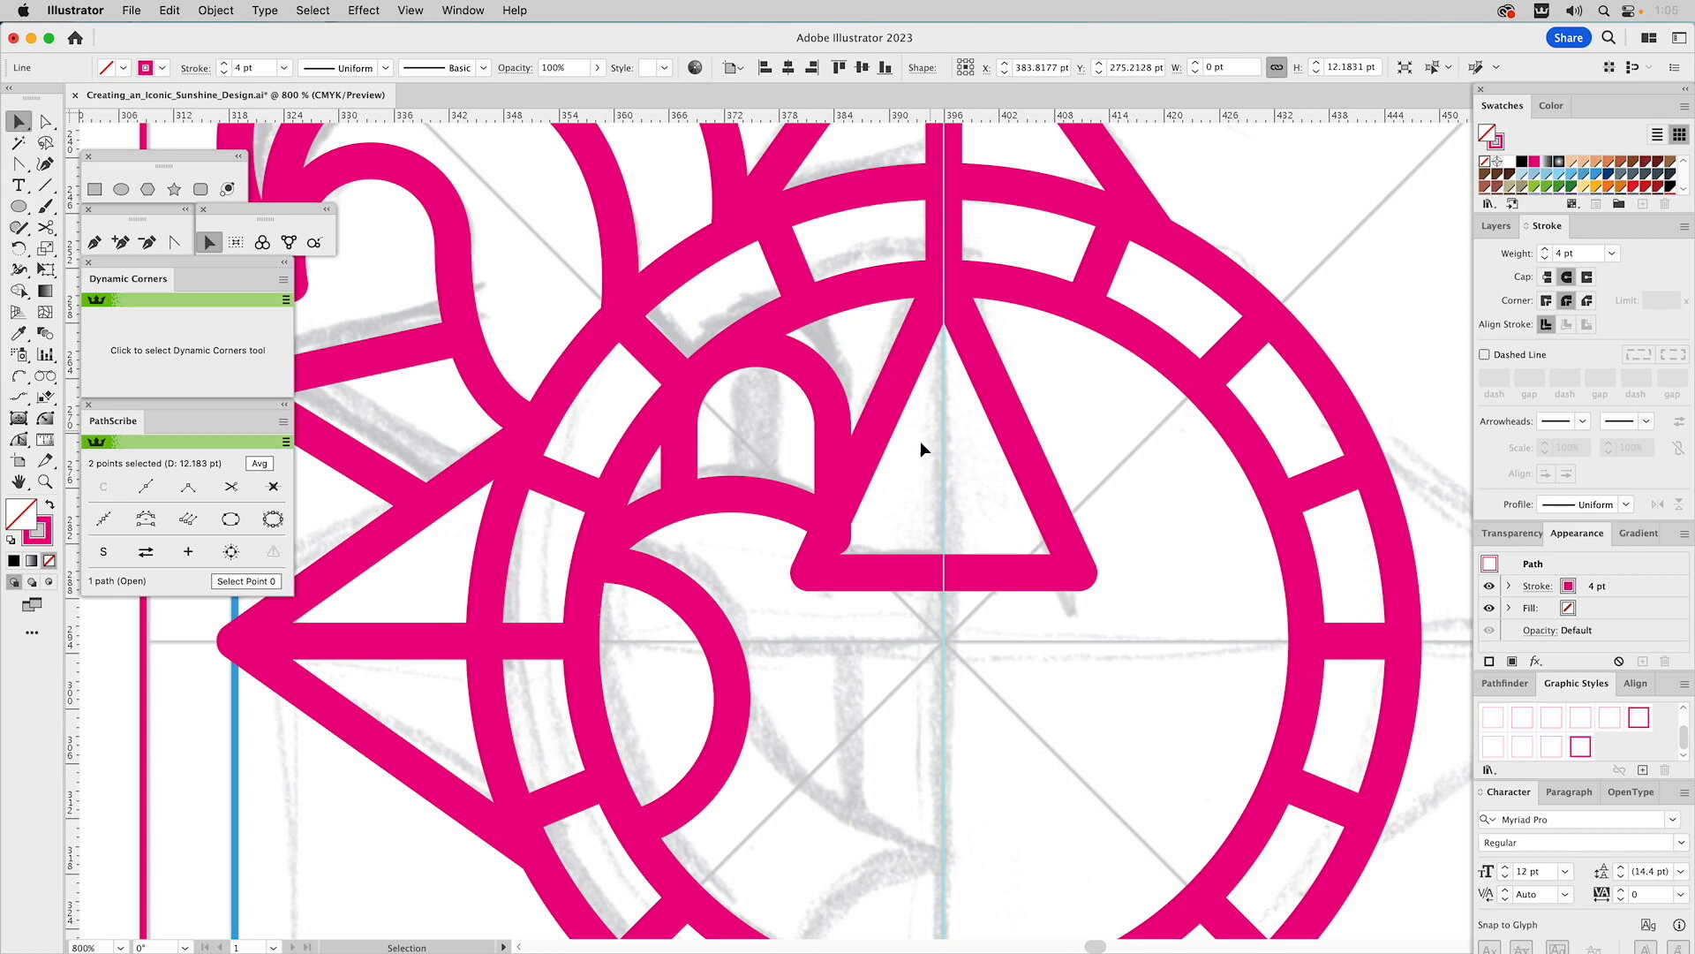
- Move the vertical round-capped line inside the arch and center it horizontally on the arch
{"action": "left_click_drag", "start_coordinate": [834, 443], "coordinate": [757, 445]}
{"action": "left_click", "coordinate": [821, 384], "text": "shift"}
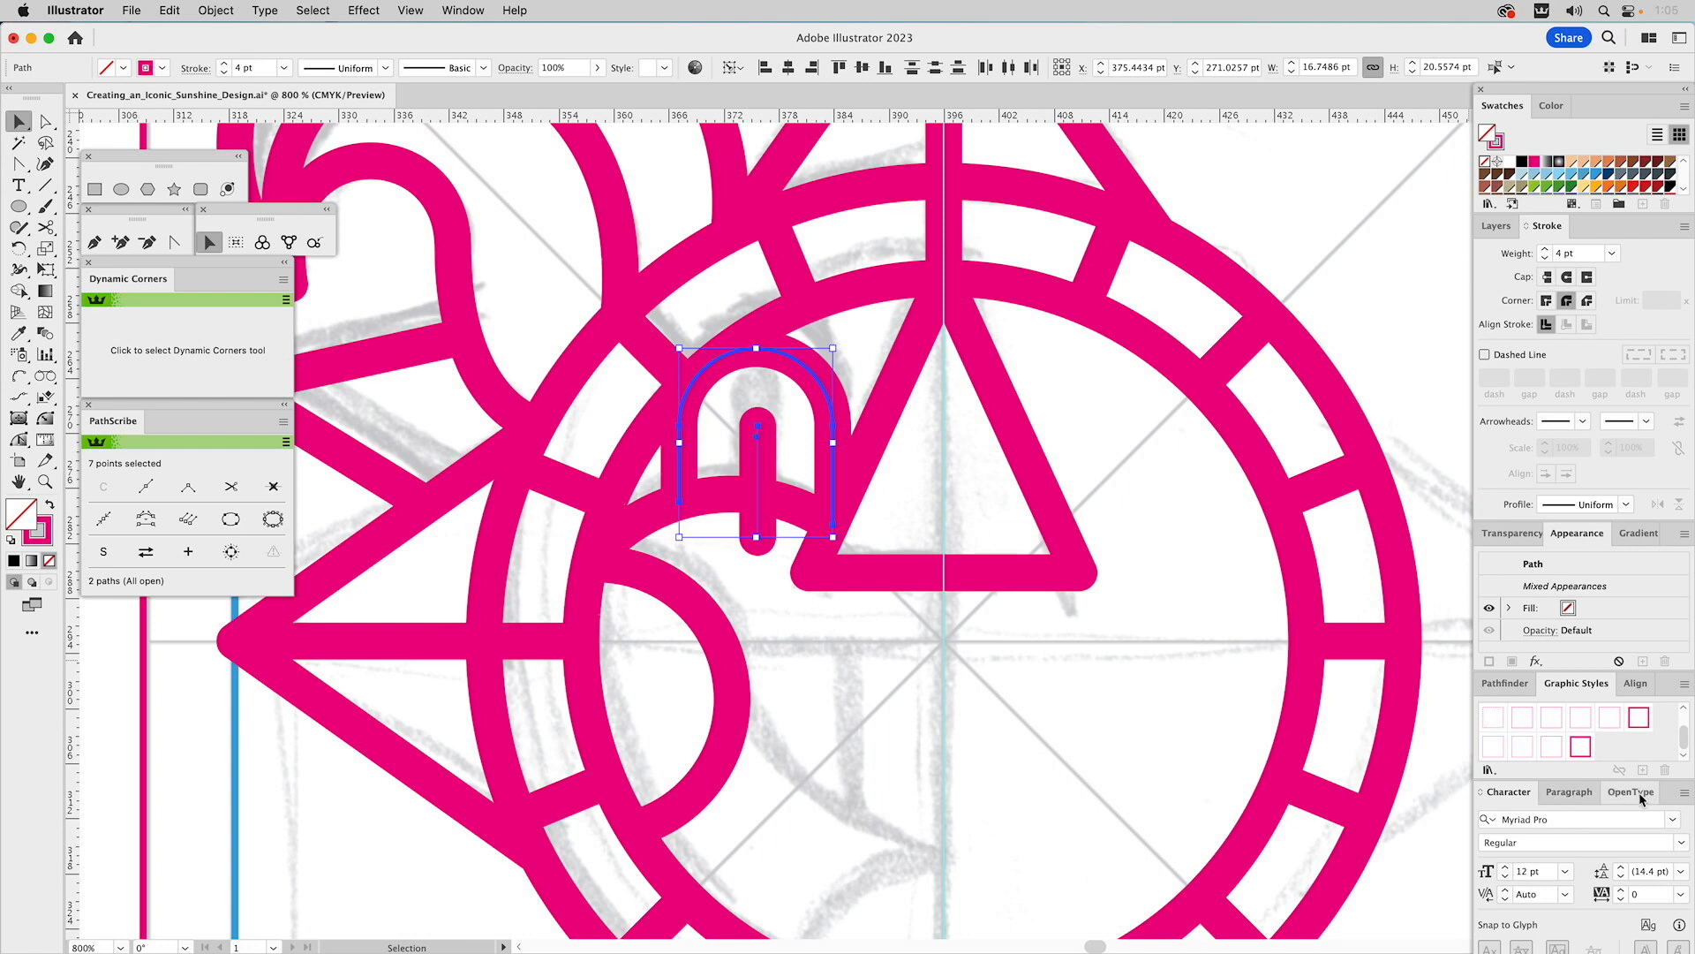
{"action": "left_click", "coordinate": [1632, 684]}
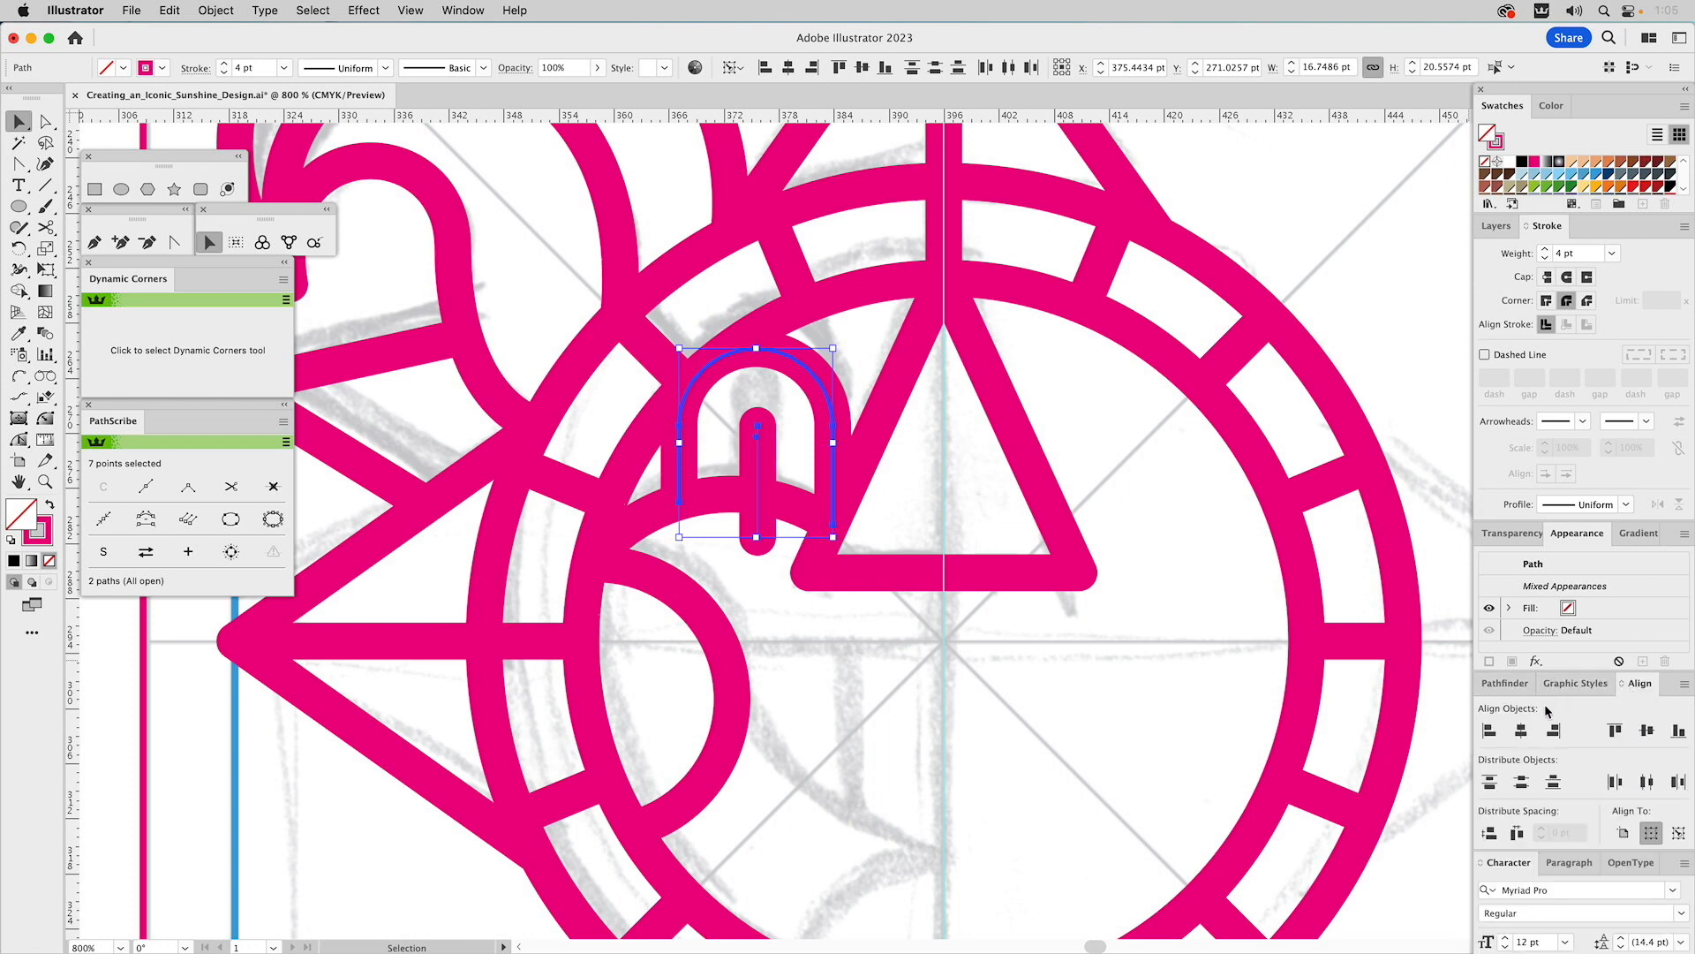
{"action": "left_click", "coordinate": [761, 686]}
- Shorten the centered vertical line by raising its lower end onto the brow arc
{"action": "key", "text": "a"}
{"action": "left_click_drag", "start_coordinate": [757, 539], "coordinate": [754, 489]}
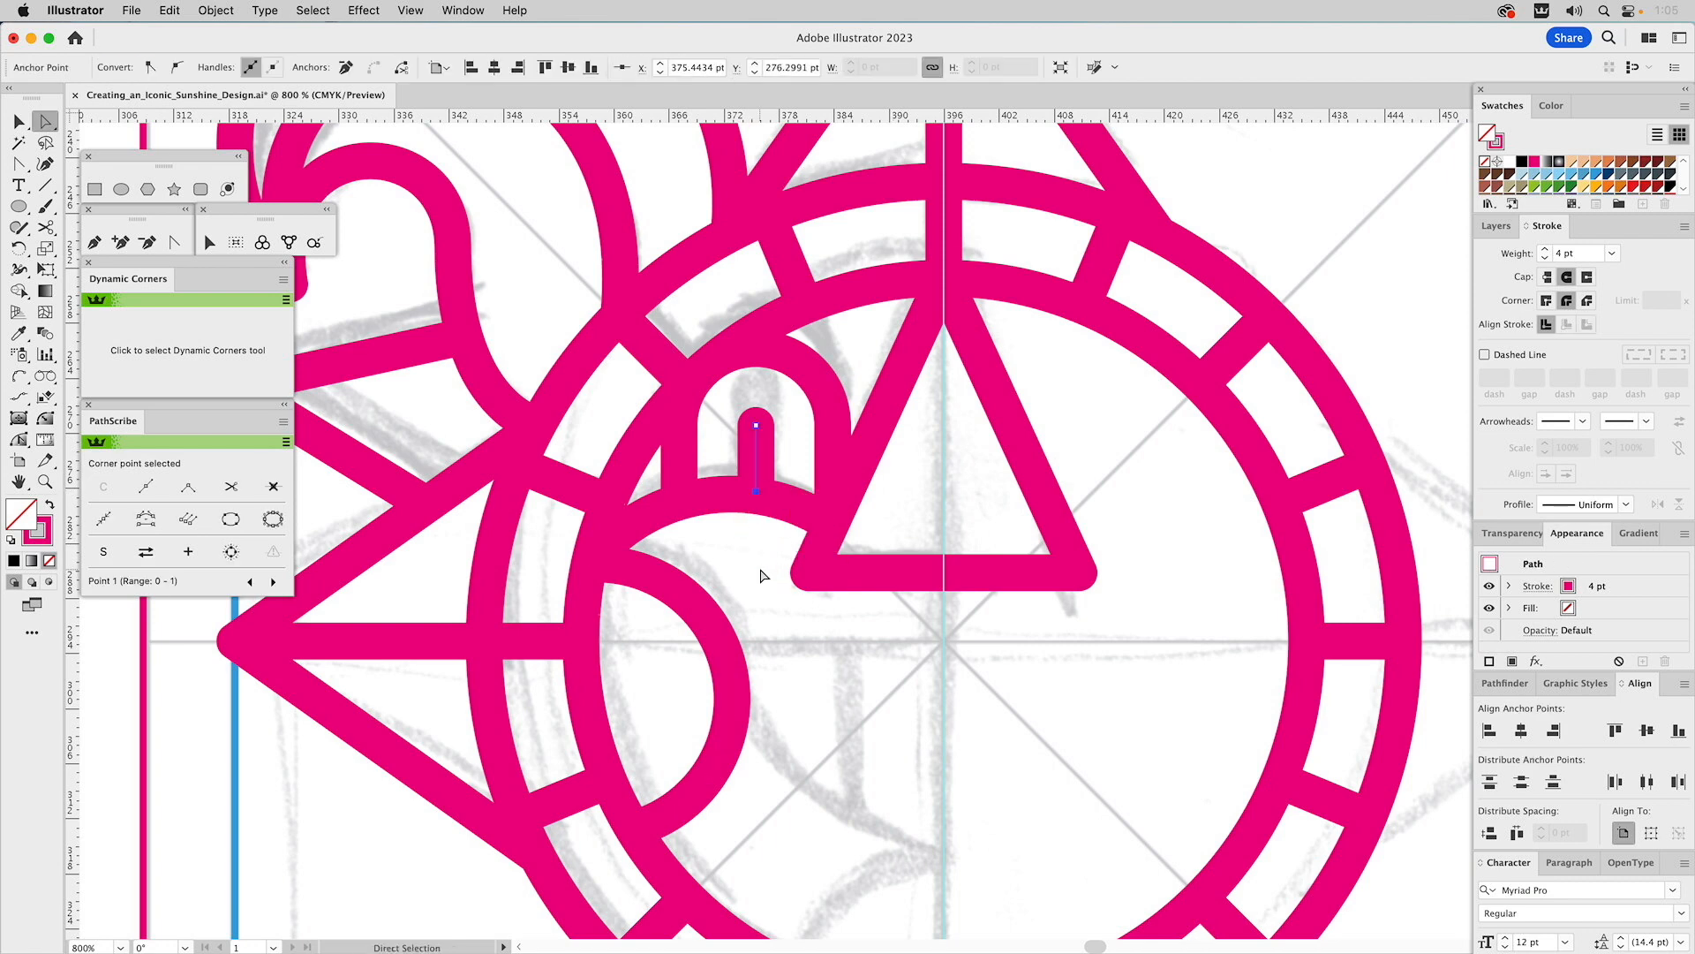
{"action": "left_click", "coordinate": [761, 574]}
- Reflect a copy of the left eye arch, its inner line and the brow and cheek arcs across the vertical center axis
{"action": "left_click_drag", "start_coordinate": [888, 699], "coordinate": [713, 439]}
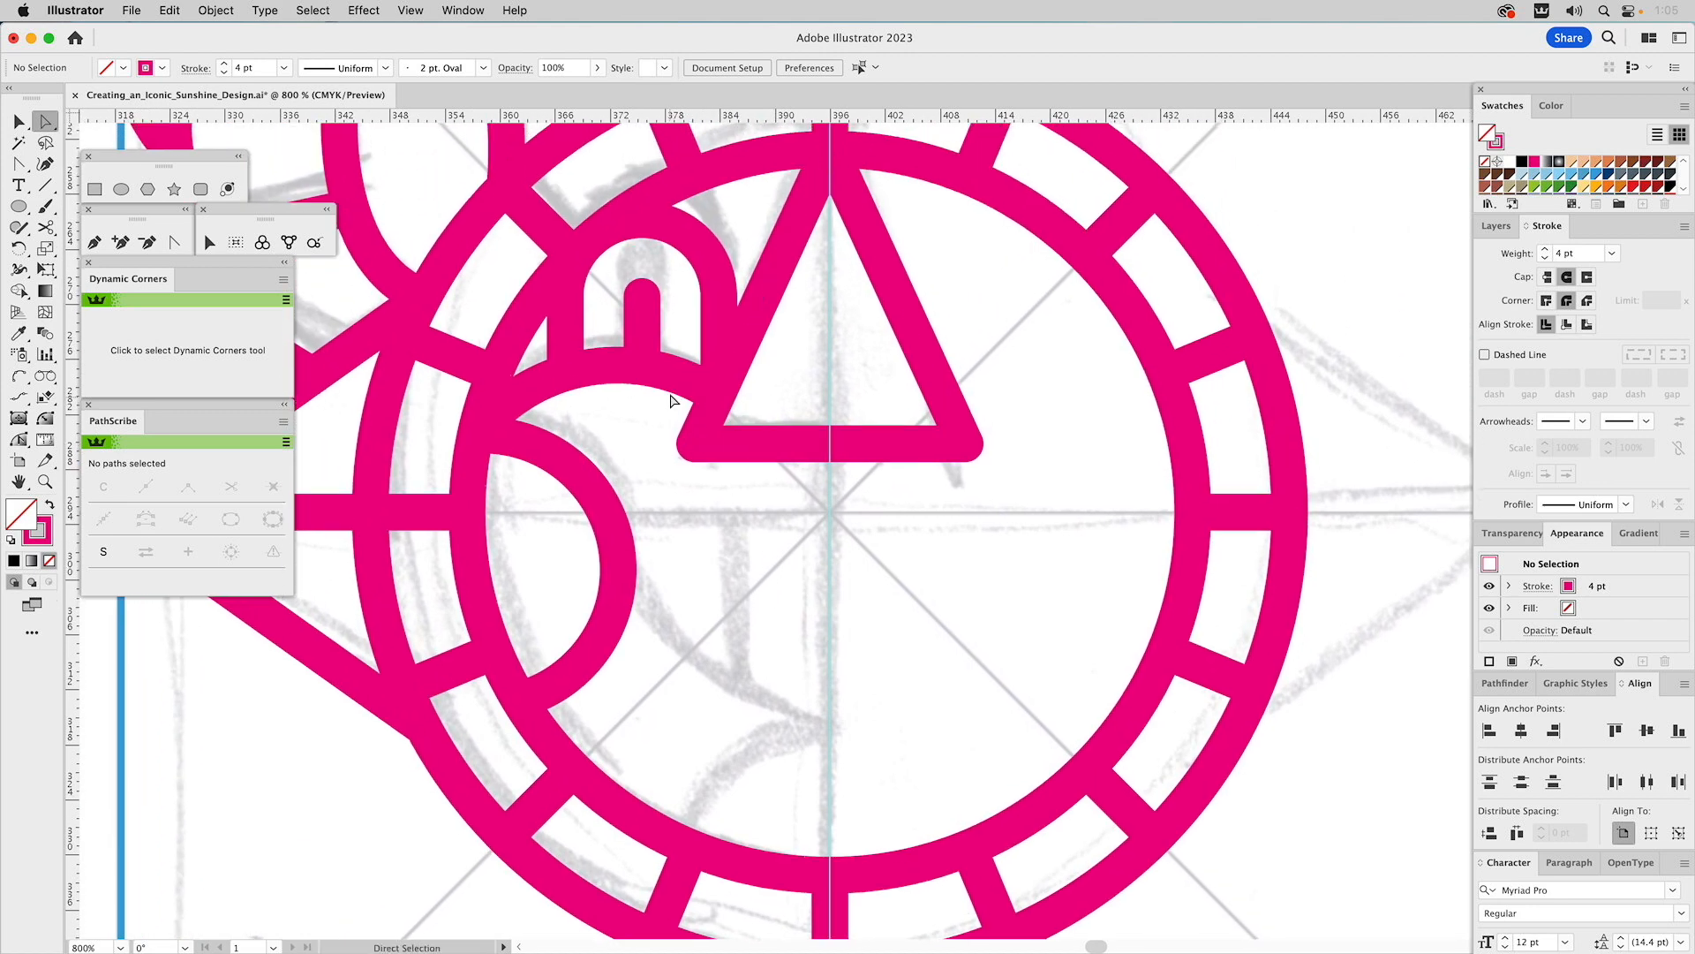
{"action": "key", "text": "v"}
{"action": "left_click_drag", "start_coordinate": [668, 320], "coordinate": [588, 444]}
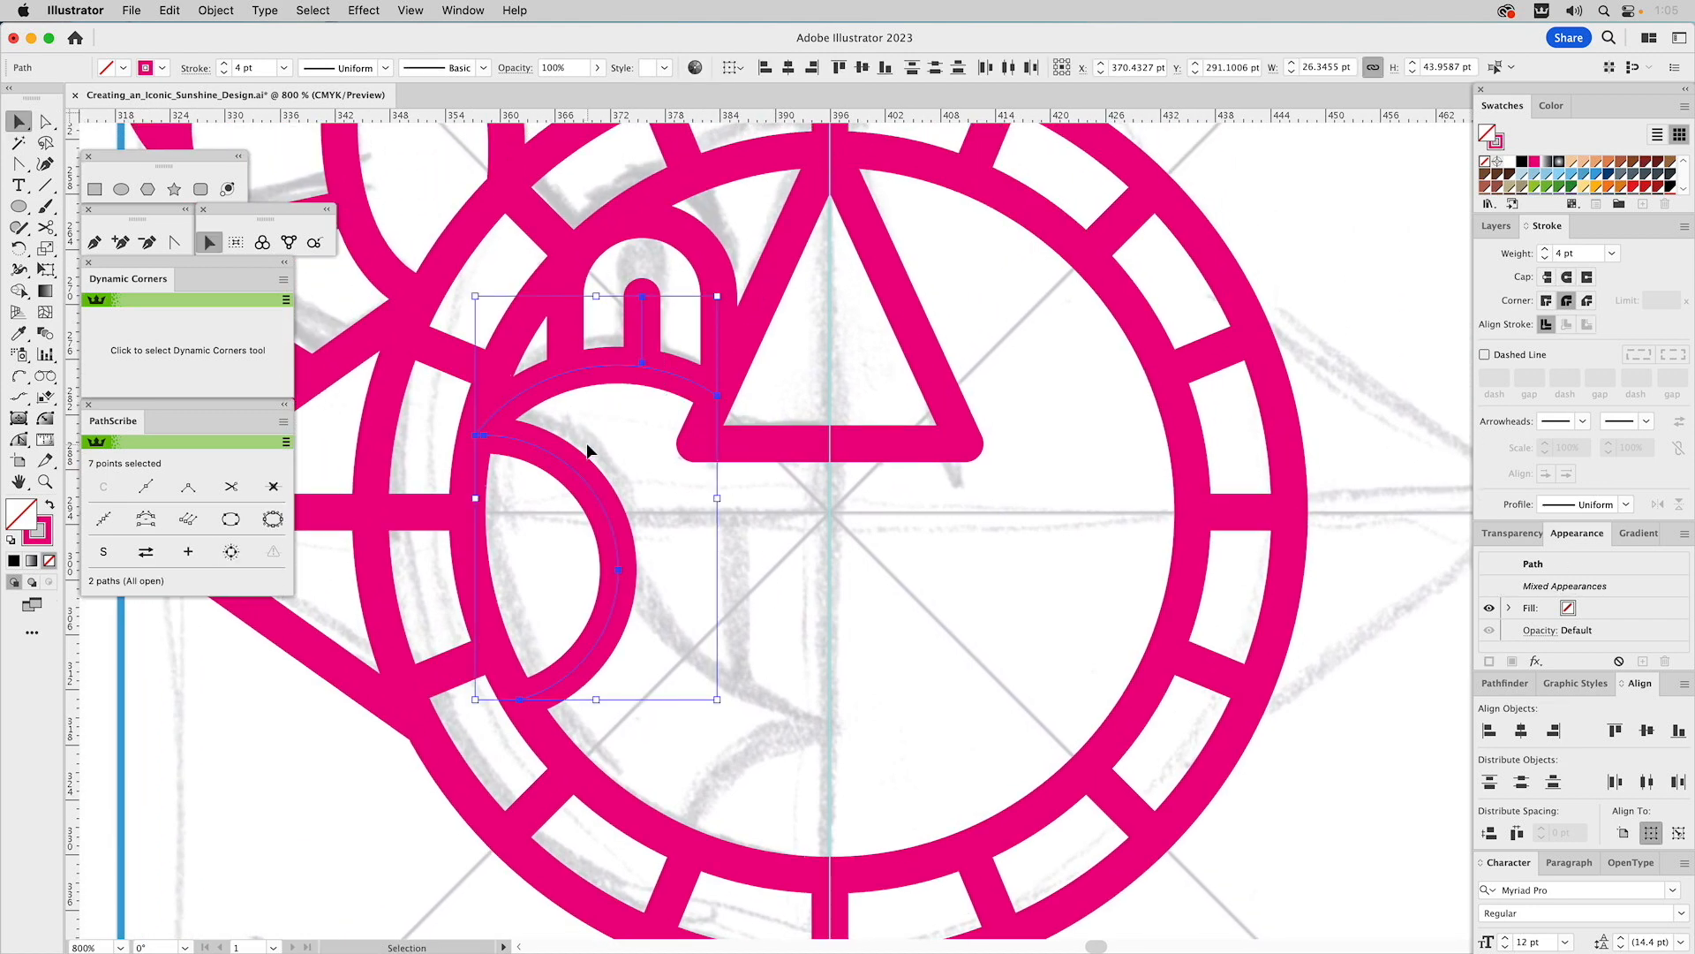
{"action": "left_click", "coordinate": [563, 330], "text": "shift"}
{"action": "scroll", "coordinate": [855, 539], "scroll_direction": "up", "scroll_amount": 4}
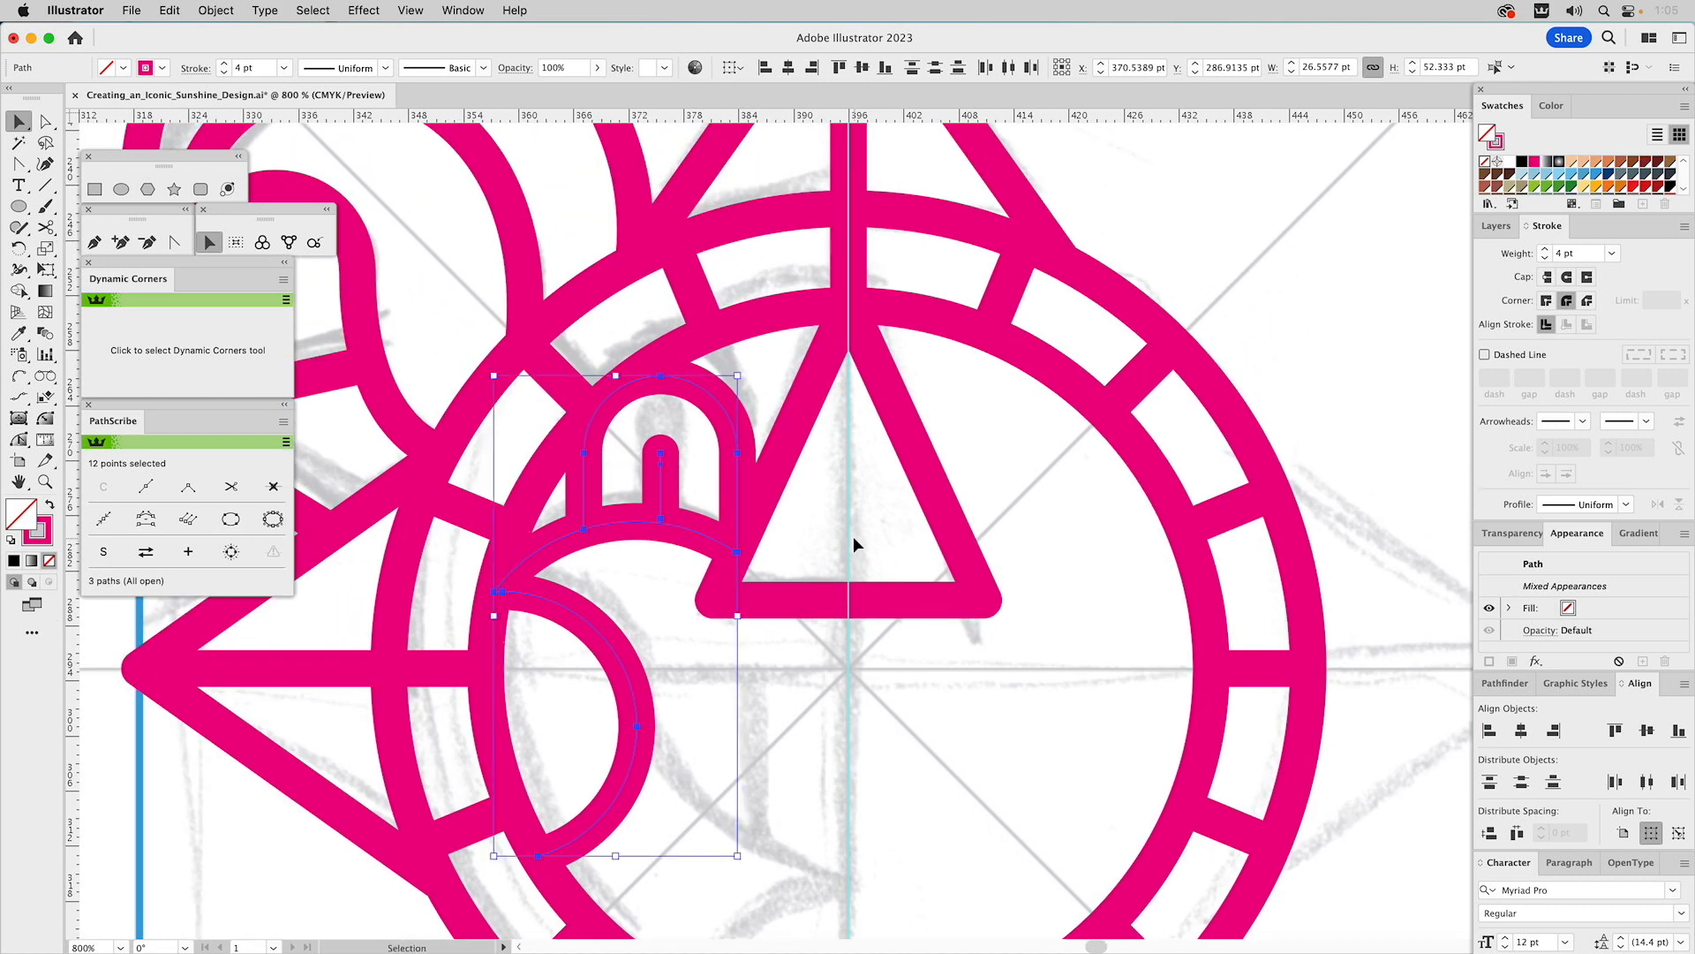
{"action": "left_click_drag", "start_coordinate": [18, 248], "coordinate": [69, 271]}
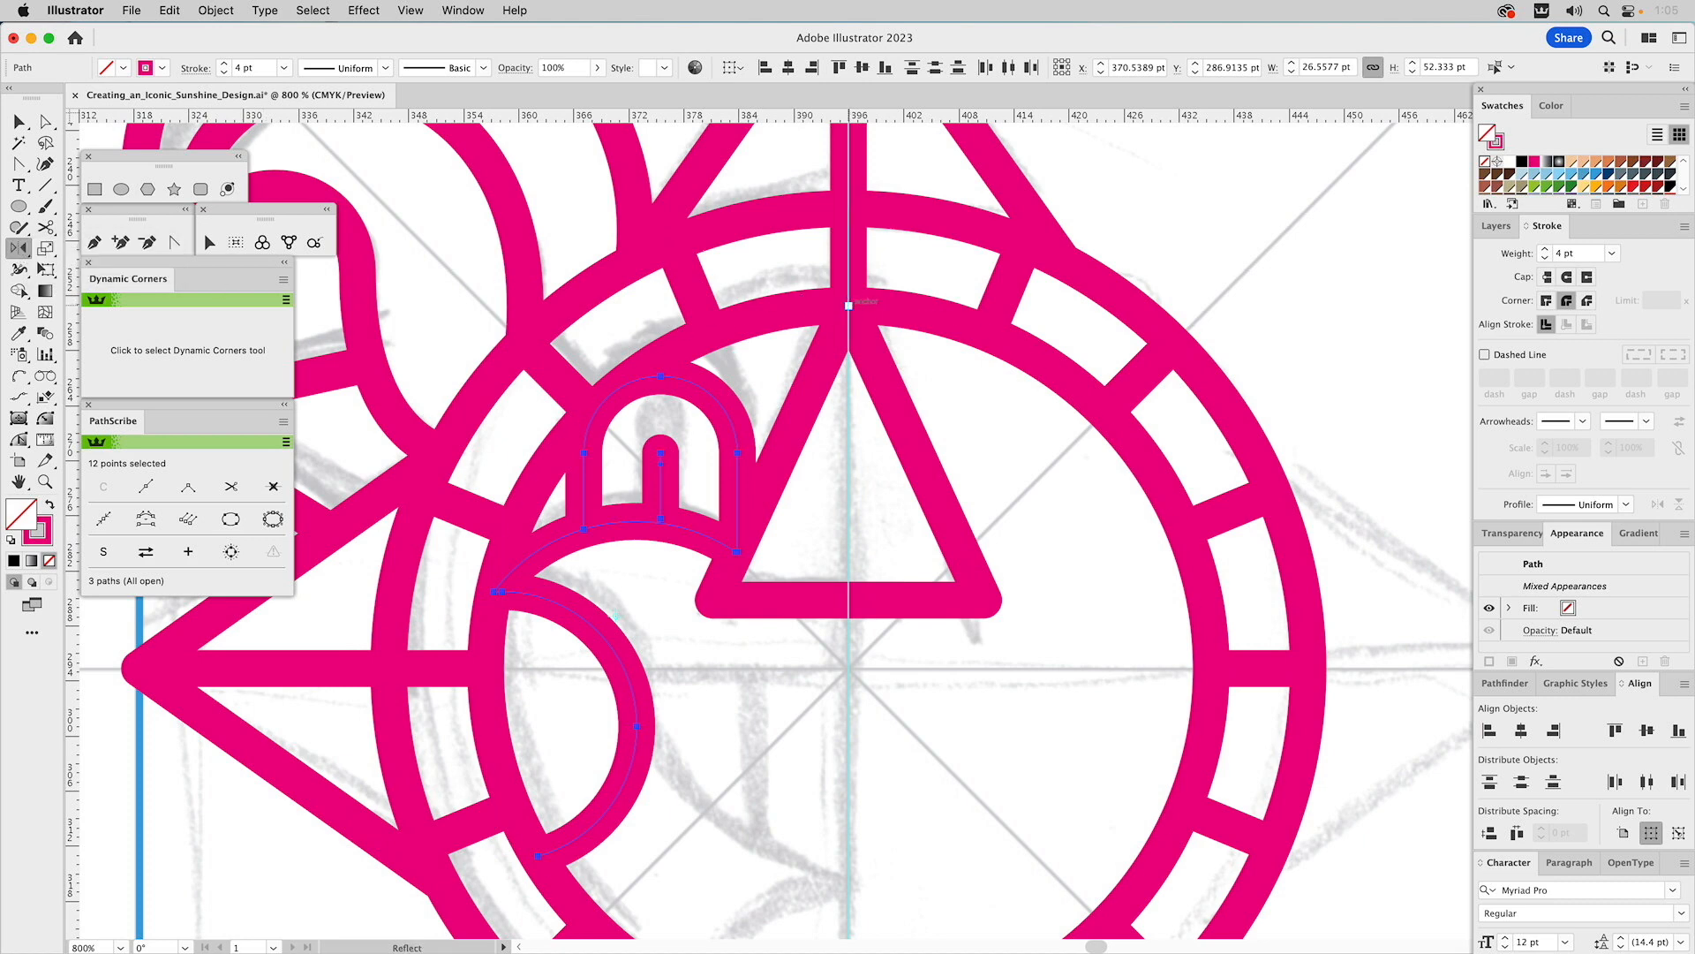
{"action": "left_click", "coordinate": [849, 305]}
{"action": "left_click_drag", "start_coordinate": [856, 344], "coordinate": [865, 464]}
{"action": "key", "text": "v"}
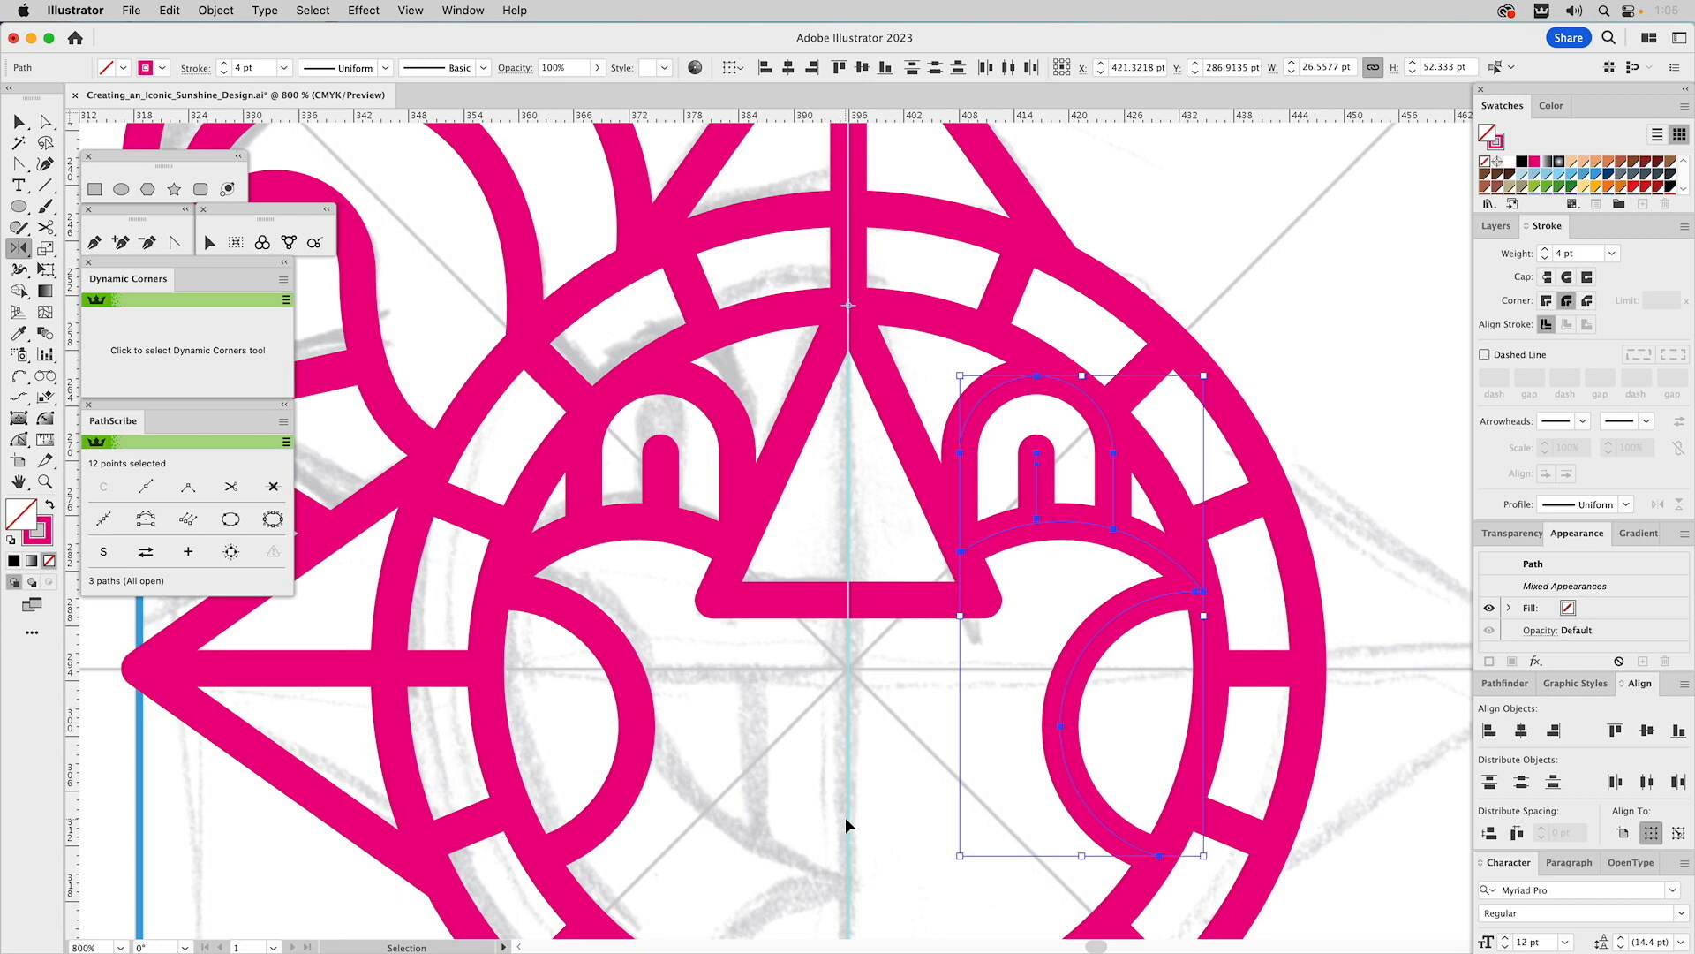
{"action": "left_click", "coordinate": [845, 817]}
- Copy the ring's left horizontal spoke into the face and set its left end on the left cheek arc
{"action": "scroll", "coordinate": [845, 817], "scroll_direction": "down", "scroll_amount": 5}
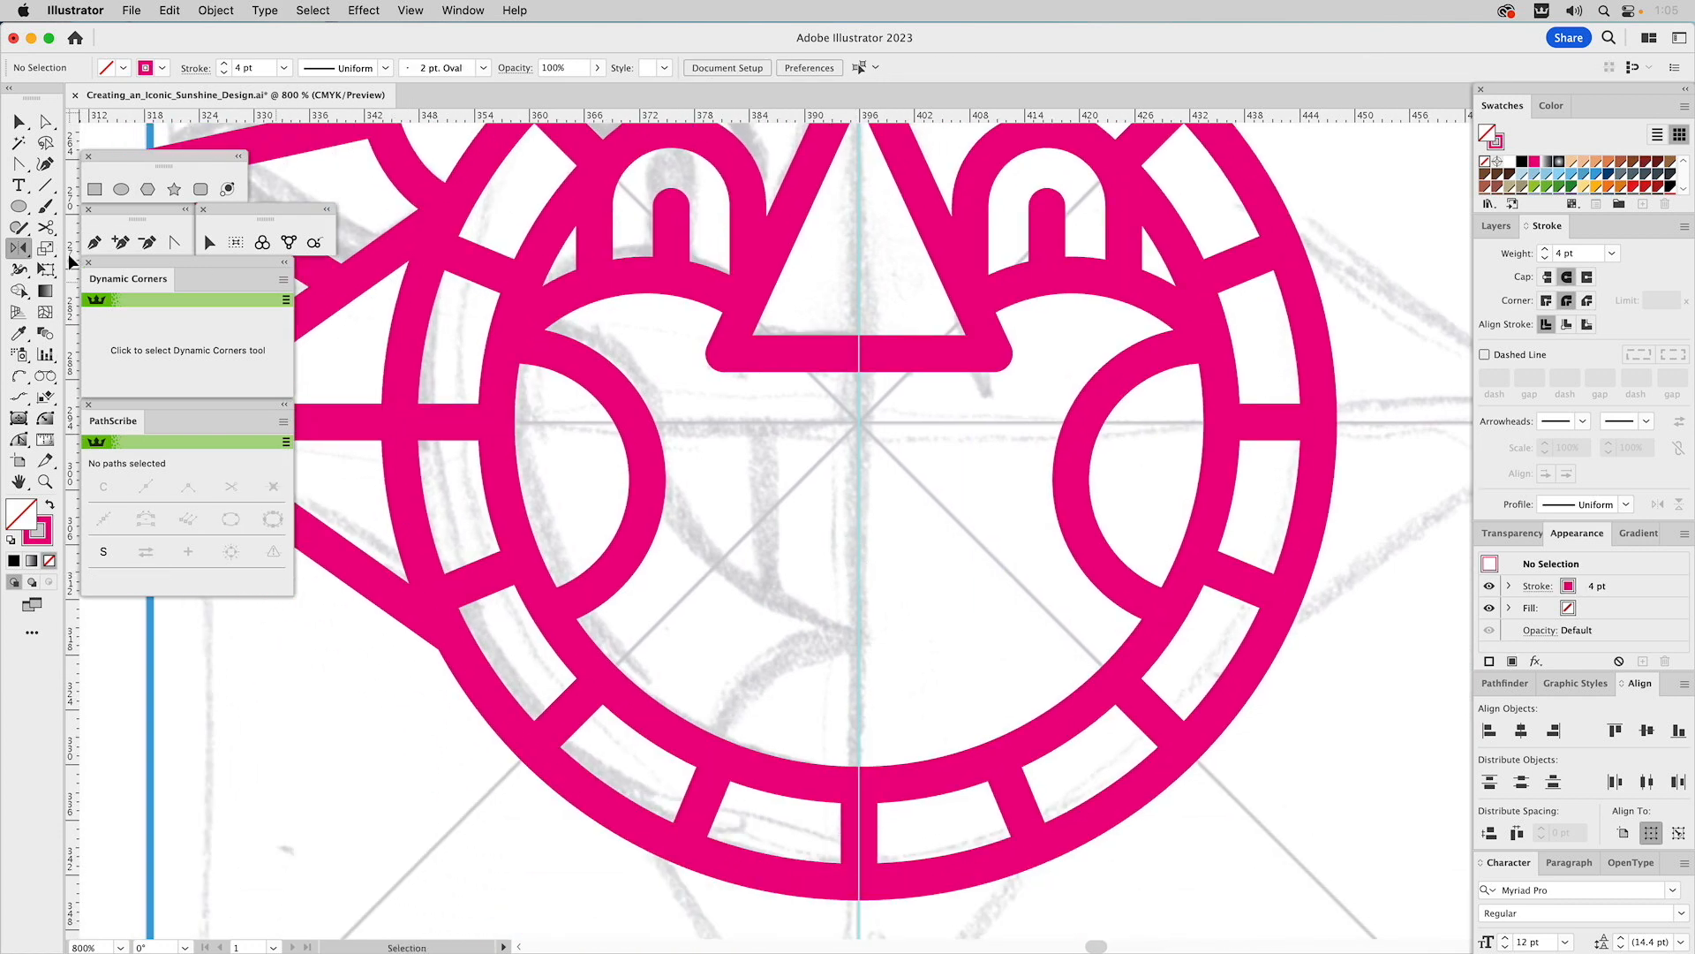
{"action": "left_click", "coordinate": [44, 185]}
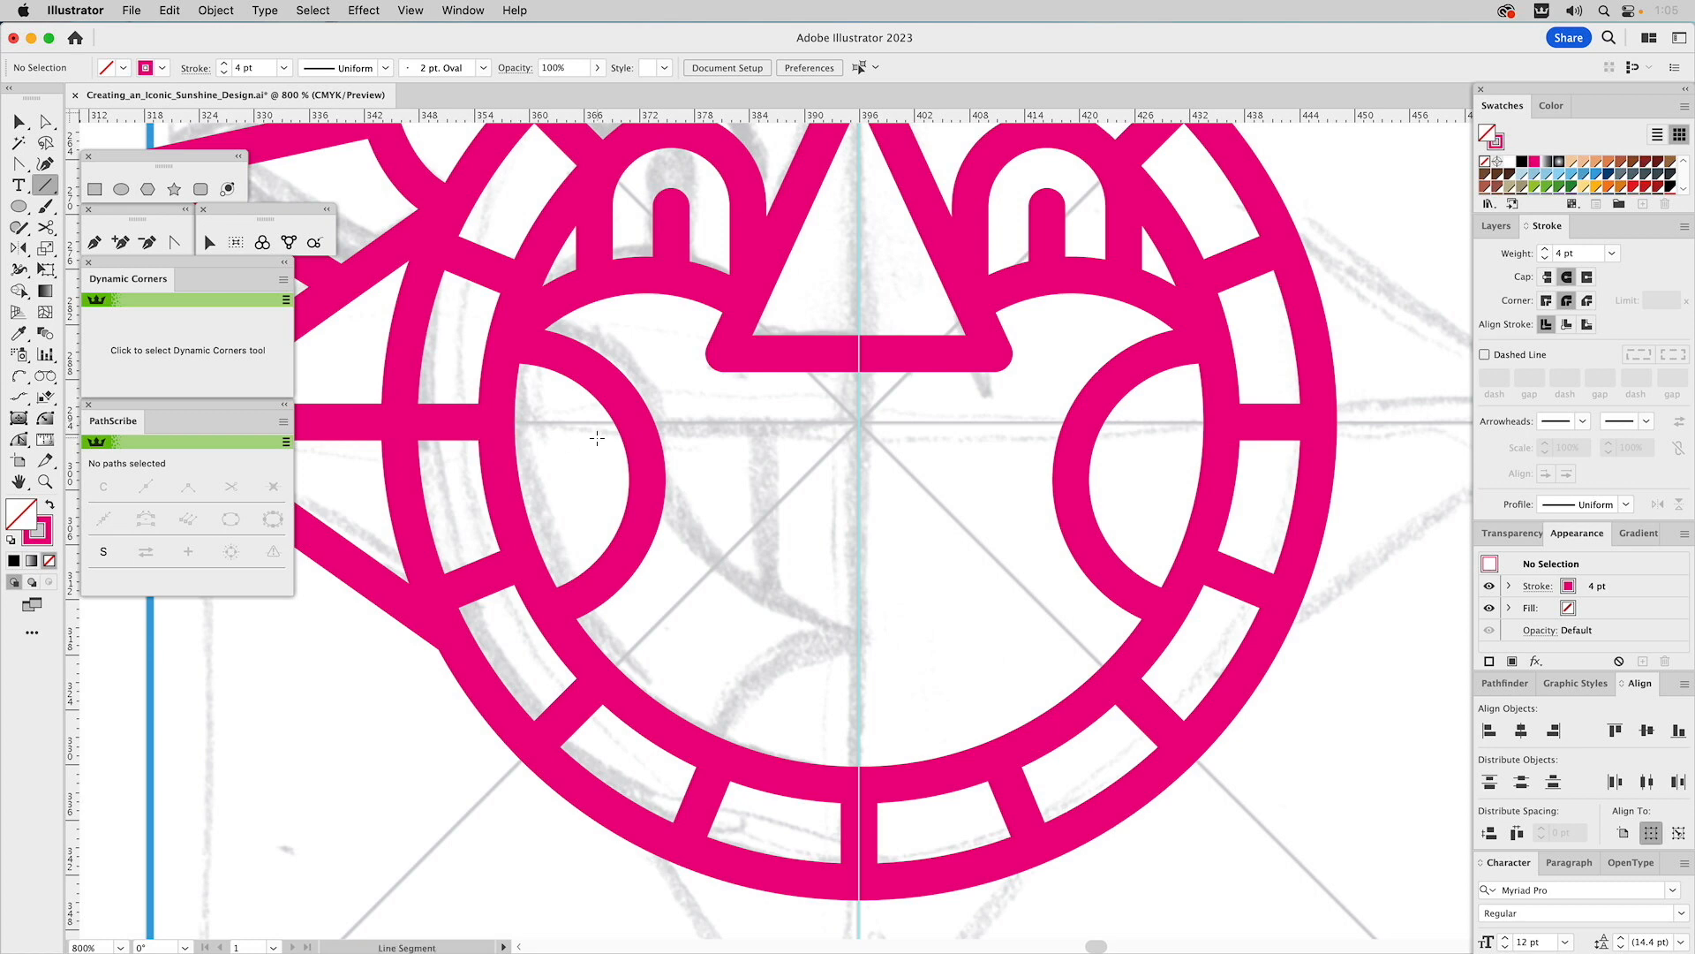
{"action": "key", "text": "v"}
{"action": "left_click", "coordinate": [440, 418]}
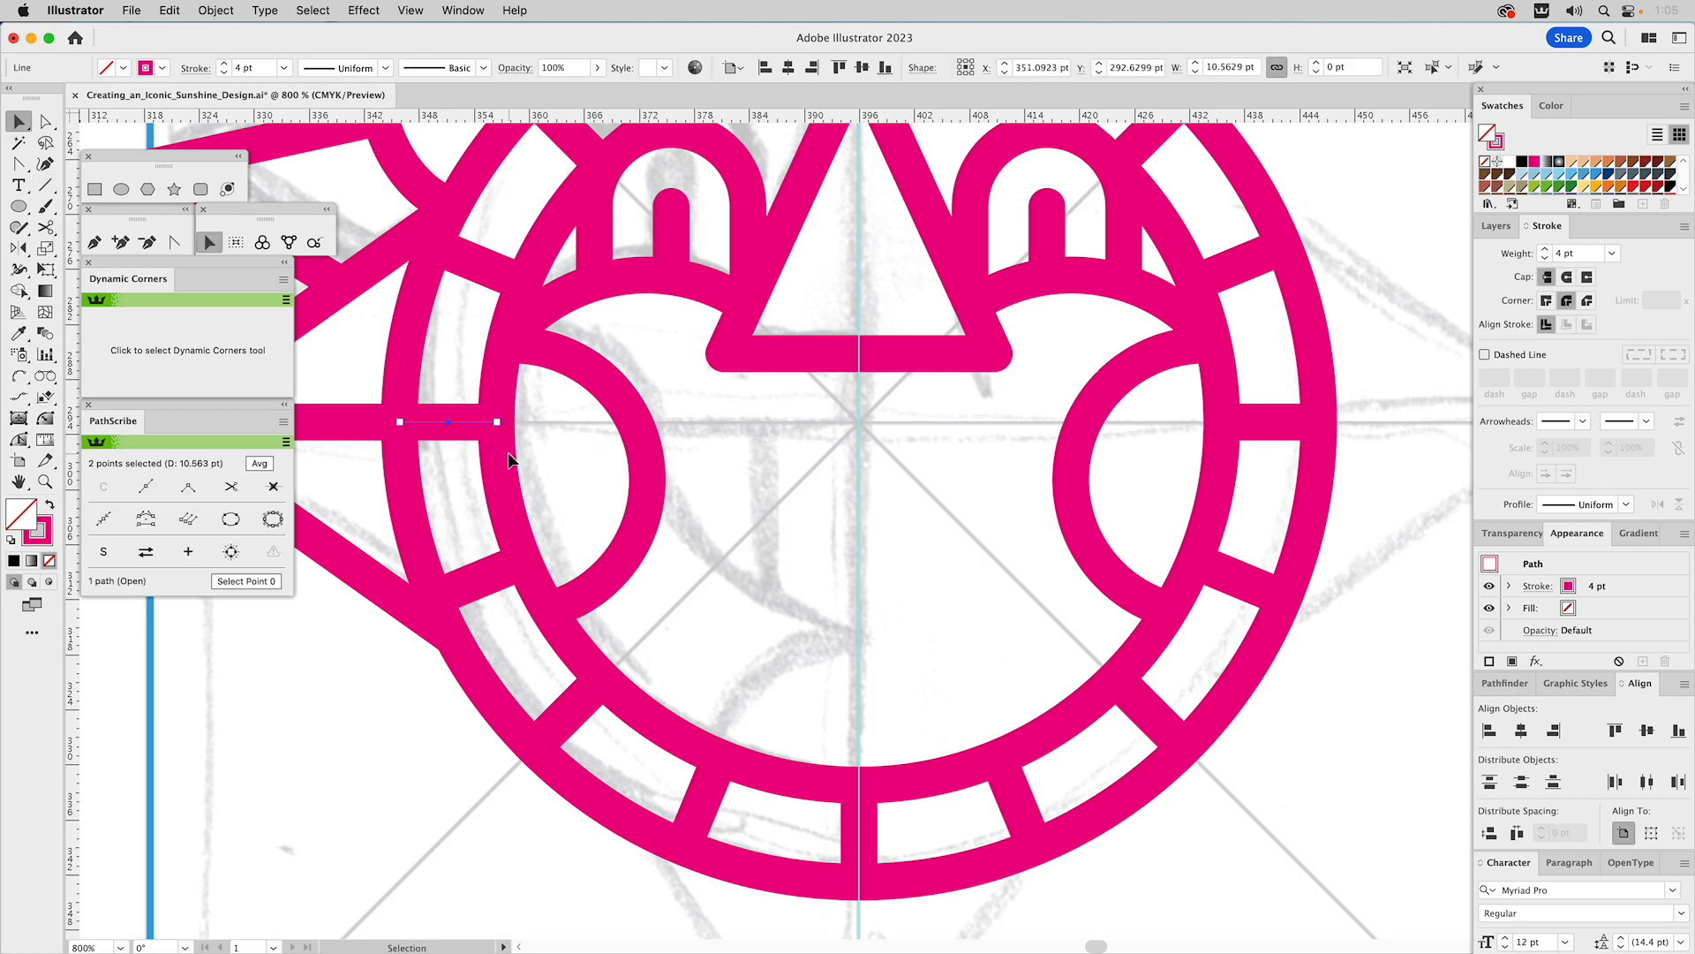
{"action": "key", "text": "Delete"}
{"action": "left_click_drag", "start_coordinate": [459, 421], "coordinate": [634, 415]}
{"action": "key", "text": "a"}
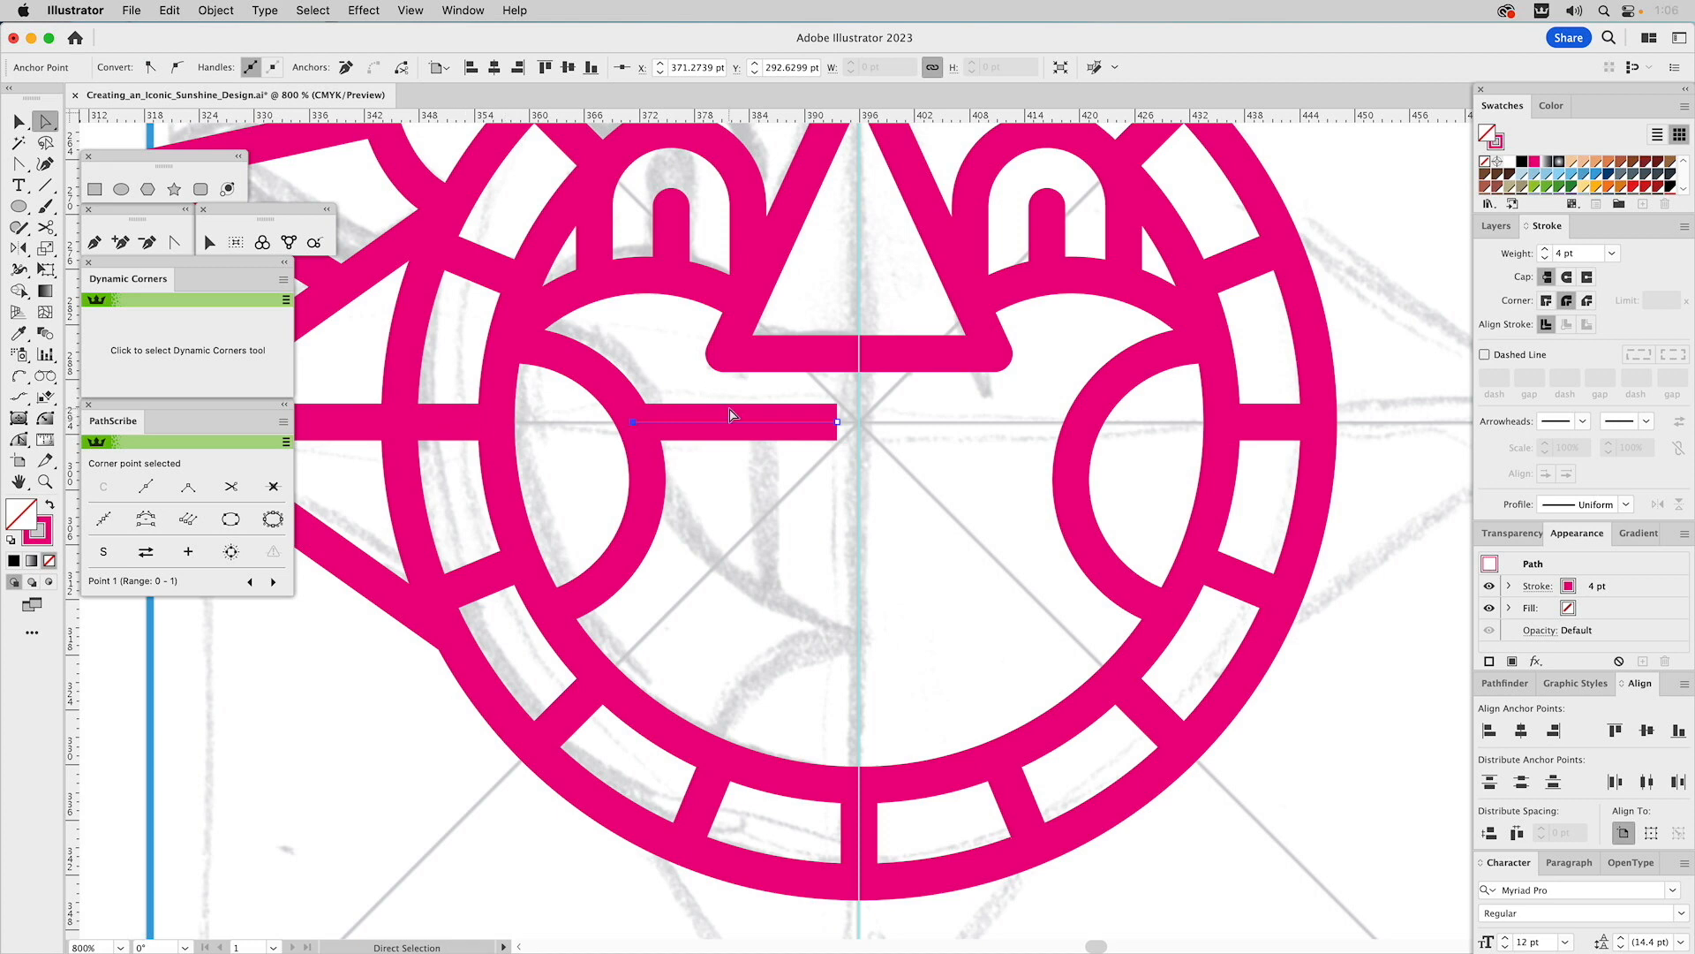
- Stretch the horizontal mouth line's right end across to the right cheek arc, keeping the line level
{"action": "left_click_drag", "start_coordinate": [732, 424], "coordinate": [738, 448]}
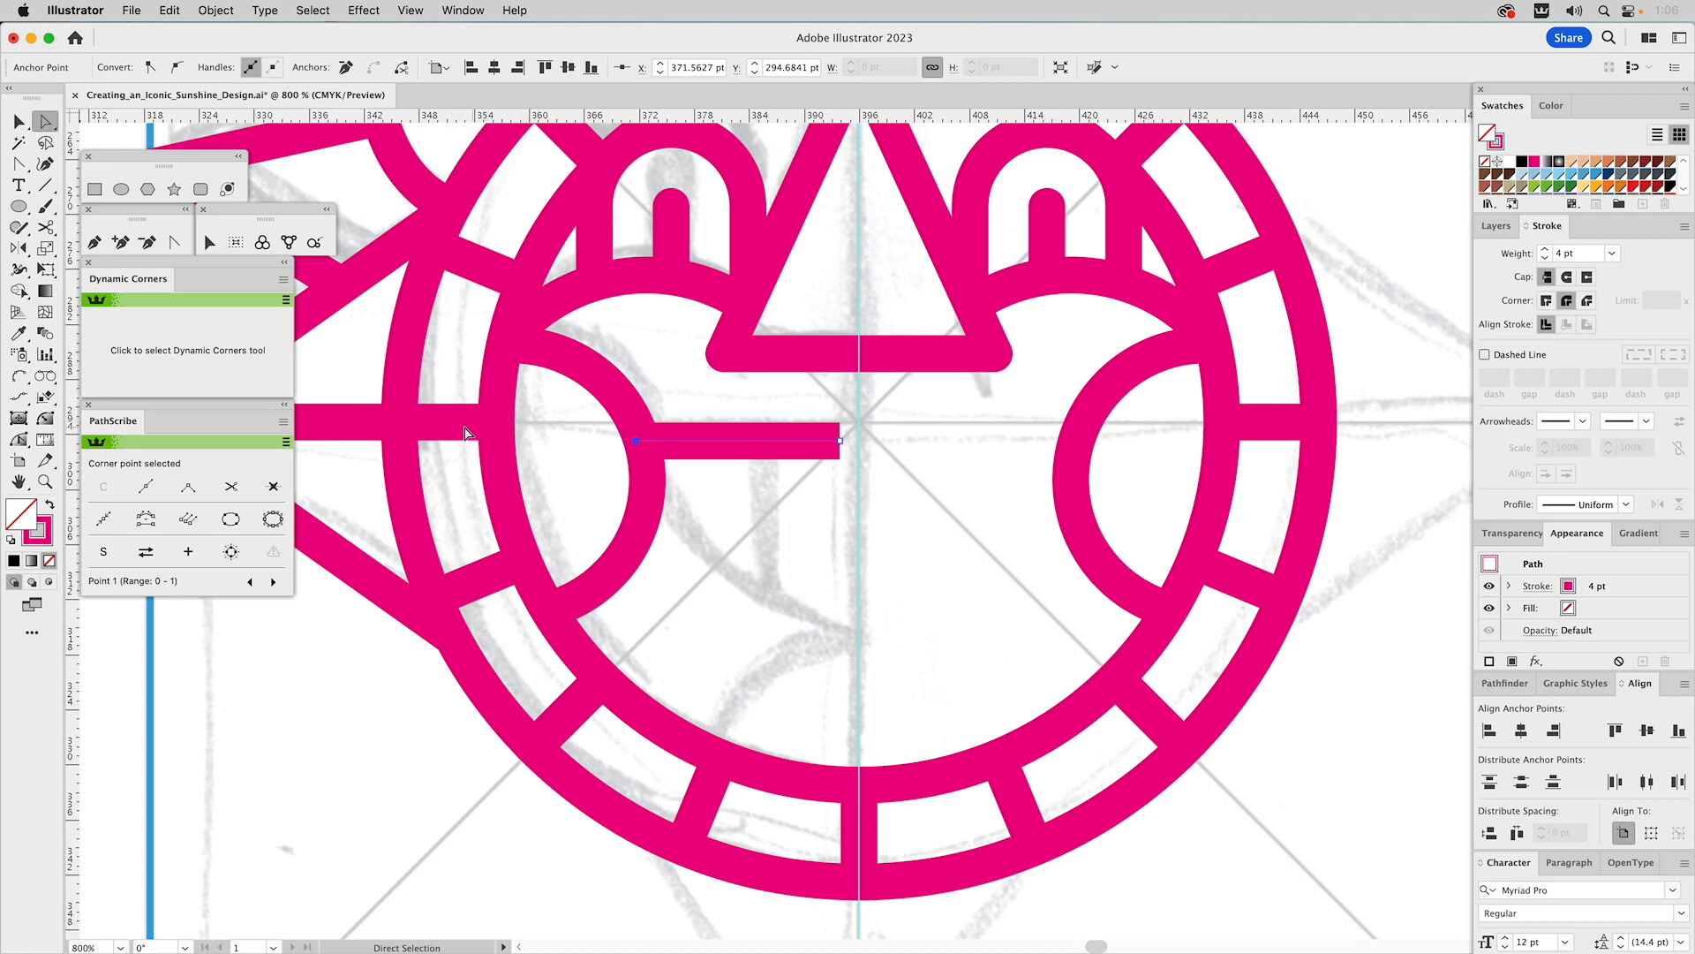
{"action": "left_click_drag", "start_coordinate": [840, 440], "coordinate": [1078, 428]}
{"action": "left_click", "coordinate": [828, 531]}
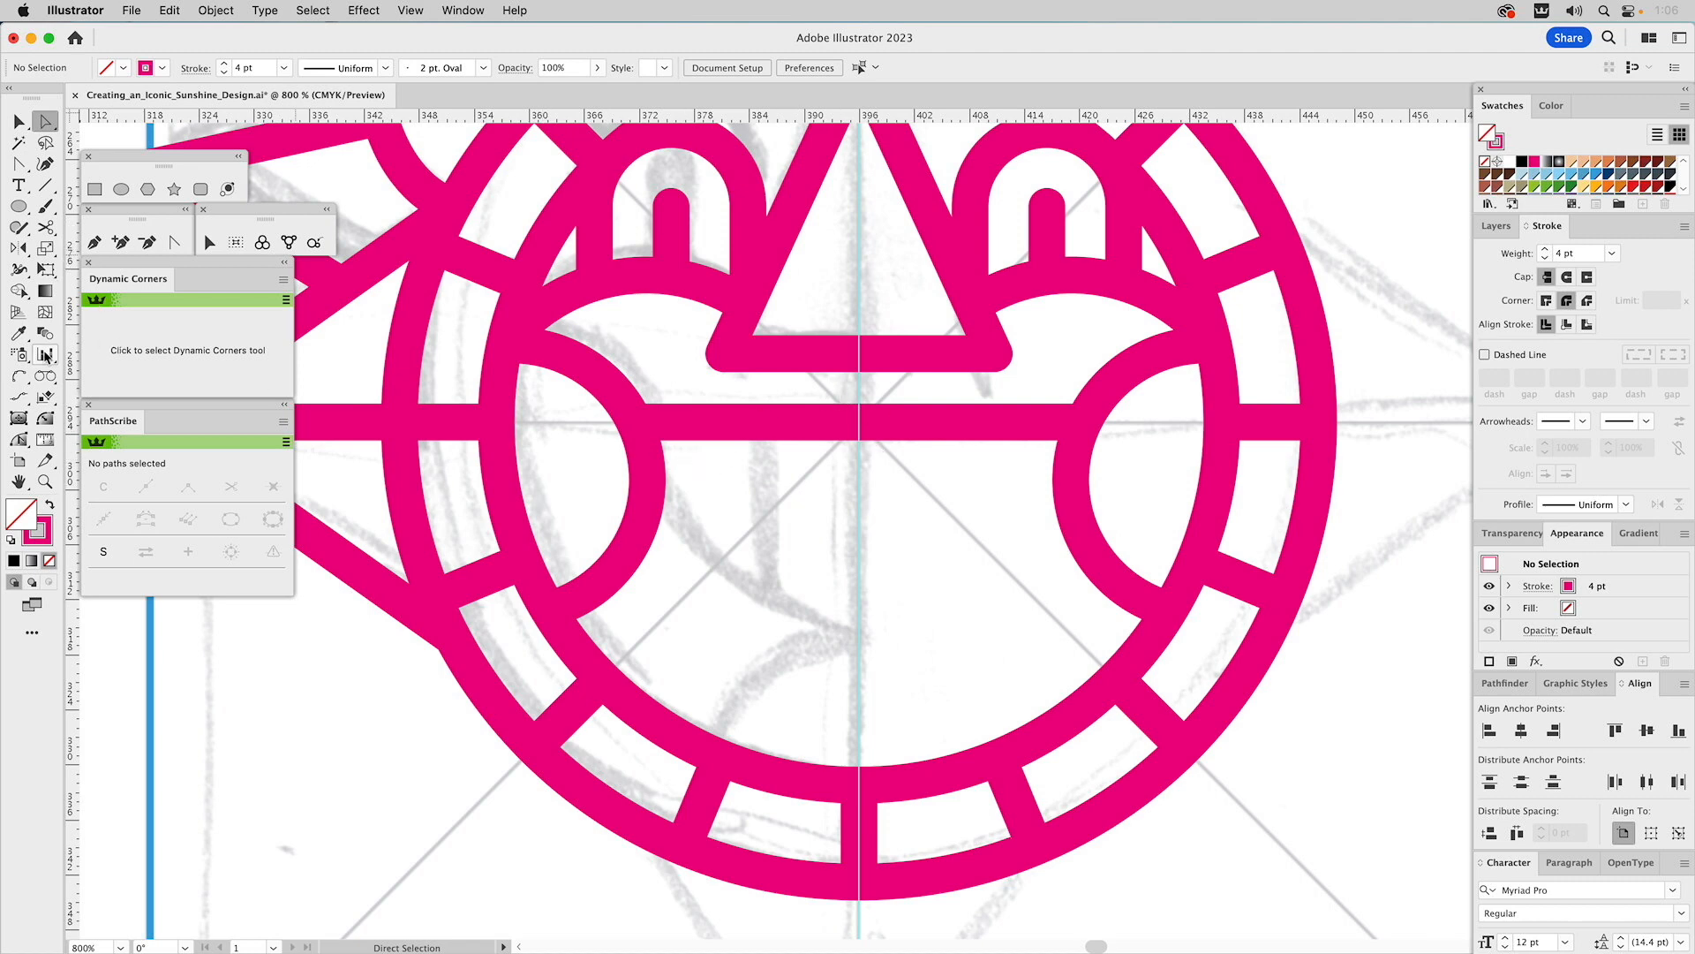
- Try an Arc by Points mouth curve of about 24.6 pt radius between the horizontal line's ends, and undo it
{"action": "left_click", "coordinate": [23, 377]}
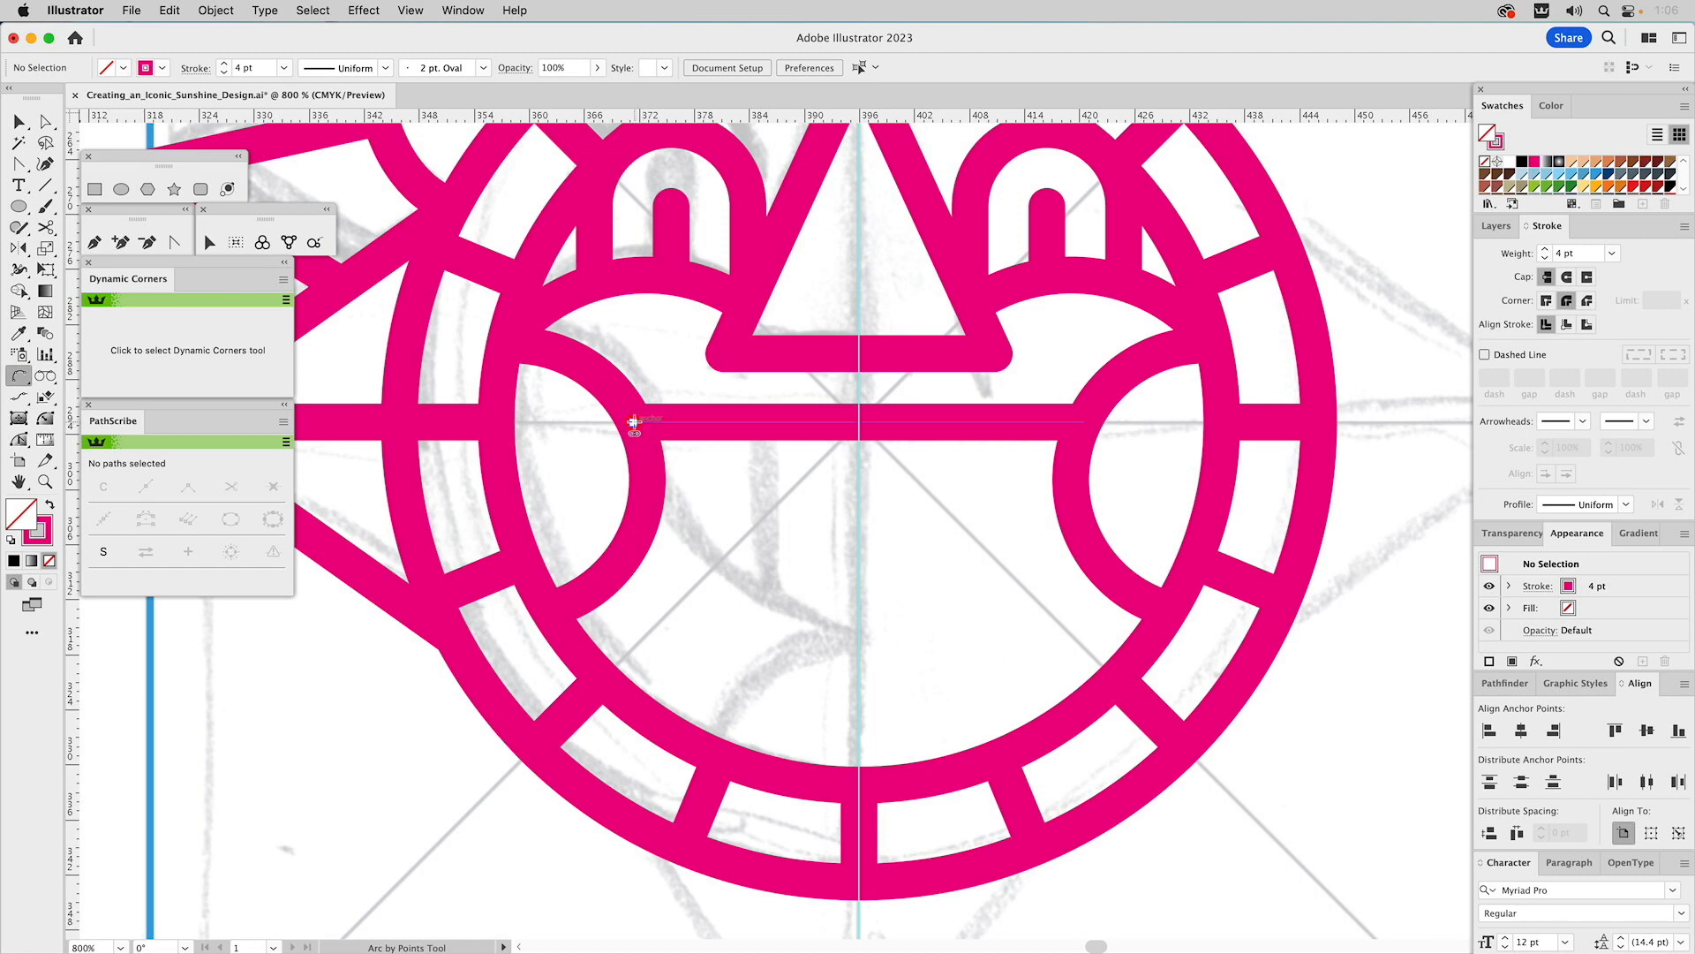
{"action": "left_click", "coordinate": [634, 422]}
{"action": "left_click", "coordinate": [1082, 422]}
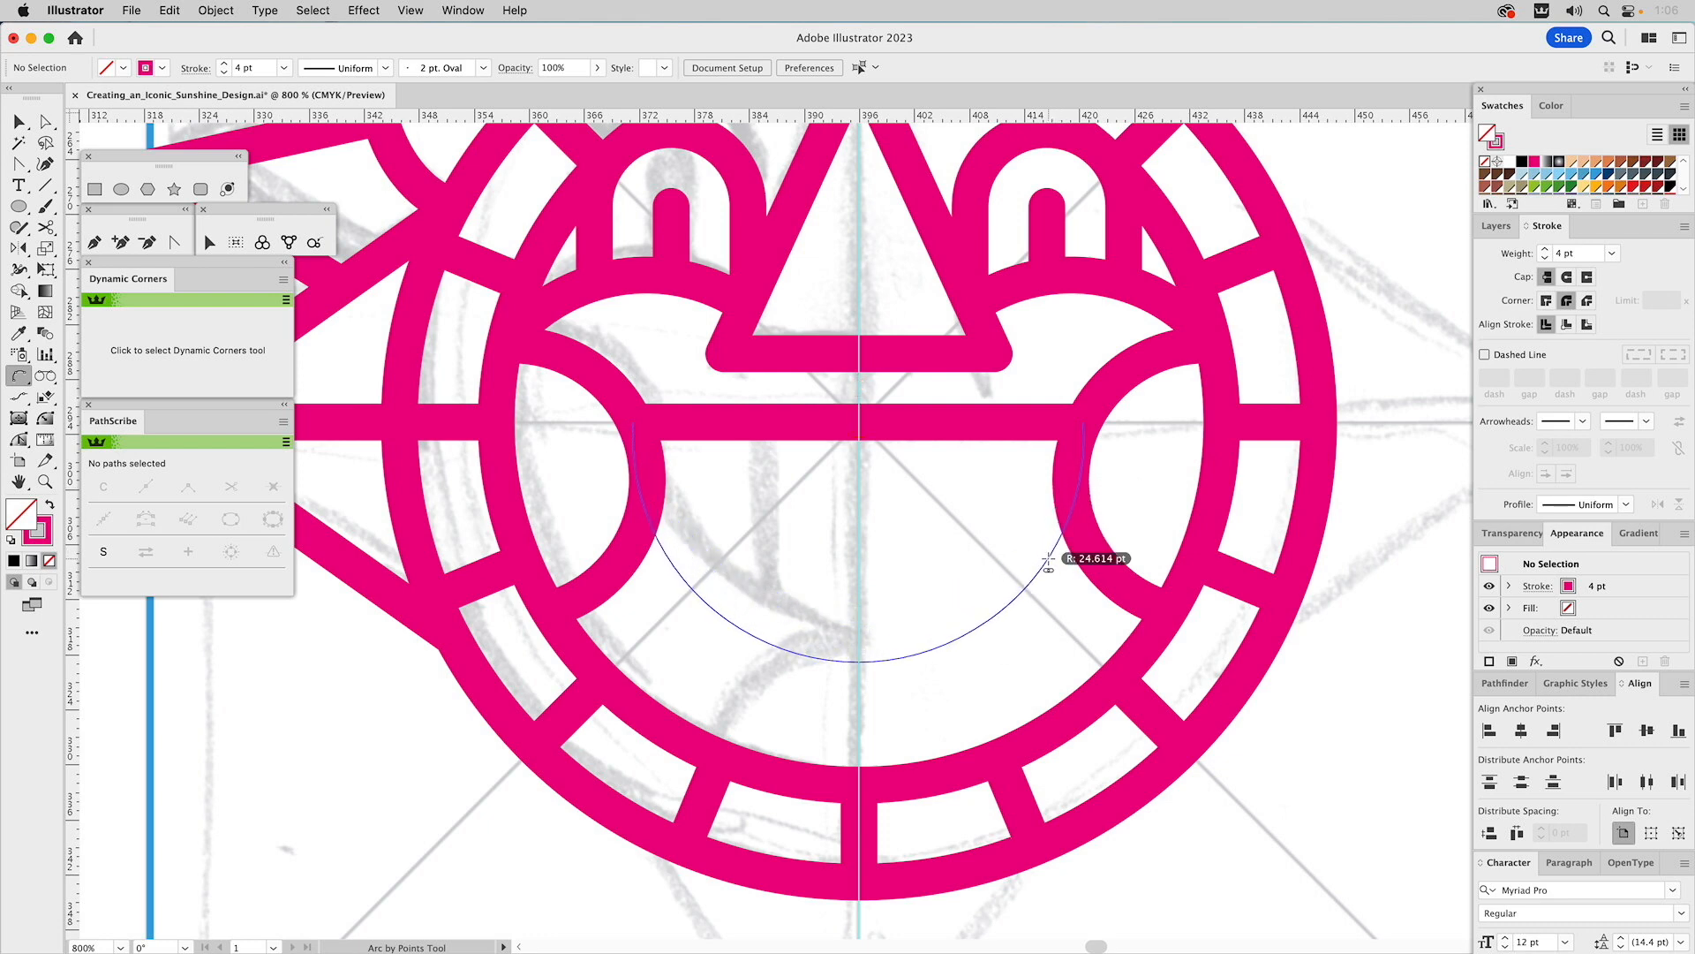
{"action": "left_click", "coordinate": [1050, 563]}
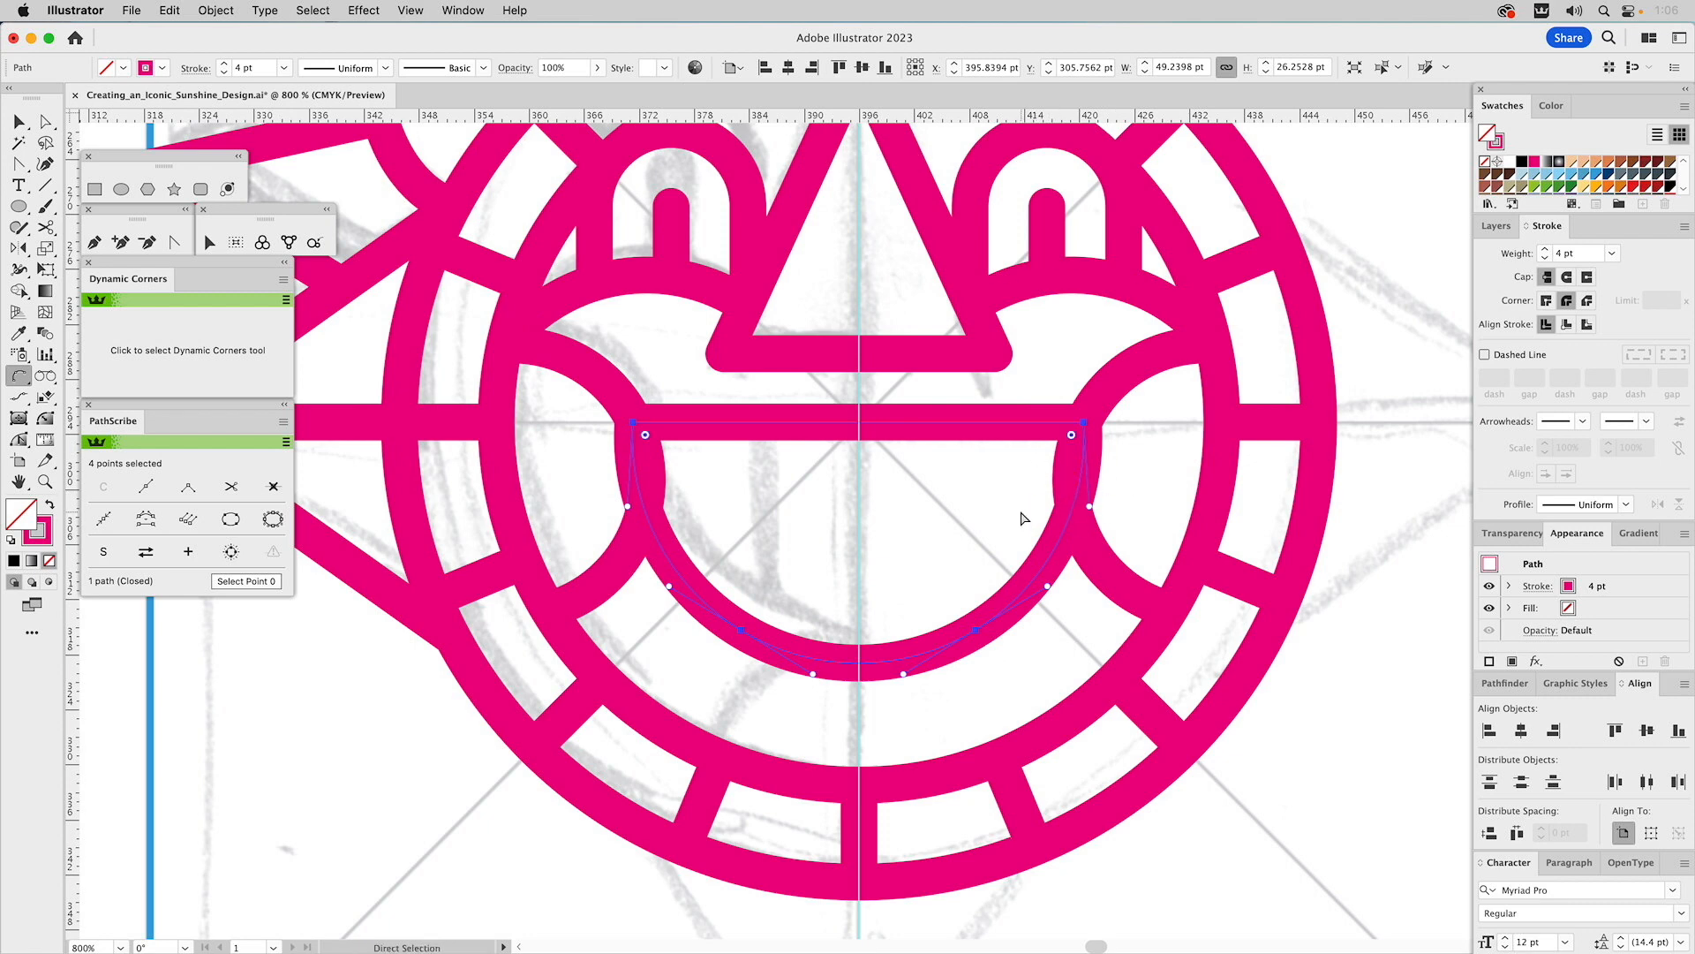
{"action": "key", "text": "super+z"}
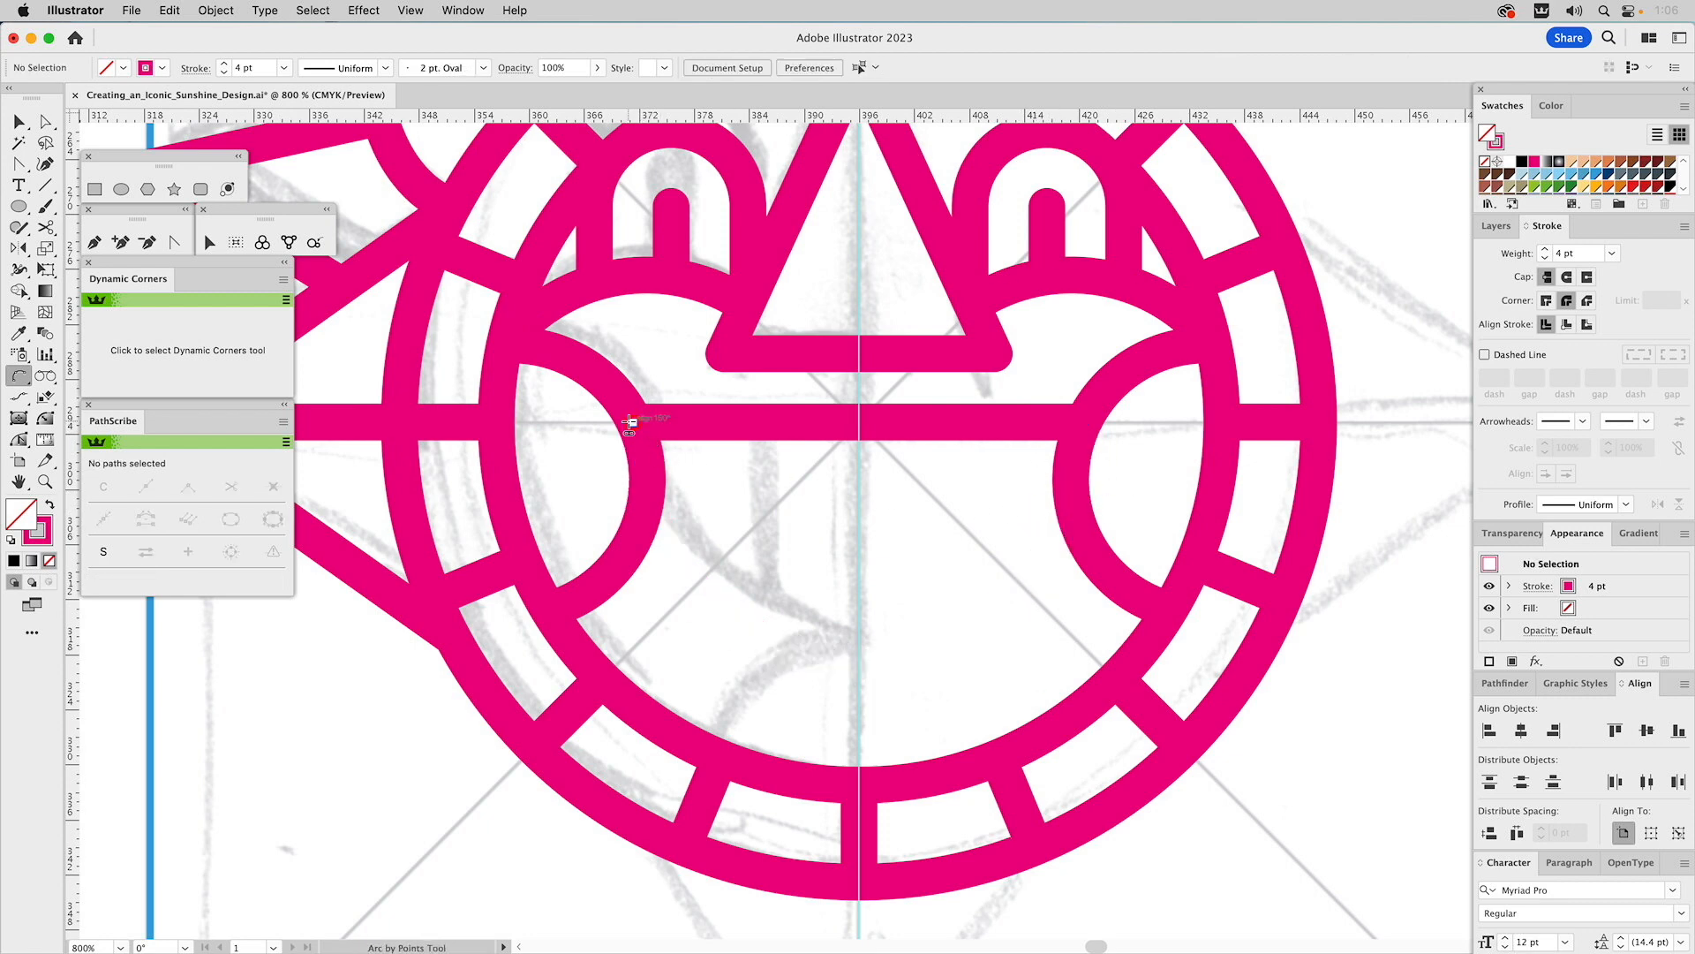
- Try an Arc by Points mouth curve of about 25.3 pt radius between the horizontal line's ends, and undo it
{"action": "left_click", "coordinate": [644, 426]}
{"action": "left_click", "coordinate": [1085, 421]}
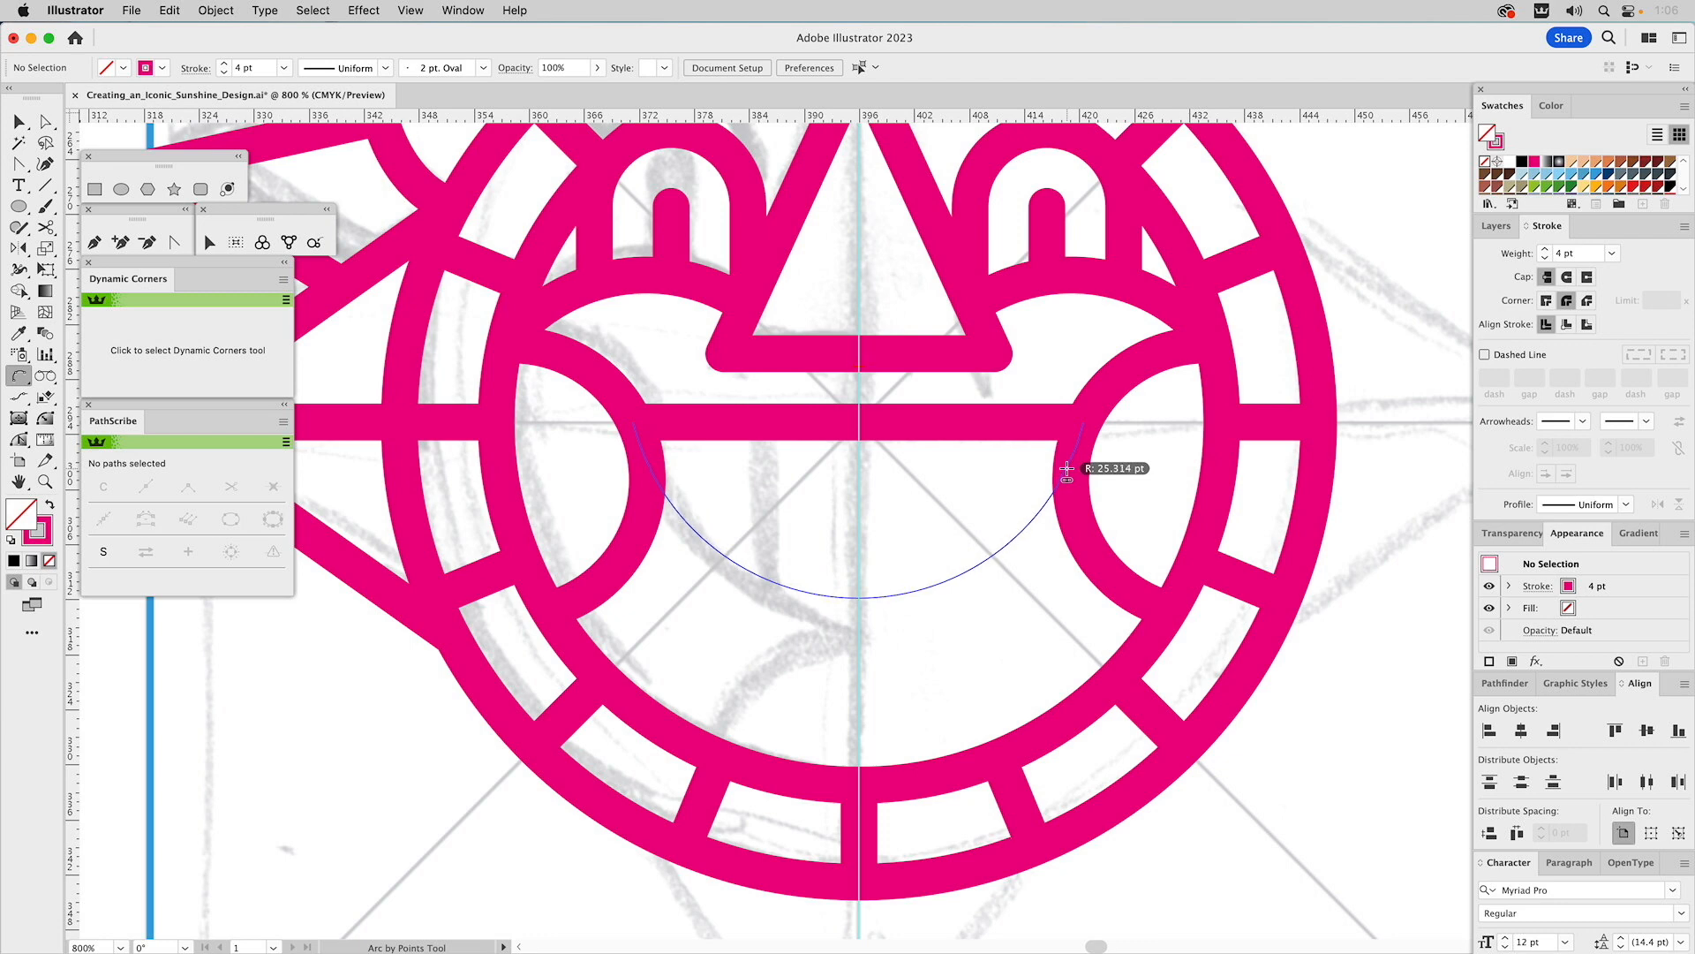
{"action": "left_click", "coordinate": [1066, 472]}
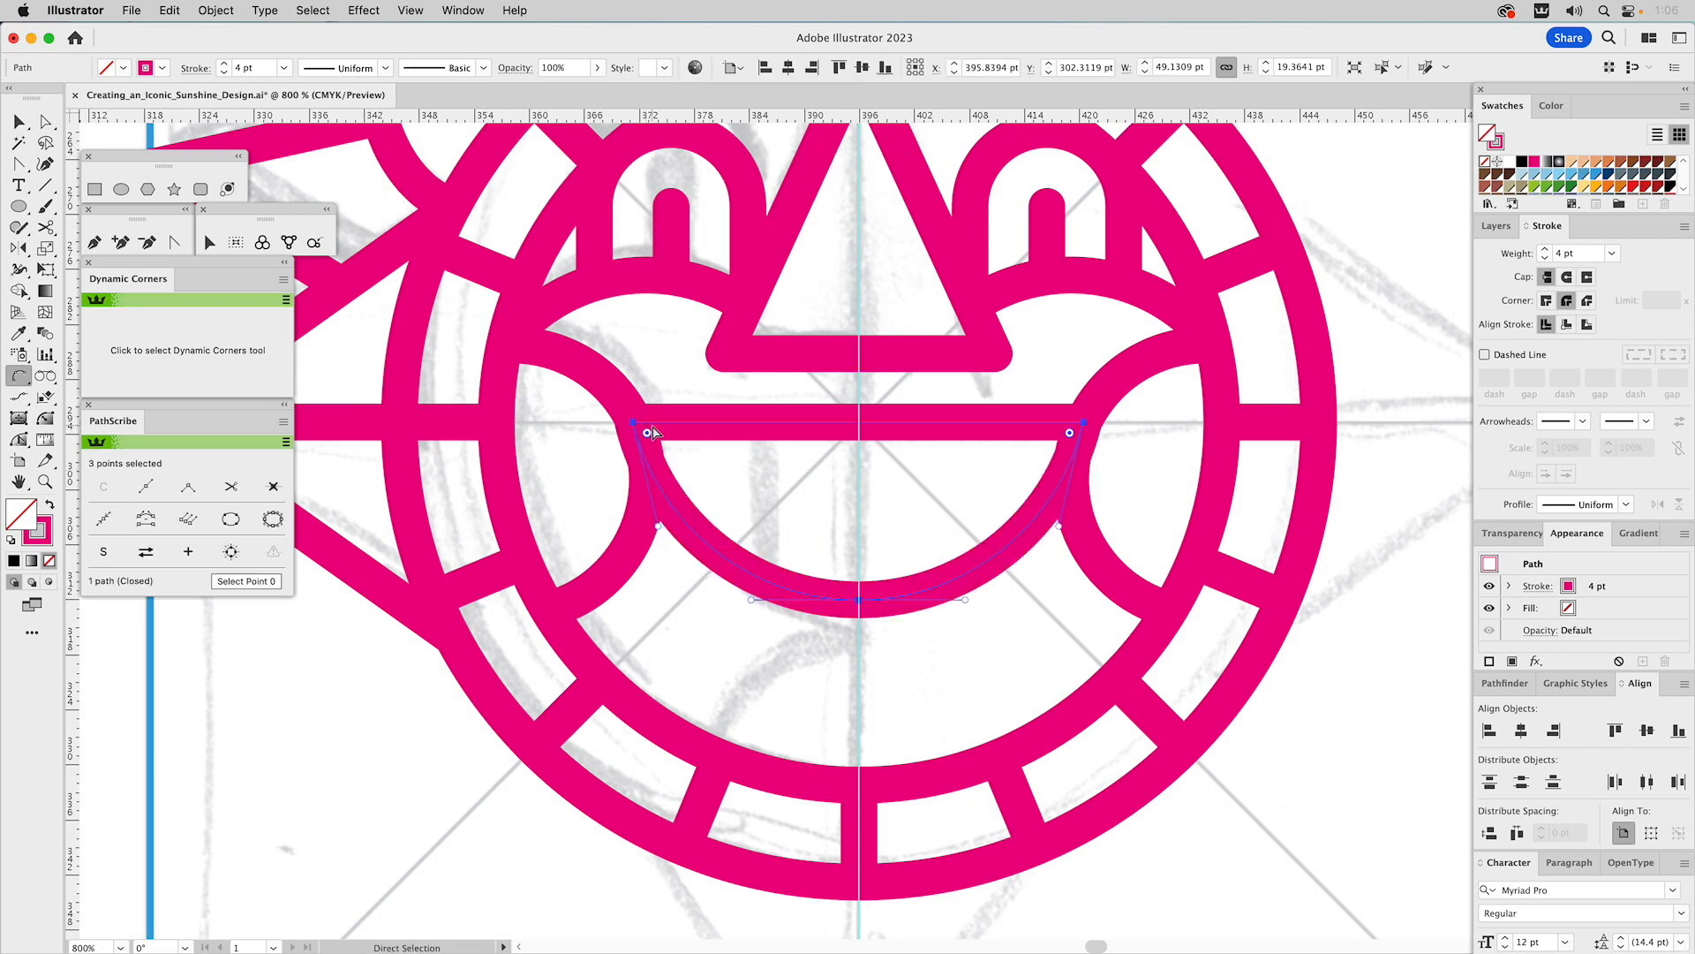
{"action": "key", "text": "super+z"}
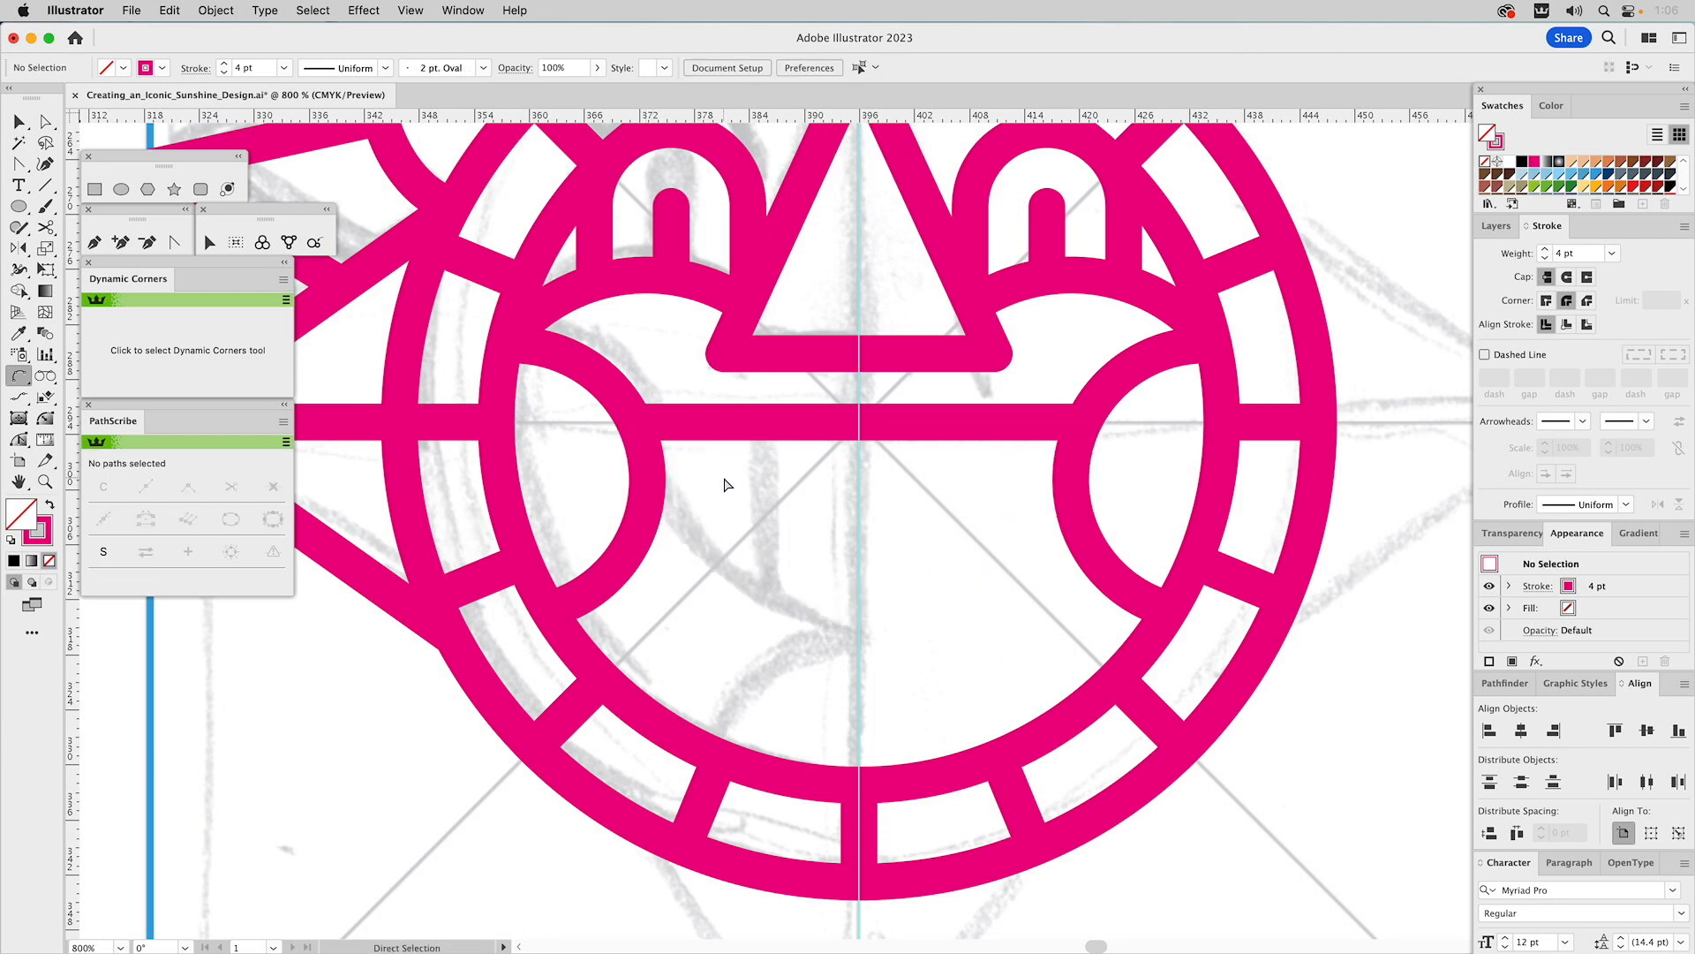
- Draw an Arc by Points mouth curve about 46.6 pt wide and 18 pt high between the cheek arcs, starting just below the horizontal line
{"action": "left_click", "coordinate": [647, 459]}
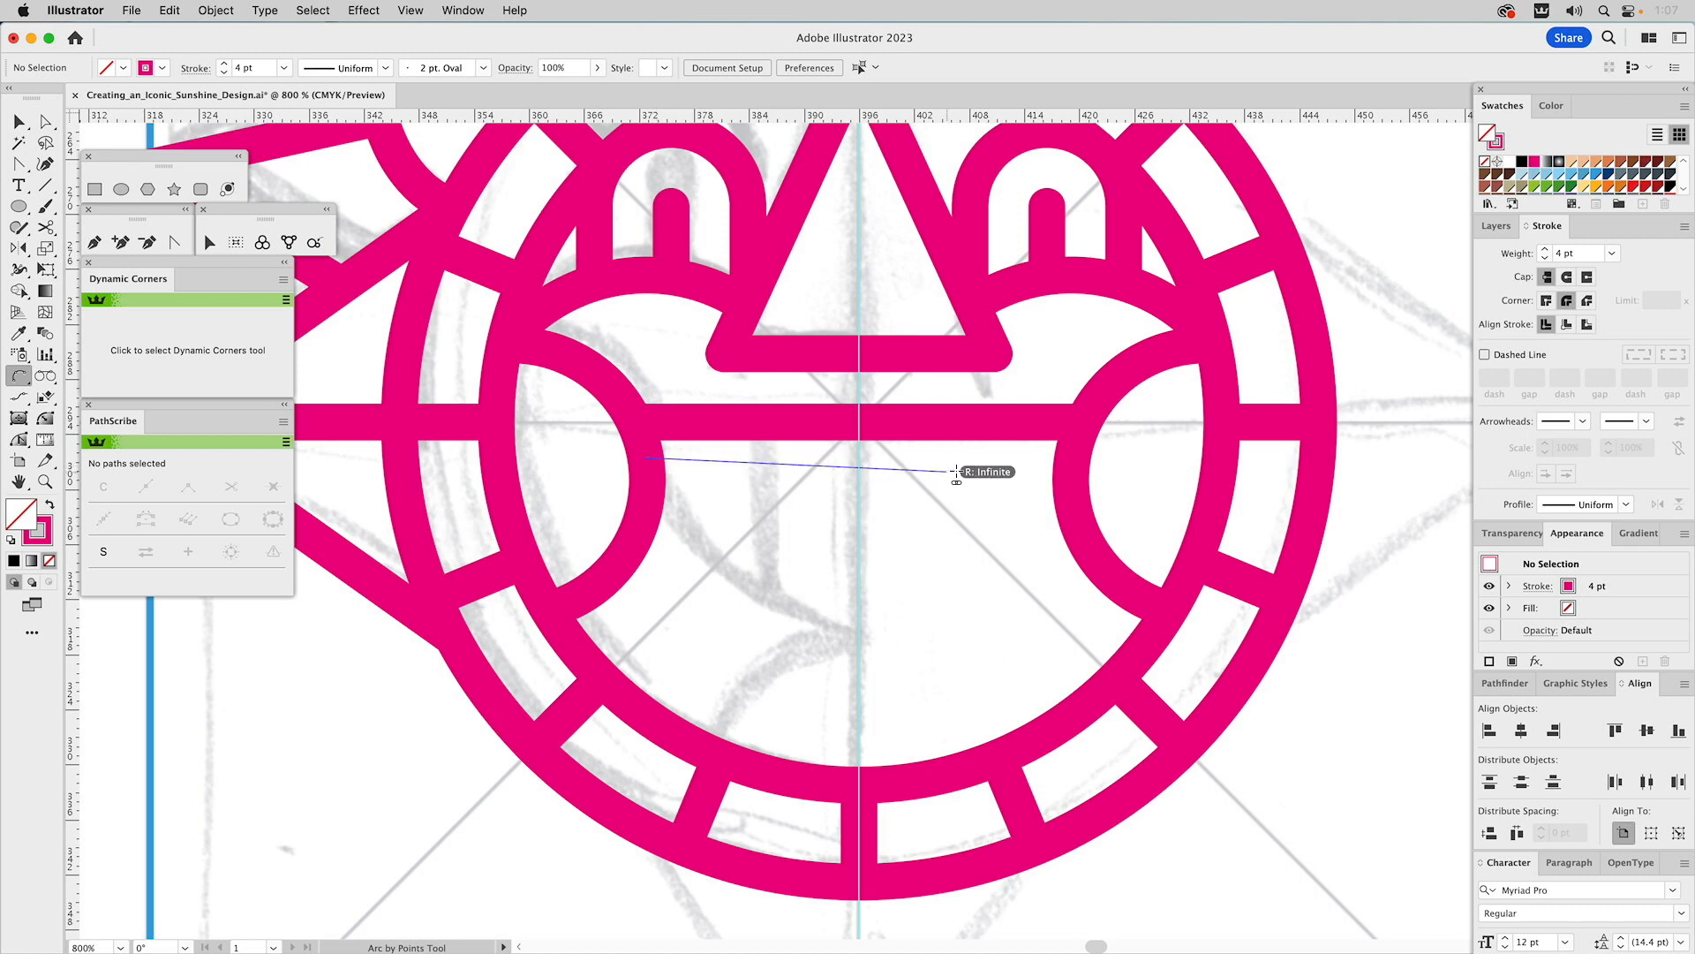
{"action": "left_click", "coordinate": [1072, 457]}
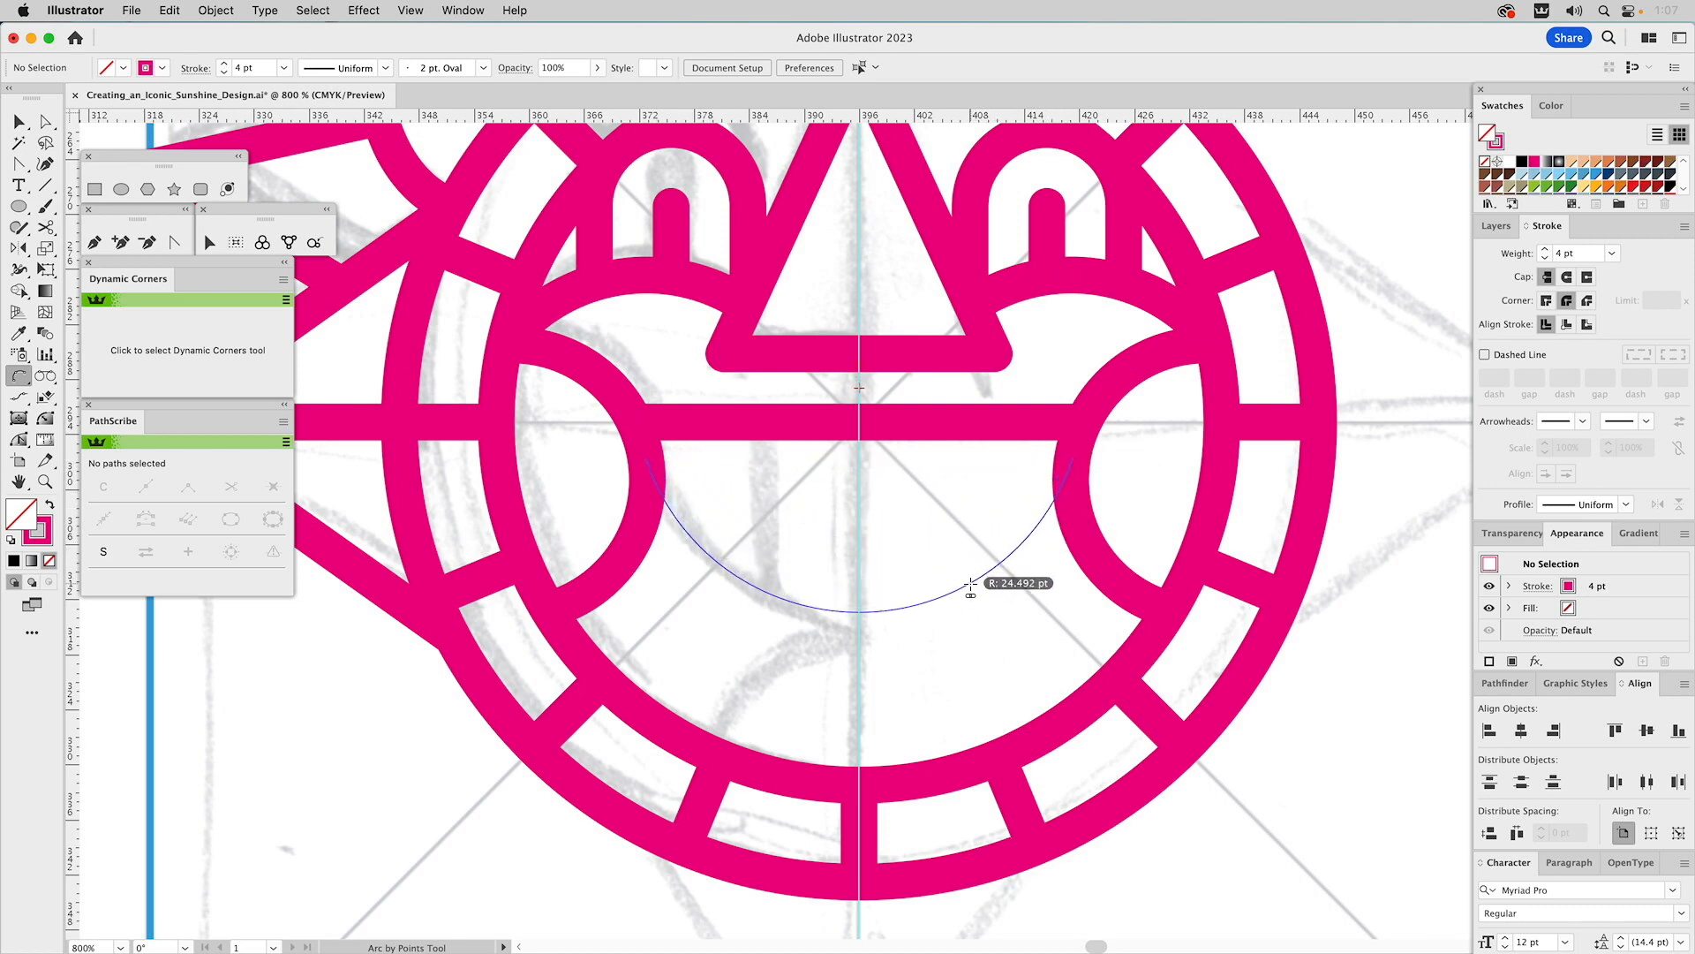
{"action": "left_click", "coordinate": [968, 595]}
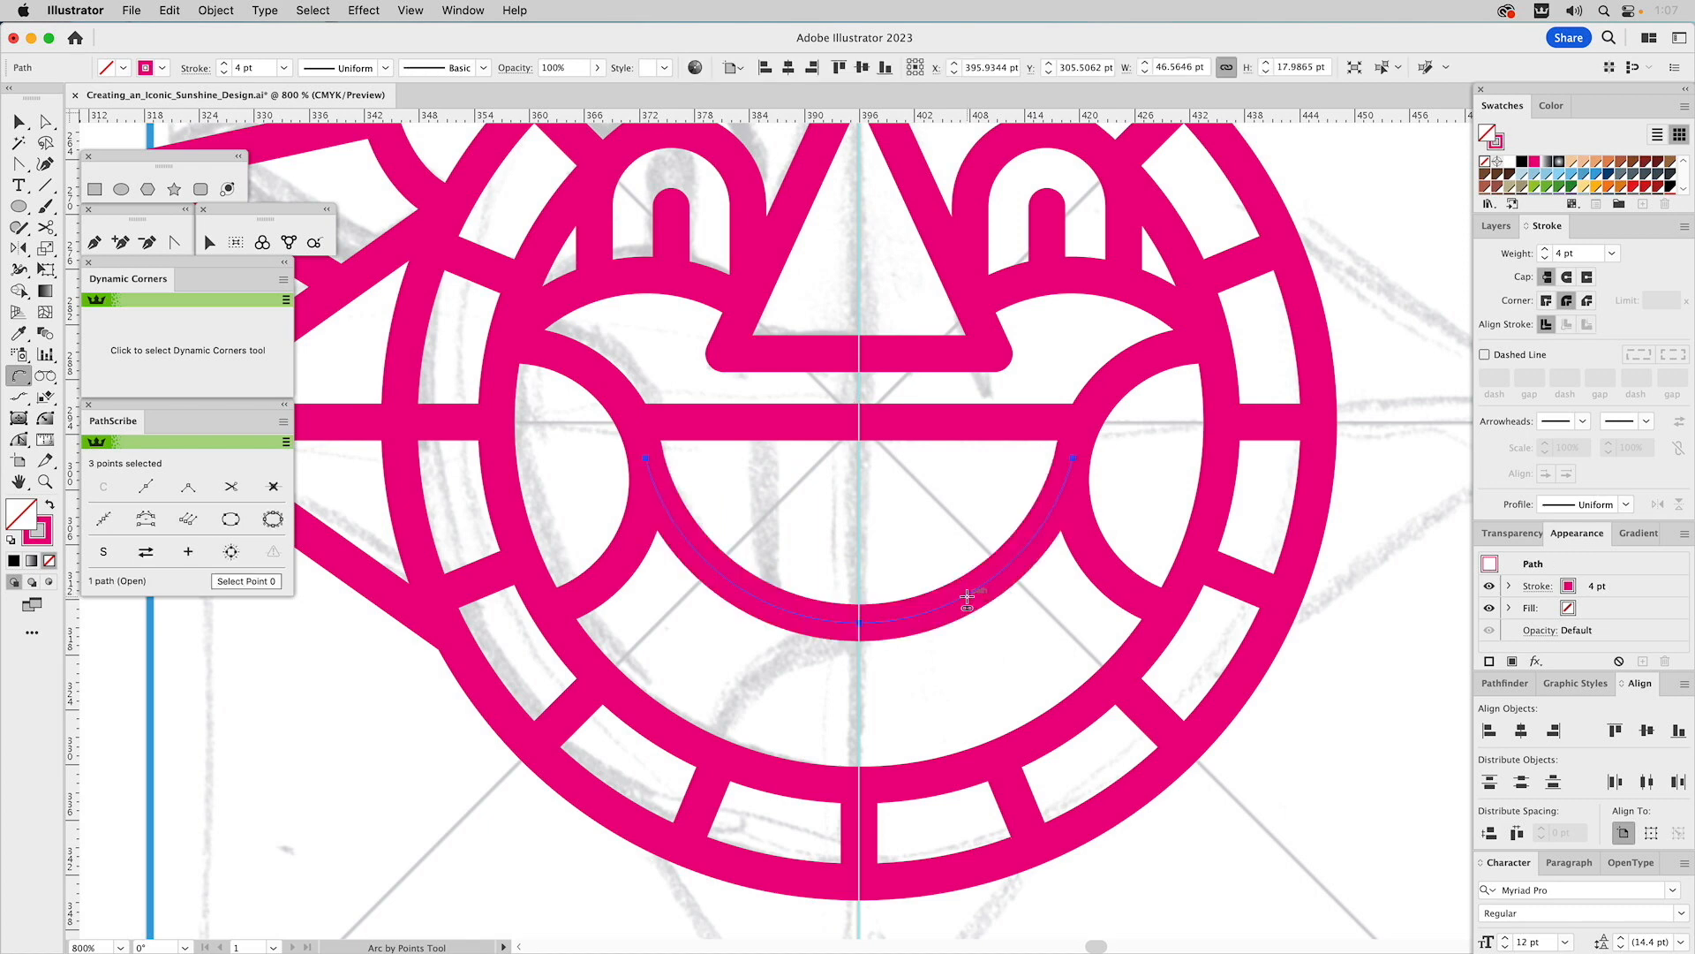
{"action": "key", "text": "v"}
{"action": "left_click", "coordinate": [754, 477]}
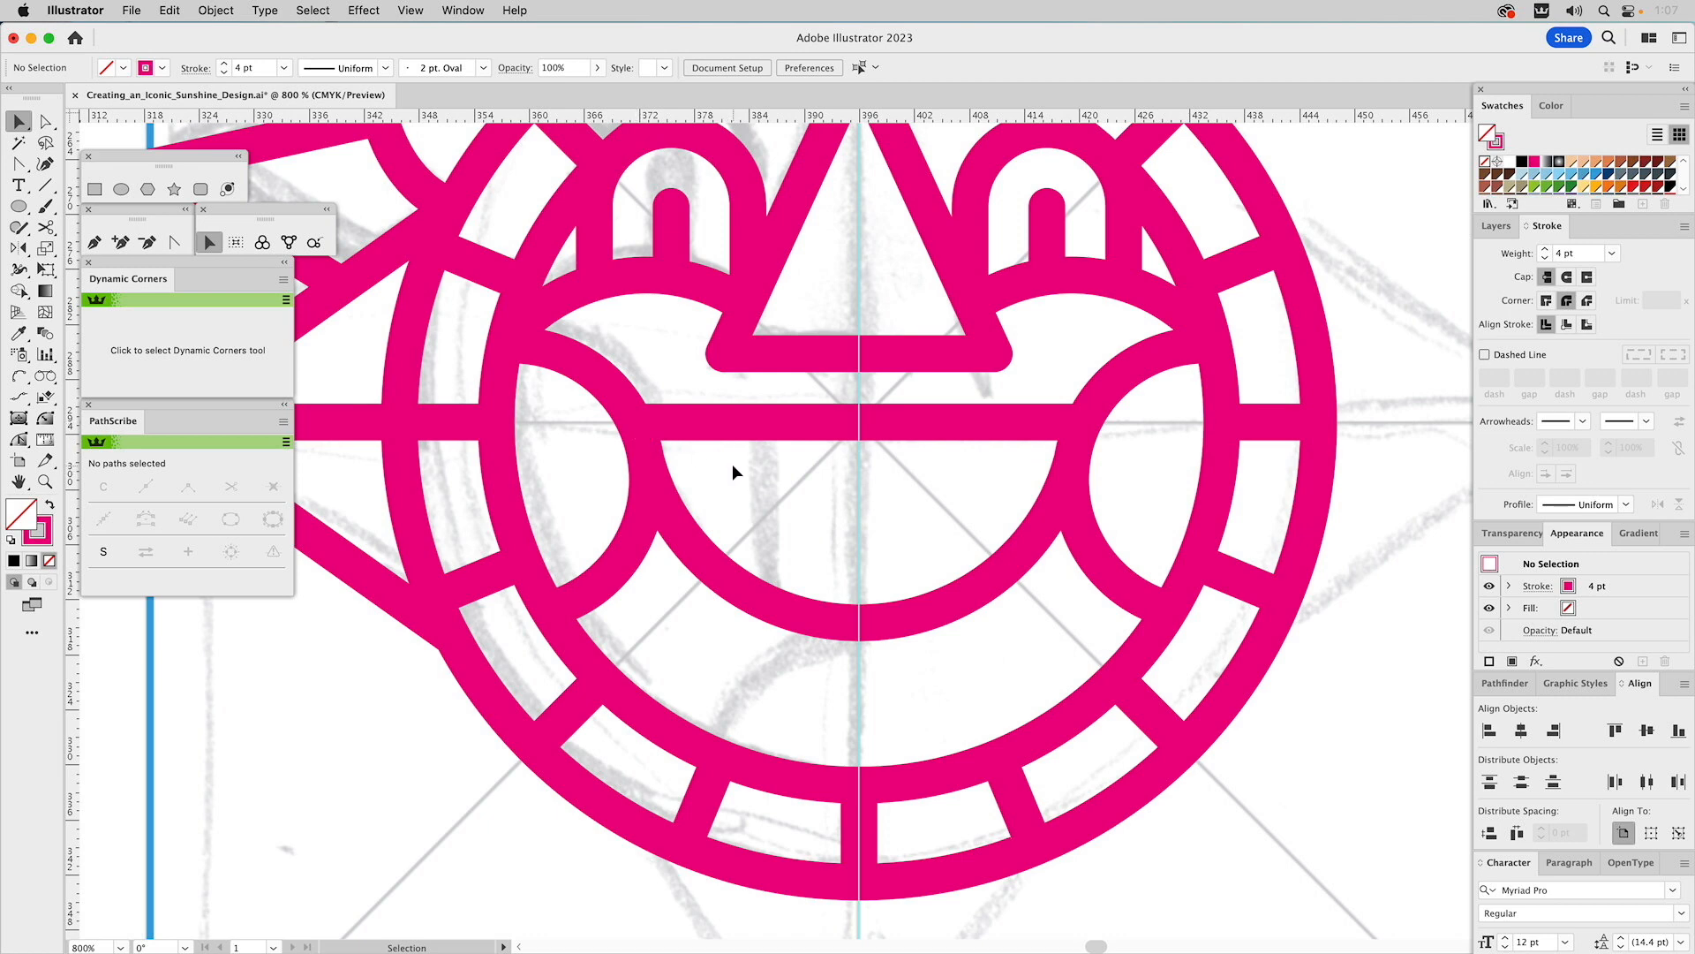
- Nudge the mouth curve up by 1 pt and deselect it
{"action": "left_click", "coordinate": [687, 539]}
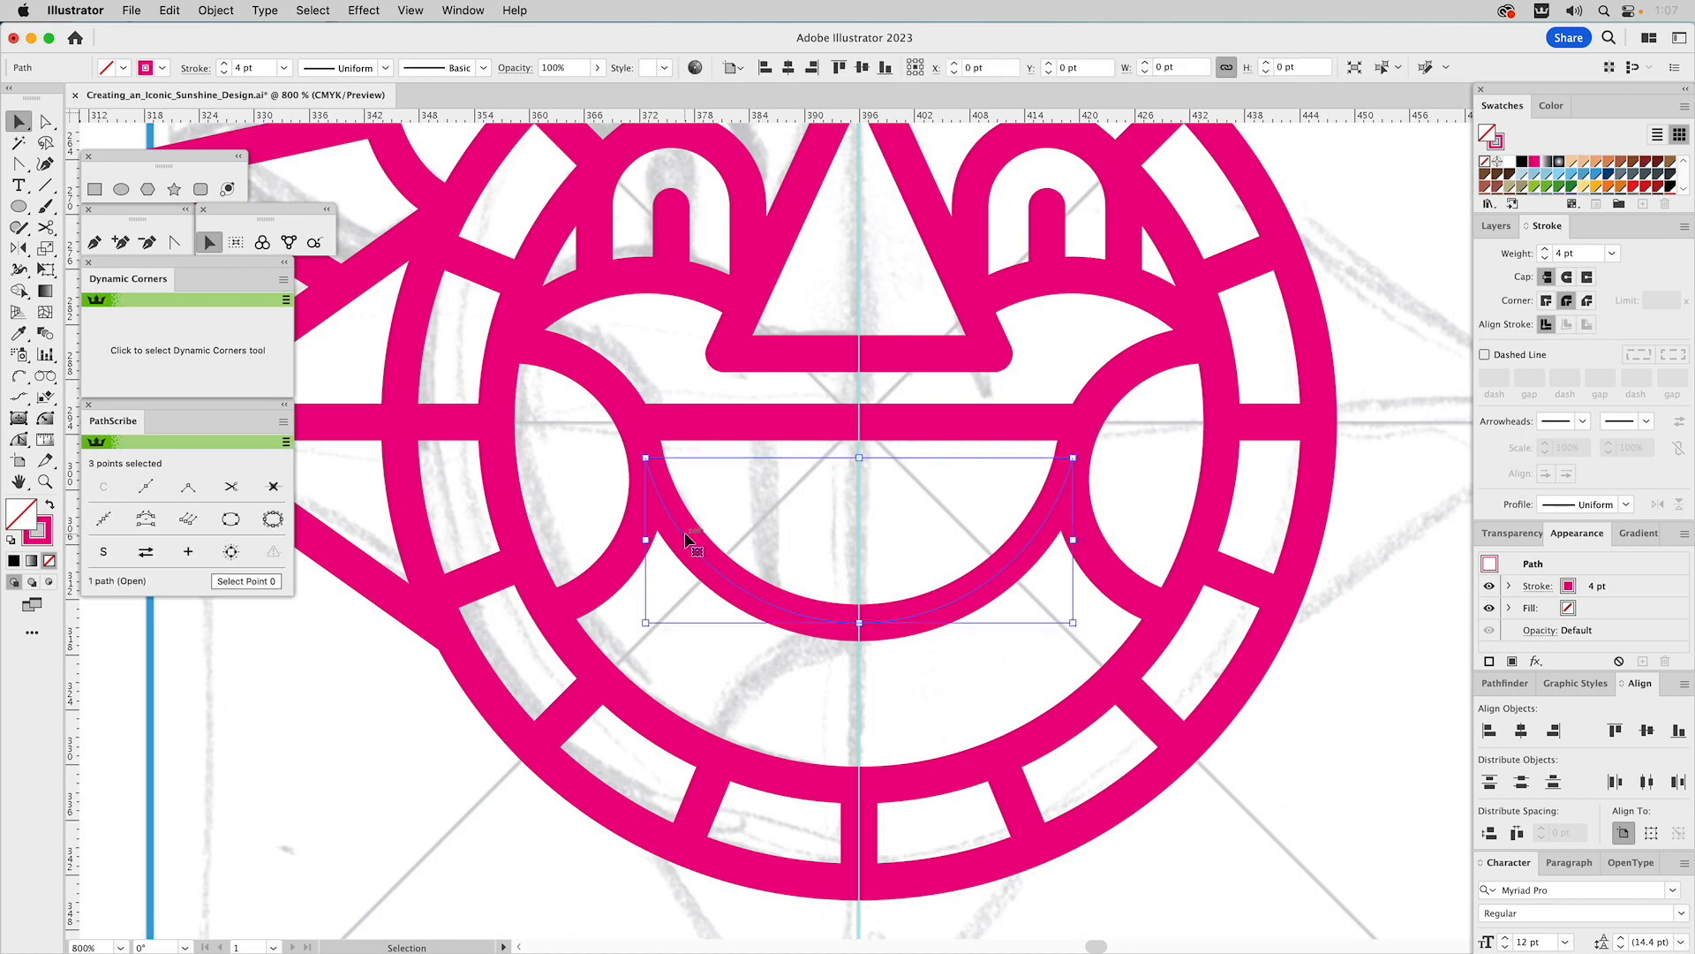
{"action": "key", "text": "Up"}
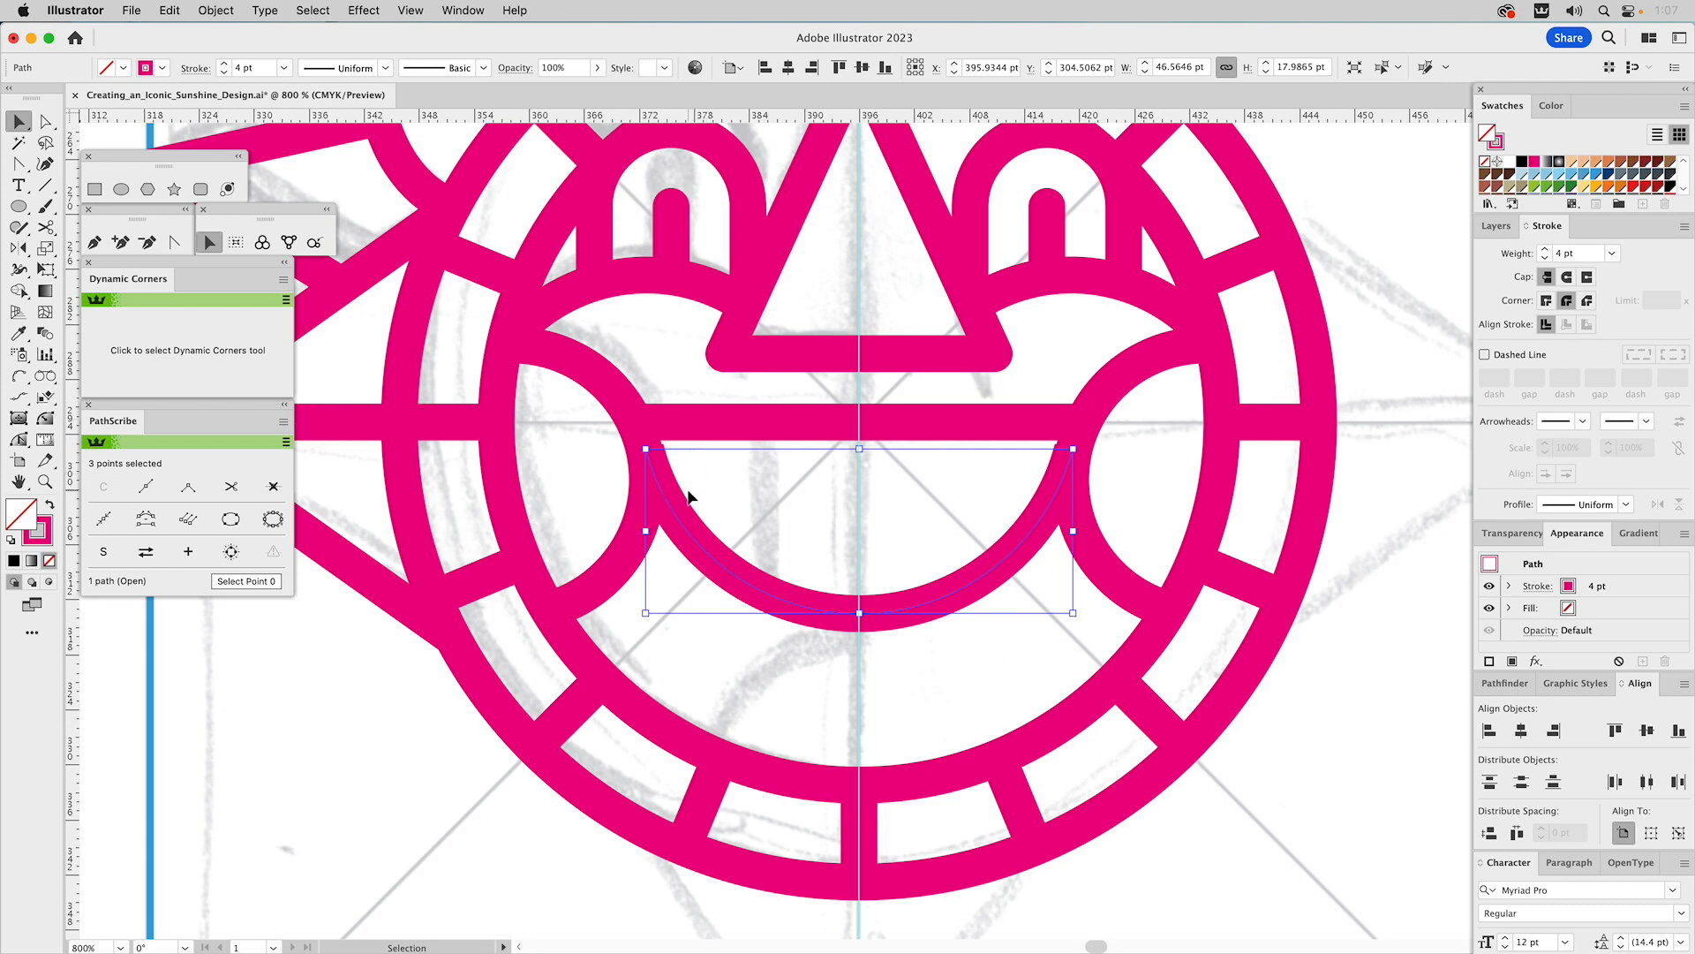
{"action": "left_click", "coordinate": [645, 383]}
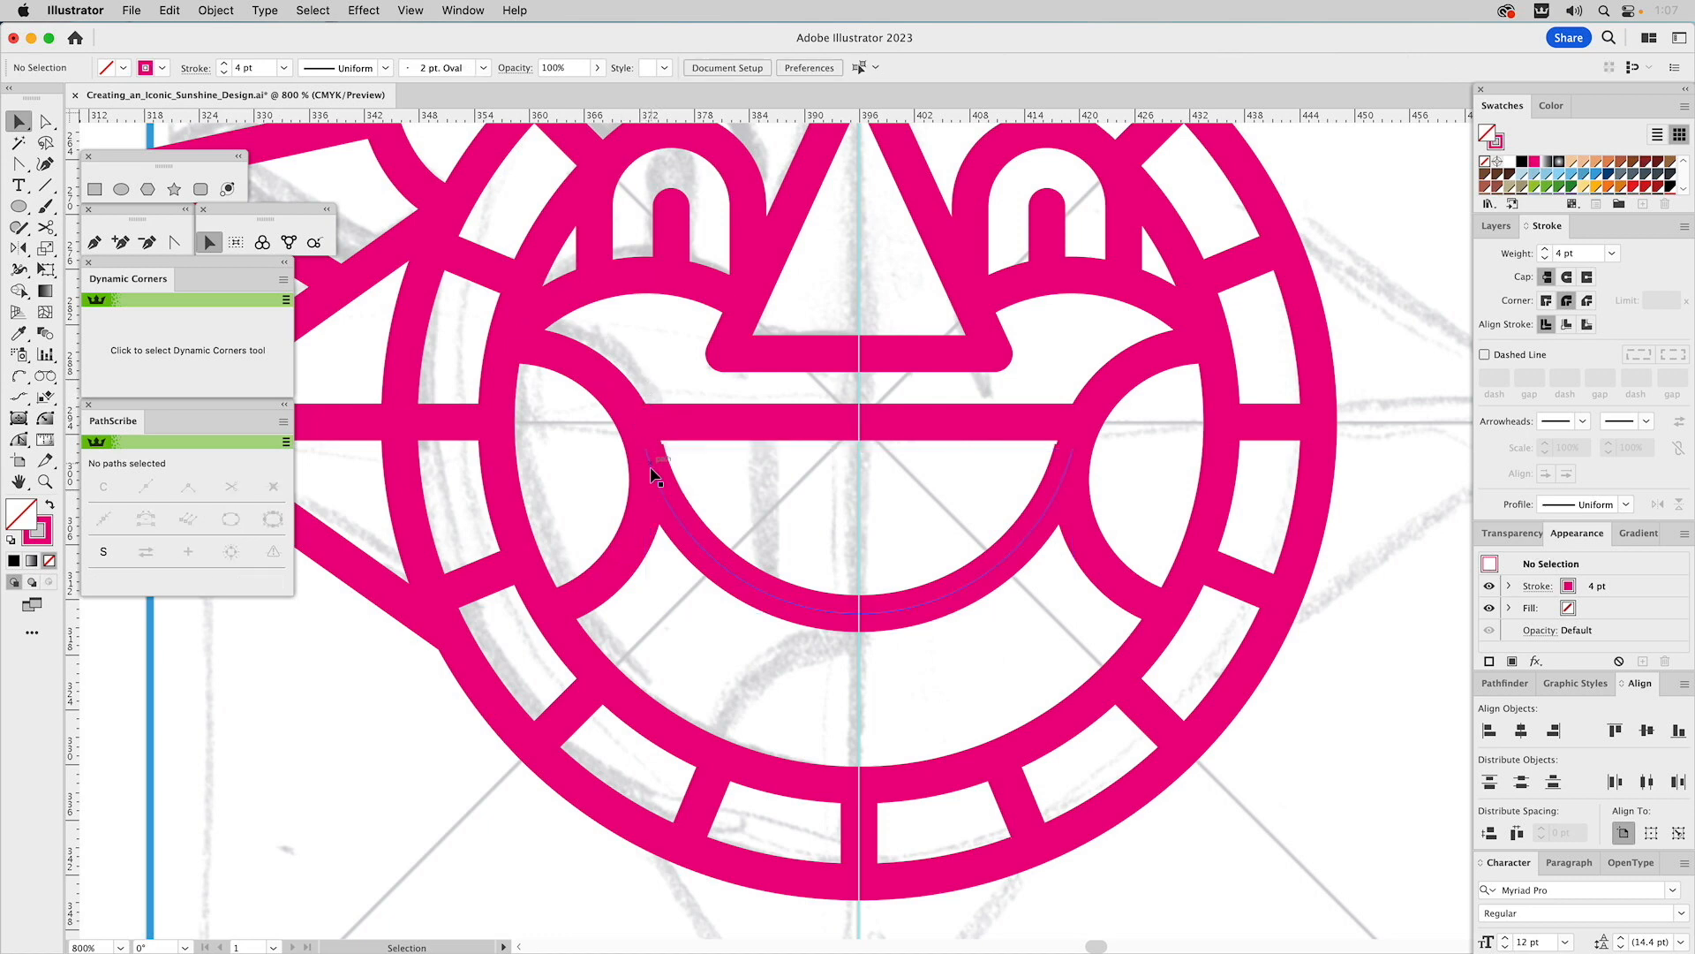
- Extend both ends of the mouth curve with the Extend Path tool up to the horizontal mouth line
{"action": "left_click", "coordinate": [653, 464]}
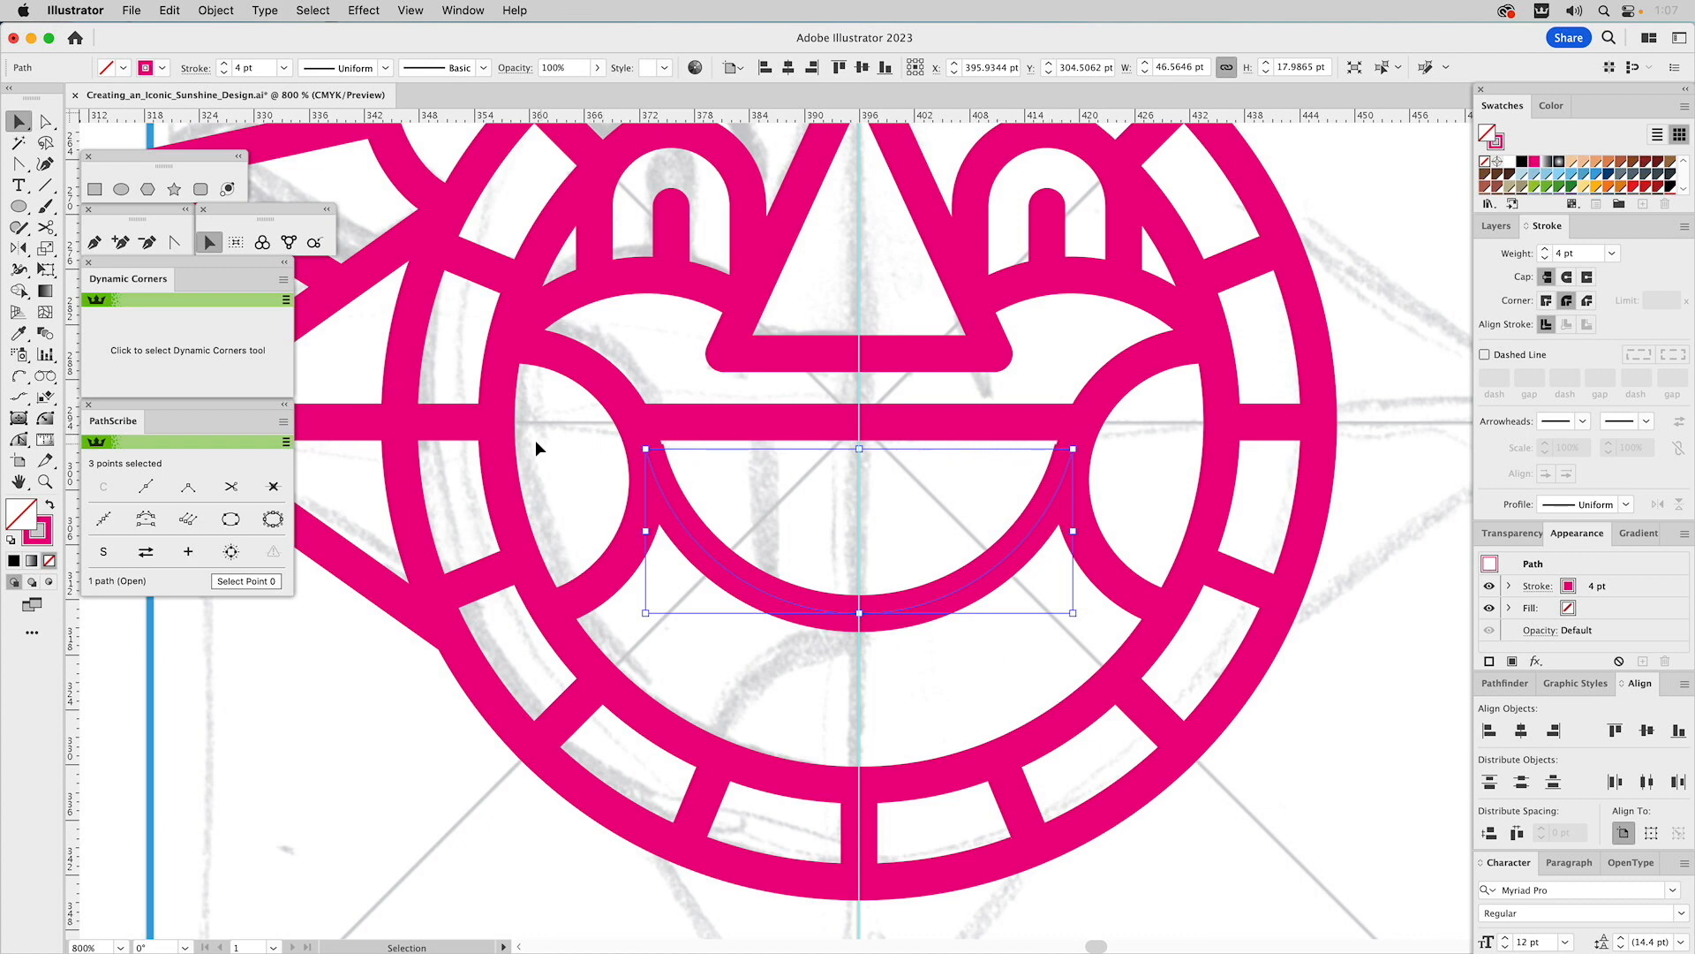
{"action": "left_click", "coordinate": [25, 439]}
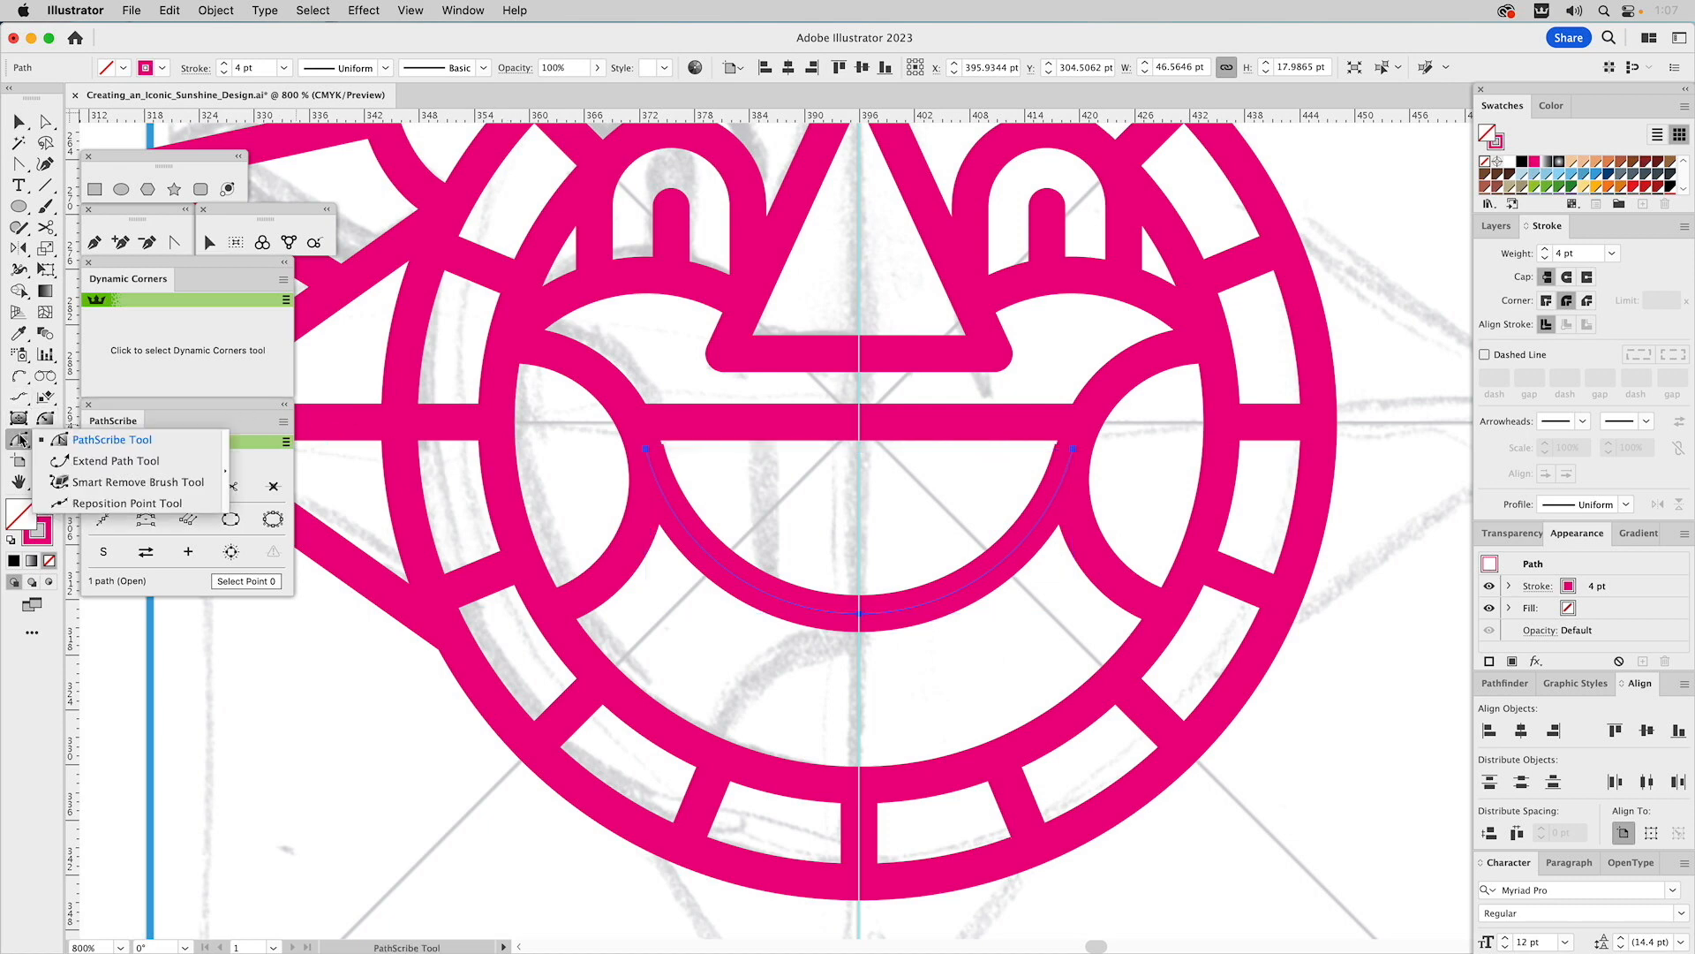
{"action": "left_click", "coordinate": [106, 460]}
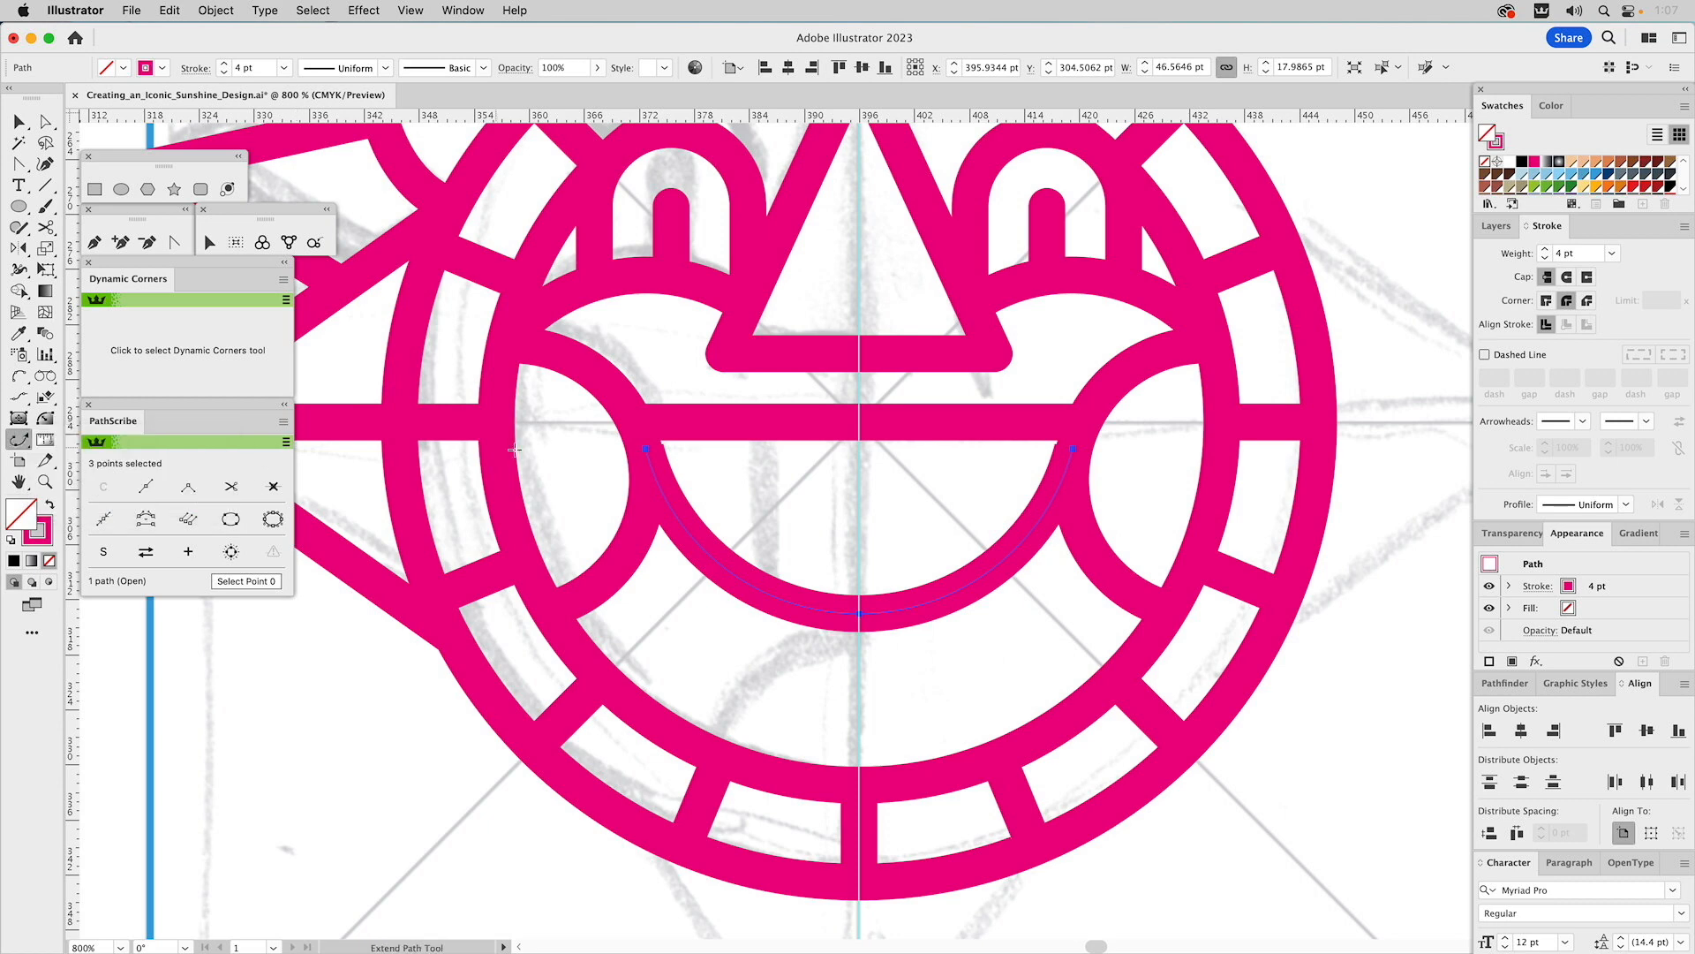
{"action": "left_click_drag", "start_coordinate": [645, 452], "coordinate": [642, 424]}
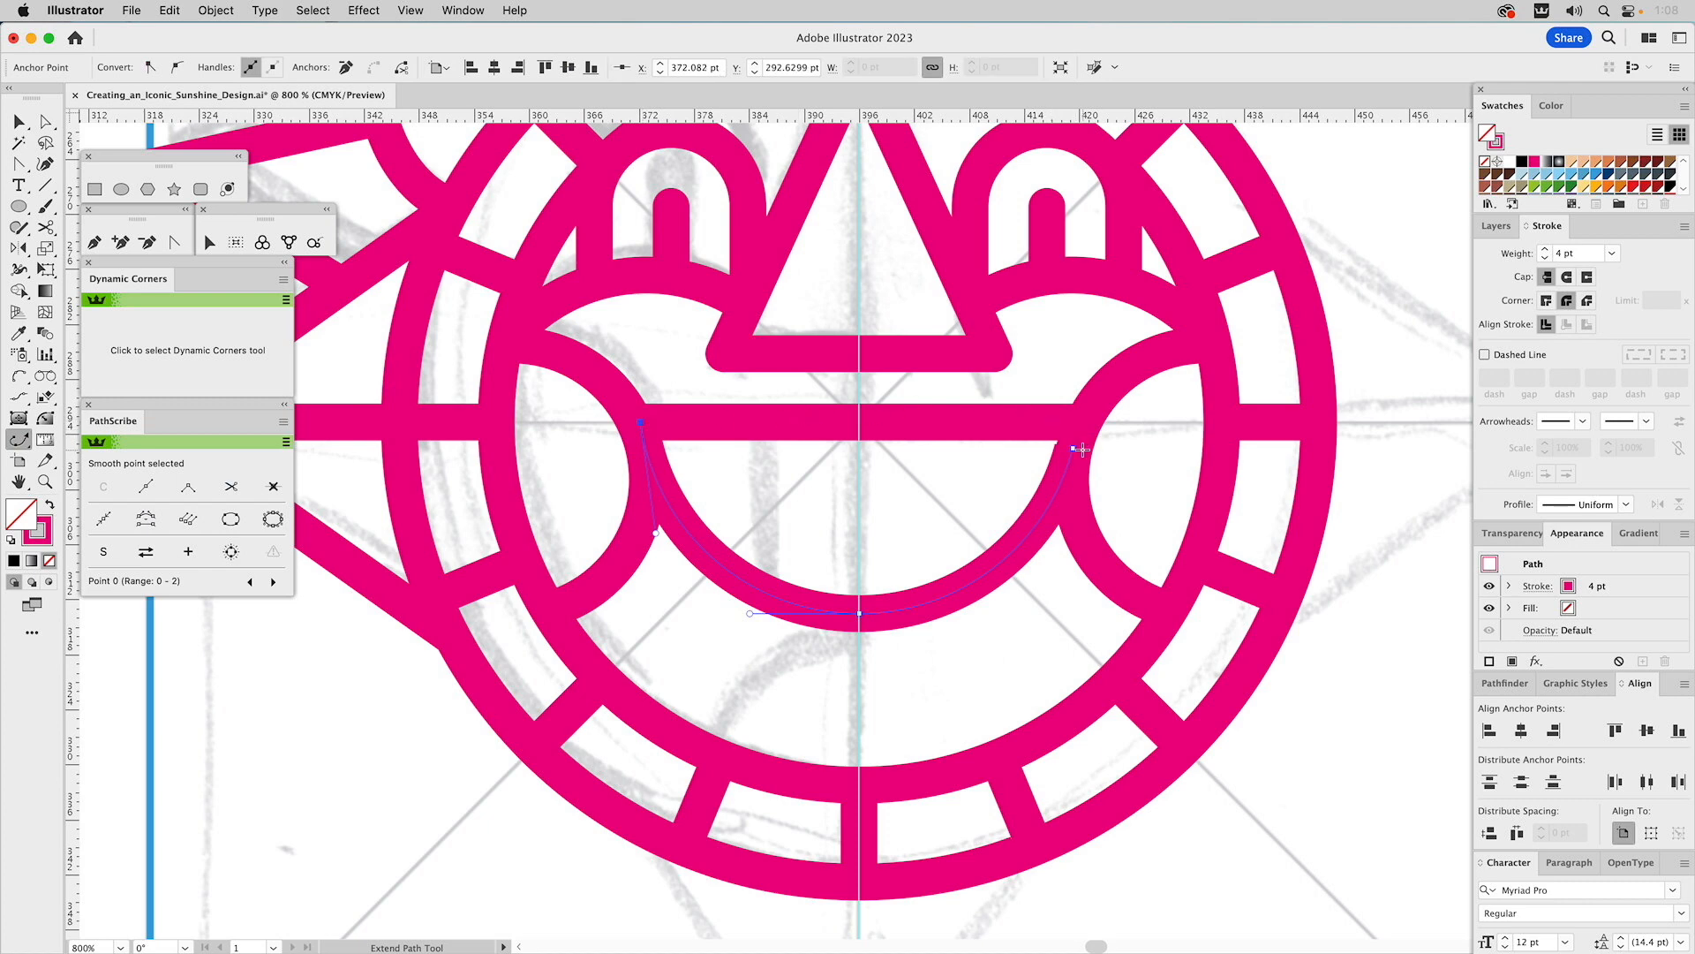
{"action": "left_click_drag", "start_coordinate": [1074, 450], "coordinate": [1078, 422]}
{"action": "key", "text": "v"}
{"action": "left_click", "coordinate": [967, 667]}
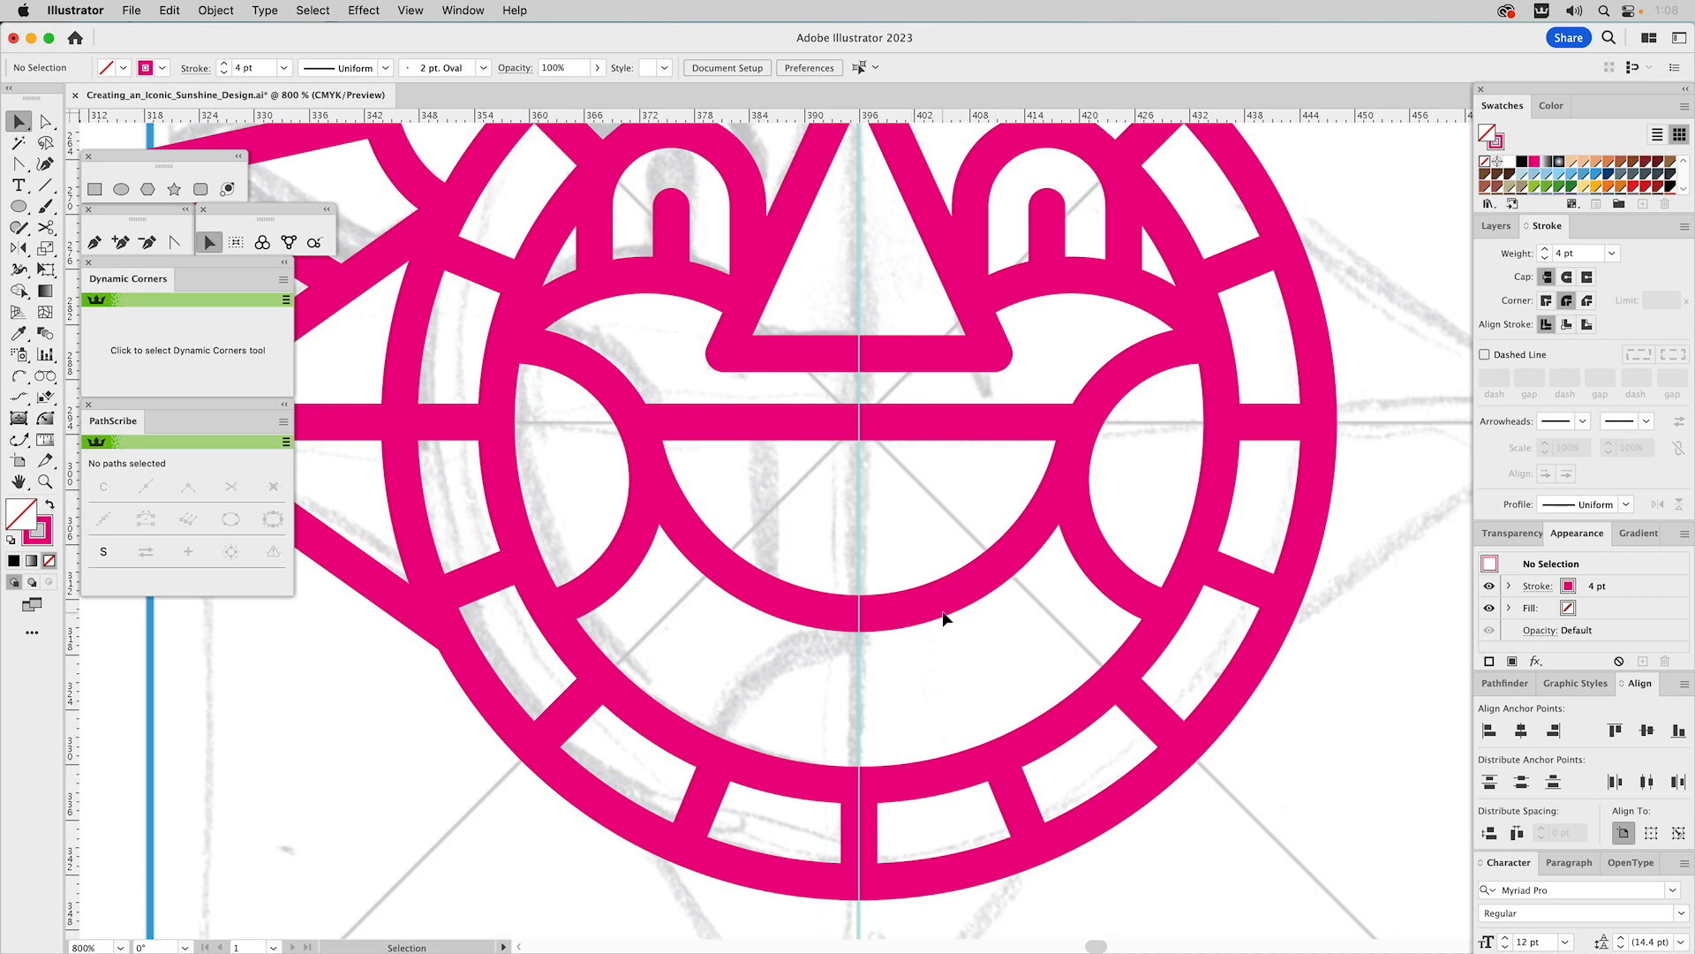
- Offset the mouth curve's path by 9 pt with miter joins and a miter limit of 4
{"action": "left_click", "coordinate": [961, 594]}
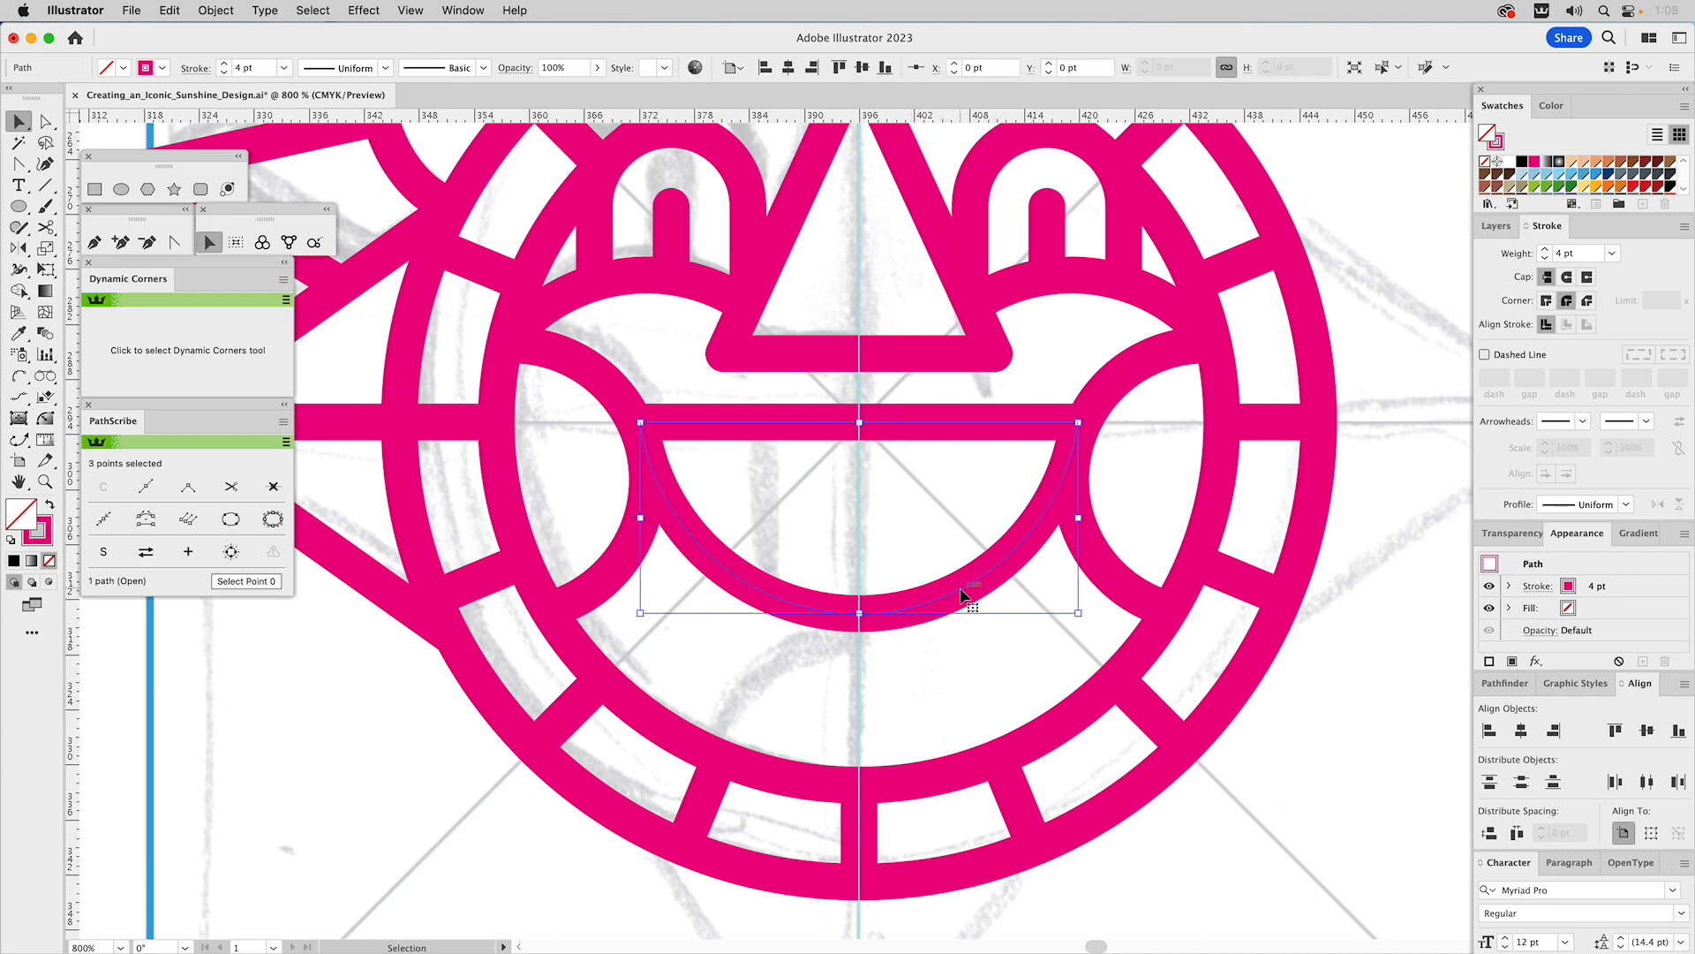
{"action": "left_click", "coordinate": [218, 11]}
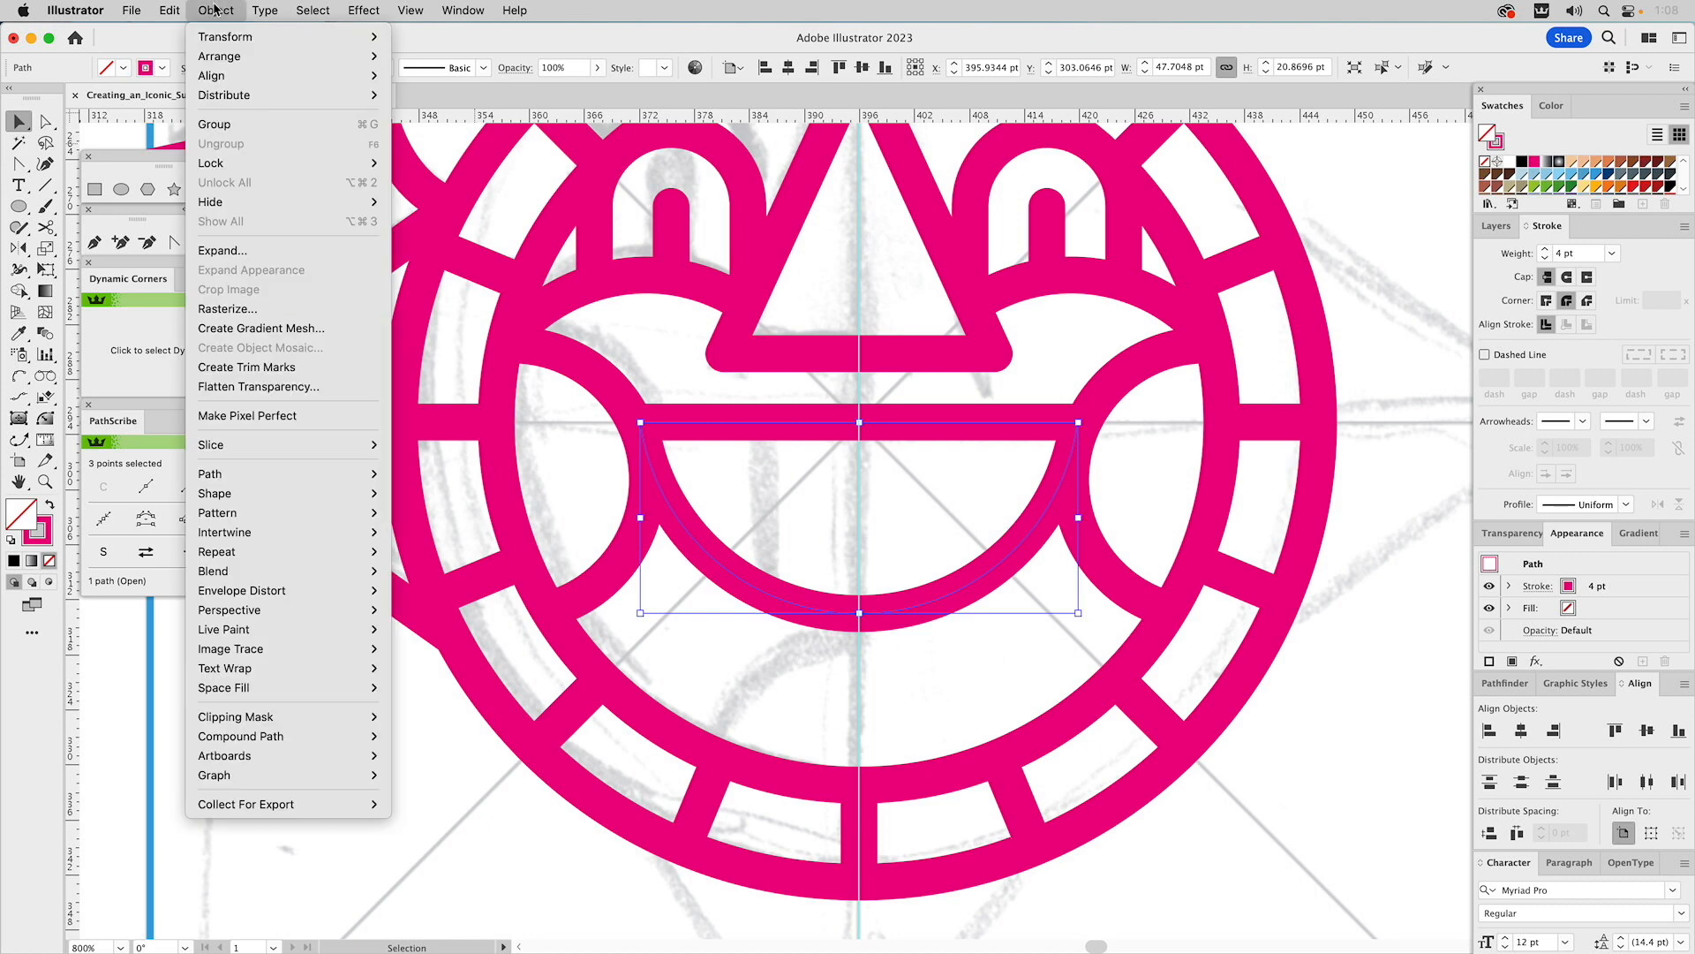
{"action": "mouse_move", "coordinate": [273, 482]}
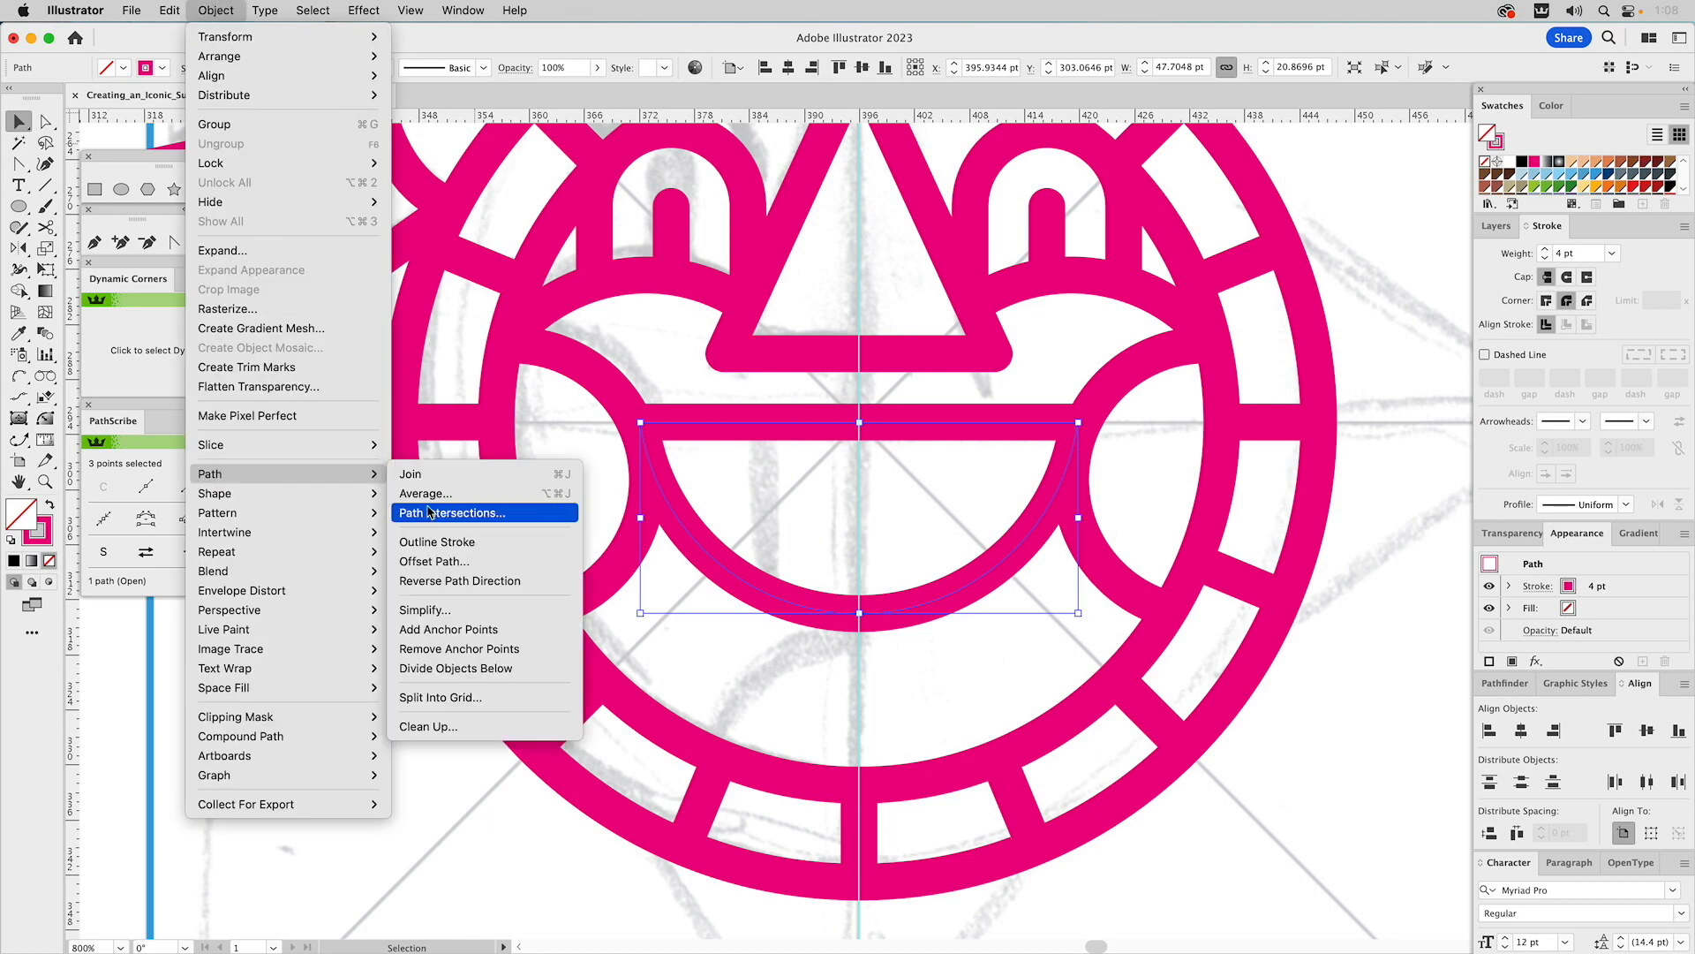
{"action": "left_click", "coordinate": [441, 562]}
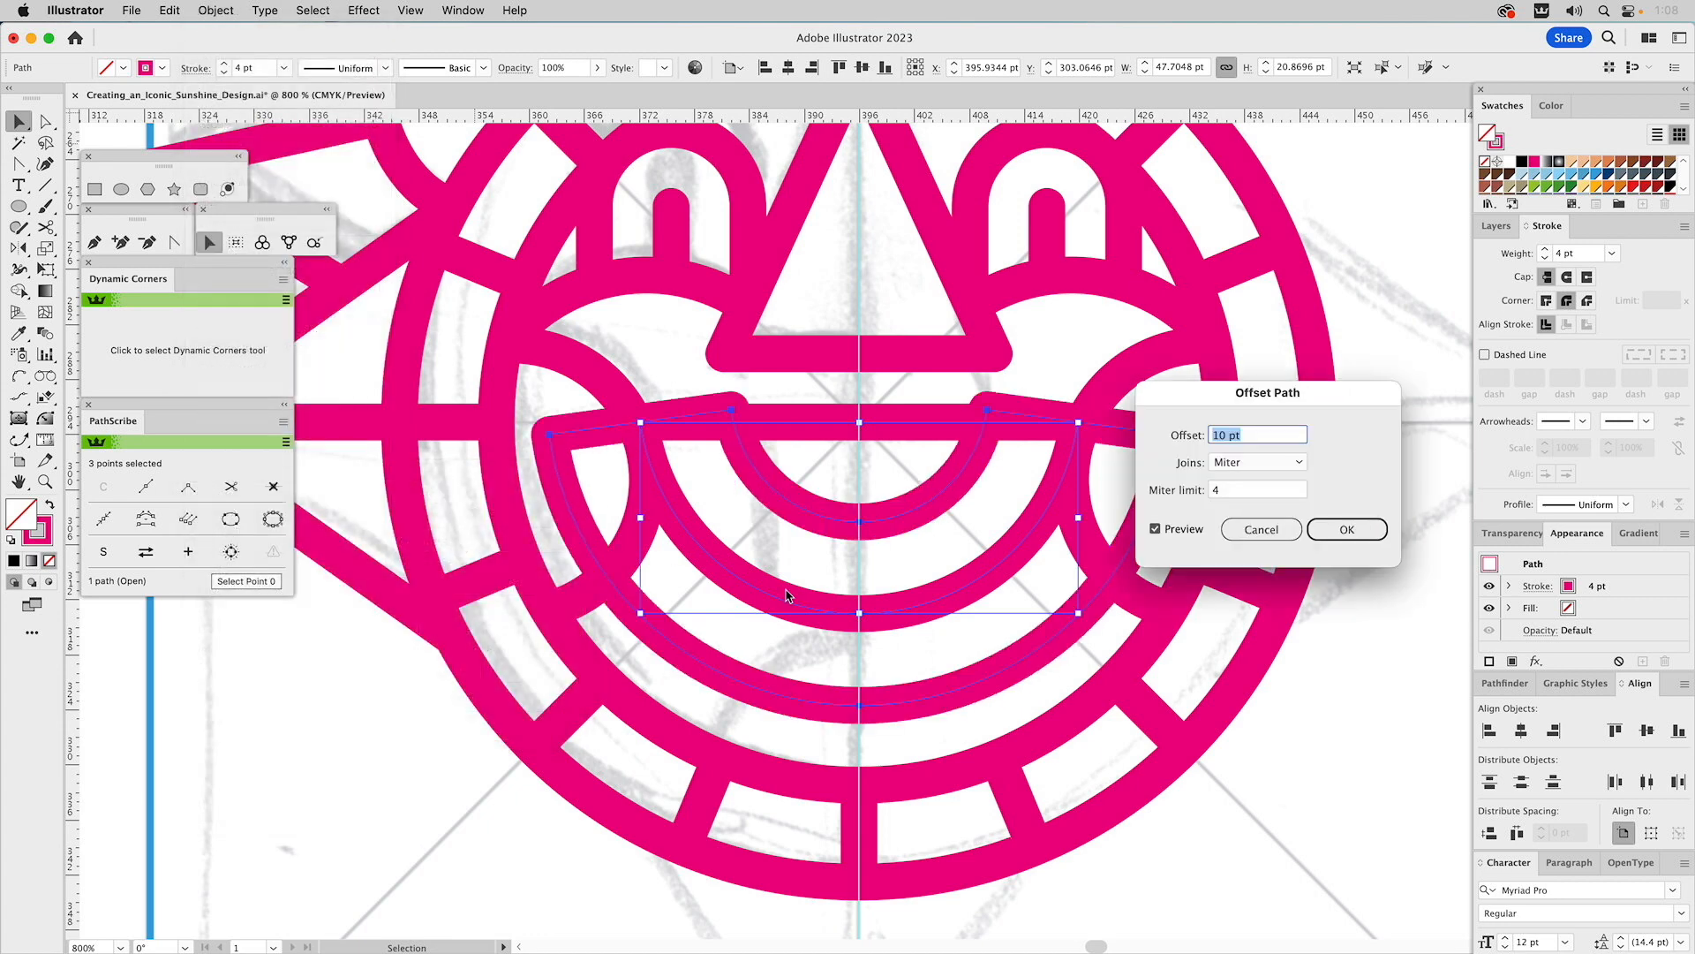
{"action": "double_click", "coordinate": [1219, 434]}
{"action": "left_click", "coordinate": [1175, 530]}
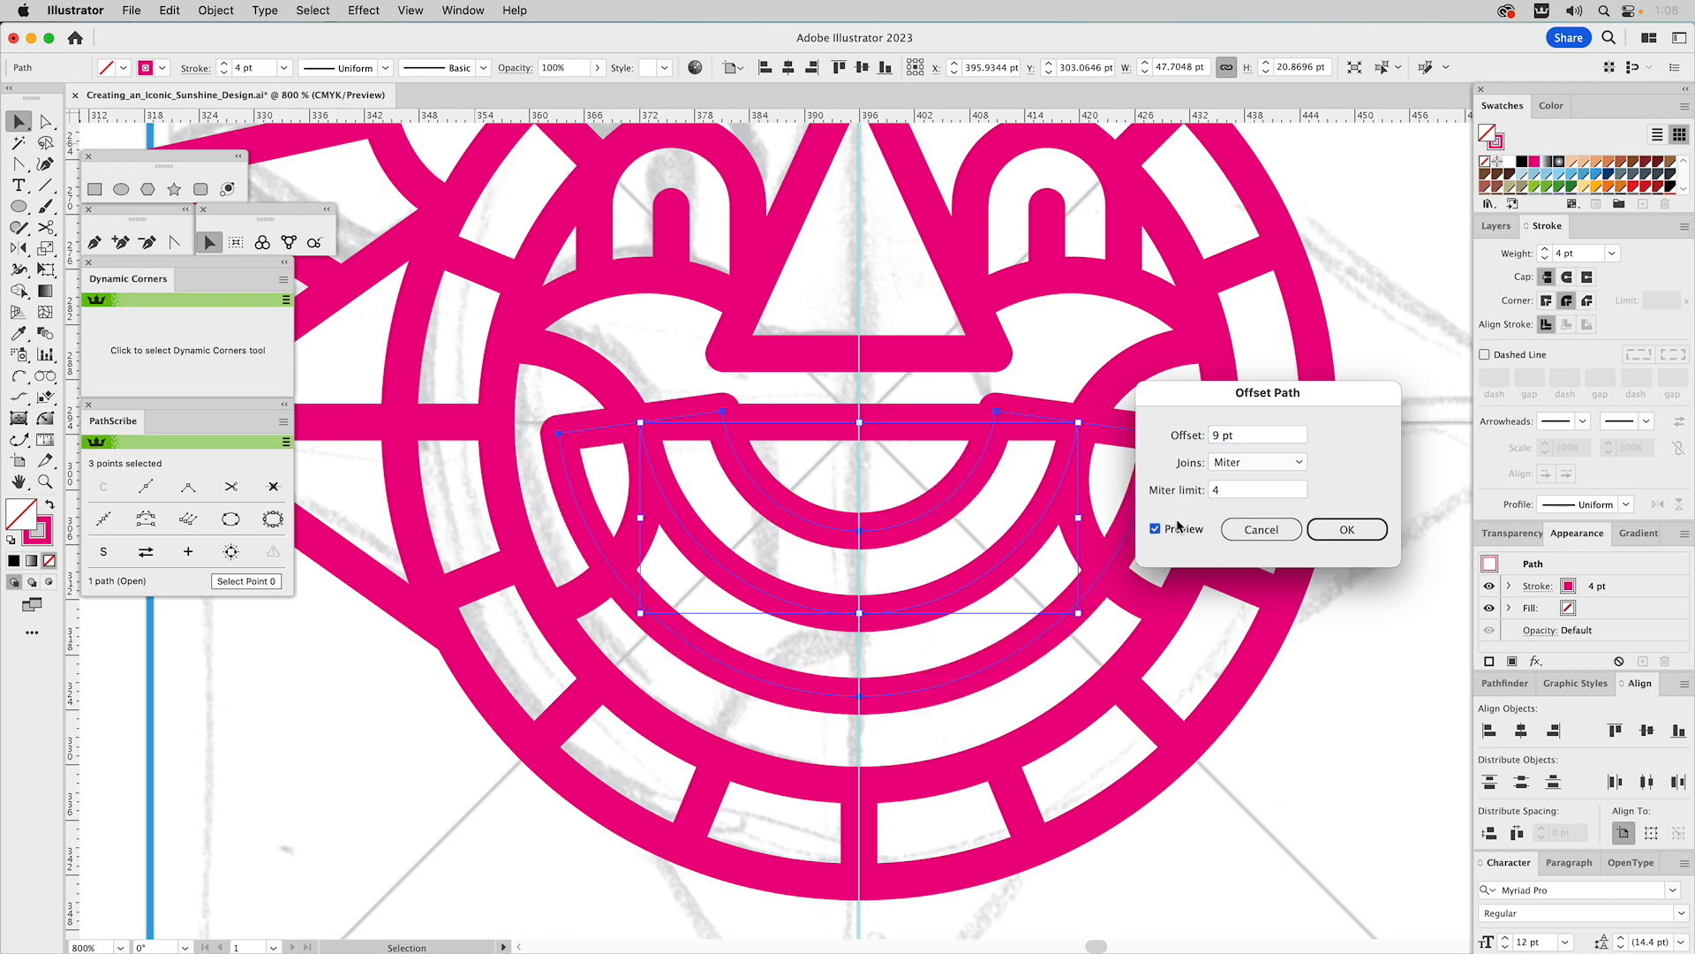
{"action": "left_click", "coordinate": [1335, 529]}
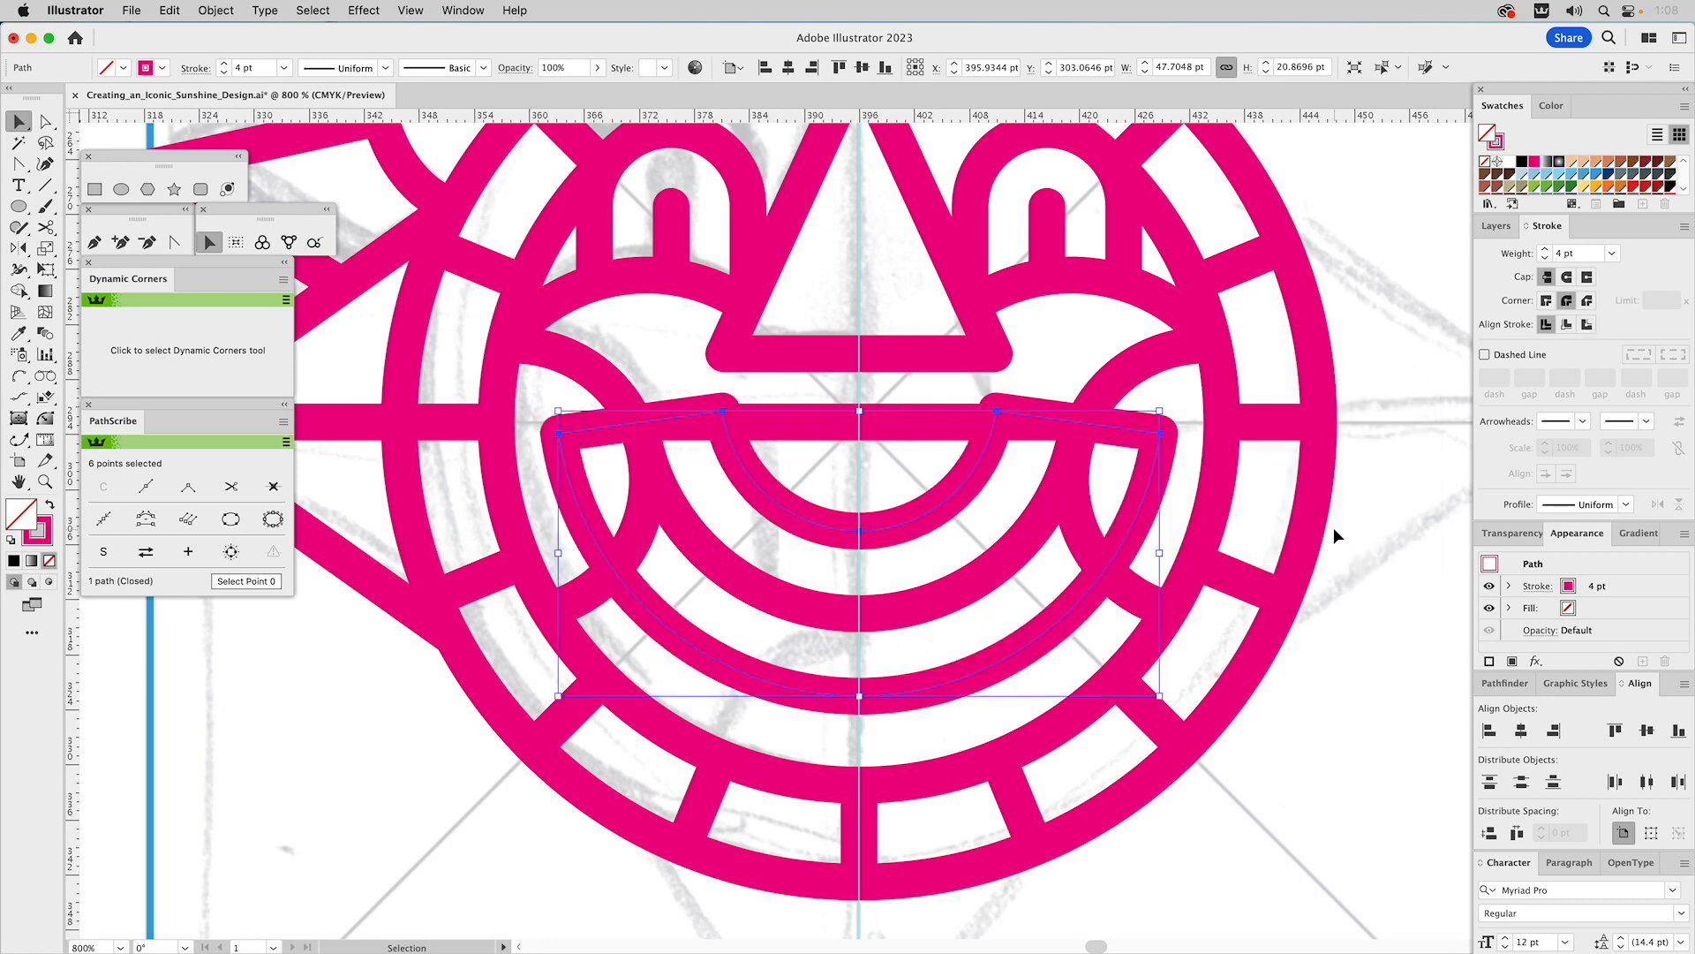
- Remove the parts of the offset outline that lie inside the two cheeks, using the Shape Builder with both cheek arcs
{"action": "left_click", "coordinate": [650, 528], "text": "shift"}
{"action": "left_click", "coordinate": [1086, 540], "text": "shift"}
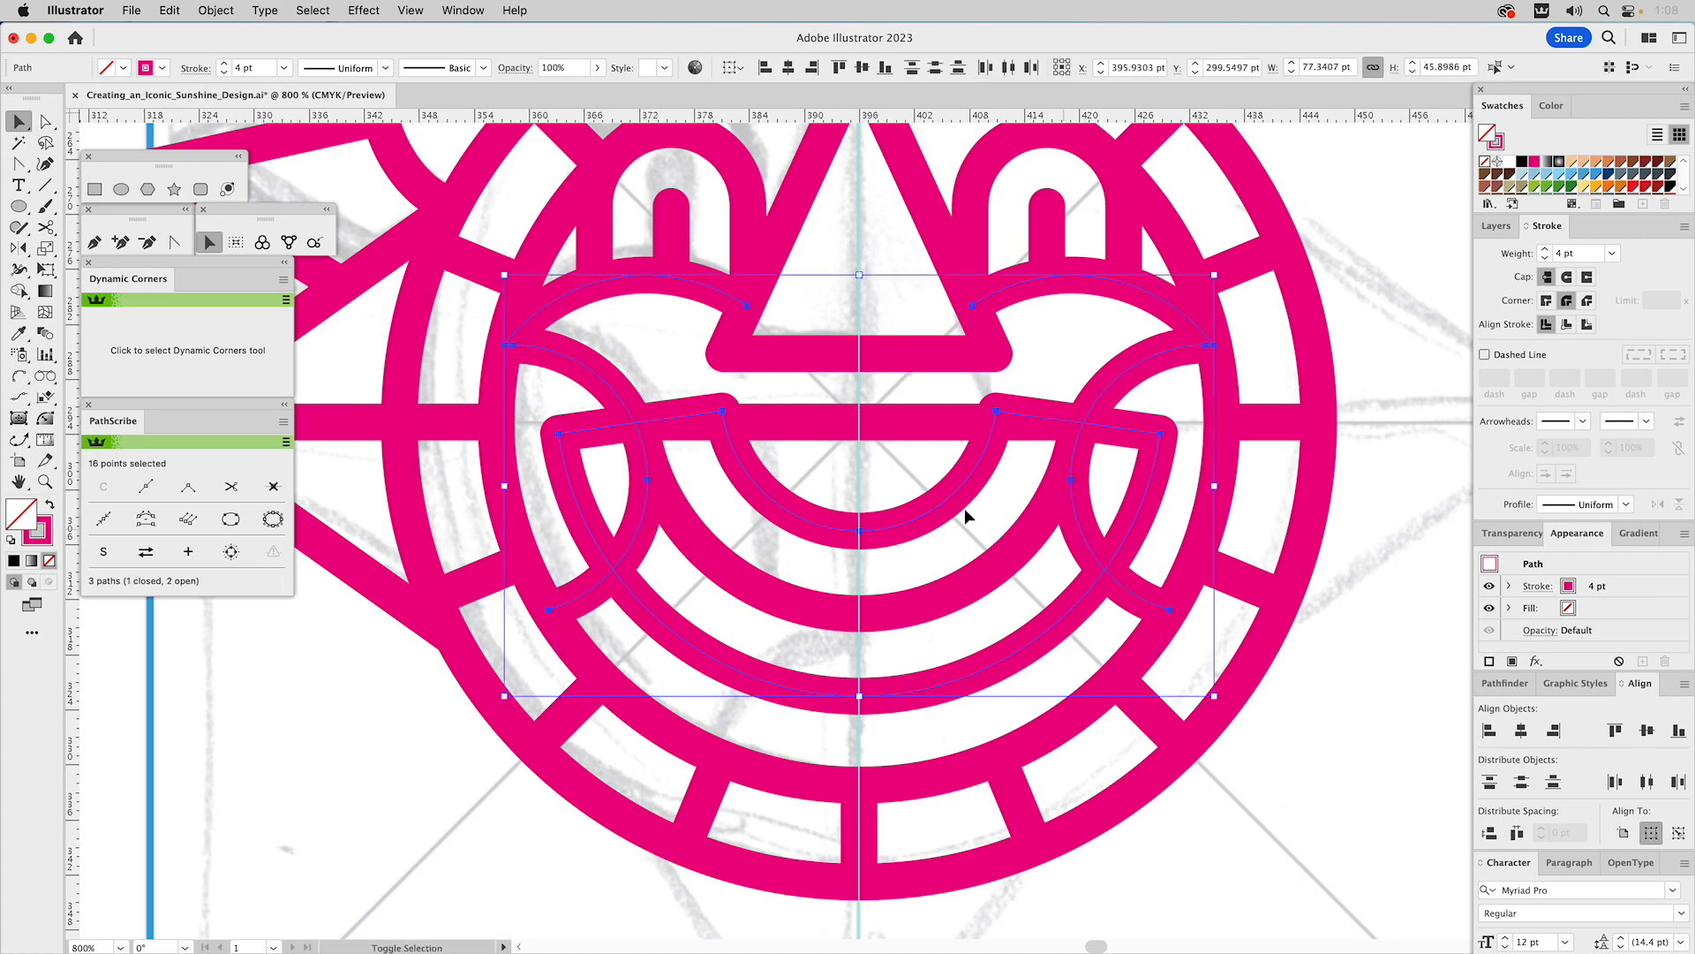
{"action": "left_click", "coordinate": [20, 291]}
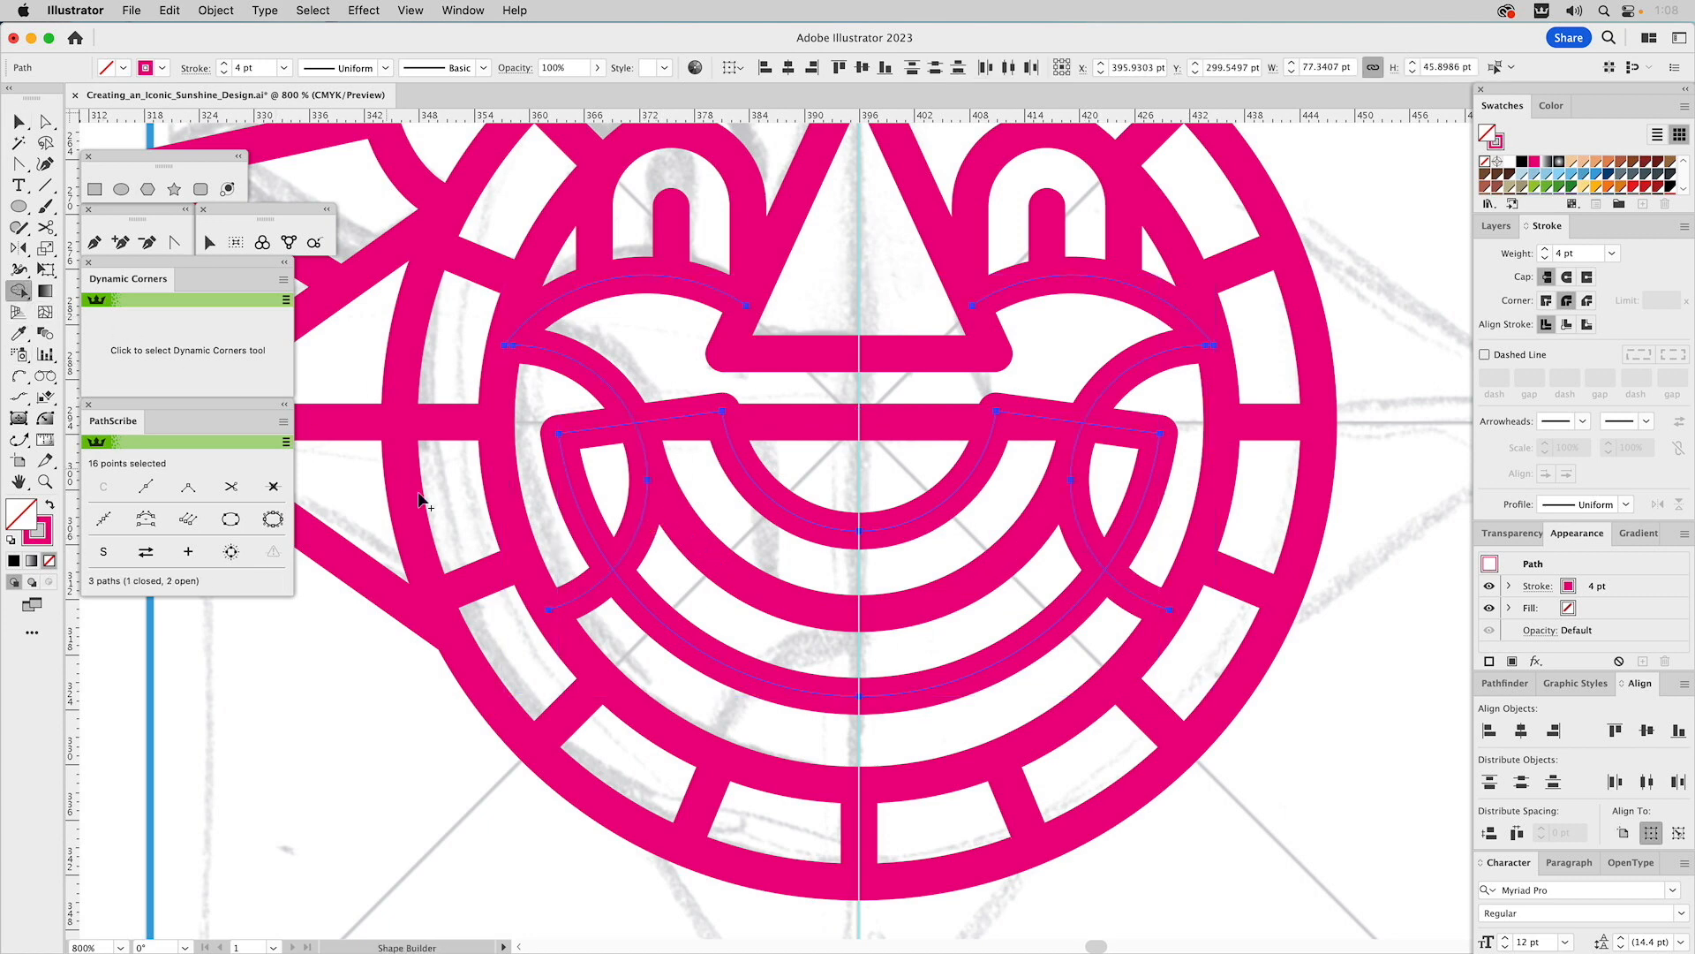
{"action": "left_click", "coordinate": [586, 528], "text": "alt"}
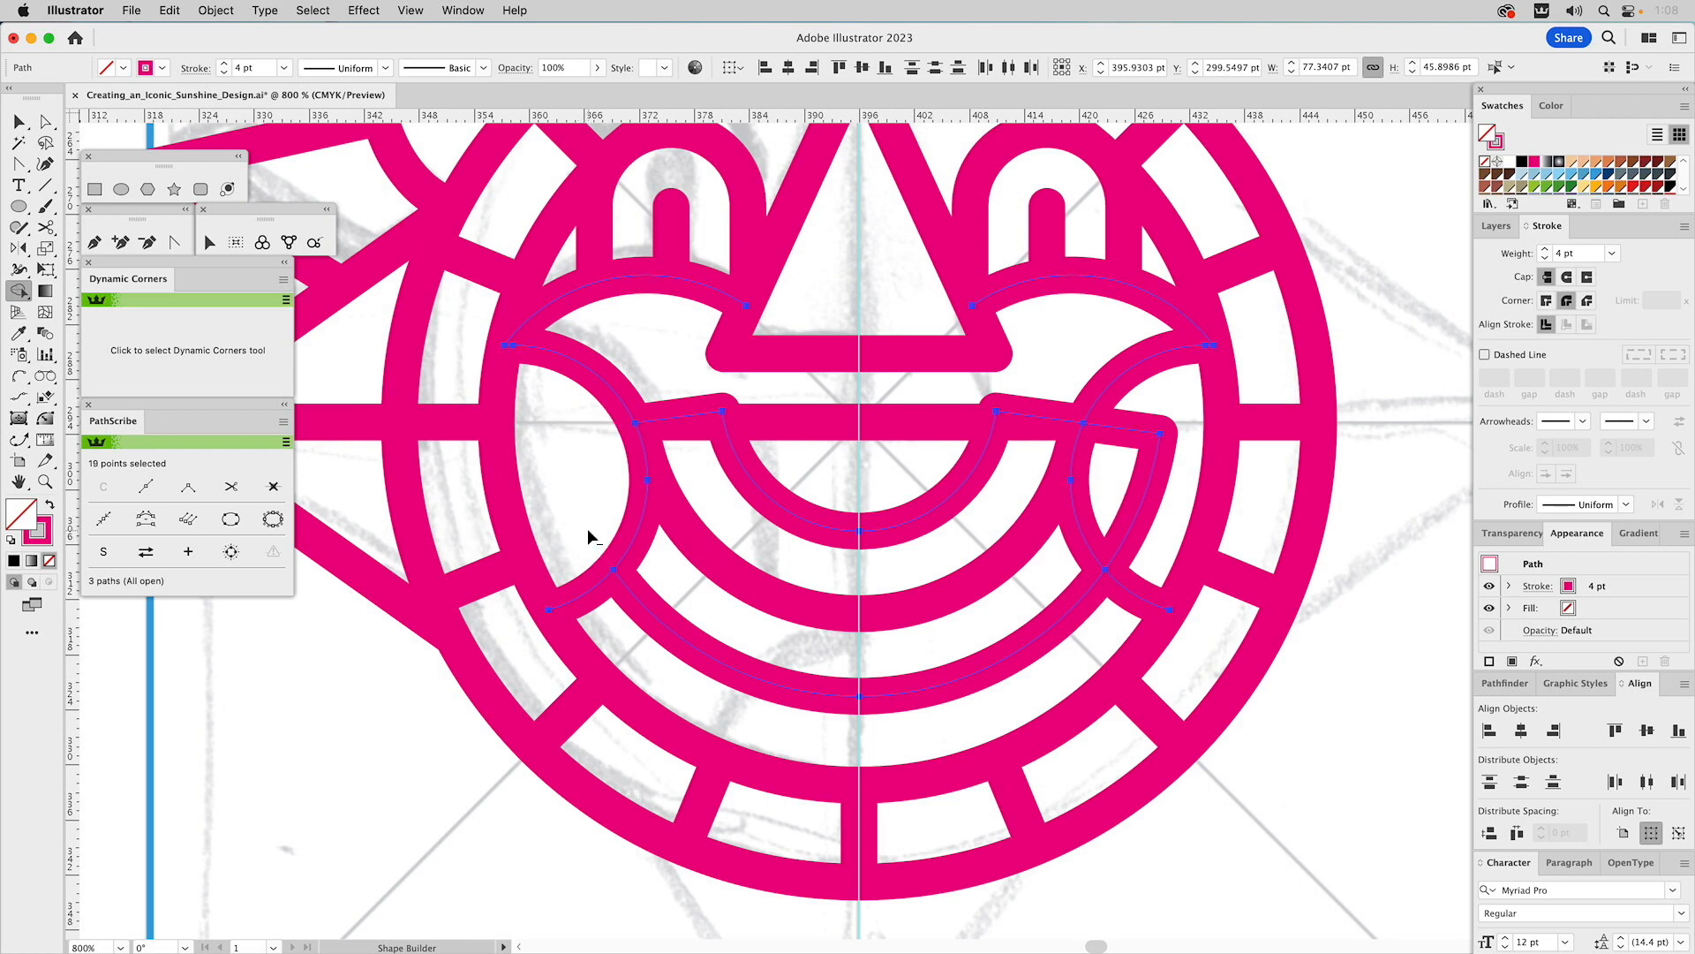
{"action": "left_click", "coordinate": [1119, 548], "text": "alt"}
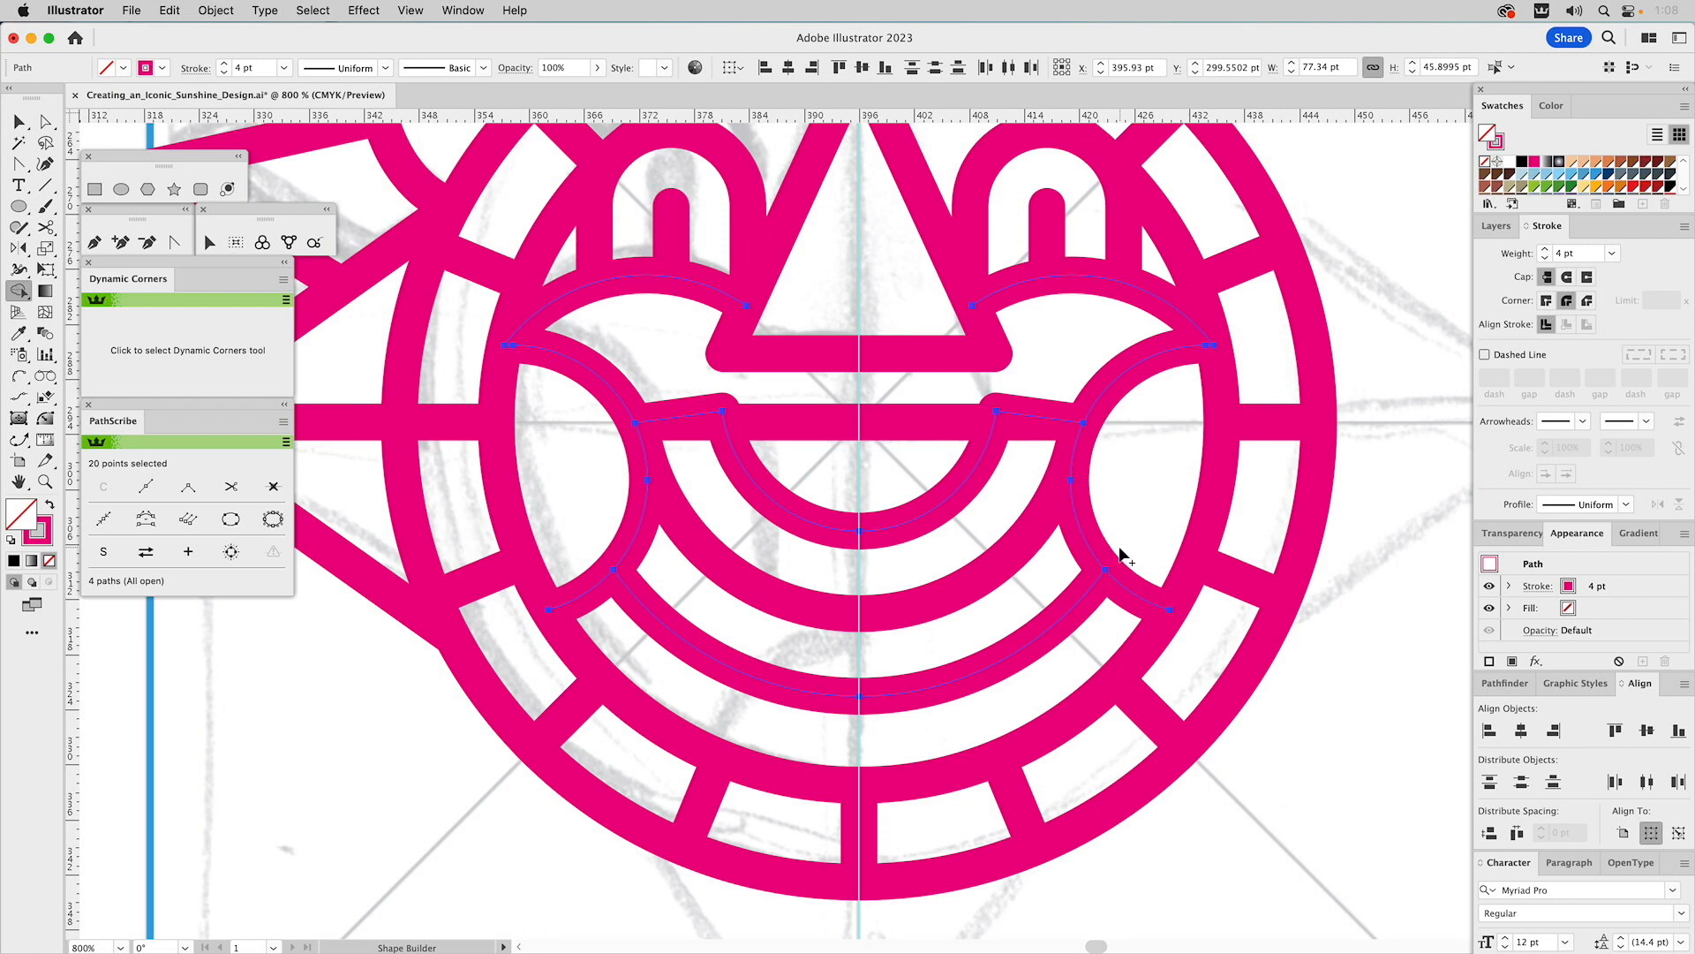
- Delete the leftover upper piece of the offset outline, keeping only the lower lip curve
{"action": "key", "text": "v"}
{"action": "left_click", "coordinate": [1018, 412]}
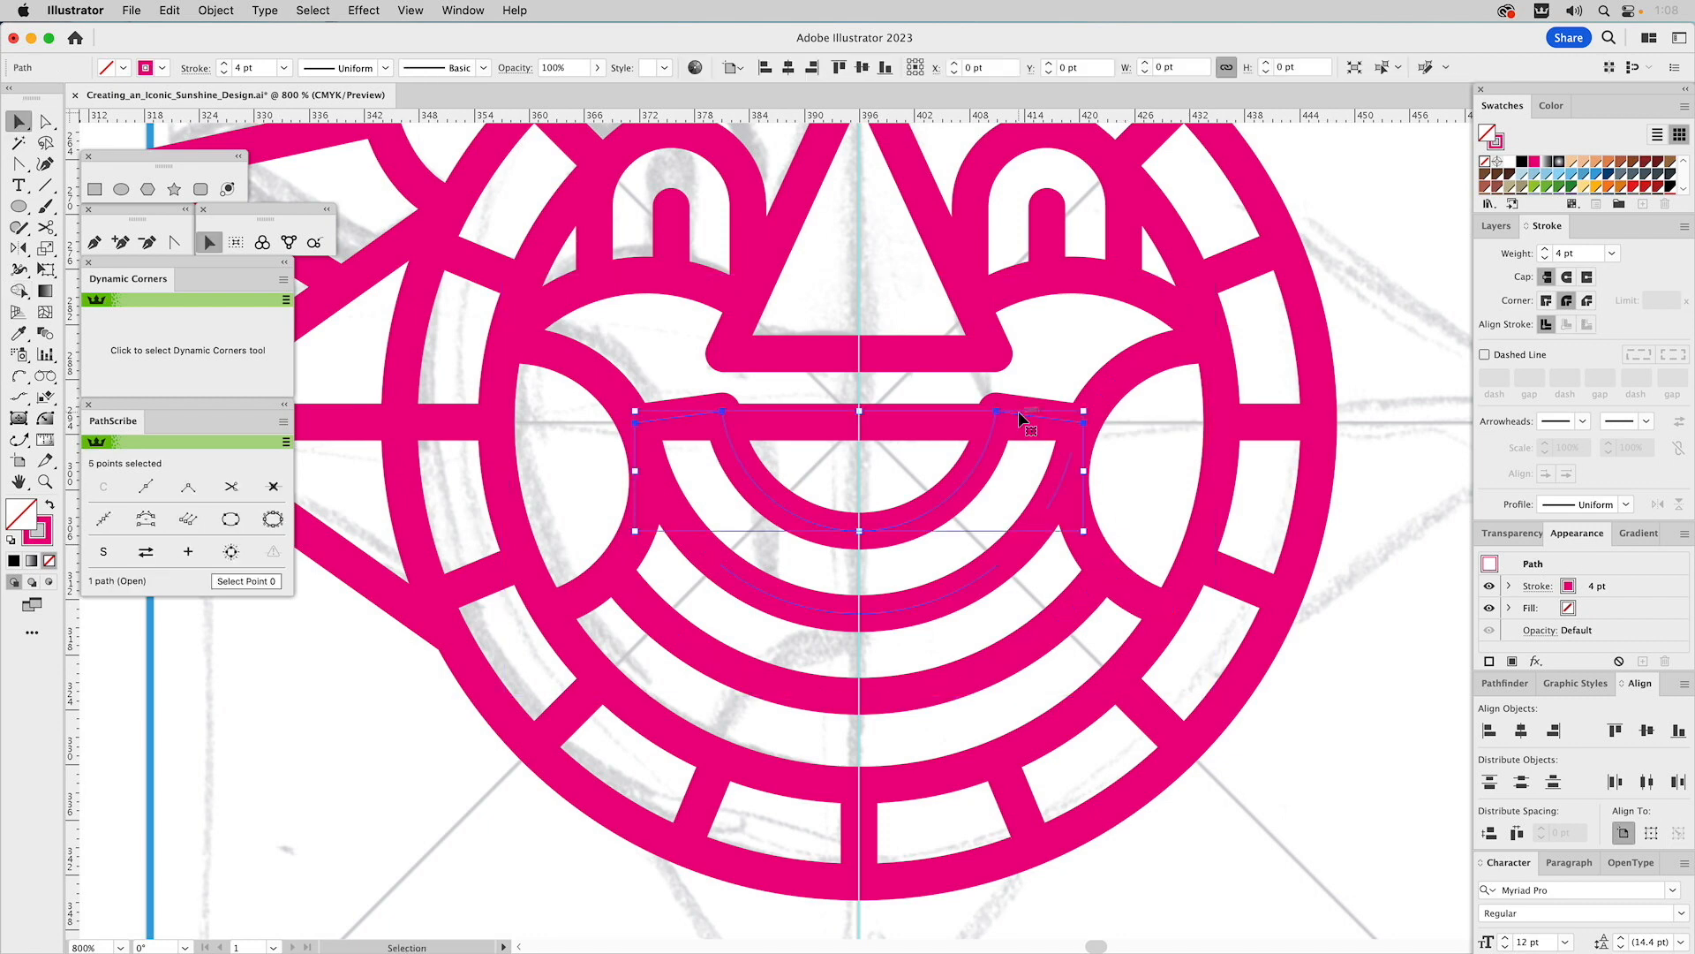
{"action": "key", "text": "Delete"}
- Draw a circle about 24.7 pt across on the center axis and move it down so its top meets the lower lip curve
{"action": "key", "text": "space"}
{"action": "left_click_drag", "start_coordinate": [969, 462], "coordinate": [899, 364]}
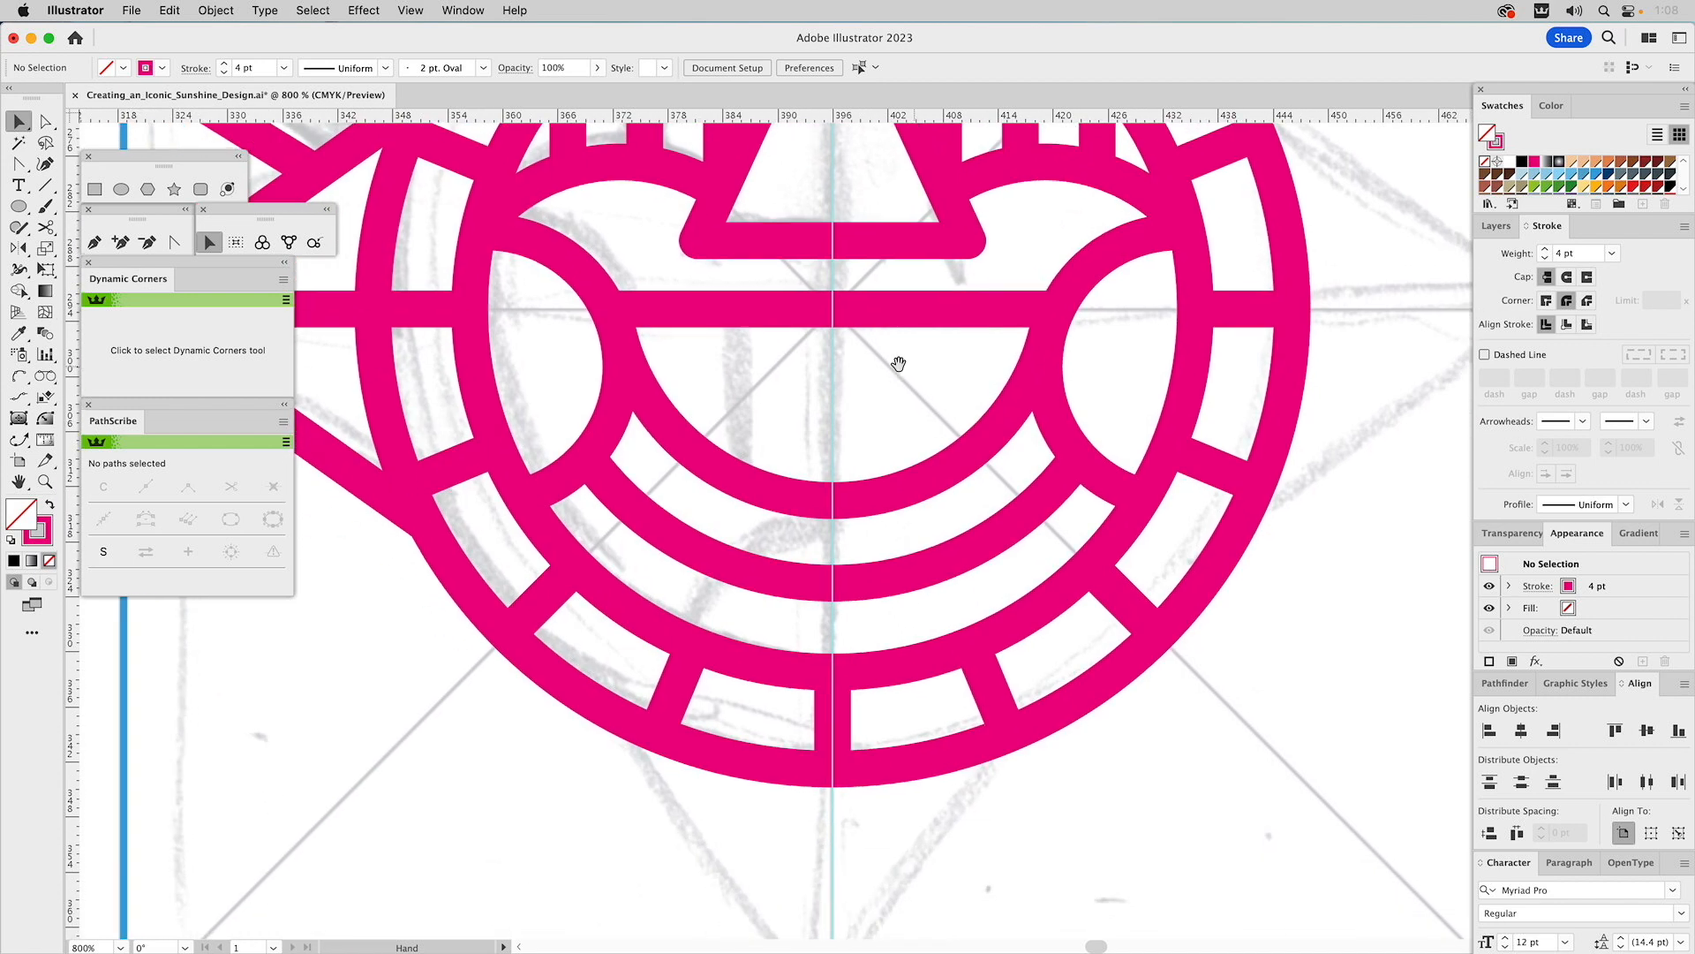
{"action": "left_click", "coordinate": [121, 189]}
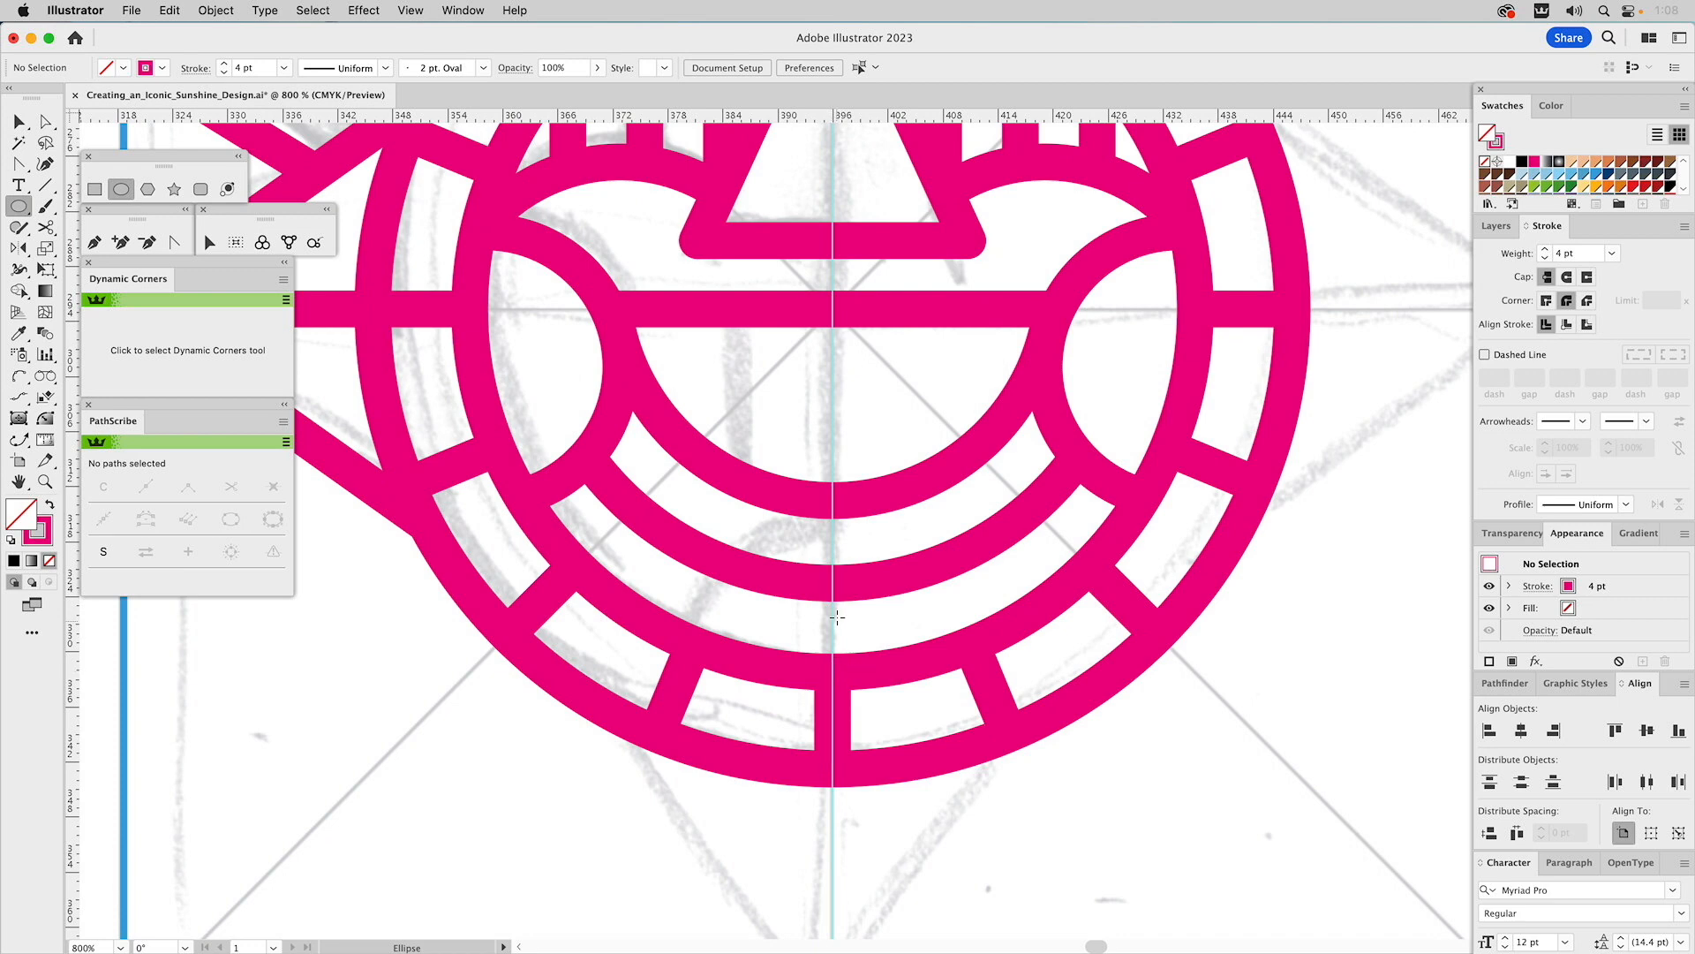
{"action": "left_click_drag", "start_coordinate": [834, 583], "coordinate": [947, 696]}
{"action": "key", "text": "v"}
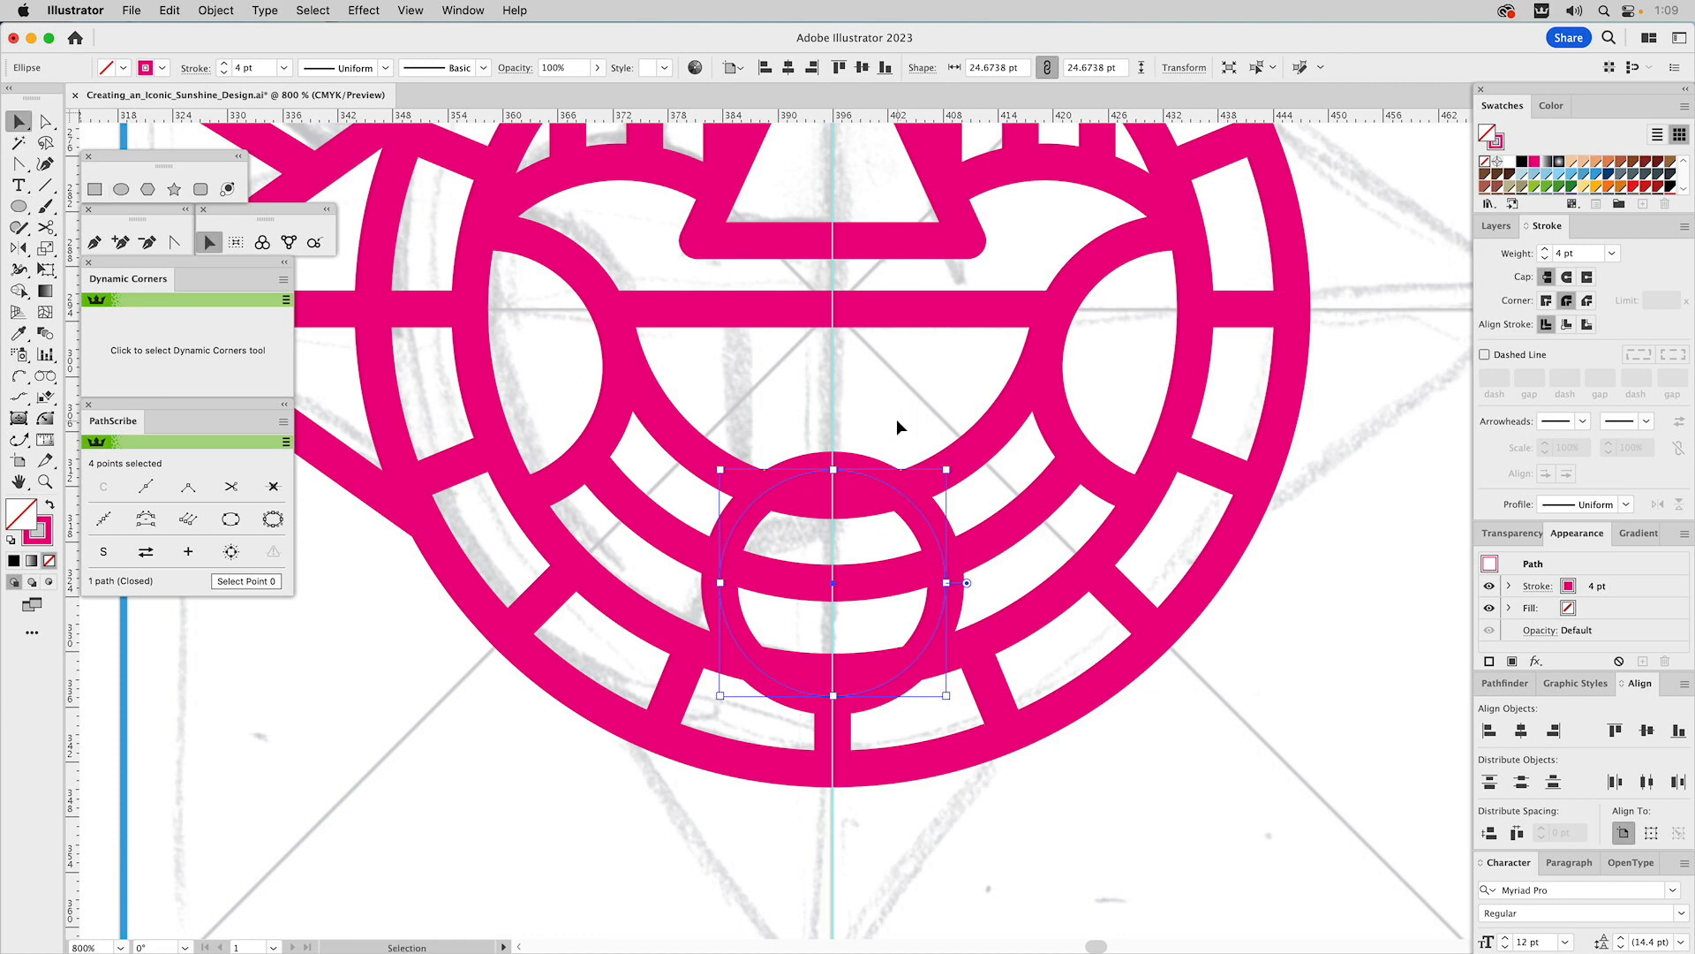
{"action": "left_click", "coordinate": [897, 422]}
{"action": "left_click_drag", "start_coordinate": [874, 481], "coordinate": [835, 590]}
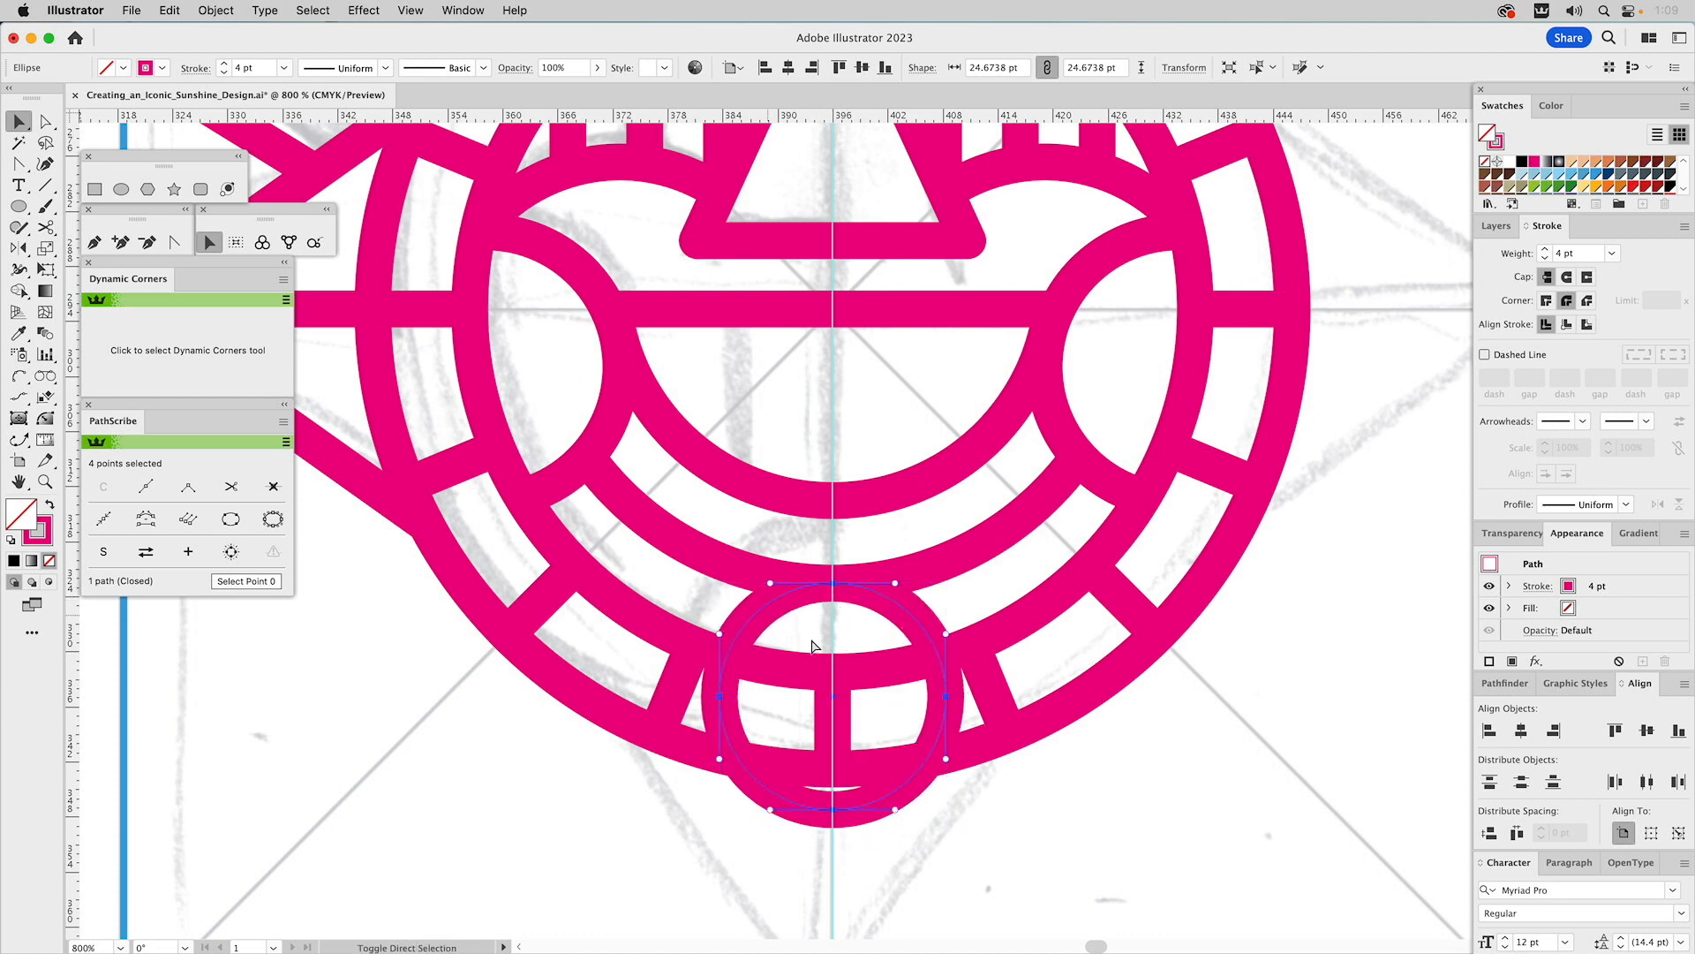
- Trim away the part of the chin circle outside the inner face circle with the Shape Builder, leaving a chin arc, and deselect
{"action": "left_click", "coordinate": [769, 665], "text": "shift"}
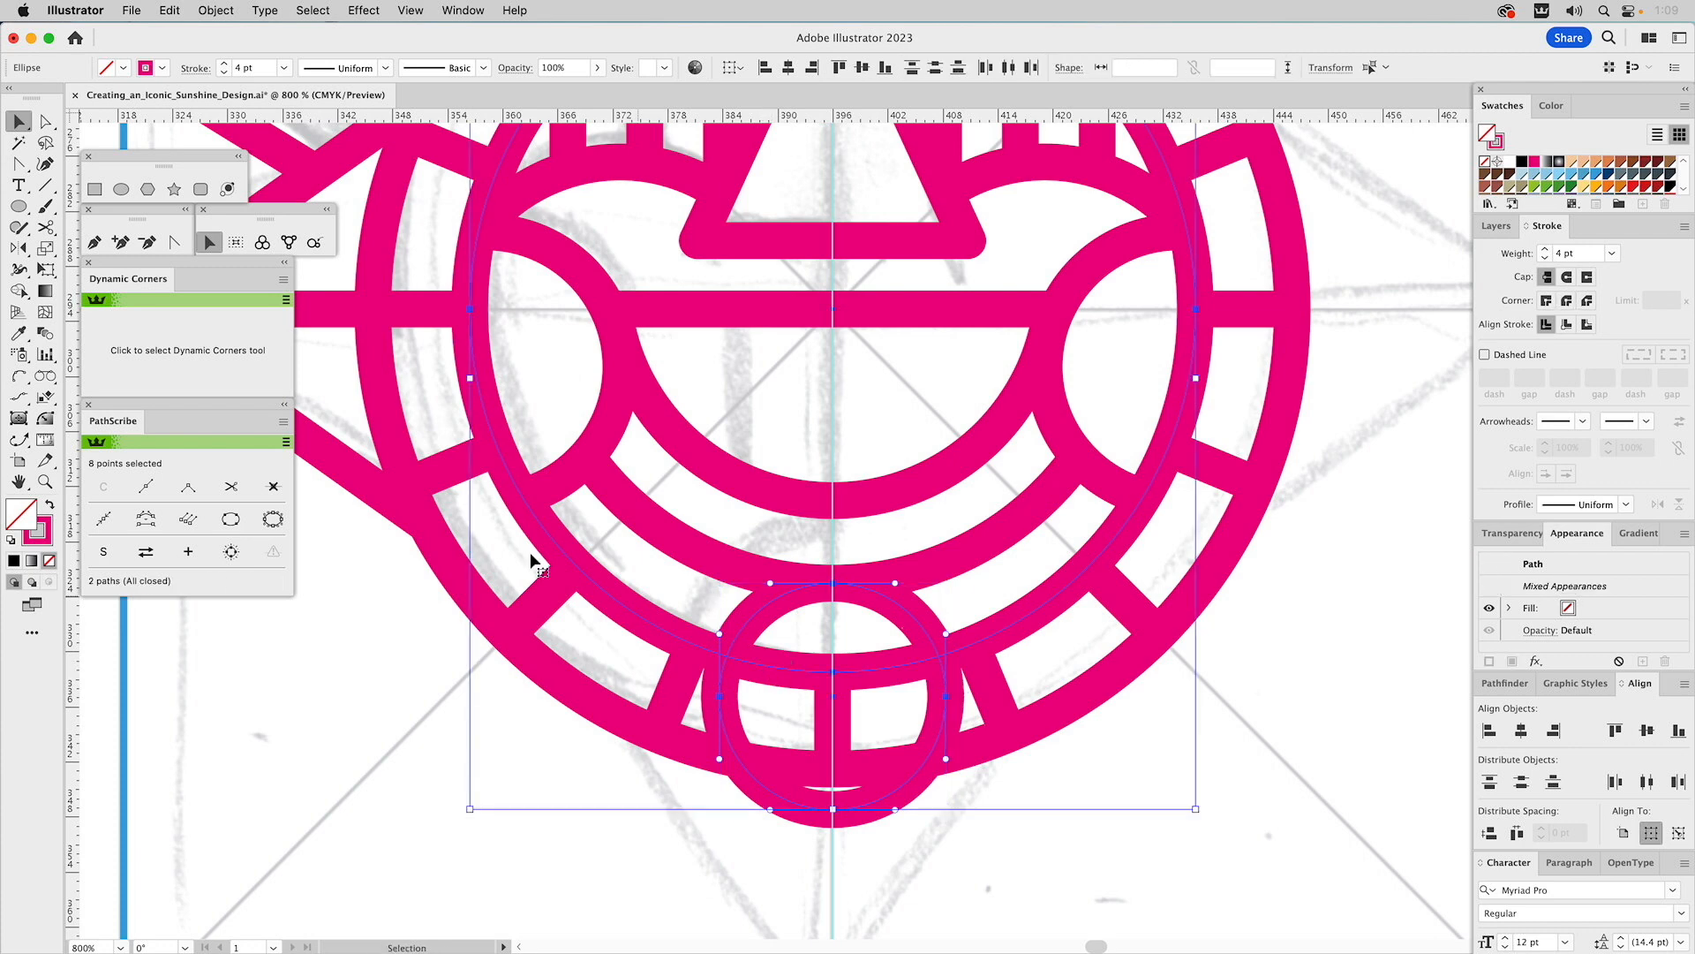
{"action": "left_click", "coordinate": [19, 291]}
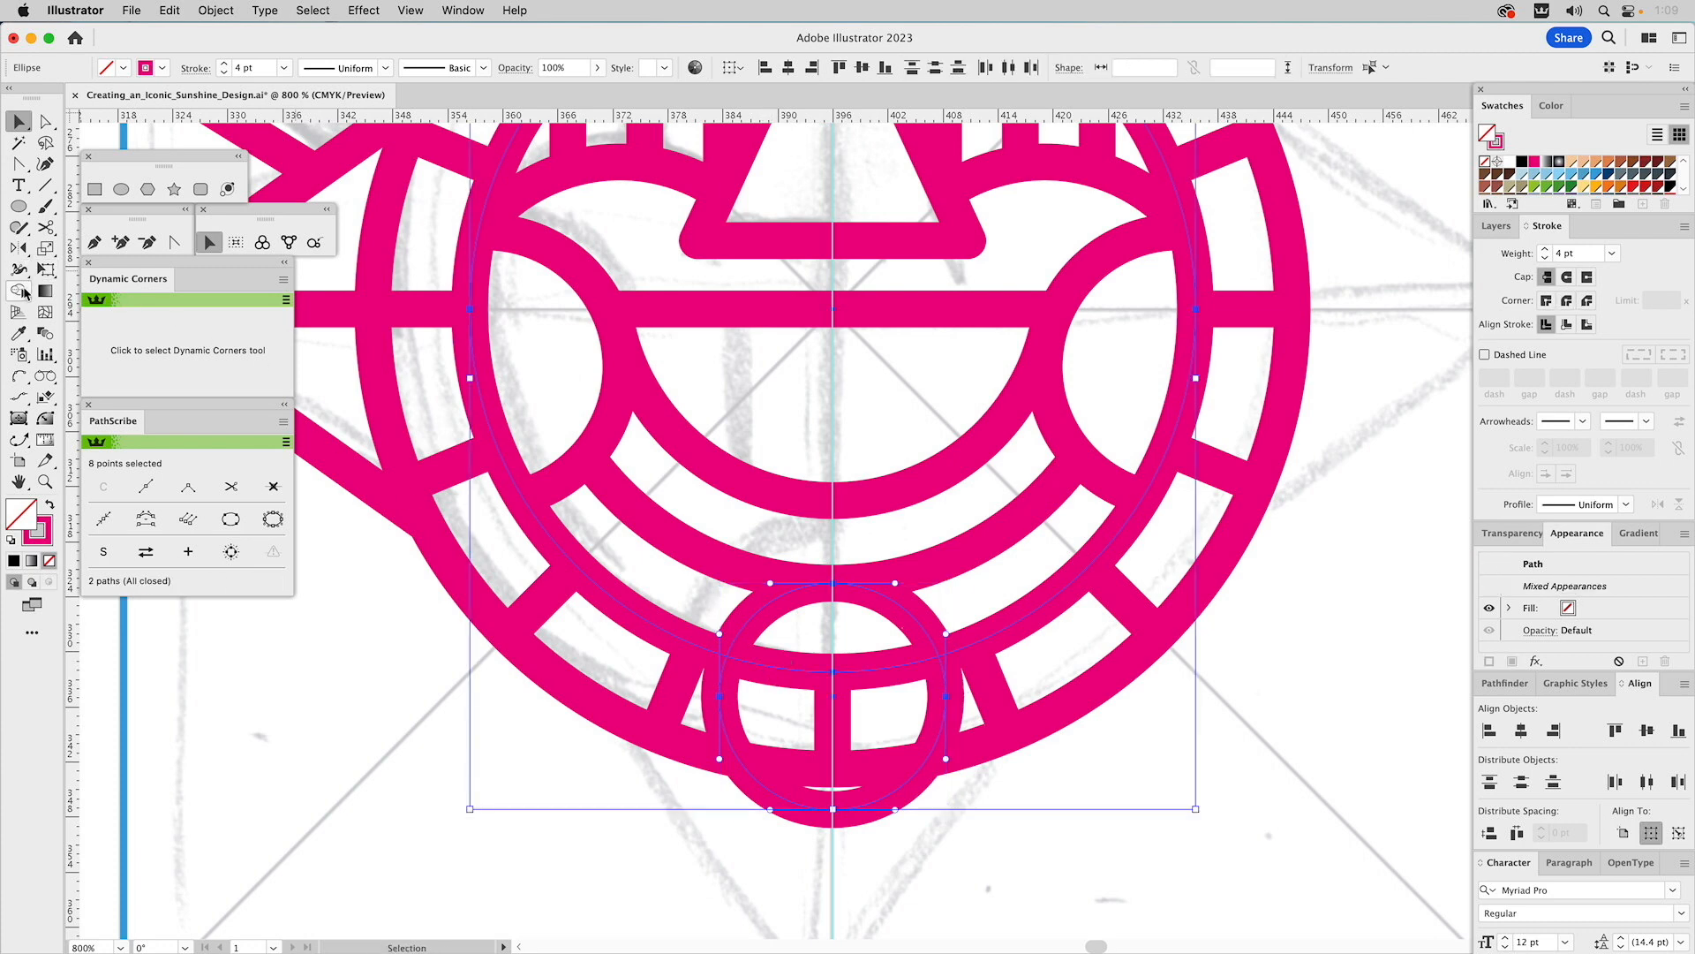
{"action": "left_click", "coordinate": [723, 723], "text": "alt"}
{"action": "key", "text": "v"}
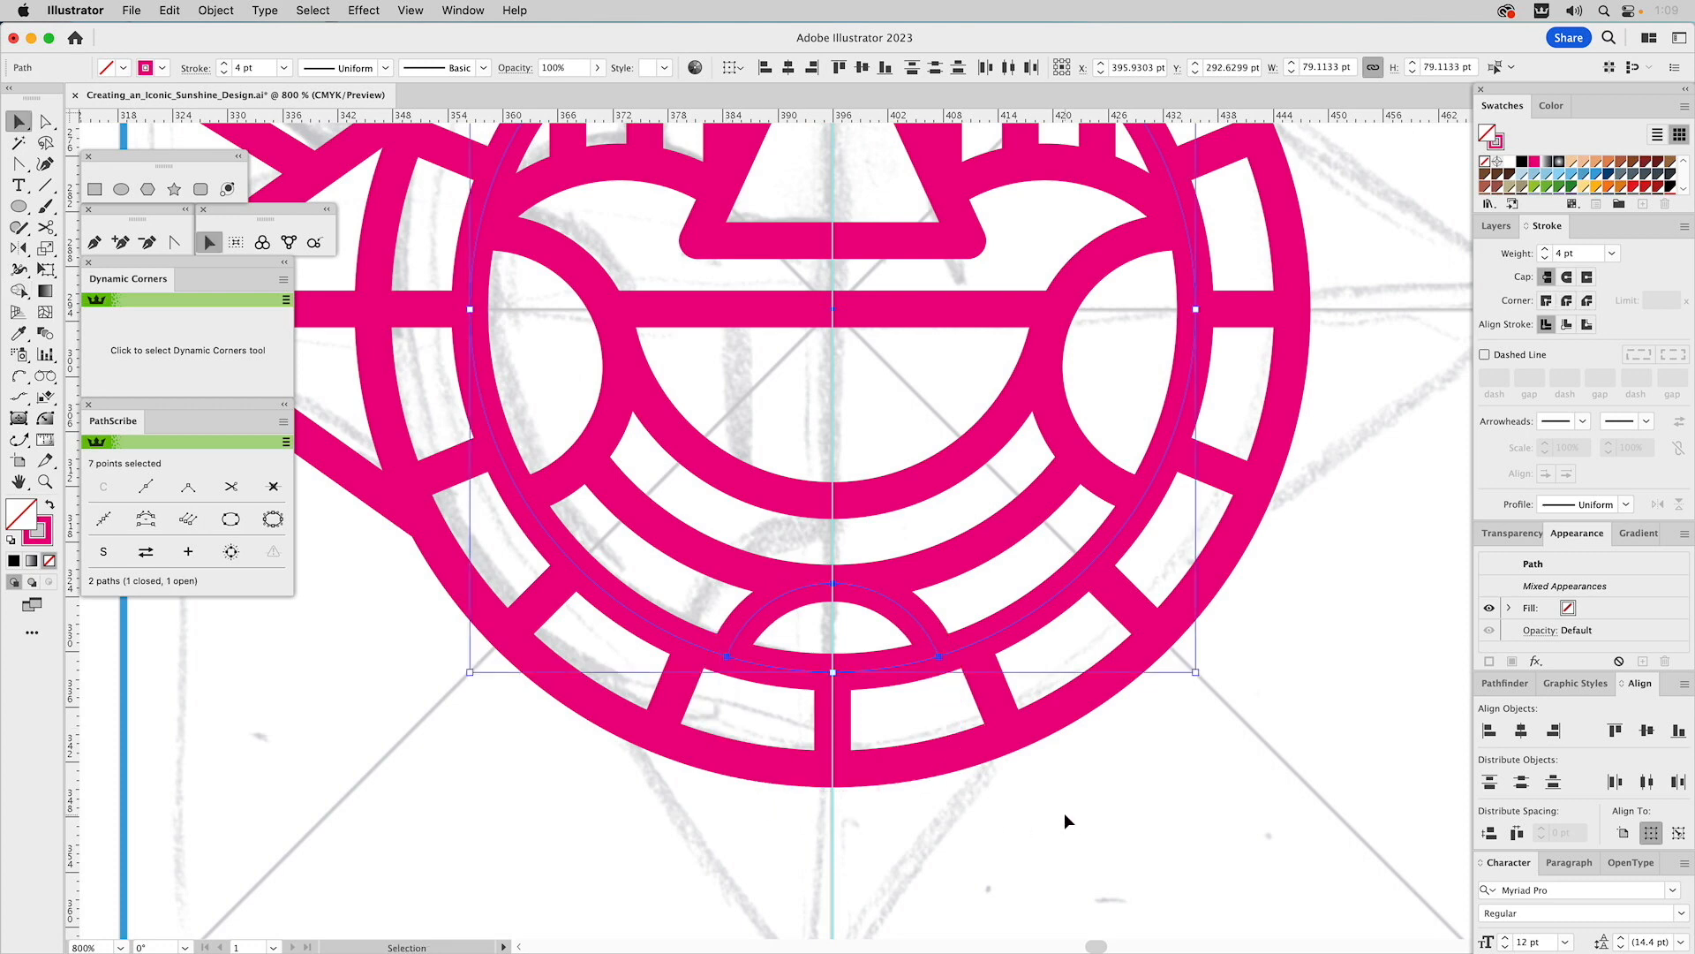
{"action": "left_click", "coordinate": [1063, 813]}
- Draw a vertical line about 20.9 pt long on the center axis, from the mouth curve's lowest point up to the mouth's top line
{"action": "left_click_drag", "start_coordinate": [994, 369], "coordinate": [1024, 596]}
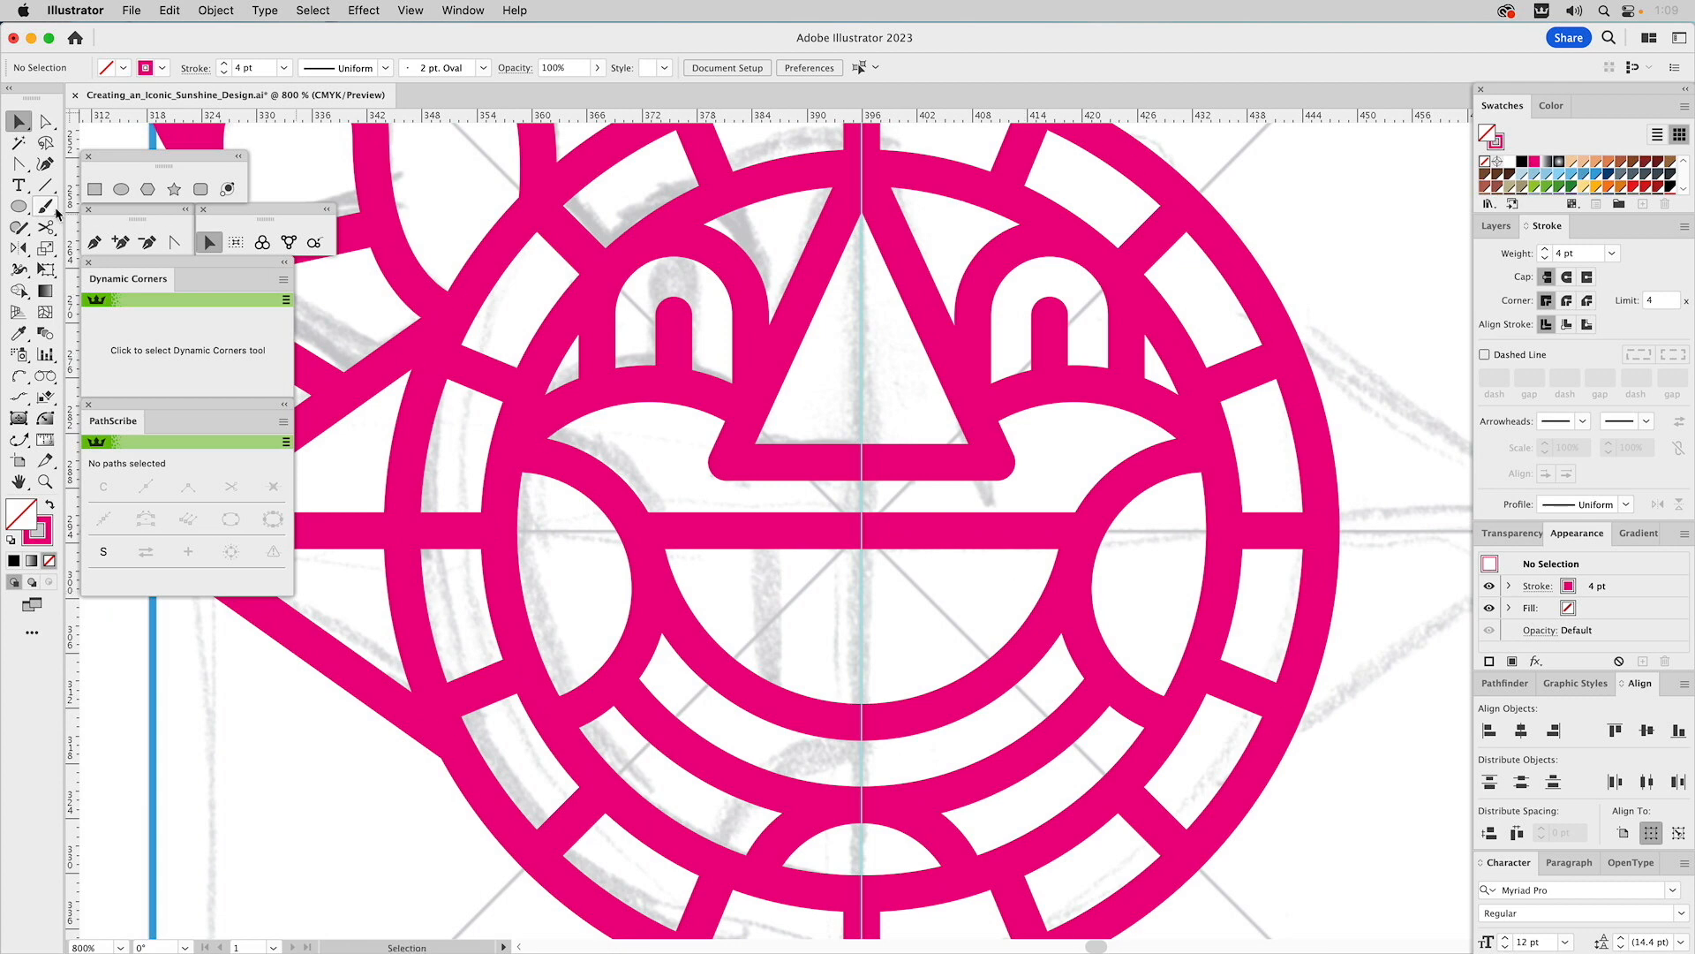
{"action": "left_click", "coordinate": [46, 185]}
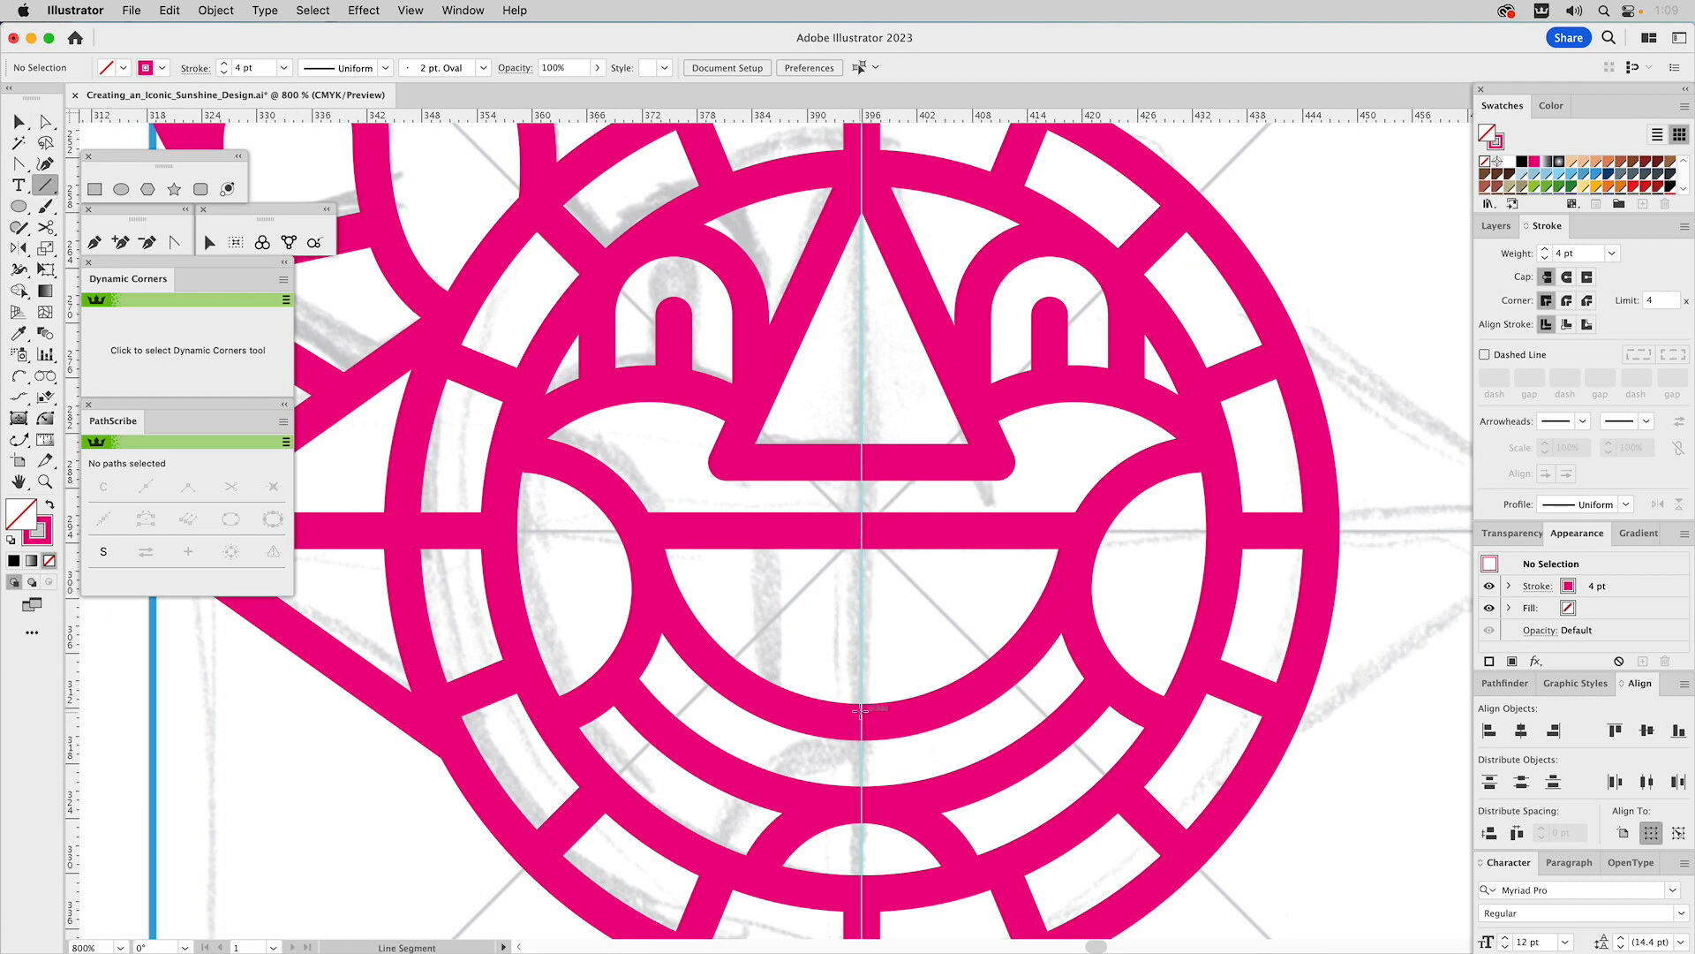
{"action": "left_click_drag", "start_coordinate": [862, 722], "coordinate": [869, 532]}
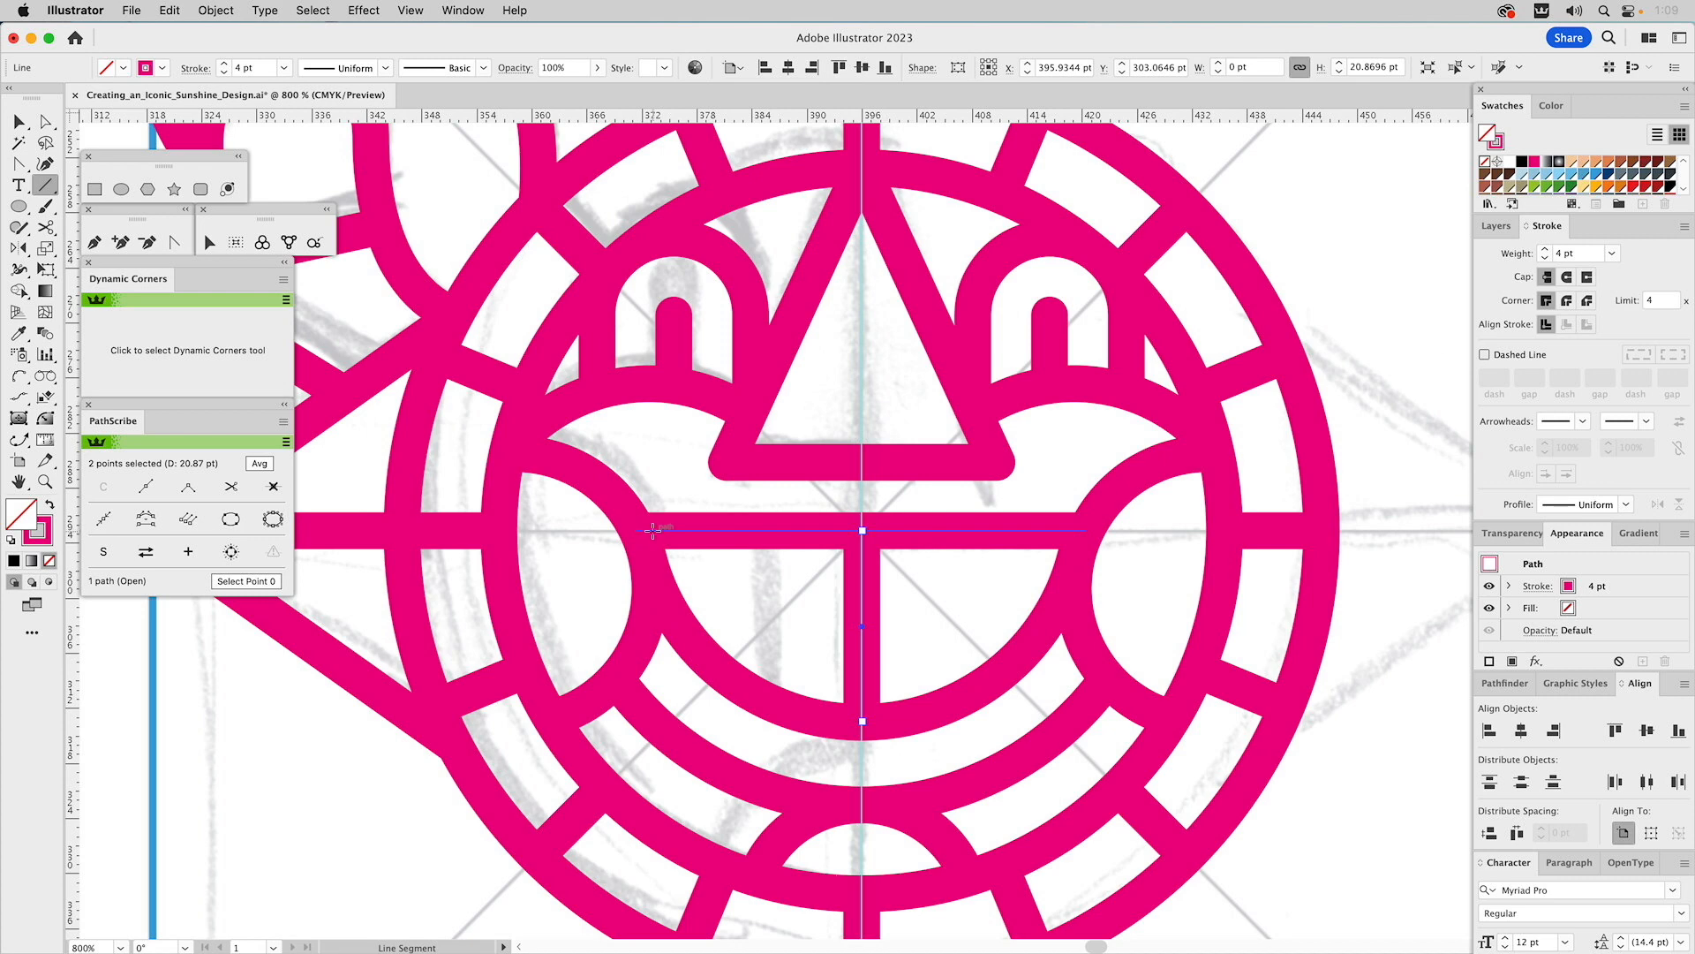
- Draw a vertical line about 26.5 pt long downward from the left corner of the mouth
{"action": "left_click_drag", "start_coordinate": [643, 530], "coordinate": [1086, 530]}
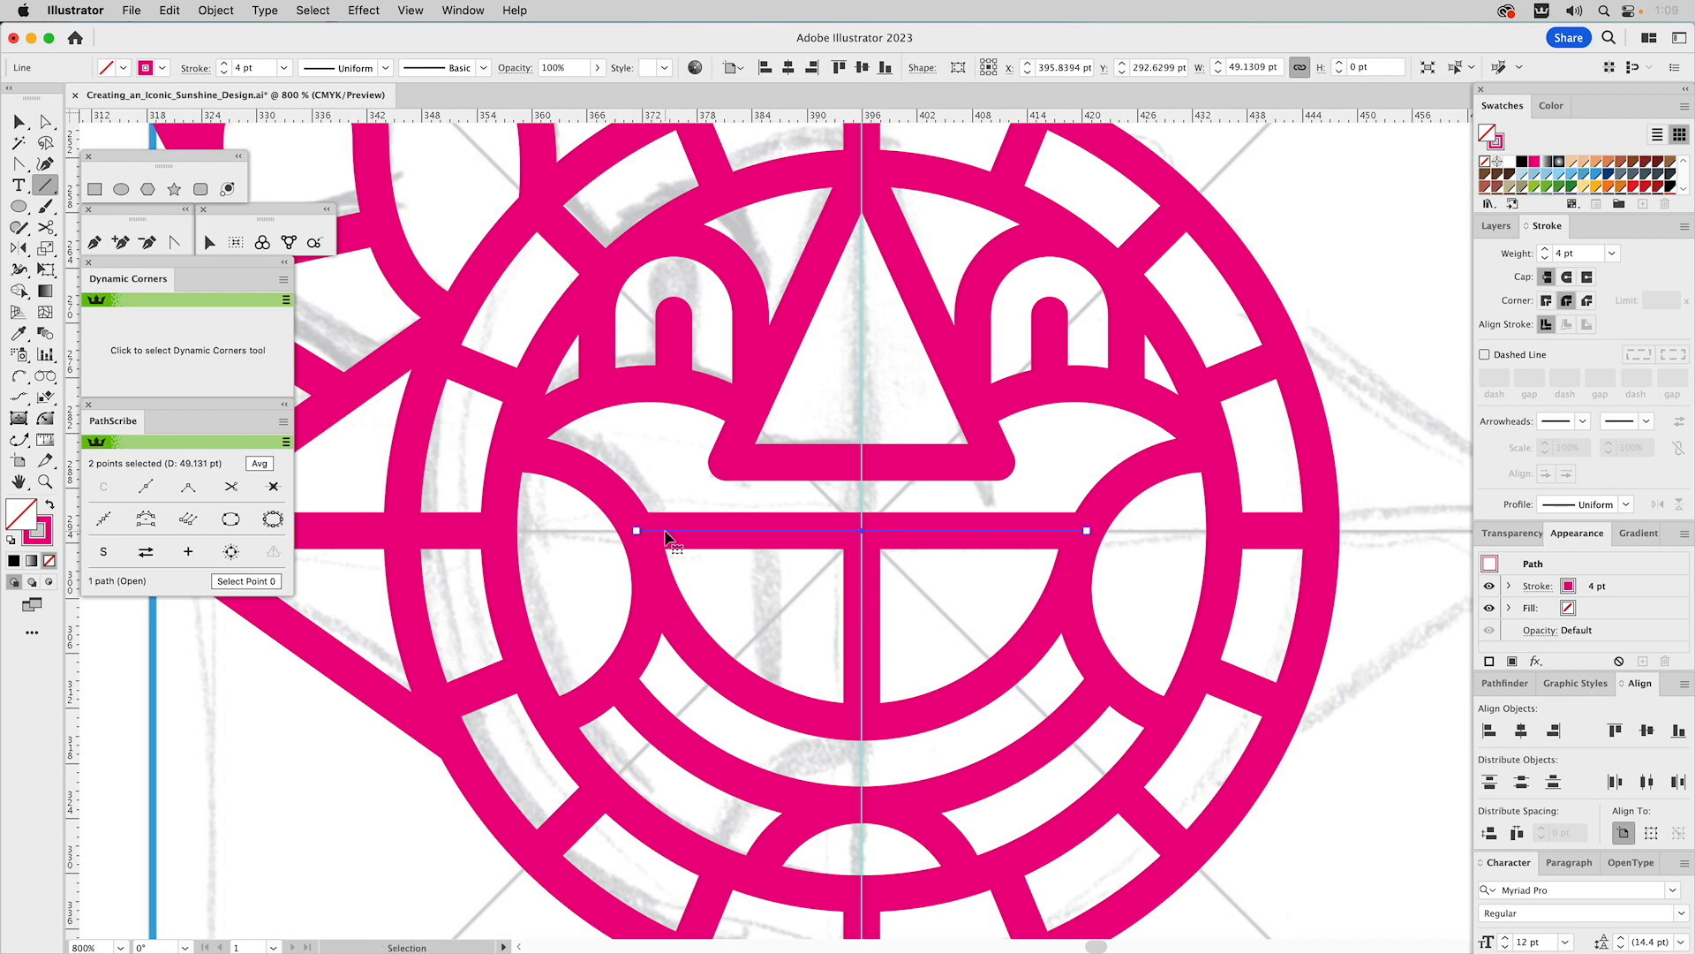
{"action": "left_click", "coordinate": [655, 566], "text": "super"}
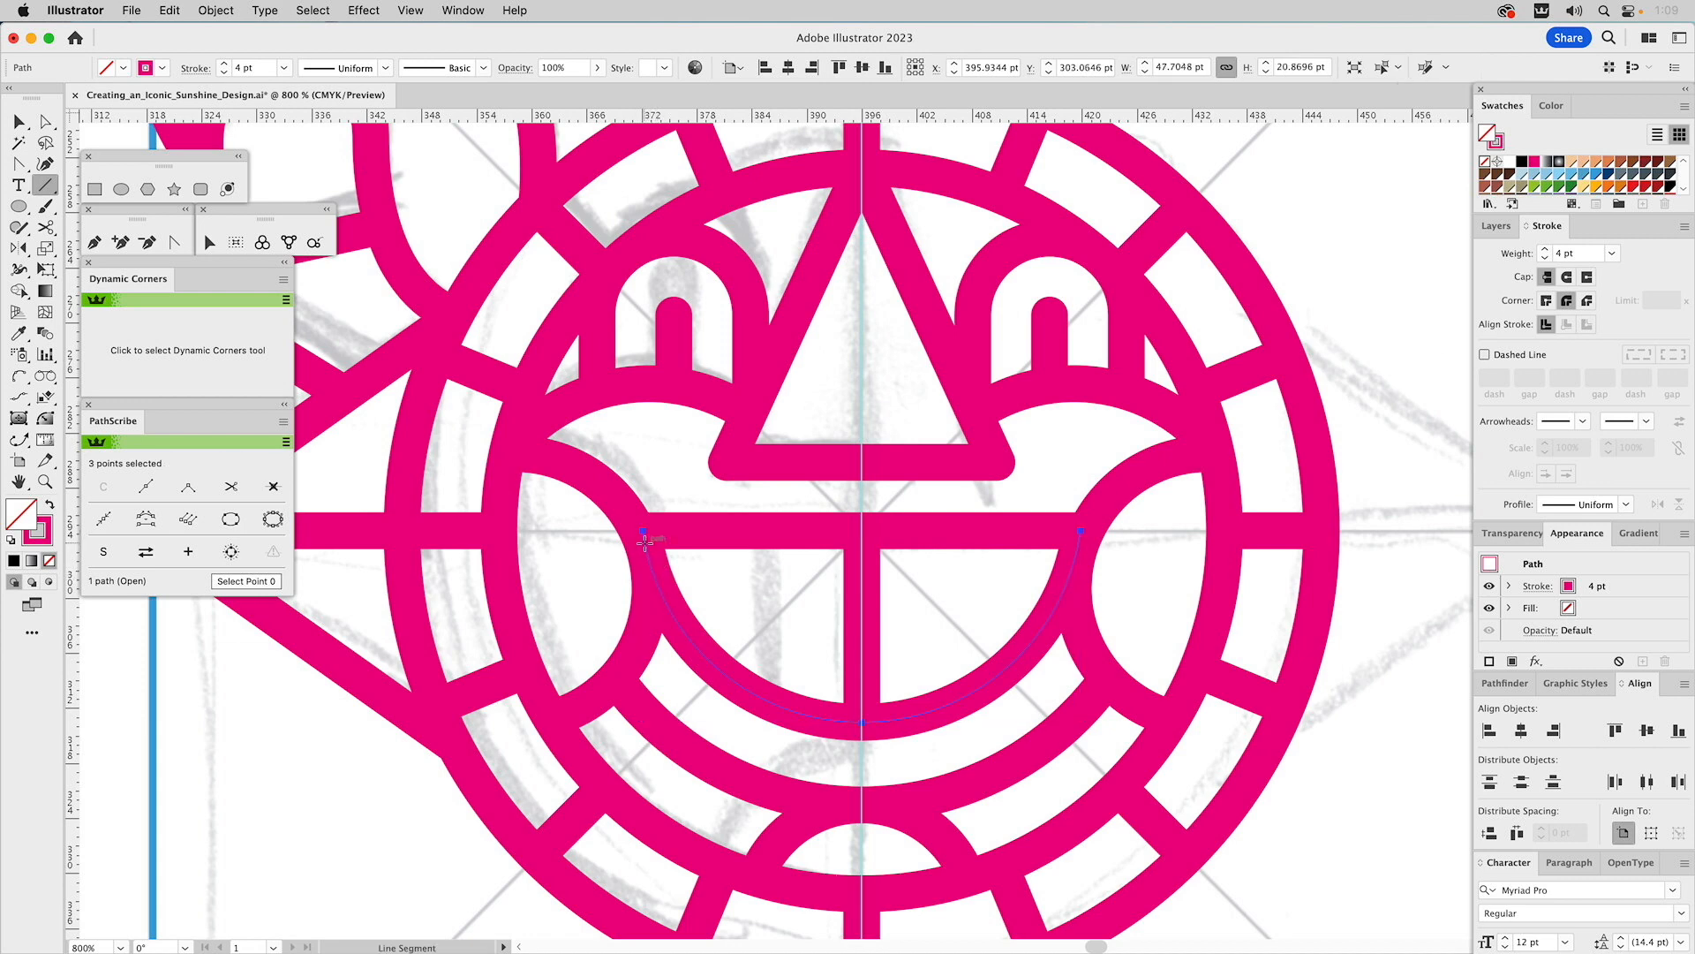
{"action": "left_click_drag", "start_coordinate": [644, 538], "coordinate": [644, 781]}
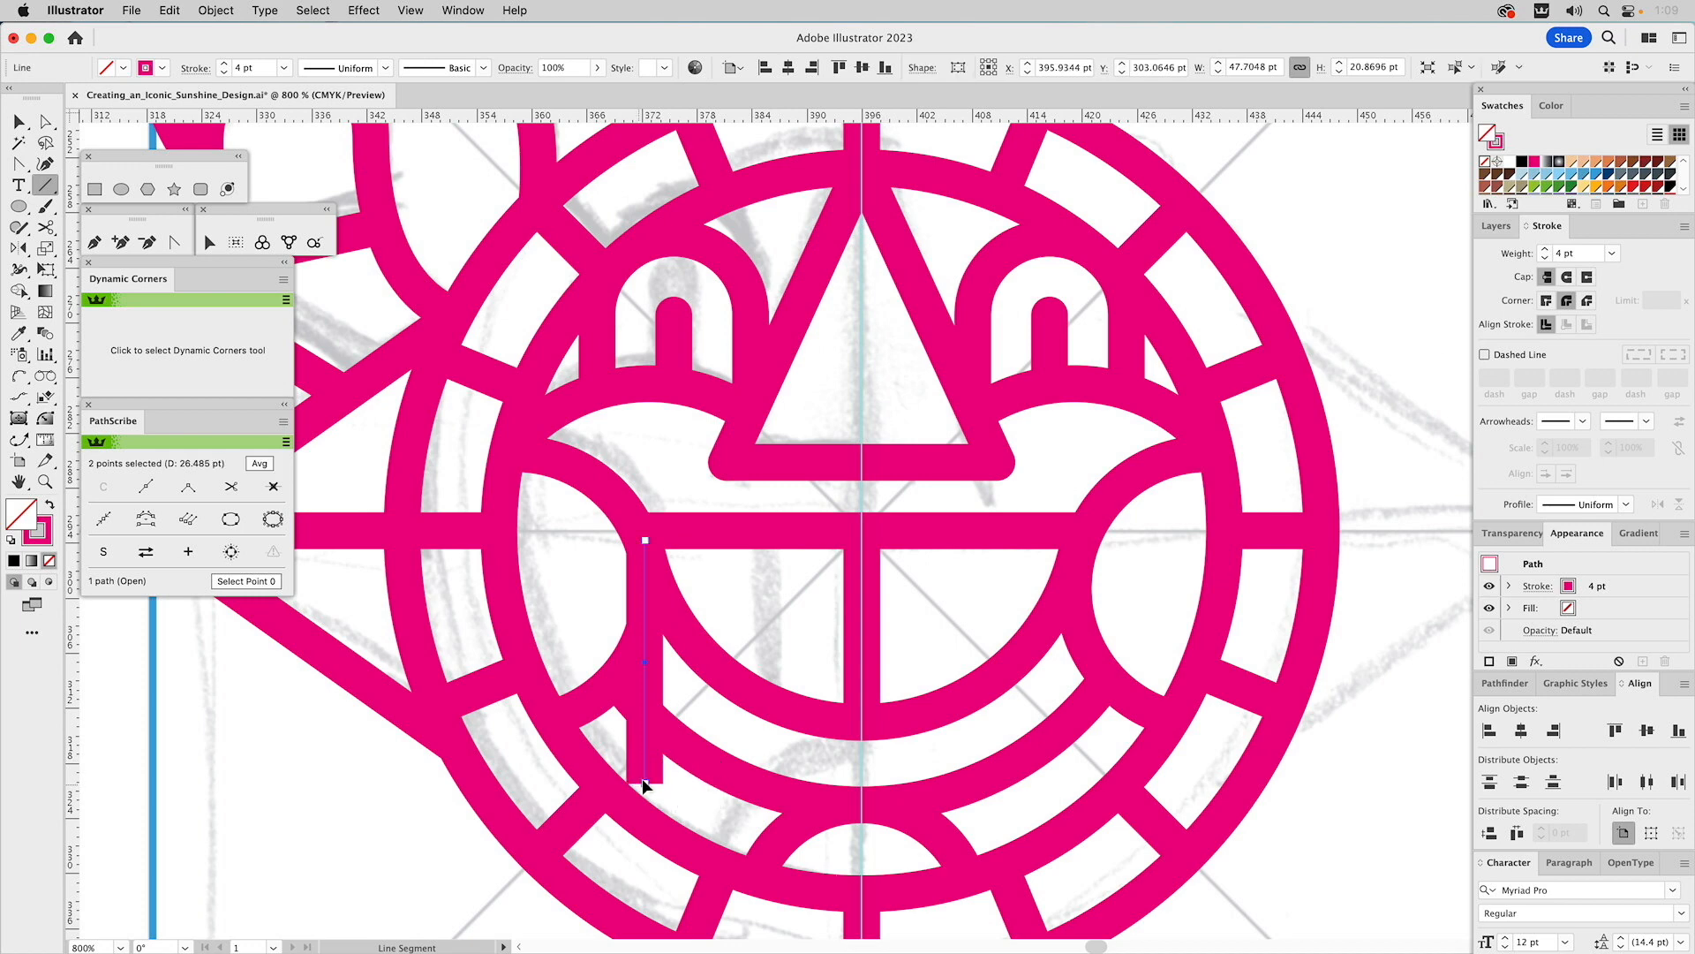
- Try to blend the vertical line at the mouth's left corner with the center tooth line
{"action": "key", "text": "v"}
{"action": "left_click", "coordinate": [729, 617]}
{"action": "left_click", "coordinate": [644, 660]}
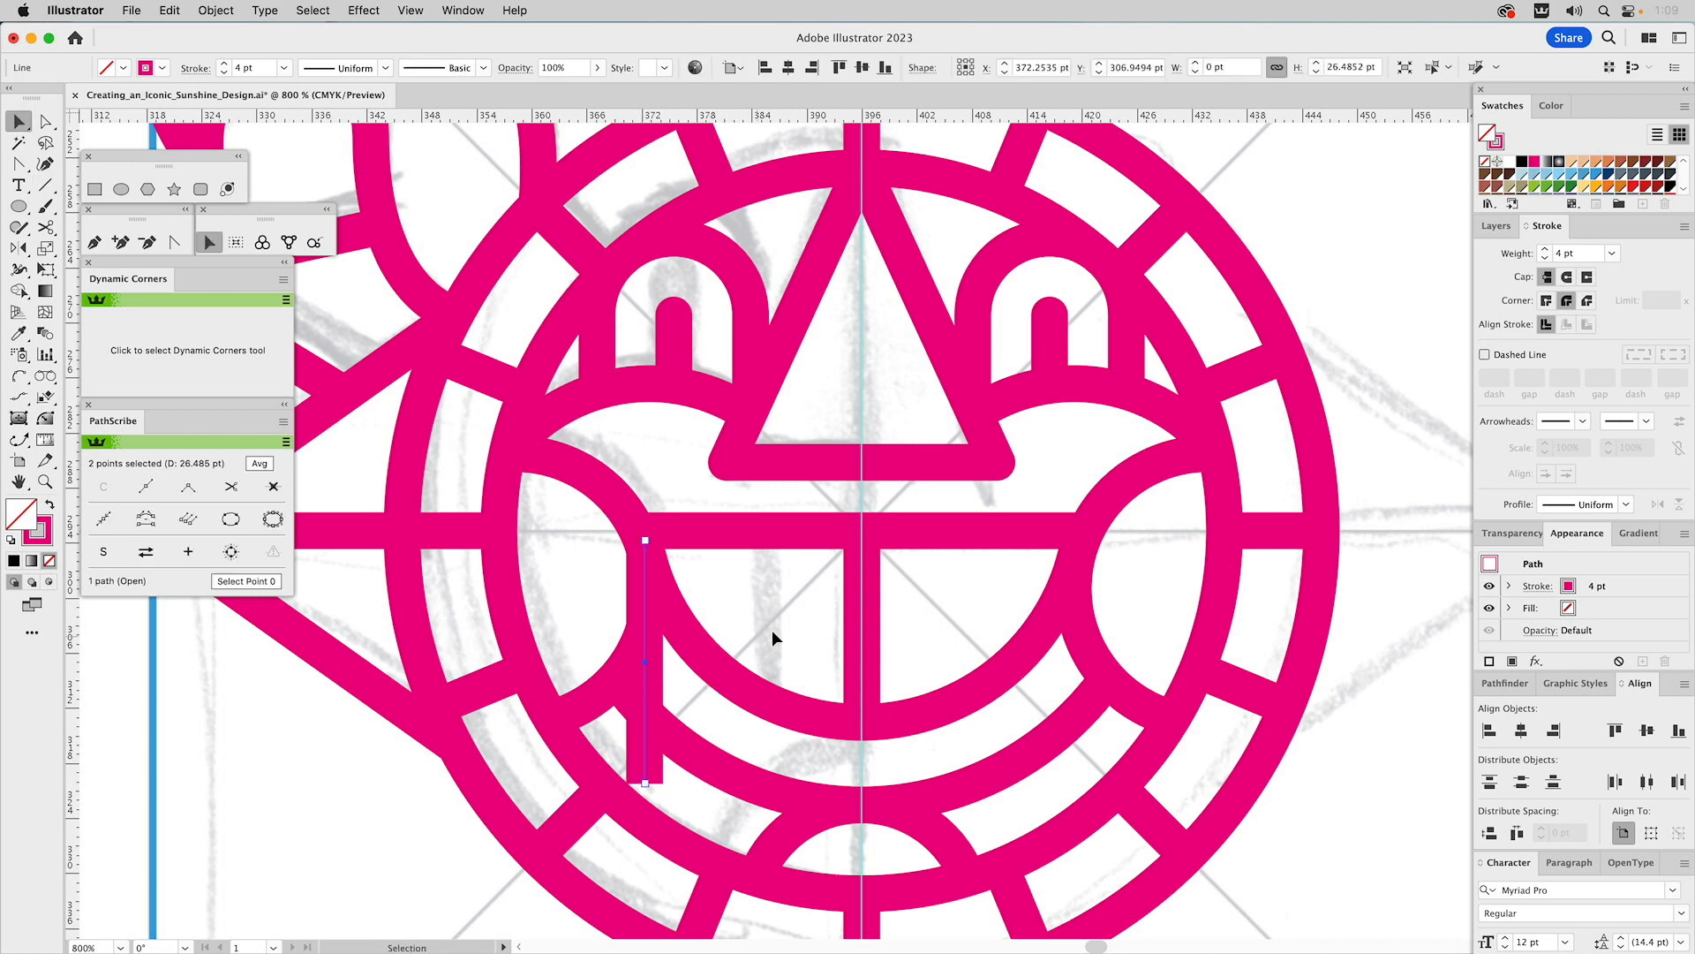
{"action": "left_click", "coordinate": [861, 615], "text": "shift"}
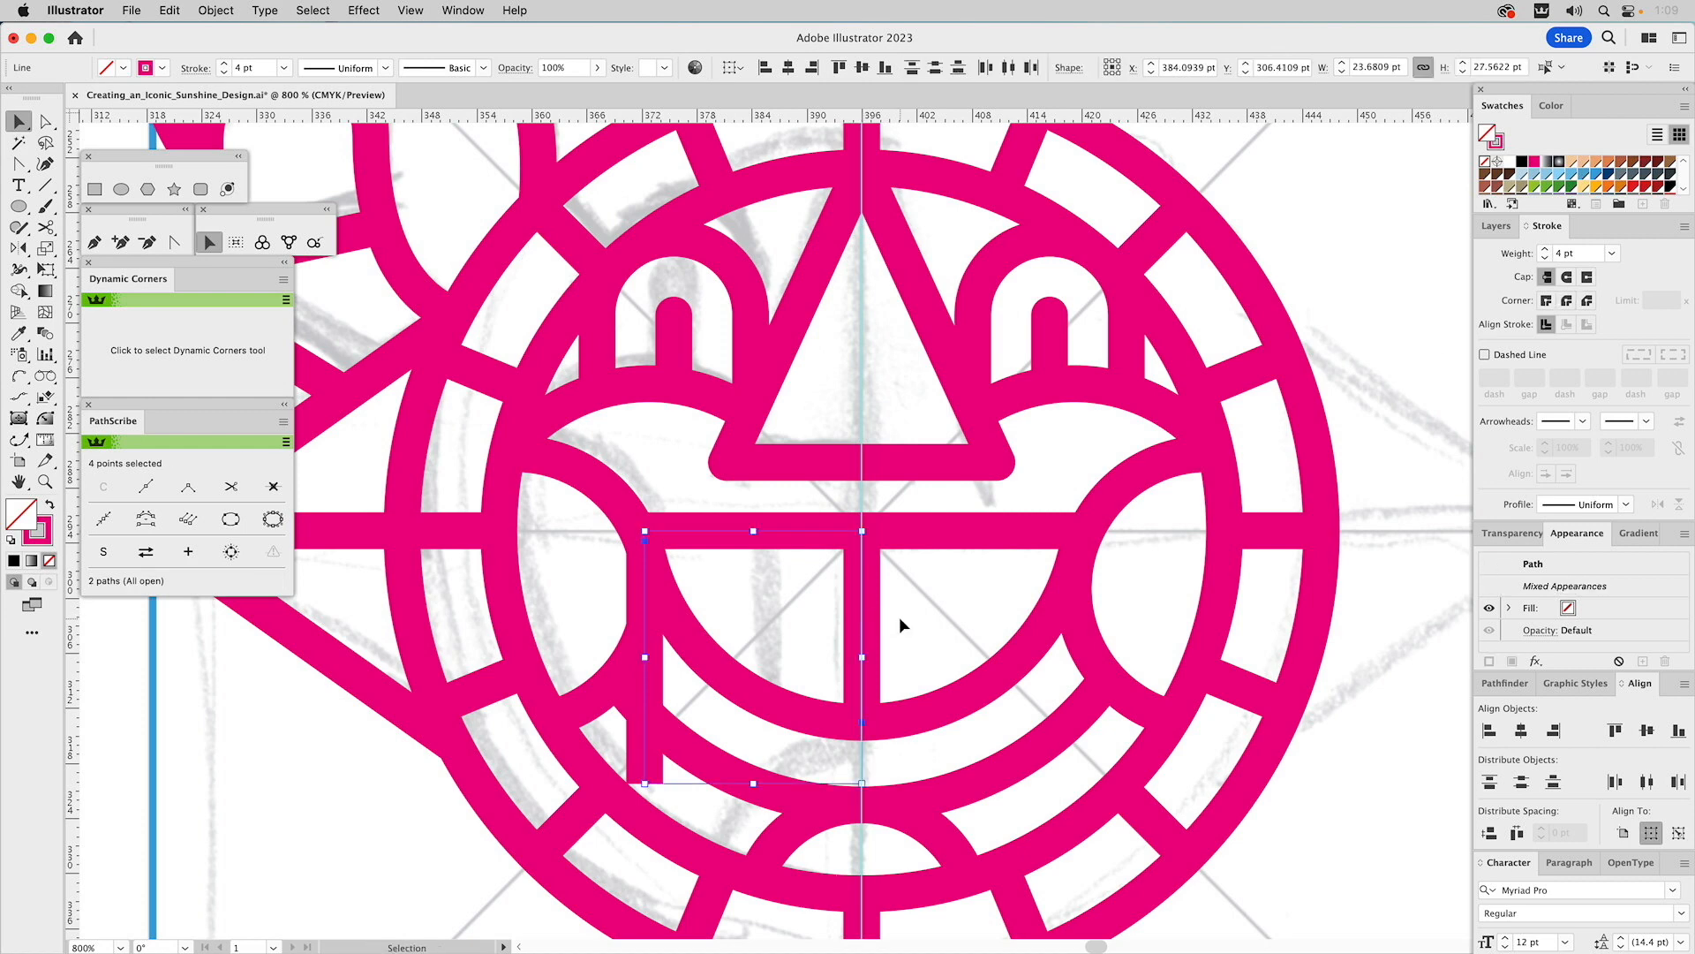
{"action": "key", "text": "super"}
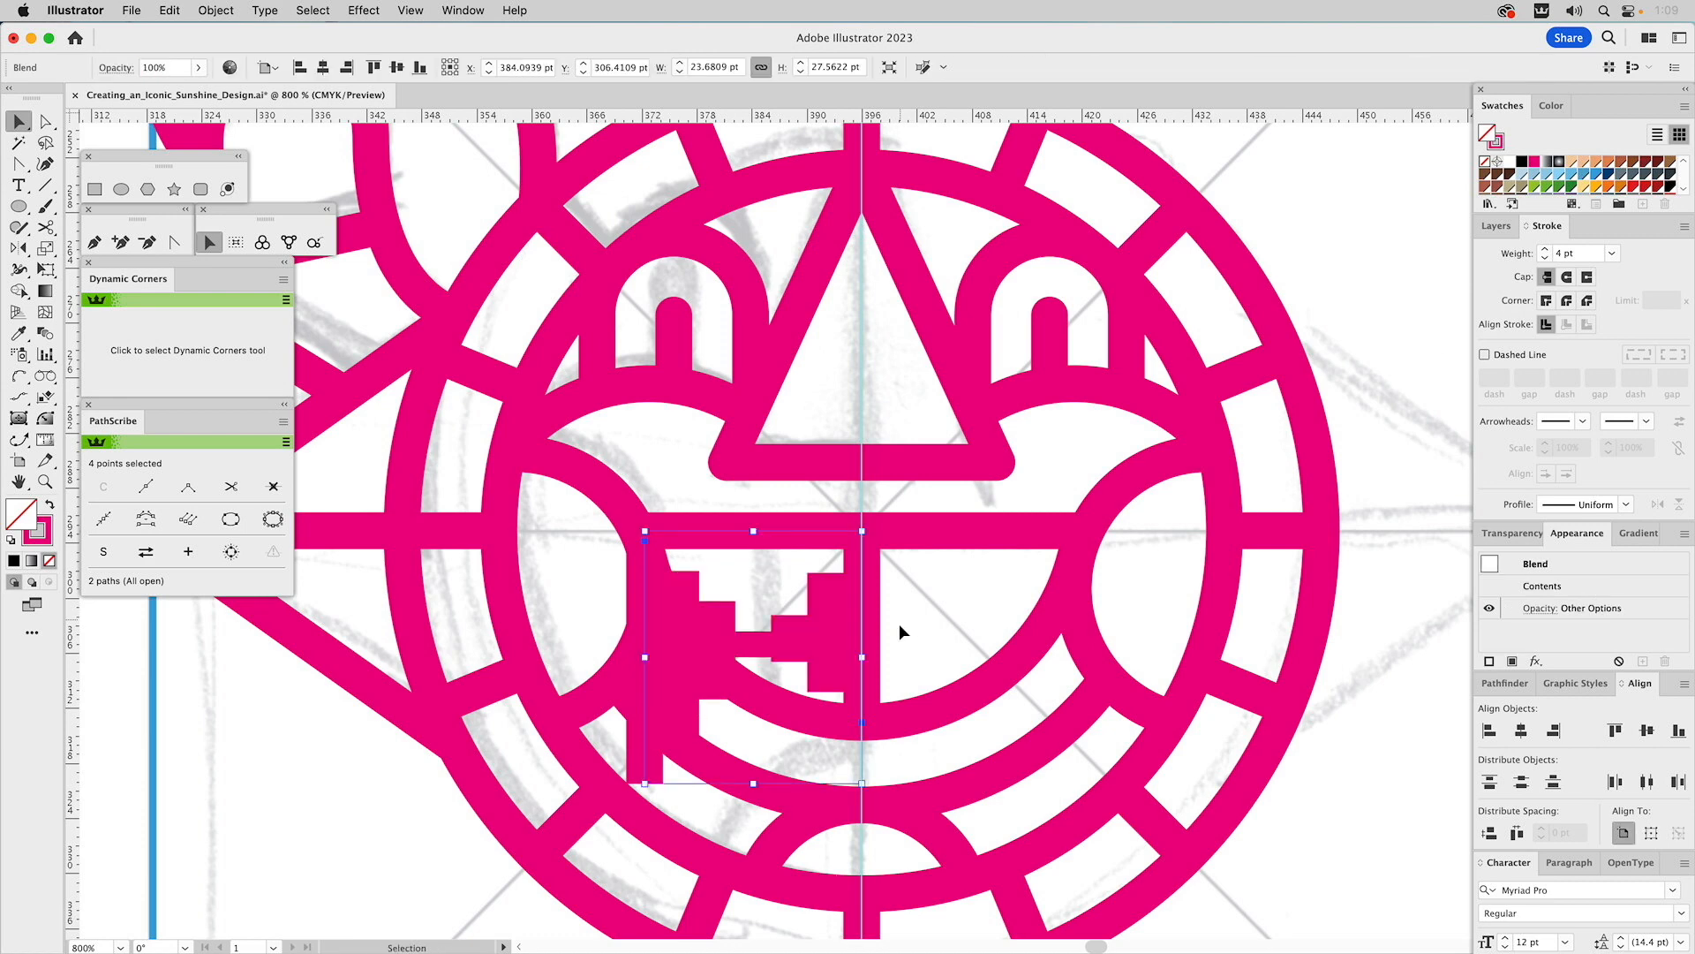
{"action": "left_click", "coordinate": [762, 599]}
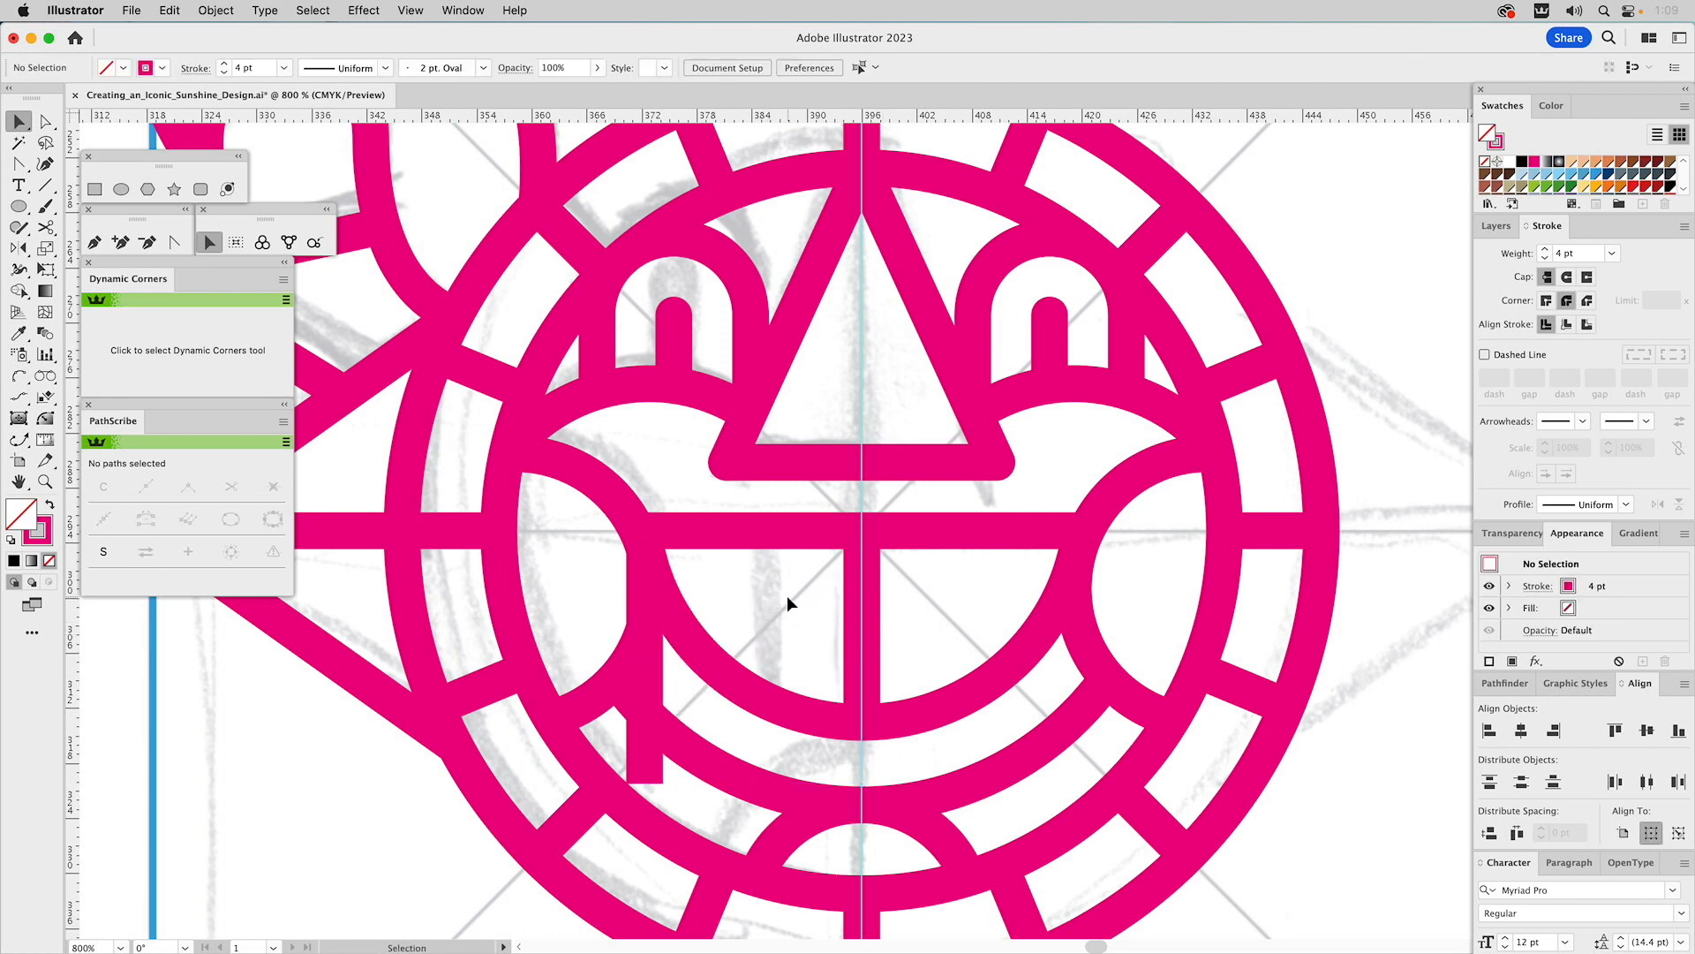
- Copy the left vertical line toward the center and distribute the three vertical lines evenly in the left half of the mouth
{"action": "left_click", "coordinate": [647, 672]}
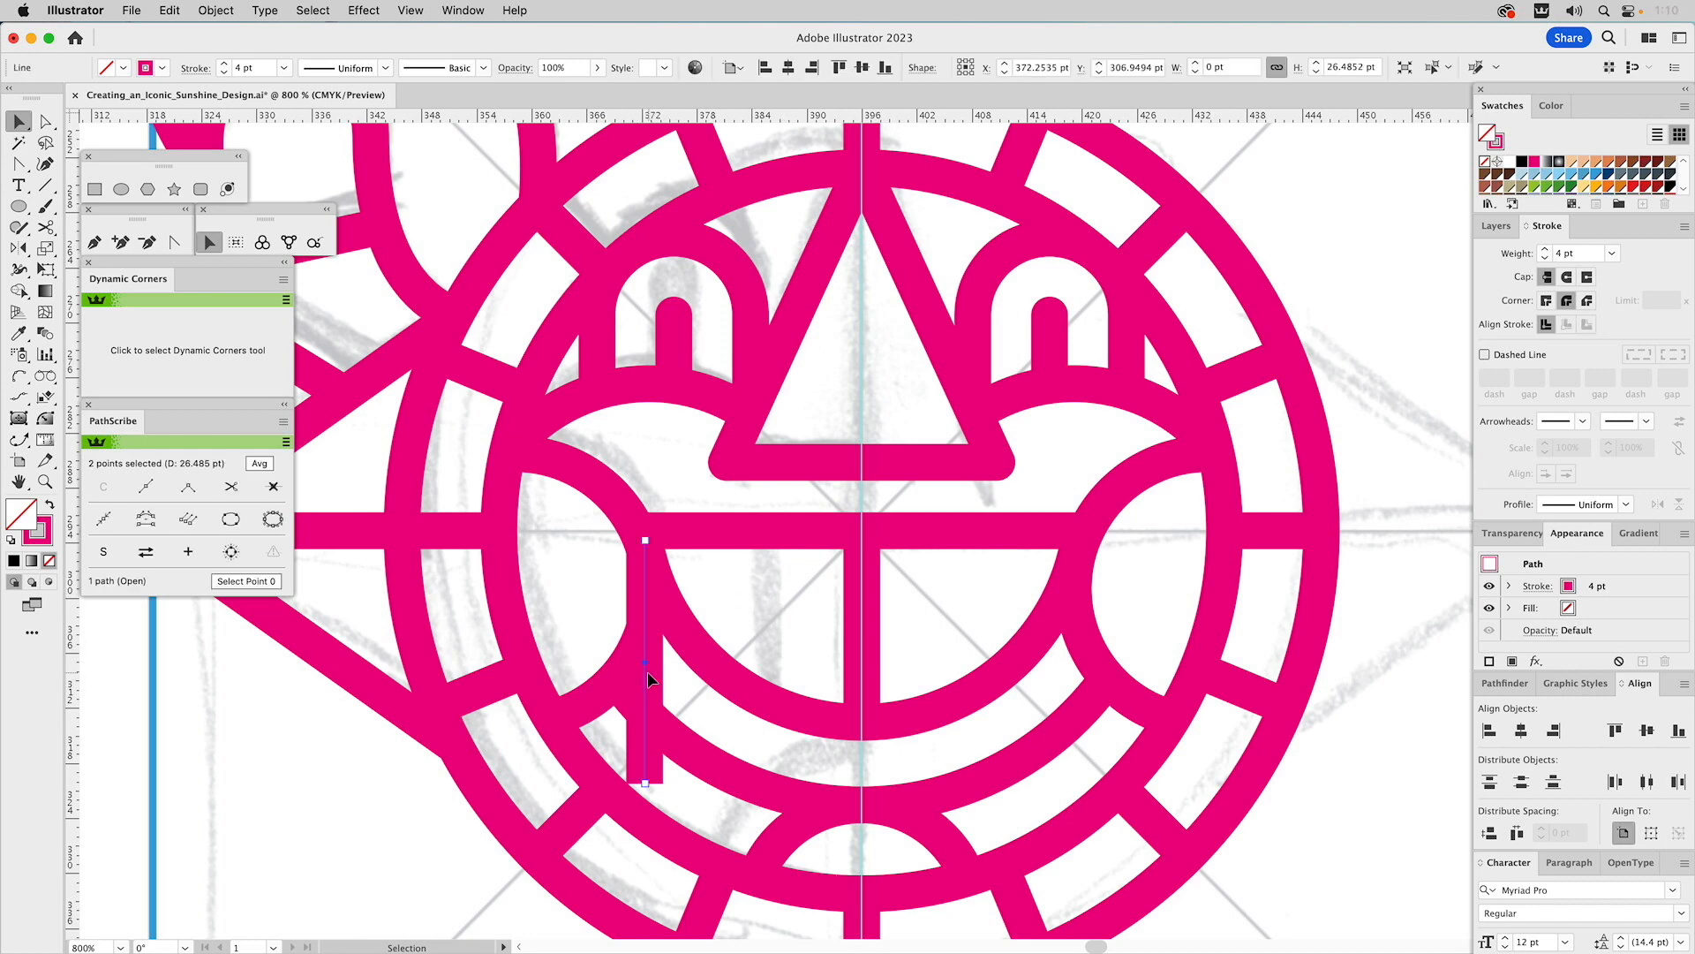
{"action": "mouse_move", "coordinate": [647, 671]}
{"action": "left_mouse_down"}
{"action": "mouse_move", "coordinate": [759, 674]}
{"action": "mouse_move", "coordinate": [648, 682]}
{"action": "left_mouse_up"}
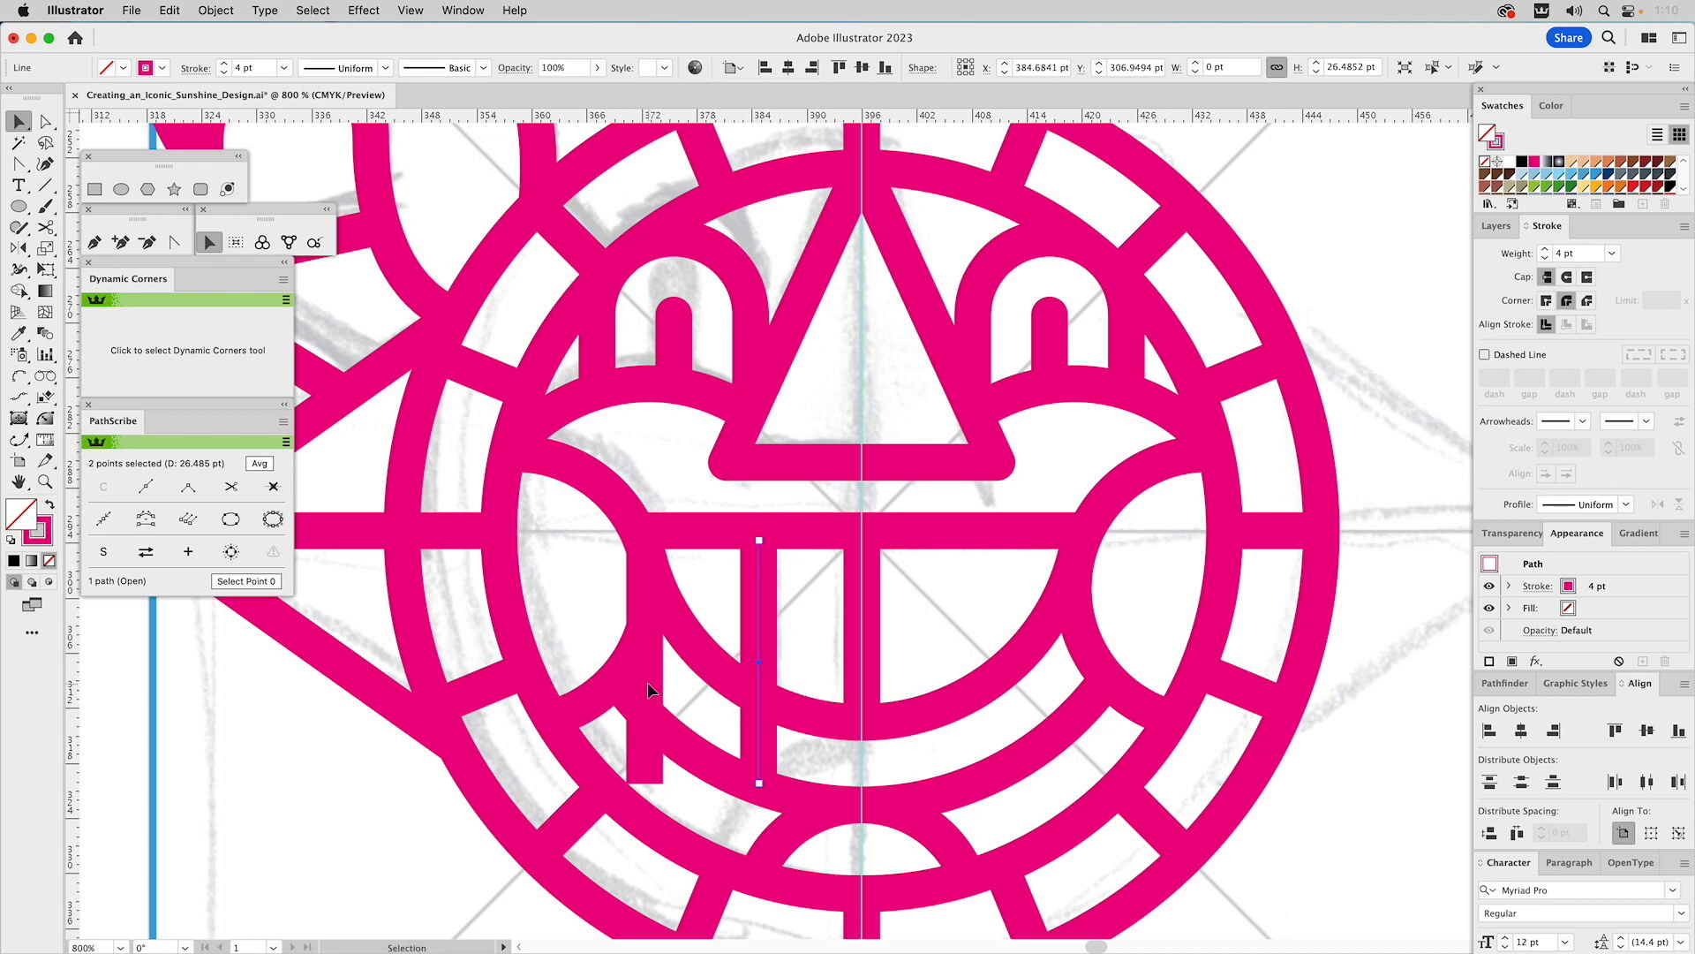
{"action": "left_click", "coordinate": [861, 639], "text": "shift"}
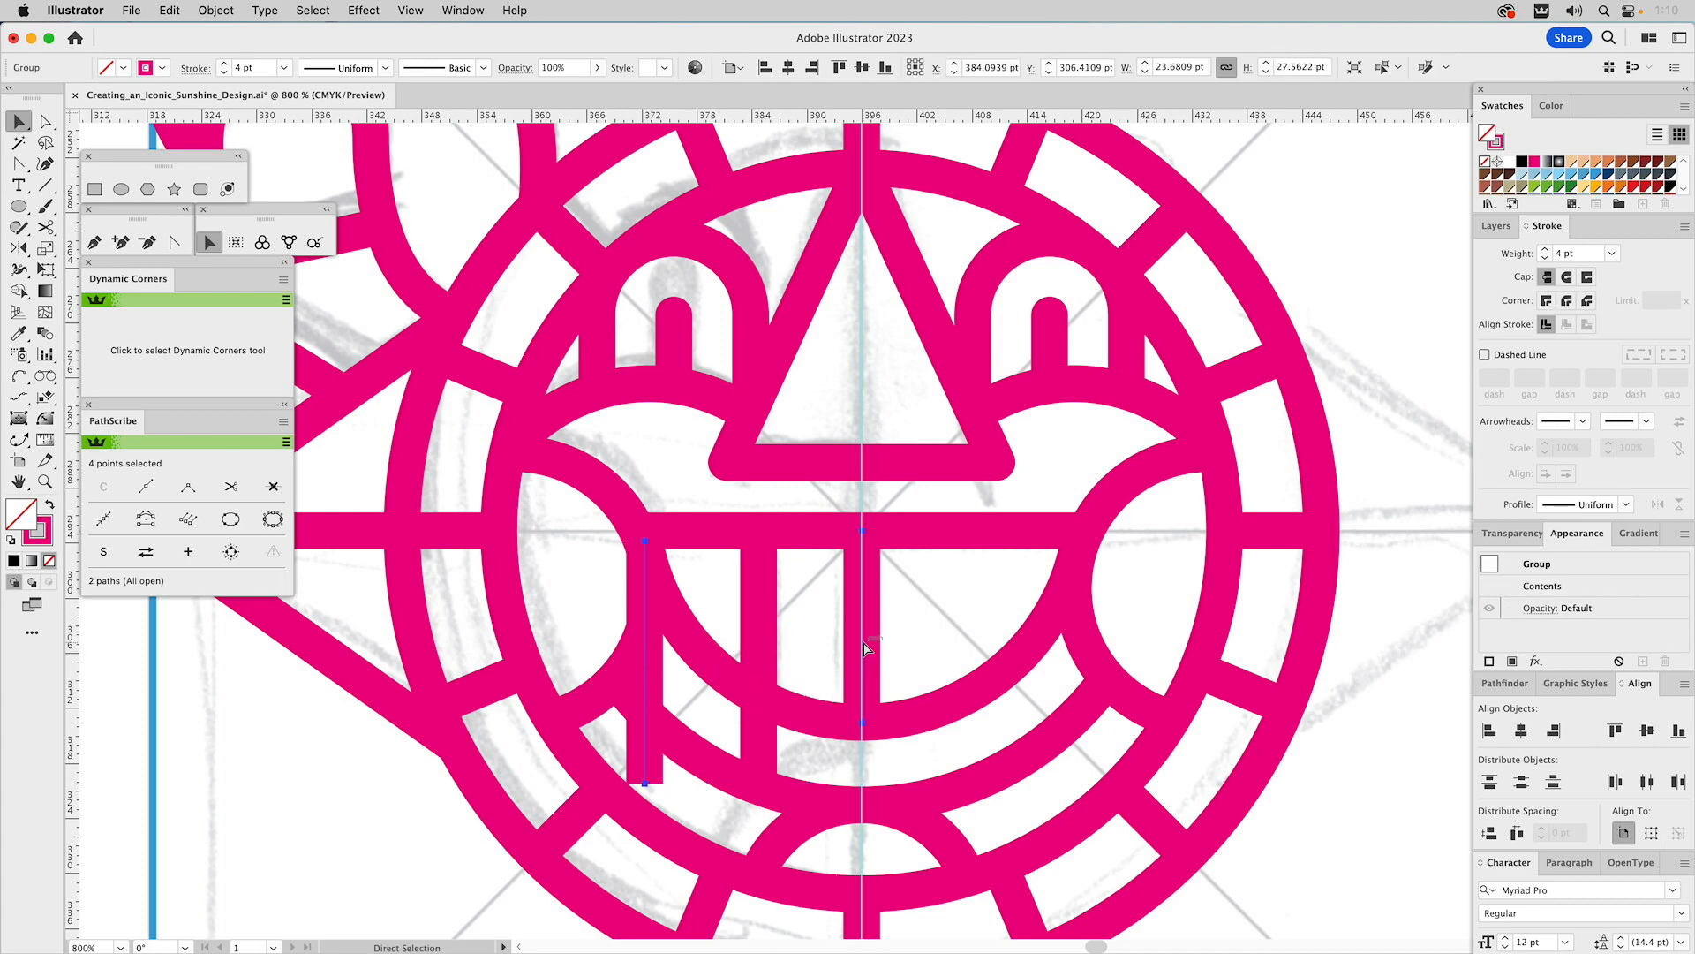
{"action": "left_click", "coordinate": [758, 608], "text": "shift"}
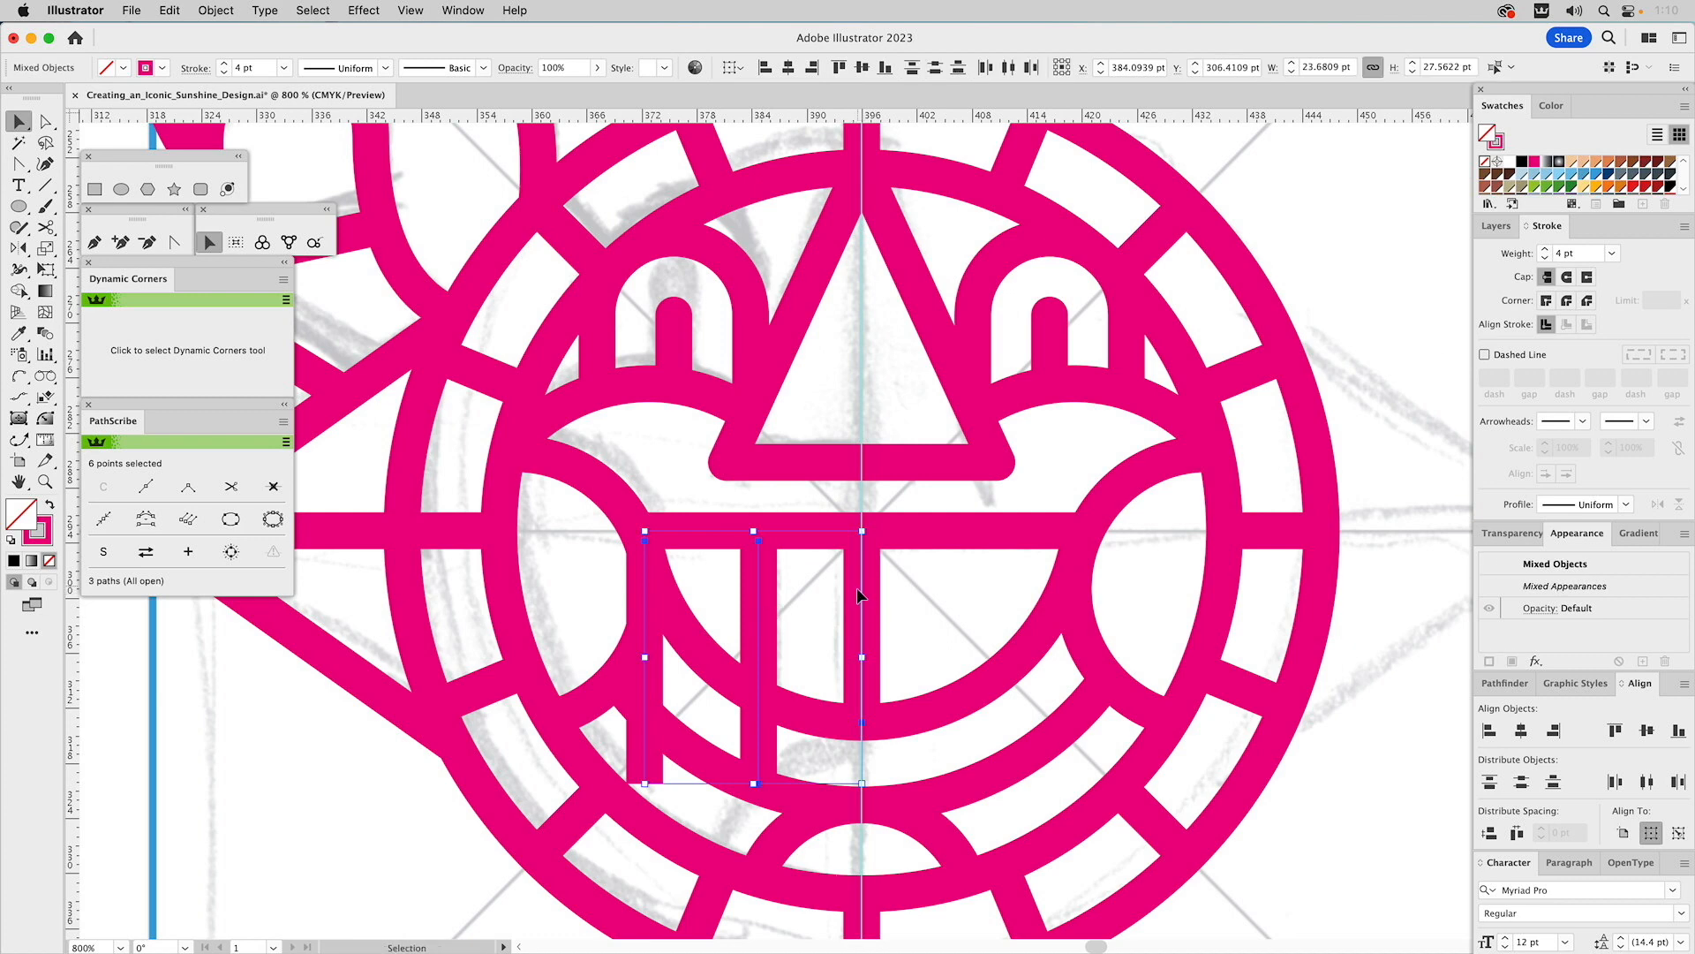
{"action": "left_click", "coordinate": [862, 588]}
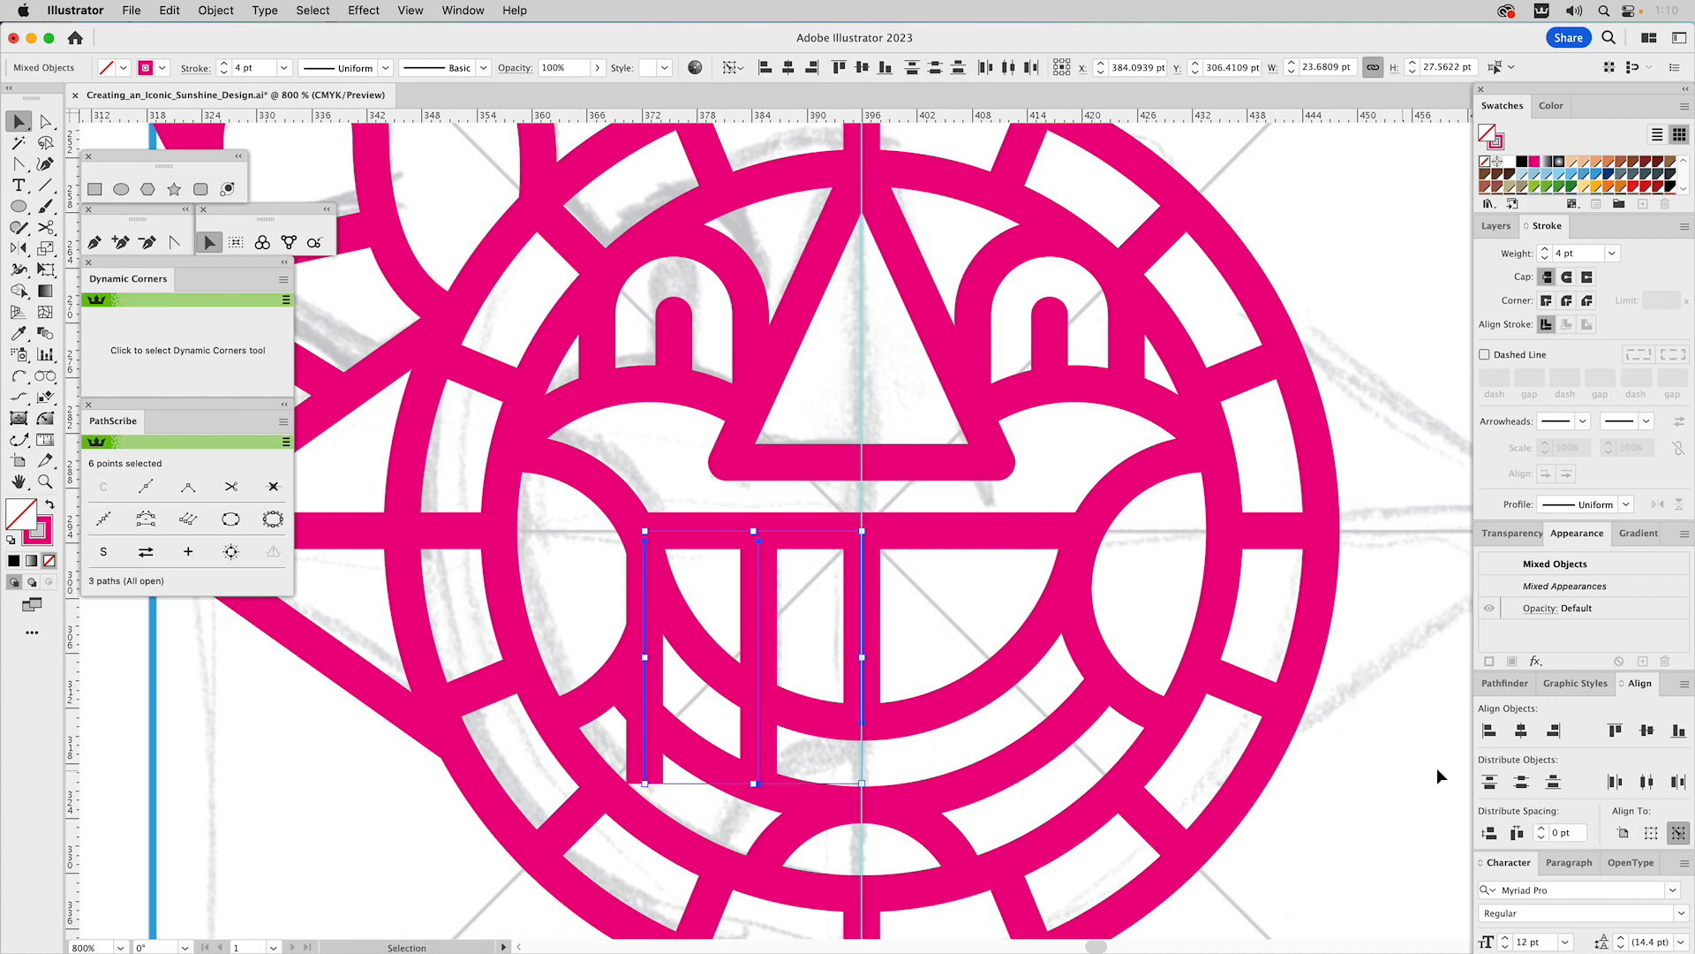
{"action": "left_click", "coordinate": [1520, 729]}
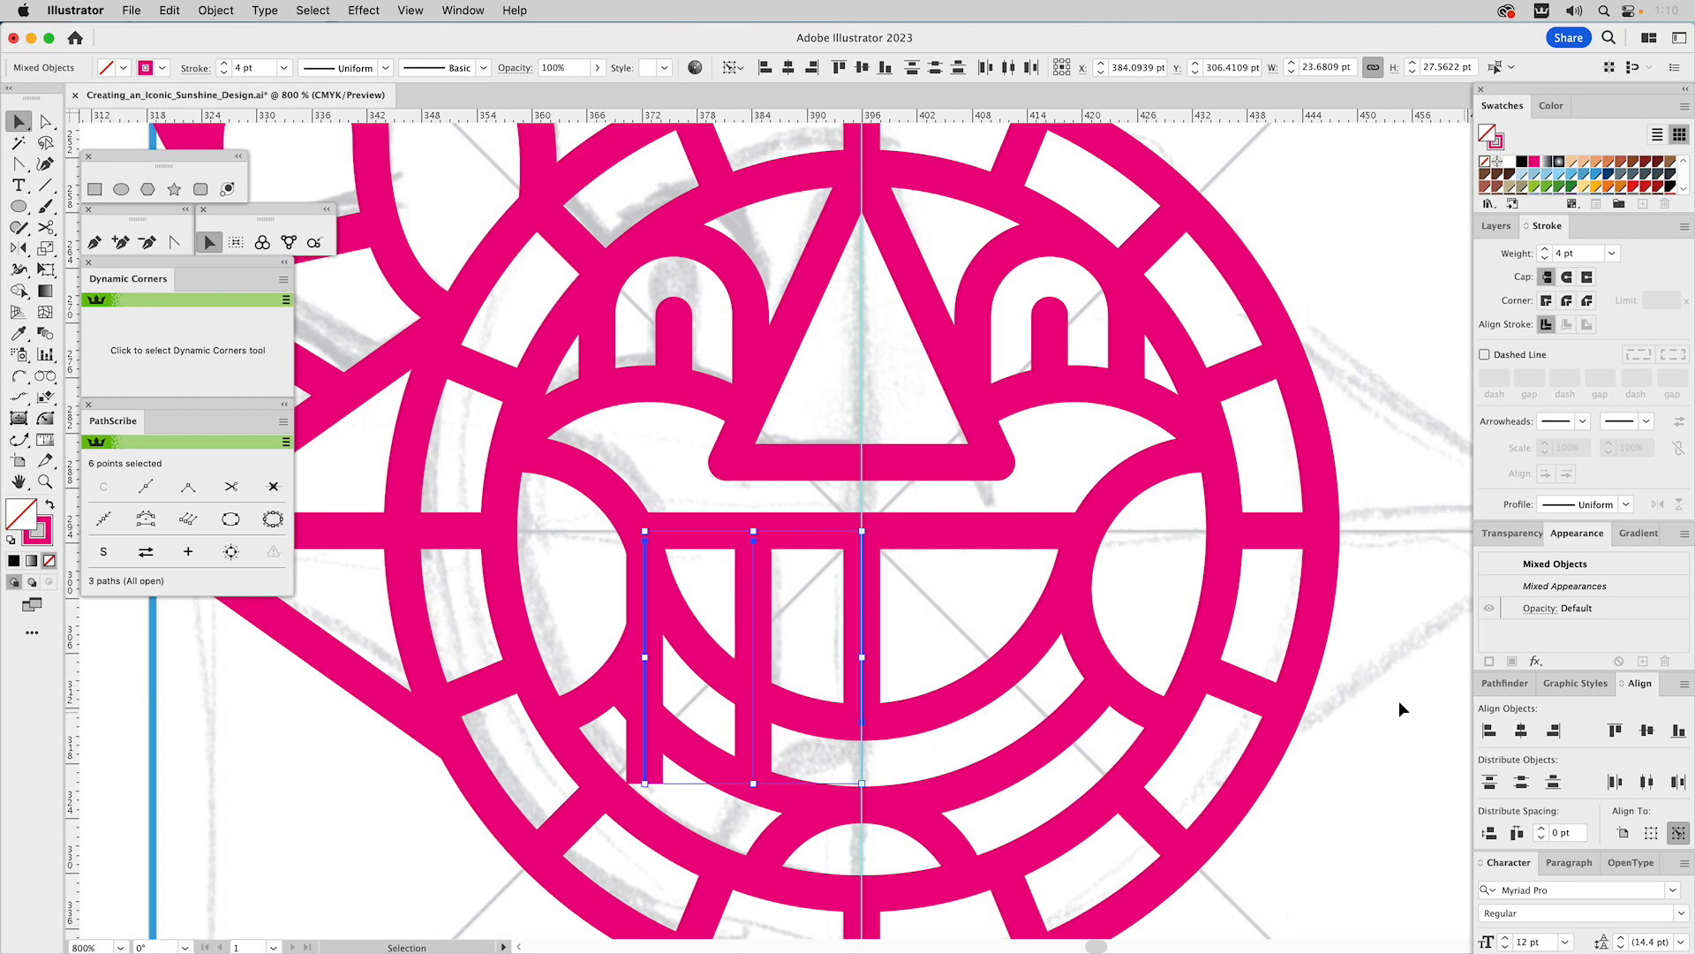
{"action": "left_click", "coordinate": [959, 597]}
- Delete the vertical line at the left corner of the mouth
{"action": "key", "text": "a"}
{"action": "left_click", "coordinate": [651, 677]}
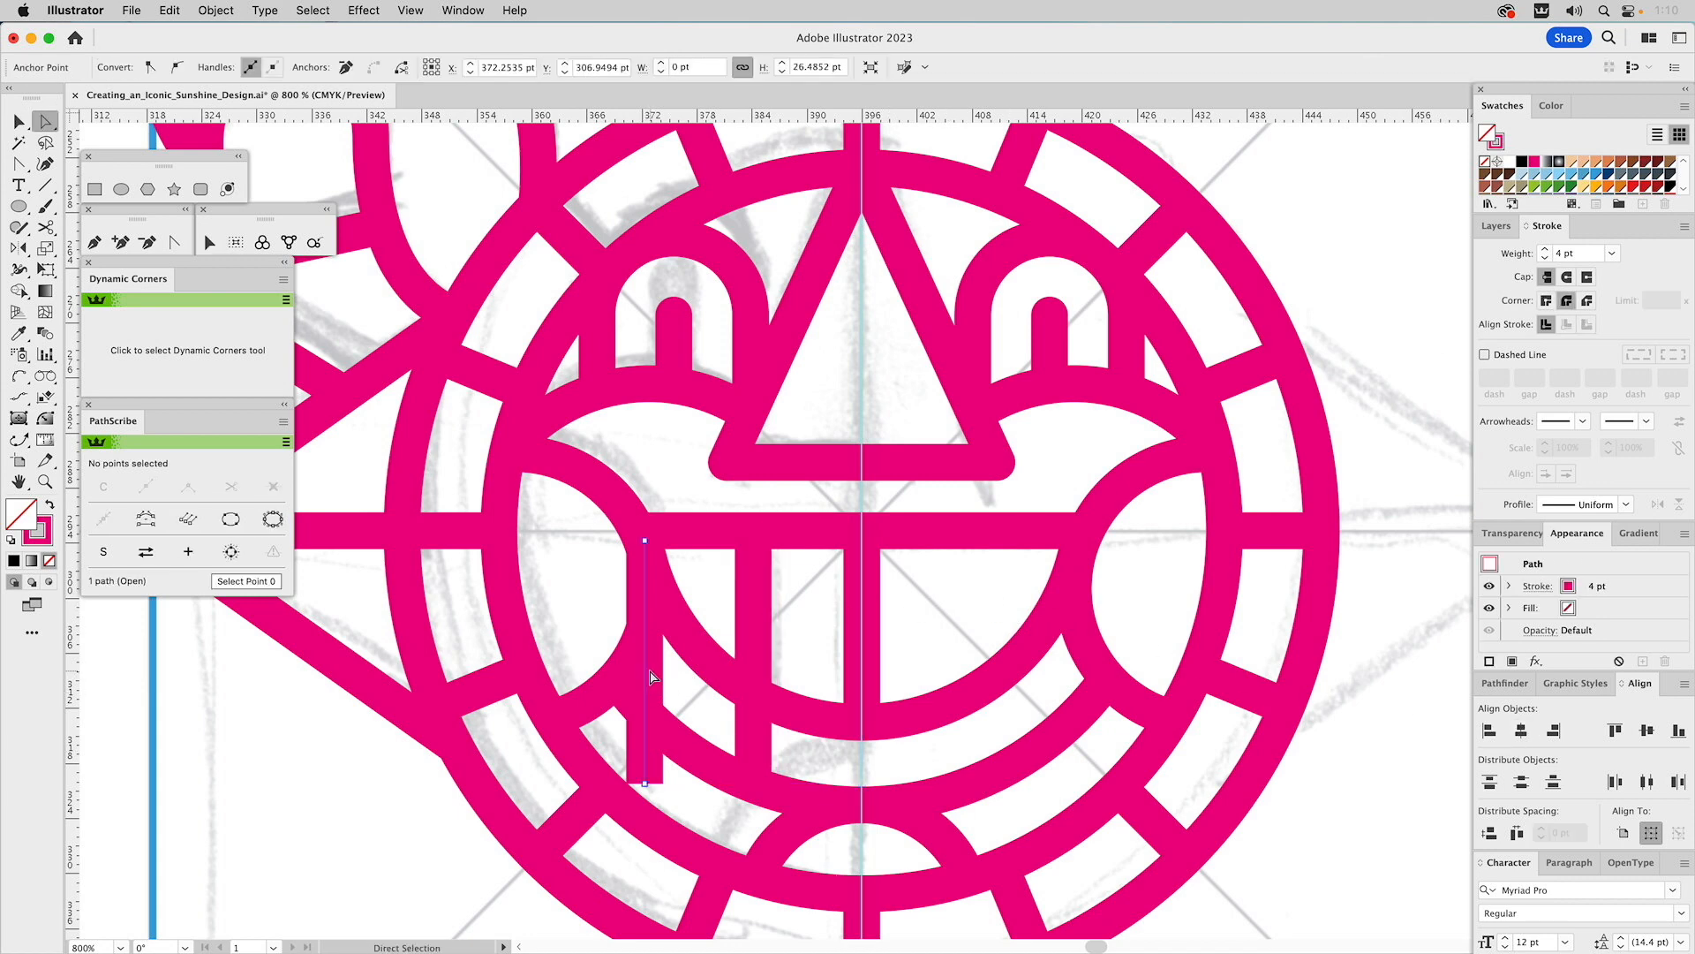
{"action": "key", "text": "Delete"}
- Shorten the remaining left tooth line to end on the mouth curve and extend its upper end to the mouth's top line
{"action": "left_click_drag", "start_coordinate": [753, 782], "coordinate": [755, 630]}
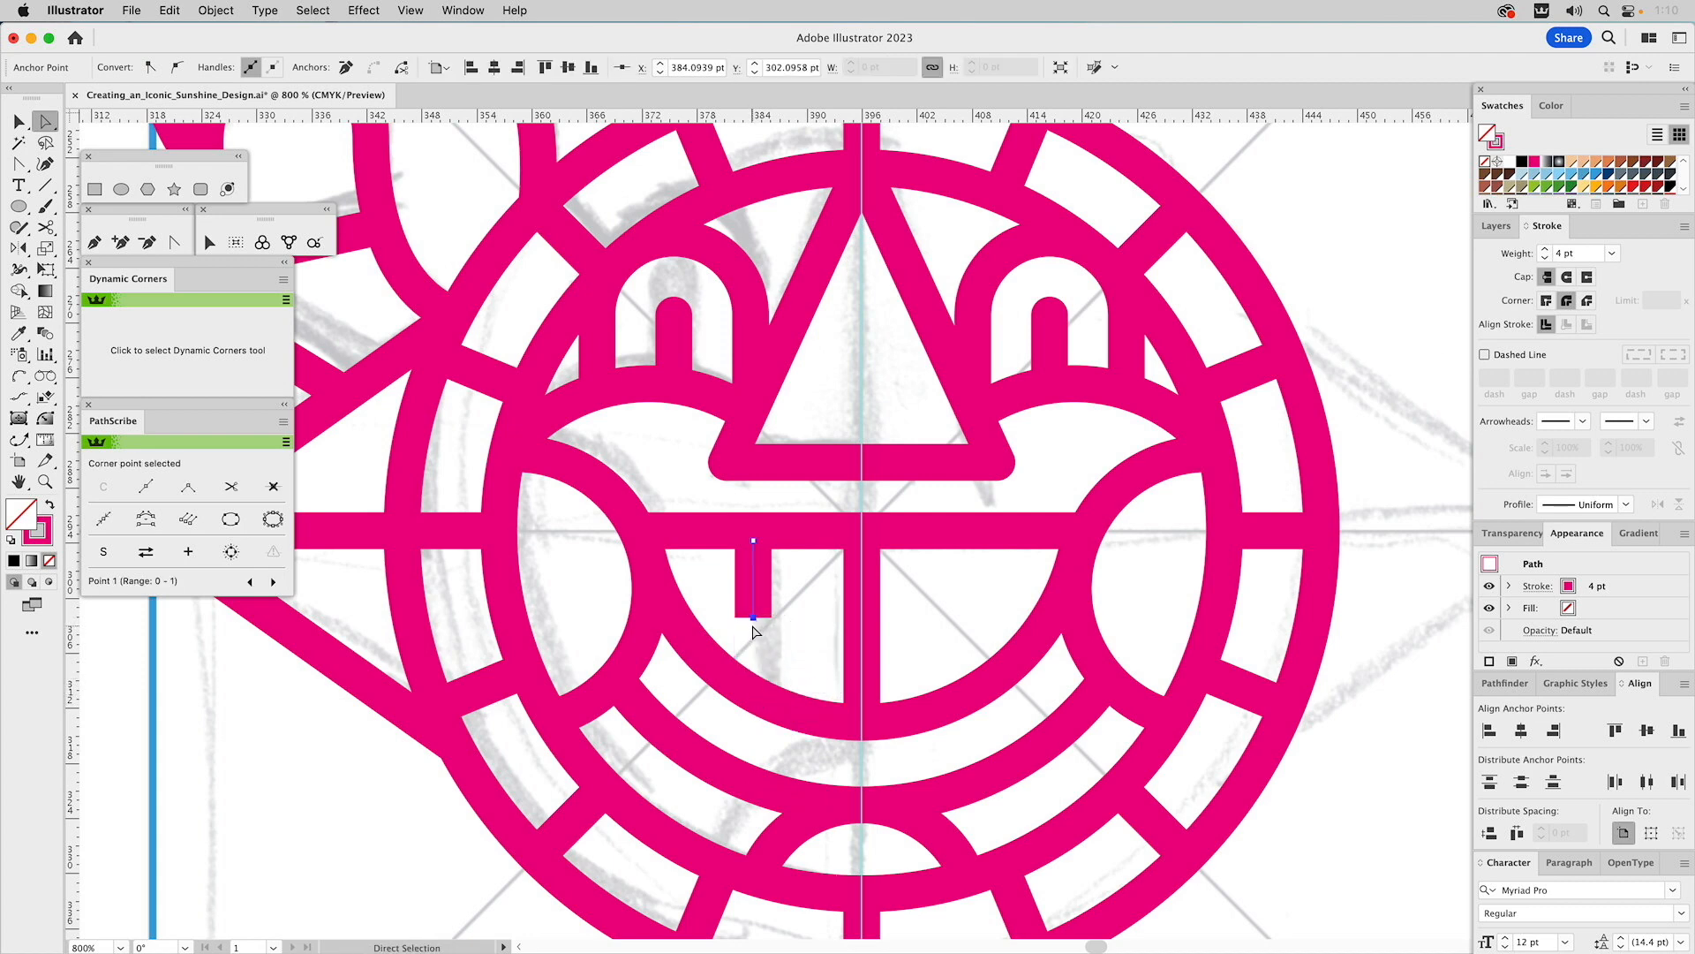
{"action": "left_click", "coordinate": [759, 621]}
{"action": "left_click_drag", "start_coordinate": [753, 617], "coordinate": [755, 697]}
{"action": "left_click", "coordinate": [795, 662]}
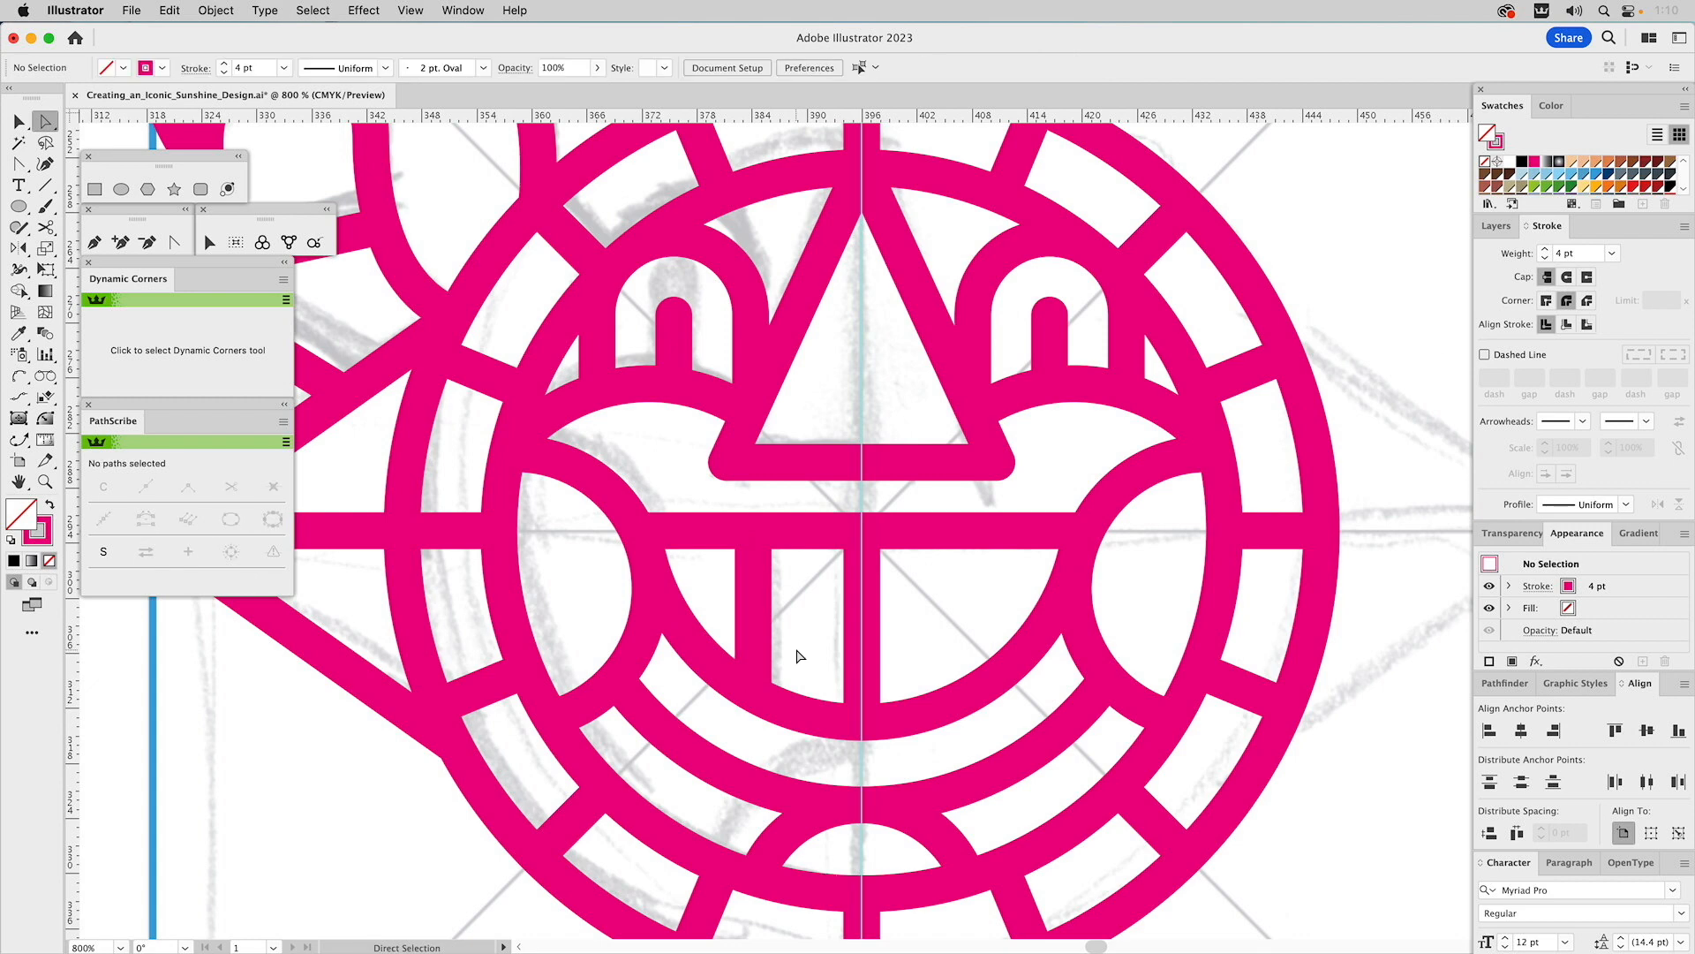
{"action": "left_click", "coordinate": [755, 574]}
{"action": "left_click_drag", "start_coordinate": [753, 539], "coordinate": [754, 527]}
{"action": "left_click", "coordinate": [800, 576]}
- Reflect a copy of the left tooth line across the vertical center axis into the right half of the mouth
{"action": "key", "text": "v"}
{"action": "left_click", "coordinate": [752, 602]}
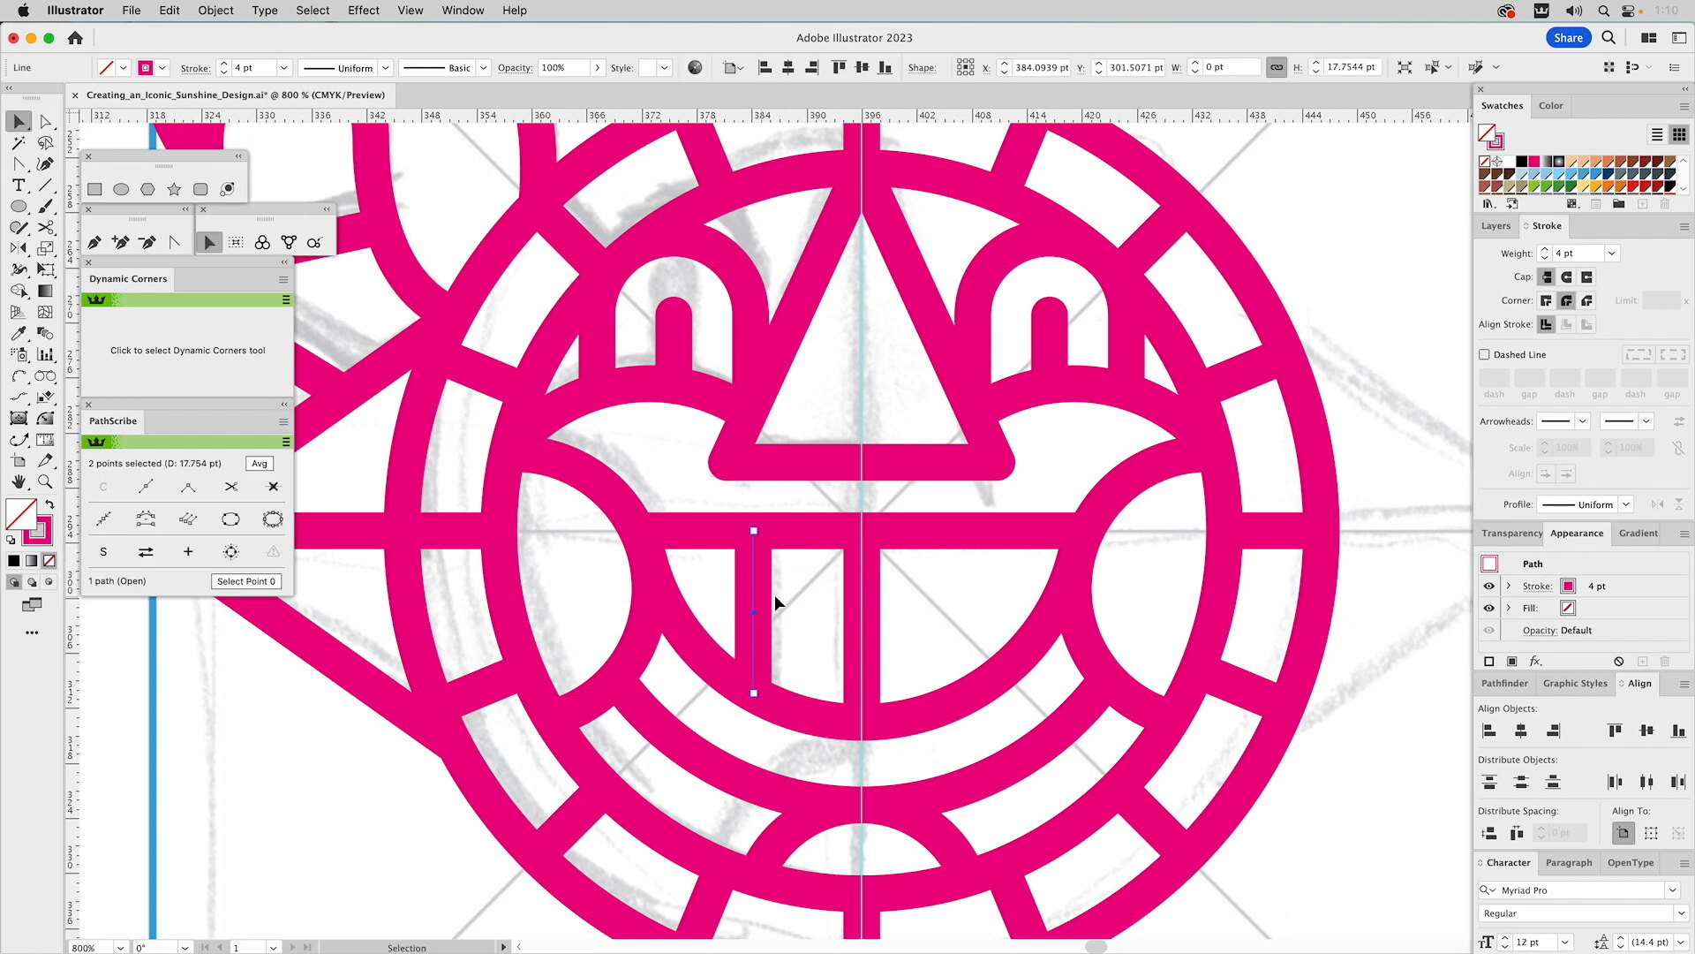
{"action": "left_click", "coordinate": [18, 248]}
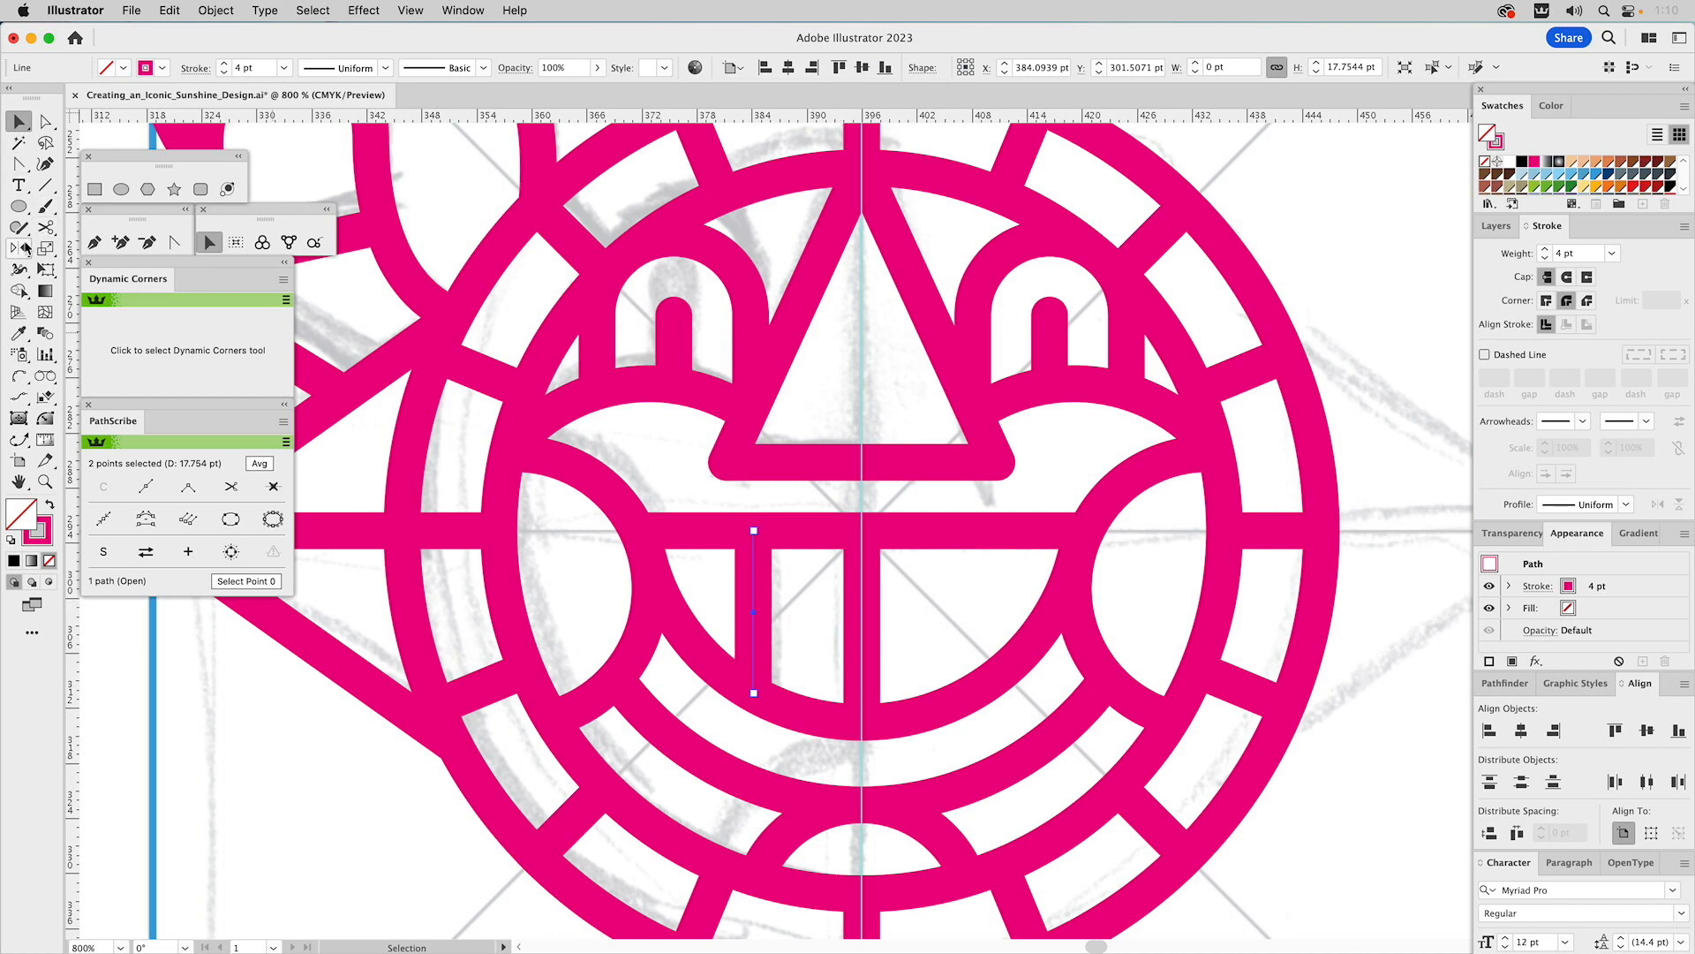
{"action": "left_click", "coordinate": [862, 739], "text": "alt"}
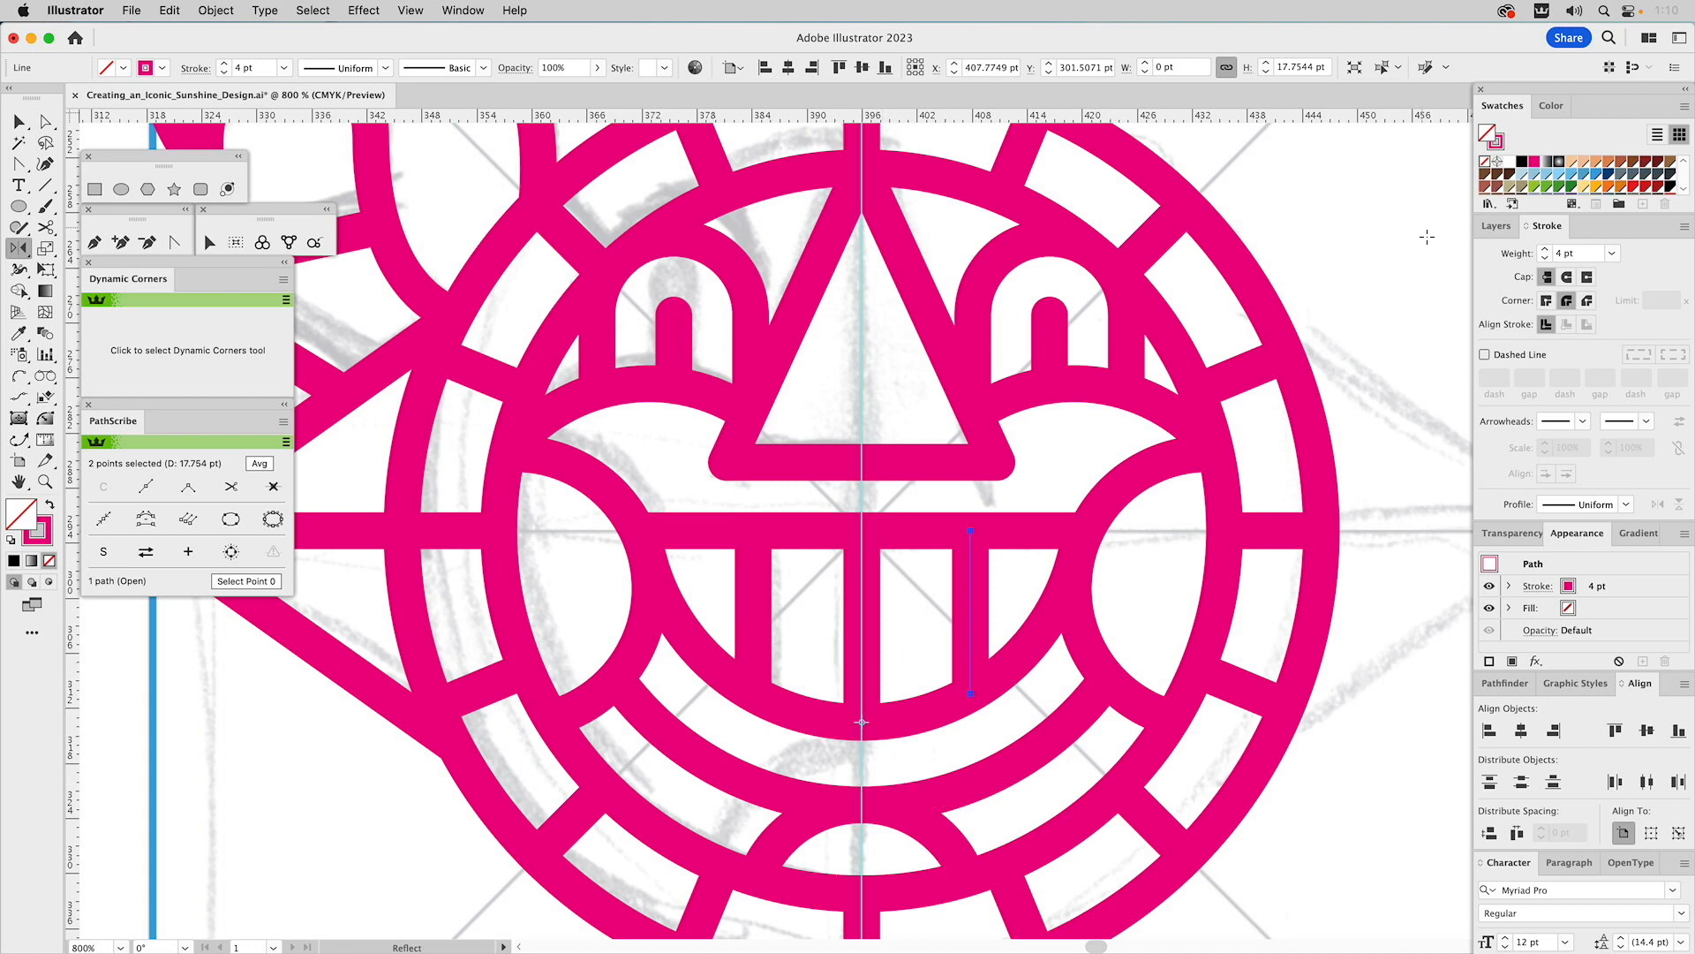
{"action": "key", "text": "super+shift+a"}
- Select the top ray, upper-left swirl and small rays with the large guide circle, and rotate a copy a quarter turn clockwise about the center
{"action": "left_click", "coordinate": [46, 481]}
{"action": "left_click", "coordinate": [823, 510], "text": "alt"}
{"action": "left_click", "coordinate": [842, 516], "text": "alt"}
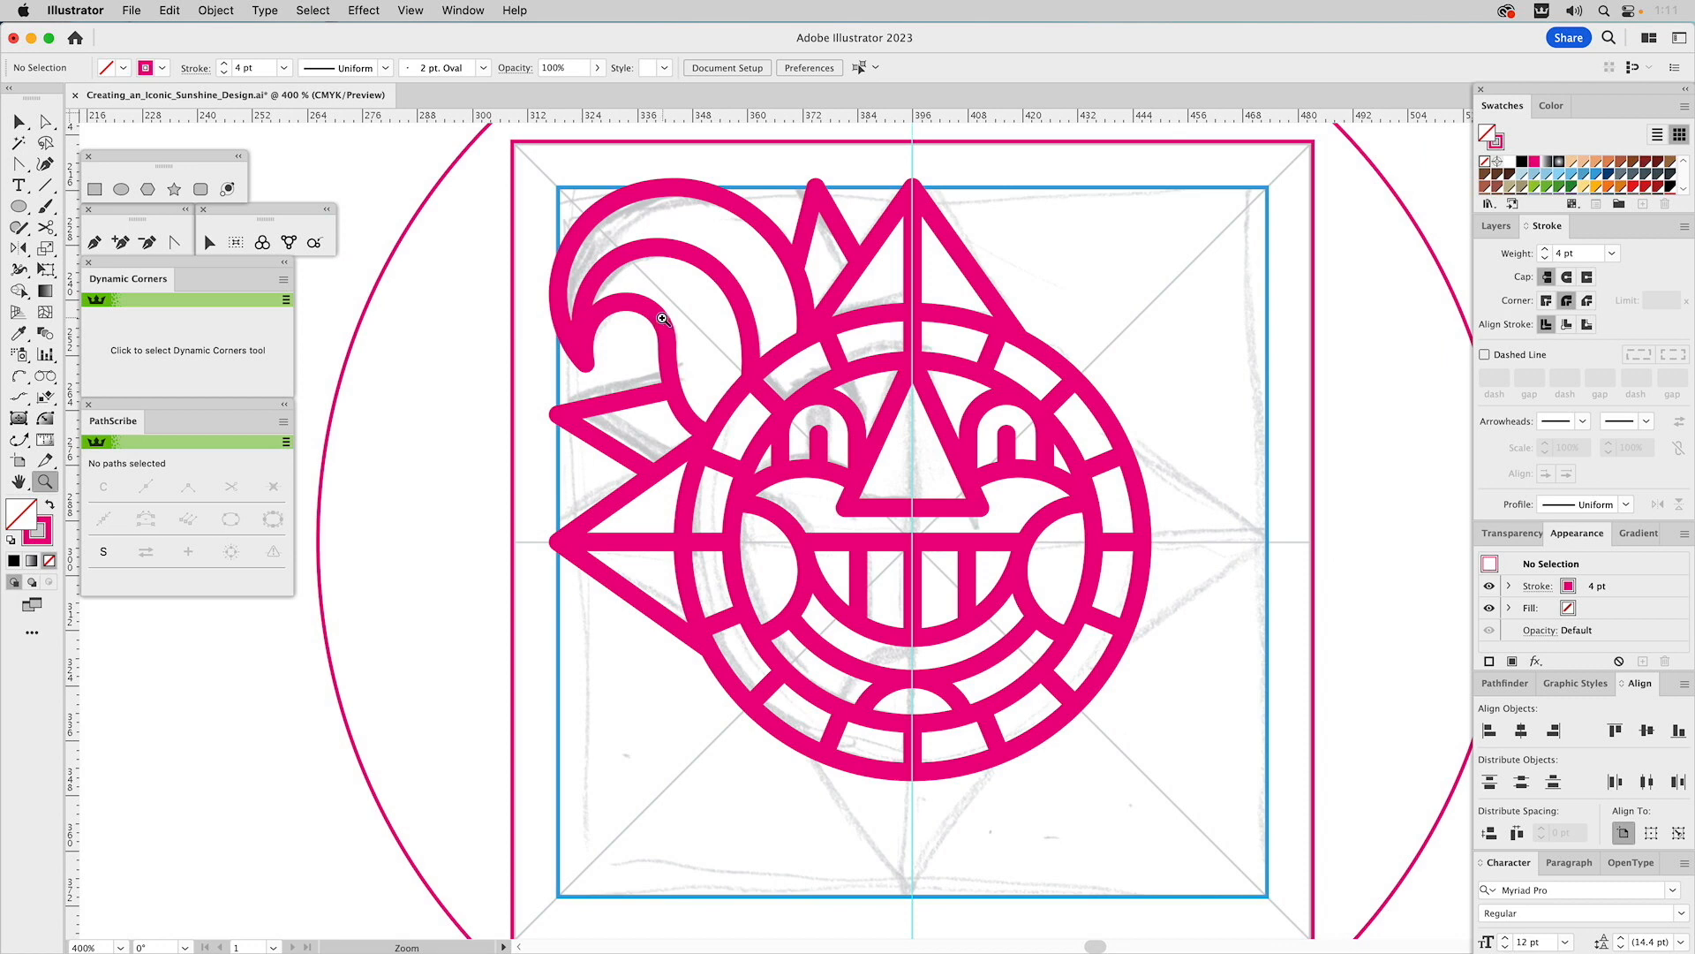
{"action": "key", "text": "v"}
{"action": "left_click_drag", "start_coordinate": [995, 237], "coordinate": [634, 314]}
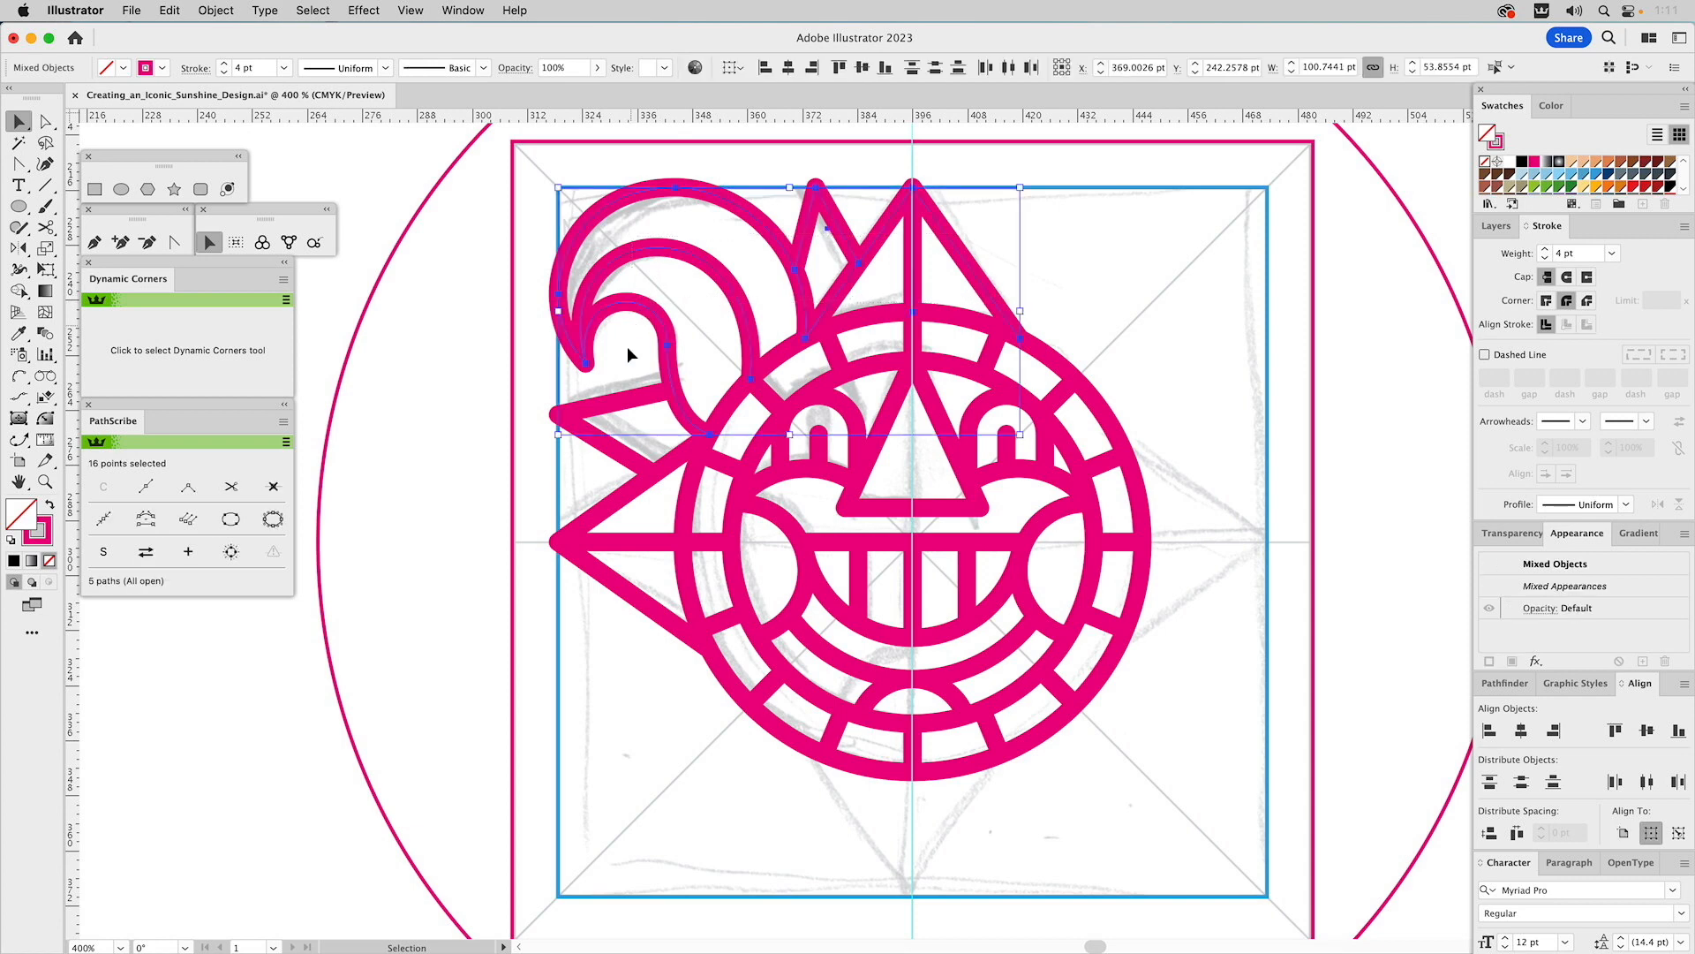
{"action": "left_click", "coordinate": [616, 416], "text": "shift"}
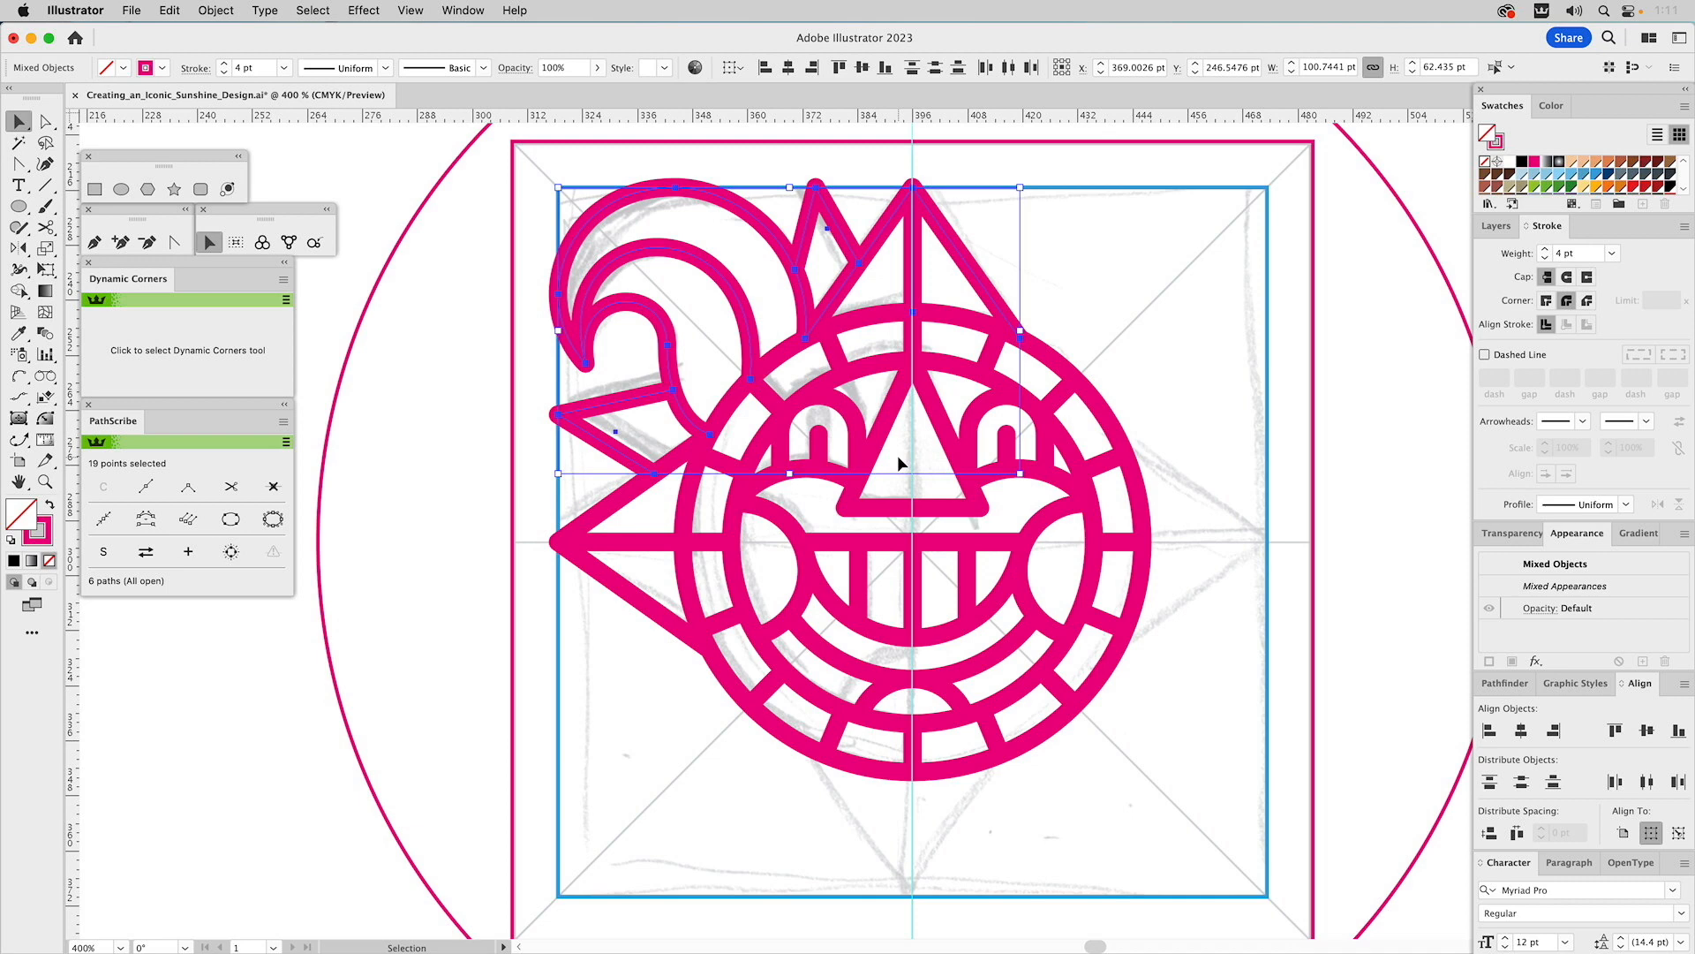
{"action": "scroll", "coordinate": [1230, 447], "scroll_direction": "right", "scroll_amount": 5}
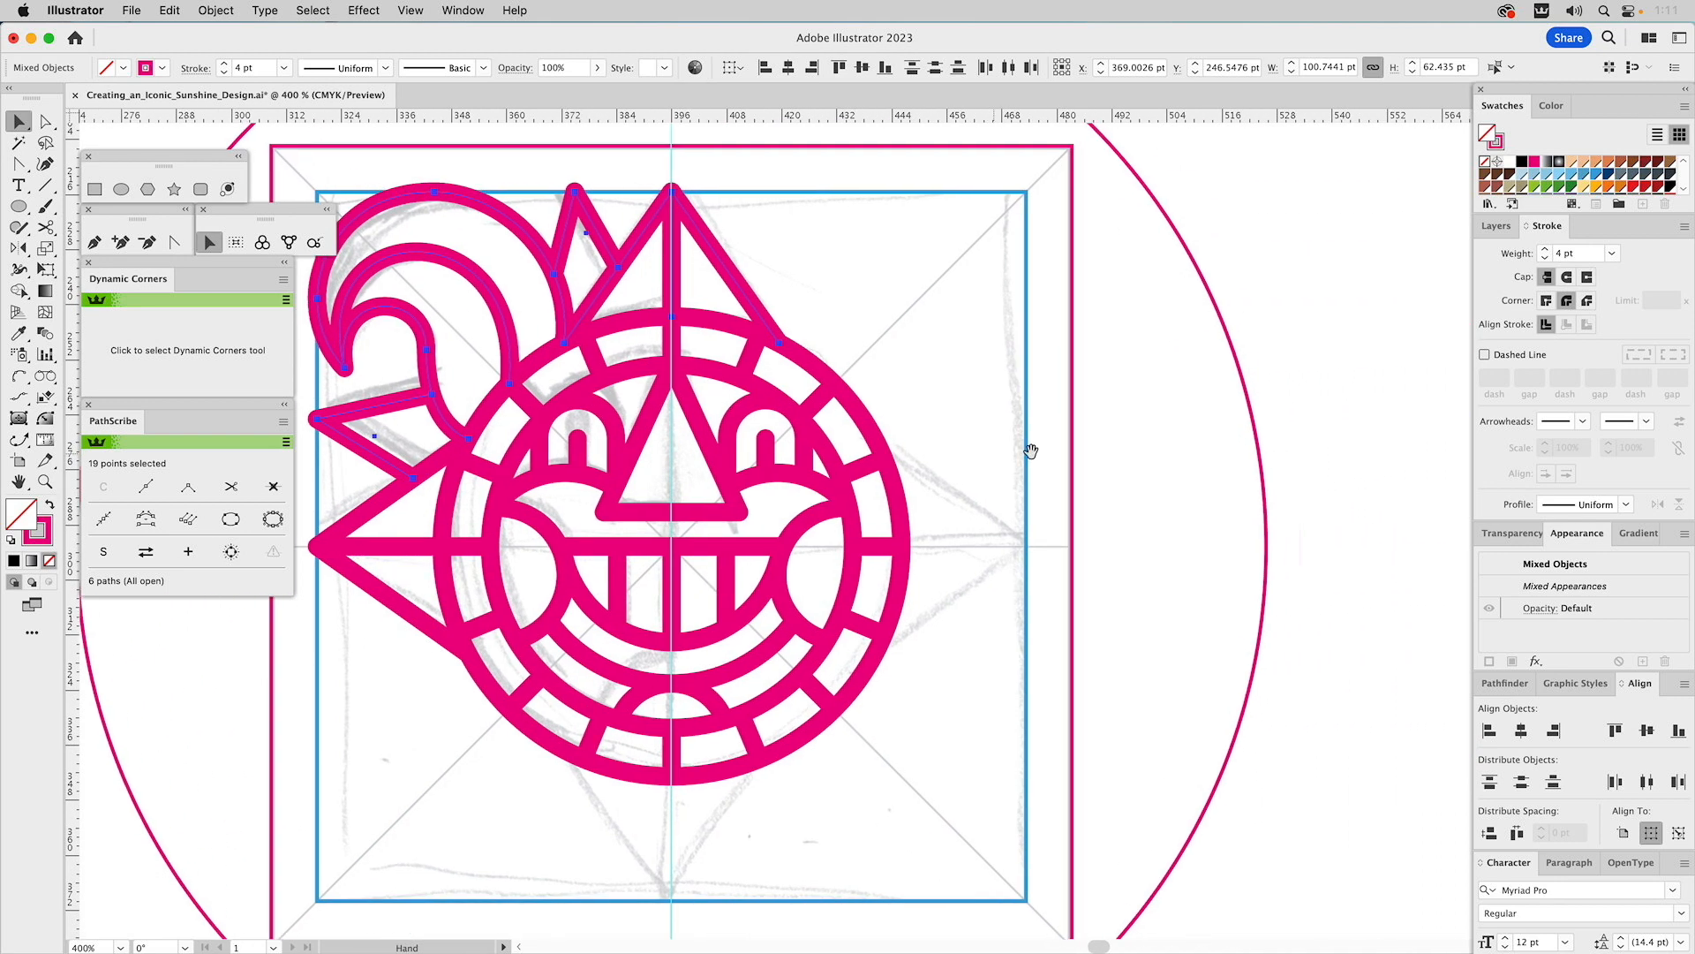
{"action": "left_click", "coordinate": [1236, 361], "text": "shift"}
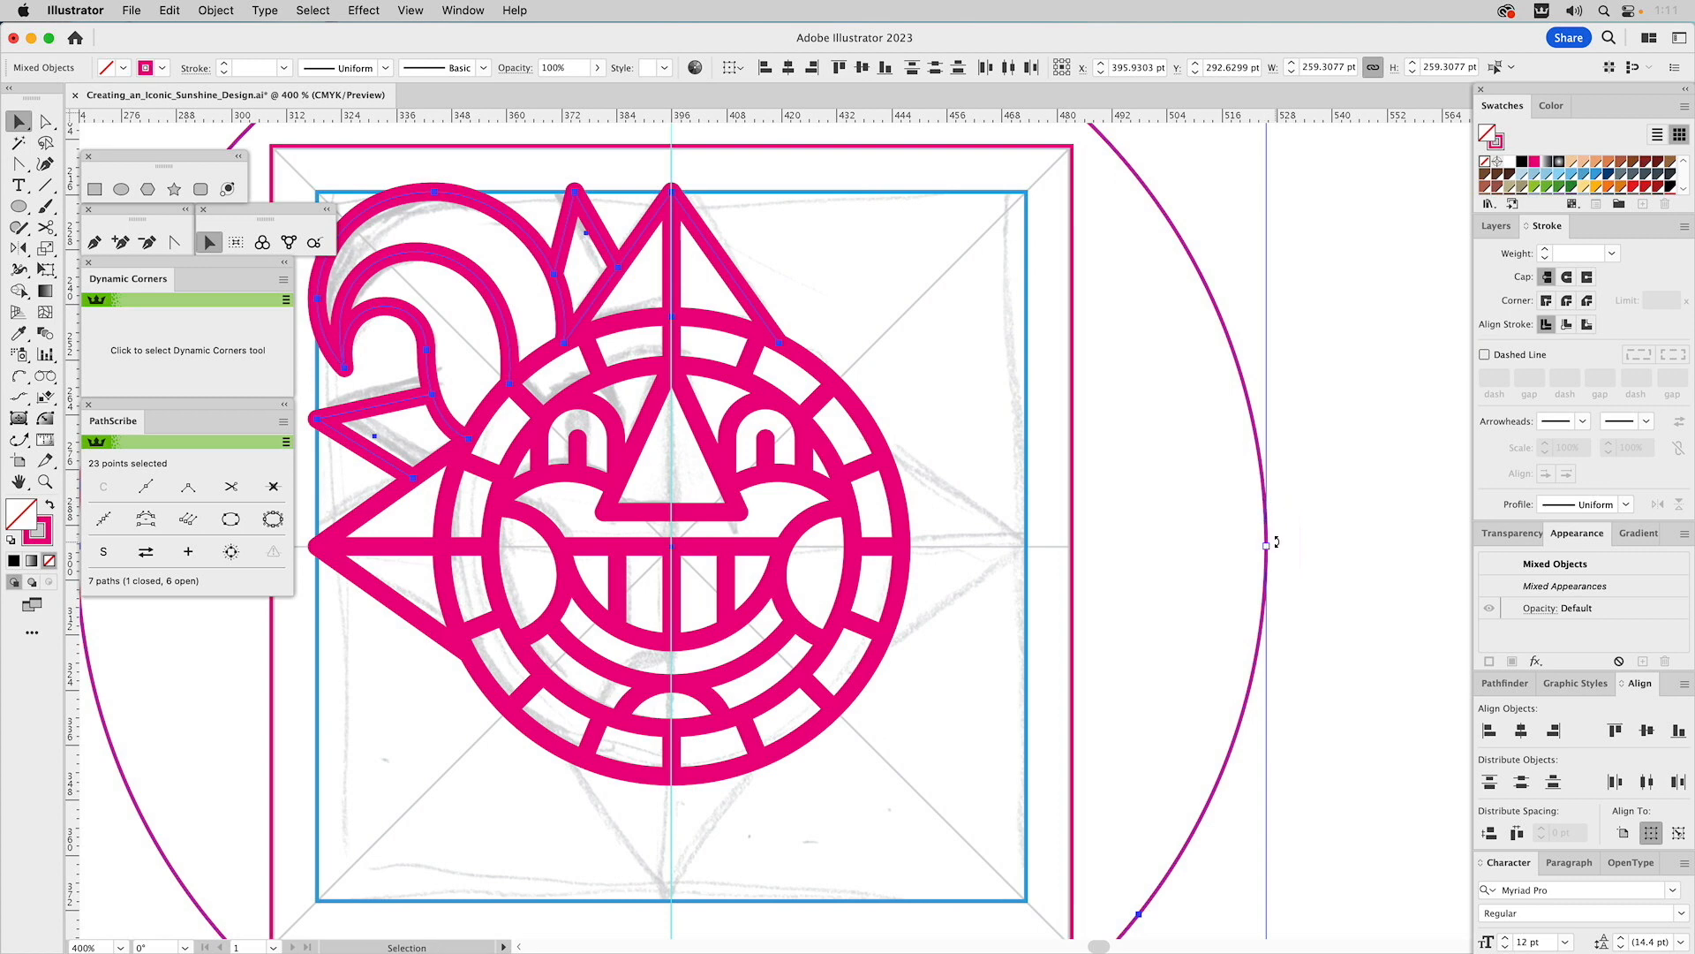
{"action": "left_click_drag", "start_coordinate": [1272, 545], "coordinate": [976, 822]}
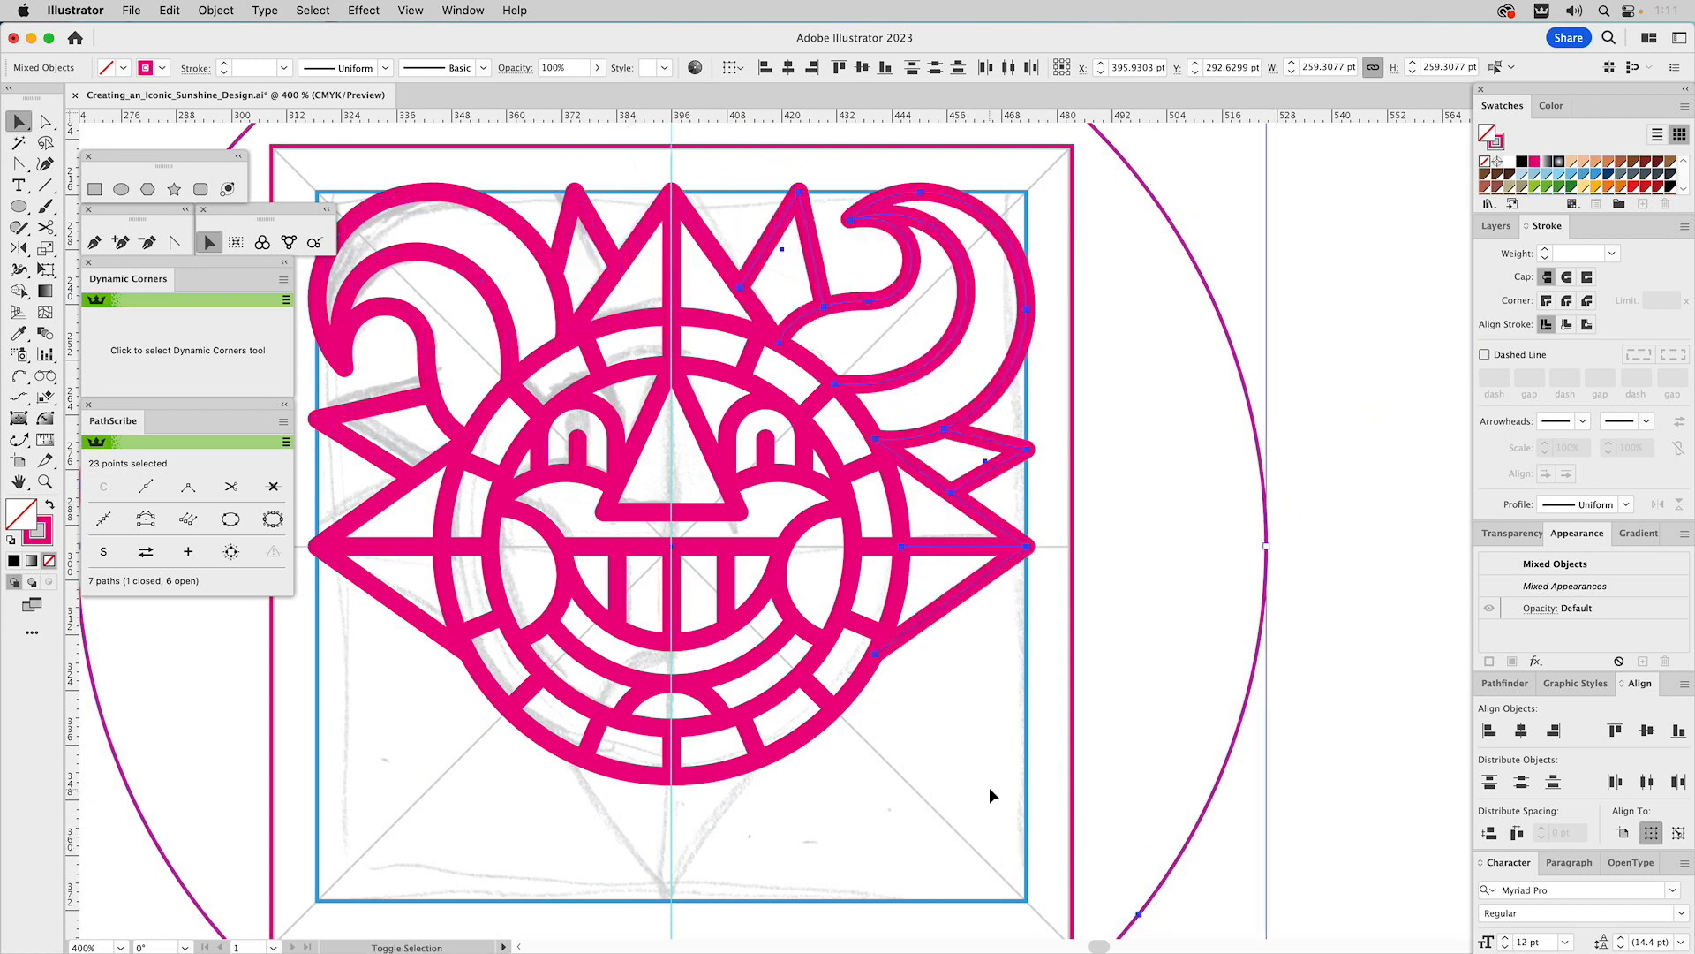
- Add another copy of the rays and swirl, rotated a further quarter turn clockwise into the lower-right corner, and deselect
{"action": "key", "text": "a"}
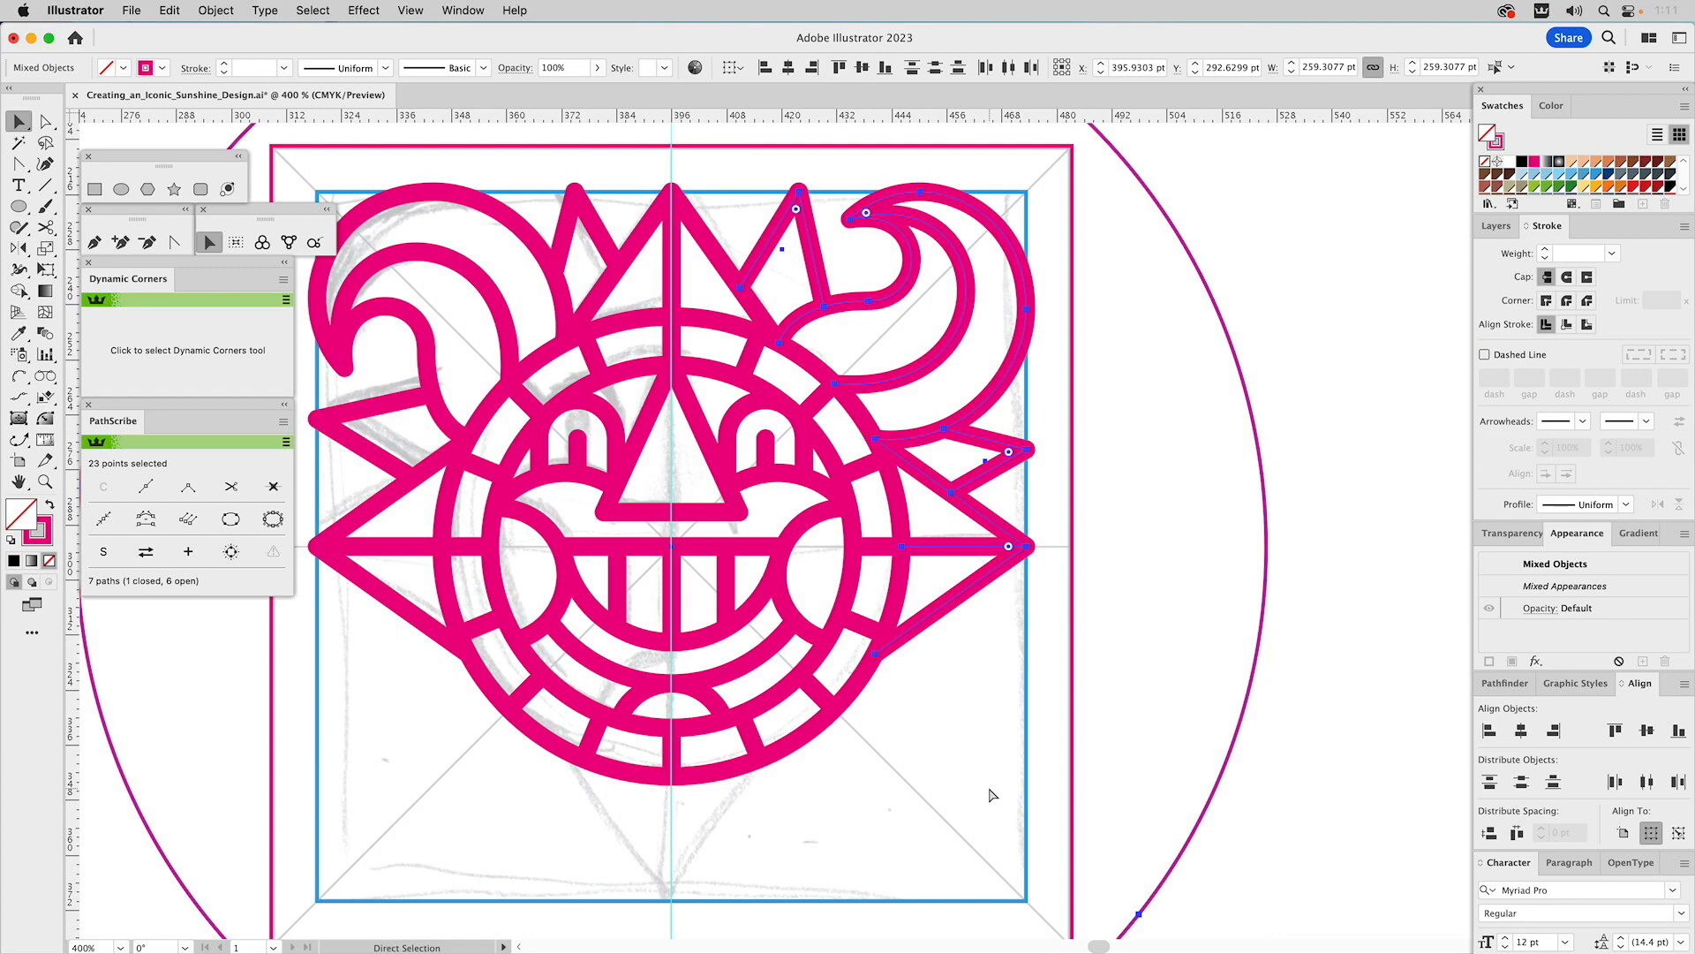
{"action": "key", "text": "ctrl+d"}
{"action": "key", "text": "ctrl+d"}
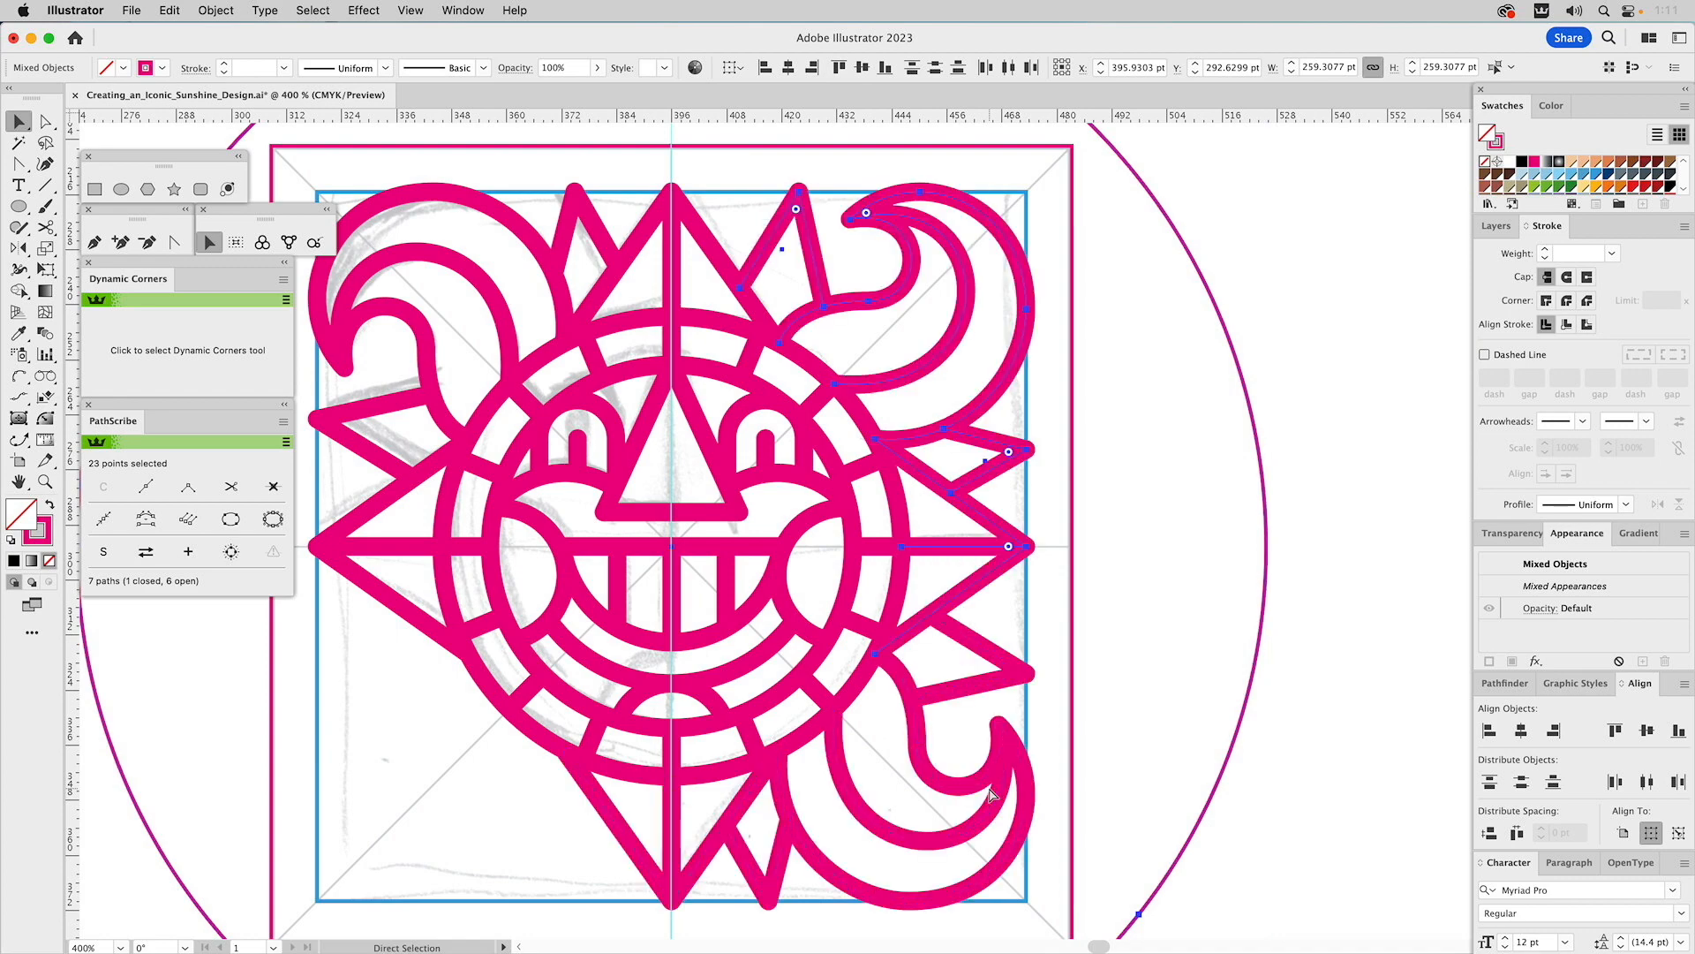
{"action": "left_click_drag", "start_coordinate": [992, 795], "coordinate": [1280, 517]}
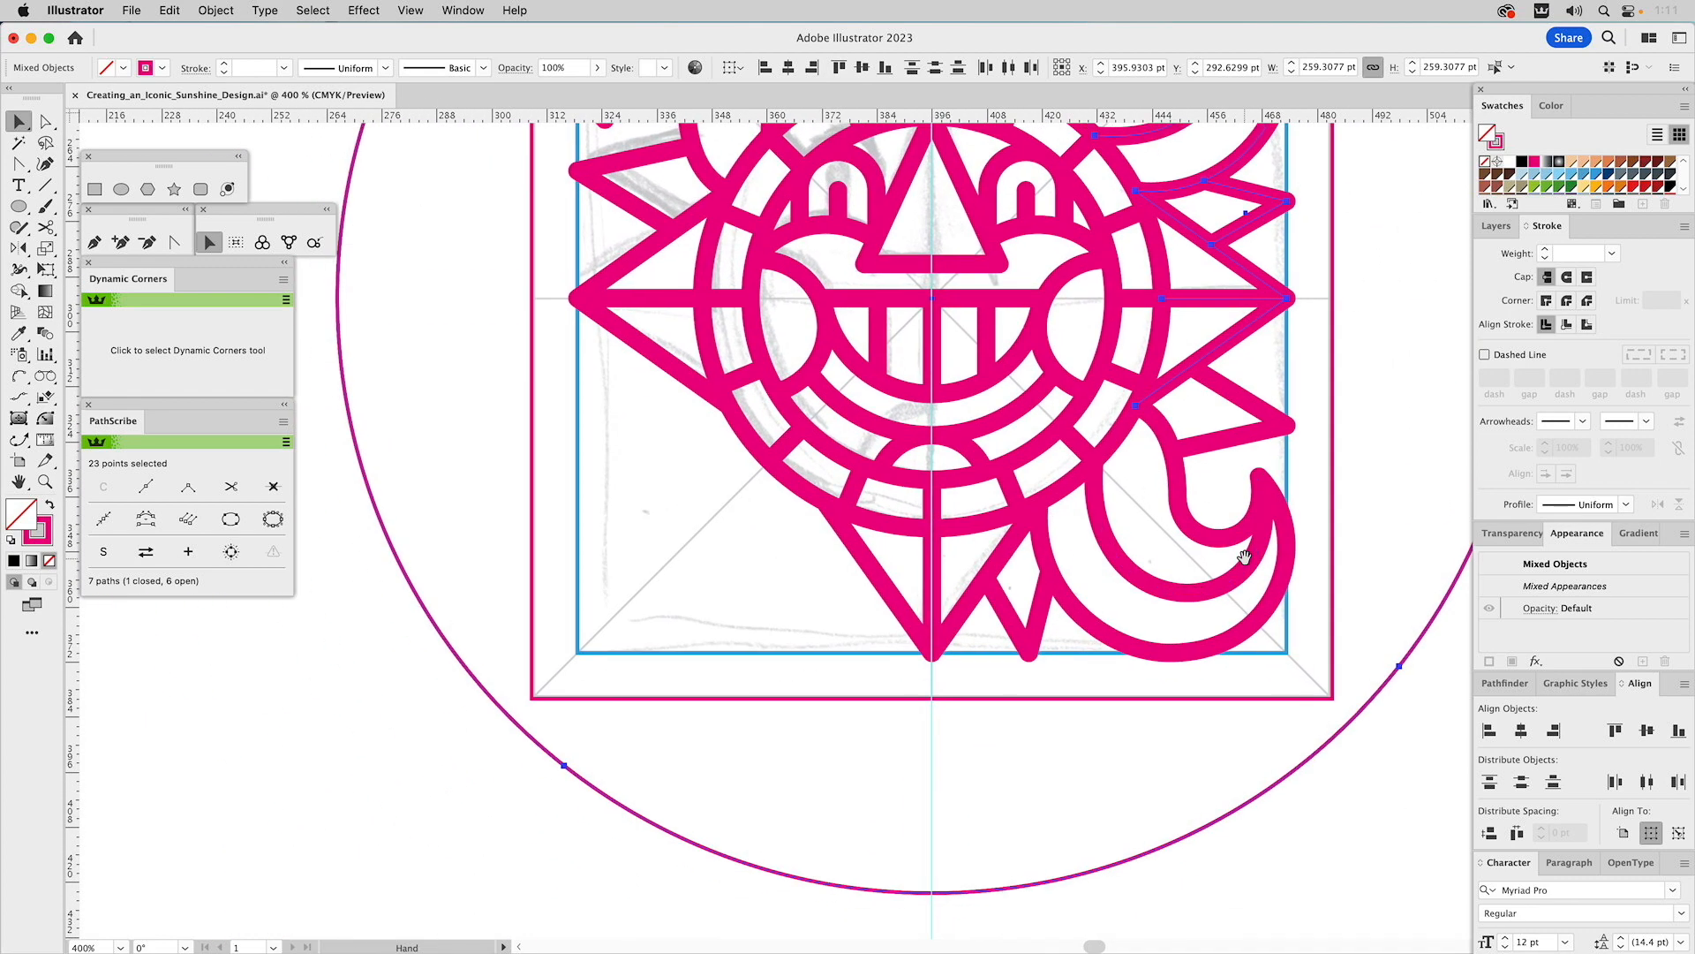
{"action": "left_click", "coordinate": [1209, 475]}
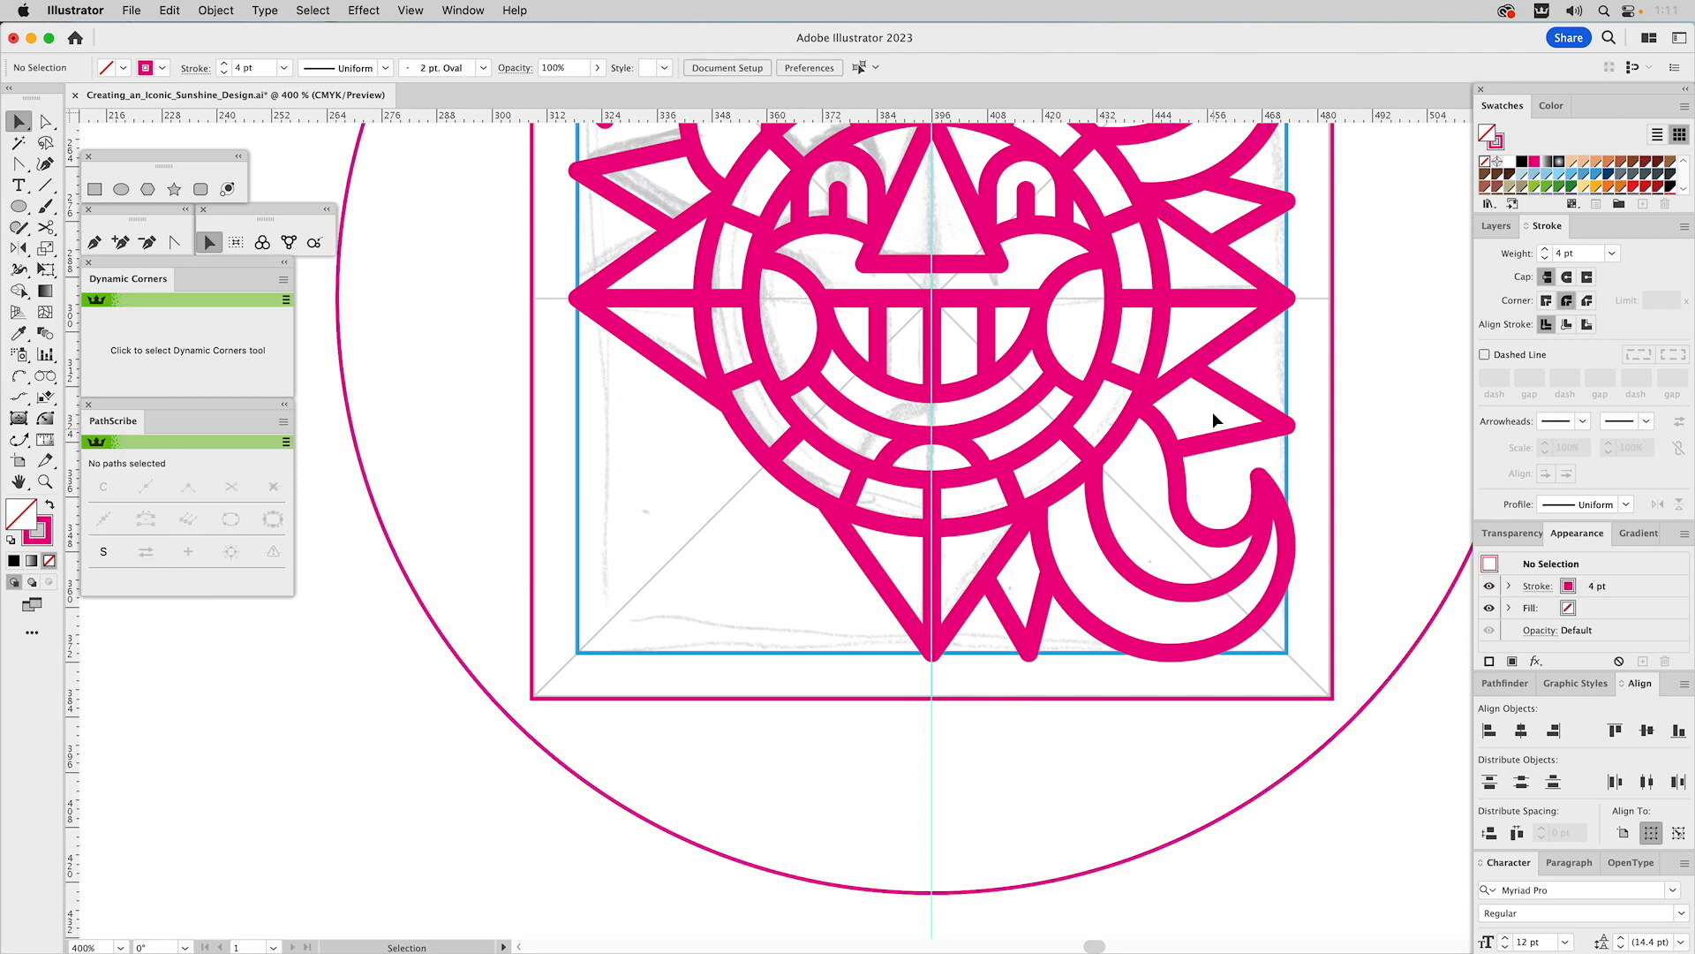
- Rotate a copy of the lower-right swirl and rays with the large guide circle a quarter turn clockwise into the lower-left corner, and deselect
{"action": "left_click", "coordinate": [1186, 616]}
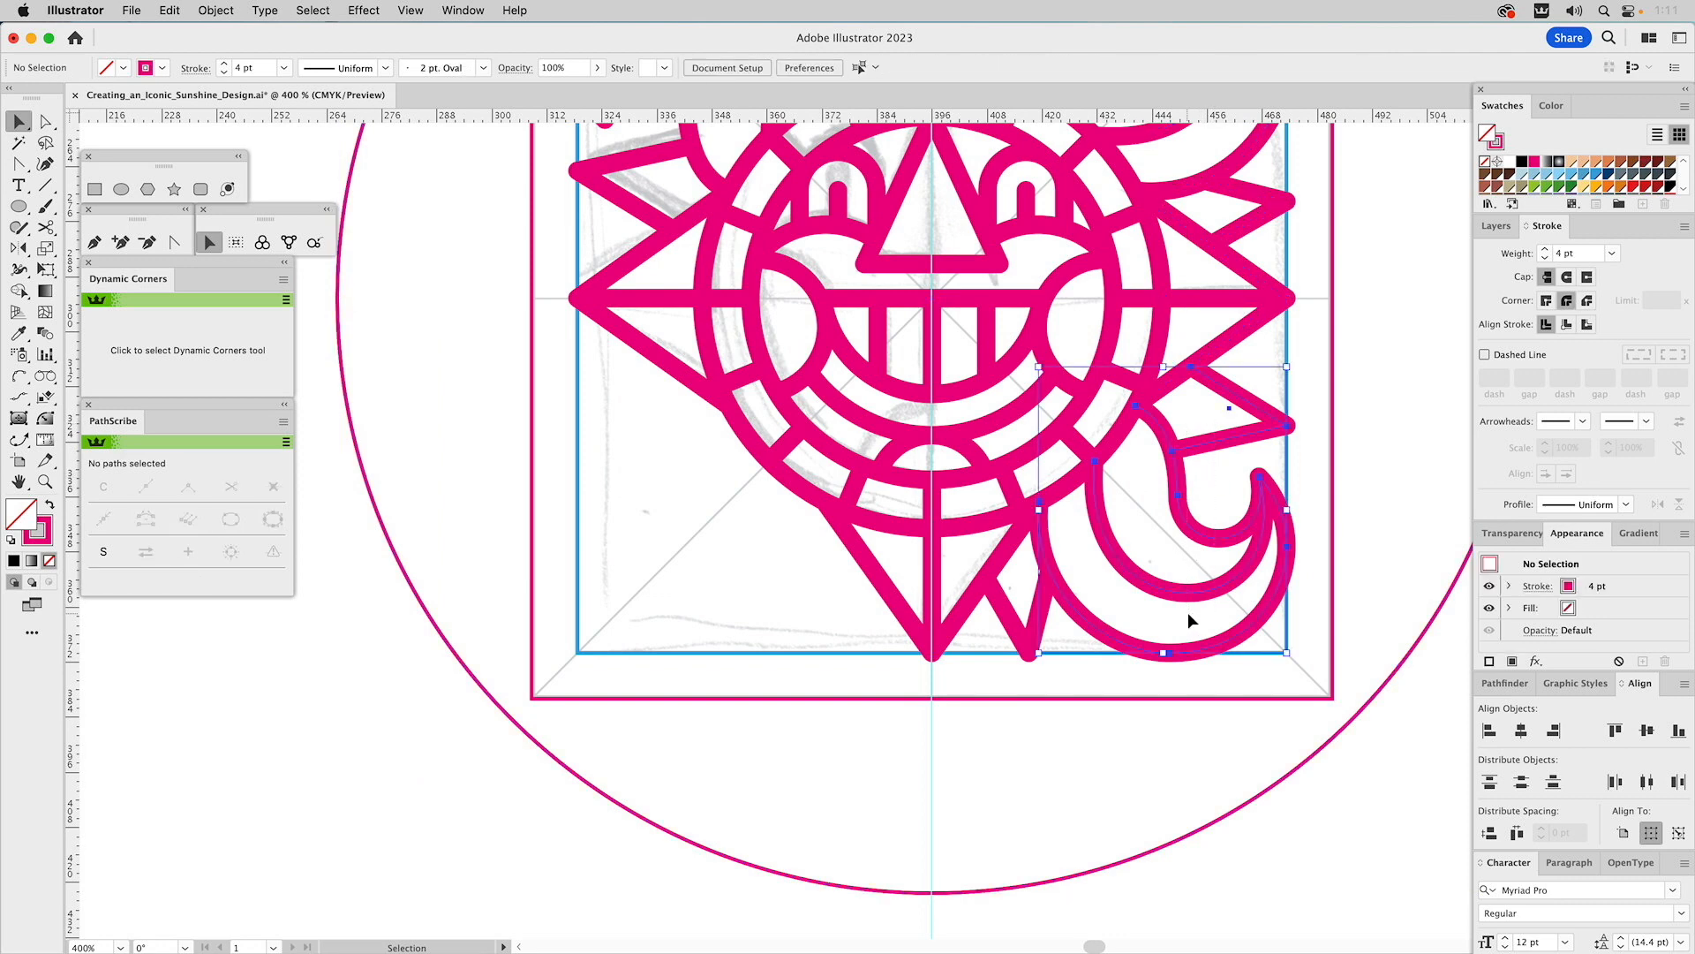
{"action": "left_click", "coordinate": [1043, 616], "text": "shift"}
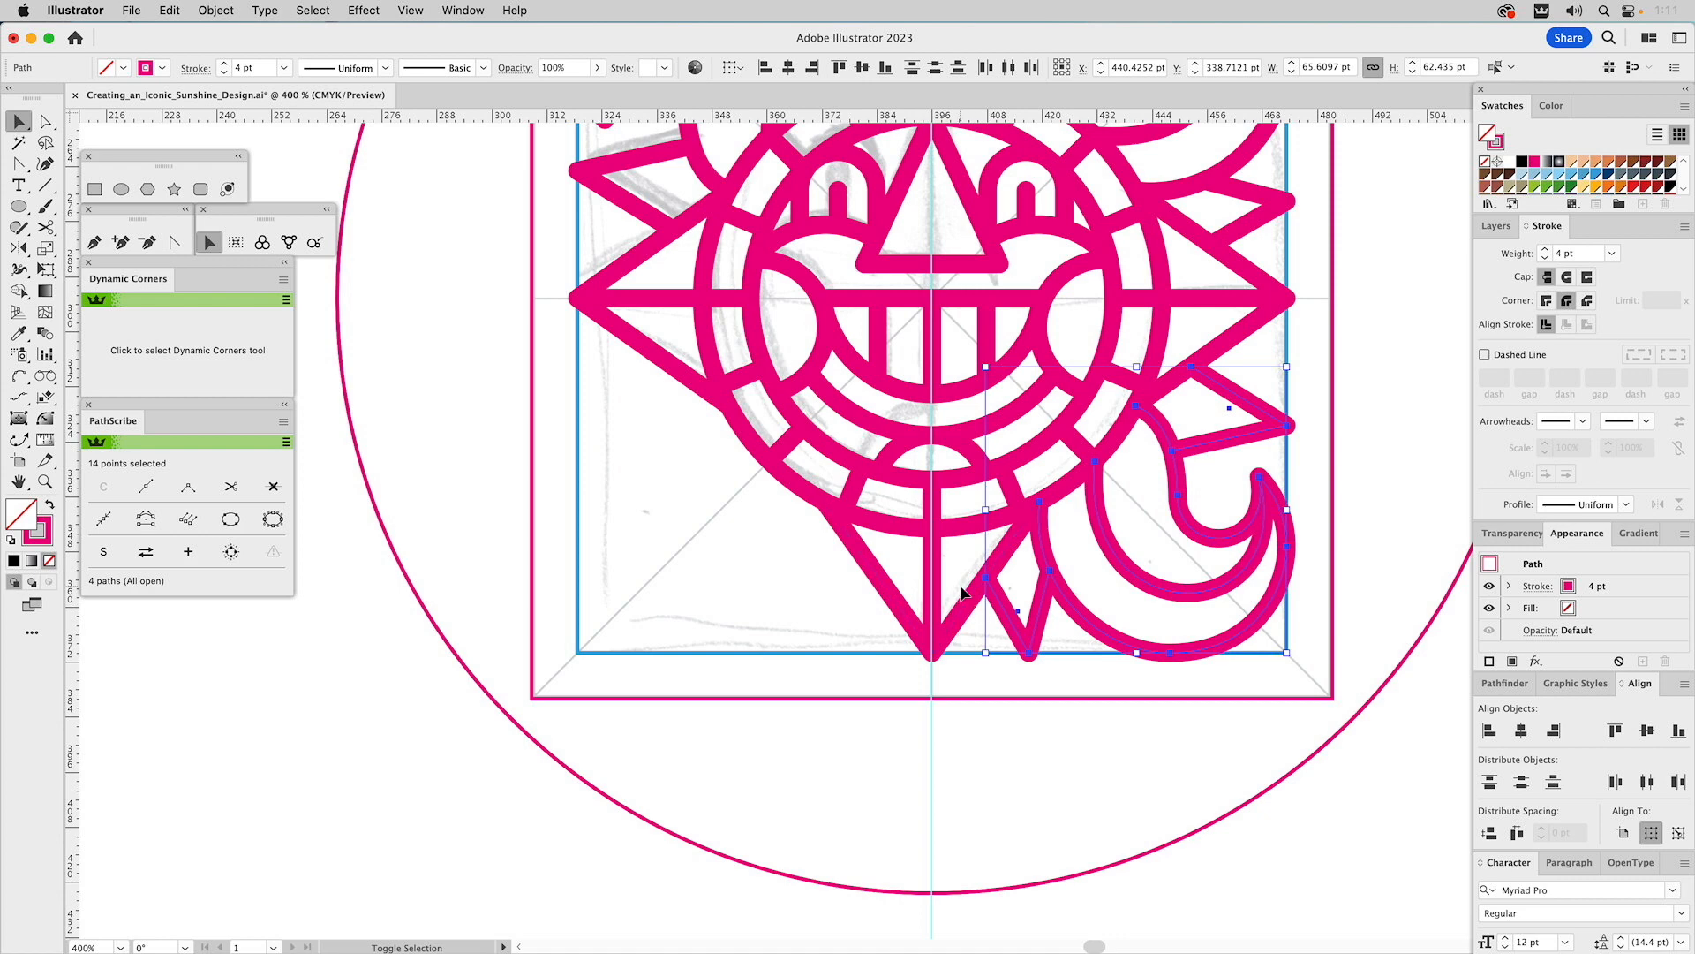
{"action": "left_click", "coordinate": [933, 582], "text": "shift"}
{"action": "left_click", "coordinate": [930, 600], "text": "shift"}
{"action": "left_click", "coordinate": [1332, 741], "text": "shift"}
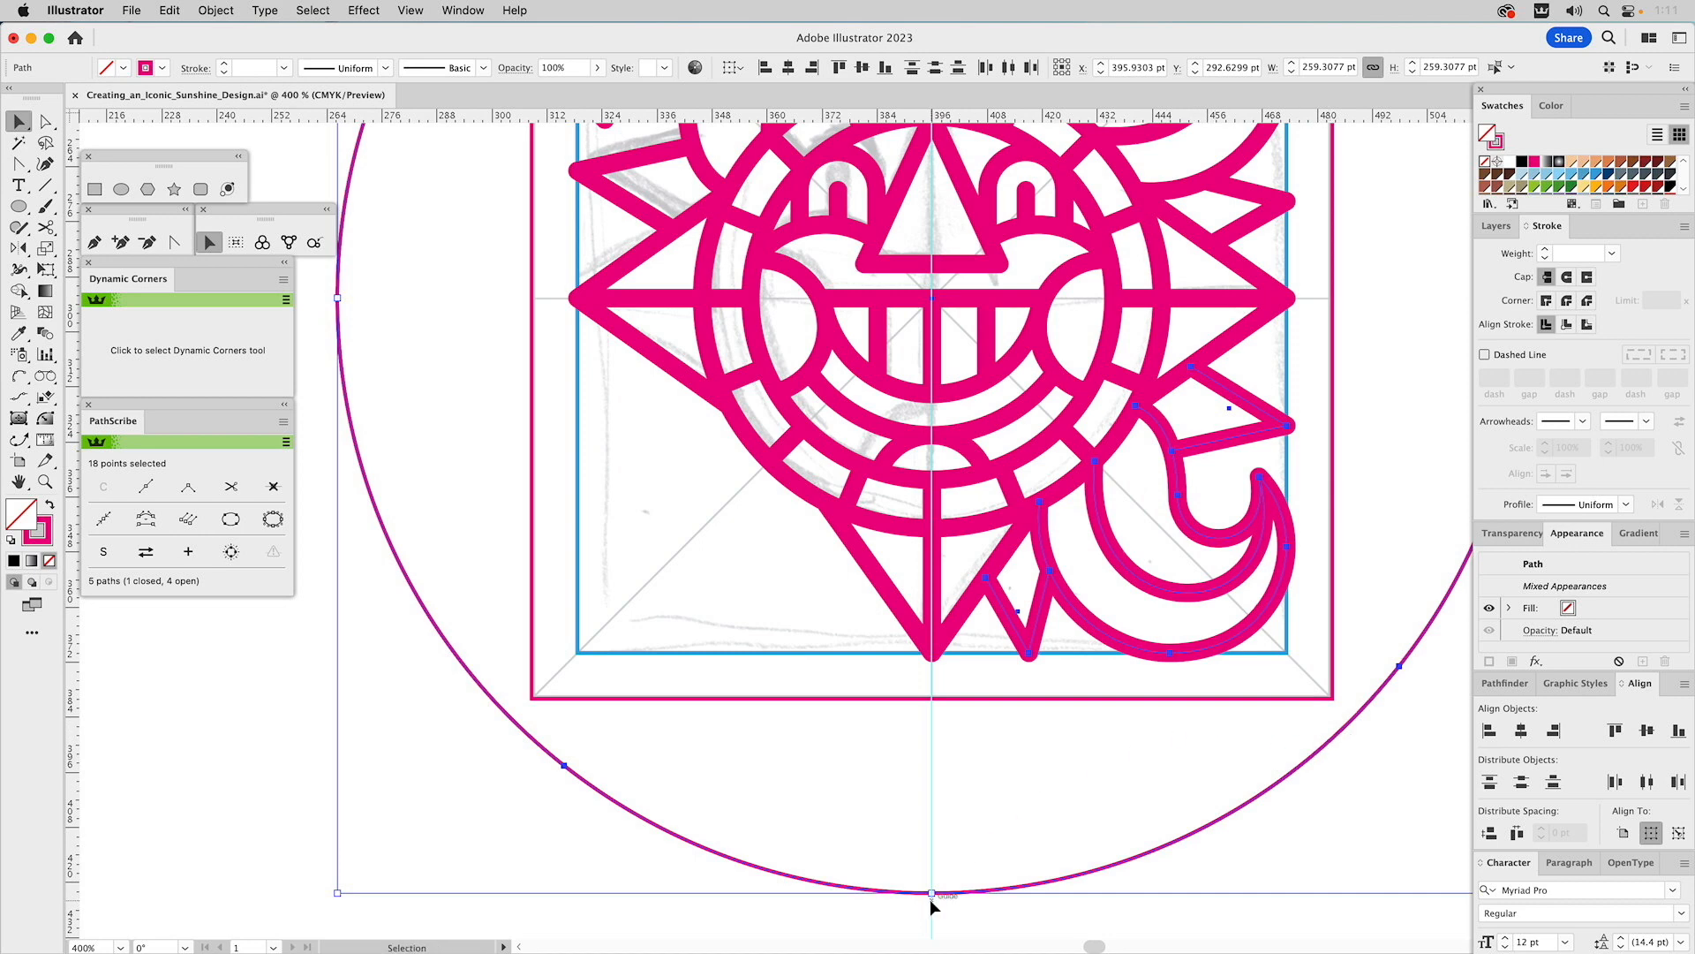
{"action": "left_click_drag", "start_coordinate": [932, 900], "coordinate": [406, 355]}
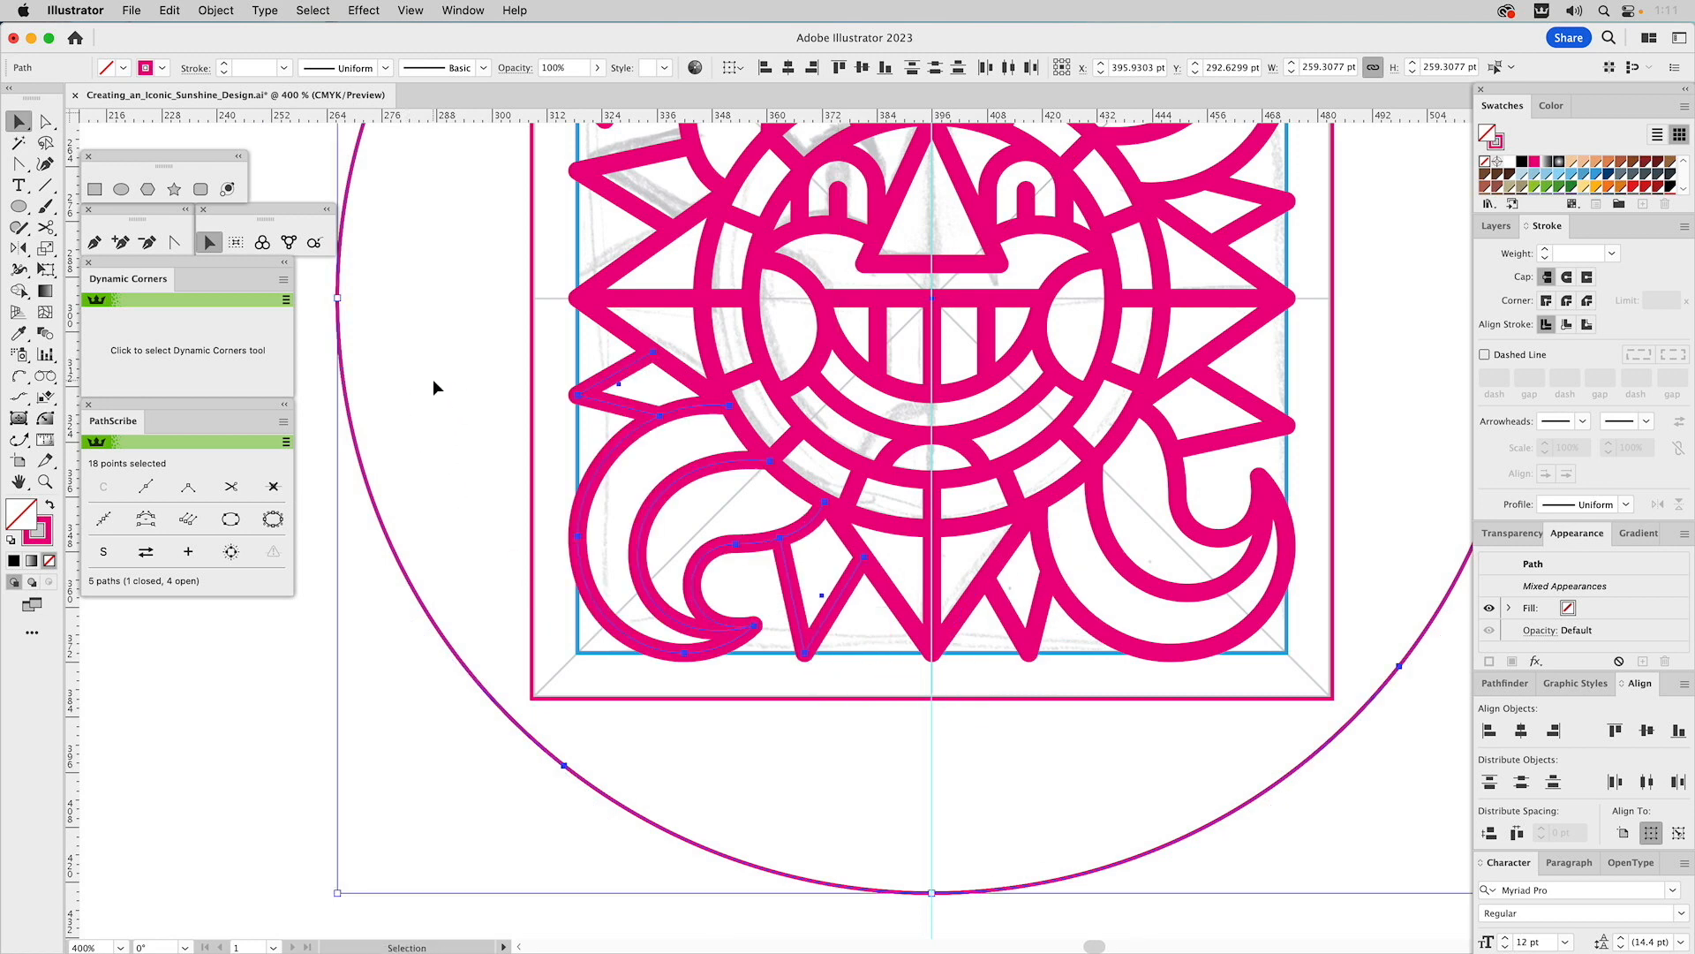
{"action": "left_click", "coordinate": [432, 382]}
{"action": "left_click_drag", "start_coordinate": [1381, 205], "coordinate": [1220, 409]}
{"action": "left_click_drag", "start_coordinate": [1360, 323], "coordinate": [1317, 362]}
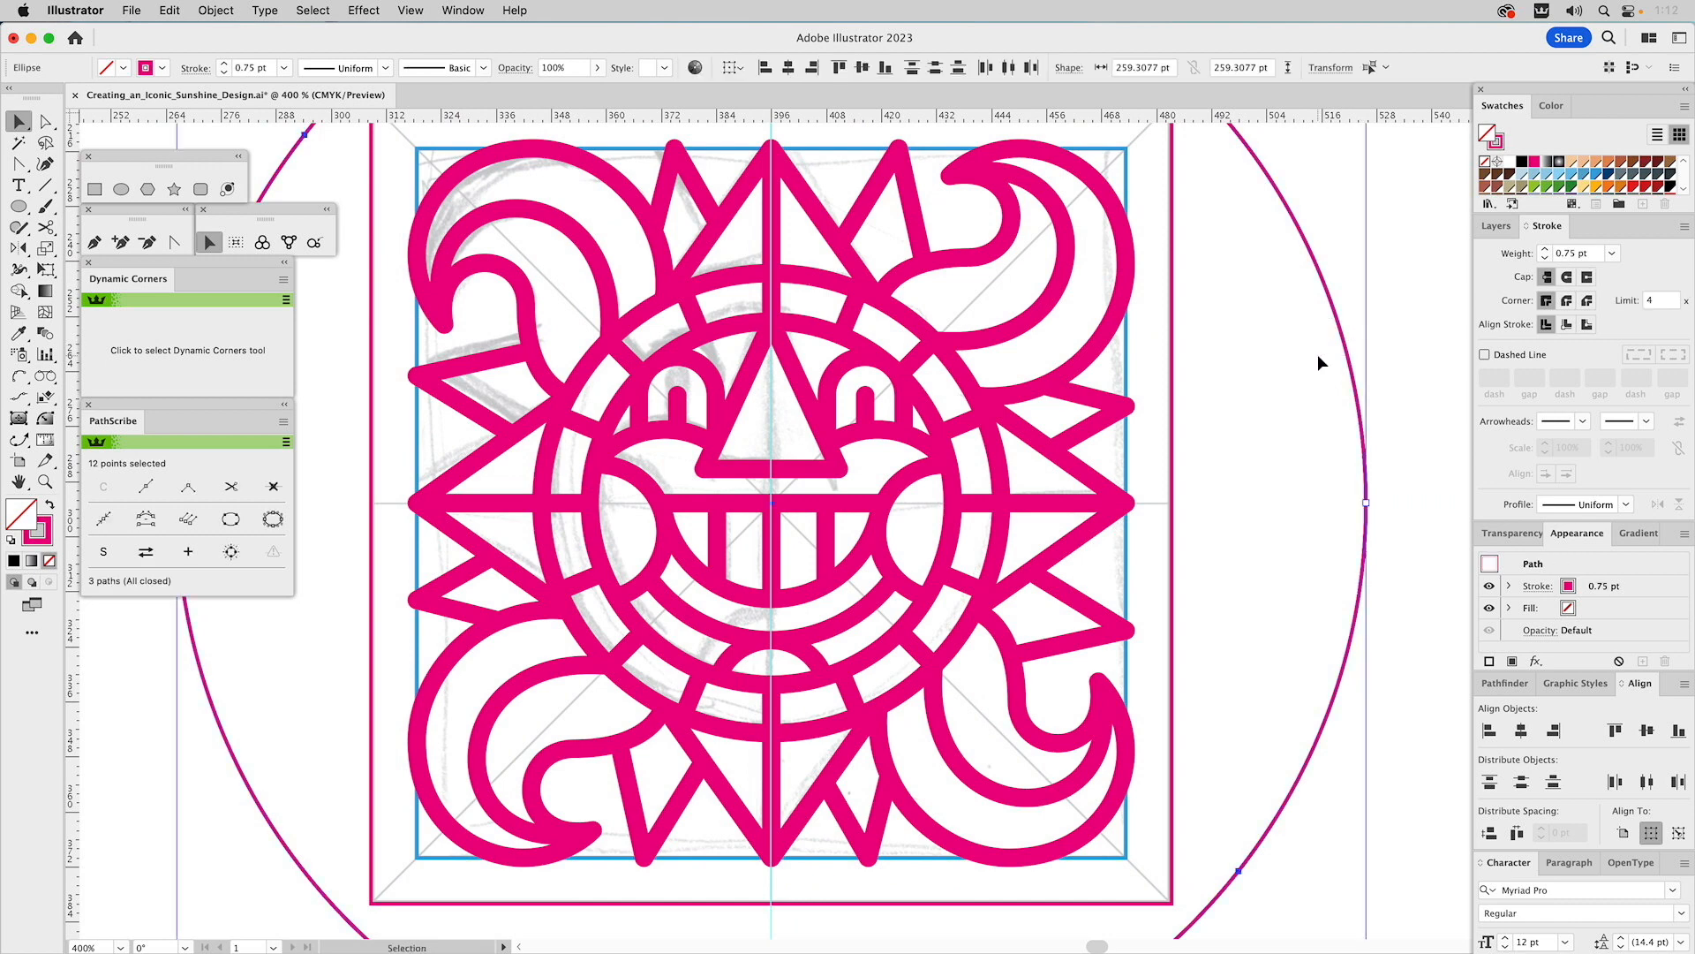
{"action": "left_click", "coordinate": [1360, 332]}
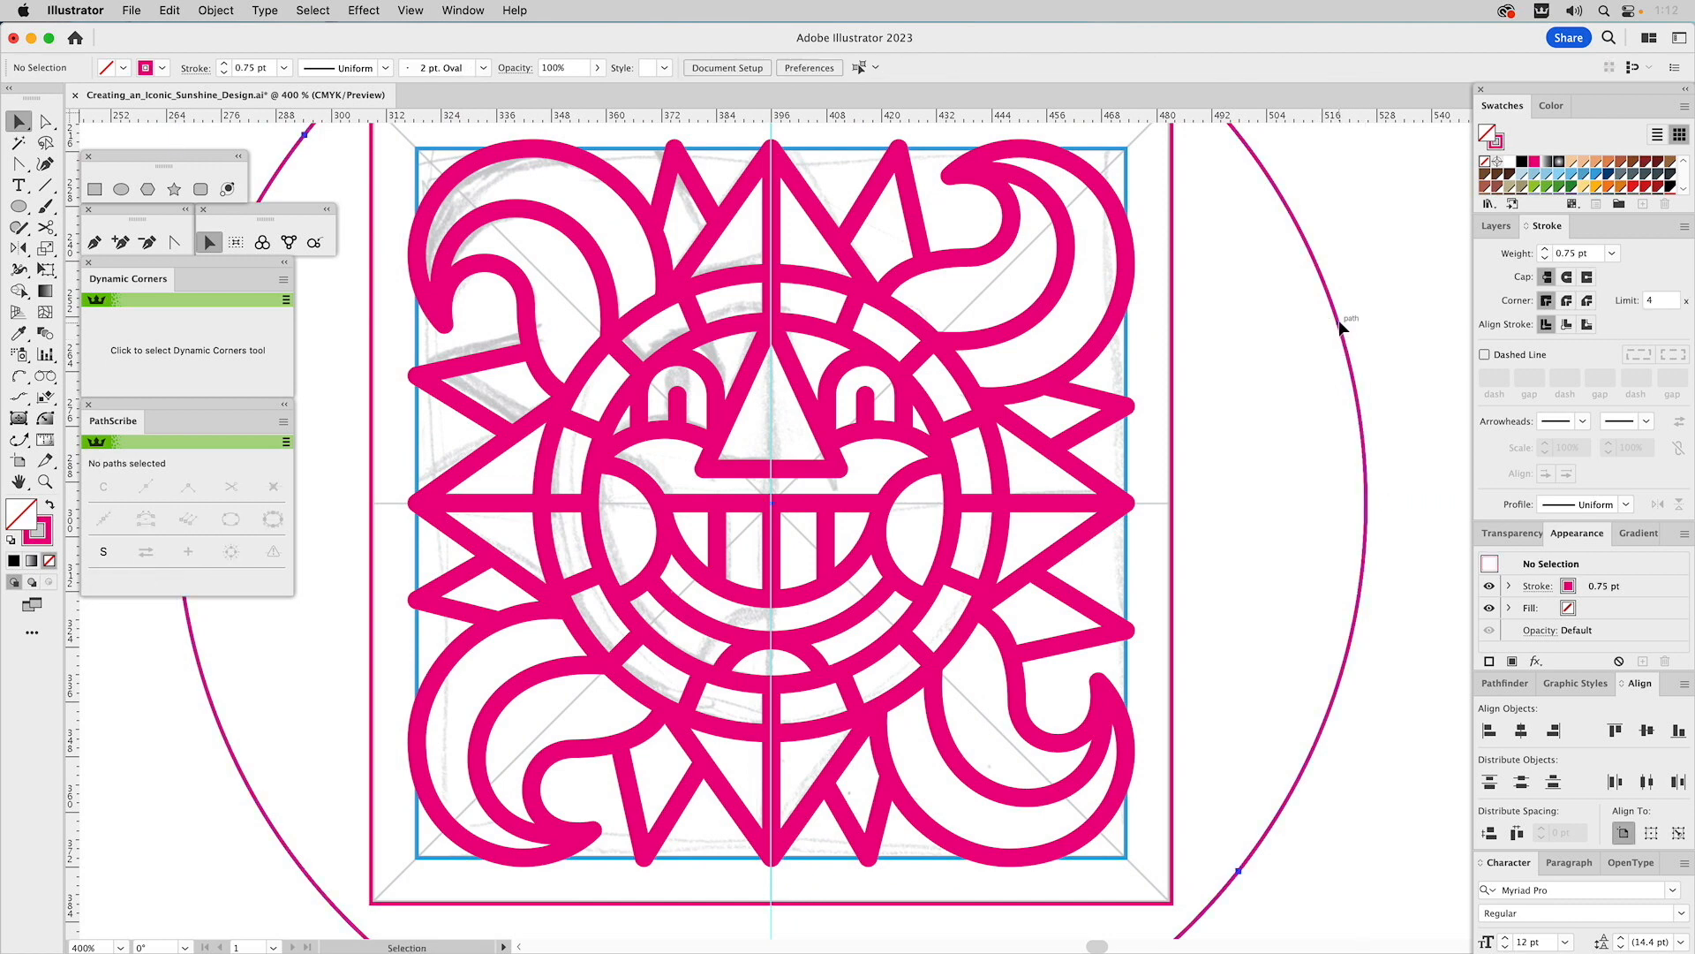
{"action": "left_click", "coordinate": [1339, 321]}
{"action": "key", "text": "Delete"}
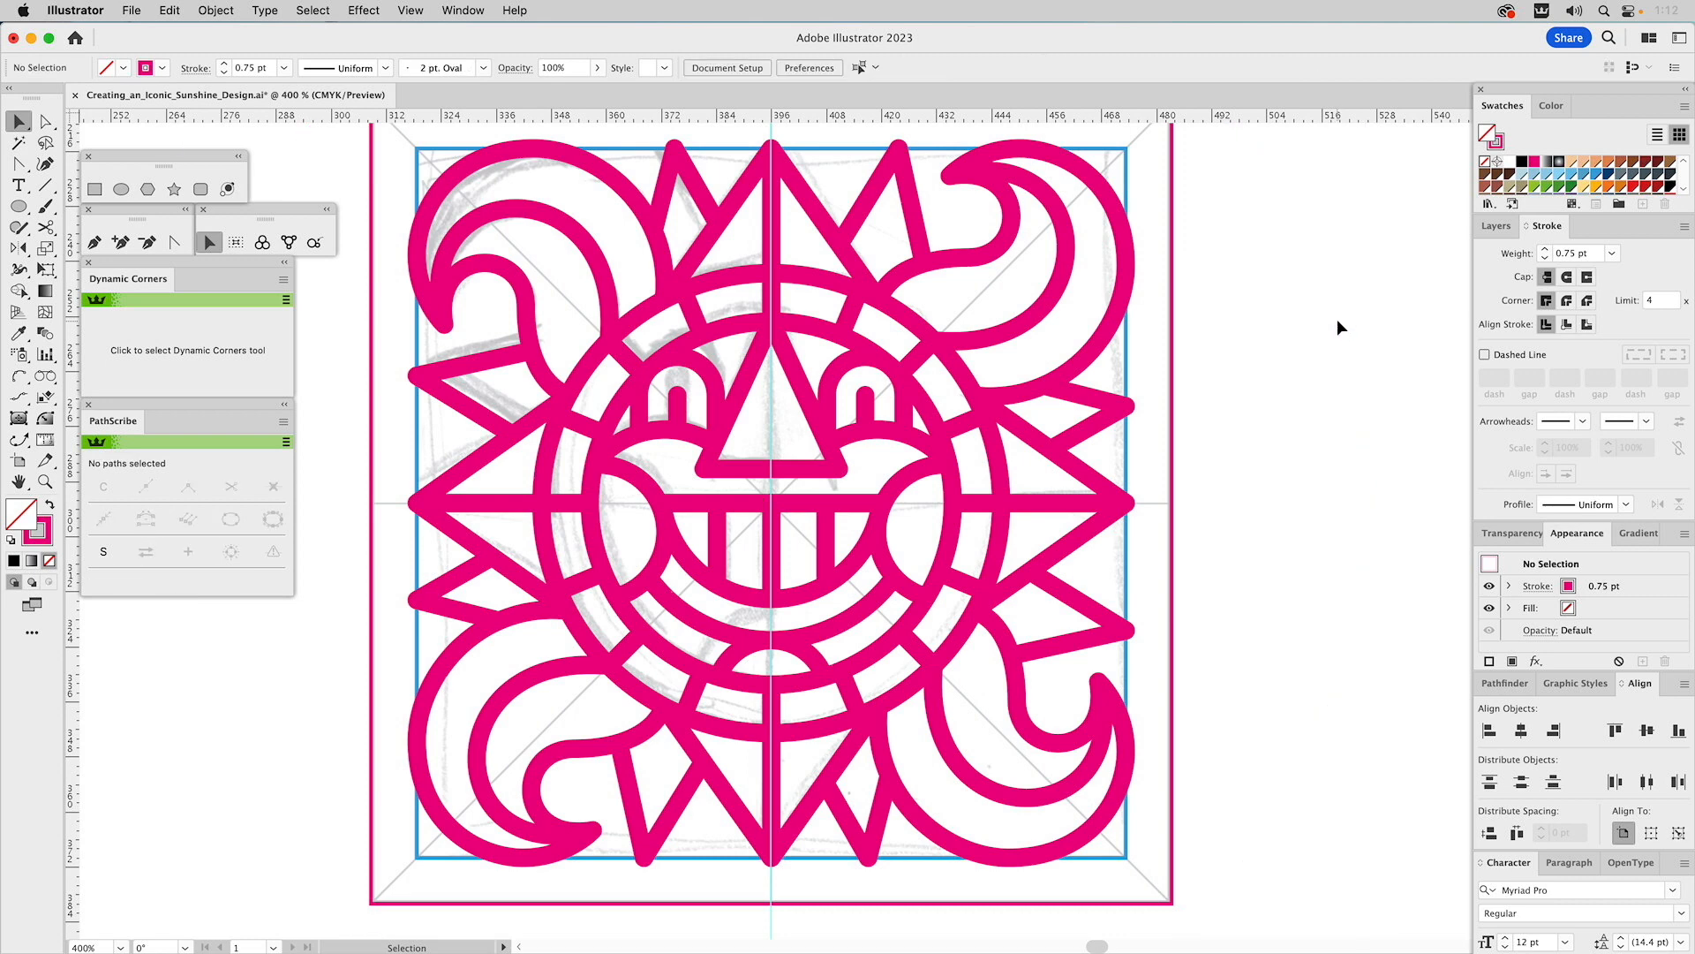
{"action": "key", "text": "super+z"}
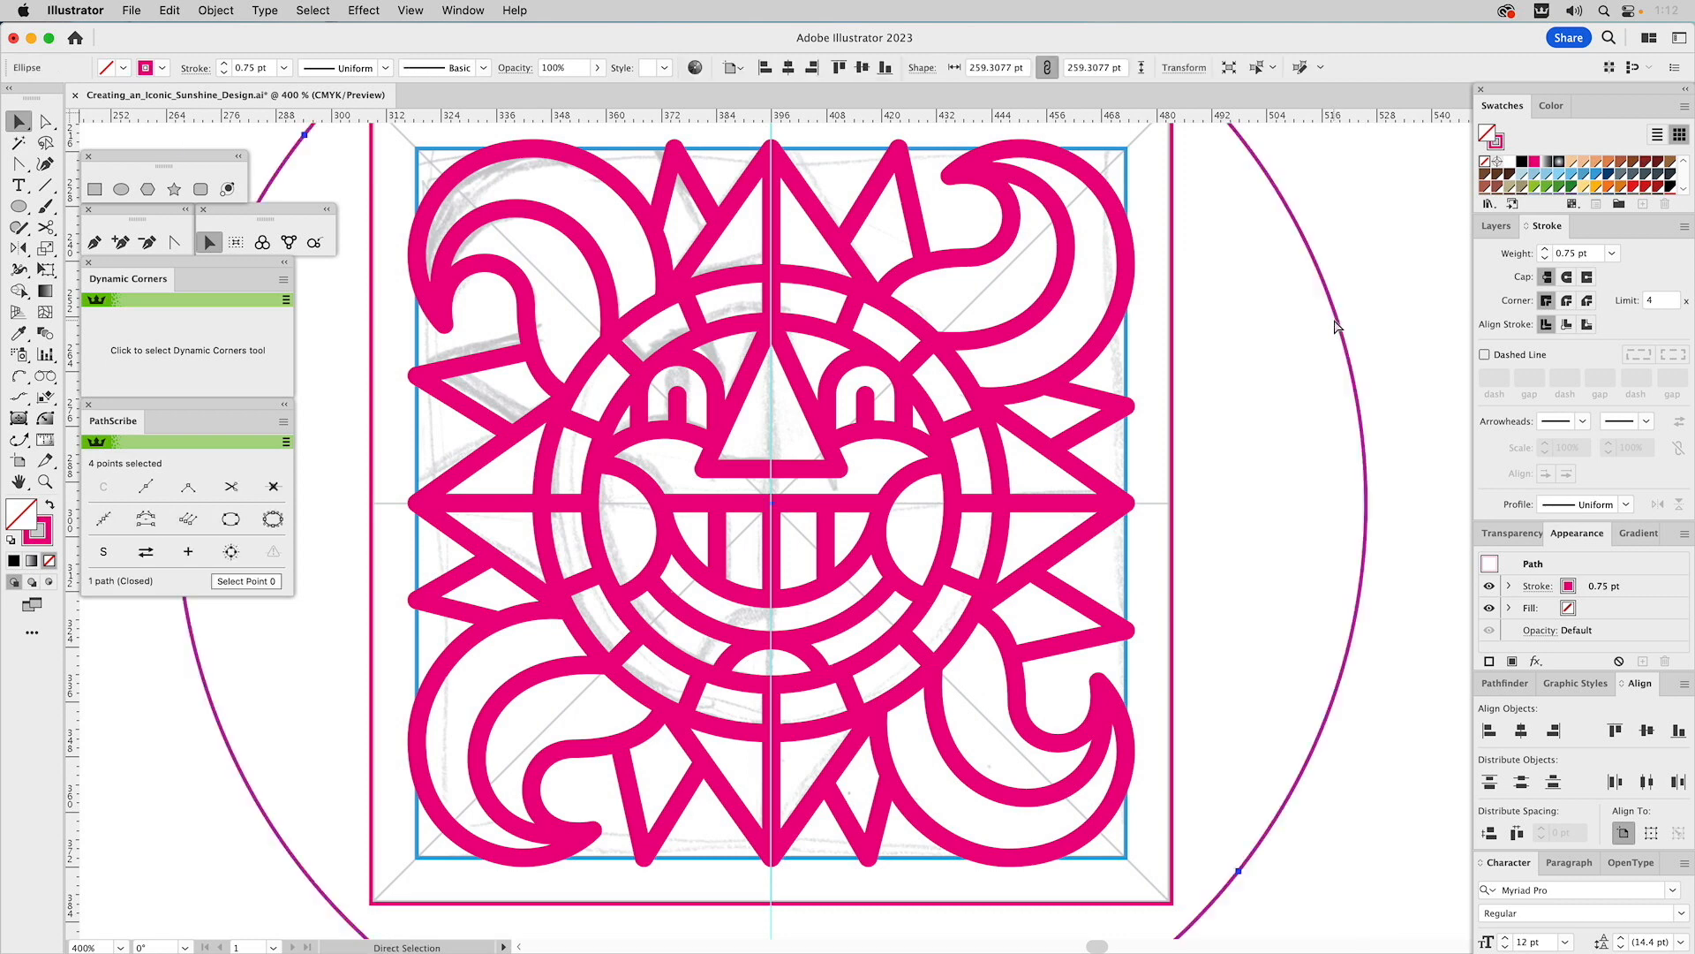
{"action": "left_click", "coordinate": [1147, 340]}
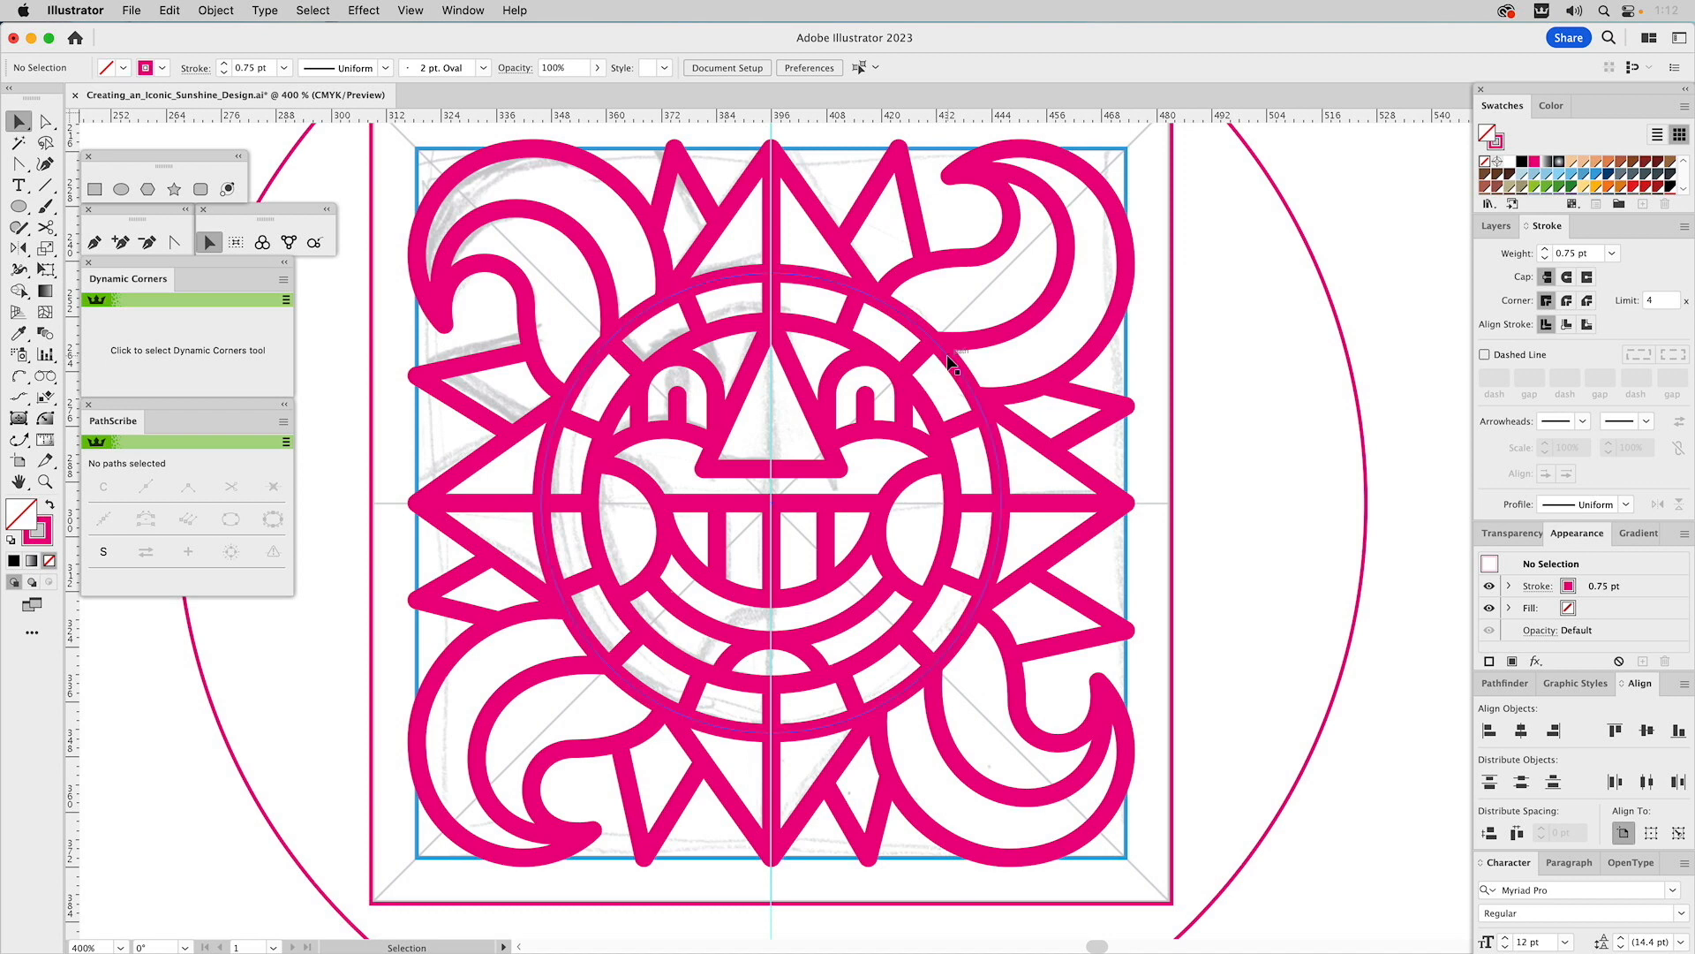
- Group all the artwork on the Build layer and place a copy of it on the X layer
{"action": "left_click", "coordinate": [44, 481]}
{"action": "left_click", "coordinate": [759, 459], "text": "alt"}
{"action": "scroll", "coordinate": [916, 471], "scroll_direction": "down", "scroll_amount": 3}
{"action": "scroll", "coordinate": [916, 471], "scroll_direction": "right", "scroll_amount": 2}
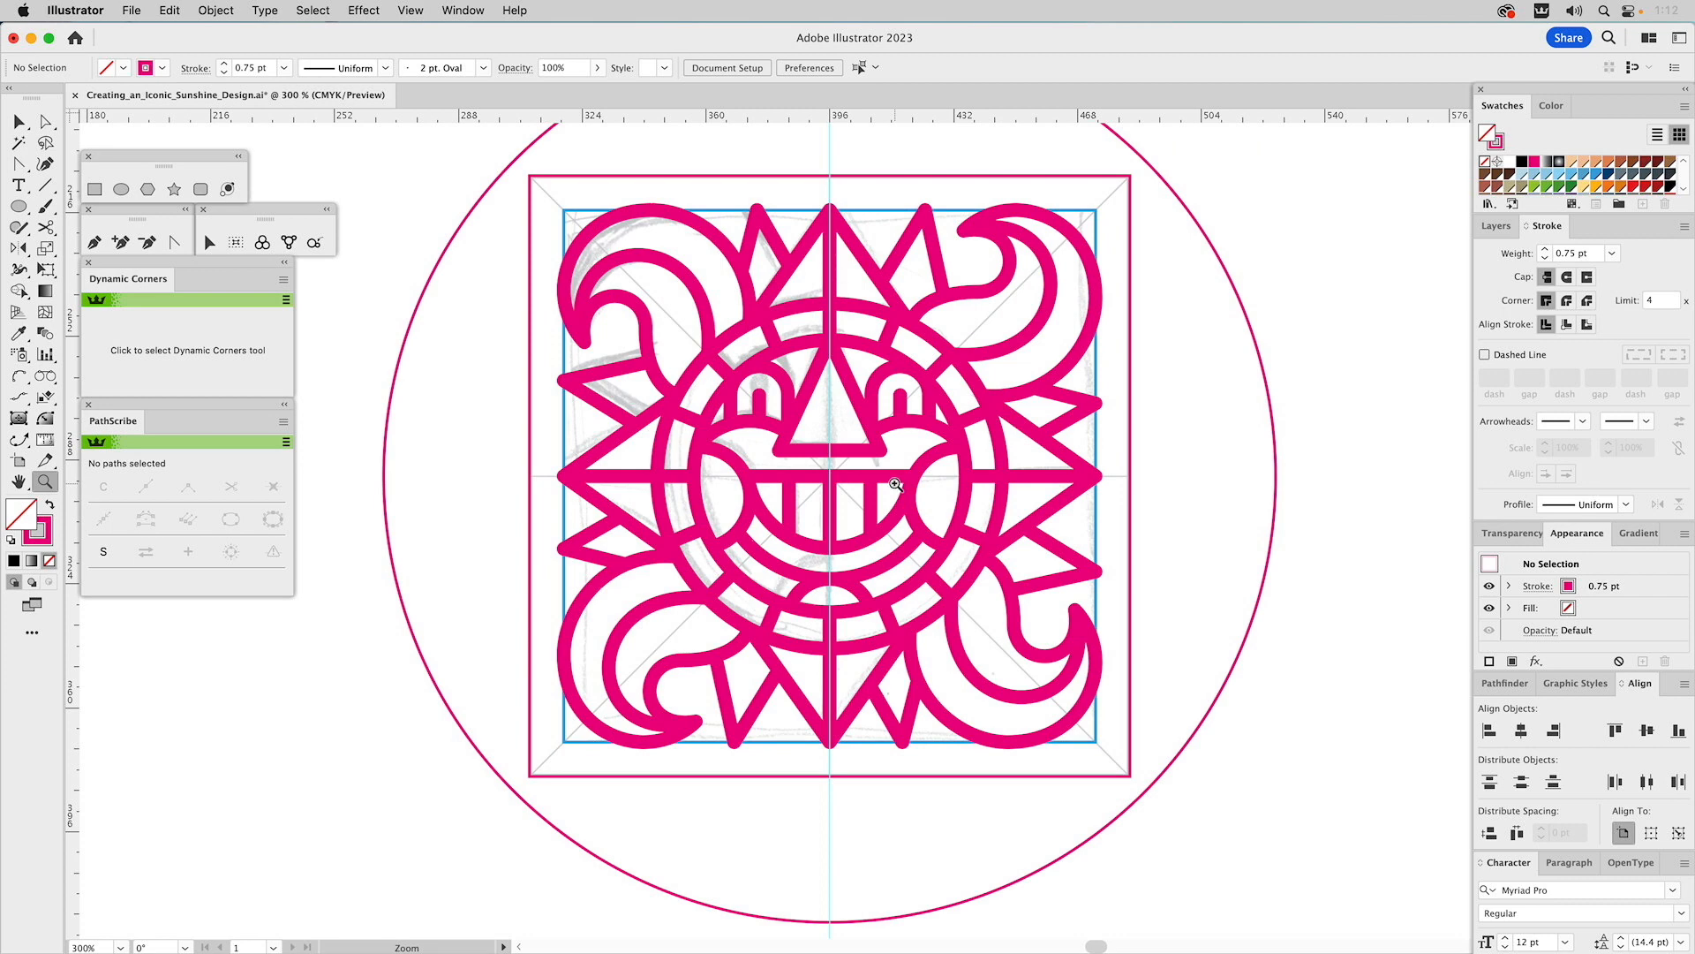
{"action": "key", "text": "super+0"}
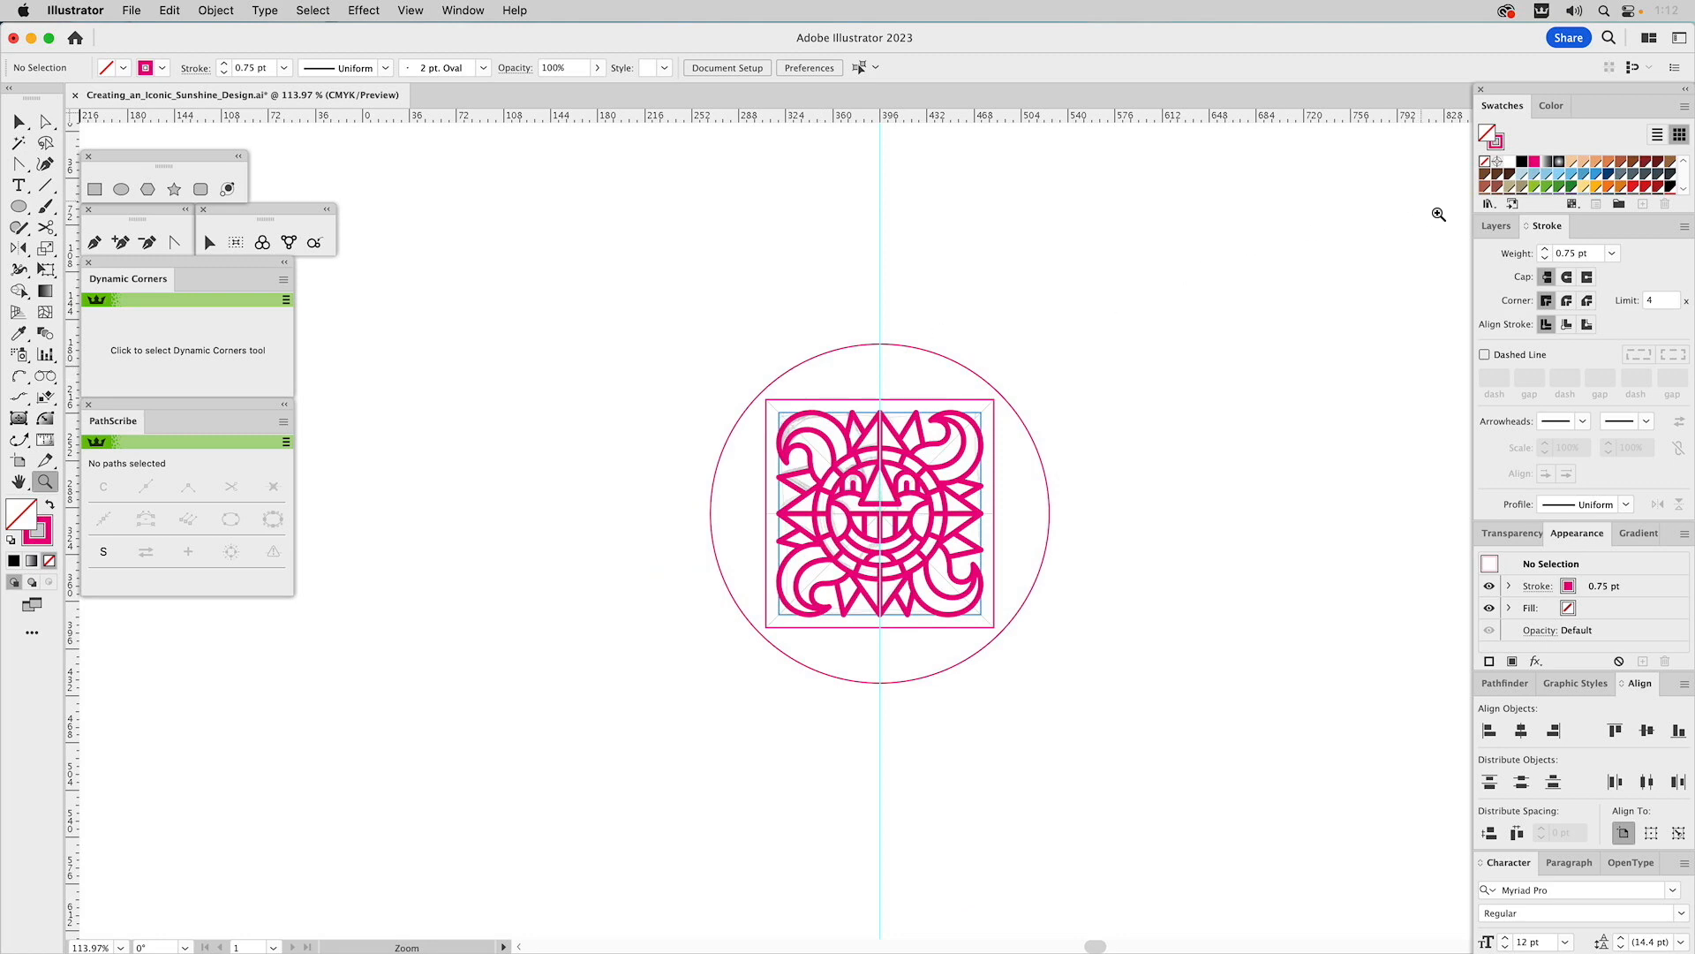
{"action": "left_click", "coordinate": [1495, 227]}
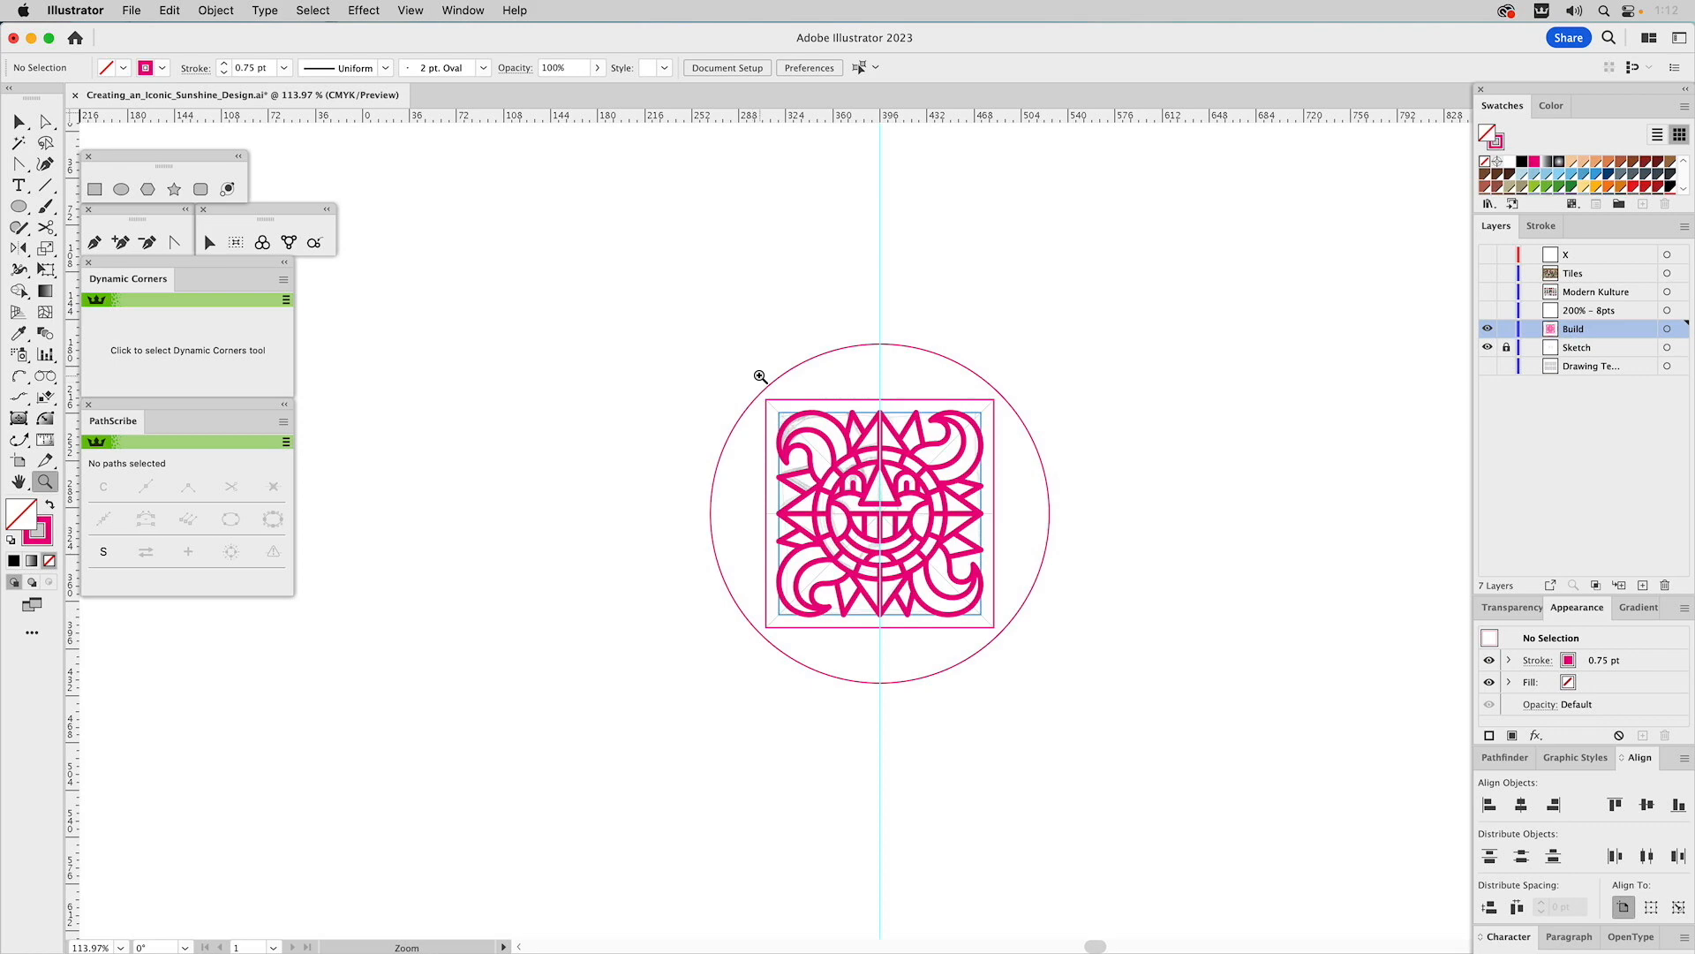
{"action": "key", "text": "v"}
{"action": "left_click_drag", "start_coordinate": [708, 316], "coordinate": [1208, 775]}
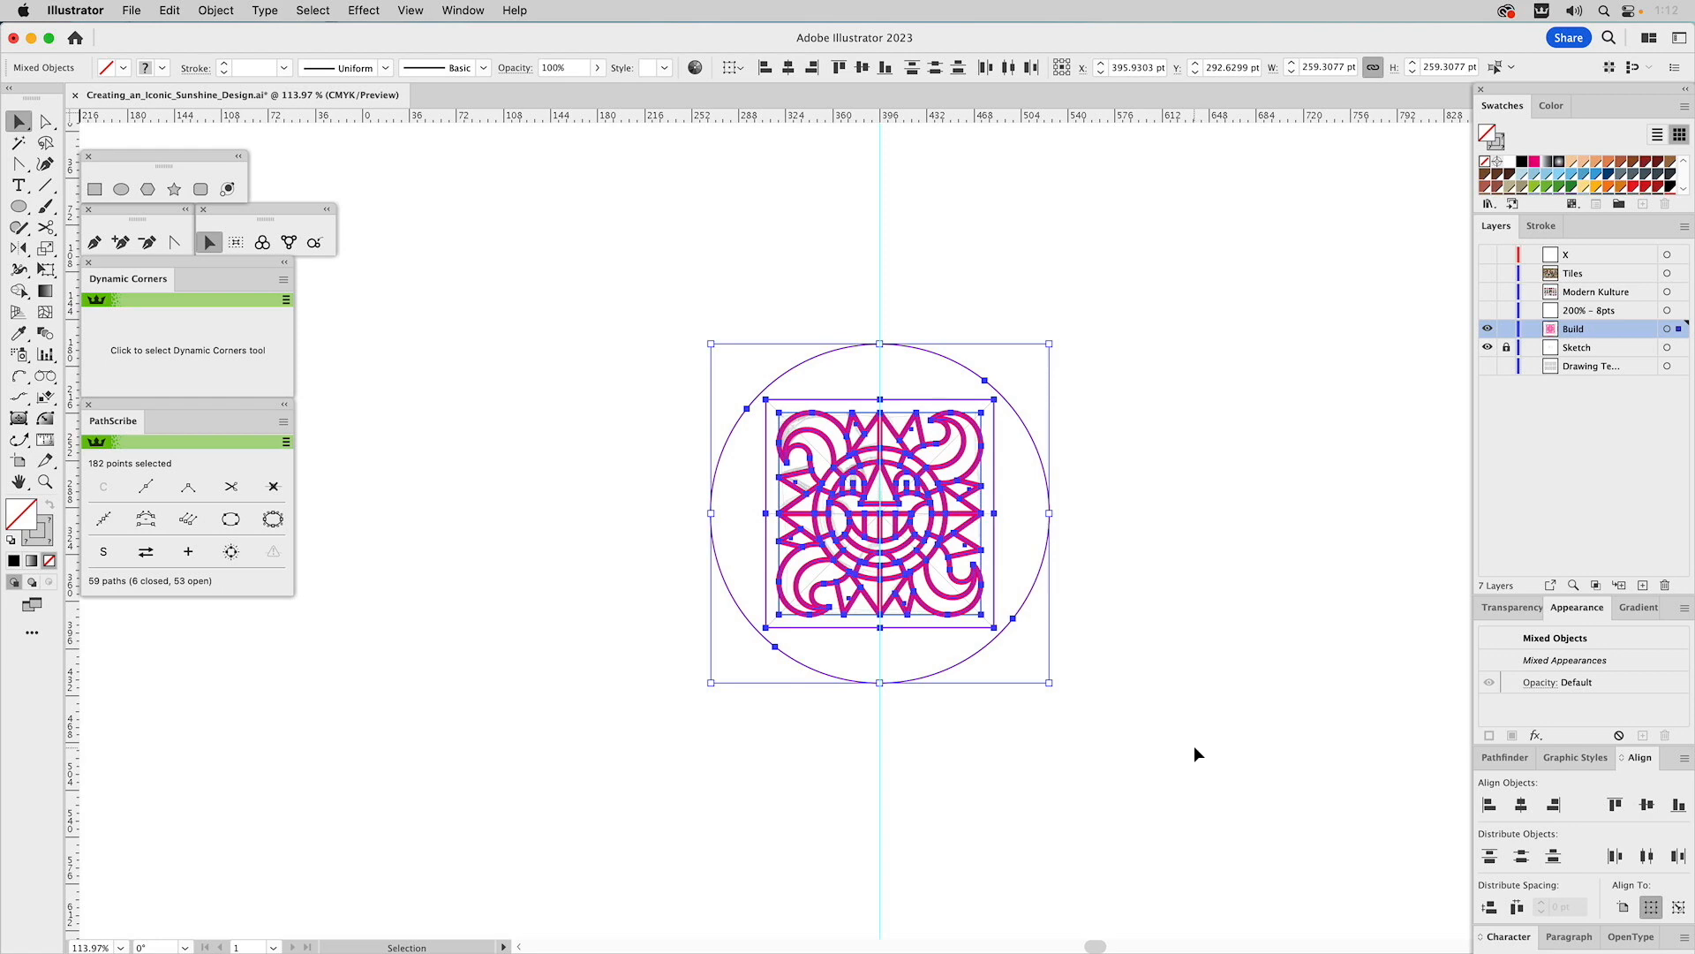
{"action": "key", "text": "super+g"}
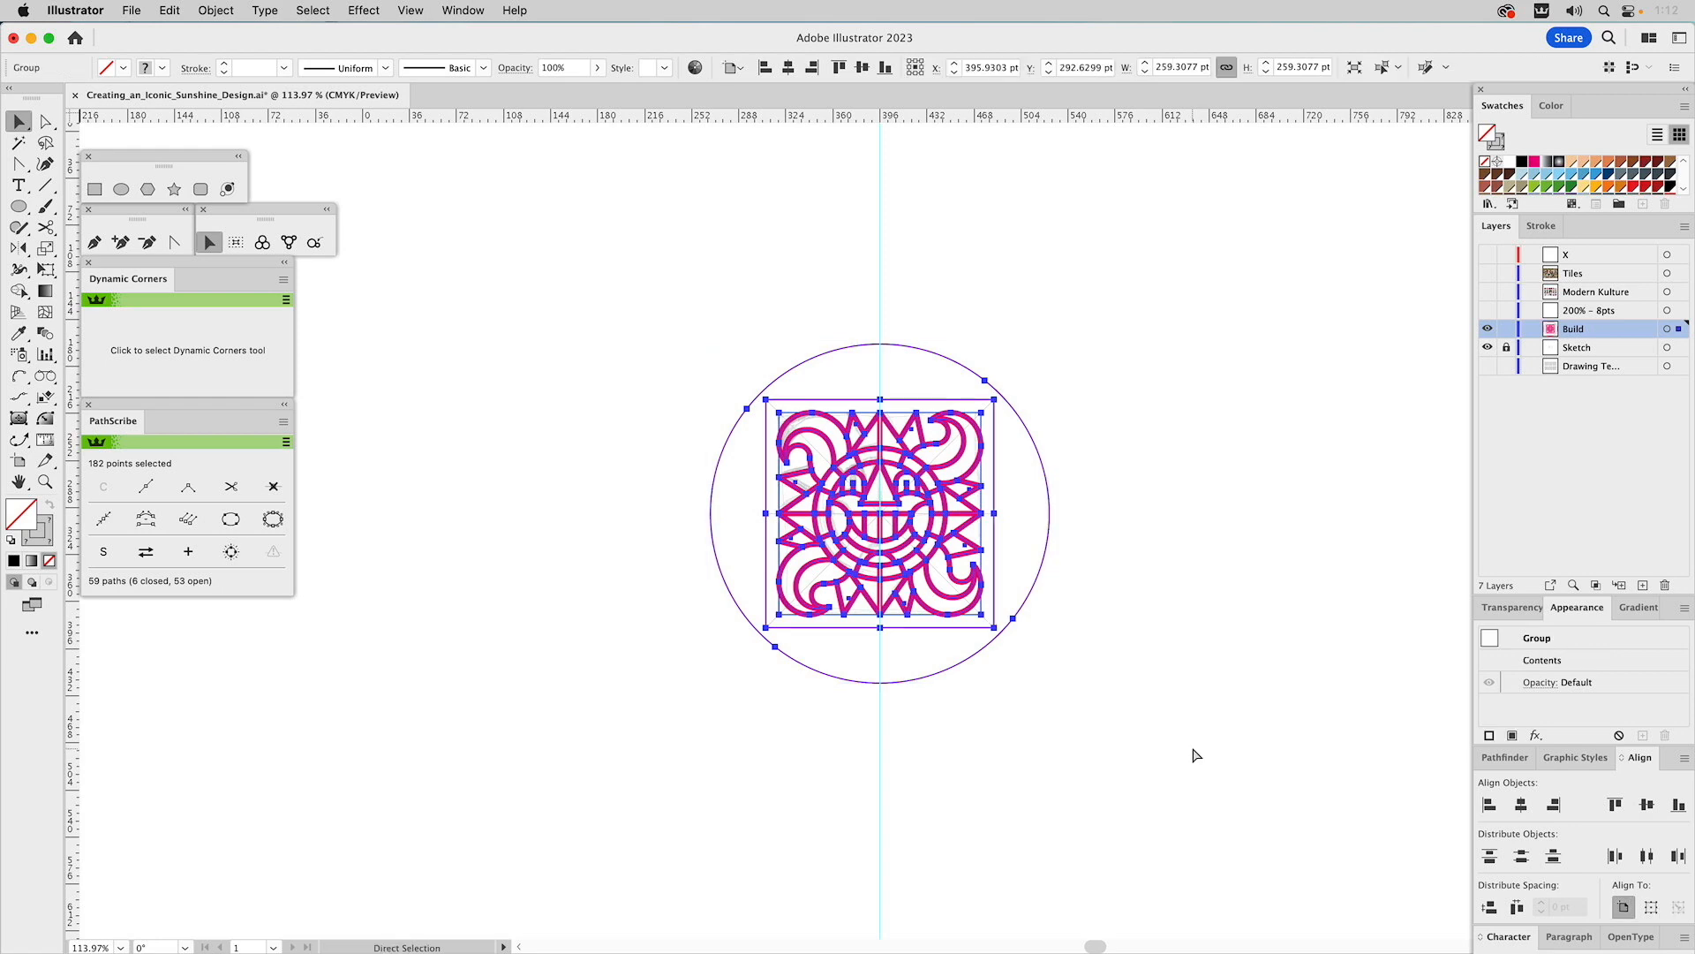
{"action": "left_click_drag", "start_coordinate": [1680, 328], "coordinate": [1679, 256]}
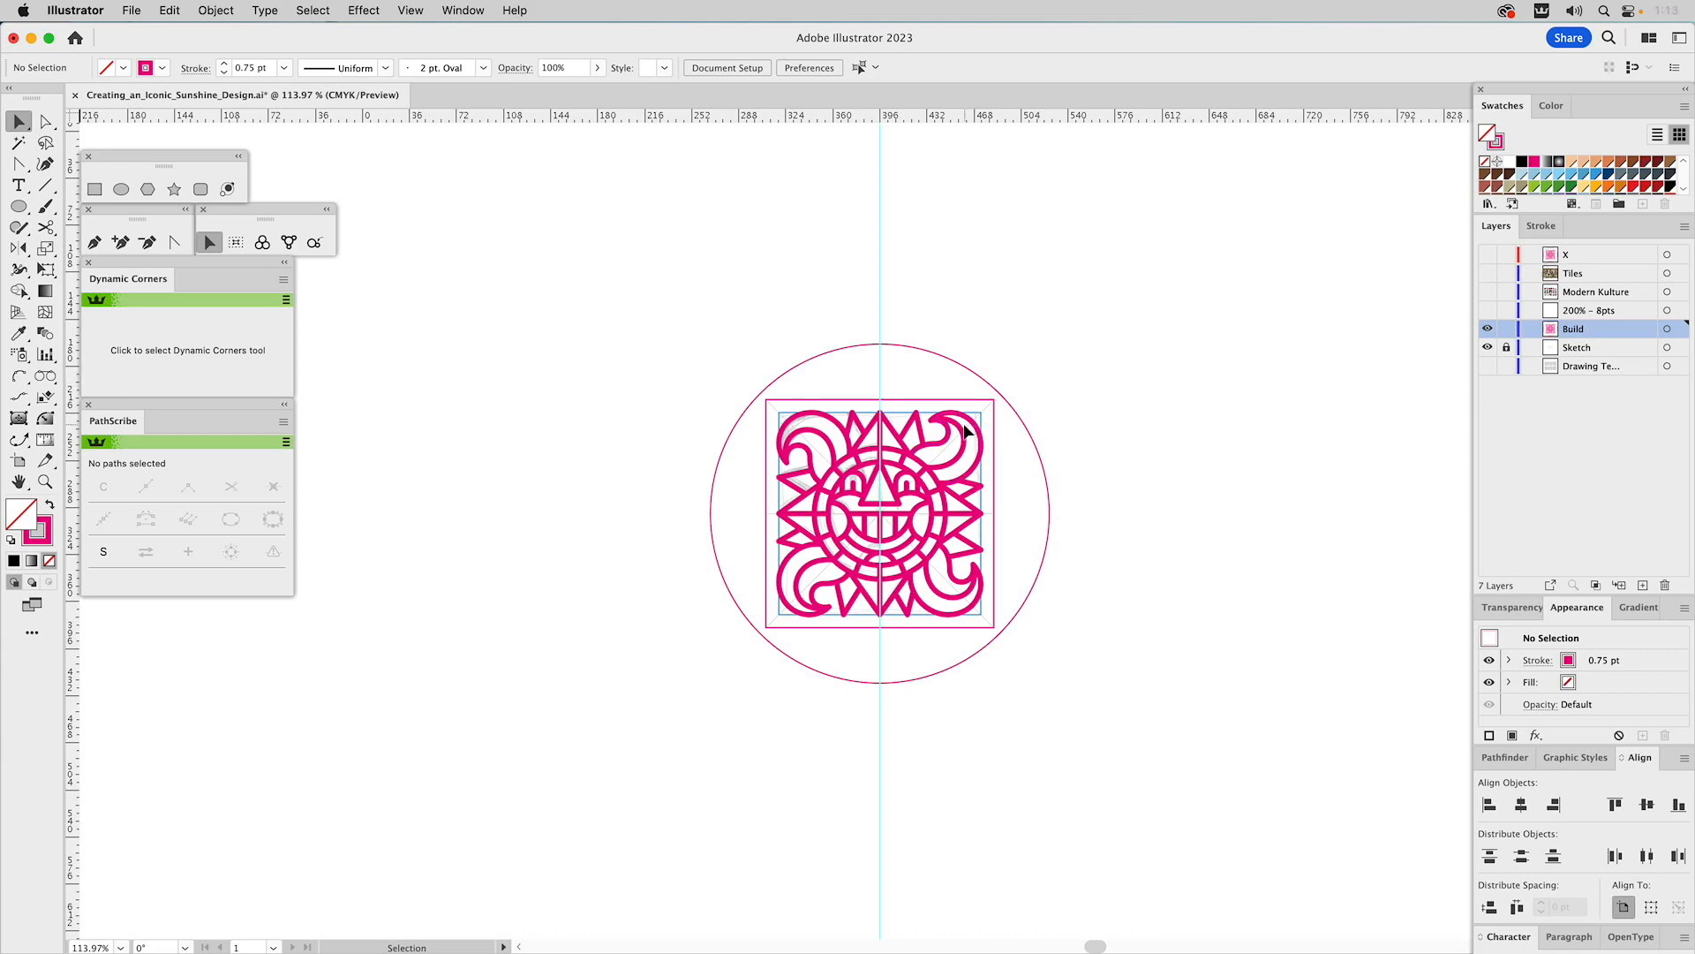
- Copy the sun artwork and both square frames without the large guide circle, and hide the Build layer
{"action": "left_click_drag", "start_coordinate": [738, 383], "coordinate": [1069, 659]}
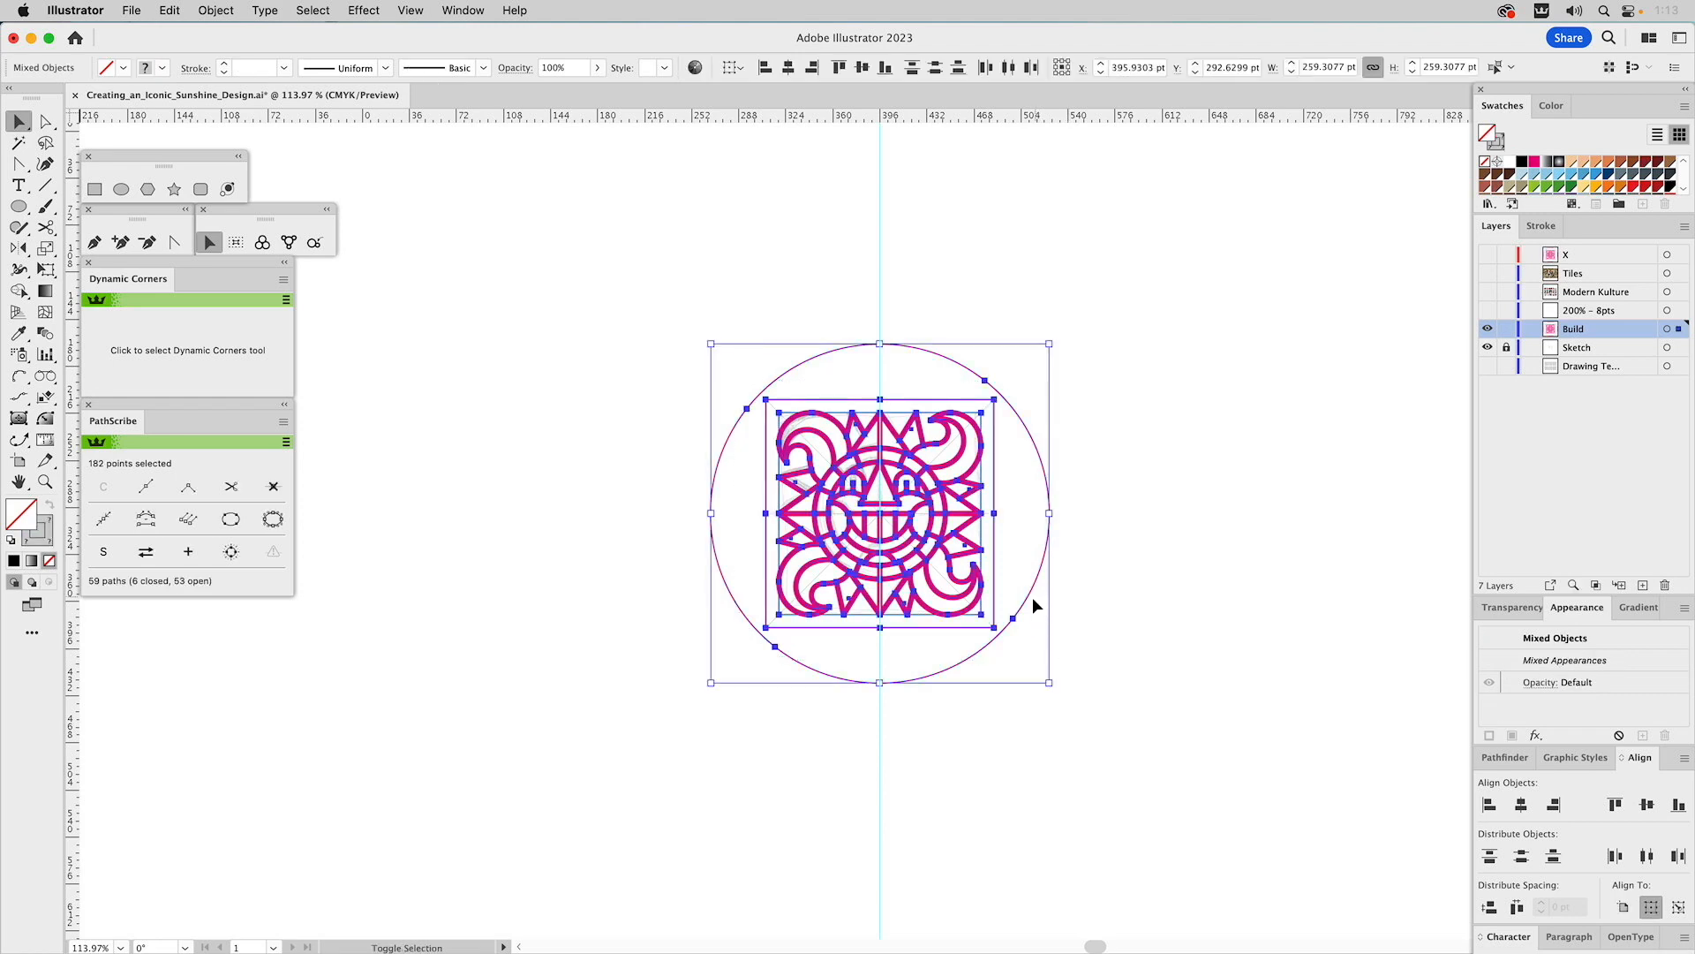
{"action": "left_click", "coordinate": [987, 620], "text": "shift"}
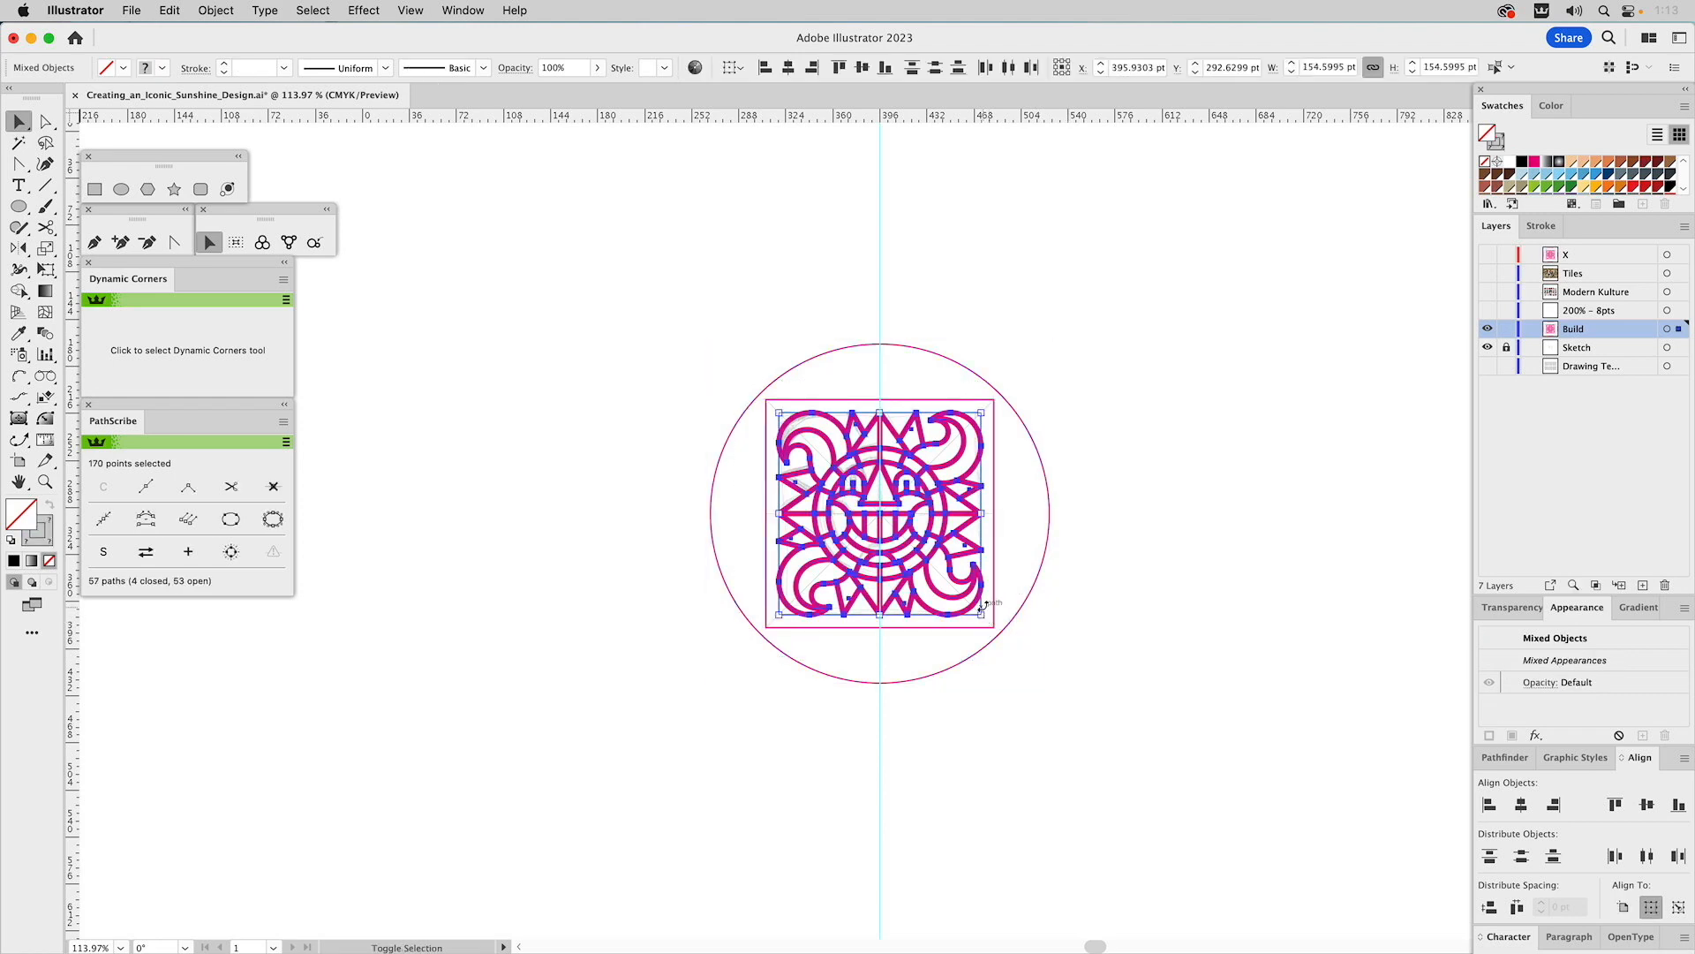
{"action": "left_click", "coordinate": [971, 612], "text": "shift"}
{"action": "left_click_drag", "start_coordinate": [1054, 362], "coordinate": [644, 708]}
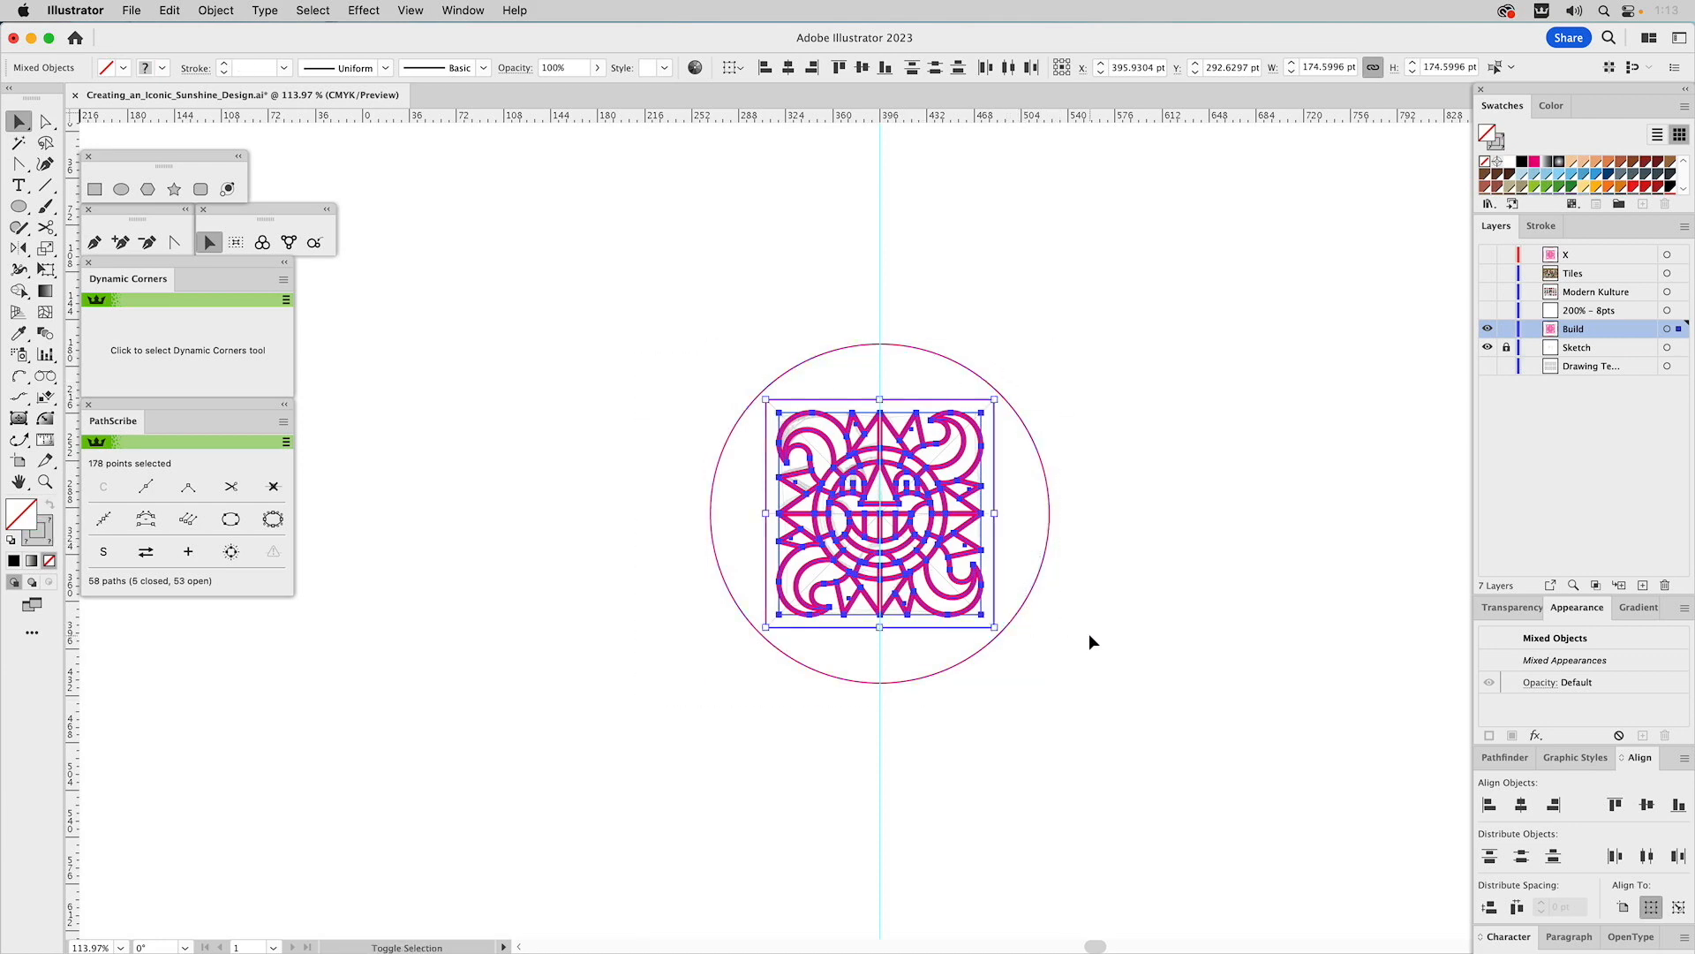
{"action": "left_click", "coordinate": [1486, 328]}
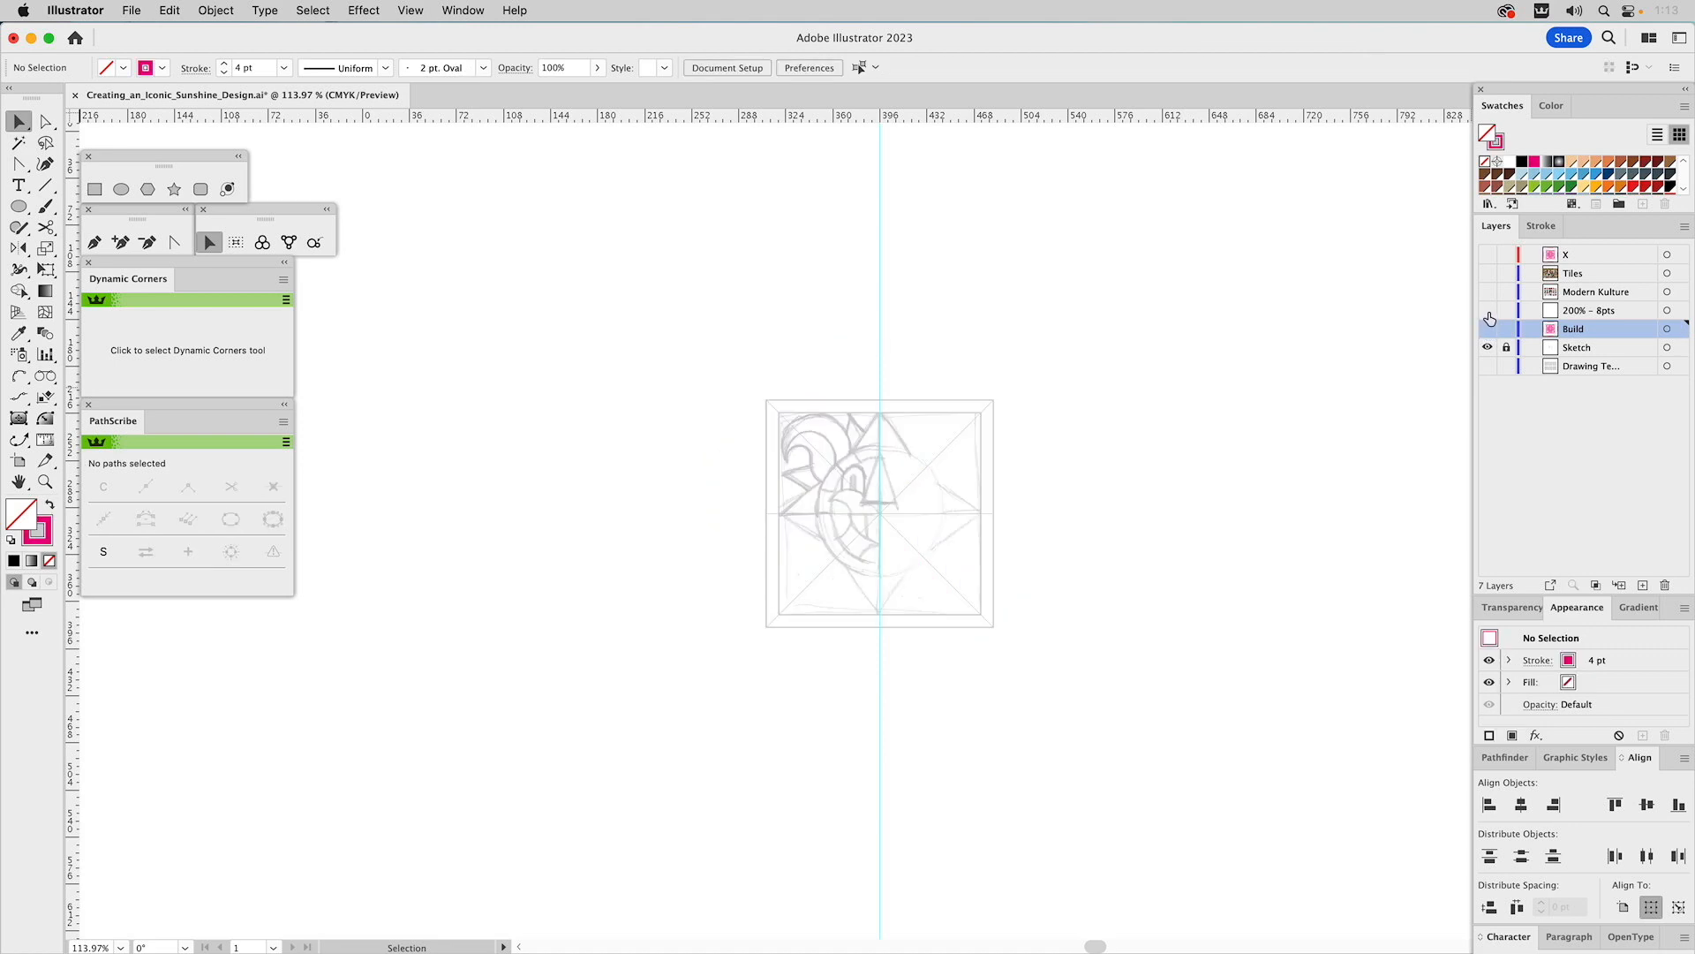
- Add a new layer above the Build layer and name it Expand Strokes
{"action": "left_click", "coordinate": [1642, 585]}
{"action": "double_click", "coordinate": [1585, 328]}
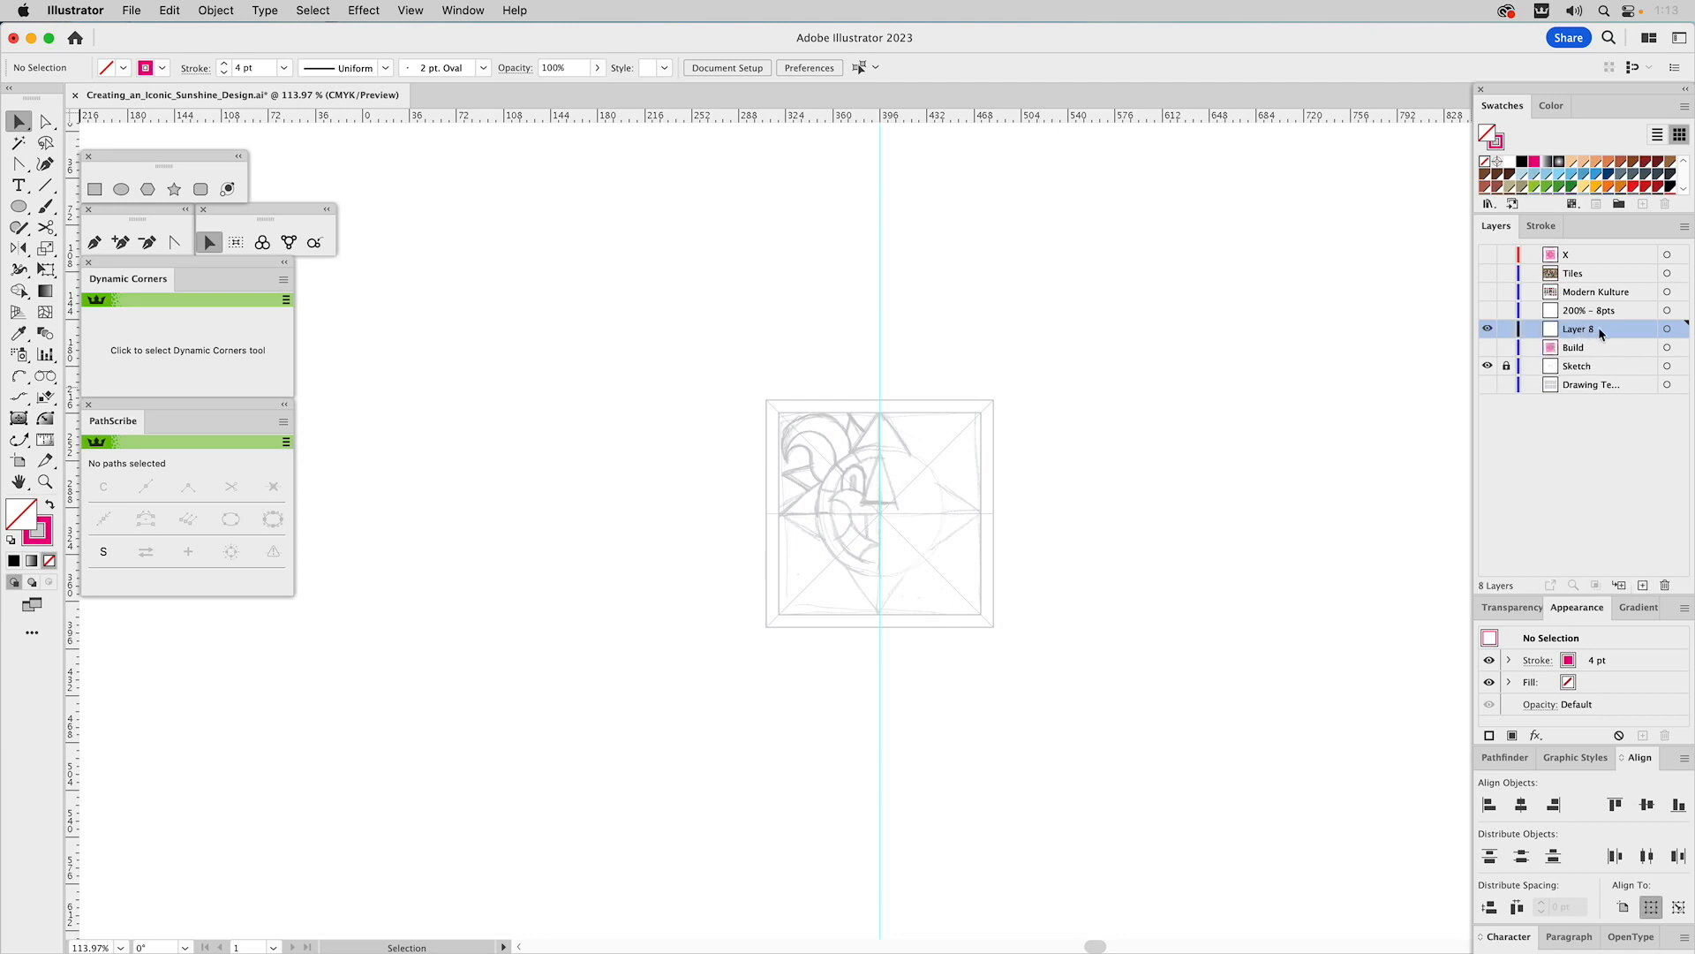
{"action": "type", "text": "Expand Sterok"}
{"action": "key", "text": "BackSpace"}
{"action": "key", "text": "BackSpace"}
{"action": "type", "text": "rokes"}
{"action": "key", "text": "Return"}
- Set the Expand Strokes layer's color to Medium Blue
{"action": "double_click", "coordinate": [1638, 331]}
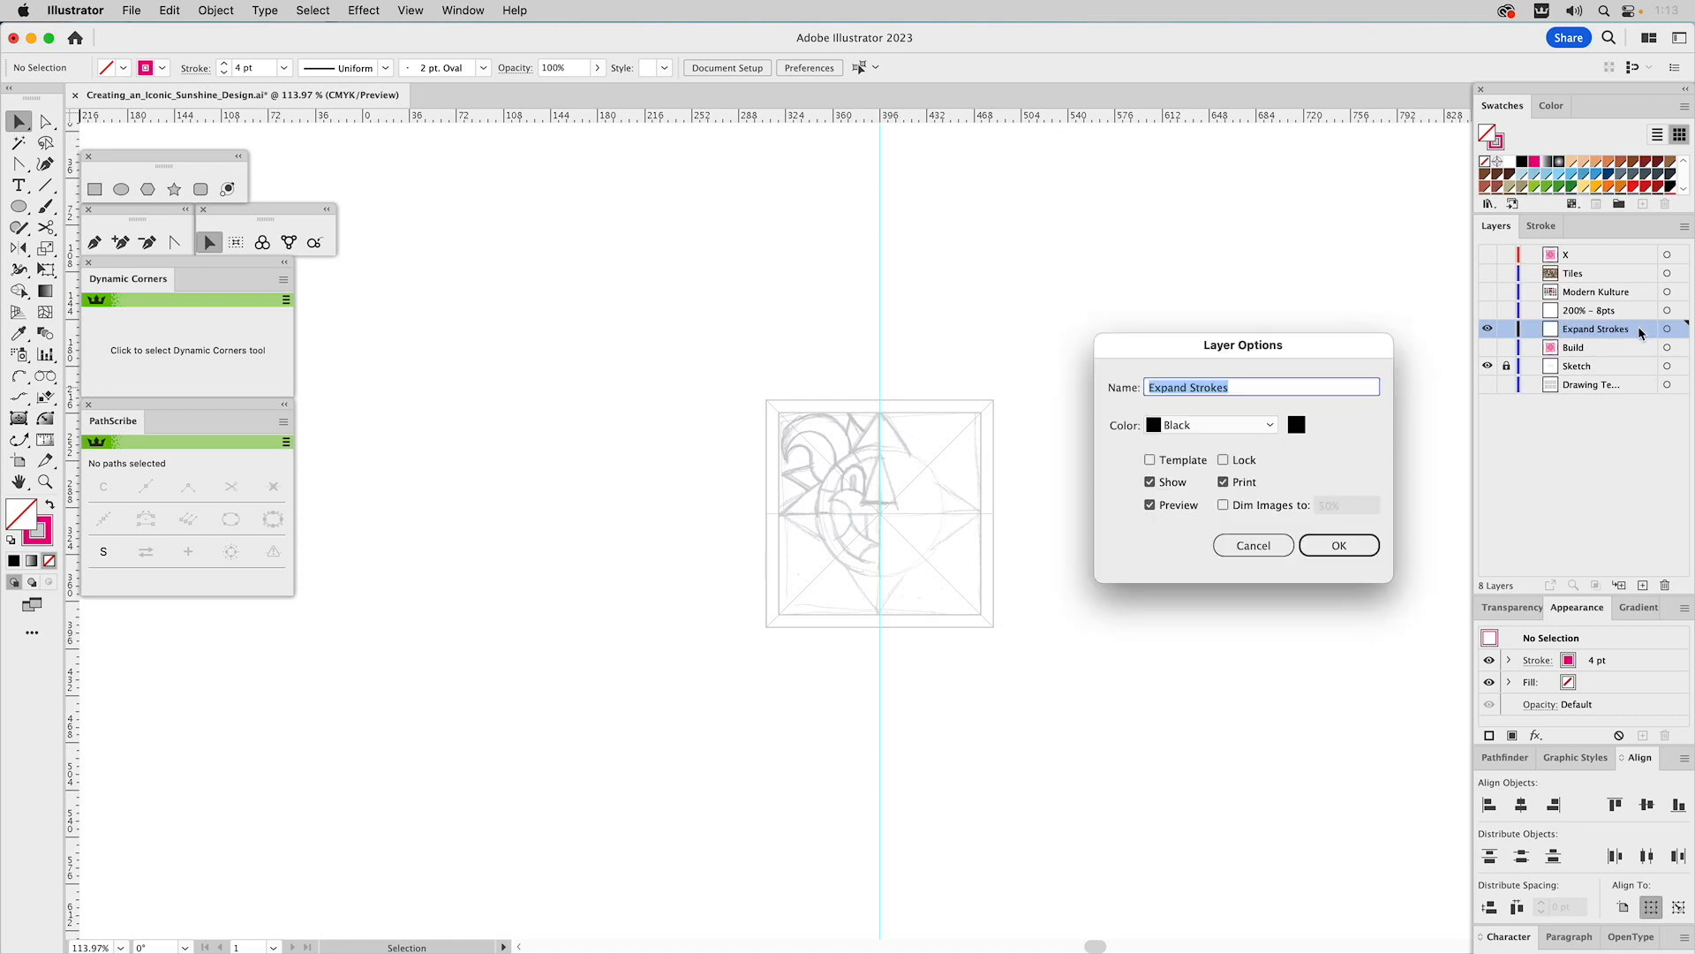
{"action": "left_click", "coordinate": [1210, 426]}
{"action": "left_click", "coordinate": [1211, 493]}
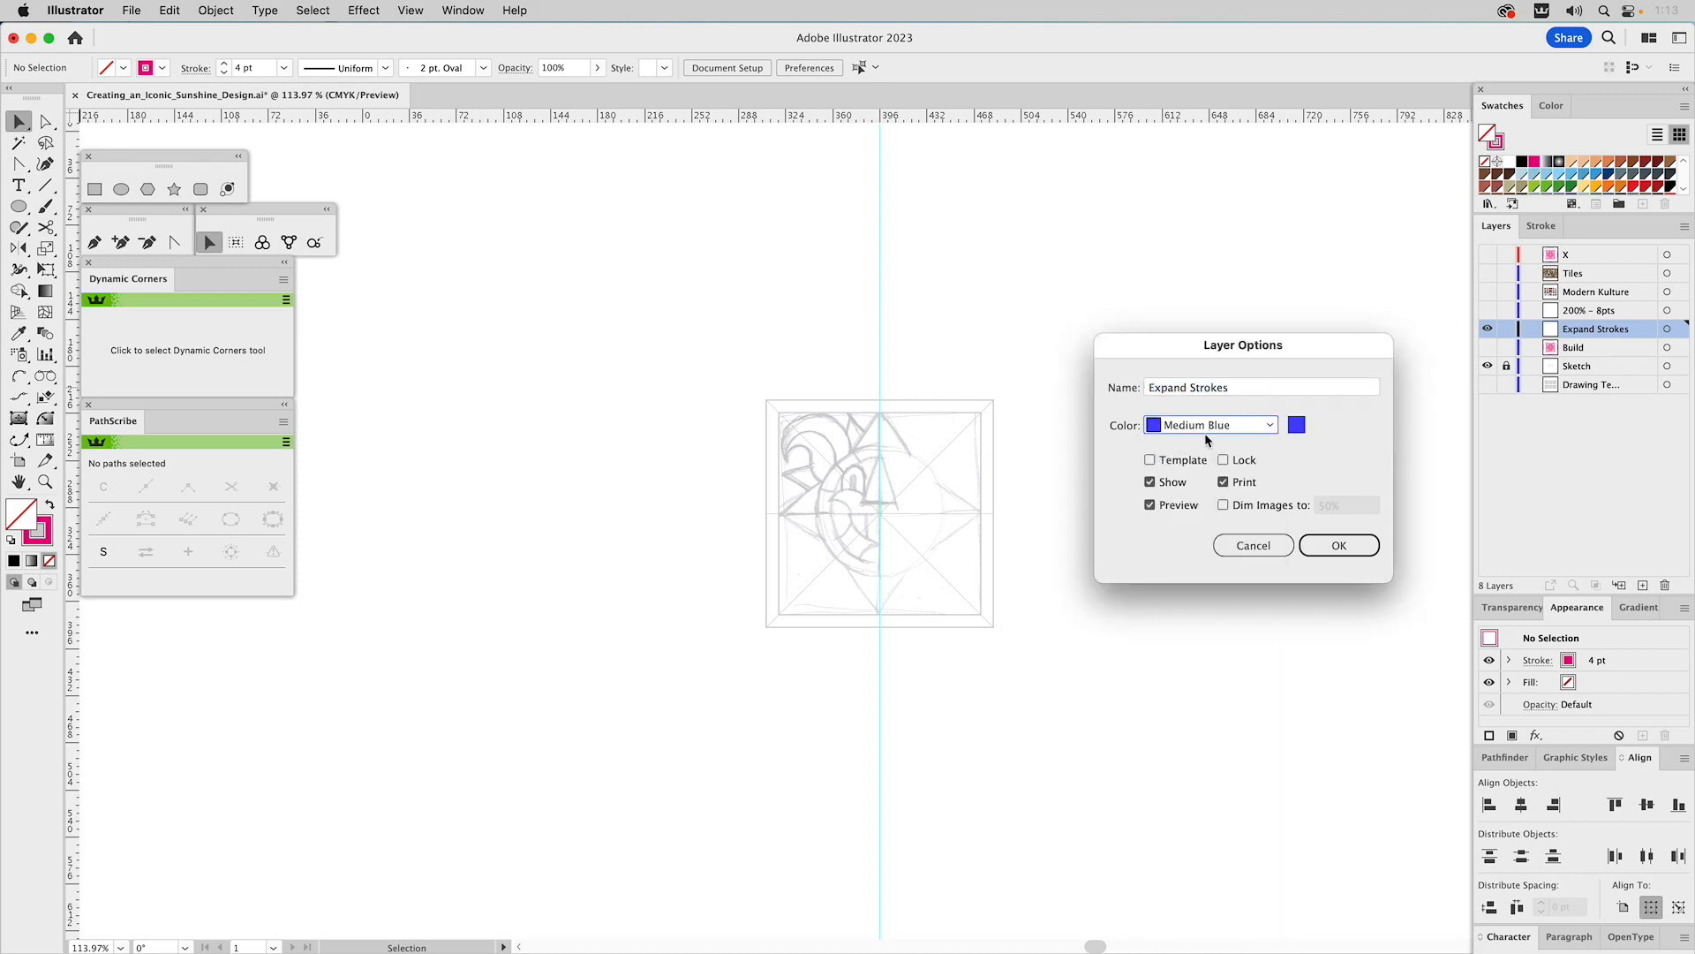
{"action": "left_click", "coordinate": [1339, 545]}
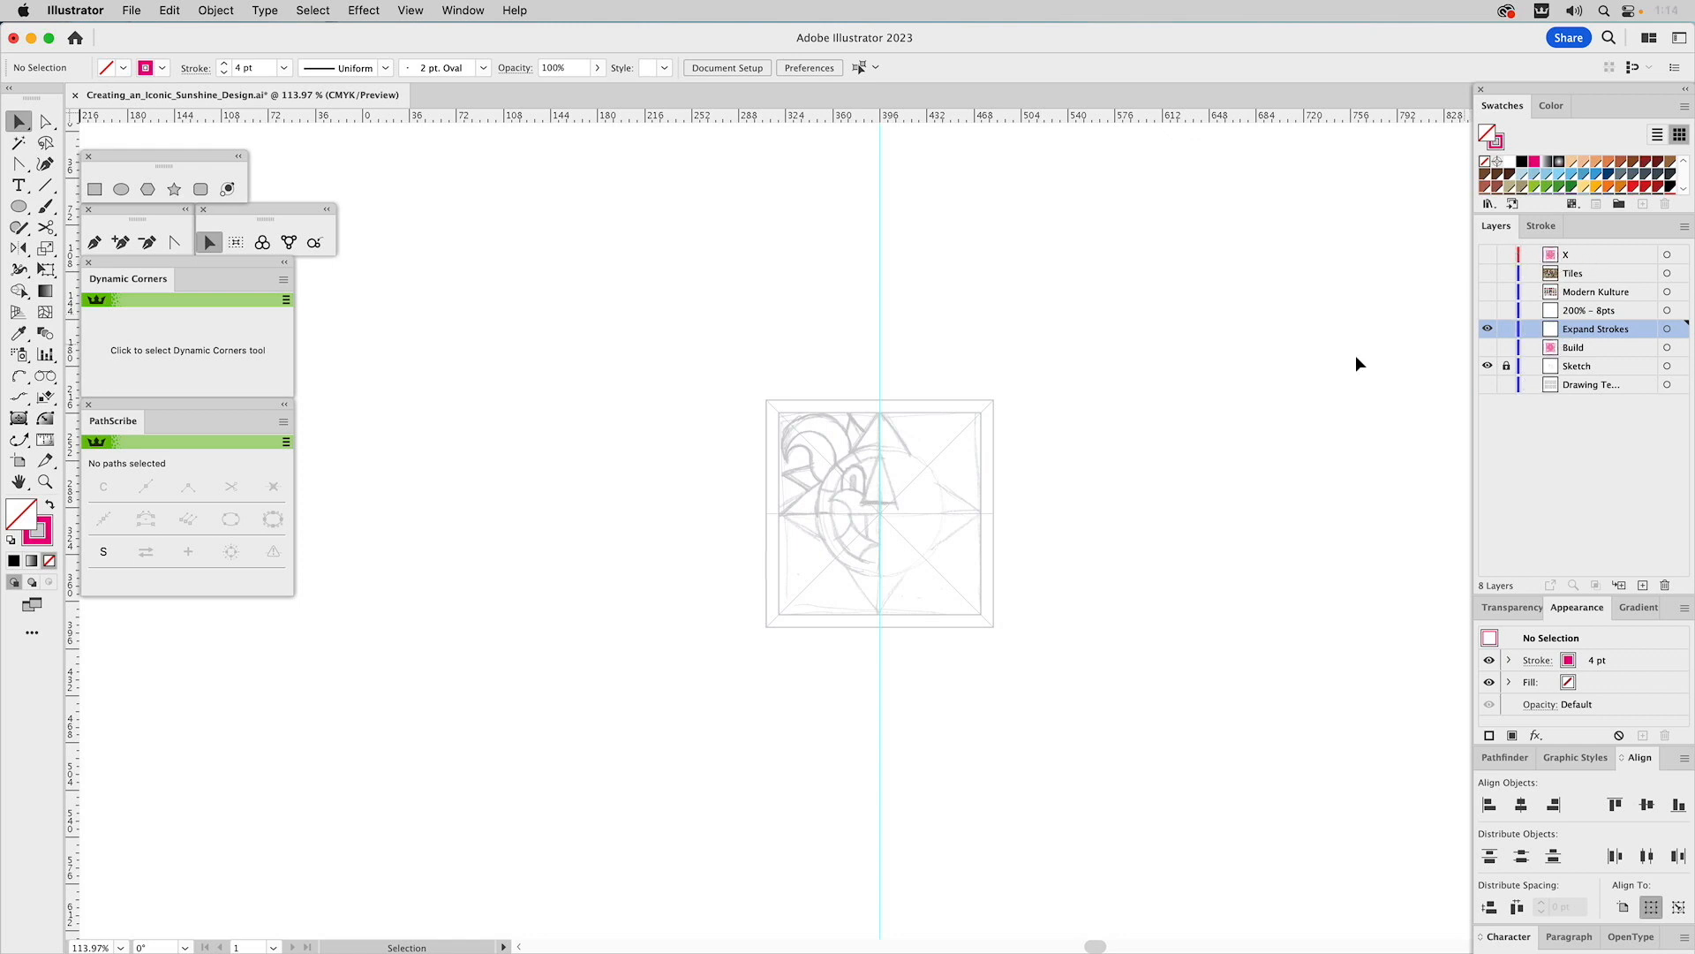
- Paste the copied sun artwork in front at its original position on the Expand Strokes layer, and hide the Sketch layer
{"action": "key", "text": "a"}
{"action": "key", "text": "super+f"}
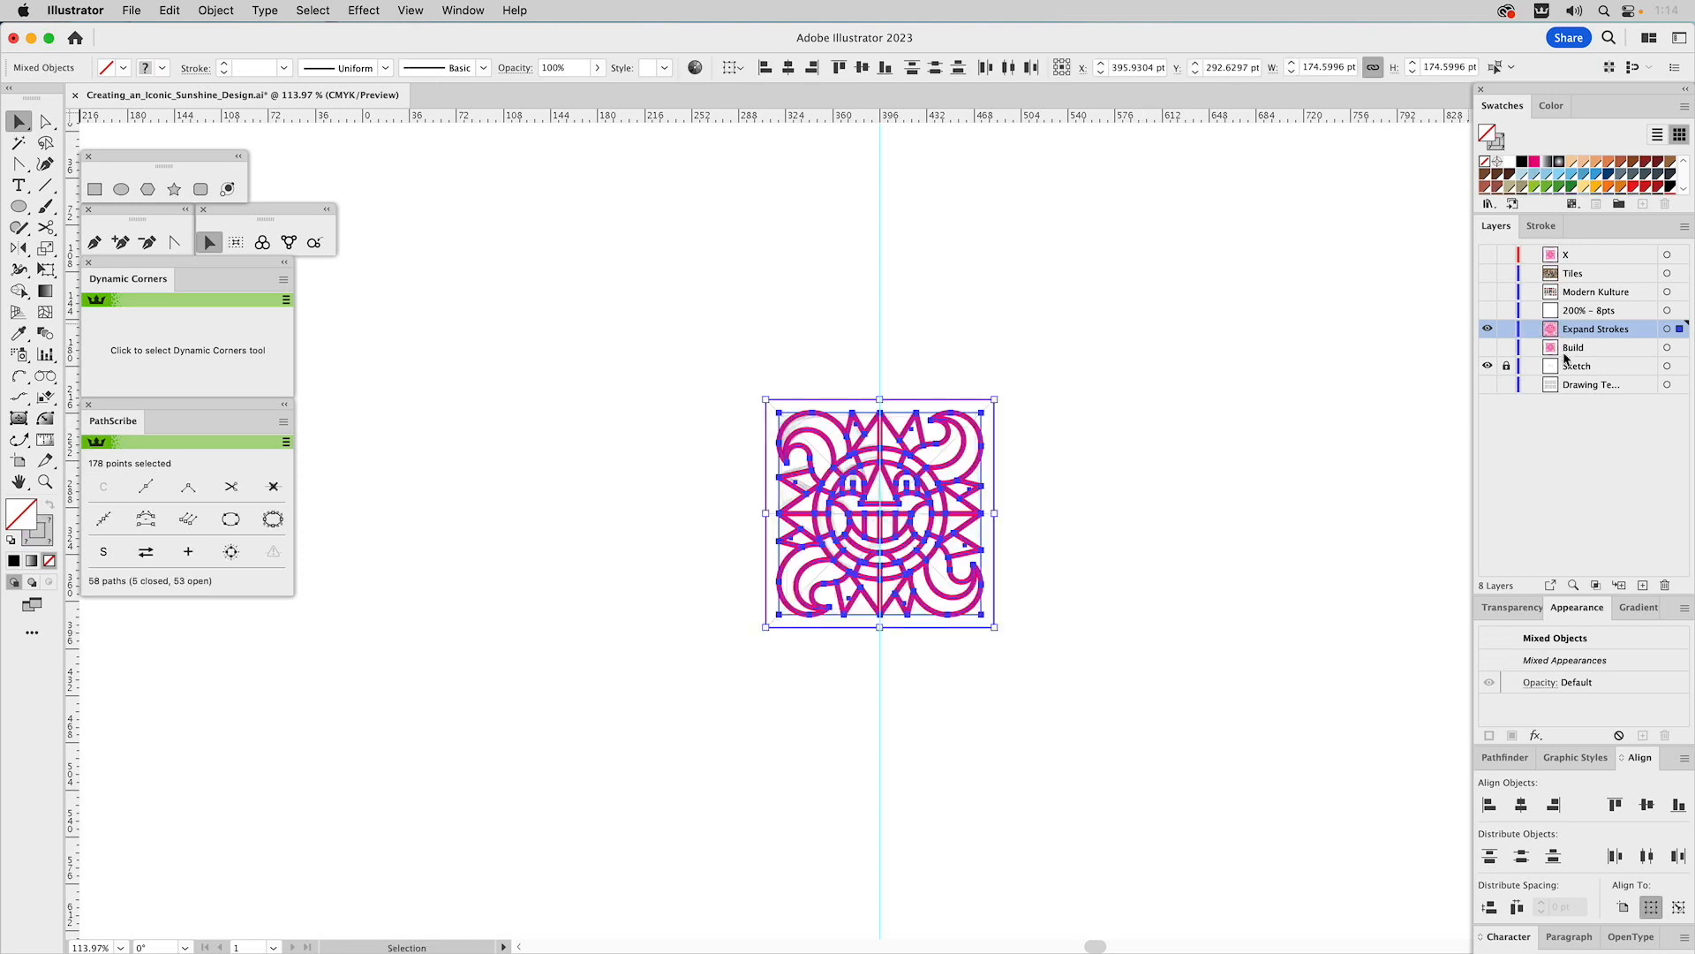
{"action": "left_click", "coordinate": [1248, 381]}
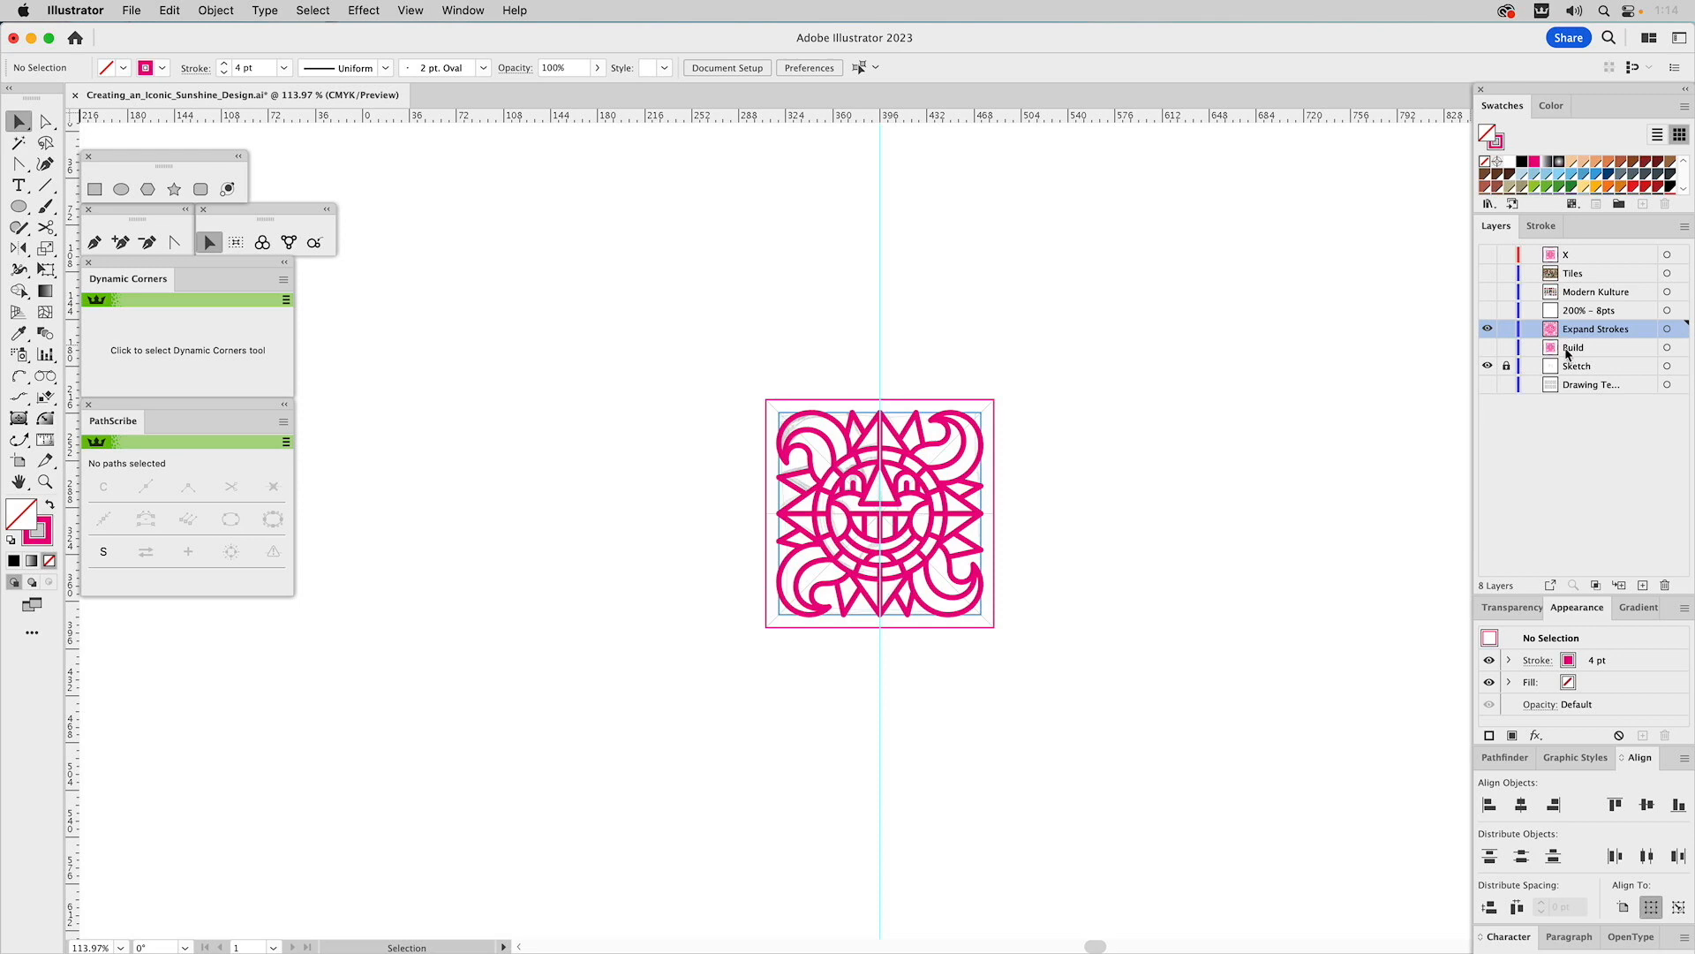
{"action": "left_click", "coordinate": [1488, 366]}
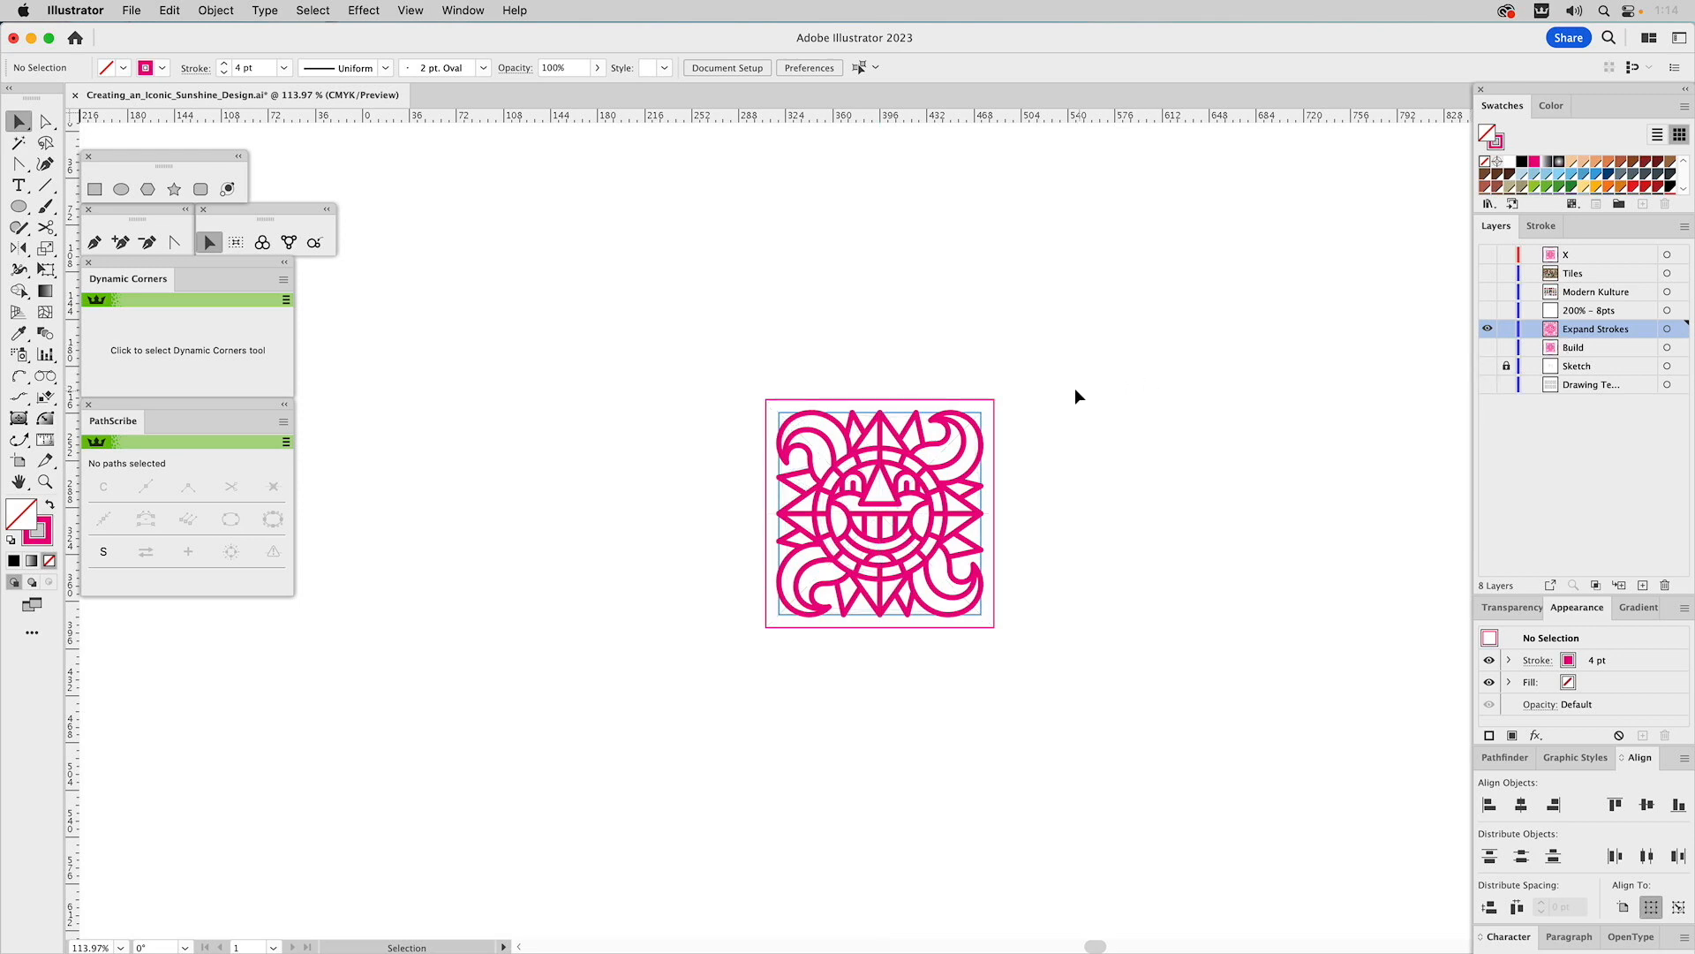
- Select the sun artwork without the two square frames, apply the global black swatch to its strokes, and check that swatch's options
{"action": "key", "text": "z"}
{"action": "left_click_drag", "start_coordinate": [704, 362], "coordinate": [1074, 765]}
{"action": "key", "text": "v"}
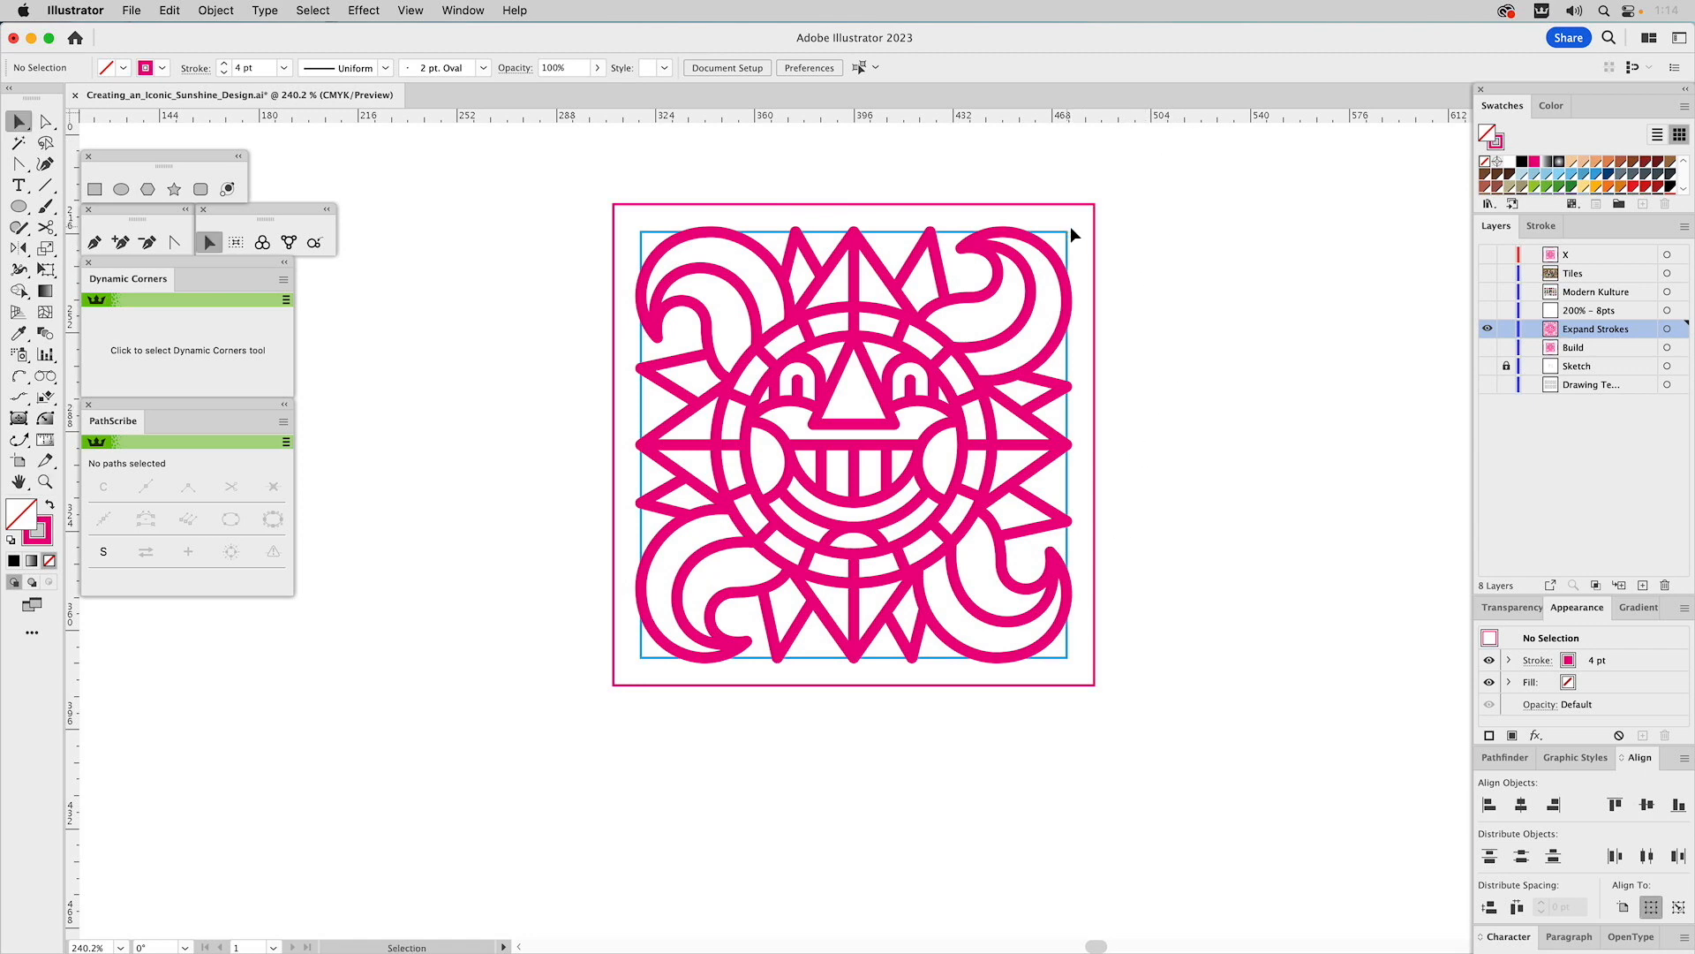
{"action": "left_click_drag", "start_coordinate": [1155, 226], "coordinate": [553, 696]}
{"action": "left_click", "coordinate": [1053, 656], "text": "shift"}
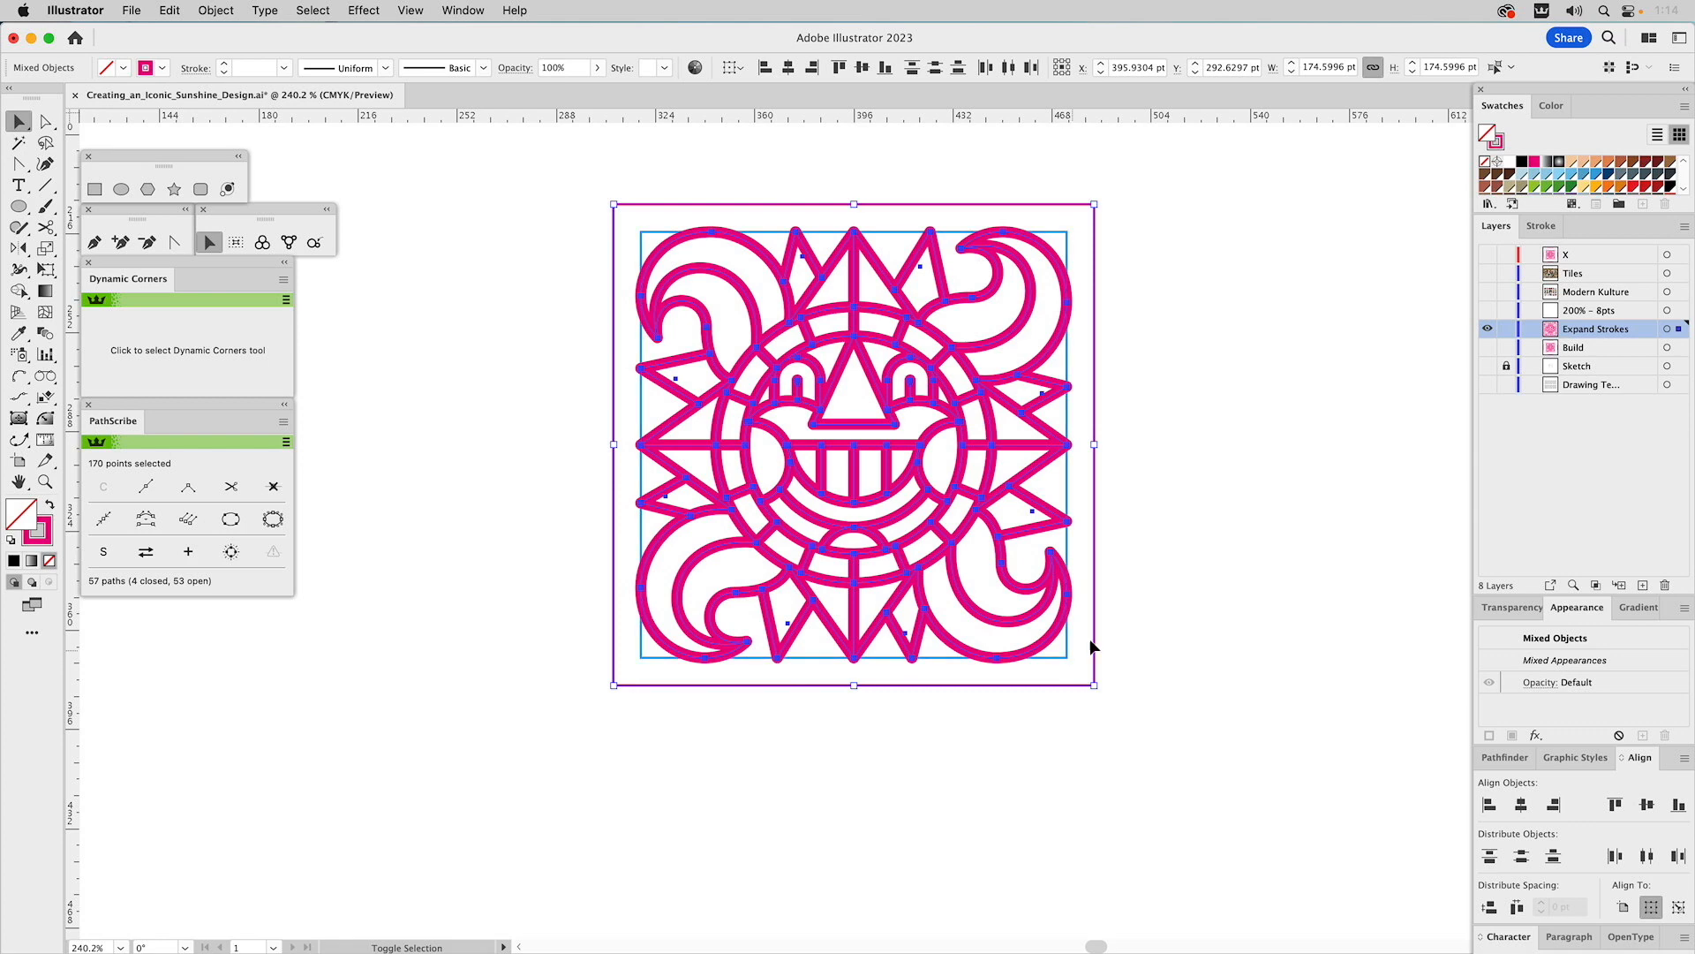
{"action": "left_click", "coordinate": [1093, 632], "text": "shift"}
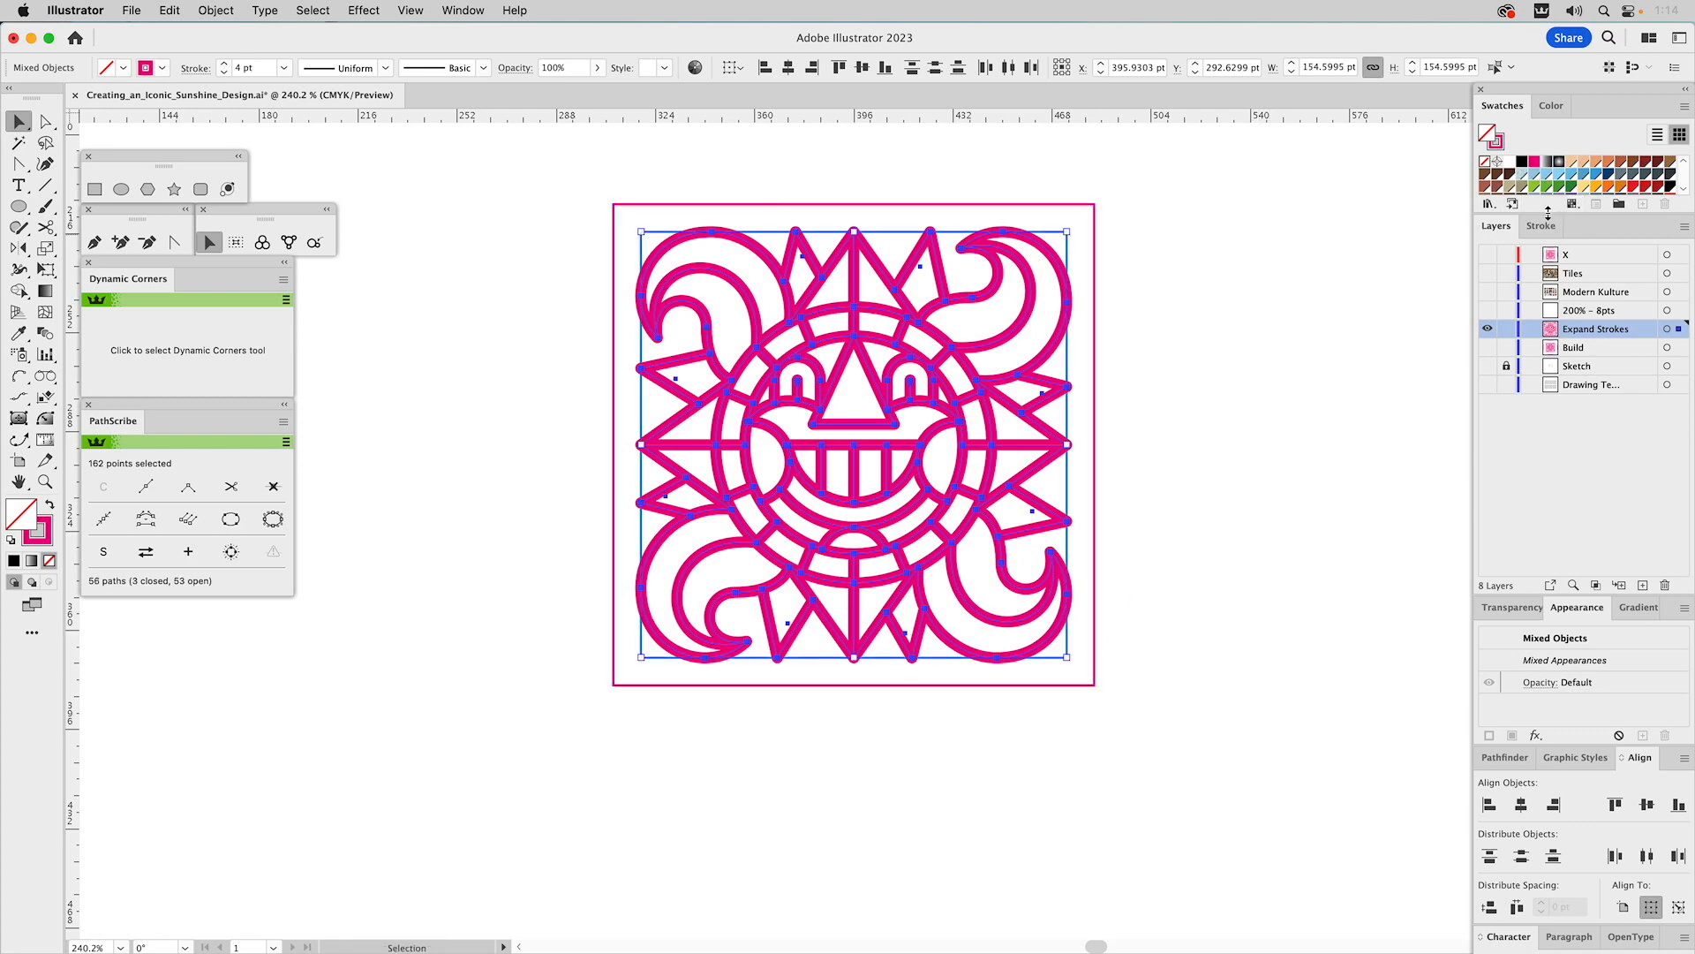
{"action": "left_click_drag", "start_coordinate": [1551, 219], "coordinate": [1554, 295]}
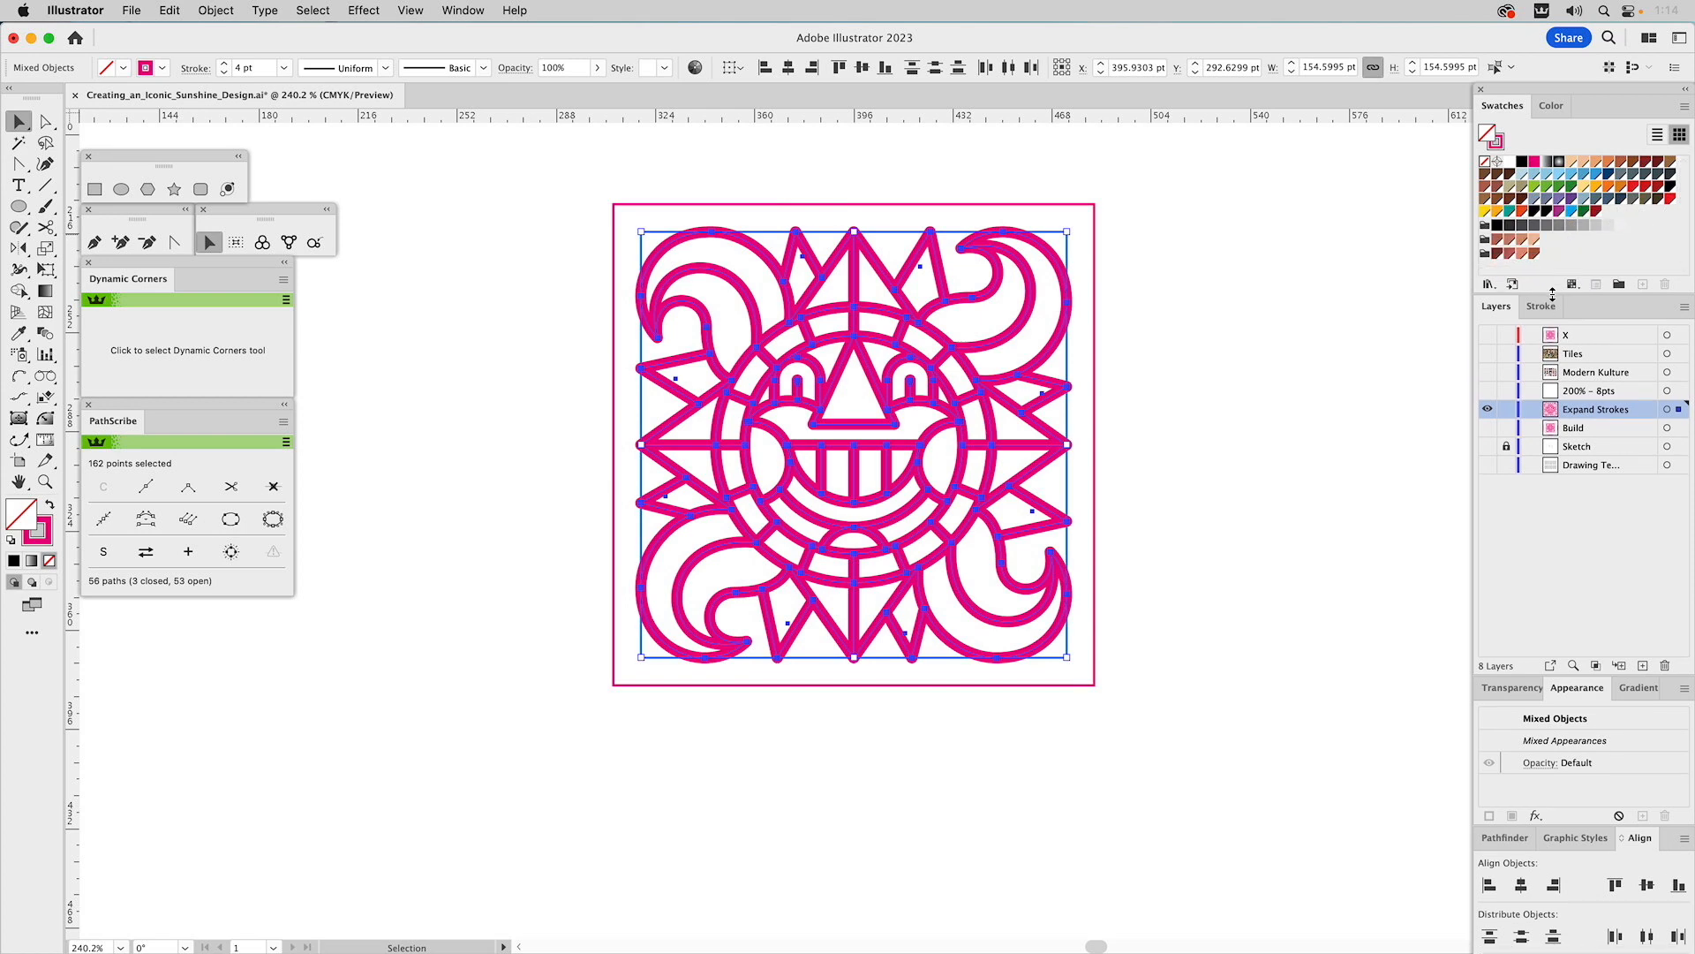
{"action": "left_click", "coordinate": [1500, 146]}
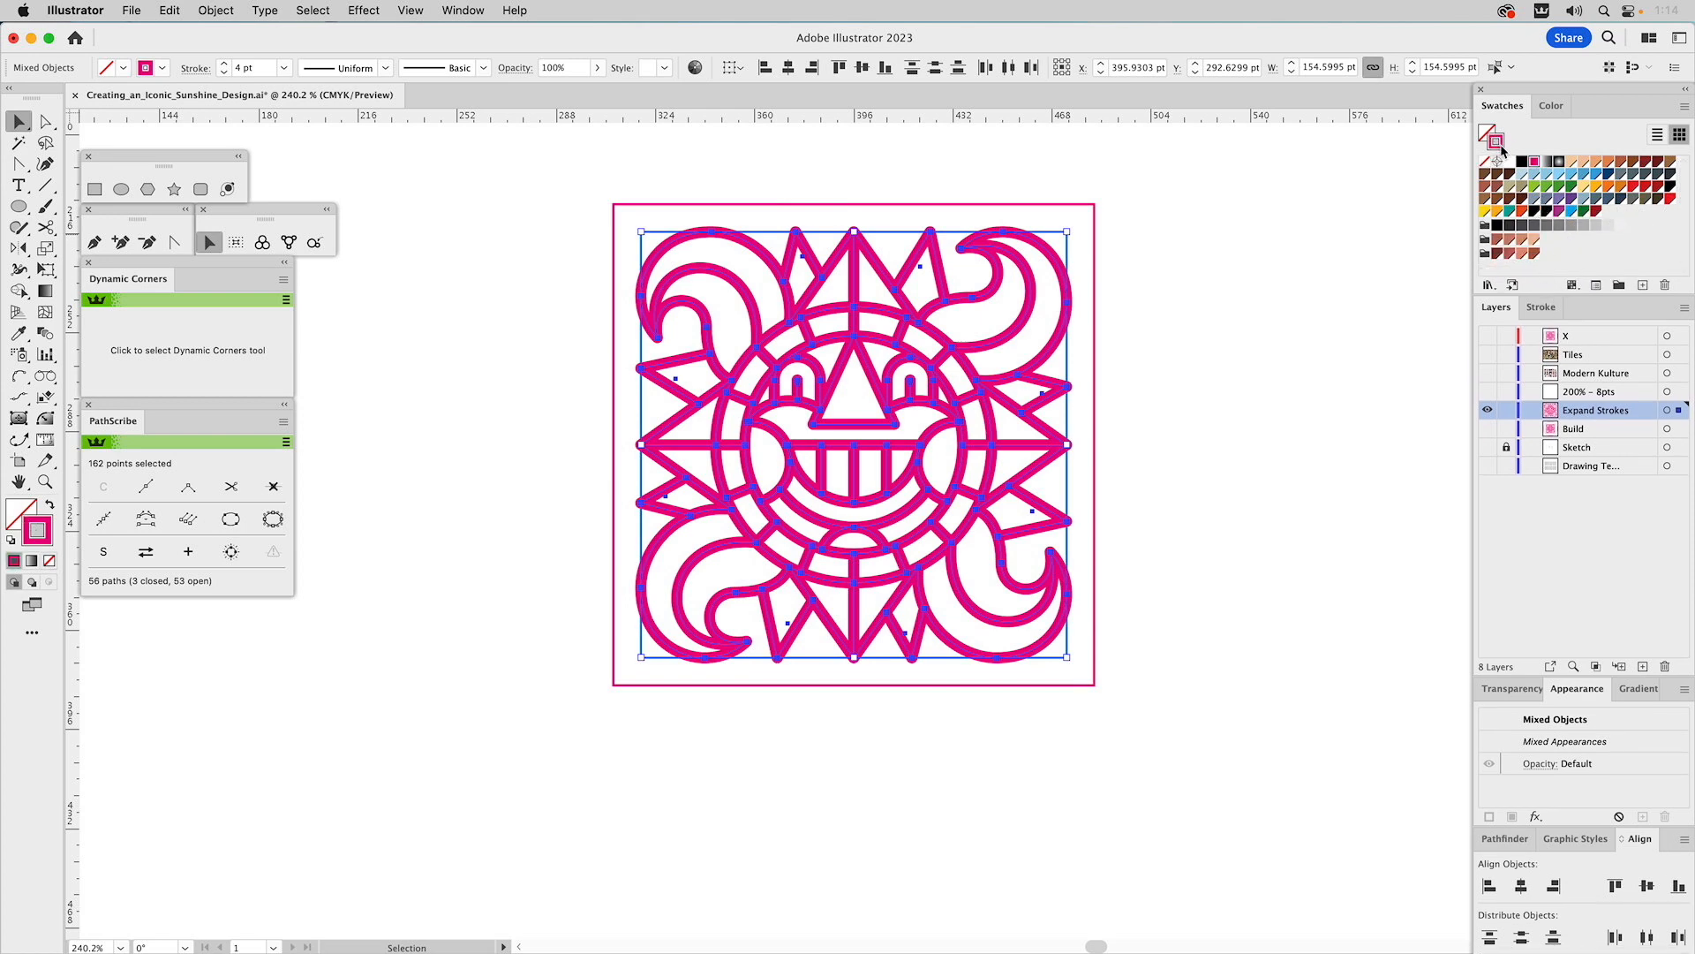
{"action": "left_click", "coordinate": [1544, 212]}
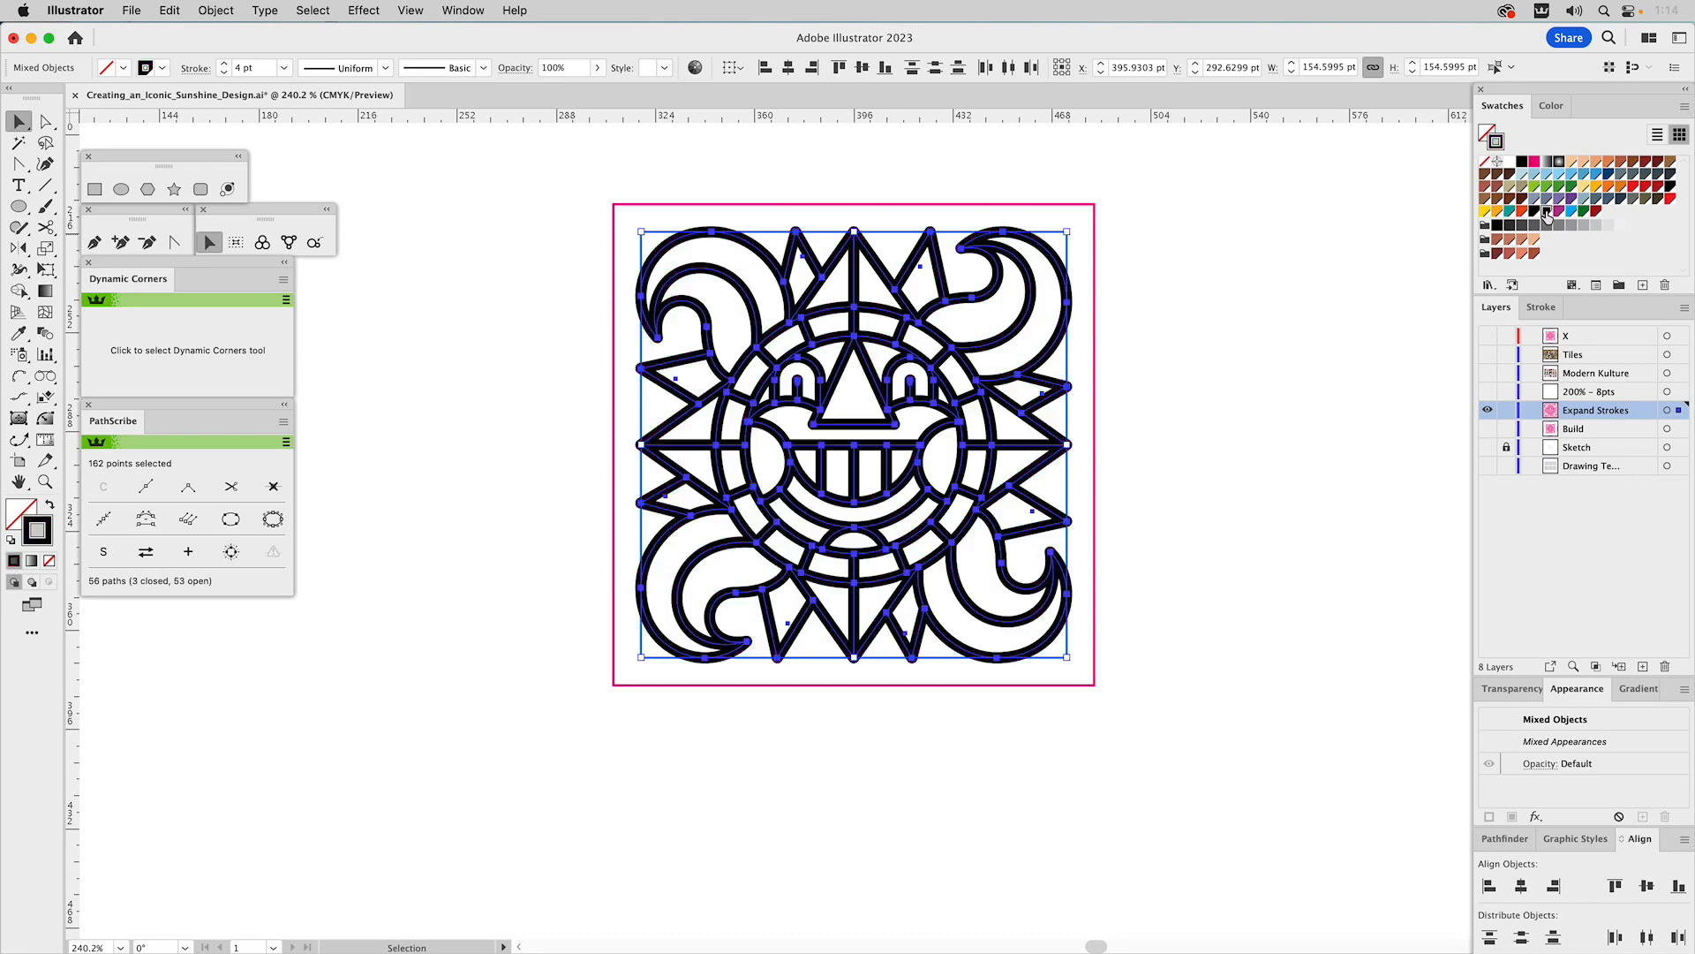
{"action": "left_click", "coordinate": [1163, 389]}
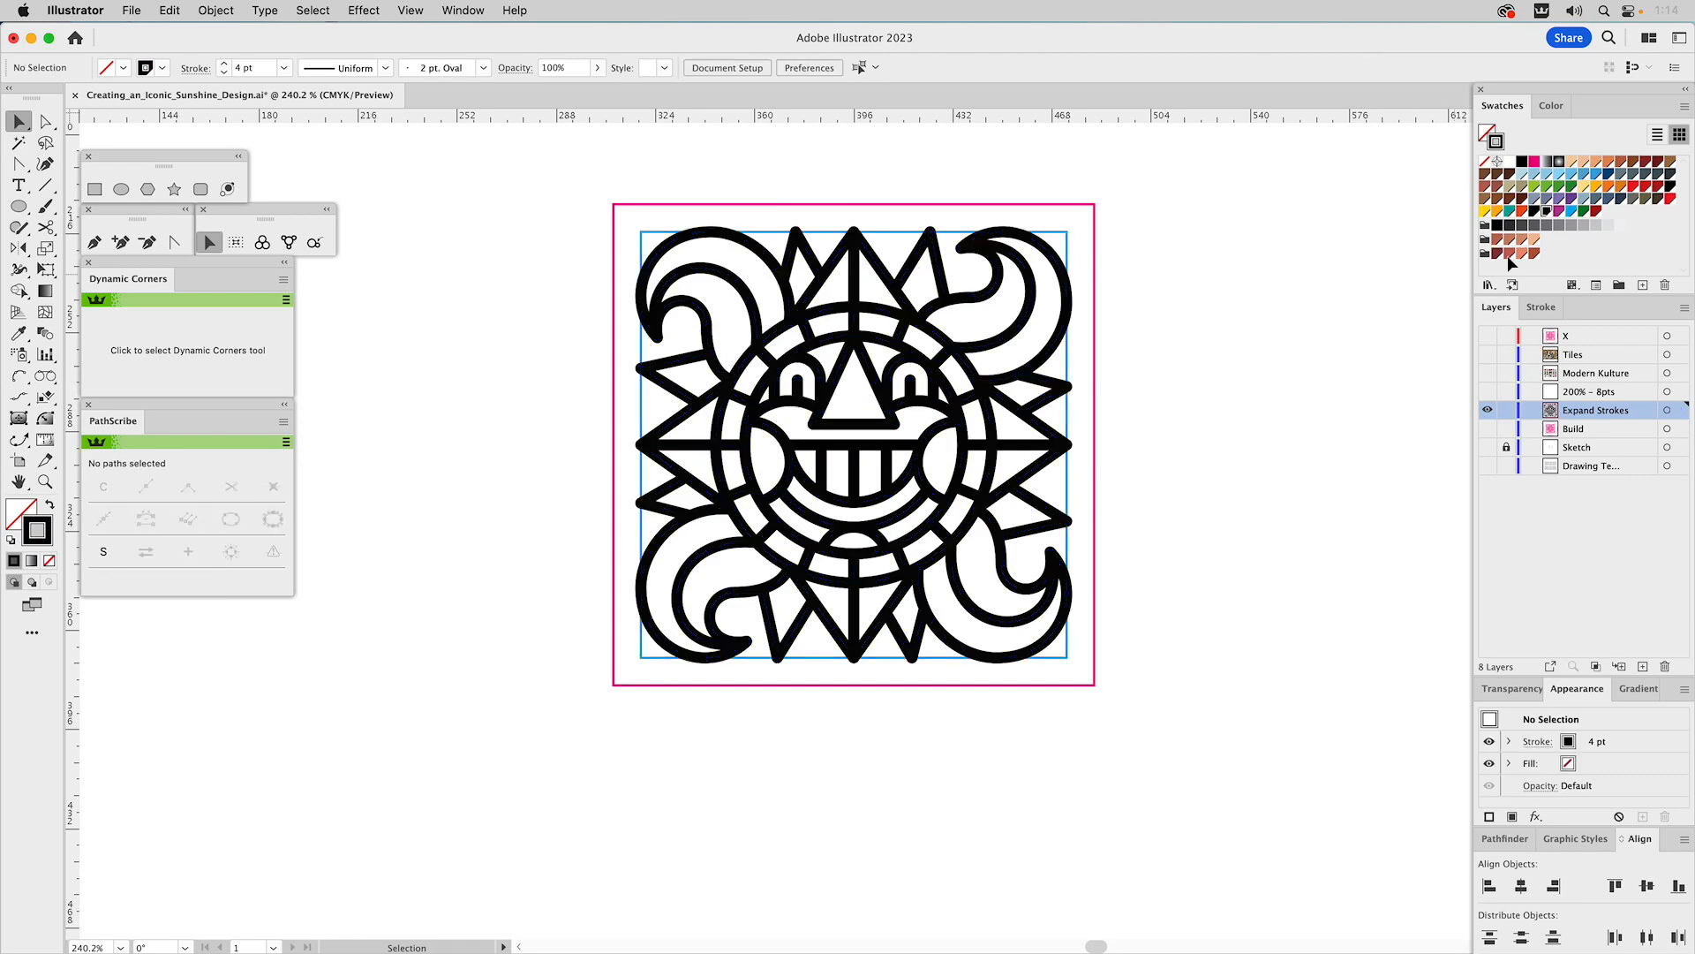
{"action": "double_click", "coordinate": [1546, 212]}
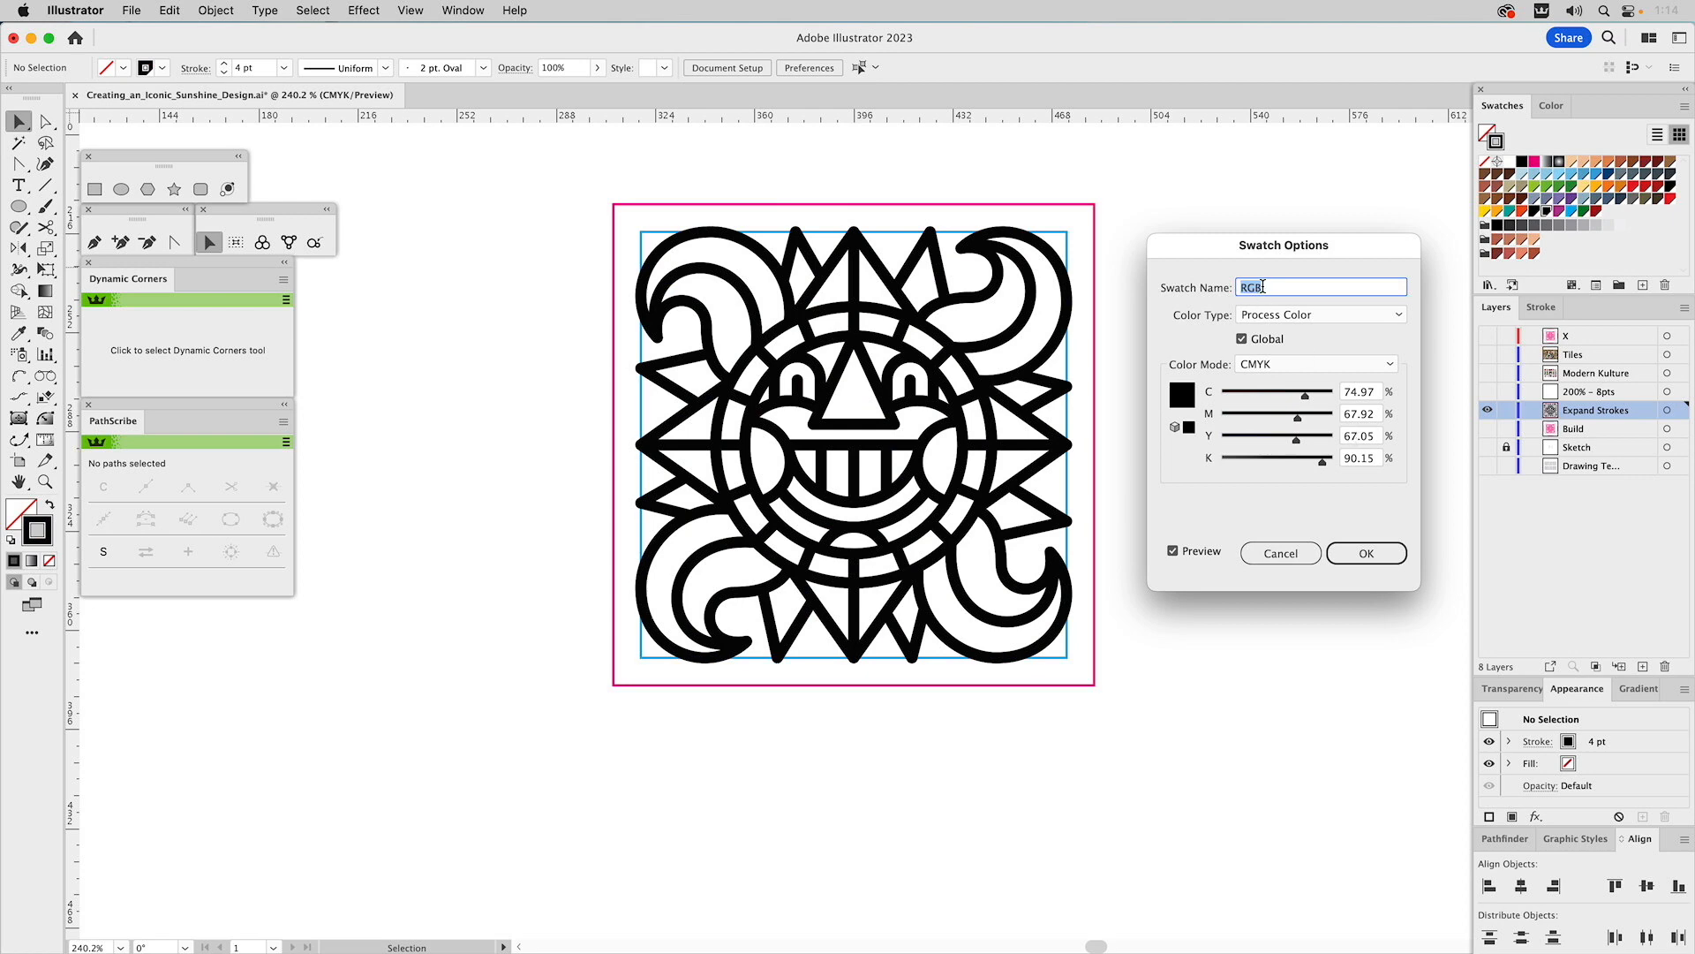
{"action": "left_click", "coordinate": [1271, 553]}
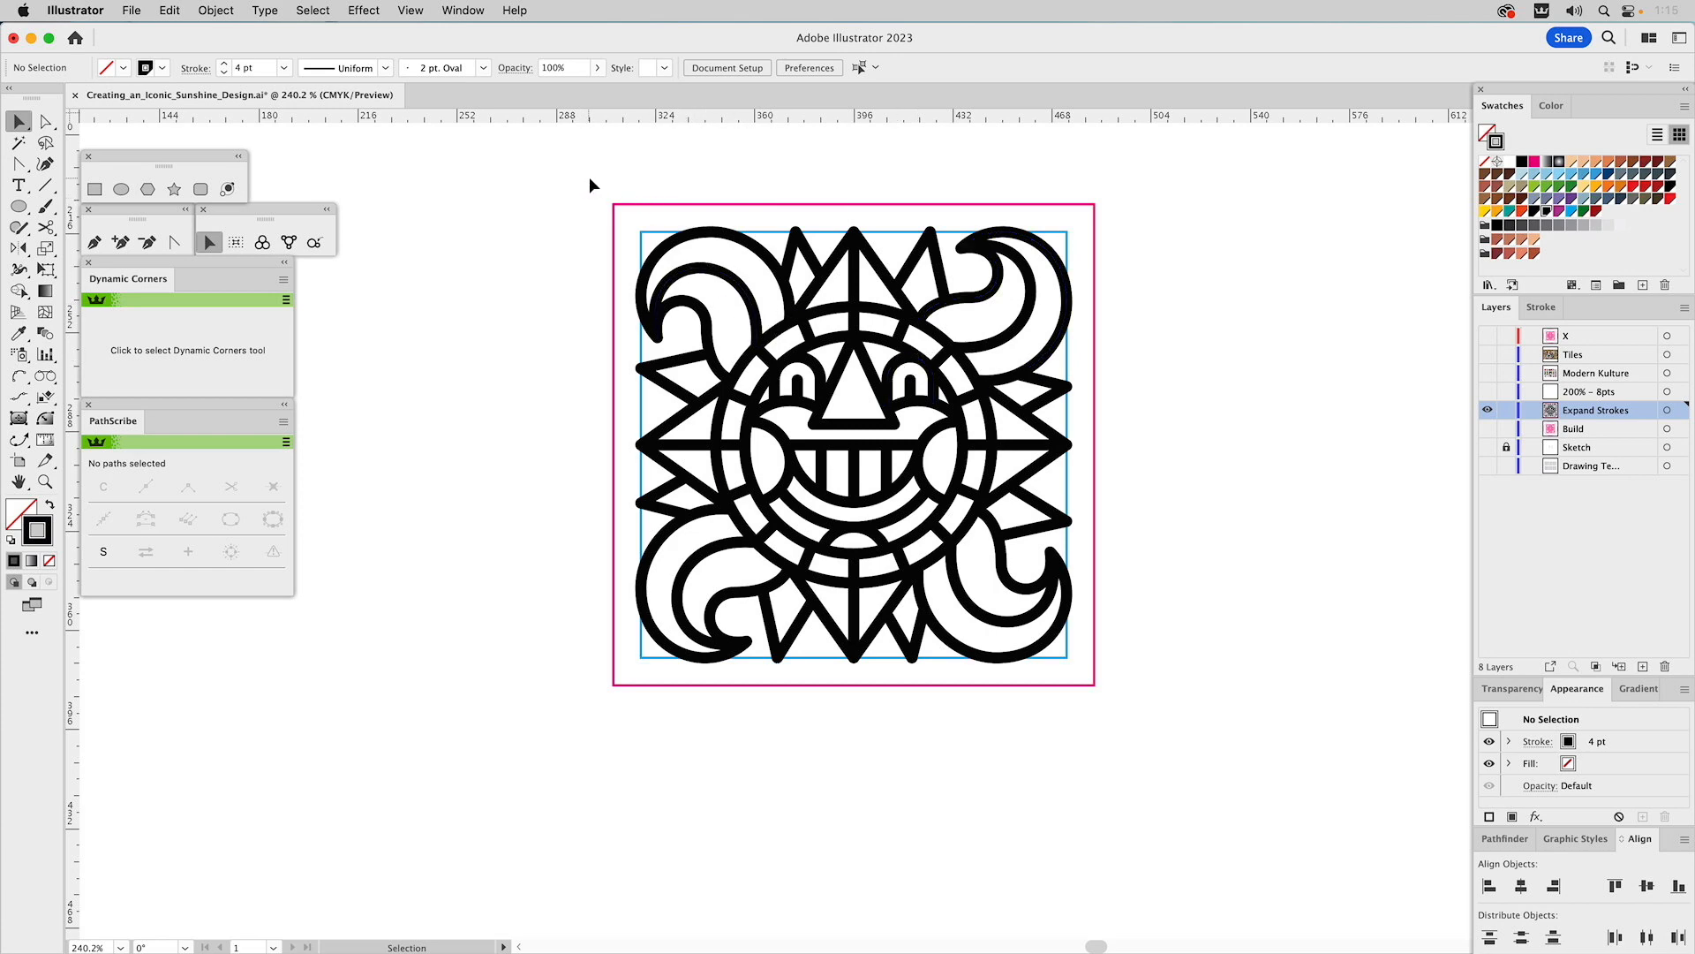
- Select all the sun artwork except the two square frames and convert its strokes to outlined shapes with Outline Stroke
{"action": "left_click", "coordinate": [915, 271]}
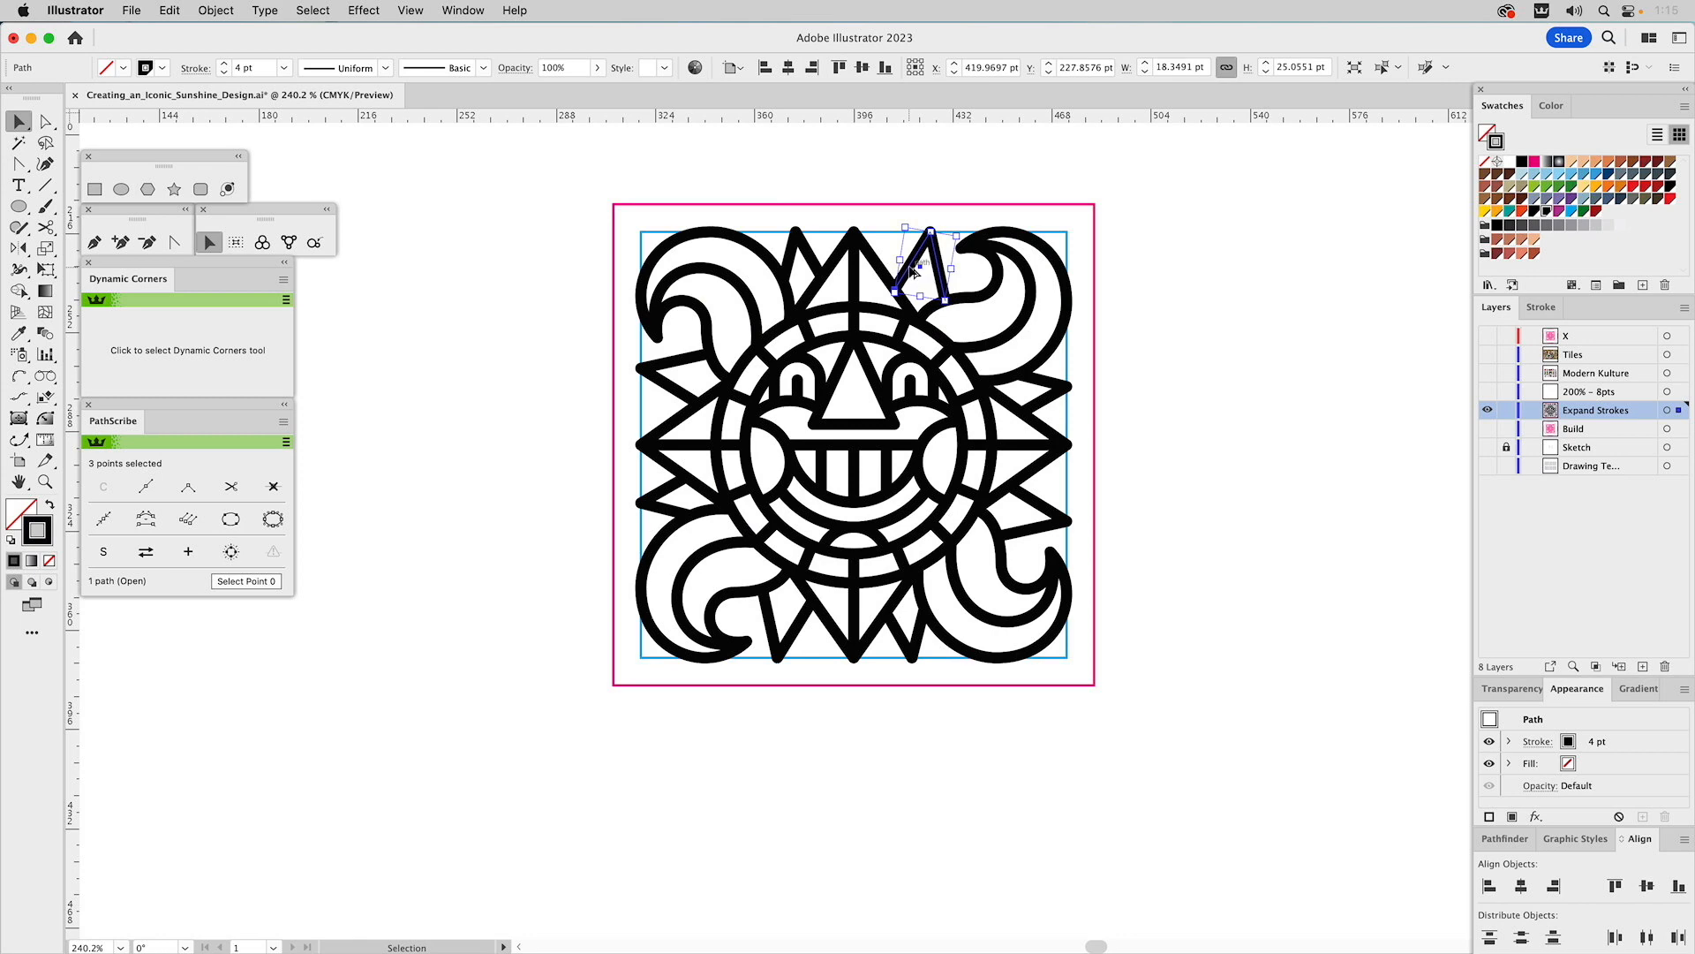
{"action": "key", "text": "super+a"}
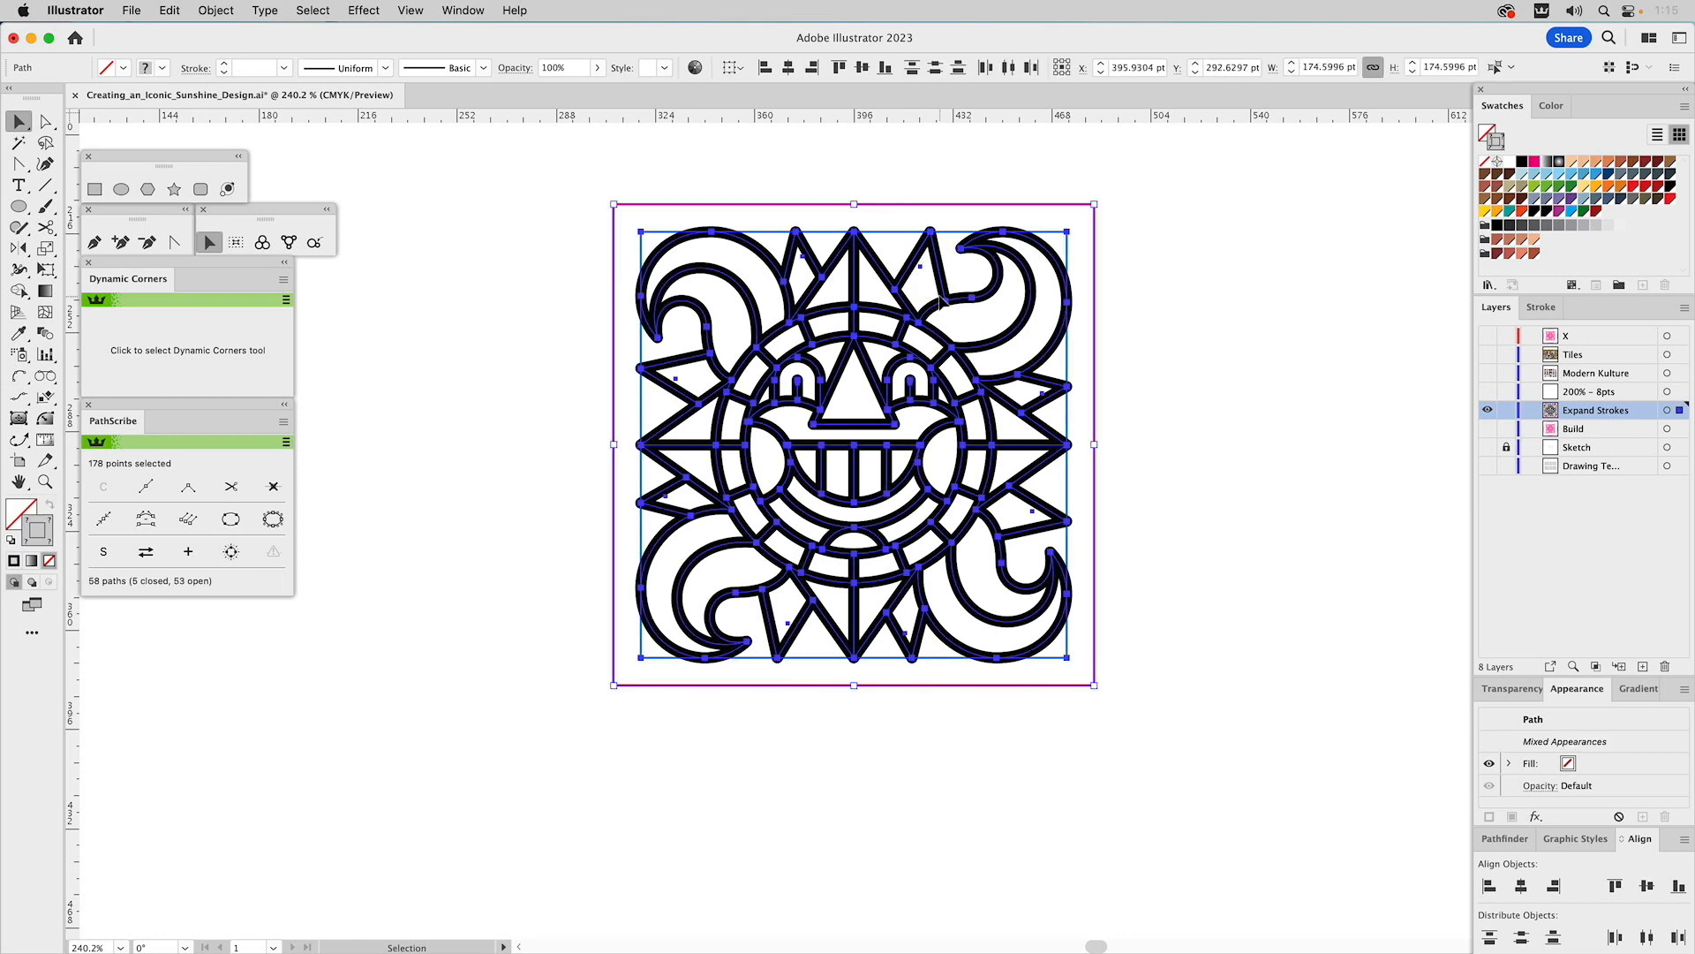
{"action": "left_click", "coordinate": [897, 232], "text": "shift"}
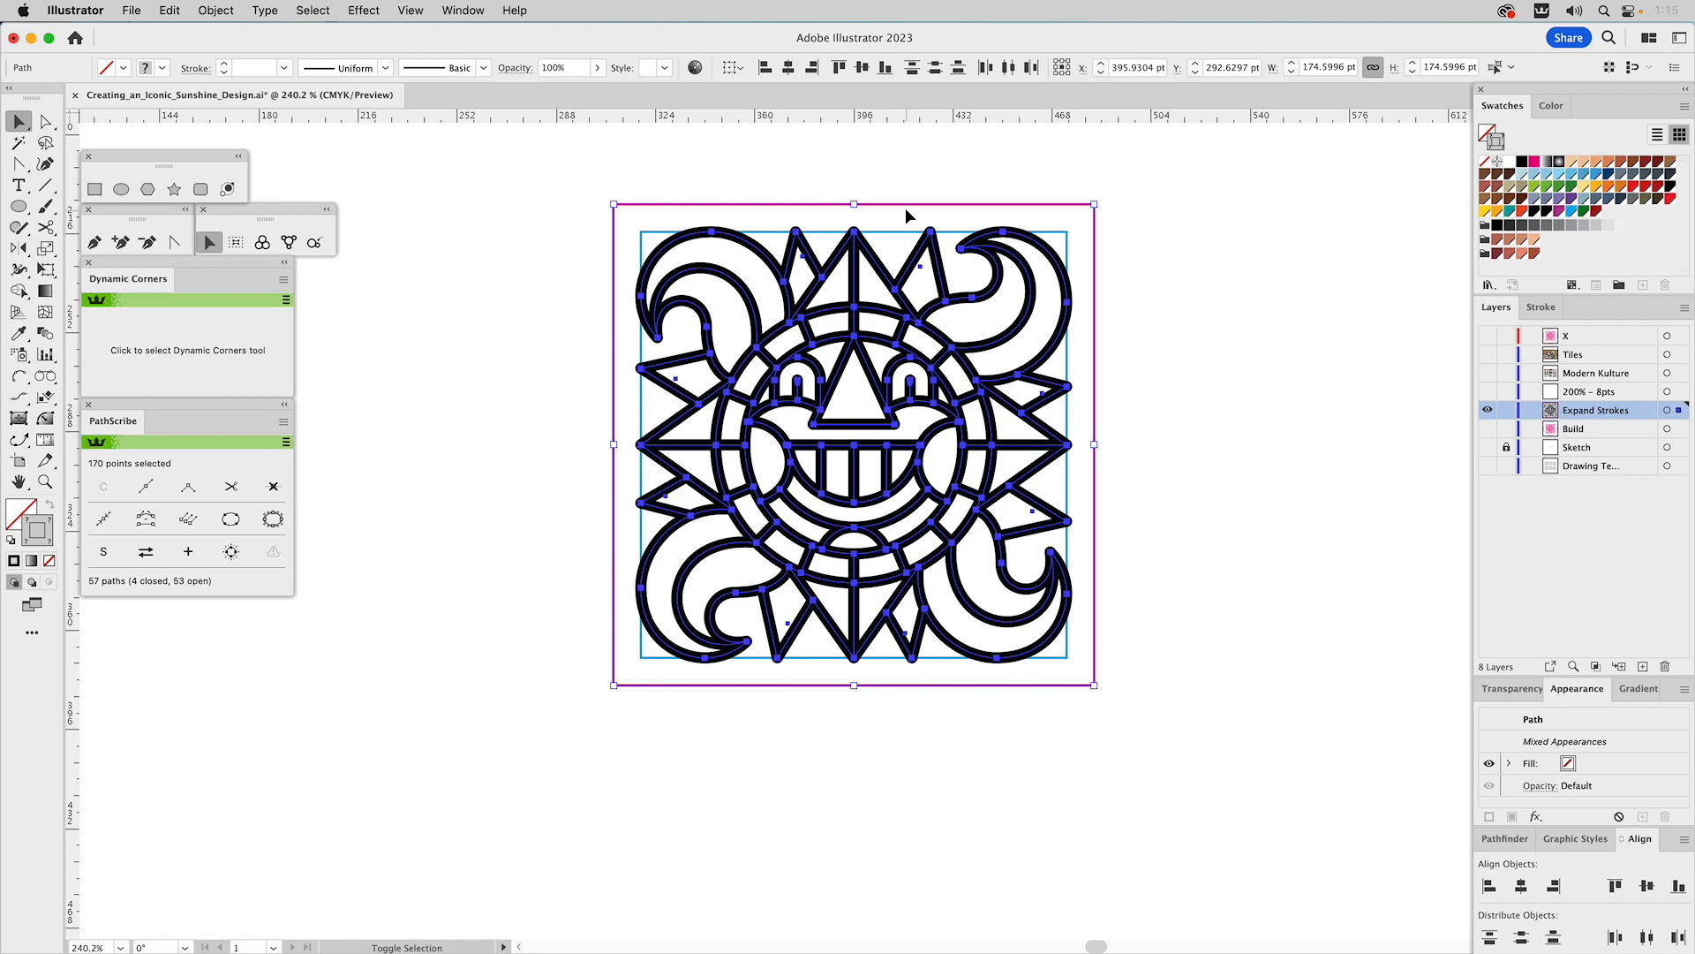
{"action": "left_click", "coordinate": [909, 205], "text": "shift"}
{"action": "key", "text": "a"}
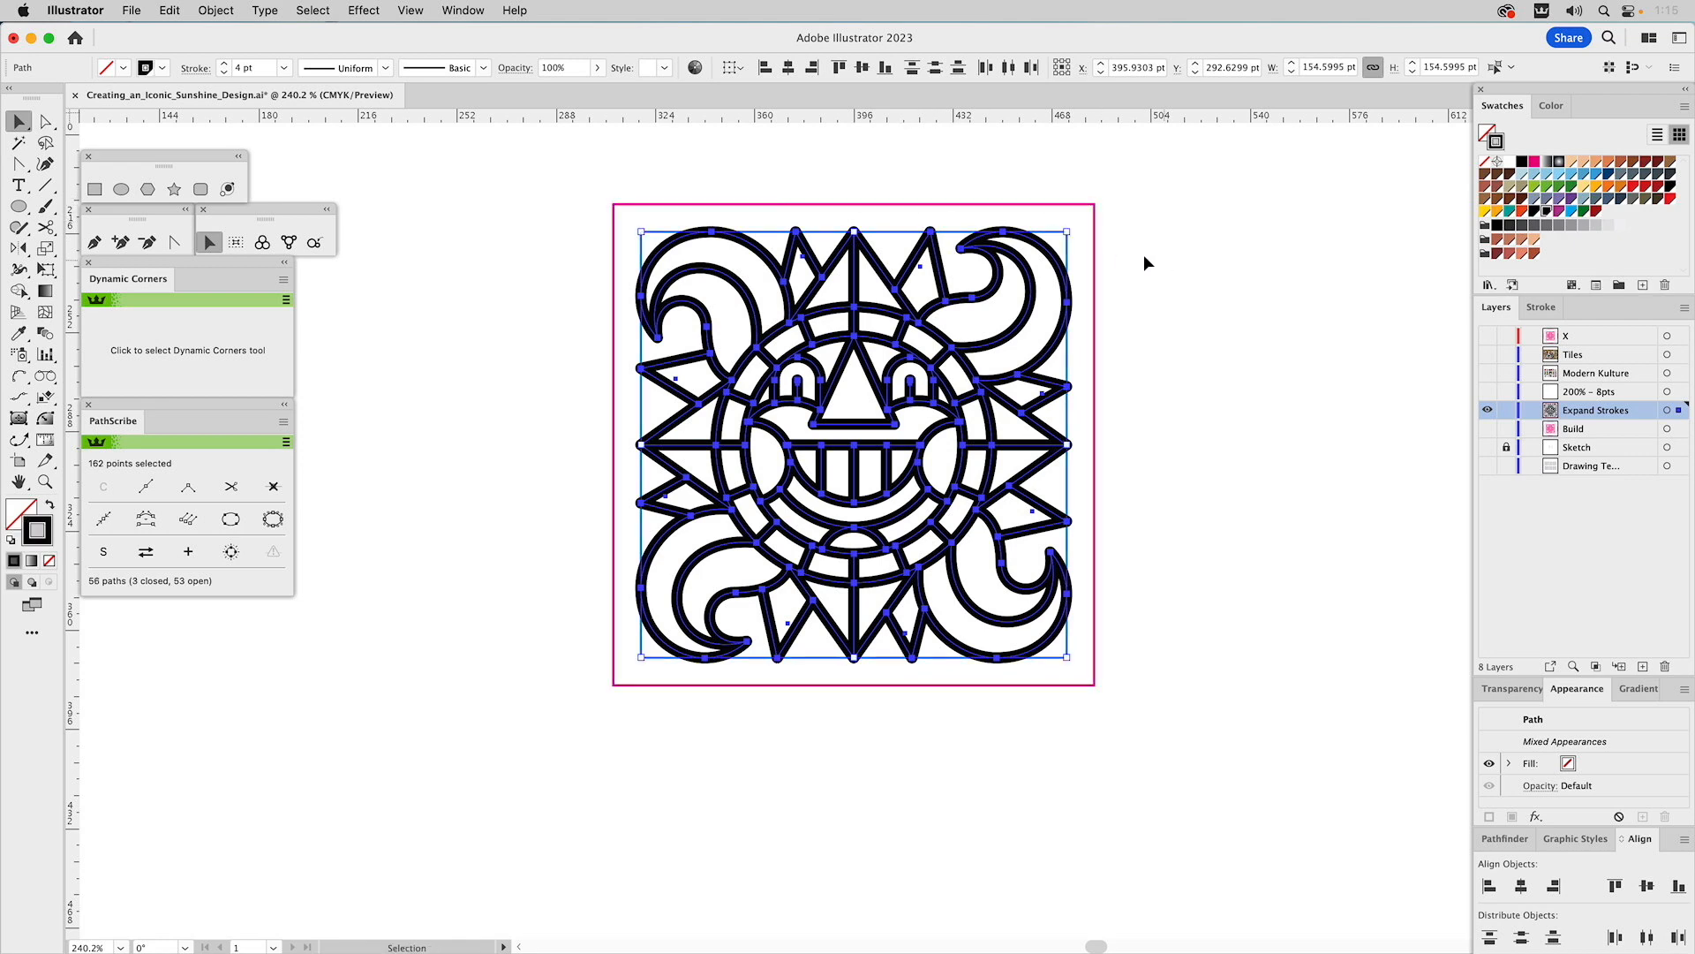
{"action": "key", "text": "v"}
{"action": "left_click", "coordinate": [216, 11]}
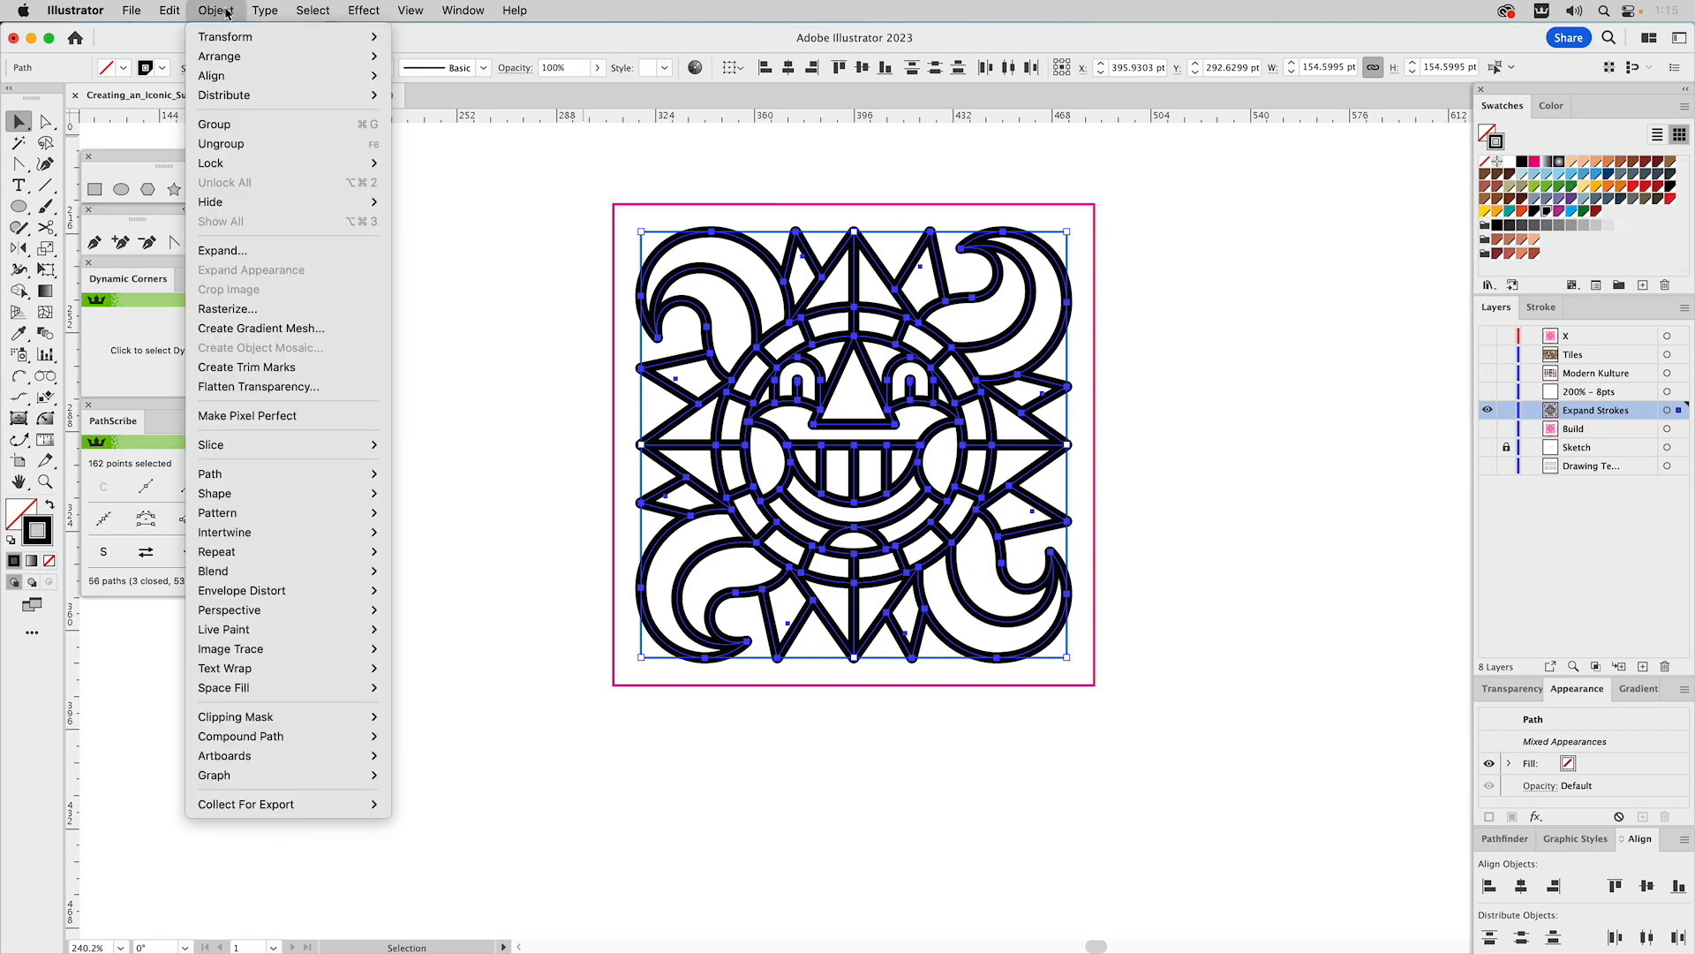
{"action": "mouse_move", "coordinate": [259, 481]}
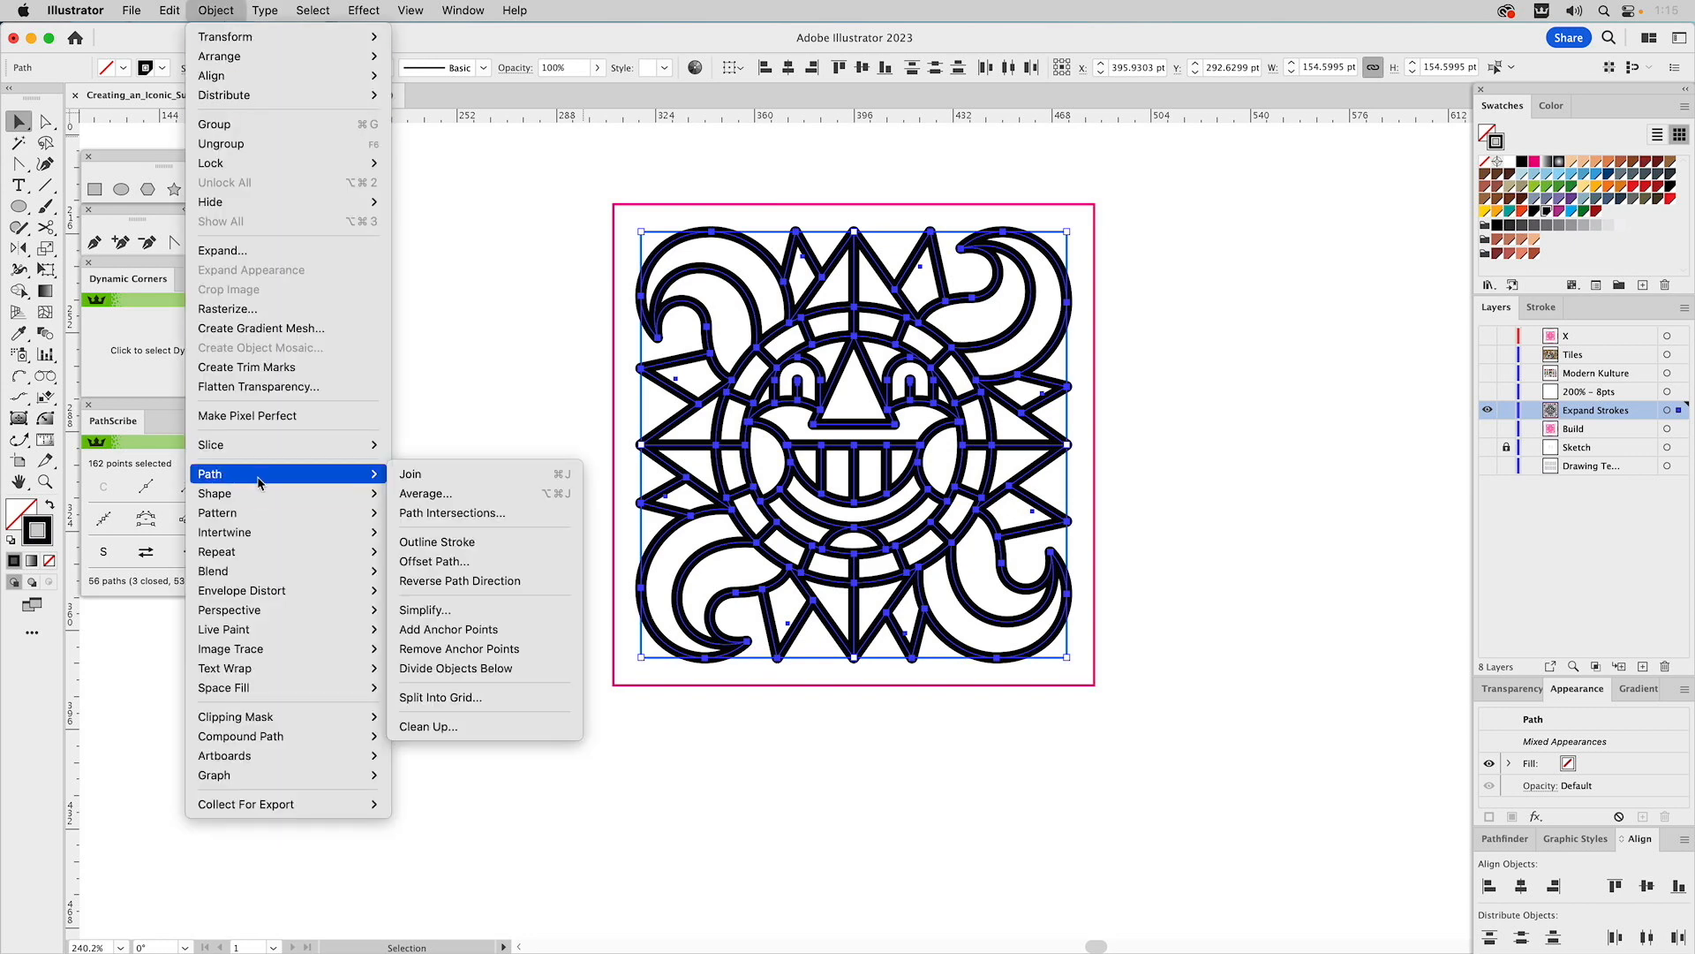
{"action": "left_click", "coordinate": [441, 541]}
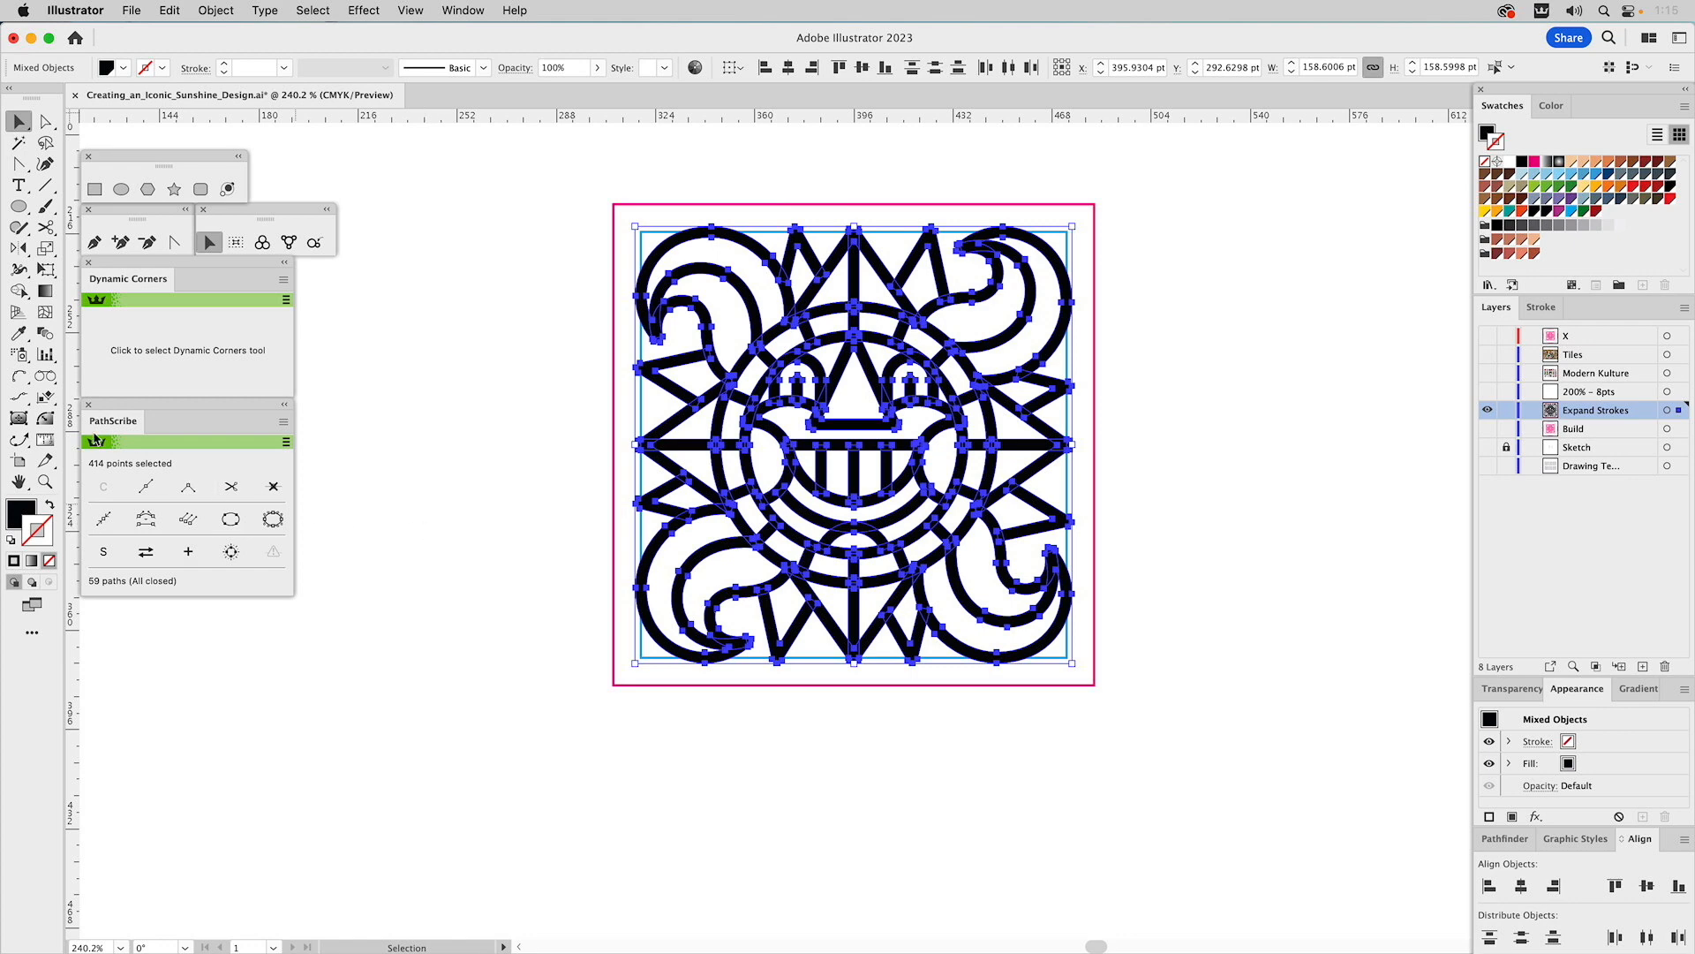
- Move the outer lower corner point beside the nose up slightly on both eye arches so the ends slant along the nose
{"action": "left_click", "coordinate": [45, 481]}
{"action": "left_click_drag", "start_coordinate": [704, 297], "coordinate": [1067, 530]}
{"action": "key", "text": "a"}
{"action": "left_click", "coordinate": [877, 319]}
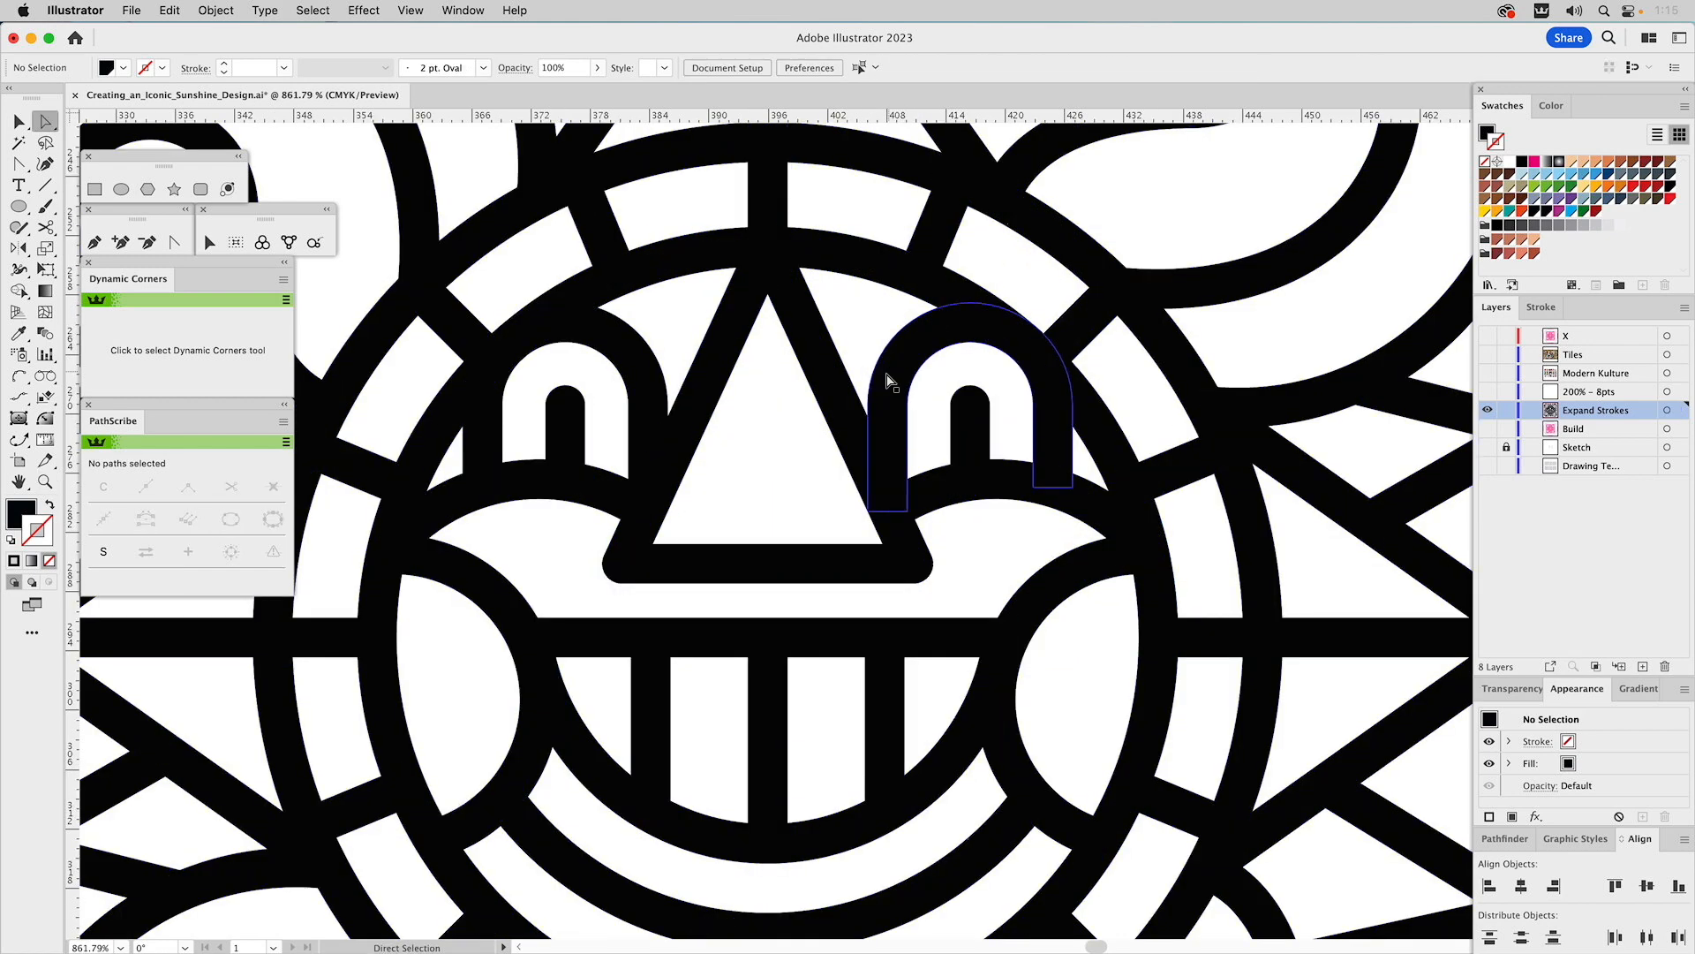
{"action": "left_click", "coordinate": [888, 402]}
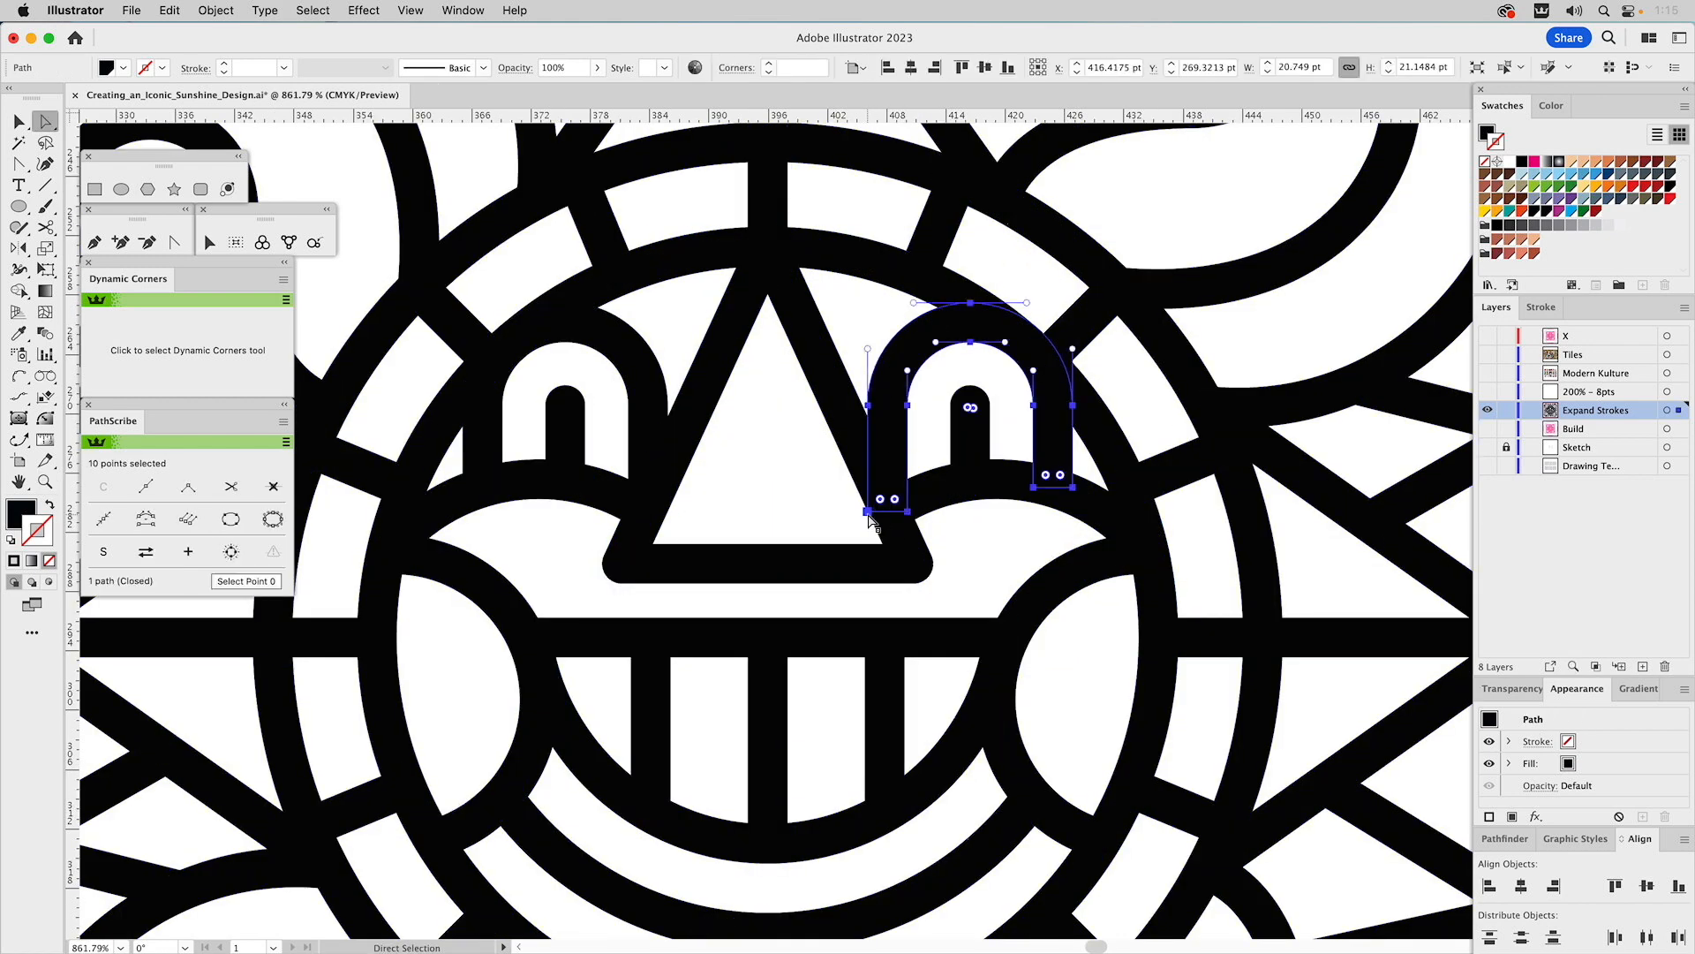
{"action": "left_click_drag", "start_coordinate": [870, 518], "coordinate": [870, 508]}
{"action": "left_click", "coordinate": [667, 505]}
{"action": "left_click_drag", "start_coordinate": [667, 505], "coordinate": [667, 488]}
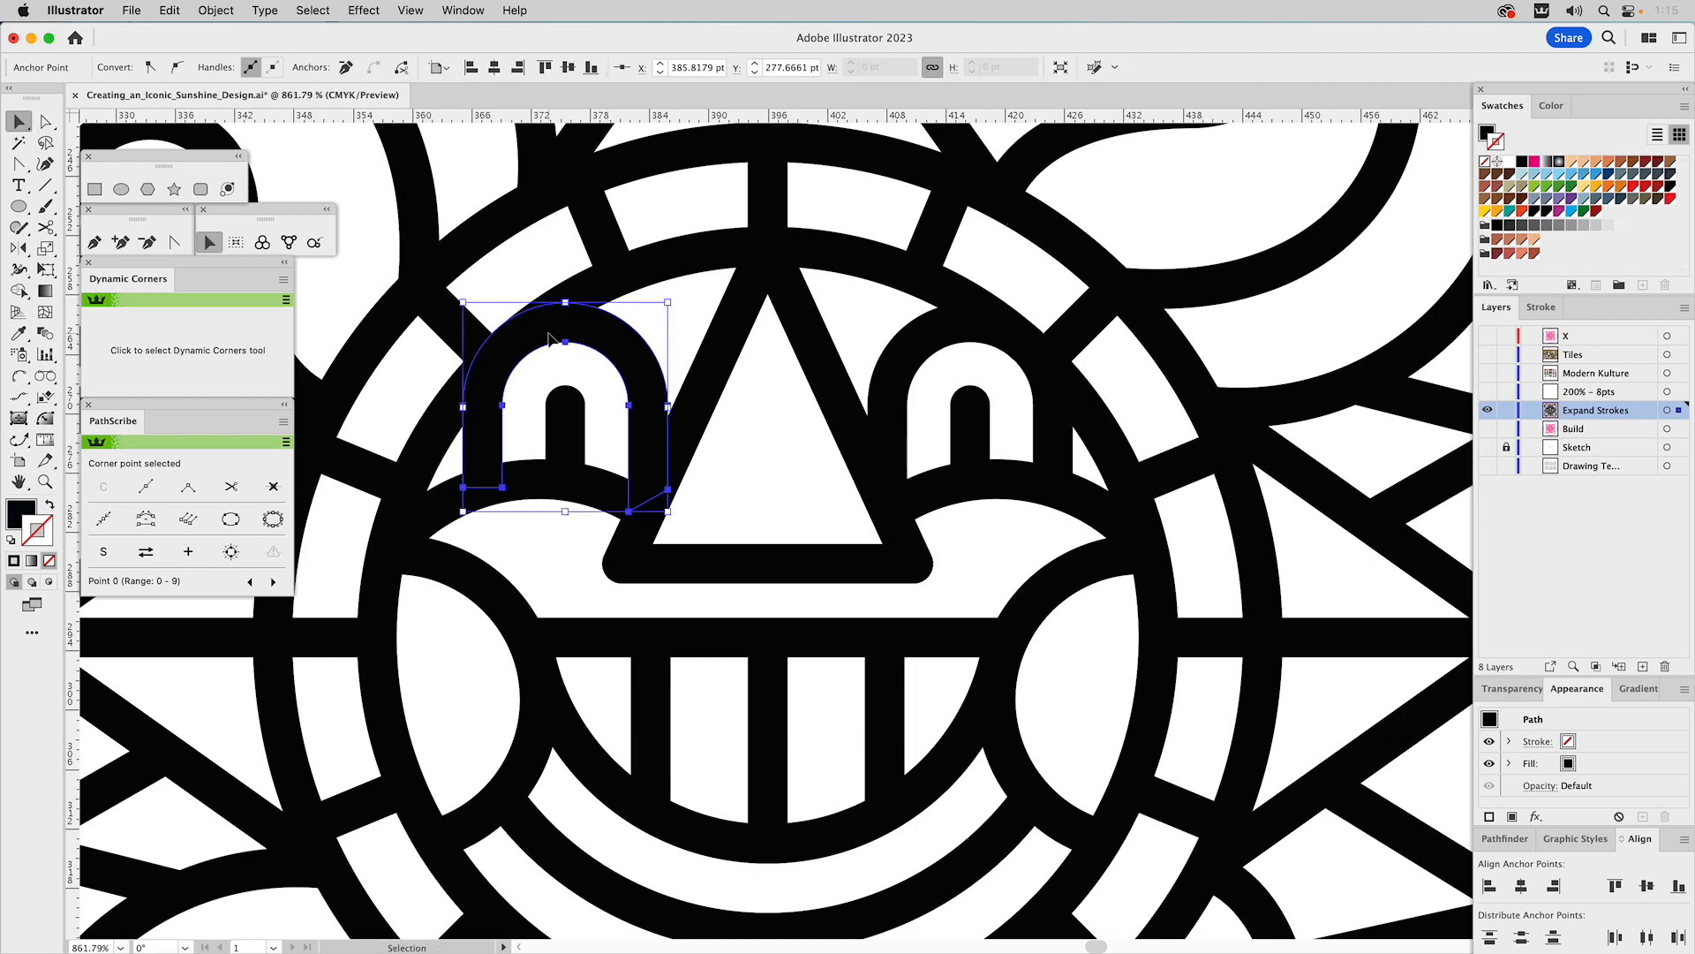
- Make a copy of the inner face ring, fill it with teal, and shift it slightly up and to the left
{"action": "key", "text": "v"}
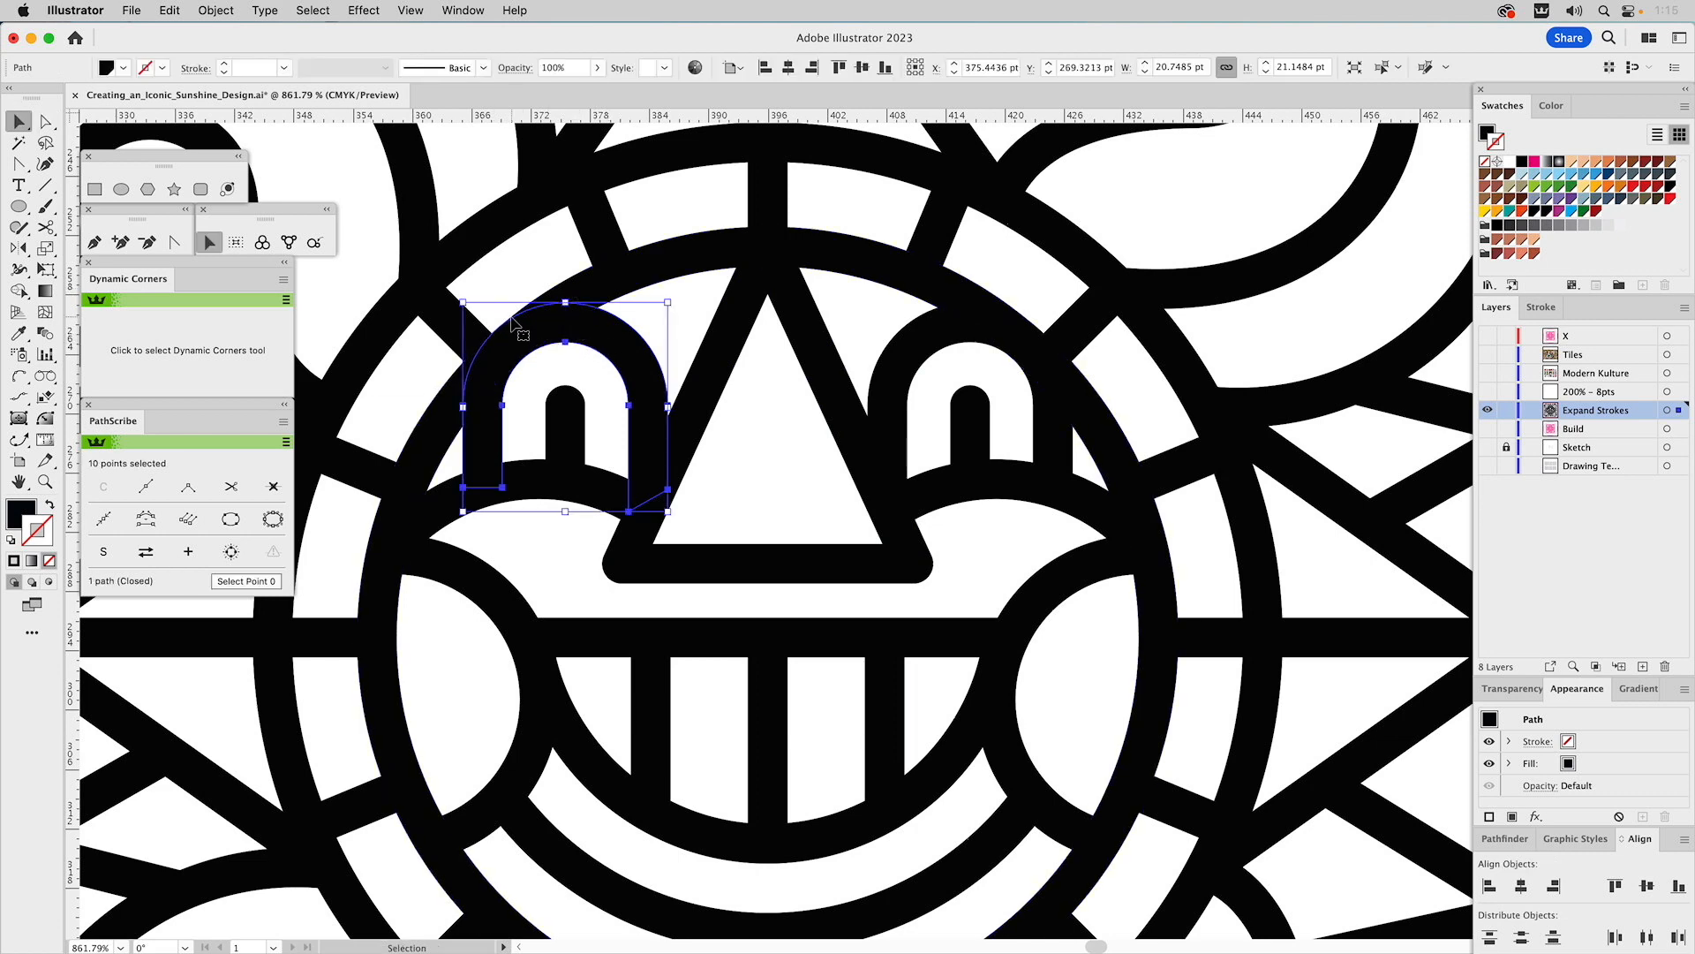
{"action": "left_click", "coordinate": [568, 291]}
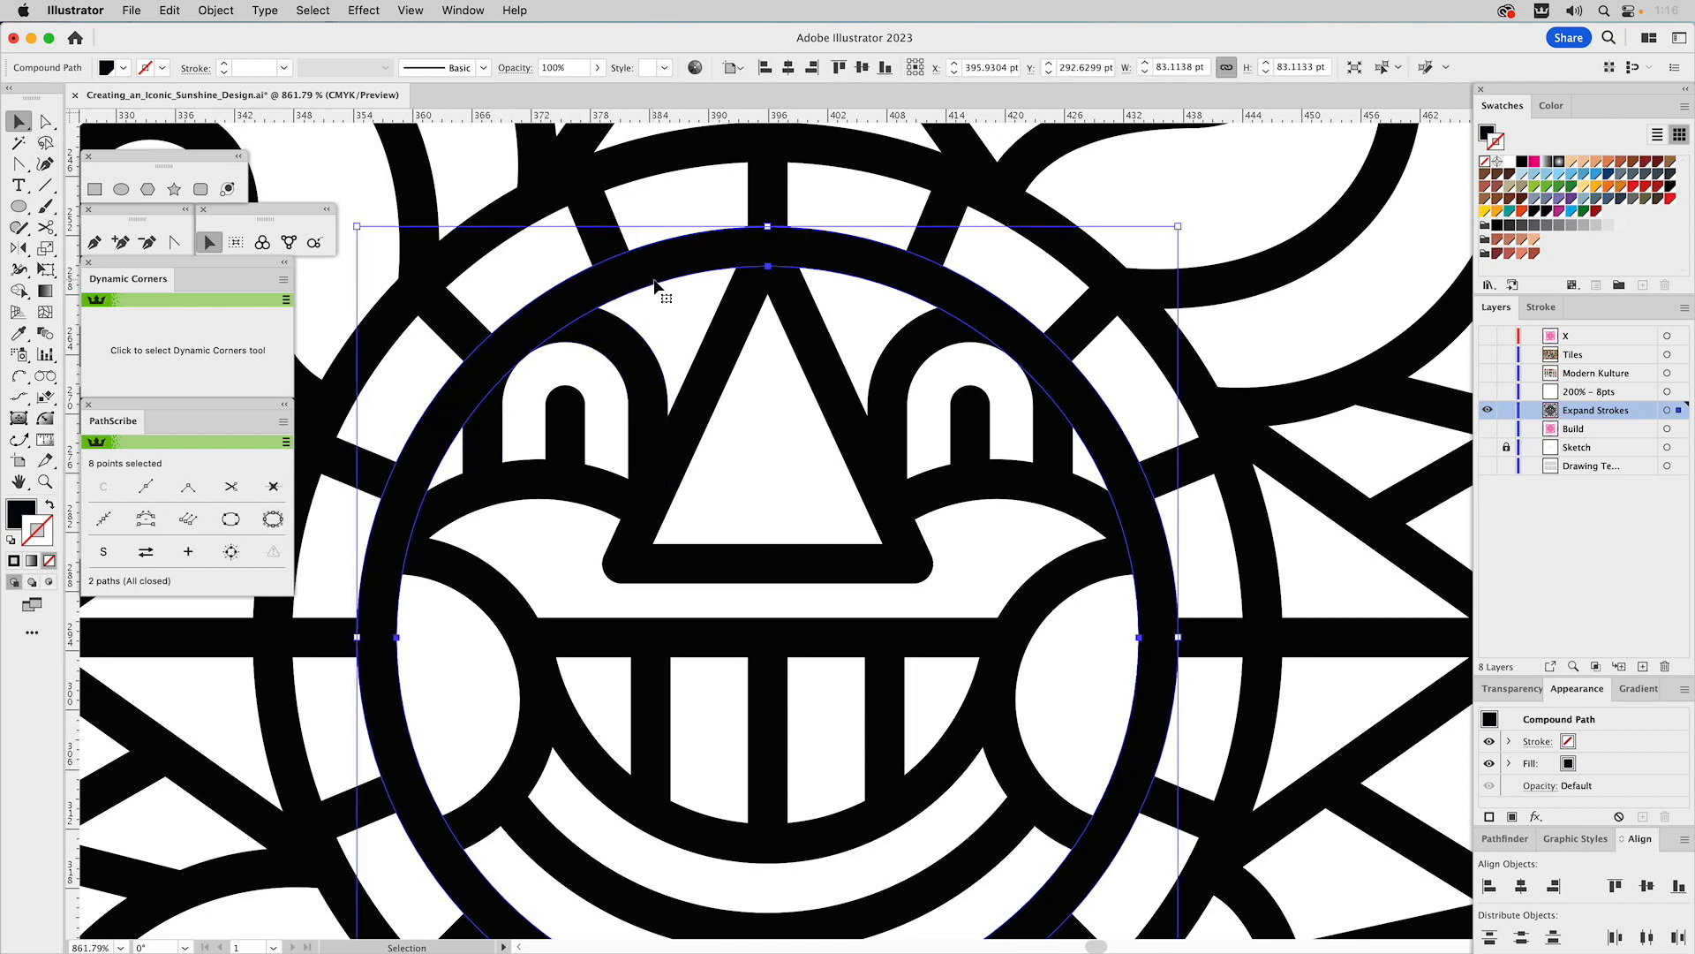
{"action": "left_click_drag", "start_coordinate": [1510, 214], "coordinate": [1489, 134]}
{"action": "left_click_drag", "start_coordinate": [568, 310], "coordinate": [565, 301]}
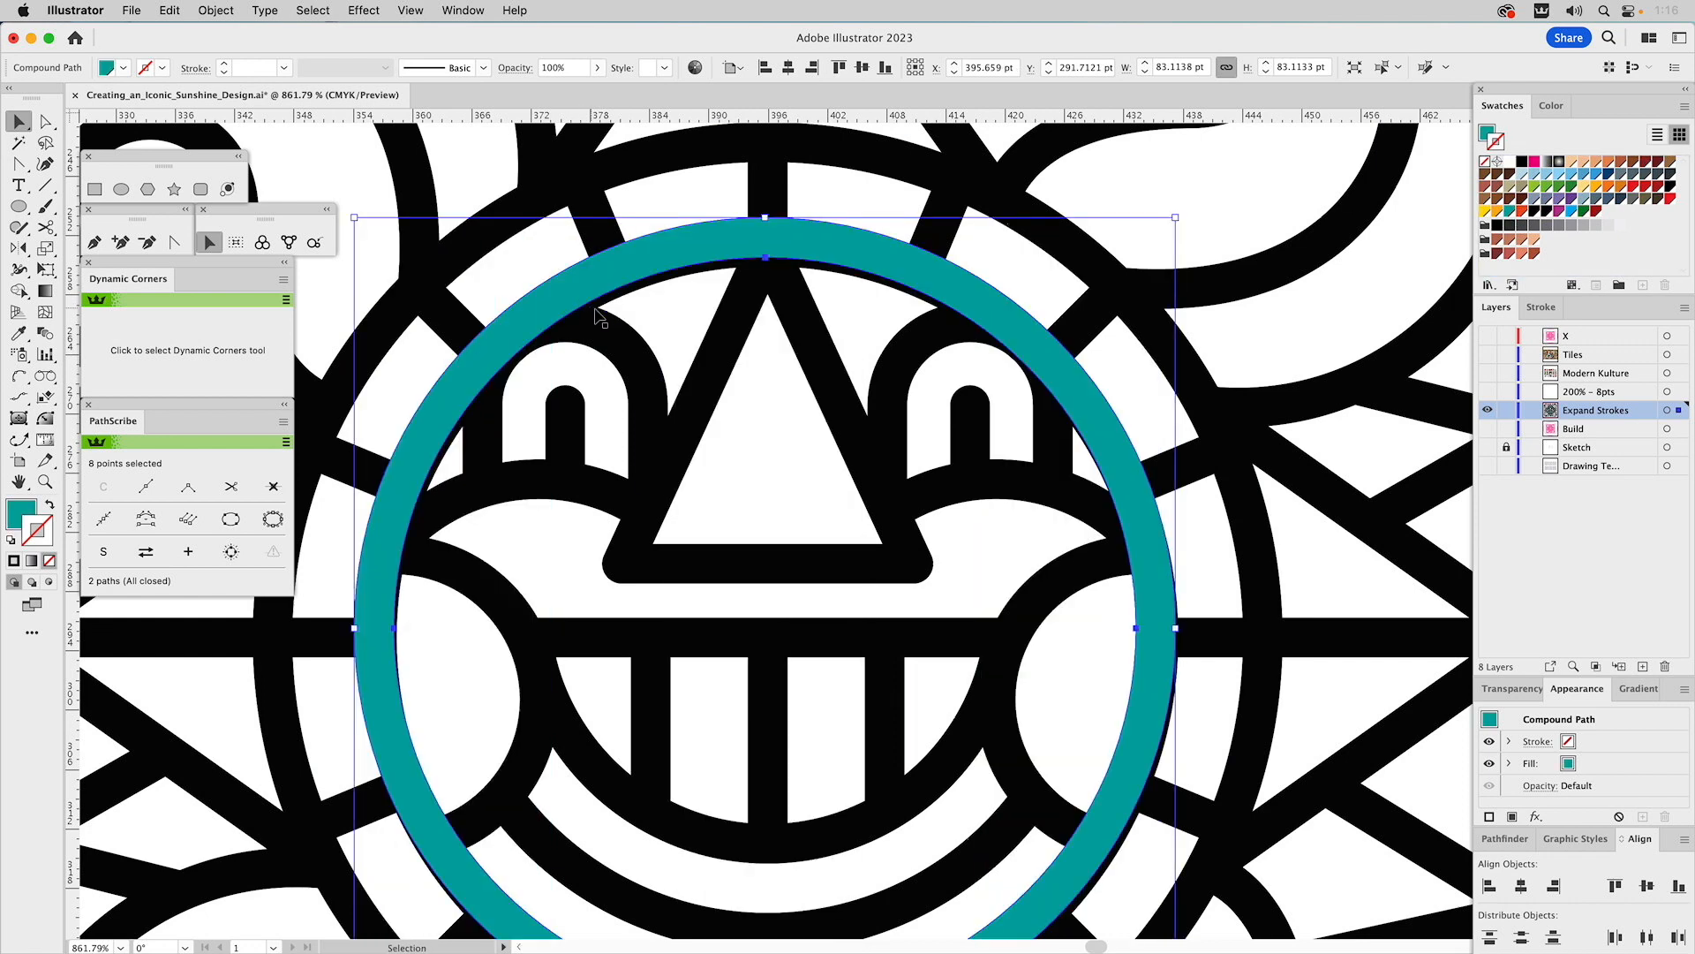
{"action": "left_click", "coordinate": [643, 310]}
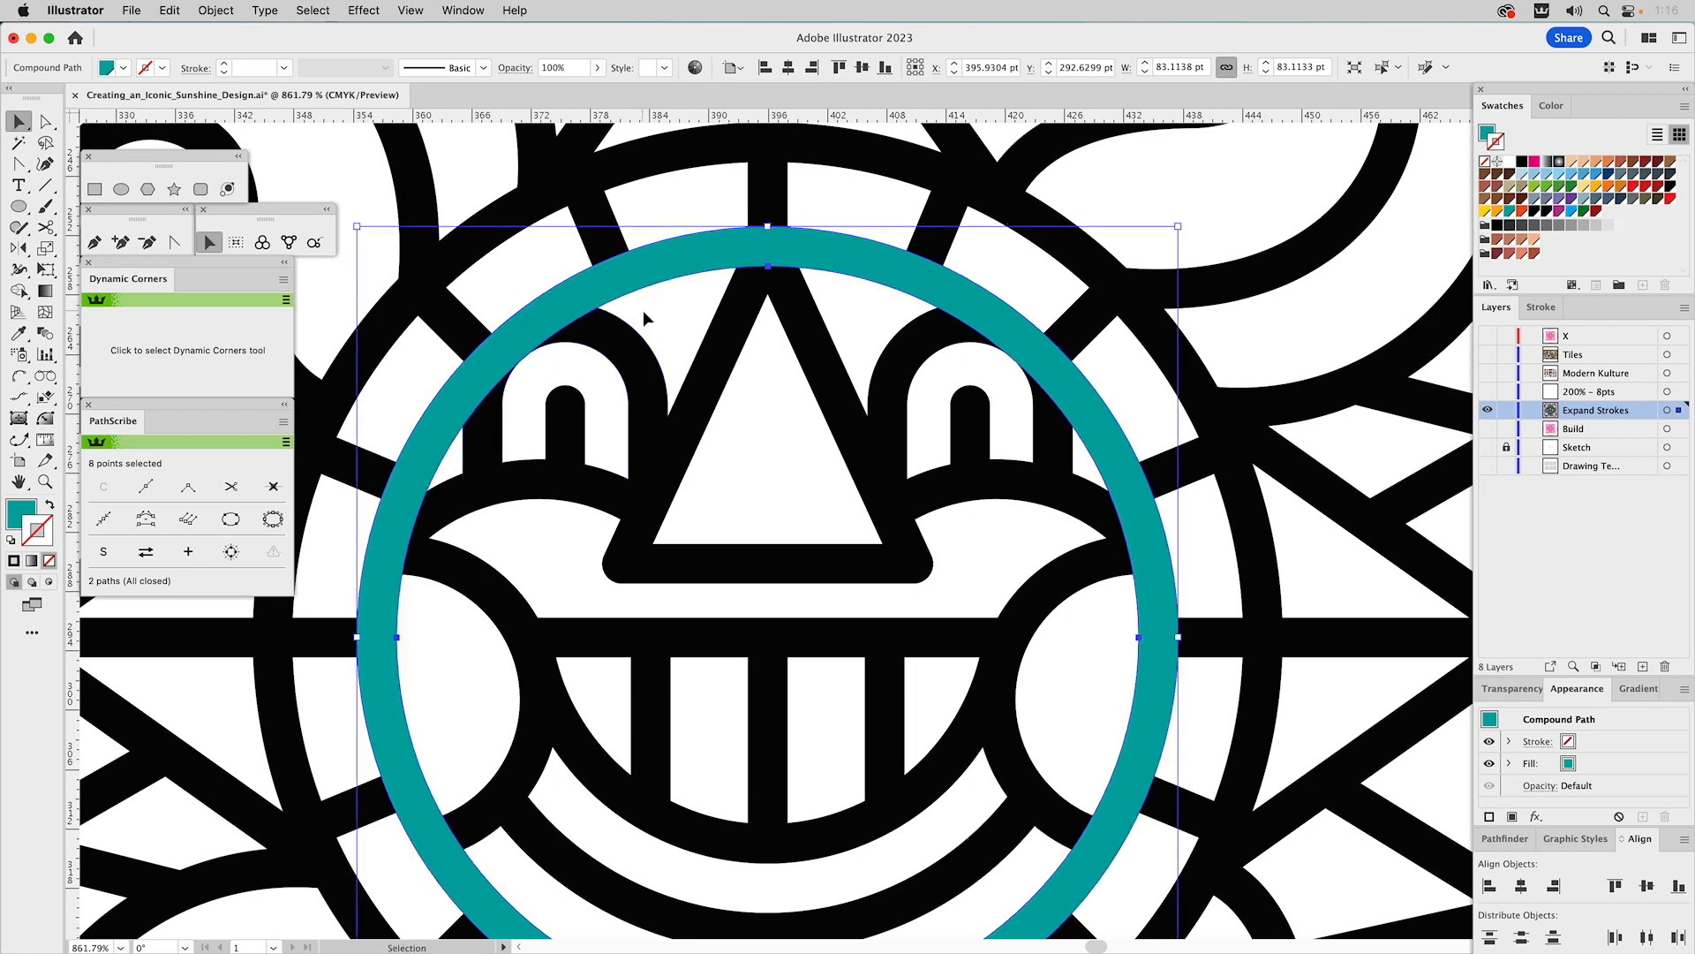
{"action": "mouse_move", "coordinate": [624, 287]}
{"action": "left_mouse_down"}
{"action": "mouse_move", "coordinate": [671, 283]}
{"action": "mouse_move", "coordinate": [622, 280]}
{"action": "left_mouse_up"}
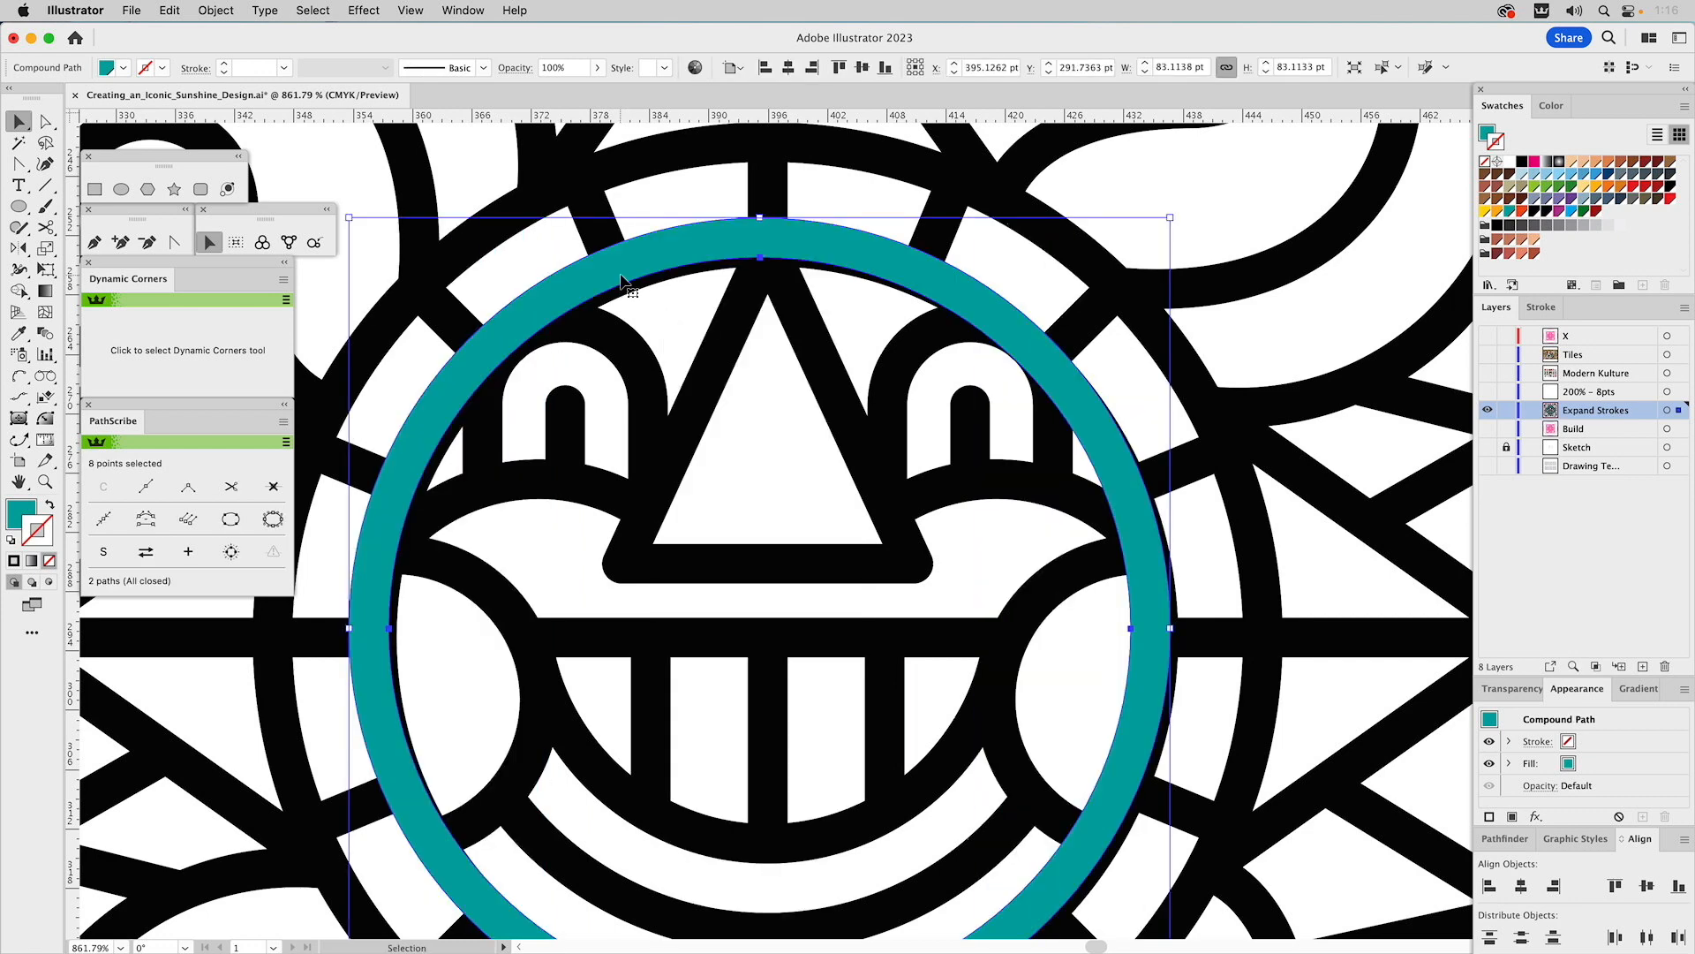
- Trim the left eye arch with the teal ring copy using the Pathfinder's Minus Front
{"action": "left_click", "coordinate": [609, 328], "text": "shift"}
{"action": "left_click", "coordinate": [1506, 840]}
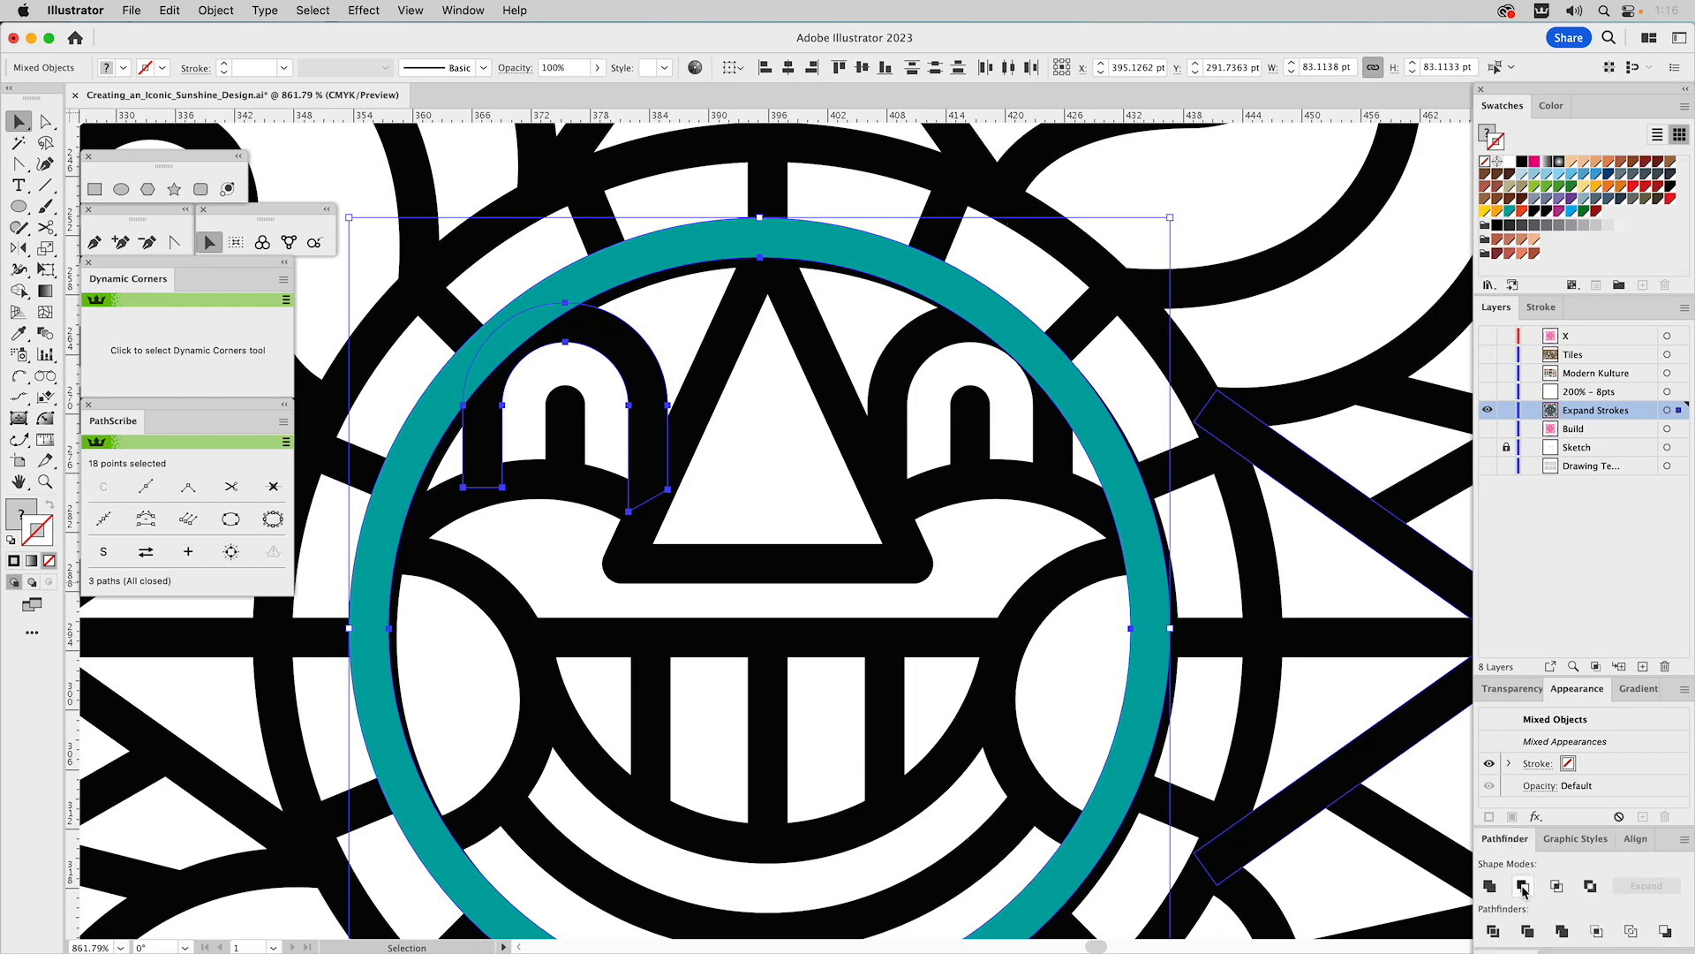
{"action": "left_click_drag", "start_coordinate": [1510, 843], "coordinate": [1168, 214]}
{"action": "left_click", "coordinate": [1181, 257]}
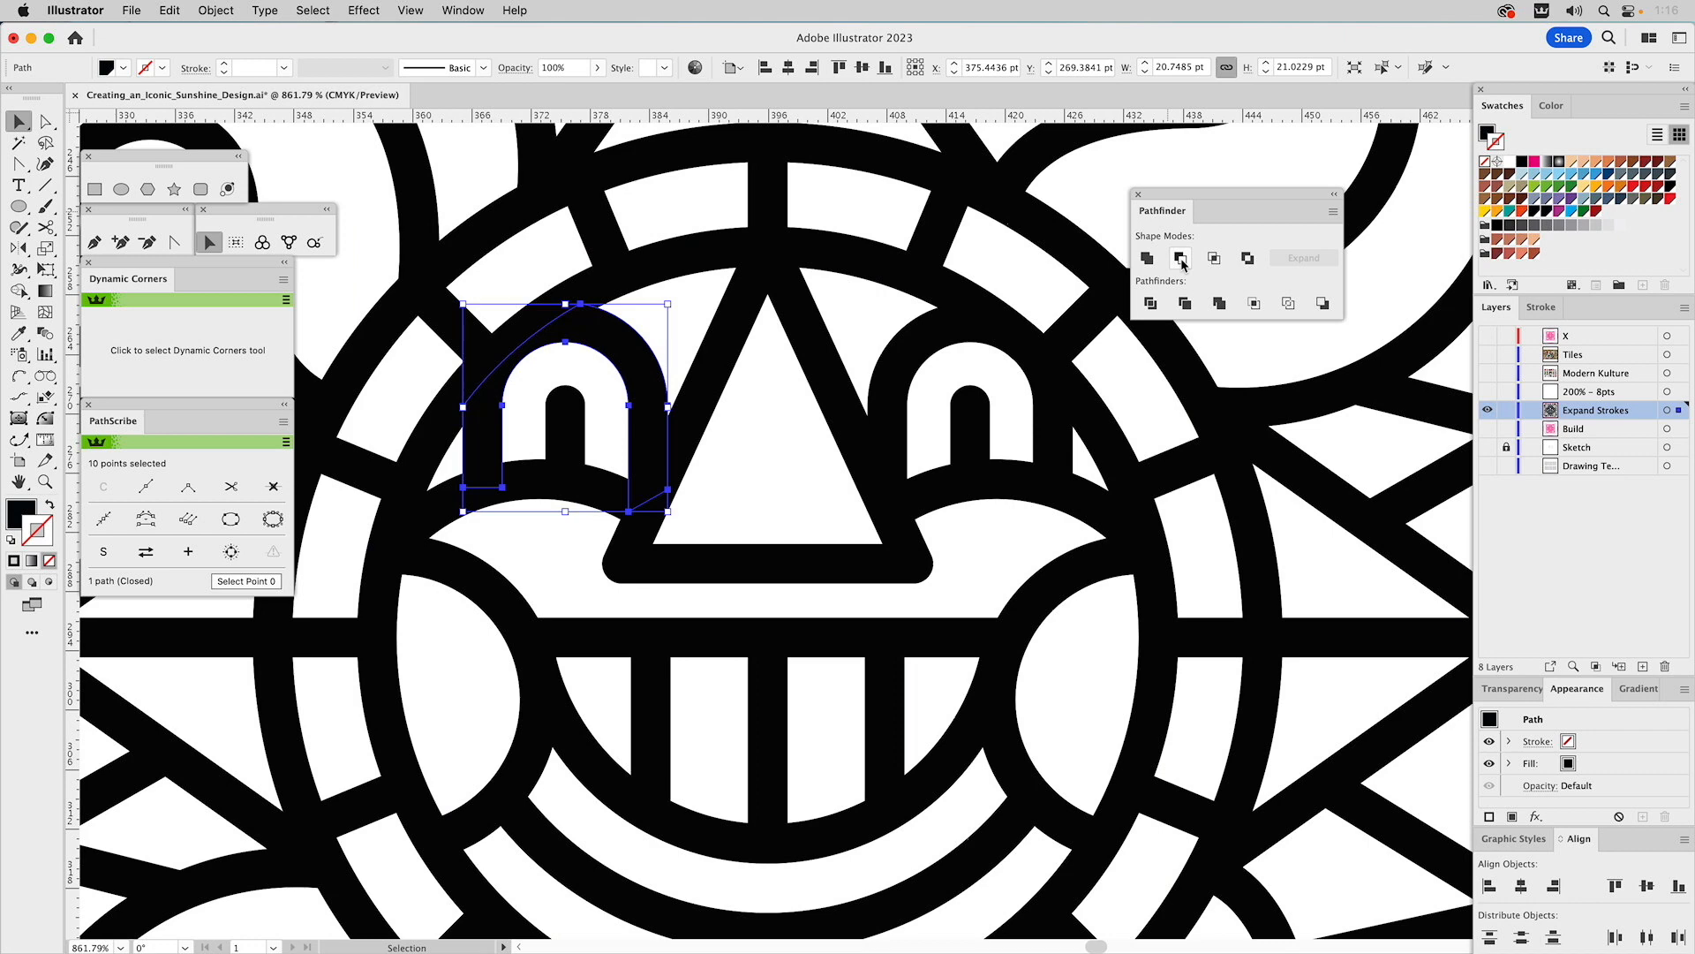
- Trim the right eye arch with a green copy of the inner face ring shifted slightly up and right, using Minus Front
{"action": "left_click", "coordinate": [890, 269]}
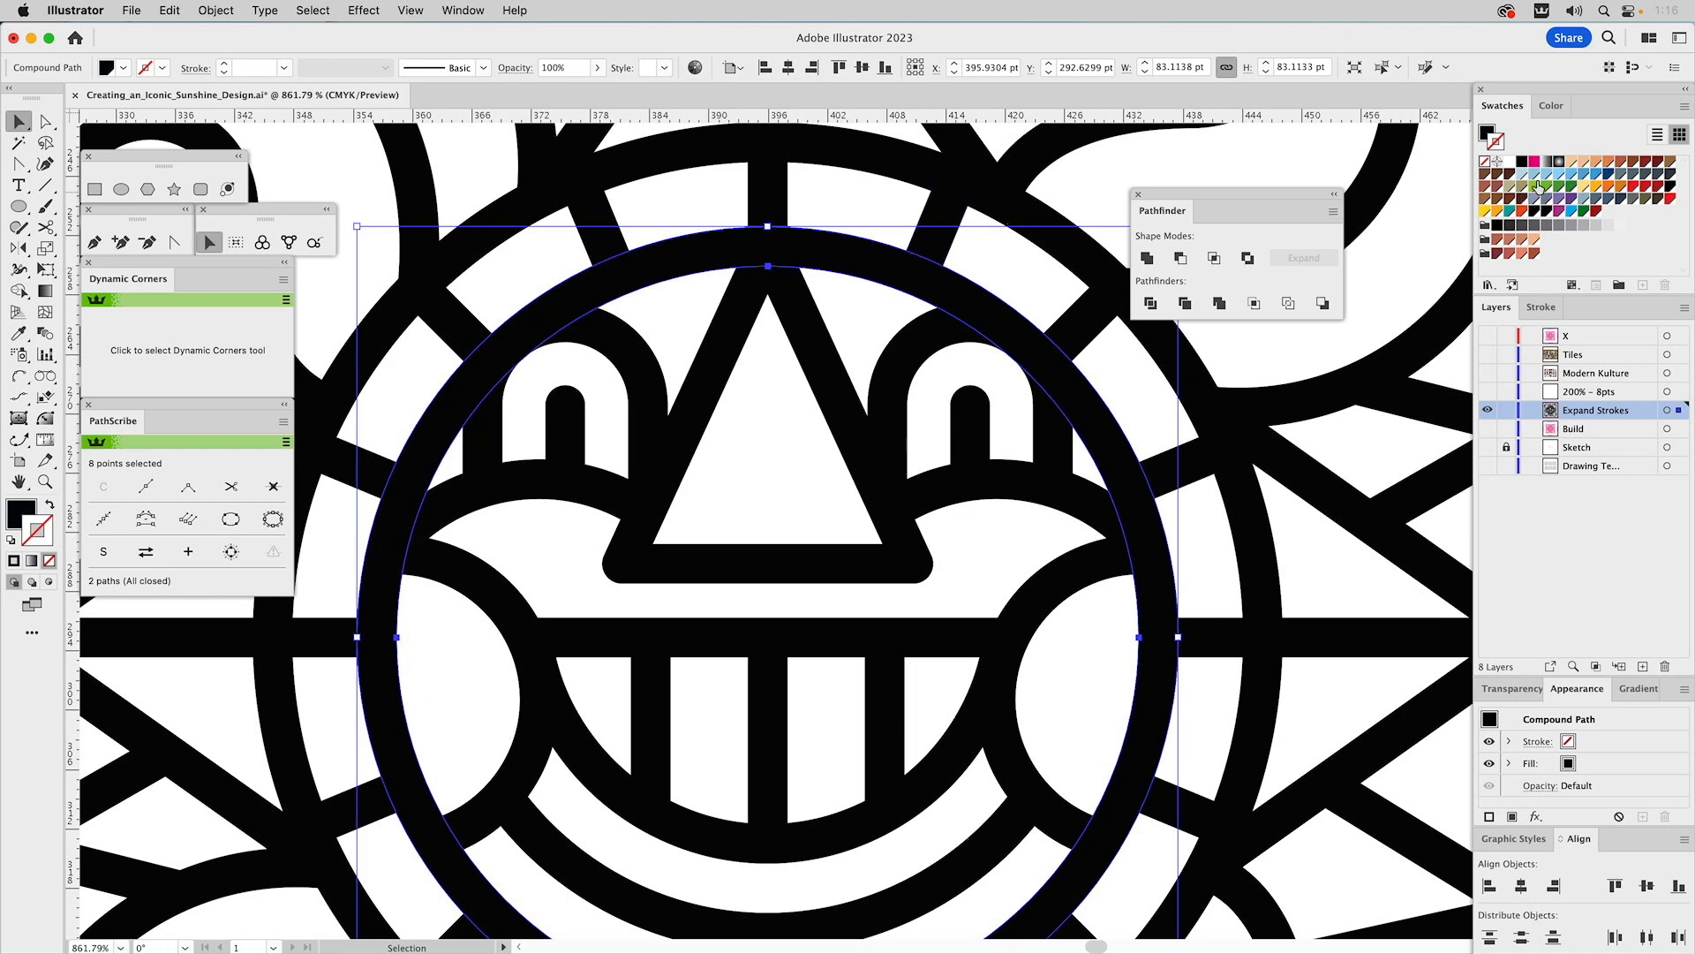
{"action": "left_click", "coordinate": [1486, 132]}
{"action": "left_click", "coordinate": [1547, 187]}
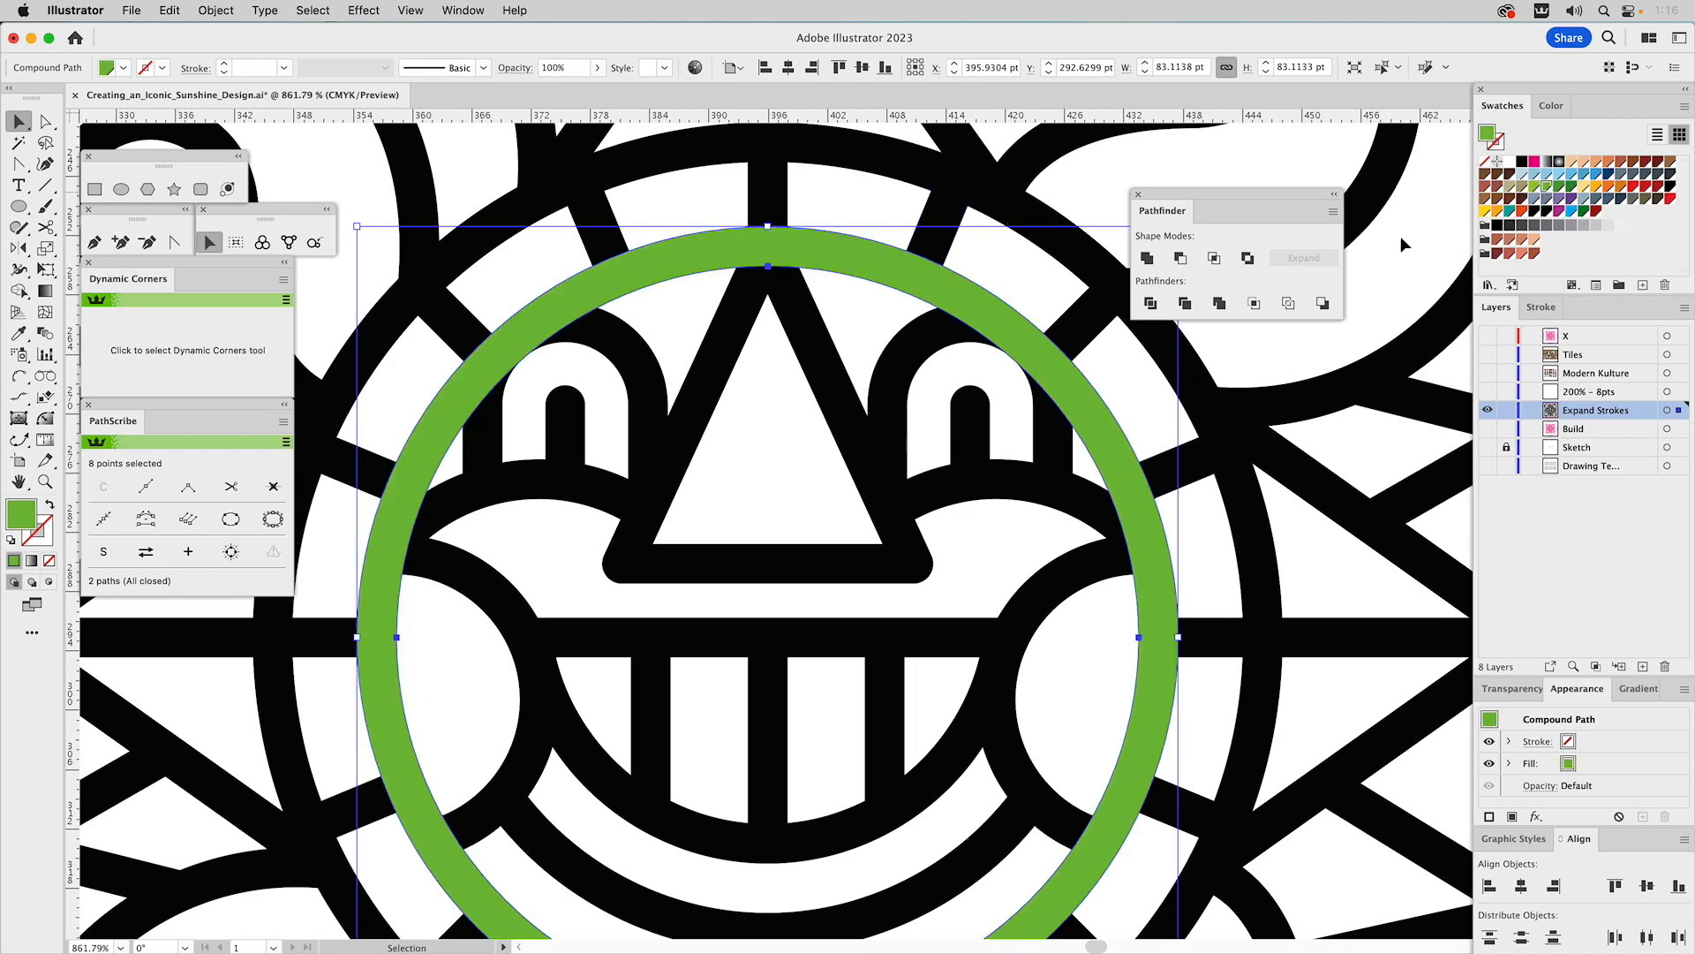
{"action": "left_click_drag", "start_coordinate": [1053, 374], "coordinate": [1062, 363]}
{"action": "left_click", "coordinate": [1054, 397], "text": "shift"}
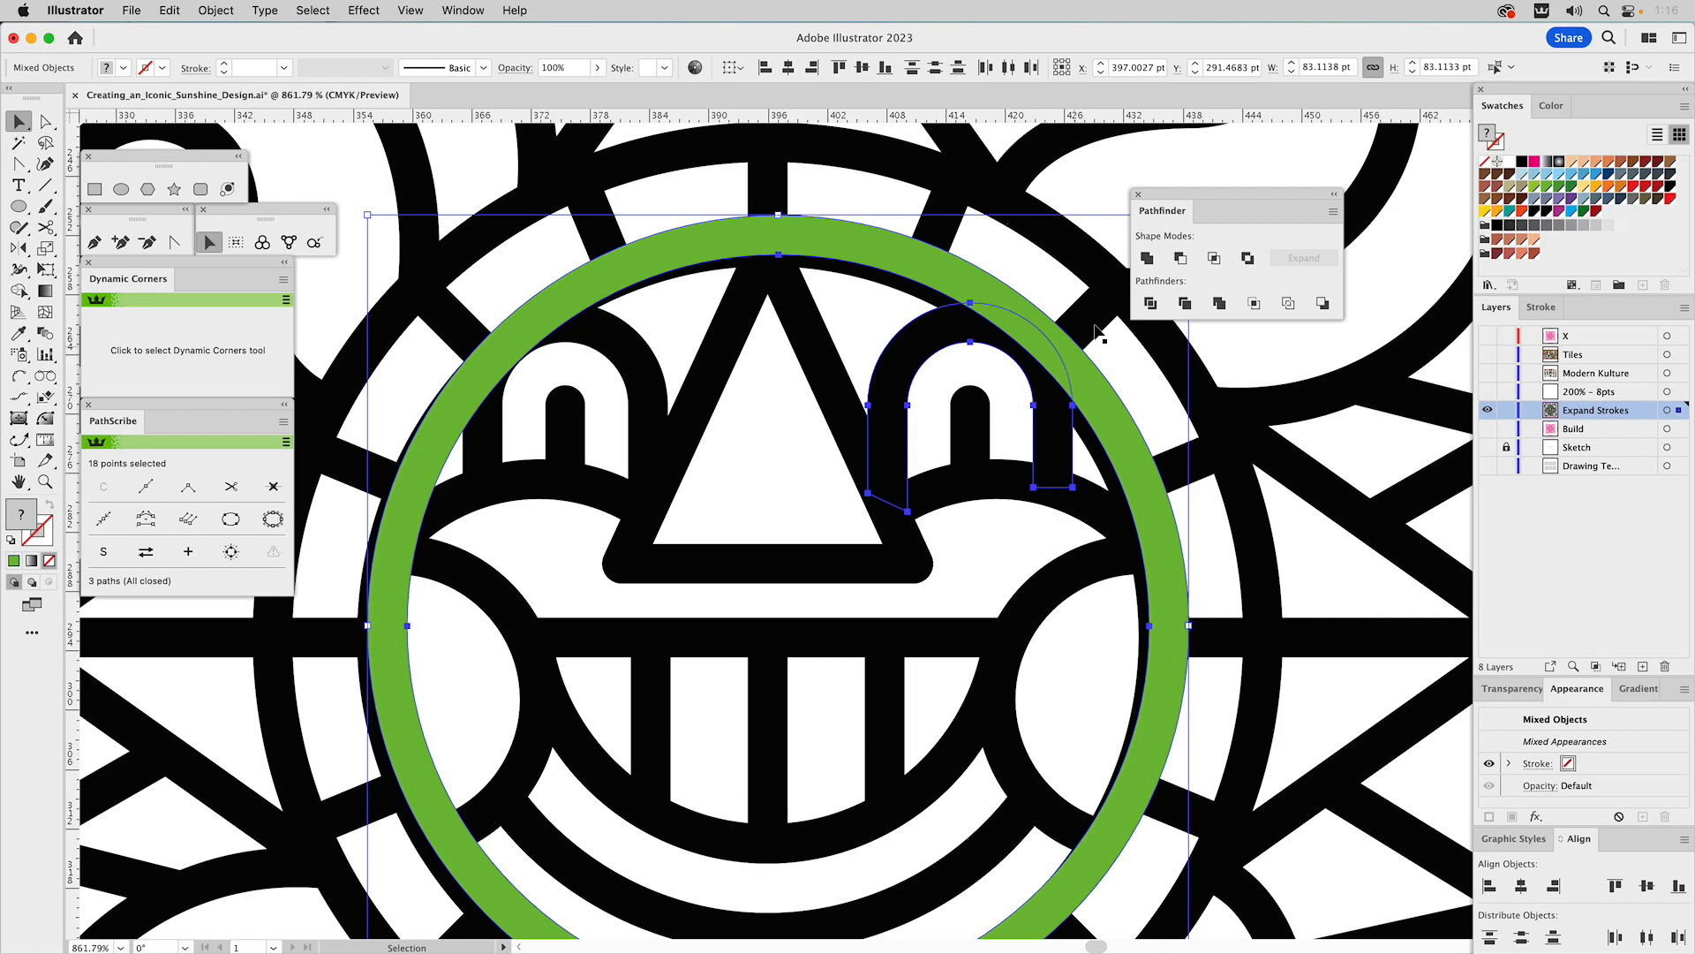
{"action": "left_click", "coordinate": [1181, 259]}
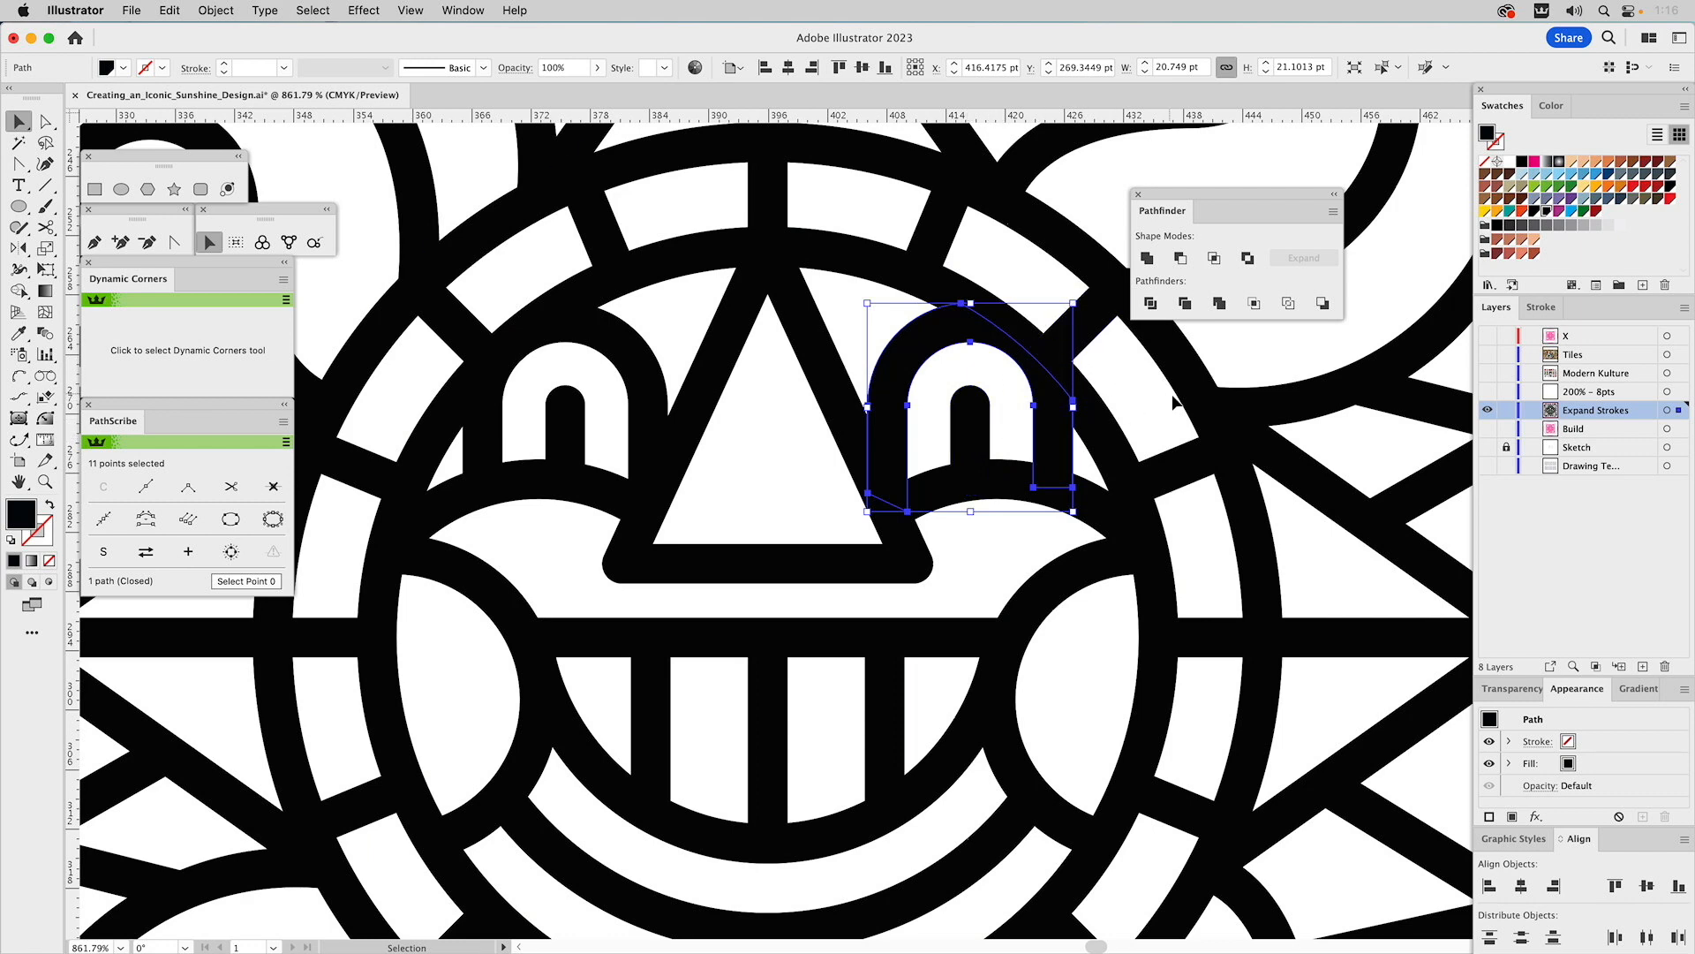
- Draw a circle about 14 pt across centered on the right eye's inner arch and fill it with orange-red
{"action": "left_click", "coordinate": [1014, 328], "text": "shift"}
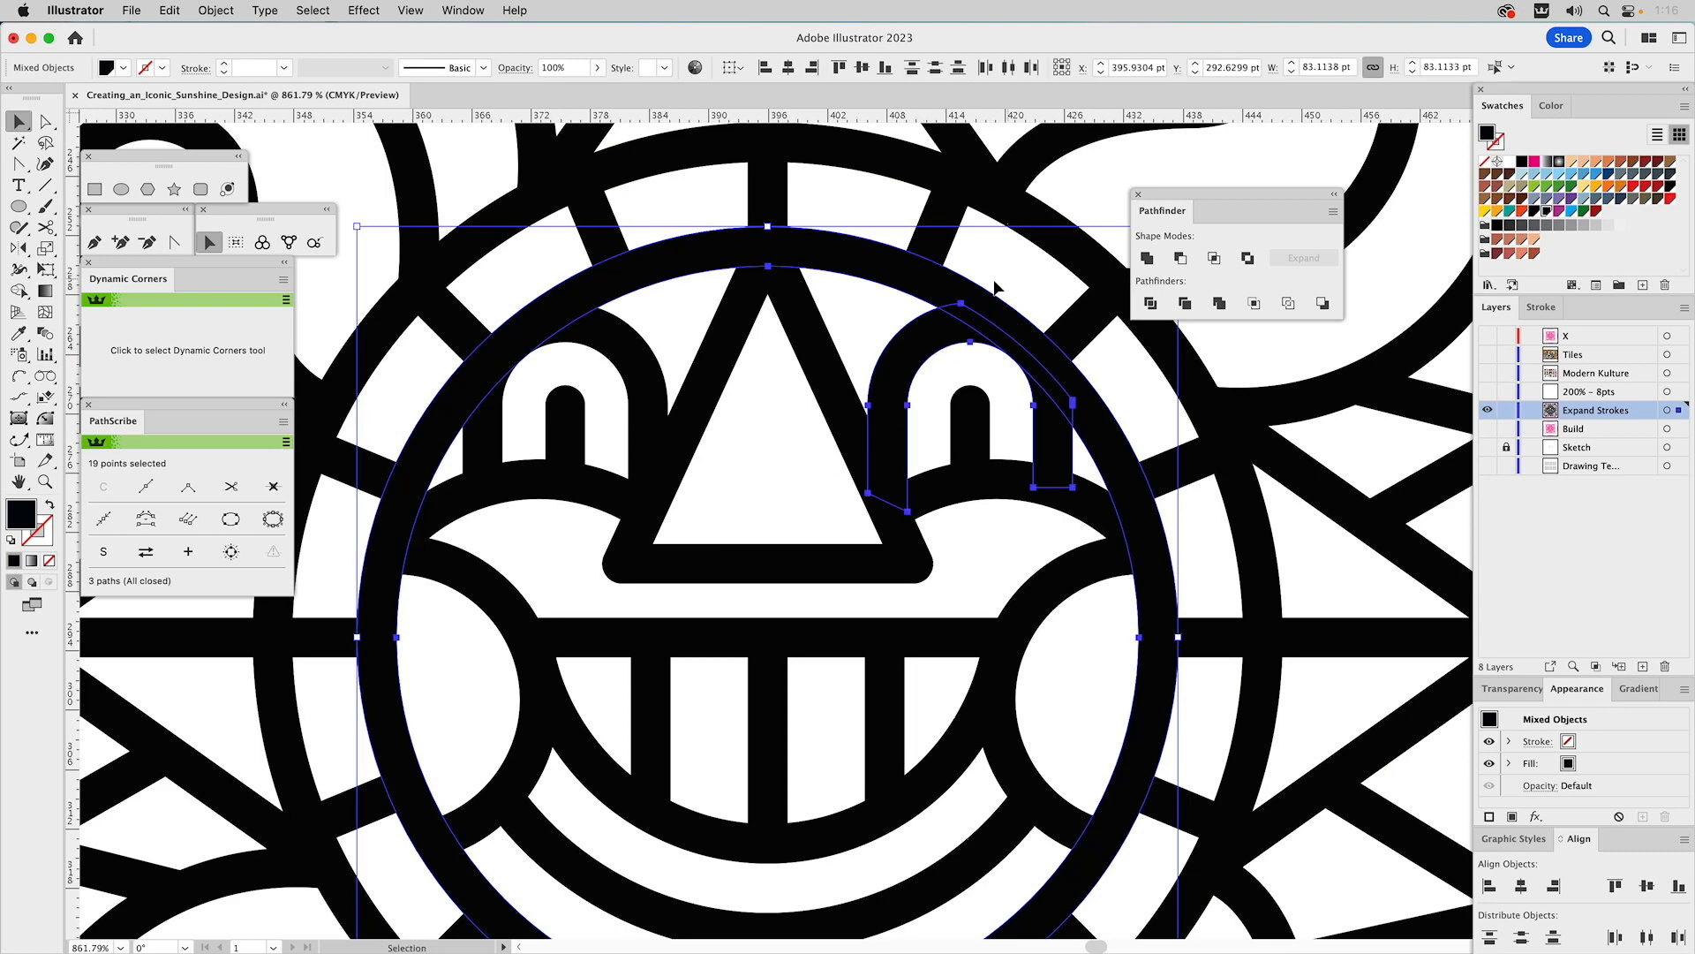
{"action": "left_click", "coordinate": [984, 364]}
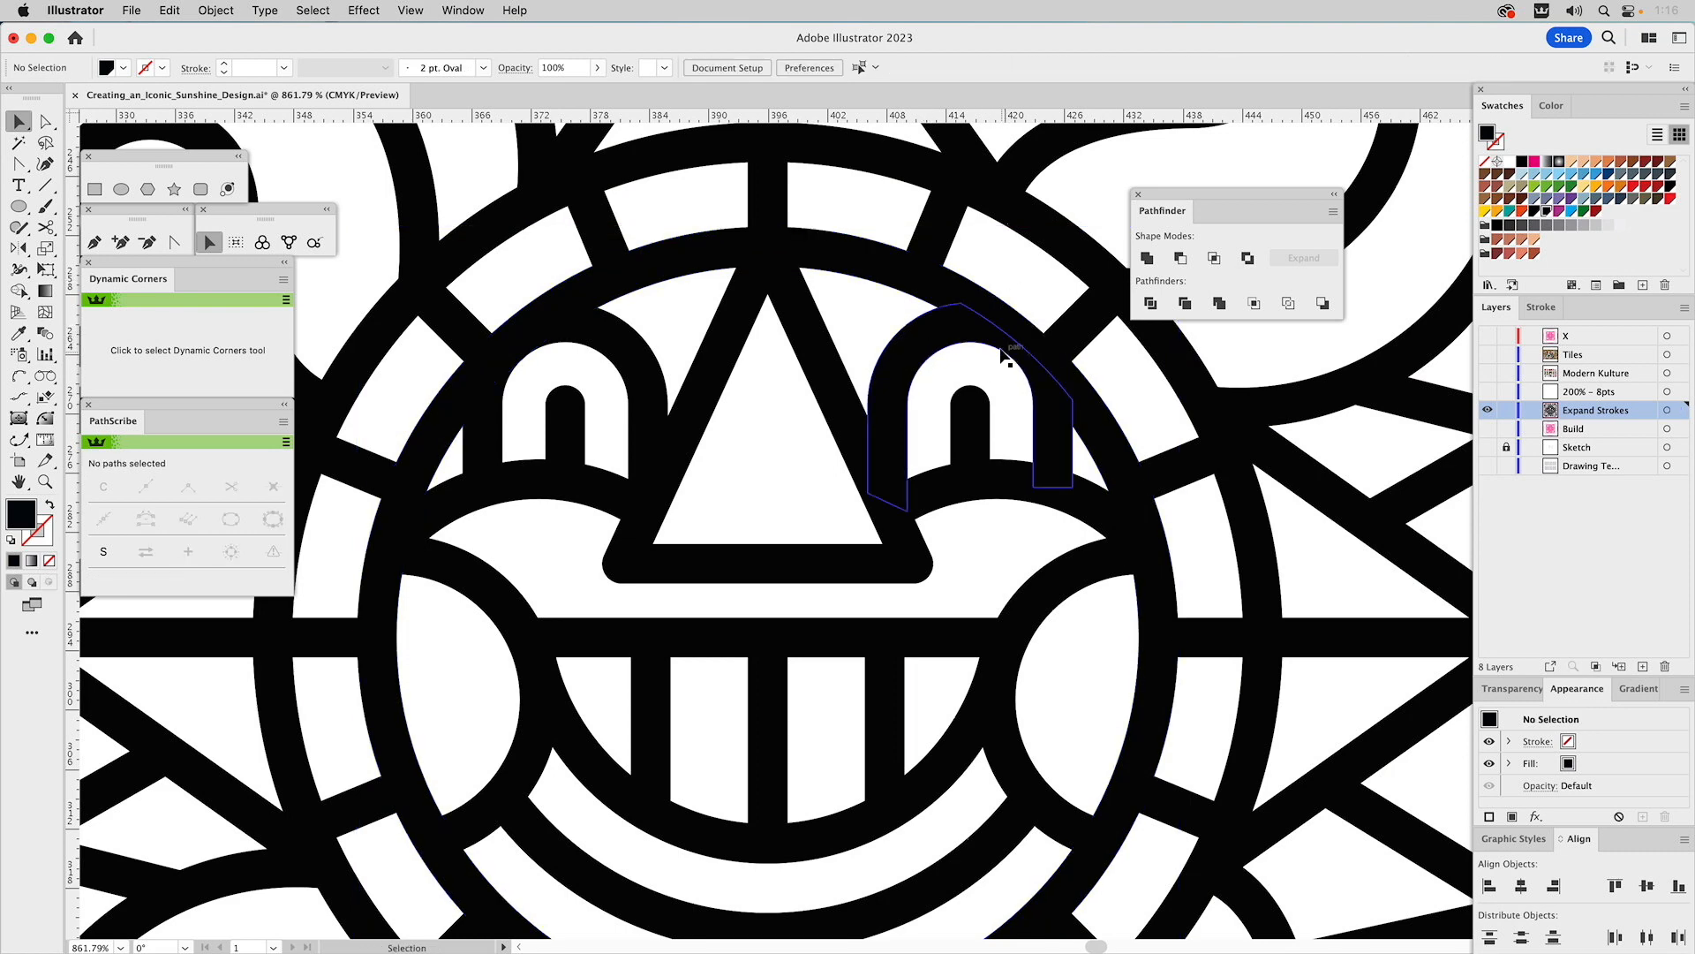
{"action": "left_click", "coordinate": [1009, 344]}
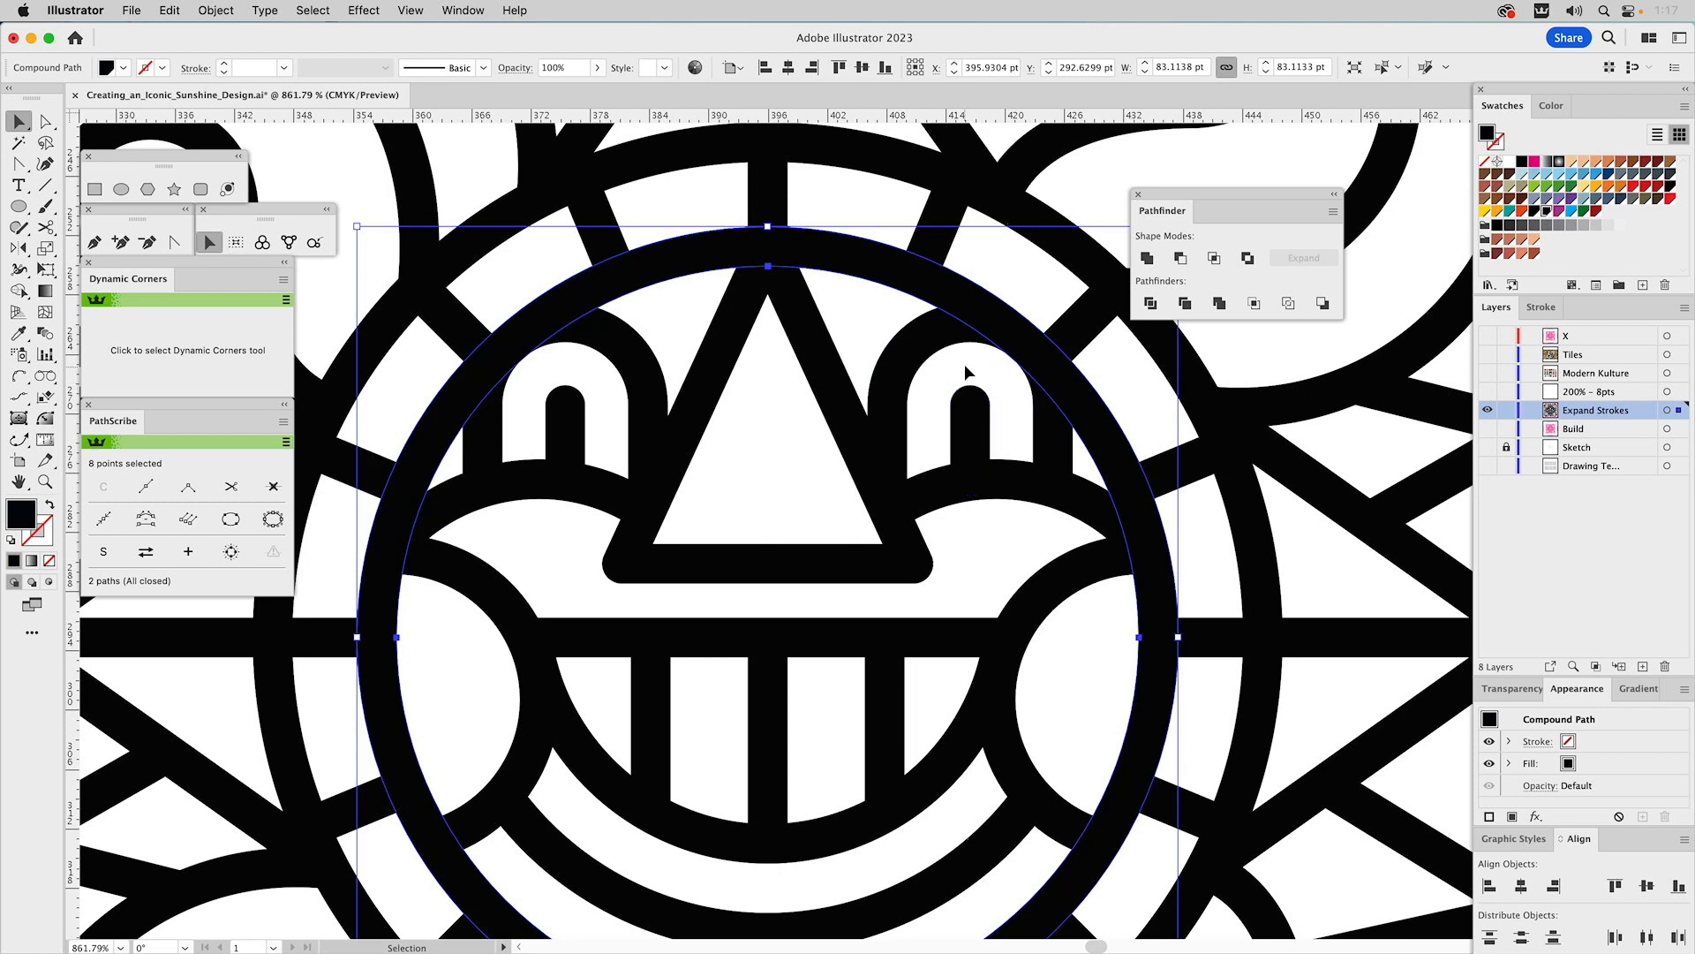
{"action": "left_click", "coordinate": [125, 189]}
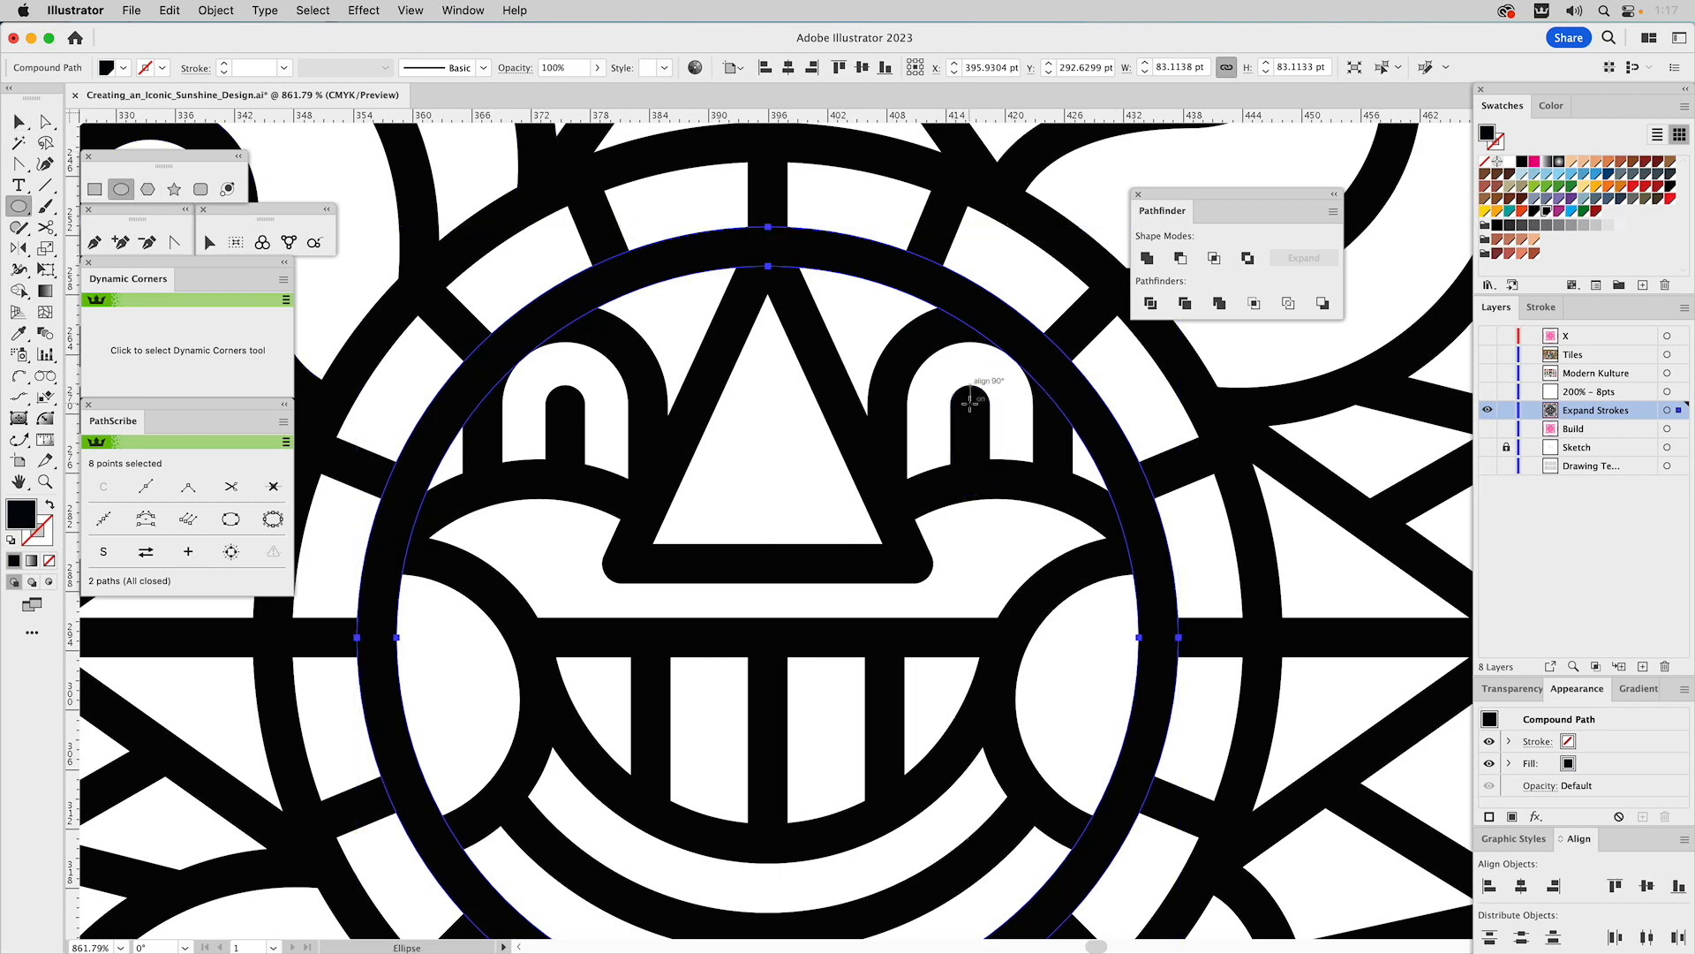
{"action": "left_click_drag", "start_coordinate": [970, 400], "coordinate": [1040, 468]}
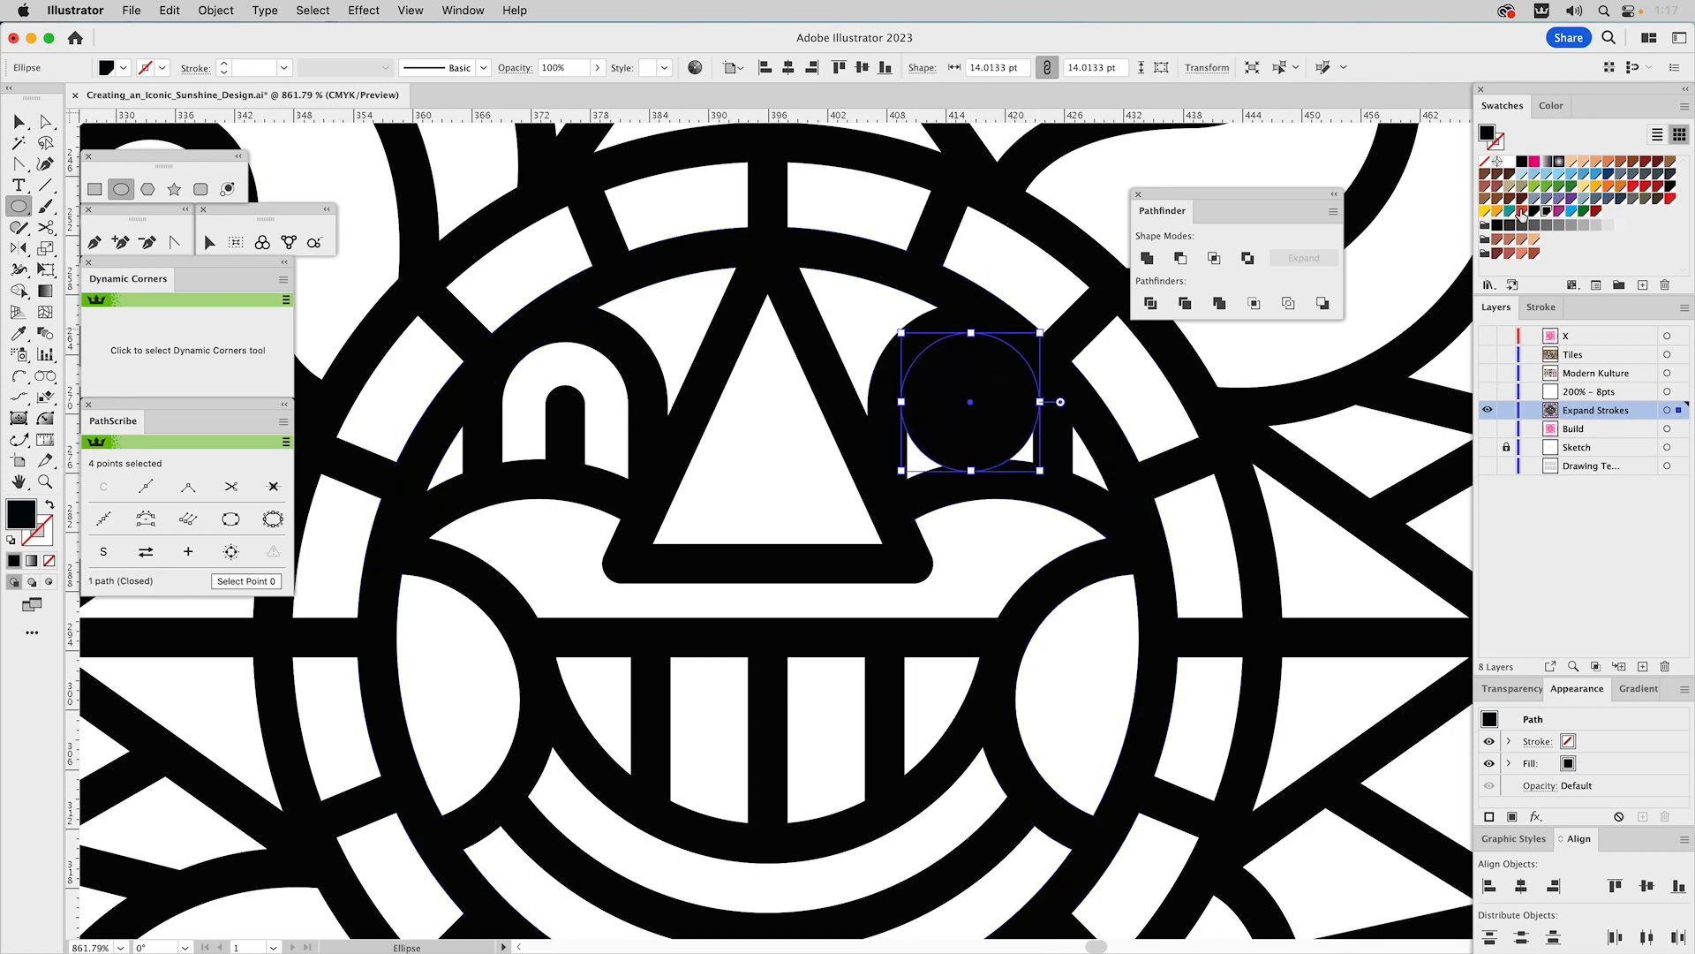
{"action": "left_click", "coordinate": [1520, 213]}
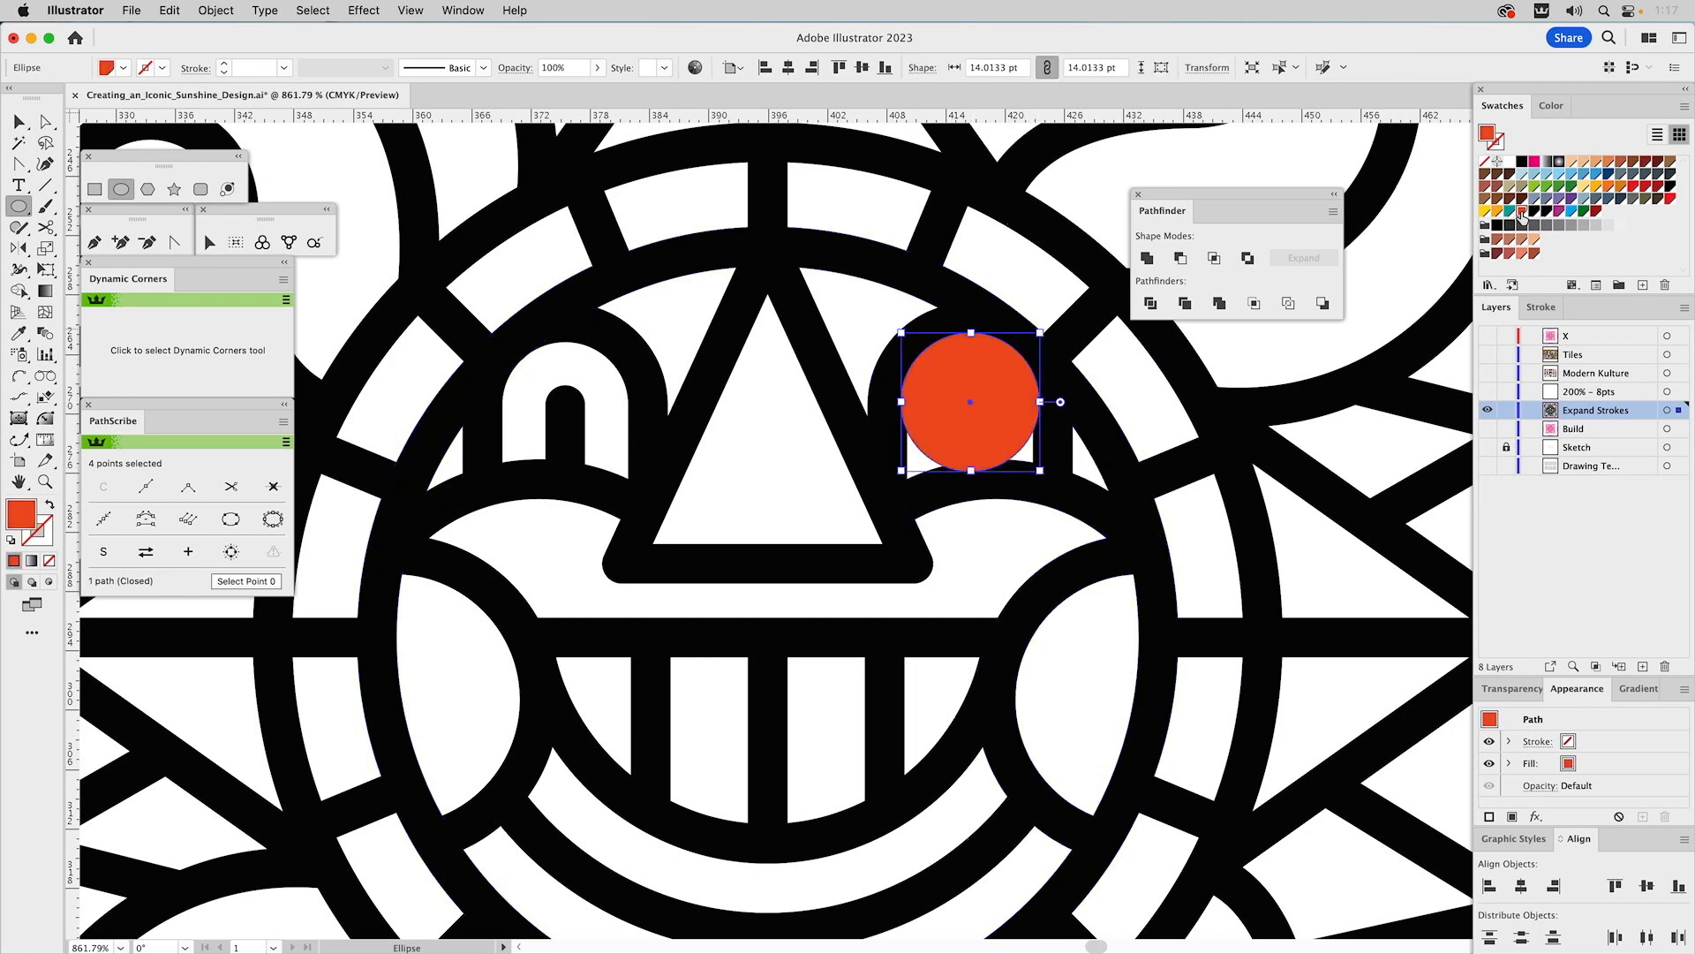
- Copy the orange-red circle onto the left eye and combine both circles into one compound path
{"action": "key", "text": "v"}
{"action": "left_click", "coordinate": [1013, 273]}
{"action": "left_click_drag", "start_coordinate": [963, 394], "coordinate": [565, 393]}
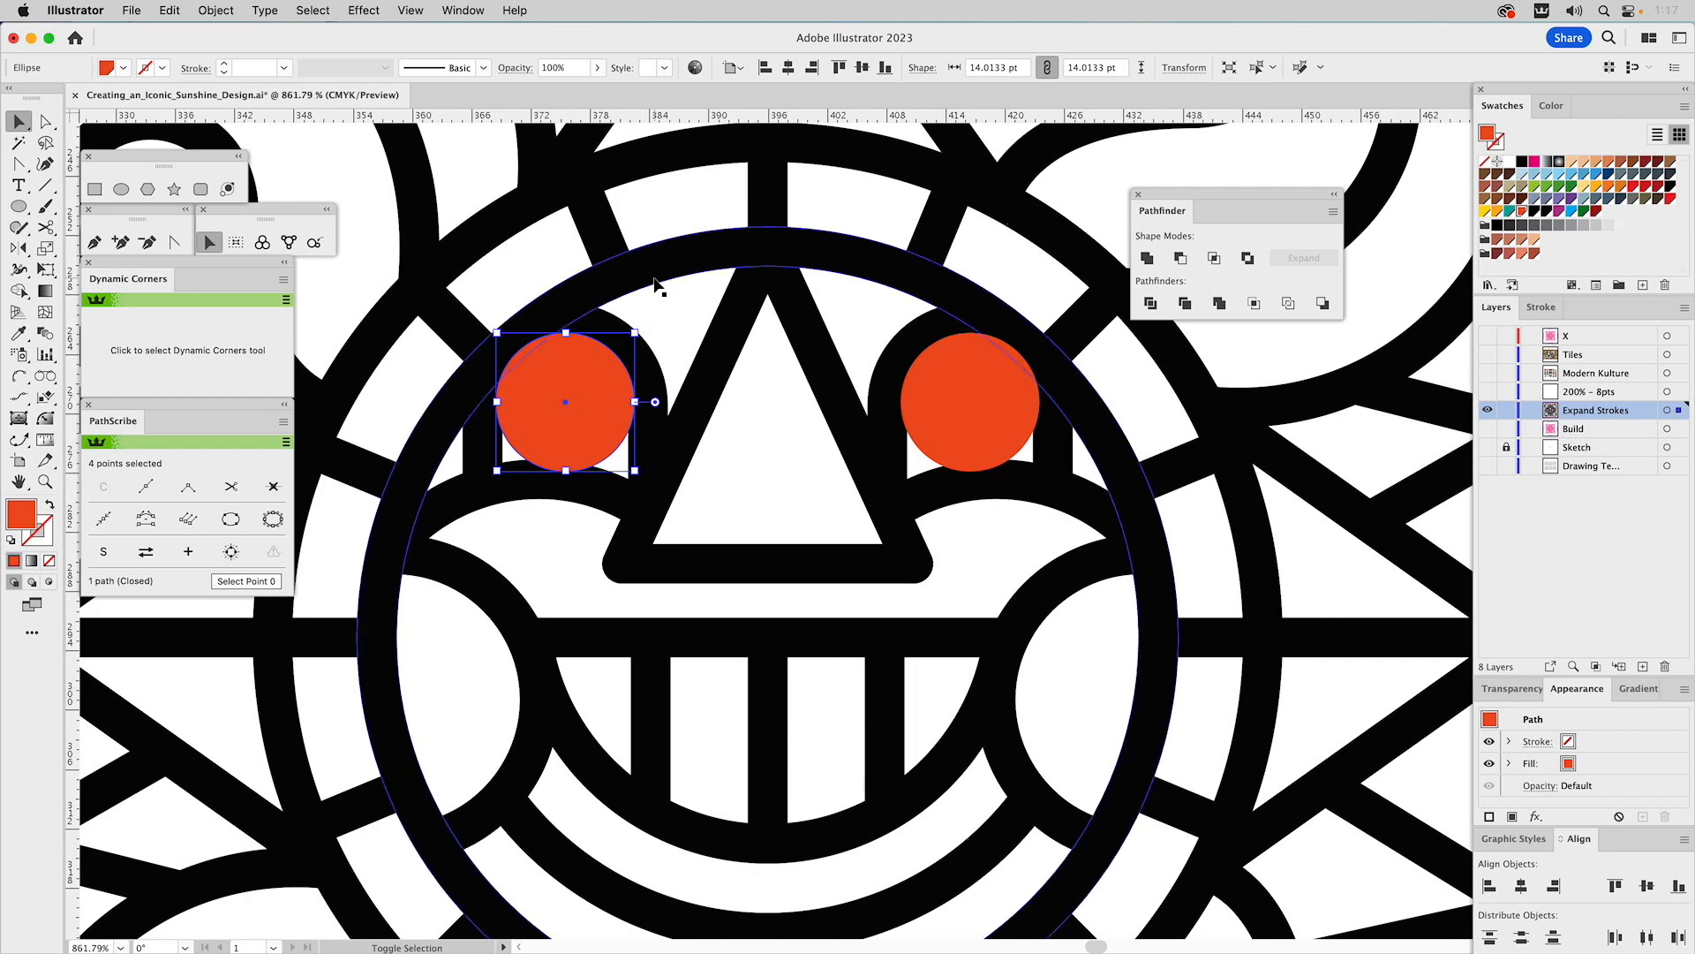
{"action": "left_click", "coordinate": [952, 357], "text": "shift"}
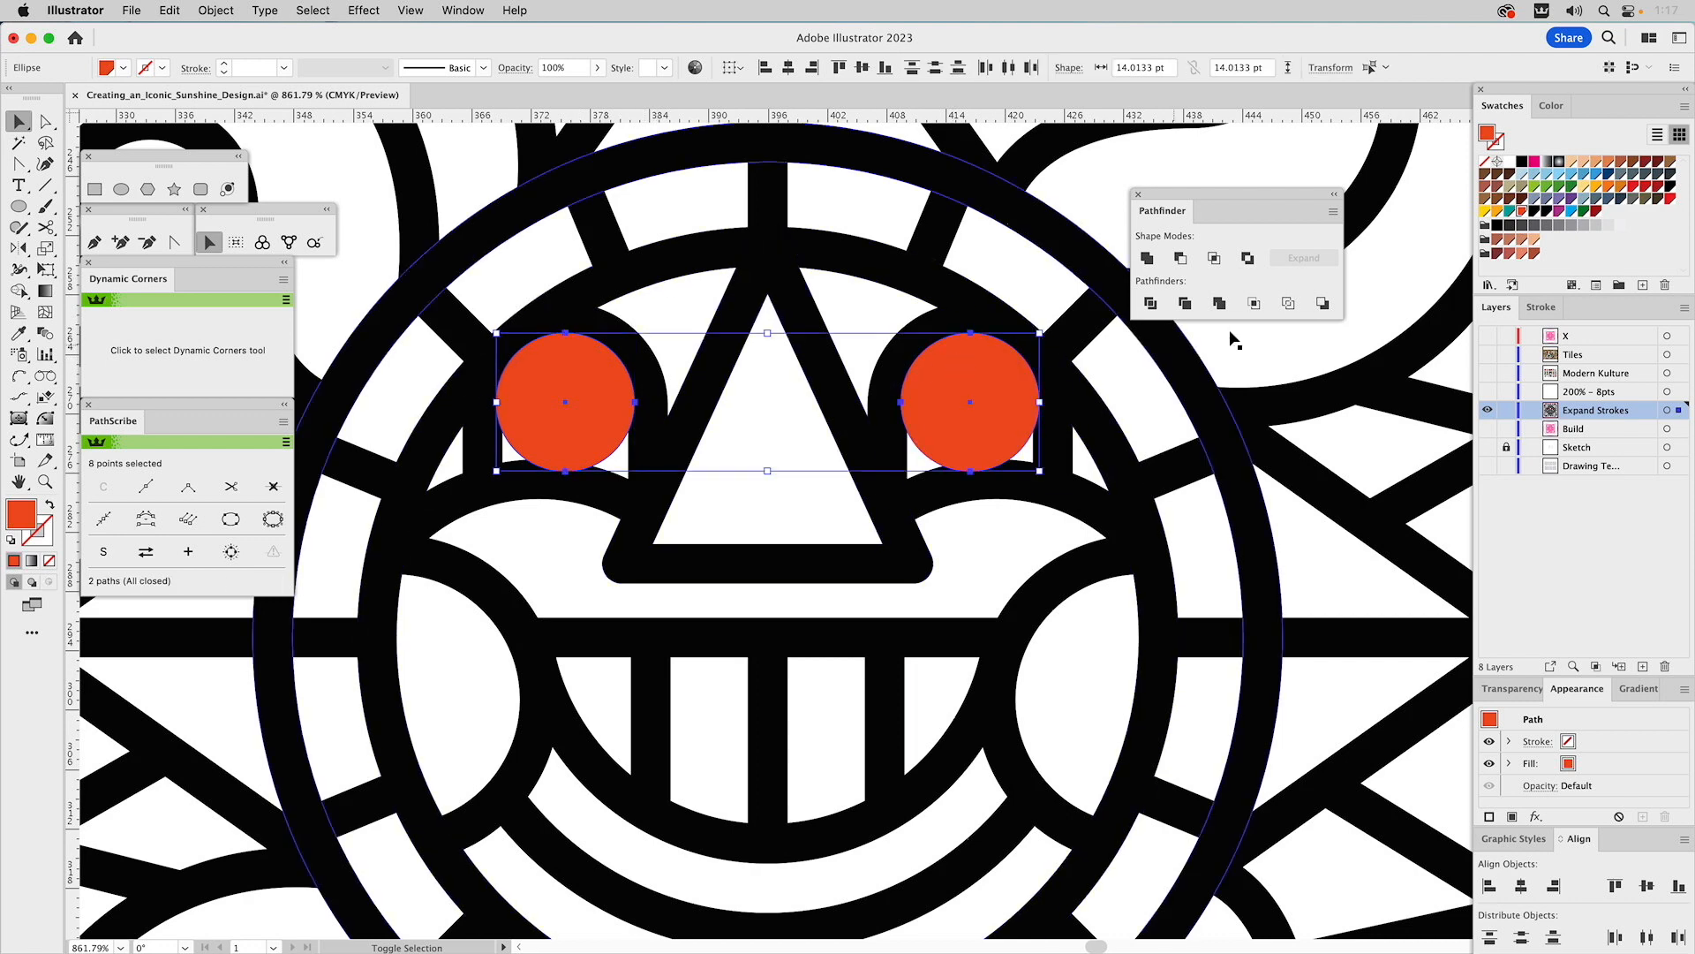
{"action": "left_click", "coordinate": [1147, 258]}
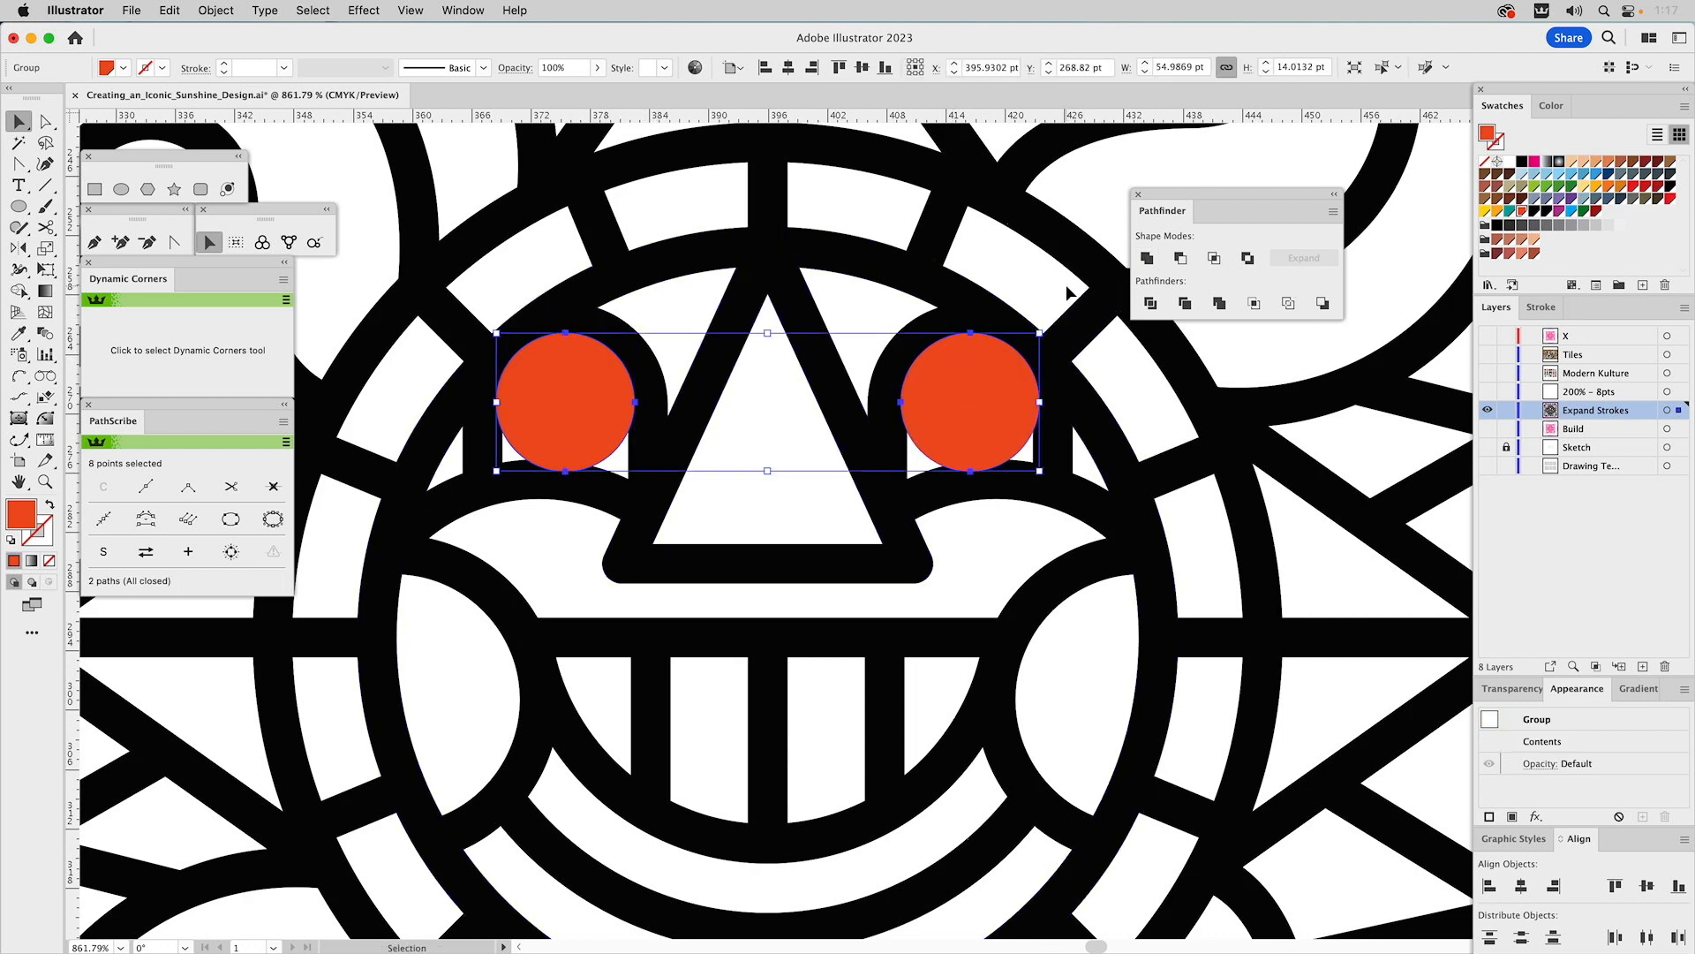
{"action": "key", "text": "super+8"}
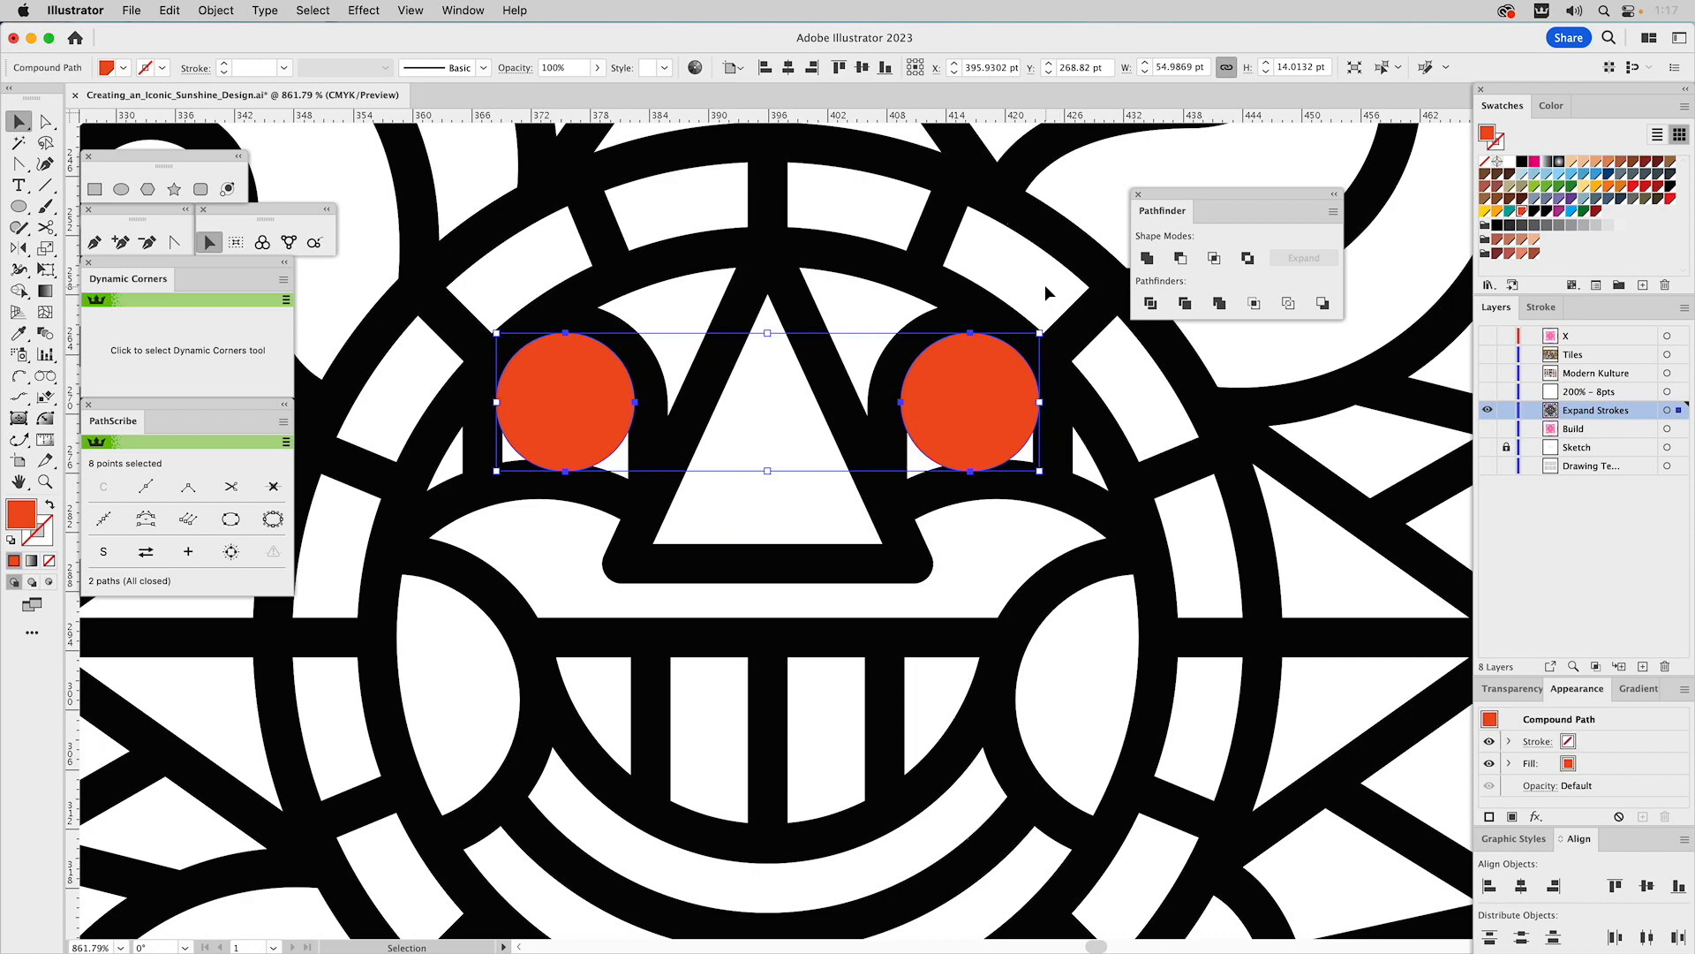
- Cut the two circles out of the inner face ring with Minus Front, and check the ring together with both eye arches
{"action": "left_click", "coordinate": [894, 282], "text": "shift"}
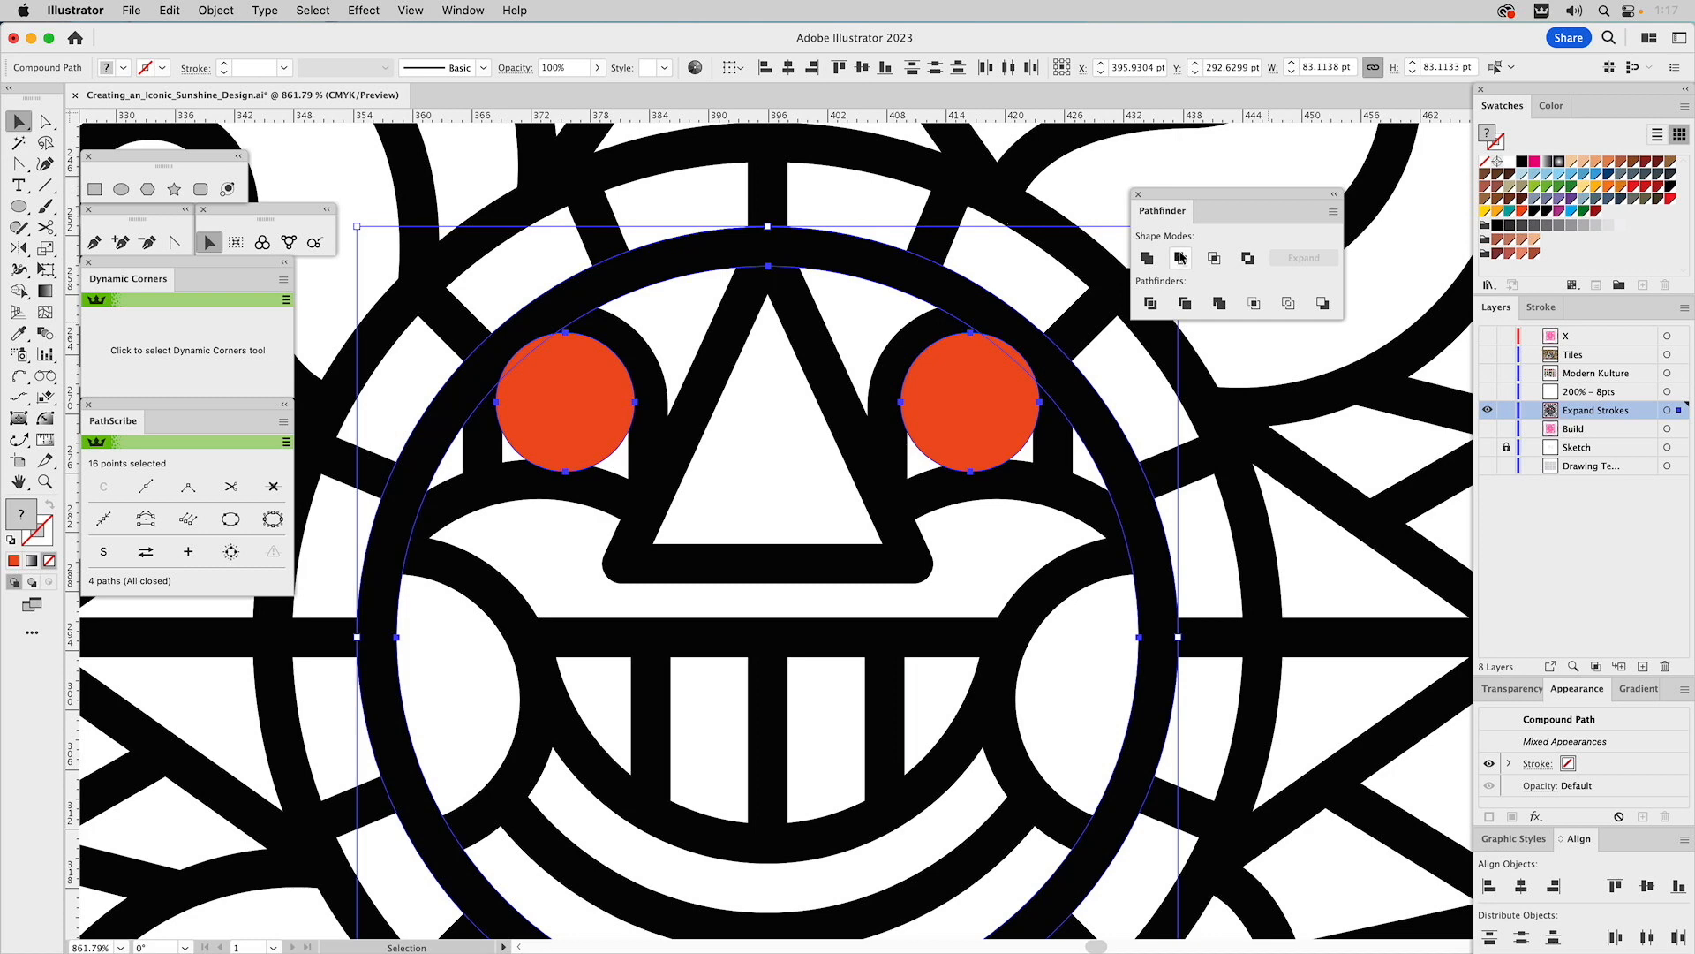
{"action": "left_click", "coordinate": [1181, 258]}
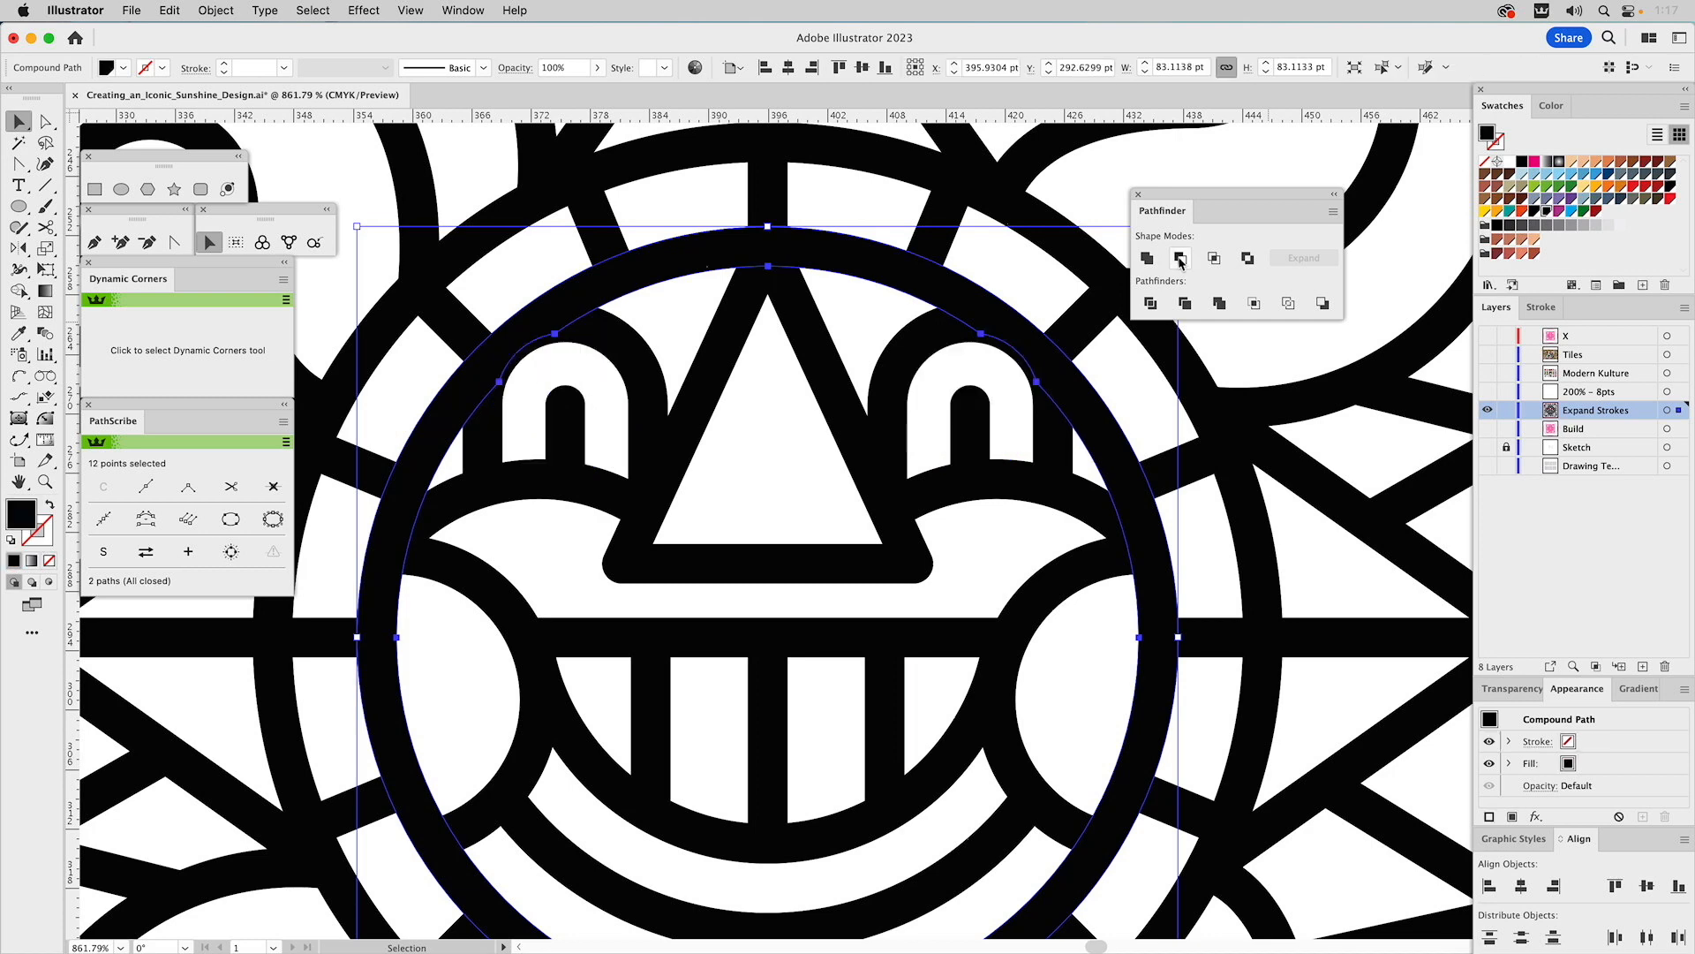
{"action": "left_click", "coordinate": [611, 349], "text": "shift"}
{"action": "left_click", "coordinate": [927, 343], "text": "shift"}
{"action": "left_click", "coordinate": [927, 342], "text": "shift"}
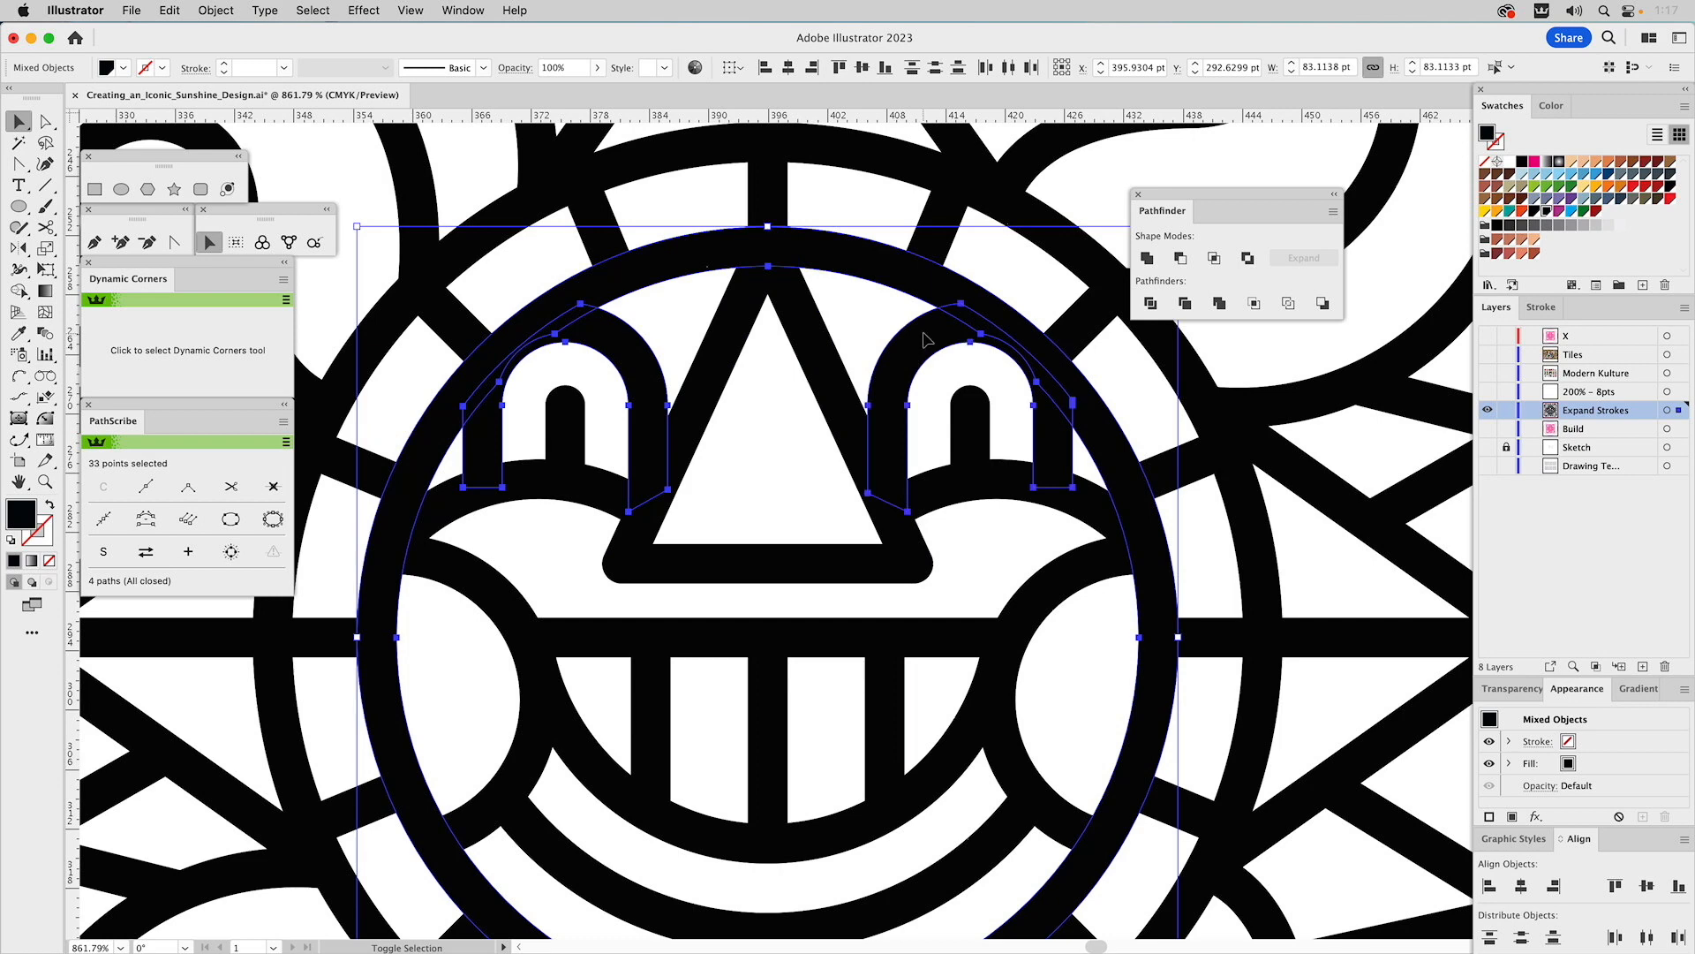
{"action": "left_click", "coordinate": [689, 323]}
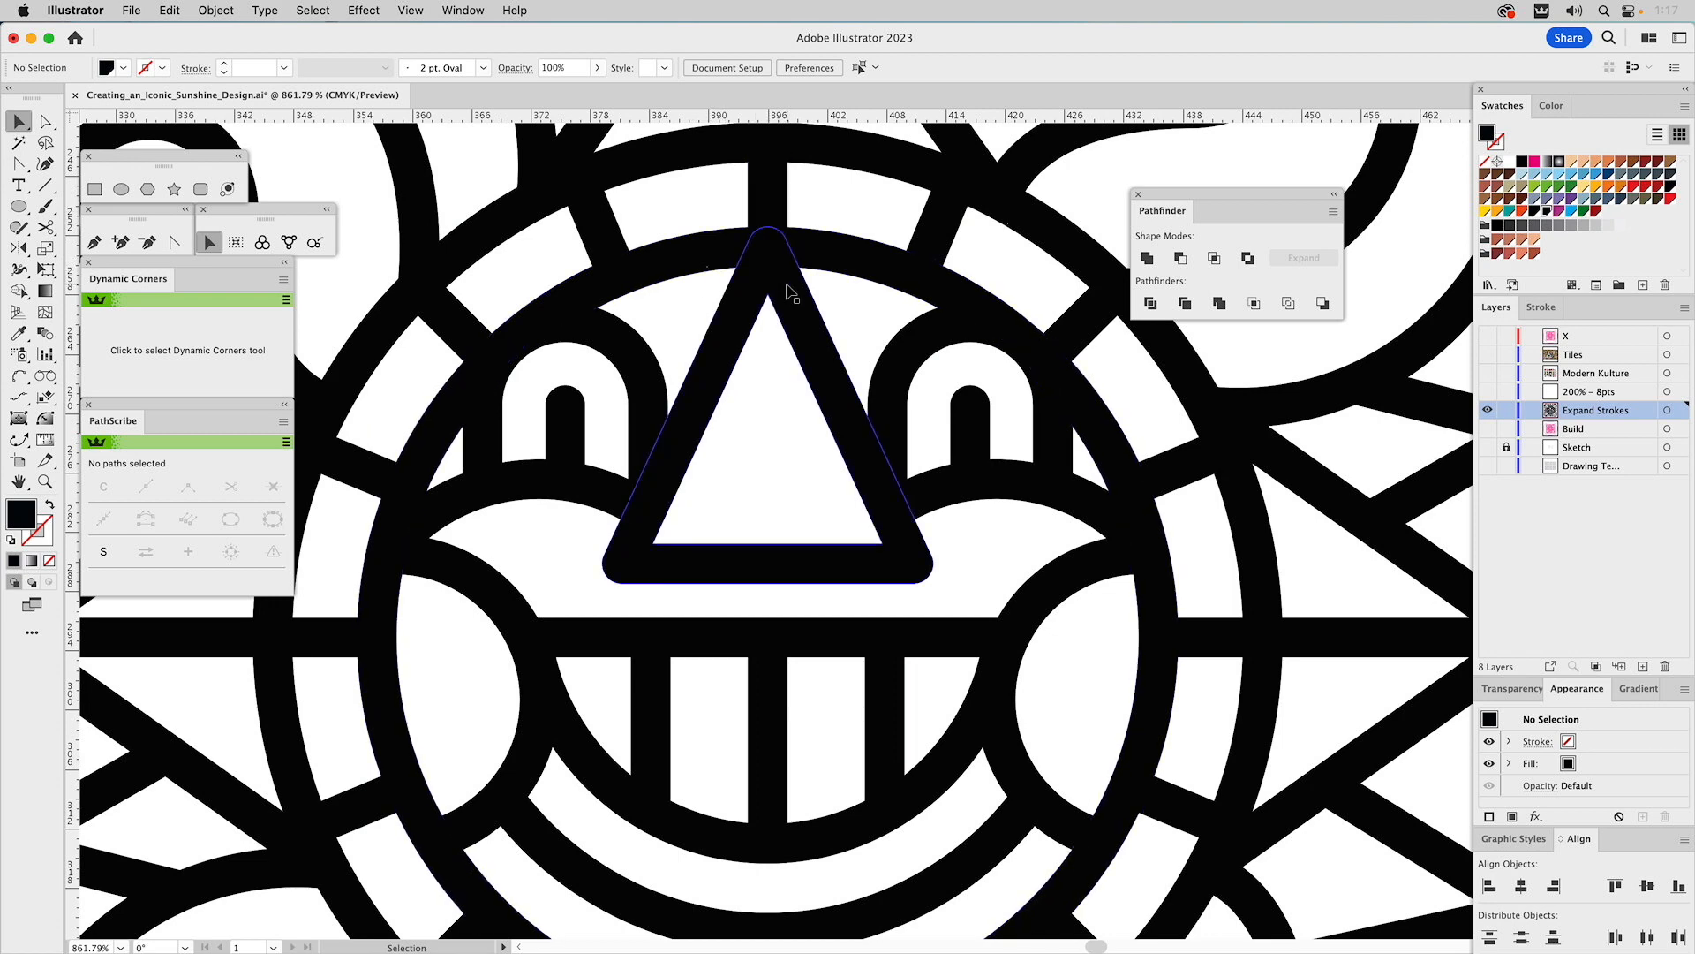
- Examine the whole sunshine design, including the lower face, for remaining overlaps in the outlined shapes
{"action": "left_click_drag", "start_coordinate": [666, 345], "coordinate": [845, 426]}
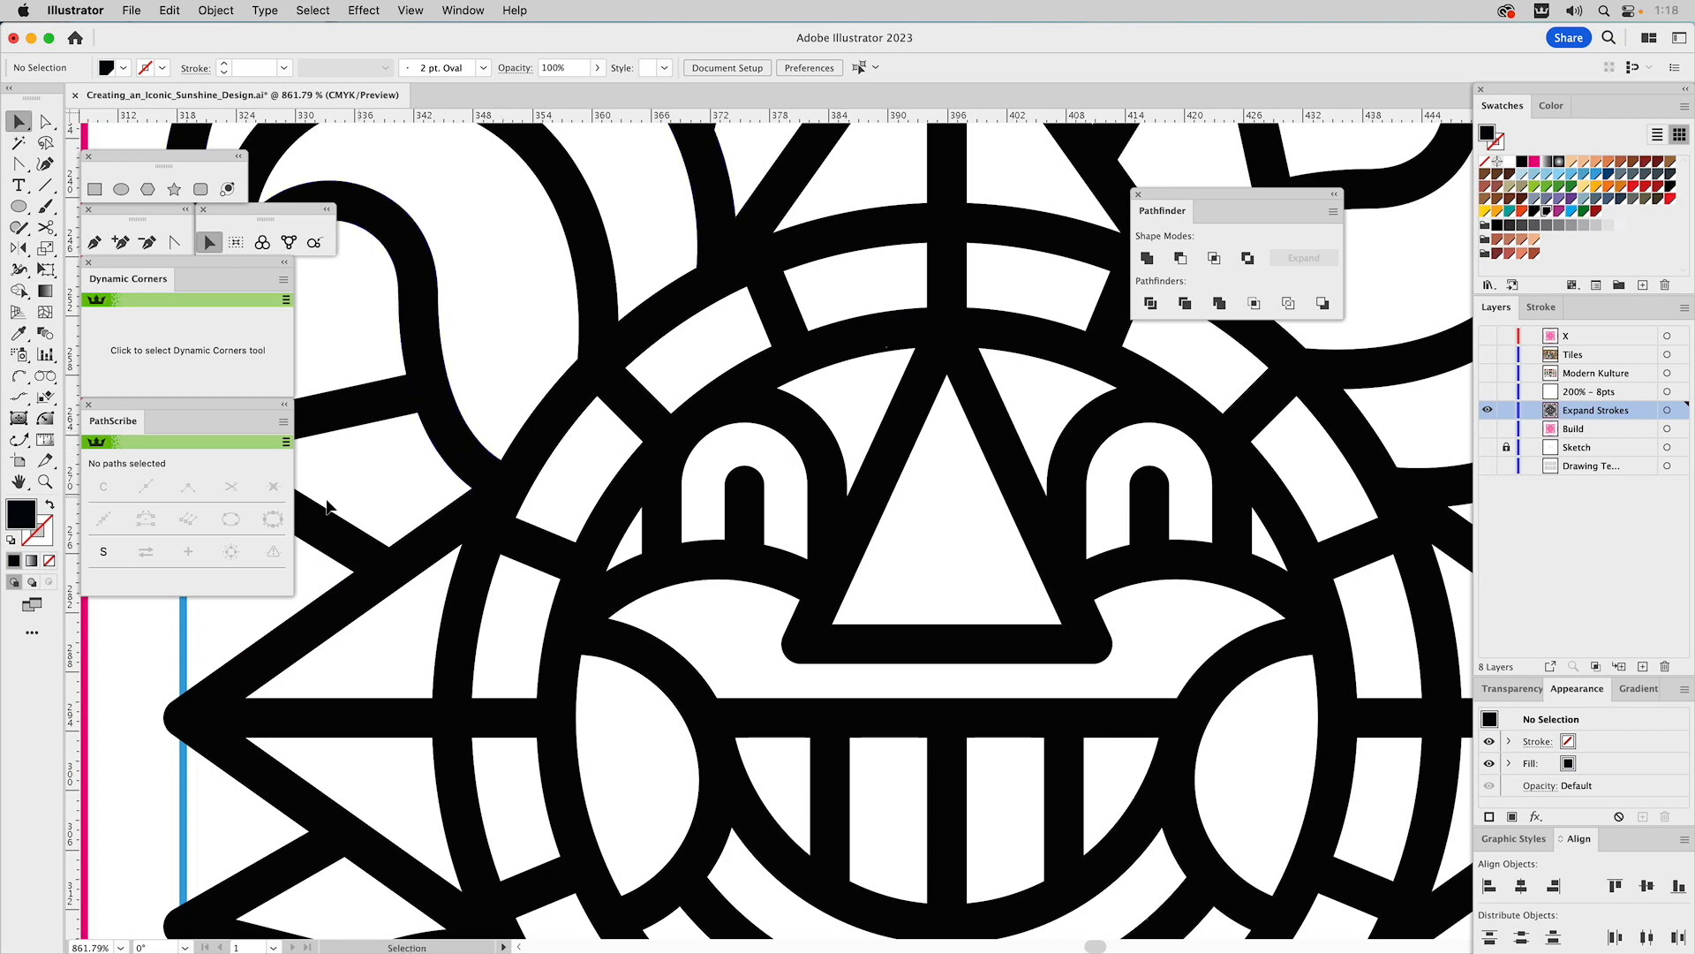
{"action": "left_click", "coordinate": [41, 482]}
{"action": "left_click", "coordinate": [912, 612], "text": "alt"}
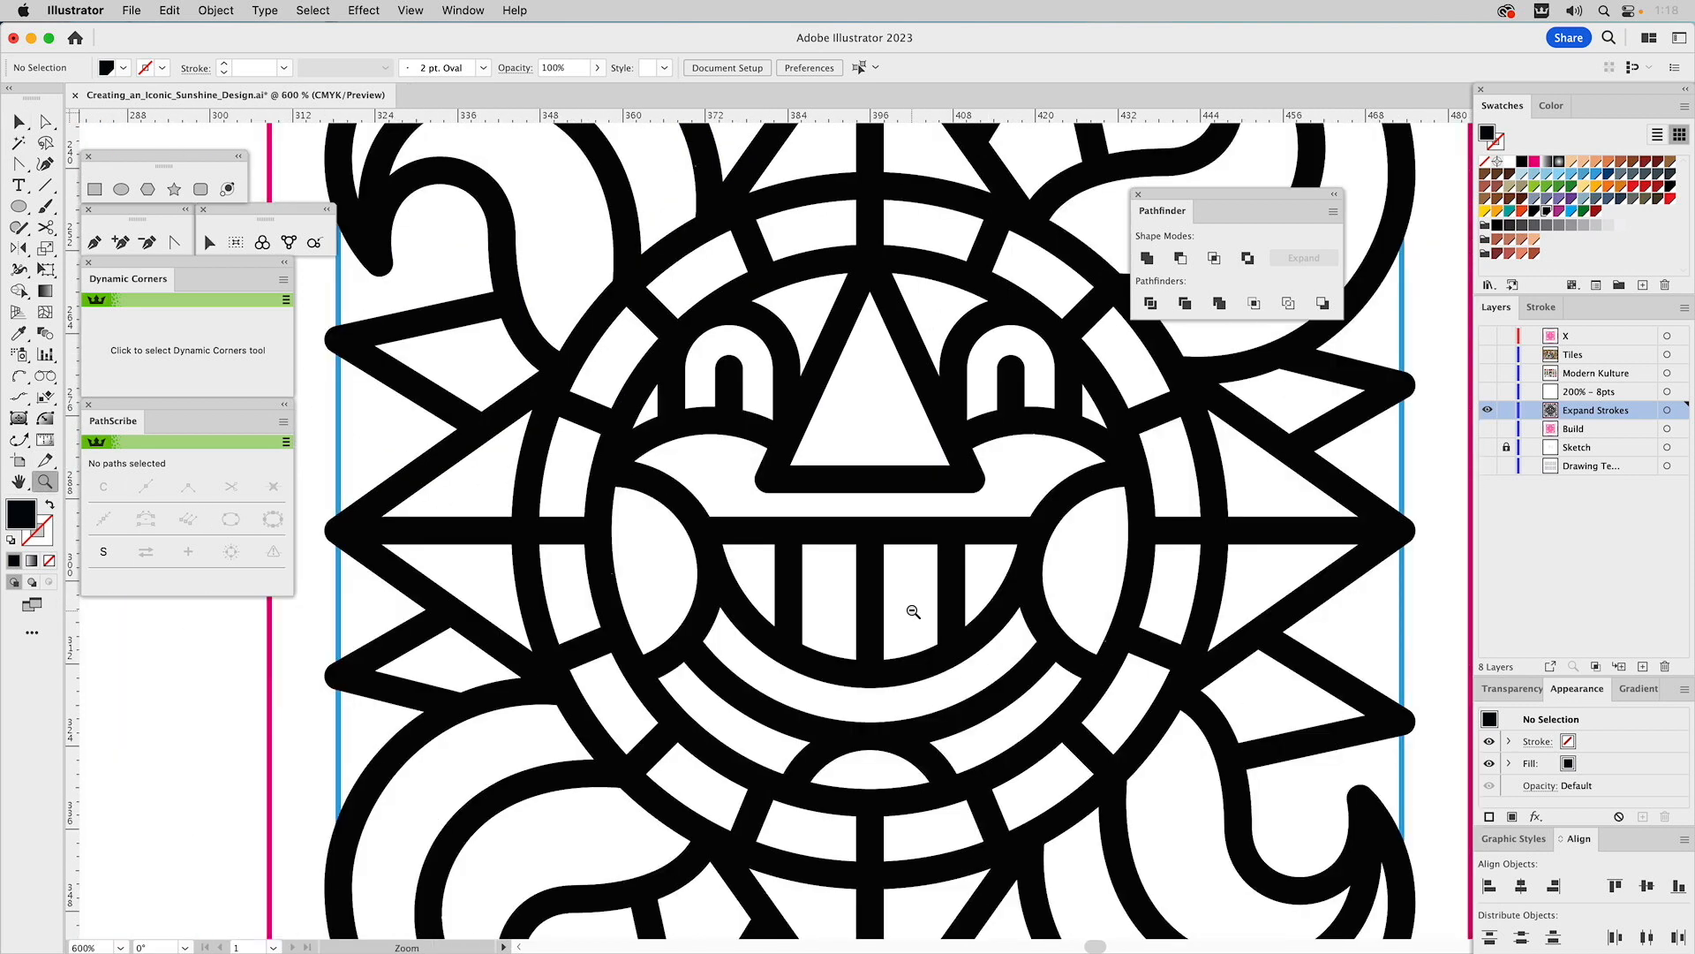
{"action": "left_click", "coordinate": [912, 611], "text": "alt"}
{"action": "left_click", "coordinate": [912, 612], "text": "alt"}
{"action": "scroll", "coordinate": [912, 612], "scroll_direction": "up", "scroll_amount": 3}
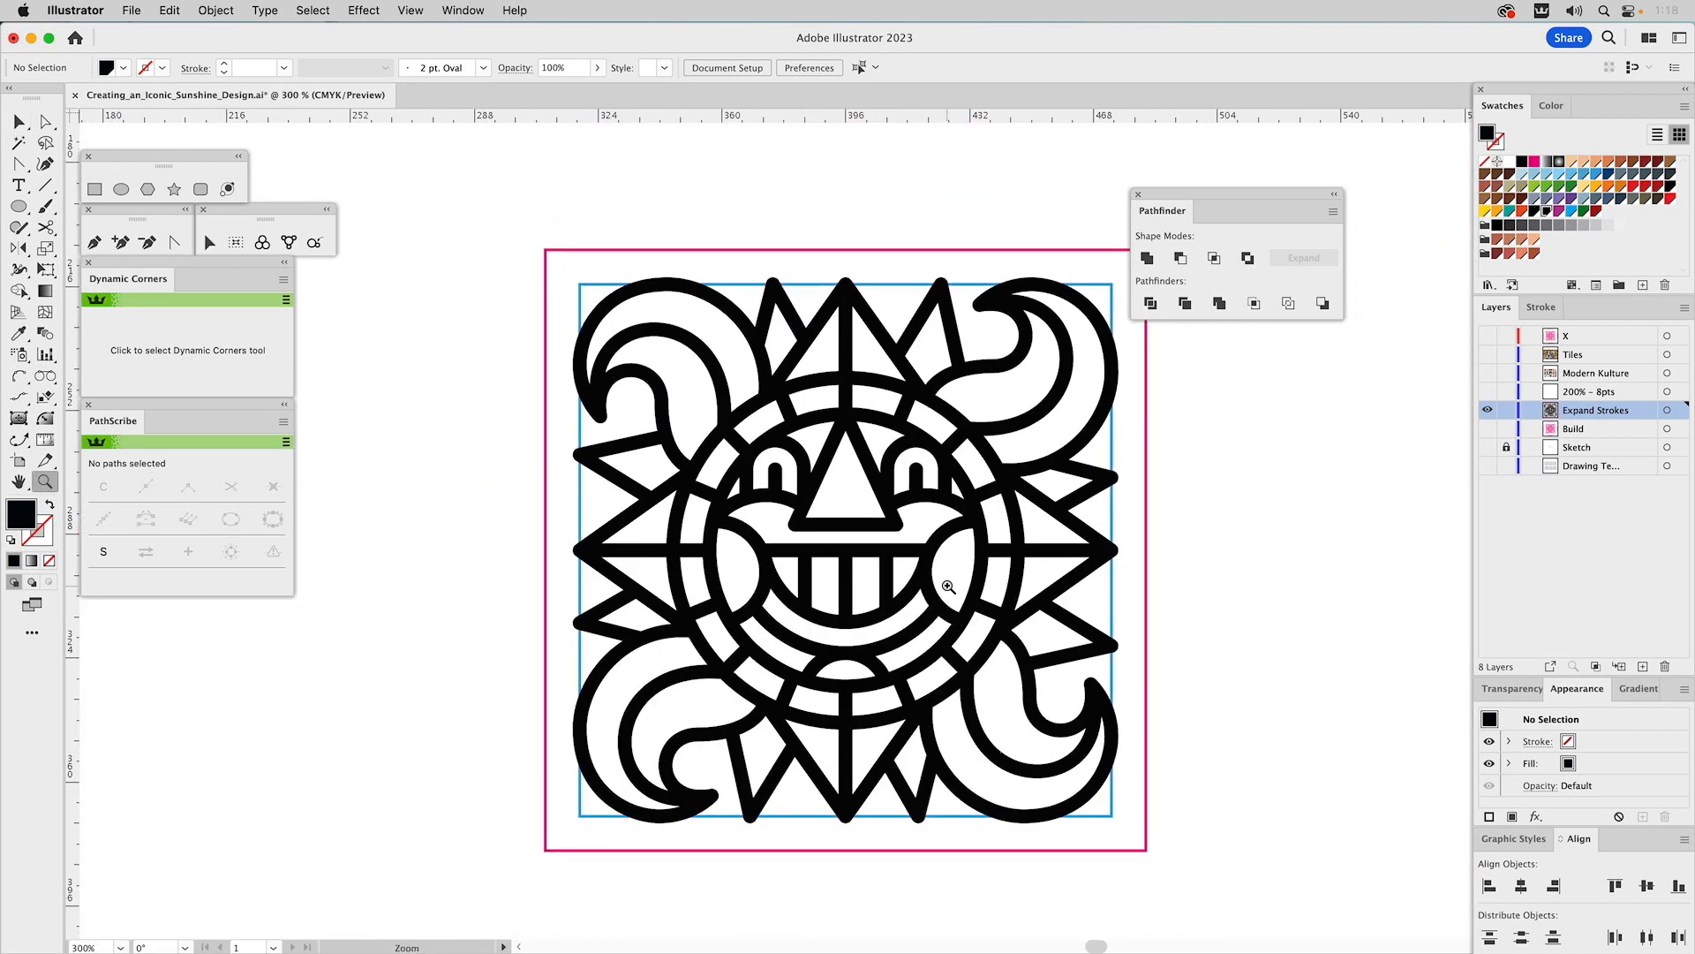
{"action": "key", "text": "v"}
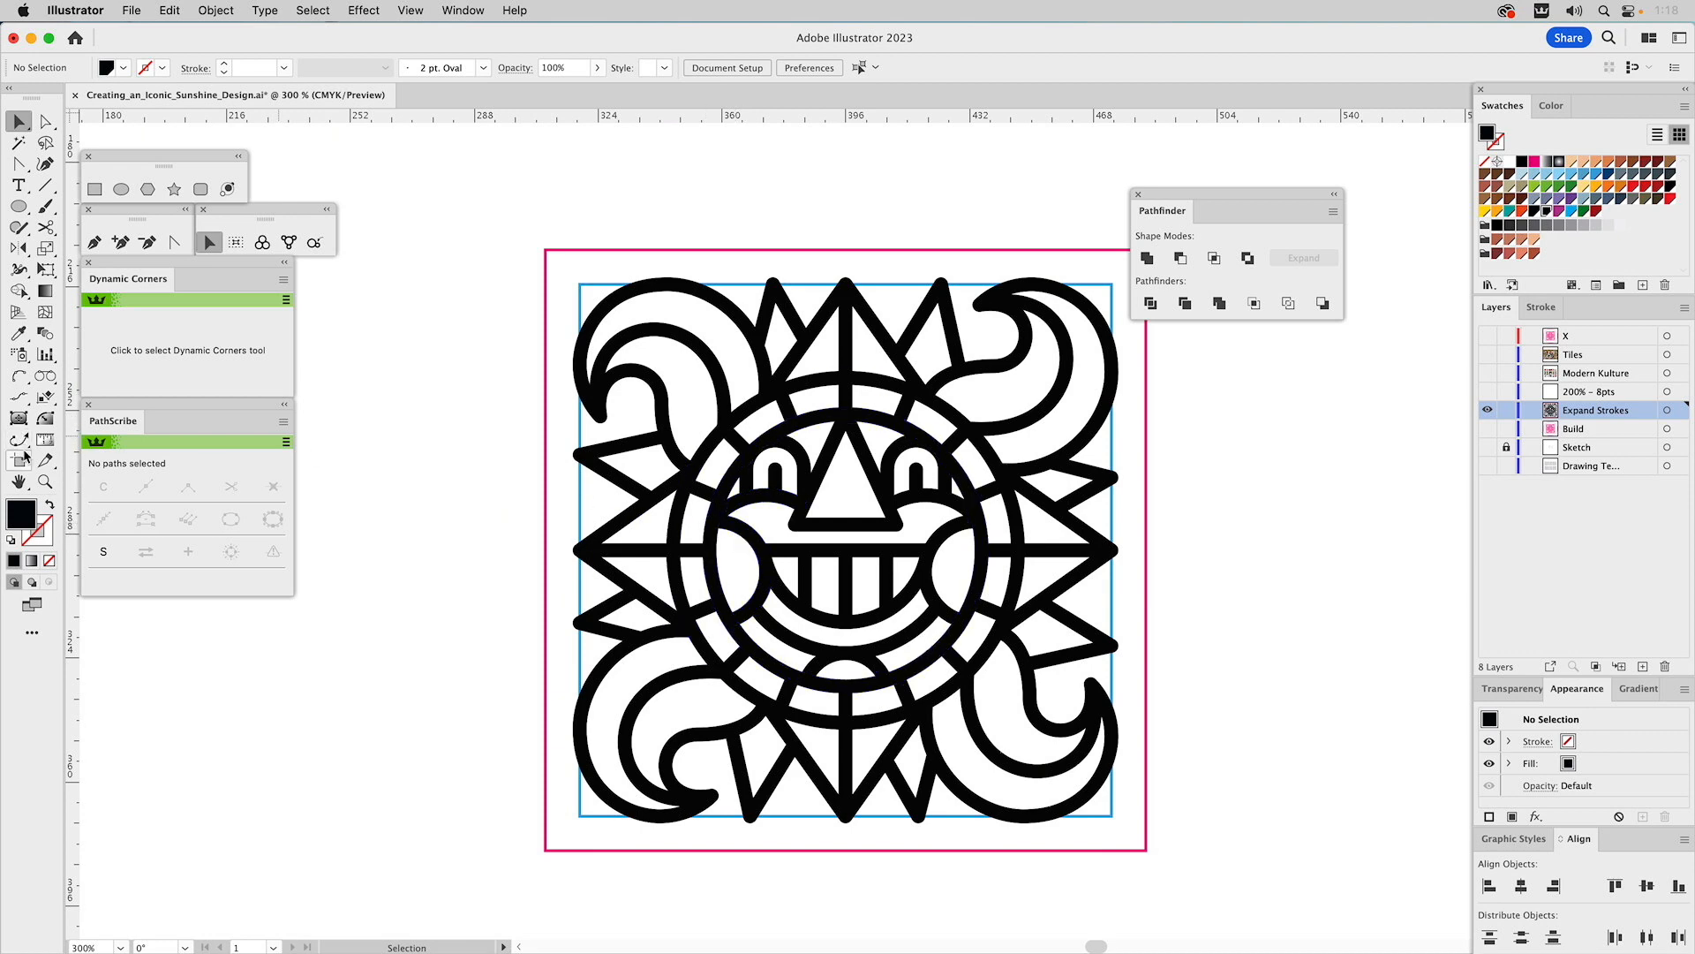
{"action": "left_click", "coordinate": [45, 481]}
{"action": "left_click_drag", "start_coordinate": [596, 381], "coordinate": [1222, 824]}
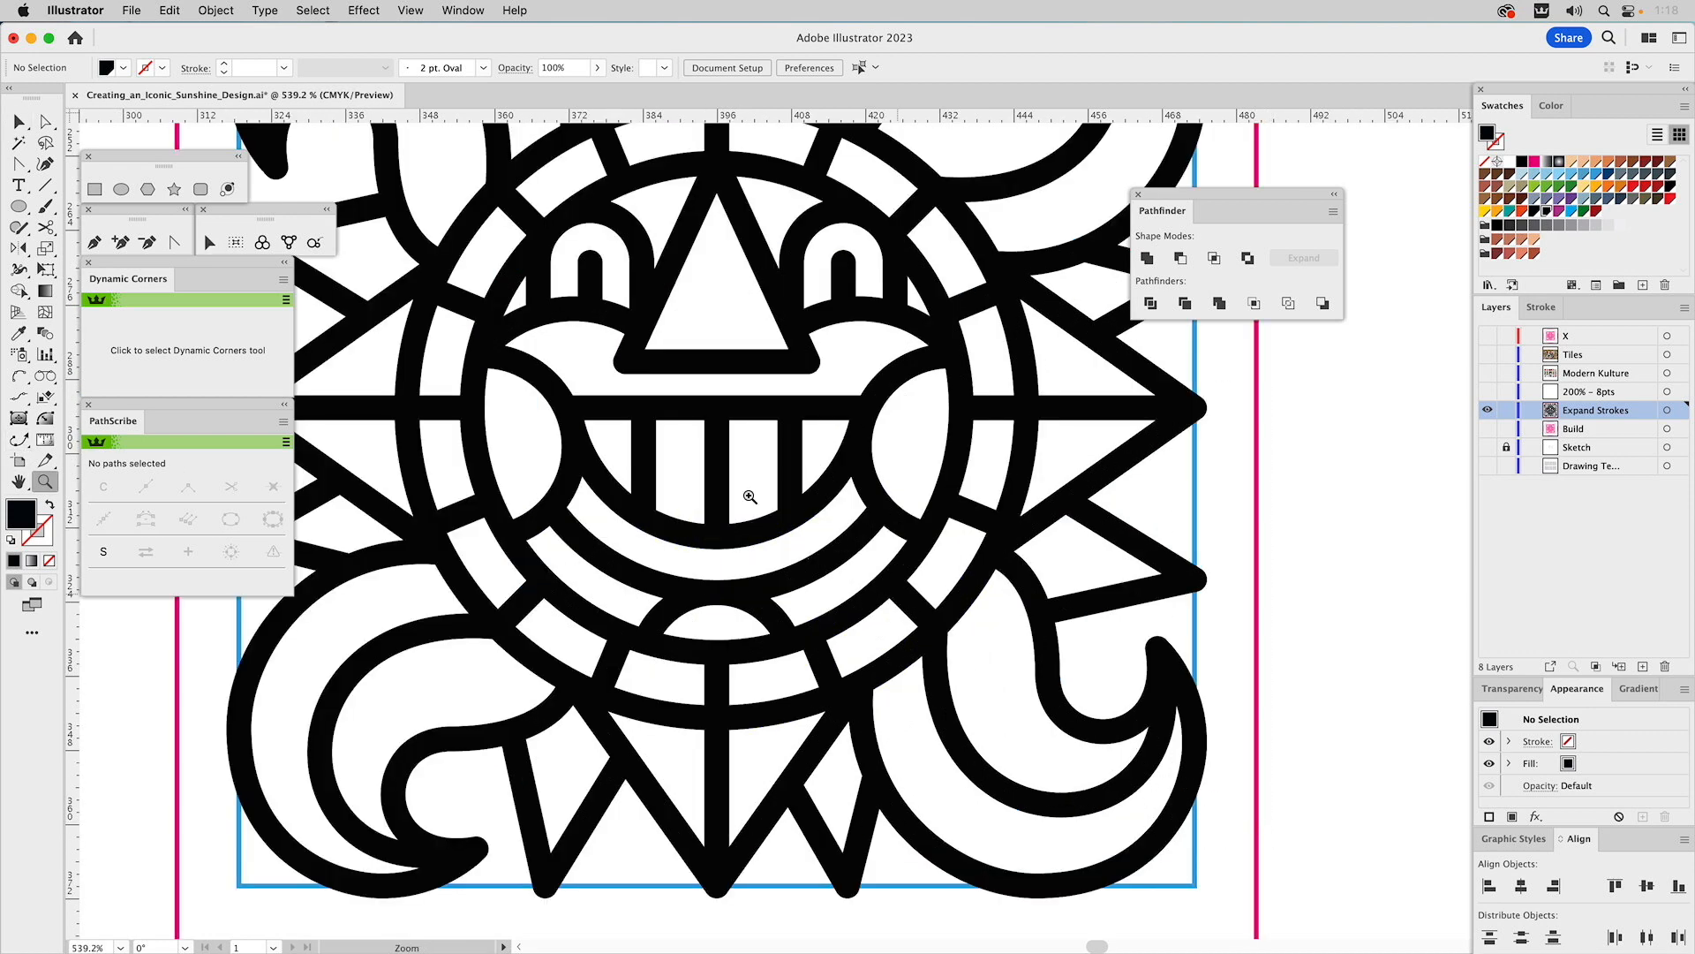
{"action": "scroll", "coordinate": [653, 392], "scroll_direction": "down", "scroll_amount": 2}
{"action": "key", "text": "v"}
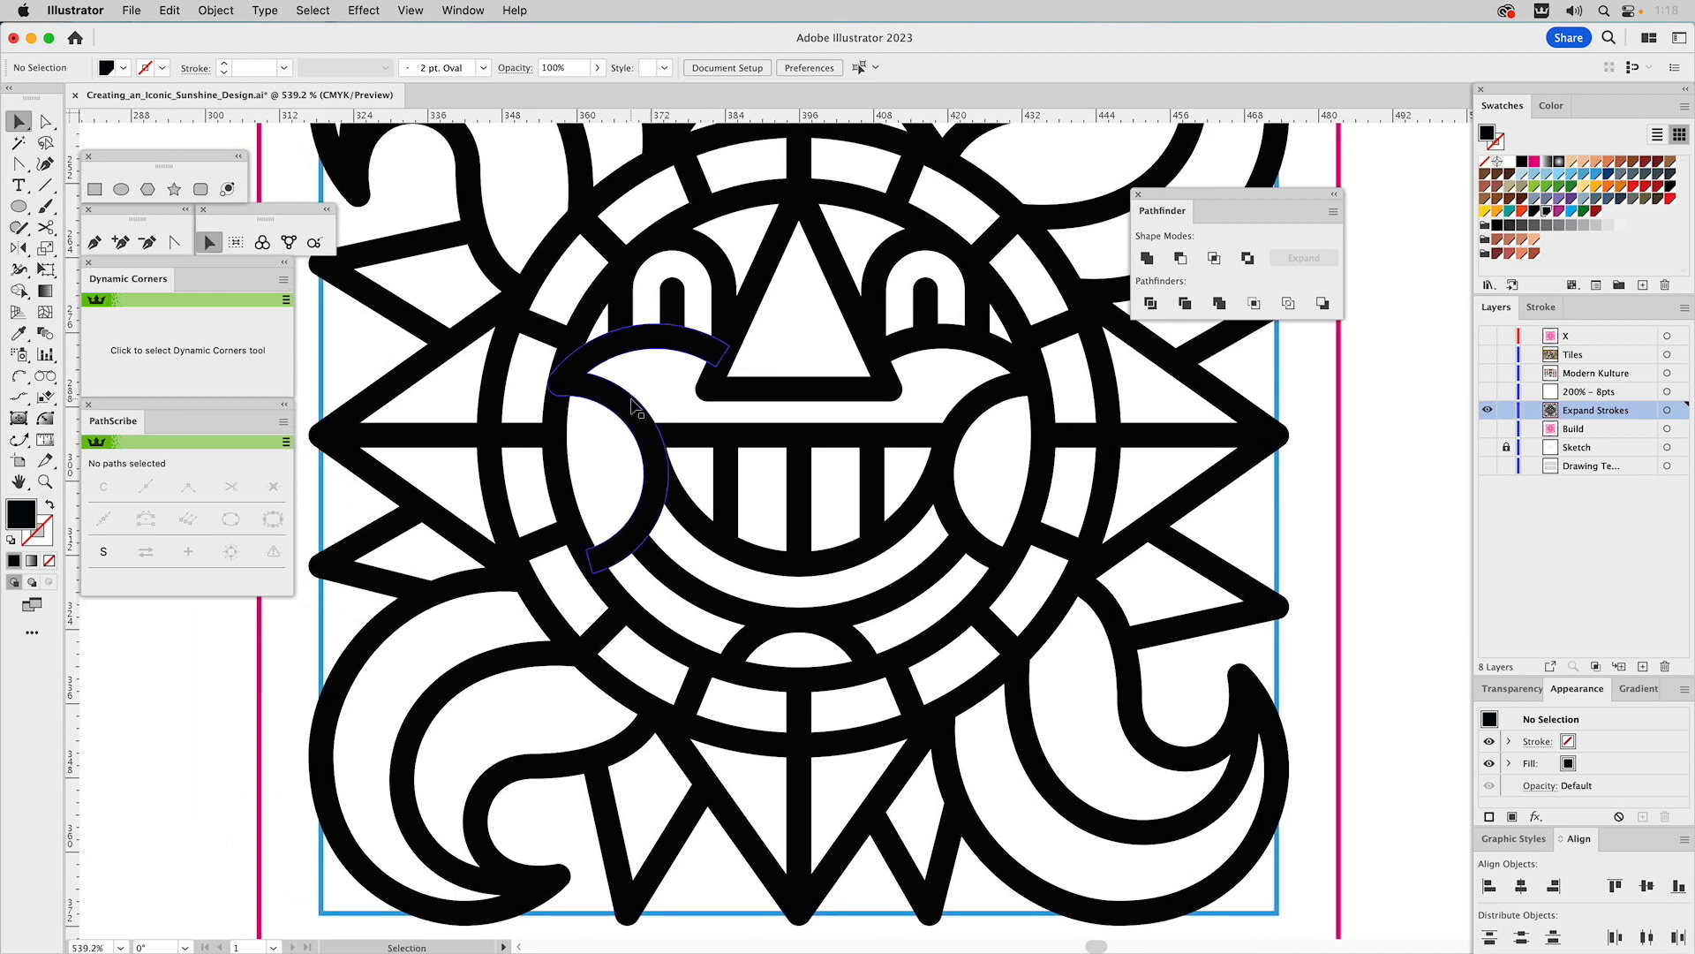
- Draw two rectangles just outside the inner face ring's centerline, covering the outer ends of both cheek curves, the right one about 7.9 by 26.4 pt
{"action": "left_click", "coordinate": [624, 405]}
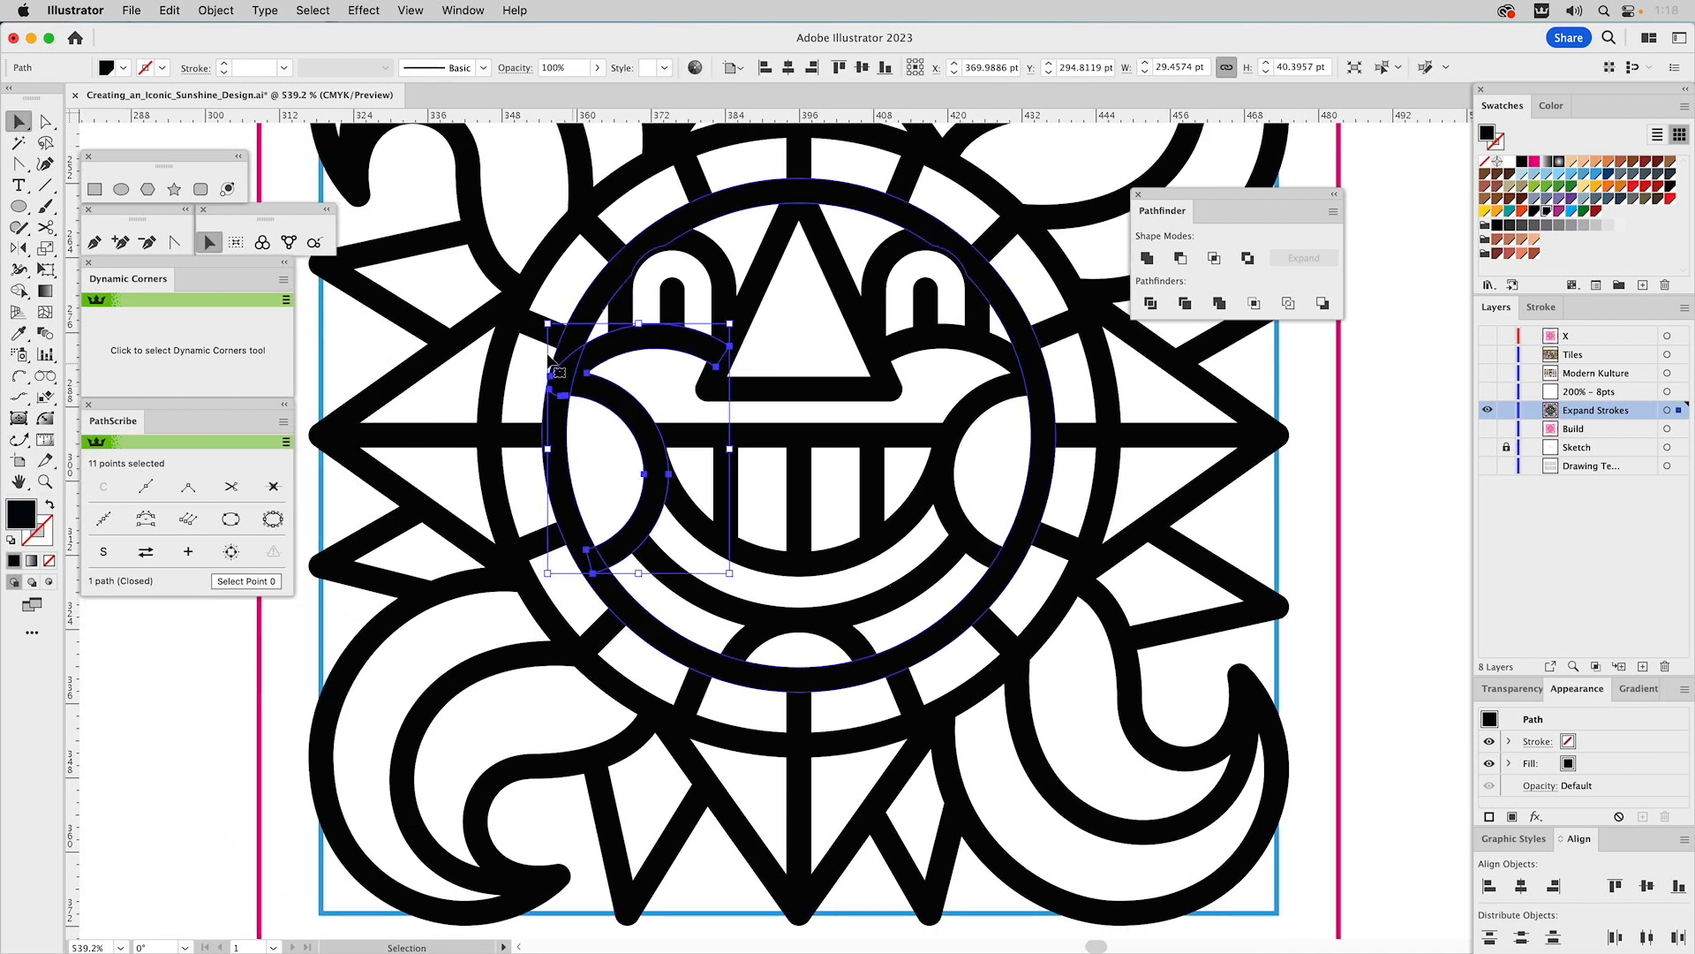
{"action": "key", "text": "m"}
{"action": "left_click_drag", "start_coordinate": [501, 323], "coordinate": [559, 430]}
{"action": "mouse_move", "coordinate": [1083, 307]}
{"action": "left_mouse_down"}
{"action": "mouse_move", "coordinate": [1090, 485]}
{"action": "mouse_move", "coordinate": [1037, 470]}
{"action": "left_mouse_up"}
{"action": "key", "text": "v"}
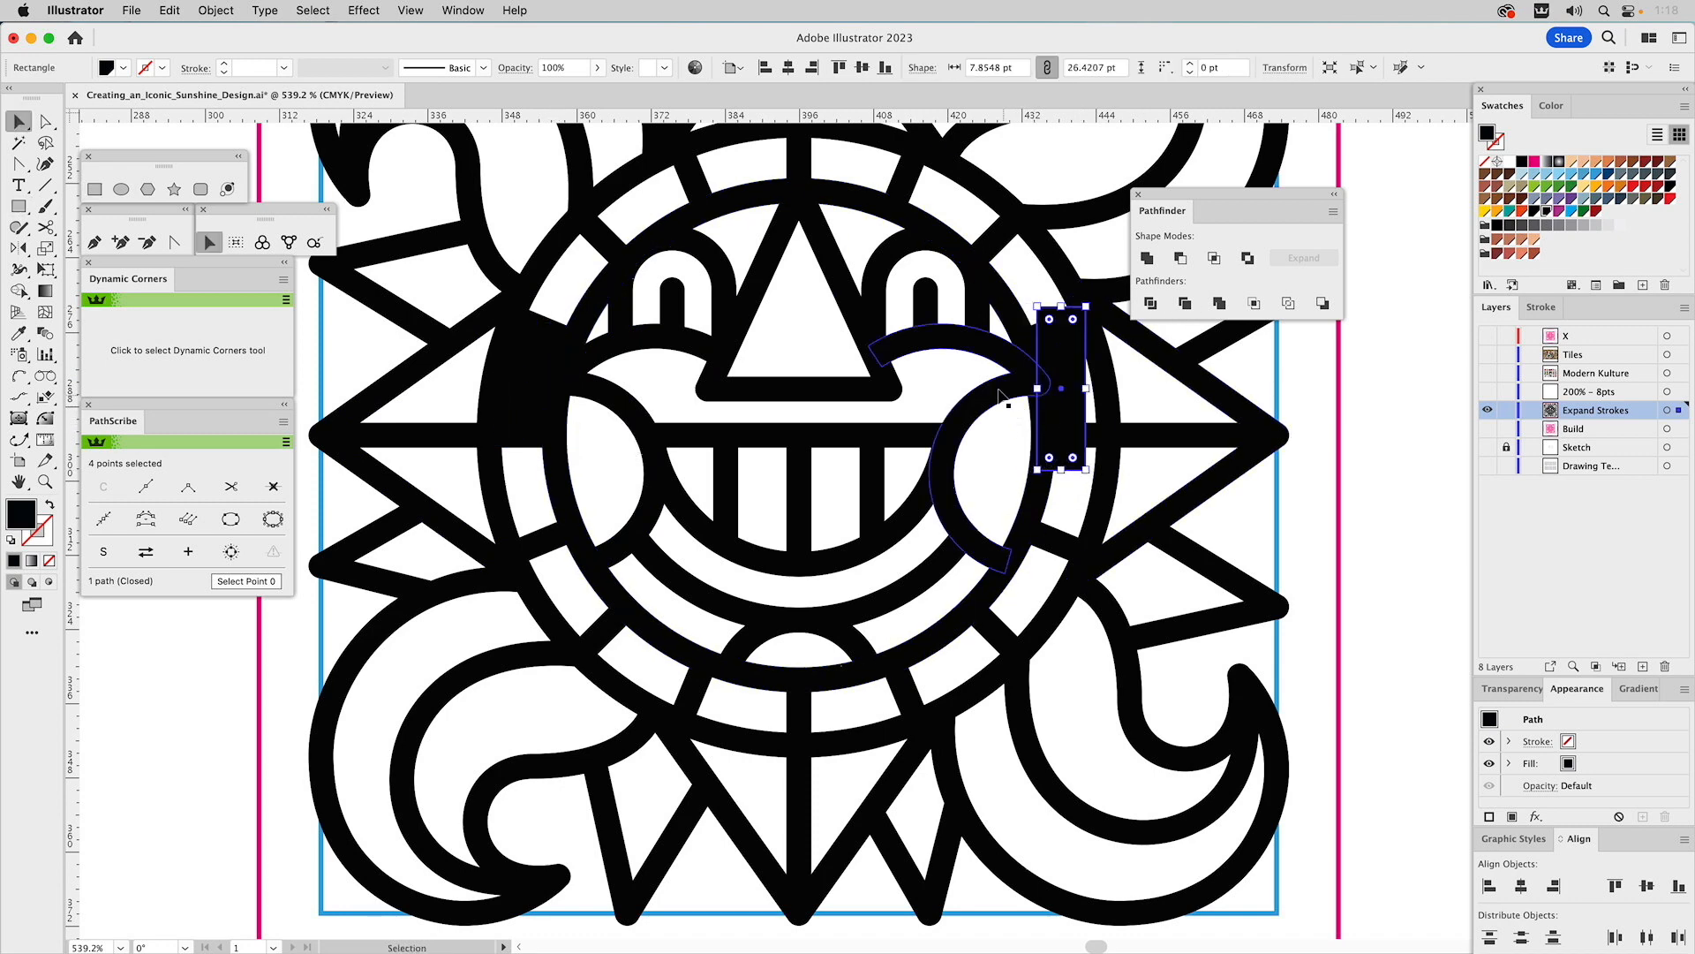
- Cut each rectangle out of its cheek curve with Minus Front to trim the outer ends on both sides
{"action": "left_click", "coordinate": [940, 468], "text": "shift"}
{"action": "left_click", "coordinate": [1180, 259]}
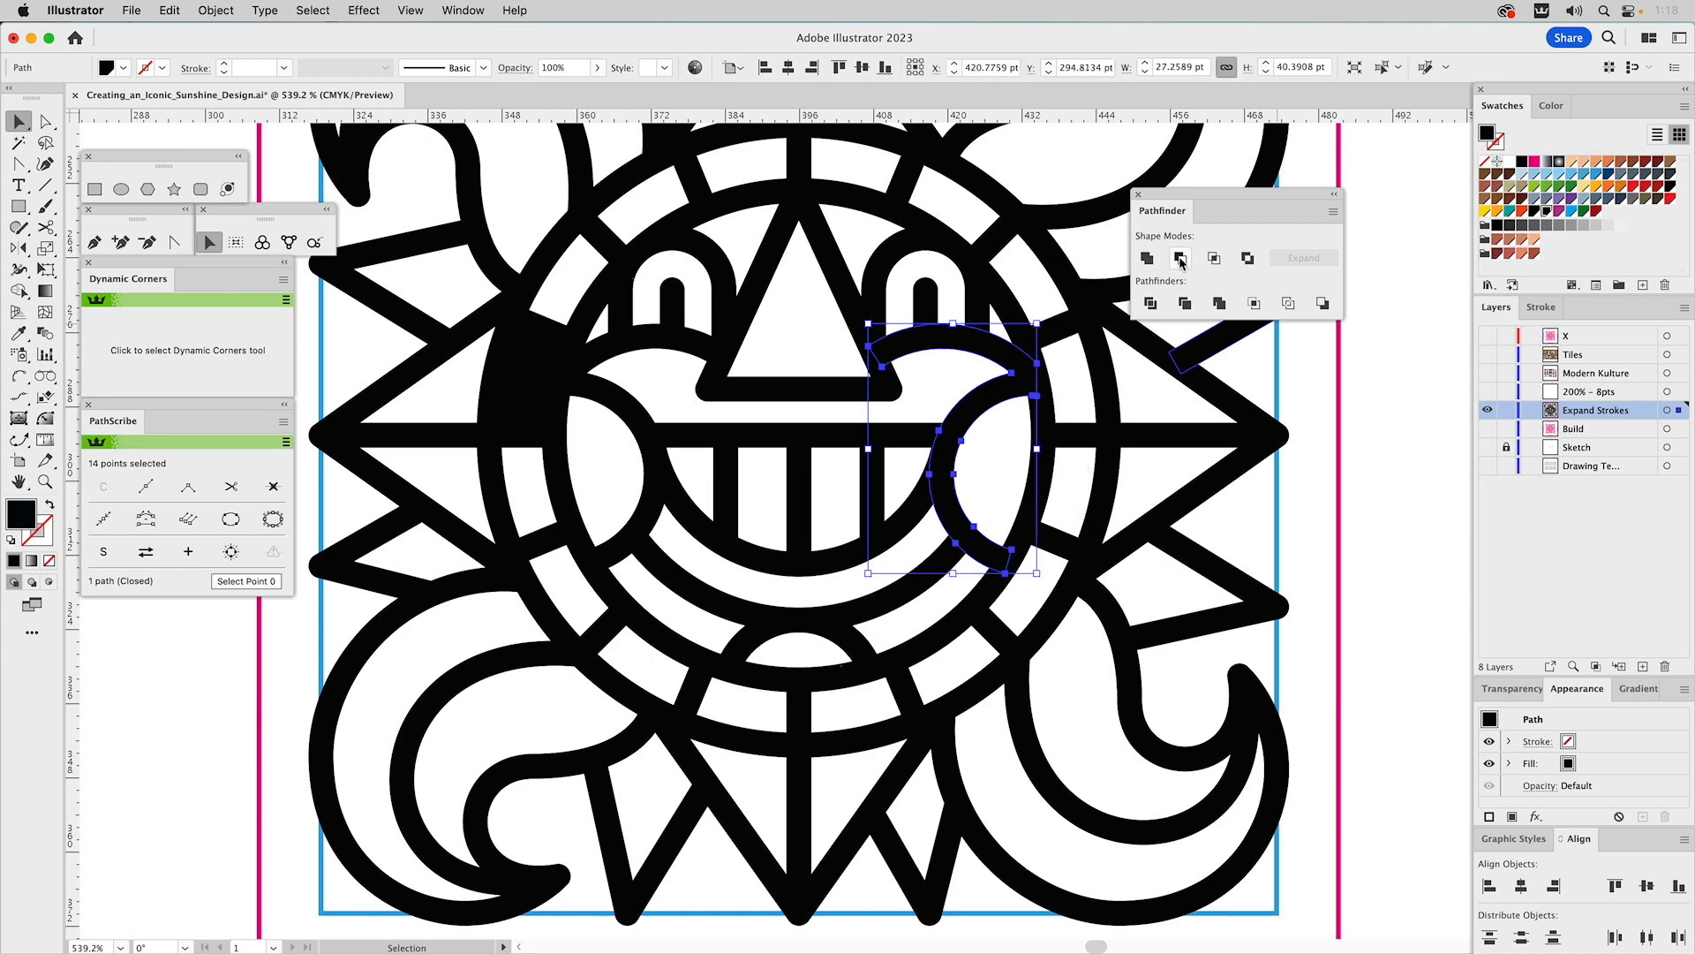
{"action": "left_click", "coordinate": [550, 357]}
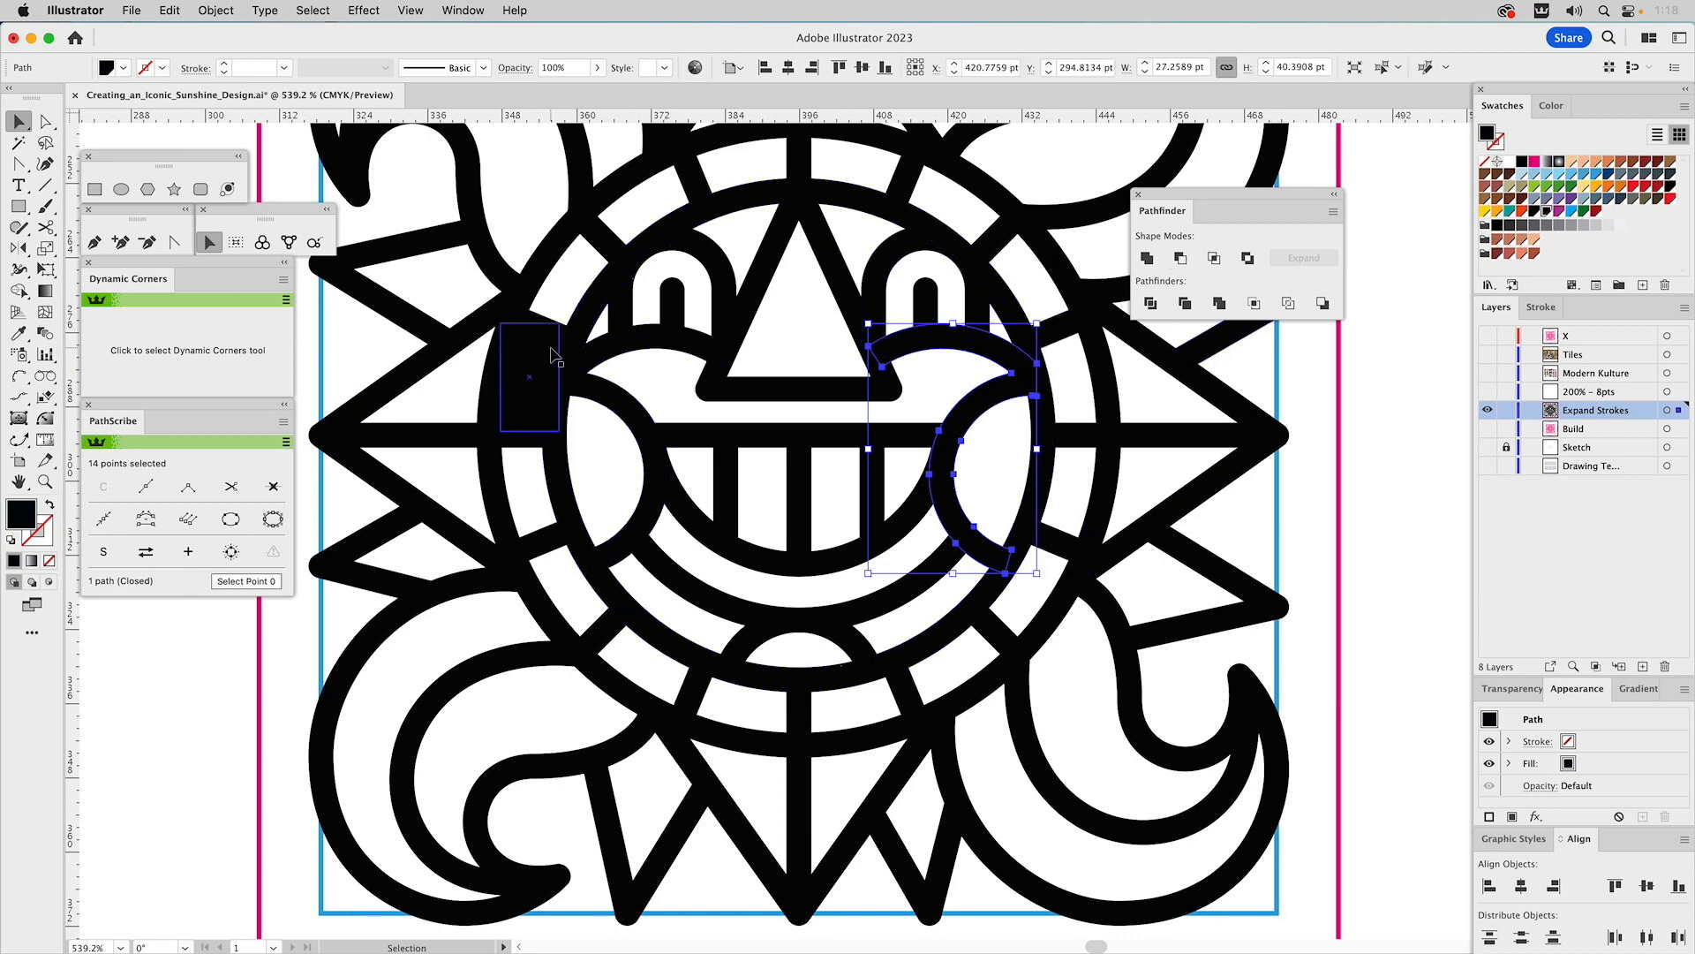
{"action": "left_click", "coordinate": [594, 363], "text": "shift"}
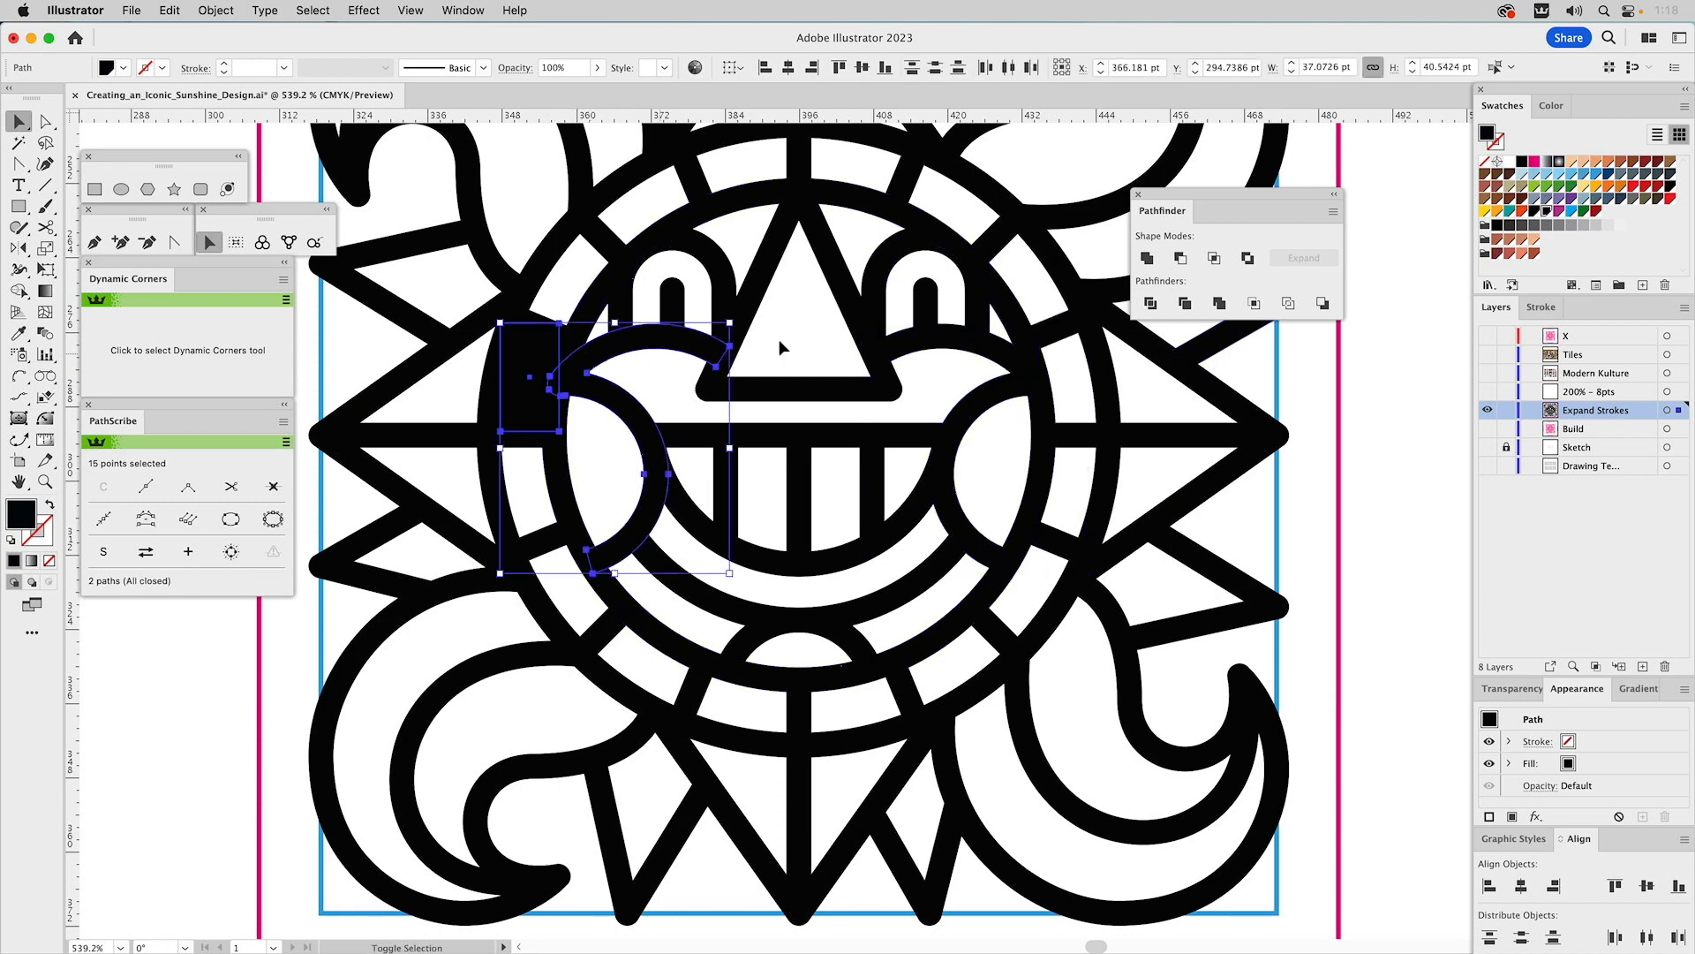
{"action": "left_click", "coordinate": [1181, 259]}
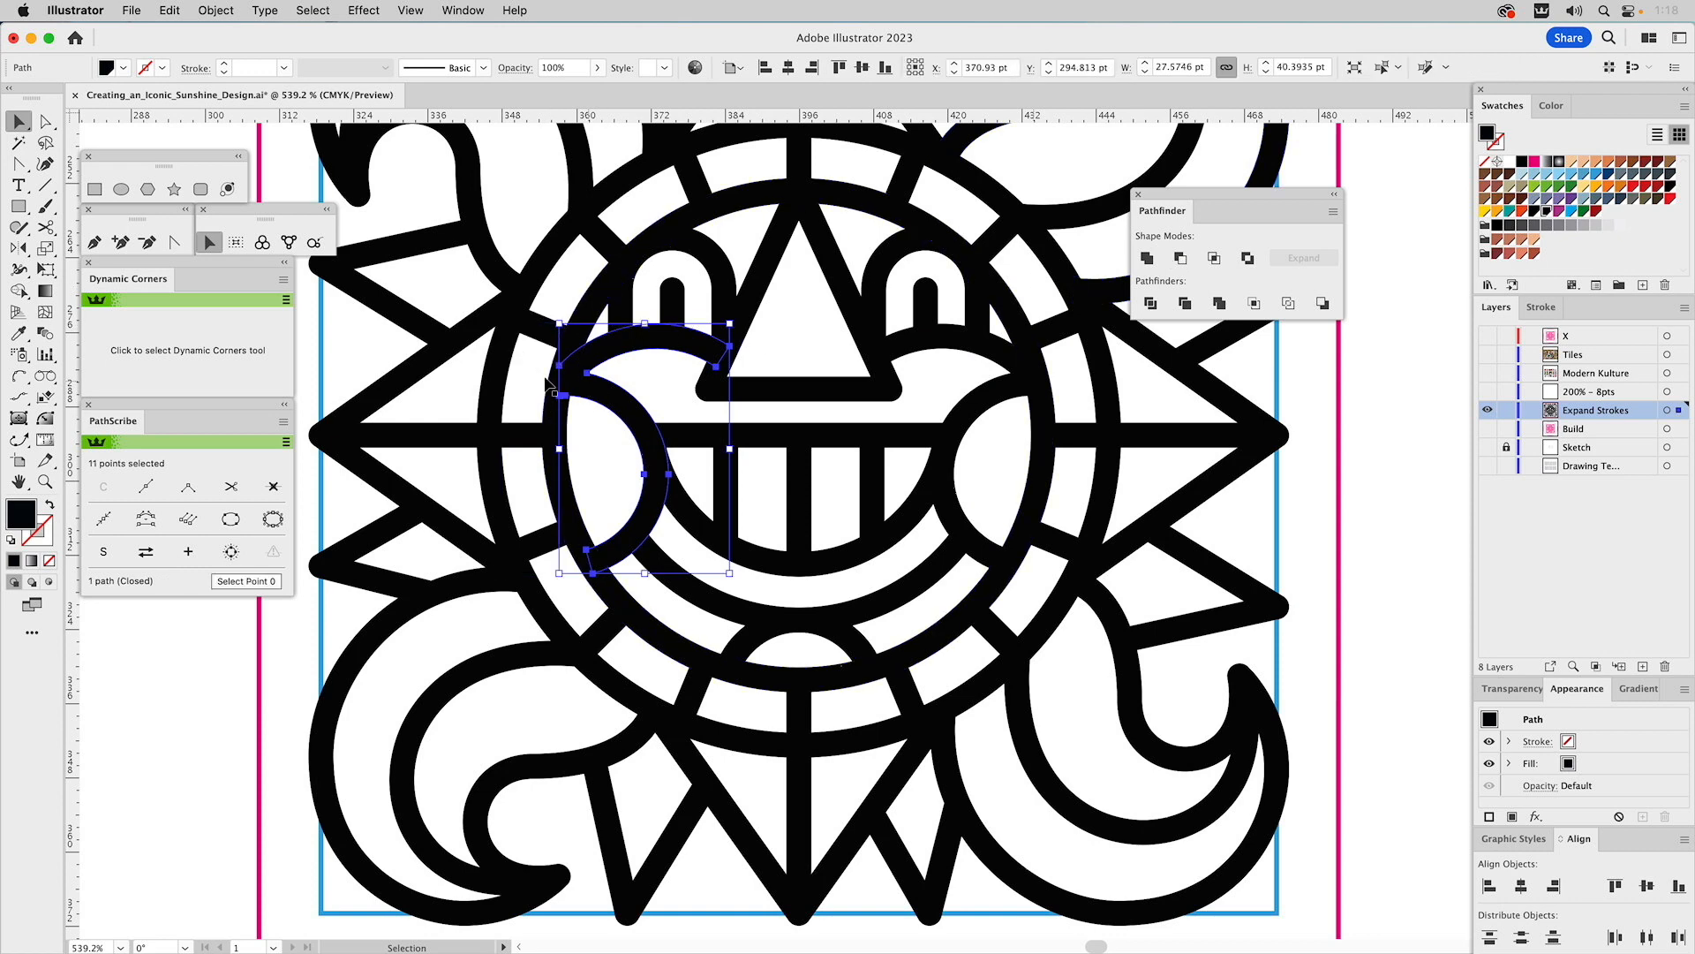
- Select all the black line shapes without the two square frames and unite them into one shape
{"action": "left_click", "coordinate": [45, 481]}
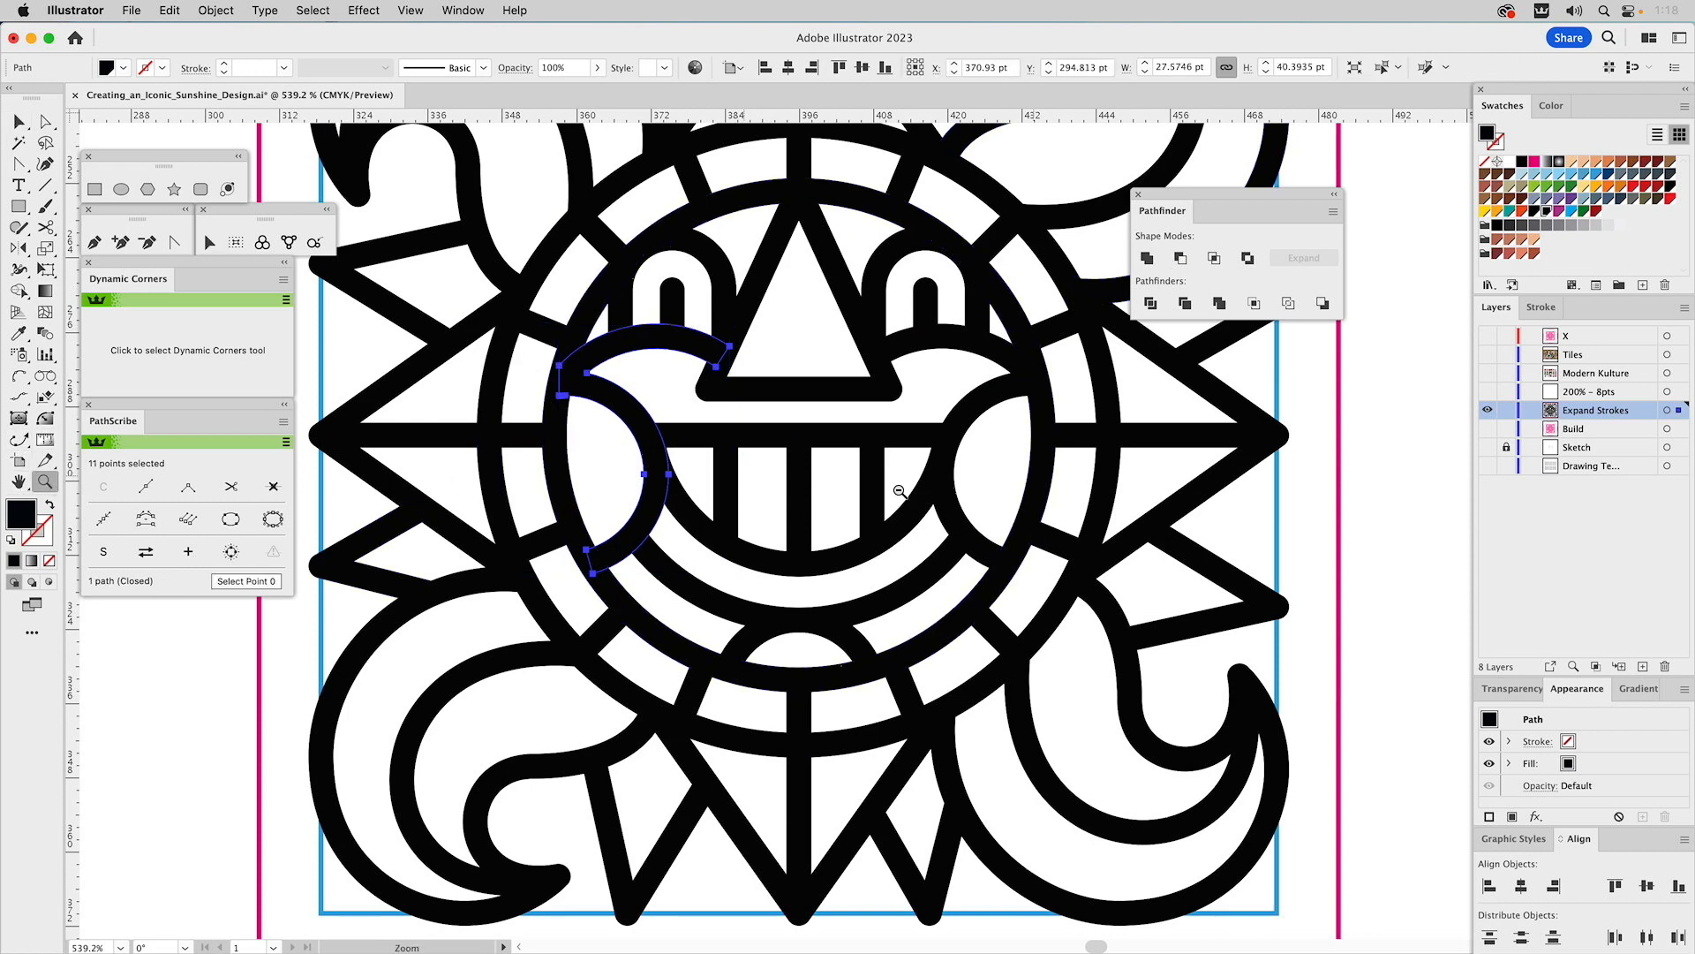
{"action": "key", "text": "super+minus"}
{"action": "key", "text": "super+minus"}
{"action": "key", "text": "v"}
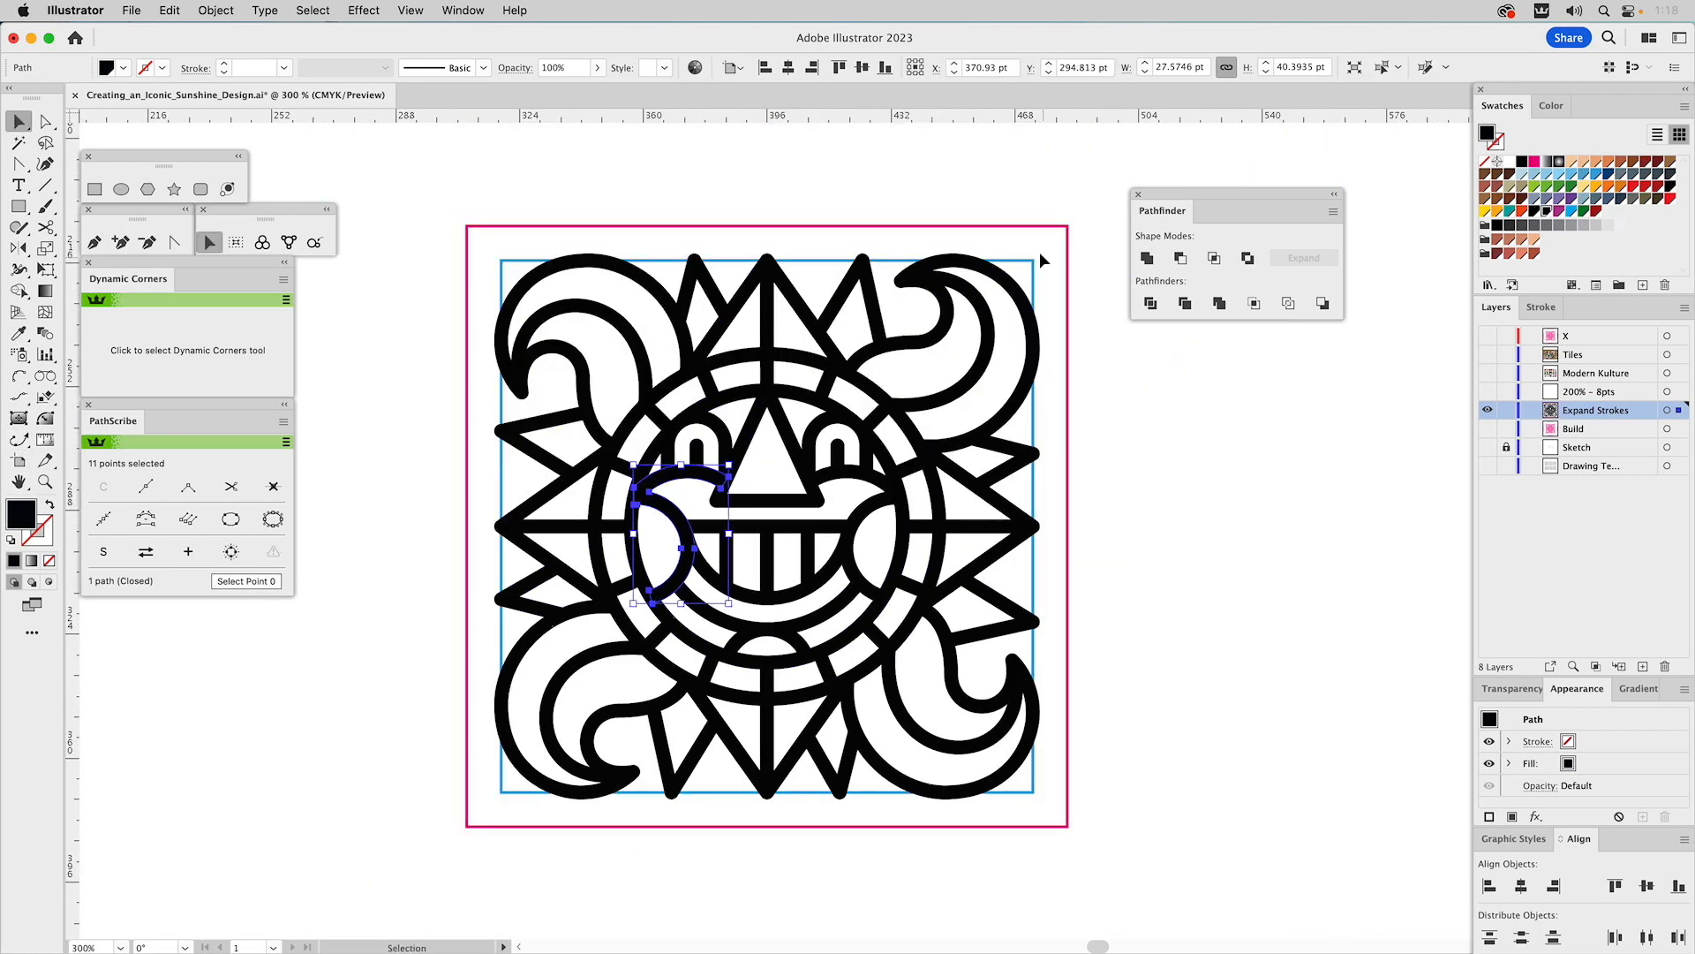
{"action": "key", "text": "a"}
{"action": "key", "text": "super+a"}
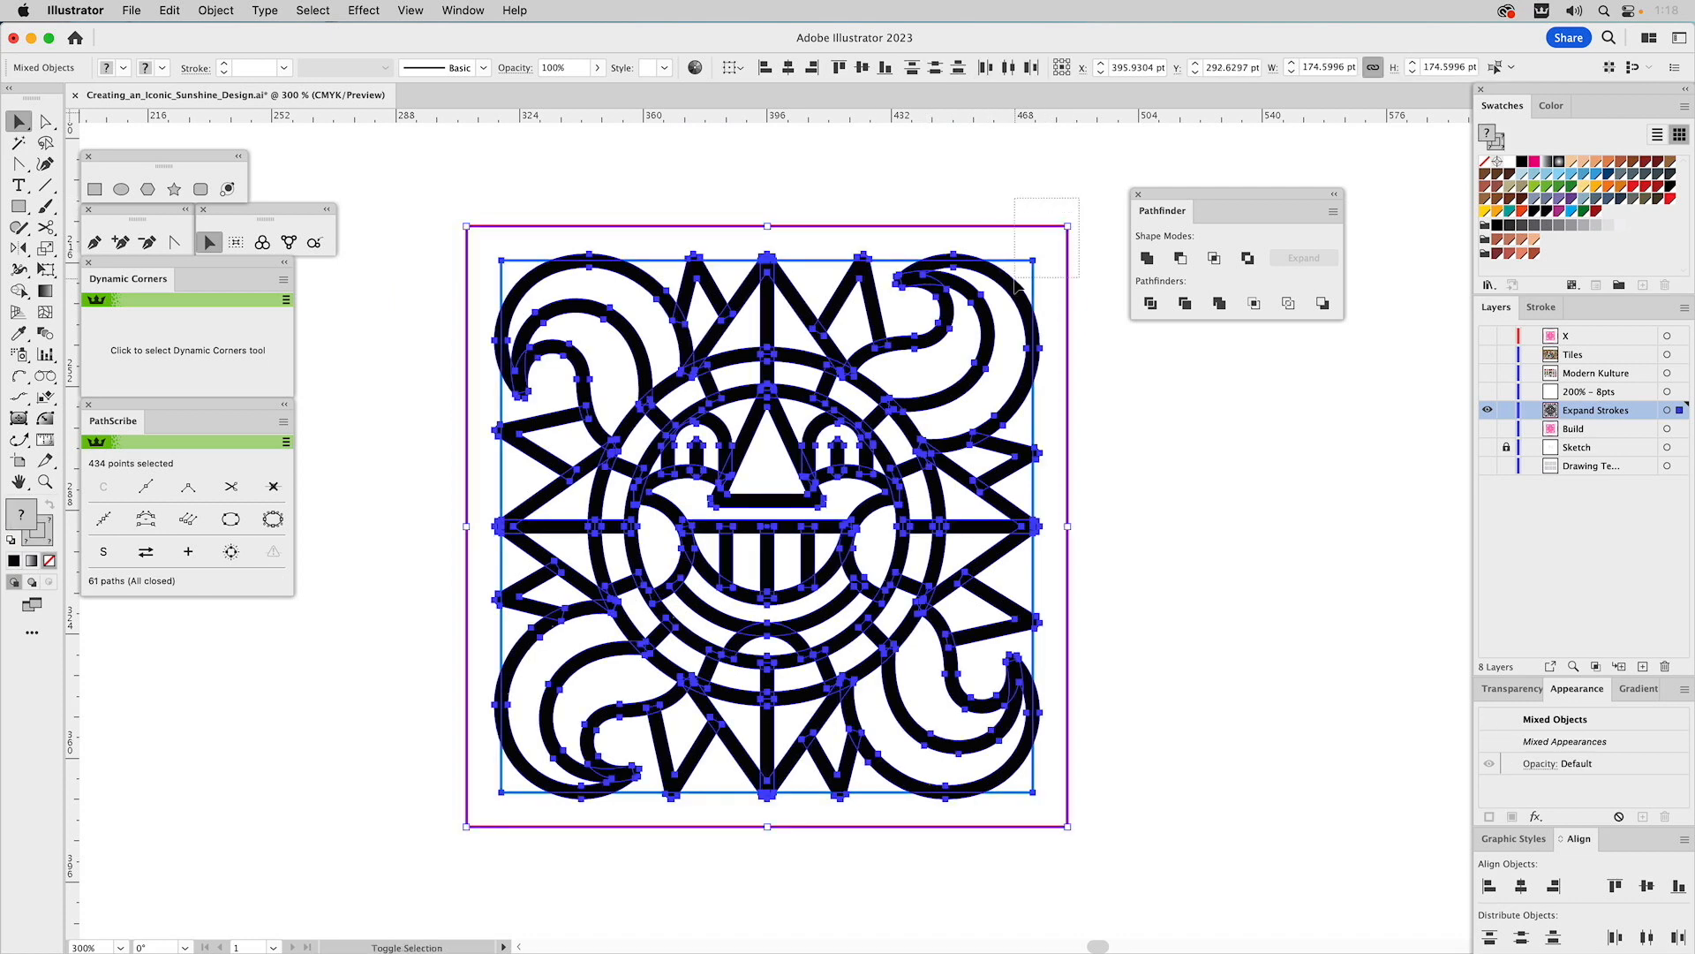
{"action": "left_click", "coordinate": [1148, 259]}
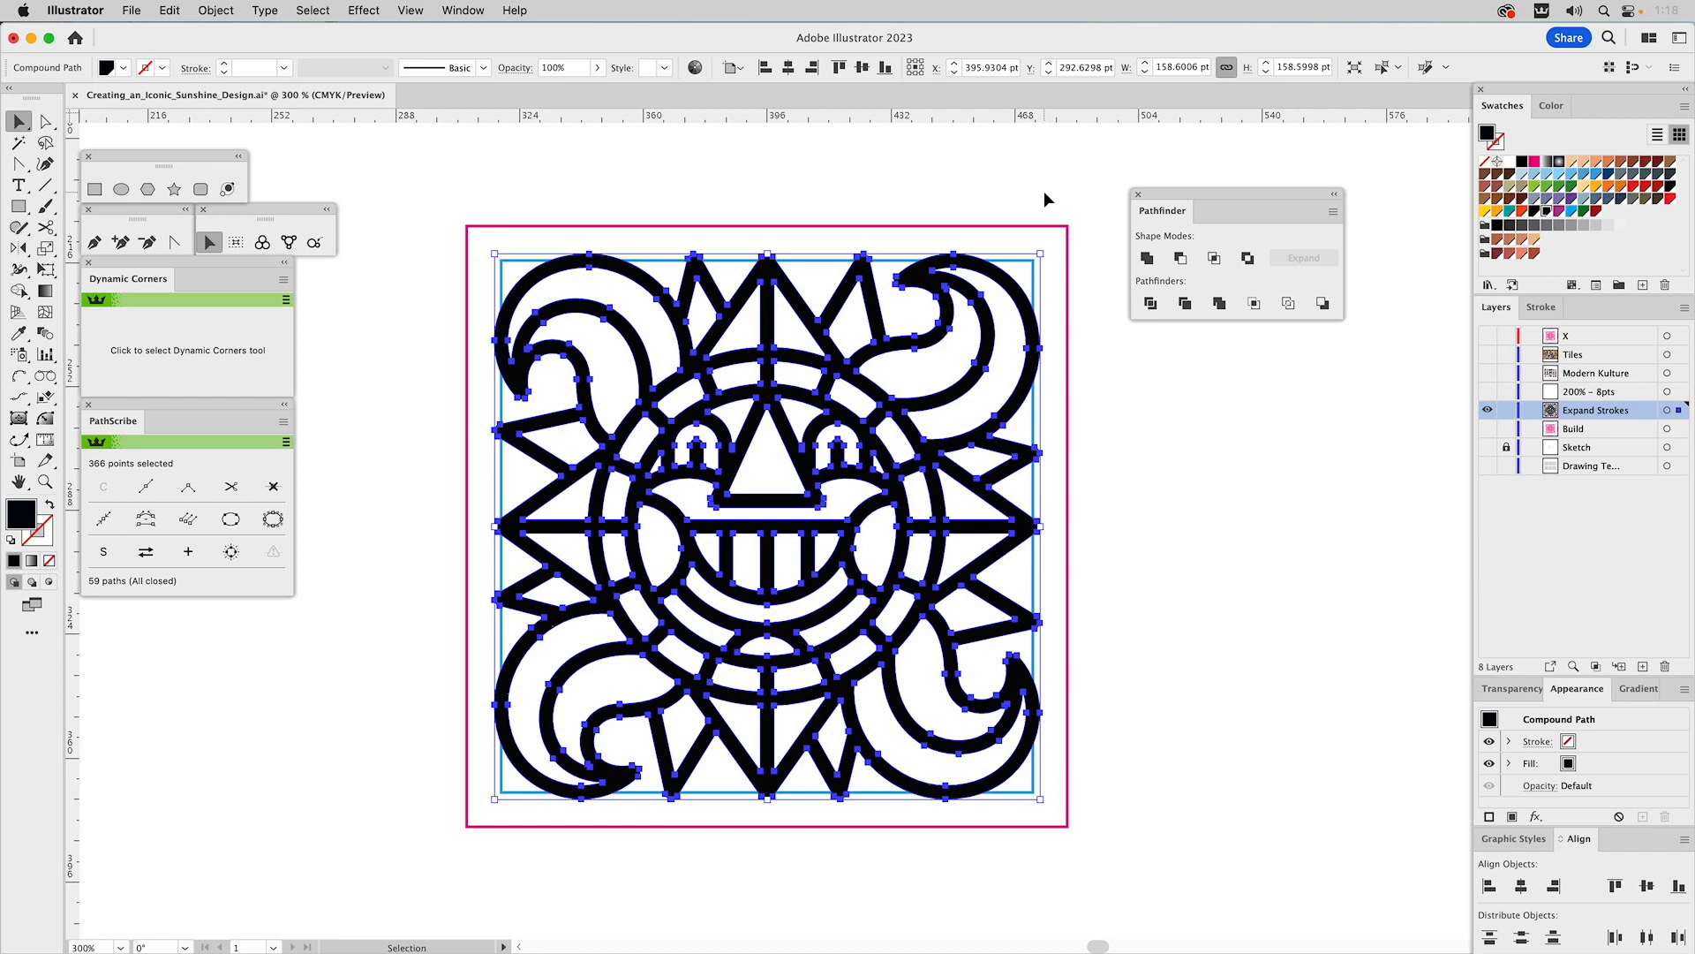
- Copy the united design with both frames in place onto the "200% - 8pts" layer and hide the Expand Strokes layer
{"action": "left_click_drag", "start_coordinate": [1032, 194], "coordinate": [427, 858]}
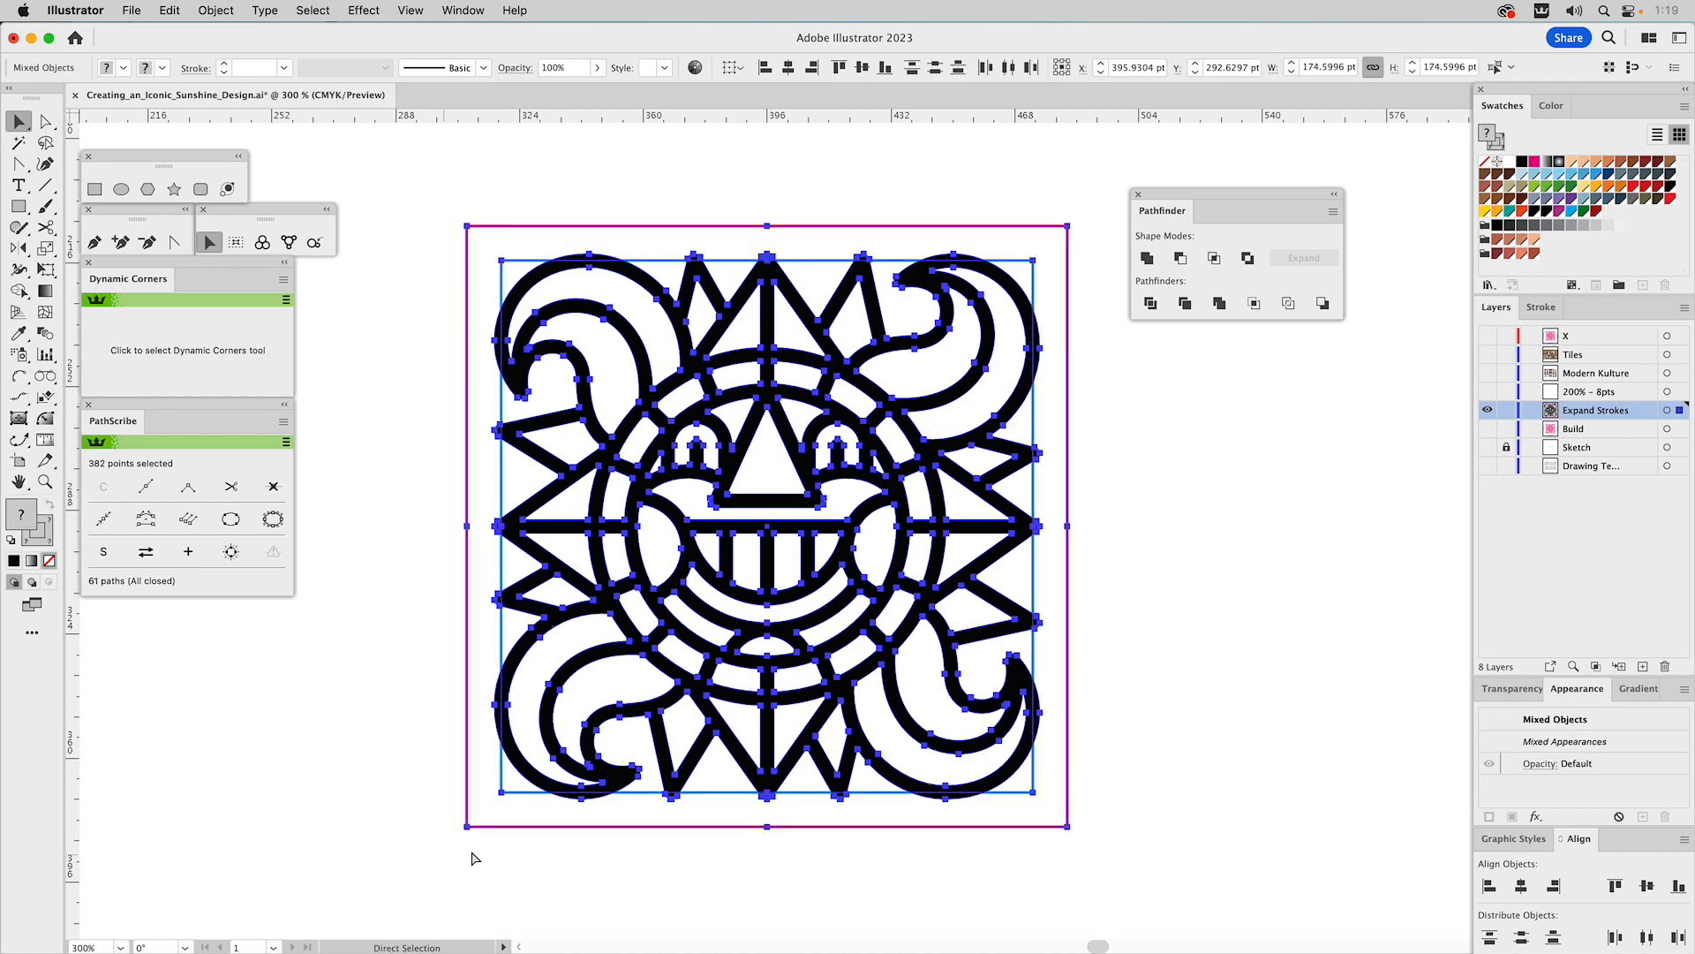
{"action": "left_click", "coordinate": [1487, 410]}
{"action": "left_click", "coordinate": [1486, 391]}
{"action": "left_click", "coordinate": [1578, 395]}
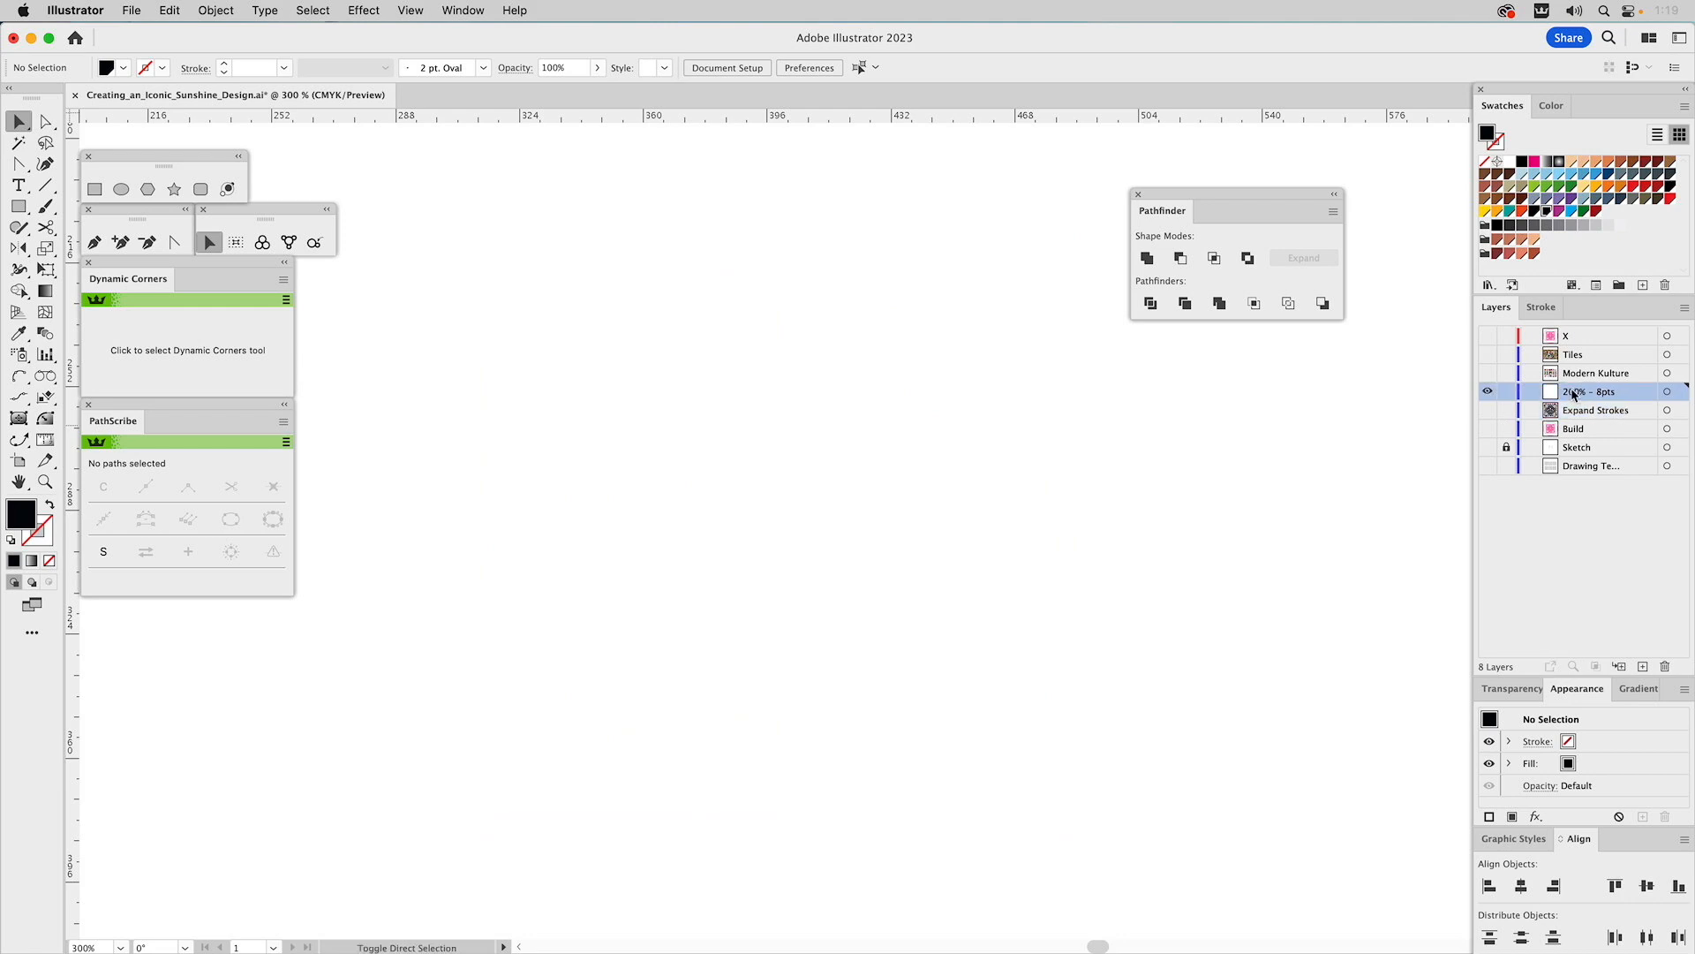
{"action": "key", "text": "super+alt+3"}
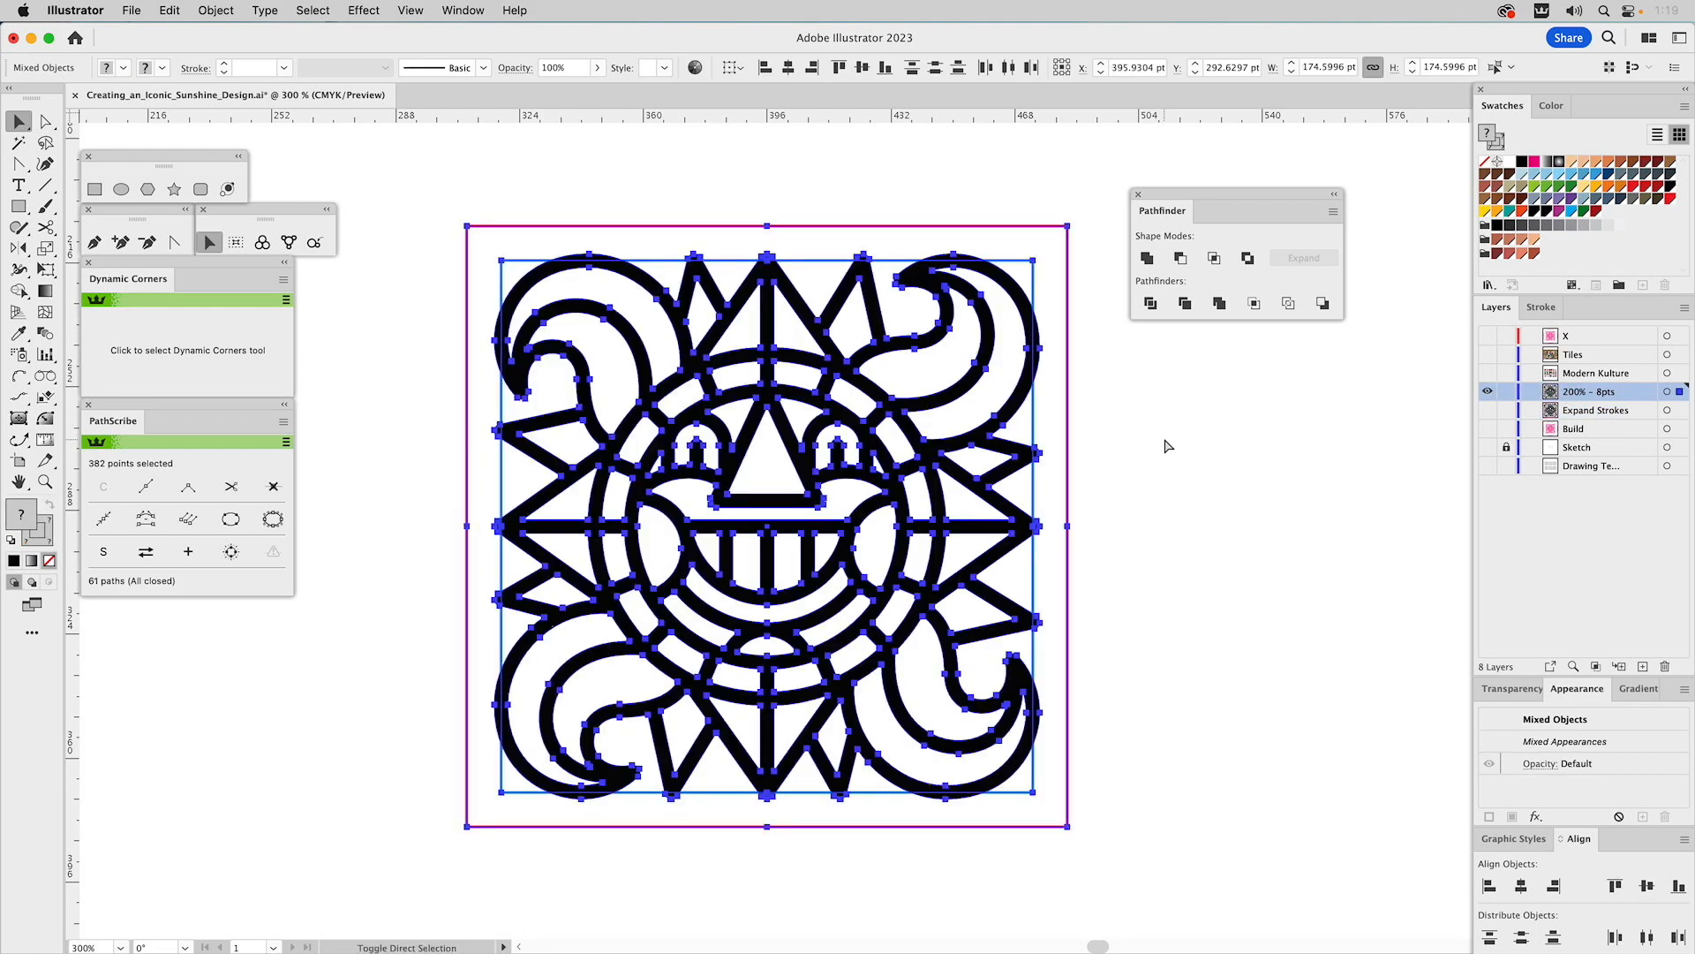
- Scale the copied design and its frames uniformly to 200%
{"action": "key", "text": "super+0"}
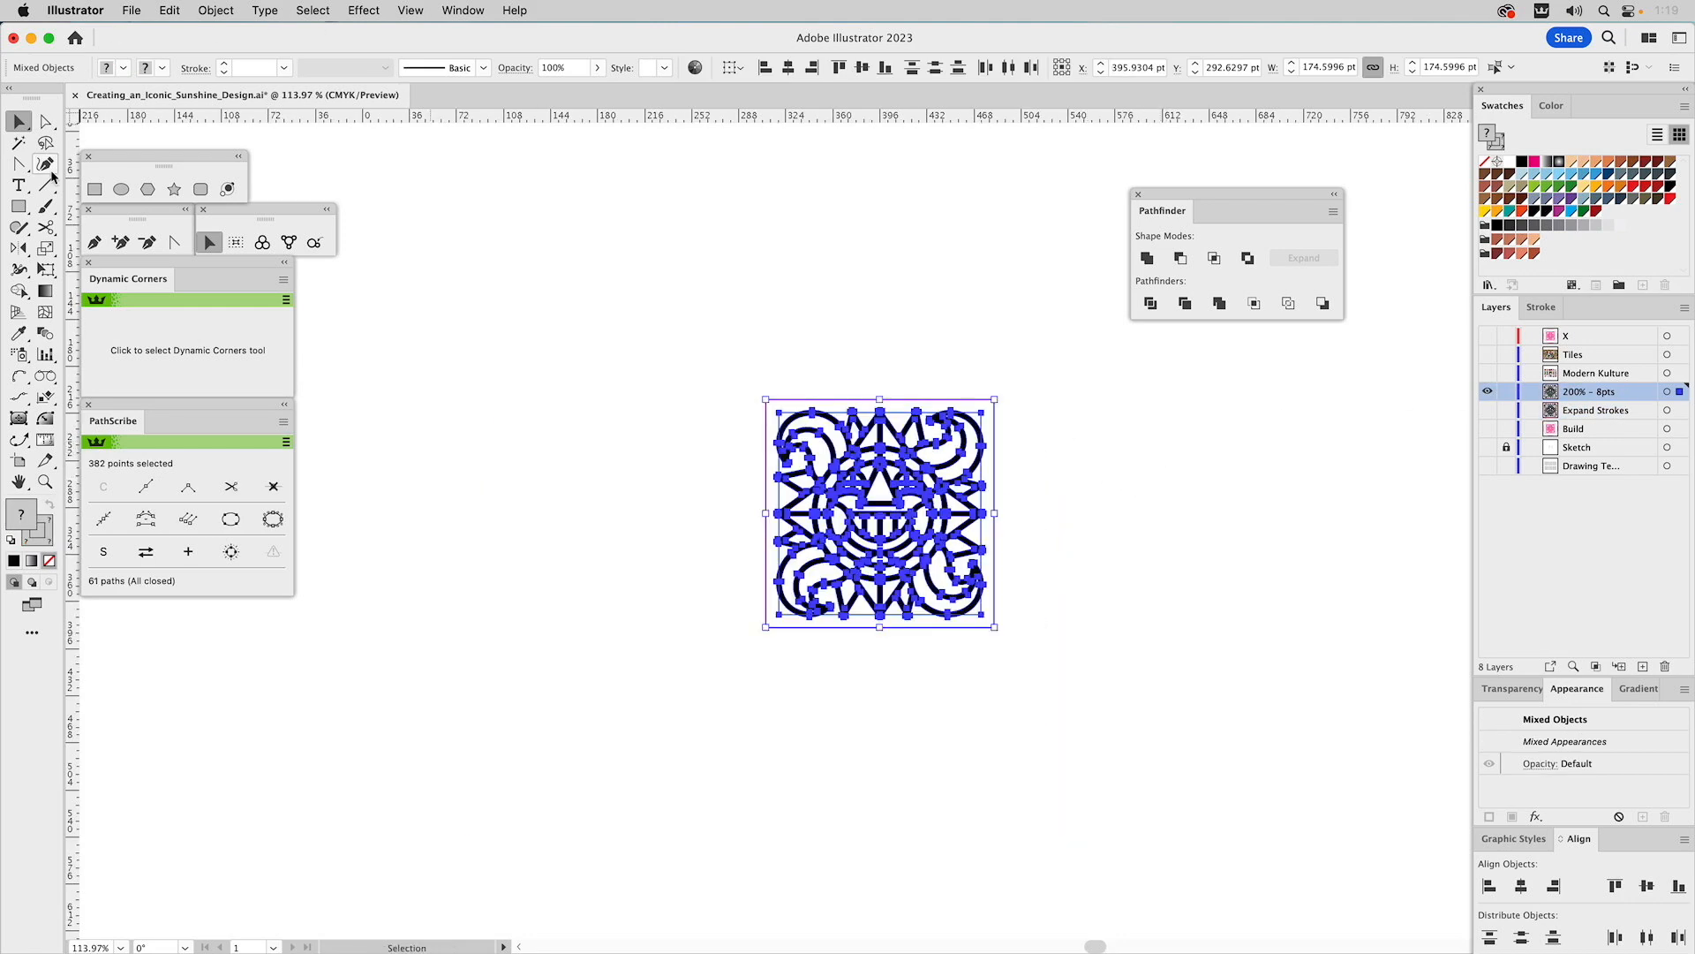
{"action": "double_click", "coordinate": [49, 252]}
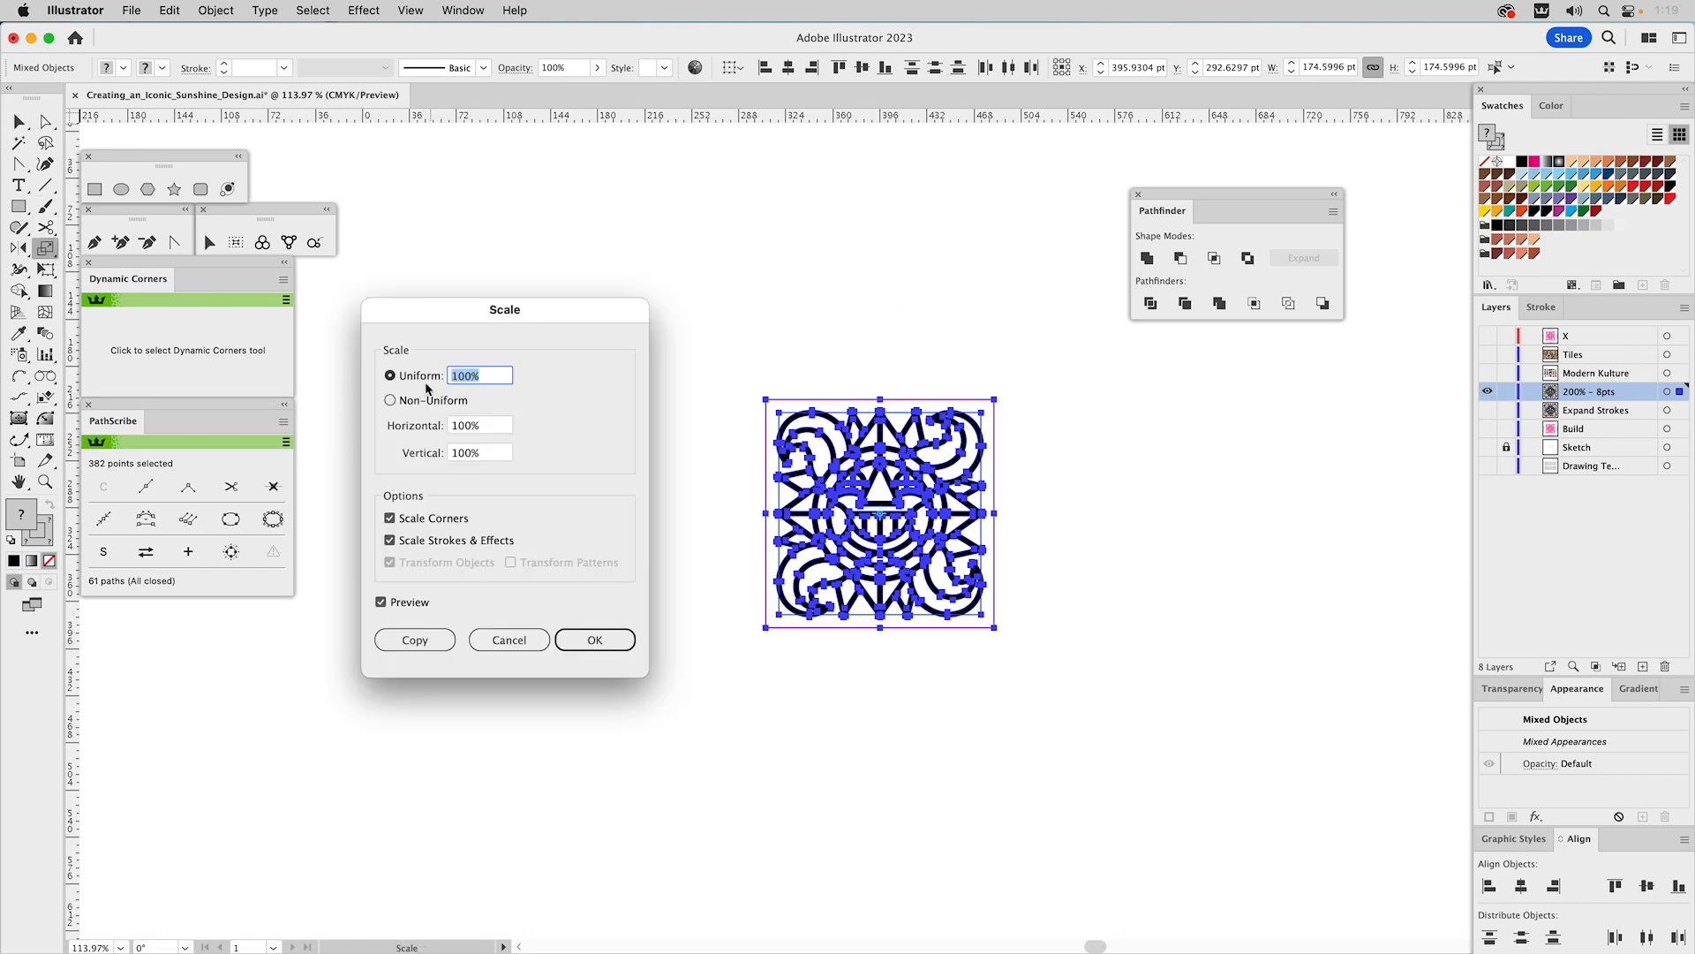
{"action": "type", "text": "200"}
{"action": "key", "text": "Return"}
{"action": "key", "text": "v"}
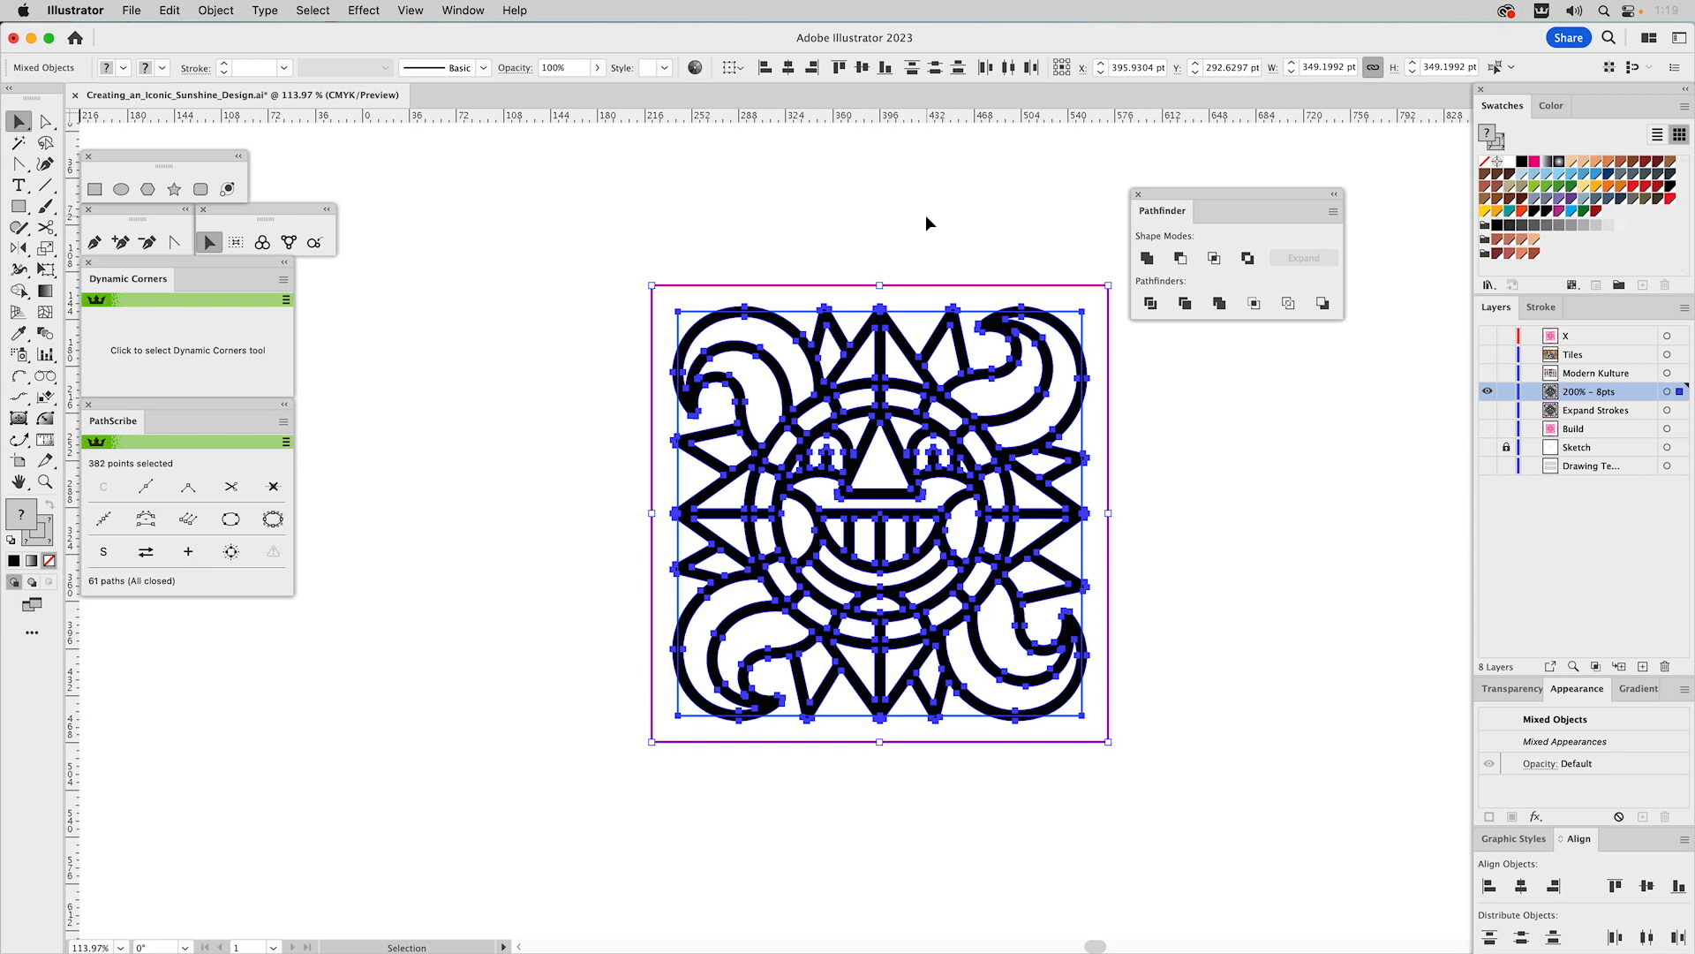
{"action": "left_click_drag", "start_coordinate": [927, 219], "coordinate": [834, 234]}
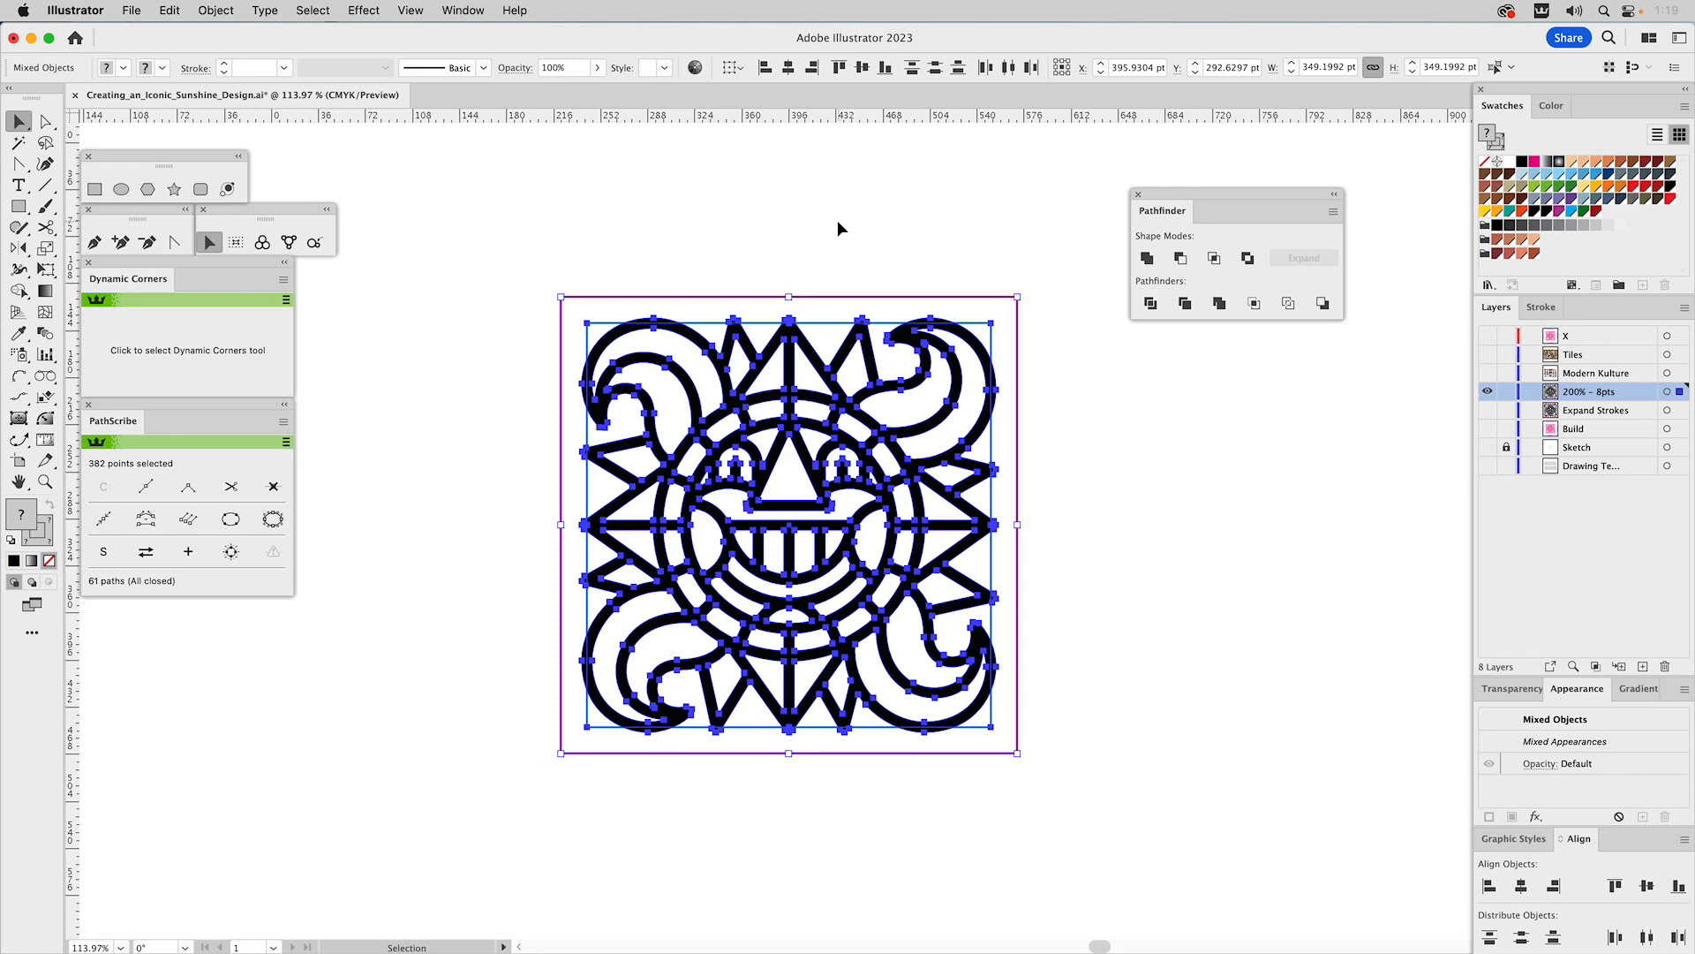
{"action": "left_click", "coordinate": [830, 232]}
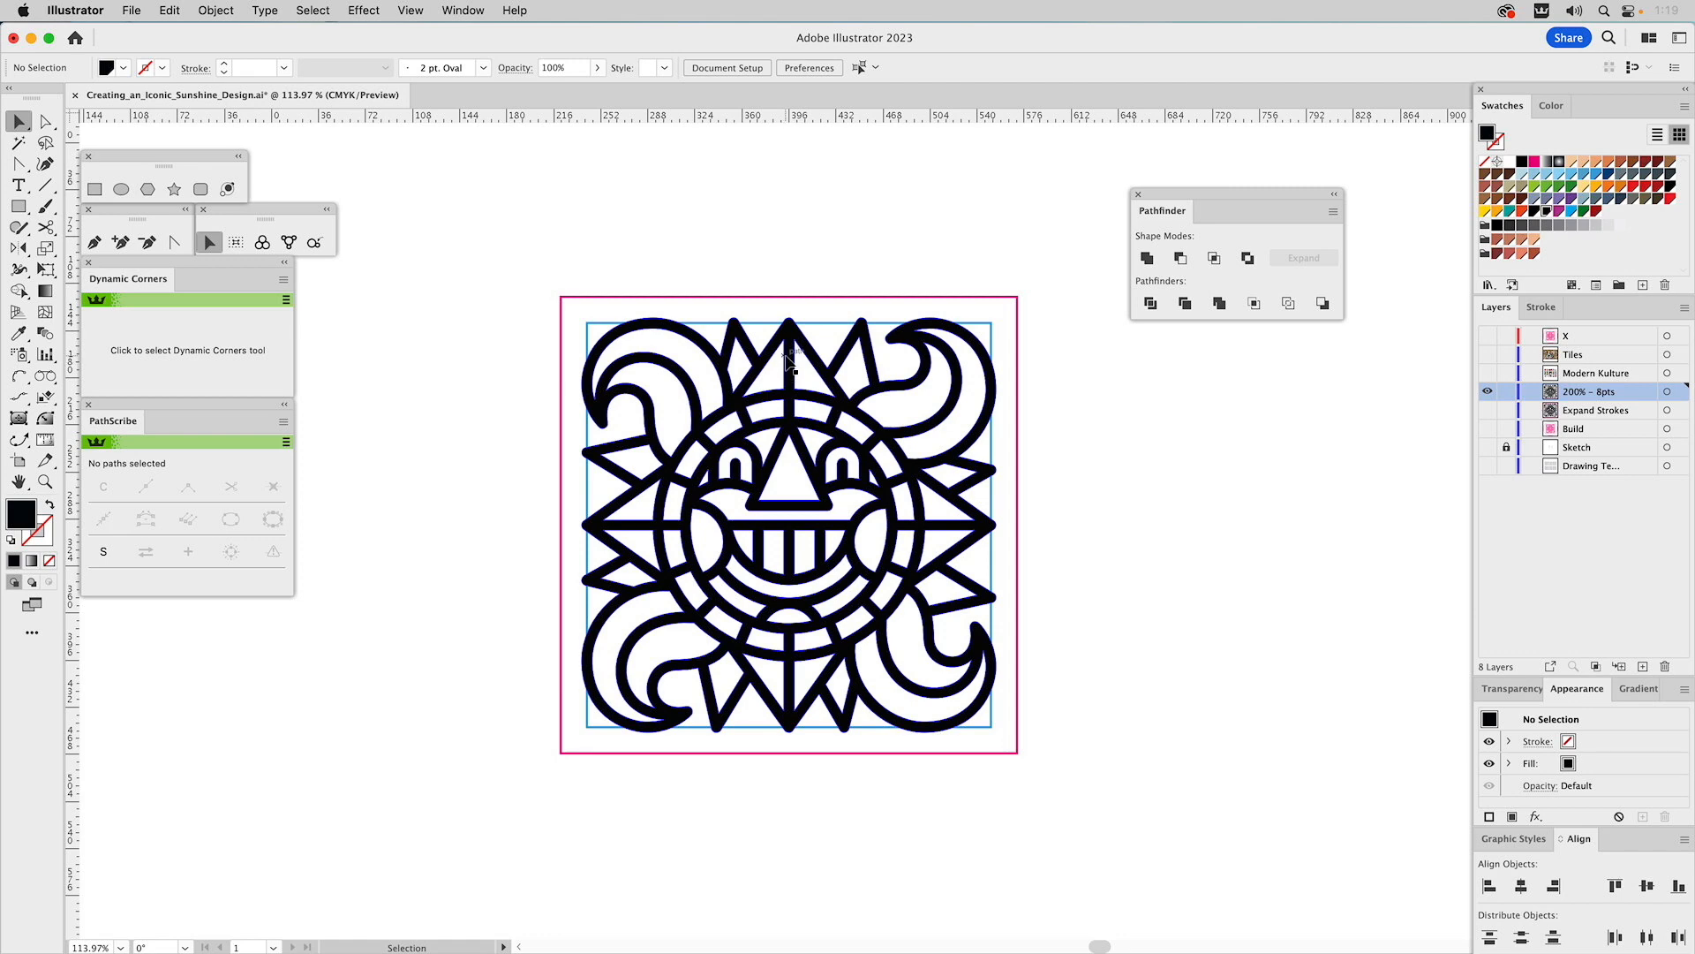
- Release the sunshine artwork's compound path into separate shapes
{"action": "left_click", "coordinate": [925, 325]}
{"action": "left_click", "coordinate": [217, 10]}
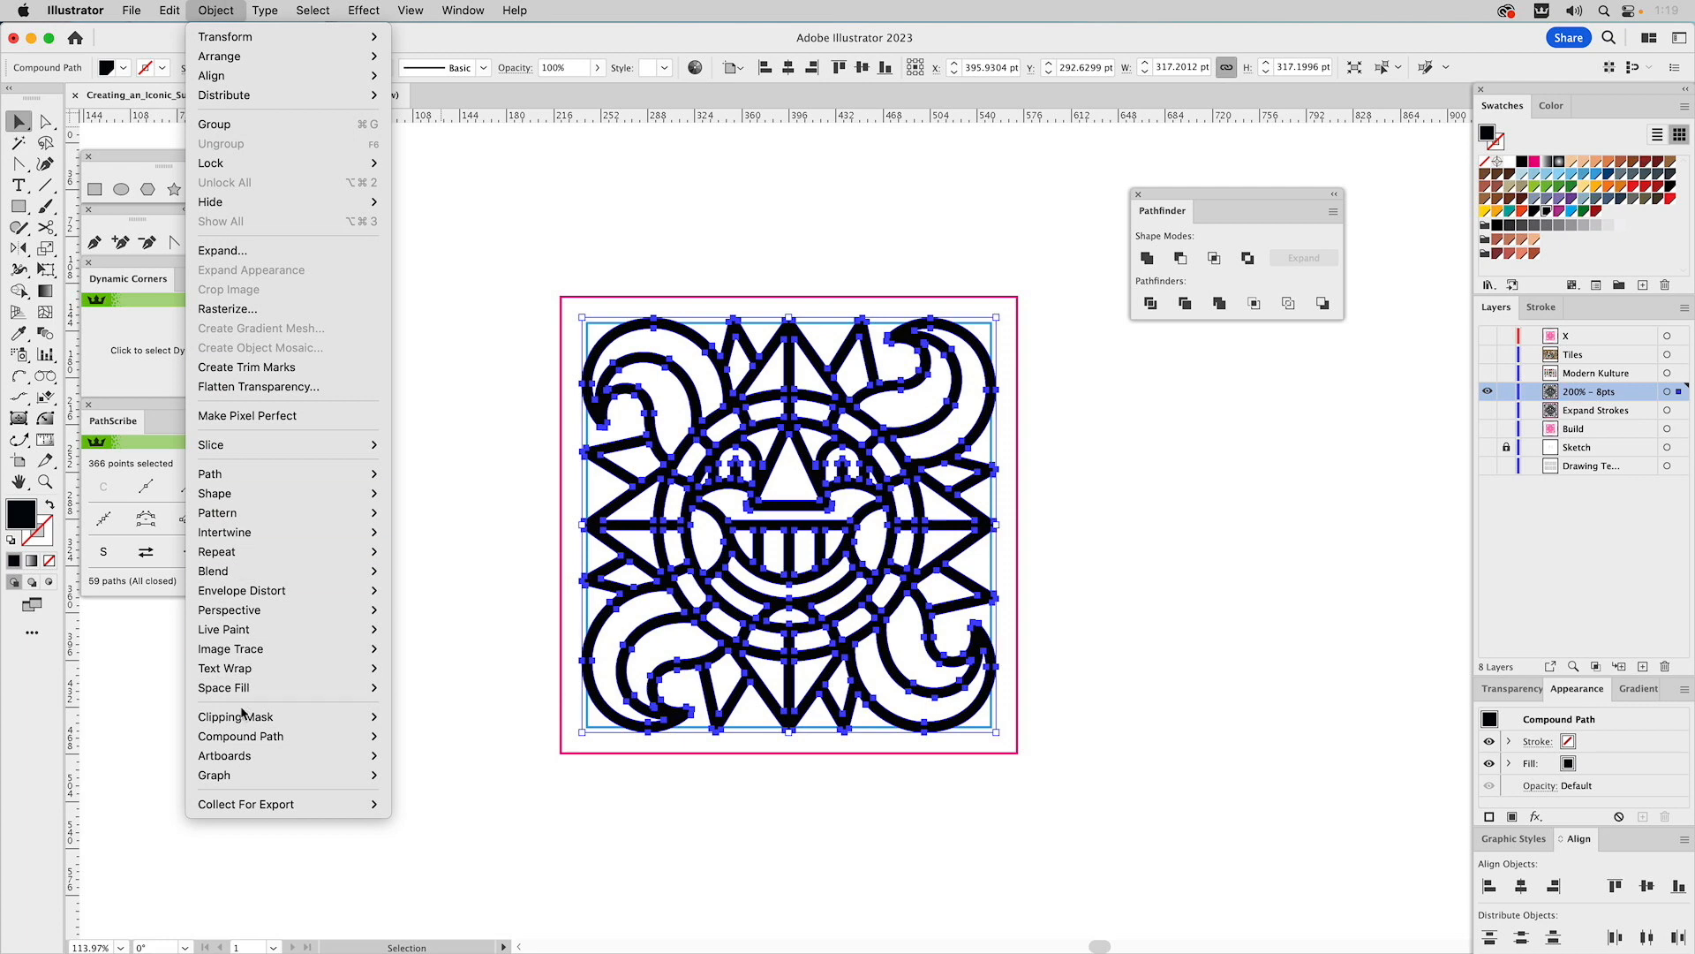
{"action": "mouse_move", "coordinate": [256, 737]}
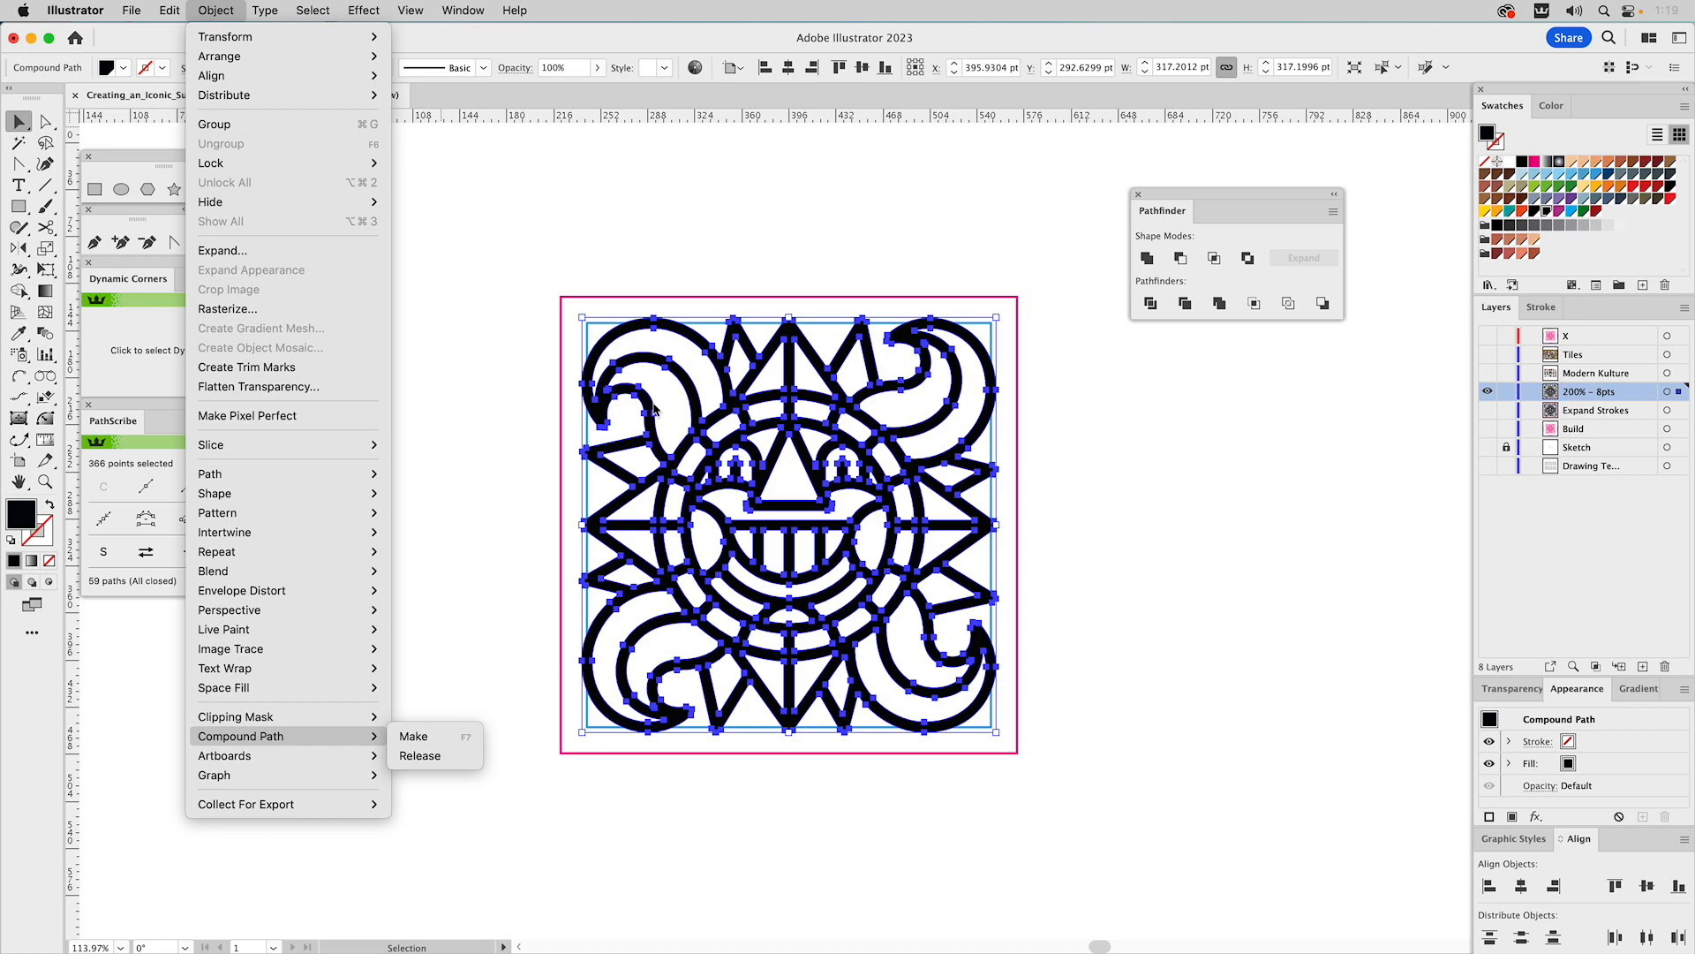
{"action": "left_click", "coordinate": [428, 754]}
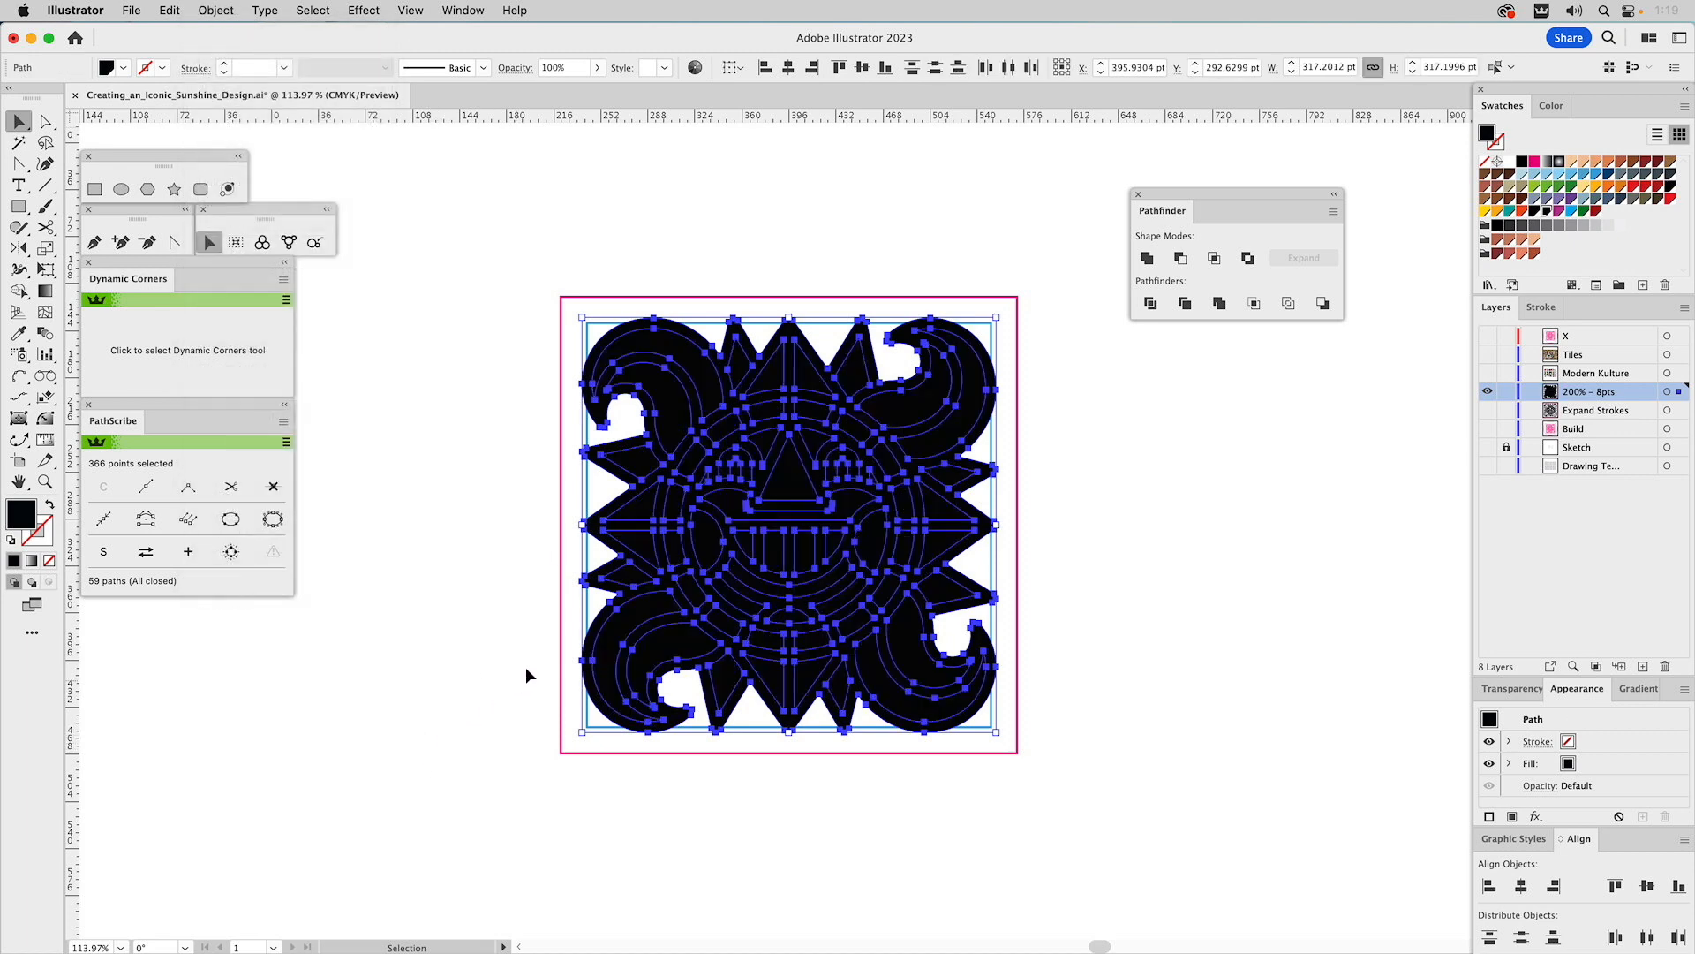
- Fill the large outer silhouette of the sunshine with teal
{"action": "left_click", "coordinate": [796, 225]}
{"action": "left_click", "coordinate": [751, 343]}
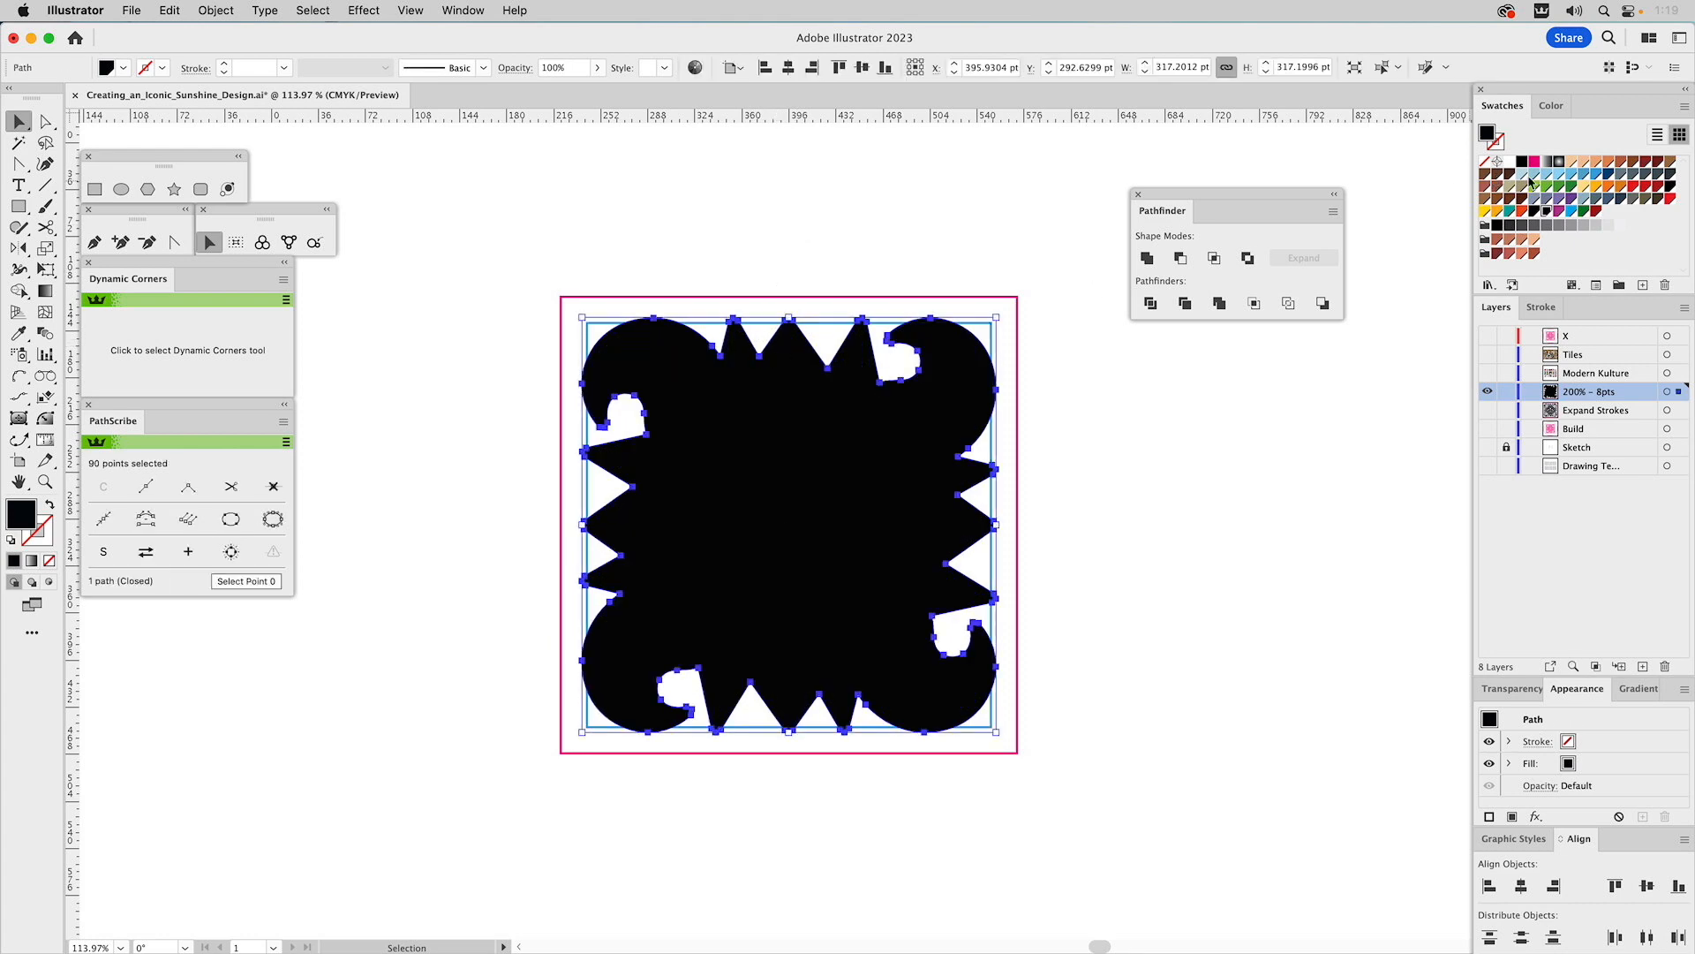
{"action": "left_click", "coordinate": [1510, 212]}
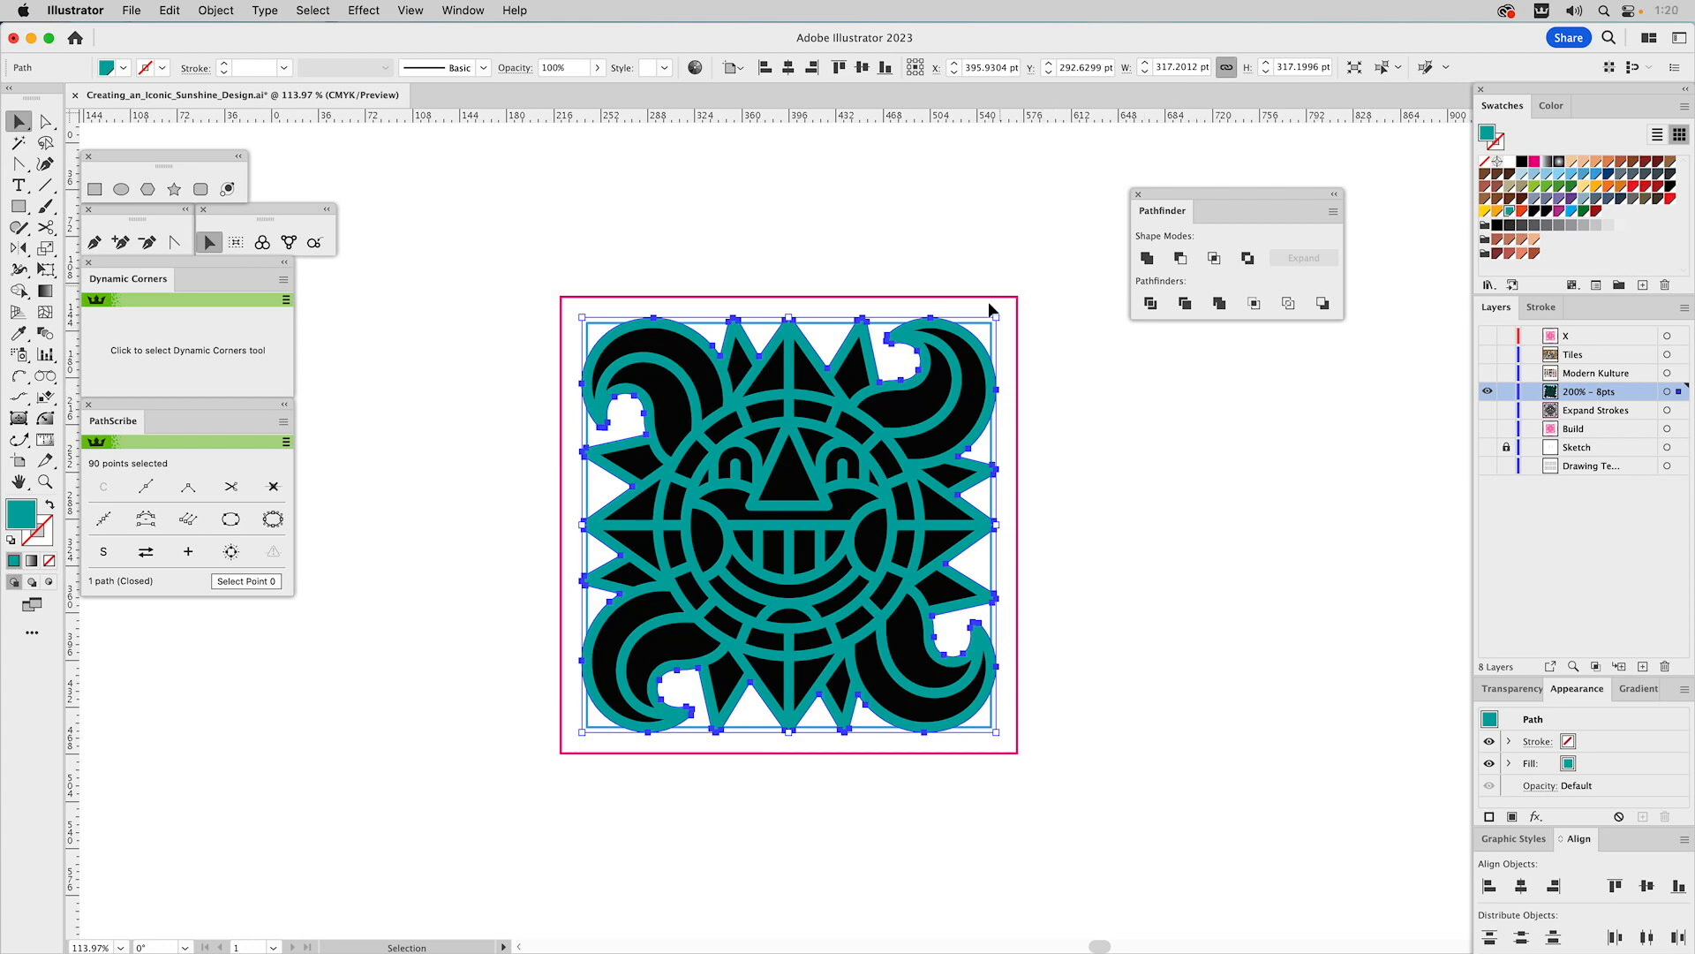
- Select all the black inner shapes sharing the same fill and fill them with white
{"action": "left_click", "coordinate": [965, 346]}
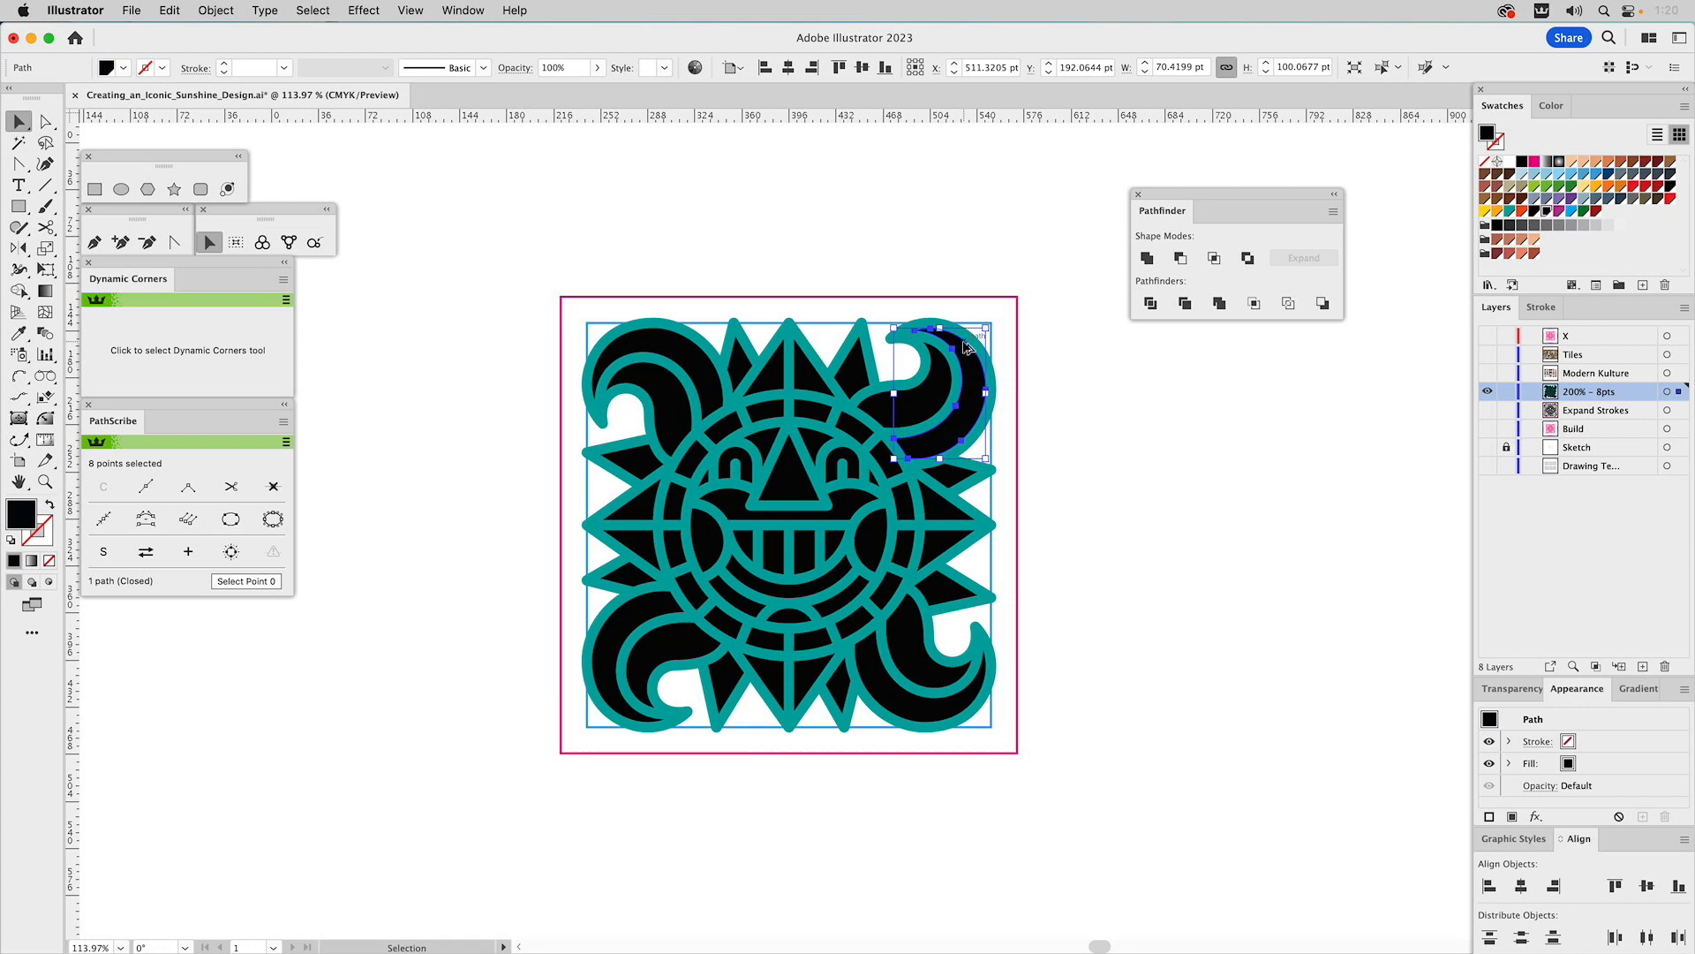
{"action": "key", "text": "super+a"}
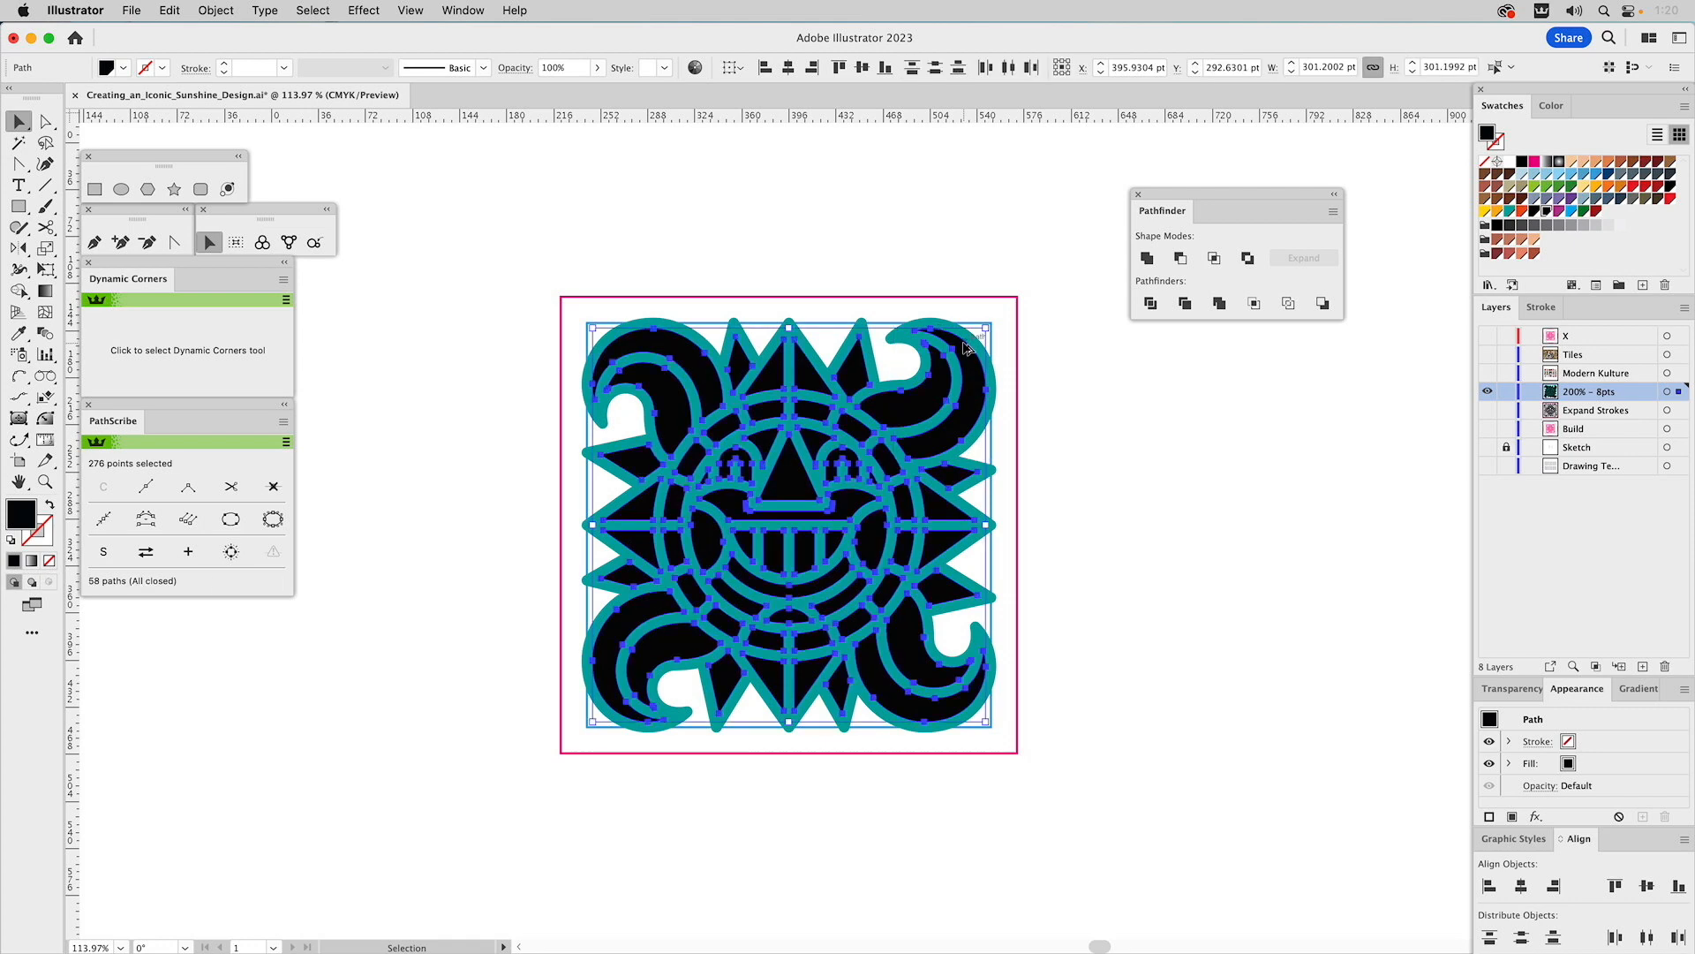
{"action": "left_click", "coordinate": [1510, 161]}
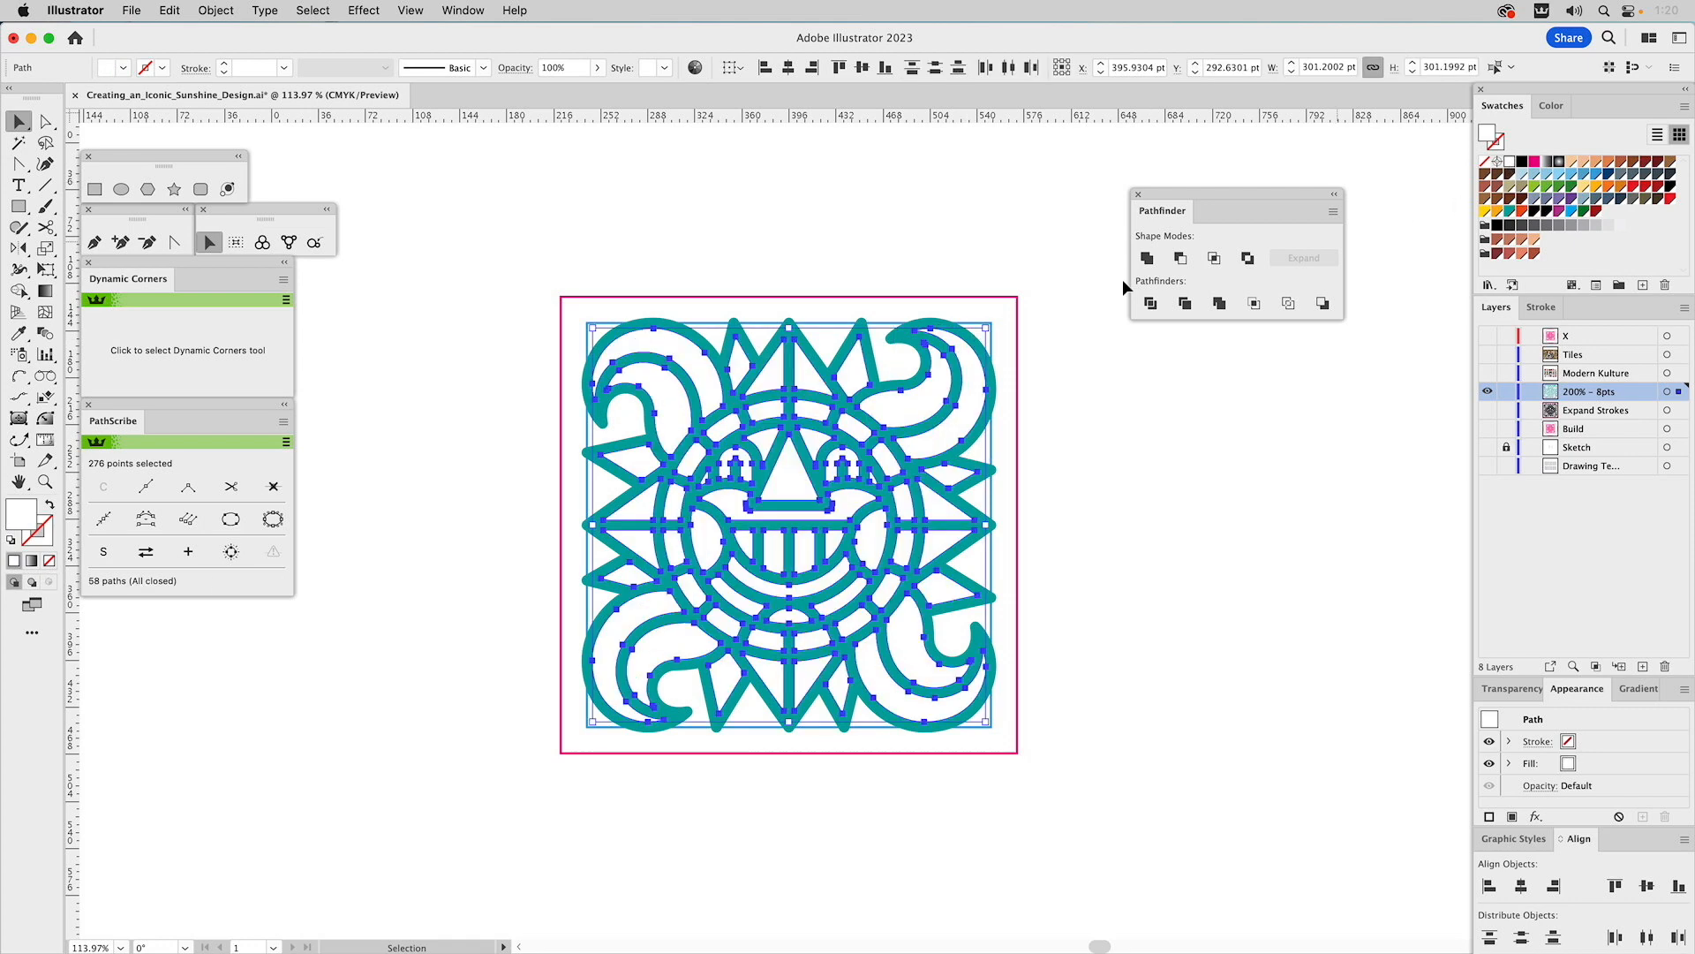
- Fill the teal outer silhouette with black and deselect it
{"action": "left_click", "coordinate": [897, 380]}
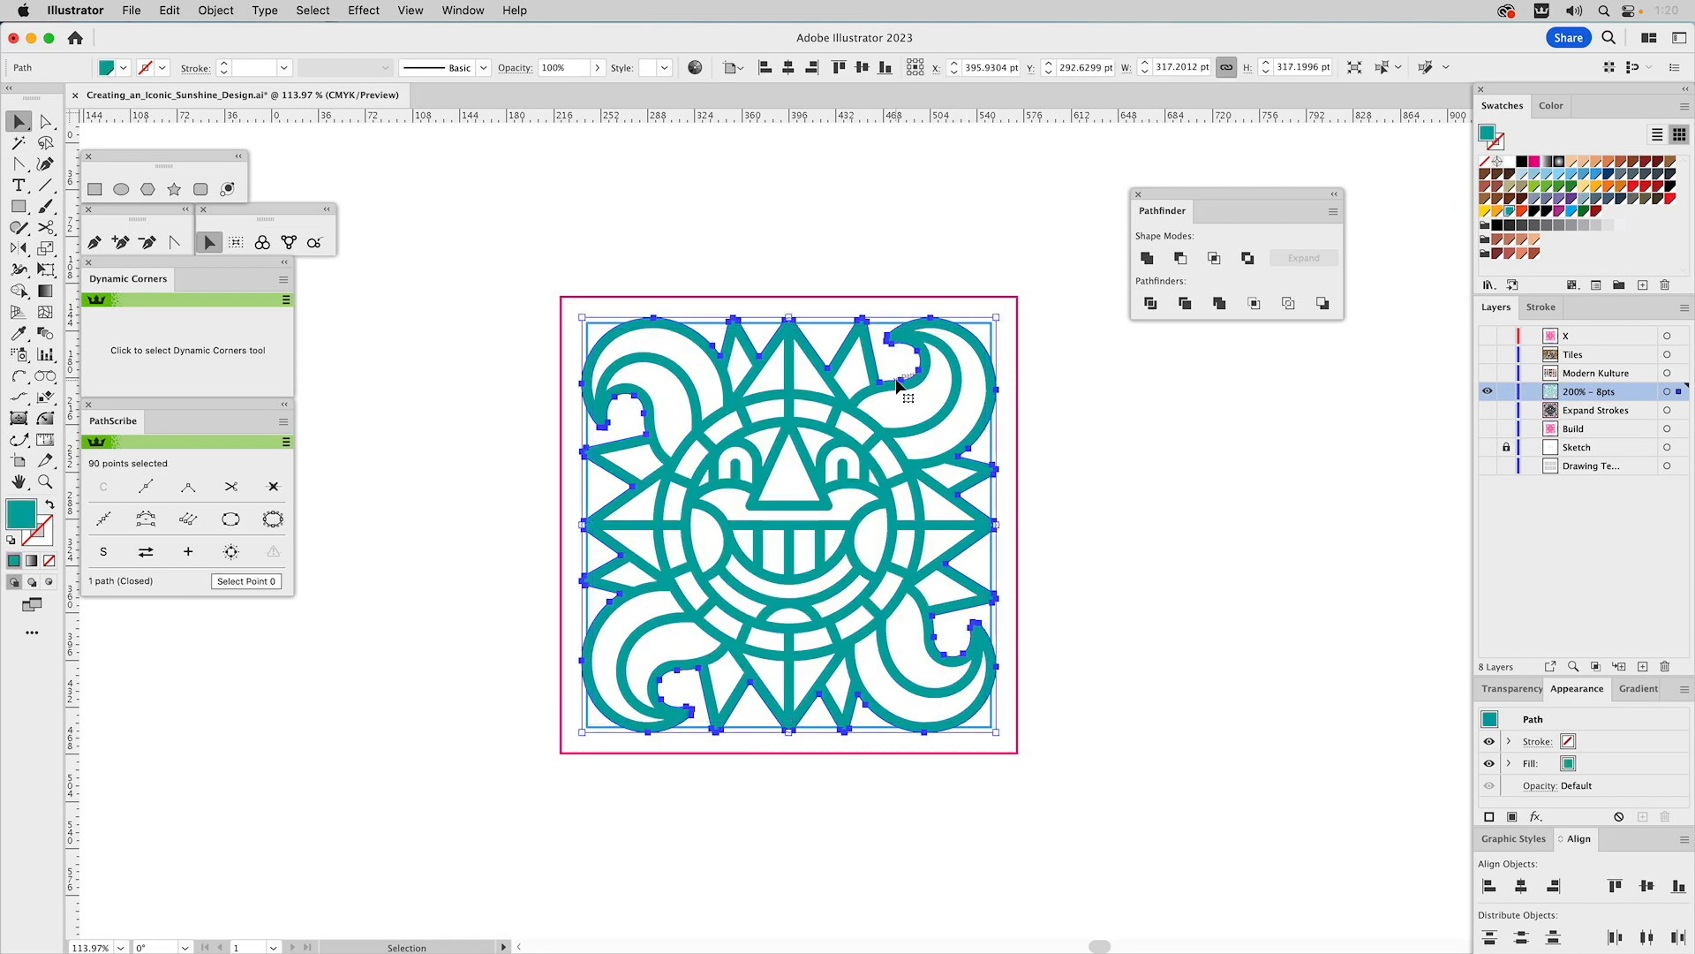
{"action": "left_click", "coordinate": [1546, 210]}
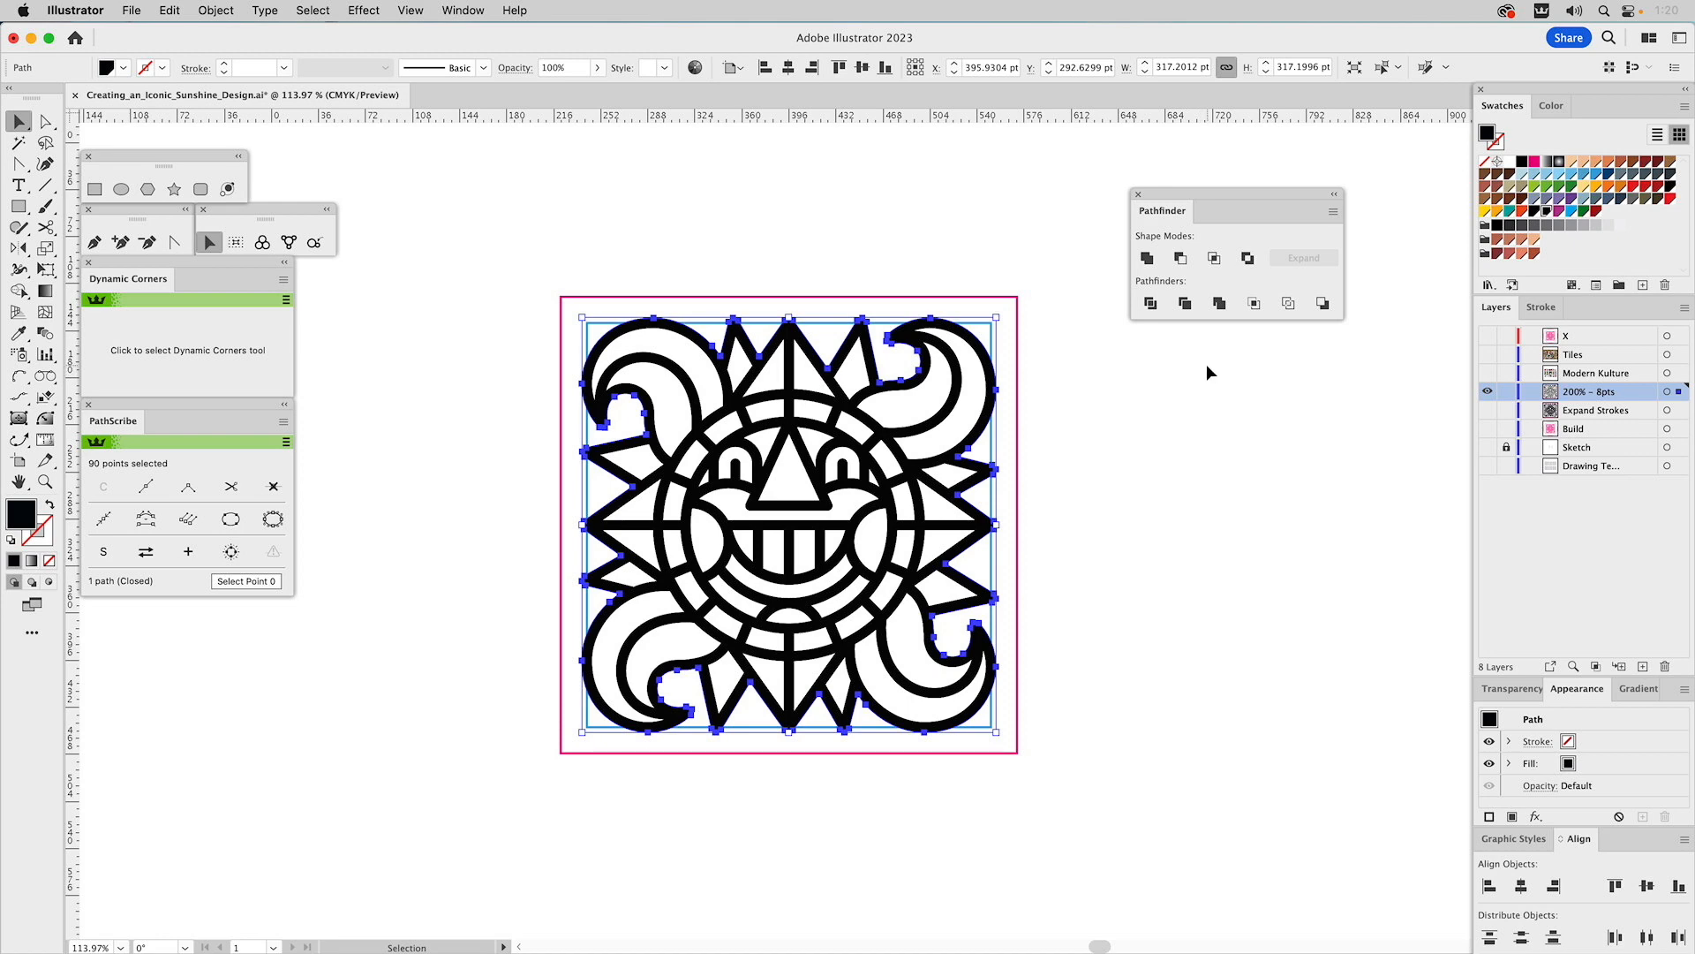
{"action": "left_click", "coordinate": [1124, 353]}
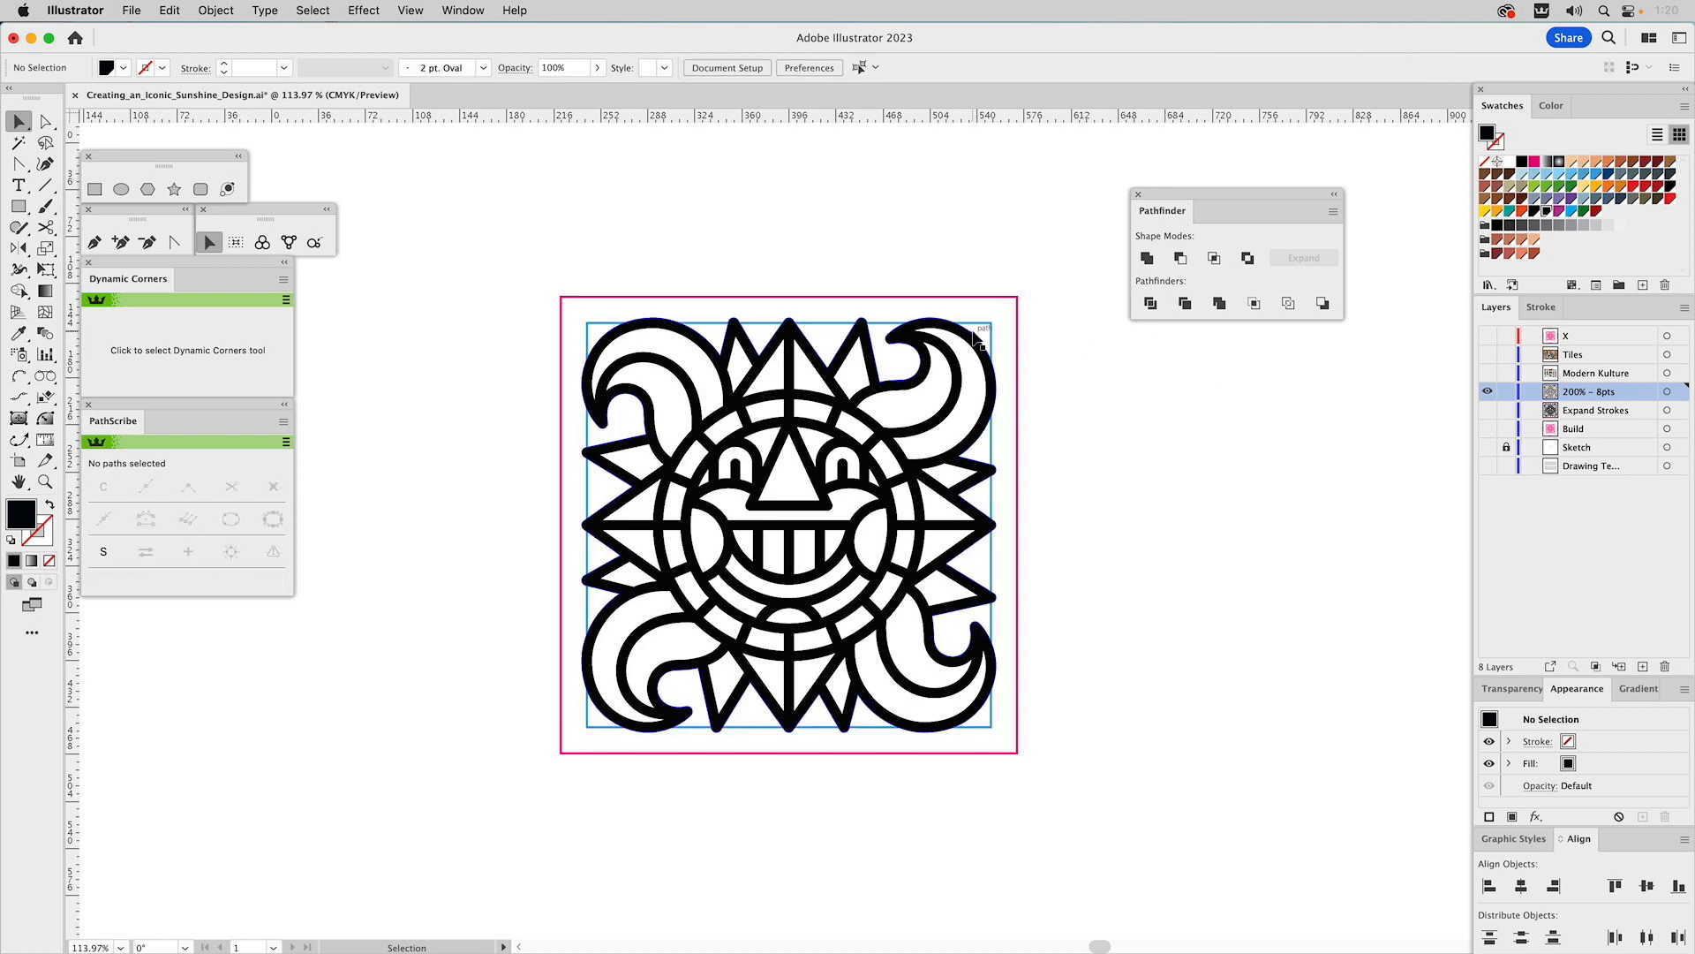
- Offset the sunshine's outer black silhouette outward by 10 pt with round joins
{"action": "left_click", "coordinate": [978, 344]}
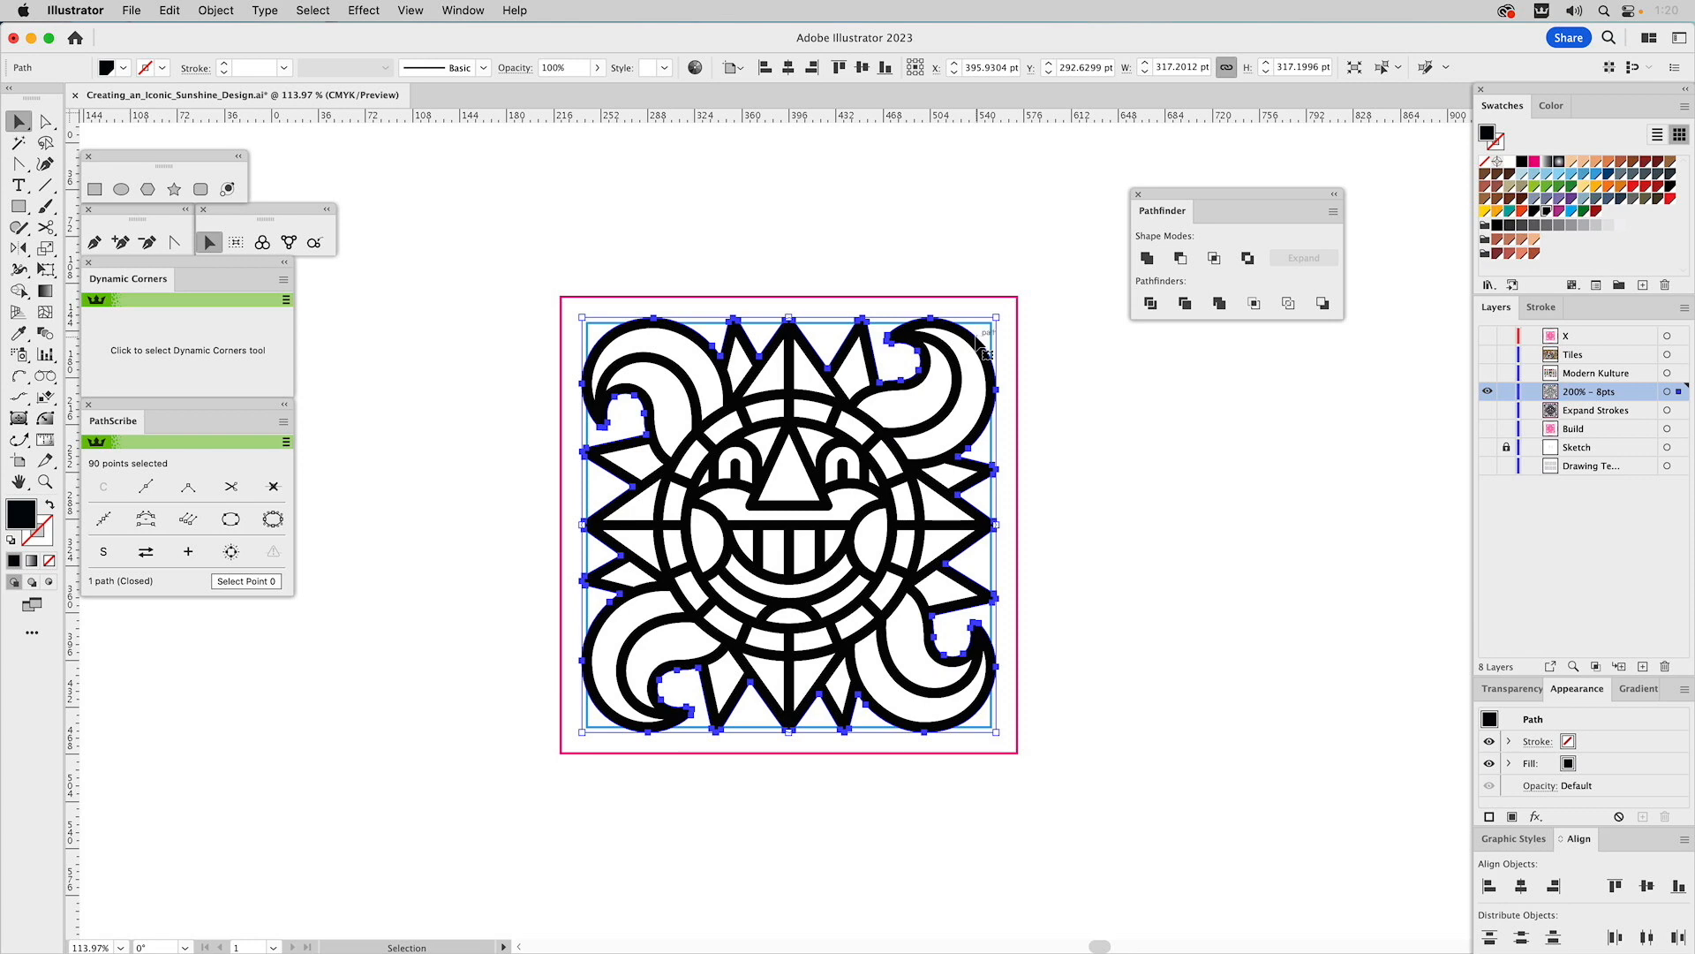
{"action": "left_click", "coordinate": [215, 11]}
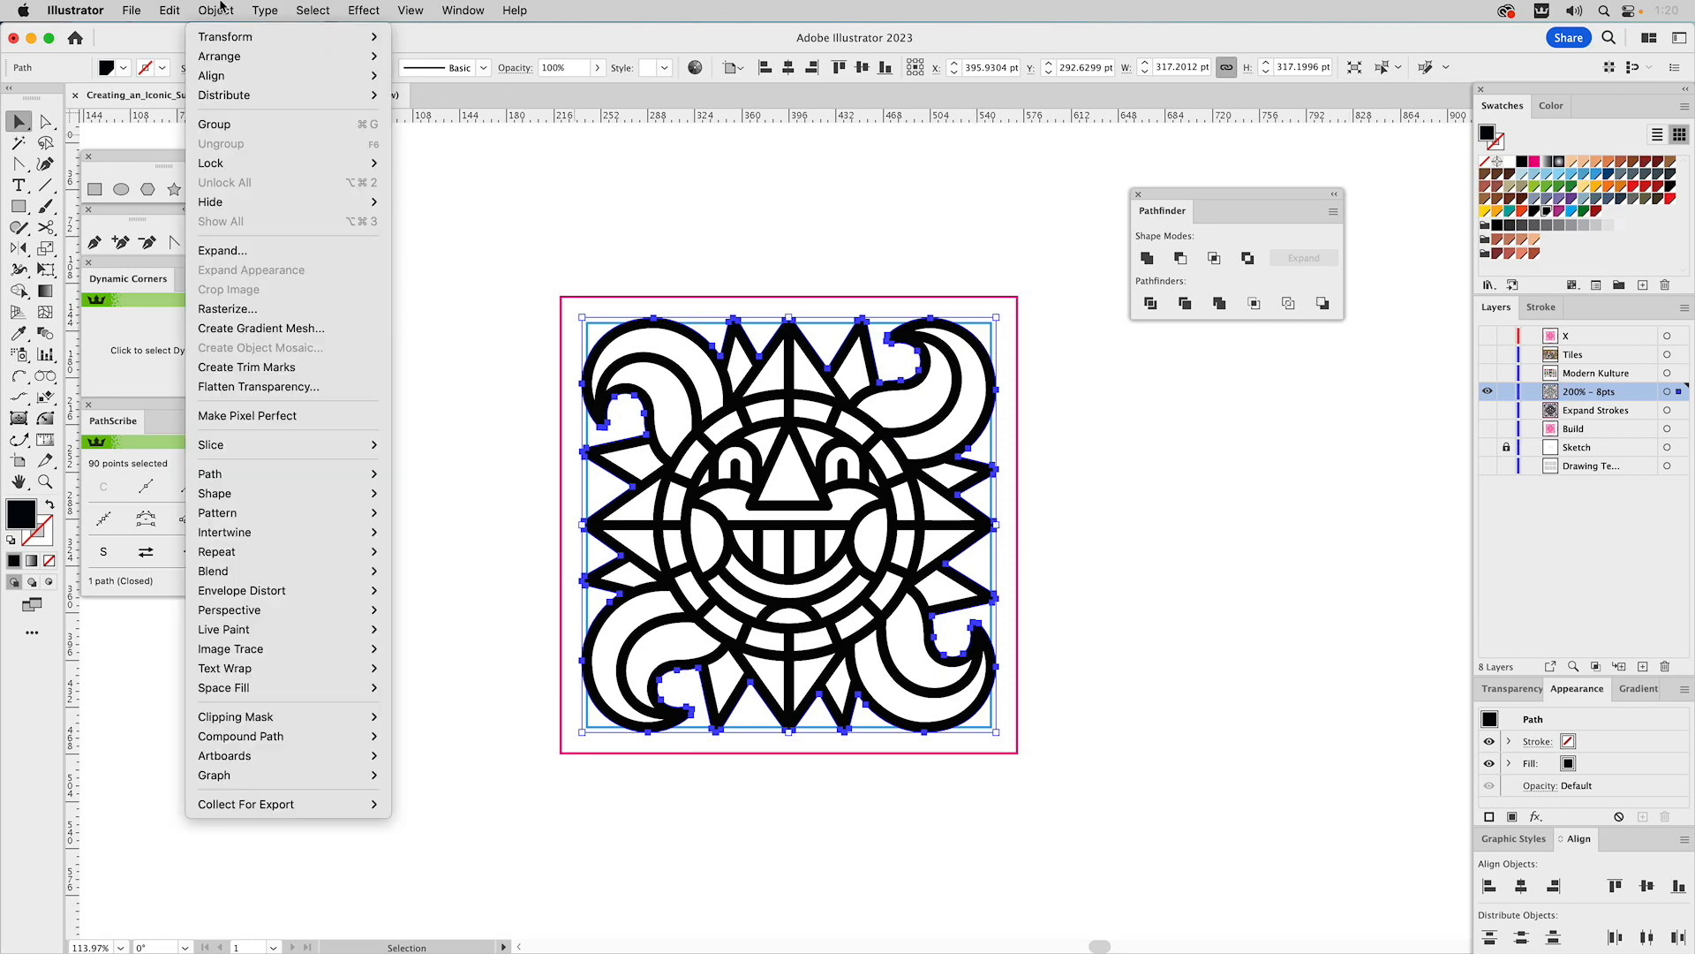
{"action": "mouse_move", "coordinate": [220, 473]}
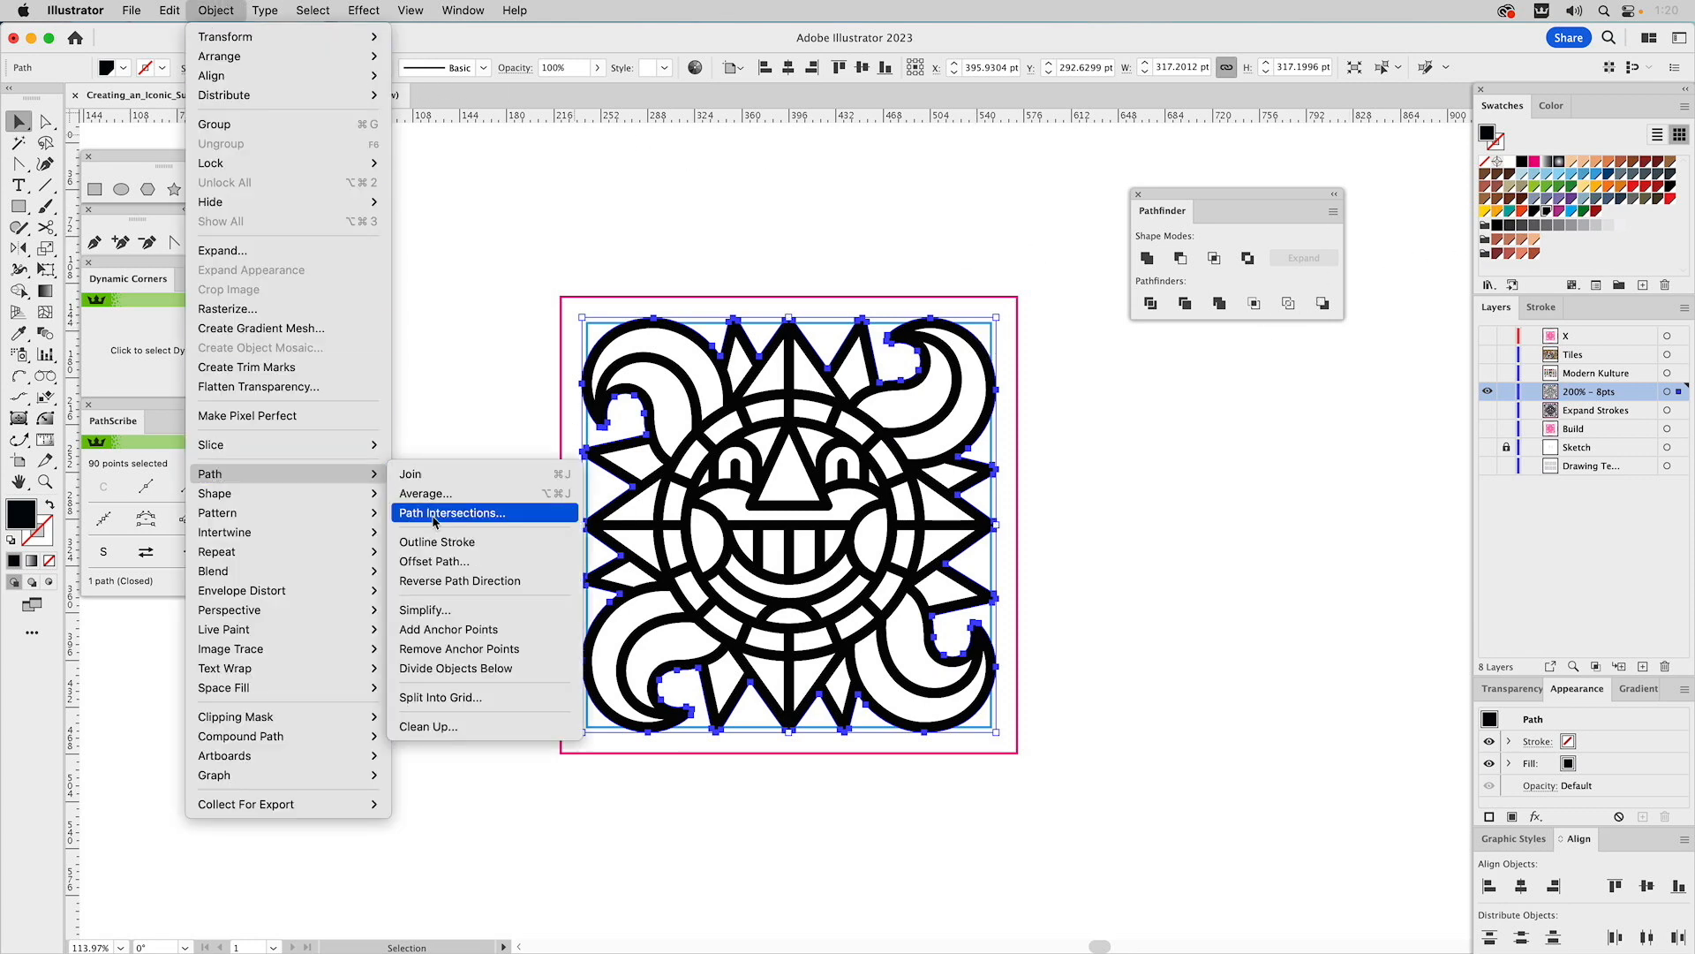
{"action": "left_click", "coordinate": [437, 561]}
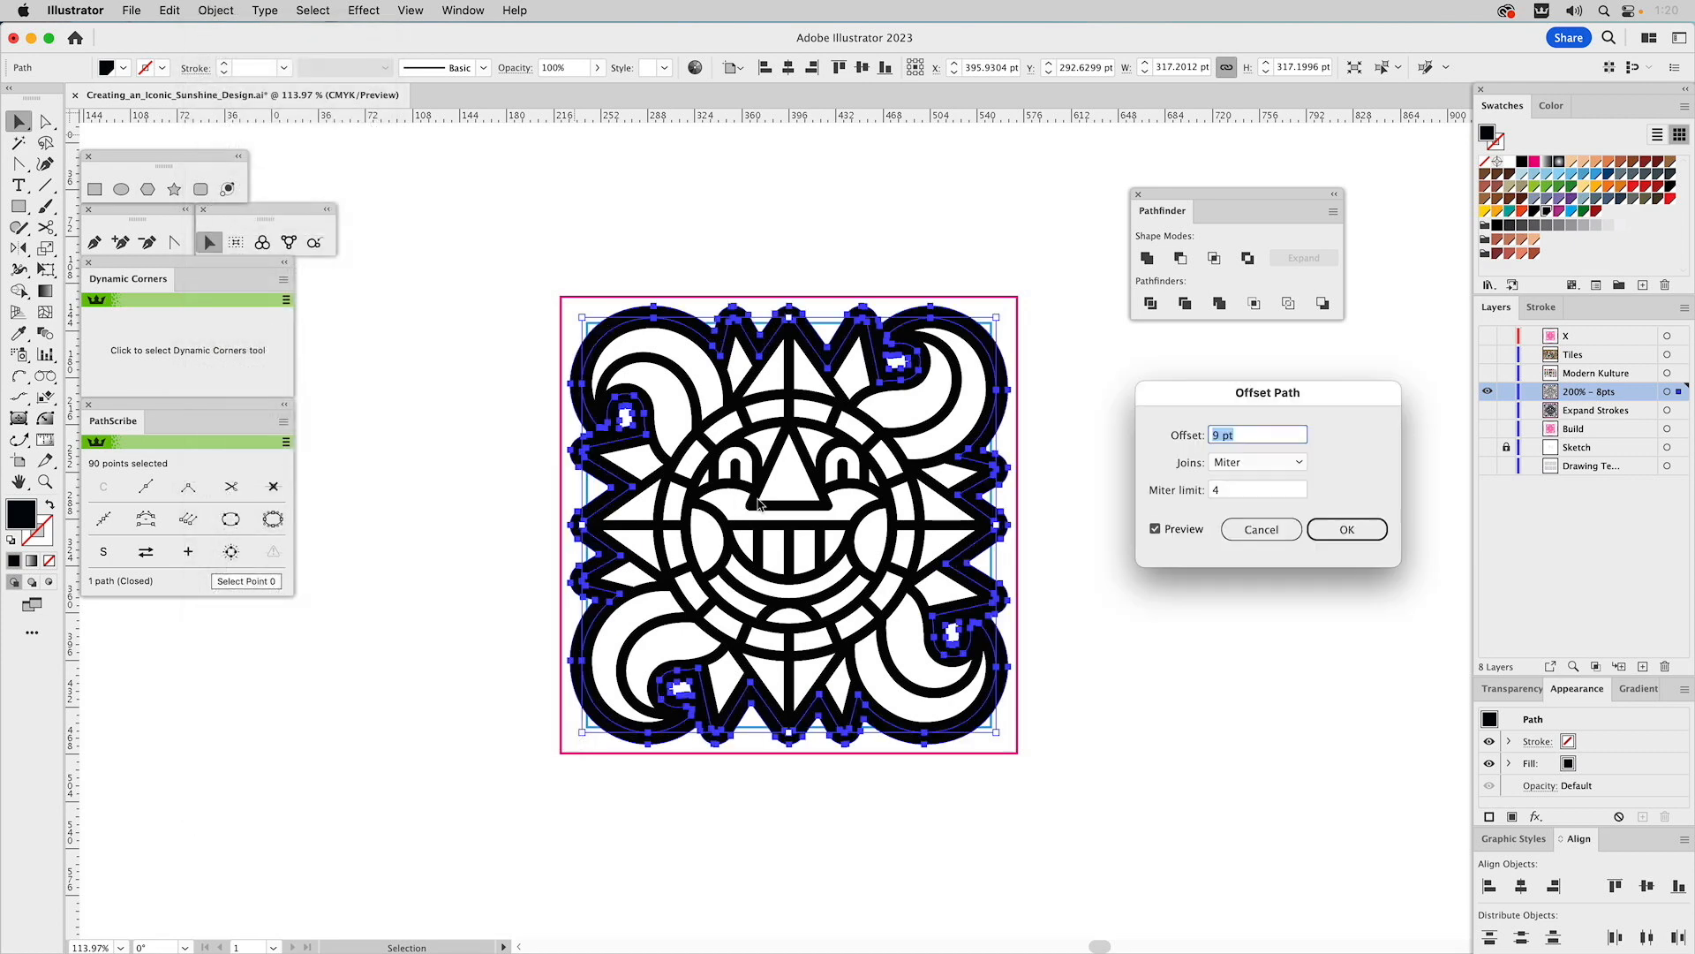
{"action": "left_click", "coordinate": [1246, 463]}
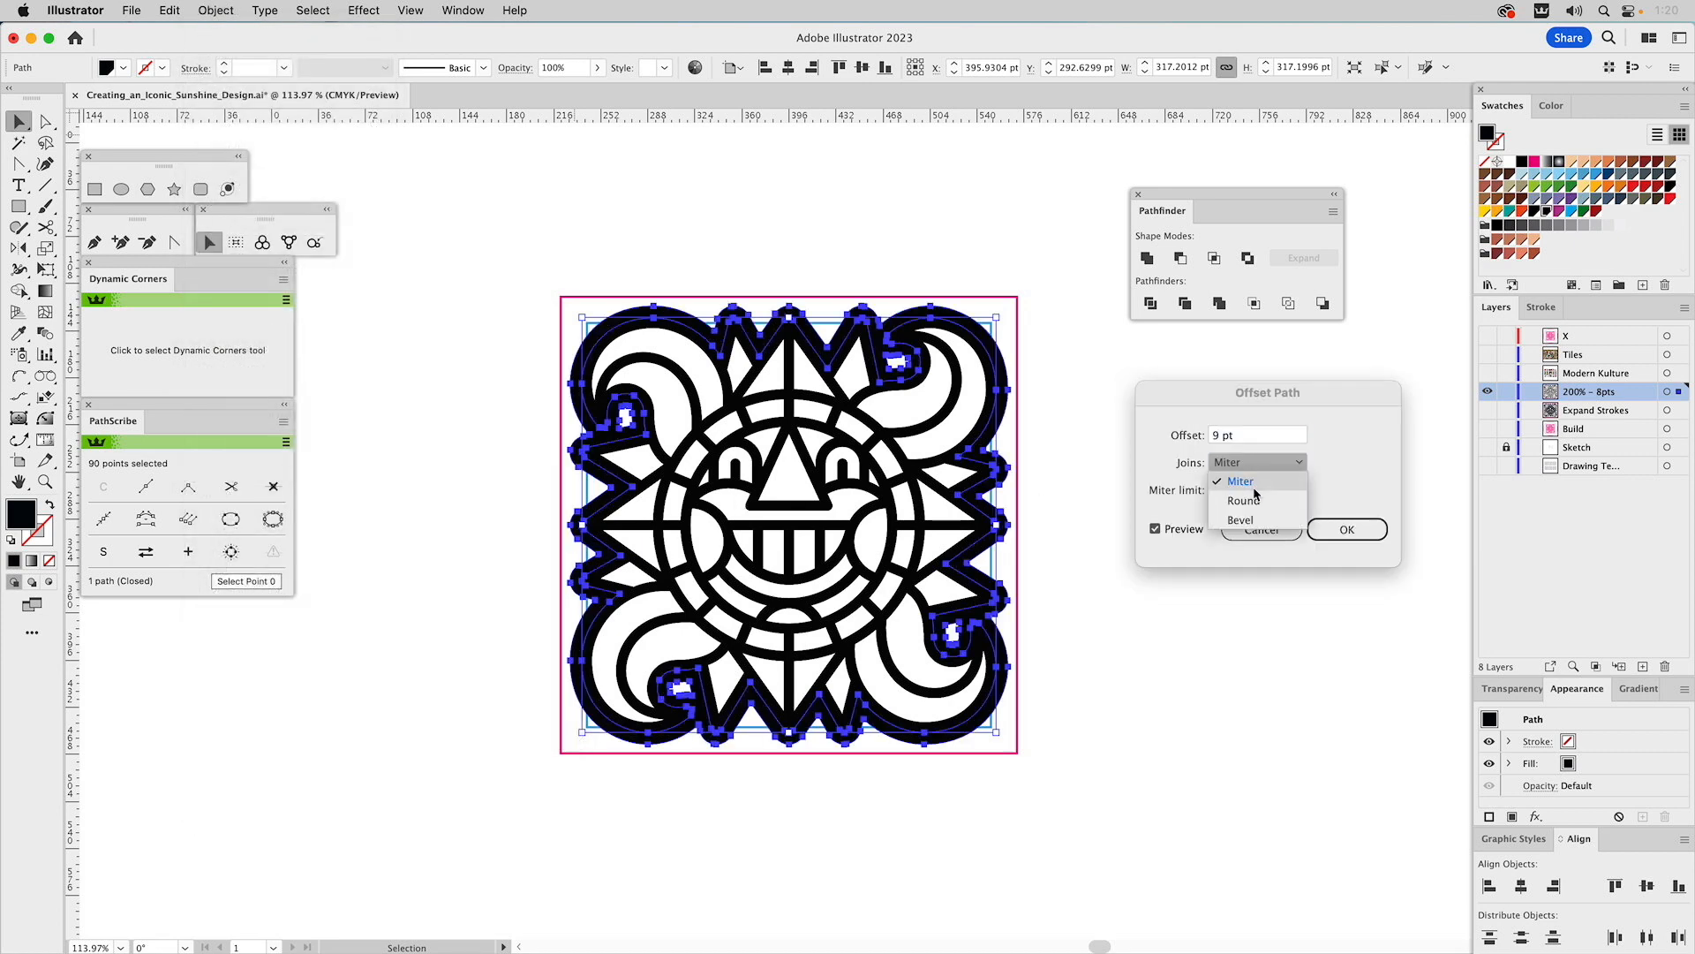
{"action": "left_click", "coordinate": [1252, 506]}
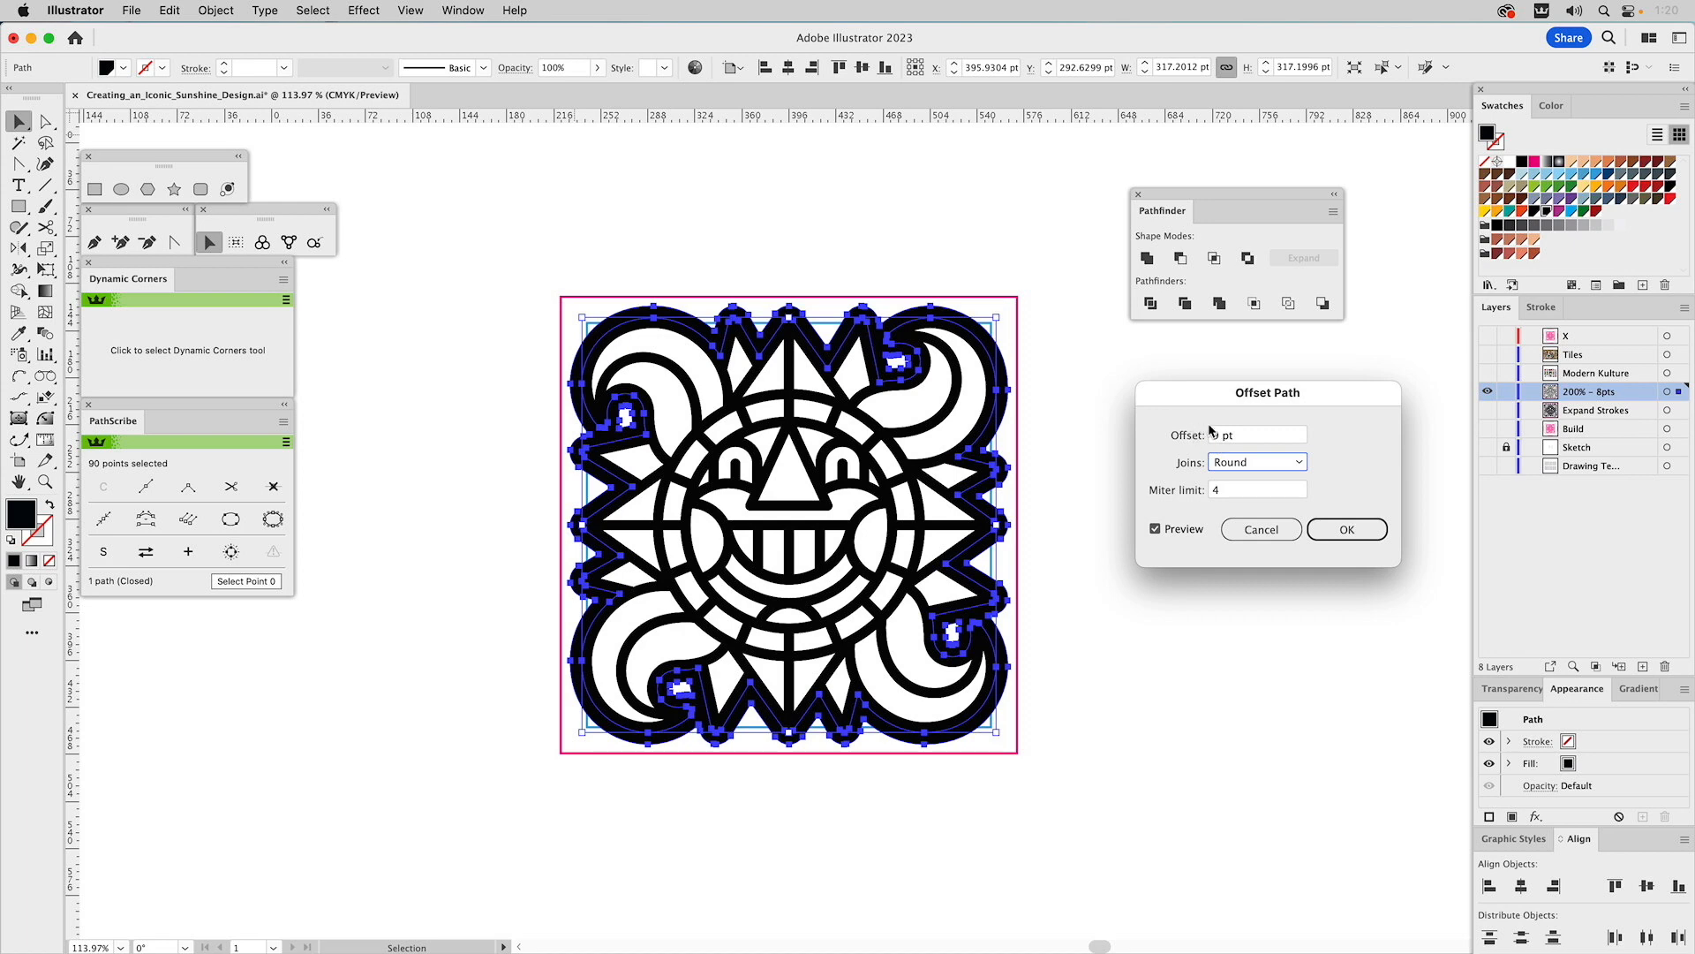
{"action": "double_click", "coordinate": [1218, 436]}
{"action": "type", "text": "10"}
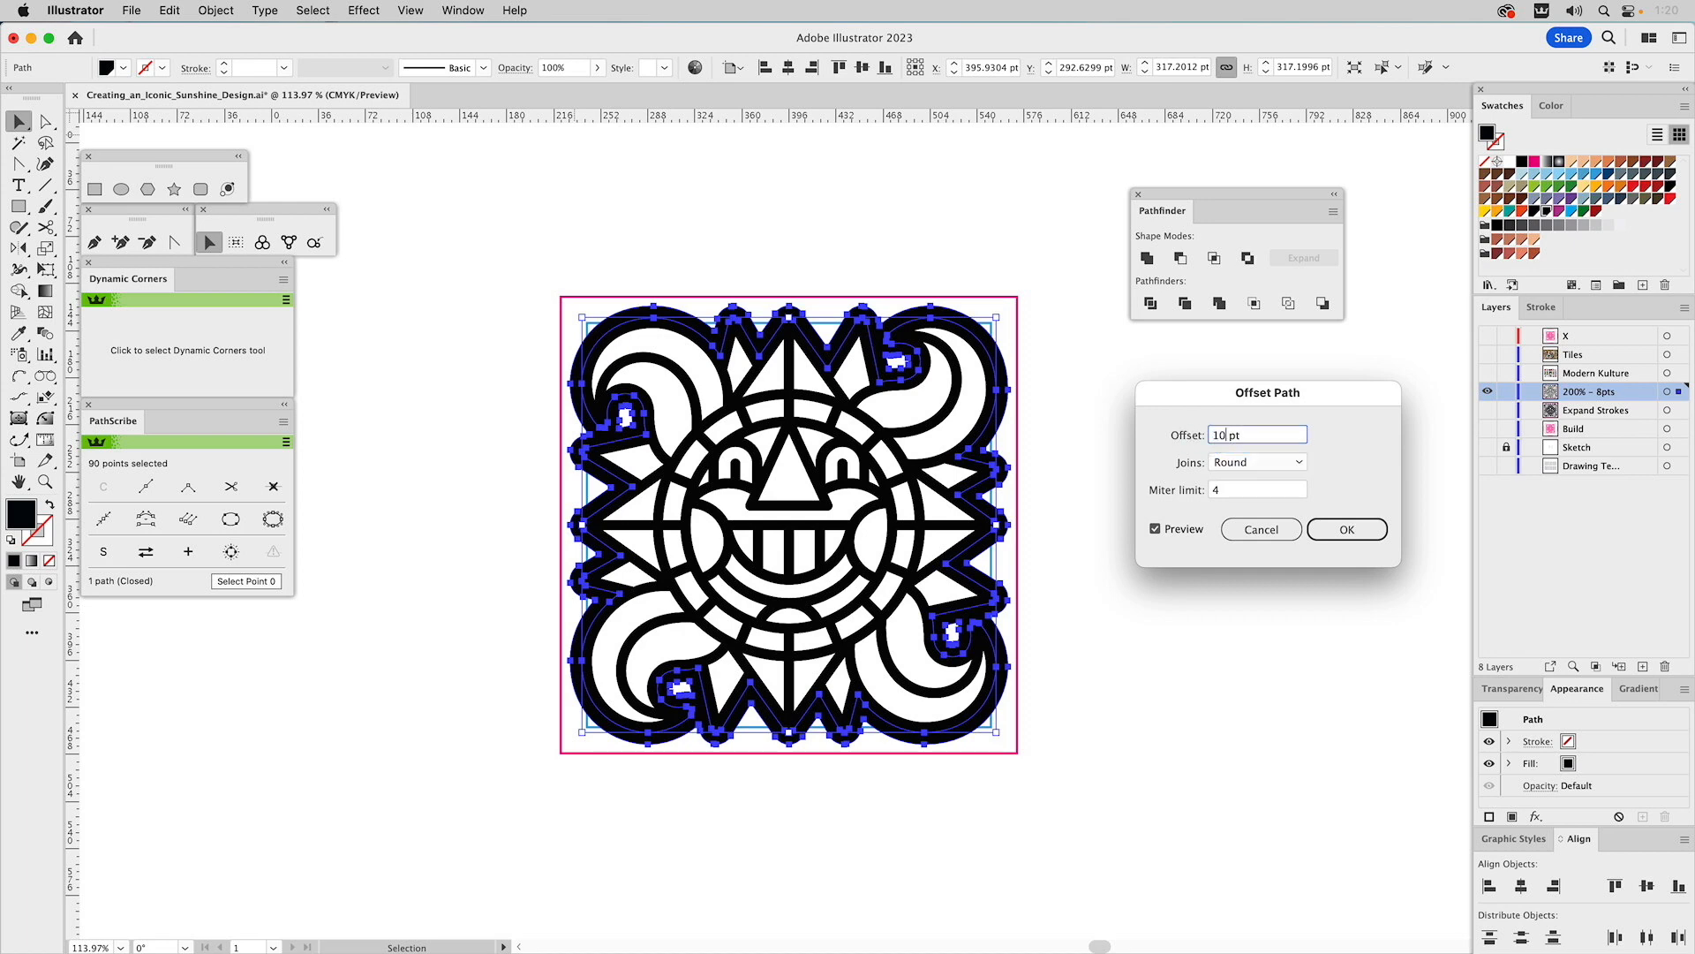
{"action": "left_click", "coordinate": [1226, 488]}
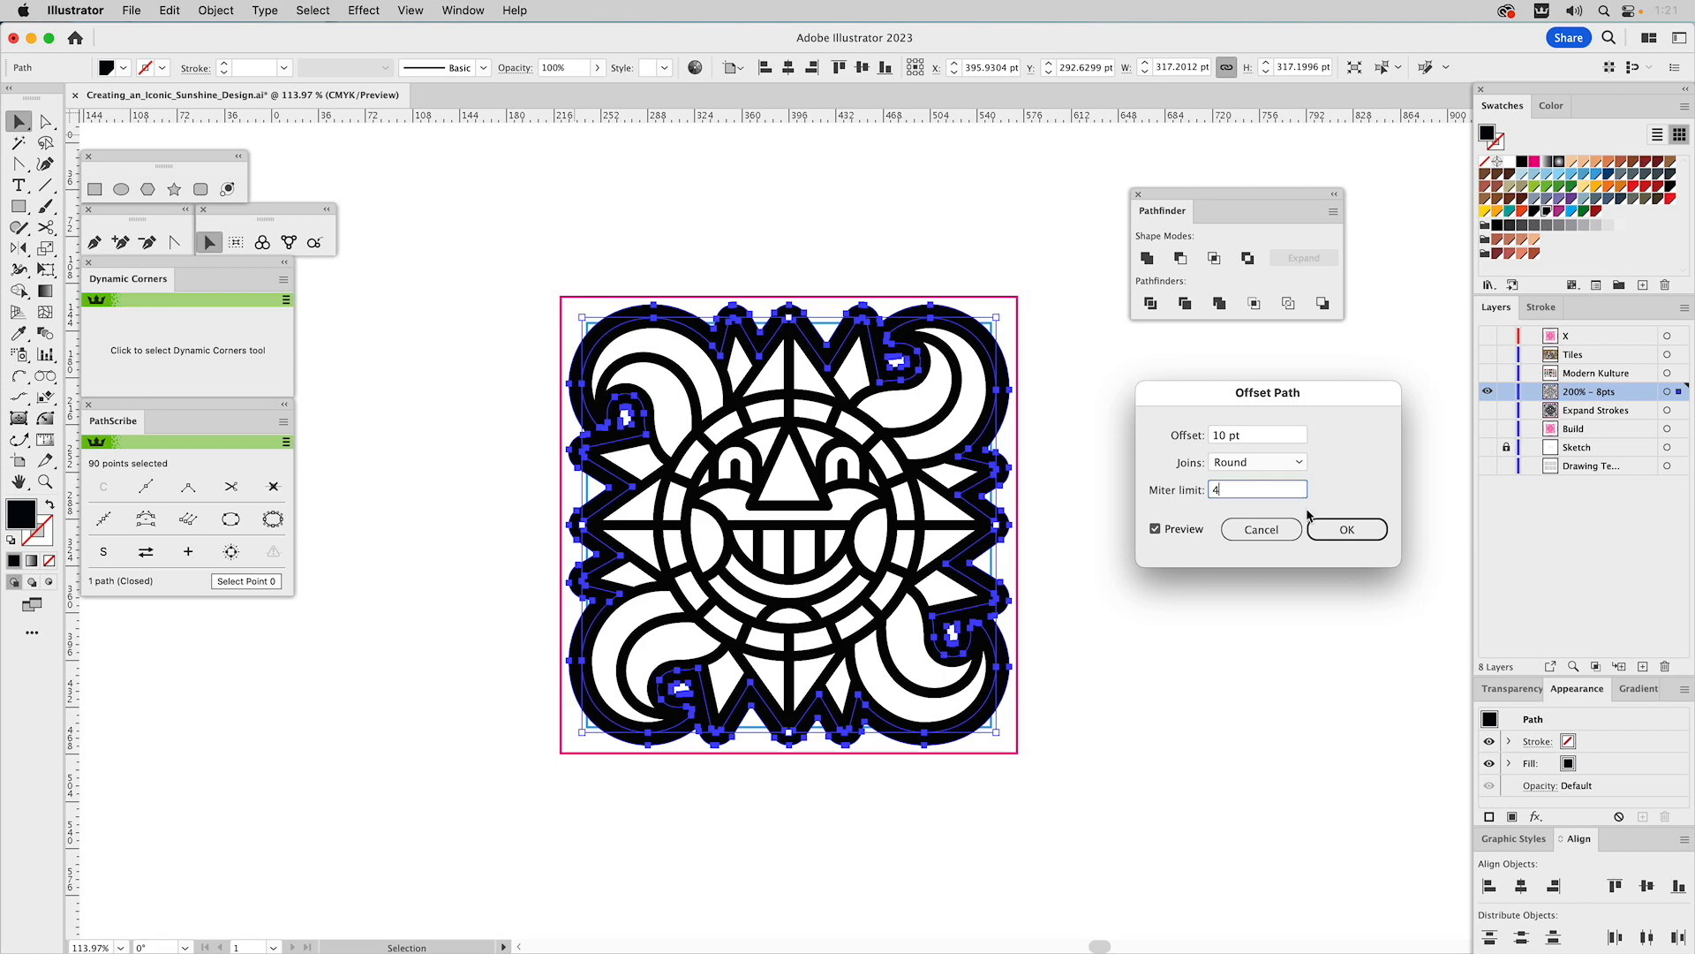
{"action": "left_click", "coordinate": [1332, 530]}
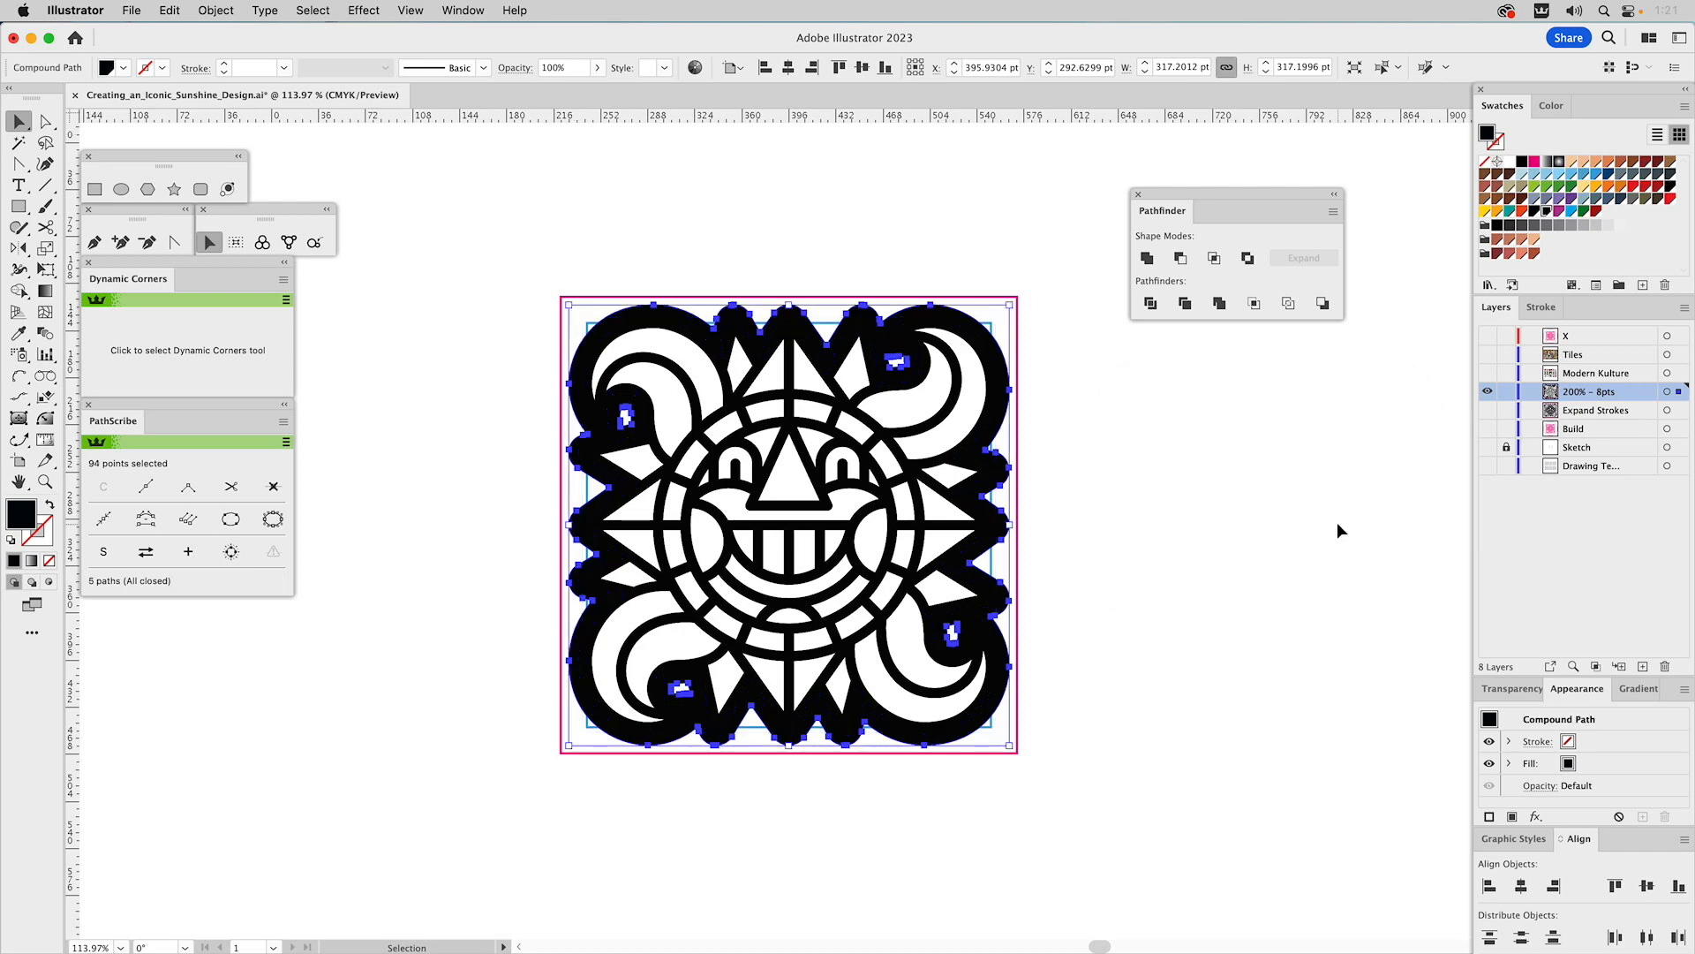
- Move the original, smaller outer silhouette of the sunshine to the X layer and clear the selection
{"action": "left_click", "coordinate": [1020, 358]}
{"action": "left_click", "coordinate": [1000, 363]}
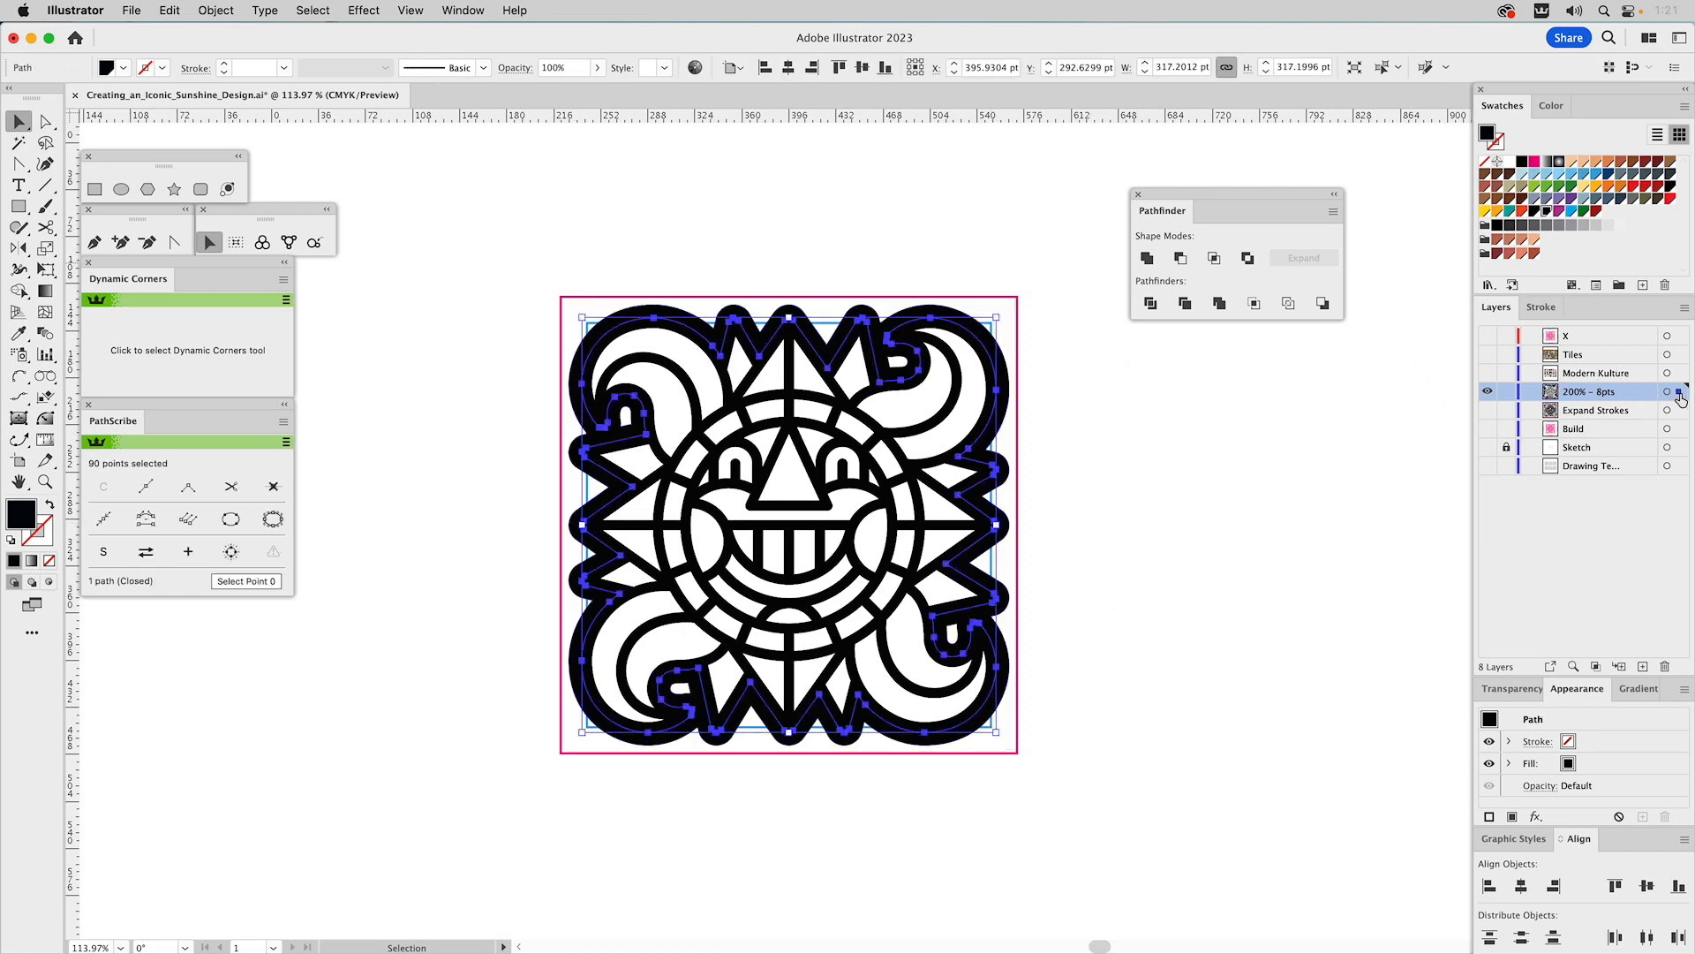
{"action": "left_click_drag", "start_coordinate": [1679, 397], "coordinate": [1677, 342]}
{"action": "left_click", "coordinate": [1160, 321]}
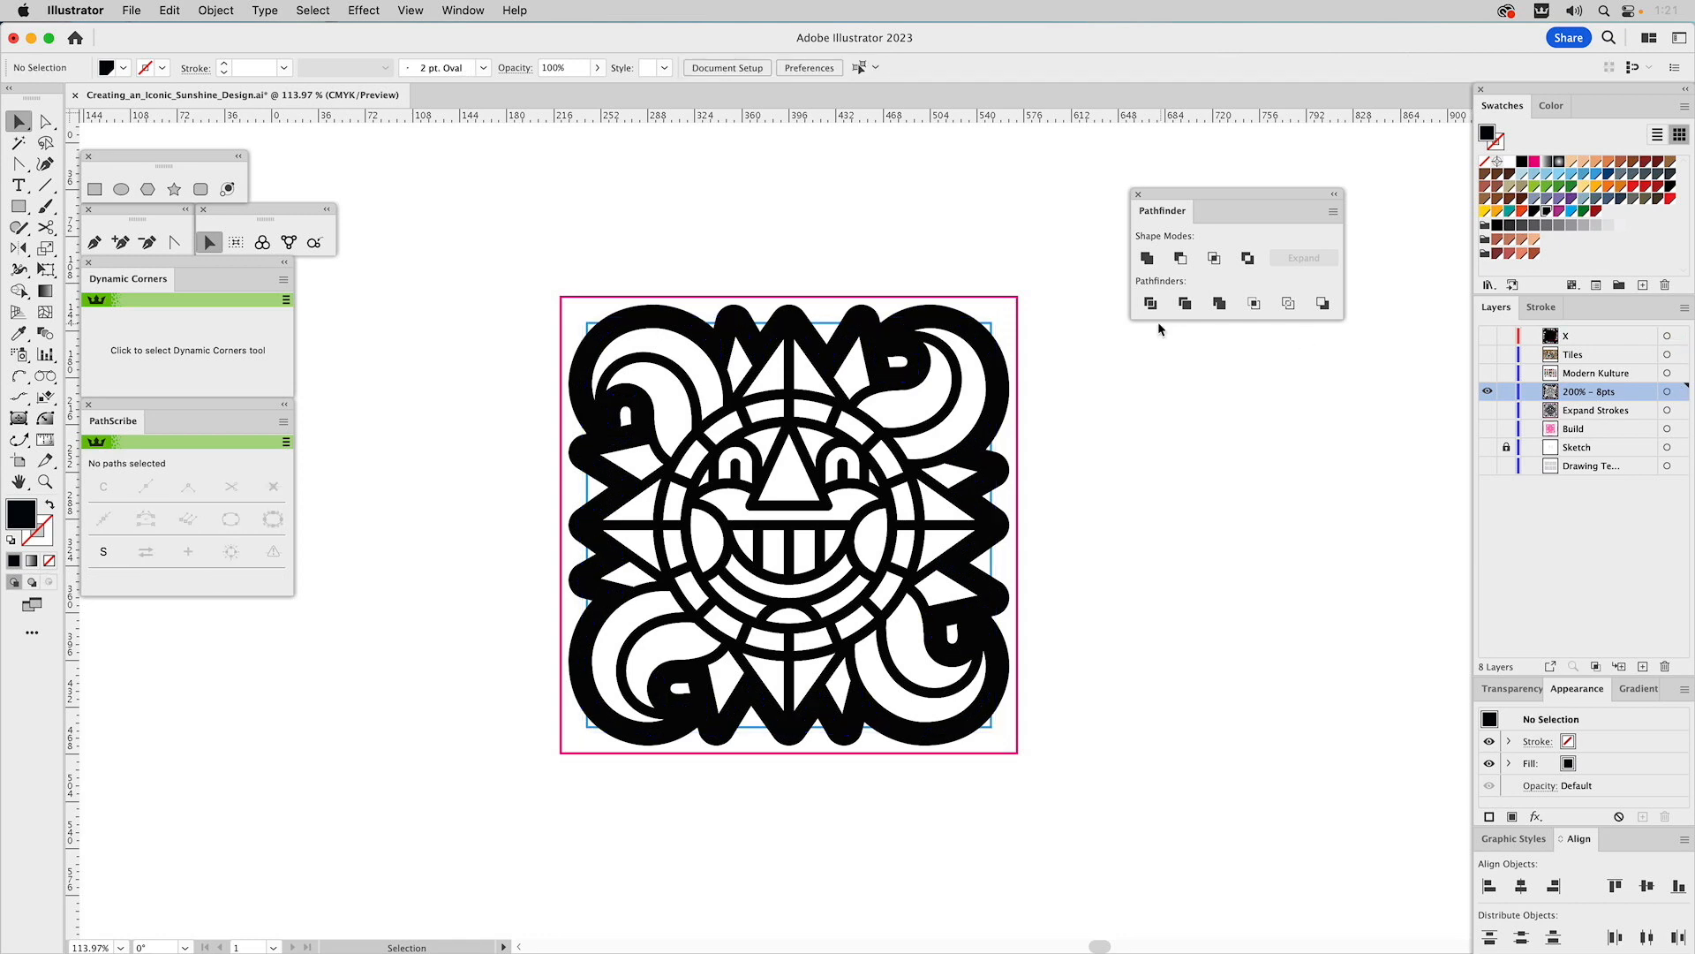
- Isolate the offset silhouette's compound path and remove the four small holes inside the swirls
{"action": "double_click", "coordinate": [948, 322]}
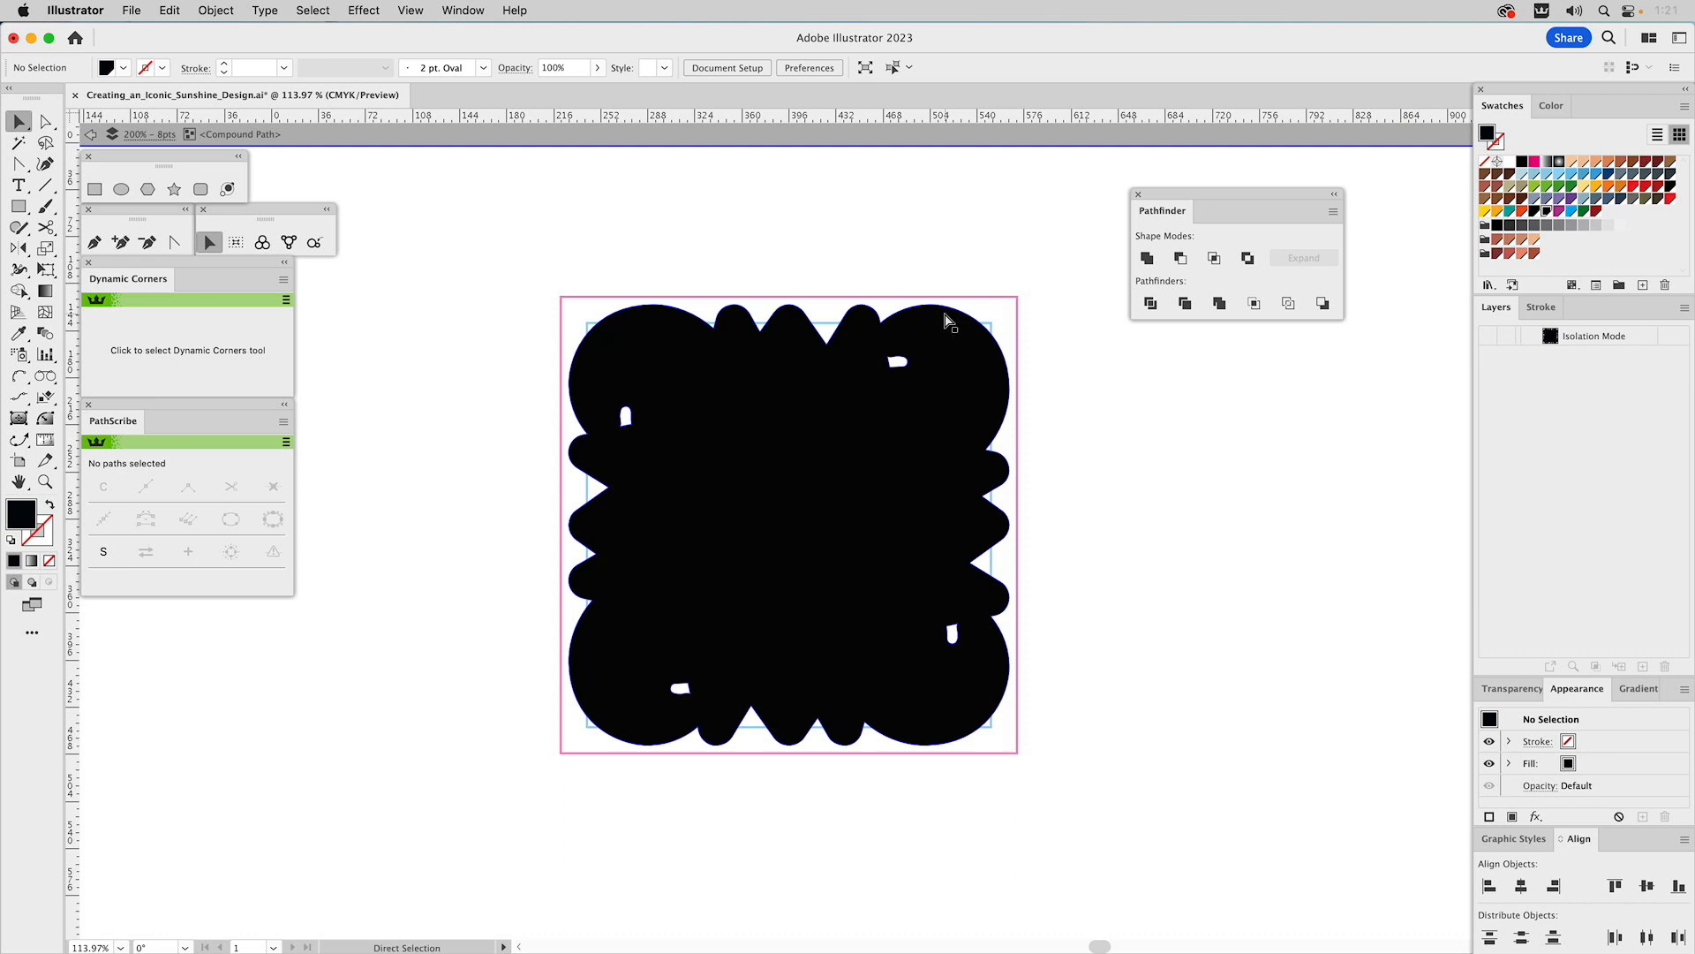
{"action": "left_click", "coordinate": [947, 323]}
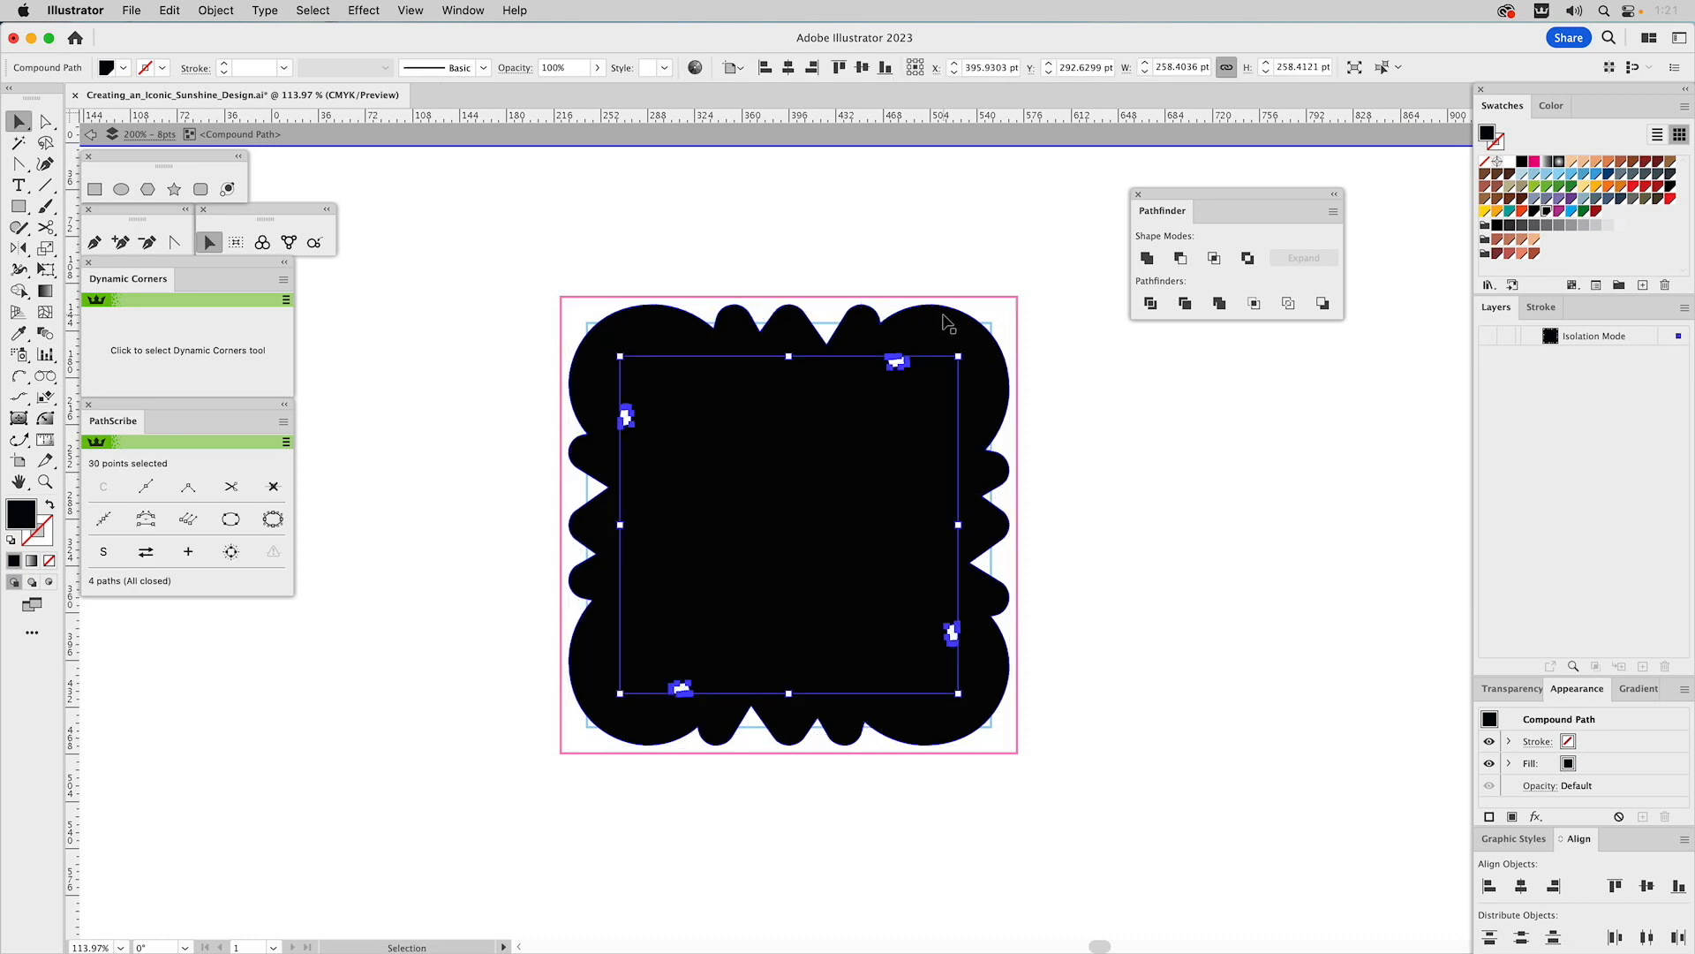
{"action": "double_click", "coordinate": [1082, 390]}
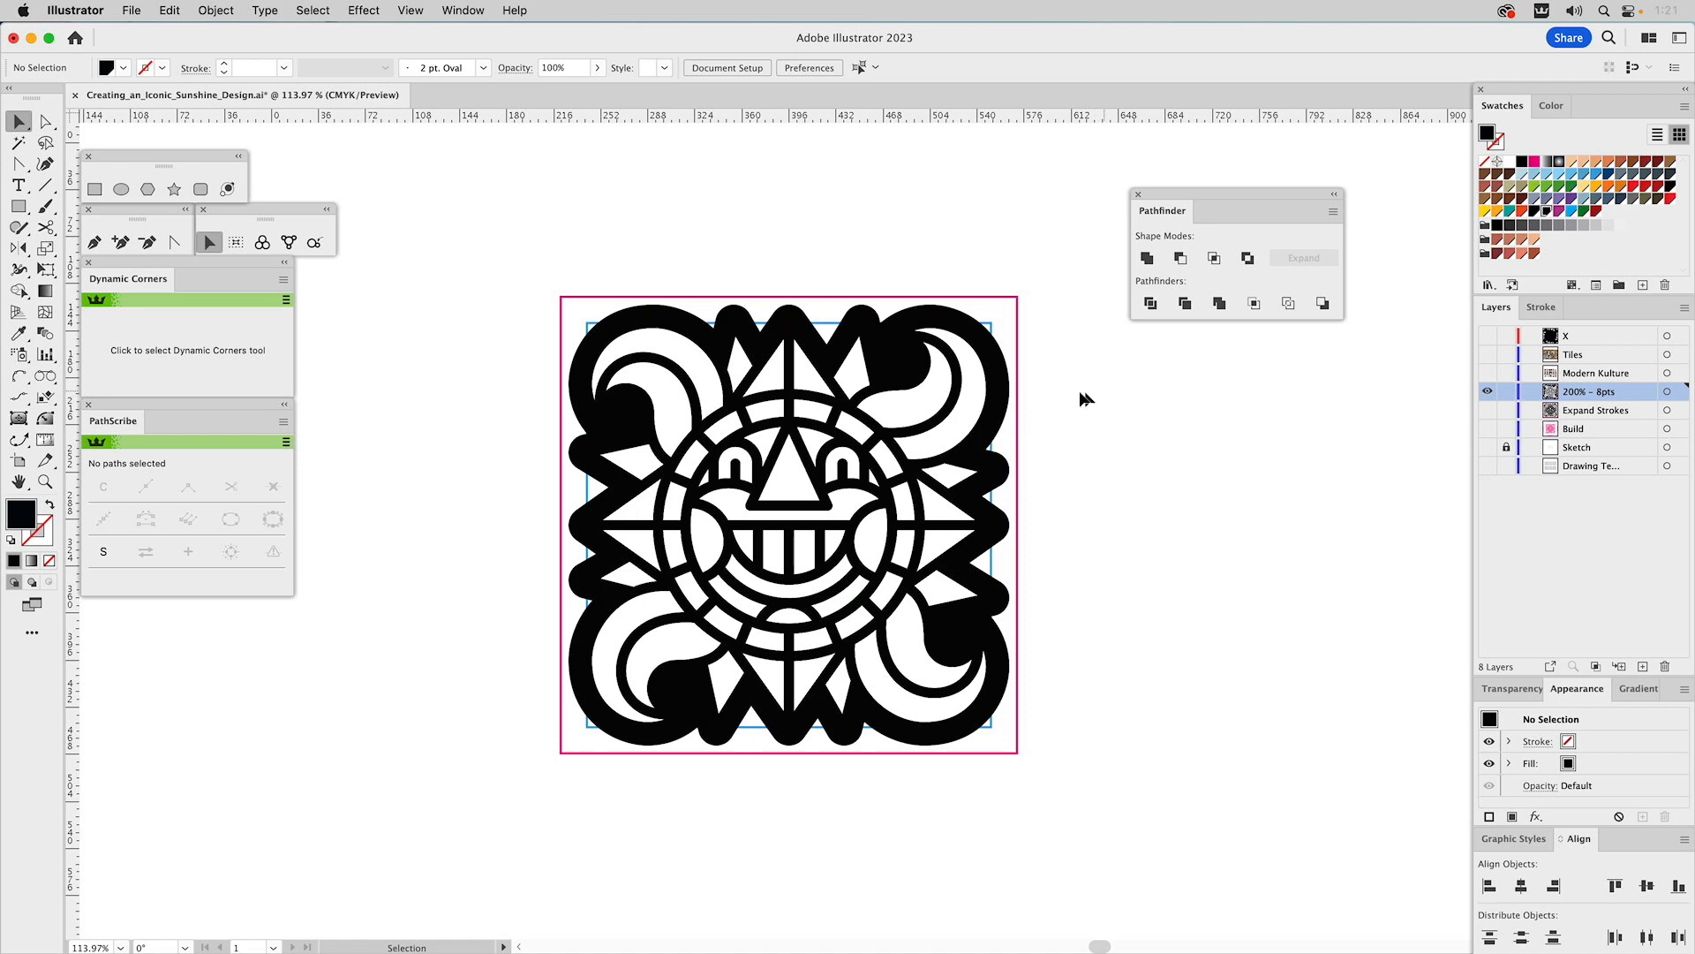
- Delete the pink and blue square guide outlines around the sunshine artwork
{"action": "left_click", "coordinate": [45, 481]}
{"action": "left_click_drag", "start_coordinate": [781, 268], "coordinate": [1087, 510]}
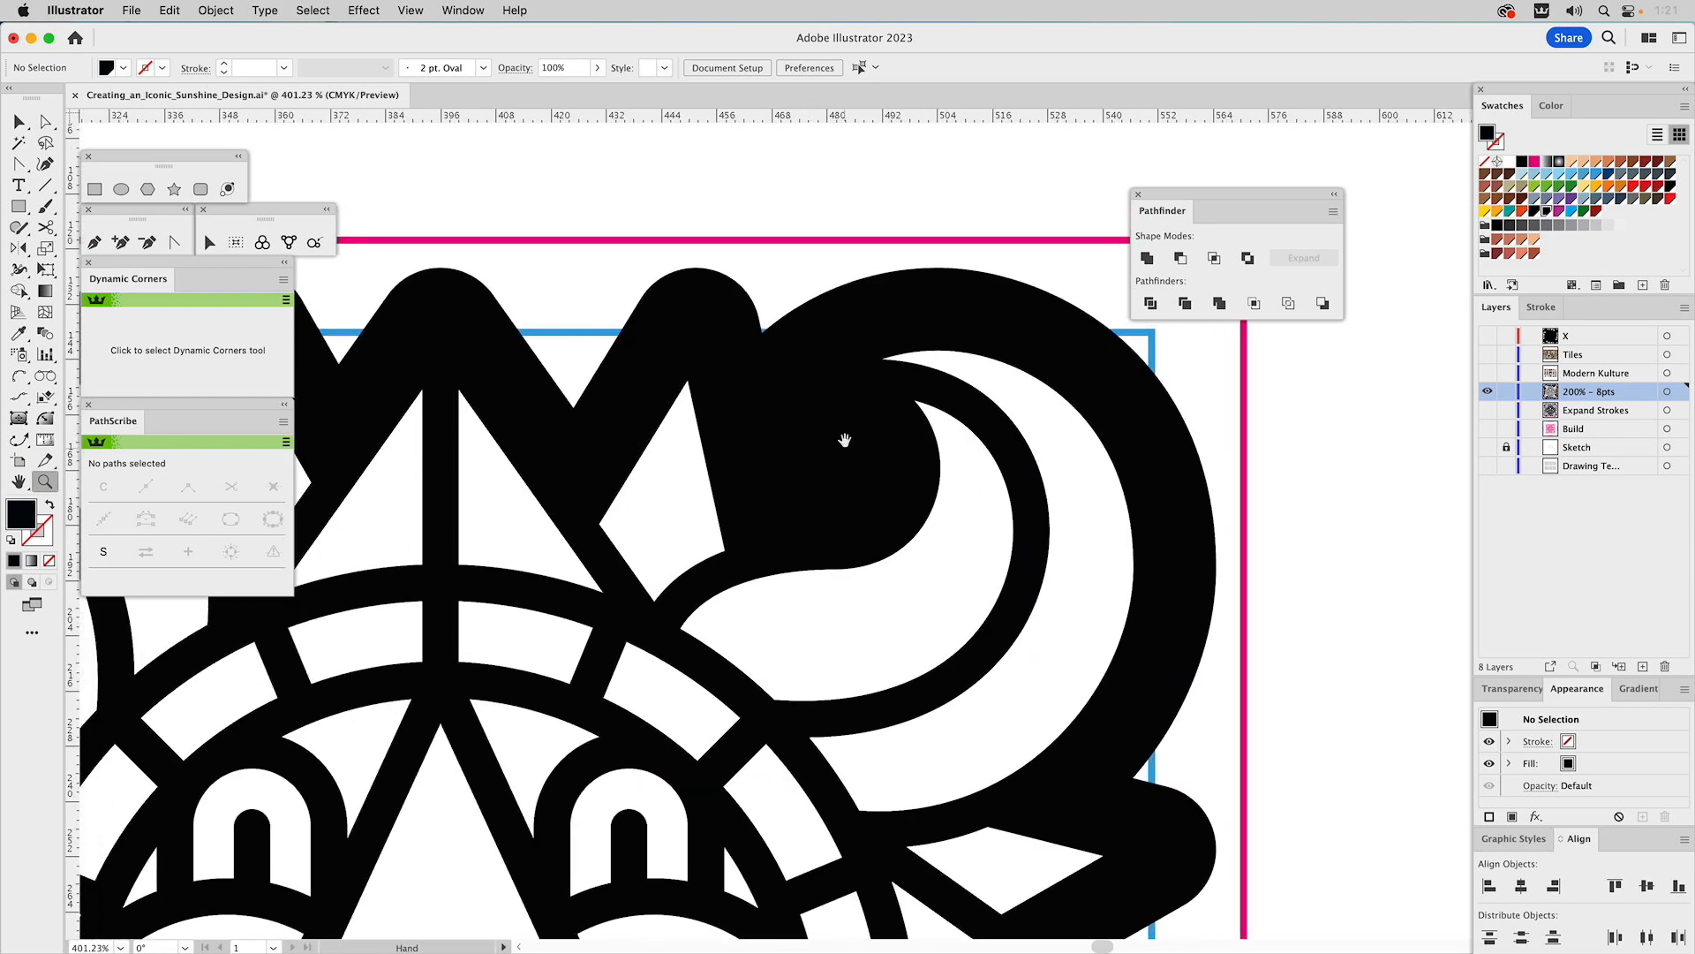
{"action": "key", "text": "v"}
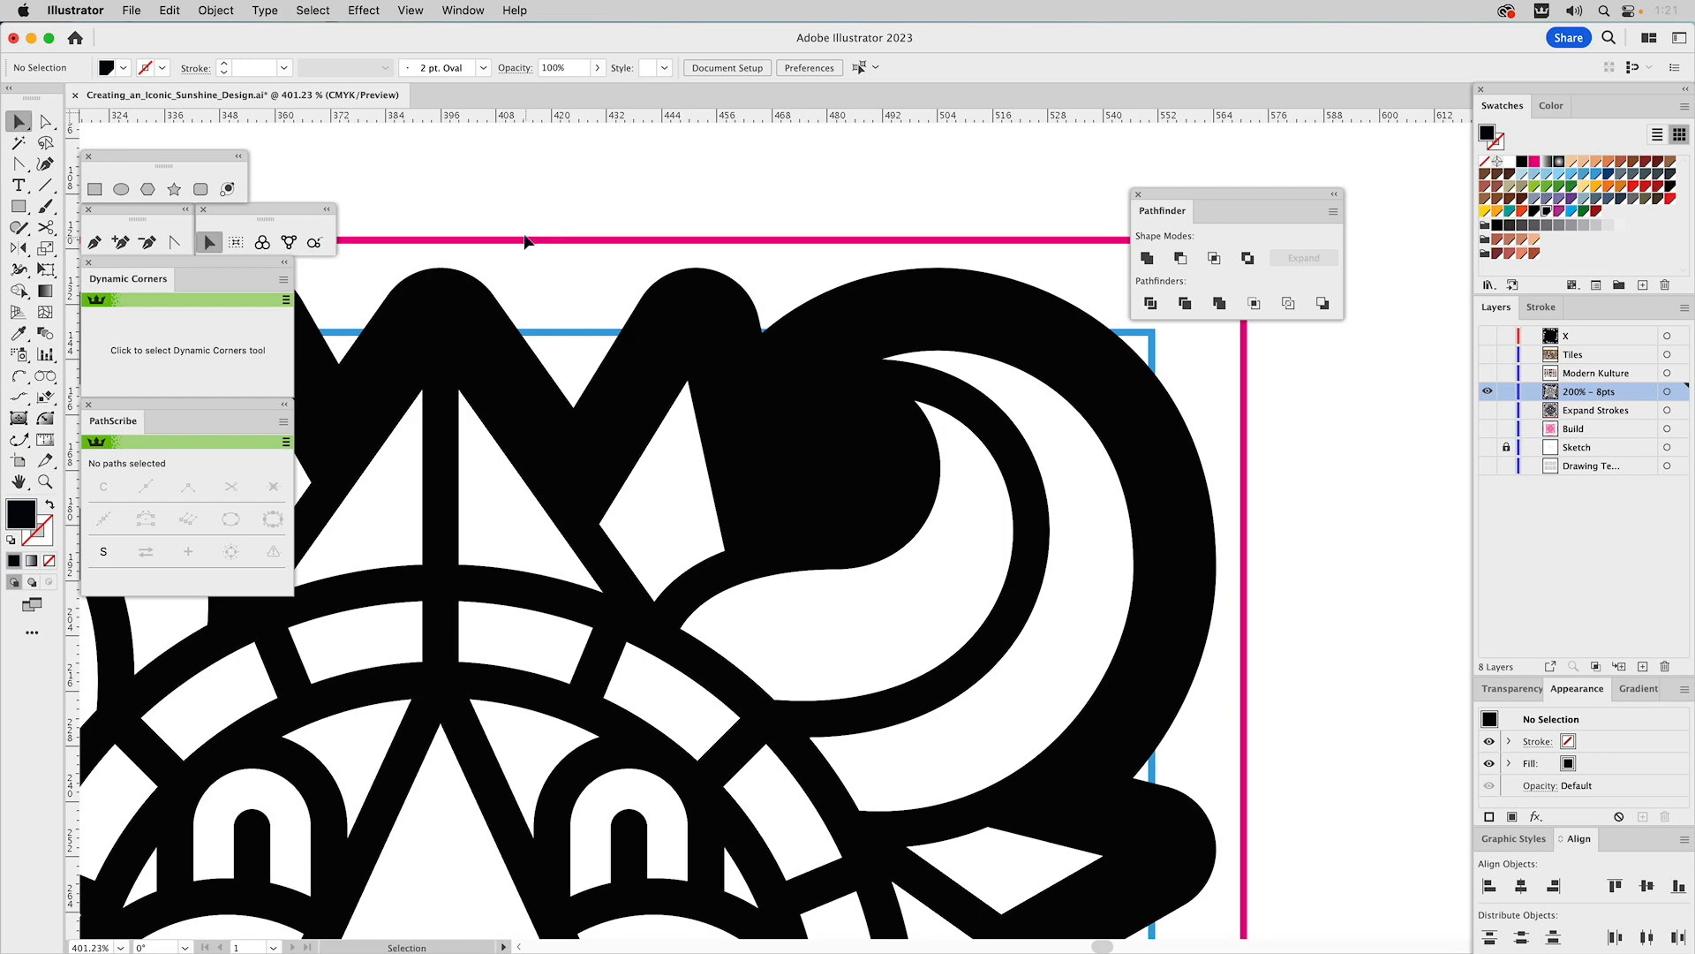
{"action": "left_click_drag", "start_coordinate": [557, 219], "coordinate": [569, 345]}
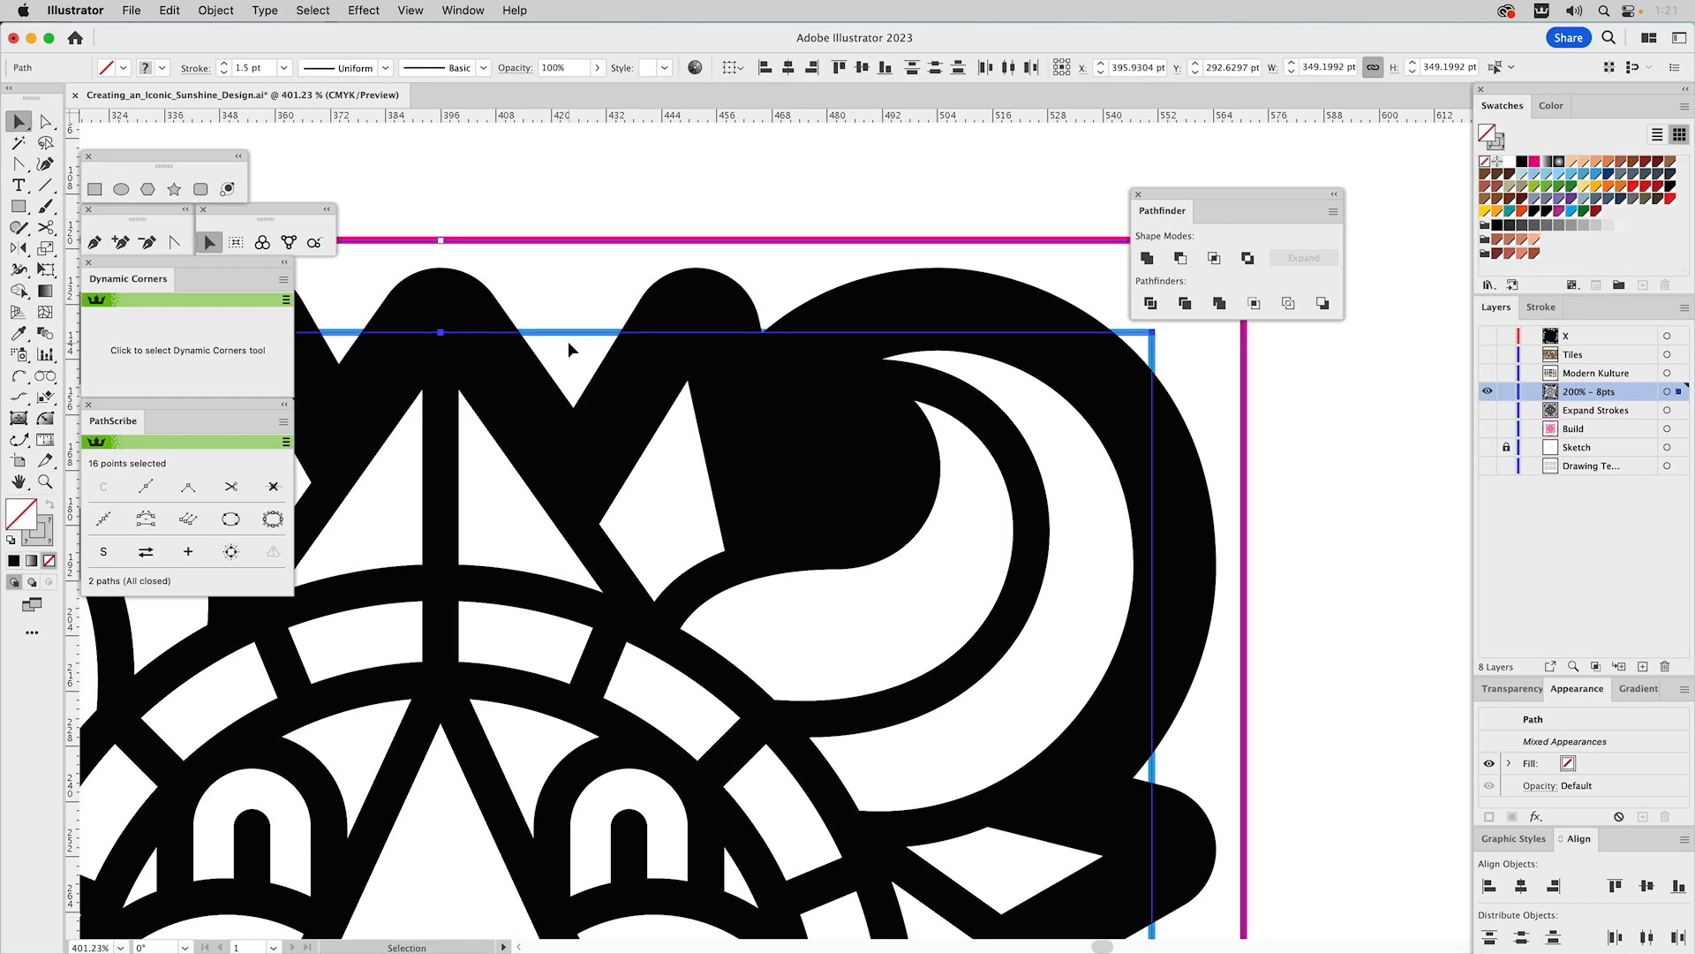
{"action": "key", "text": "Delete"}
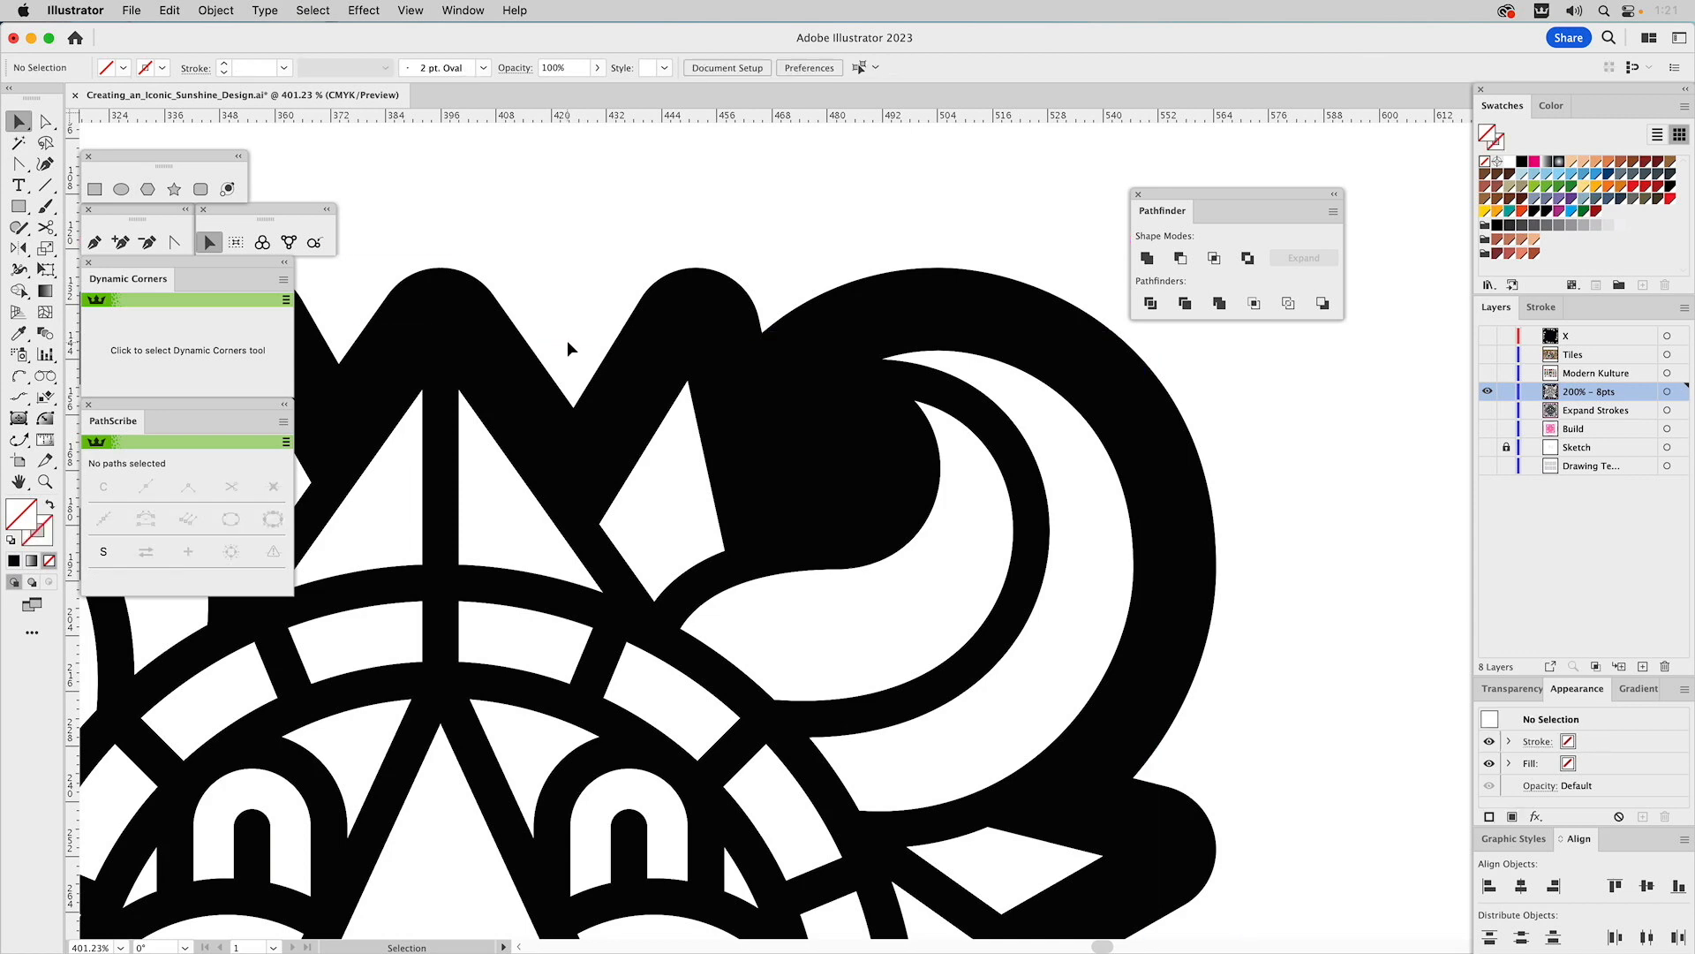
- Draw a white-filled circle about 24.6 pt across in the black hollow of the upper-right swirl
{"action": "left_click_drag", "start_coordinate": [839, 387], "coordinate": [851, 435]}
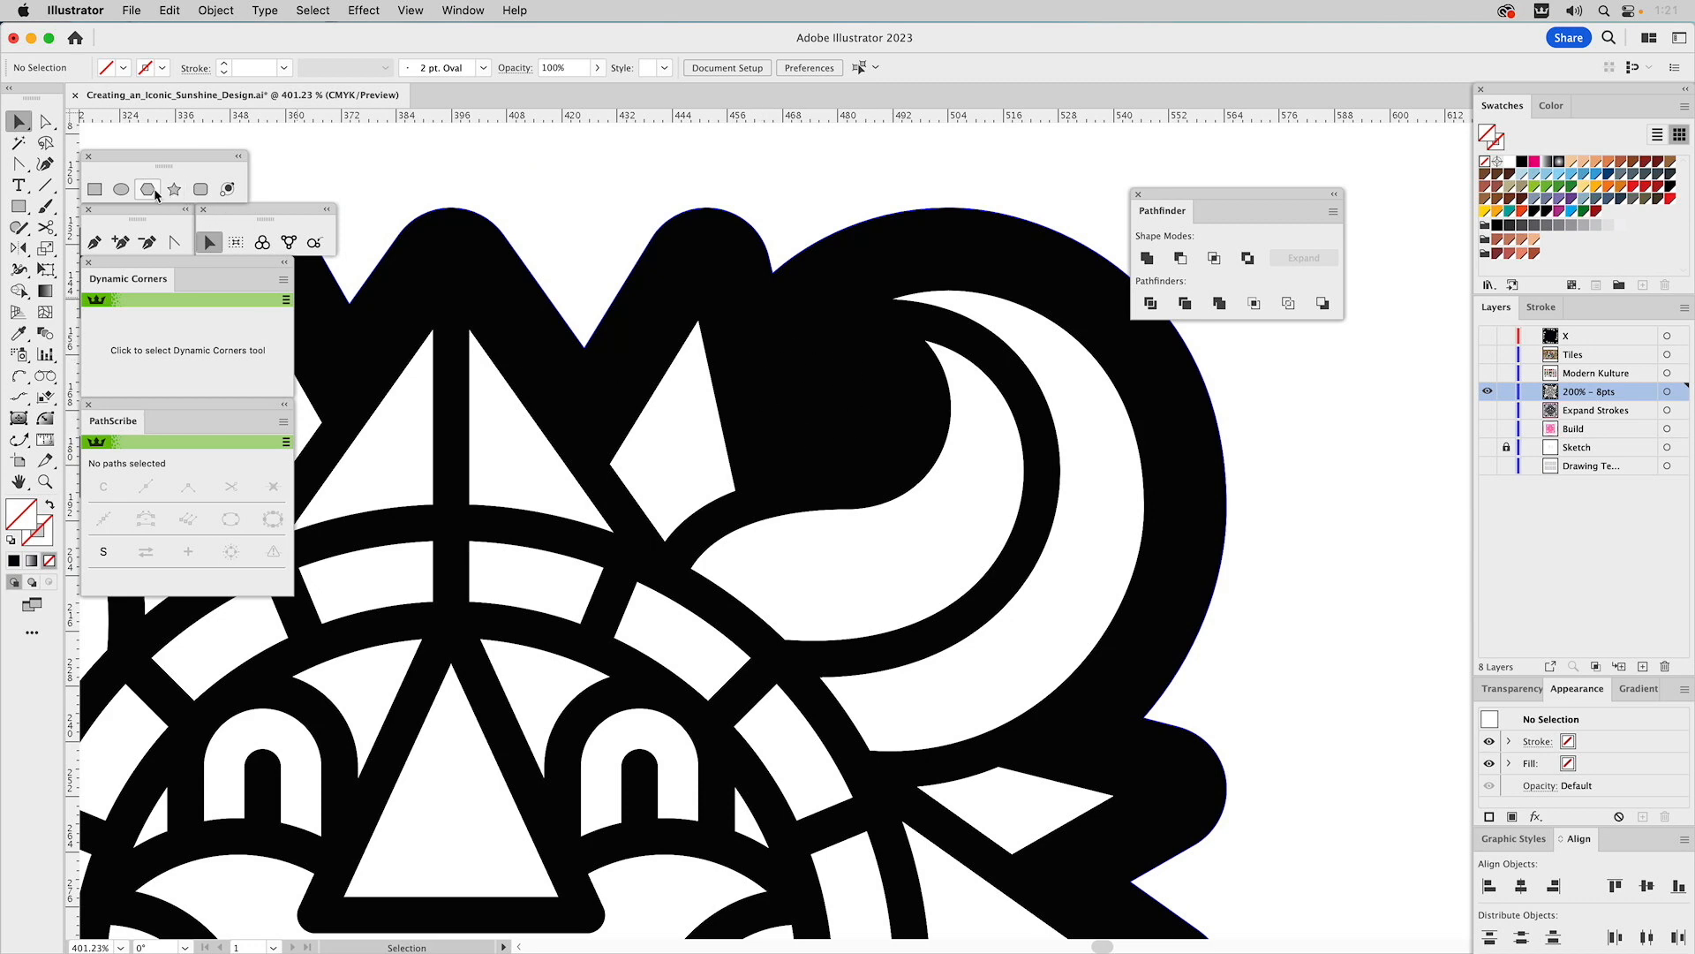
{"action": "left_click", "coordinate": [123, 191]}
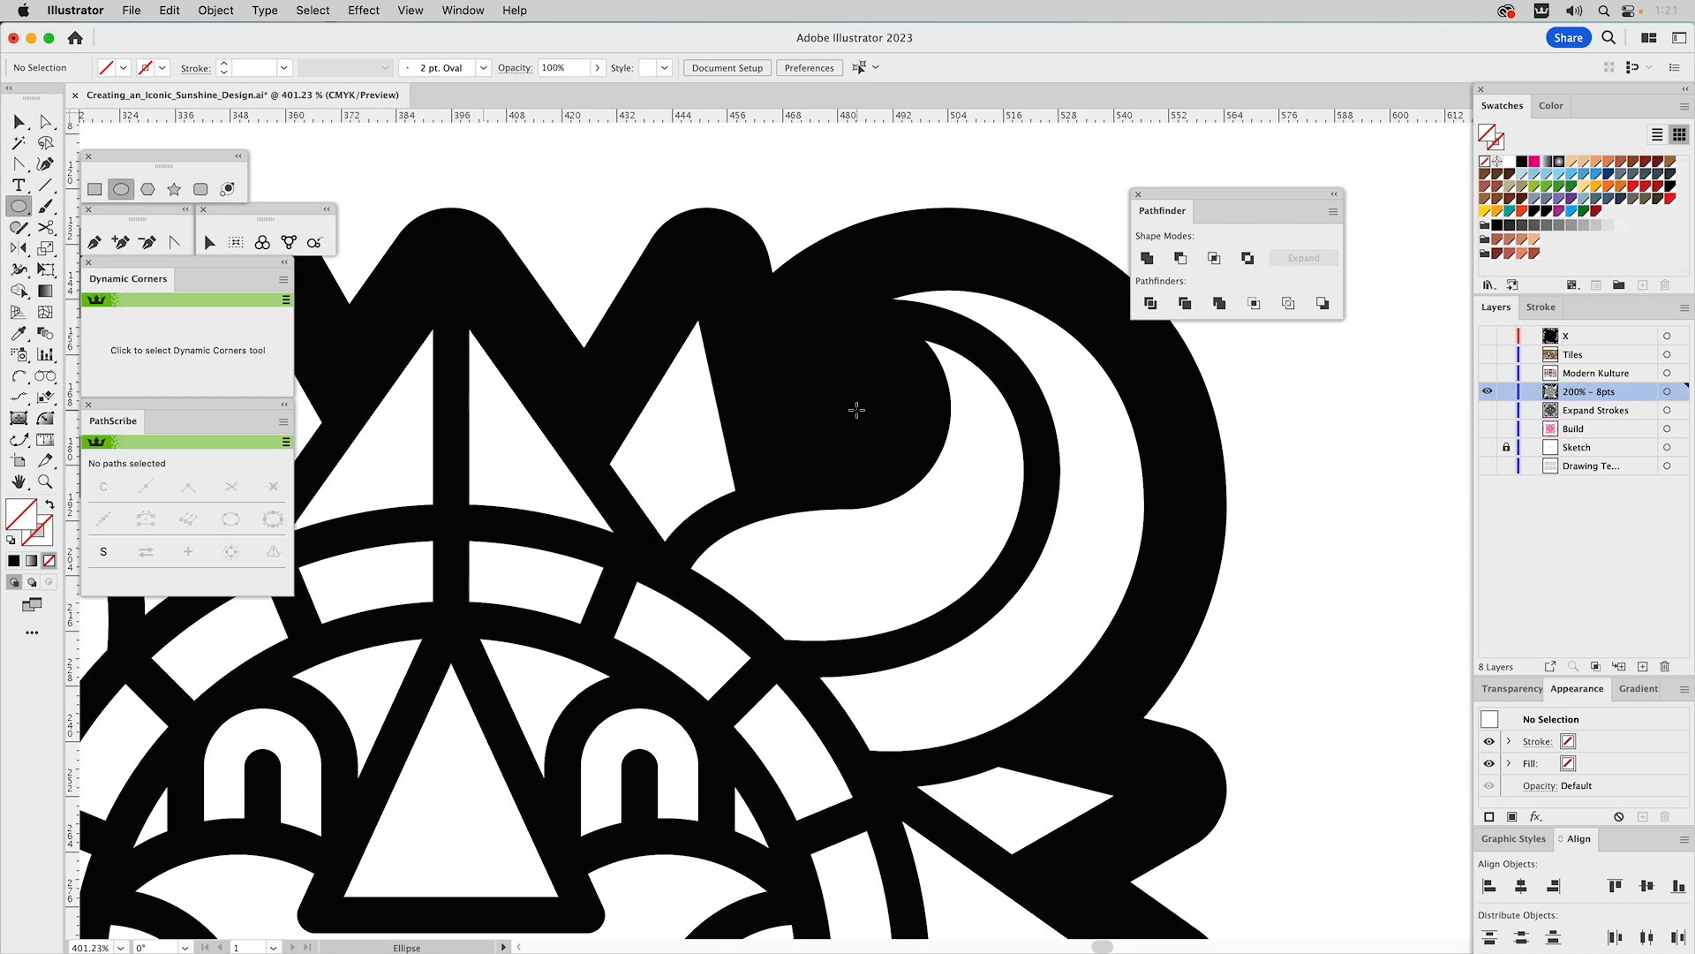
{"action": "left_click_drag", "start_coordinate": [856, 412], "coordinate": [913, 450]}
{"action": "key", "text": "i"}
{"action": "left_click", "coordinate": [950, 472]}
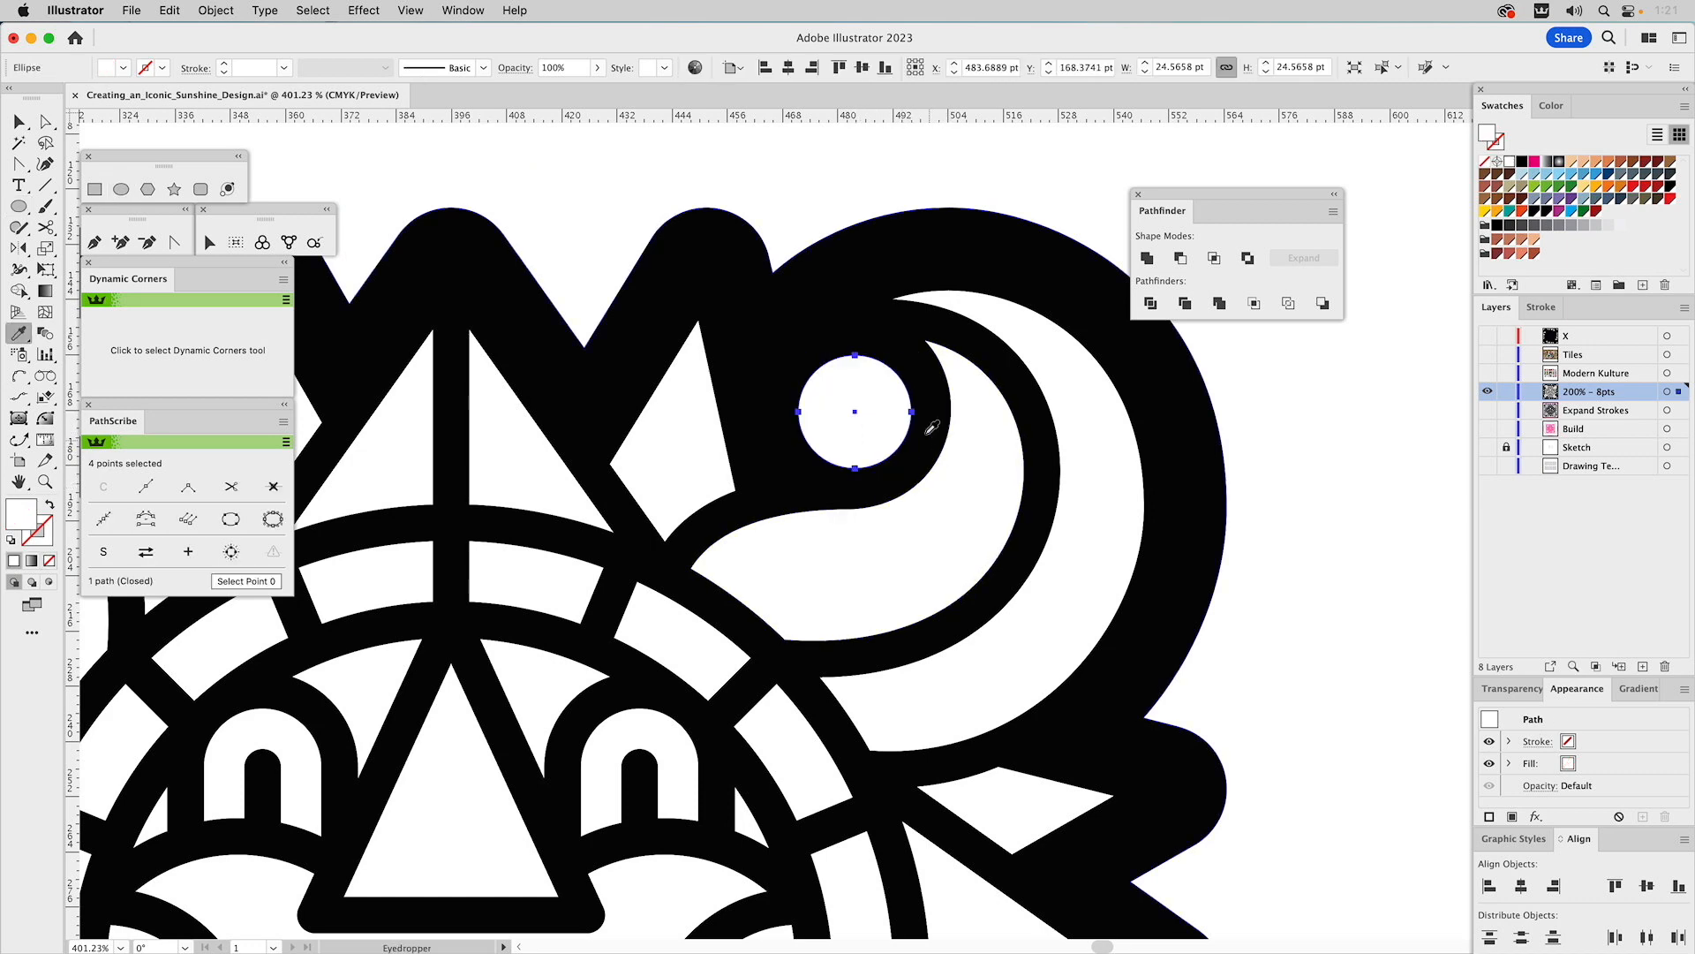
{"action": "key", "text": "v"}
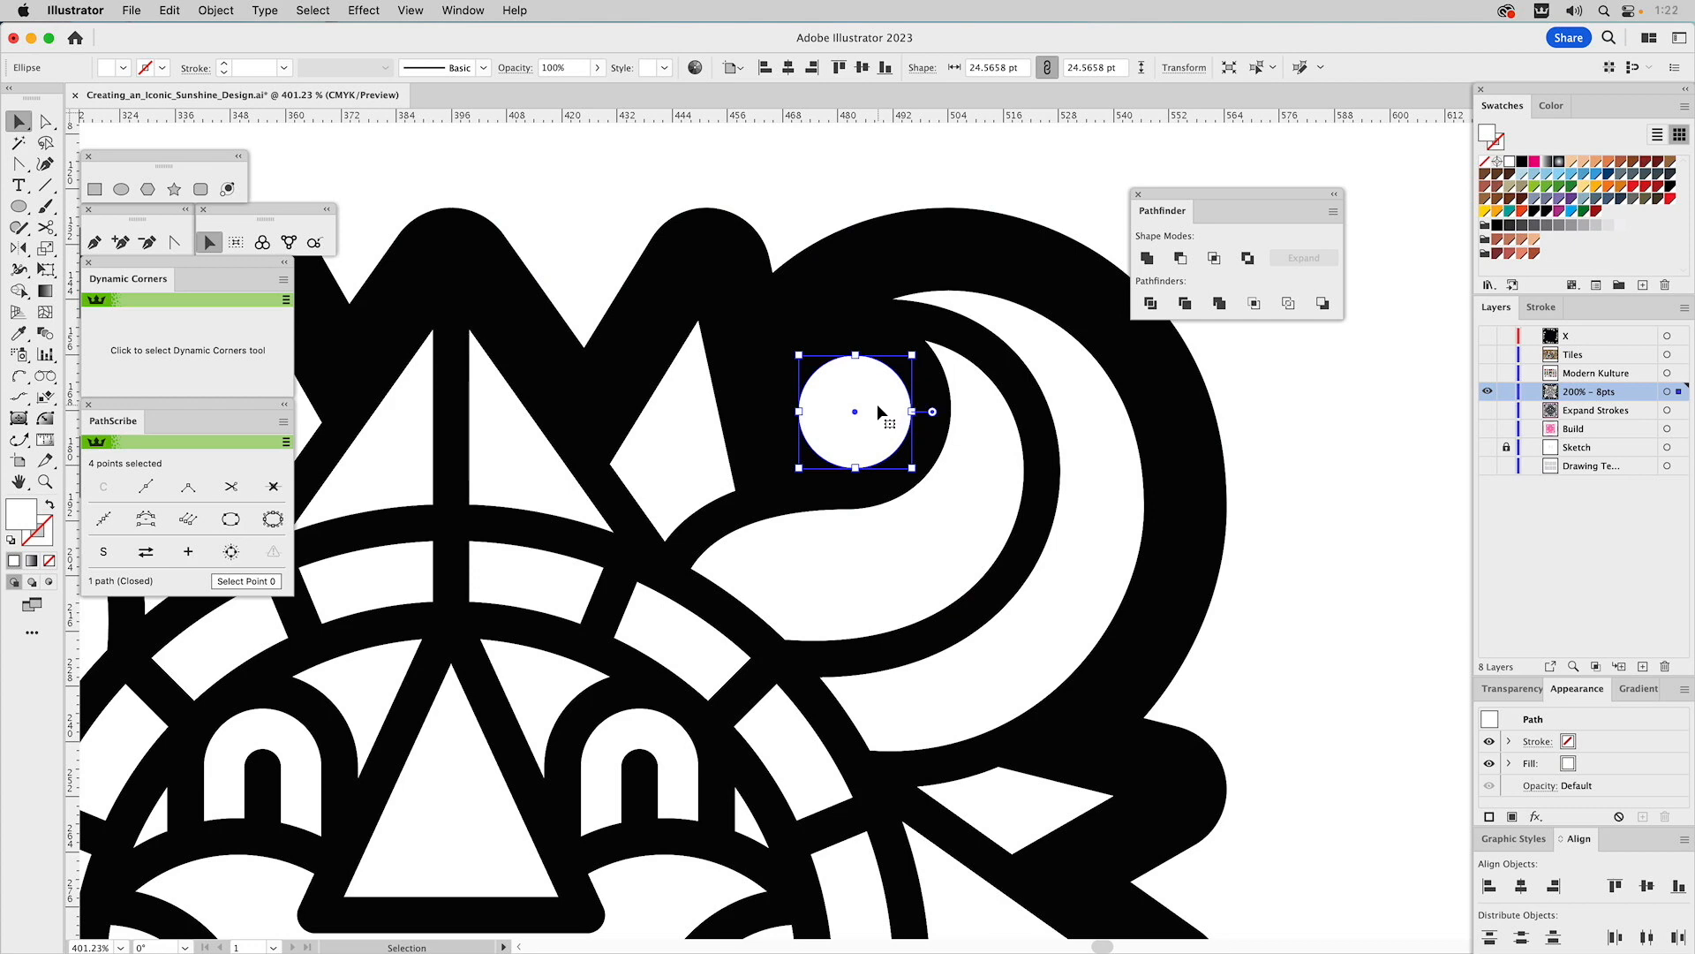
{"action": "left_click_drag", "start_coordinate": [879, 404], "coordinate": [879, 403]}
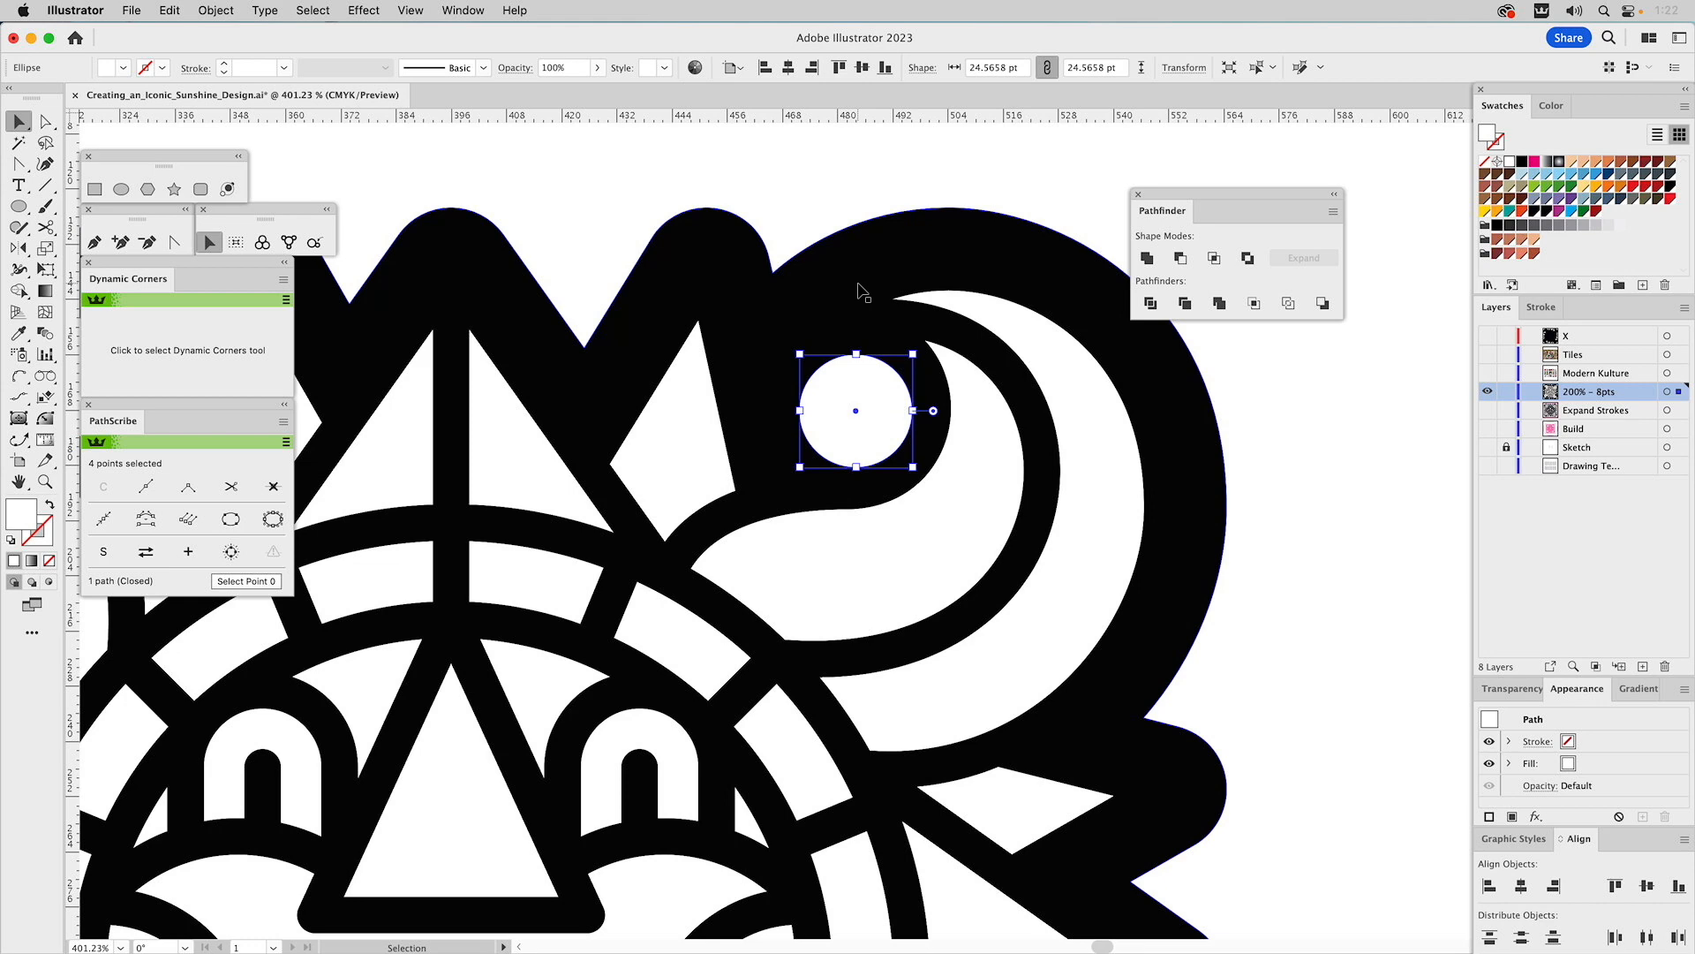
- Add two smaller white circles beside the large one, the upper about 10.6 pt across and the lower slightly smaller
{"action": "left_click_drag", "start_coordinate": [915, 356], "coordinate": [878, 391]}
{"action": "left_click_drag", "start_coordinate": [857, 402], "coordinate": [743, 387]}
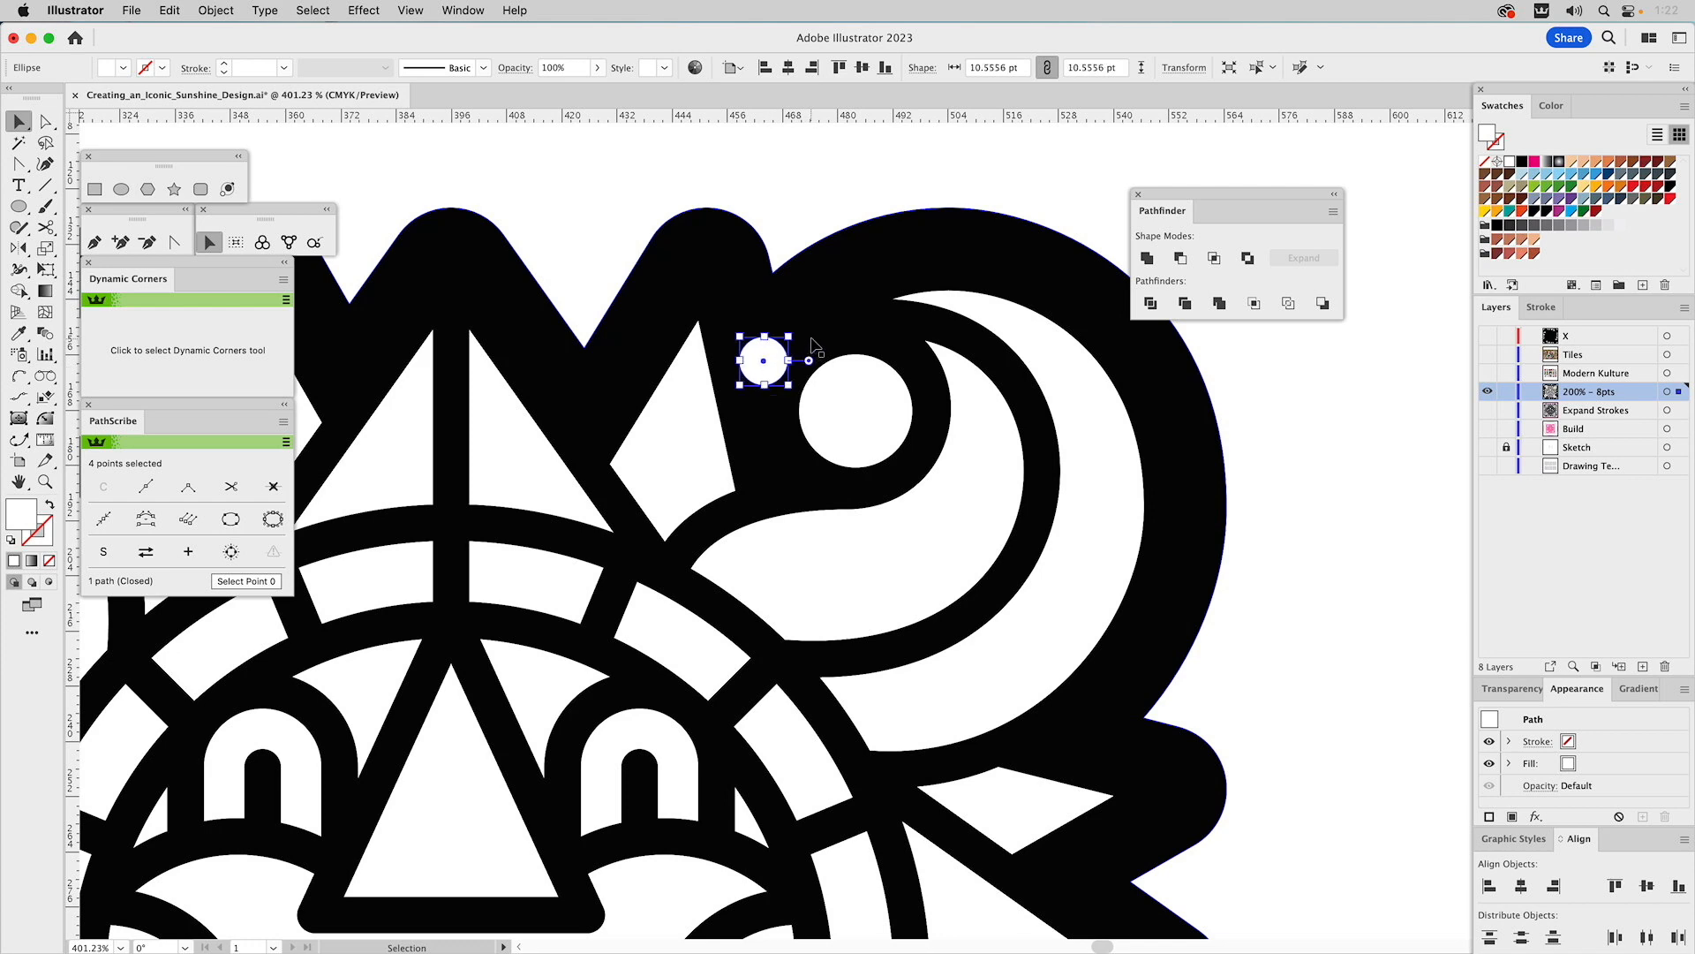
{"action": "left_click_drag", "start_coordinate": [789, 336], "coordinate": [765, 433]}
{"action": "left_click", "coordinate": [791, 191]}
{"action": "left_click", "coordinate": [807, 200]}
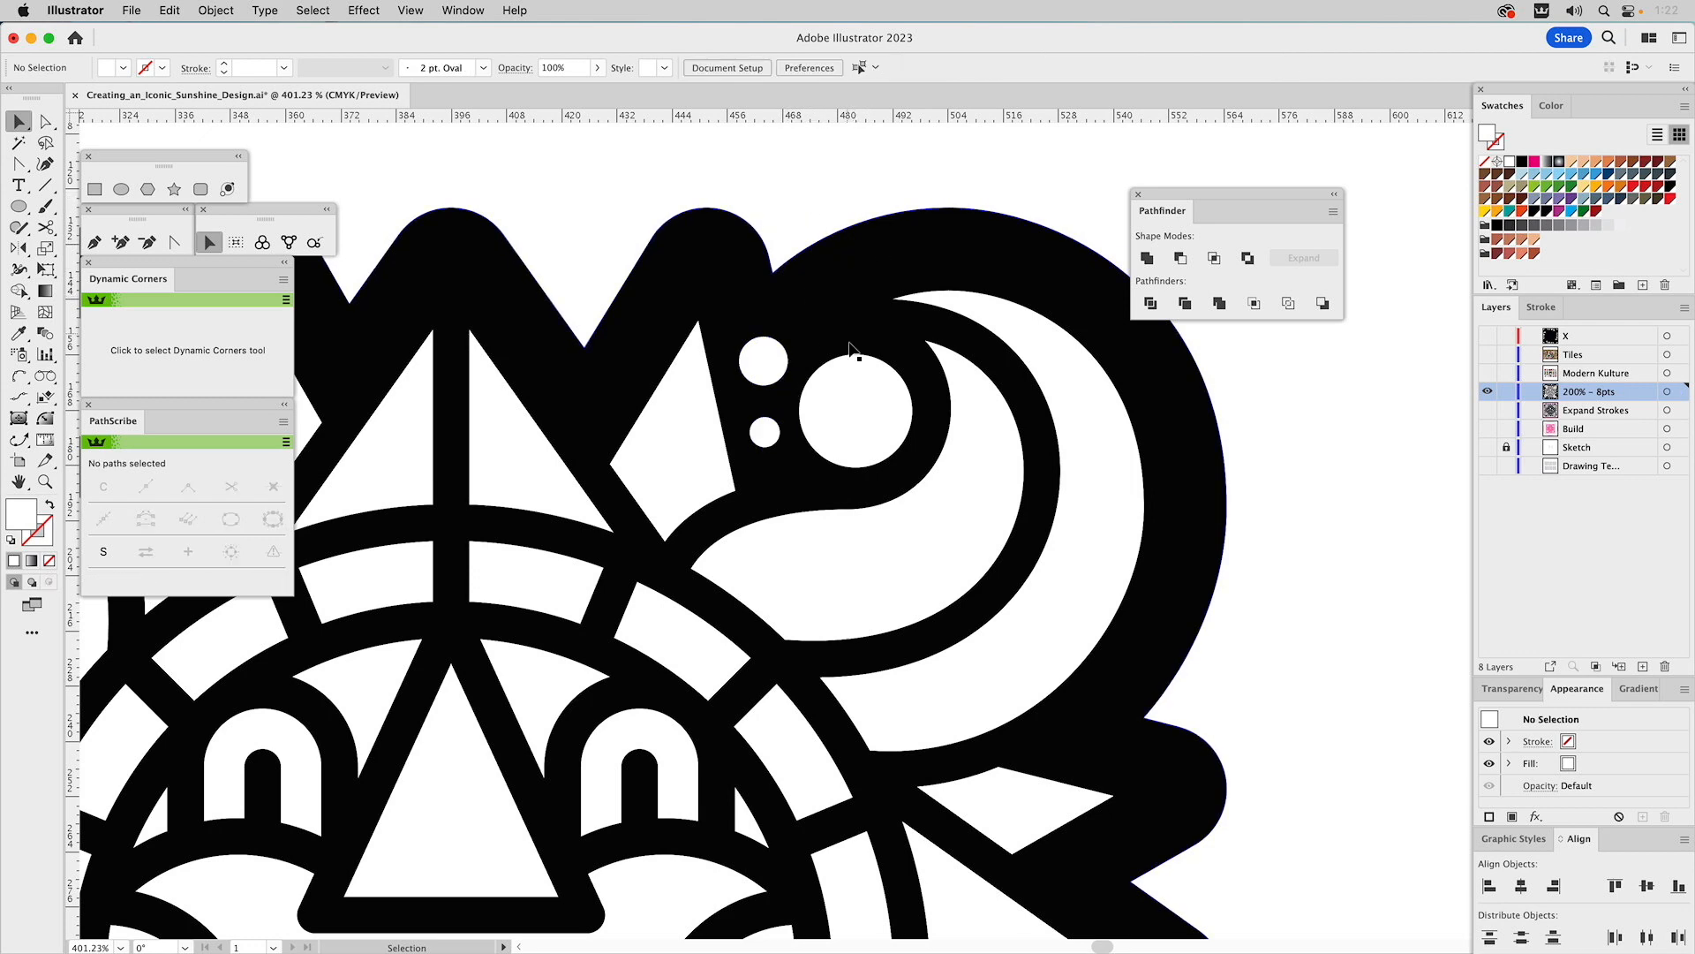
{"action": "left_click", "coordinate": [512, 399]}
{"action": "left_click_drag", "start_coordinate": [519, 427], "coordinate": [570, 368]}
{"action": "key", "text": "Delete"}
{"action": "left_click", "coordinate": [170, 10]}
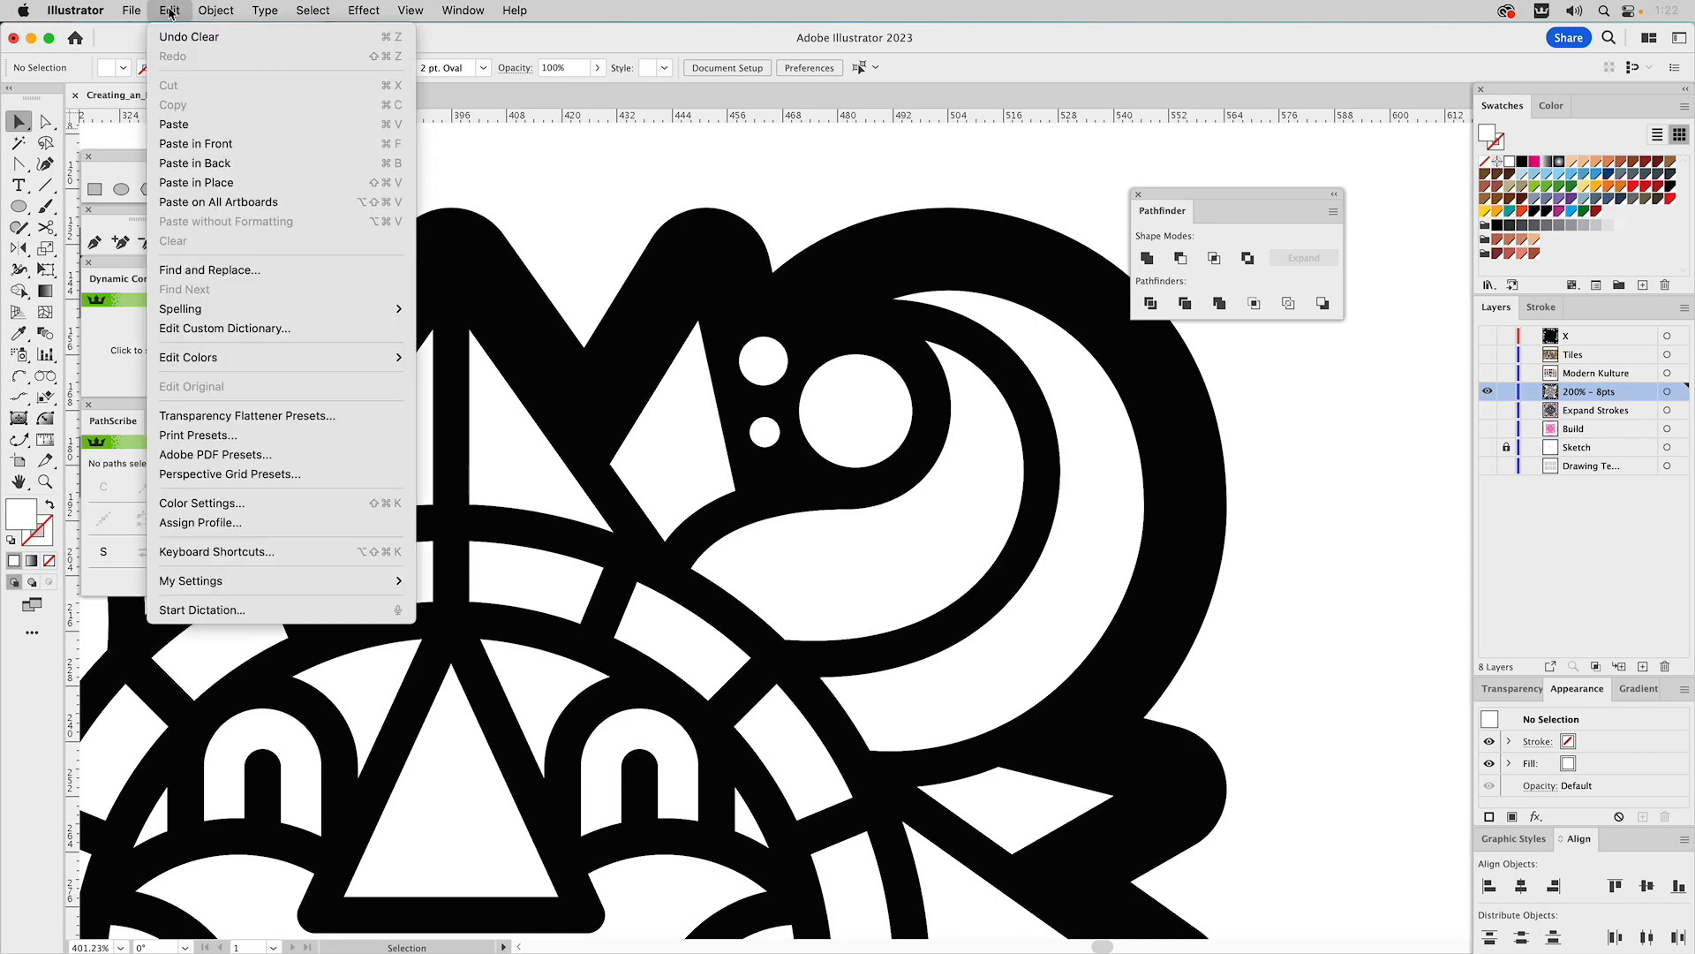
{"action": "left_click", "coordinate": [593, 187]}
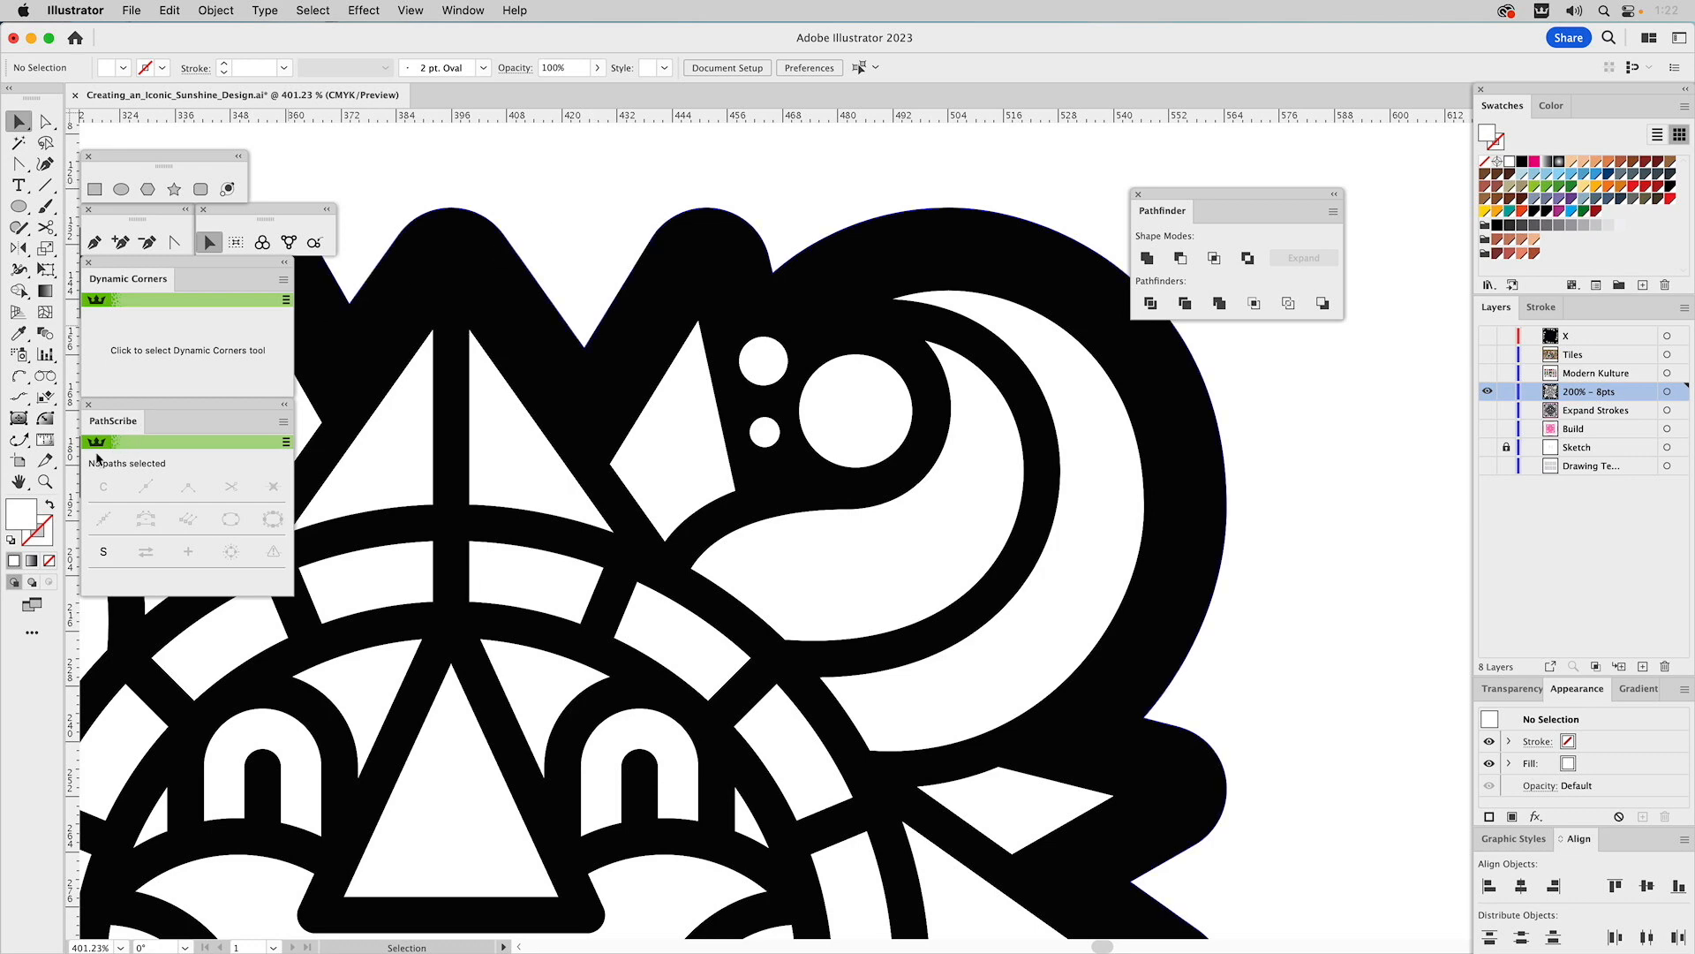
- Show the Build layer and hide the 200% - 8pts layer
{"action": "left_click", "coordinate": [44, 481]}
{"action": "left_click", "coordinate": [819, 597], "text": "alt"}
{"action": "left_click", "coordinate": [818, 597], "text": "alt"}
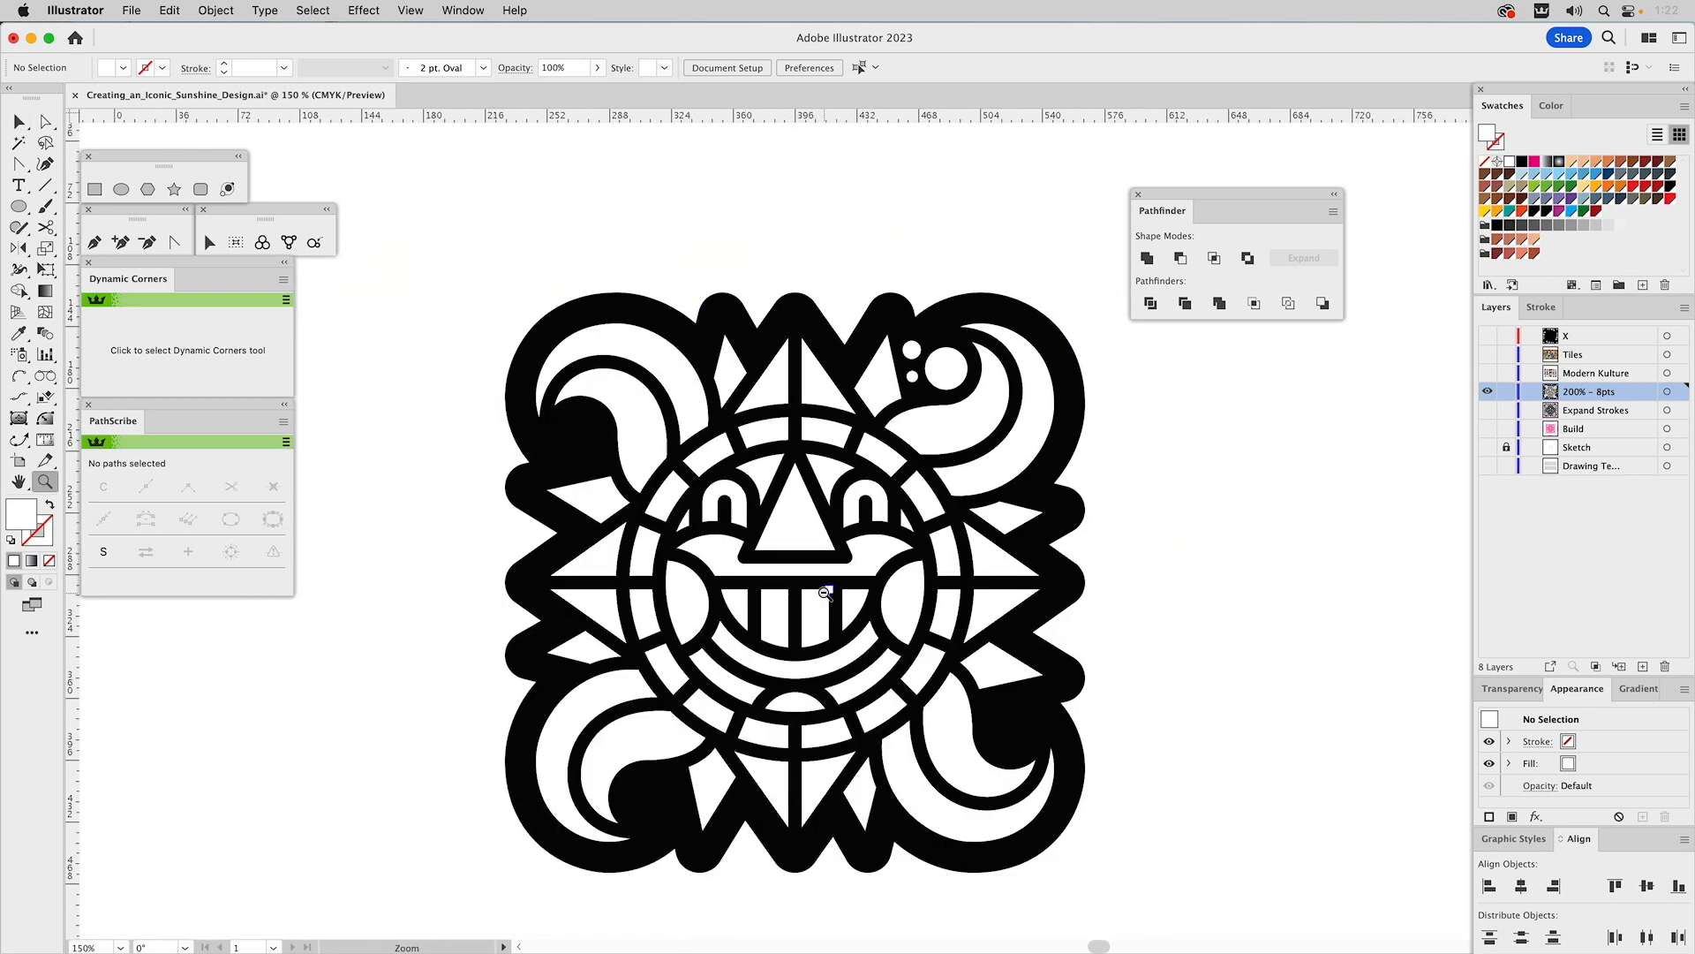
{"action": "left_click", "coordinate": [819, 597], "text": "alt"}
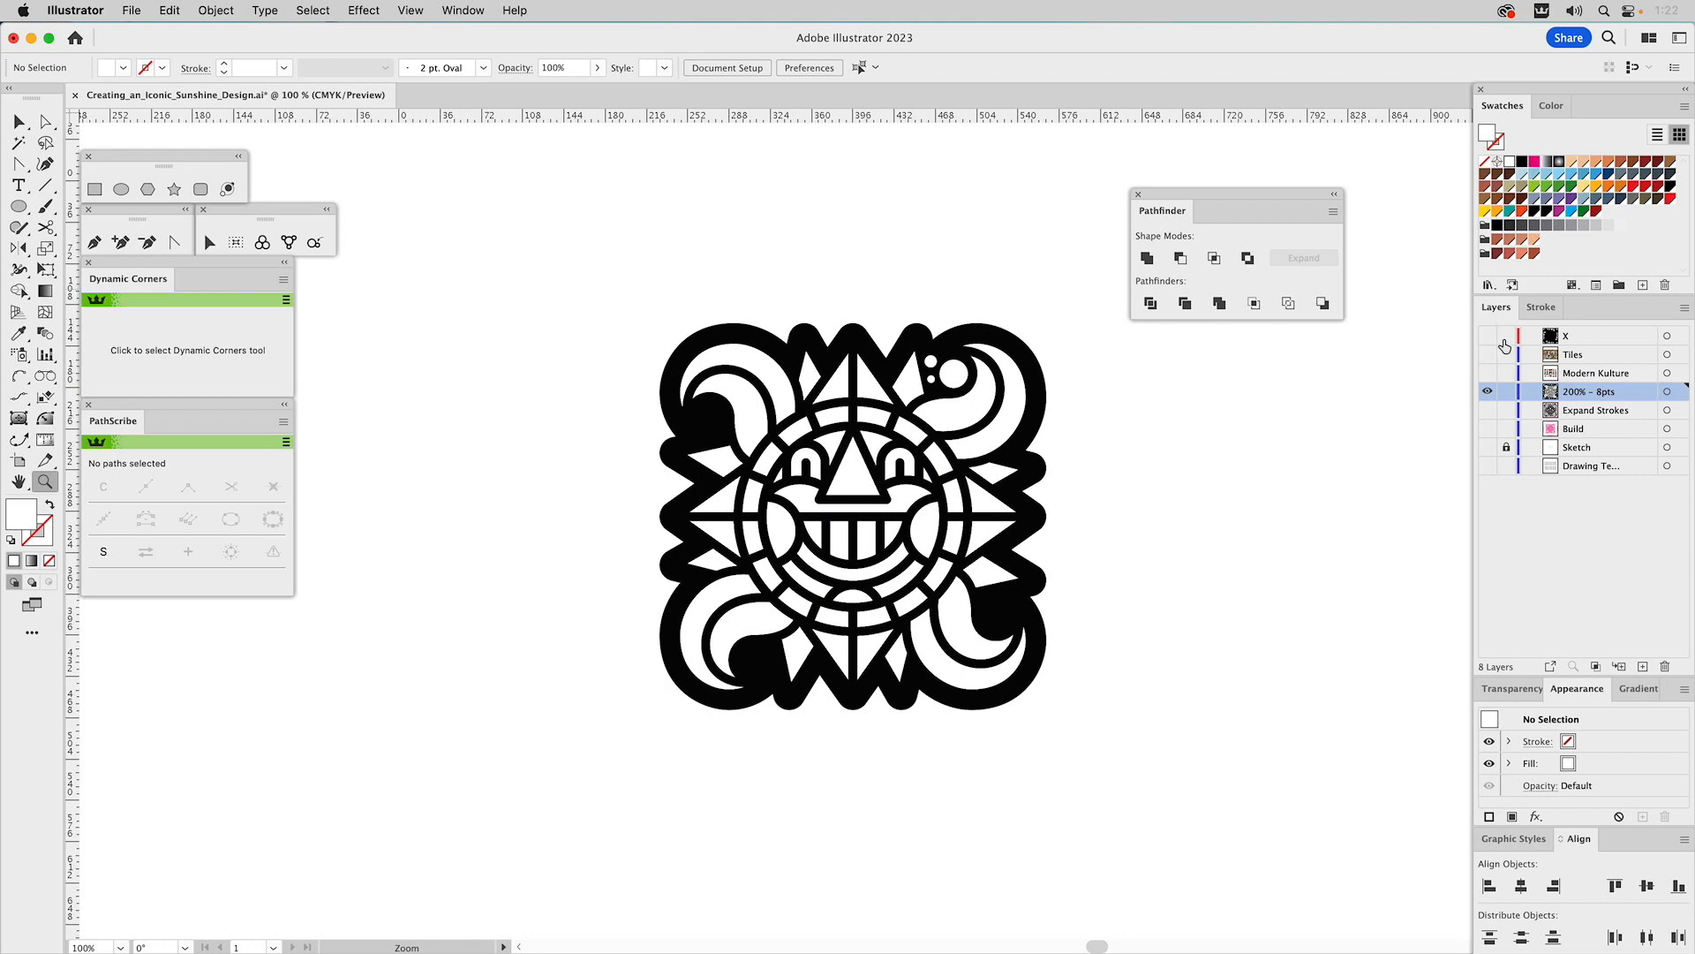
{"action": "left_click", "coordinate": [1487, 429]}
{"action": "left_click", "coordinate": [1487, 391]}
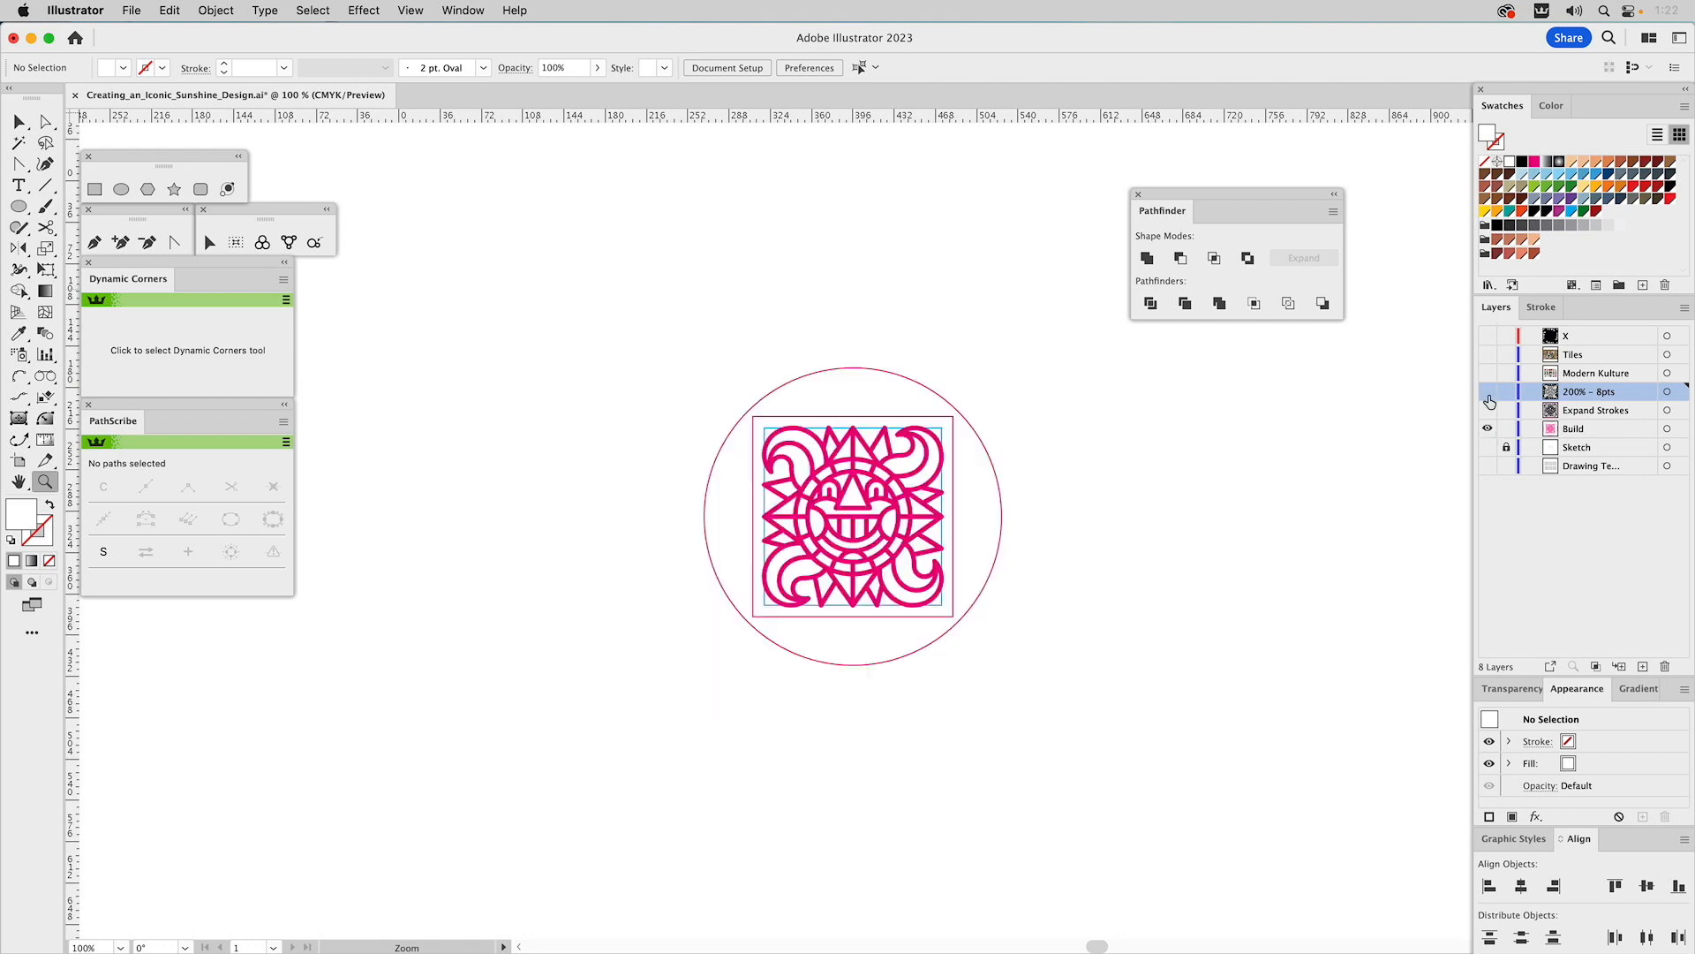
- Move the large pink construction circle from Build to the 200% - 8pts layer, hide Build and show the 200% - 8pts layer
{"action": "key", "text": "v"}
{"action": "left_click", "coordinate": [919, 379]}
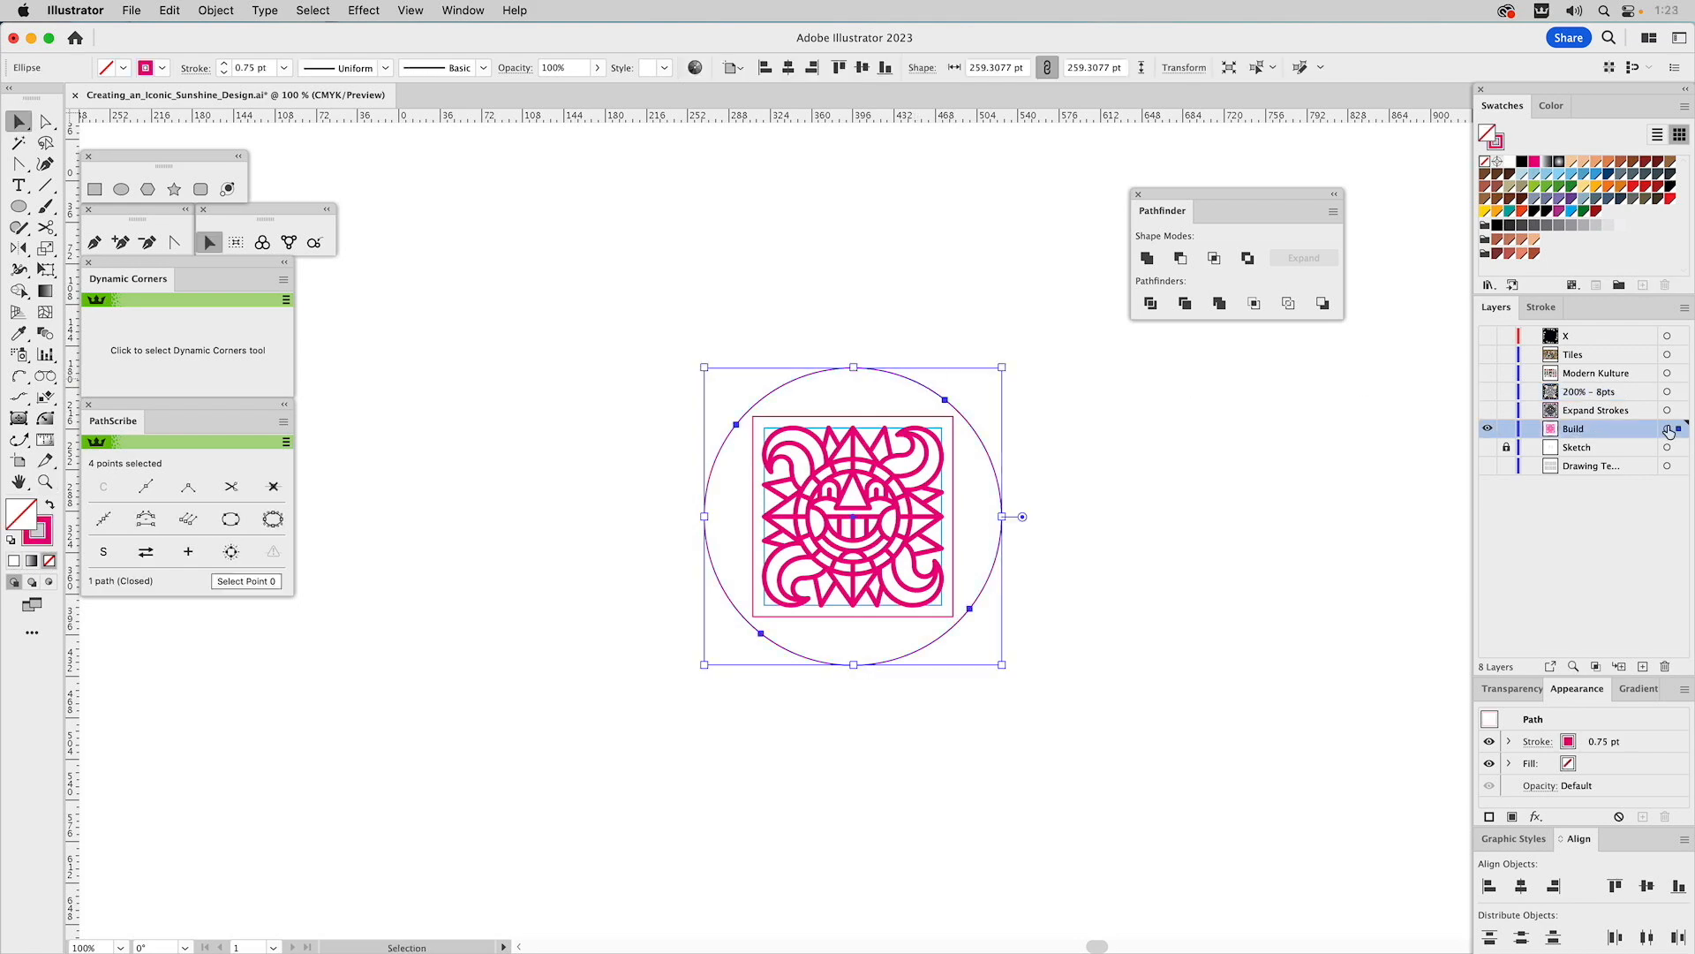
{"action": "left_click_drag", "start_coordinate": [1677, 429], "coordinate": [1678, 394]}
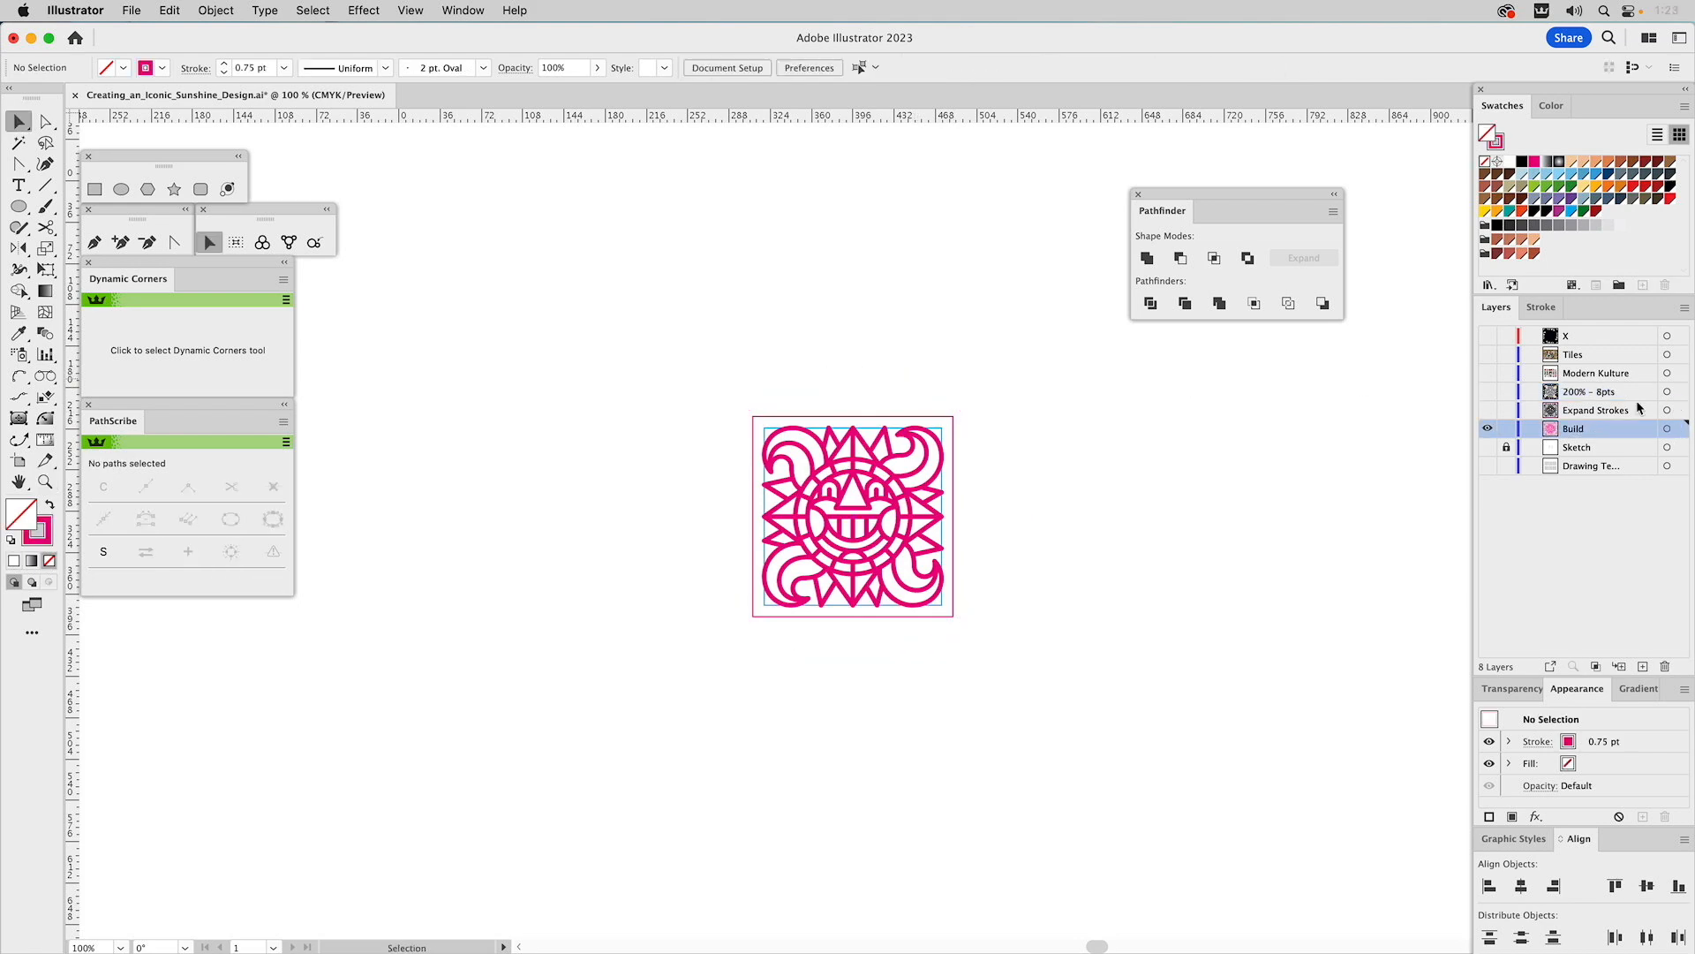
{"action": "left_click", "coordinate": [1487, 429]}
{"action": "left_click", "coordinate": [1488, 391]}
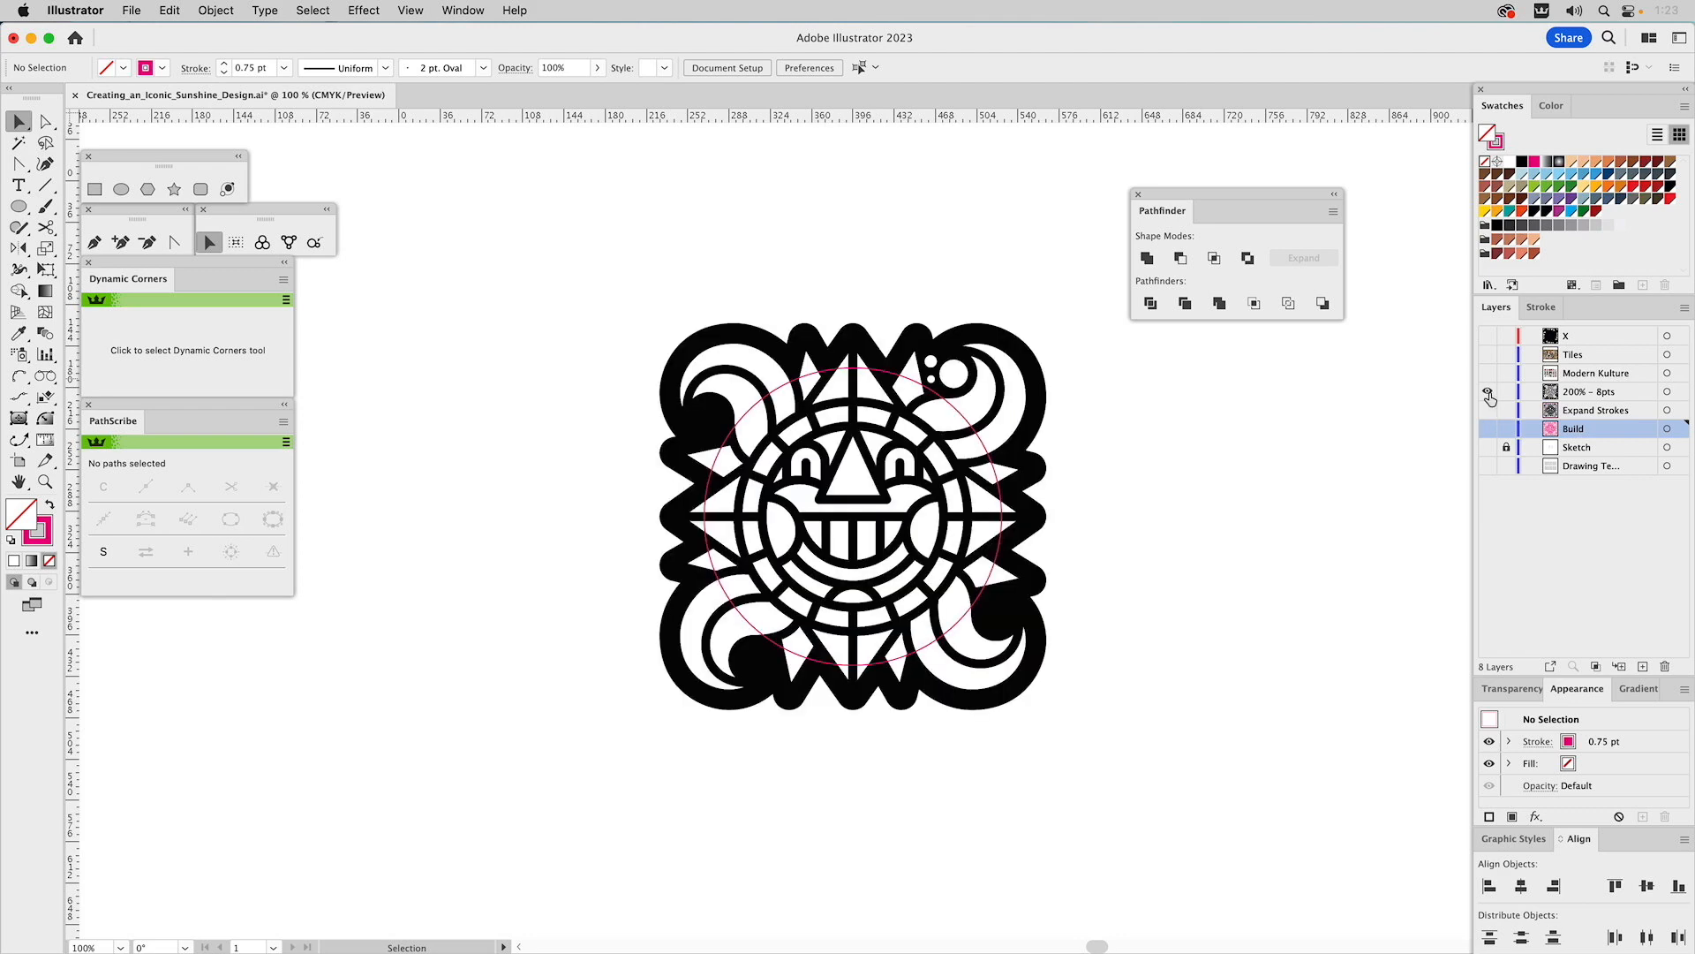
- Enlarge the pink circle to about 473 pt and rotate copies of the three dots with it into the upper-left and lower-left swirls
{"action": "left_click", "coordinate": [968, 427]}
{"action": "left_click_drag", "start_coordinate": [1004, 516], "coordinate": [1125, 518]}
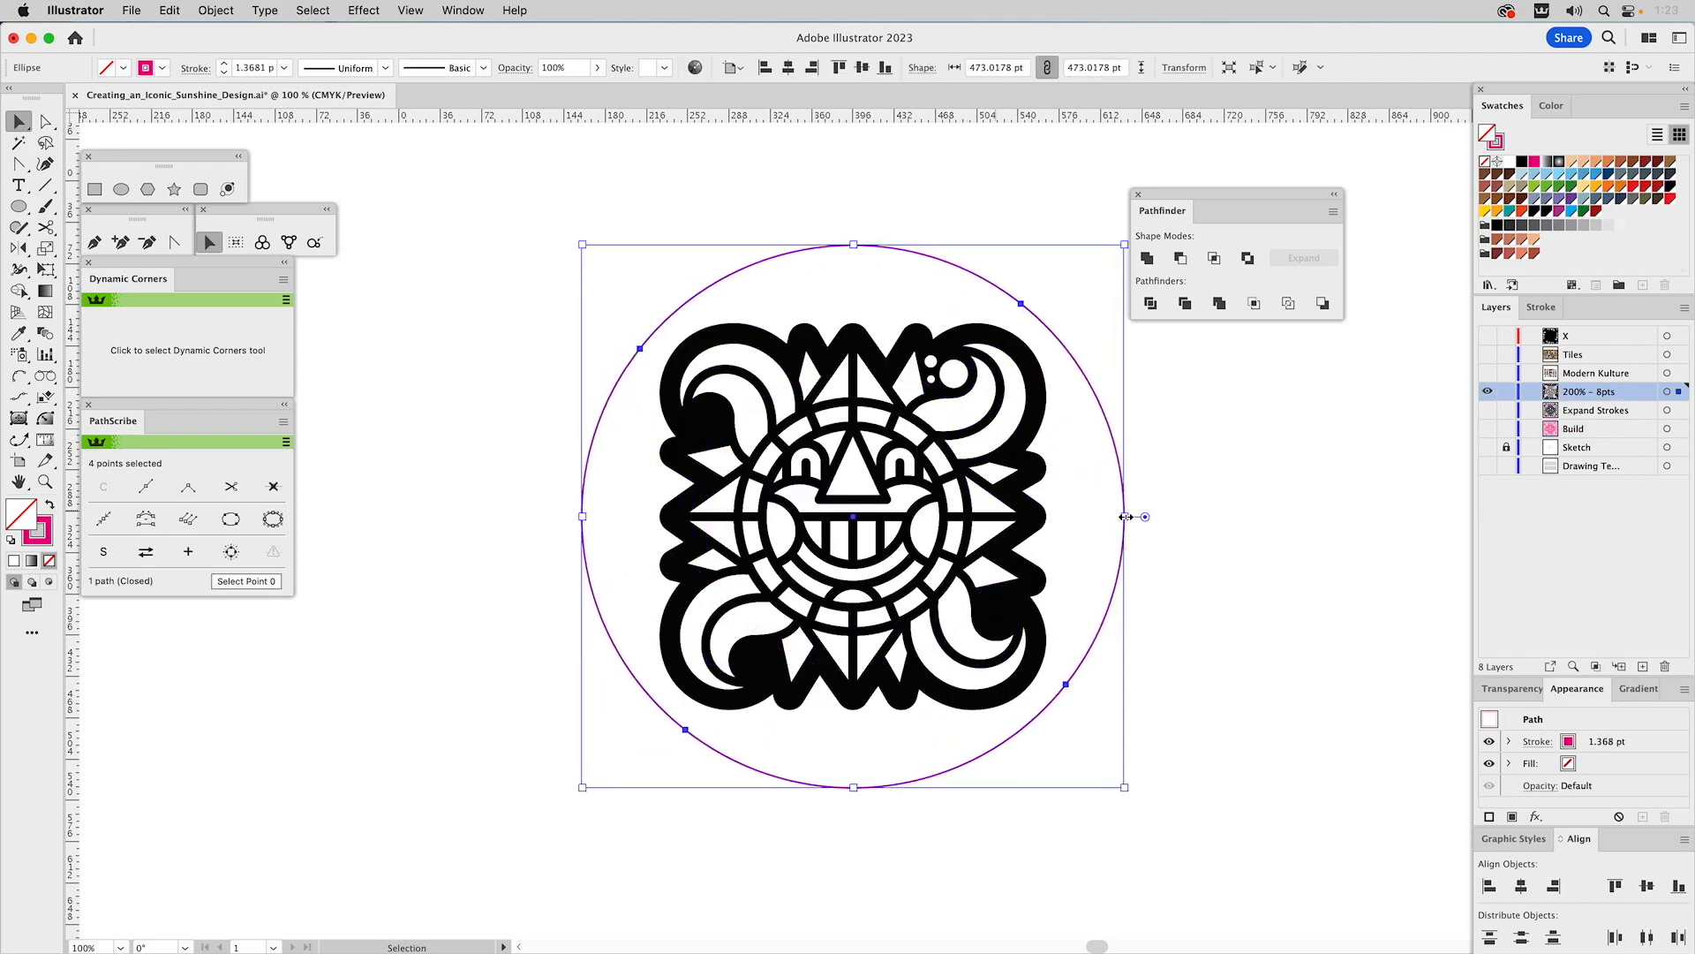
{"action": "left_click", "coordinate": [931, 372], "text": "shift"}
{"action": "left_click", "coordinate": [955, 375], "text": "shift"}
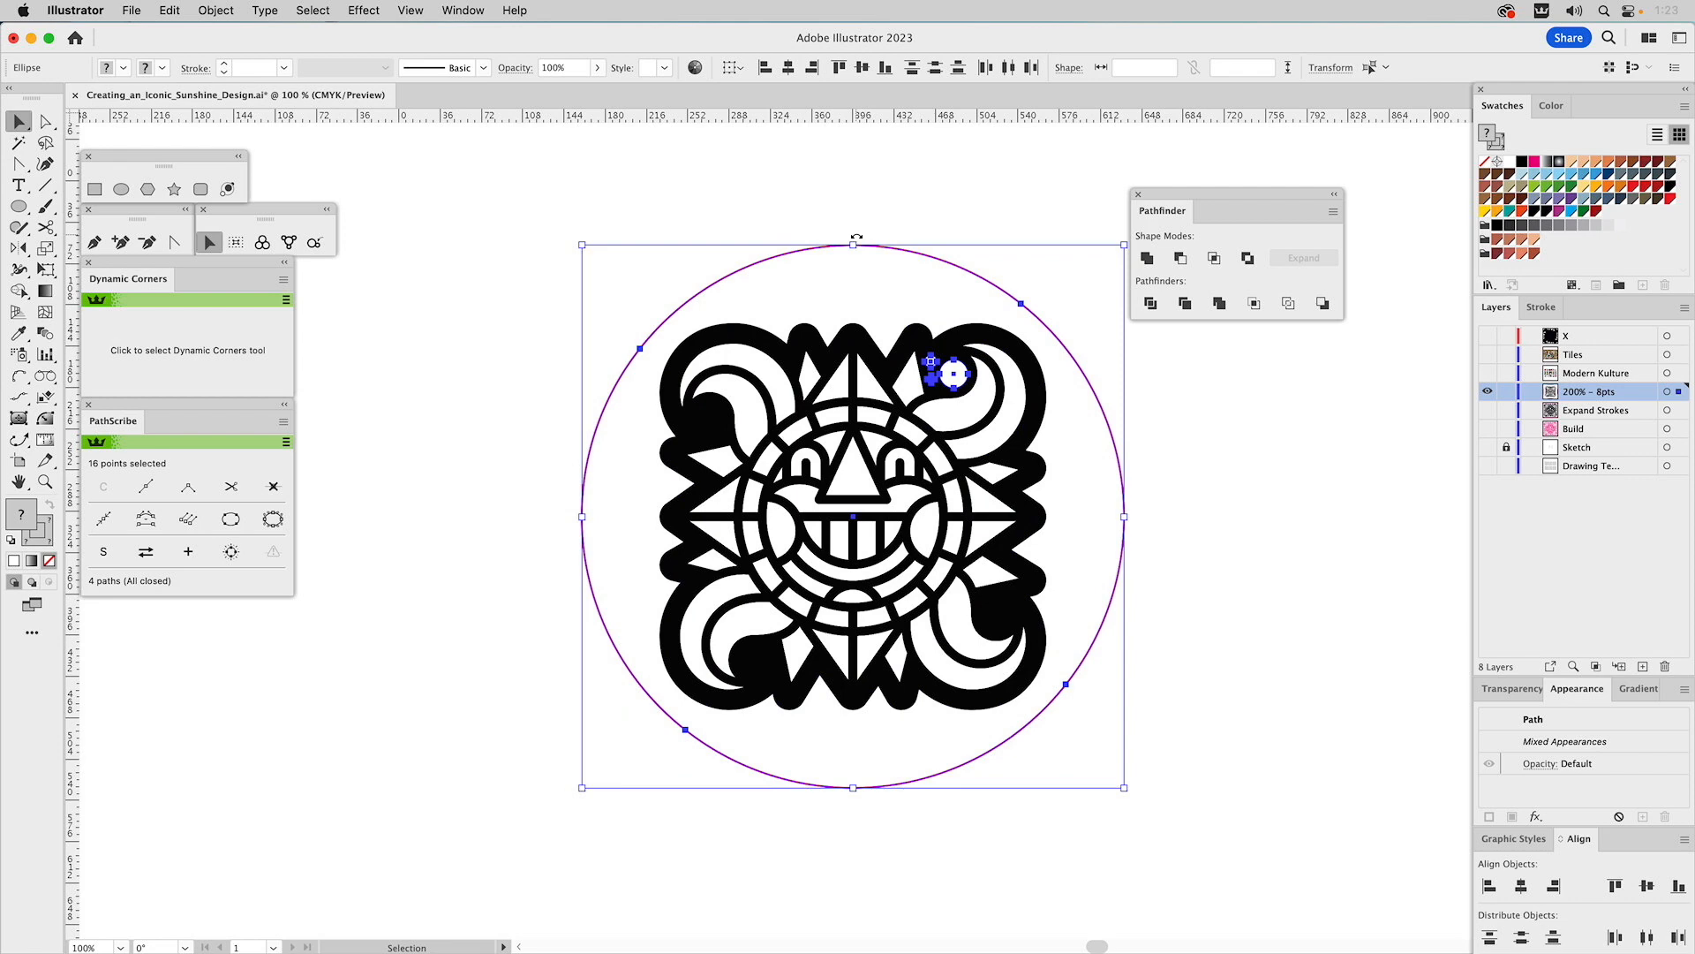
{"action": "left_click_drag", "start_coordinate": [856, 238], "coordinate": [586, 481]}
{"action": "key", "text": "a"}
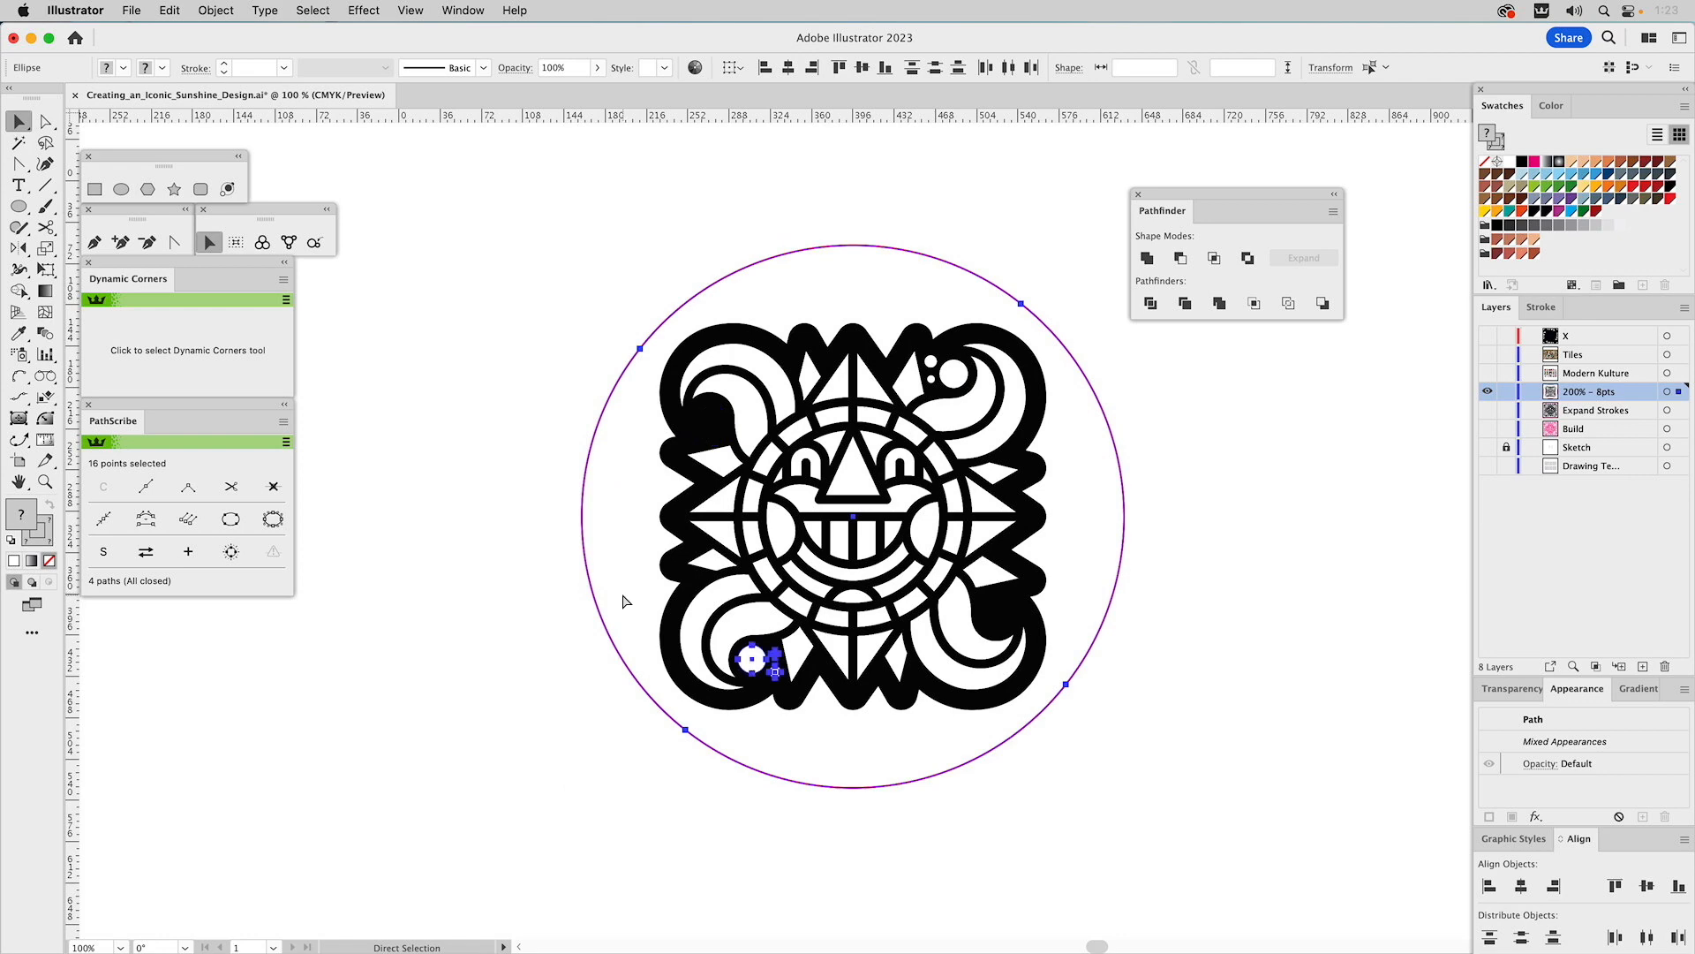
- Rotate a copy of the lower-left dots with the circle into the lower-right swirl, and delete the pink construction circle
{"action": "key", "text": "v"}
{"action": "left_click", "coordinate": [754, 666]}
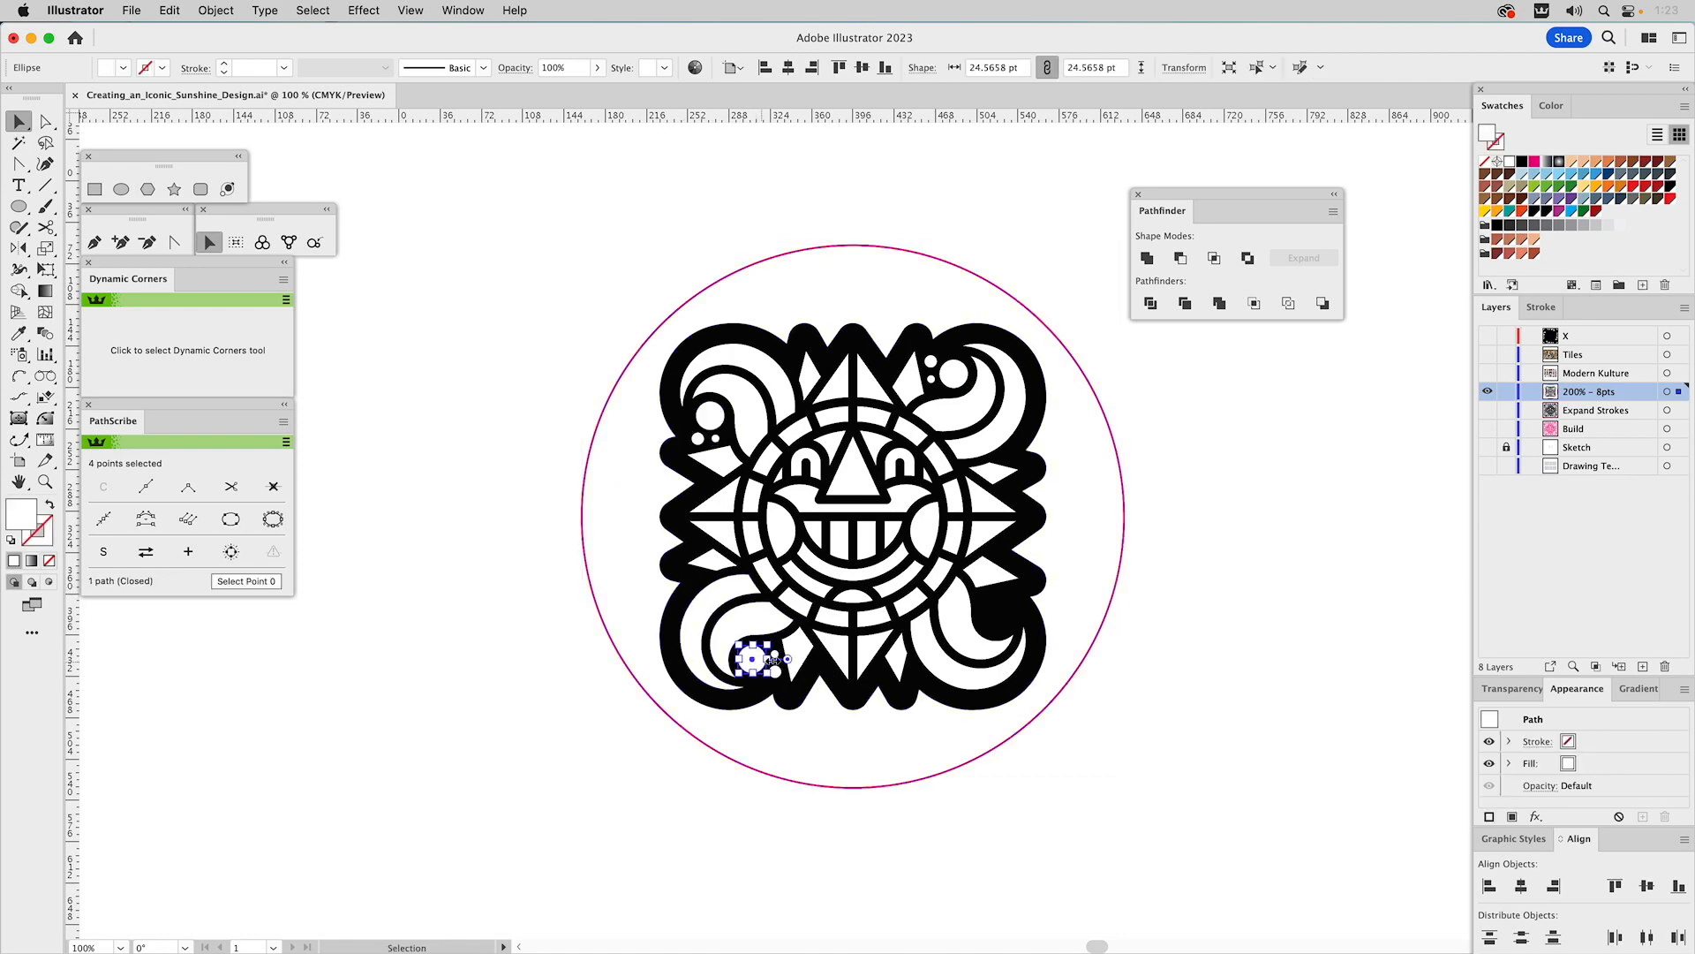
{"action": "left_click", "coordinate": [743, 751], "text": "shift"}
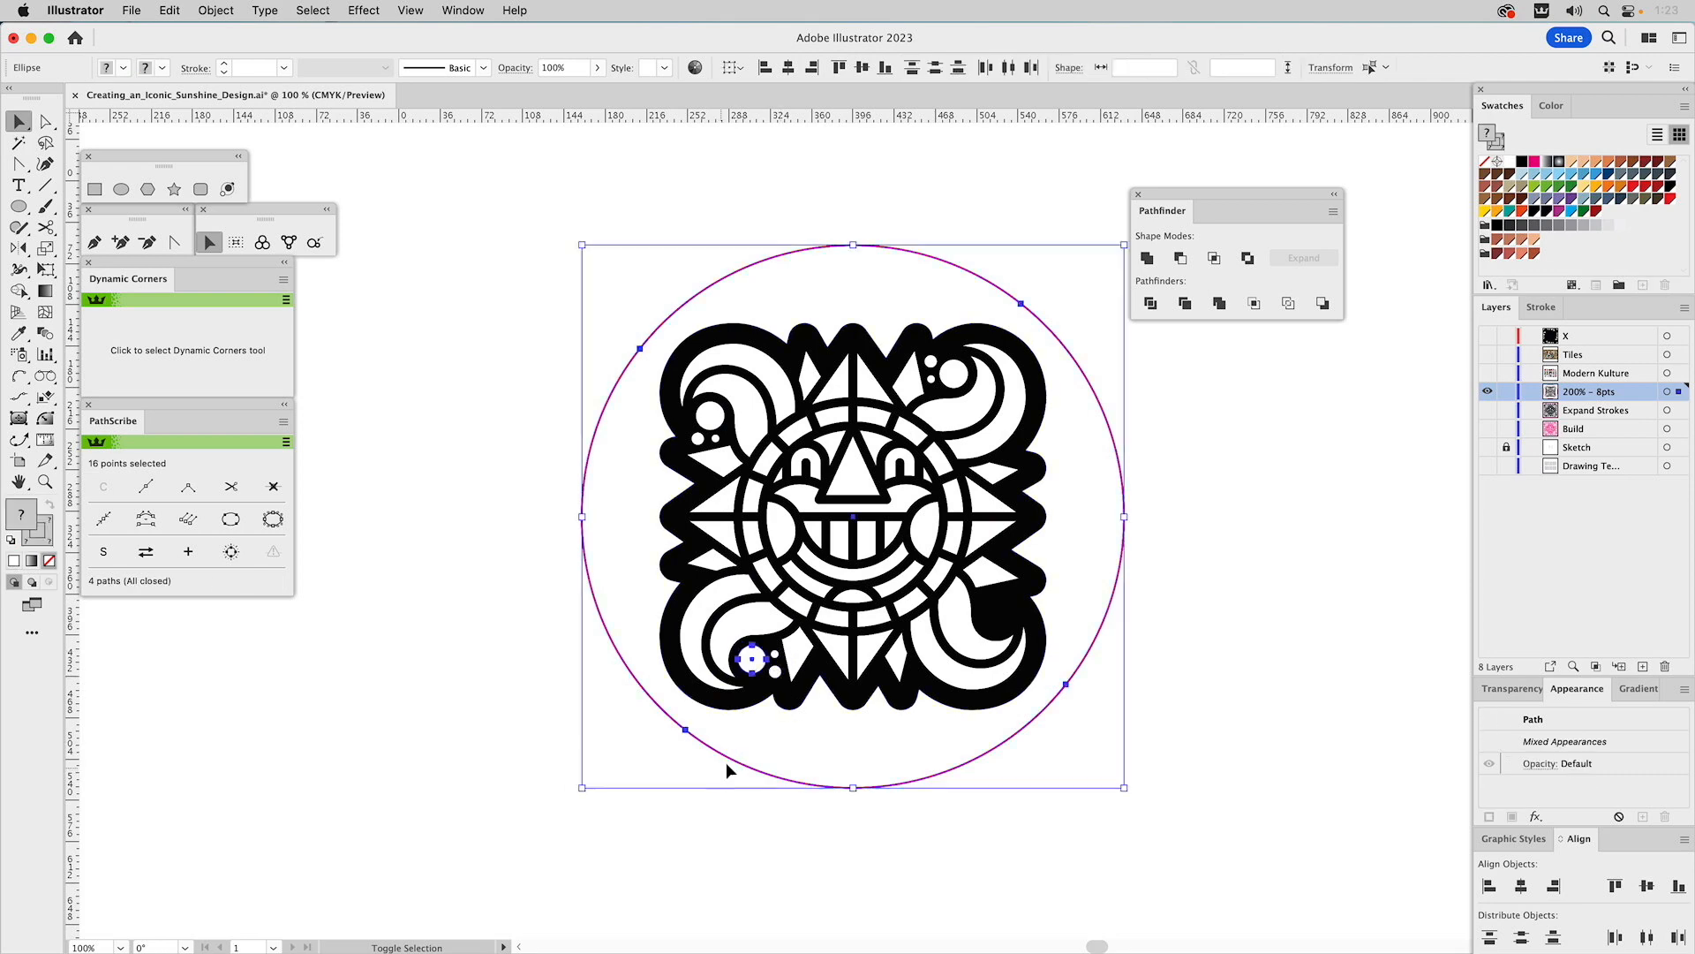
{"action": "left_click", "coordinate": [777, 660], "text": "shift"}
{"action": "left_click_drag", "start_coordinate": [572, 792], "coordinate": [1109, 751]}
{"action": "left_click", "coordinate": [1251, 541]}
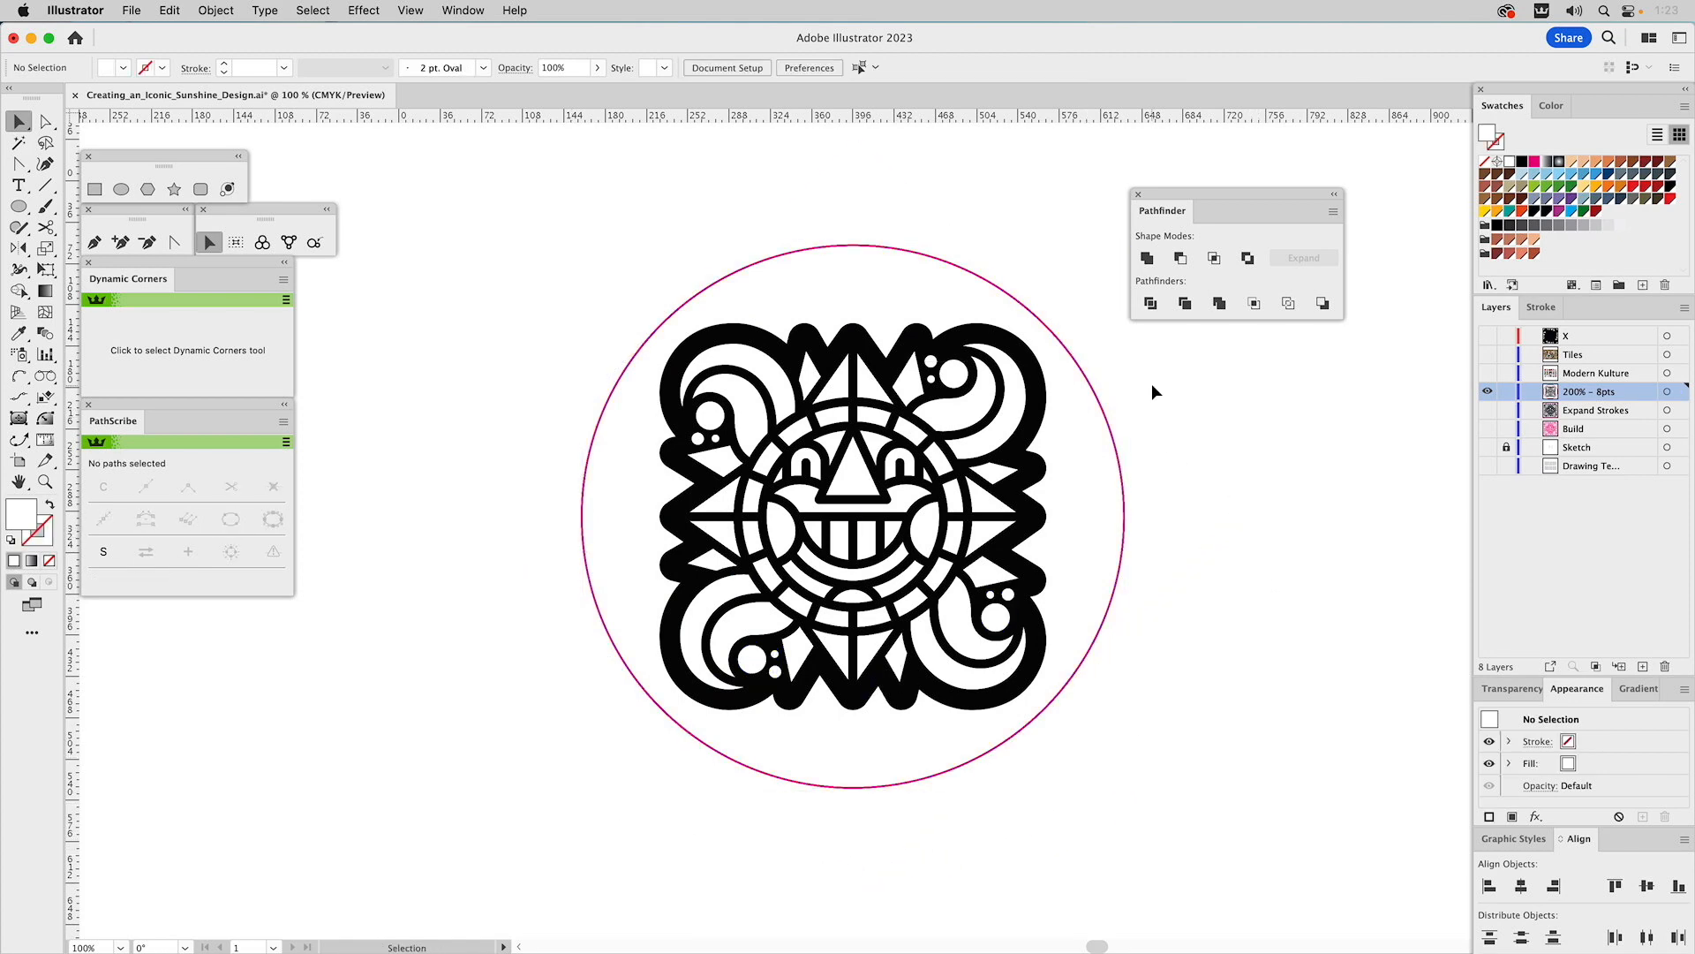
{"action": "left_click_drag", "start_coordinate": [1098, 419], "coordinate": [1094, 415]}
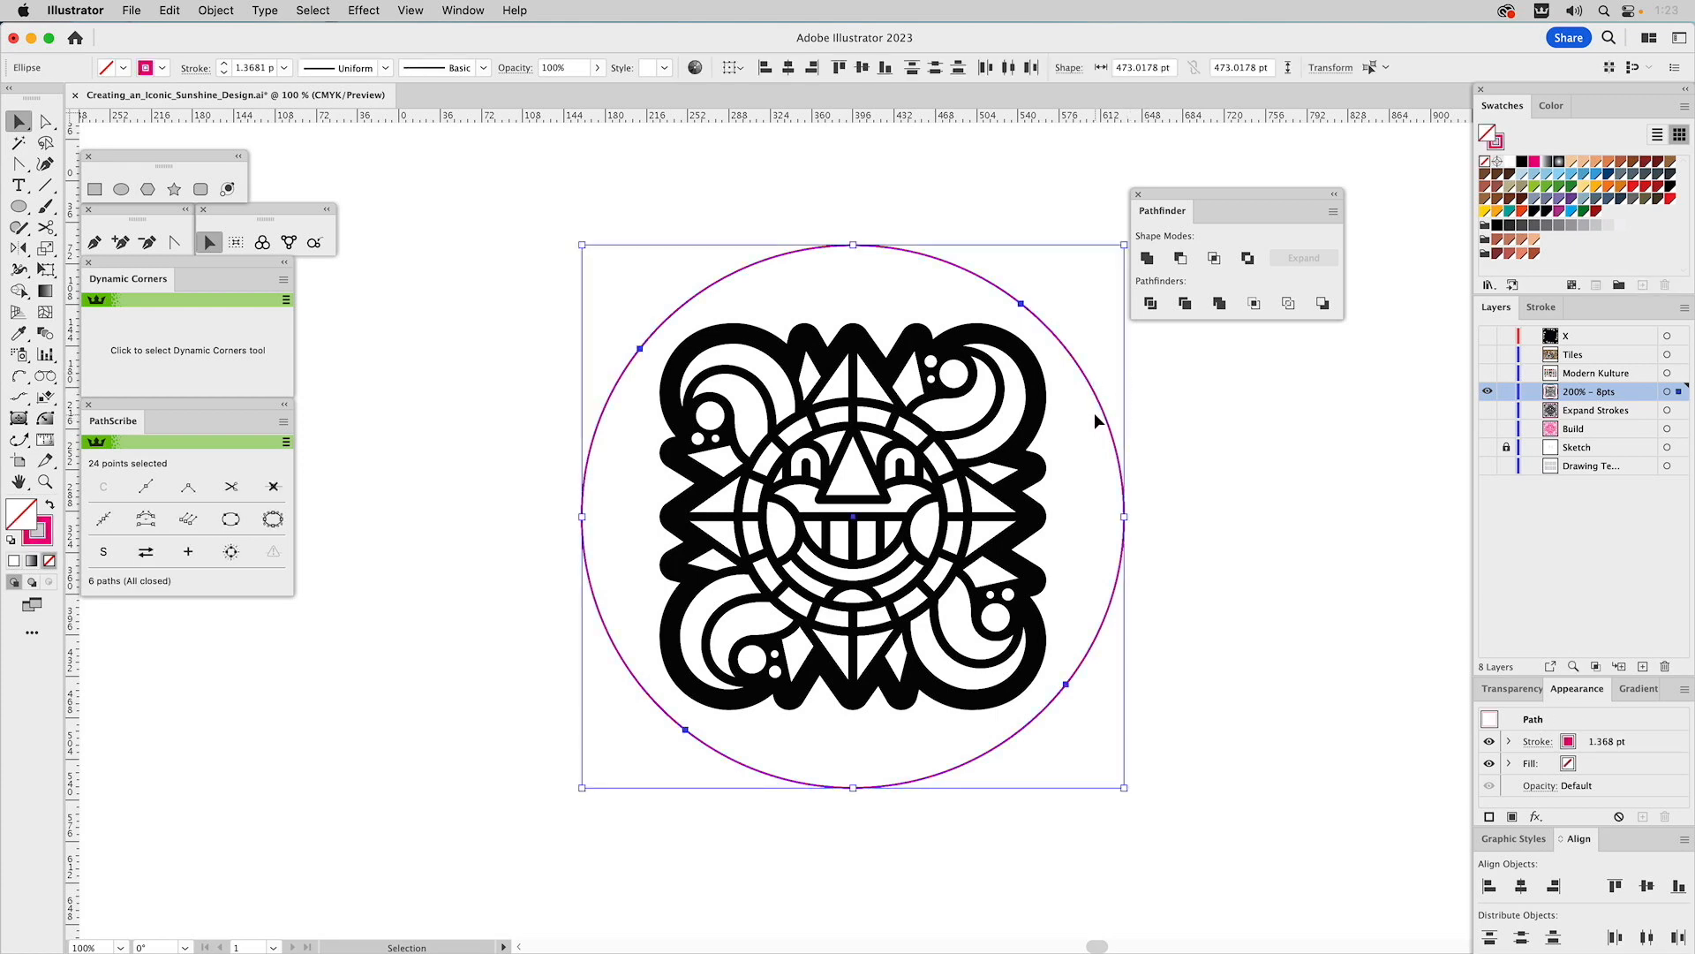
{"action": "key", "text": "Delete"}
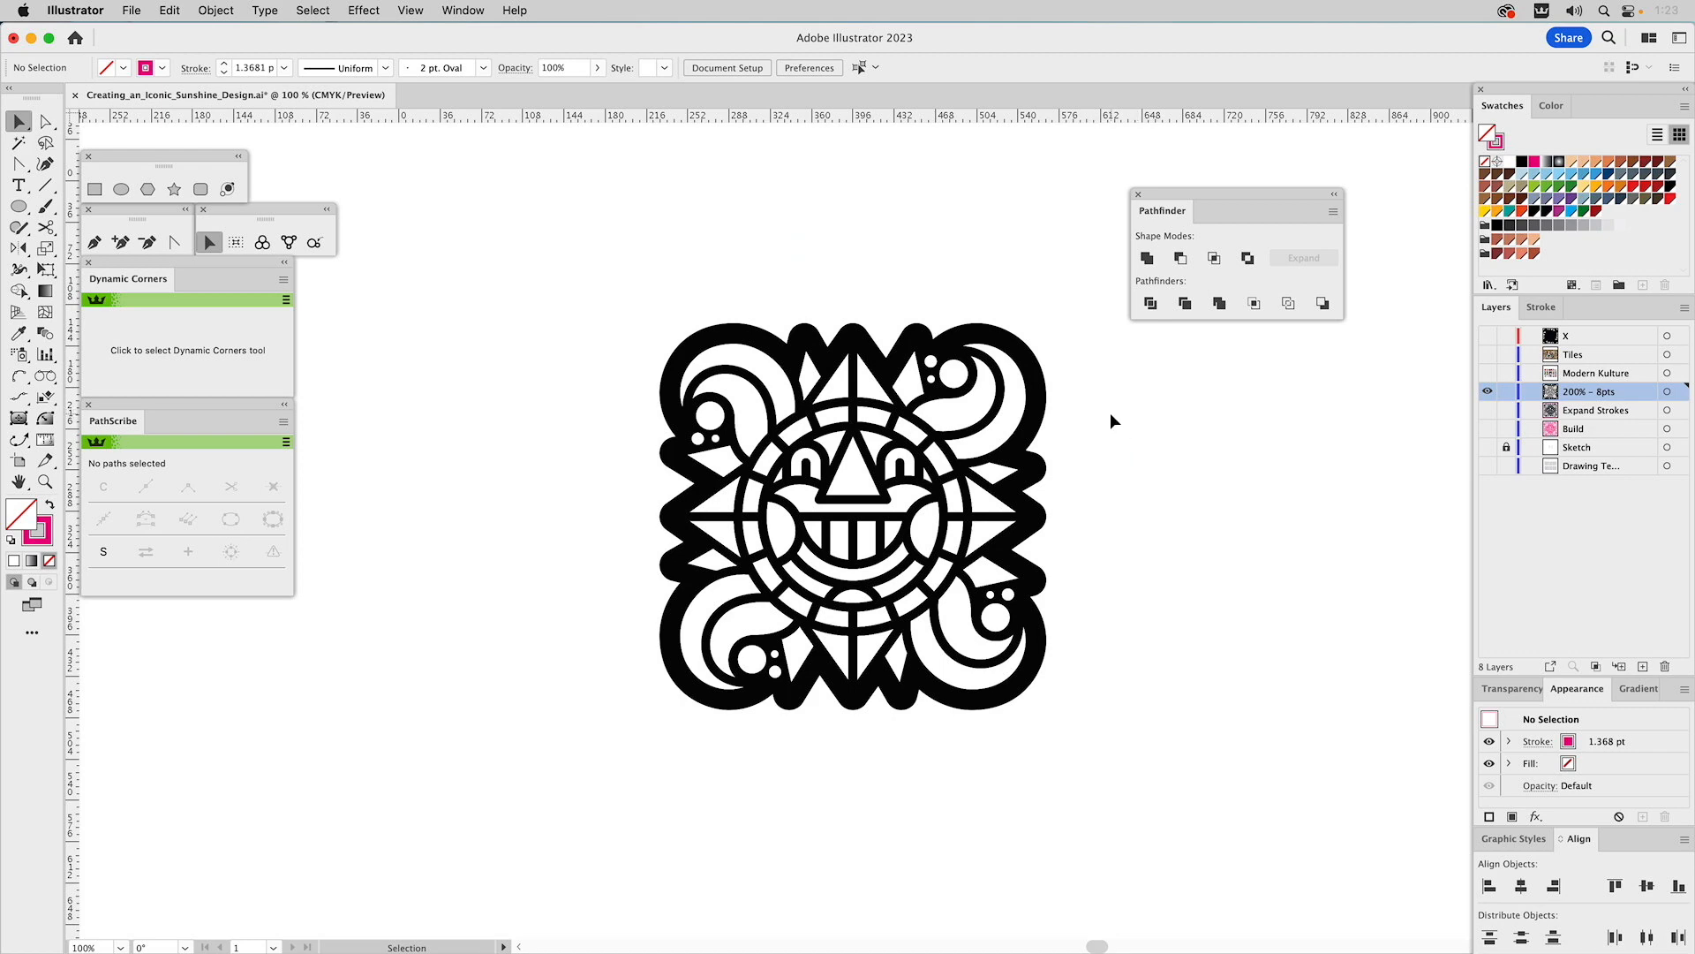
- Duplicate the 200% - 8pts layer under the name Subtle Rounds and hide the original layer
{"action": "key", "text": "z"}
{"action": "left_click_drag", "start_coordinate": [697, 320], "coordinate": [980, 590]}
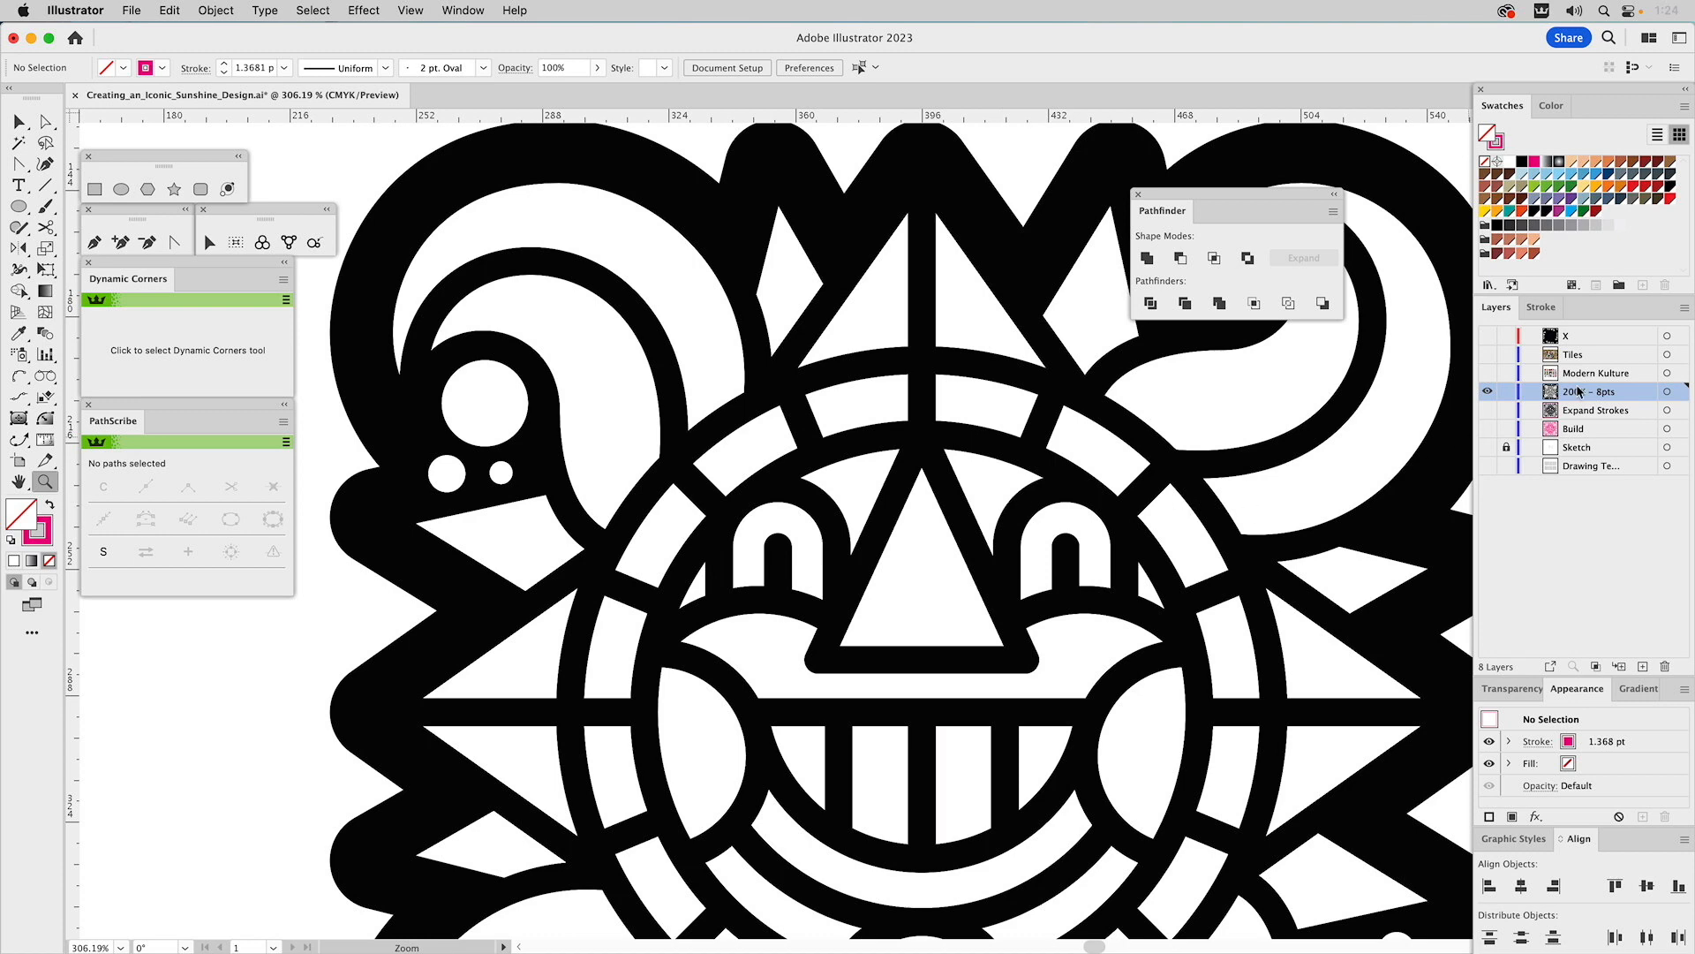
{"action": "left_click", "coordinate": [1684, 310]}
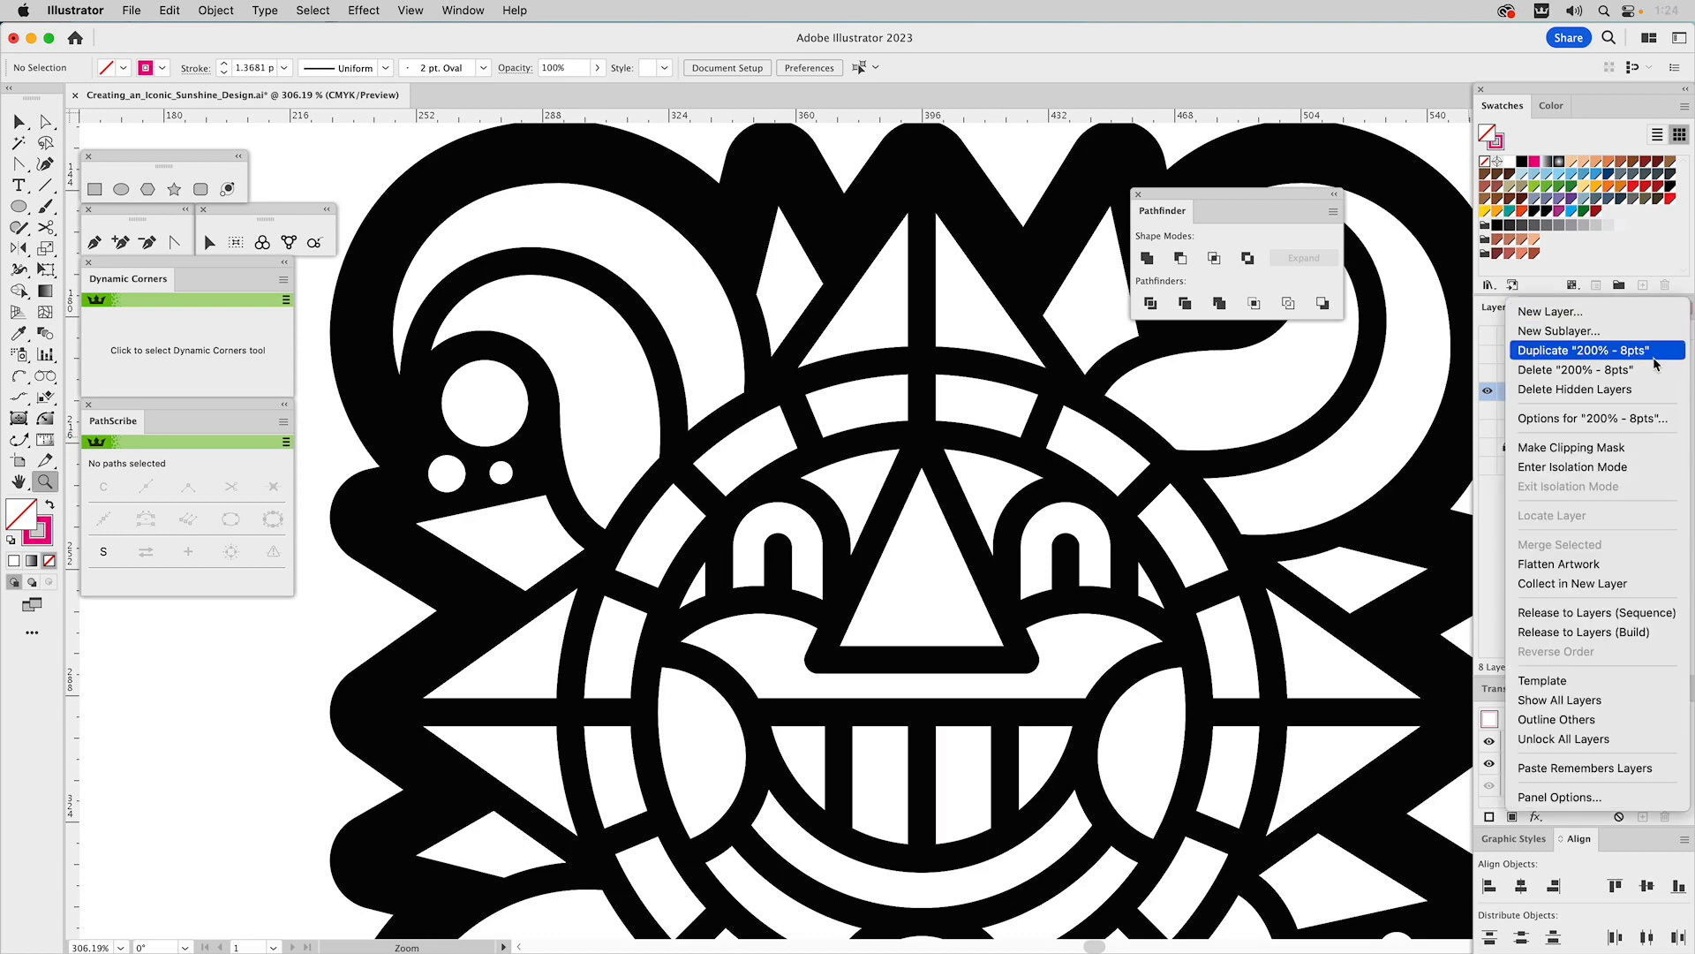
{"action": "left_click", "coordinate": [1635, 351]}
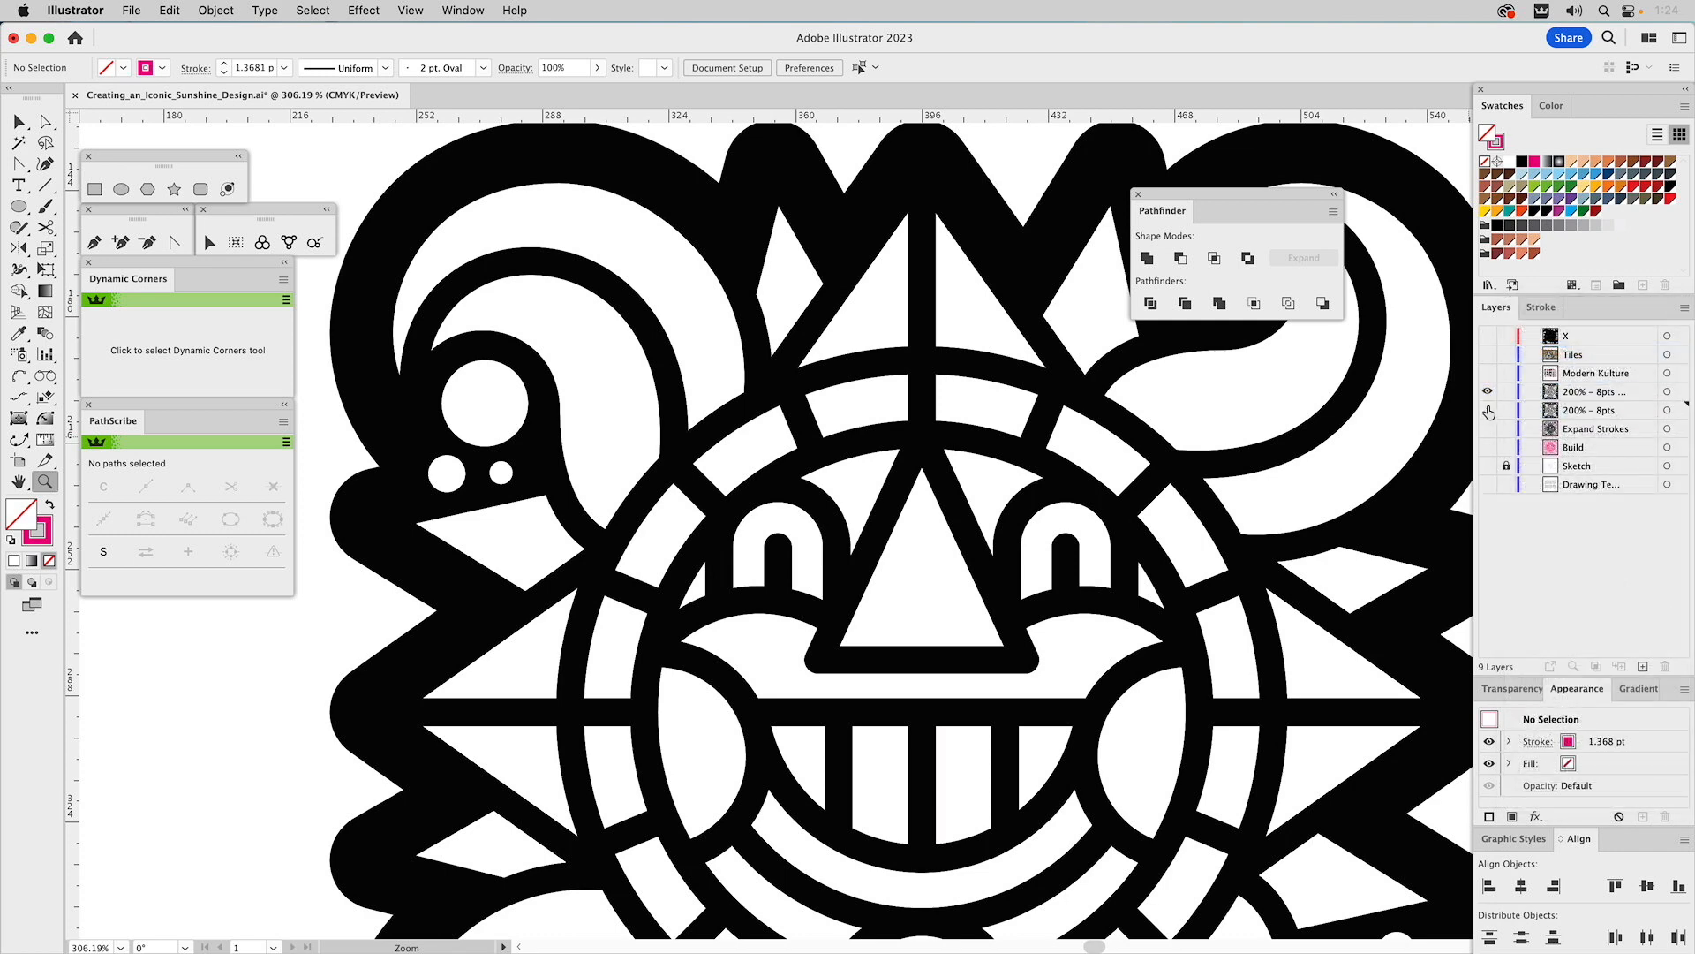
{"action": "left_click", "coordinate": [1578, 393]}
{"action": "double_click", "coordinate": [1578, 393]}
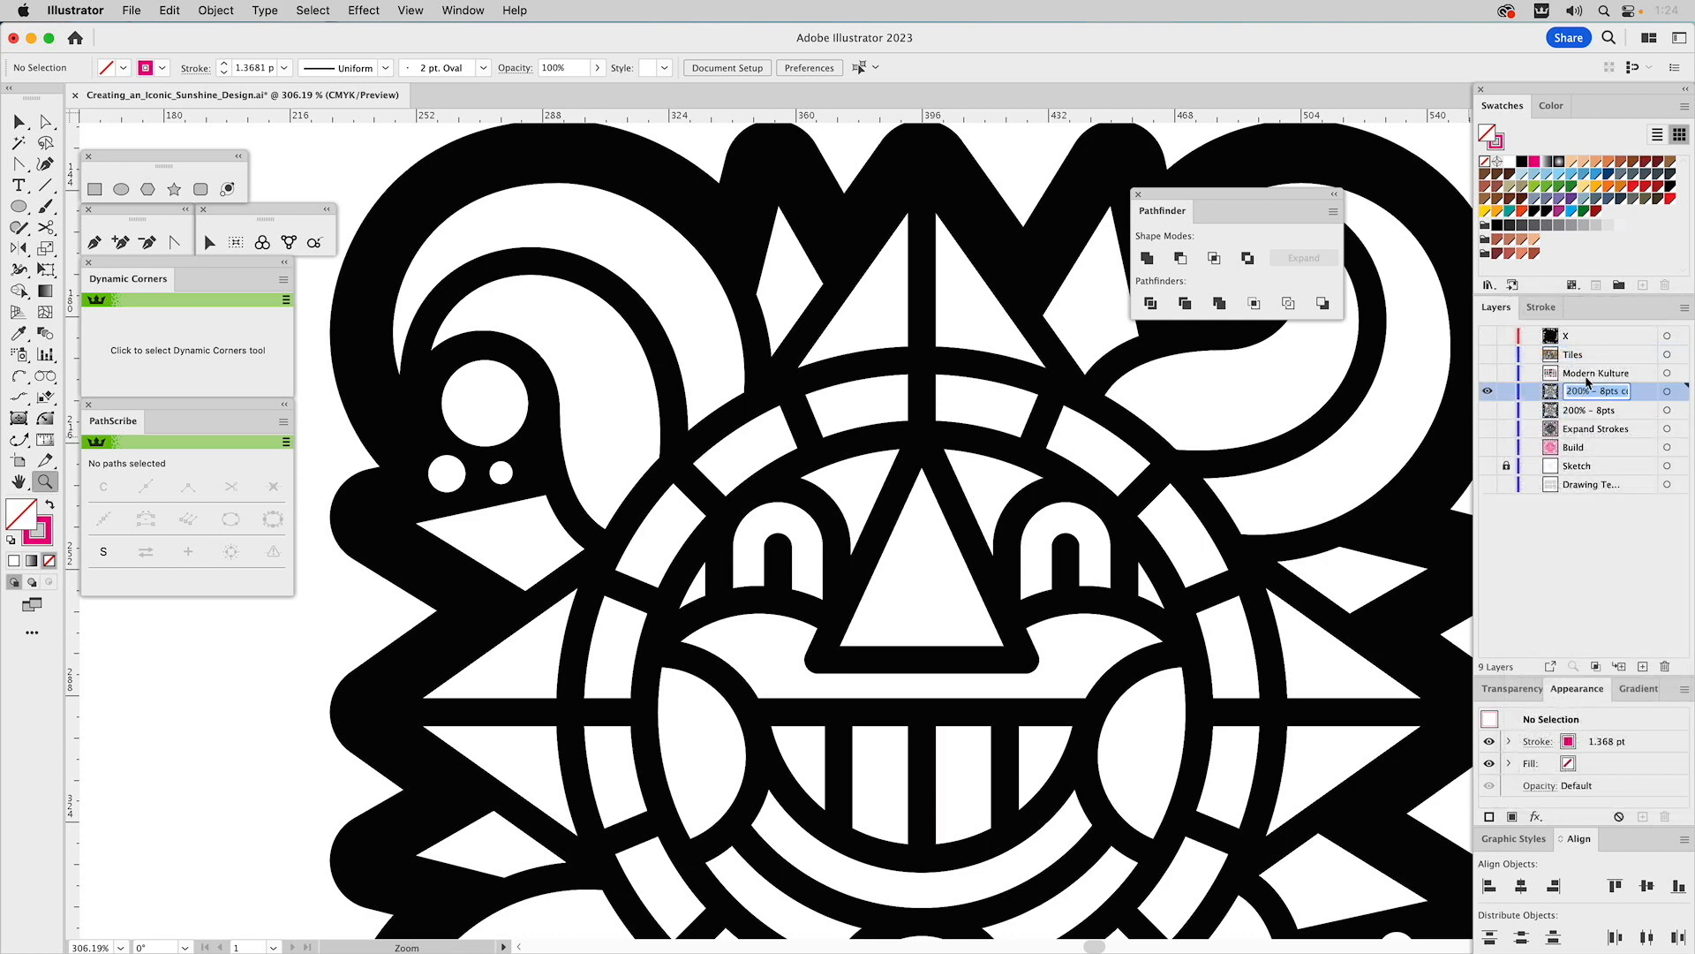
{"action": "type", "text": "Subtle Rounds"}
{"action": "key", "text": "Return"}
- Round the three corners of the small white sliver outside the left eye with Dynamic Corners, the lower outer one about 0.46 pt
{"action": "left_click_drag", "start_coordinate": [1096, 459], "coordinate": [1047, 417]}
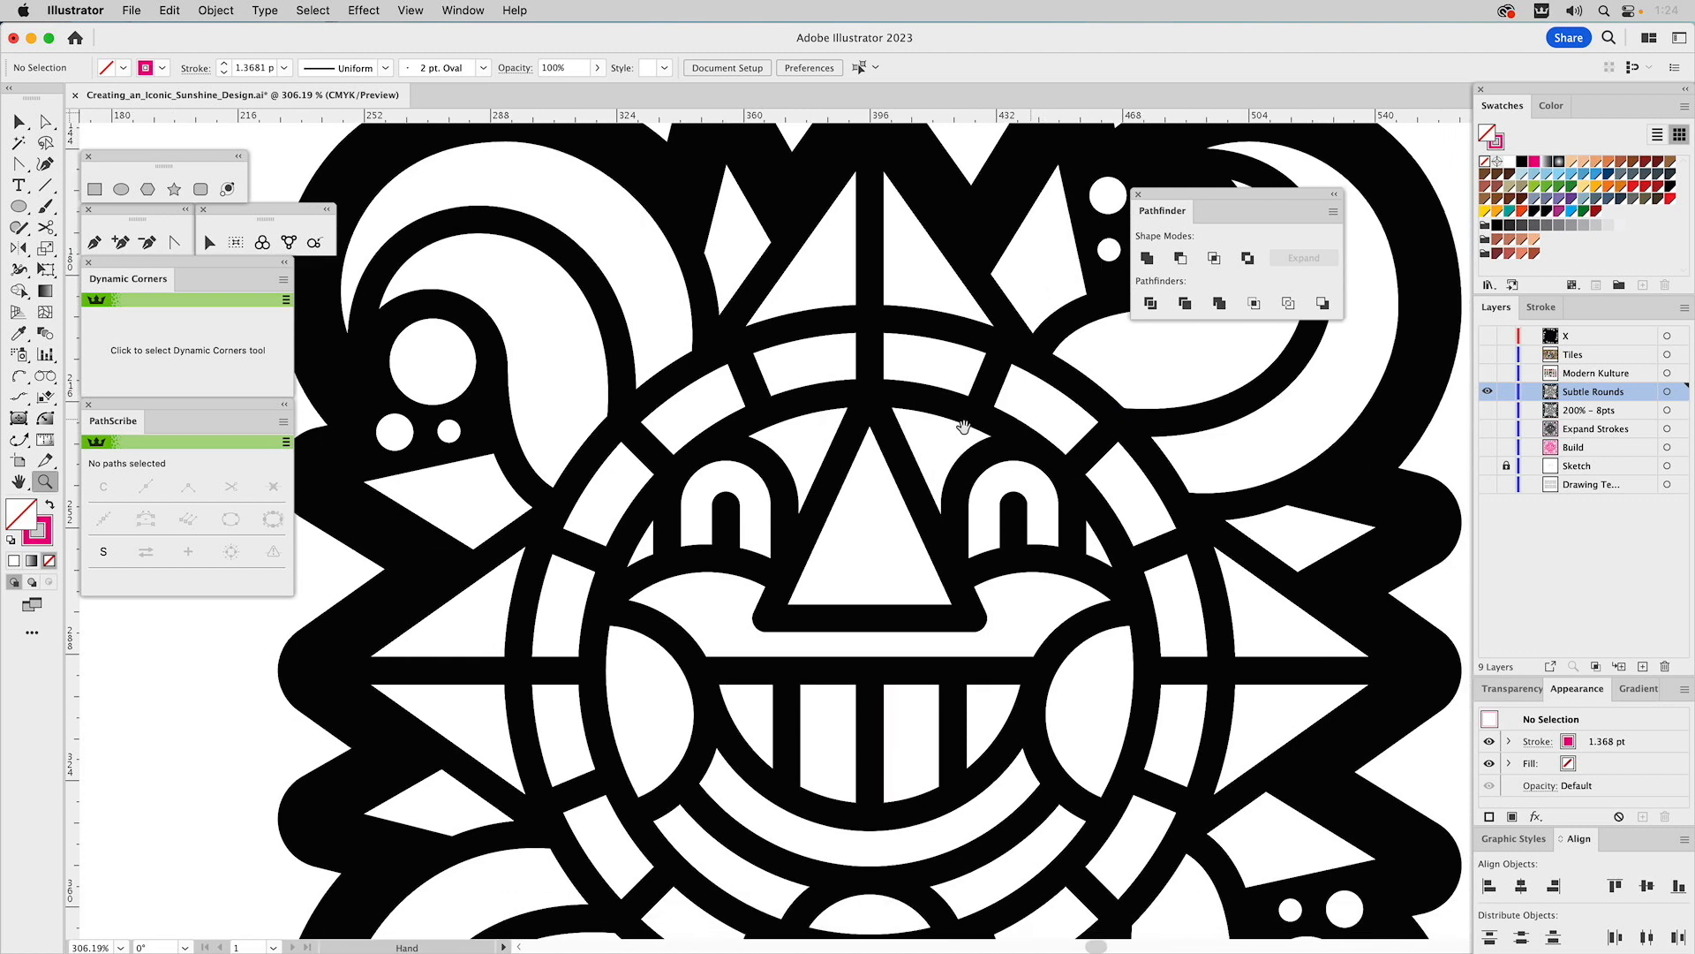
{"action": "left_click_drag", "start_coordinate": [544, 329], "coordinate": [1209, 793]}
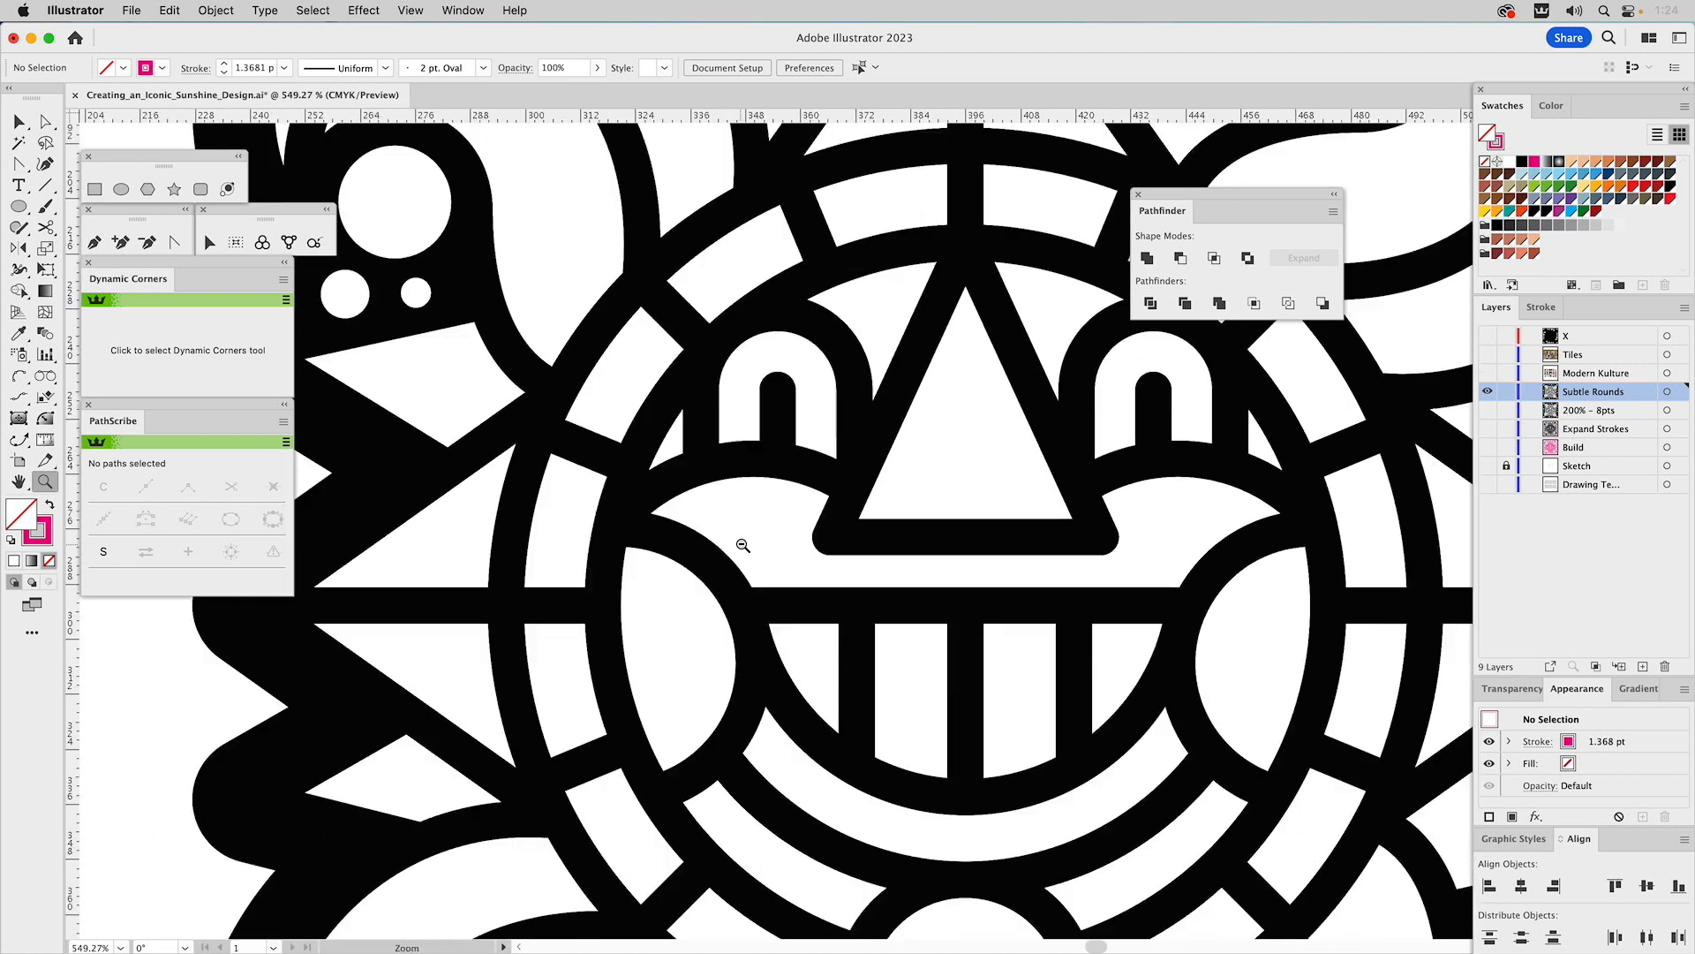
{"action": "left_click", "coordinate": [742, 545], "text": "alt"}
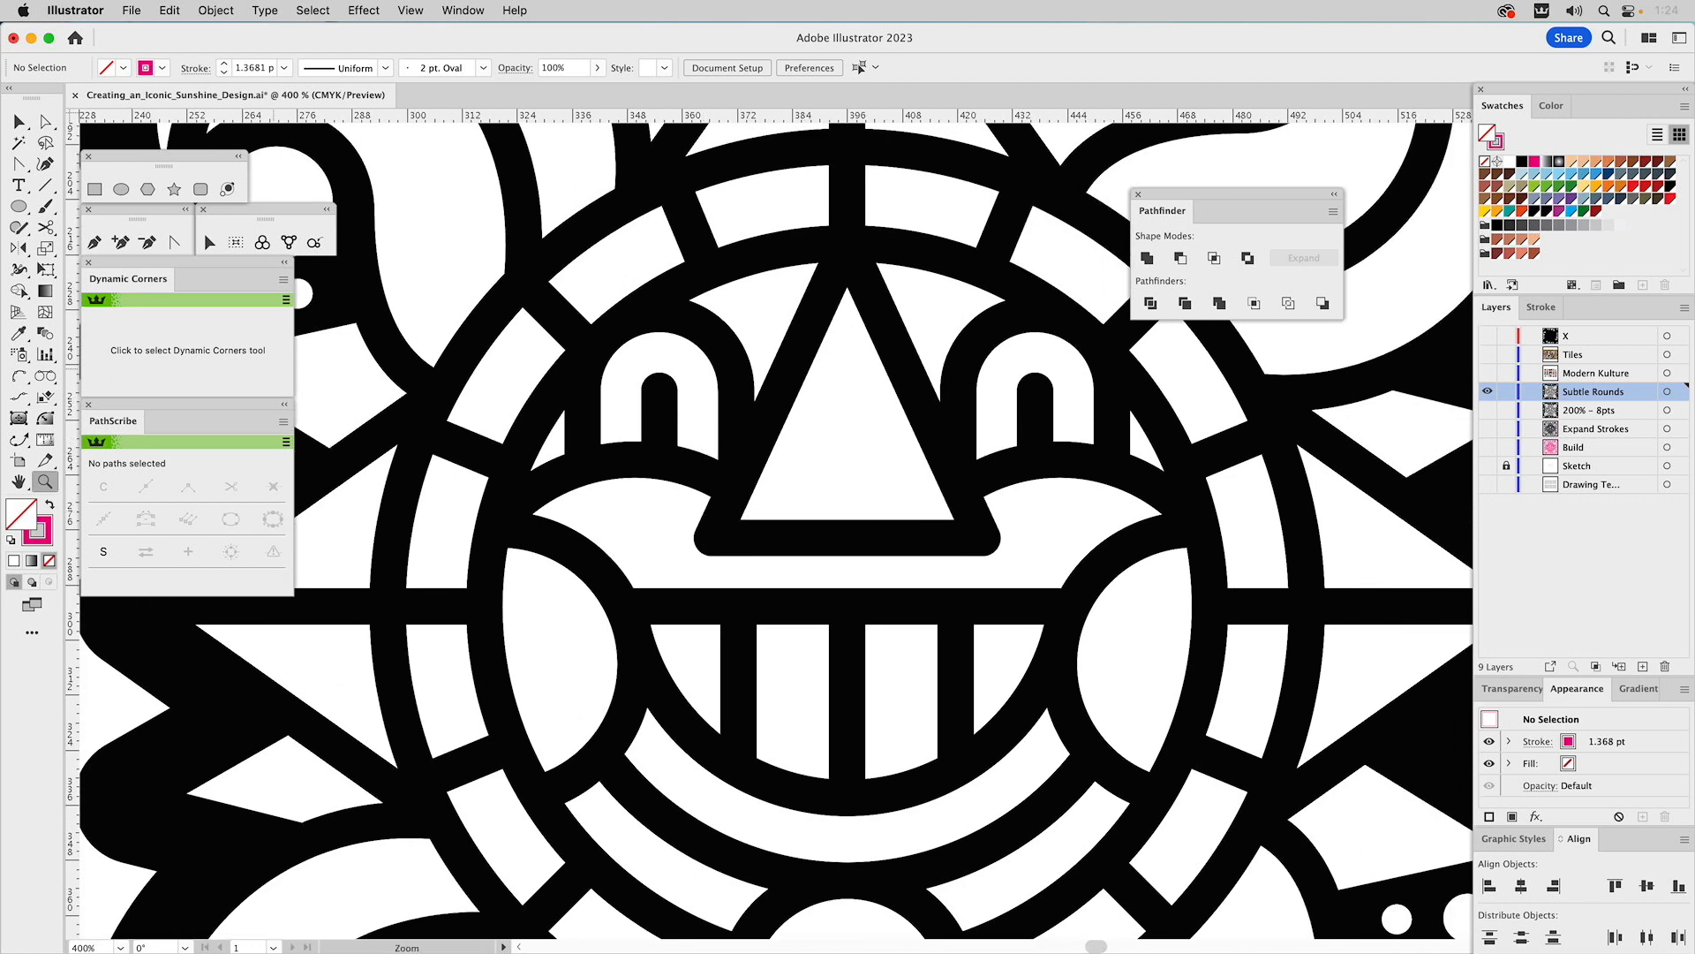
{"action": "left_click", "coordinate": [45, 417]}
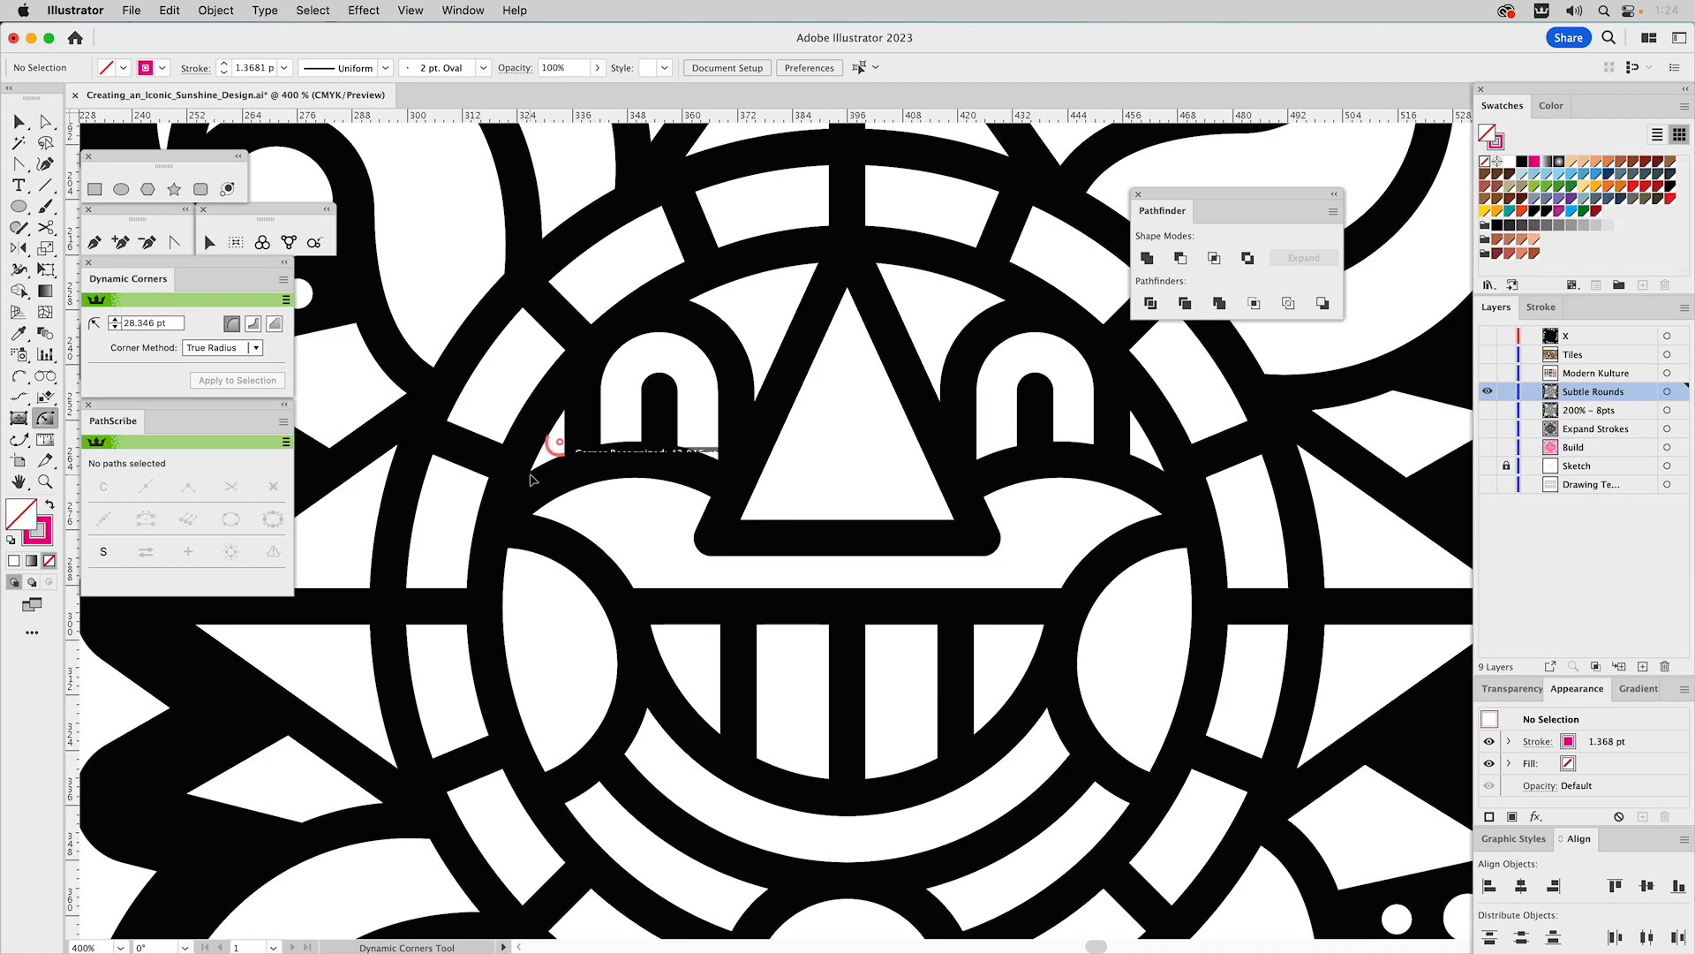
{"action": "left_click_drag", "start_coordinate": [535, 477], "coordinate": [554, 480]}
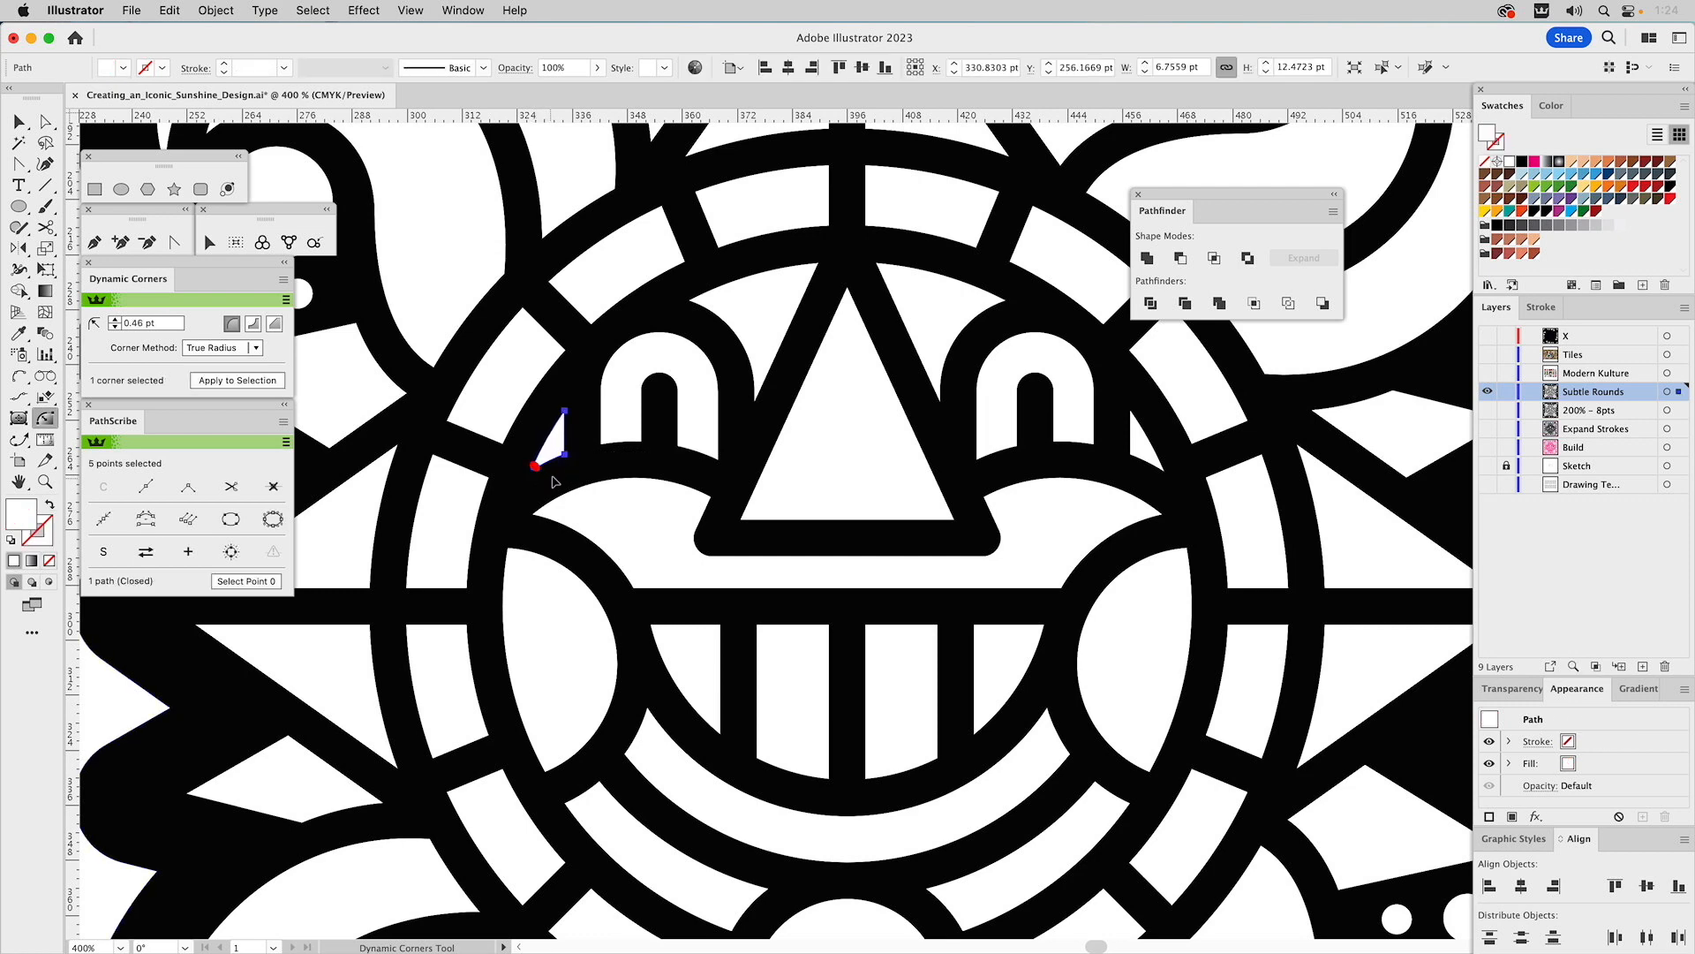
{"action": "left_click", "coordinate": [565, 415]}
{"action": "left_click", "coordinate": [564, 414]}
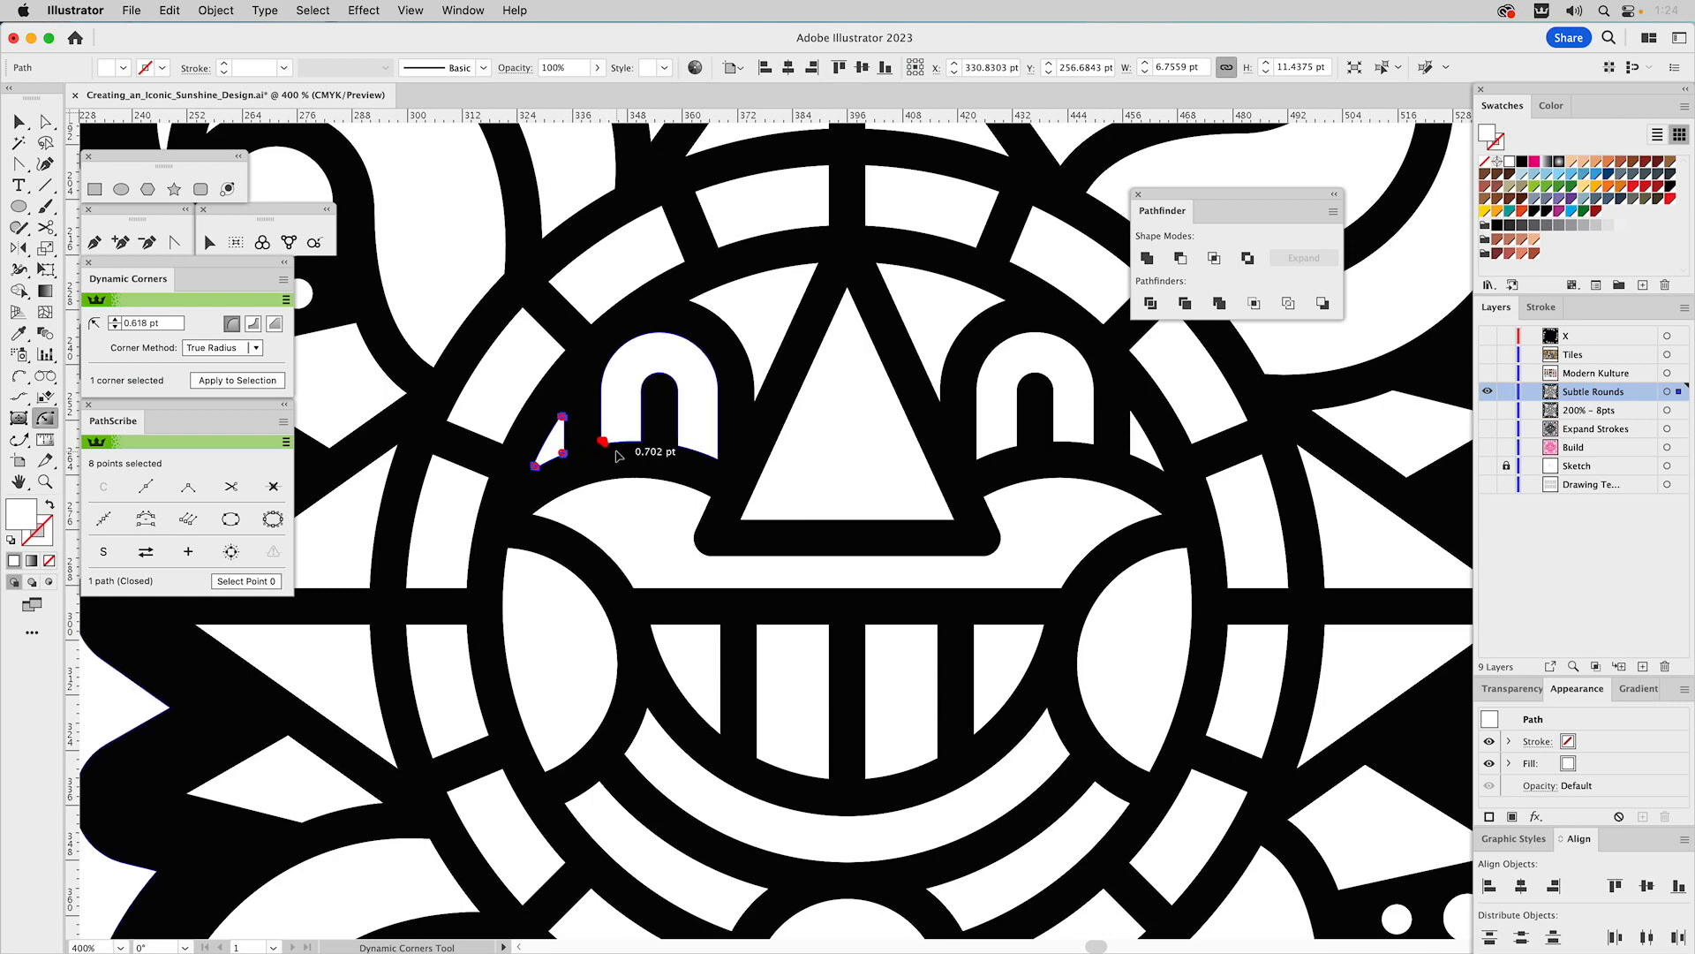
- Round the left eye arch's two outer lower corners, the first about 0.87 pt, and the three corners of the wedge beside the nose
{"action": "left_click", "coordinate": [619, 455], "text": "shift"}
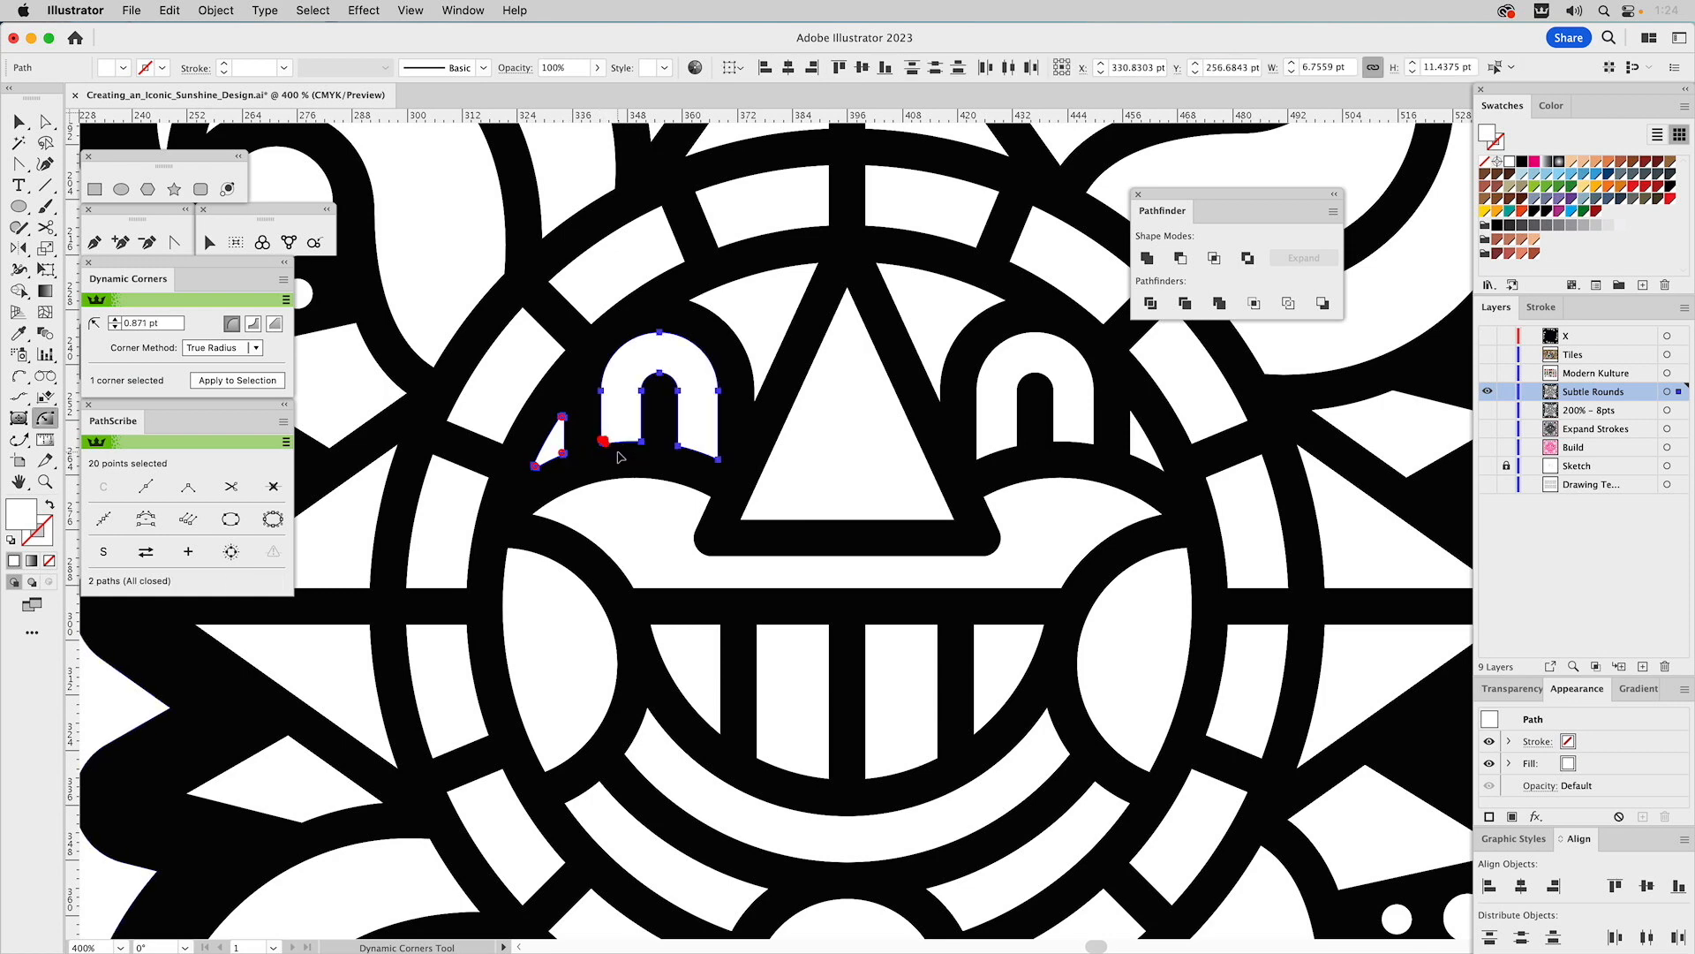
{"action": "left_click", "coordinate": [717, 457]}
{"action": "left_click", "coordinate": [693, 303]}
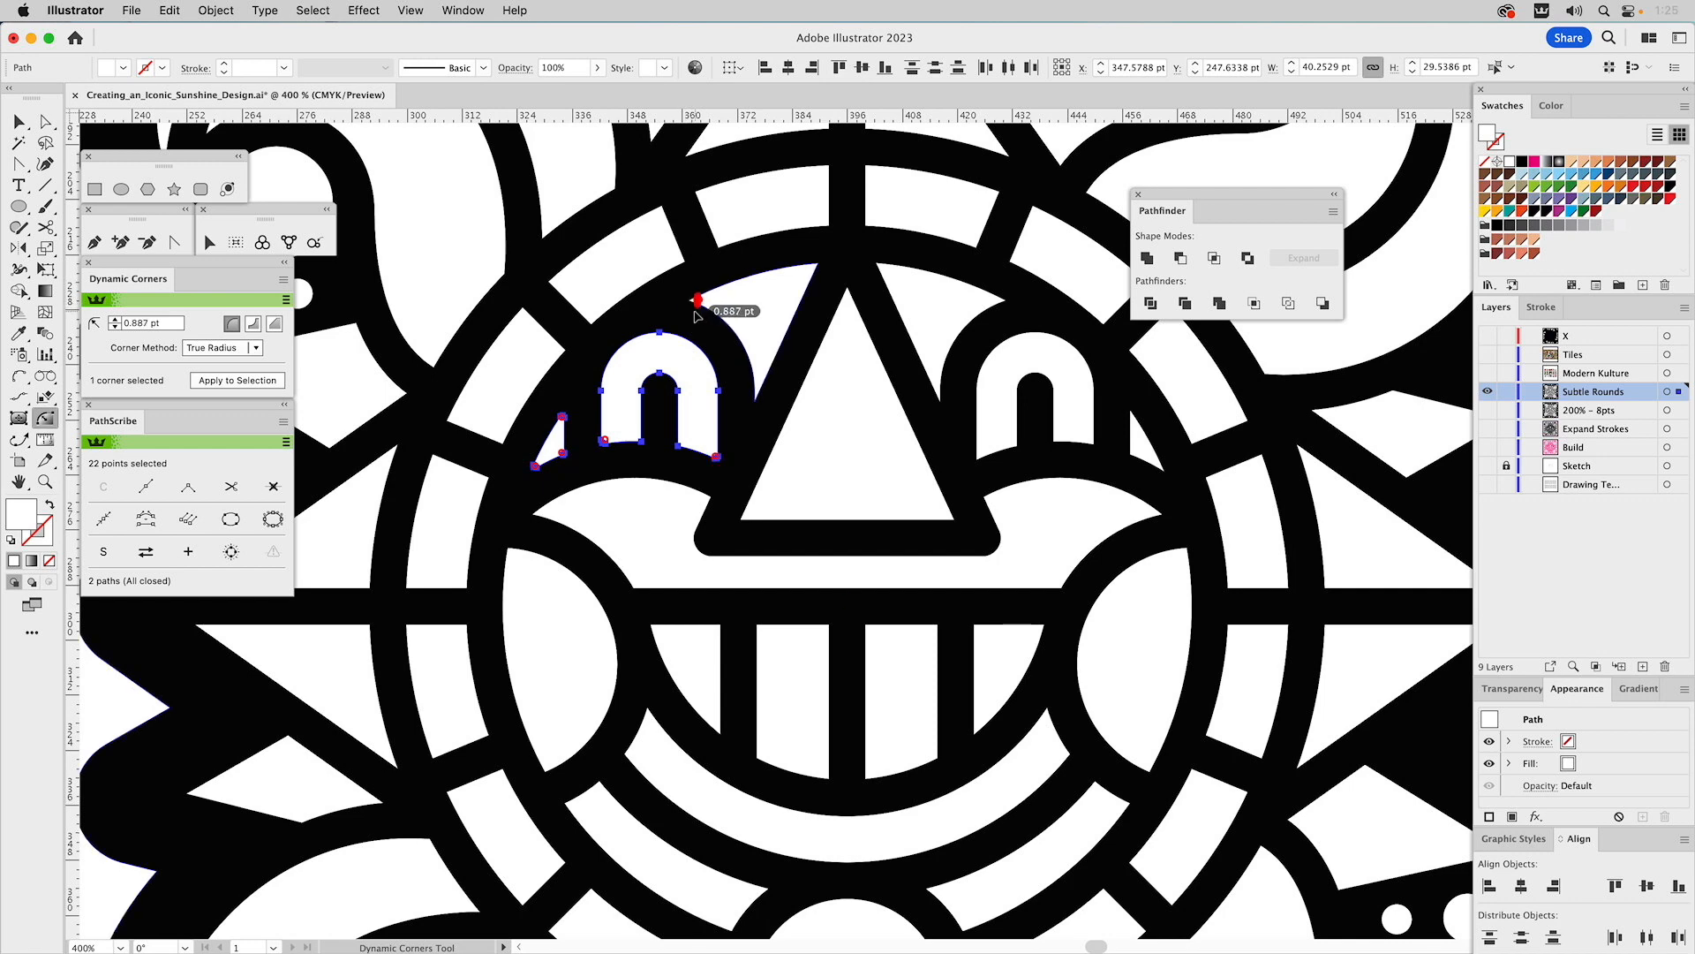
{"action": "left_click", "coordinate": [746, 408], "text": "shift"}
{"action": "left_click_drag", "start_coordinate": [757, 406], "coordinate": [757, 396]}
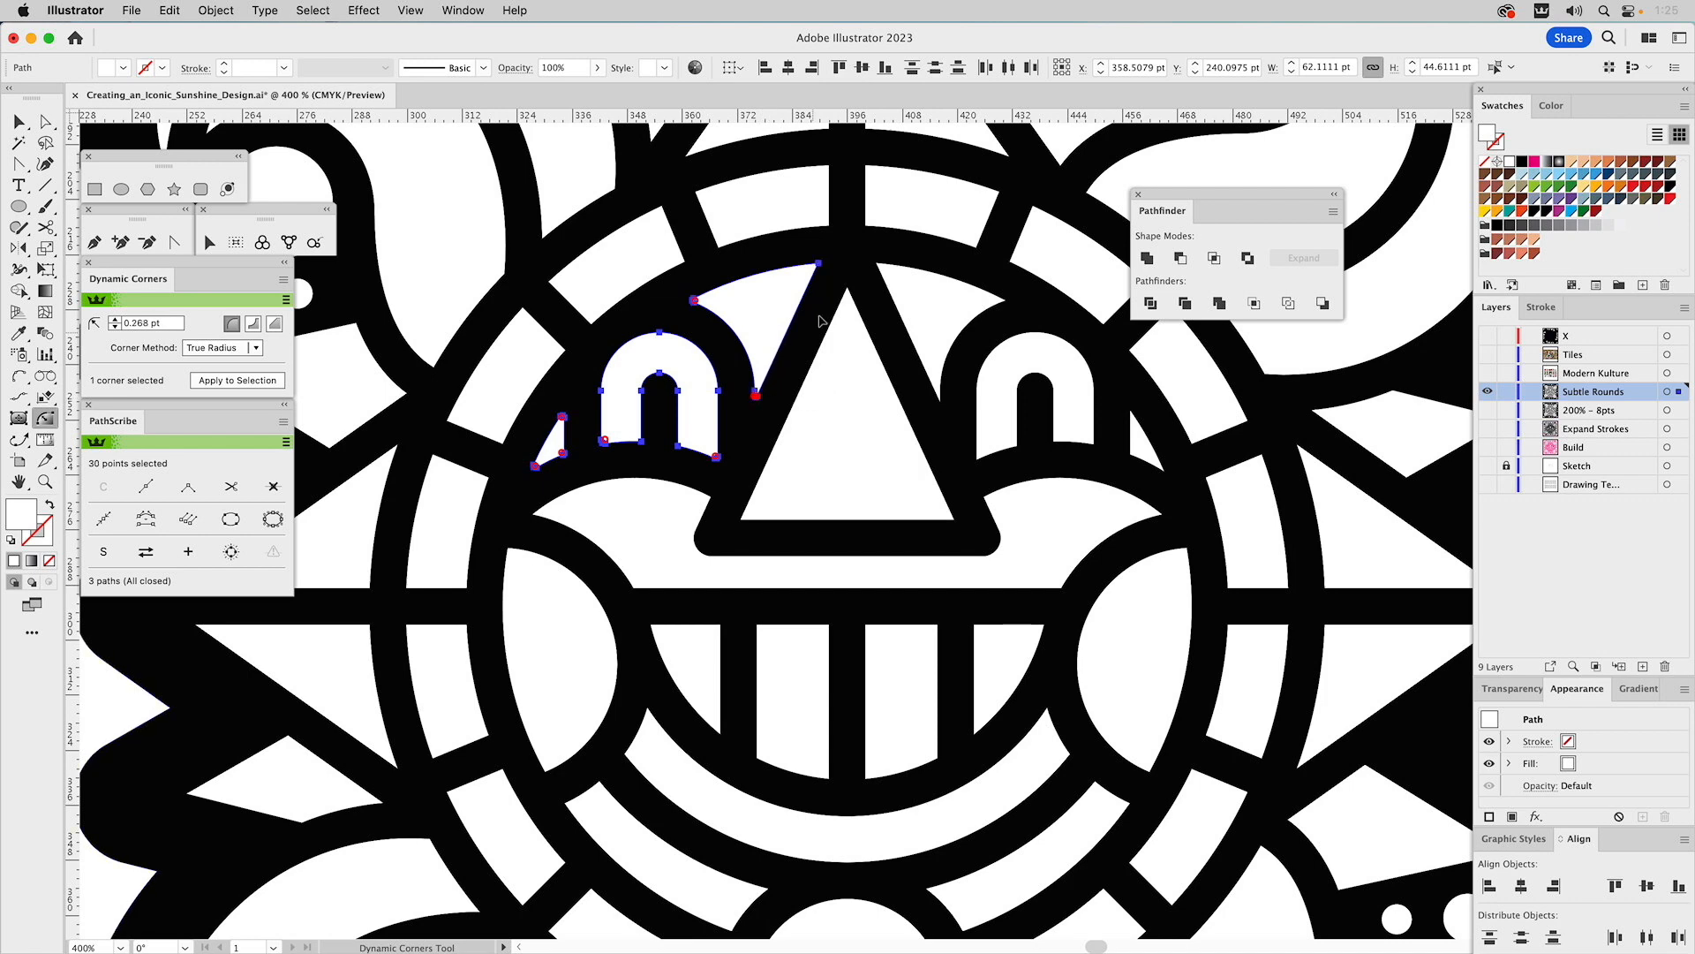
{"action": "left_click", "coordinate": [816, 265]}
- Delete the unrounded wedge, eye arch and small sliver on the right side of the face
{"action": "key", "text": "v"}
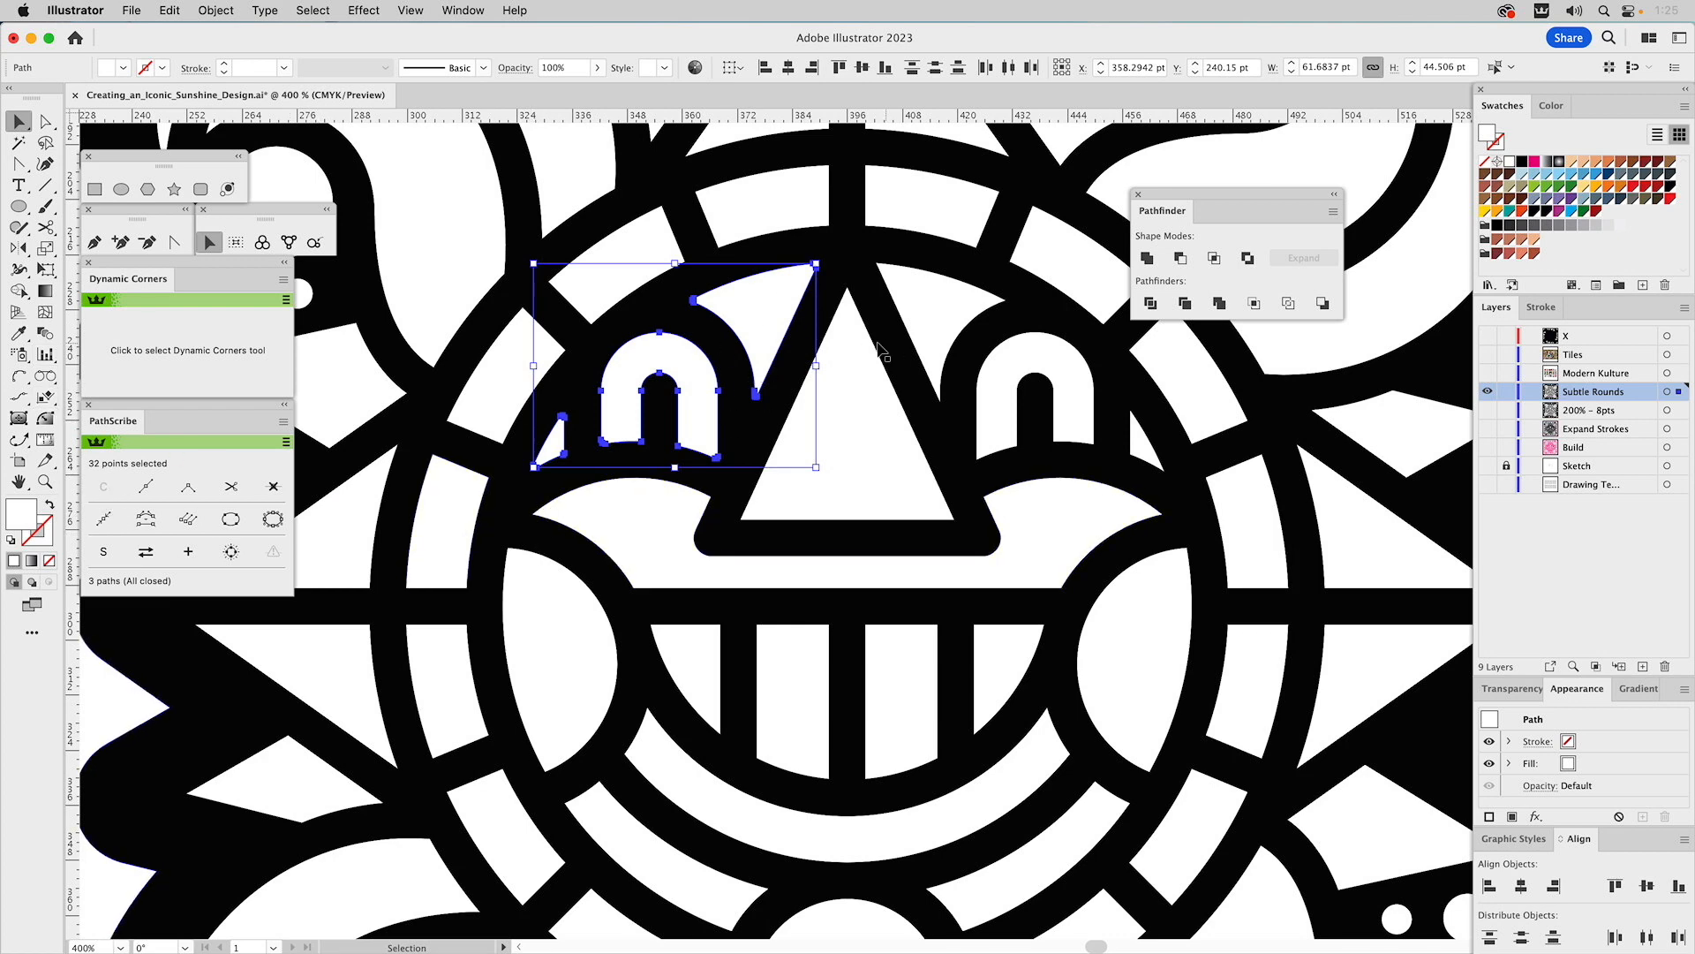
{"action": "left_click", "coordinate": [934, 329]}
{"action": "left_click", "coordinate": [1062, 357], "text": "shift"}
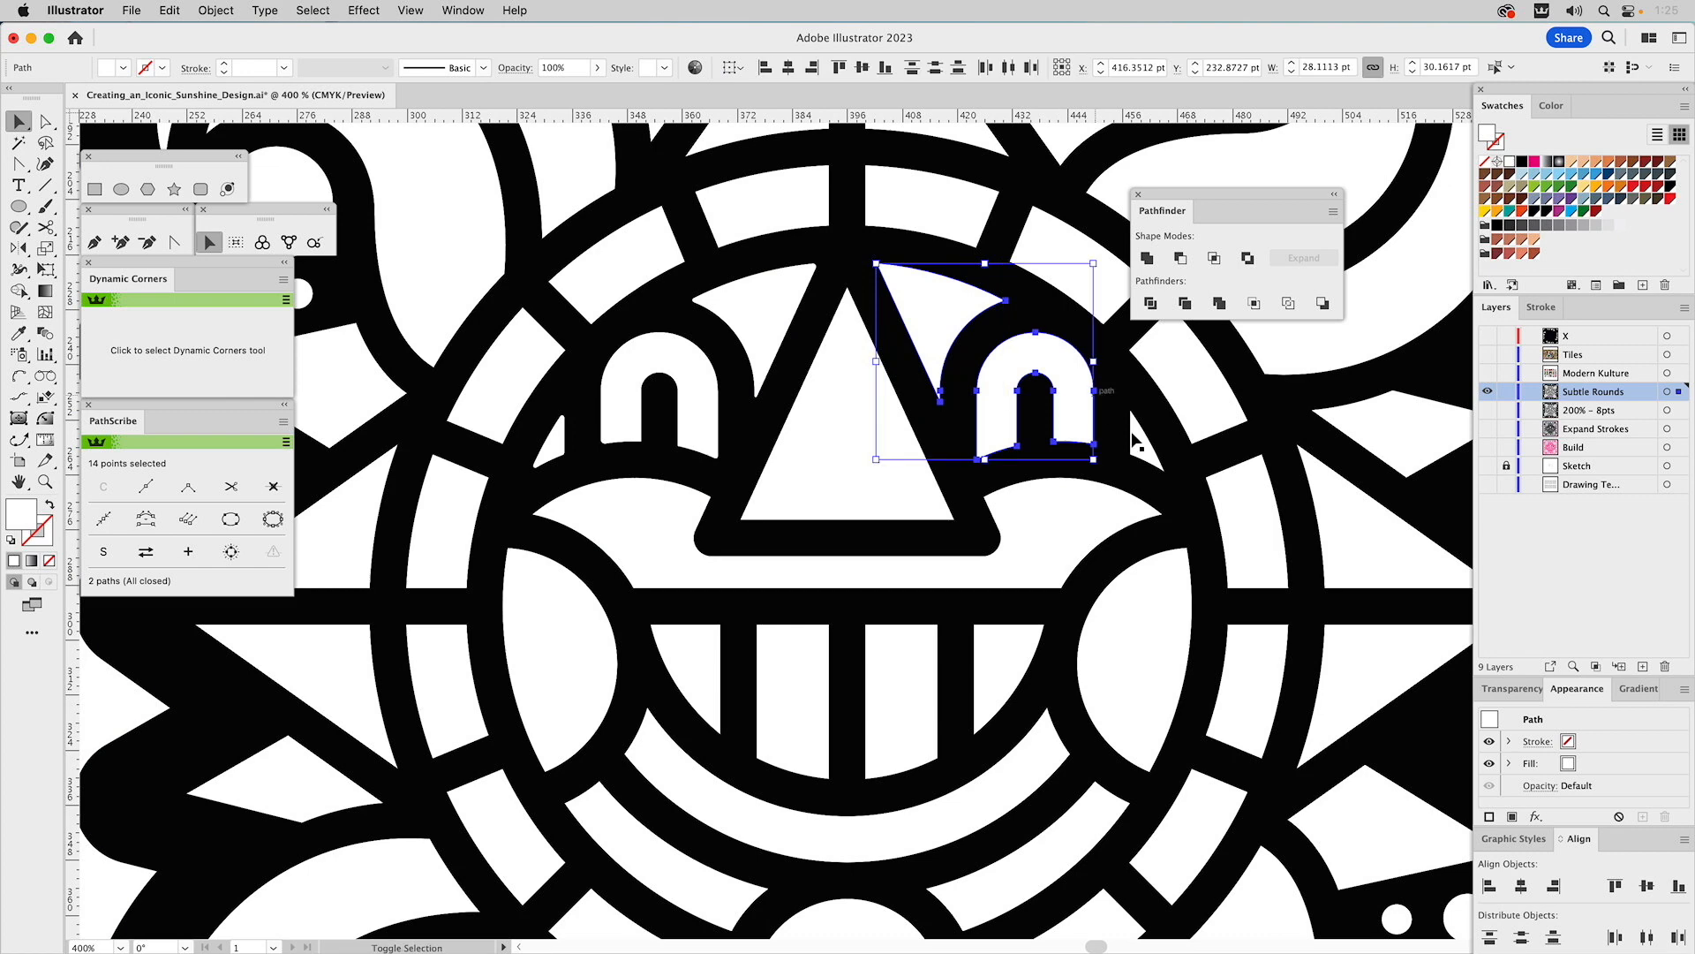
{"action": "key", "text": "Delete"}
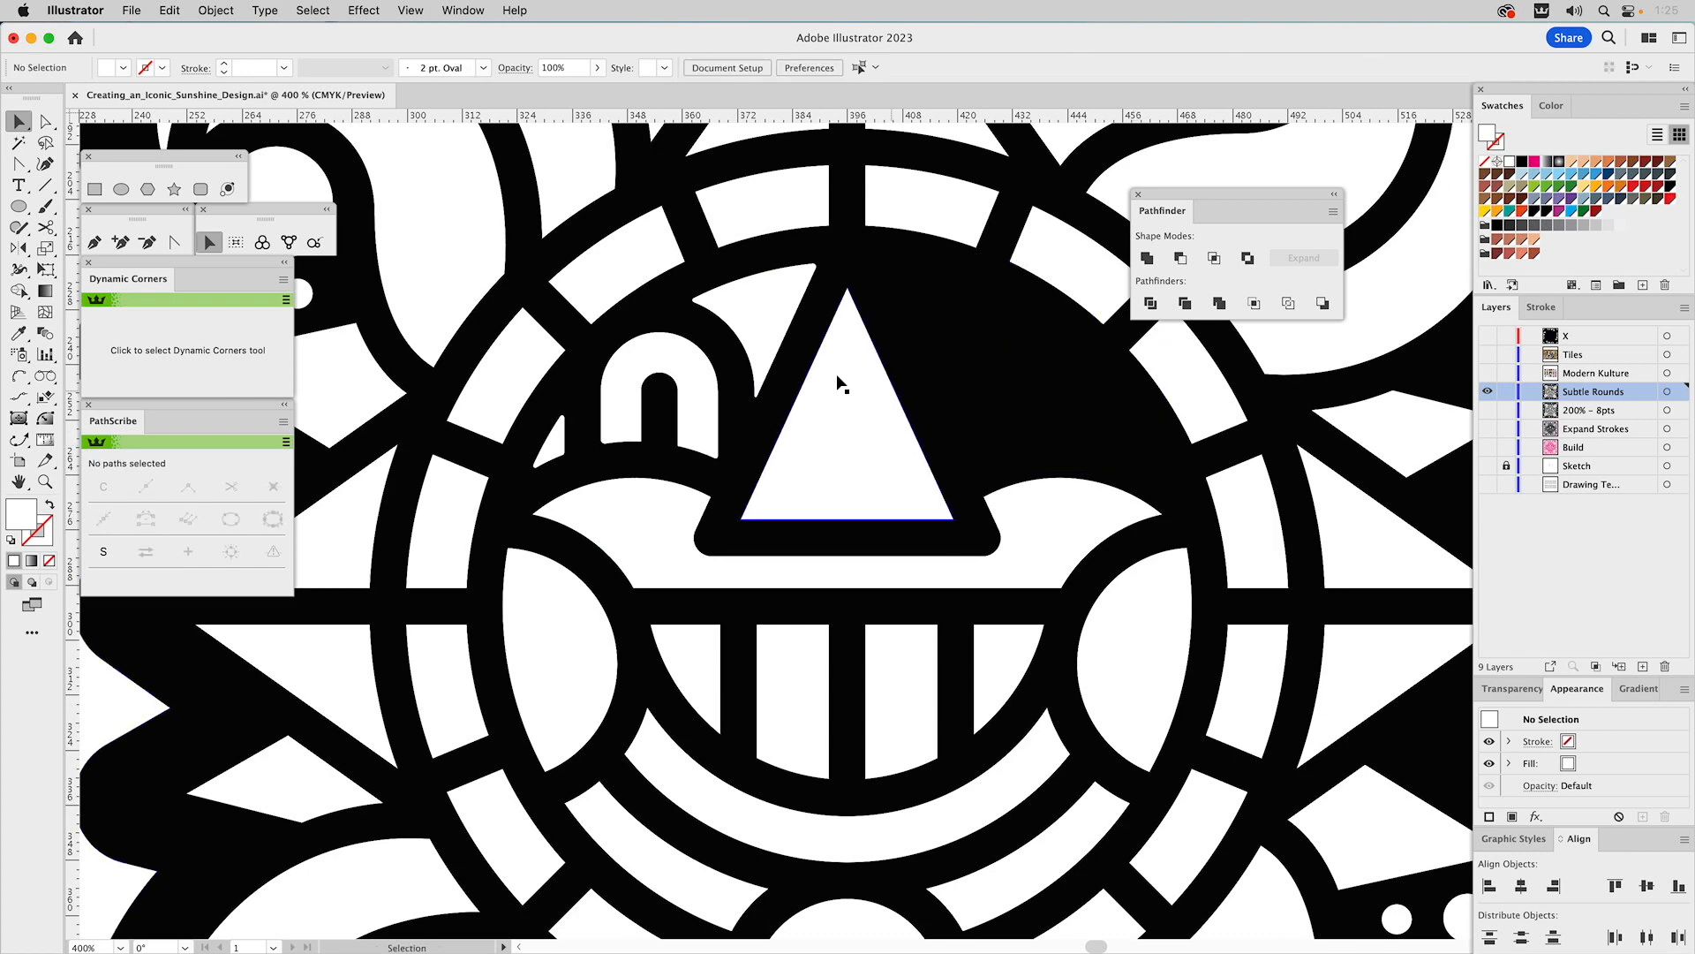
- Reflect a copy of the left side's rounded wedge, eye arch and sliver across the vertical centre line through the nose's apex
{"action": "left_click", "coordinate": [735, 334]}
{"action": "left_click", "coordinate": [640, 344], "text": "shift"}
{"action": "left_click", "coordinate": [557, 433], "text": "shift"}
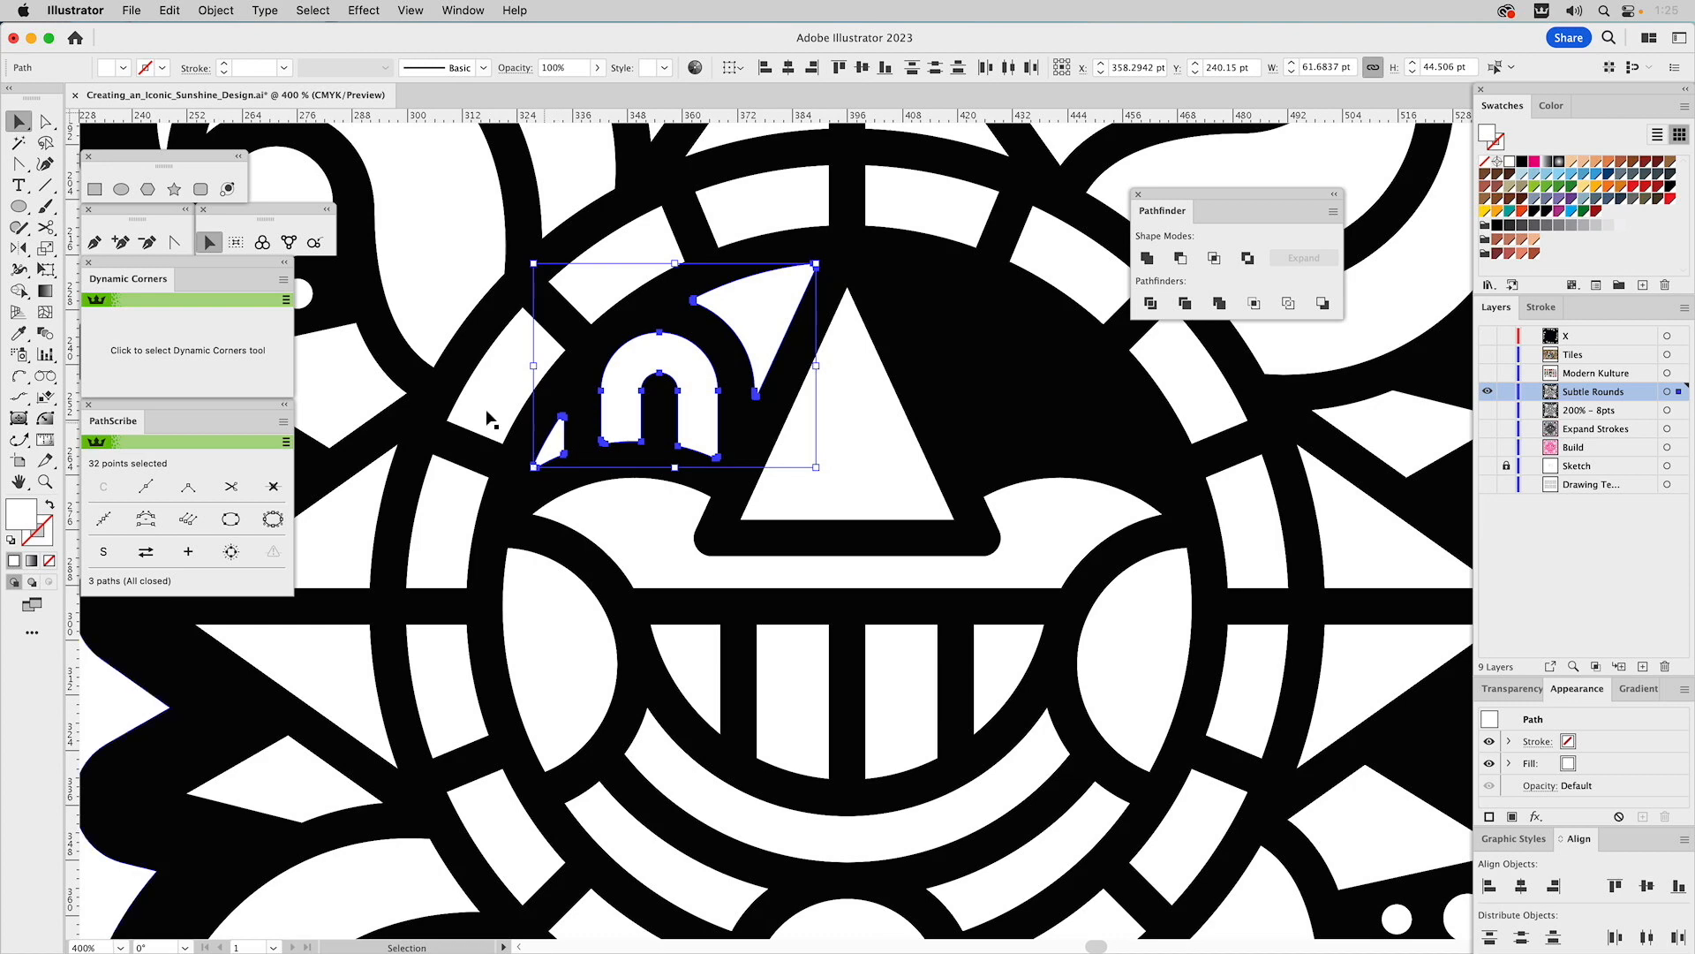
{"action": "key", "text": "o"}
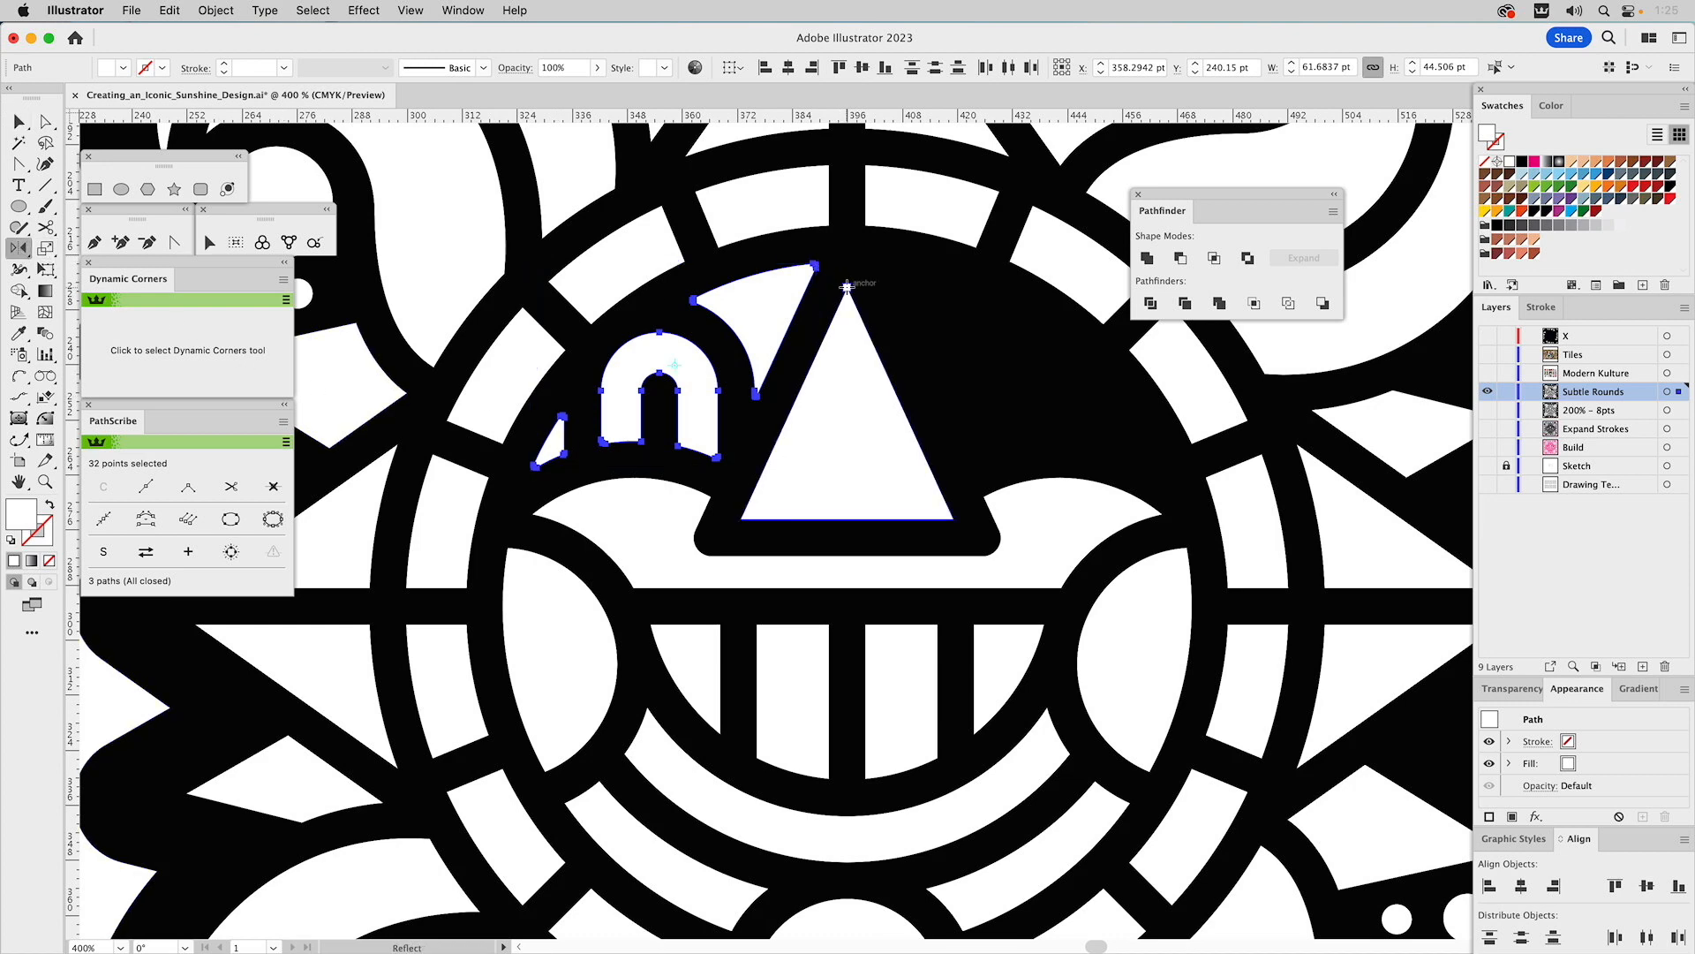
{"action": "left_click_drag", "start_coordinate": [840, 322], "coordinate": [850, 451]}
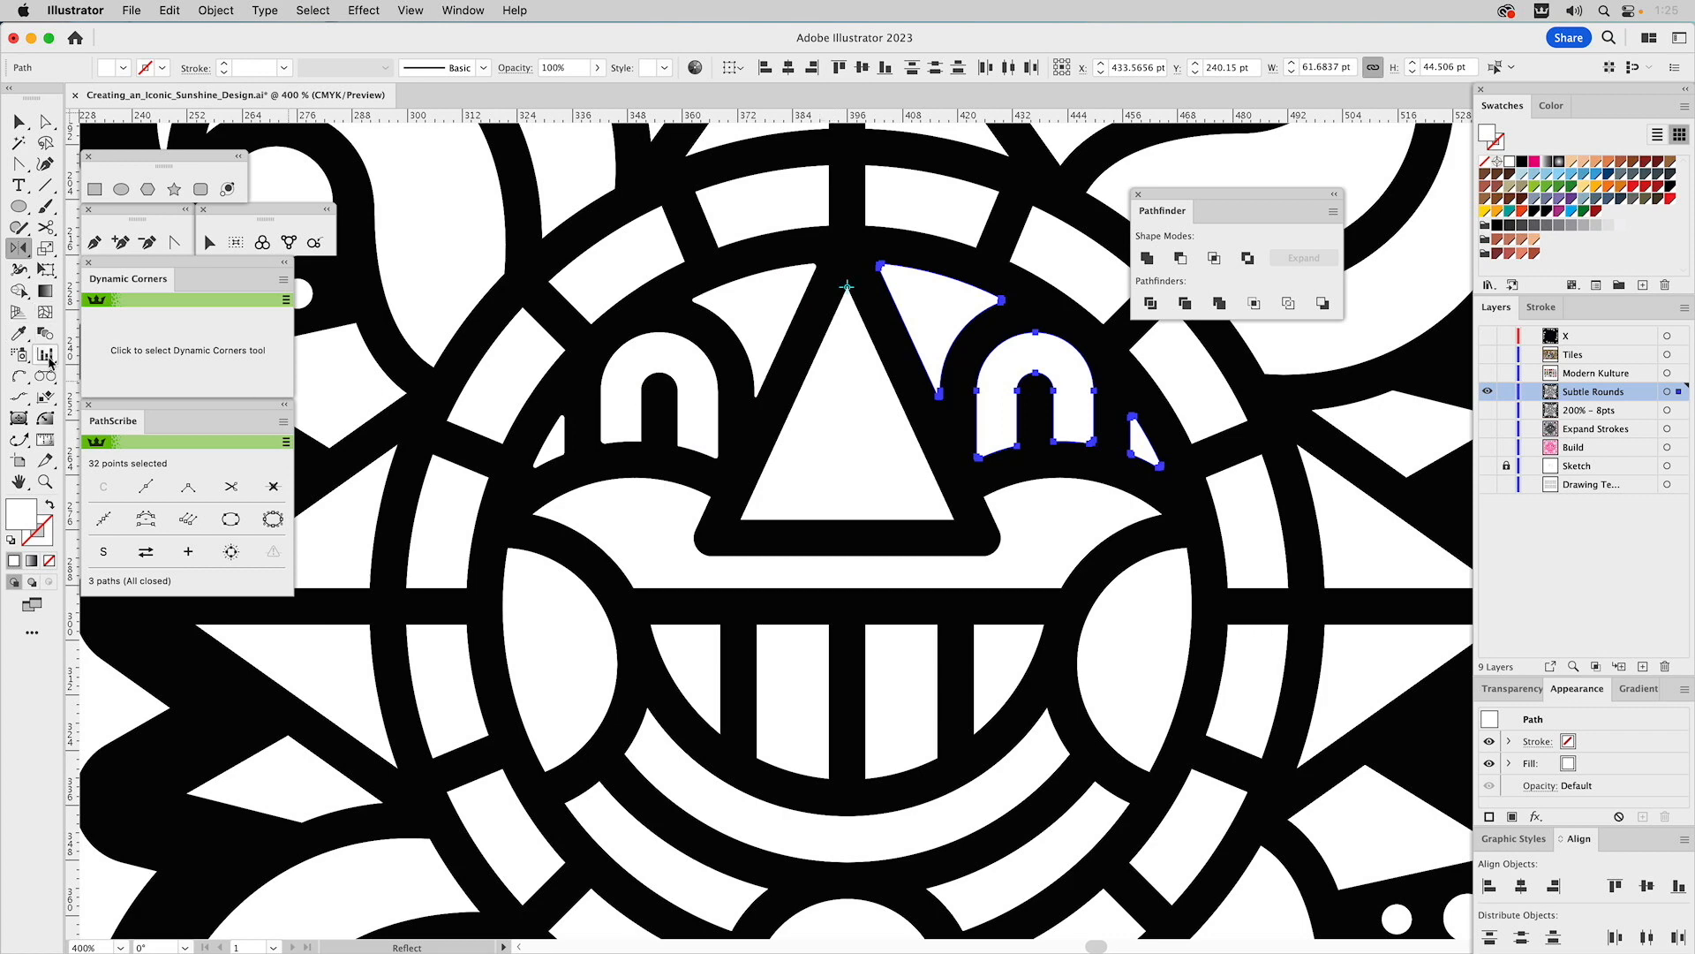
- Round the white nose triangle's two base corners to about 1.1 pt and its apex to about 0.58 pt
{"action": "left_click", "coordinate": [48, 420]}
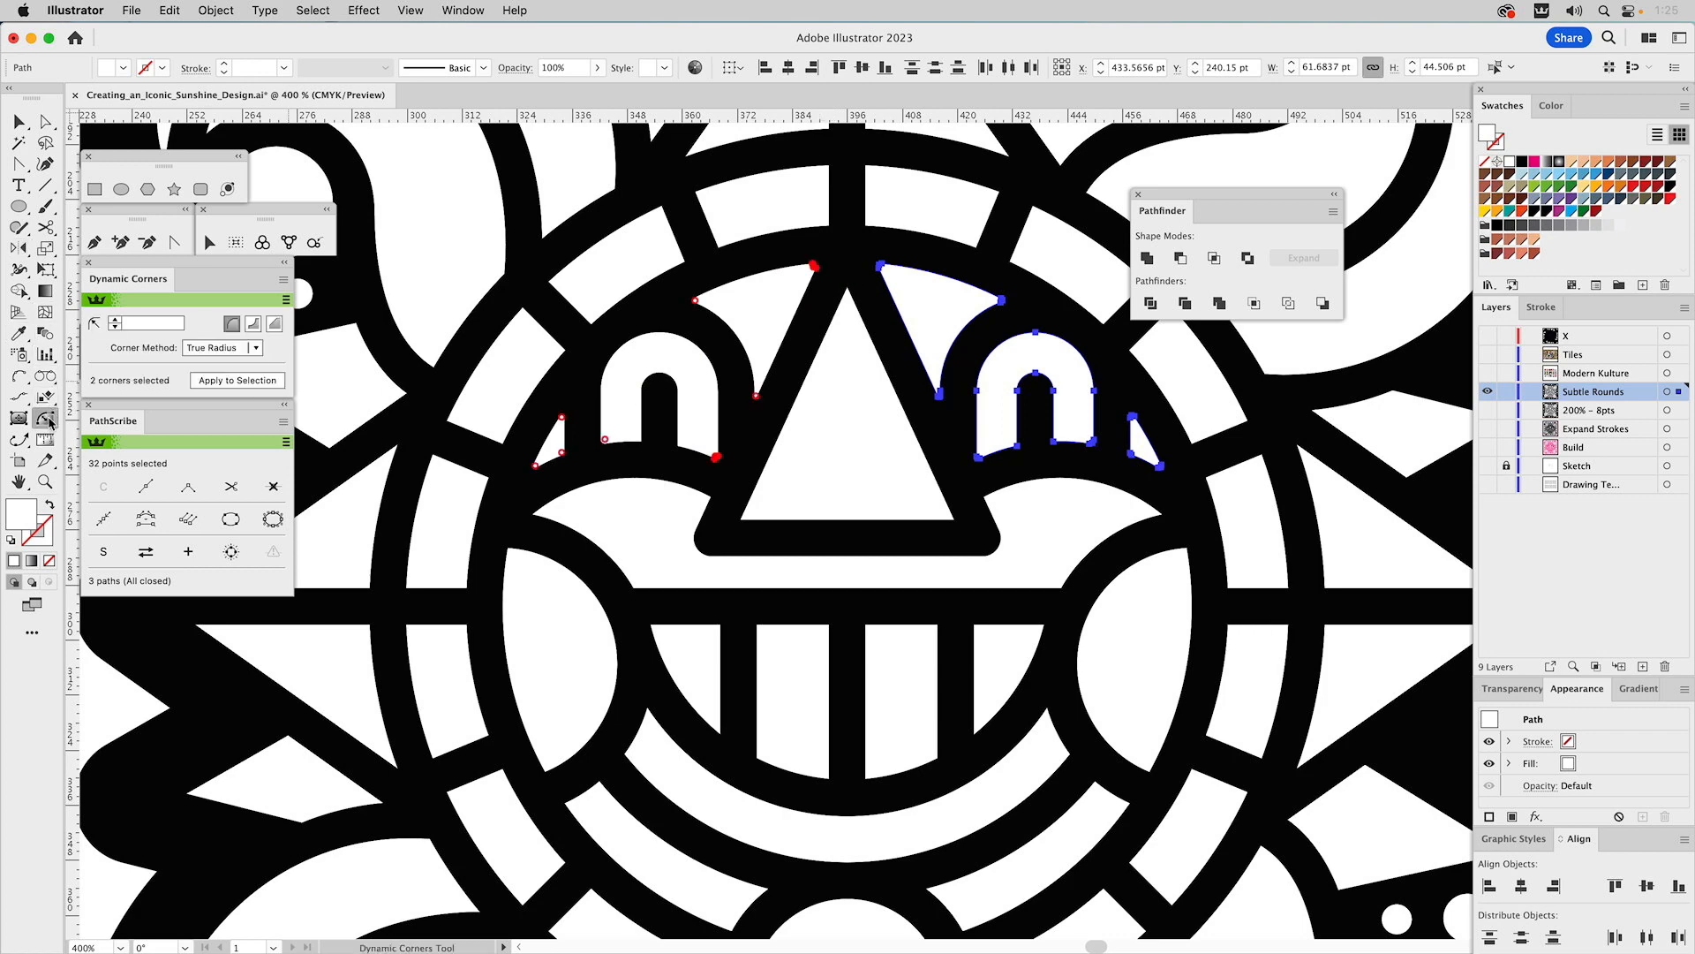
{"action": "left_click", "coordinate": [752, 526]}
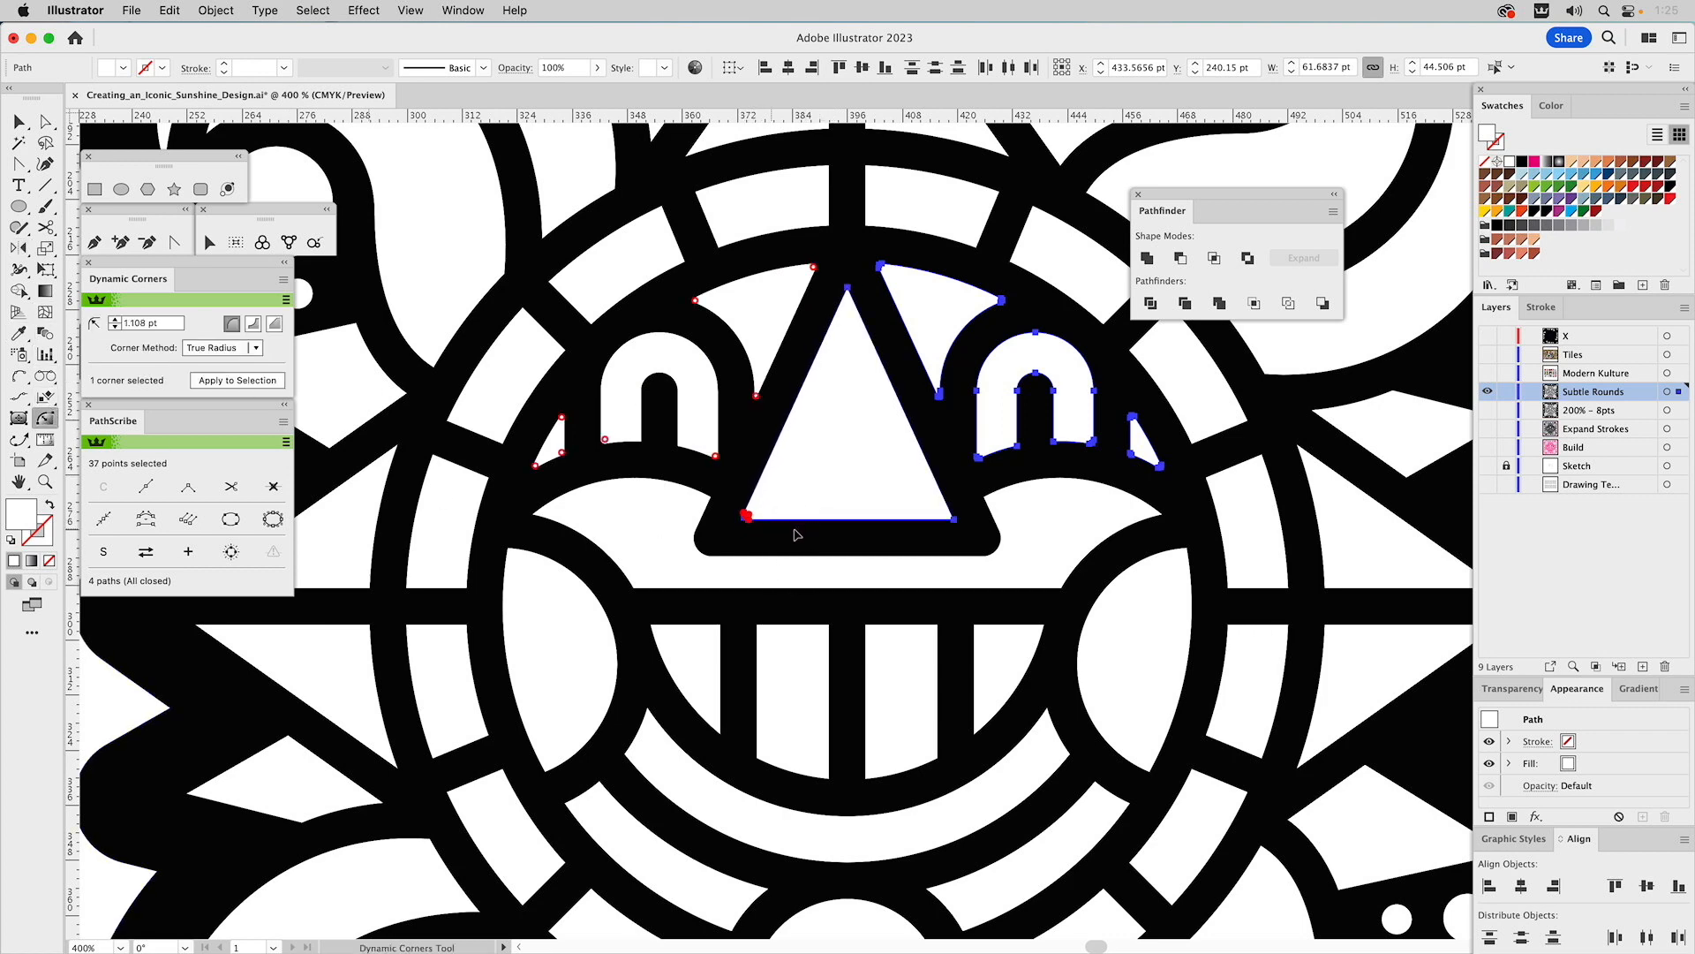
{"action": "left_click", "coordinate": [949, 517]}
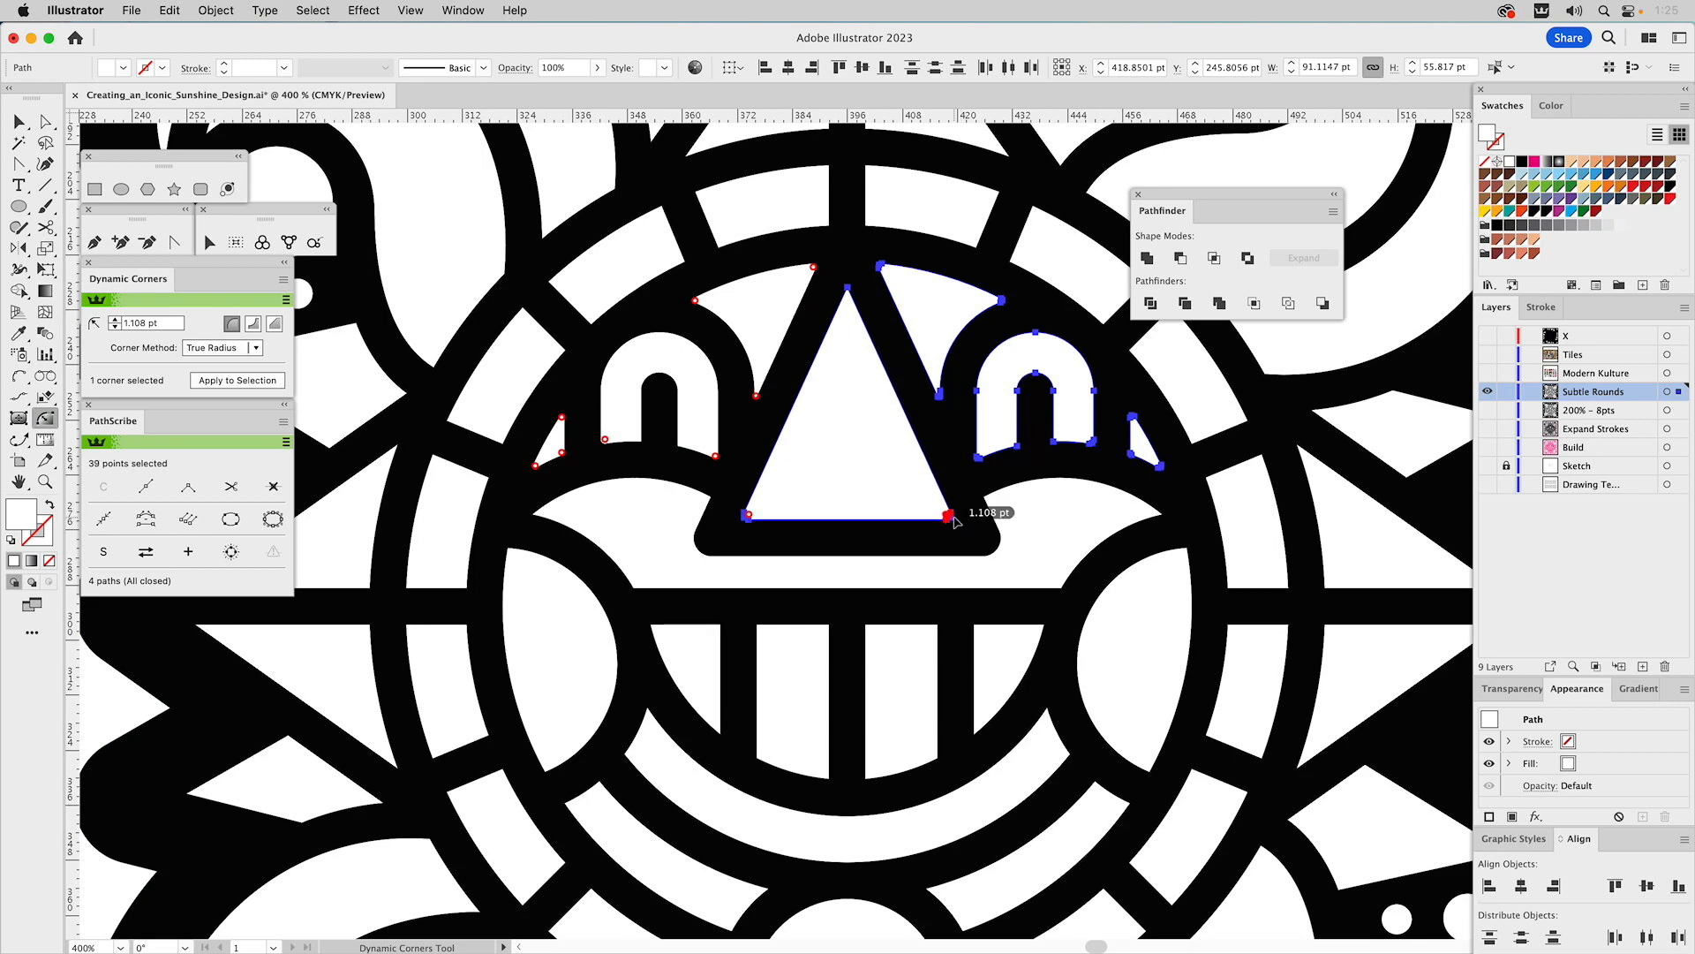
{"action": "left_click", "coordinate": [847, 292]}
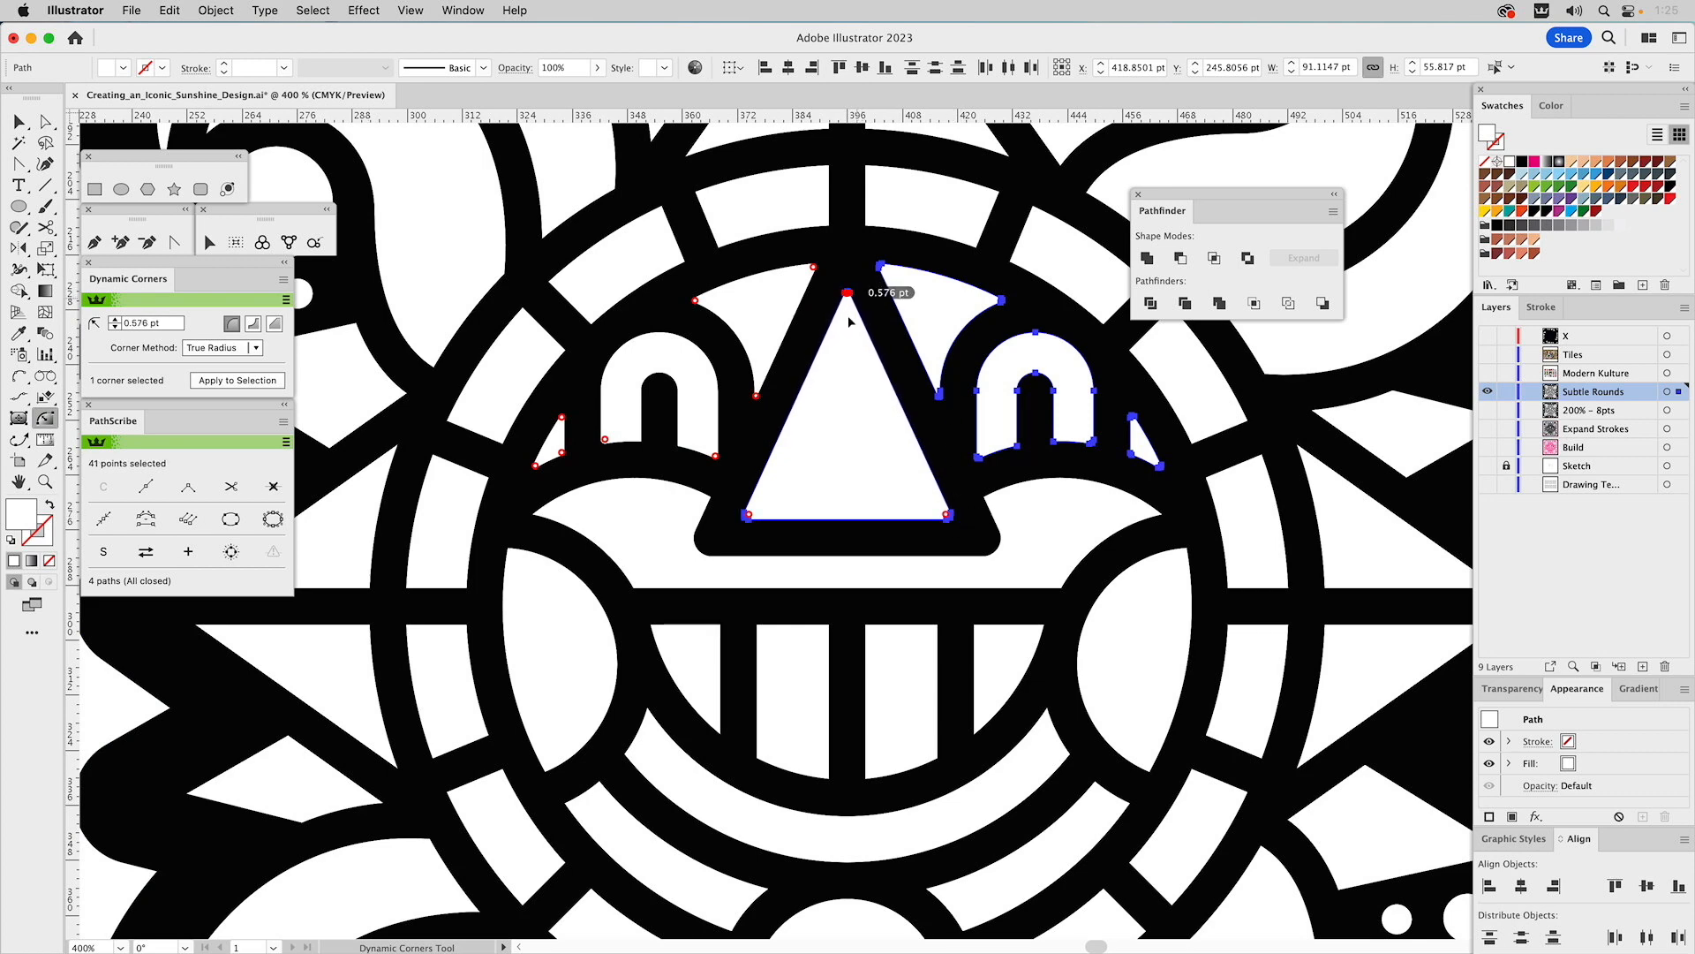
- Round the outer tips and the corners beside the nose on the white shape above the mouth to about 0.735 pt
{"action": "left_click", "coordinate": [539, 514]}
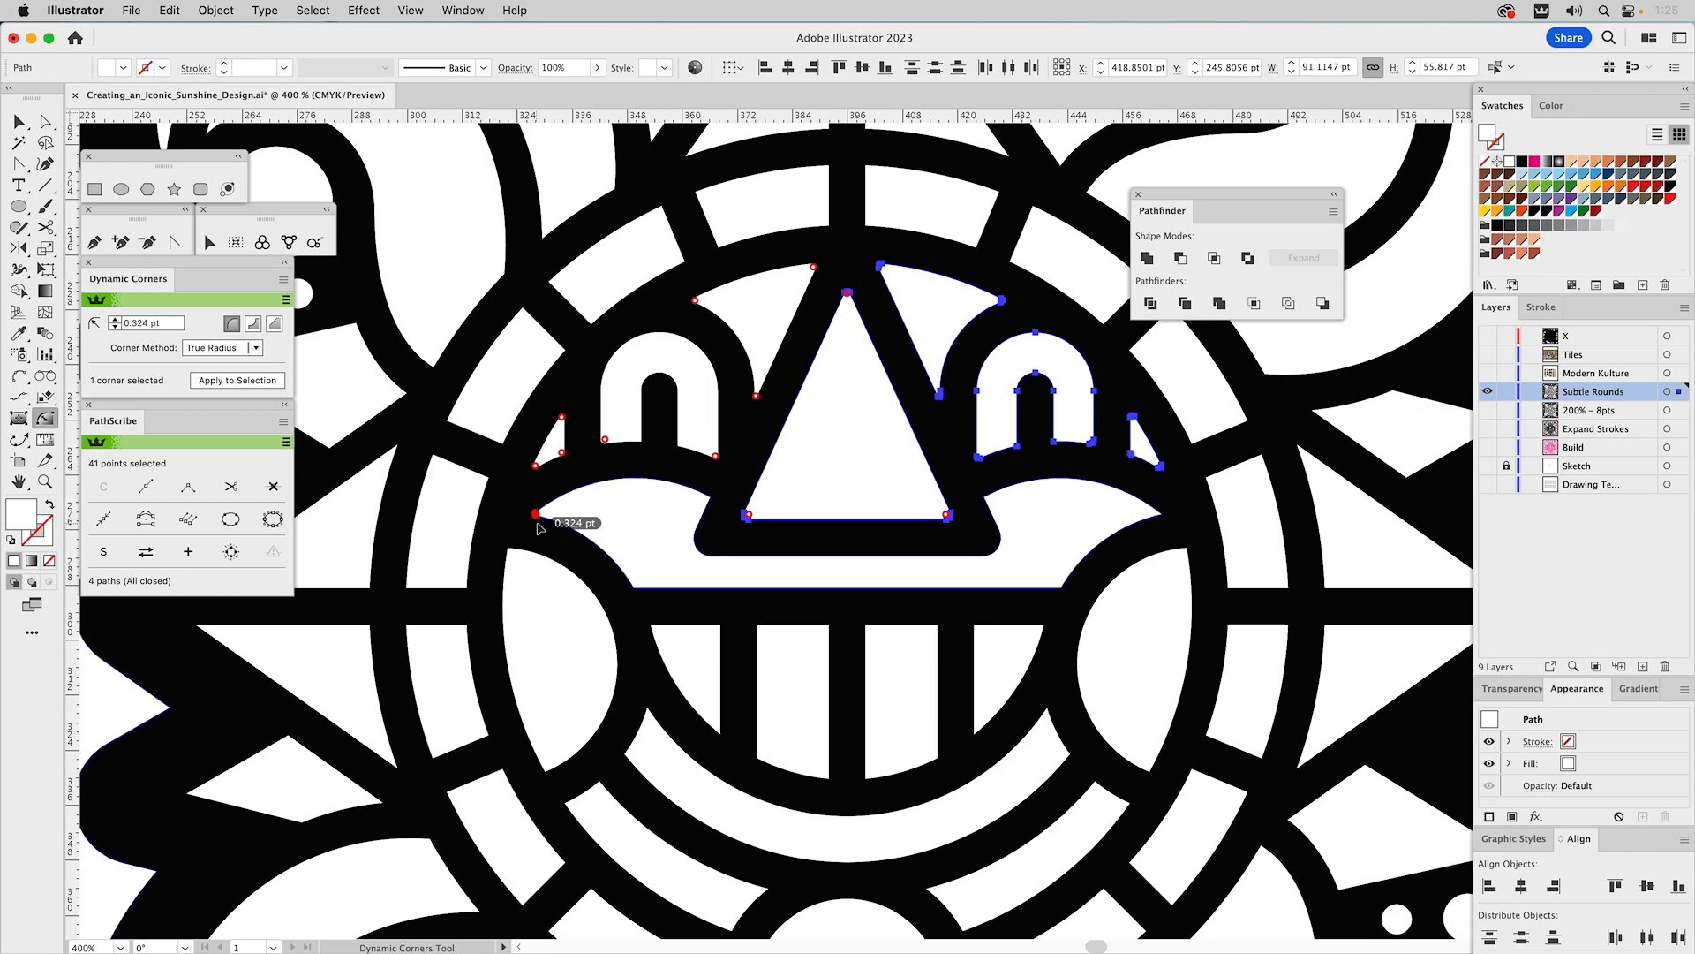
{"action": "left_click", "coordinate": [709, 498], "text": "shift"}
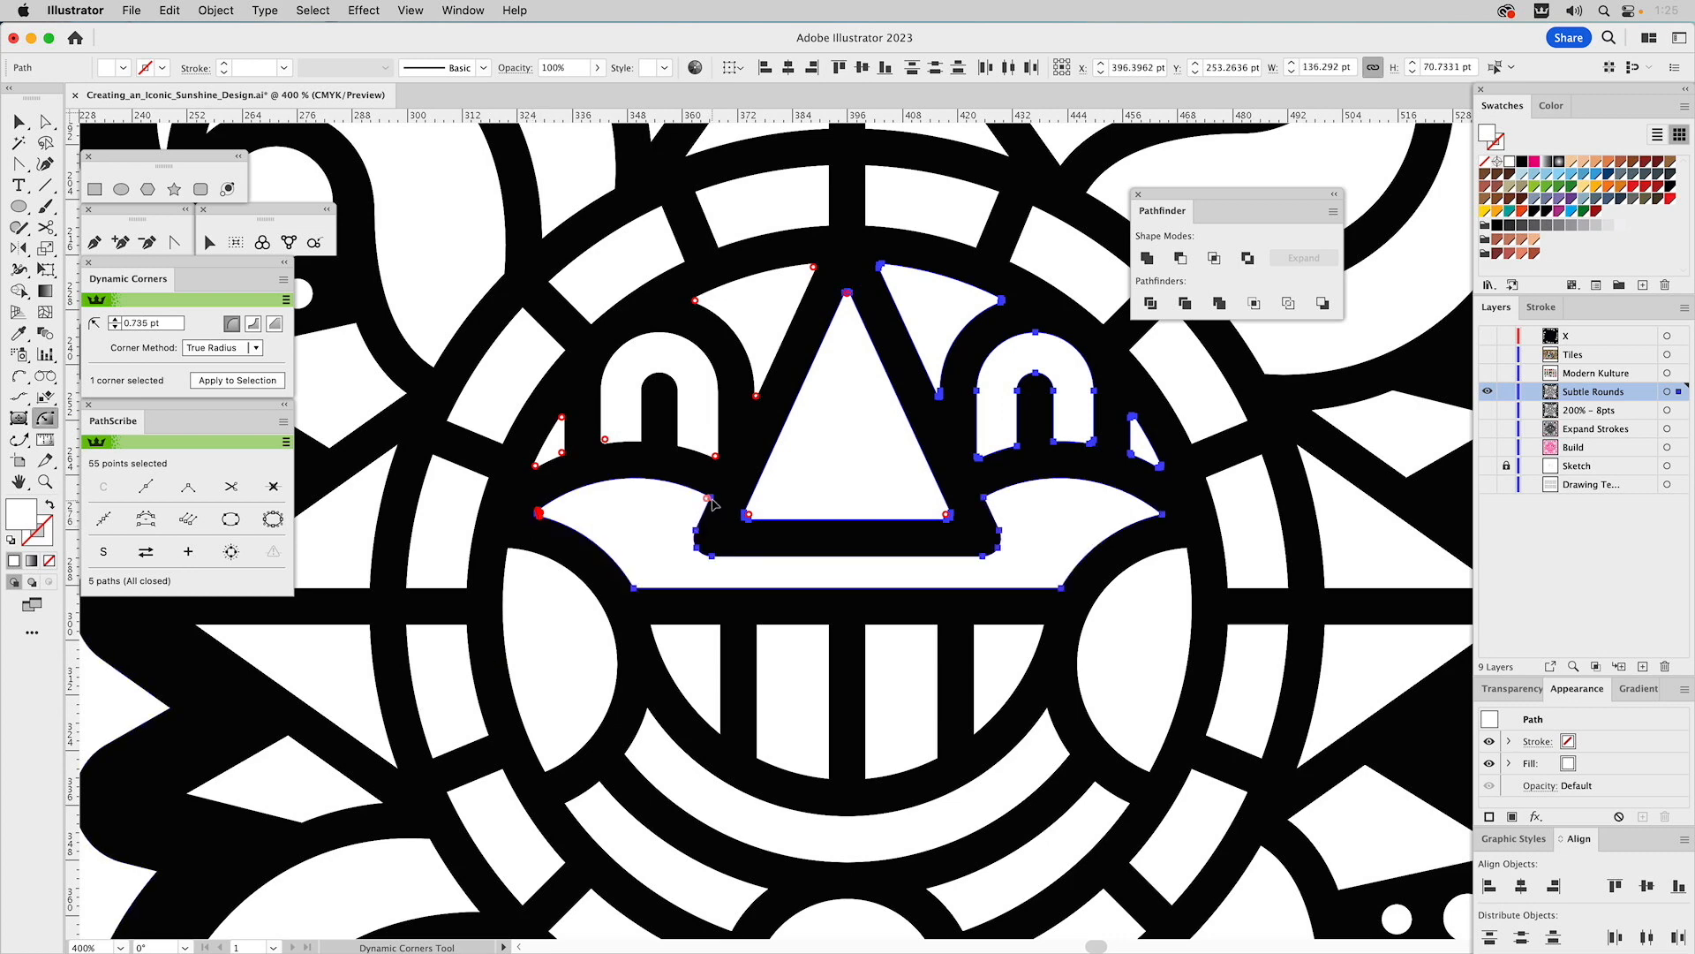
{"action": "left_click", "coordinate": [987, 500], "text": "shift"}
{"action": "left_click", "coordinate": [1164, 519]}
{"action": "left_click", "coordinate": [1162, 517], "text": "shift"}
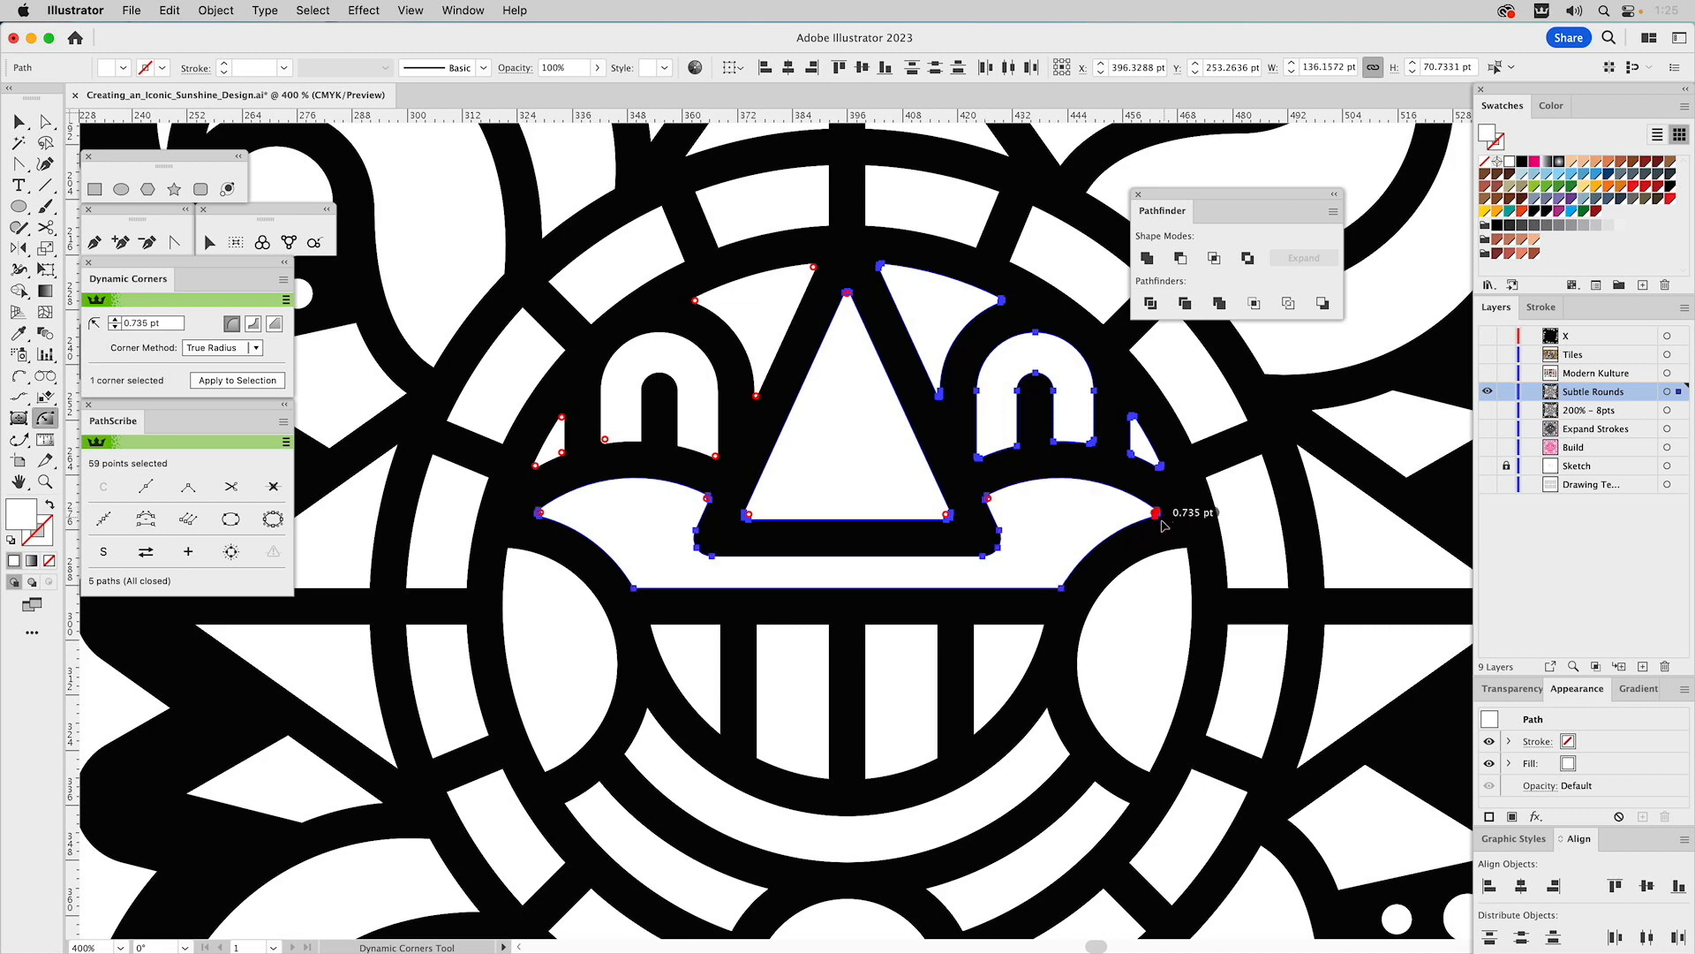
- Round the upper and lower tips of both white cheek shapes to 1.988 pt
{"action": "left_click", "coordinate": [510, 551], "text": "shift"}
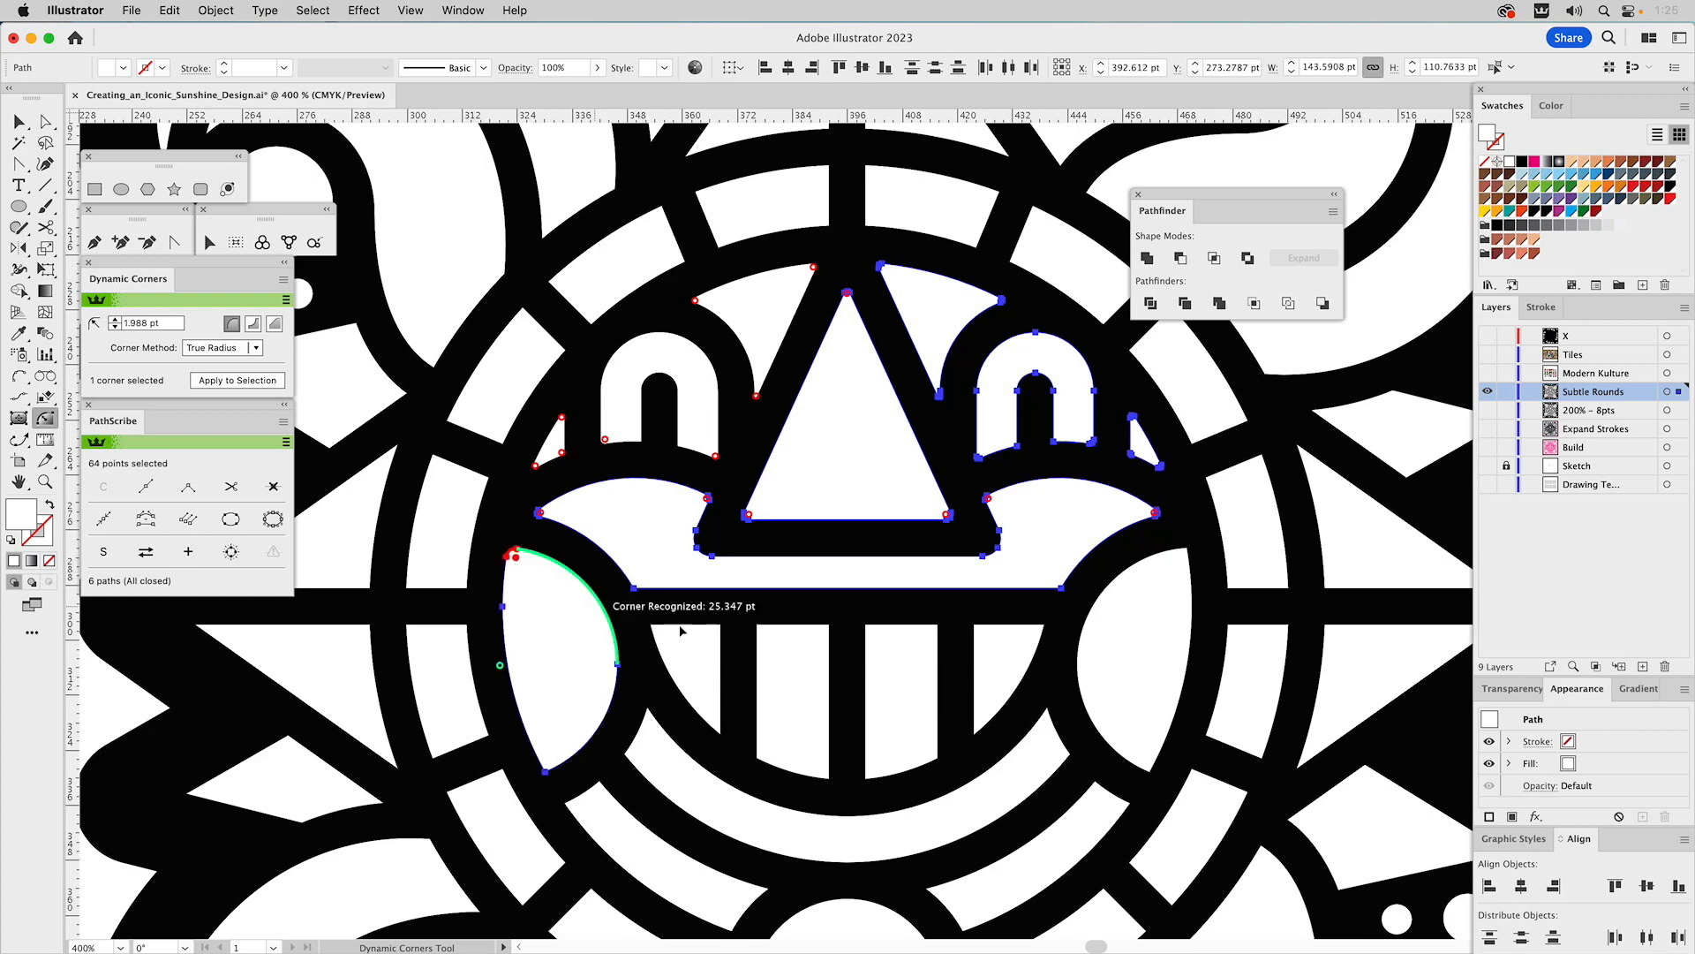
{"action": "left_click", "coordinate": [1183, 553], "text": "shift"}
{"action": "left_click", "coordinate": [545, 768], "text": "shift"}
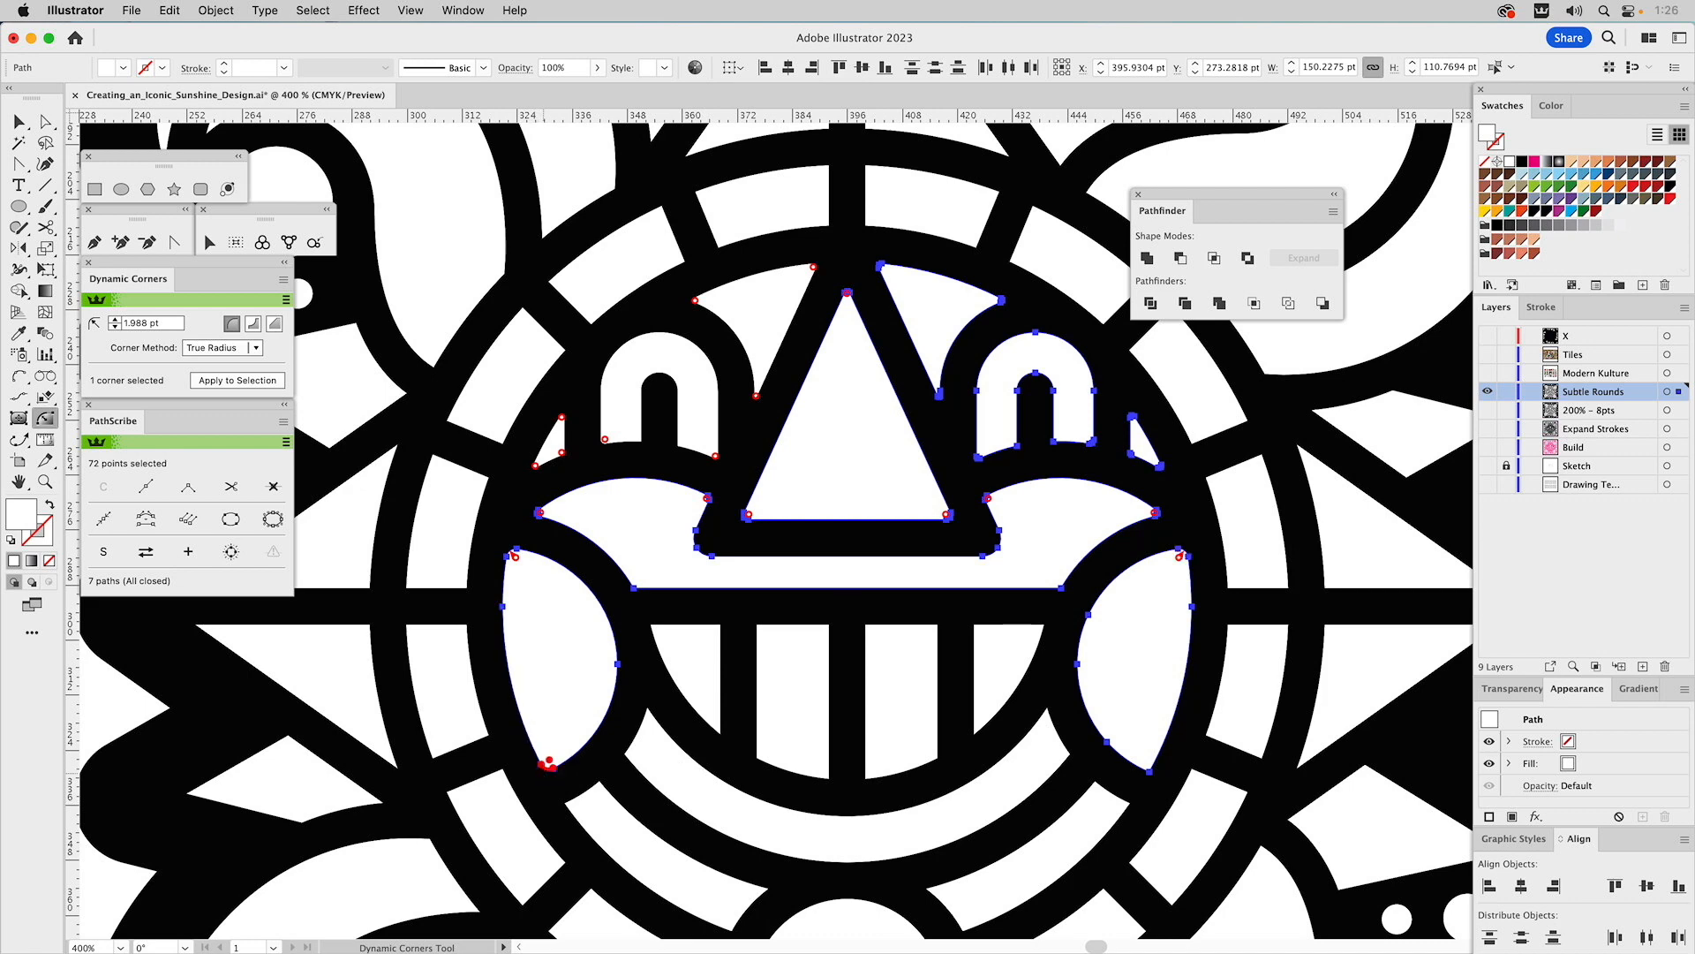
{"action": "left_click", "coordinate": [1149, 772], "text": "shift"}
- Round the lower corners of the white shape above the mouth and the top corners of all four teeth to about 0.908 pt
{"action": "left_click_drag", "start_coordinate": [636, 591], "coordinate": [658, 592]}
{"action": "left_click", "coordinate": [1060, 586], "text": "shift"}
{"action": "left_click", "coordinate": [655, 628], "text": "shift"}
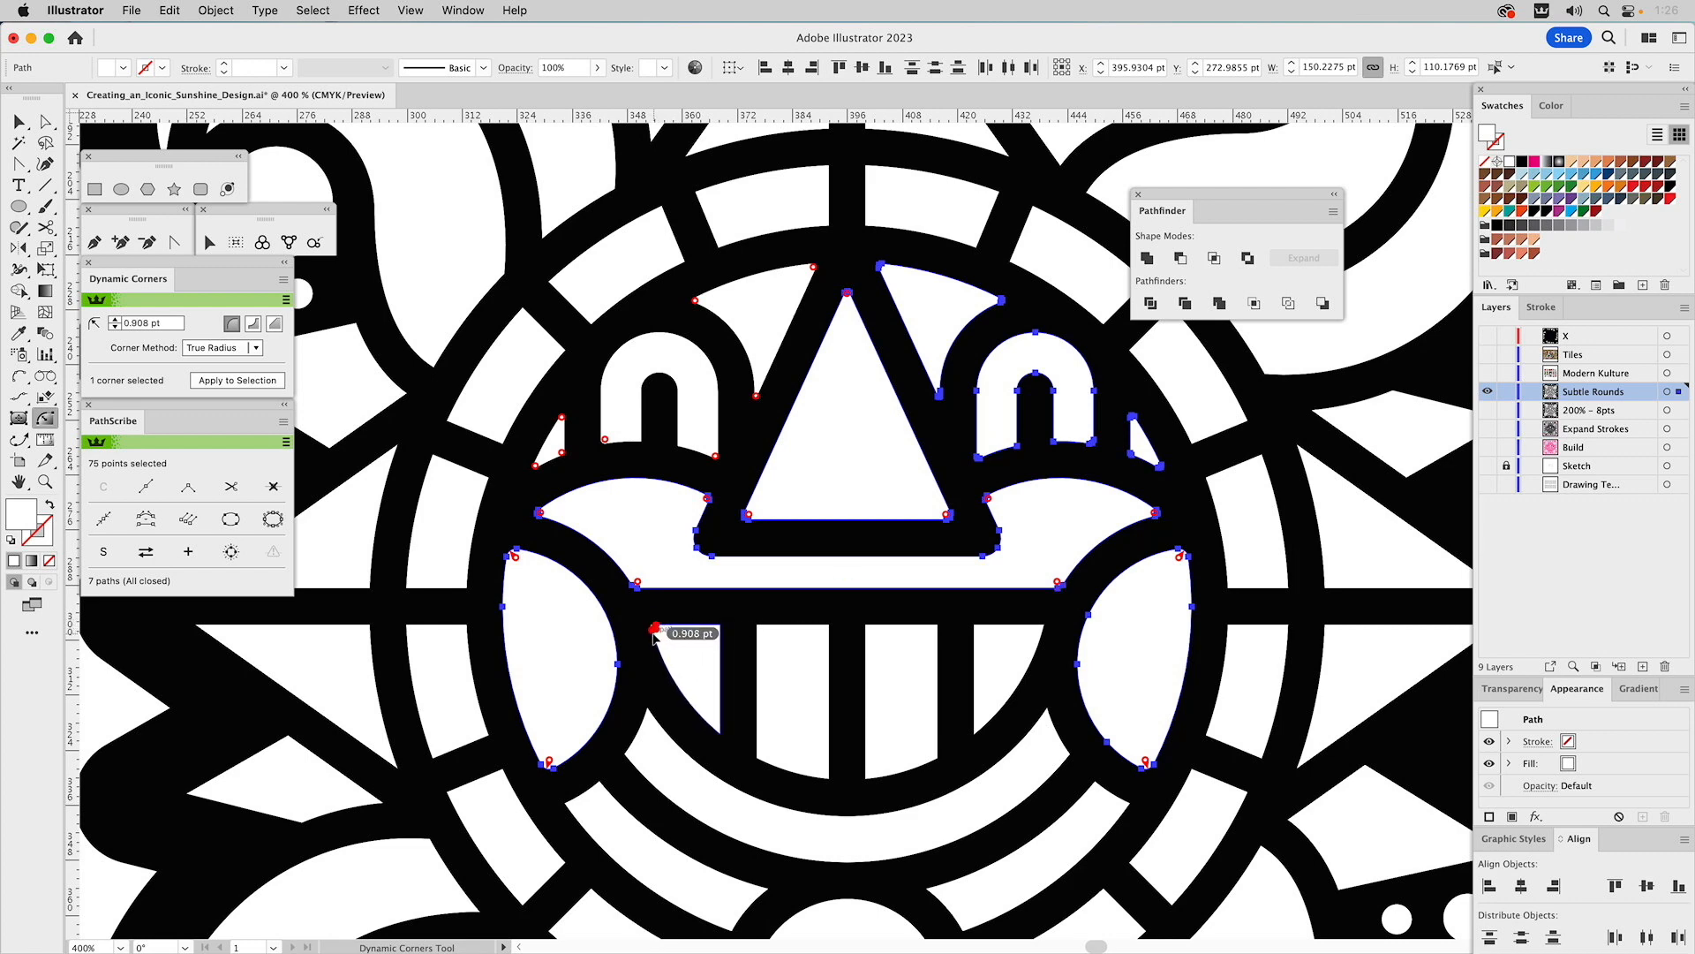
{"action": "left_click", "coordinate": [1041, 628], "text": "shift"}
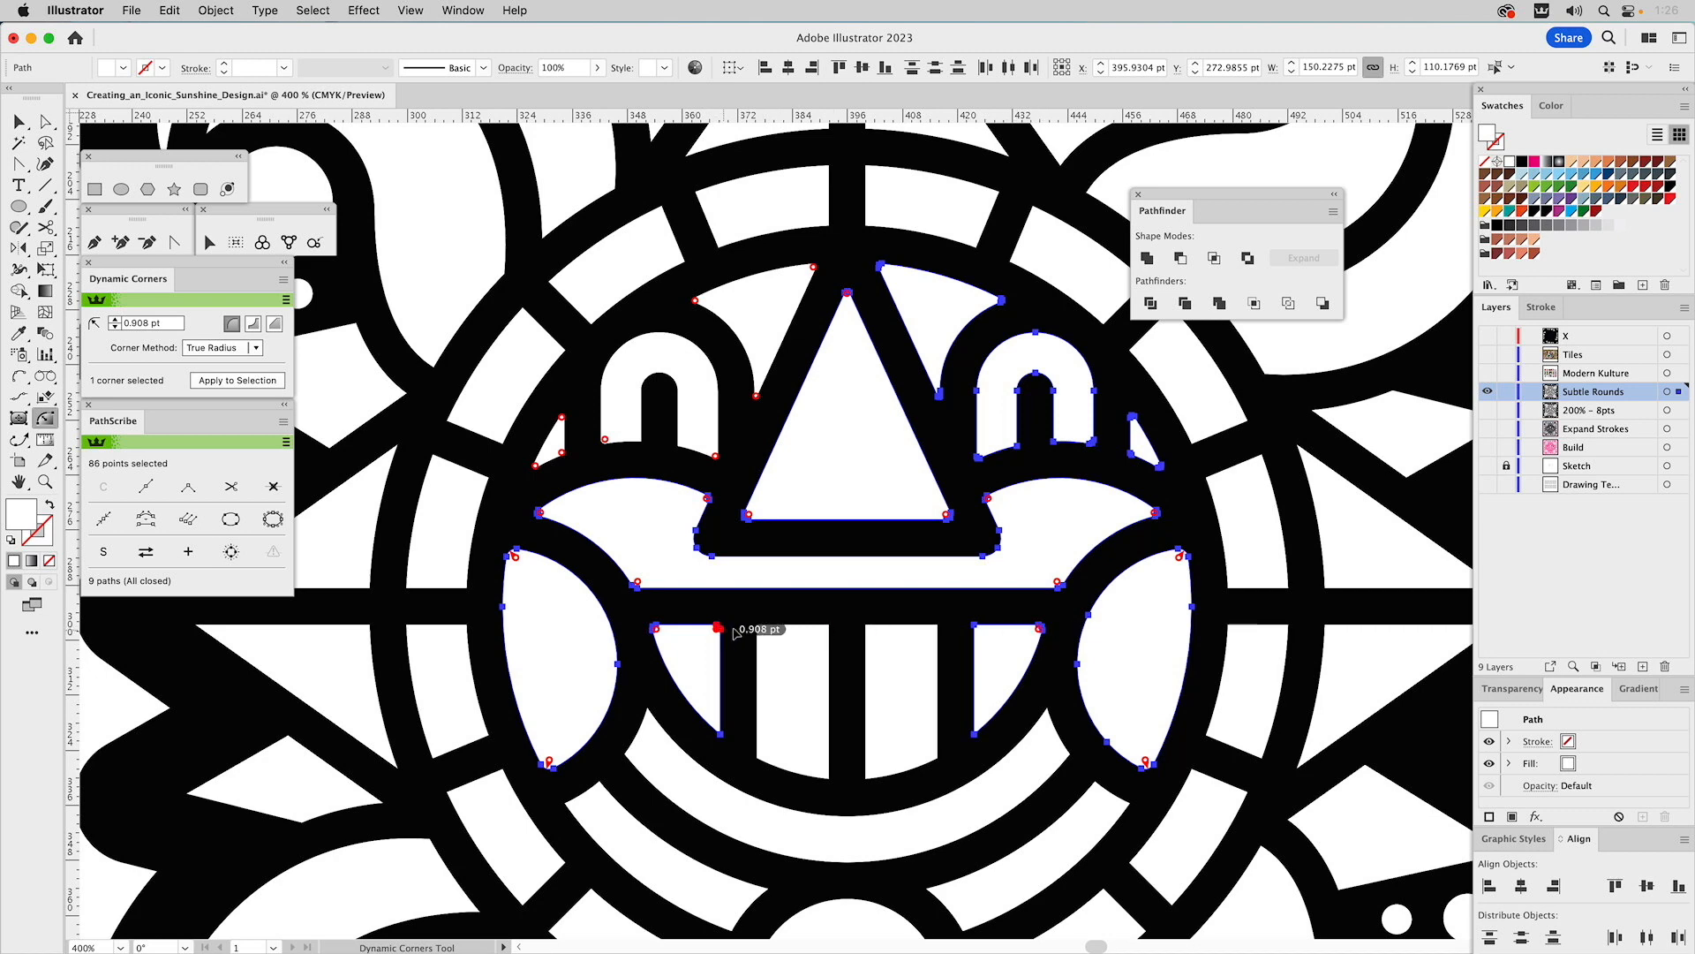
{"action": "left_click", "coordinate": [758, 628], "text": "shift"}
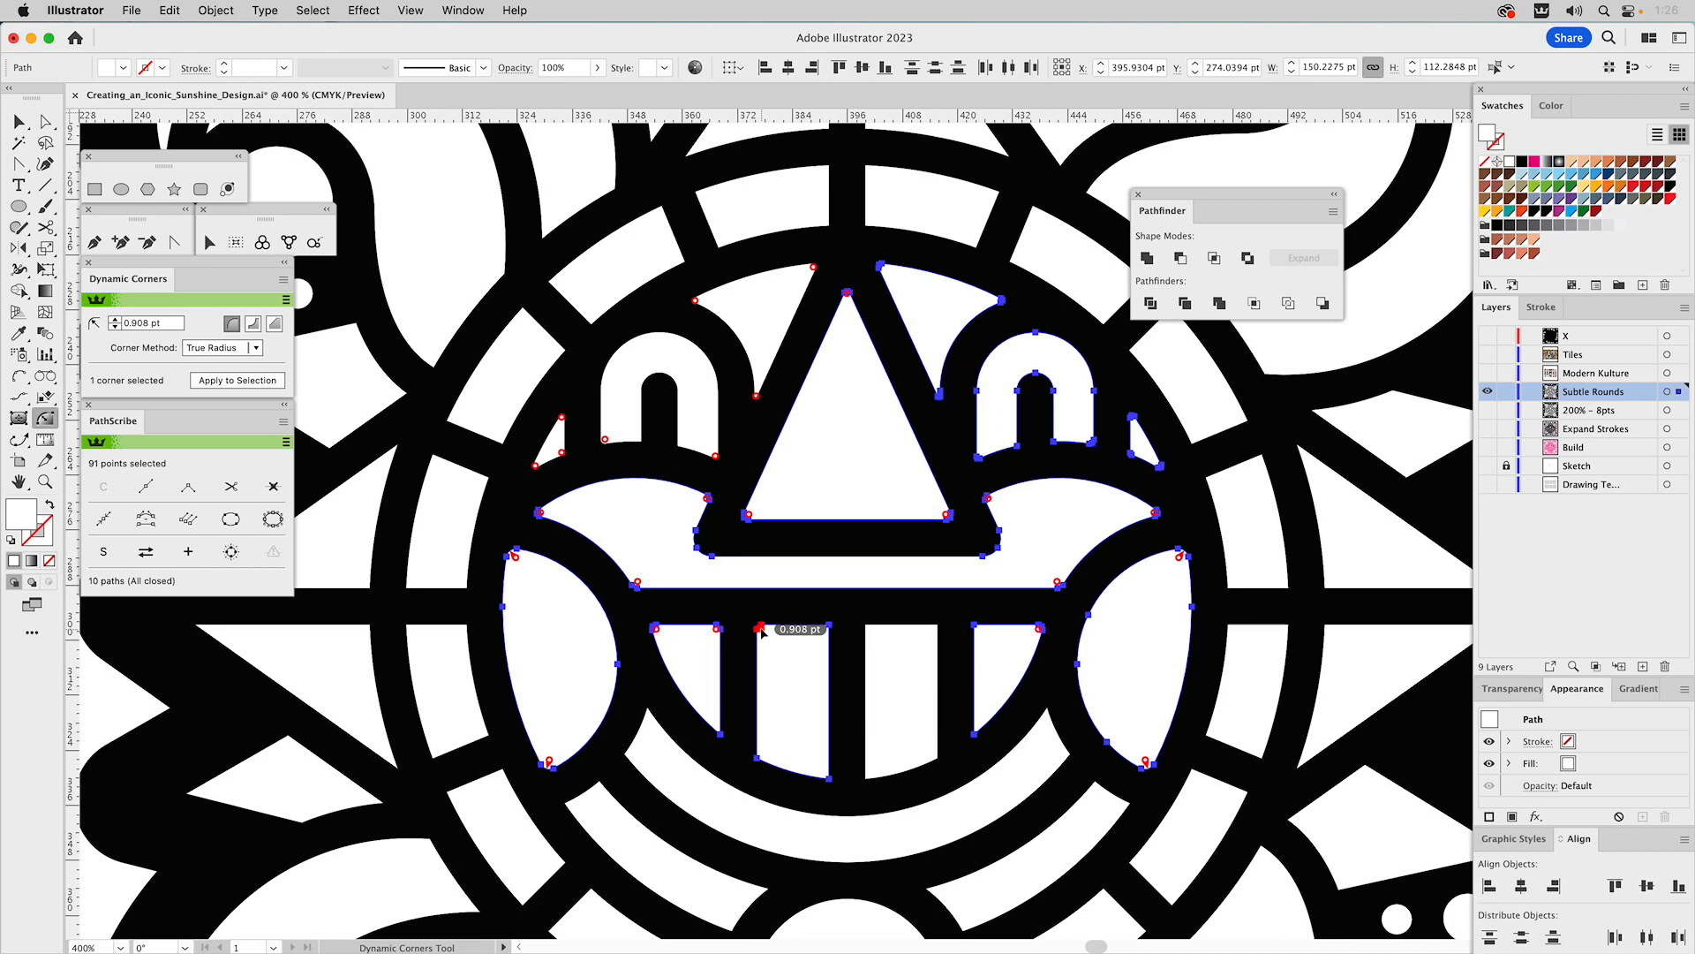
{"action": "left_click", "coordinate": [829, 629], "text": "shift"}
{"action": "left_click", "coordinate": [867, 628], "text": "shift"}
{"action": "left_click", "coordinate": [935, 629], "text": "shift"}
{"action": "left_click", "coordinate": [976, 628], "text": "shift"}
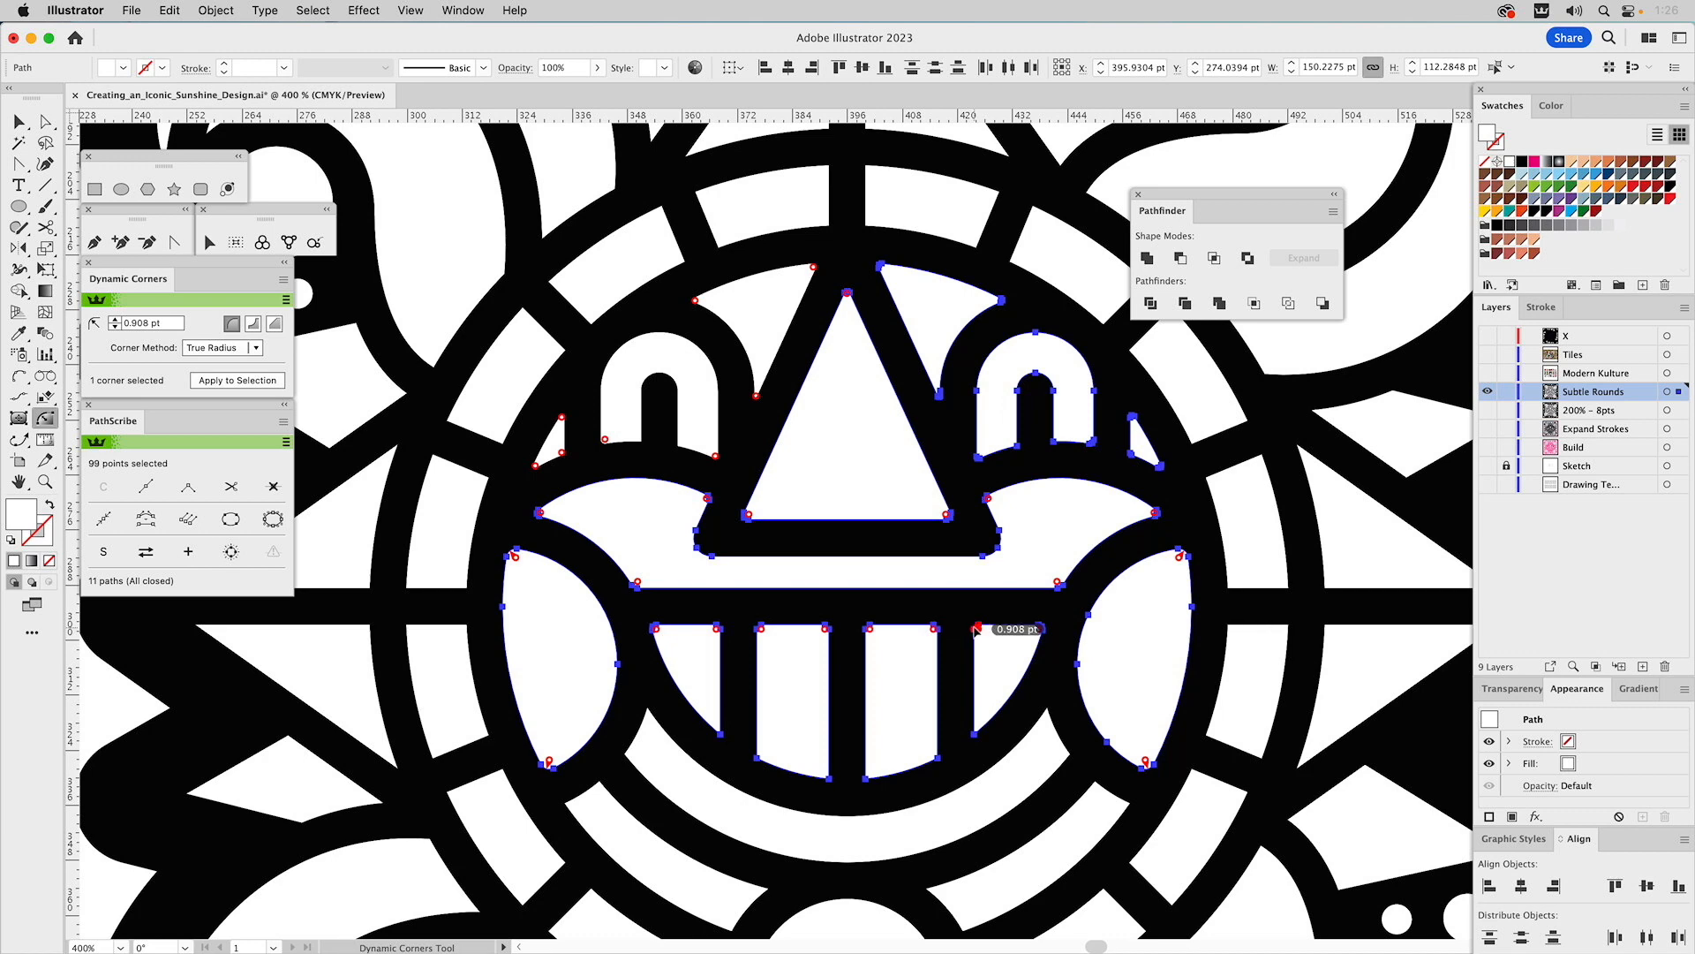
- Round the outer teeth's bottom tips to about 0.448 pt, the middle teeth's outer bottom corners to about 1.291 pt, and their inner bottom corners
{"action": "left_click", "coordinate": [720, 730]}
{"action": "left_click_drag", "start_coordinate": [730, 723], "coordinate": [732, 727]}
{"action": "left_click_drag", "start_coordinate": [760, 757], "coordinate": [769, 764]}
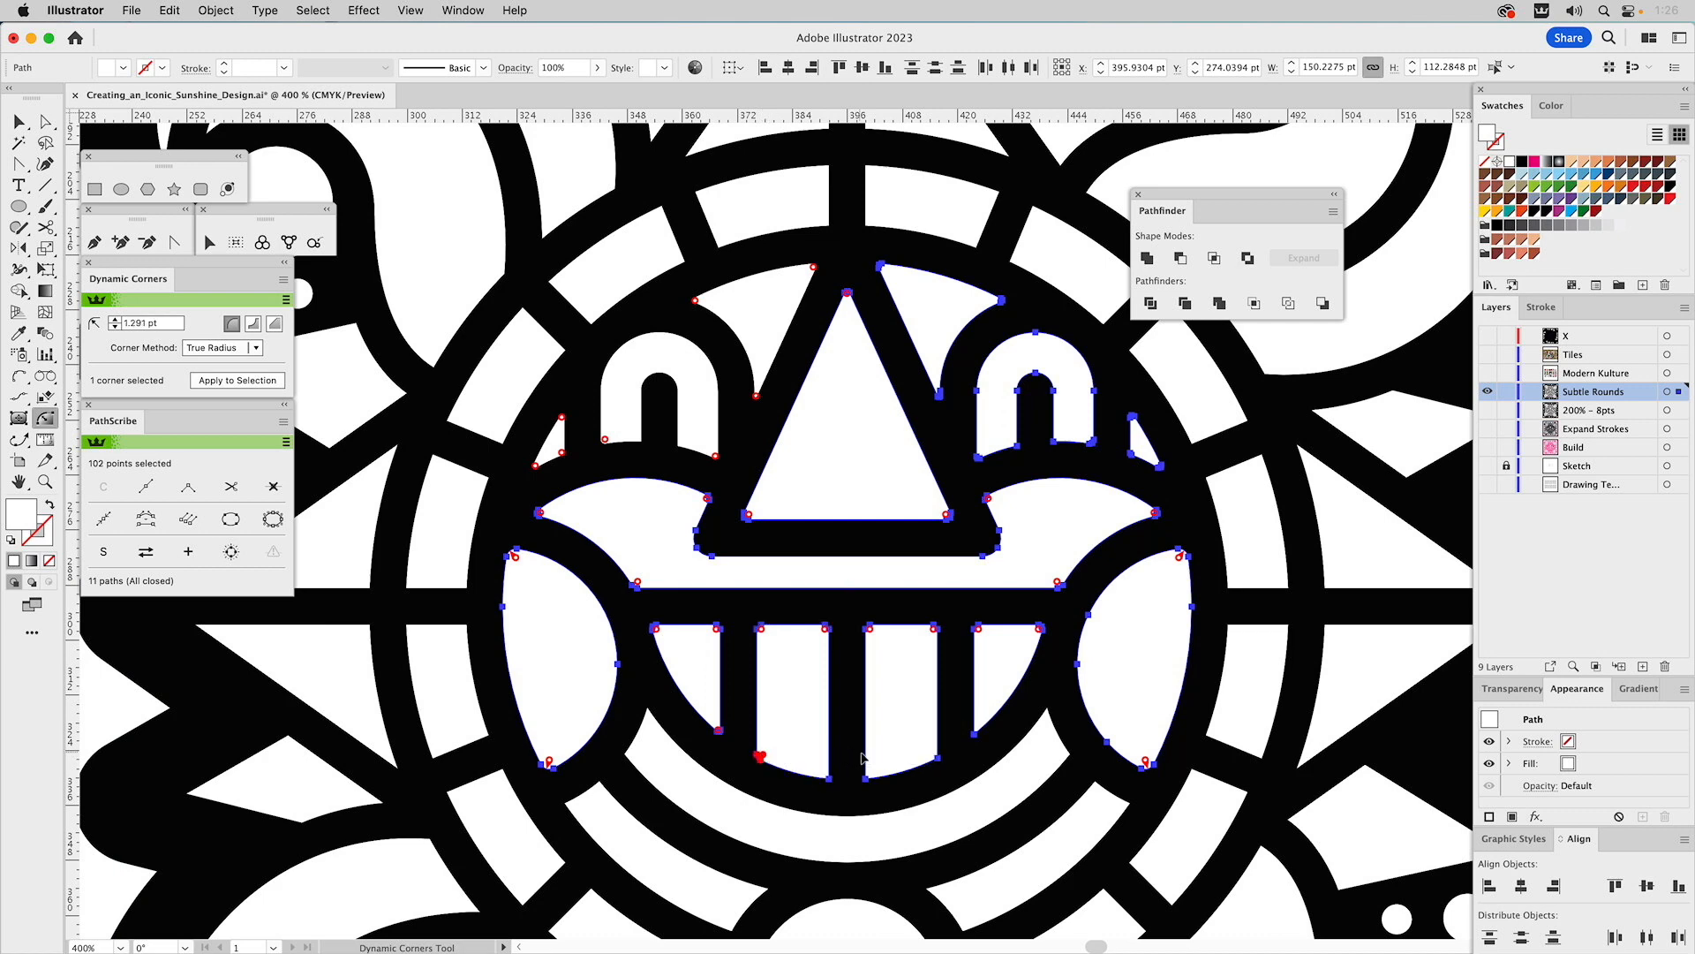
{"action": "left_click", "coordinate": [719, 731]}
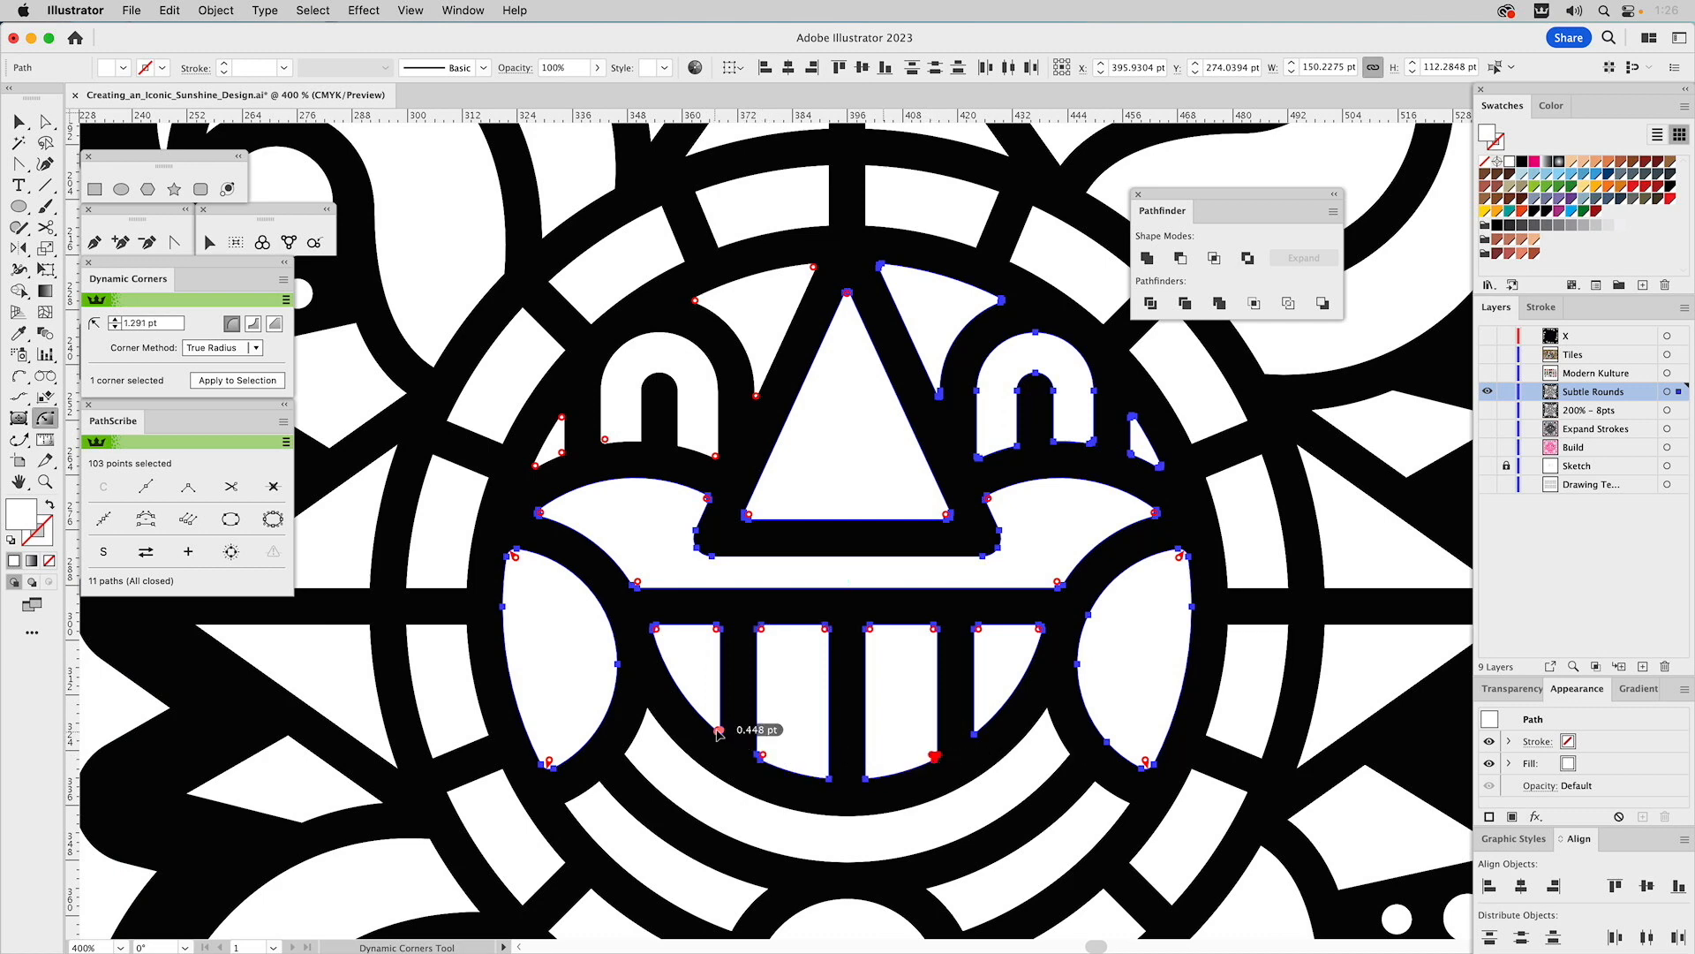
{"action": "left_click", "coordinate": [975, 732]}
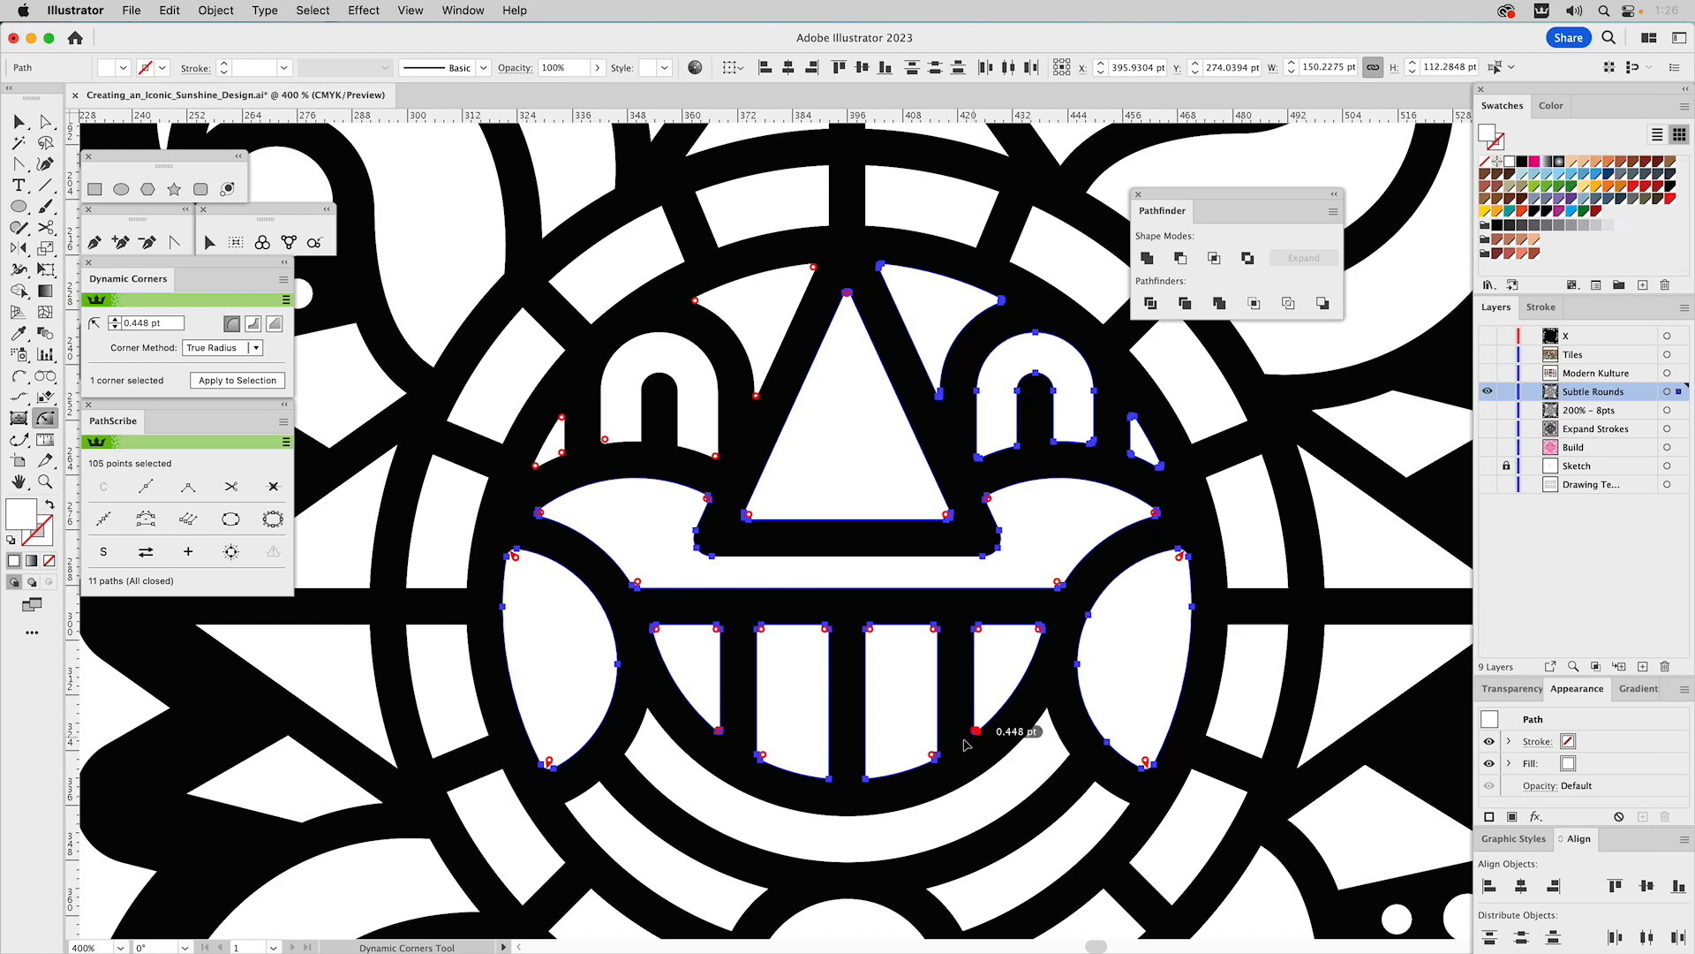
{"action": "left_click", "coordinate": [827, 778]}
{"action": "left_click", "coordinate": [866, 778]}
- Round the upper tips of the white smile band under the teeth and its lower side corners to 1.253 pt
{"action": "left_click", "coordinate": [650, 714]}
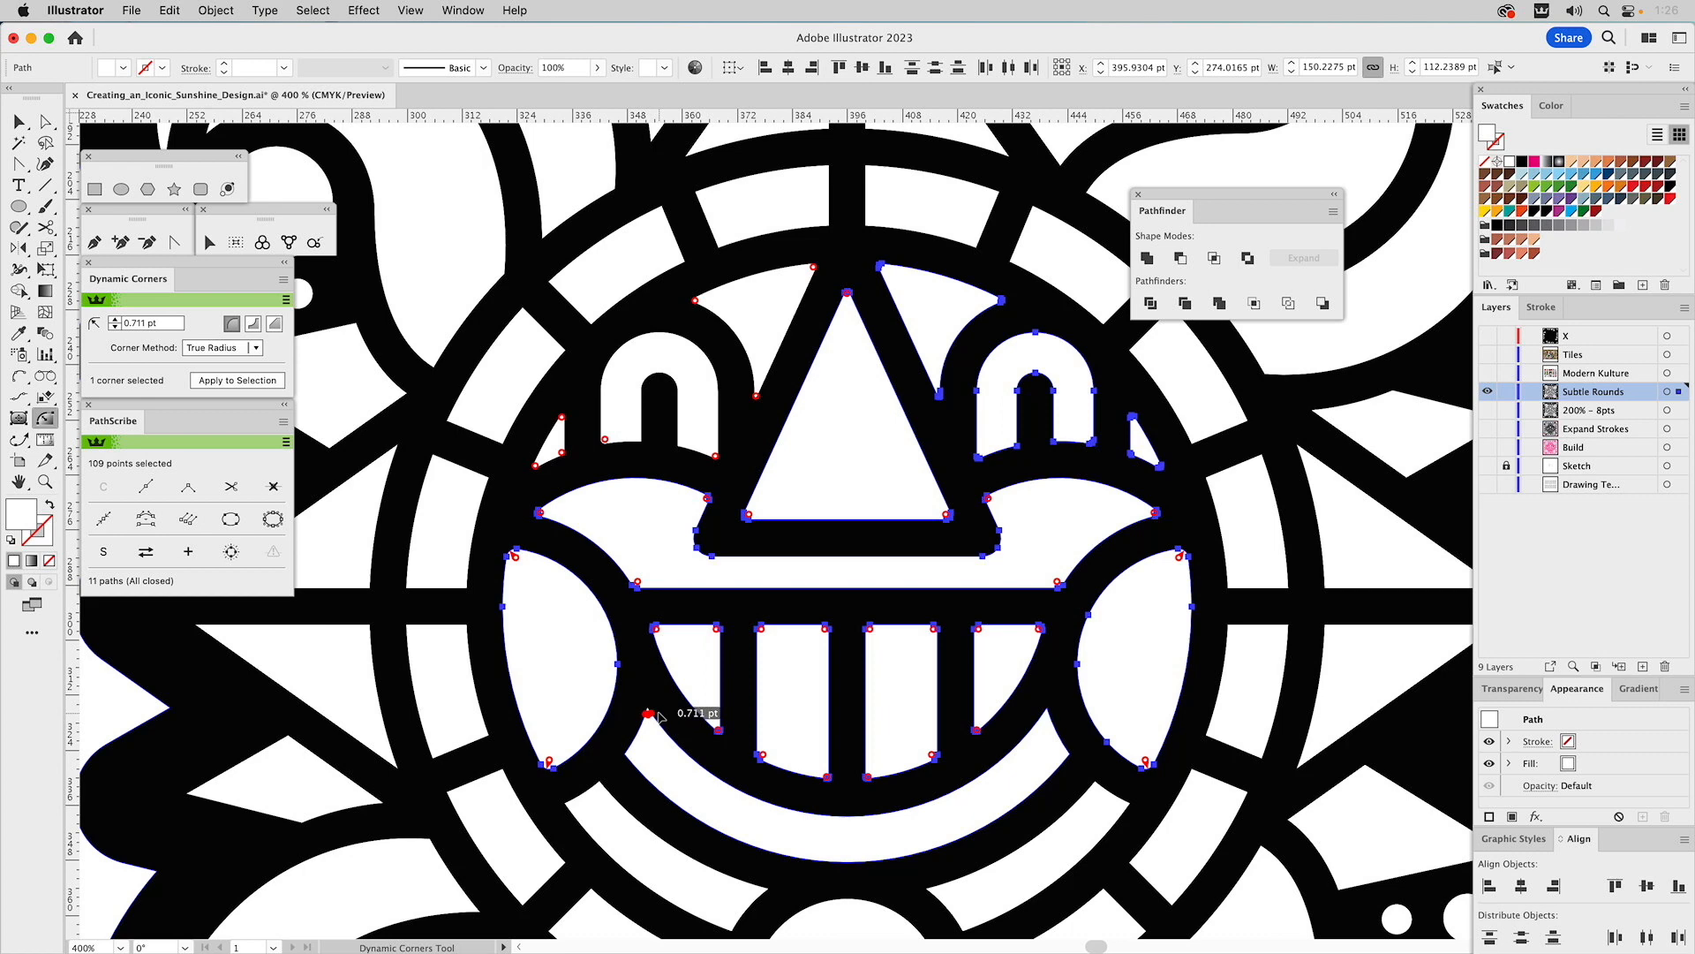
{"action": "left_click", "coordinate": [1047, 711], "text": "shift"}
{"action": "left_click", "coordinate": [1046, 713]}
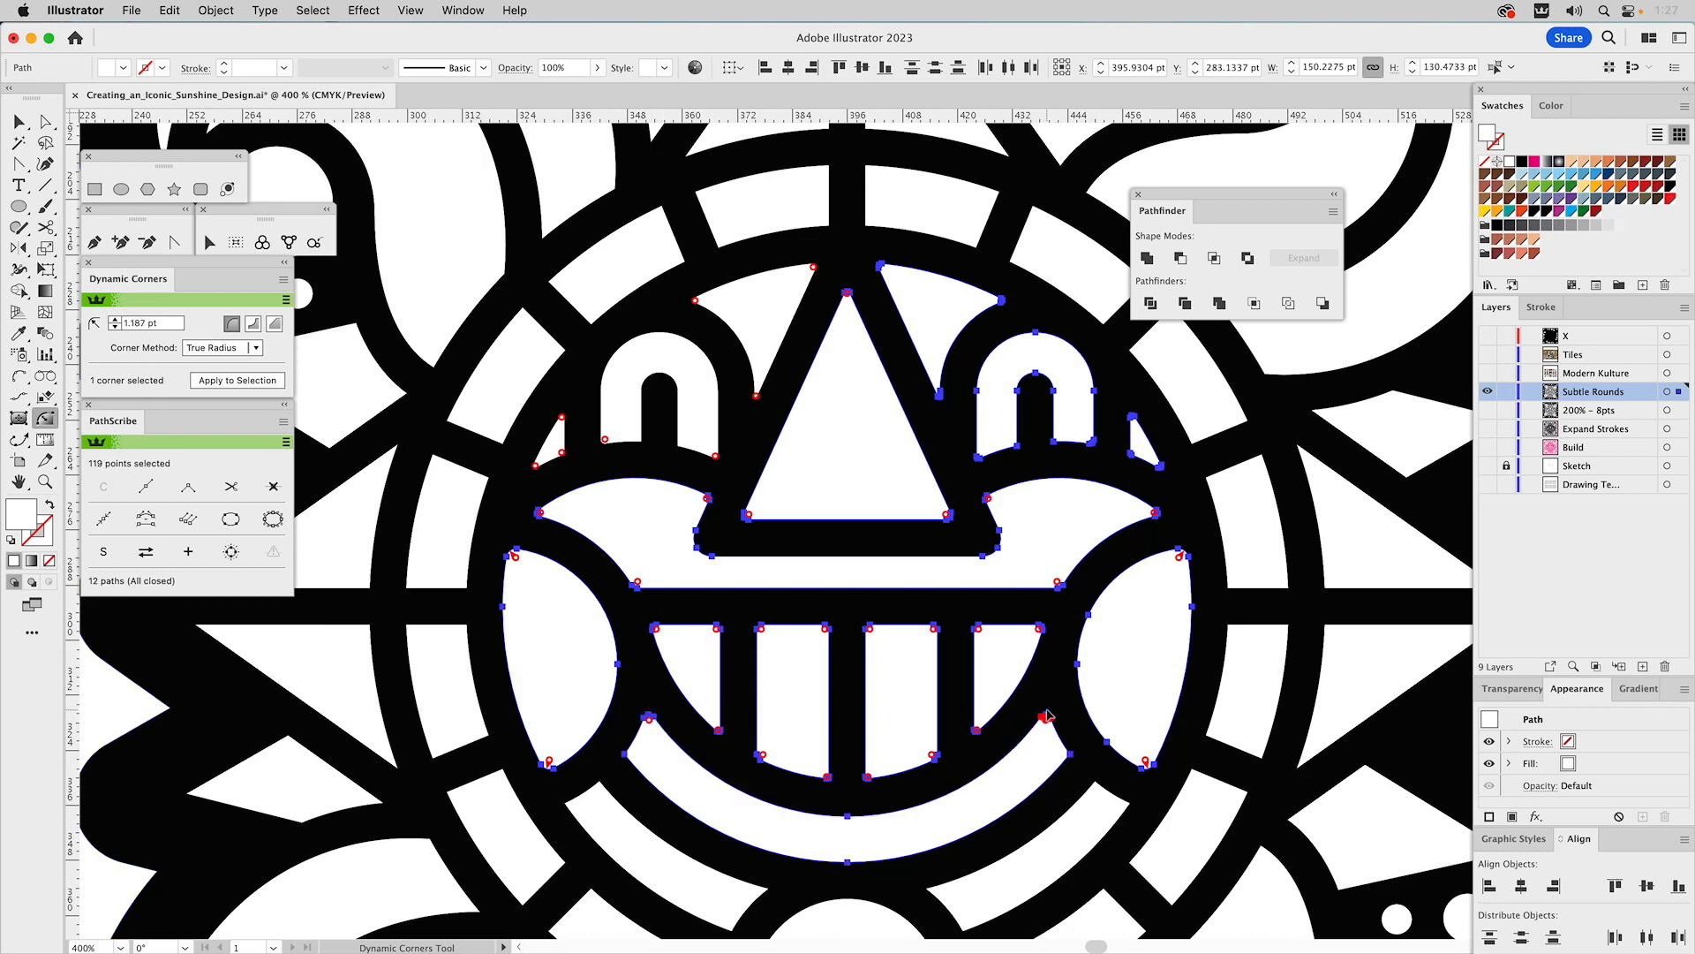
{"action": "left_click", "coordinate": [628, 754], "text": "shift"}
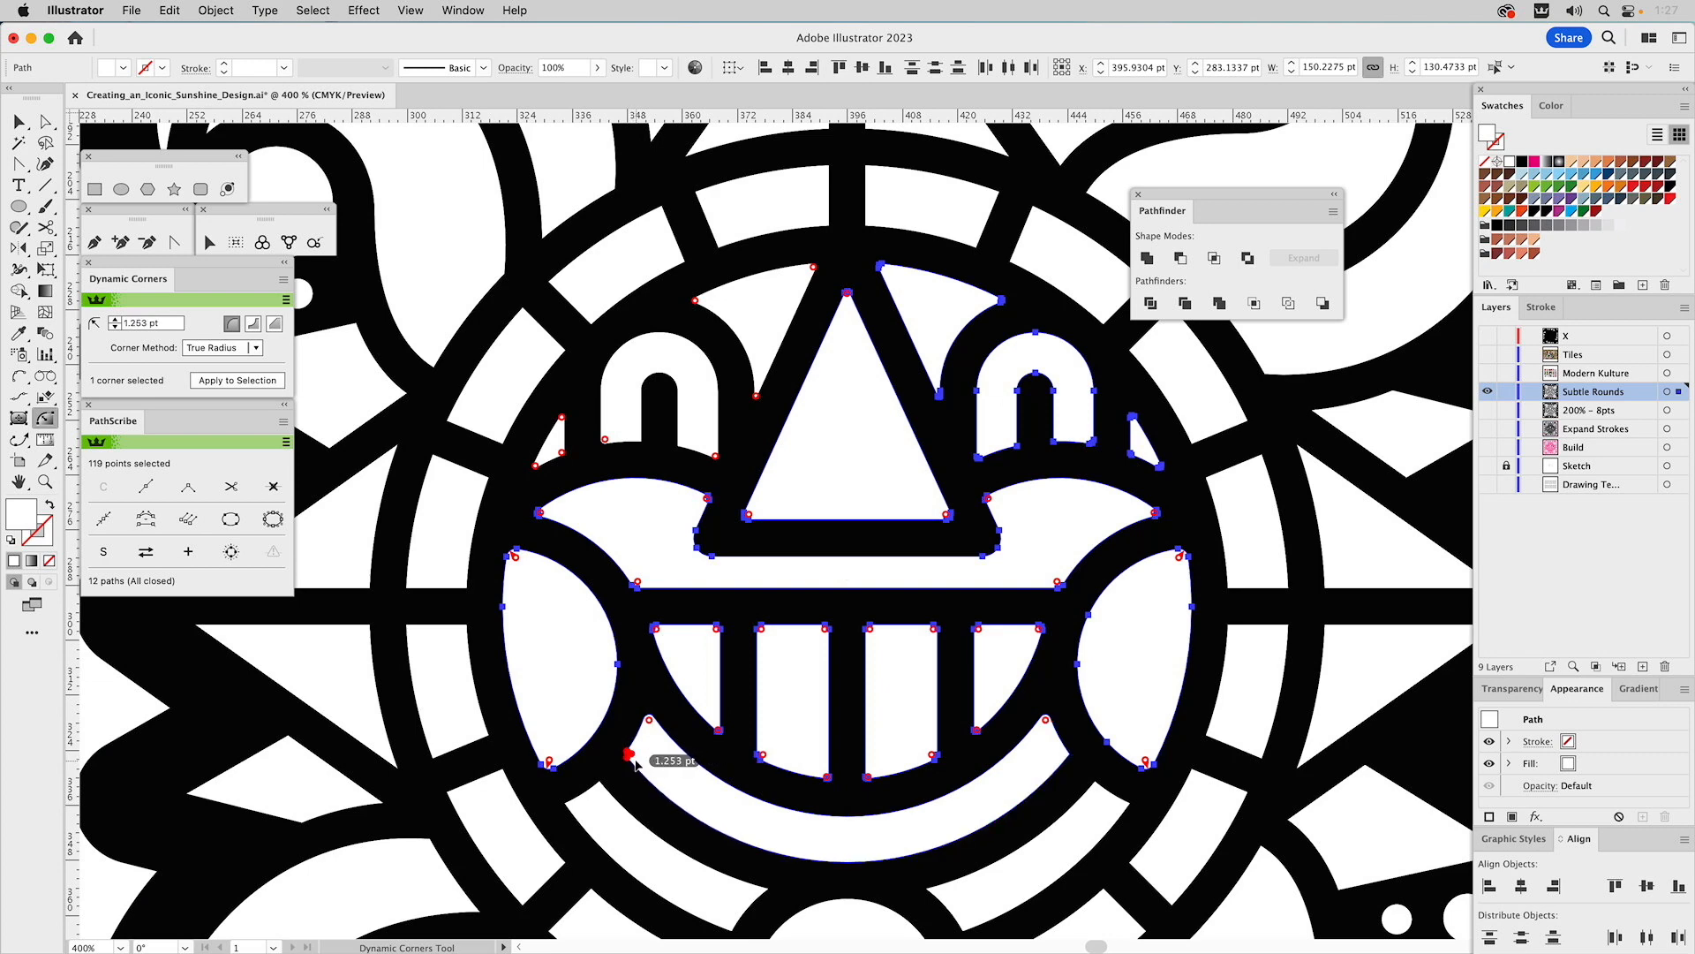
{"action": "left_click", "coordinate": [1064, 753], "text": "shift"}
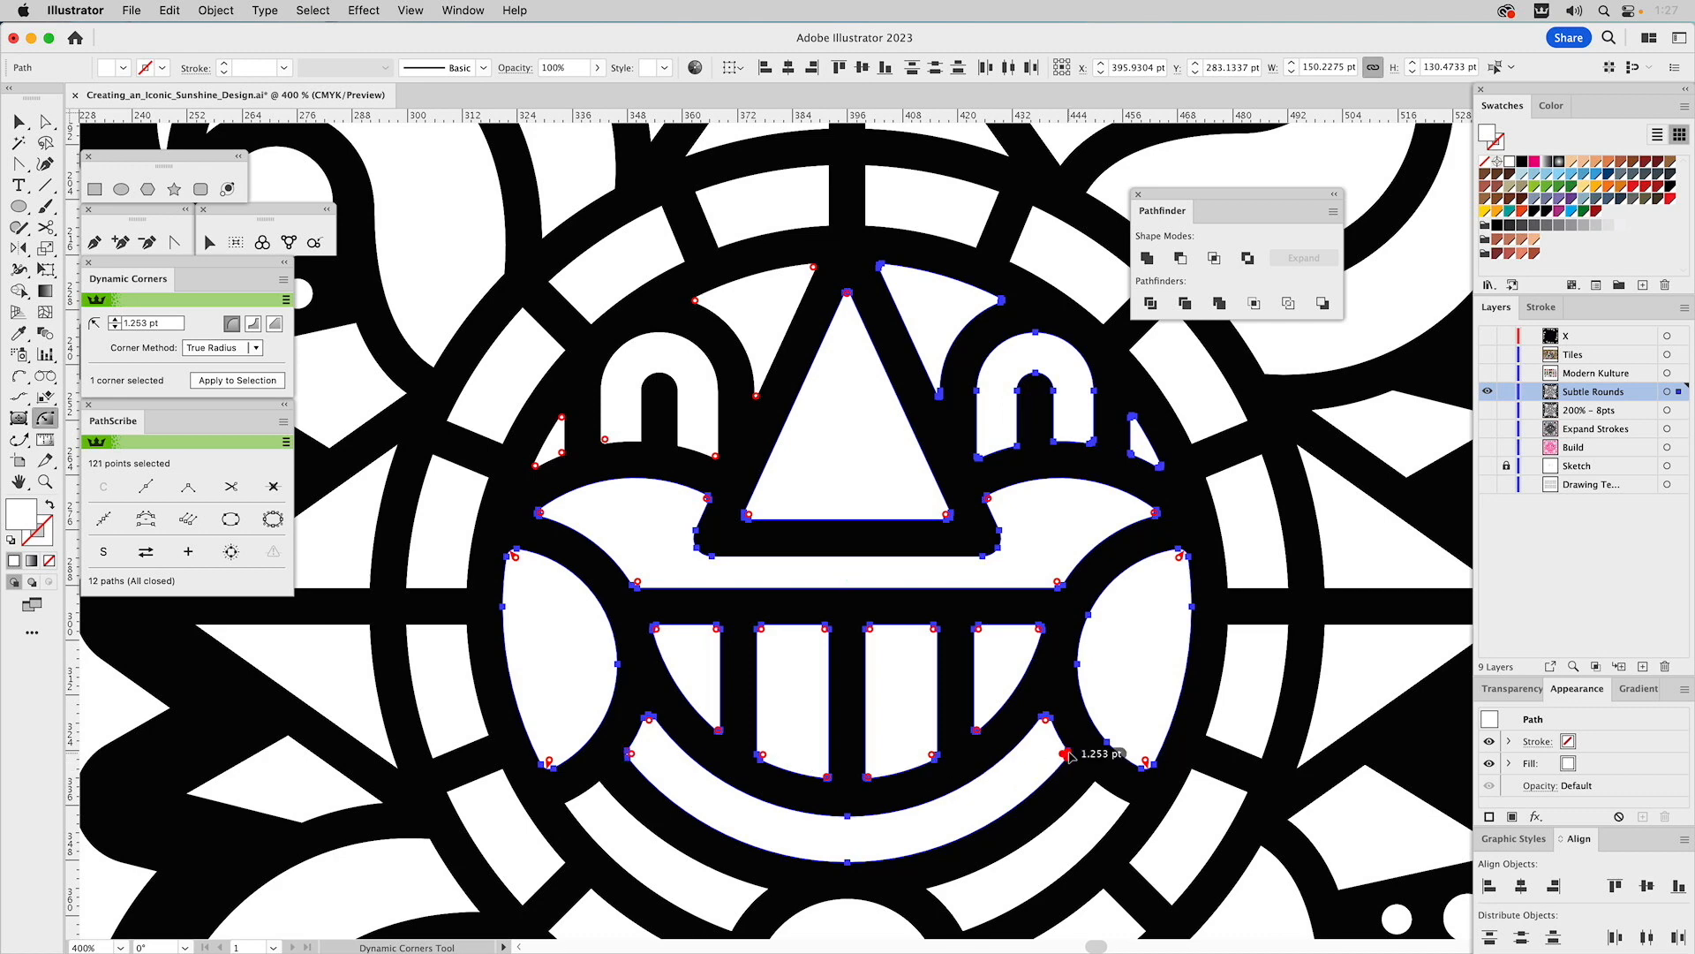
- Round the left chin band's two outer-end corners and lower inner corner to 1.253 pt, and soften its sharp corner beside the chin dome
{"action": "left_click_drag", "start_coordinate": [872, 731], "coordinate": [841, 568]}
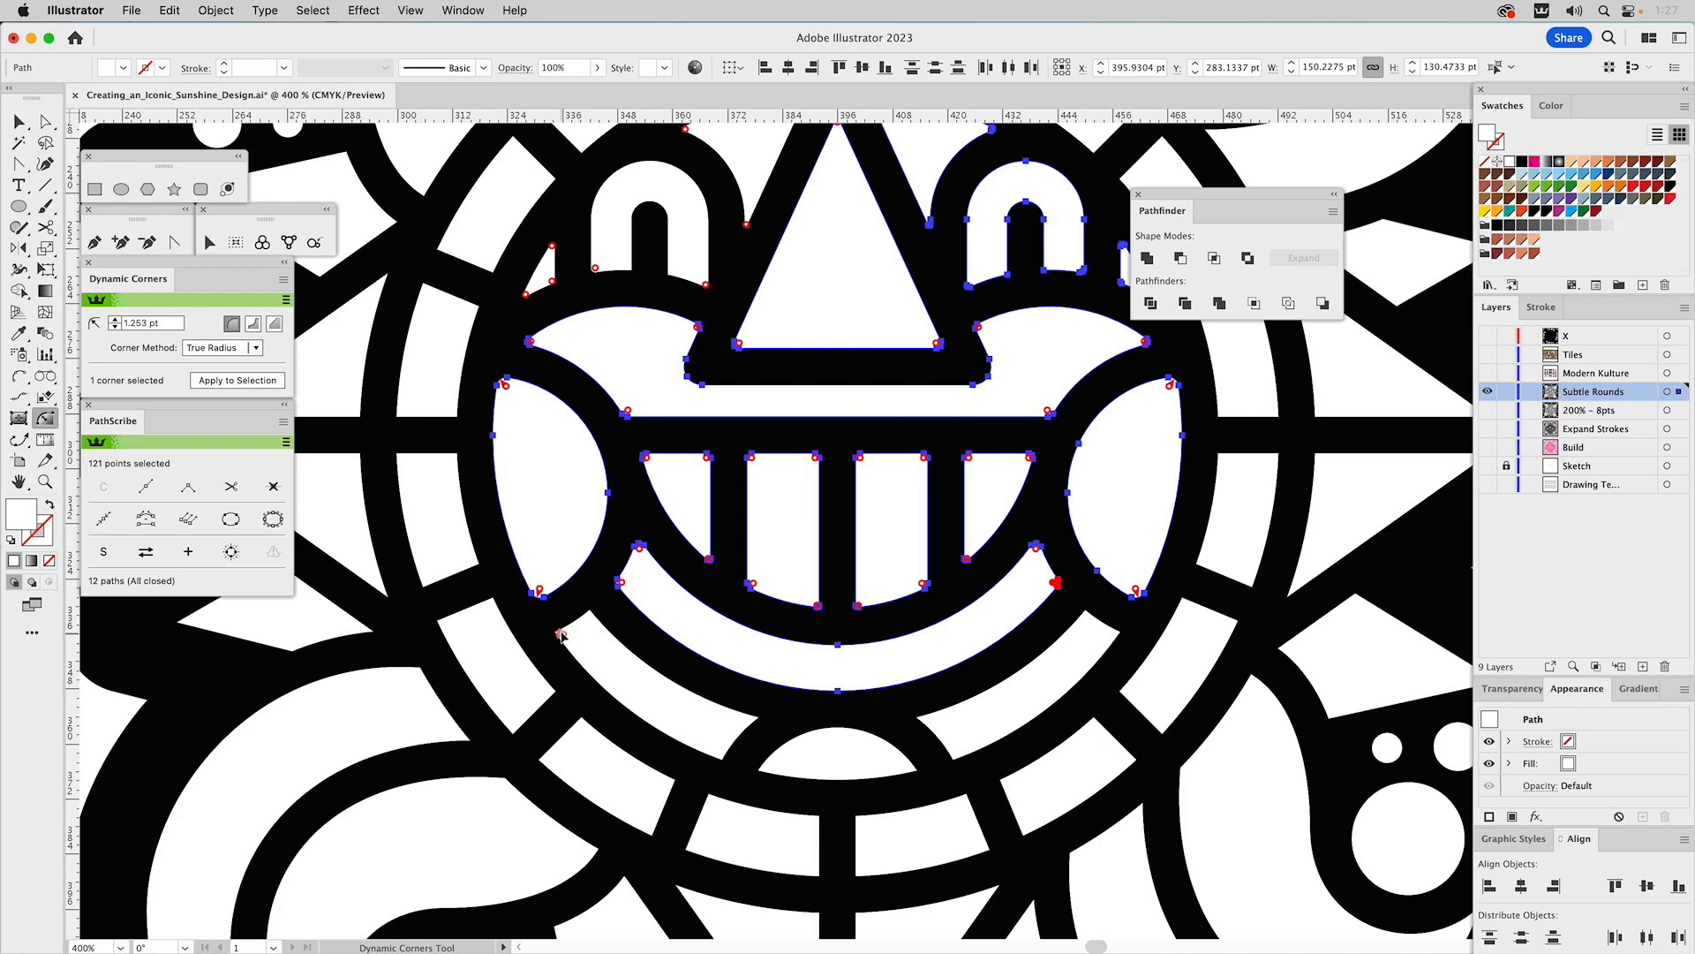
{"action": "left_click", "coordinate": [559, 633], "text": "shift"}
{"action": "left_click", "coordinate": [588, 613], "text": "shift"}
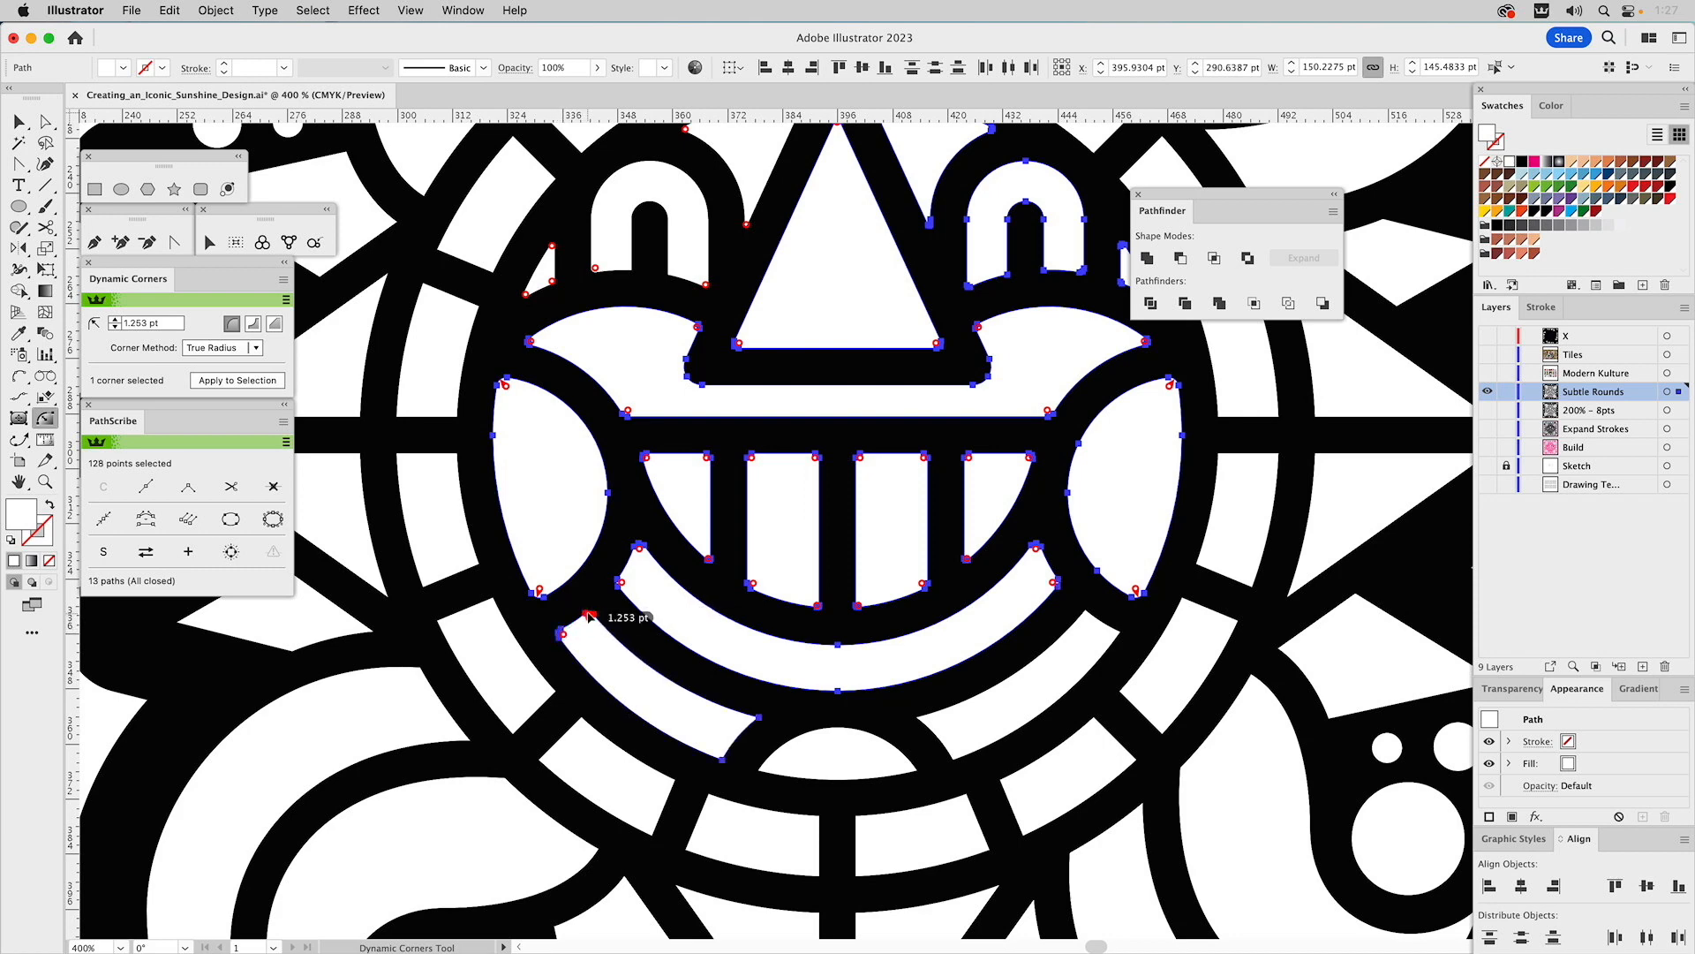
{"action": "left_click", "coordinate": [721, 757], "text": "shift"}
{"action": "left_click_drag", "start_coordinate": [761, 722], "coordinate": [760, 738]}
- Round the right chin band to 0.616 pt beside the dome and 1.253 pt elsewhere, and the chin dome's two corners to about 0.752 pt
{"action": "left_click_drag", "start_coordinate": [921, 719], "coordinate": [920, 725]}
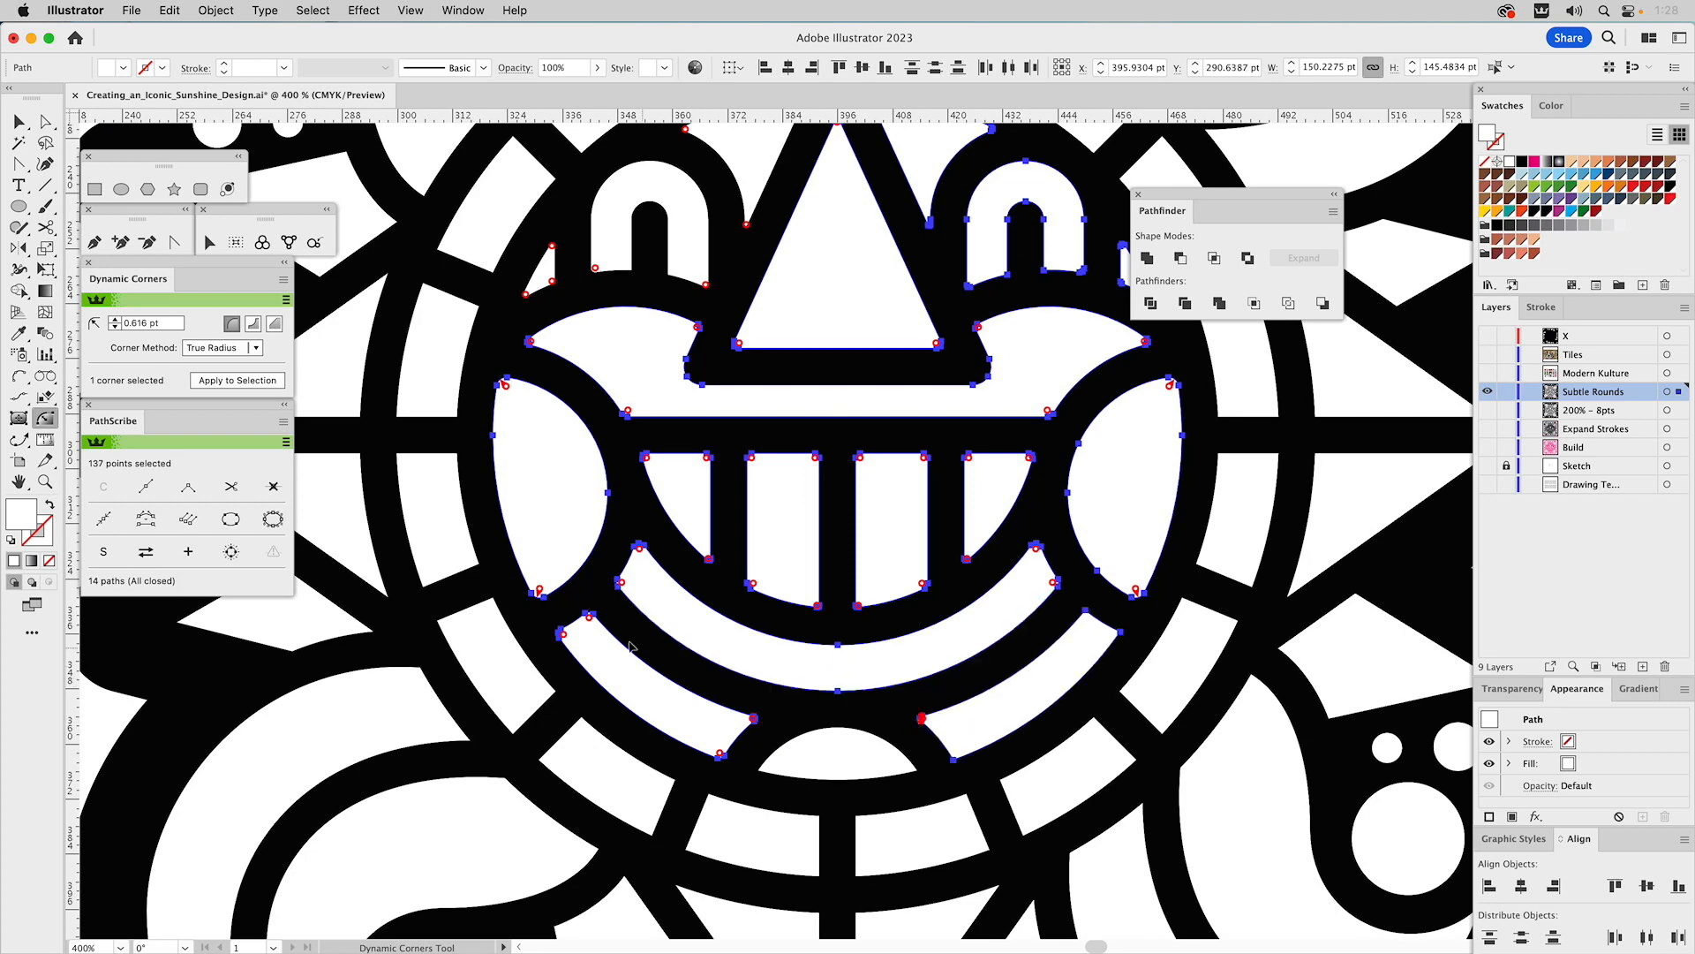
{"action": "left_click", "coordinate": [588, 613]}
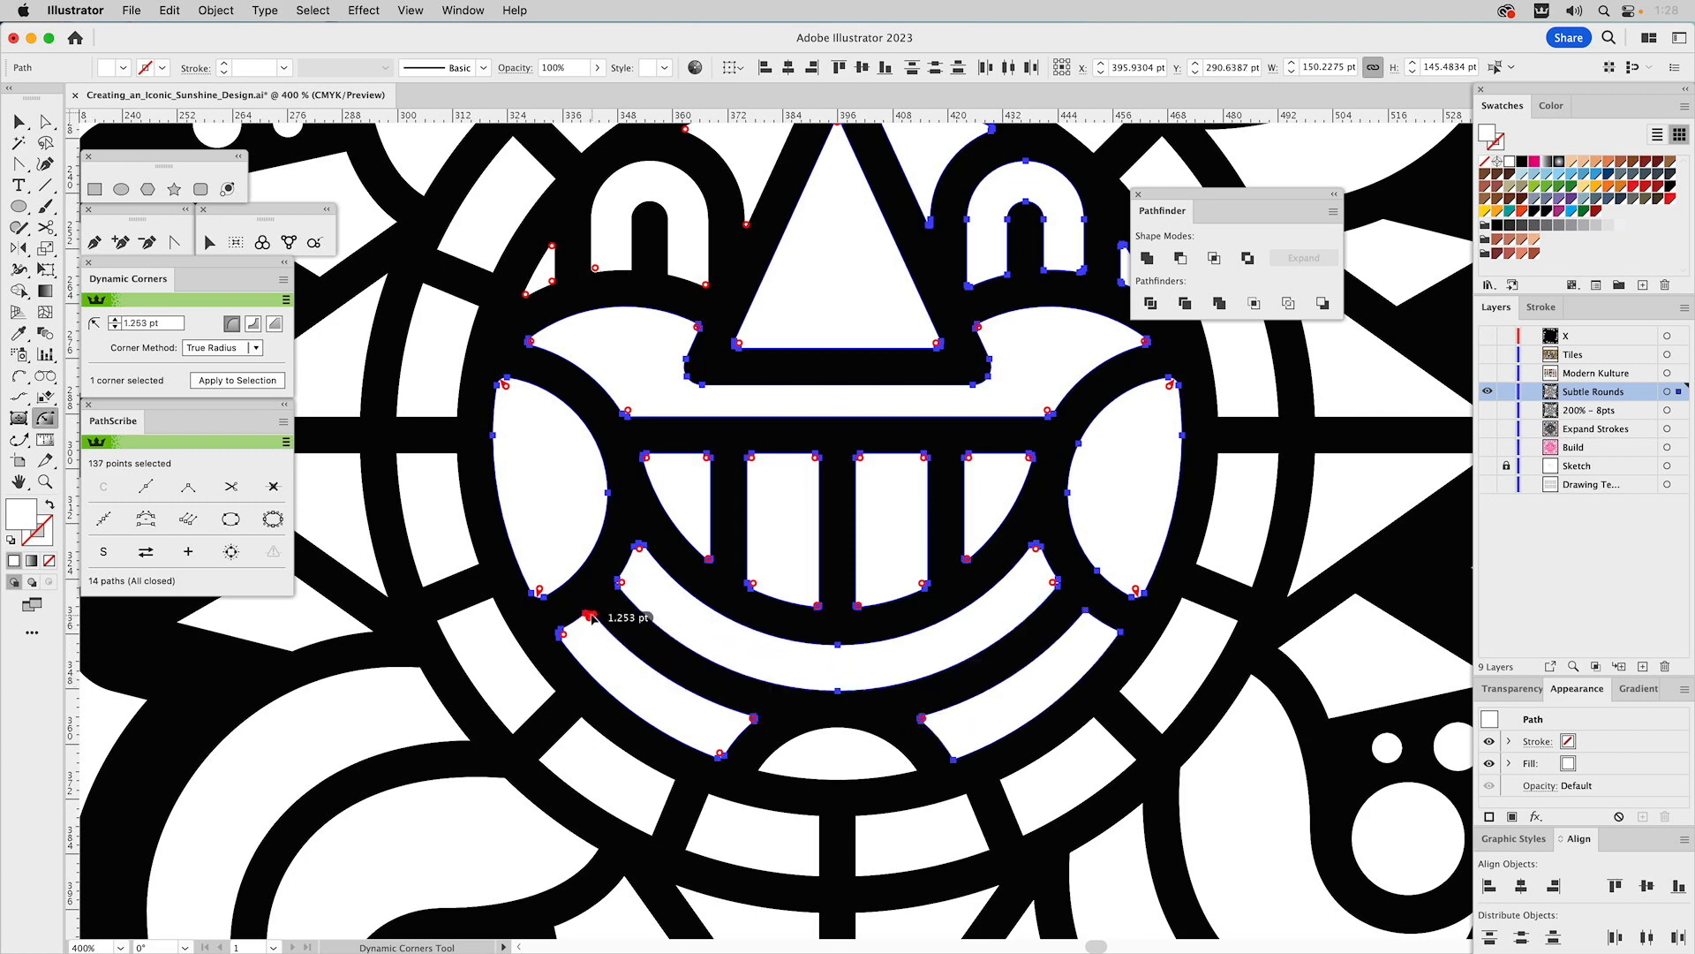
{"action": "left_click", "coordinate": [1087, 615]}
{"action": "left_click", "coordinate": [562, 634]}
{"action": "left_click", "coordinate": [1115, 634]}
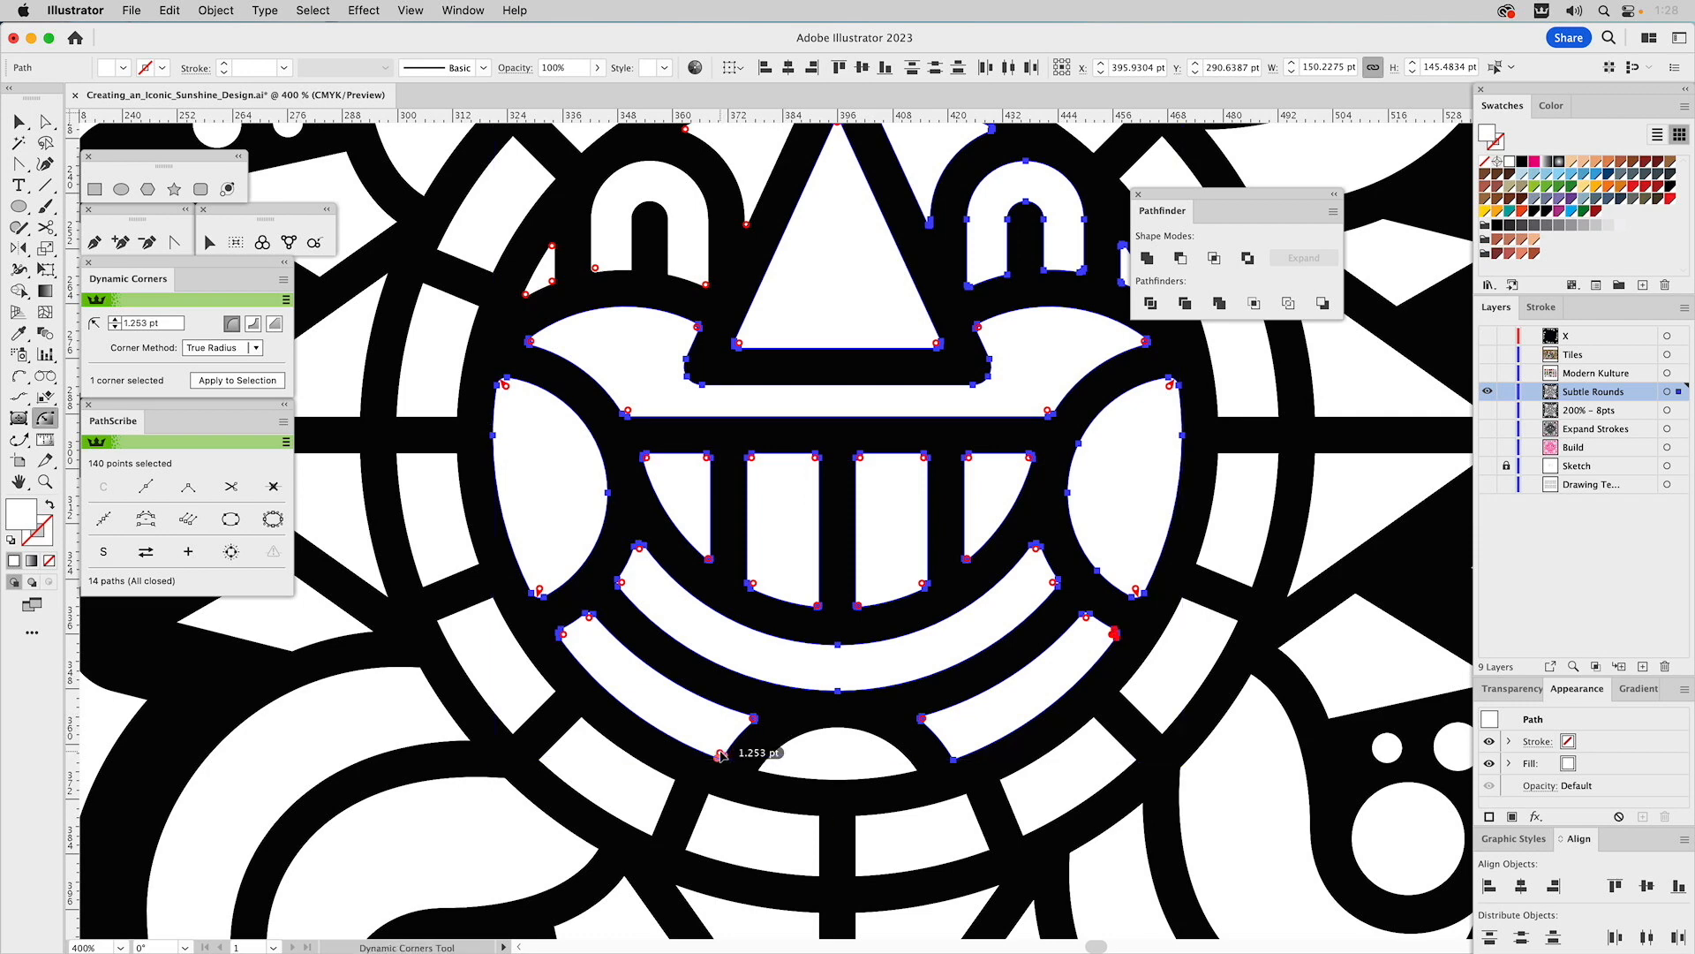
{"action": "left_click", "coordinate": [954, 757]}
{"action": "left_click", "coordinate": [910, 768], "text": "shift"}
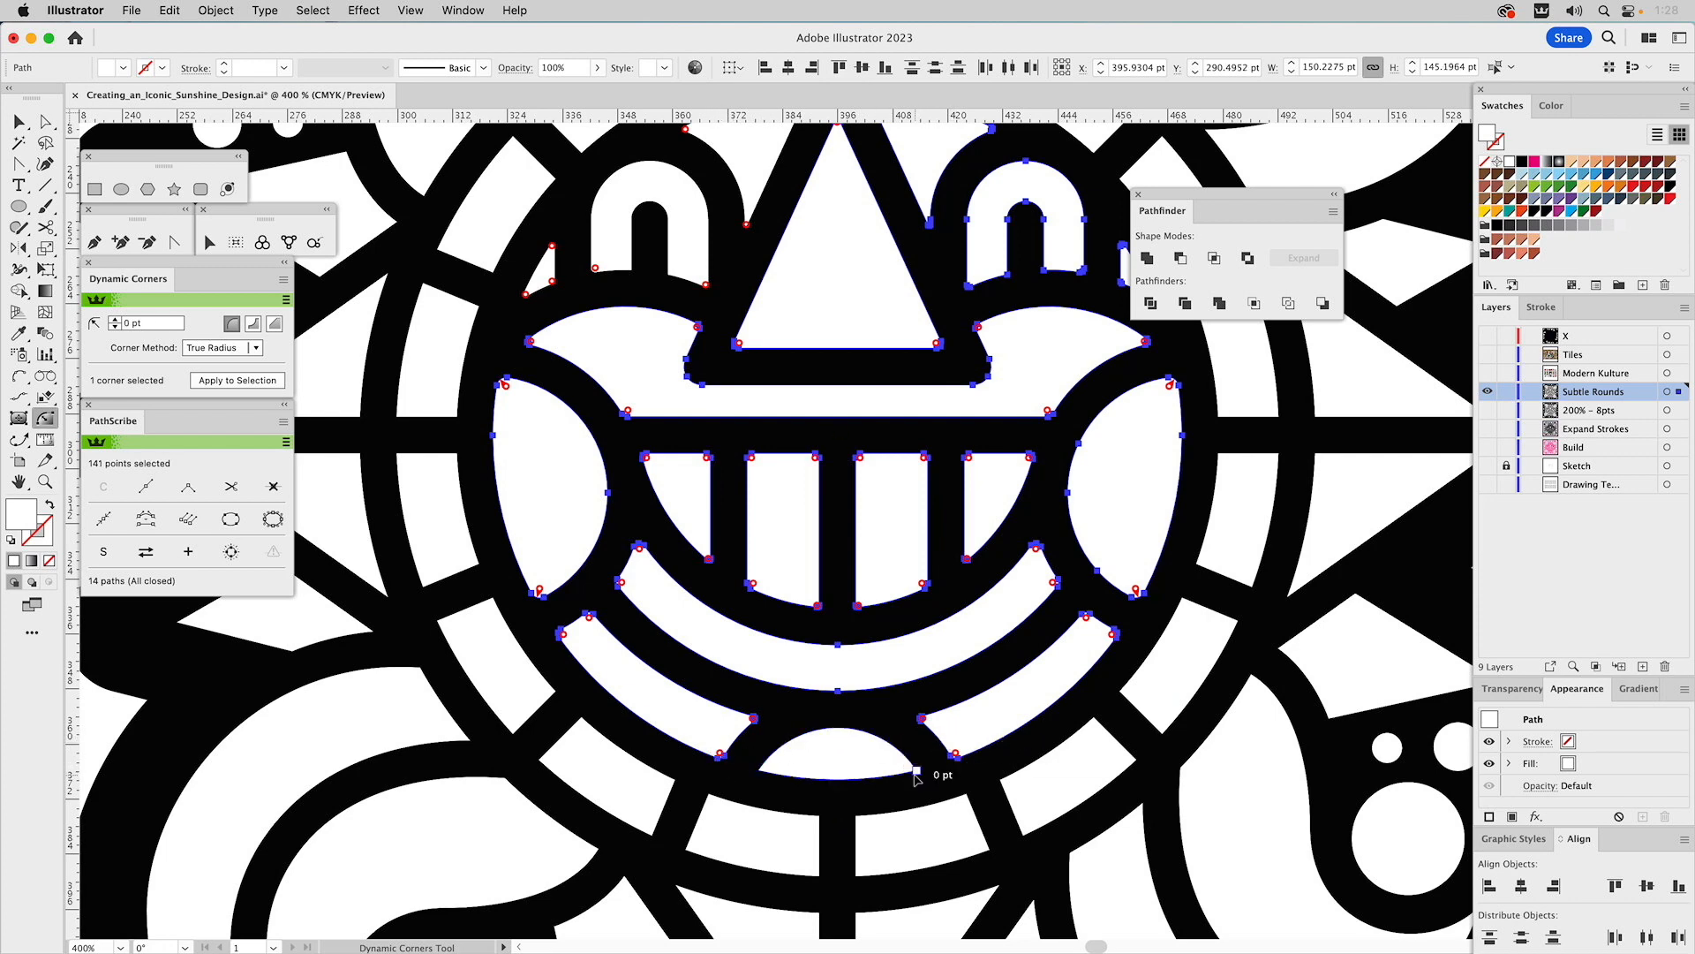
{"action": "left_click", "coordinate": [762, 769], "text": "shift"}
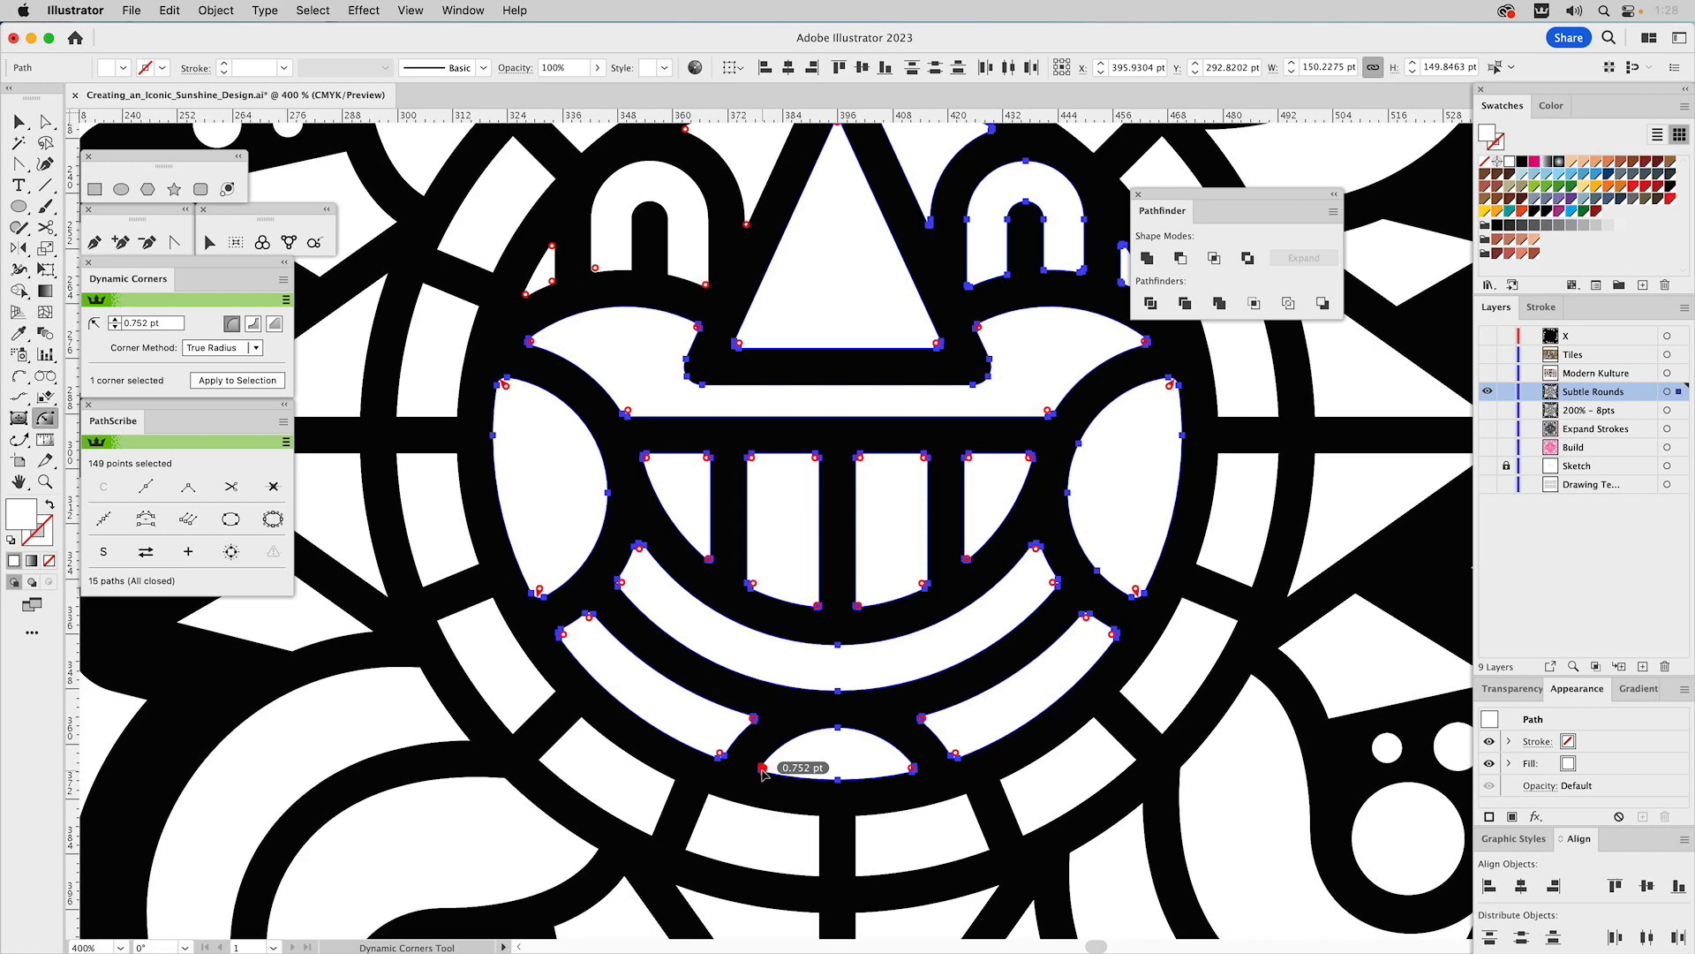
- Round all four corners of the ring segment just left of the face's top centre spoke to about 0.921 pt with Dynamic Corners
{"action": "left_click_drag", "start_coordinate": [568, 351], "coordinate": [780, 677]}
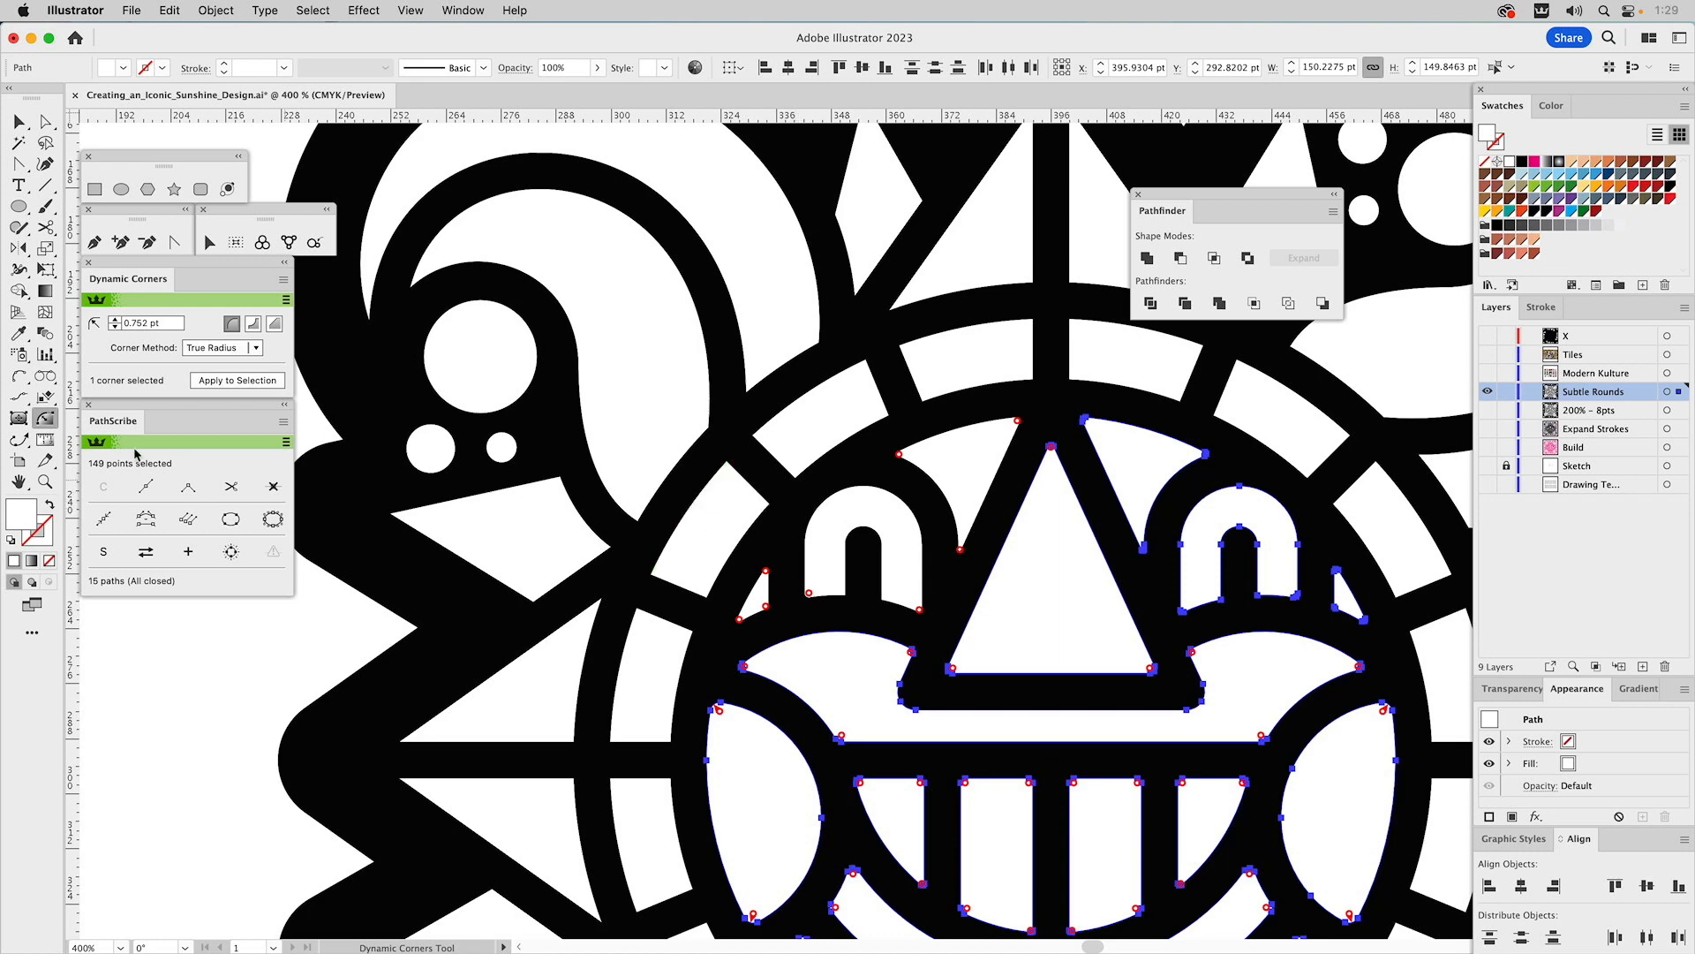
{"action": "left_click", "coordinate": [48, 422]}
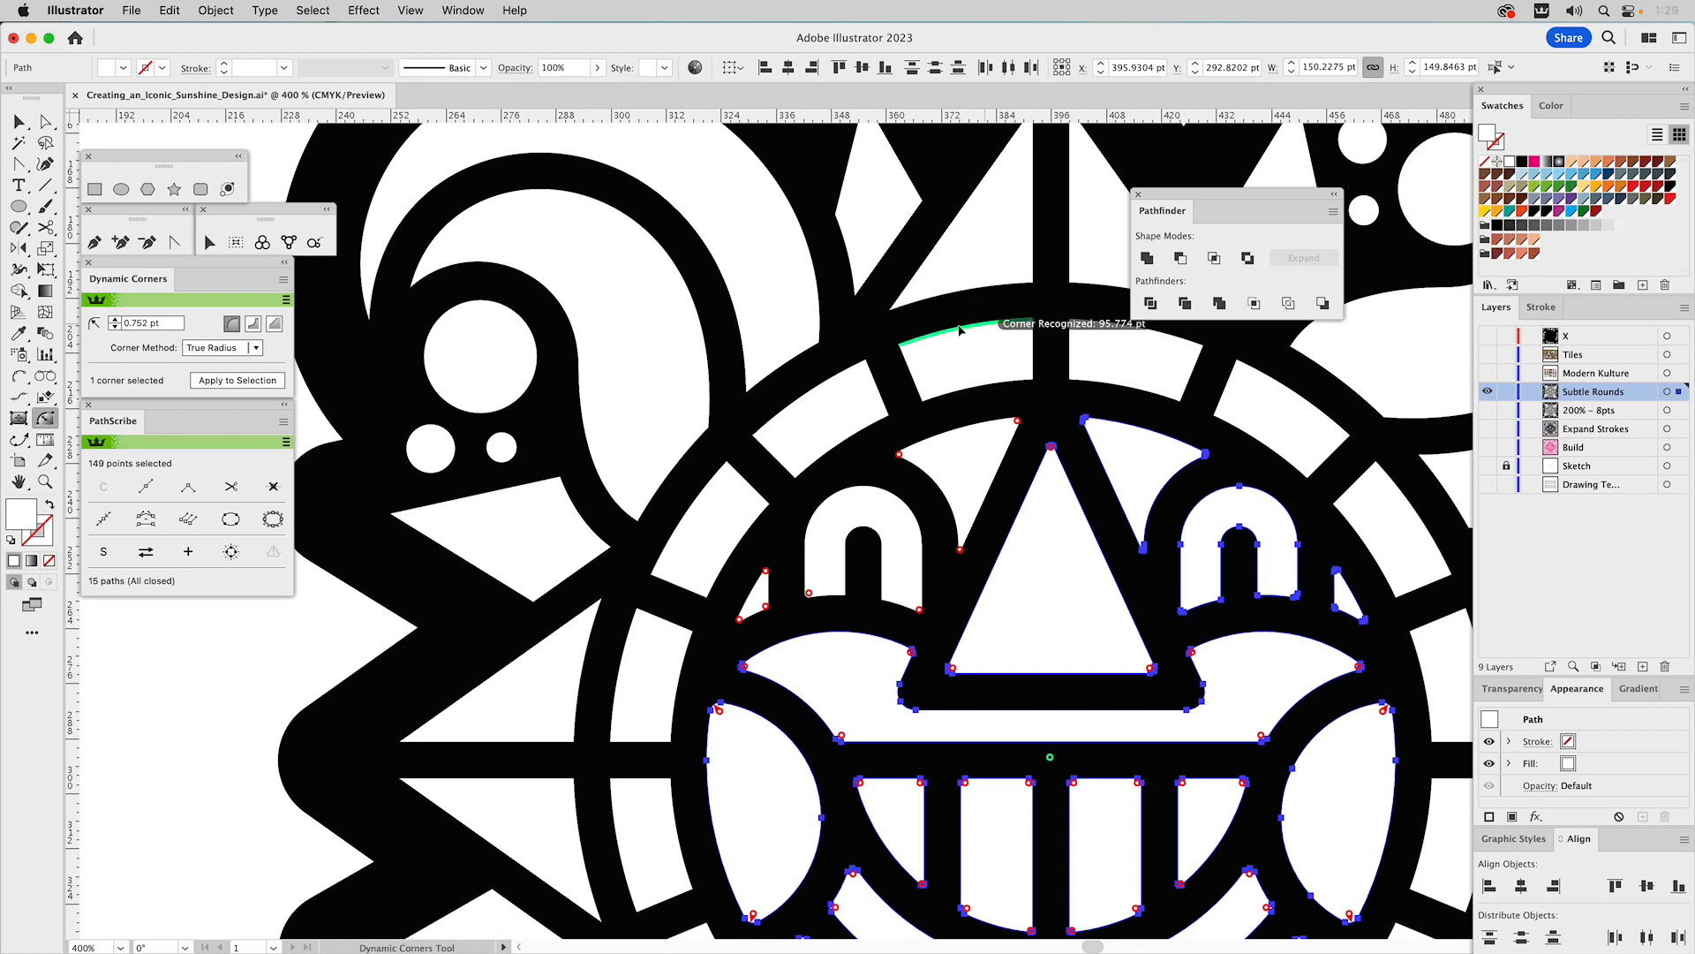
{"action": "left_click", "coordinate": [903, 350], "text": "shift"}
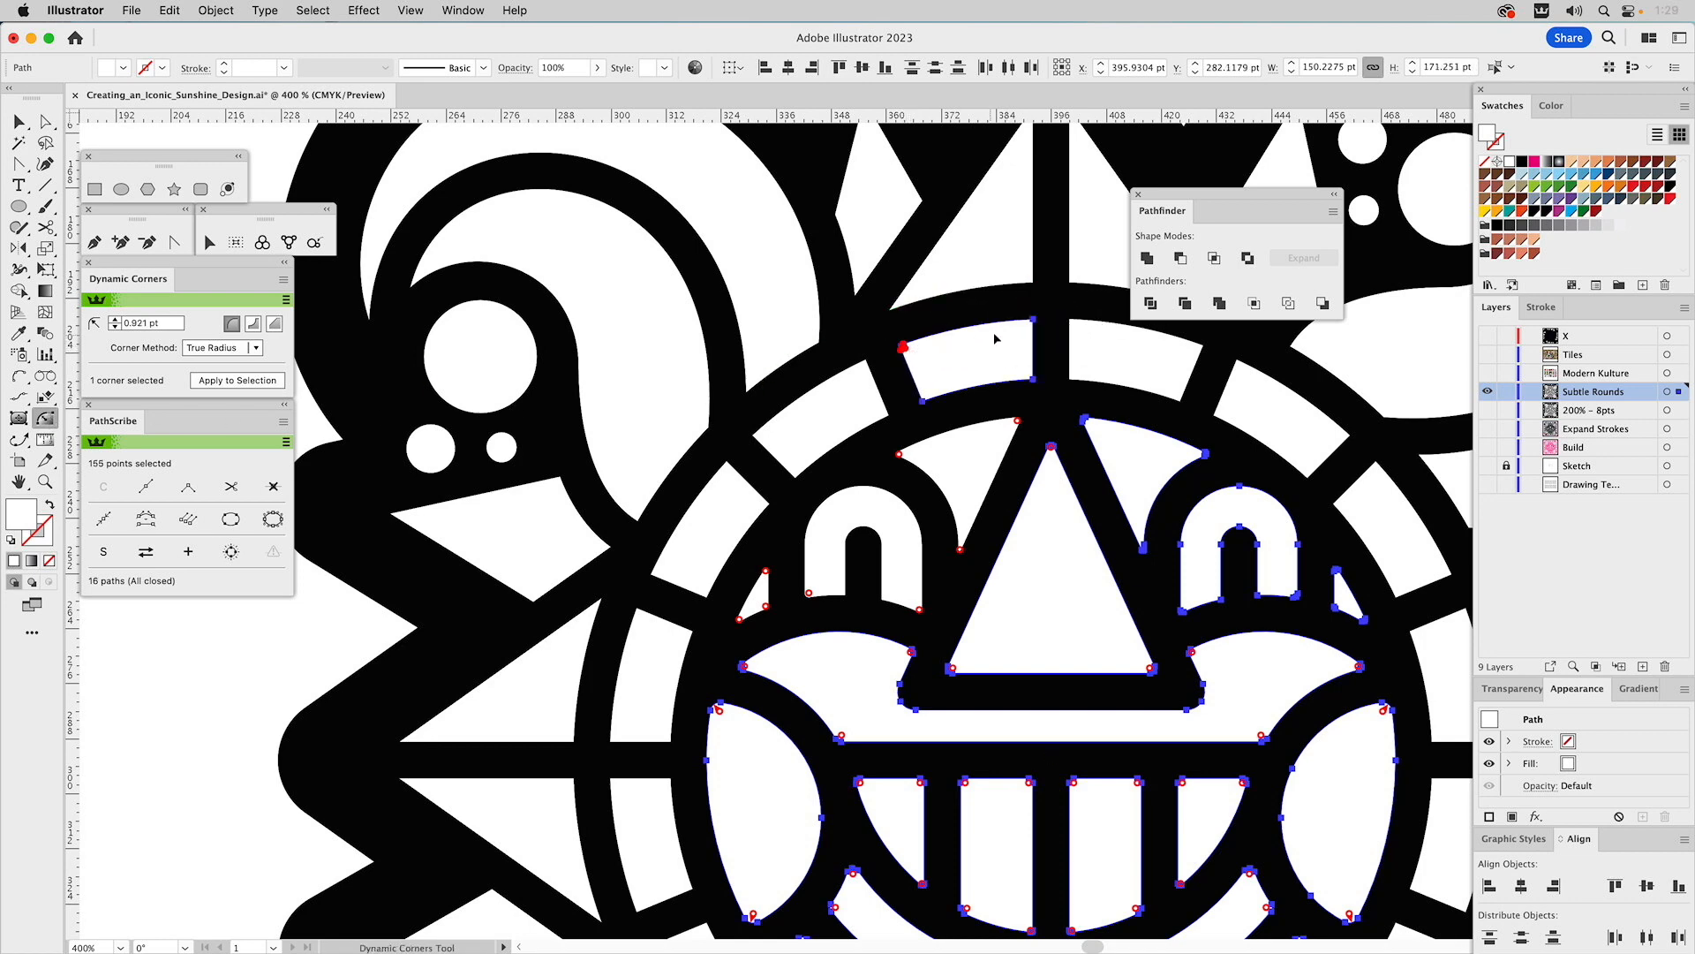
{"action": "left_click", "coordinate": [1032, 323]}
{"action": "left_click", "coordinate": [1033, 381]}
{"action": "left_click", "coordinate": [923, 400]}
- Round all corners of the next two upper-left ring segments, going counter-clockwise, to 0.921 pt
{"action": "left_click", "coordinate": [884, 414]}
{"action": "left_click", "coordinate": [865, 363]}
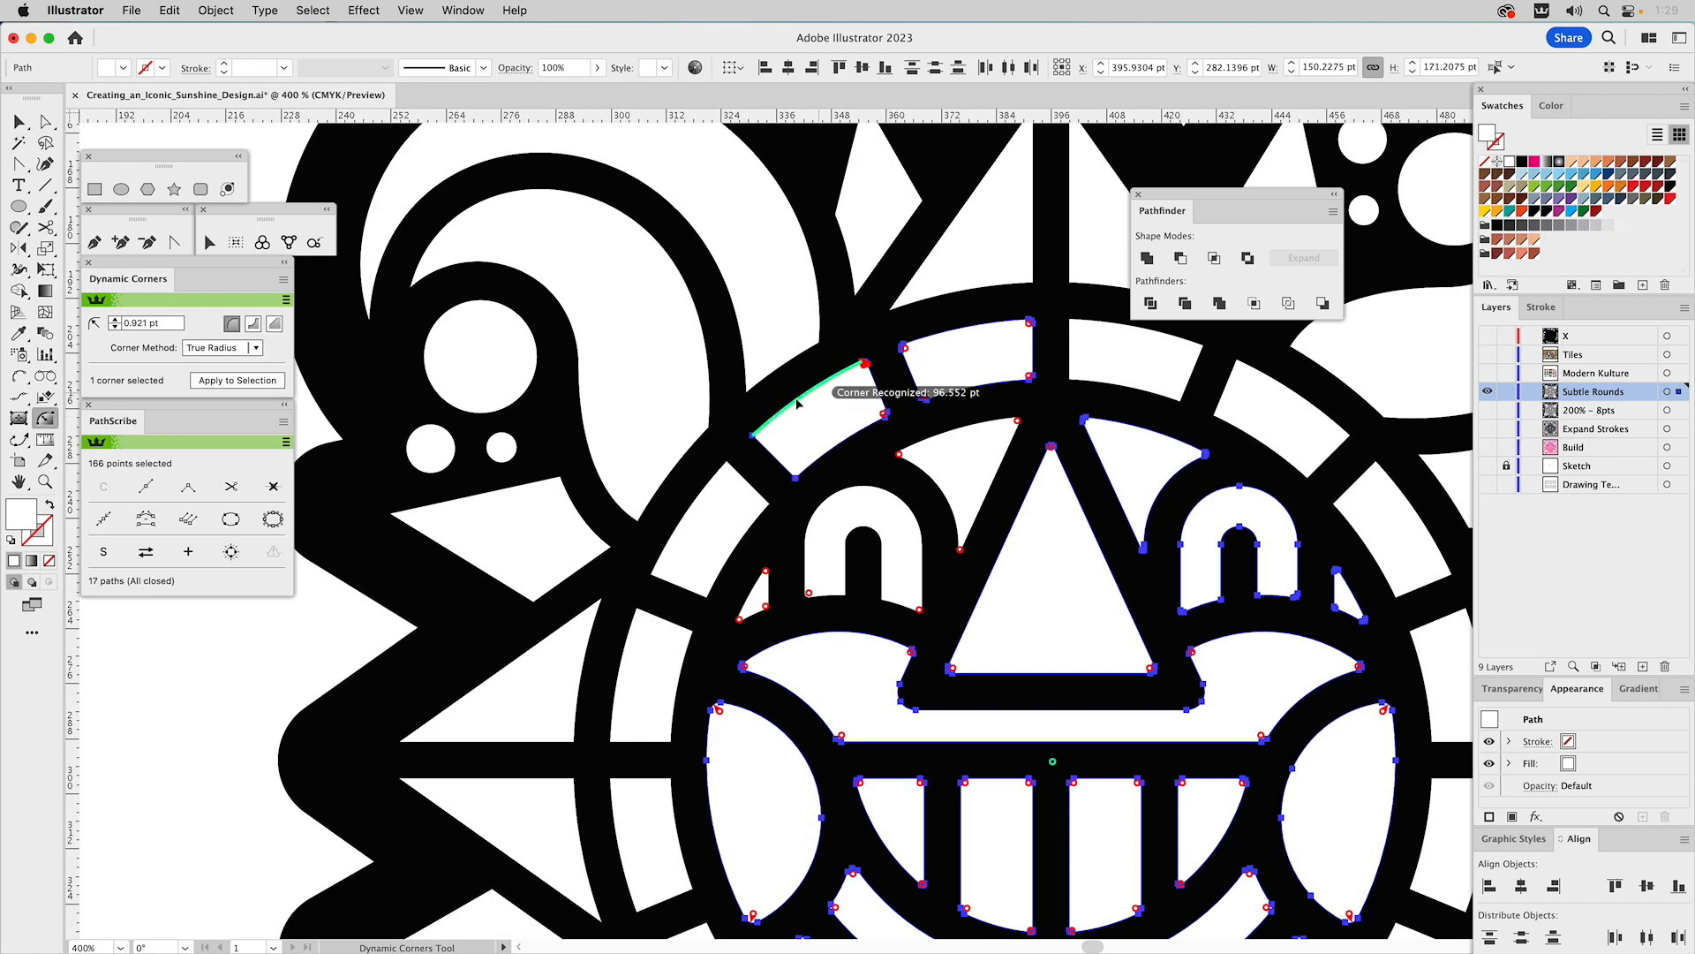
{"action": "left_click", "coordinate": [757, 436]}
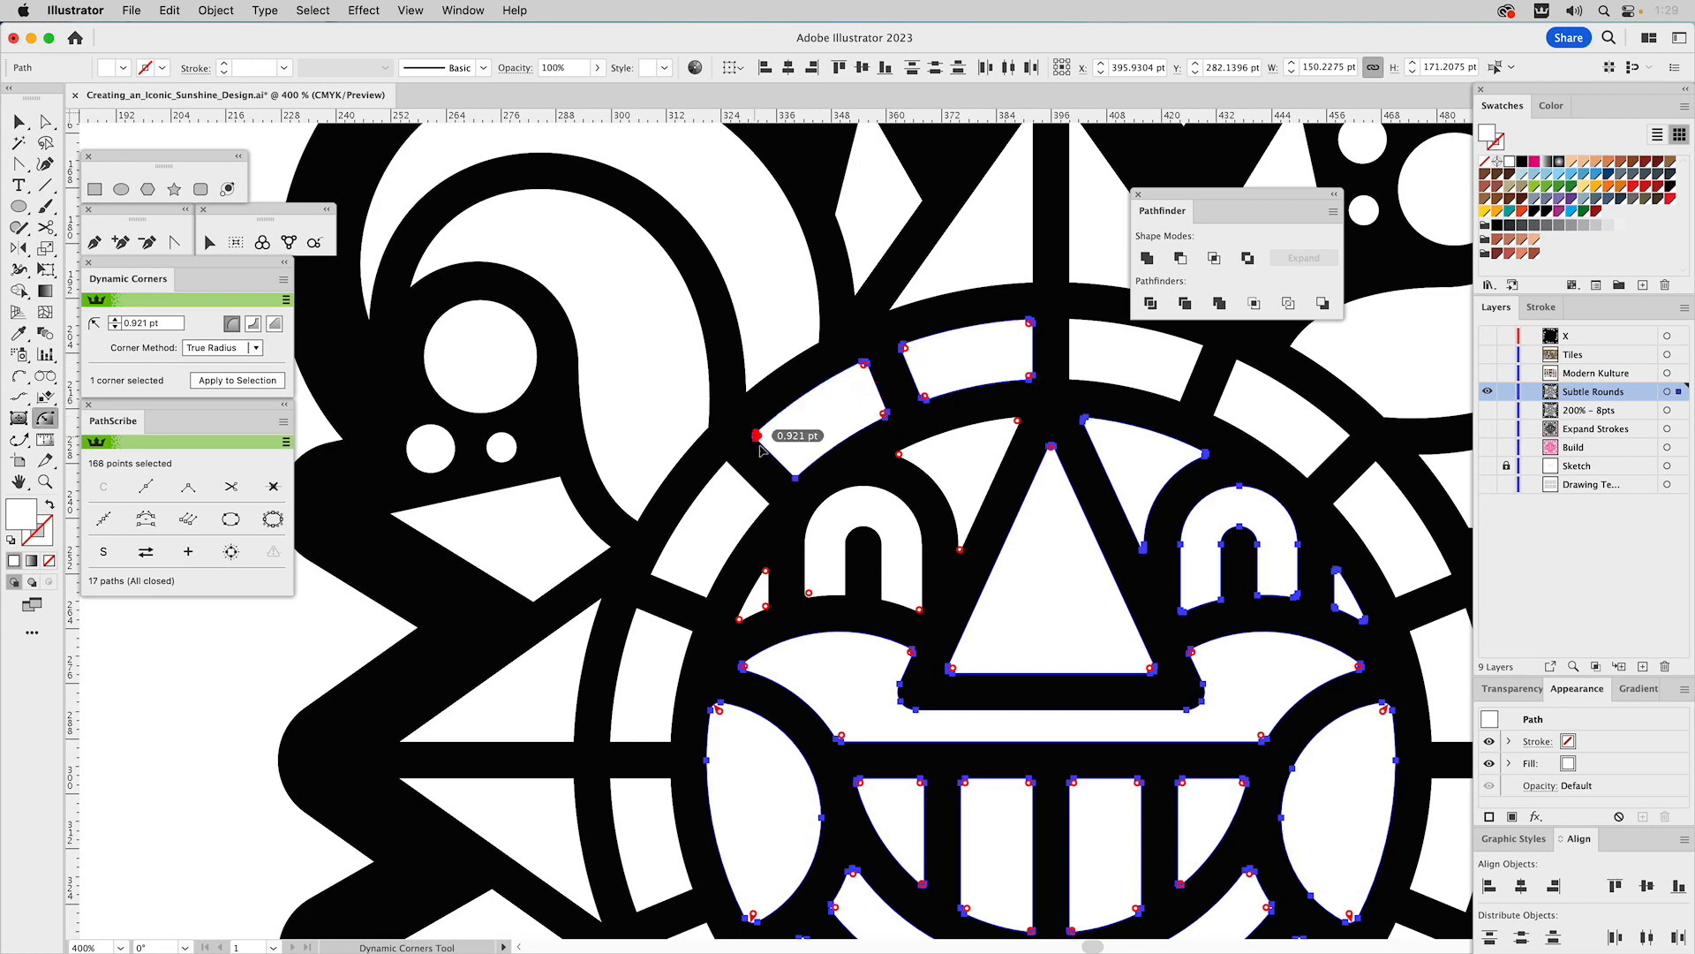
{"action": "left_click", "coordinate": [795, 477]}
{"action": "left_click", "coordinate": [726, 466]}
{"action": "left_click", "coordinate": [766, 504]}
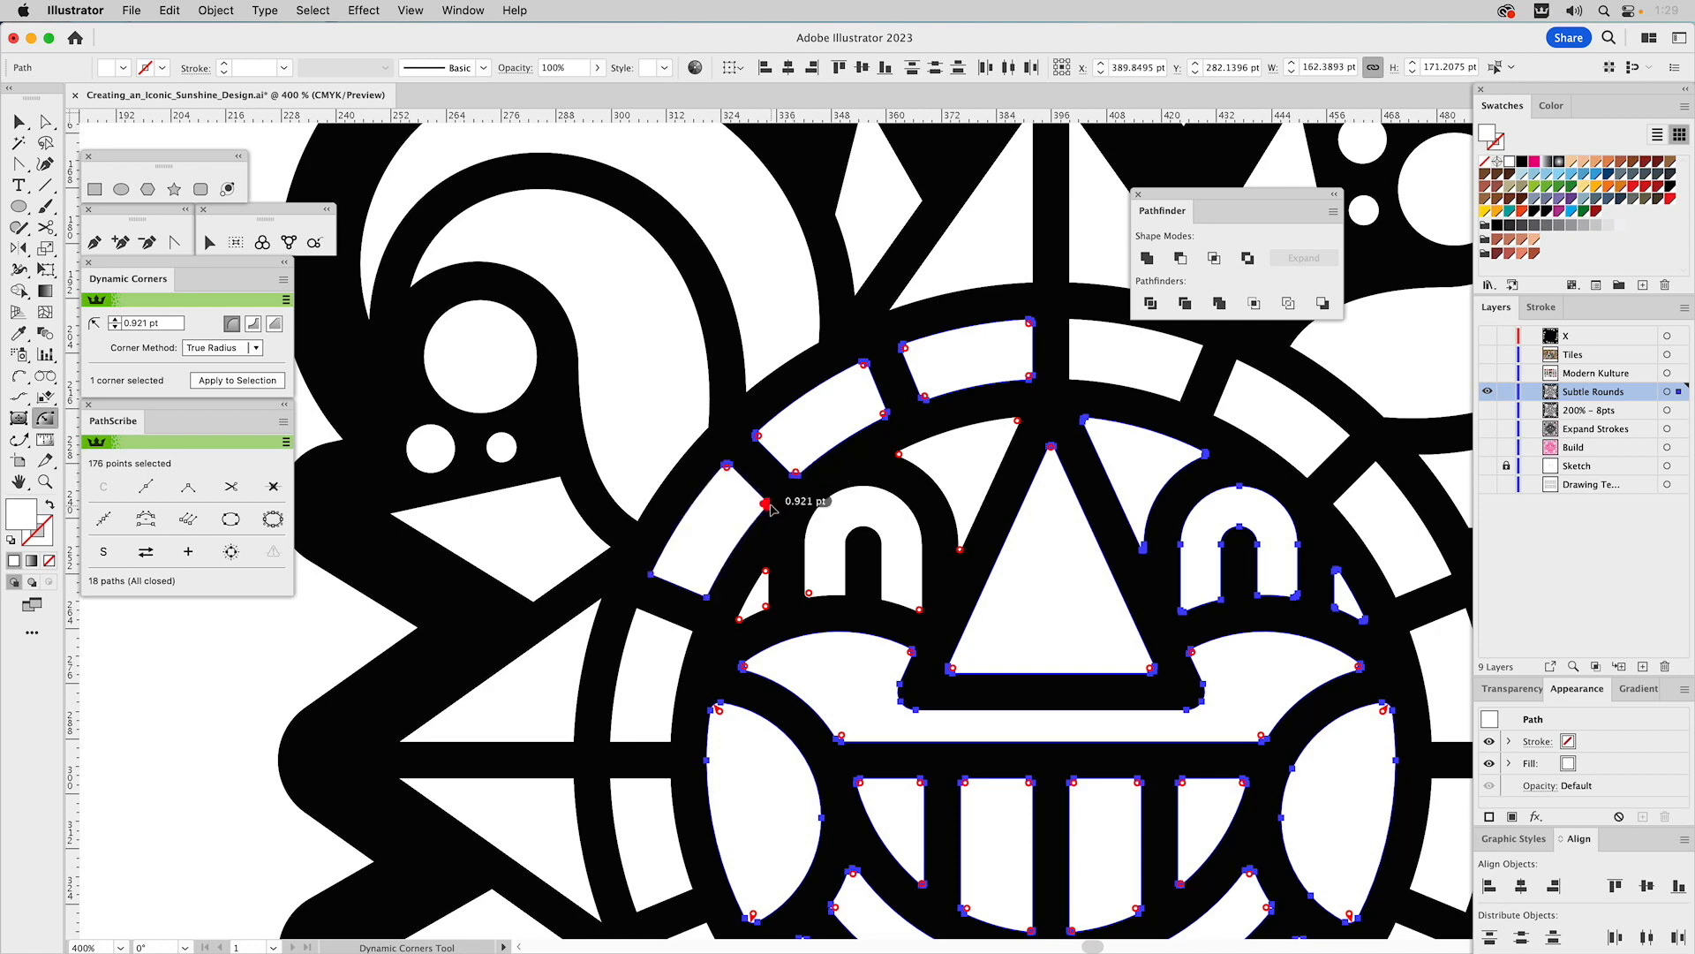
{"action": "left_click_drag", "start_coordinate": [655, 575], "coordinate": [703, 594]}
{"action": "left_click", "coordinate": [706, 594]}
- Round the four corners of the ring segment just above the left horizontal spoke to 0.921 pt
{"action": "left_click", "coordinate": [692, 635]}
{"action": "left_click", "coordinate": [690, 634]}
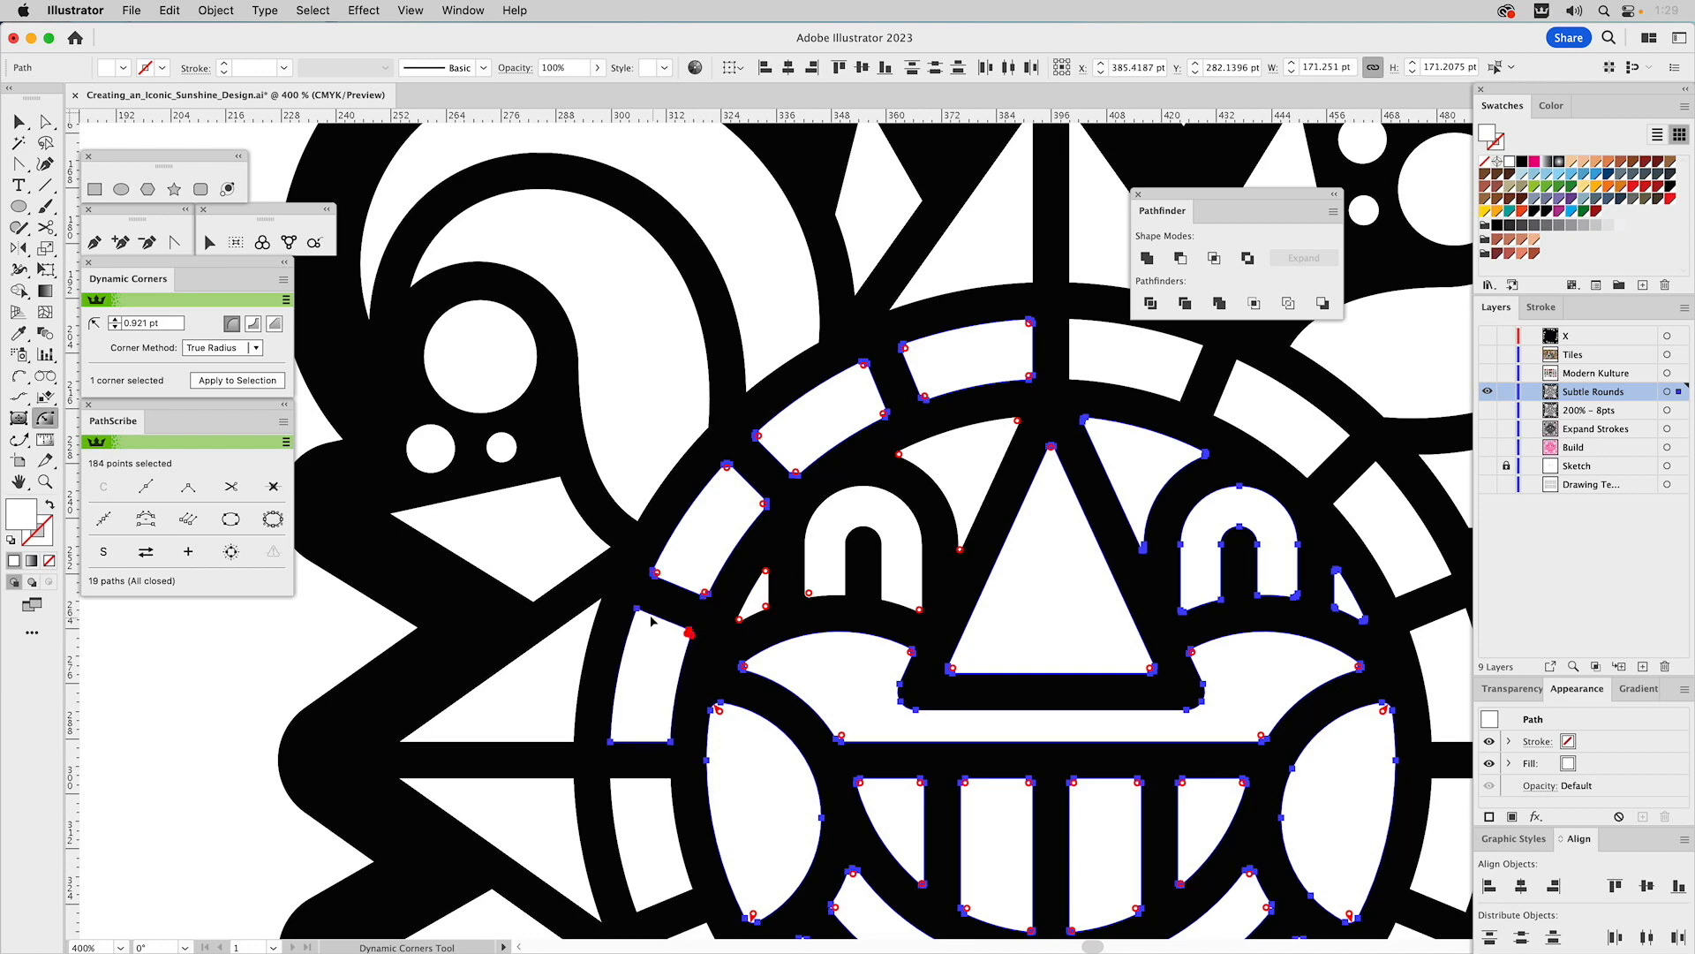
{"action": "left_click", "coordinate": [638, 611]}
{"action": "left_click", "coordinate": [613, 740]}
{"action": "left_click", "coordinate": [668, 740]}
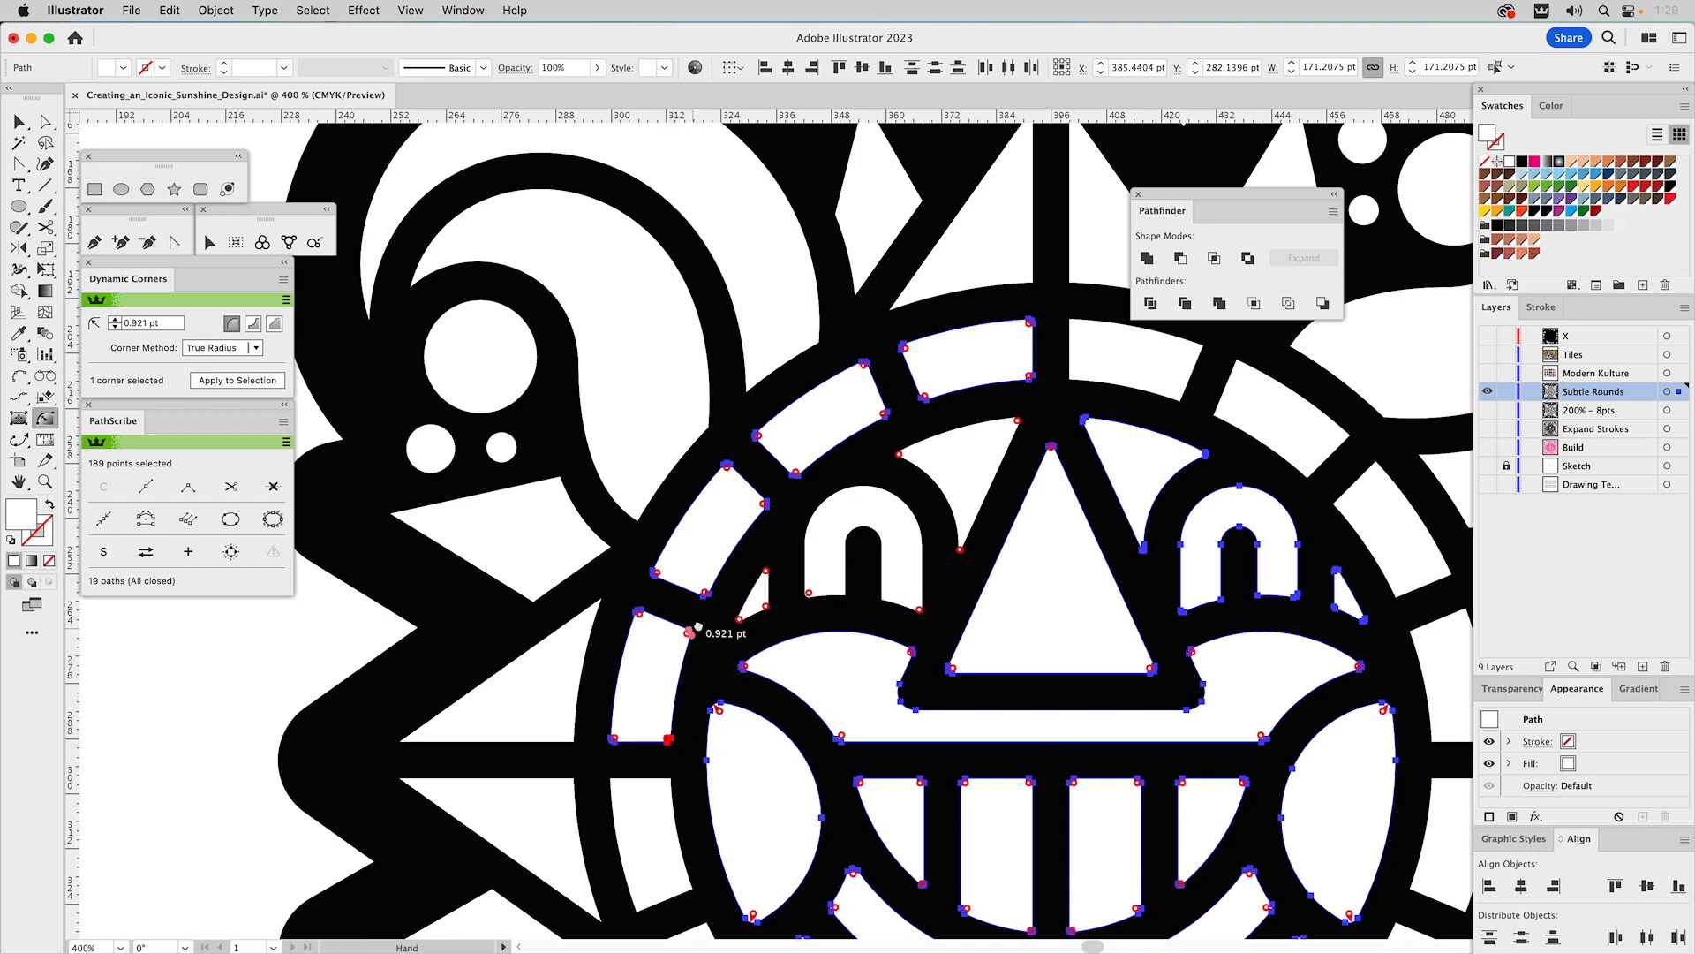
- Round the corners of the two triangular rays beside the ring on the left side of the sun with Dynamic Corners
{"action": "scroll", "coordinate": [751, 494], "scroll_direction": "down", "scroll_amount": 4}
{"action": "scroll", "coordinate": [751, 494], "scroll_direction": "left", "scroll_amount": 4}
{"action": "left_click", "coordinate": [760, 420]}
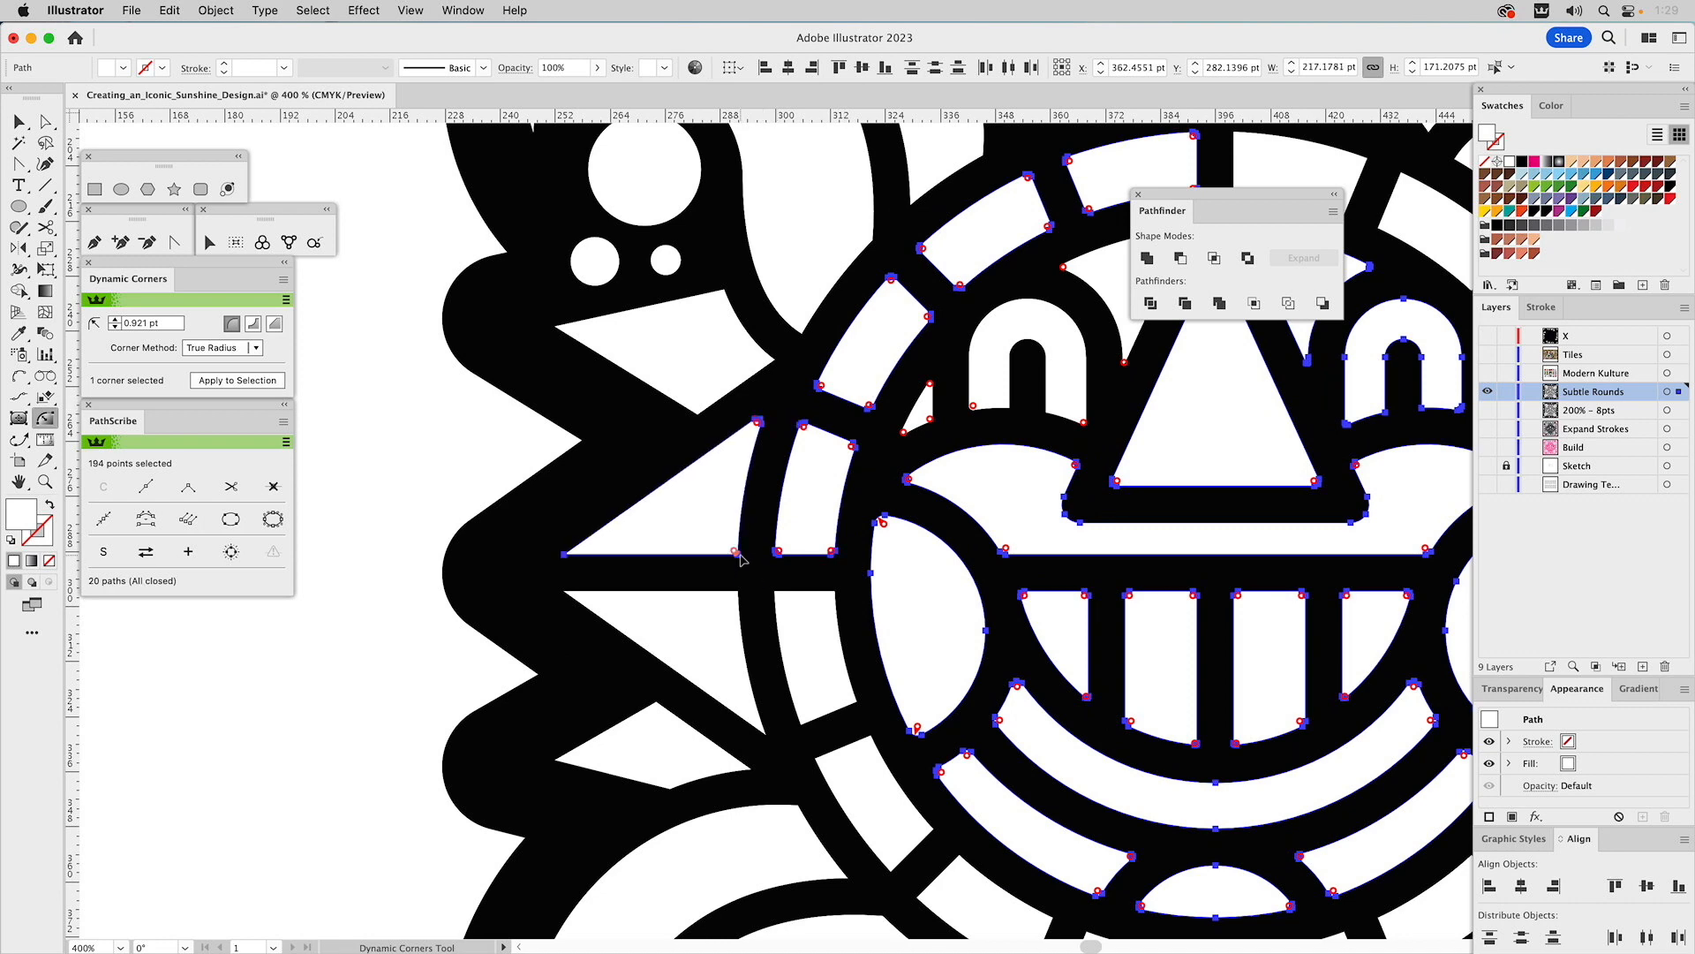
{"action": "left_click", "coordinate": [565, 554]}
{"action": "left_click", "coordinate": [566, 595]}
{"action": "left_click", "coordinate": [740, 595]}
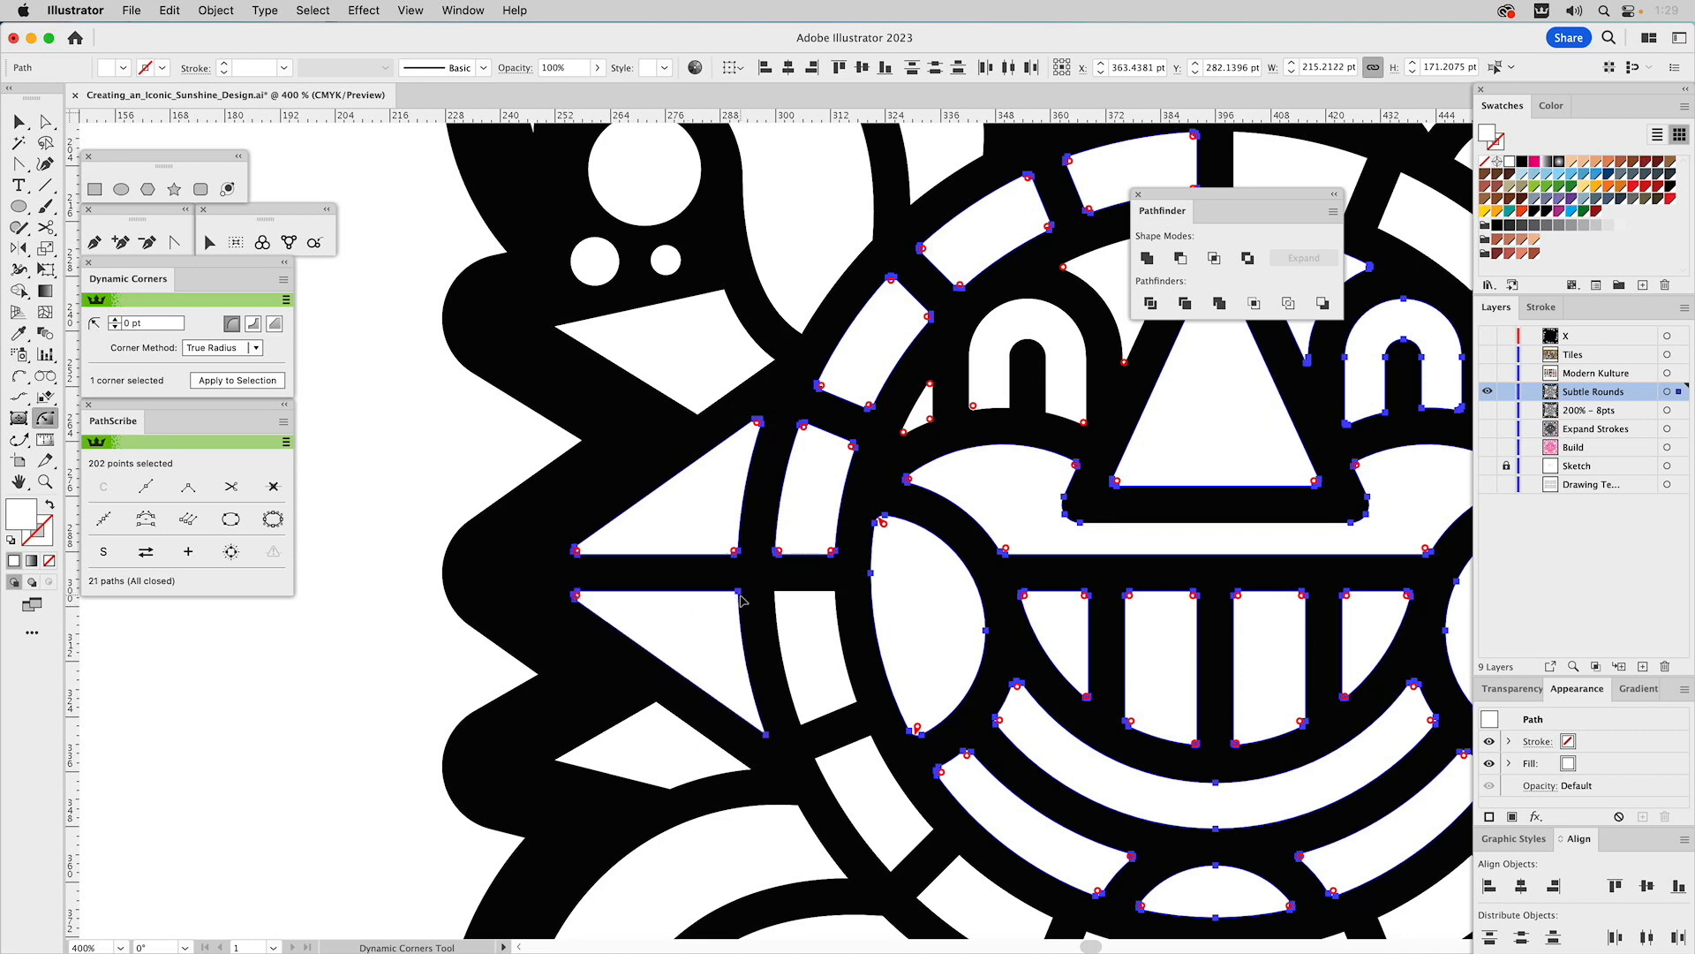
{"action": "left_click", "coordinate": [739, 595]}
{"action": "left_click", "coordinate": [760, 727]}
- Round the corners of the slanted white ray below the upper-left bubbles with a radius of about 0.84 pt
{"action": "left_click", "coordinate": [697, 412]}
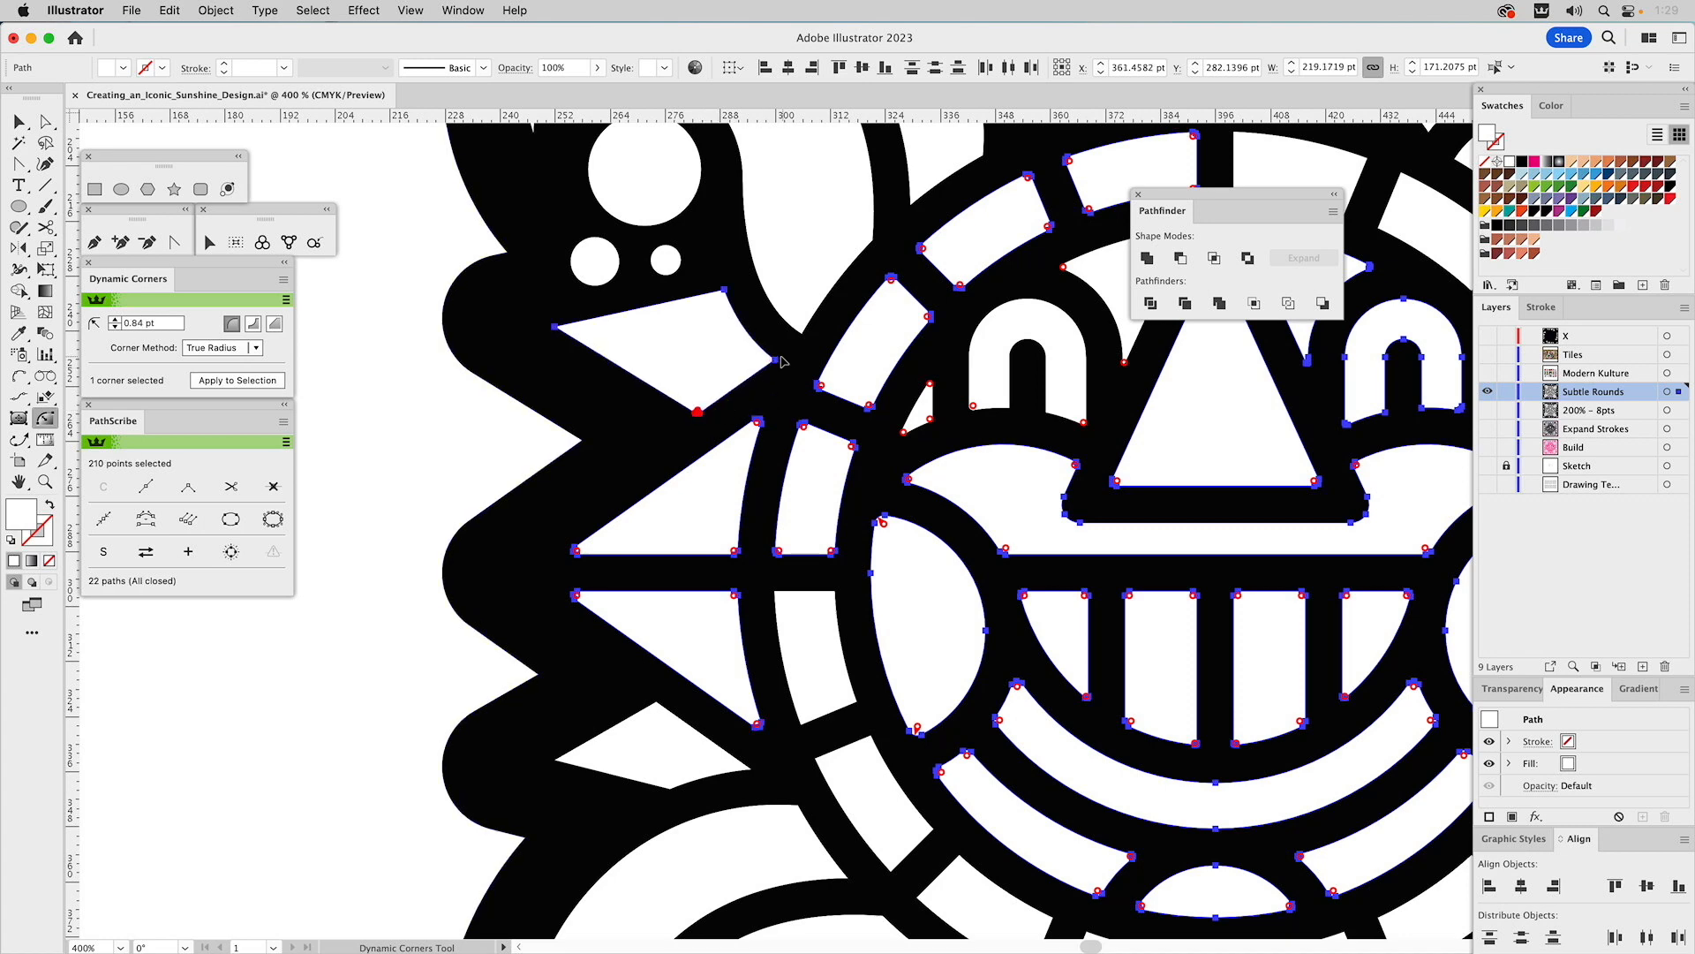
{"action": "left_click", "coordinate": [774, 361]}
{"action": "left_click", "coordinate": [557, 331]}
{"action": "left_click_drag", "start_coordinate": [813, 323], "coordinate": [609, 731]}
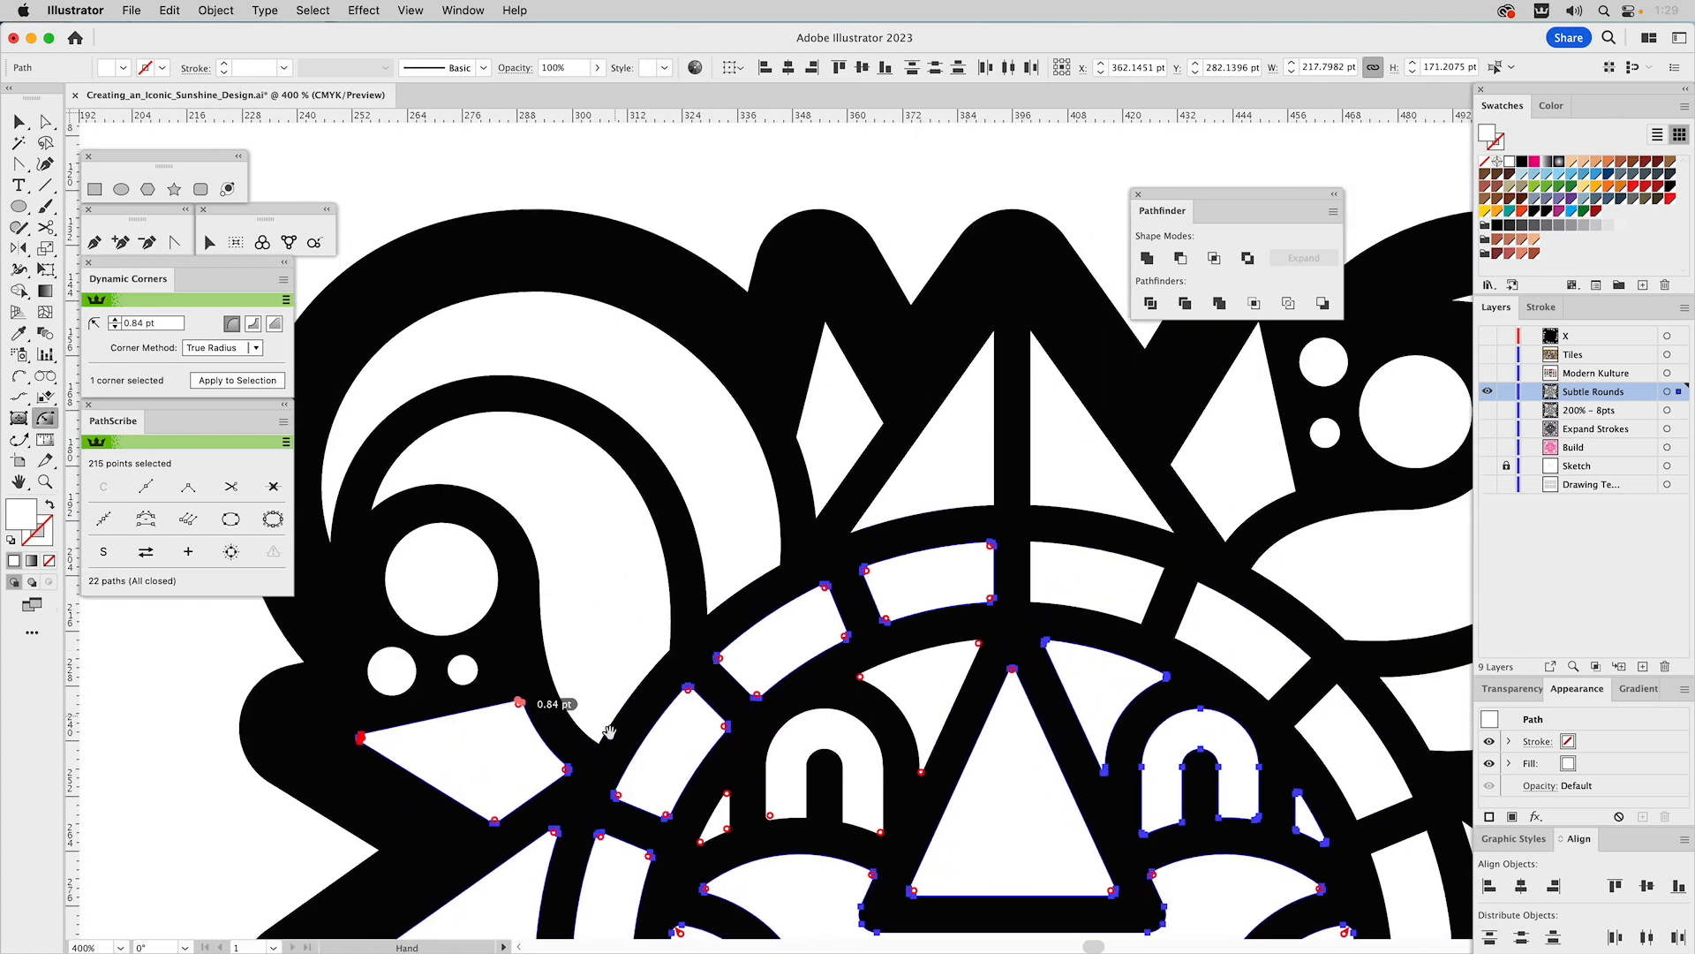
- Round the base corners of the two upper-left swirl shapes where they meet the ring
{"action": "left_click", "coordinate": [600, 748]}
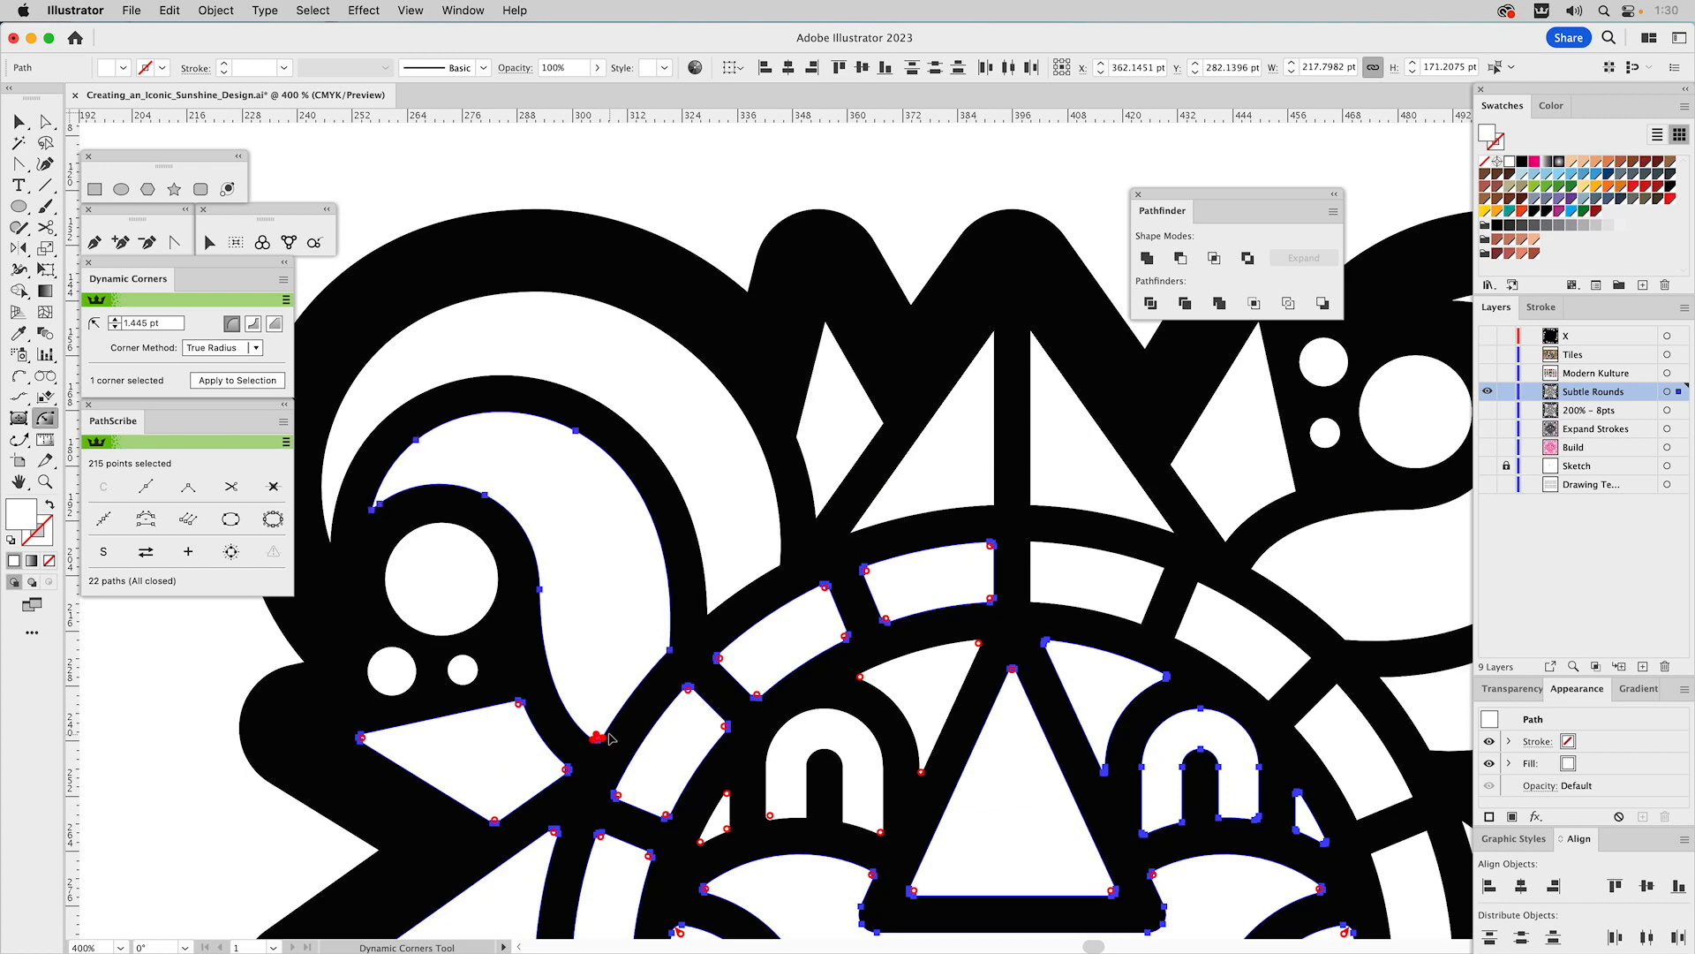
{"action": "left_click_drag", "start_coordinate": [664, 638], "coordinate": [713, 617]}
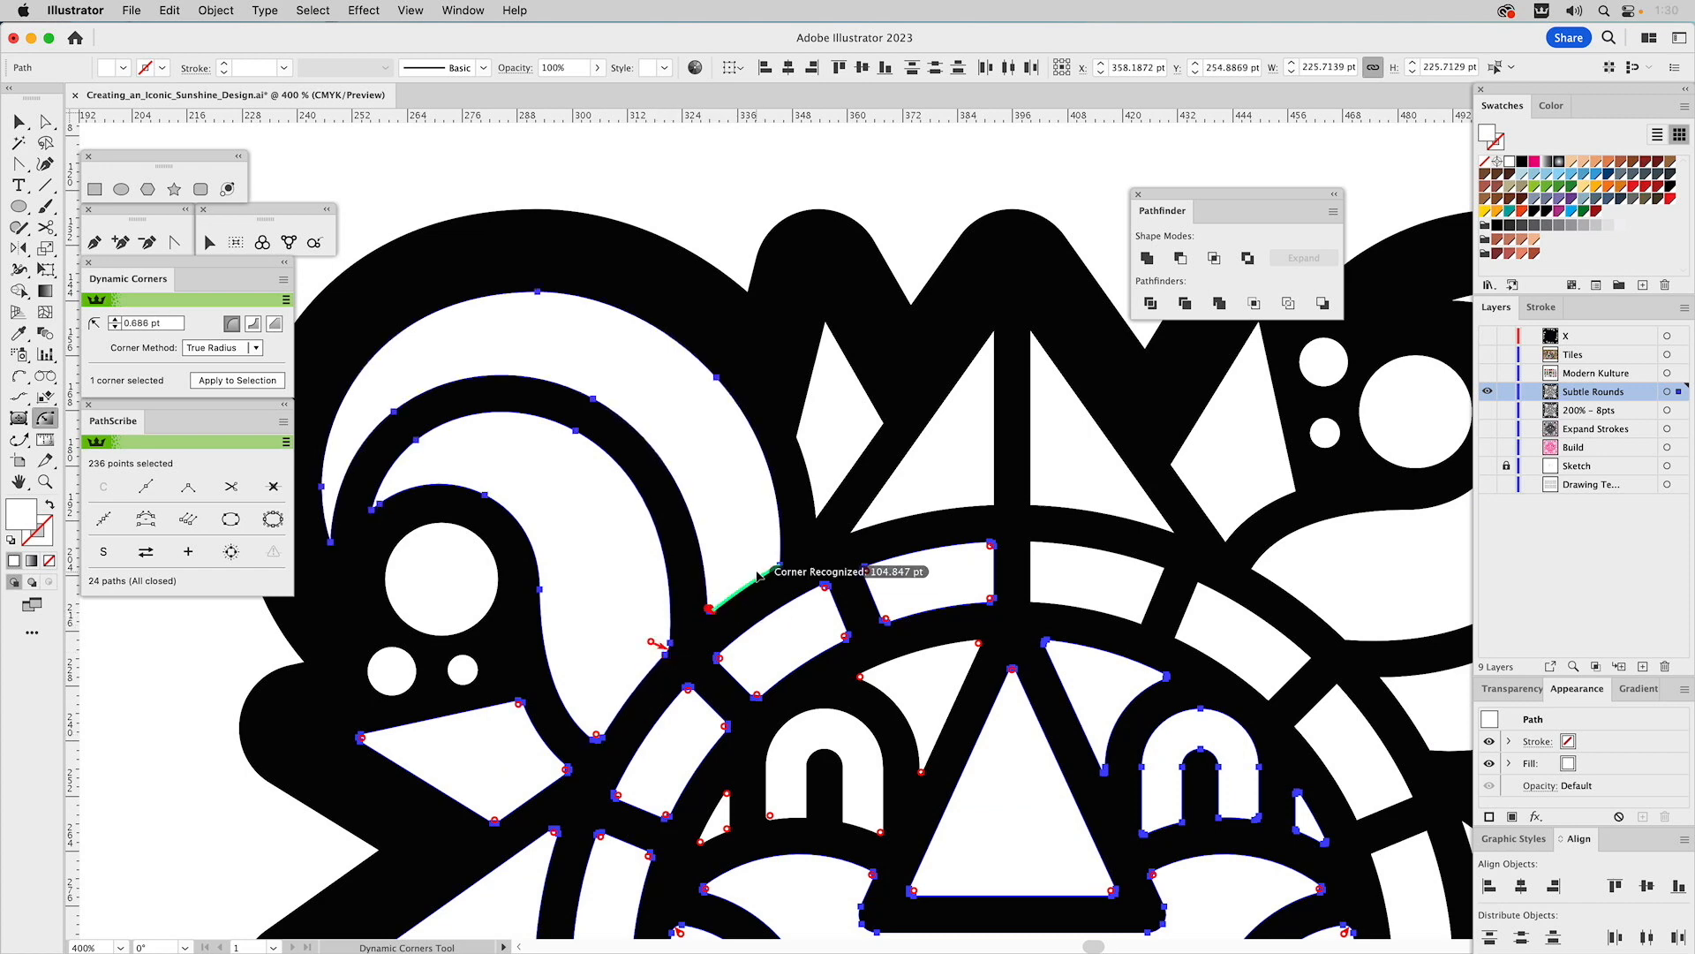
{"action": "left_click_drag", "start_coordinate": [783, 569], "coordinate": [792, 547]}
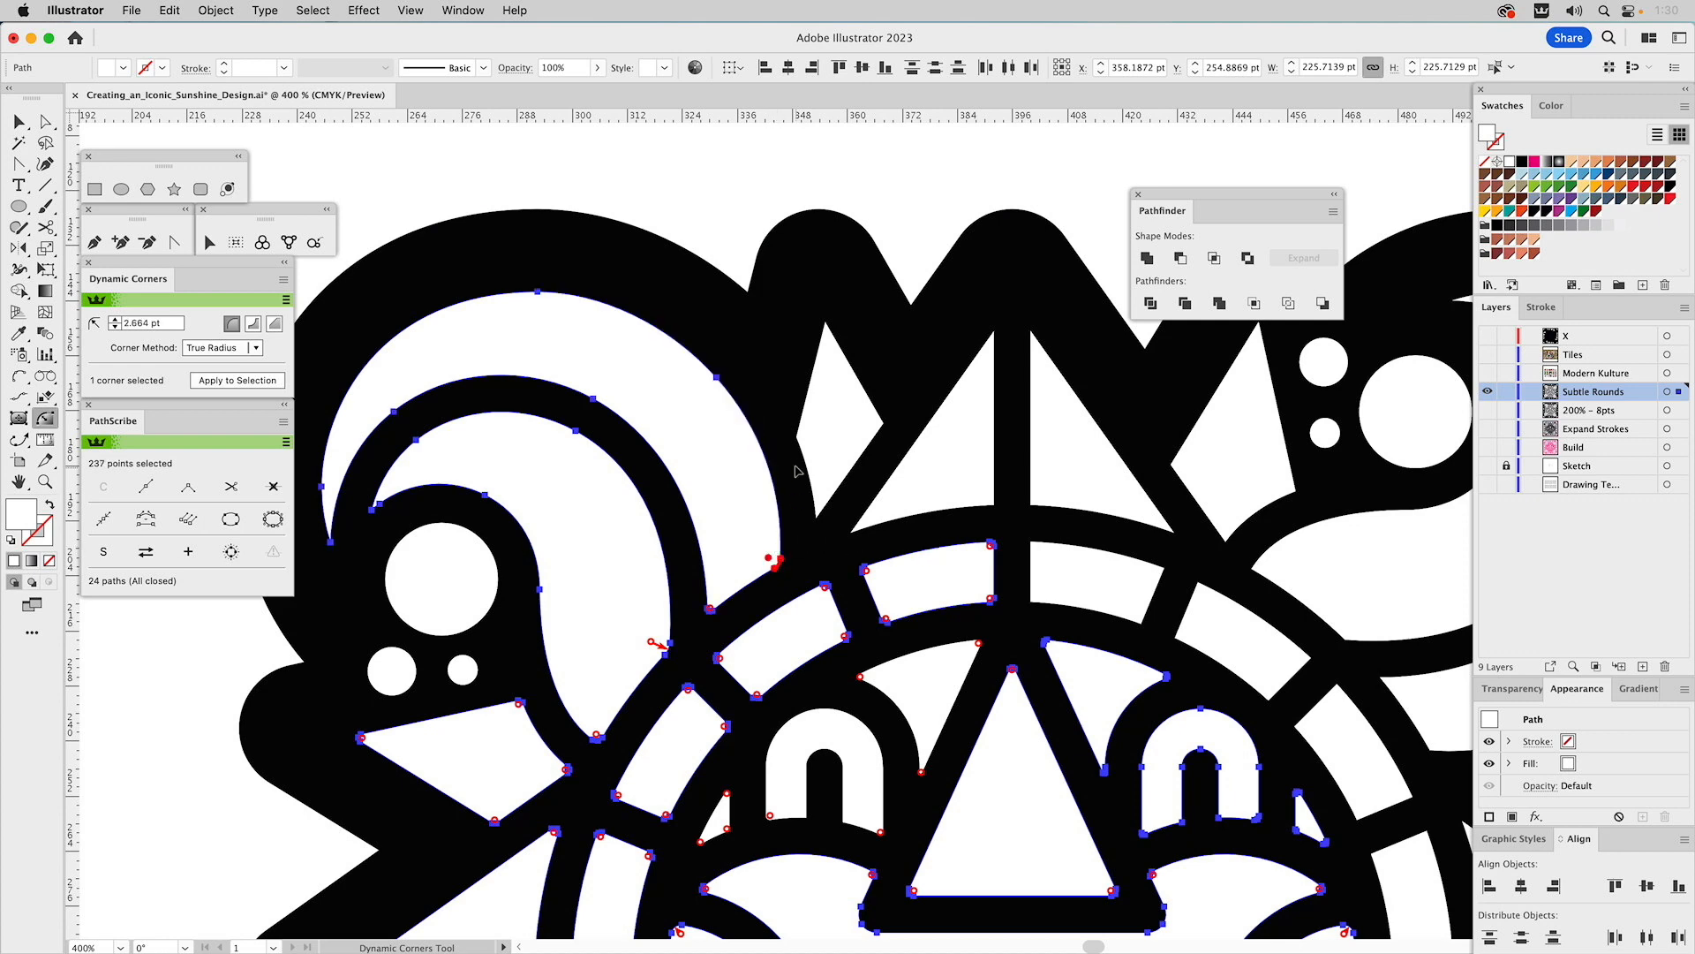
- Round the corners of the diamond-shaped ray beside the upper-left swirl, with side radii of about 3.15 pt and 2.1 pt
{"action": "left_click", "coordinate": [818, 519]}
{"action": "left_click_drag", "start_coordinate": [805, 436], "coordinate": [814, 444]}
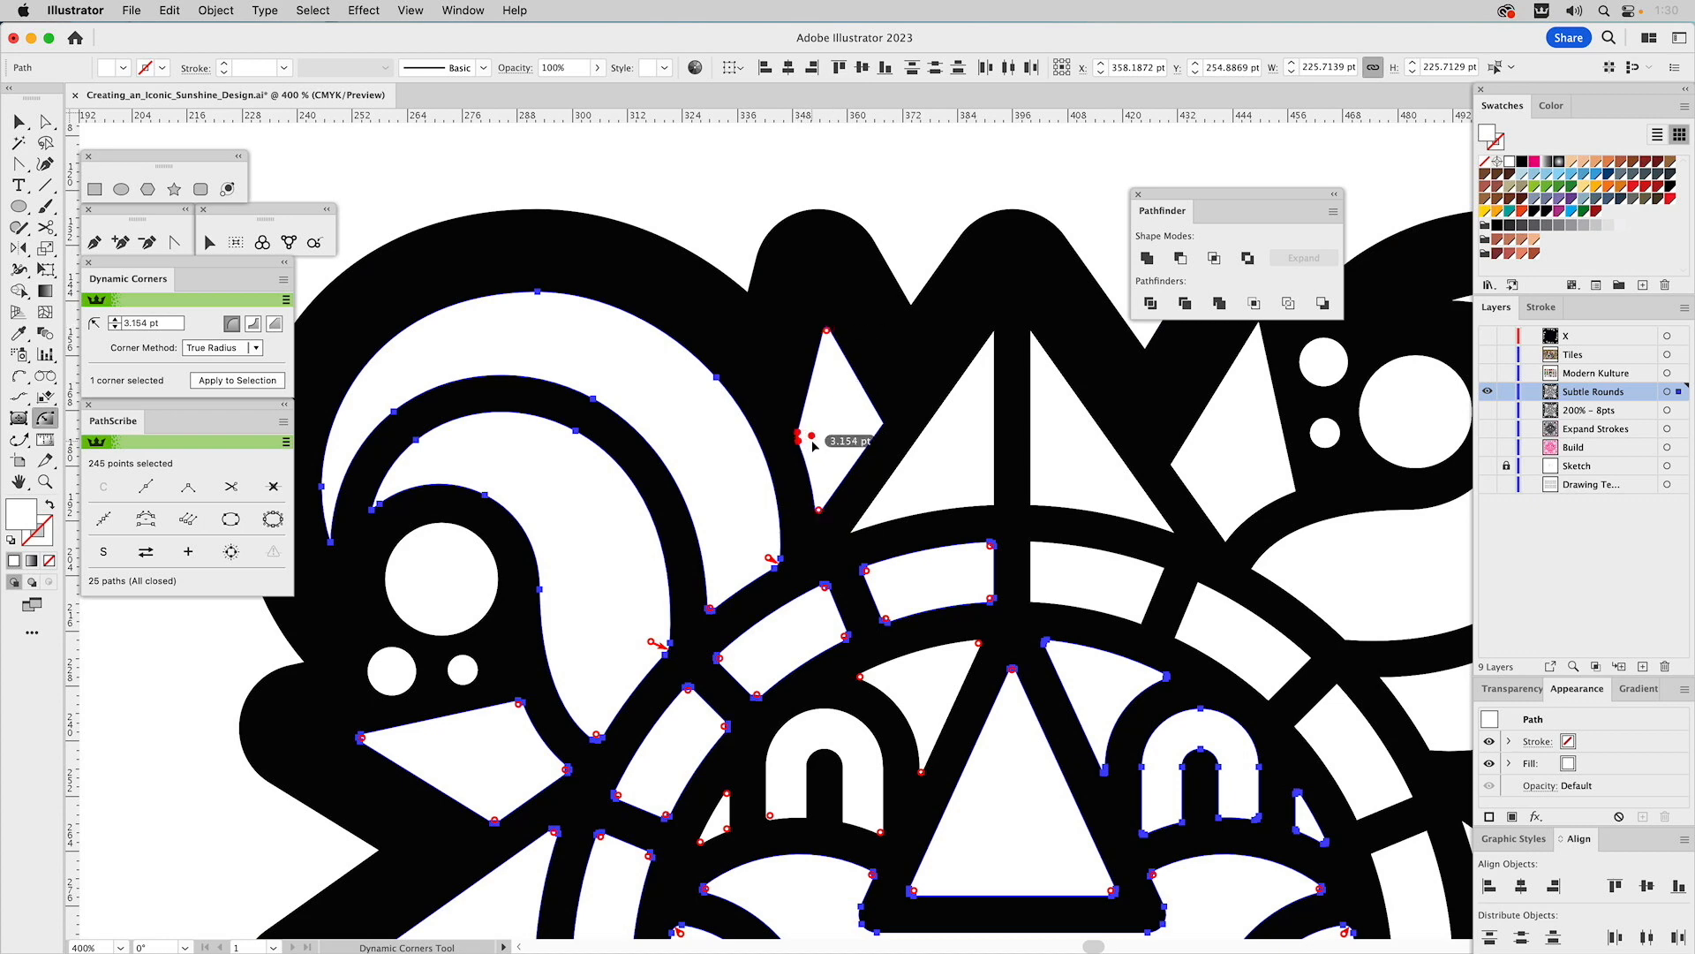
{"action": "left_click_drag", "start_coordinate": [885, 425], "coordinate": [872, 430]}
{"action": "left_click_drag", "start_coordinate": [836, 496], "coordinate": [943, 495]}
{"action": "key", "text": "space"}
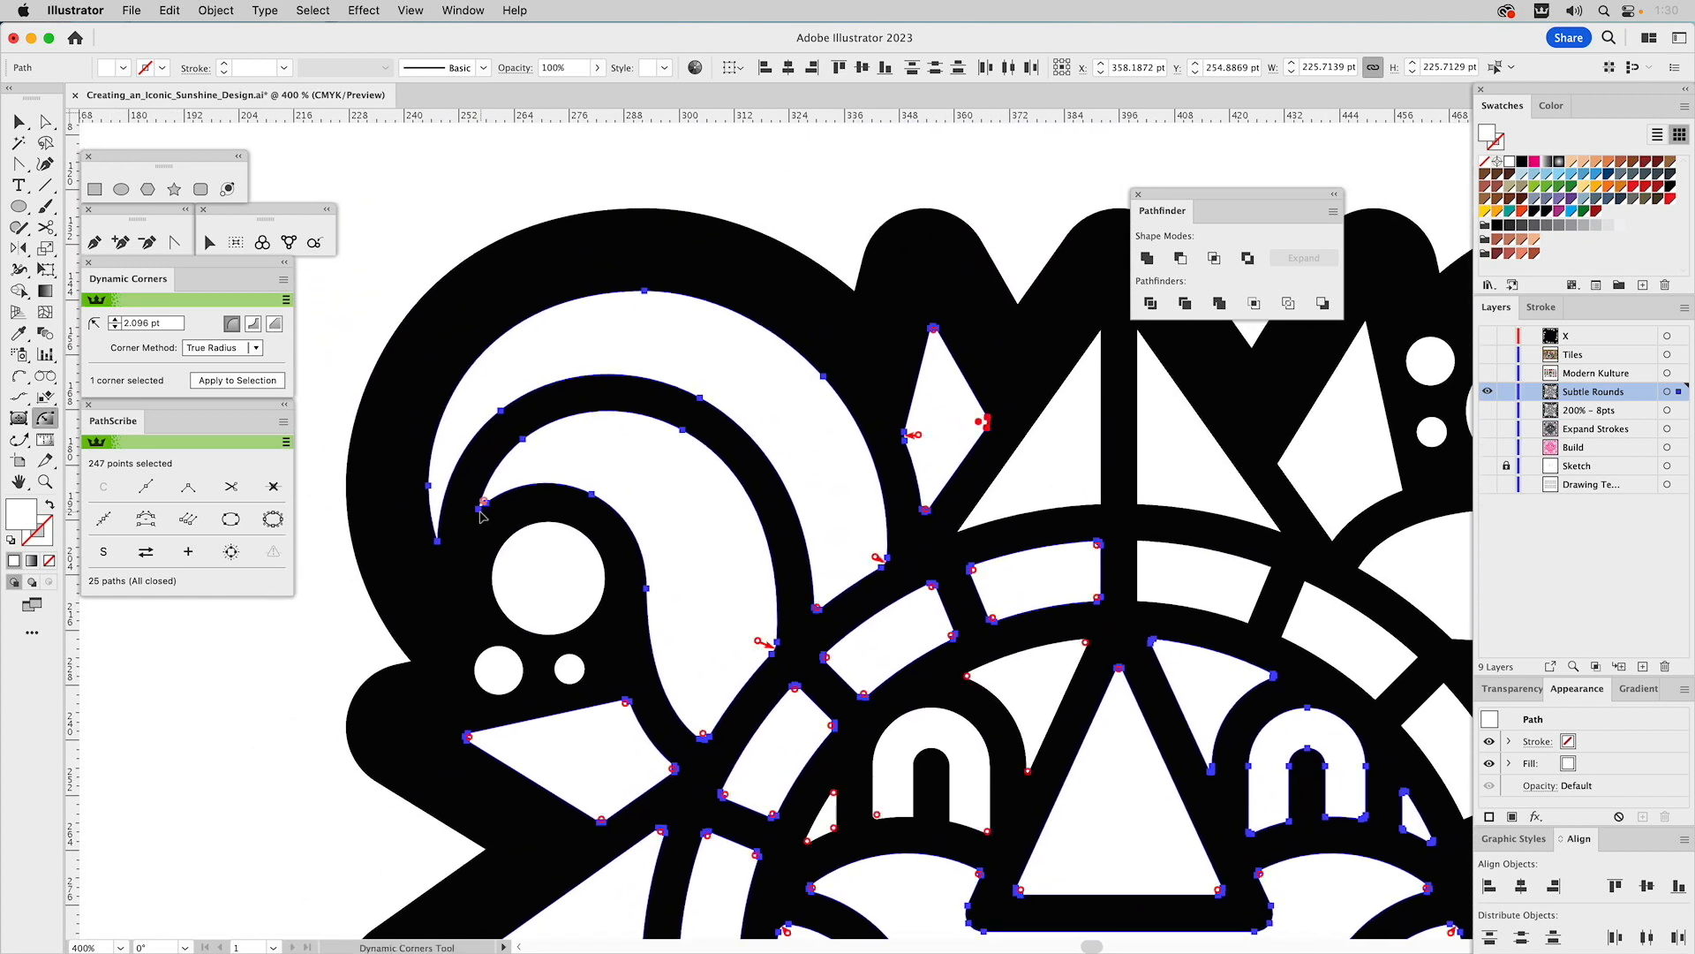
- Round the narrow tip of the inner upper-left swirl, then deselect all paths
{"action": "left_click_drag", "start_coordinate": [480, 511], "coordinate": [486, 521]}
{"action": "left_click_drag", "start_coordinate": [792, 648], "coordinate": [631, 288]}
{"action": "left_click_drag", "start_coordinate": [657, 533], "coordinate": [693, 446]}
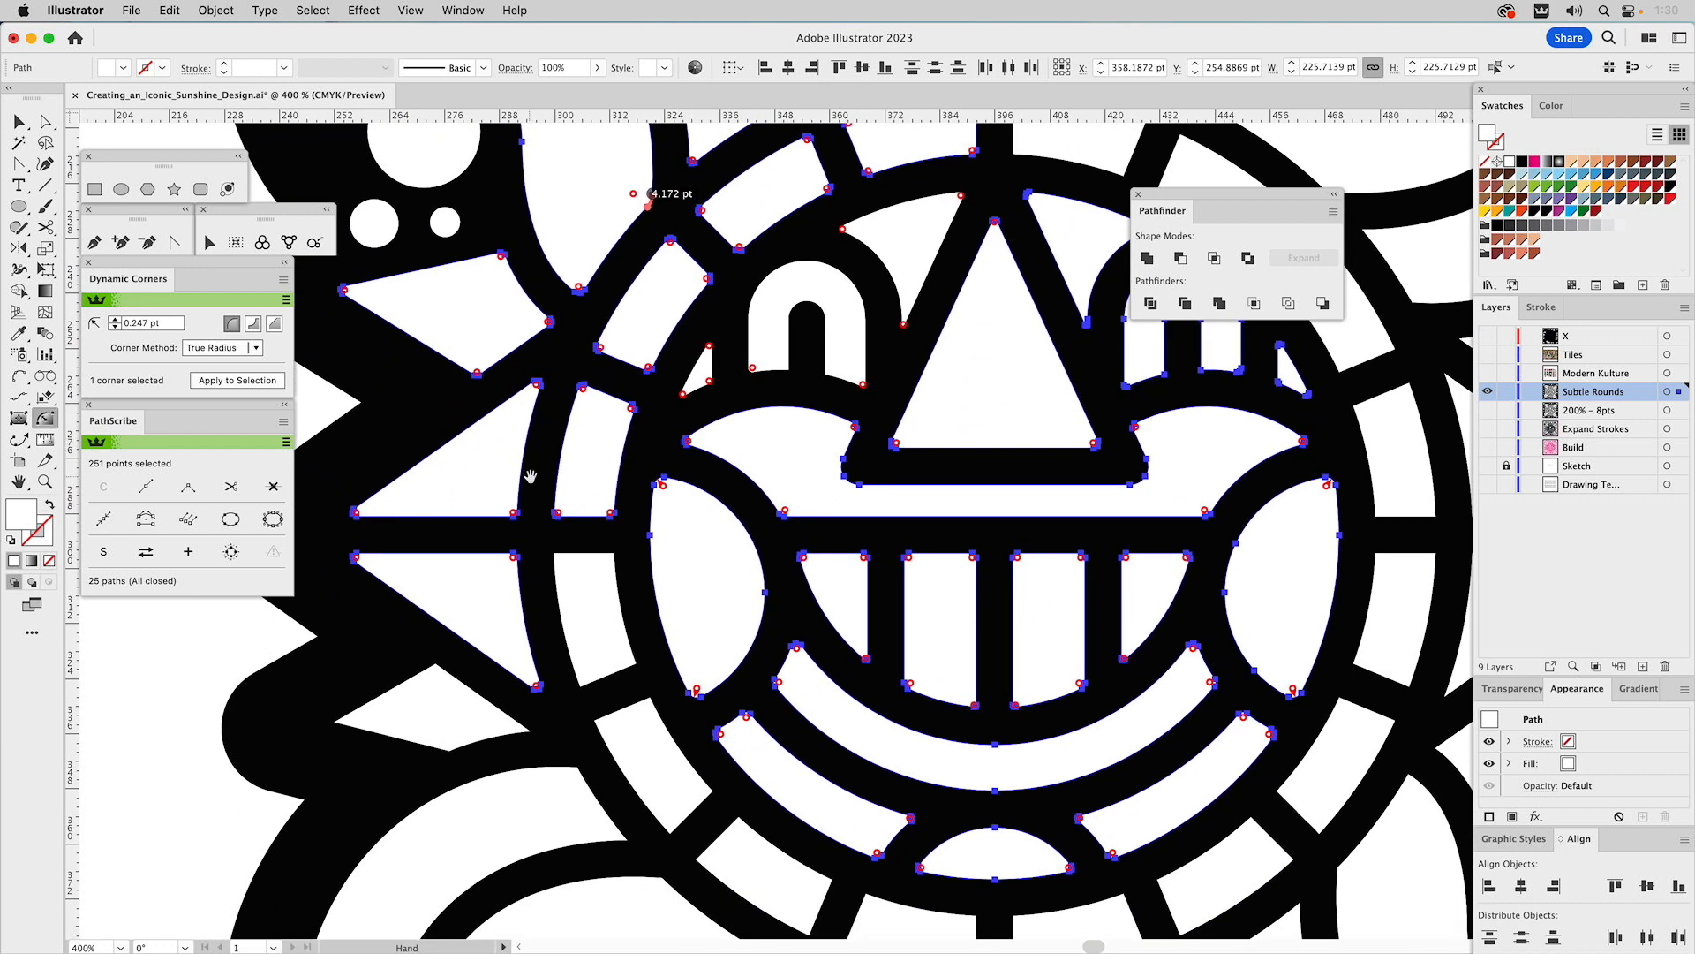
{"action": "left_click_drag", "start_coordinate": [487, 606], "coordinate": [464, 867]}
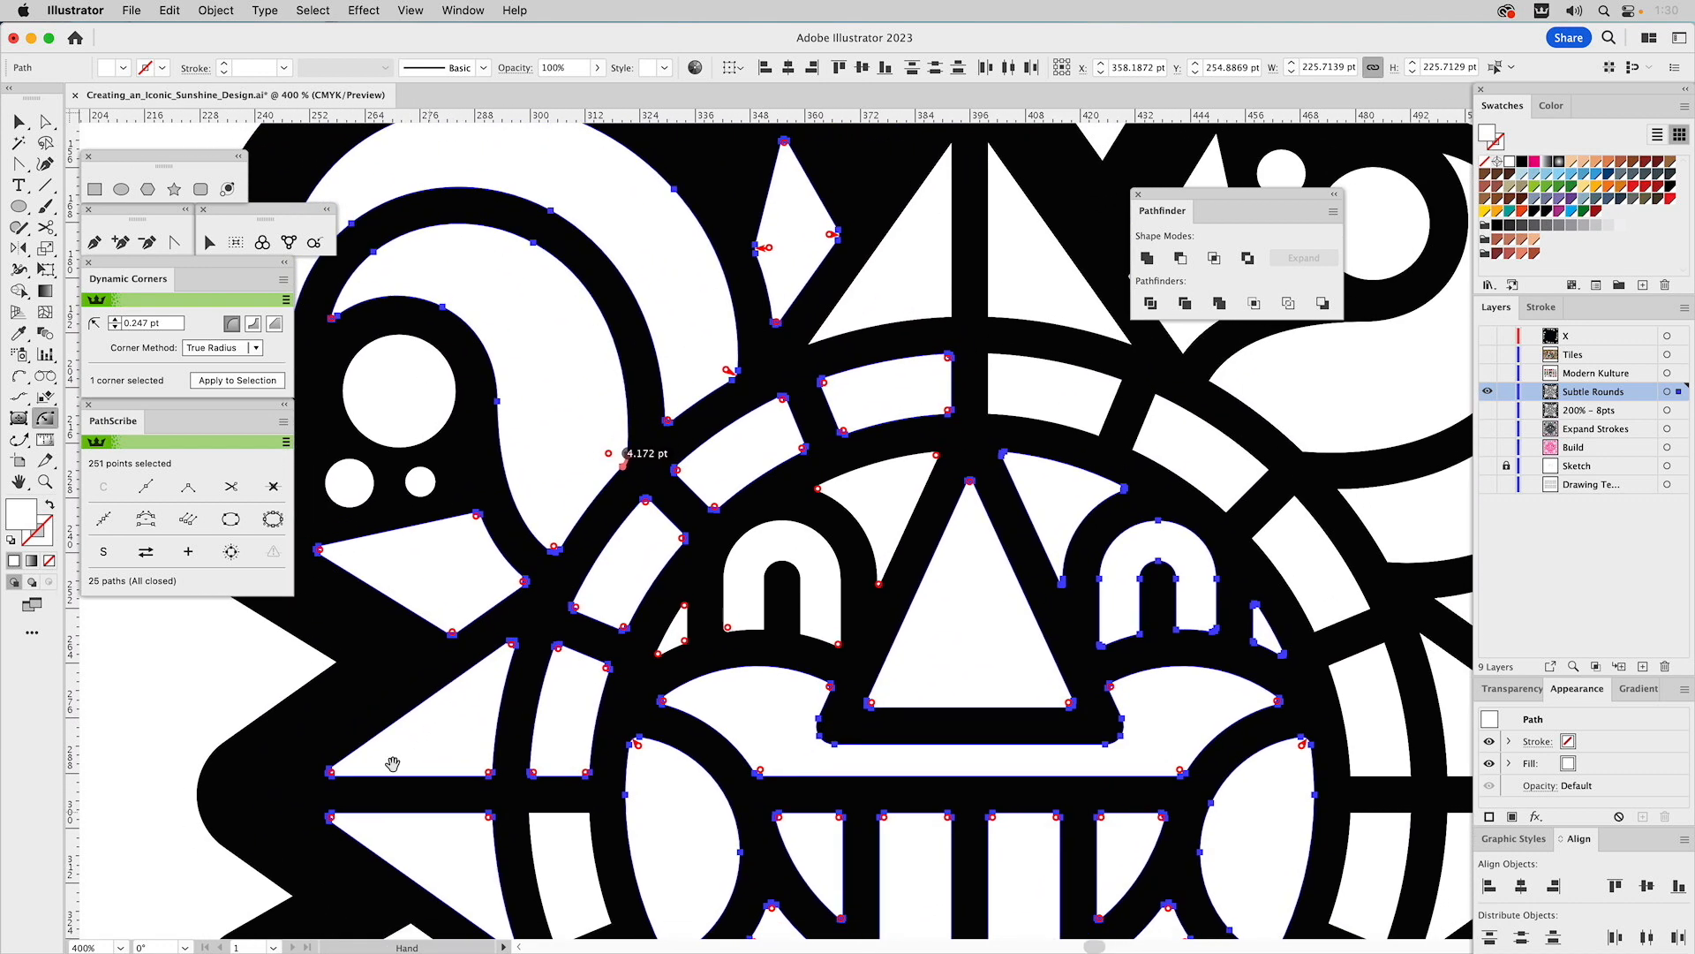
{"action": "left_click", "coordinate": [45, 481]}
{"action": "left_click", "coordinate": [790, 531], "text": "alt"}
{"action": "left_click", "coordinate": [790, 531], "text": "alt"}
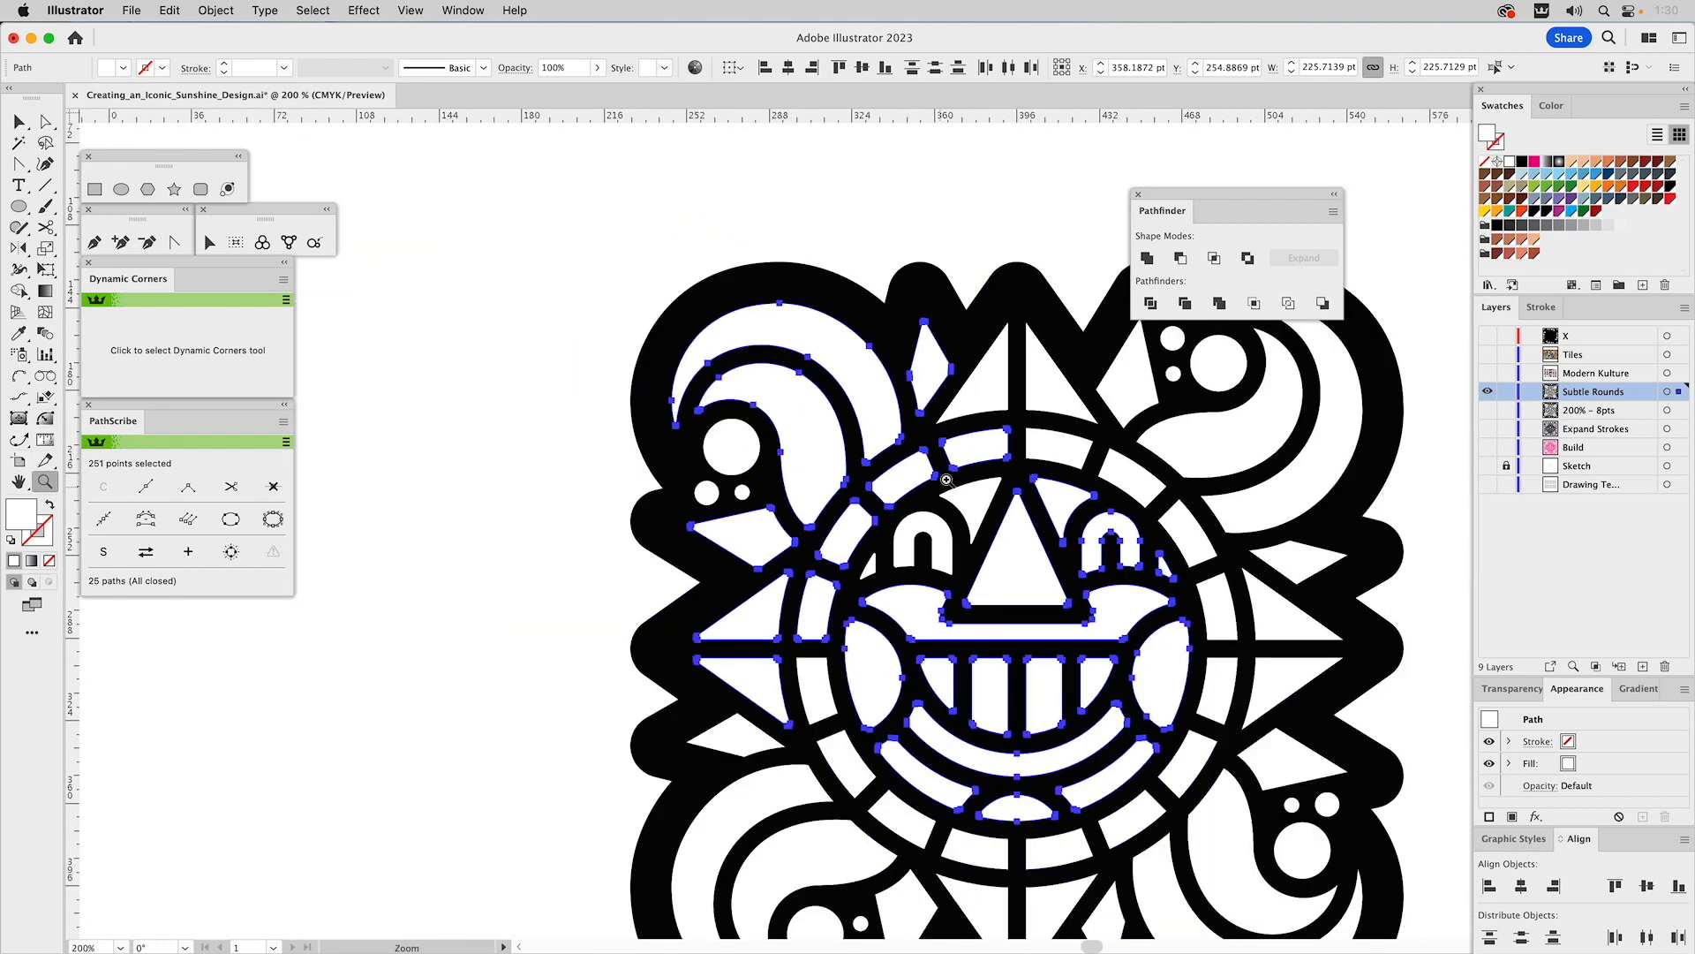
{"action": "key", "text": "v"}
{"action": "left_click", "coordinate": [942, 198]}
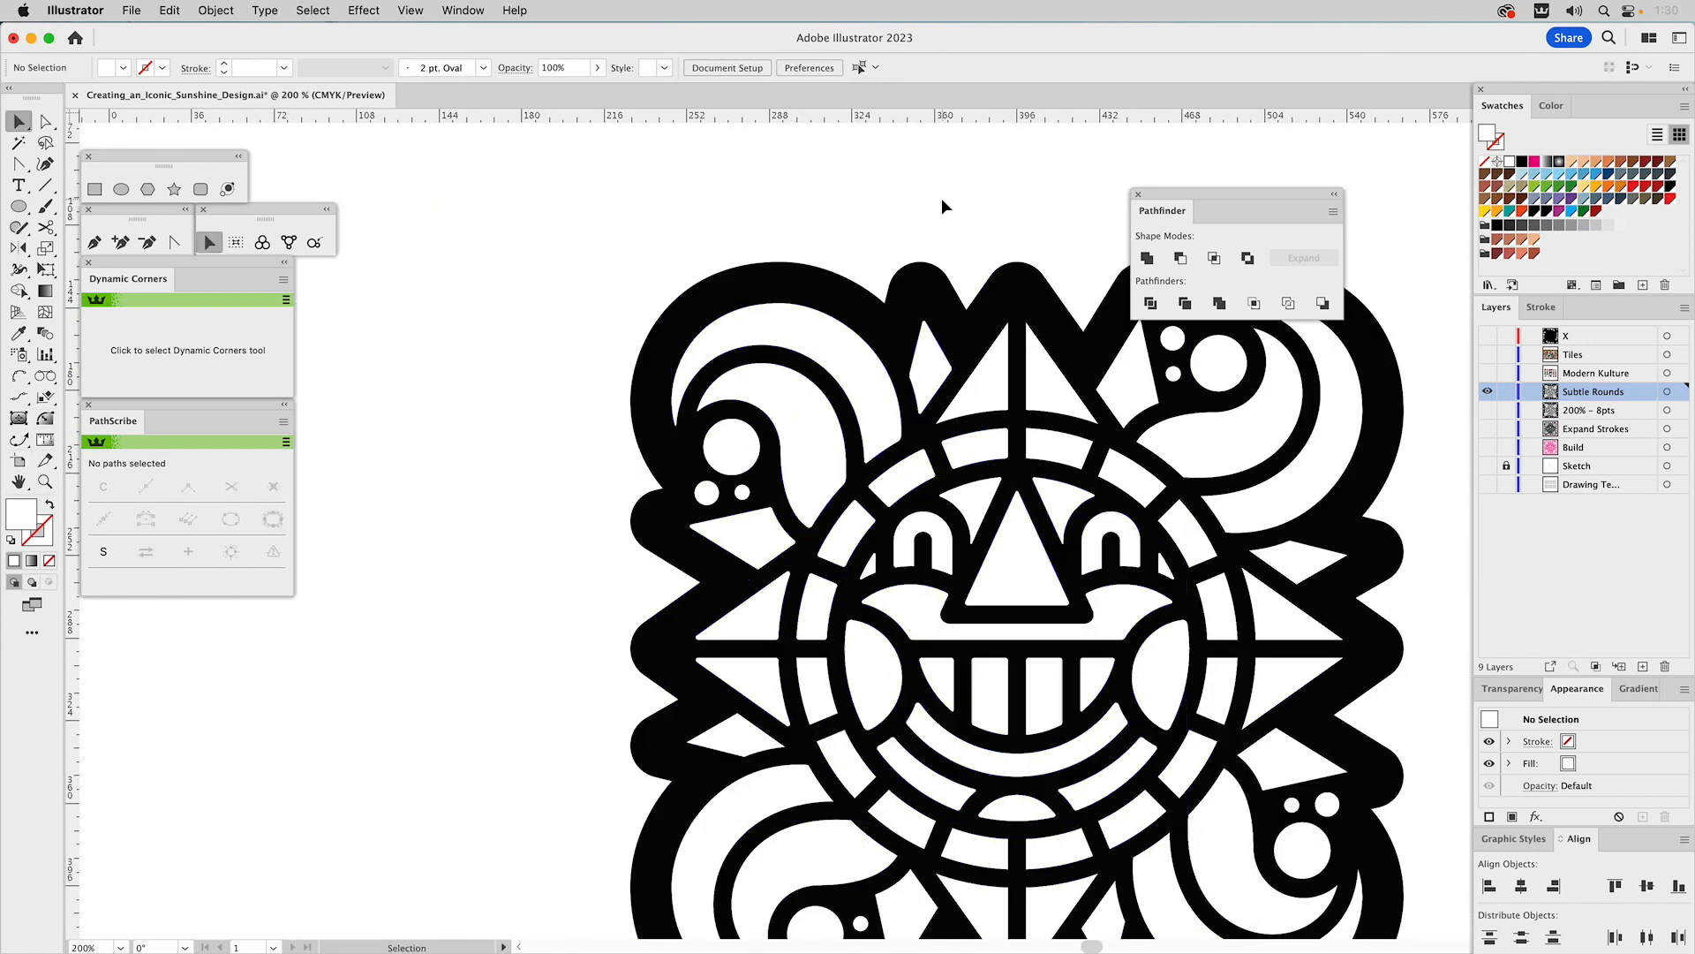
- Delete the unrounded white rays and swirl shapes around the rest of the sun, keeping the bubbles and the rounded upper-left set
{"action": "left_click_drag", "start_coordinate": [975, 469], "coordinate": [763, 362]}
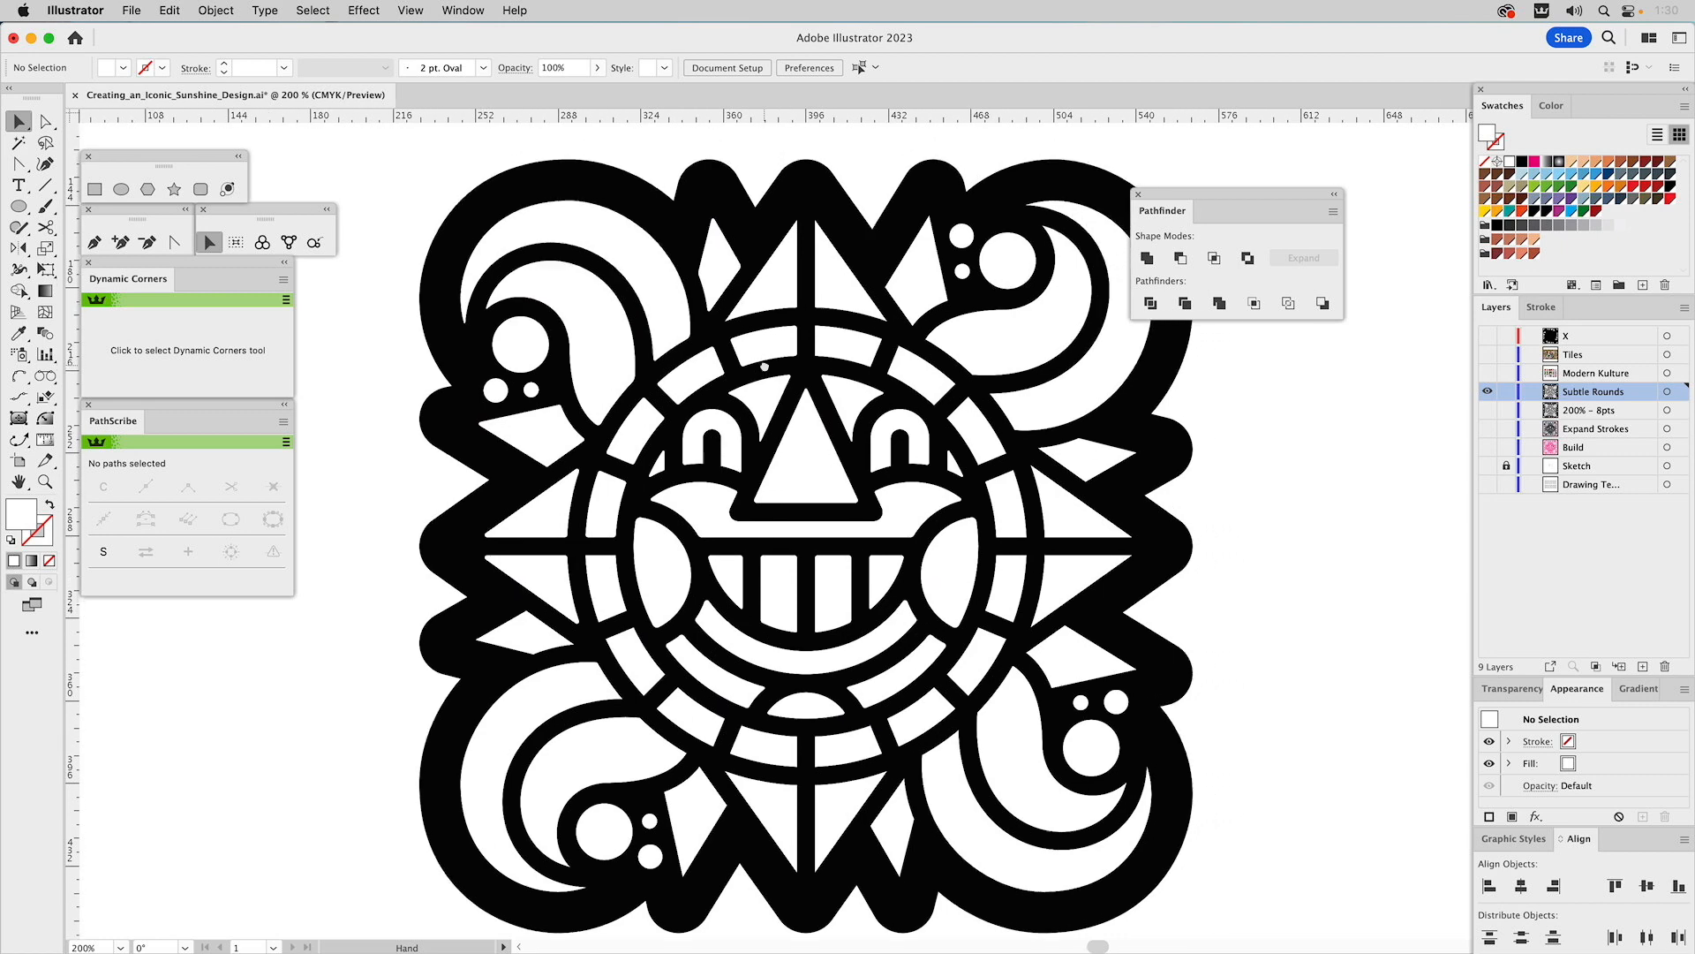
{"action": "left_click", "coordinate": [783, 268]}
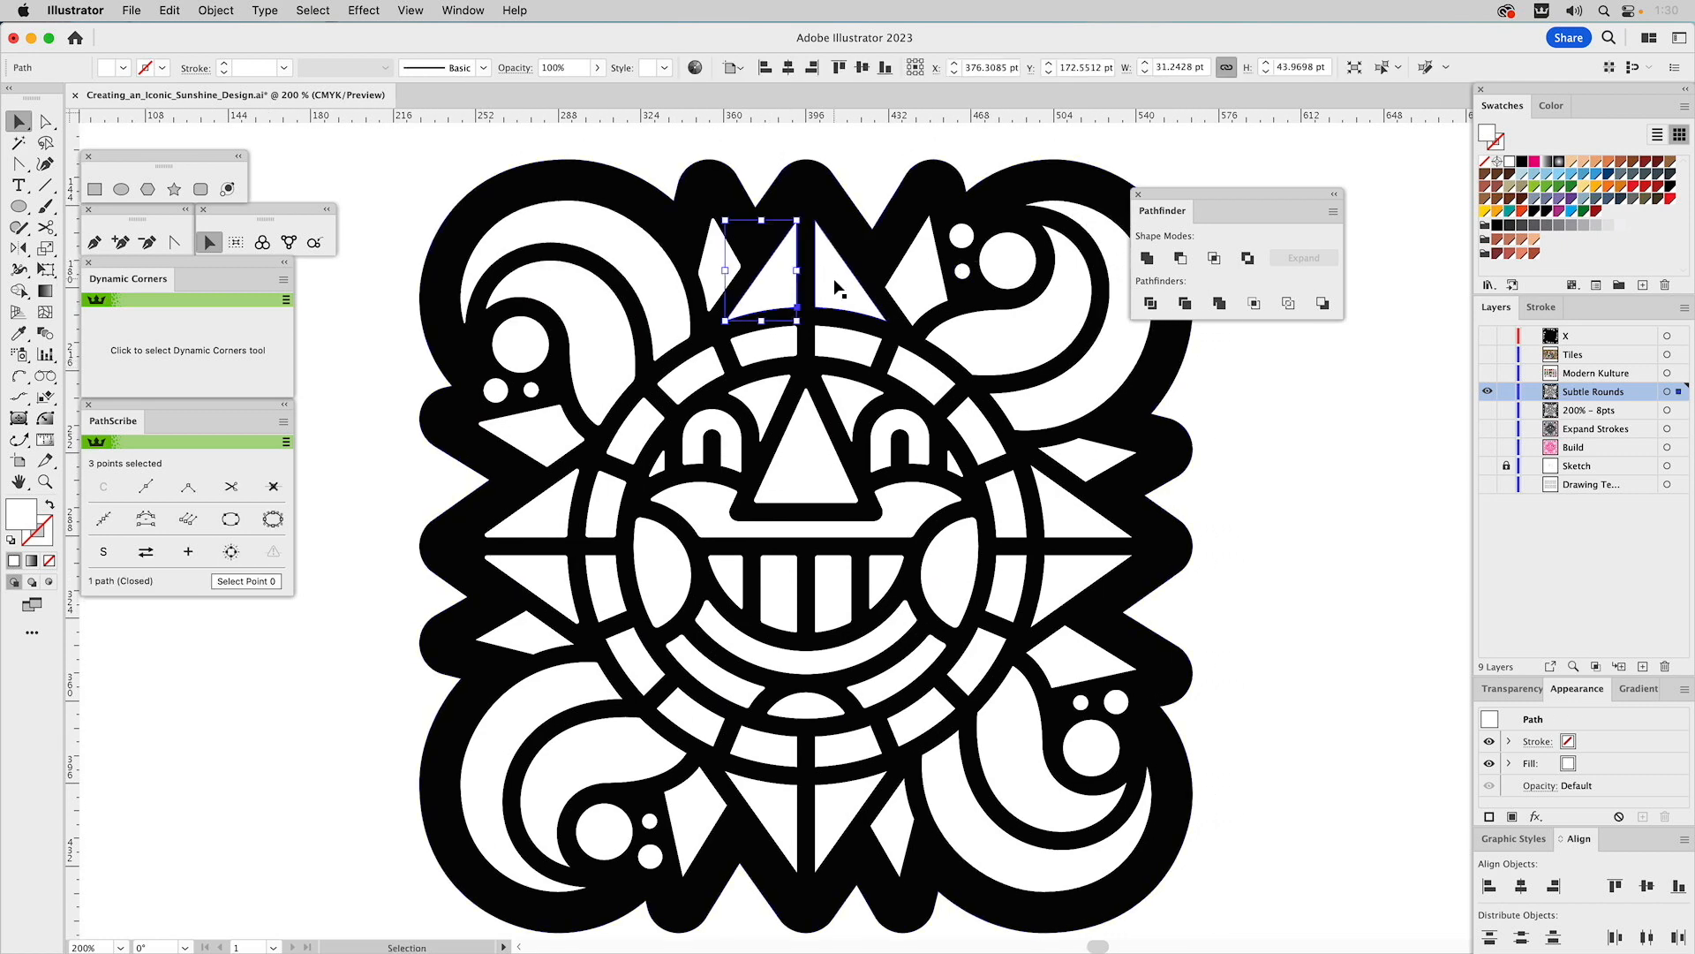
{"action": "left_click", "coordinate": [843, 287], "text": "shift"}
{"action": "left_click", "coordinate": [926, 271], "text": "shift"}
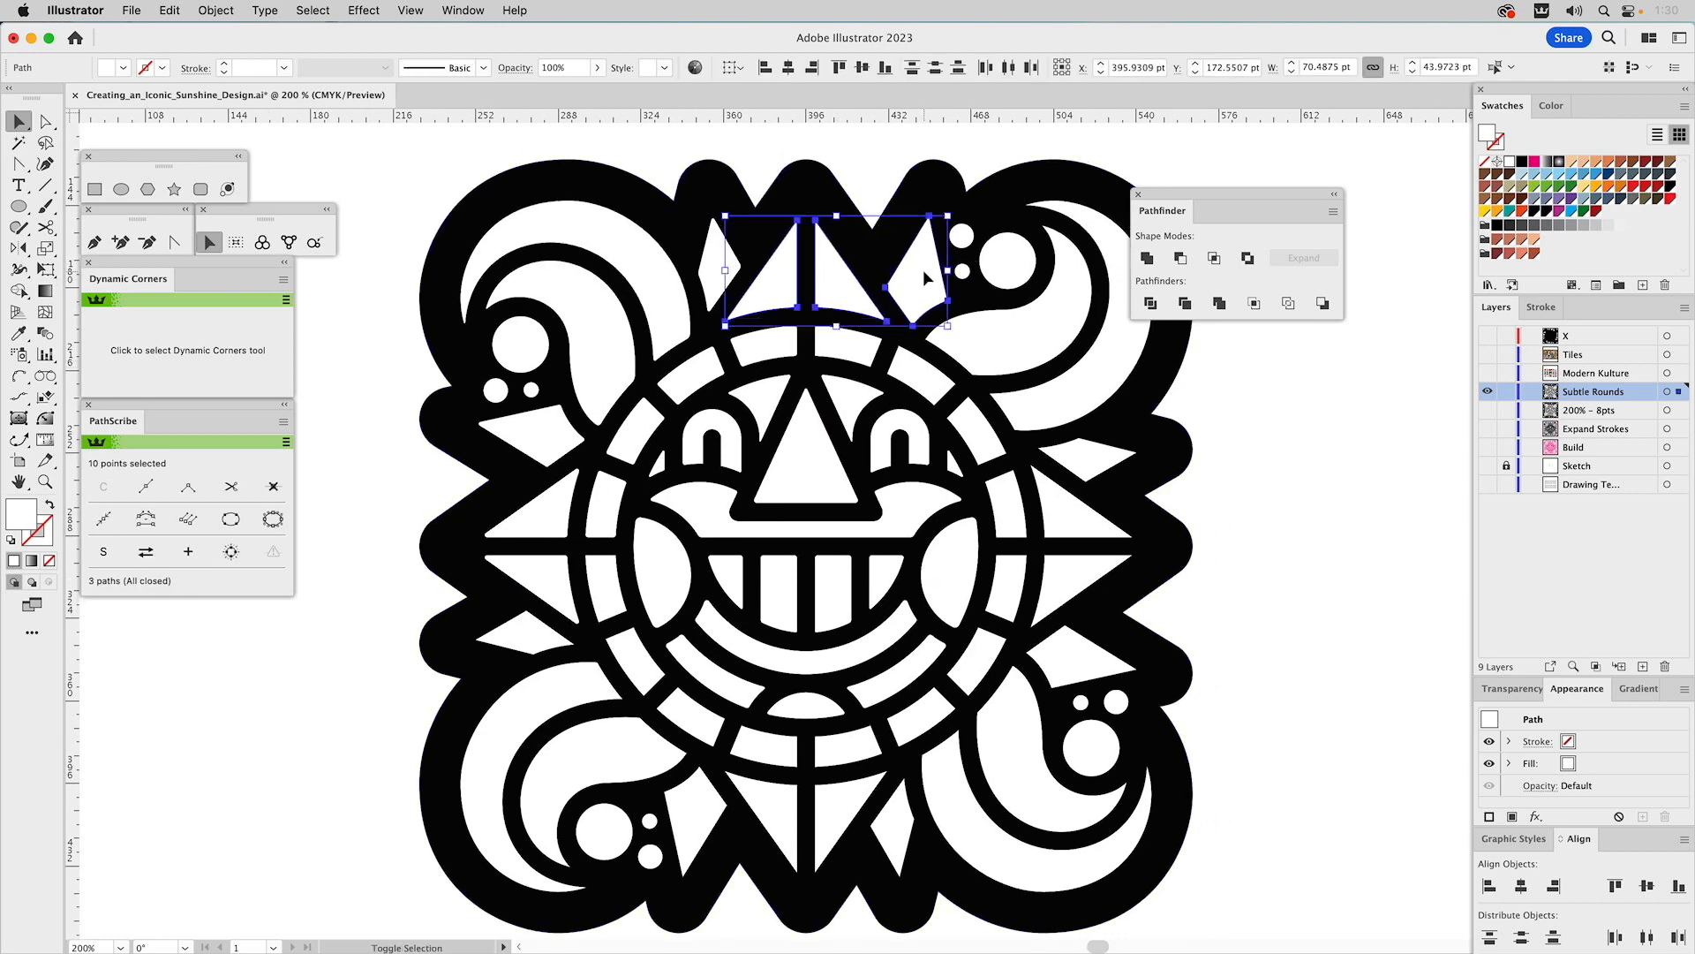
{"action": "left_click", "coordinate": [1021, 343], "text": "shift"}
{"action": "left_click", "coordinate": [1060, 394], "text": "shift"}
{"action": "left_click", "coordinate": [1082, 460], "text": "shift"}
{"action": "left_click", "coordinate": [1077, 521], "text": "shift"}
{"action": "left_click", "coordinate": [1081, 587], "text": "shift"}
{"action": "left_click", "coordinate": [1088, 658], "text": "shift"}
{"action": "left_click", "coordinate": [1031, 719], "text": "shift"}
{"action": "left_click", "coordinate": [949, 781], "text": "shift"}
{"action": "left_click", "coordinate": [892, 813], "text": "shift"}
{"action": "left_click", "coordinate": [837, 811], "text": "shift"}
{"action": "left_click", "coordinate": [774, 810], "text": "shift"}
{"action": "left_click", "coordinate": [711, 816], "text": "shift"}
{"action": "left_click", "coordinate": [606, 757], "text": "shift"}
{"action": "left_click", "coordinate": [547, 700], "text": "shift"}
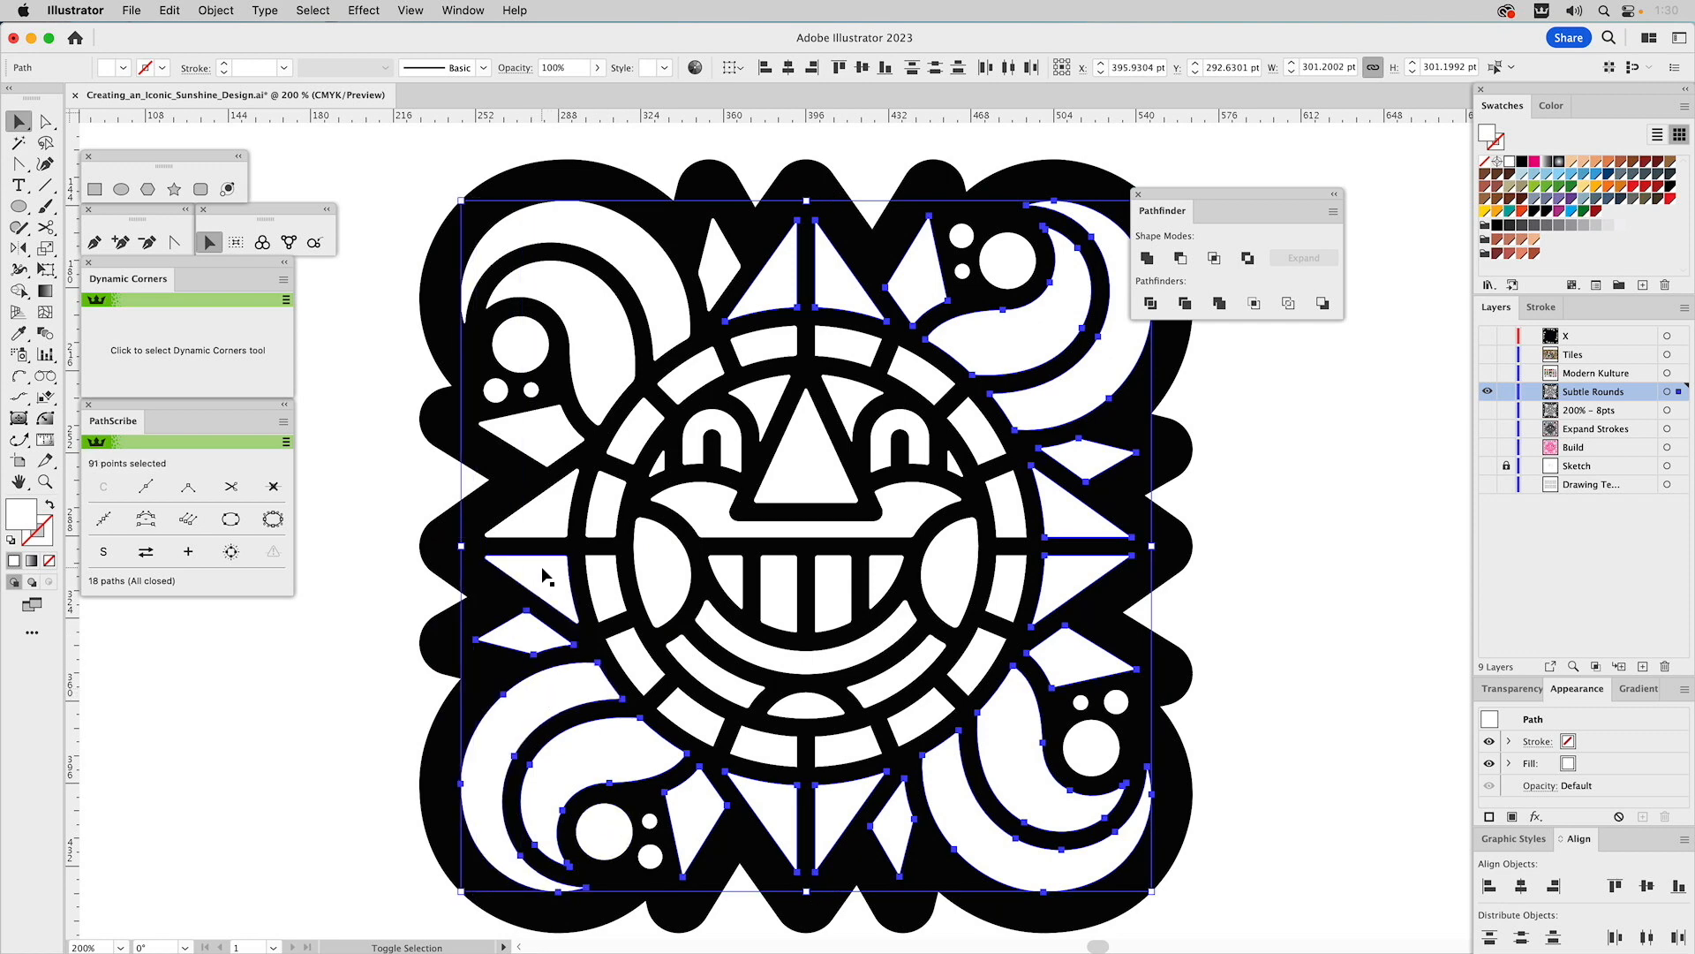
{"action": "key", "text": "Delete"}
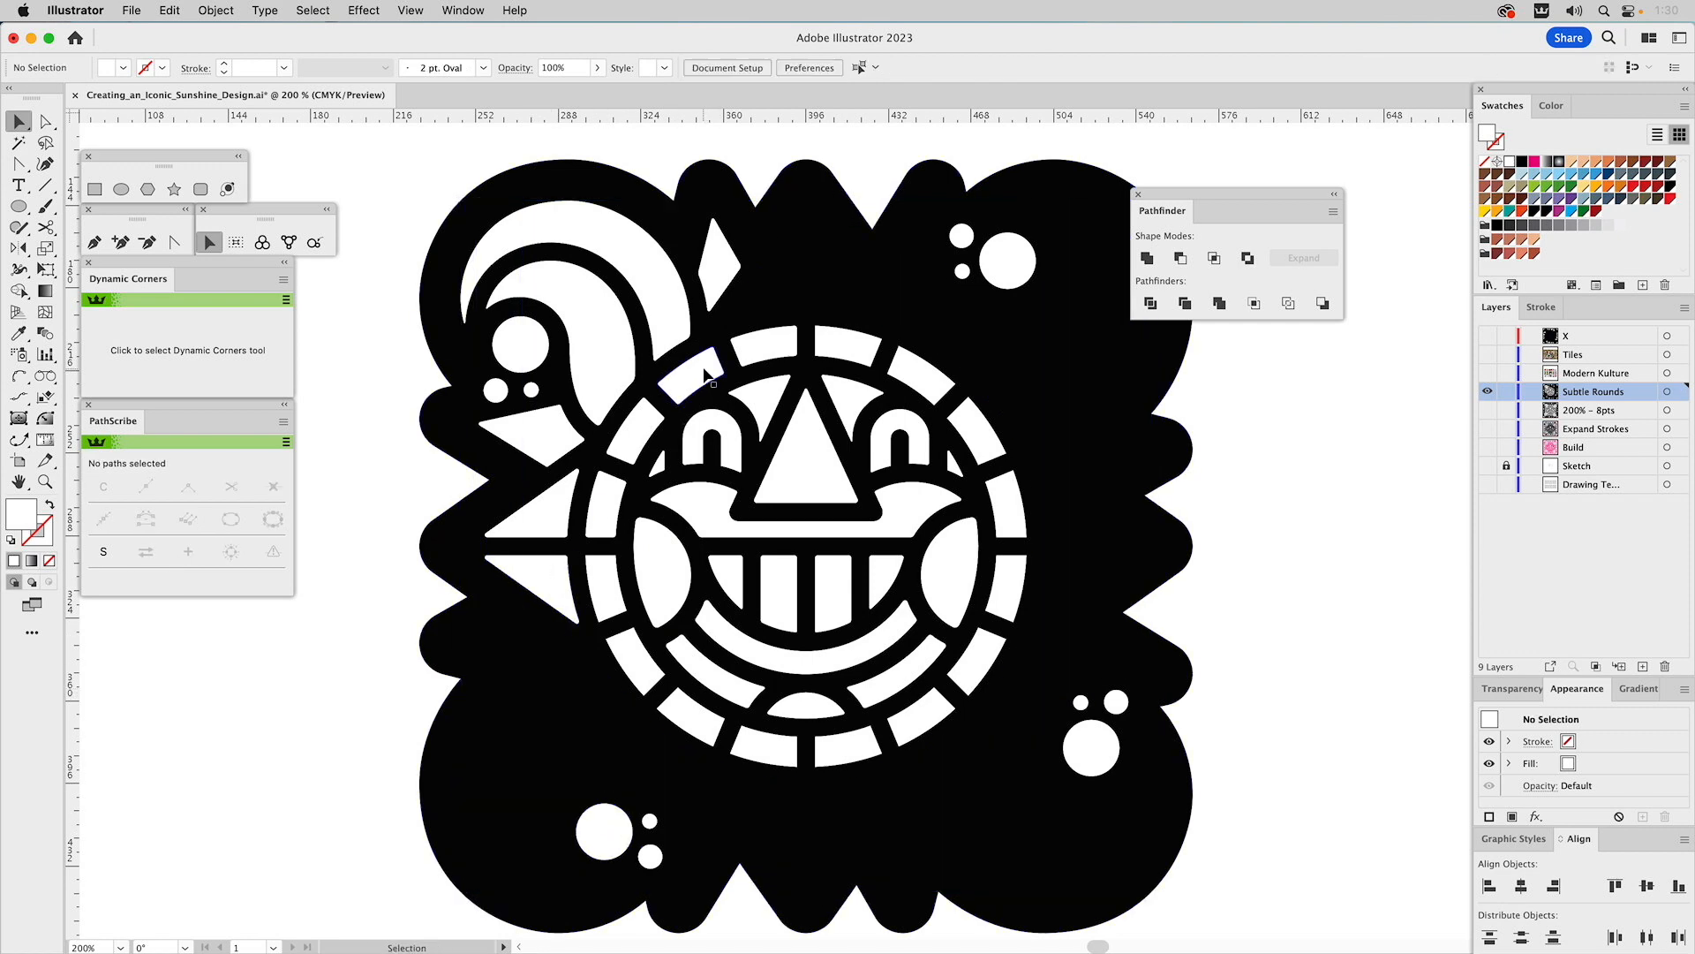
- Delete the twelve unrounded white ring segments, keeping only the four in the upper-left quarter
{"action": "left_click", "coordinate": [603, 578]}
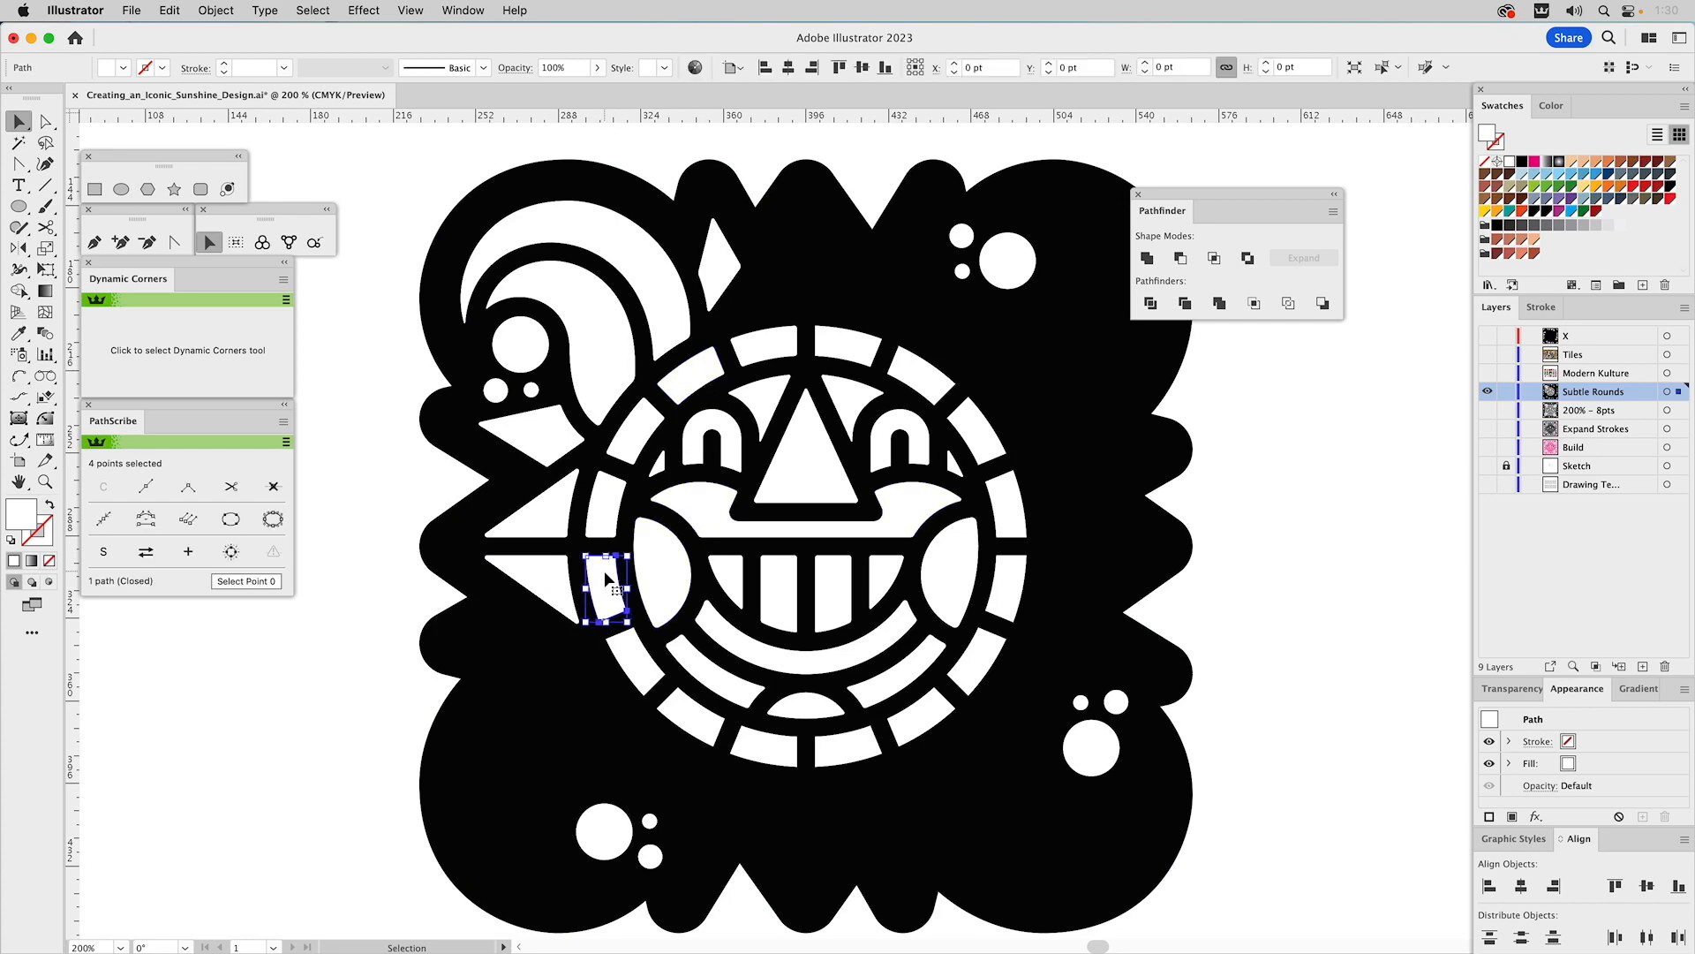
{"action": "left_click", "coordinate": [647, 667], "text": "shift"}
{"action": "left_click", "coordinate": [707, 715], "text": "shift"}
{"action": "left_click", "coordinate": [765, 747], "text": "shift"}
{"action": "left_click", "coordinate": [843, 748], "text": "shift"}
{"action": "left_click", "coordinate": [921, 717], "text": "shift"}
{"action": "left_click", "coordinate": [983, 668], "text": "shift"}
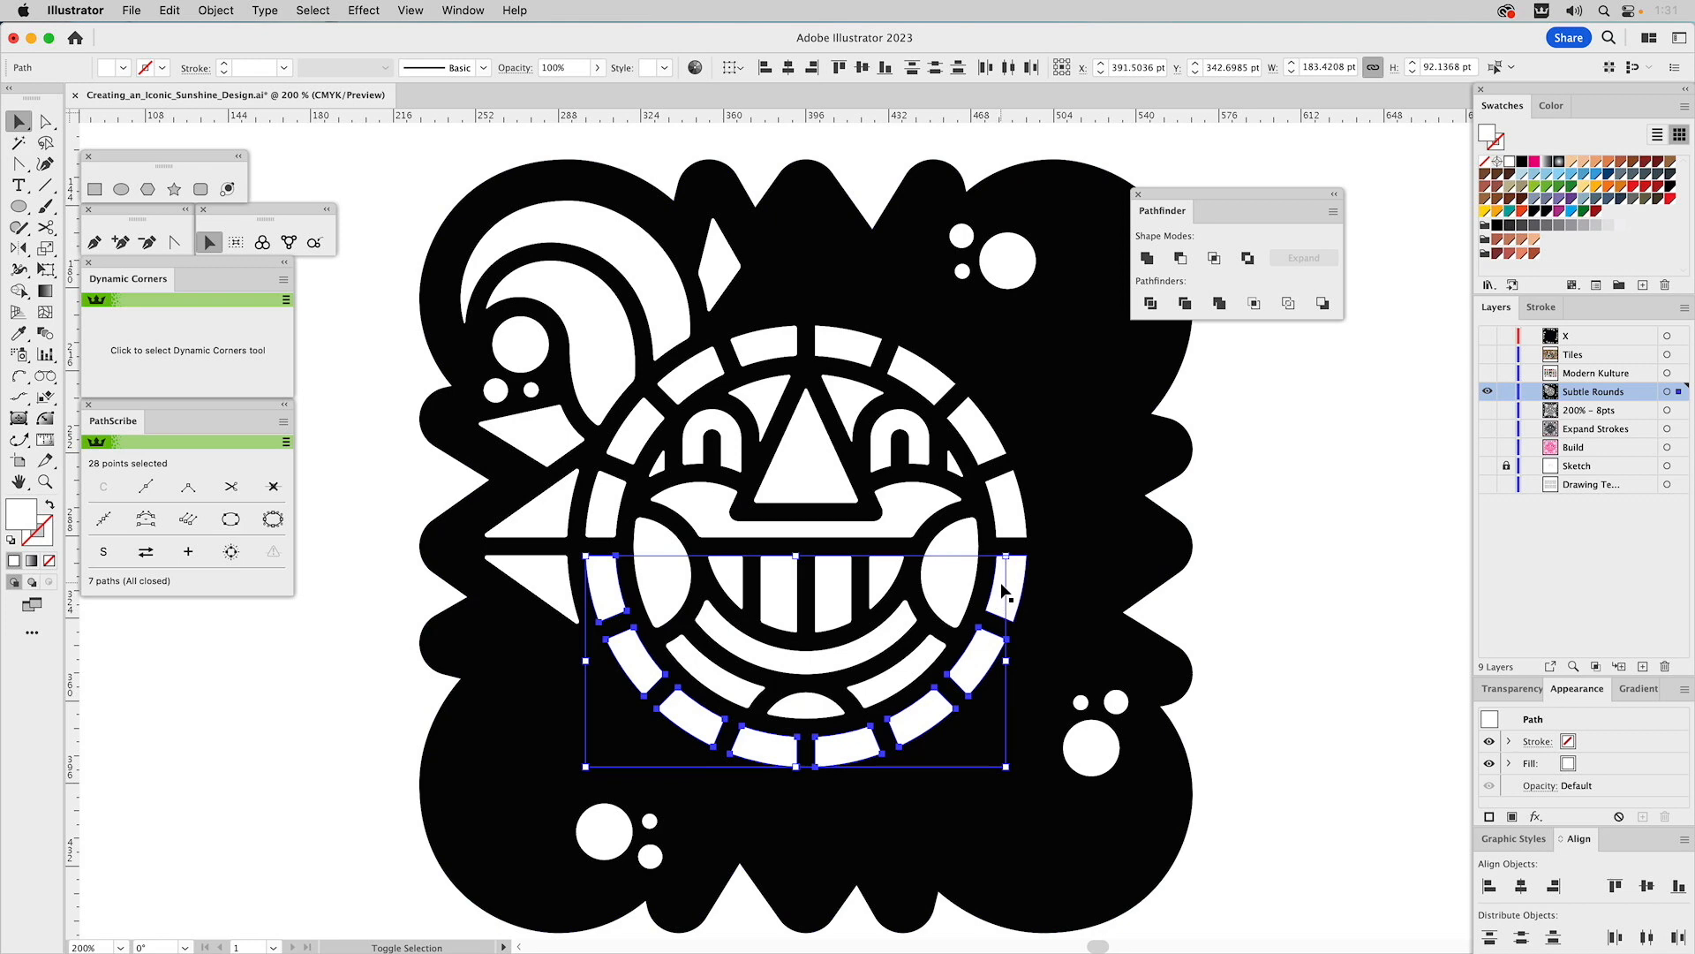
{"action": "left_click", "coordinate": [999, 588], "text": "shift"}
{"action": "left_click", "coordinate": [1002, 505], "text": "shift"}
{"action": "left_click", "coordinate": [971, 428], "text": "shift"}
{"action": "left_click", "coordinate": [918, 363], "text": "shift"}
{"action": "left_click", "coordinate": [832, 332], "text": "shift"}
{"action": "key", "text": "Delete"}
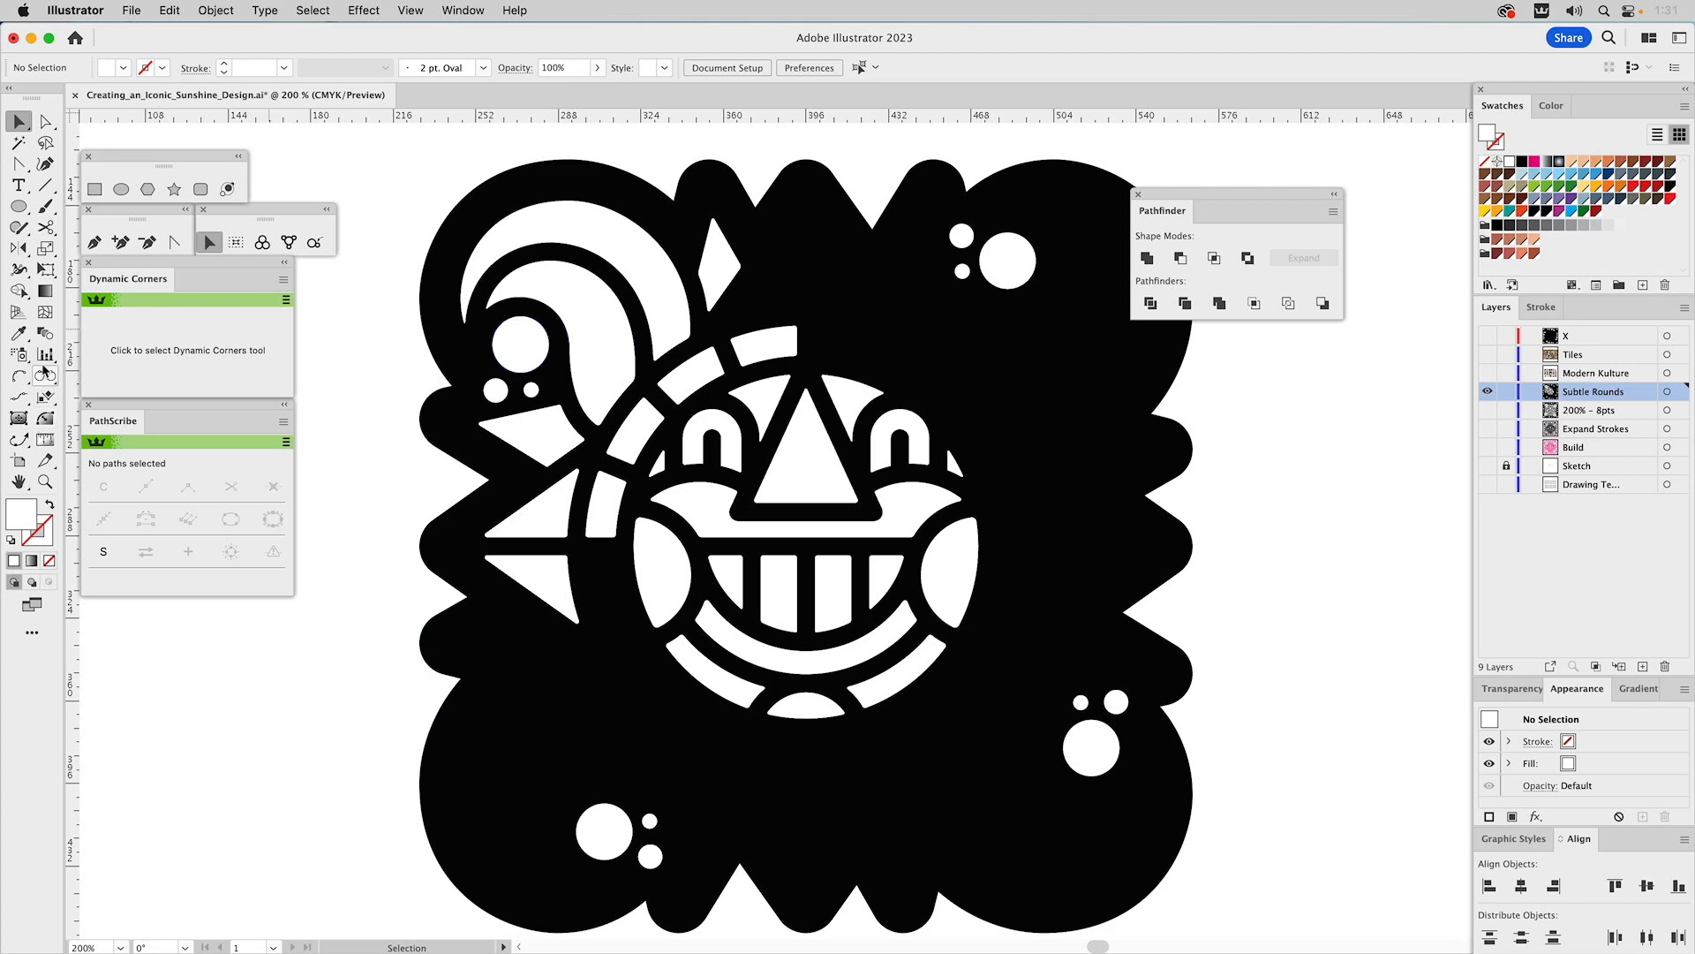
- Draw a circle about 617 pt in diameter around the whole sun design, centred on the face
{"action": "left_click", "coordinate": [47, 481]}
{"action": "left_click", "coordinate": [784, 478], "text": "alt"}
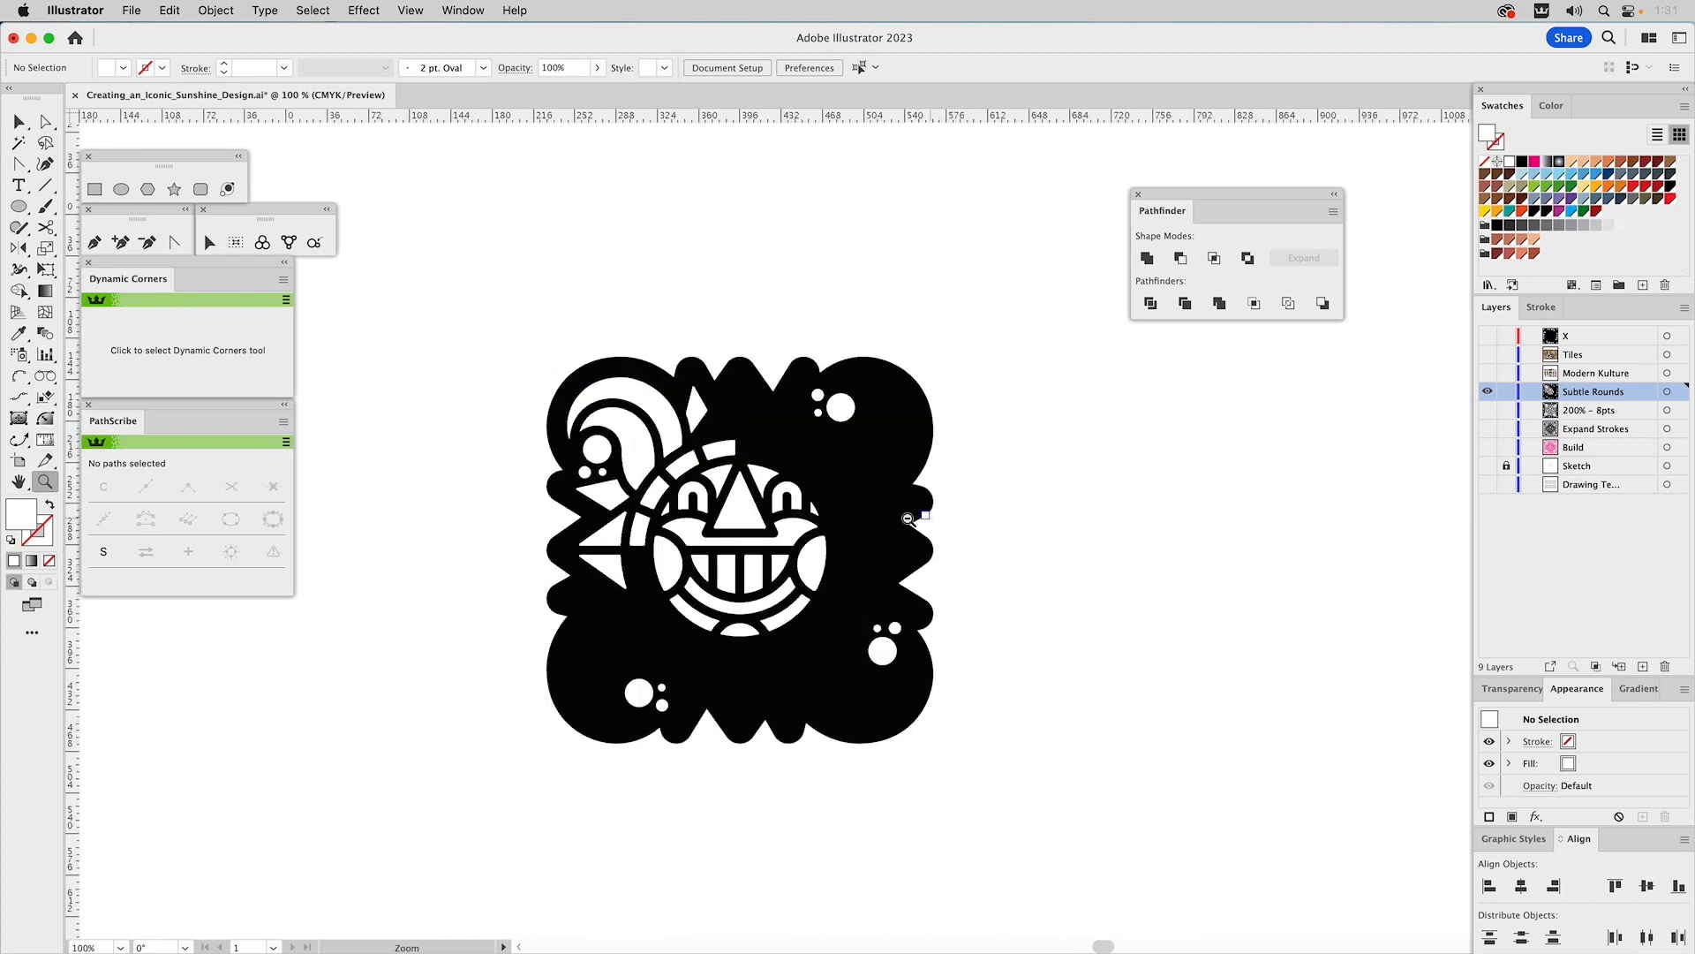
{"action": "left_click", "coordinate": [121, 188]}
{"action": "mouse_move", "coordinate": [796, 504]}
{"action": "left_mouse_down"}
{"action": "mouse_move", "coordinate": [1099, 680]}
{"action": "mouse_move", "coordinate": [1196, 708]}
{"action": "left_mouse_up"}
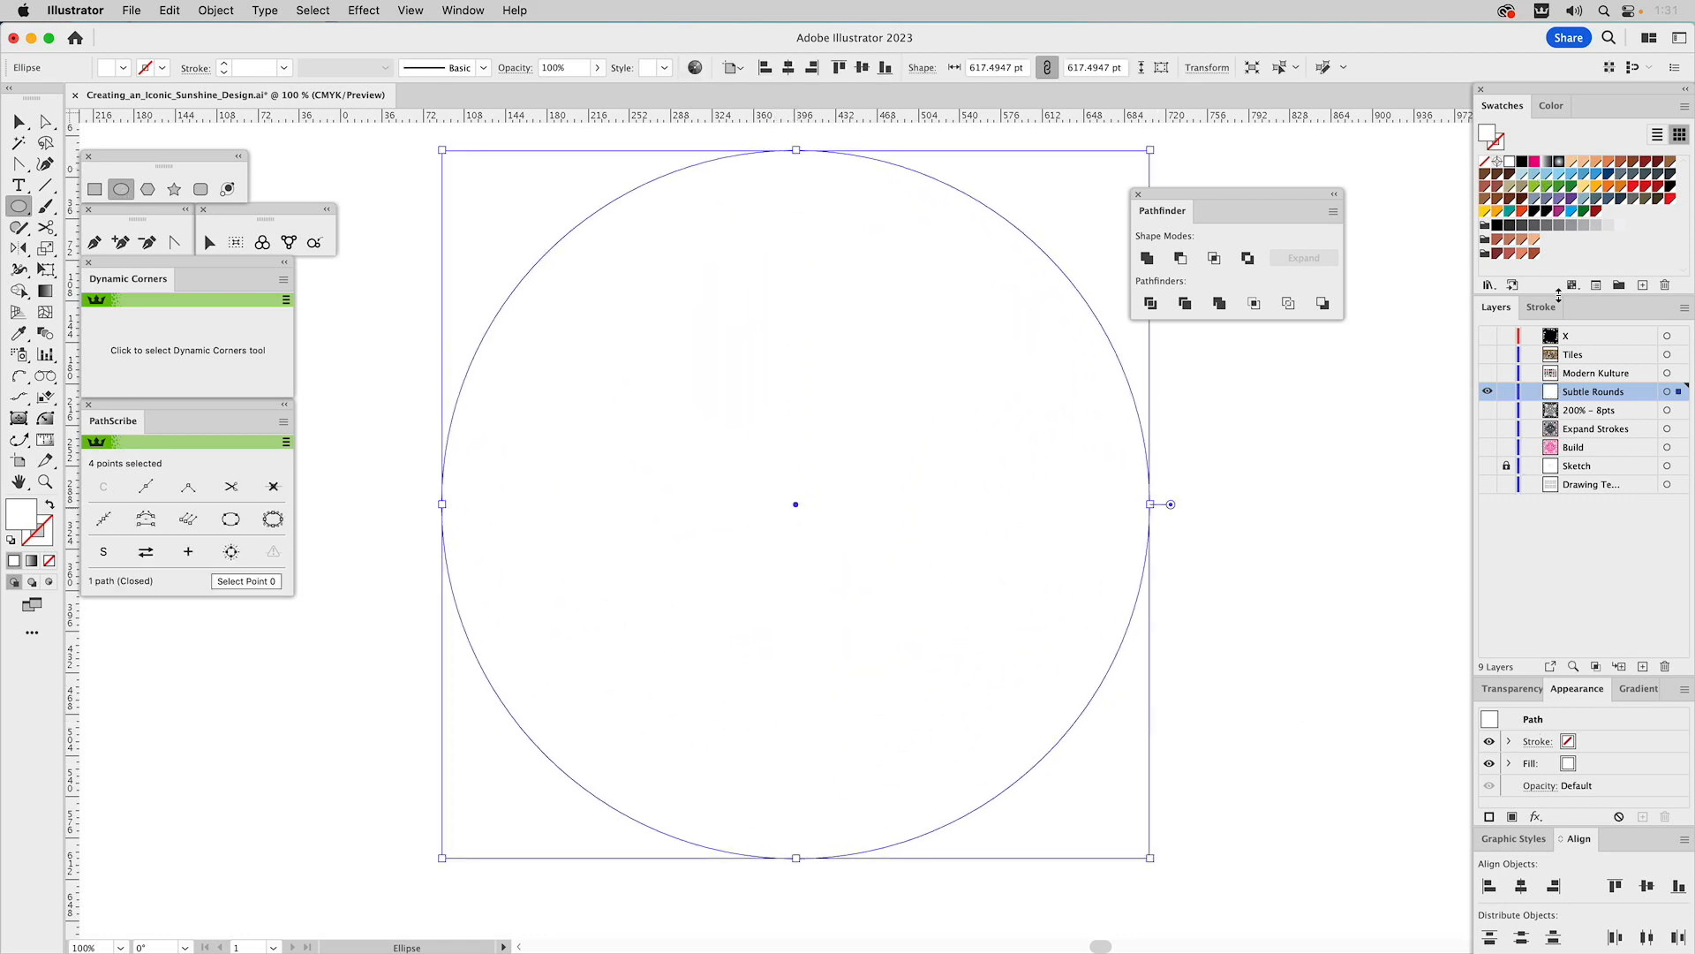
- Apply the graphic style with no fill and a 0.75 pt magenta stroke to the large circle and deselect it
{"action": "left_click", "coordinate": [1639, 688]}
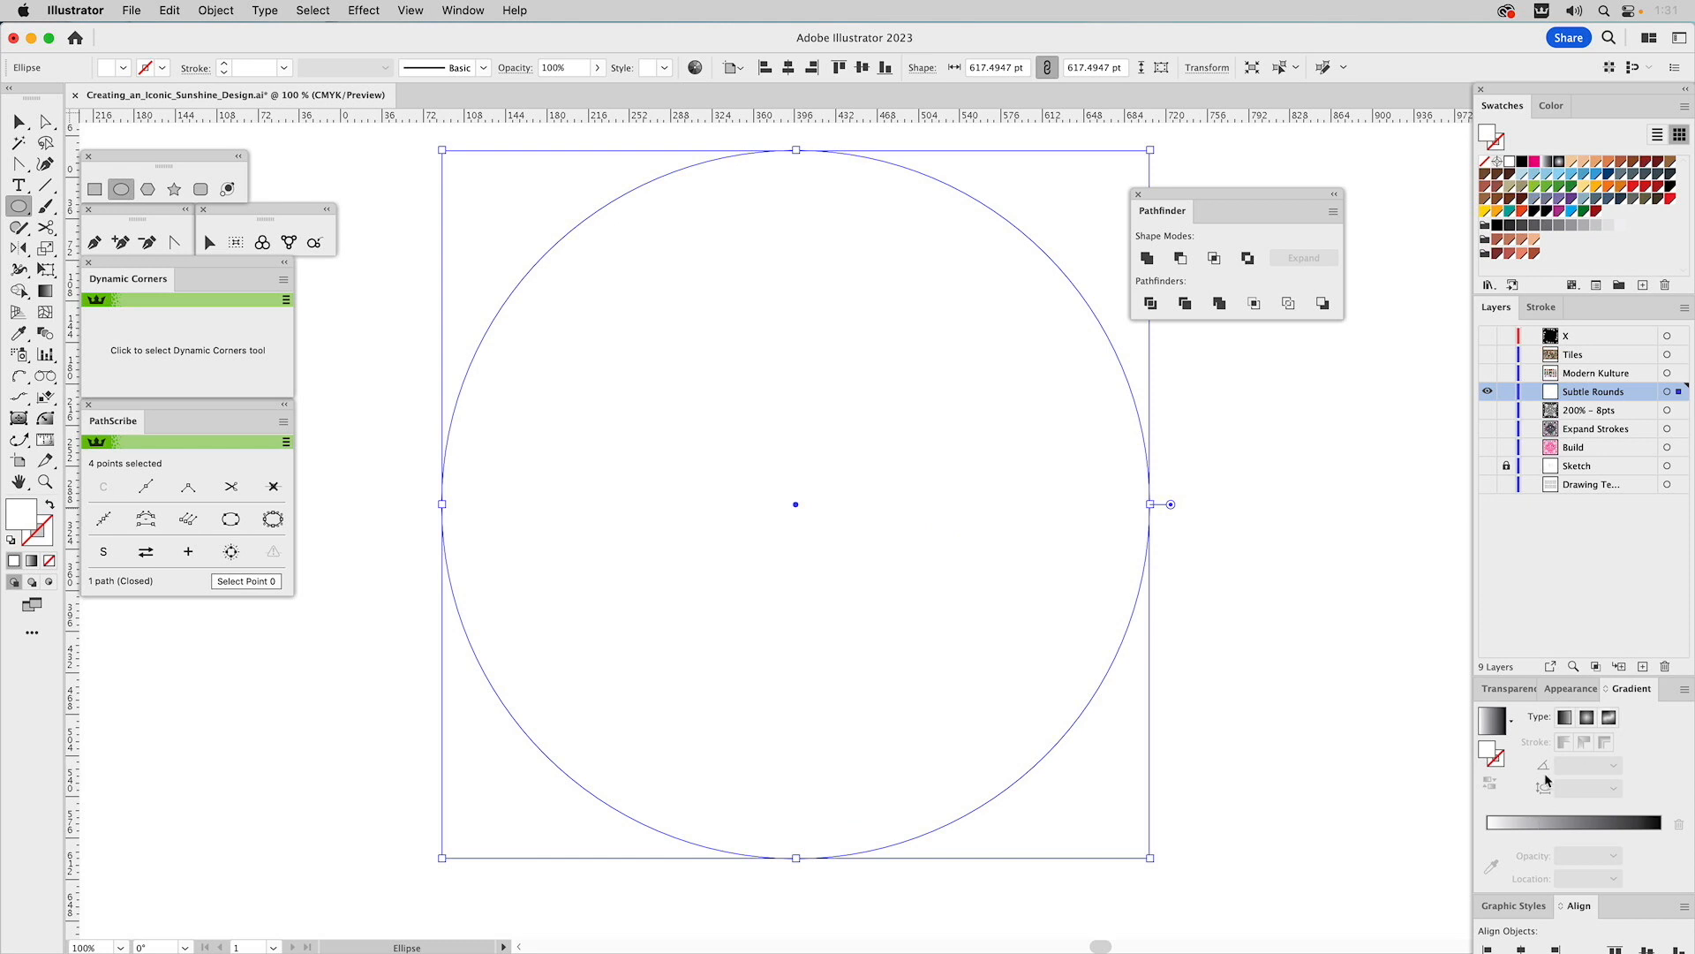
{"action": "left_click", "coordinate": [1513, 905]}
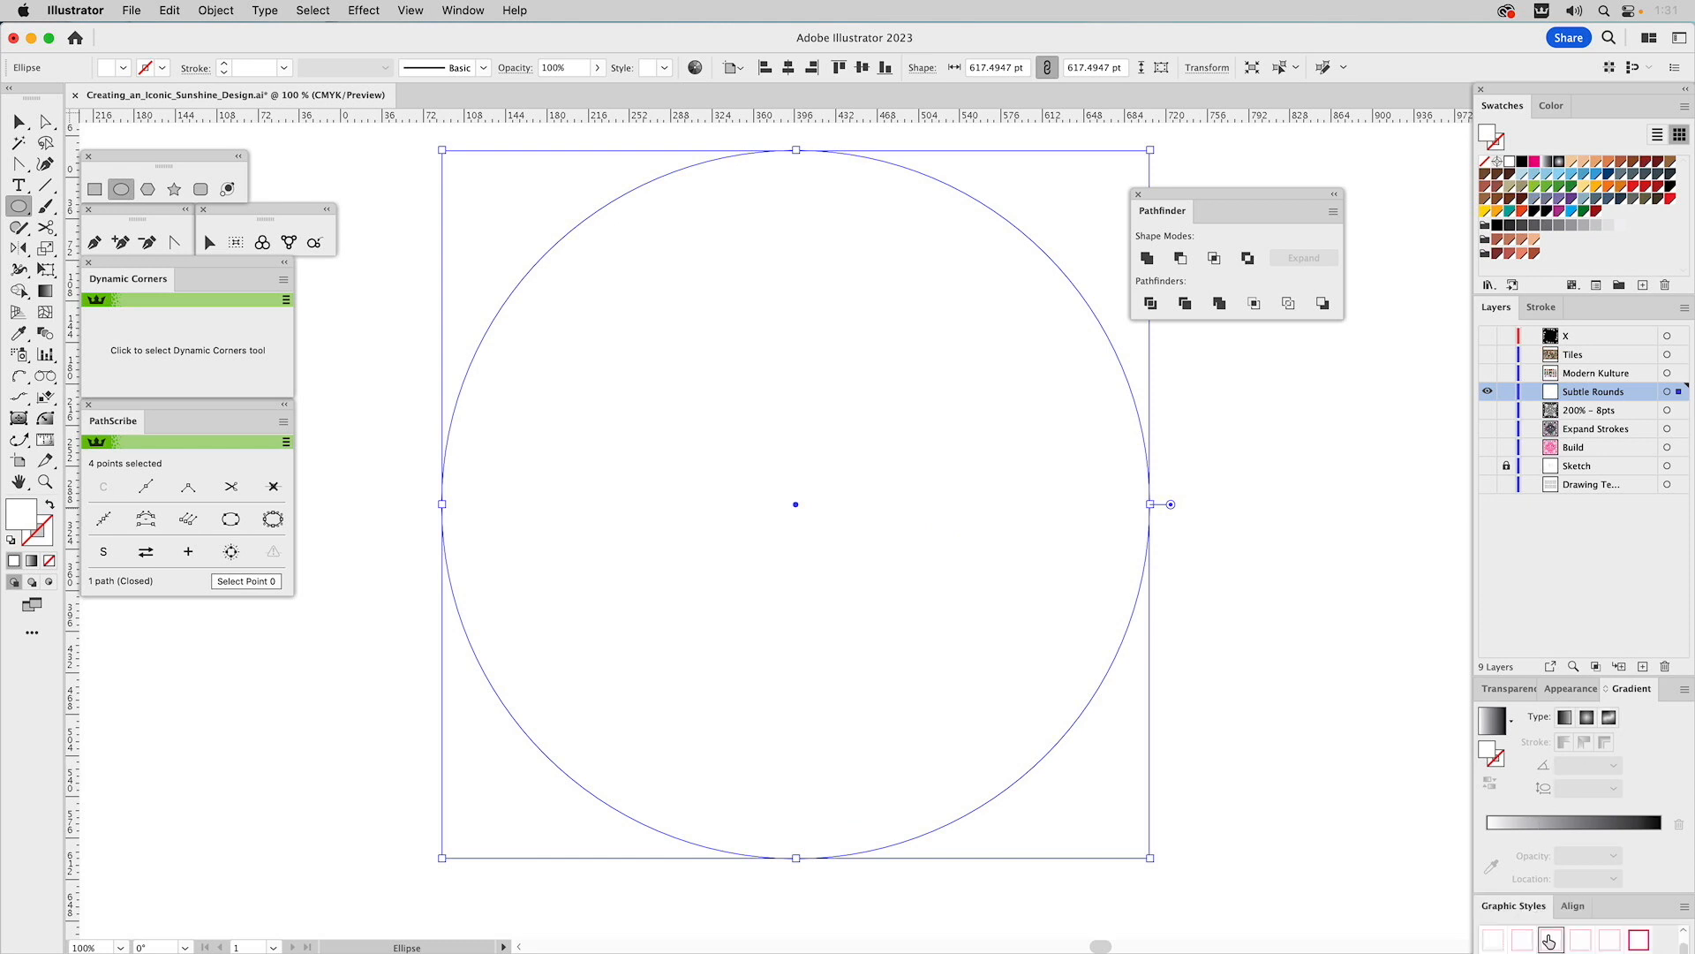
{"action": "left_click", "coordinate": [1551, 938]}
{"action": "key", "text": "v"}
{"action": "left_click", "coordinate": [902, 233]}
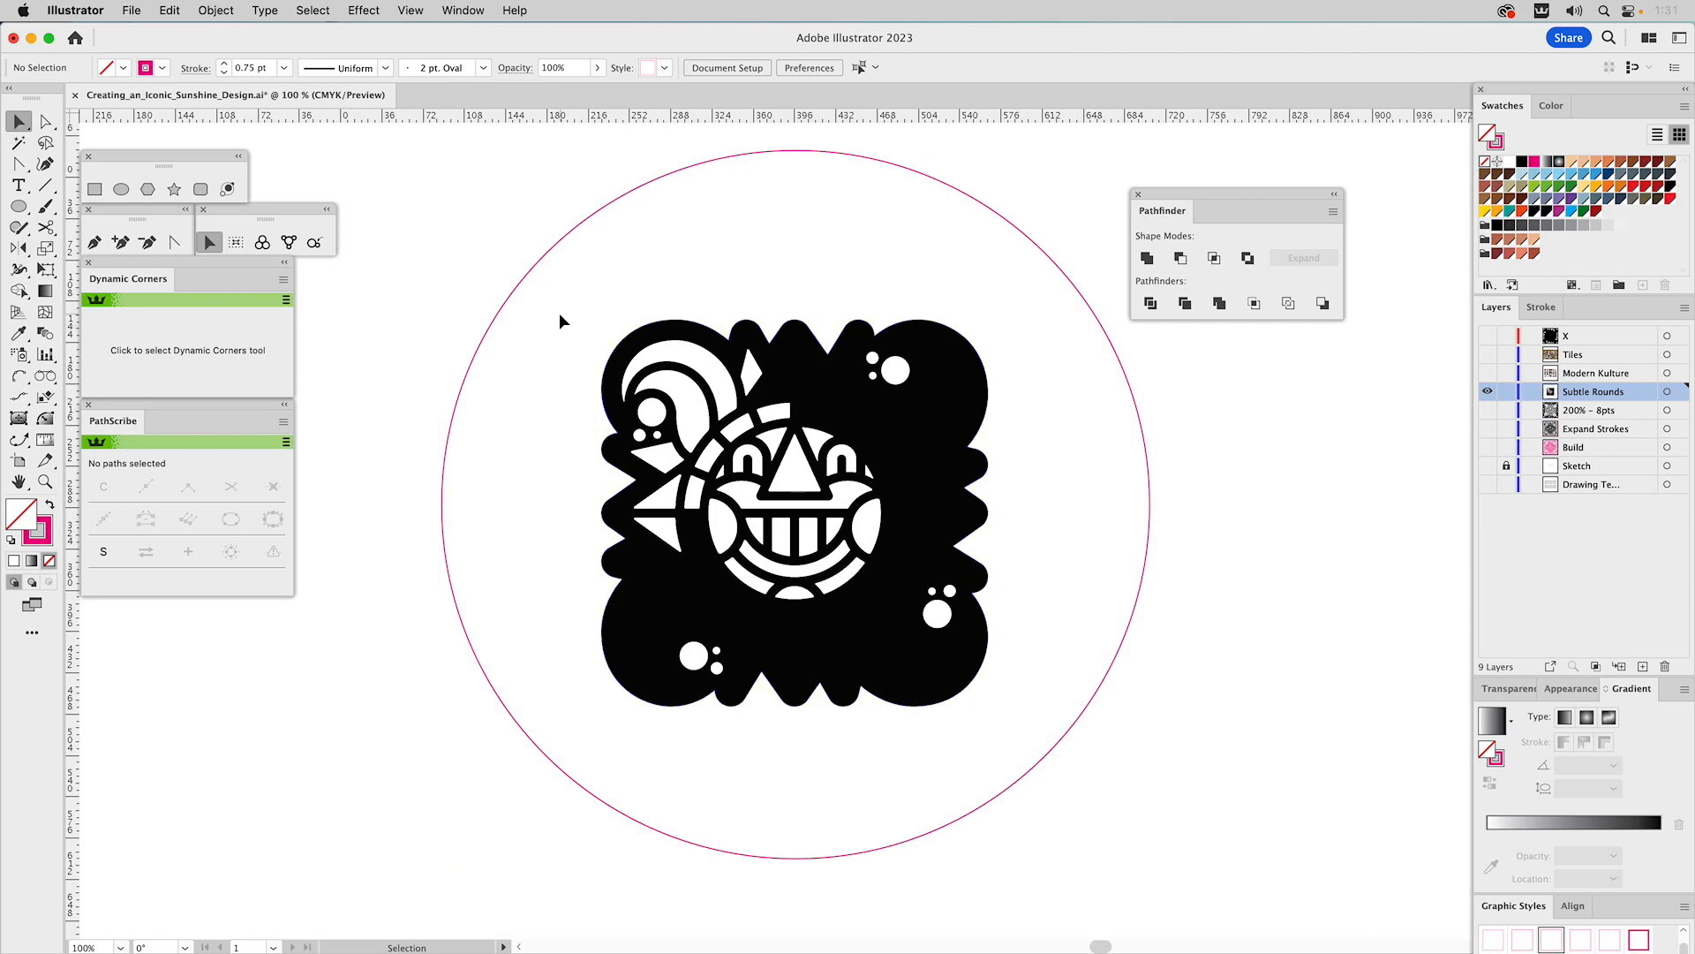
- Select the ten rounded white ray, swirl and ring shapes of the upper-left quarter together with the large circle
{"action": "left_click_drag", "start_coordinate": [564, 315], "coordinate": [774, 382]}
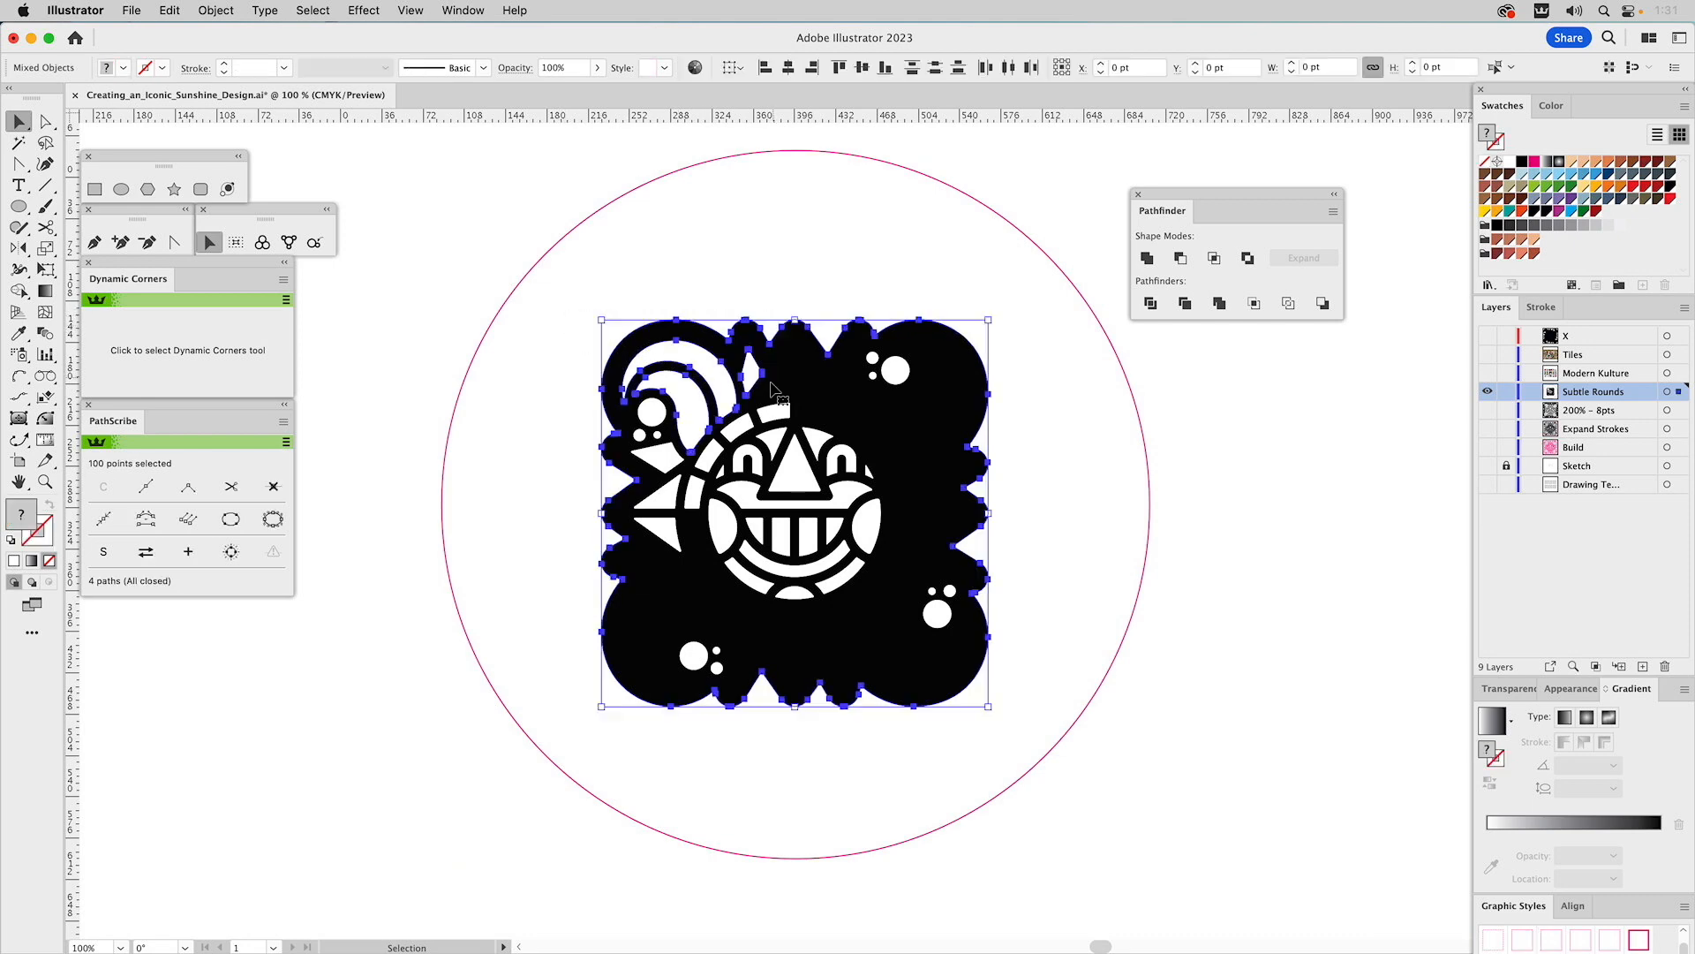
{"action": "left_click", "coordinate": [774, 381], "text": "shift"}
{"action": "left_click", "coordinate": [667, 500], "text": "shift"}
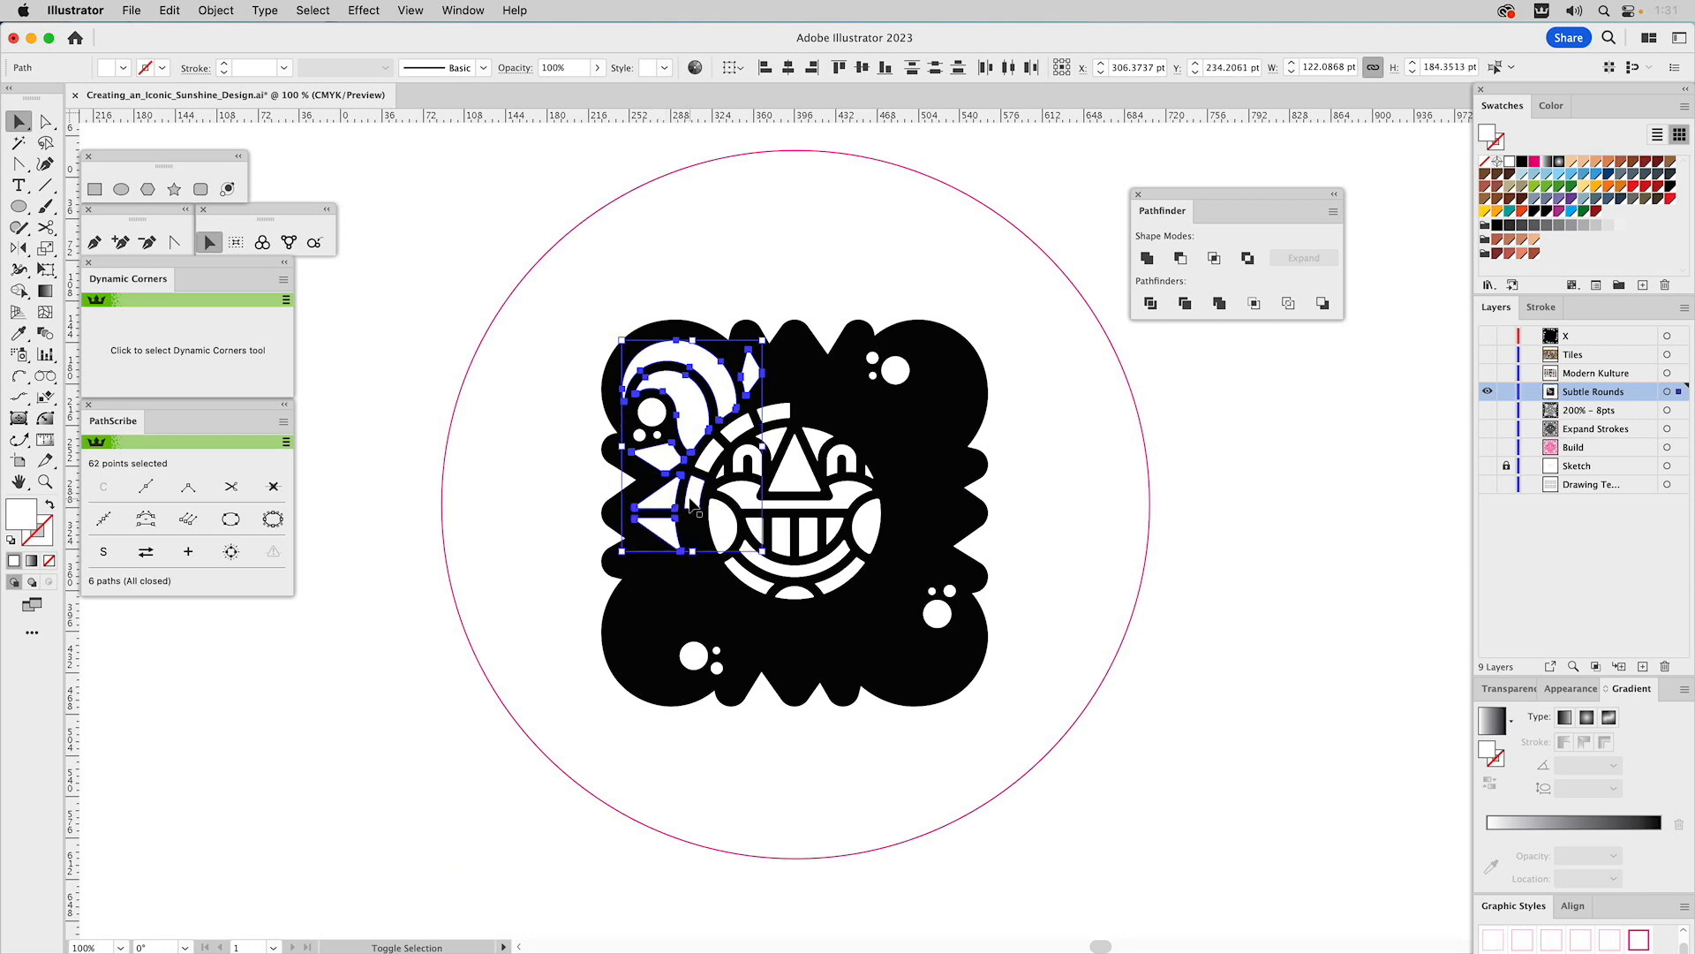
{"action": "left_click", "coordinate": [740, 440], "text": "shift"}
{"action": "left_click", "coordinate": [784, 413], "text": "shift"}
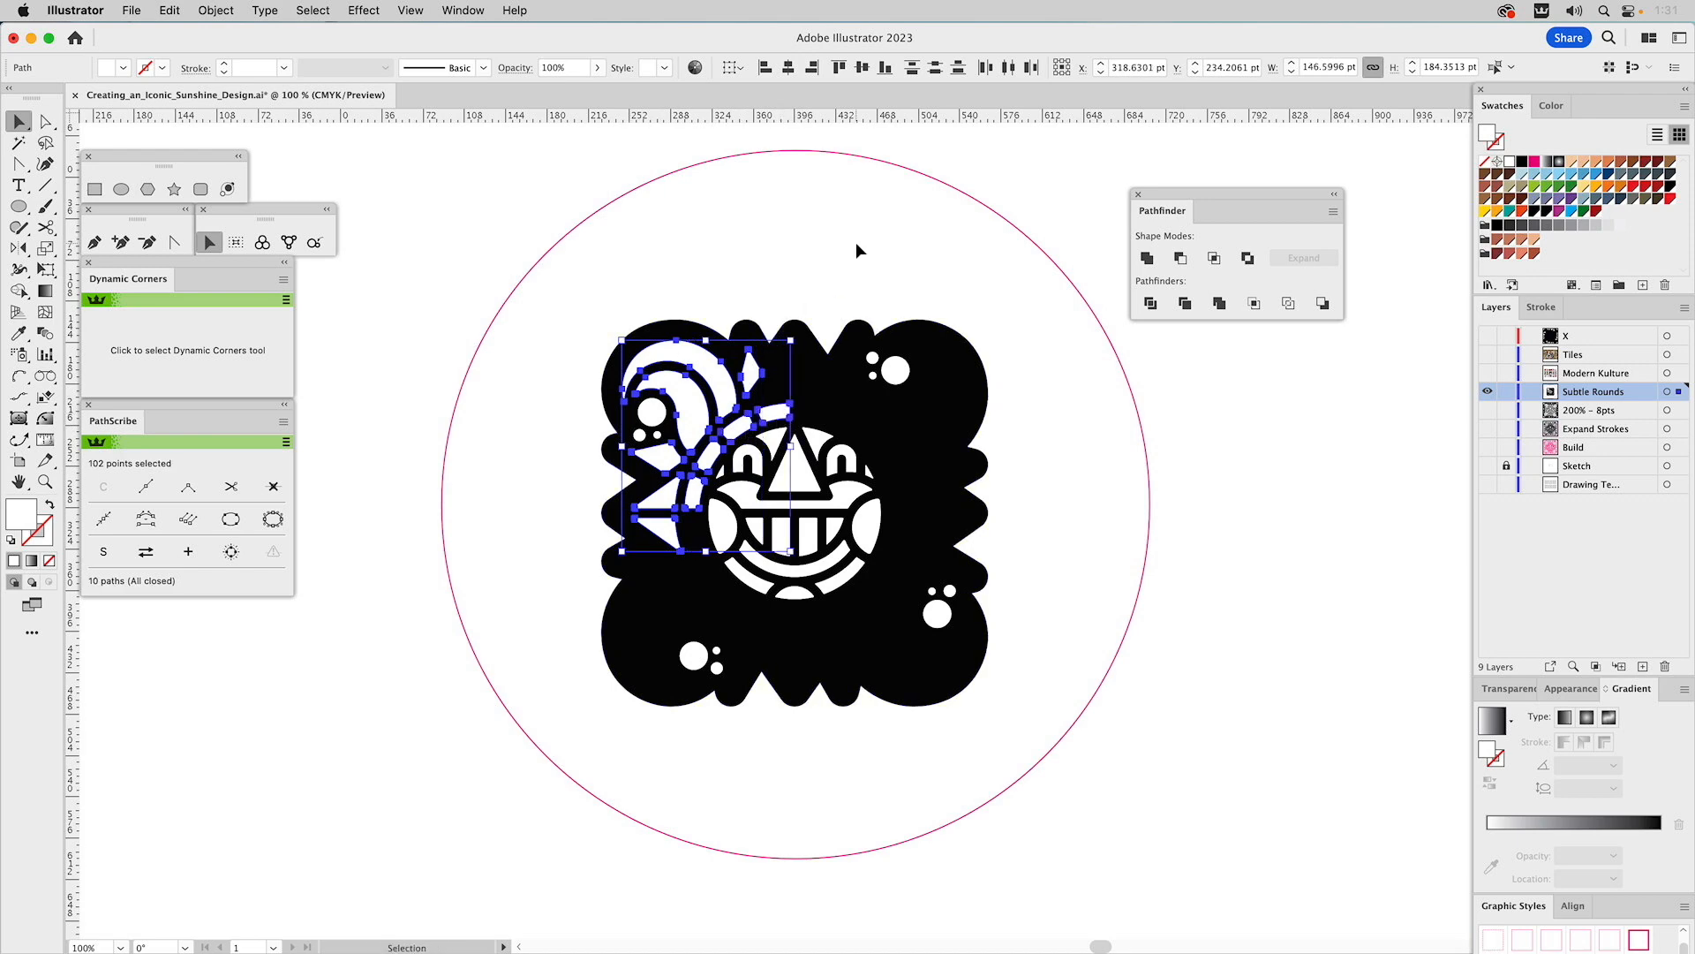
{"action": "left_click", "coordinate": [846, 154], "text": "shift"}
- Try to rotate the selected quarter shapes together with the large circle by 270°
{"action": "left_click_drag", "start_coordinate": [797, 146], "coordinate": [1138, 525]}
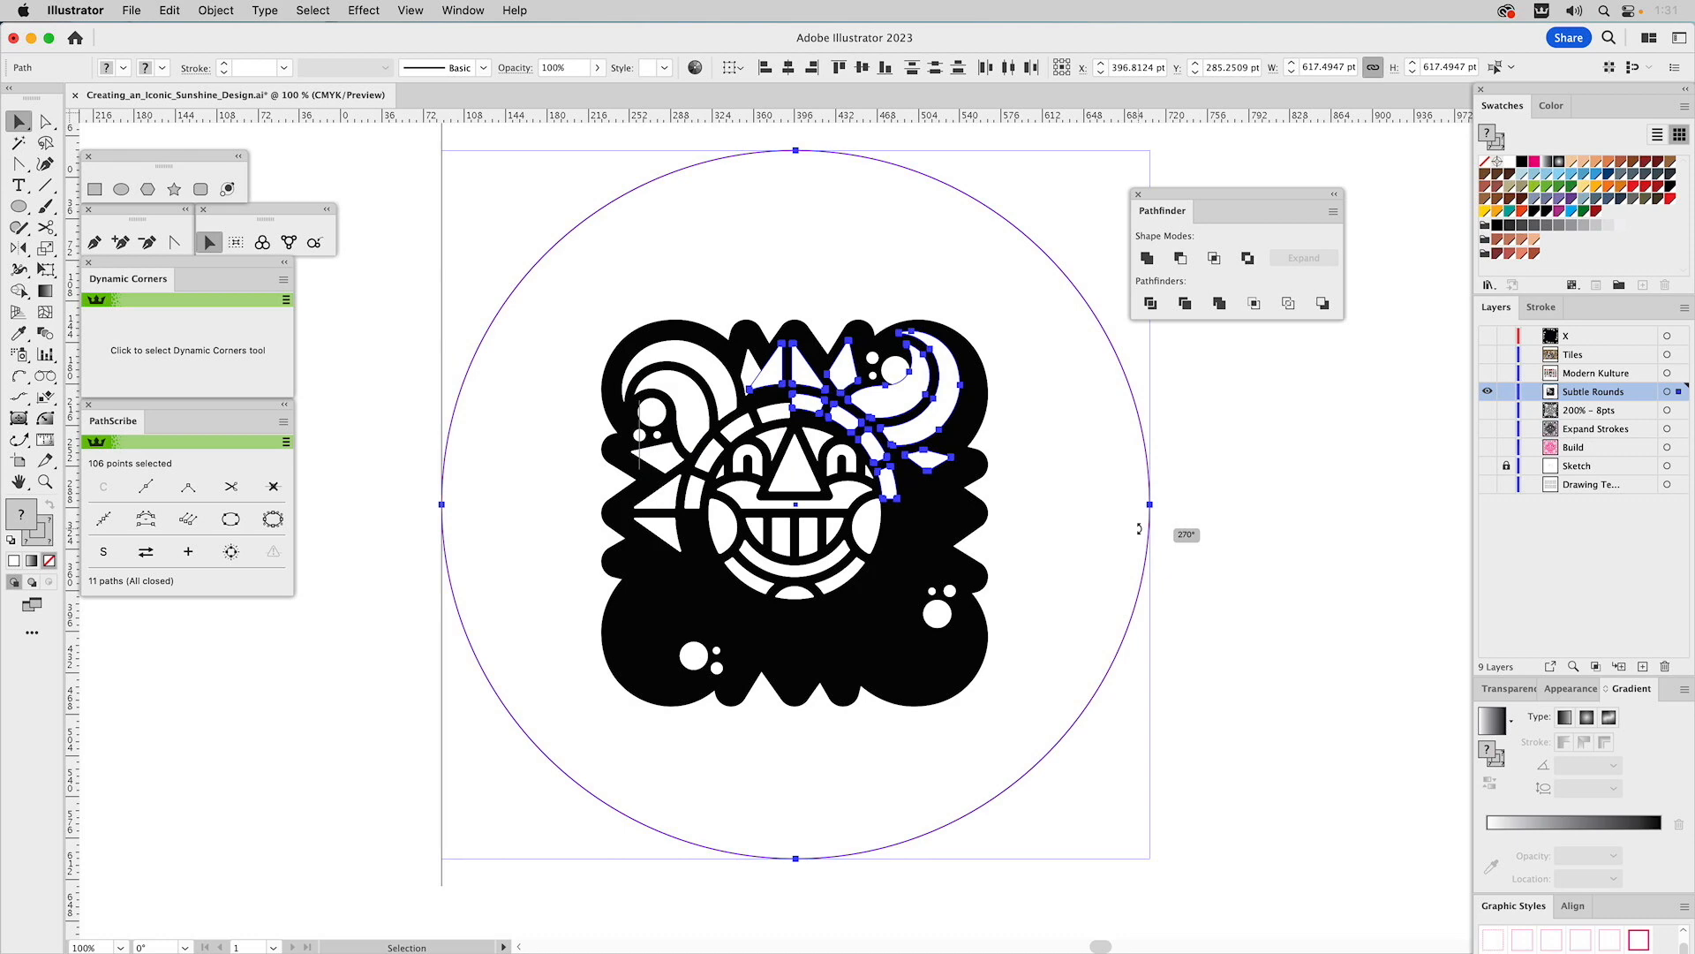
{"action": "left_click_drag", "start_coordinate": [1139, 528], "coordinate": [1138, 530]}
{"action": "key", "text": "super+z"}
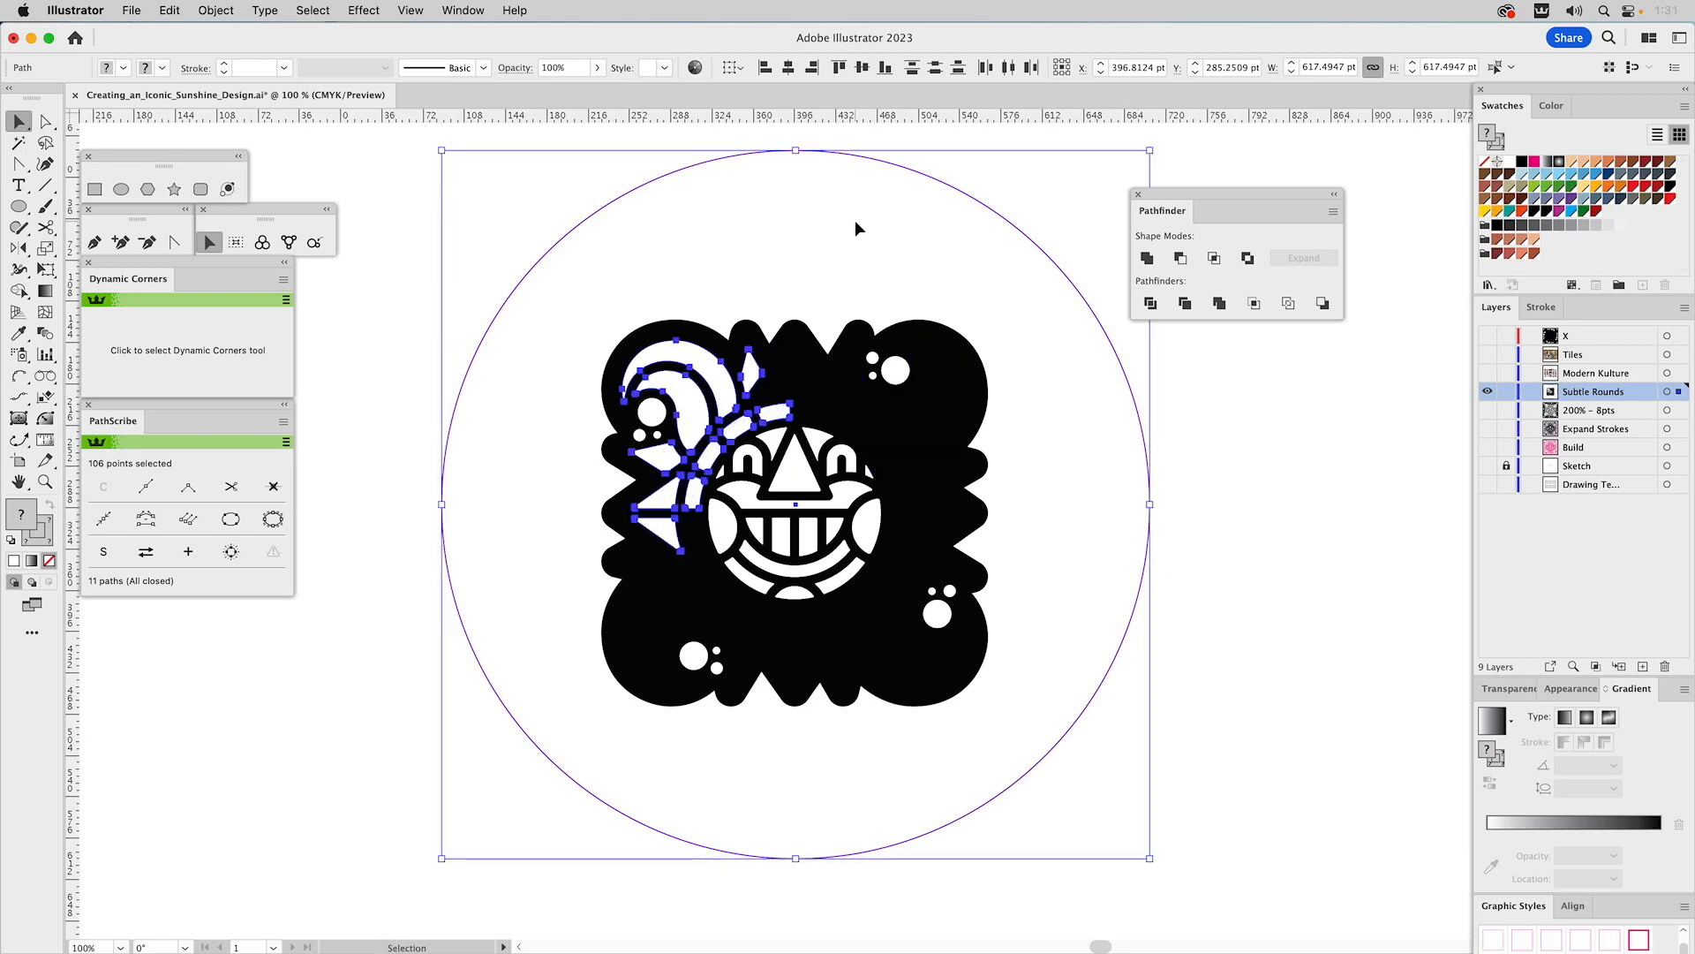
- Group the ten upper-left quarter shapes without the circle, then select the circle and bring up the alignment options
{"action": "key", "text": "super+g"}
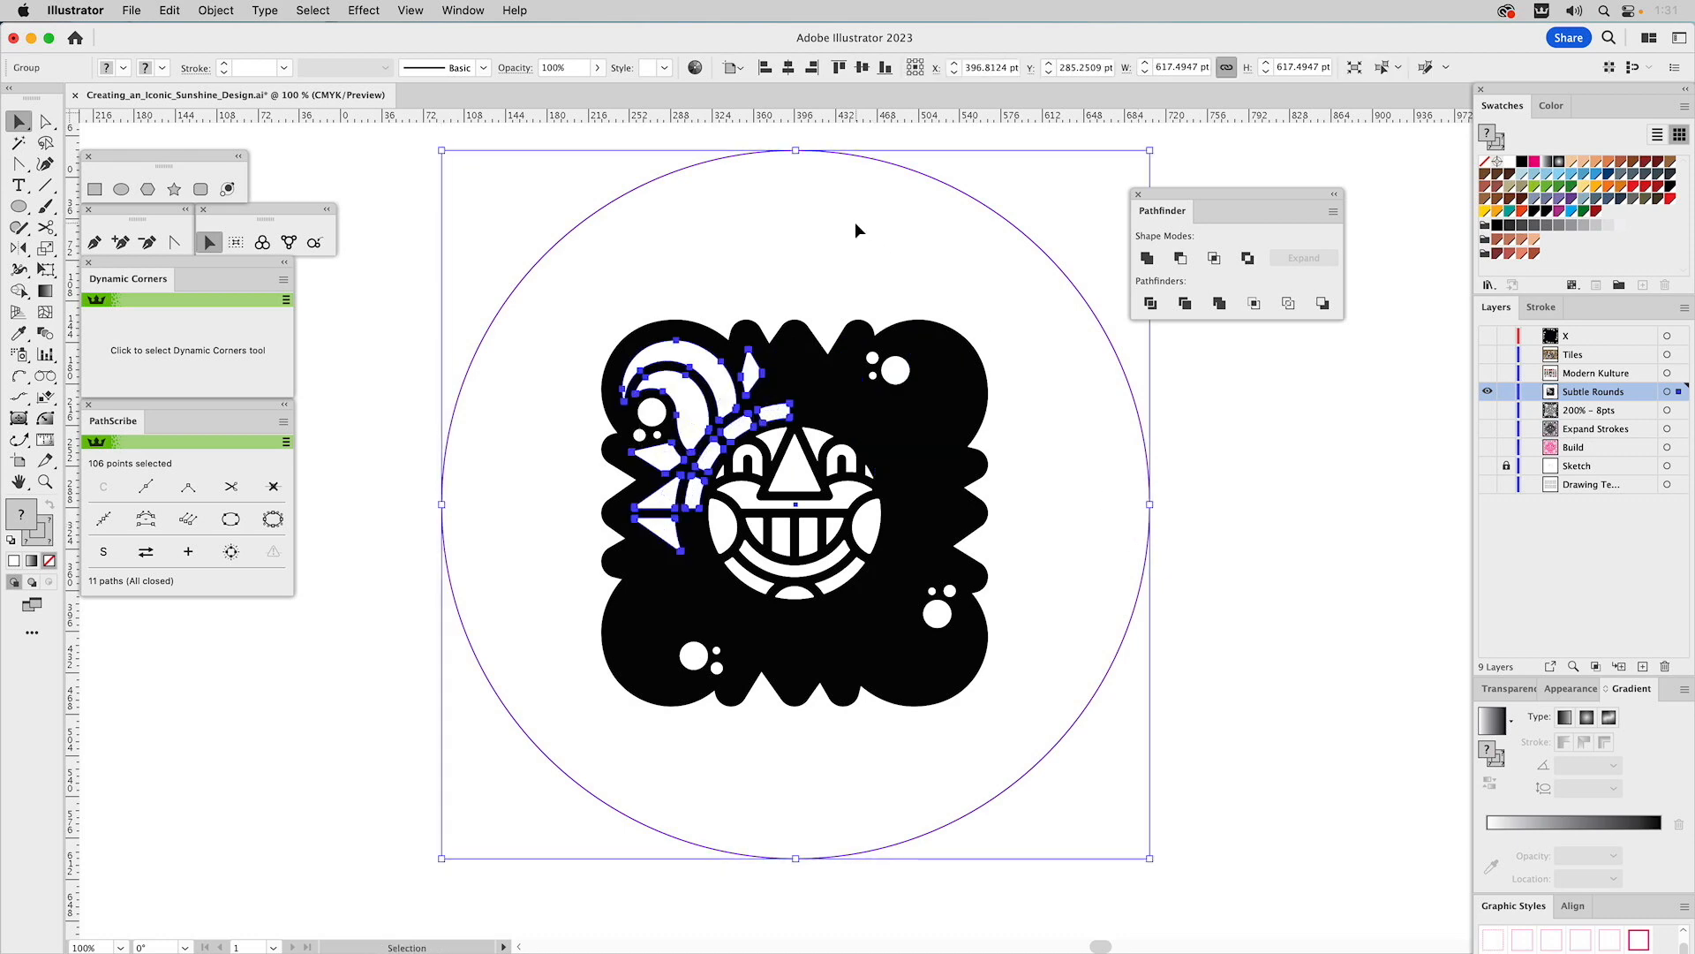
{"action": "left_click", "coordinate": [872, 157], "text": "shift+super"}
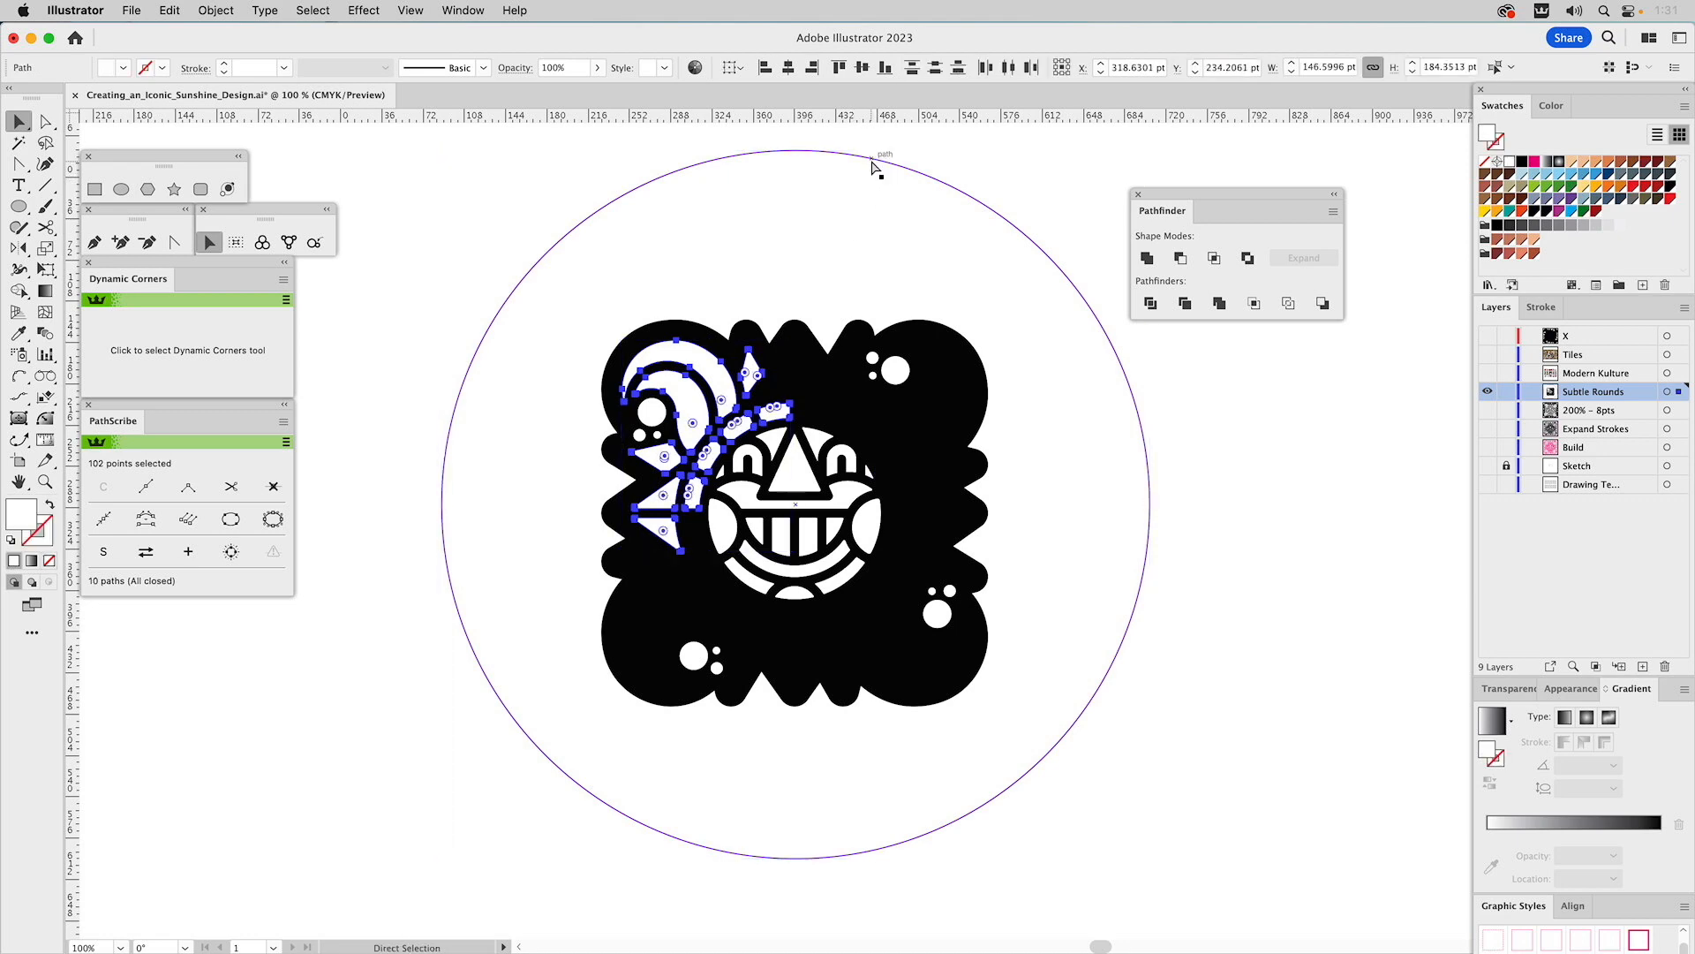
{"action": "left_click", "coordinate": [876, 164]}
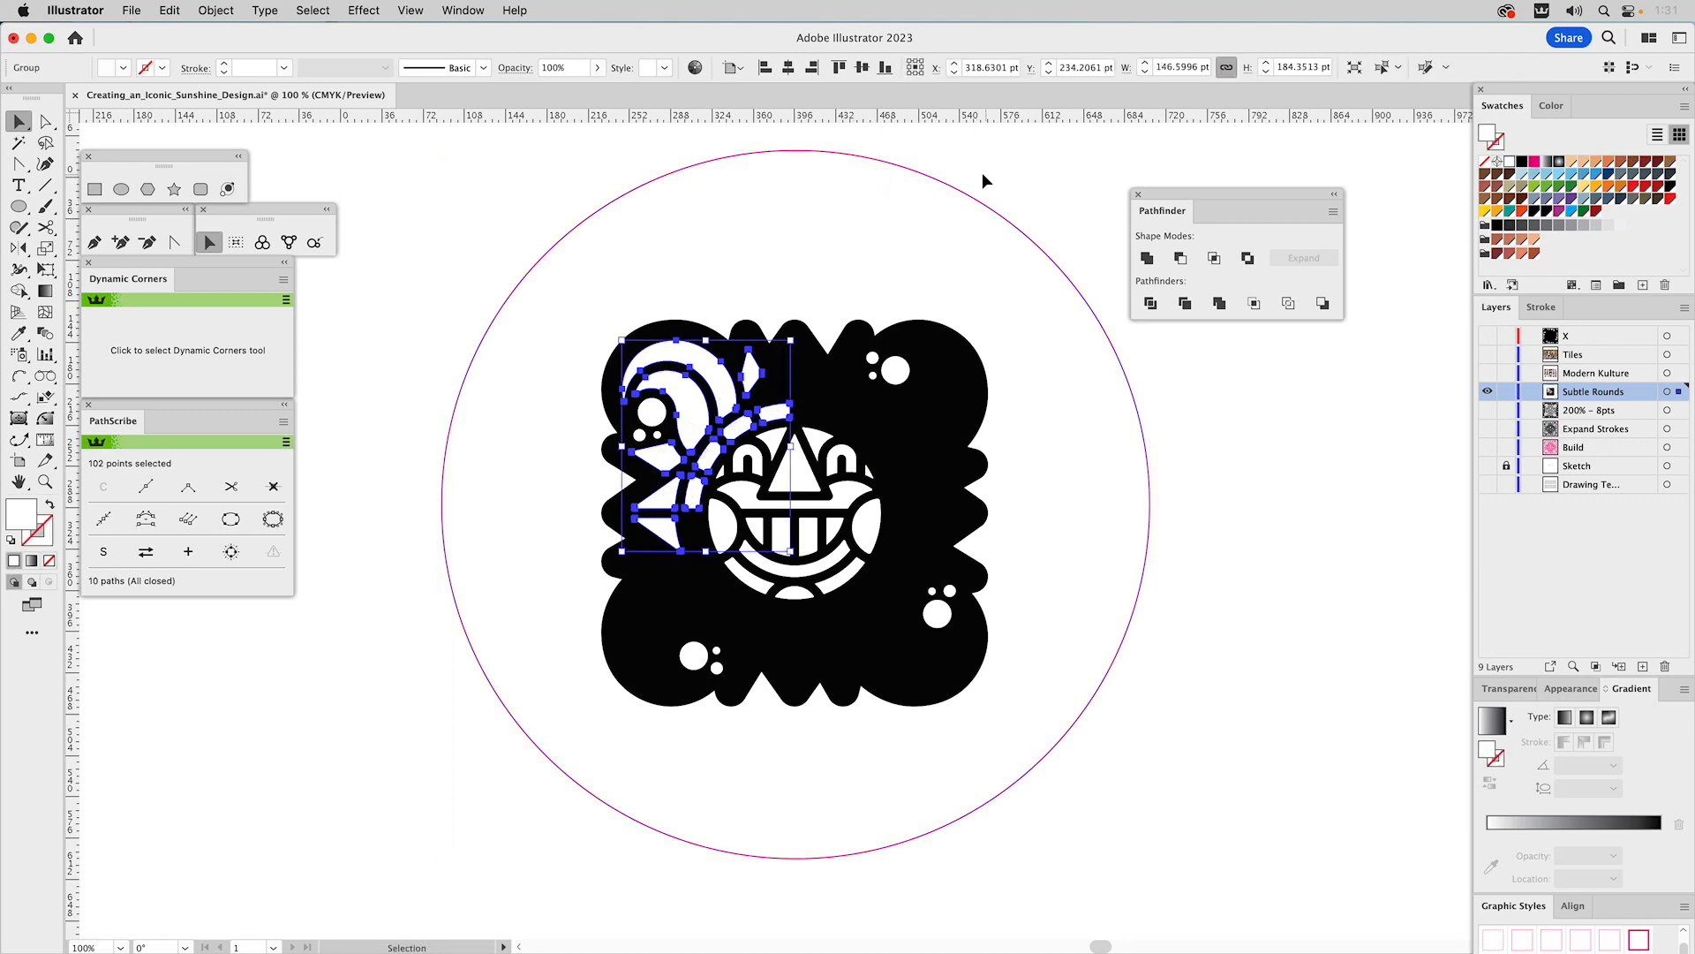
{"action": "left_click", "coordinate": [1579, 907]}
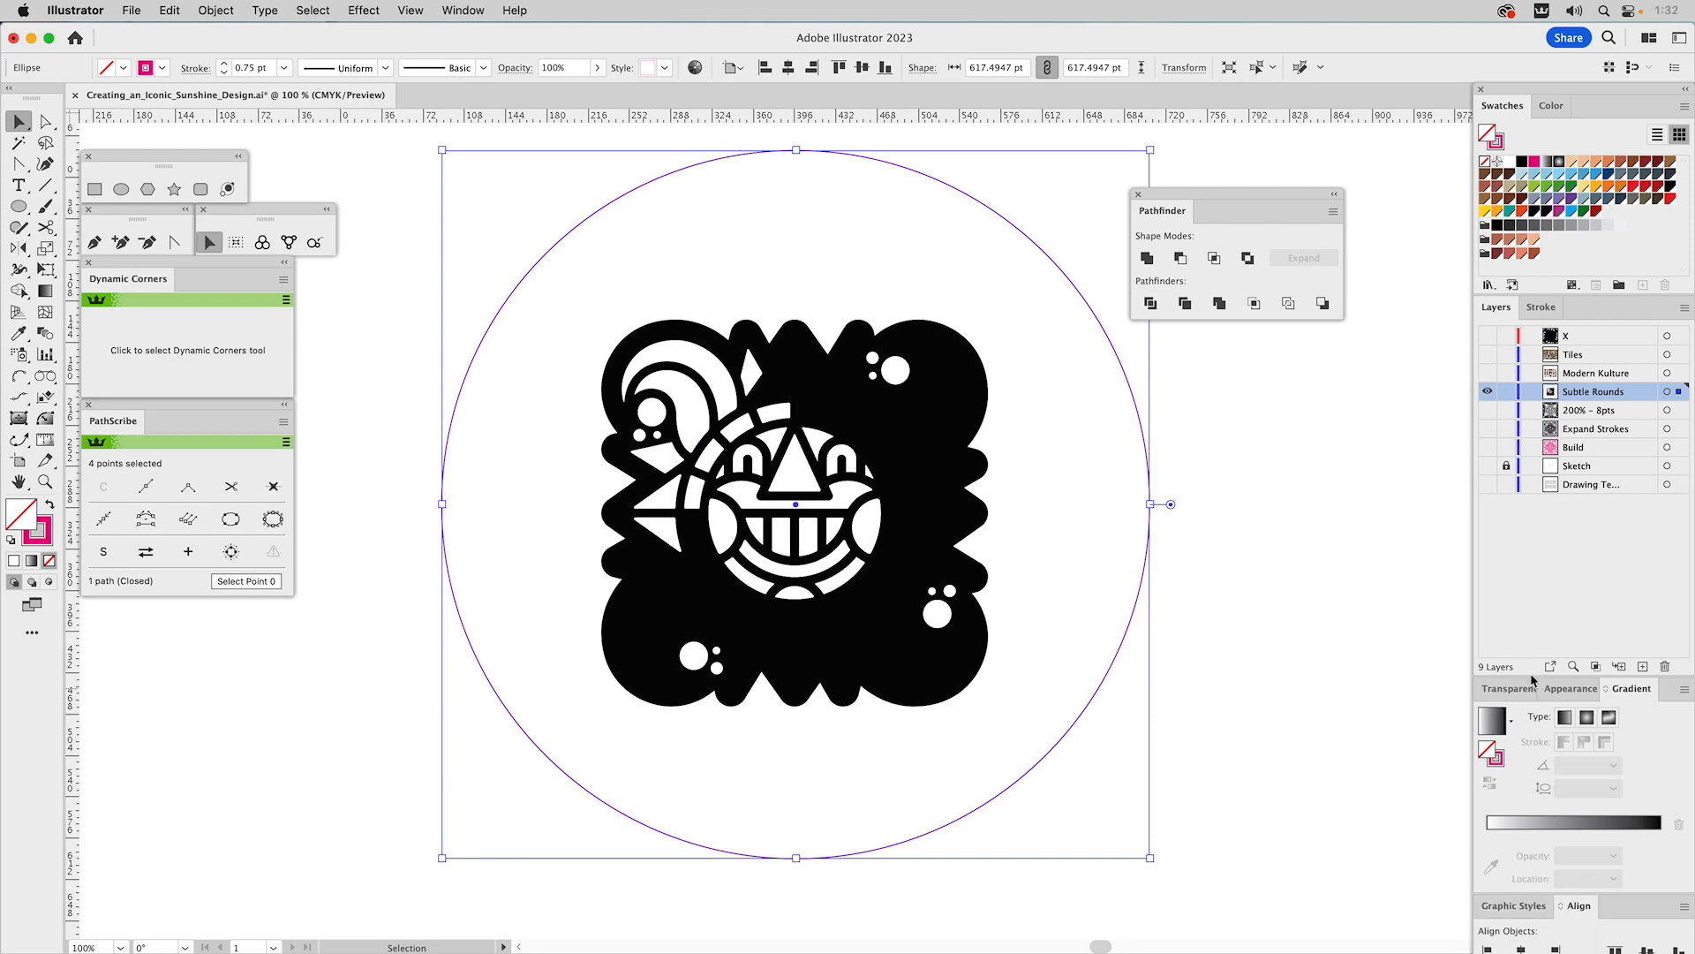
- Try to centre the large circle on the artboard and rotate it together with the grouped quarter shapes
{"action": "left_click_drag", "start_coordinate": [1531, 675], "coordinate": [1537, 583]}
{"action": "left_click", "coordinate": [1521, 861]}
{"action": "left_click", "coordinate": [1647, 861]}
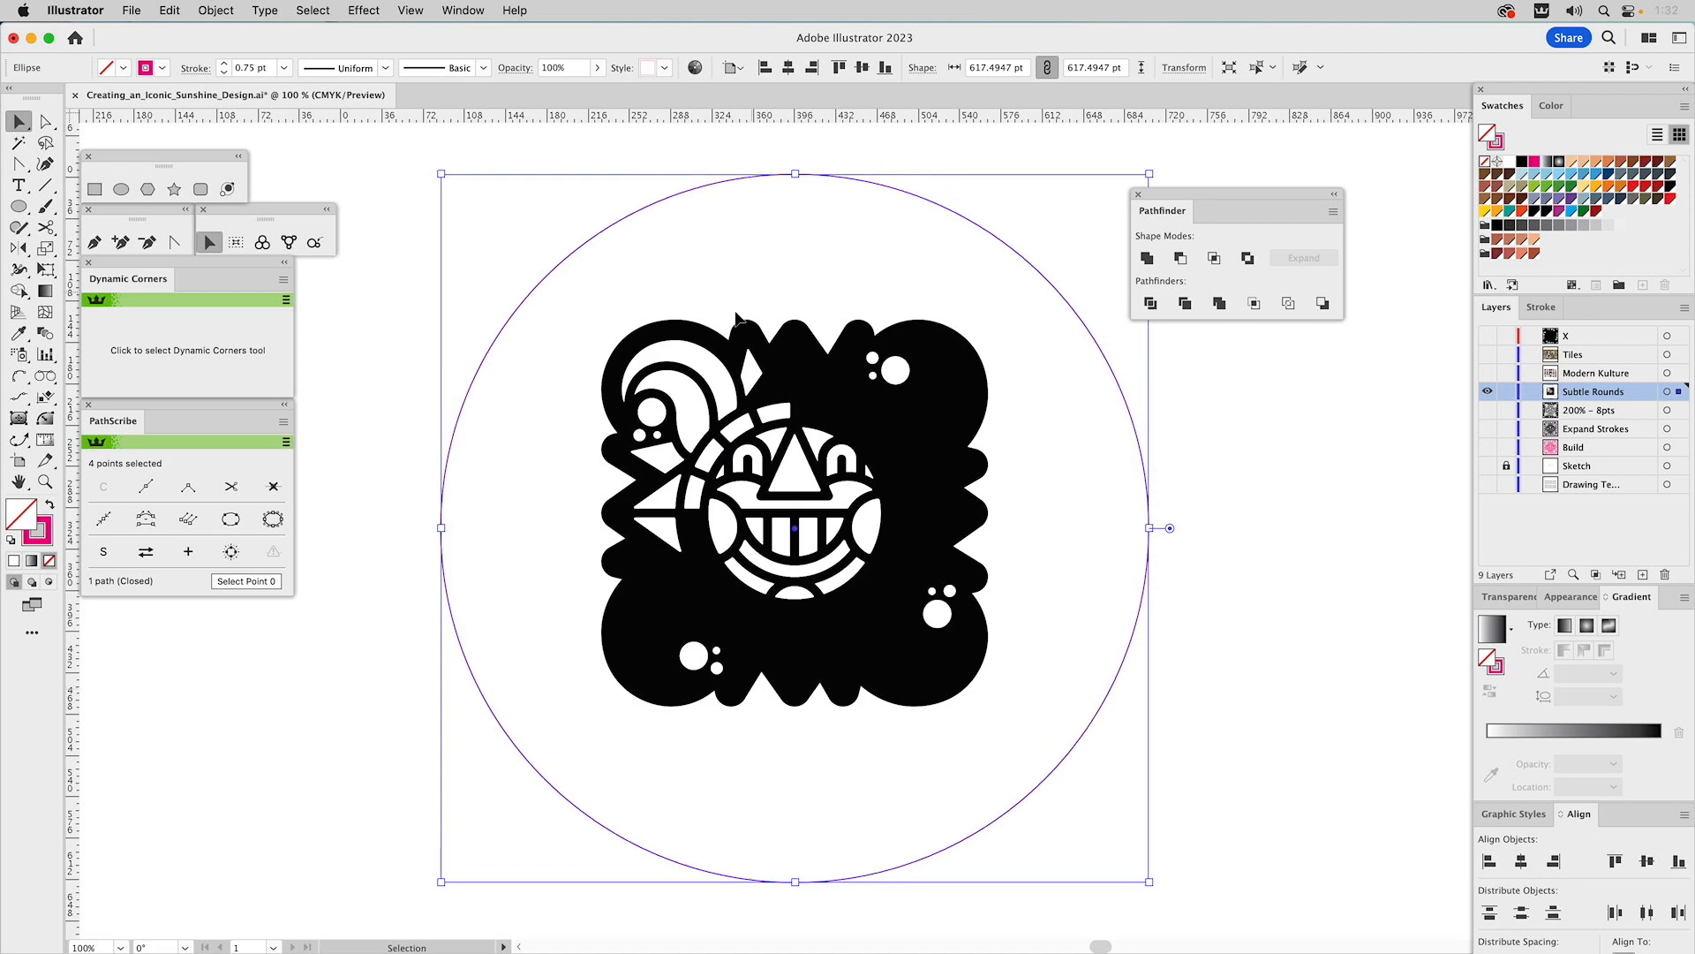
{"action": "left_click", "coordinate": [694, 362], "text": "shift"}
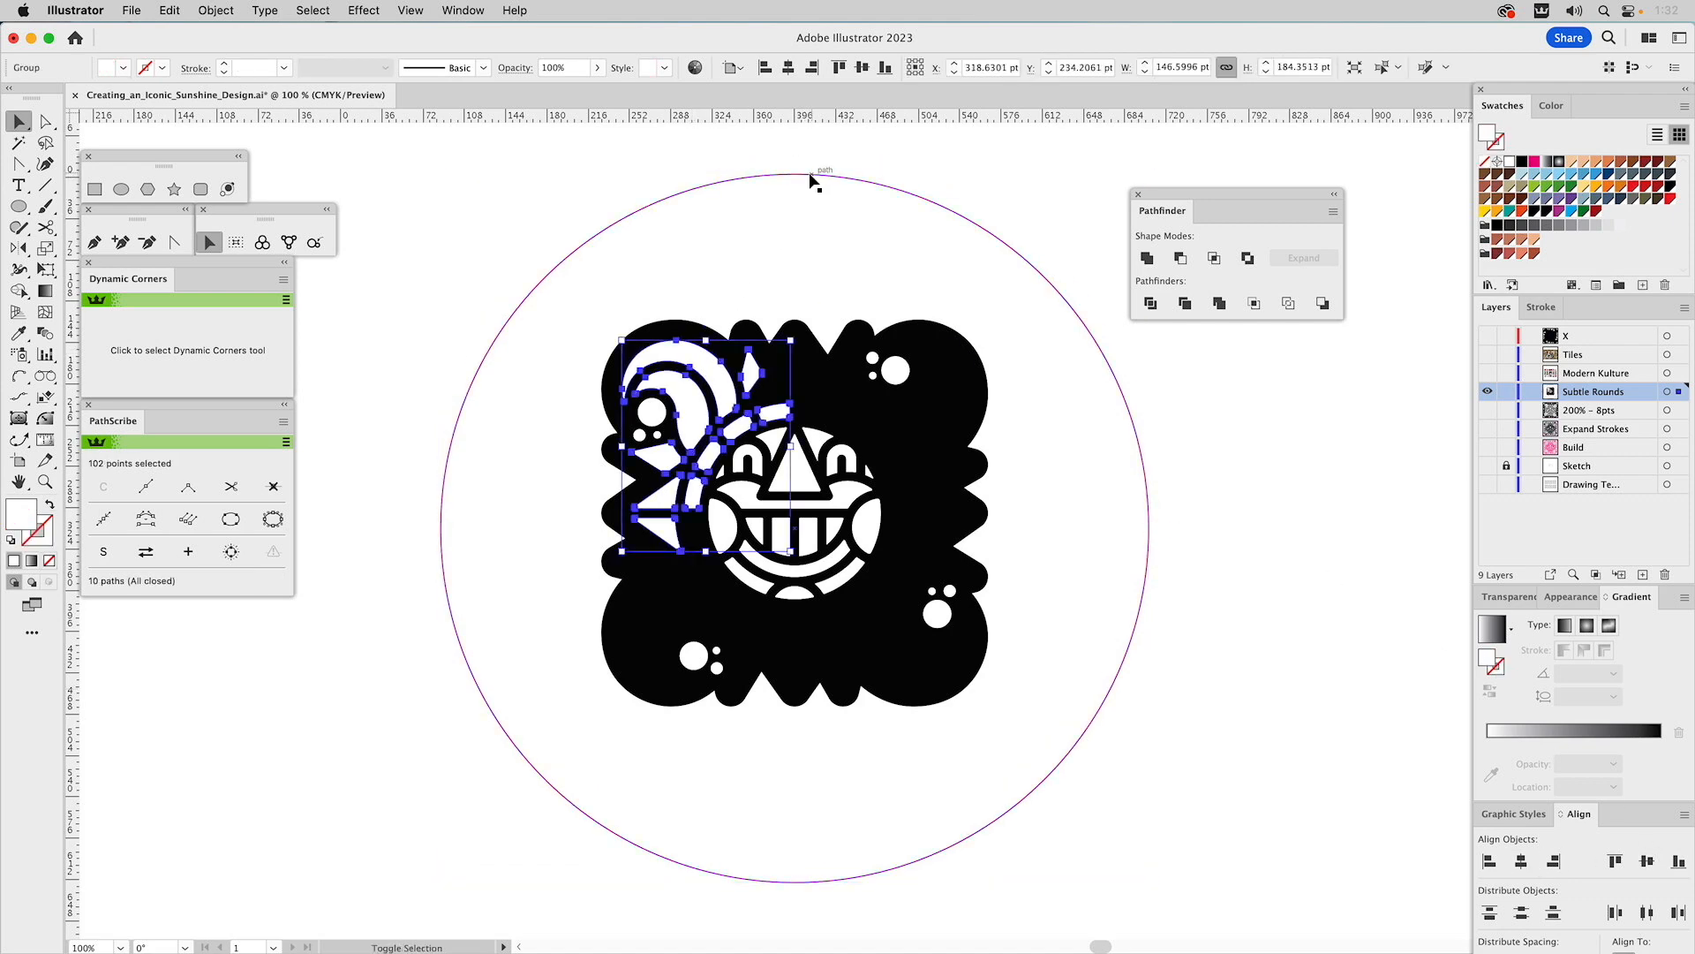
{"action": "left_click_drag", "start_coordinate": [795, 170], "coordinate": [1263, 570]}
{"action": "key", "text": "super+z"}
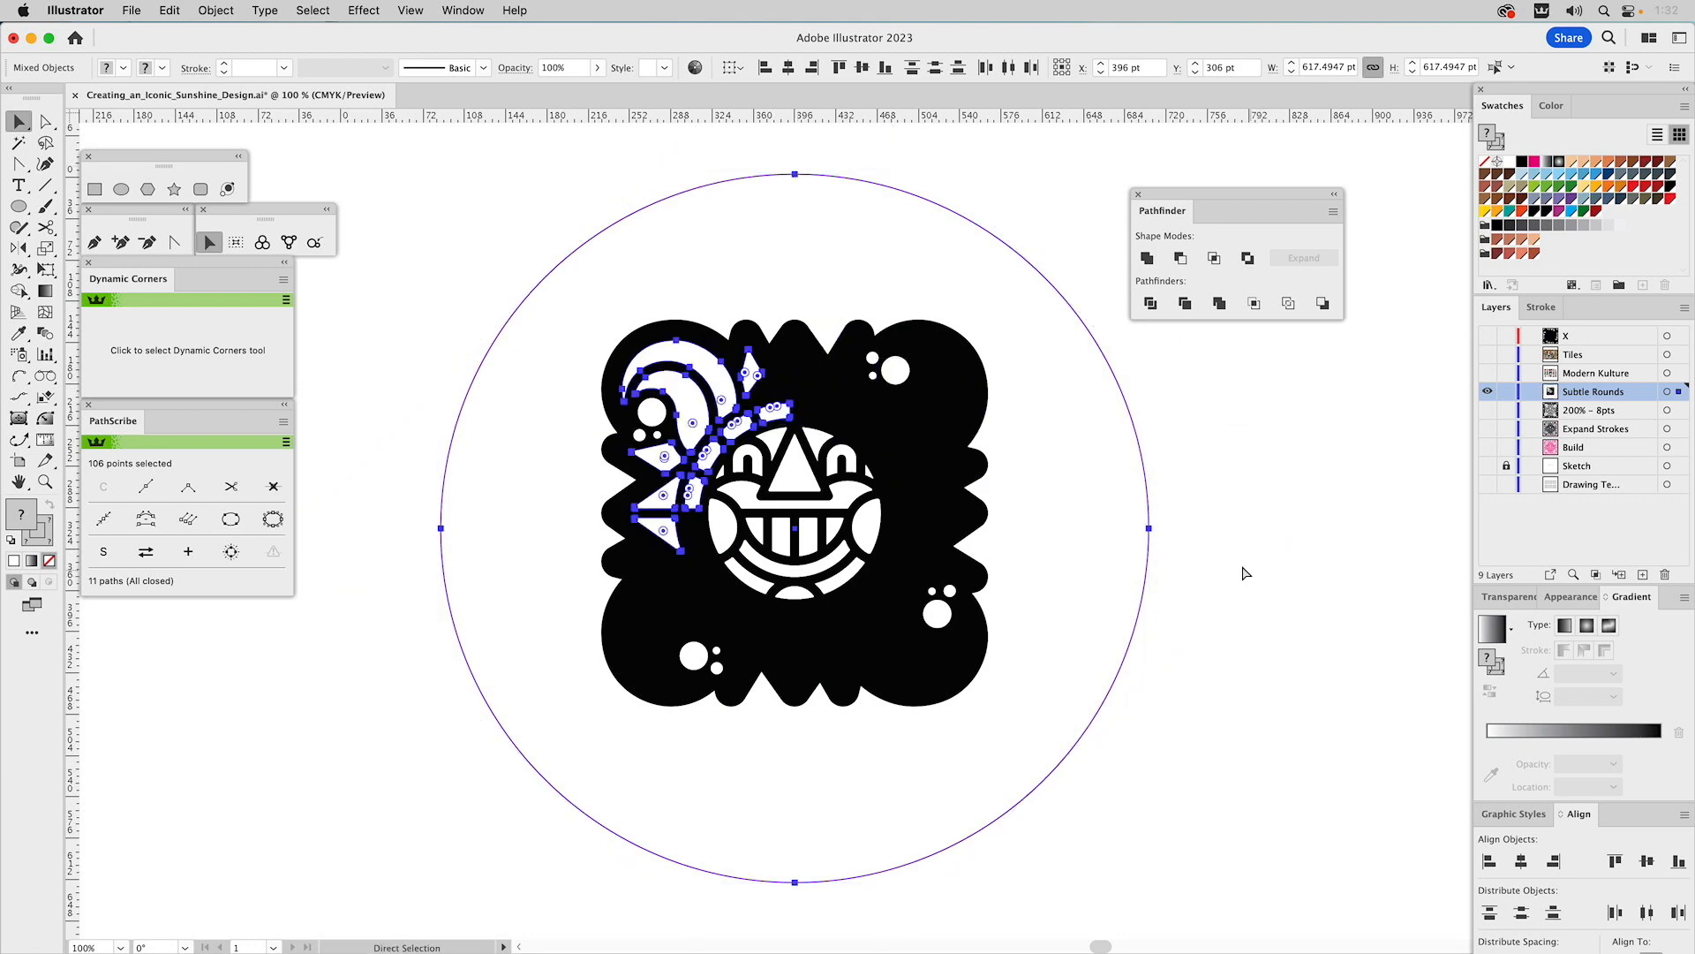
{"action": "left_click", "coordinate": [1268, 497]}
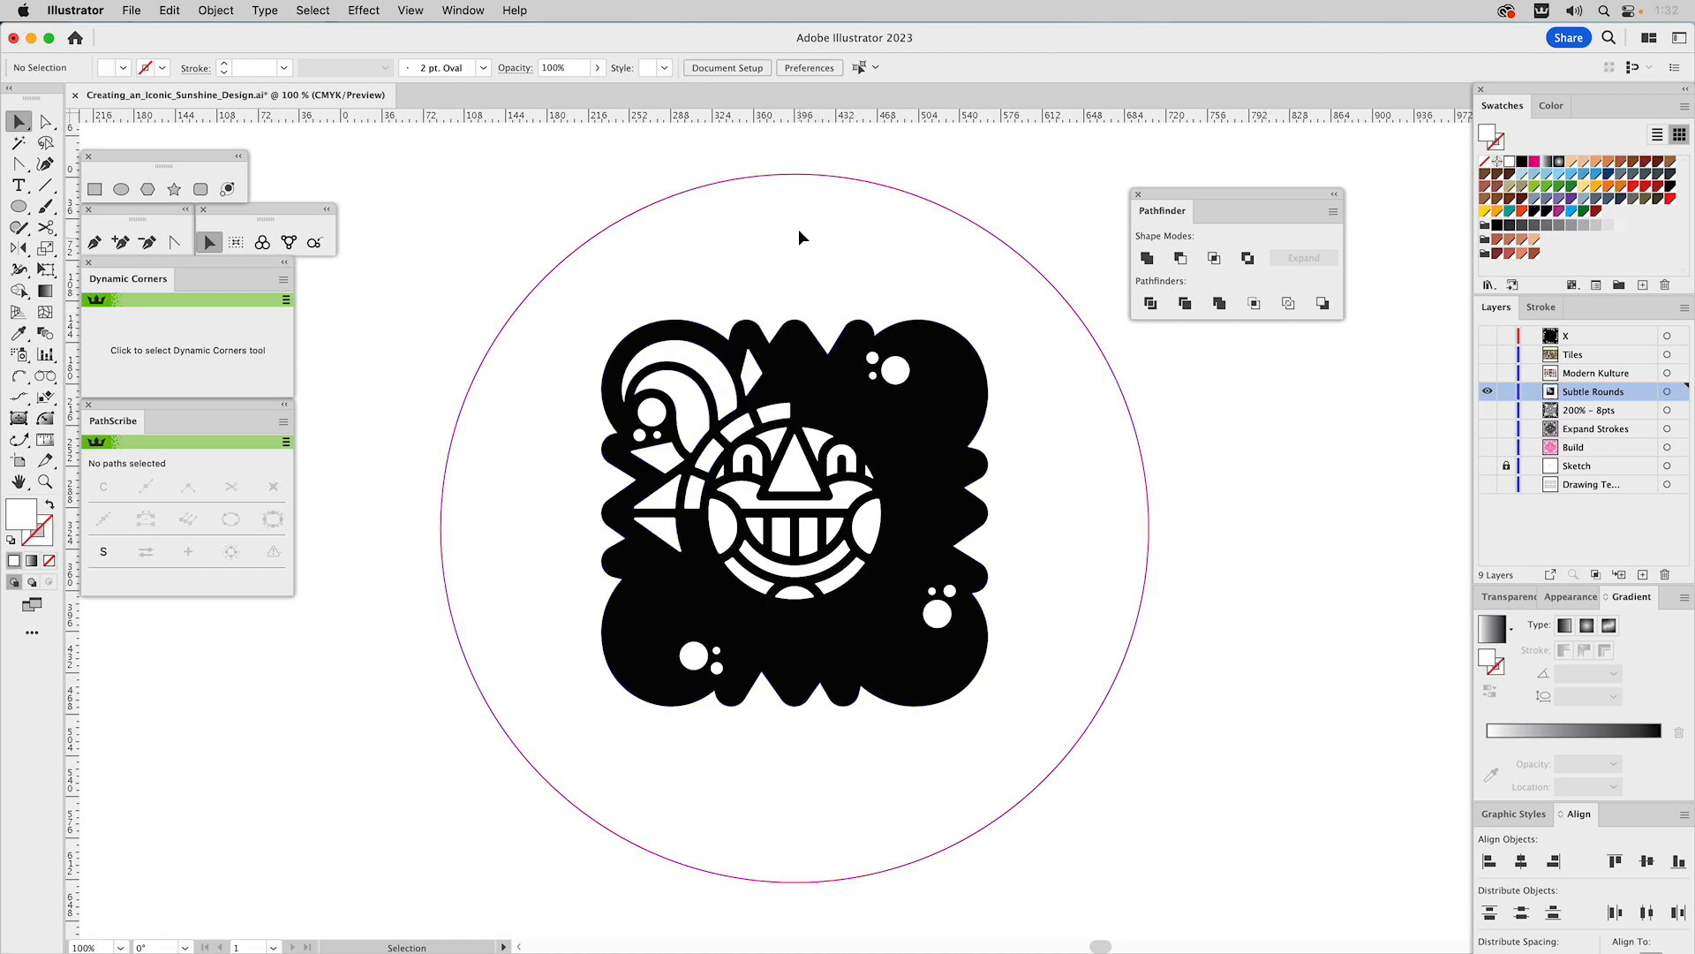
- Resize the large circle to about 577 pt in diameter and centre it on the sun's face
{"action": "left_click", "coordinate": [770, 180]}
{"action": "left_click_drag", "start_coordinate": [444, 527], "coordinate": [709, 512]}
{"action": "left_click", "coordinate": [1063, 540]}
{"action": "mouse_move", "coordinate": [875, 516]}
{"action": "left_mouse_down"}
{"action": "mouse_move", "coordinate": [1163, 546]}
{"action": "mouse_move", "coordinate": [1139, 515]}
{"action": "left_mouse_up"}
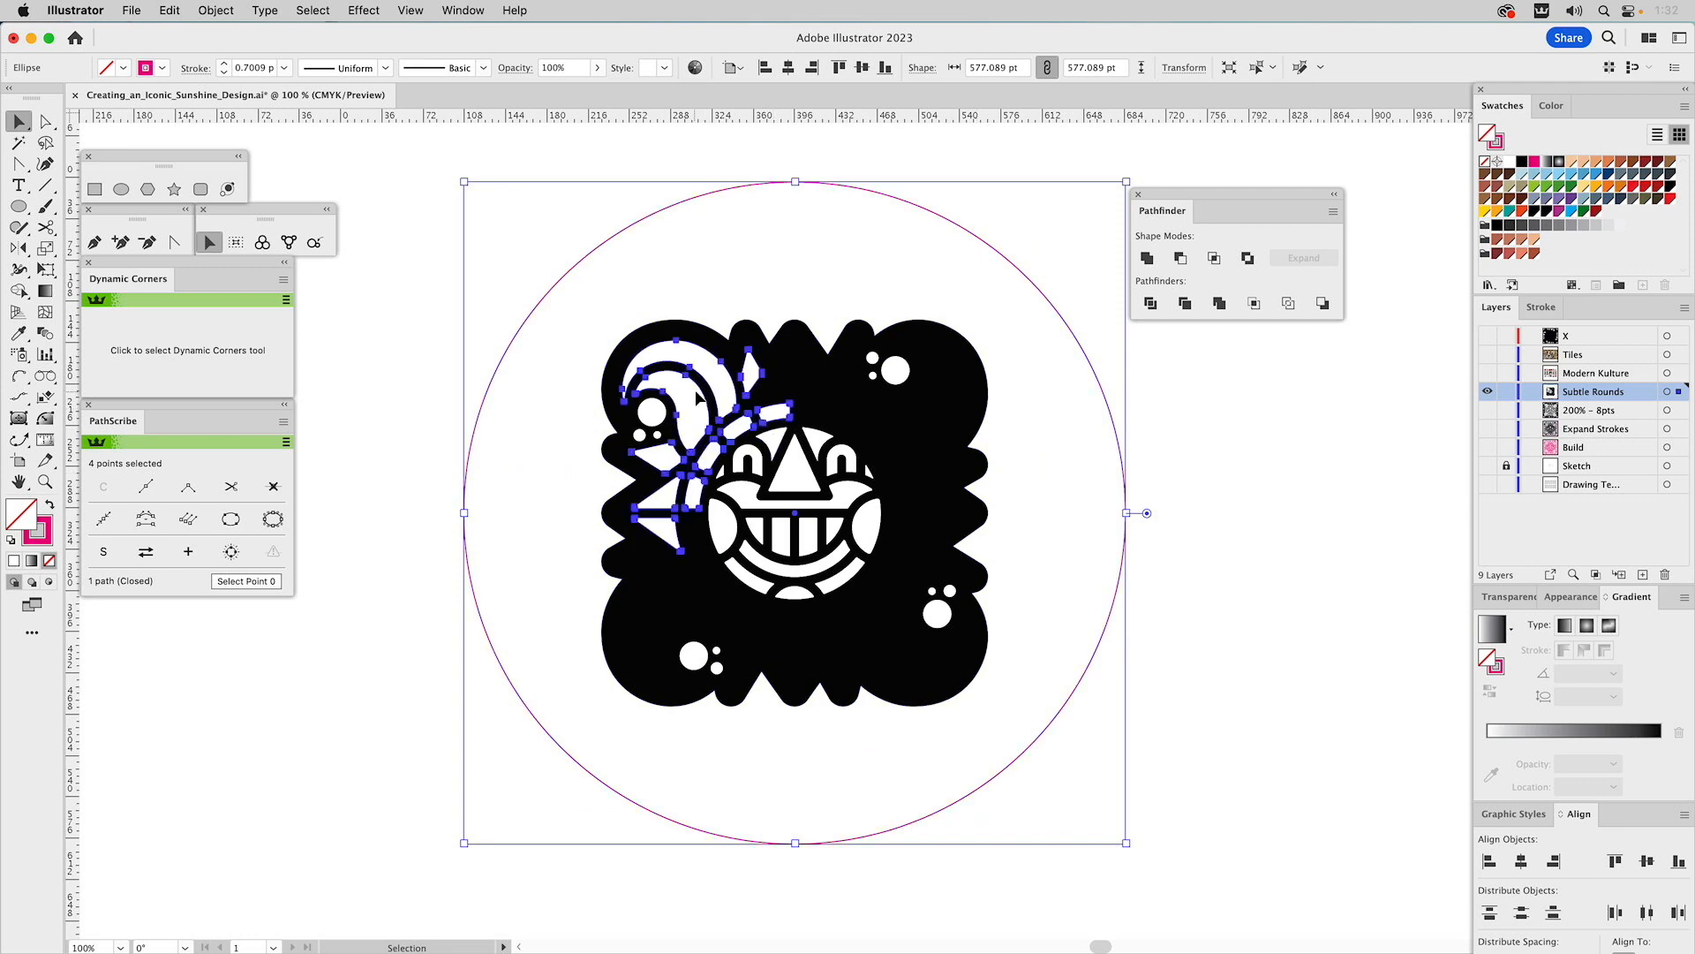
- Rotate copies of the quarter group and circle in 90° increments to fill the other three quarters, and delete the magenta circles
{"action": "key", "text": "super+a"}
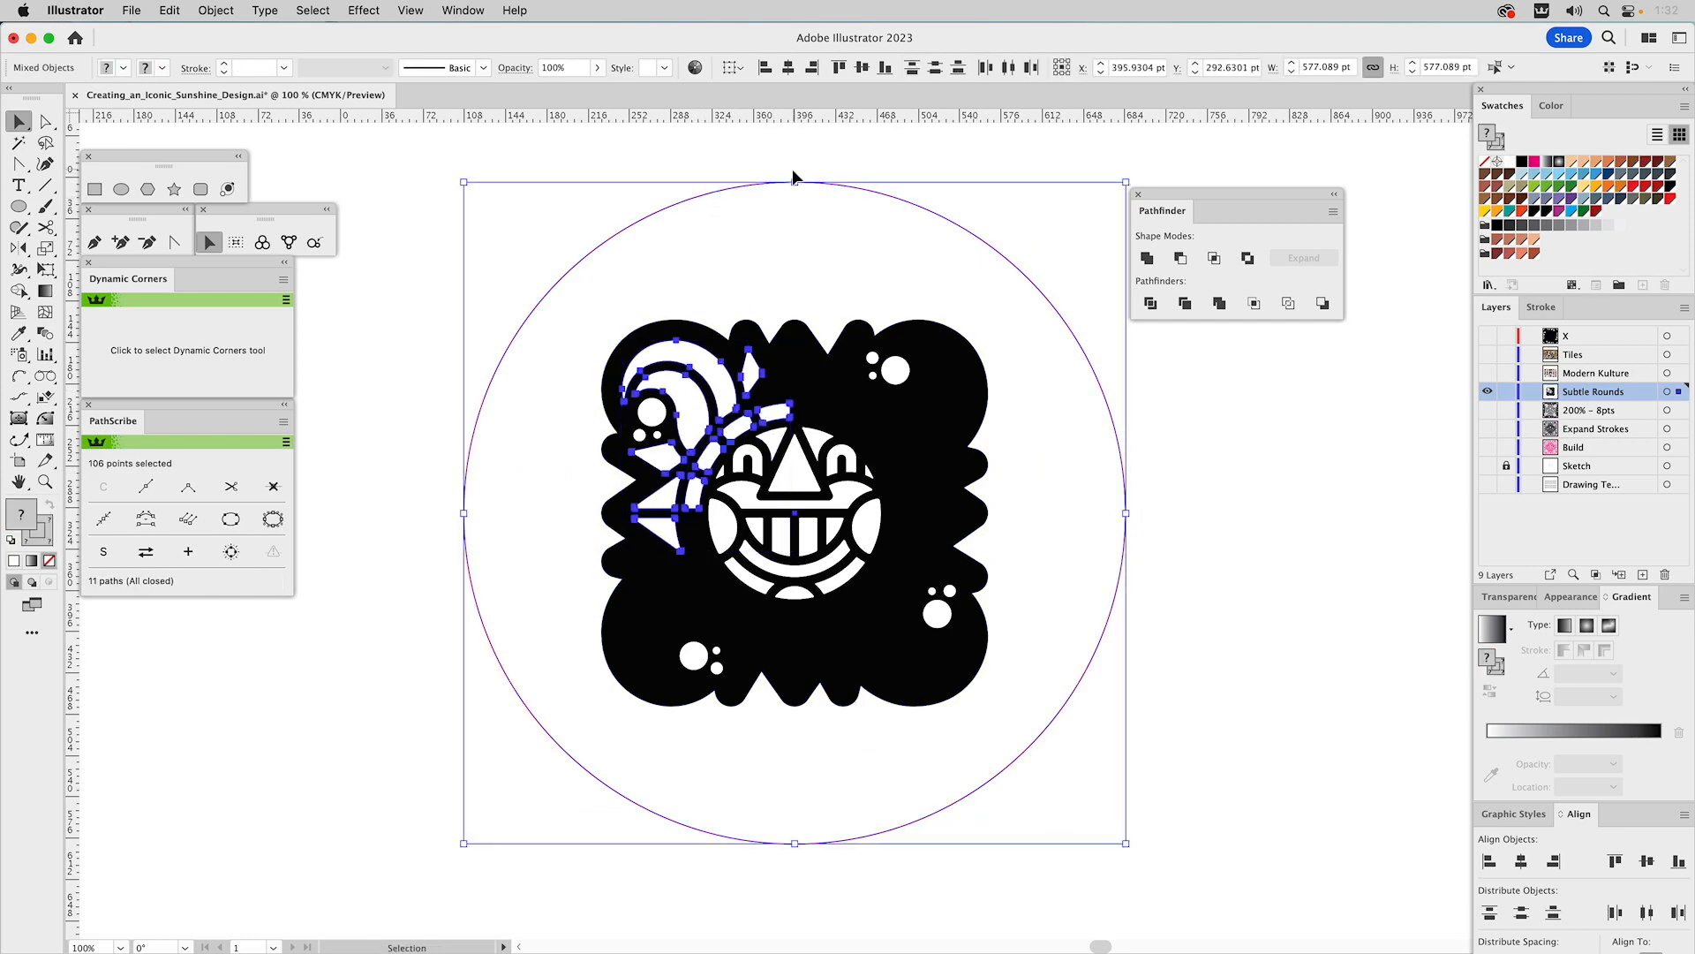
{"action": "left_click_drag", "start_coordinate": [797, 174], "coordinate": [1190, 605]}
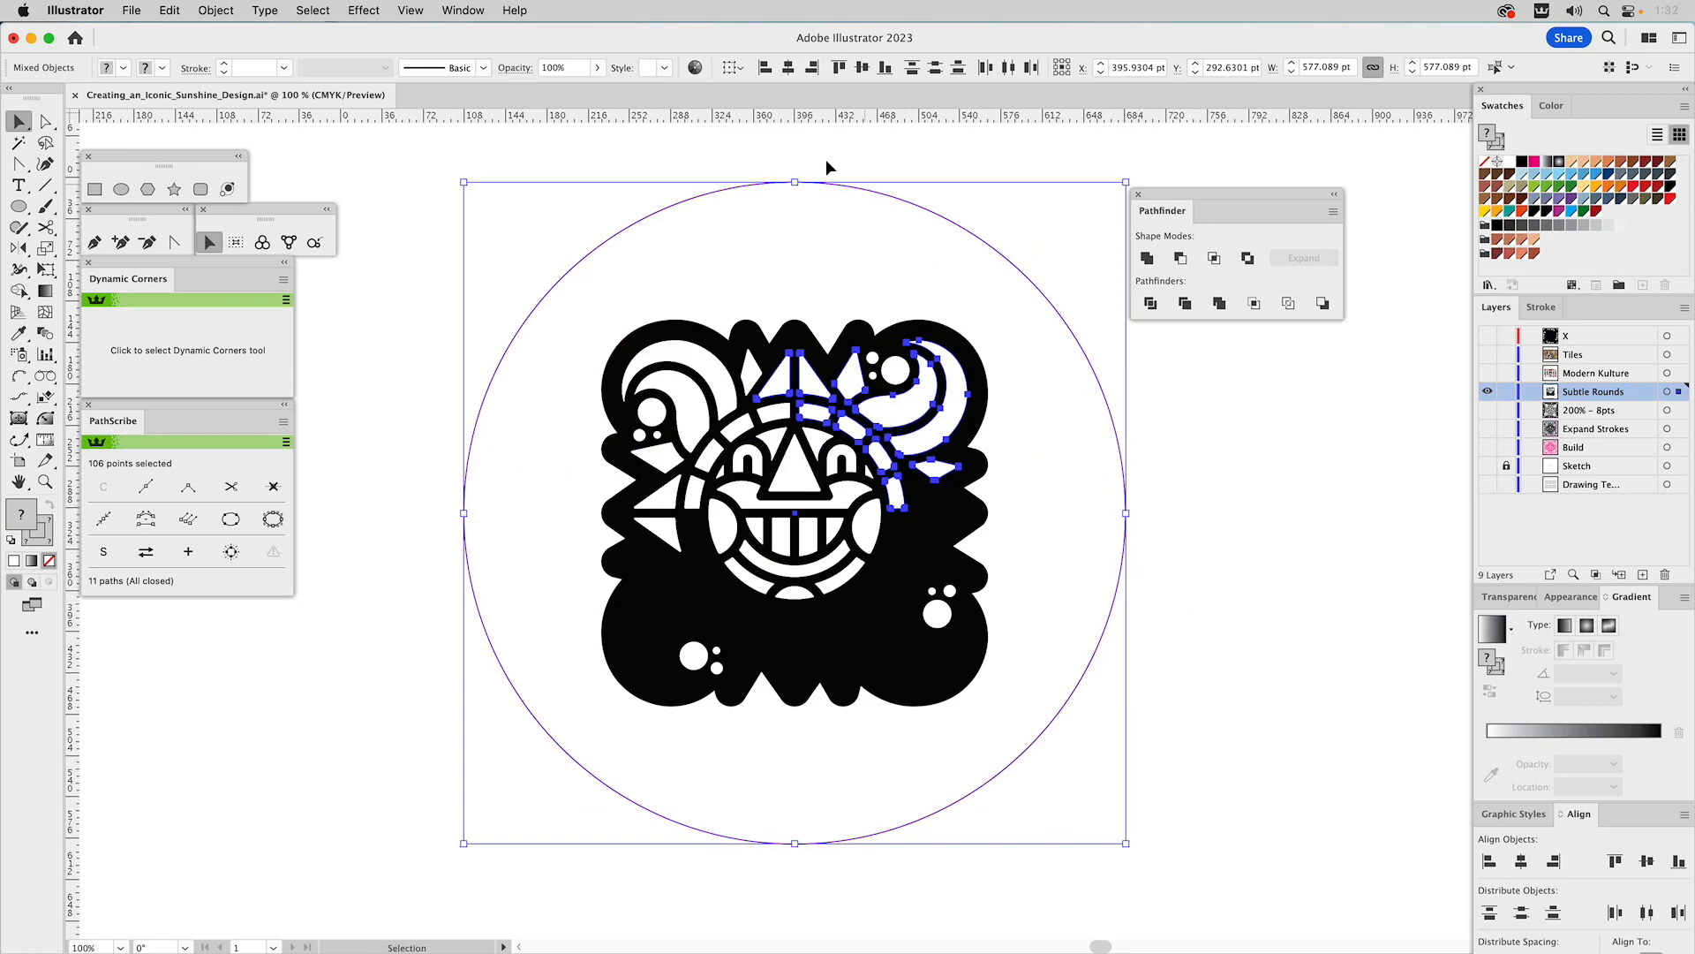
{"action": "left_click_drag", "start_coordinate": [797, 175], "coordinate": [1083, 558]}
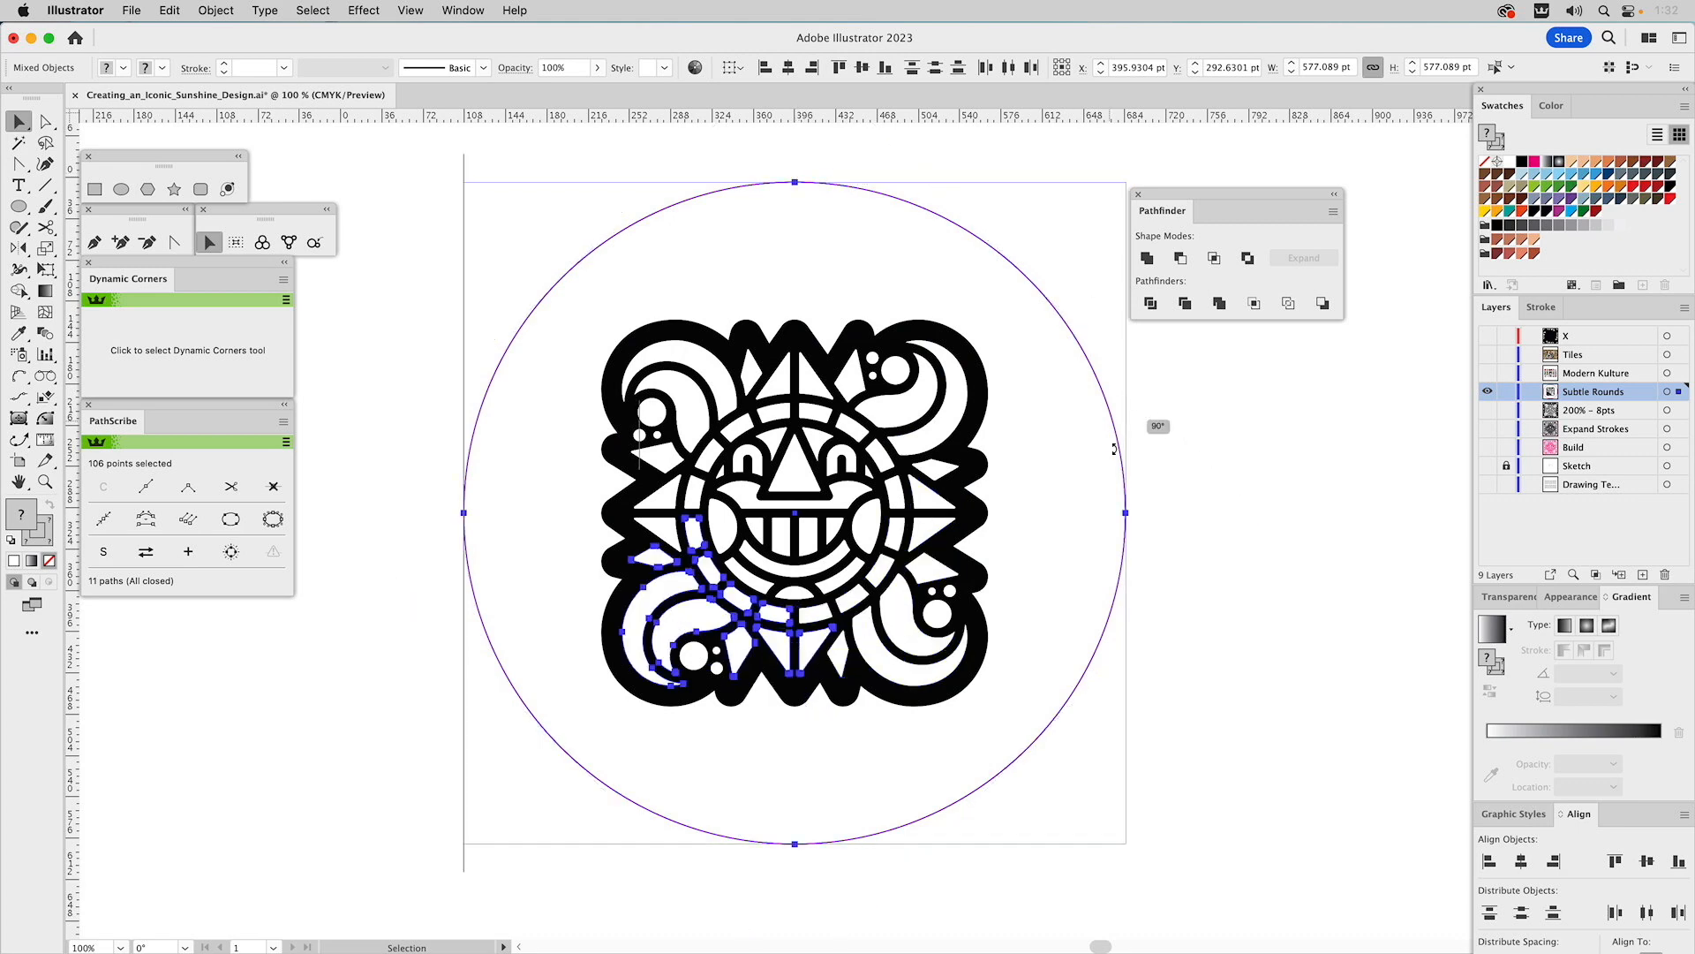
{"action": "left_click", "coordinate": [1165, 514]}
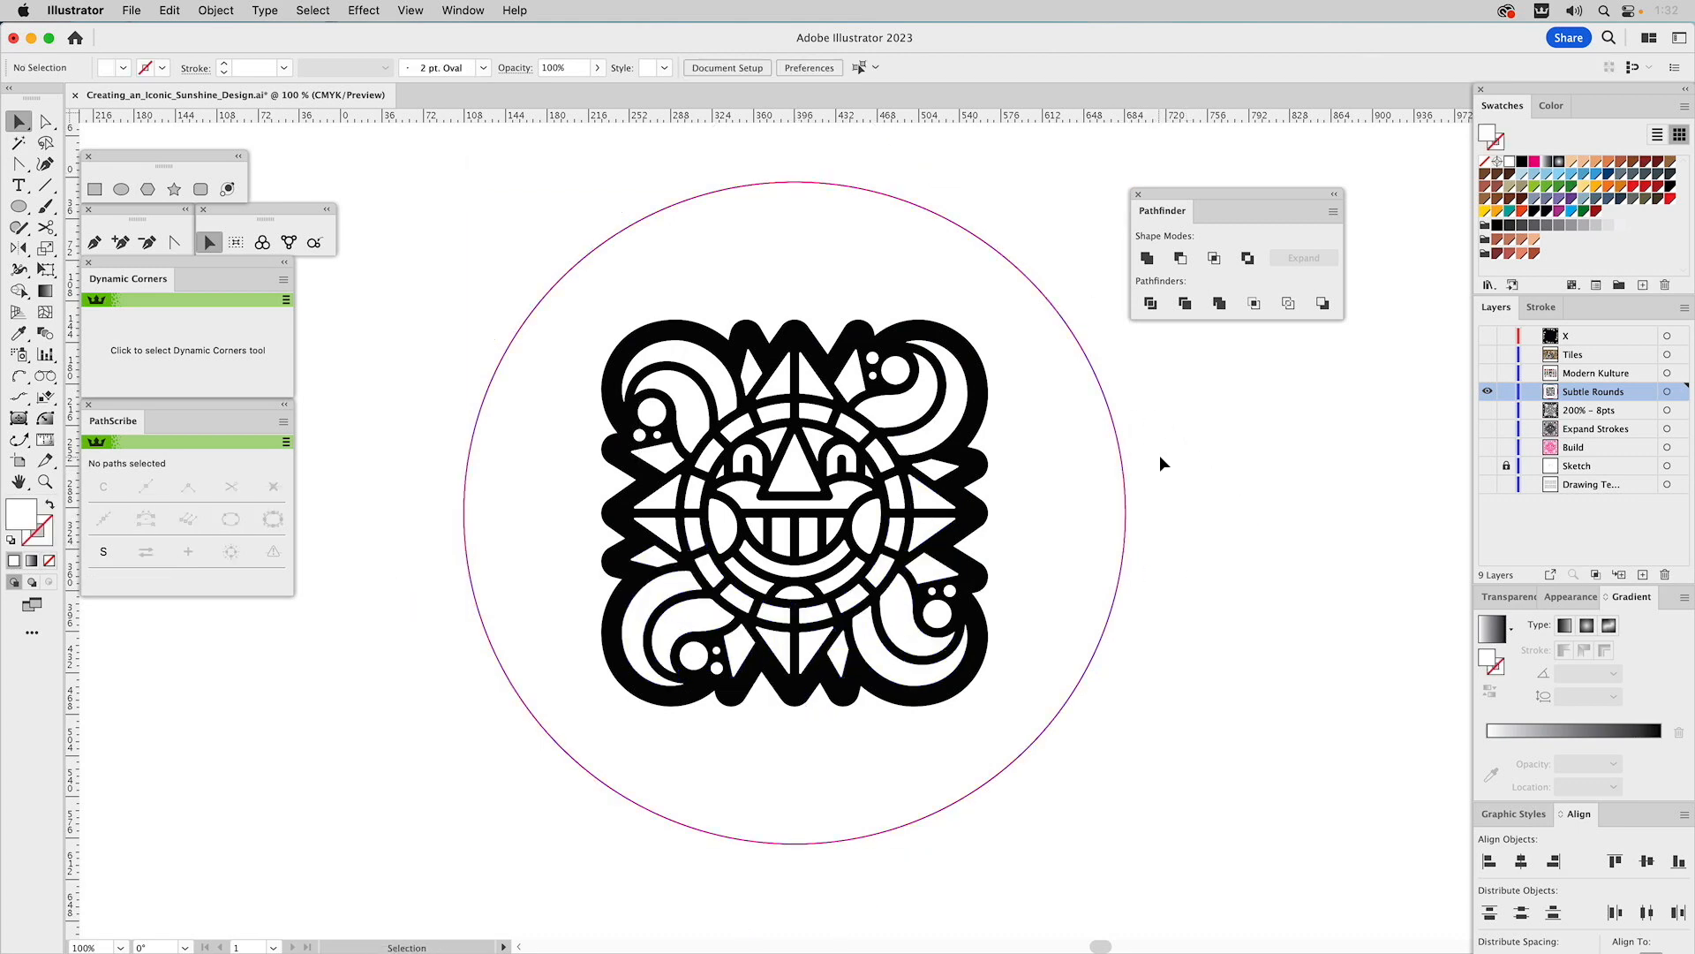
{"action": "left_click", "coordinate": [1106, 500]}
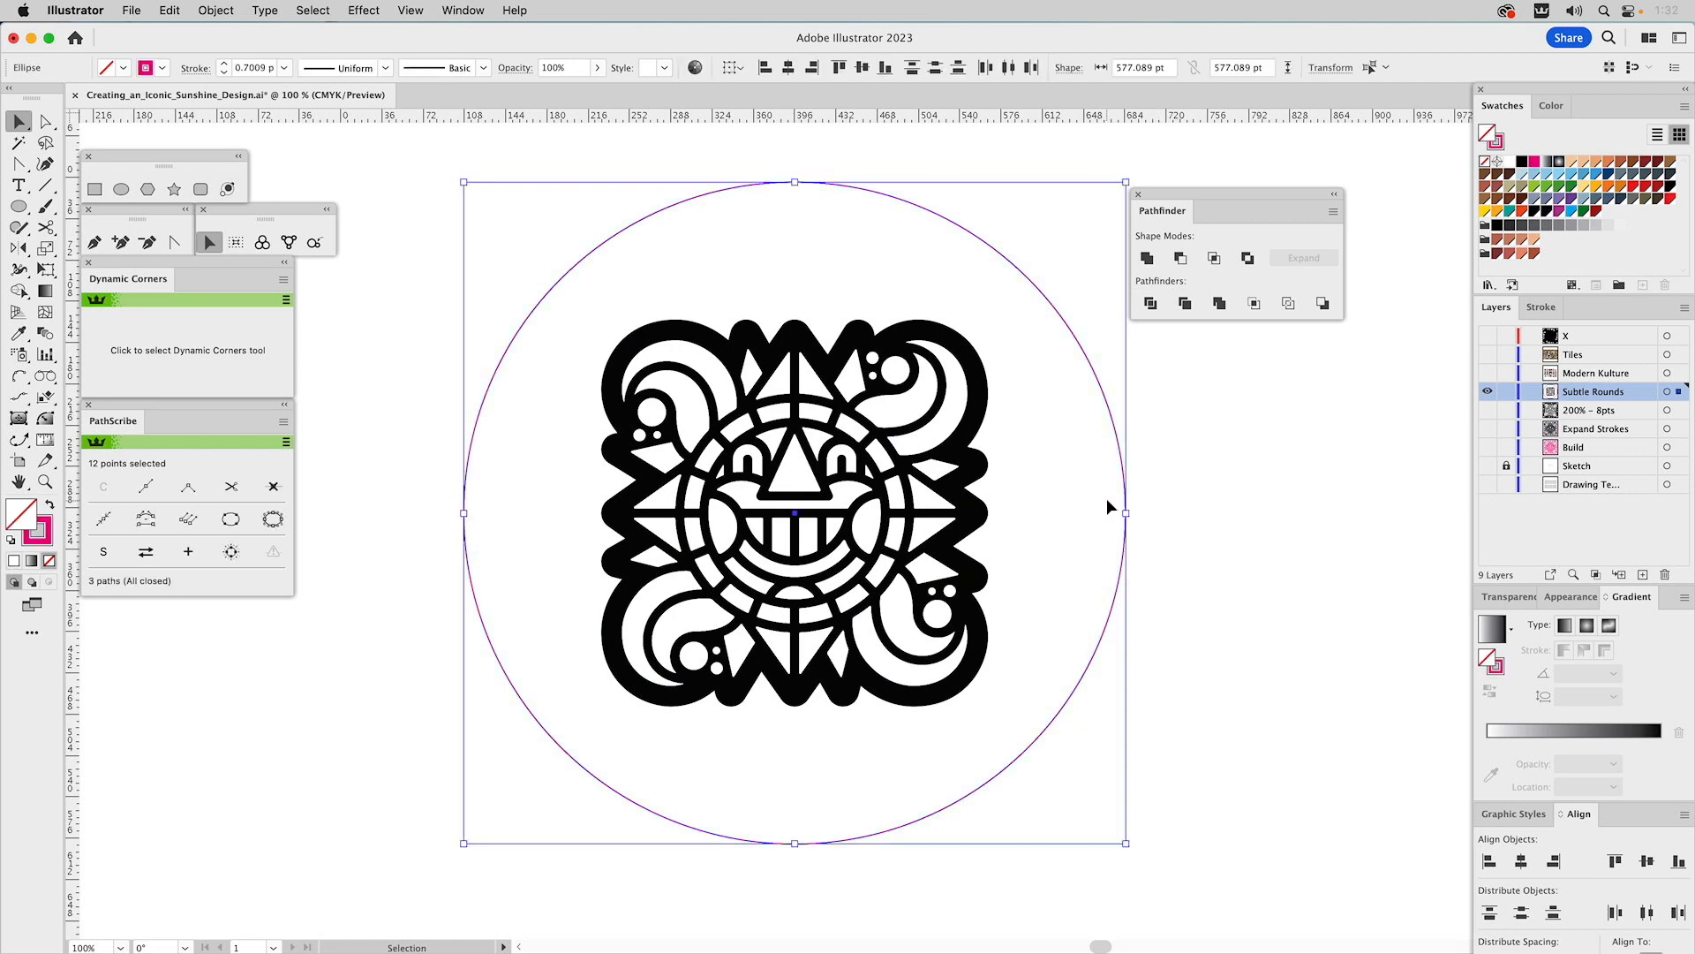
{"action": "key", "text": "Delete"}
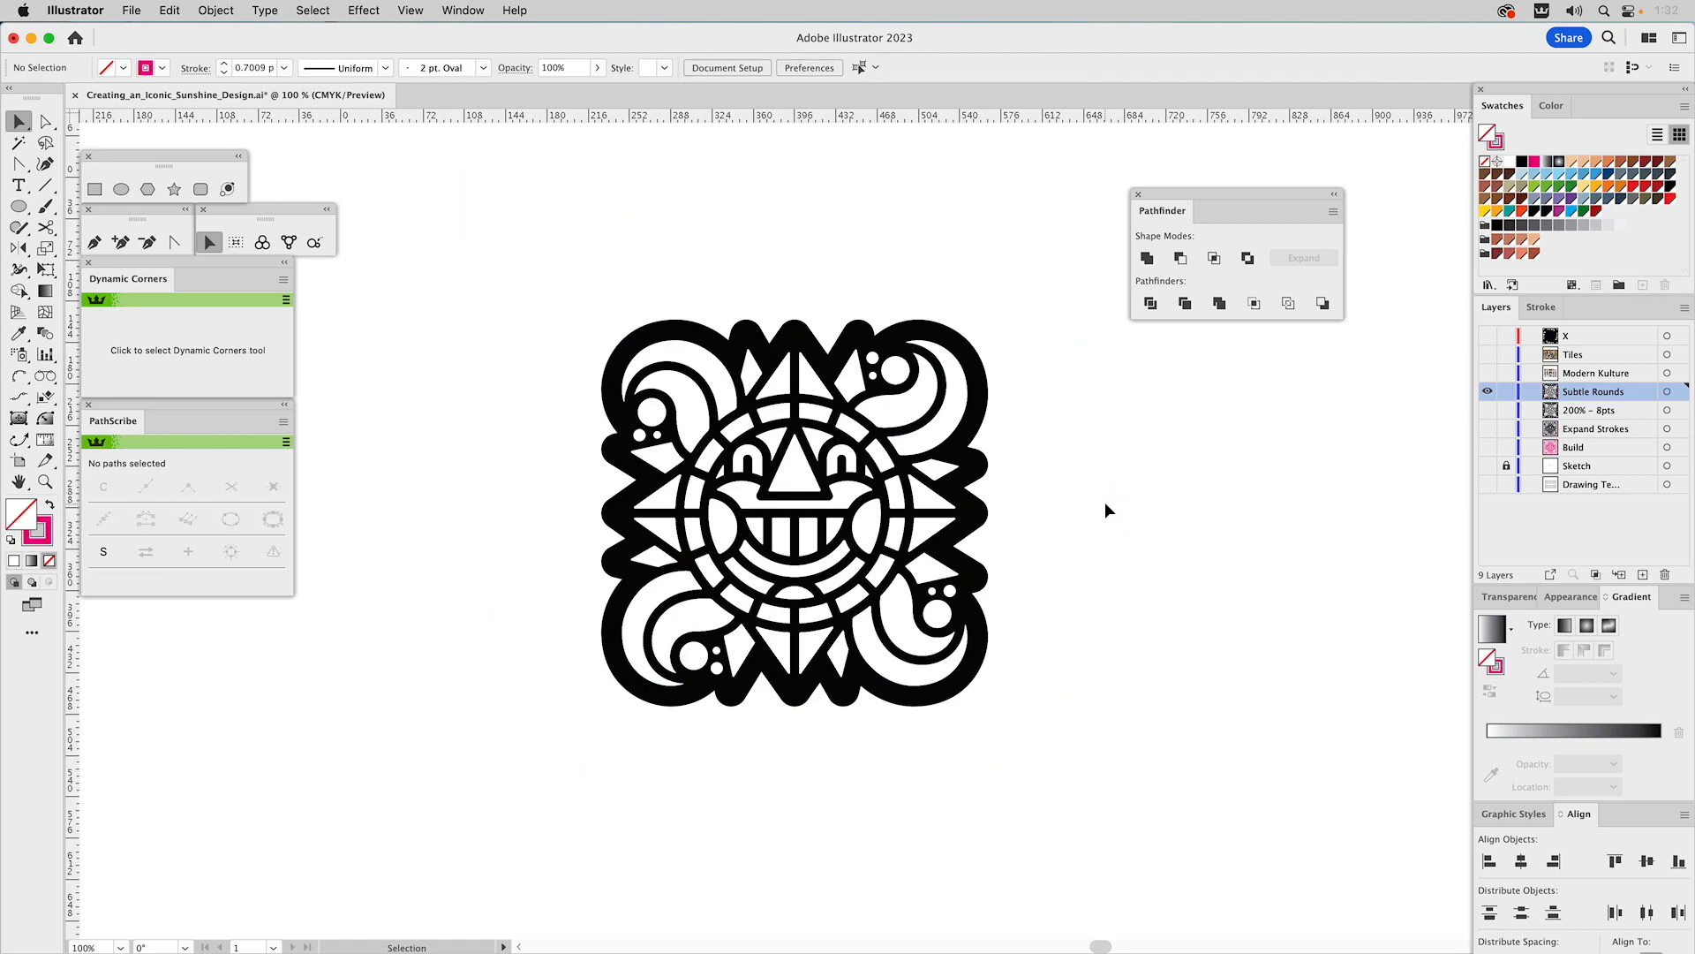
- Compare the rounded corners on the Subtle Rounds layer with the unrounded artwork on the 200% - 8pts layer
{"action": "key", "text": "super"}
{"action": "key", "text": "super+space"}
{"action": "left_click_drag", "start_coordinate": [557, 279], "coordinate": [1070, 792]}
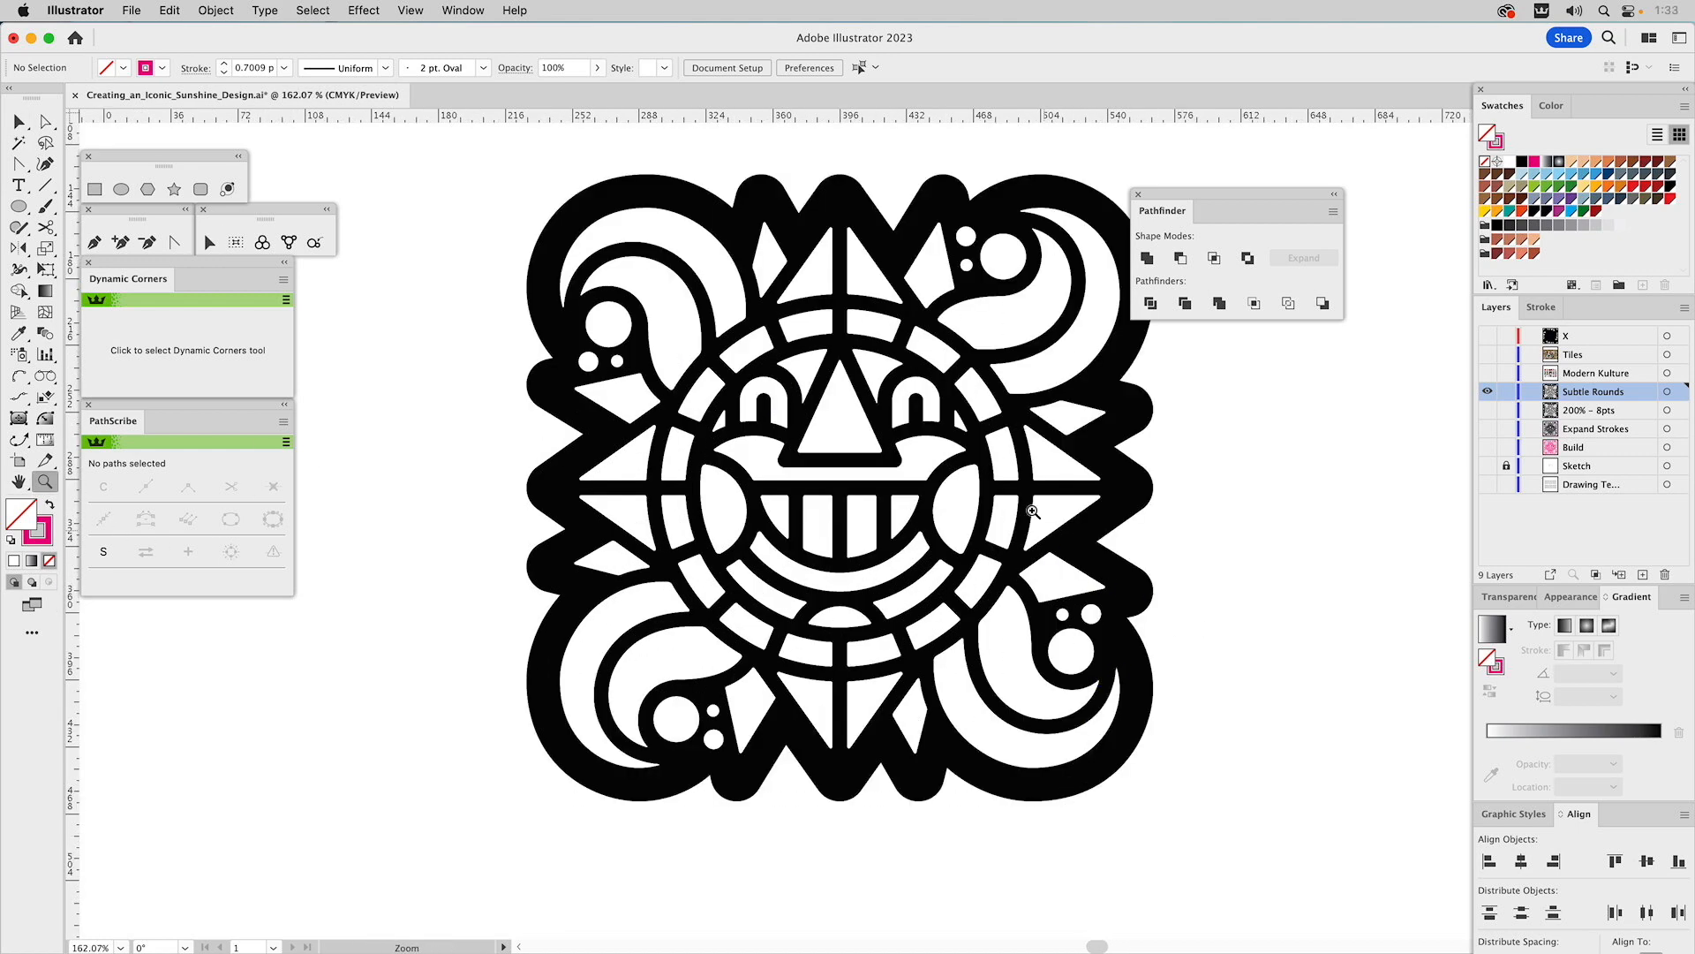
{"action": "left_click_drag", "start_coordinate": [684, 313], "coordinate": [1038, 649]}
{"action": "key", "text": "space"}
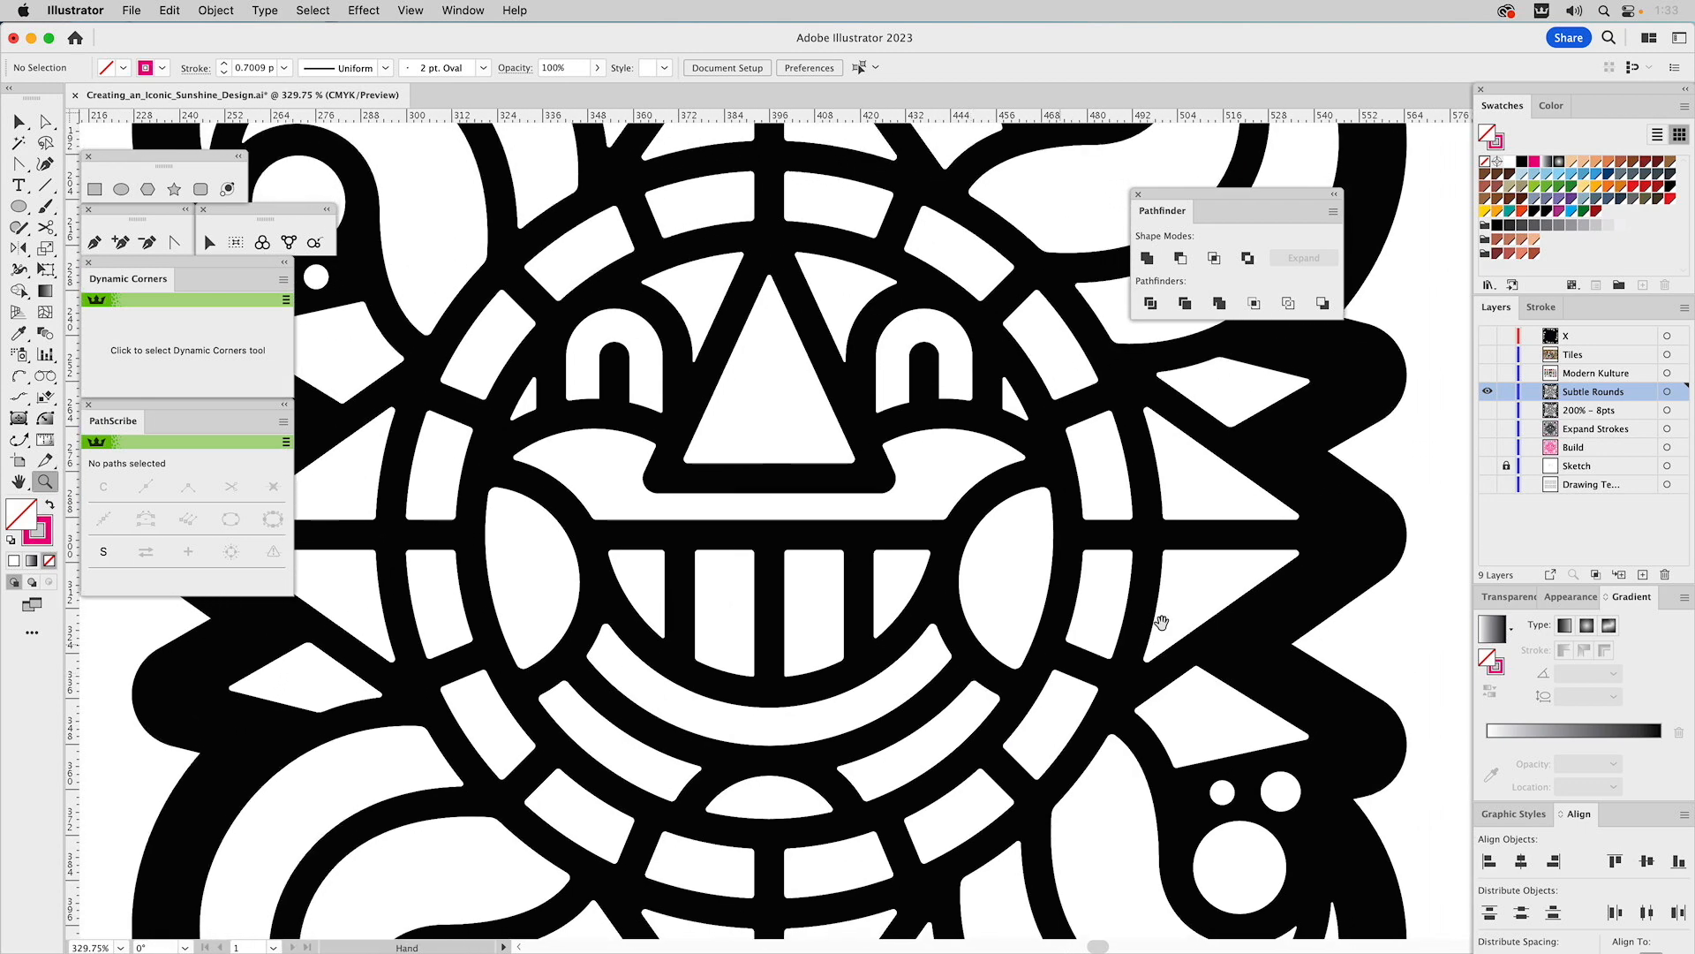
{"action": "left_click", "coordinate": [1488, 394]}
{"action": "left_click", "coordinate": [1488, 393]}
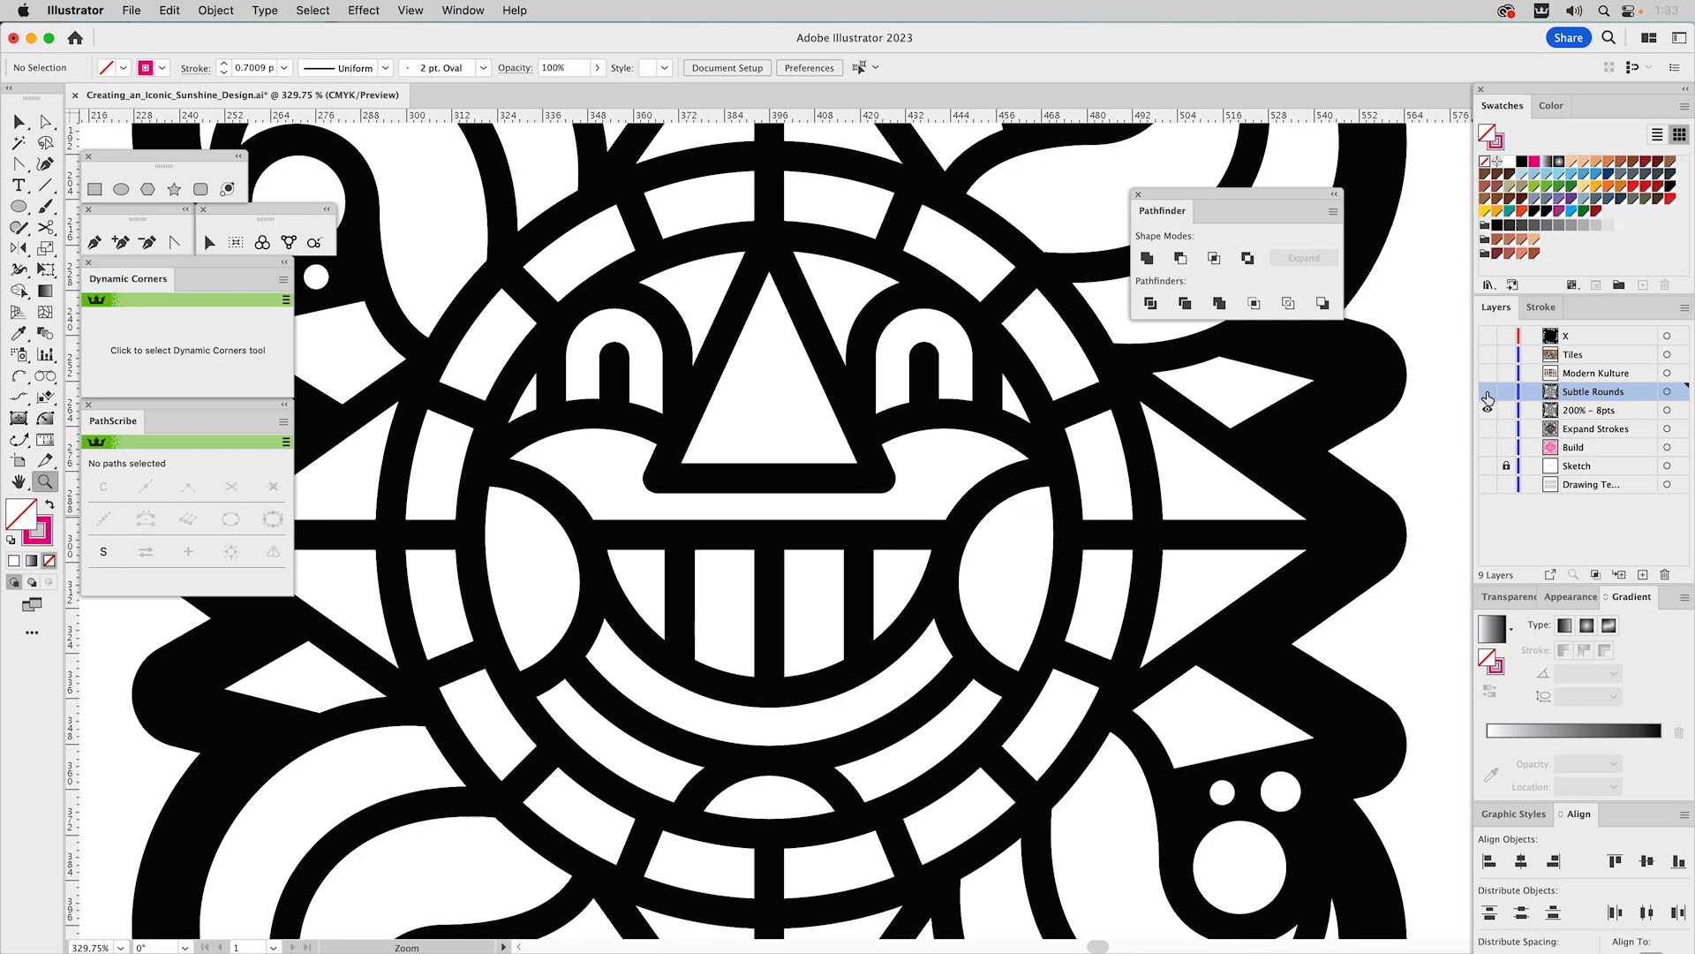
{"action": "left_click", "coordinate": [1488, 394]}
- Duplicate the Subtle Rounds layer, name the copy Colorize and hide the original layer
{"action": "left_click", "coordinate": [1685, 308]}
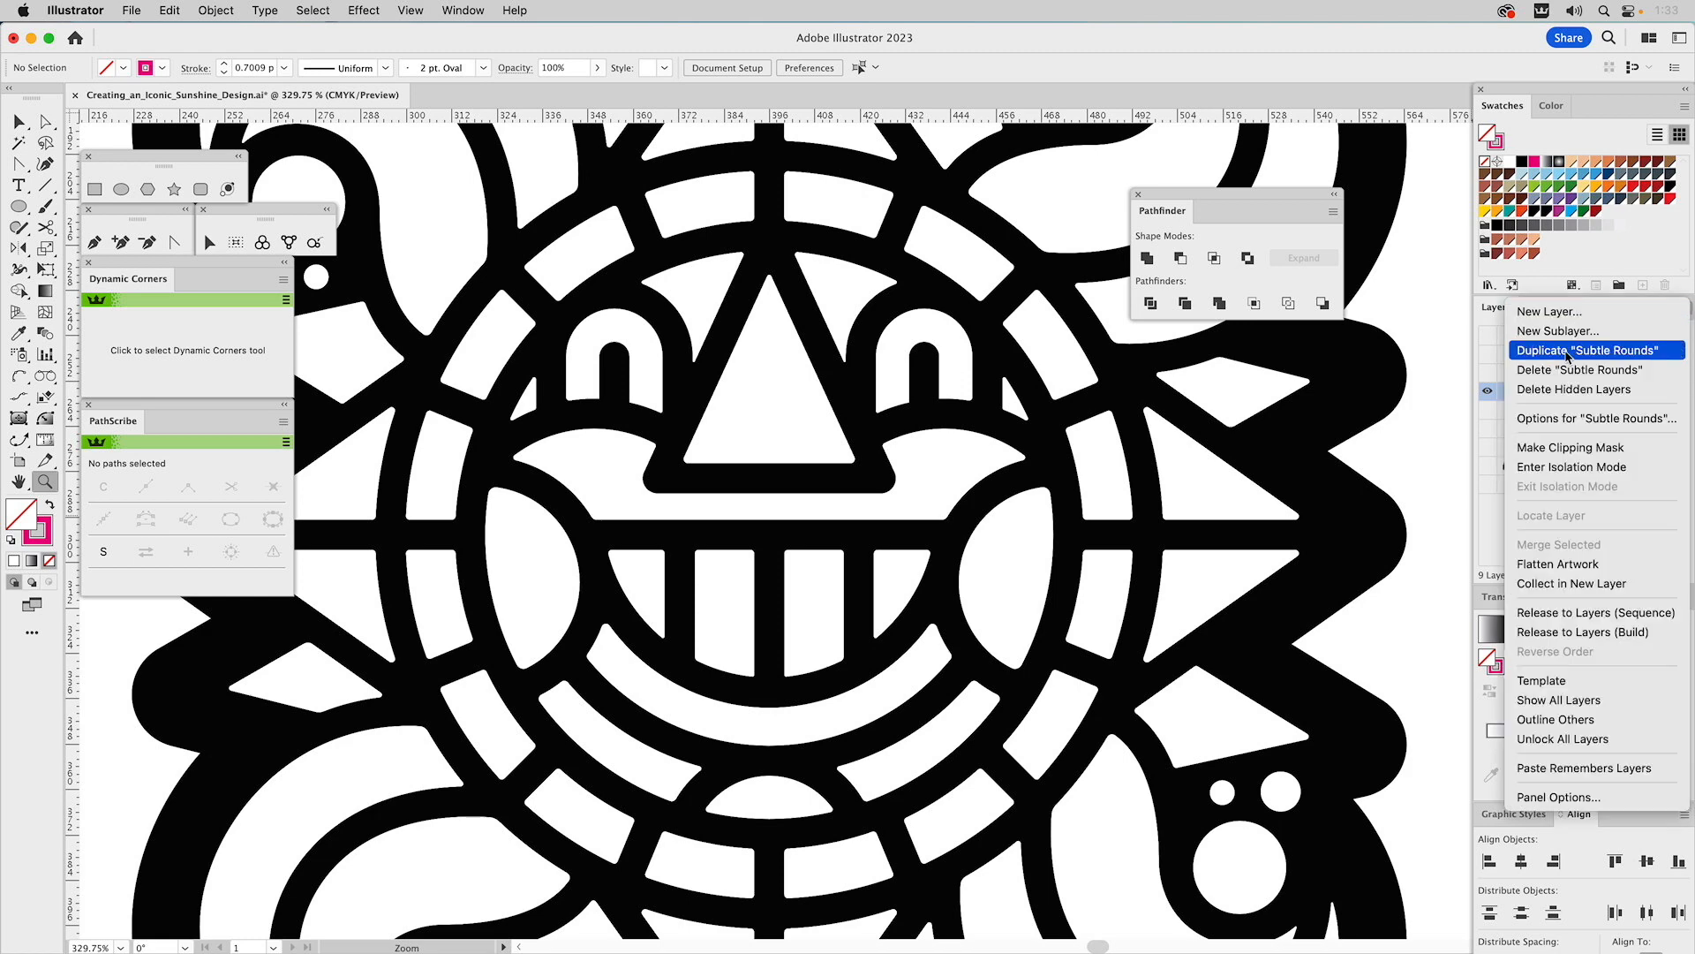
{"action": "left_click", "coordinate": [1568, 352]}
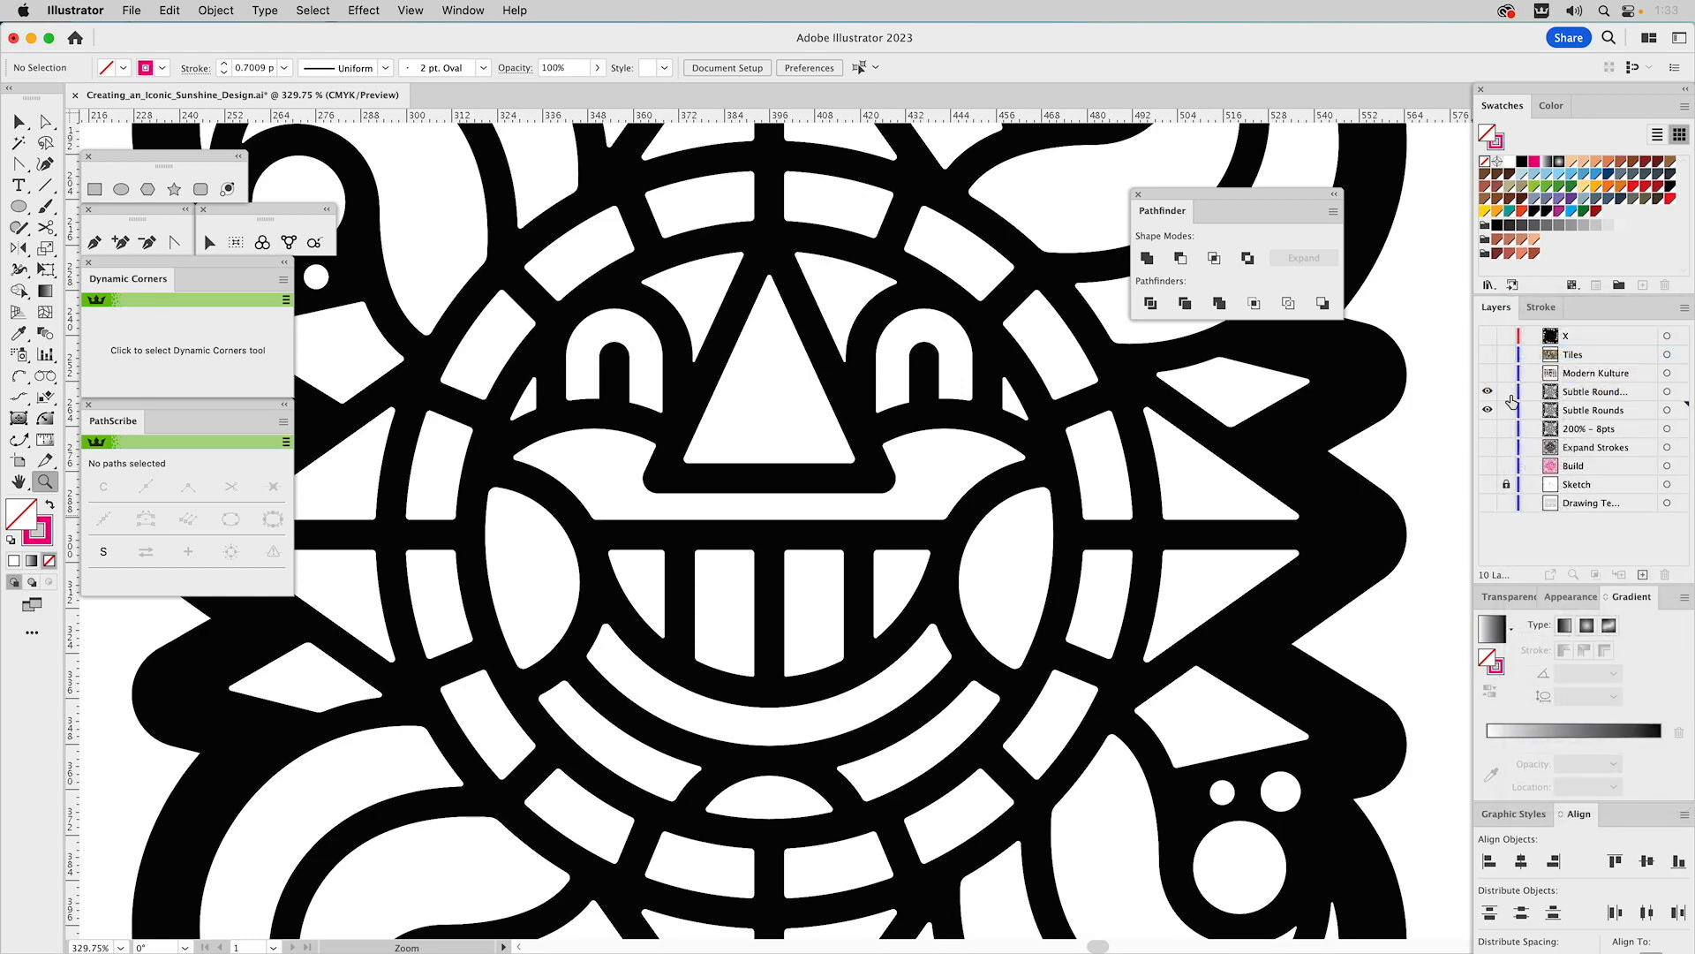
{"action": "double_click", "coordinate": [1578, 391]}
{"action": "type", "text": "Colorize"}
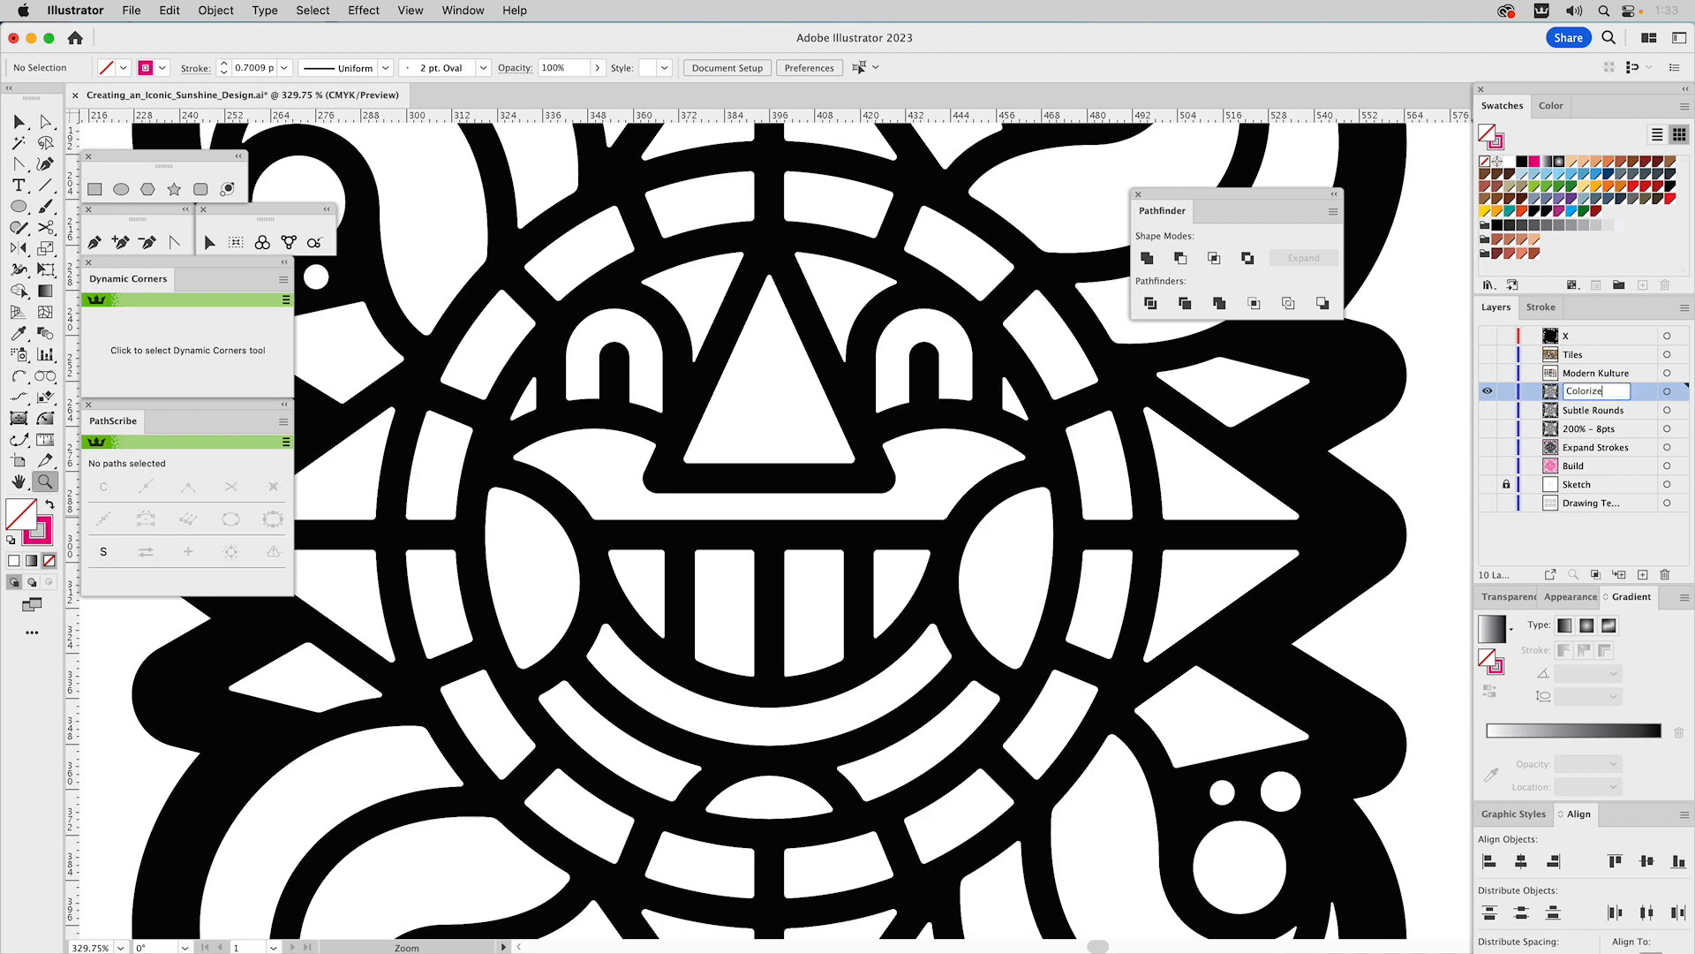
{"action": "key", "text": "Return"}
- Fill the nose triangle and the ring segment just left of the ring's top centre with red-orange
{"action": "key", "text": "super+0"}
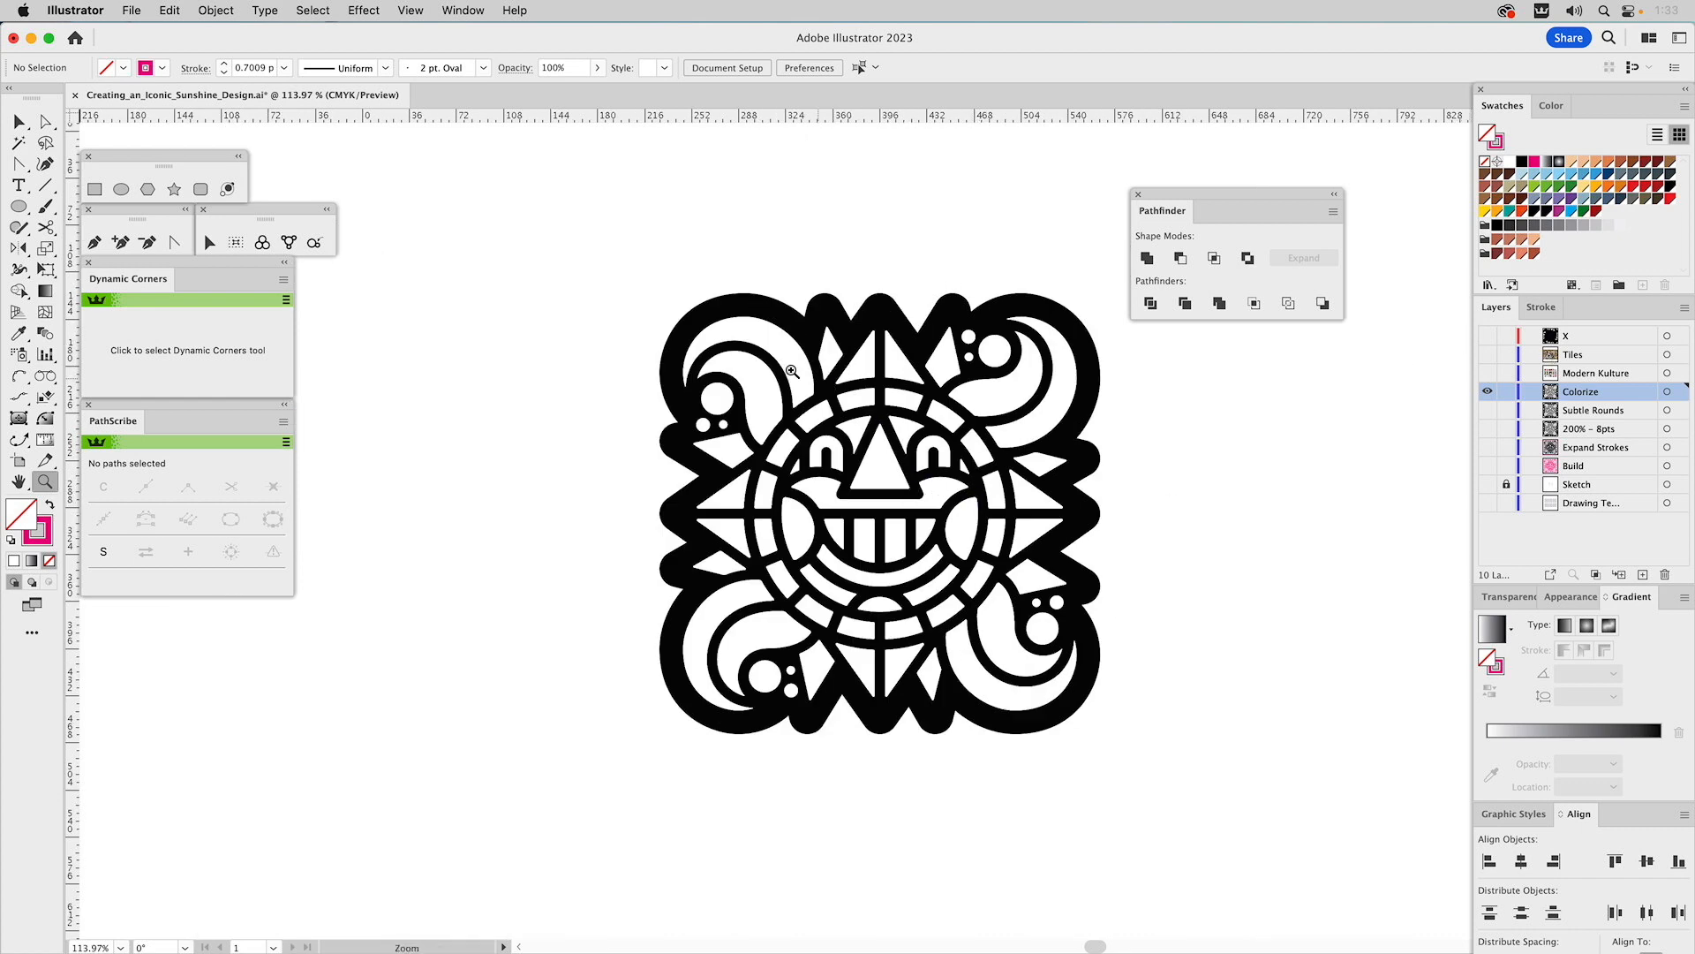
{"action": "left_click_drag", "start_coordinate": [606, 233], "coordinate": [1183, 838]}
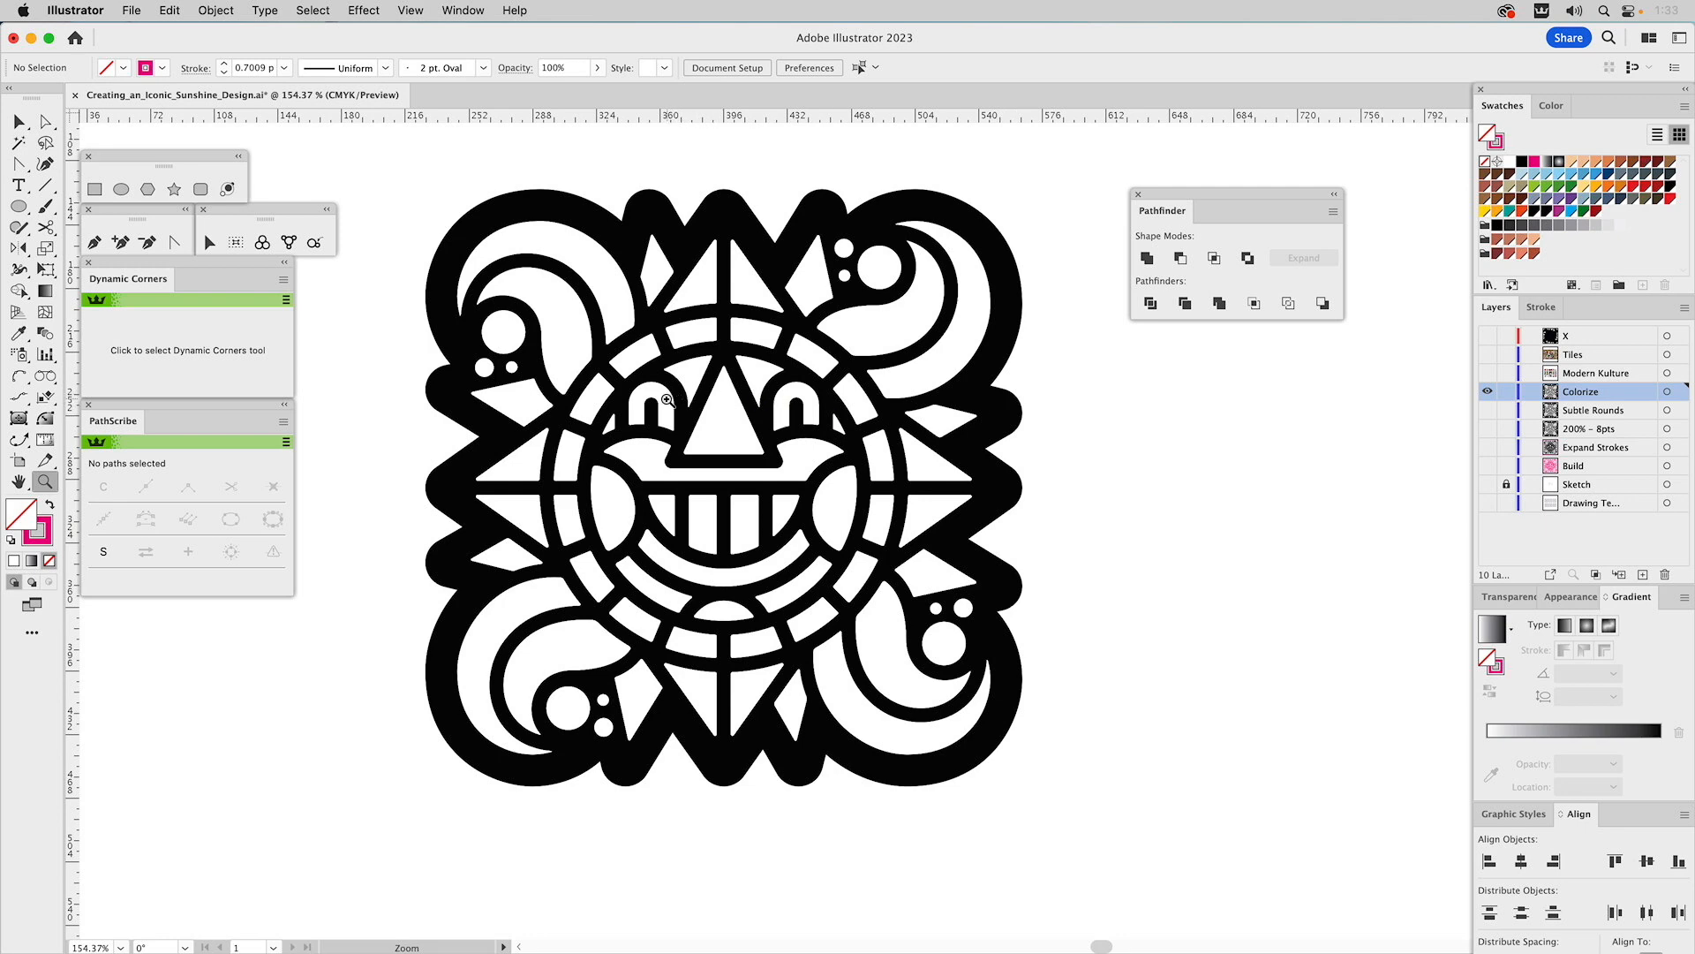
{"action": "key", "text": "v"}
{"action": "left_click", "coordinate": [738, 428]}
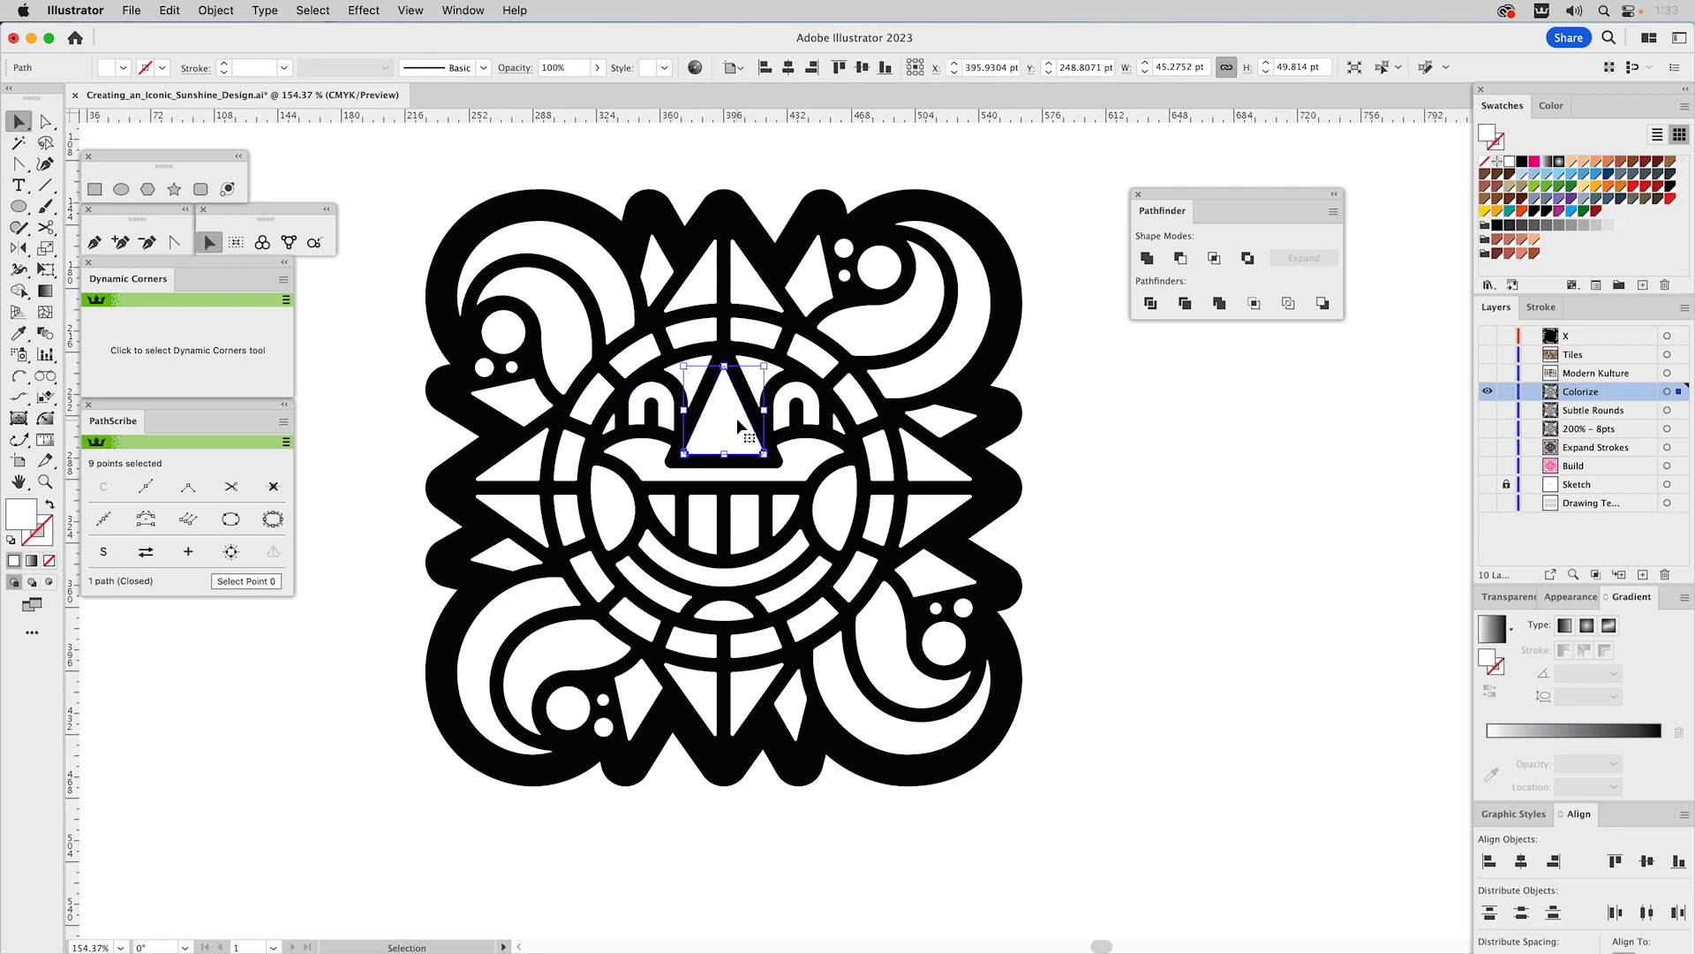
{"action": "left_click", "coordinate": [1521, 211]}
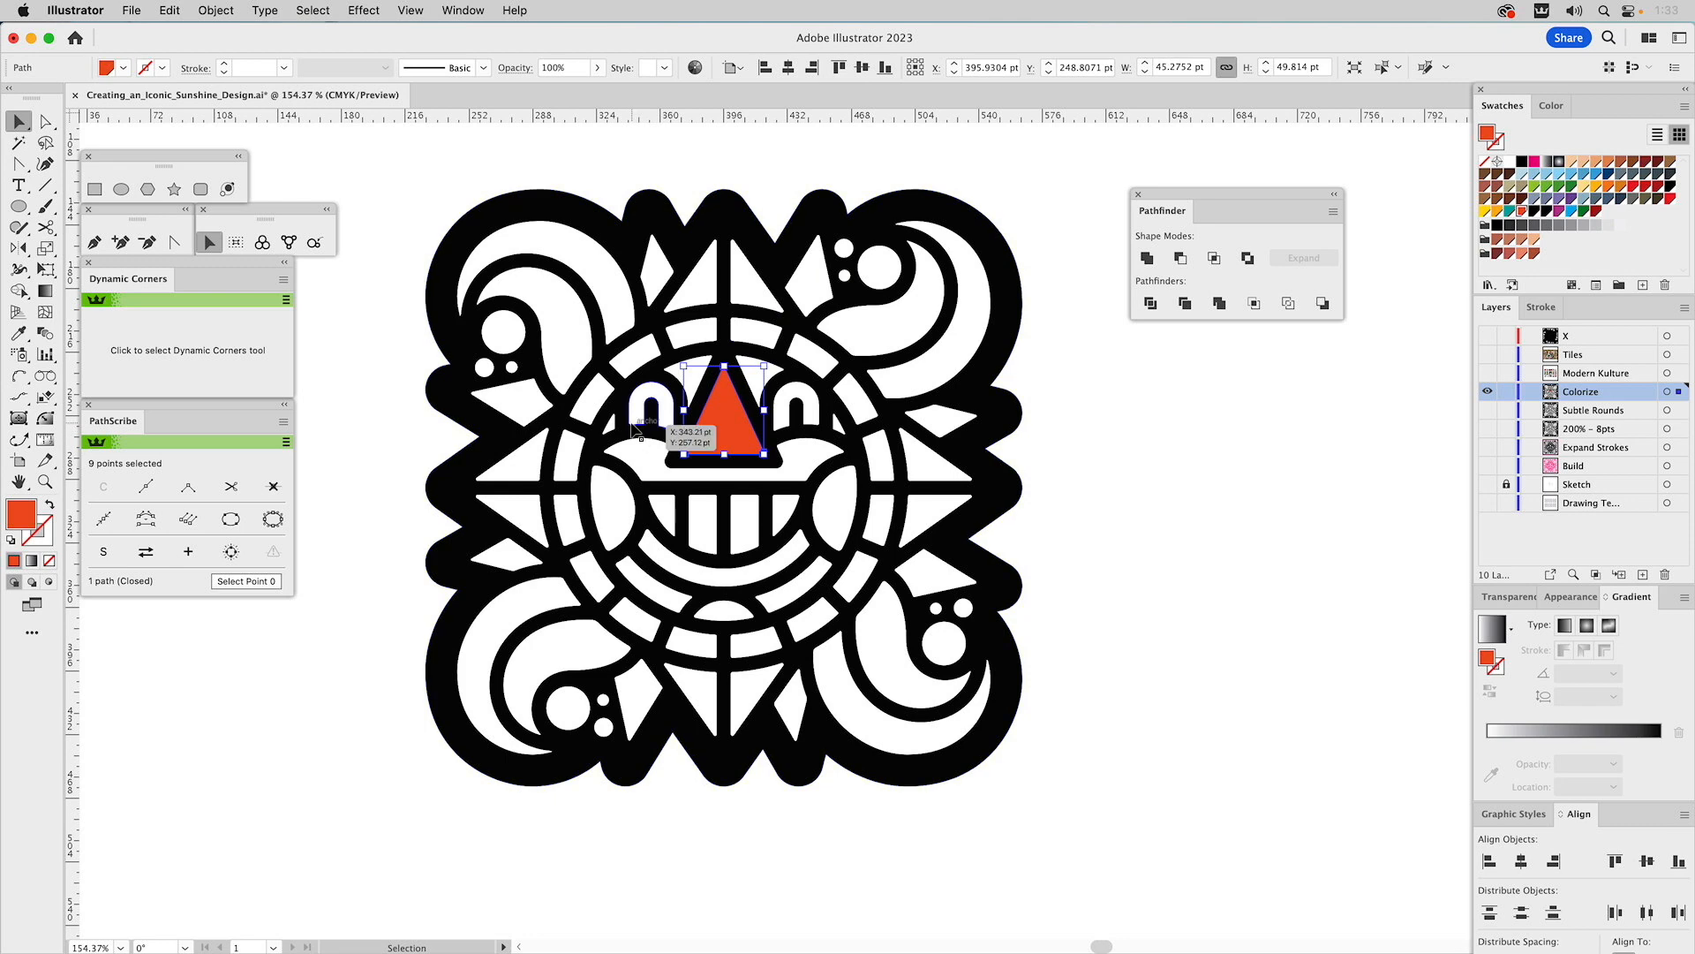
{"action": "left_click", "coordinate": [690, 339], "text": "shift"}
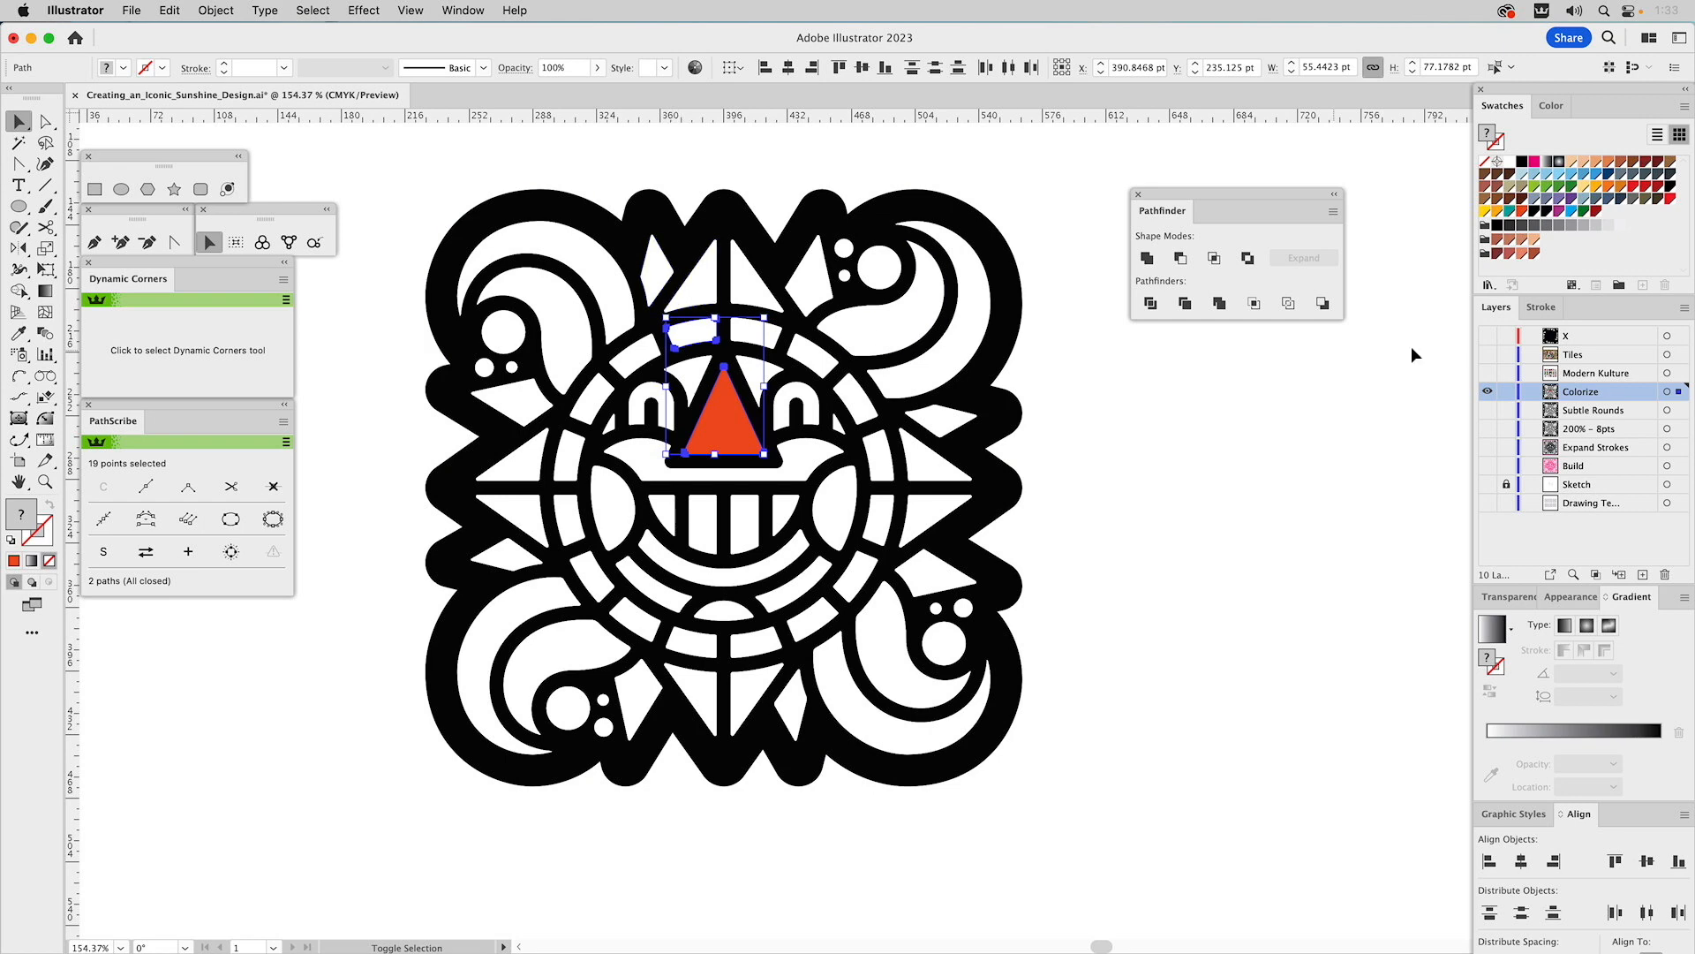
{"action": "left_click", "coordinate": [1523, 212]}
{"action": "left_click", "coordinate": [1287, 427]}
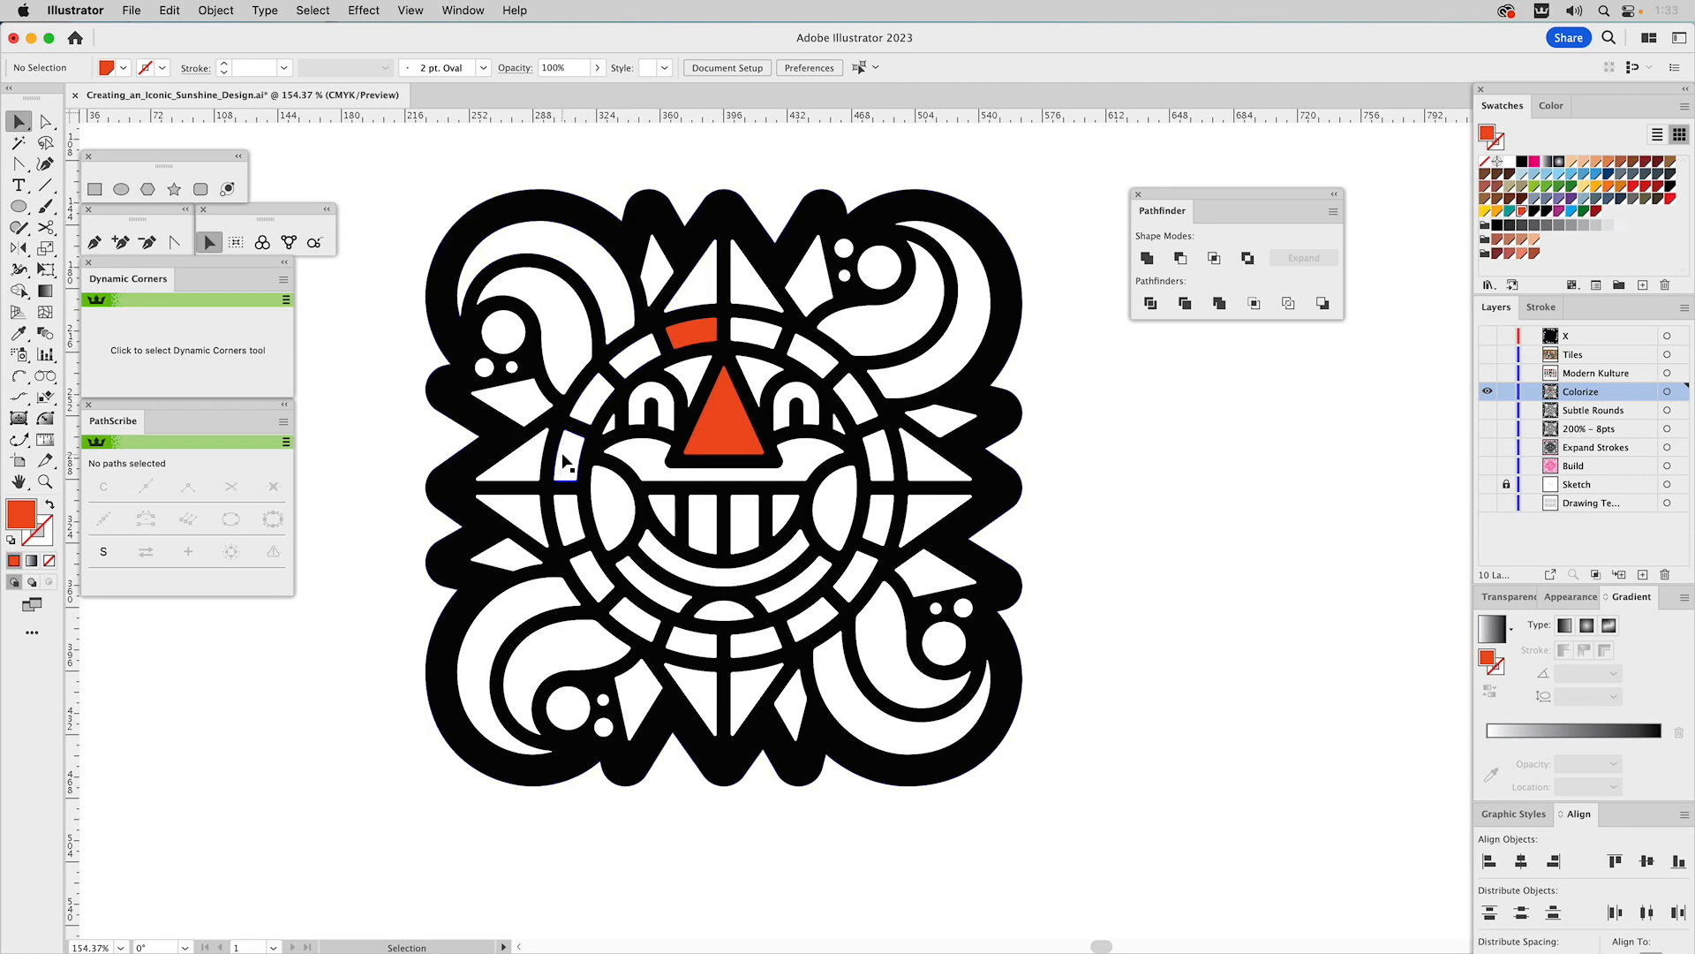
- Fill the next three ring segments of the upper-left quarter, going counterclockwise, with orange, yellow-orange and pale yellow
{"action": "left_click", "coordinate": [644, 356]}
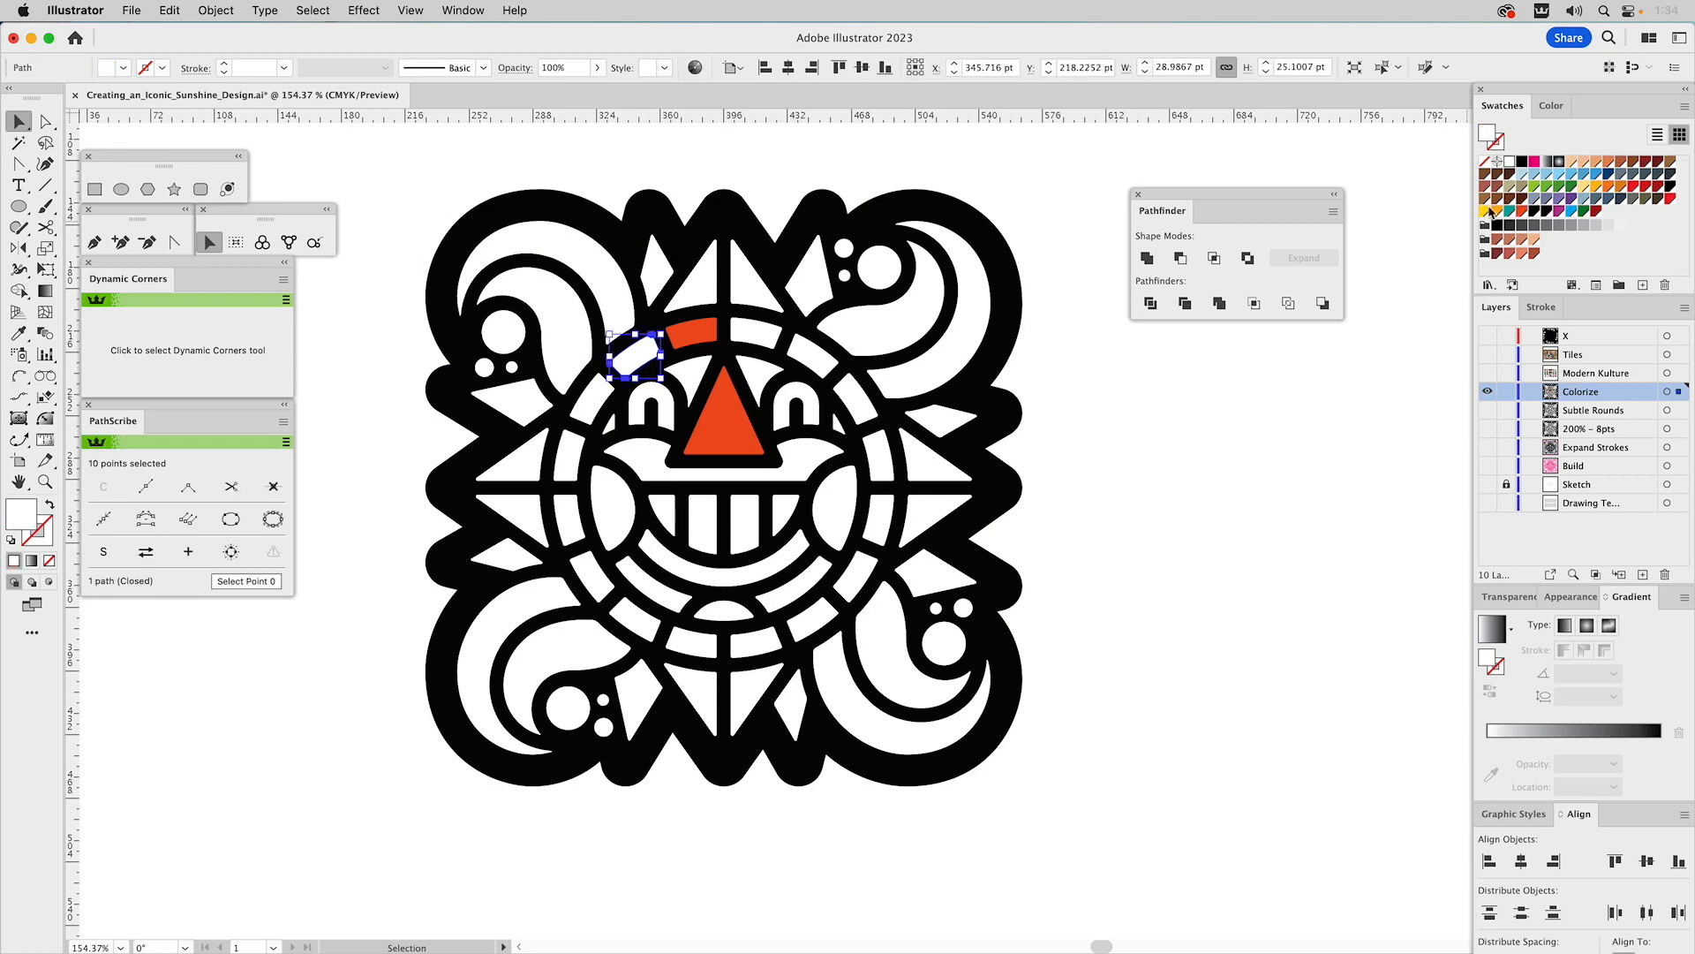
{"action": "left_click", "coordinate": [1609, 189]}
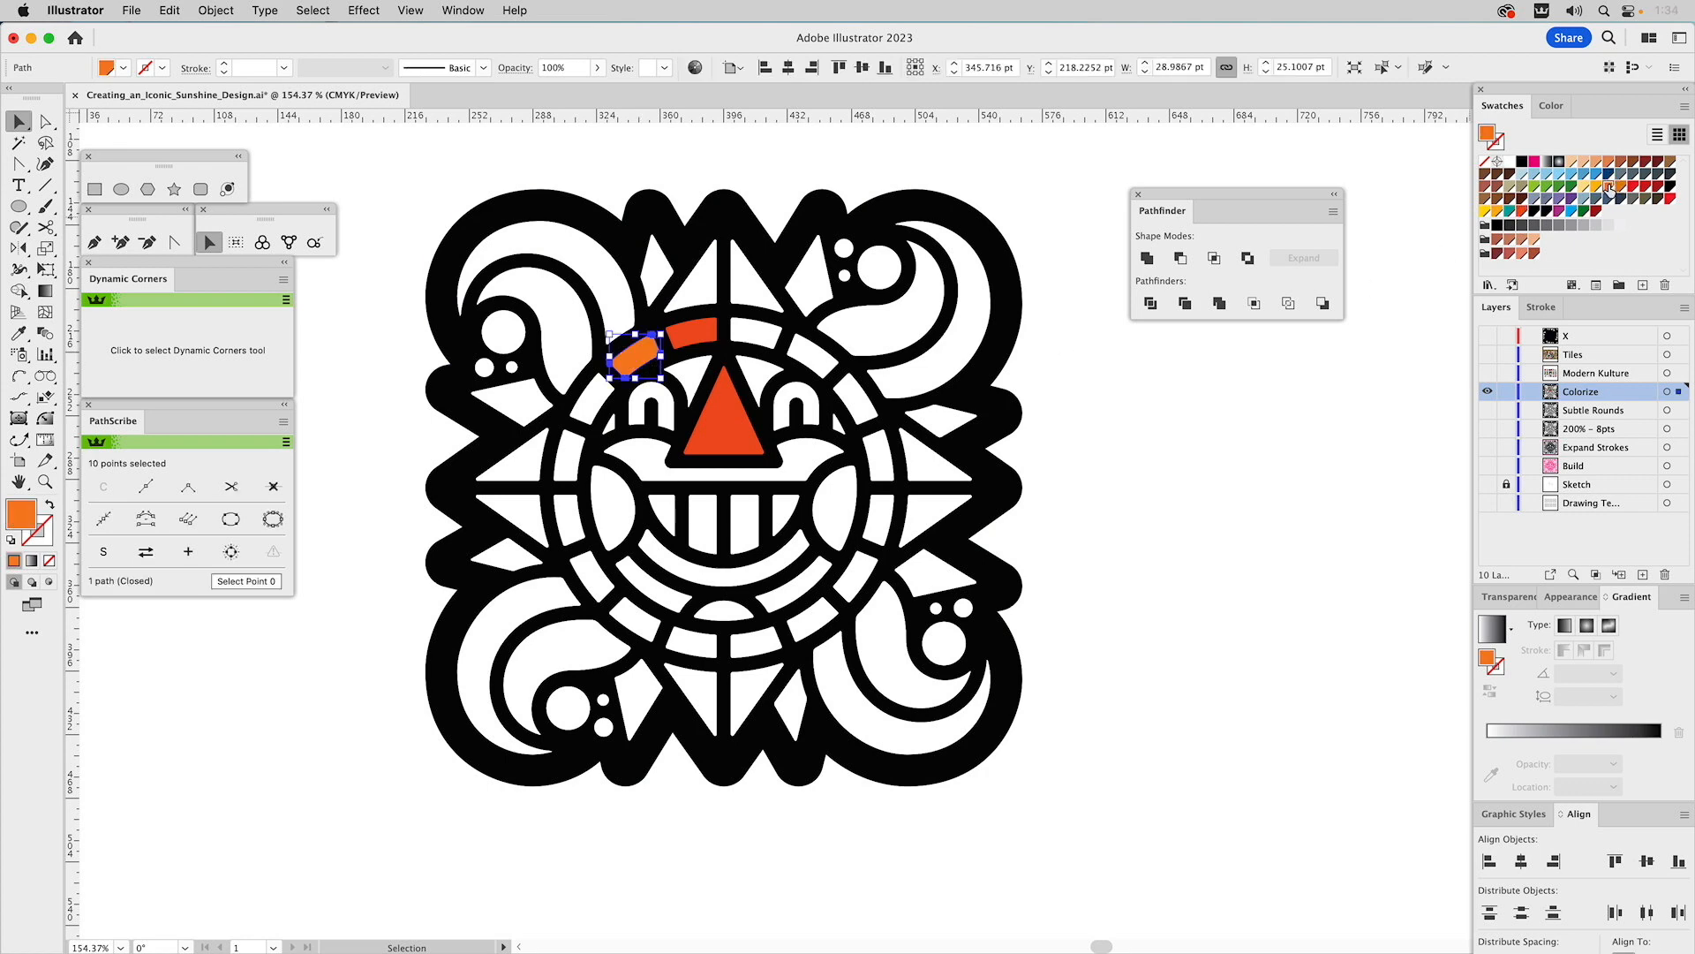
{"action": "left_click", "coordinate": [599, 413]}
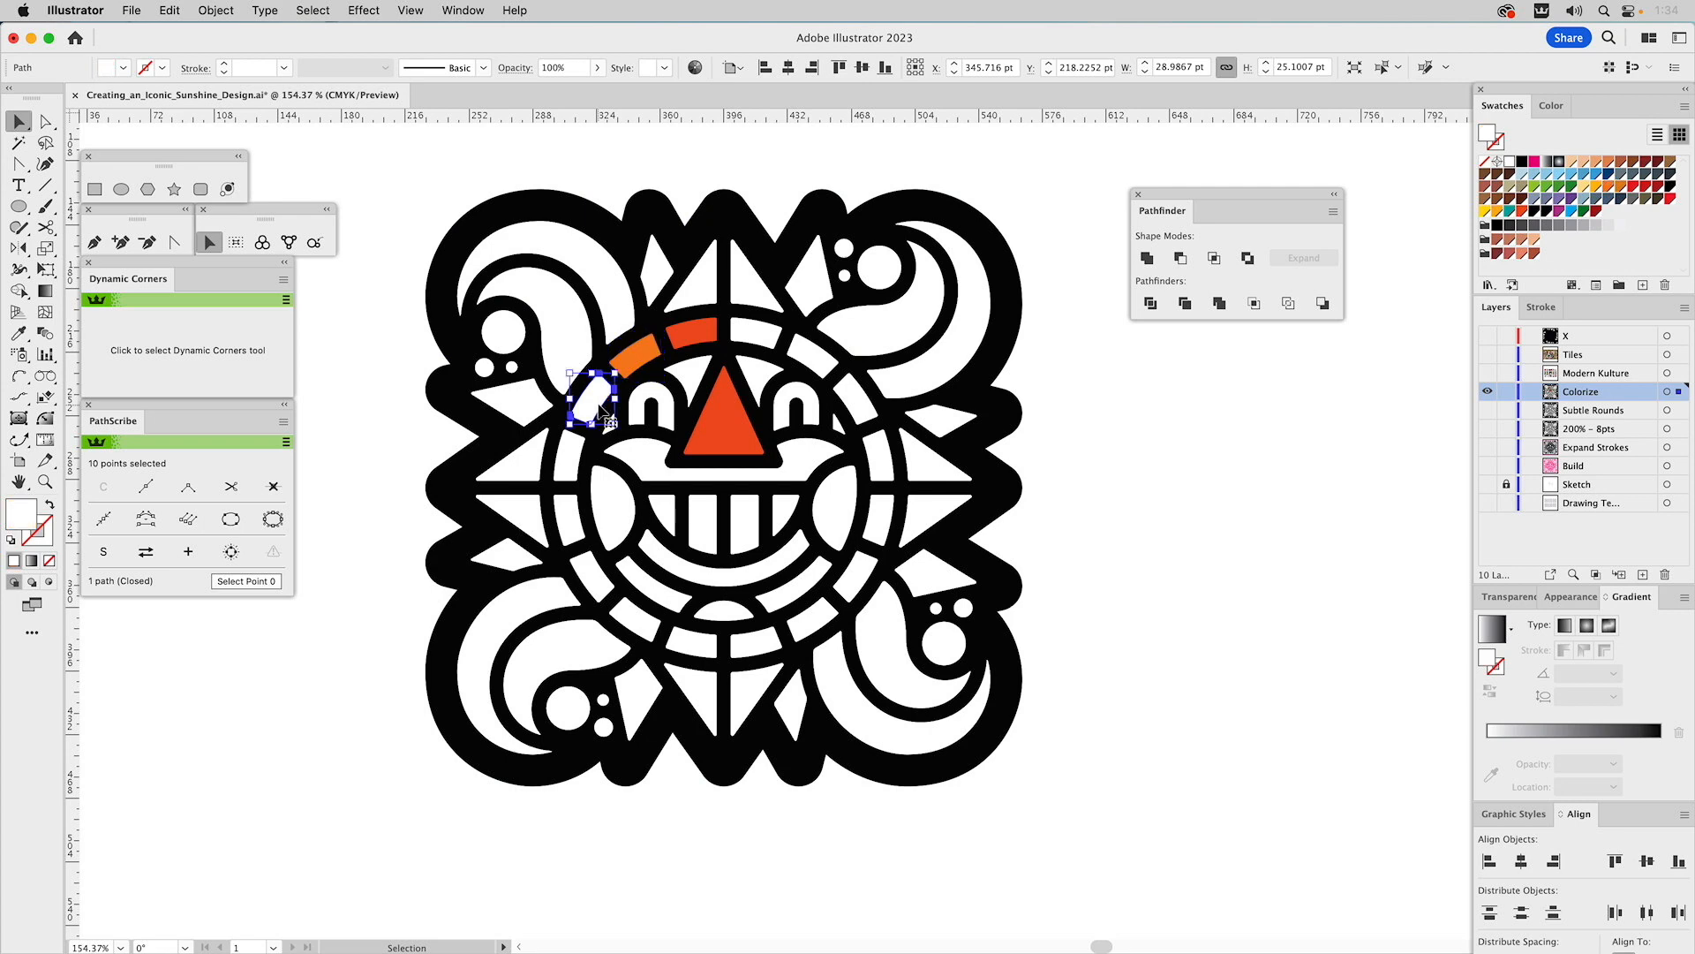
{"action": "left_click", "coordinate": [1597, 189]}
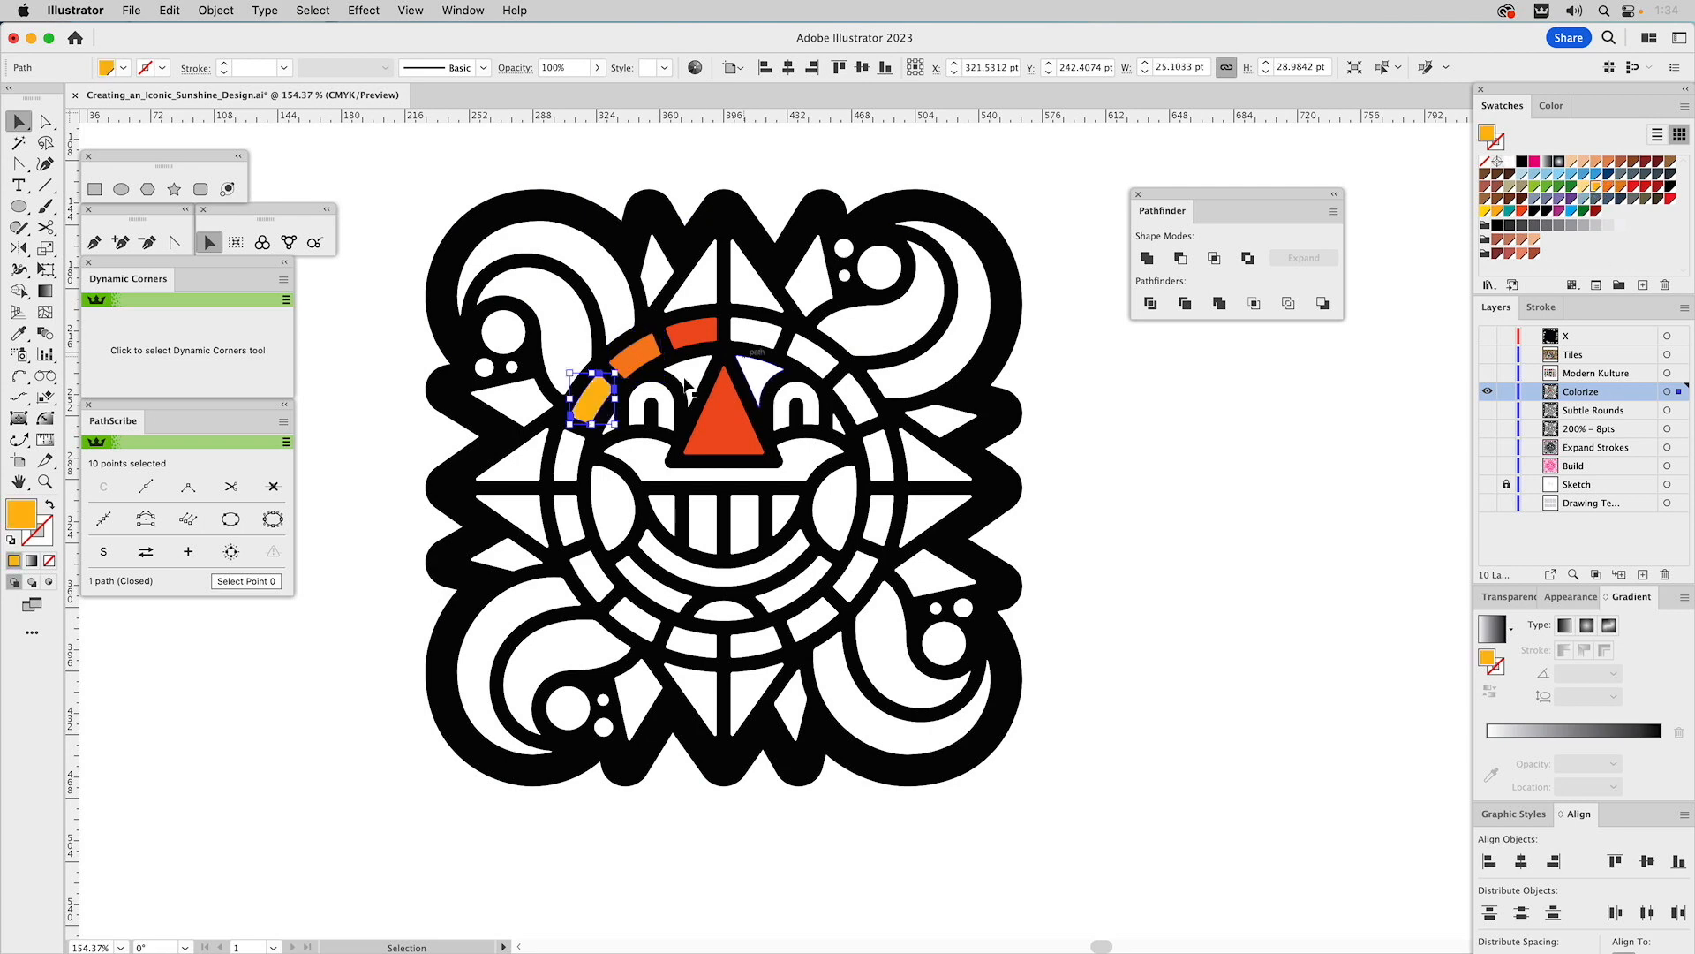
{"action": "left_click", "coordinate": [572, 466]}
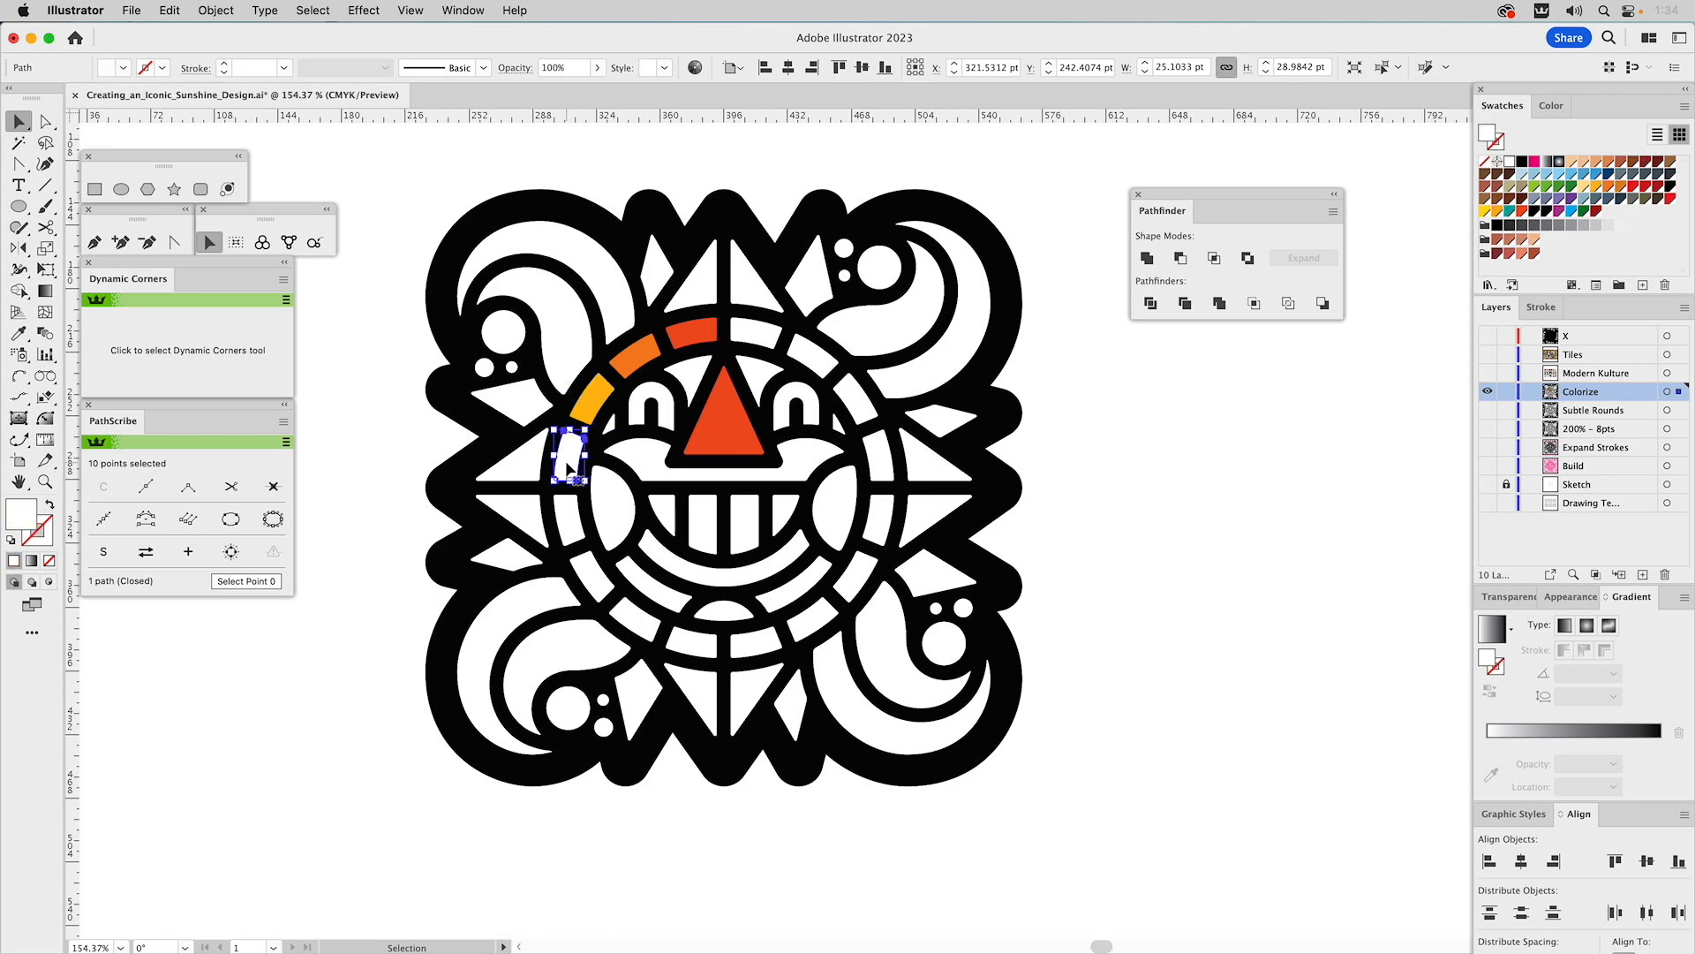
{"action": "left_click", "coordinate": [1585, 188]}
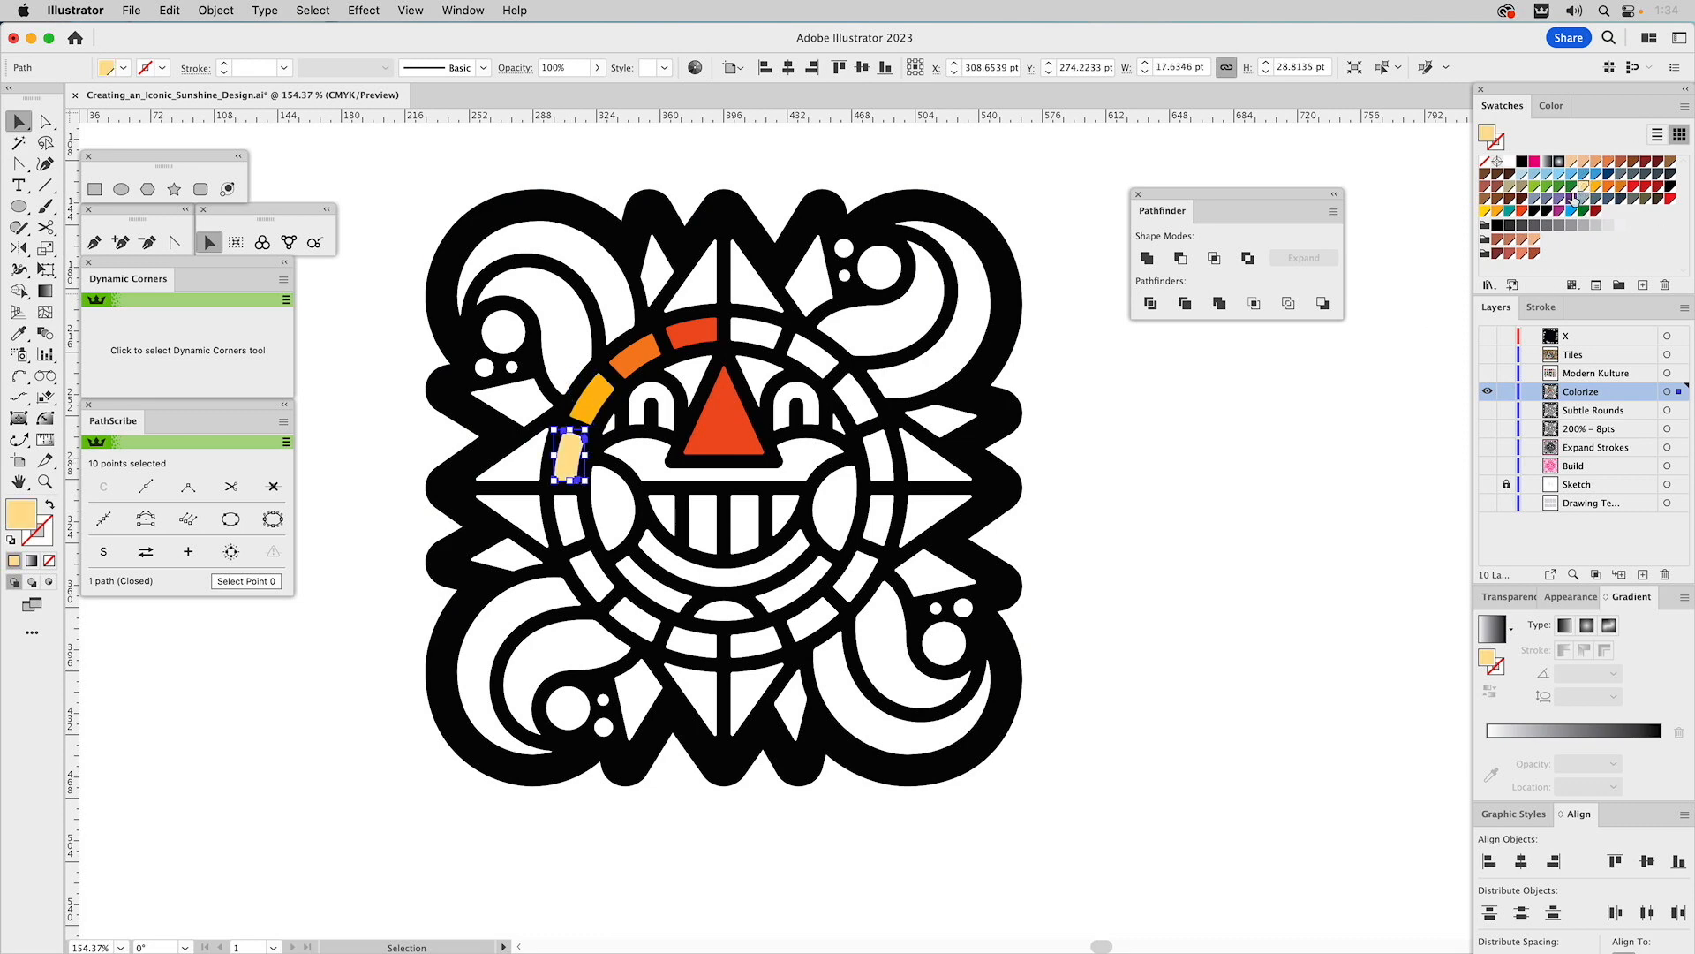
{"action": "left_click", "coordinate": [1209, 469]}
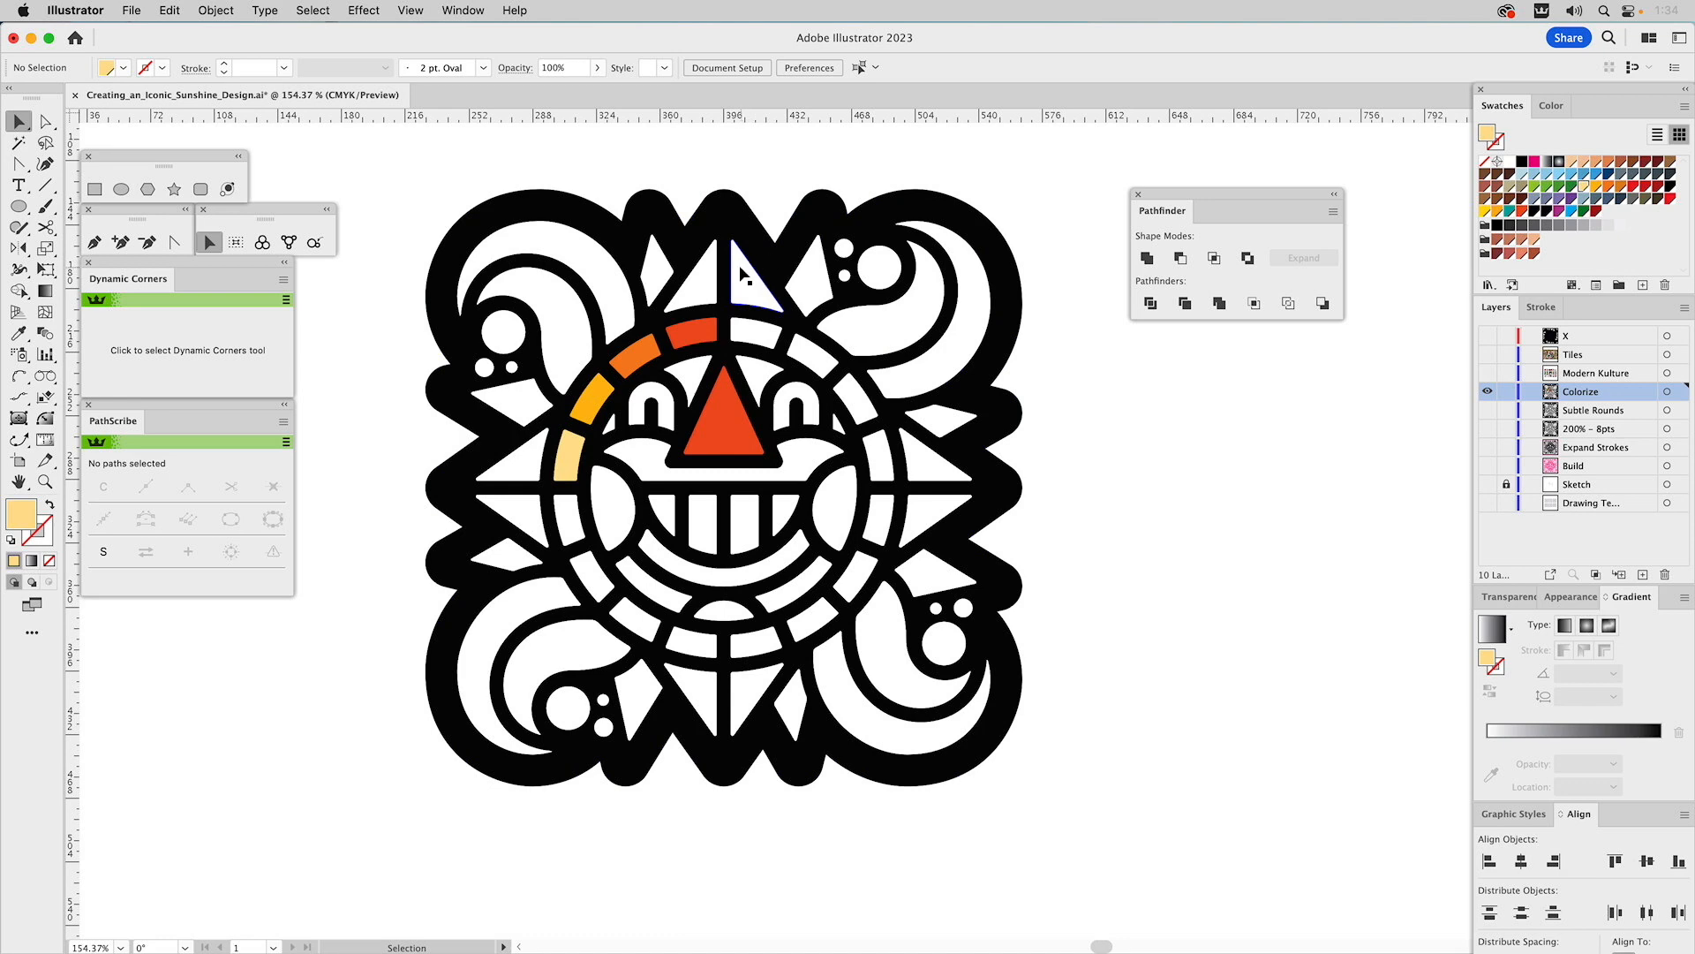
{"action": "left_click", "coordinate": [656, 278]}
{"action": "left_click", "coordinate": [524, 399], "text": "shift"}
{"action": "left_click", "coordinate": [788, 309], "text": "shift"}
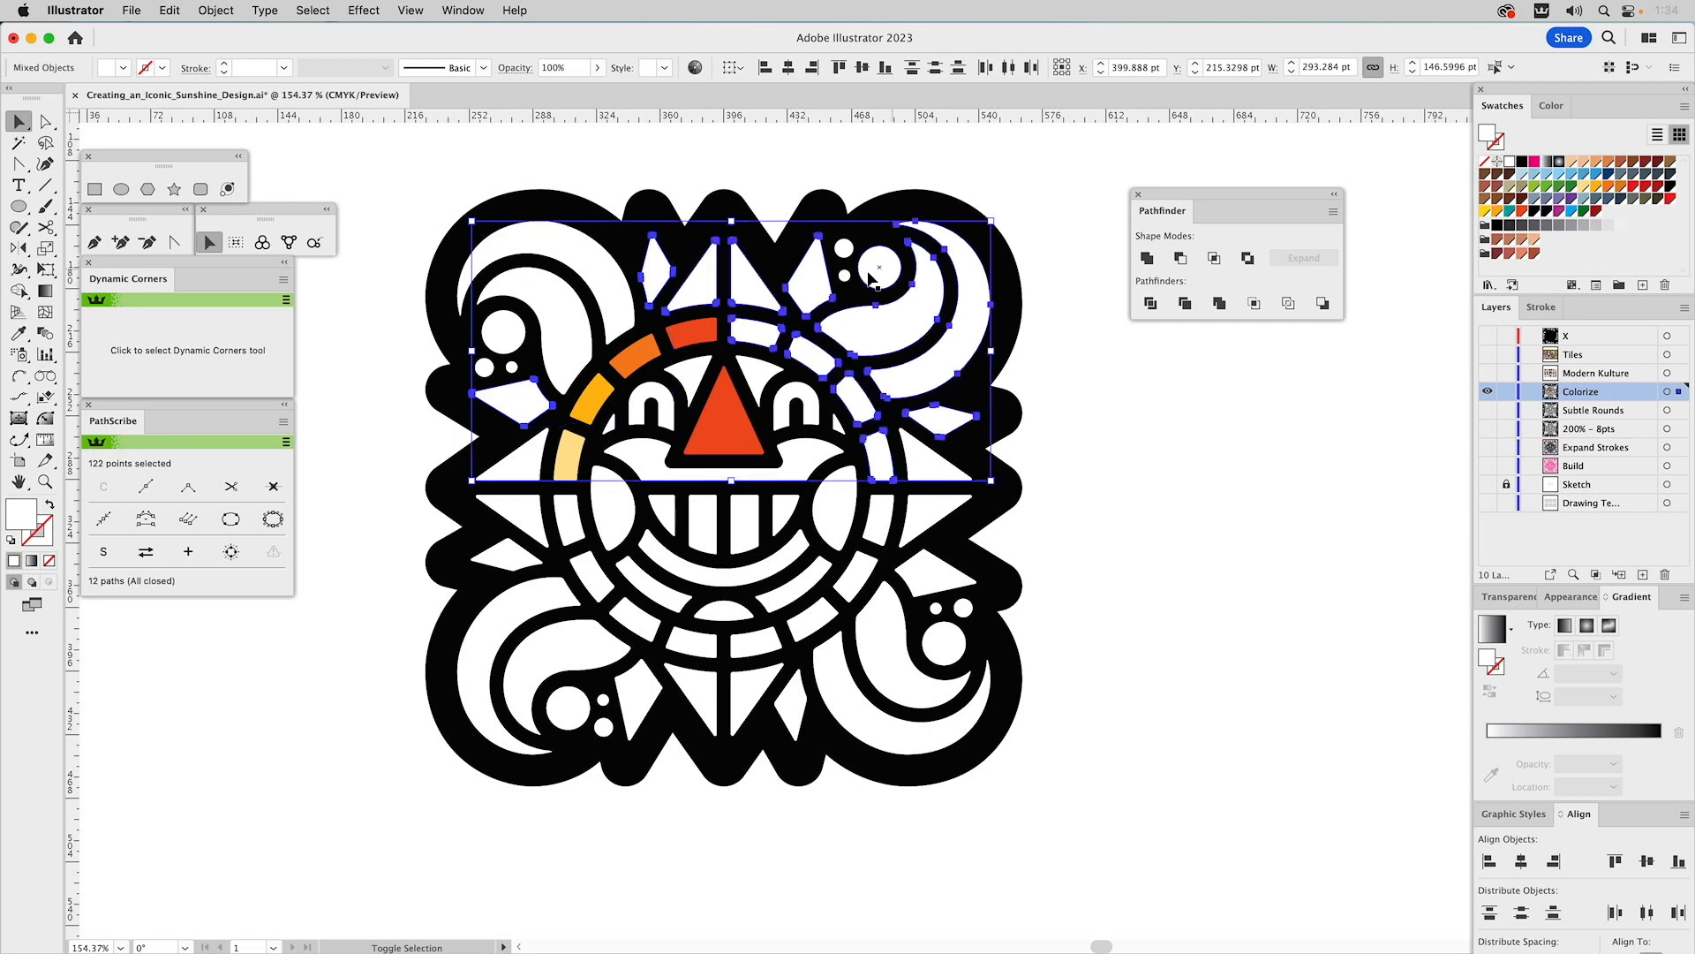
{"action": "left_click", "coordinate": [1037, 279]}
- Ungroup the three rotated quarter groups at the upper right, lower right and lower left of the design
{"action": "left_click", "coordinate": [973, 320]}
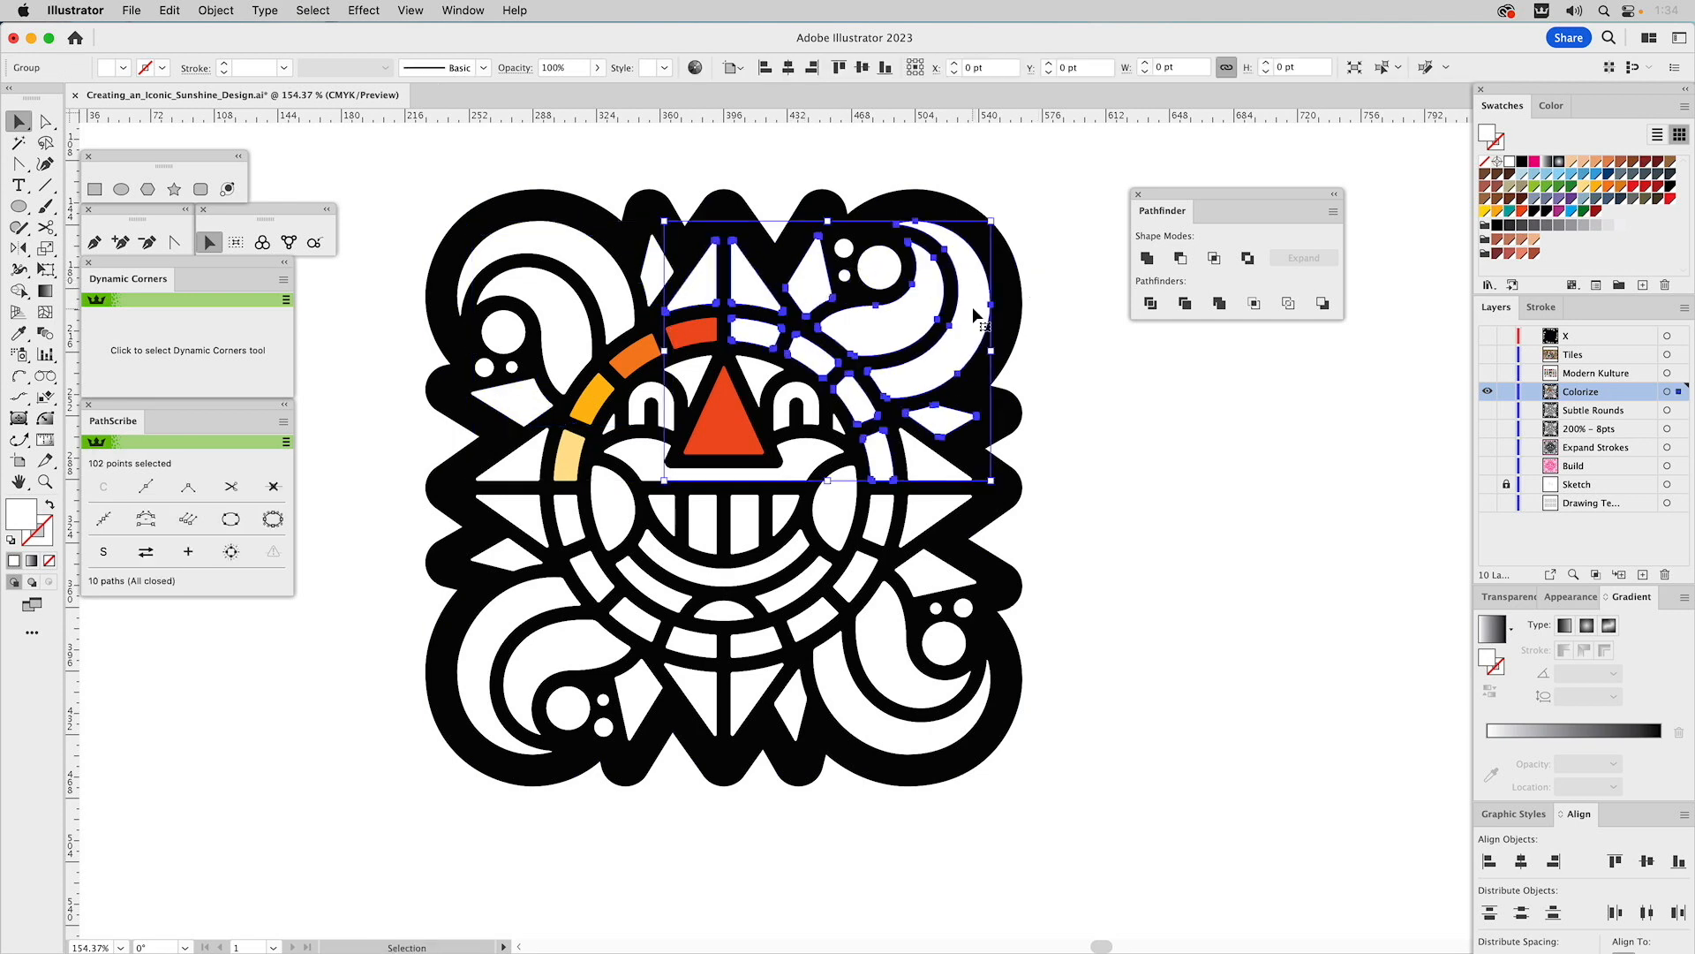
{"action": "left_click", "coordinate": [888, 623]}
{"action": "left_click", "coordinate": [560, 632]}
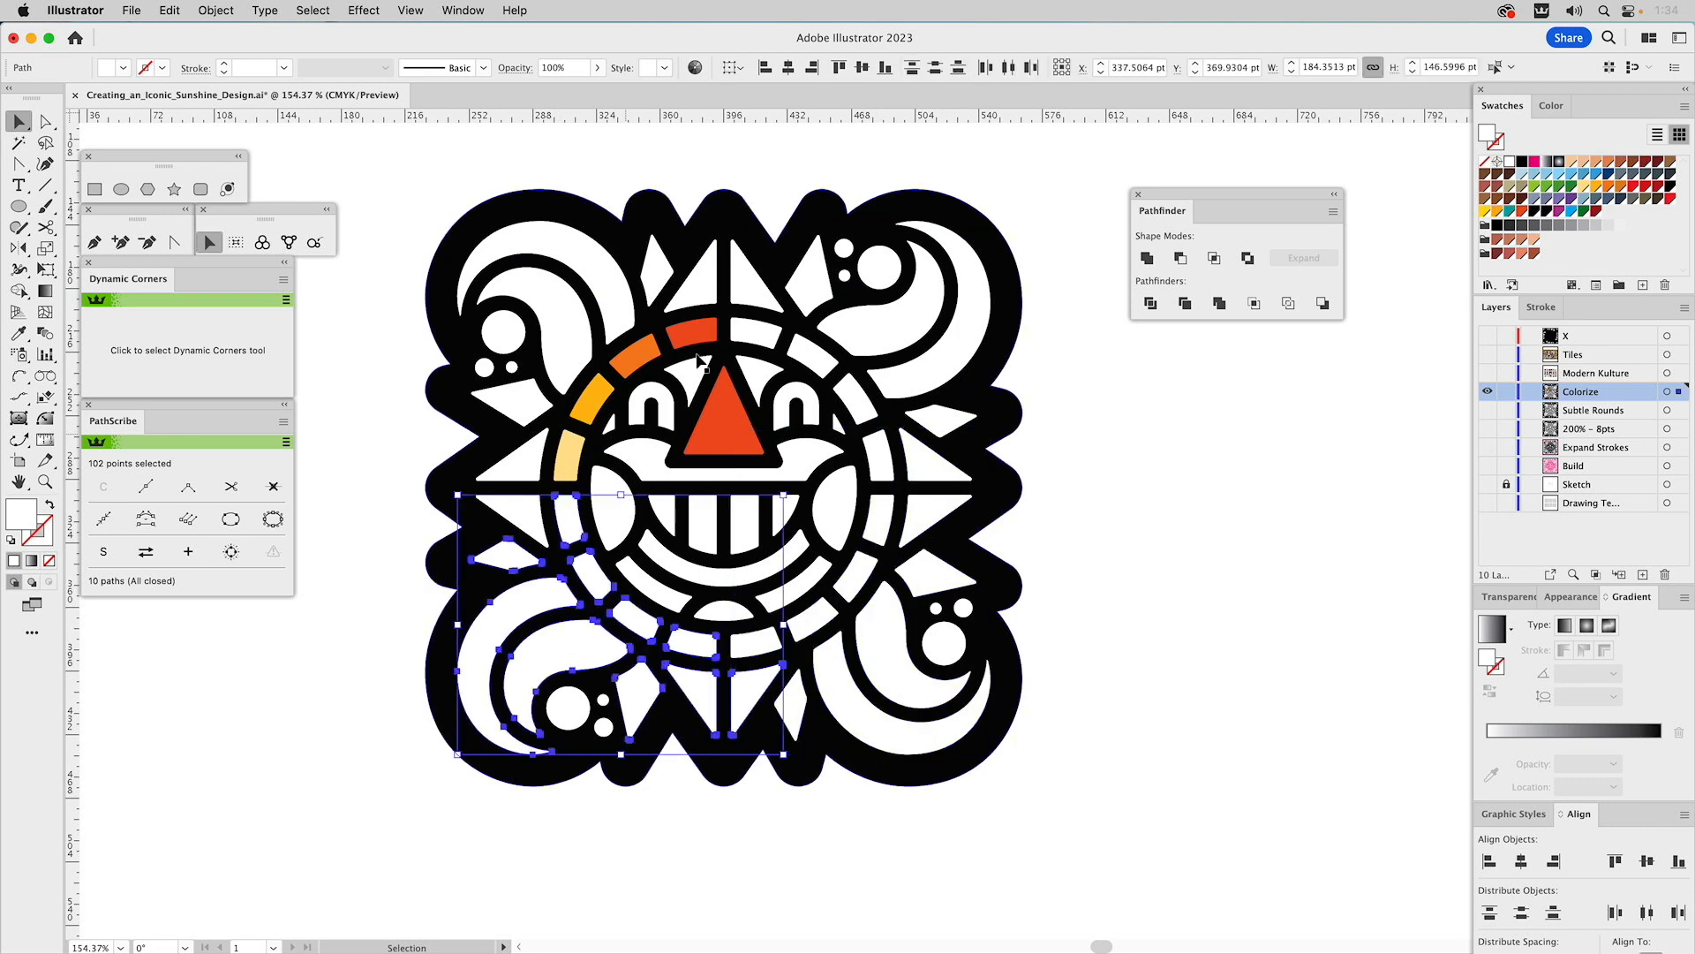
- Fill the eight small kite-shaped rays around the design with the nose's red-orange
{"action": "left_click", "coordinate": [660, 272]}
{"action": "left_click", "coordinate": [809, 276], "text": "shift"}
{"action": "left_click", "coordinate": [938, 417], "text": "shift"}
{"action": "left_click", "coordinate": [943, 590], "text": "shift"}
{"action": "left_click", "coordinate": [792, 705], "text": "shift"}
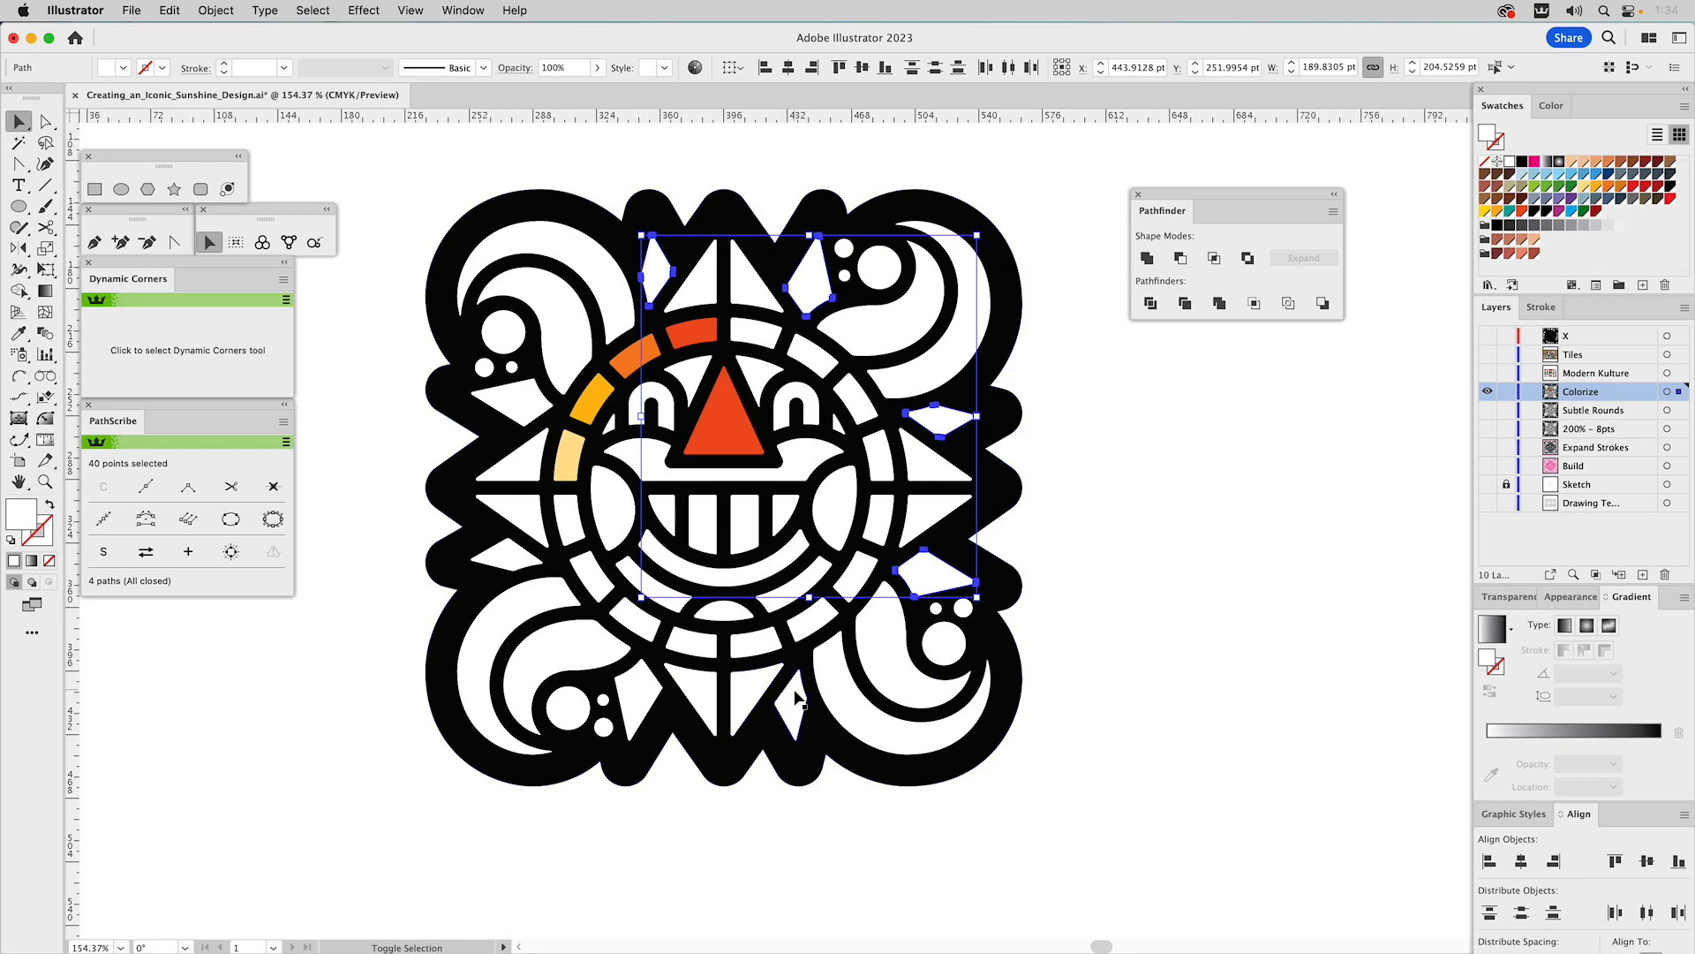
{"action": "left_click", "coordinate": [636, 693], "text": "shift"}
{"action": "left_click", "coordinate": [508, 558], "text": "shift"}
{"action": "left_click", "coordinate": [528, 407], "text": "shift"}
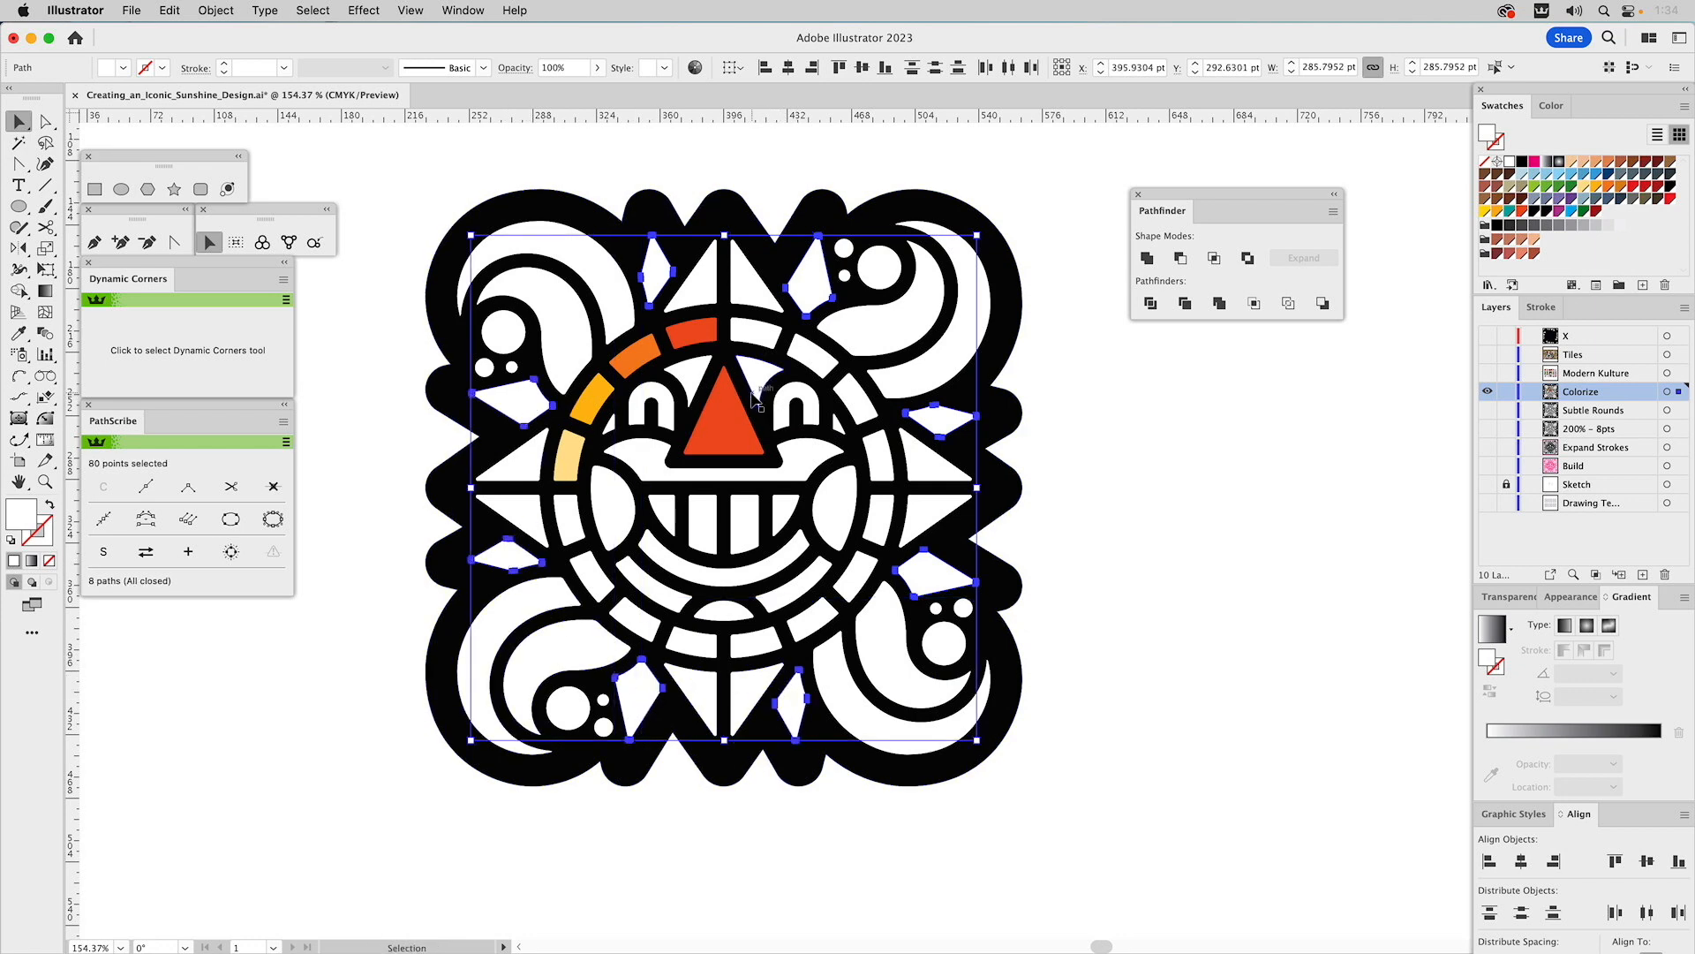
{"action": "key", "text": "i"}
{"action": "left_click", "coordinate": [727, 413]}
{"action": "key", "text": "v"}
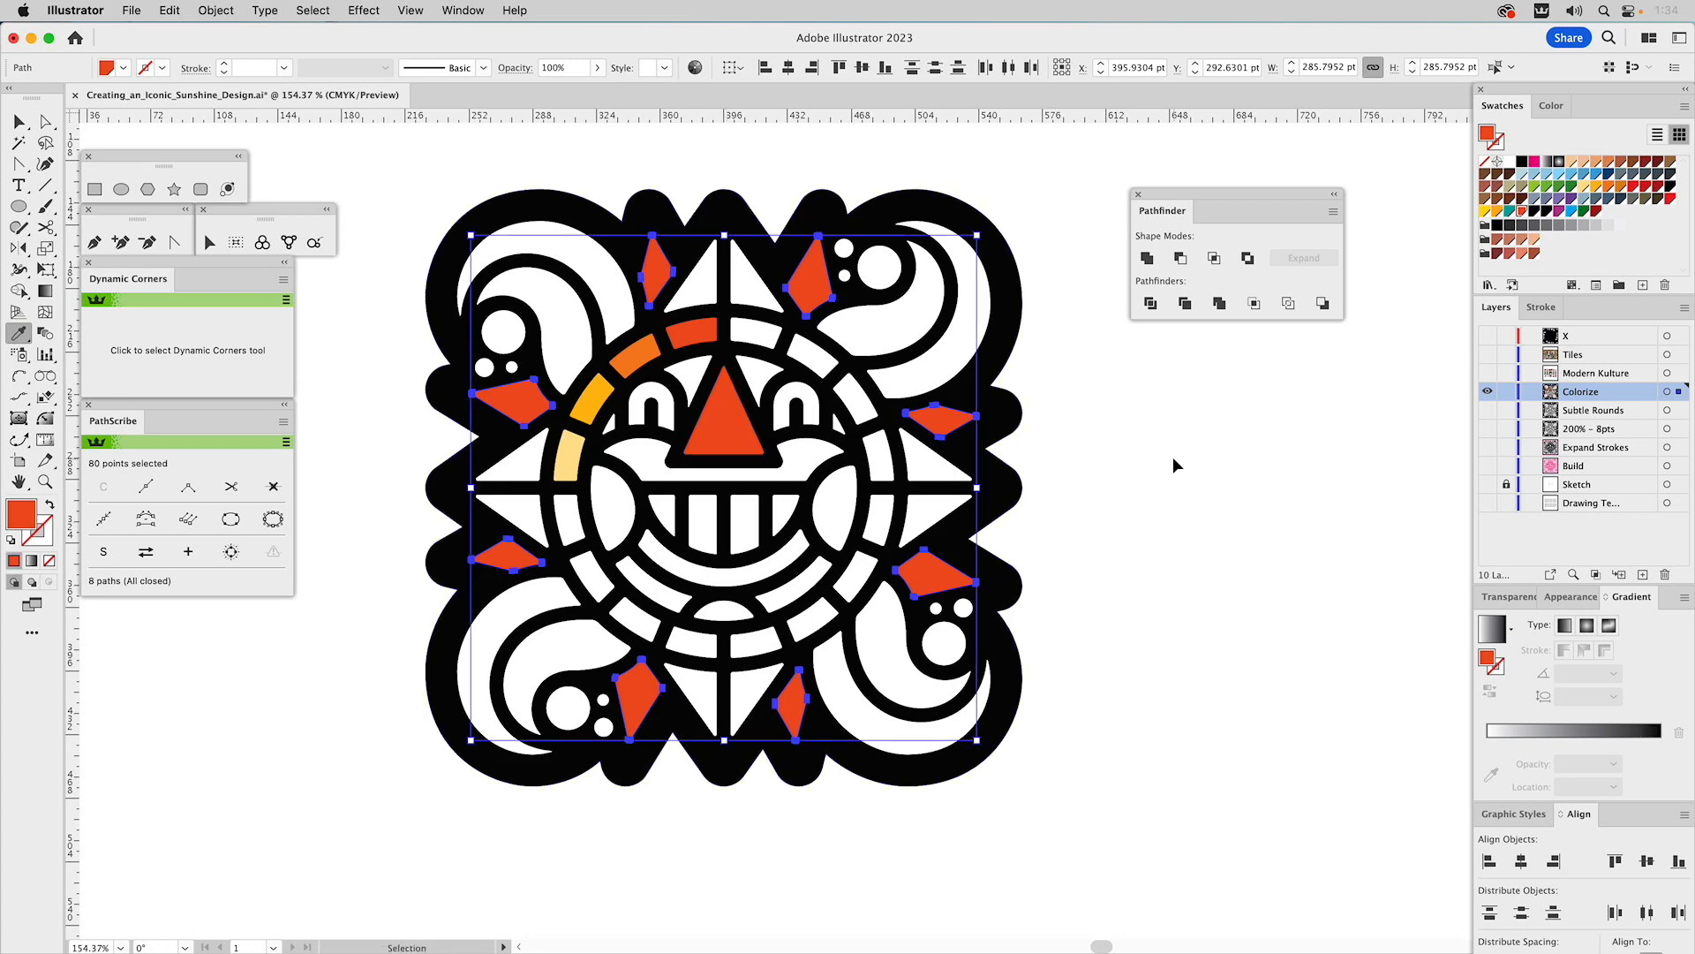
{"action": "left_click", "coordinate": [1178, 455]}
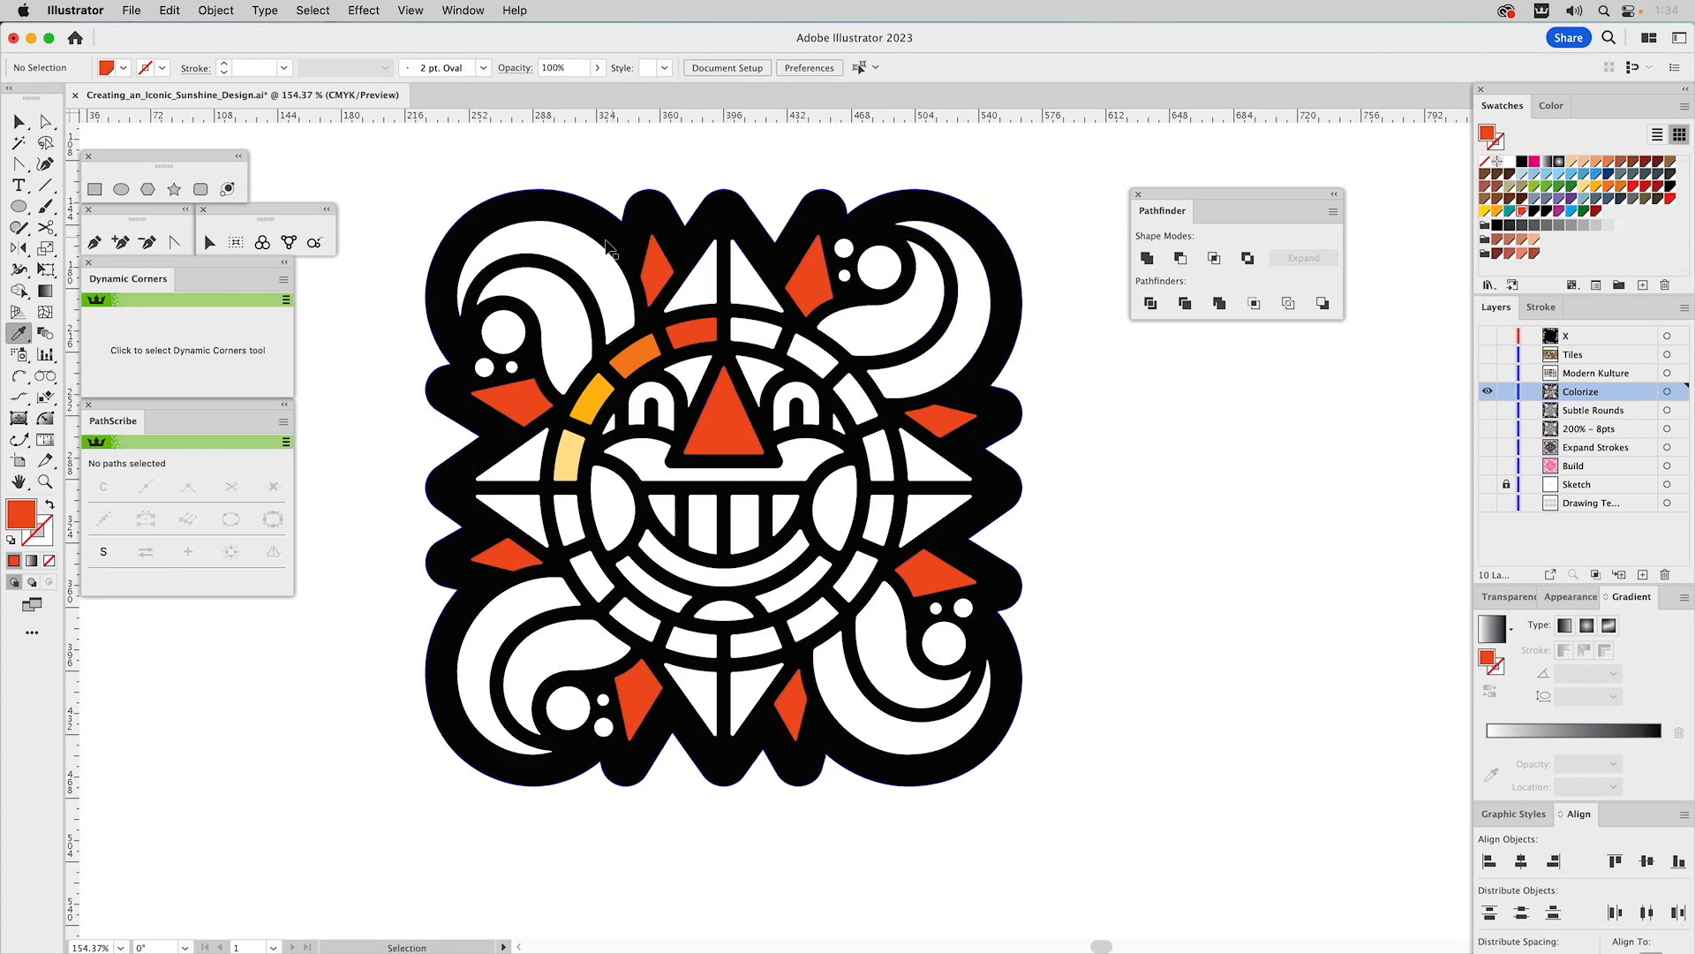
- Fill the upper-left swirl's outer band with orange and its inner curl with yellow-orange, sampled from the ring segments
{"action": "left_click", "coordinate": [570, 256]}
{"action": "key", "text": "i"}
{"action": "left_click", "coordinate": [649, 346]}
{"action": "key", "text": "cmd+z"}
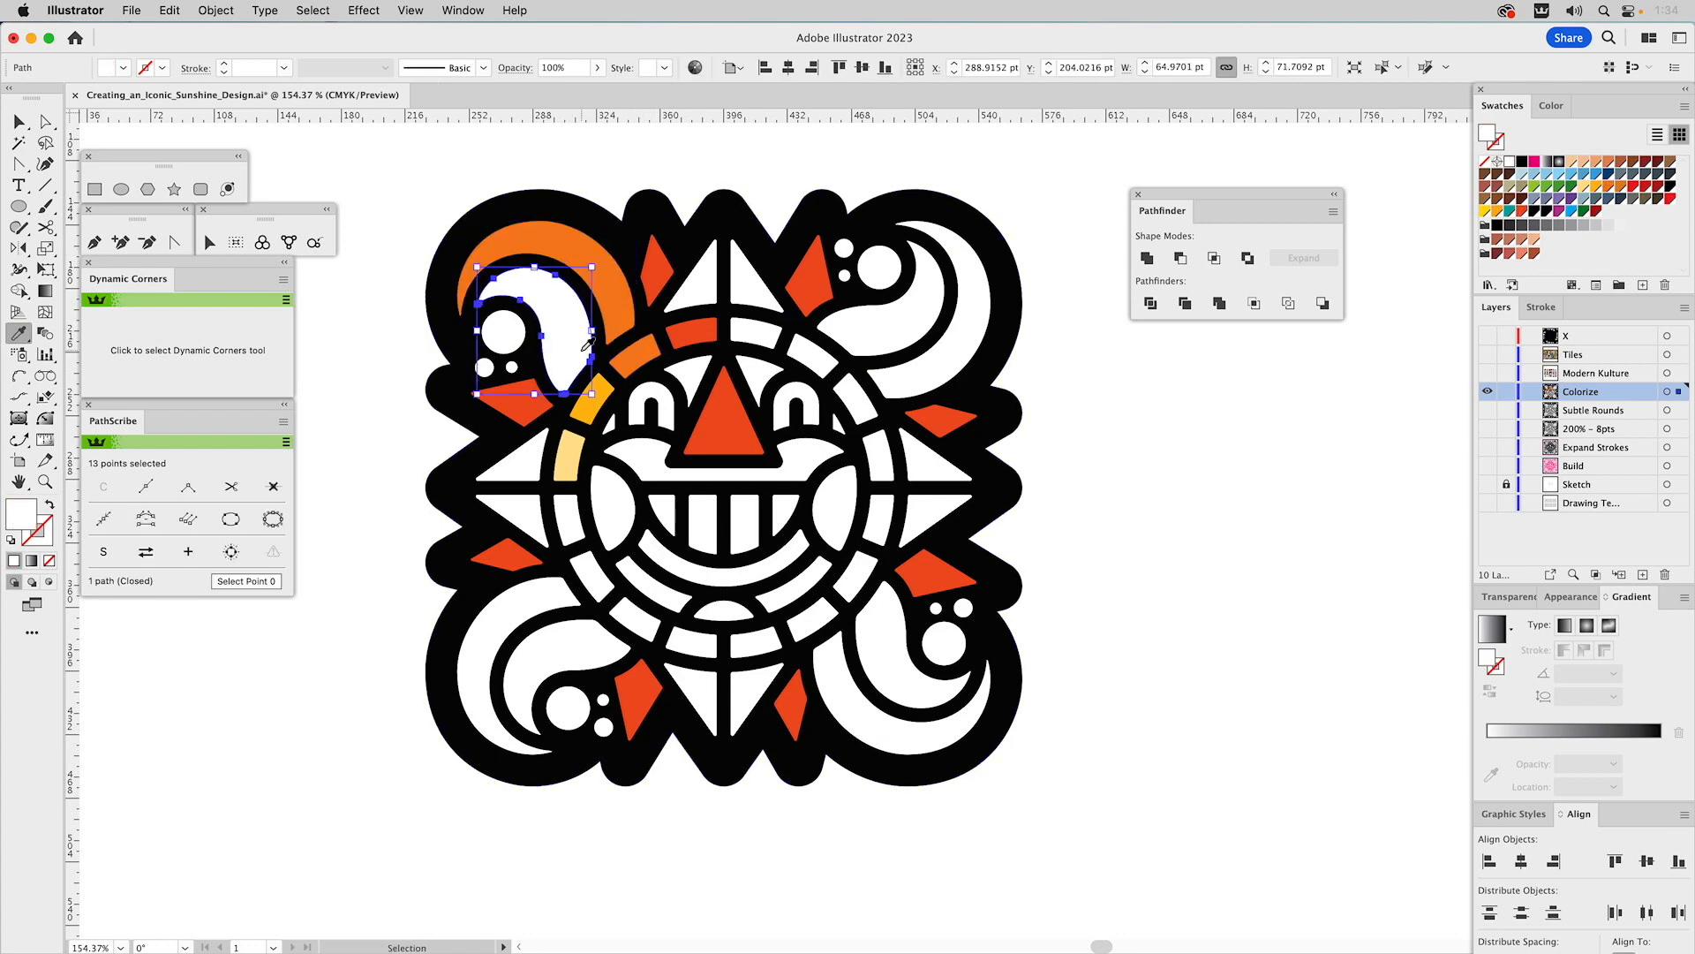
{"action": "left_click", "coordinate": [583, 395]}
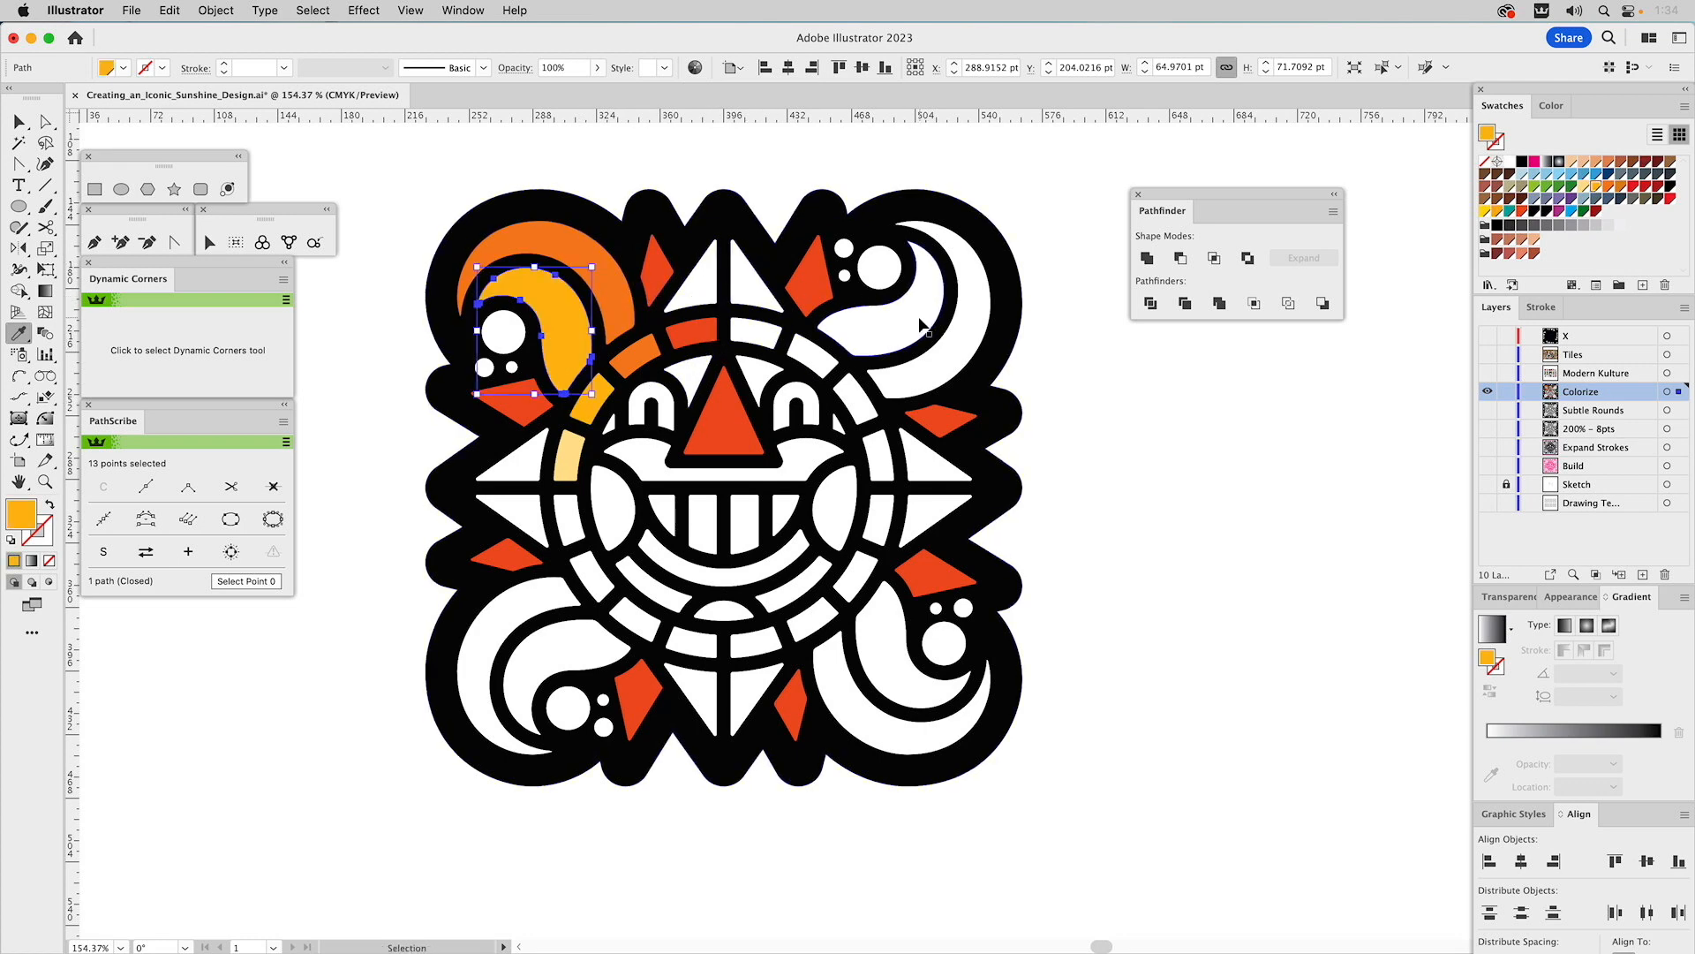
- Fill the upper-right swirl's inner curl with yellow-orange and its outer band with orange
{"action": "left_click", "coordinate": [927, 307], "text": "super"}
{"action": "left_click", "coordinate": [558, 311]}
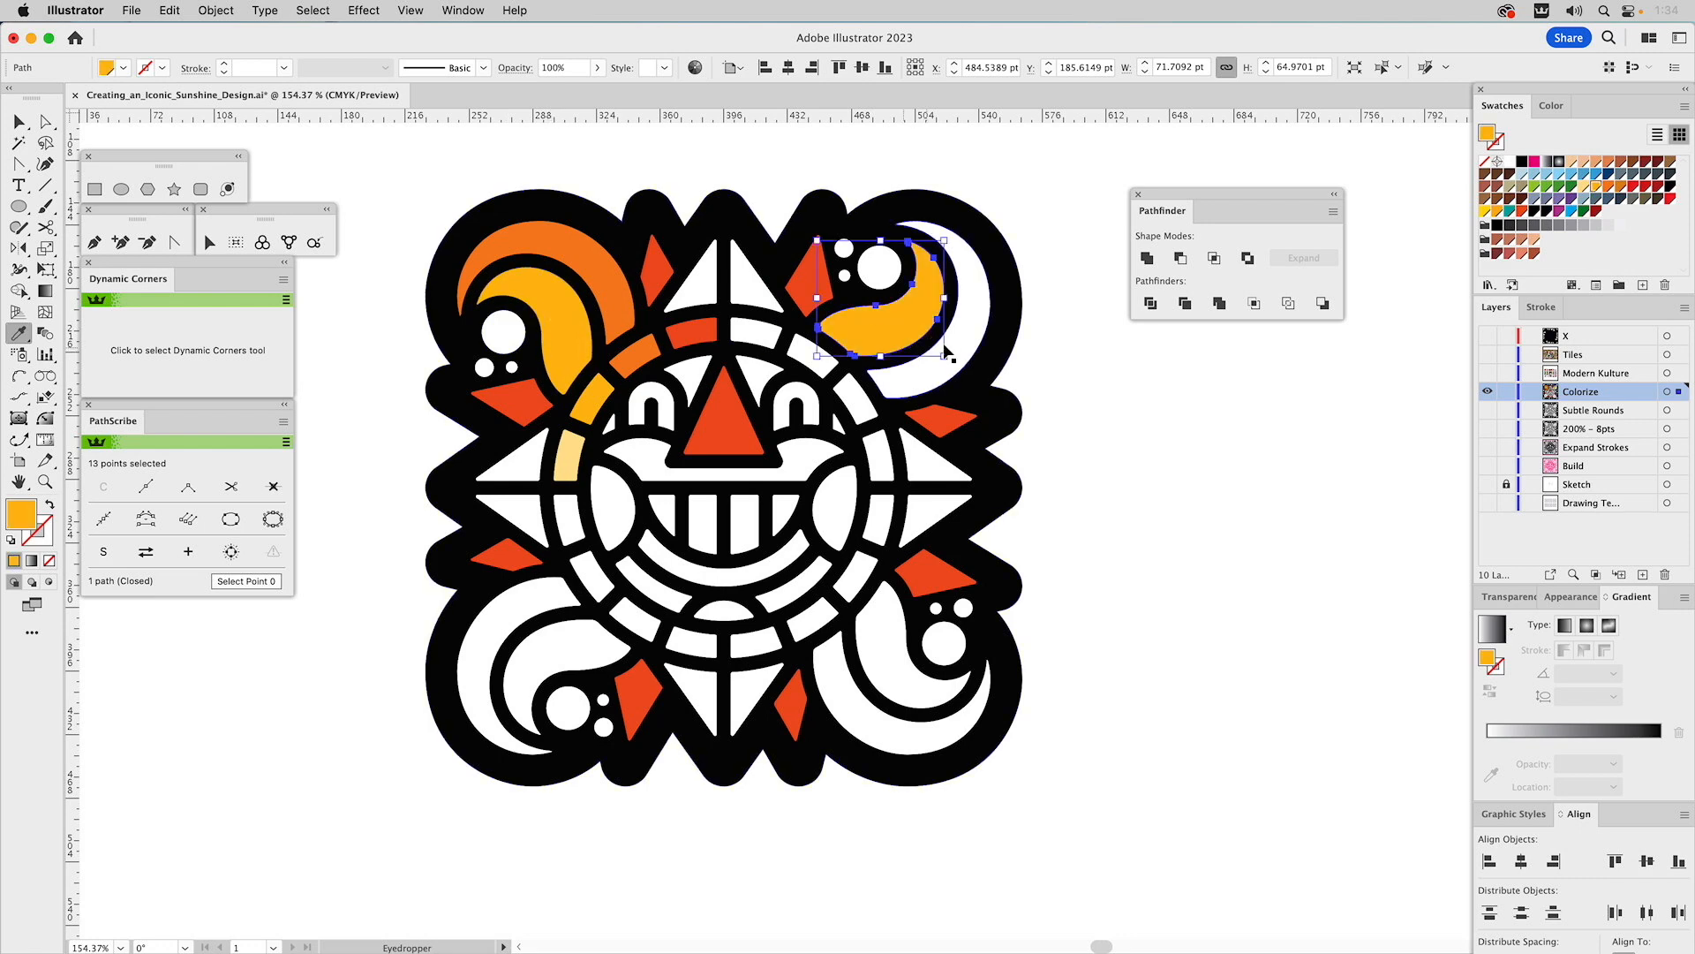
{"action": "left_click", "coordinate": [706, 333]}
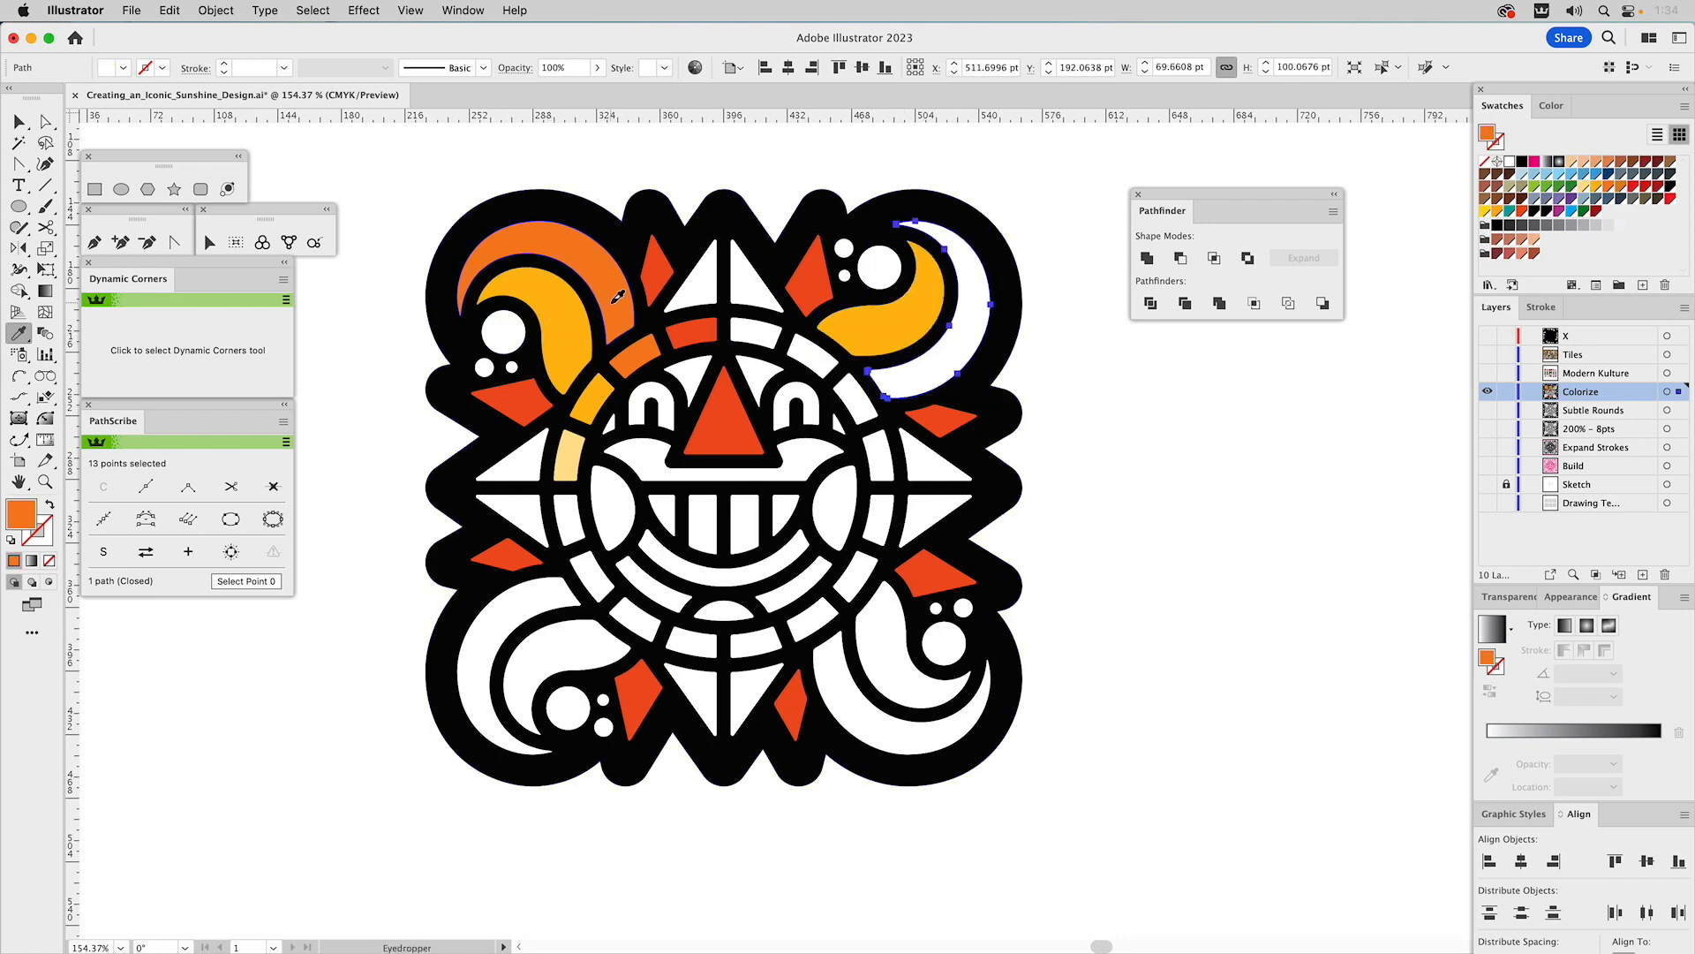
{"action": "key", "text": "super"}
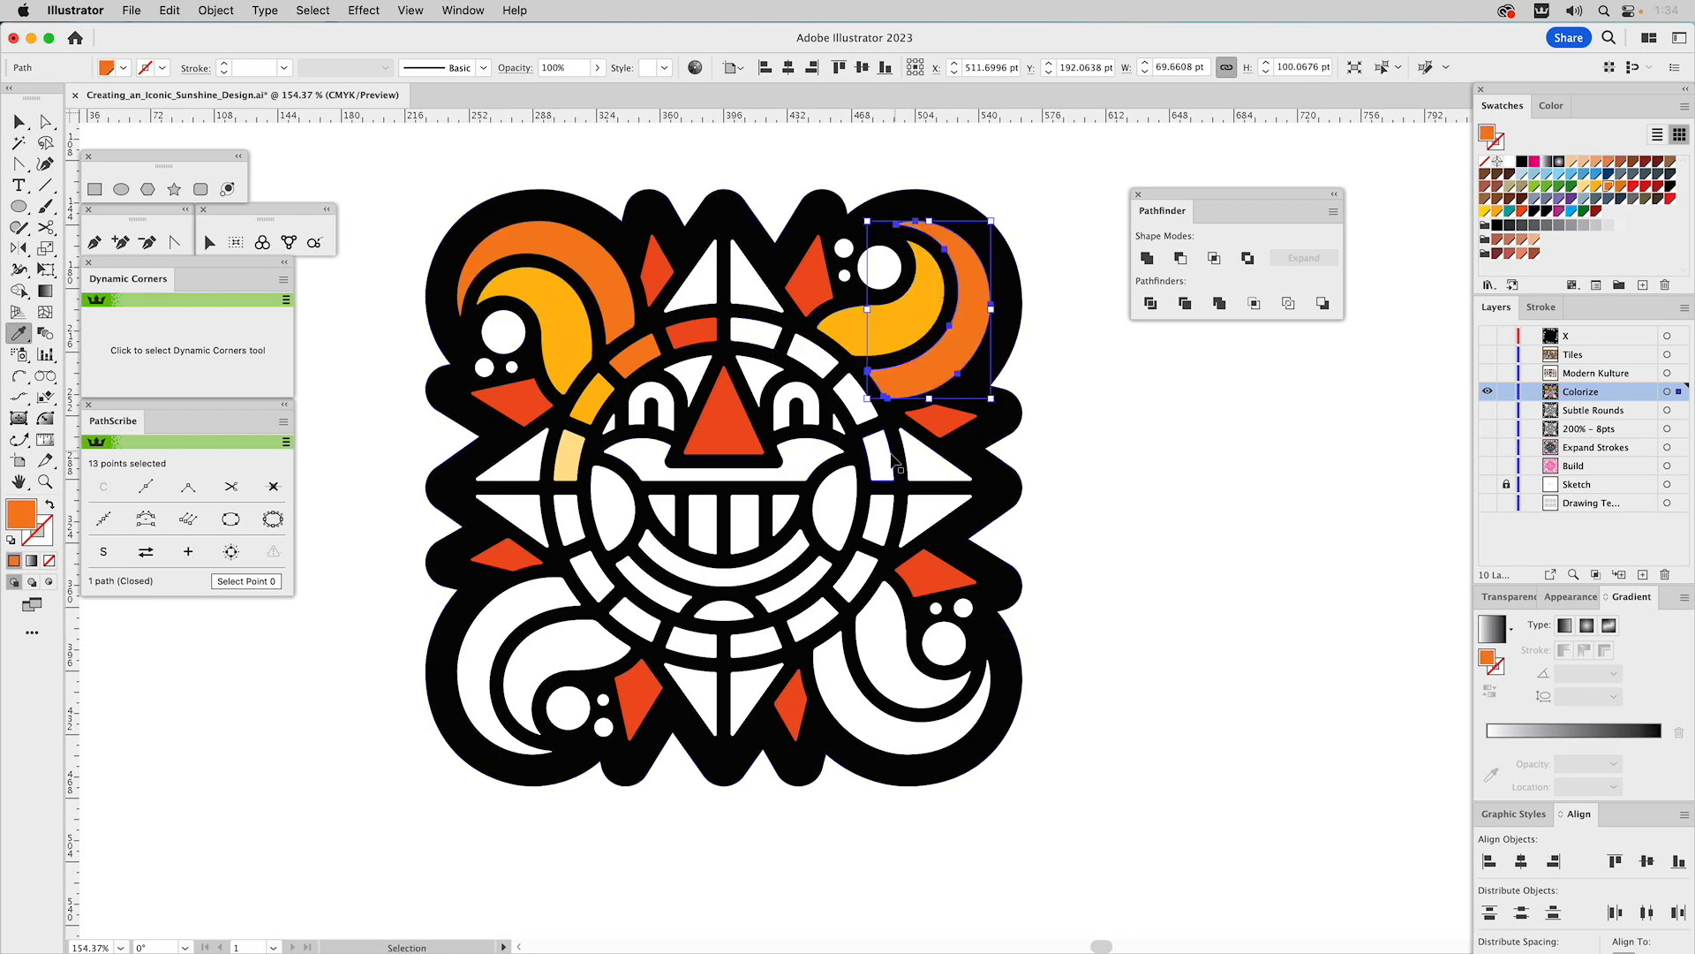
- Fill the upper-right quarter's ring segments counterclockwise from the ring's right side with red-orange, orange, yellow-orange and pale yellow
{"action": "left_click", "coordinate": [887, 462], "text": "super"}
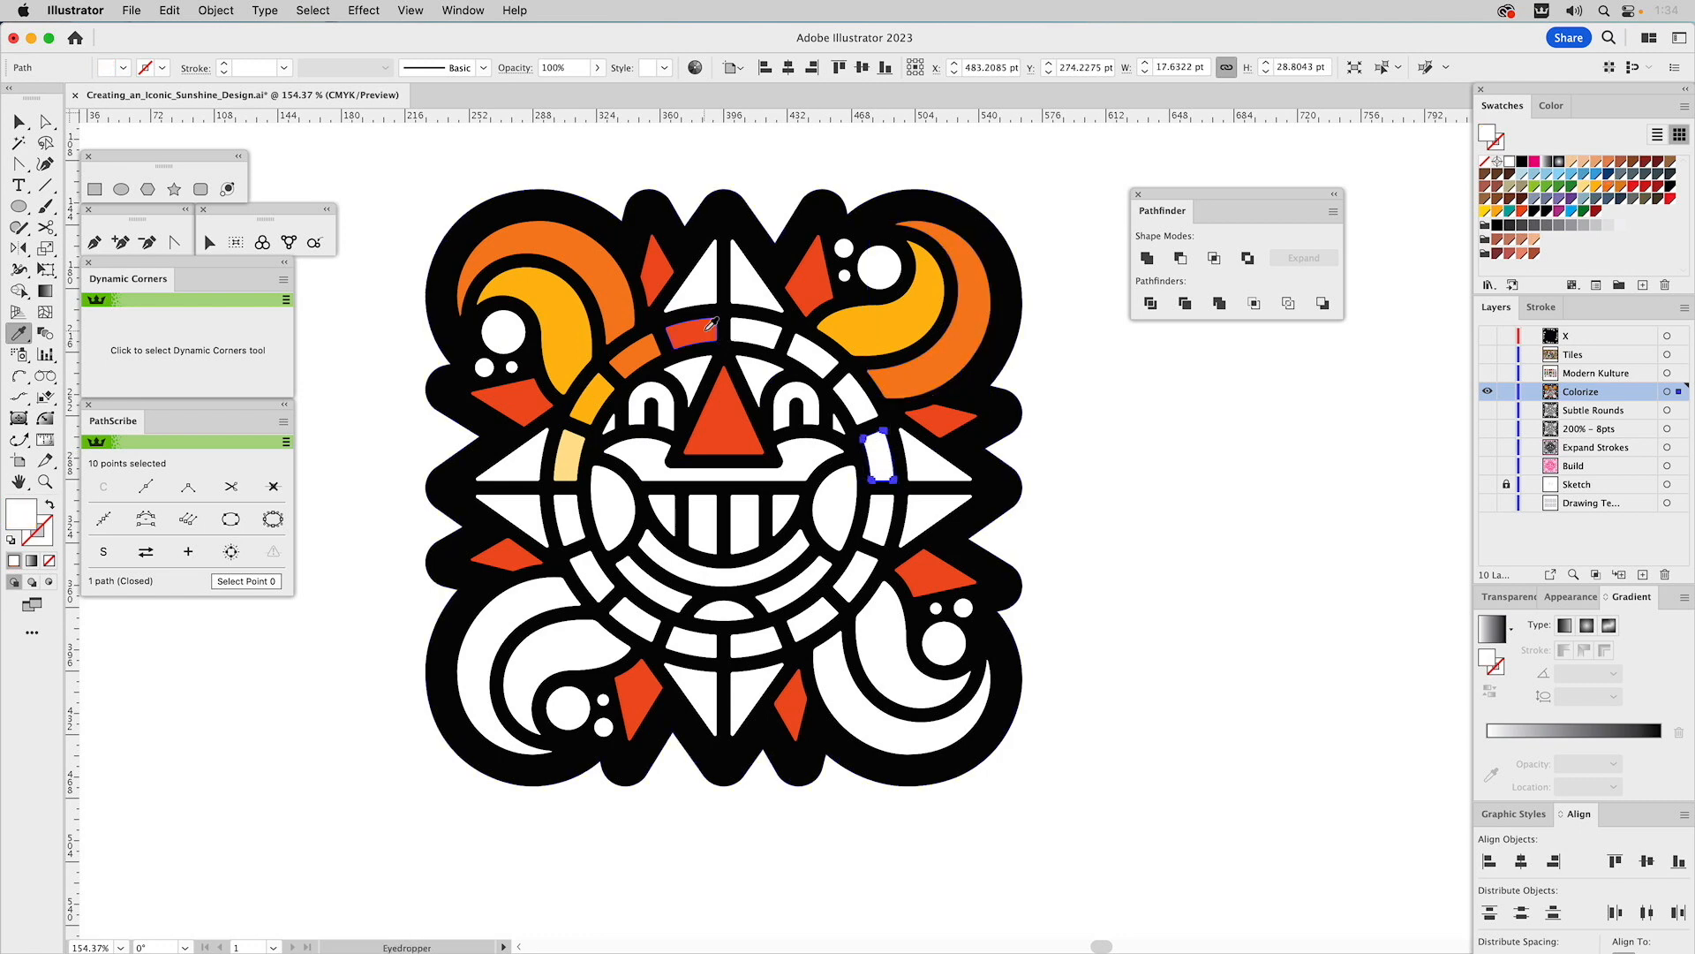
{"action": "left_click", "coordinate": [938, 417]}
{"action": "left_click", "coordinate": [850, 399], "text": "super"}
{"action": "left_click", "coordinate": [656, 342]}
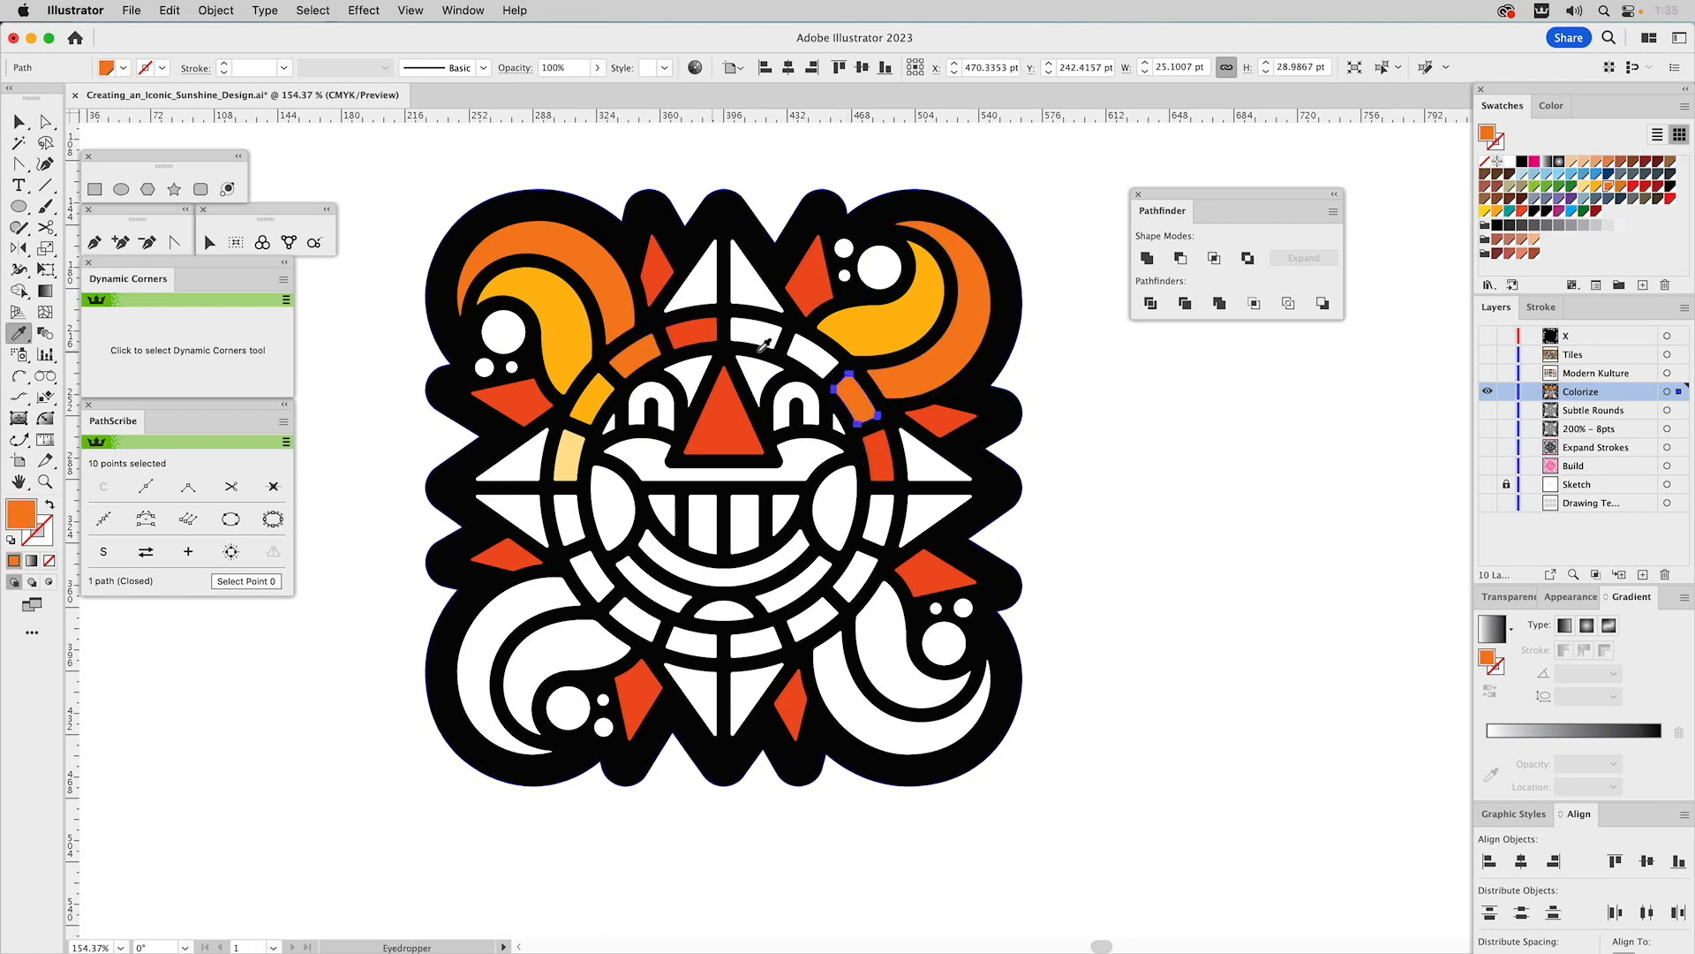
{"action": "left_click", "coordinate": [789, 351], "text": "super"}
{"action": "left_click", "coordinate": [601, 388]}
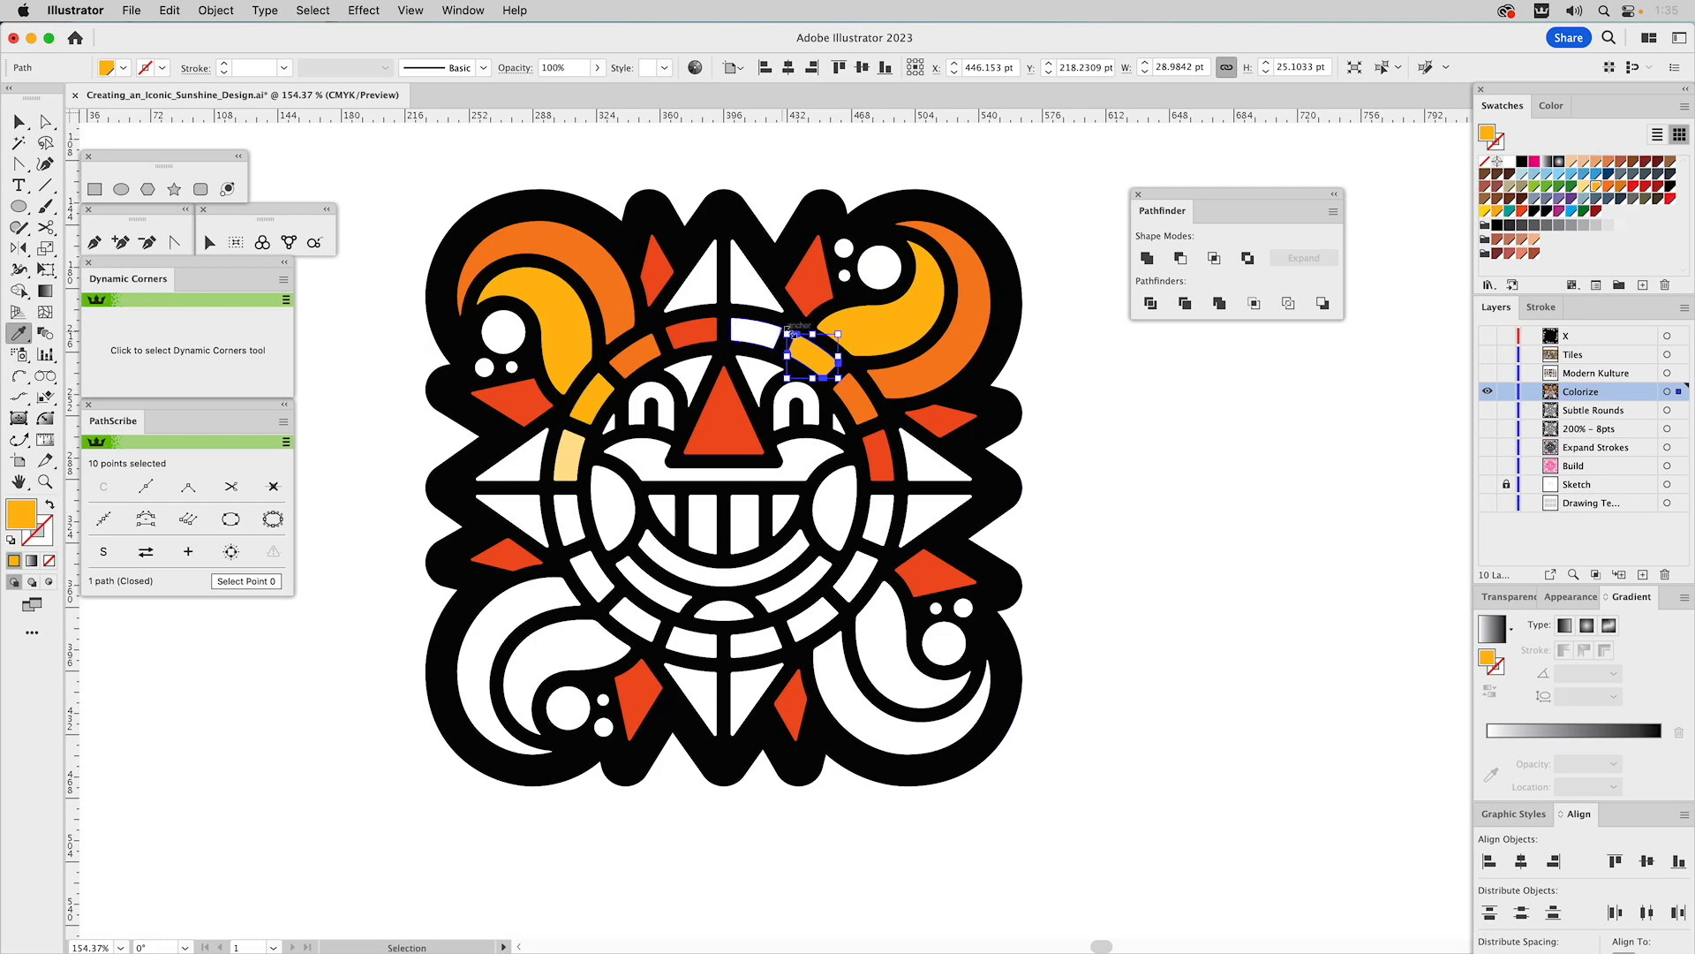
{"action": "left_click", "coordinate": [766, 333], "text": "super"}
- Fill the lower-right quarter's ring segments counterclockwise from the ring's bottom with red-orange, orange, yellow-orange and pale yellow
{"action": "left_click", "coordinate": [755, 643], "text": "super"}
{"action": "left_click", "coordinate": [884, 450]}
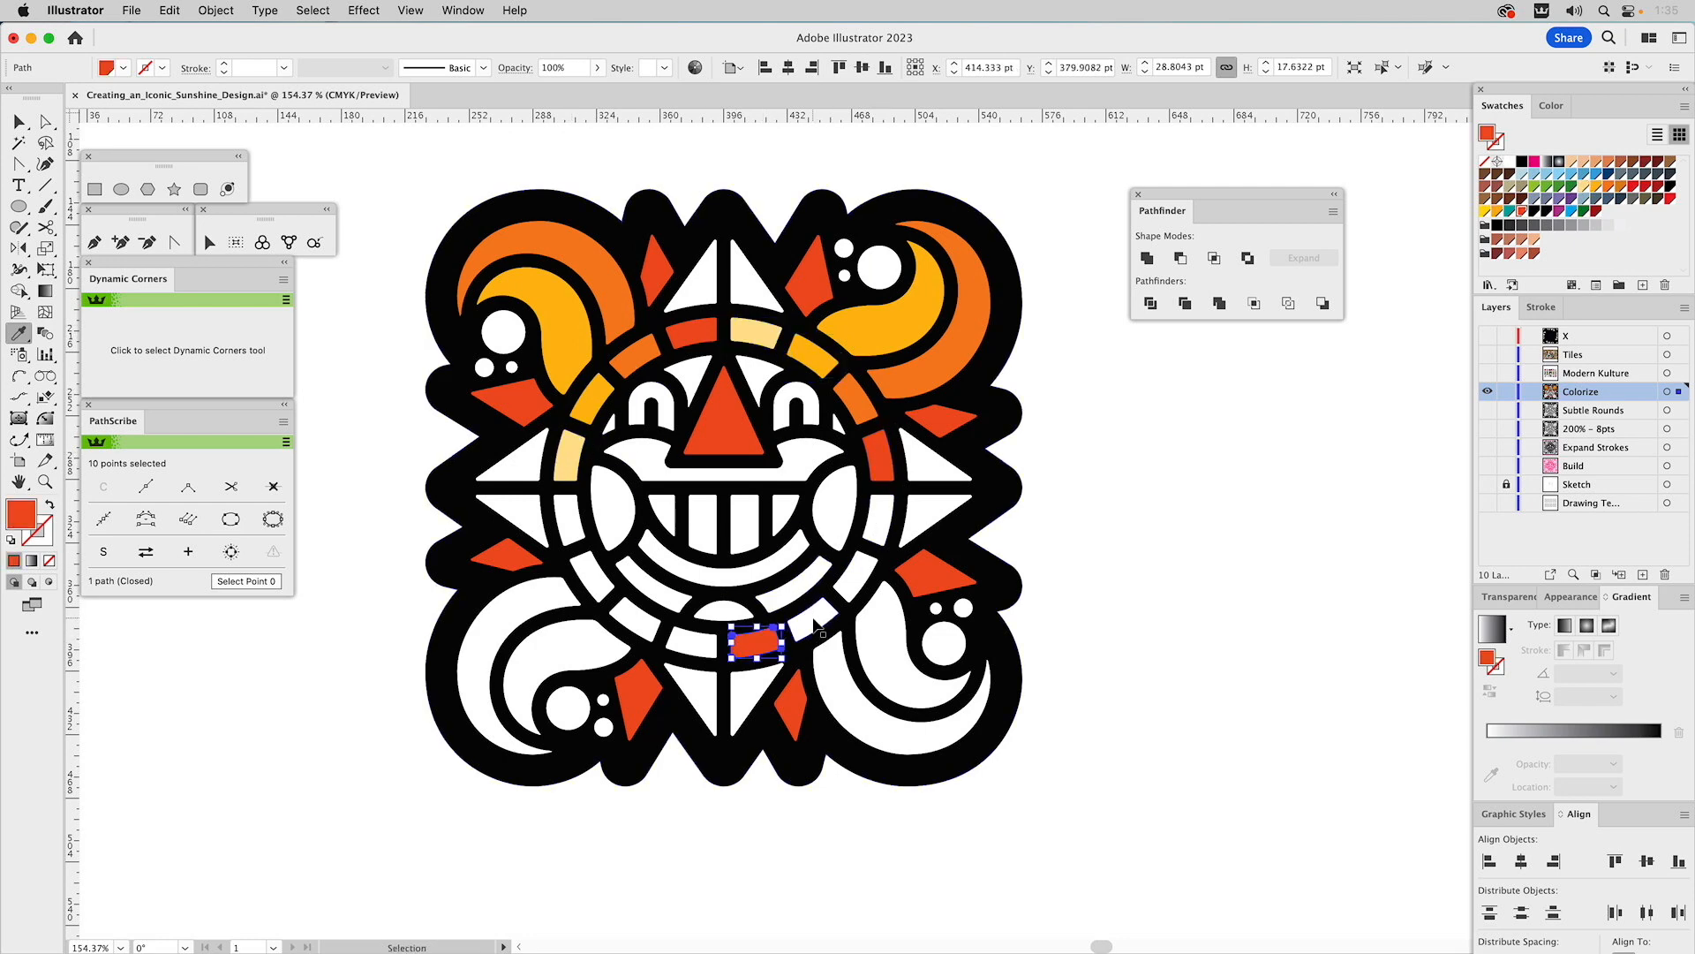
{"action": "left_click", "coordinate": [814, 621], "text": "super"}
{"action": "left_click", "coordinate": [855, 396]}
{"action": "left_click", "coordinate": [859, 569], "text": "super"}
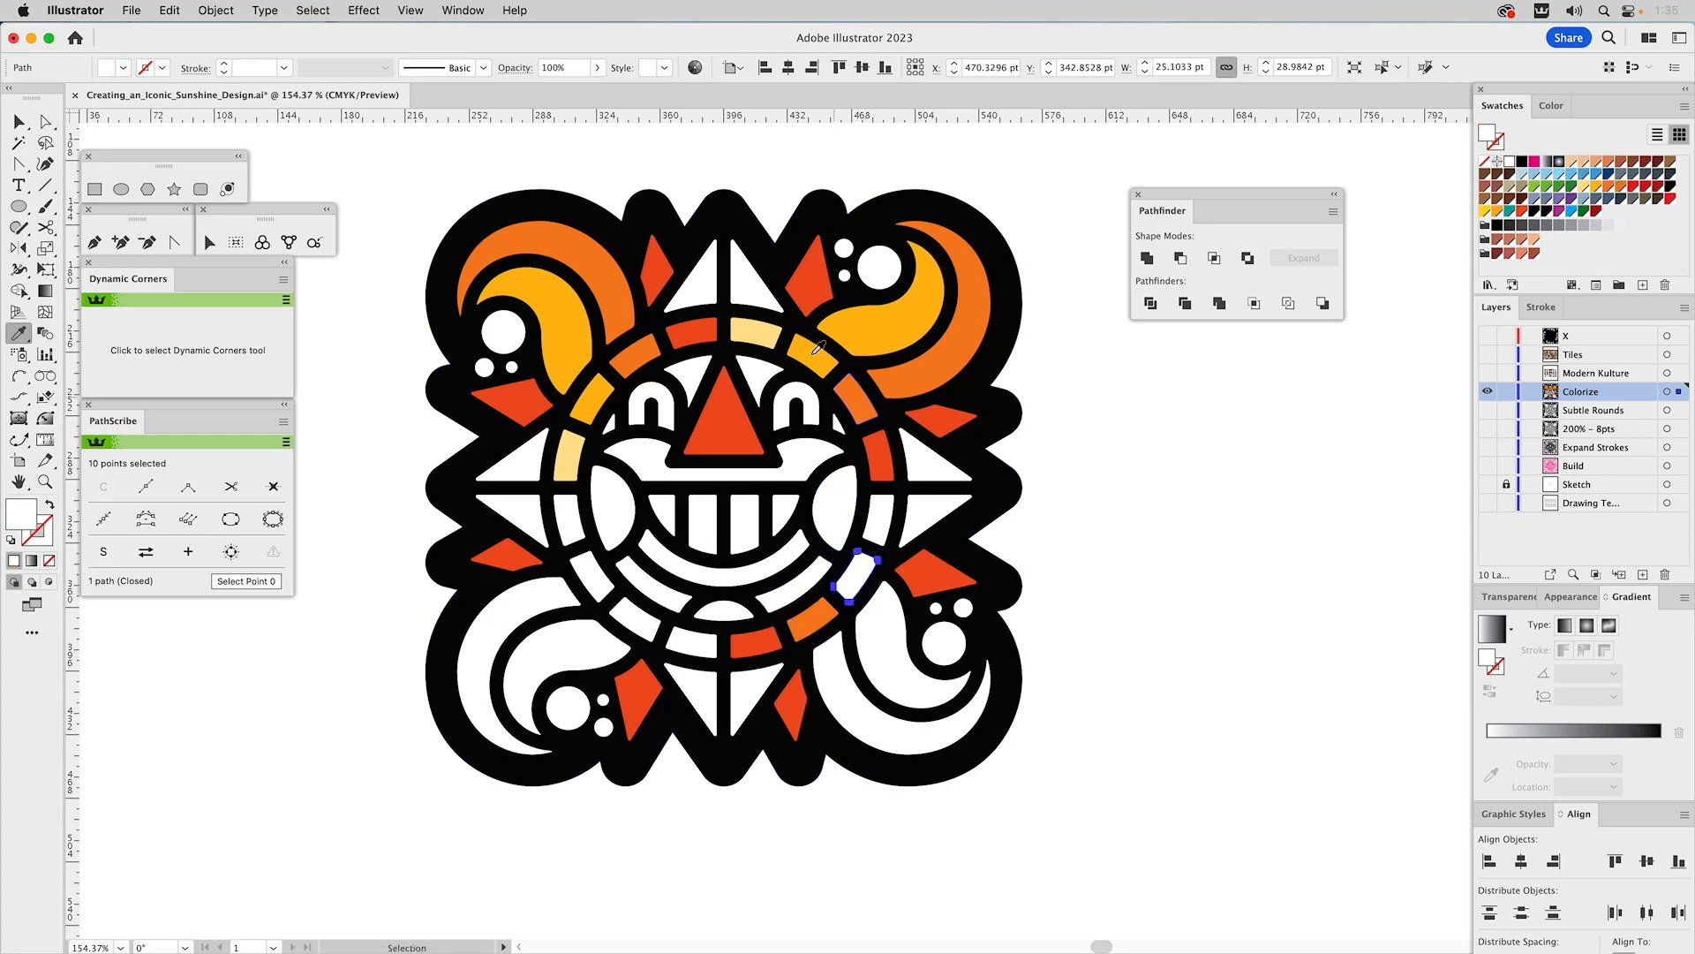
{"action": "left_click", "coordinate": [810, 347]}
{"action": "left_click", "coordinate": [883, 527], "text": "super"}
{"action": "left_click", "coordinate": [570, 455]}
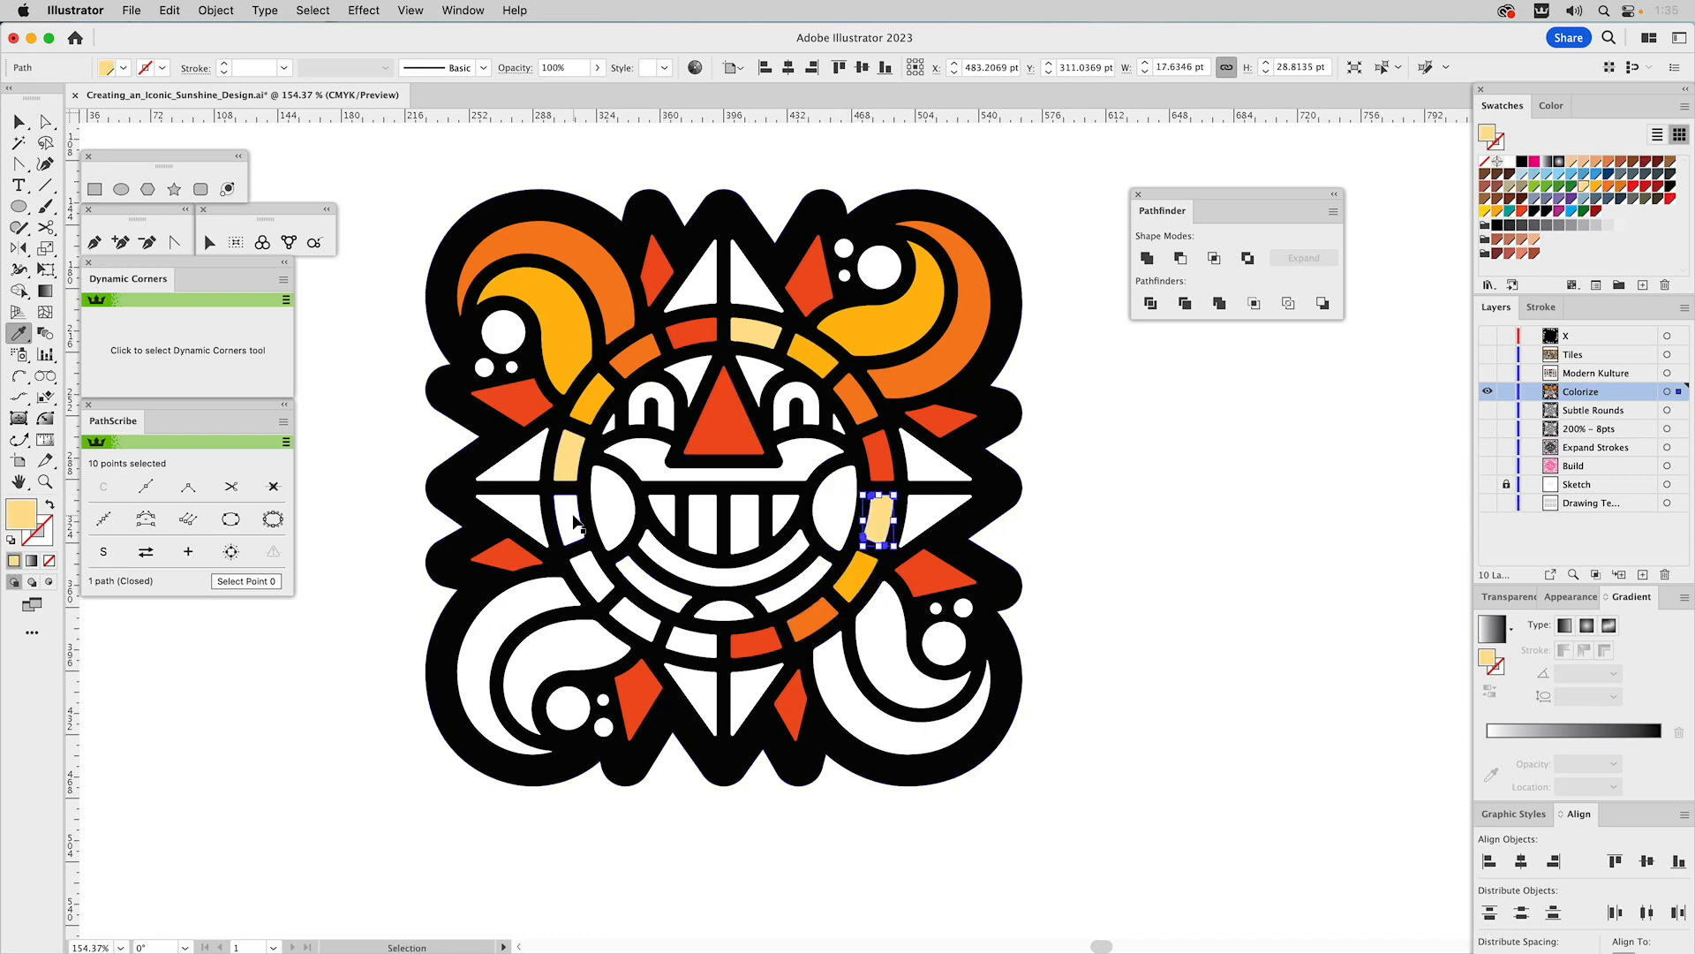
- Fill the lower-left quarter's ring segments counterclockwise from the ring's left side with red-orange, orange, yellow-orange and pale yellow
{"action": "left_click", "coordinate": [572, 520], "text": "super"}
{"action": "left_click", "coordinate": [704, 339]}
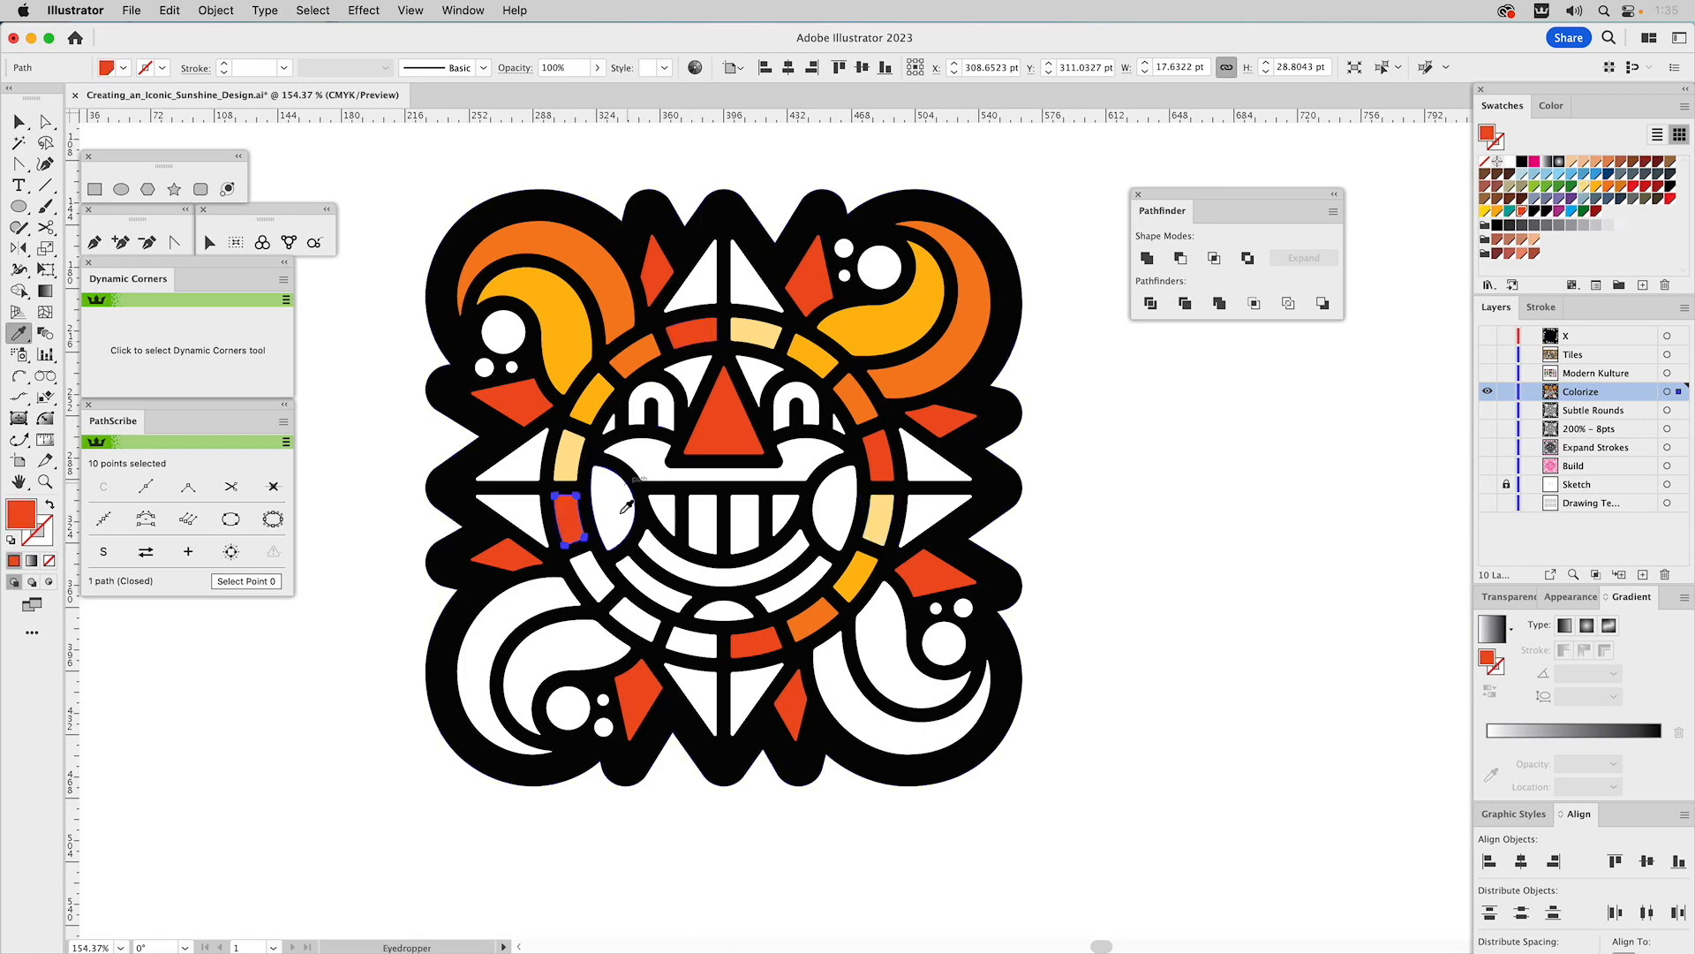
{"action": "left_click", "coordinate": [593, 579], "text": "super"}
{"action": "left_click", "coordinate": [631, 368]}
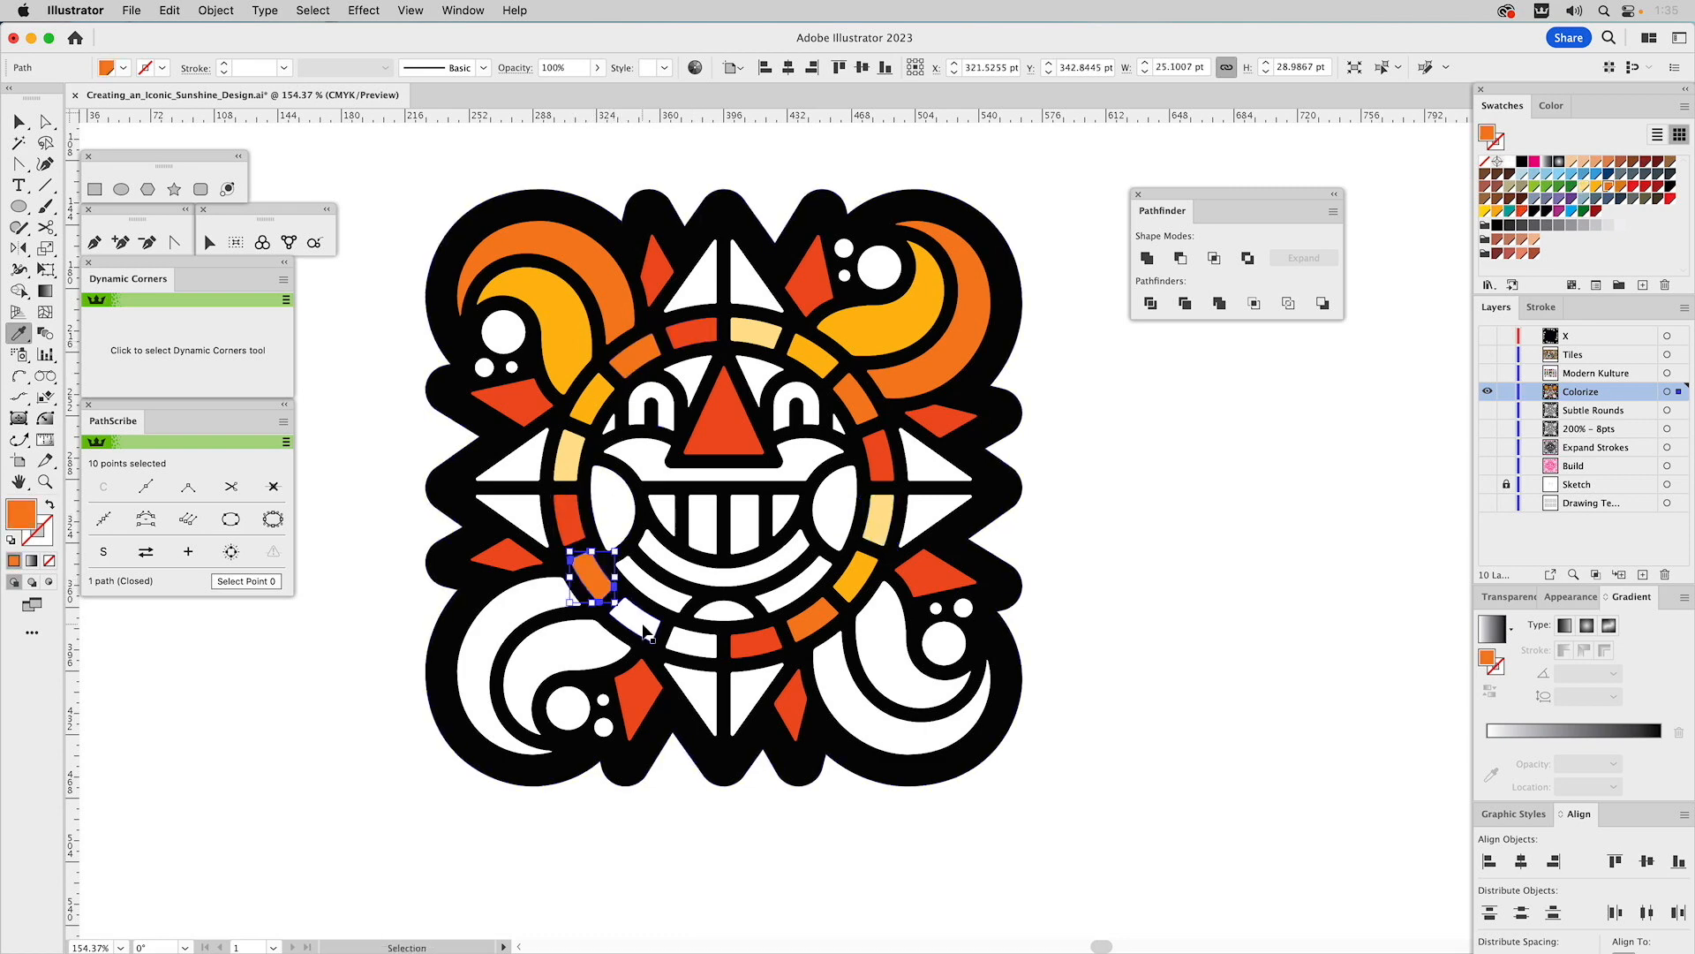
{"action": "left_click", "coordinate": [634, 618], "text": "super"}
{"action": "left_click", "coordinate": [849, 578]}
{"action": "left_click", "coordinate": [693, 643], "text": "super"}
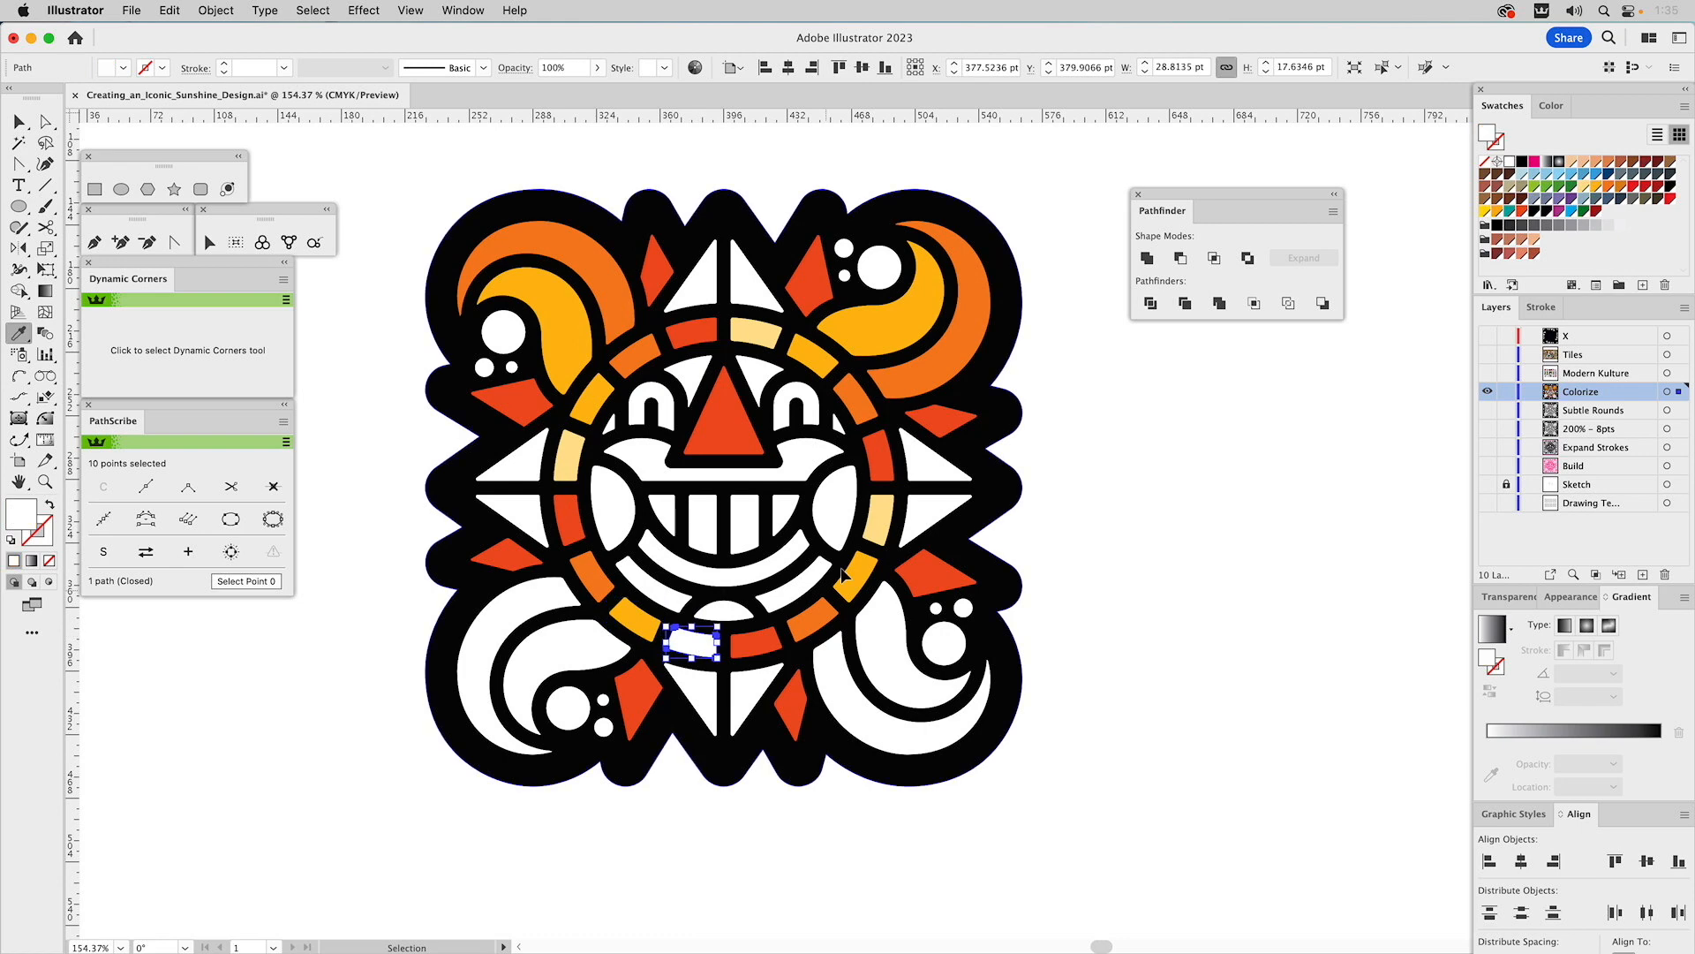
{"action": "left_click", "coordinate": [887, 524]}
{"action": "left_click", "coordinate": [1139, 488], "text": "super"}
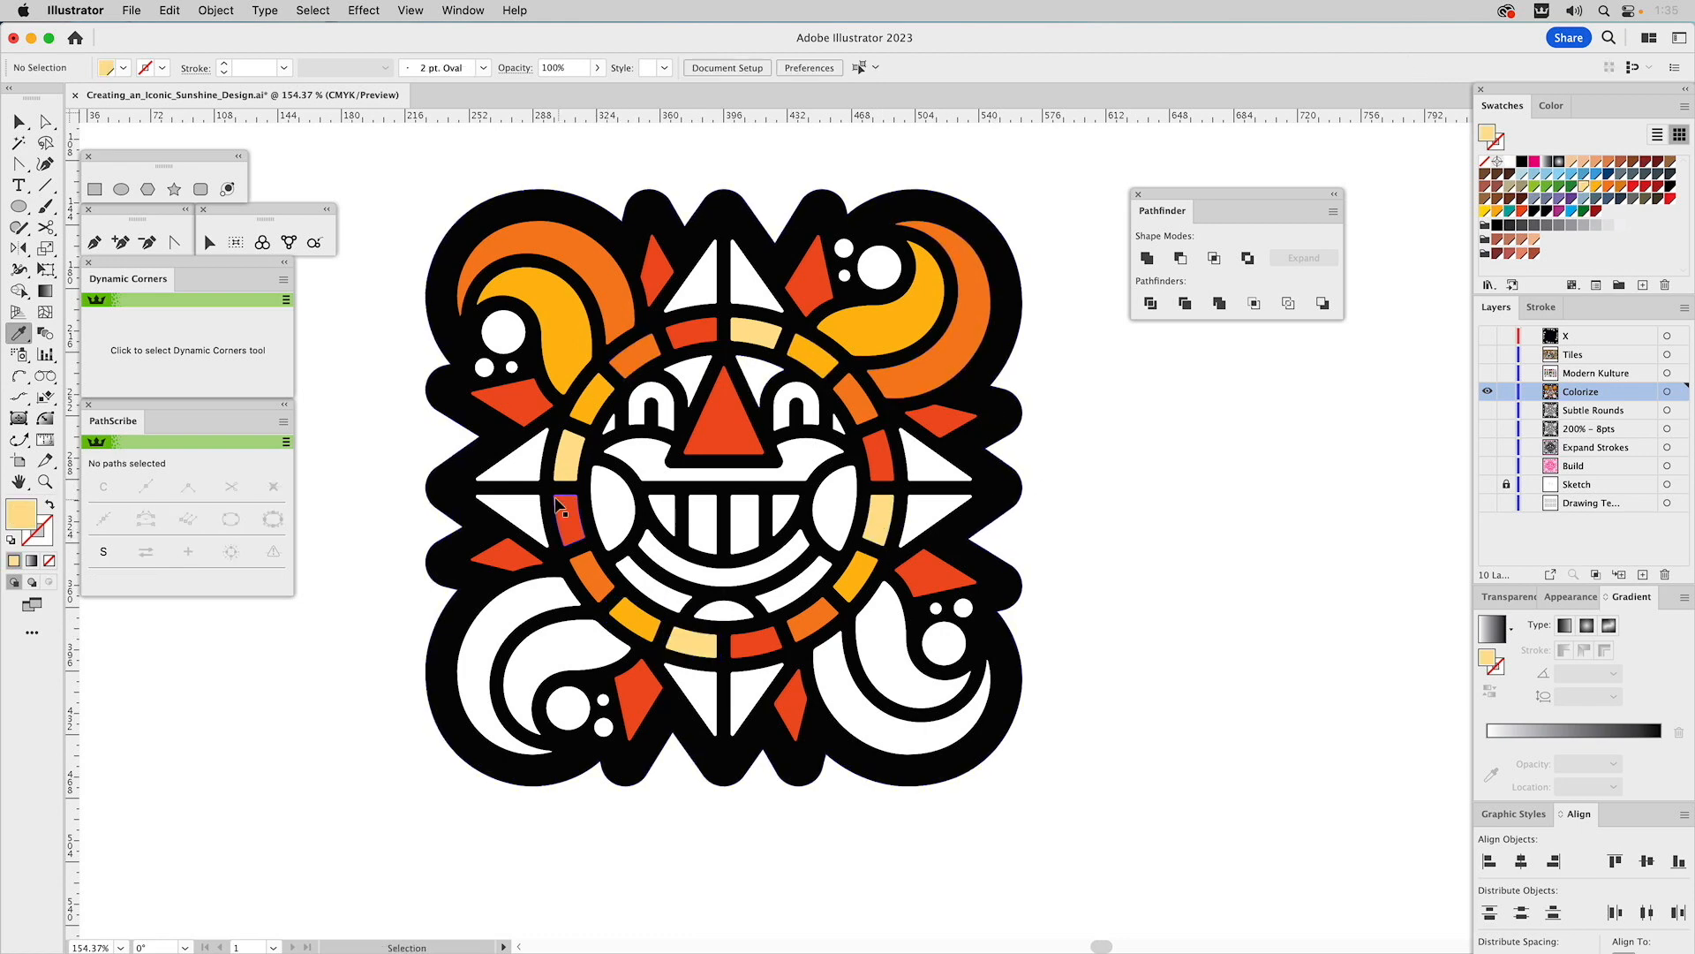
- Fill the two forehead shapes and the two small shapes outside the eyes with orange
{"action": "left_click", "coordinate": [618, 431], "text": "super"}
{"action": "left_click", "coordinate": [756, 380], "text": "shift+super"}
{"action": "left_click", "coordinate": [755, 380], "text": "shift+super"}
{"action": "left_click", "coordinate": [837, 425], "text": "shift+super"}
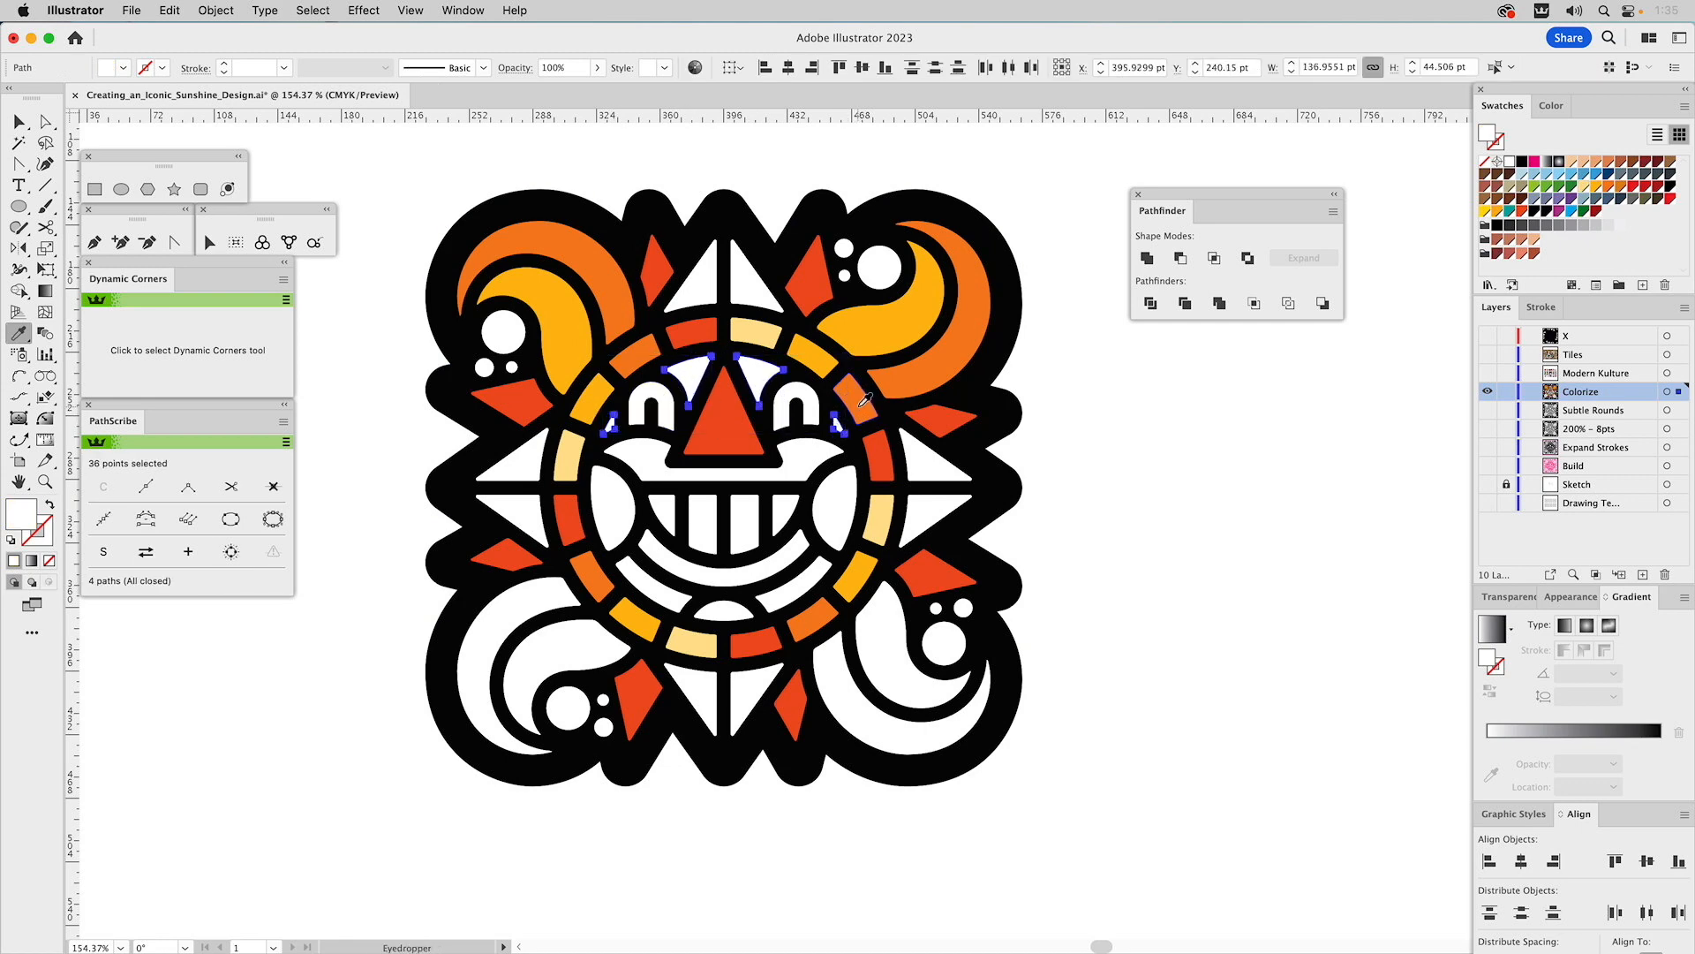
{"action": "left_click", "coordinate": [865, 400]}
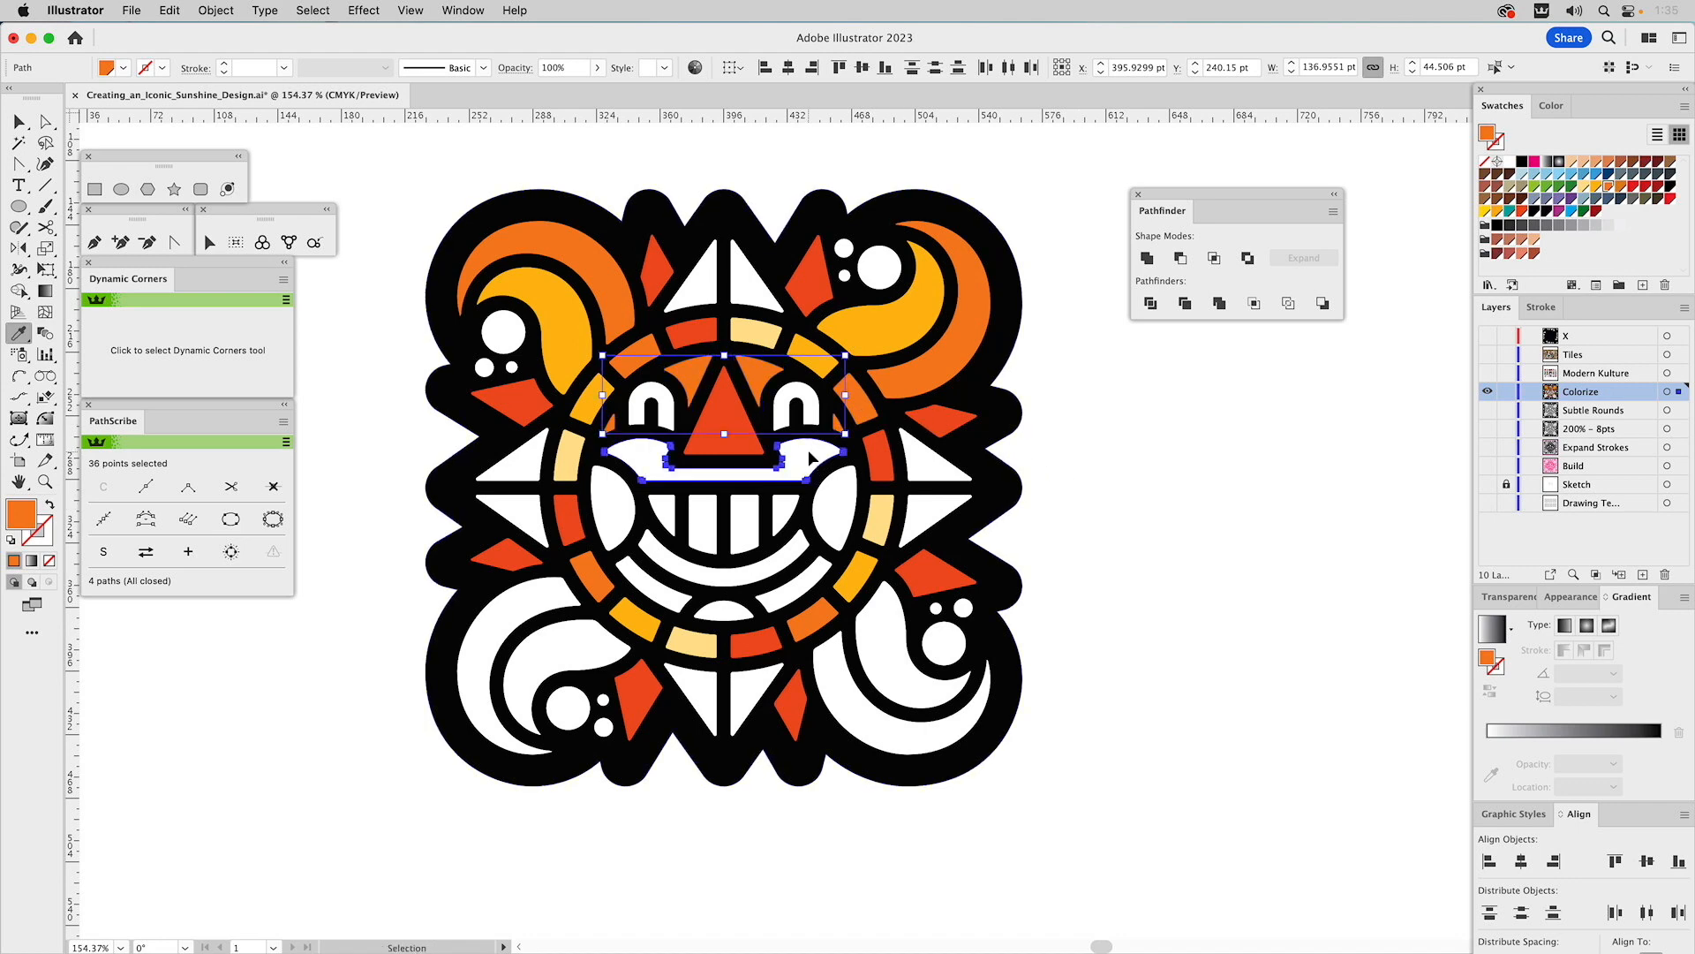
- Fill the shape between the nose and teeth and the curved lower lip with yellow-orange
{"action": "left_click", "coordinate": [810, 452], "text": "super"}
{"action": "left_click", "coordinate": [882, 325]}
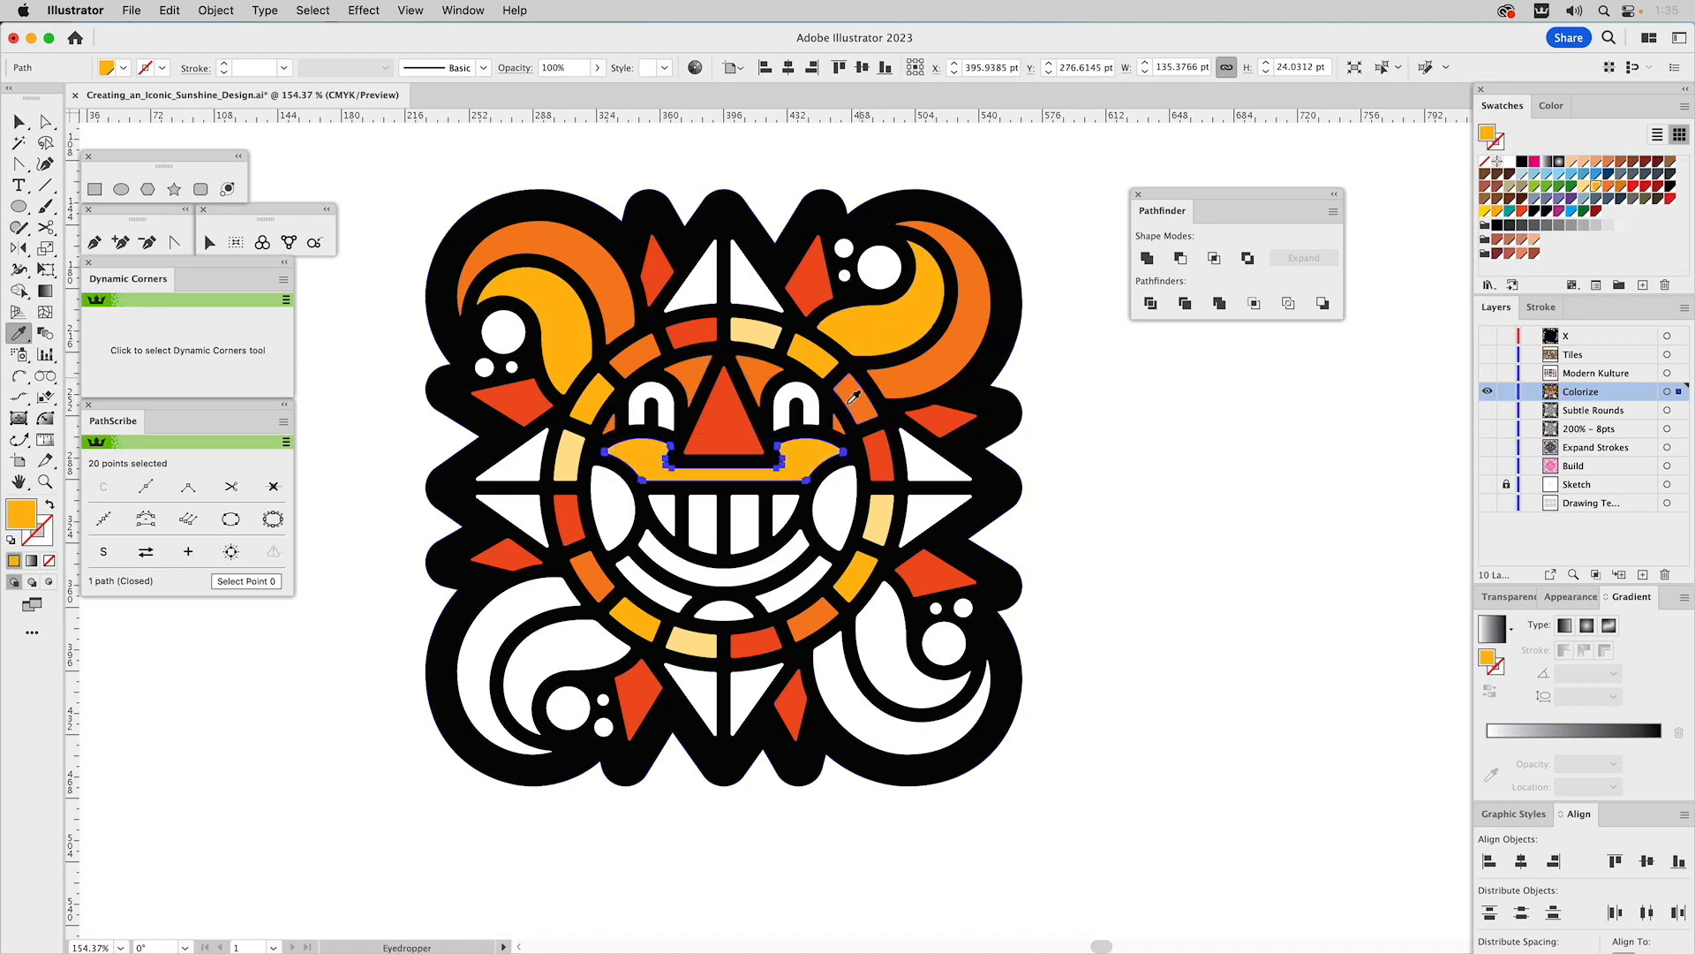
{"action": "key", "text": "super"}
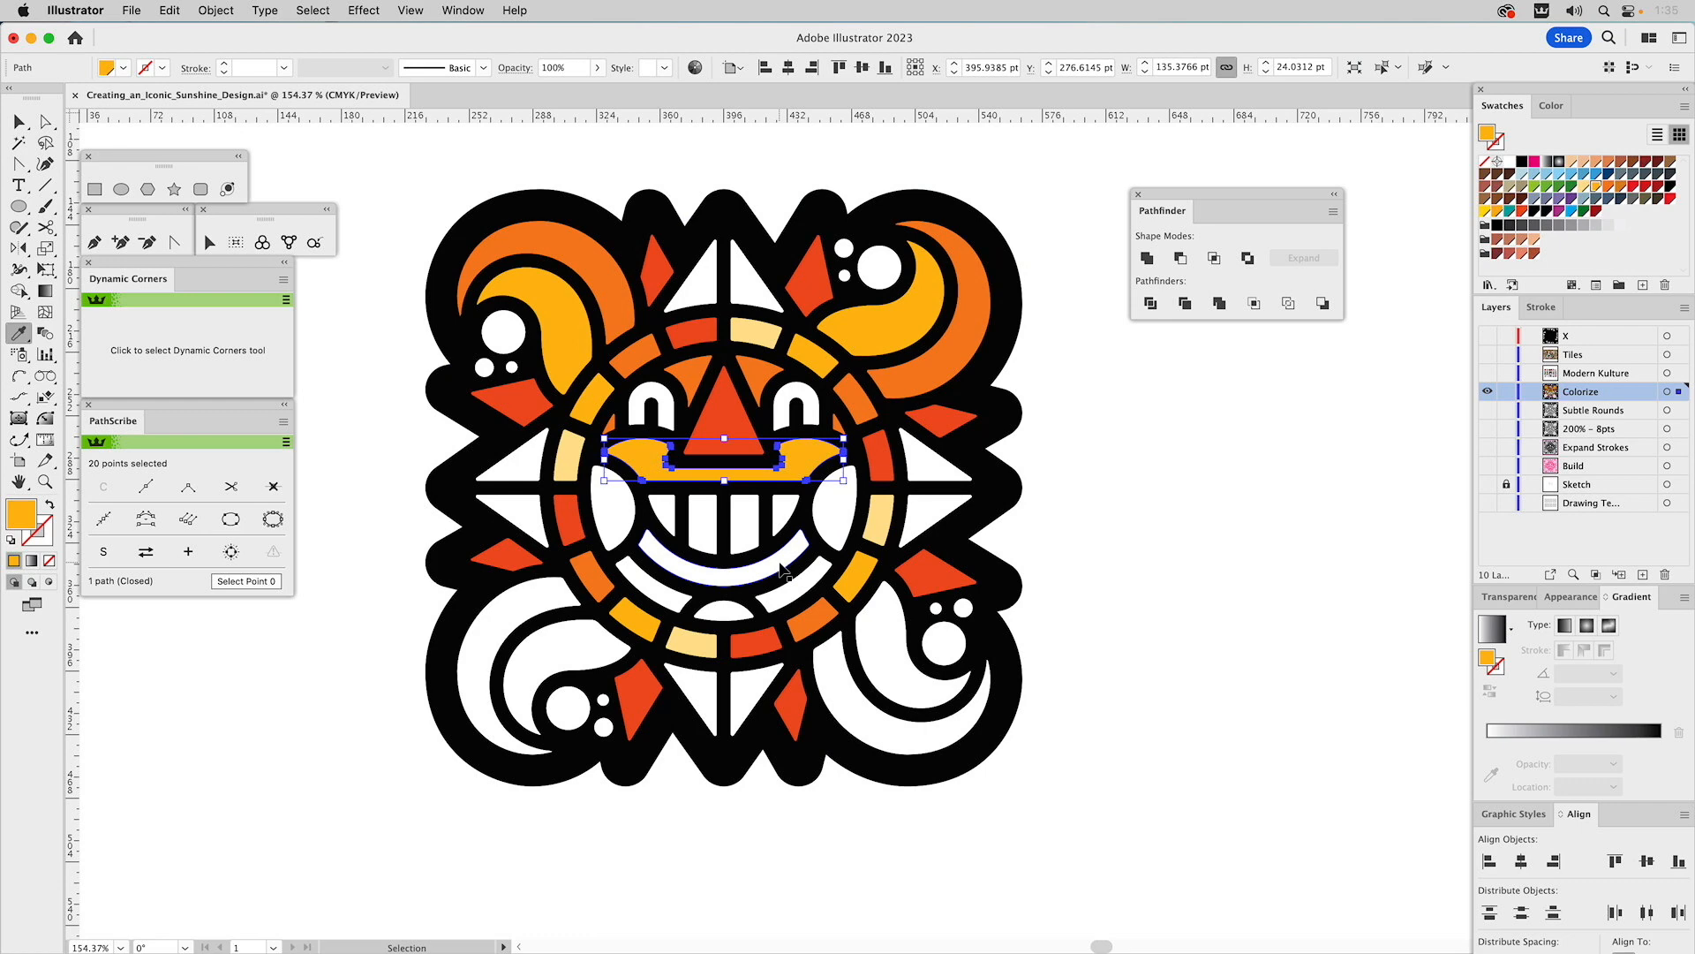
{"action": "left_click", "coordinate": [781, 571], "text": "super"}
{"action": "left_click", "coordinate": [814, 457]}
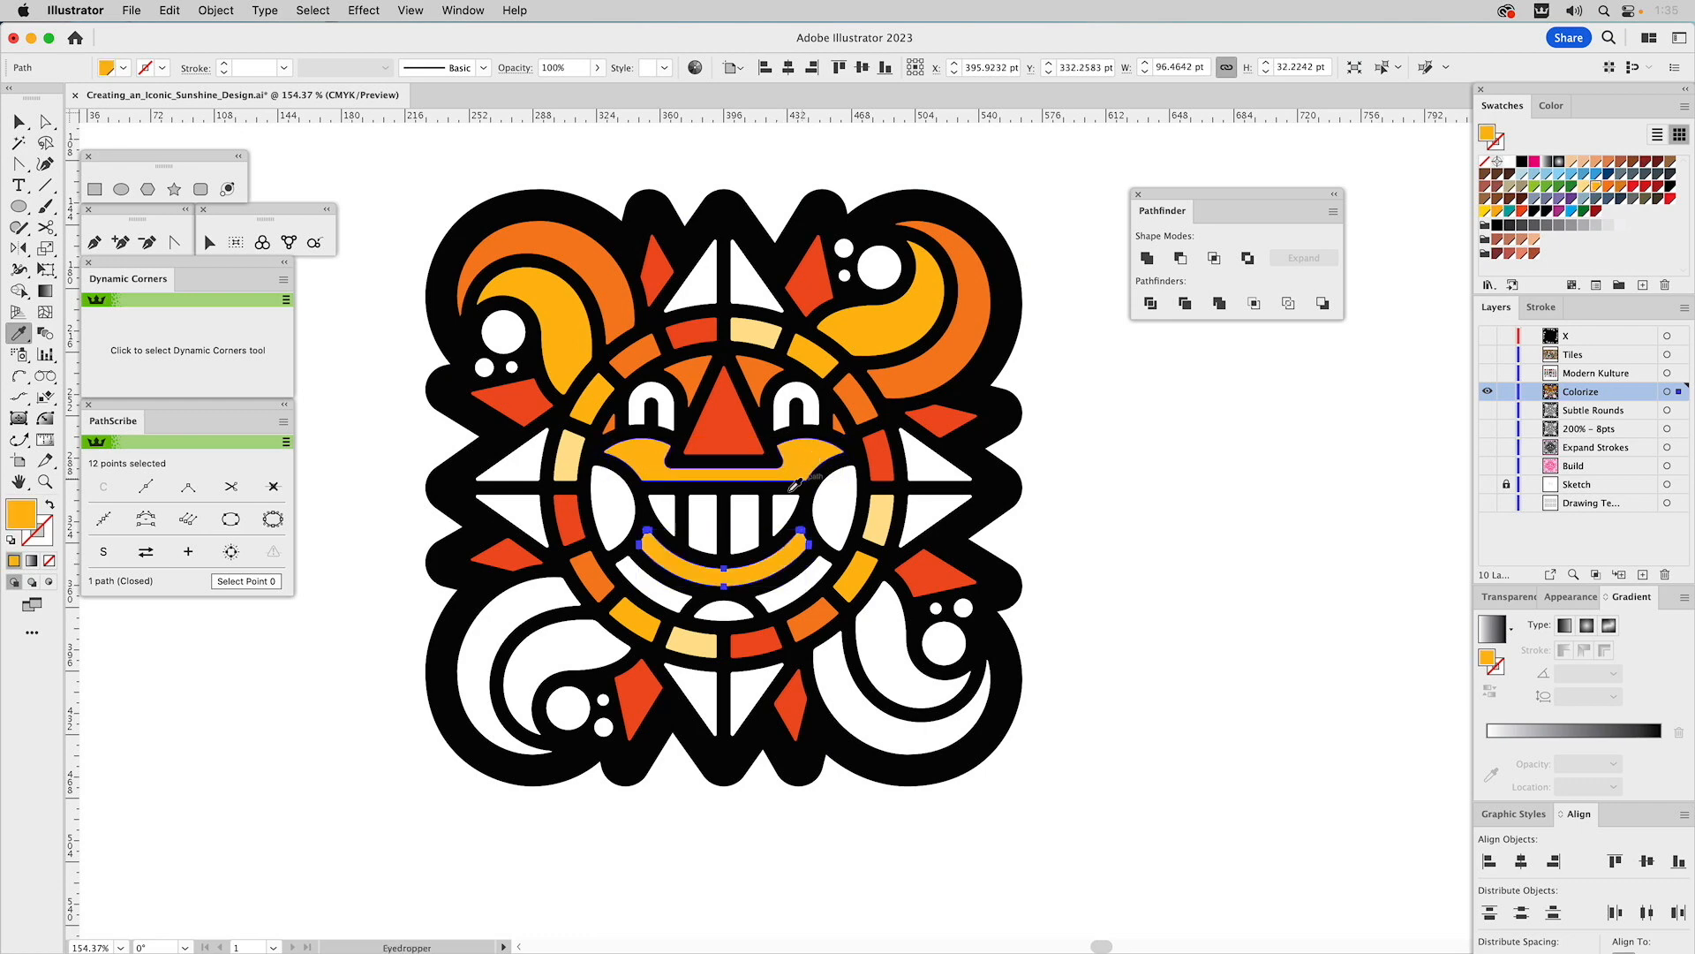
- Fill the two curved jaw shapes below the lower lip with orange
{"action": "left_click", "coordinate": [632, 572], "text": "super"}
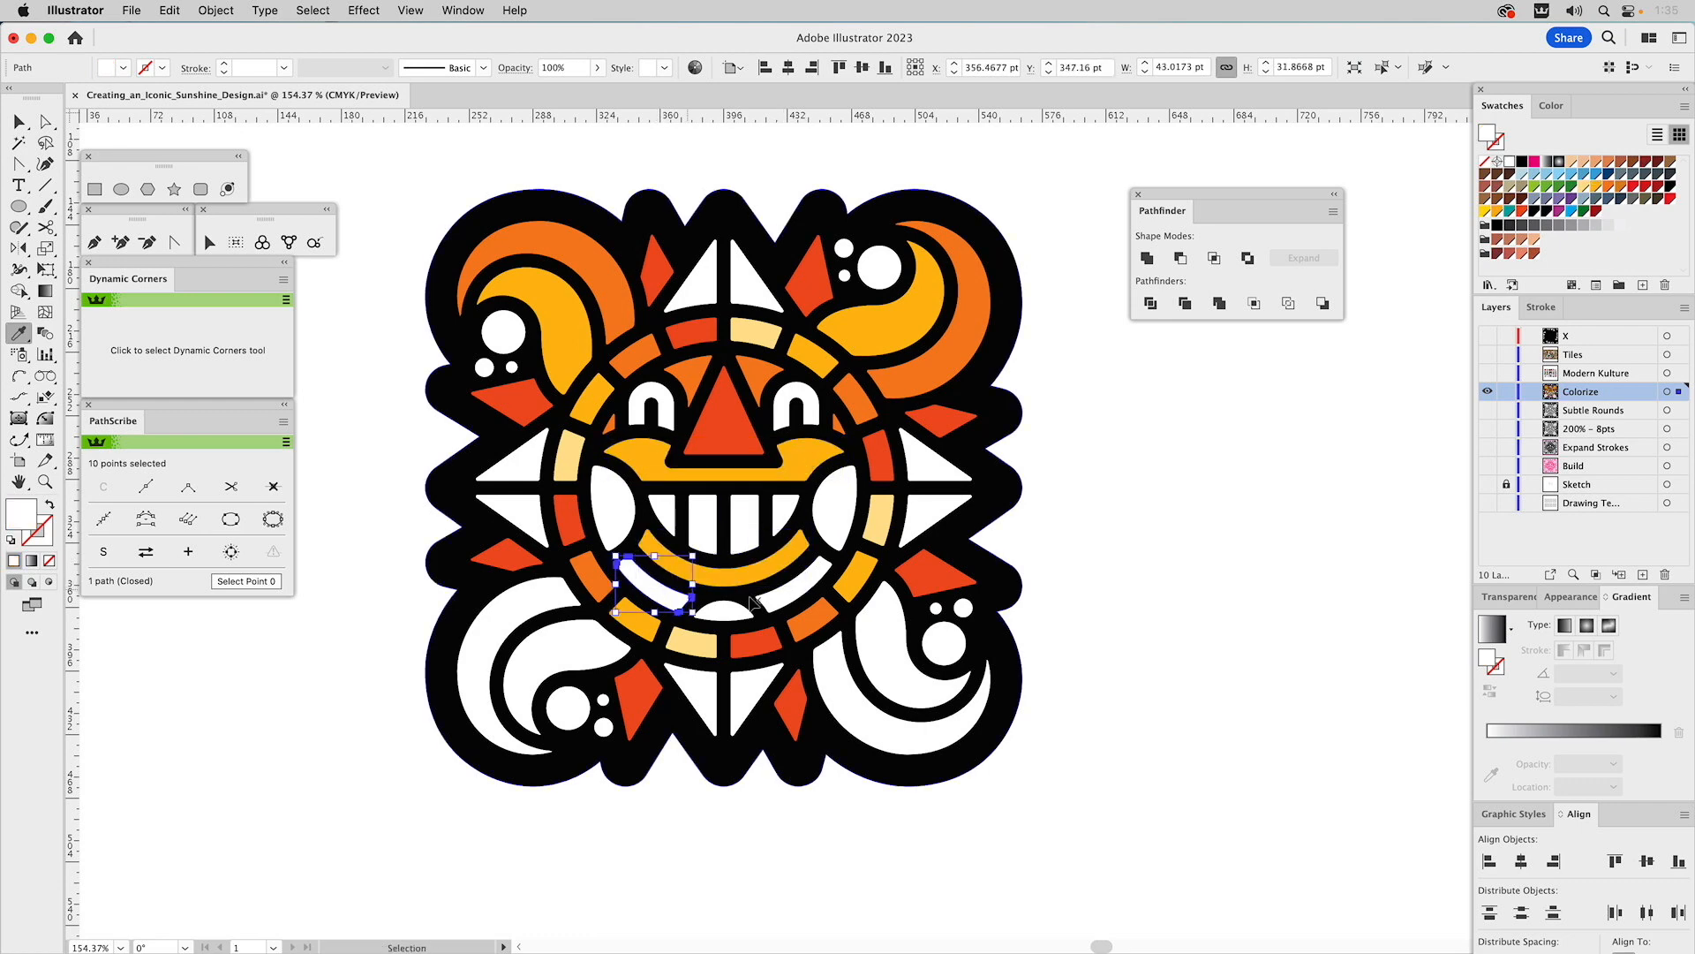
{"action": "left_click", "coordinate": [788, 600], "text": "shift+super"}
{"action": "left_click", "coordinate": [772, 378]}
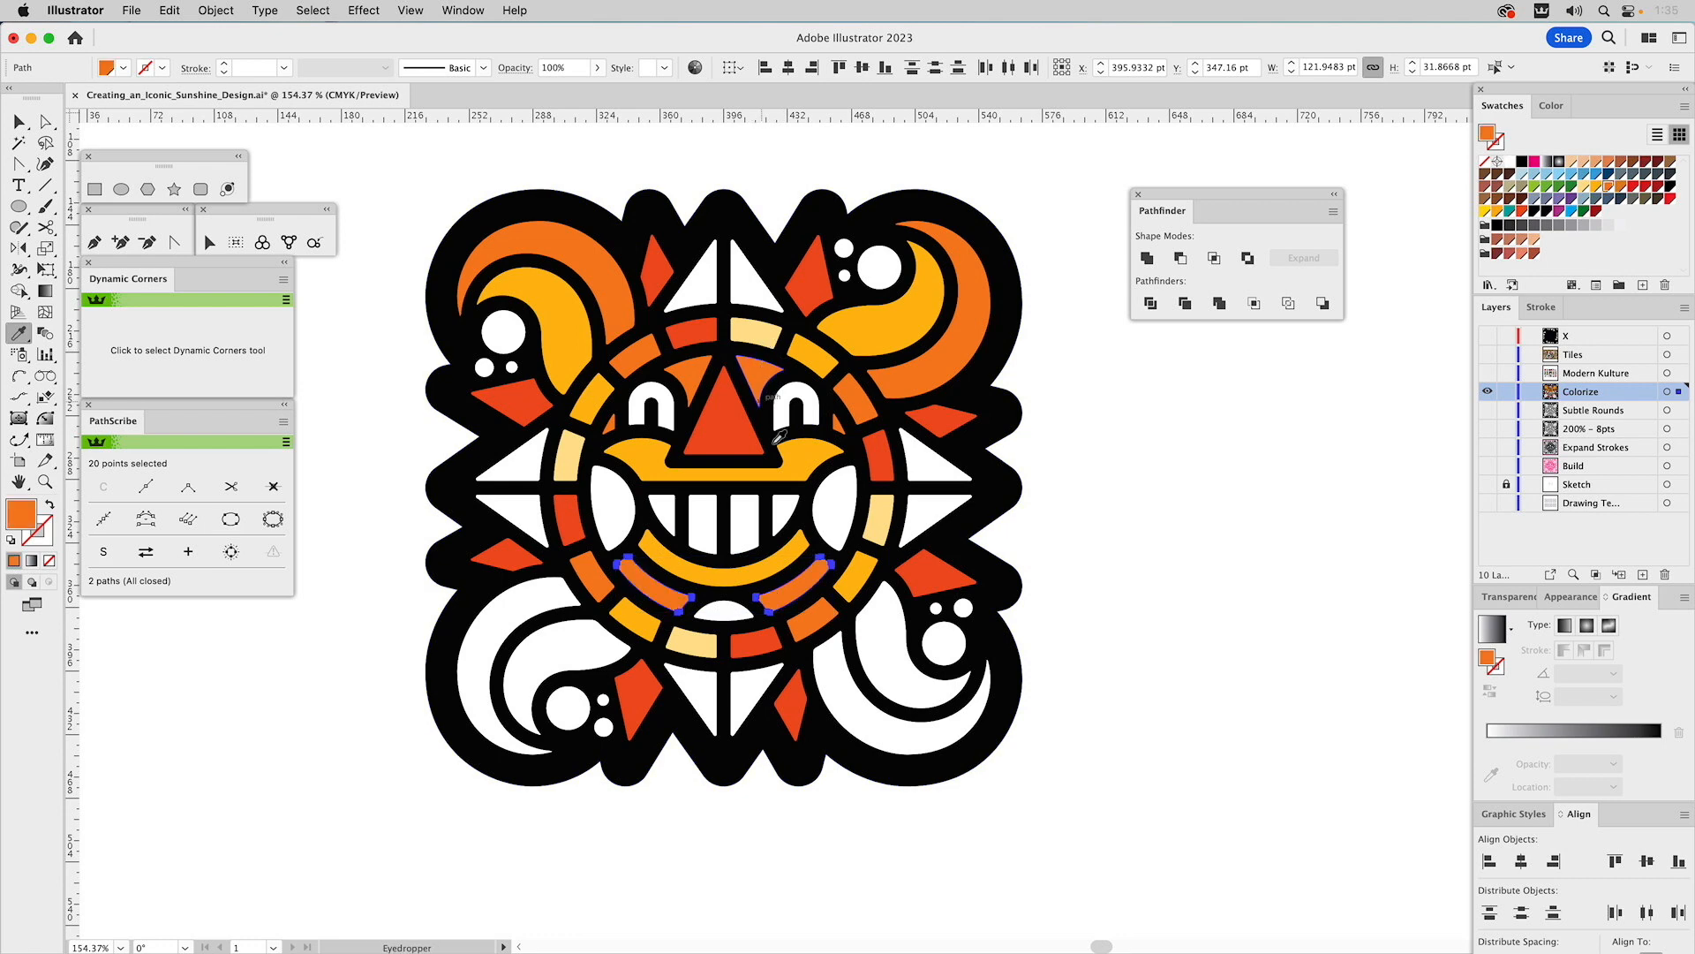
- Fill both round cheeks and the small chin shape with pale yellow
{"action": "left_click", "coordinate": [605, 499], "text": "shift+super"}
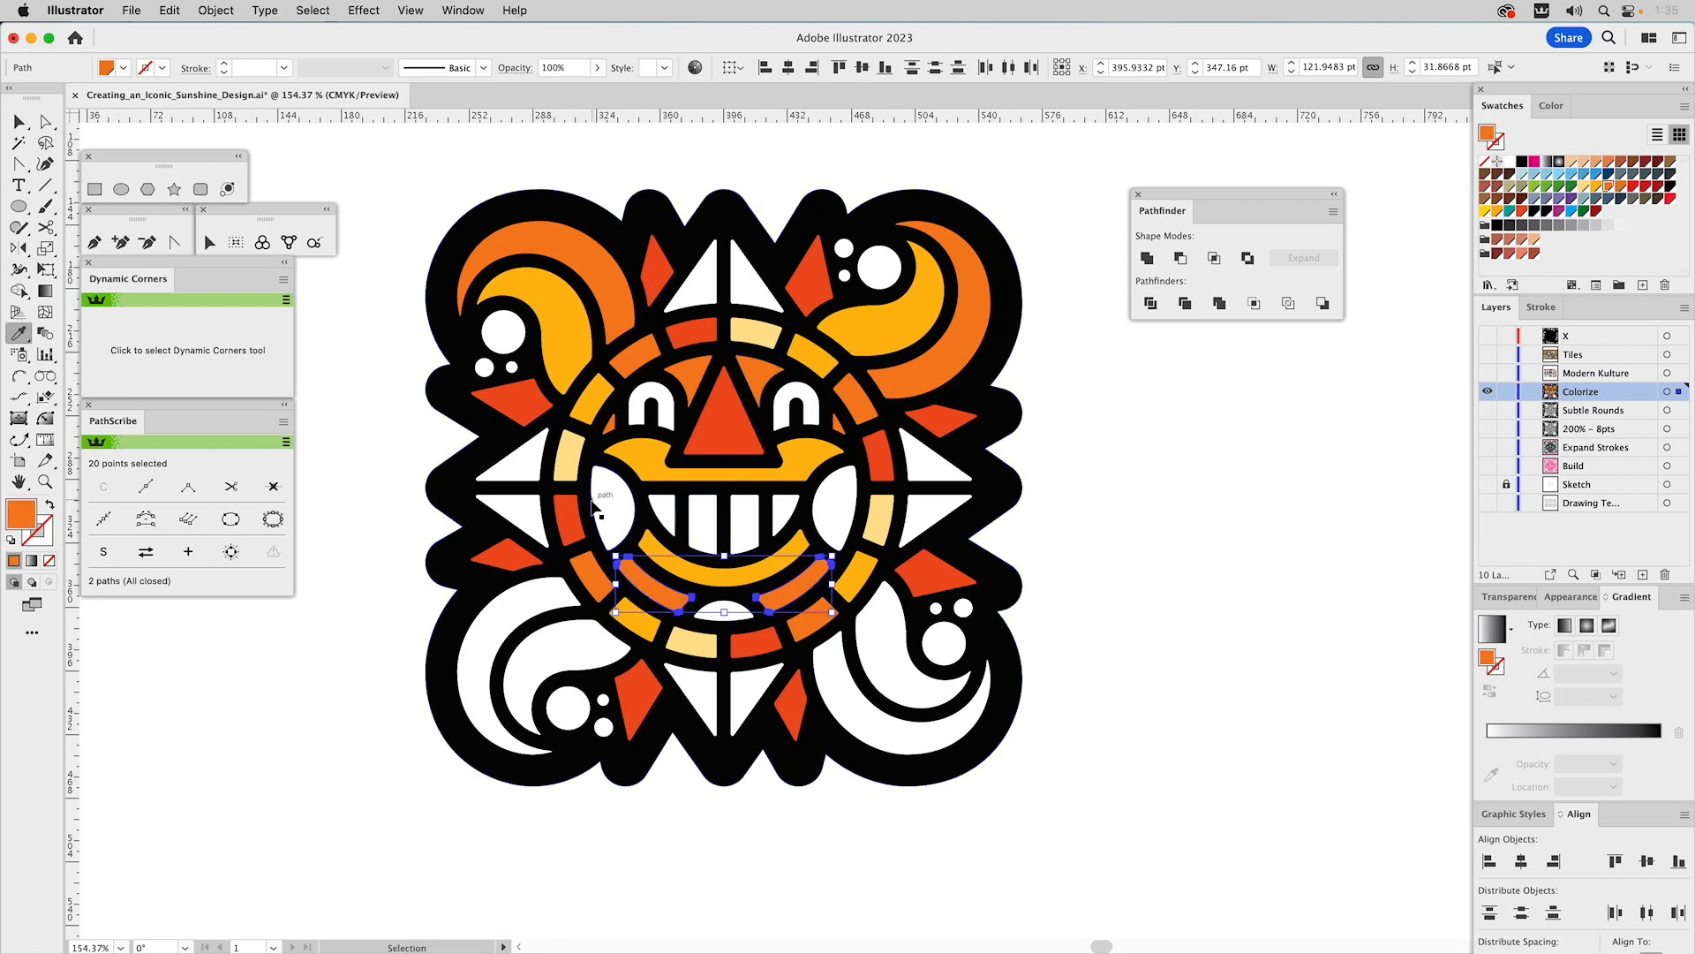
{"action": "left_click", "coordinate": [606, 501], "text": "super"}
{"action": "left_click", "coordinate": [834, 508], "text": "shift+super"}
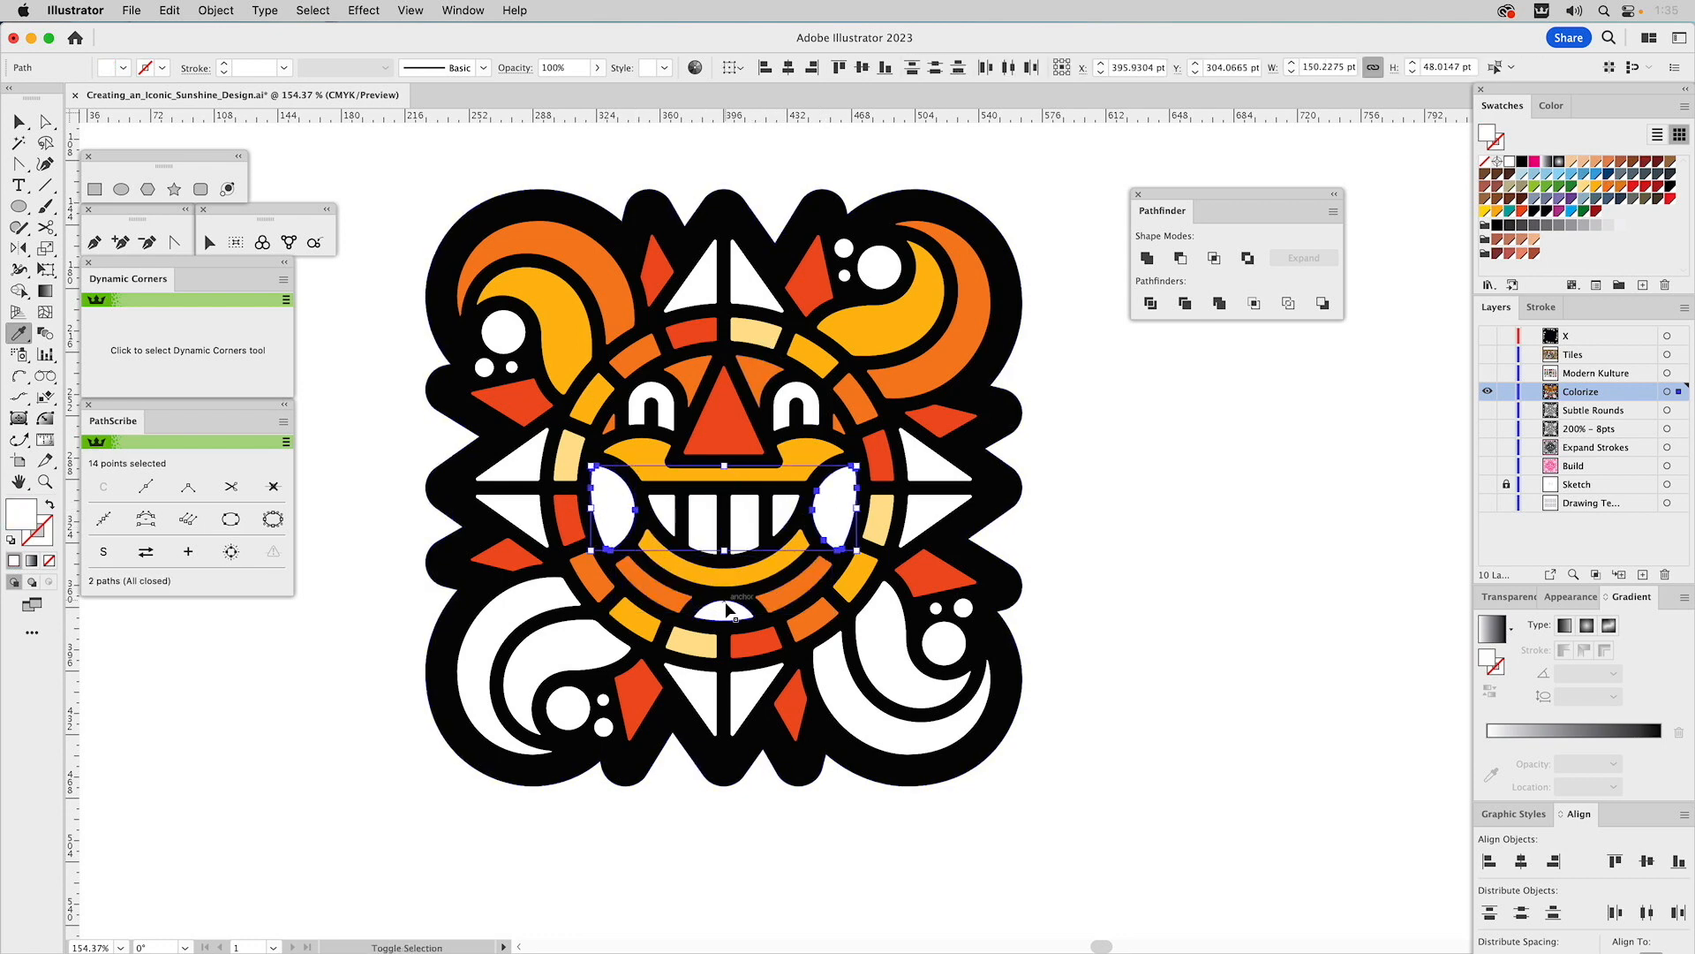
{"action": "left_click", "coordinate": [724, 614], "text": "shift+super"}
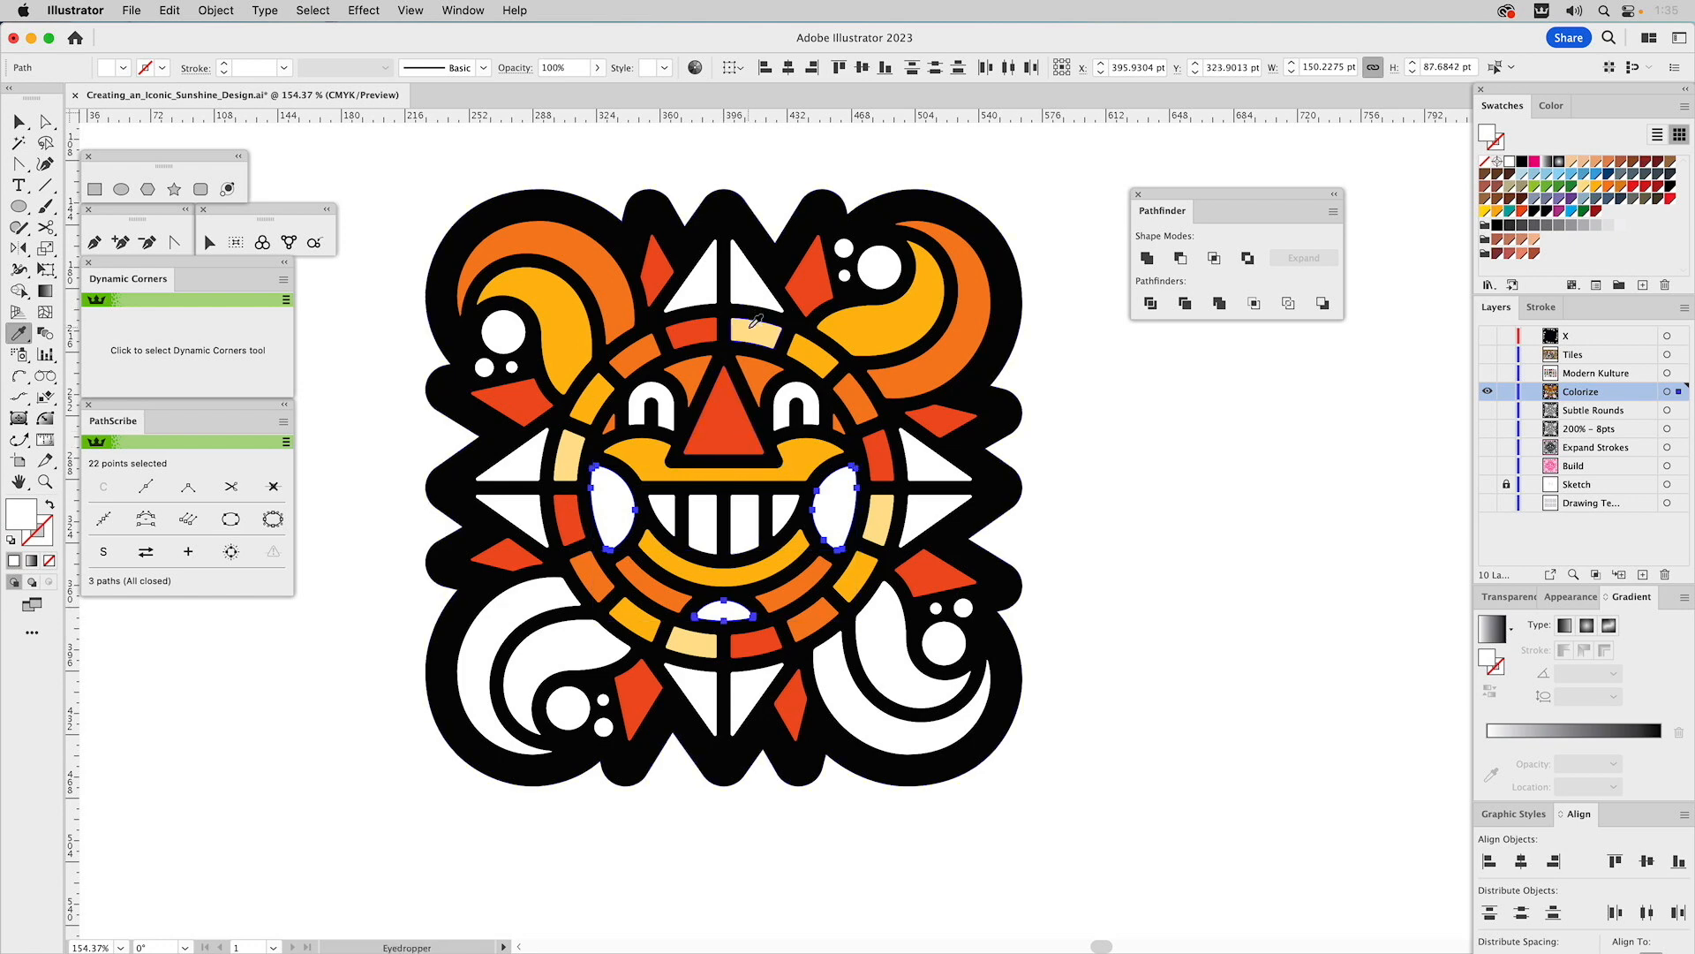
{"action": "left_click", "coordinate": [787, 344]}
{"action": "left_click", "coordinate": [1139, 443], "text": "super"}
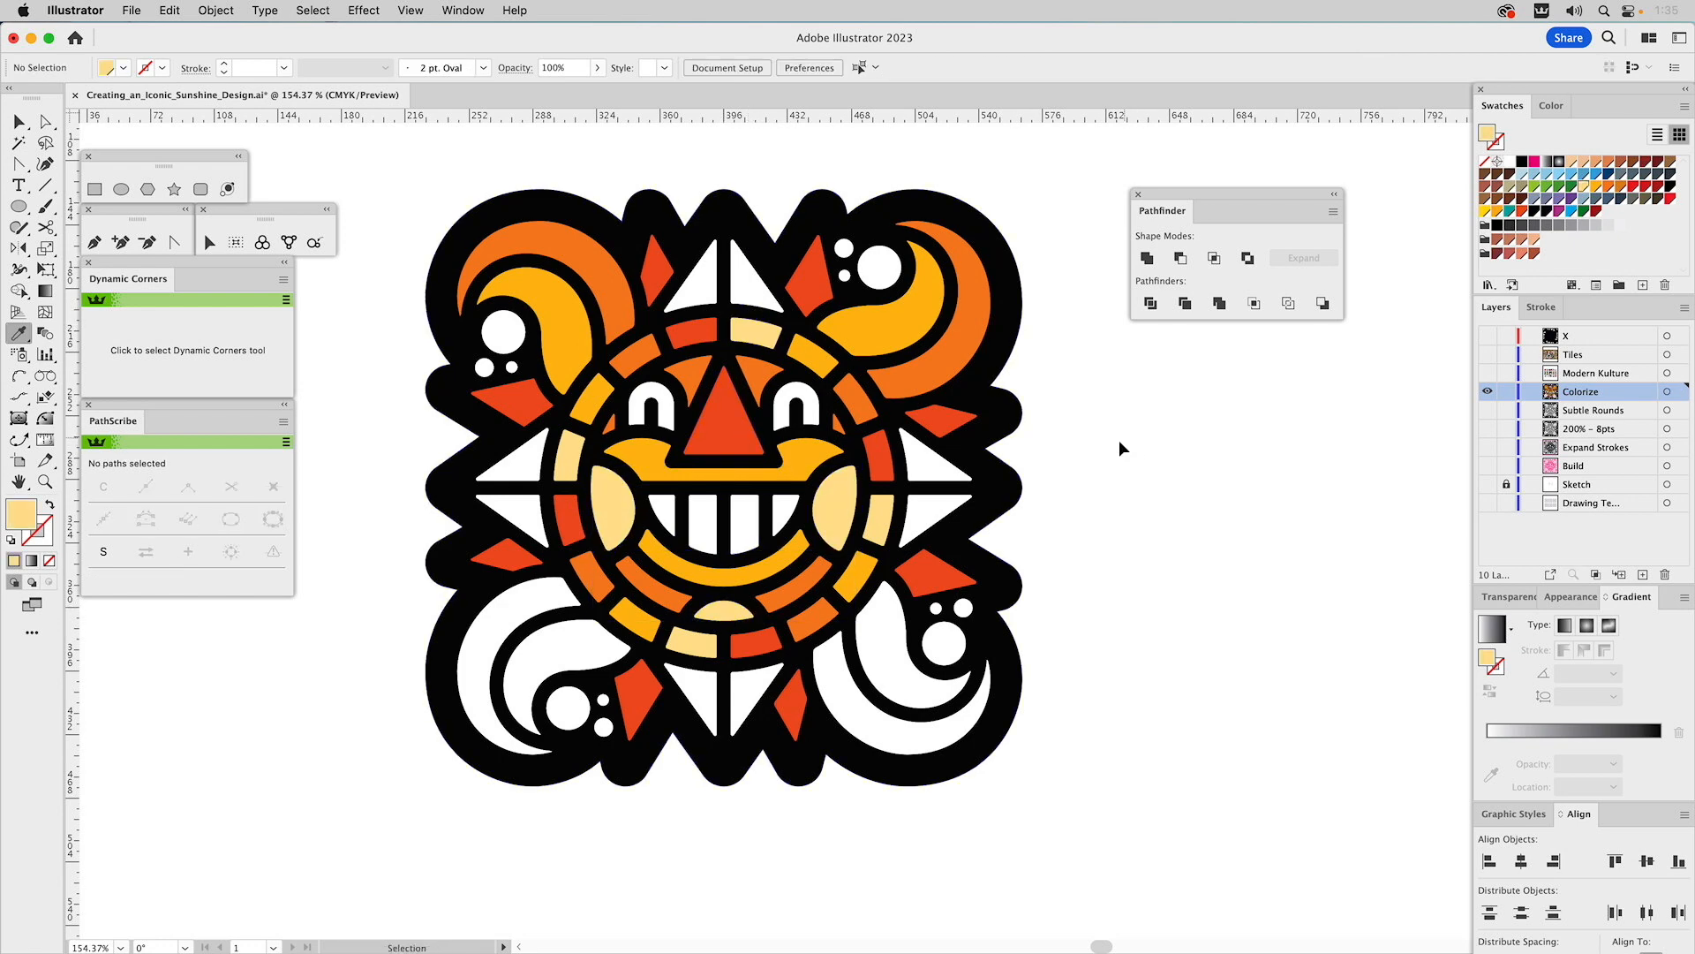
- Fill the top ray's right half with orange and its left half with yellow-orange
{"action": "left_click", "coordinate": [755, 287], "text": "super"}
{"action": "left_click", "coordinate": [764, 362]}
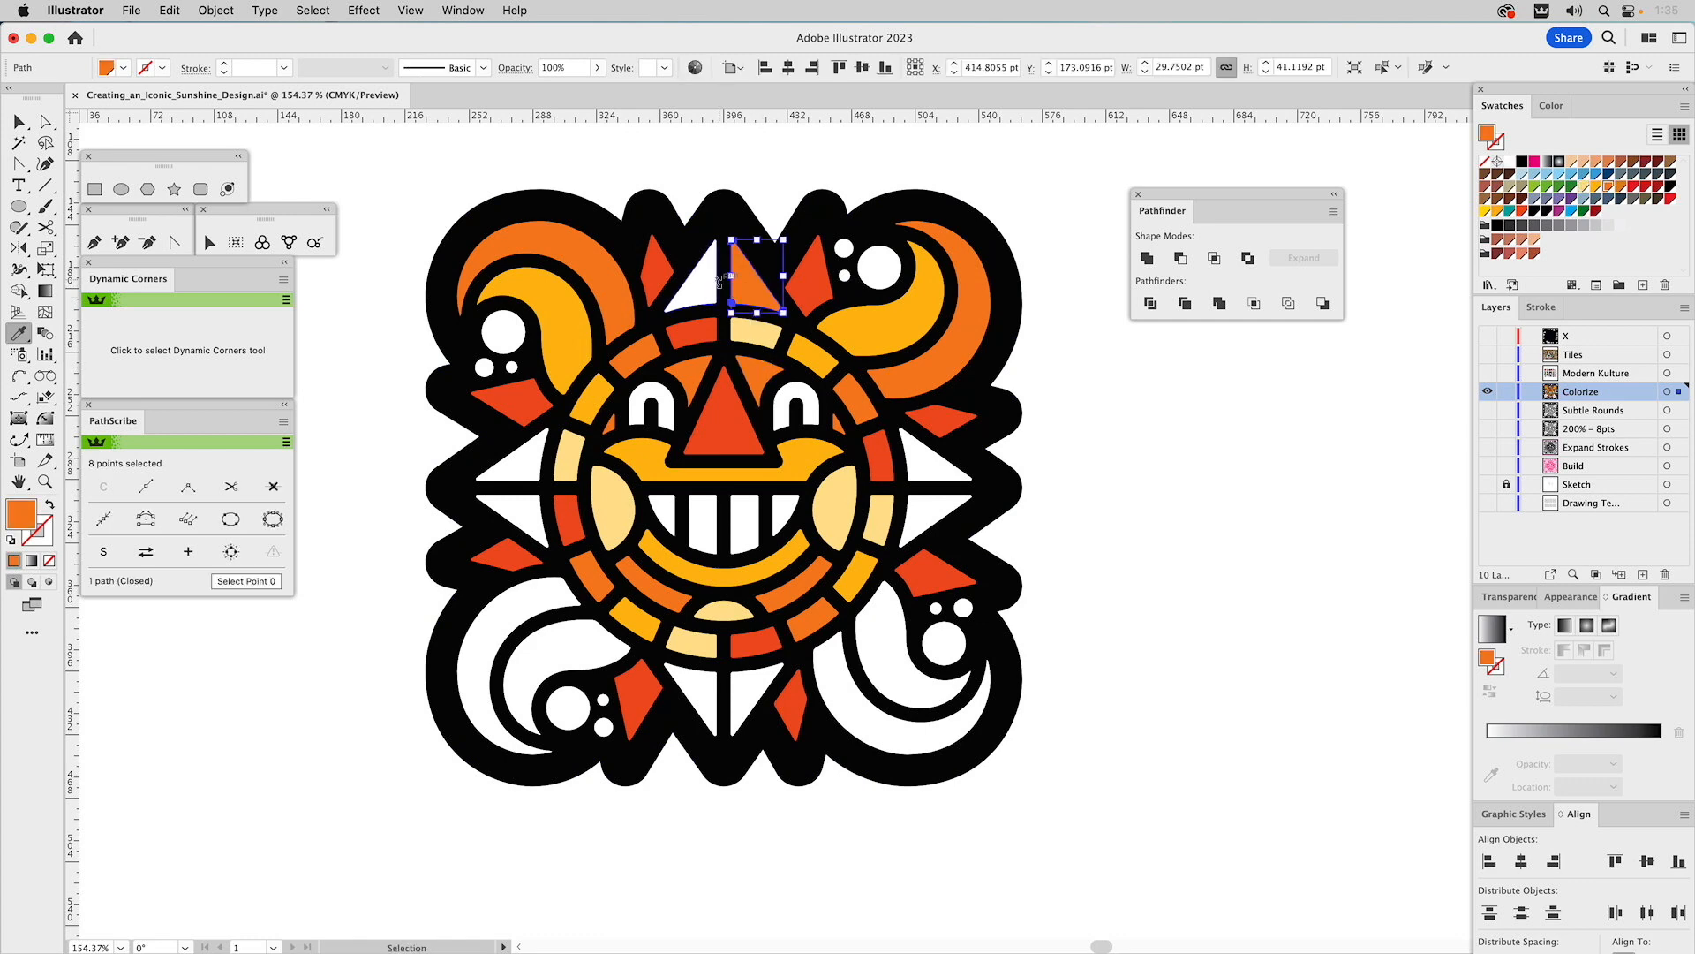
{"action": "left_click", "coordinate": [705, 295], "text": "super"}
{"action": "left_click", "coordinate": [874, 322]}
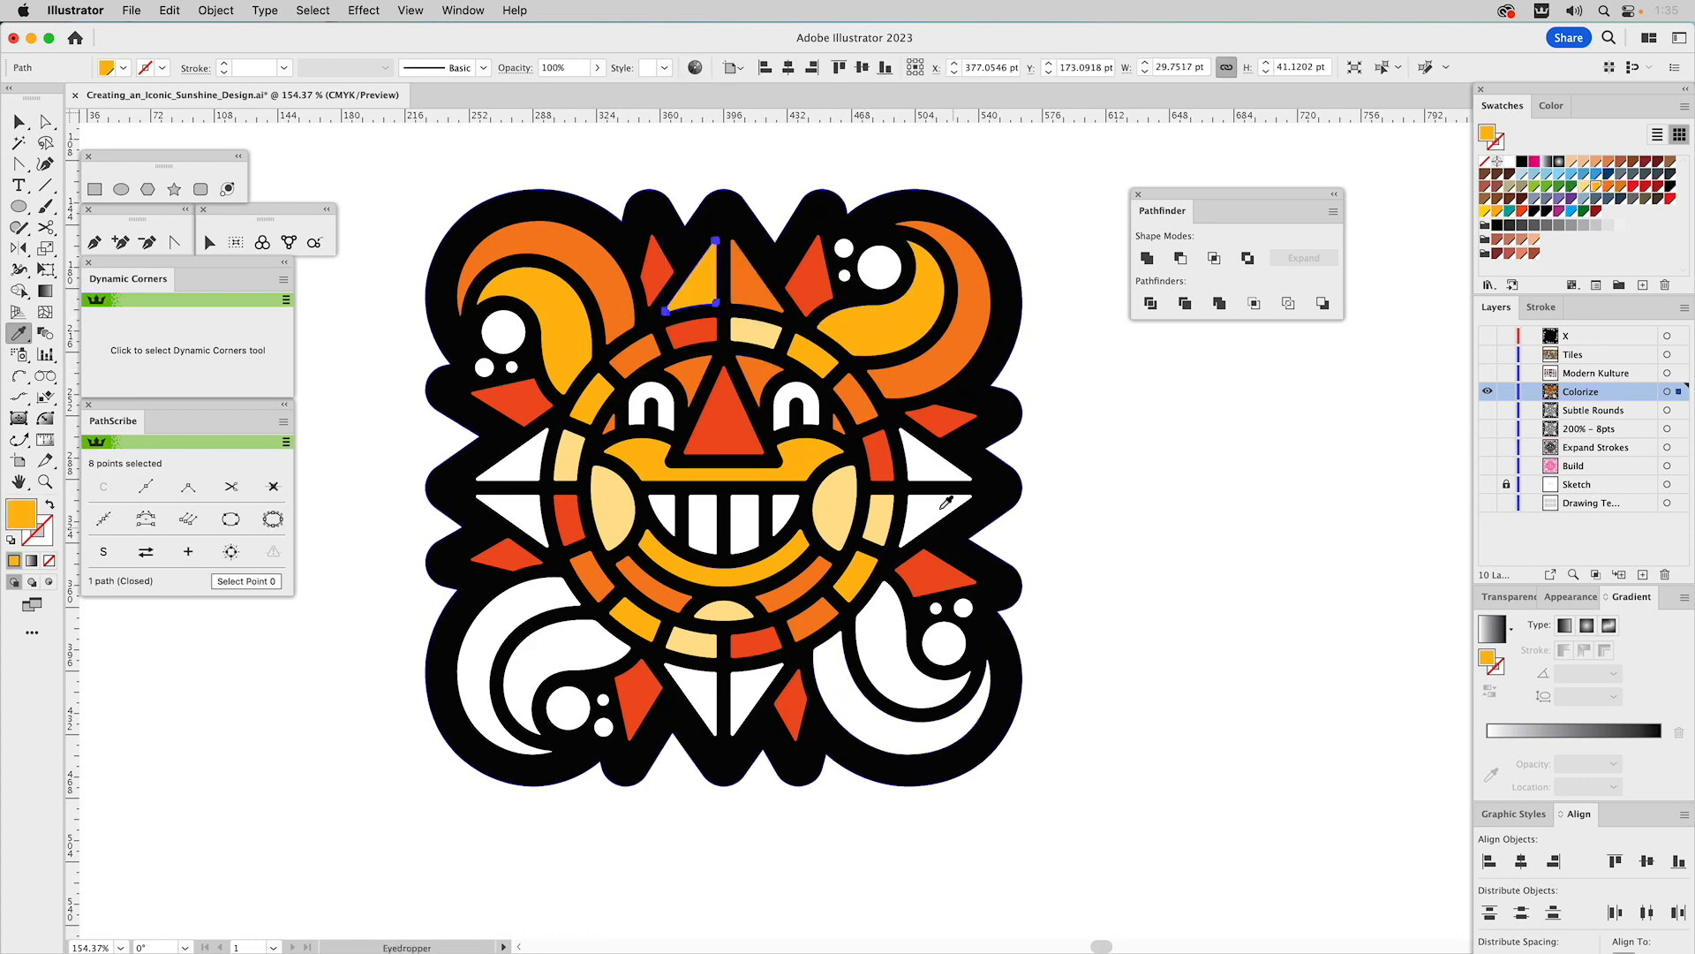
- Fill the right ray's upper half with yellow-orange and its lower half with orange
{"action": "left_click", "coordinate": [939, 446], "text": "super"}
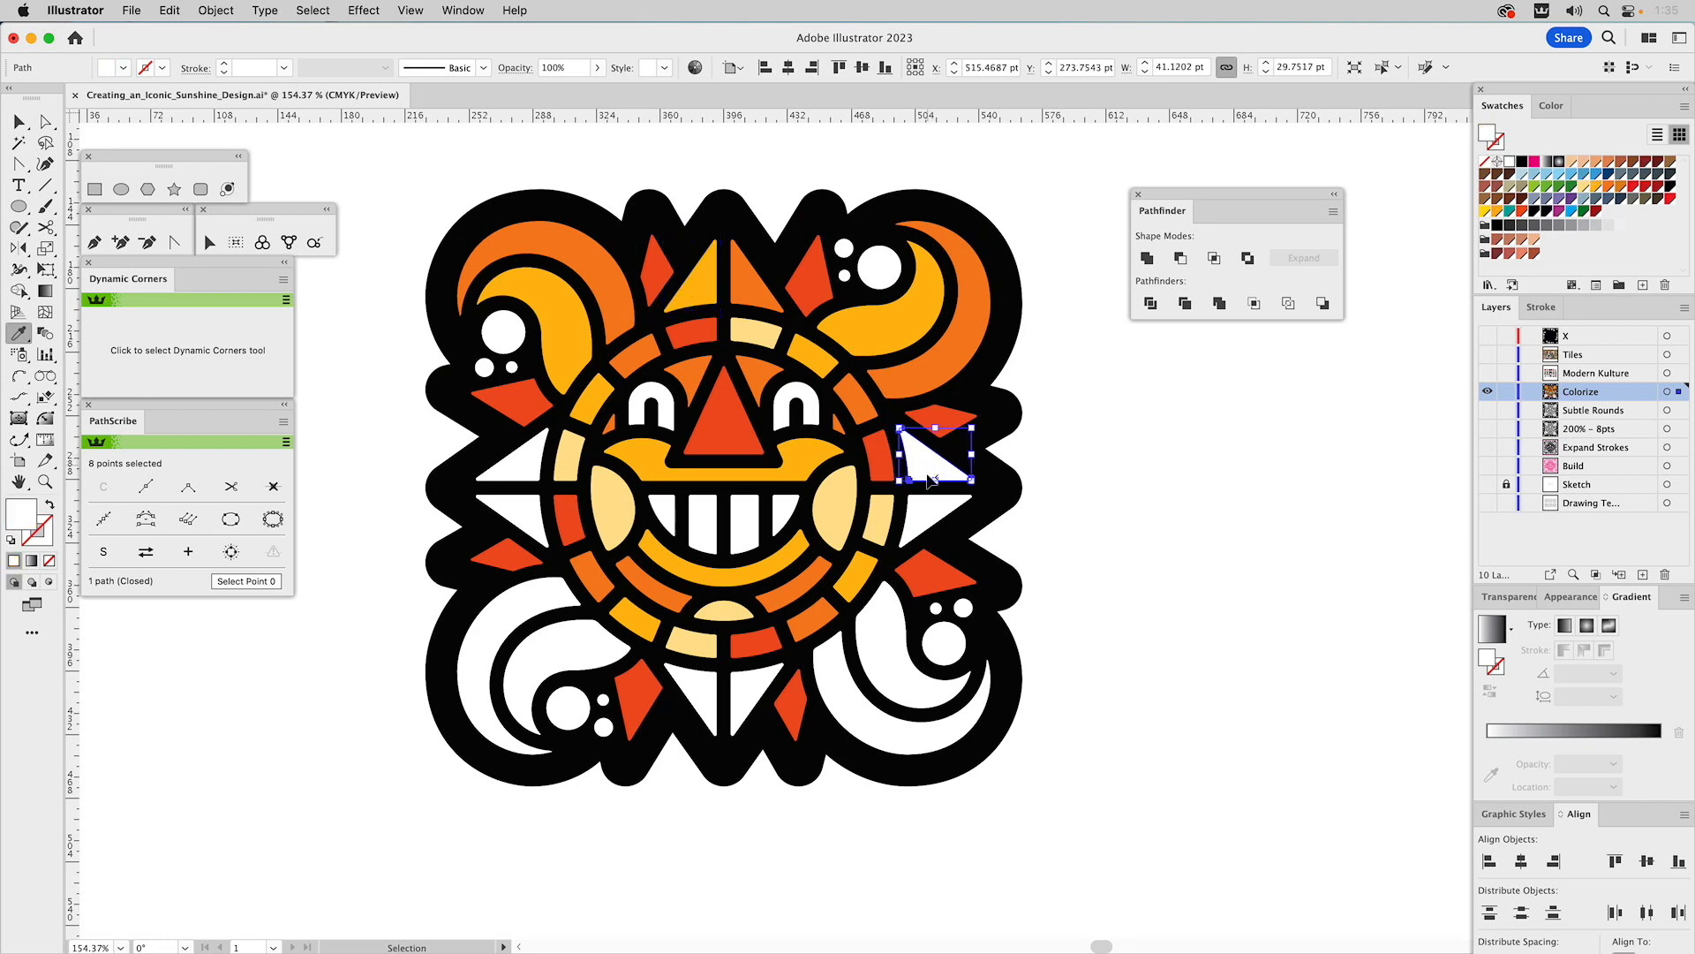
{"action": "left_click", "coordinate": [889, 330]}
{"action": "left_click", "coordinate": [939, 521], "text": "super"}
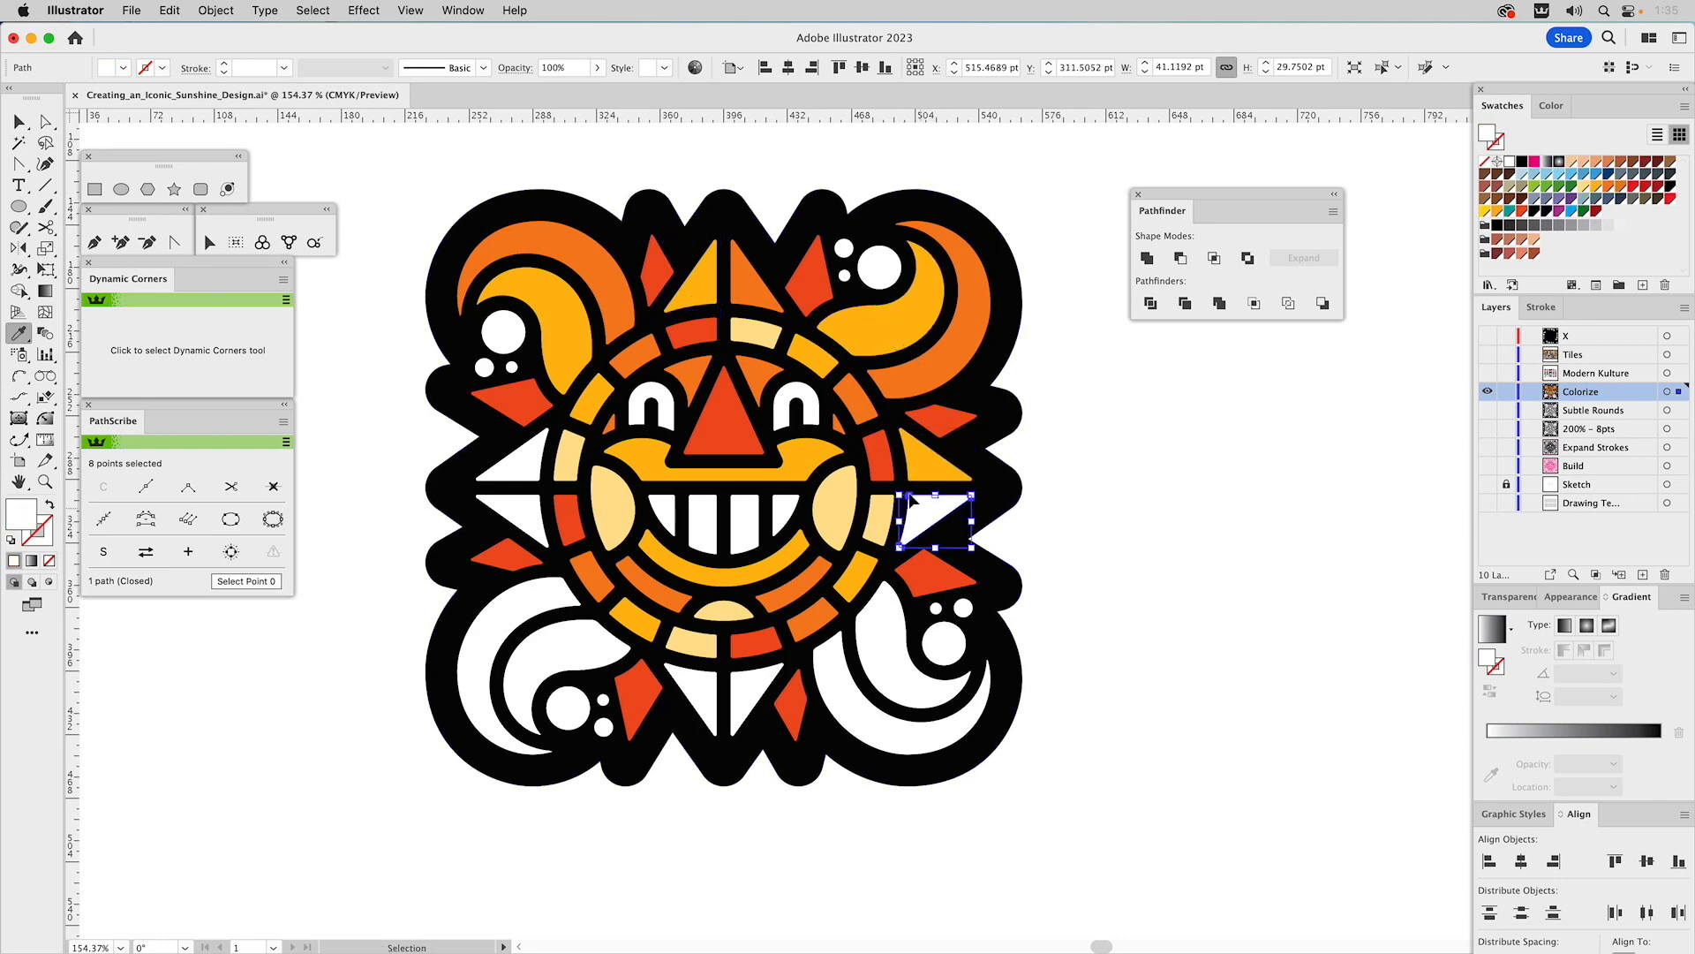
{"action": "left_click", "coordinate": [808, 655]}
{"action": "key", "text": "super"}
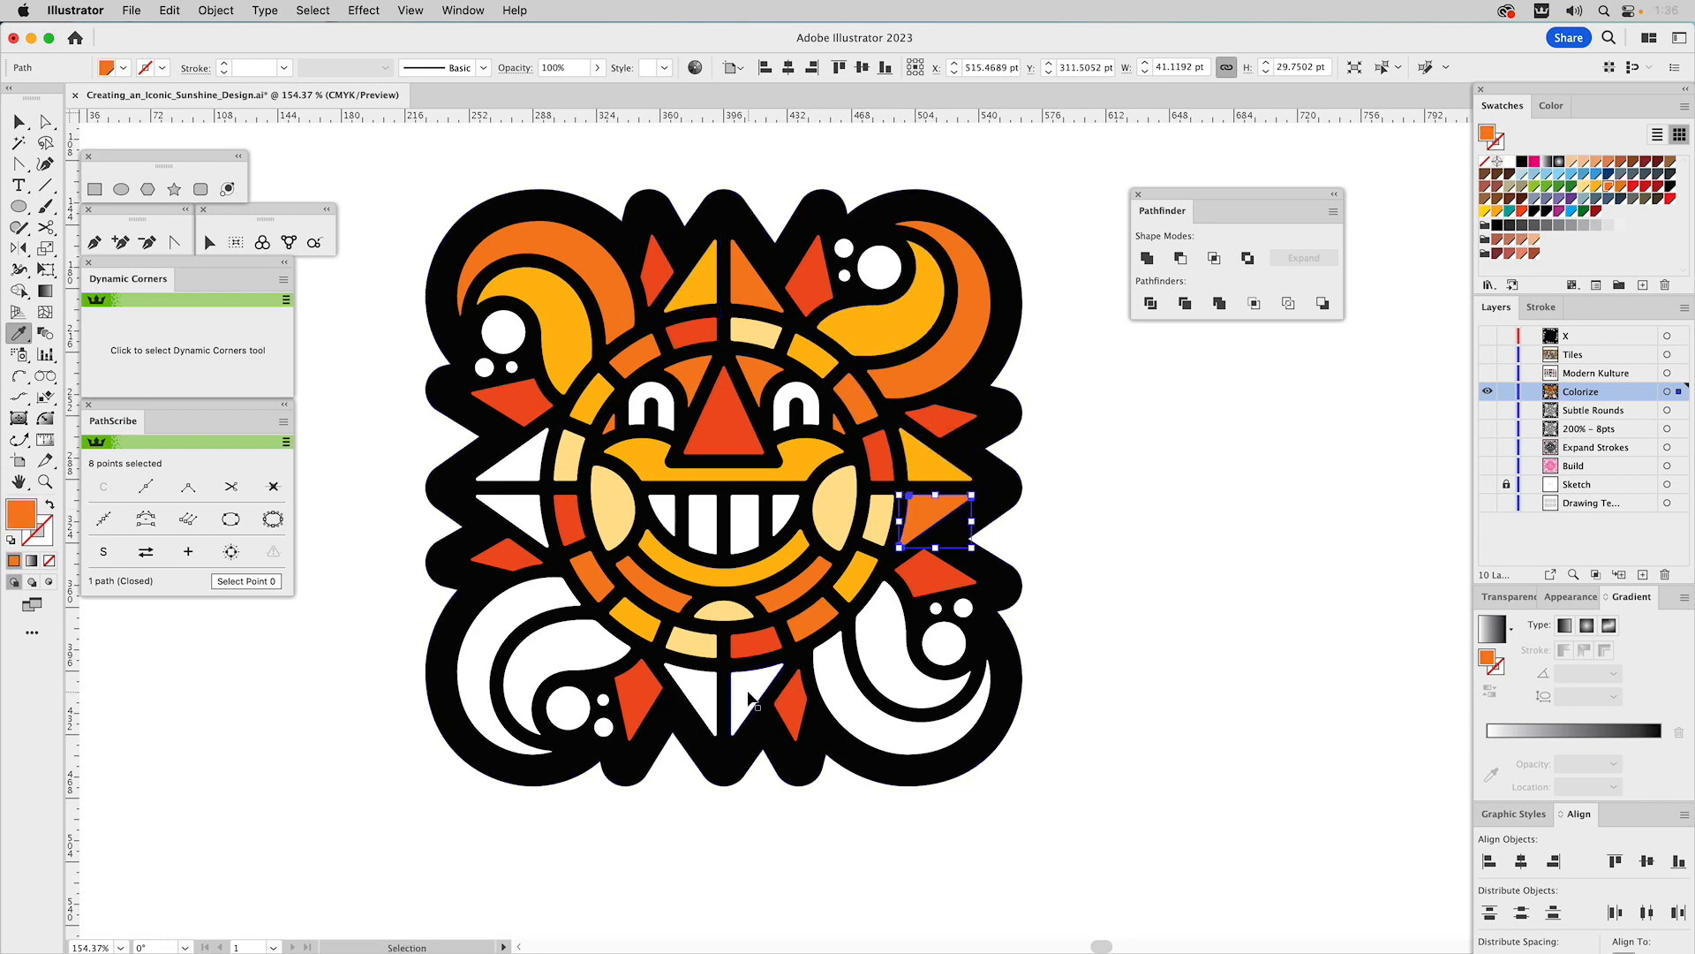
- Fill the bottom ray's right half with orange and its left half with yellow-orange
{"action": "left_click", "coordinate": [748, 698], "text": "super"}
{"action": "left_click", "coordinate": [807, 587]}
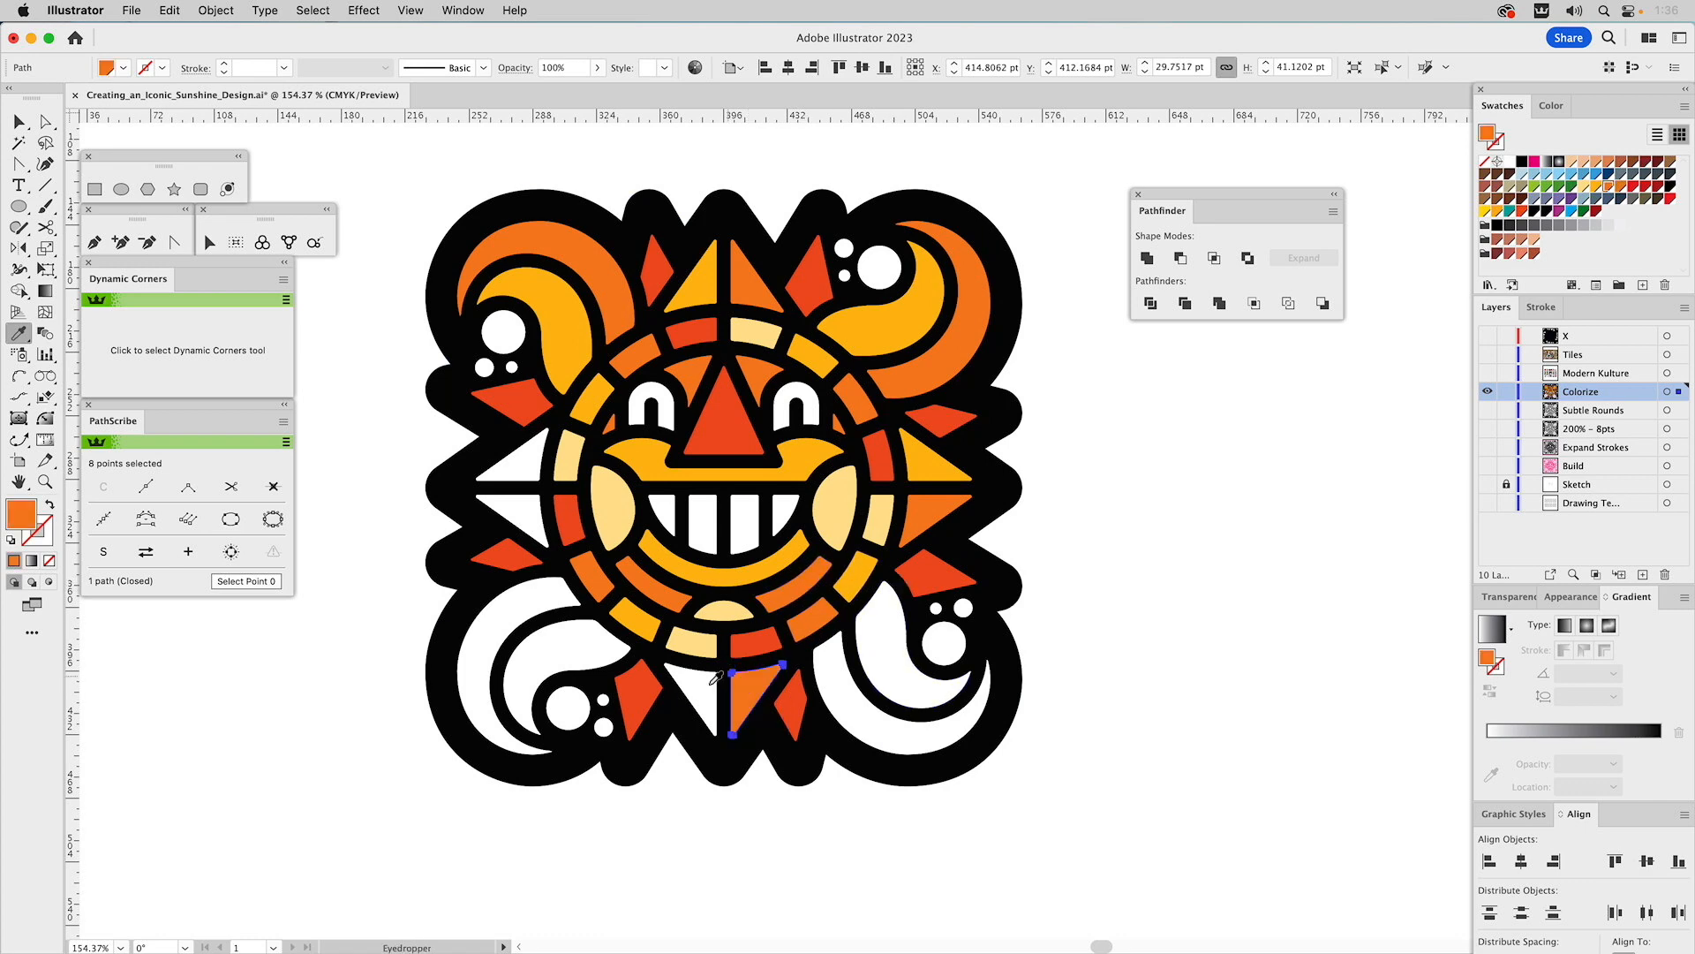
{"action": "left_click", "coordinate": [699, 689], "text": "super"}
{"action": "left_click", "coordinate": [633, 611]}
- Fill the left ray's lower half with orange and its upper half with yellow-orange, leaving nothing selected
{"action": "key", "text": "super"}
{"action": "left_click", "coordinate": [517, 512], "text": "super"}
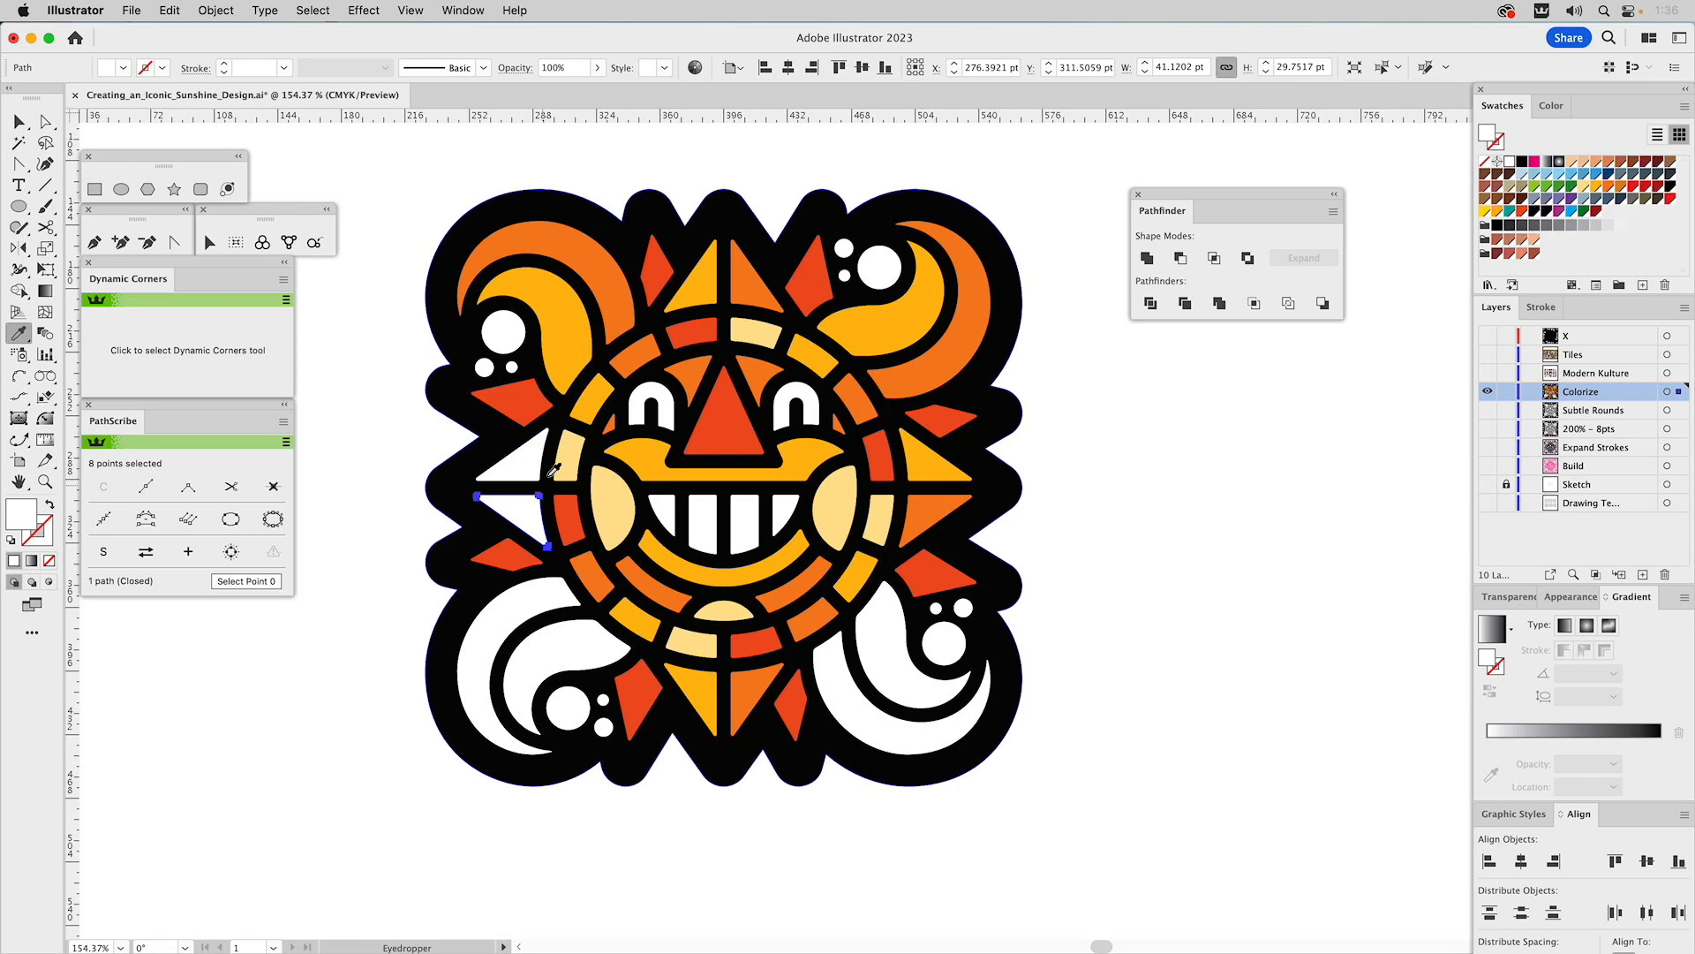
{"action": "left_click", "coordinate": [631, 353]}
{"action": "key", "text": "super"}
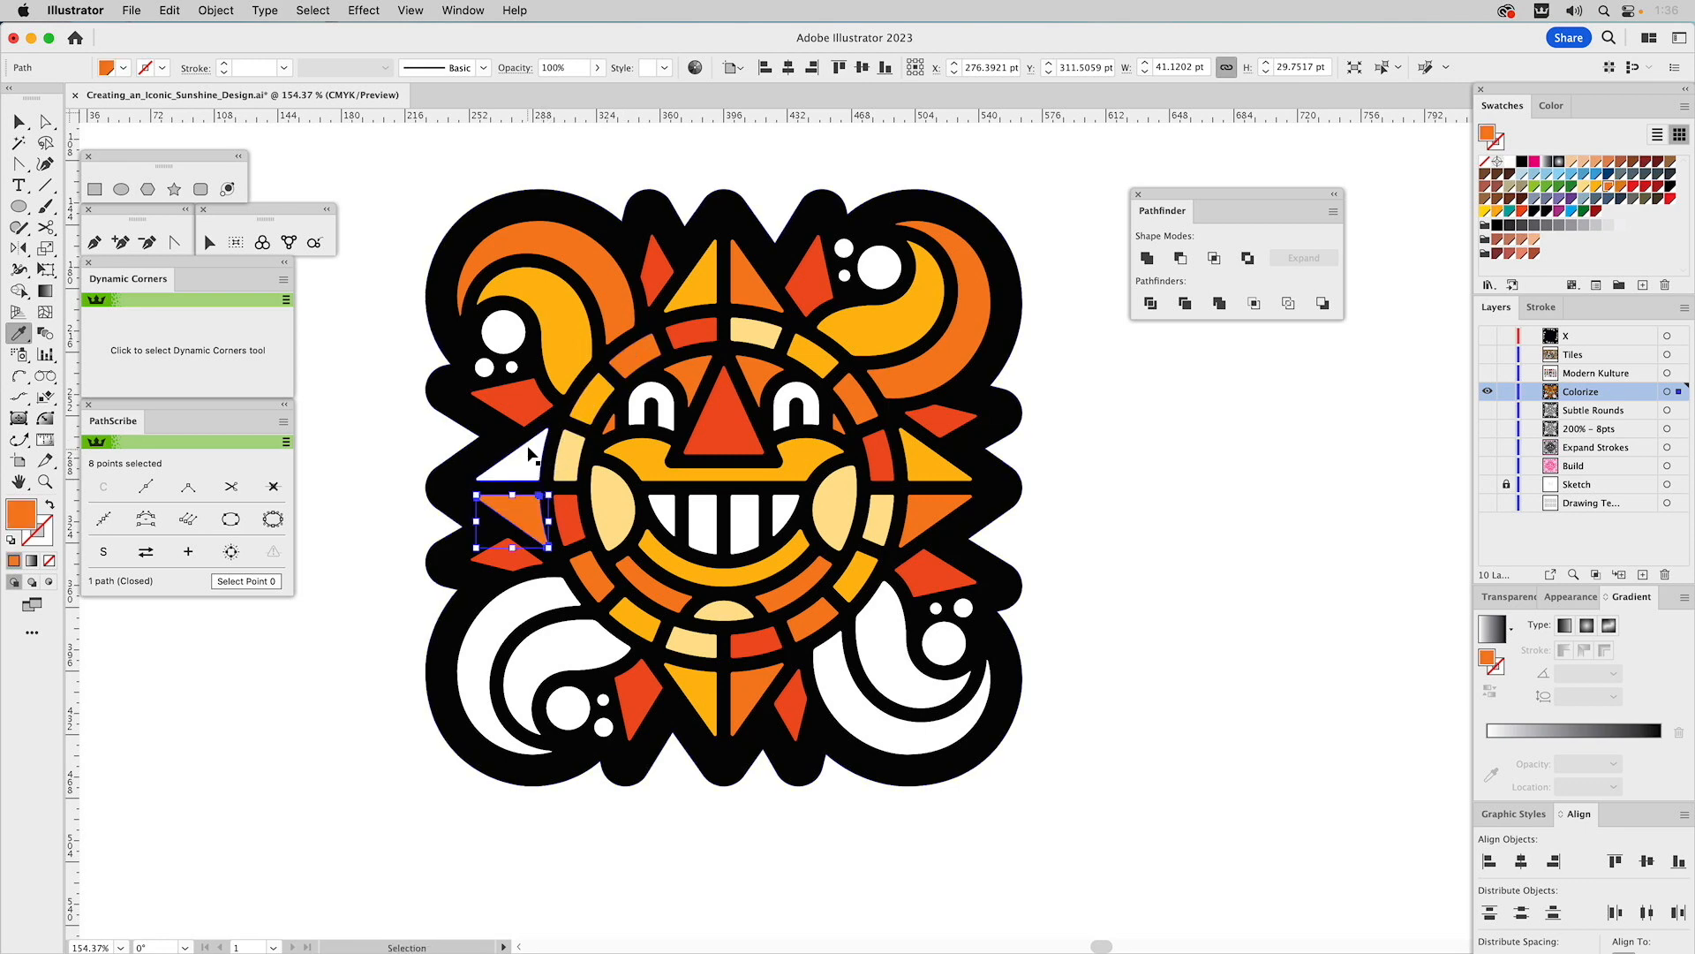
{"action": "left_click", "coordinate": [530, 455], "text": "super"}
{"action": "left_click", "coordinate": [641, 450]}
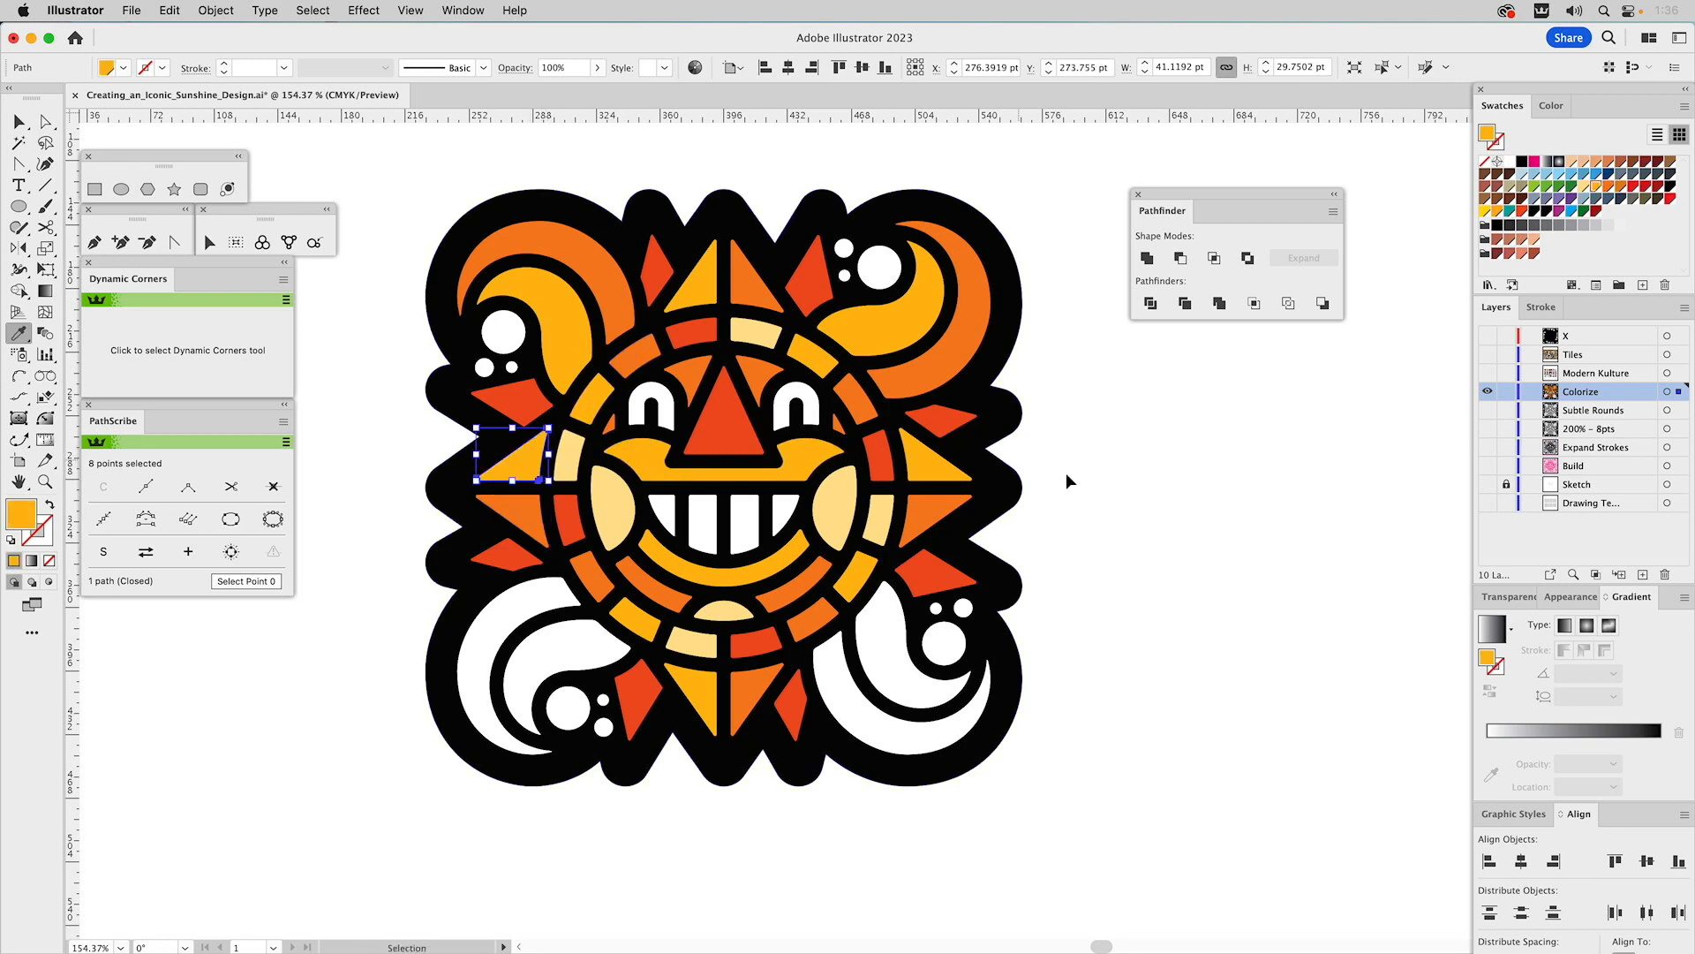
{"action": "left_click", "coordinate": [1135, 477], "text": "super"}
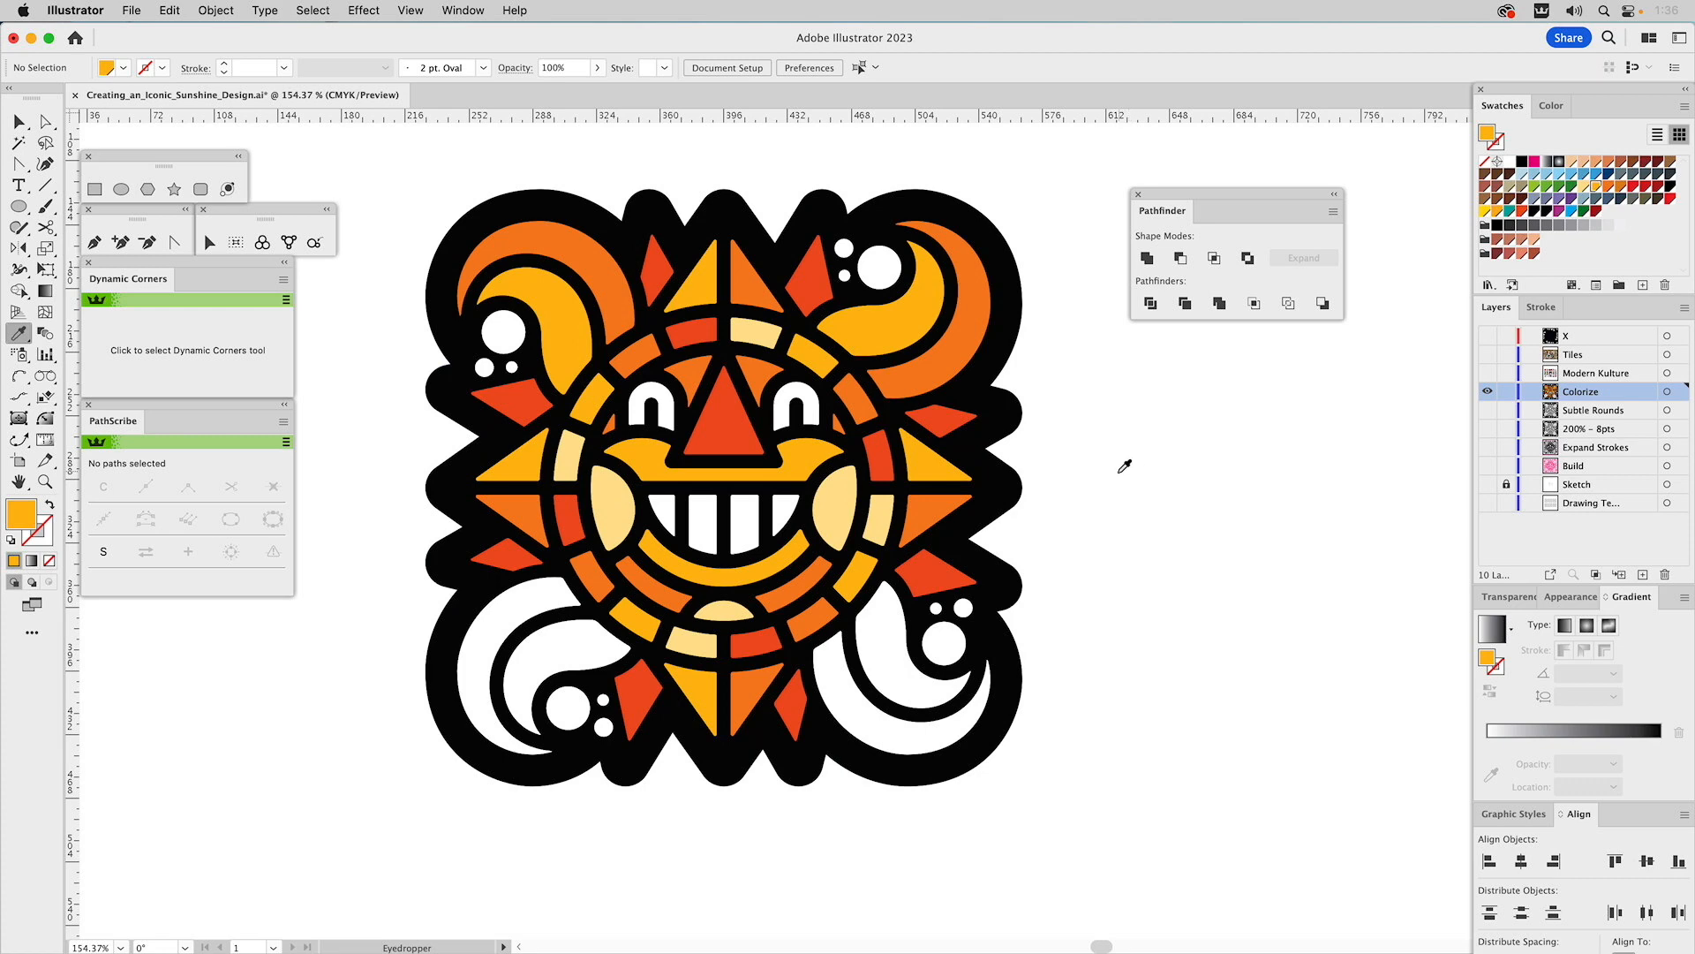
- Fill the lower-right curl's outer band with yellow-orange and its inner shape with orange
{"action": "left_click", "coordinate": [848, 700], "text": "super"}
{"action": "left_click", "coordinate": [859, 572]}
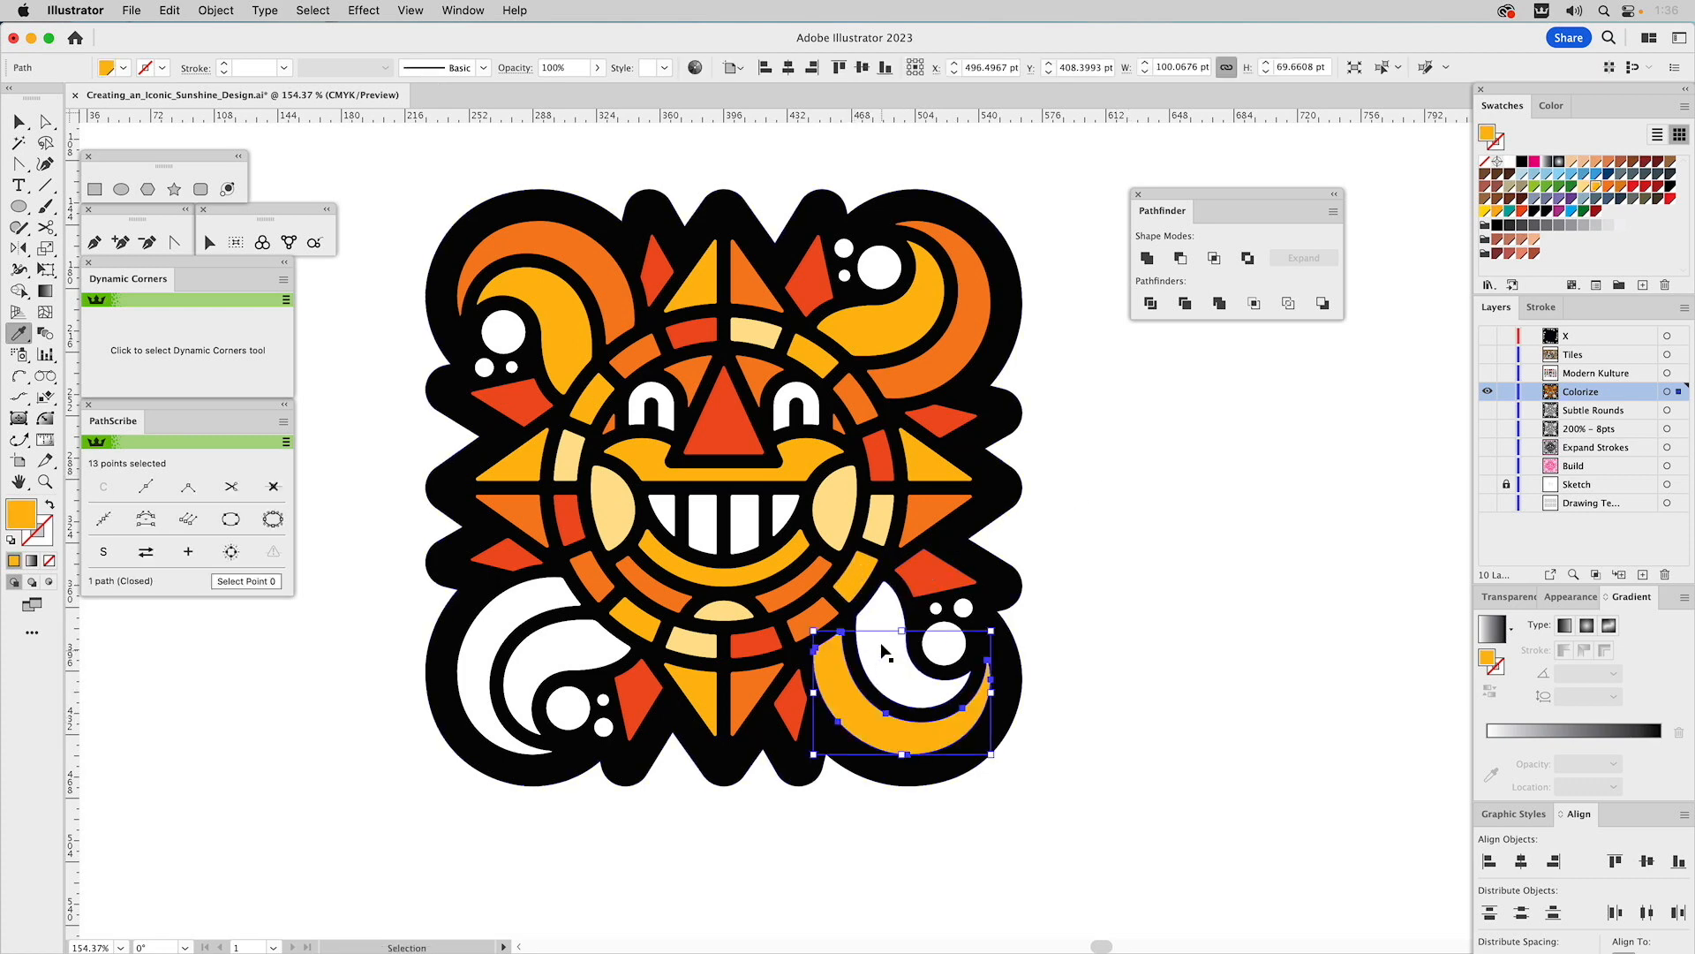
{"action": "left_click", "coordinate": [892, 623], "text": "super"}
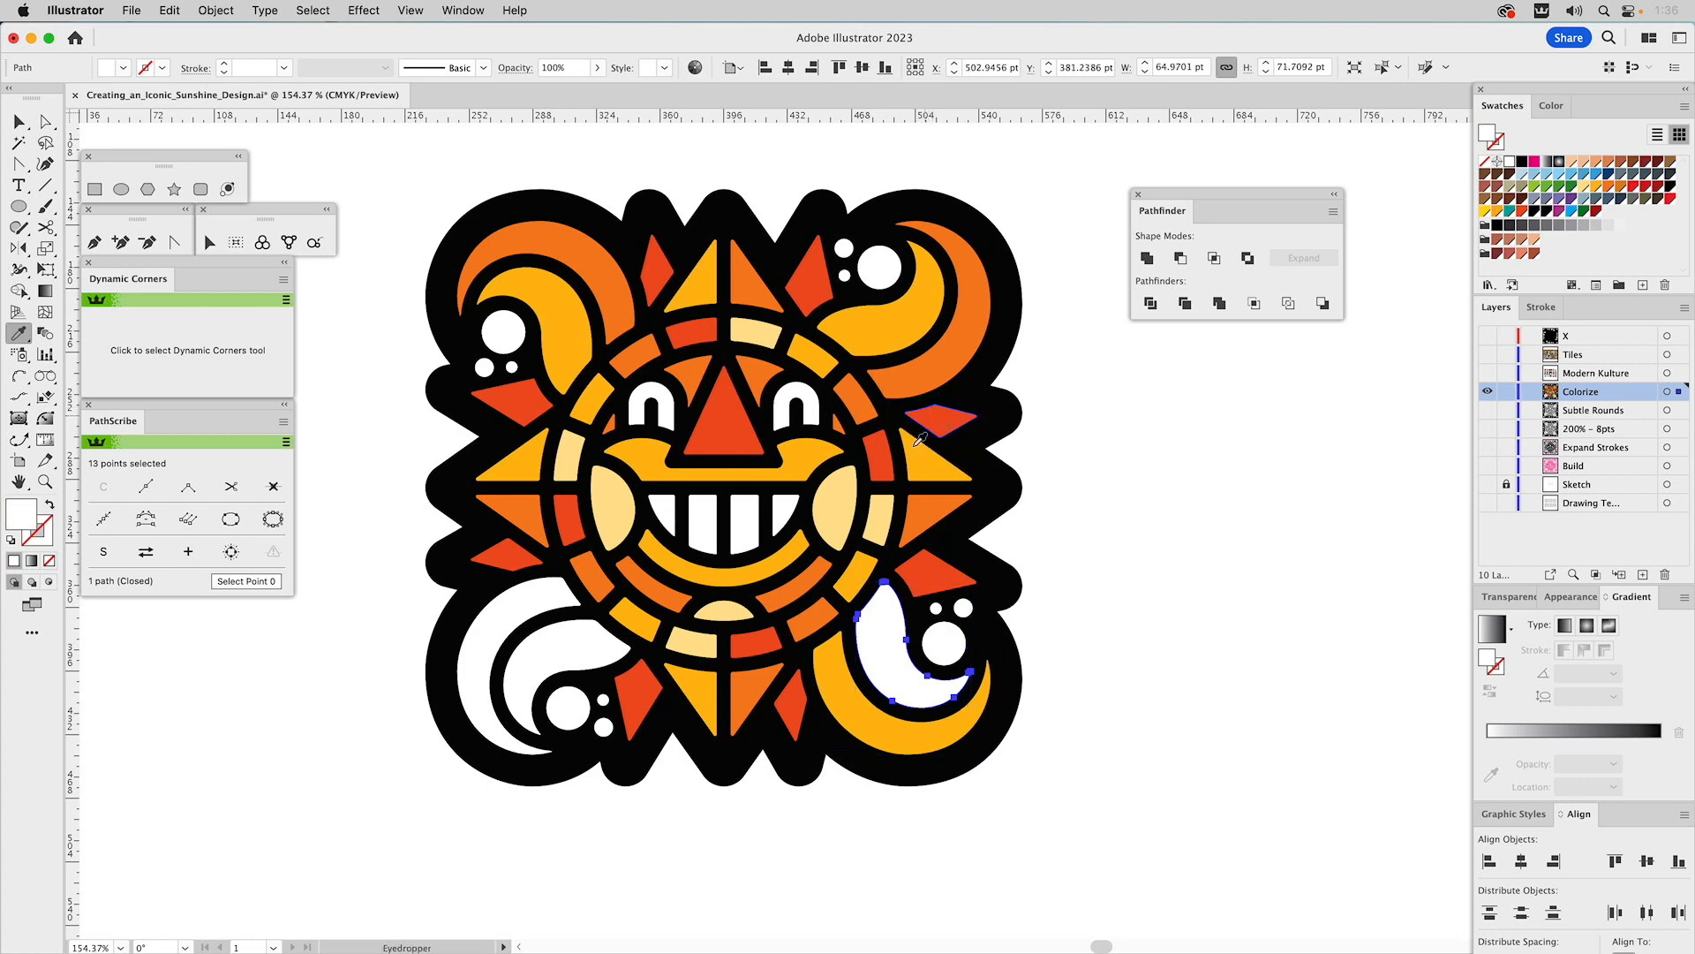
{"action": "left_click", "coordinate": [779, 618]}
{"action": "key", "text": "super"}
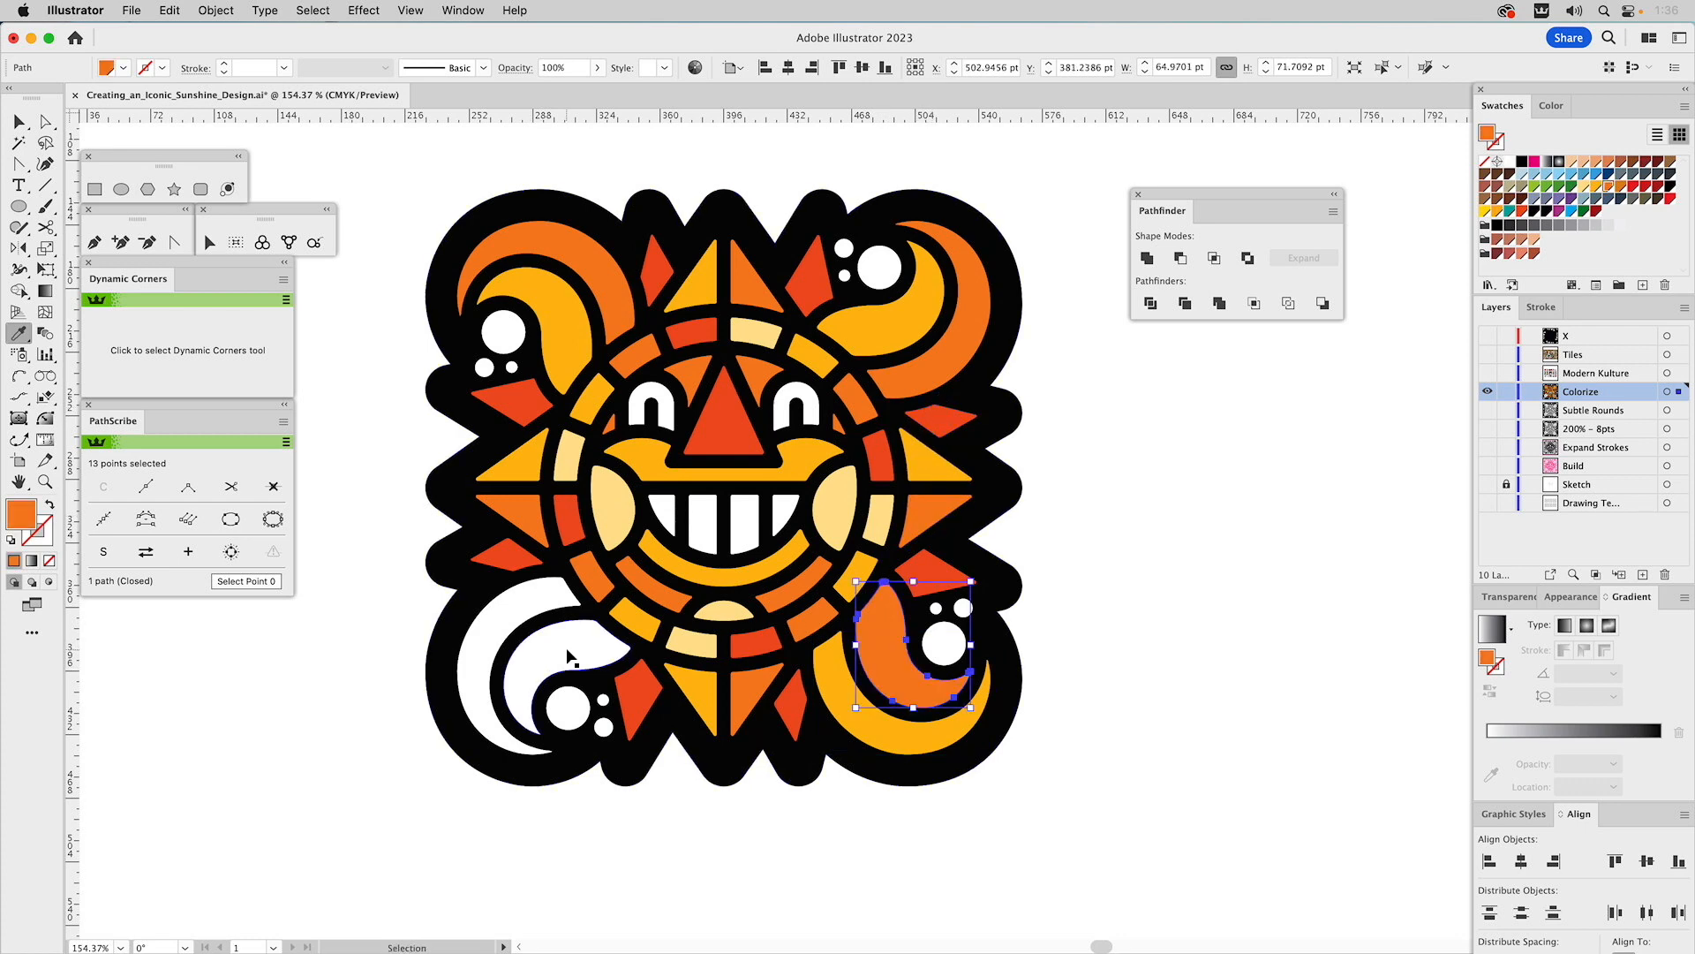
- Fill the lower-left curl's inner shape with orange and its outer band with yellow-orange
{"action": "left_click", "coordinate": [569, 657], "text": "super"}
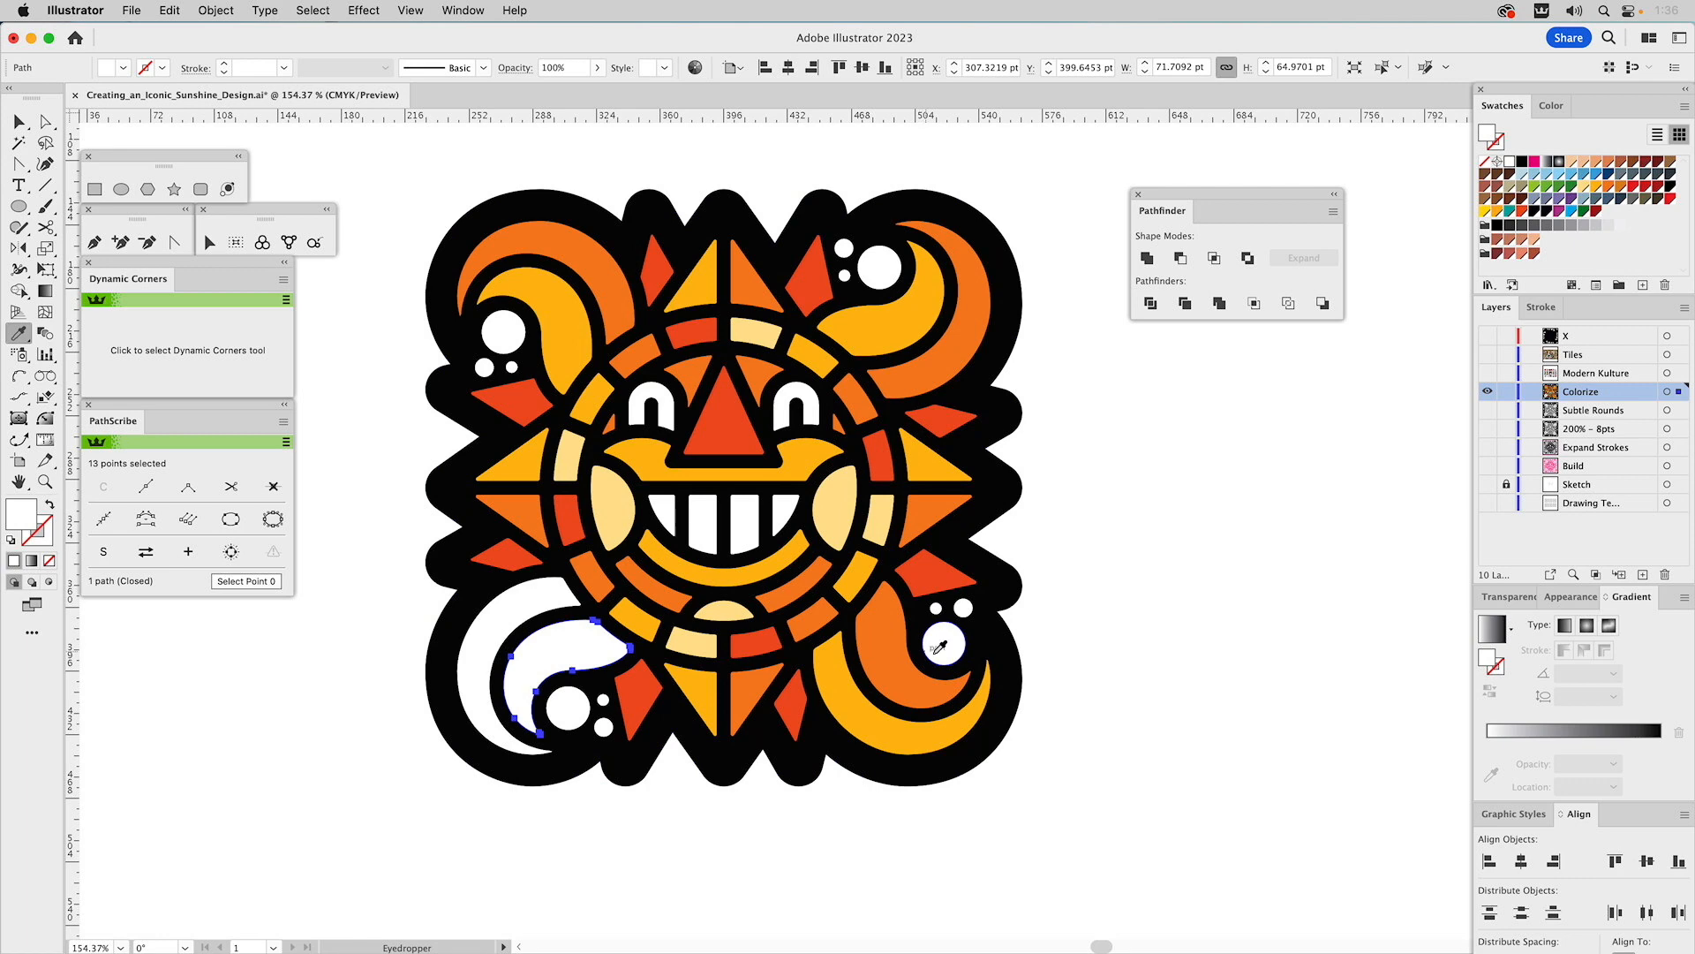
{"action": "left_click", "coordinate": [891, 646]}
{"action": "left_click", "coordinate": [477, 671], "text": "super"}
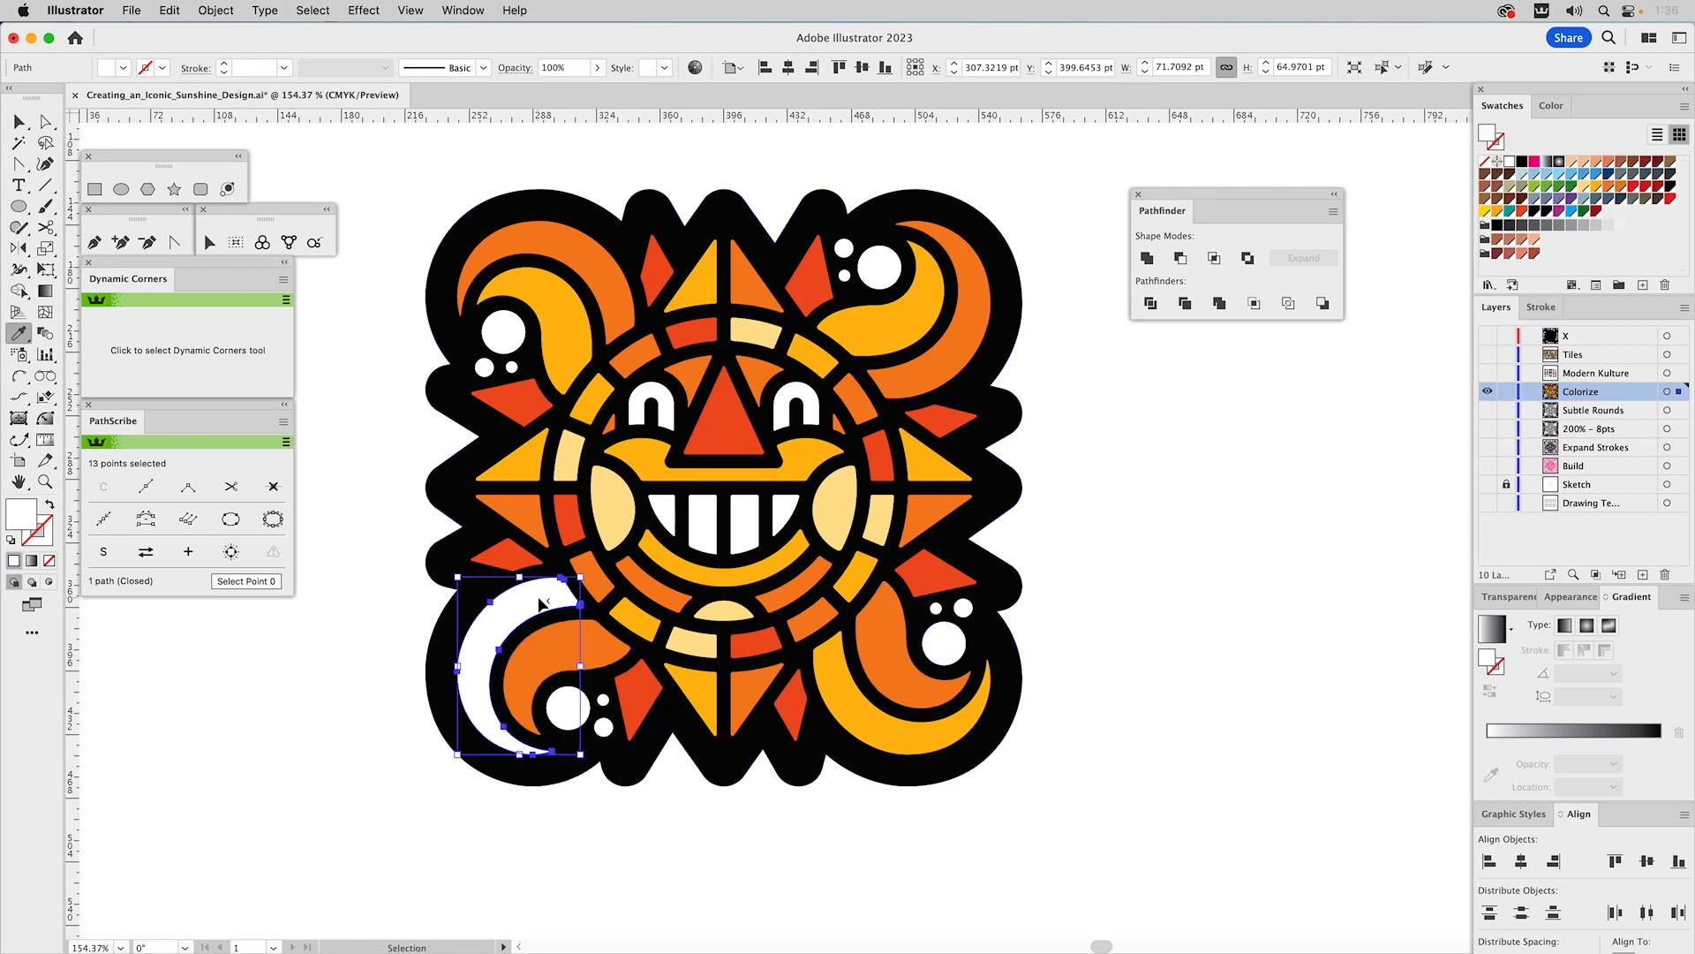
{"action": "left_click", "coordinate": [840, 669]}
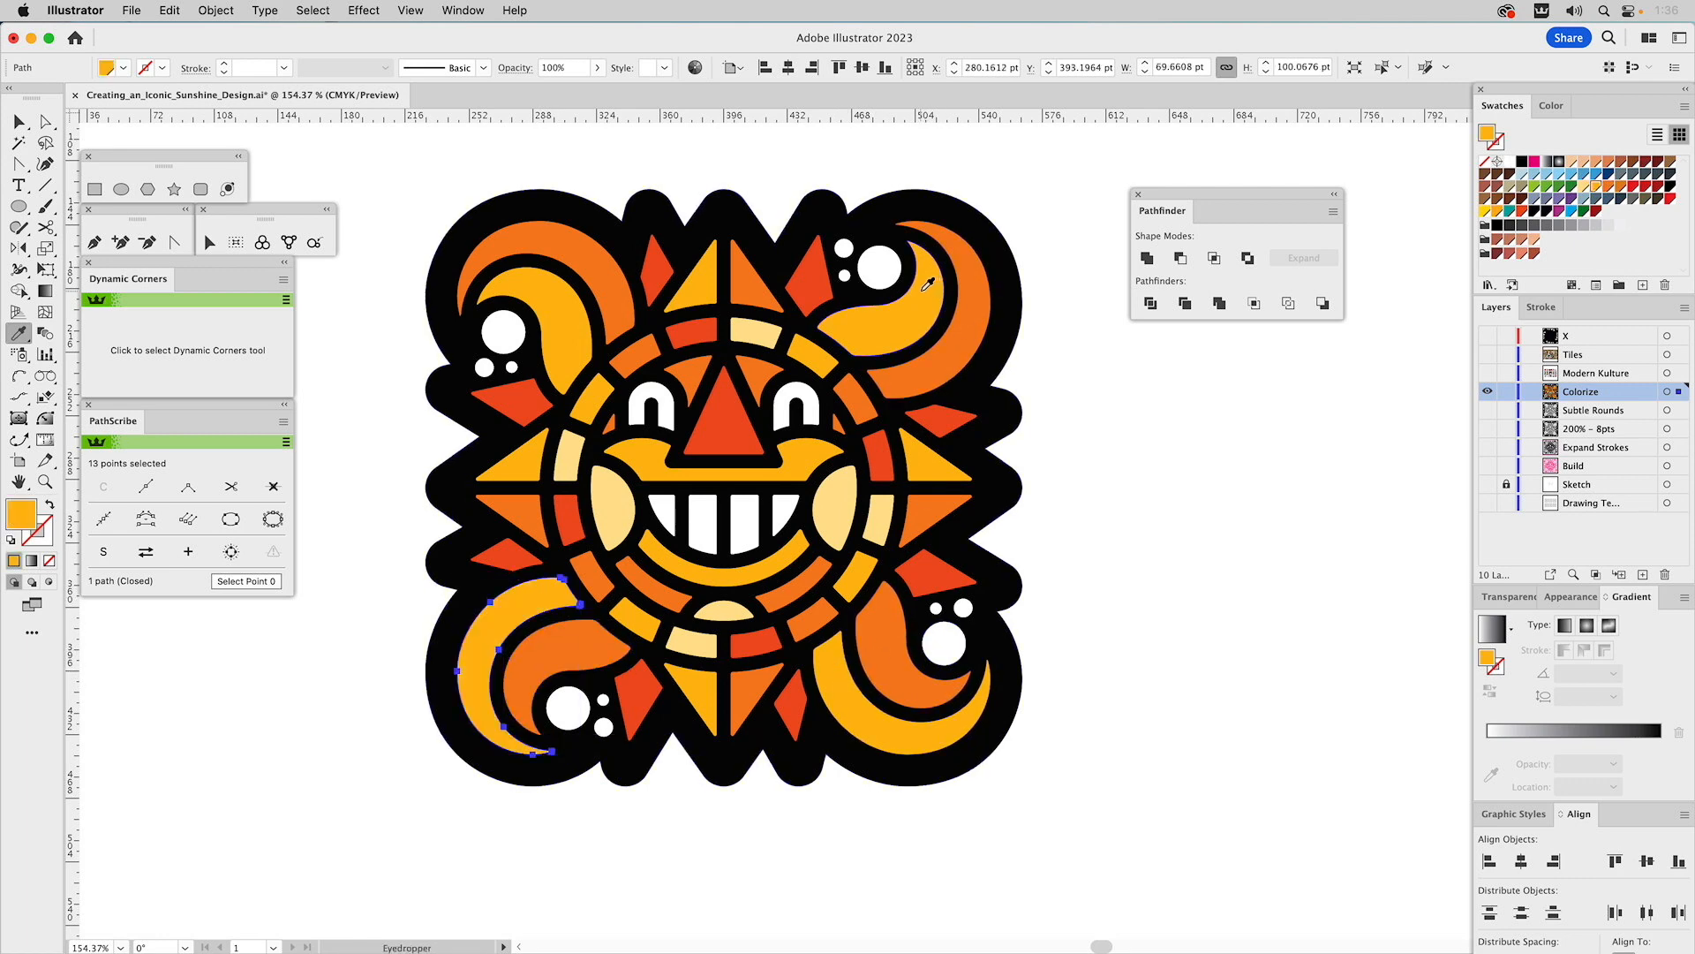
- Fill the upper-right curl's circles: the large one orange, the smallest pale yellow and the medium one yellow-orange
{"action": "key", "text": "v"}
{"action": "left_click", "coordinate": [890, 272], "text": "super"}
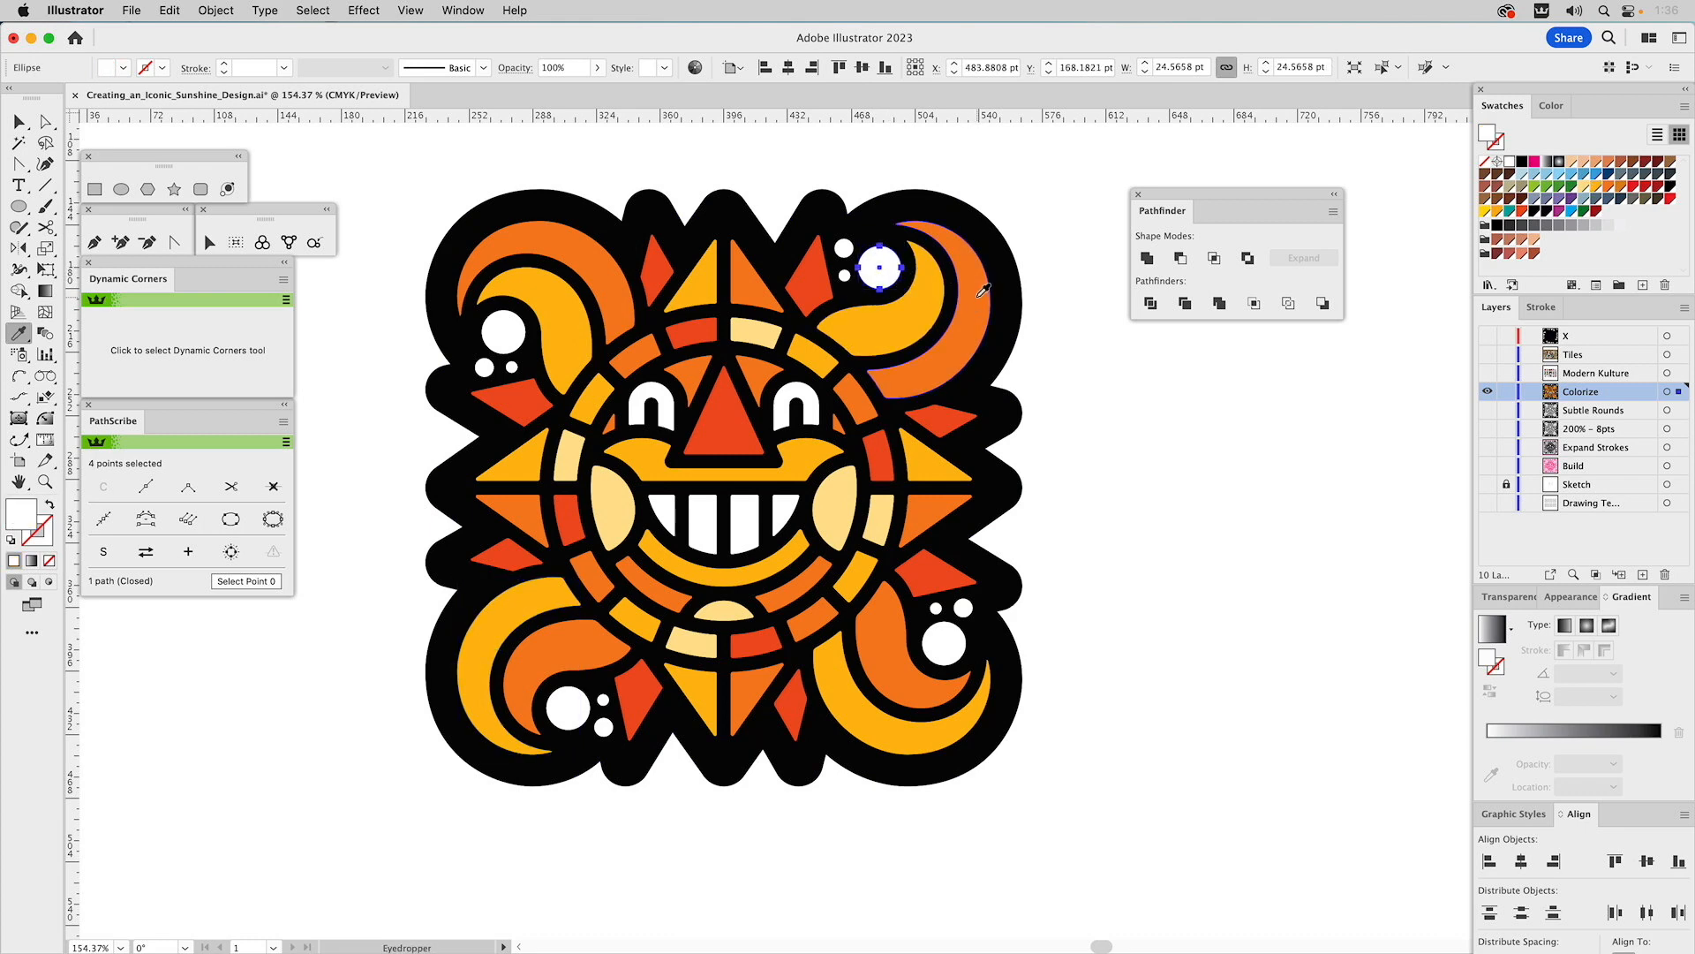
{"action": "left_click", "coordinate": [980, 287]}
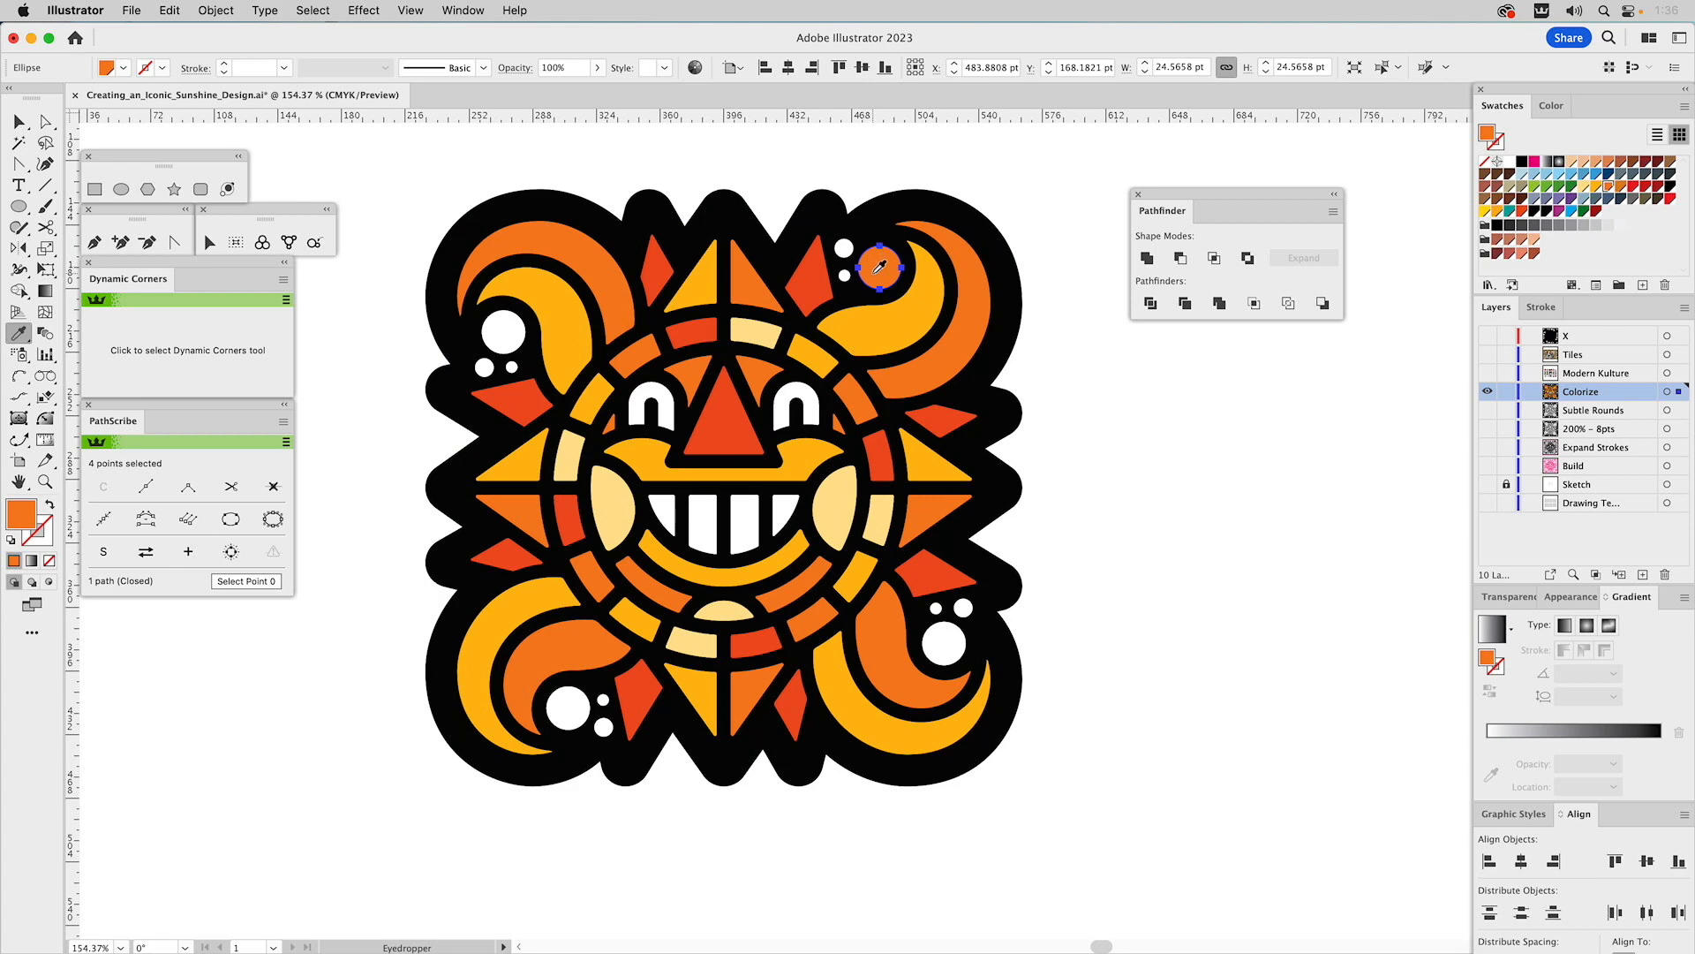
{"action": "key", "text": "v"}
{"action": "left_click", "coordinate": [845, 275]}
{"action": "key", "text": "i"}
{"action": "left_click", "coordinate": [834, 507]}
{"action": "left_click", "coordinate": [844, 249], "text": "super"}
{"action": "left_click", "coordinate": [885, 339]}
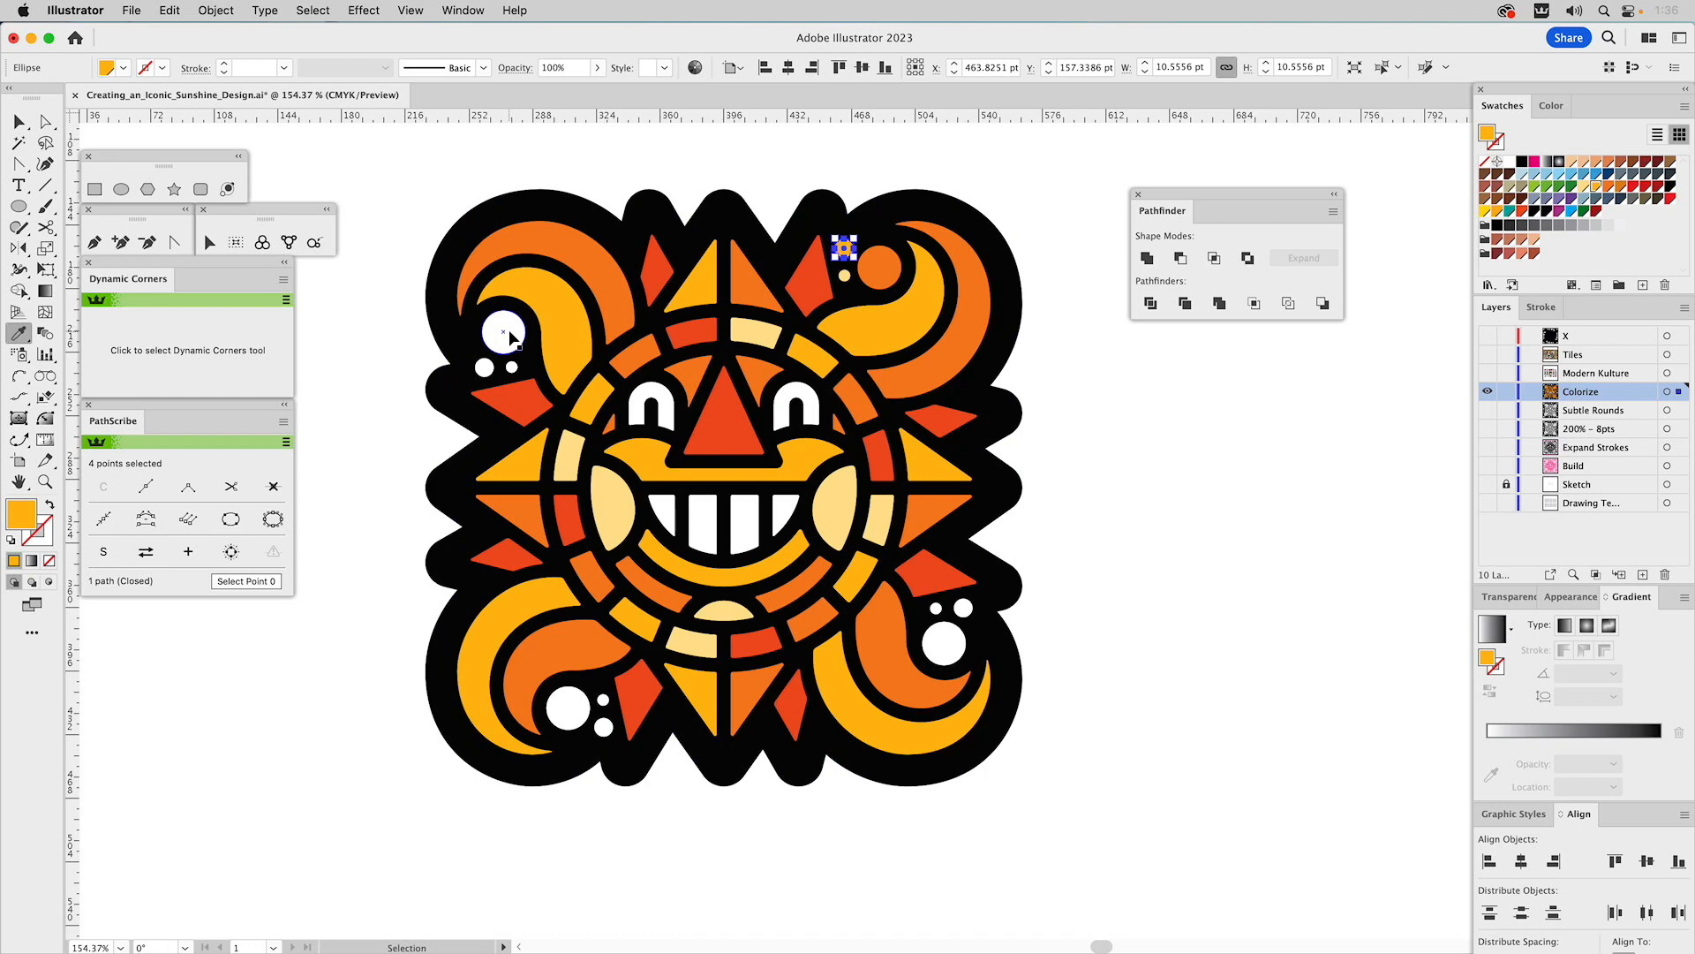
- Fill the lower-left curl's circles: the large one orange, the medium one yellow-orange and the smallest pale yellow
{"action": "left_click", "coordinate": [568, 708], "text": "super"}
{"action": "left_click", "coordinate": [881, 267]}
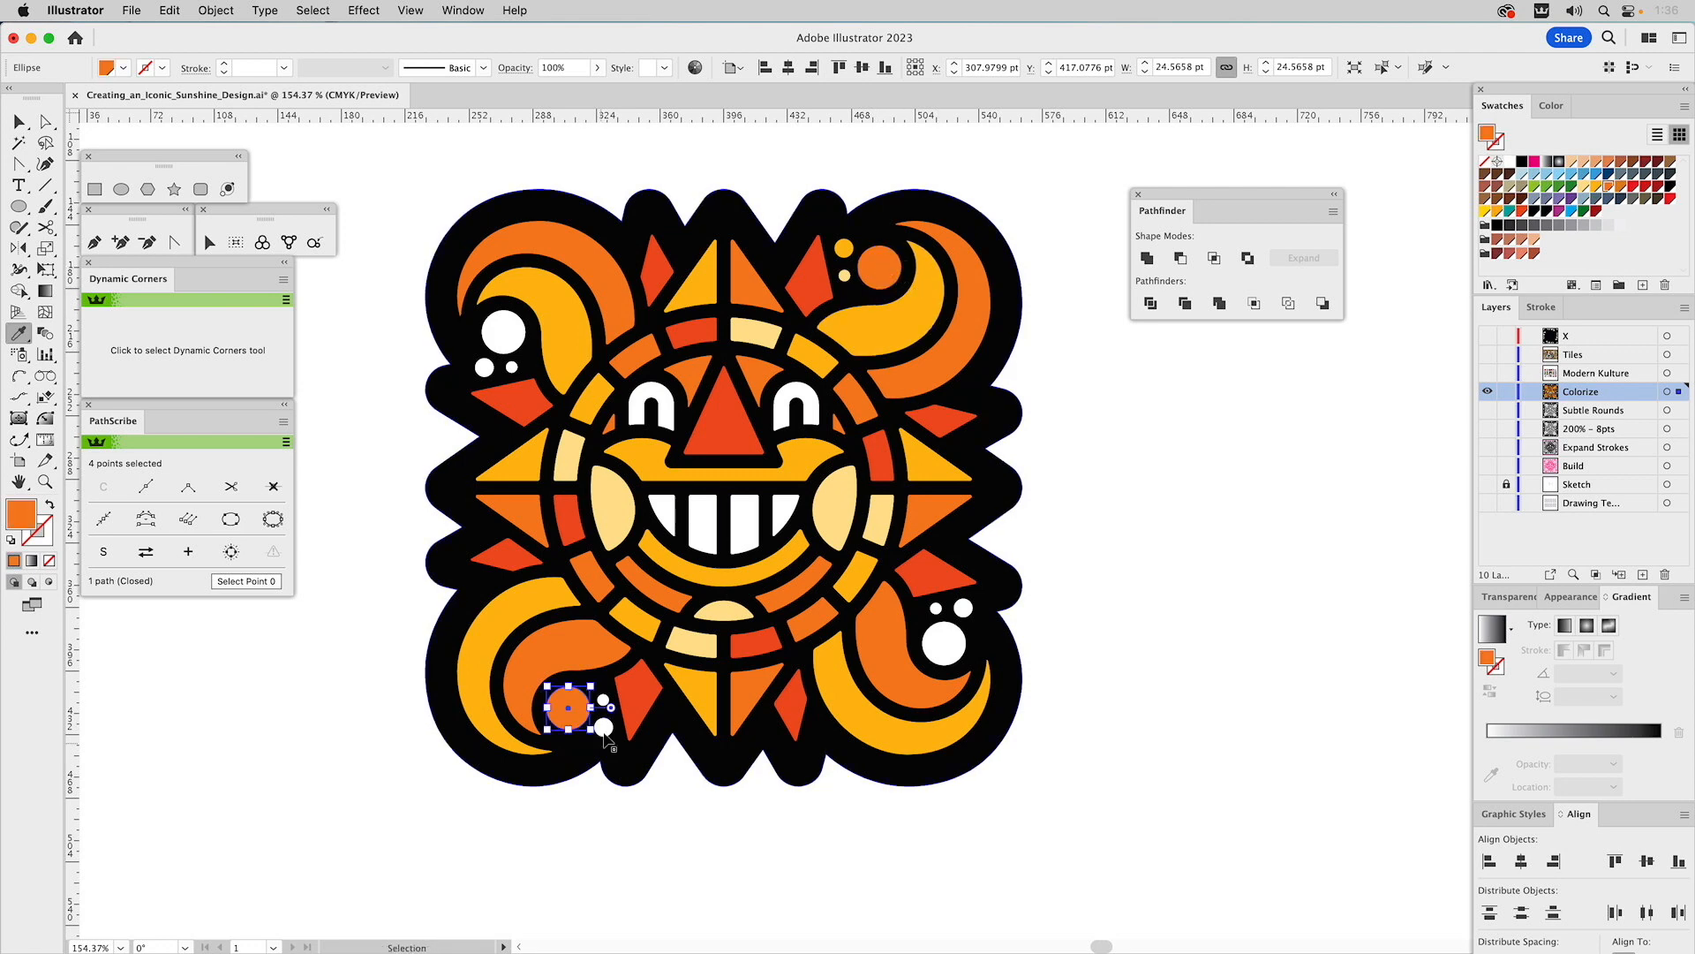
{"action": "left_click", "coordinate": [603, 726], "text": "super"}
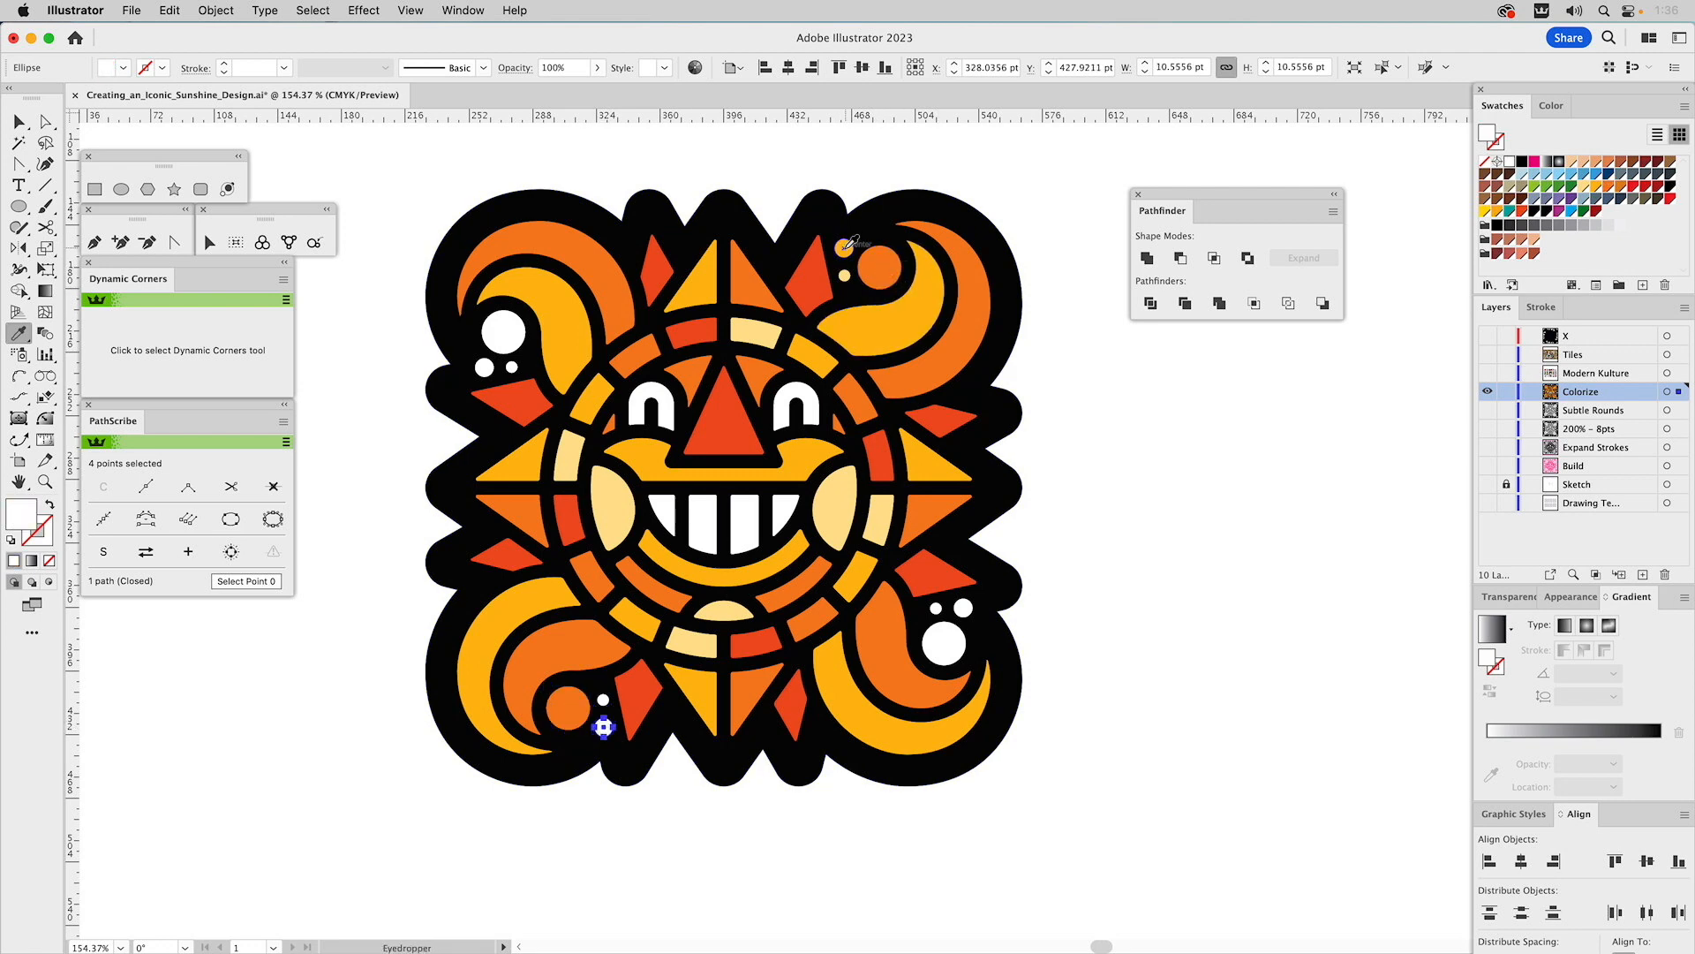
{"action": "left_click", "coordinate": [880, 307]}
{"action": "left_click", "coordinate": [604, 700], "text": "super"}
{"action": "left_click", "coordinate": [846, 275]}
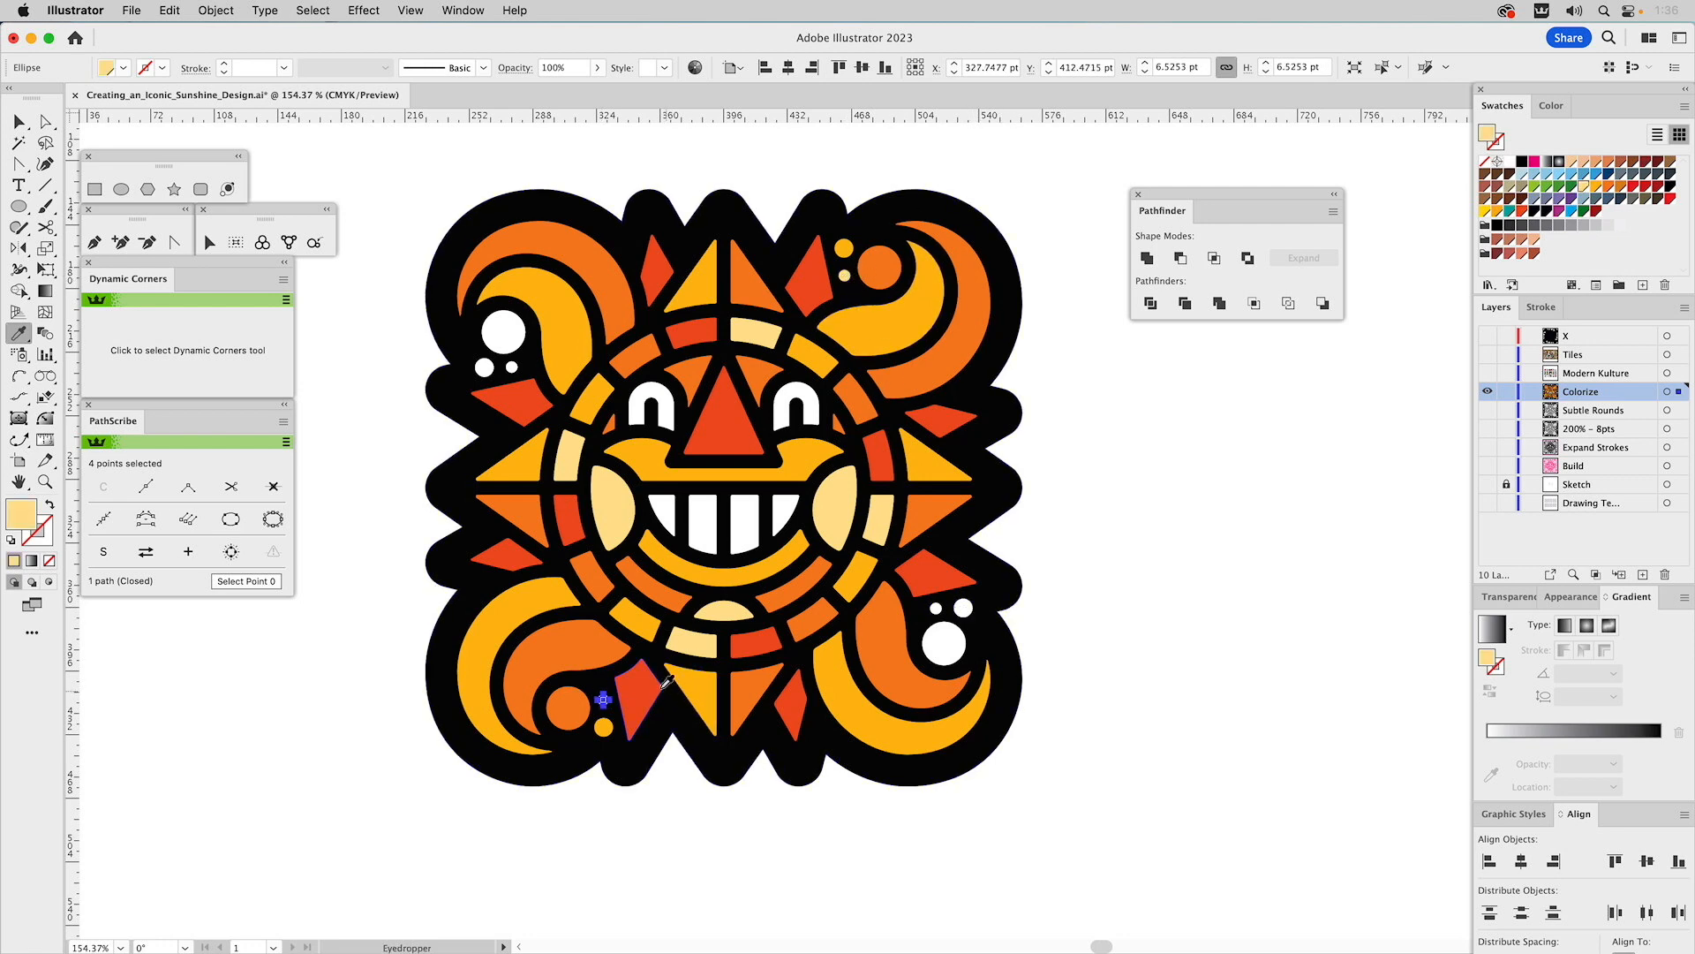
- Swap the fills of the lower-left curl's two bigger circles, making the large one yellow-orange and the medium one orange
{"action": "left_click", "coordinate": [565, 699], "text": "super"}
{"action": "left_click", "coordinate": [604, 727]}
{"action": "left_click", "coordinate": [606, 728], "text": "super"}
{"action": "left_click", "coordinate": [583, 651]}
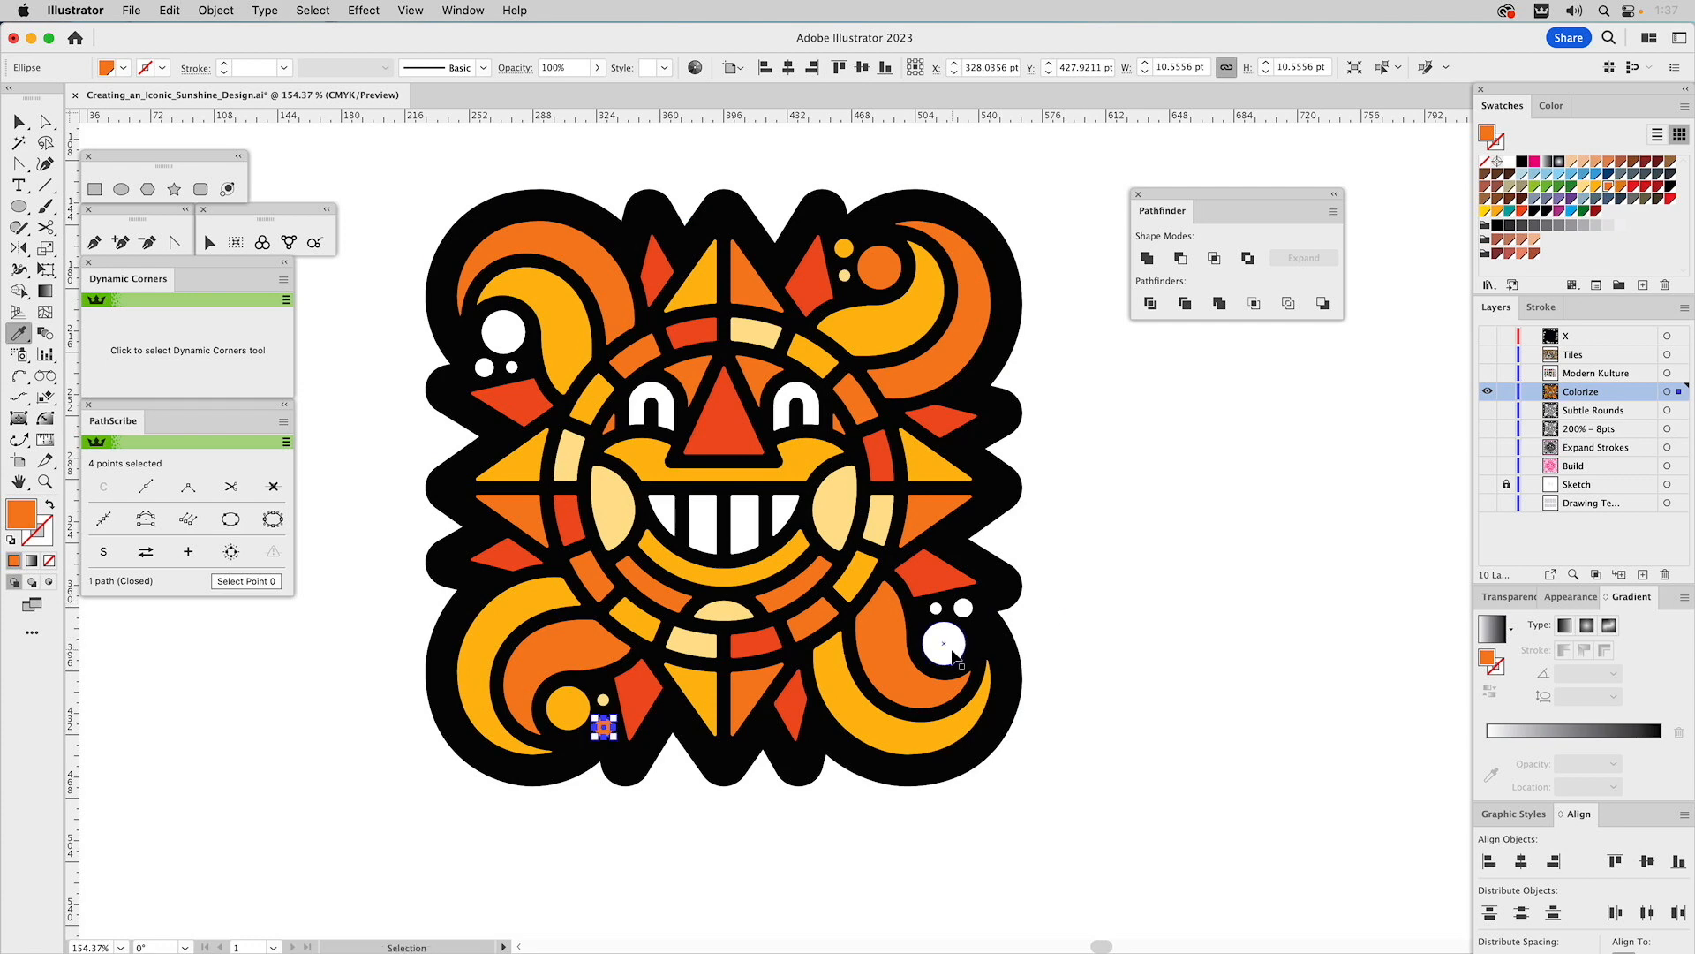
- Fill the lower-right curl's circles: the large one yellow-orange, the medium one orange and the smallest pale yellow
{"action": "left_click", "coordinate": [942, 641], "text": "super"}
{"action": "left_click", "coordinate": [844, 689]}
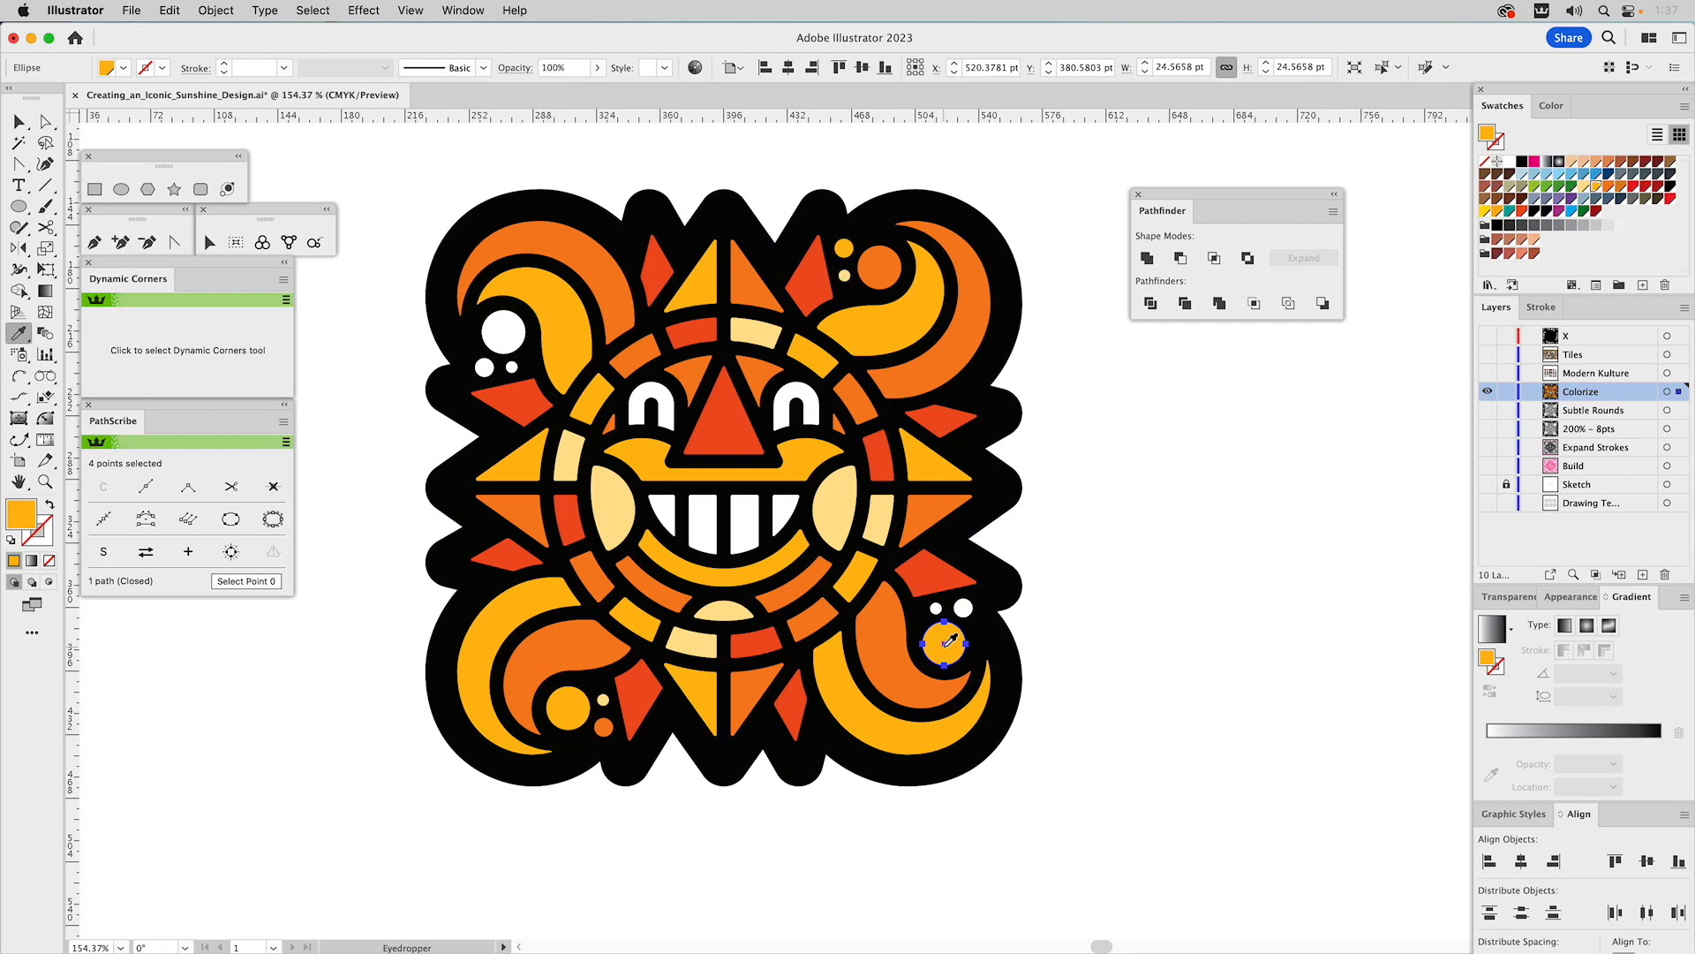
{"action": "left_click", "coordinate": [963, 608], "text": "super"}
{"action": "left_click", "coordinate": [892, 623]}
{"action": "left_click", "coordinate": [935, 608], "text": "super"}
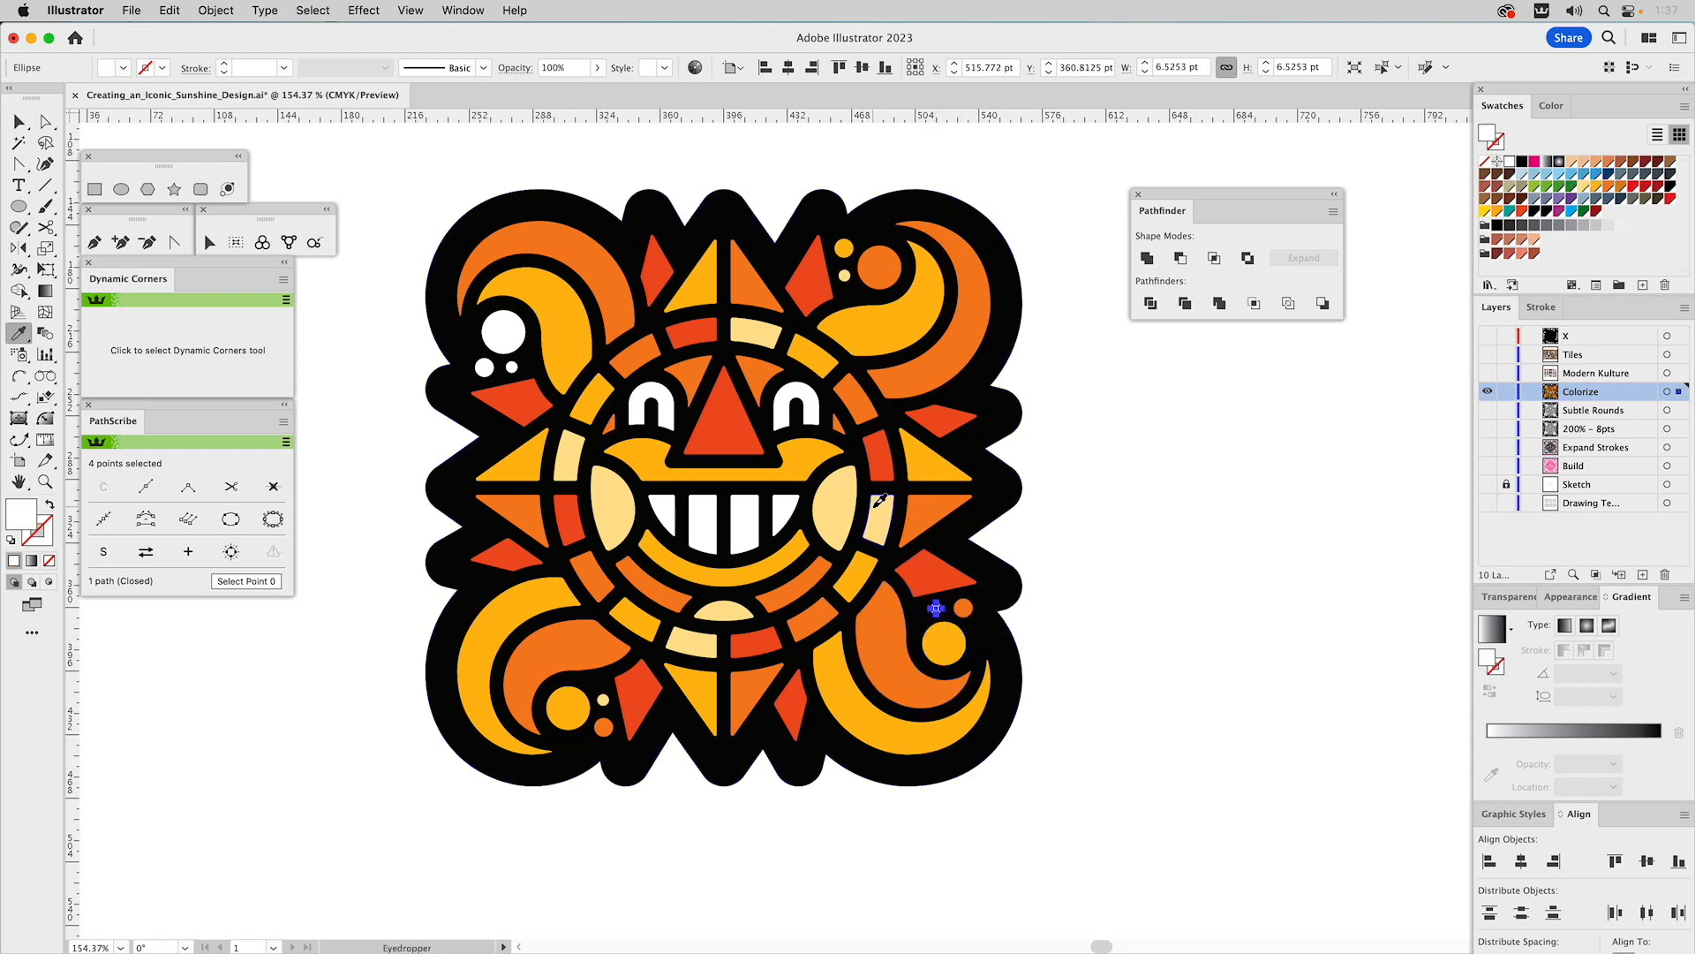
{"action": "left_click", "coordinate": [874, 507]}
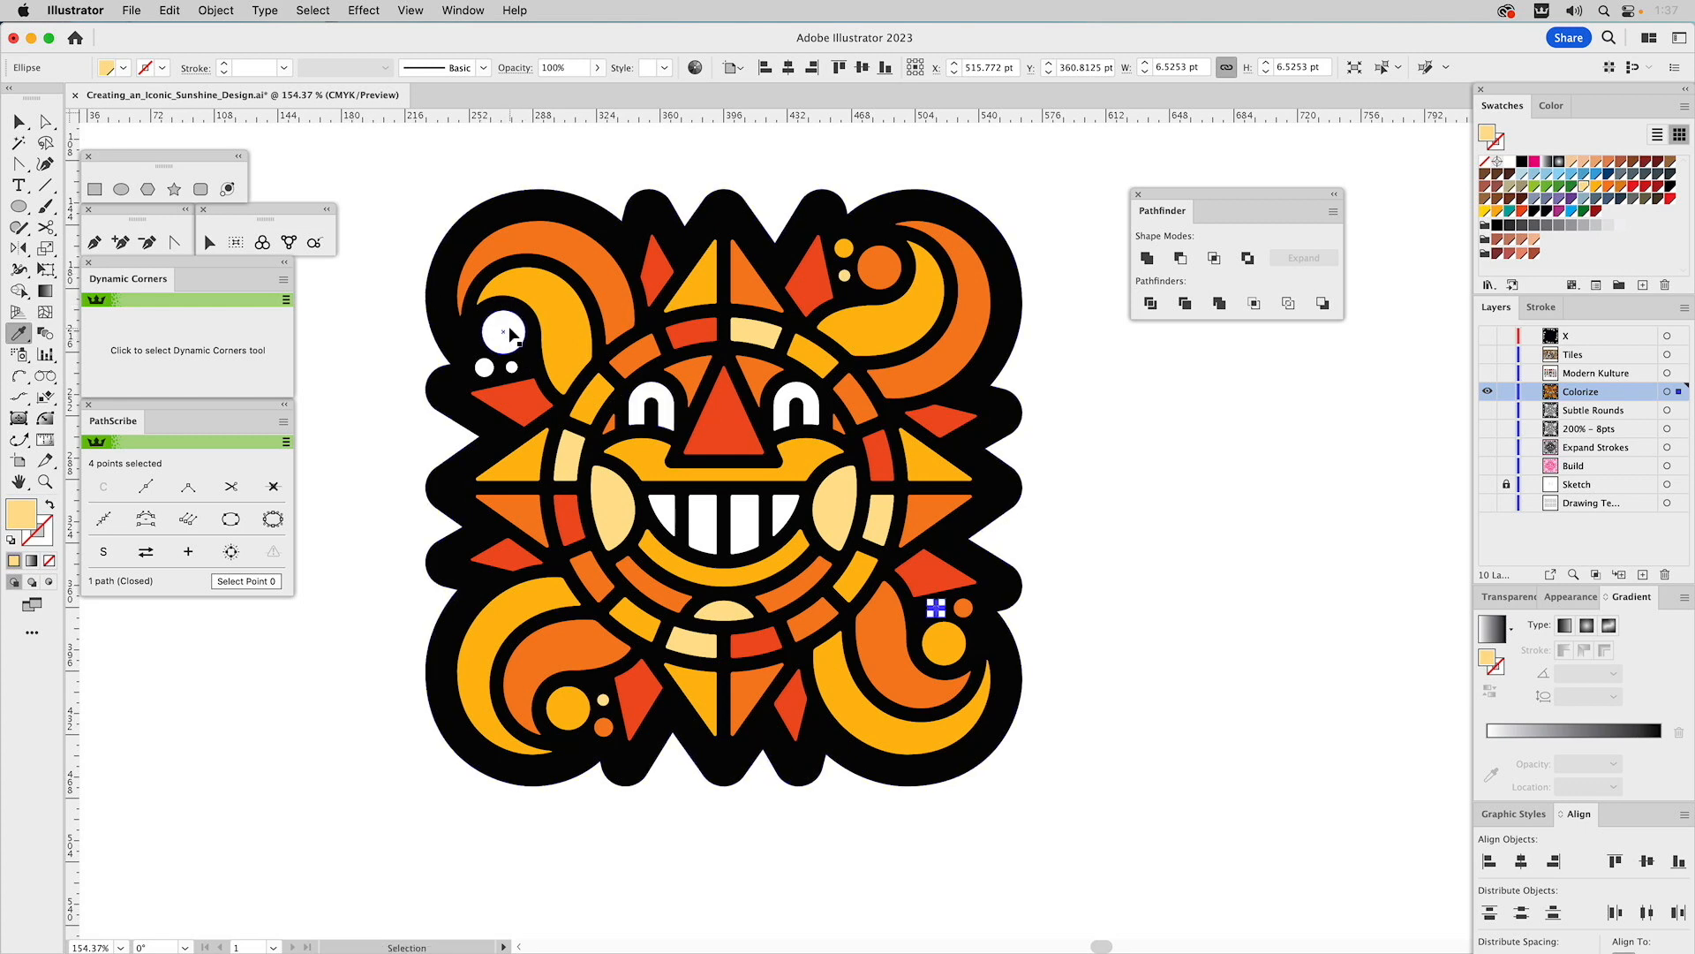
- Fill the upper-left curl's circles: the large one orange, the medium one yellow-orange and the smallest pale yellow
{"action": "left_click", "coordinate": [509, 331], "text": "super"}
{"action": "left_click", "coordinate": [592, 265]}
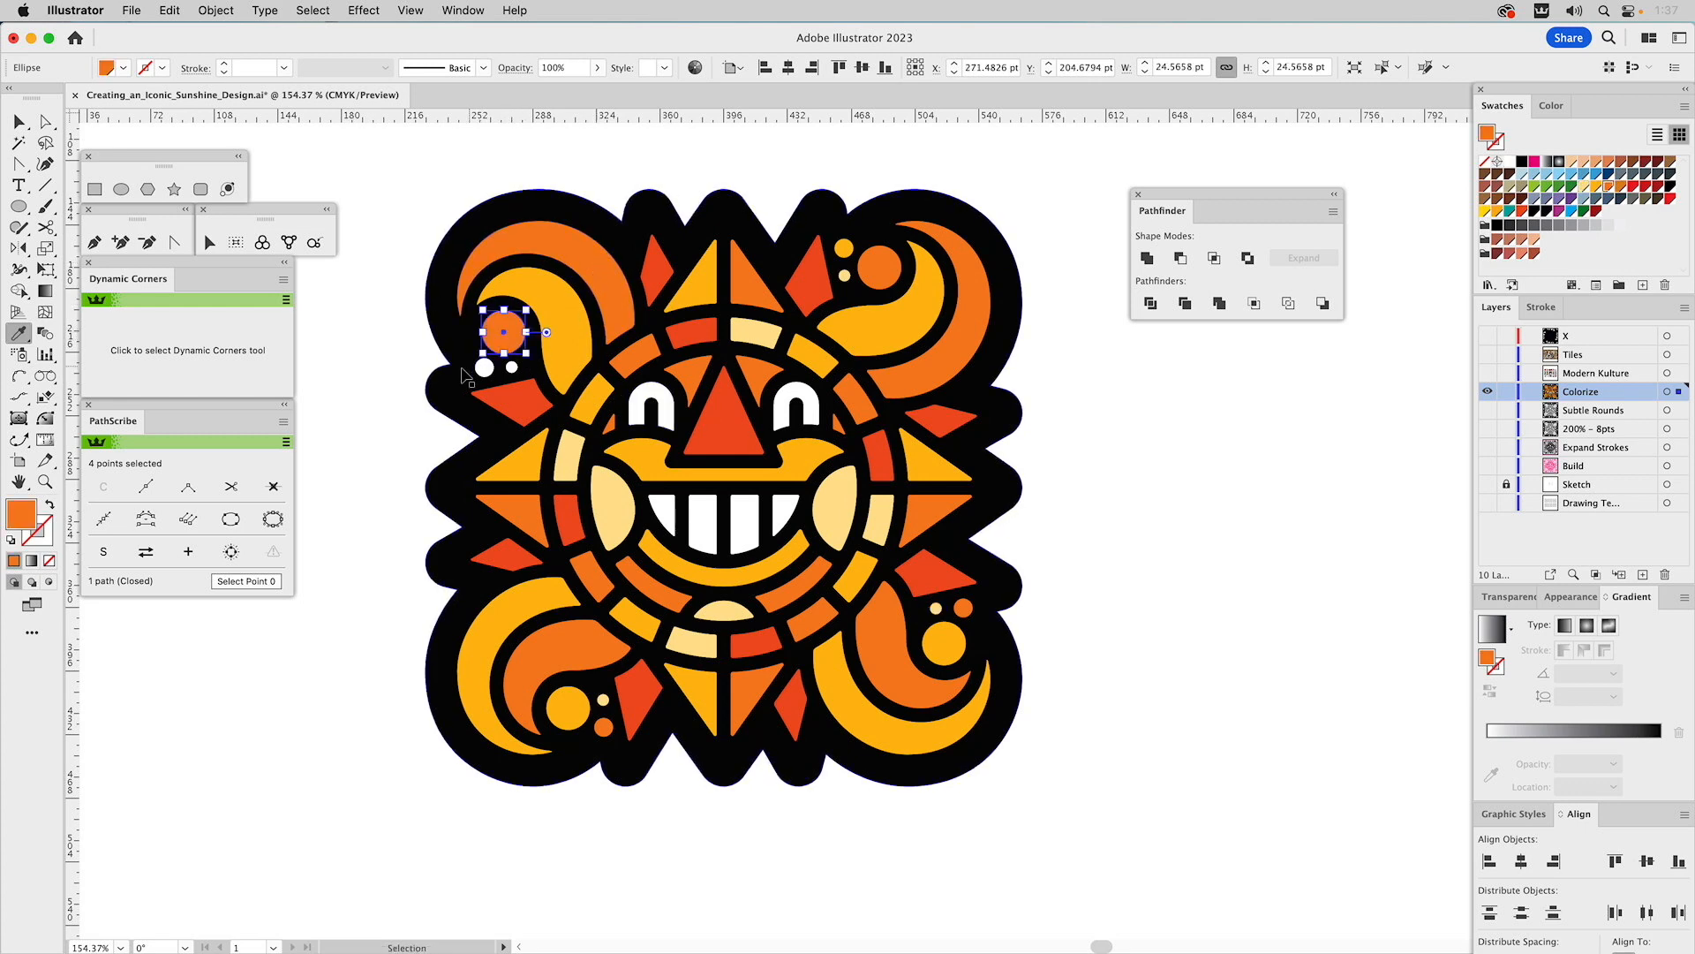
{"action": "left_click", "coordinate": [485, 367], "text": "super"}
{"action": "left_click", "coordinate": [589, 269]}
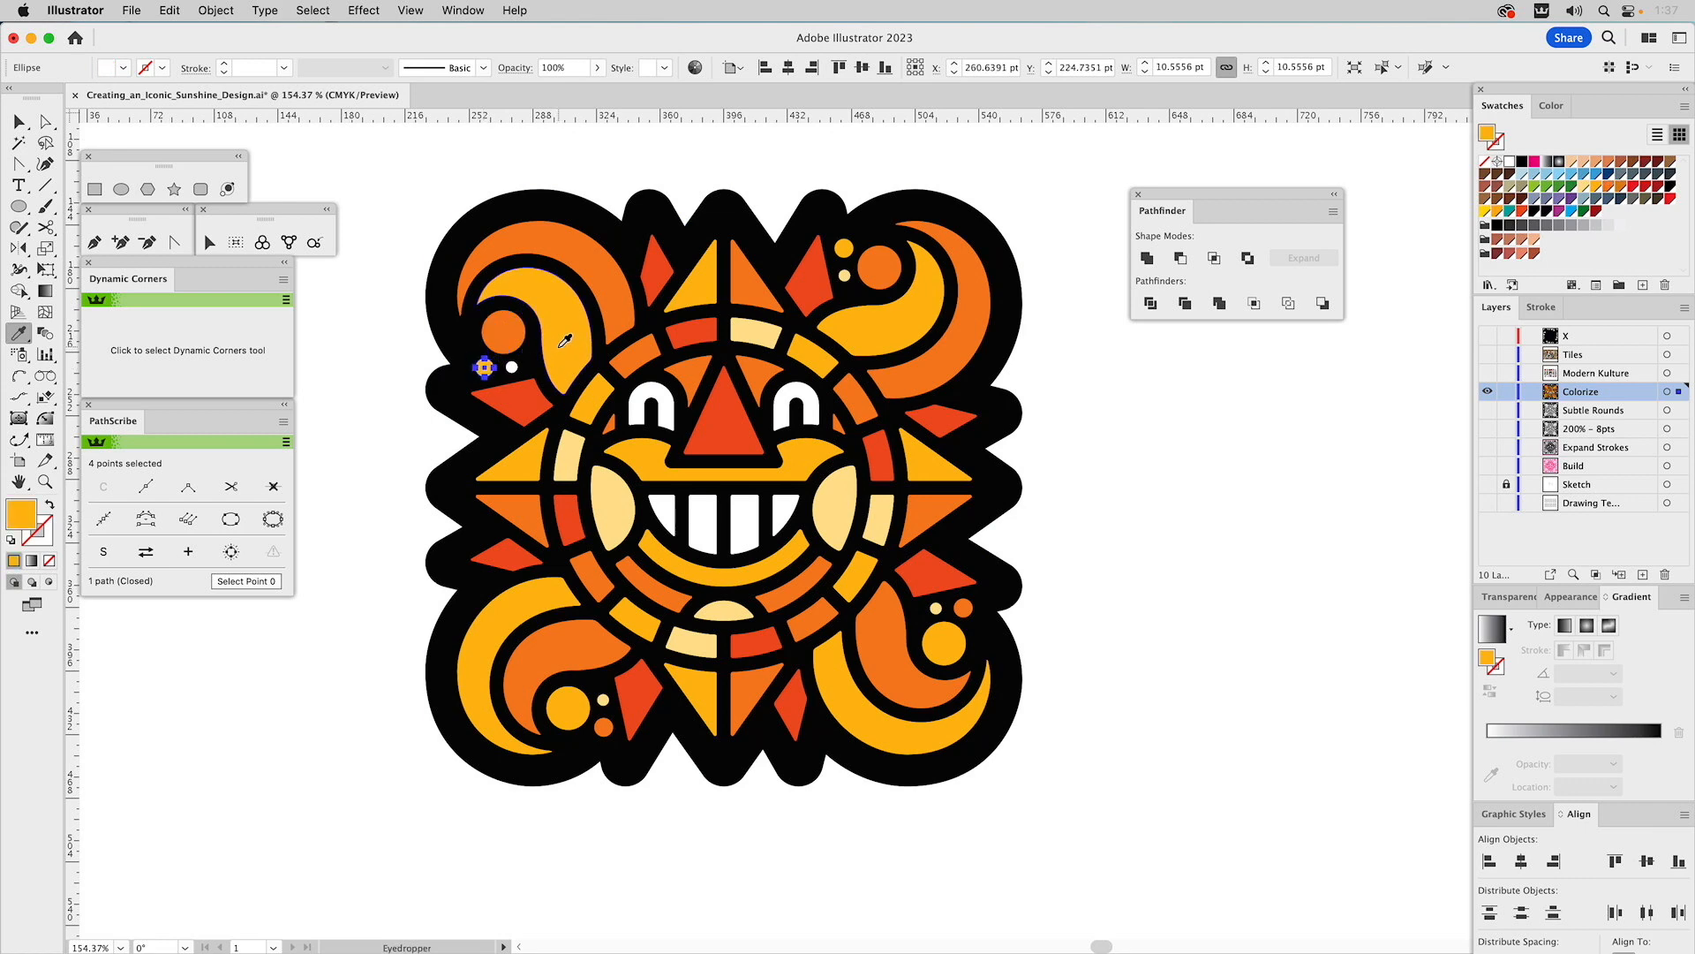
{"action": "left_click", "coordinate": [511, 367], "text": "super"}
{"action": "left_click", "coordinate": [572, 452]}
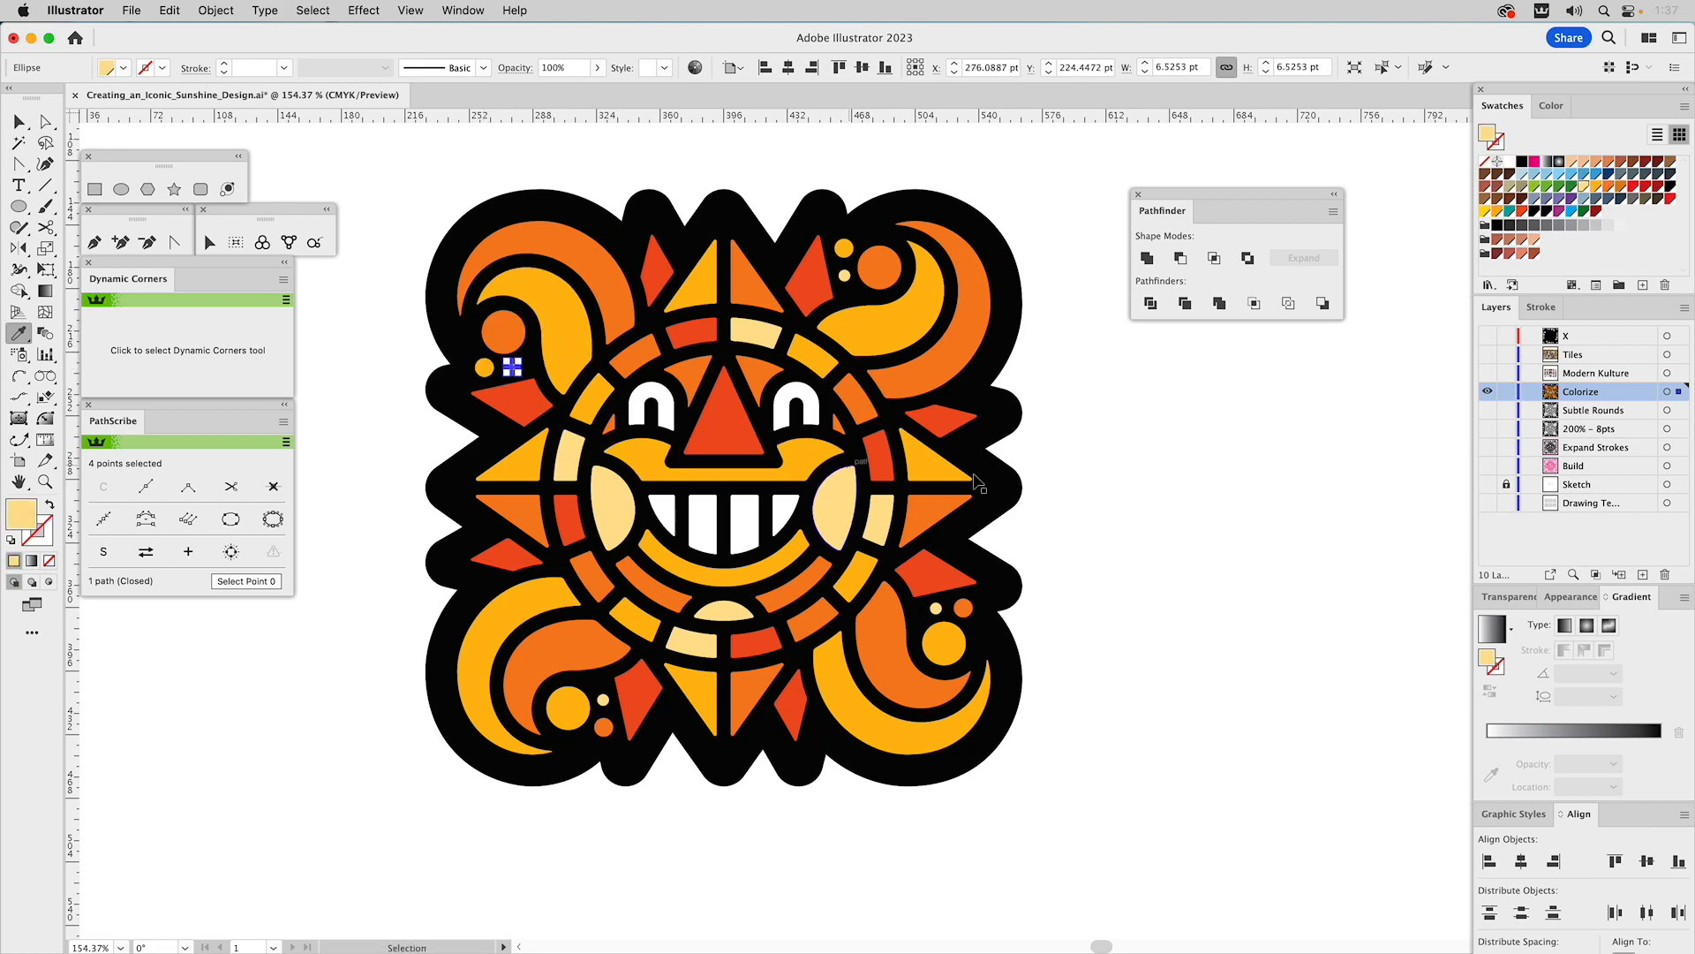
{"action": "left_click", "coordinate": [1158, 490], "text": "super"}
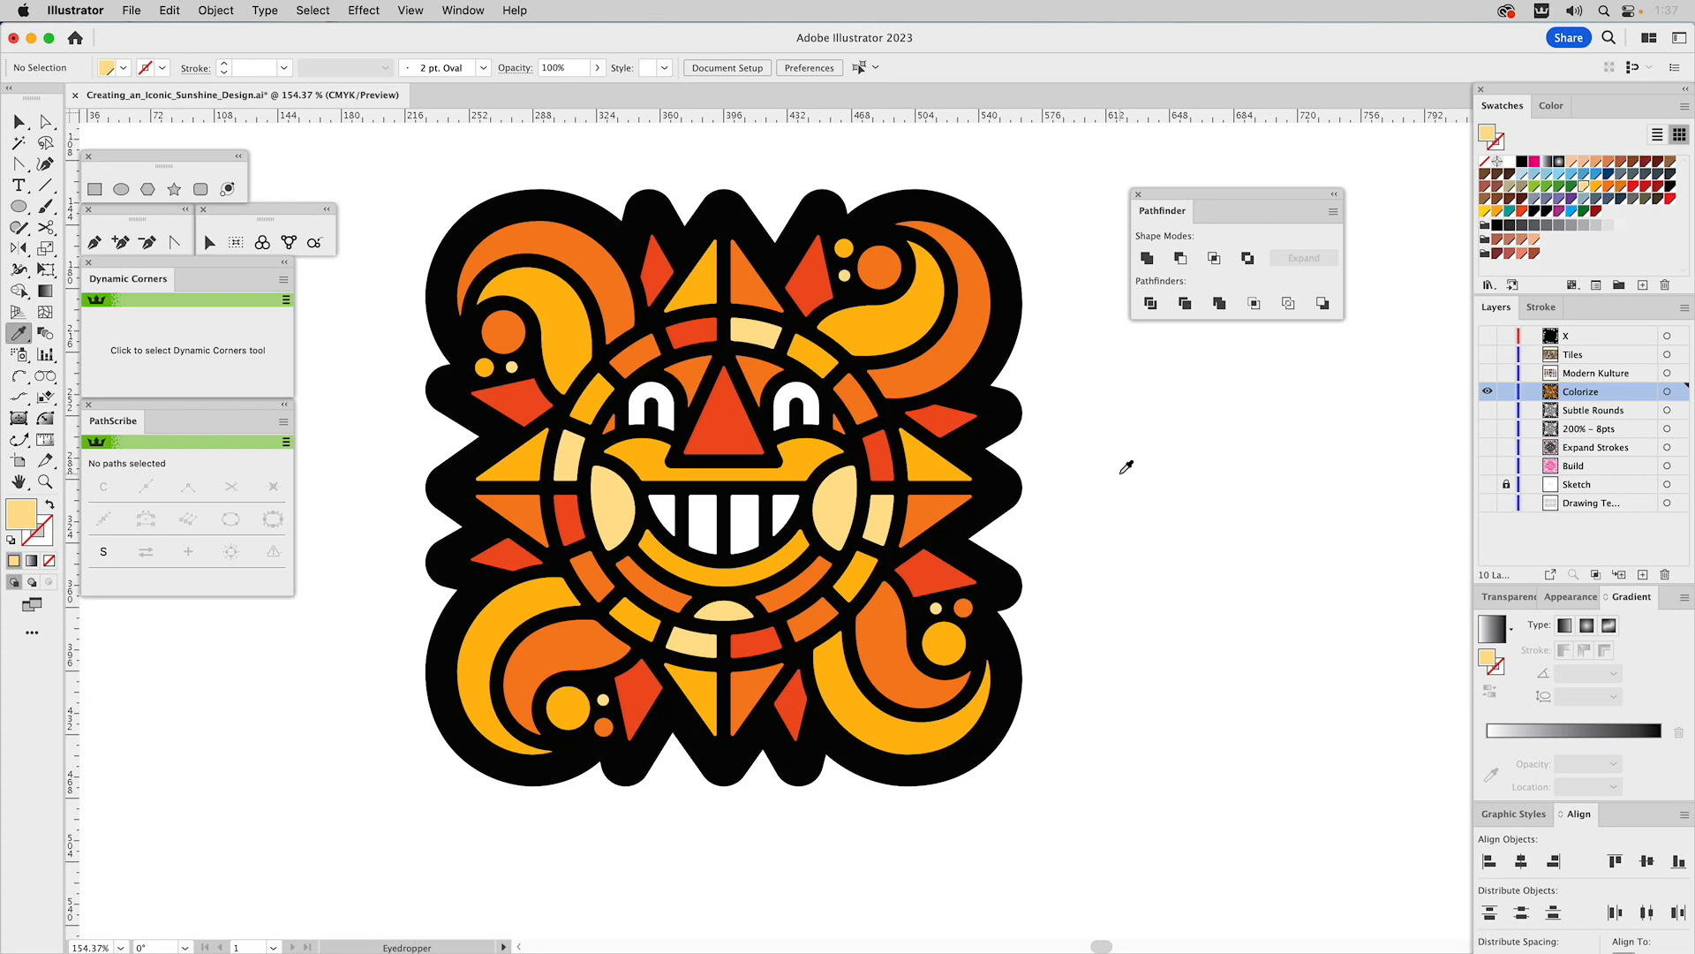
- Draw a rectangle about 159 by 17 pt across the tops of the teeth and apply the unfilled magenta 0.75 pt outline graphic style
{"action": "left_click", "coordinate": [45, 481]}
{"action": "left_click_drag", "start_coordinate": [541, 319], "coordinate": [940, 633]}
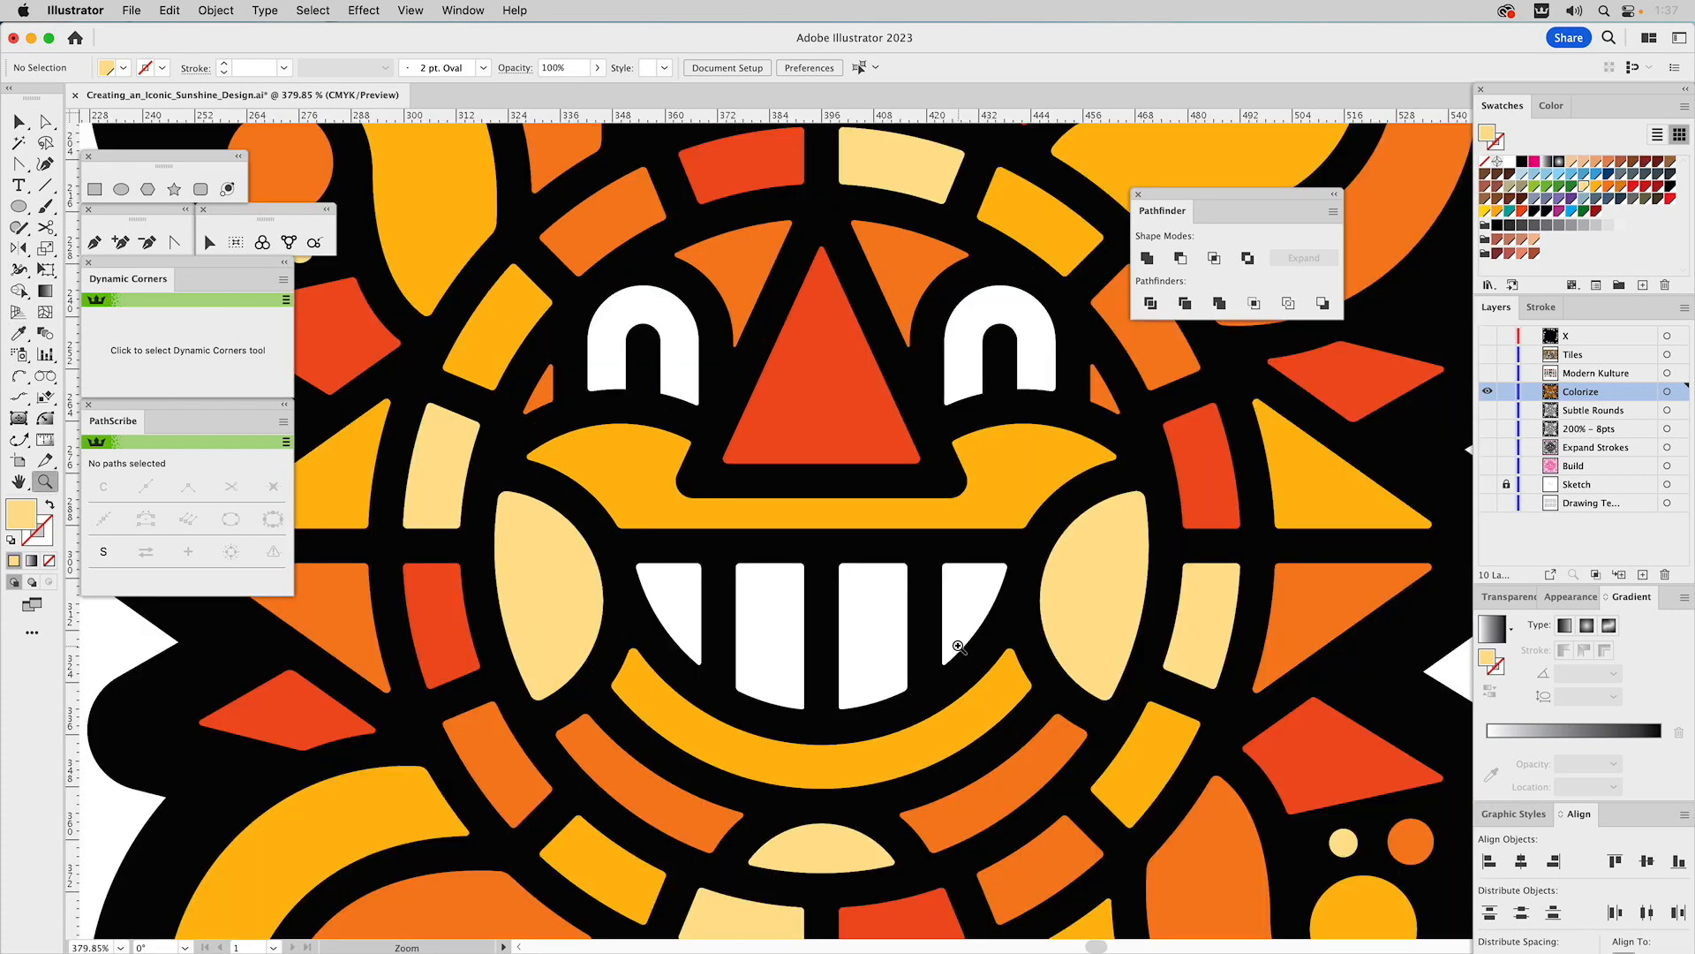
{"action": "left_click", "coordinate": [97, 192]}
{"action": "left_click_drag", "start_coordinate": [656, 531], "coordinate": [981, 562]}
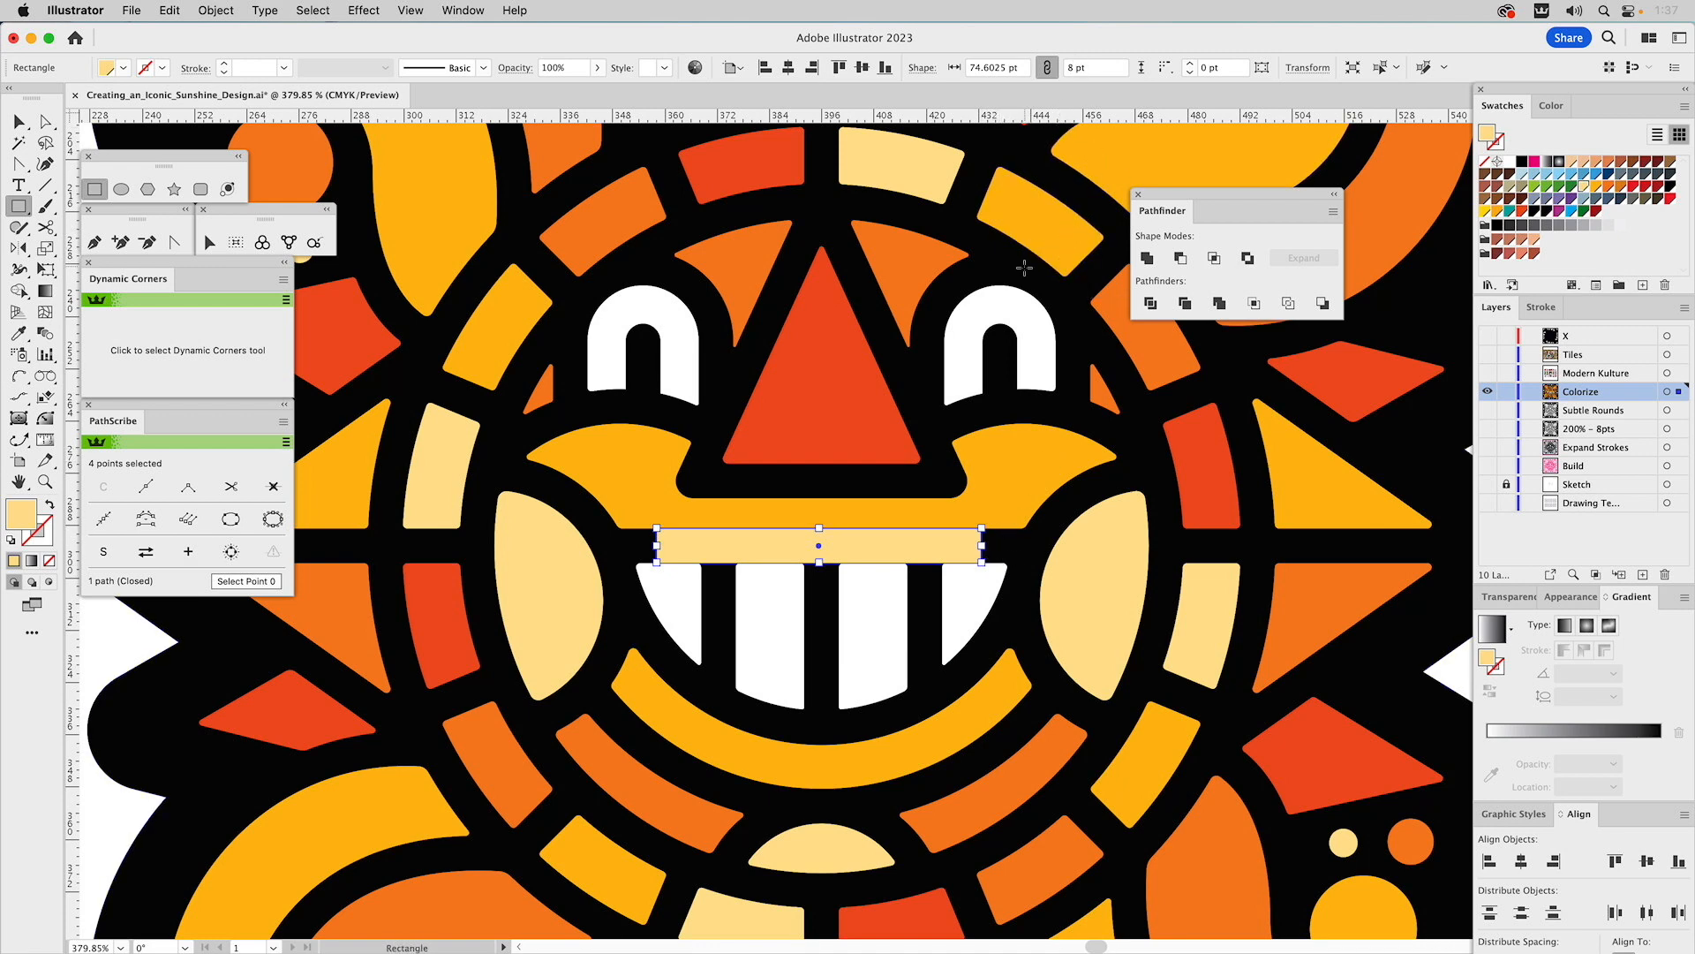
{"action": "key", "text": "v"}
{"action": "left_click_drag", "start_coordinate": [982, 535], "coordinate": [992, 569]}
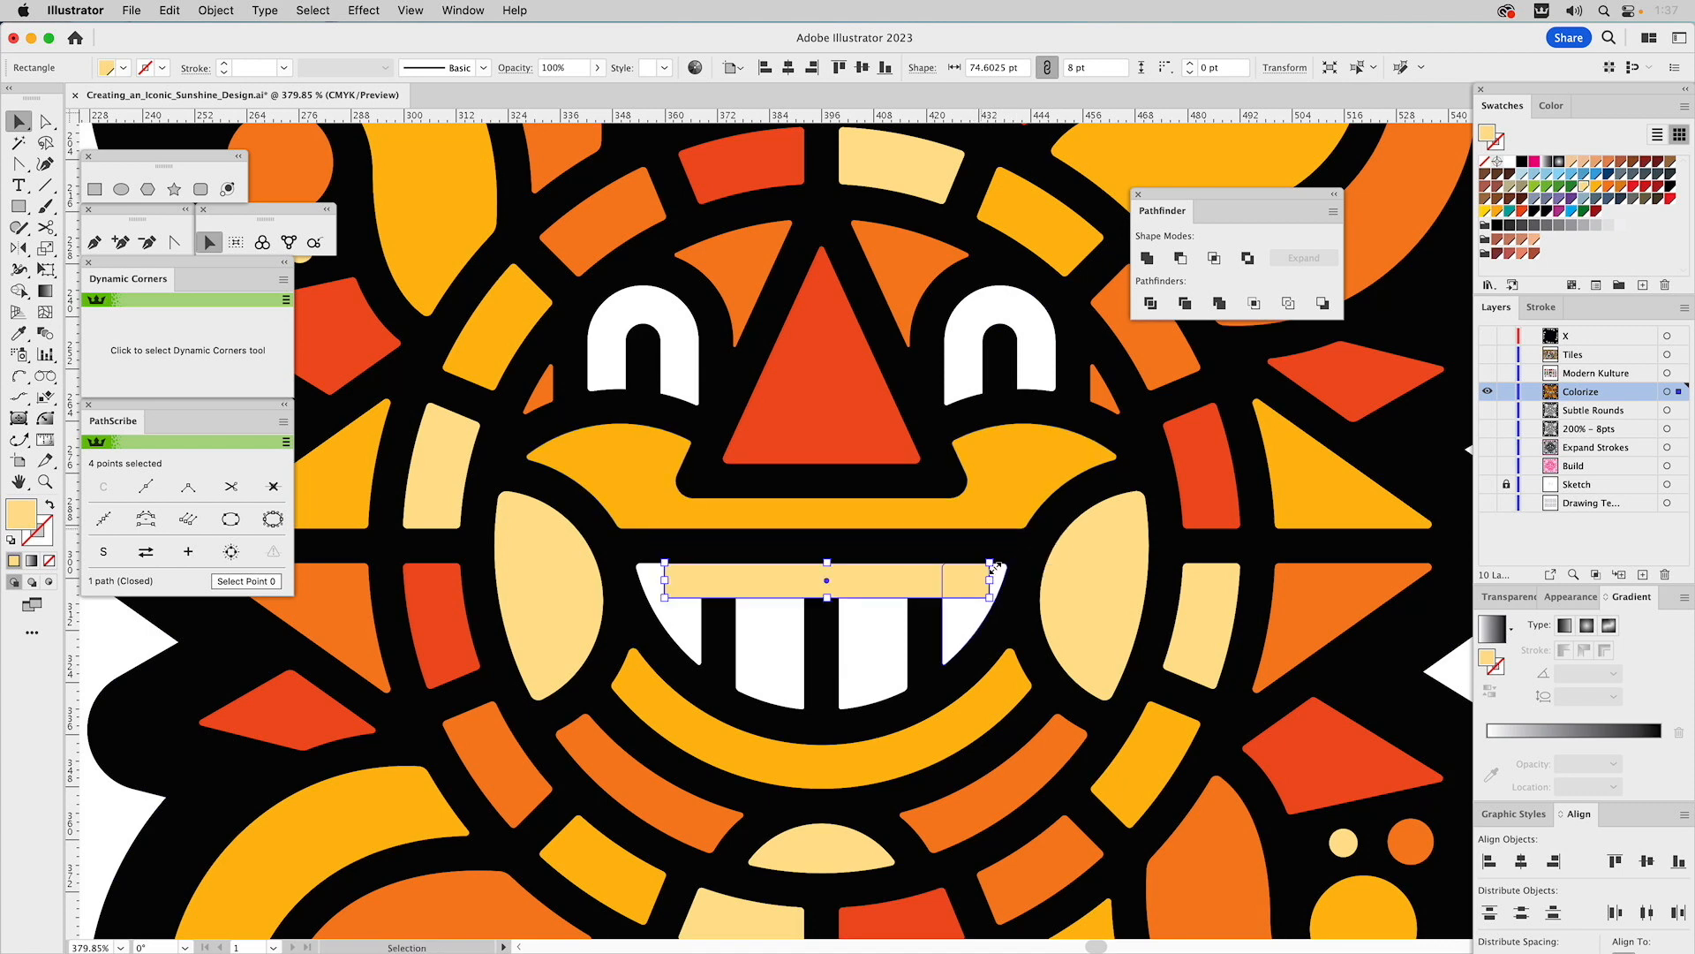
{"action": "left_click_drag", "start_coordinate": [827, 562], "coordinate": [827, 523]}
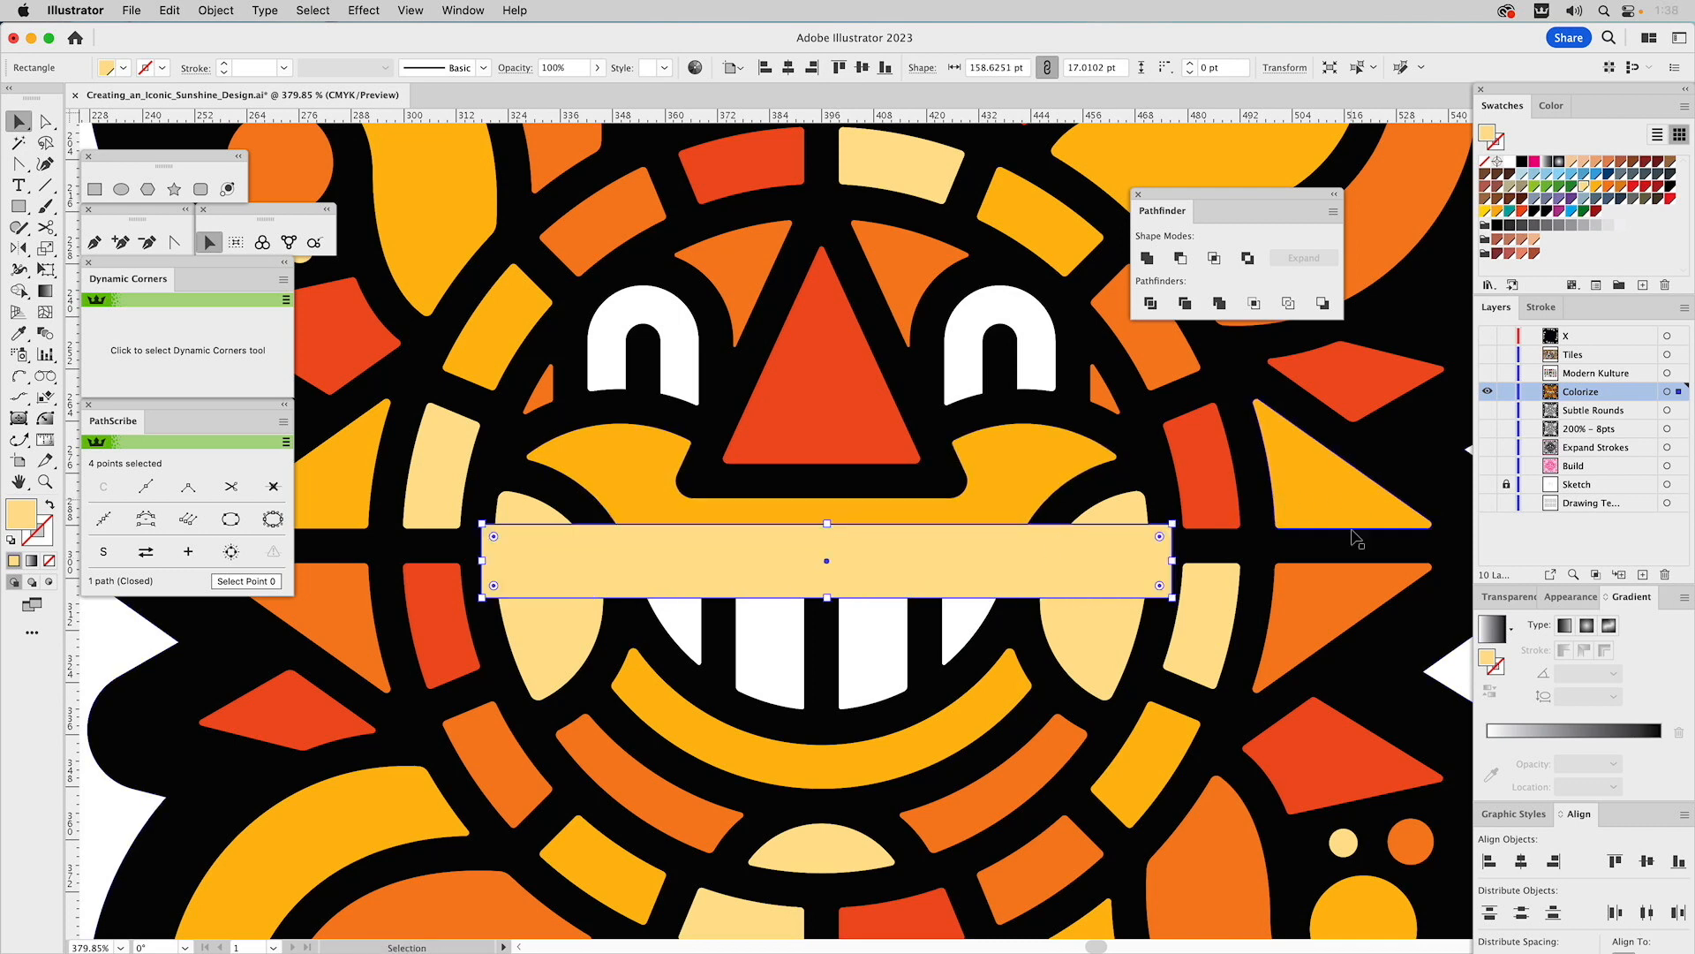
{"action": "left_click", "coordinate": [1513, 813]}
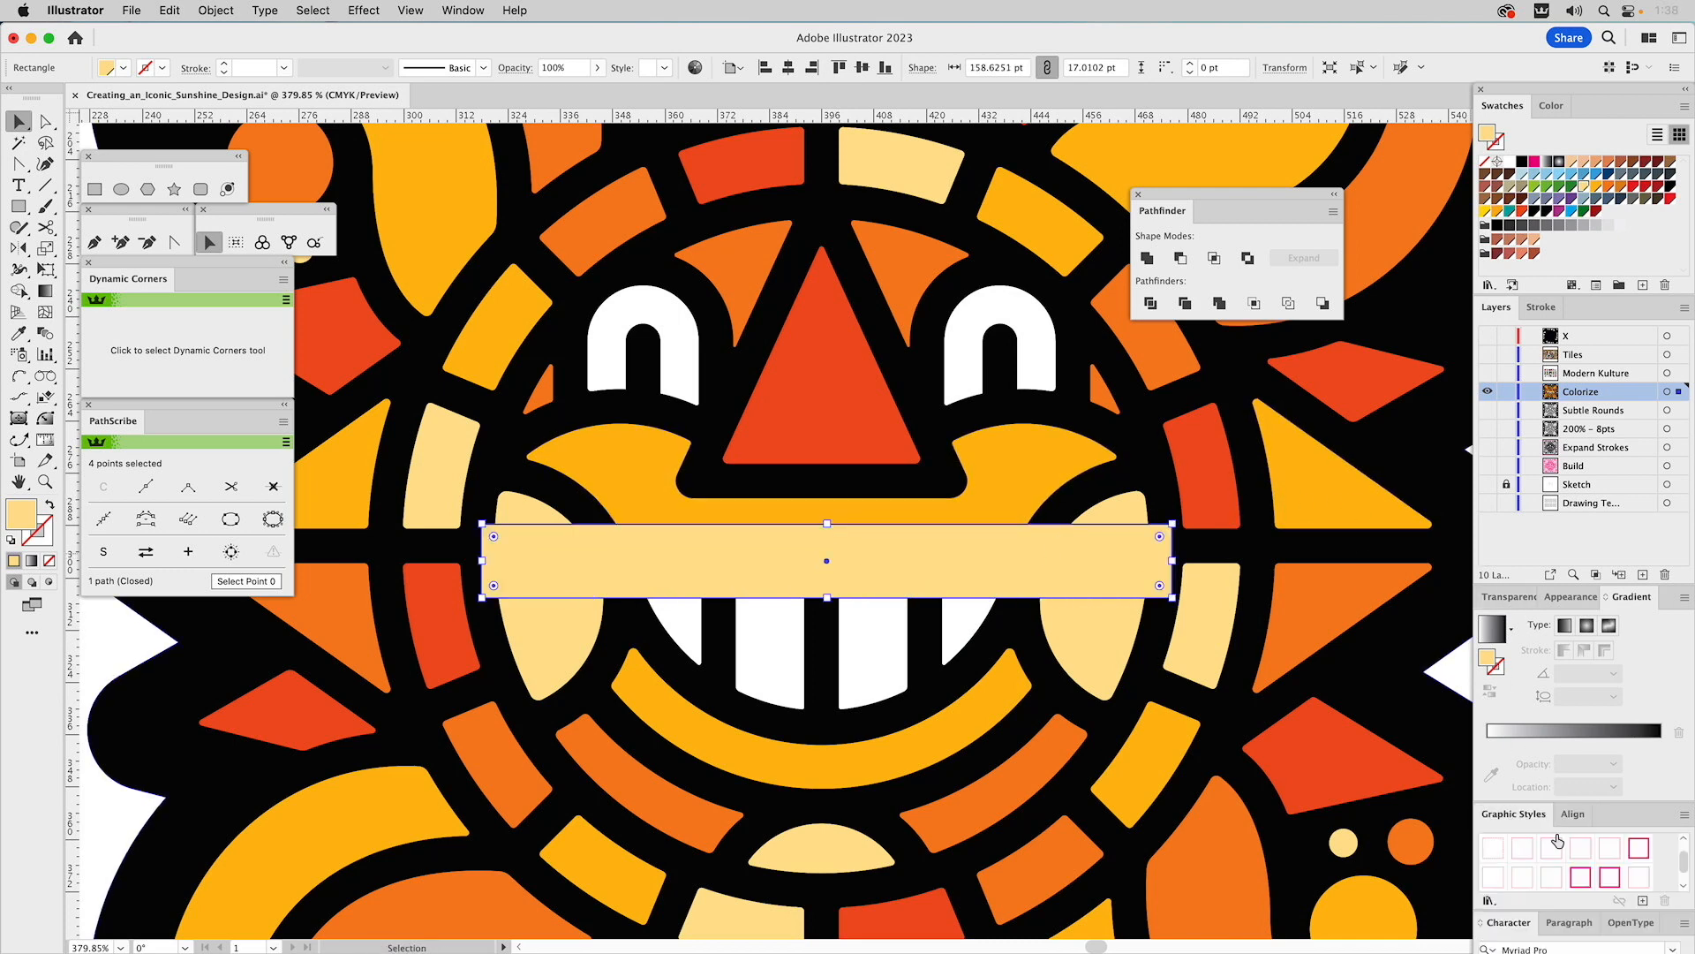
{"action": "left_click", "coordinate": [1551, 847]}
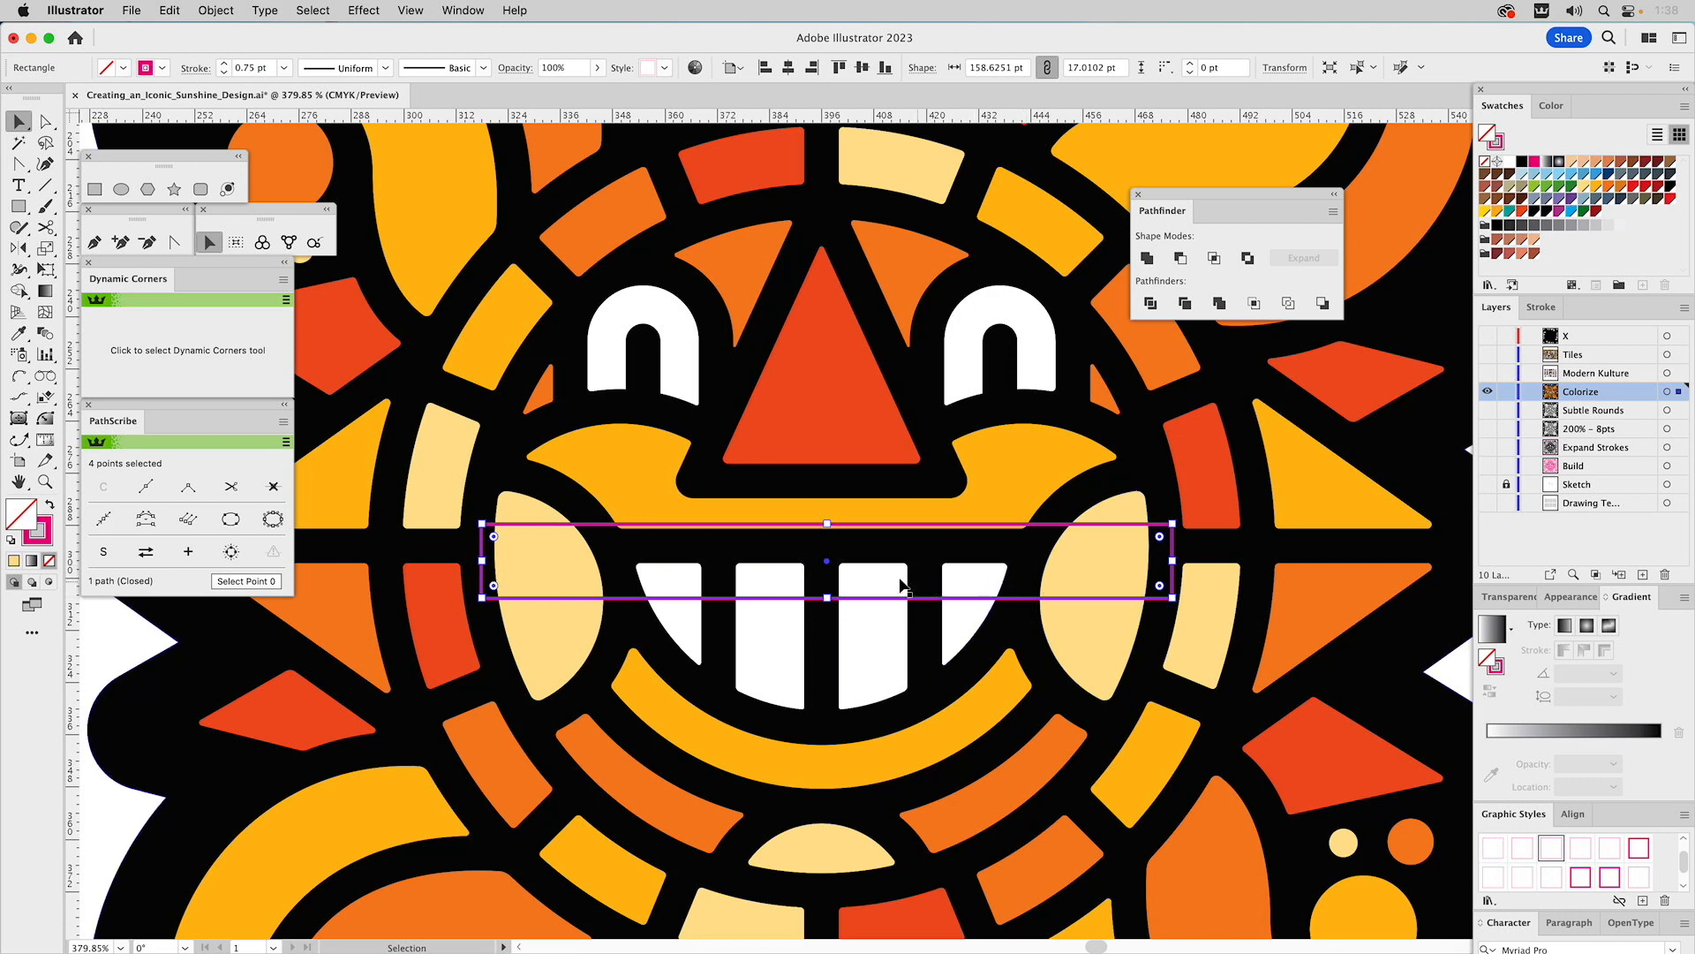
- Unite the four white teeth and turn them into a single compound path, showing its appearance attributes
{"action": "left_click", "coordinate": [700, 621]}
{"action": "left_click", "coordinate": [768, 636], "text": "shift"}
{"action": "left_click", "coordinate": [878, 644], "text": "shift"}
{"action": "left_click", "coordinate": [980, 629], "text": "shift"}
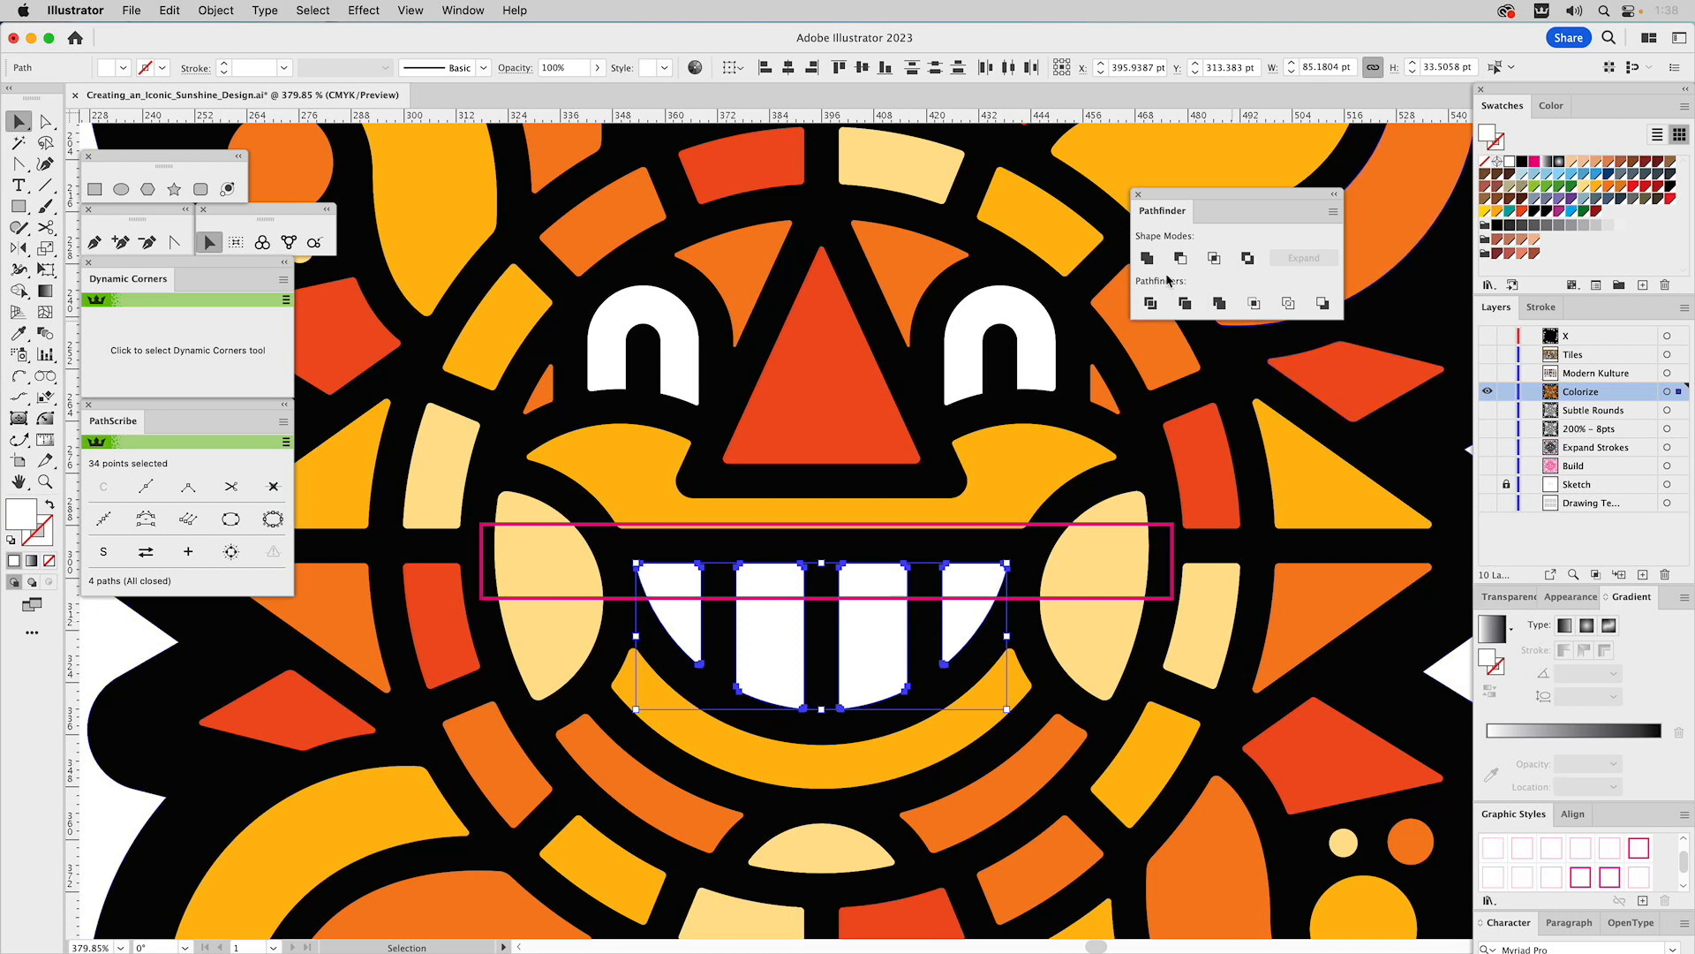
{"action": "left_click", "coordinate": [1147, 258]}
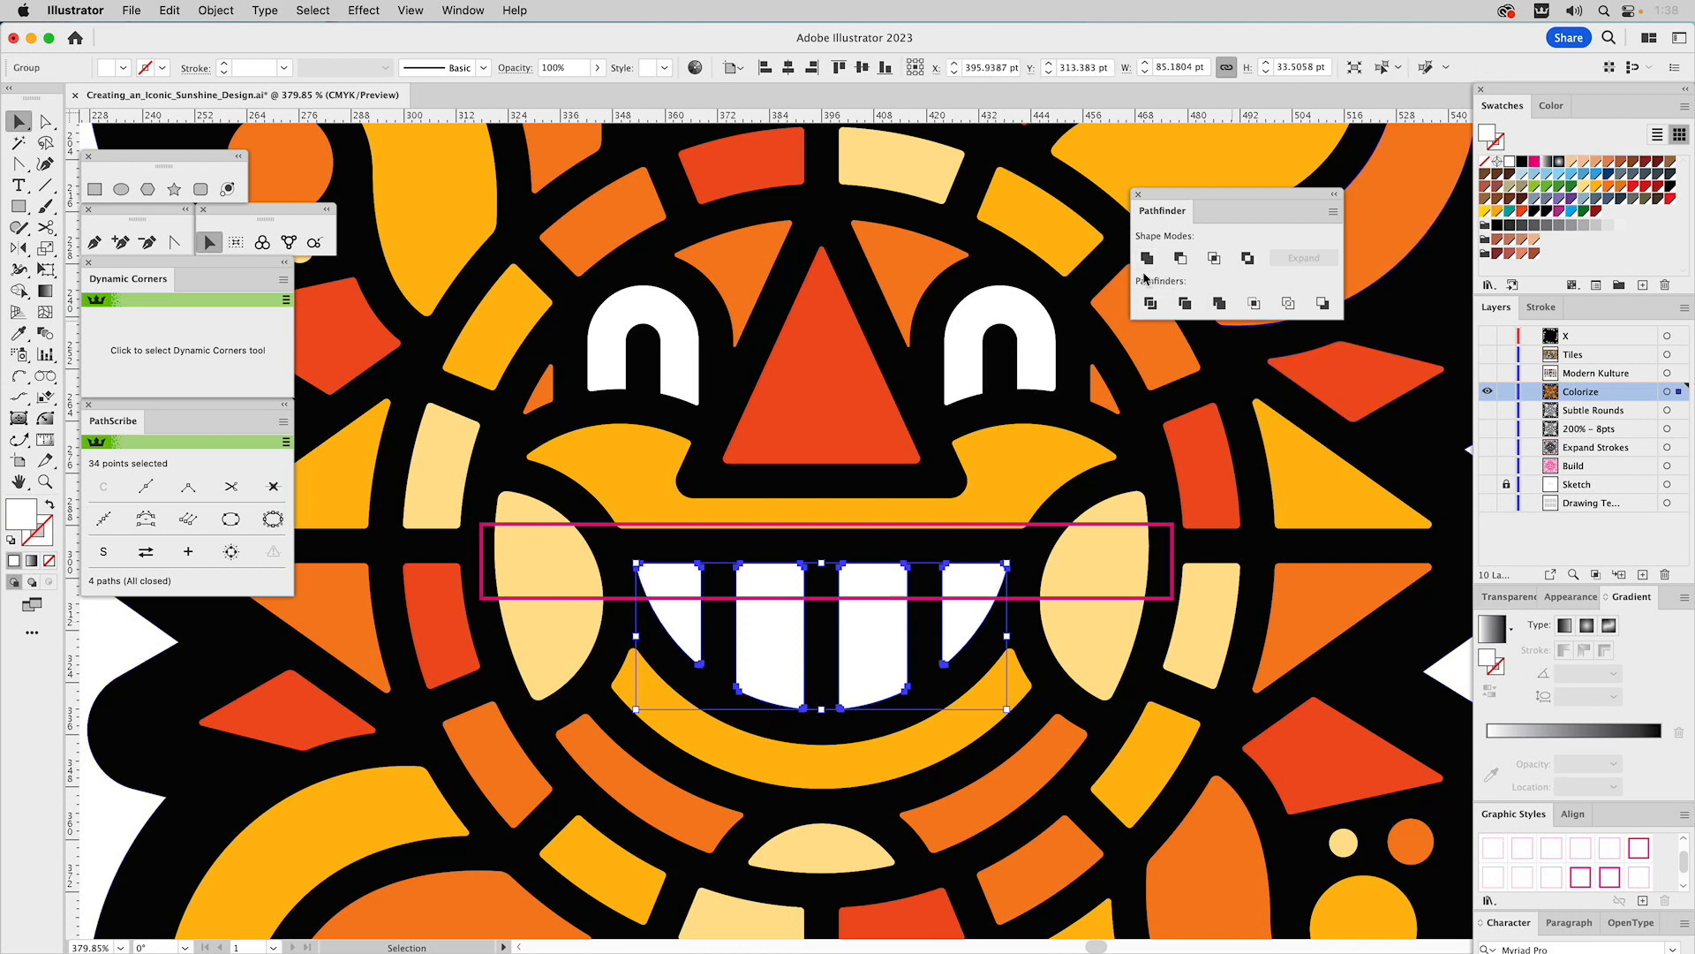
{"action": "key", "text": "super+8"}
{"action": "left_click", "coordinate": [1570, 597]}
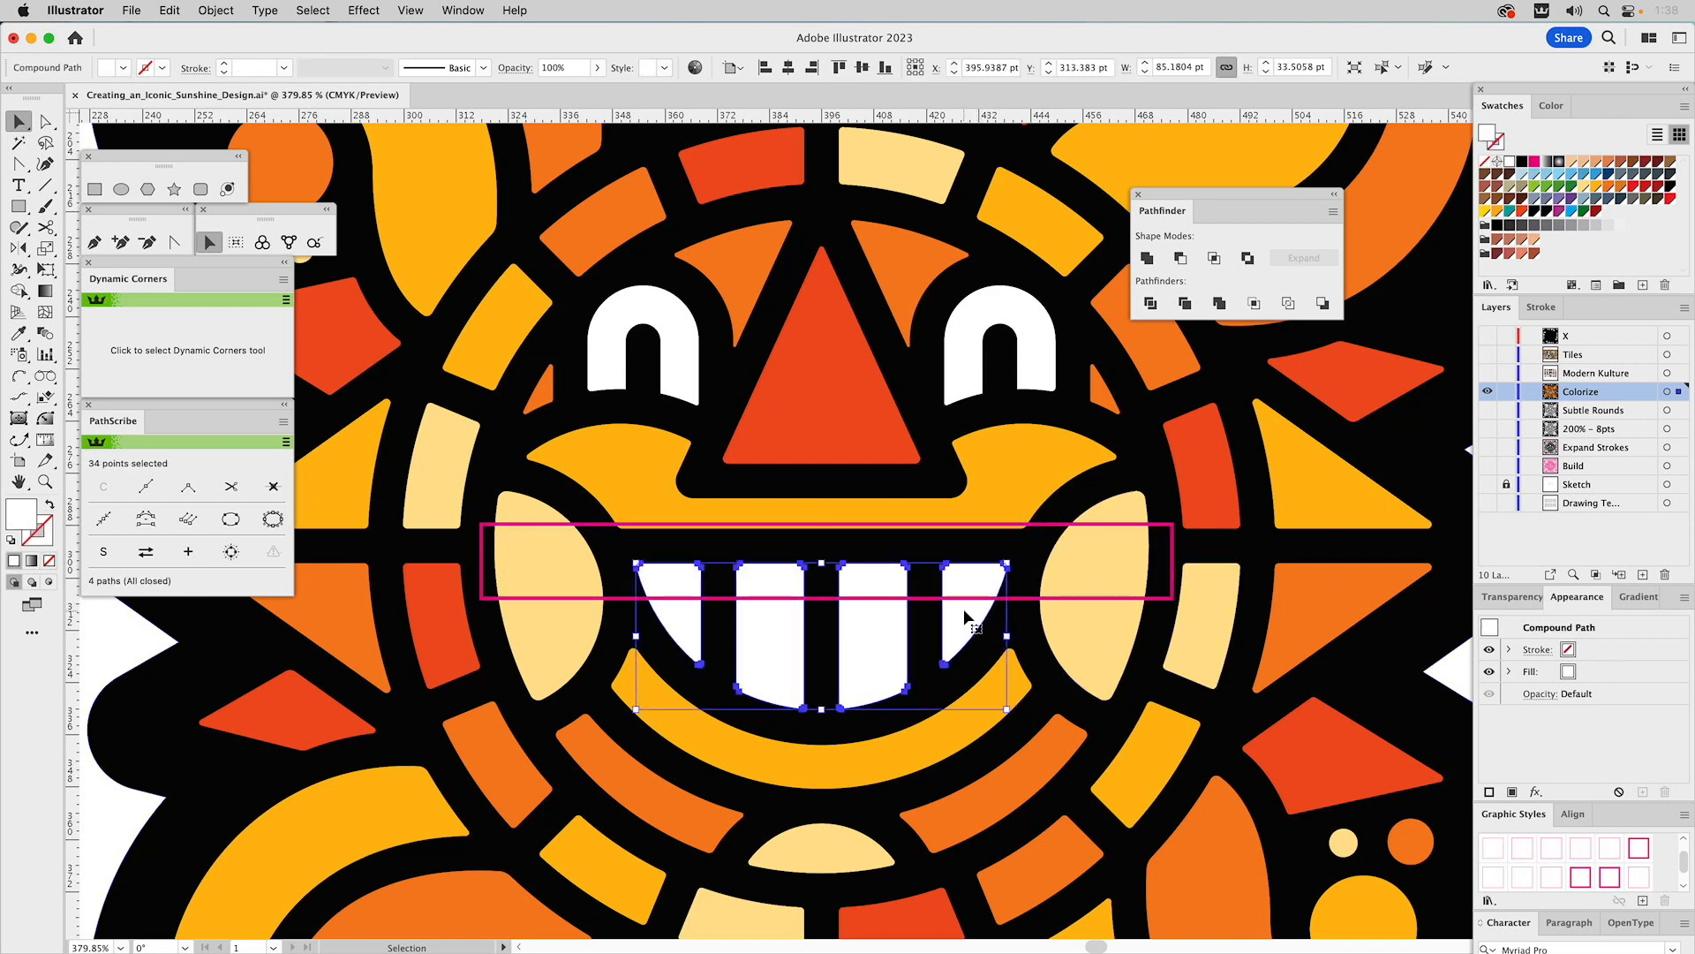
- Intersect the teeth compound path with the magenta rectangle and make the resulting tooth tops one compound path
{"action": "left_click", "coordinate": [1060, 525], "text": "shift"}
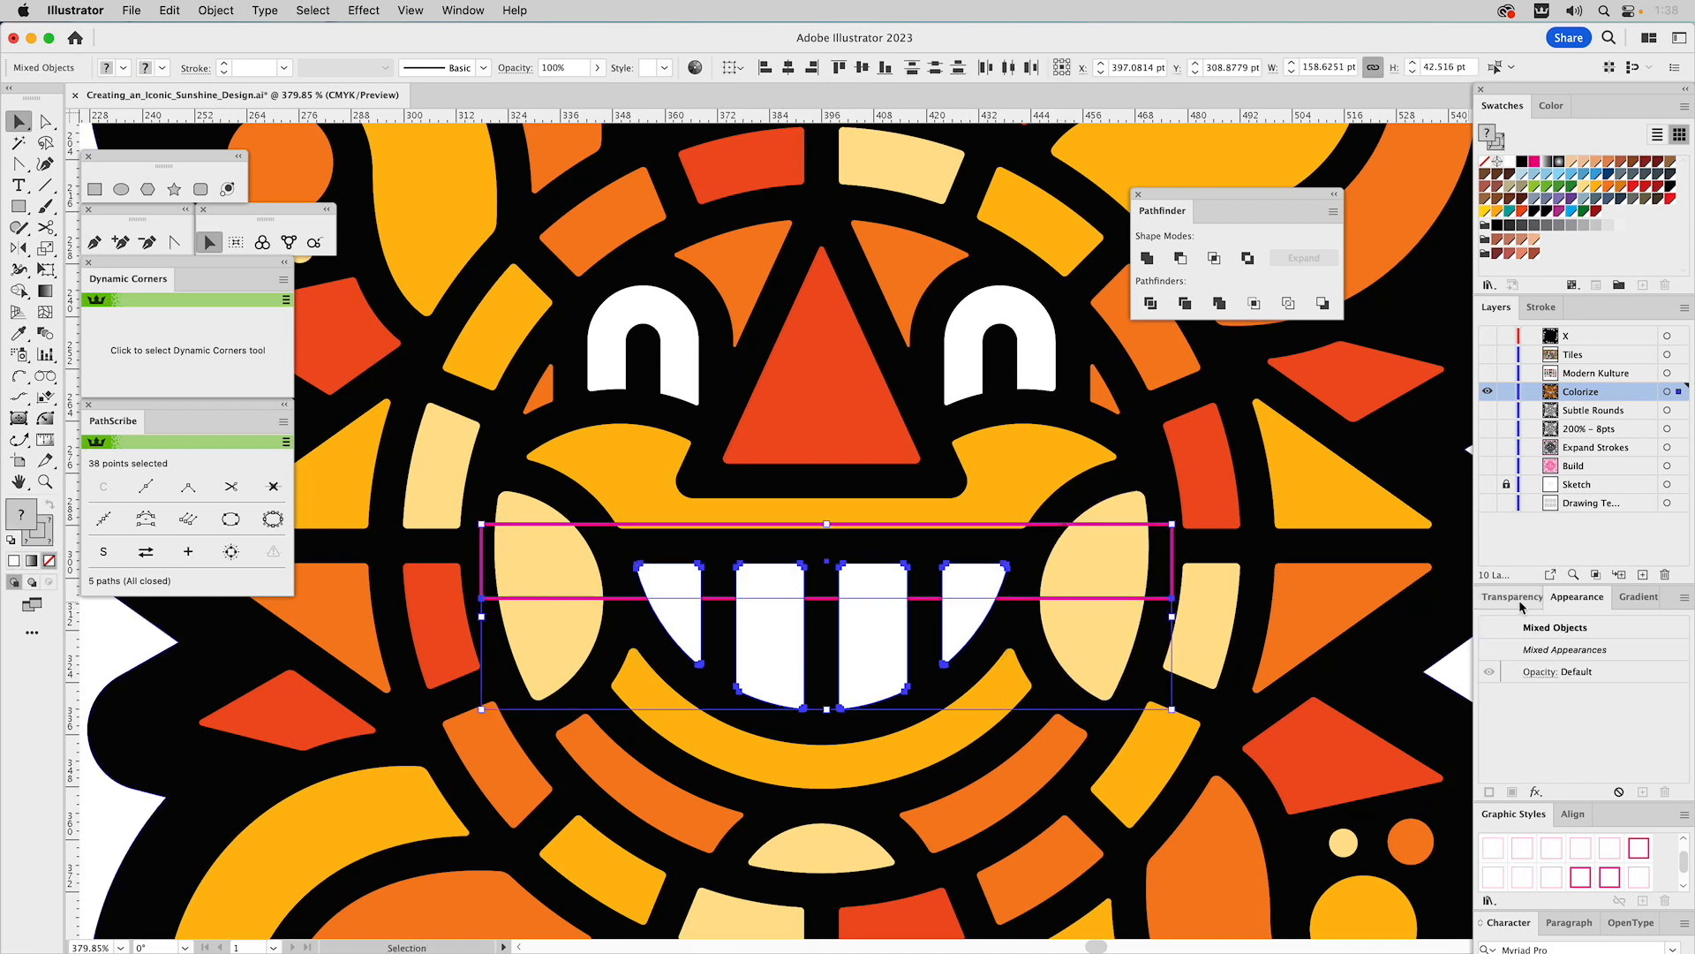
{"action": "left_click", "coordinate": [1214, 259]}
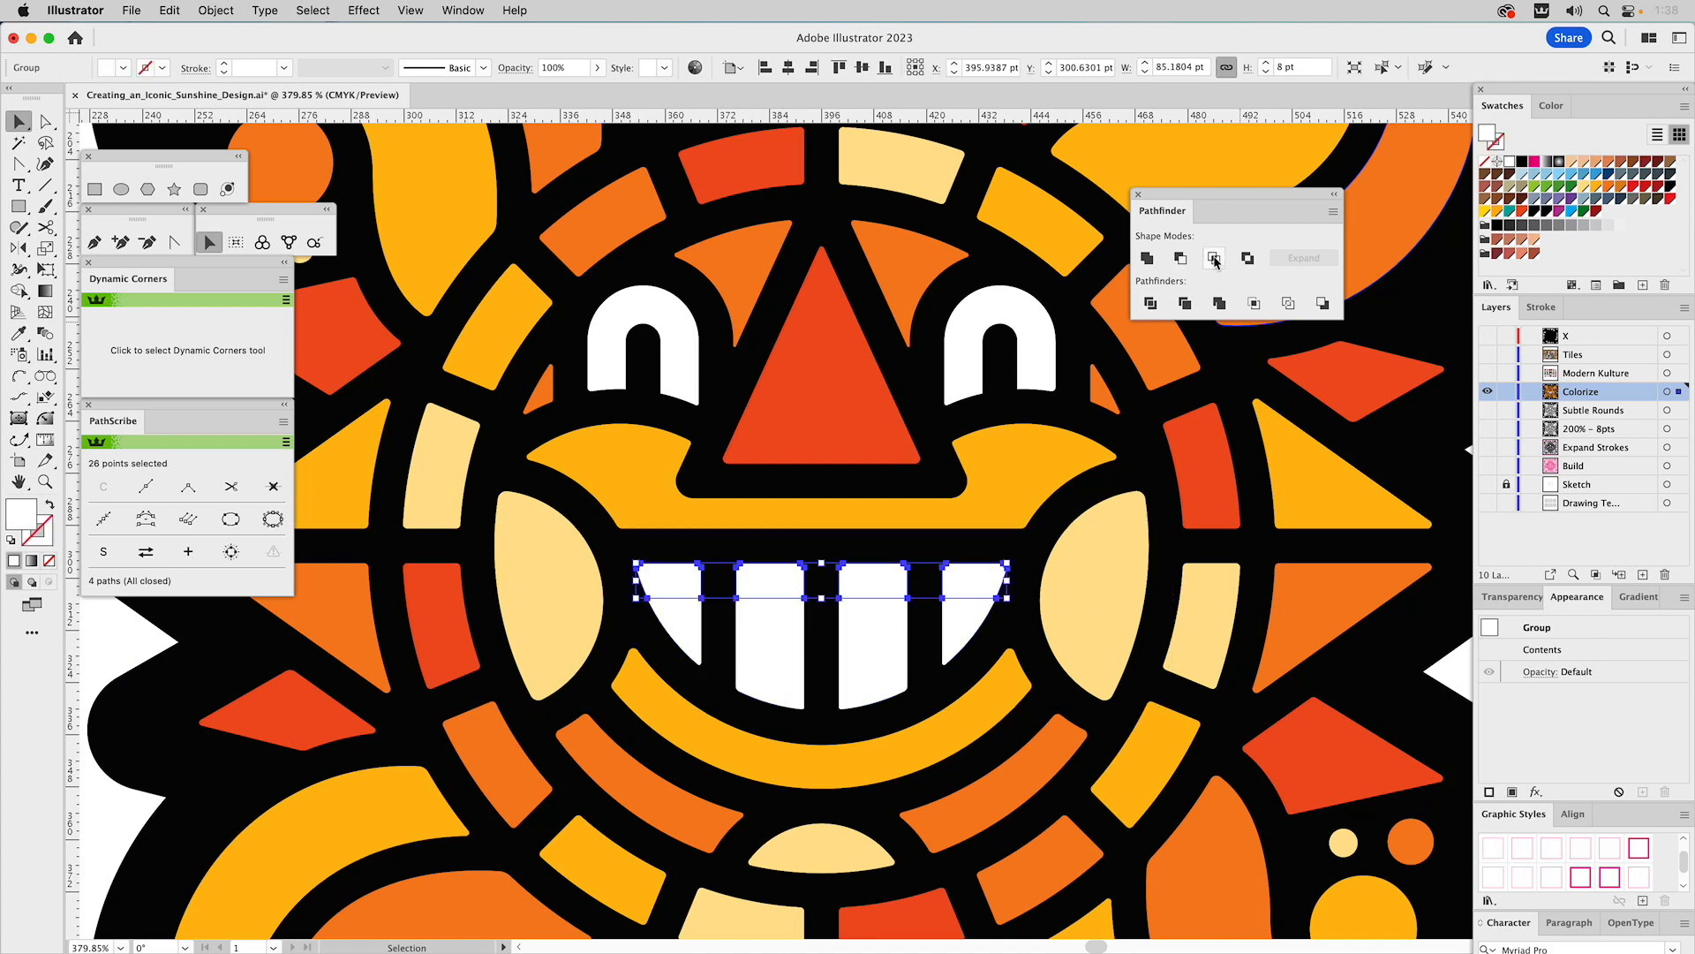
{"action": "key", "text": "super+8"}
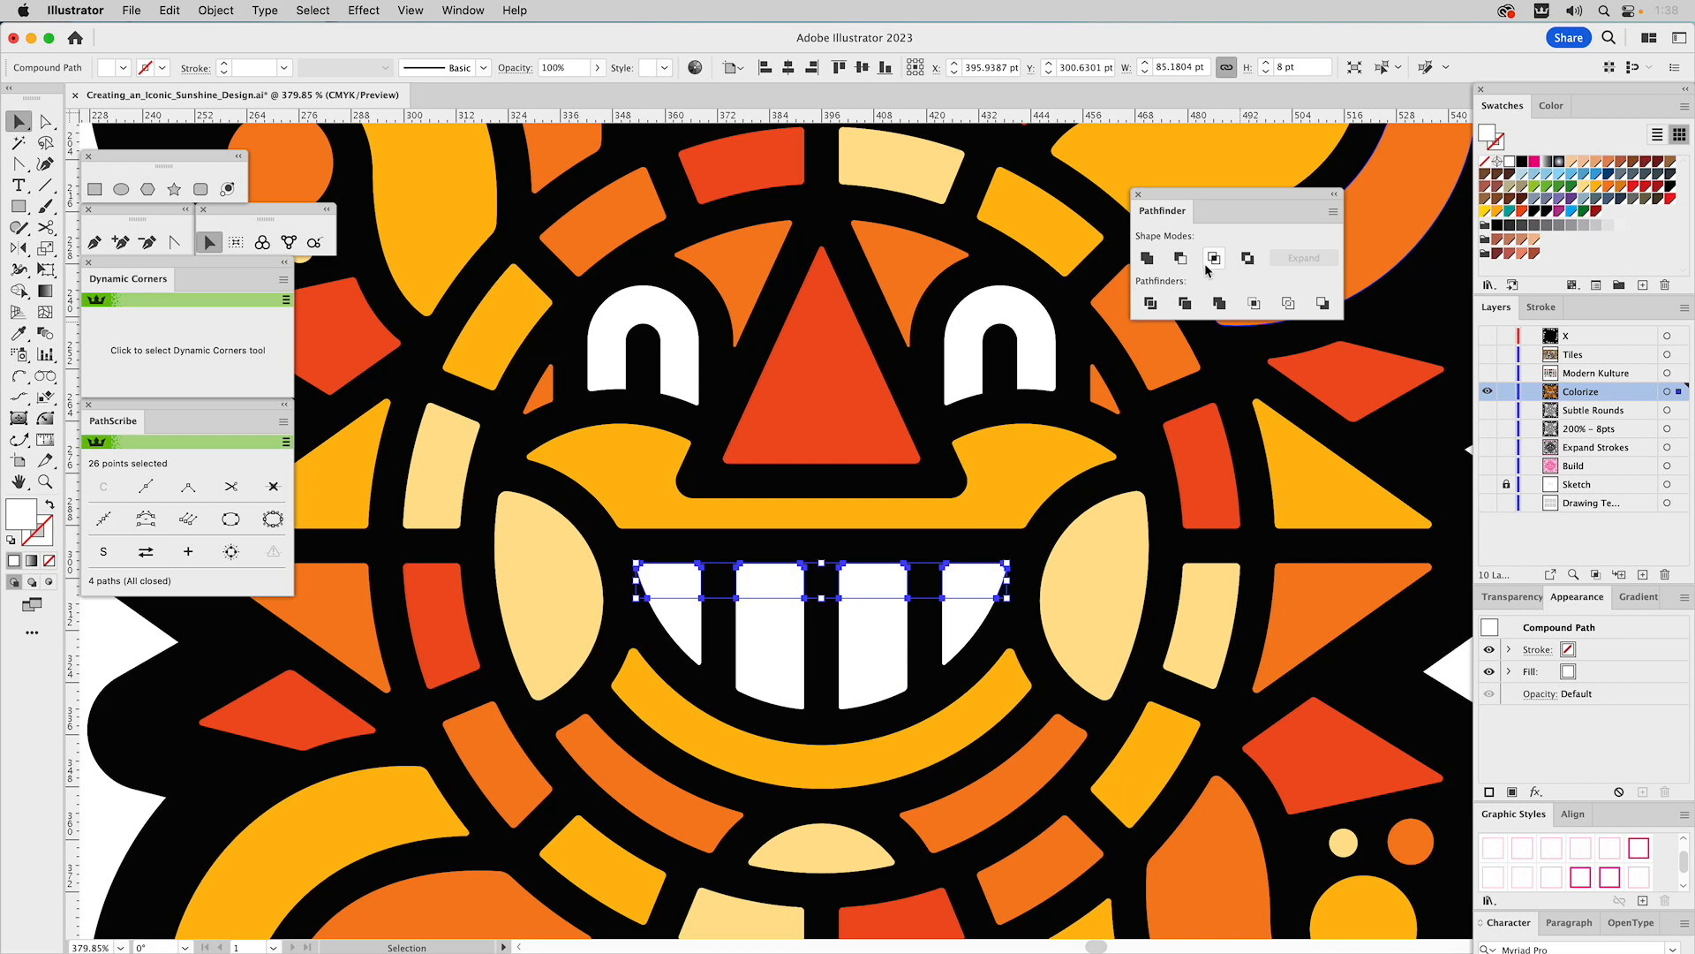
- Fill the tooth tops with the C=0 M=80 Y=100 K=0 swatch at a 15% tint and deselect them
{"action": "key", "text": "i"}
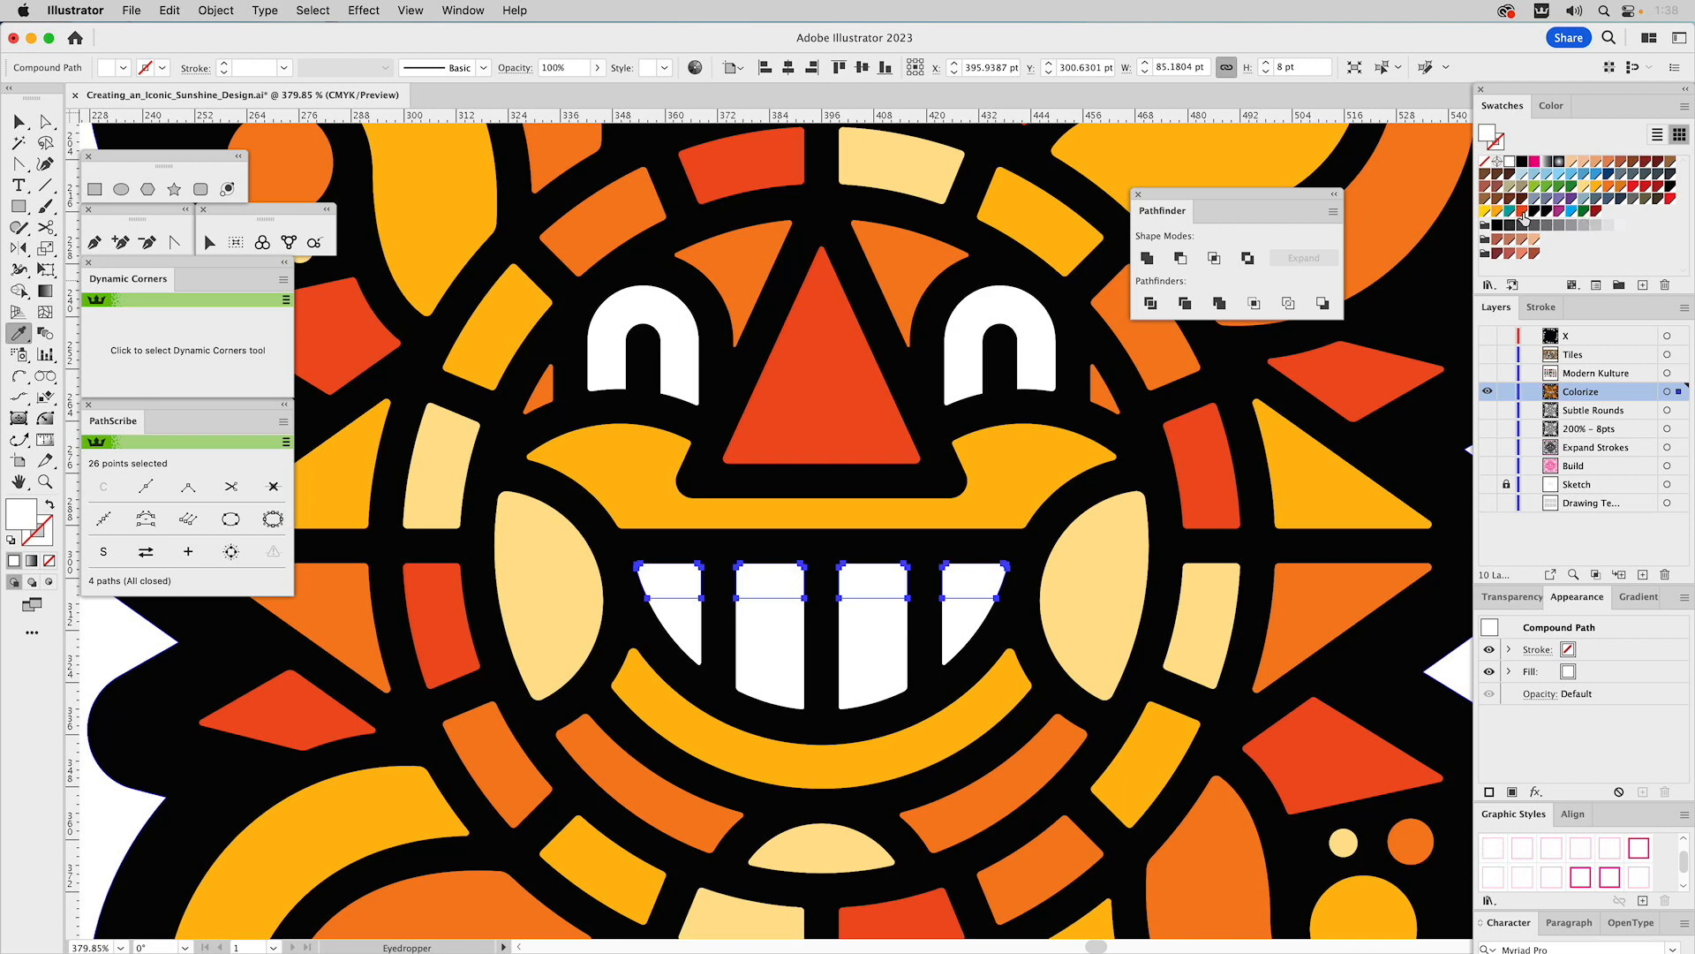
{"action": "double_click", "coordinate": [1523, 215]}
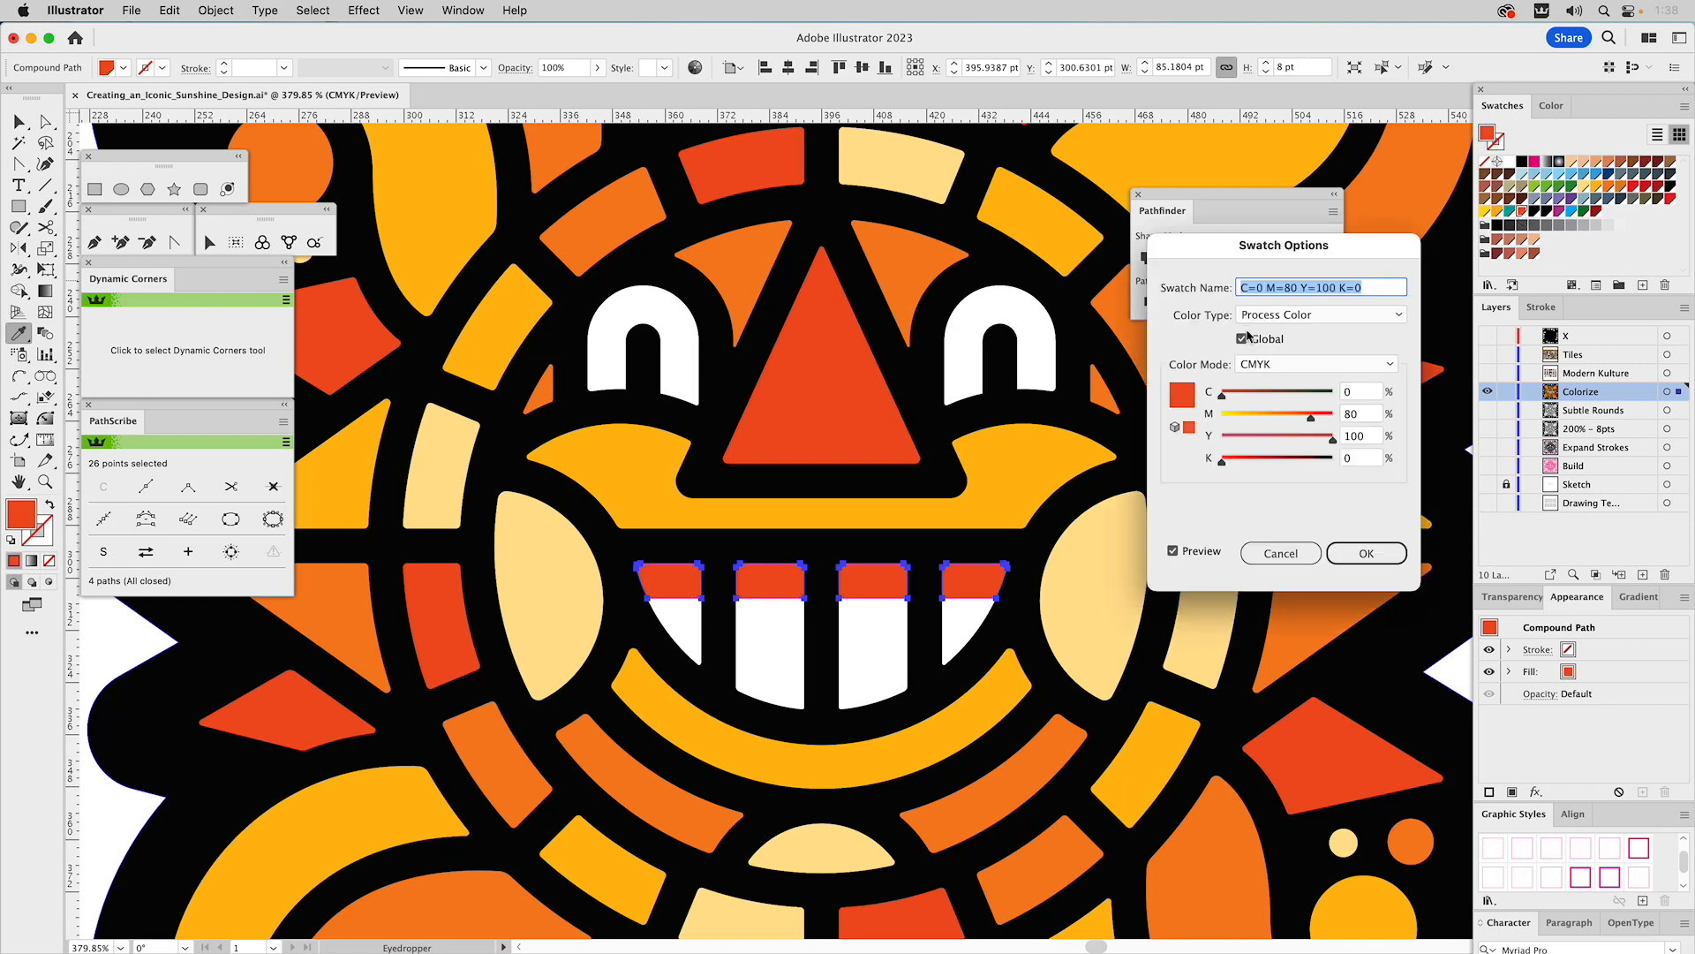
{"action": "left_click", "coordinate": [1282, 553]}
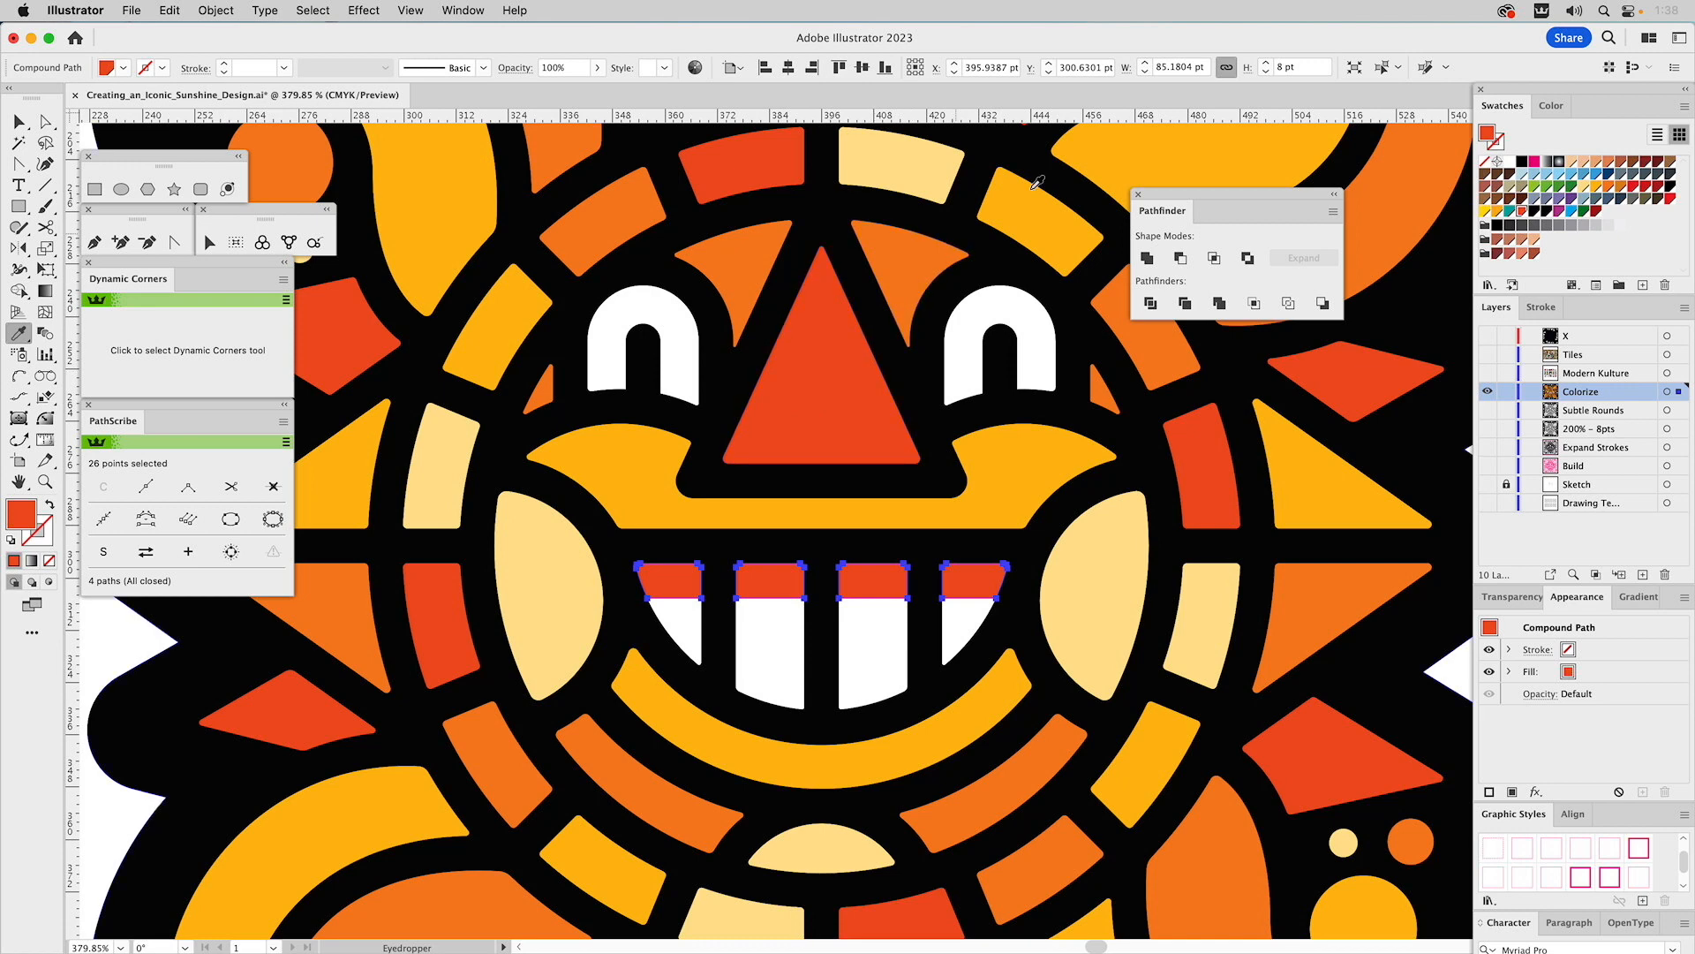
{"action": "left_click", "coordinate": [1554, 106]}
{"action": "left_click_drag", "start_coordinate": [1612, 137], "coordinate": [1551, 140]}
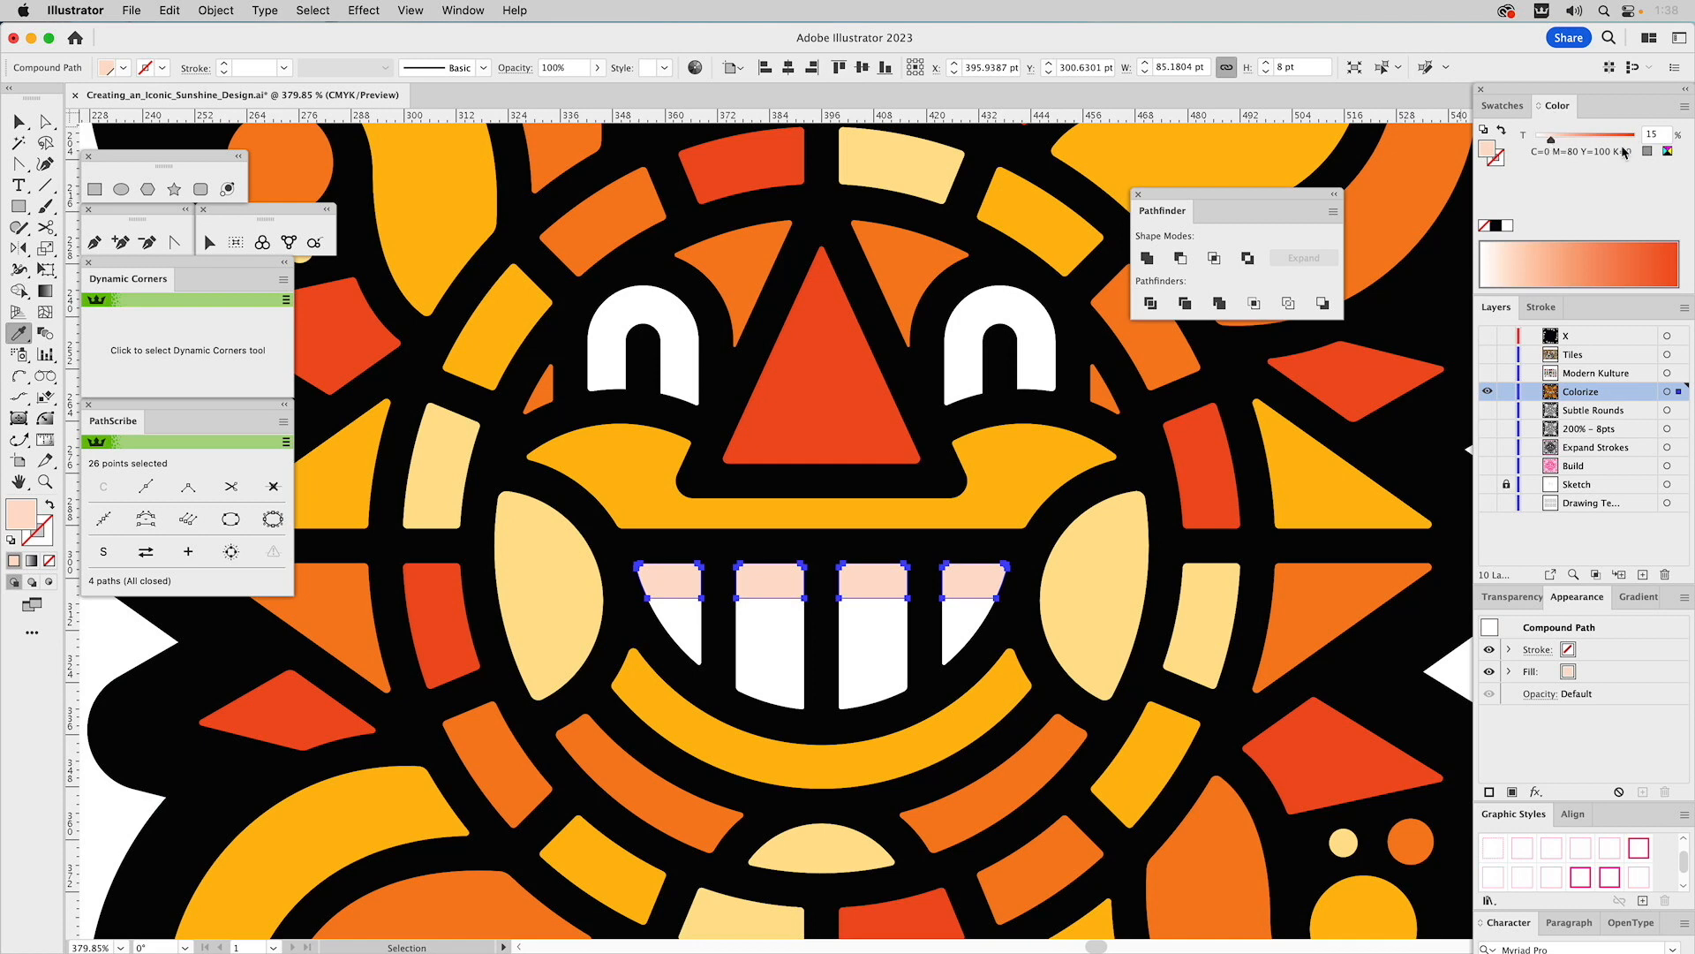
{"action": "key", "text": "super+shift+a"}
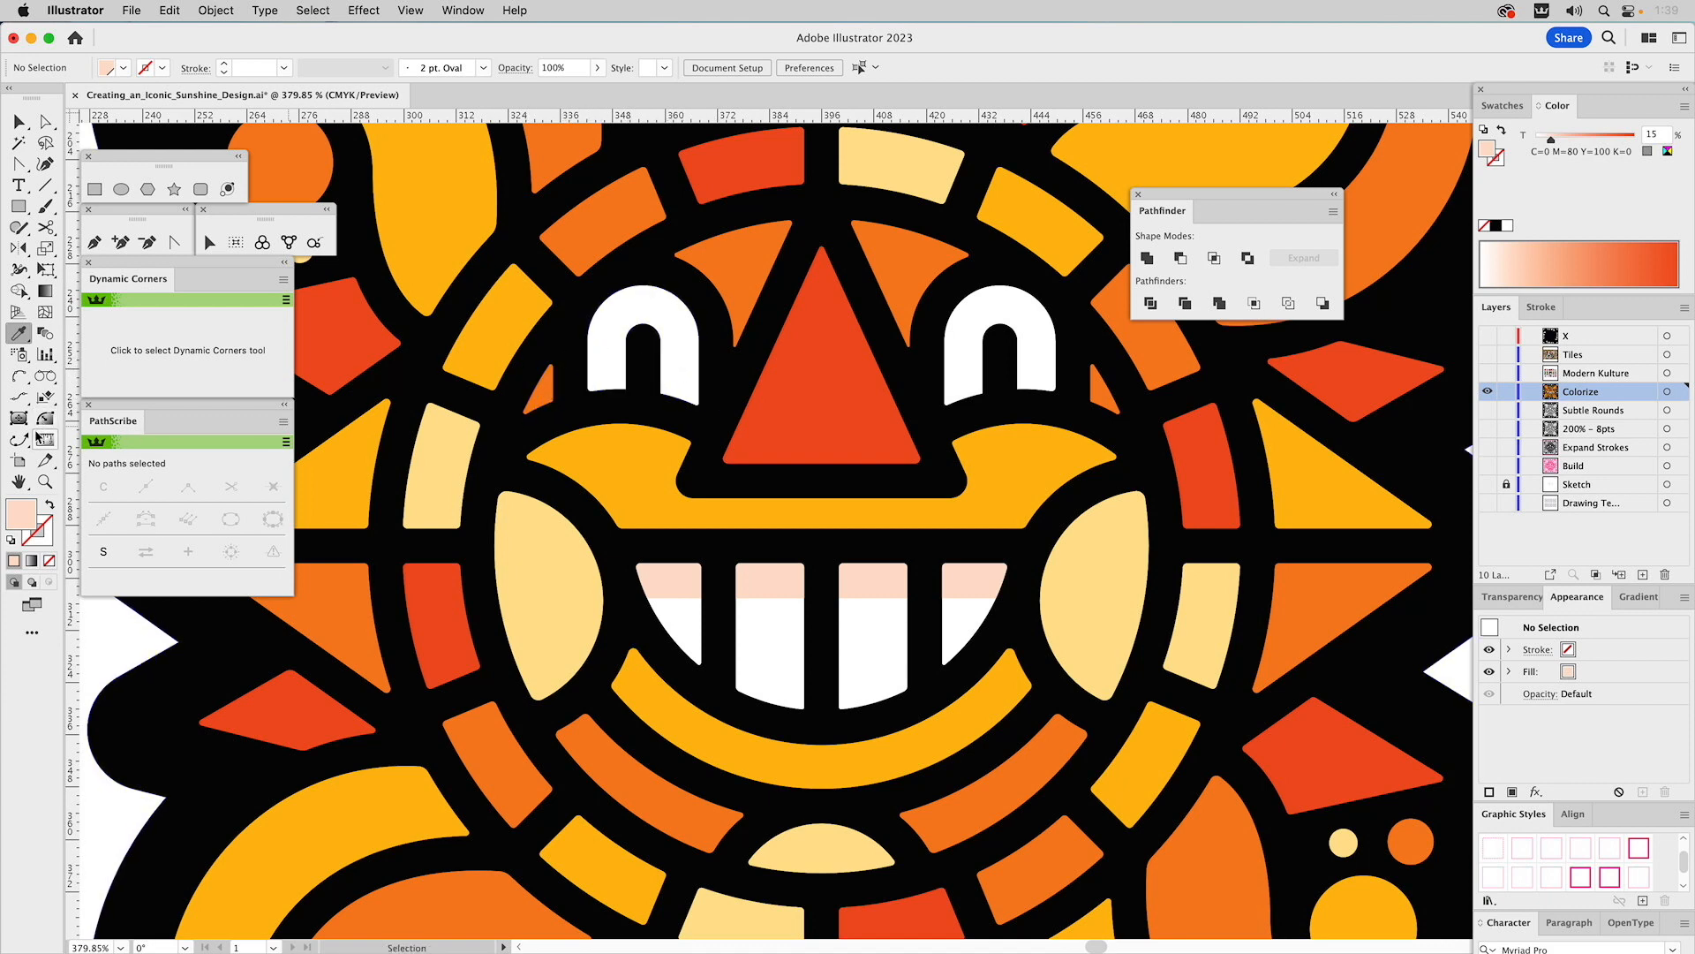
- Trace the left eye's curved bottom edge with the Arc by Points tool, using the unfilled magenta 0.25 pt graphic style
{"action": "left_click", "coordinate": [19, 377]}
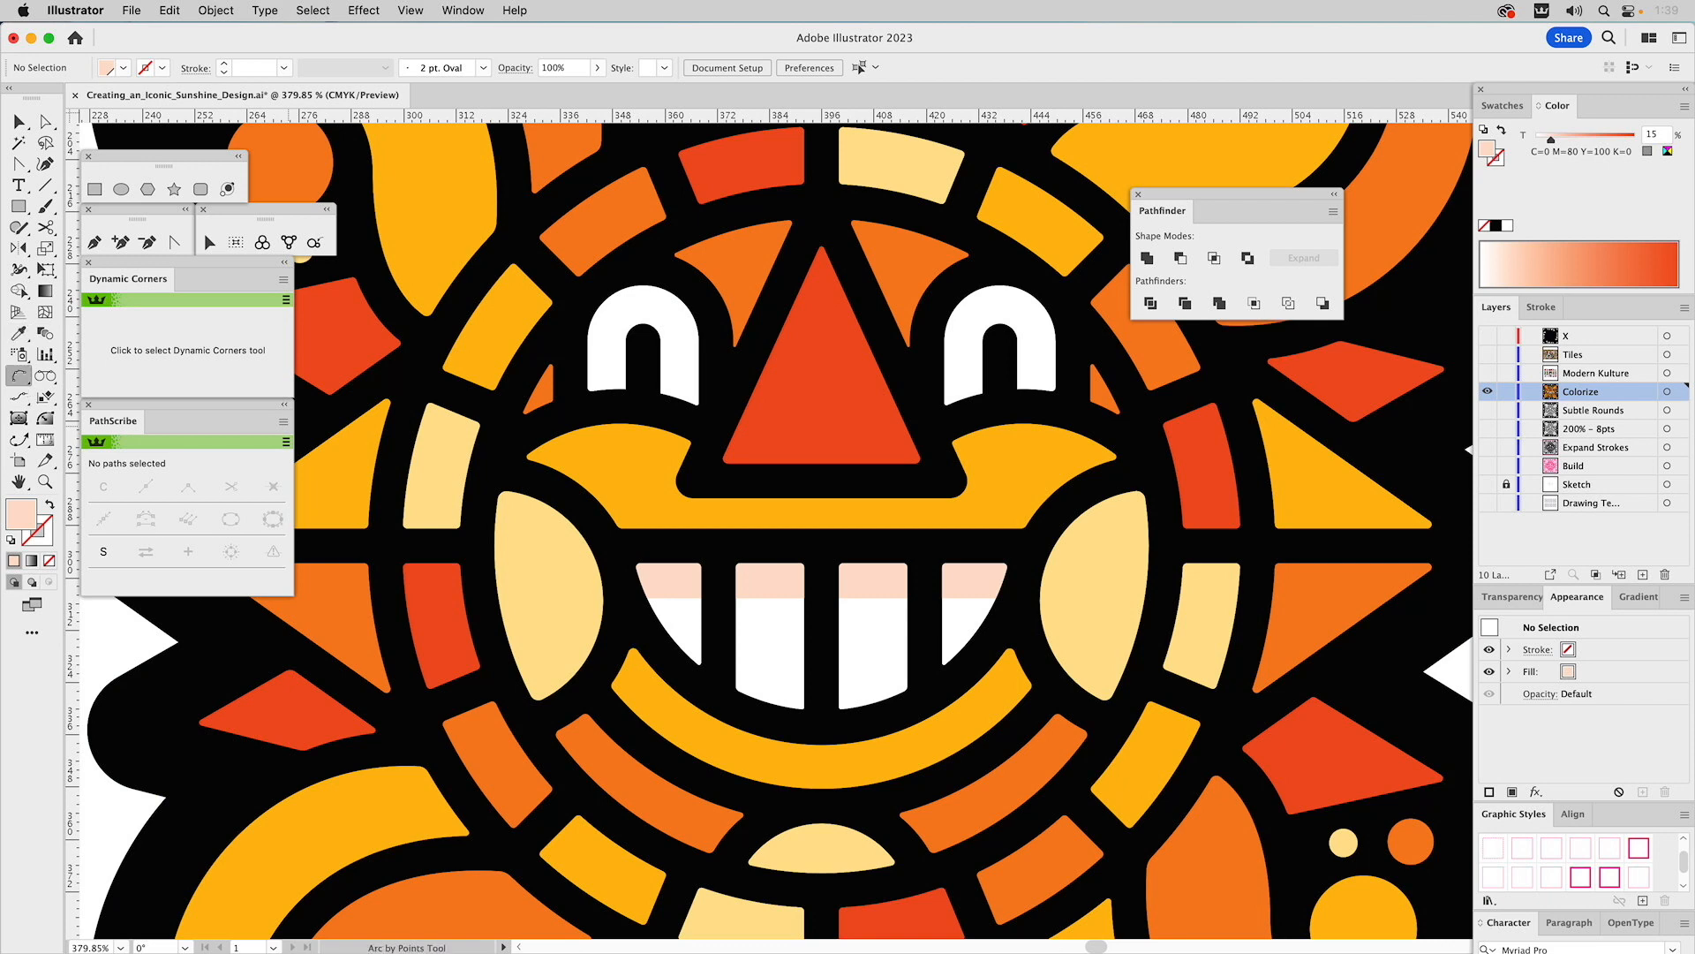
{"action": "left_click", "coordinate": [45, 482]}
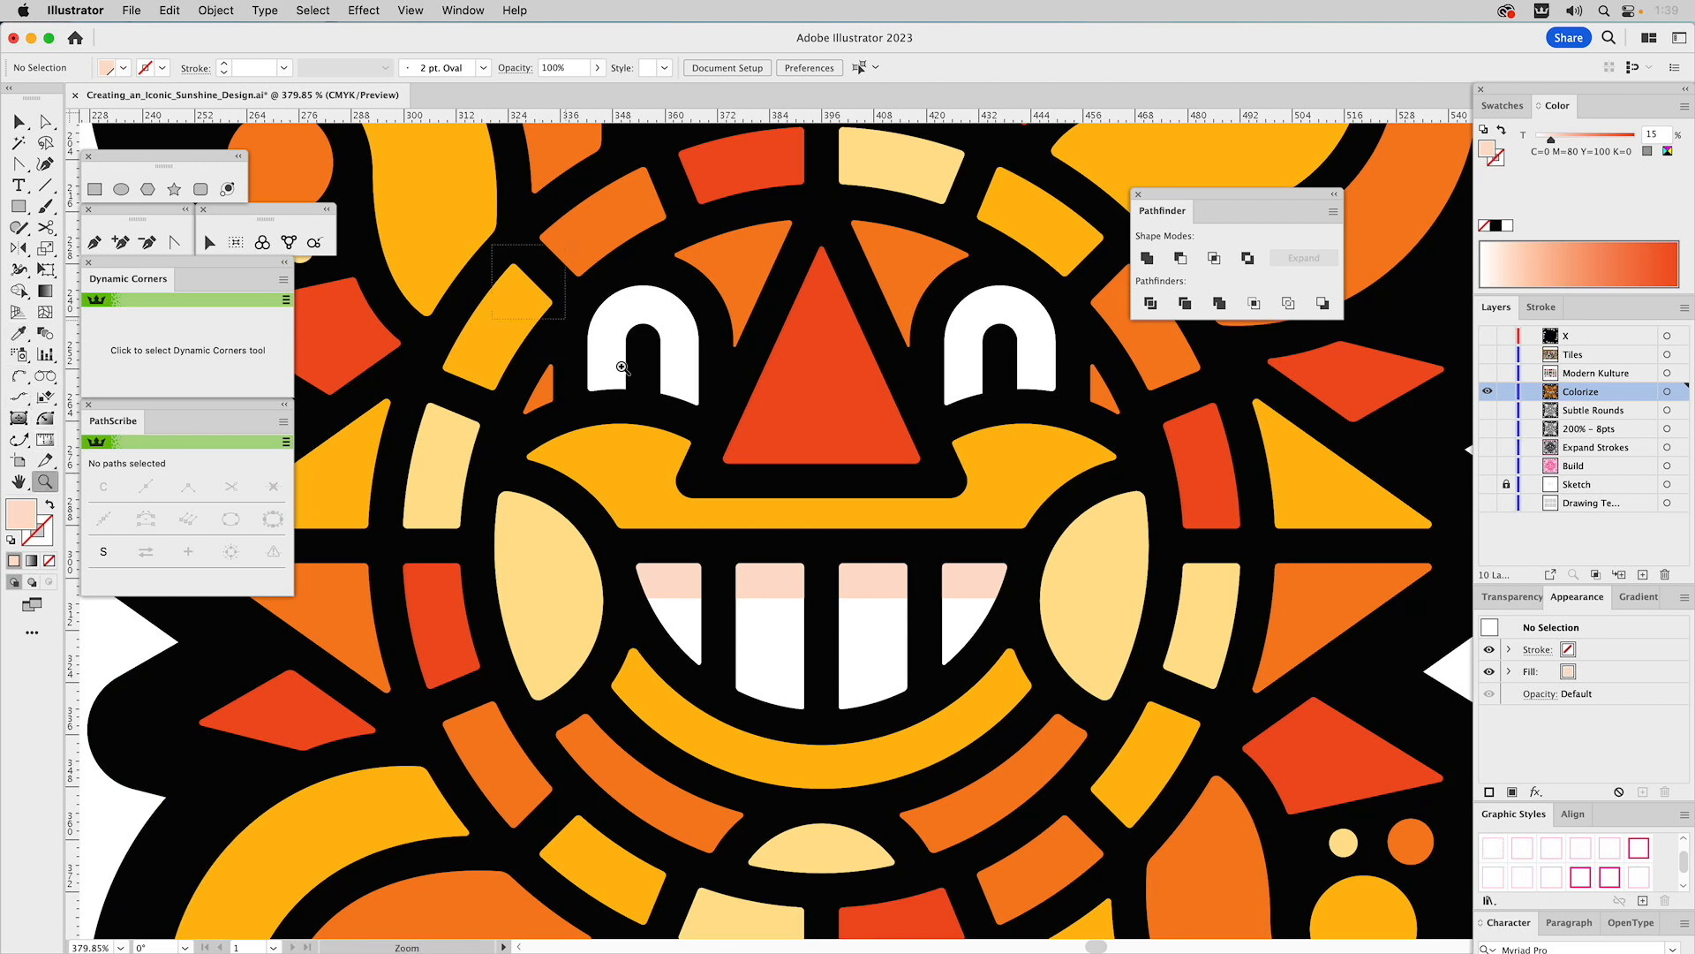
{"action": "left_click_drag", "start_coordinate": [491, 252], "coordinate": [872, 542]}
{"action": "left_click", "coordinate": [19, 375]}
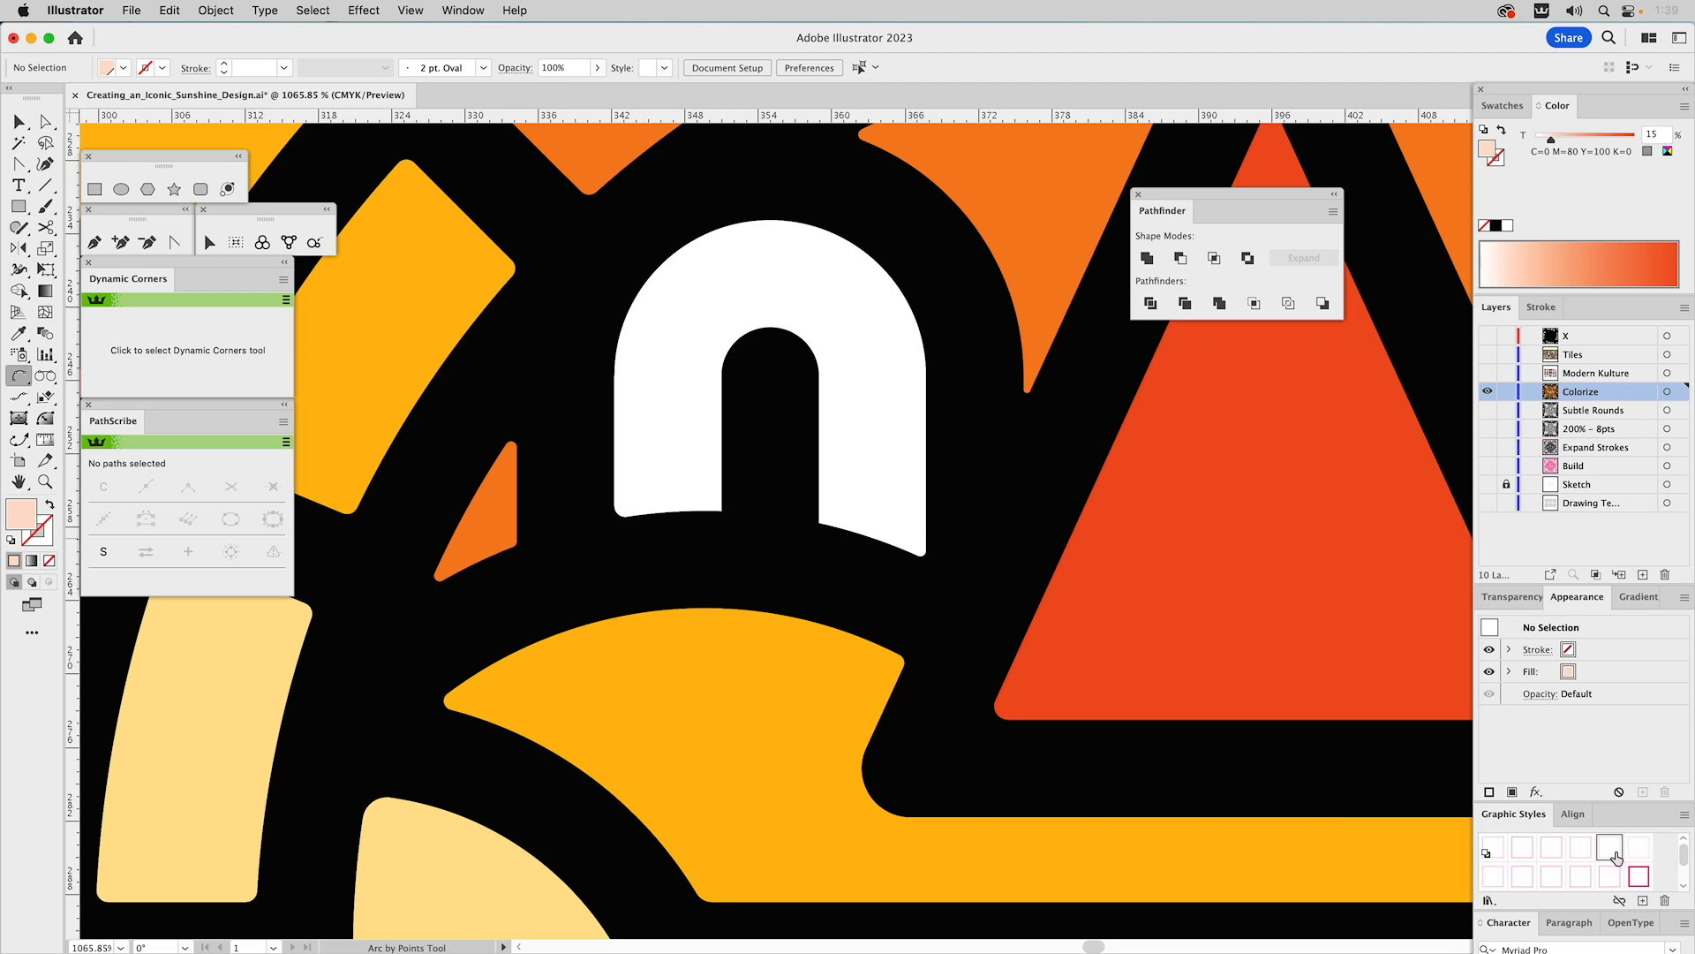
{"action": "left_click", "coordinate": [1611, 850]}
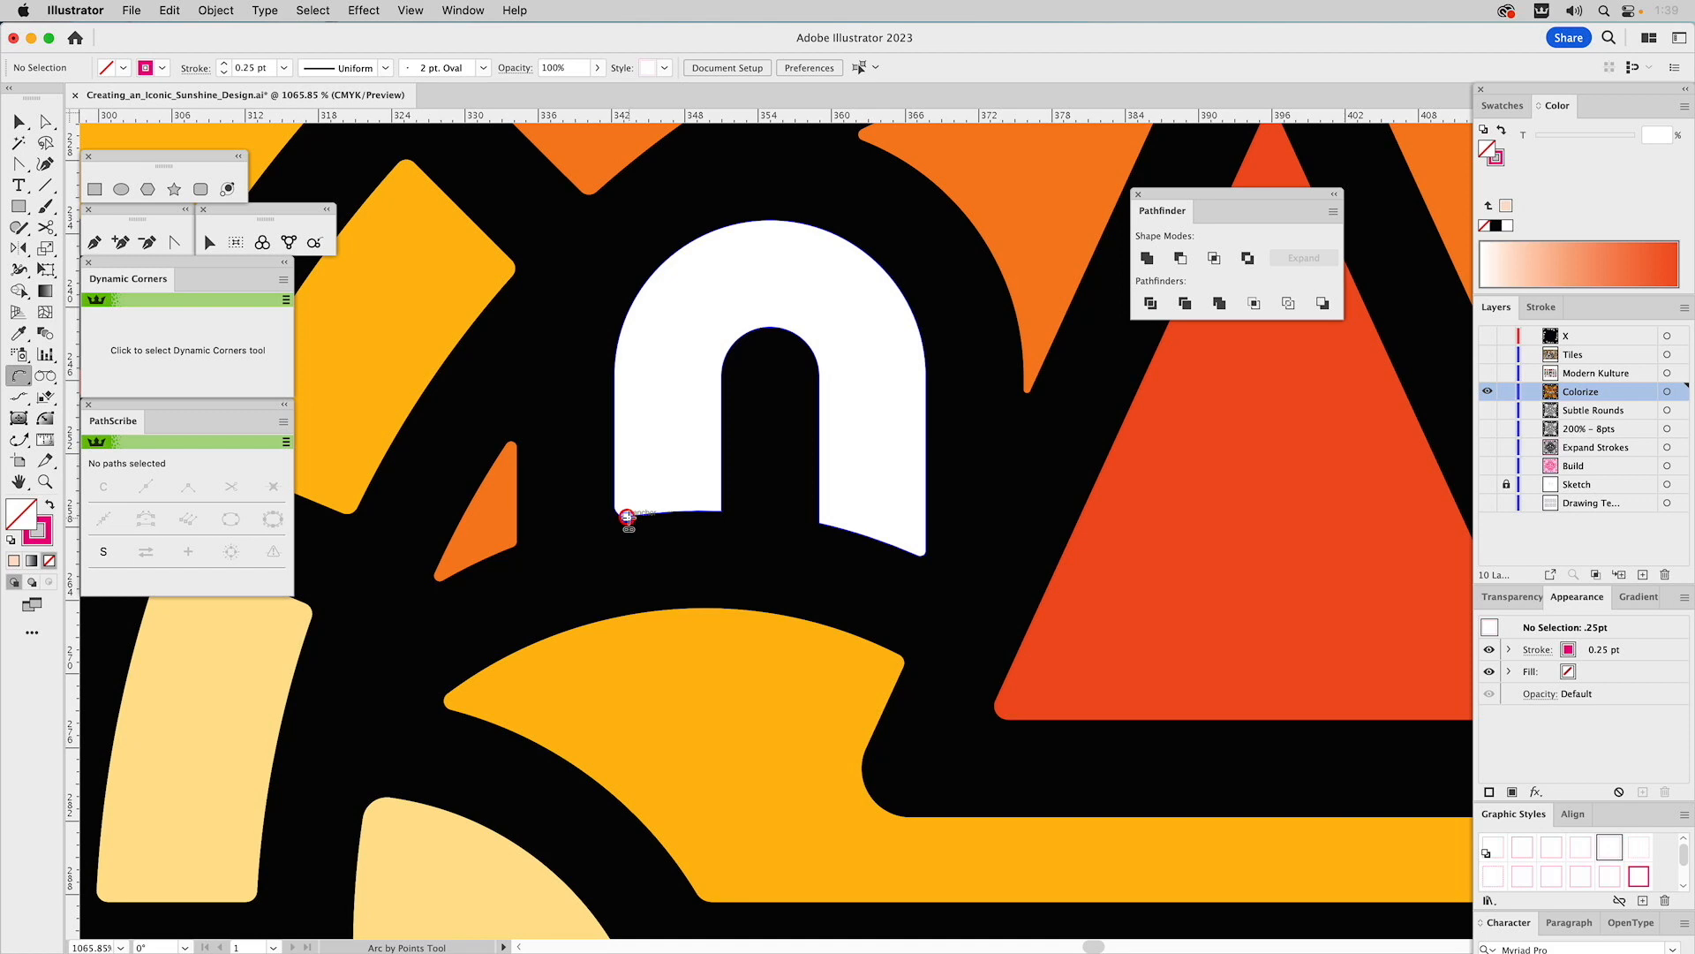
{"action": "left_click", "coordinate": [20, 379]}
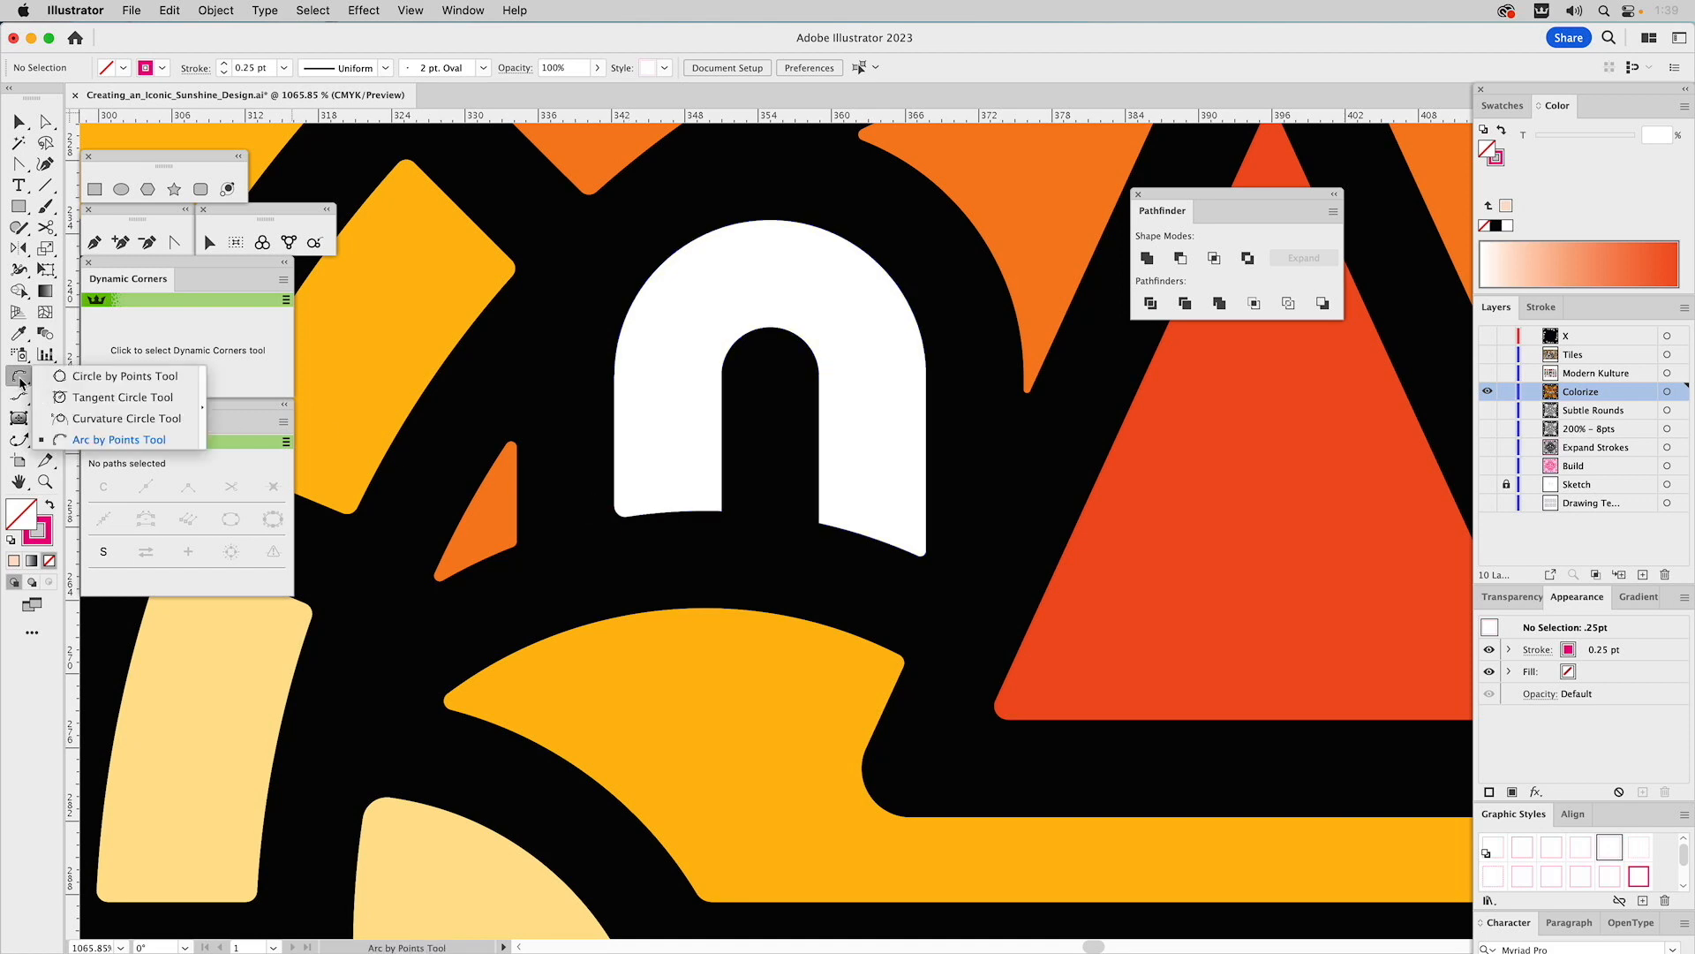
{"action": "left_click", "coordinate": [97, 441]}
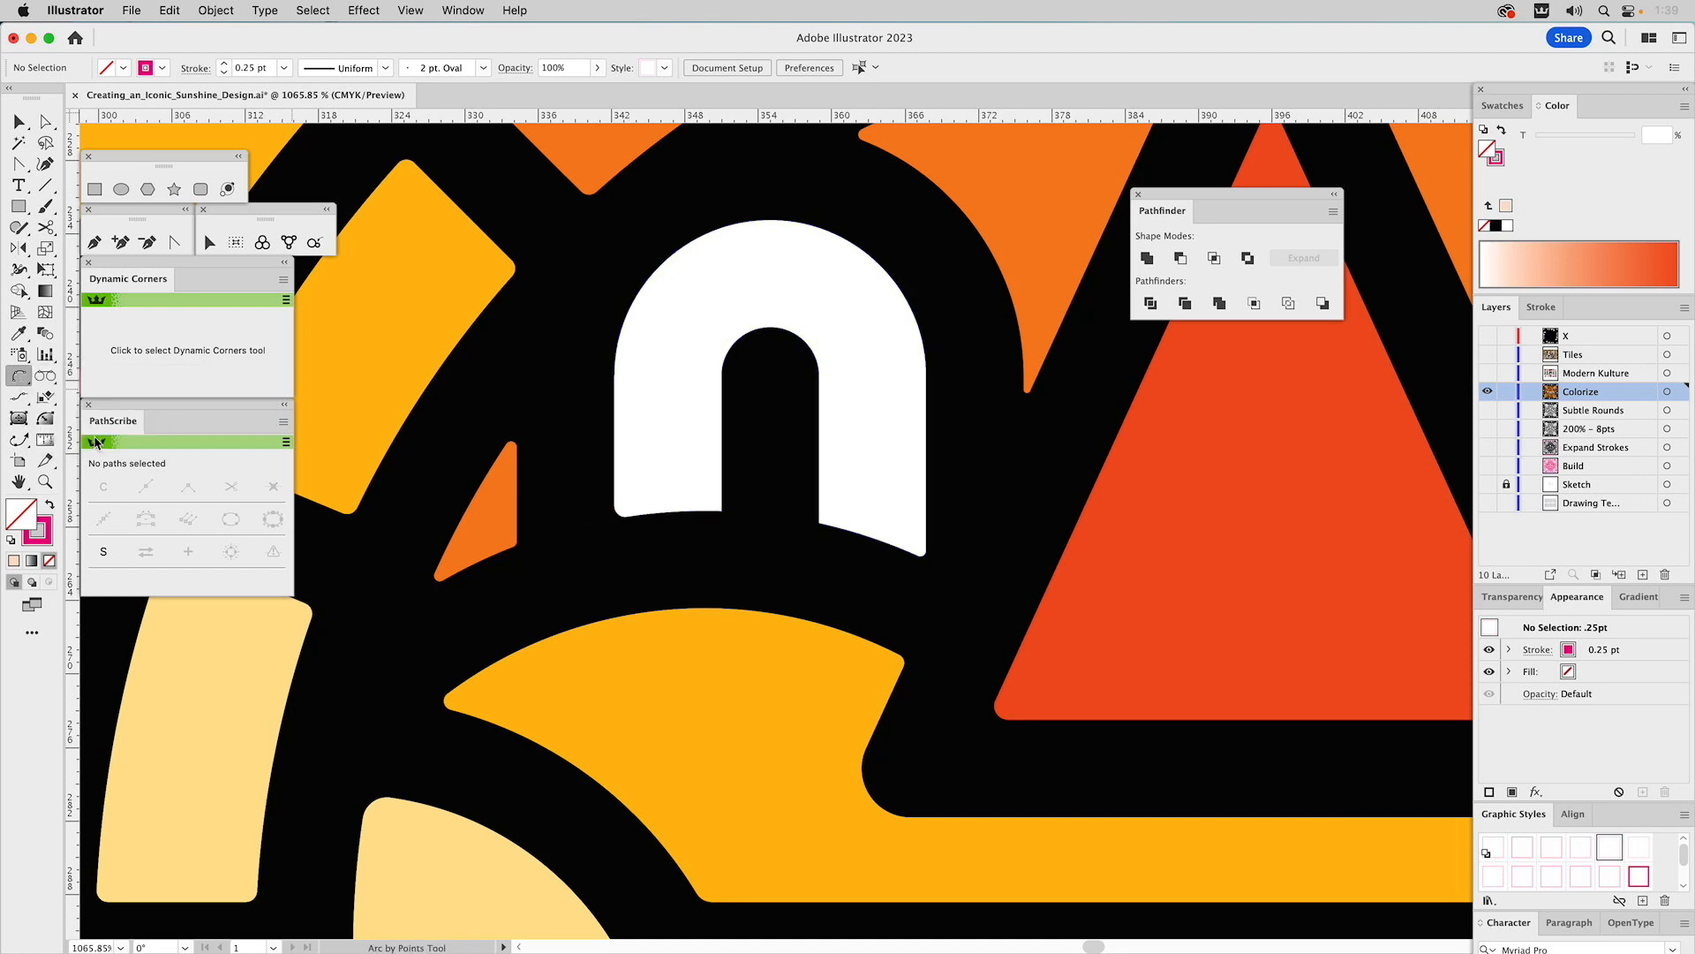
{"action": "left_click", "coordinate": [627, 516]}
{"action": "left_click", "coordinate": [917, 555]}
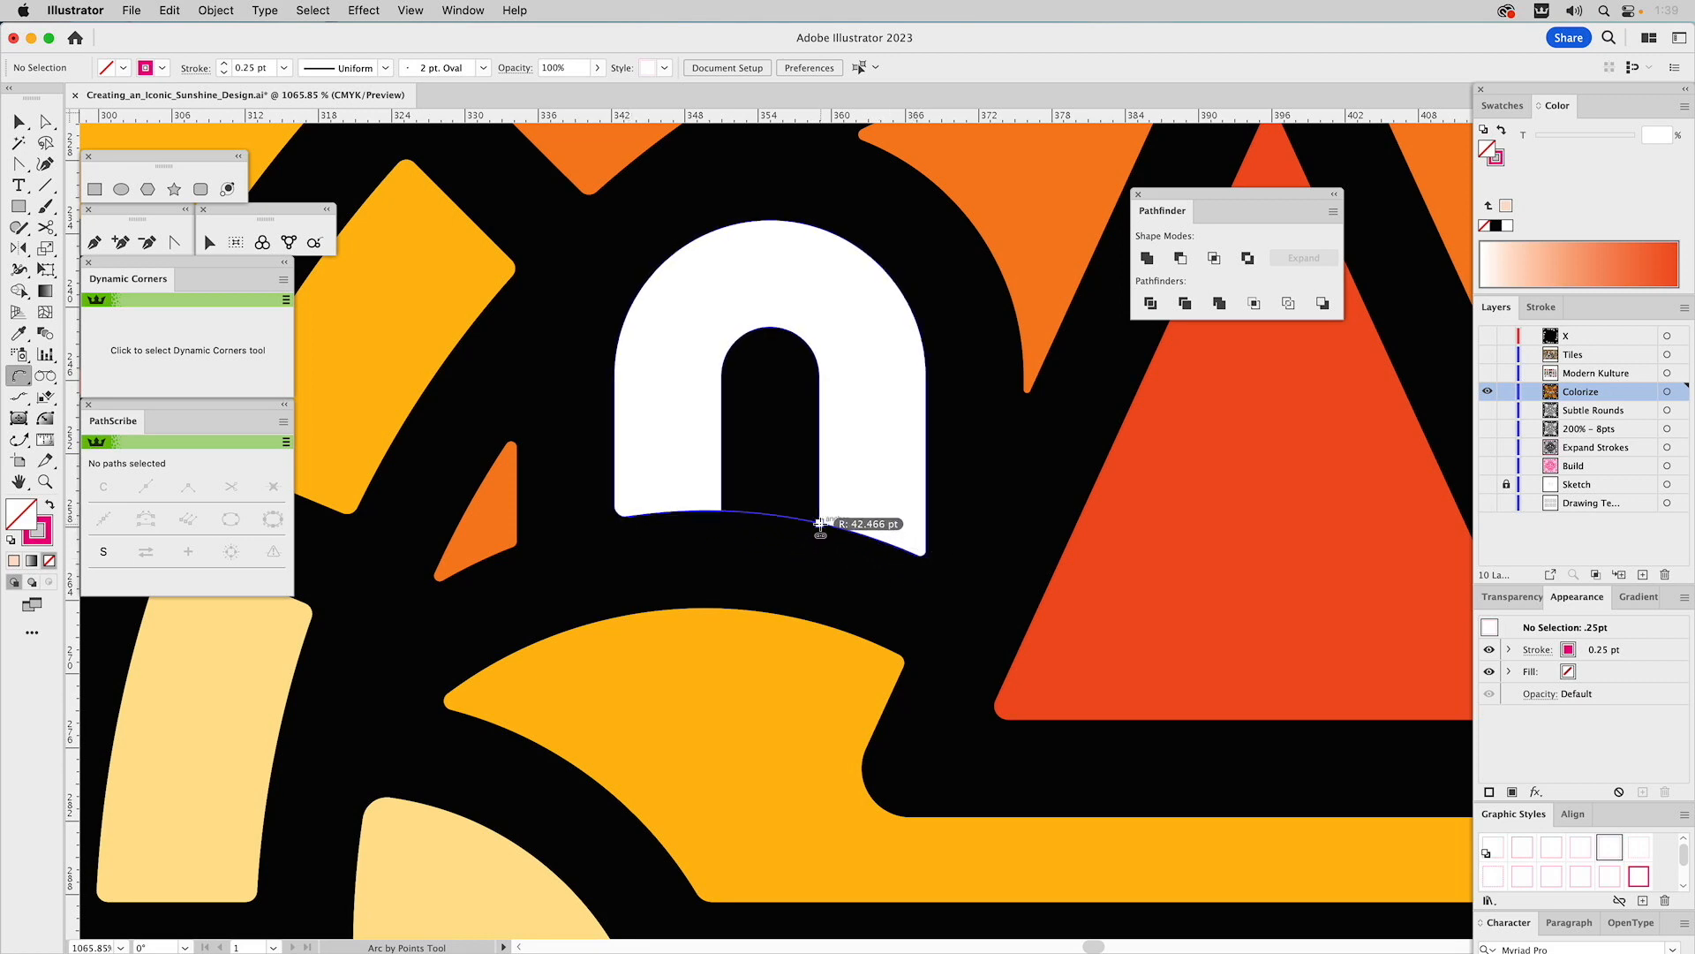
{"action": "left_click", "coordinate": [821, 524]}
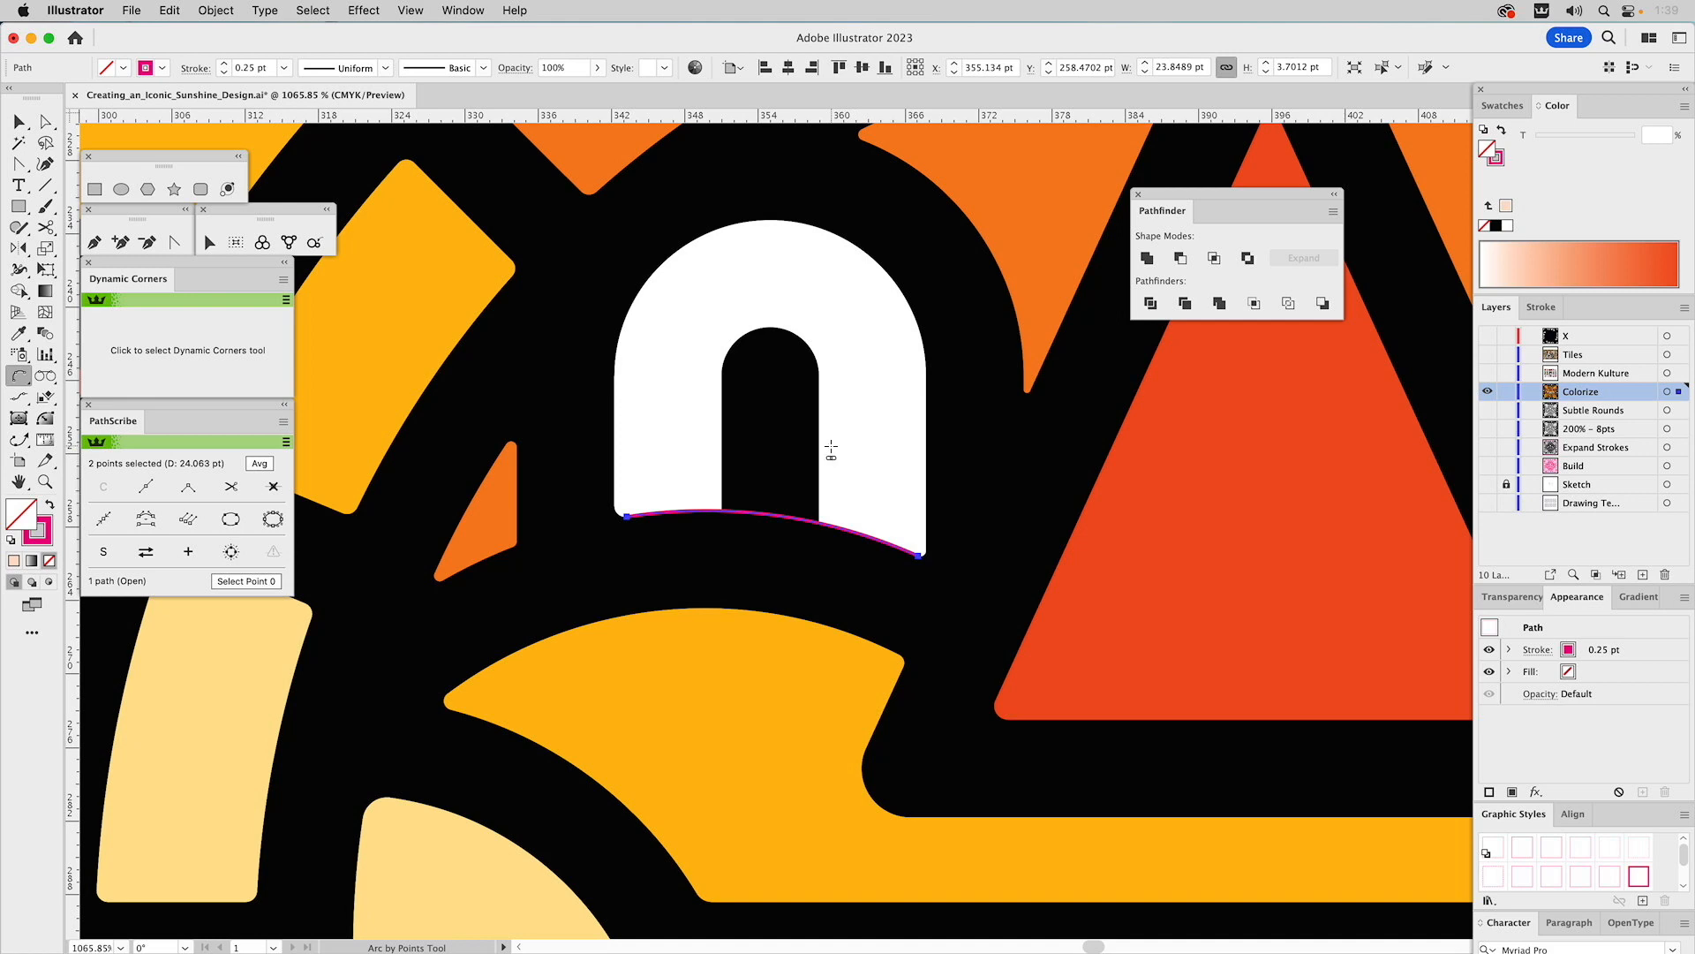
- Extend both ends of the arc past the left eye's outer edges with the Extend Path tool
{"action": "left_click", "coordinate": [17, 439]}
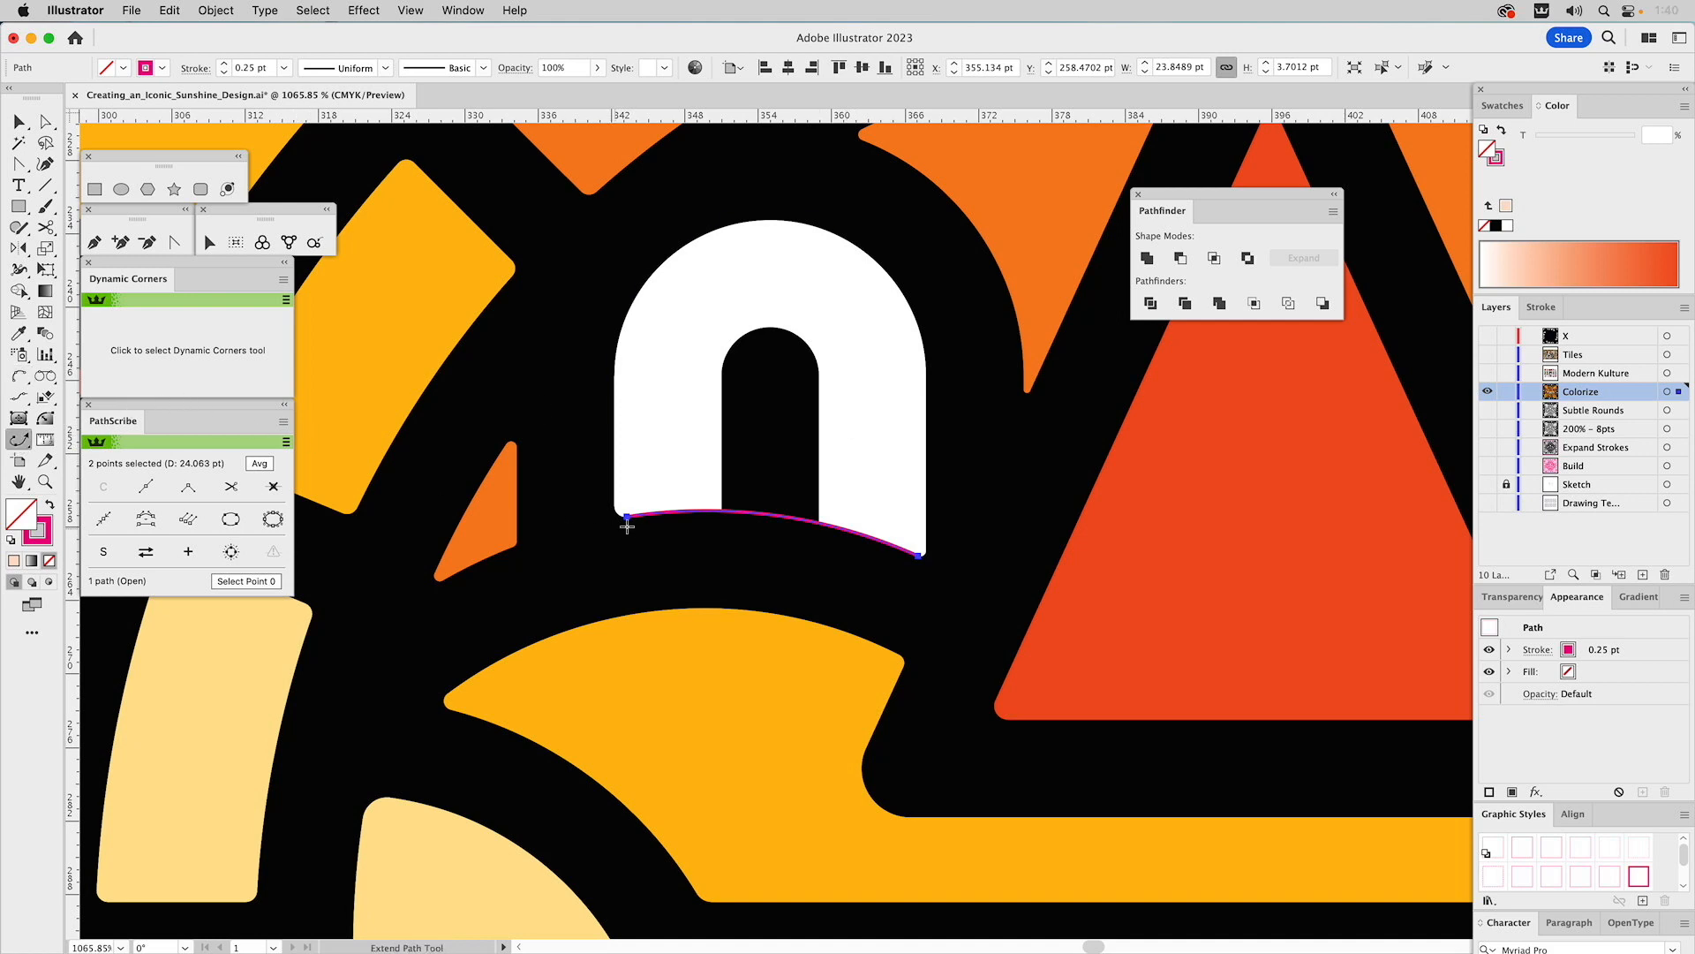
{"action": "left_click_drag", "start_coordinate": [629, 522], "coordinate": [561, 530]}
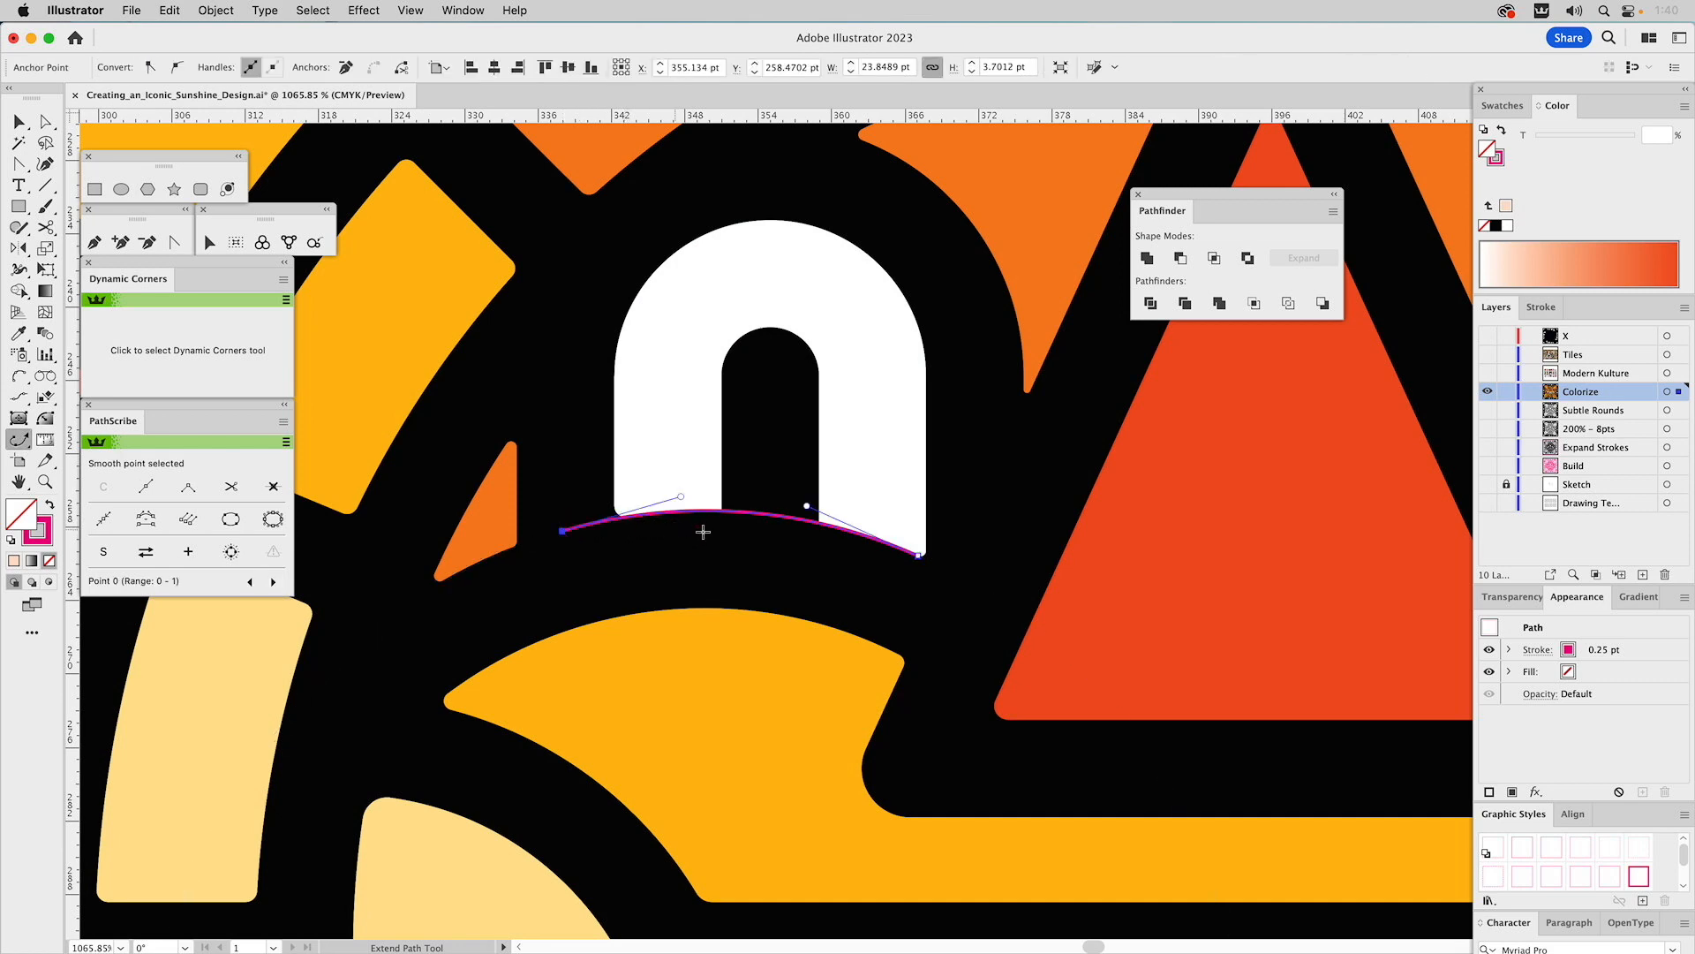
{"action": "left_click_drag", "start_coordinate": [921, 557], "coordinate": [965, 579]}
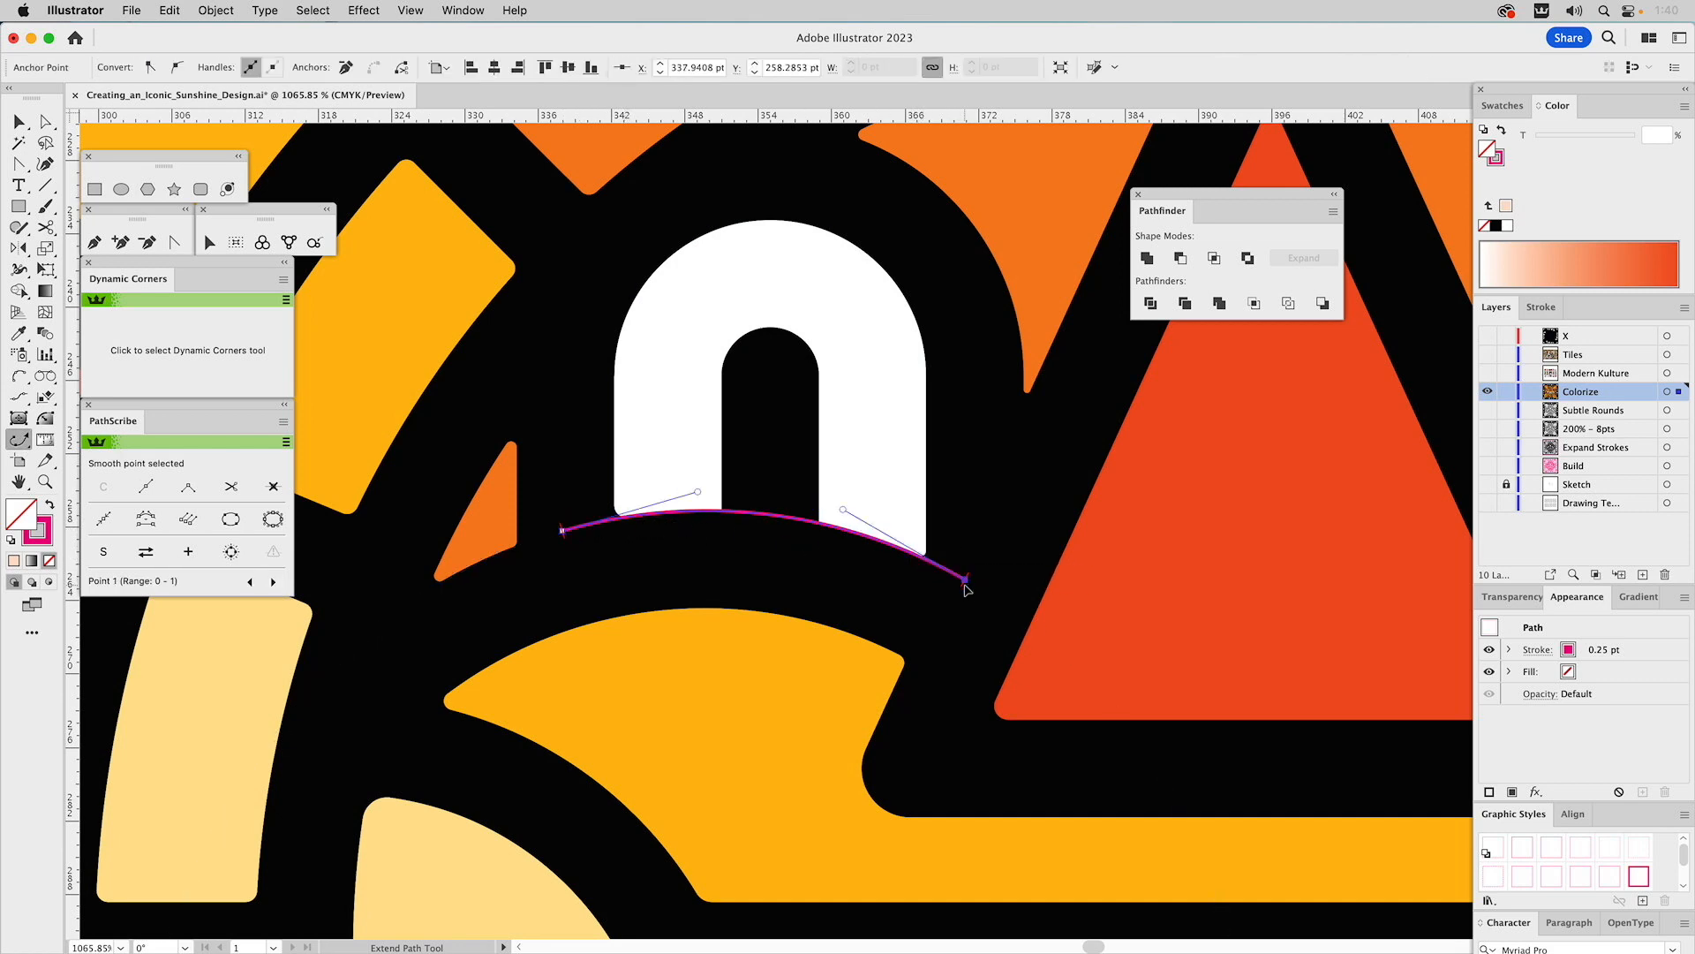
- Close the extended arc with the Pen tool into a four-point shape about 33 by 10 pt below the left eye
{"action": "left_click", "coordinate": [94, 243]}
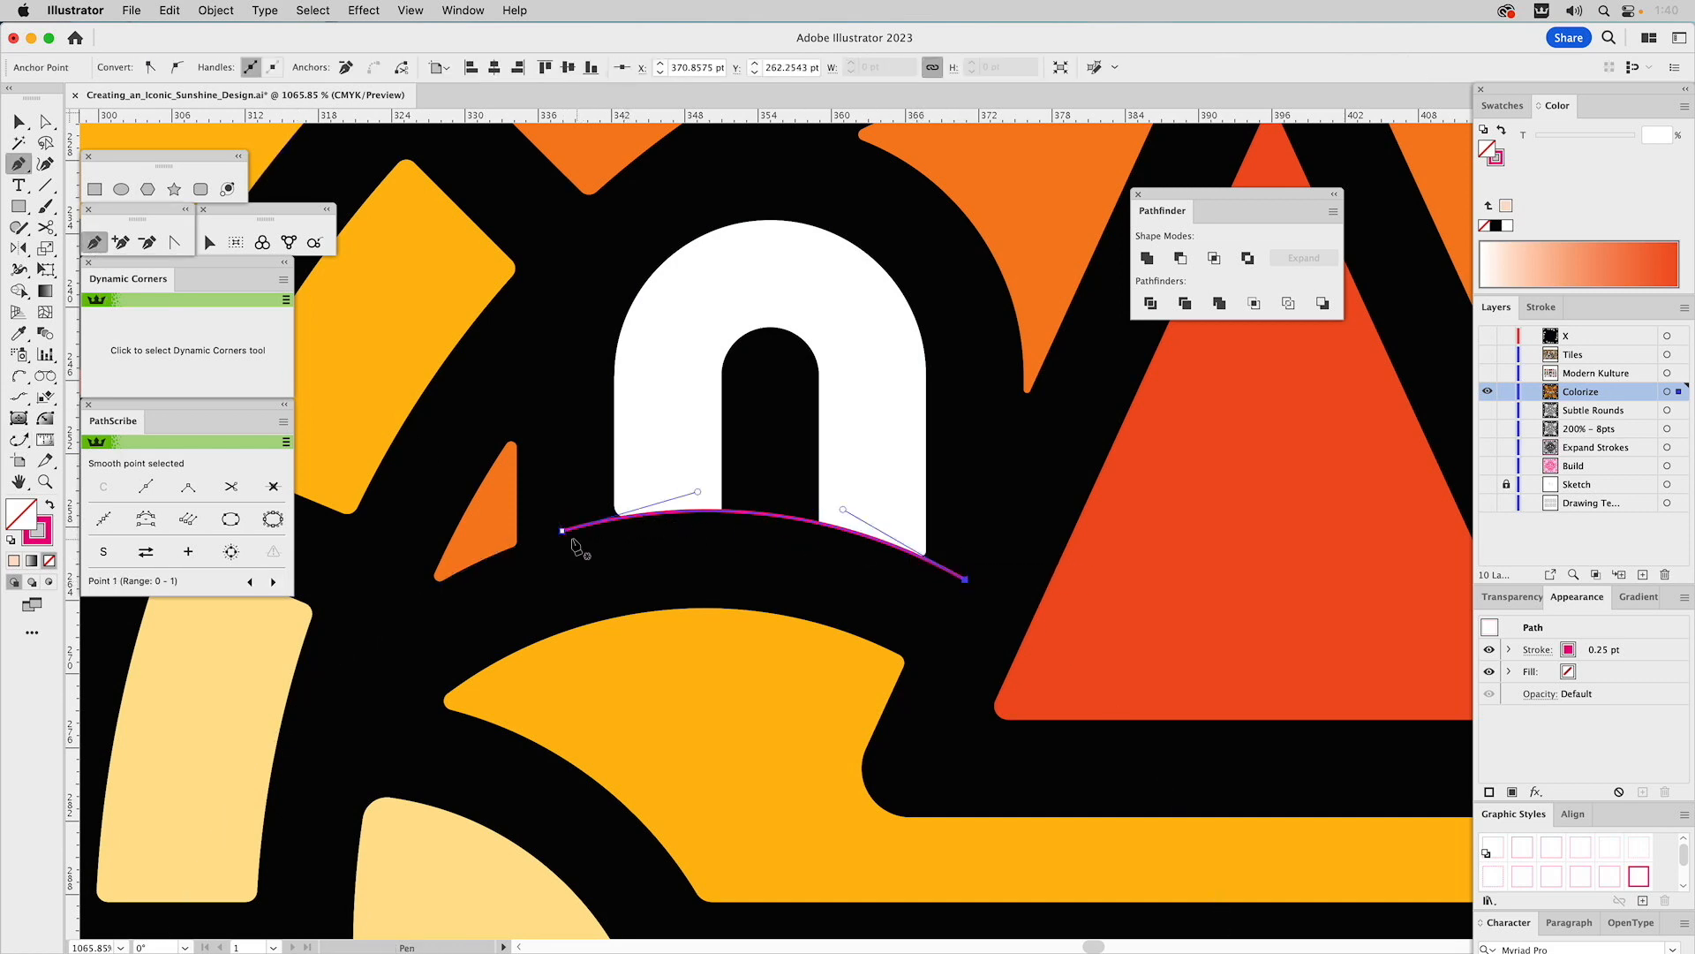
{"action": "left_click", "coordinate": [562, 529]}
{"action": "left_click", "coordinate": [558, 598]}
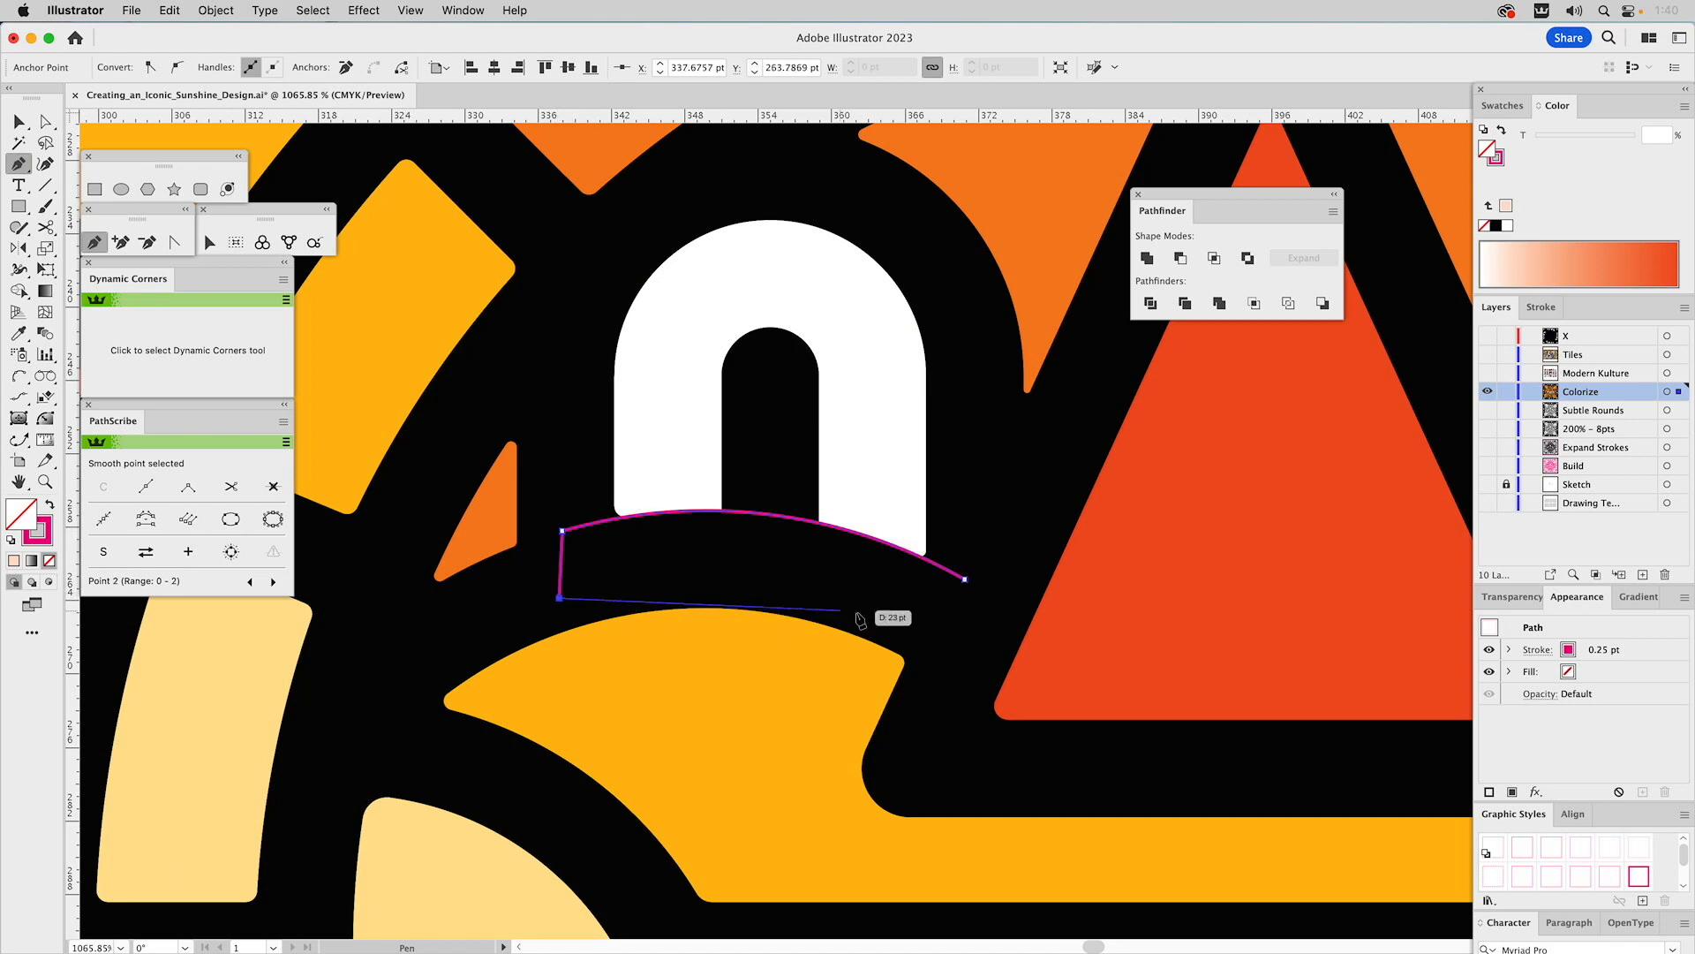
{"action": "left_click", "coordinate": [957, 635]}
{"action": "left_click", "coordinate": [964, 579]}
{"action": "key", "text": "v"}
{"action": "left_click", "coordinate": [992, 532]}
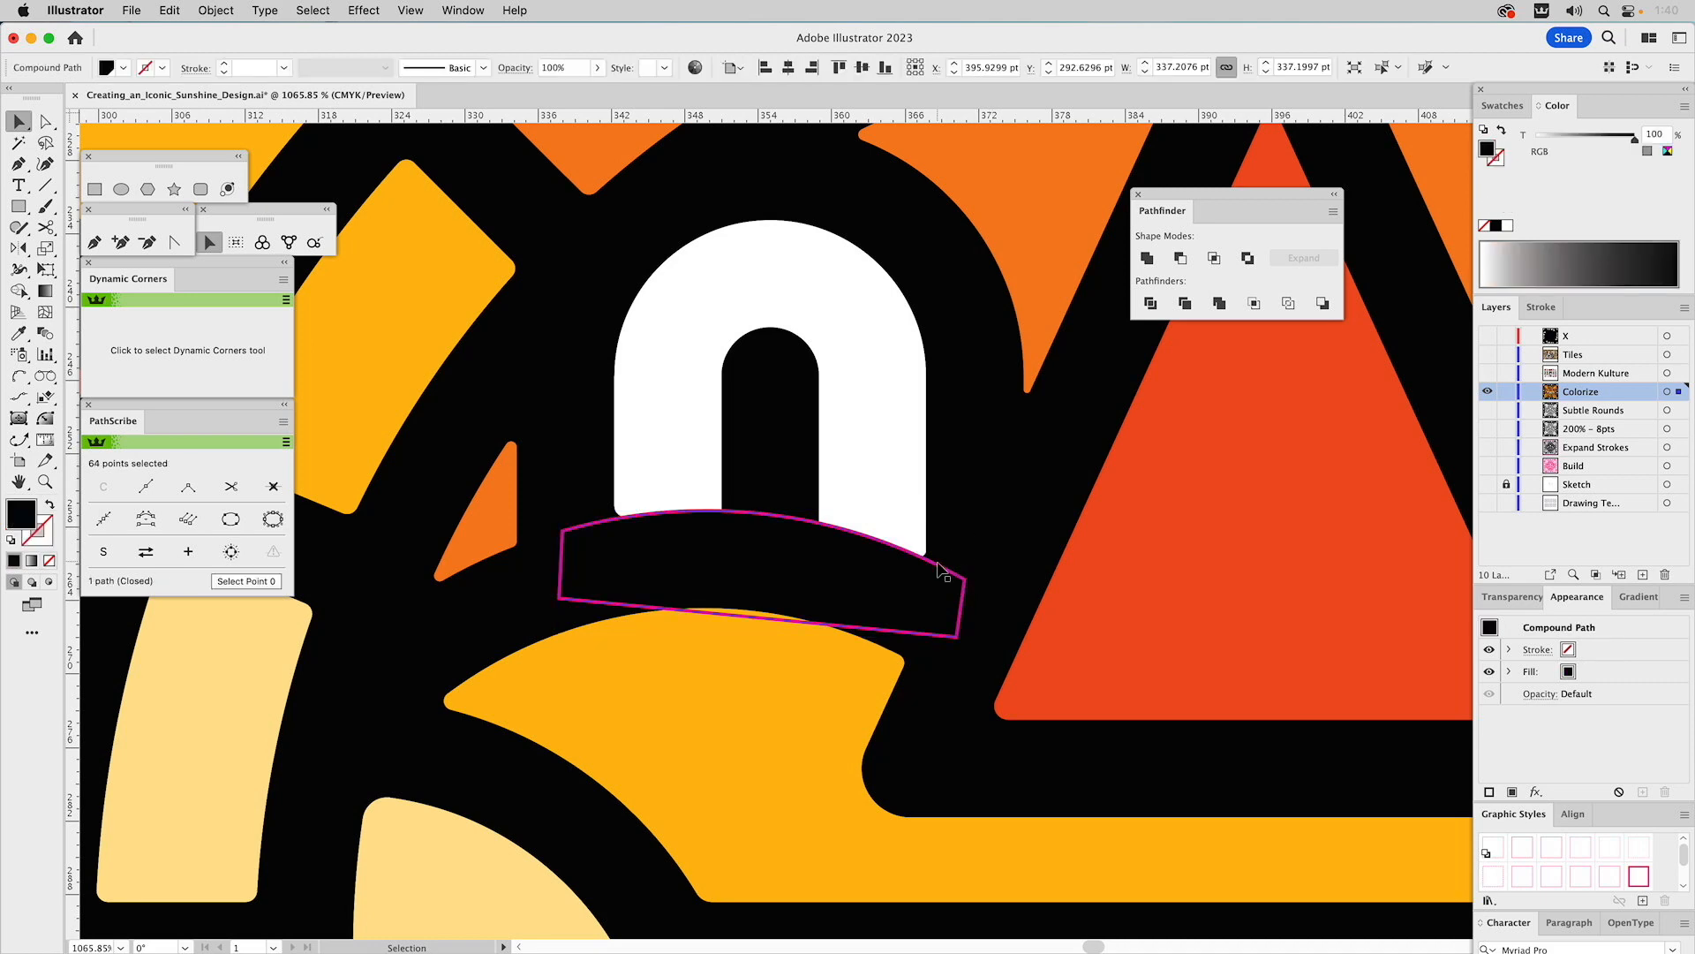
- Offset the closed shape outward by 8 pt with round joins and delete the original shape
{"action": "left_click", "coordinate": [943, 567]}
{"action": "left_click", "coordinate": [220, 13]}
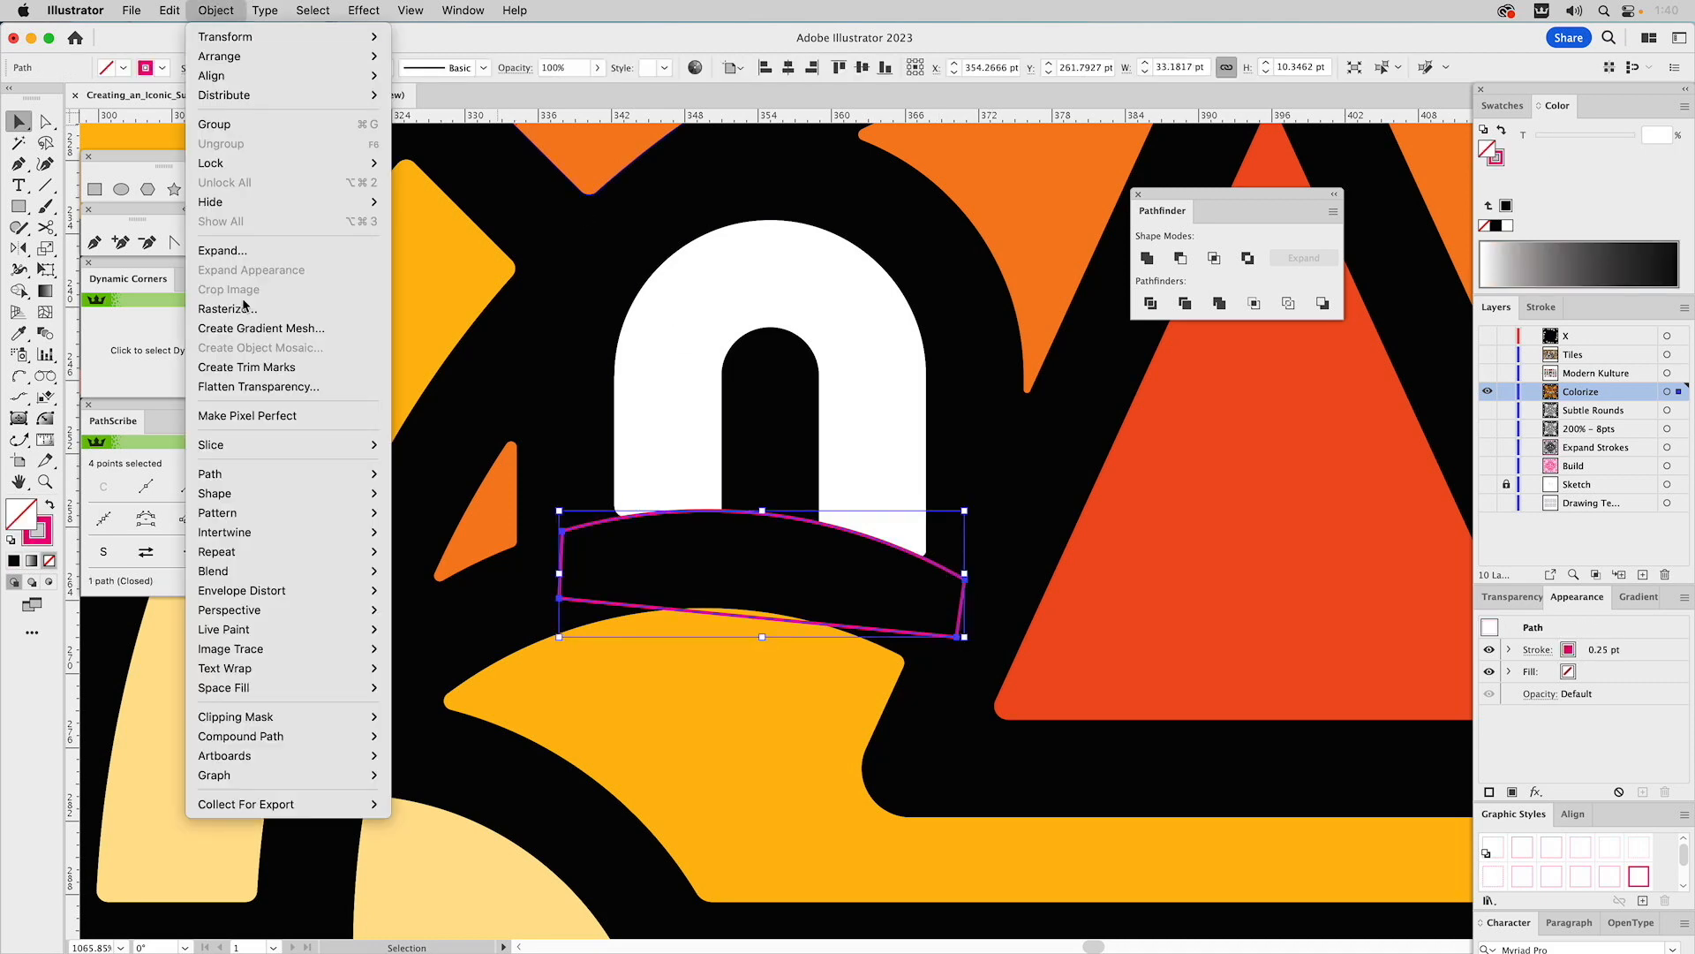
{"action": "mouse_move", "coordinate": [254, 477]}
{"action": "left_click", "coordinate": [434, 560]}
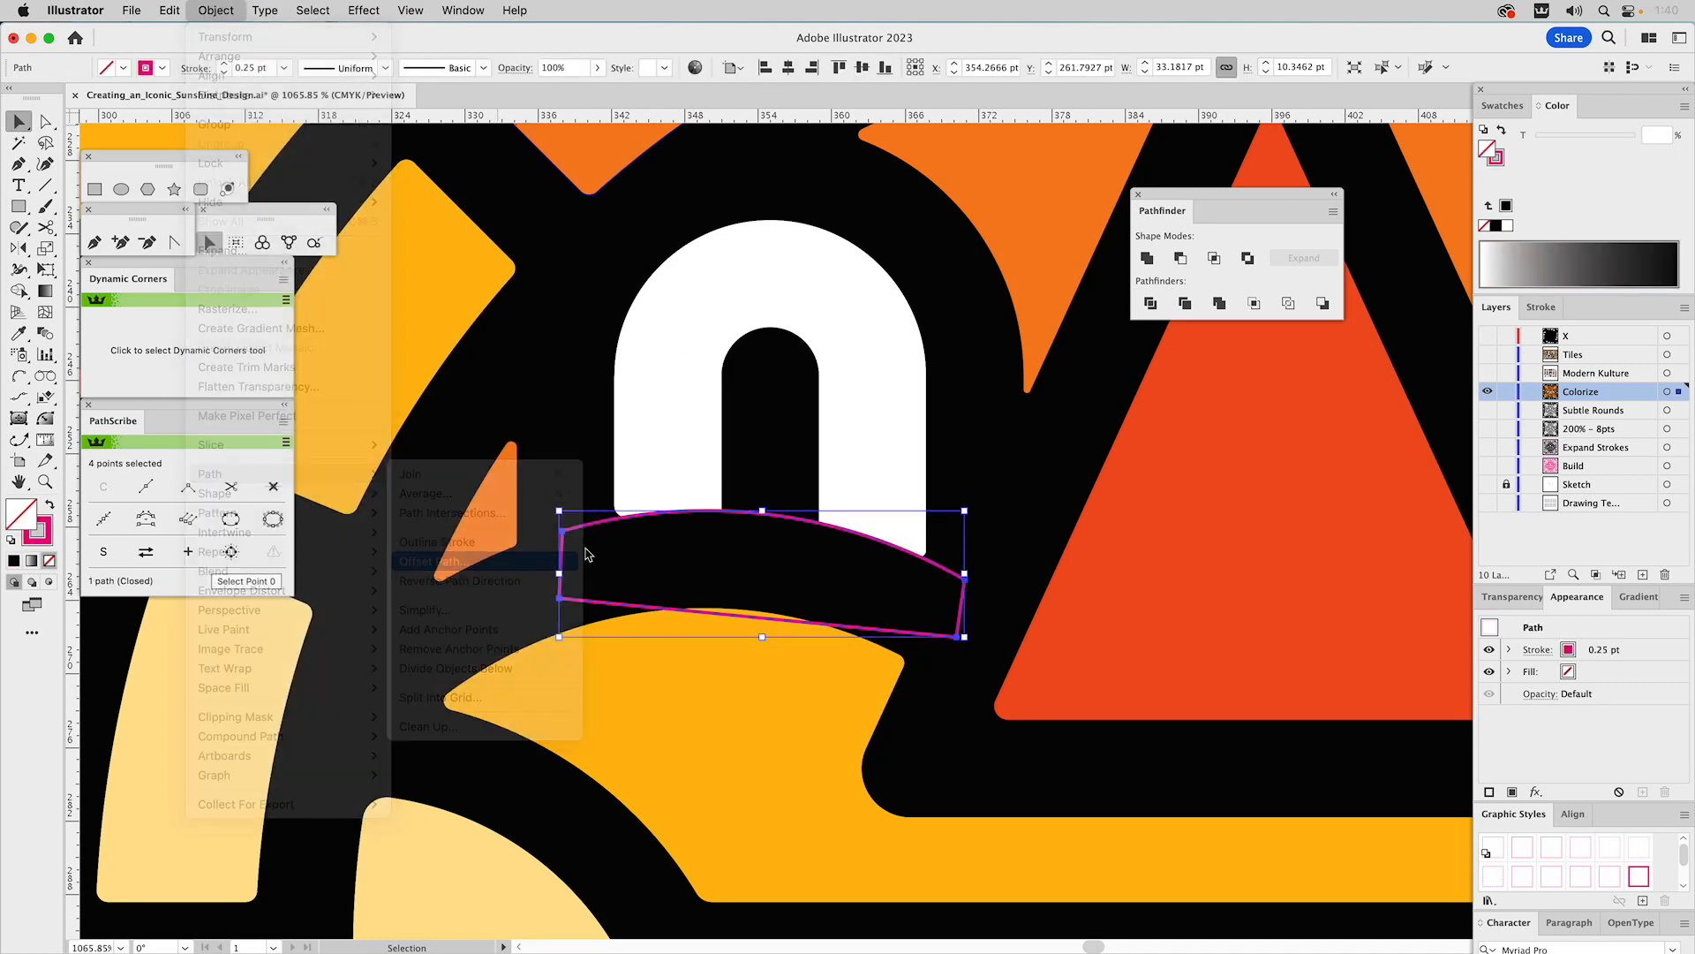
{"action": "type", "text": "8"}
{"action": "left_click", "coordinate": [1174, 527]}
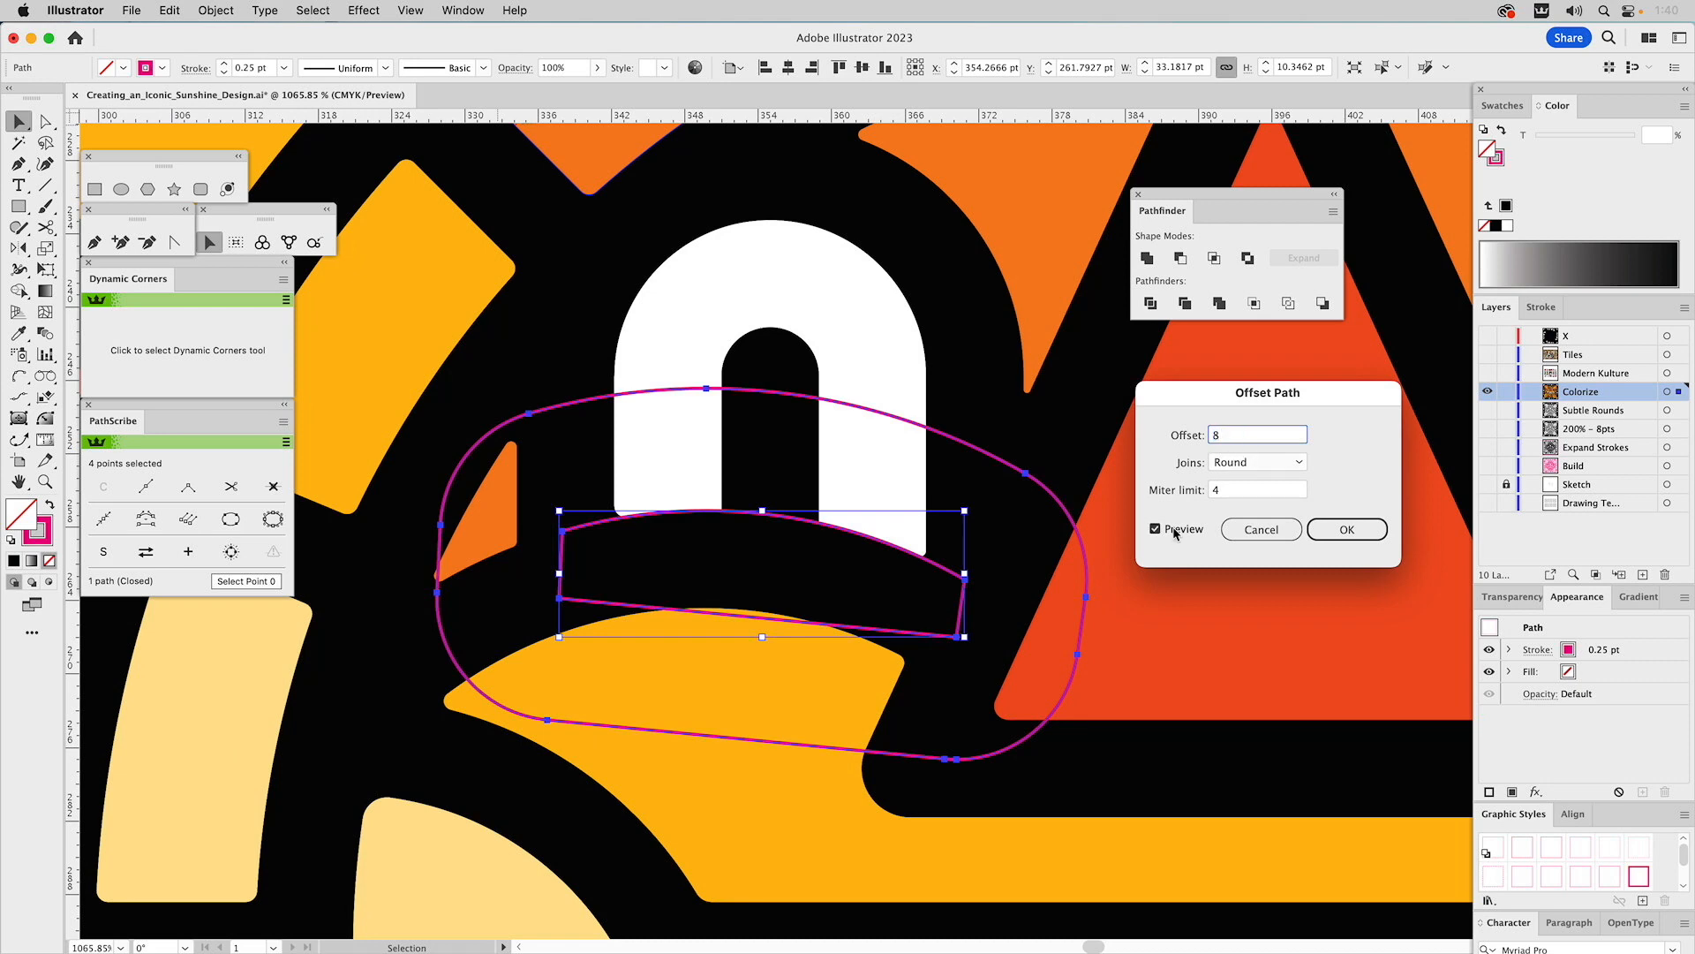
{"action": "left_click", "coordinate": [1174, 527]}
{"action": "left_click", "coordinate": [1367, 538]}
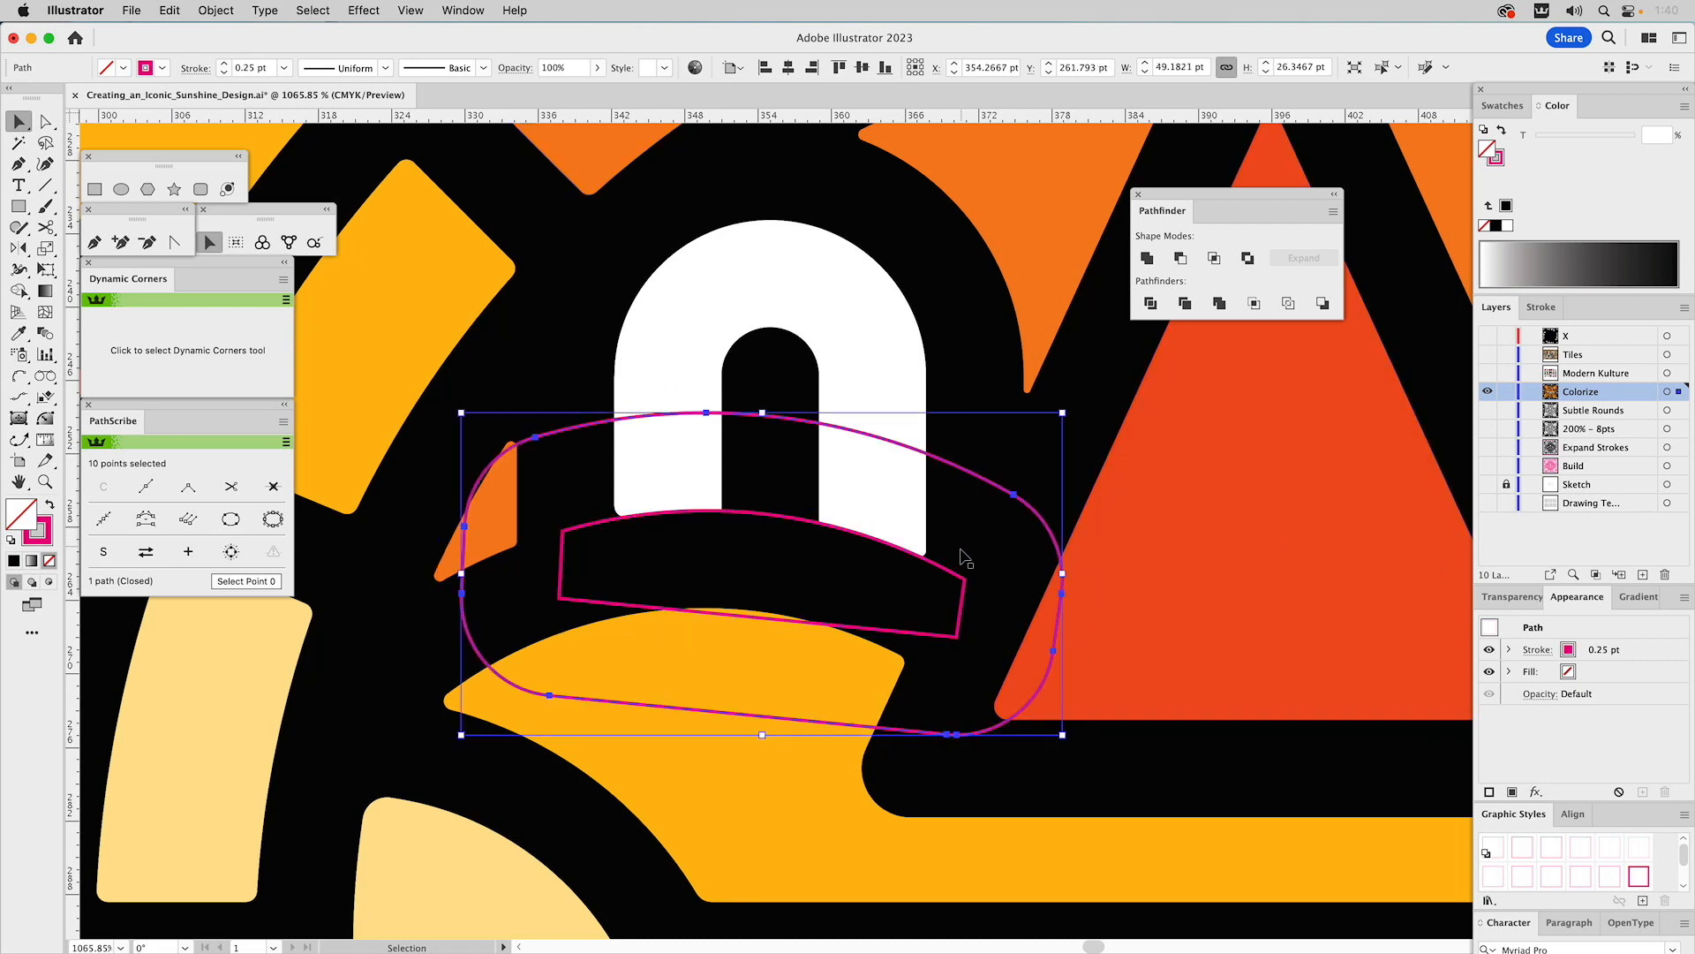
{"action": "left_click", "coordinate": [938, 570]}
{"action": "key", "text": "Delete"}
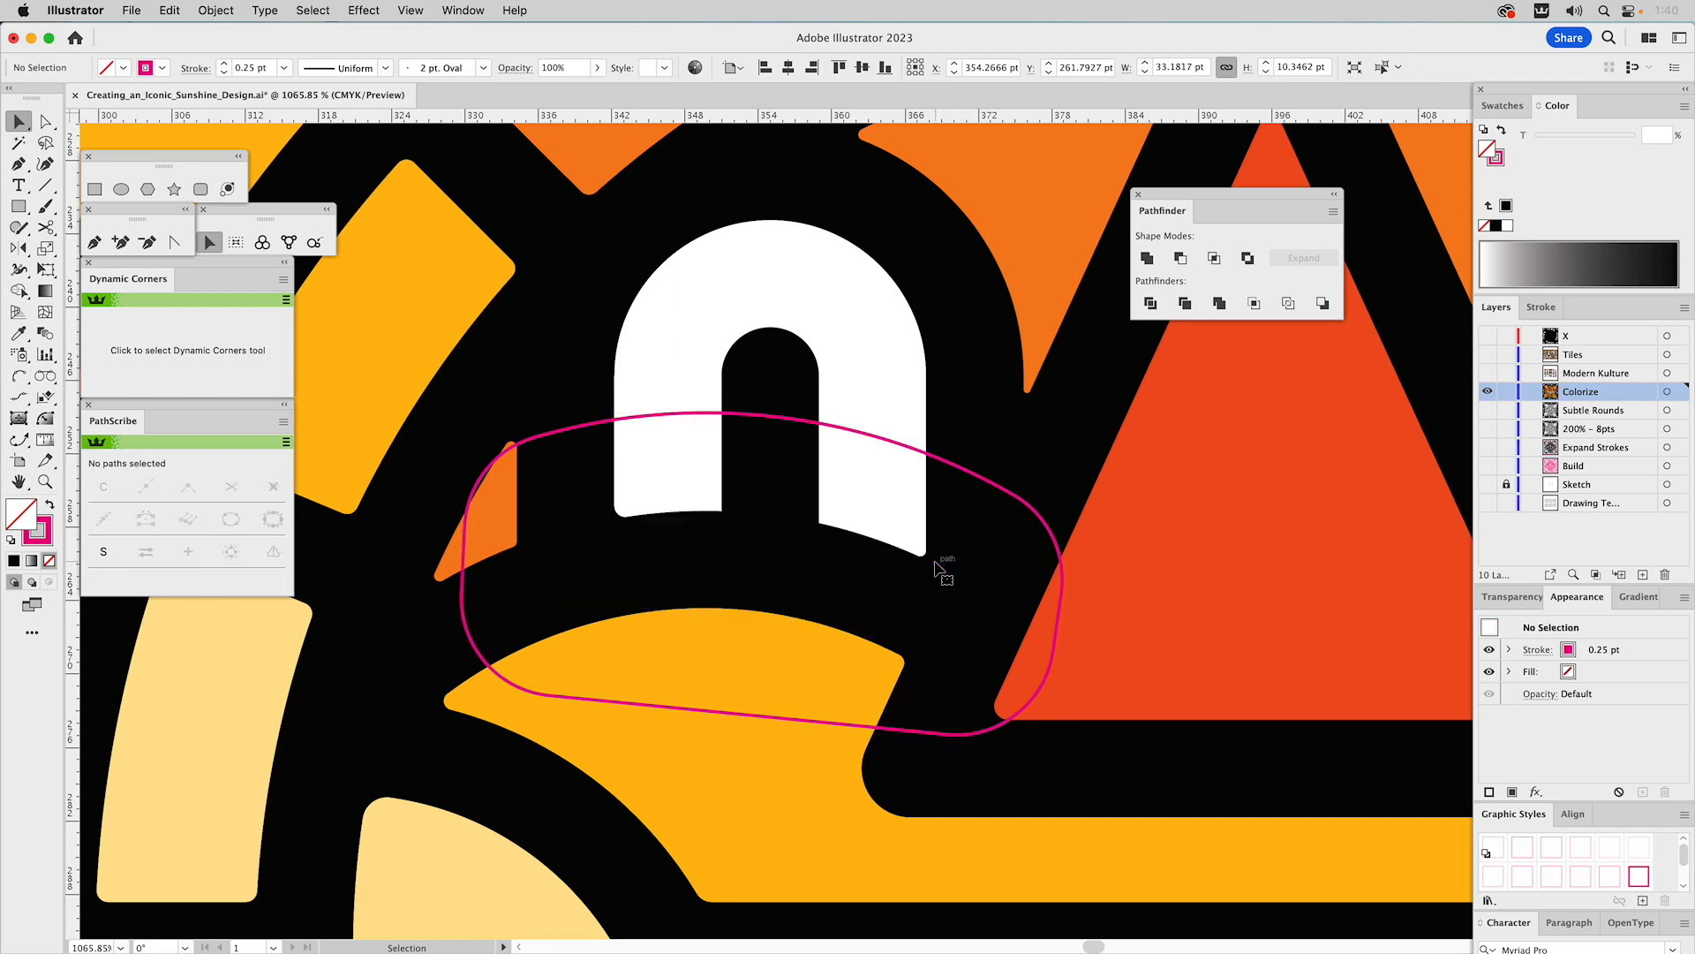
- Intersect an in-place copy of the white left eye with the offset shape and make the result a compound path
{"action": "left_click", "coordinate": [877, 410]}
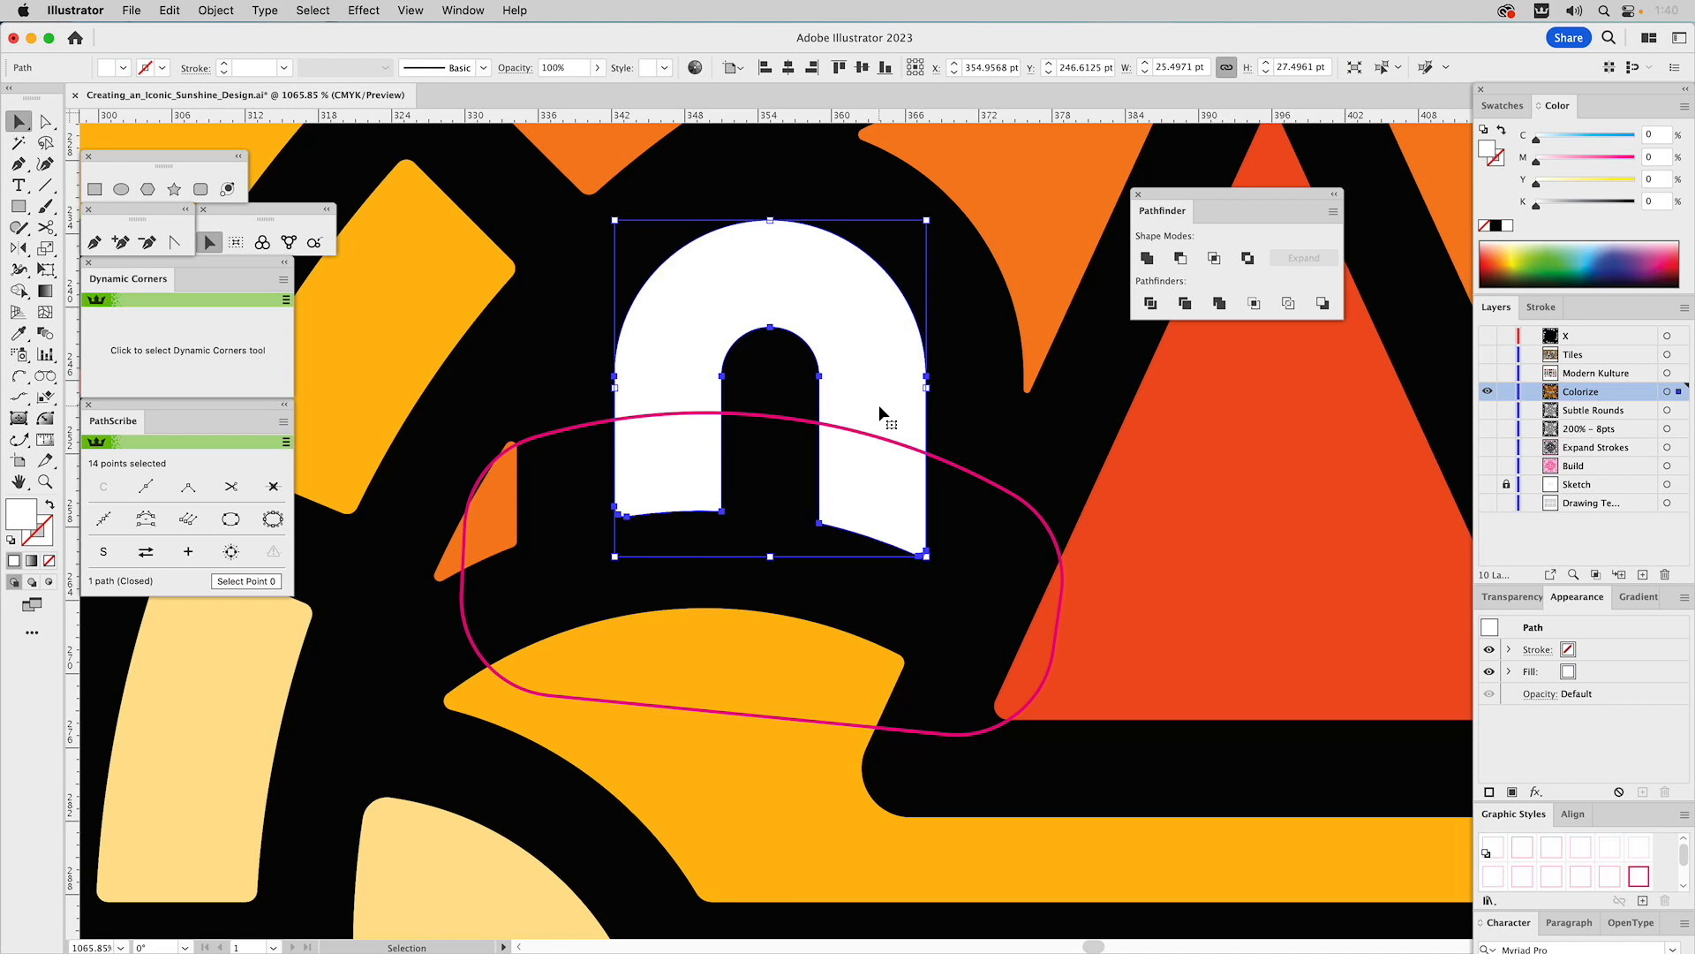
{"action": "left_click", "coordinate": [954, 463], "text": "shift"}
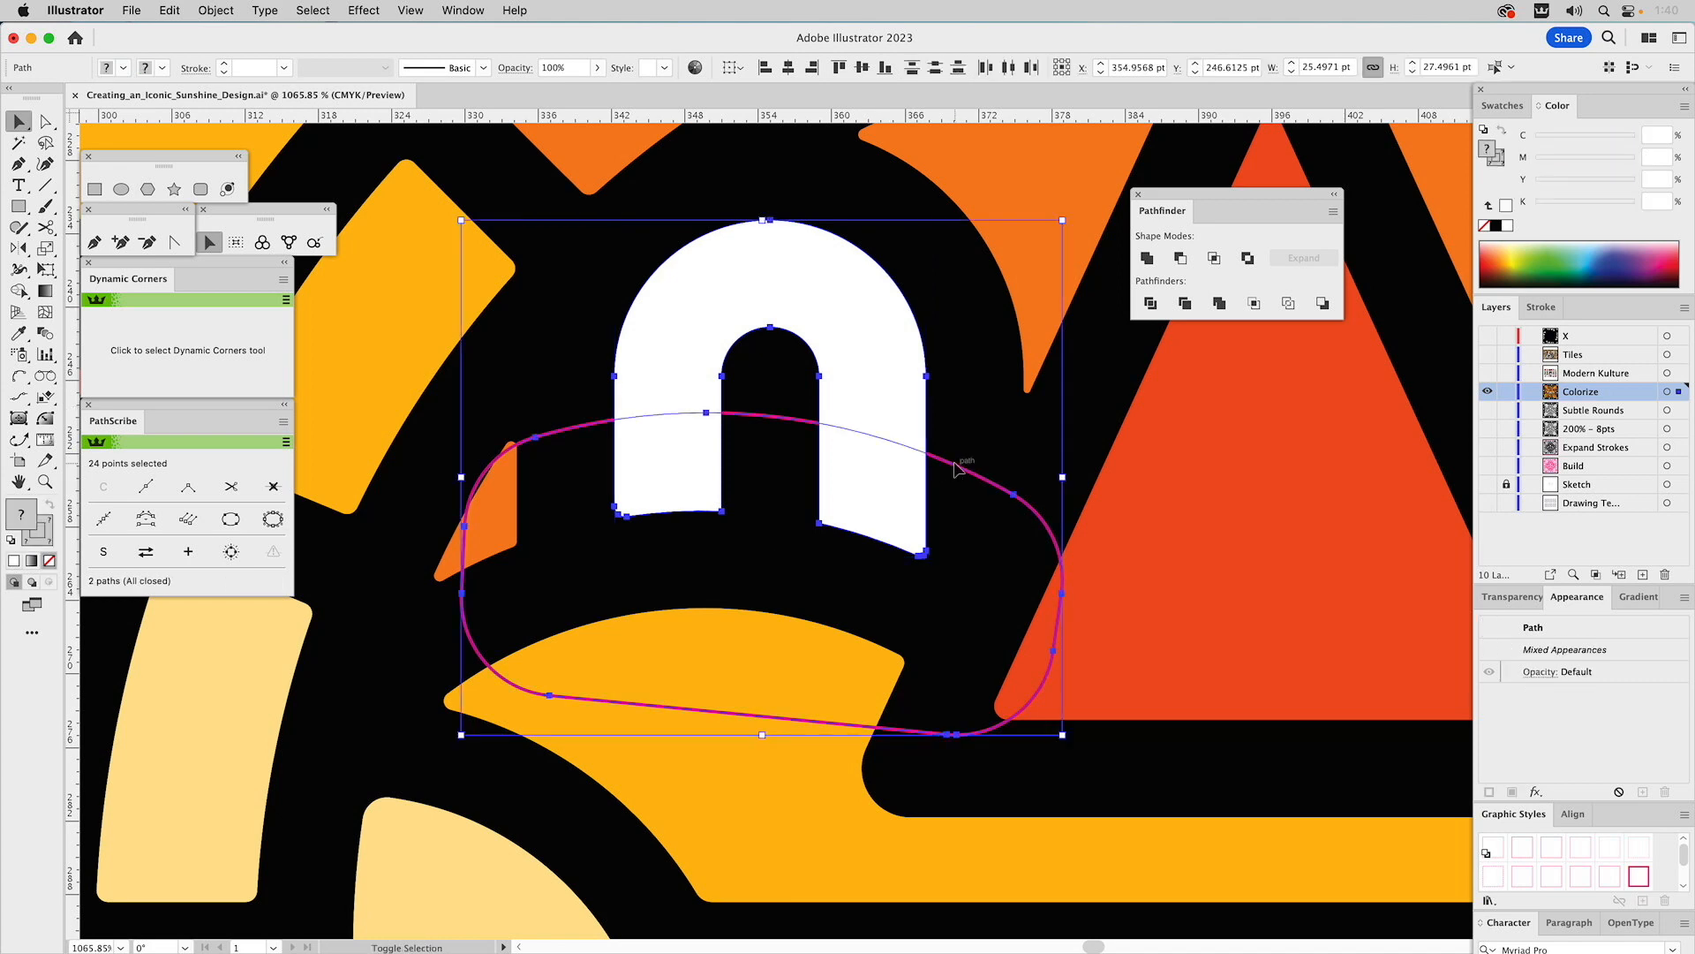
{"action": "left_click", "coordinate": [1213, 258]}
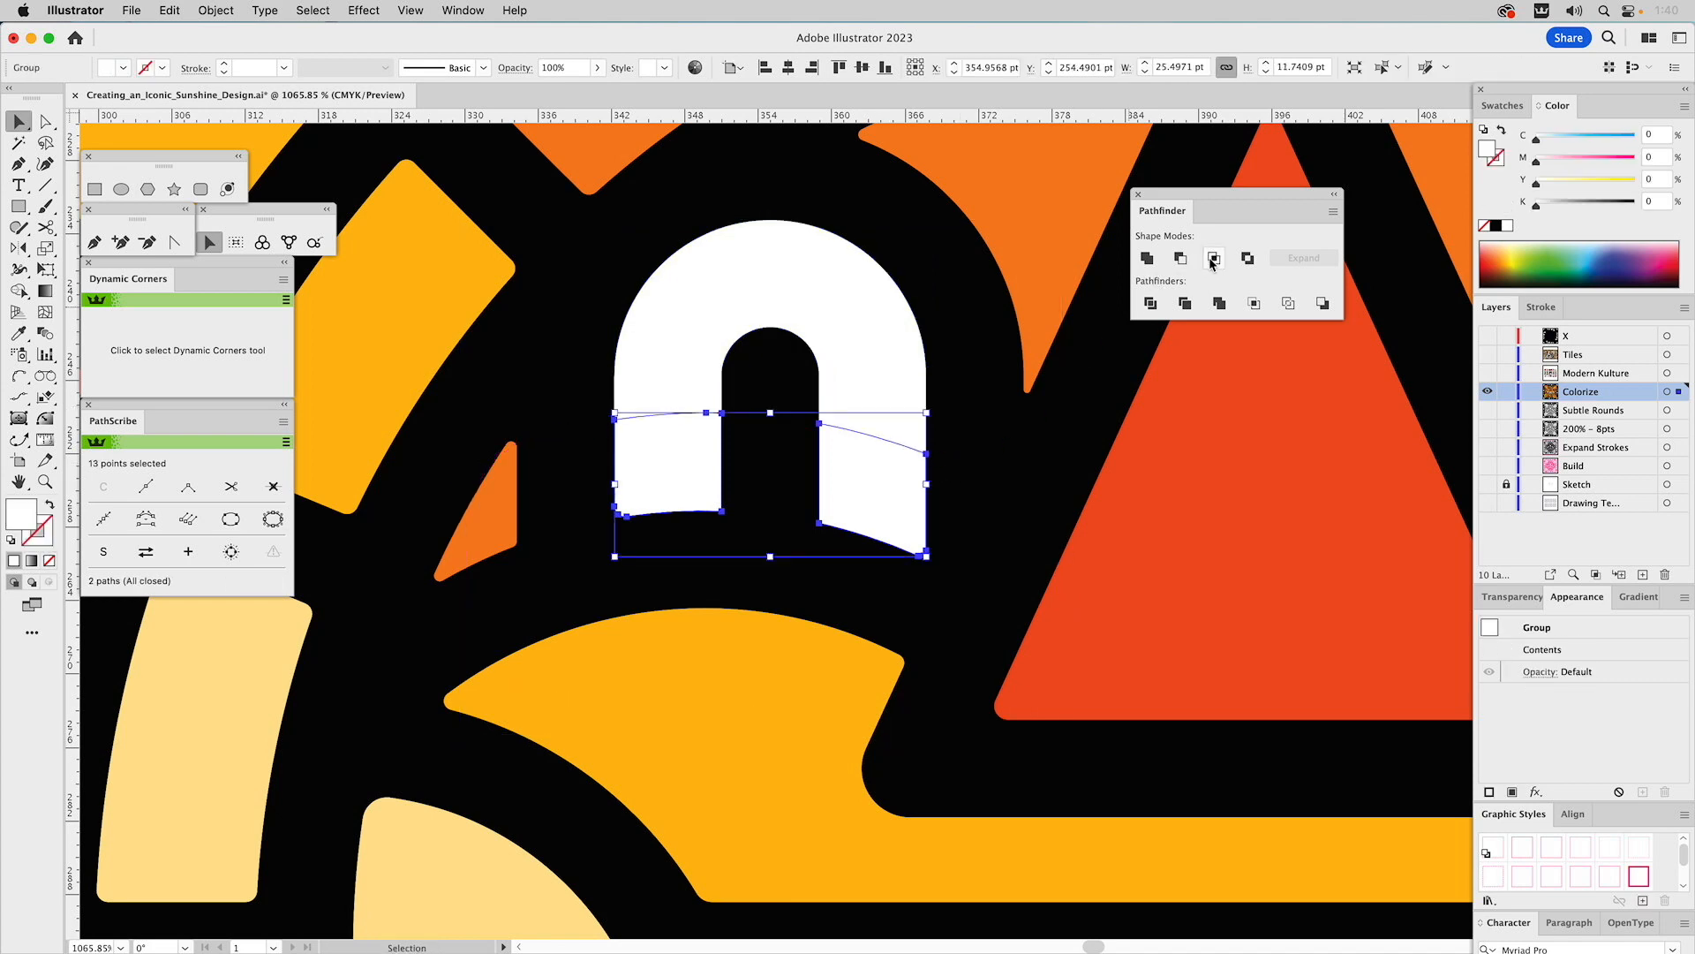
{"action": "left_click_drag", "start_coordinate": [1188, 595], "coordinate": [1056, 436]}
{"action": "key", "text": "super+8"}
- Fill the left eye's lower shading with the pale 15% tint sampled from the tooth tops and deselect it
{"action": "key", "text": "i"}
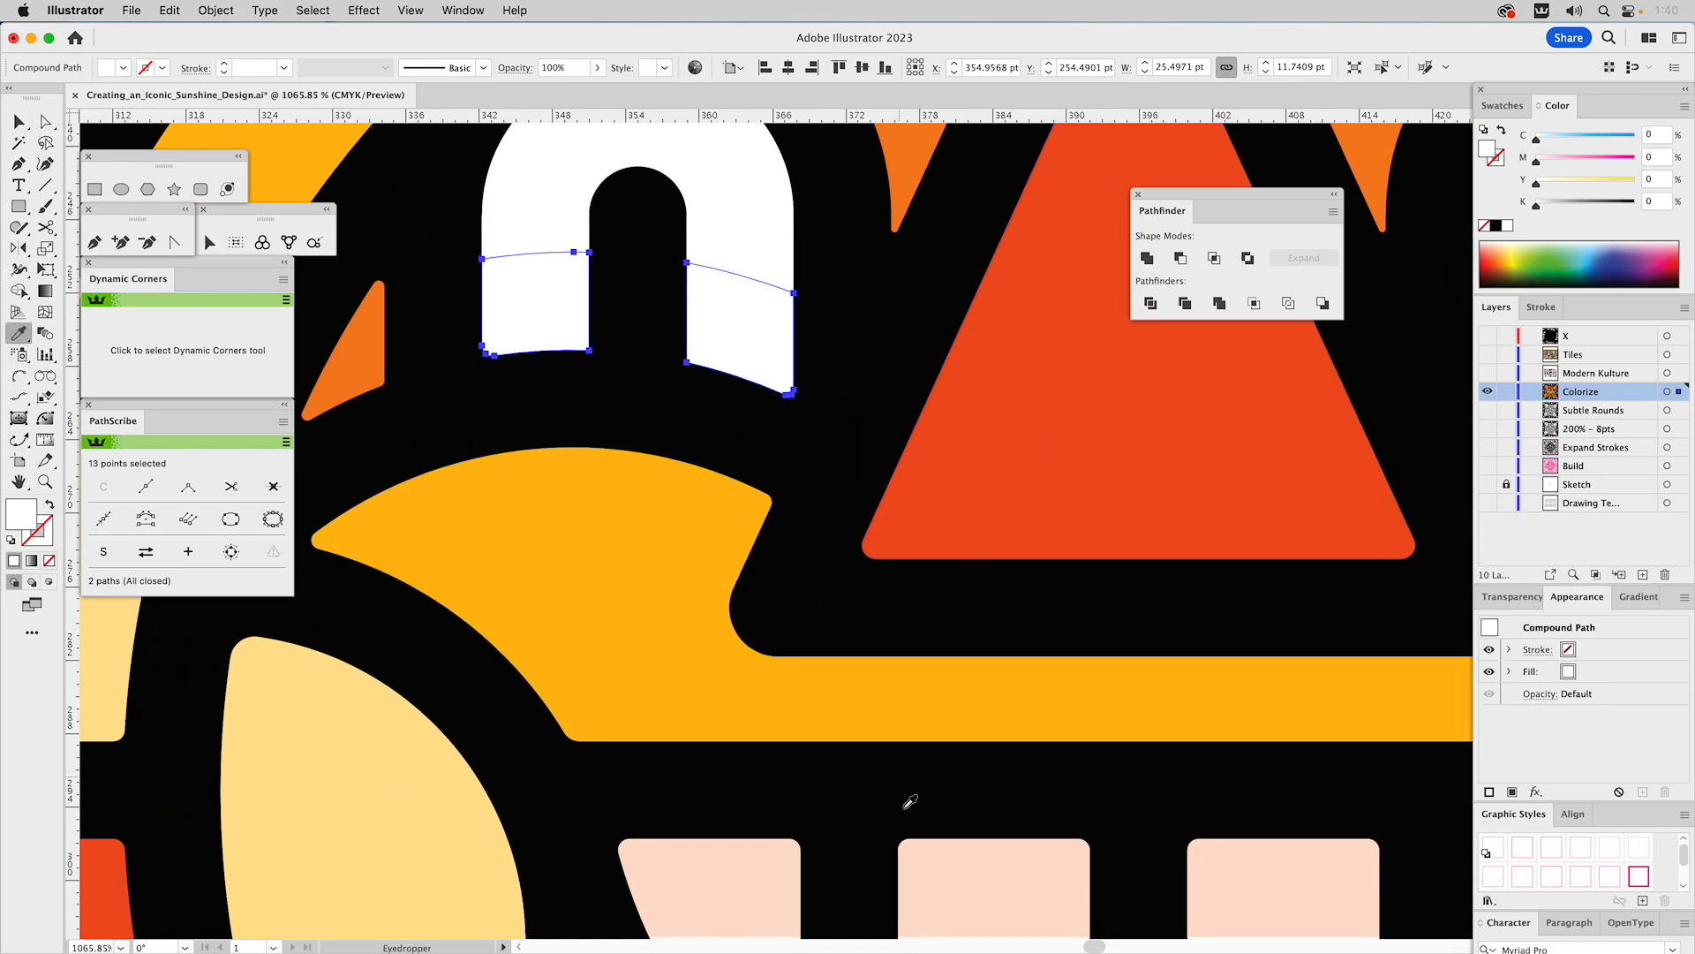
{"action": "left_click", "coordinate": [776, 869]}
{"action": "key", "text": "z"}
{"action": "left_click", "coordinate": [729, 552], "text": "alt"}
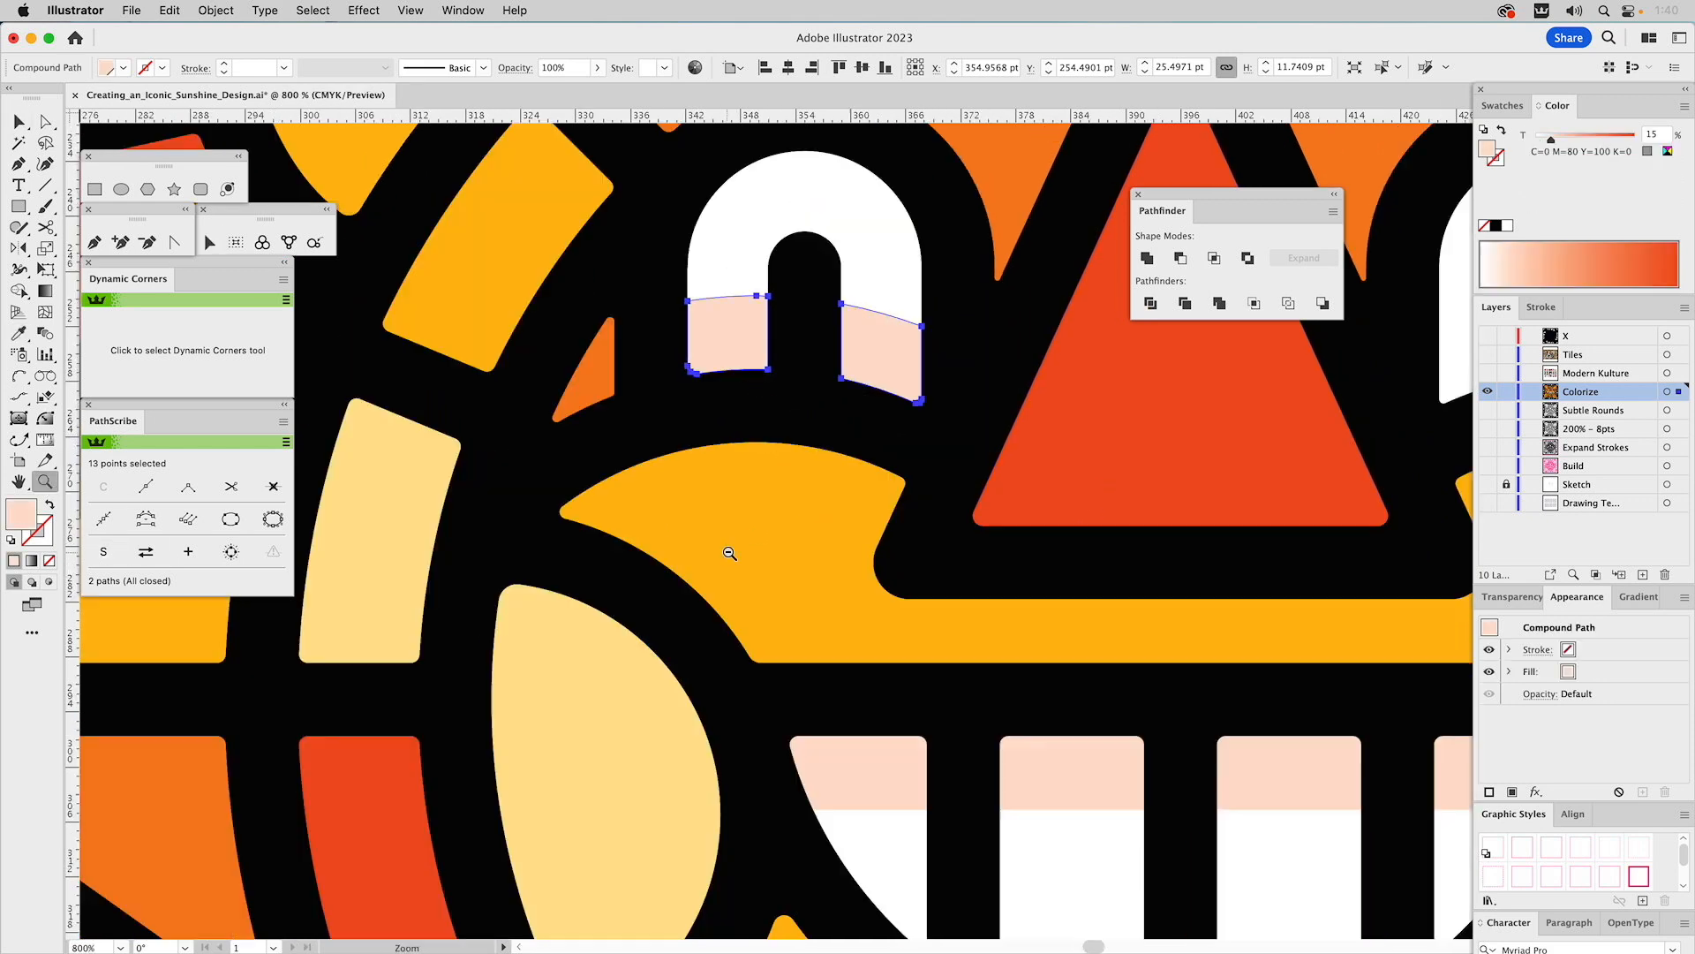
{"action": "left_click", "coordinate": [729, 552], "text": "alt"}
{"action": "left_click", "coordinate": [832, 559], "text": "alt"}
{"action": "left_click_drag", "start_coordinate": [1158, 529], "coordinate": [843, 583]}
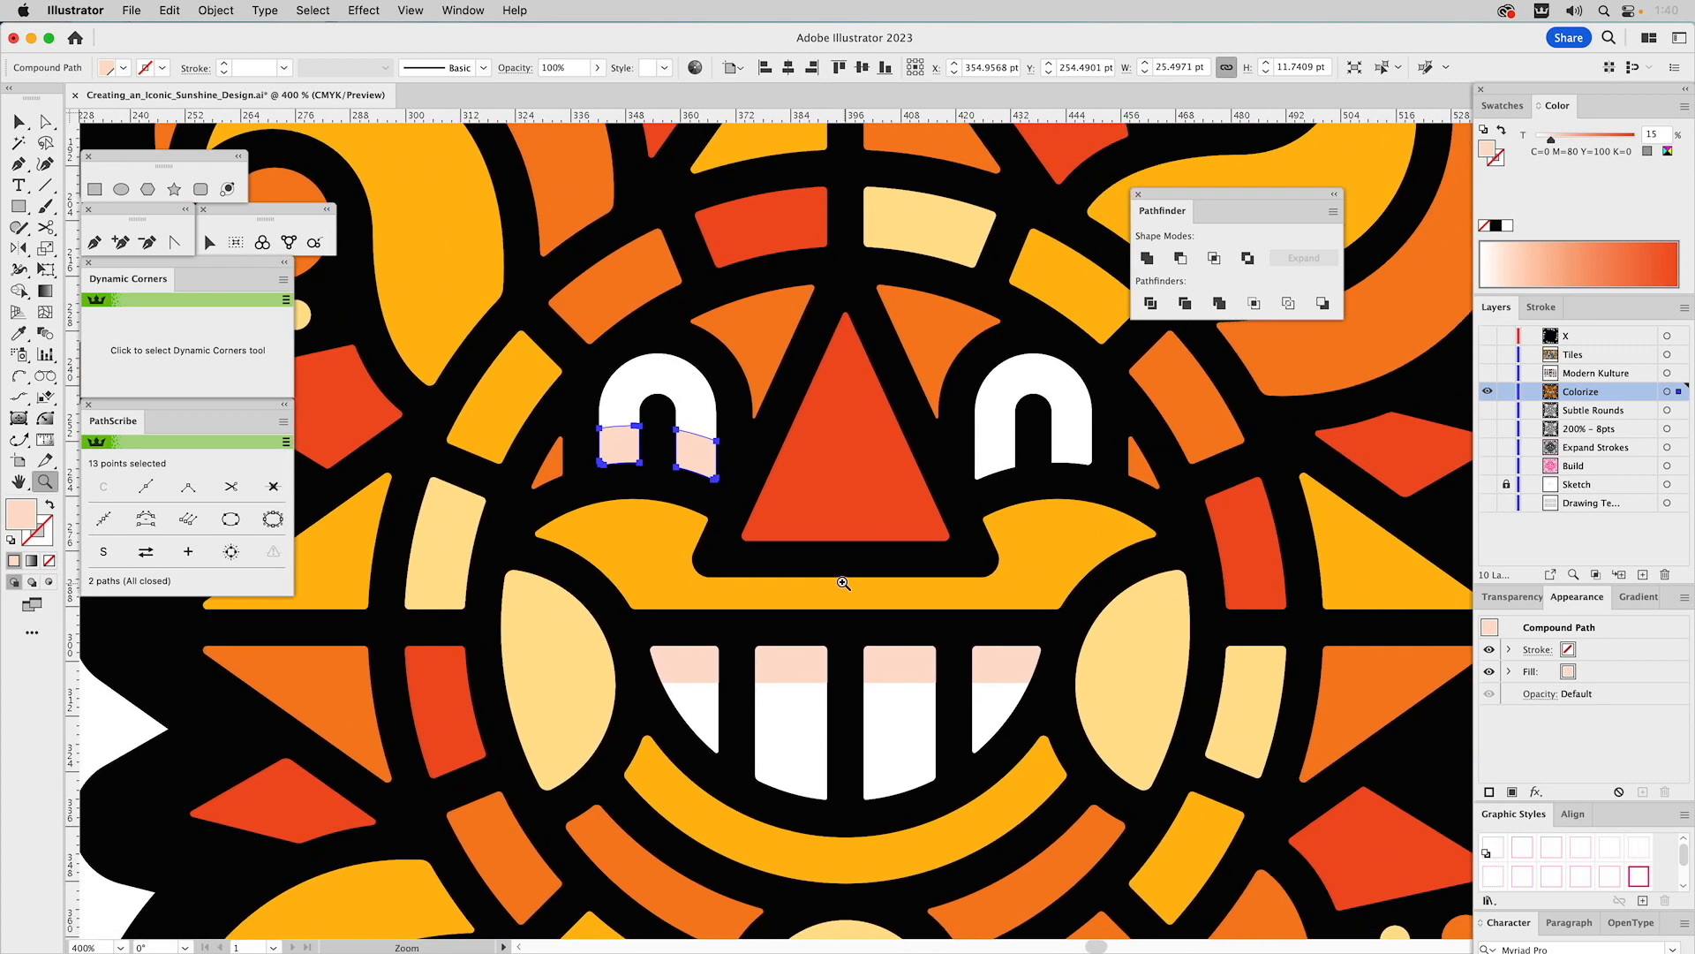
{"action": "key", "text": "v"}
{"action": "left_click", "coordinate": [100, 721]}
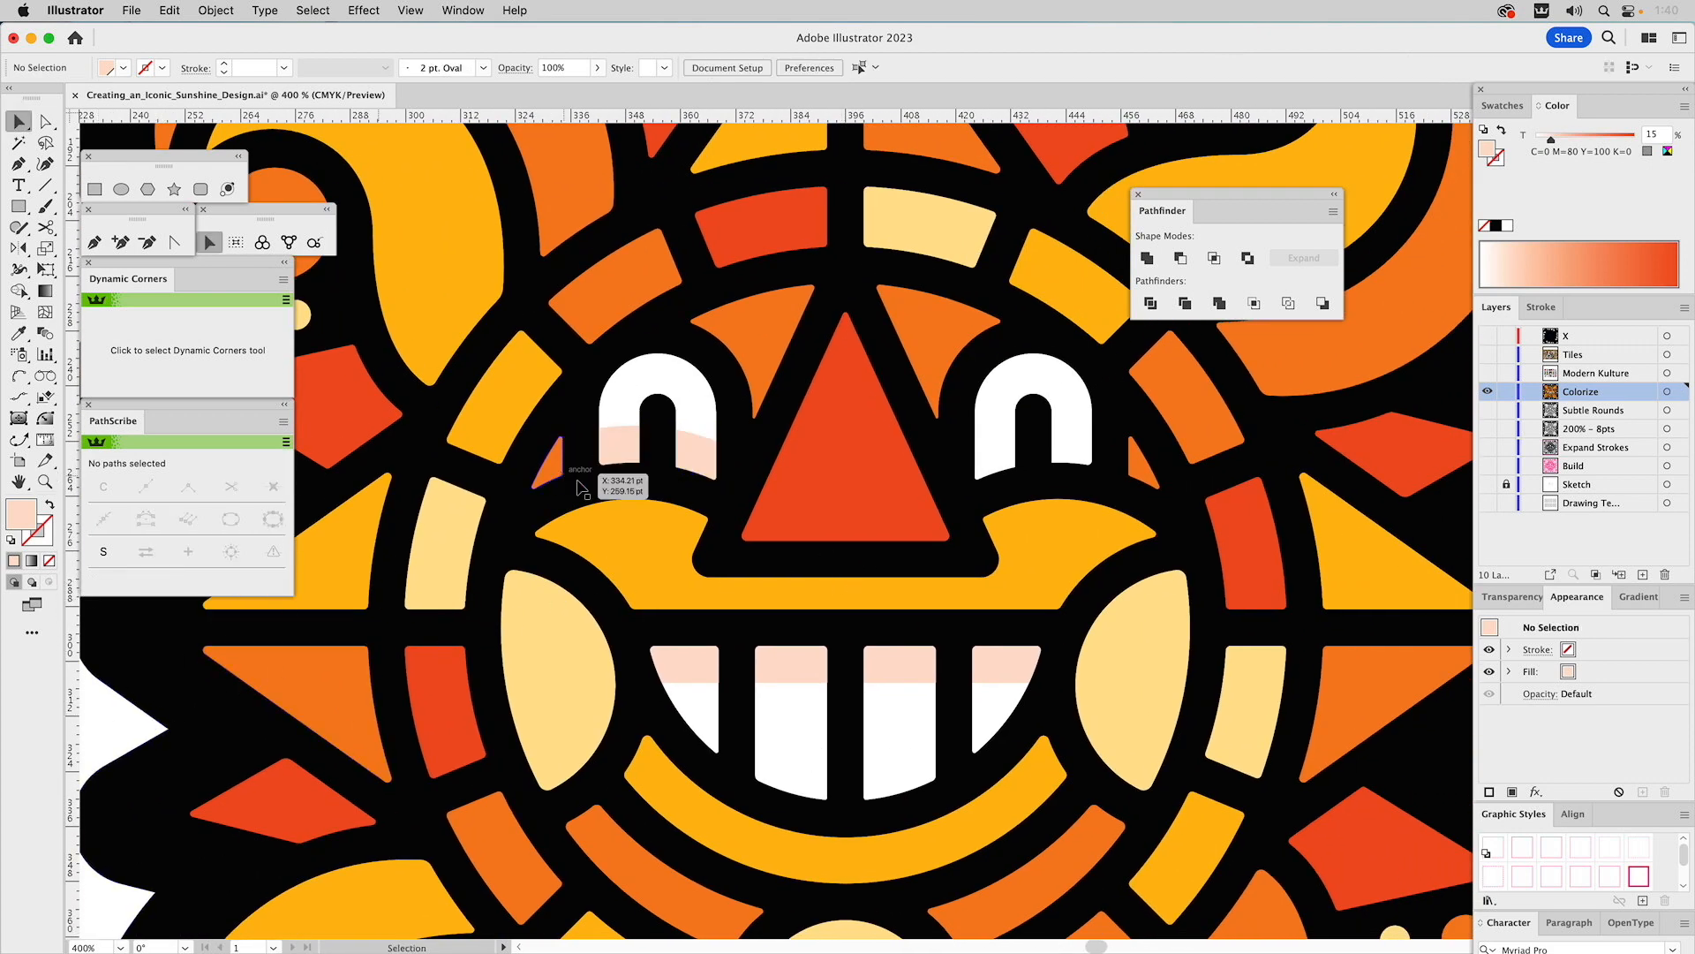
- Reflect a copy of the left eye's pale shading across the face's vertical centre line onto the right eye and deselect it
{"action": "left_click", "coordinate": [694, 454]}
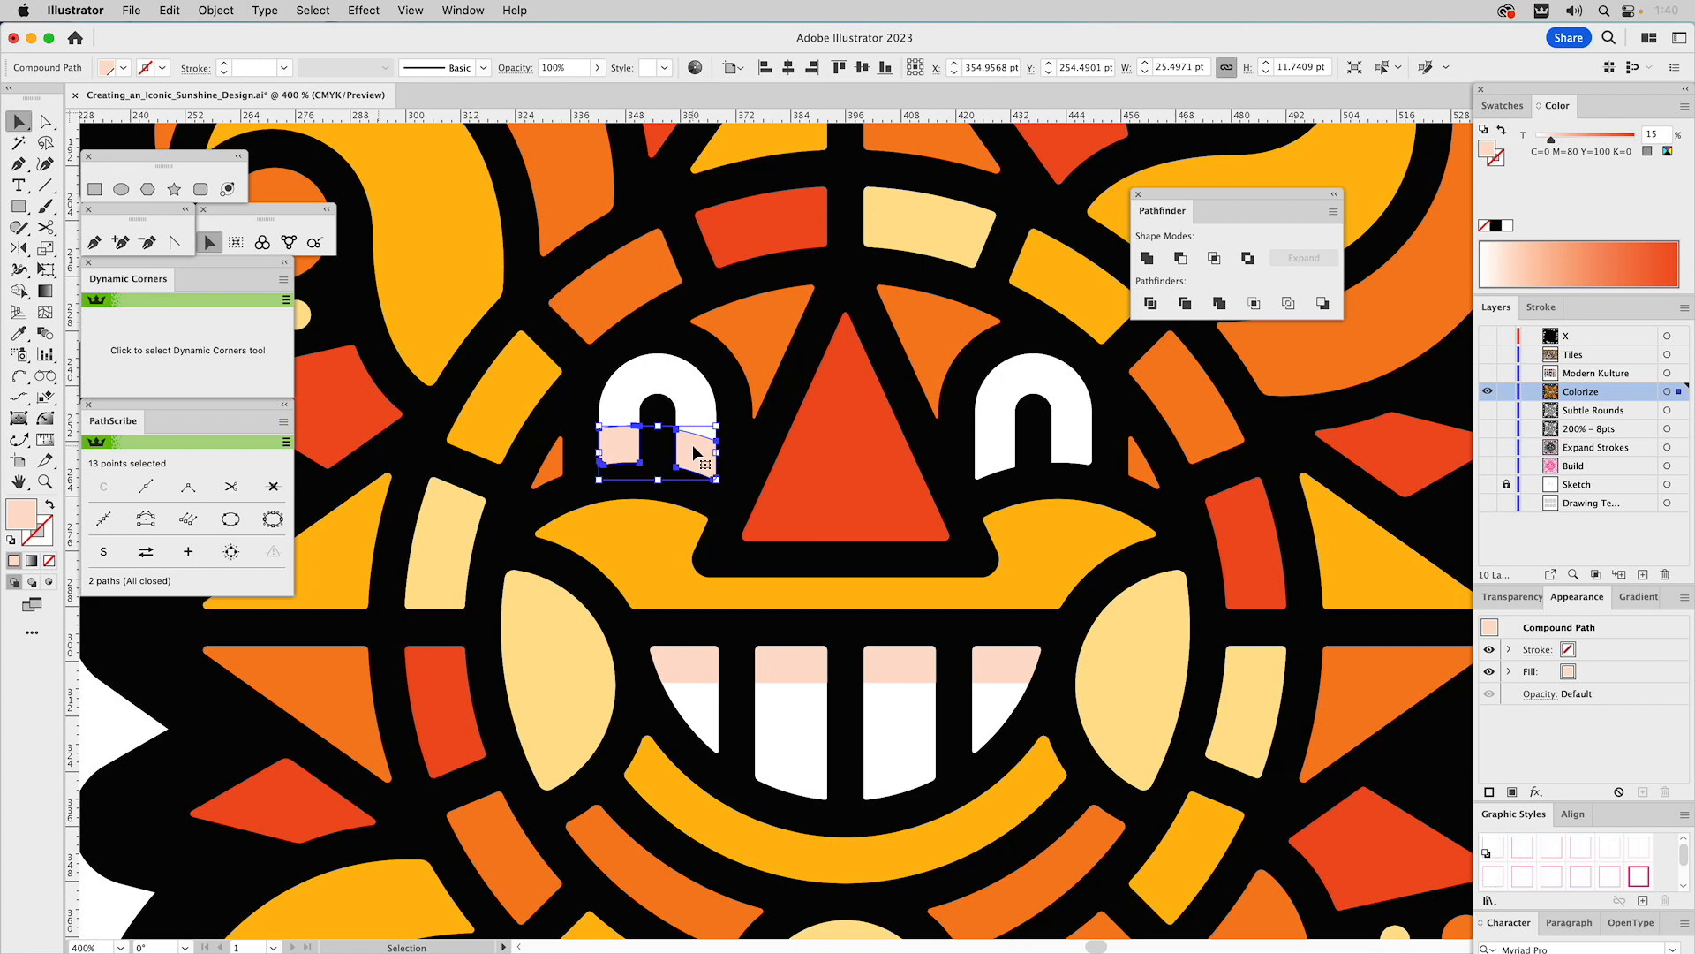
{"action": "left_click", "coordinate": [19, 248]}
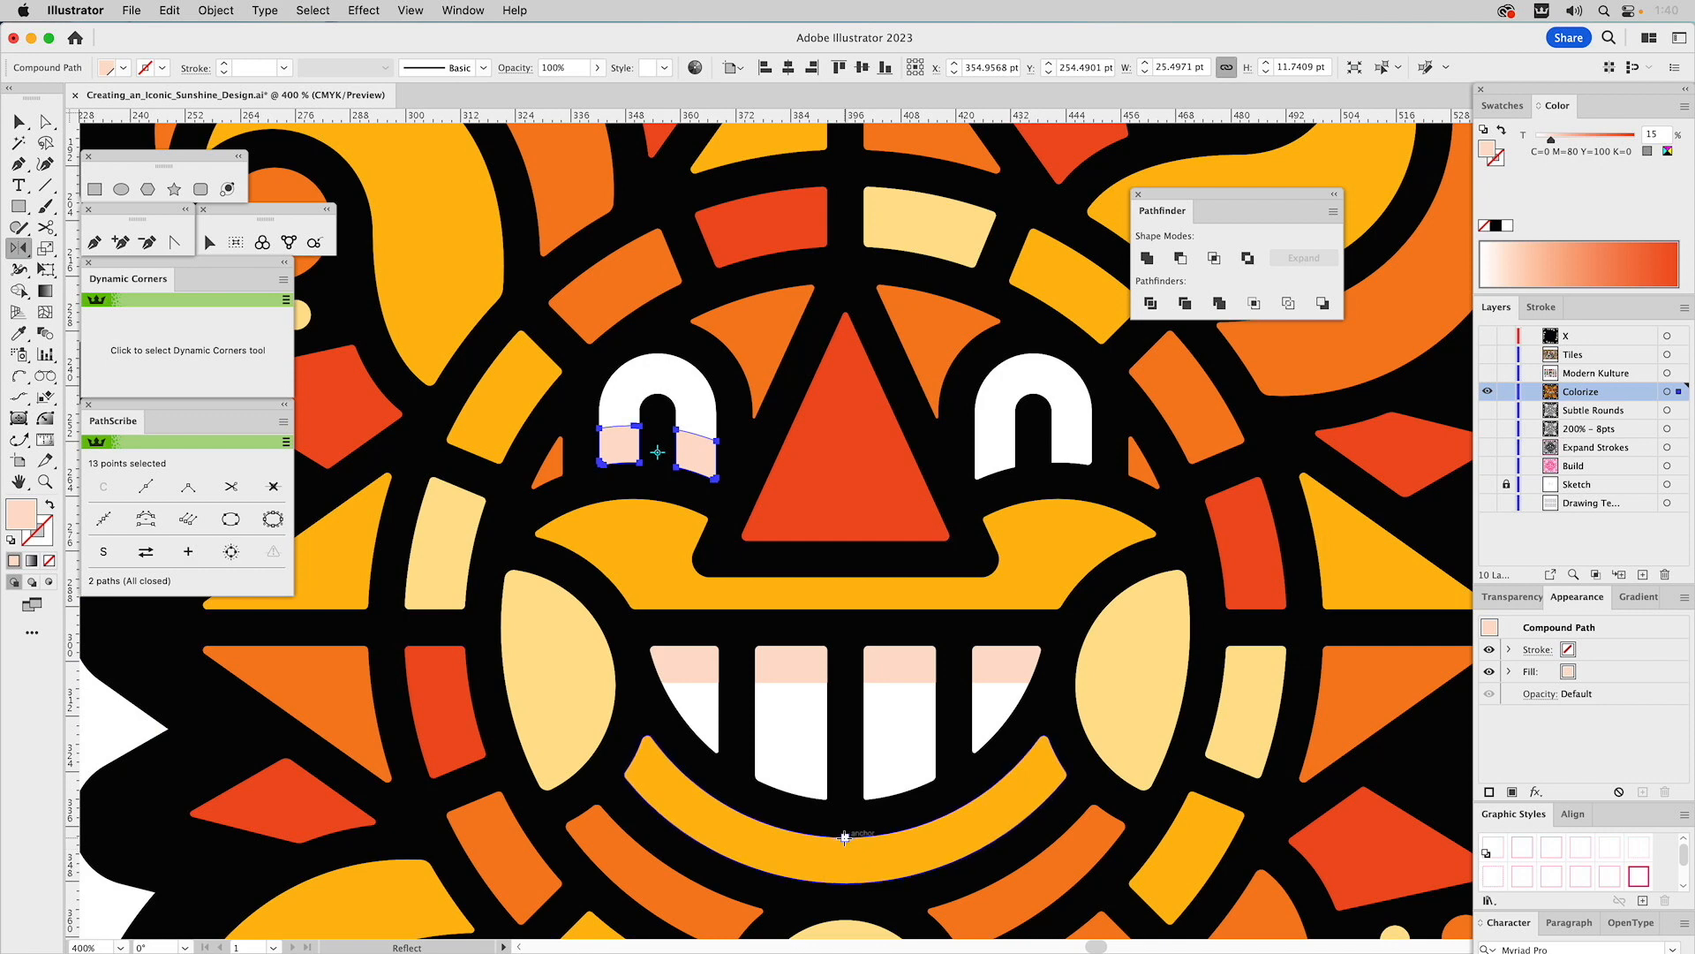
{"action": "left_click_drag", "start_coordinate": [845, 836], "coordinate": [851, 839]}
{"action": "scroll", "coordinate": [852, 880], "scroll_direction": "down", "scroll_amount": 5}
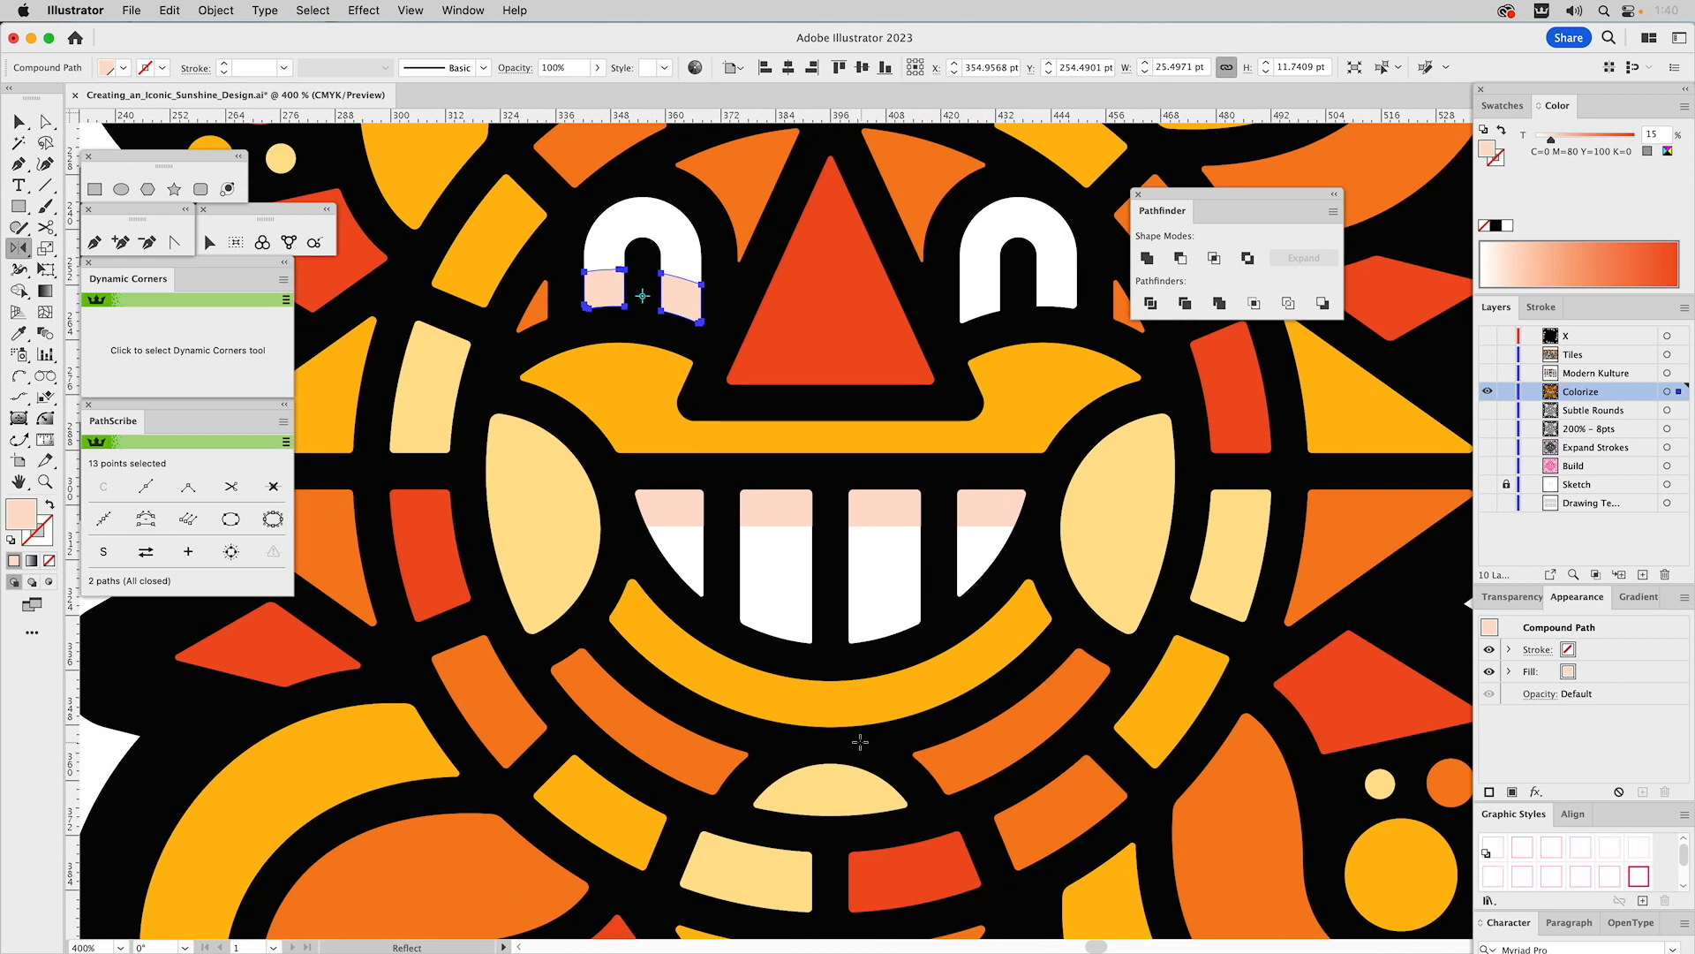
{"action": "left_click", "coordinate": [829, 764], "text": "alt"}
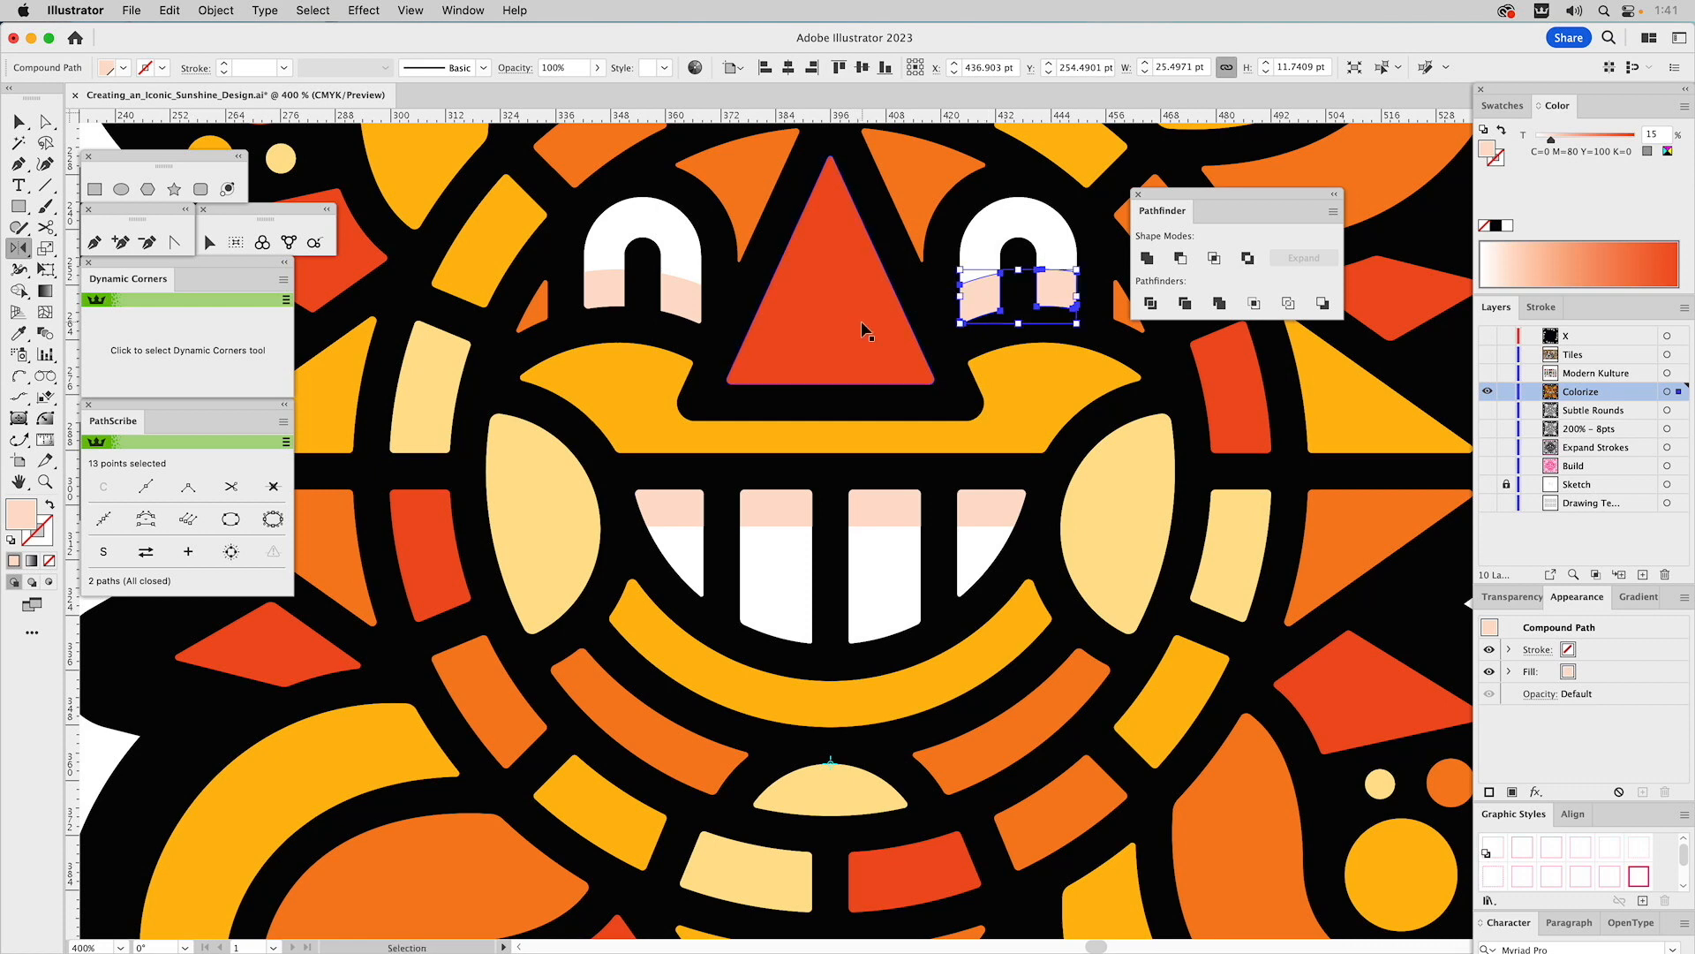
{"action": "key", "text": "super+0"}
{"action": "key", "text": "super+shift+a"}
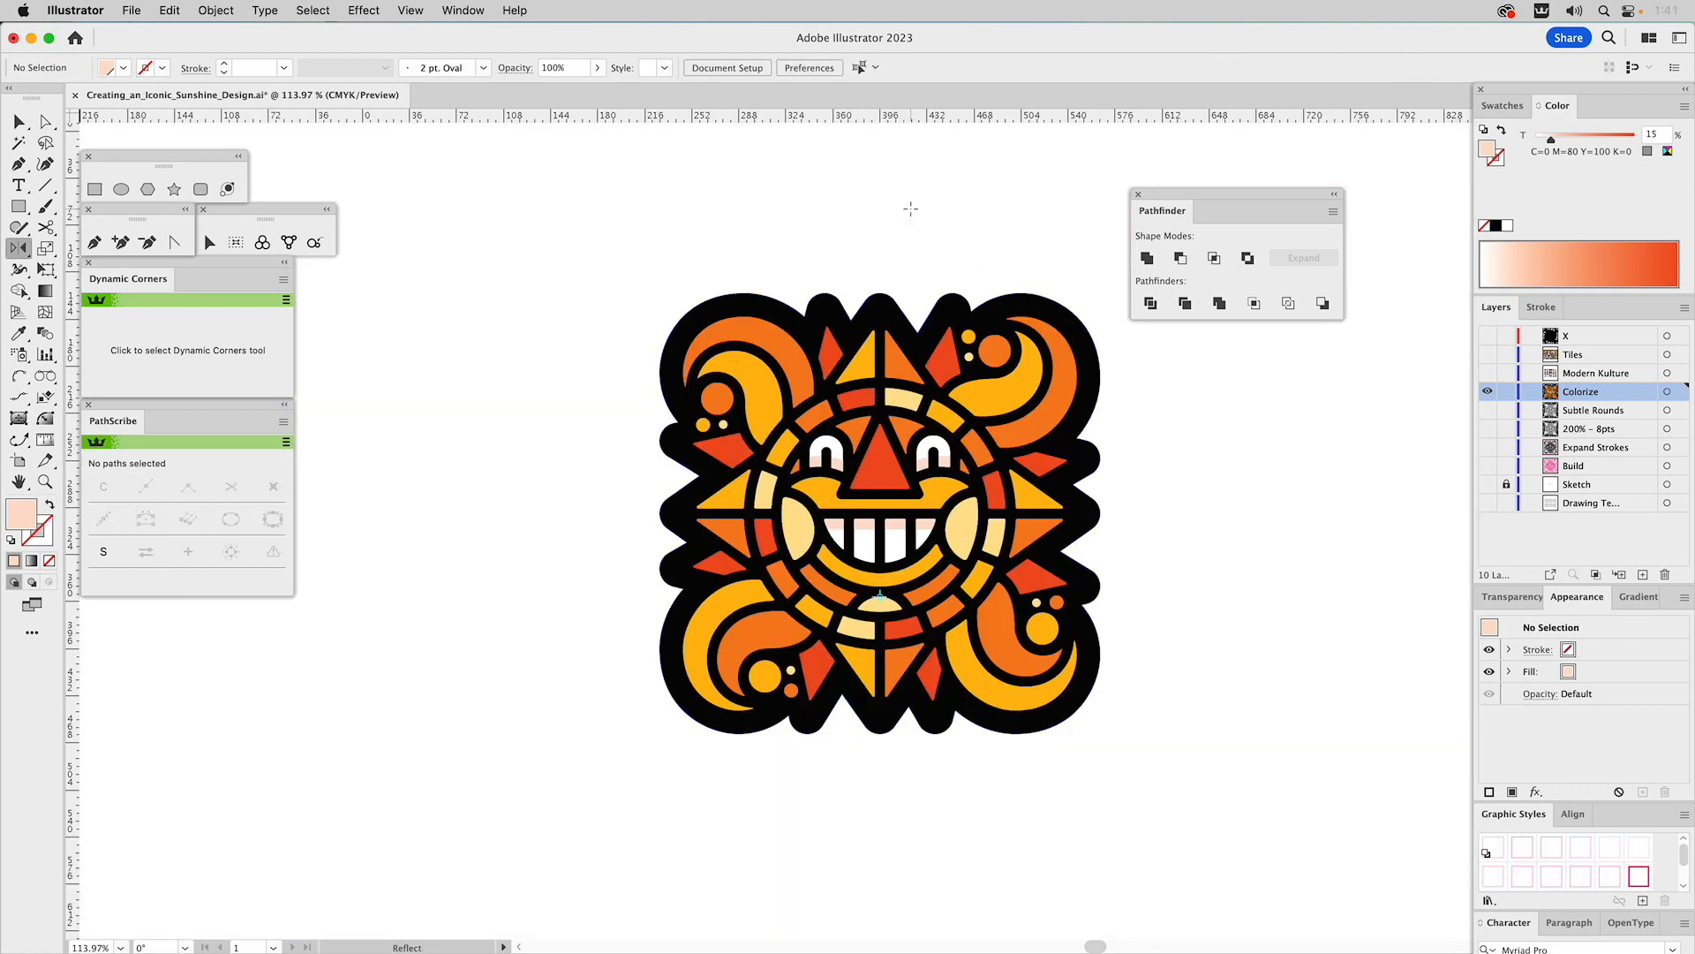
{"action": "key", "text": "v"}
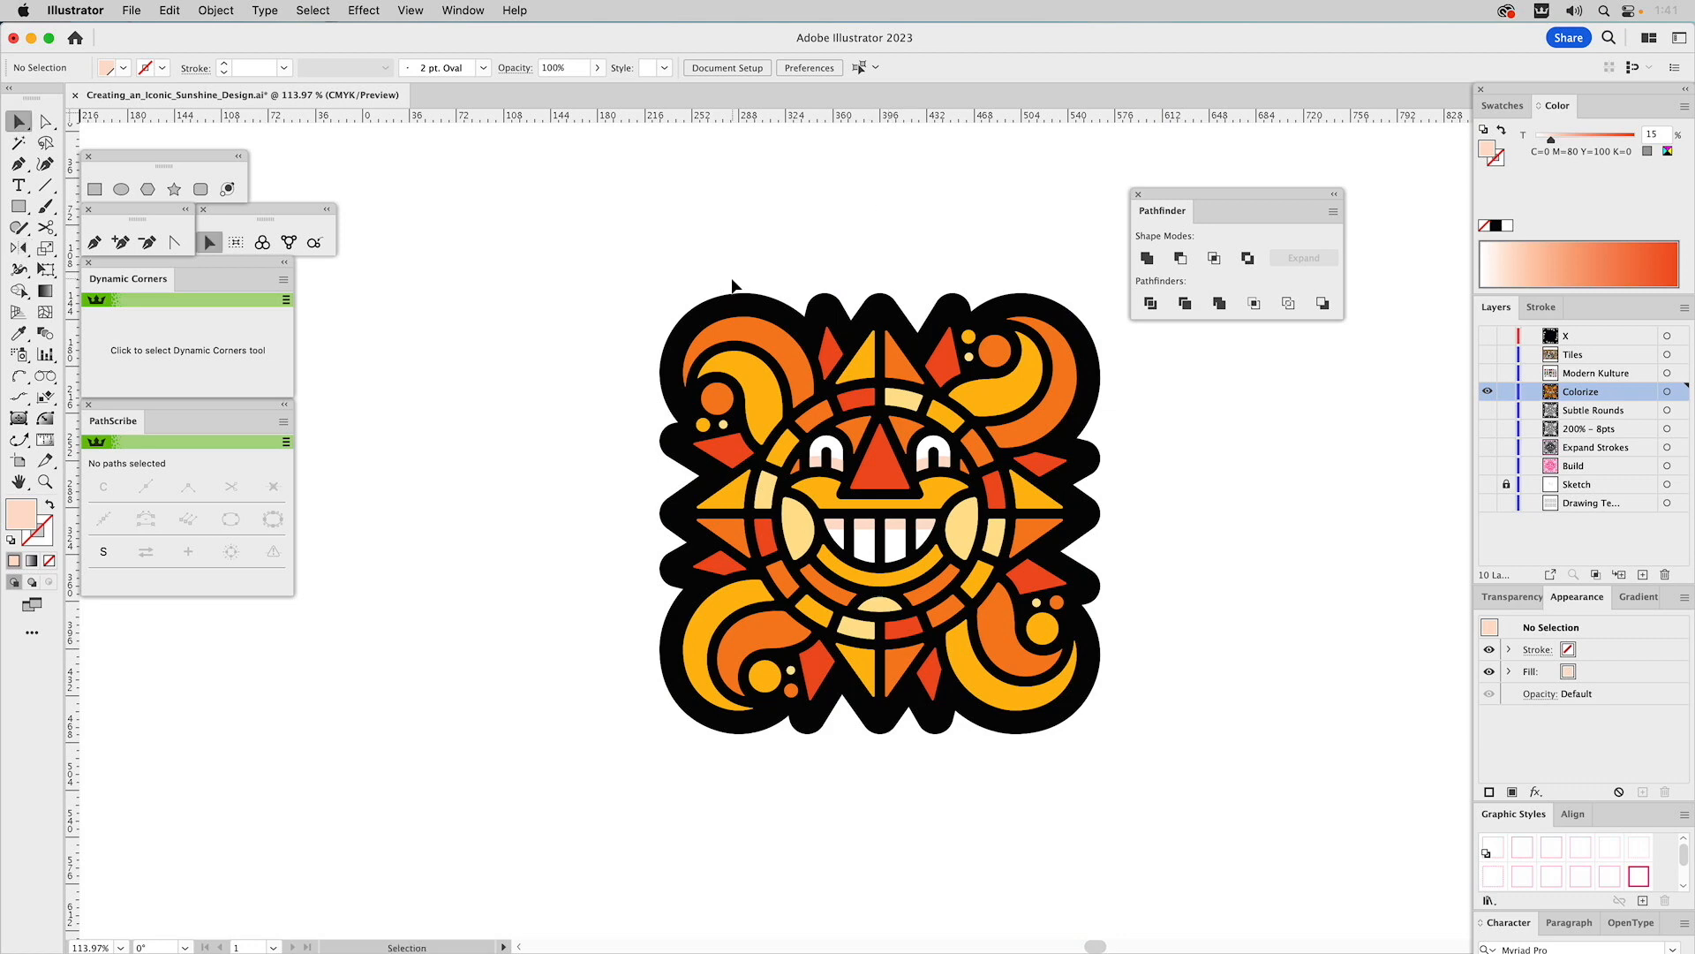
- Copy the complete sun artwork on the Colorize layer and hide that layer
{"action": "left_click_drag", "start_coordinate": [609, 252], "coordinate": [1131, 796]}
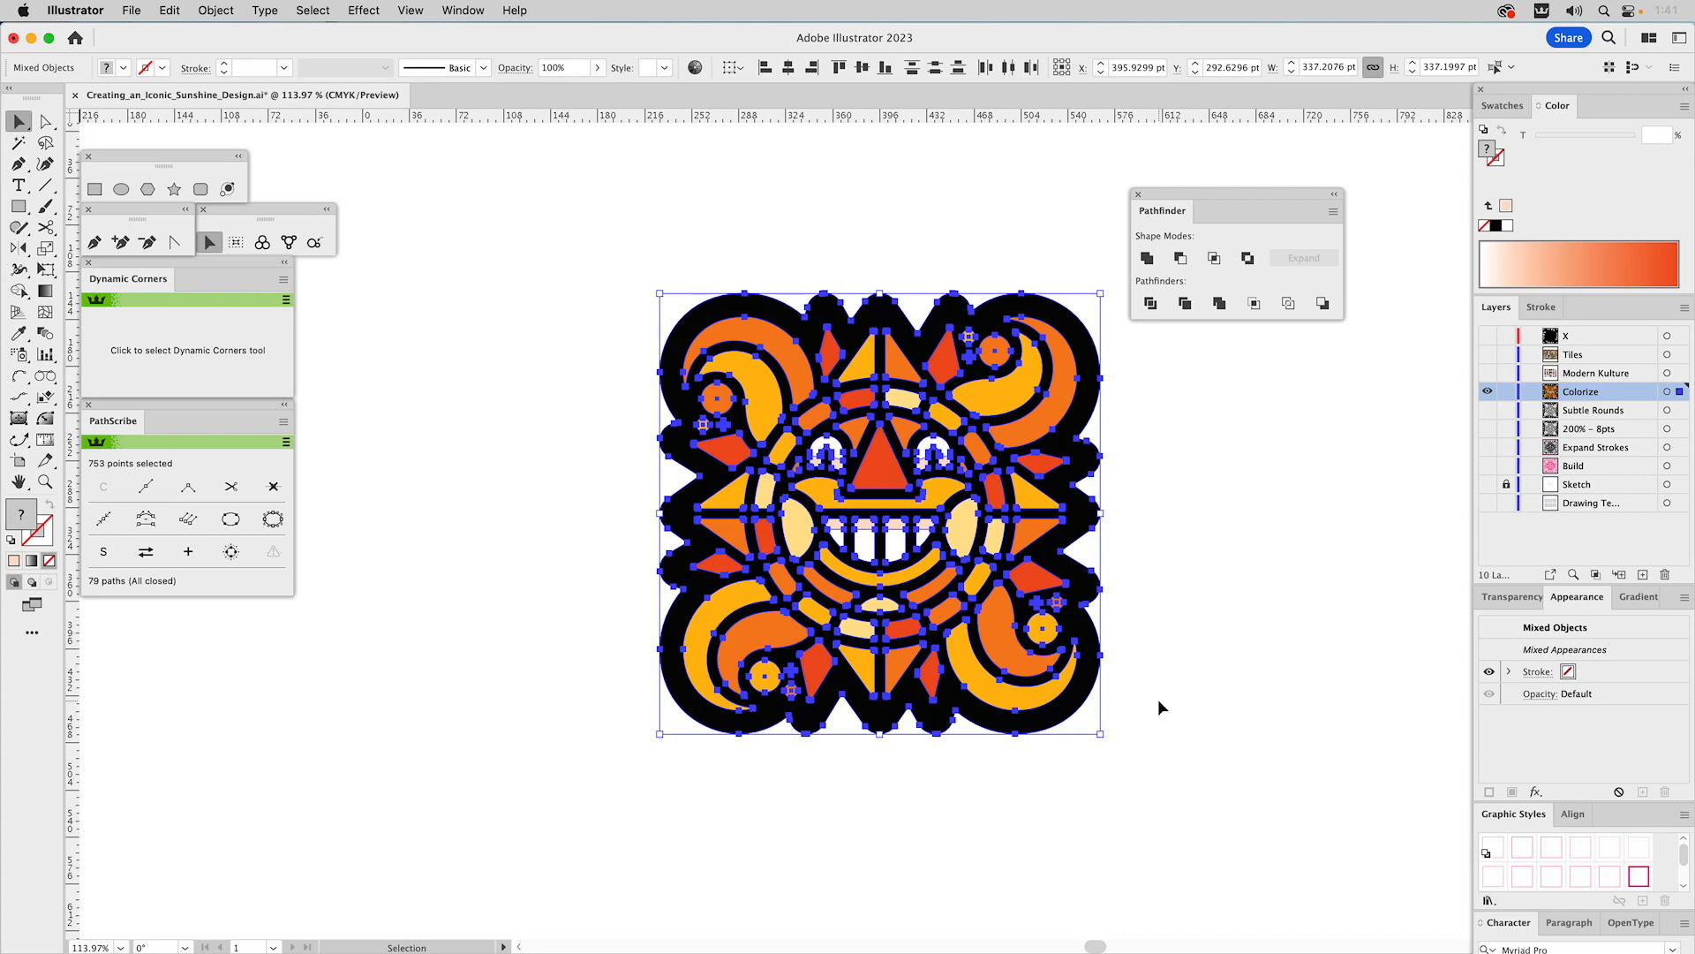
{"action": "key", "text": "a"}
{"action": "key", "text": "v"}
{"action": "left_click", "coordinate": [1488, 391]}
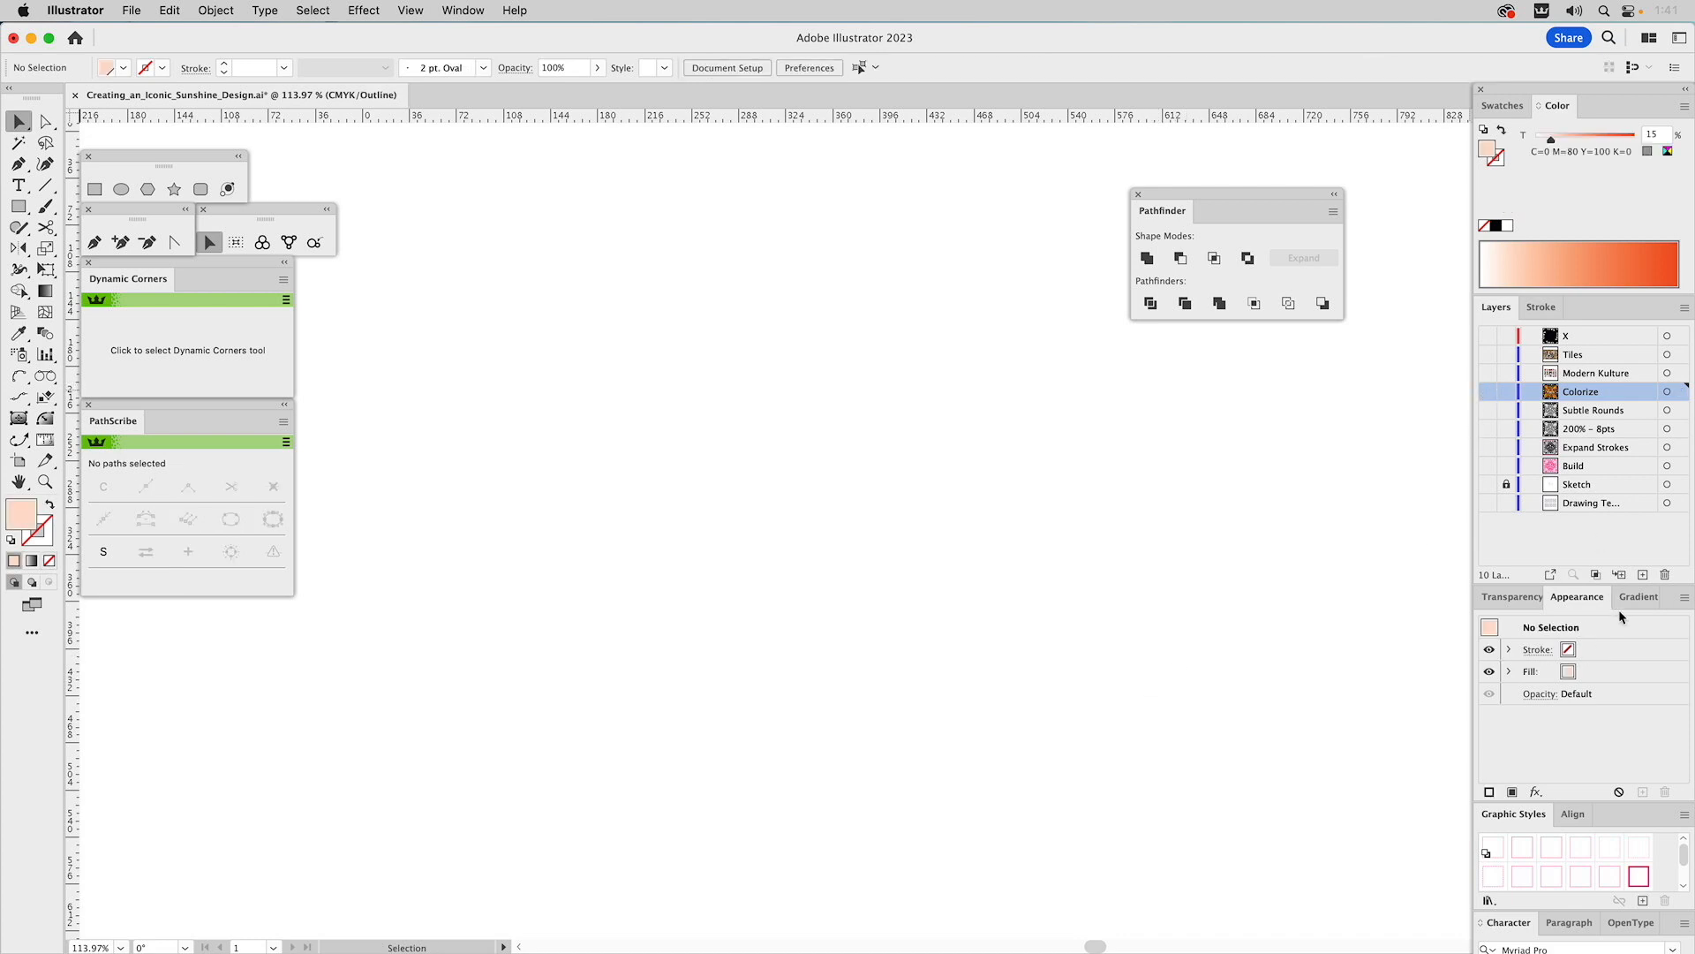
- Create a new layer above Colorize named Pattern with the layer color Medium Blue
{"action": "left_click", "coordinate": [1642, 575]}
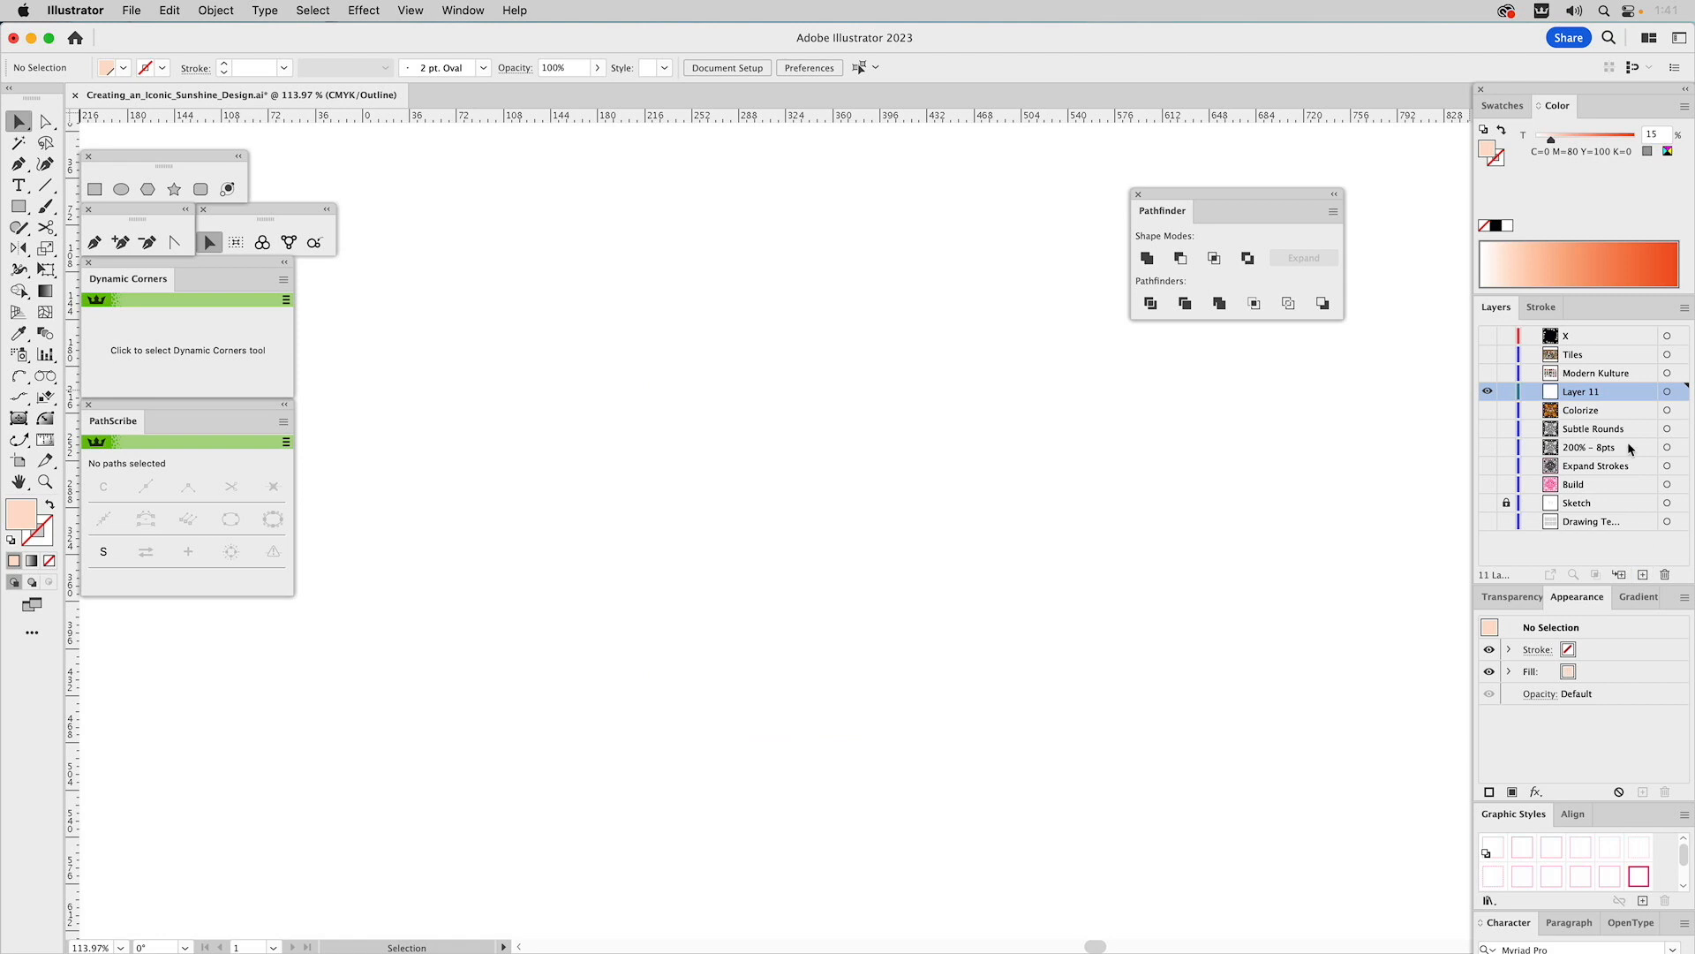
{"action": "double_click", "coordinate": [1620, 391]}
{"action": "left_click", "coordinate": [1258, 428]}
{"action": "left_click", "coordinate": [1210, 486]}
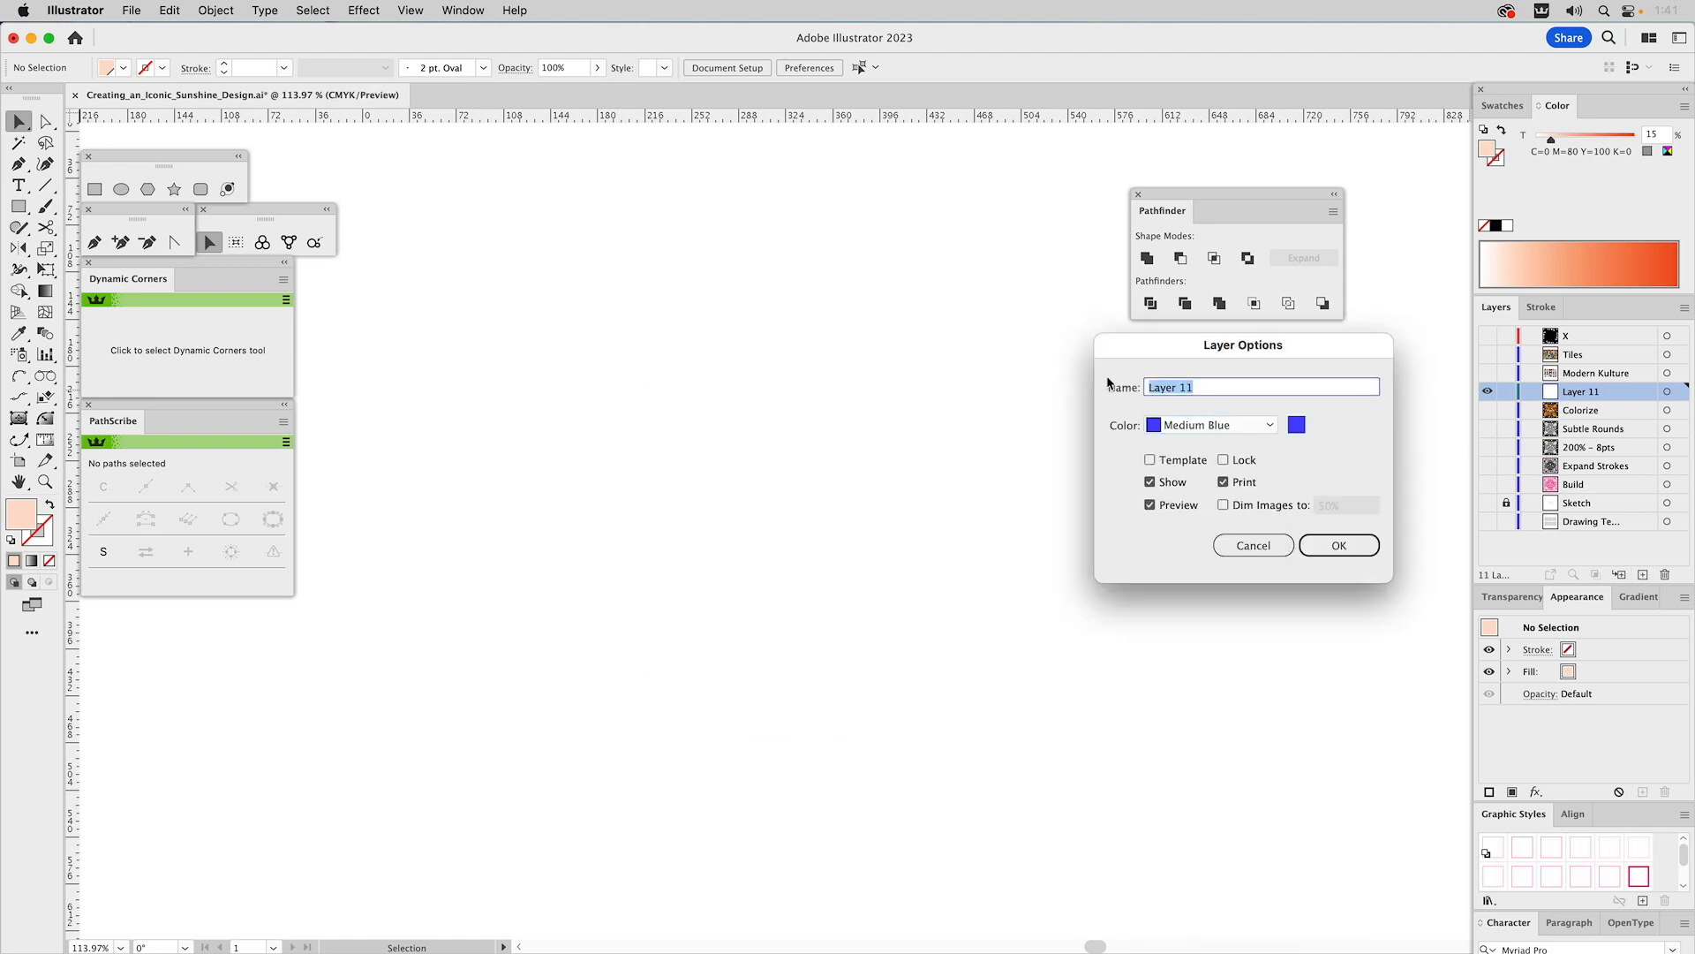
{"action": "type", "text": "Pattern"}
{"action": "key", "text": "Return"}
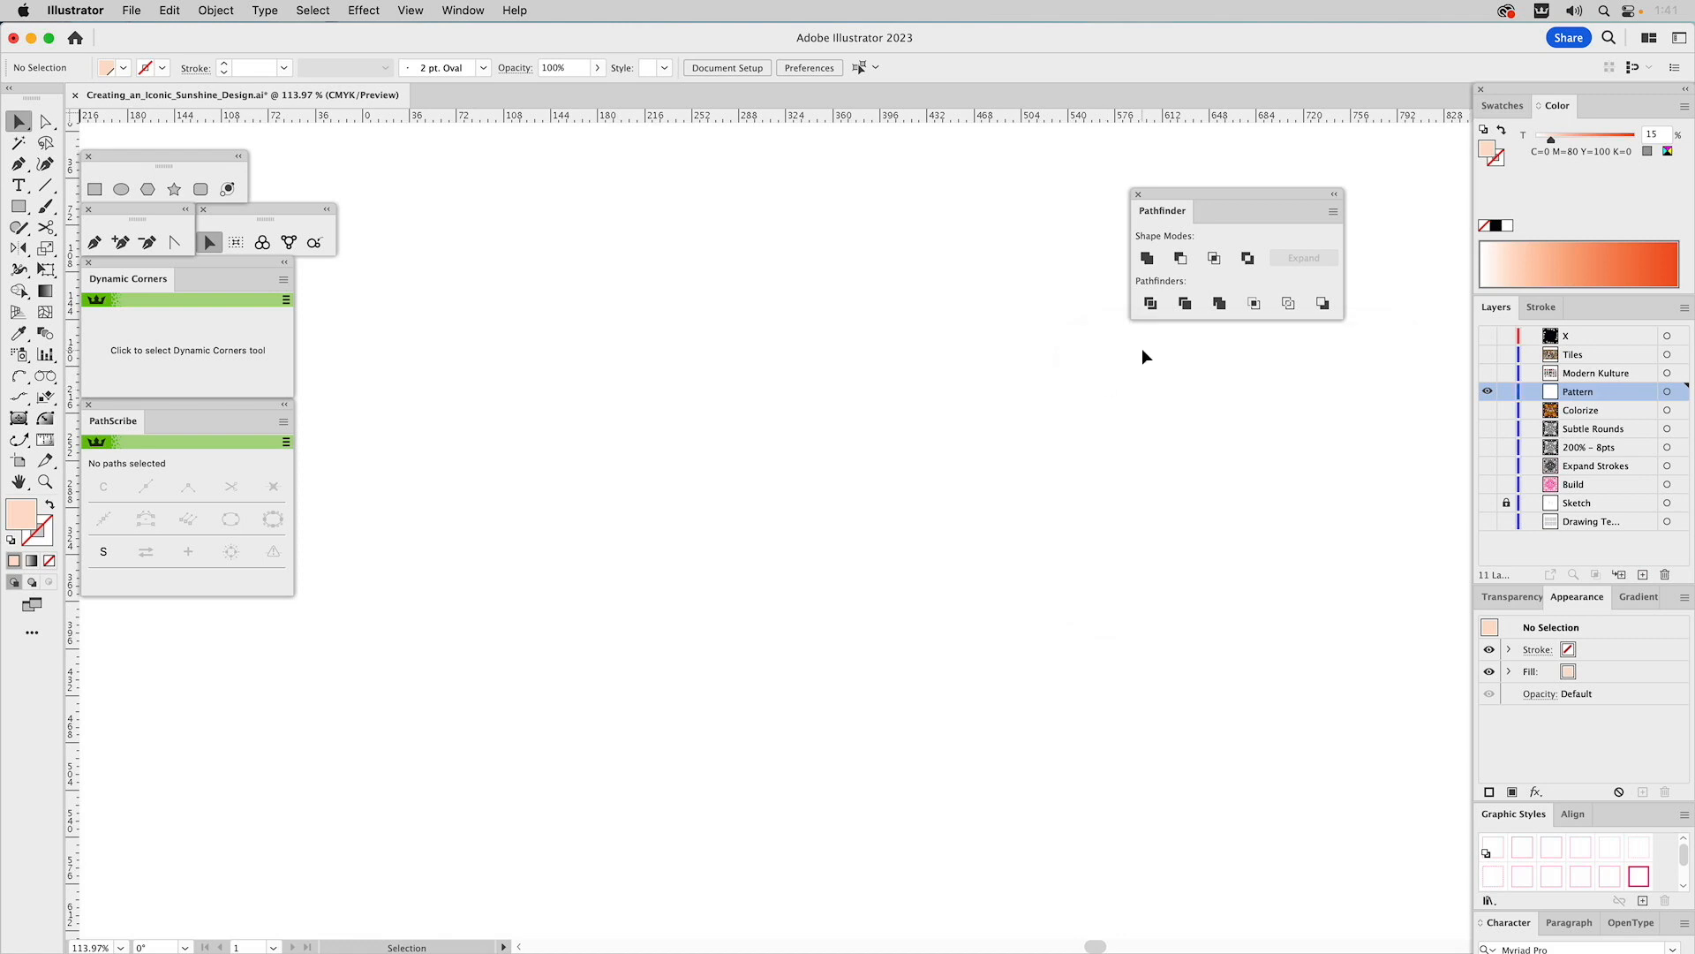
- Paste the copied sun artwork in place onto the Pattern layer
{"action": "key", "text": "super+f"}
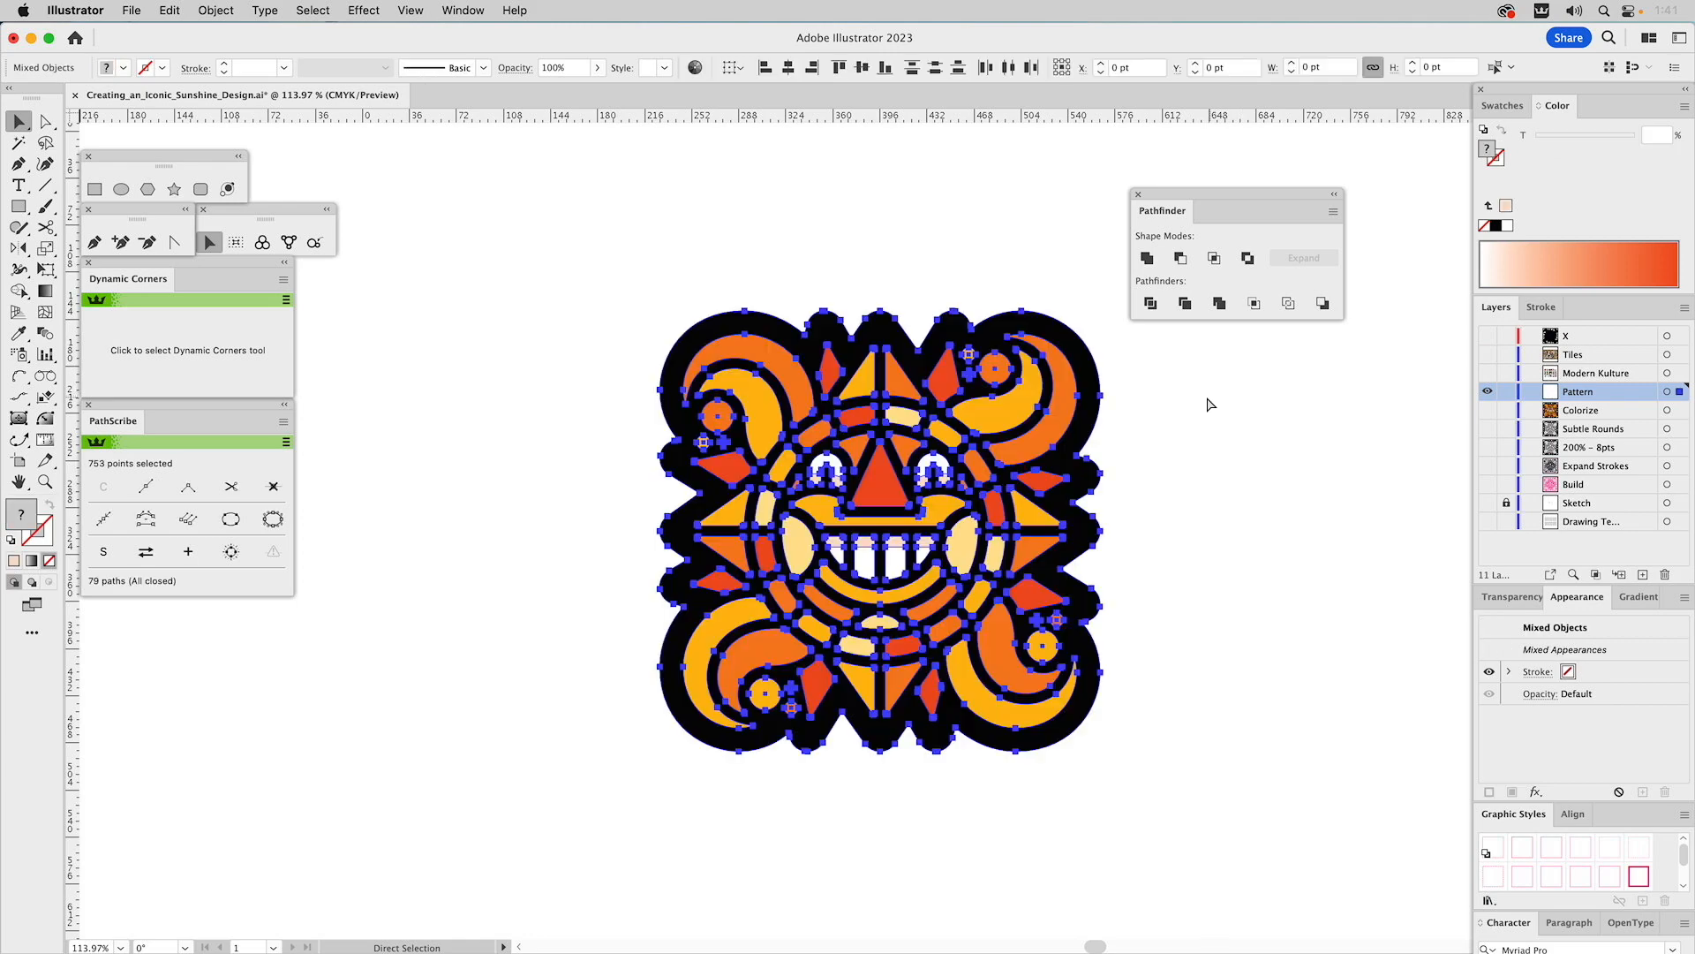
{"action": "key", "text": "v"}
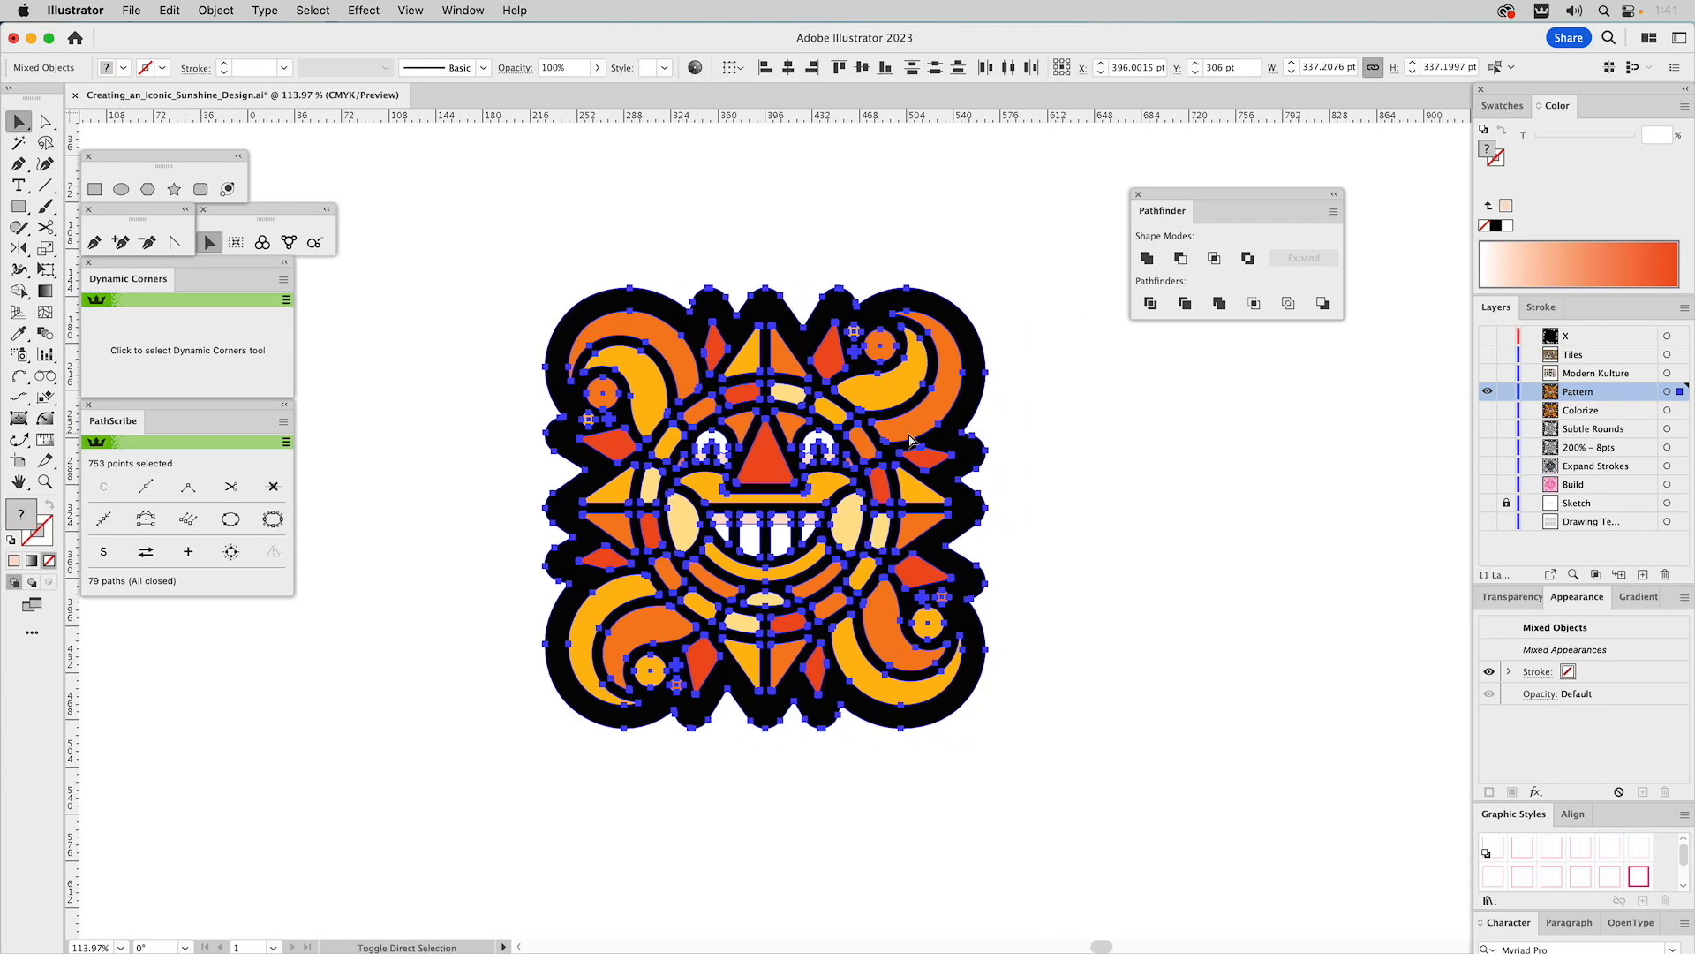
{"action": "scroll", "coordinate": [965, 455], "scroll_direction": "right", "scroll_amount": 5}
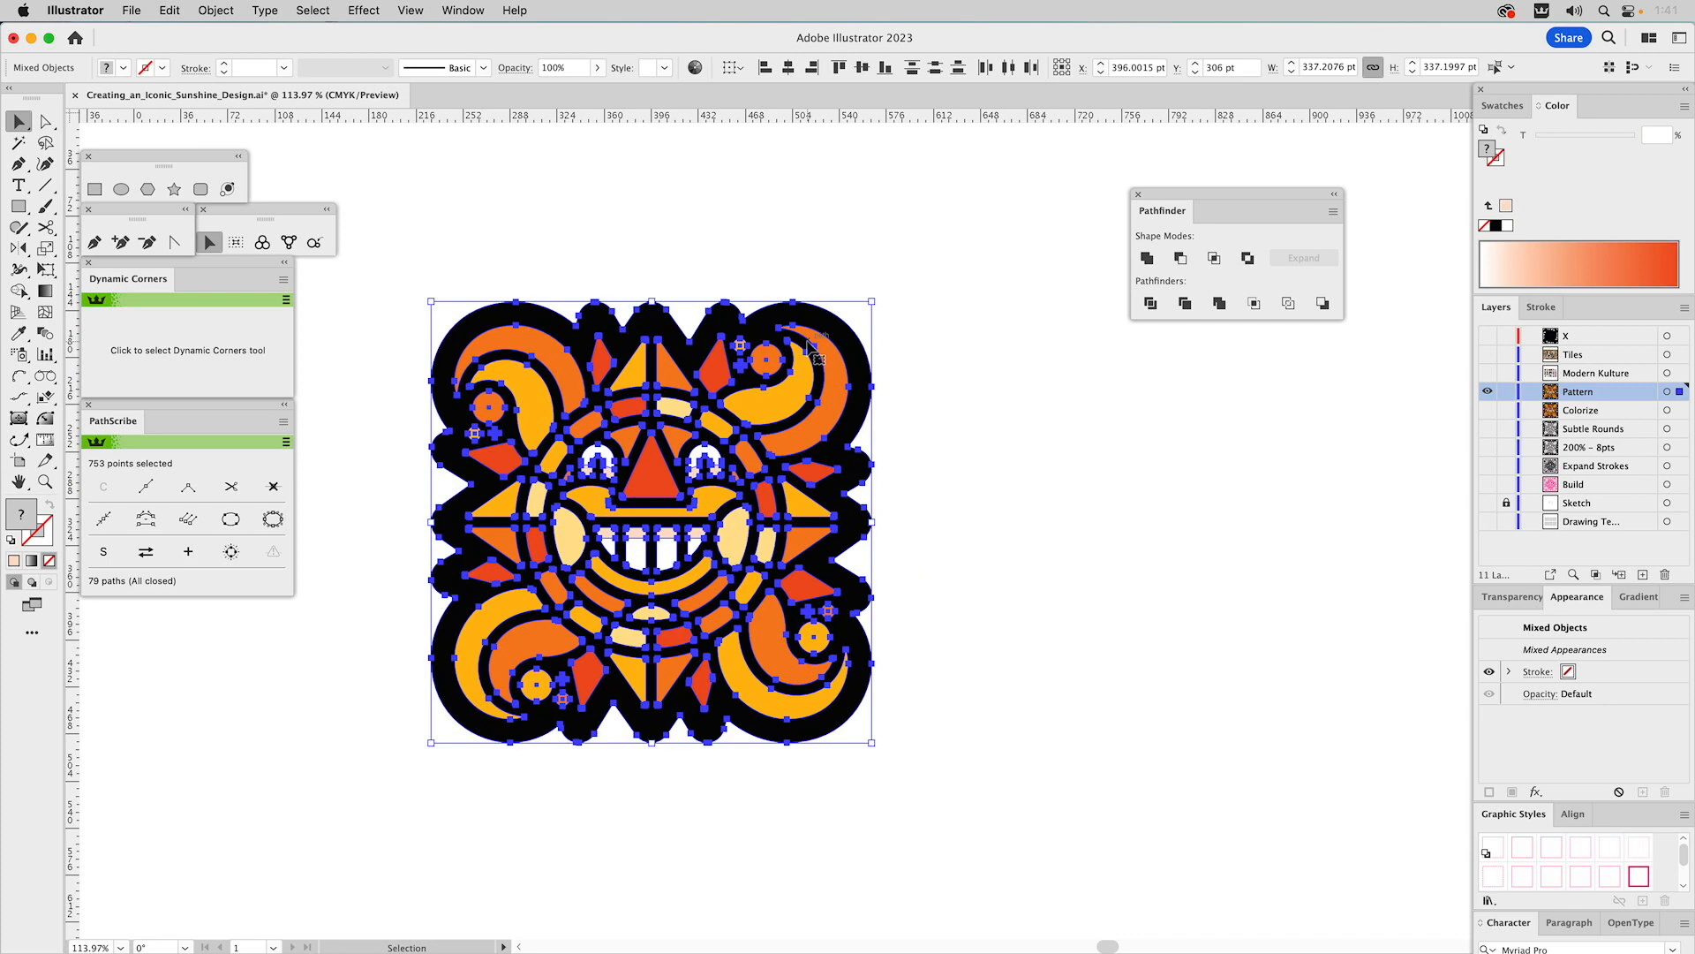
{"action": "left_click", "coordinate": [45, 481]}
{"action": "left_click", "coordinate": [765, 504], "text": "alt"}
{"action": "left_click", "coordinate": [798, 515], "text": "alt"}
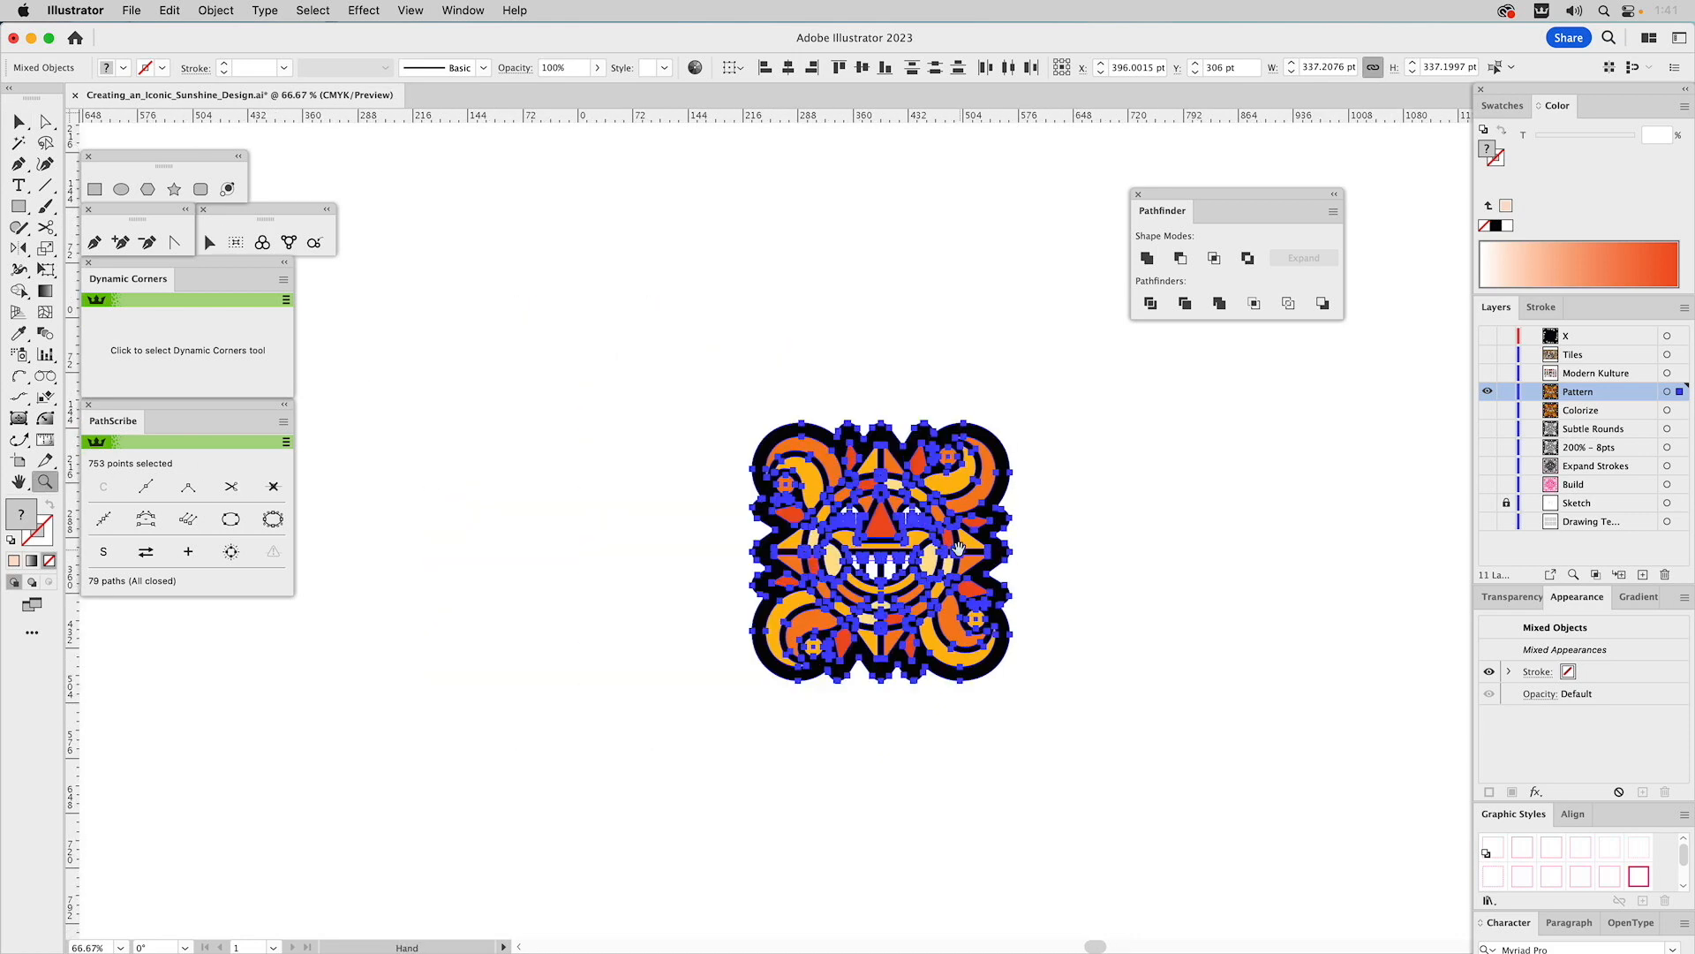
- Dock the floating Pathfinder panel with Graphic Styles and Align
{"action": "scroll", "coordinate": [798, 515], "scroll_direction": "right", "scroll_amount": 5}
{"action": "scroll", "coordinate": [798, 514], "scroll_direction": "down", "scroll_amount": 3}
{"action": "key", "text": "v"}
{"action": "left_click_drag", "start_coordinate": [1204, 191], "coordinate": [1634, 824]}
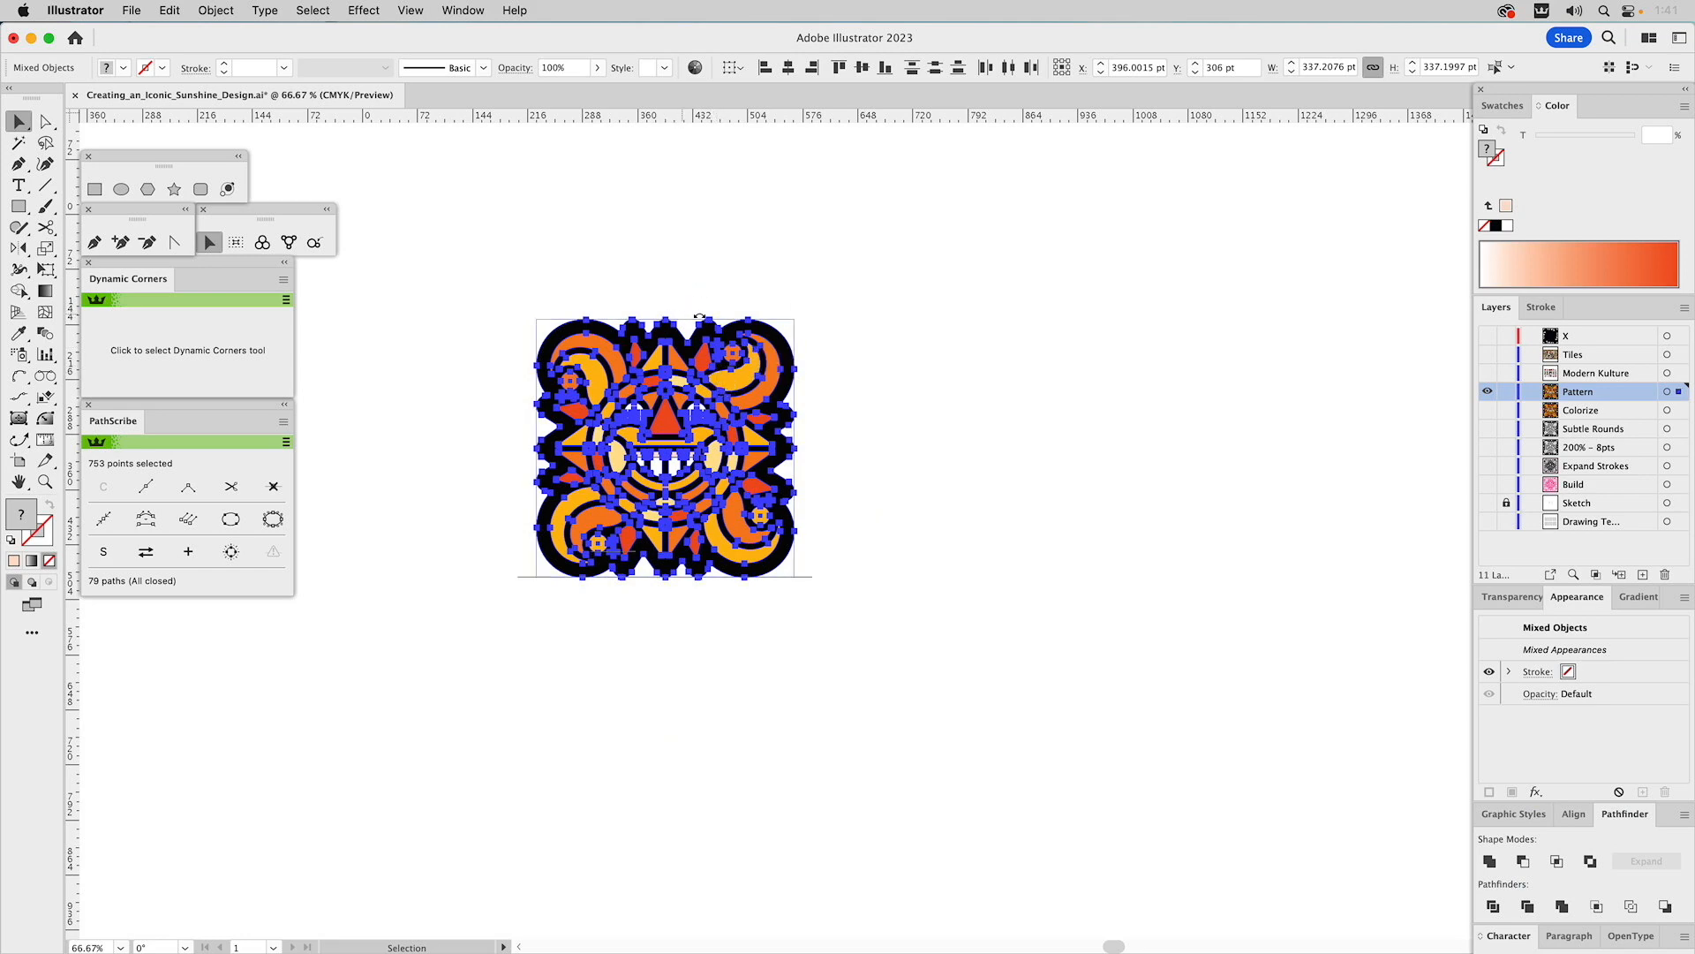
- Place a duplicate of the sun about 405 pt to the right of the original, rotated 90 degrees clockwise
{"action": "left_click_drag", "start_coordinate": [675, 313], "coordinate": [870, 473]}
{"action": "left_click_drag", "start_coordinate": [679, 427], "coordinate": [993, 441]}
{"action": "left_click", "coordinate": [811, 294]}
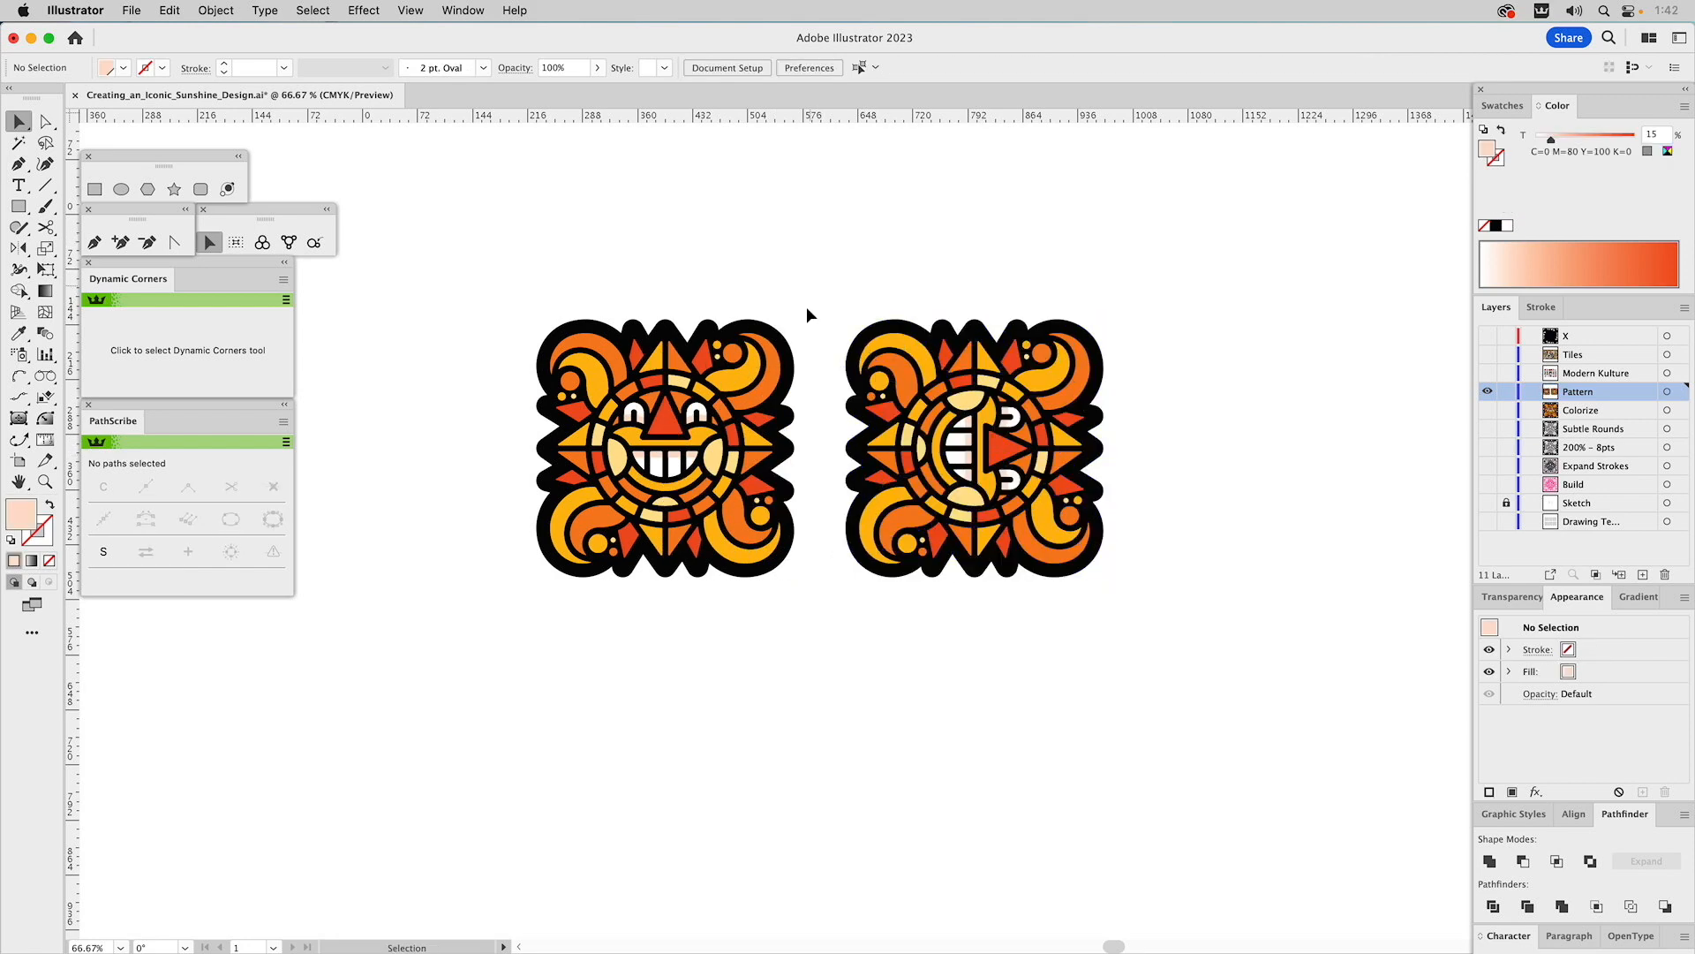
- Apply the graphic style with a 0.75 pt magenta stroke and no fill to the black base shapes of both suns
{"action": "key", "text": "a"}
{"action": "left_click", "coordinate": [766, 328]}
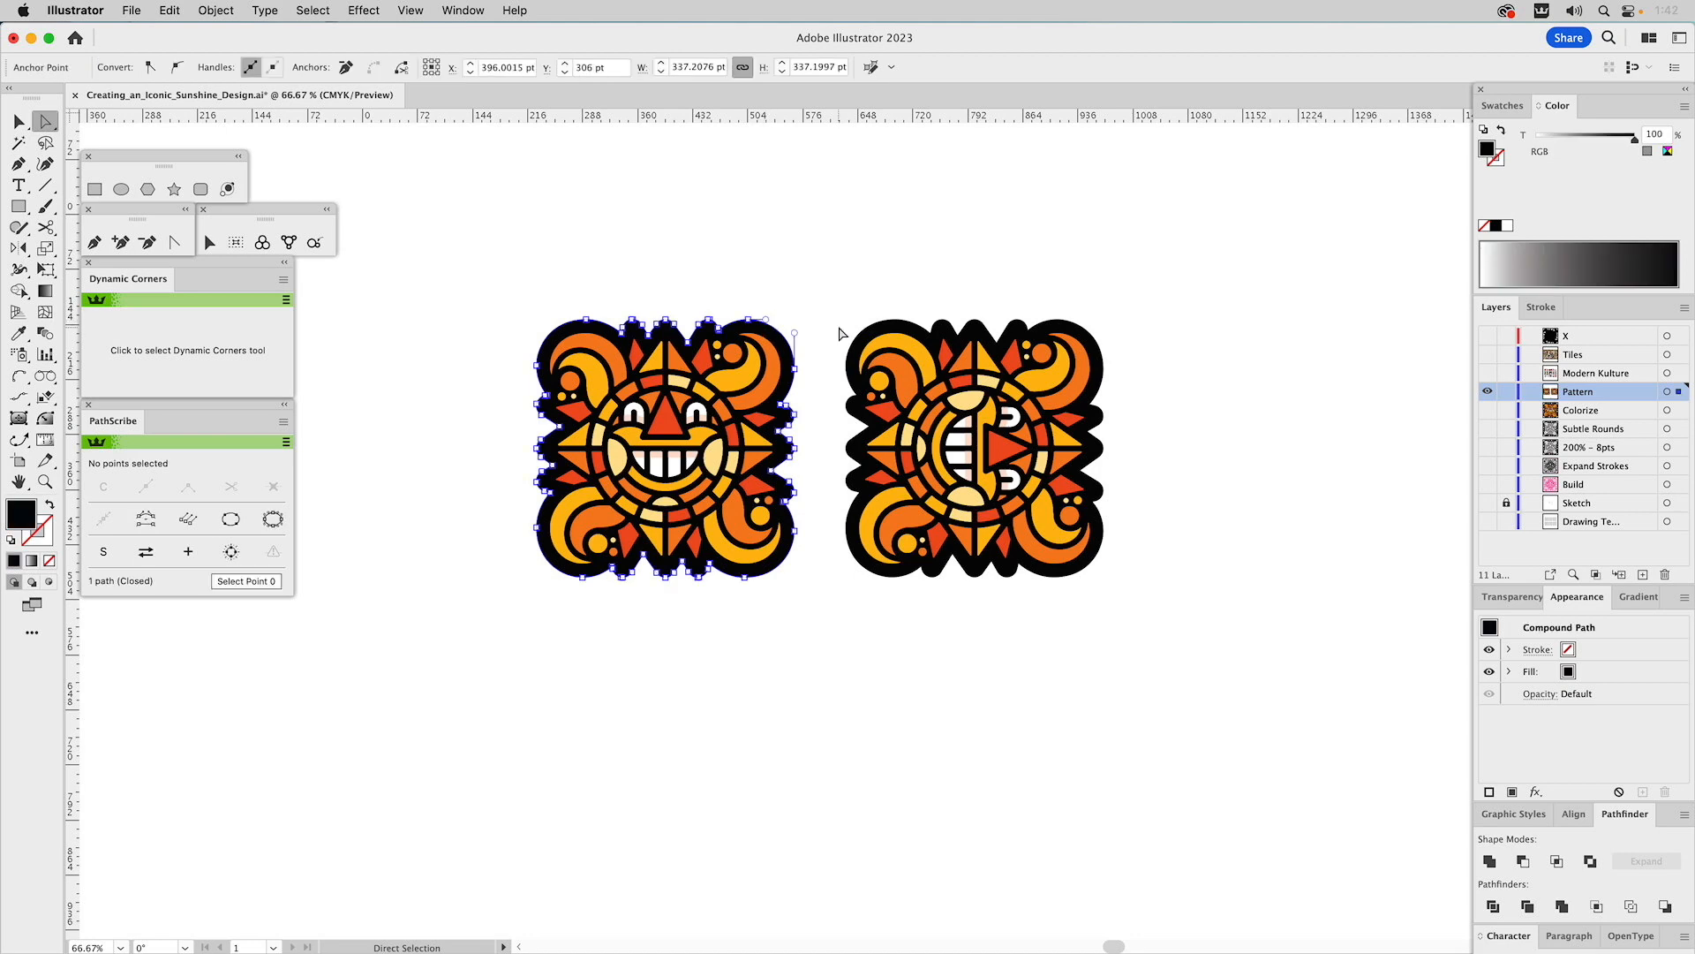
{"action": "left_click", "coordinate": [863, 333], "text": "shift"}
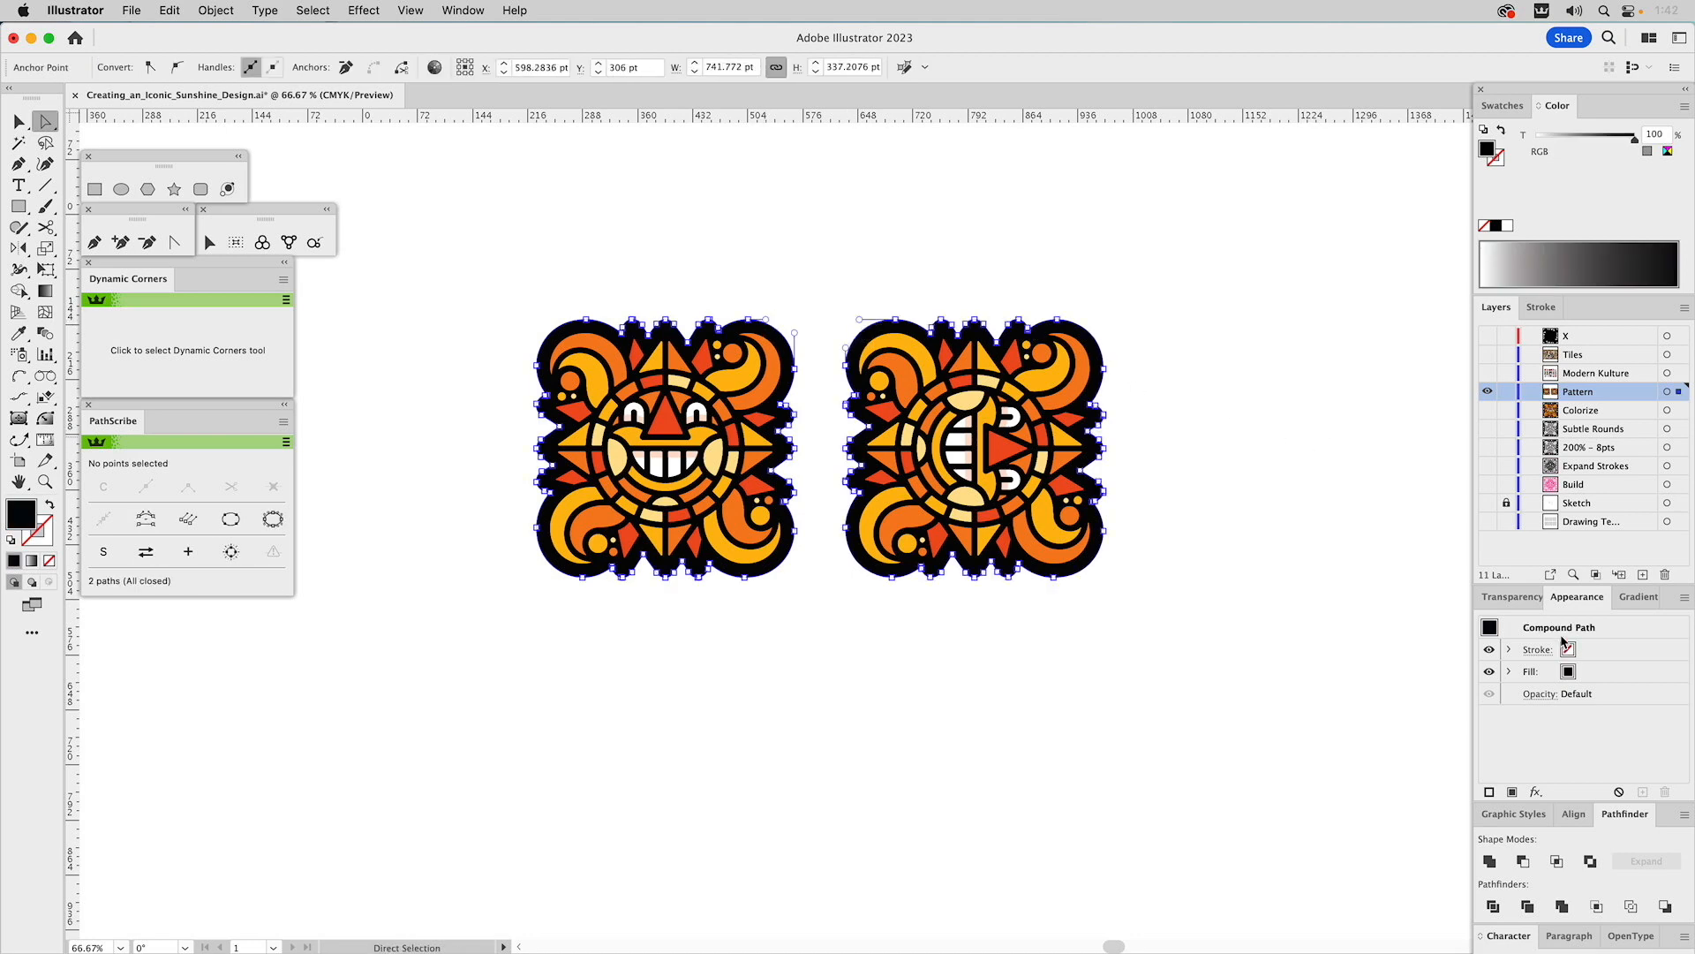
{"action": "left_click", "coordinate": [1534, 814]}
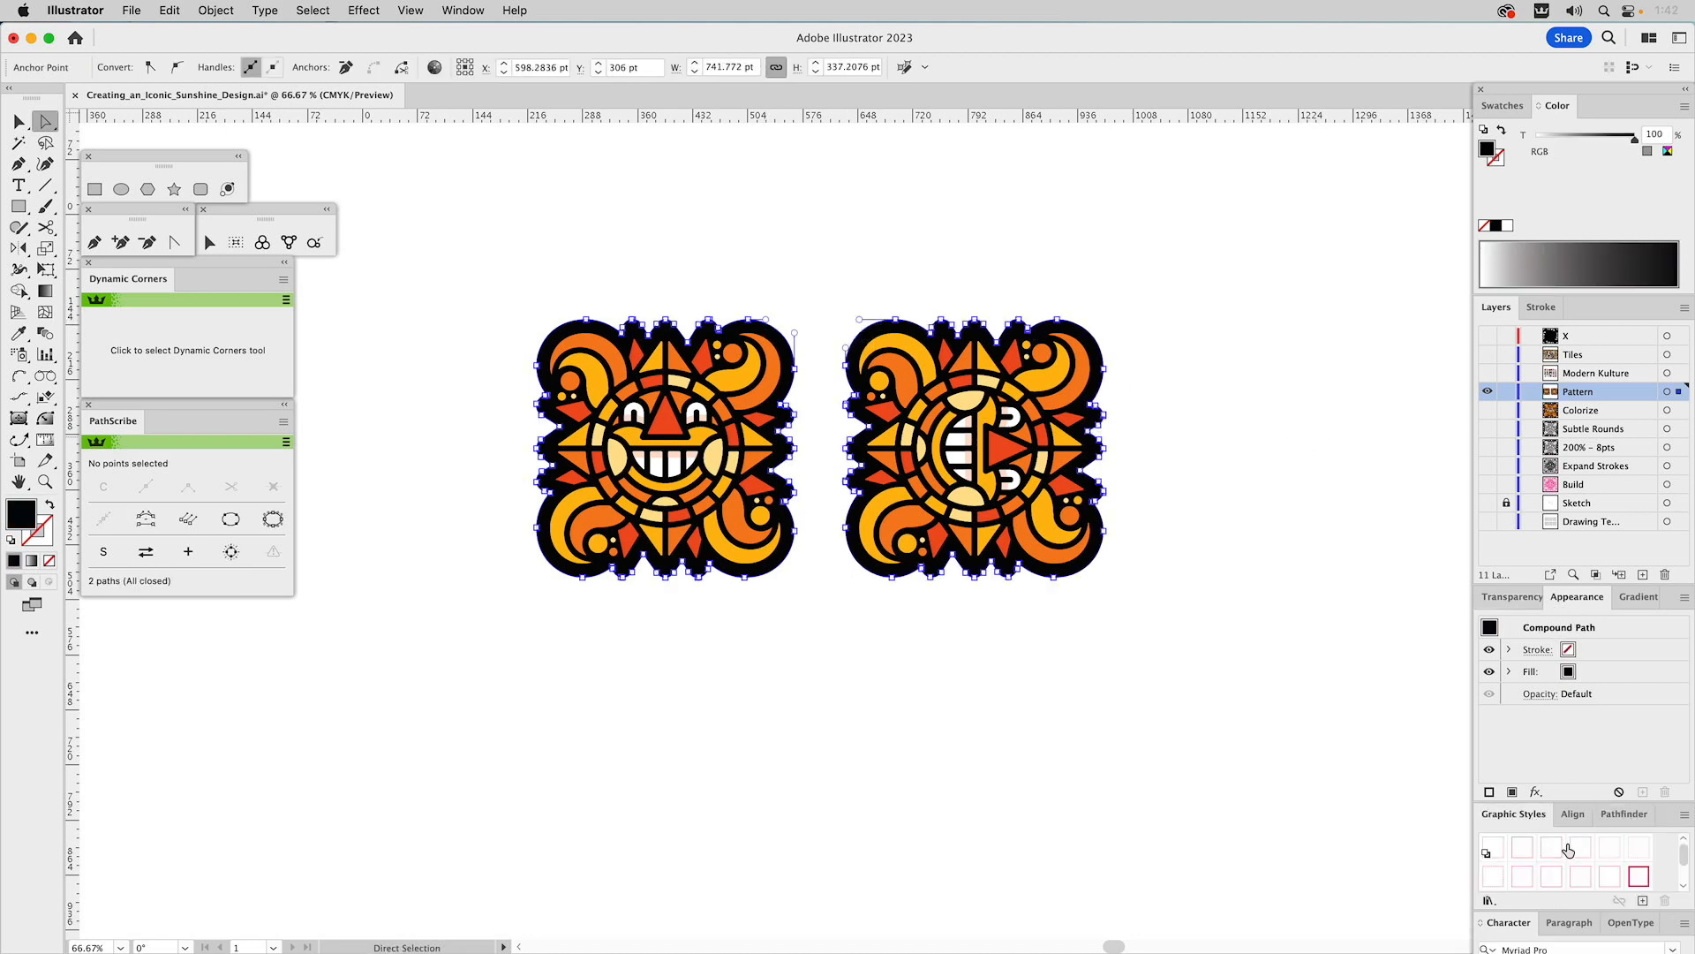
{"action": "left_click", "coordinate": [1554, 849]}
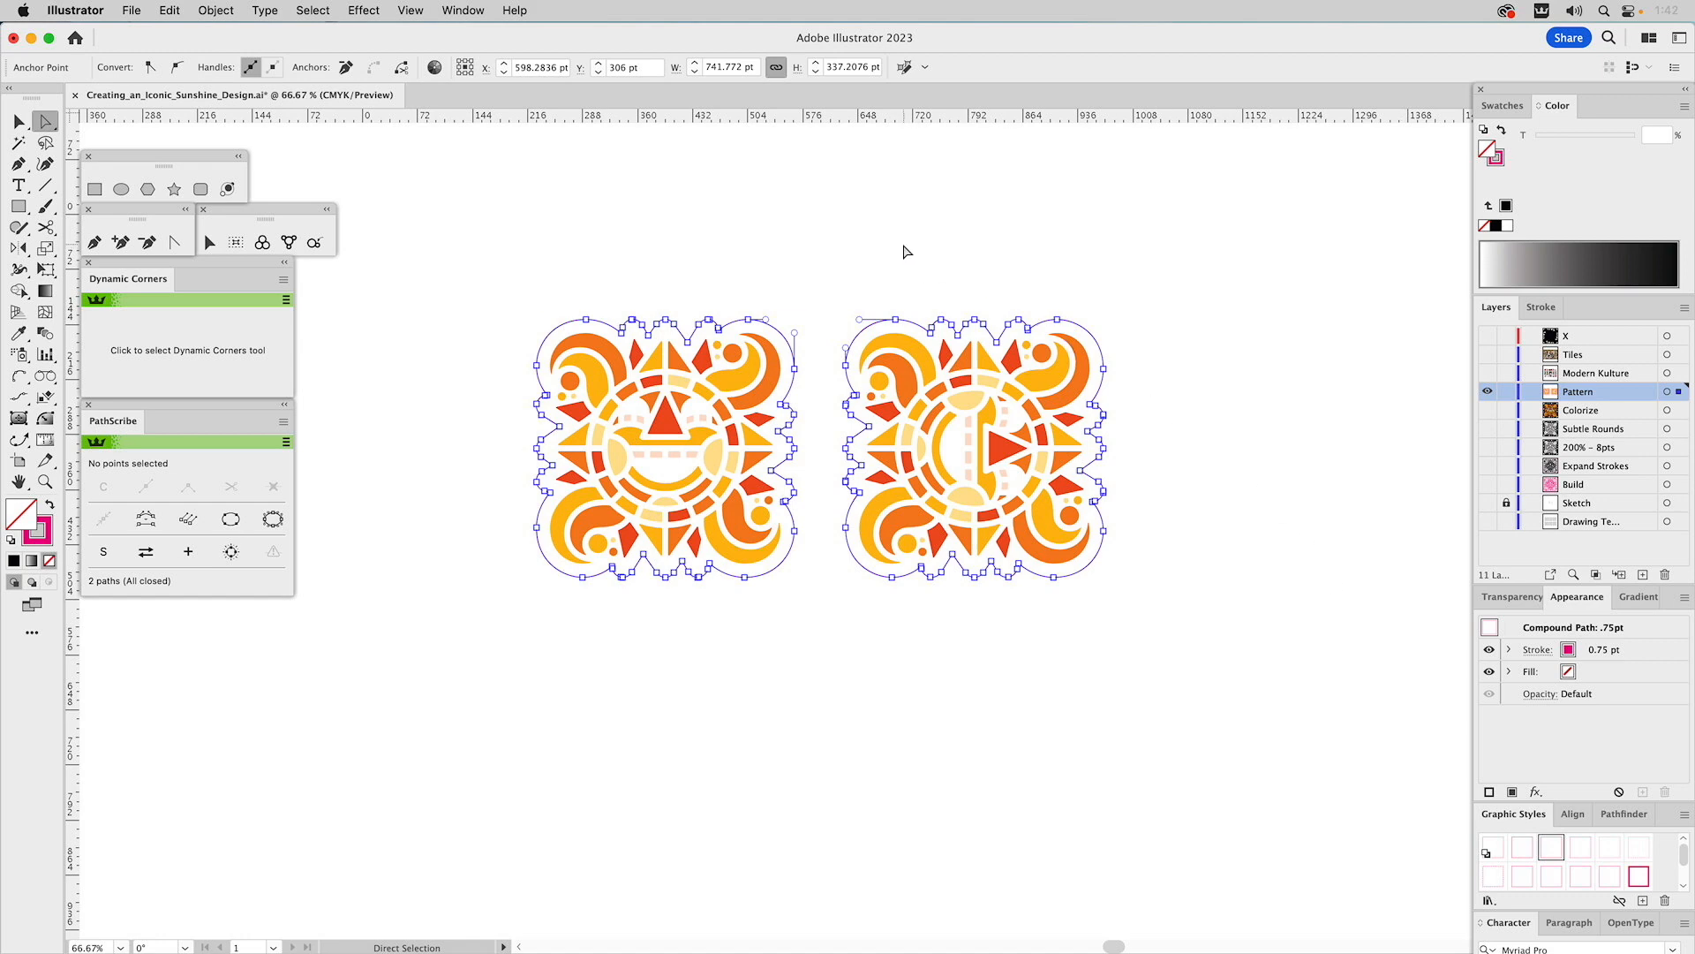
{"action": "key", "text": "v"}
{"action": "left_click", "coordinate": [827, 289]}
- Group the inner colored shapes of each sun, leaving its magenta outline out of the group
{"action": "double_click", "coordinate": [780, 339]}
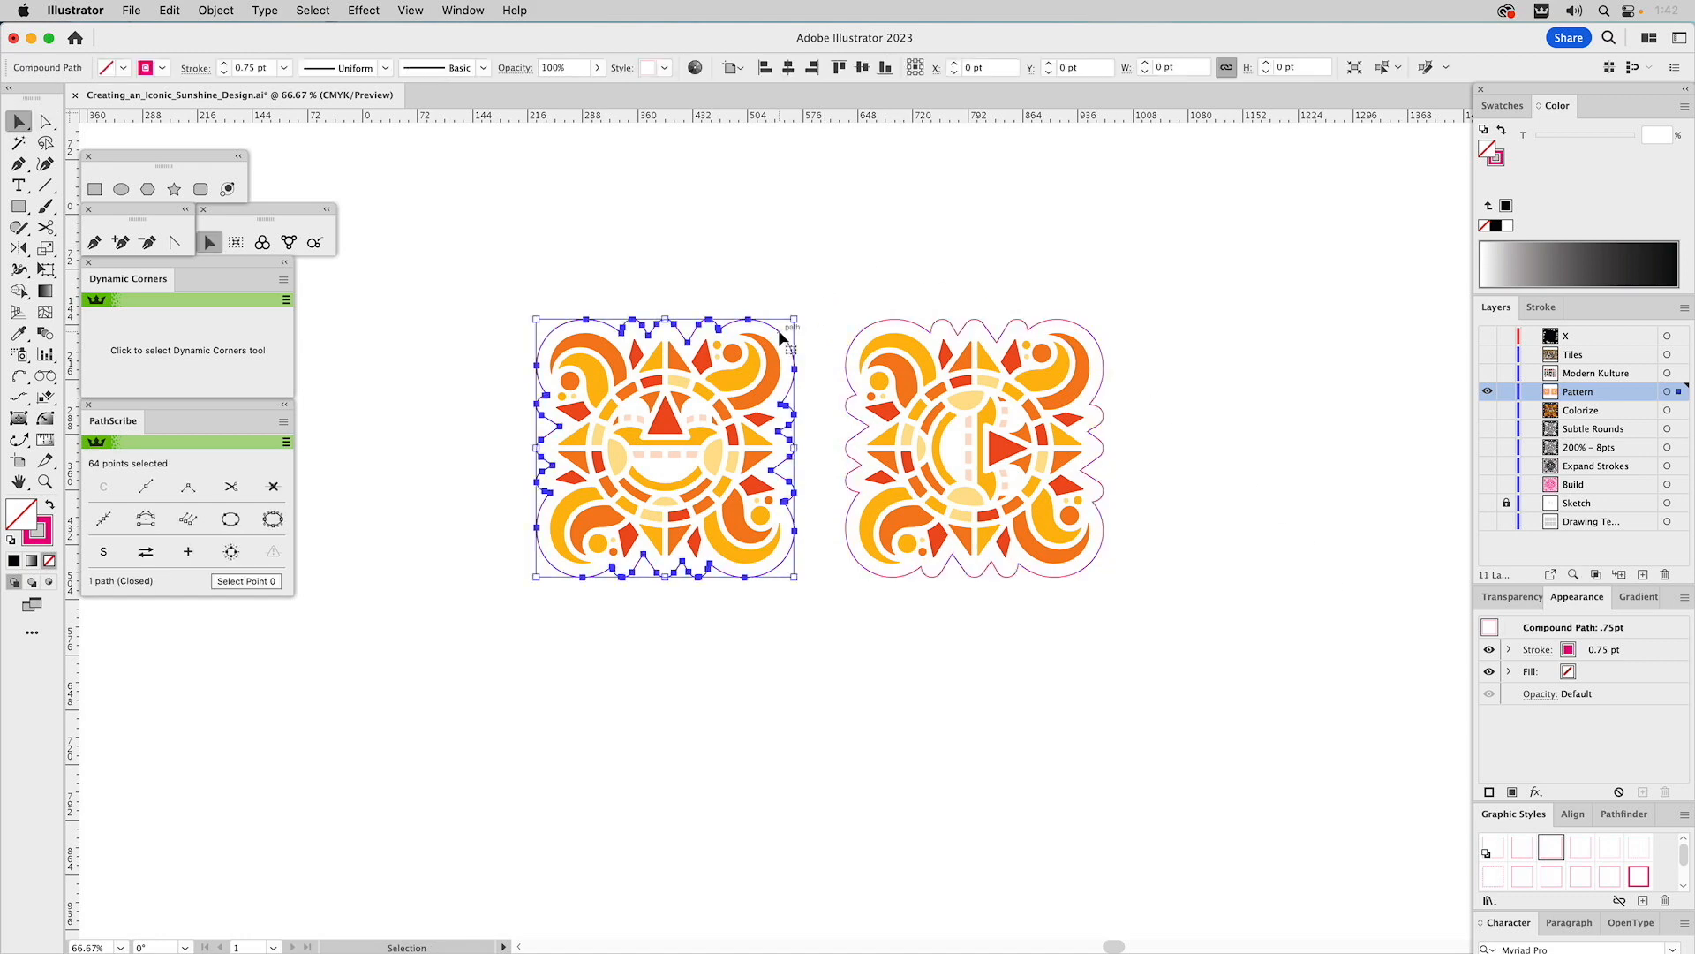
{"action": "double_click", "coordinate": [792, 312]}
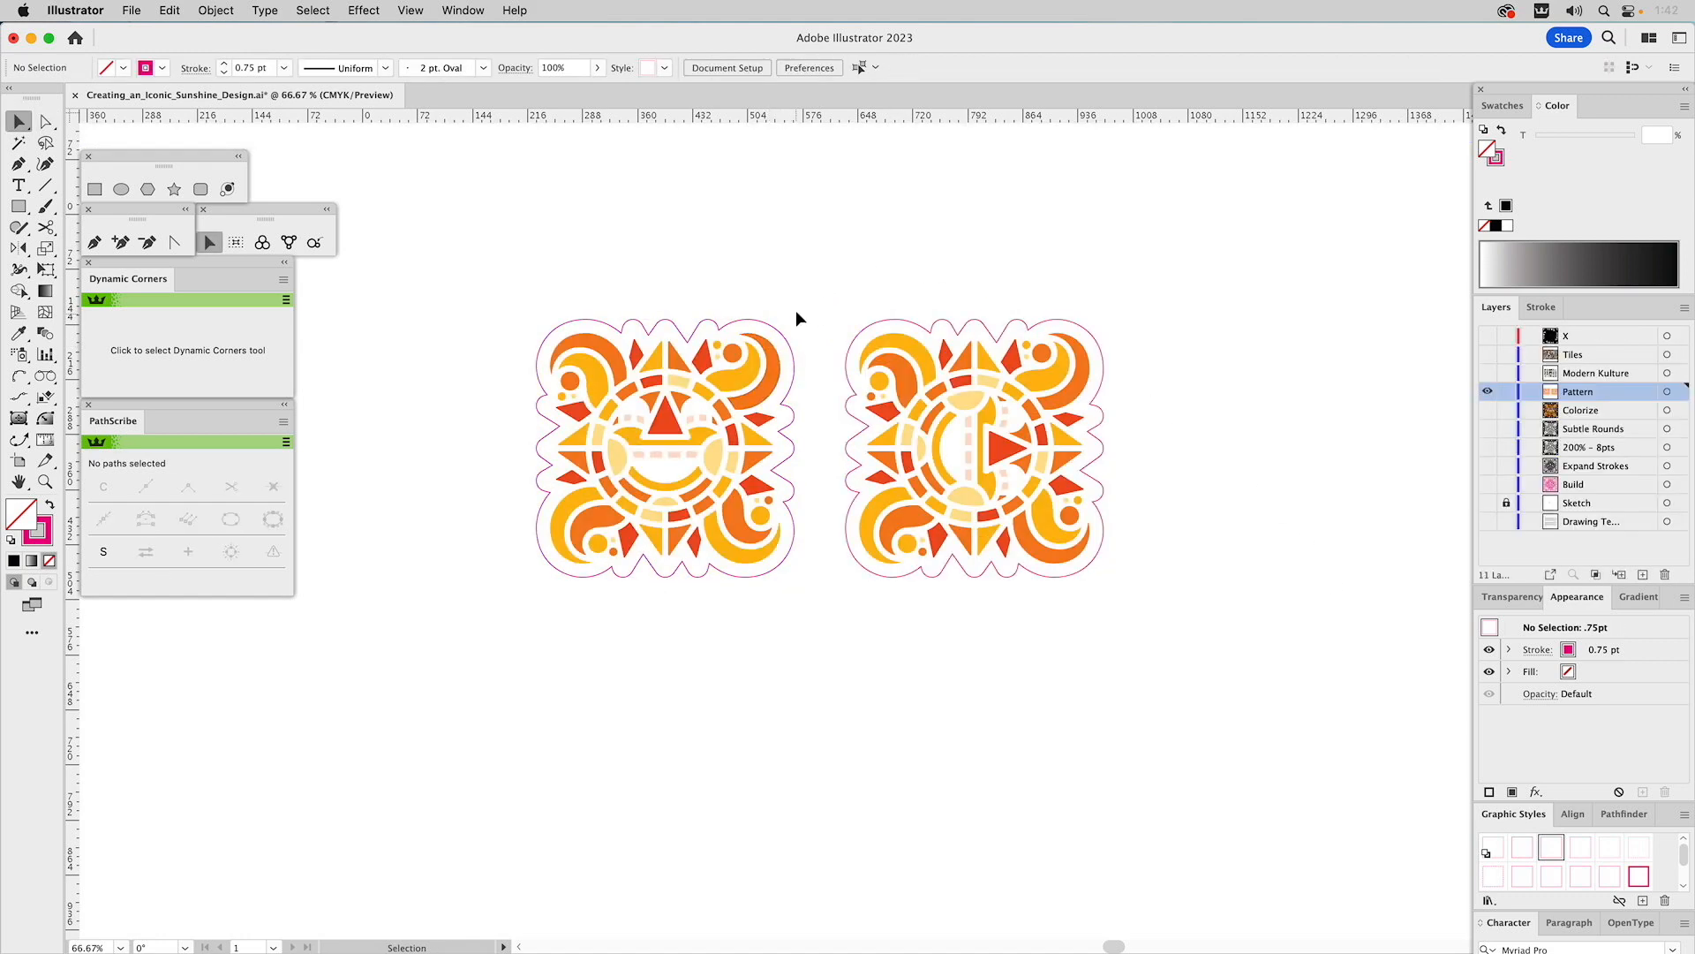
{"action": "left_click", "coordinate": [774, 347]}
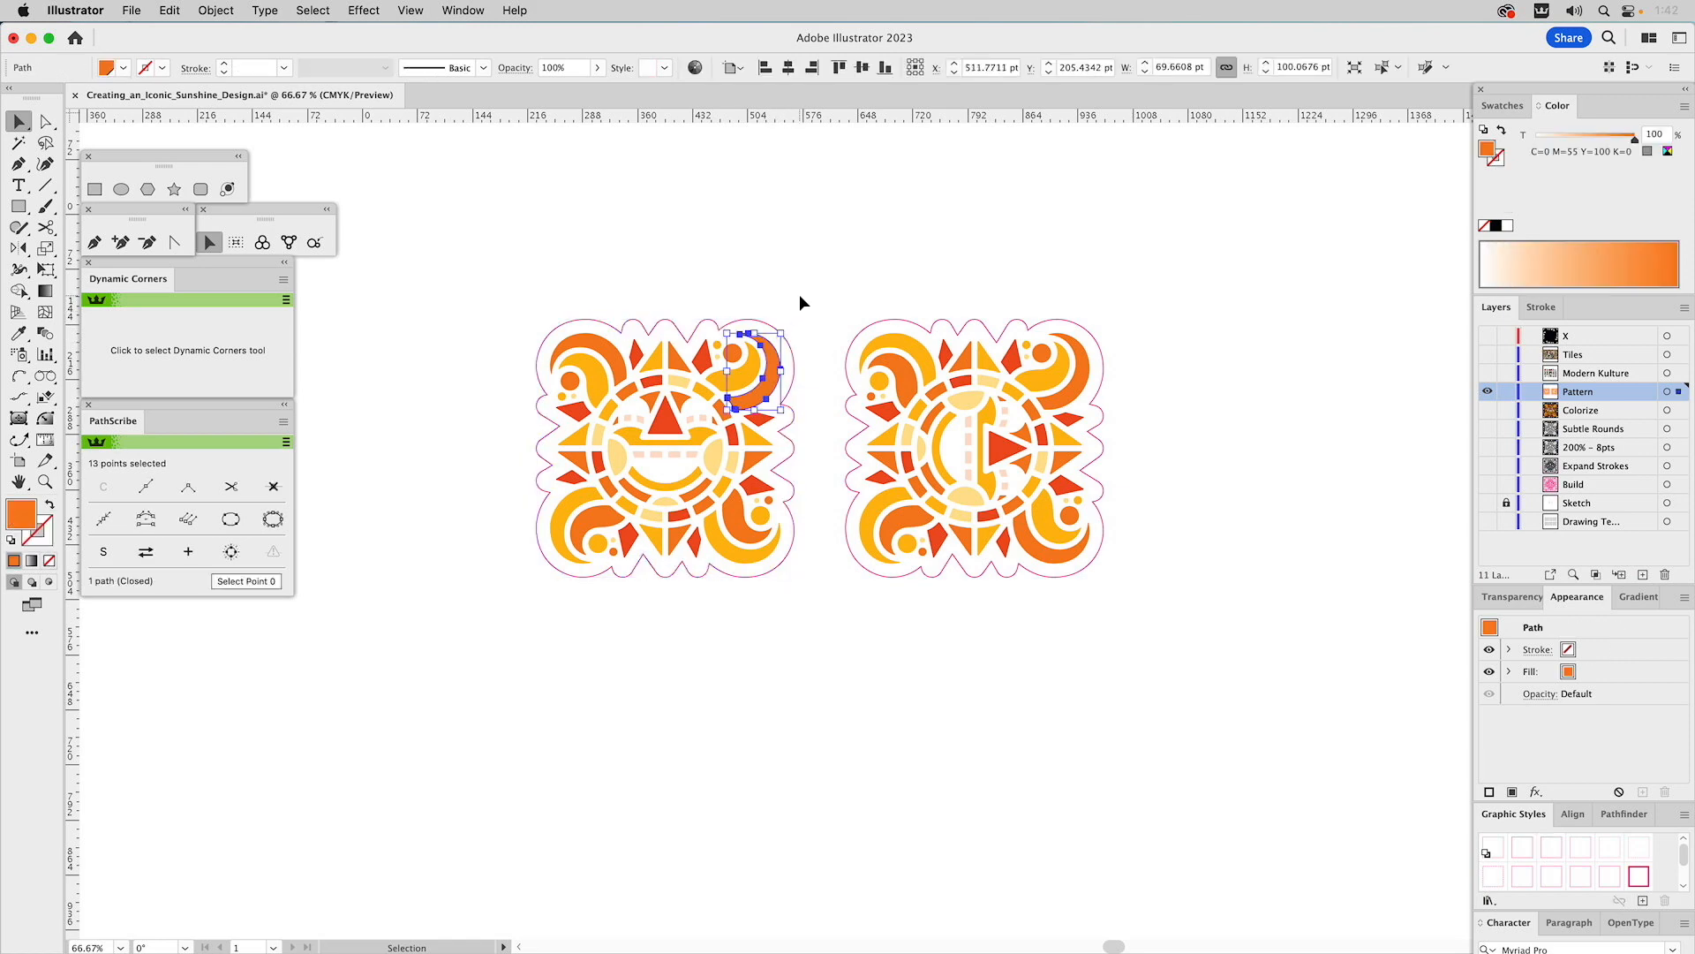
{"action": "left_click_drag", "start_coordinate": [800, 293], "coordinate": [474, 610]}
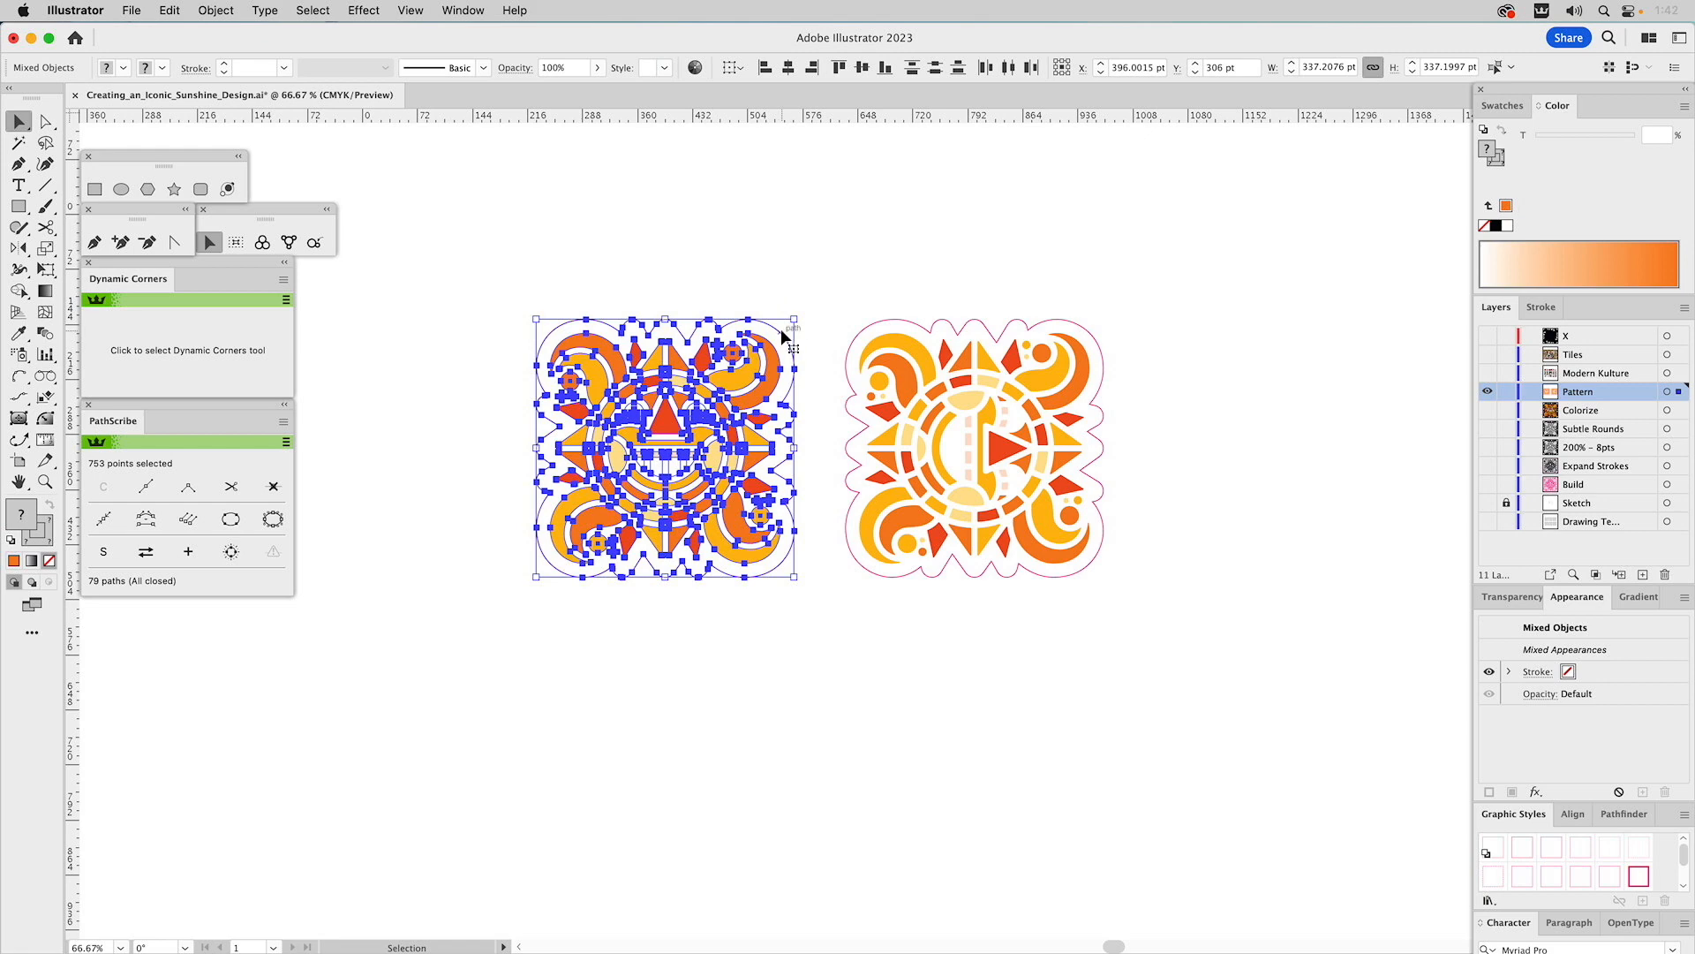
{"action": "left_click", "coordinate": [780, 332], "text": "shift"}
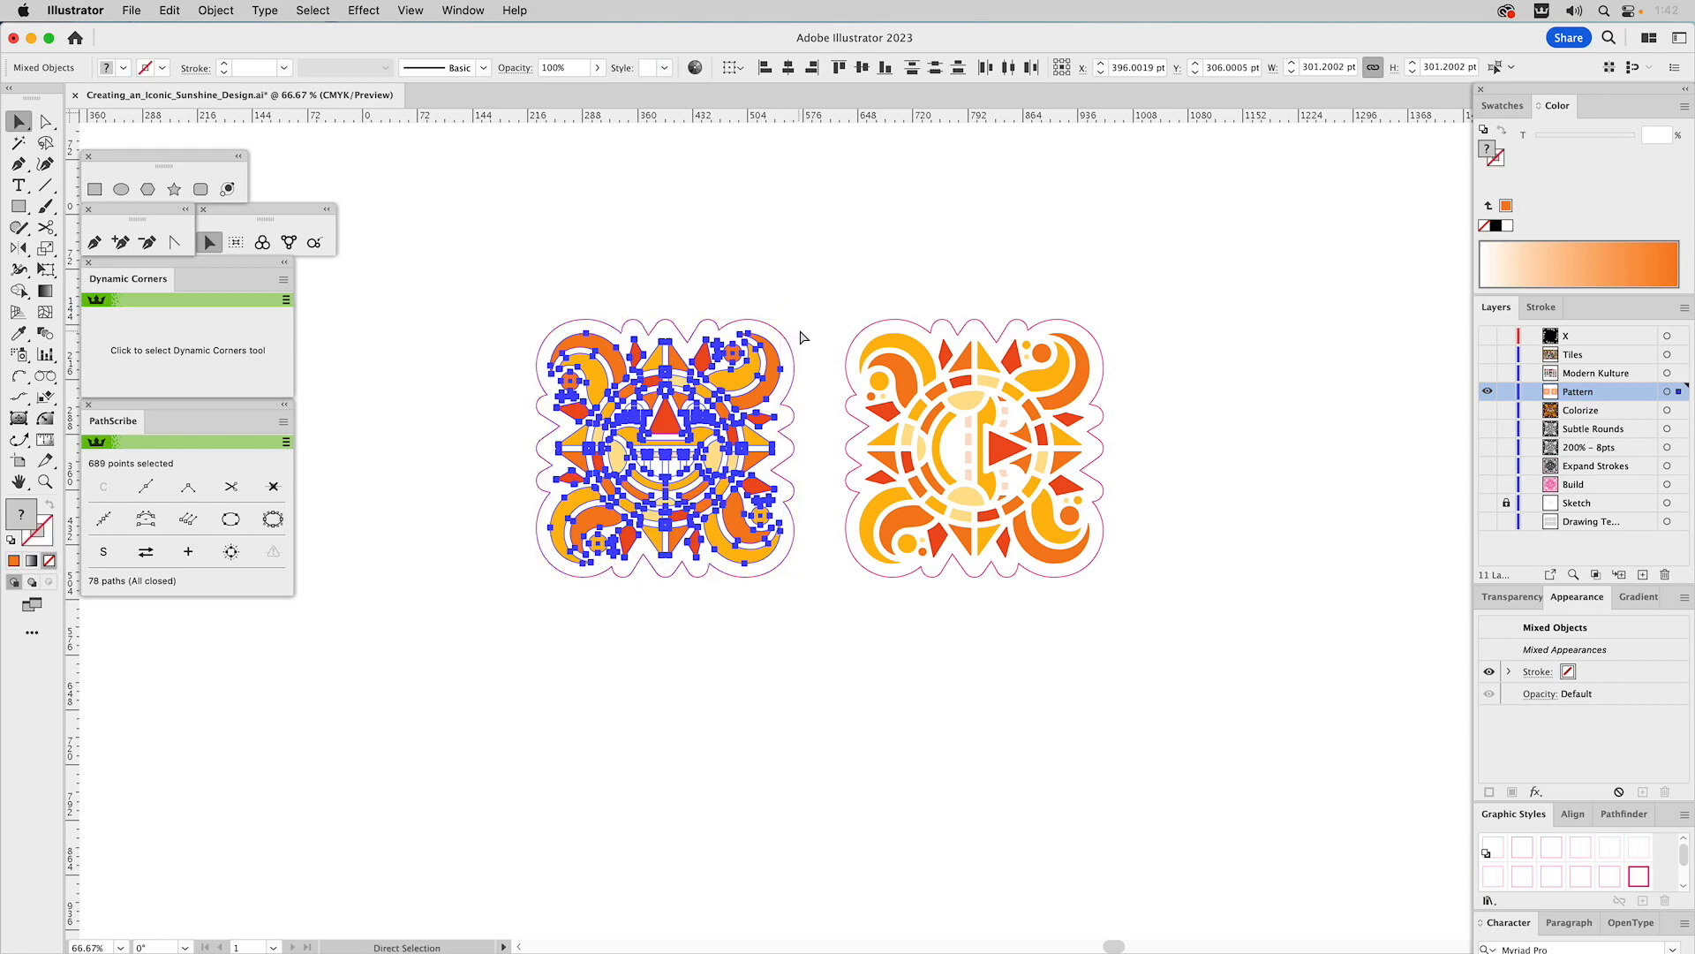
{"action": "left_click_drag", "start_coordinate": [830, 293], "coordinate": [1148, 649]}
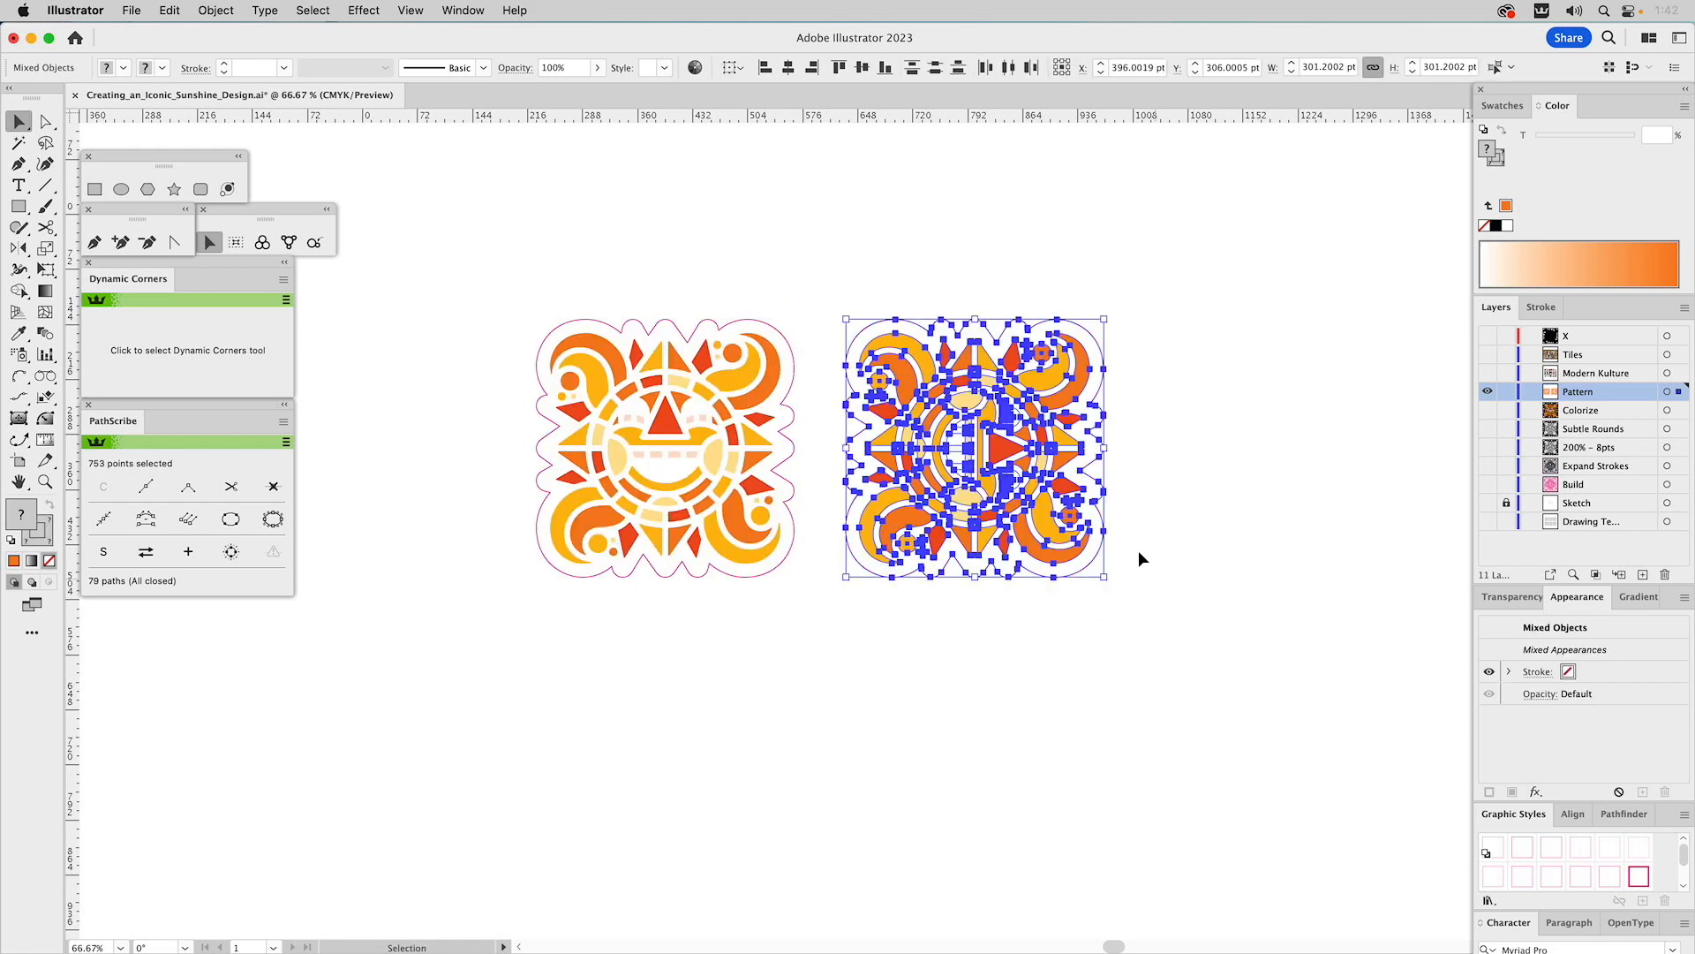
{"action": "left_click", "coordinate": [1104, 518], "text": "shift"}
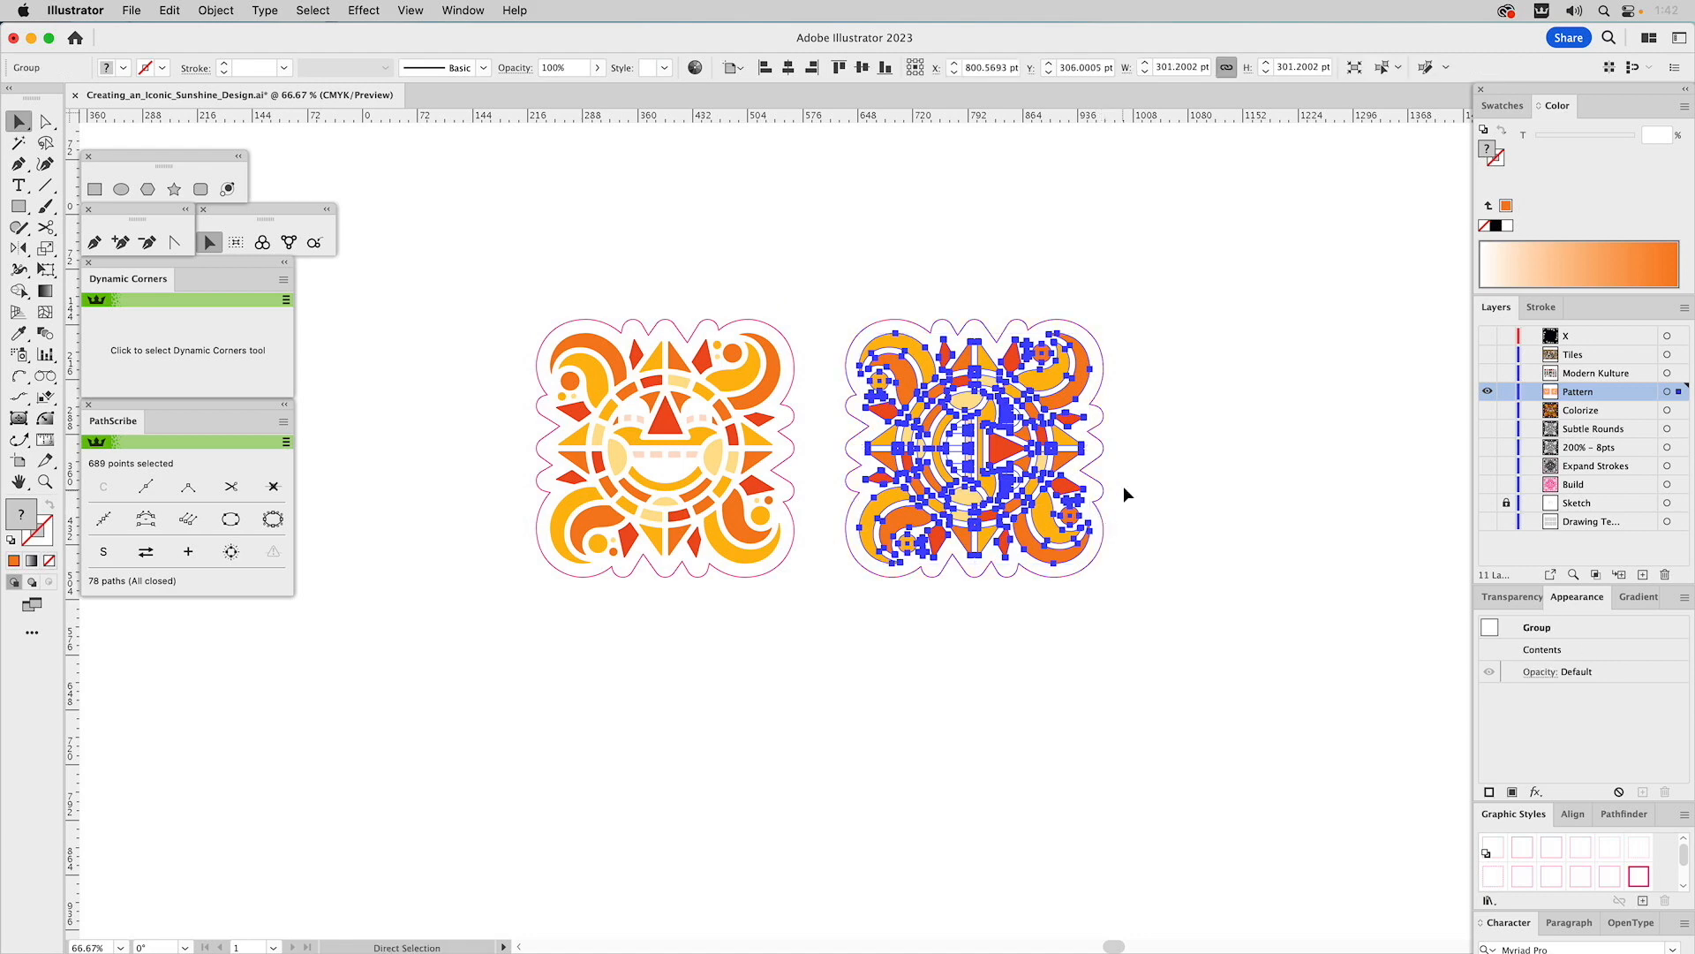
{"action": "left_click", "coordinate": [803, 323]}
- Draw an 18 by 28 pt orange spacer rectangle between the left sun's upper-right swirl and its magenta outline
{"action": "key", "text": "z"}
{"action": "left_click_drag", "start_coordinate": [468, 259], "coordinate": [1181, 674]}
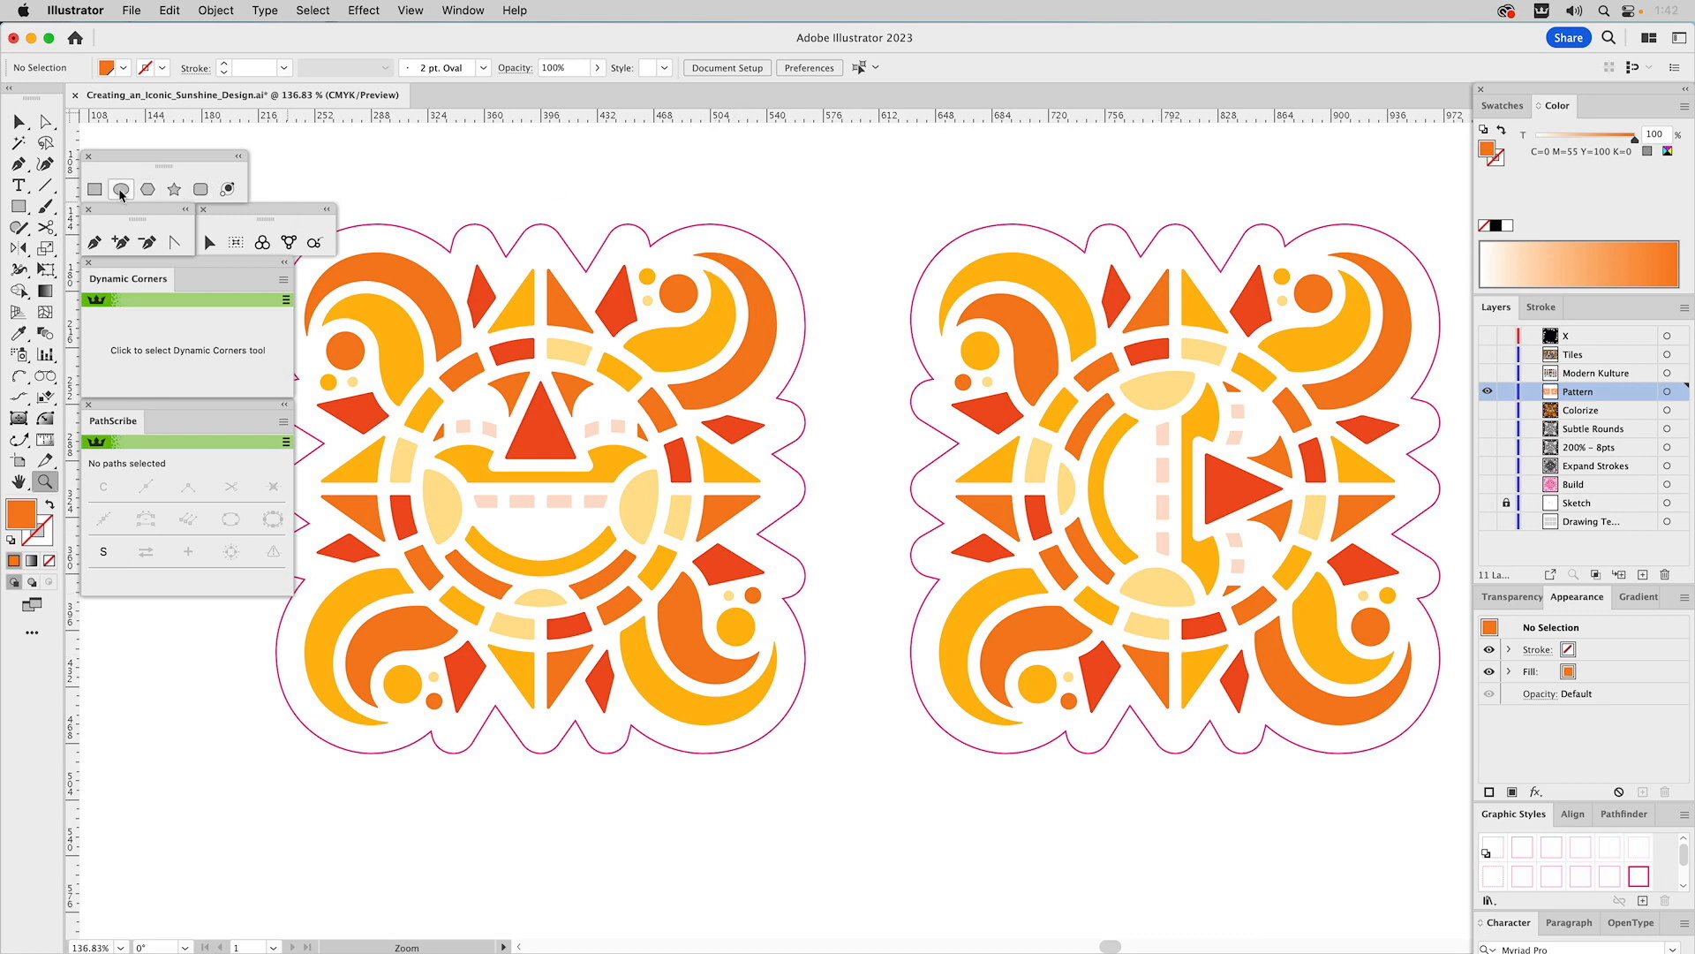
{"action": "left_click", "coordinate": [94, 188]}
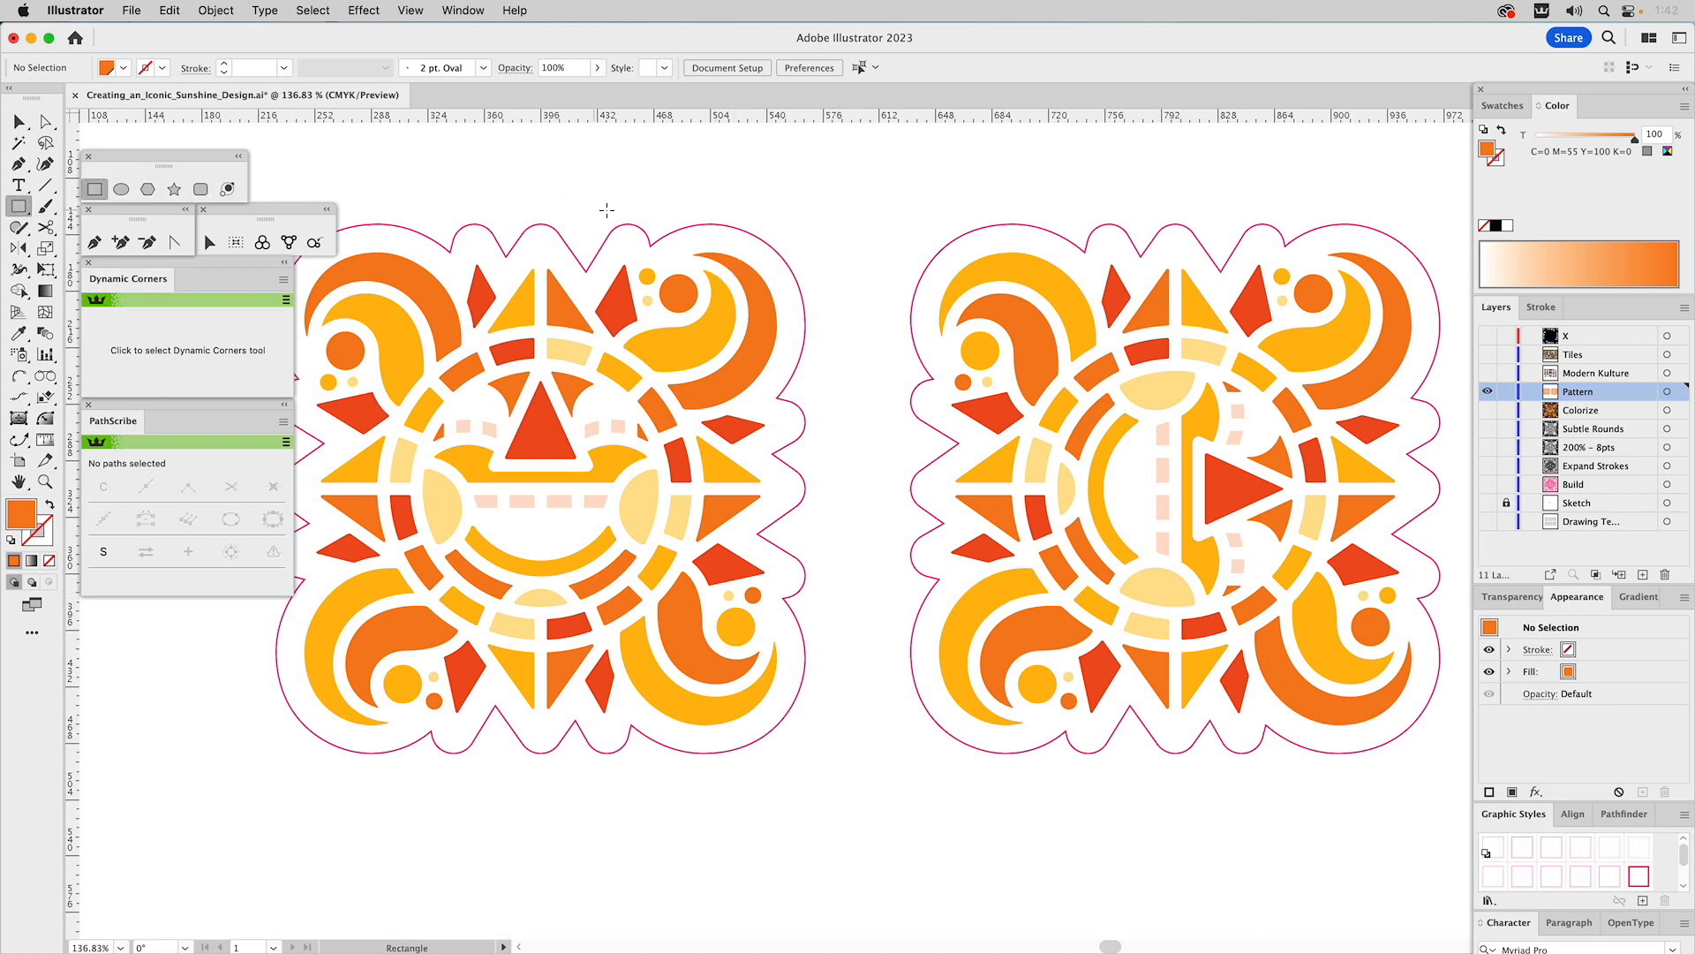
{"action": "left_click", "coordinate": [766, 315], "text": "super"}
{"action": "left_click", "coordinate": [857, 305], "text": "super"}
{"action": "mouse_move", "coordinate": [775, 325]}
{"action": "left_mouse_down"}
{"action": "mouse_move", "coordinate": [830, 370]}
{"action": "mouse_move", "coordinate": [821, 399]}
{"action": "left_mouse_up"}
{"action": "key", "text": "a"}
{"action": "left_click_drag", "start_coordinate": [830, 333], "coordinate": [809, 330]}
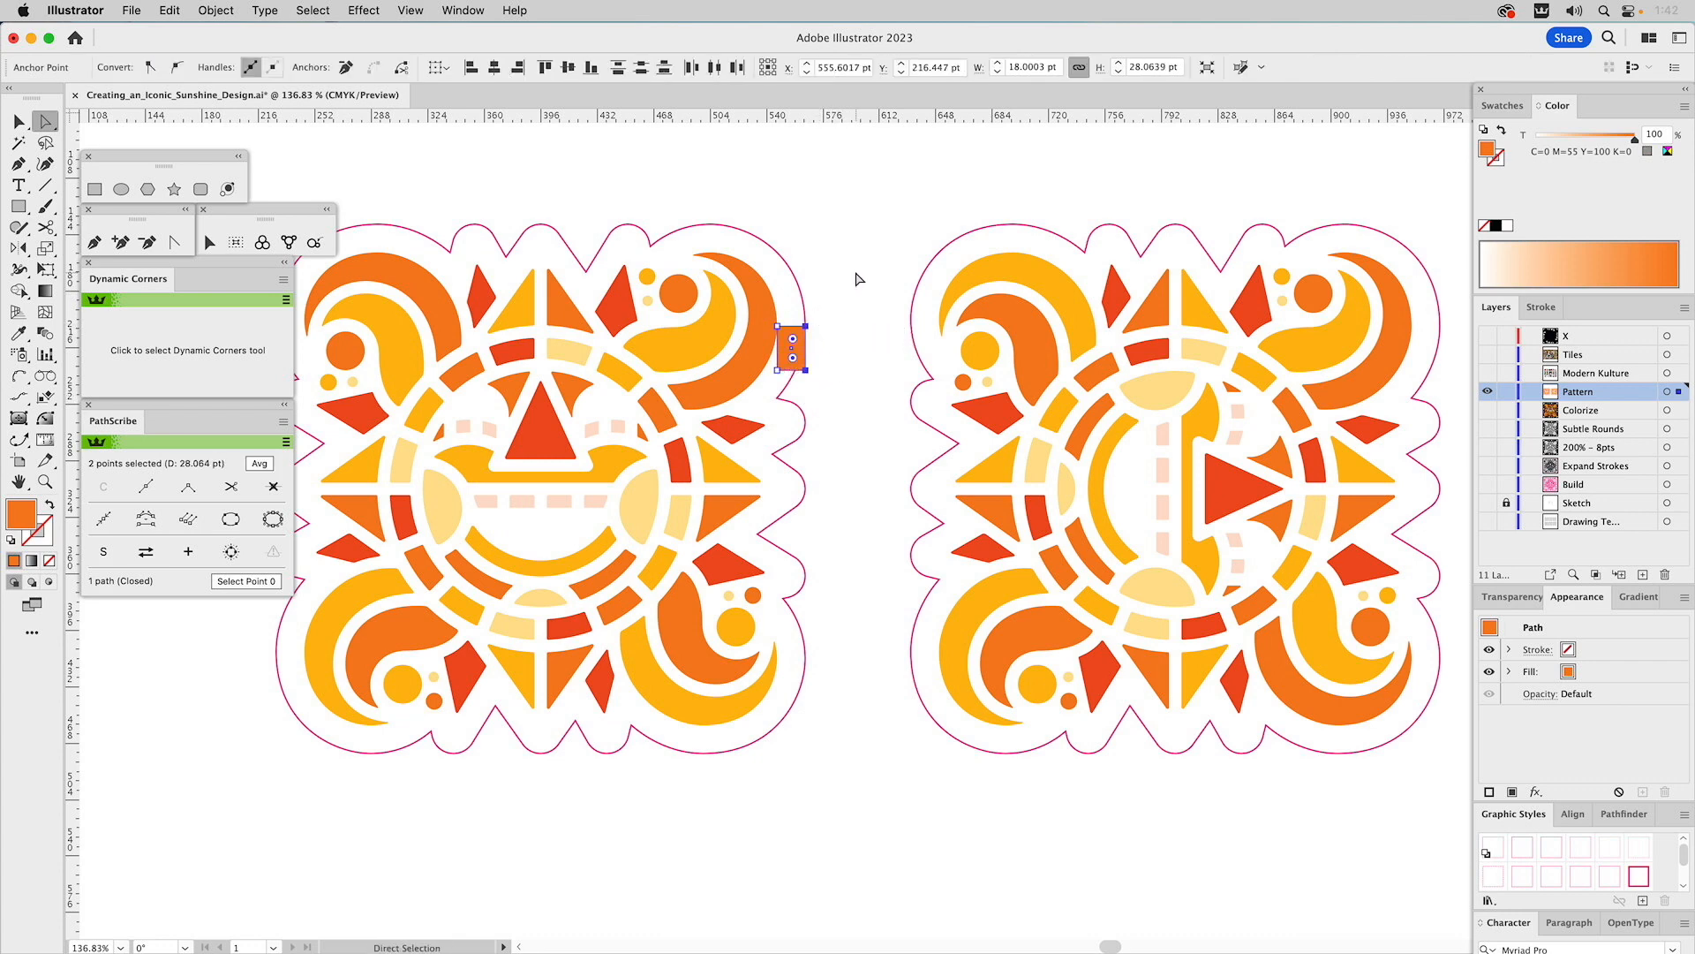
{"action": "key", "text": "v"}
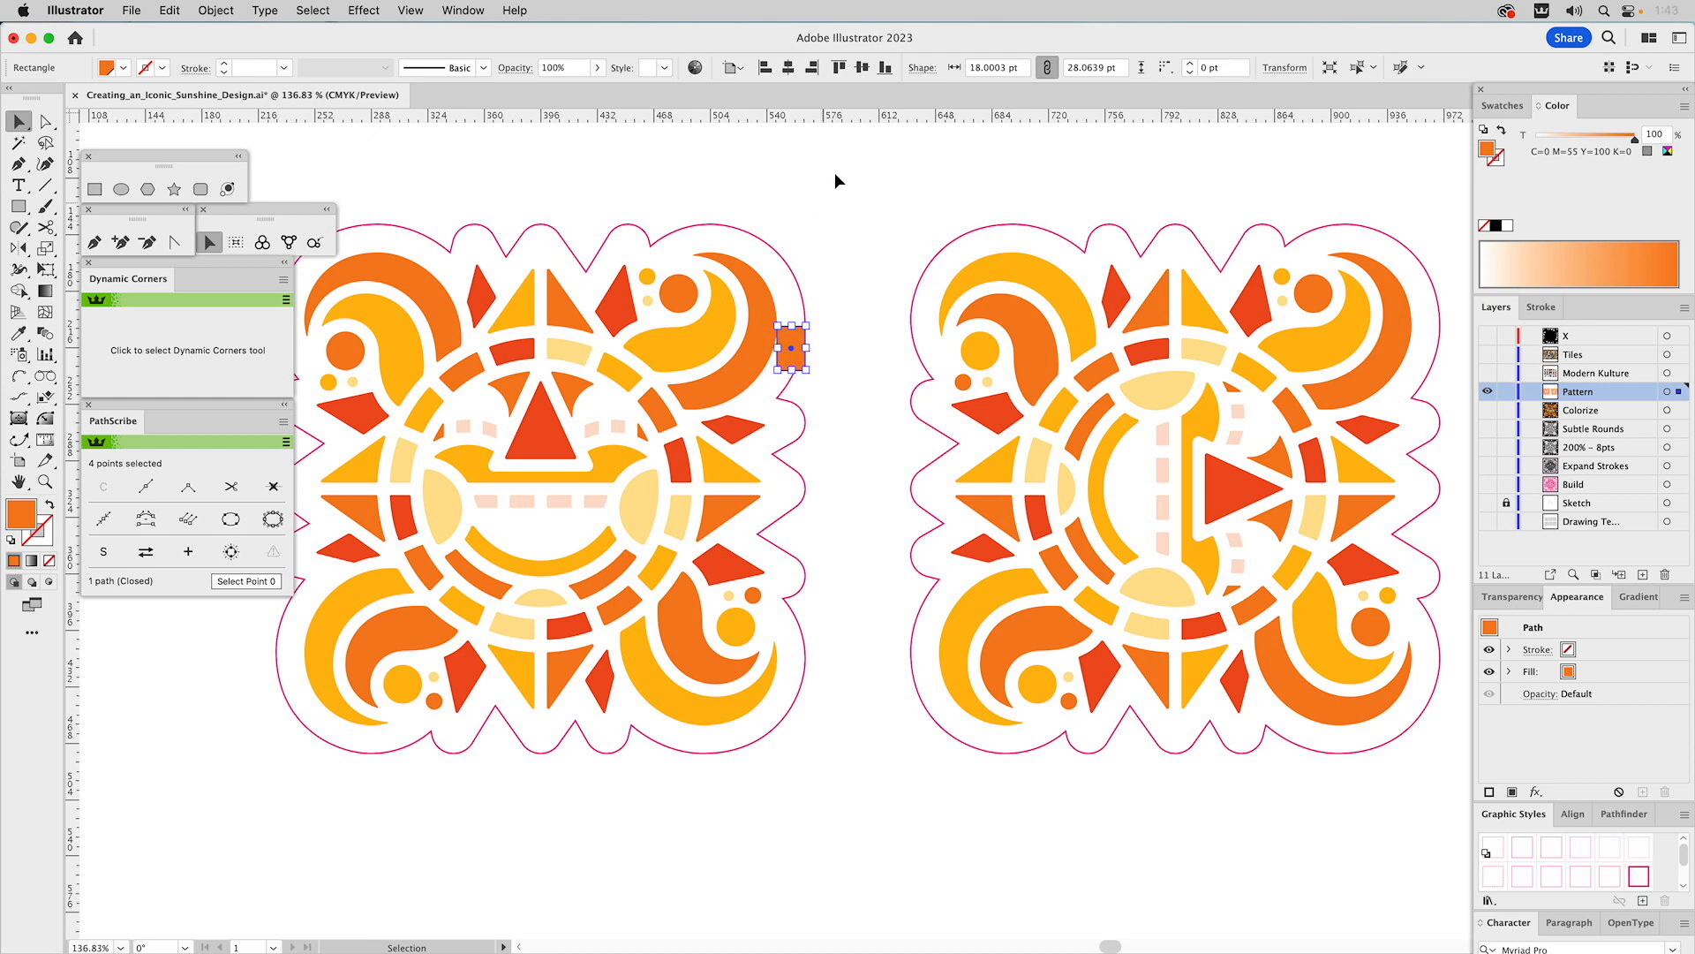
- Set the spacer rectangle aside above the suns and move the rotated sun left until its outline meets the upright sun's swirl edge
{"action": "left_click_drag", "start_coordinate": [799, 325], "coordinate": [1003, 152]}
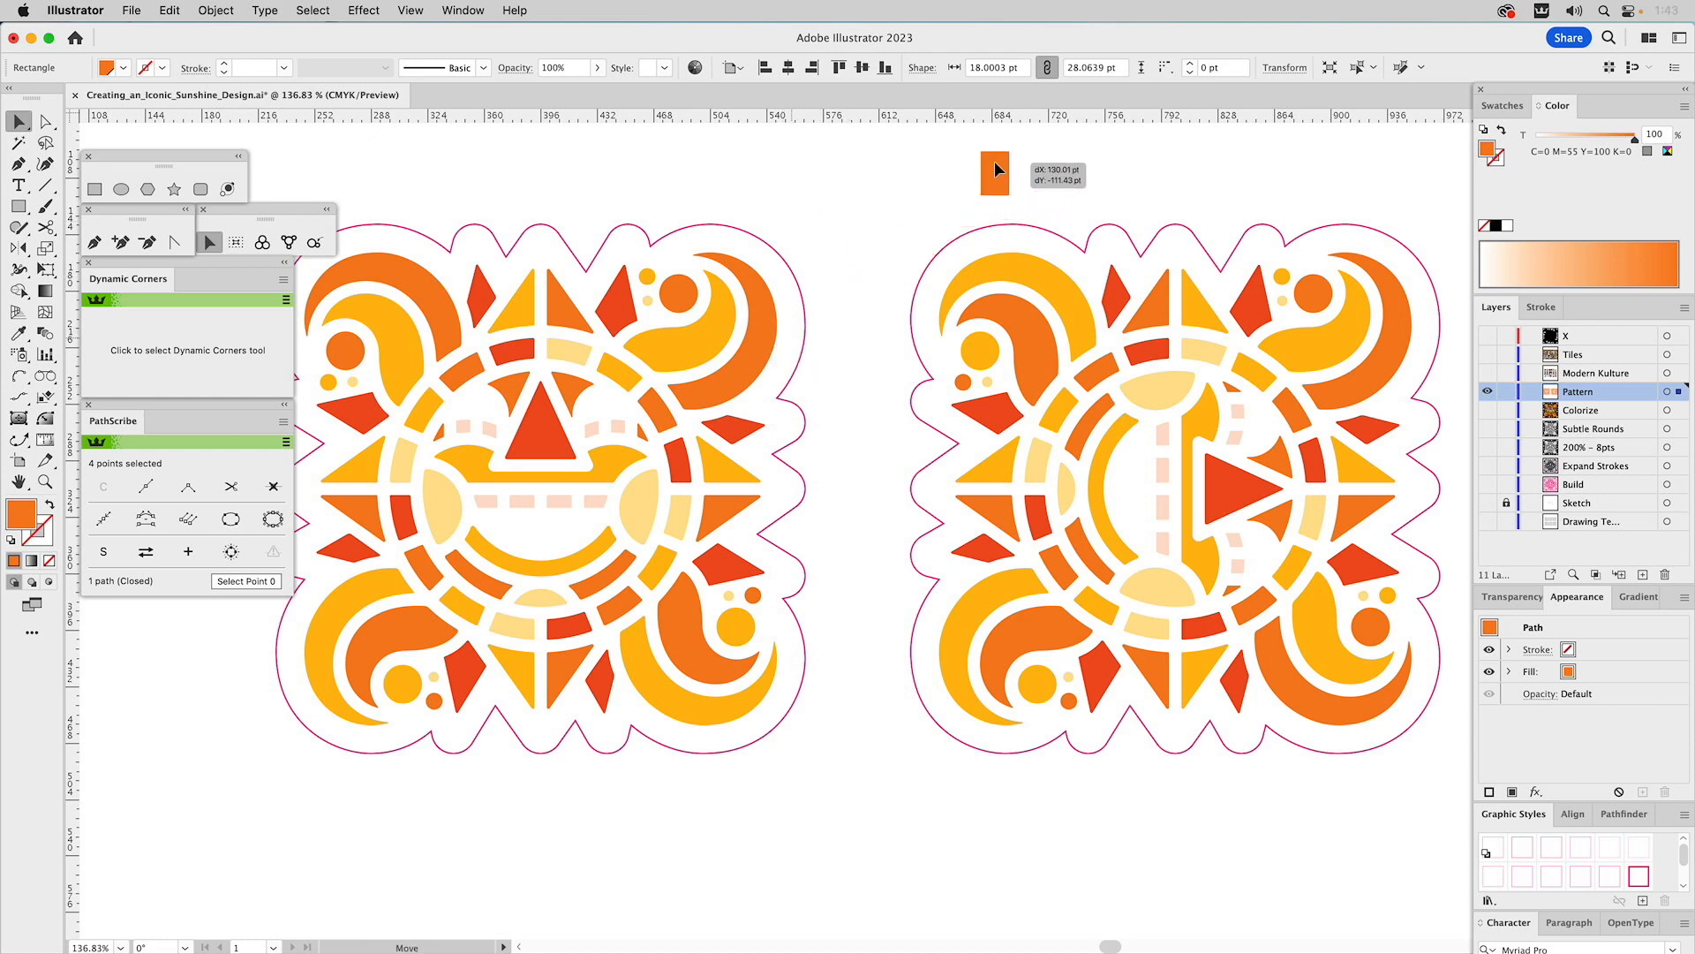
{"action": "left_click", "coordinate": [1058, 551]}
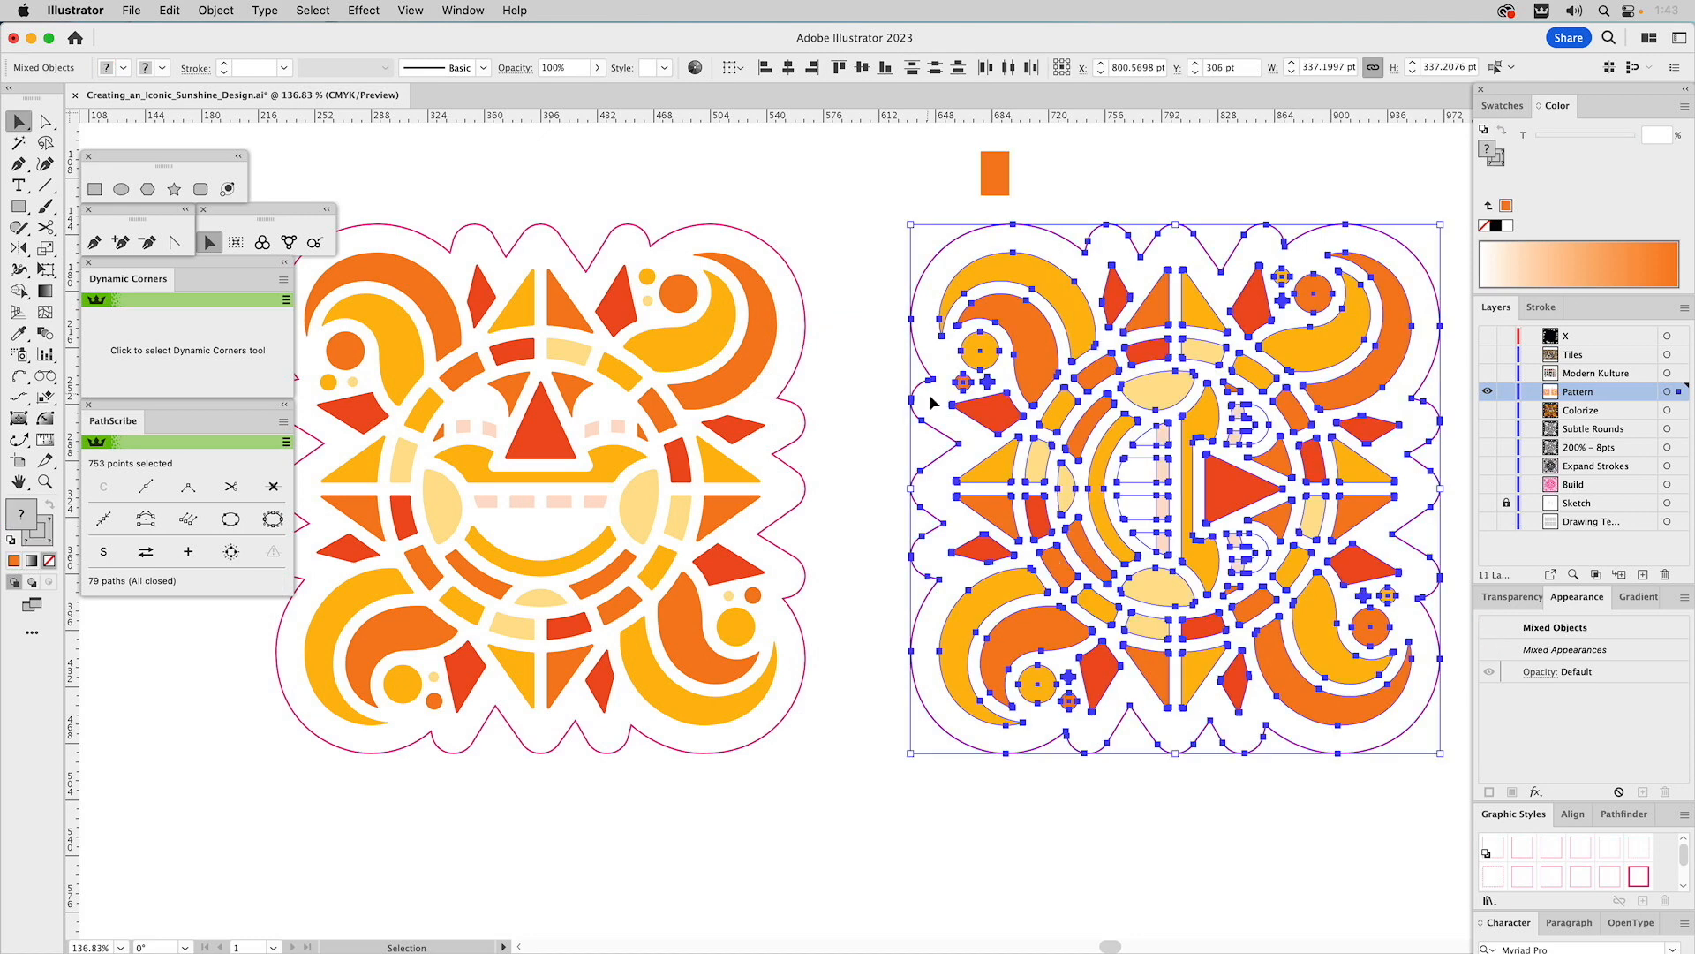
{"action": "left_click_drag", "start_coordinate": [914, 325], "coordinate": [779, 328]}
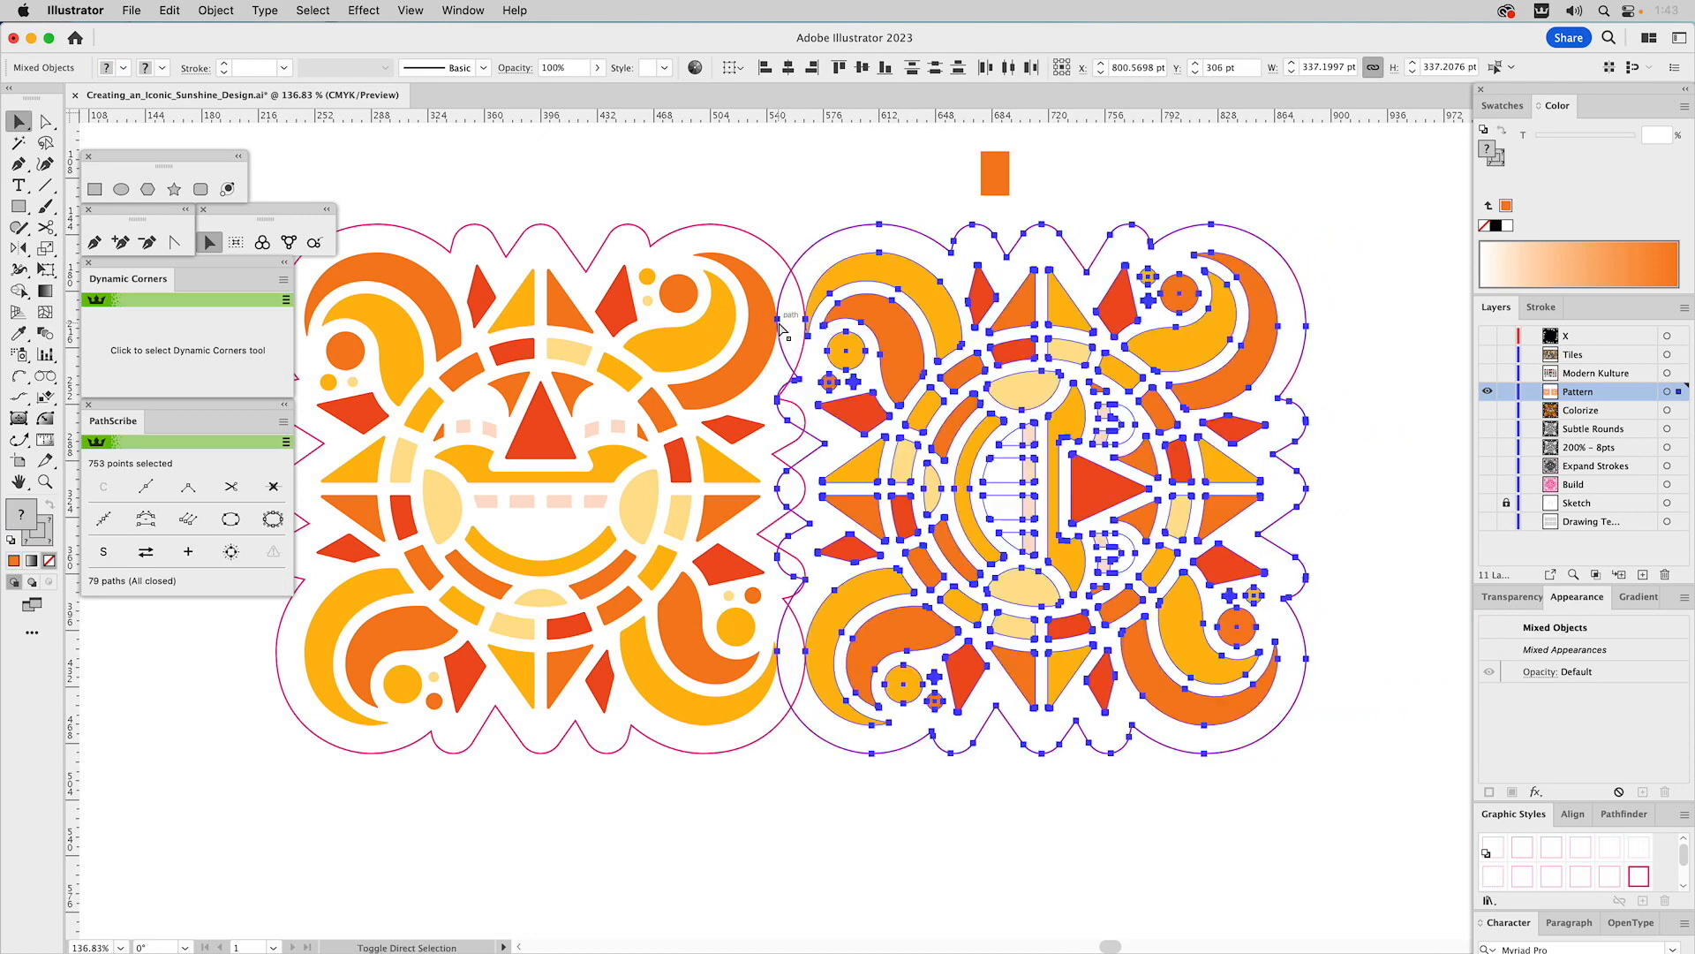
- Duplicate both suns below as a pair rotated 180 degrees and move the copies up until their outlines overlap the upper row's swirl edges
{"action": "key", "text": "z"}
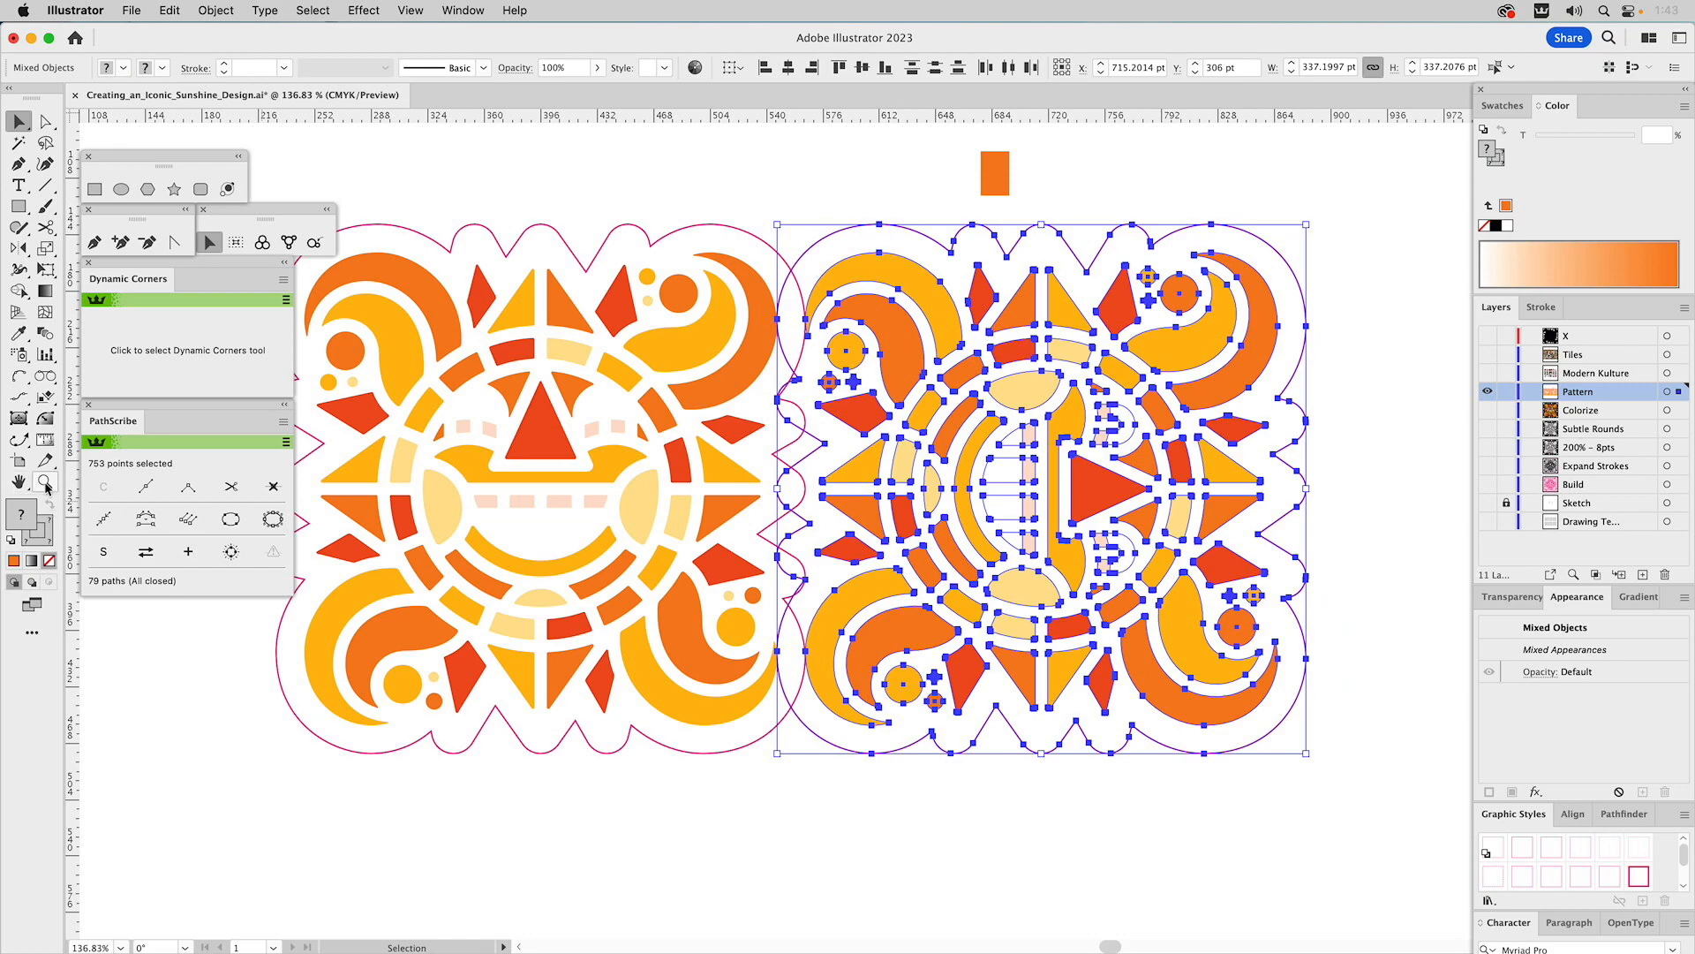
{"action": "left_click", "coordinate": [933, 558], "text": "alt"}
{"action": "left_click", "coordinate": [759, 456], "text": "alt"}
{"action": "key", "text": "v"}
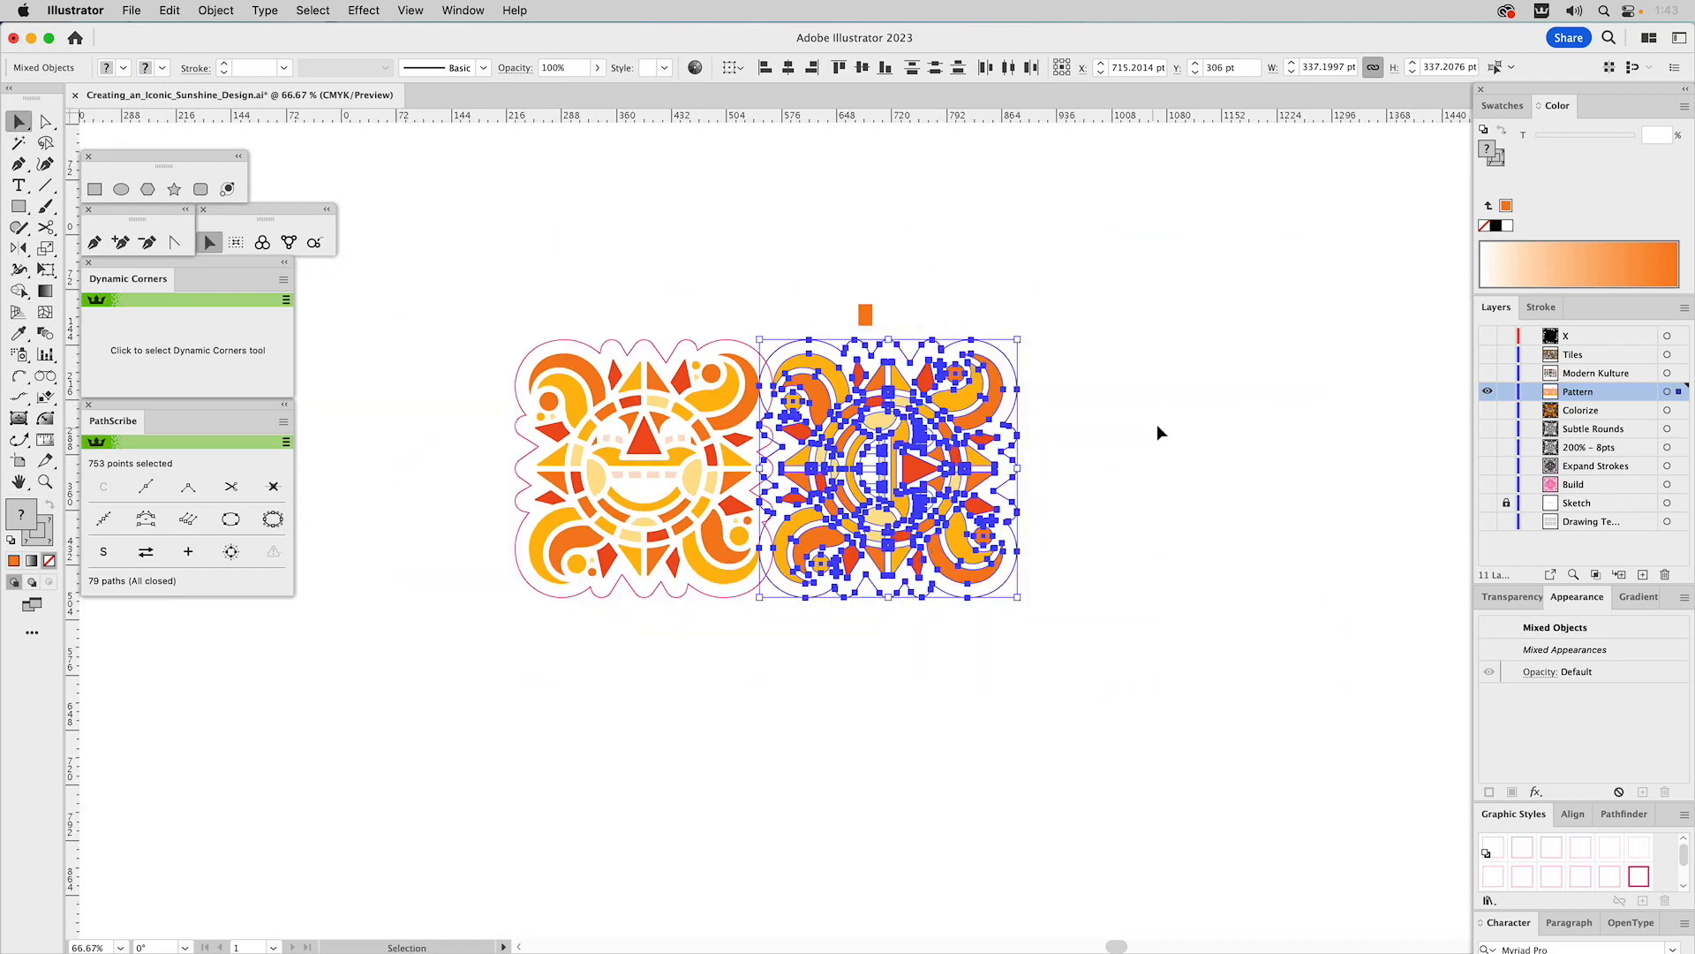
{"action": "left_click", "coordinate": [1153, 426]}
{"action": "left_click_drag", "start_coordinate": [1039, 343], "coordinate": [381, 680]}
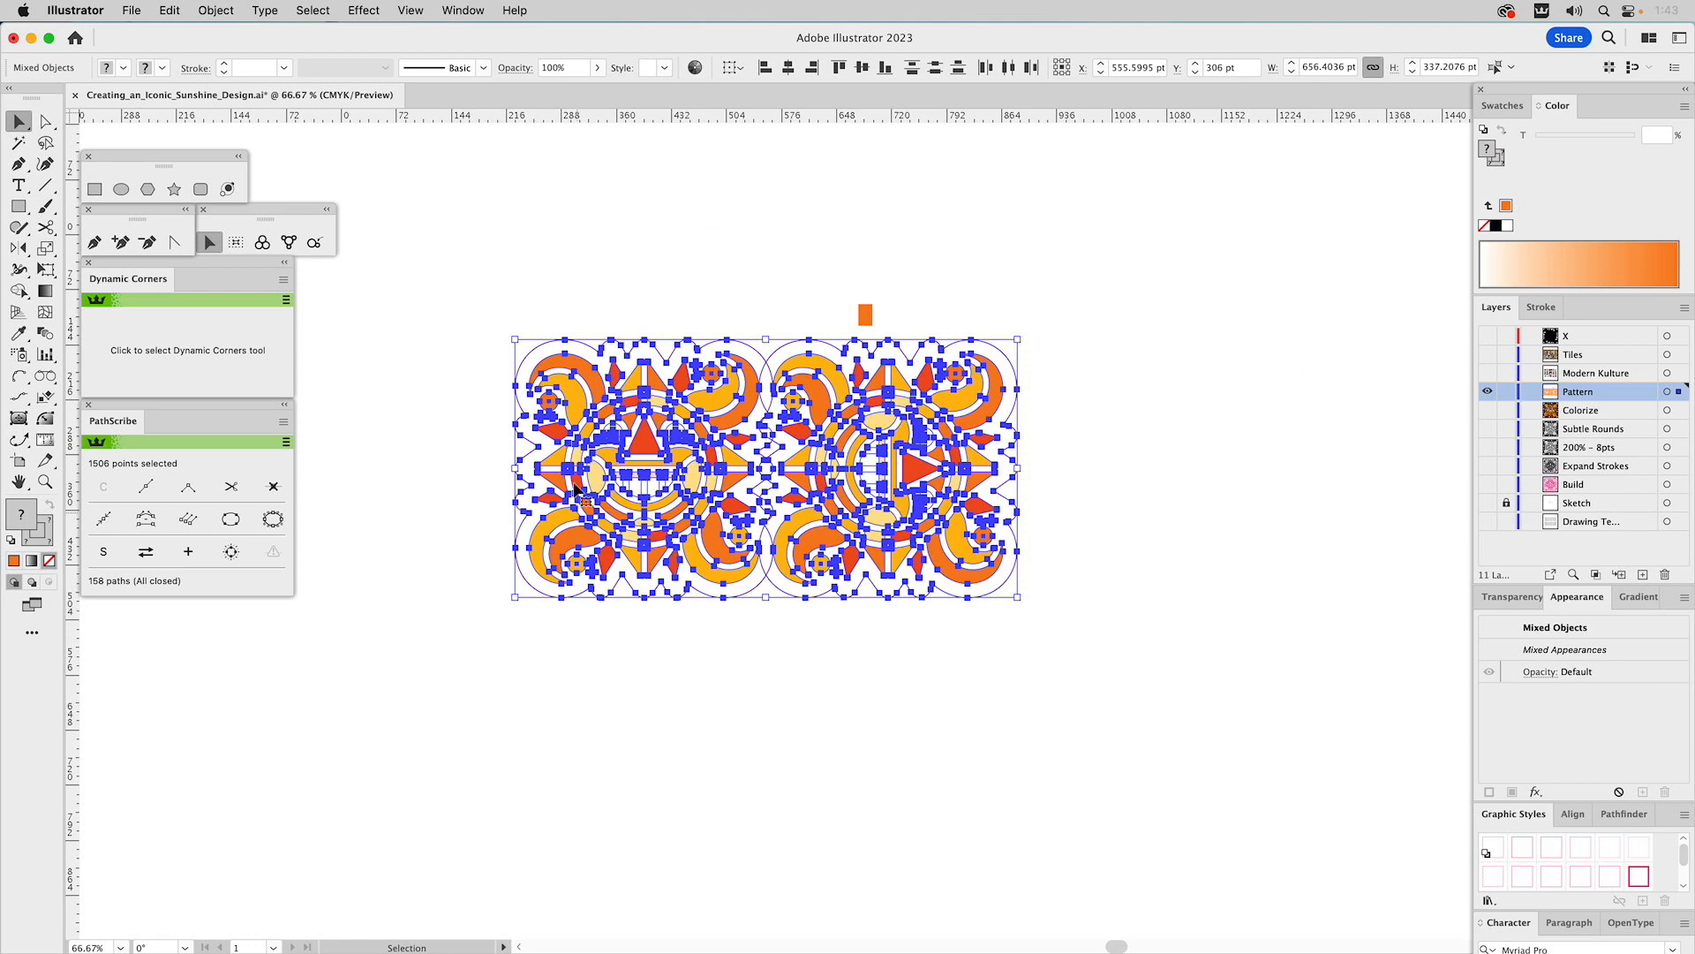
{"action": "left_click_drag", "start_coordinate": [563, 356], "coordinate": [1079, 883], "text": "alt"}
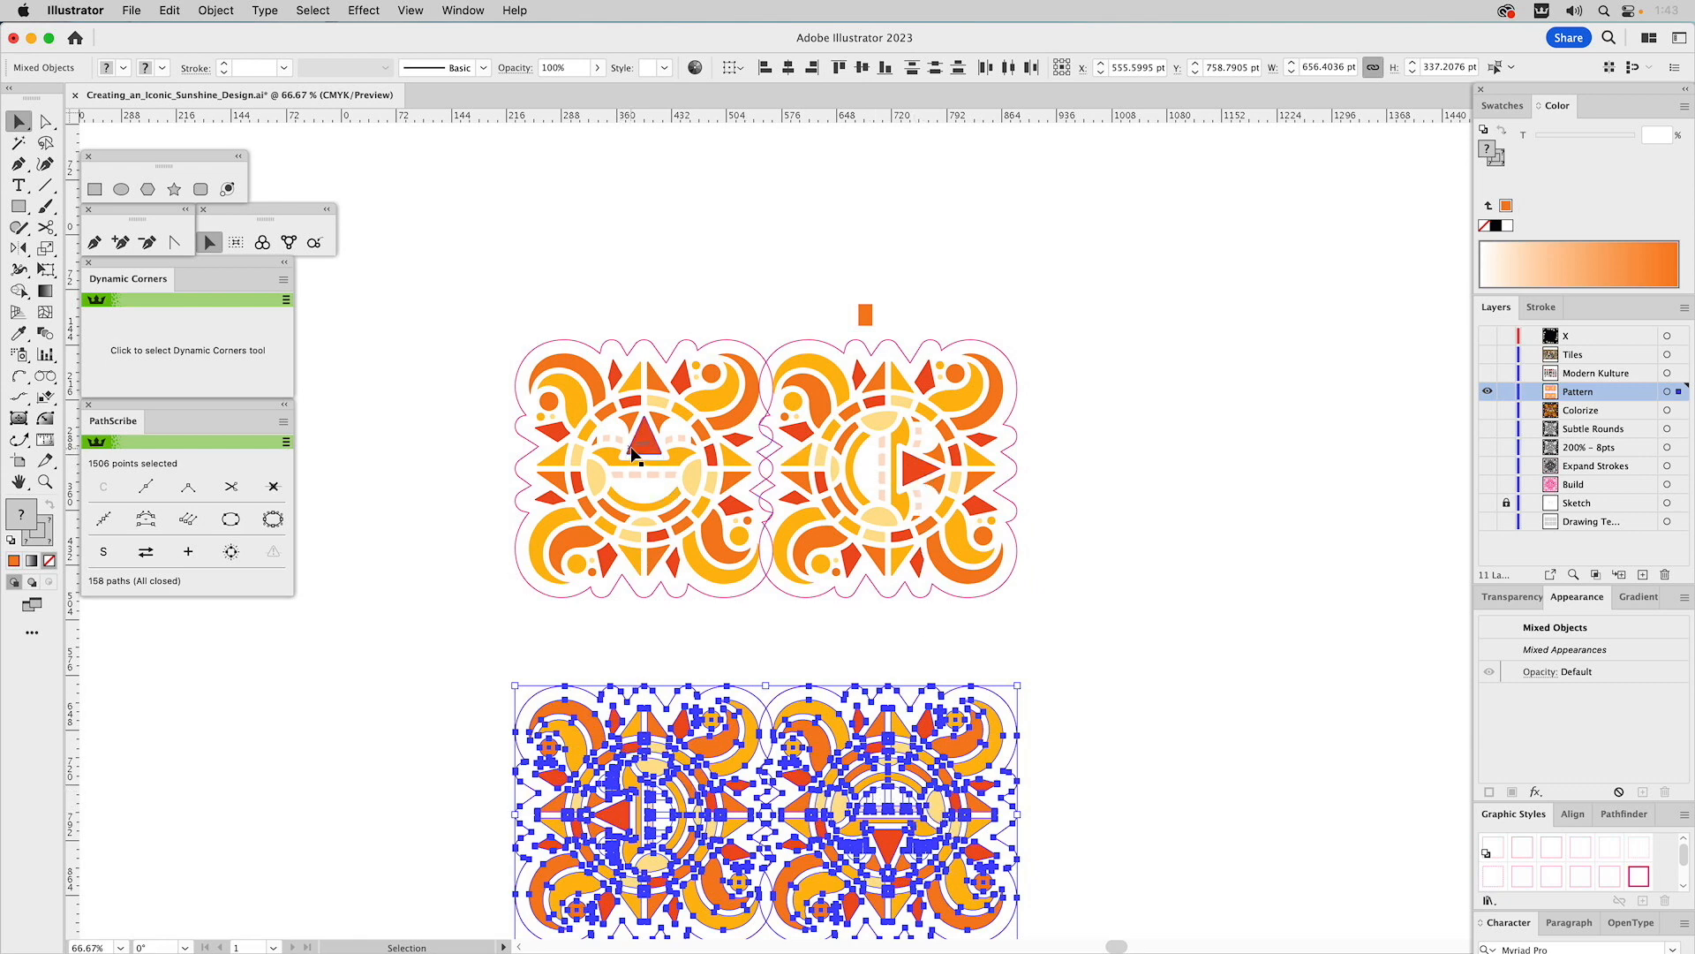
{"action": "left_click_drag", "start_coordinate": [972, 686], "coordinate": [972, 590]}
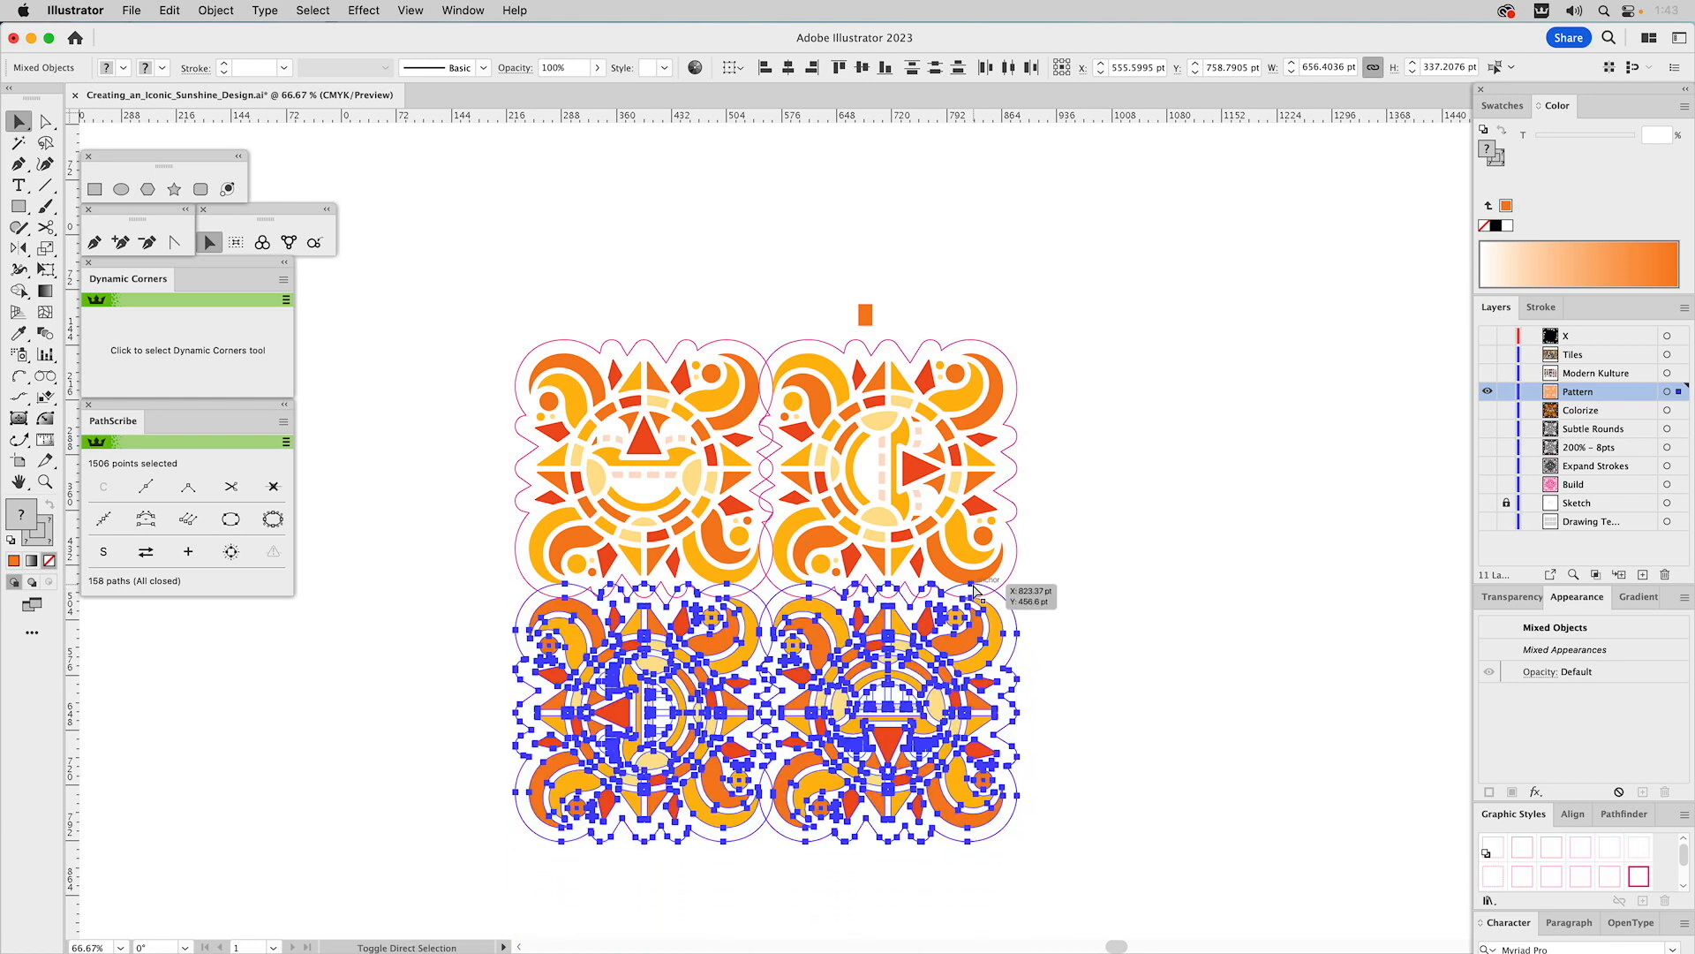
{"action": "left_click", "coordinate": [1140, 558]}
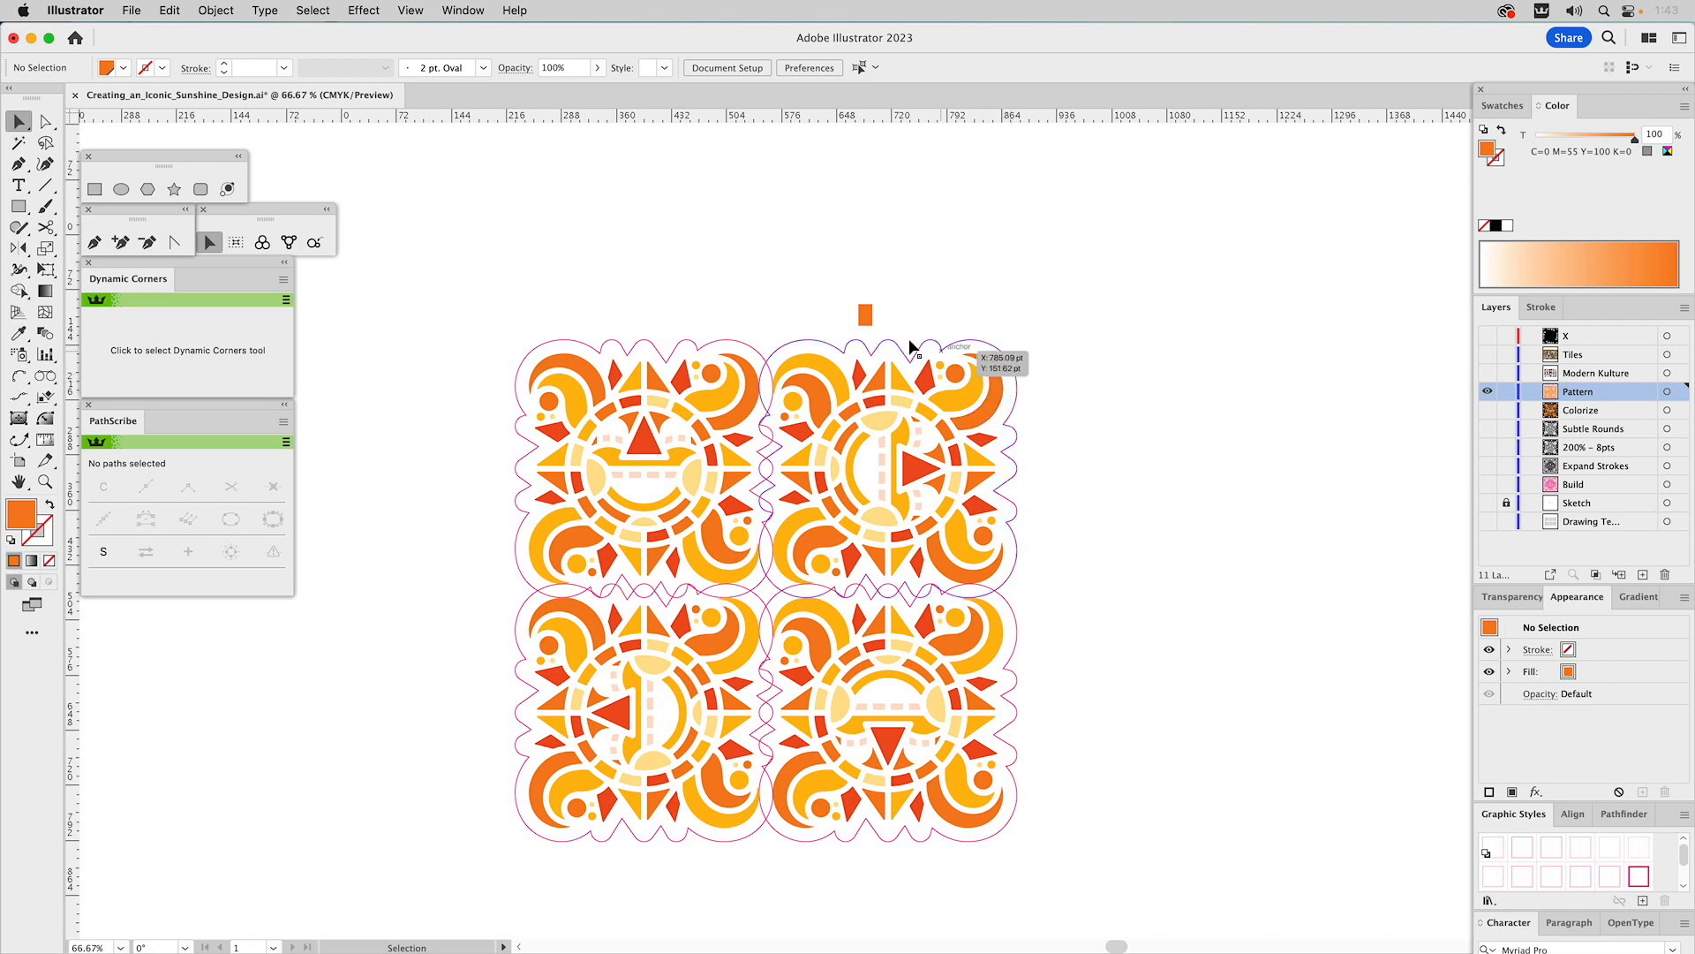
- Offset the upper-right sun's magenta outline by -9 pt with round joins
{"action": "left_click", "coordinate": [999, 353]}
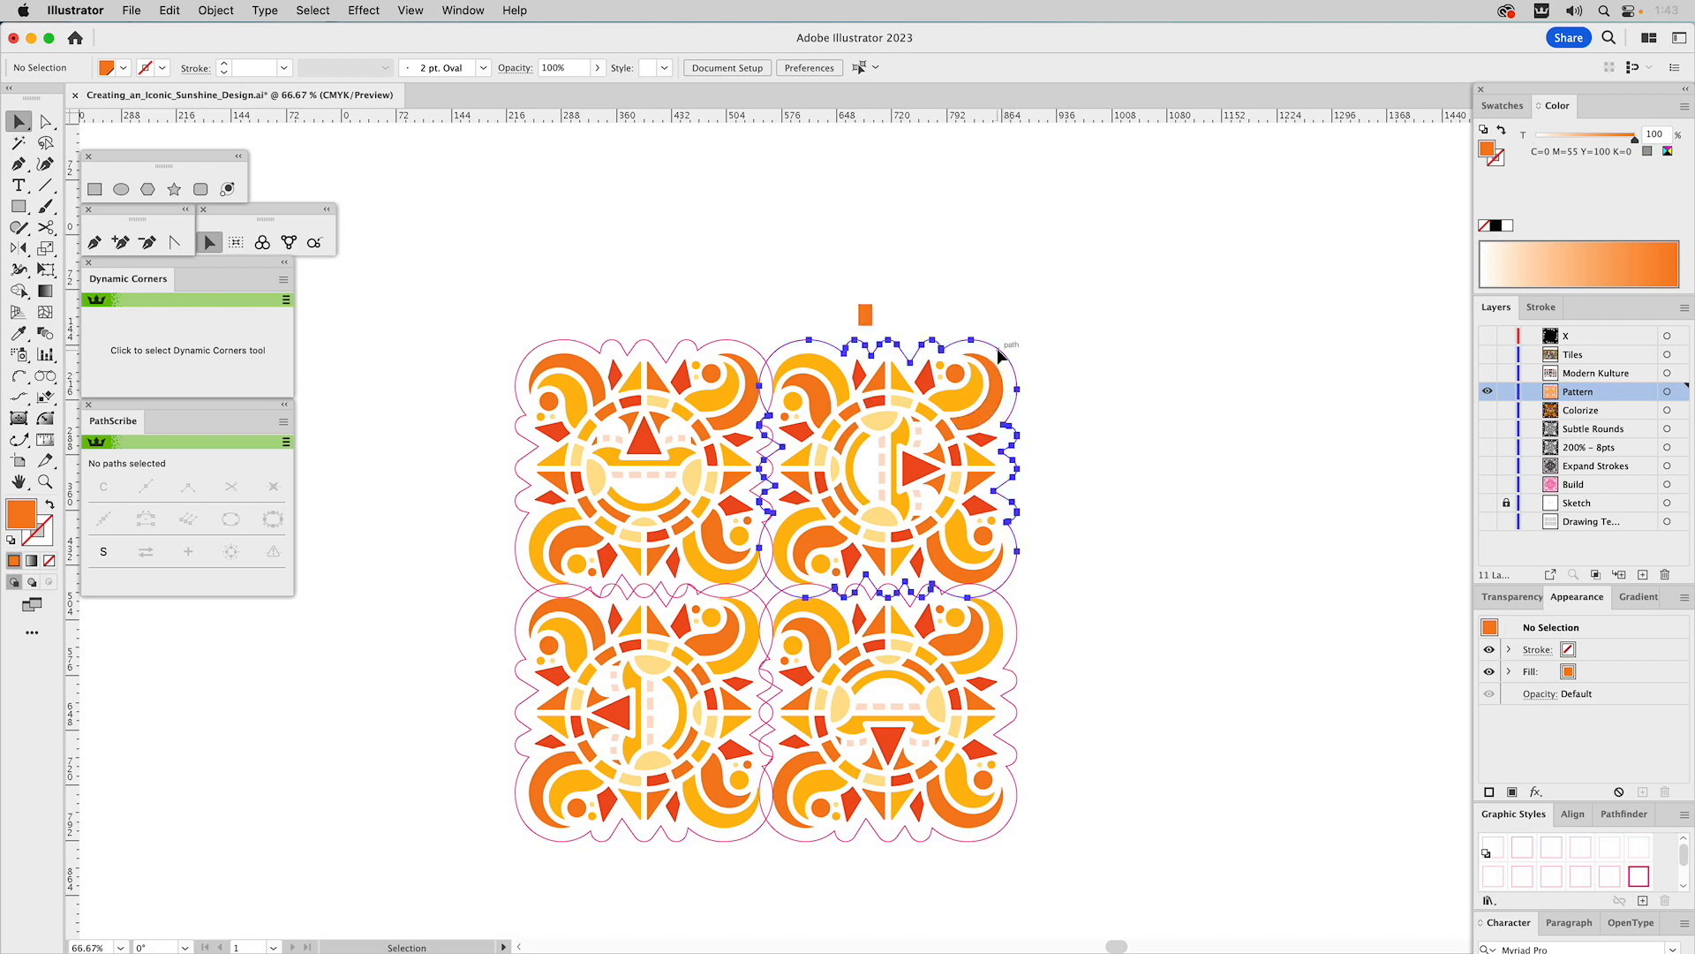
{"action": "left_click", "coordinate": [226, 10]}
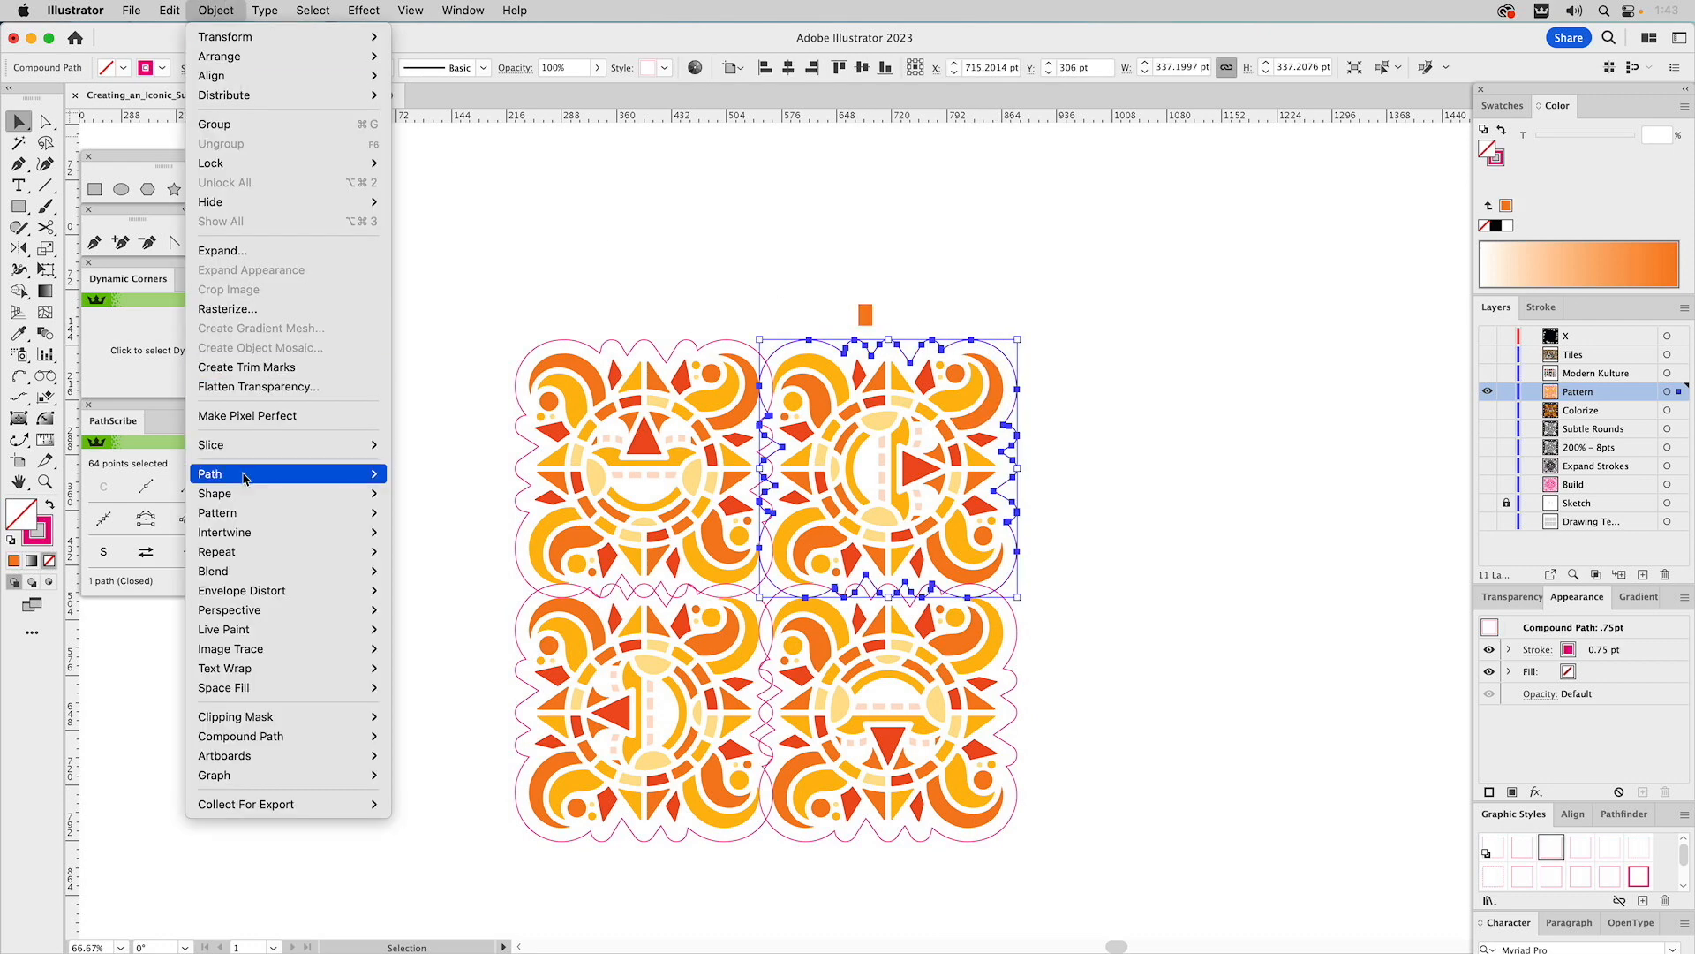
{"action": "mouse_move", "coordinate": [246, 477]}
{"action": "left_click", "coordinate": [433, 561]}
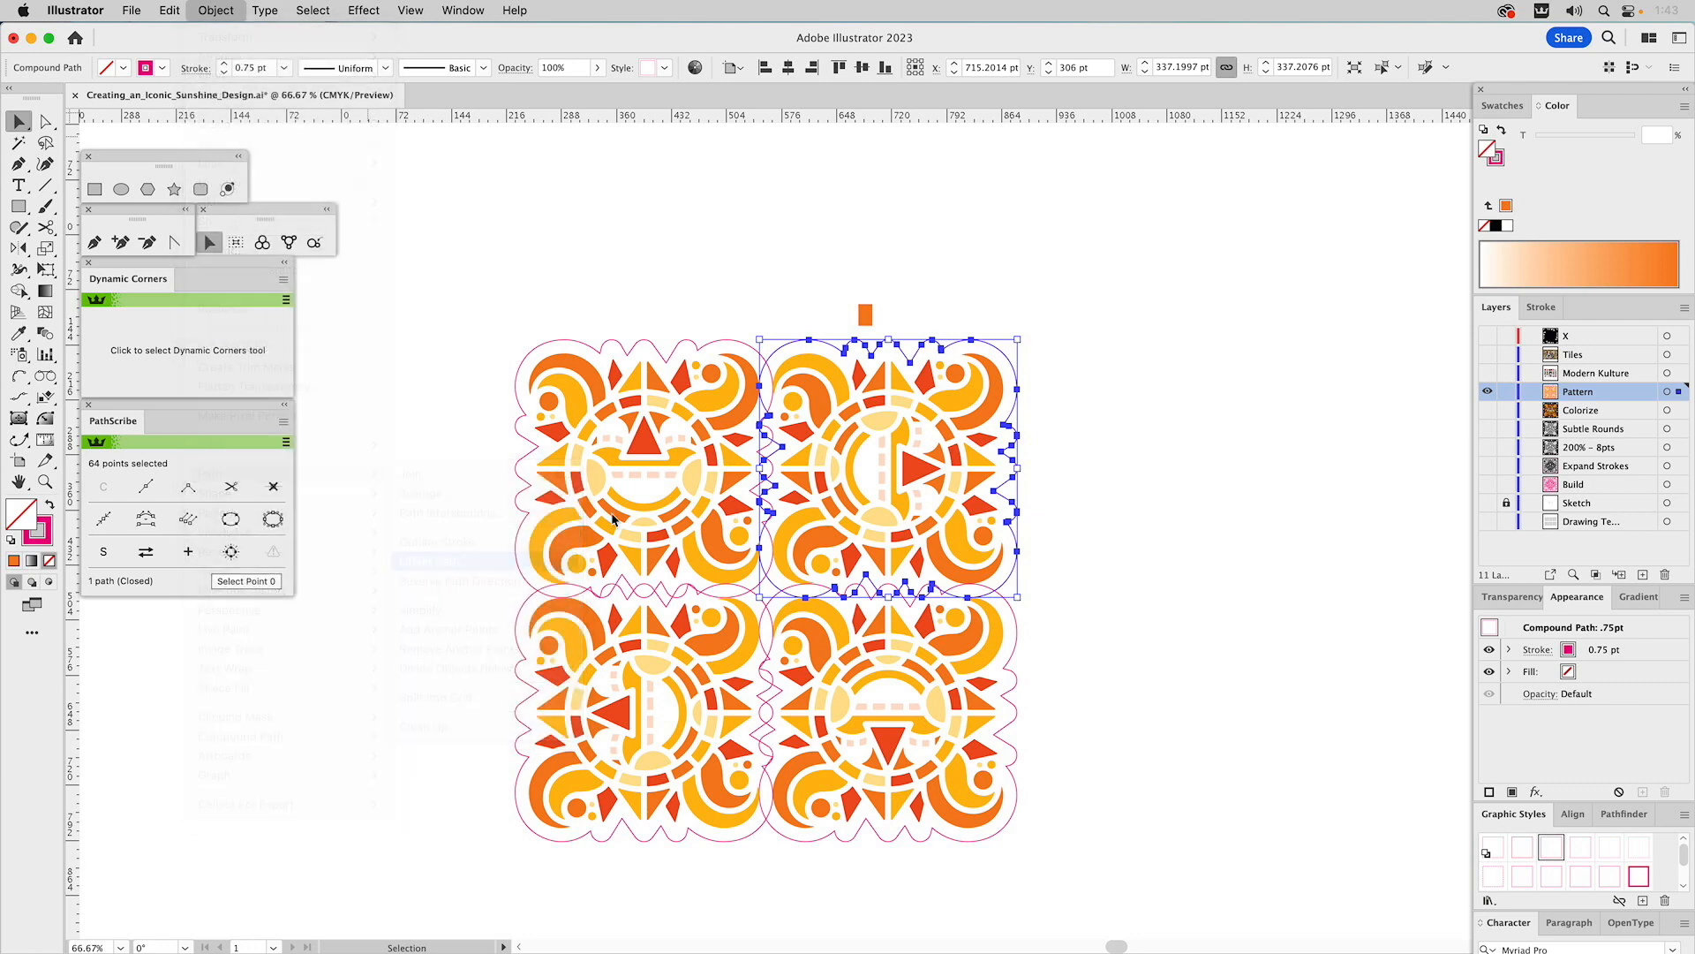
{"action": "type", "text": "-9"}
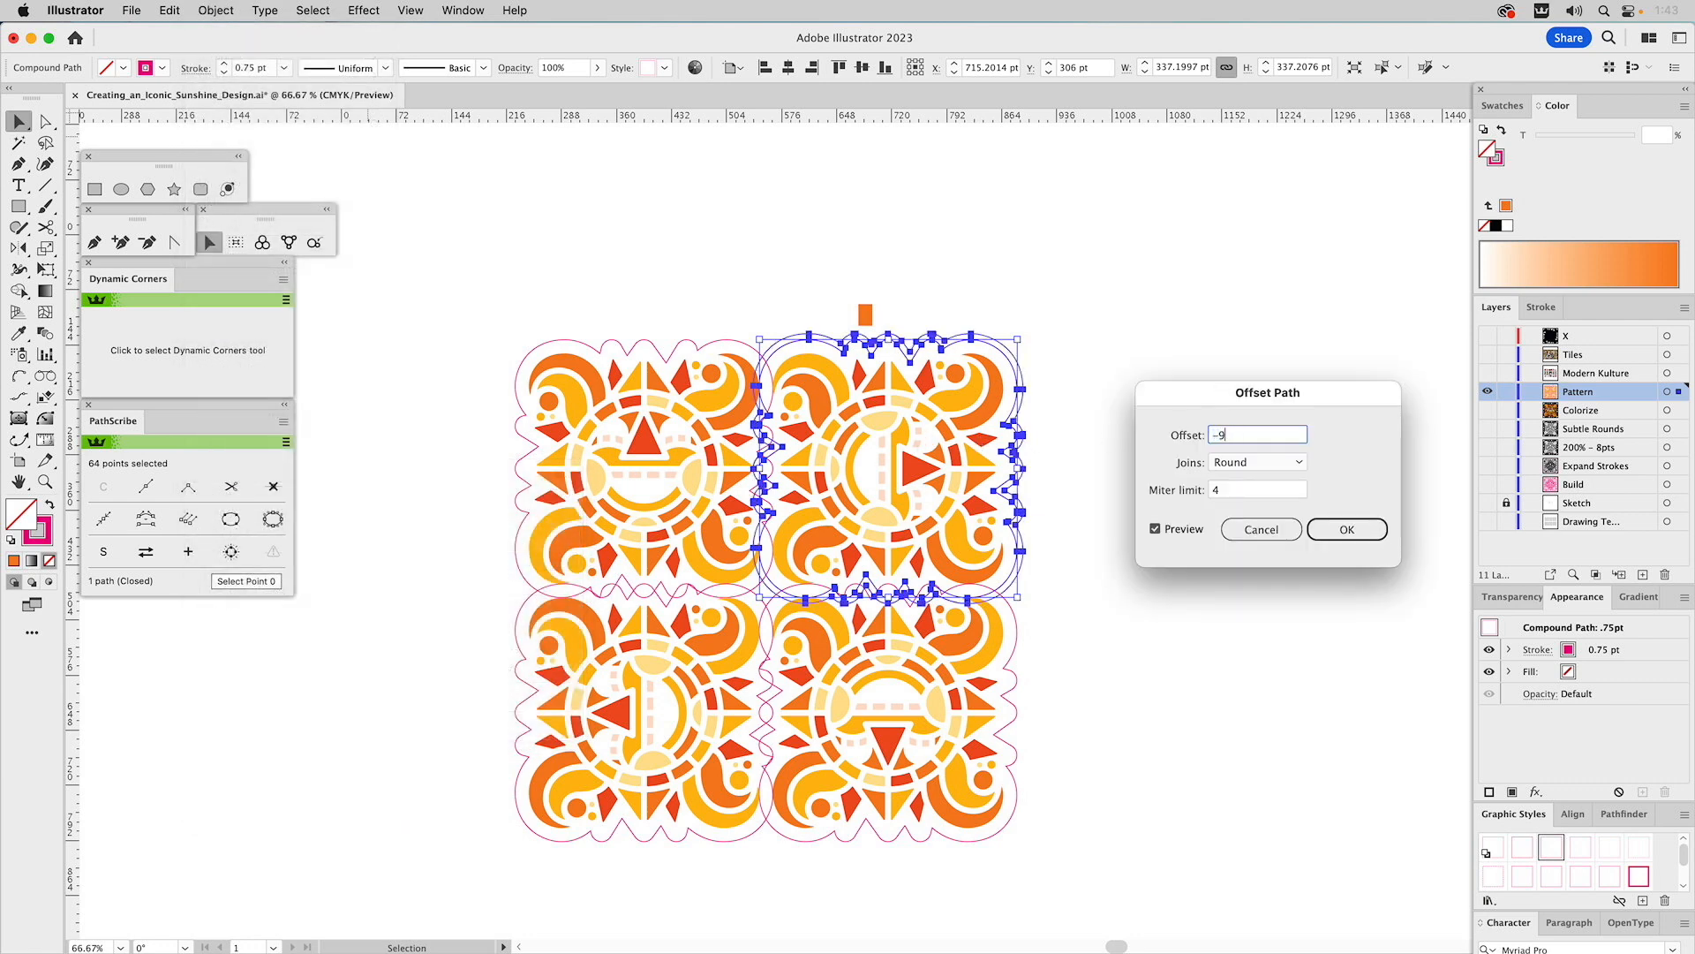
{"action": "left_click", "coordinate": [1347, 529]}
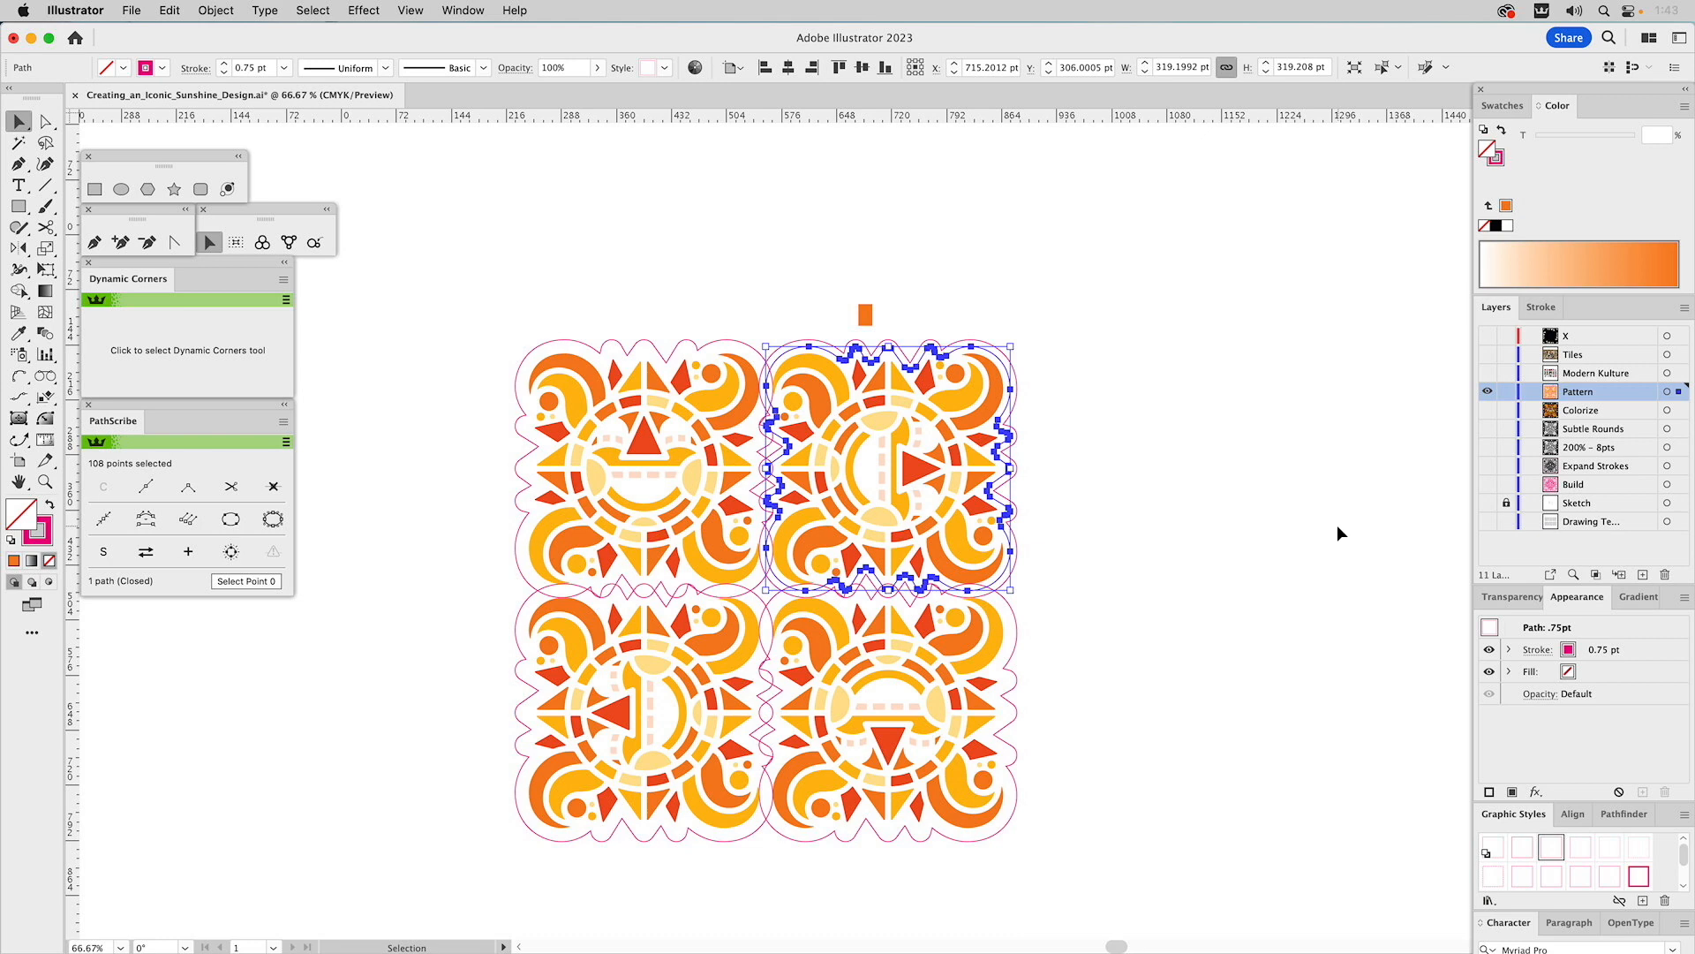
{"action": "left_click", "coordinate": [1092, 324]}
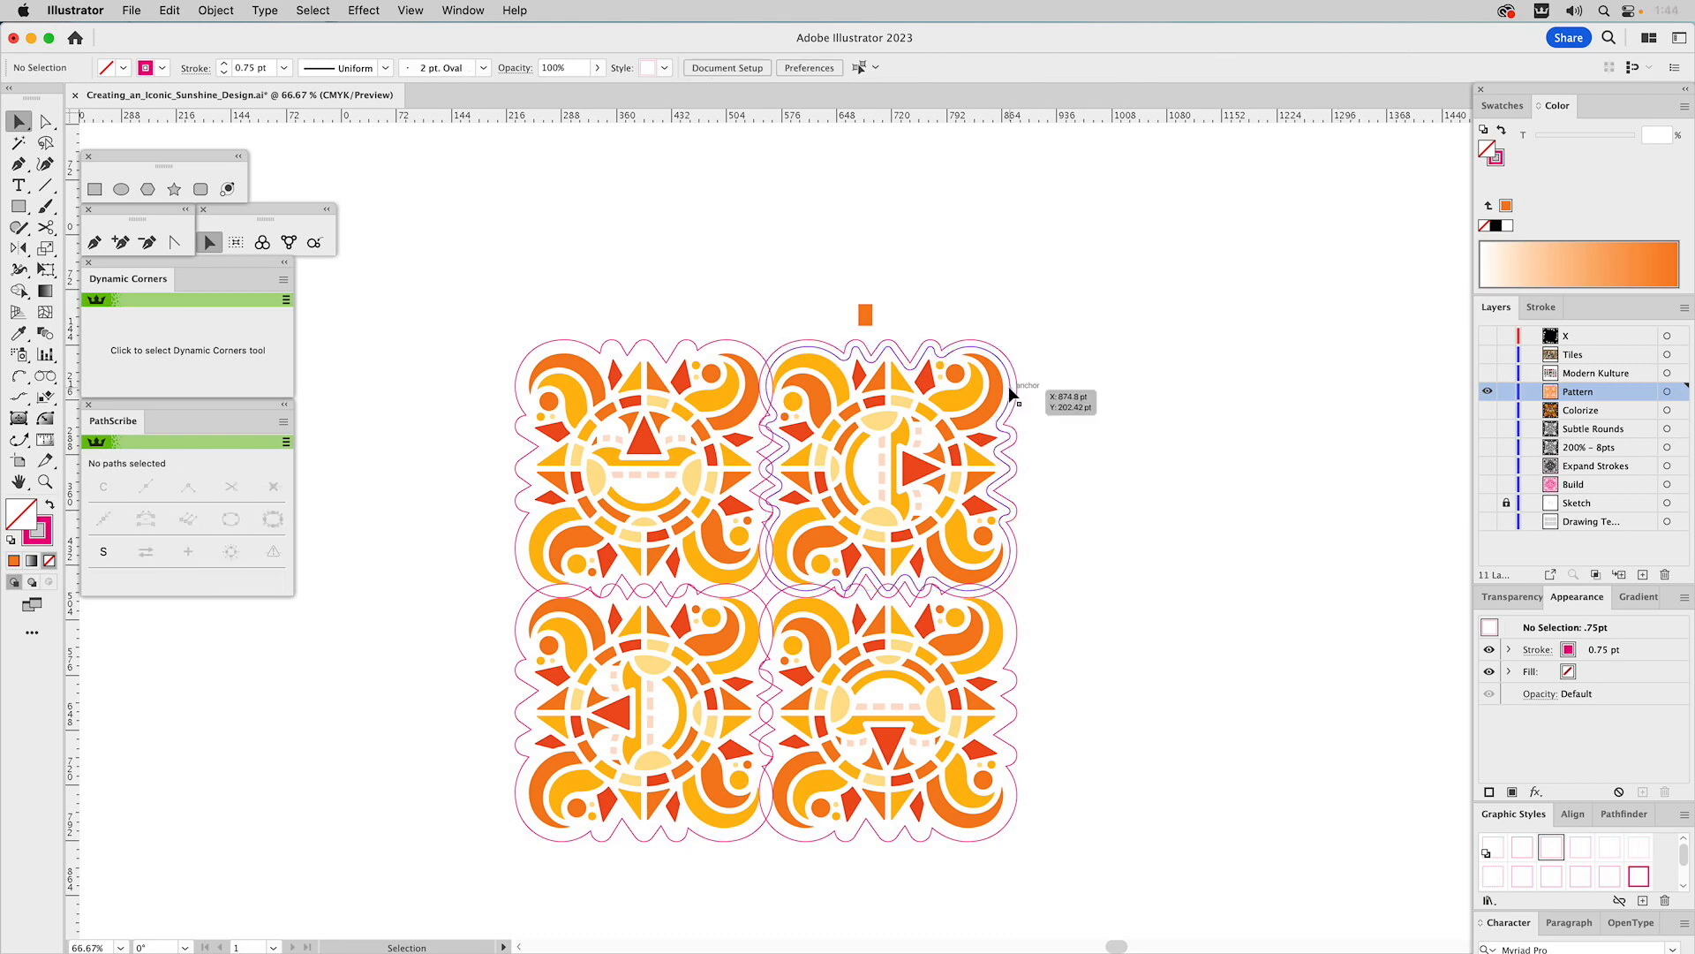
- Delete the orange spacer rectangle and save the artwork of all four suns as a new pattern swatch
{"action": "left_click_drag", "start_coordinate": [869, 314], "coordinate": [861, 236]}
{"action": "key", "text": "Delete"}
{"action": "left_click_drag", "start_coordinate": [1053, 296], "coordinate": [454, 866]}
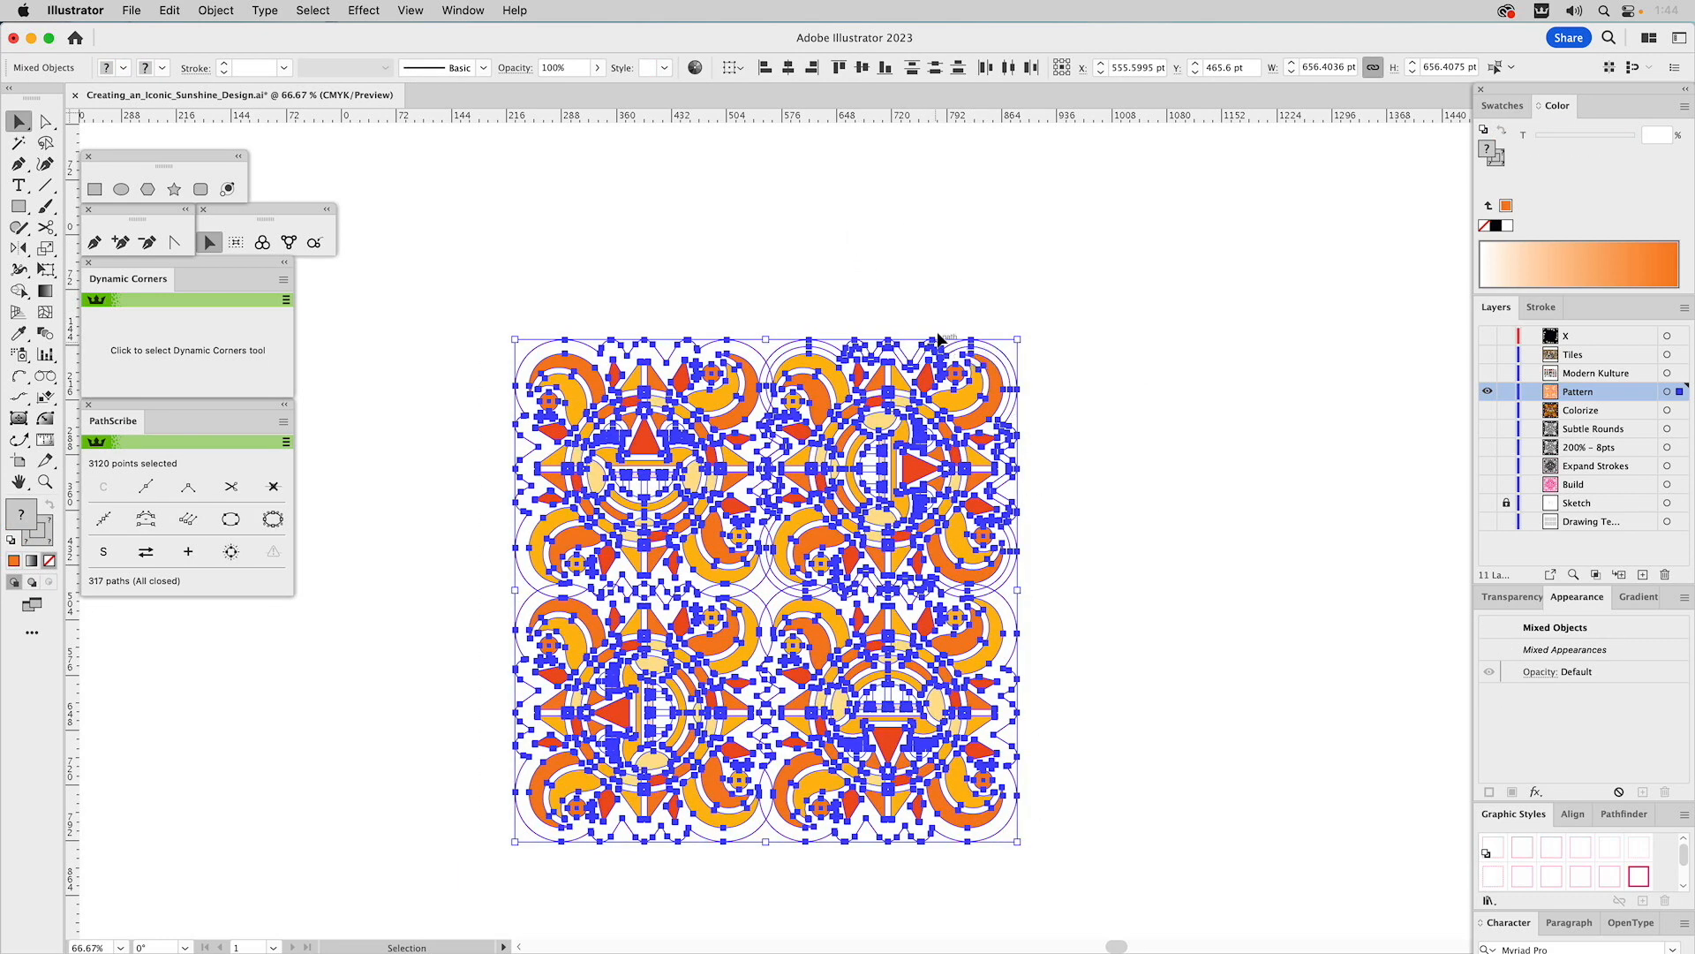
{"action": "left_click", "coordinate": [1498, 107]}
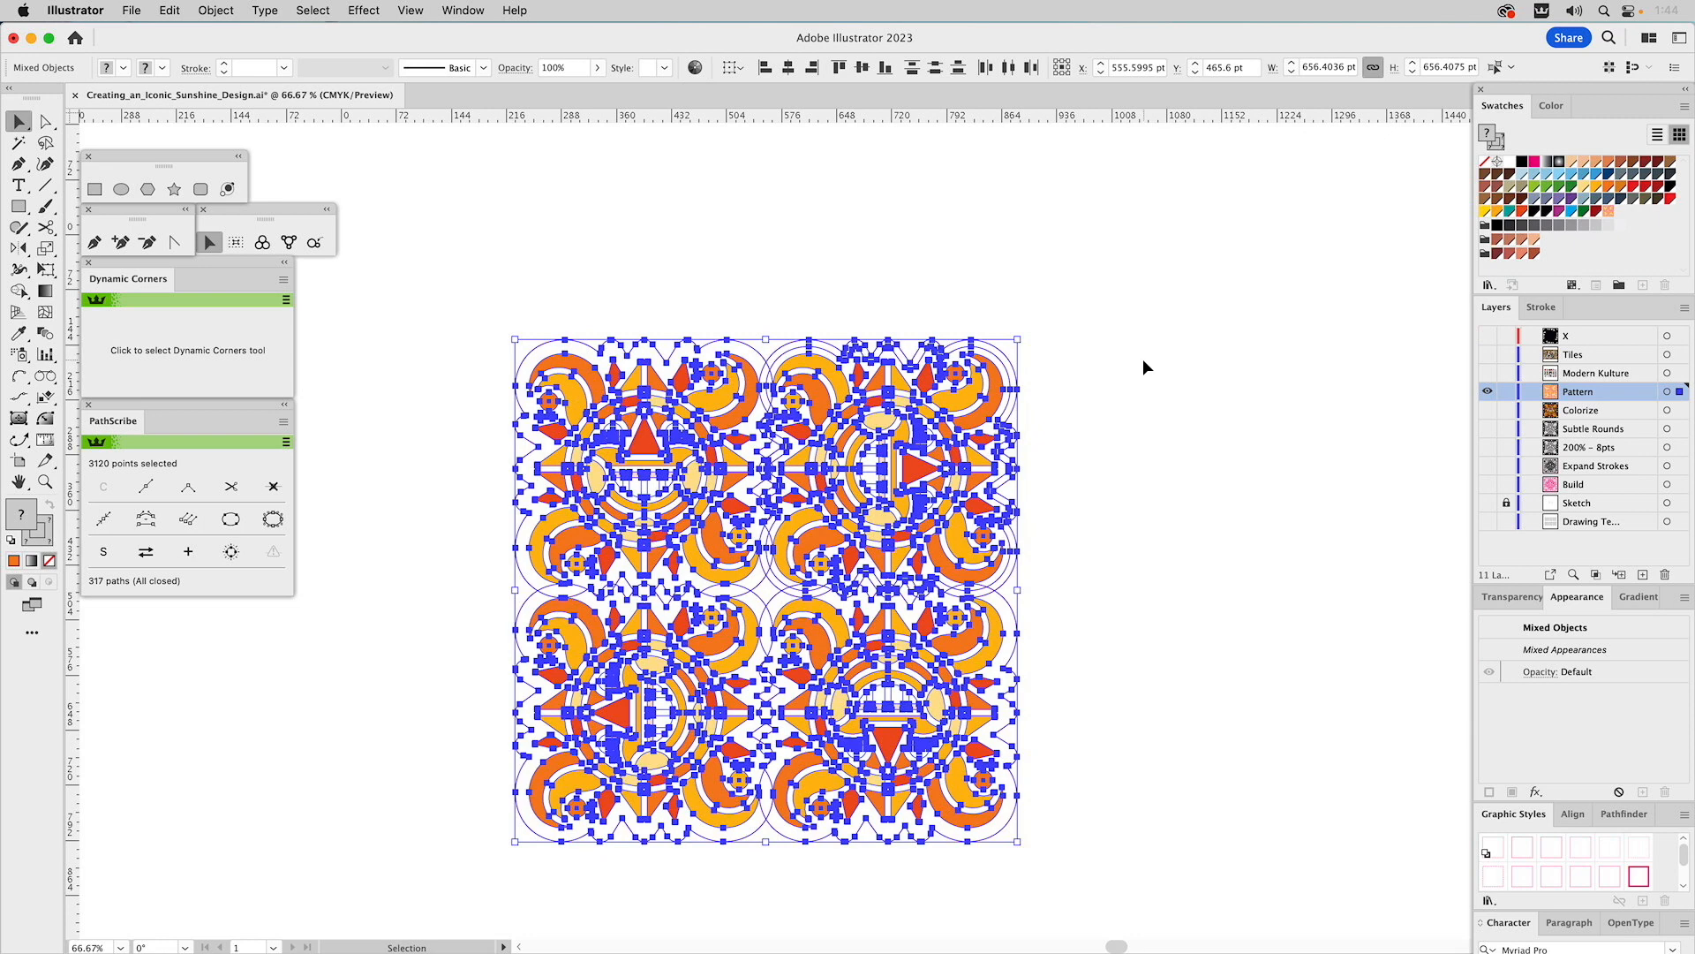
{"action": "left_click", "coordinate": [1145, 361]}
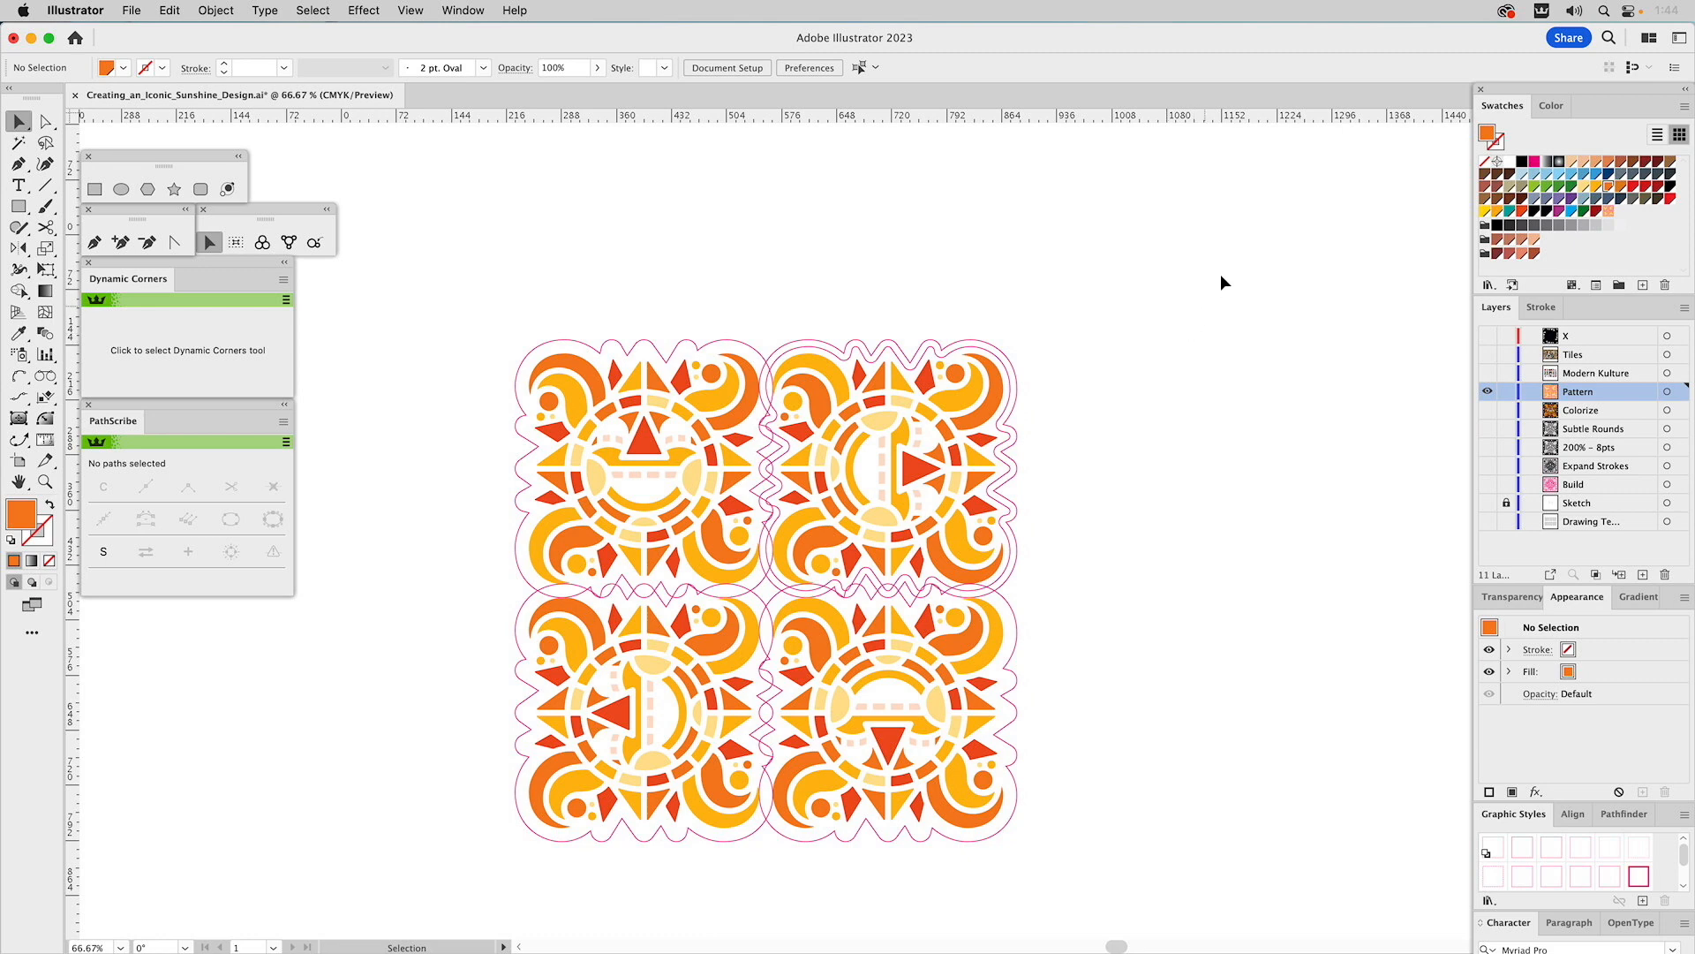
- Open the new pattern swatch for editing and resize its tile to 638.4026 by 638.4026 pt, aligned with the inner offset outline
{"action": "double_click", "coordinate": [1608, 215]}
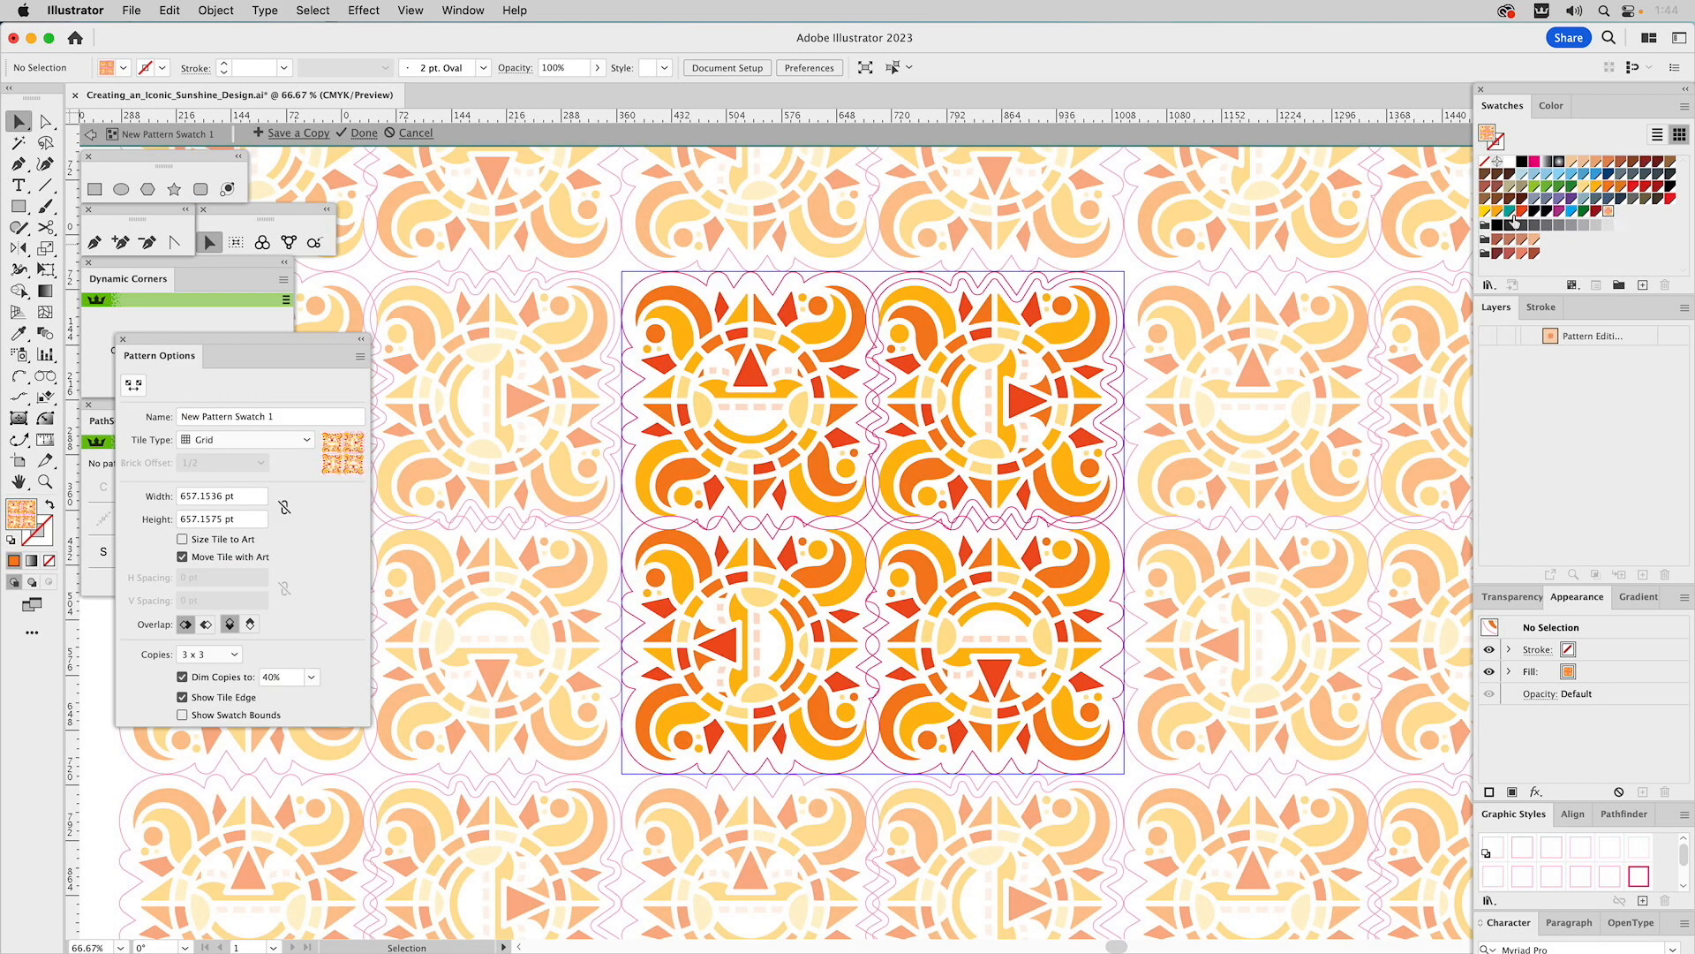
{"action": "left_click", "coordinate": [135, 388]}
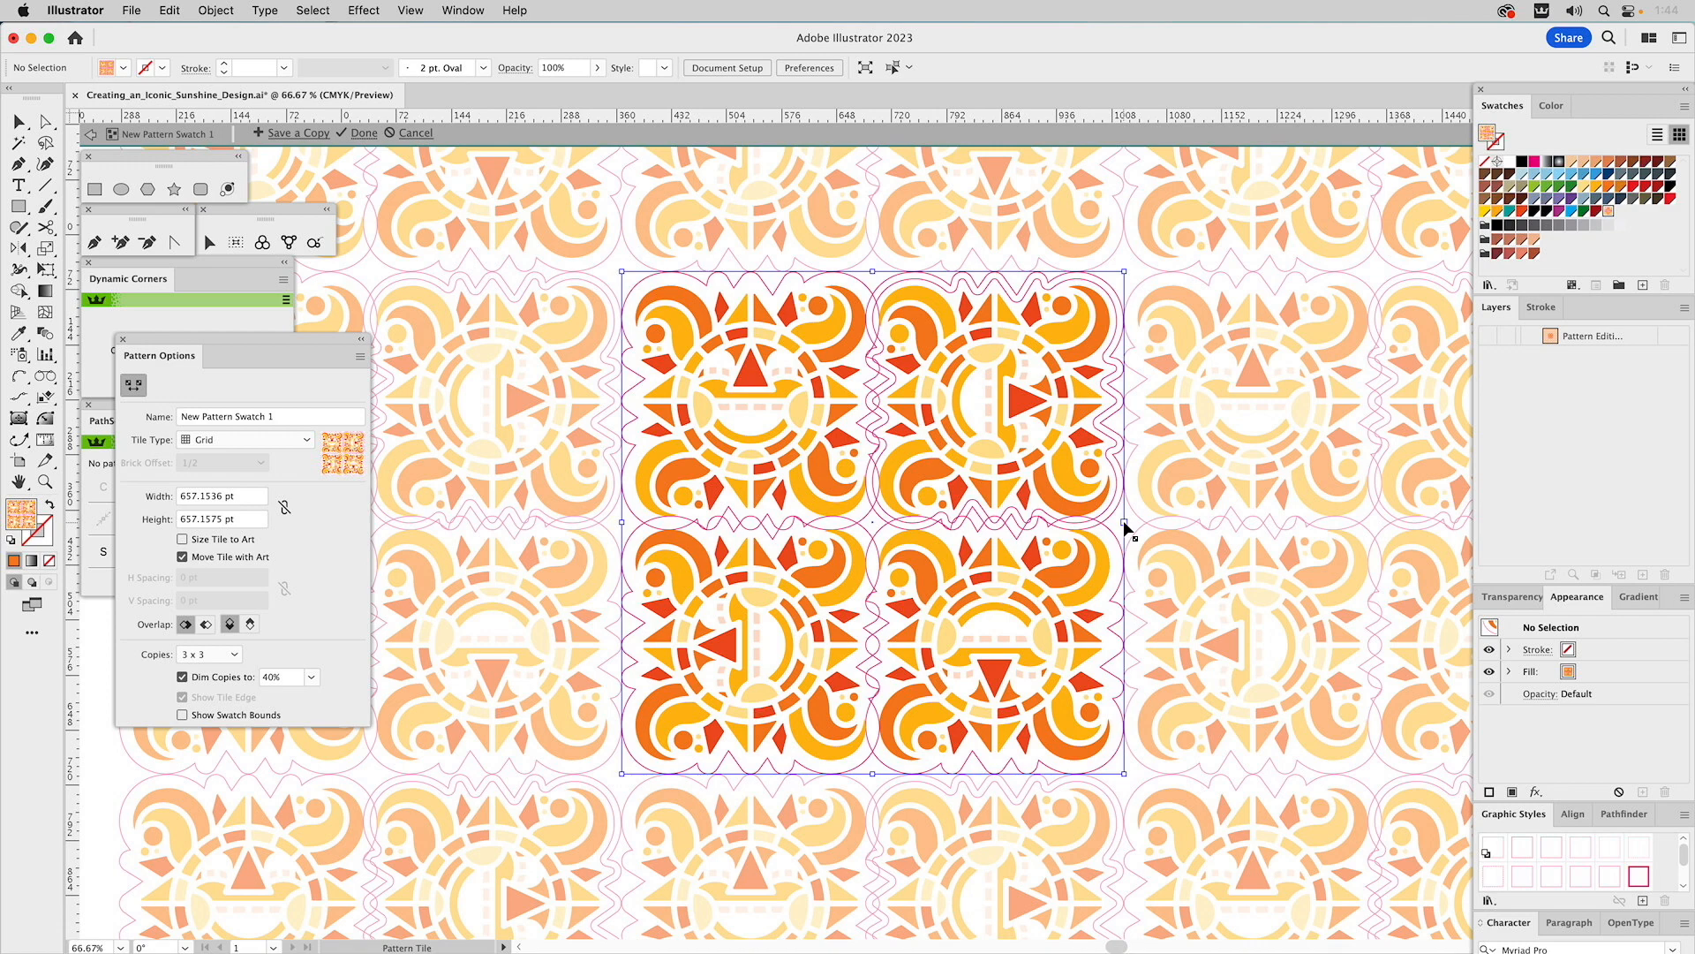
{"action": "left_click_drag", "start_coordinate": [1124, 522], "coordinate": [1144, 525]}
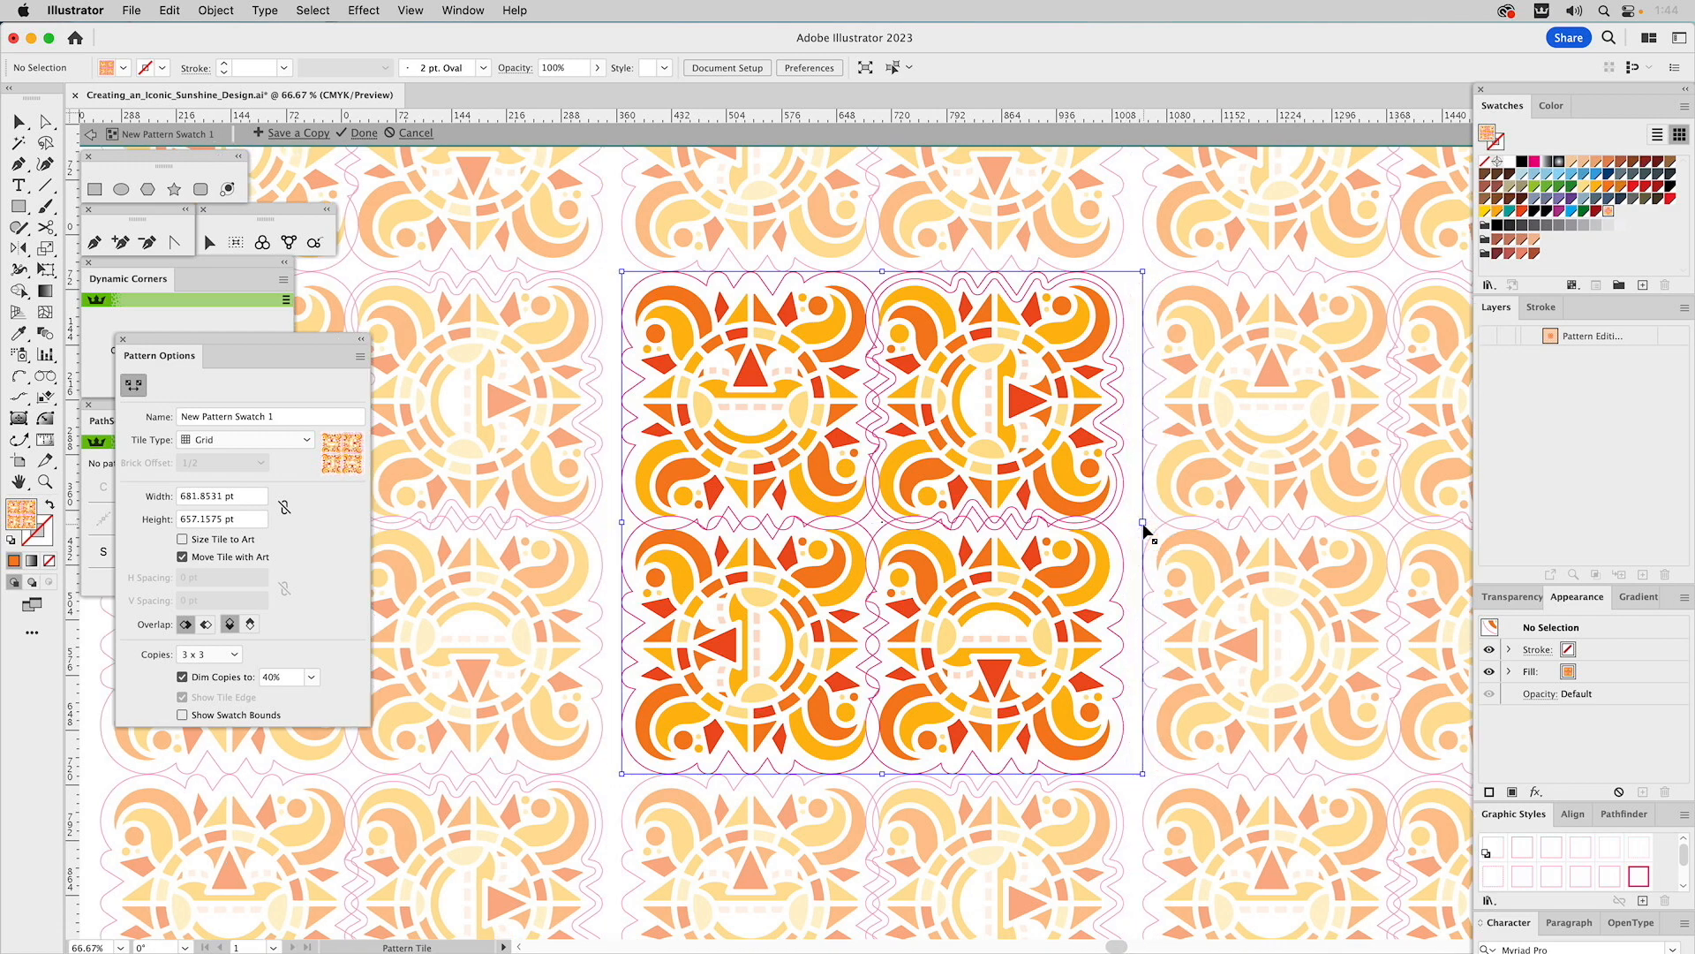
{"action": "key", "text": "super+z"}
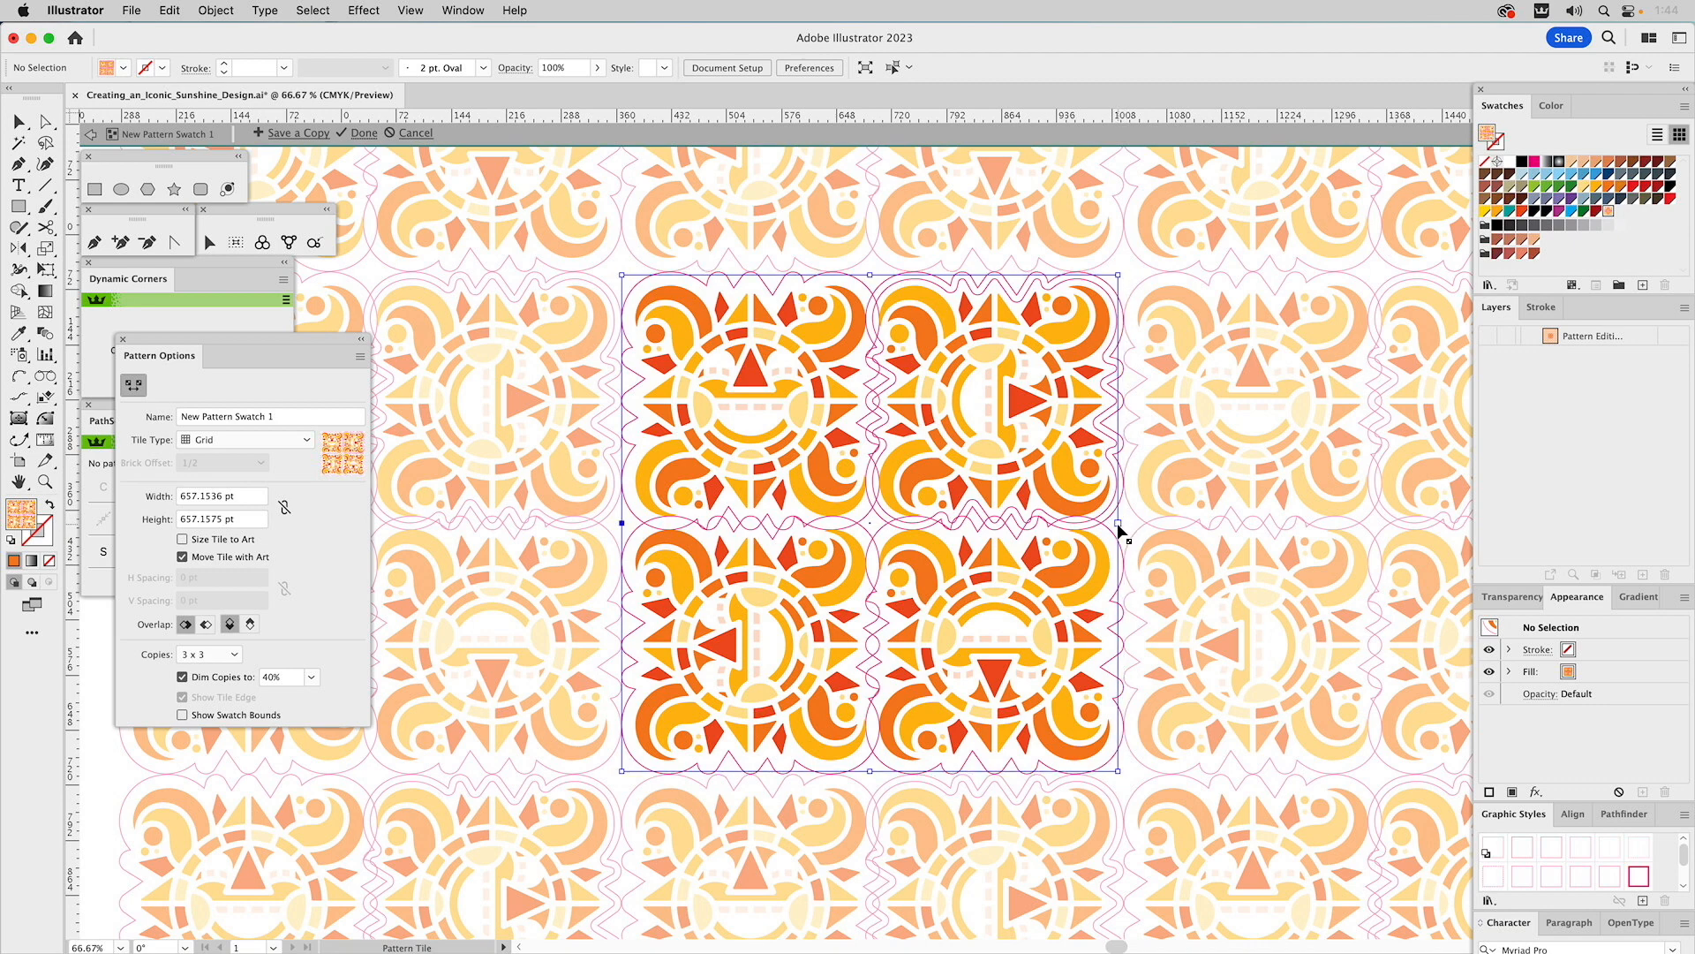
{"action": "left_click_drag", "start_coordinate": [1127, 527], "coordinate": [1119, 482]}
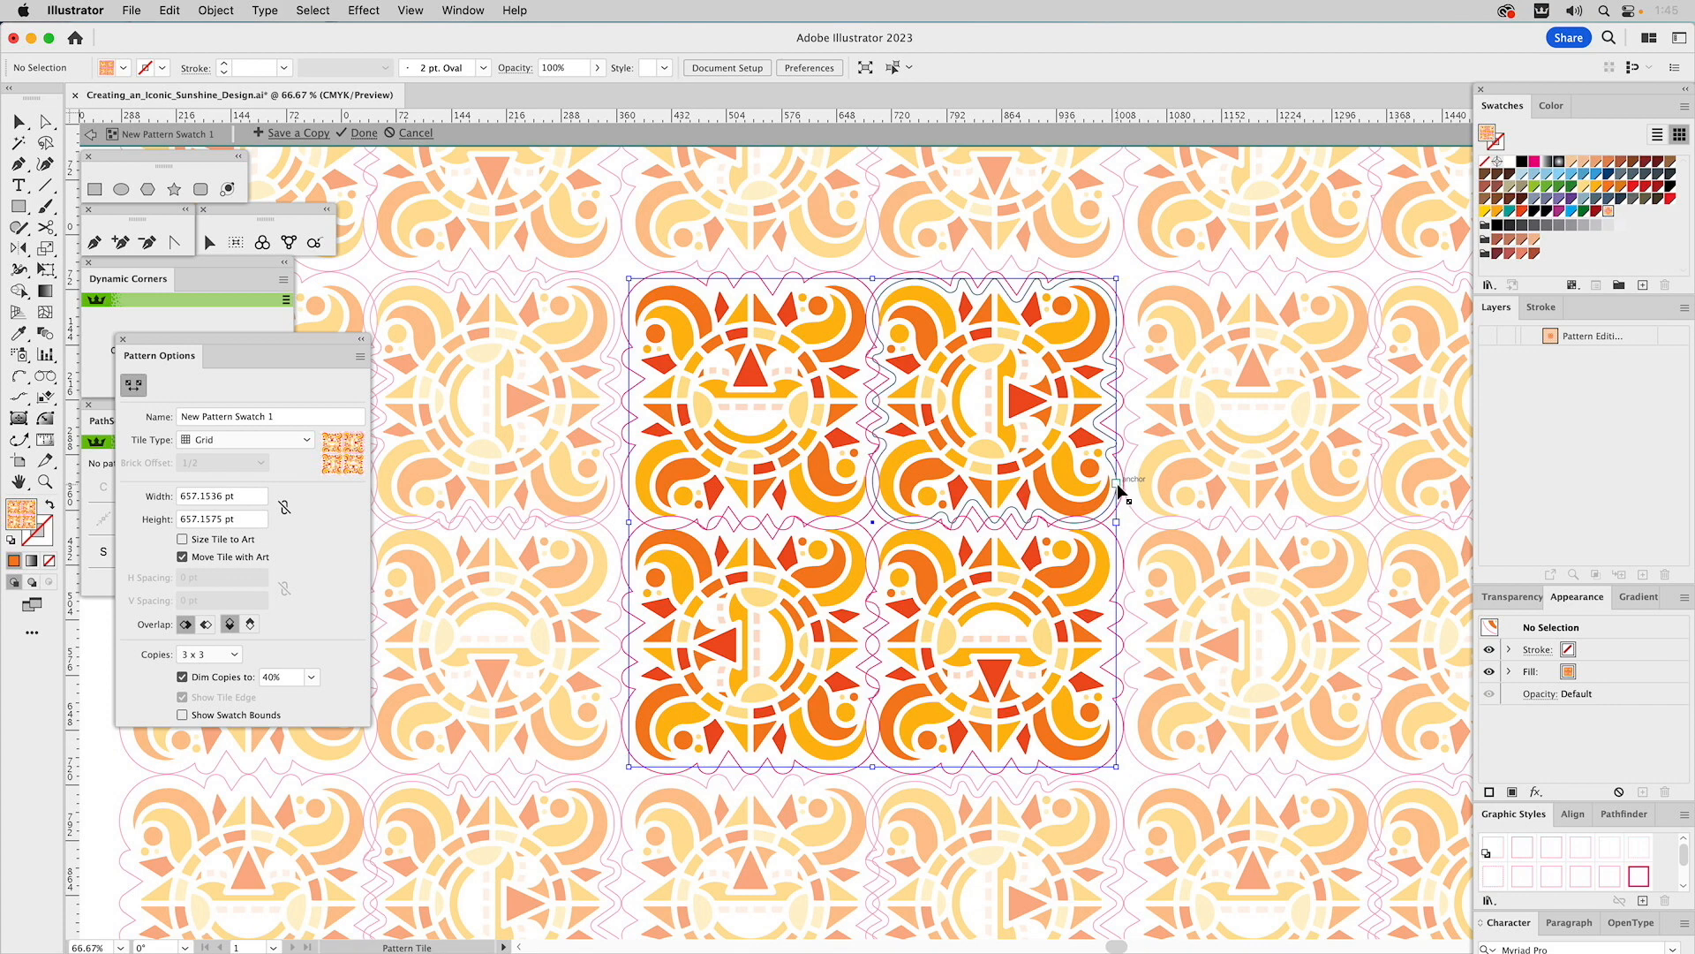
{"action": "left_click_drag", "start_coordinate": [1122, 490], "coordinate": [1120, 484]}
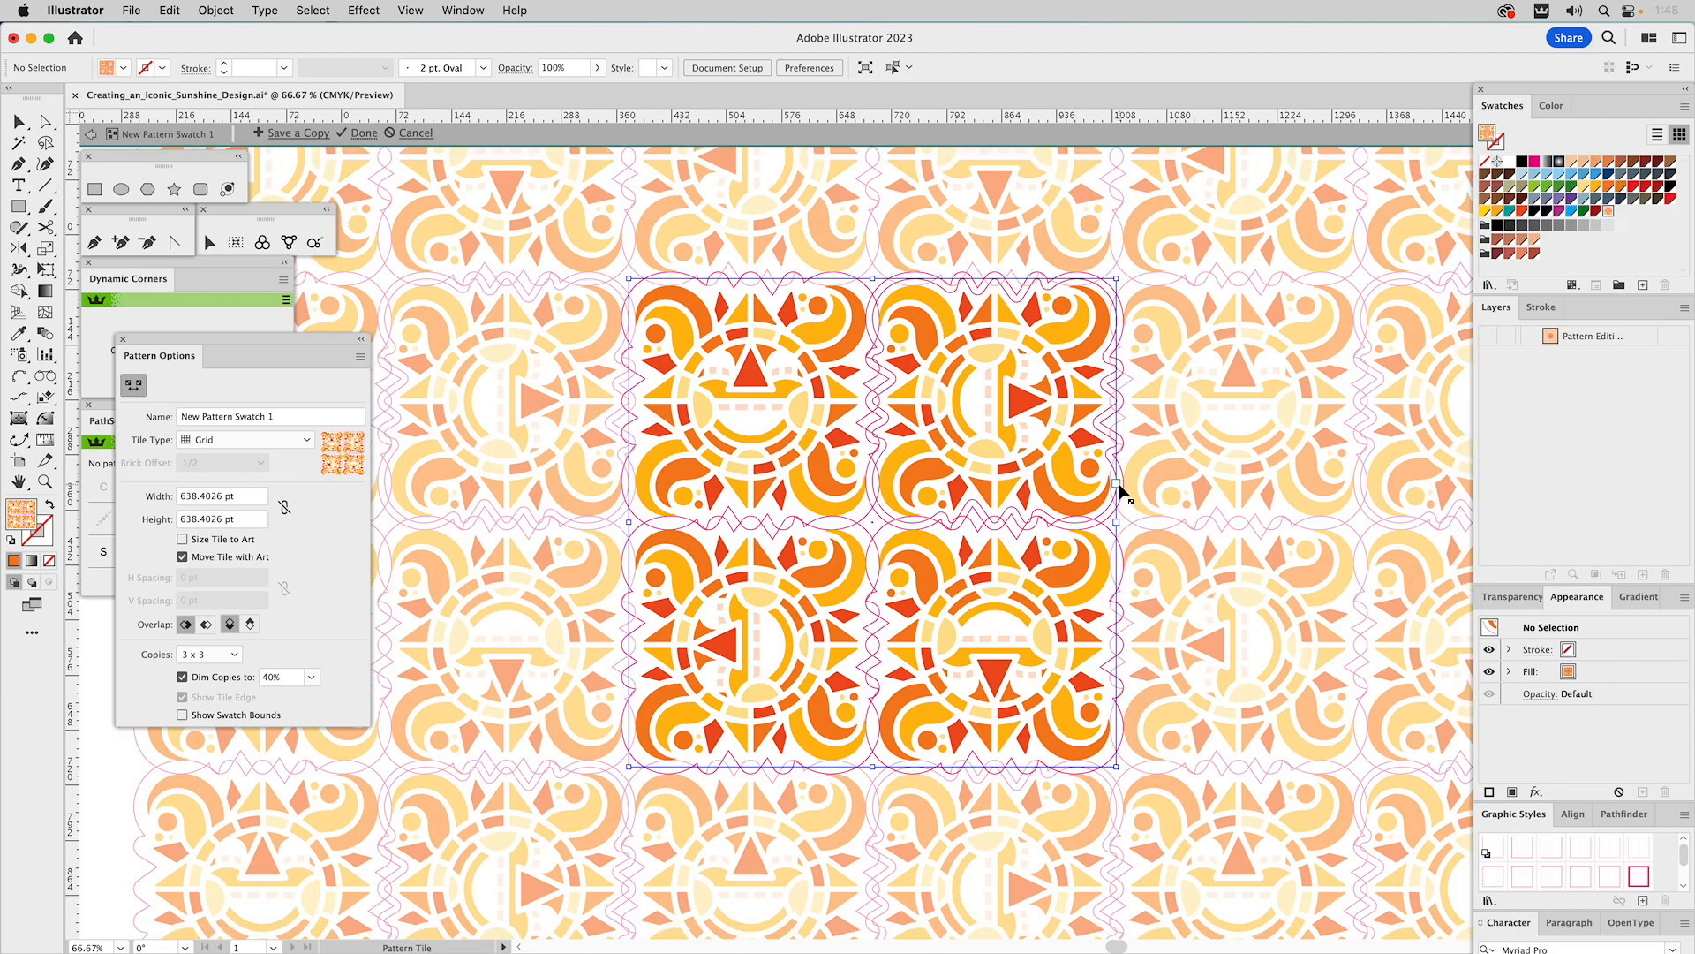
{"action": "key", "text": "v"}
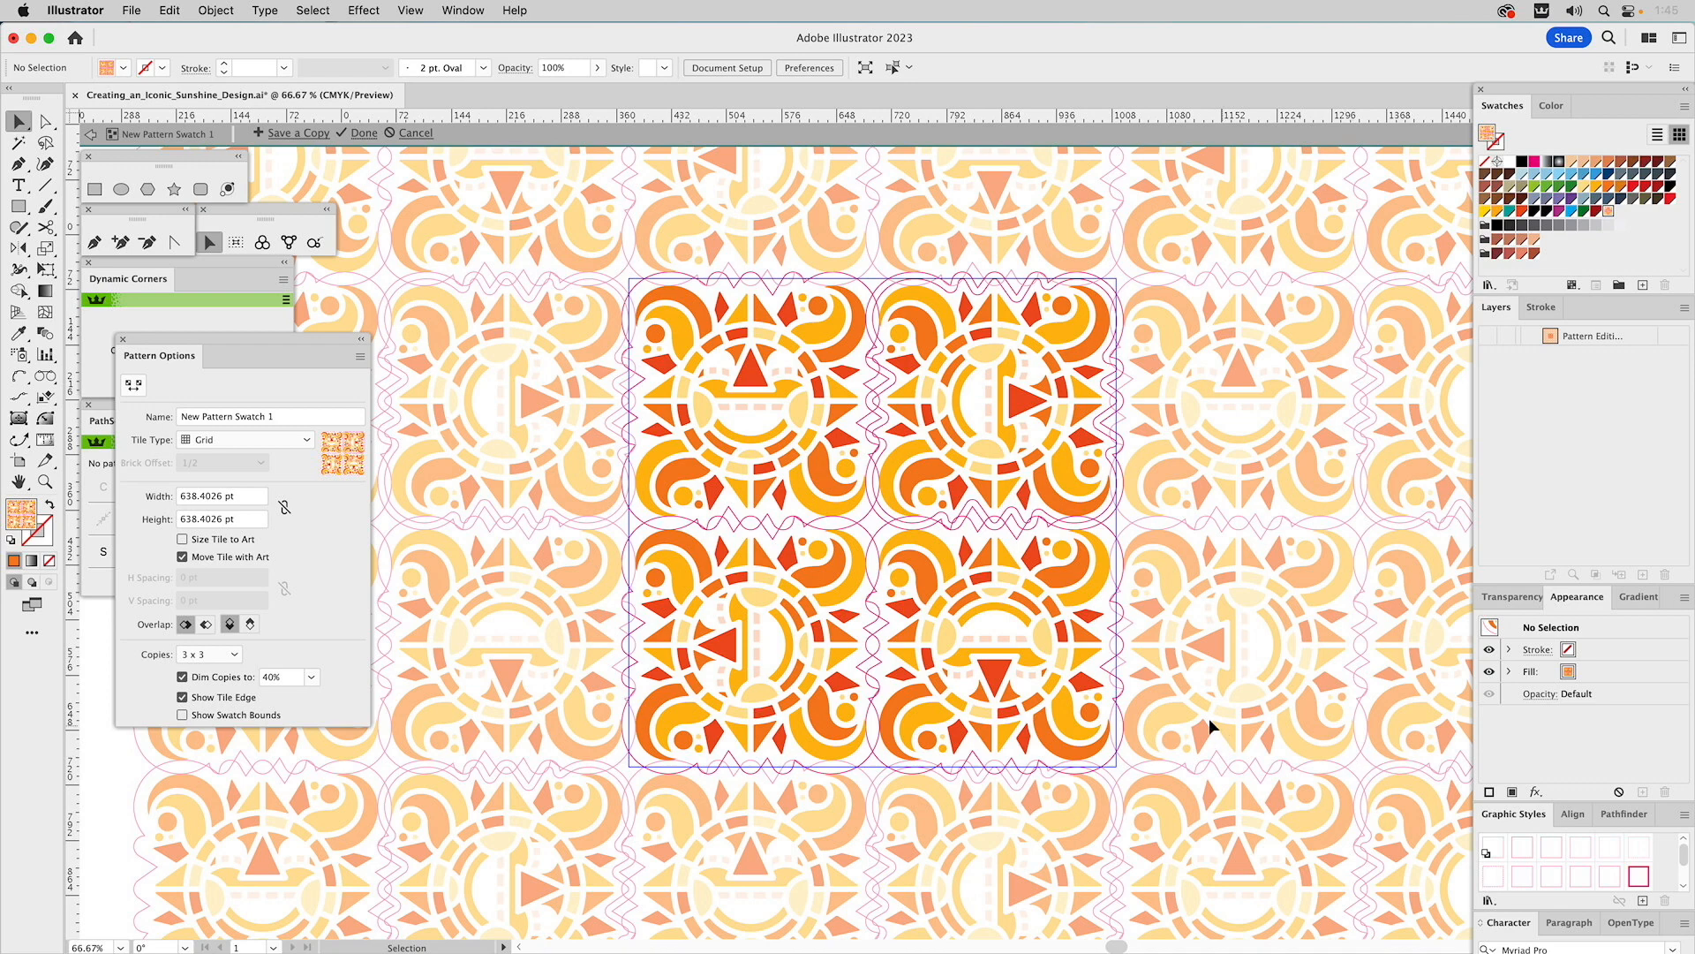
- Delete all the magenta outline paths from the pattern artwork
{"action": "left_click", "coordinate": [1123, 371]}
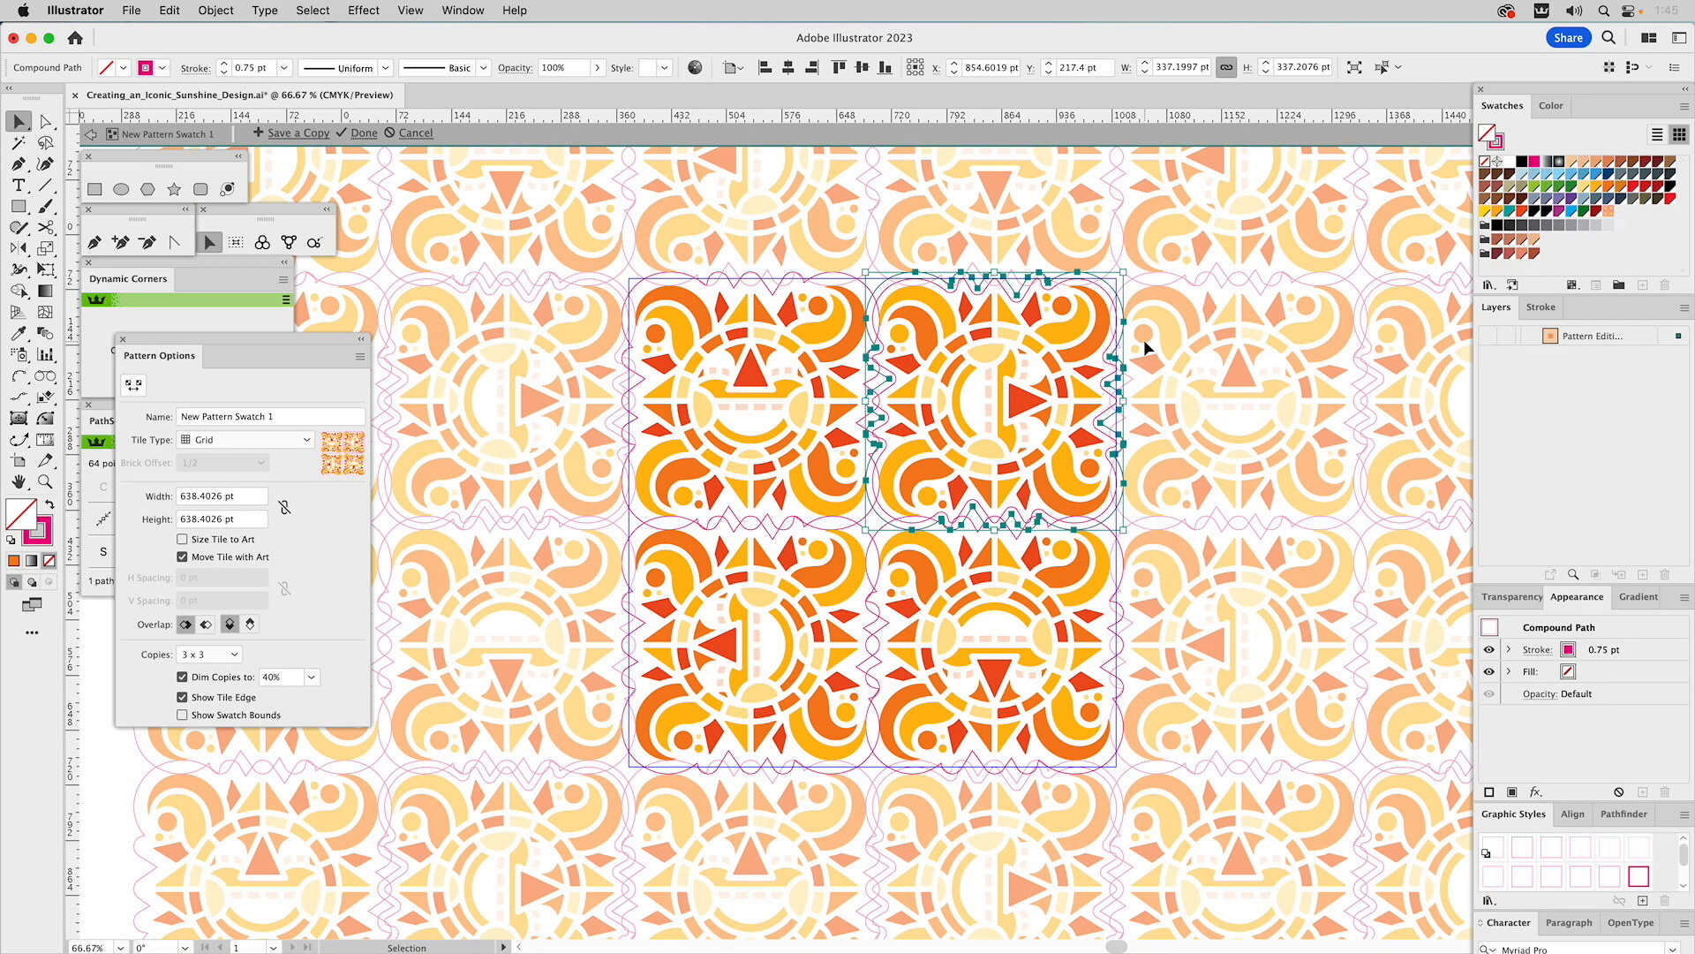
{"action": "key", "text": "super+a"}
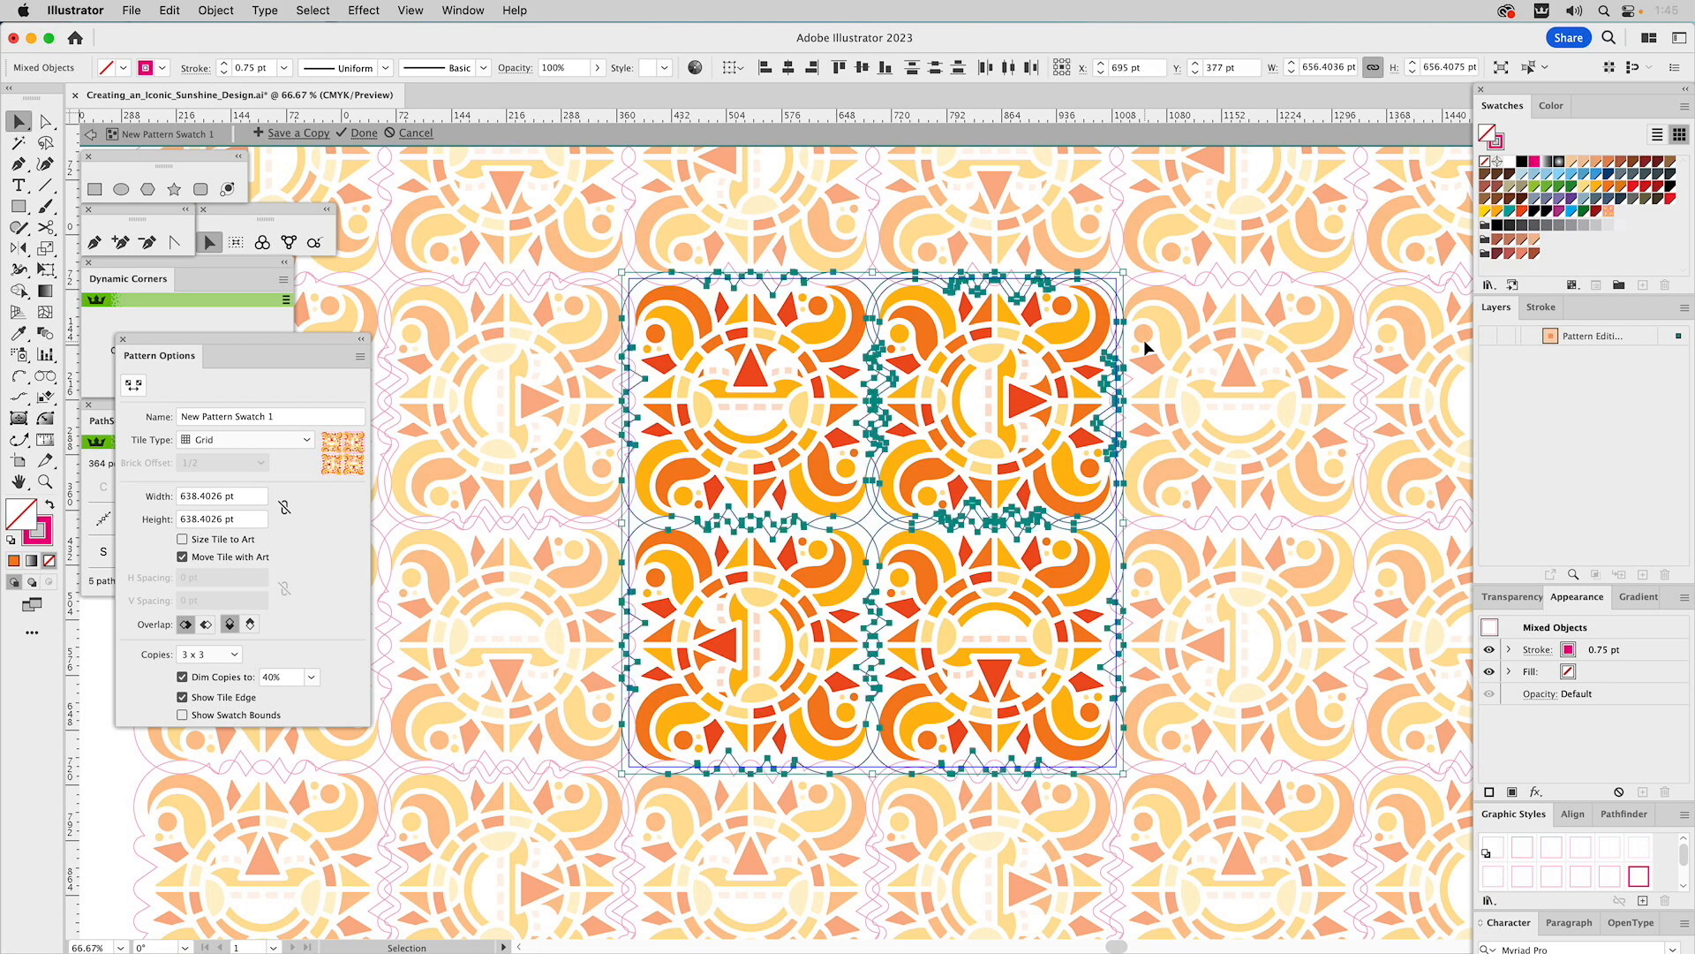
{"action": "left_click", "coordinate": [1142, 339]}
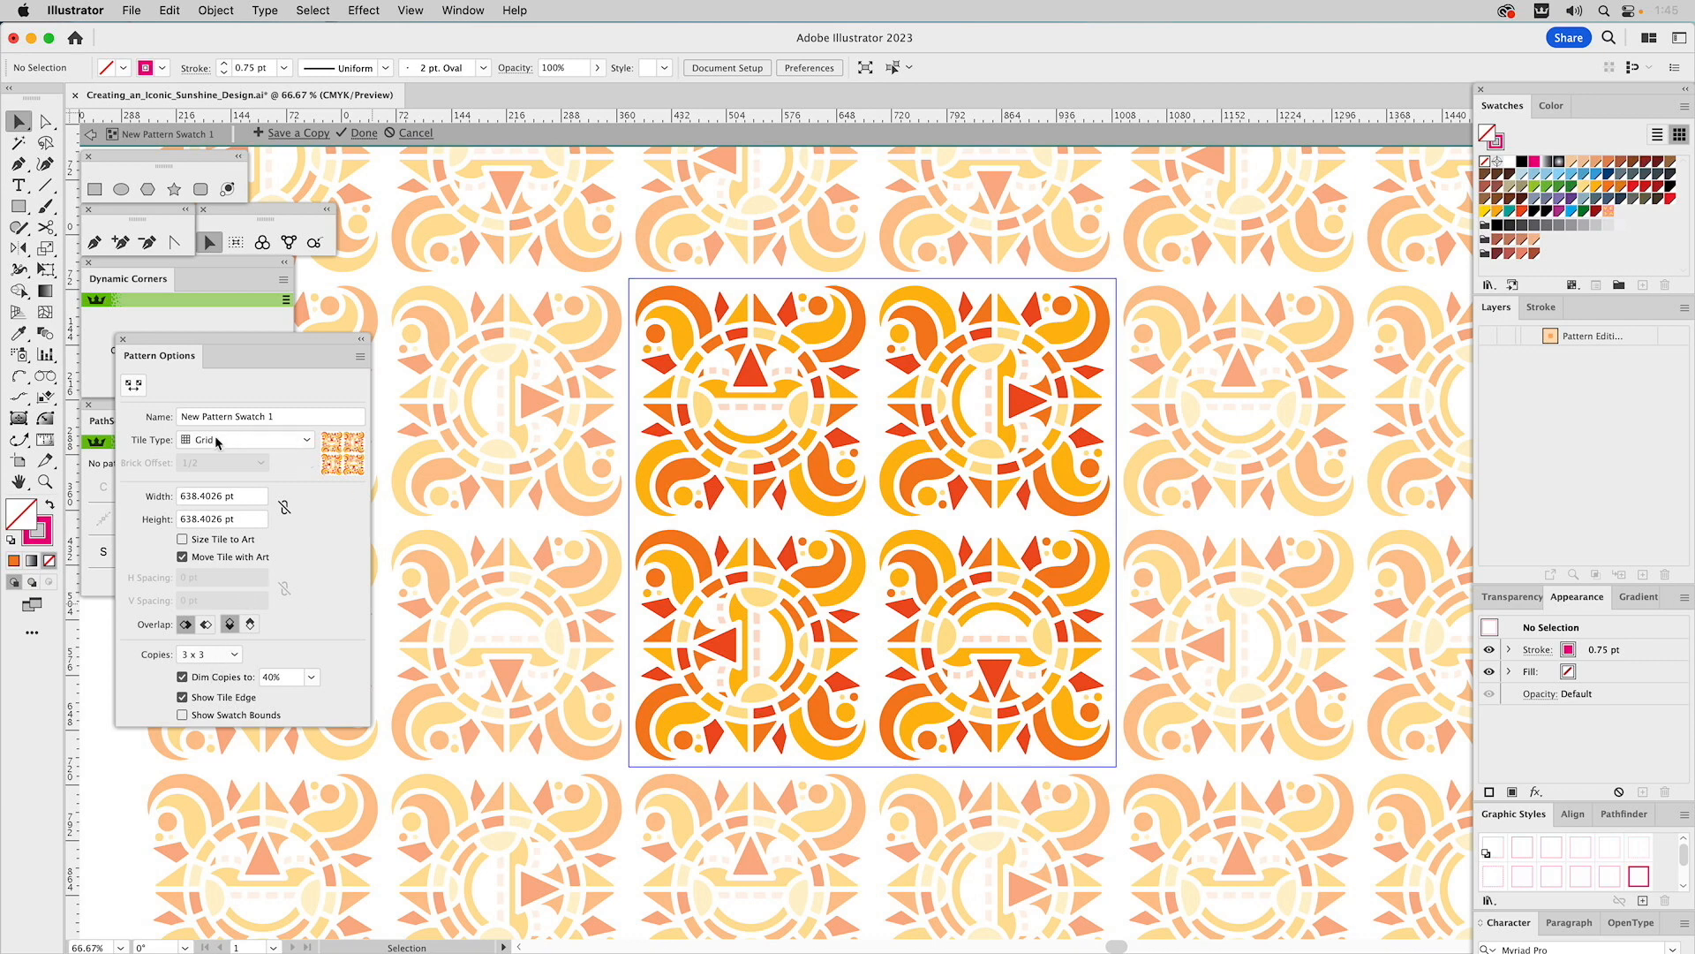
- Name the pattern "Sunshine Pattern"
{"action": "triple_click", "coordinate": [277, 419]}
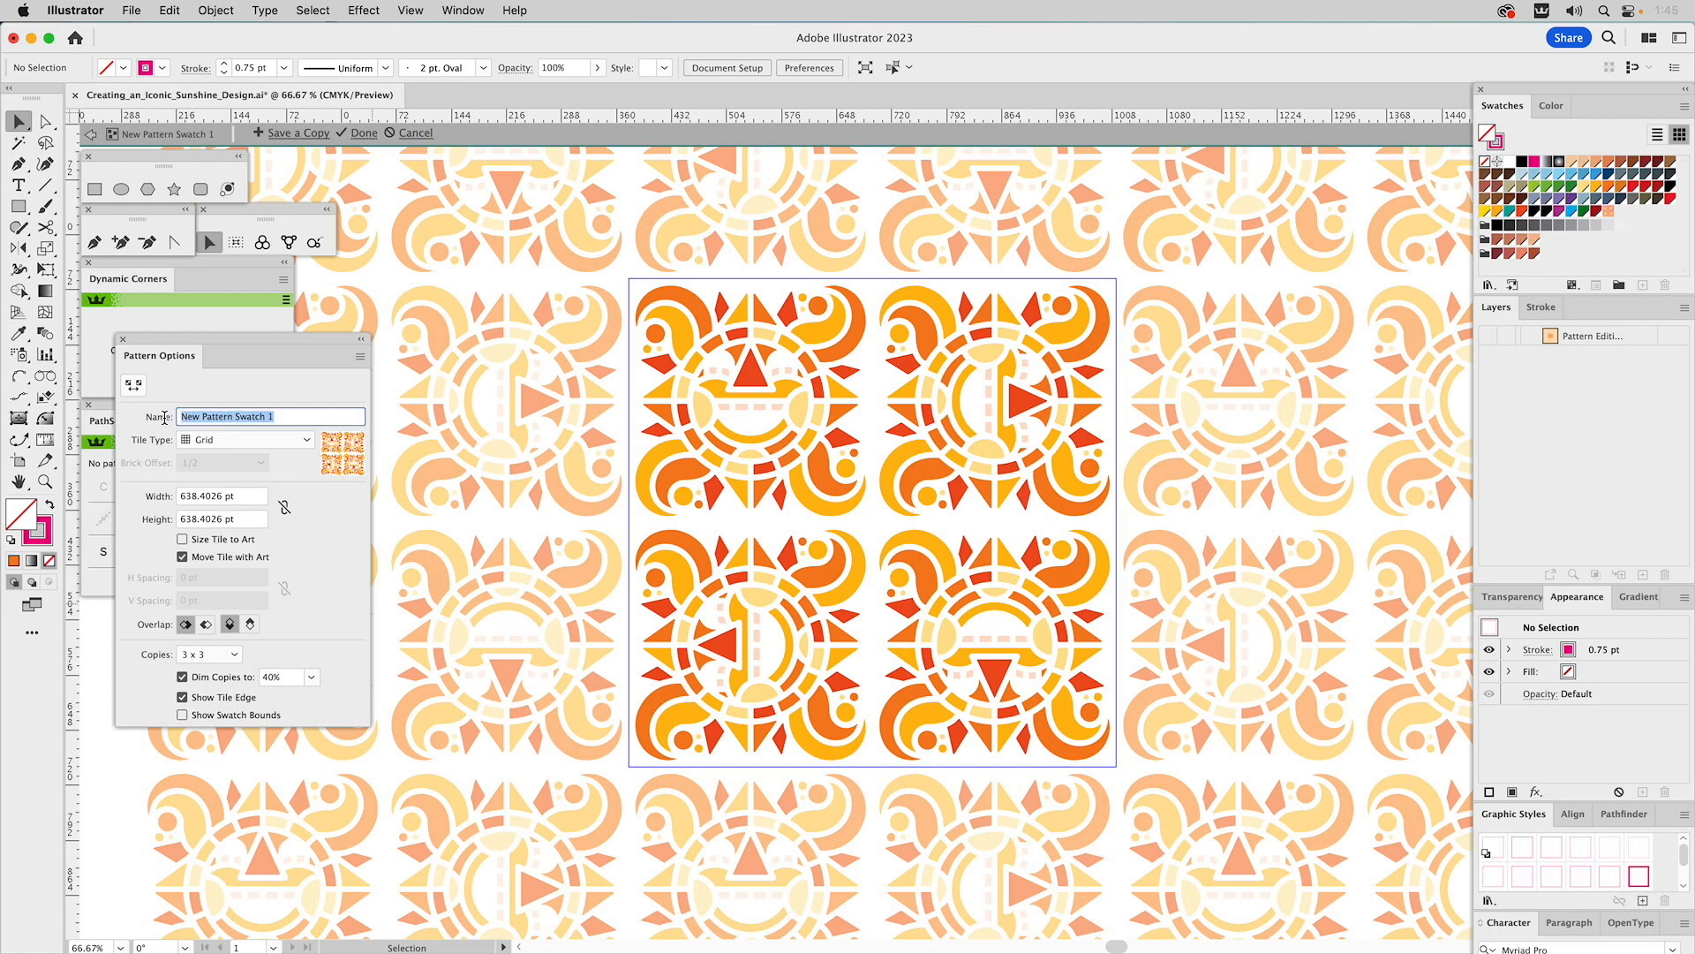
{"action": "type", "text": "Sunn"}
{"action": "type", "text": "shine Pat"}
{"action": "type", "text": "tern"}
- Set the pattern's tile type to Brick by Row and preview 9 x 9 copies
{"action": "left_click", "coordinate": [249, 439]}
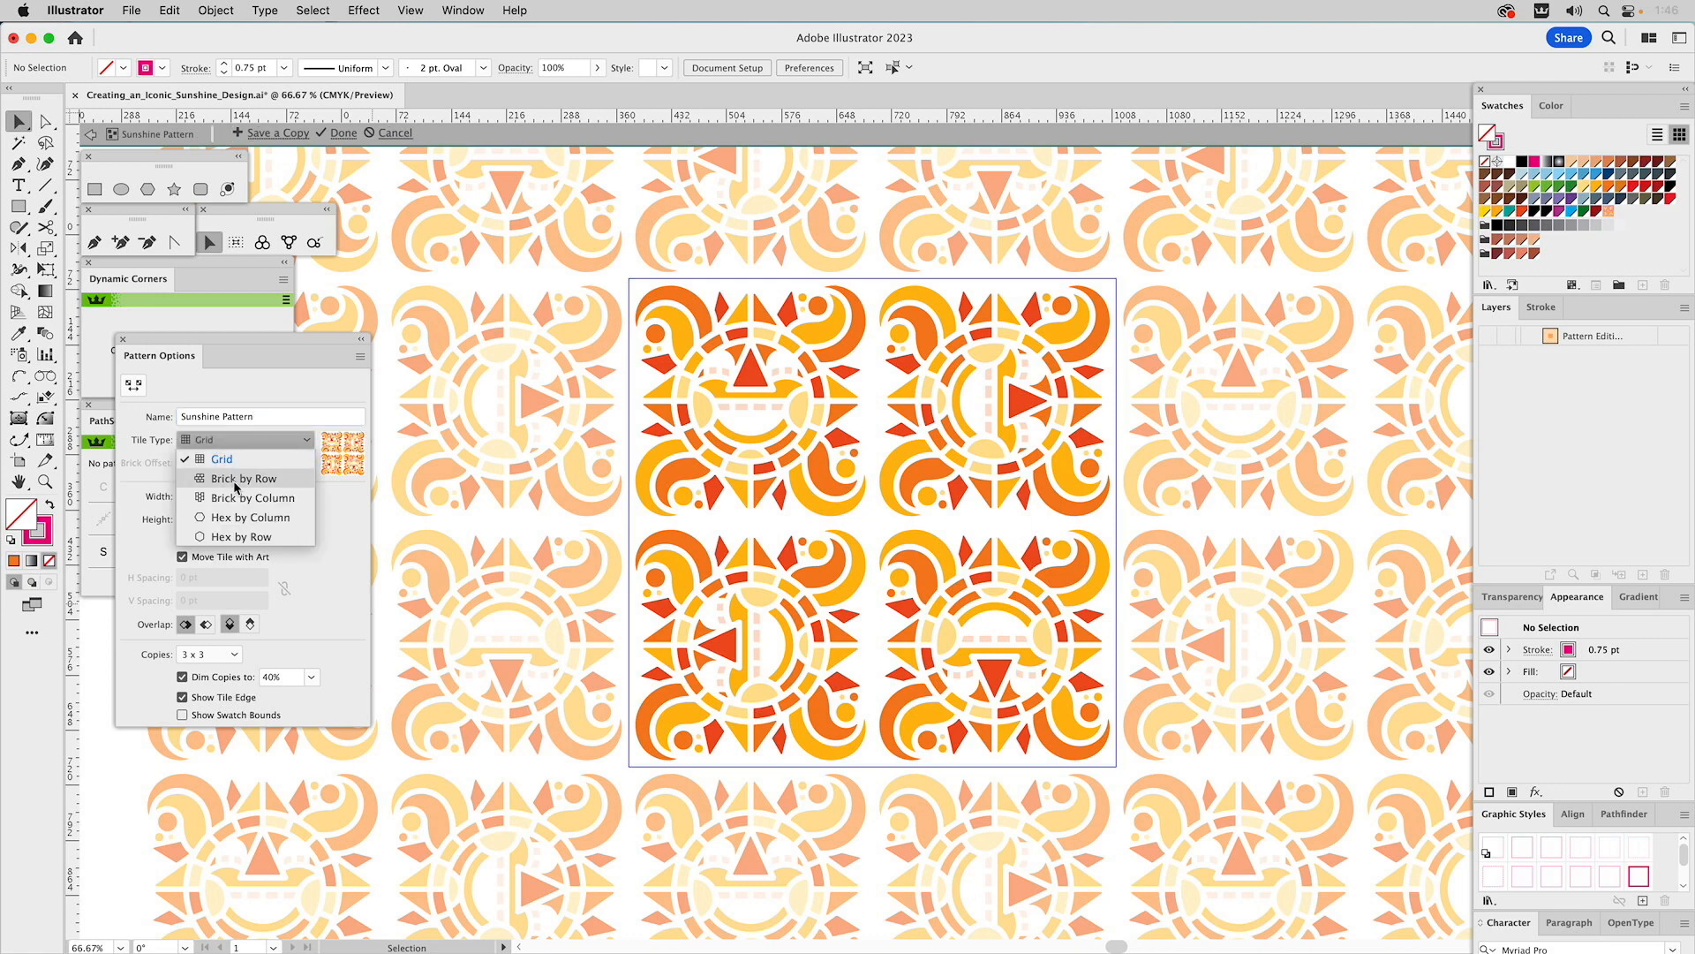
{"action": "left_click", "coordinate": [236, 478]}
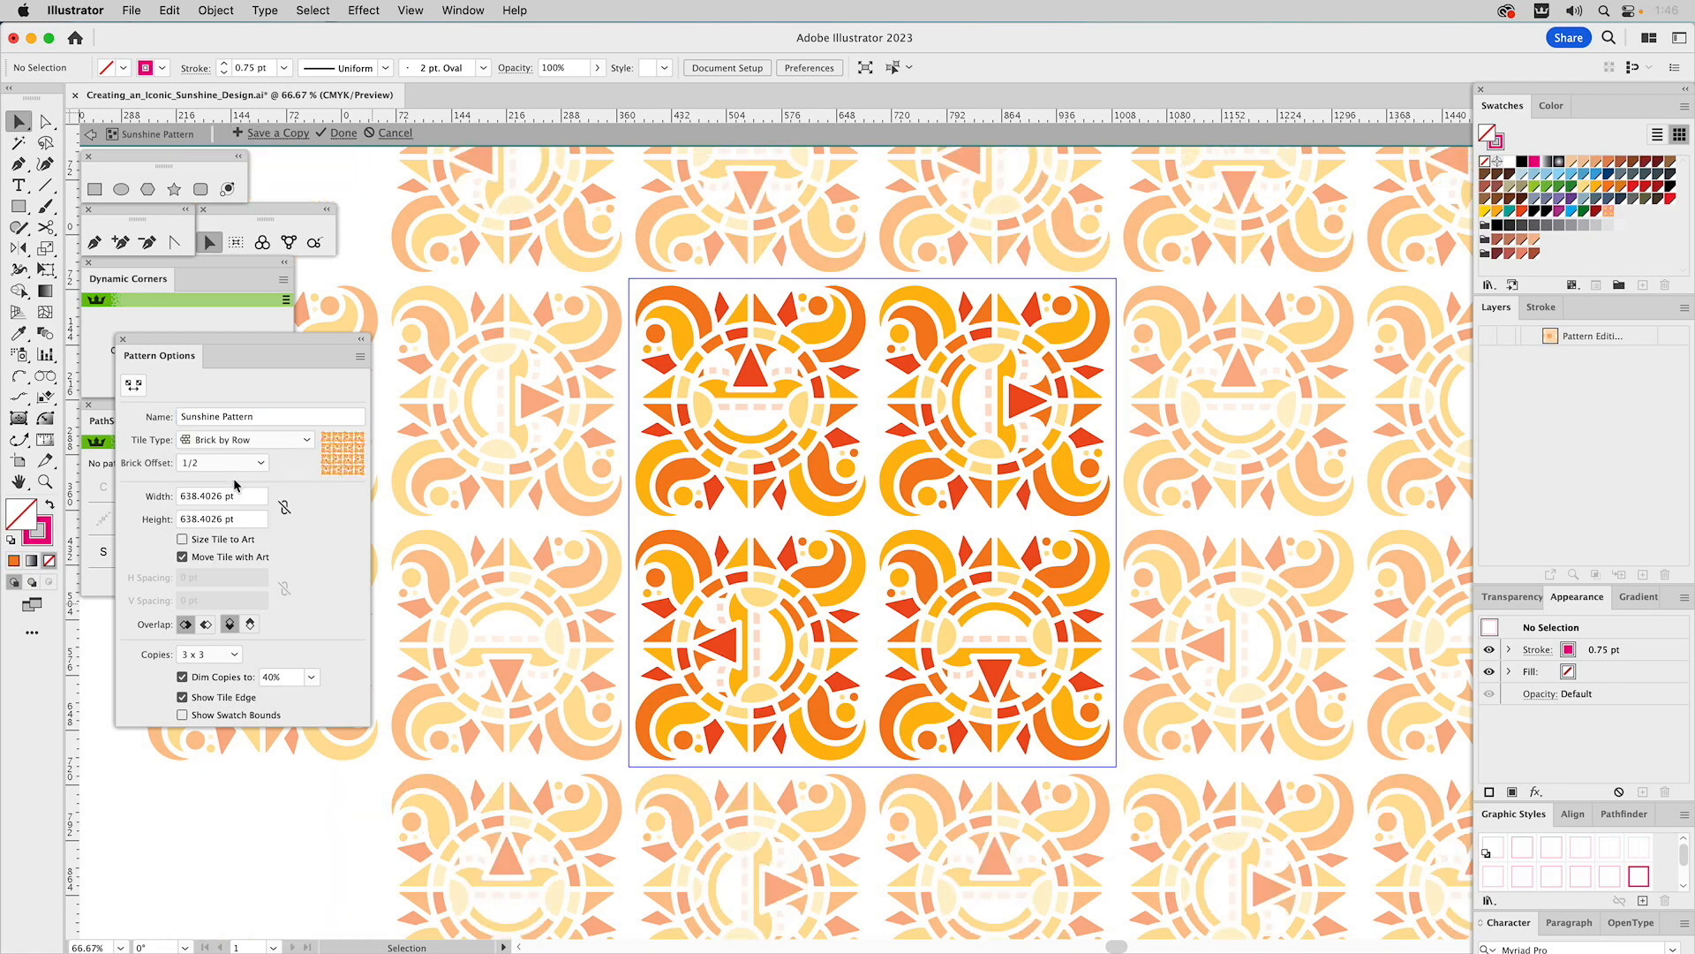
{"action": "left_click", "coordinate": [225, 654]}
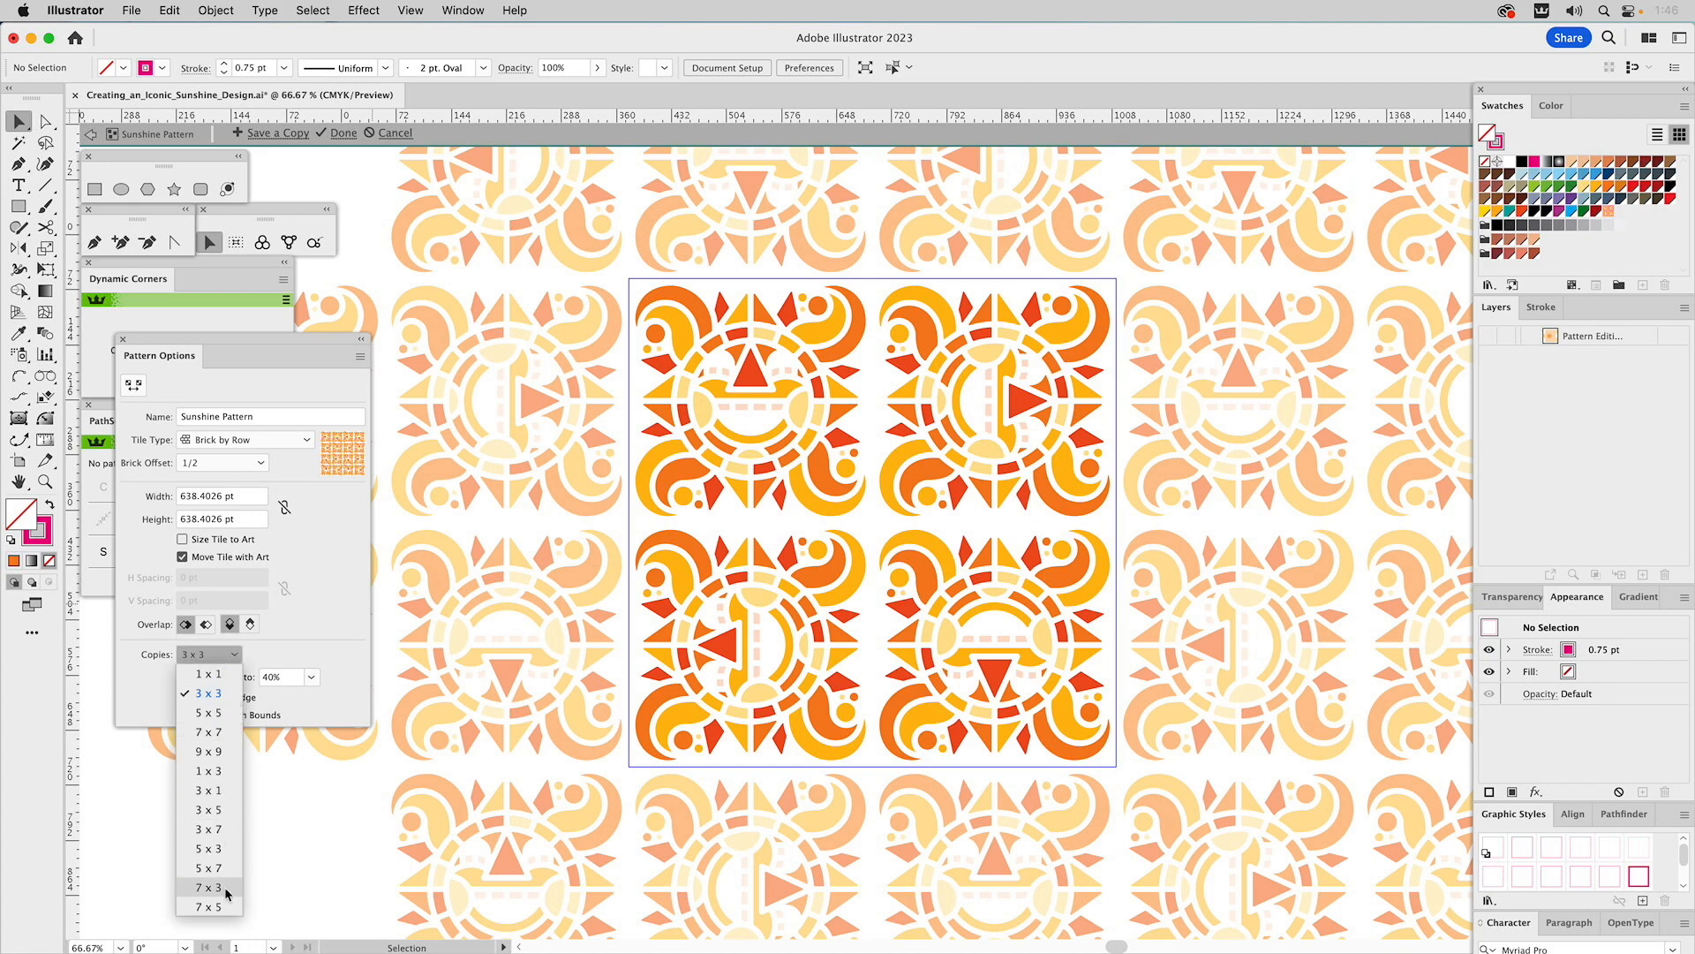
{"action": "left_click", "coordinate": [221, 751]}
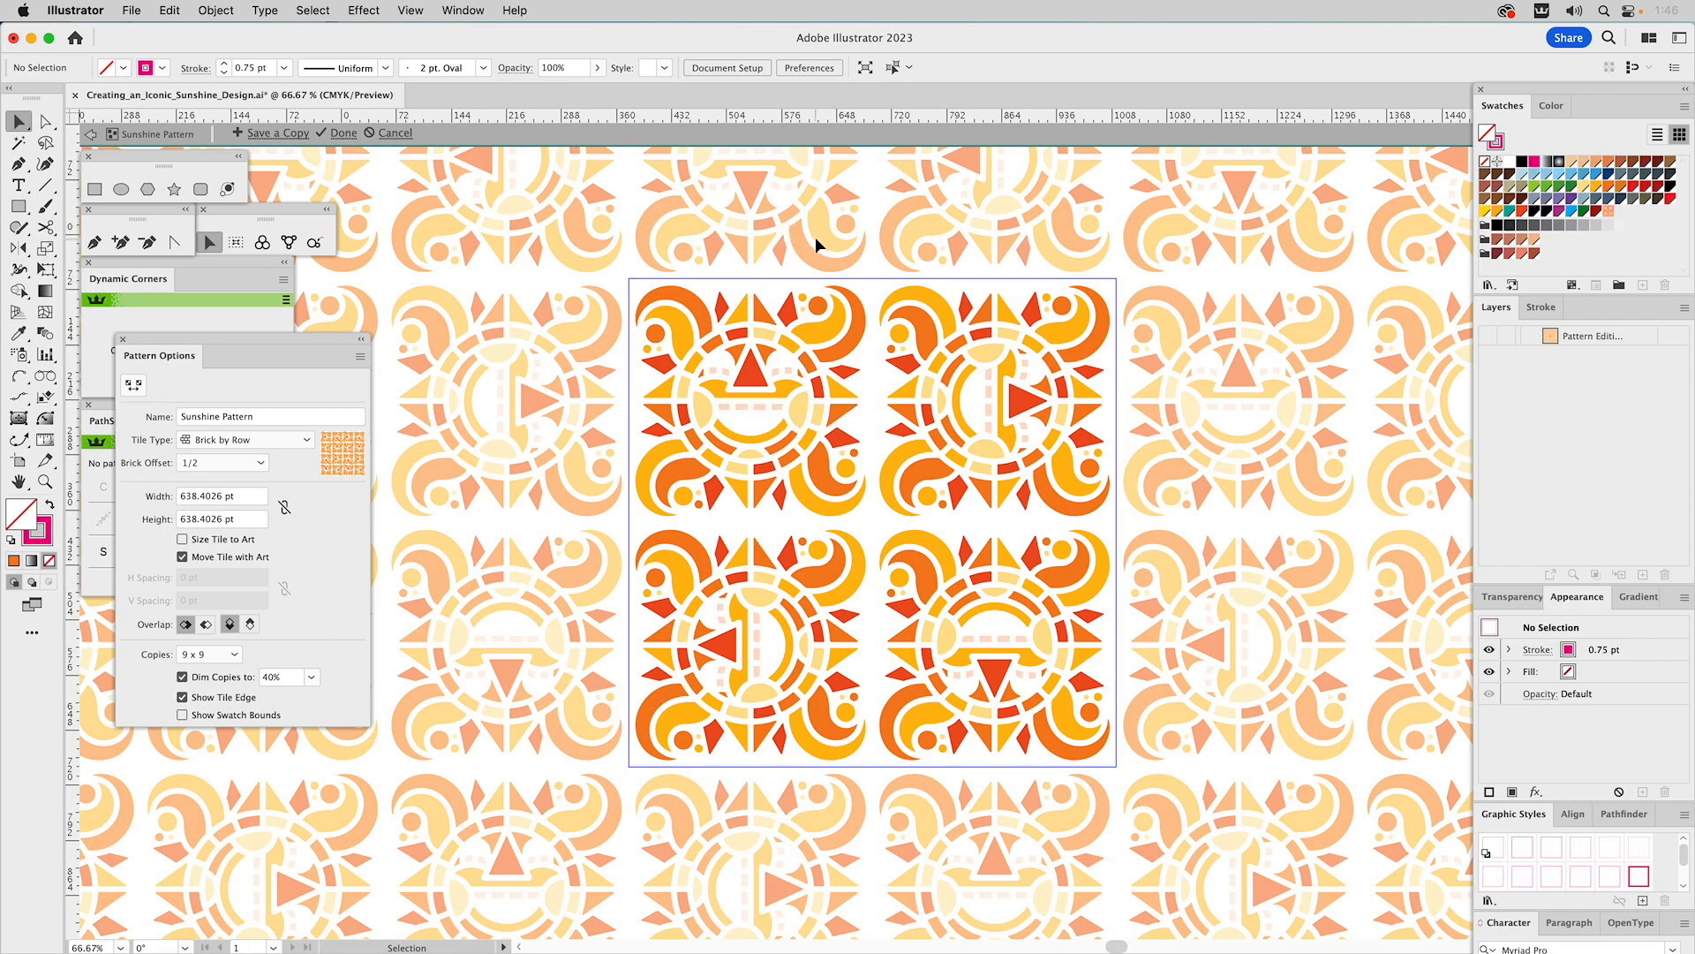
- Try brick offsets of 1/4, 2/3, 3/4 and 2/5 on the Brick by Row tiling
{"action": "left_click", "coordinate": [221, 462]}
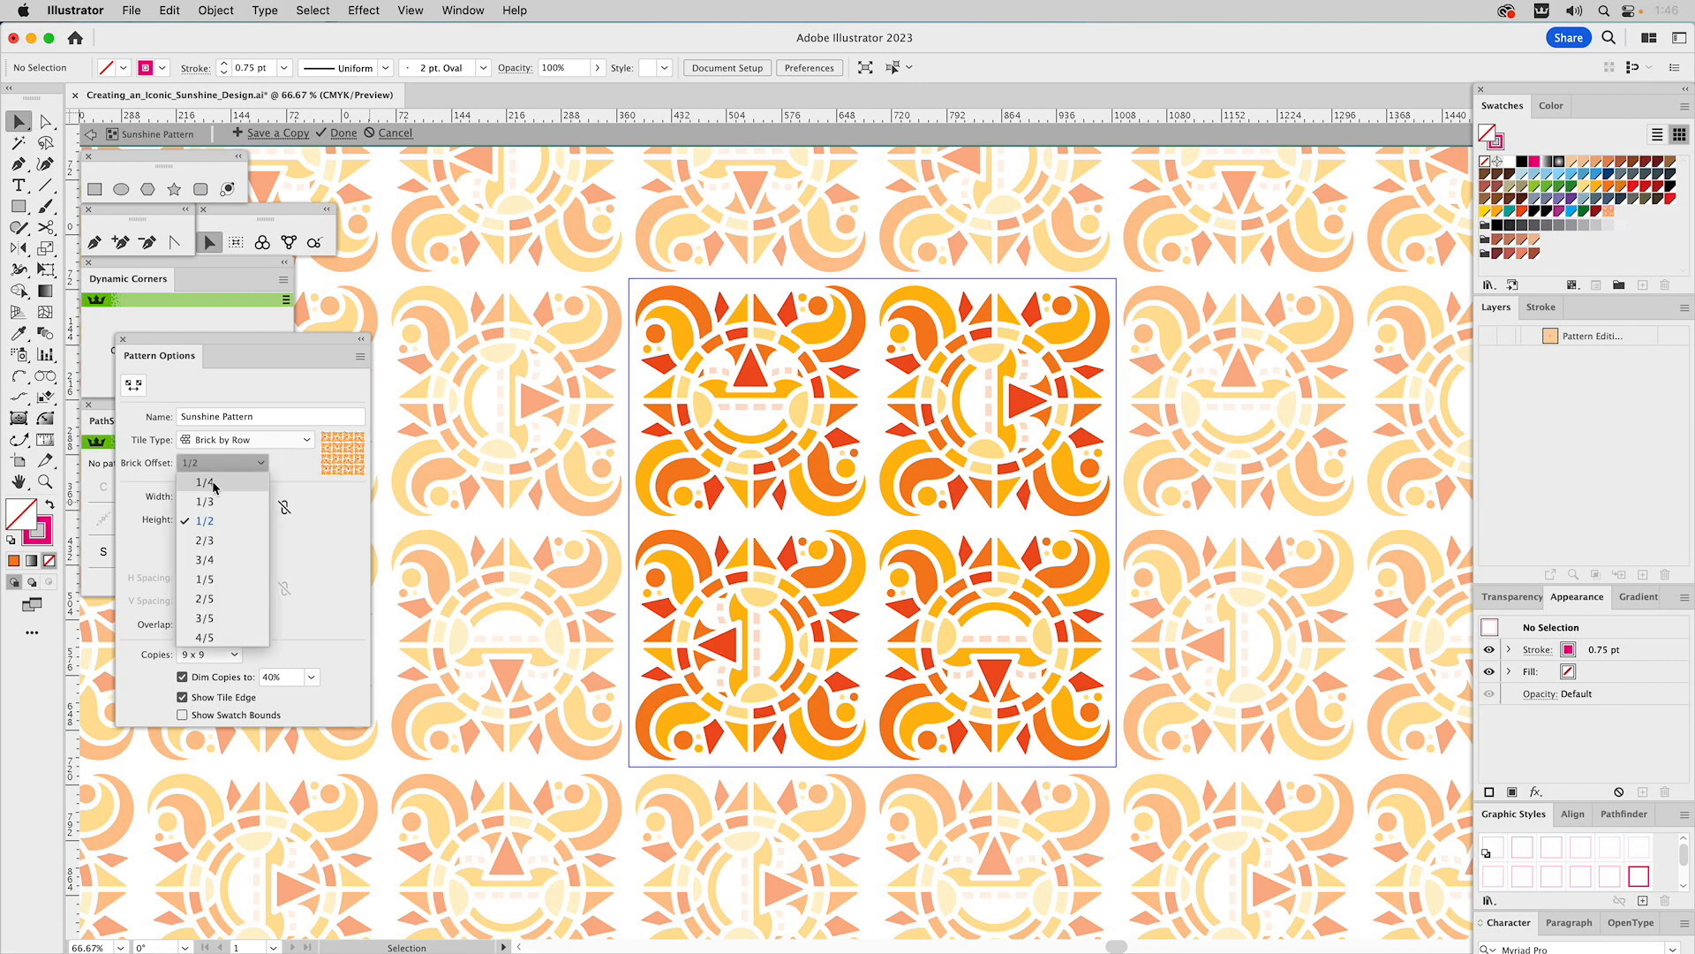
{"action": "left_click", "coordinate": [213, 484]}
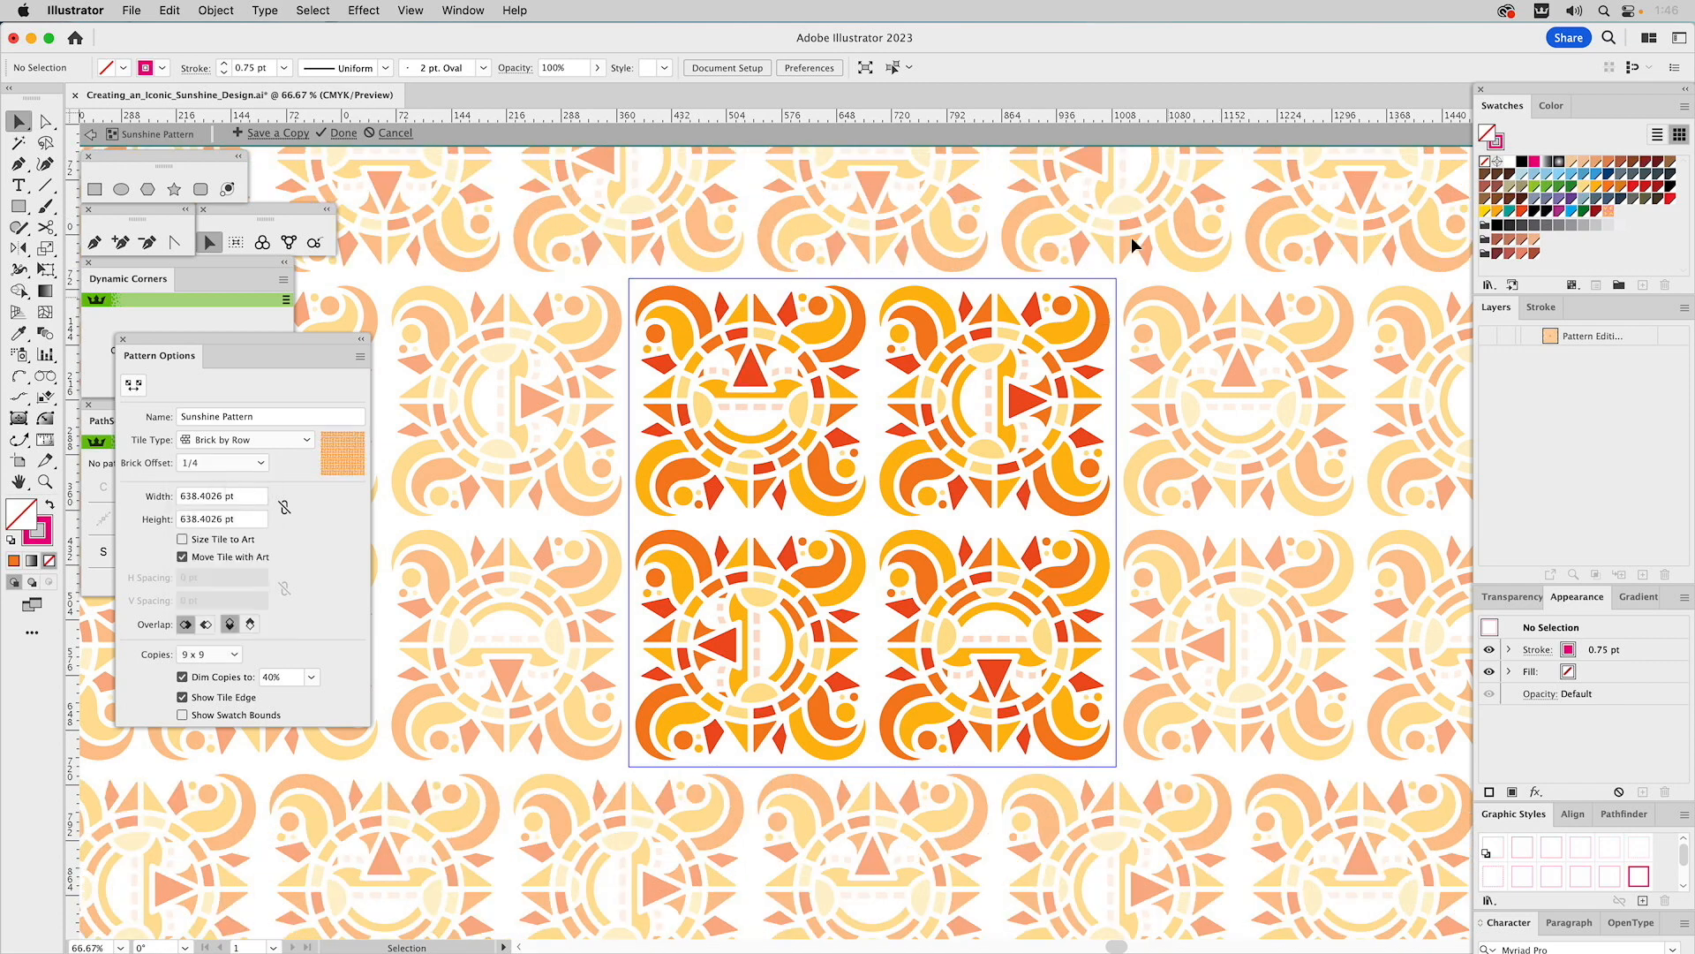
{"action": "left_click", "coordinate": [227, 468]}
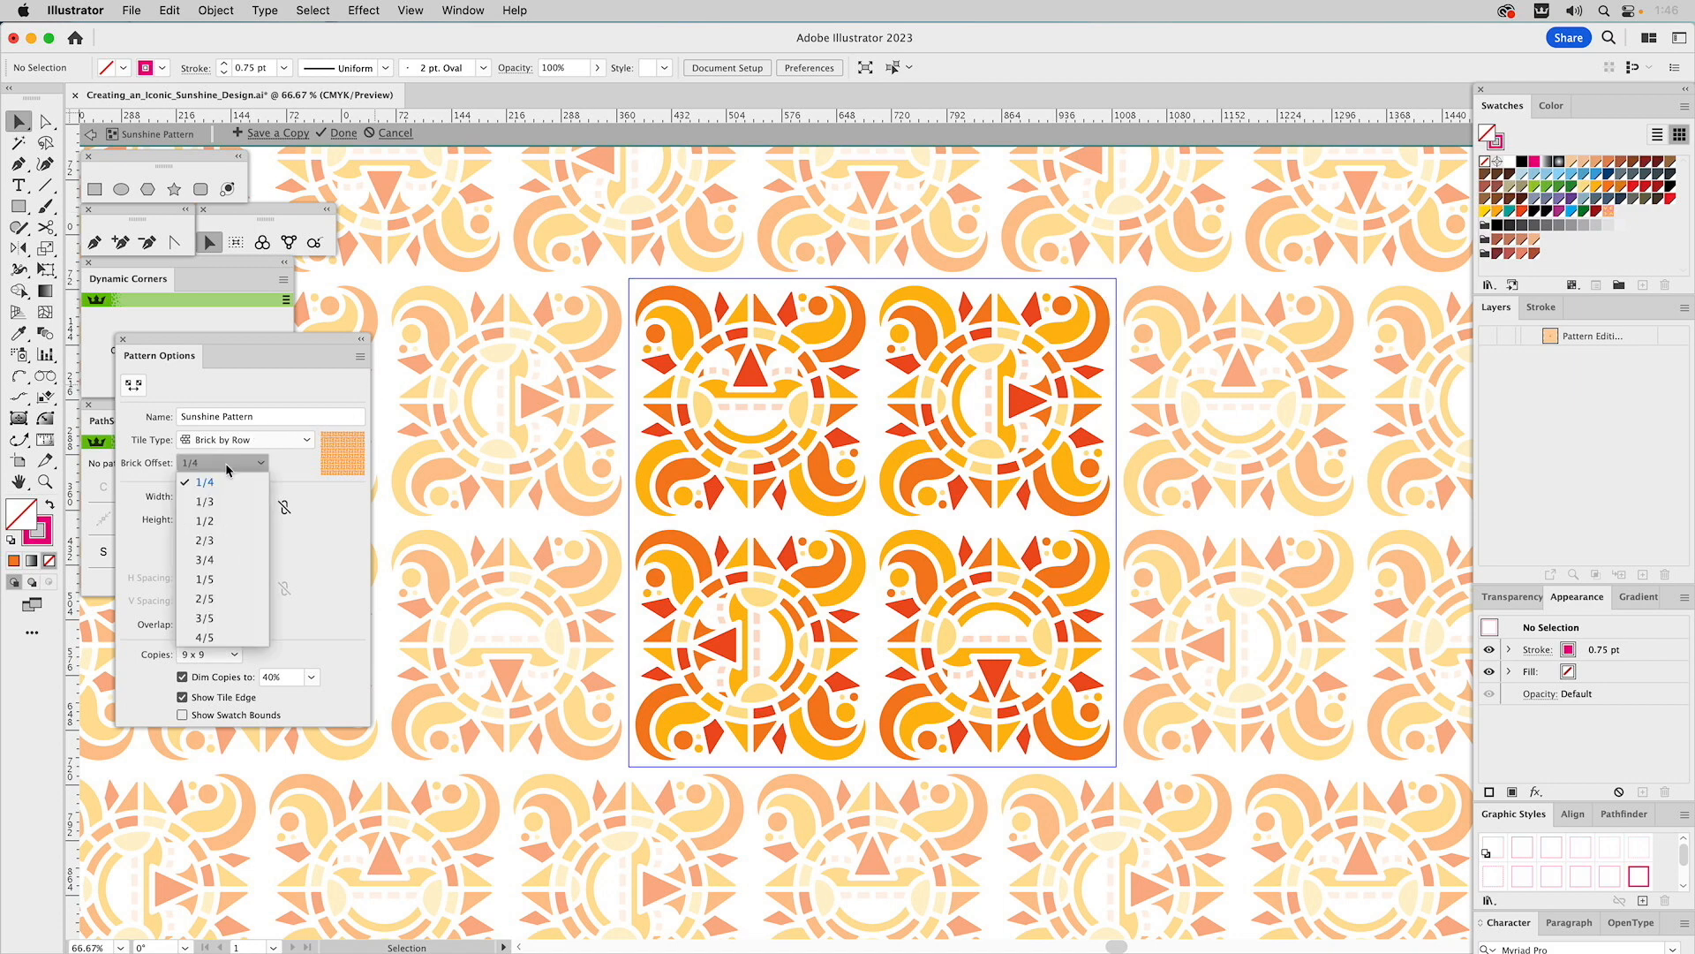
{"action": "left_click", "coordinate": [211, 538]}
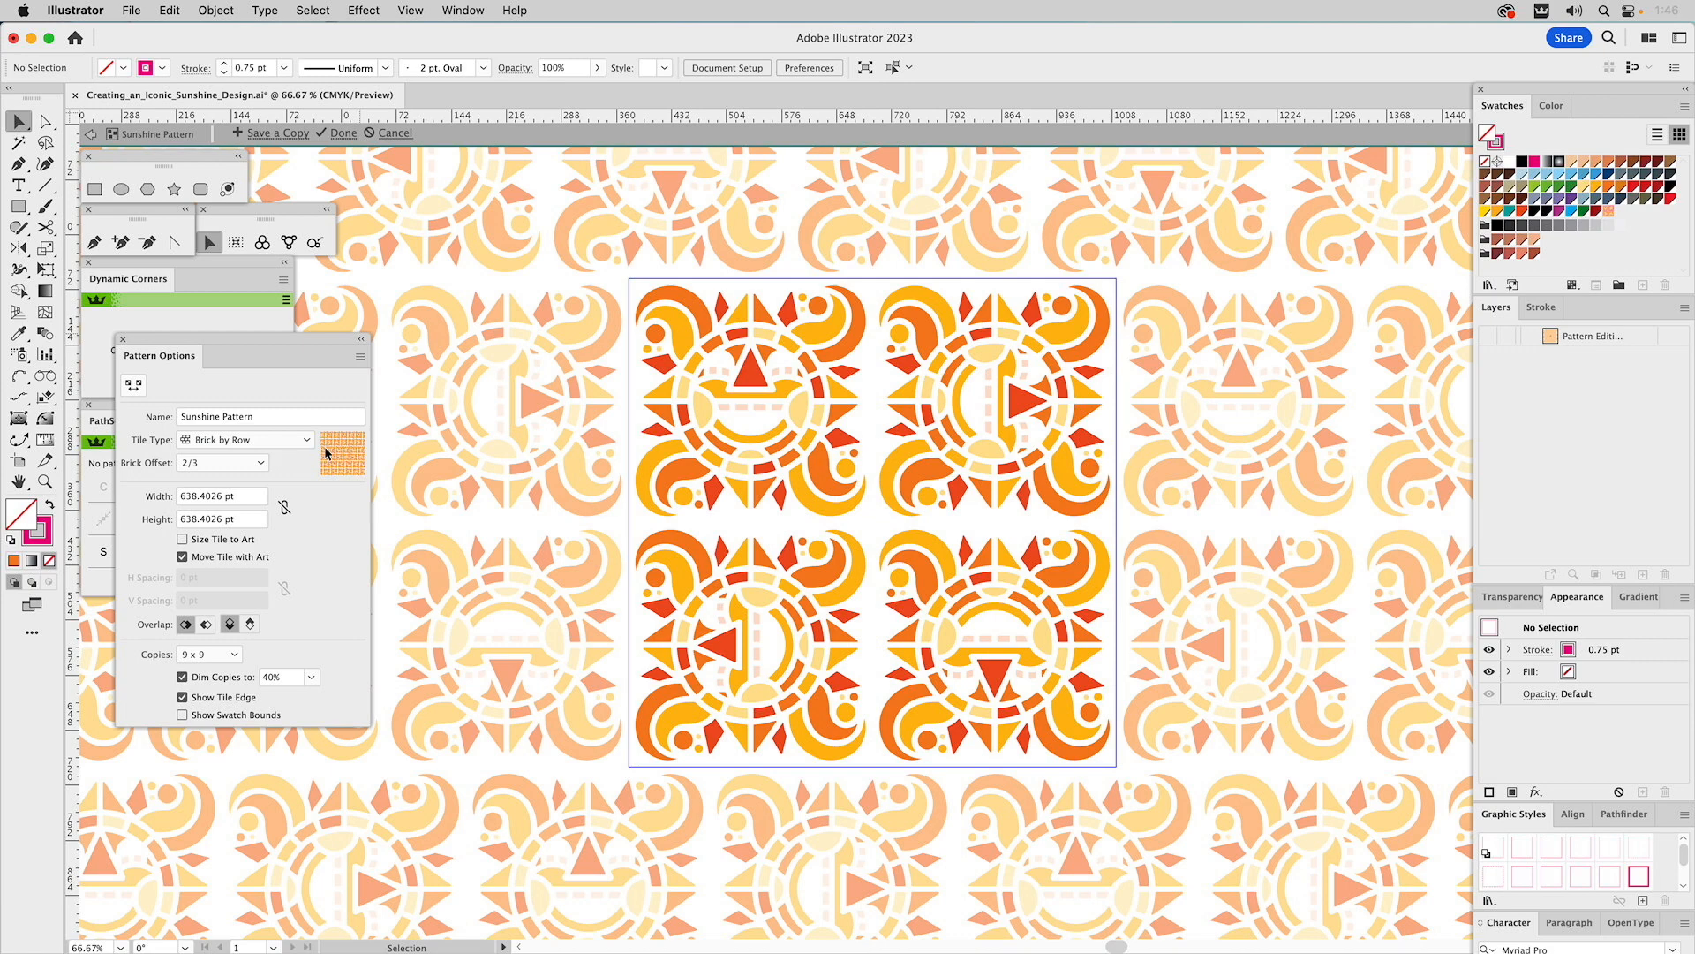
{"action": "left_click", "coordinate": [227, 461]}
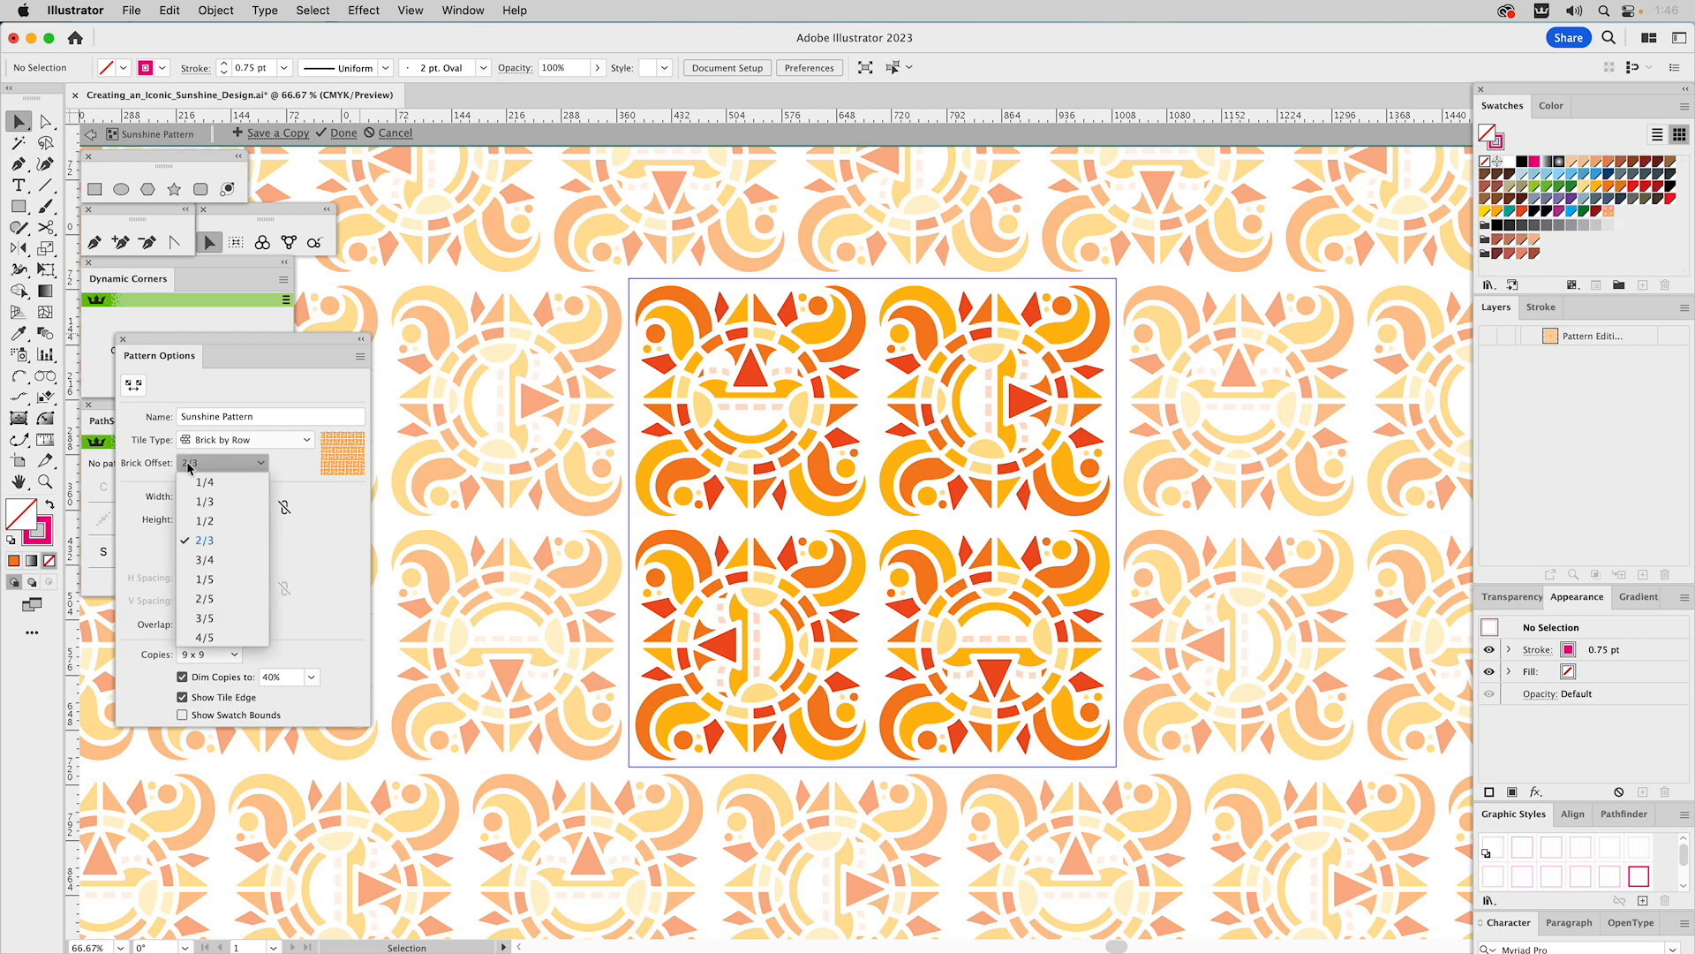
{"action": "left_click", "coordinate": [212, 559]}
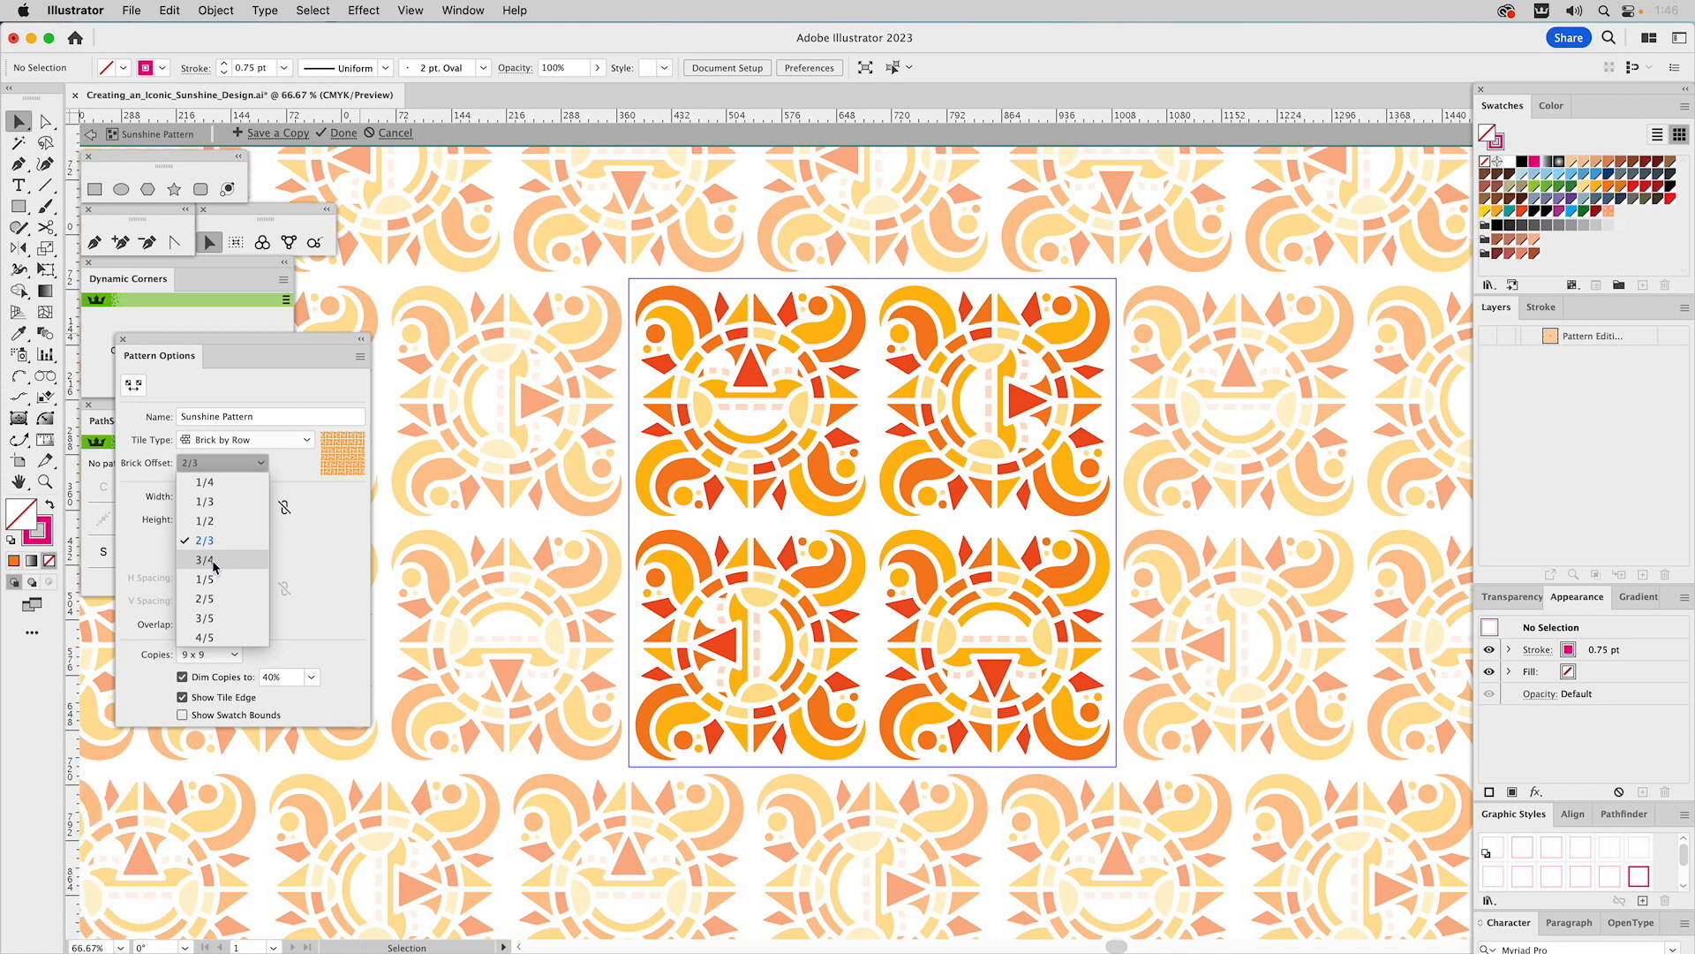
{"action": "left_click", "coordinate": [222, 465]}
{"action": "left_click", "coordinate": [209, 599]}
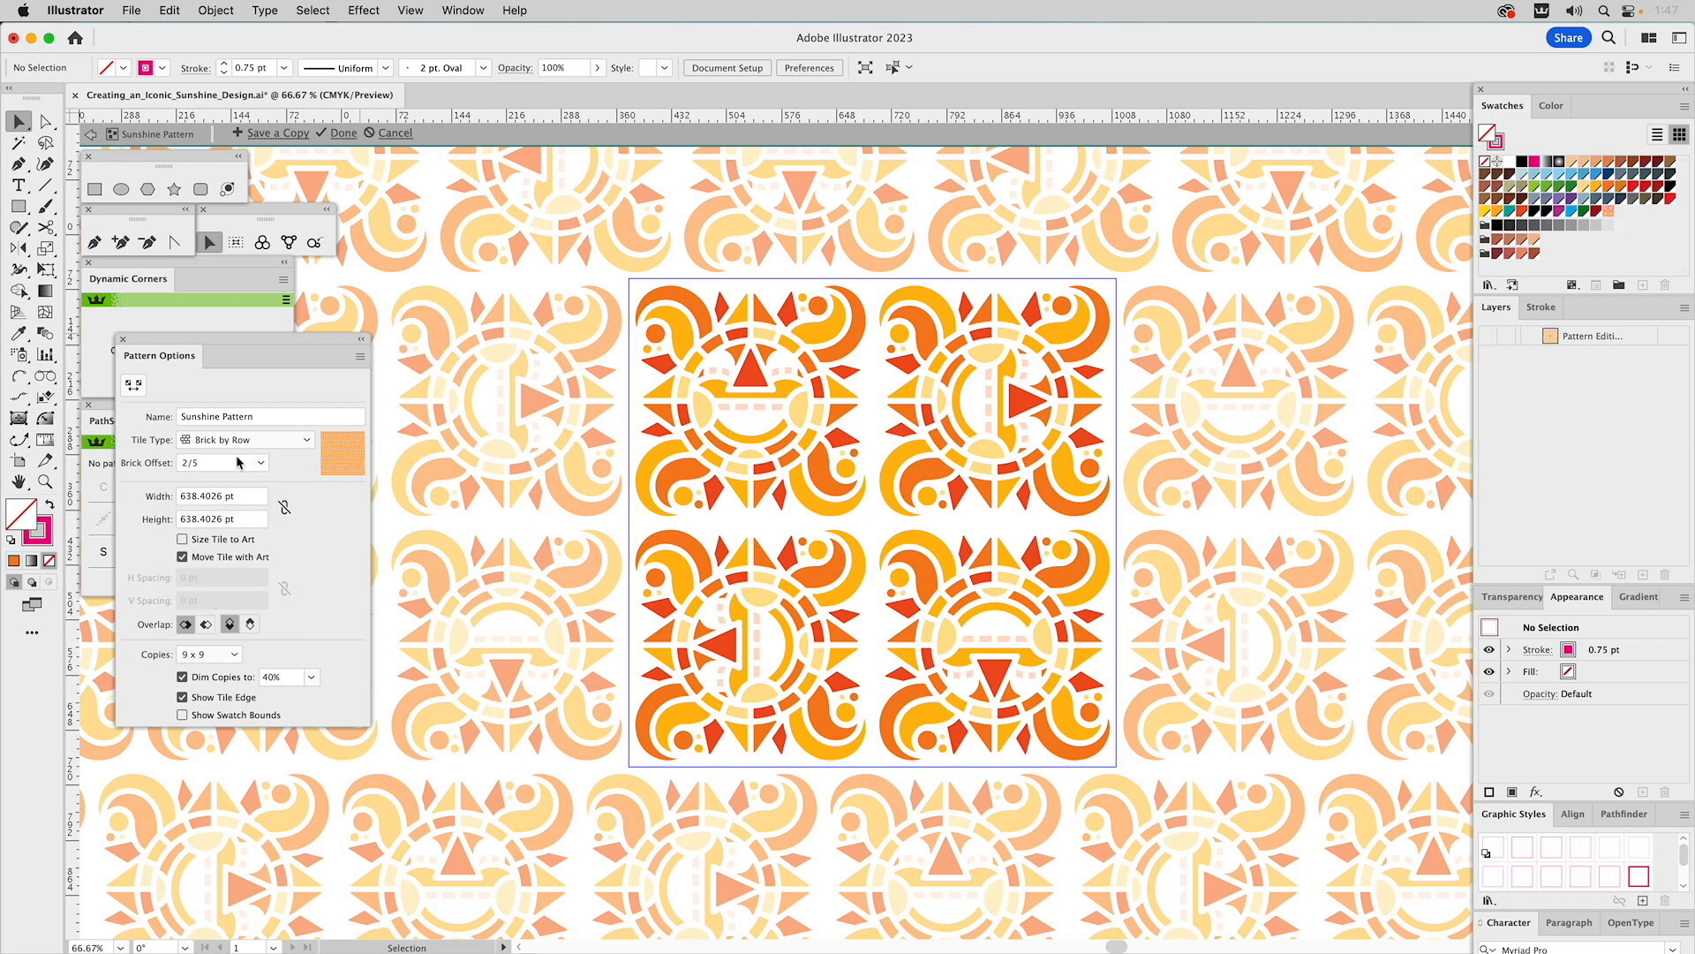
- Set the pattern's brick offset to 1/4 and its tile type to Brick by Column
{"action": "left_click", "coordinate": [236, 458]}
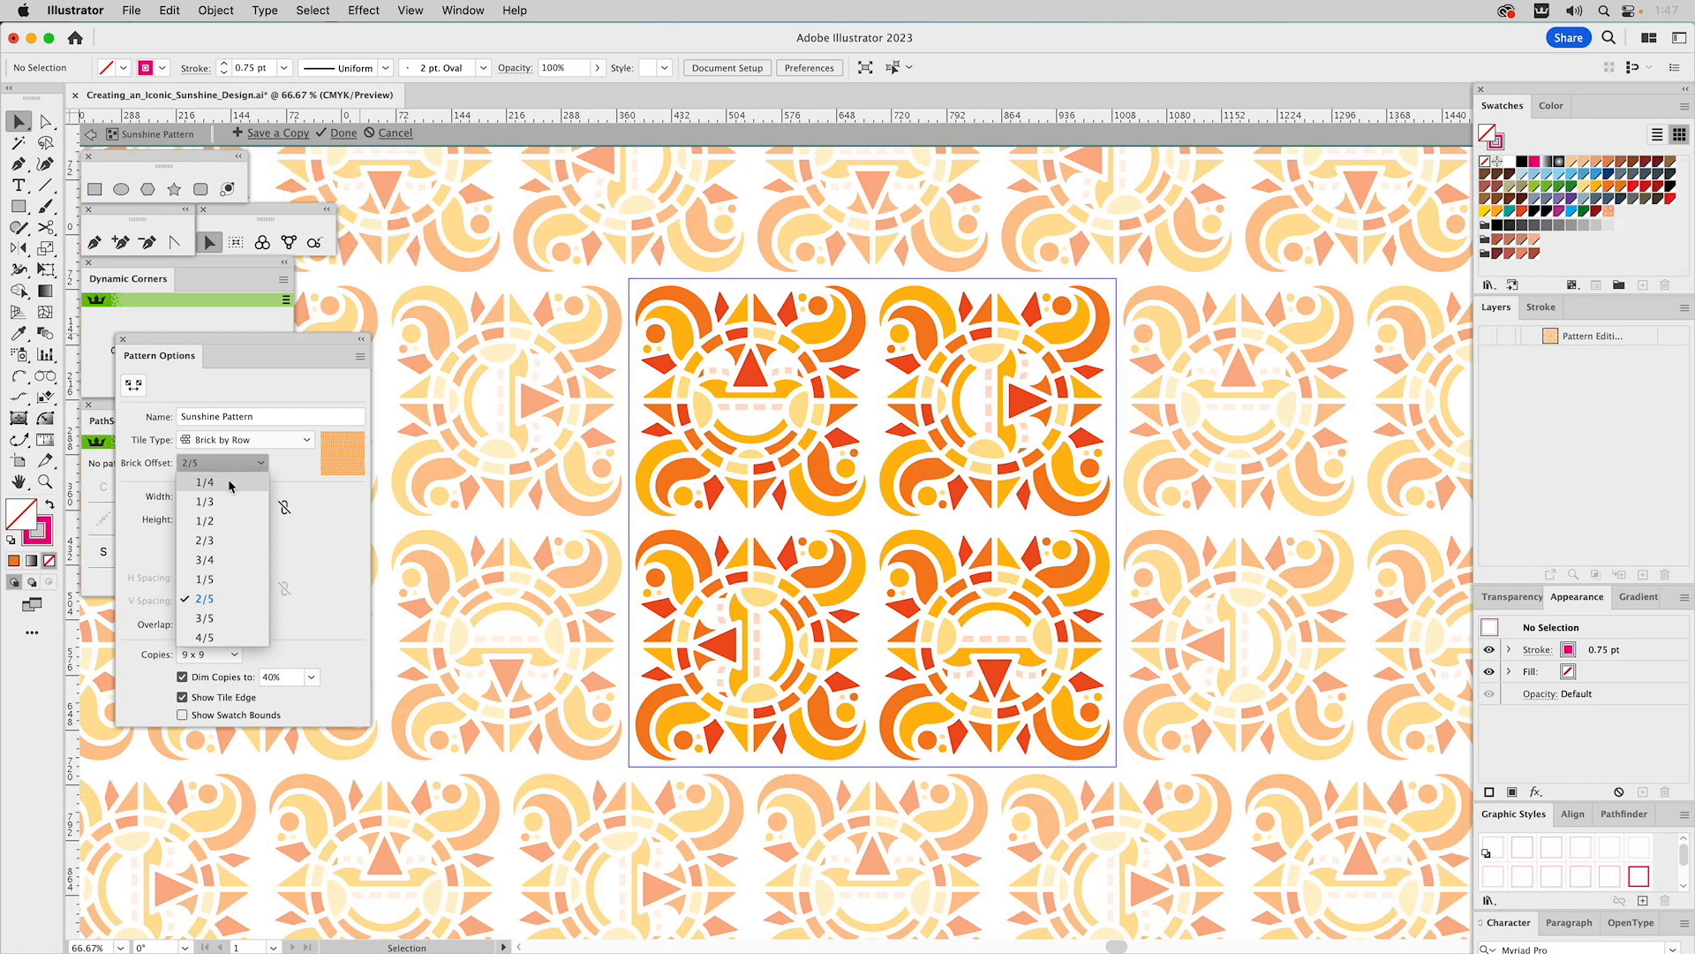
{"action": "left_click", "coordinate": [231, 483]}
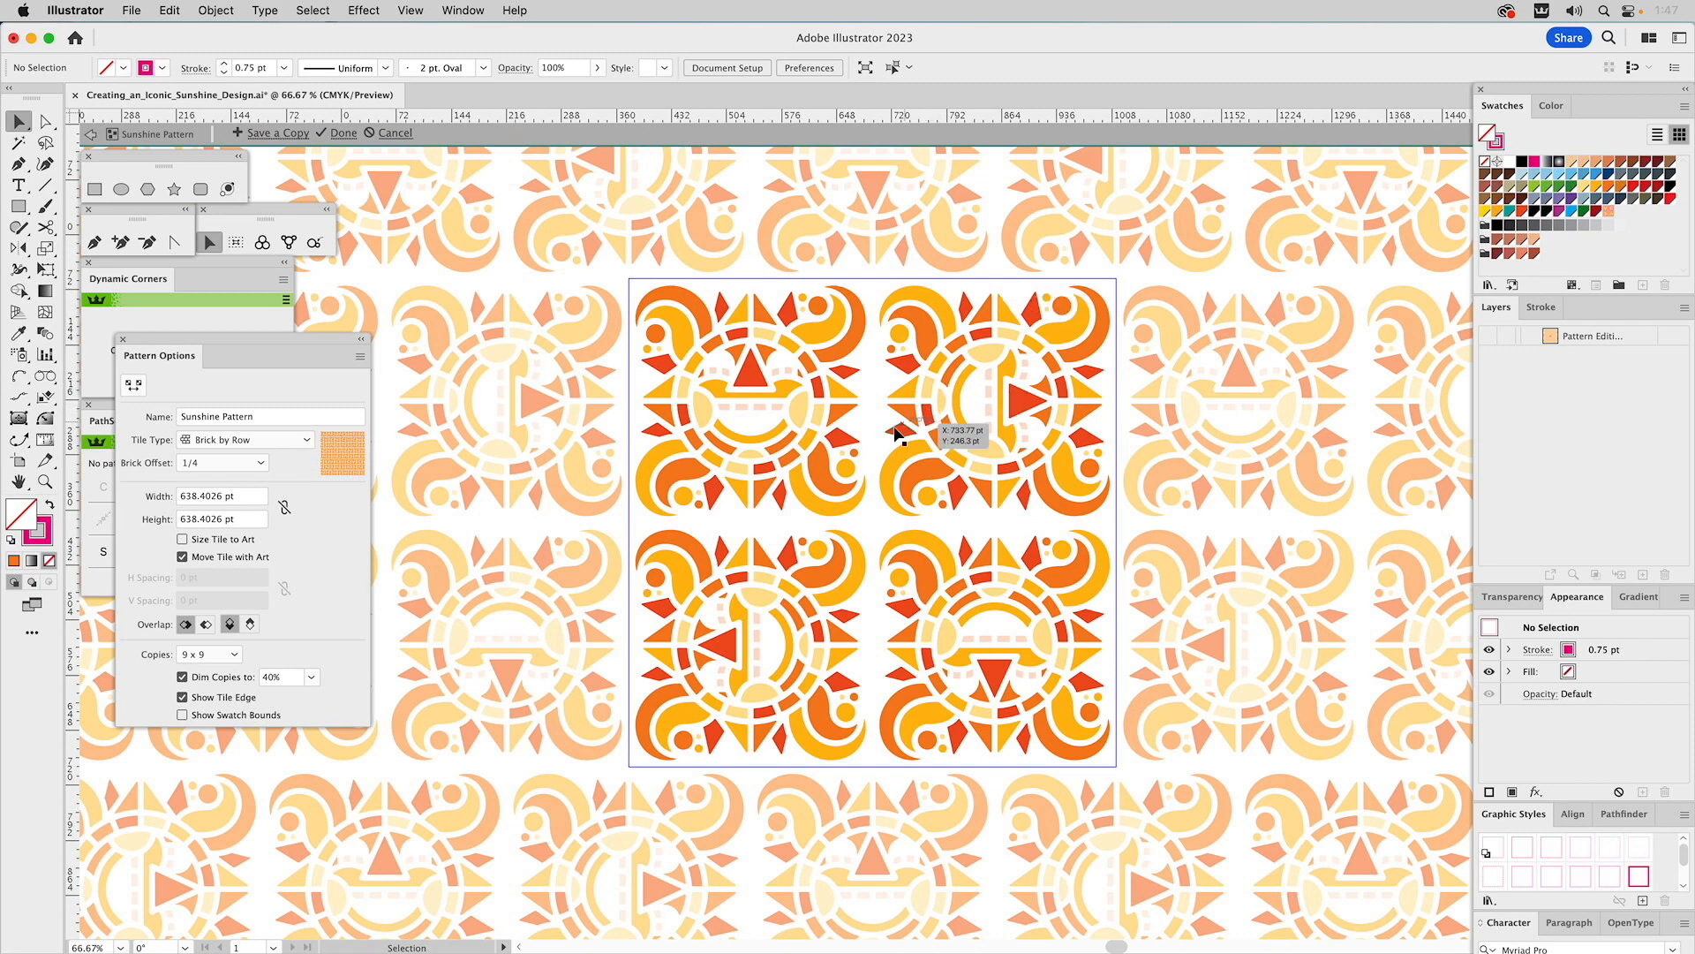
{"action": "left_click", "coordinate": [277, 440]}
{"action": "left_click", "coordinate": [252, 500]}
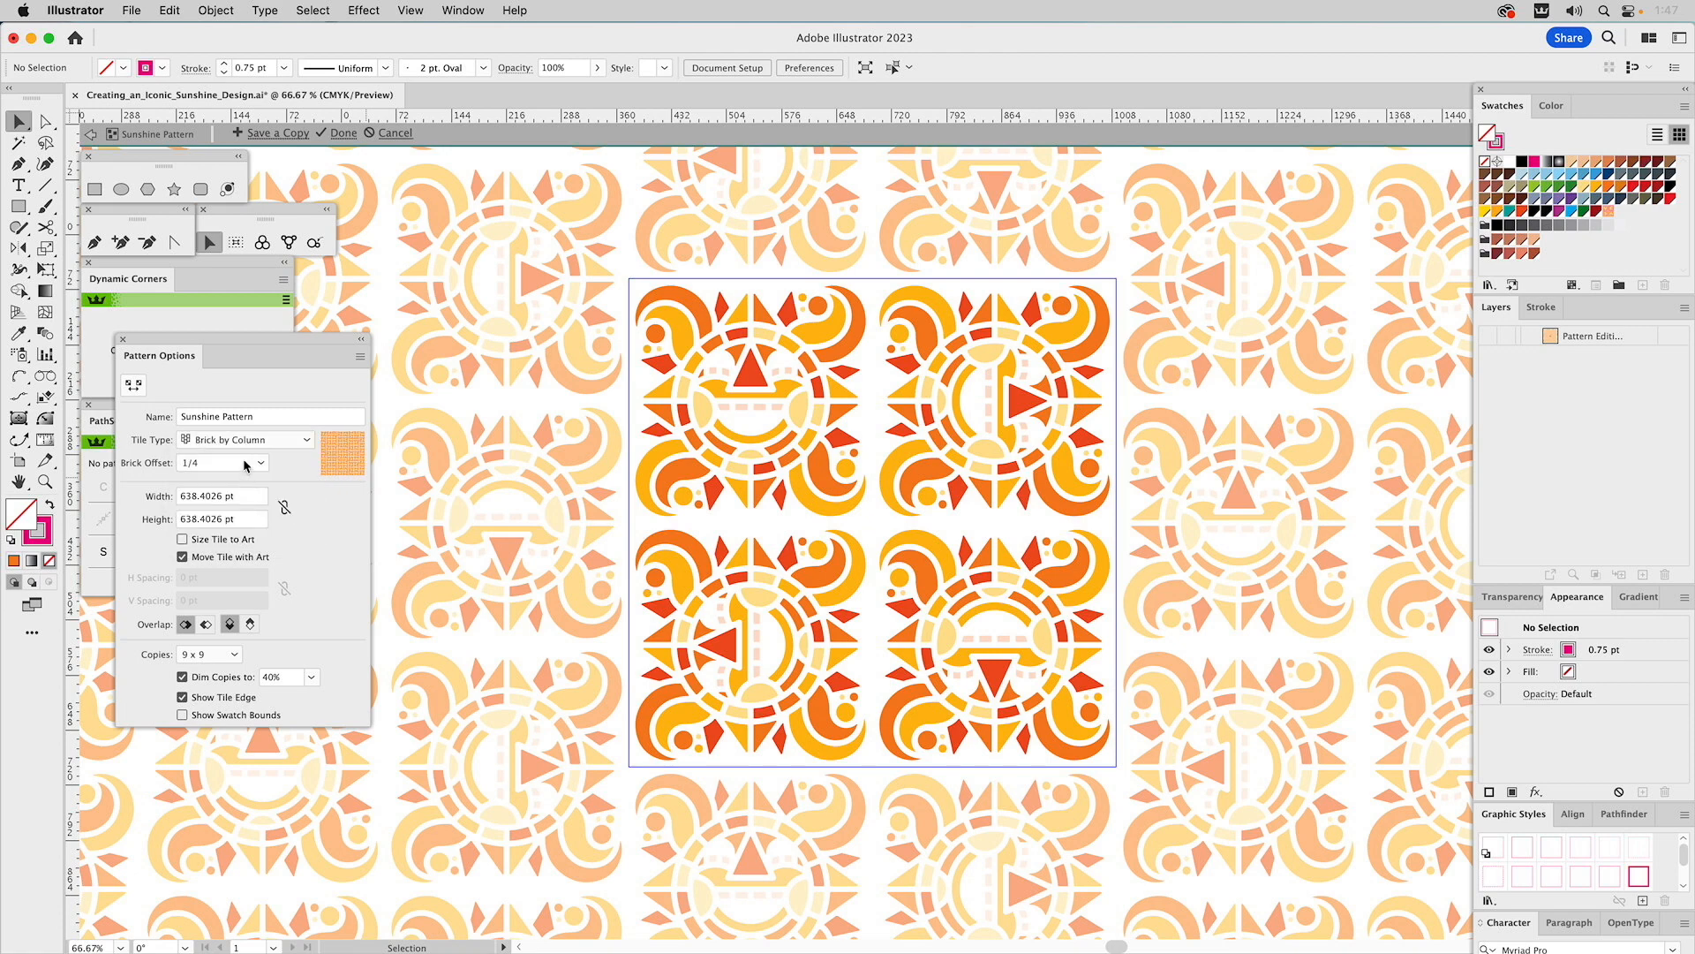
- Preview a 1/2 brick offset on the column tiling, return it to 1/4, and exit pattern editing
{"action": "left_click", "coordinate": [220, 464]}
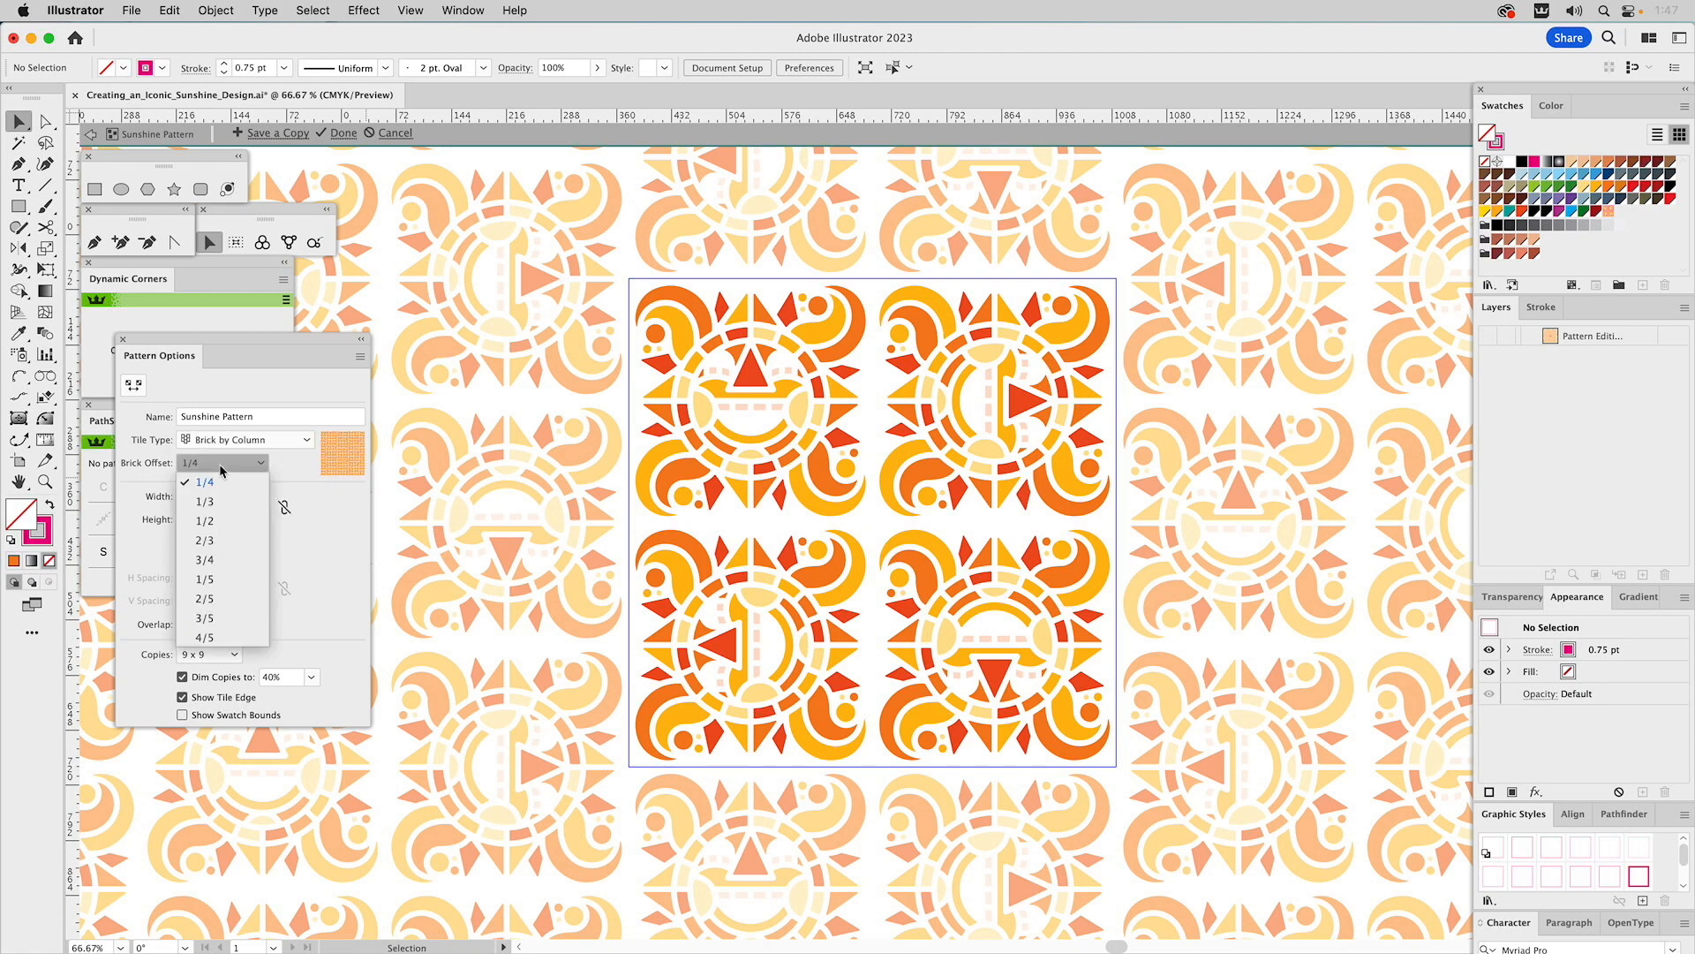
{"action": "left_click", "coordinate": [212, 521]}
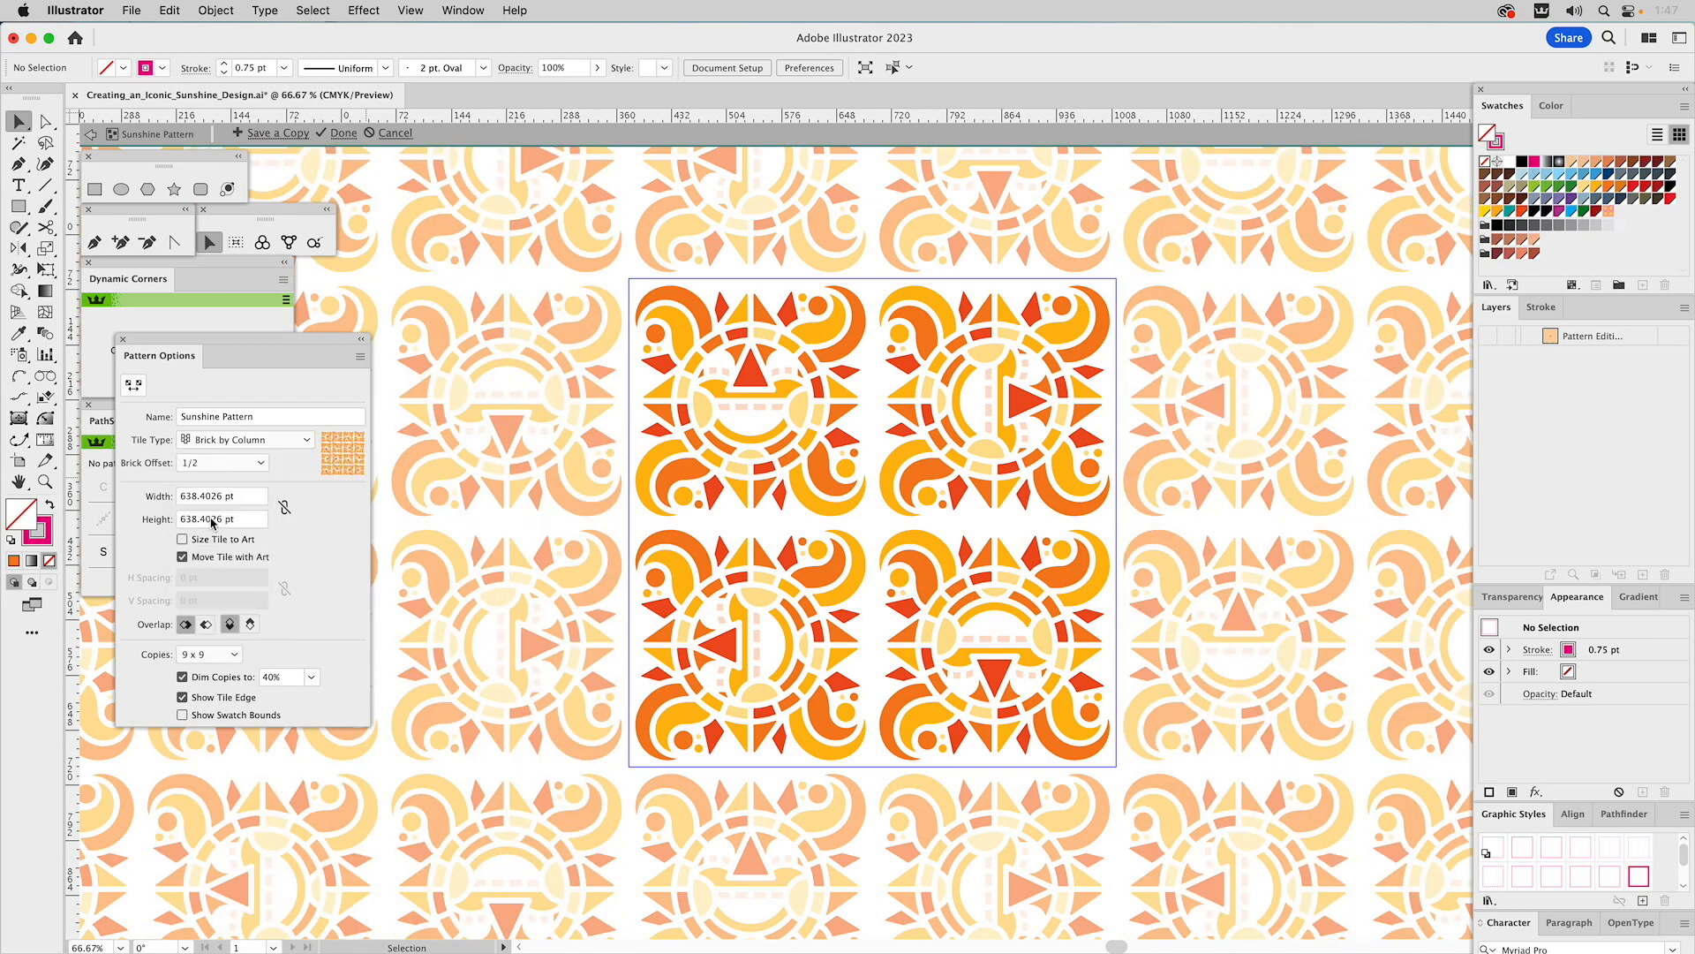
{"action": "left_click", "coordinate": [214, 464]}
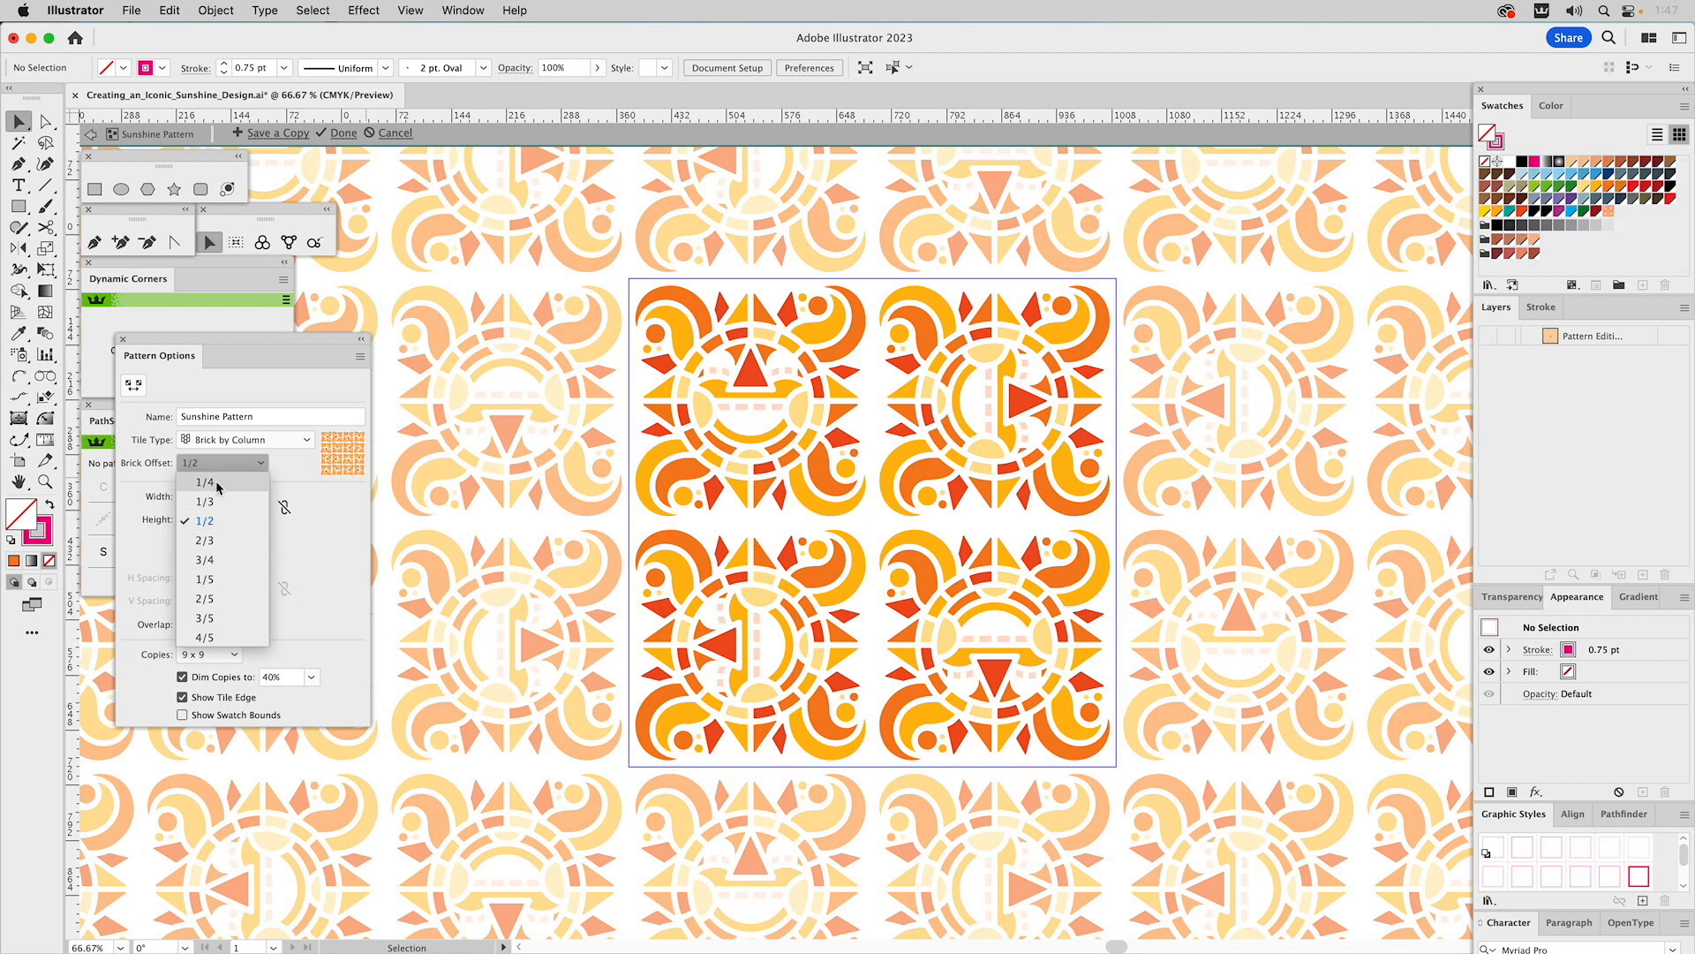
{"action": "left_click", "coordinate": [214, 484]}
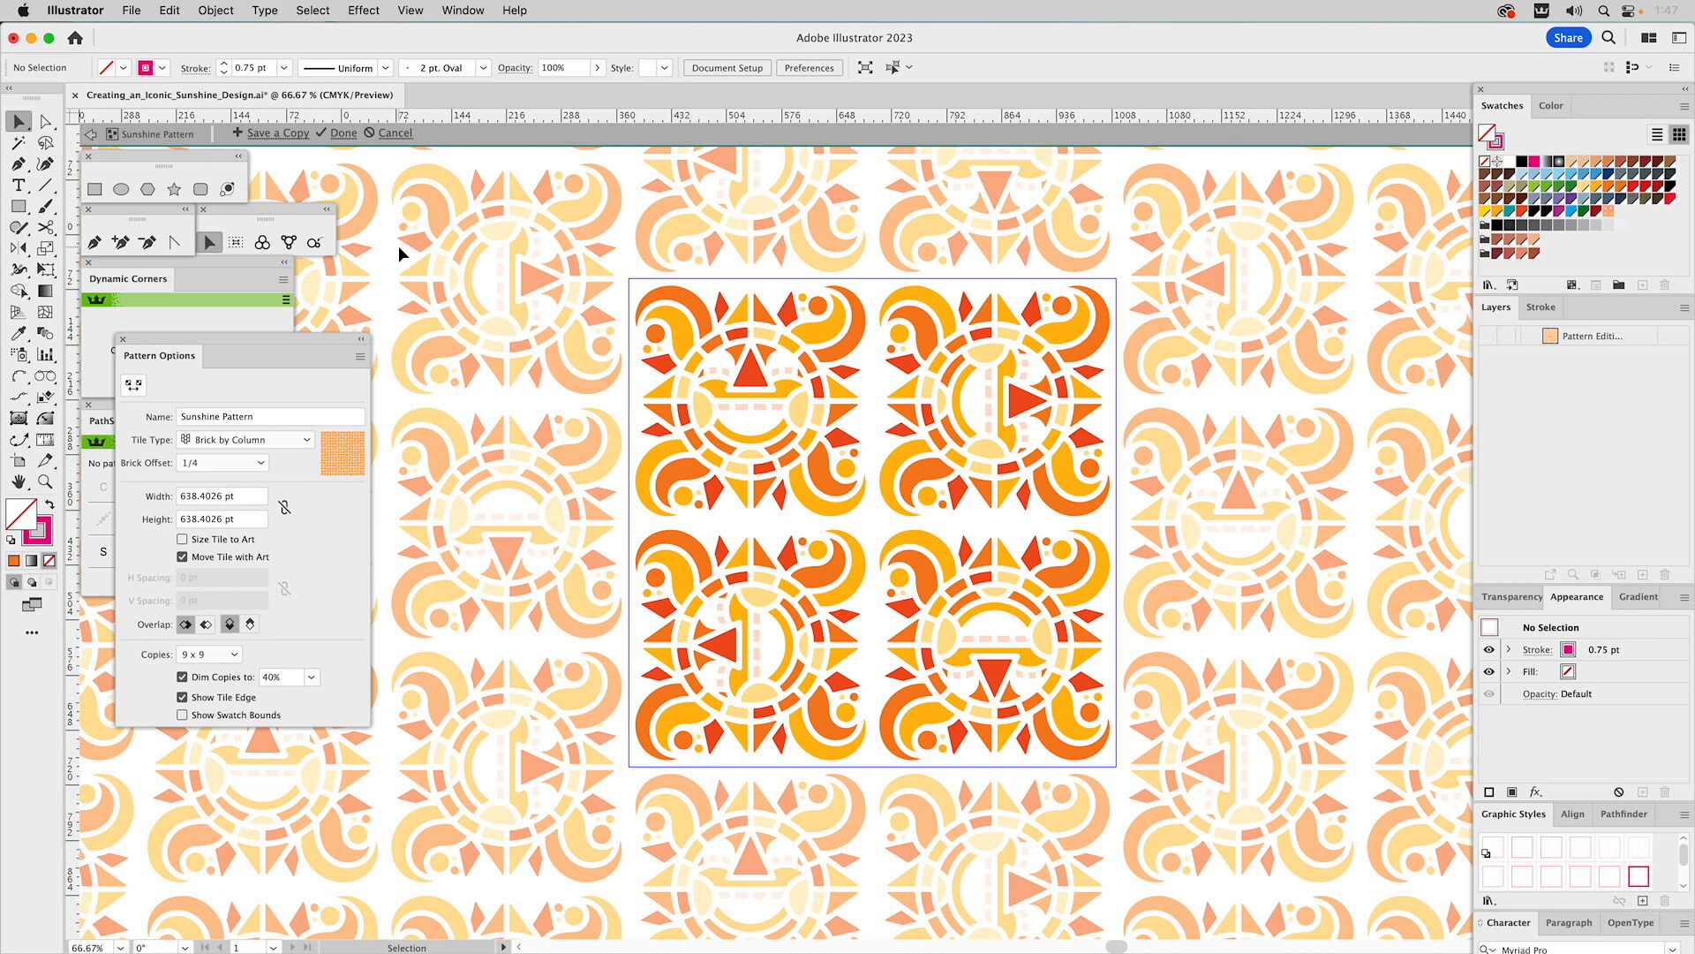
{"action": "key", "text": "Escape"}
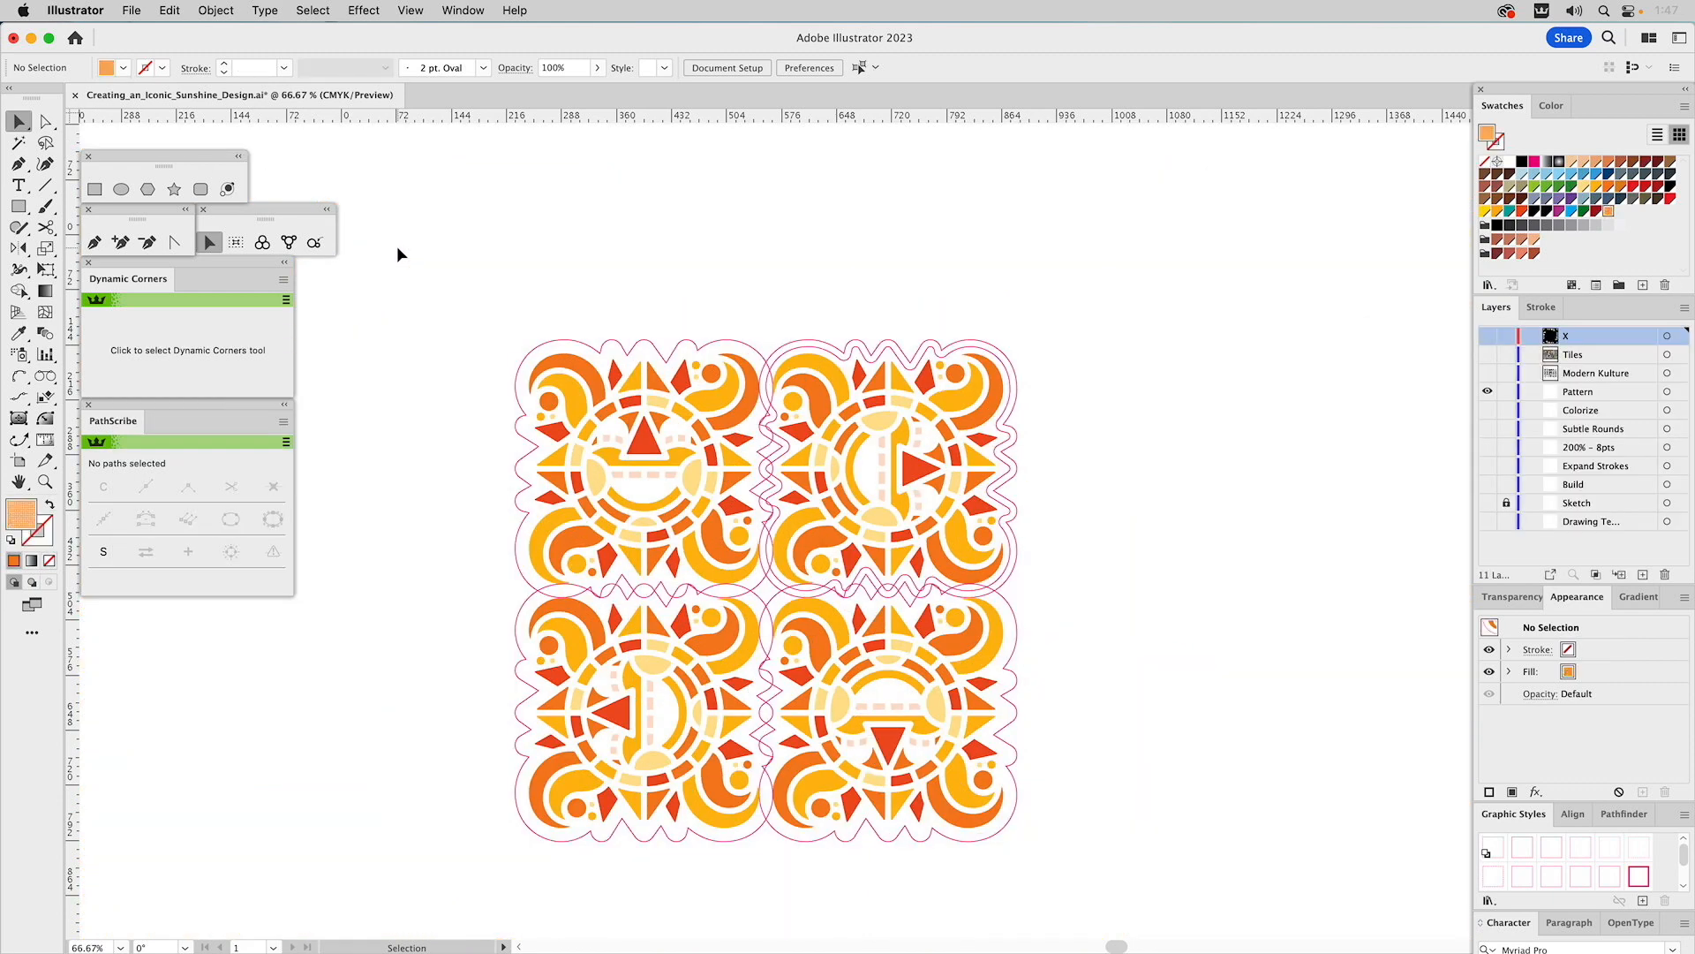
- Hide the Pattern layer and add a new layer named "Pattern Demo" directly above it
{"action": "scroll", "coordinate": [877, 219], "scroll_direction": "up", "scroll_amount": 3}
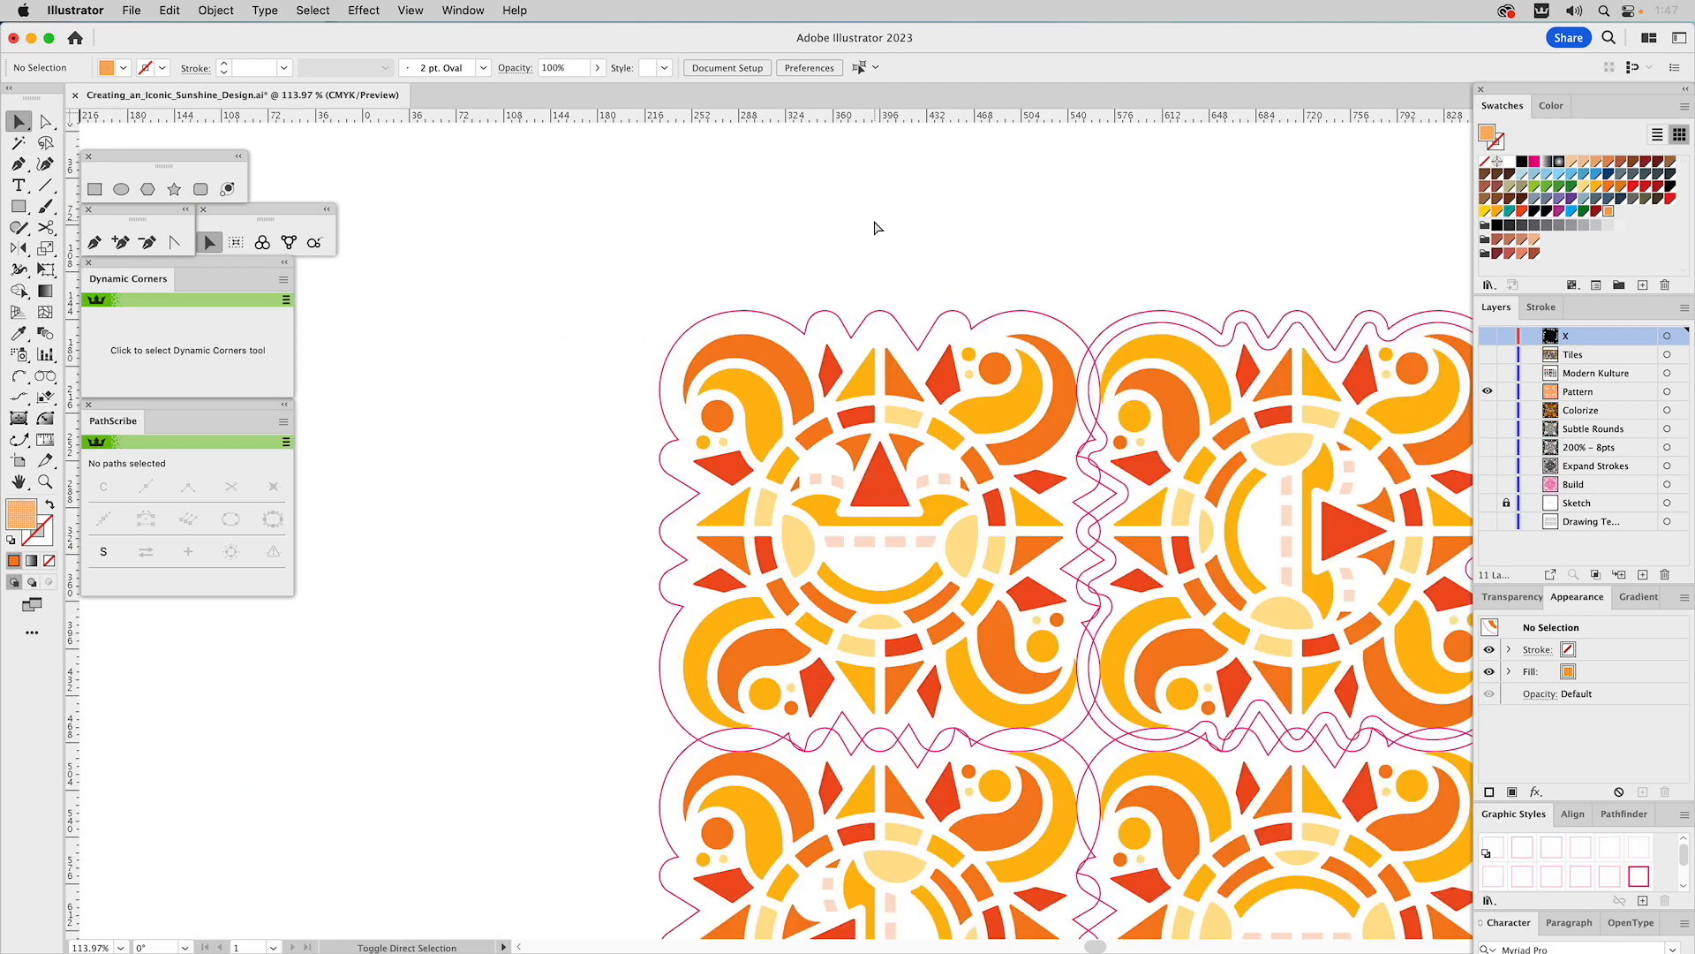
{"action": "left_click", "coordinate": [45, 481]}
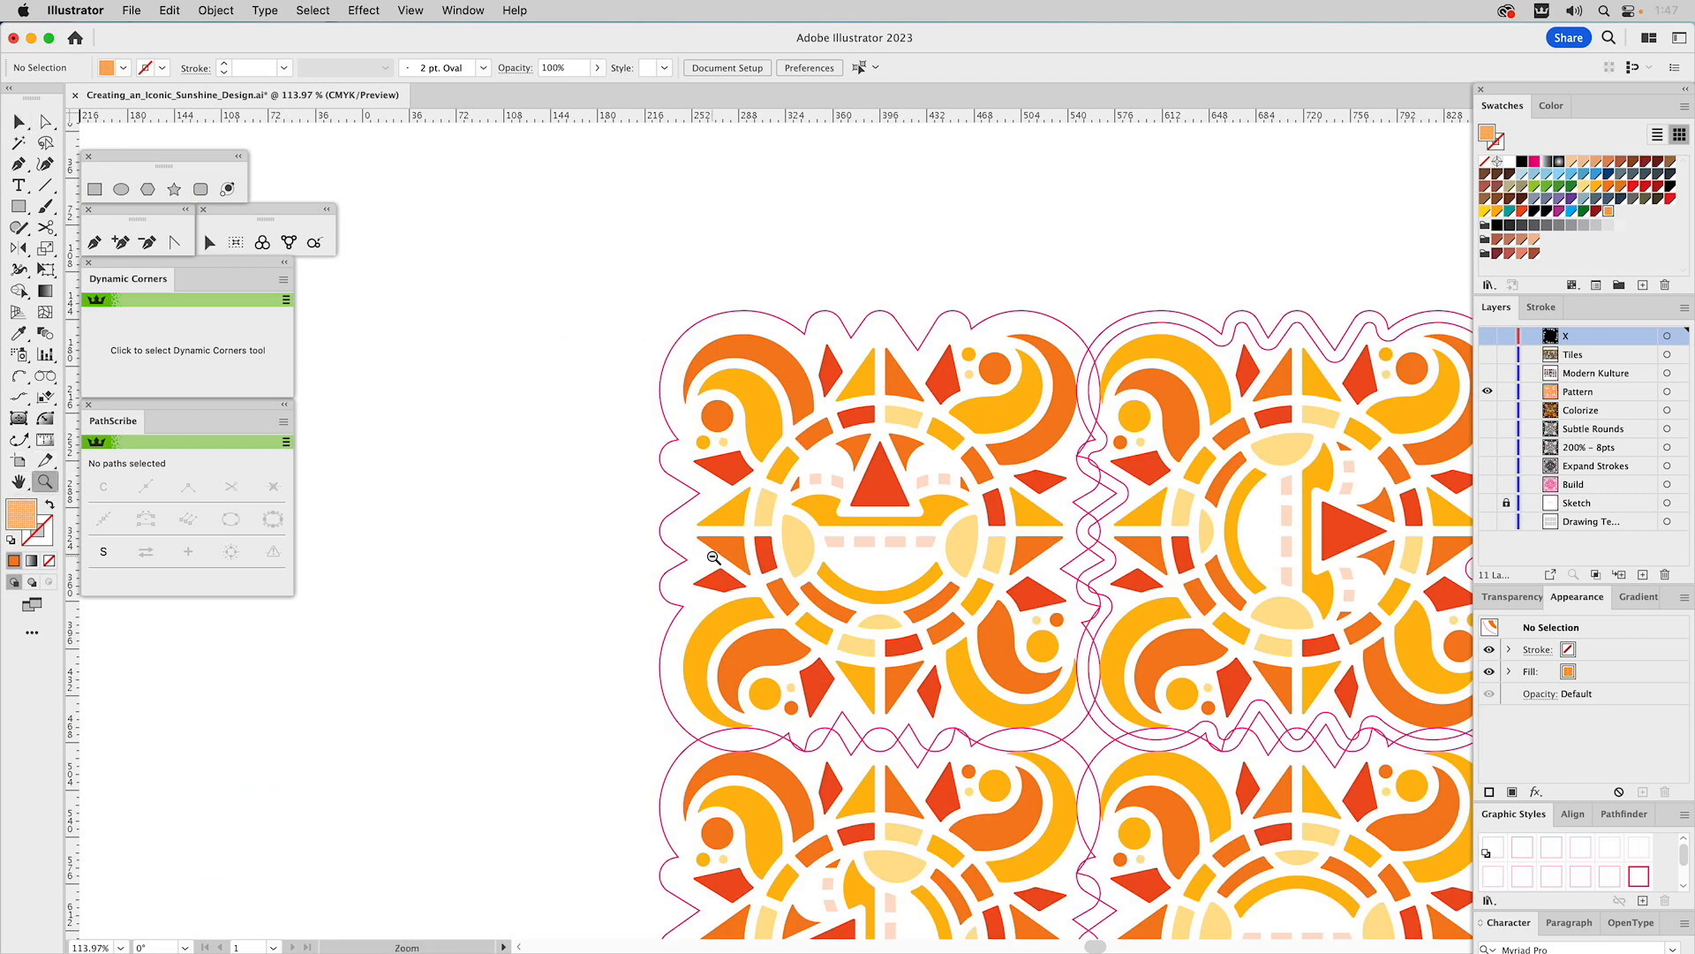
{"action": "left_click", "coordinate": [715, 559], "text": "alt"}
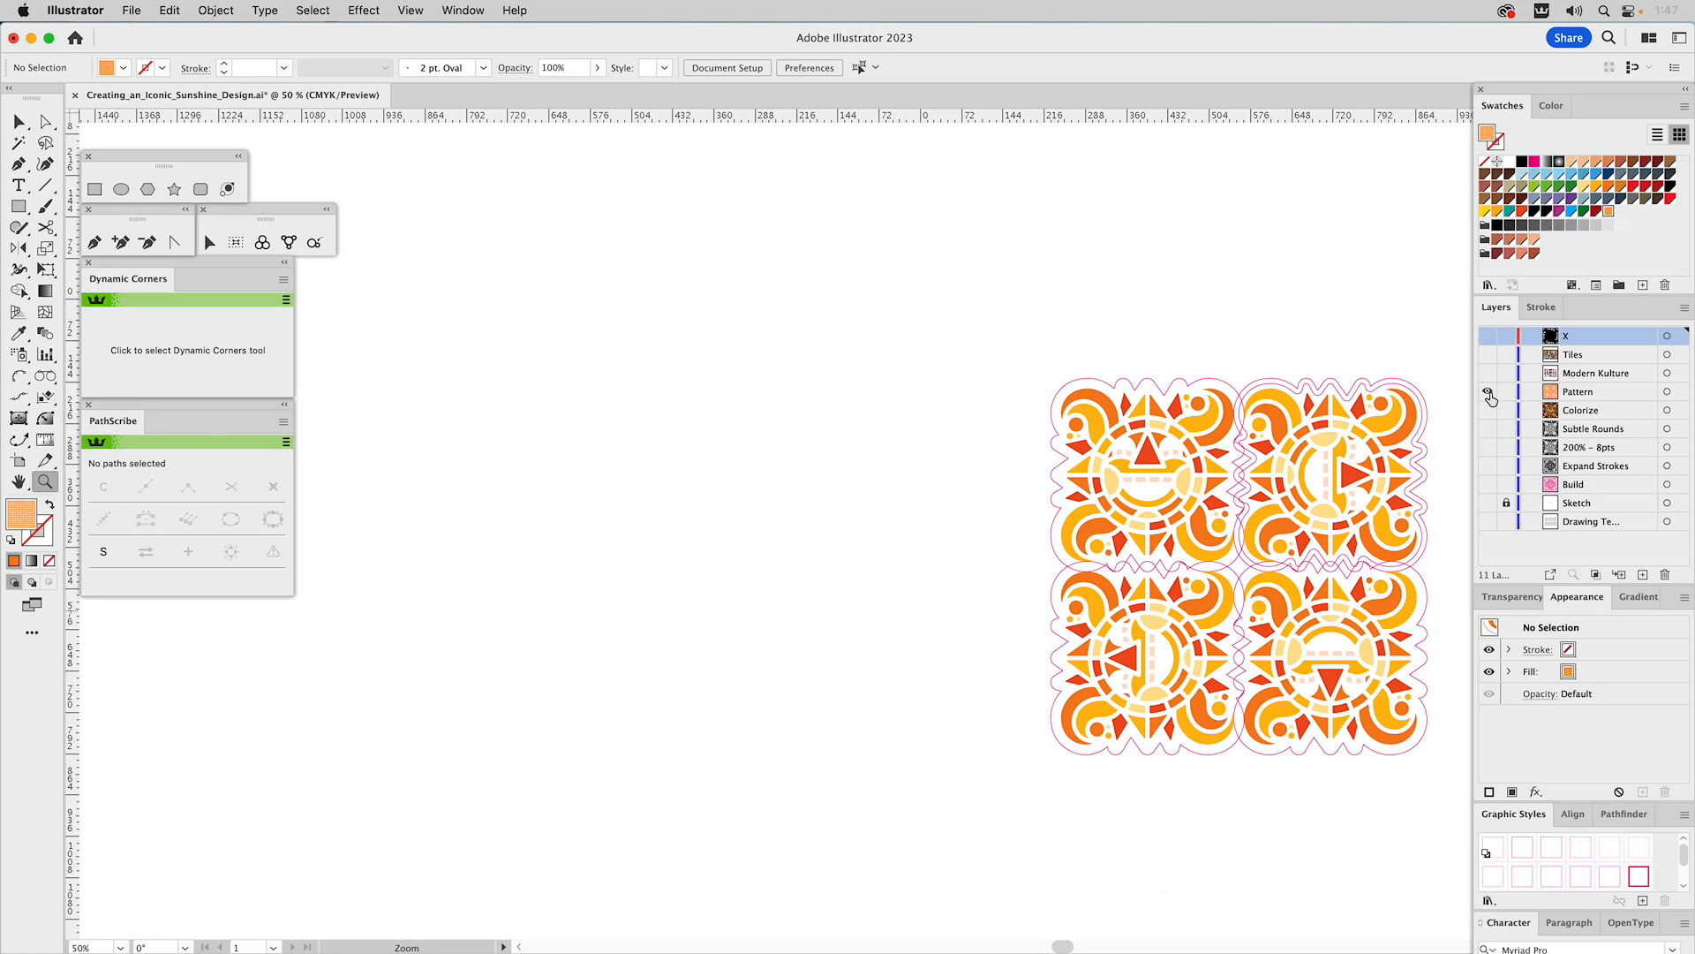
{"action": "left_click", "coordinate": [1486, 391]}
{"action": "left_click", "coordinate": [1584, 391]}
{"action": "left_click", "coordinate": [1643, 575]}
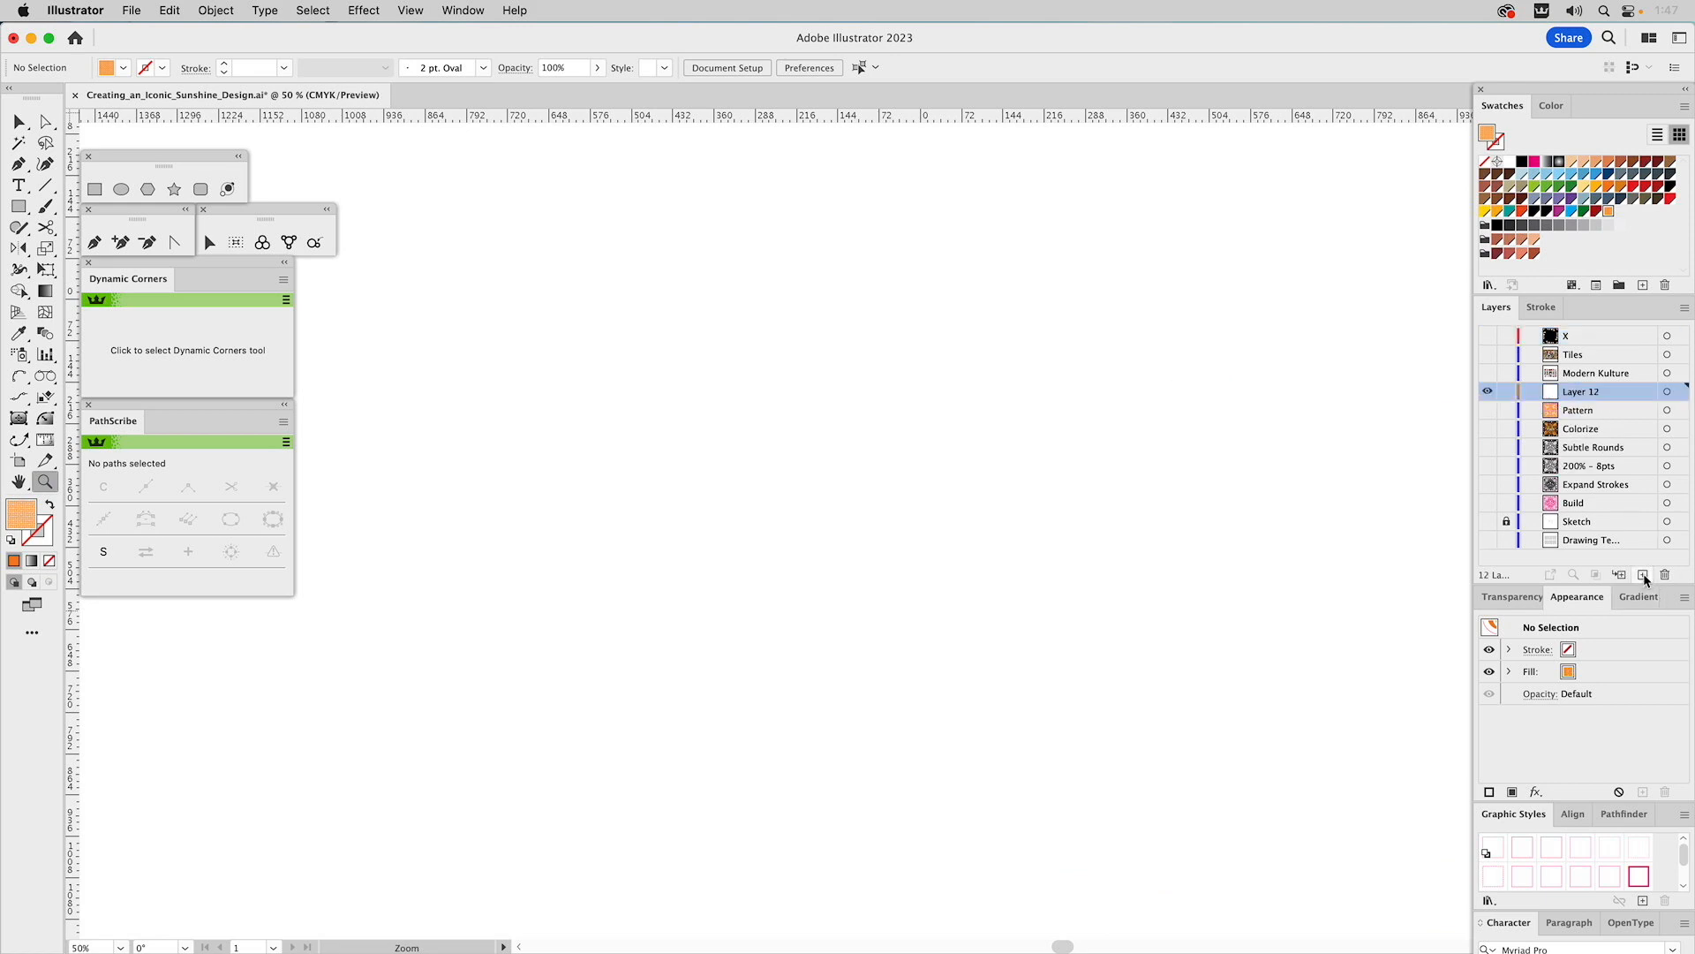
{"action": "double_click", "coordinate": [1591, 390]}
{"action": "type", "text": "Pattern Demo"}
{"action": "key", "text": "Return"}
- Set the Pattern Demo layer's color to Medium Blue
{"action": "double_click", "coordinate": [1640, 393]}
{"action": "left_click", "coordinate": [1234, 427]}
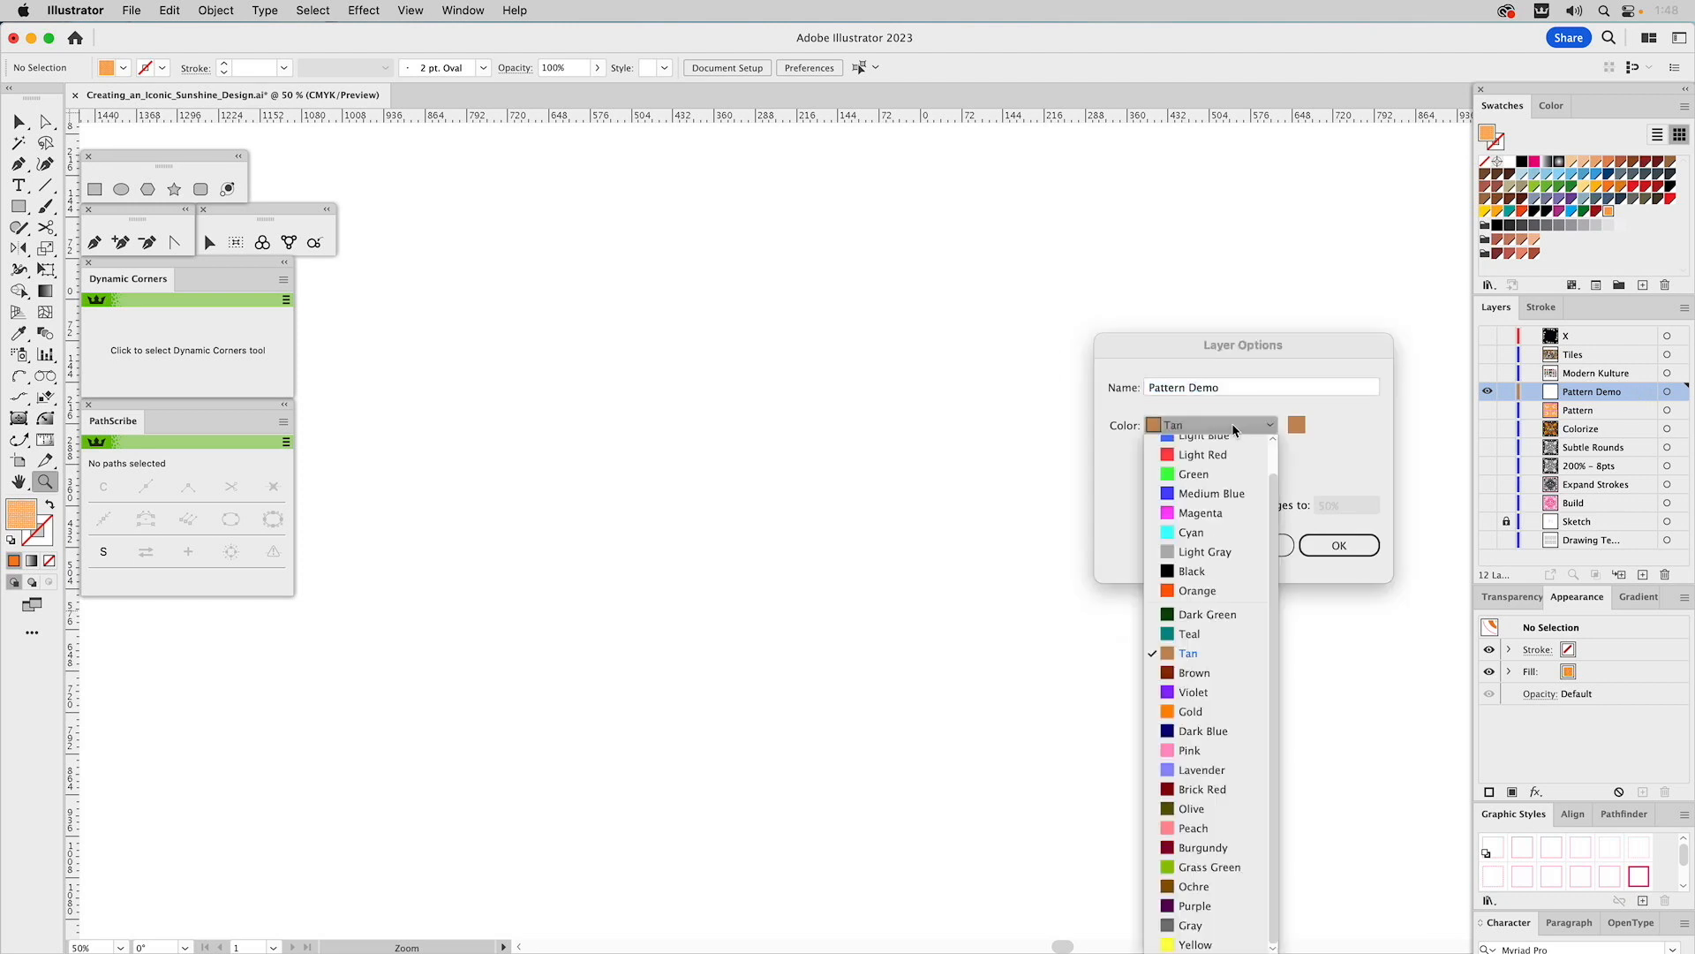
{"action": "left_click", "coordinate": [1232, 496]}
{"action": "left_click", "coordinate": [1341, 544]}
- Draw a rectangle about 1093 by 701 pt filled with the sunshine pattern and center it both ways on the artboard
{"action": "key", "text": "m"}
{"action": "left_click_drag", "start_coordinate": [674, 444], "coordinate": [1300, 846]}
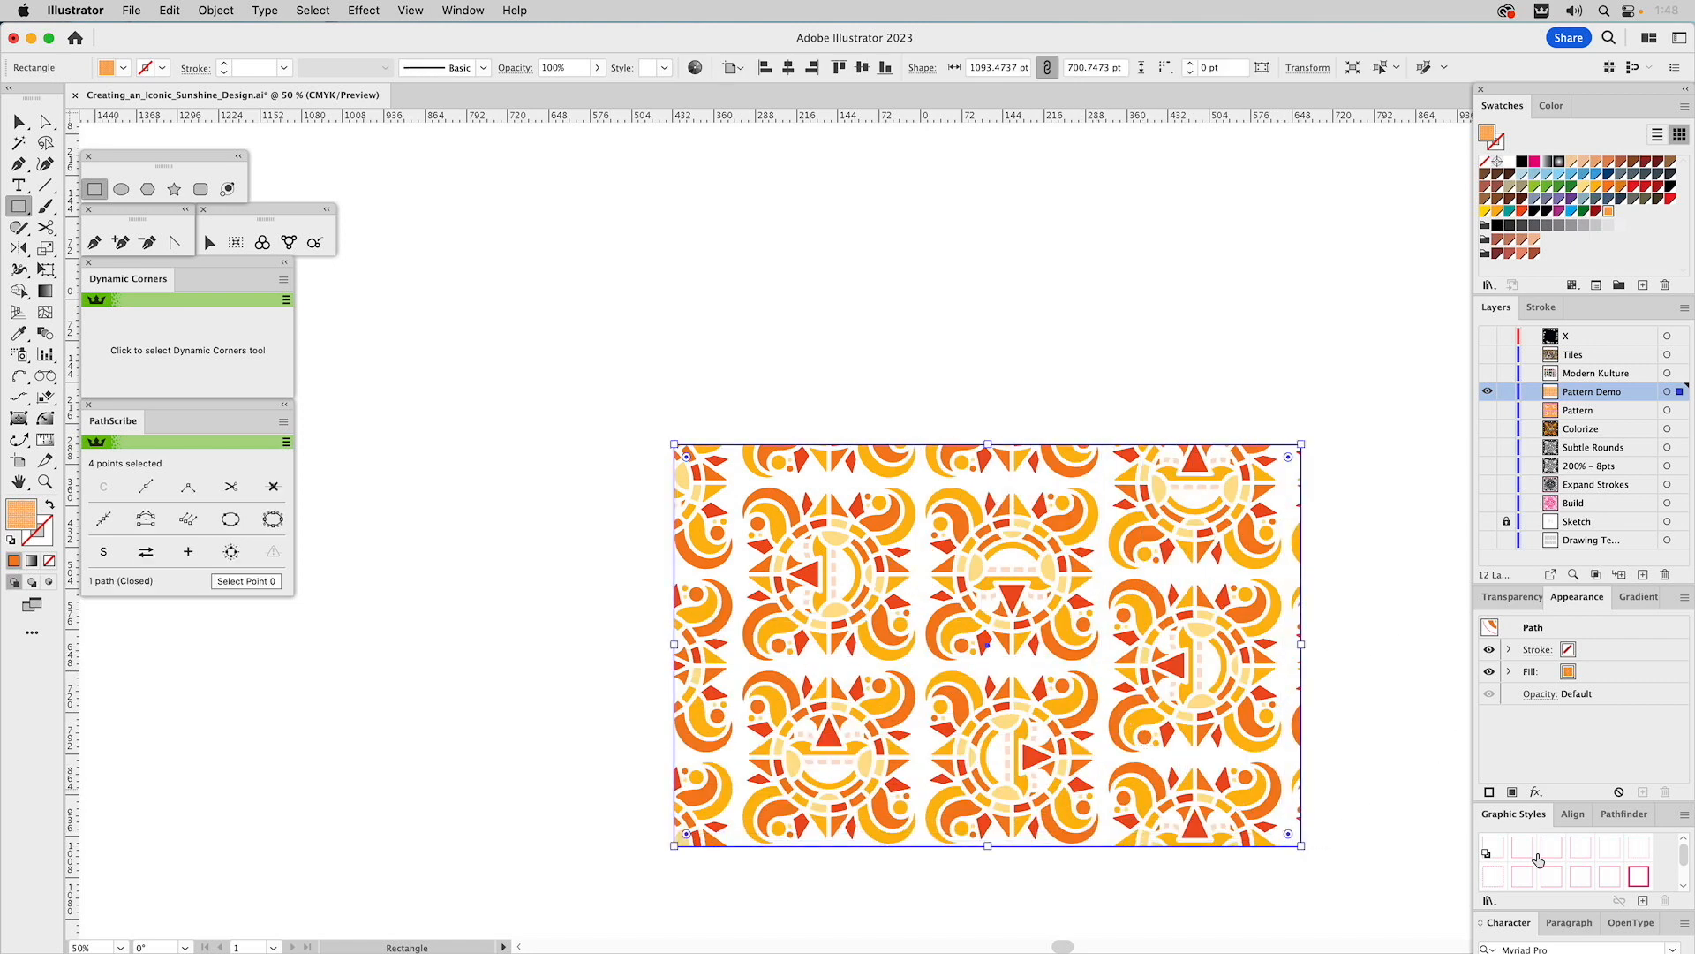
{"action": "left_click", "coordinate": [1573, 813]}
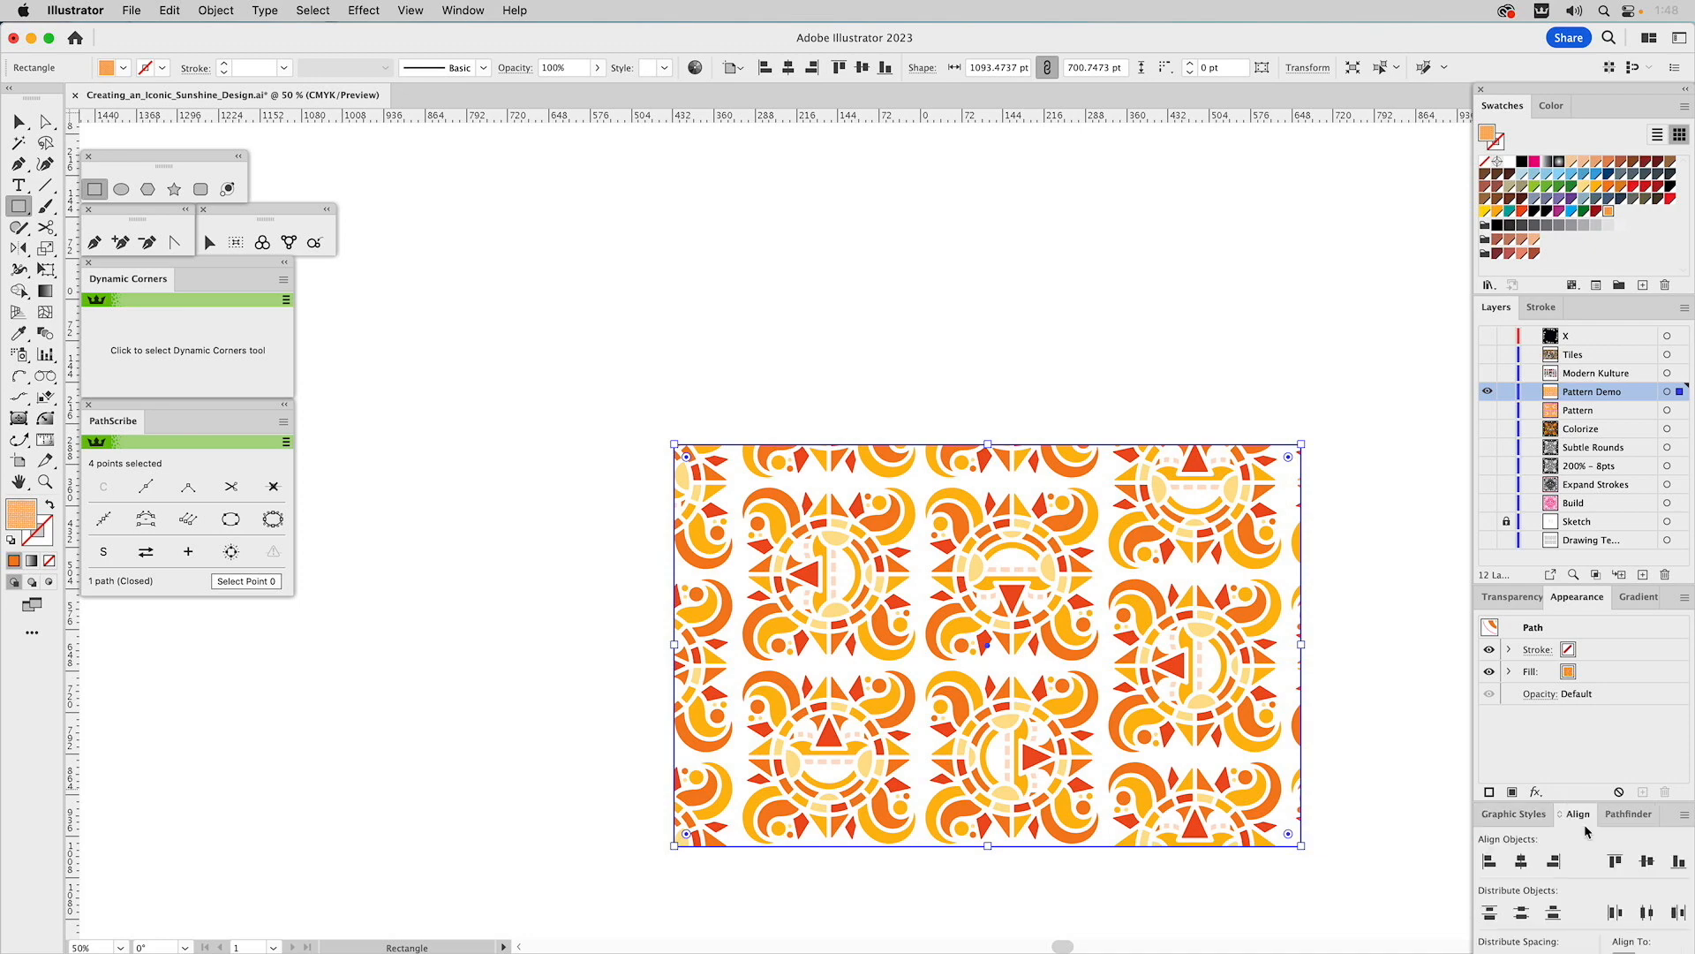
{"action": "left_click", "coordinate": [1520, 861]}
{"action": "left_click", "coordinate": [1644, 861]}
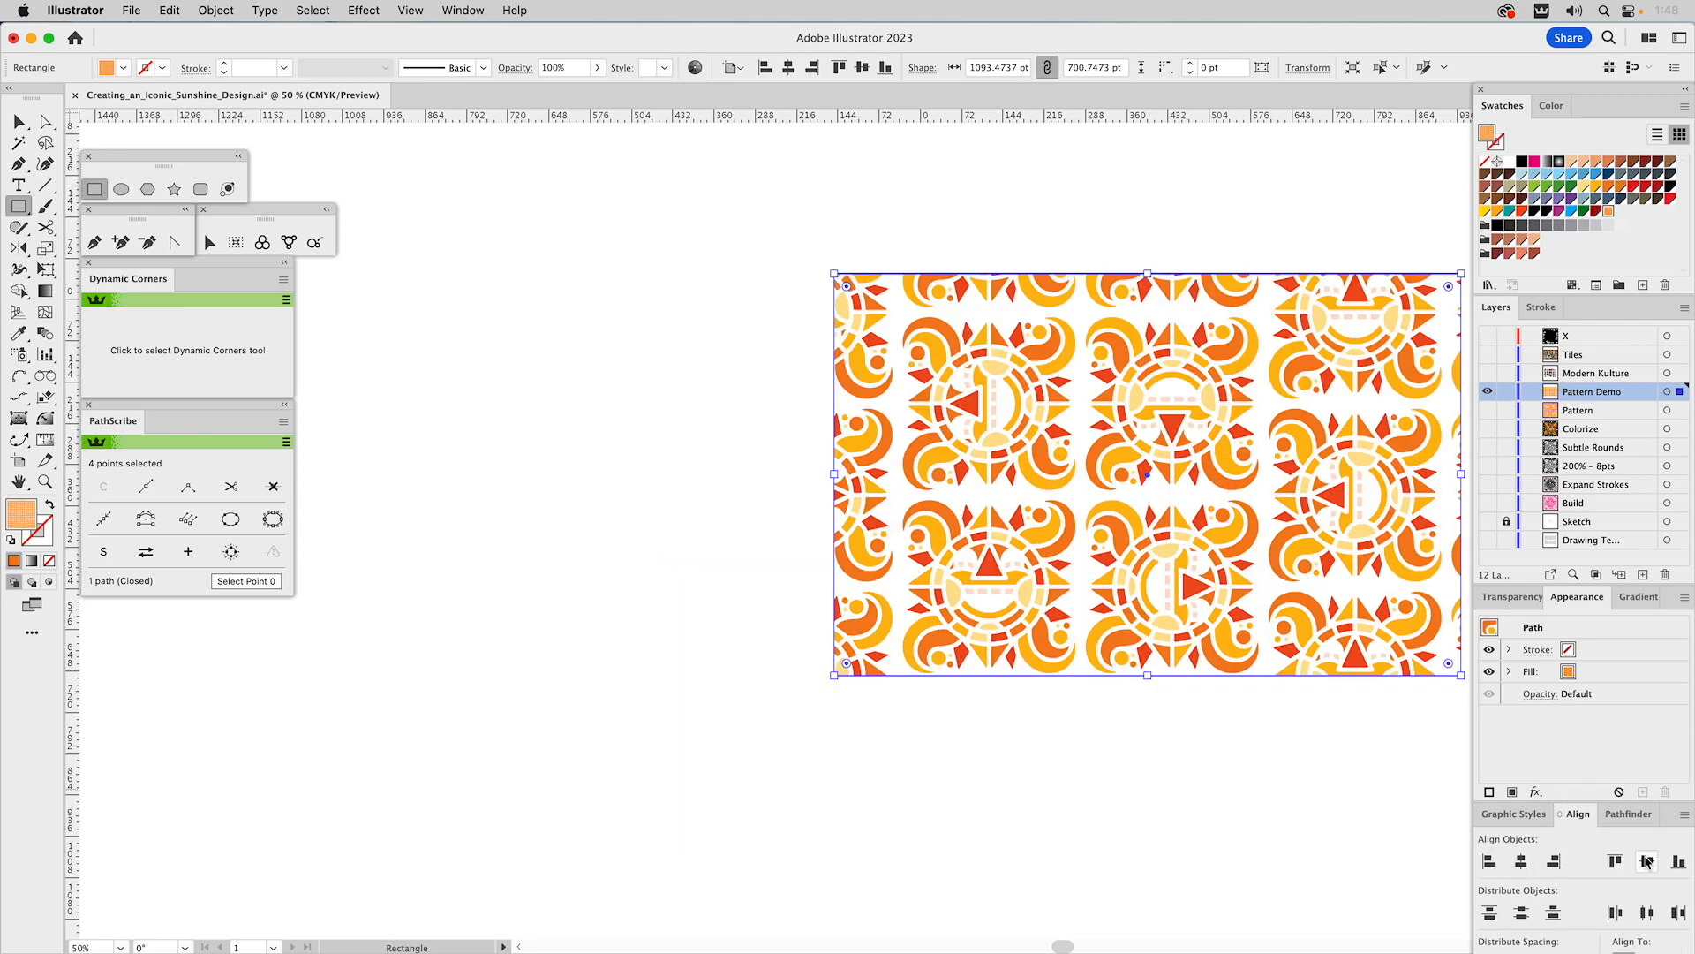
- Open the Scale options for the rectangle and turn off Transform Objects so that only its pattern fill scales
{"action": "key", "text": "super+0"}
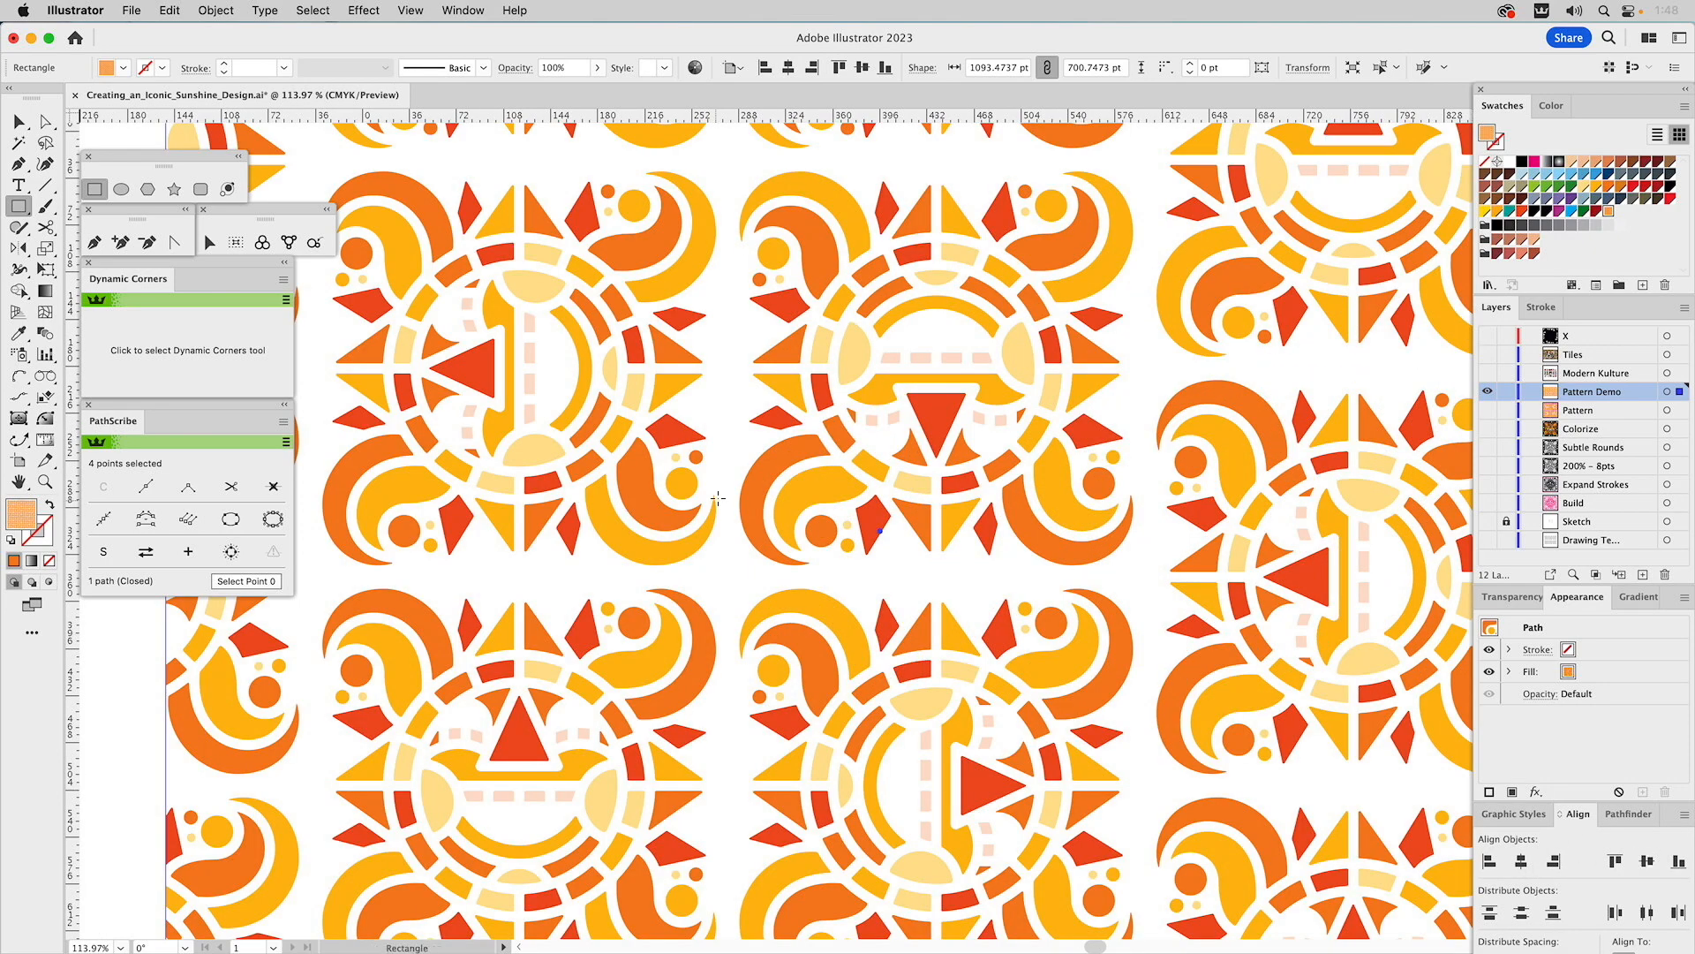
{"action": "left_click", "coordinate": [969, 522], "text": "alt"}
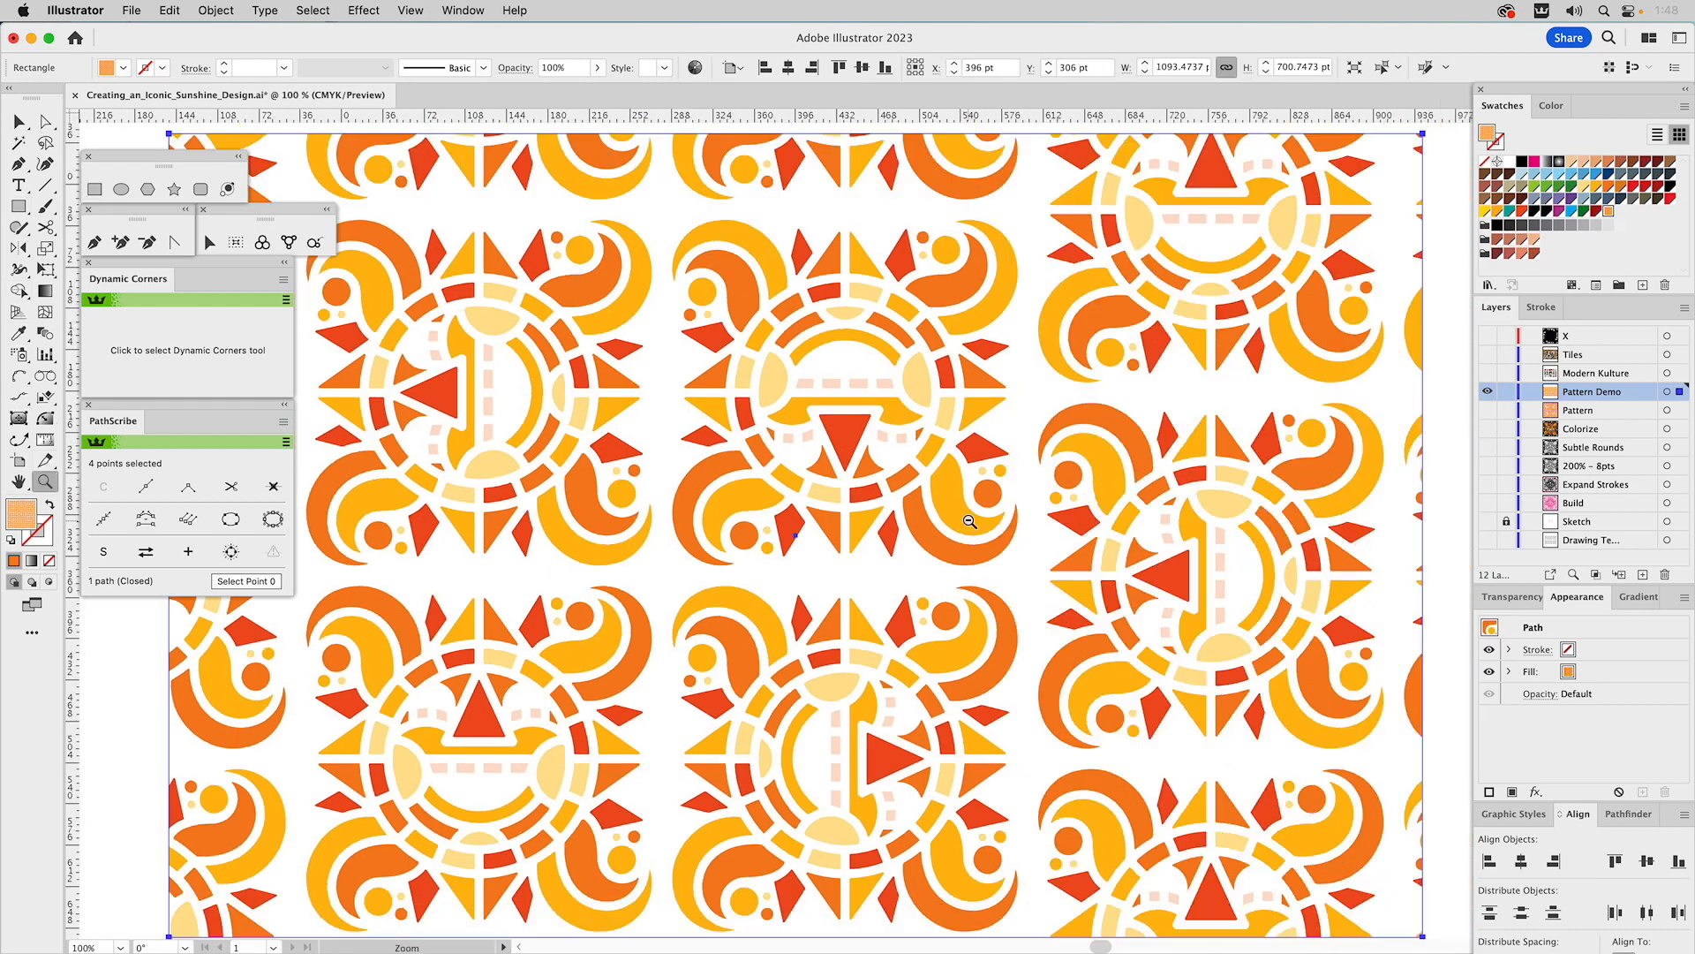
{"action": "left_click", "coordinate": [968, 521], "text": "alt"}
{"action": "scroll", "coordinate": [969, 522], "scroll_direction": "left", "scroll_amount": 5}
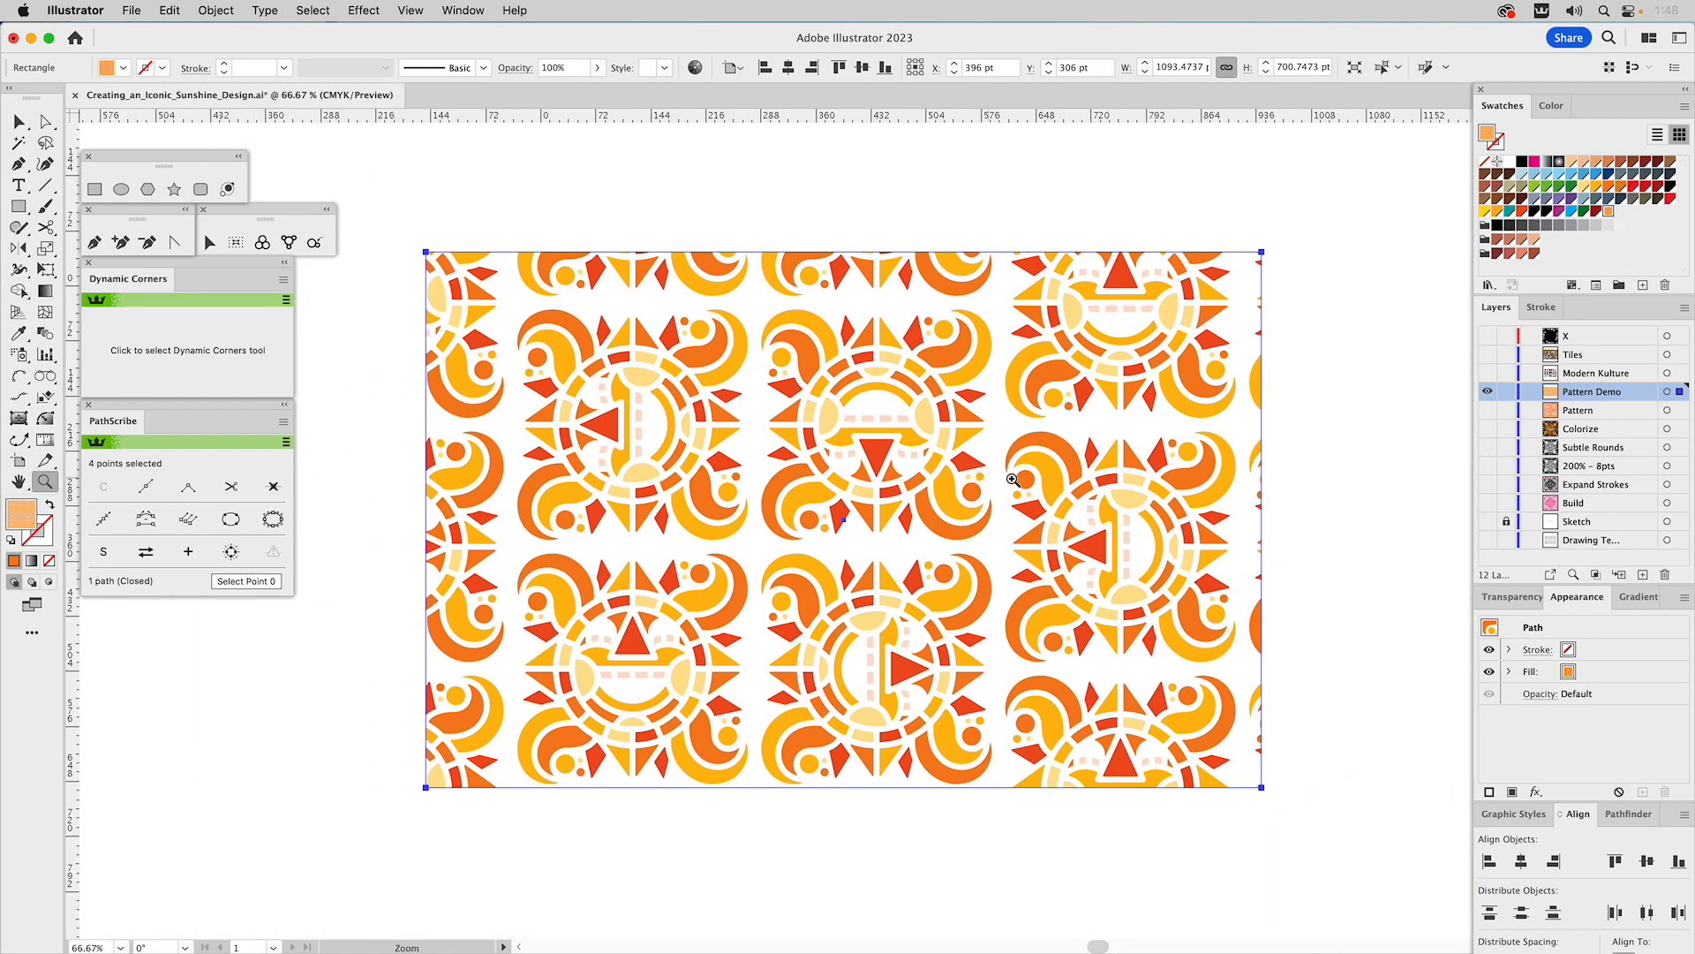
{"action": "key", "text": "v"}
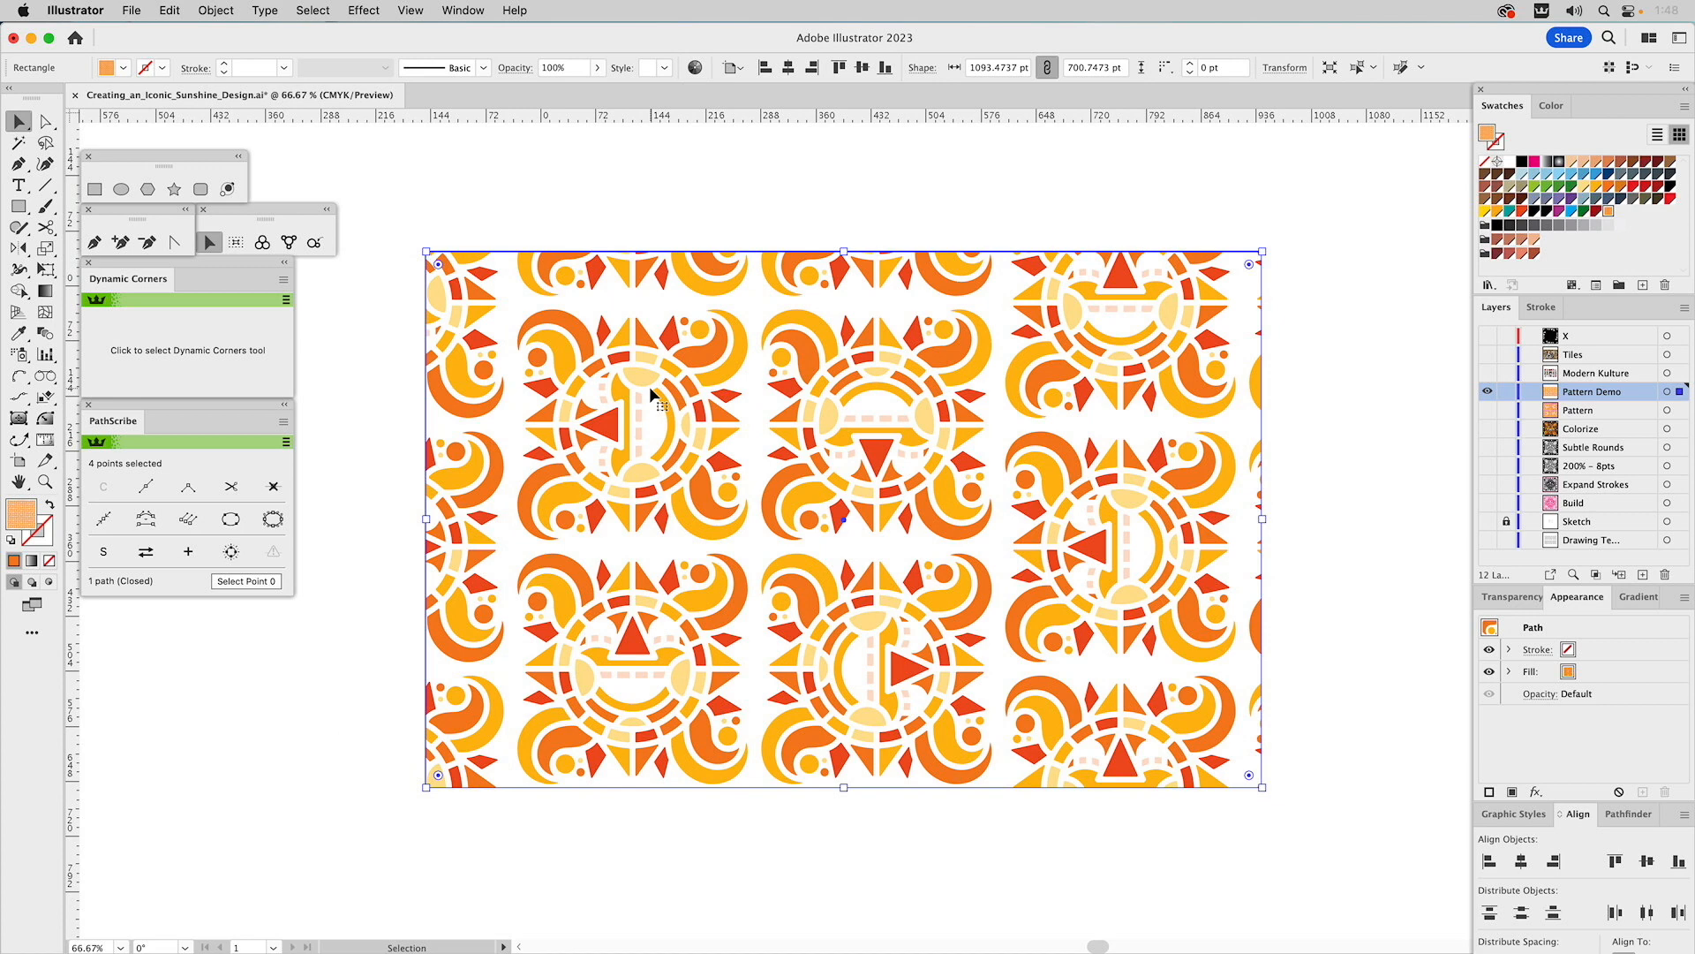
{"action": "double_click", "coordinate": [48, 251]}
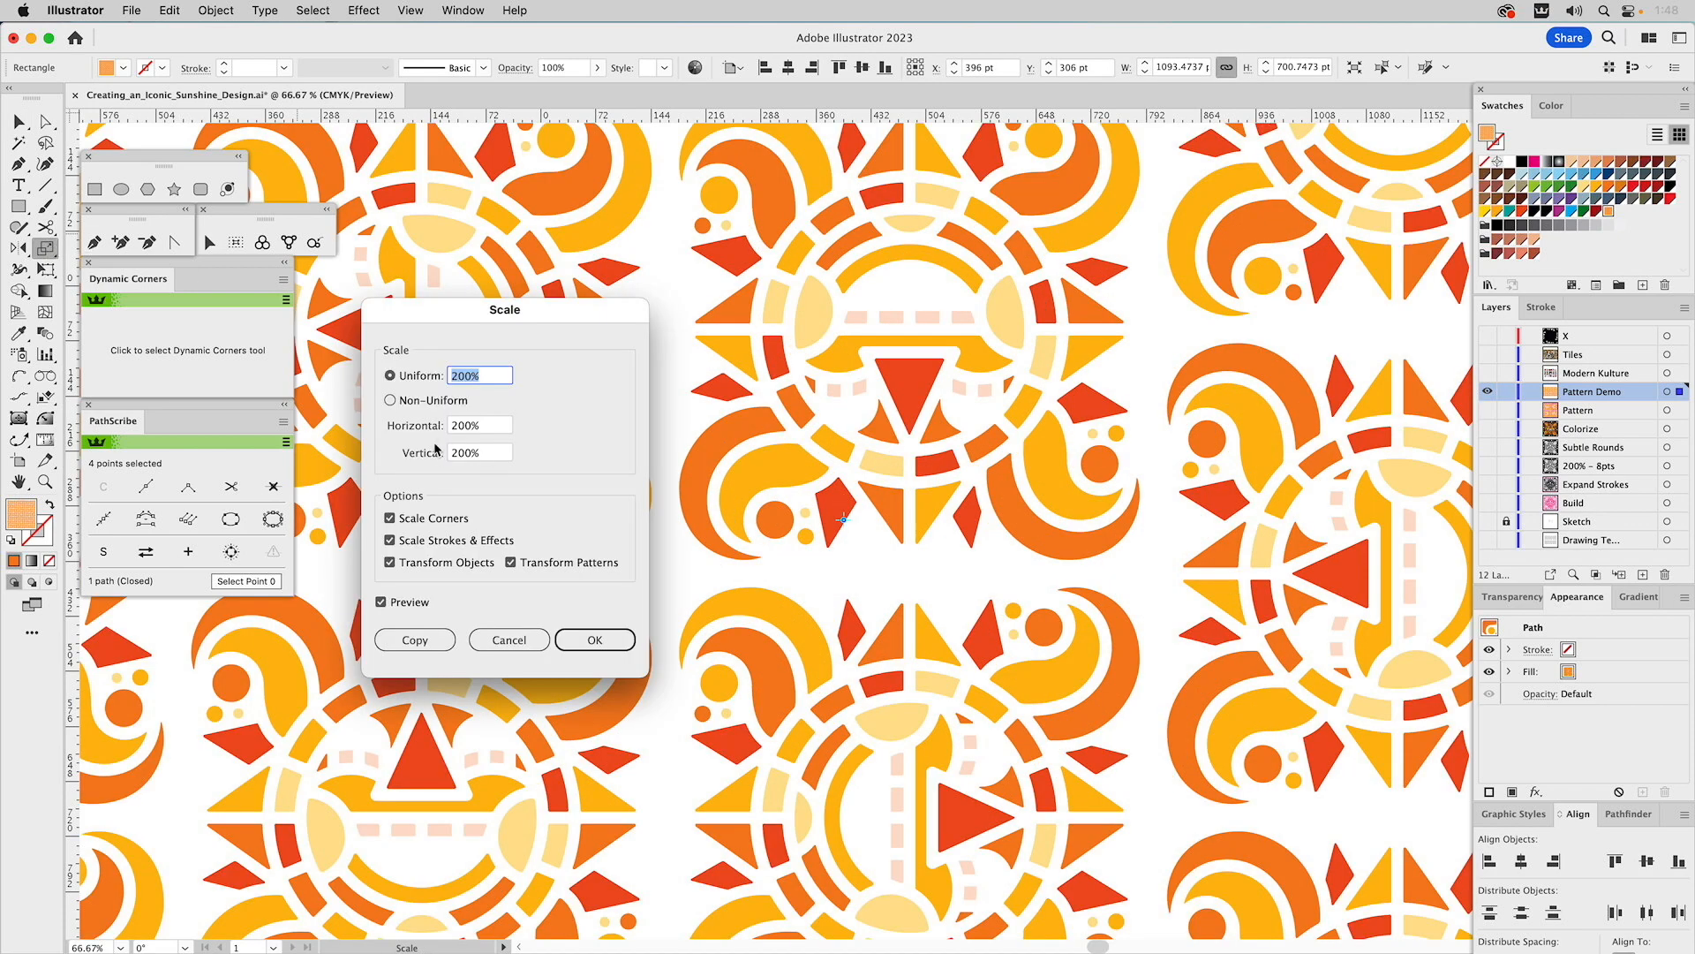
{"action": "left_click", "coordinate": [411, 567]}
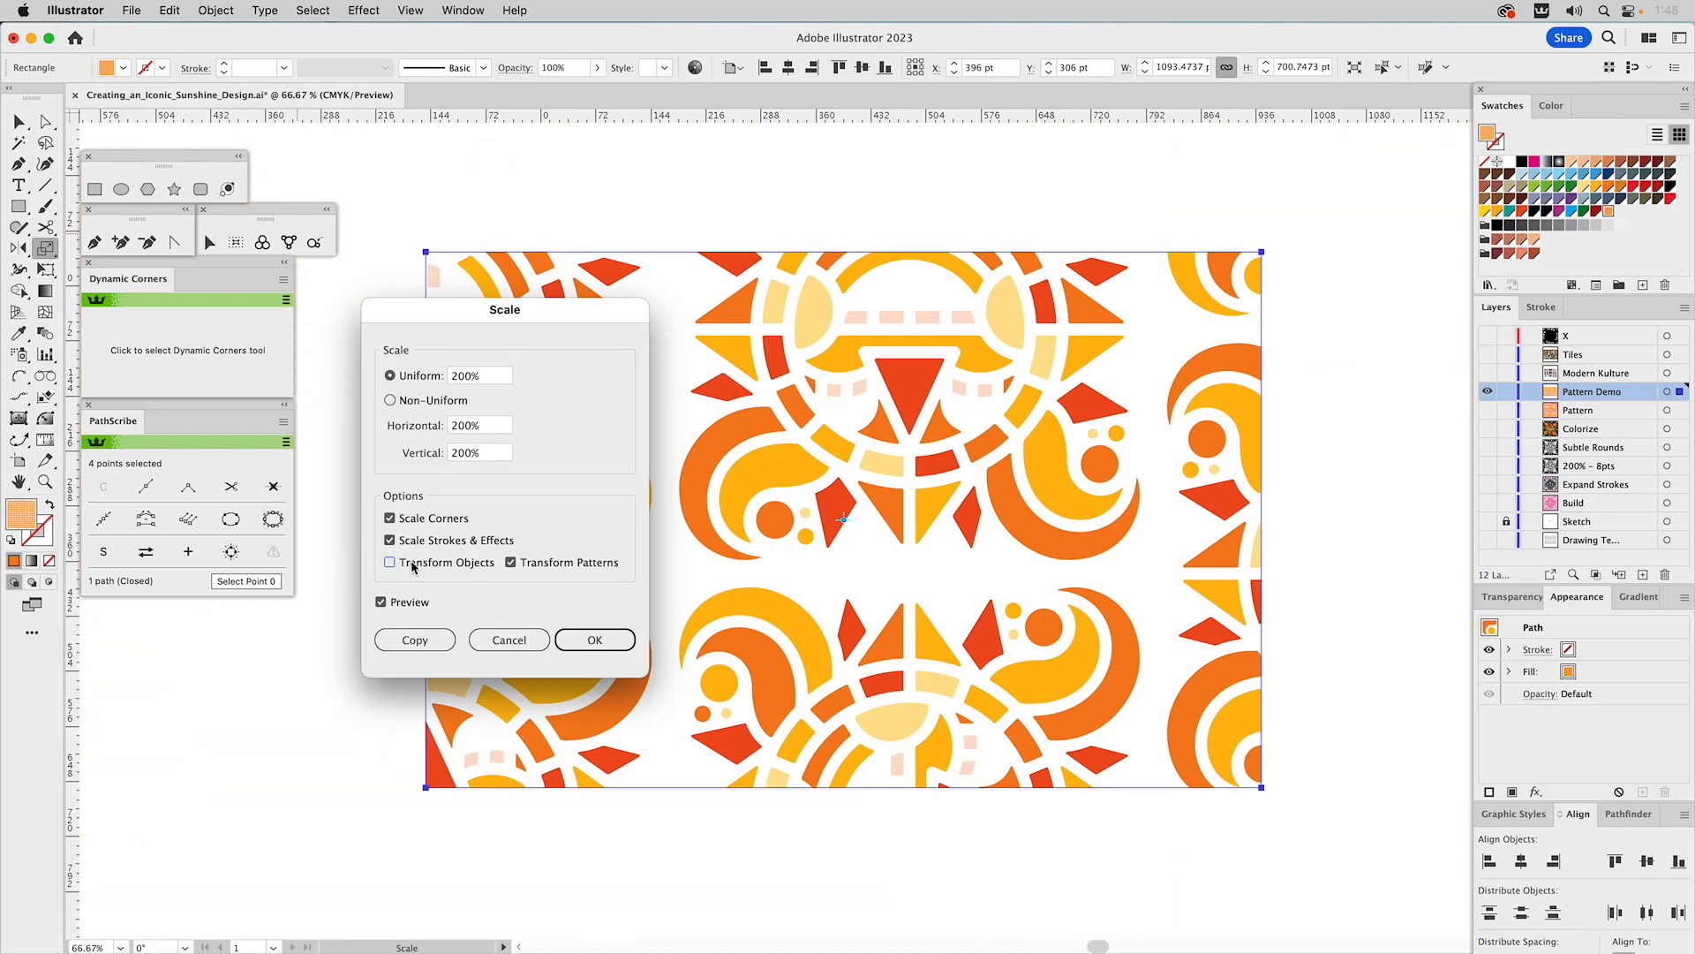
{"action": "left_click", "coordinate": [413, 566]}
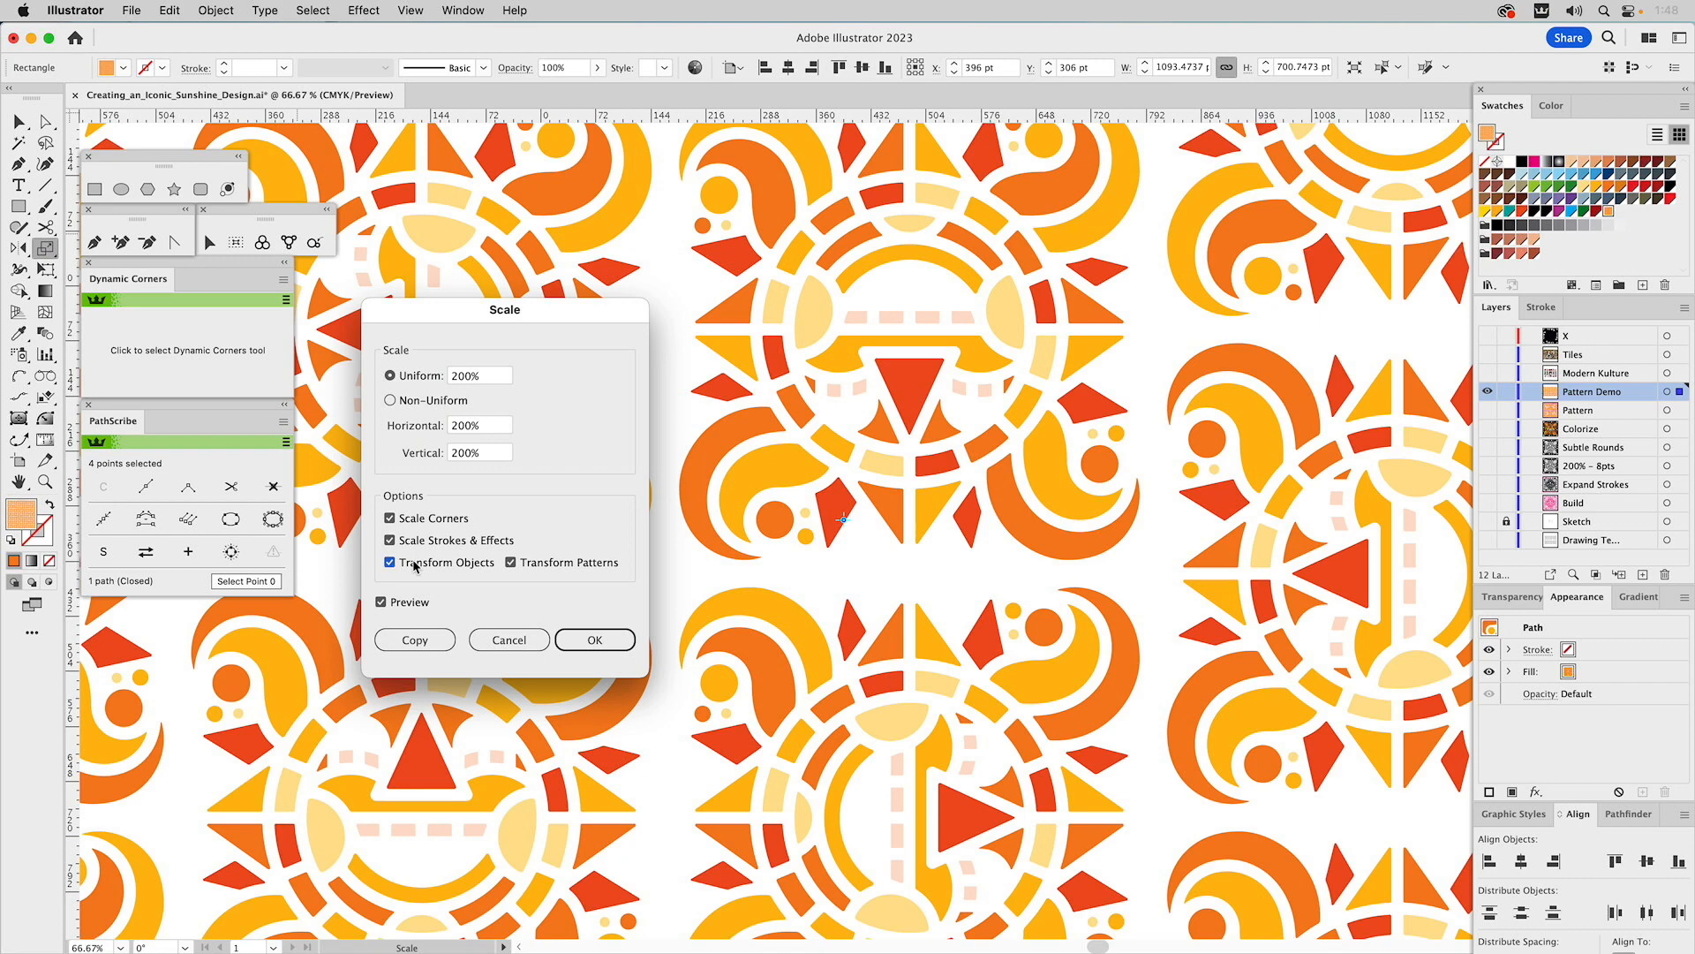
{"action": "left_click", "coordinate": [413, 566]}
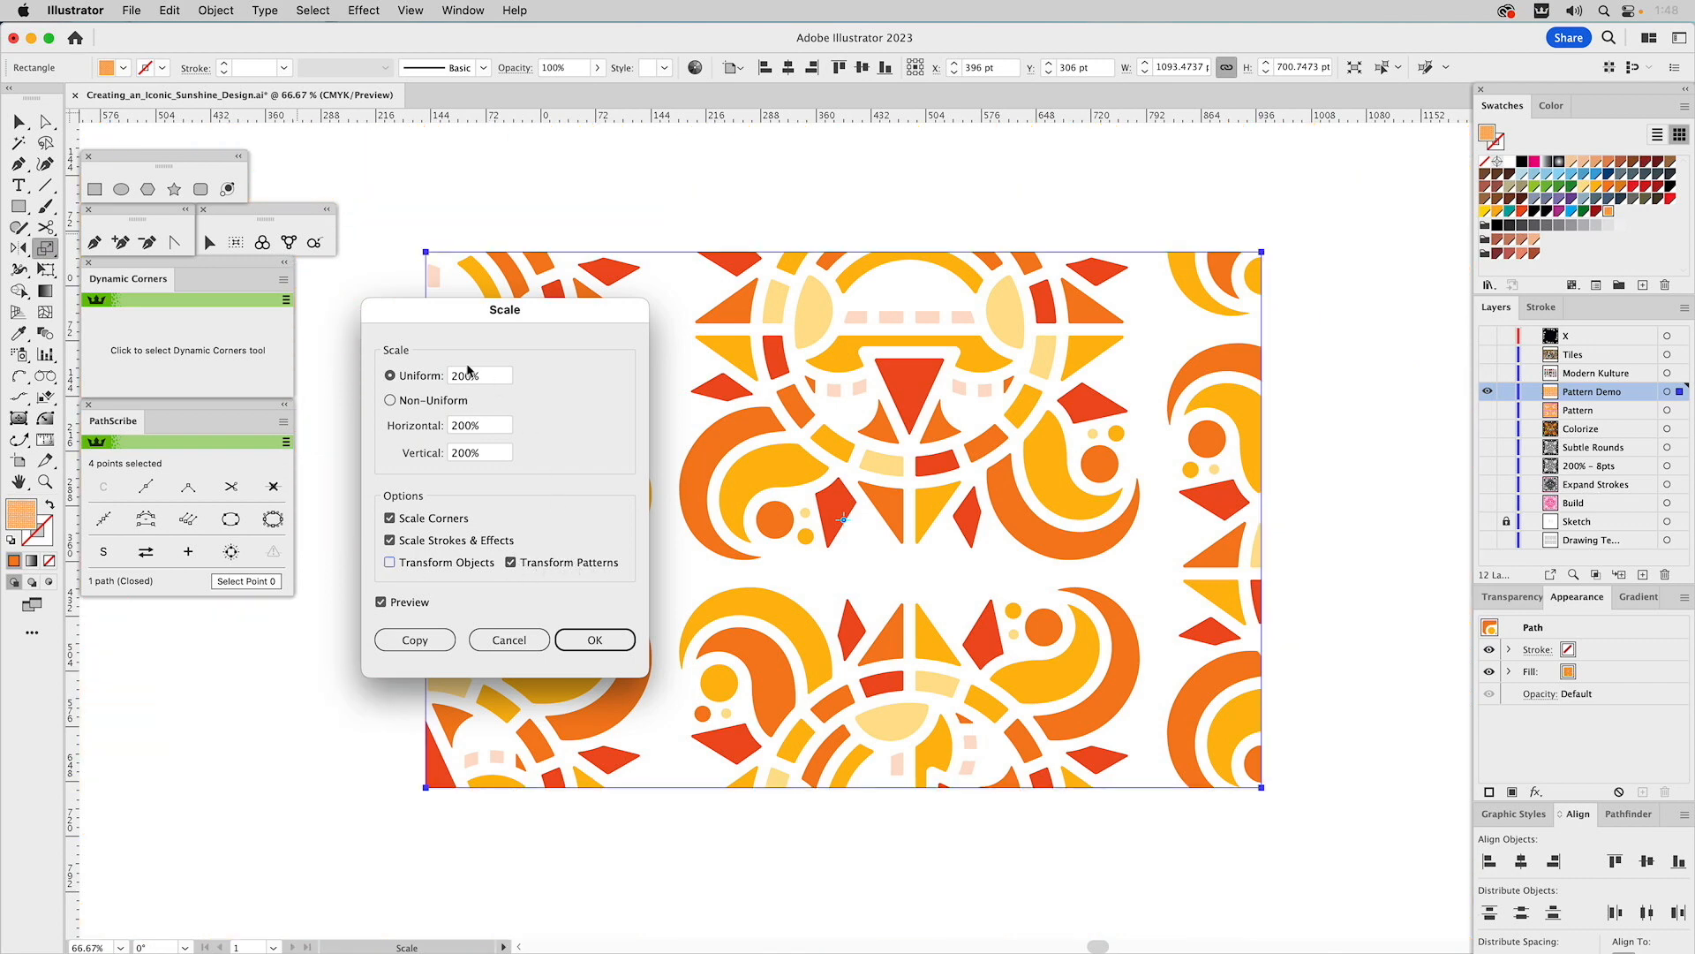
- Scale the rectangle's pattern fill uniformly to 55%, comparing it with the preview off and on before applying
{"action": "left_click", "coordinate": [435, 383]}
{"action": "type", "text": "55"}
{"action": "left_click", "coordinate": [401, 603]}
{"action": "left_click", "coordinate": [401, 603]}
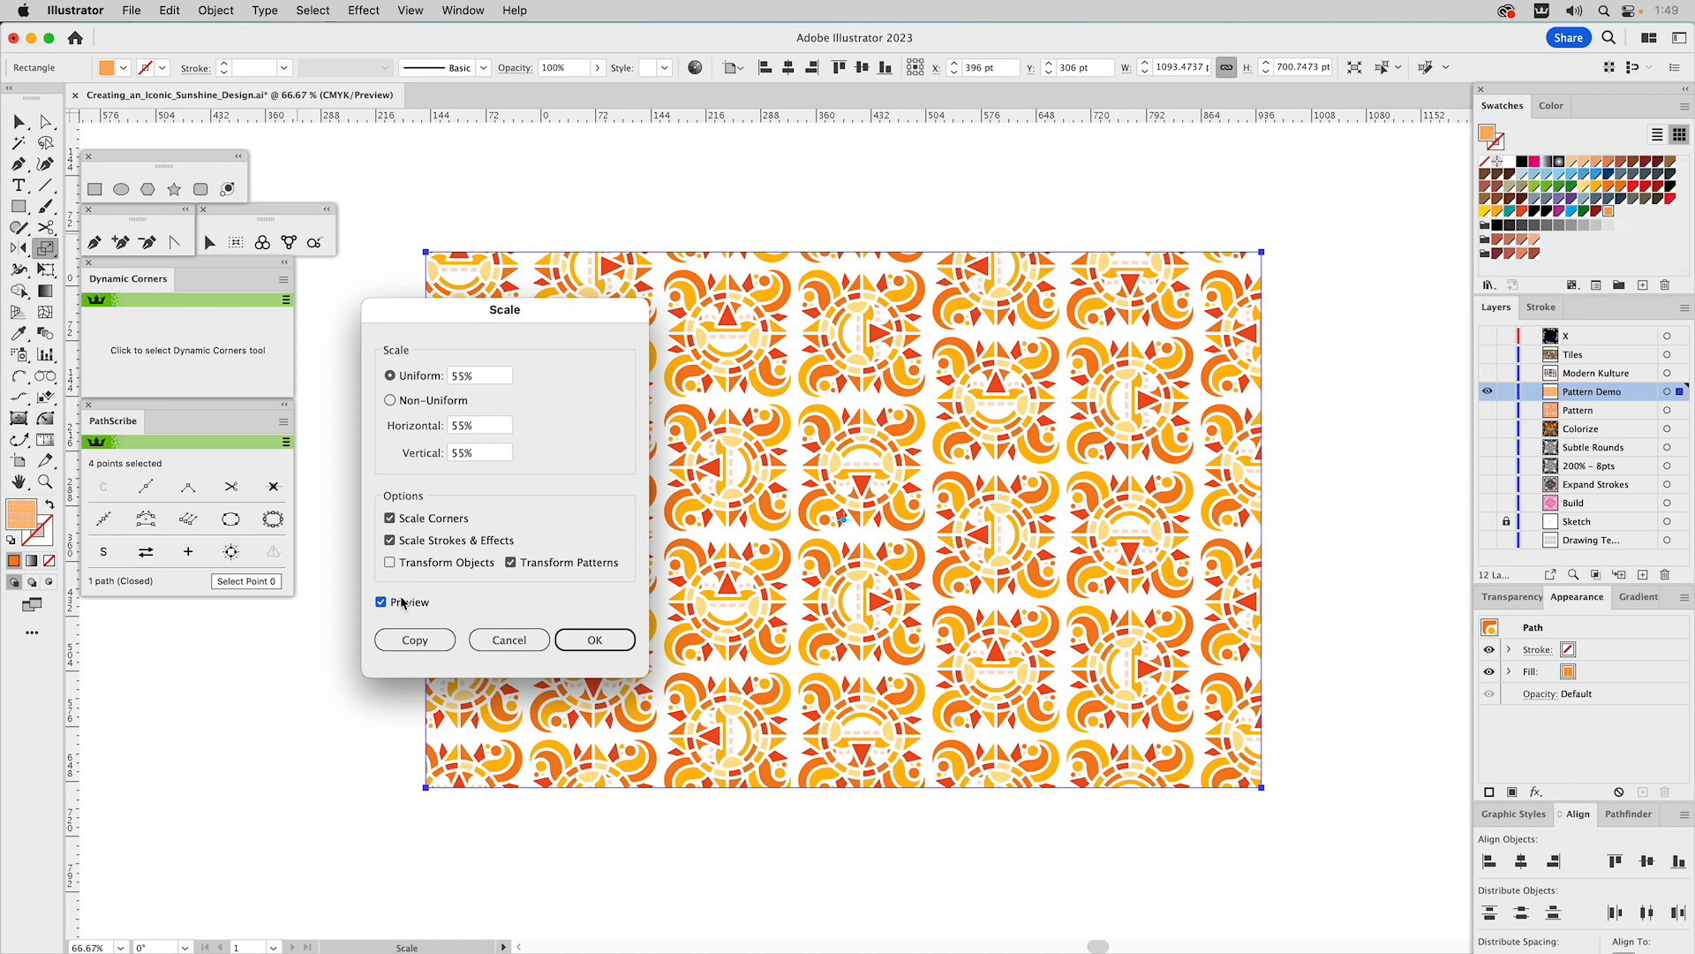
{"action": "left_click", "coordinate": [402, 603]}
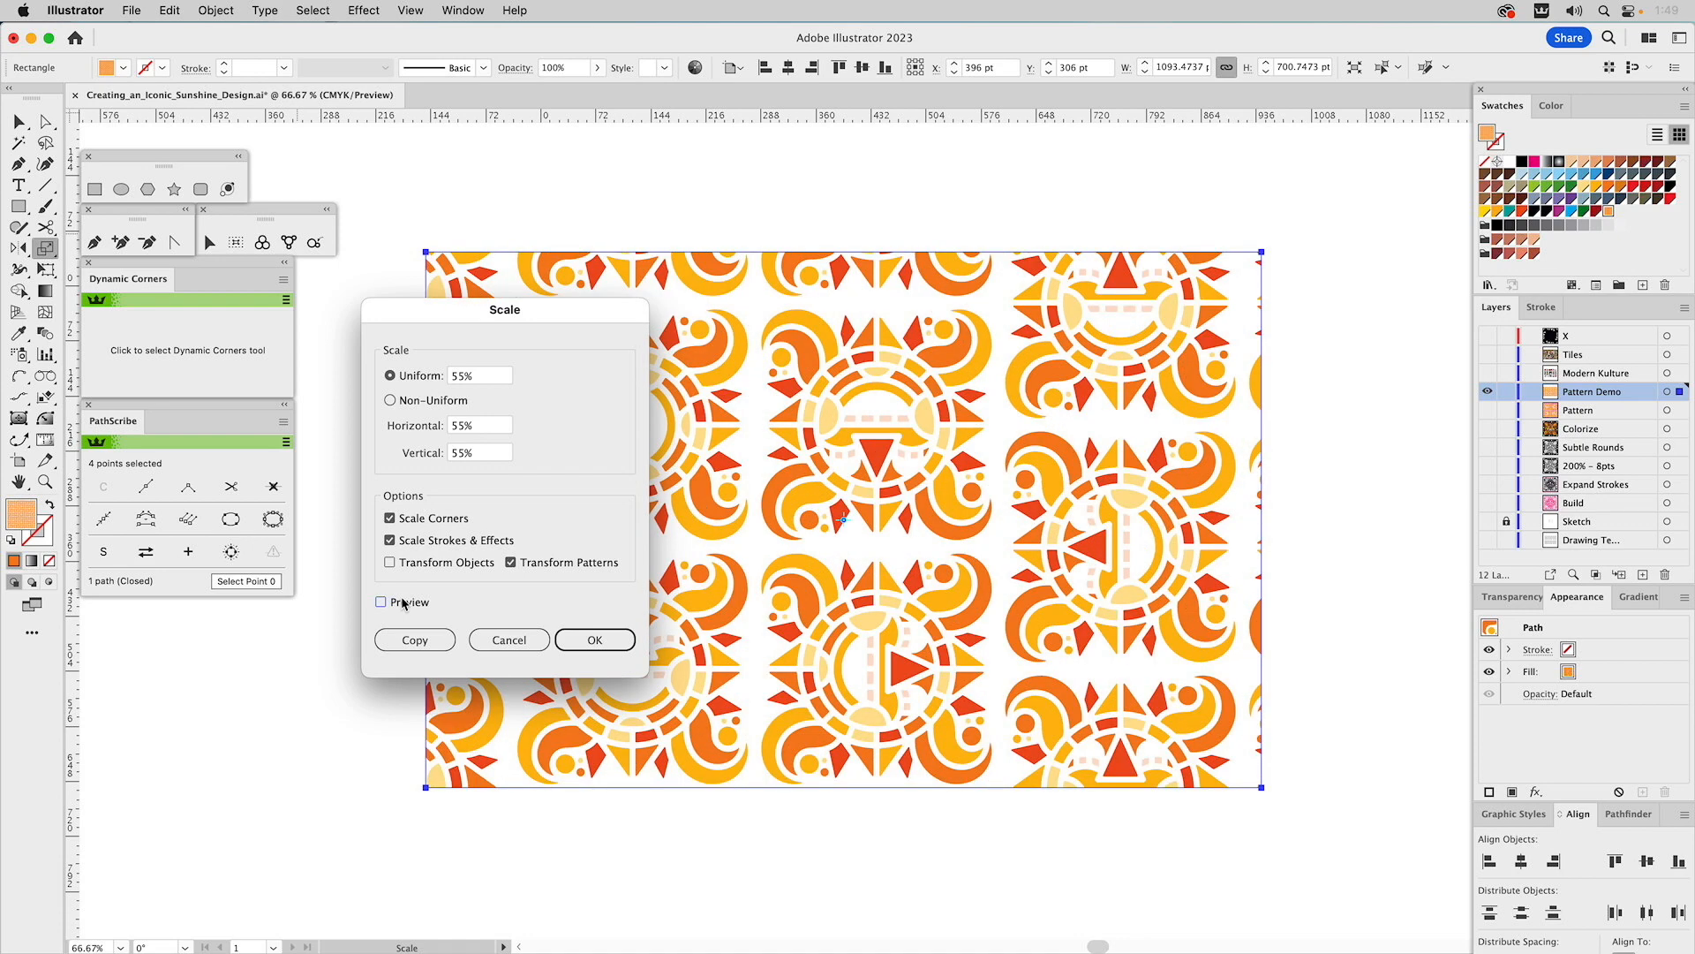
{"action": "left_click", "coordinate": [402, 603]}
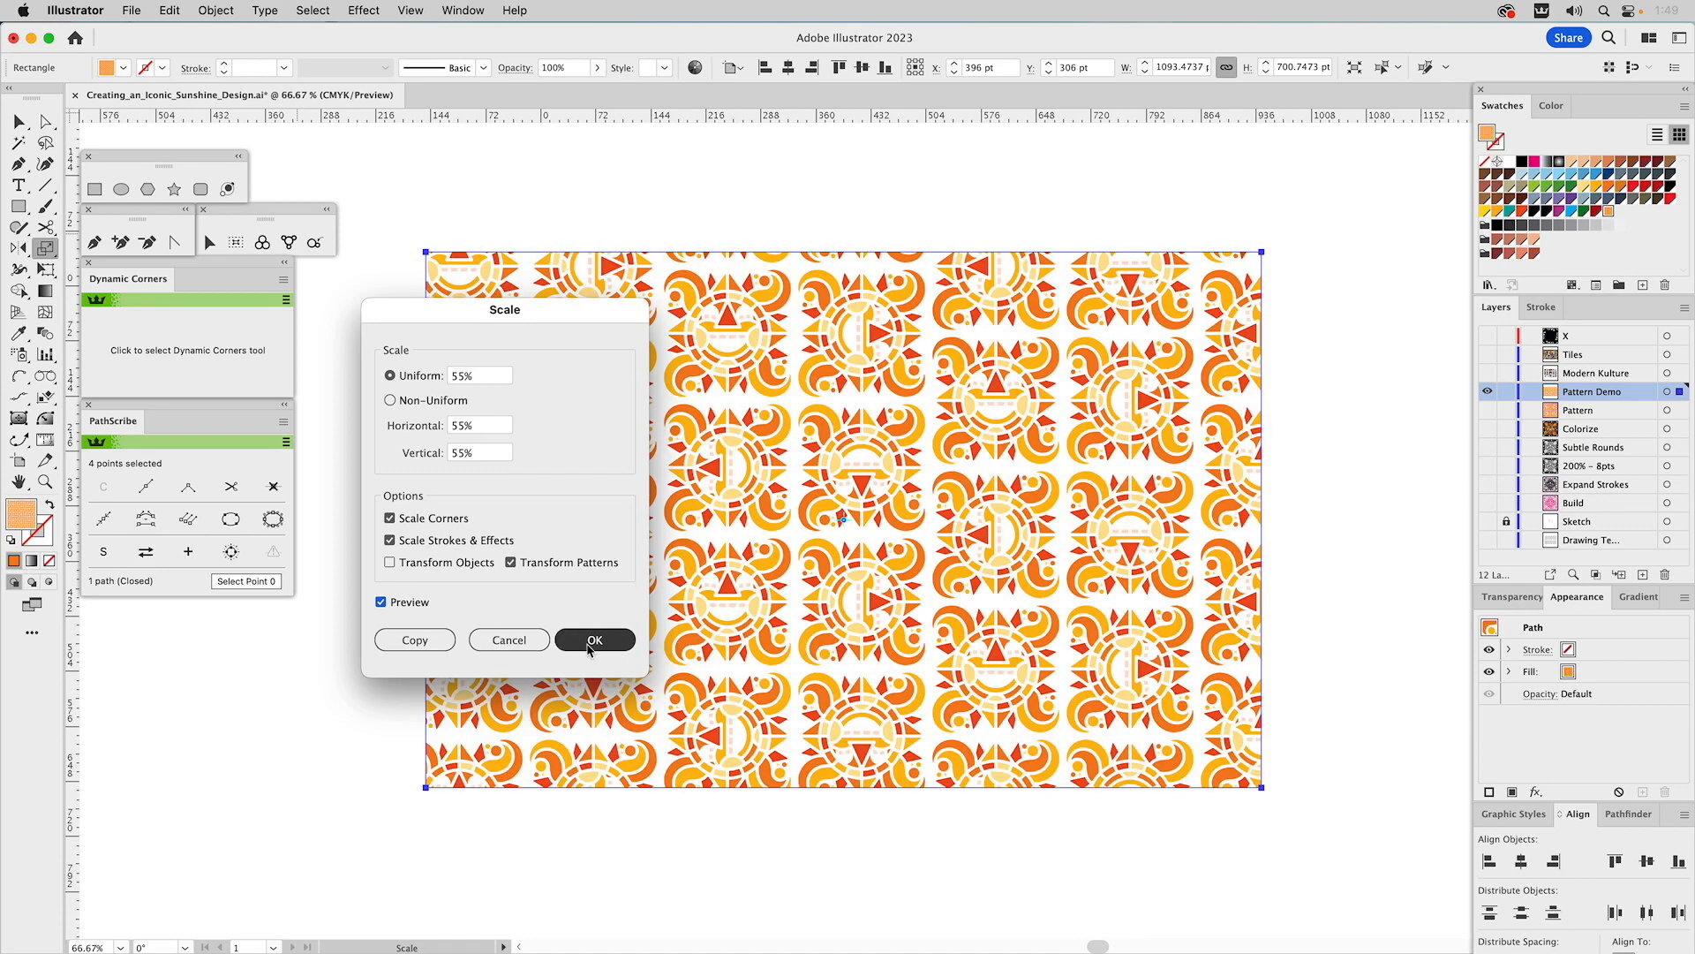
{"action": "left_click", "coordinate": [594, 640]}
{"action": "key", "text": "v"}
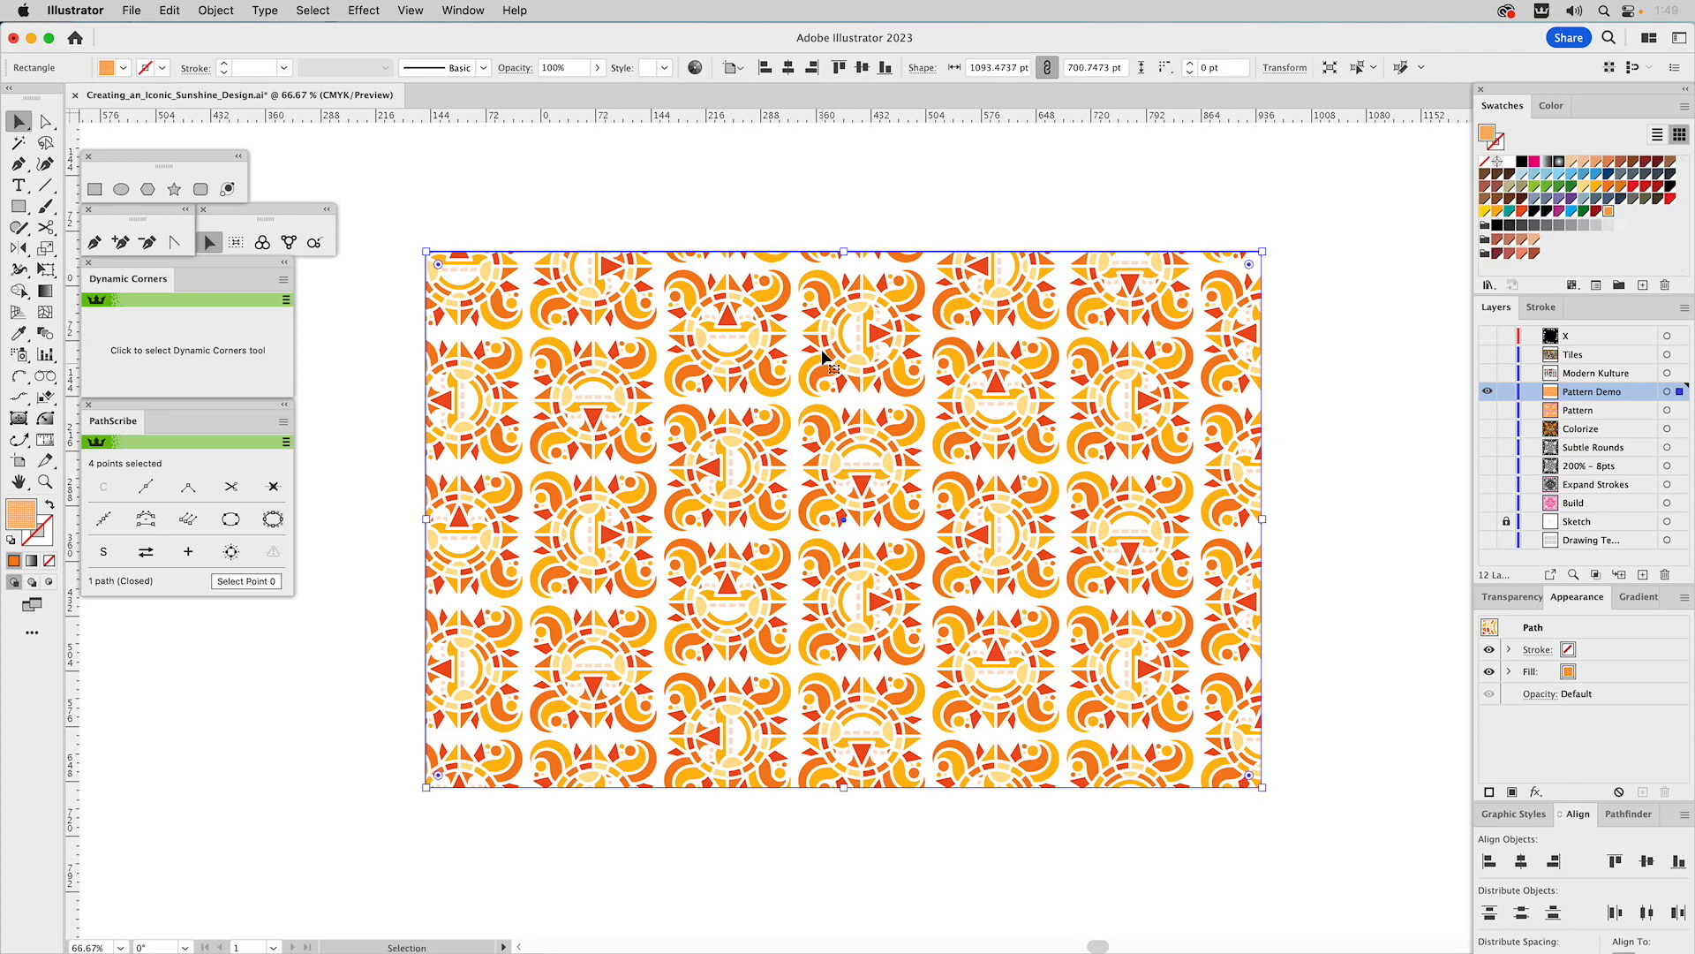
- Move the pattern-filled rectangle slightly up and left, try resizing it from its lower-right corner, and undo the resize
{"action": "left_click_drag", "start_coordinate": [846, 363], "coordinate": [819, 334]}
{"action": "left_click_drag", "start_coordinate": [1235, 752], "coordinate": [1175, 706]}
{"action": "key", "text": "super+z"}
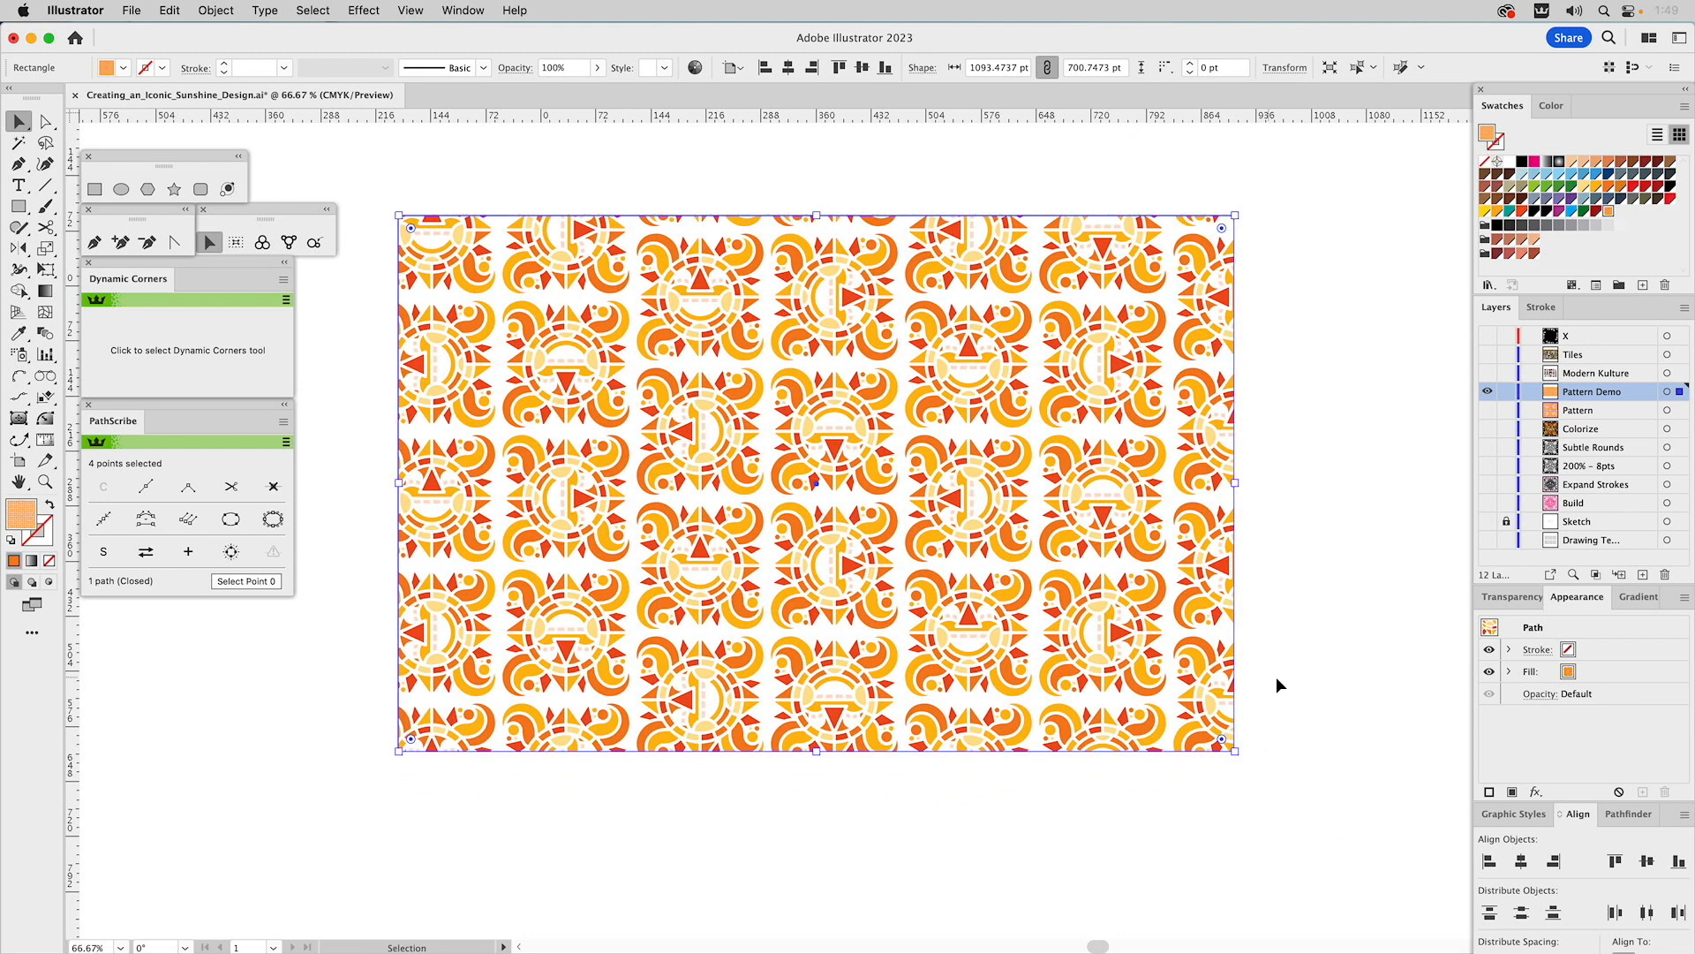
- Enlarge the rectangle to about 1280 by 807 pt by moving its corner points, and reposition it on the artboard
{"action": "key", "text": "a"}
{"action": "left_click_drag", "start_coordinate": [1256, 747], "coordinate": [1218, 772]}
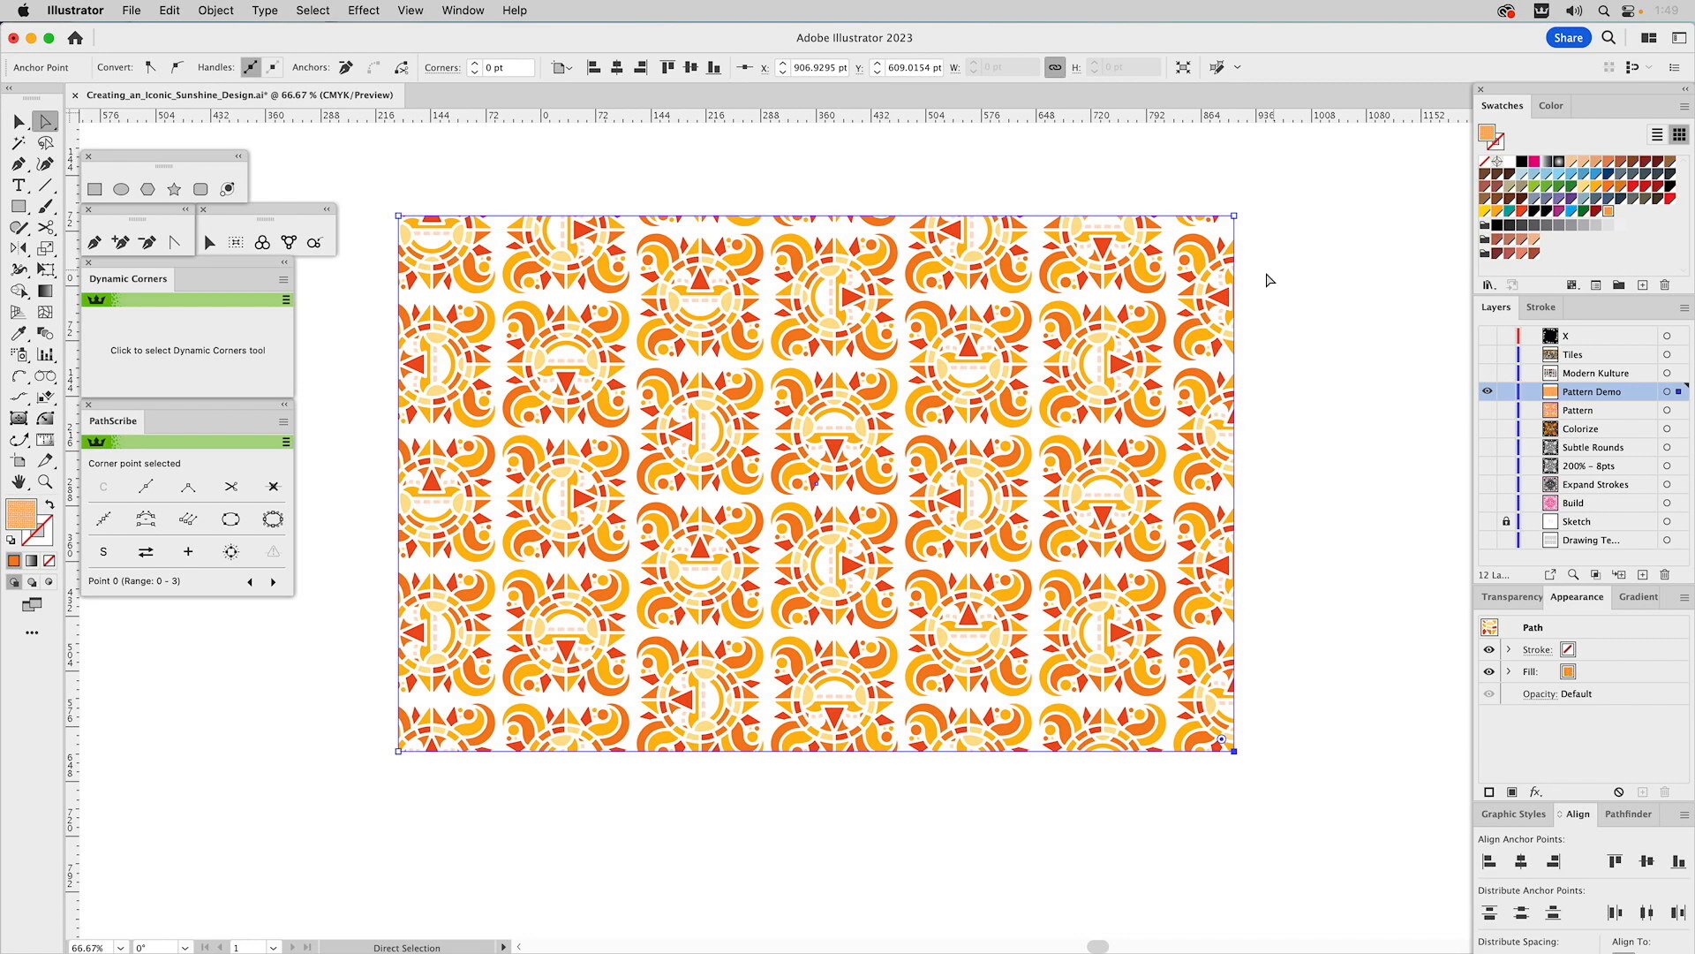
{"action": "left_click_drag", "start_coordinate": [1234, 217], "coordinate": [1378, 232]}
{"action": "left_click_drag", "start_coordinate": [1399, 739], "coordinate": [405, 832]}
{"action": "left_click", "coordinate": [583, 176]}
{"action": "key", "text": "v"}
{"action": "left_click_drag", "start_coordinate": [728, 278], "coordinate": [711, 265]}
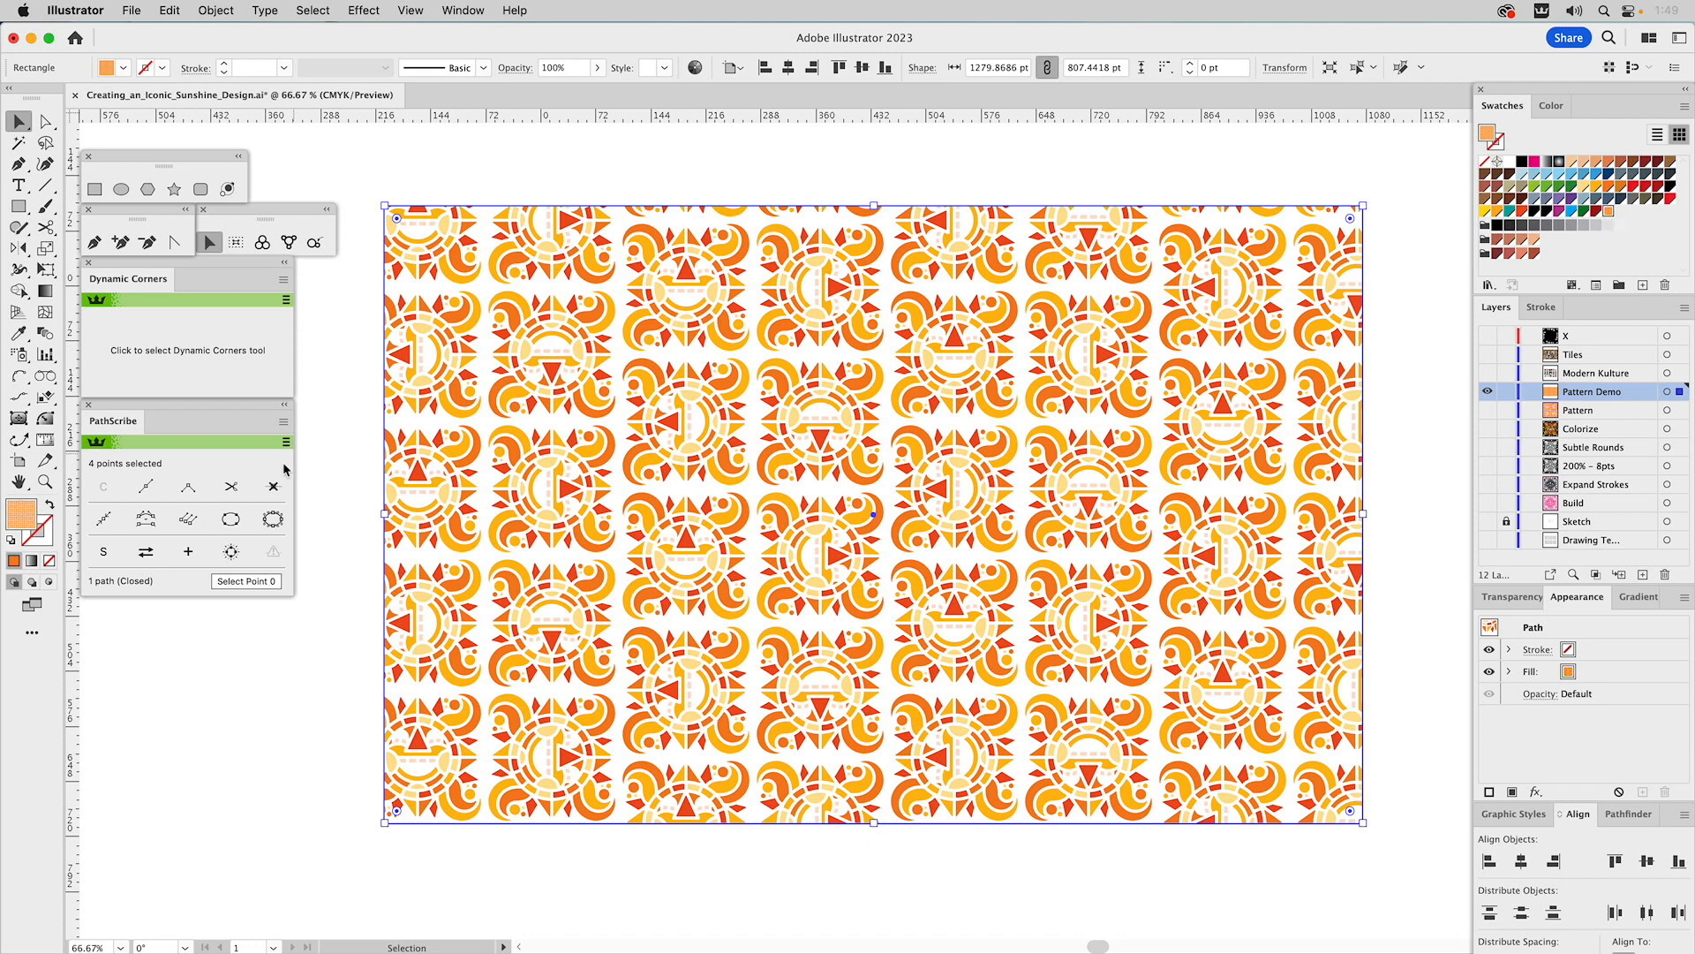
- Draw a circle about 610 pt across with the sunshine pattern fill beside the rectangle, and undo it
{"action": "scroll", "coordinate": [318, 468], "scroll_direction": "left", "scroll_amount": 10}
{"action": "left_click", "coordinate": [128, 190]}
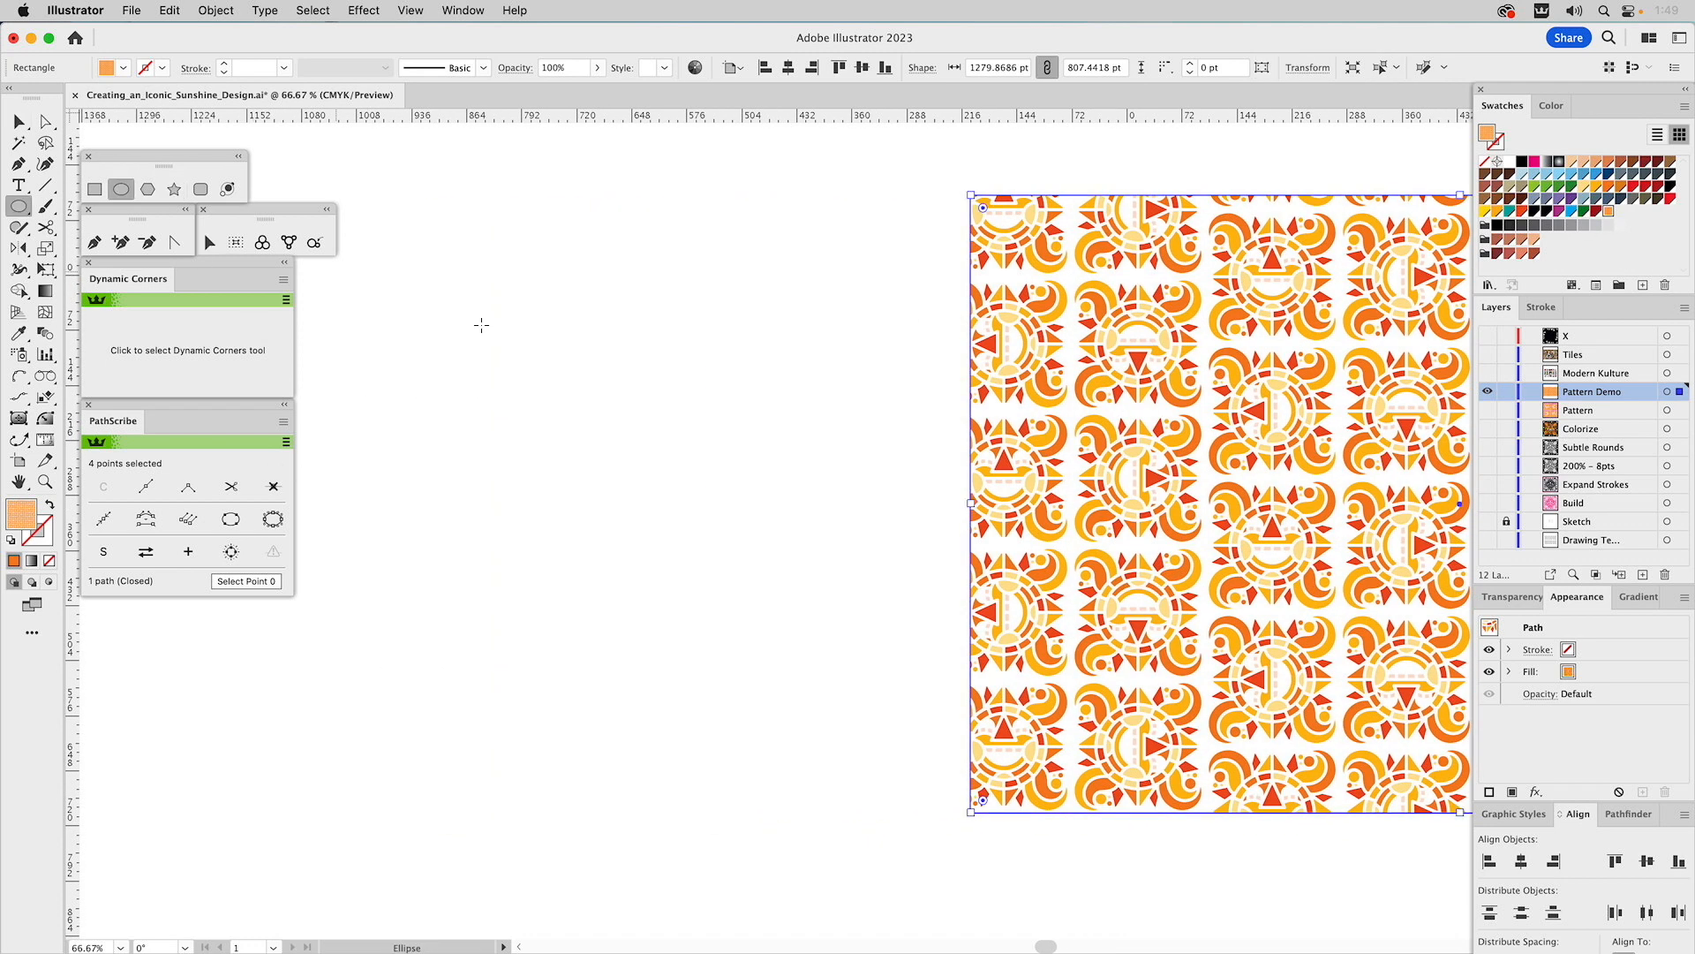
{"action": "left_click_drag", "start_coordinate": [386, 326], "coordinate": [831, 806]}
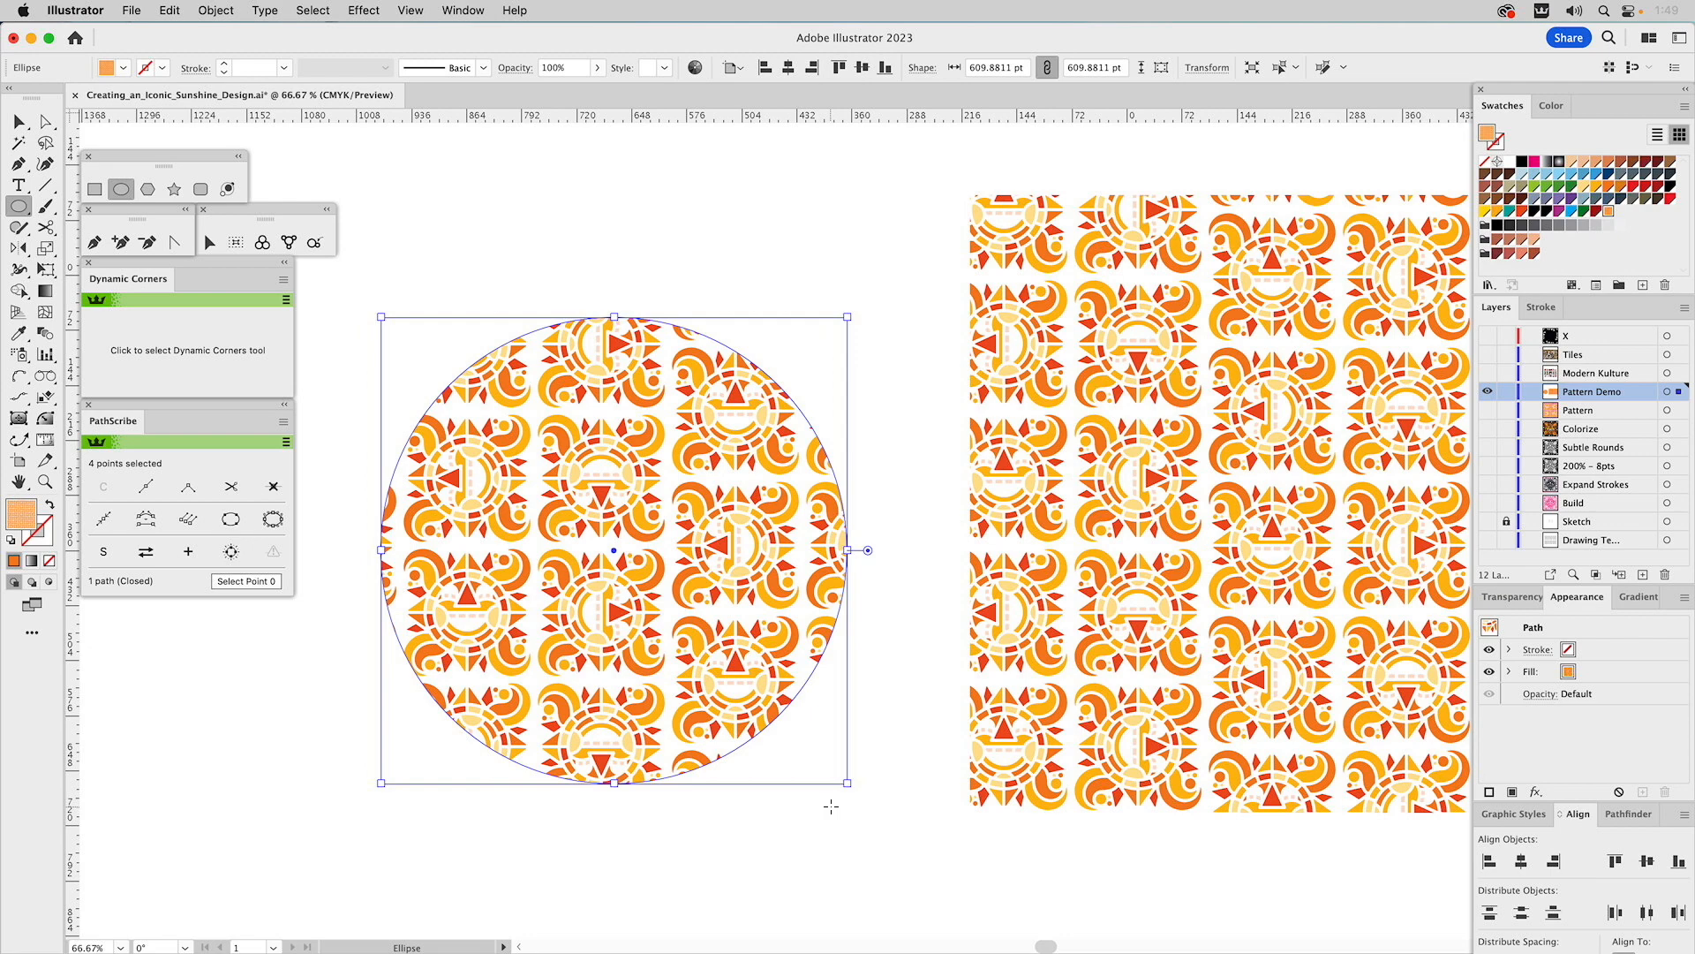
{"action": "key", "text": "super+z"}
{"action": "left_click_drag", "start_coordinate": [1139, 621], "coordinate": [557, 618]}
- Add a second fill to the pattern-filled rectangle and set the lower fill to black behind the pattern
{"action": "key", "text": "v"}
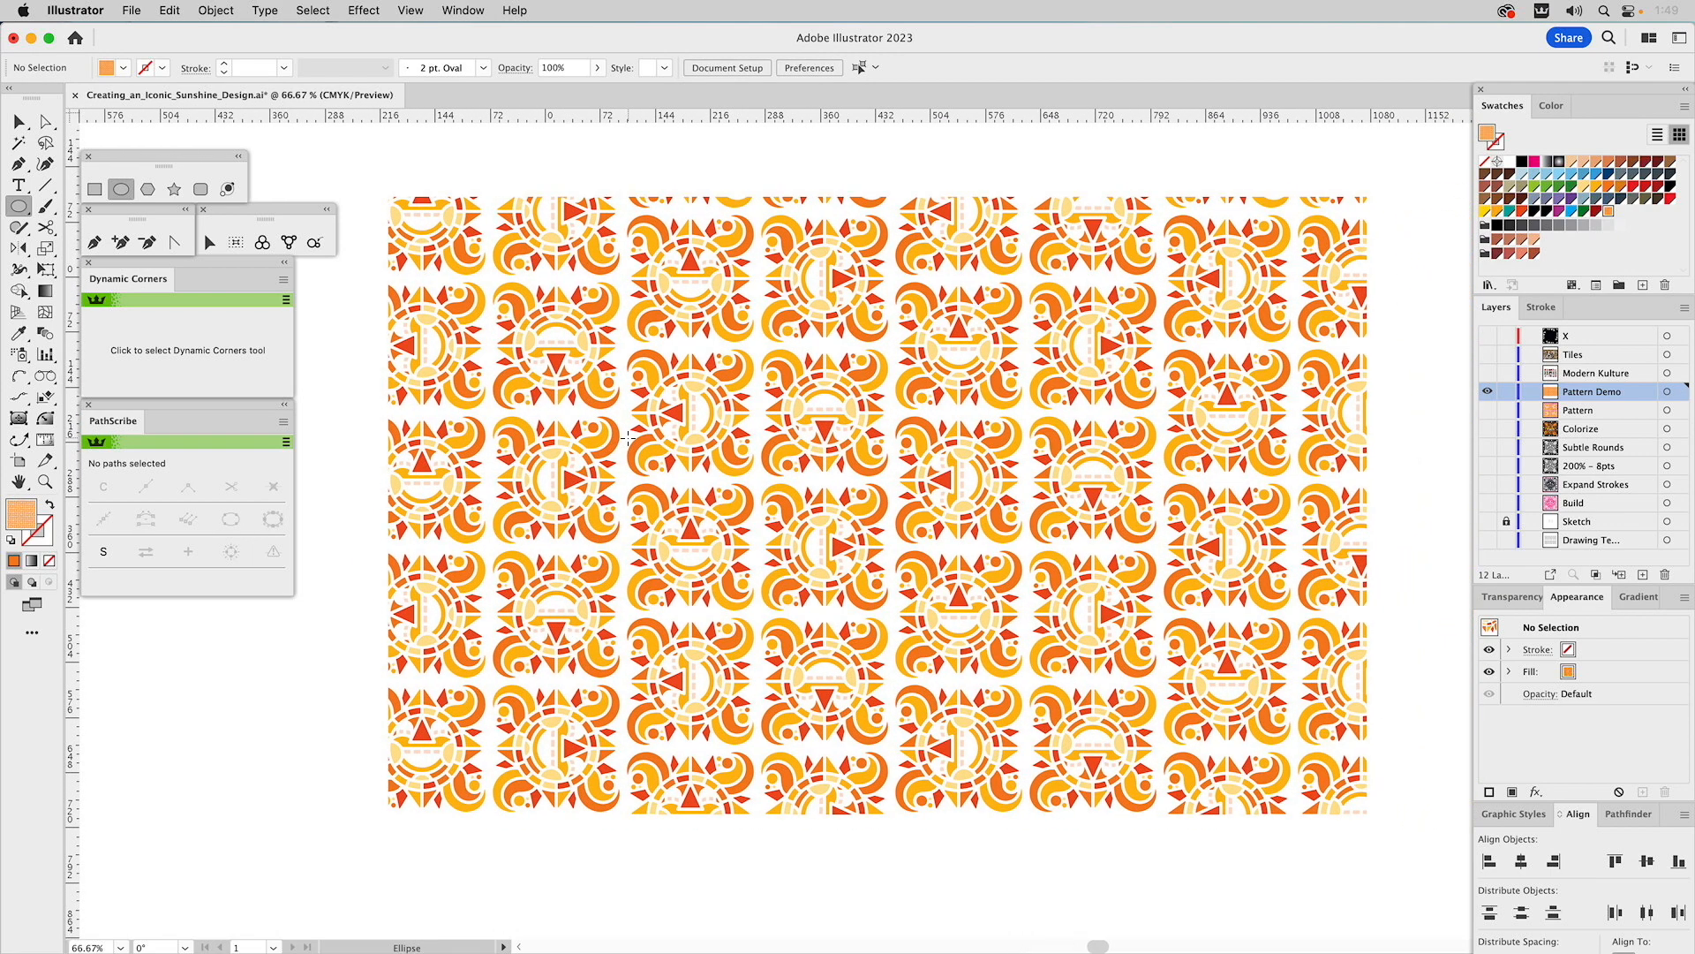
{"action": "left_click", "coordinate": [658, 419]}
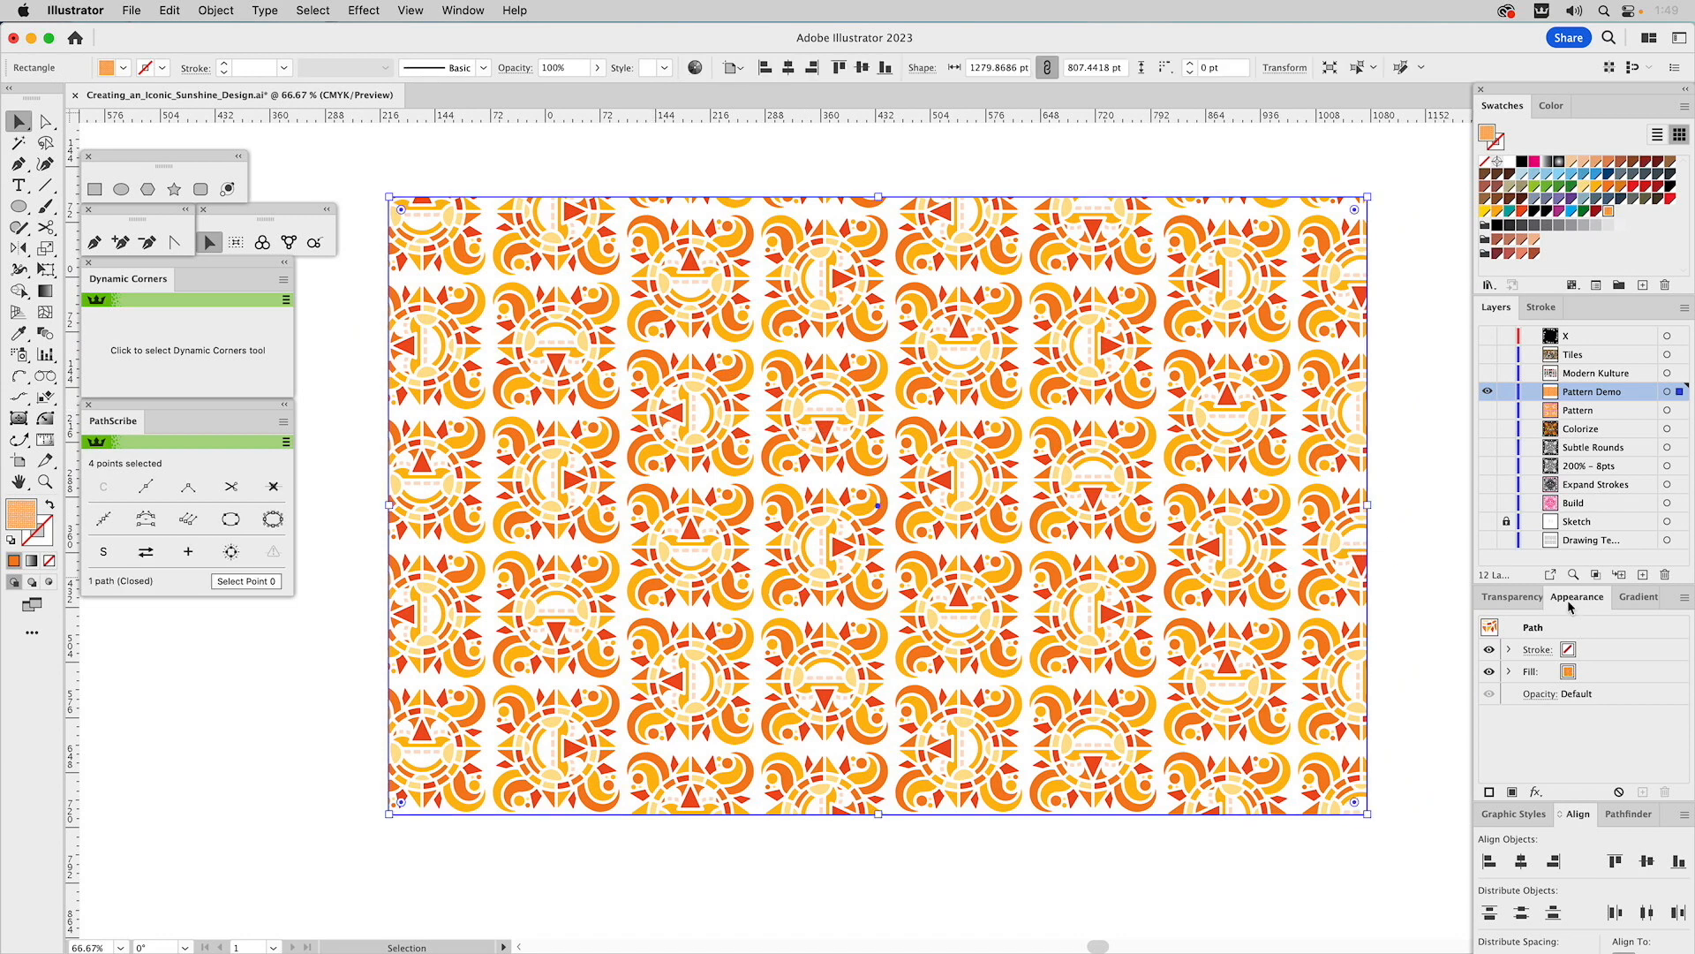
{"action": "left_click", "coordinate": [1684, 597]}
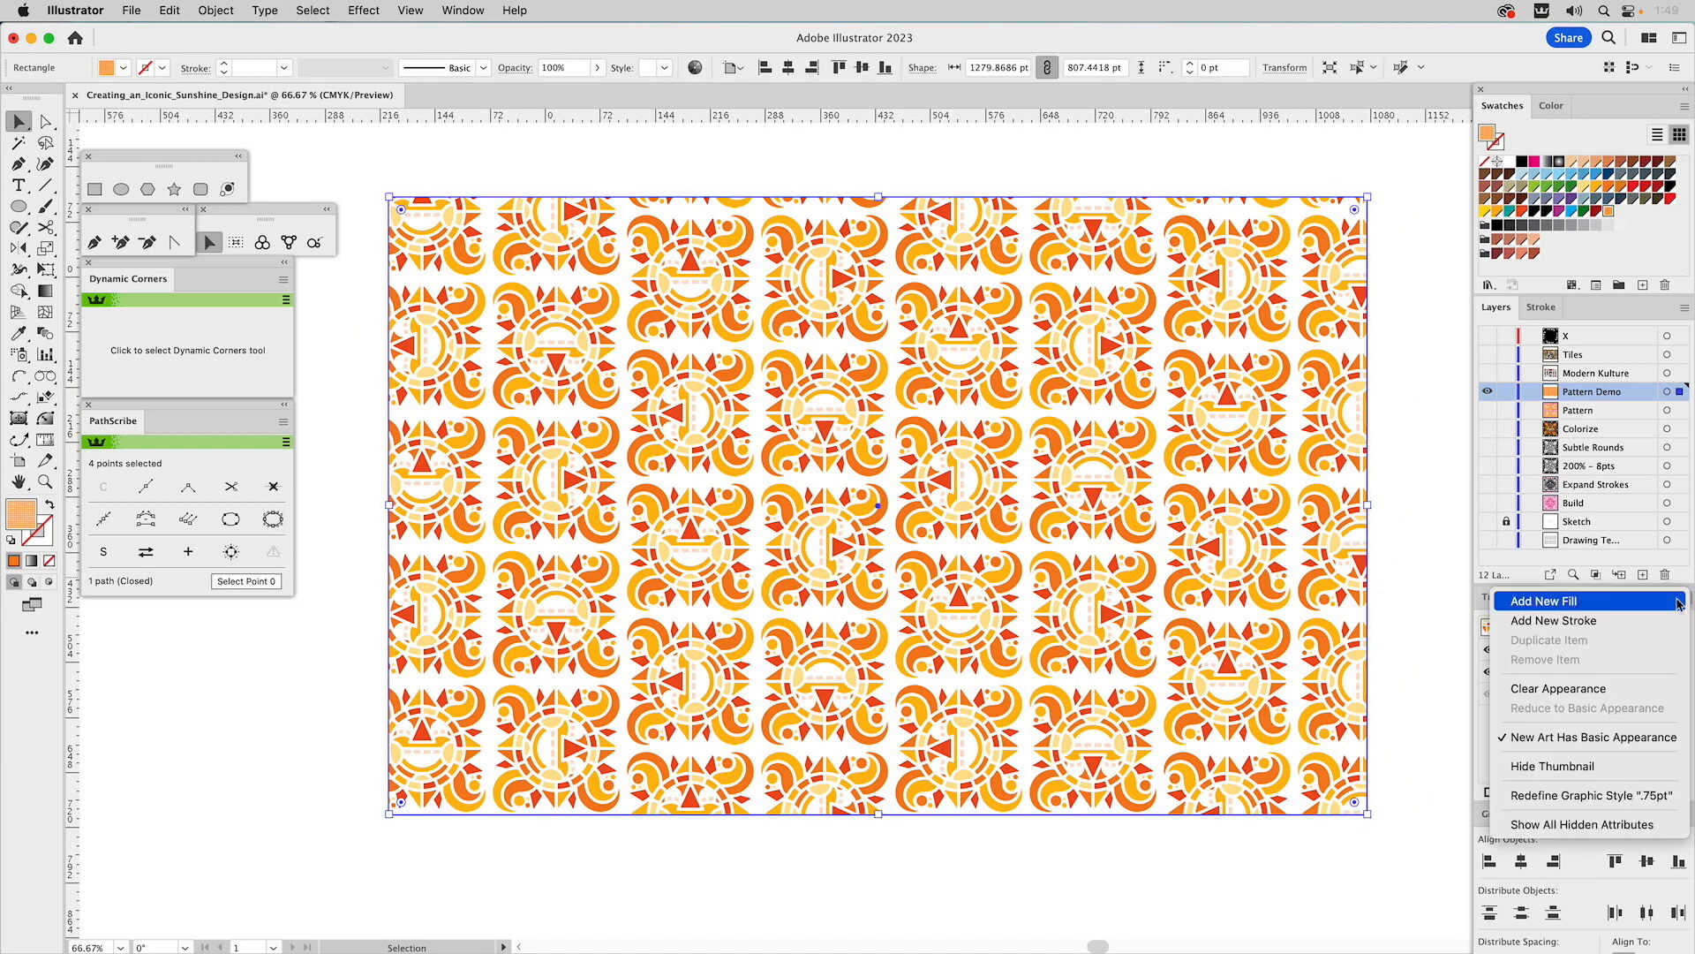
{"action": "left_click", "coordinate": [1552, 602]}
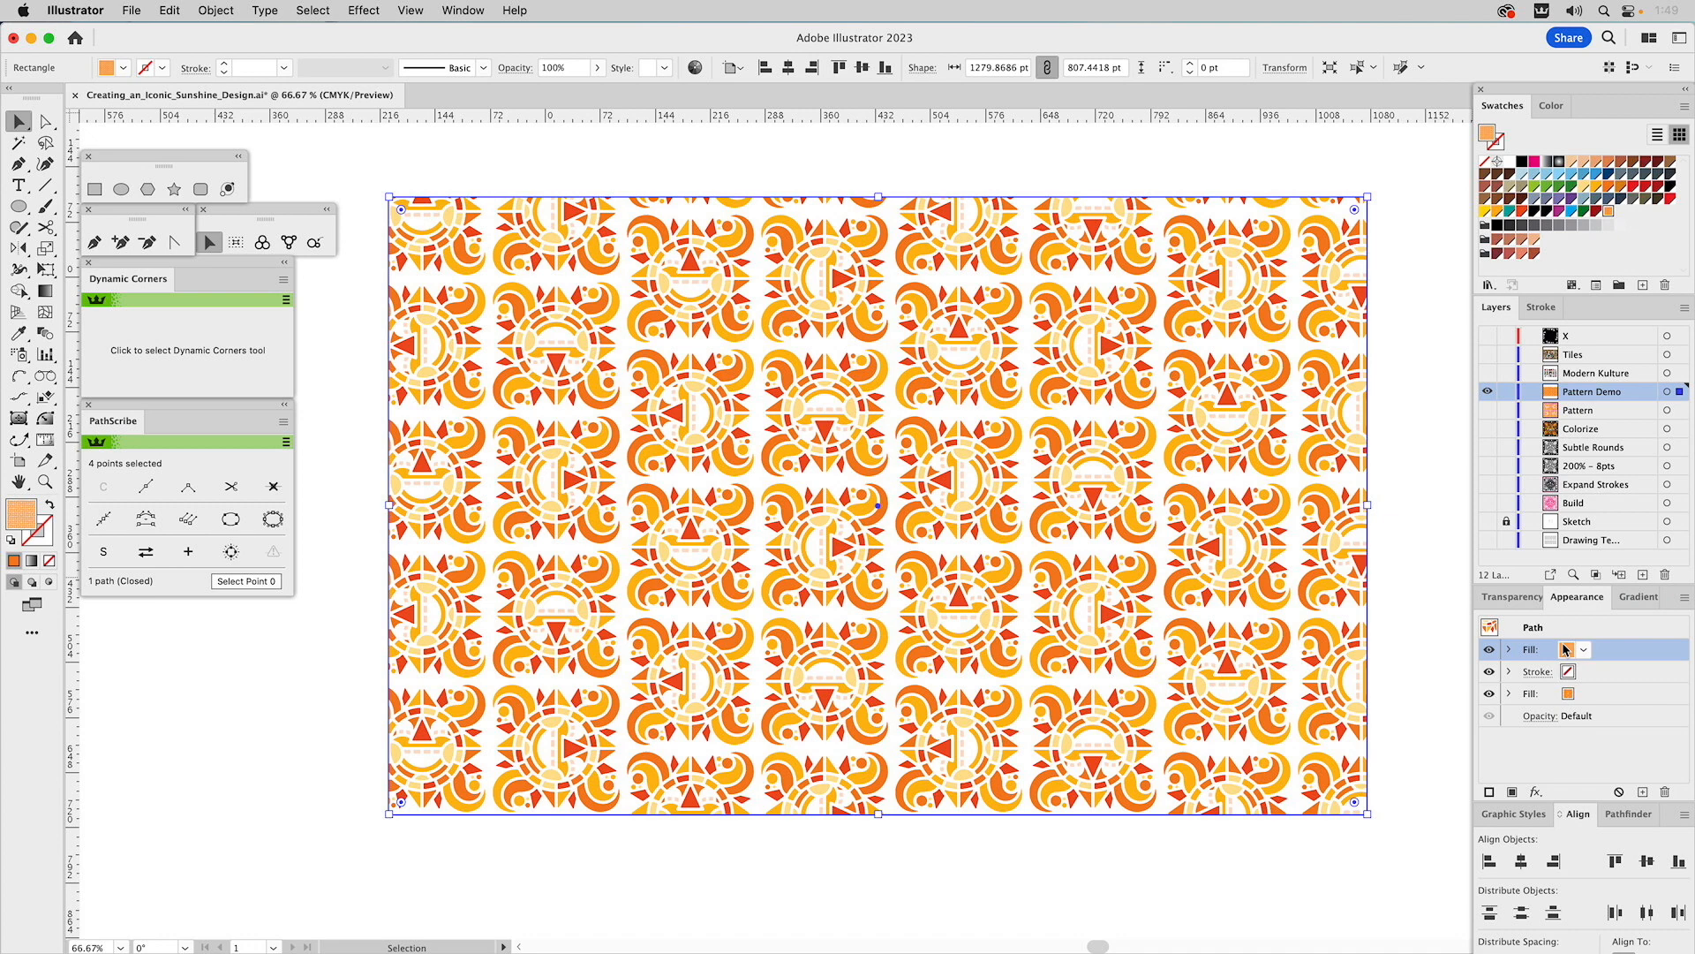
{"action": "left_click", "coordinate": [1586, 693]}
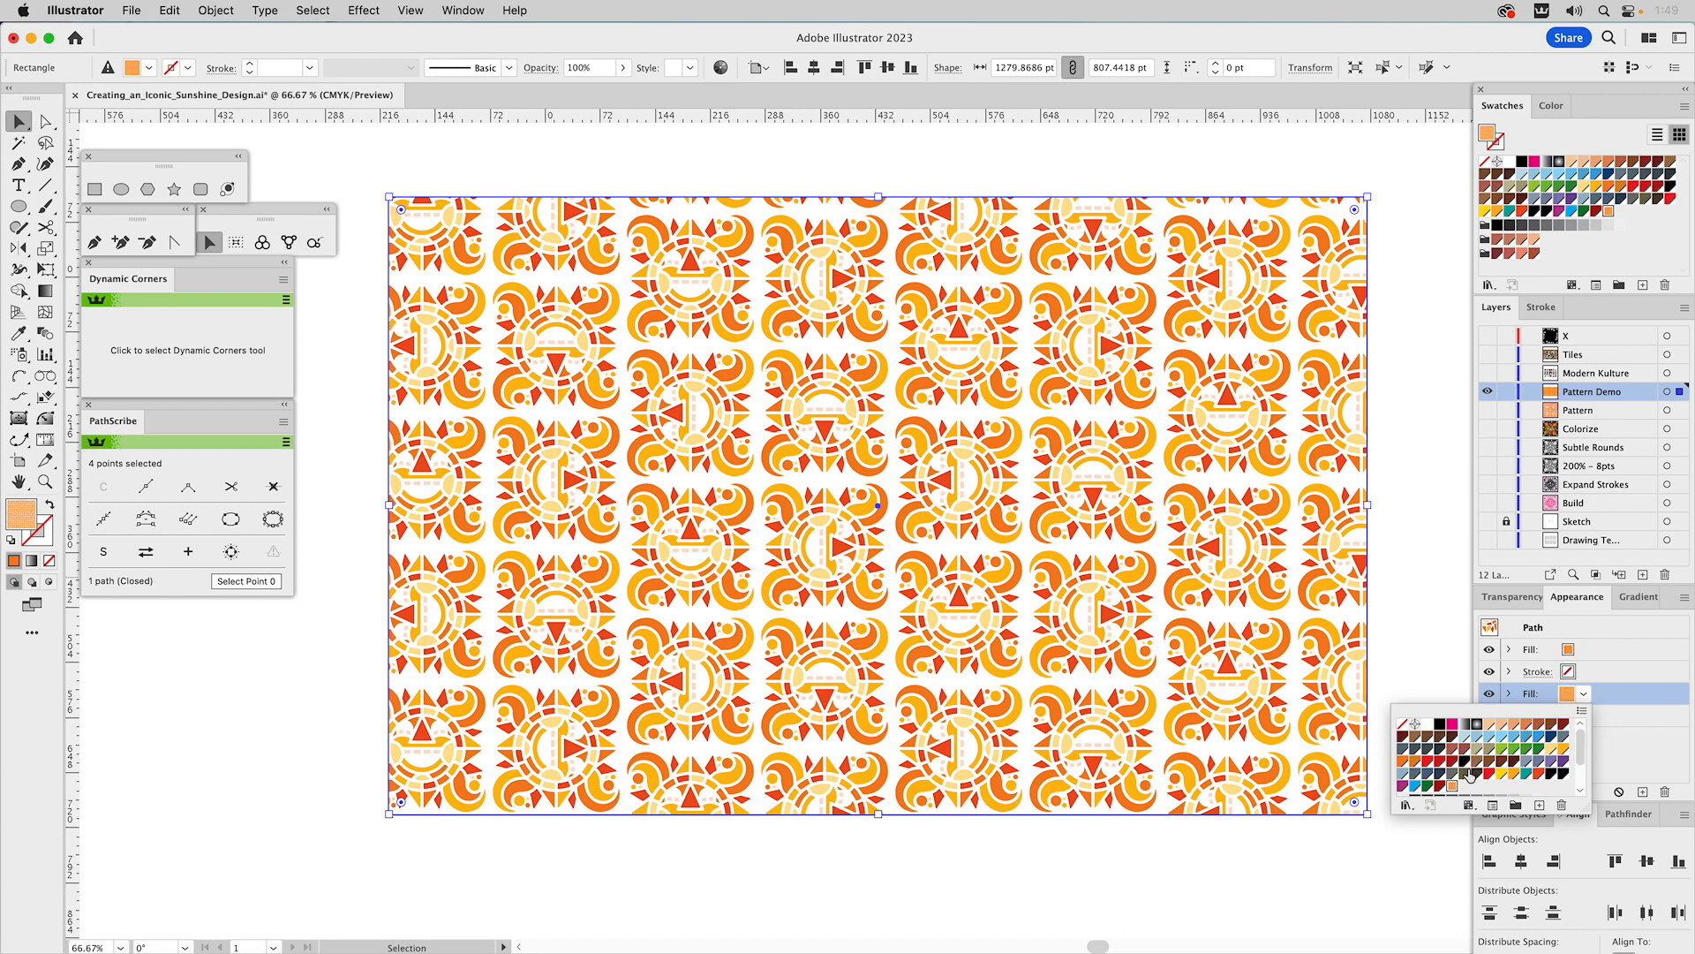
{"action": "left_click", "coordinate": [1561, 775]}
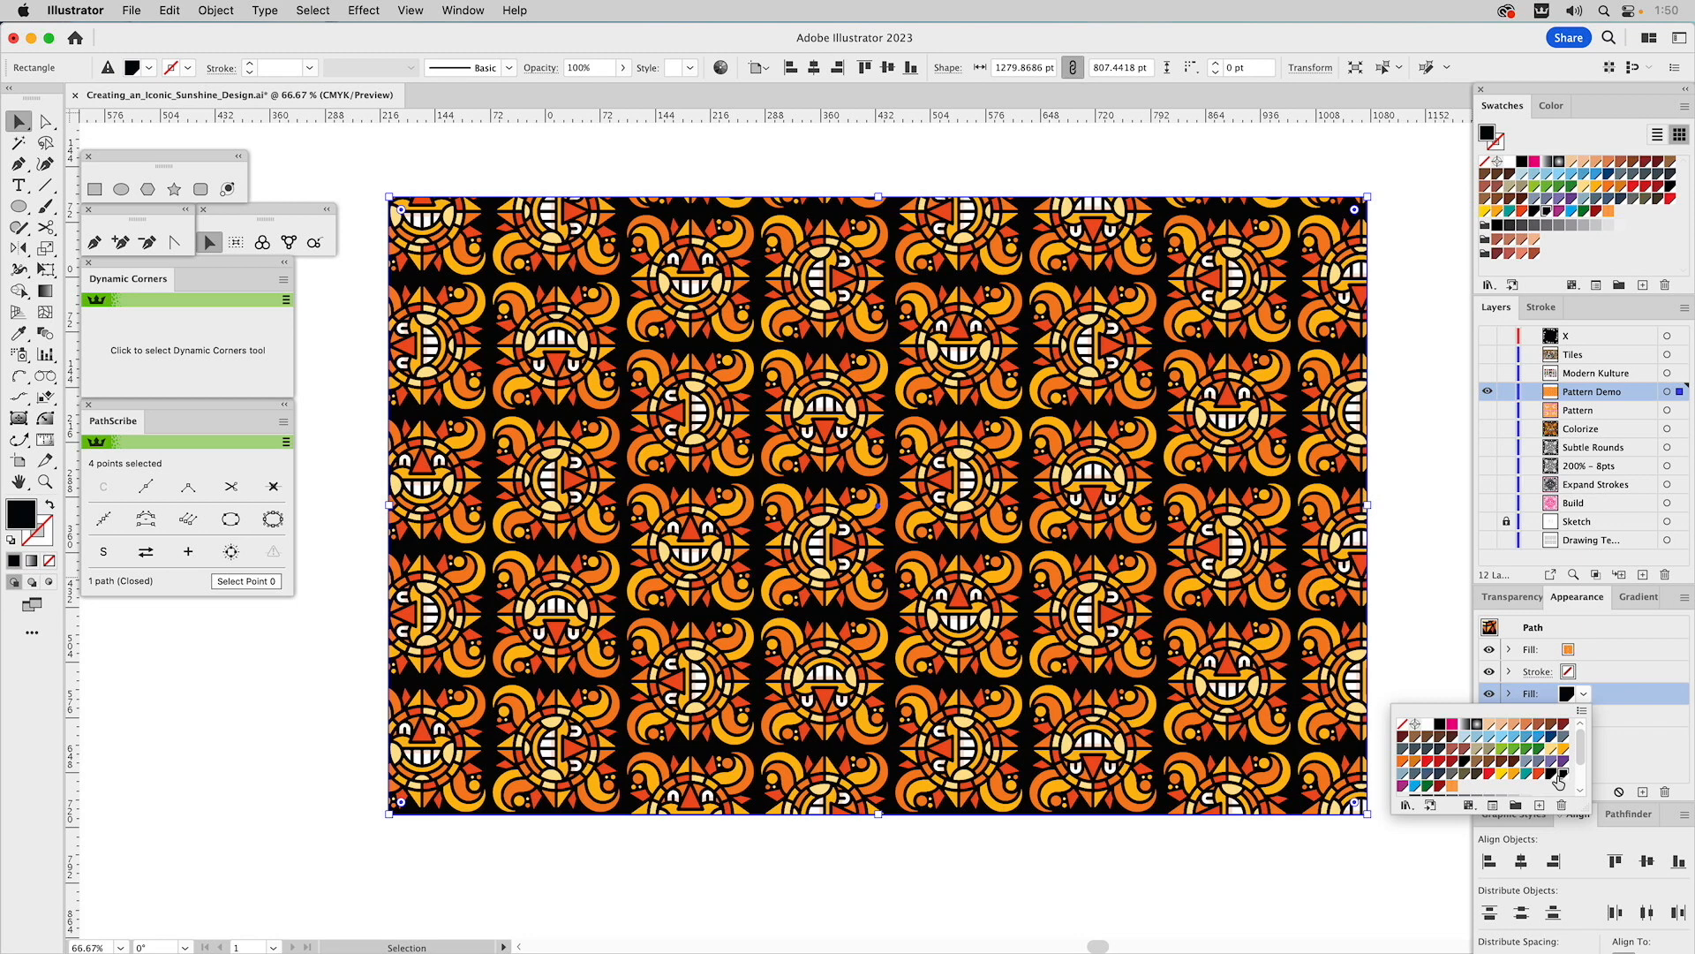
{"action": "left_click", "coordinate": [1423, 431]}
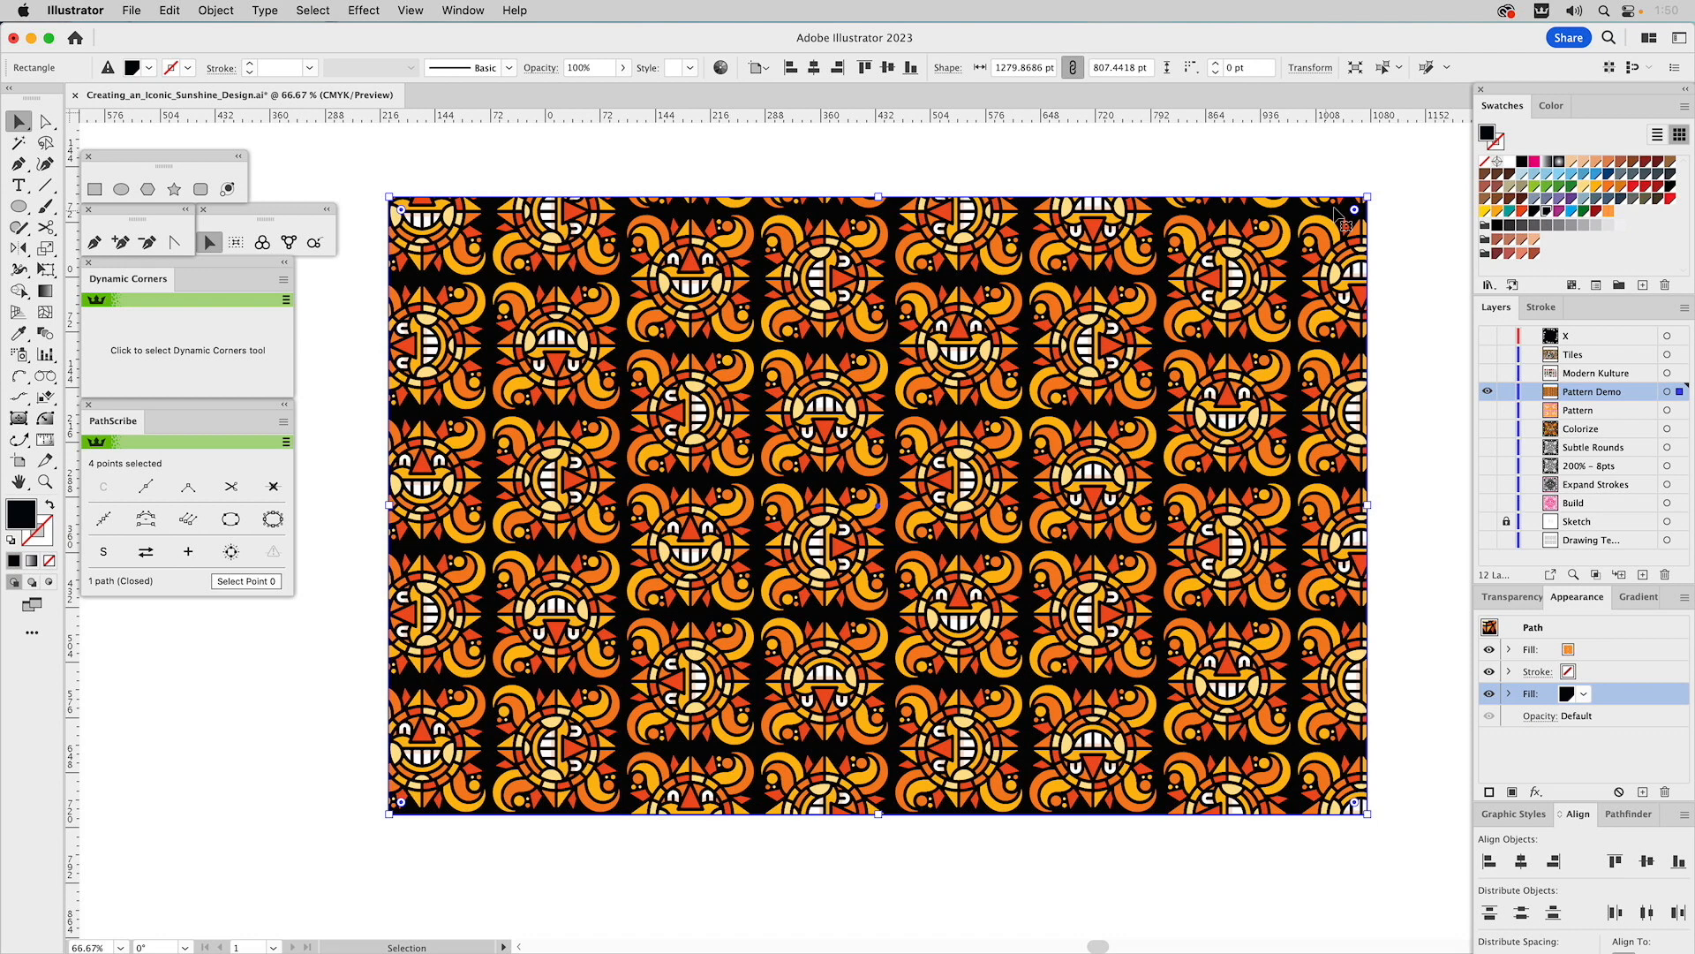
- Raise the rectangle's two upper corner points so that it is about 901 pt high
{"action": "key", "text": "a"}
{"action": "left_click", "coordinate": [1366, 197]}
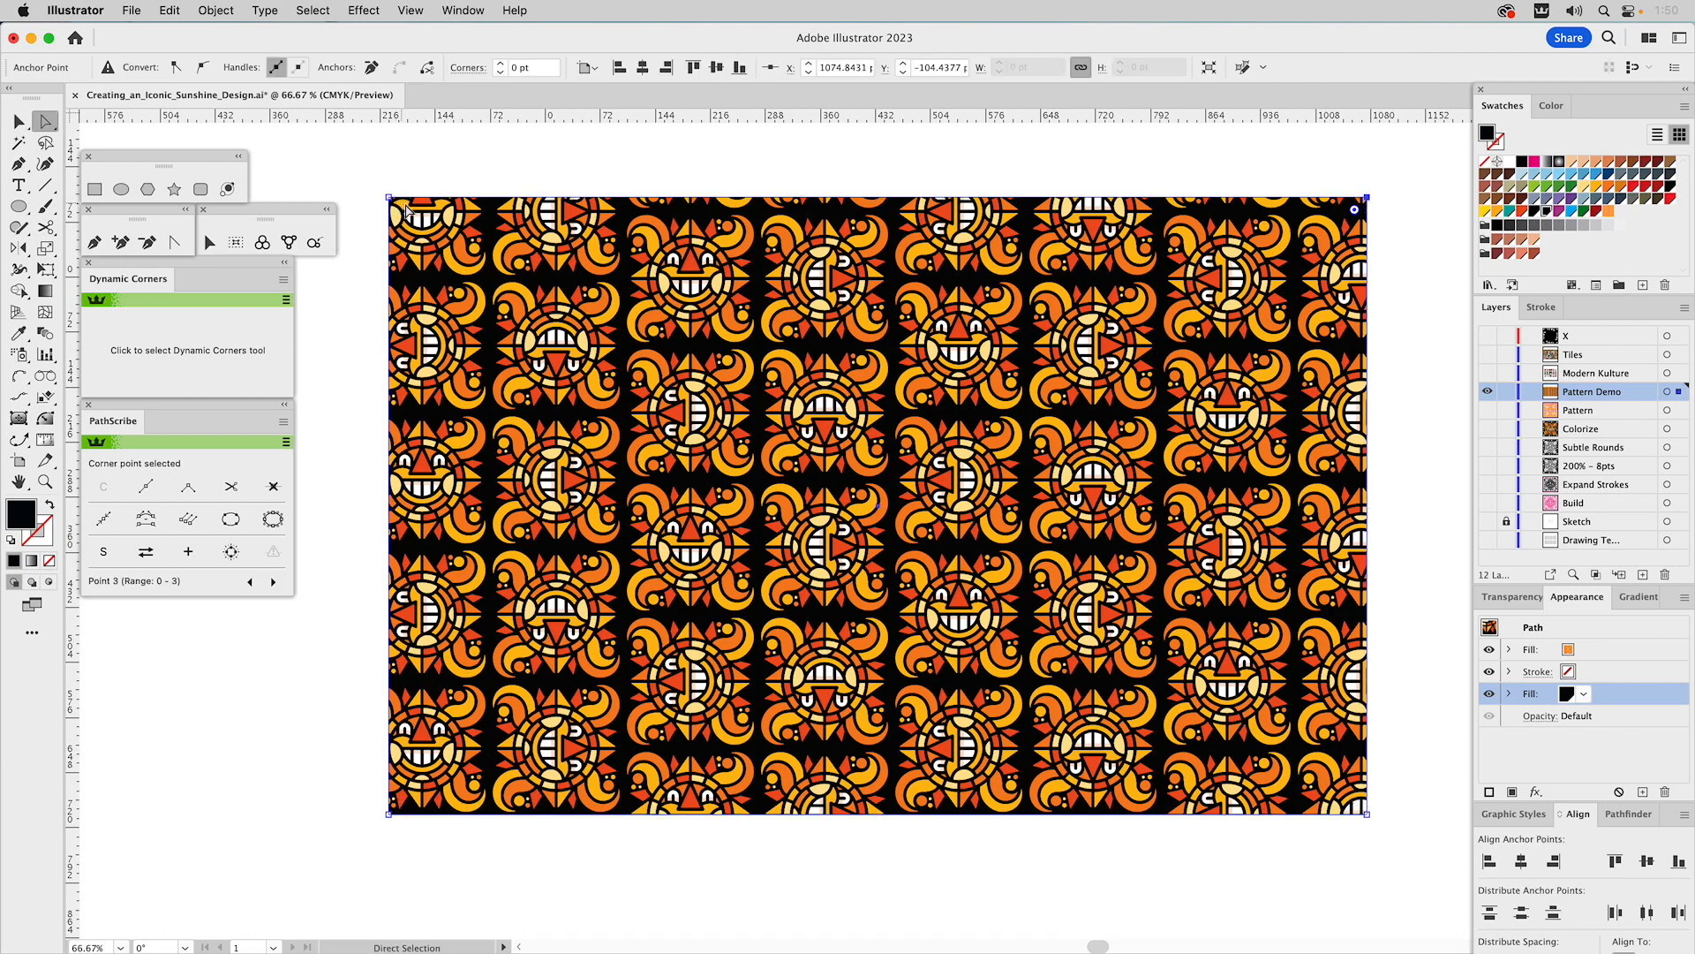
{"action": "left_click_drag", "start_coordinate": [384, 177], "coordinate": [386, 125]}
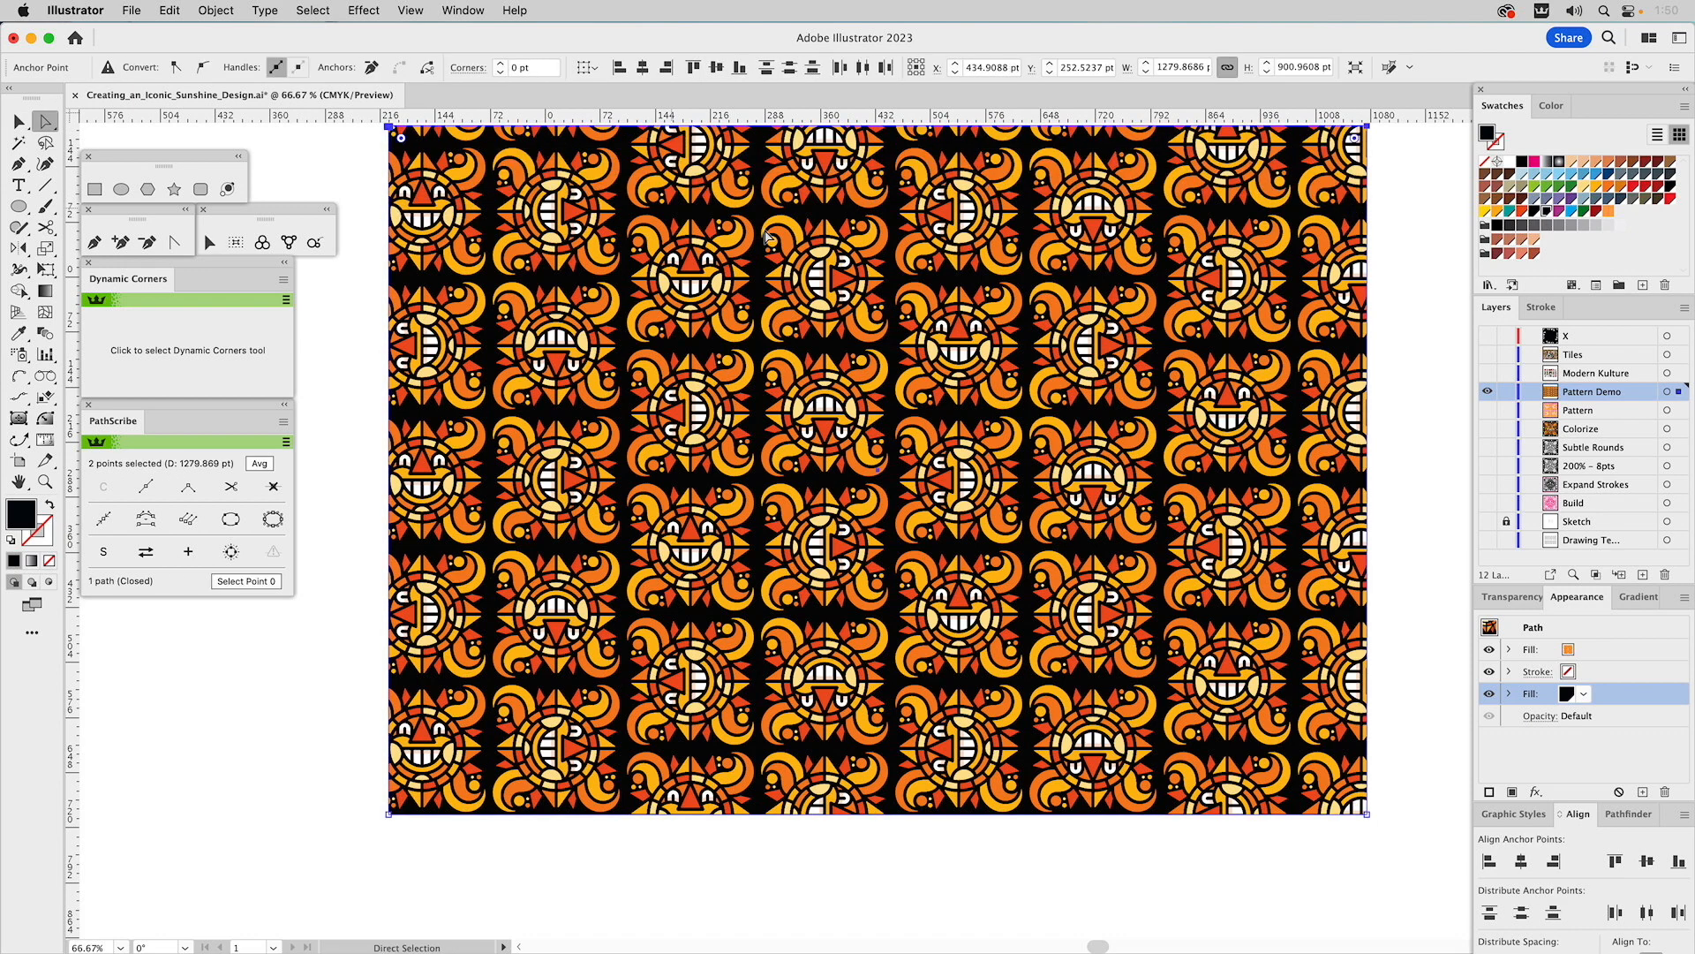
{"action": "key", "text": "v"}
{"action": "left_click", "coordinate": [1448, 345]}
{"action": "left_click_drag", "start_coordinate": [1245, 297], "coordinate": [1253, 349]}
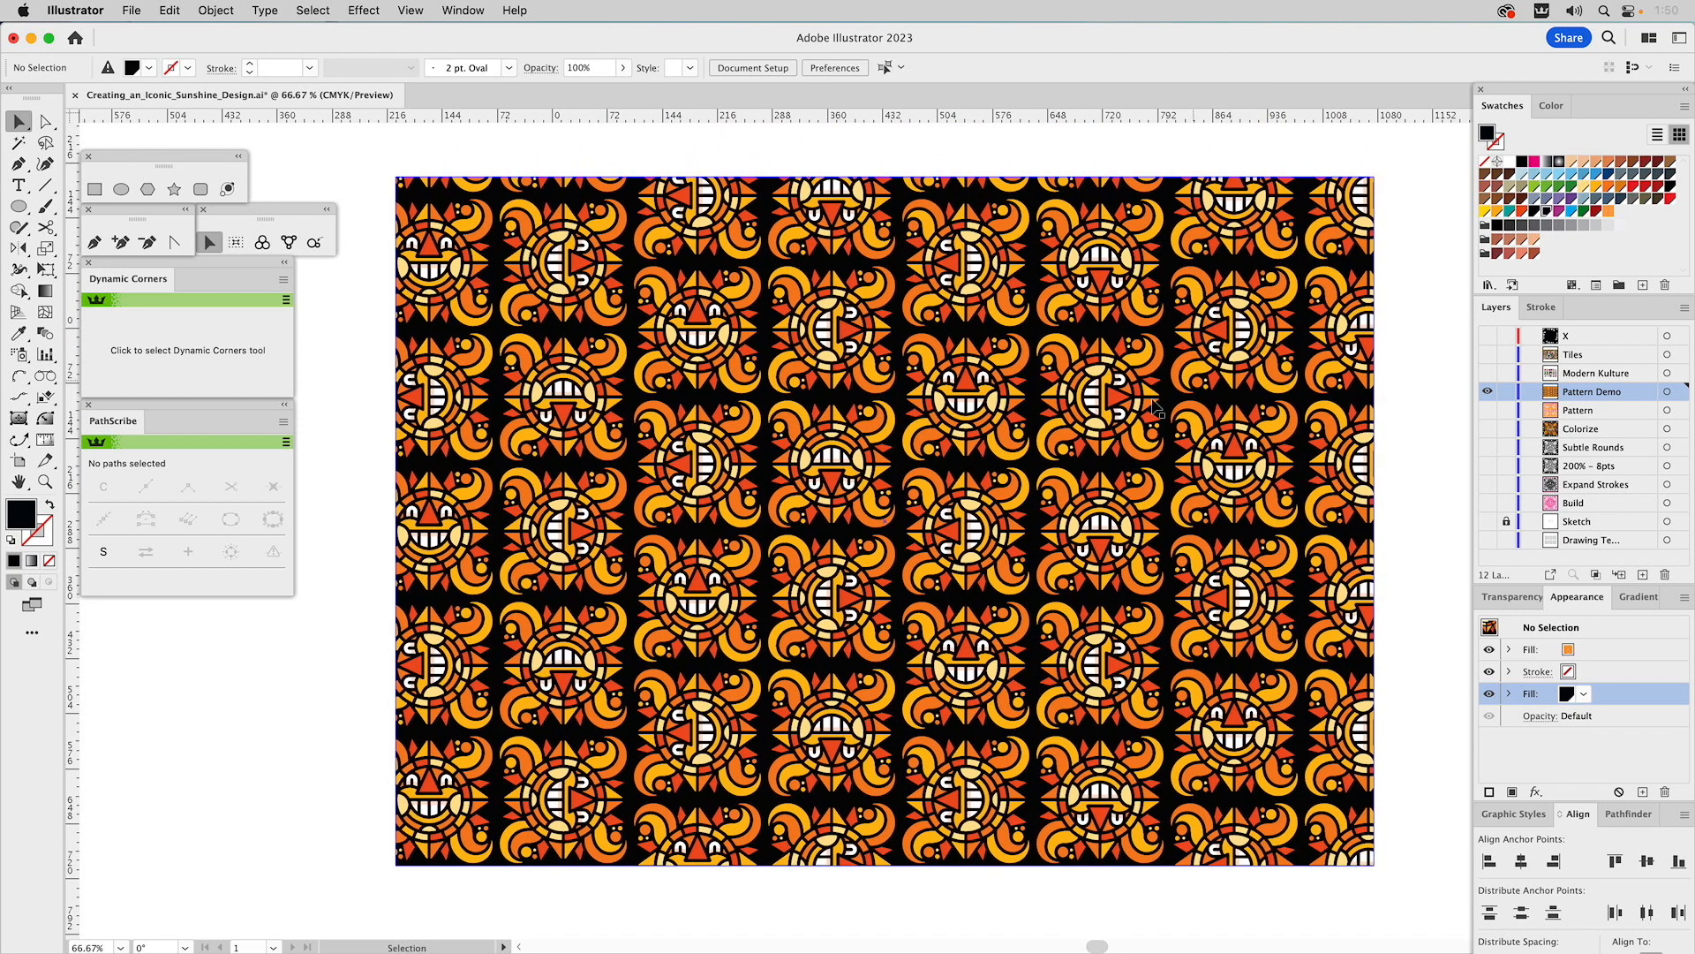
- Open the rectangle's Rotate options at 22.5°, turn off Transform Objects, compare with the preview off and on, and cancel
{"action": "left_click", "coordinate": [1070, 411]}
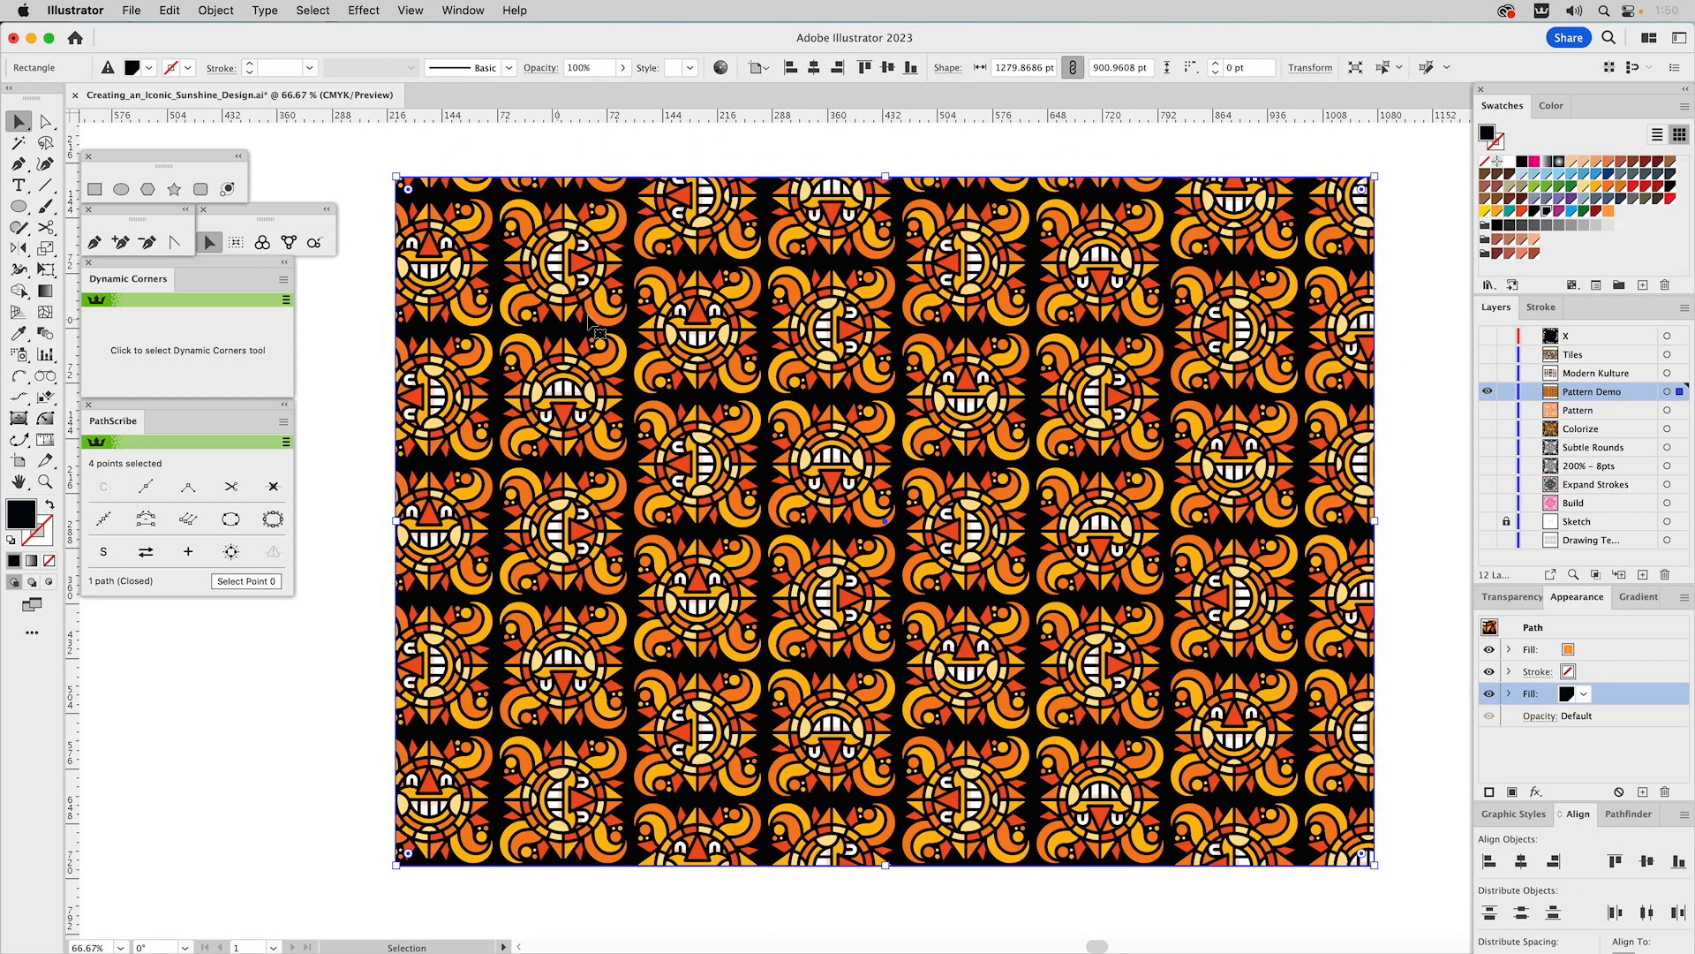
{"action": "left_click", "coordinate": [20, 249]}
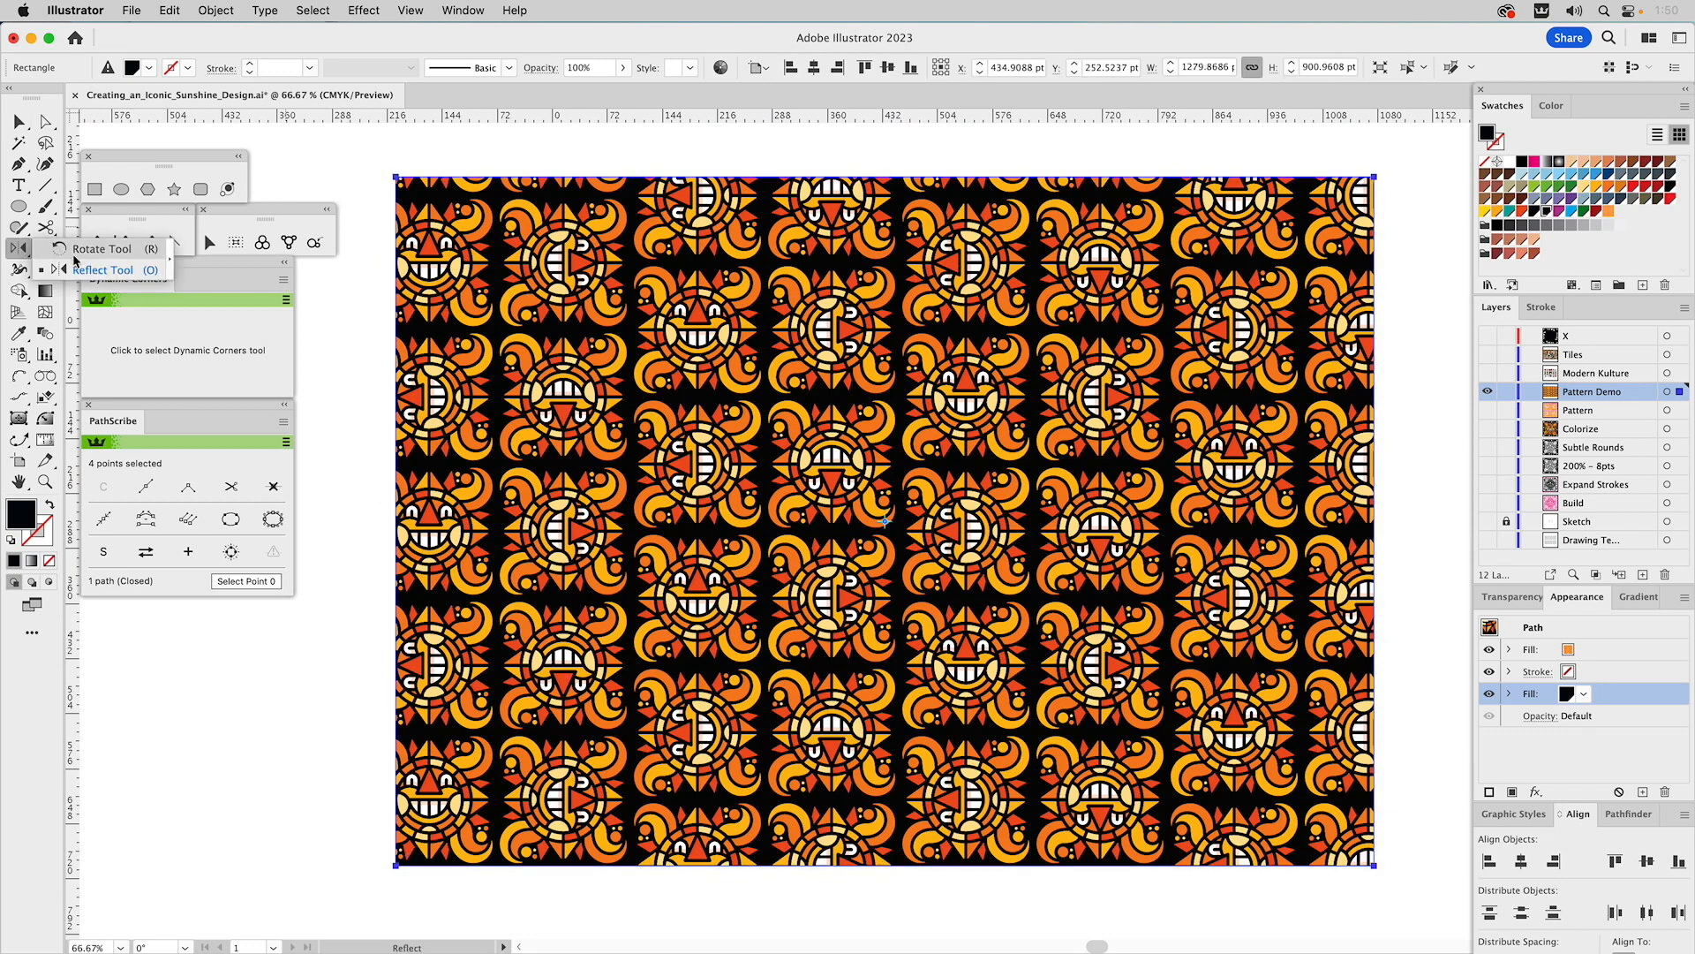
{"action": "double_click", "coordinate": [20, 249]}
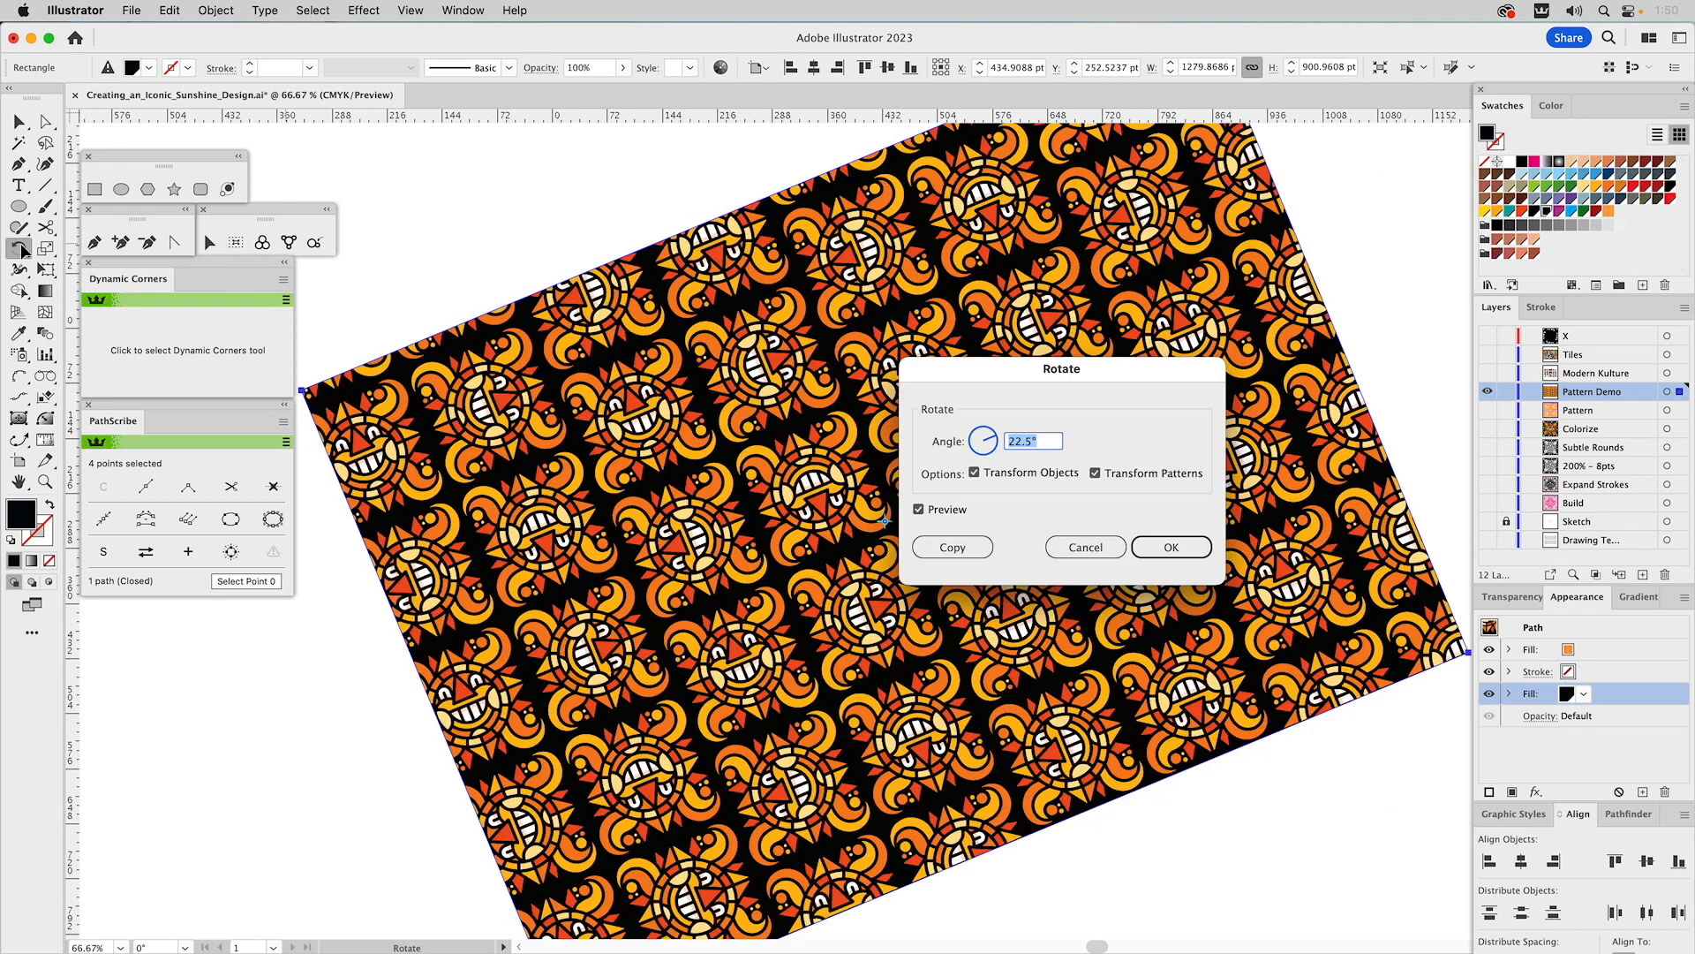
{"action": "left_click", "coordinate": [974, 472]}
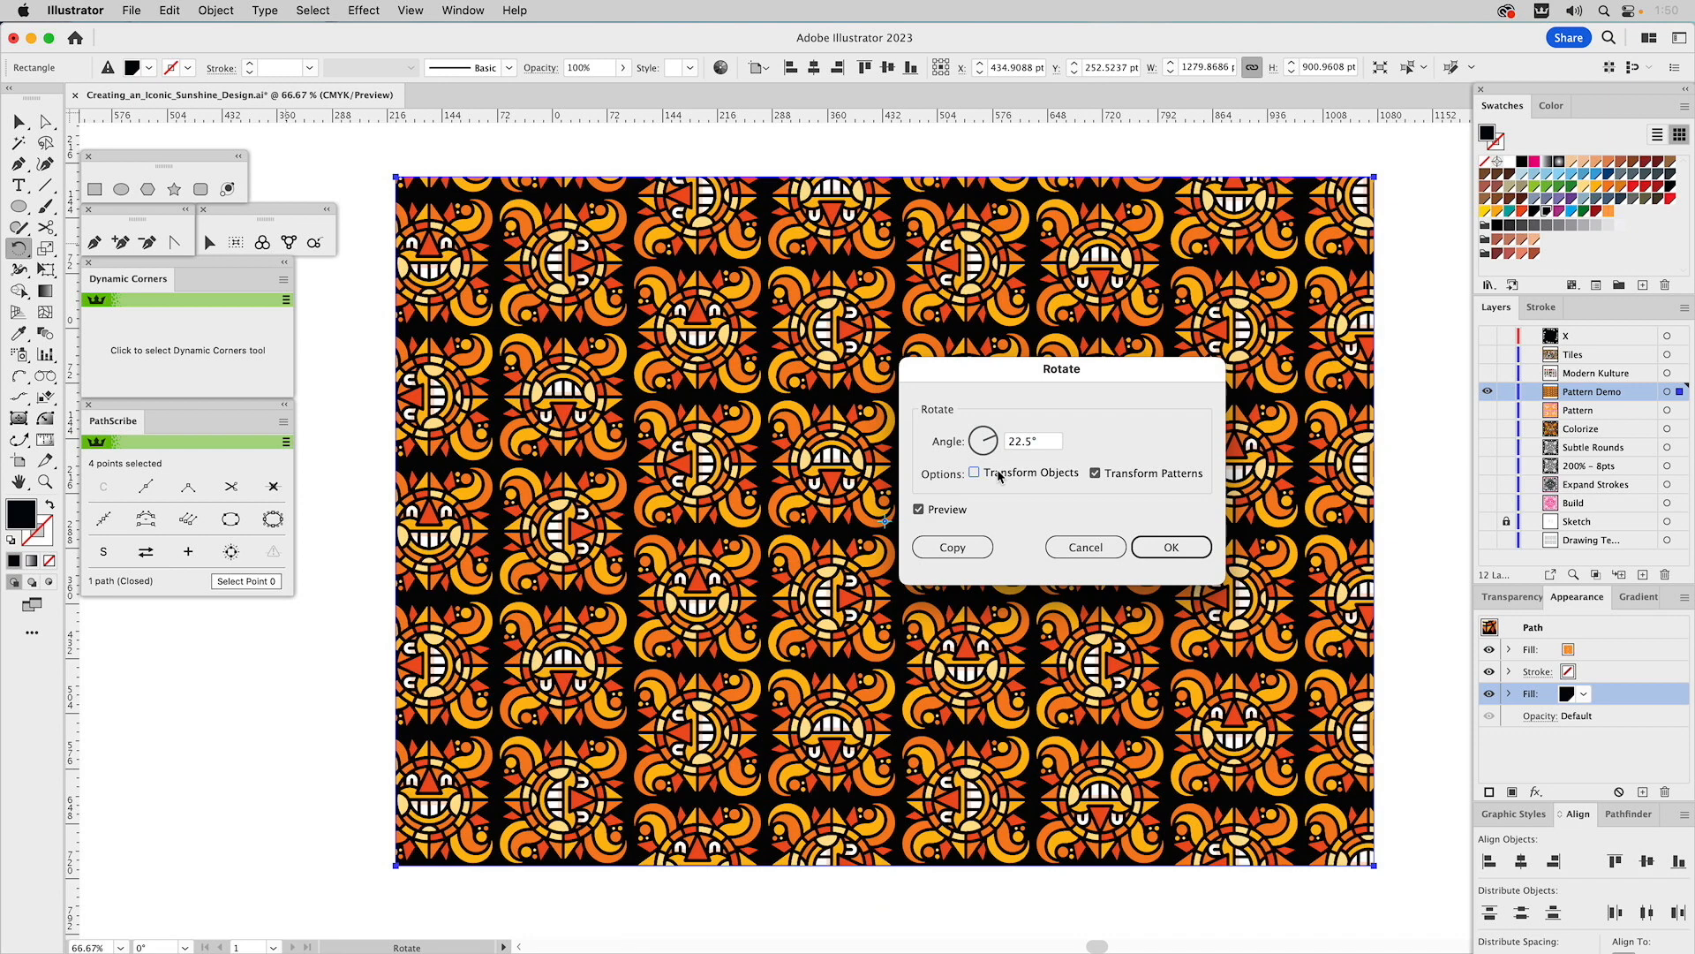
{"action": "left_click", "coordinate": [943, 510]}
{"action": "left_click", "coordinate": [945, 513]}
{"action": "left_click", "coordinate": [1076, 549]}
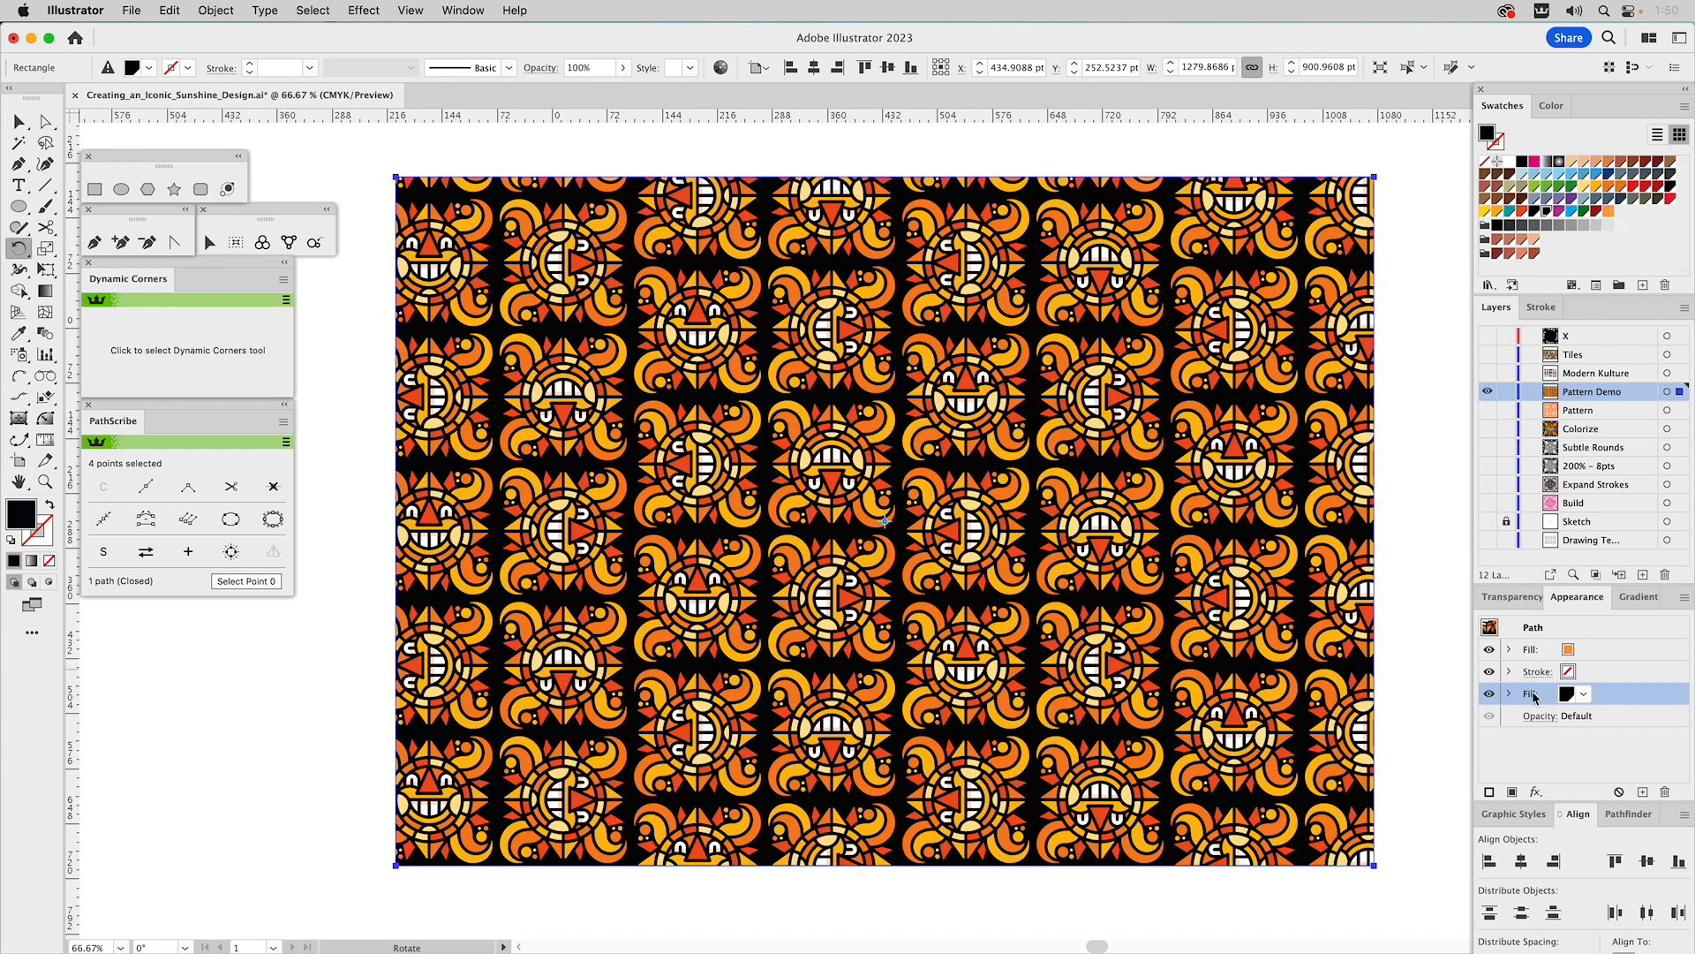
- Target the rectangle's pattern fill, rotate only the pattern by 22.5° after comparing the preview, and deselect the rectangle
{"action": "left_click", "coordinate": [1590, 651]}
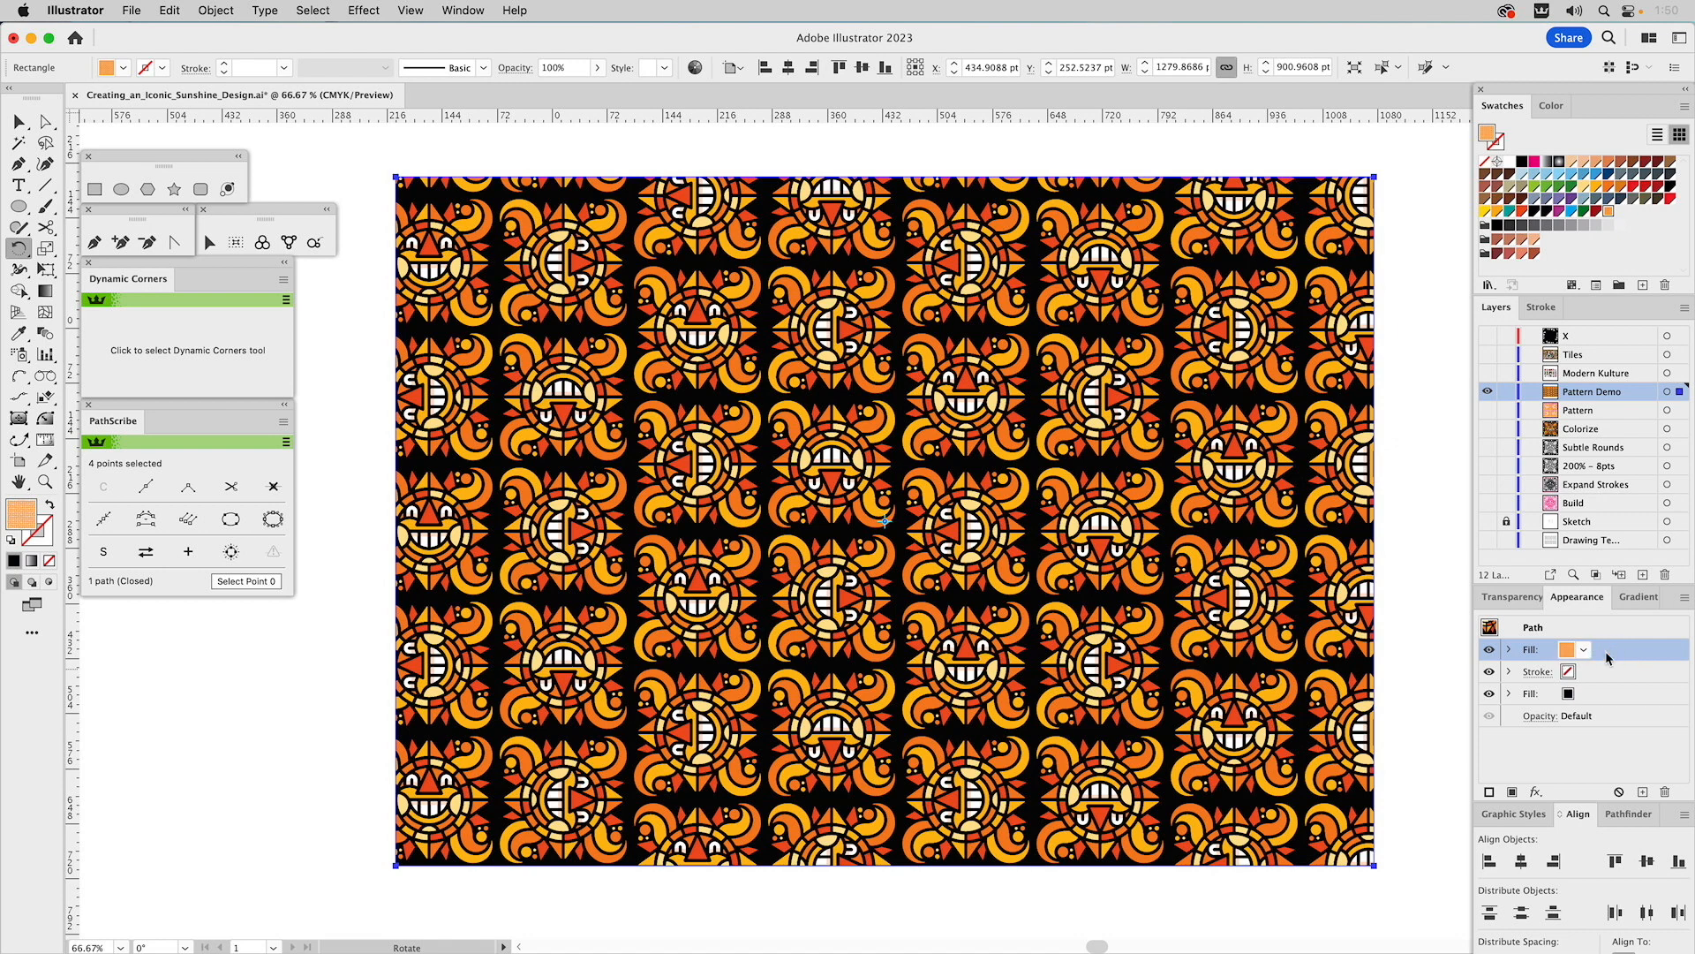
{"action": "key", "text": "super"}
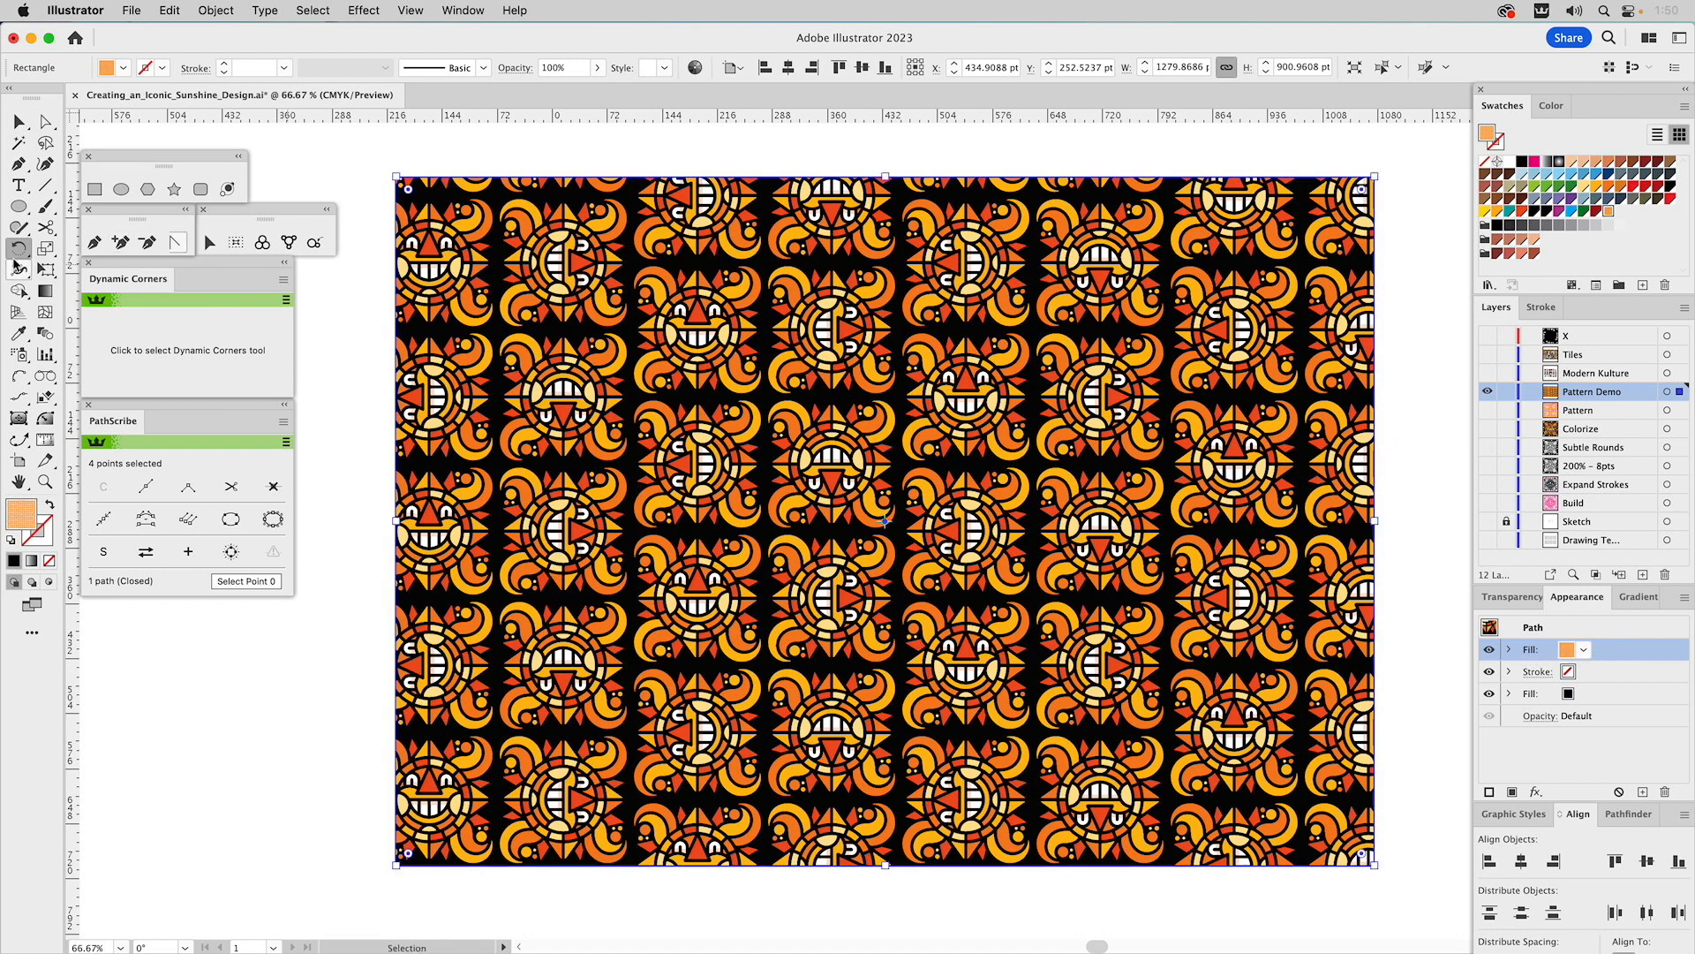
{"action": "double_click", "coordinate": [20, 252]}
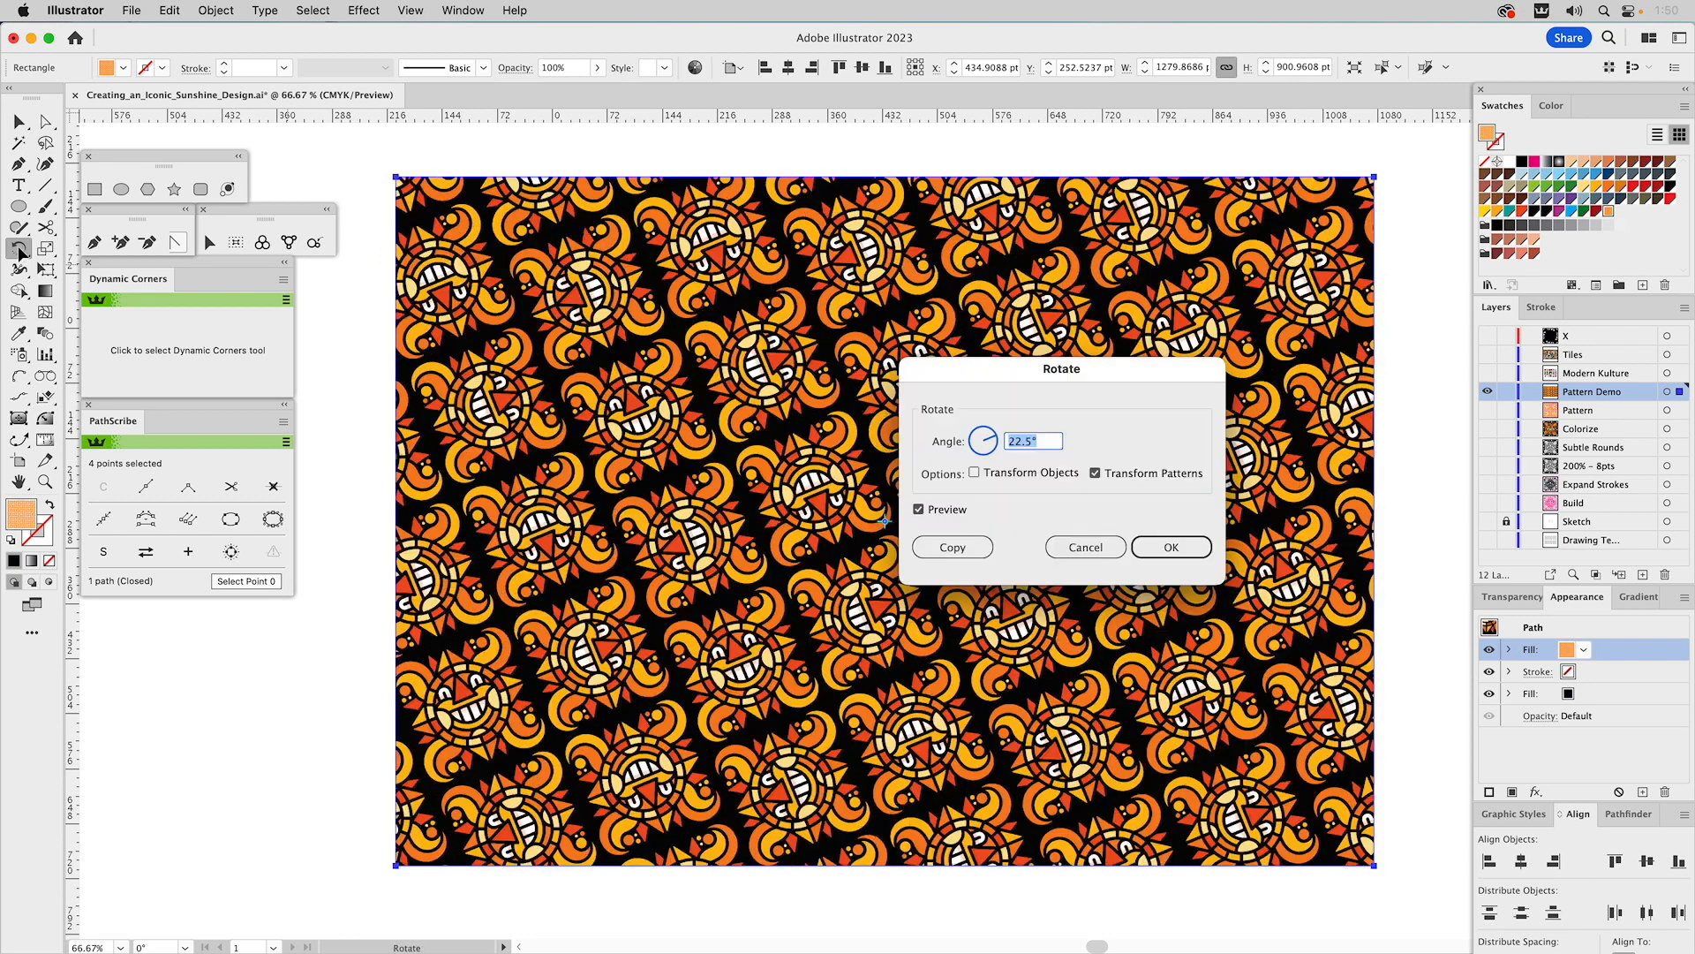
{"action": "left_click_drag", "start_coordinate": [1011, 370], "coordinate": [524, 465]}
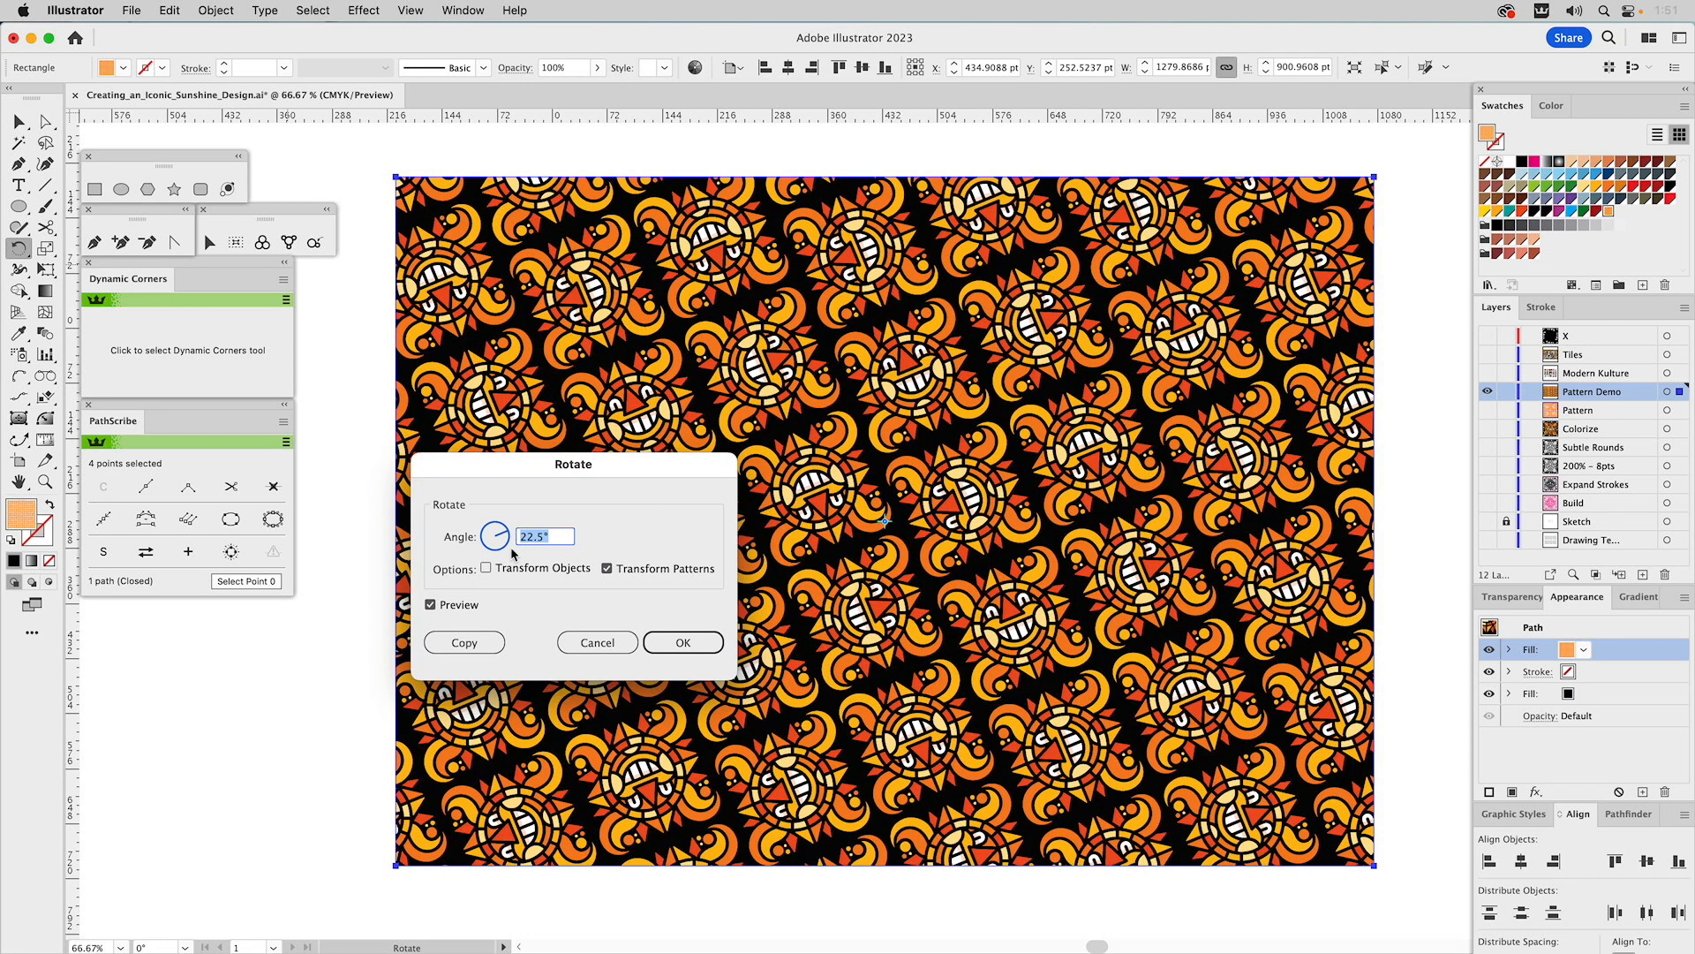
{"action": "left_click", "coordinate": [458, 606]}
{"action": "left_click", "coordinate": [459, 607]}
{"action": "left_click", "coordinate": [666, 647]}
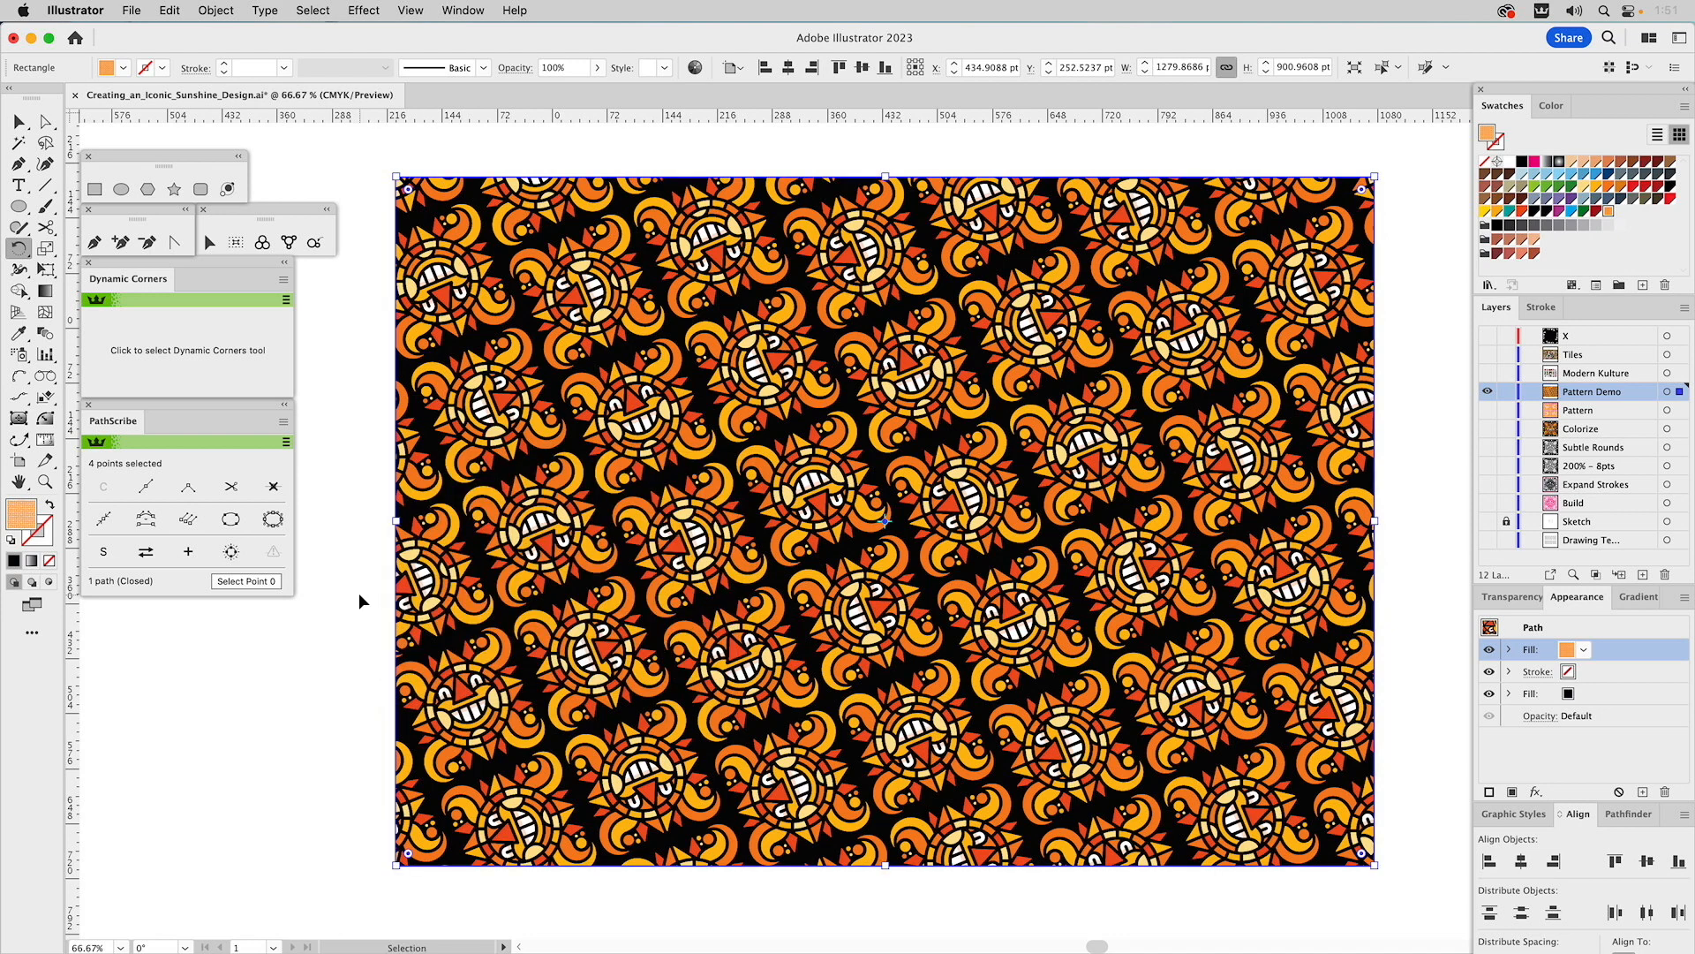
{"action": "key", "text": "super+shift+a"}
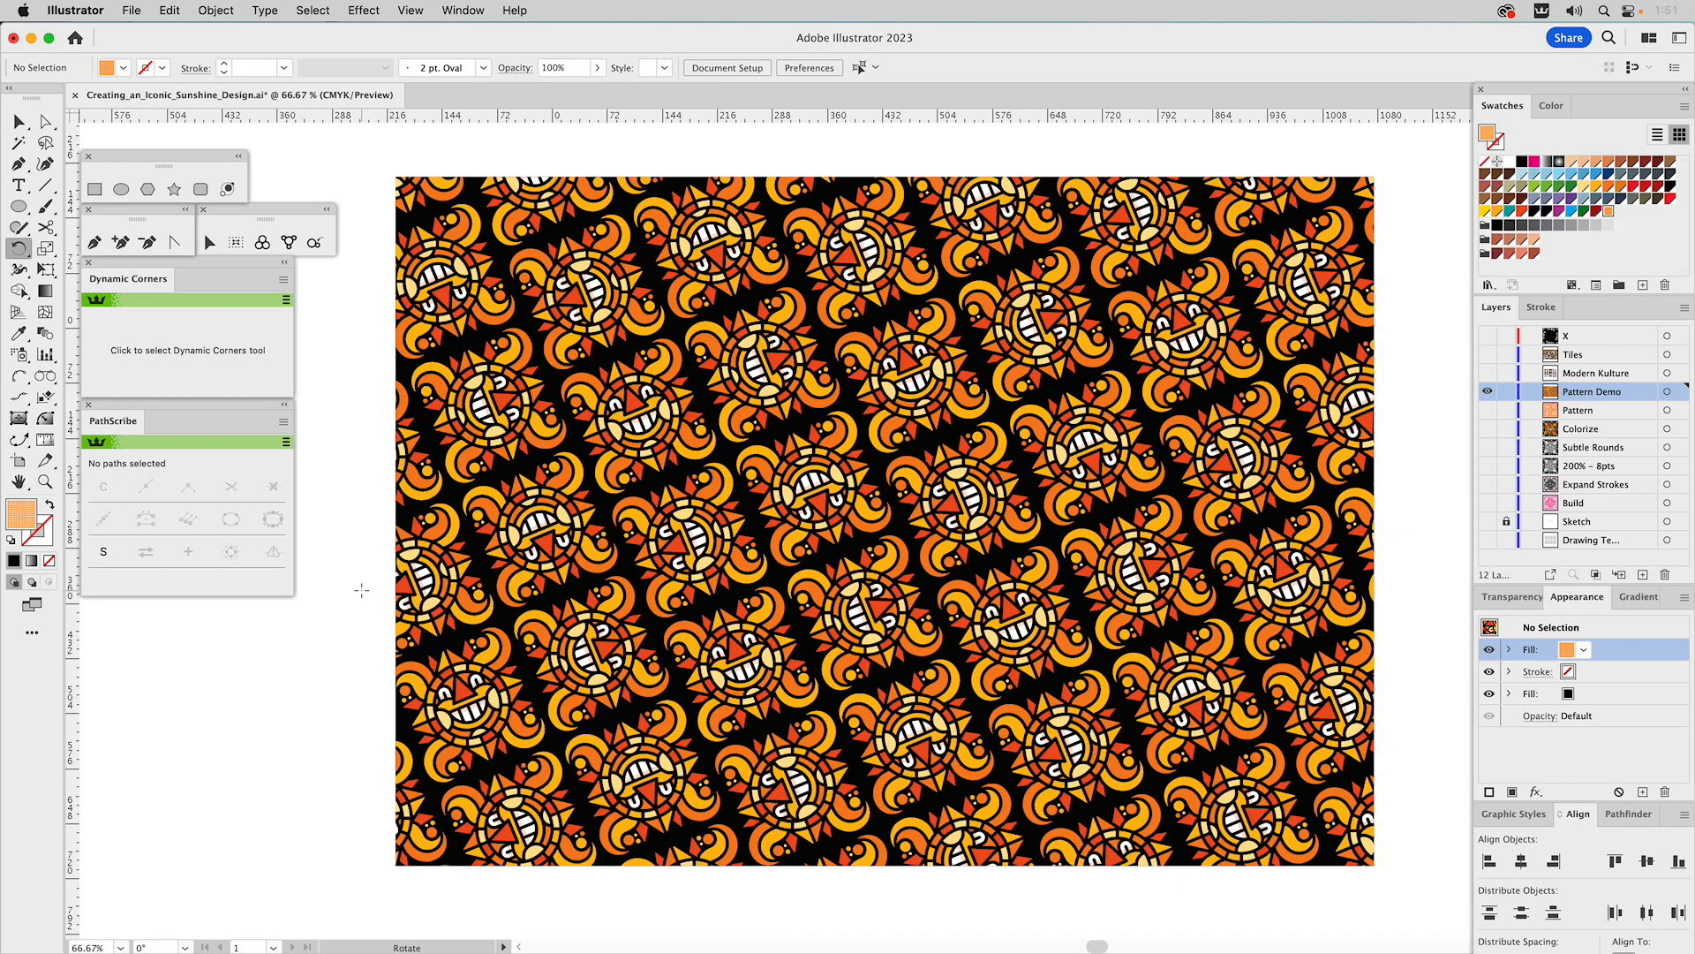
- Hide the Pattern Demo layer and show the Modern Kulture artwork followed by the Tiles layer in full-color preview
{"action": "scroll", "coordinate": [361, 590], "scroll_direction": "up", "scroll_amount": 1}
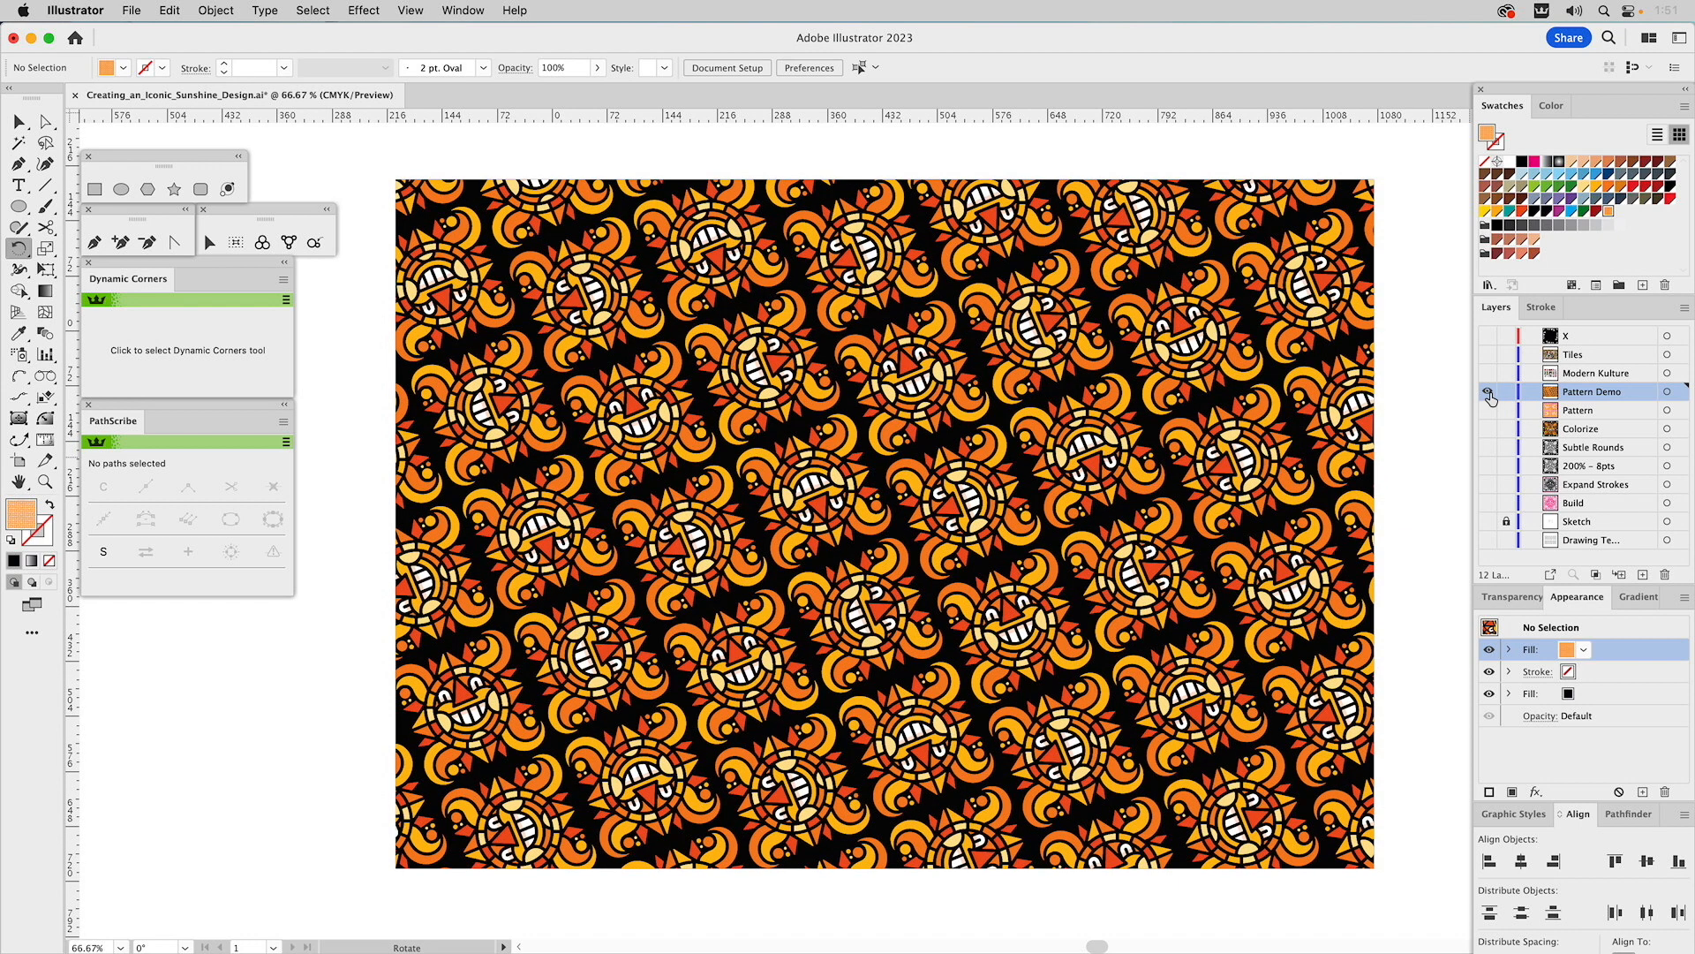
{"action": "left_click", "coordinate": [1490, 391]}
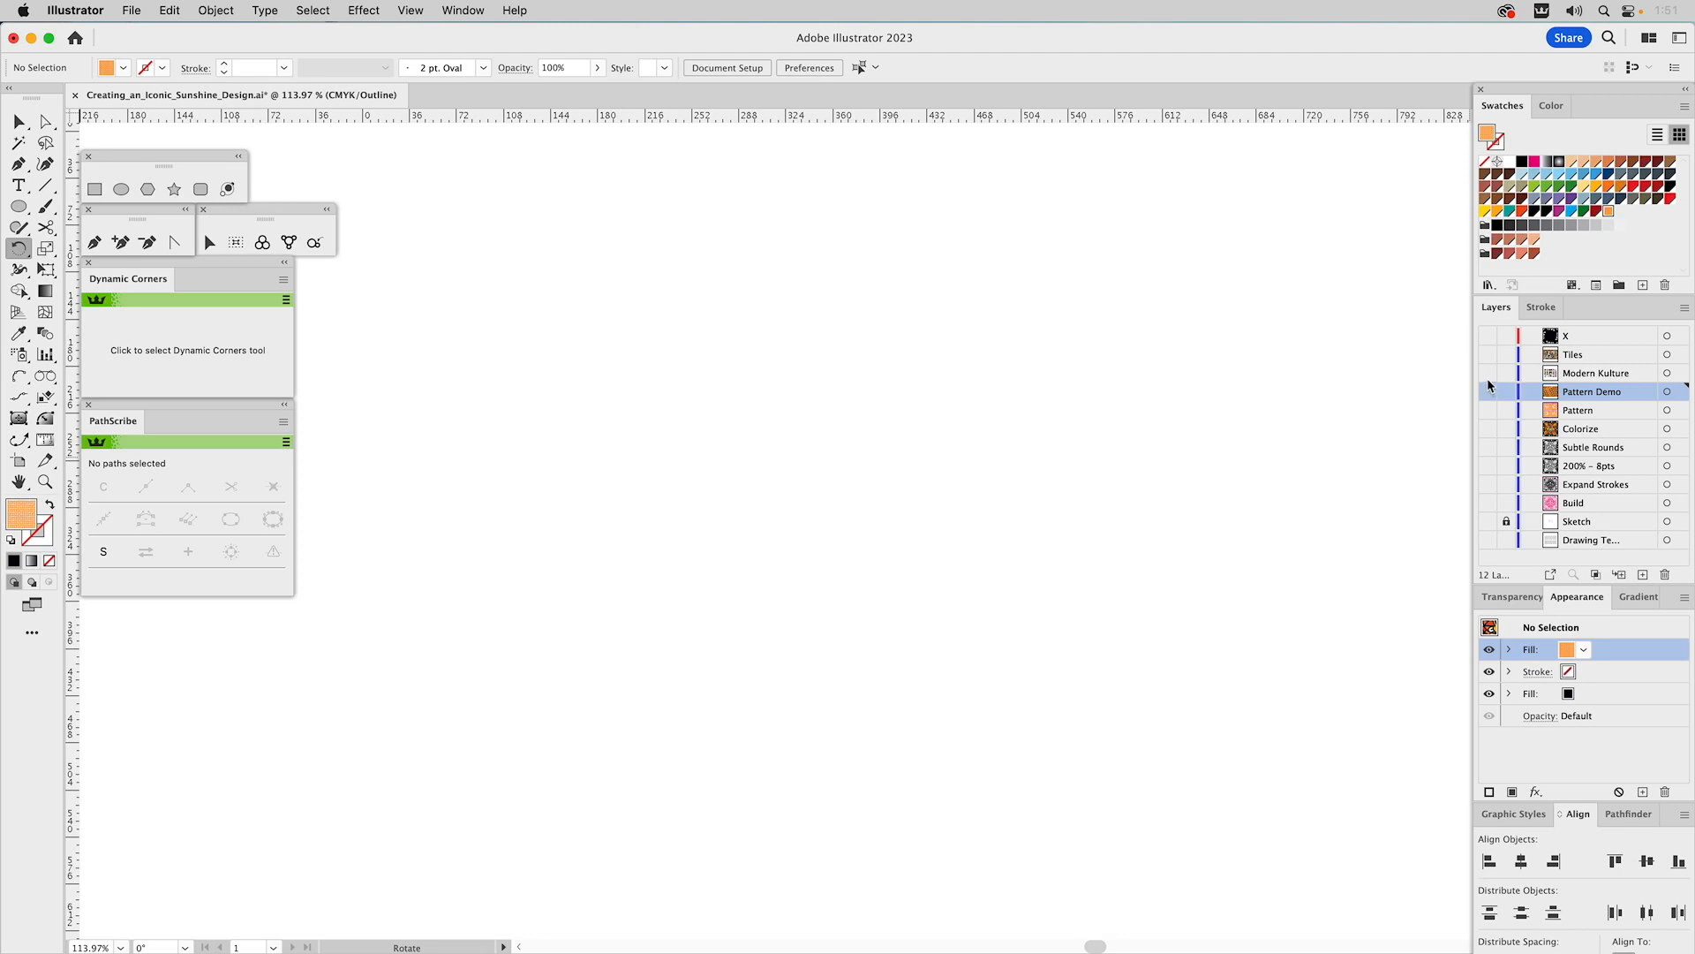
{"action": "key", "text": "super+y"}
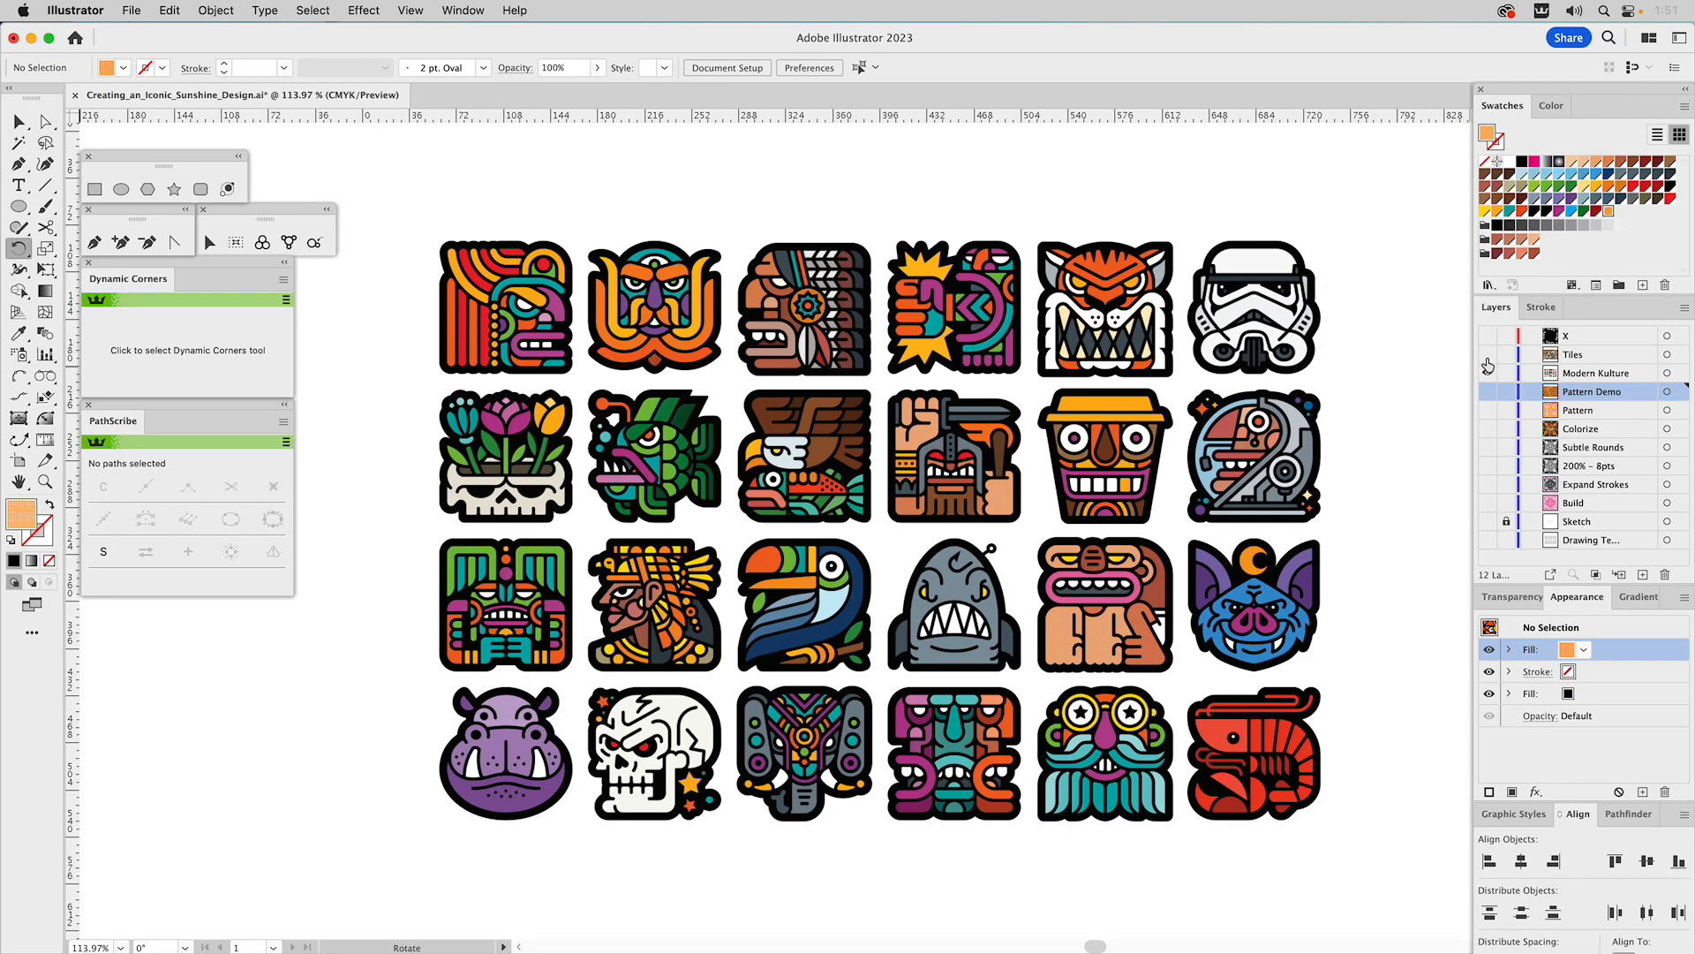
{"action": "left_click", "coordinate": [1487, 356]}
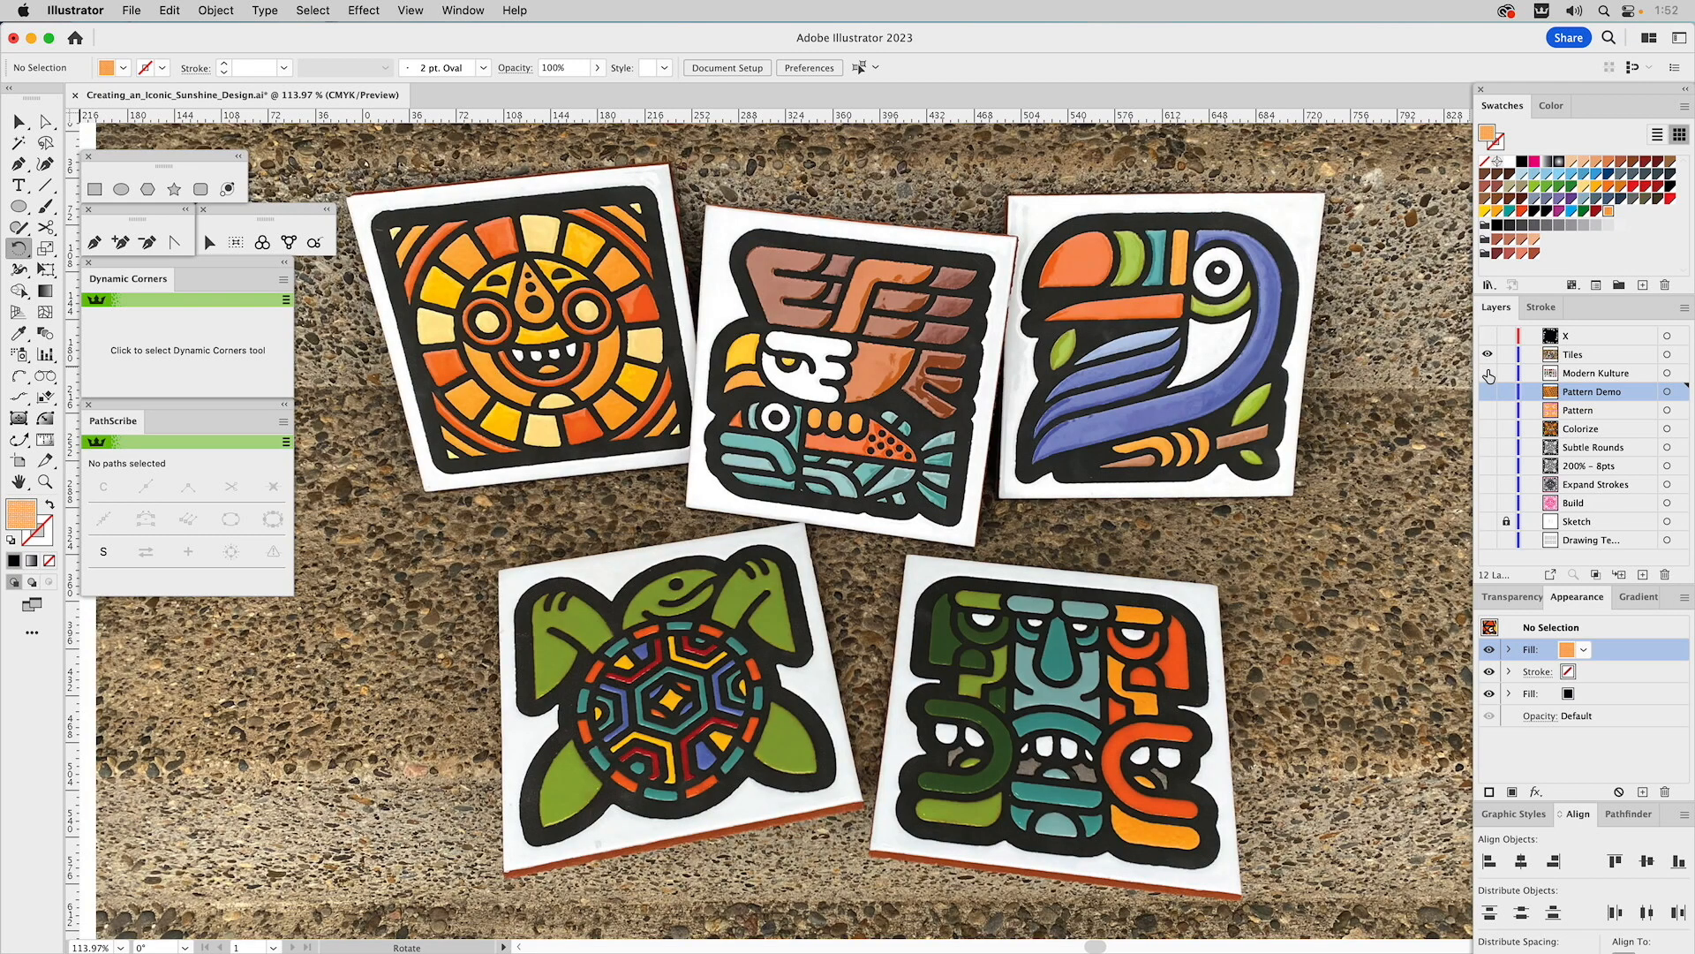